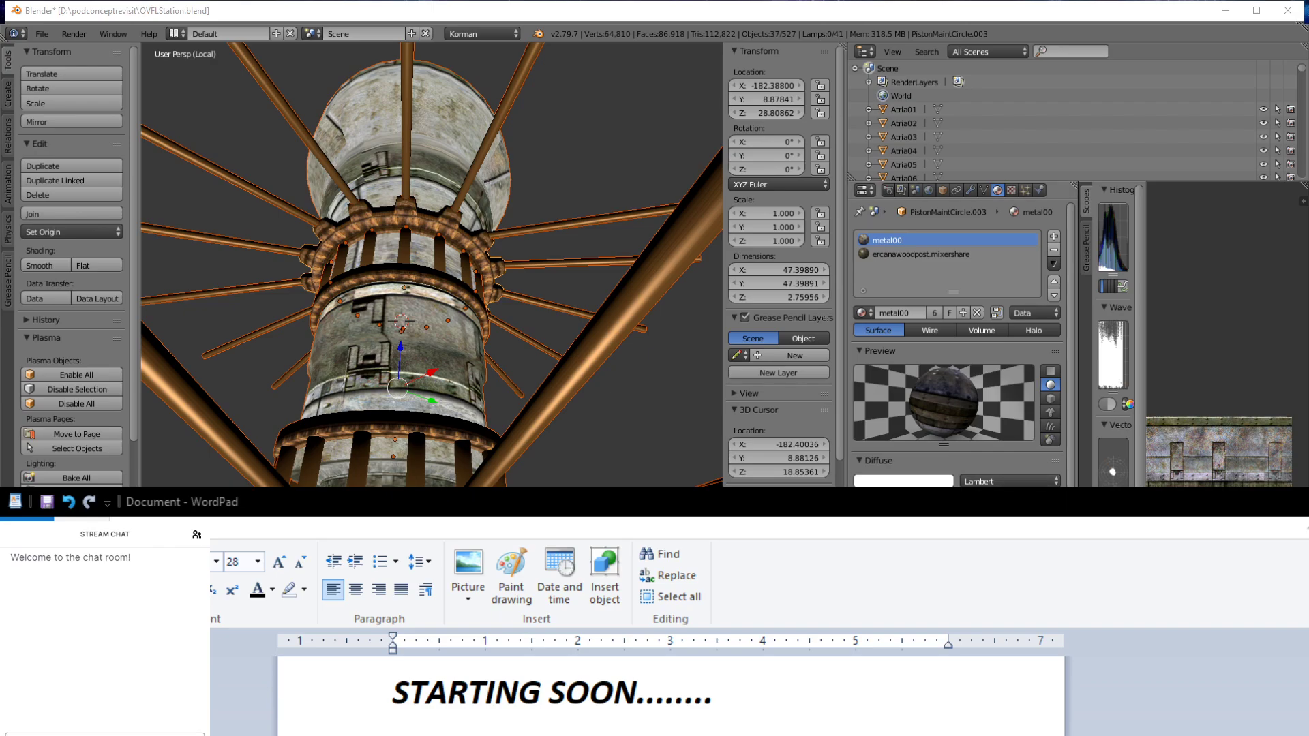
key("alt+Tab")
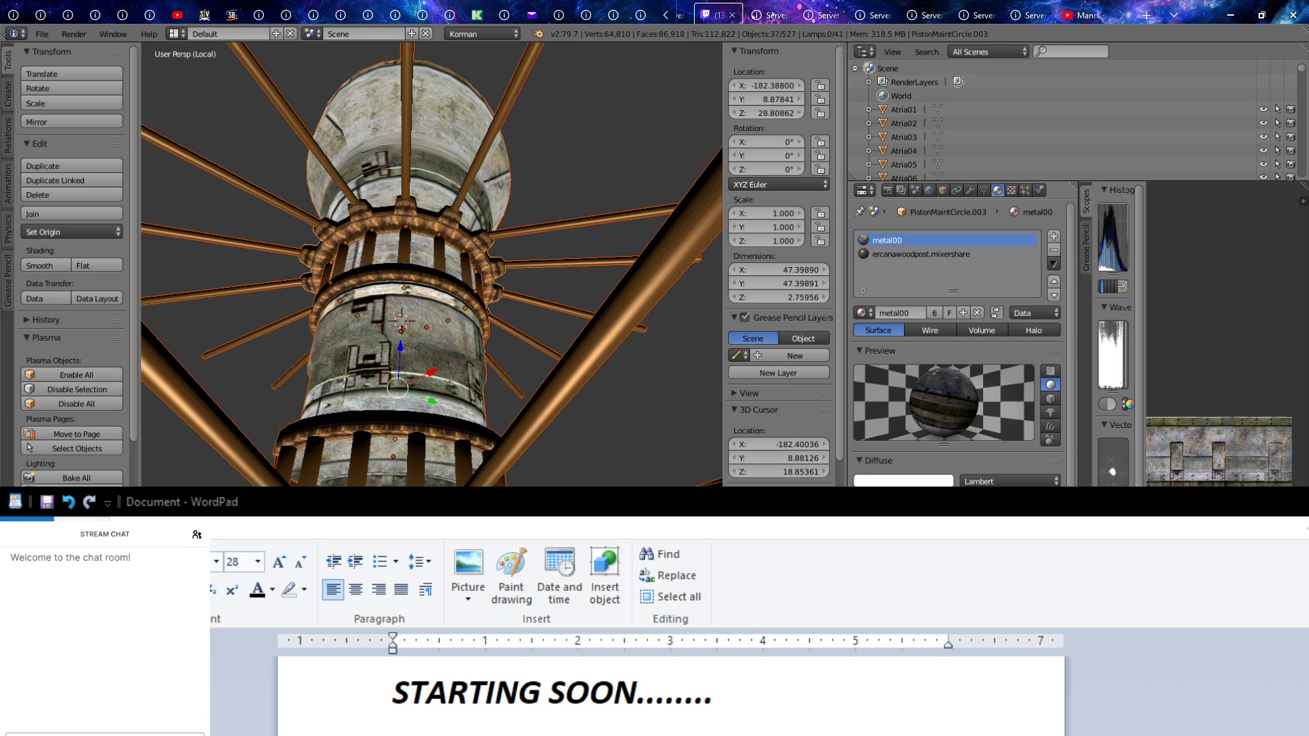
left_click(770, 15)
key("alt+Tab")
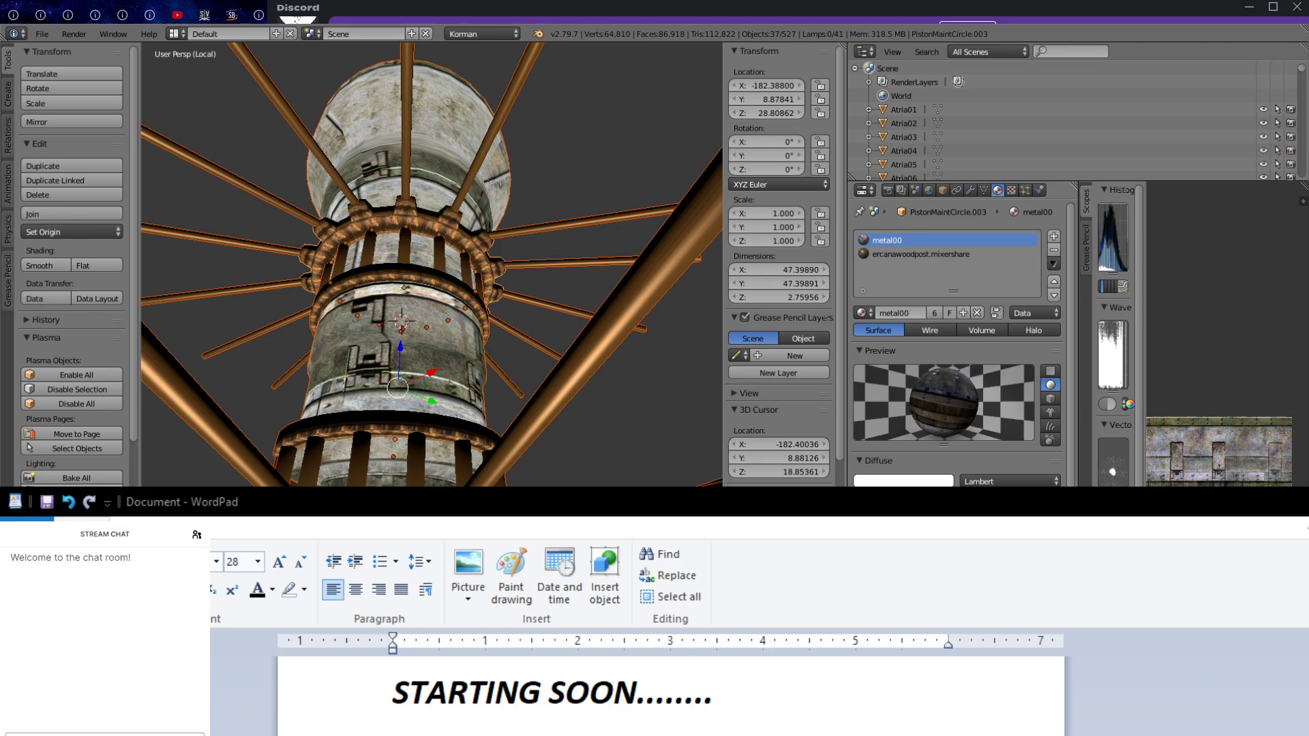
key("alt+Tab")
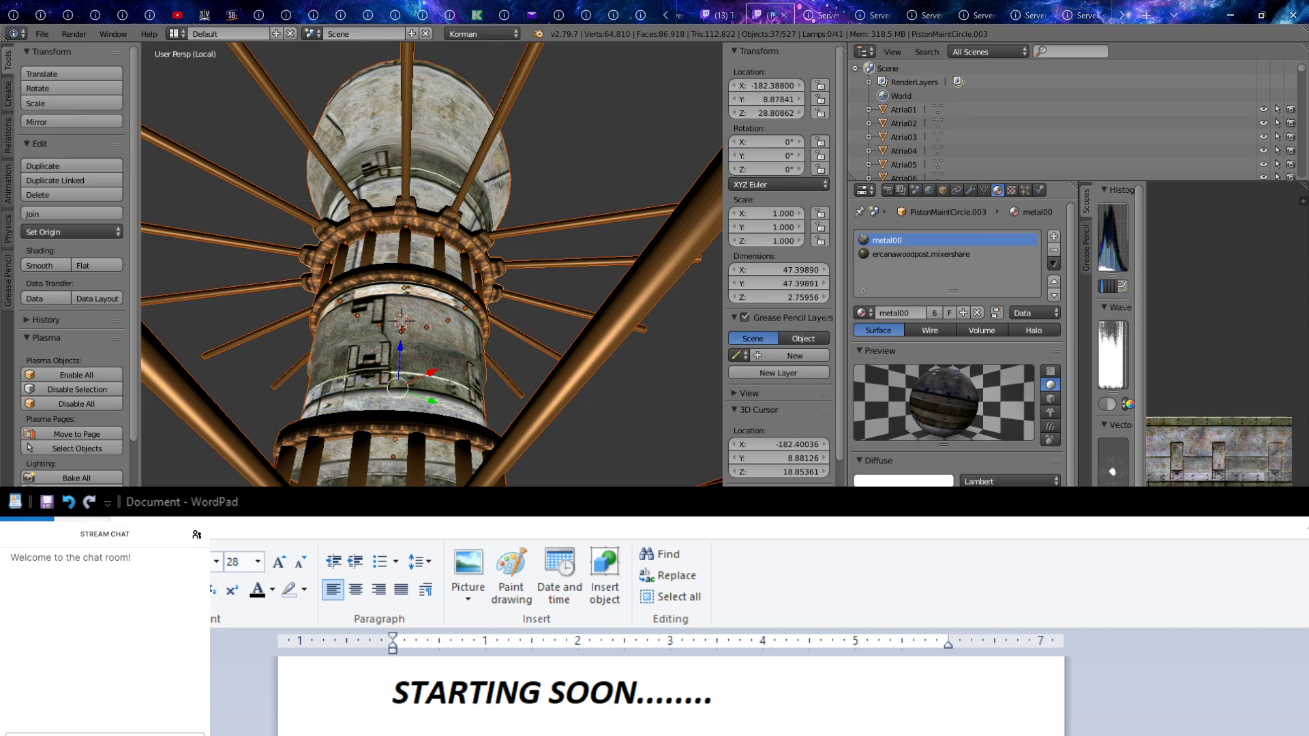
key("alt+Tab")
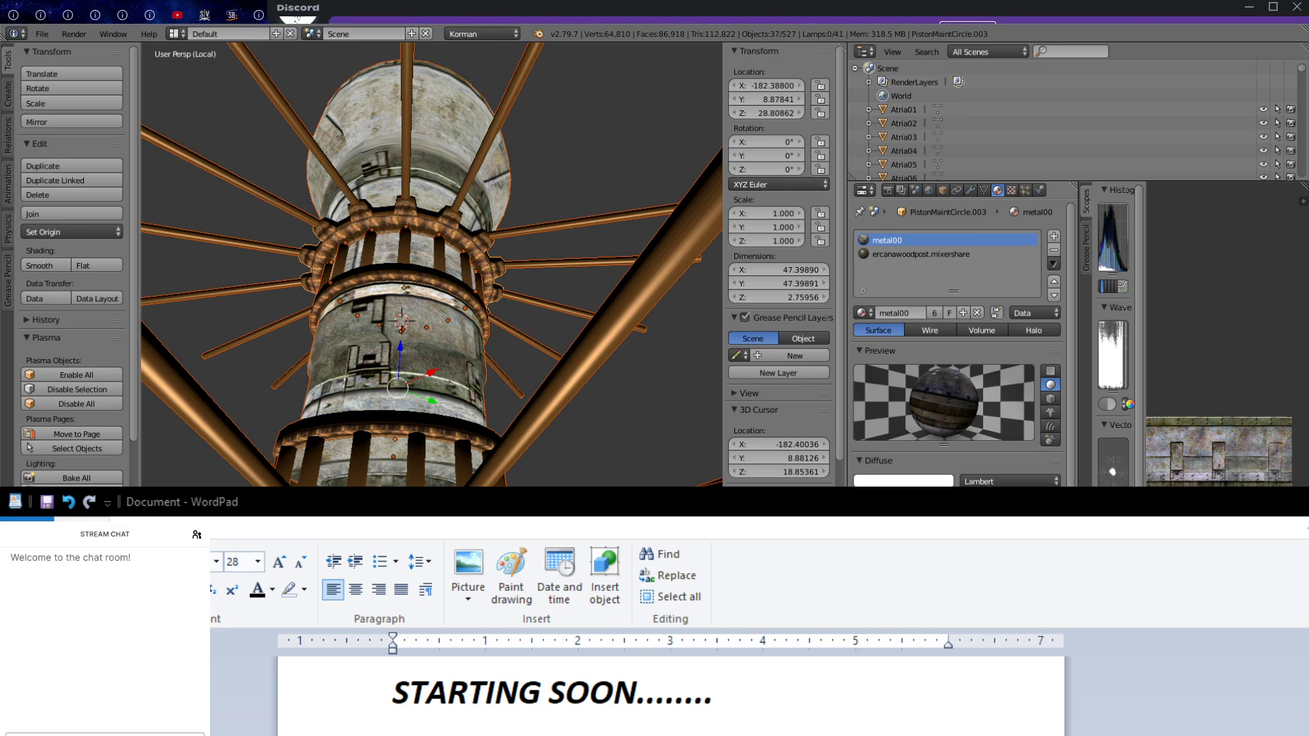
left_click(1248, 6)
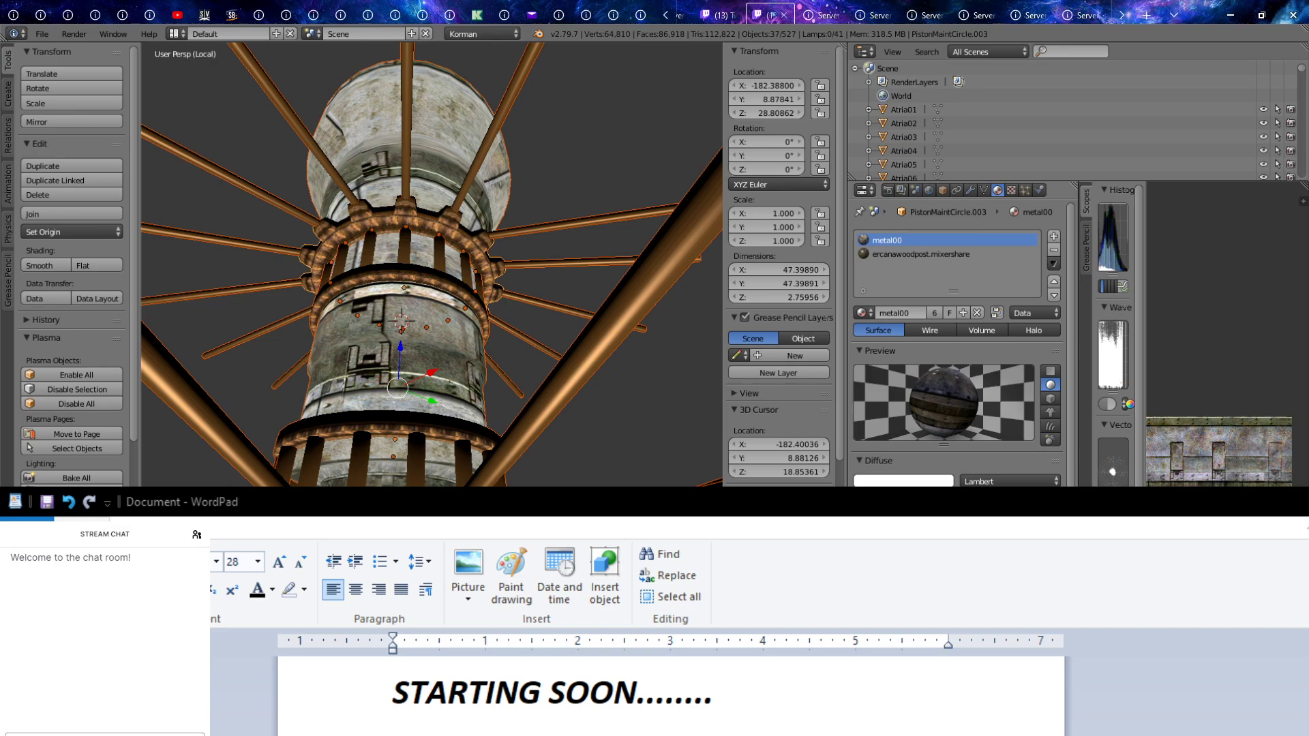
key("alt+Tab")
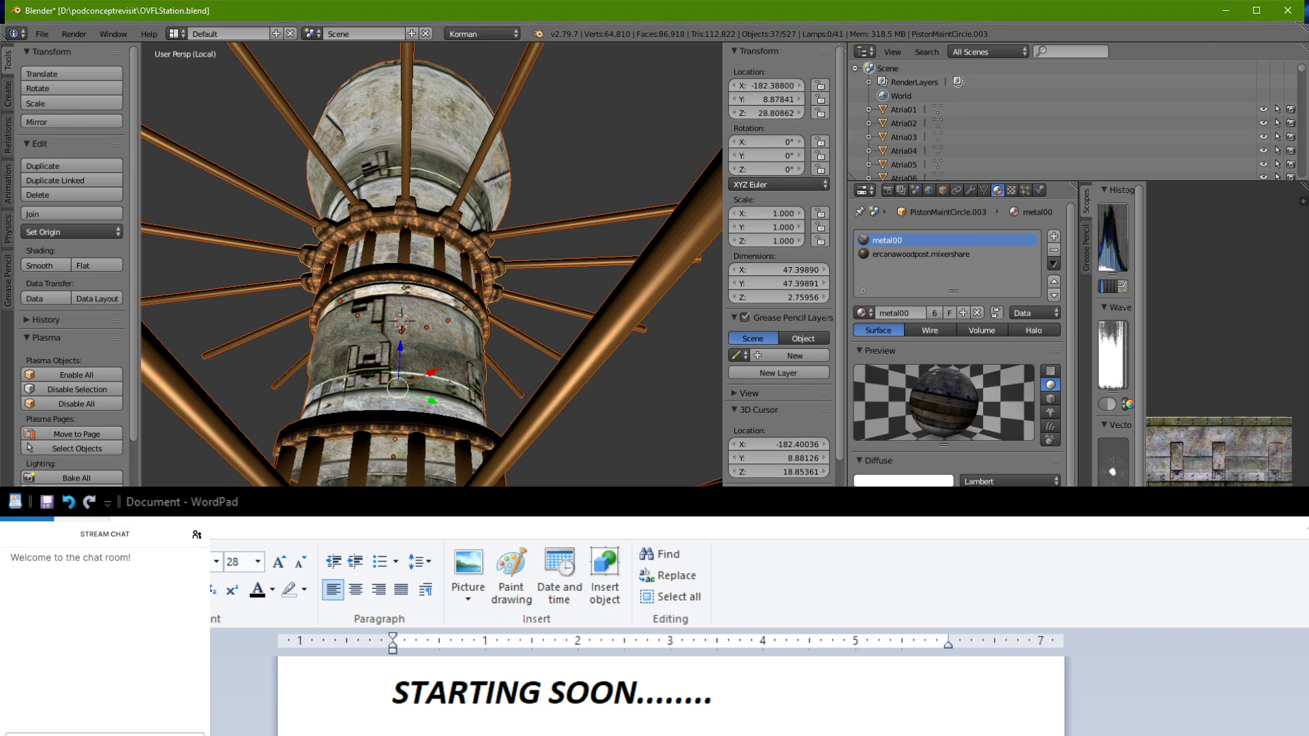
key("alt+Tab")
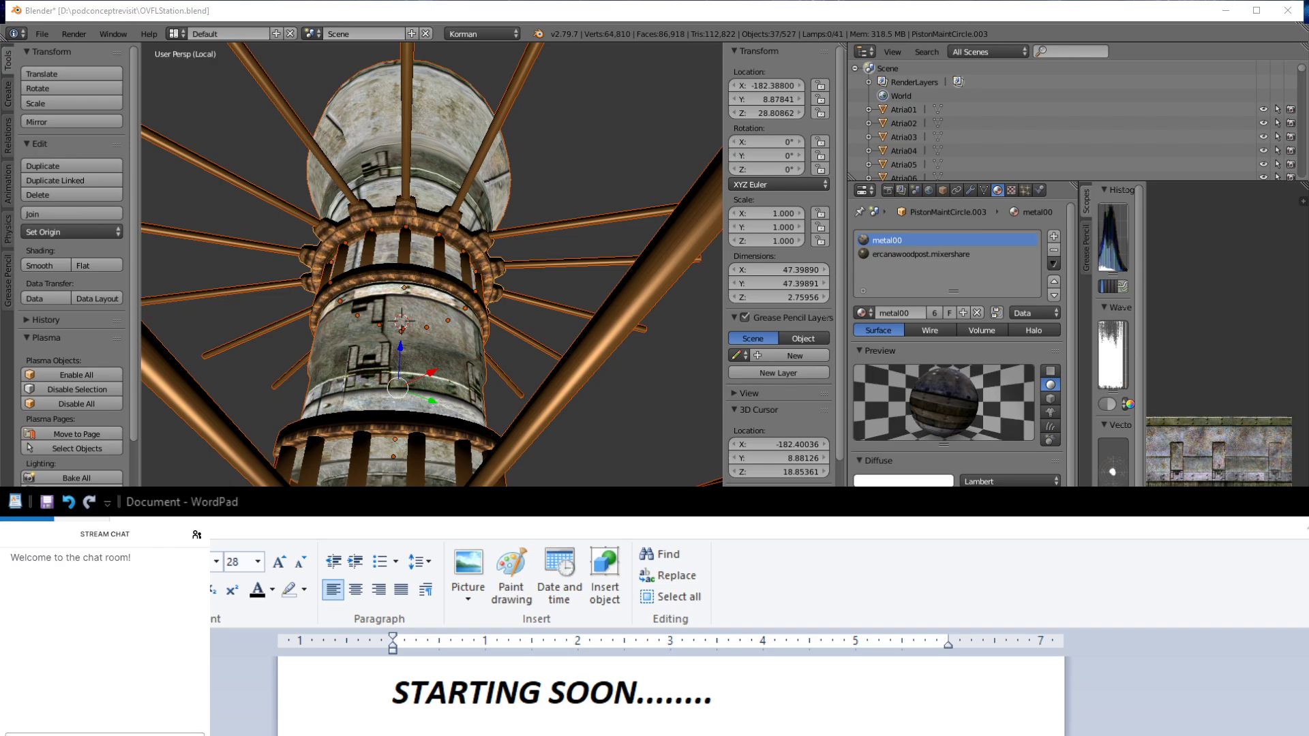
left_click(982, 17)
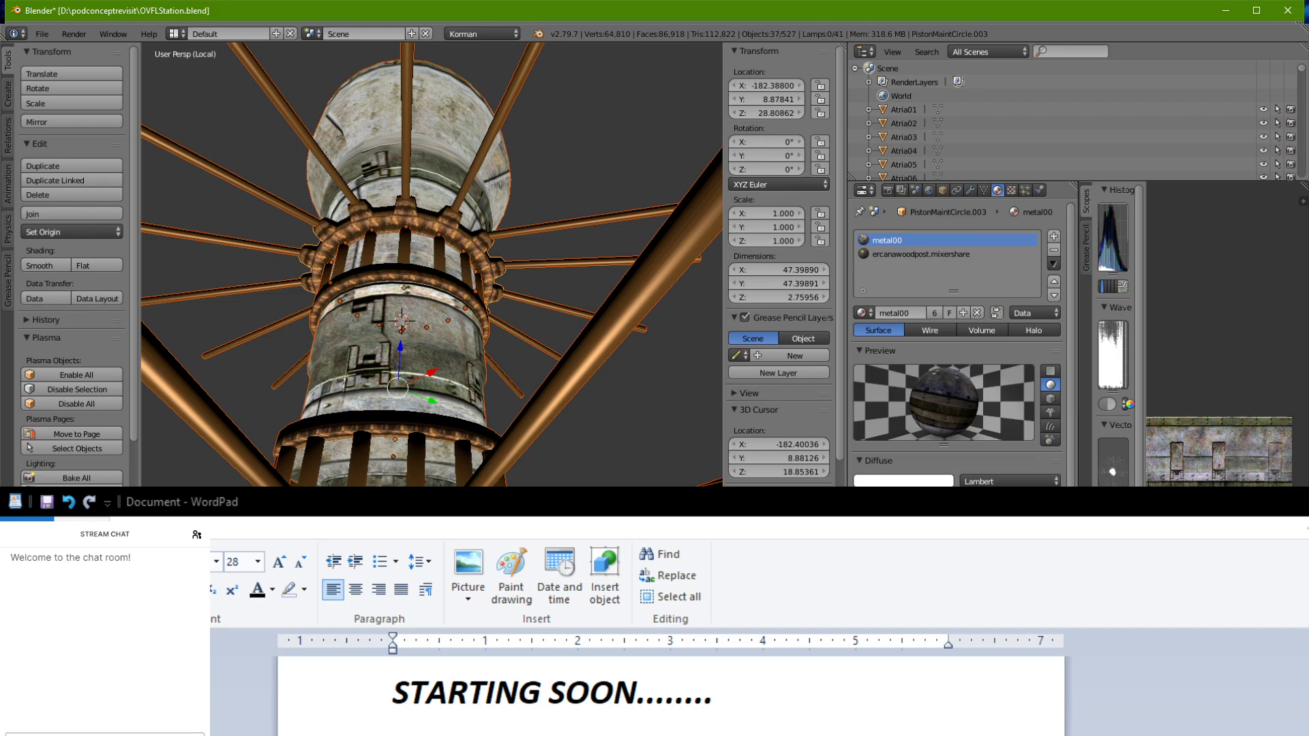
Step: Switch to the WordPad document and replace its text with "Just a few more min Plz and Ty! ^^;"
key("alt+Tab")
left_click_drag(732, 684, 236, 694)
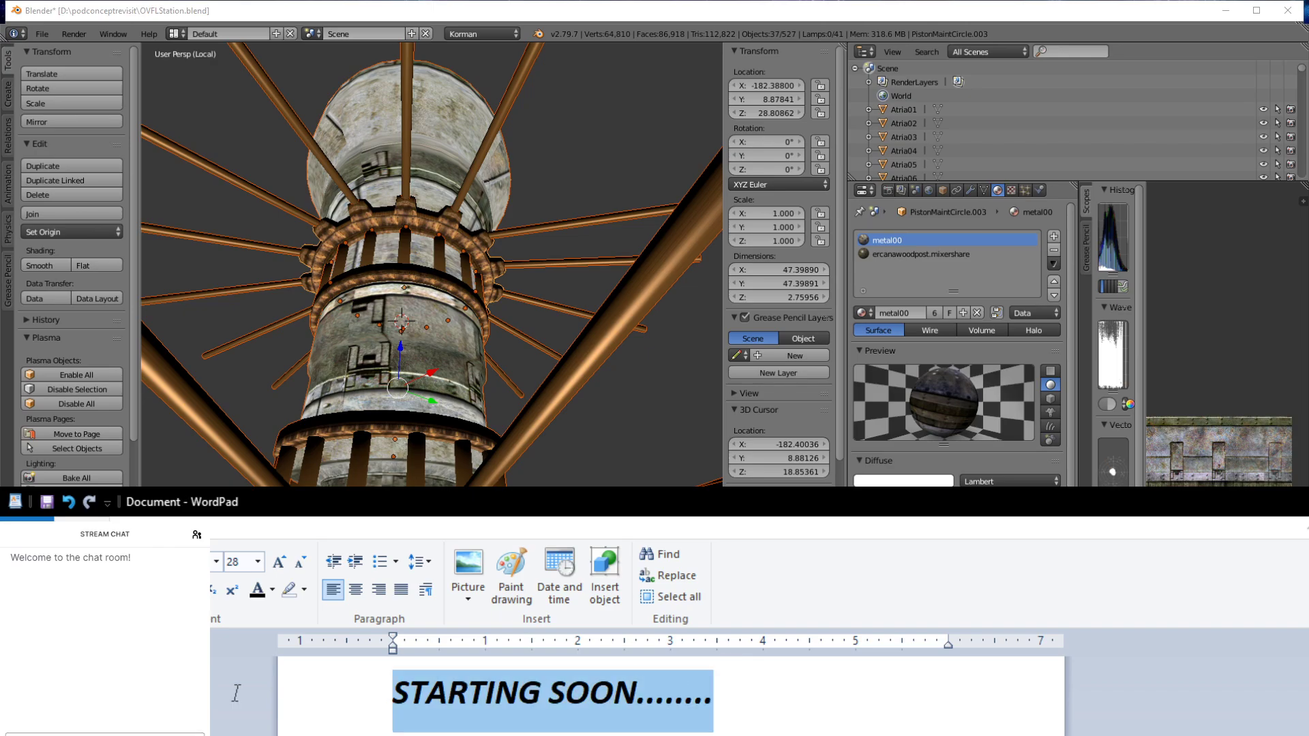
type("Just a few")
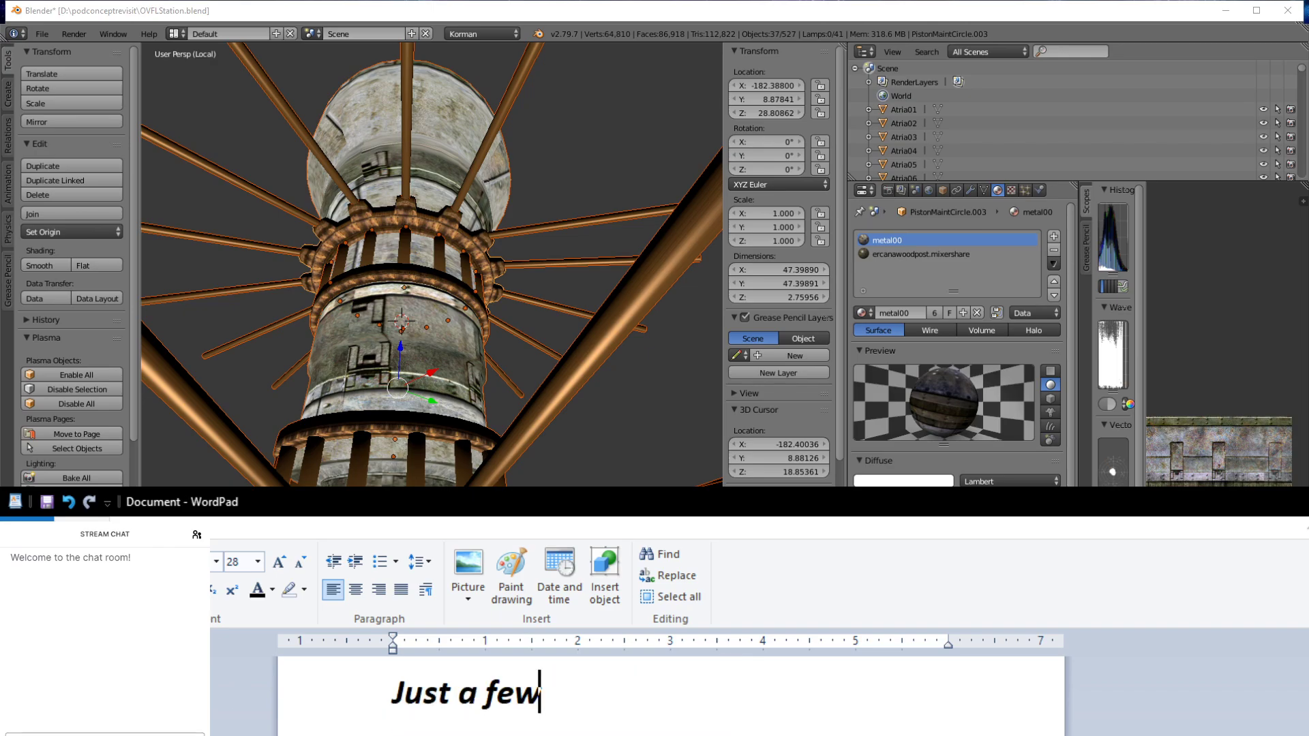
type(" m ore minm")
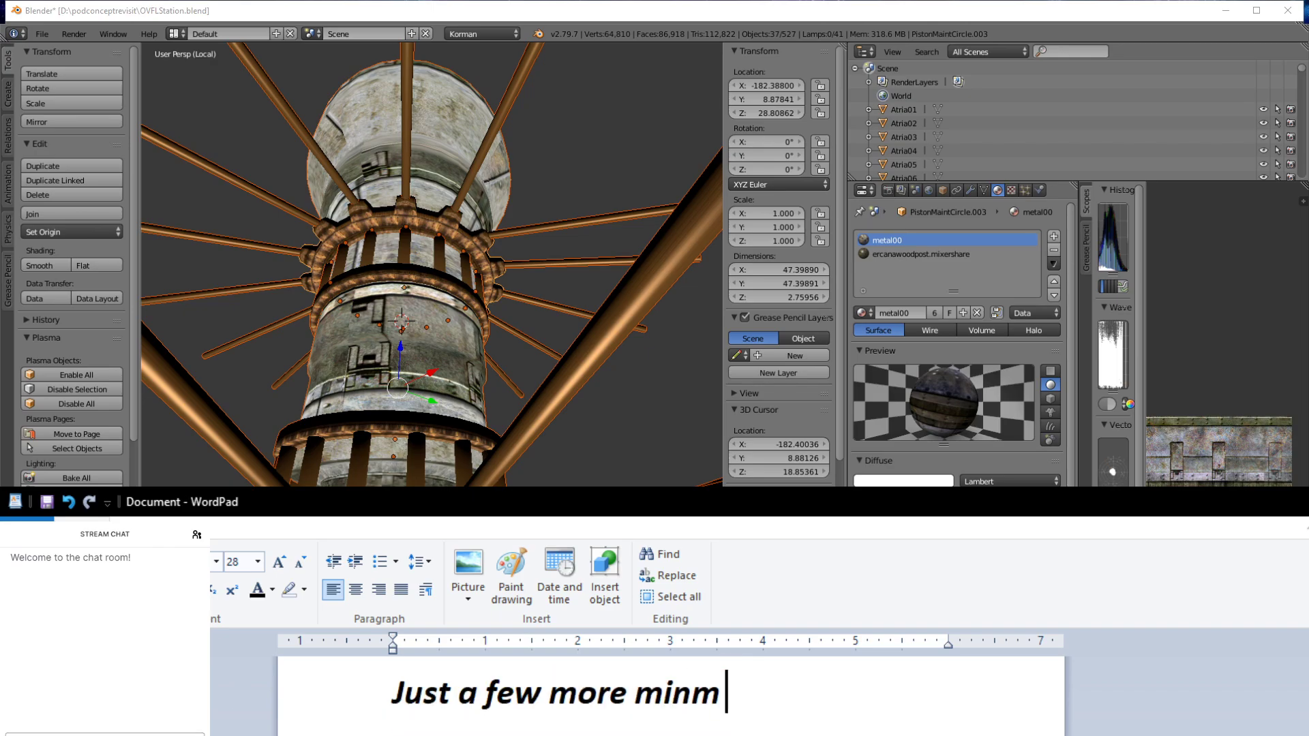
key("BackSpace")
type("Plz and Ty")
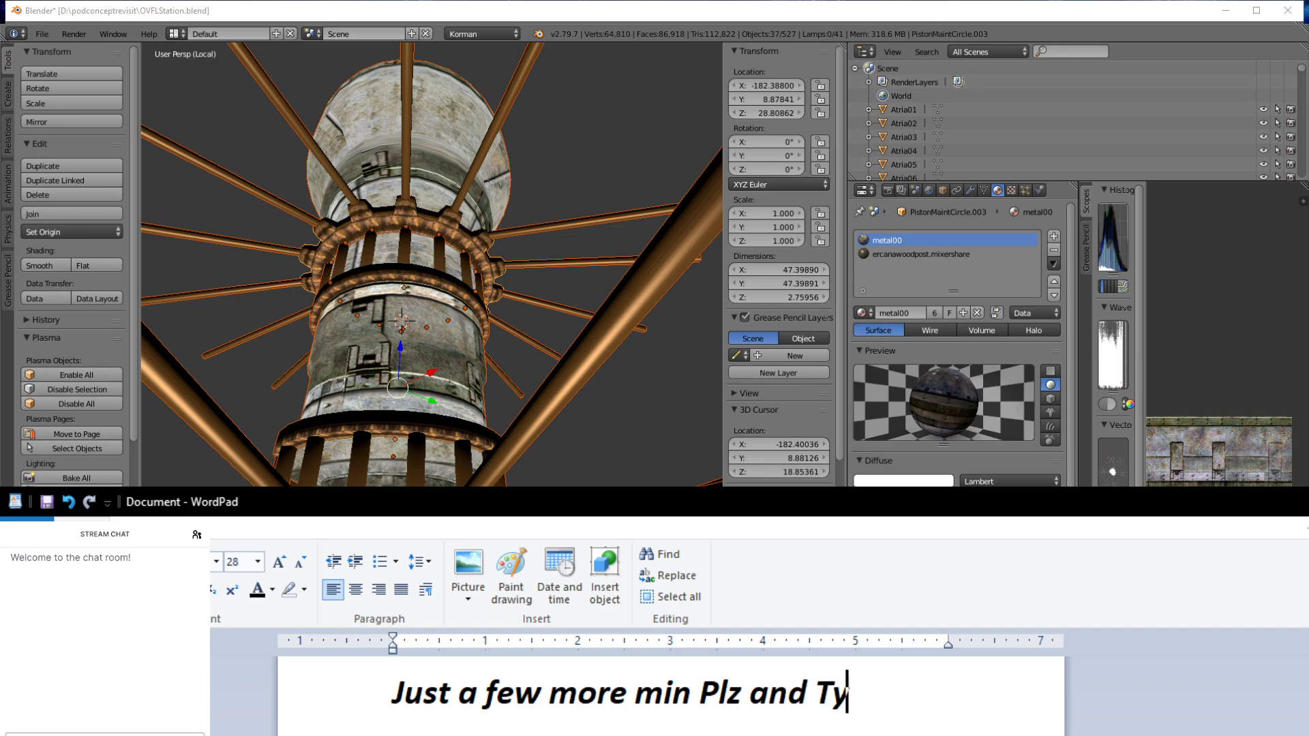
type("! ^^;")
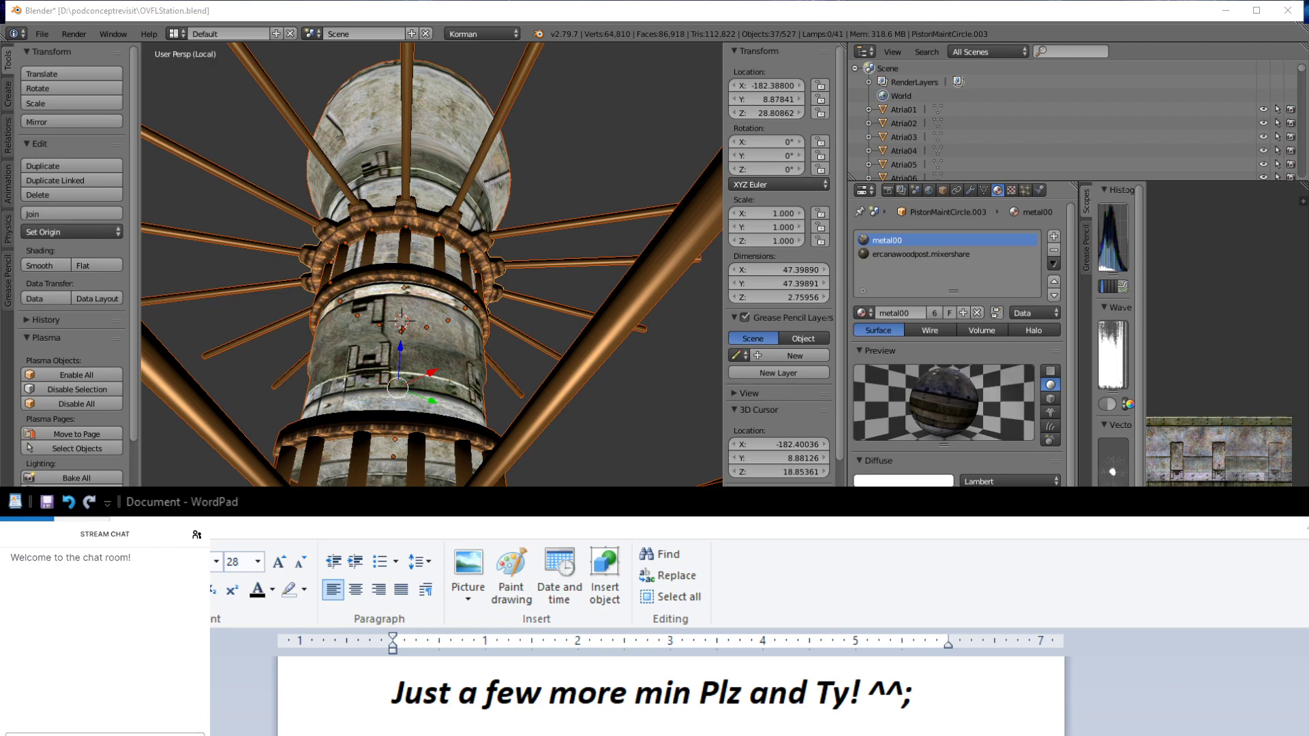
Step: Replace the line in the document with "can u hear me?"
left_click_drag(917, 689, 393, 692)
type("can u hear me?")
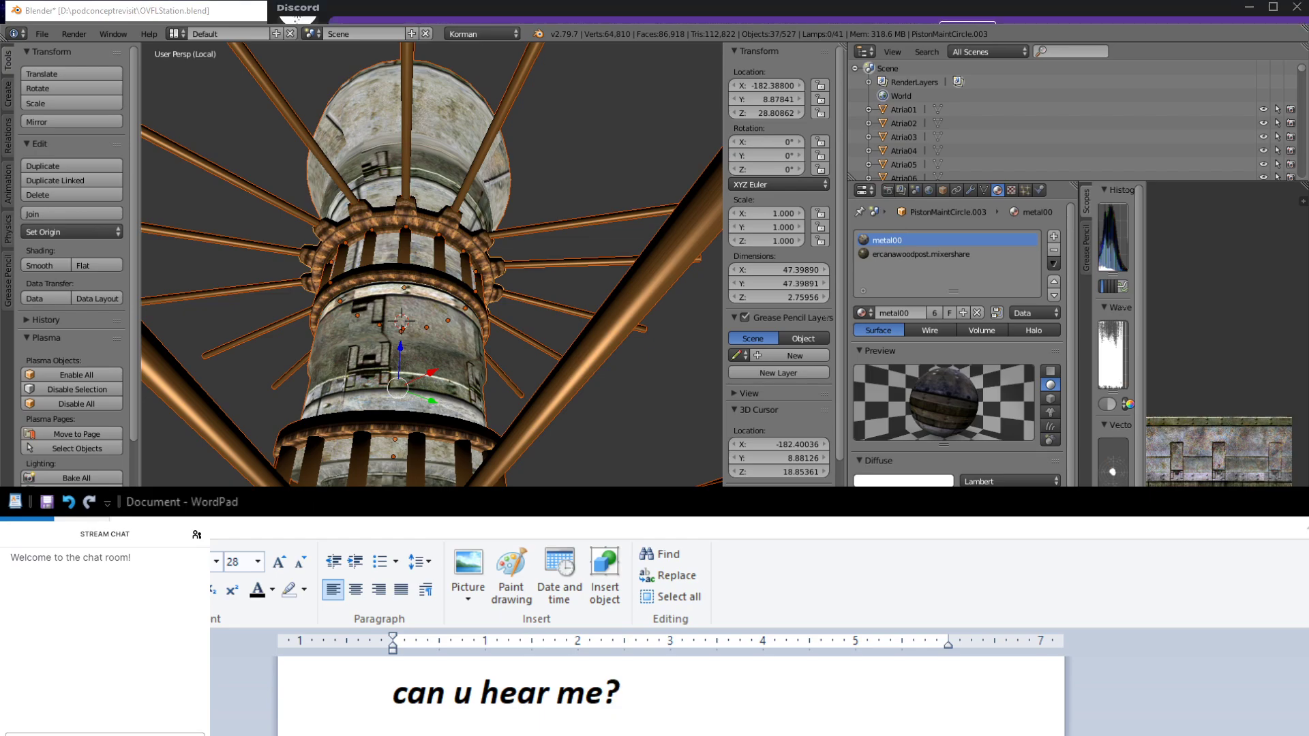
key("alt+Tab")
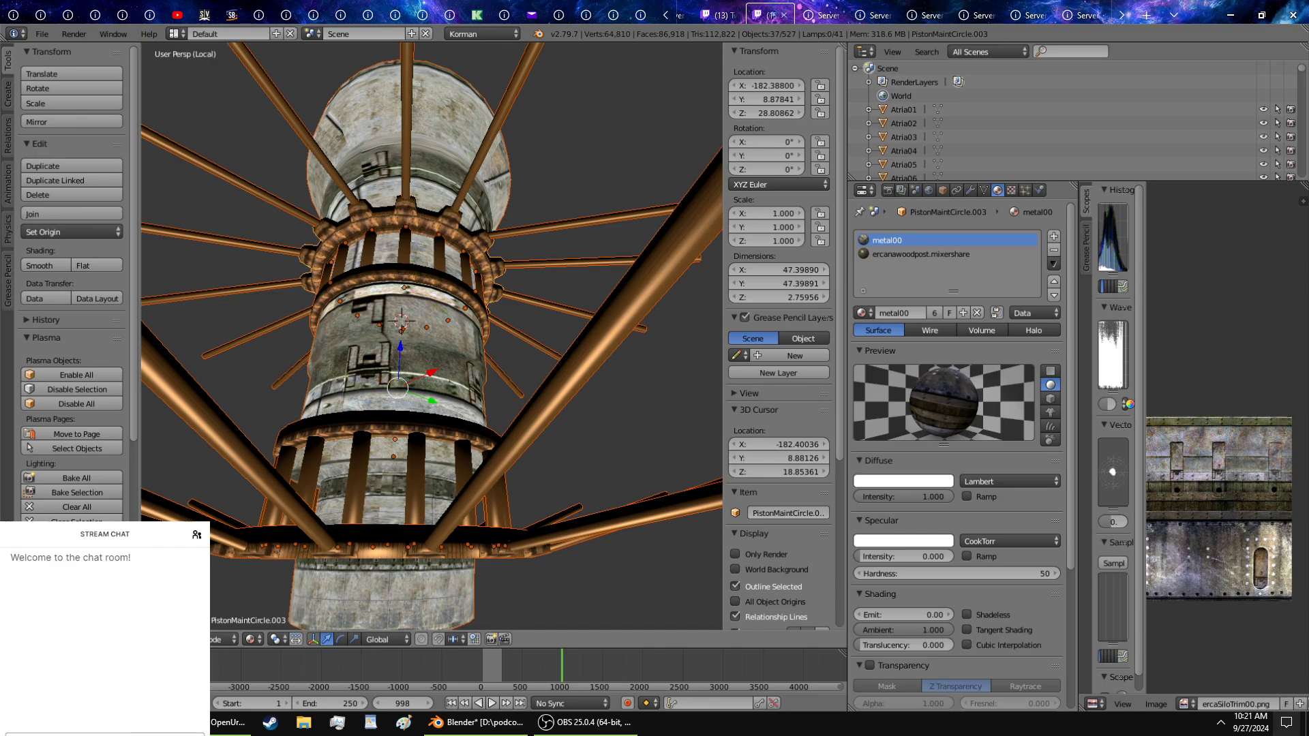
left_click(508, 731)
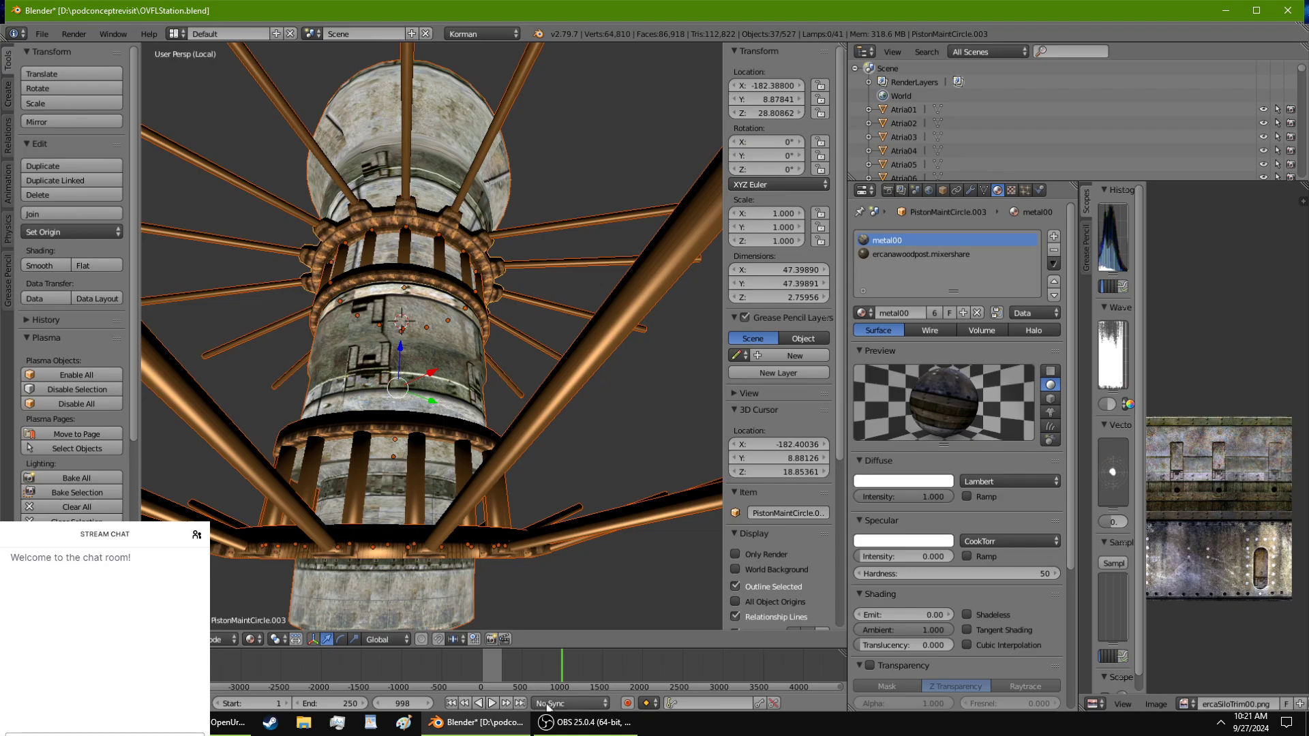
left_click(569, 727)
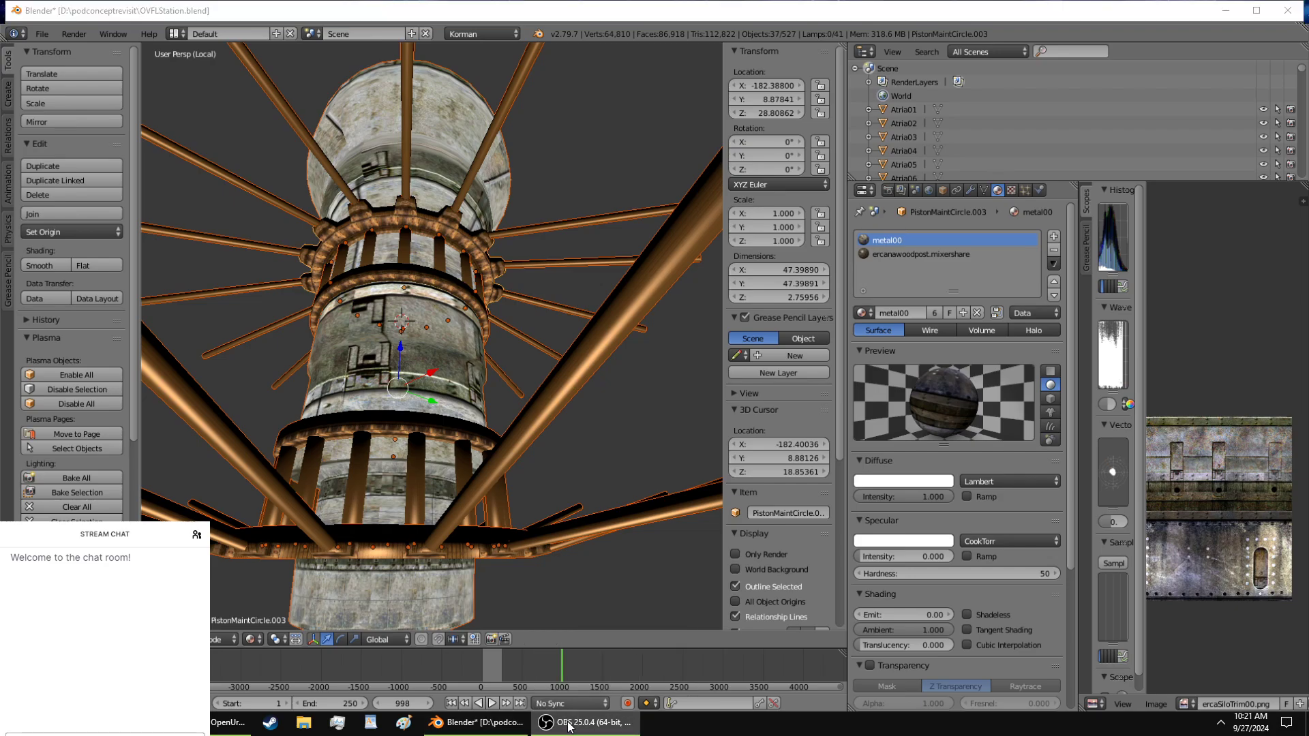
Step: Switch to Blender, leave local view, and examine the piston column together with its gears, struts and surrounding structure
left_click(837, 10)
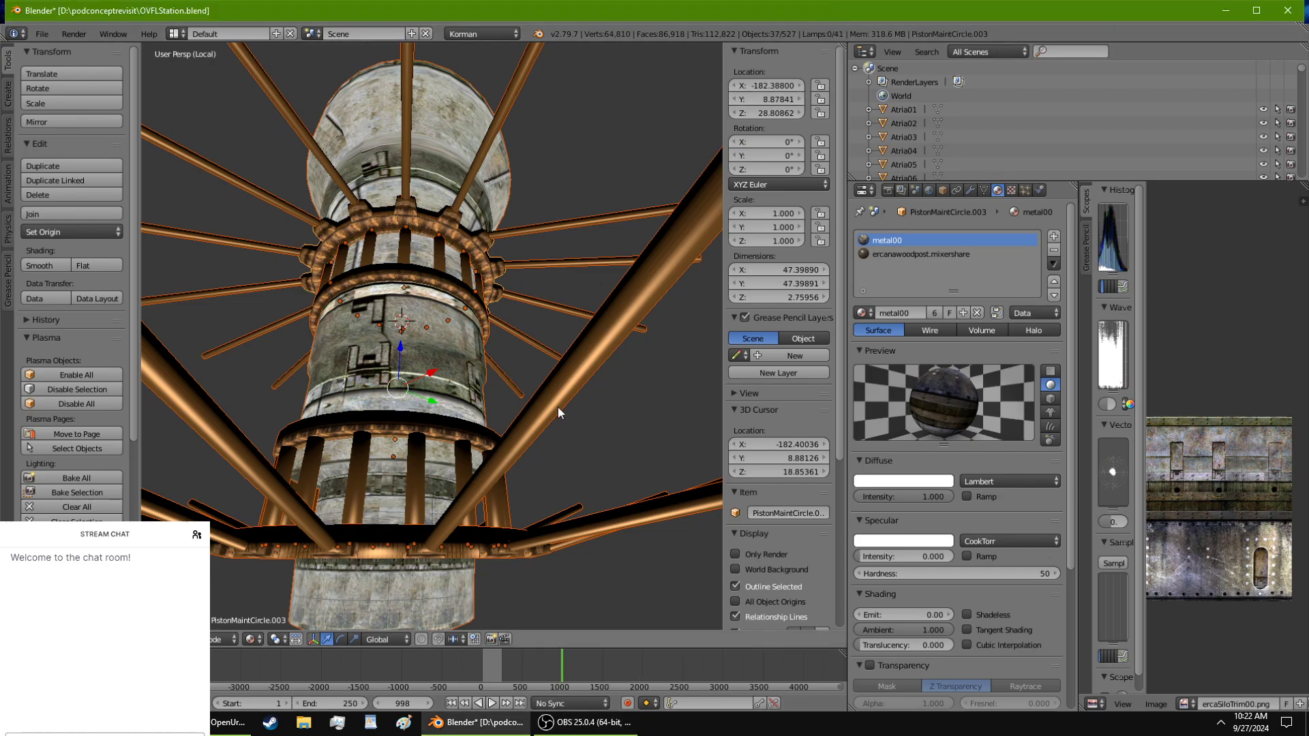
middle_click_drag(559, 414, 444, 357)
key("KP_Divide")
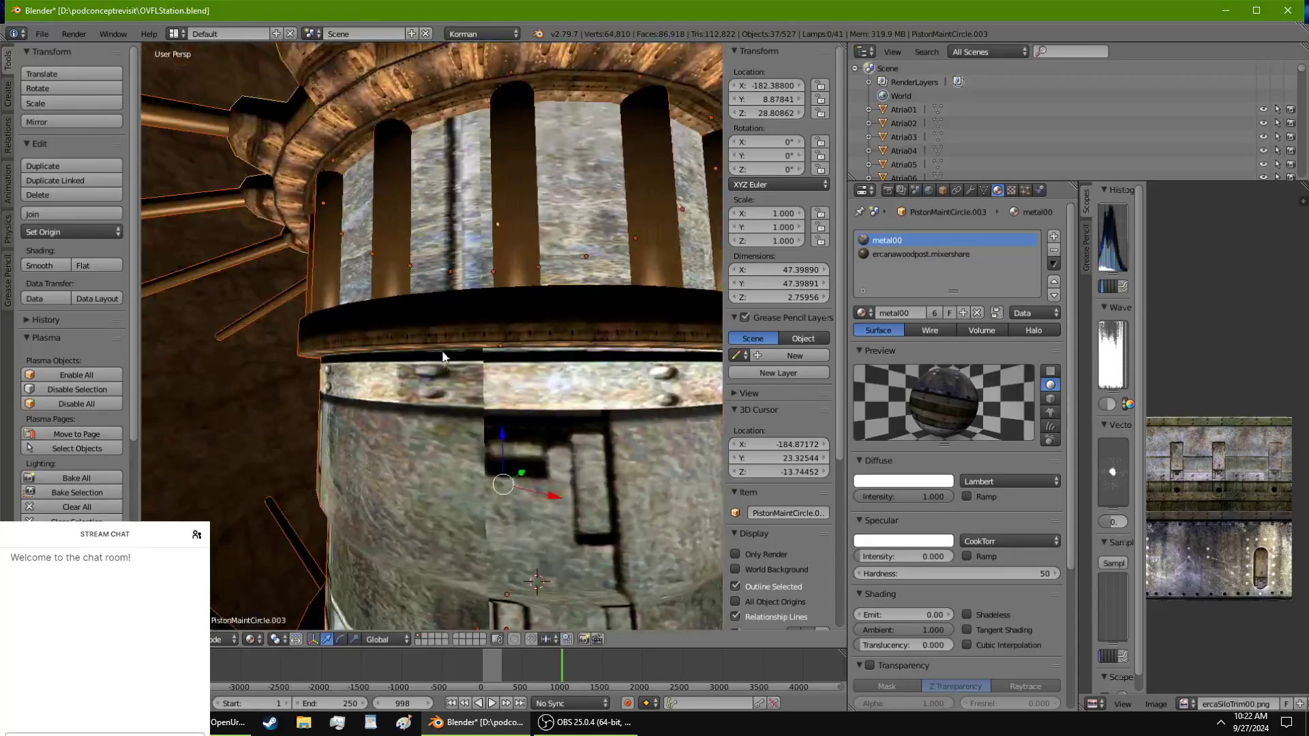
scroll(443, 356, "down", 8)
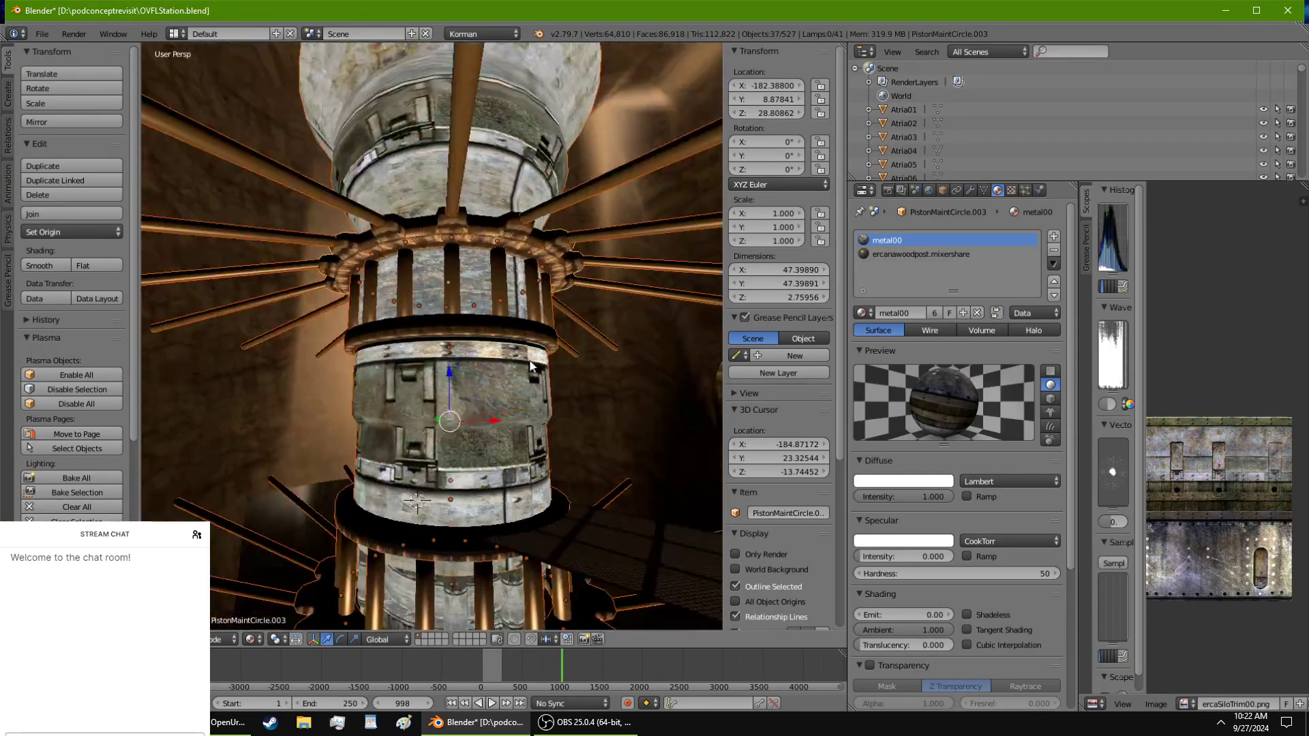
middle_click_drag(532, 366, 476, 268)
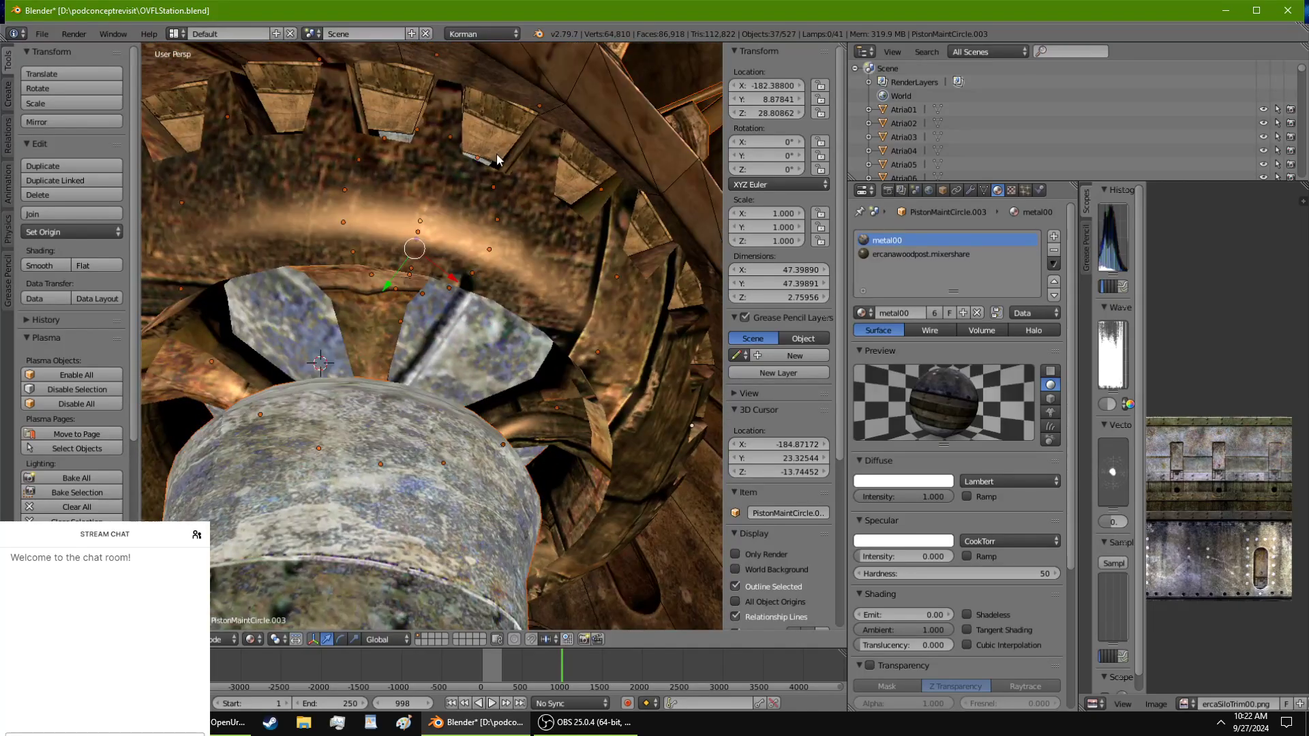
middle_click_drag(588, 126, 434, 380)
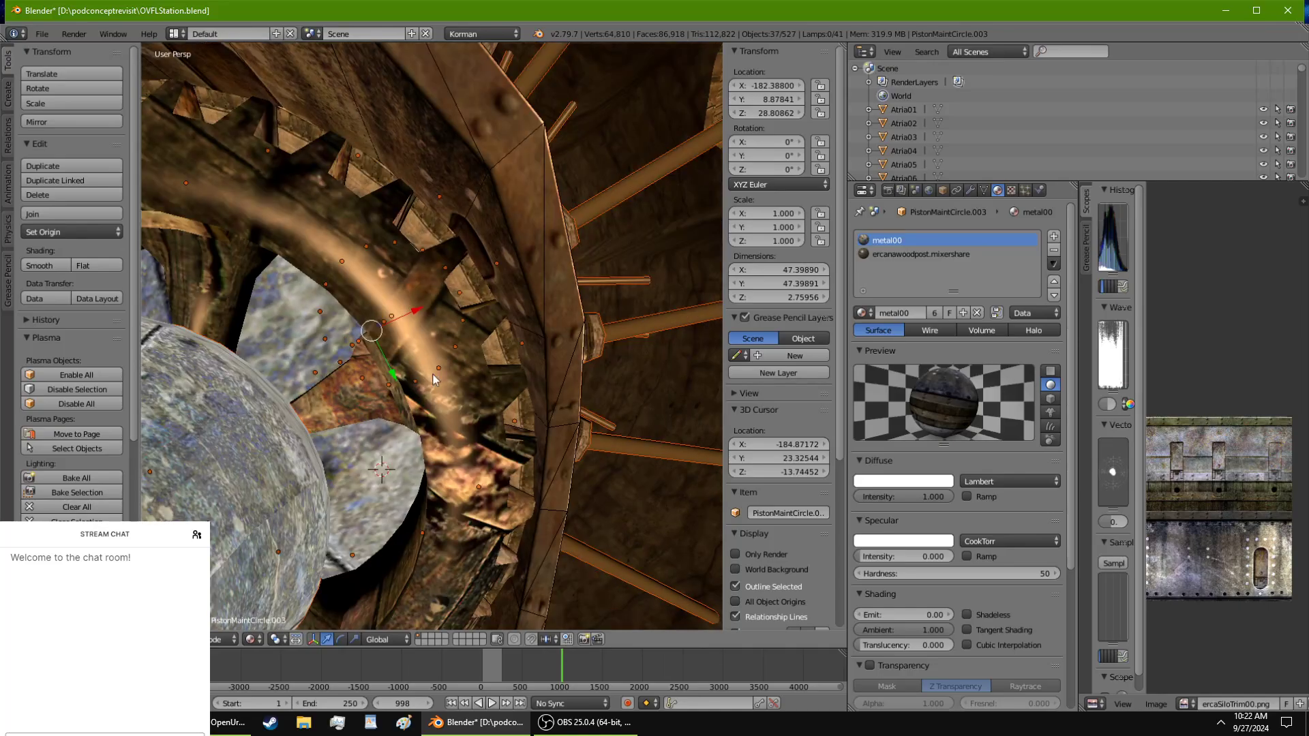
mouse_move(563, 659)
left_mouse_down()
mouse_move(510, 682)
mouse_move(540, 684)
mouse_move(467, 668)
mouse_move(562, 672)
left_mouse_up()
scroll(500, 322, "down", 4)
middle_click_drag(501, 321, 306, 228)
scroll(471, 440, "up", 3)
scroll(362, 348, "down", 3)
scroll(420, 316, "down", 3)
scroll(354, 226, "down", 3)
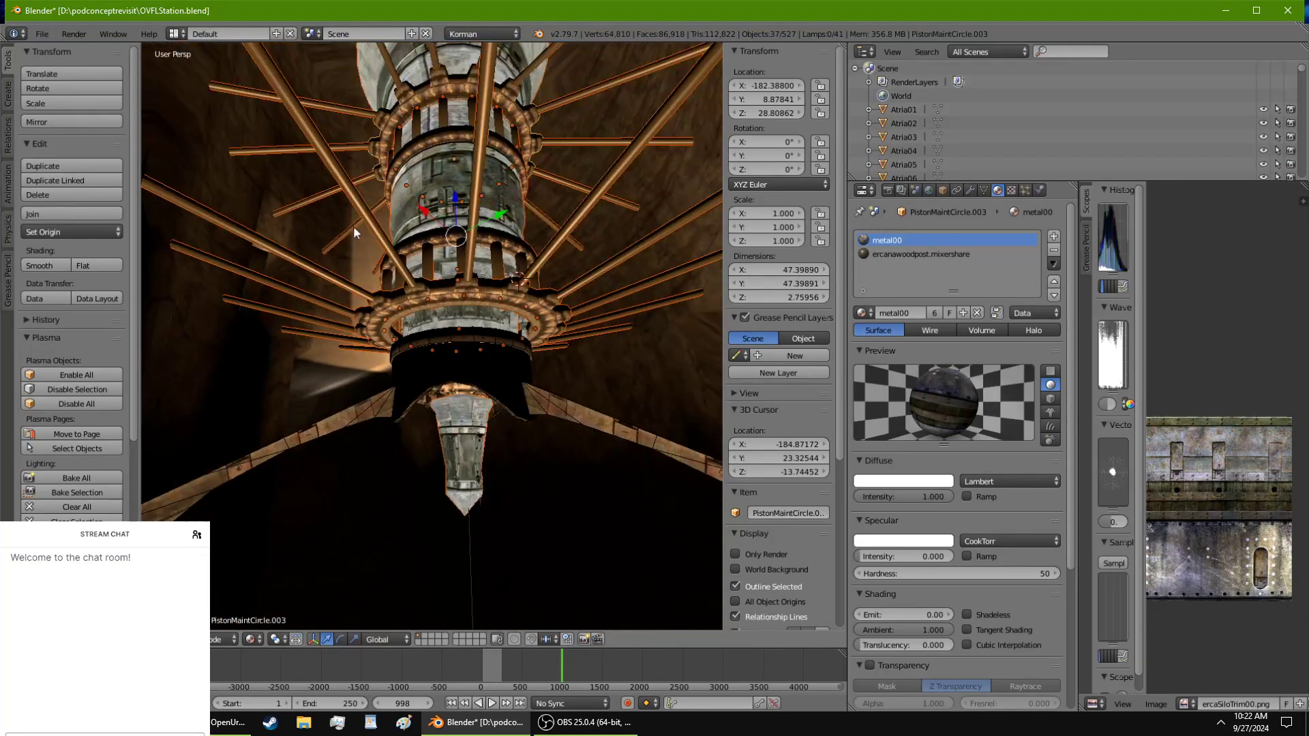
Step: Isolate the piston column in local view and delete the support columns around its upper toothed ring, except the last three
key("KP_Divide")
scroll(424, 338, "up", 4)
right_click(454, 256)
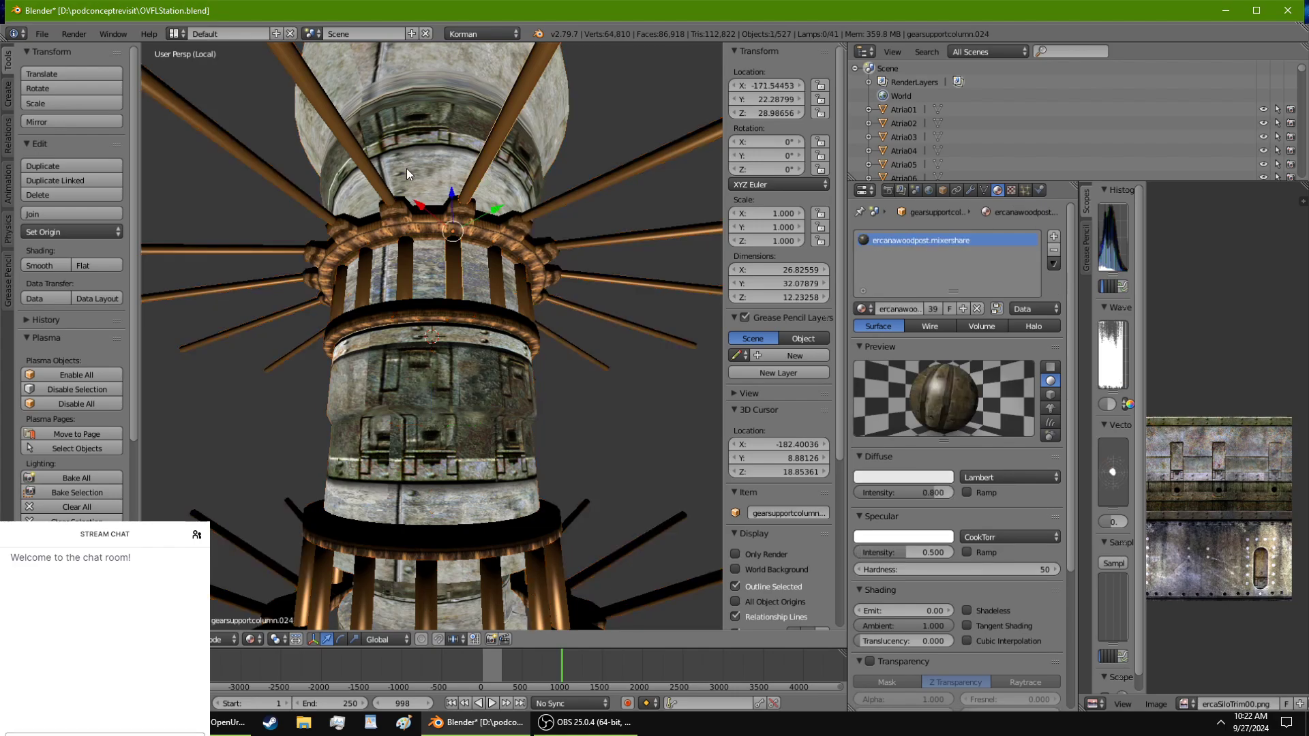
right_click(313, 199, "shift")
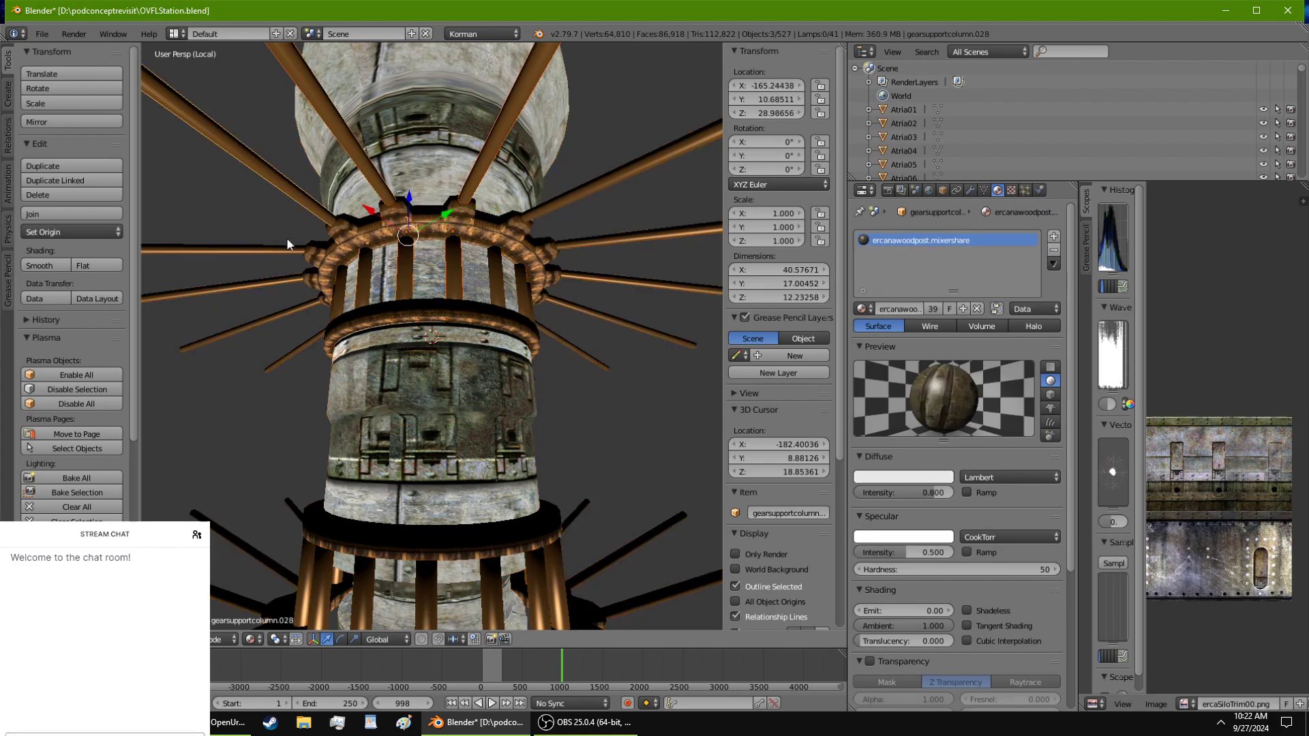
right_click(280, 245, "shift")
right_click(285, 279, "shift")
right_click(298, 309, "shift")
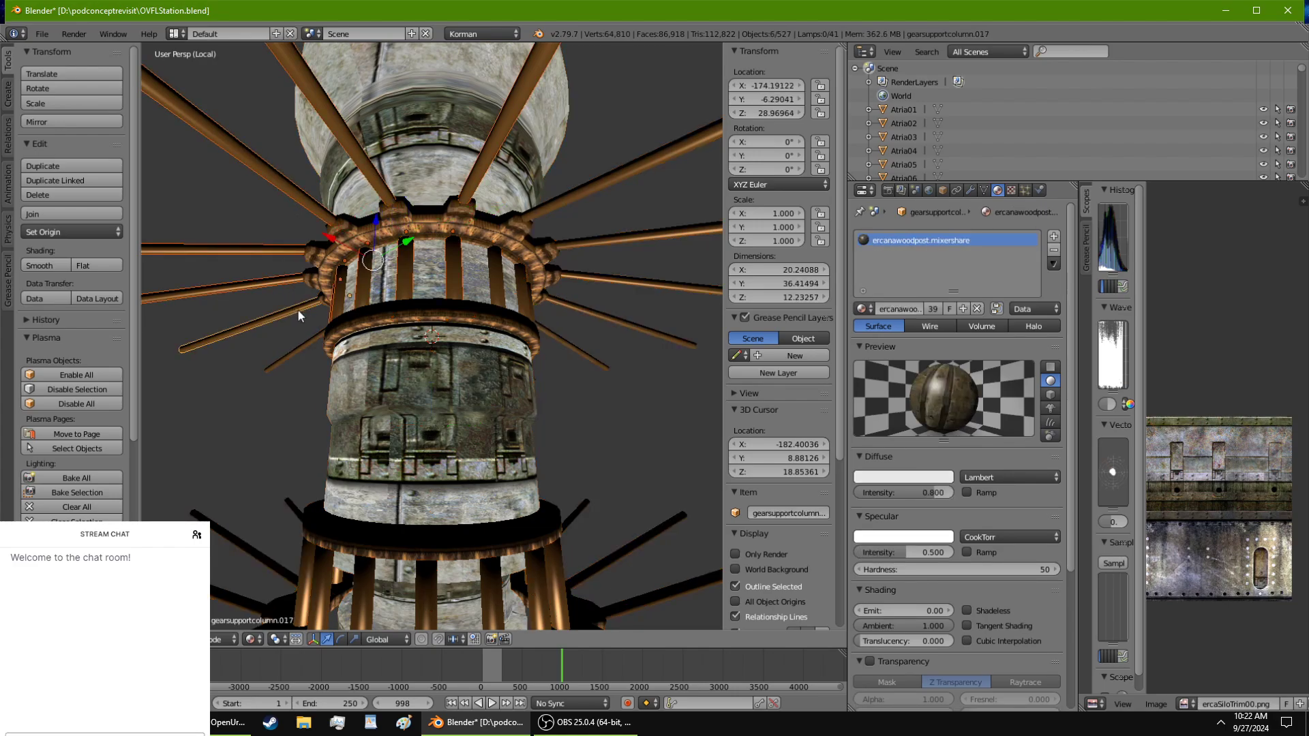
right_click(328, 337, "shift")
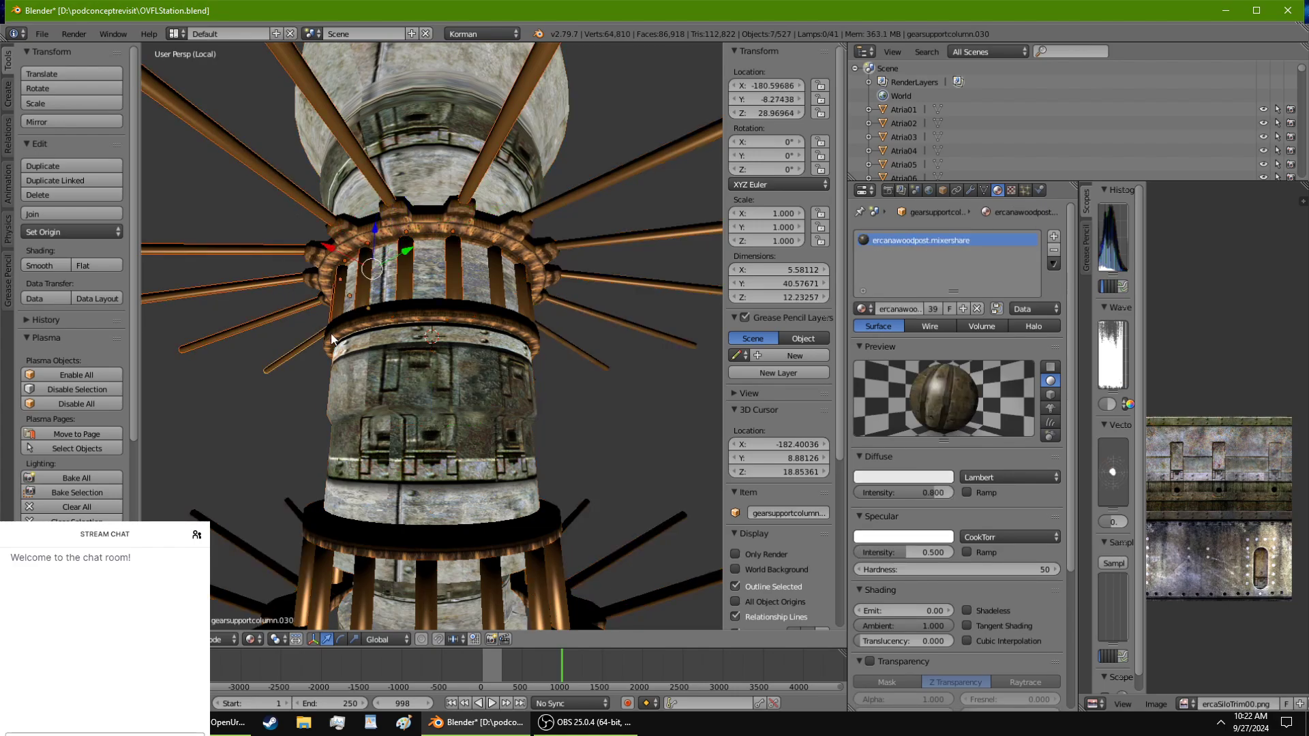
right_click(546, 203, "shift")
right_click(595, 239, "shift")
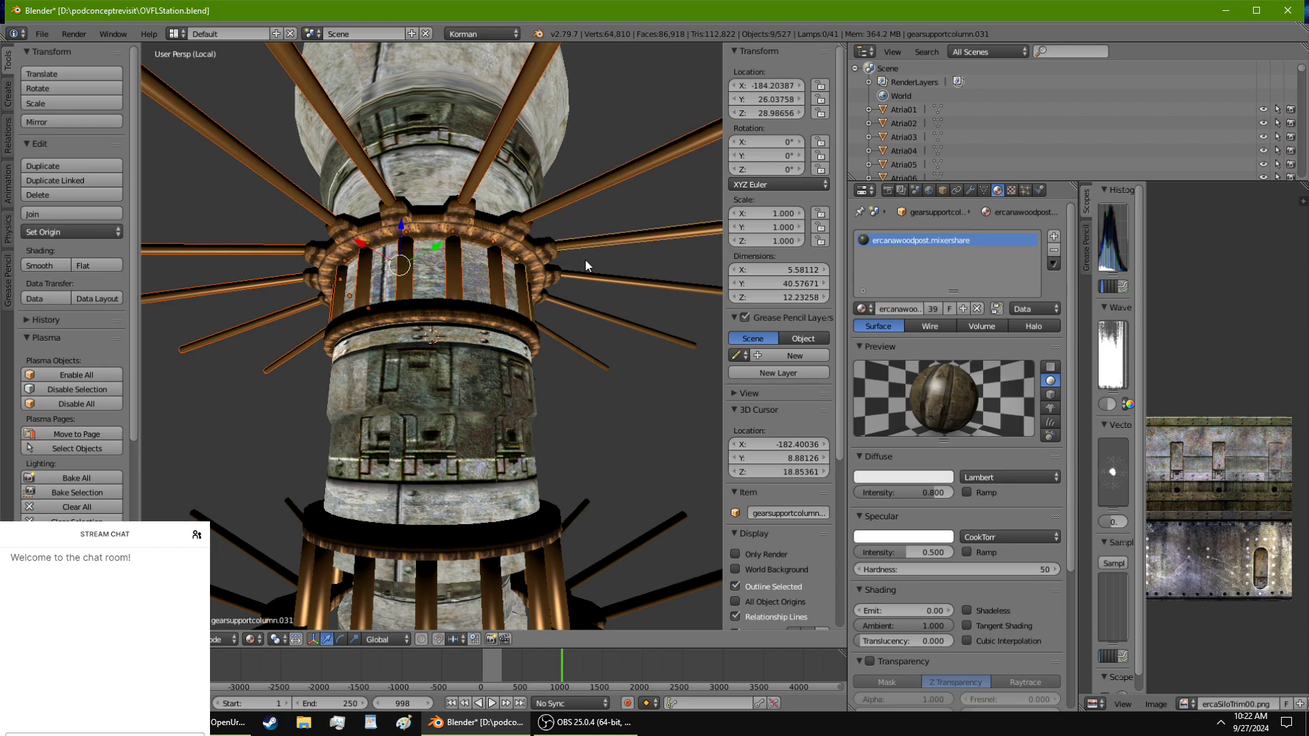
middle_click_drag(585, 259, 525, 247)
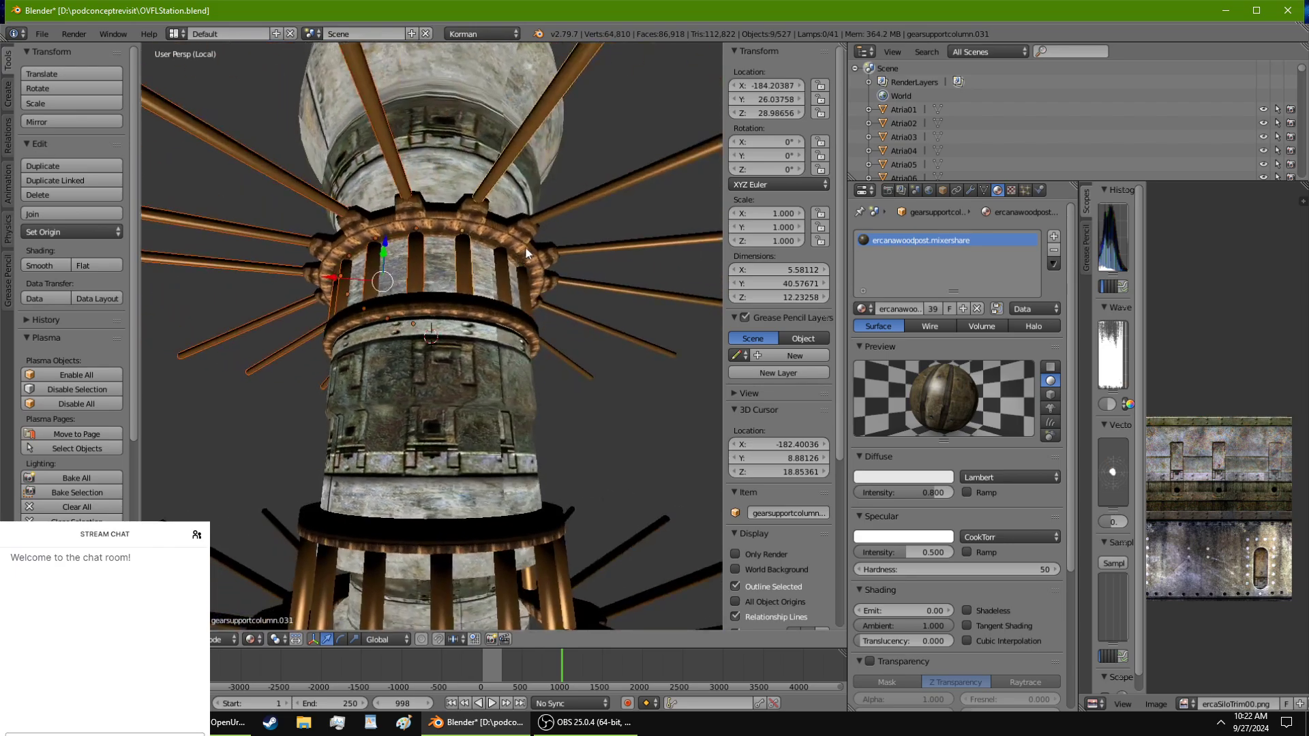
right_click(591, 244, "shift")
right_click(591, 292, "shift")
right_click(588, 317, "shift")
middle_click_drag(588, 318, 468, 330)
key("x")
left_click(560, 260)
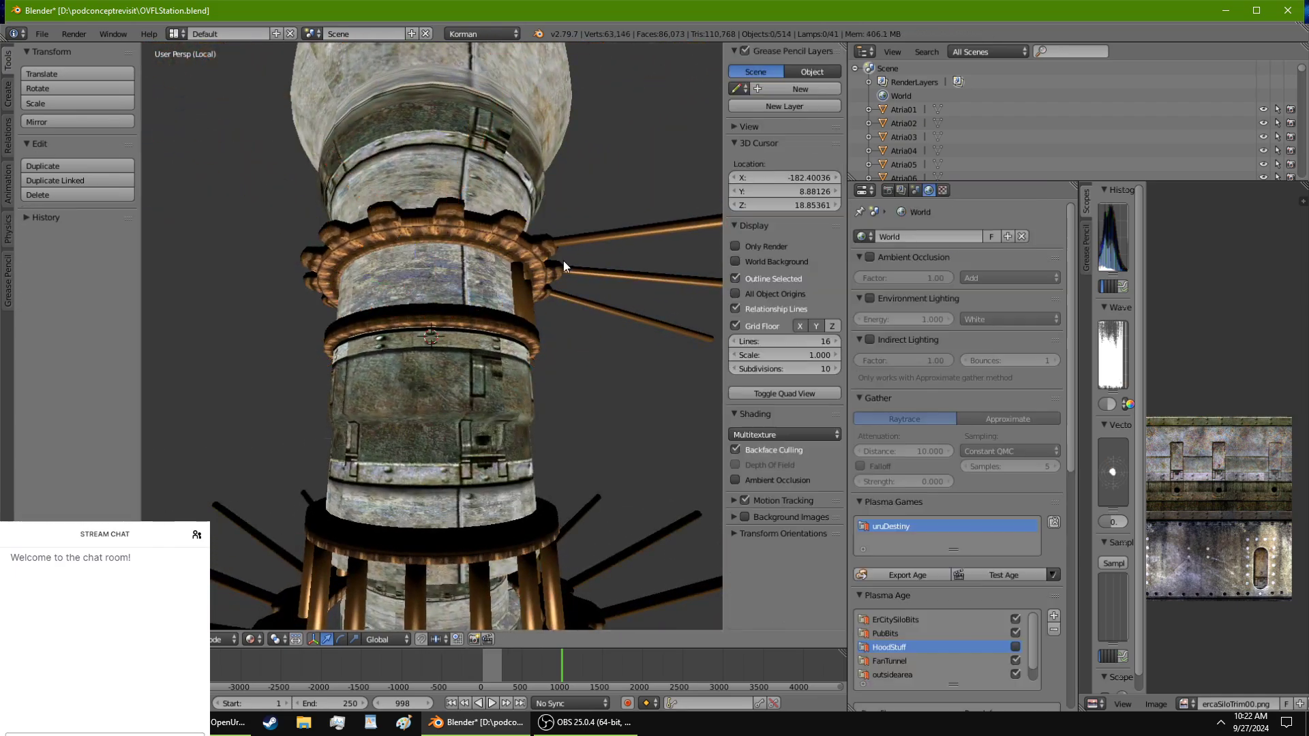
Step: Delete the three remaining support columns on the upper toothed ring
right_click(599, 277)
right_click(599, 276, "shift")
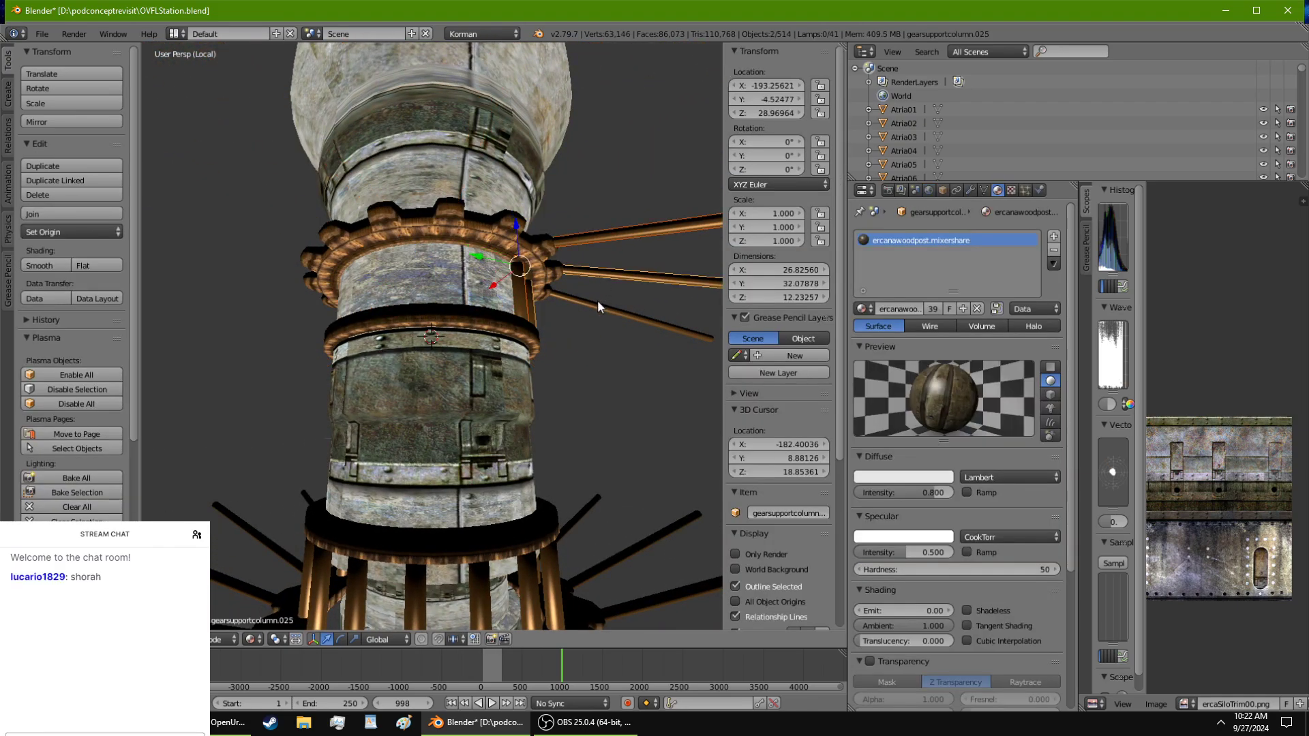
key("x")
left_click(590, 307)
scroll(576, 321, "down", 2)
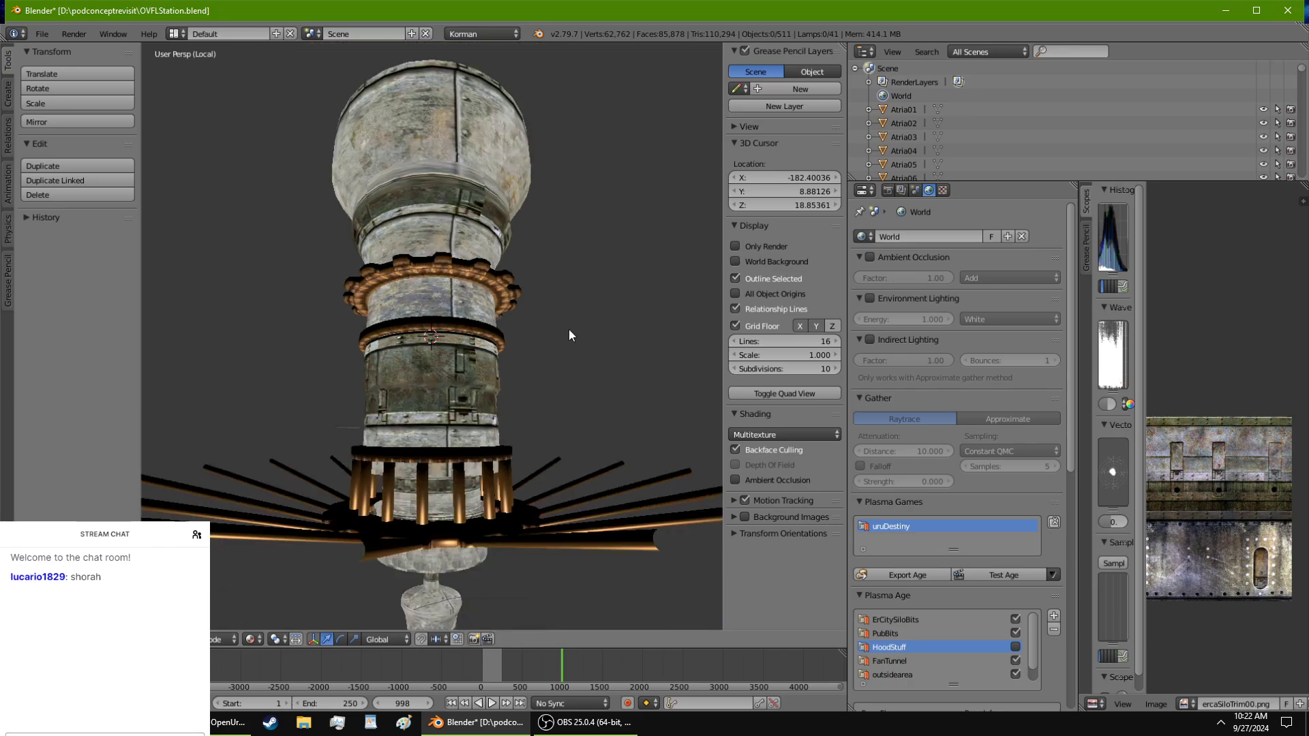
Step: Delete one support column from the lower ring of the piston column
middle_click_drag(568, 329, 734, 477)
middle_click_drag(588, 471, 501, 436)
right_click(417, 467)
key("x")
left_click(417, 467)
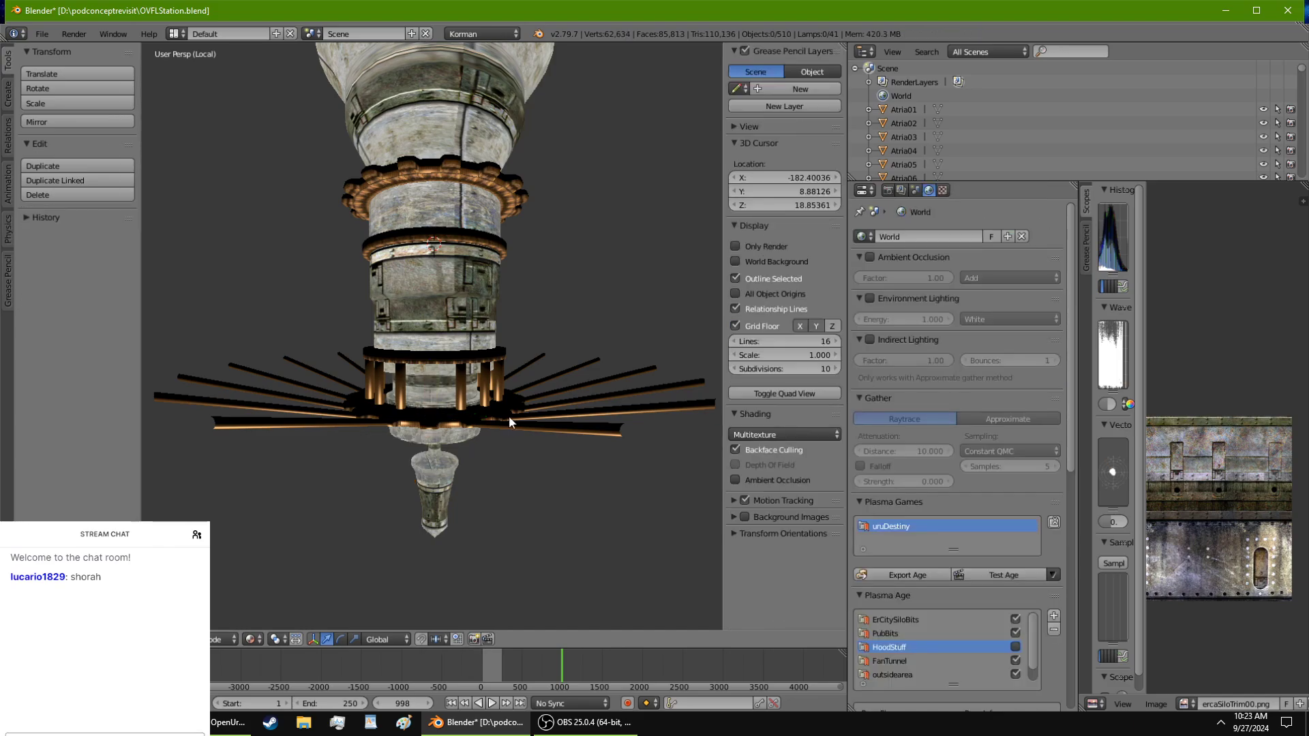
Step: Select the support columns around the lower toothed ring of the piston column and delete them, leaving one
right_click(510, 418)
middle_click_drag(562, 403, 517, 457)
right_click(487, 489, "shift")
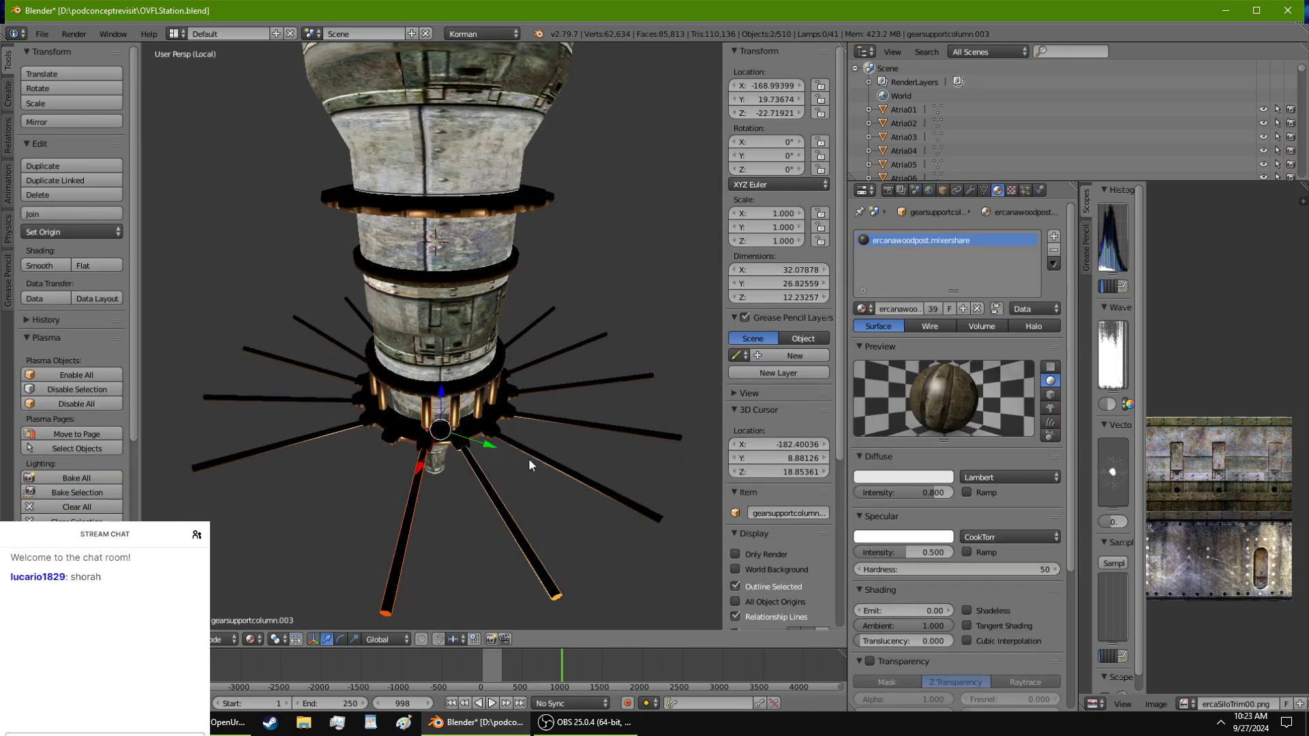
right_click(529, 455, "shift")
right_click(537, 419, "shift")
right_click(534, 392, "shift")
right_click(534, 362, "shift")
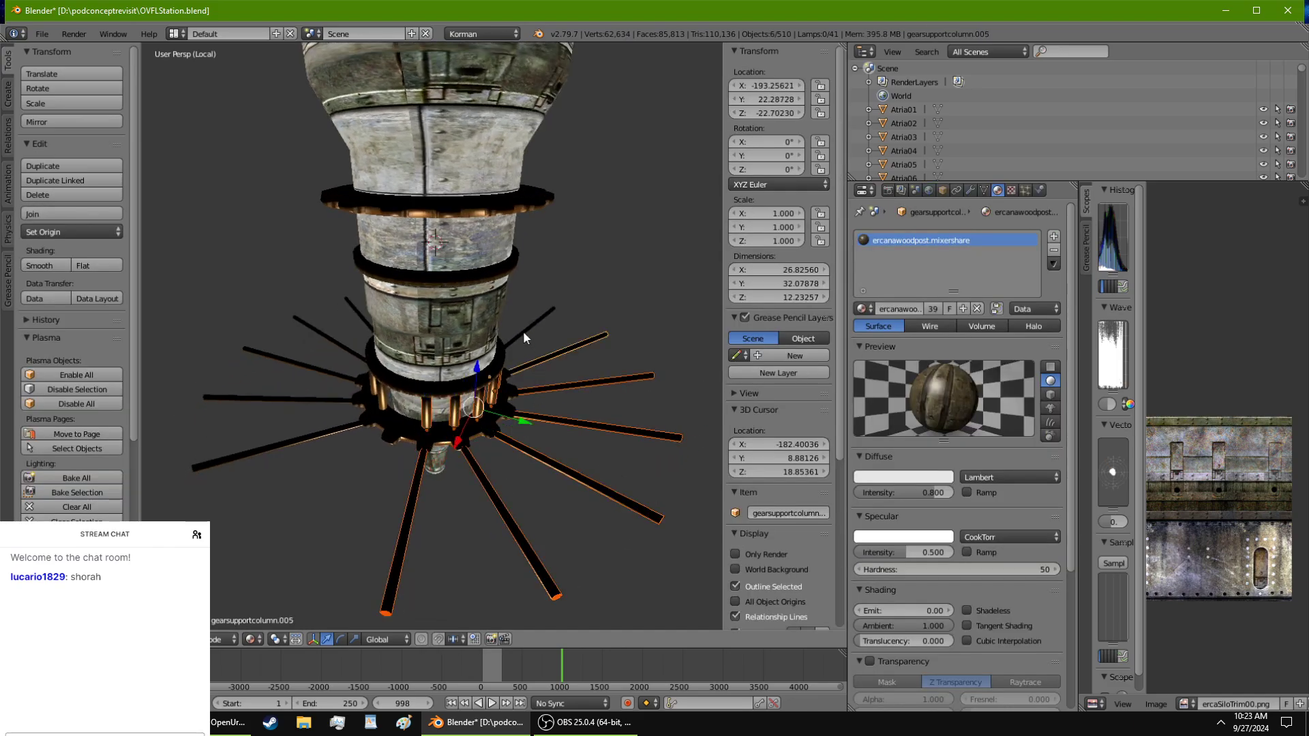
right_click(522, 331, "shift")
right_click(256, 393, "shift")
middle_click_drag(257, 392, 390, 445)
right_click(376, 456, "shift")
right_click(335, 438, "shift")
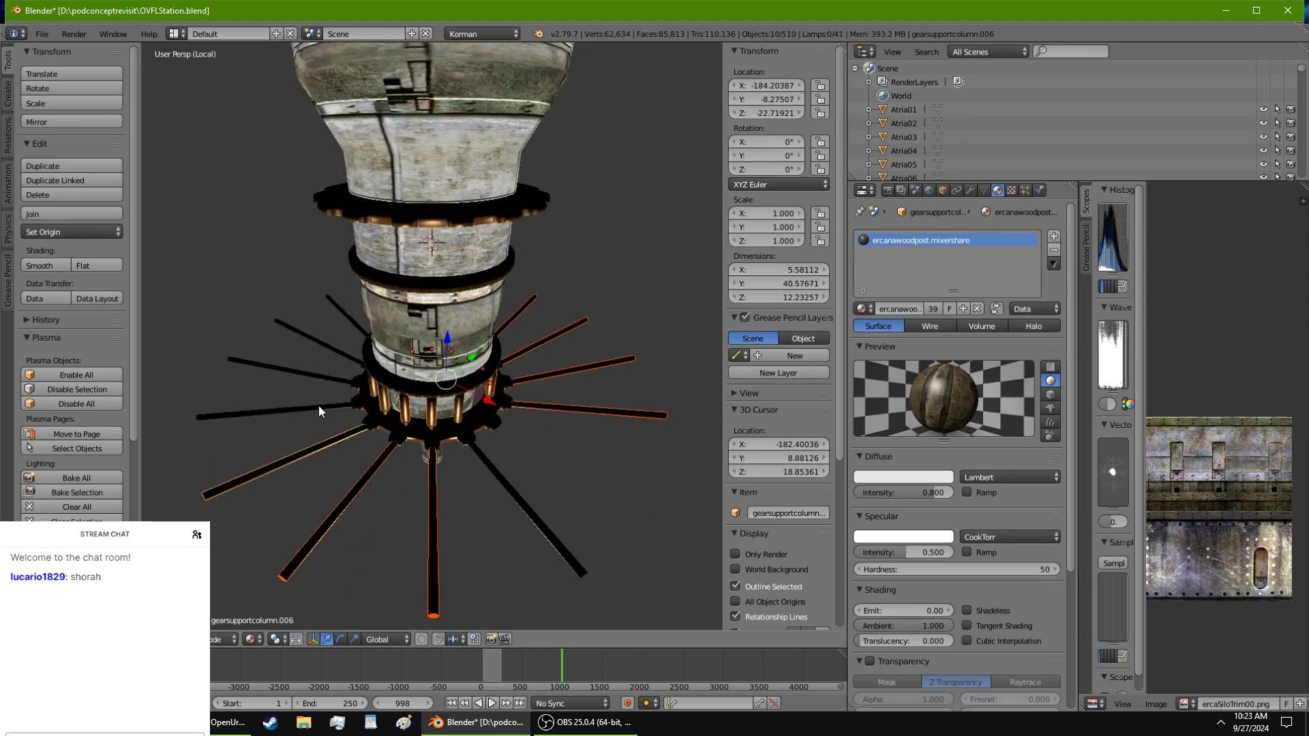
right_click(318, 406, "shift")
right_click(306, 371, "shift")
right_click(321, 330, "shift")
middle_click_drag(321, 329, 419, 339)
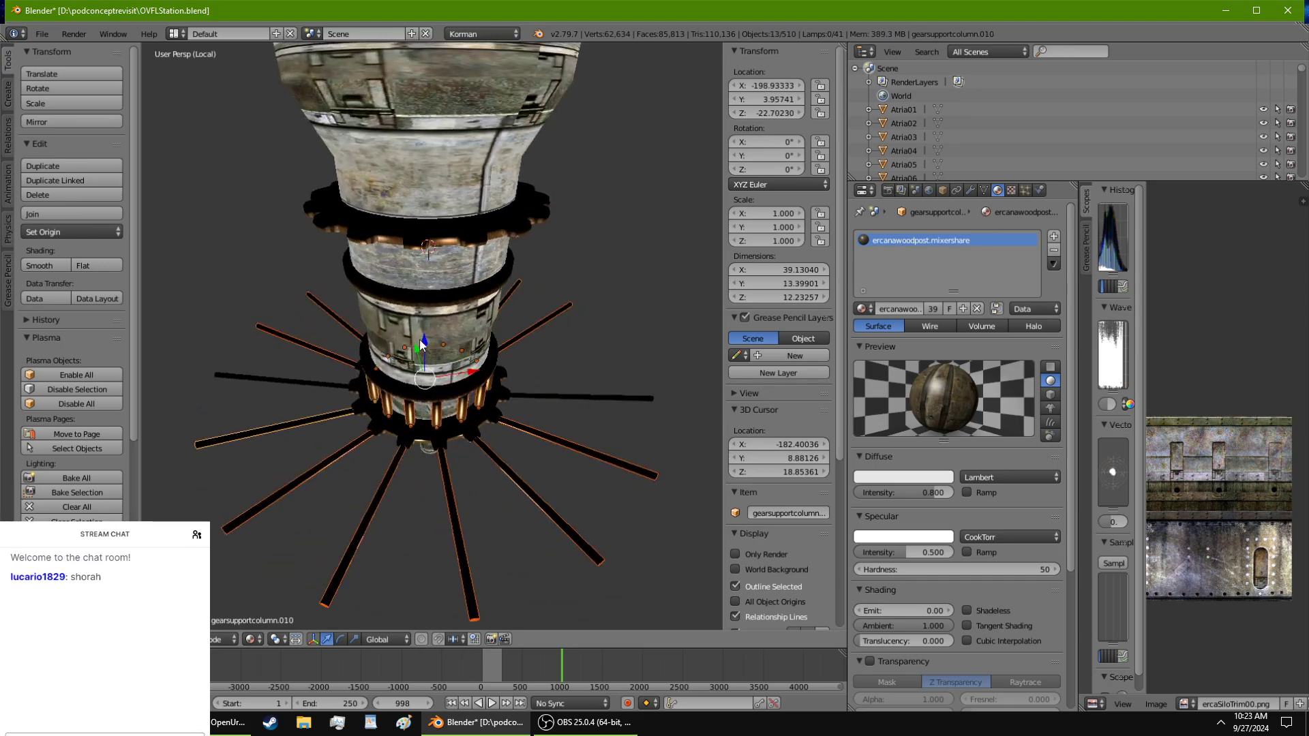
key("x")
left_click(330, 378)
middle_click_drag(331, 378, 277, 356)
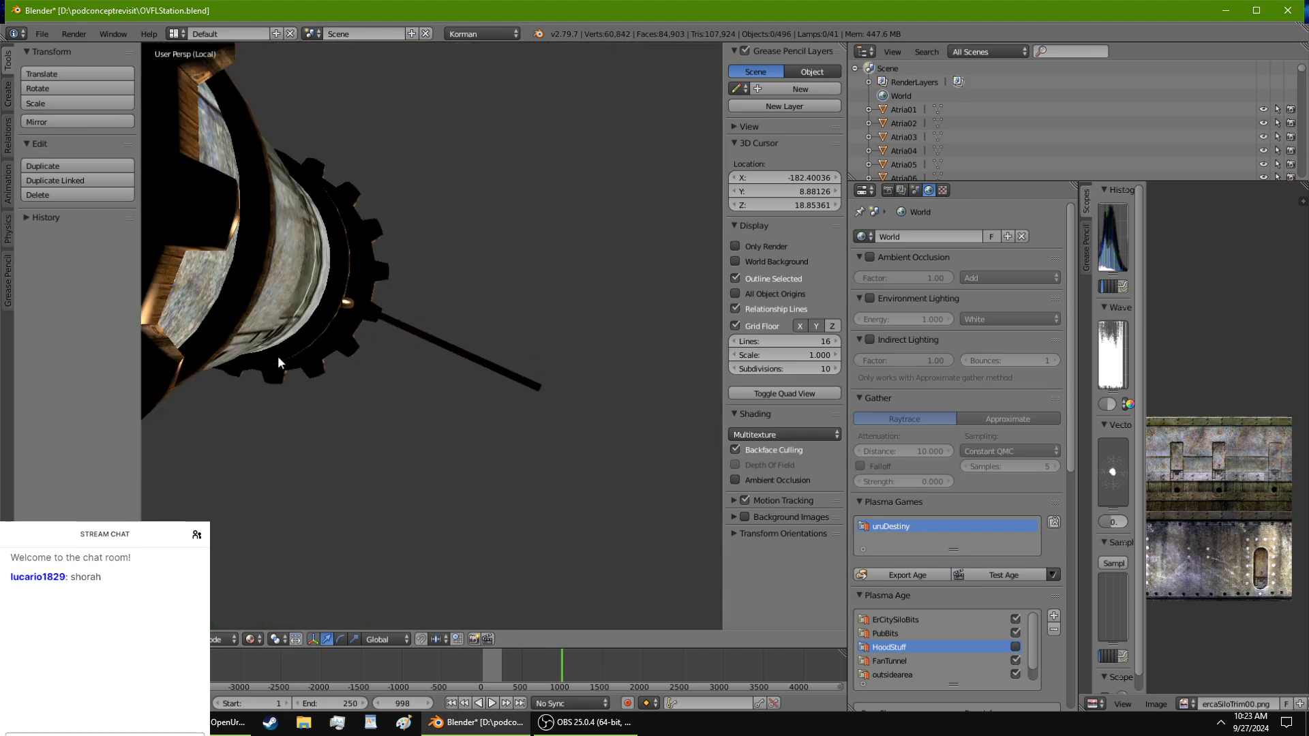
Step: Delete the last support column on the lower toothed ring
right_click(400, 329)
key("x")
left_click(399, 324)
middle_click_drag(396, 317, 576, 334)
Step: Select the lower toothed ring PistonMaintCircle and place the 3D cursor on its face
right_click(427, 260)
mouse_move(426, 259)
middle_mouse_down()
mouse_move(445, 312)
mouse_move(451, 296)
mouse_move(367, 262)
mouse_move(415, 260)
mouse_move(440, 156)
mouse_move(411, 213)
mouse_move(428, 246)
mouse_move(447, 242)
mouse_move(439, 273)
middle_mouse_up()
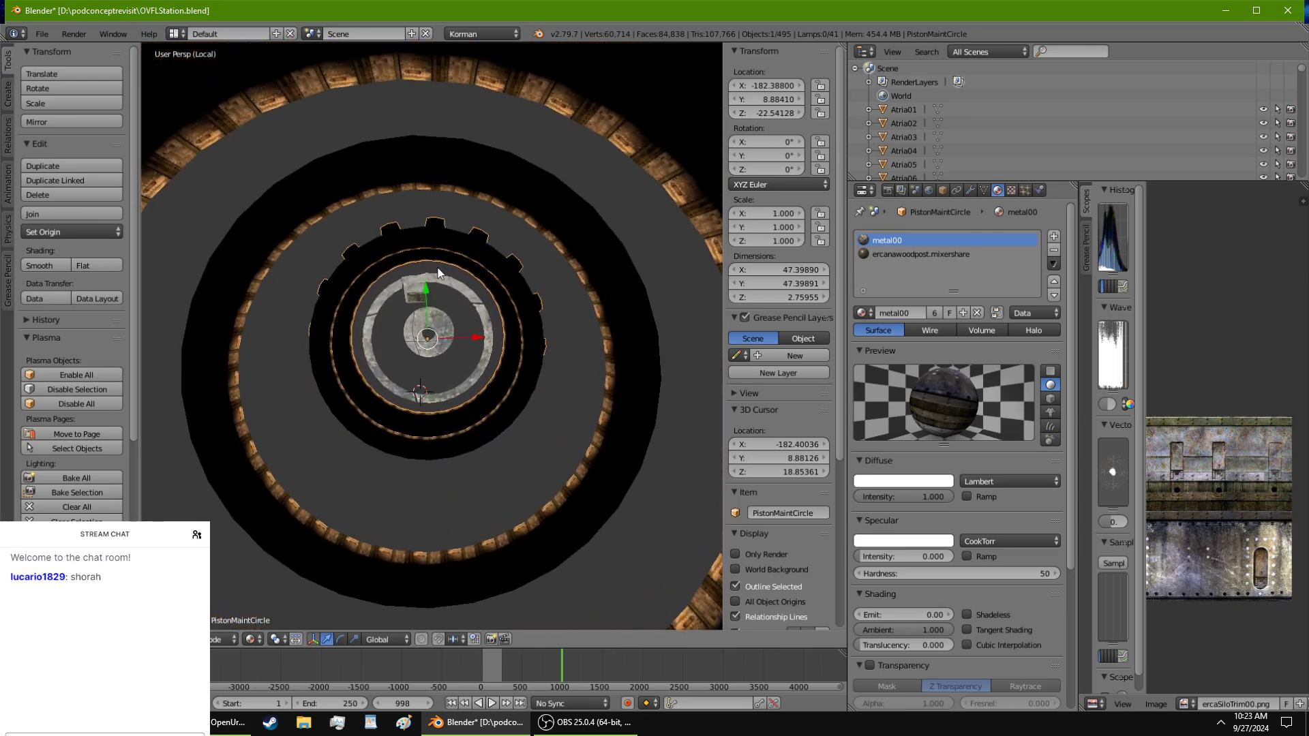
middle_click_drag(546, 641, 460, 248)
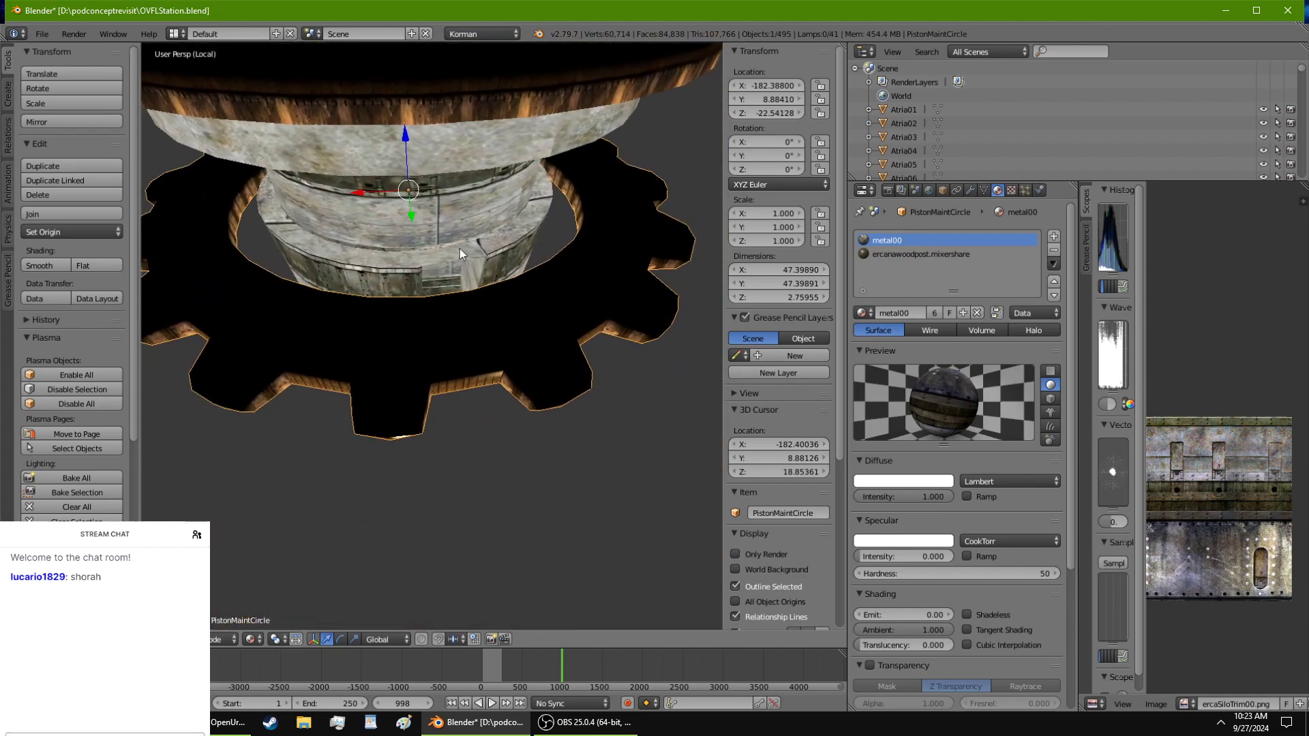
left_click(397, 326)
middle_click_drag(396, 326, 327, 301)
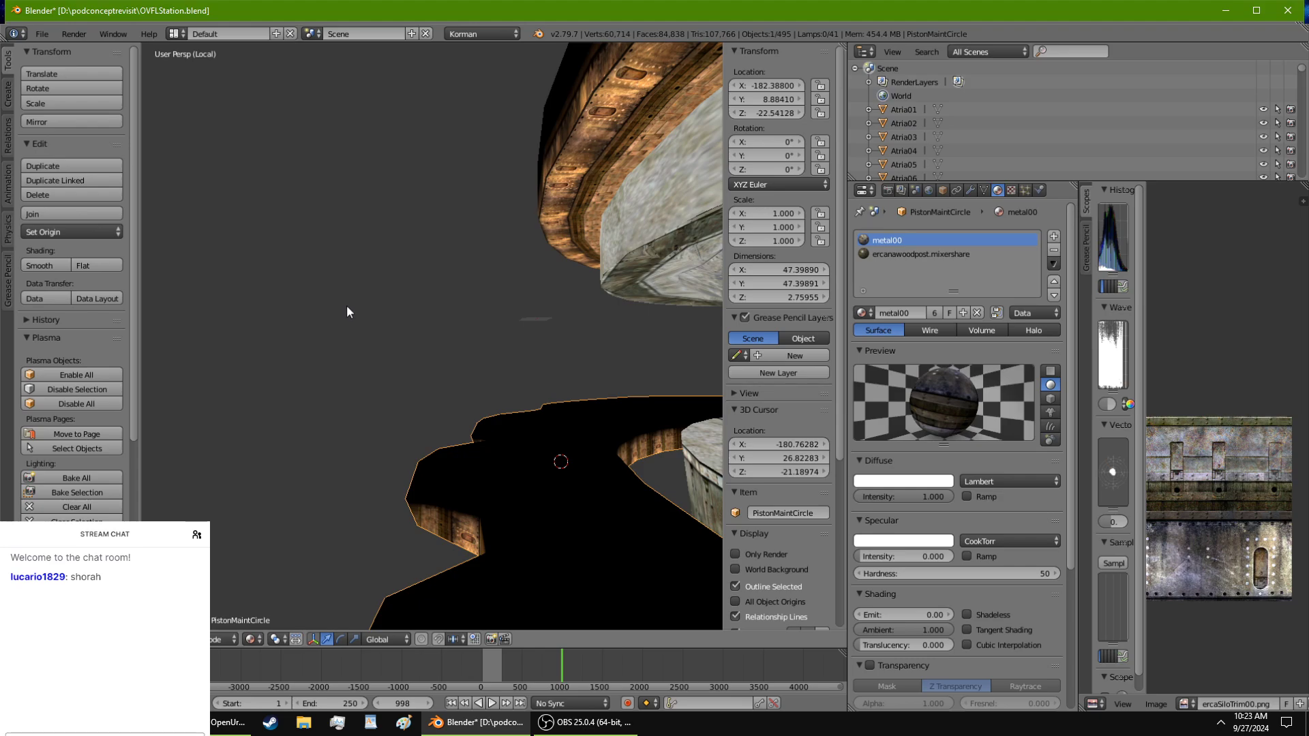
left_click(129, 723)
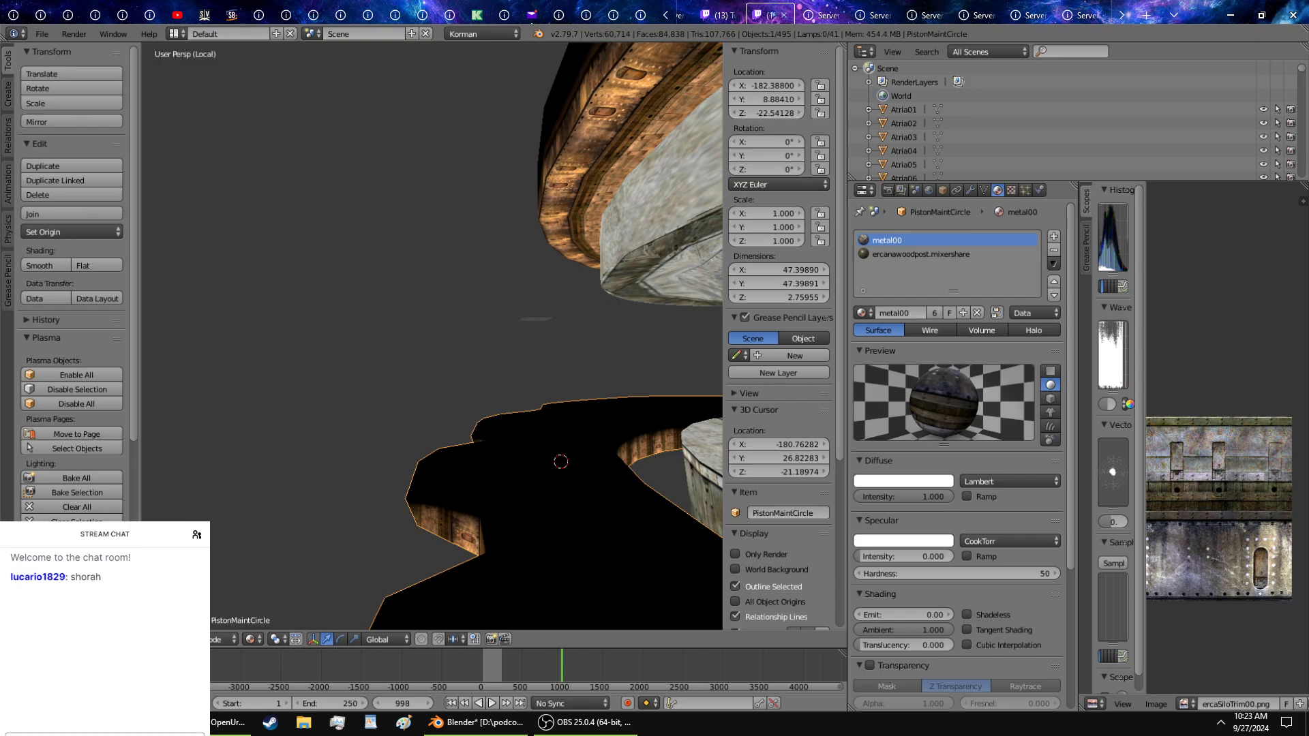
left_click(520, 724)
Step: Make both materials of the lower toothed ring, metal00 and ercanawoodpost.mixershare, shadeless
middle_click_drag(513, 426, 420, 309)
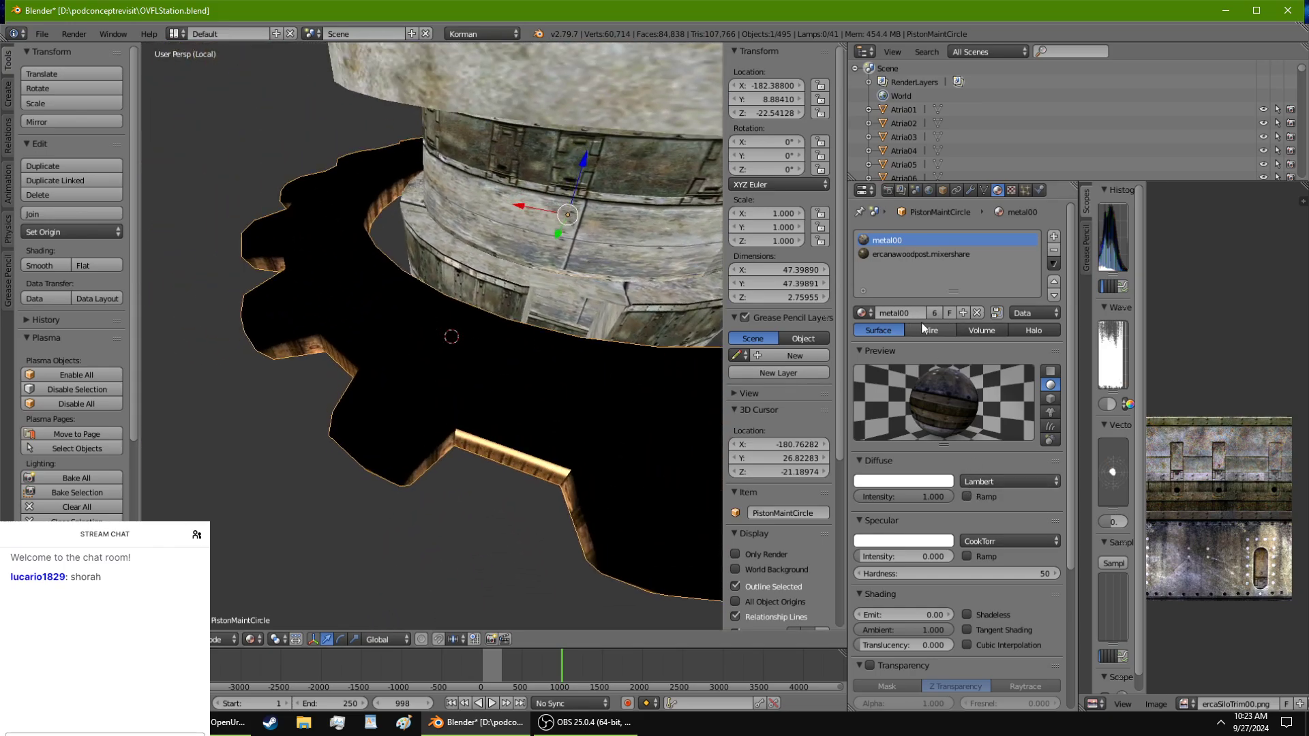
left_click(980, 612)
middle_click_drag(647, 460, 820, 321)
left_click(894, 256)
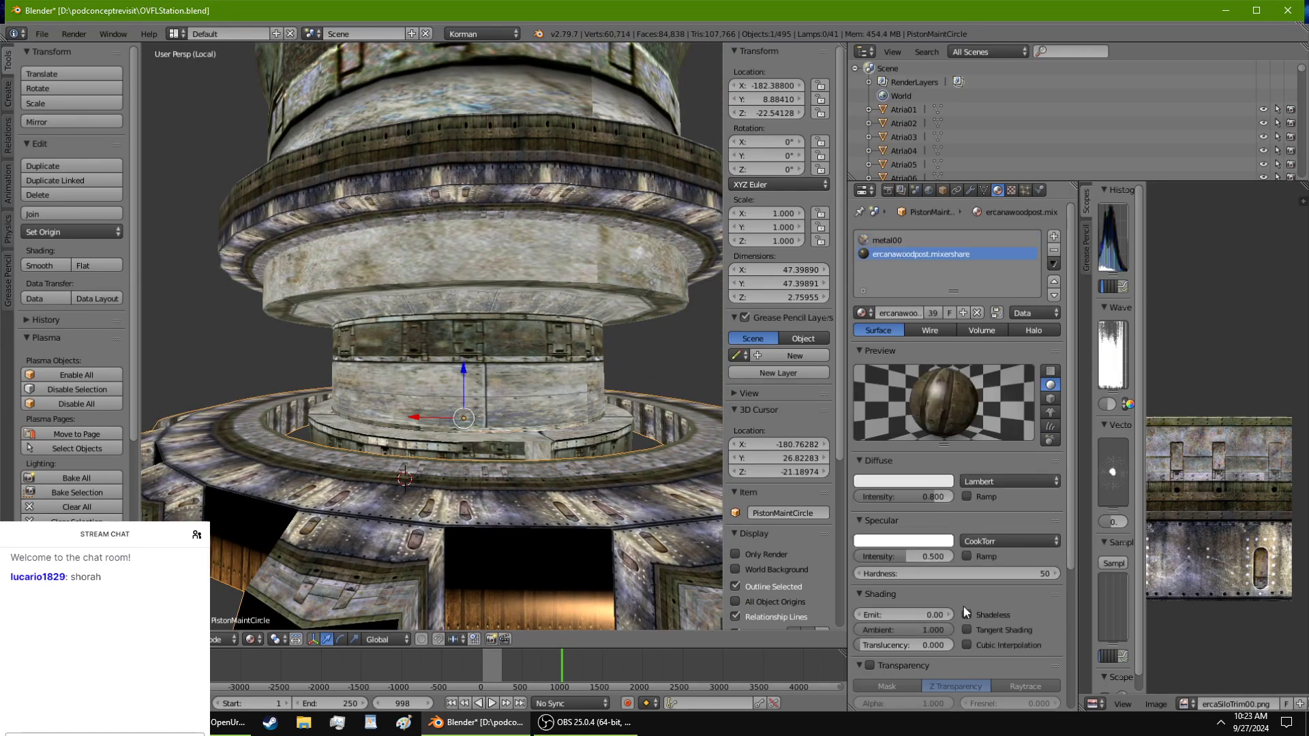
left_click(967, 615)
Step: Select the upper and lower toothed rings together and rotate them about the Z axis to about -6.6°
middle_click_drag(648, 477, 502, 506)
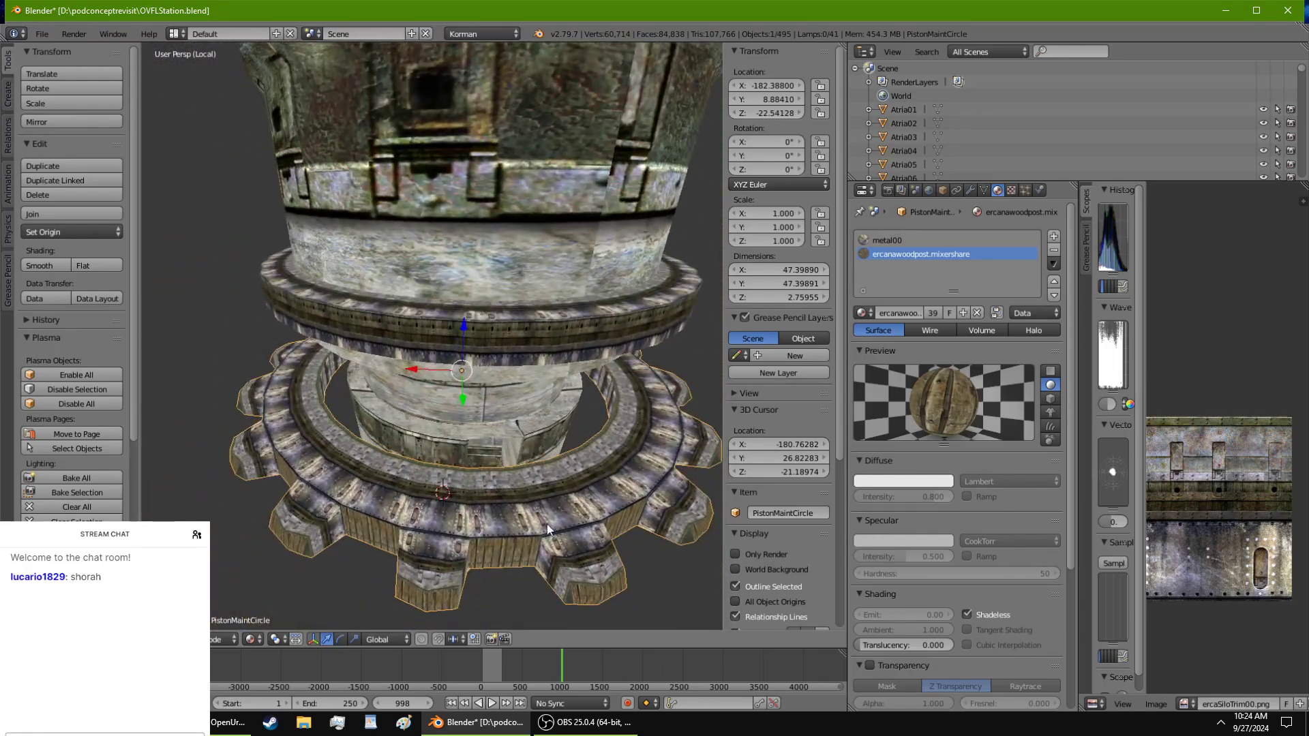
scroll(502, 506, "down", 4)
middle_click_drag(497, 454, 447, 474)
right_click(438, 535)
right_click(456, 538, "shift")
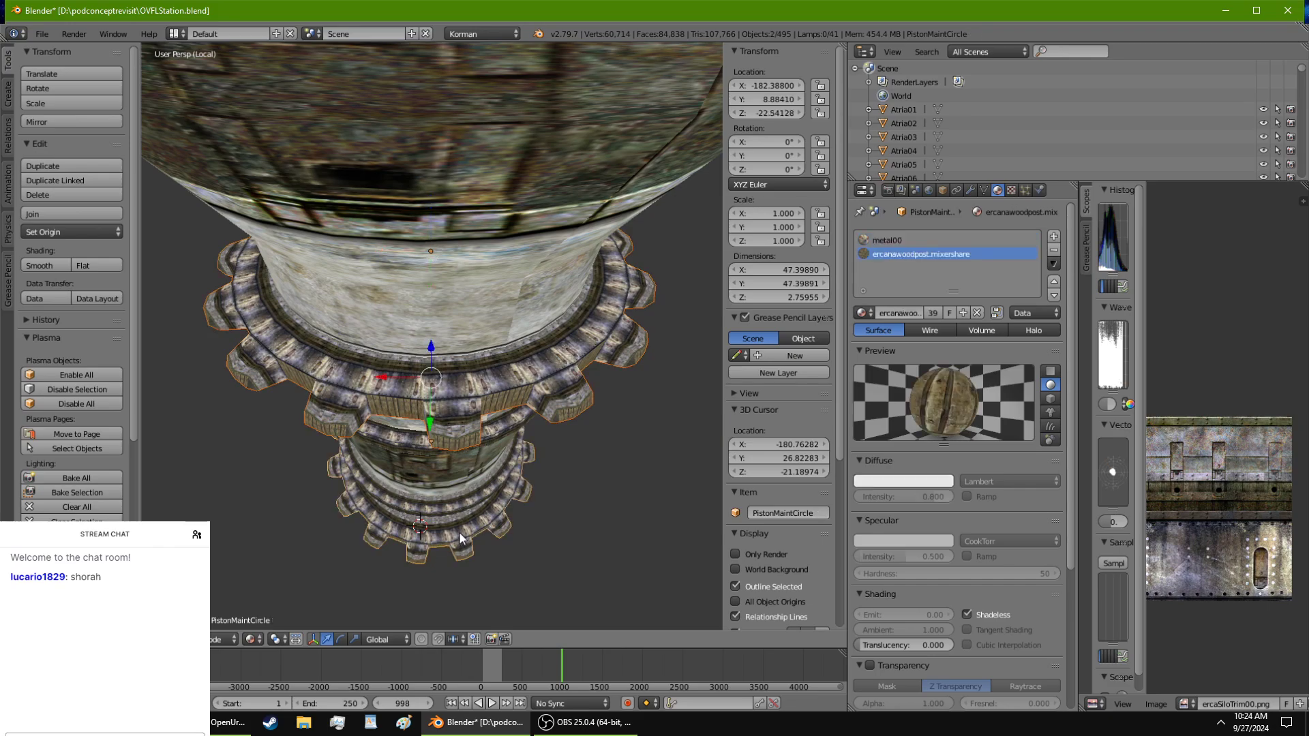
middle_click_drag(455, 539, 447, 586)
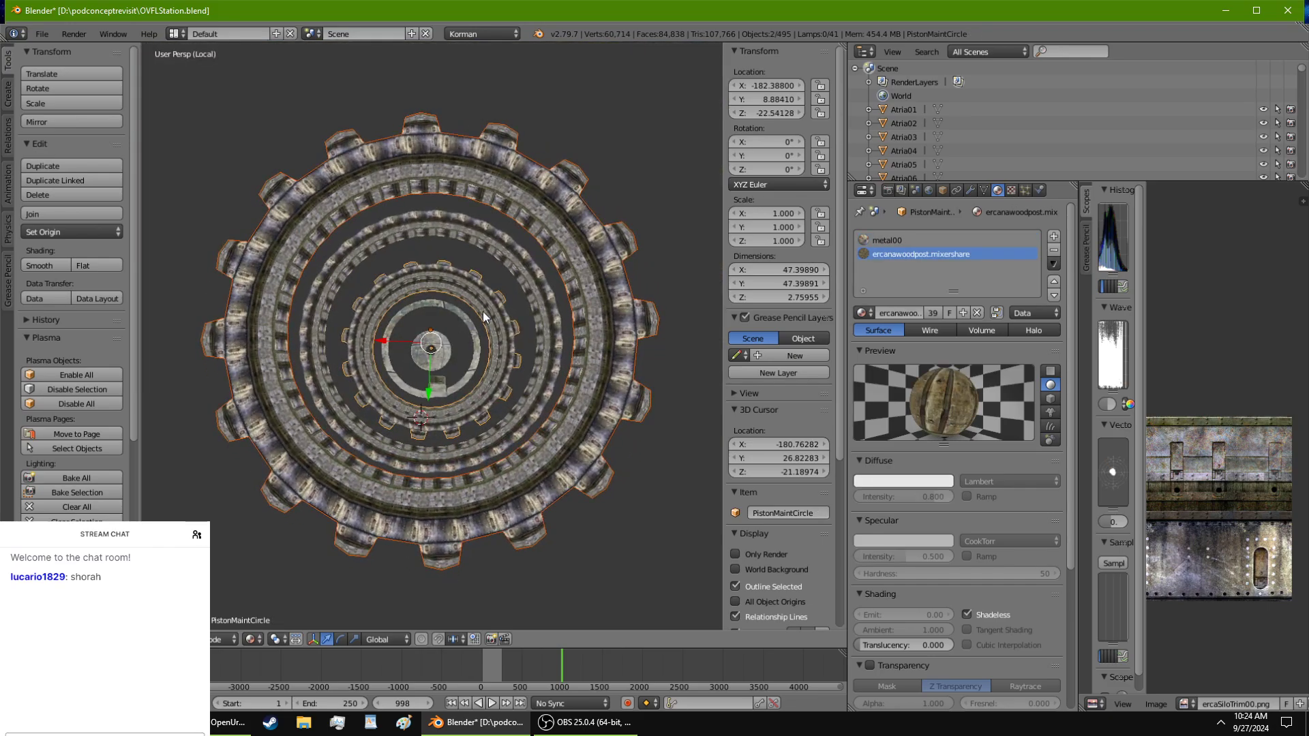
key("r")
key("z")
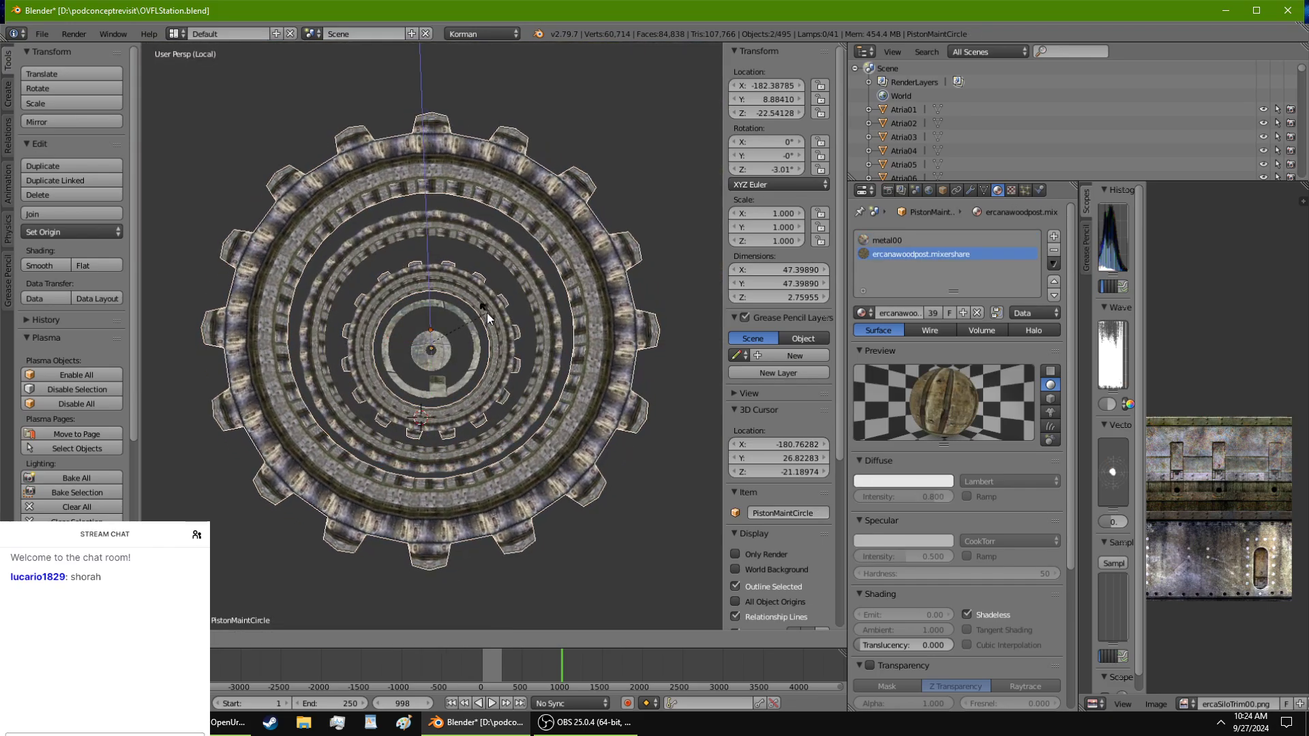
left_click(491, 314)
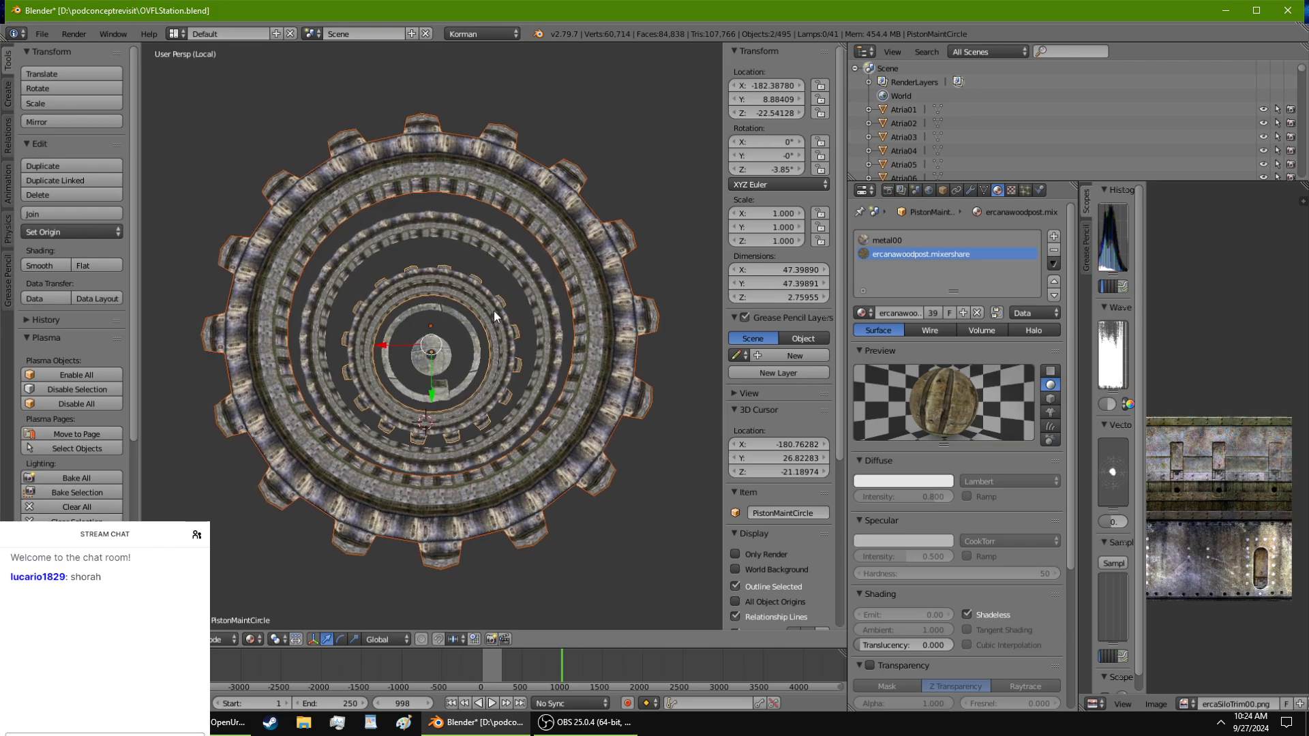
key("r")
key("z")
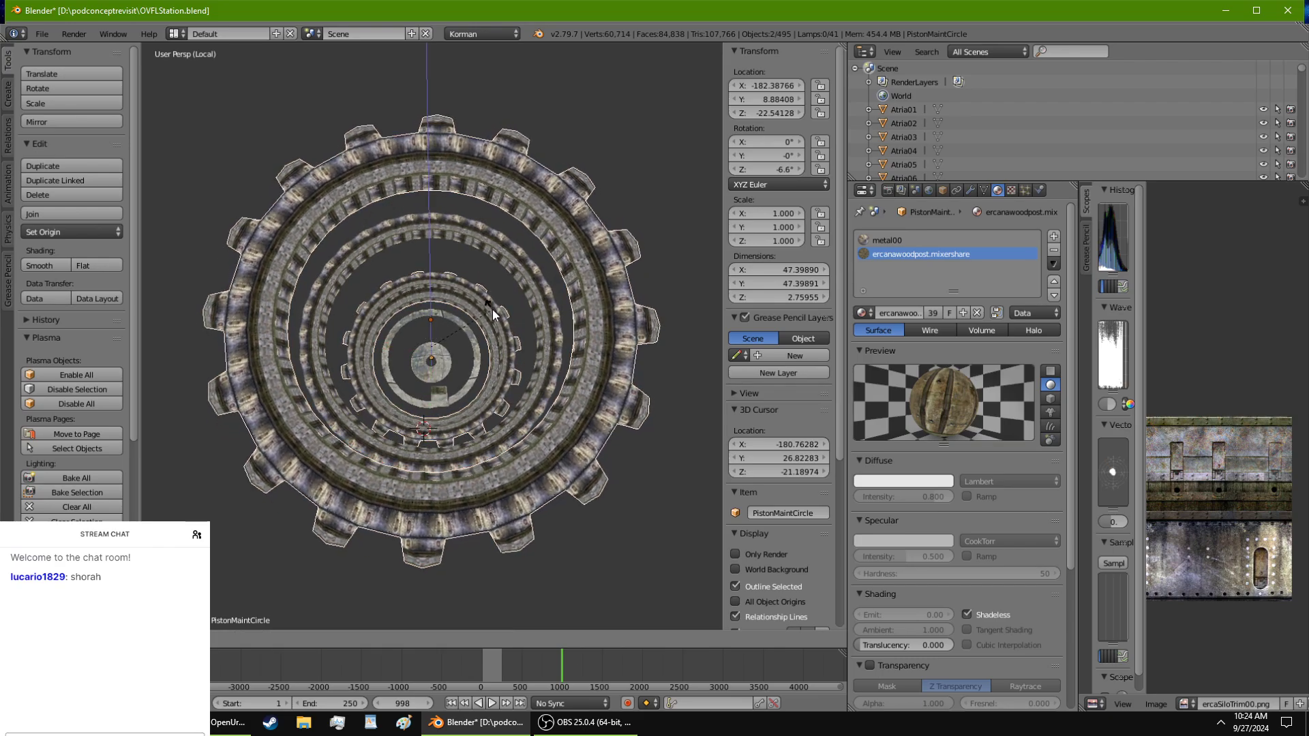
left_click(494, 313)
Step: Apply rotation and scale to the two selected toothed rings
middle_click_drag(495, 313, 490, 283)
key("ctrl+a")
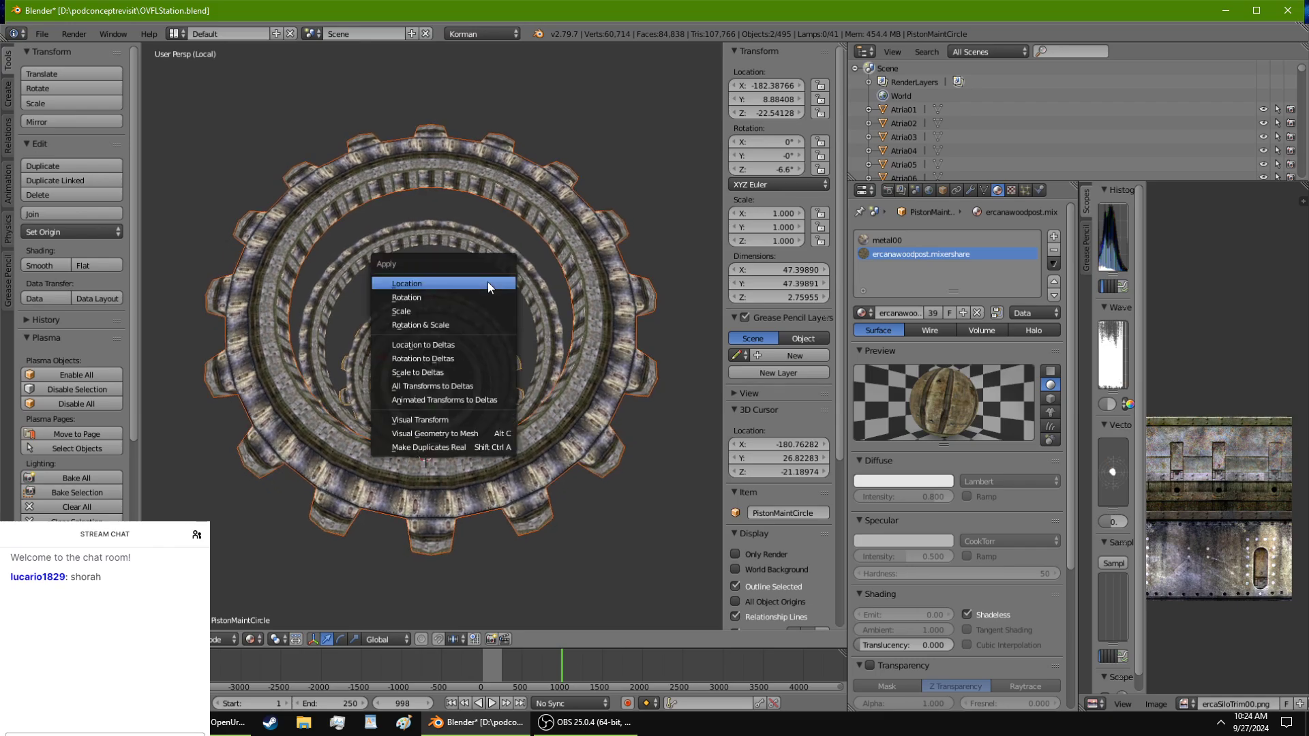
left_click(460, 322)
middle_click_drag(459, 322, 508, 260)
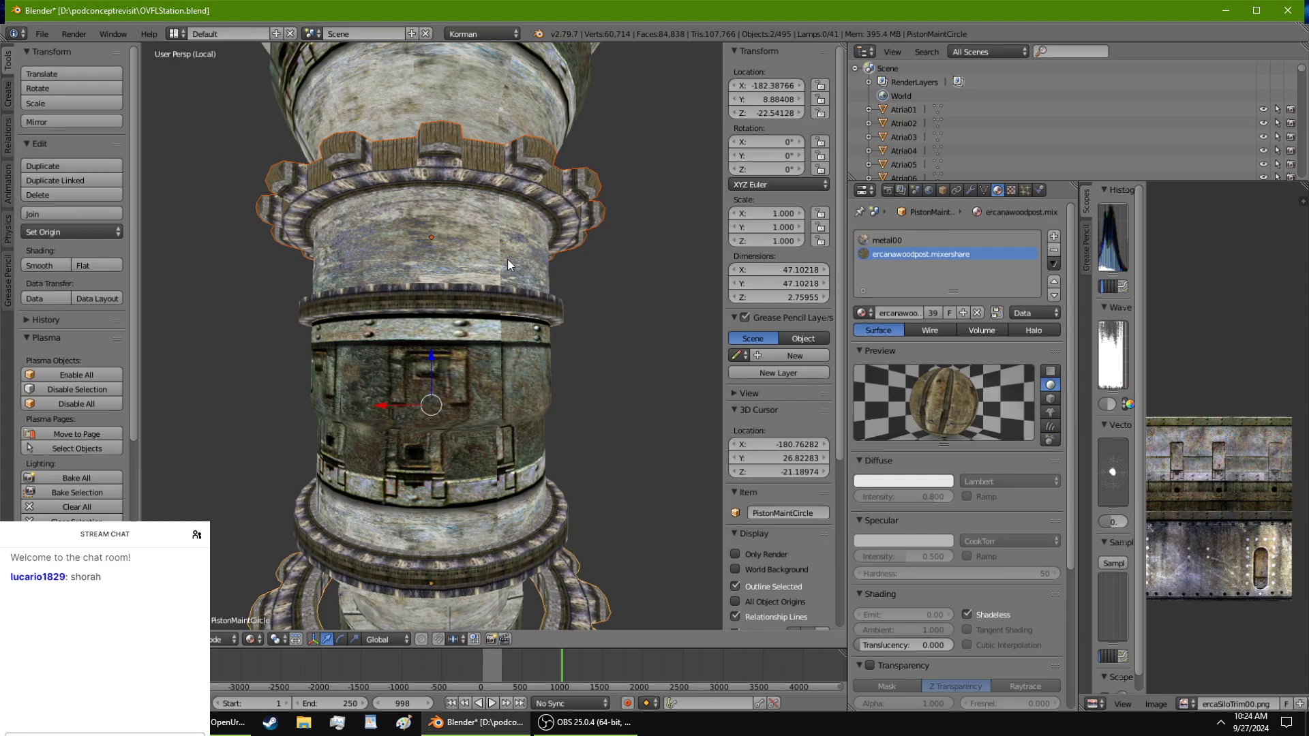
Step: Select the upper toothed ring PistonMaintCircle.003 and place the 3D cursor on its underside below a tooth
scroll(507, 259, "down", 4)
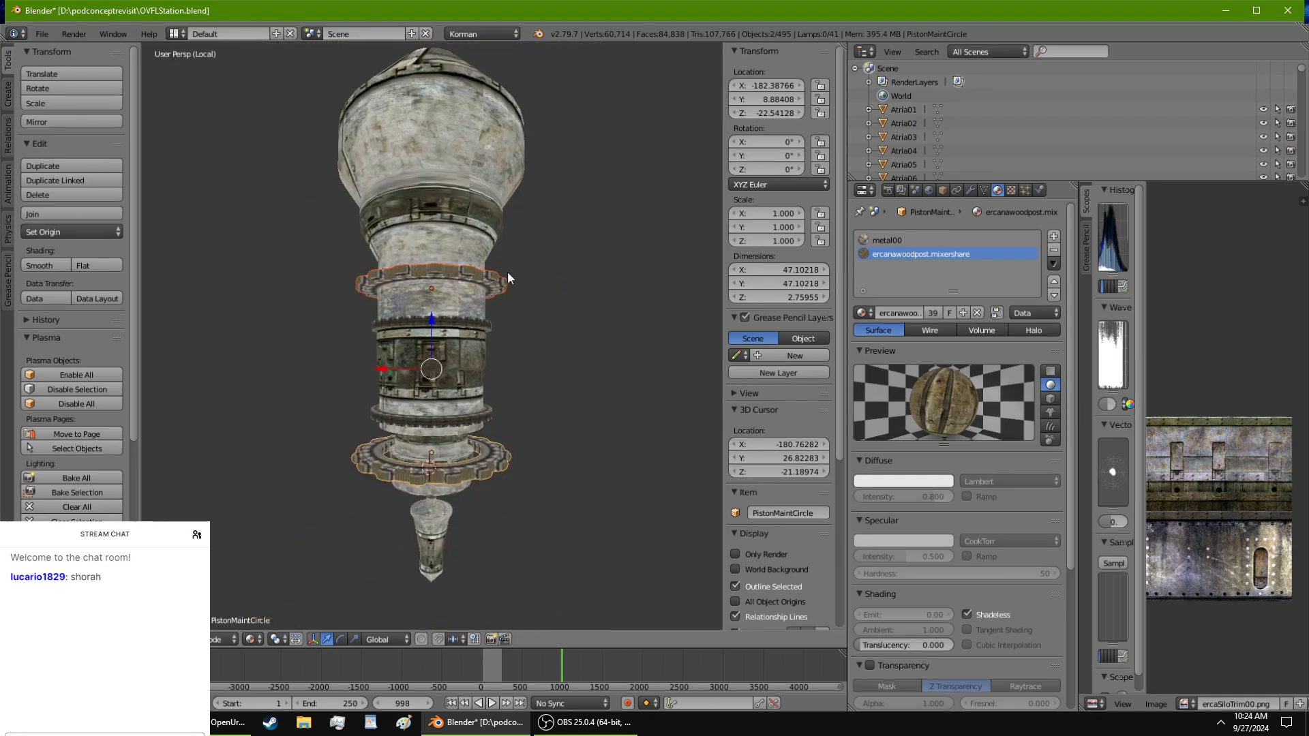
middle_click_drag(507, 271, 508, 150)
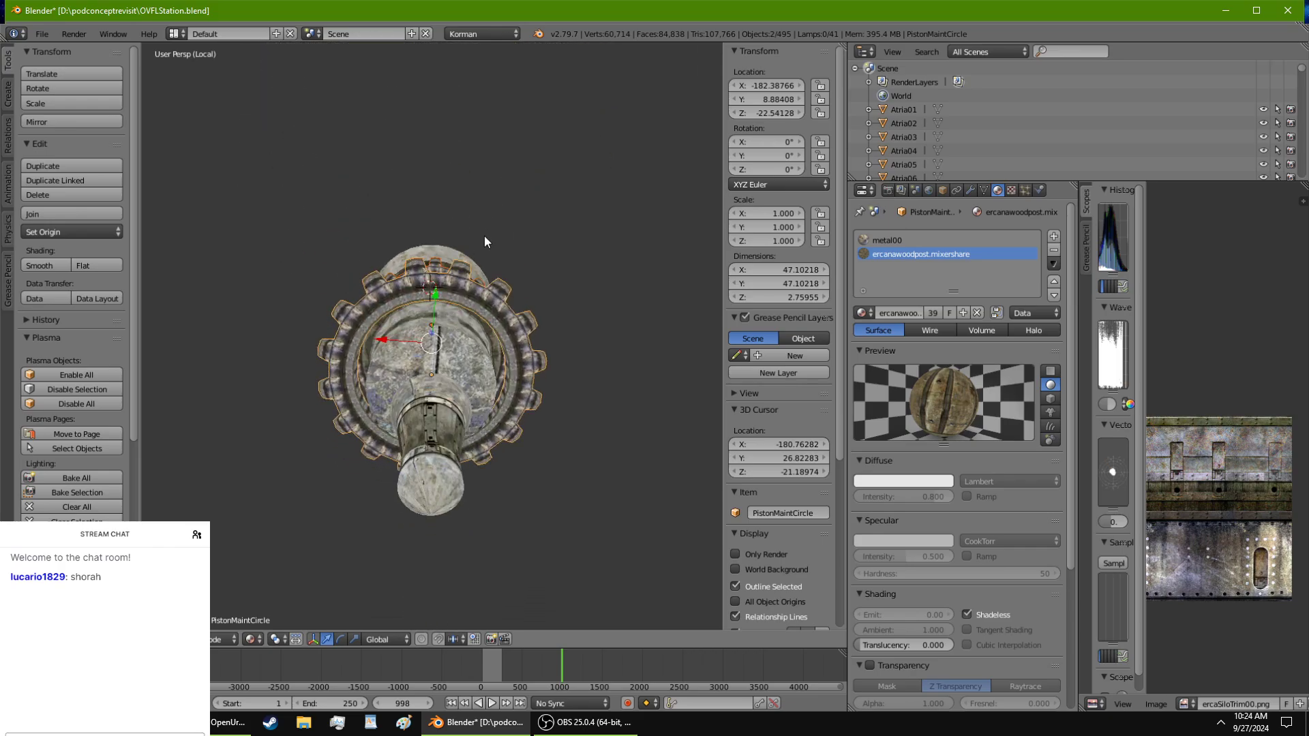
middle_click_drag(461, 286, 438, 535)
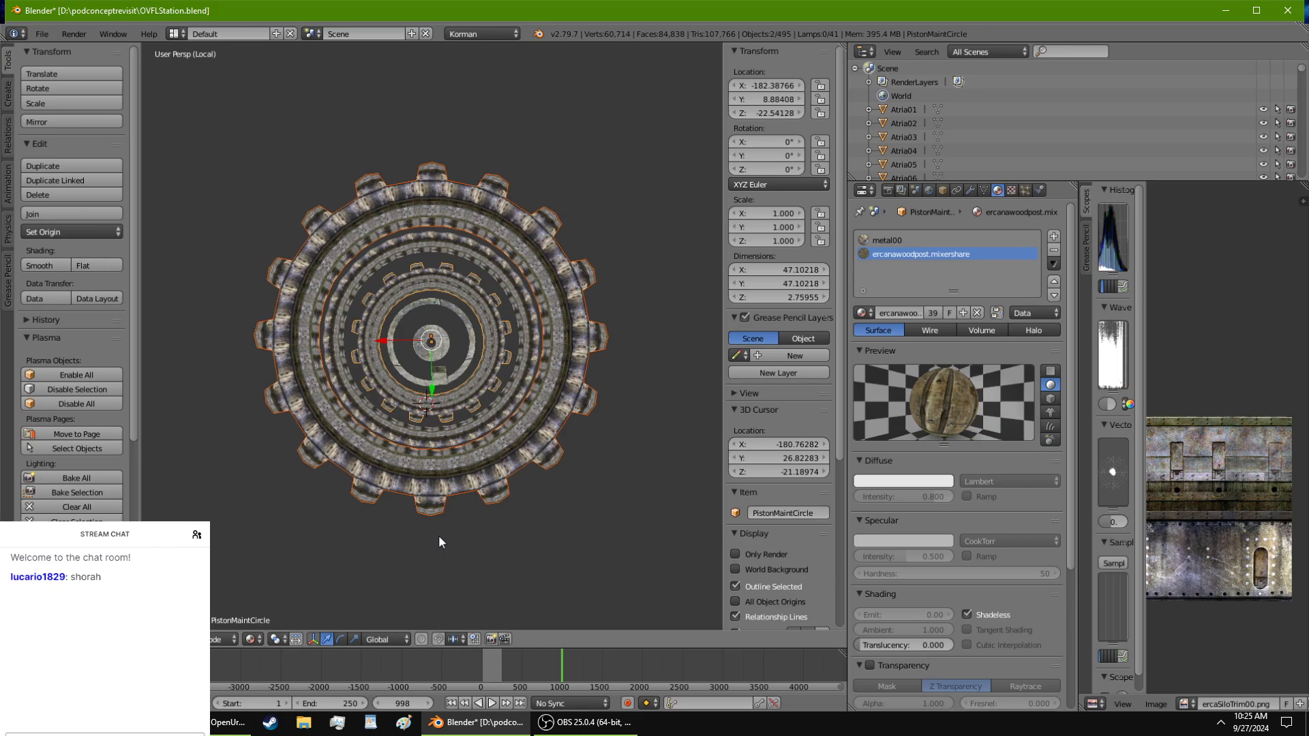
right_click(434, 493)
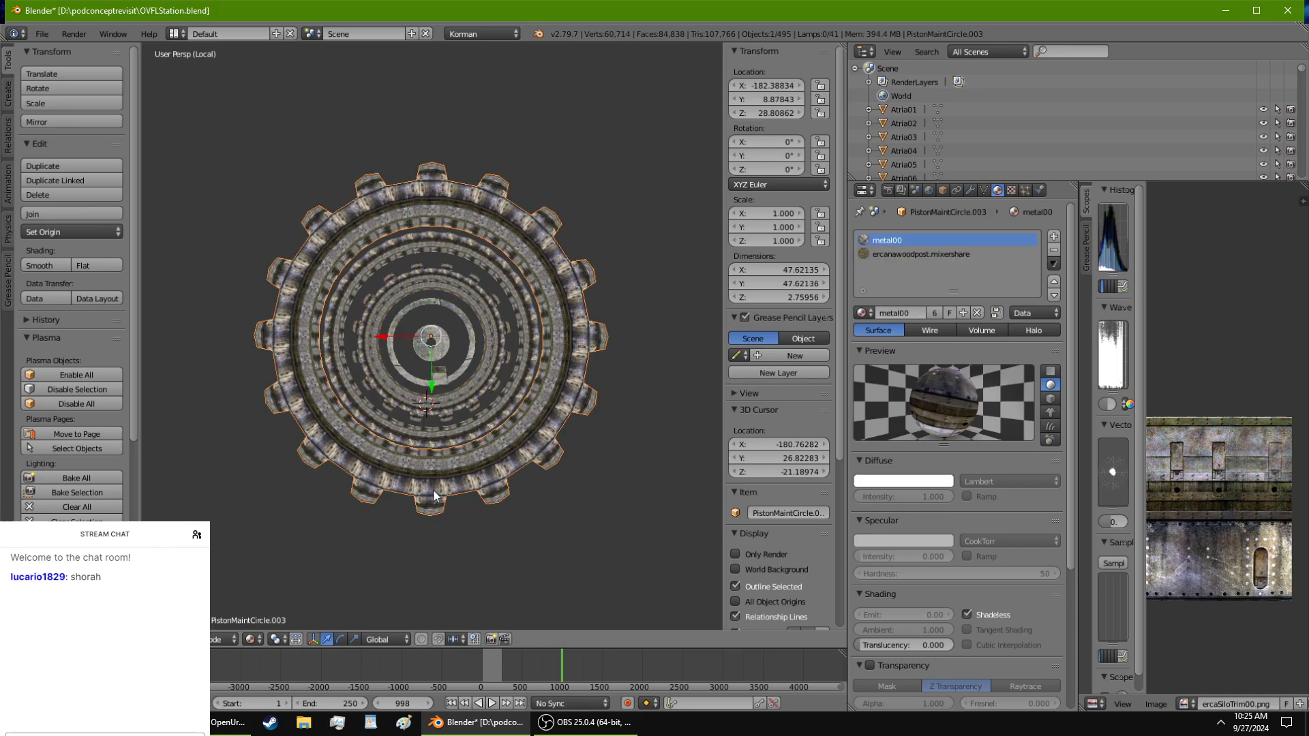
middle_click_drag(434, 494, 451, 373)
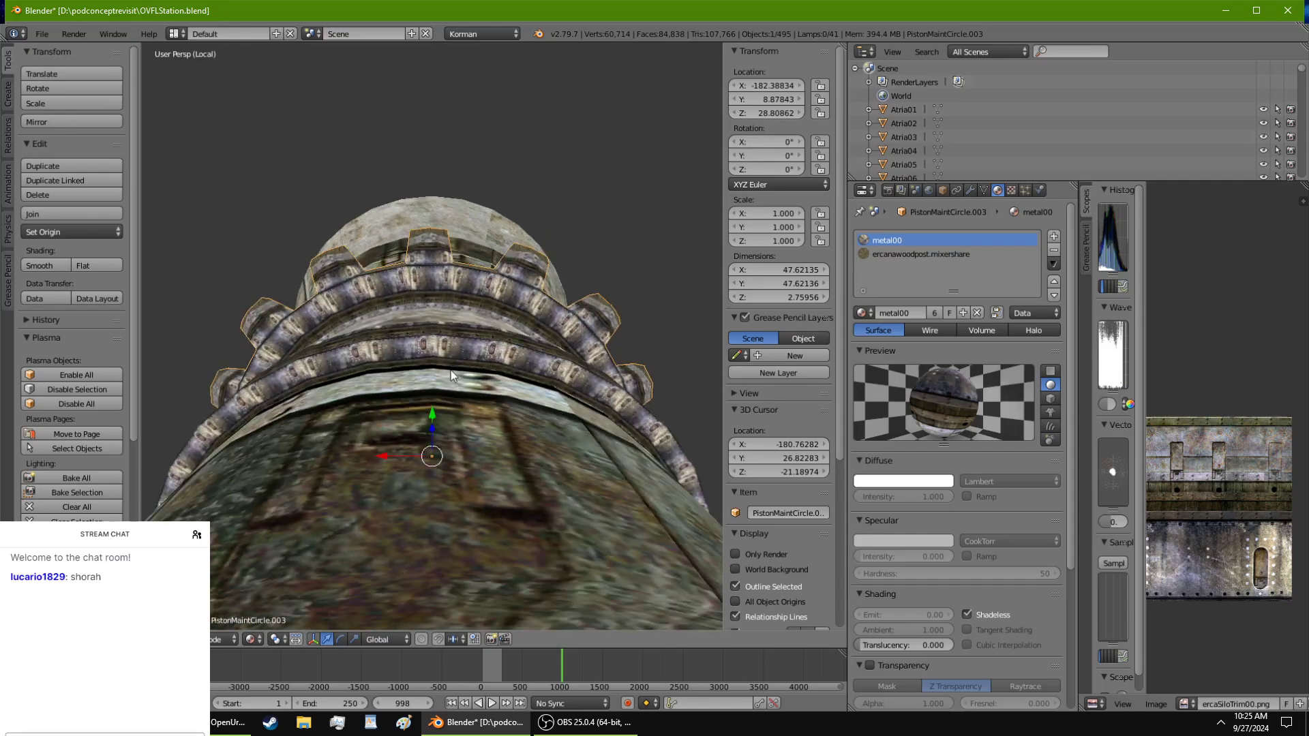
left_click(429, 279)
mouse_move(430, 279)
middle_mouse_down()
mouse_move(436, 397)
mouse_move(427, 304)
middle_mouse_up()
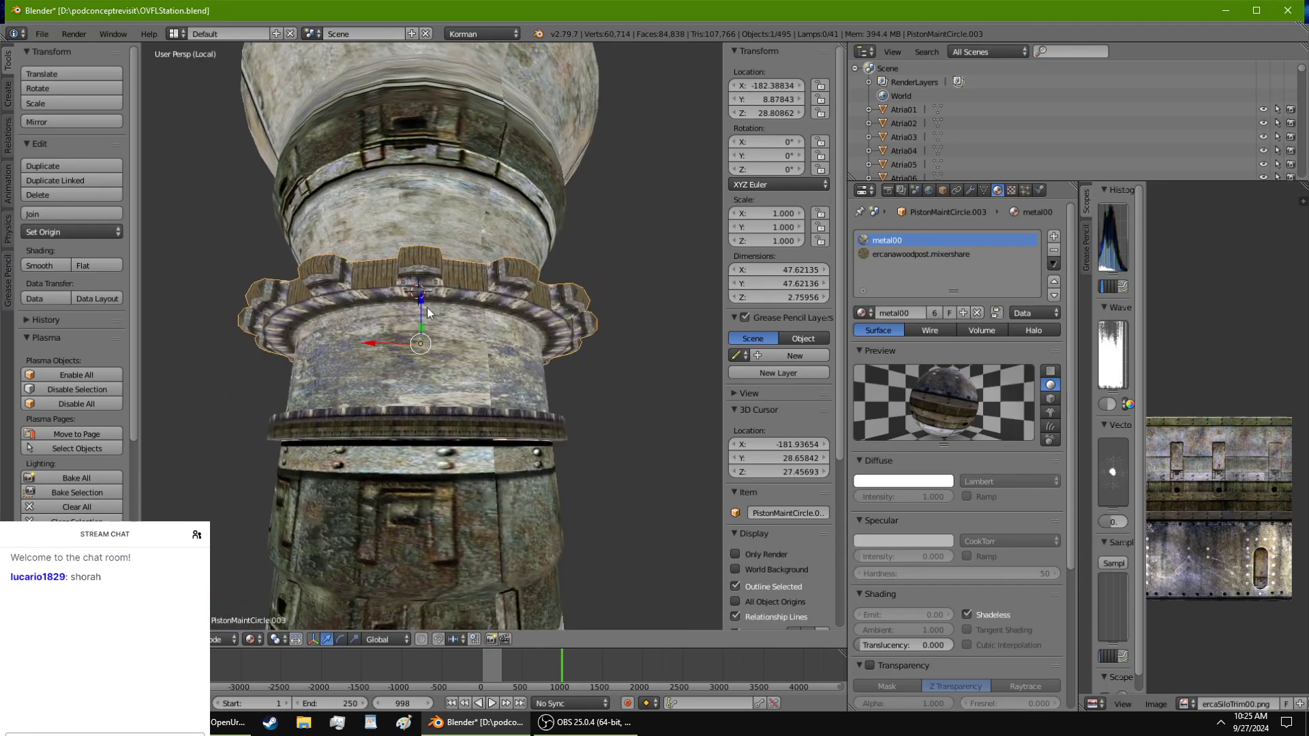
Step: Add a cube at the 3D cursor and lower it along the Z axis to about 26.54
scroll(426, 303, "up", 3)
left_click(8, 93)
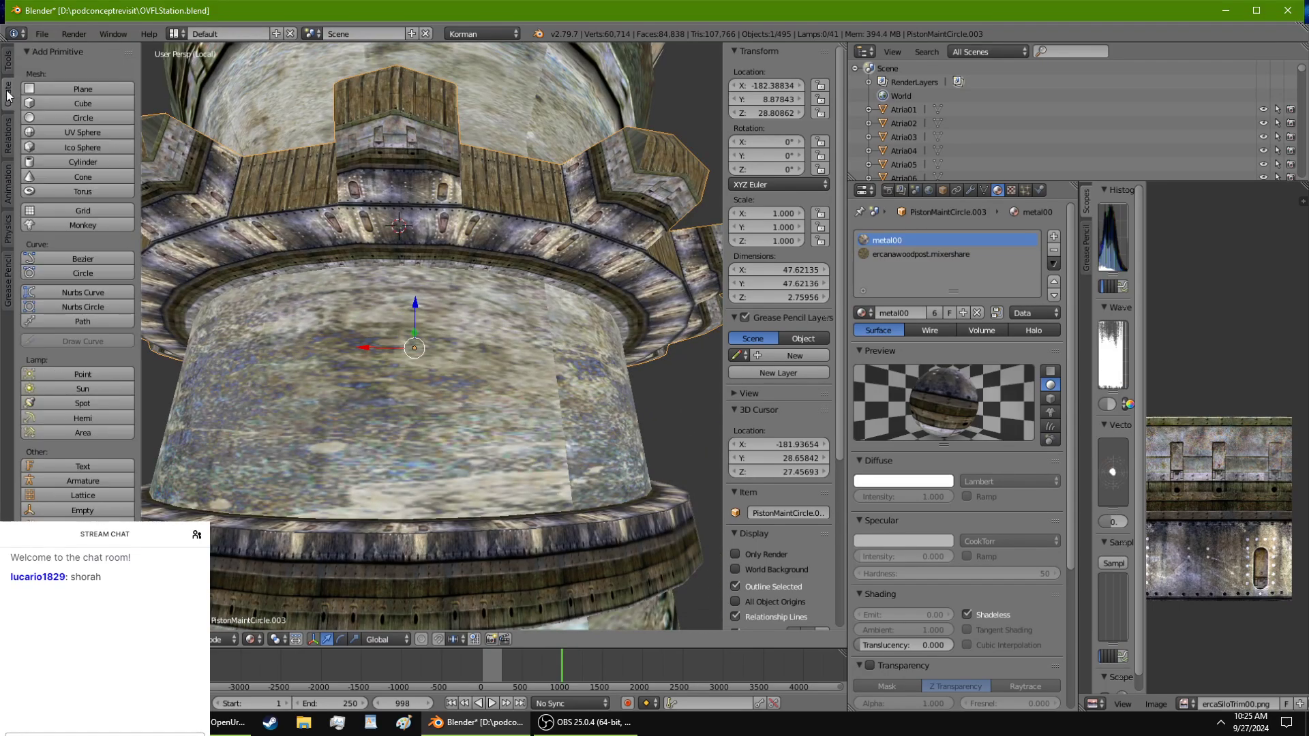
left_click(49, 99)
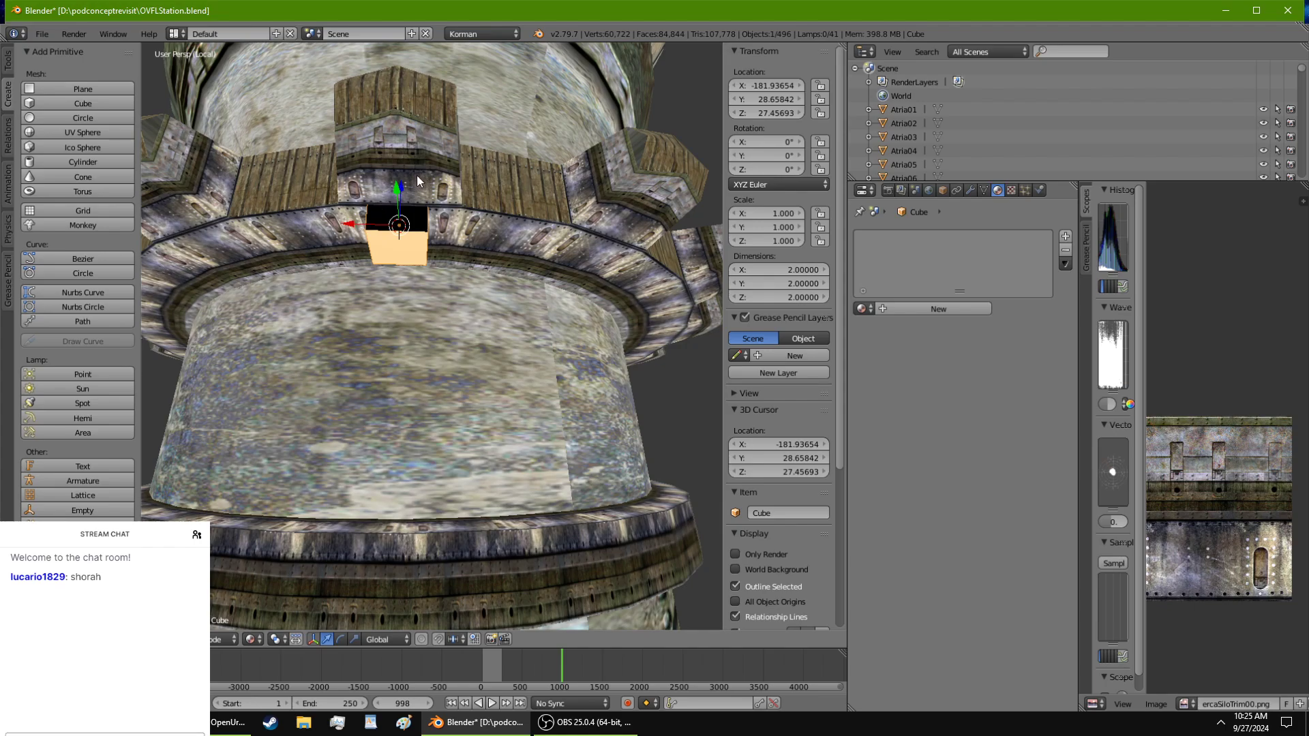
key("g")
key("z")
left_click(407, 203)
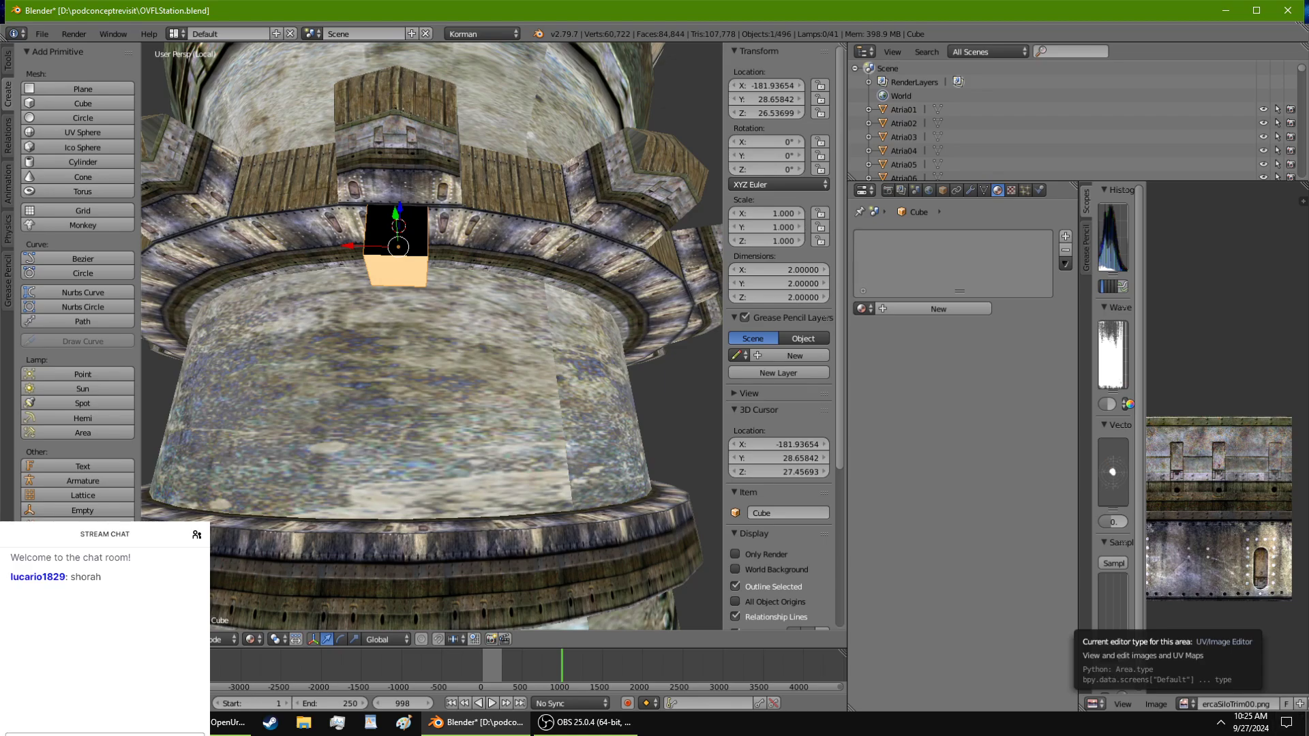
Step: Rename the new cube as gearsupport-beam
left_click(1039, 190)
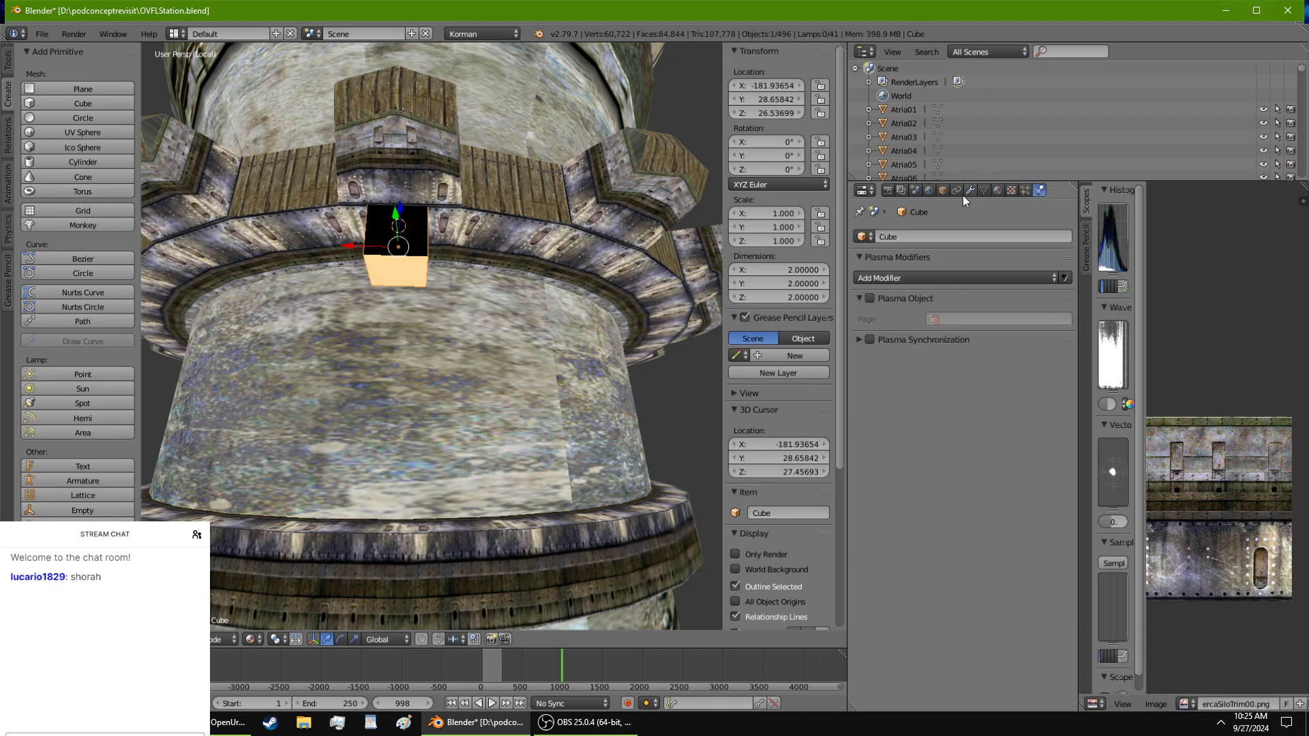
left_click(937, 237)
type("ort-beam")
key("Return")
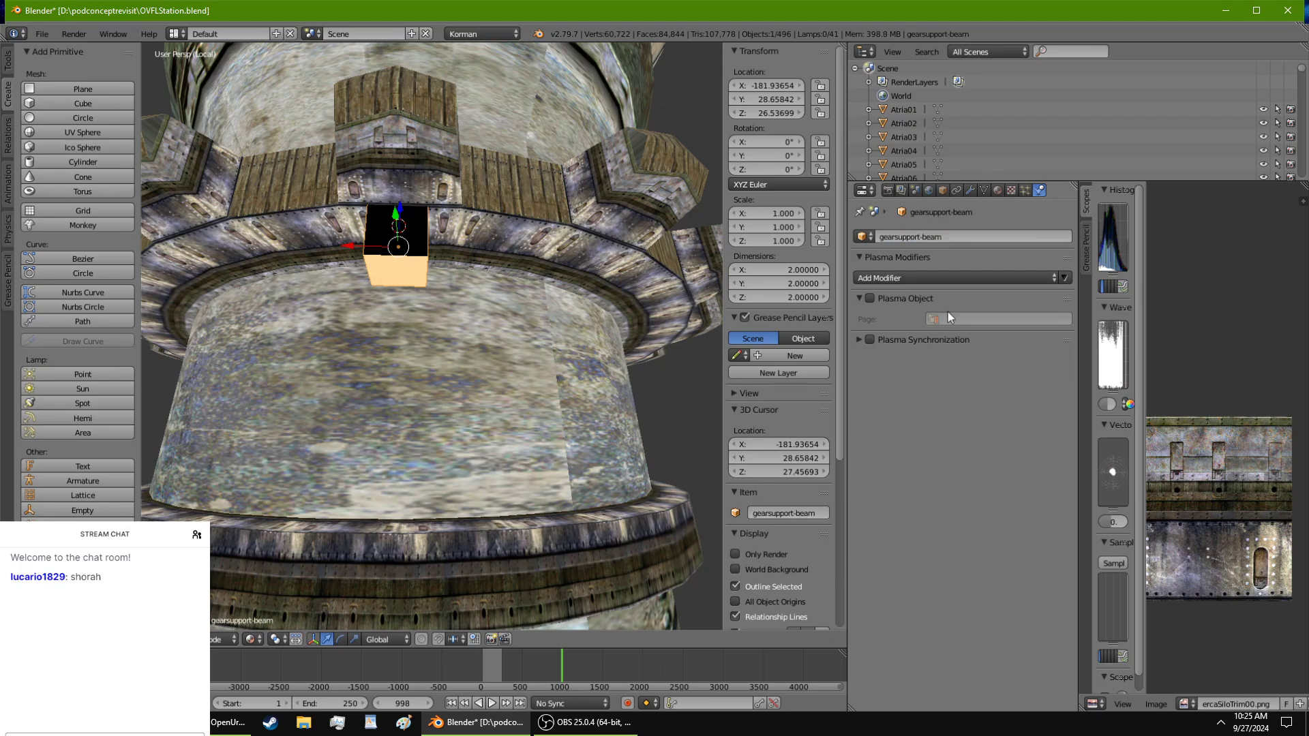
Step: Enable the beam as a Plasma Object and assign it to the FanTunnel page
left_click(870, 298)
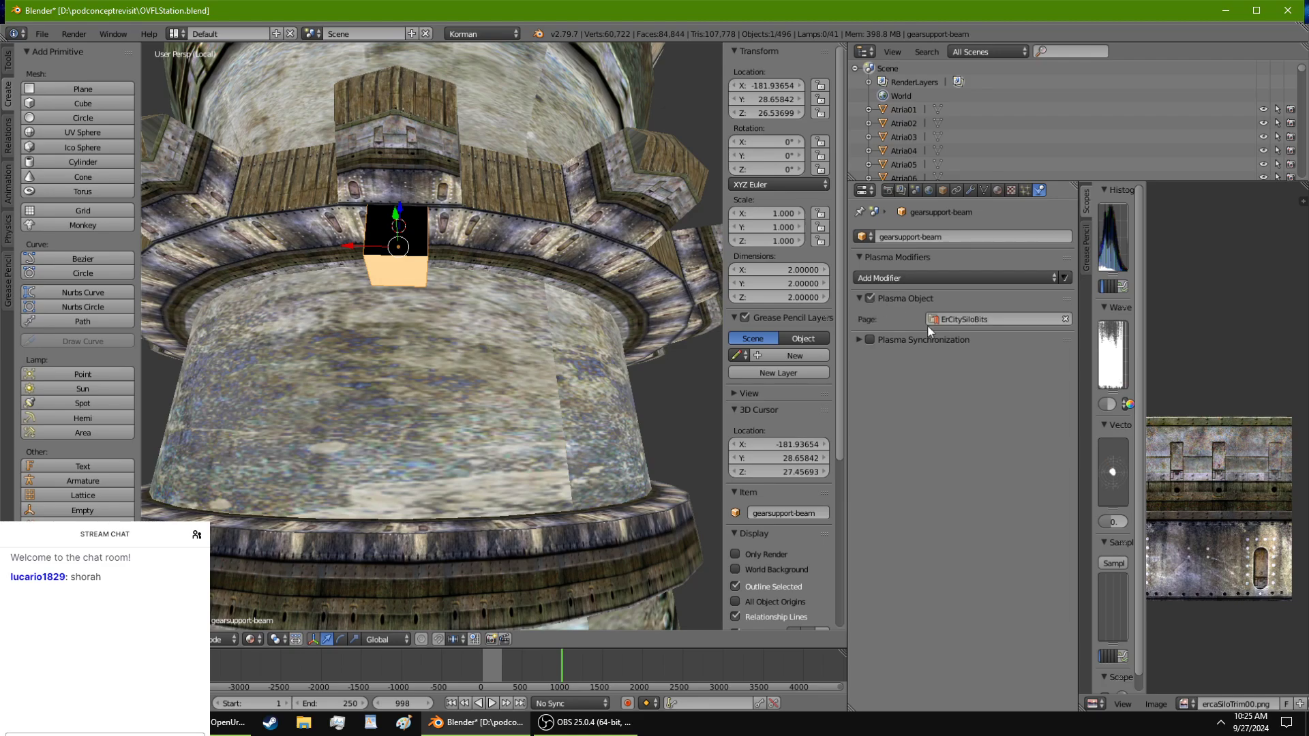
left_click(944, 319)
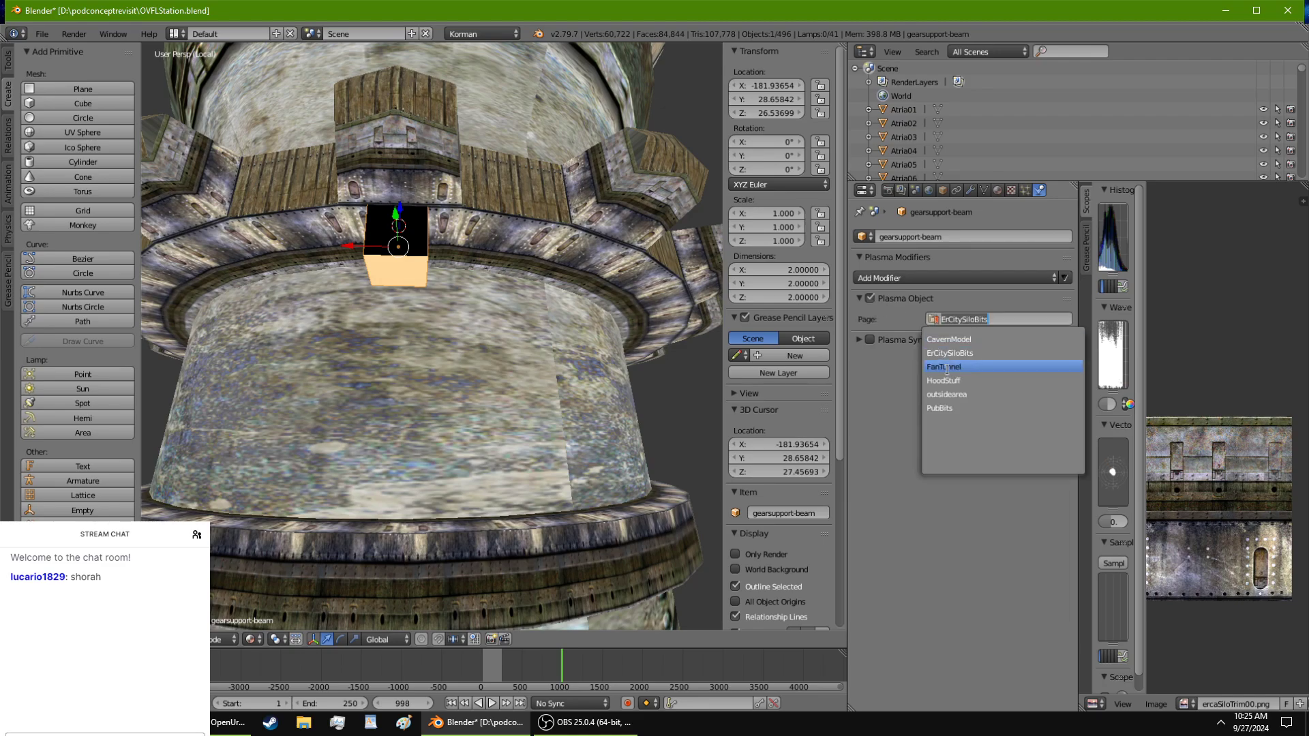
left_click(946, 367)
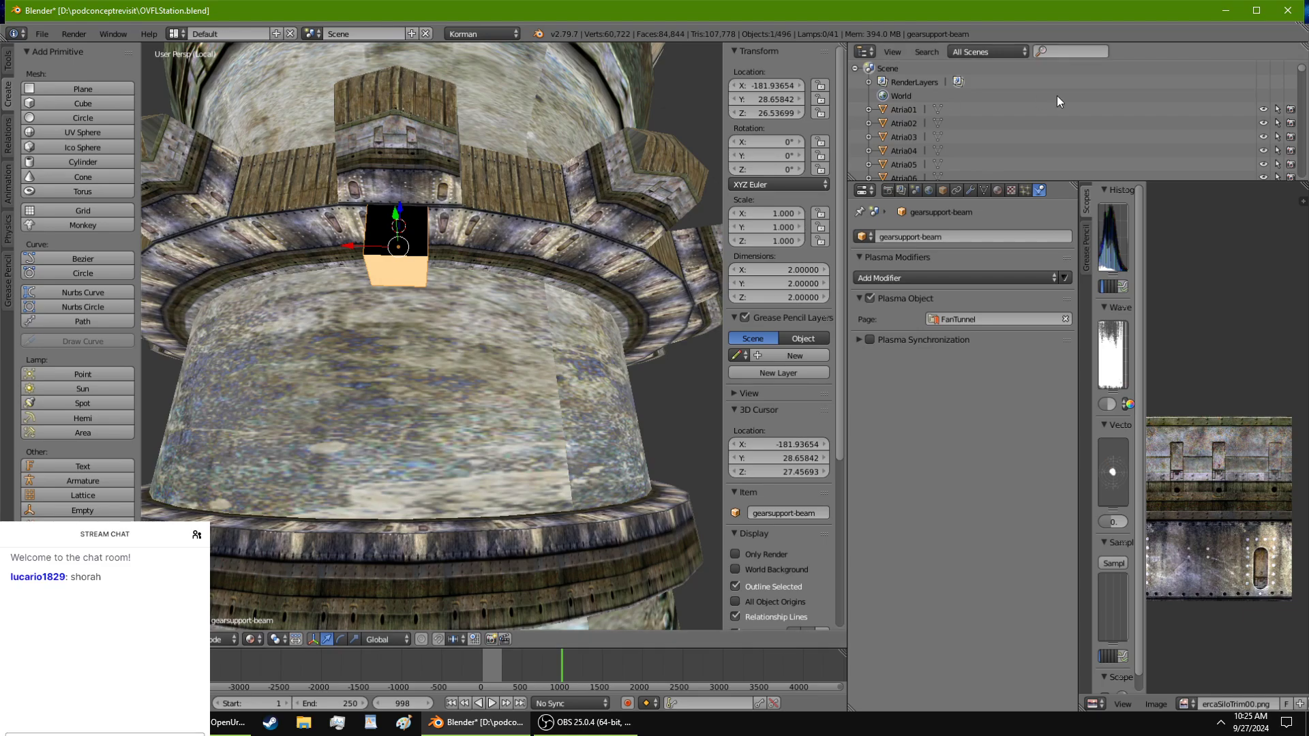
Step: Assign the existing statue-mainbody-texture material to the gear support beam
left_click(997, 190)
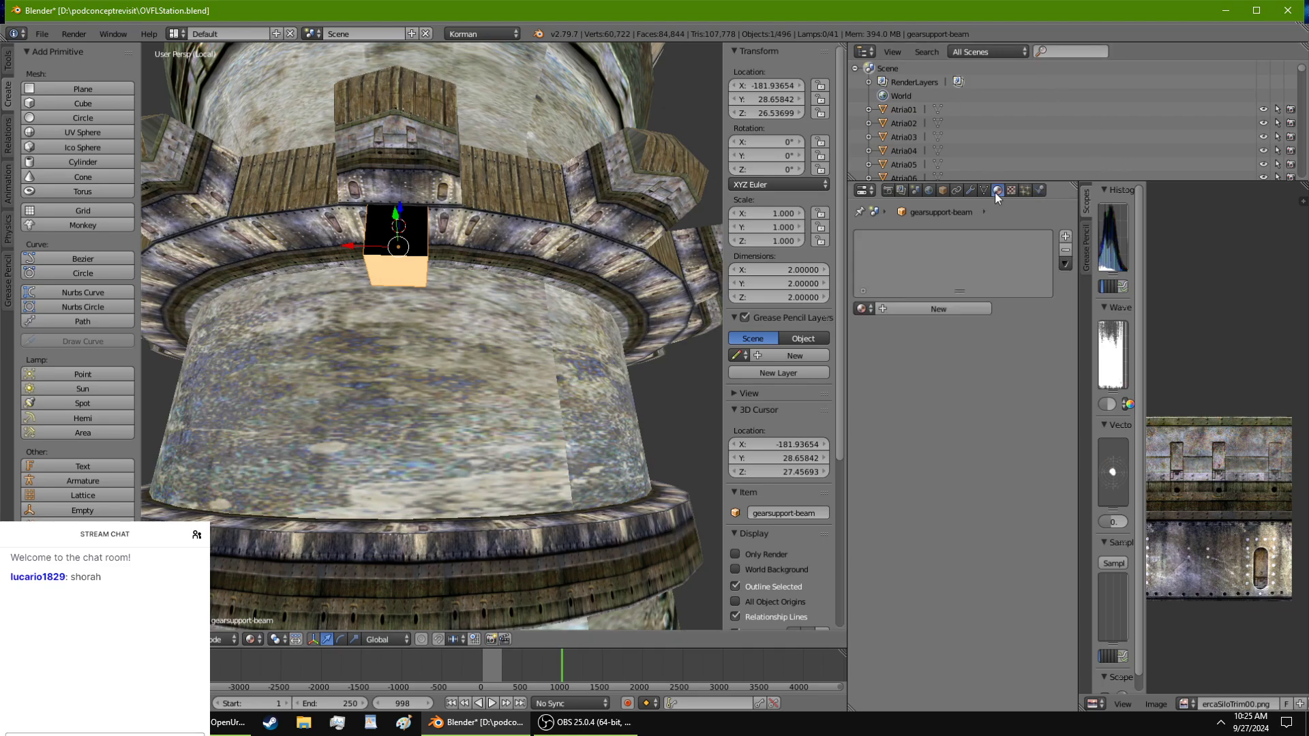
left_click(857, 308)
type("stat")
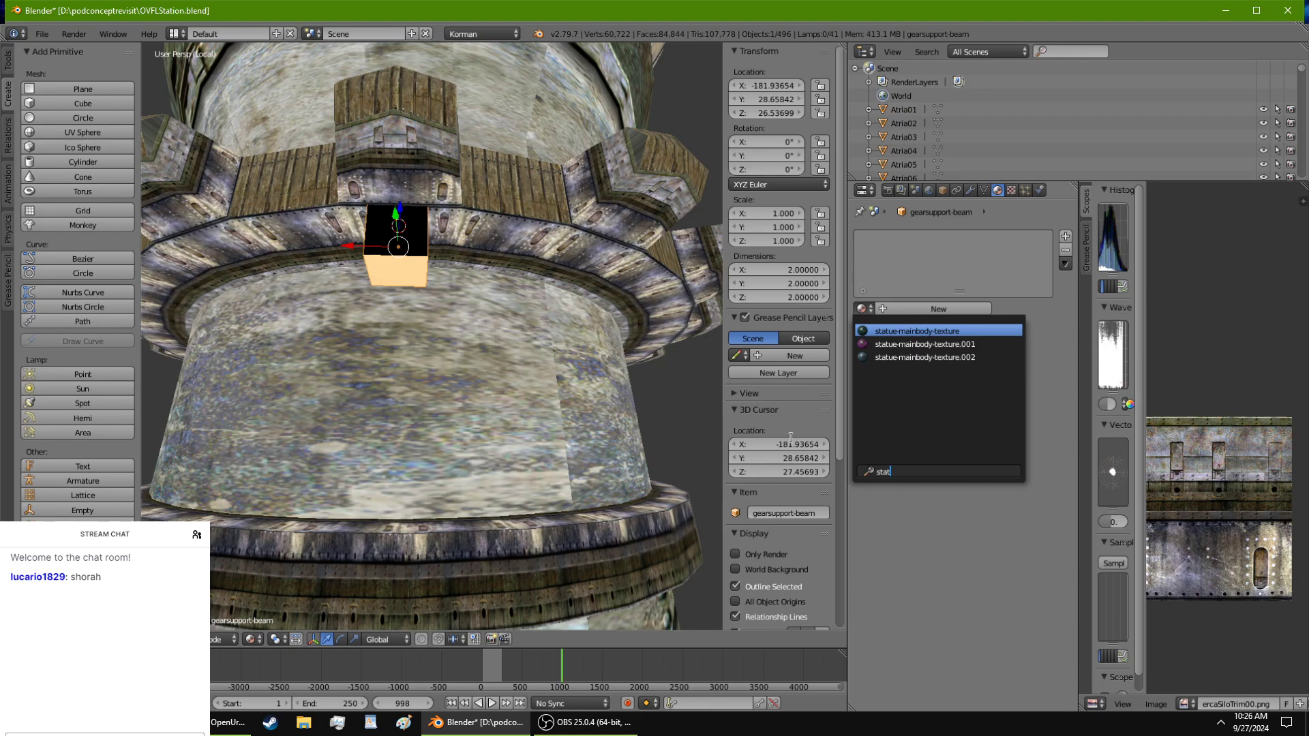
key("Return")
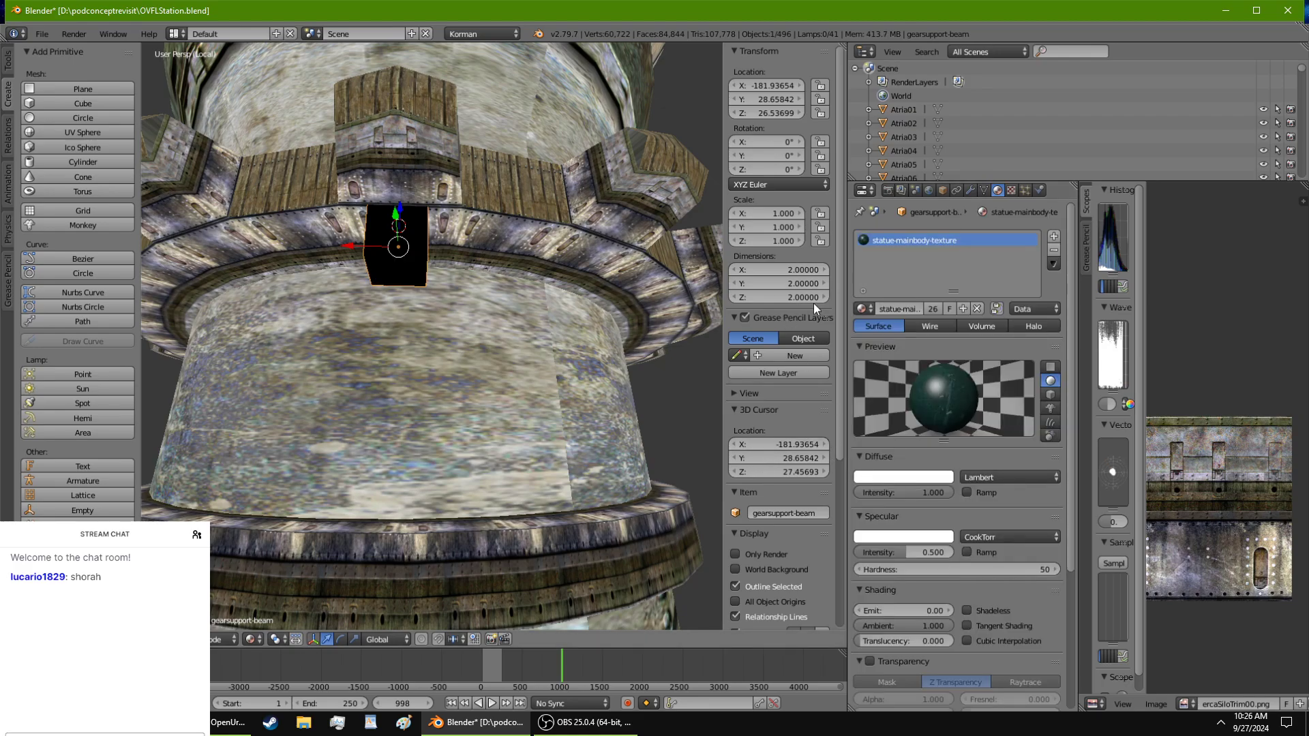
Step: Set the beam material's light group to mixertunnelshared
scroll(927, 447, "down", 6)
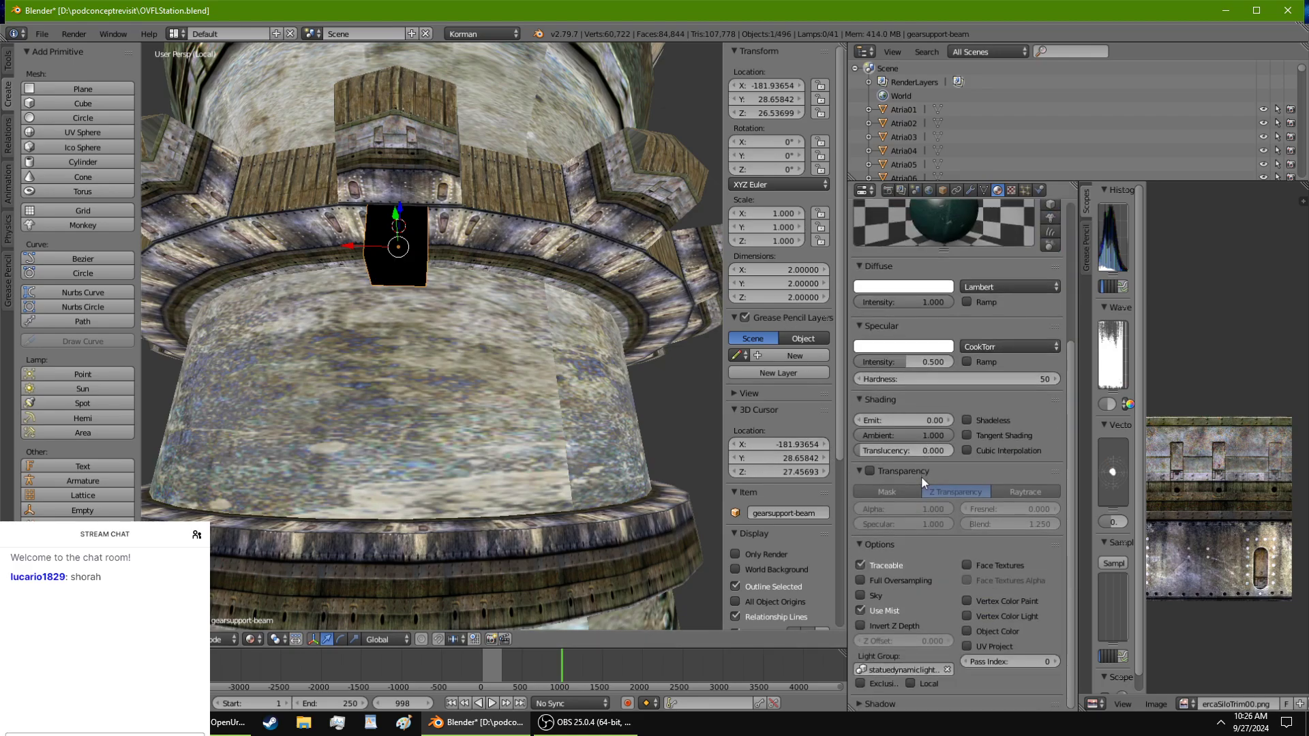
left_click(915, 667)
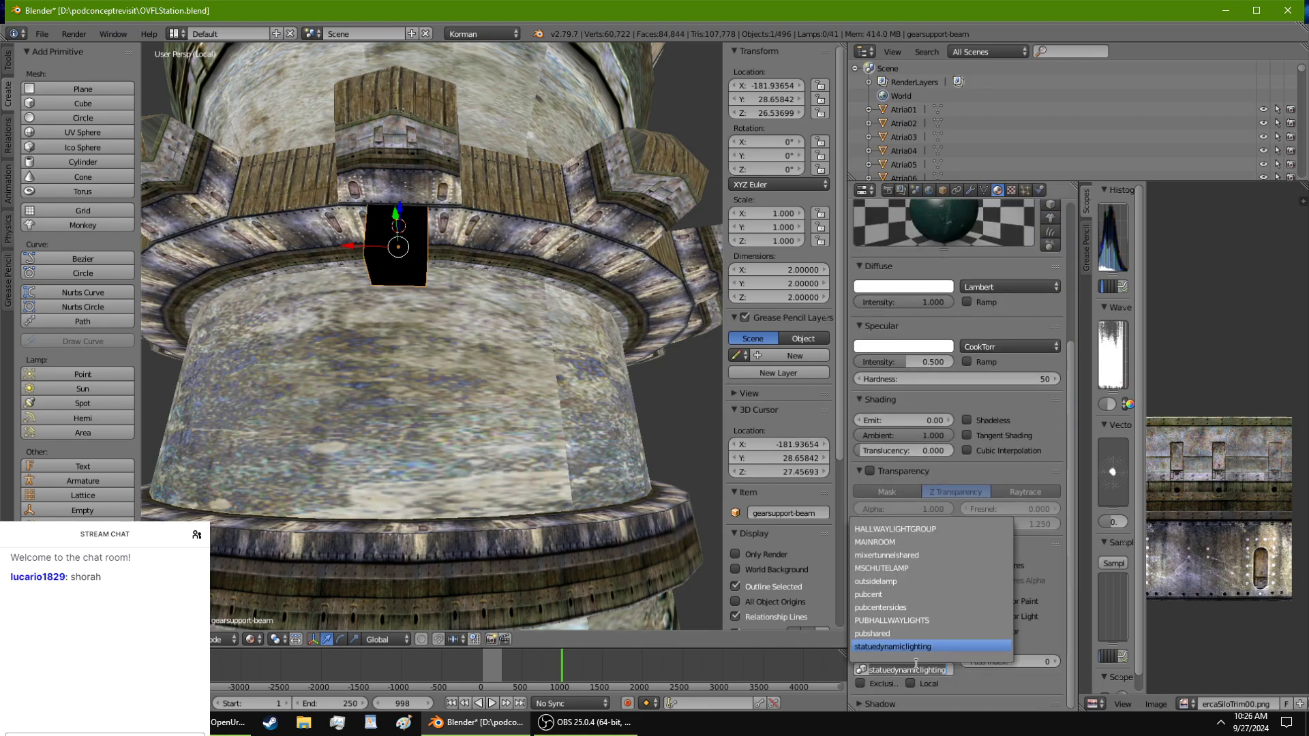
left_click(908, 557)
Step: Unwrap the beam's cube mesh with the standard Unwrap and make its material shadeless
scroll(356, 347, "up", 3)
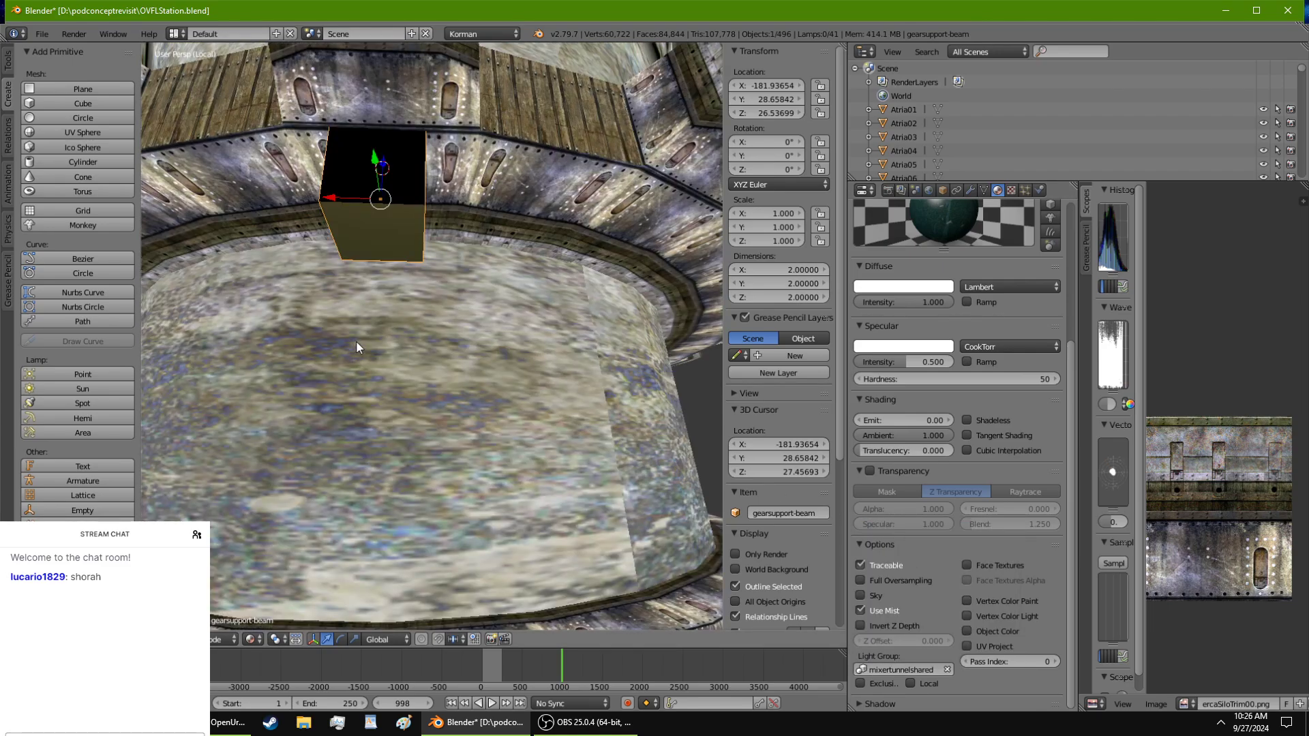
key("Tab")
key("u")
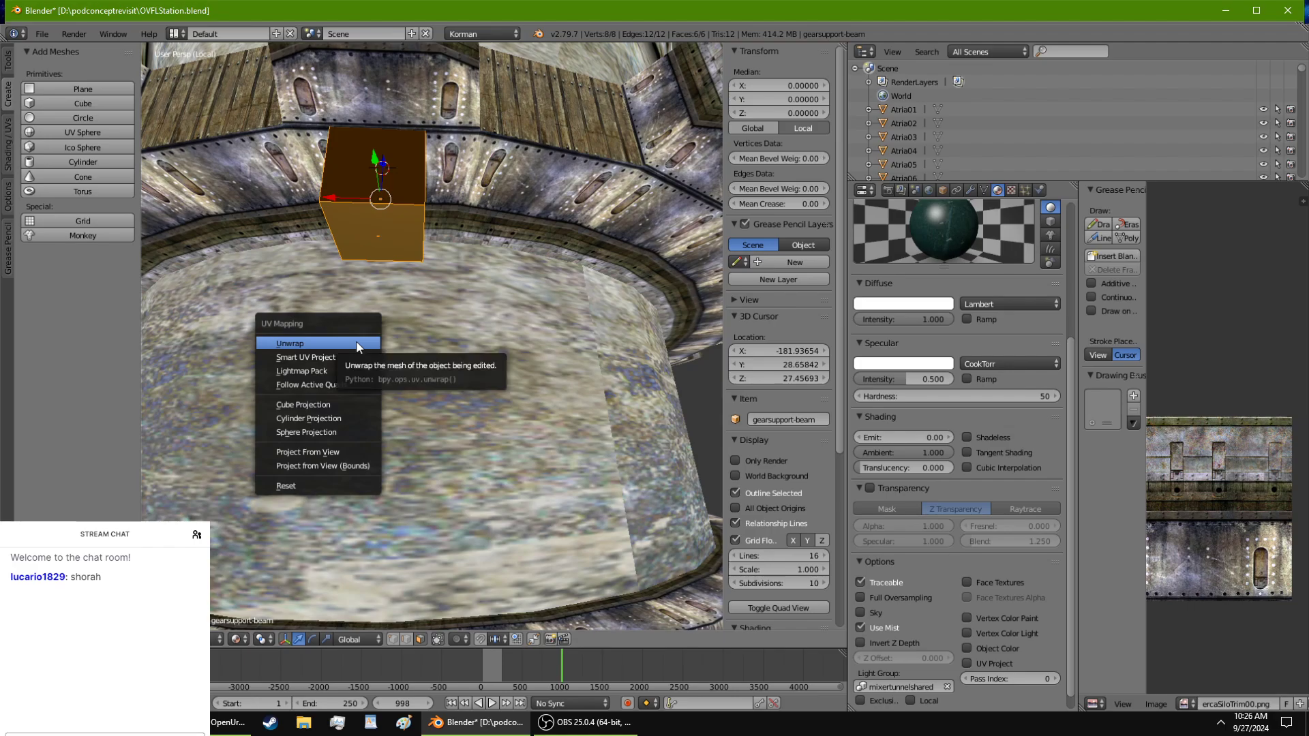
left_click(356, 341)
key("Tab")
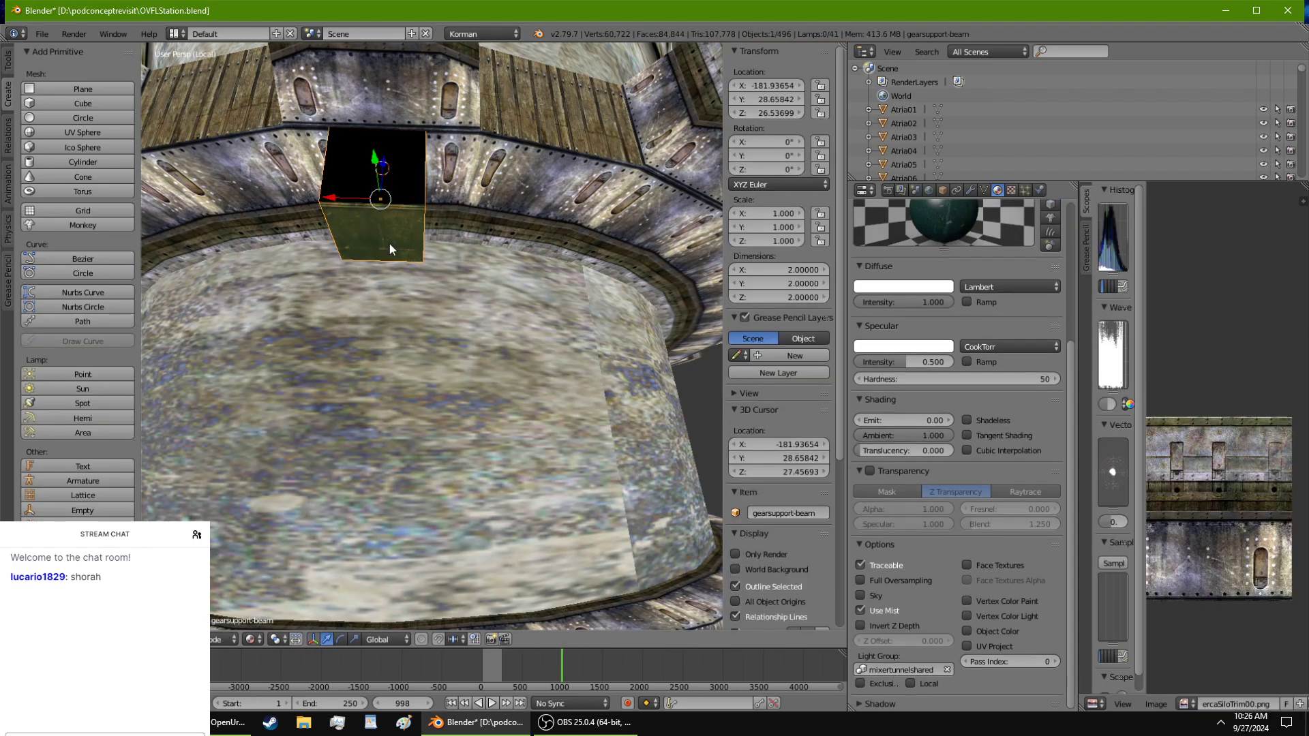
left_click(975, 417)
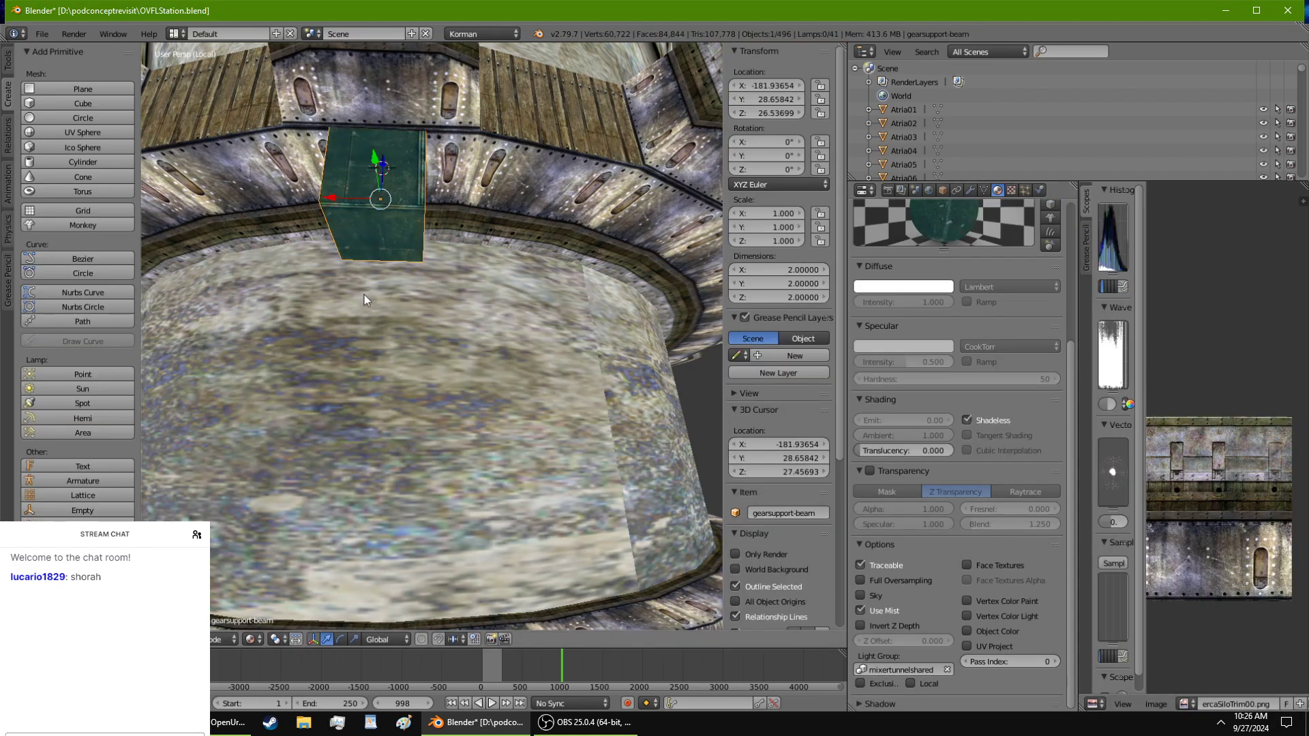
middle_click_drag(364, 294, 375, 322)
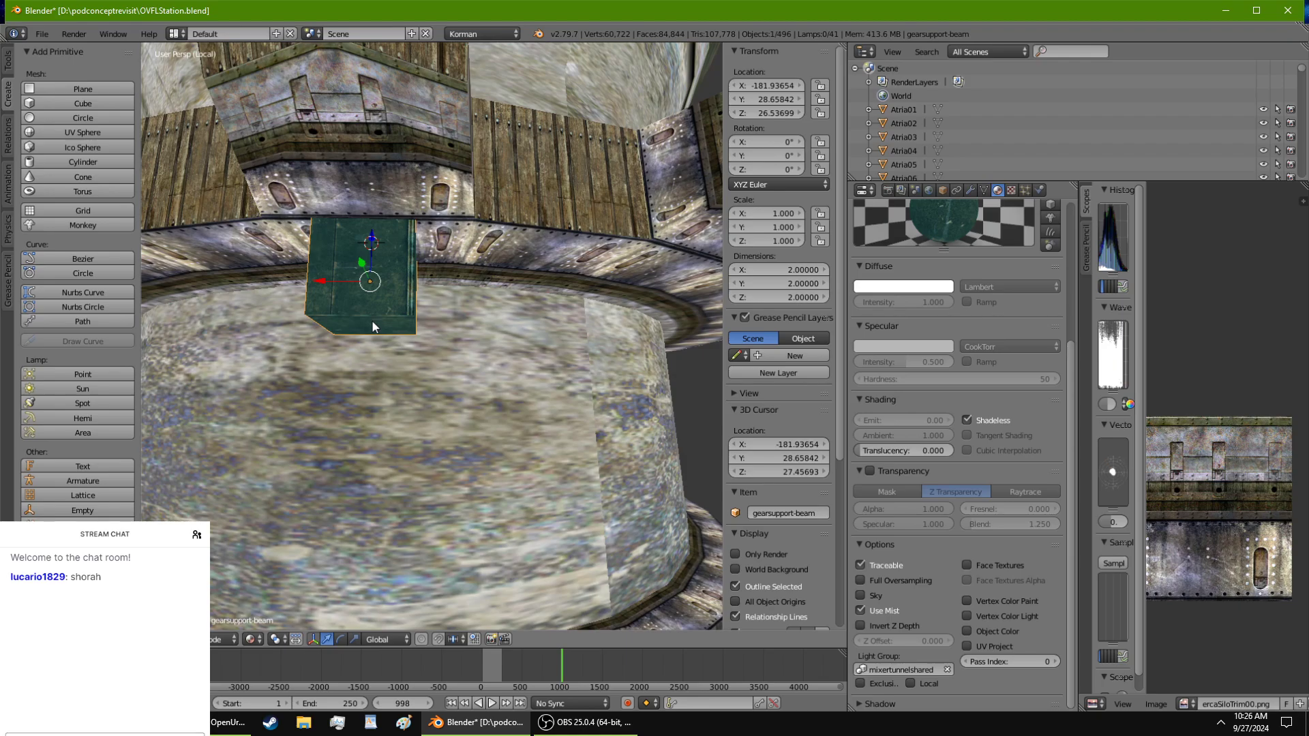
key("Tab")
right_click(363, 304)
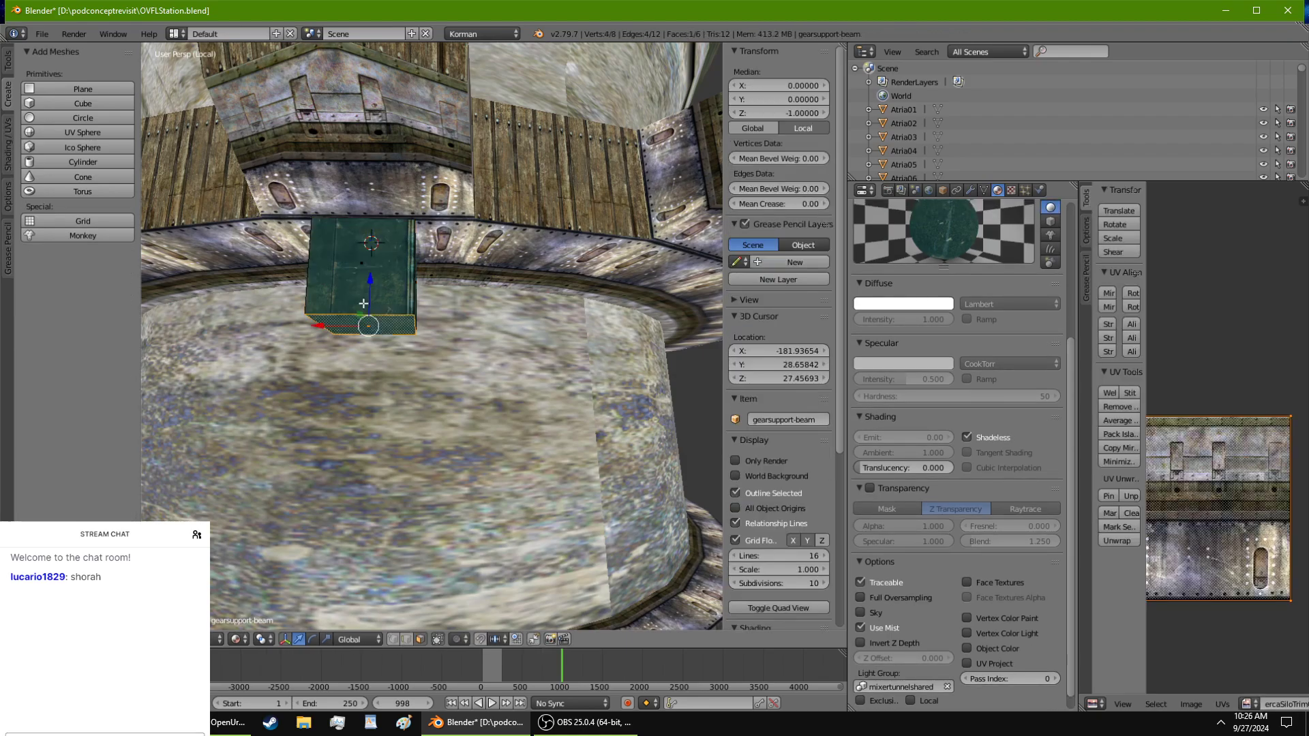
middle_click_drag(363, 303, 420, 317)
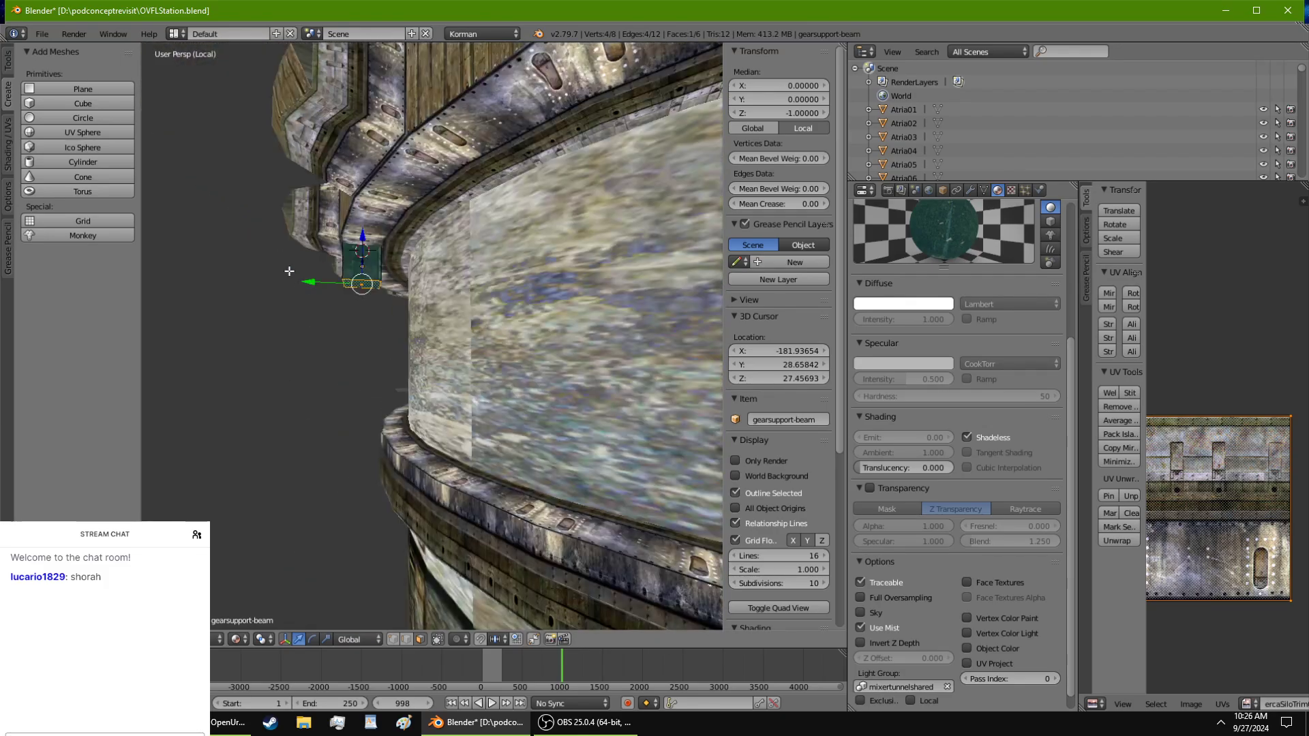
left_click_drag(316, 285, 334, 285)
key("ctrl+z")
key("Tab")
Step: Move the beam inward along Y to about 26.81 and lower it along Z to about 18.39, onto the lower ring
left_click_drag(297, 259, 332, 266)
middle_click_drag(333, 266, 334, 322)
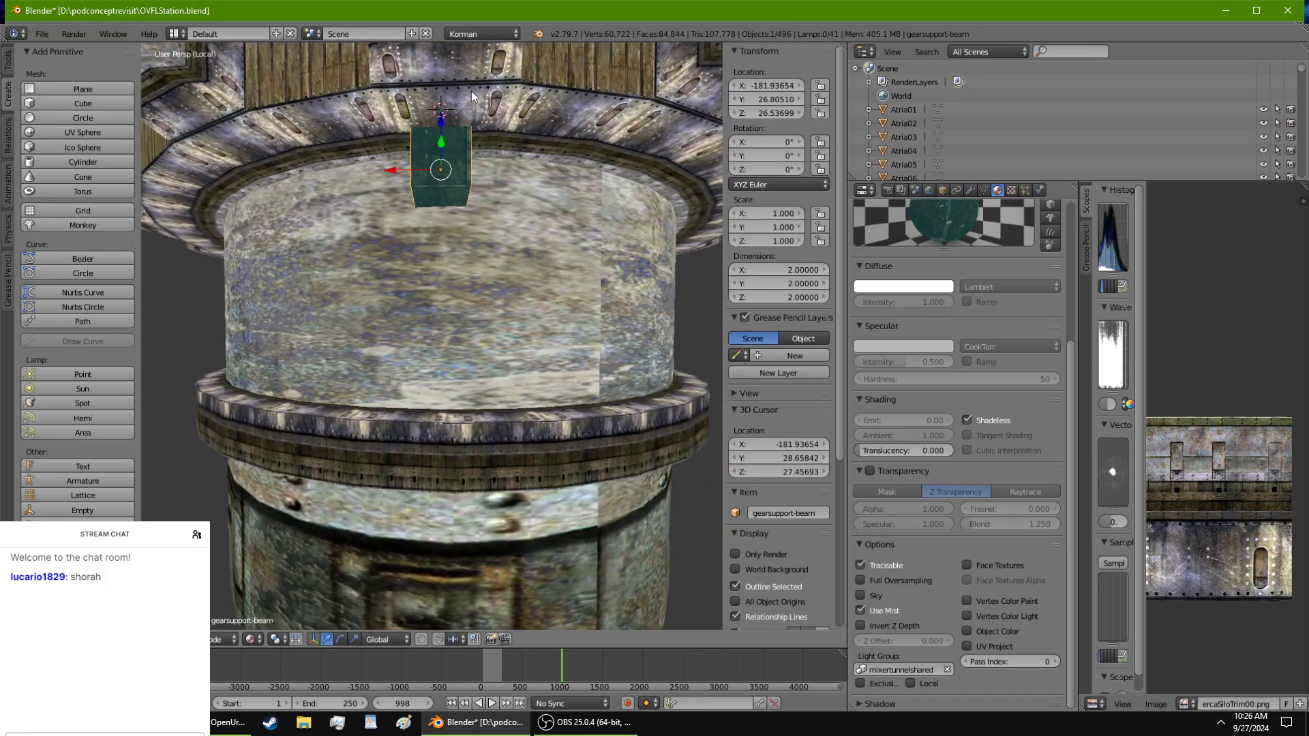
left_click_drag(447, 117, 479, 337)
middle_click_drag(479, 338, 581, 336)
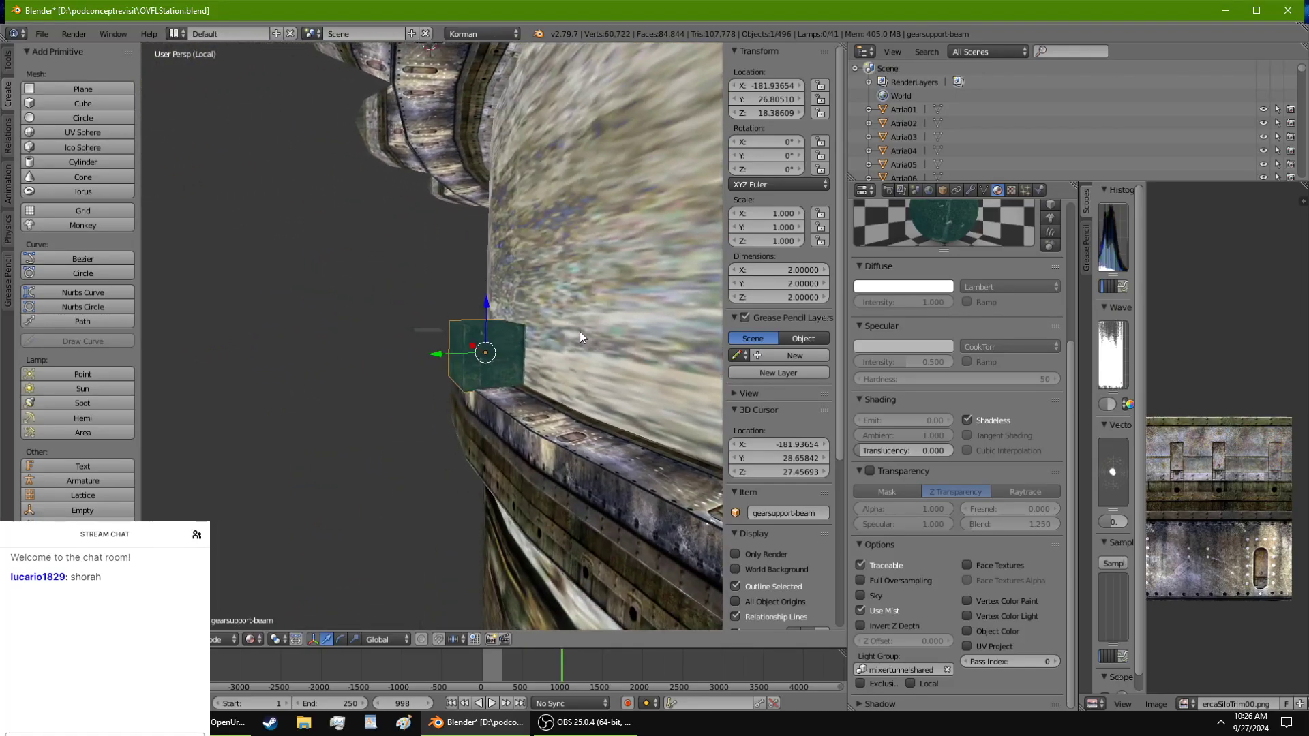
Step: Make the beam thinner by moving its outer face inward along Y to a local position of about 0.58
key("Tab")
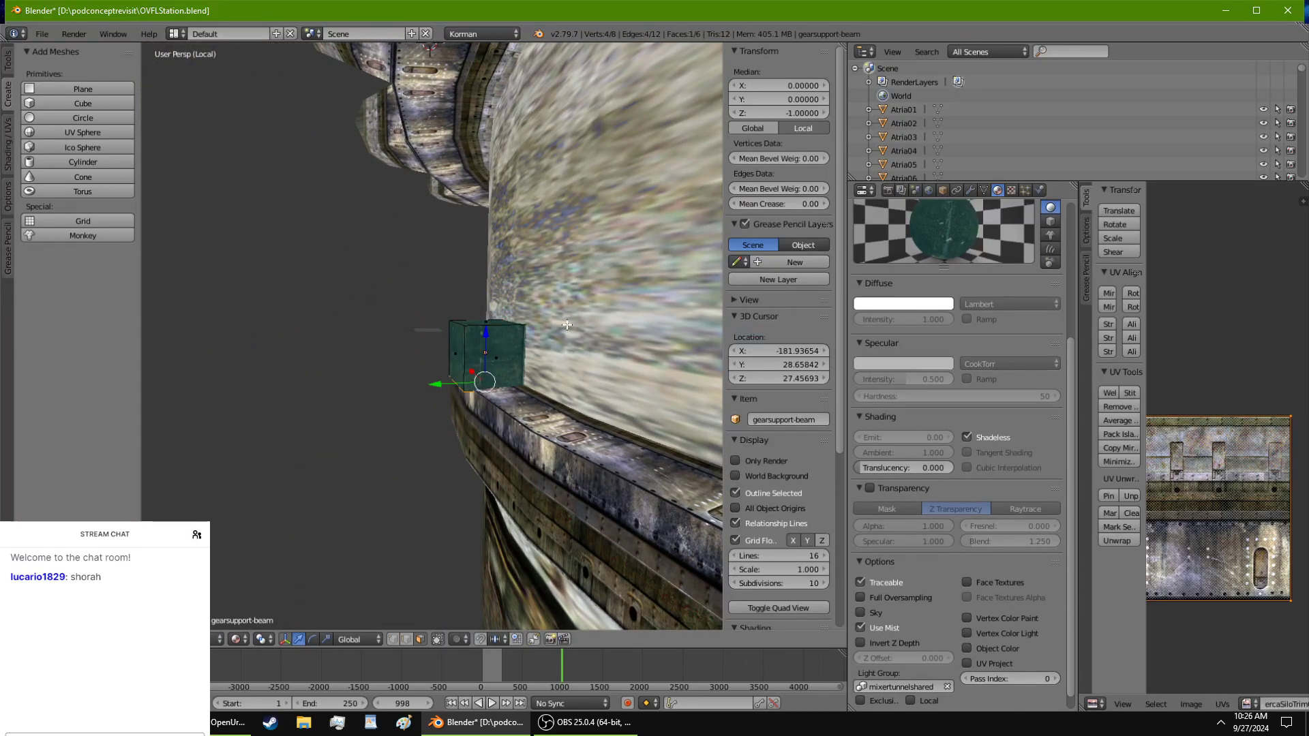
right_click(457, 355)
middle_click_drag(457, 356, 479, 383)
scroll(587, 416, "down", 4)
scroll(518, 406, "up", 5)
key("g")
key("y")
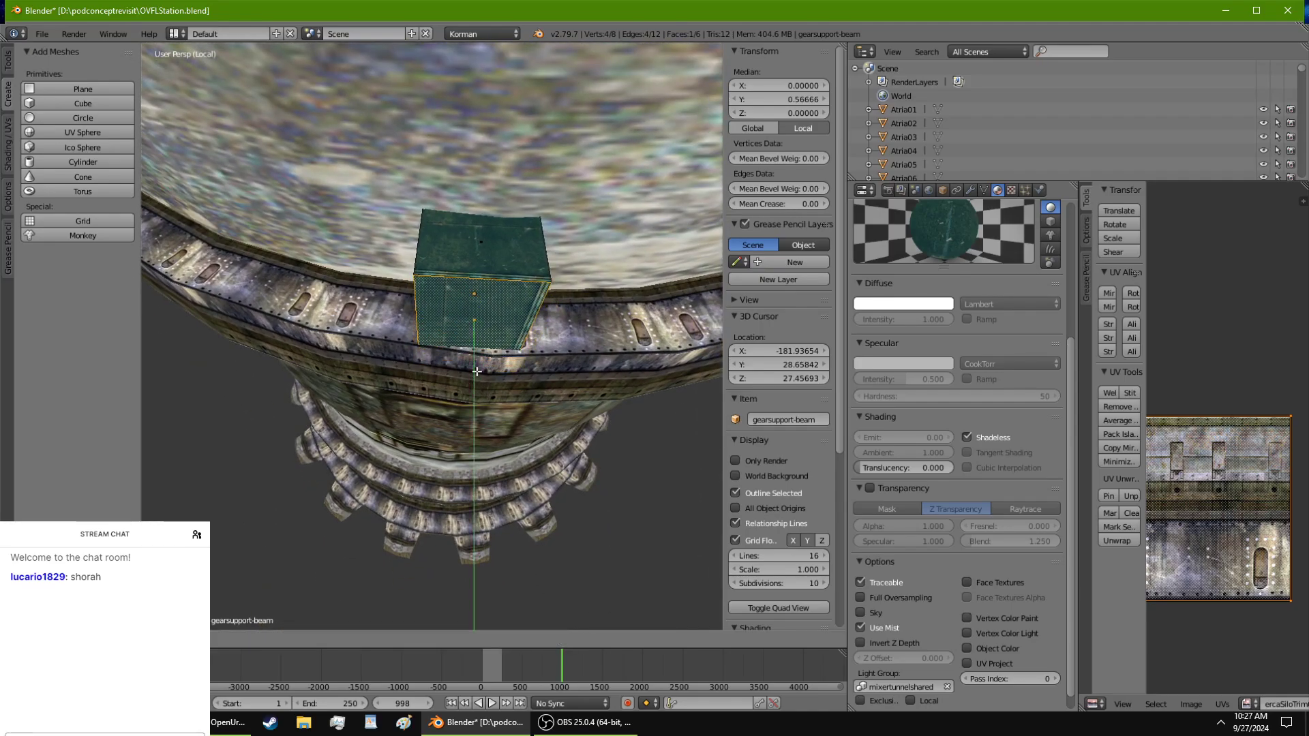
left_click(478, 368)
Step: Raise the beam's top face along Z to a local height of about 9.28, up to the upper toothed ring
middle_click_drag(479, 368, 574, 275)
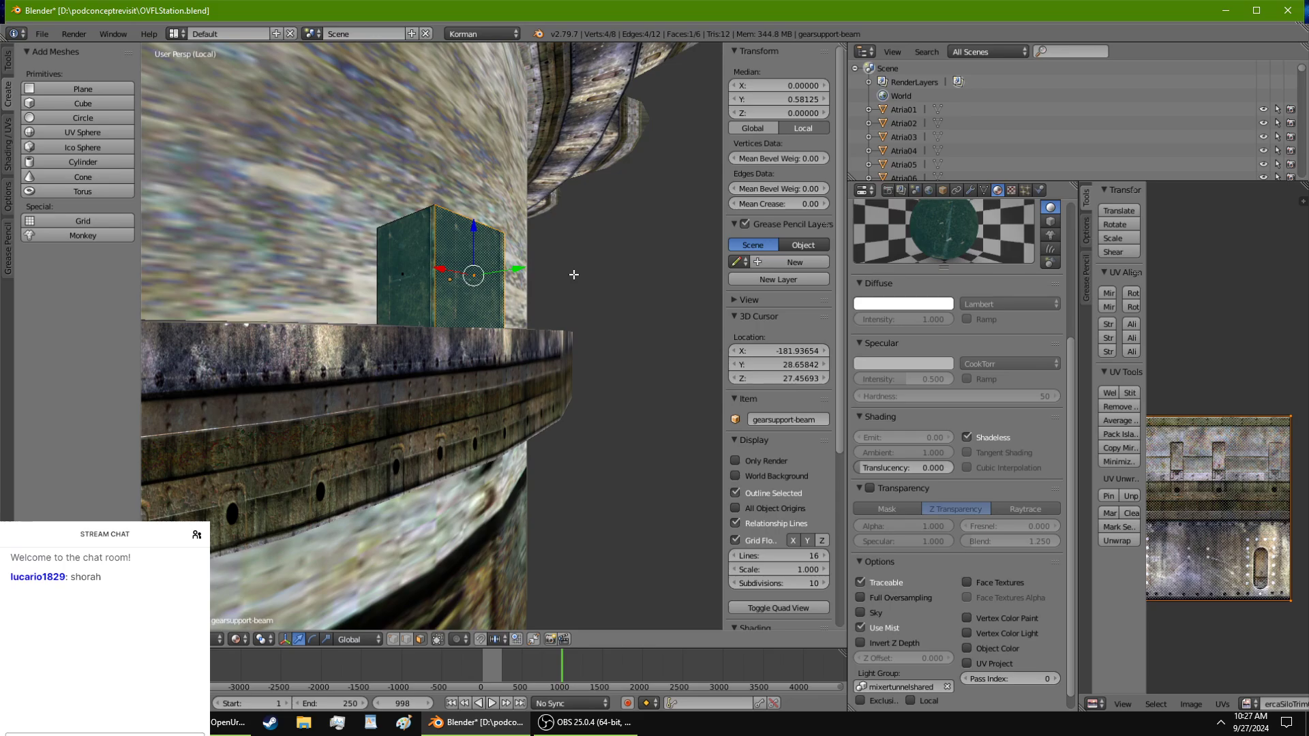
middle_click_drag(554, 290, 437, 387)
right_click(499, 222)
scroll(501, 283, "down", 5)
middle_click_drag(501, 283, 437, 257)
left_click_drag(430, 255, 395, 605)
middle_click_drag(386, 373, 400, 585, "shift")
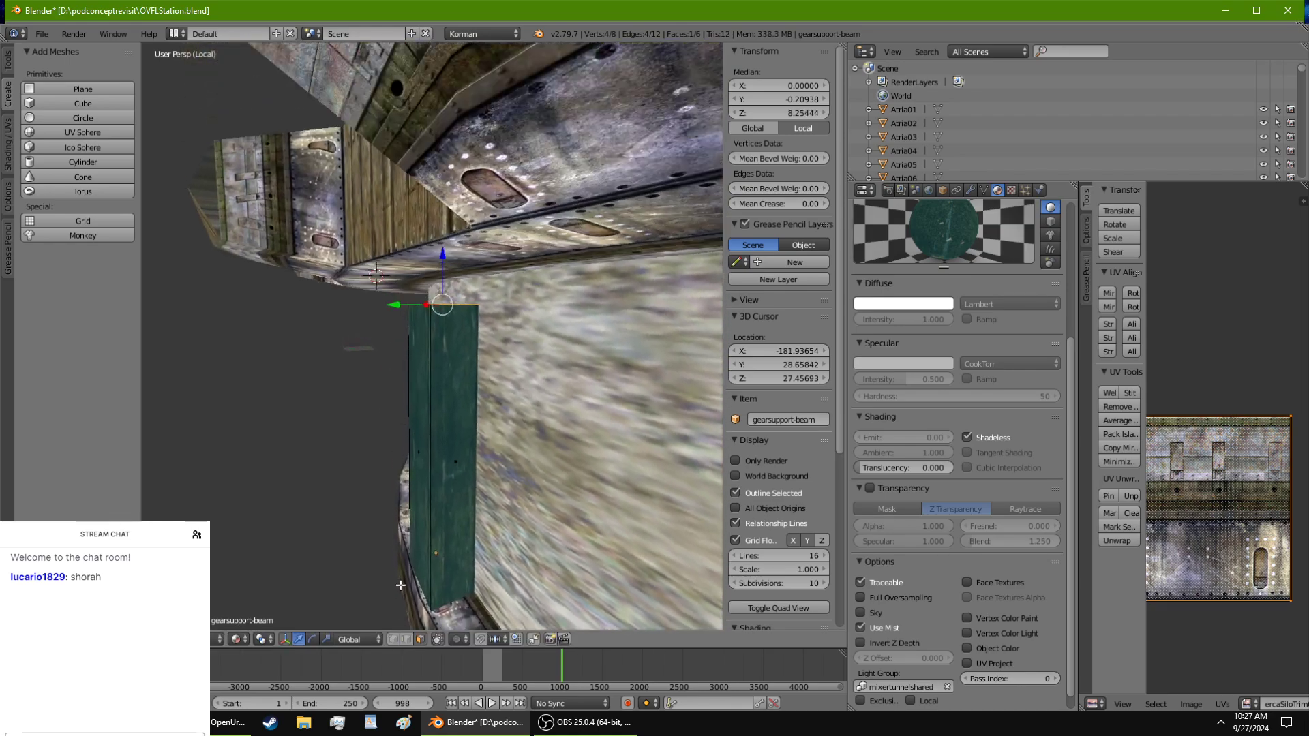
middle_click_drag(416, 360, 481, 342)
left_click_drag(465, 262, 465, 232)
Step: Extrude the beam's top face up to a local Z of about 11.13 and extrude the new section's outer face outward past the ring tooth
middle_click_drag(465, 233, 467, 320)
scroll(434, 285, "up", 4)
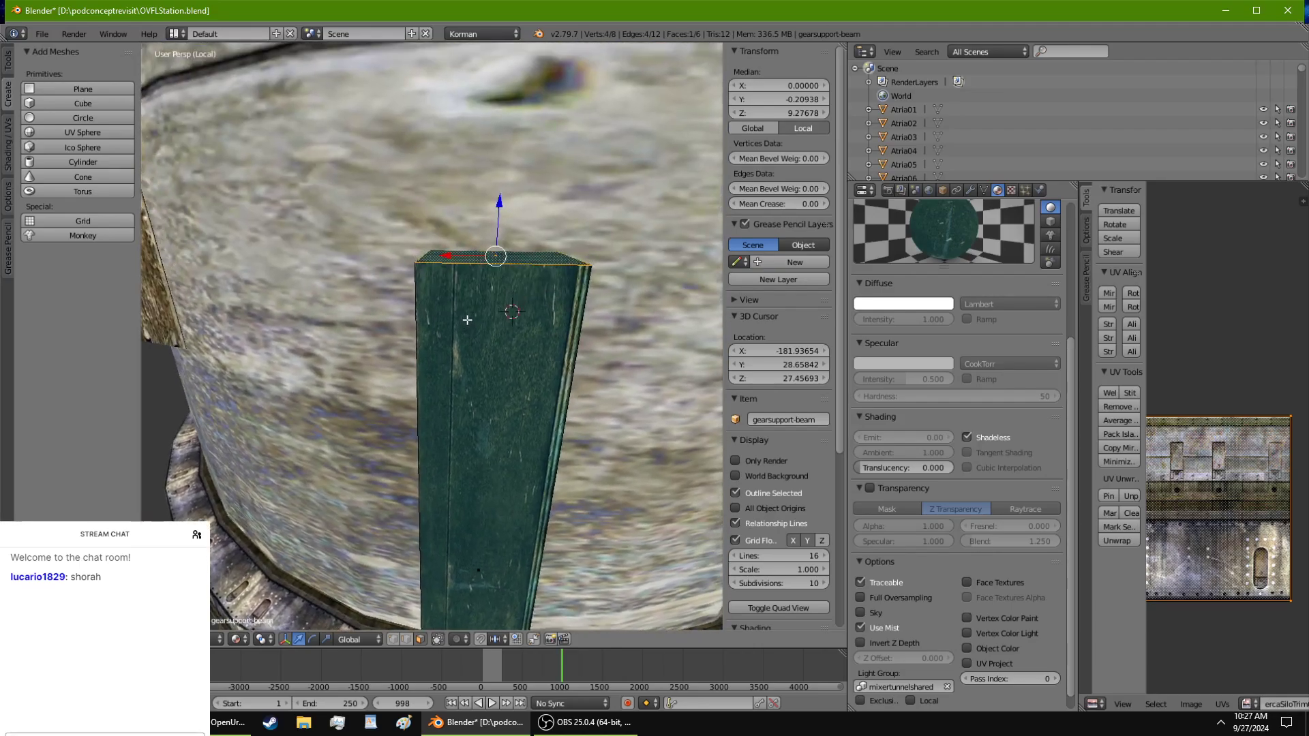
key("e")
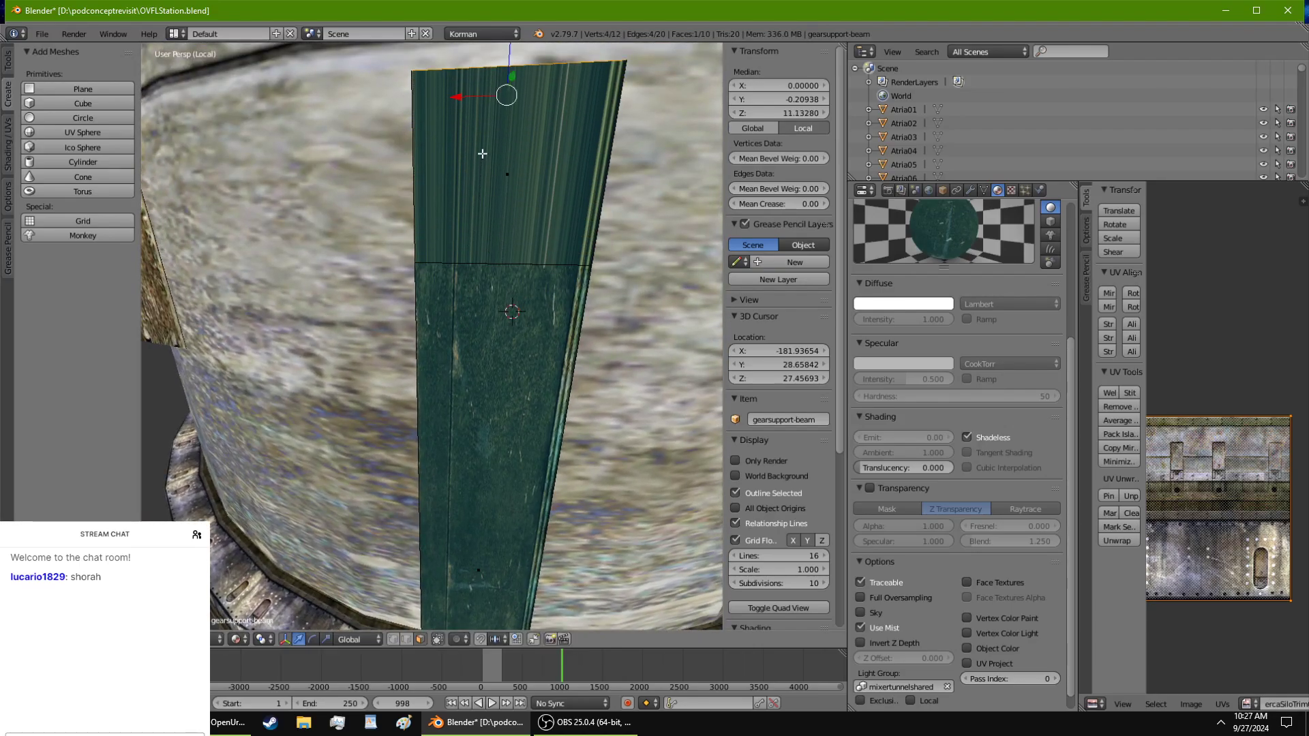
left_click(508, 166)
middle_click_drag(508, 166, 511, 223)
key("e")
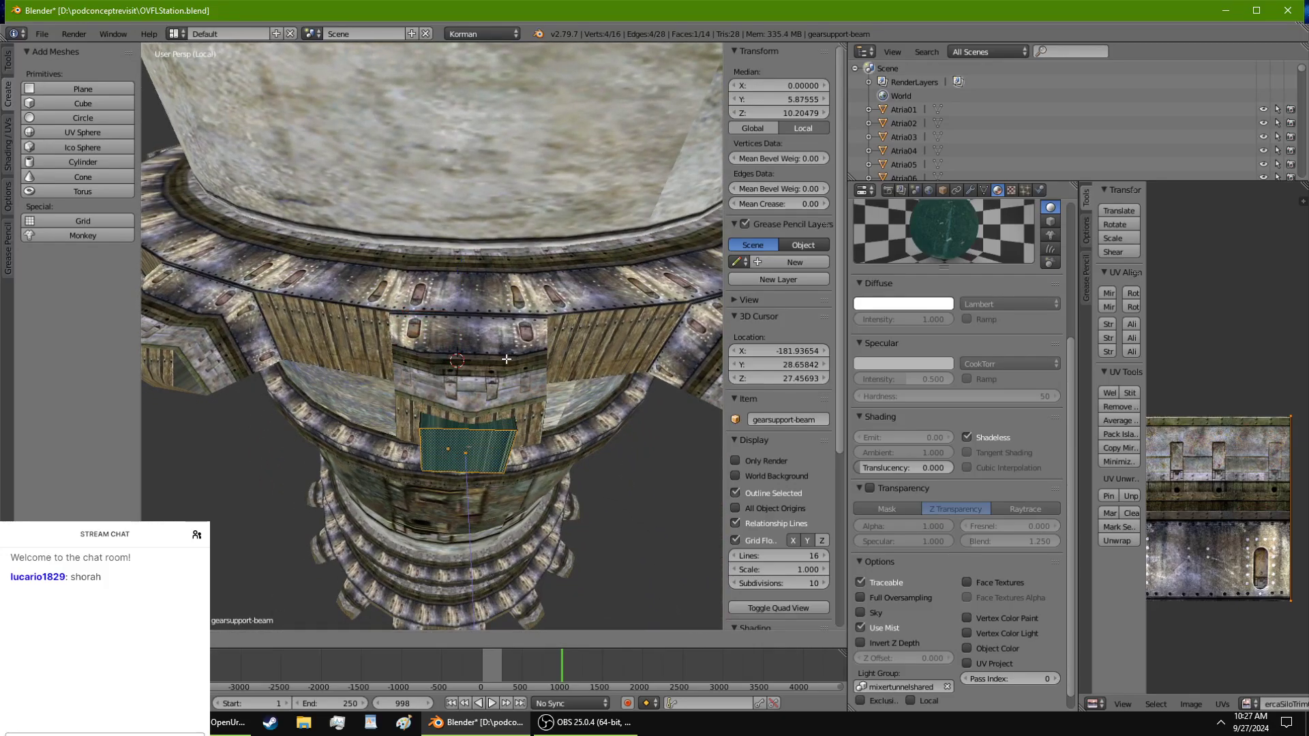
left_click(508, 400)
Step: Select the faces of the horizontal arm and raise them along Z to a local median of about 10.44
middle_click_drag(510, 404, 509, 251)
right_click(494, 224, "shift")
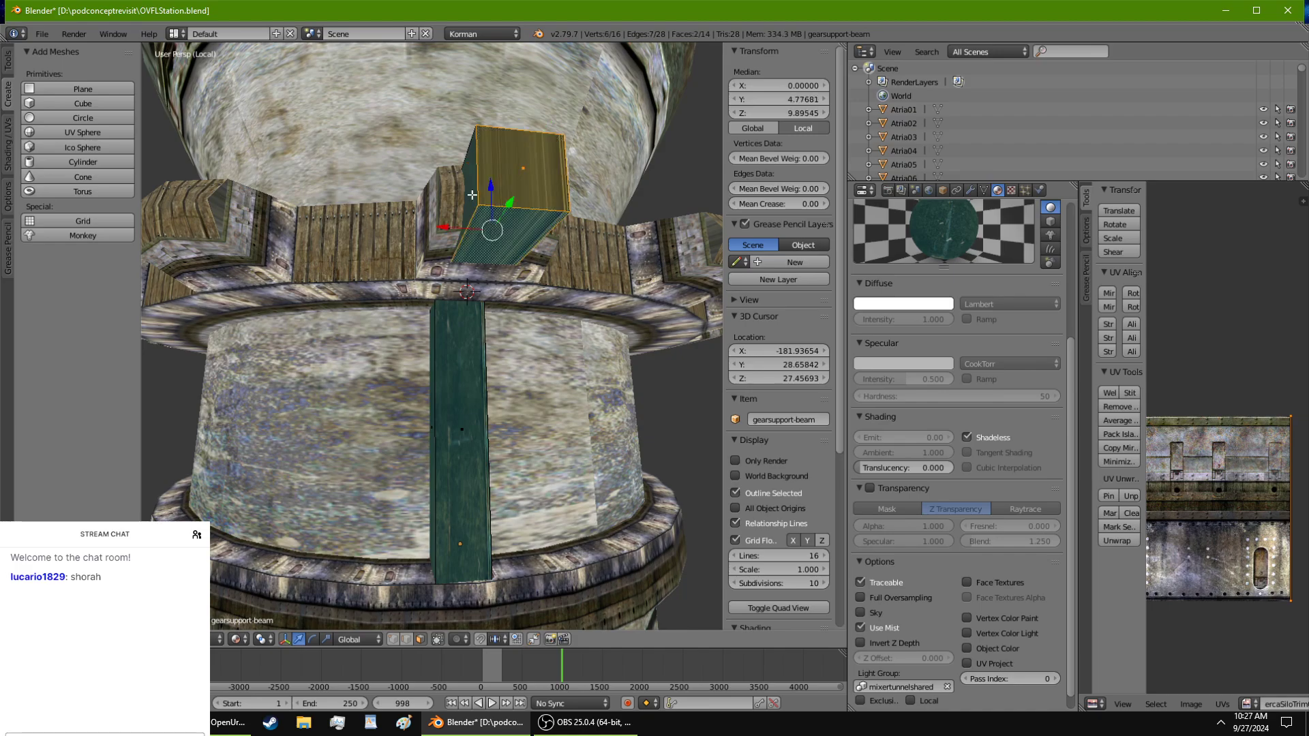
right_click(469, 196, "shift")
middle_click_drag(469, 193, 356, 272)
right_click(297, 292, "shift")
right_click(334, 318, "shift")
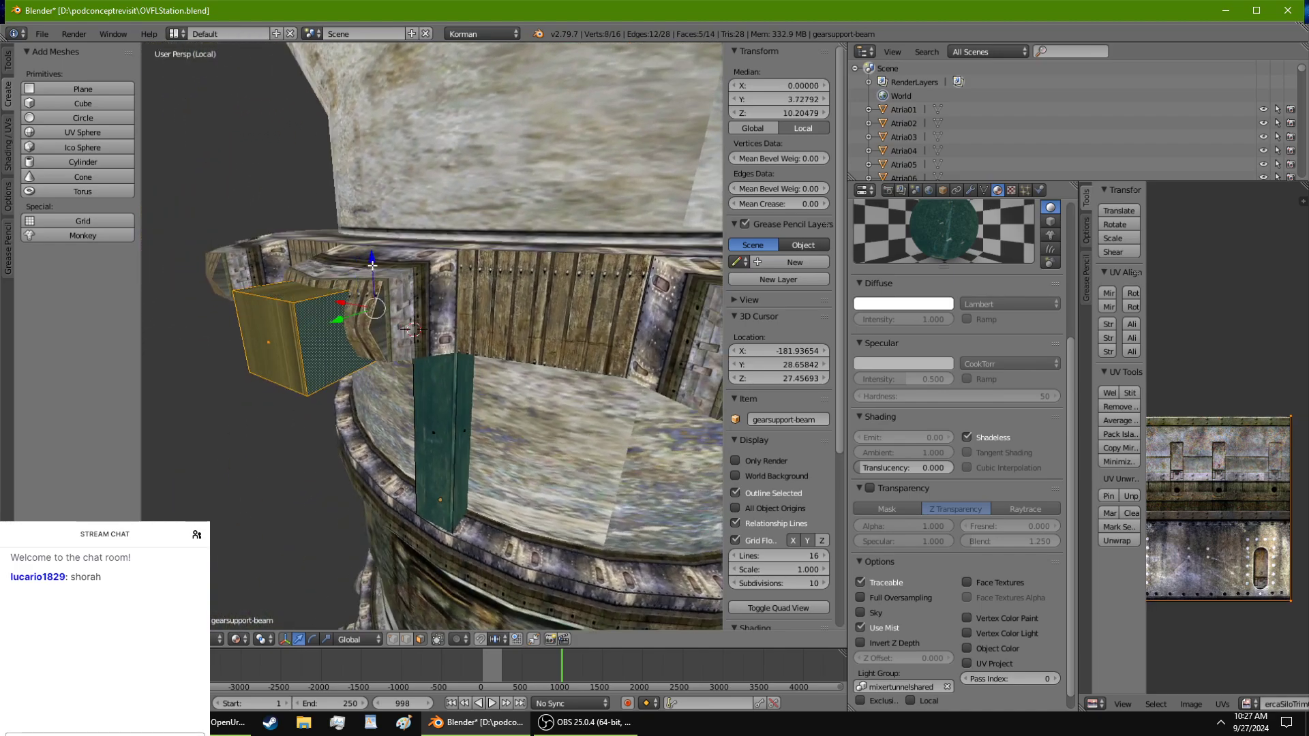
left_click_drag(372, 265, 371, 258)
middle_click_drag(371, 258, 426, 202)
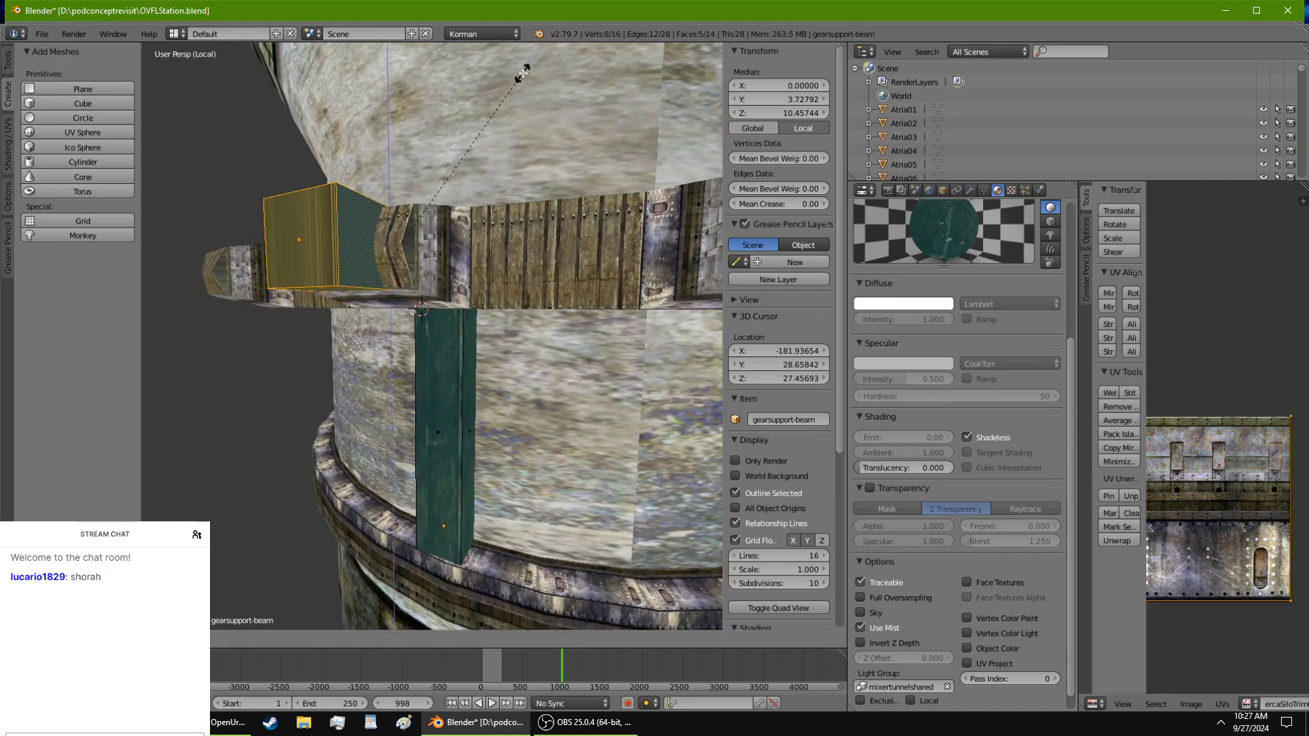
middle_click_drag(497, 97, 499, 112)
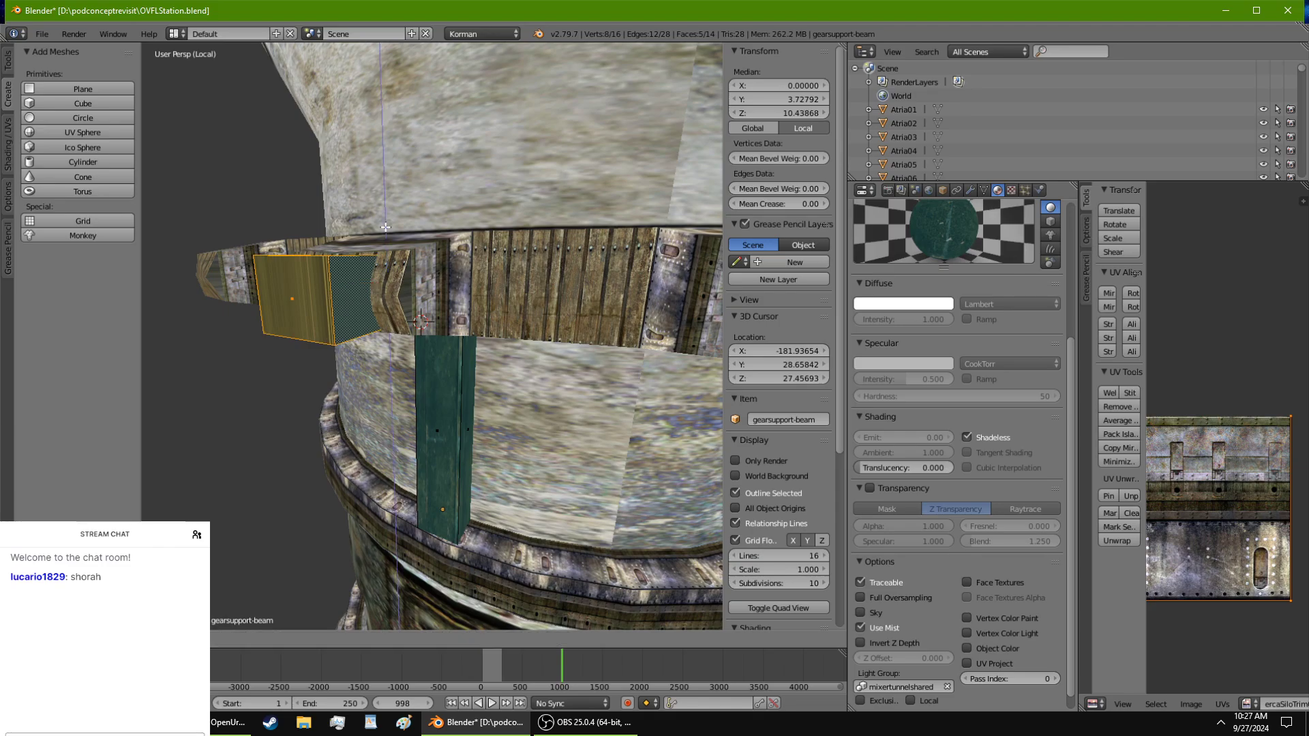
middle_click_drag(380, 227, 502, 193)
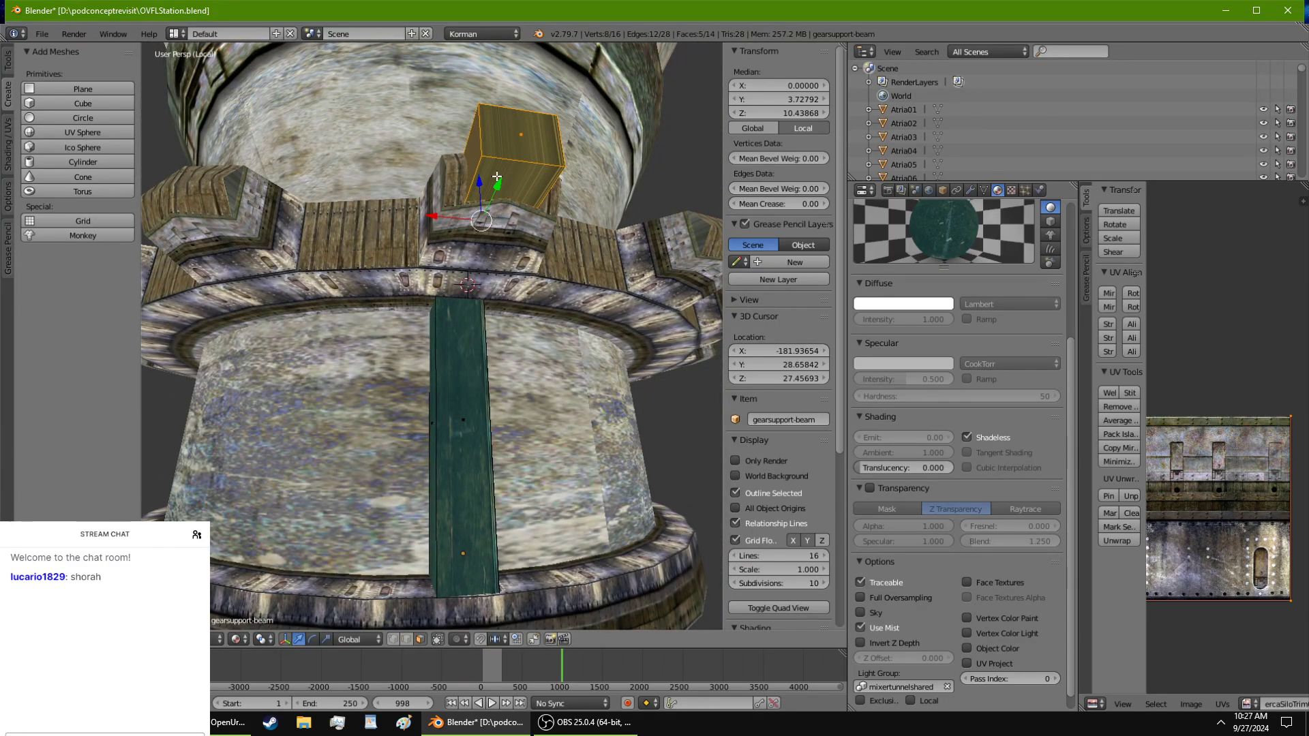
Step: Leave local view and extrude the arm's end face outward along Y to about 39.53, towards the cavern wall
key("KP_Divide")
middle_click_drag(503, 266, 384, 540)
scroll(385, 541, "up", 4)
middle_click_drag(346, 346, 362, 367)
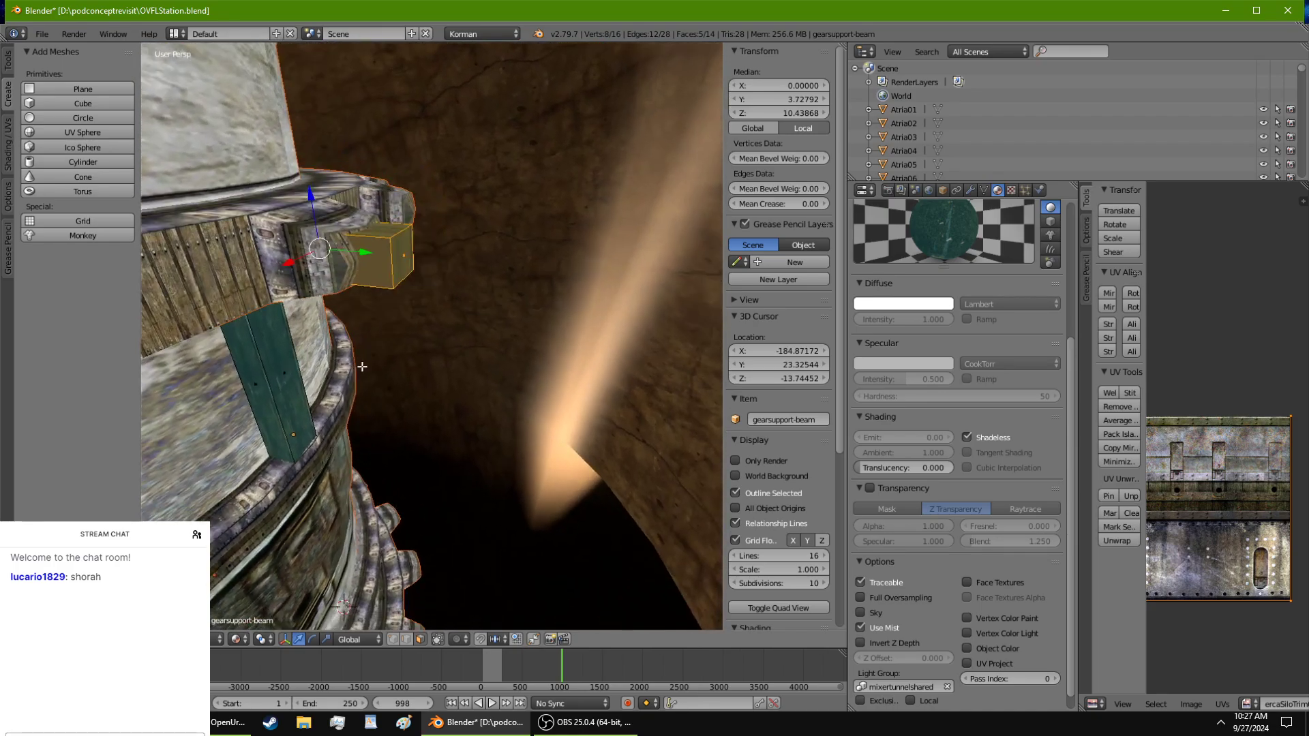
right_click(392, 251)
middle_click_drag(392, 250, 304, 273)
key("e")
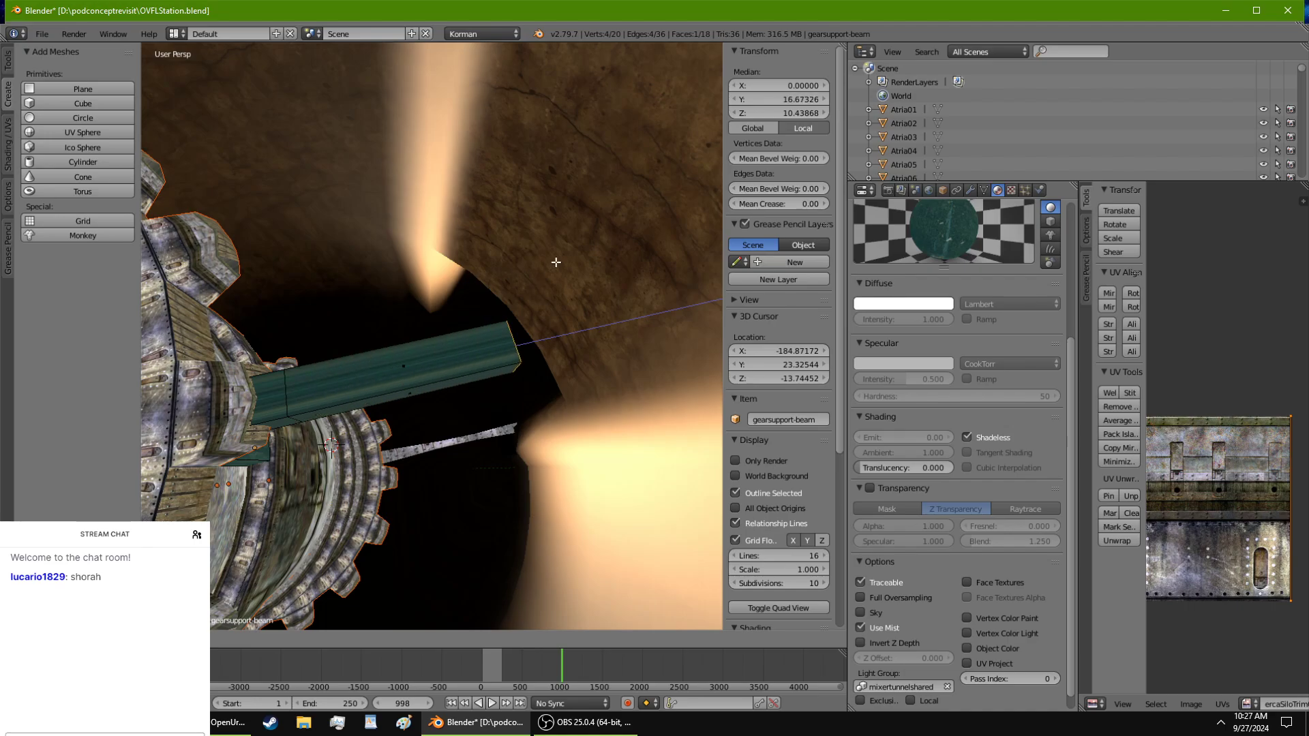
left_click(709, 300)
scroll(306, 310, "down", 5)
middle_click_drag(317, 323, 258, 243)
left_click_drag(435, 245, 550, 232)
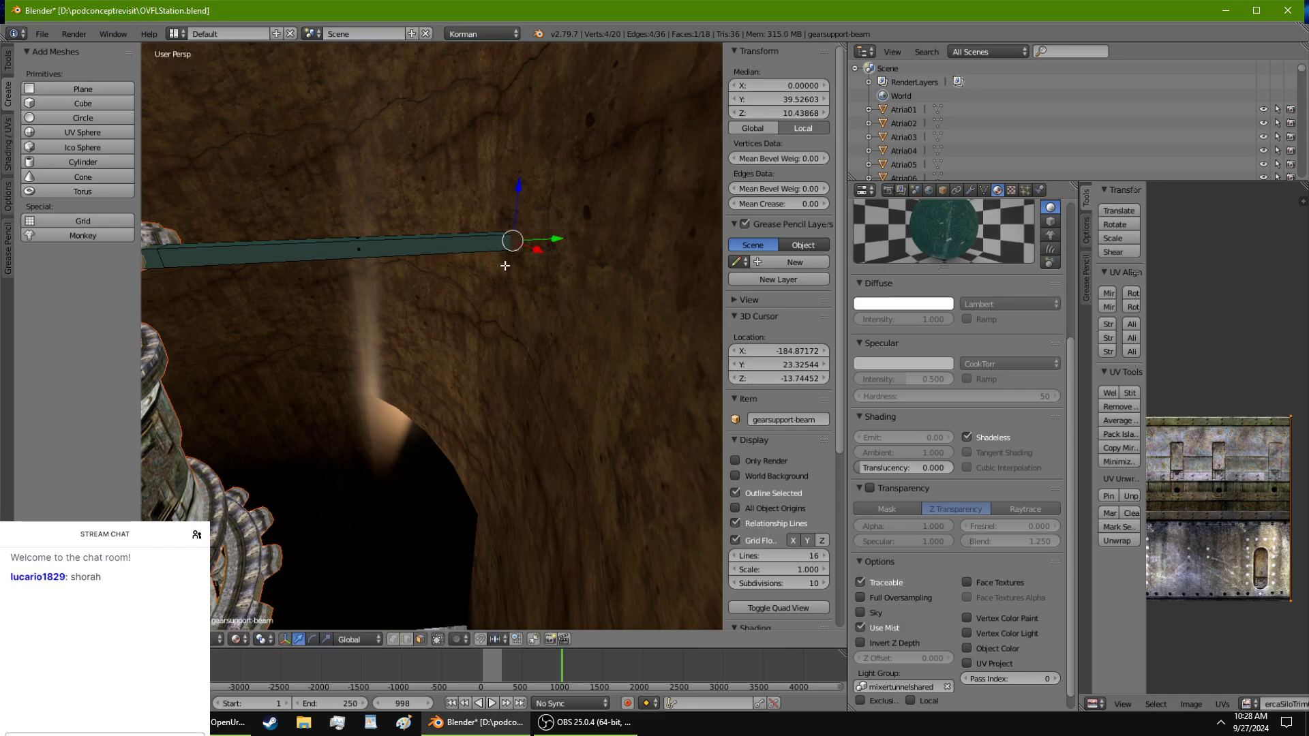
middle_click_drag(550, 232, 560, 82)
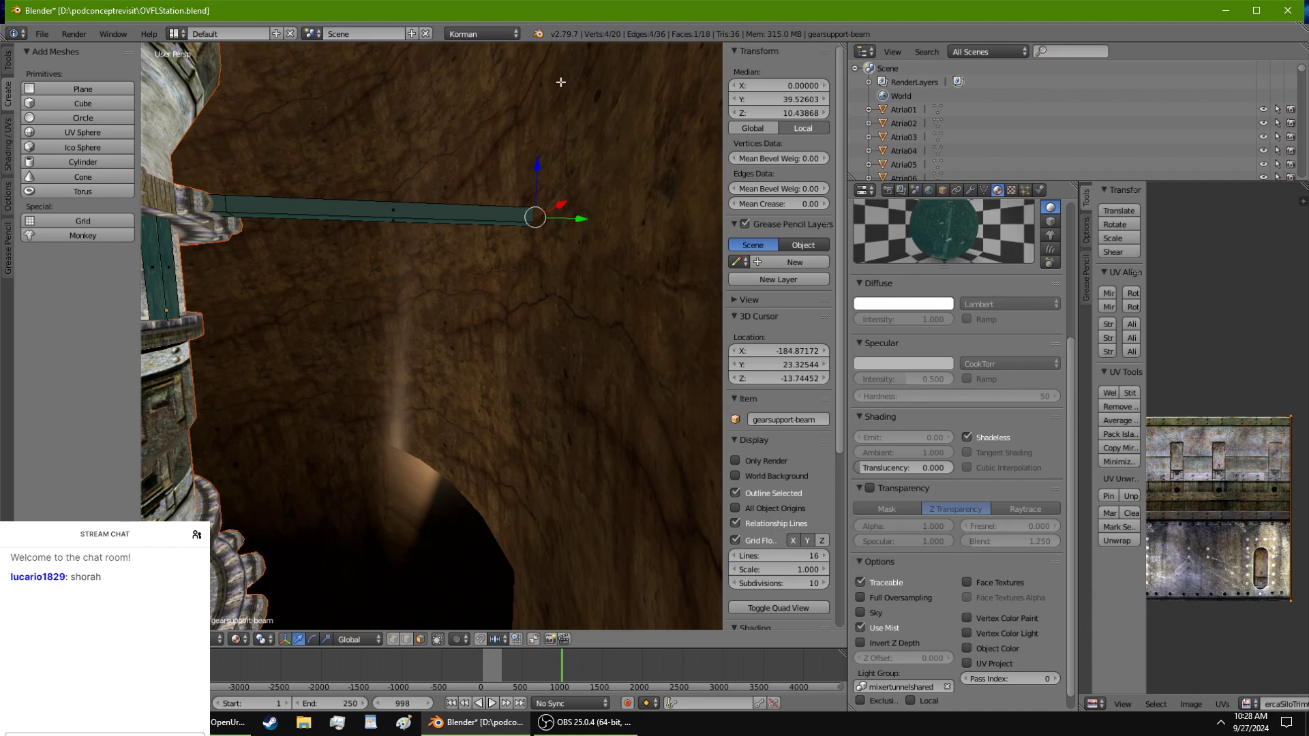
middle_click_drag(327, 398, 355, 392)
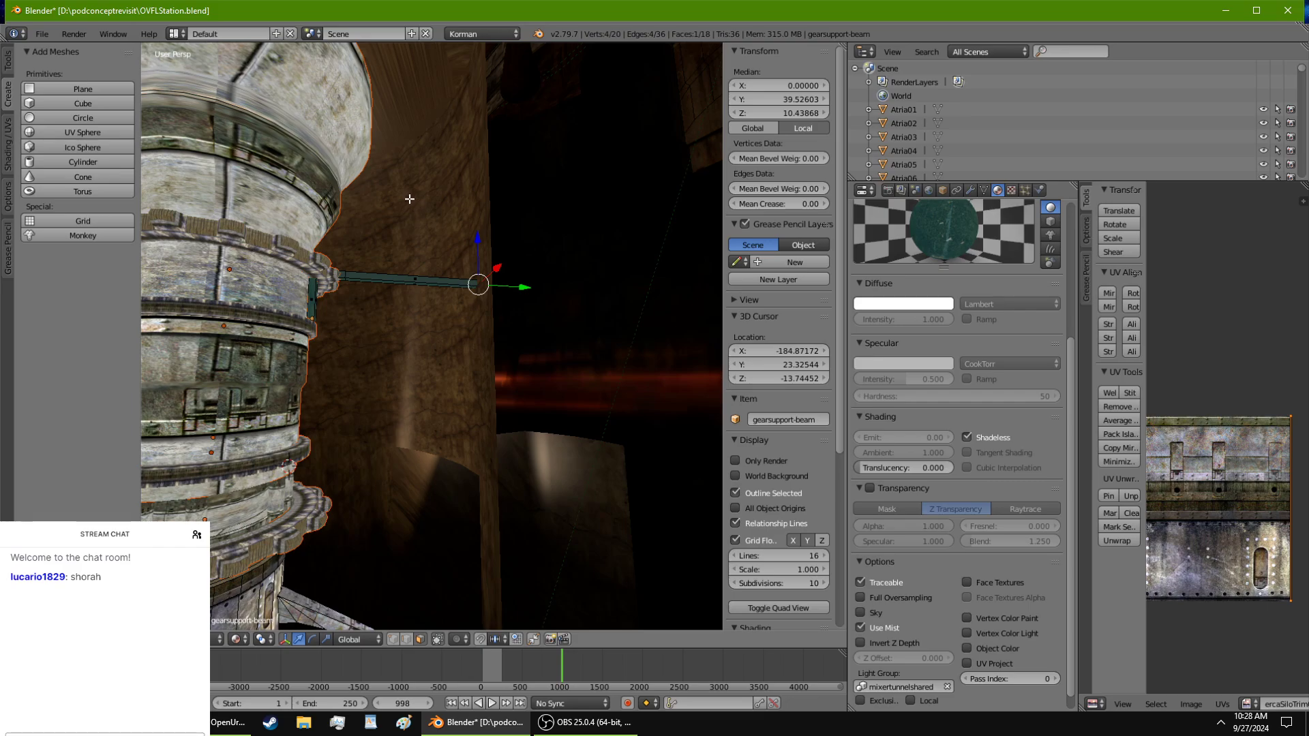
key("alt+Tab")
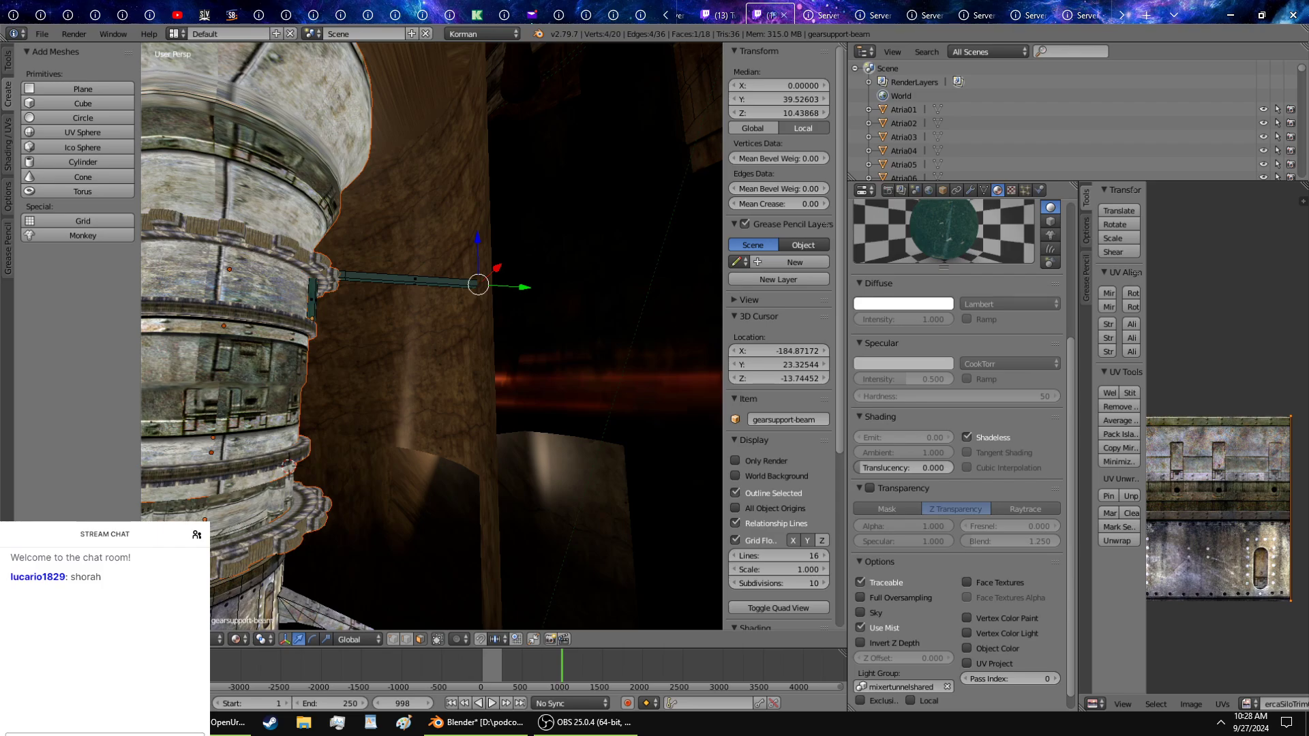
left_click(476, 722)
scroll(457, 477, "up", 3)
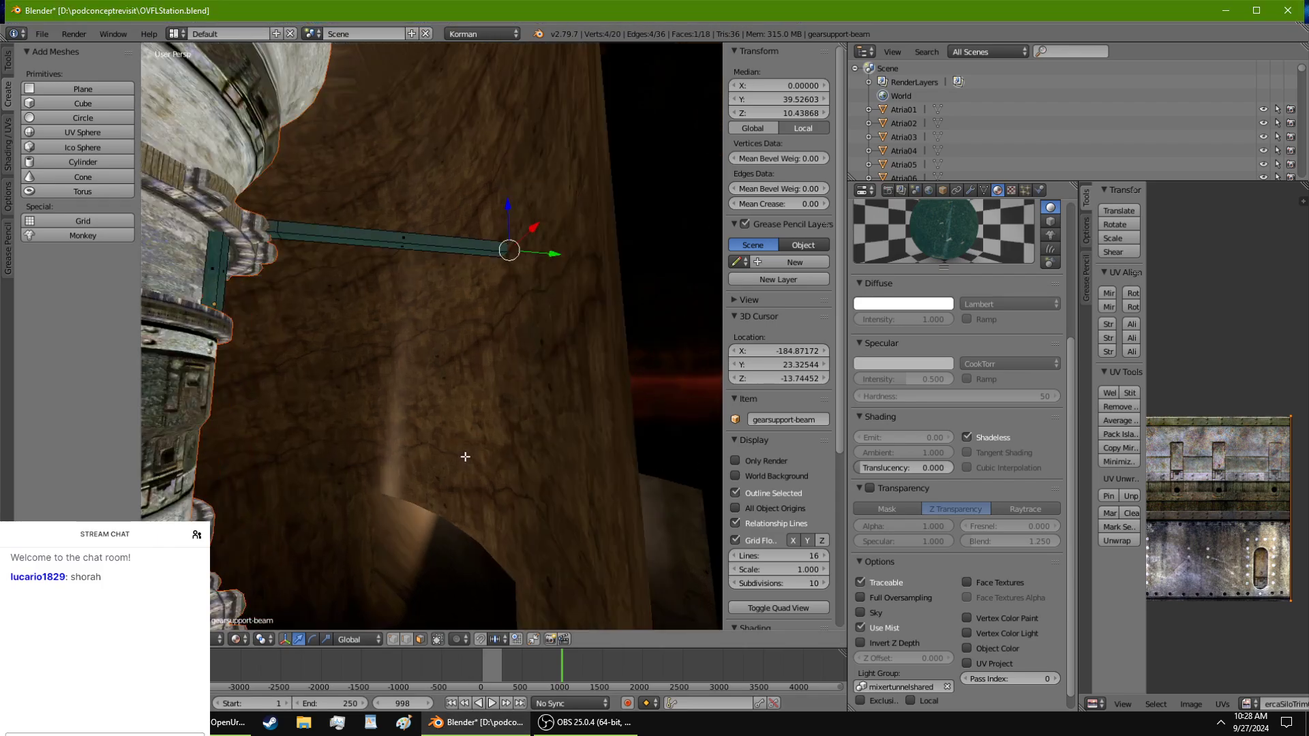
Step: Select the gear support beam's whole mesh and map its UVs with Cube Projection
key("Tab")
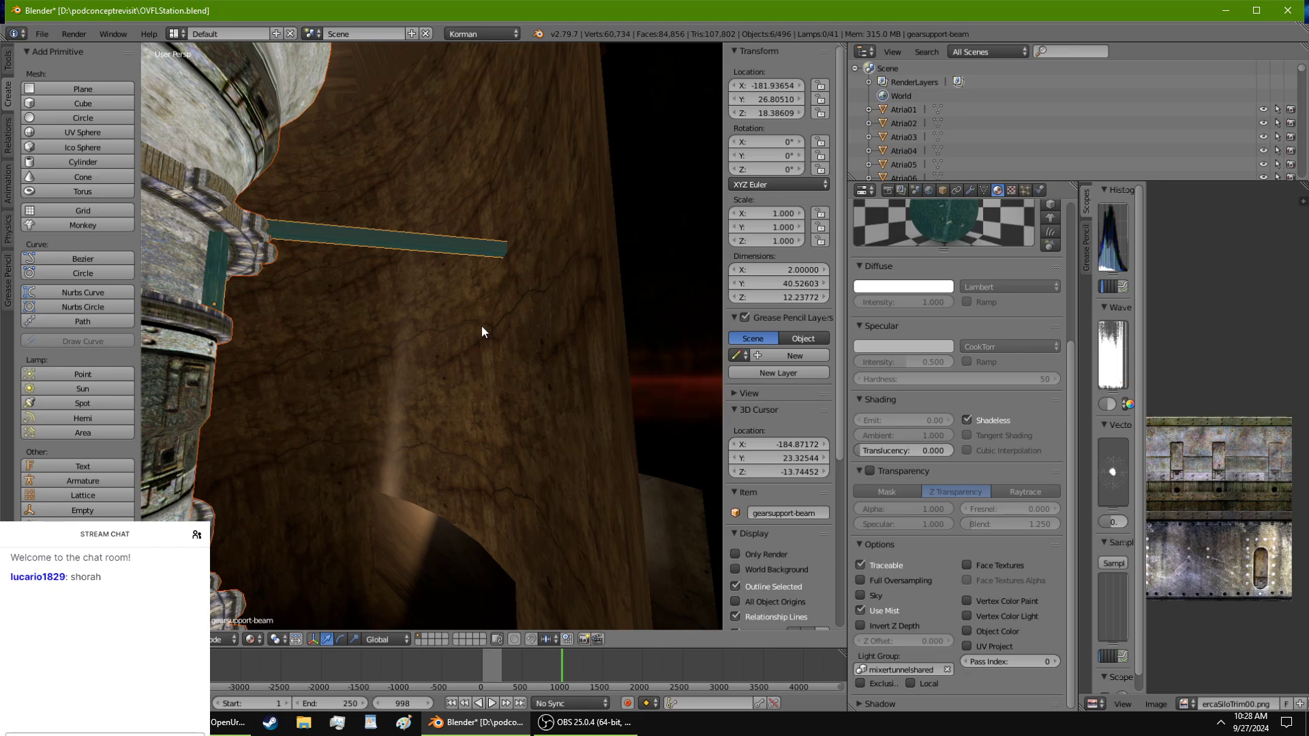
key("Tab")
key("a")
key("u")
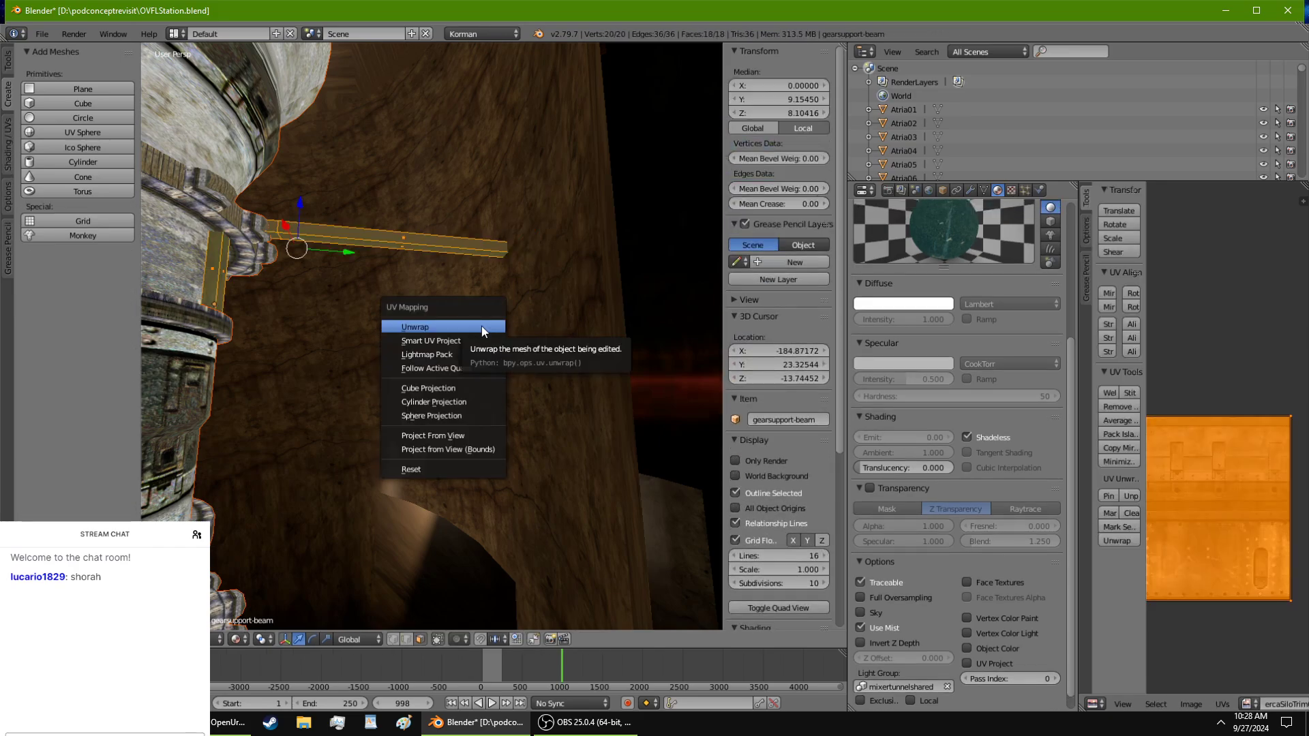
left_click(482, 328)
key("u")
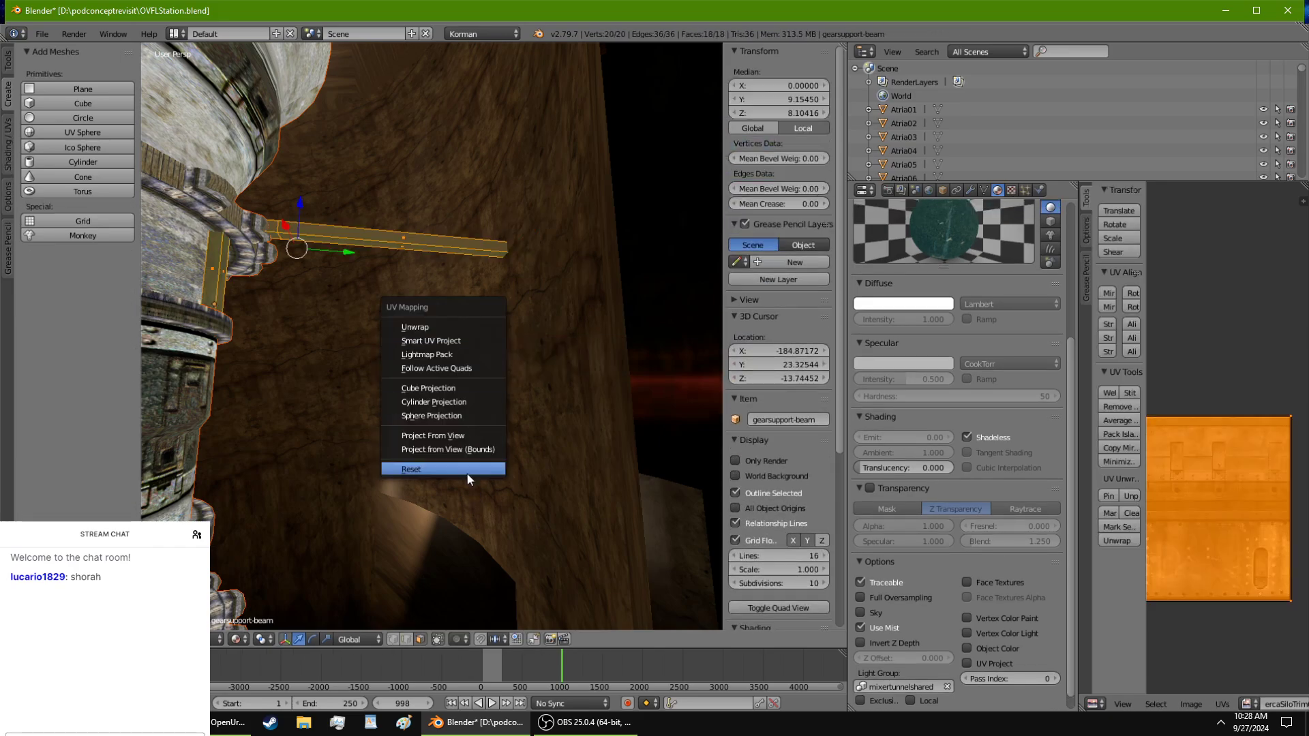
left_click(467, 473)
key("u")
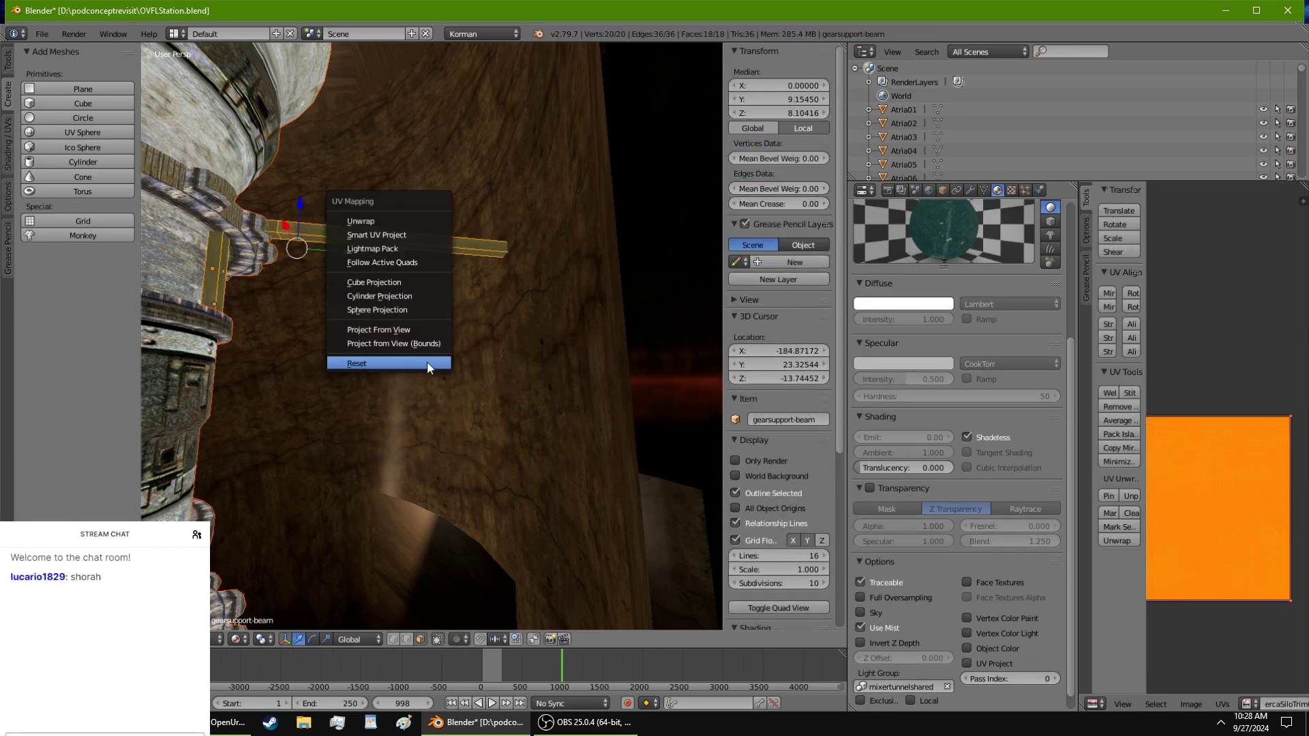
left_click(404, 281)
scroll(400, 265, "up", 2)
scroll(400, 264, "up", 4)
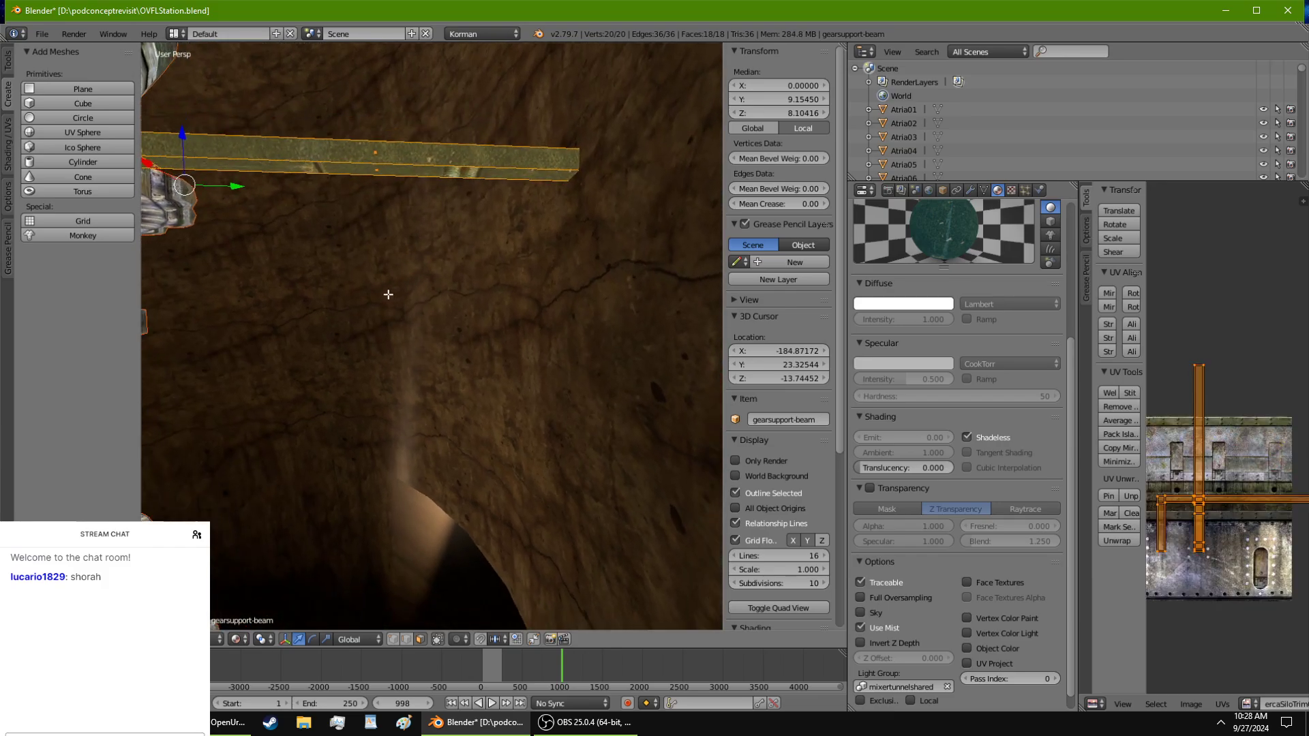
middle_click_drag(394, 304, 543, 309, "shift")
scroll(542, 303, "down", 1)
key("Tab")
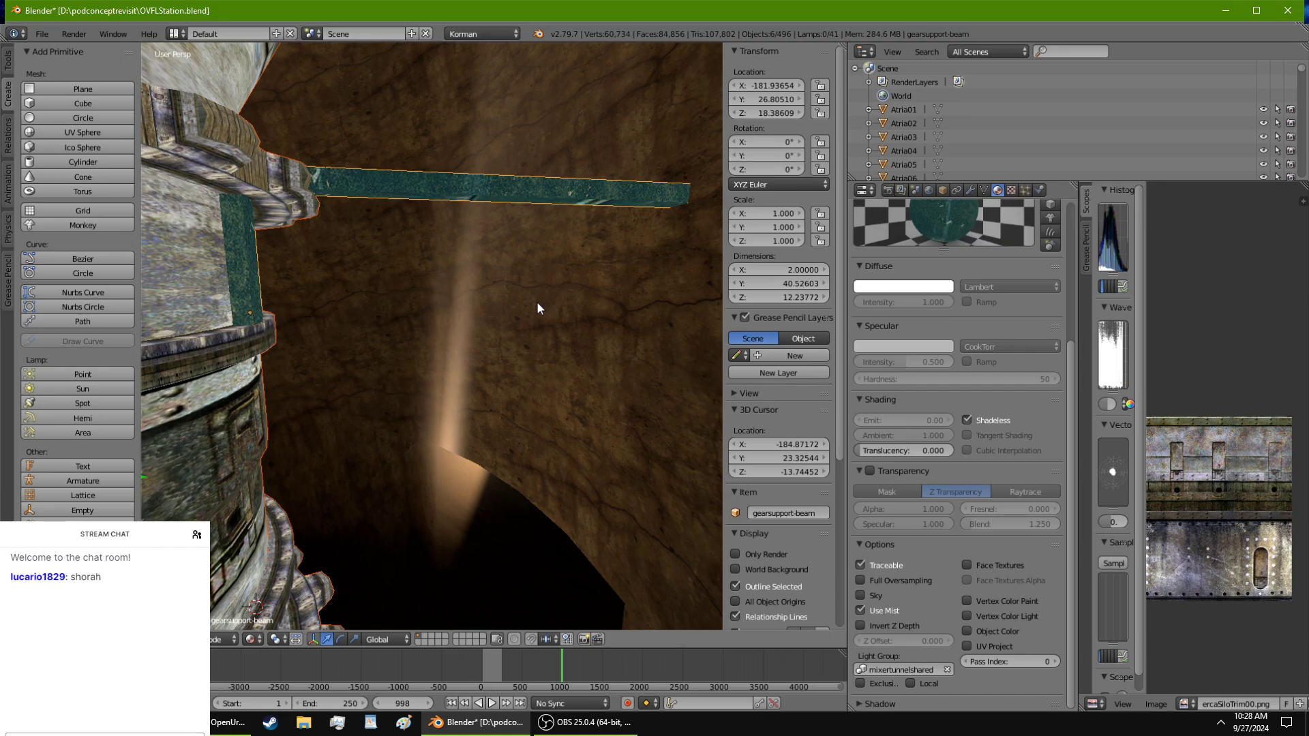
middle_click_drag(391, 478, 398, 382, "shift")
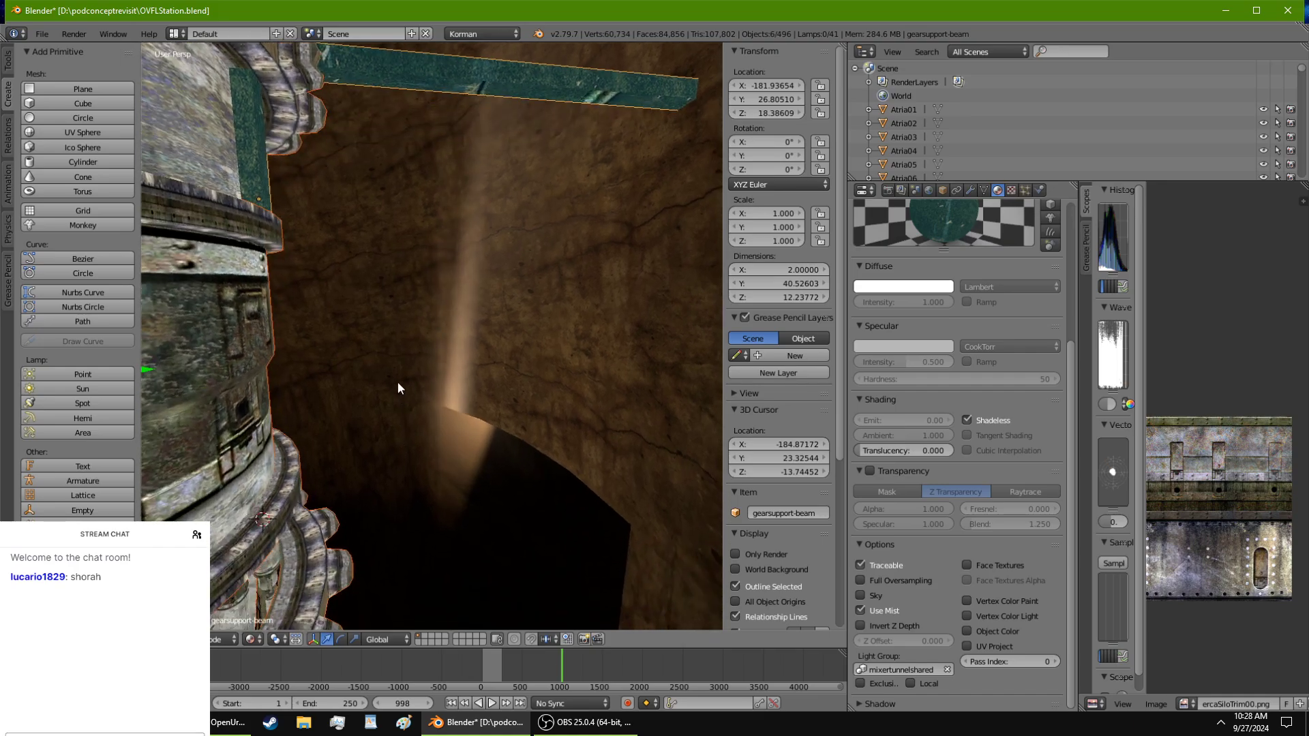
left_click(6, 59)
left_click(54, 165)
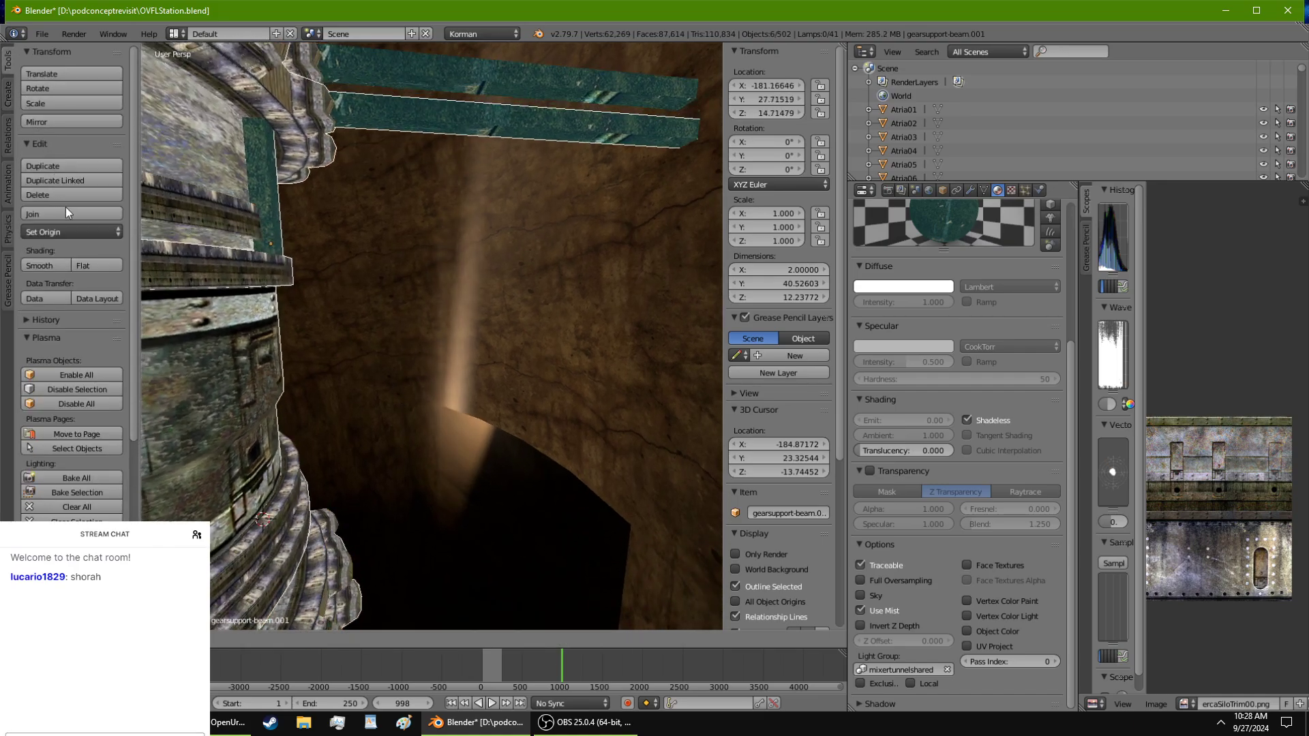
right_click(66, 207)
key("ctrl+z")
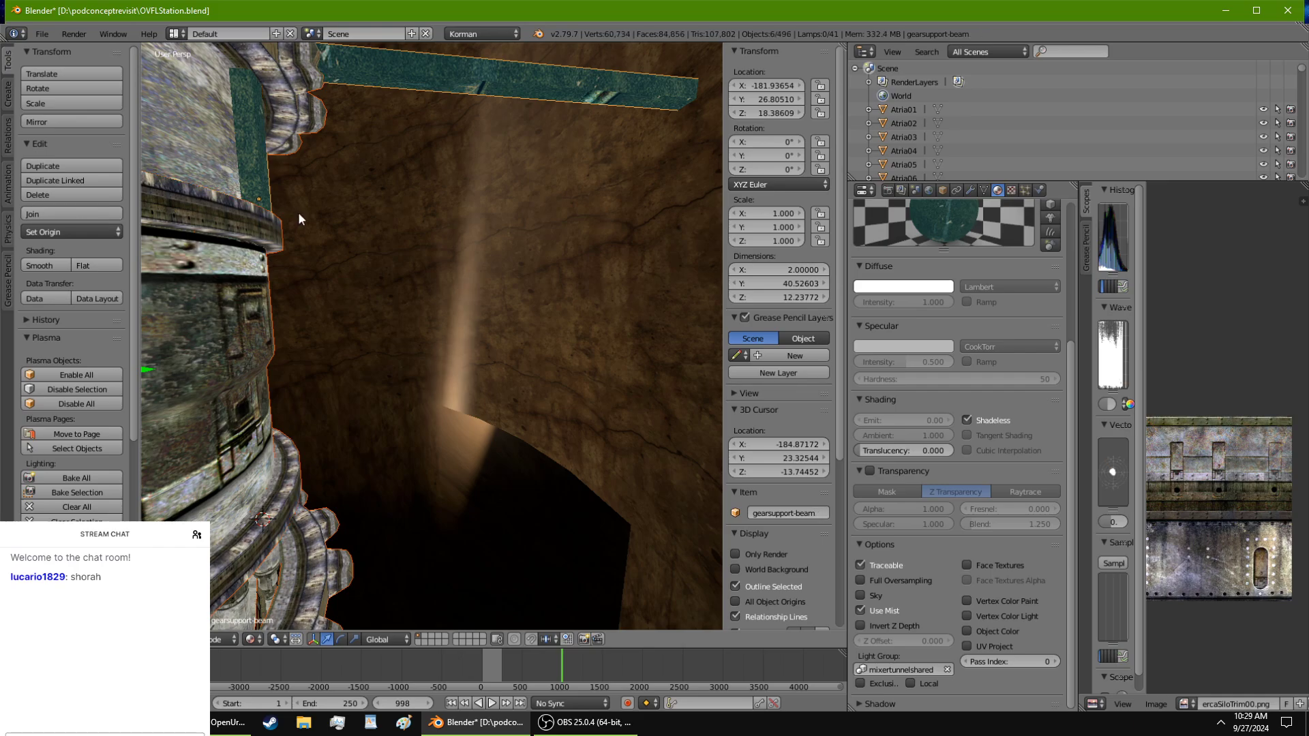
Step: Isolate the selected column parts in local view, duplicate only the support beam and lower the copy along Z to about -20.52
key("KP_Divide")
scroll(450, 296, "up", 5)
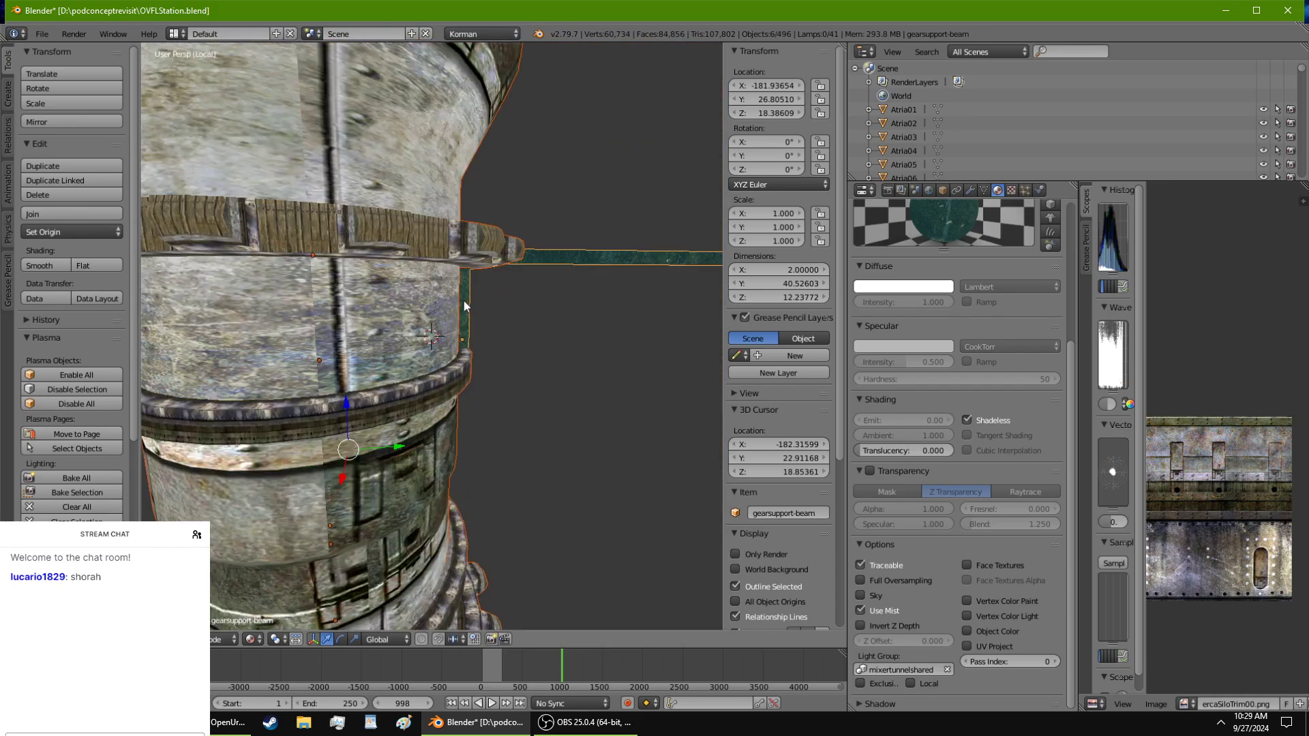
left_click_drag(351, 404, 353, 423)
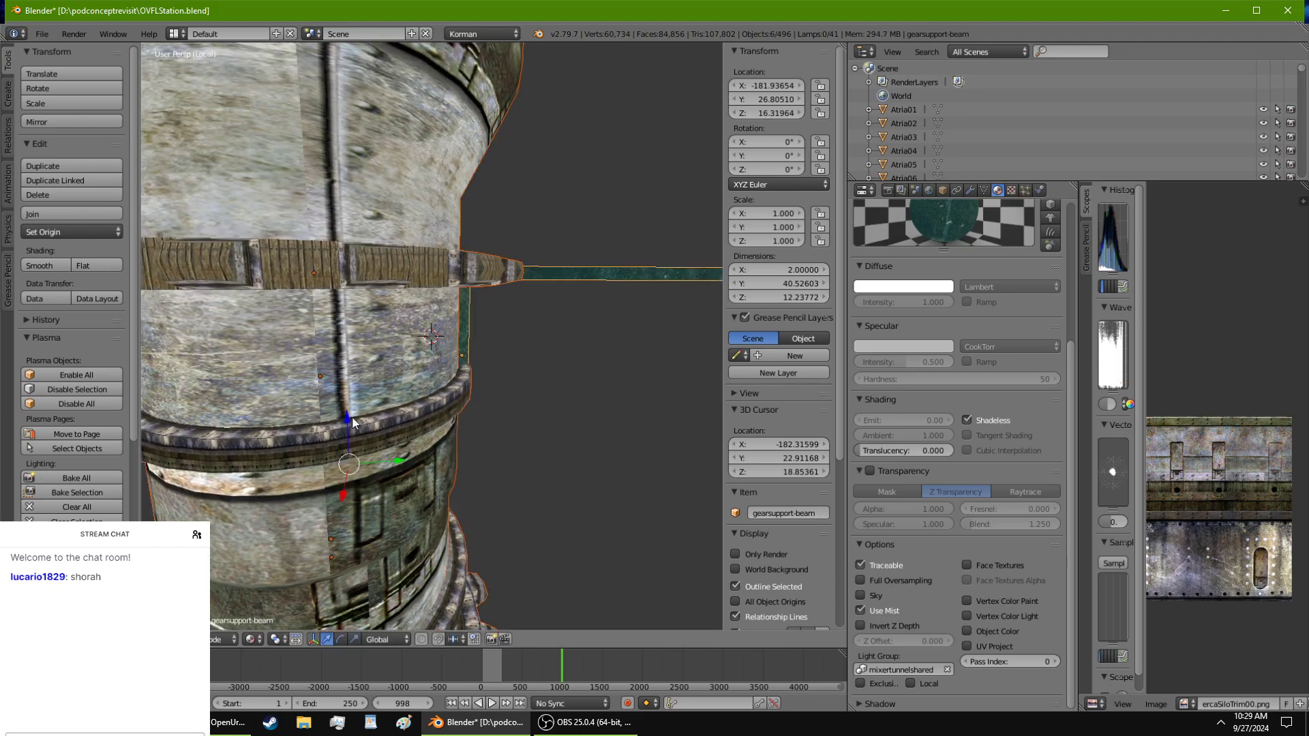
key("ctrl+z")
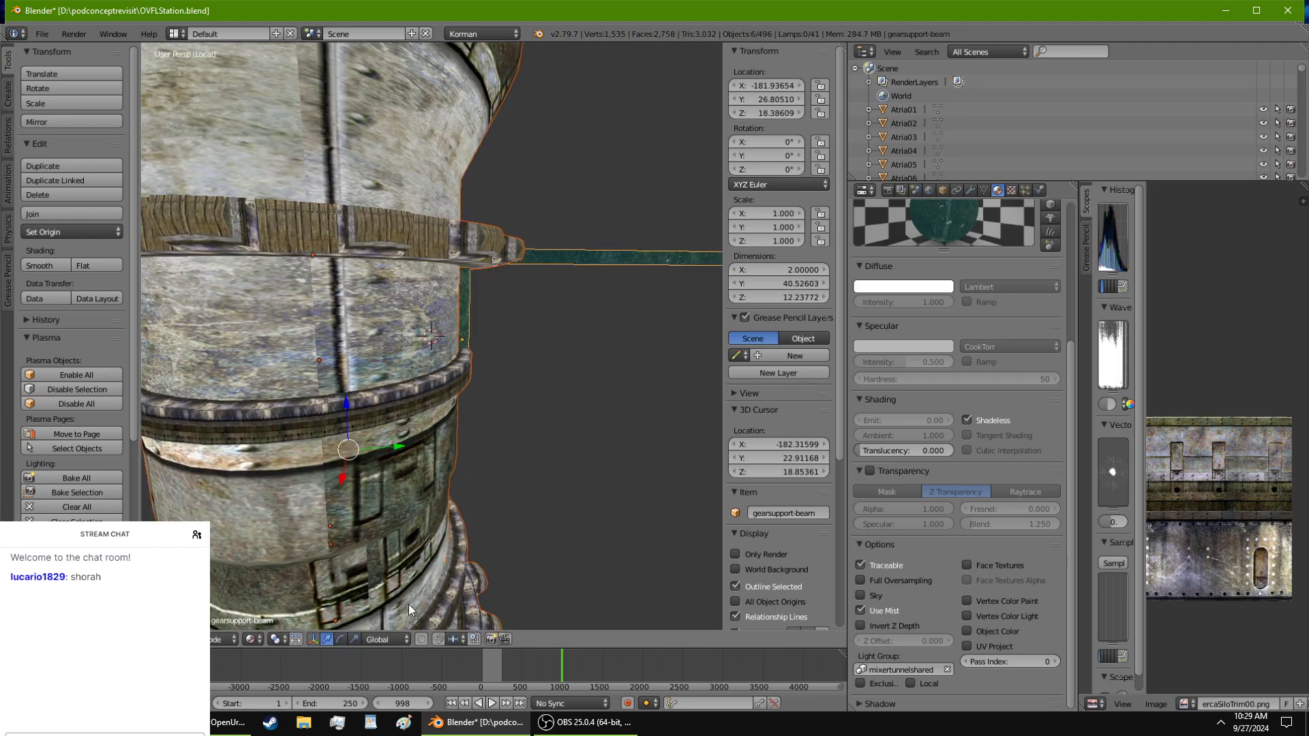
right_click(636, 255)
middle_click_drag(624, 289, 524, 203, "shift")
left_click(96, 166)
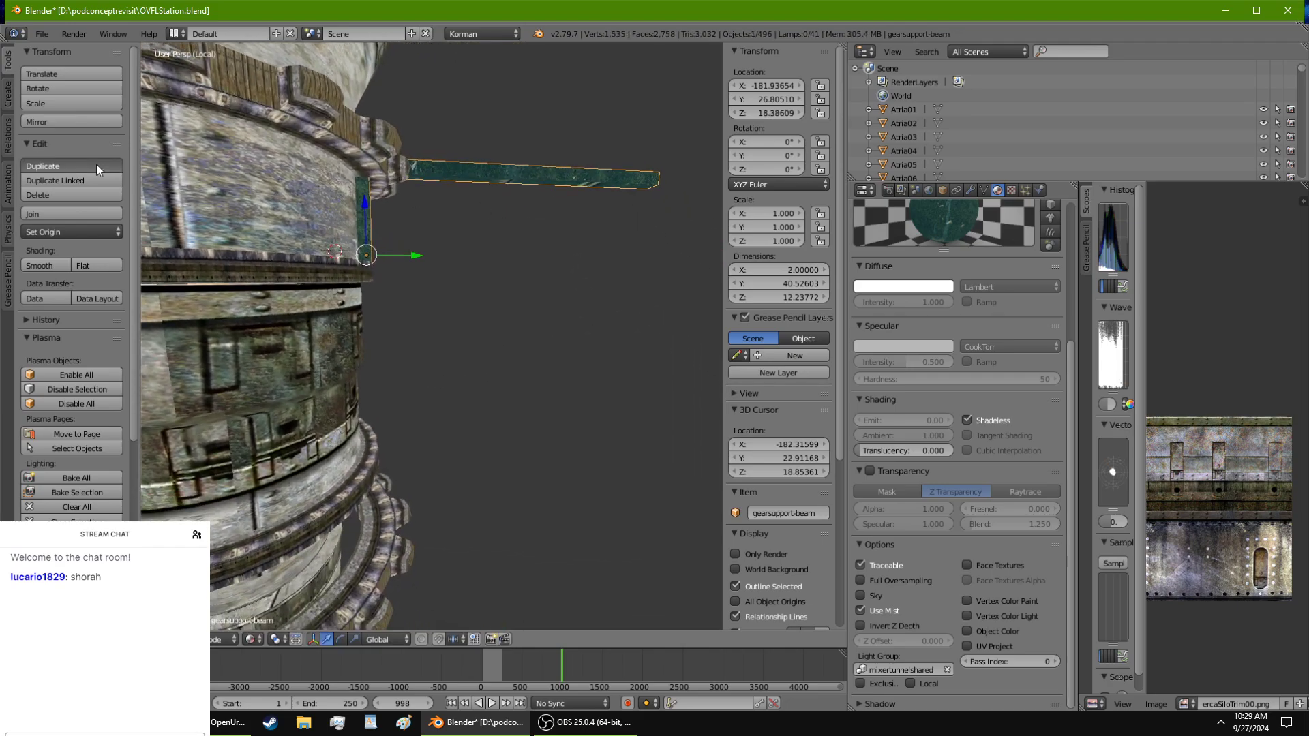
right_click(110, 231)
left_click_drag(365, 197, 410, 487)
middle_click_drag(411, 487, 407, 406)
Step: Flip the copied beam's mesh upside down and lower it along Z so its arm meets the lower toothed ring
key("Tab")
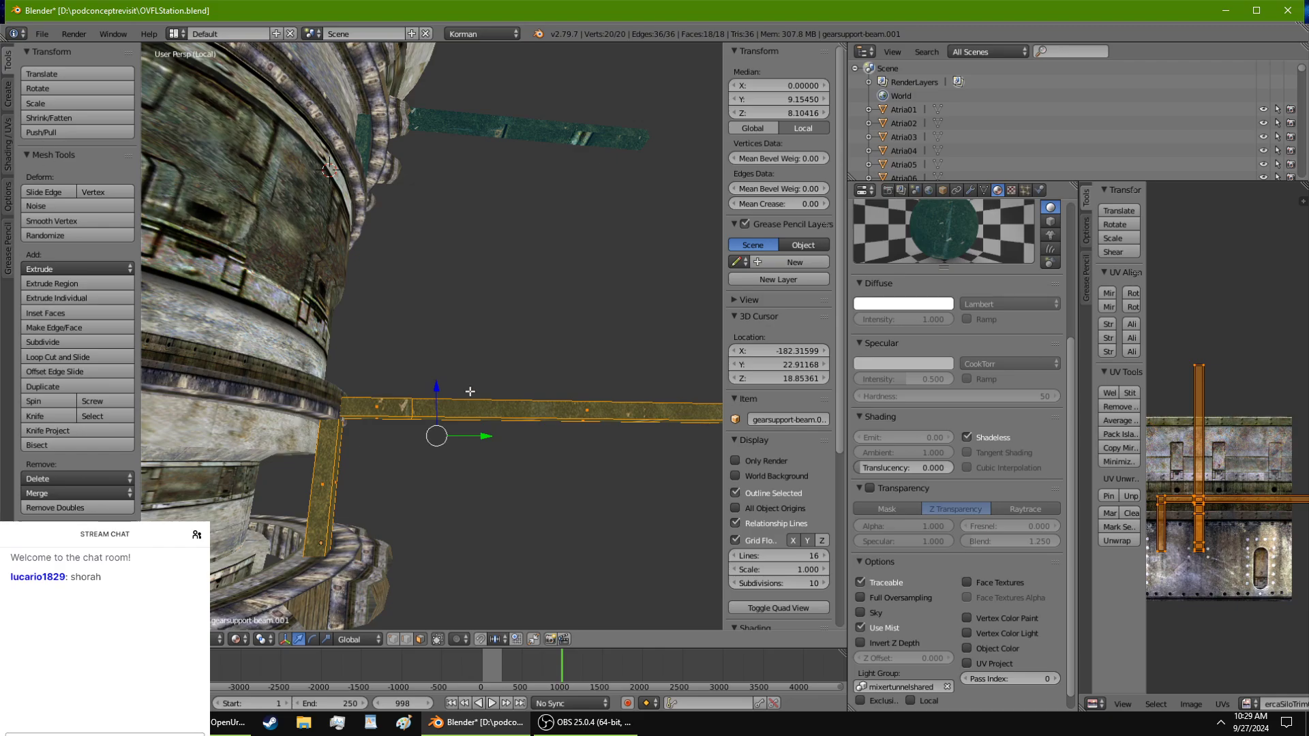
key("g")
key("y")
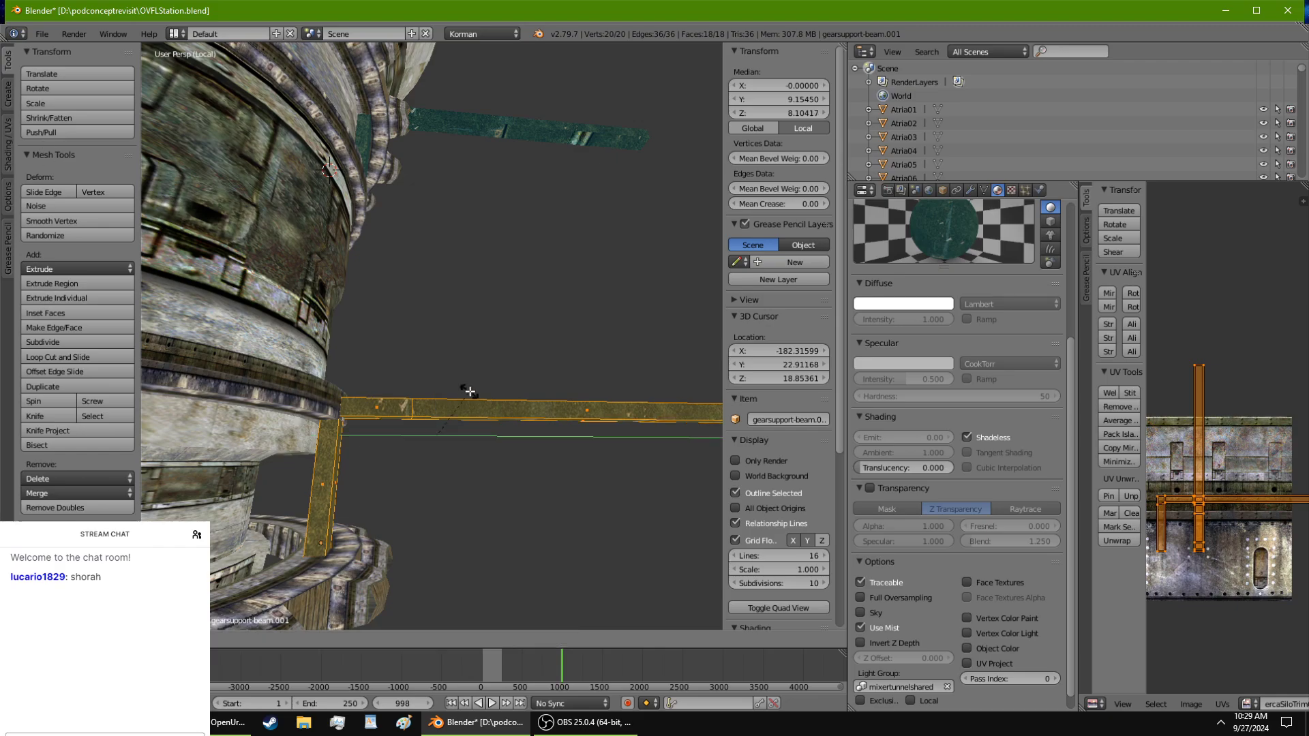
right_click(469, 391)
key("g")
key("z")
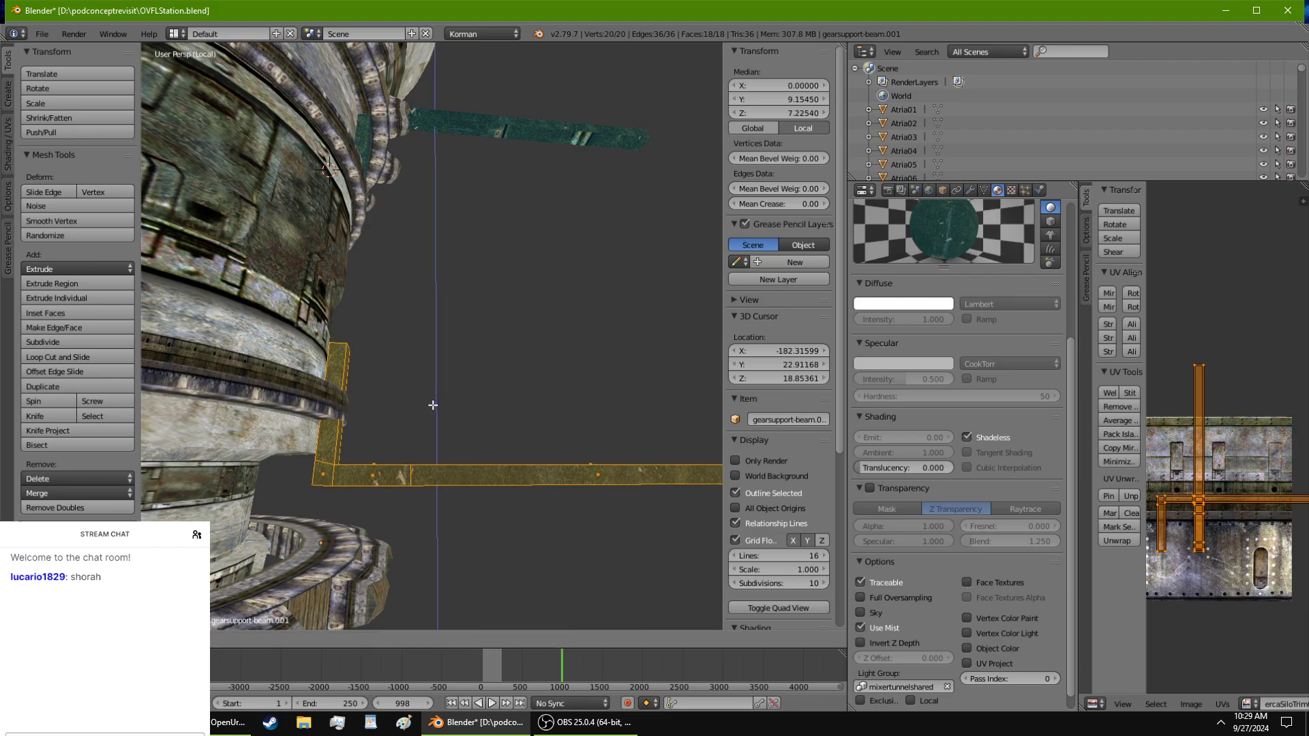
left_click(432, 494)
middle_click_drag(433, 494, 440, 429)
key("Tab")
scroll(363, 488, "up", 3)
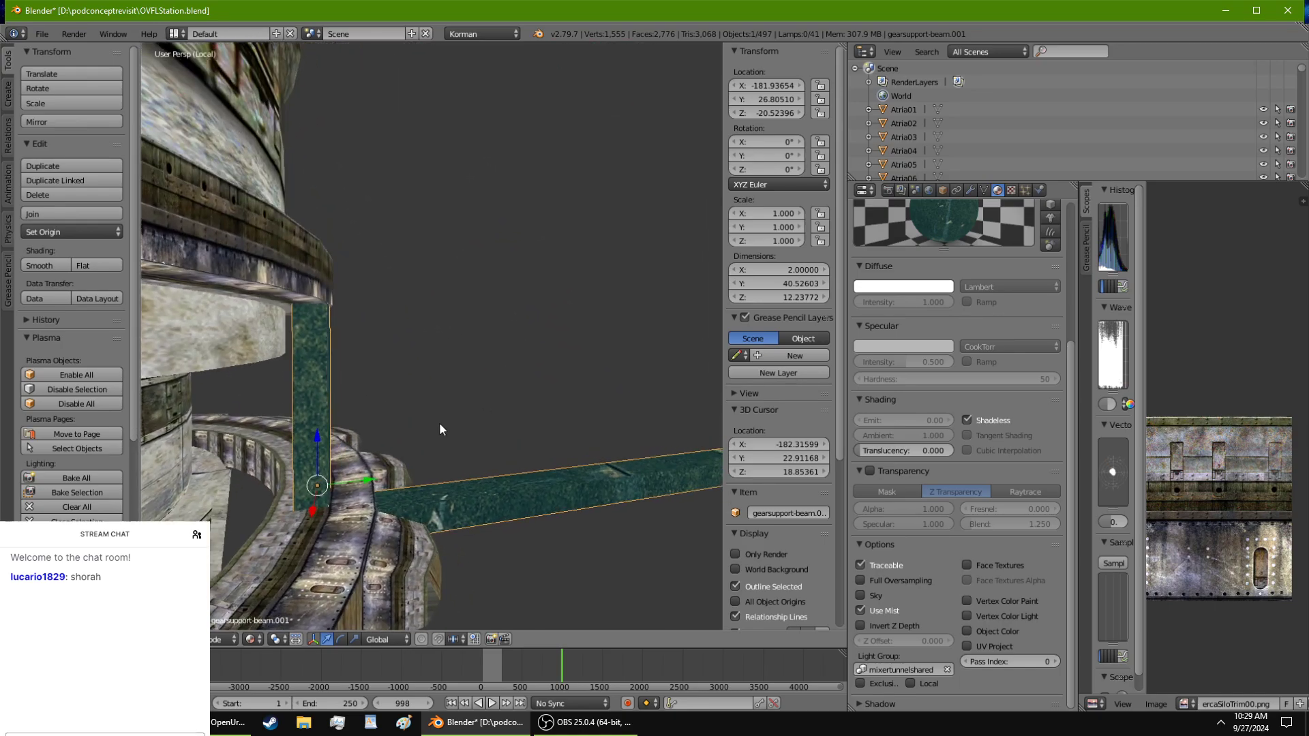
left_click(375, 471)
middle_click_drag(373, 482, 389, 451)
key("g")
key("x")
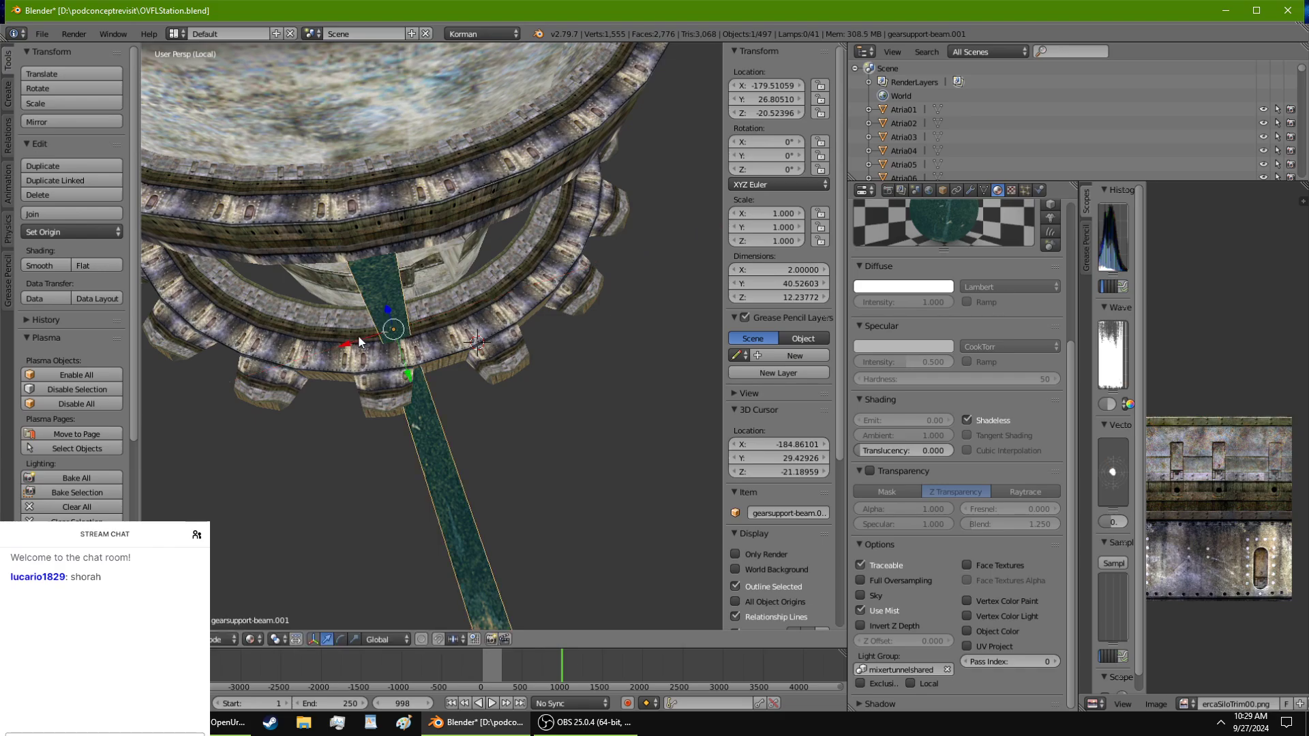
right_click(358, 334)
Step: Rotate the lower toothed ring about 11.3° around Z to line a tooth up with the beam, and apply the rotation
right_click(371, 358)
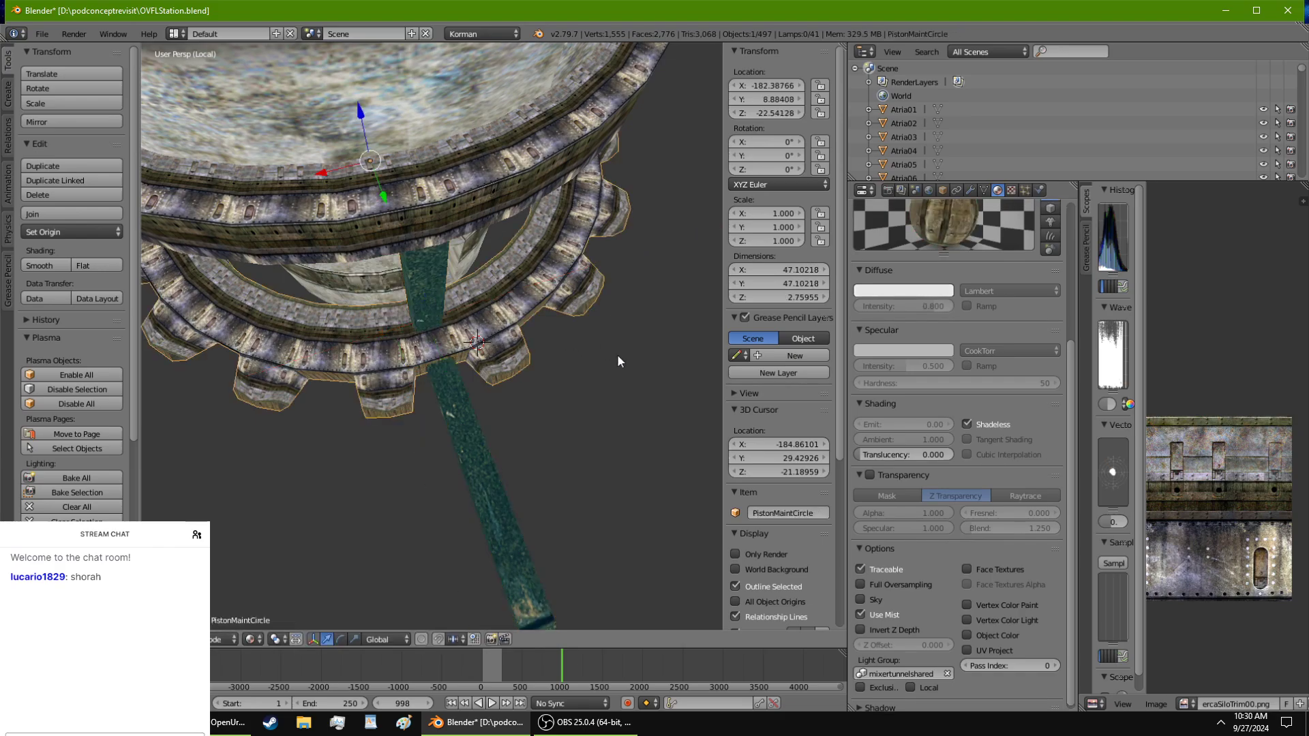
middle_click_drag(618, 360, 590, 363)
key("r")
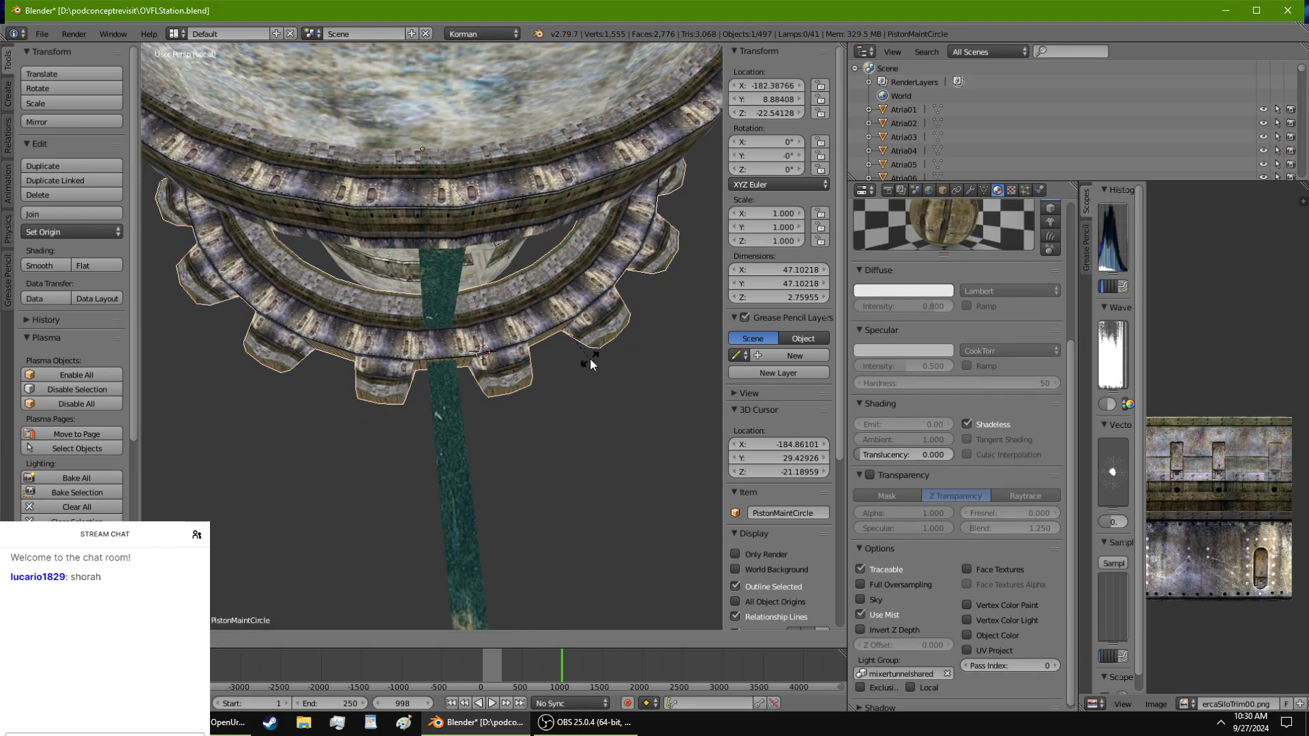
left_click(632, 329)
middle_click_drag(633, 329, 589, 348)
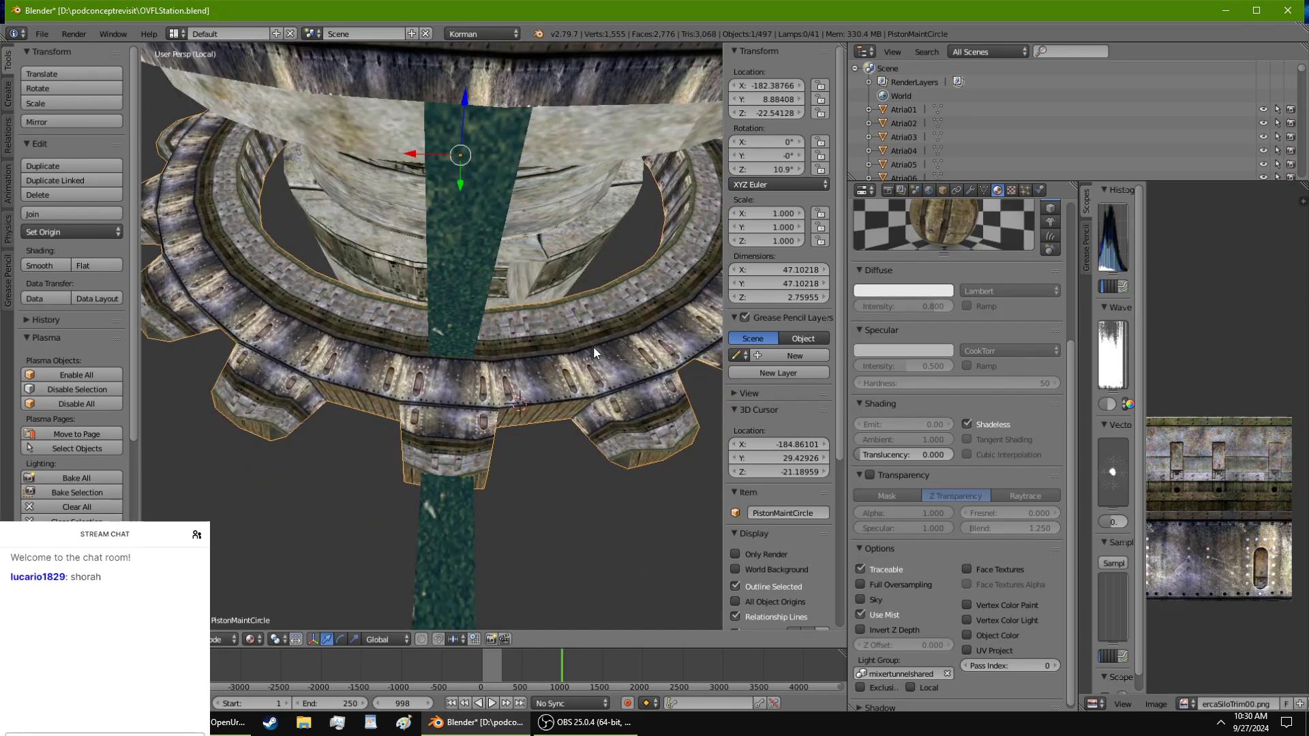
key("r")
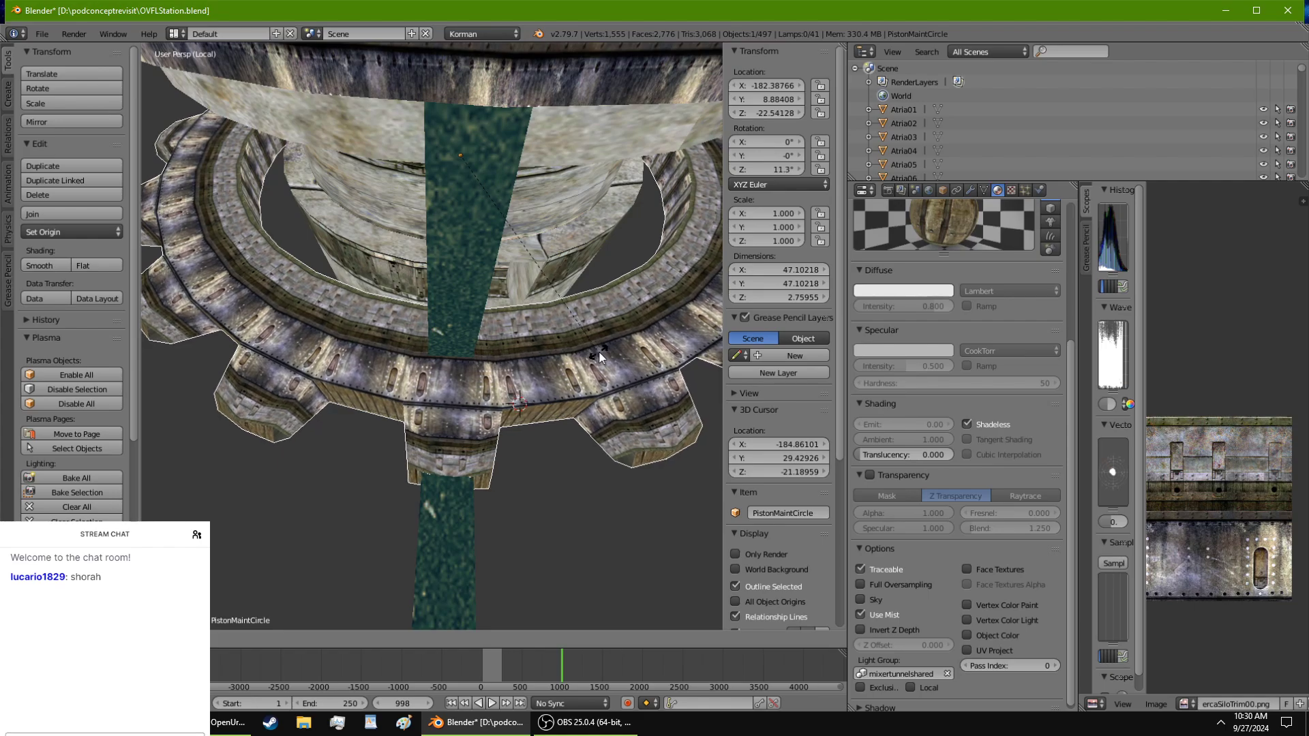
key("ctrl+a")
left_click(595, 354)
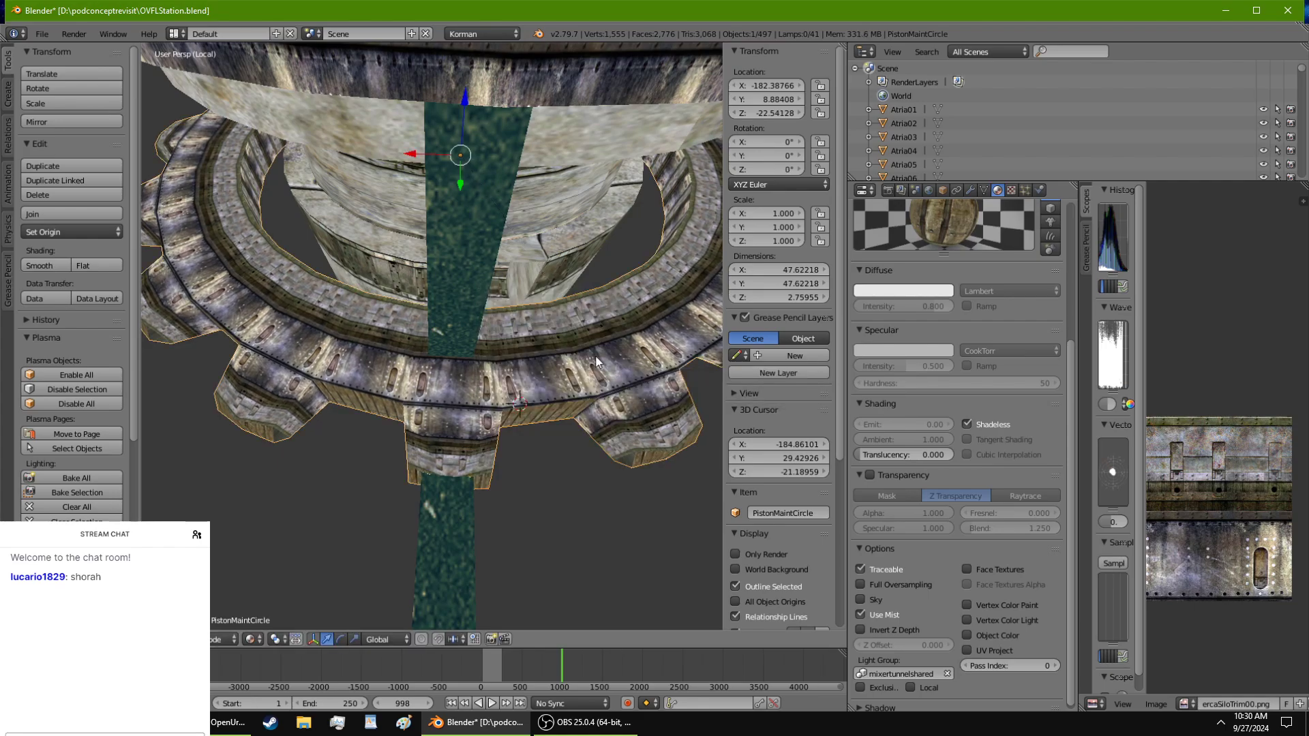
middle_click_drag(502, 497, 469, 155)
Step: Leave local view and lower the end face of the lower beam's arm along Z to a local height of about -15.41
key("KP_Divide")
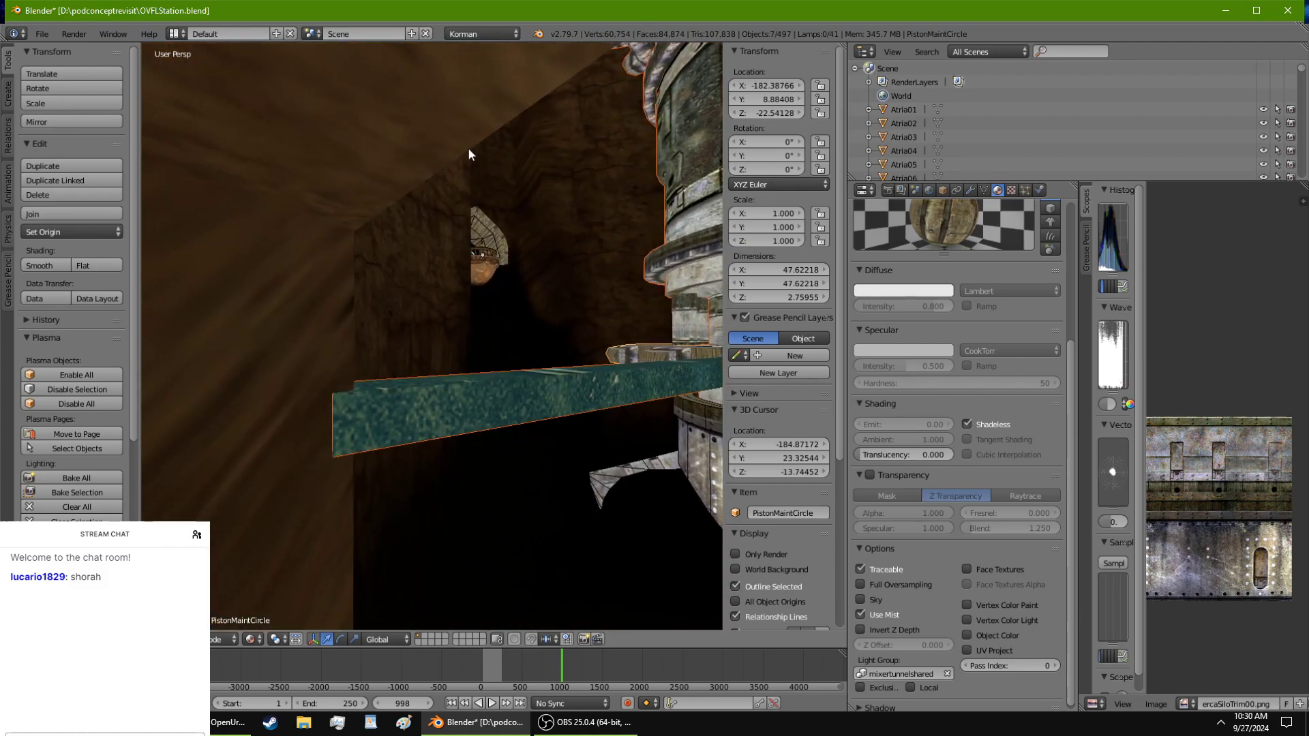
key("Tab")
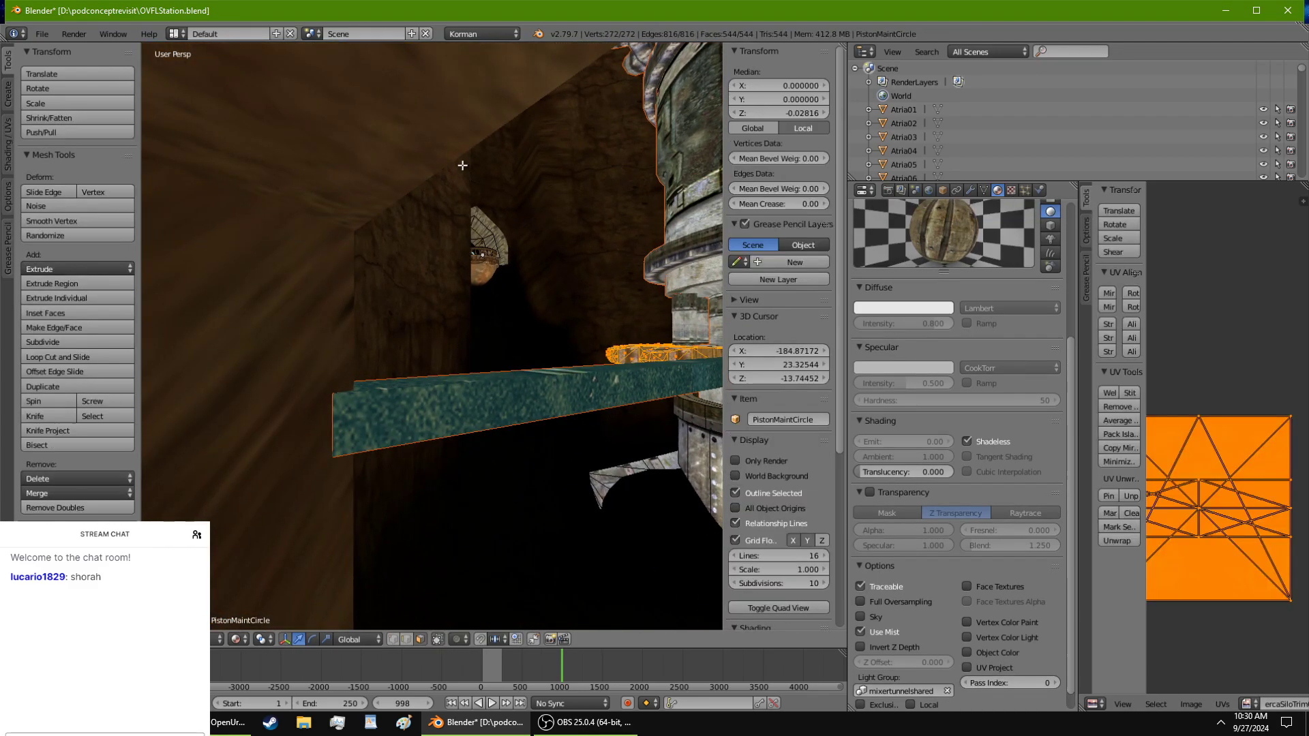
key("Tab")
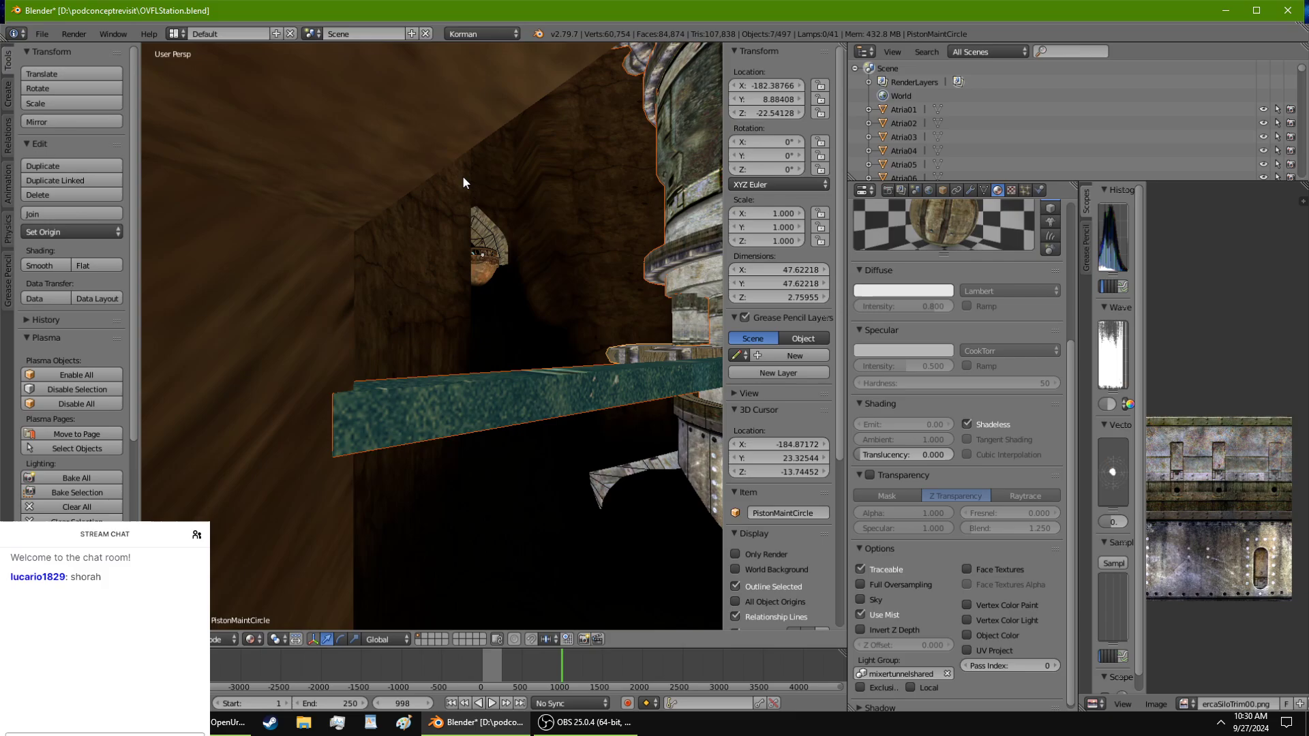
right_click(461, 399)
key("Tab")
middle_click_drag(461, 398, 555, 410)
scroll(576, 415, "down", 3)
key("a")
right_click(379, 393)
middle_click_drag(378, 393, 591, 459)
middle_click_drag(532, 405, 353, 260)
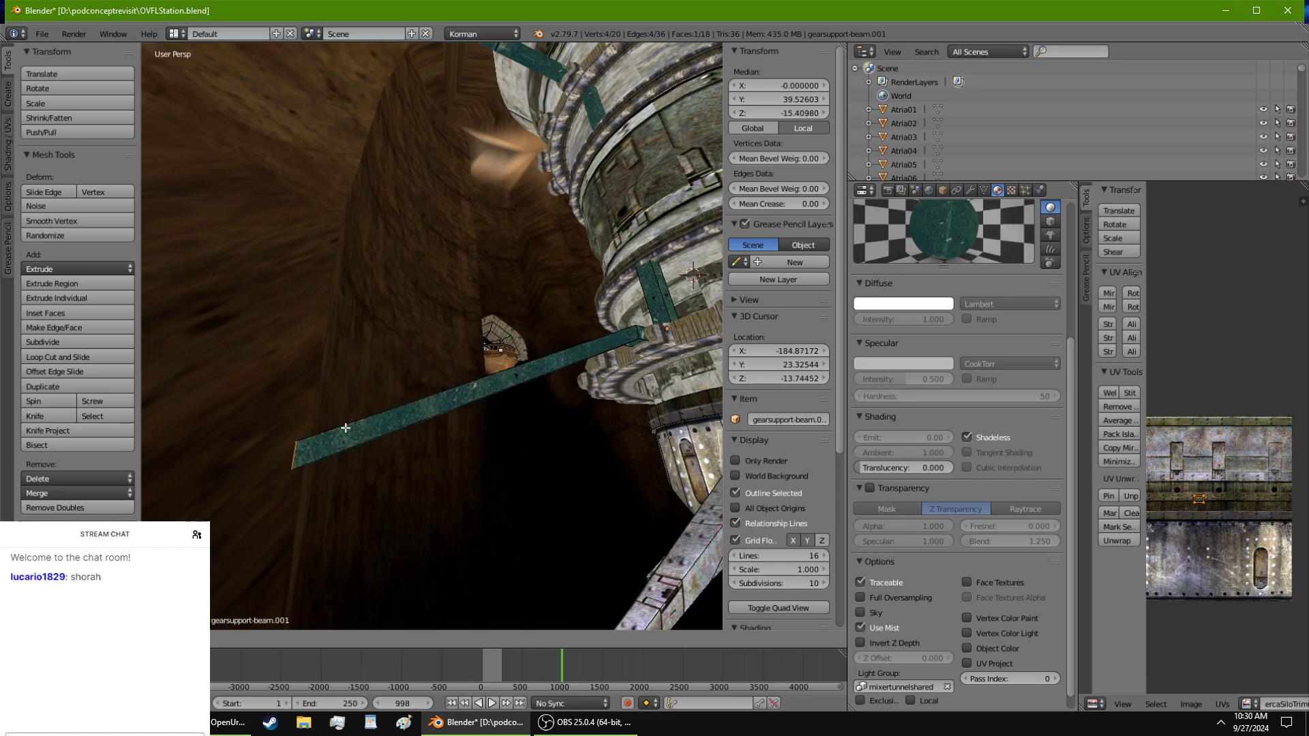
left_click(346, 425)
middle_click_drag(346, 425, 525, 235)
key("Tab")
Step: Lower the end face of the upper beam's arm along Z to a local height of about -2.70
right_click(518, 300)
key("KP_Decimal")
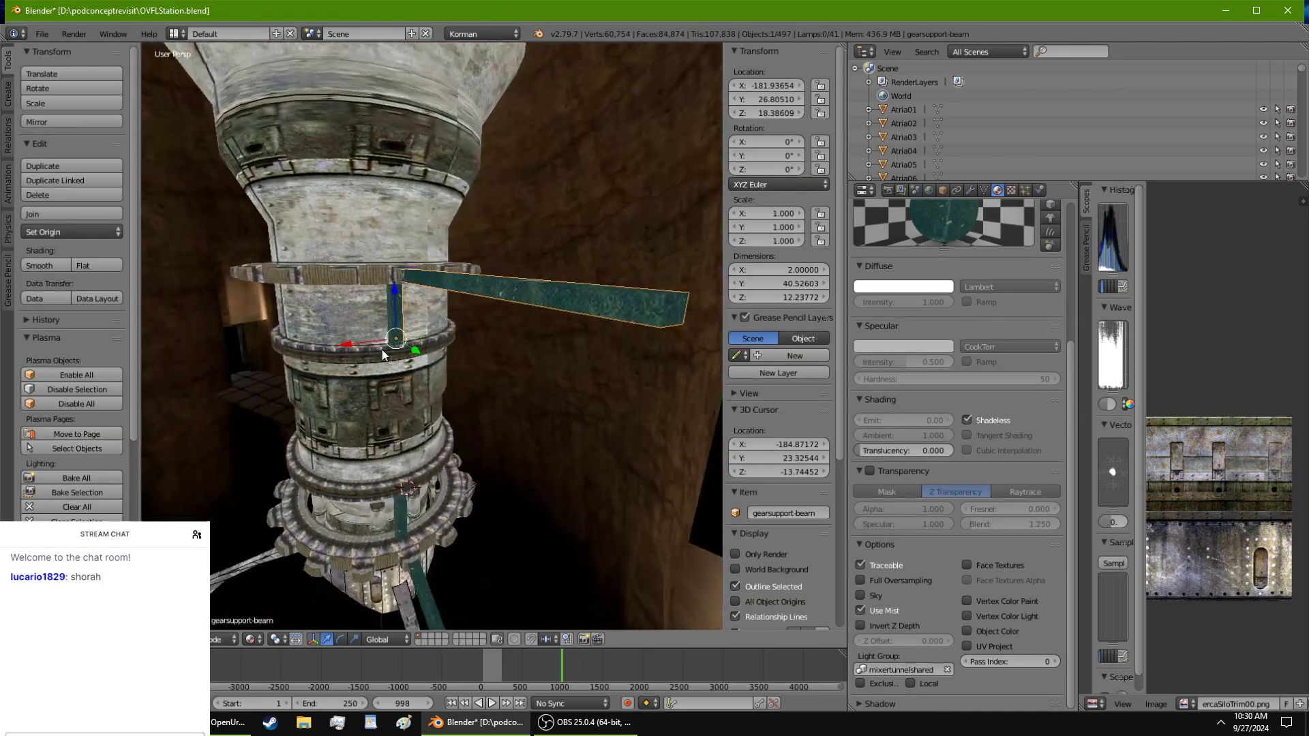
middle_click_drag(539, 344, 561, 100)
key("Tab")
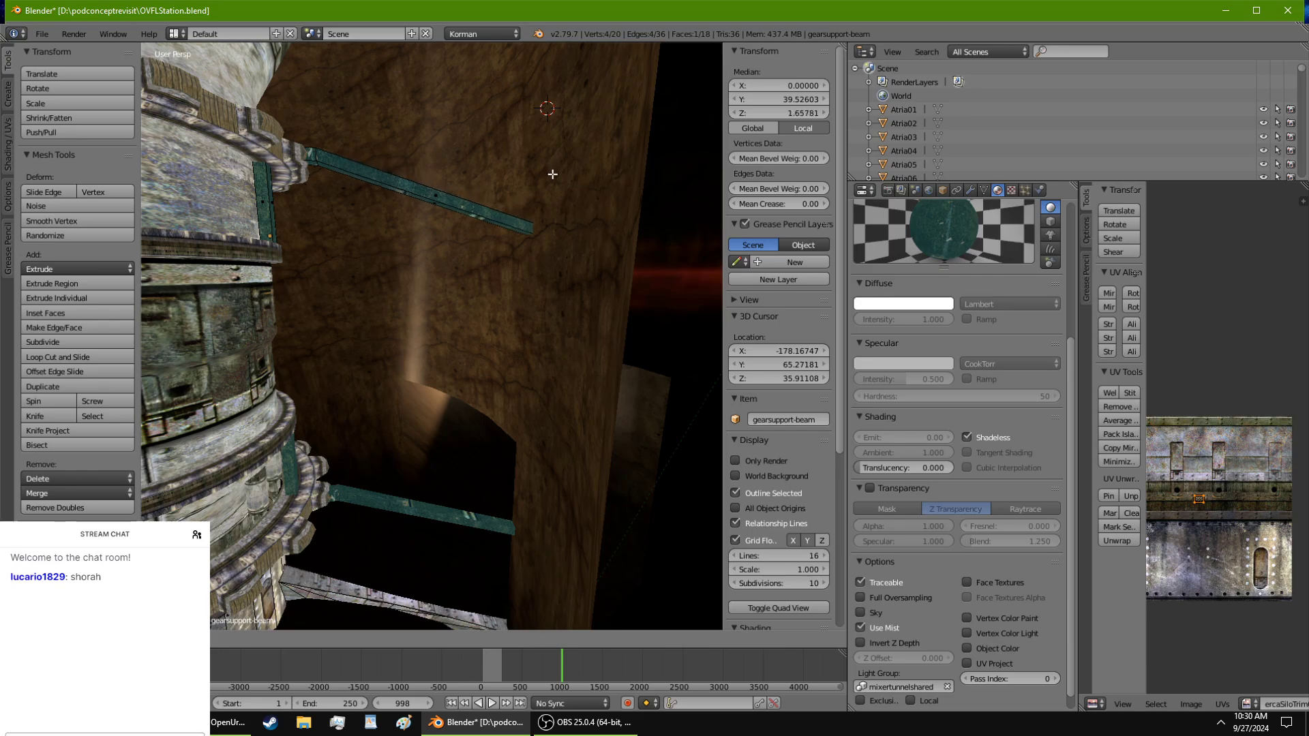
middle_click_drag(556, 202, 572, 167)
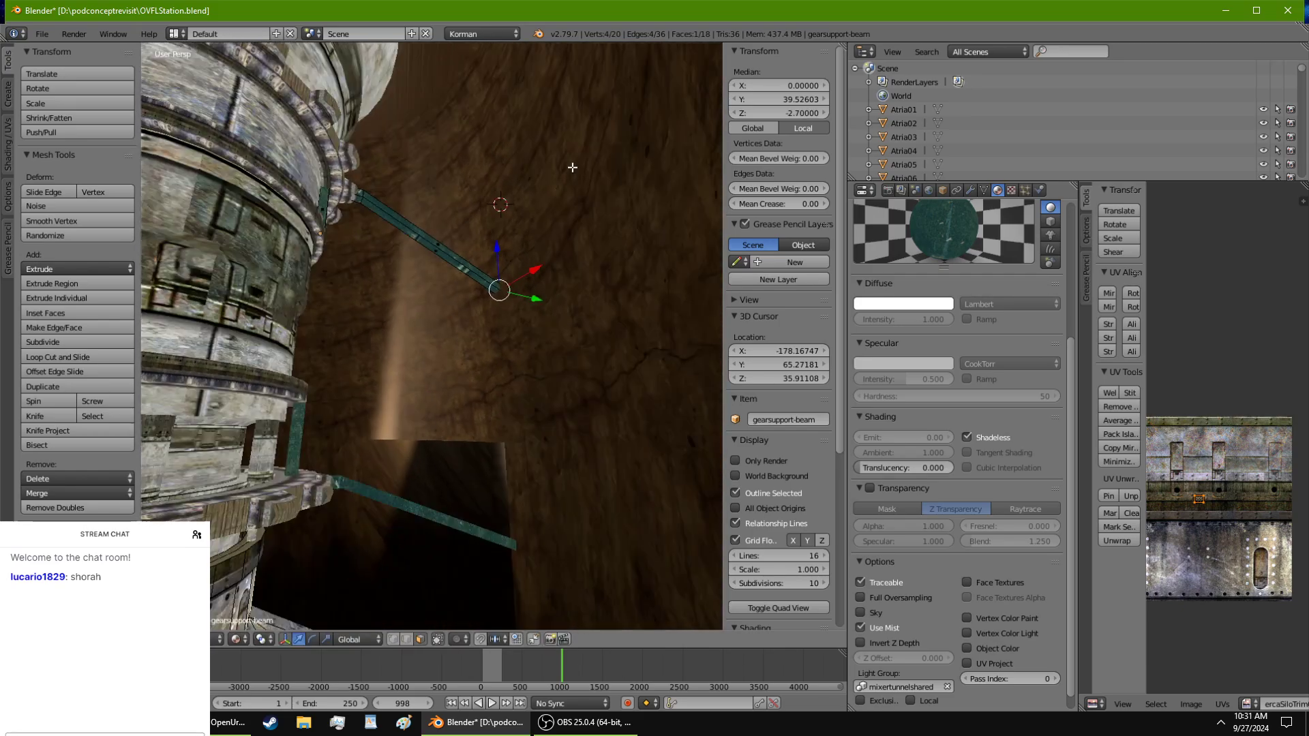
key("Tab")
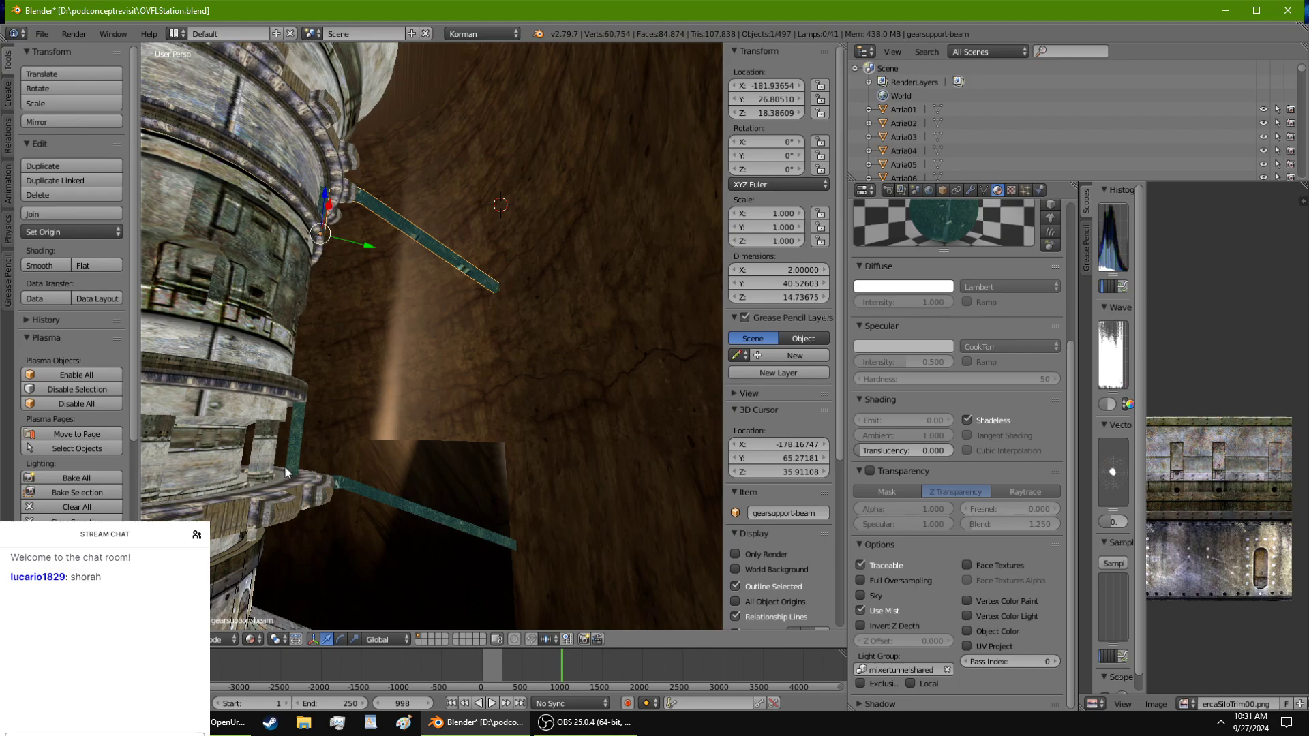
Step: Duplicate both support beams in place and rotate the copies 180° around Z
middle_click_drag(298, 450, 215, 252)
left_click(109, 166)
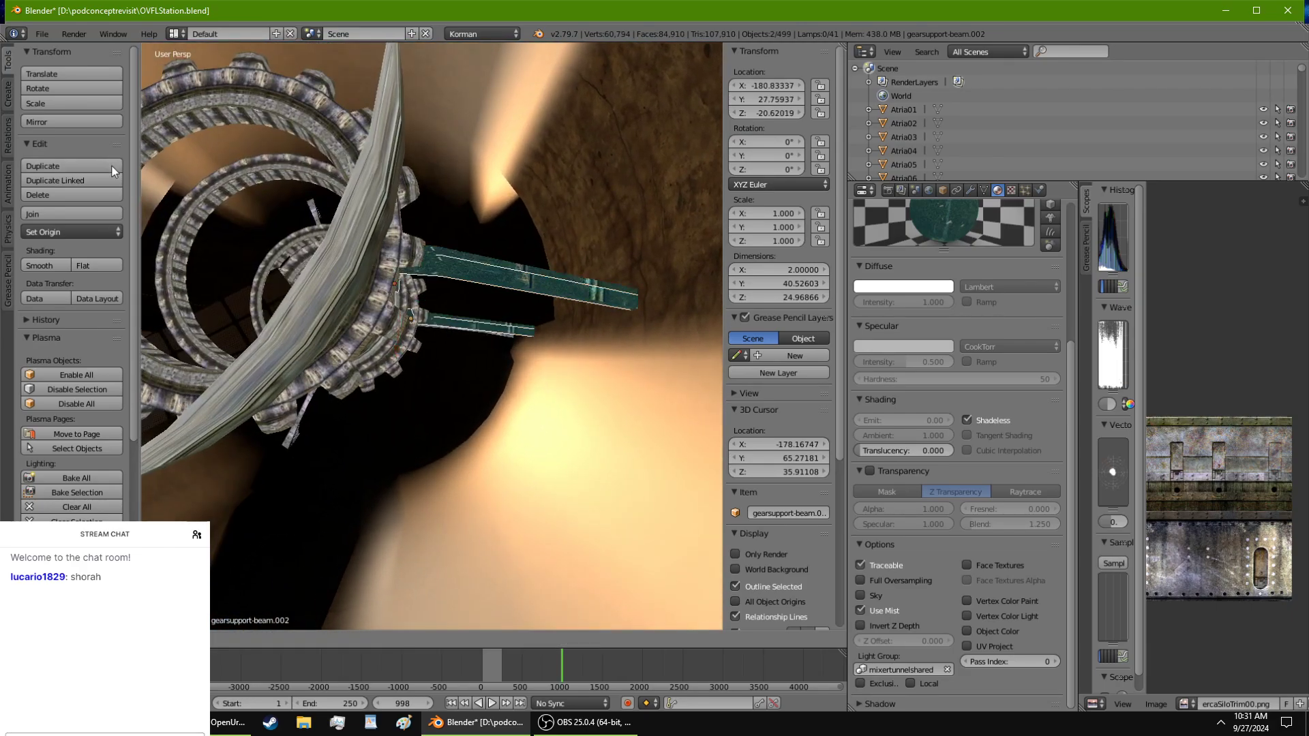
right_click(121, 174)
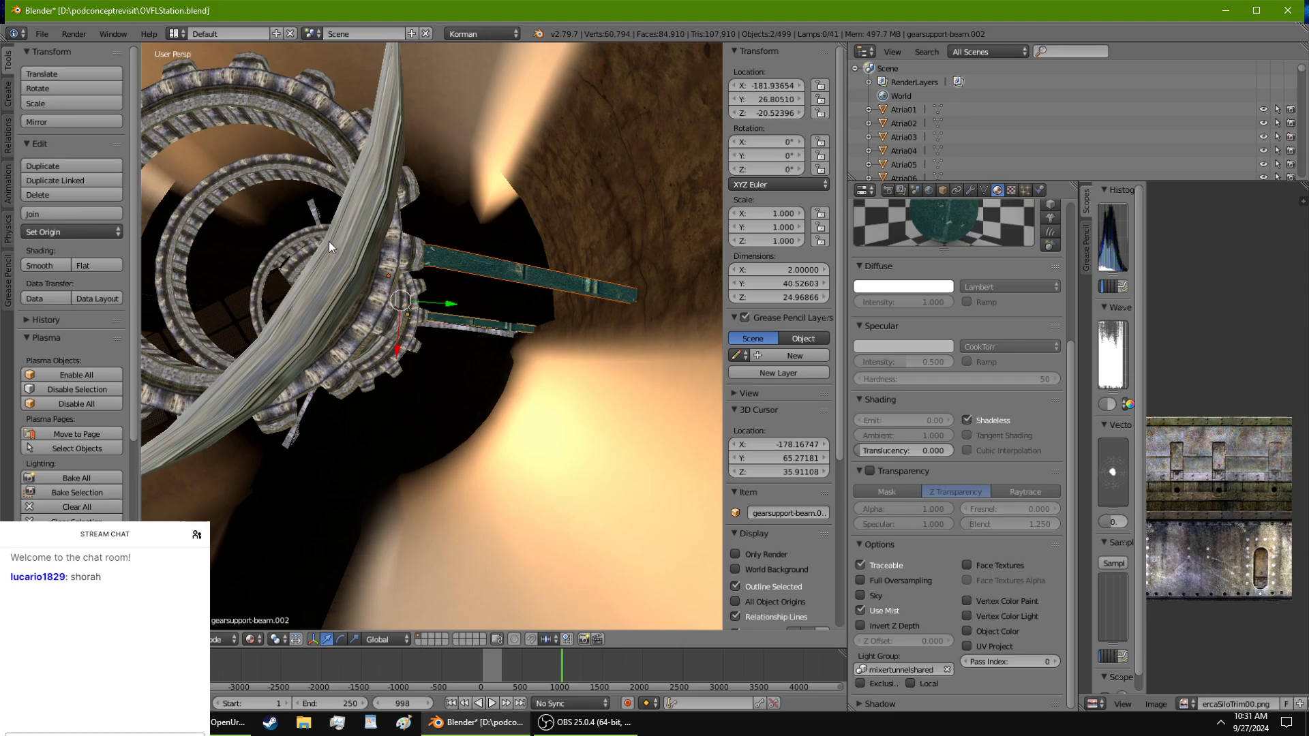
type("rz180")
key("Return")
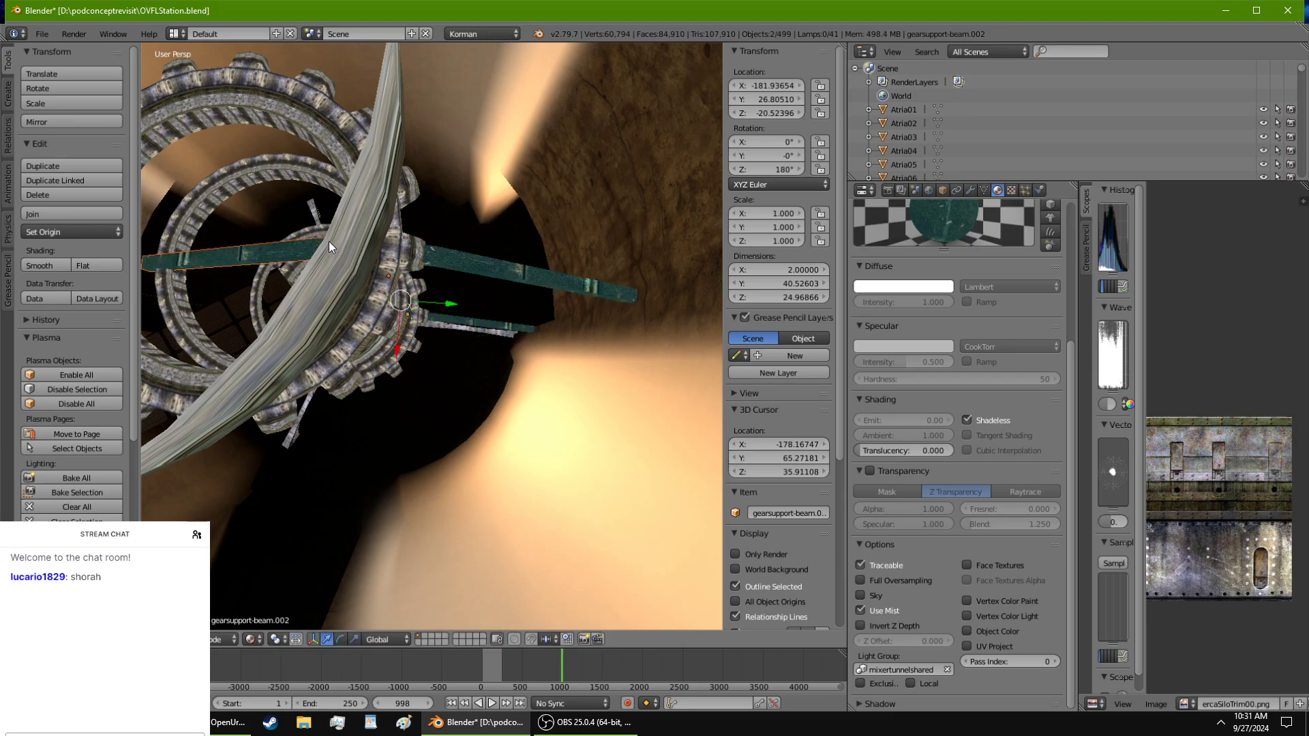
middle_click_drag(329, 241, 656, 342)
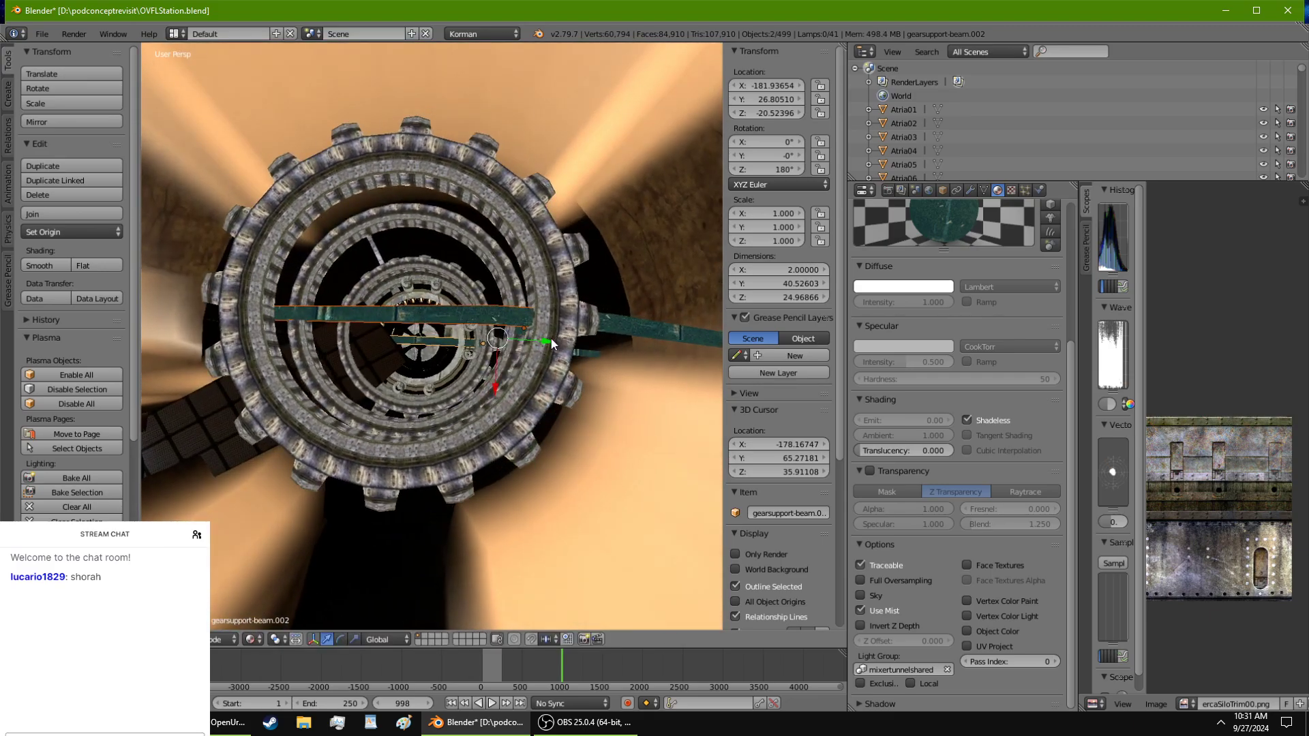
Step: Move the rotated beam copies along Y to about -8.70, across from the originals, and nudge them along X to about -182.66
left_click_drag(546, 341, 391, 321)
middle_click_drag(393, 322, 568, 341)
scroll(587, 355, "down", 3)
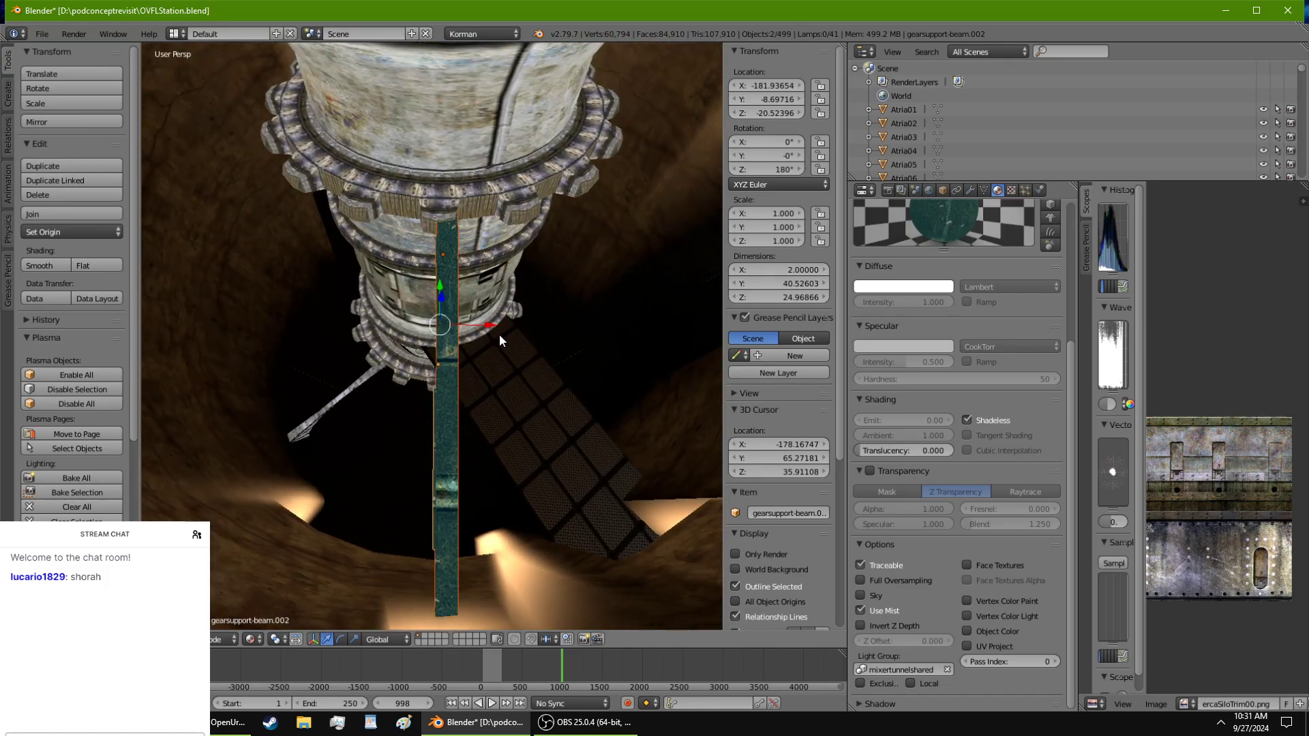
middle_click_drag(492, 326, 500, 81)
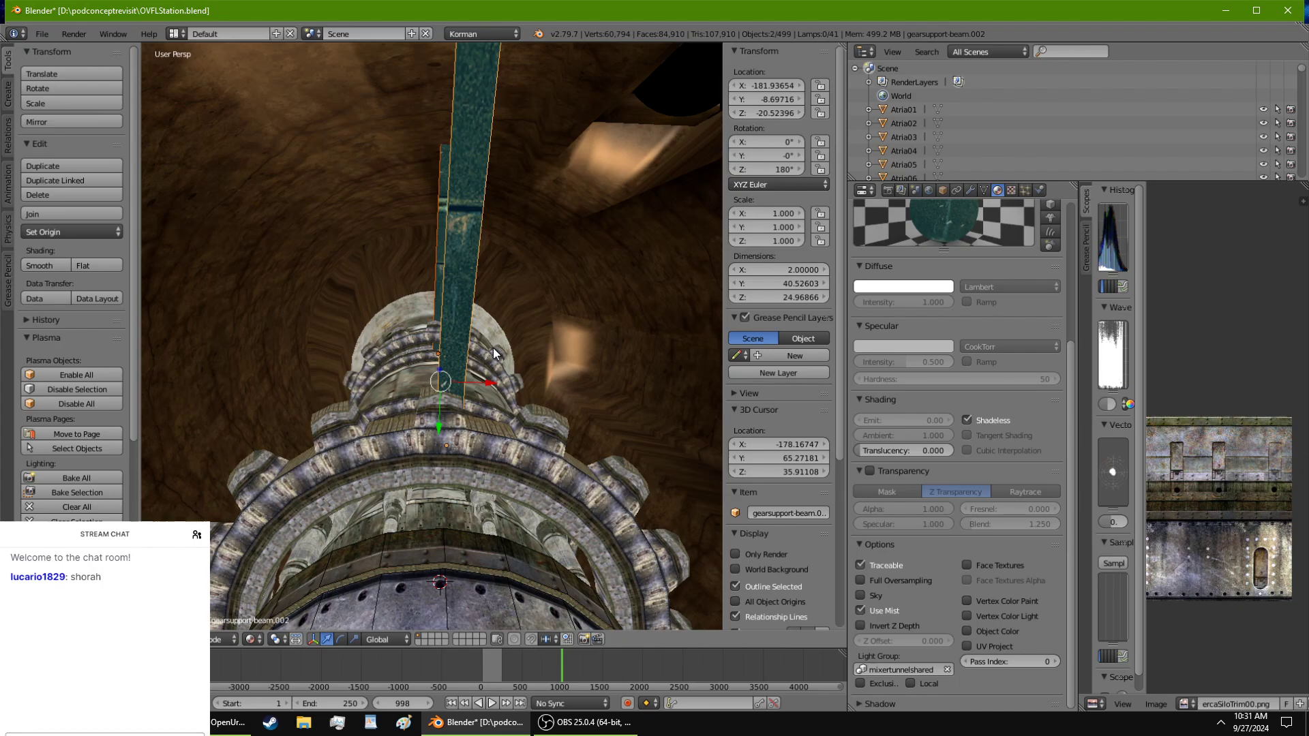
left_click_drag(489, 378, 484, 378)
Step: Duplicate all four support beams in place and rotate the copies 90° around Z
middle_click_drag(484, 377, 496, 26)
middle_click_drag(502, 203, 399, 590)
middle_click_drag(413, 477, 415, 186)
right_click(431, 286, "shift")
middle_click_drag(431, 287, 529, 358)
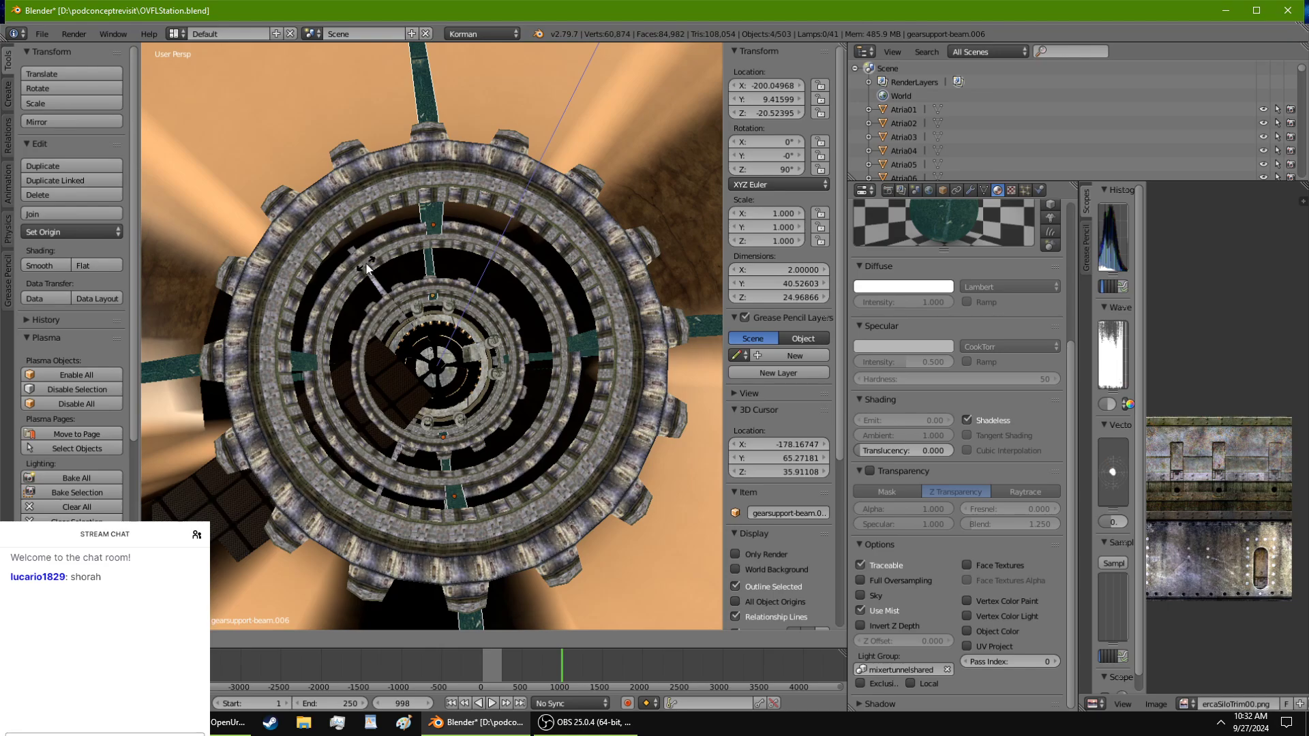
Step: Select all eight support beams, duplicate them in place, and rotate the copies 90° plus a further 45° around Z
middle_click_drag(431, 263, 386, 153)
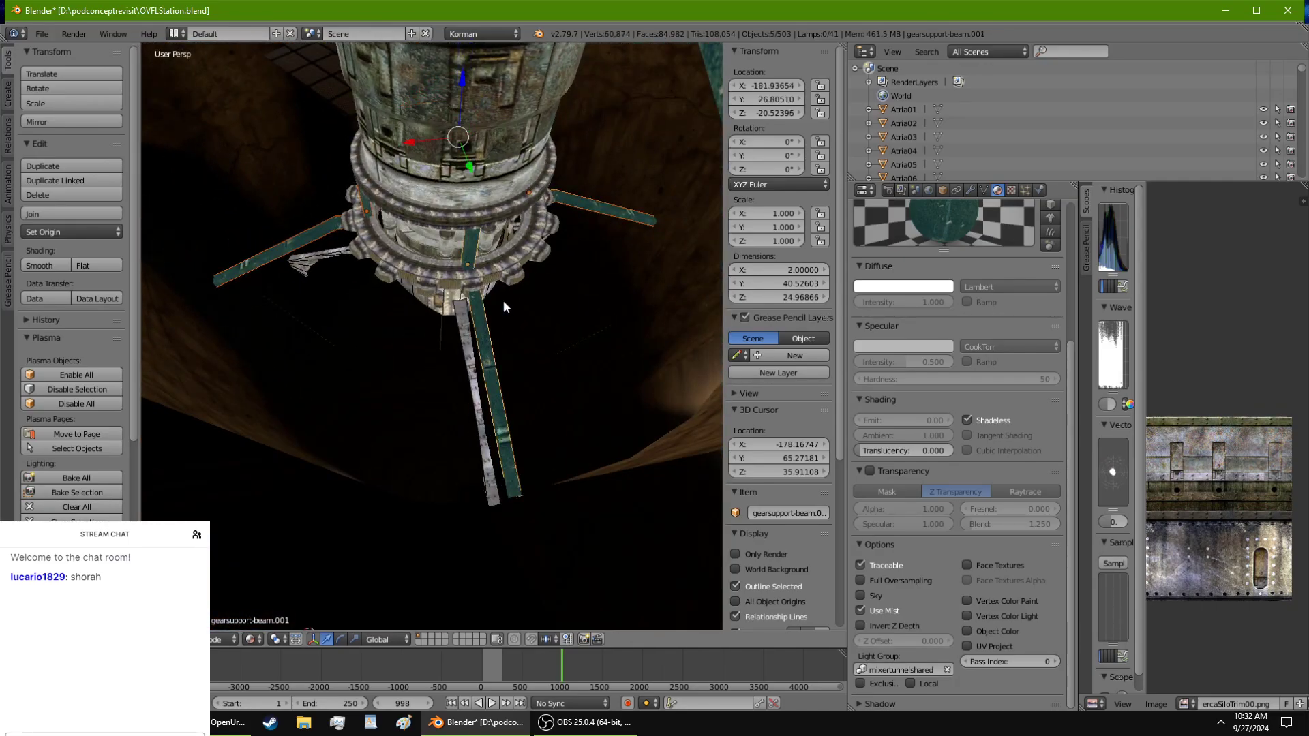
middle_click_drag(709, 71, 532, 236)
middle_click_drag(419, 271, 405, 259)
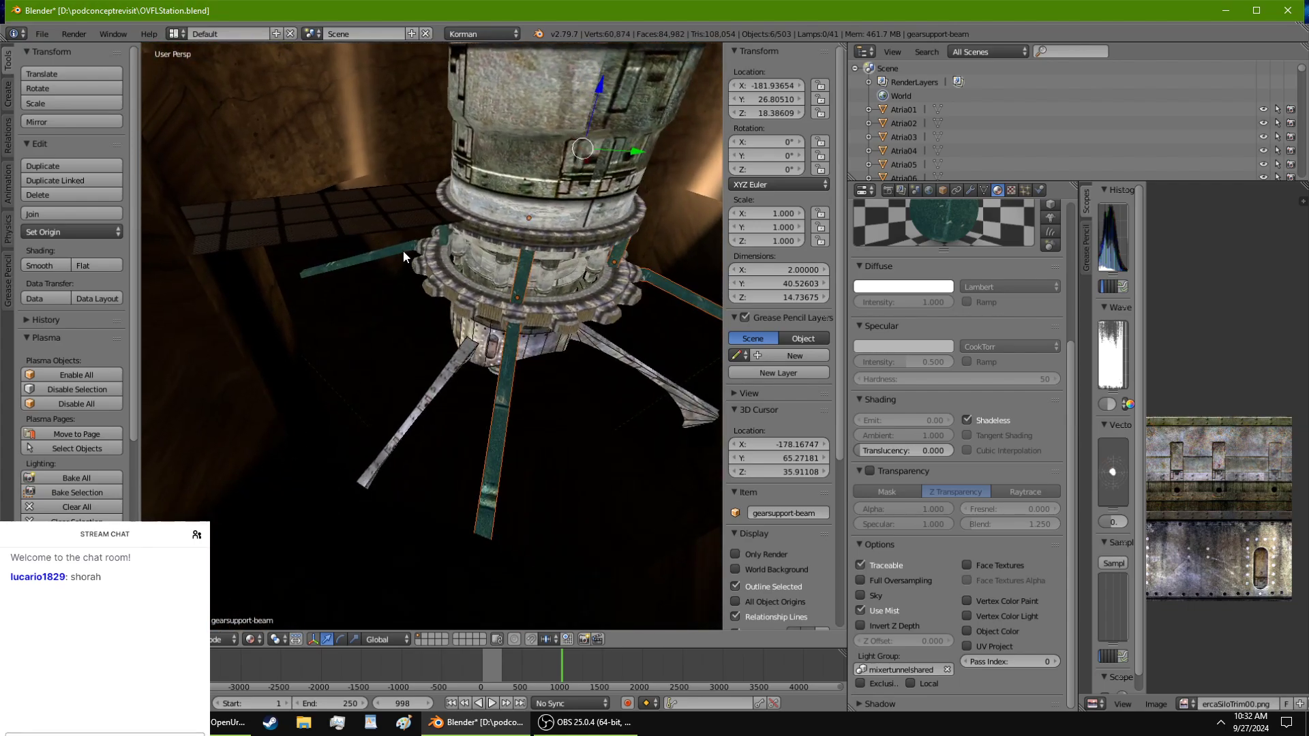
middle_click_drag(427, 151, 391, 268)
right_click(312, 176, "shift")
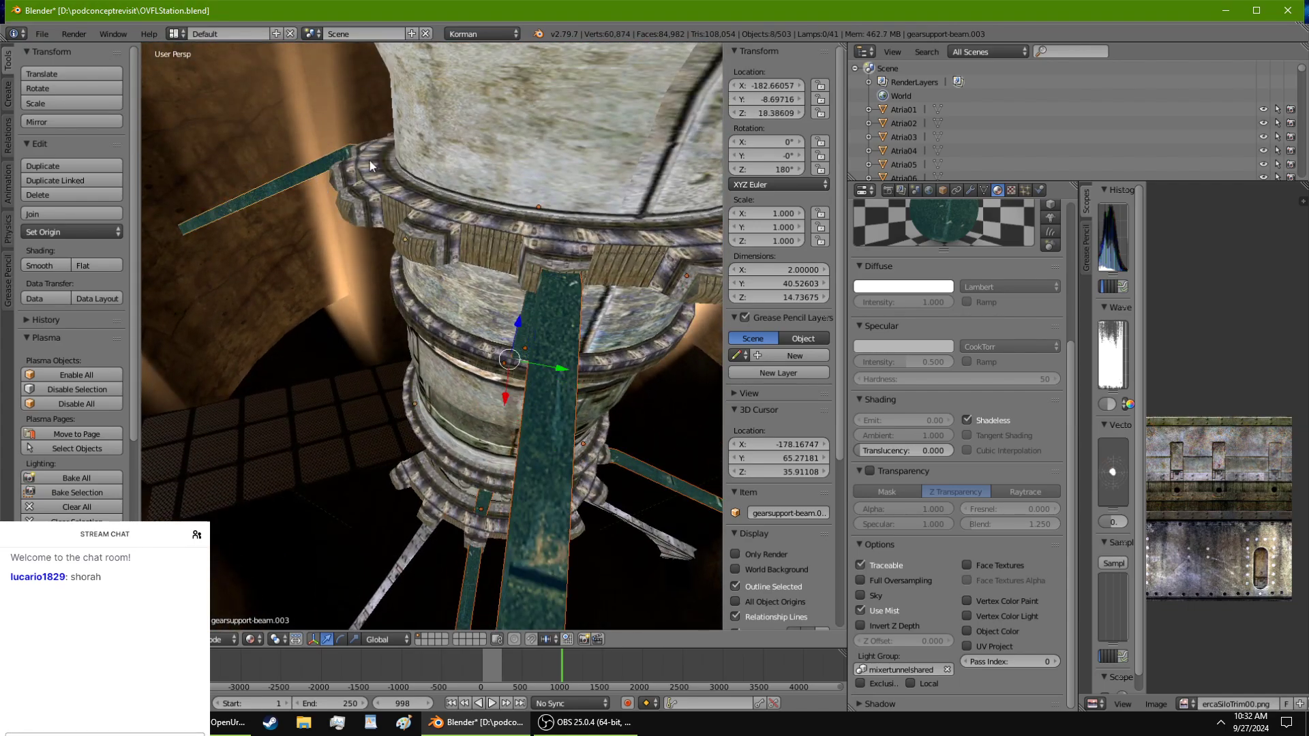
middle_click_drag(370, 159, 519, 285)
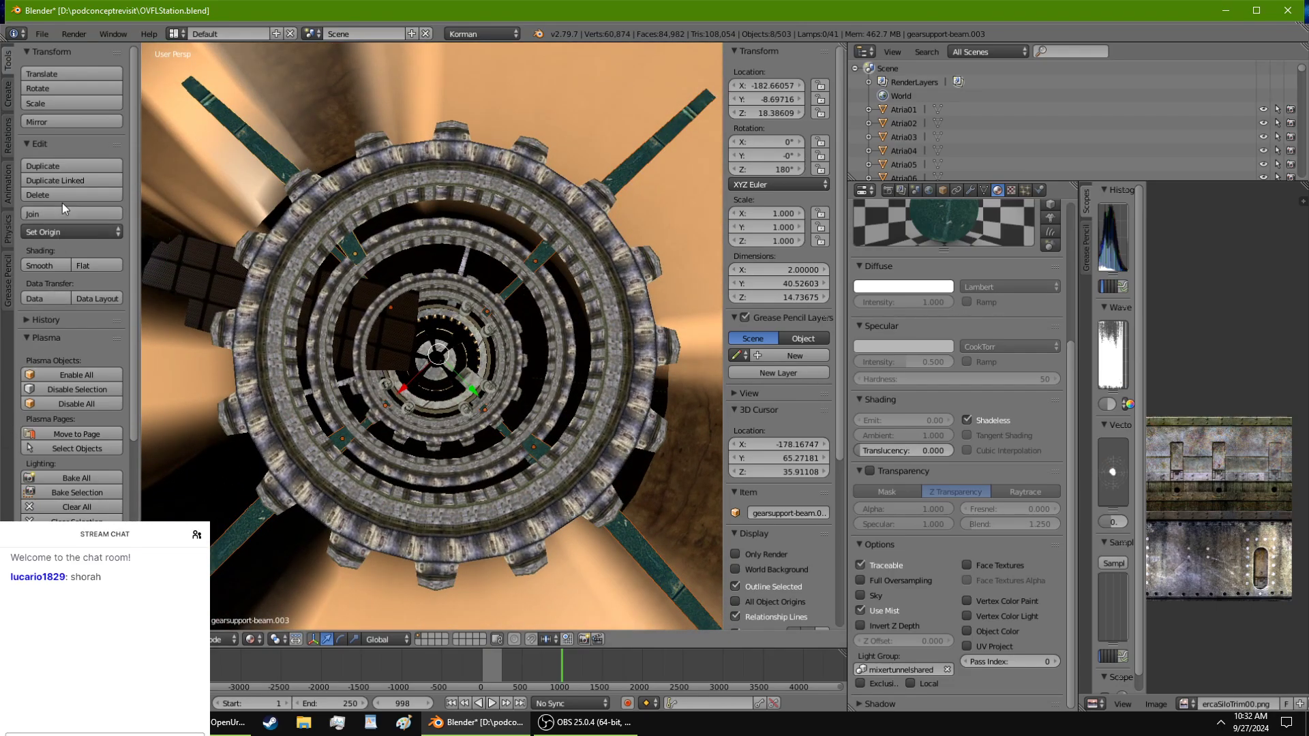
left_click(73, 169)
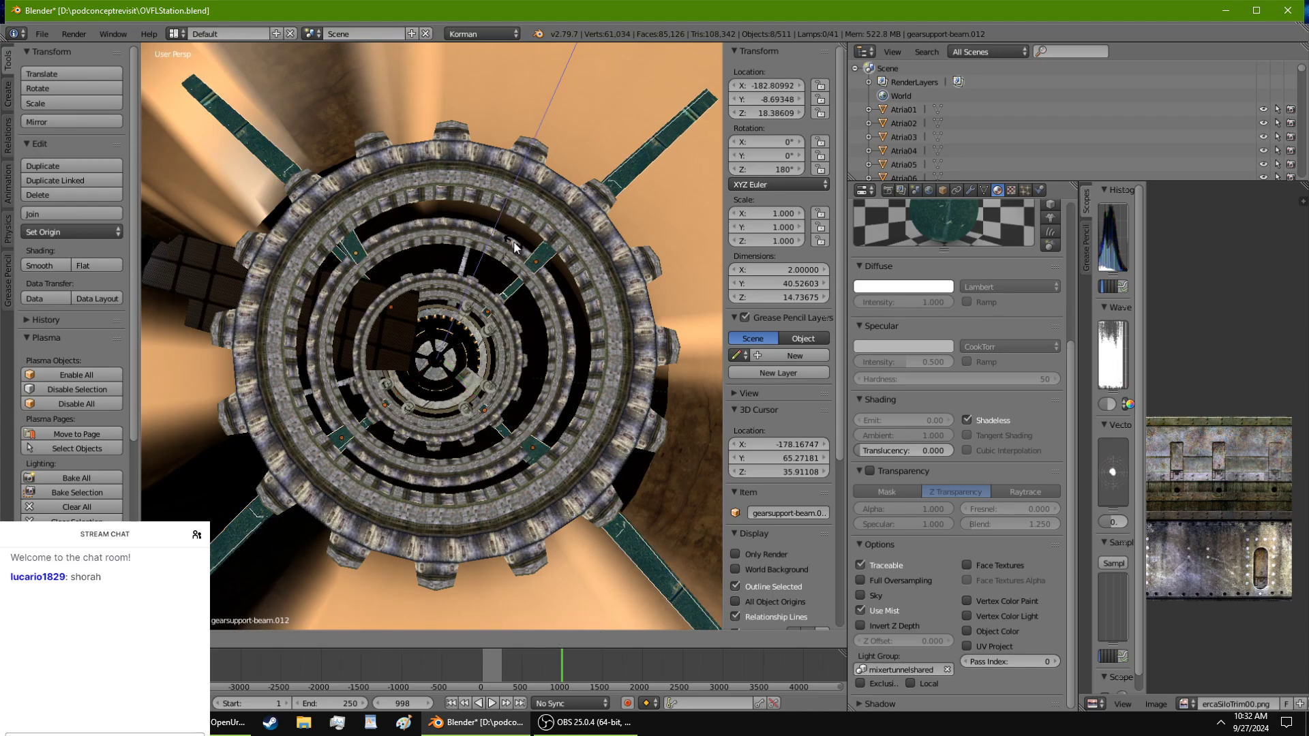
type("90")
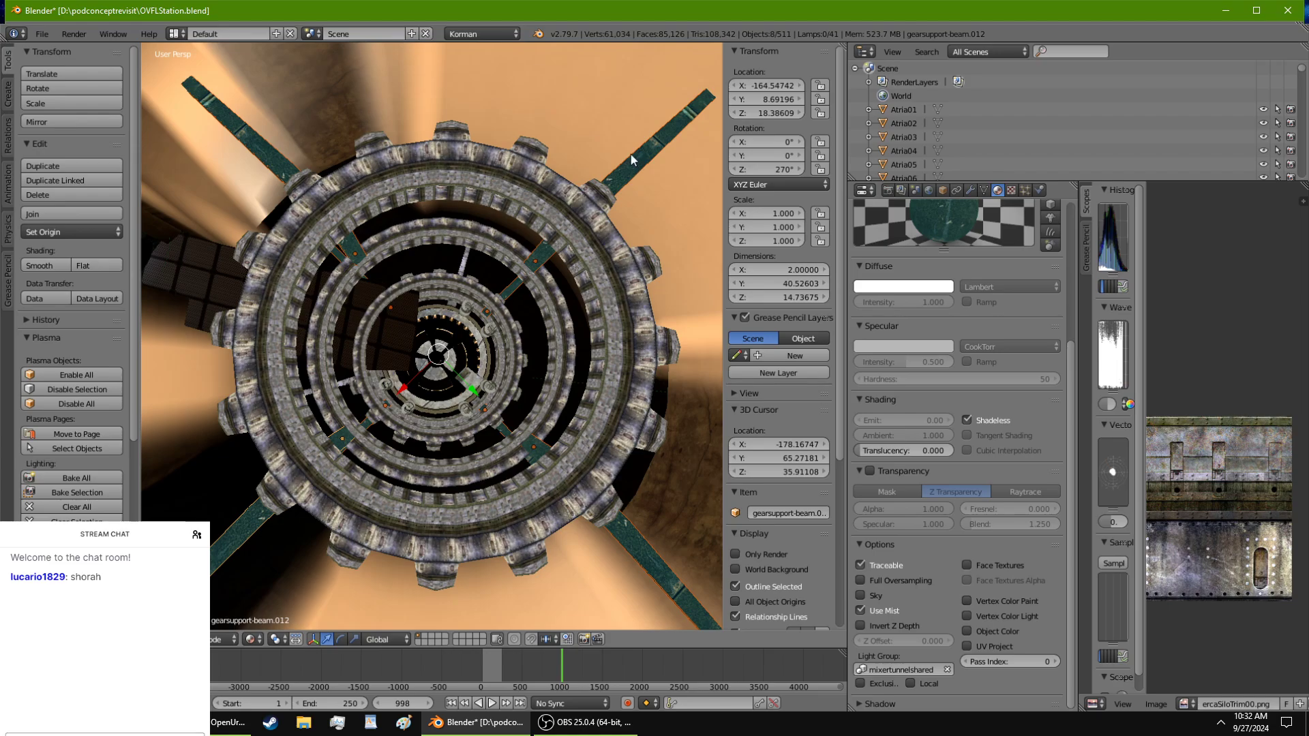
type("r")
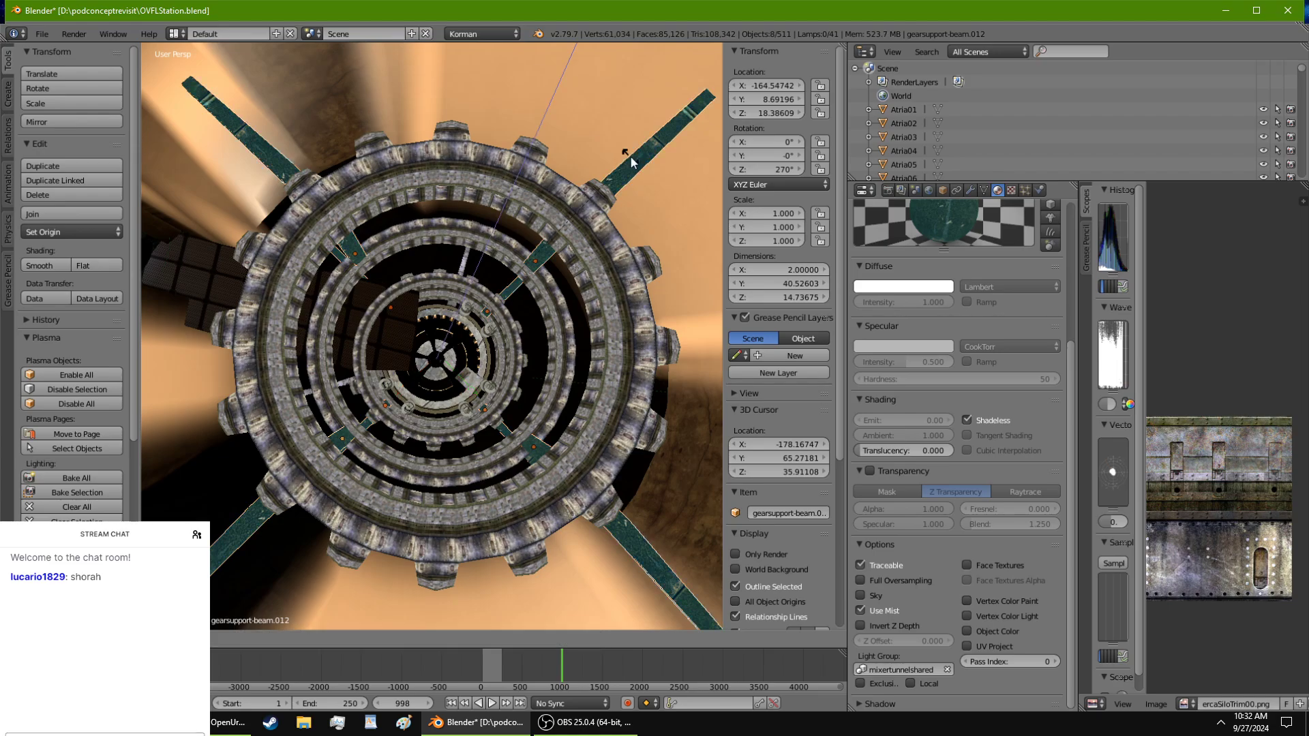
type("45")
key("Return")
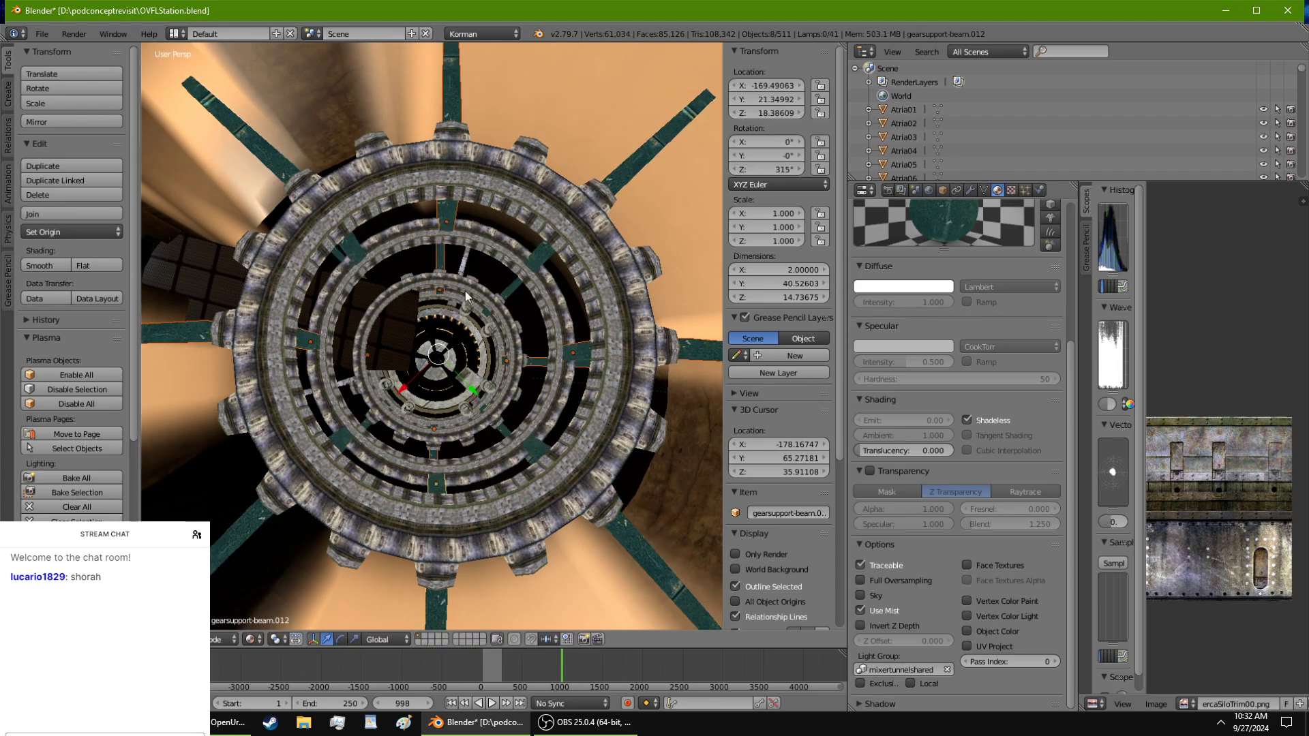
Step: Duplicate the eight selected beams, rotate the copies 25° around Z, and turn them back about 3° to a Z rotation of 337°
mouse_move(465, 292)
middle_mouse_down()
mouse_move(539, 293)
mouse_move(481, 297)
mouse_move(473, 316)
mouse_move(476, 306)
middle_mouse_up()
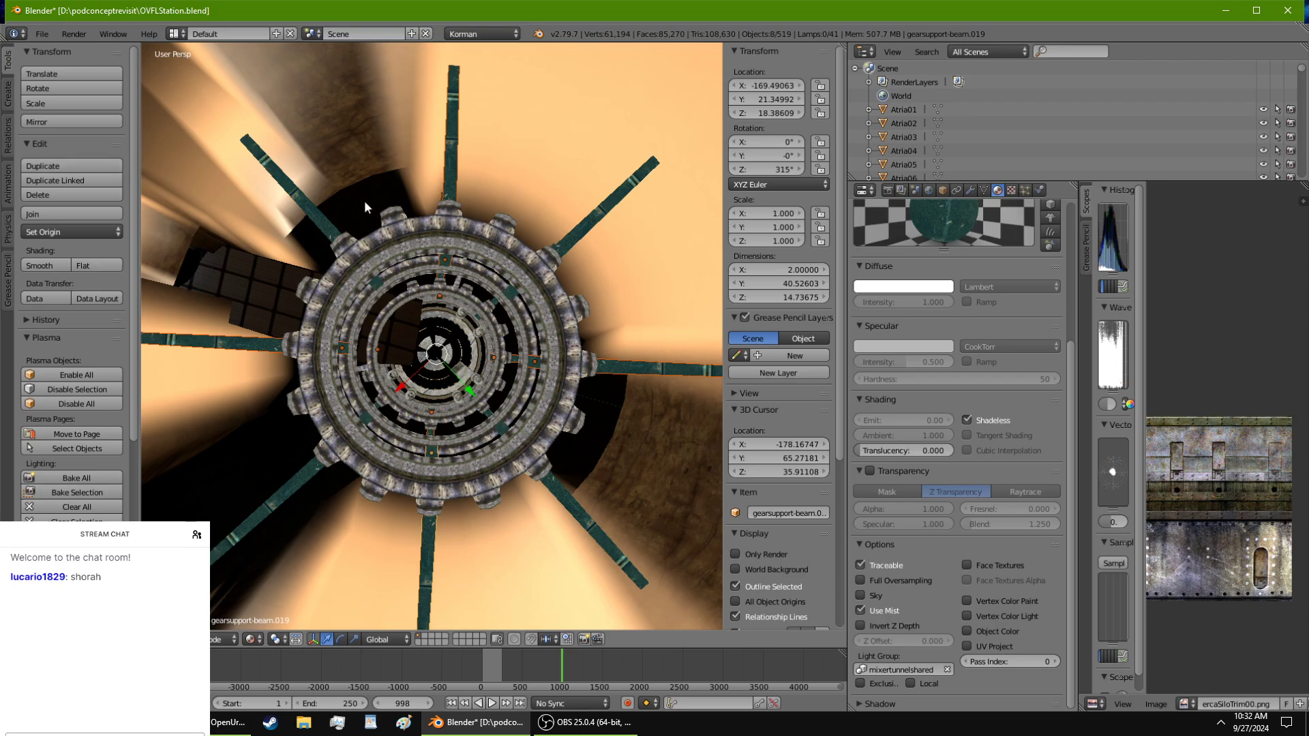
type("rz25")
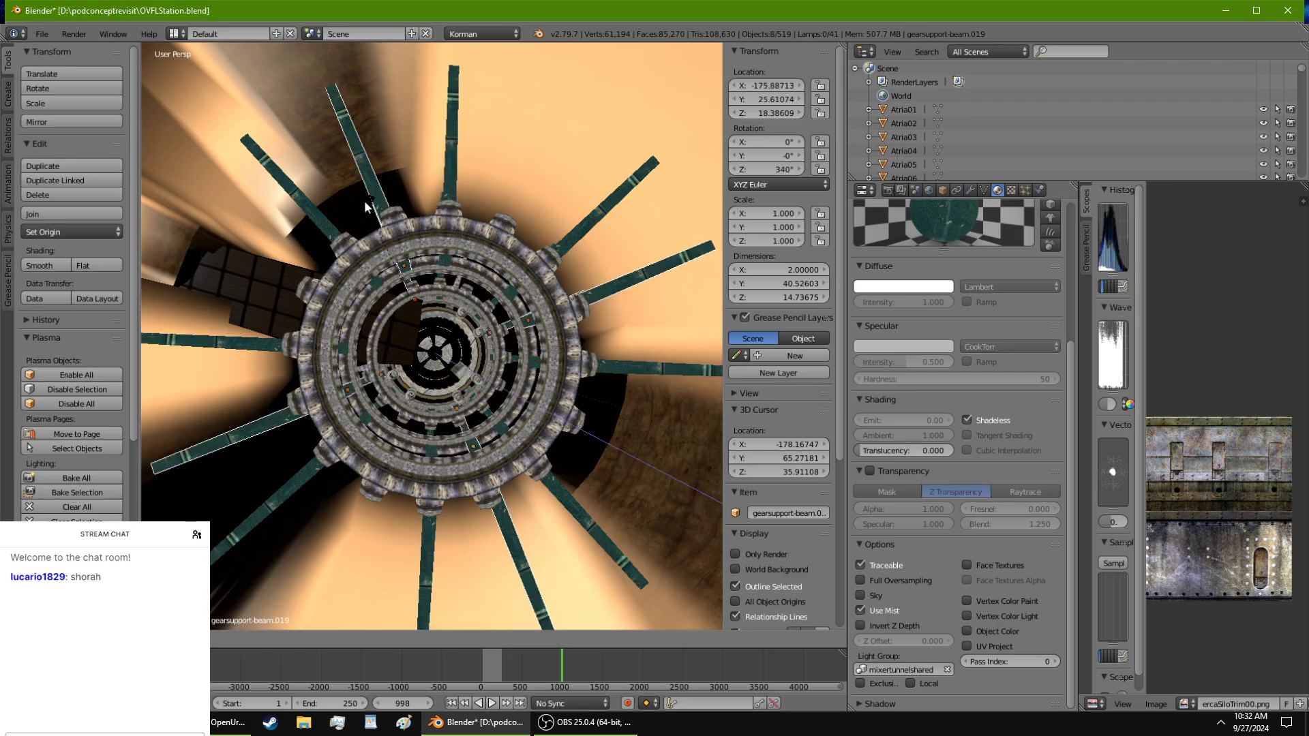
key("Return")
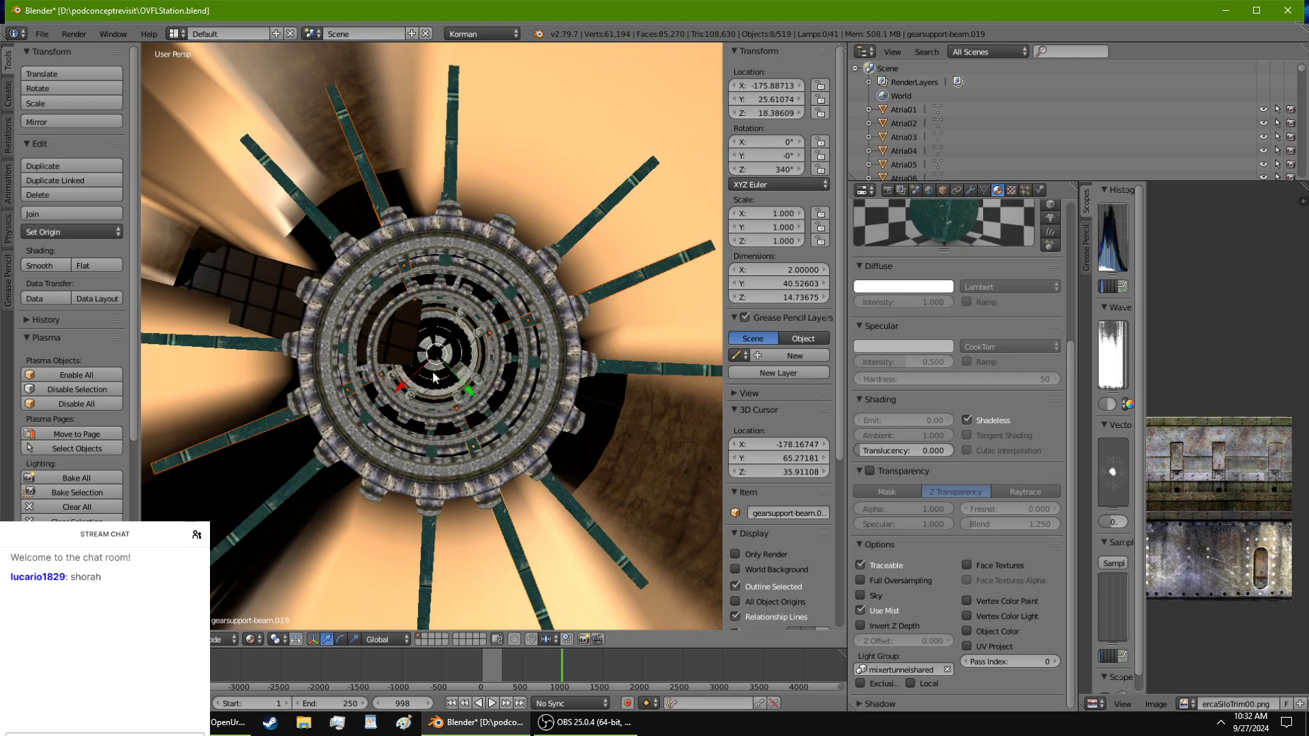
middle_click_drag(434, 377, 437, 351)
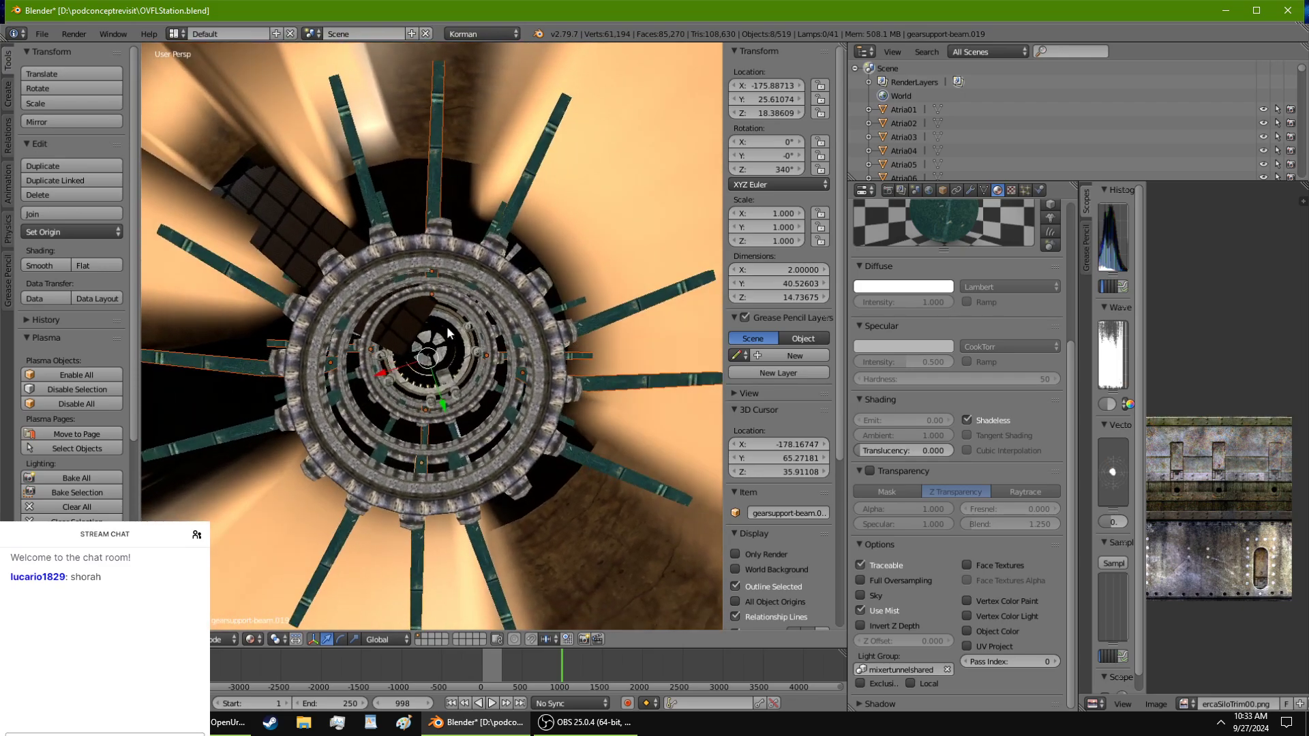
key("r")
key("z")
Step: Duplicate the beams at the 337° position and rotate the copies 45° around Z to fill the remaining gaps
key("r")
key("z")
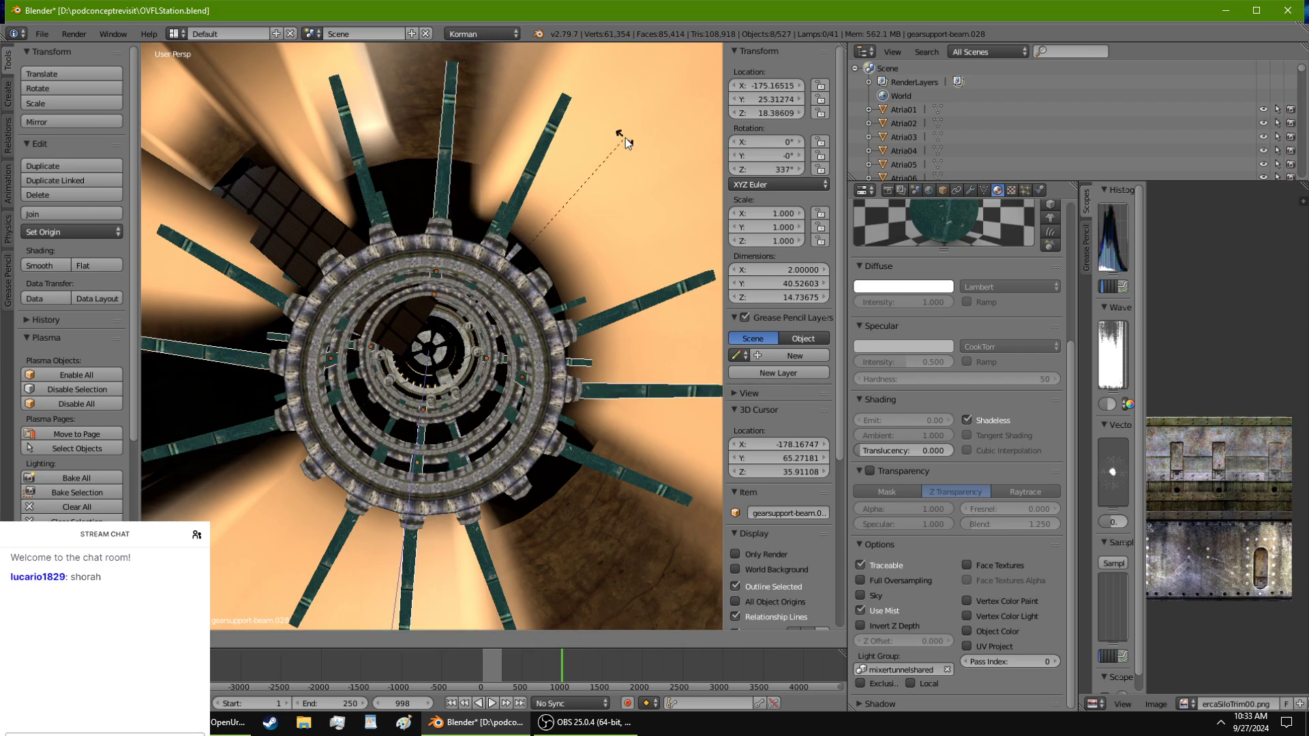
type("45")
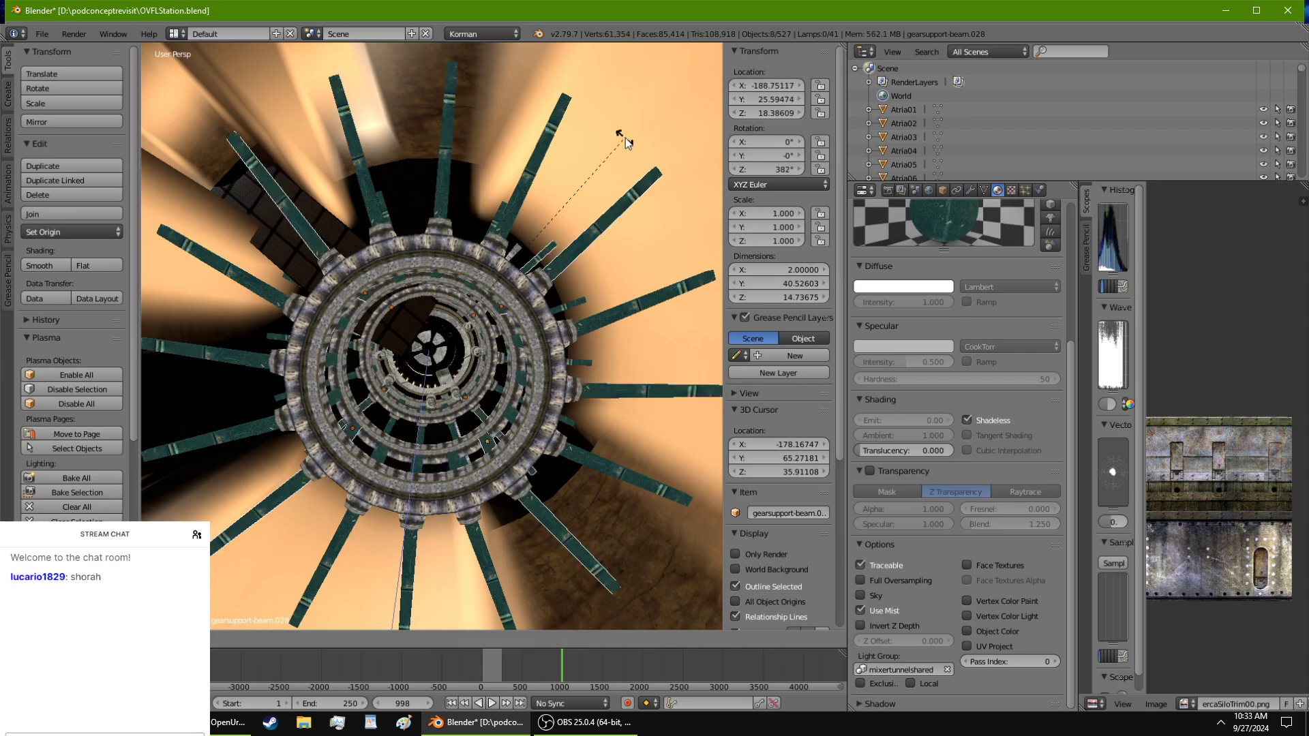
key("Return")
middle_click_drag(565, 331, 283, 296)
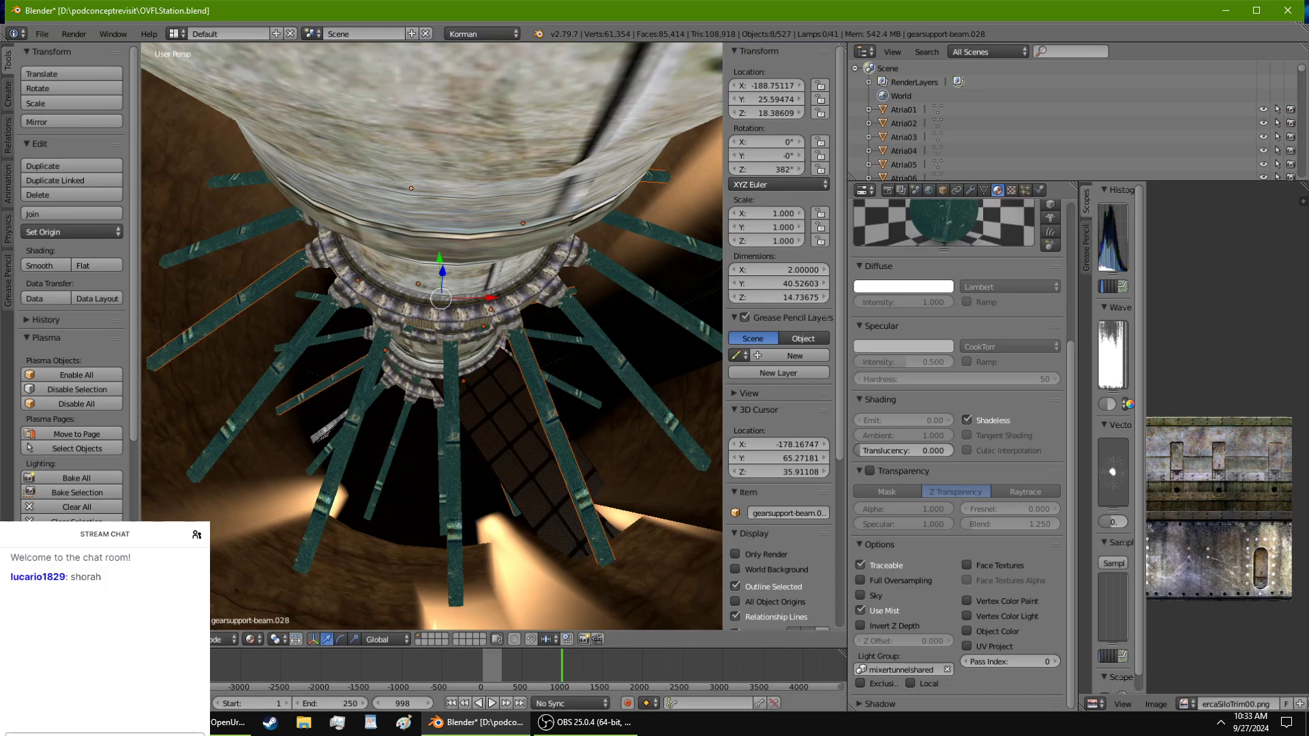
Step: Examine the support beams' material and image texture settings, and inspect both beam sets around the column and cavern walls
key("alt+Tab")
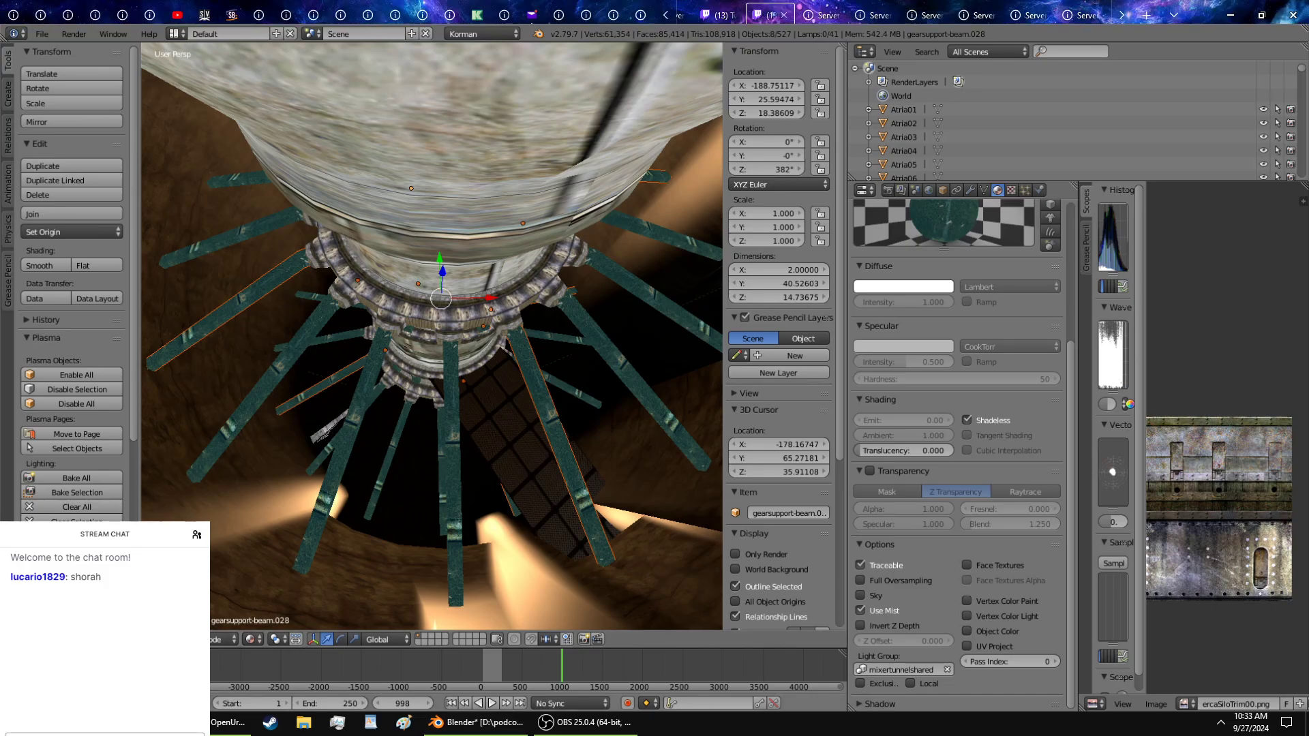
left_click(520, 731)
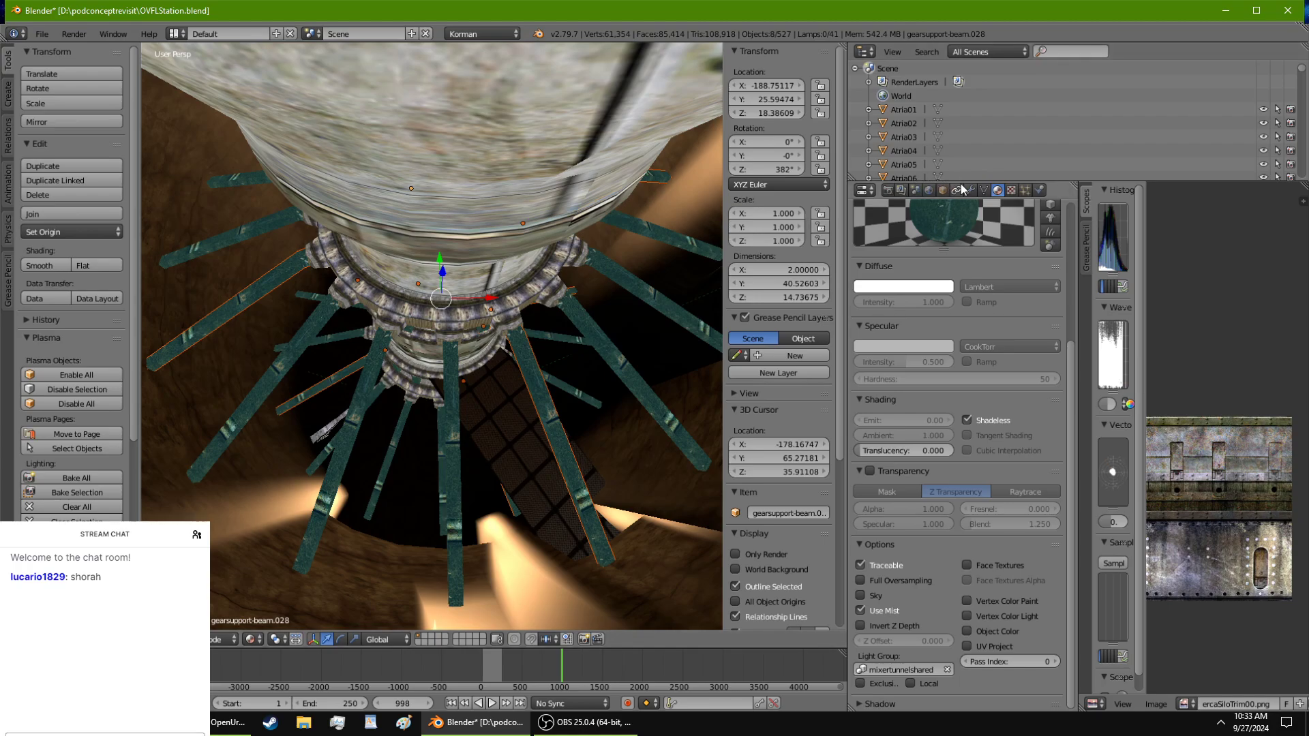
left_click(984, 190)
left_click(997, 190)
scroll(1009, 307, "up", 6)
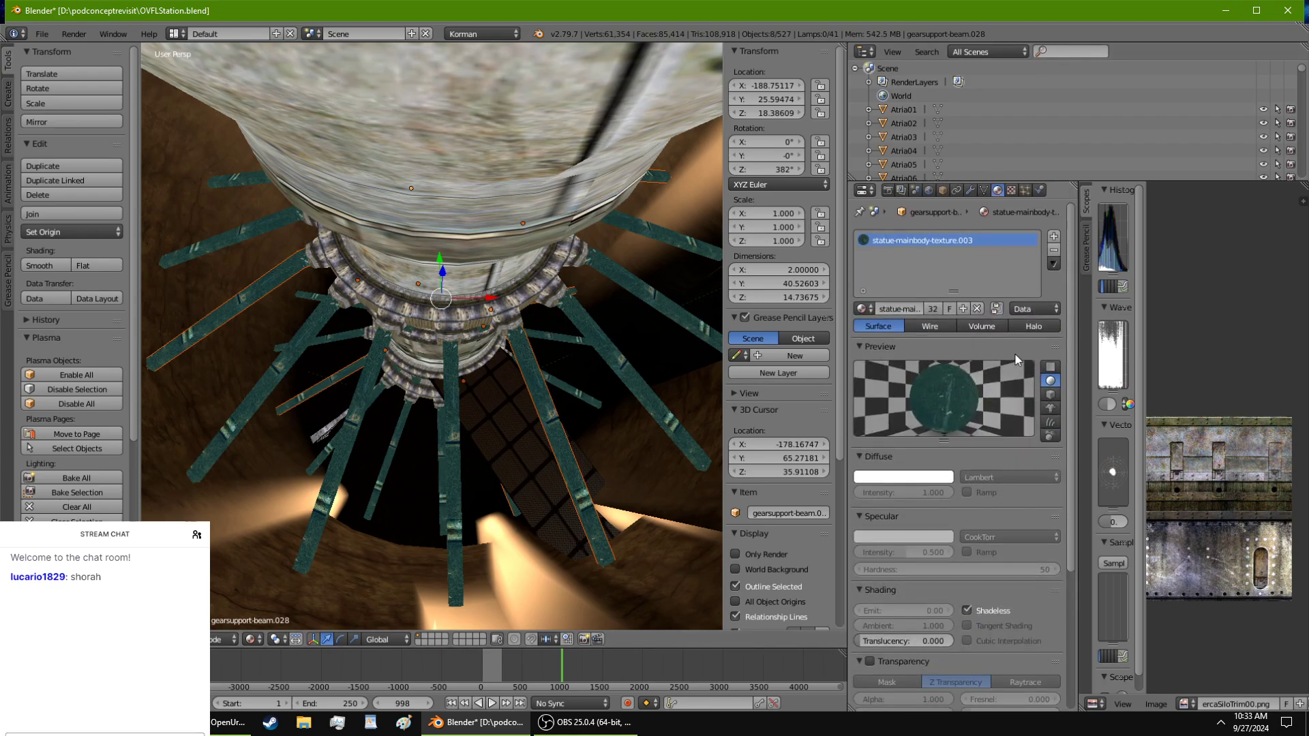
left_click(1013, 191)
scroll(1007, 435, "down", 10)
scroll(1007, 436, "up", 10)
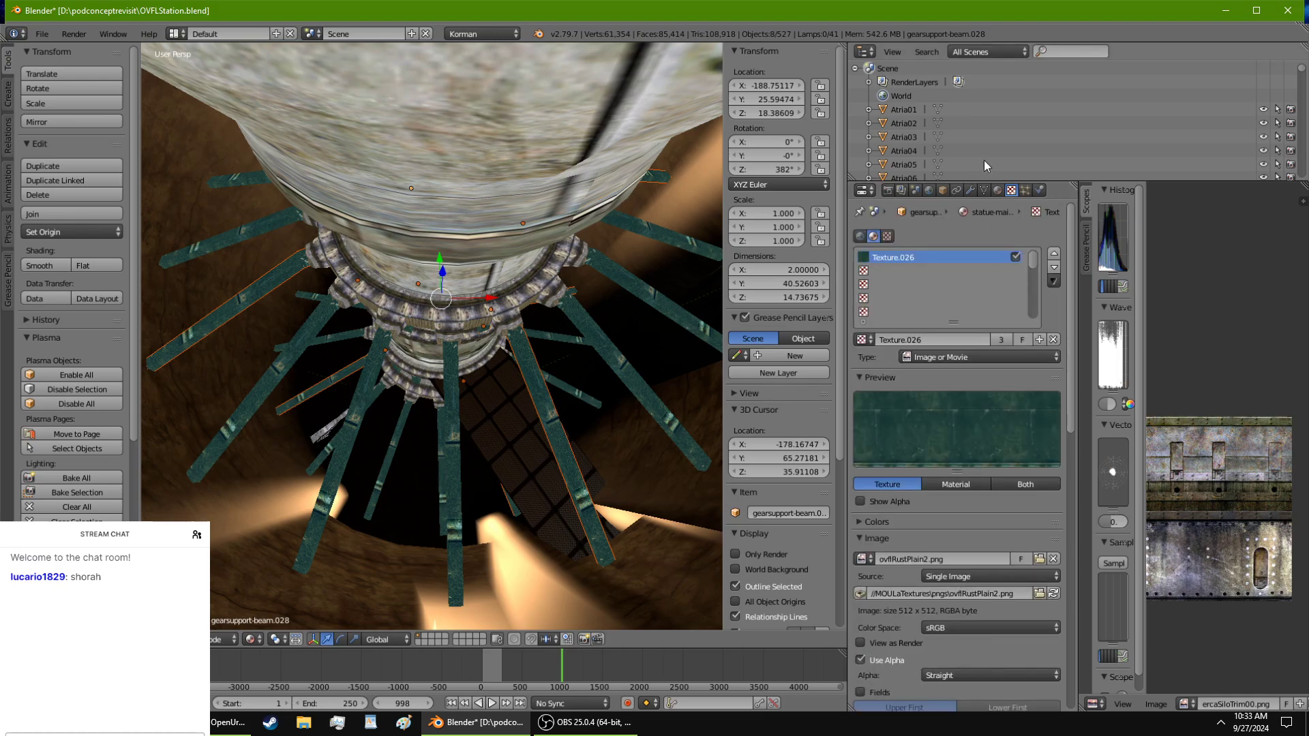
left_click(997, 190)
middle_click_drag(531, 491, 439, 372)
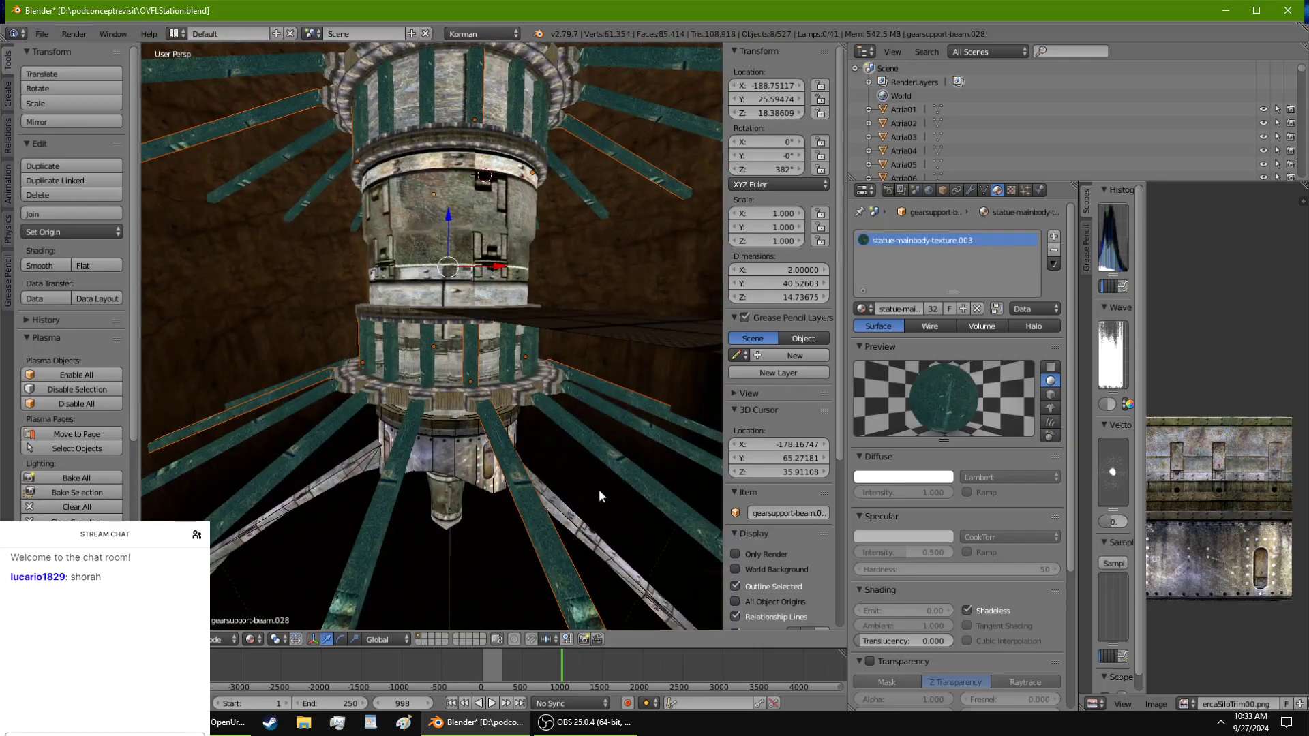
middle_click_drag(600, 490, 283, 292)
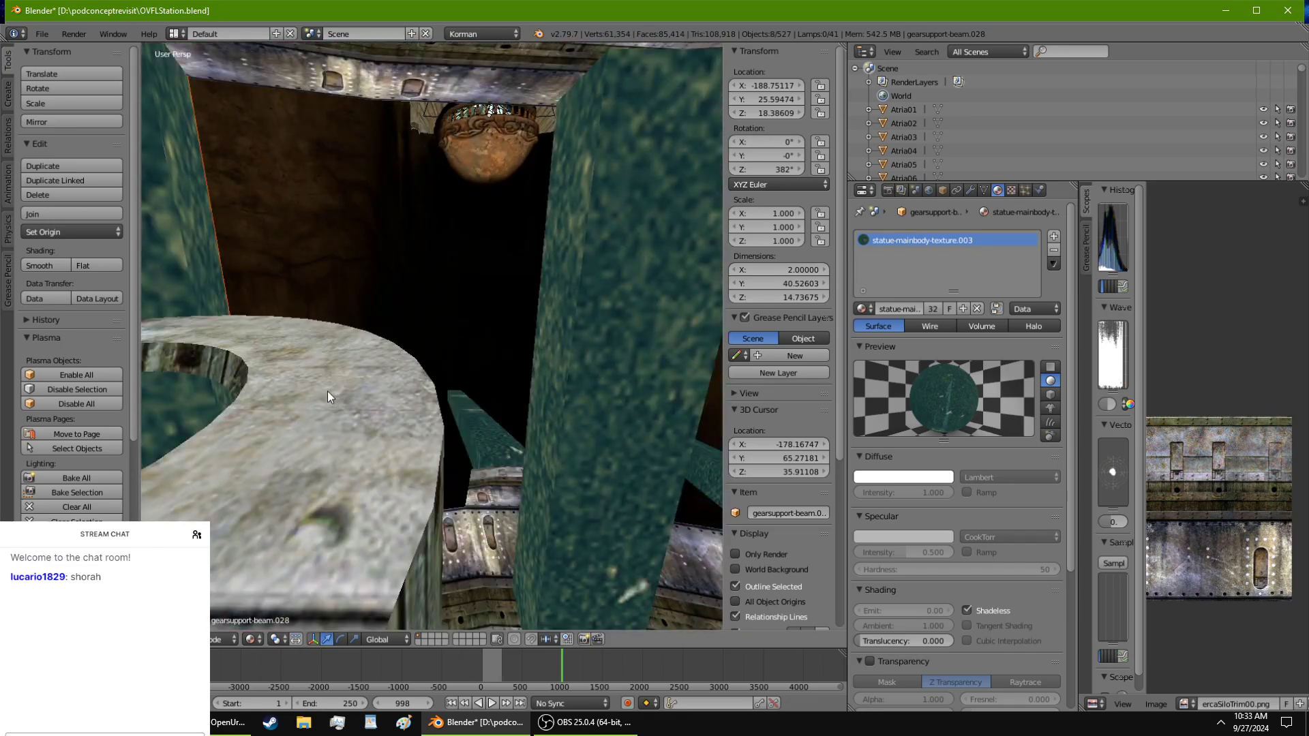
middle_click_drag(327, 391, 299, 574)
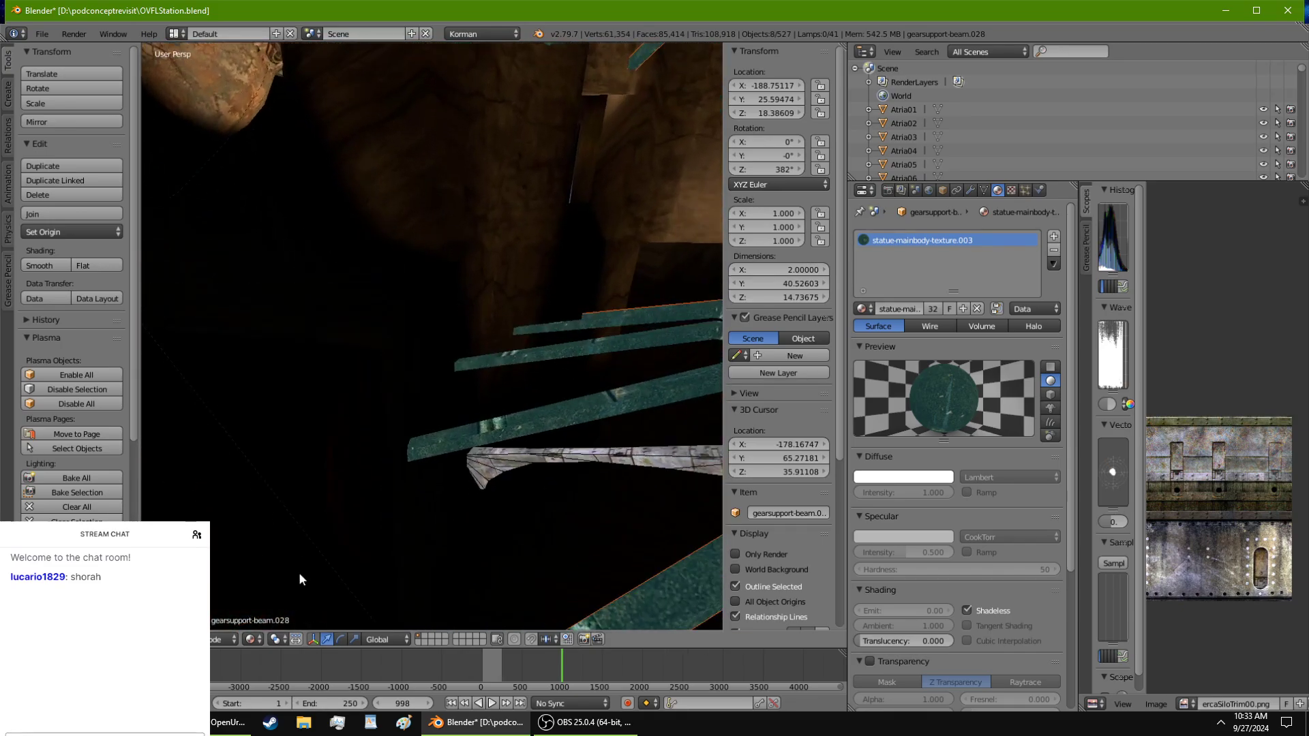
Step: Switch to solid shading and raise the end face of lower beam gearsupport-beam.002 along Z to a local height of about 9.14
left_click(270, 592)
mouse_move(322, 458)
middle_mouse_down()
mouse_move(299, 405)
mouse_move(352, 491)
mouse_move(299, 513)
mouse_move(185, 440)
mouse_move(323, 416)
mouse_move(427, 470)
mouse_move(417, 484)
mouse_move(335, 492)
mouse_move(330, 446)
mouse_move(276, 390)
mouse_move(439, 334)
mouse_move(350, 293)
mouse_move(301, 107)
mouse_move(327, 317)
mouse_move(440, 387)
mouse_move(516, 411)
mouse_move(625, 399)
mouse_move(239, 453)
mouse_move(317, 446)
mouse_move(467, 390)
mouse_move(459, 406)
mouse_move(423, 317)
mouse_move(347, 341)
mouse_move(309, 415)
mouse_move(463, 408)
mouse_move(665, 235)
mouse_move(664, 279)
mouse_move(594, 280)
mouse_move(595, 310)
mouse_move(678, 243)
mouse_move(638, 228)
mouse_move(591, 240)
mouse_move(575, 307)
mouse_move(593, 307)
mouse_move(615, 199)
mouse_move(532, 355)
middle_mouse_up()
key("Tab")
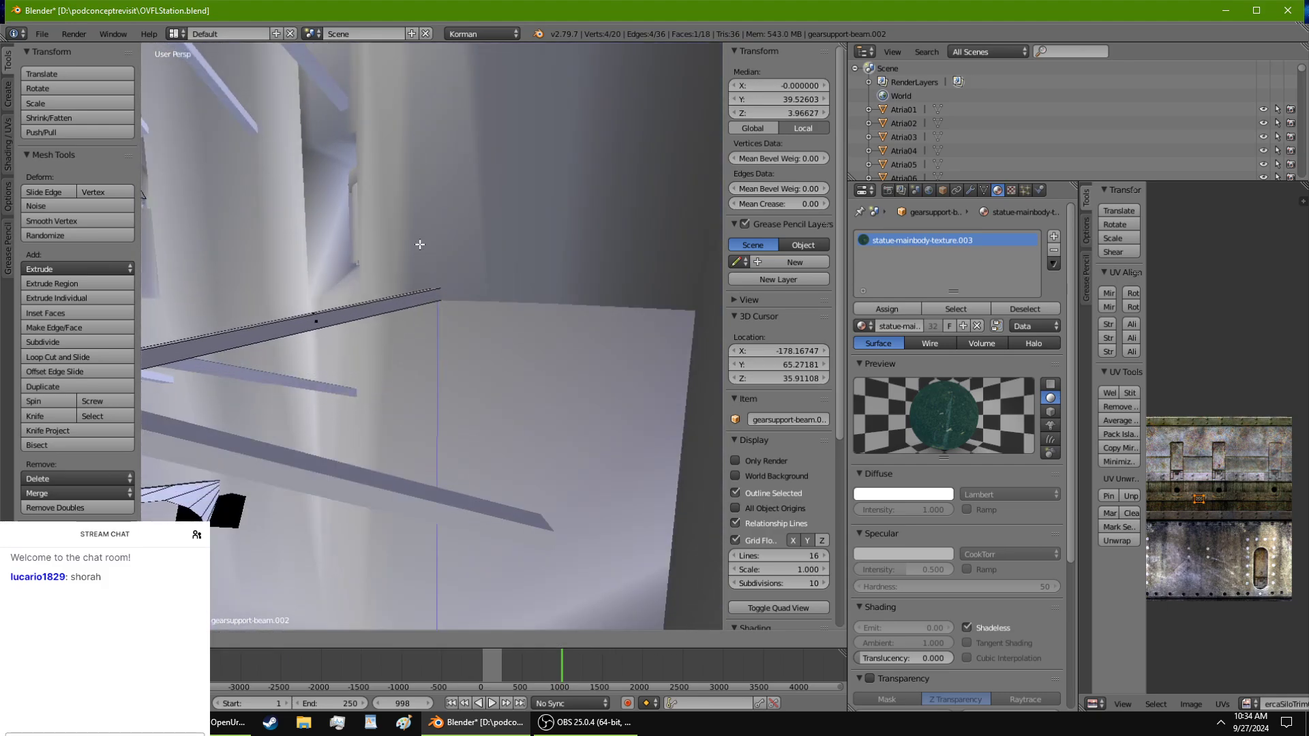
middle_click_drag(418, 236, 361, 189)
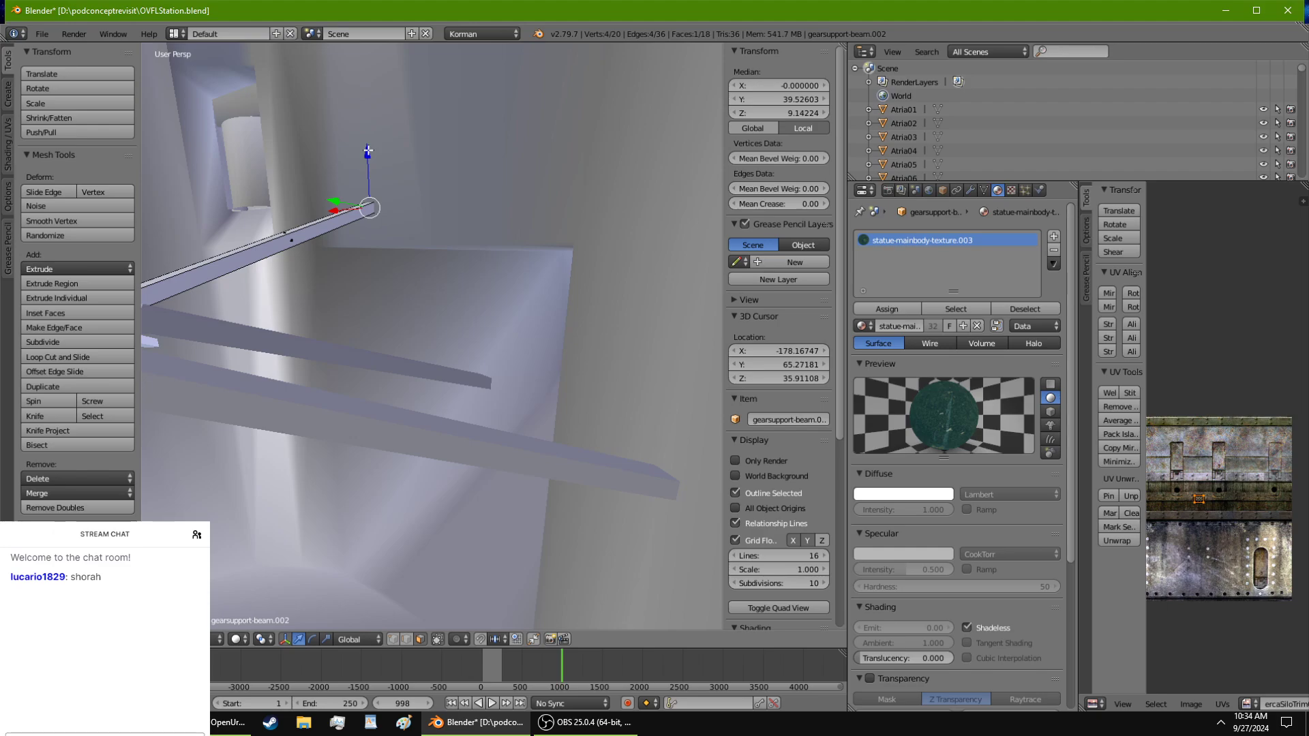
key("Tab")
middle_click_drag(368, 150, 287, 191)
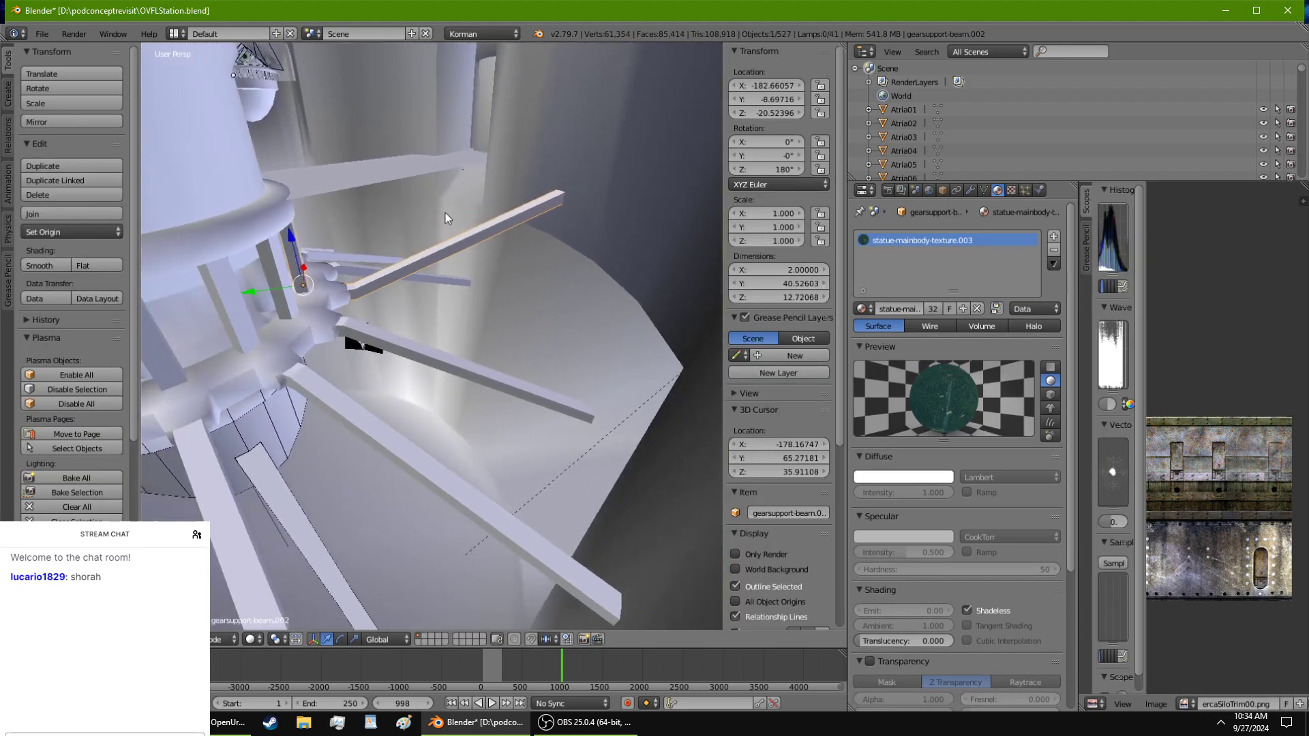
Step: Raise the end face of the neighbouring lower beam, gearsupport-beam.017, along Z to a local height of about 8.50
mouse_move(445, 214)
middle_mouse_down()
mouse_move(377, 209)
mouse_move(423, 223)
middle_mouse_up()
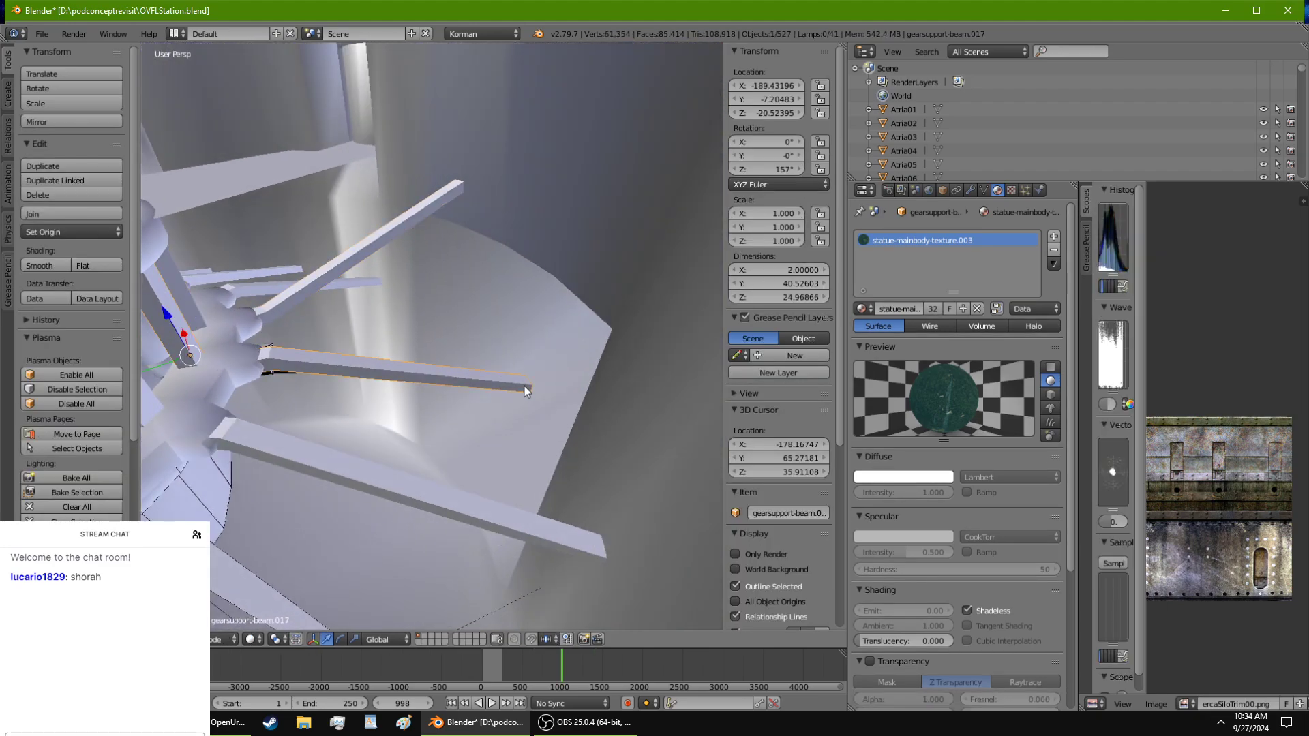
key("Tab")
key("g")
key("z")
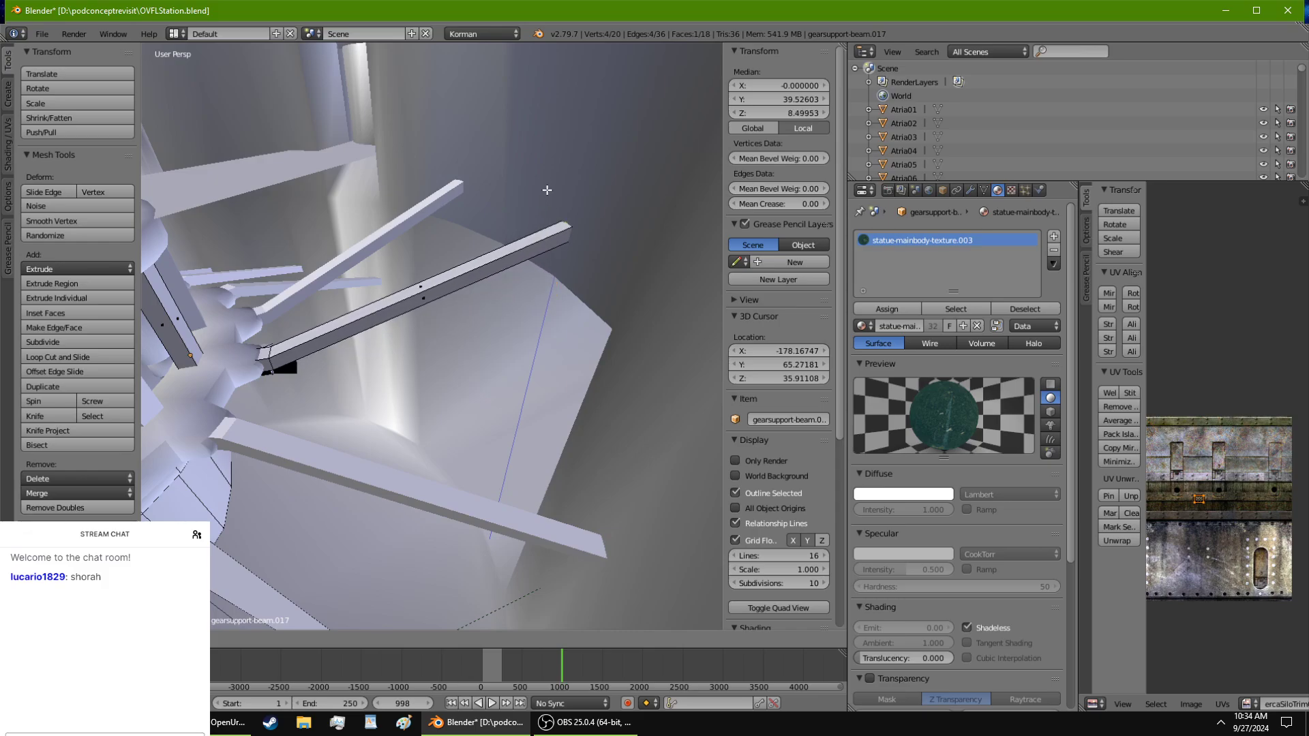
left_click(547, 189)
middle_click_drag(547, 189, 411, 195)
scroll(646, 262, "up", 3)
key("Tab")
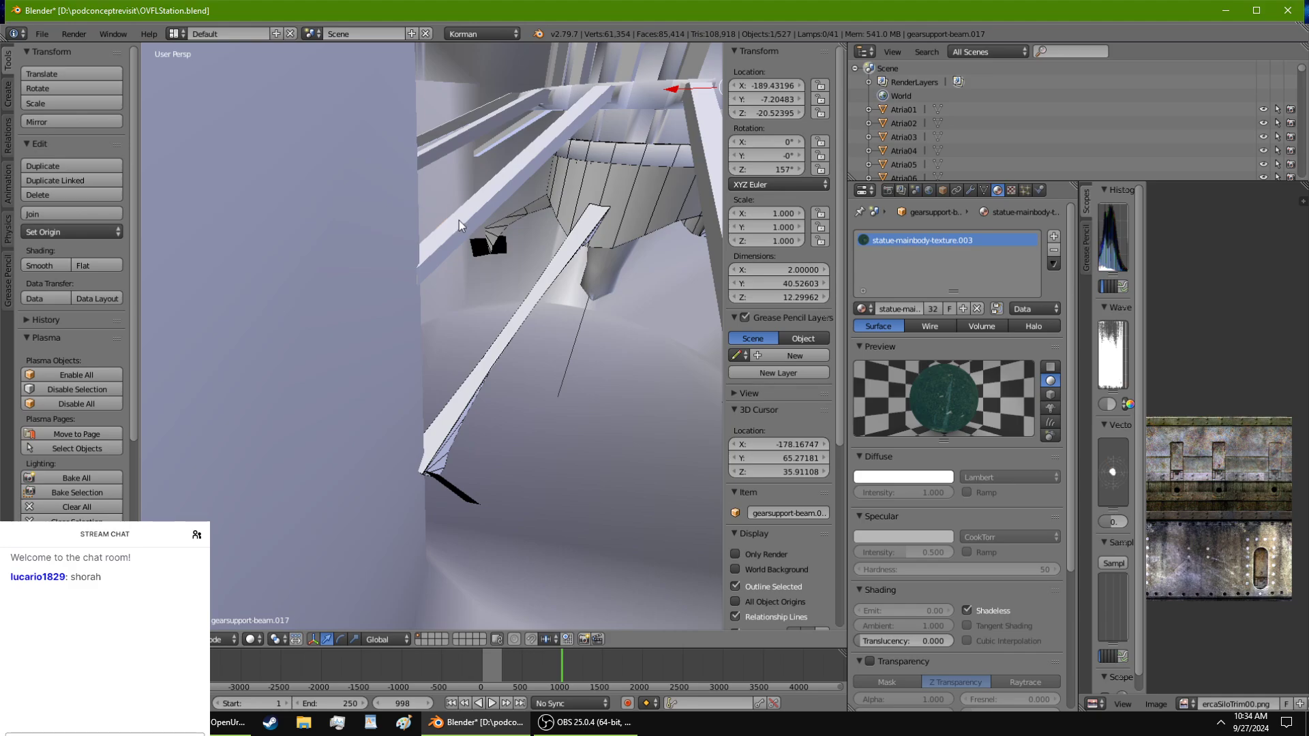
Step: Shift the end face of lower beam gearsupport-beam.001 into the wall, to about 0.82 in local X and -14.71 in Z
key("Tab")
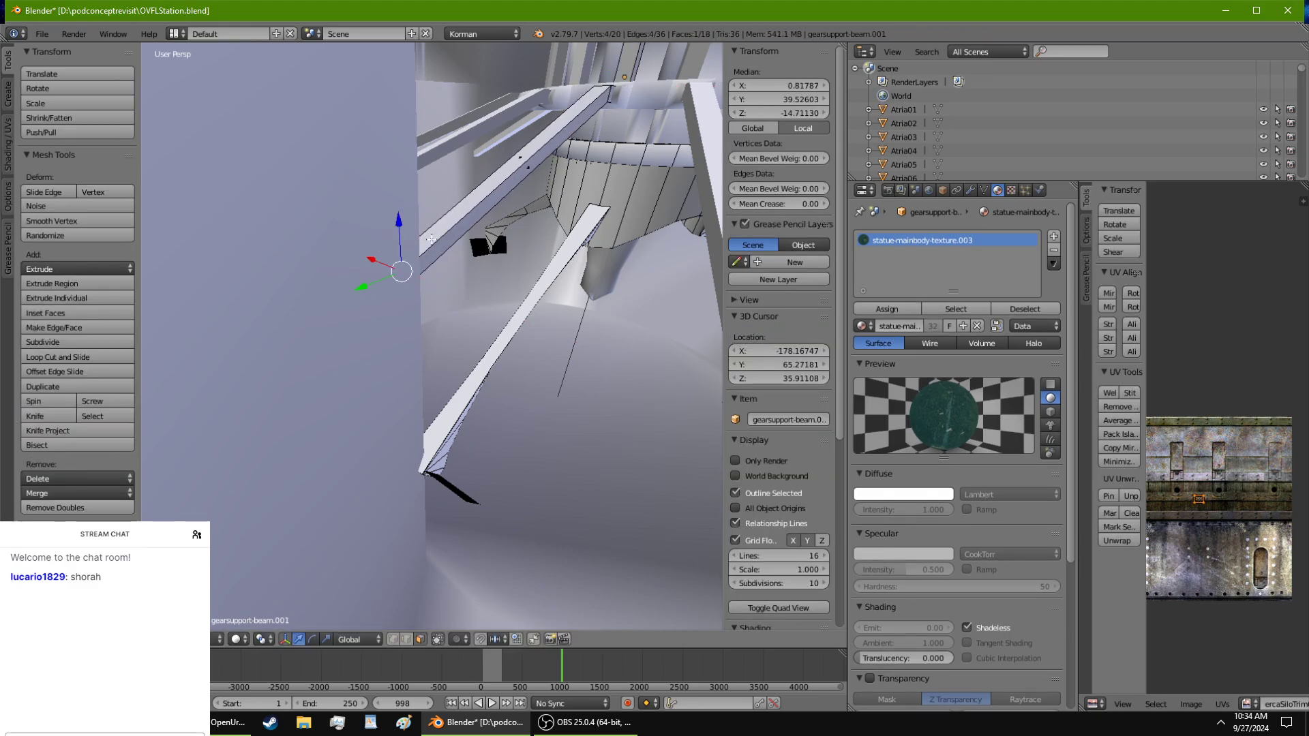
key("Tab")
middle_click_drag(431, 238, 570, 269)
Step: Raise the end face of lower beam gearsupport-beam.029 along Z to a local height of about 5.34
right_click(642, 317)
middle_click_drag(642, 316, 509, 310)
key("Tab")
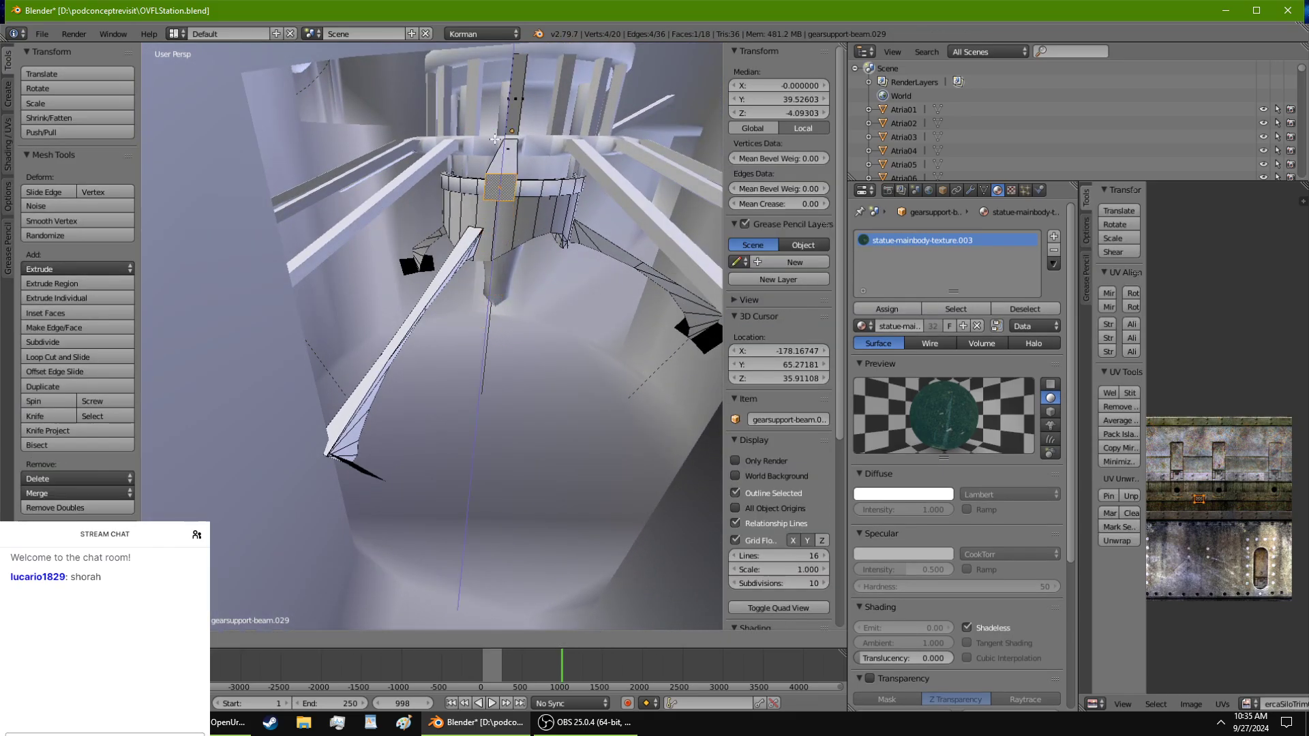
middle_click_drag(447, 317, 333, 179)
left_click(399, 121)
middle_click_drag(403, 123, 402, 270)
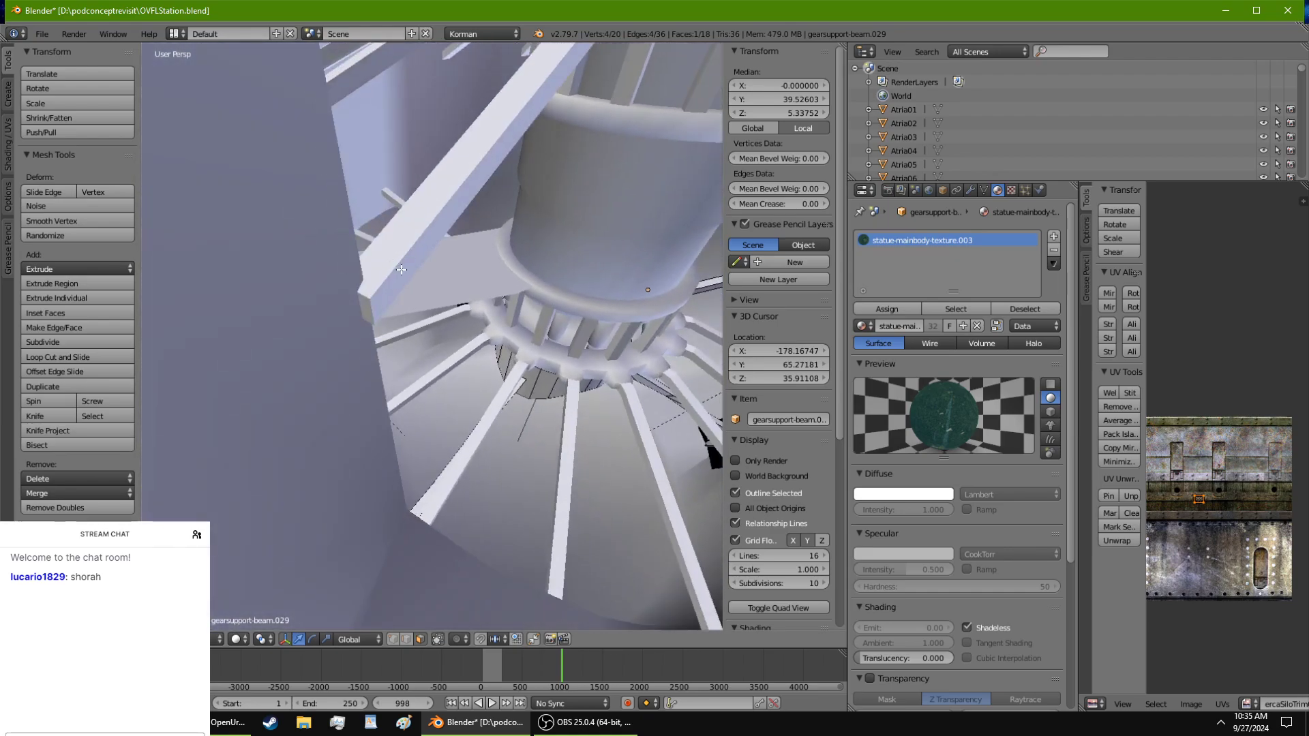
Step: Shift the end face of upper beam gearsupport-beam.023 sideways and outward, making the beam about 3.18 wide and 41.01 long
key("Tab")
right_click(386, 254)
key("Tab")
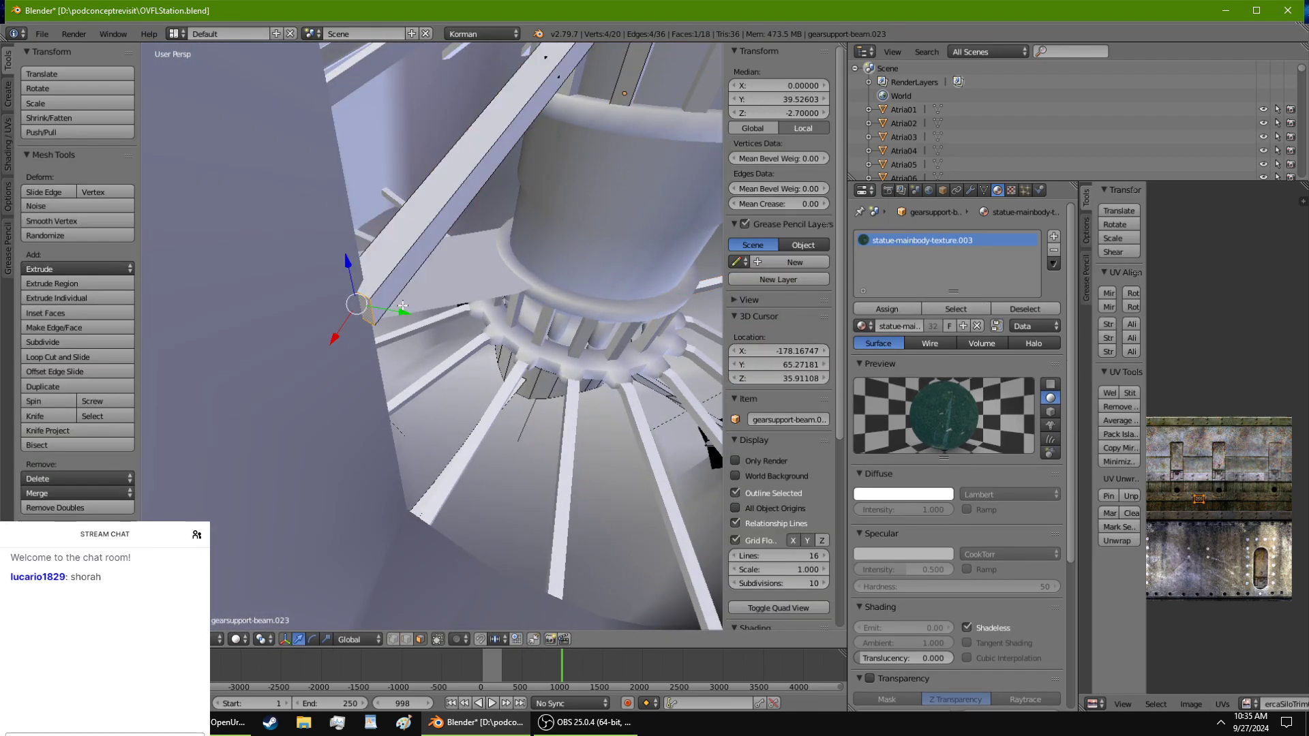
key("Tab")
Step: Lower the end face of upper beam gearsupport-beam.004 along Z to a local height of about -15.78
middle_click_drag(377, 306, 398, 285)
scroll(415, 301, "down", 5)
scroll(364, 278, "up", 4)
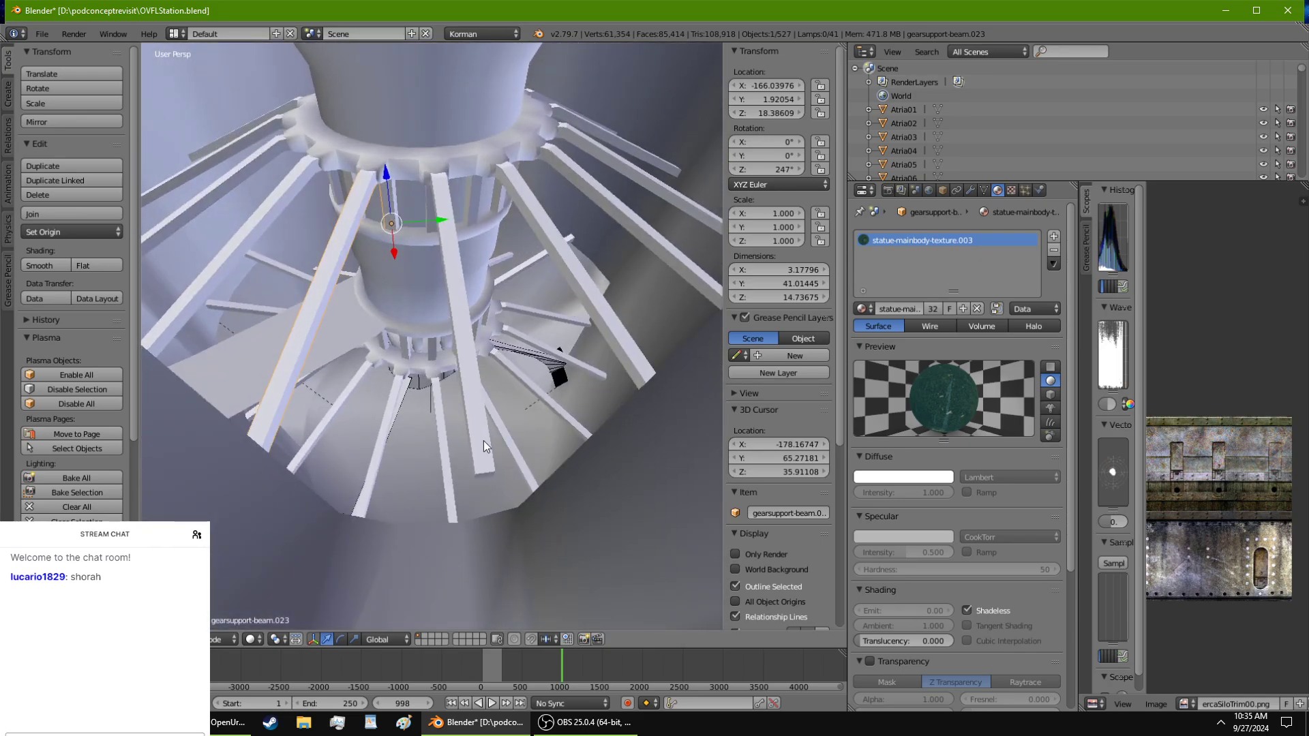
middle_click_drag(491, 460, 323, 345)
key("Tab")
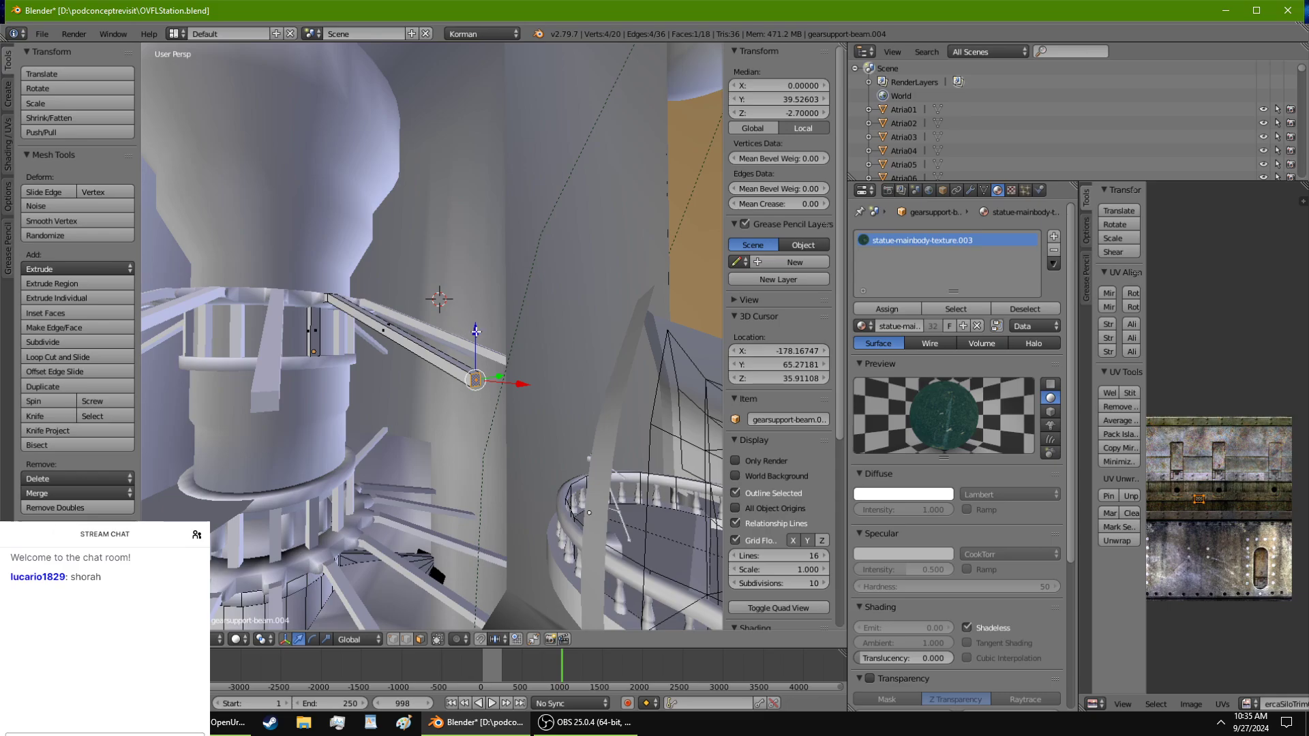
left_click(532, 441)
middle_click_drag(532, 442, 594, 400)
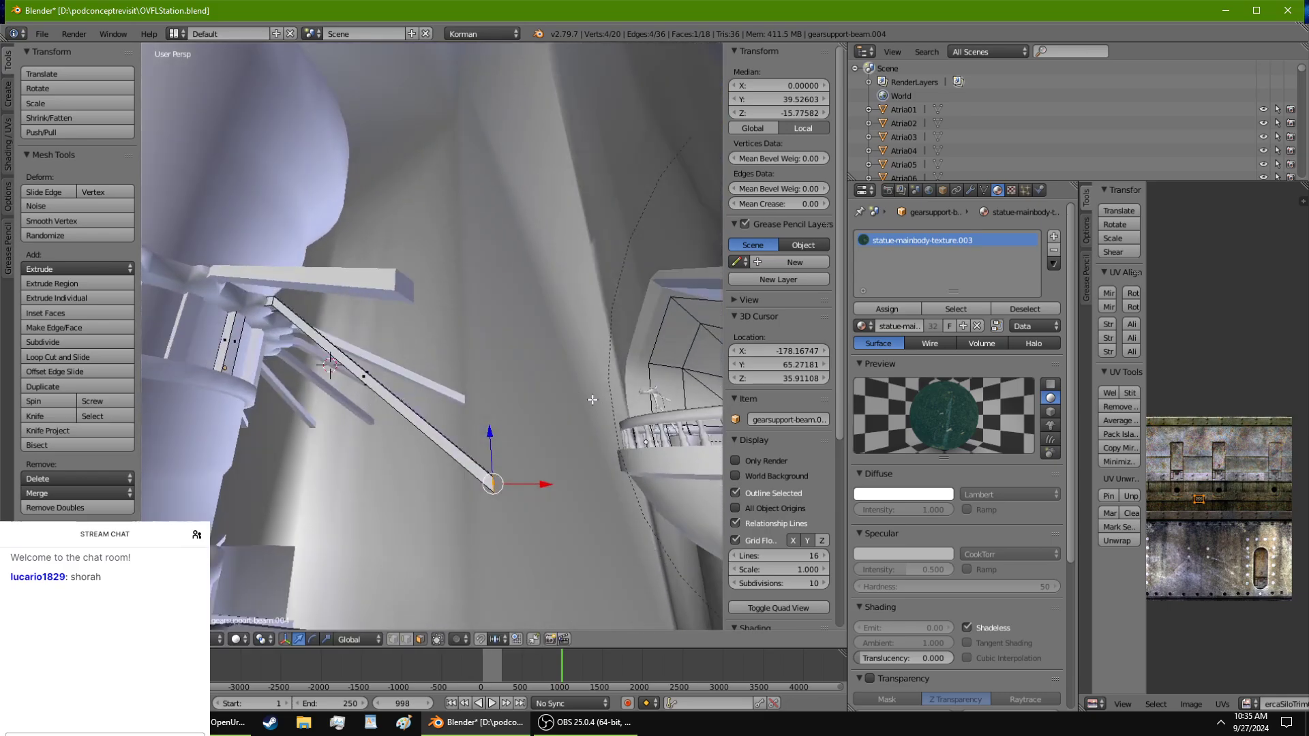
Step: Extend the end face of gearsupport-beam.004 beneath the balcony, to about -4.37 in local X, 61.96 in Y and -13.82 in Z
middle_click_drag(606, 454, 193, 38)
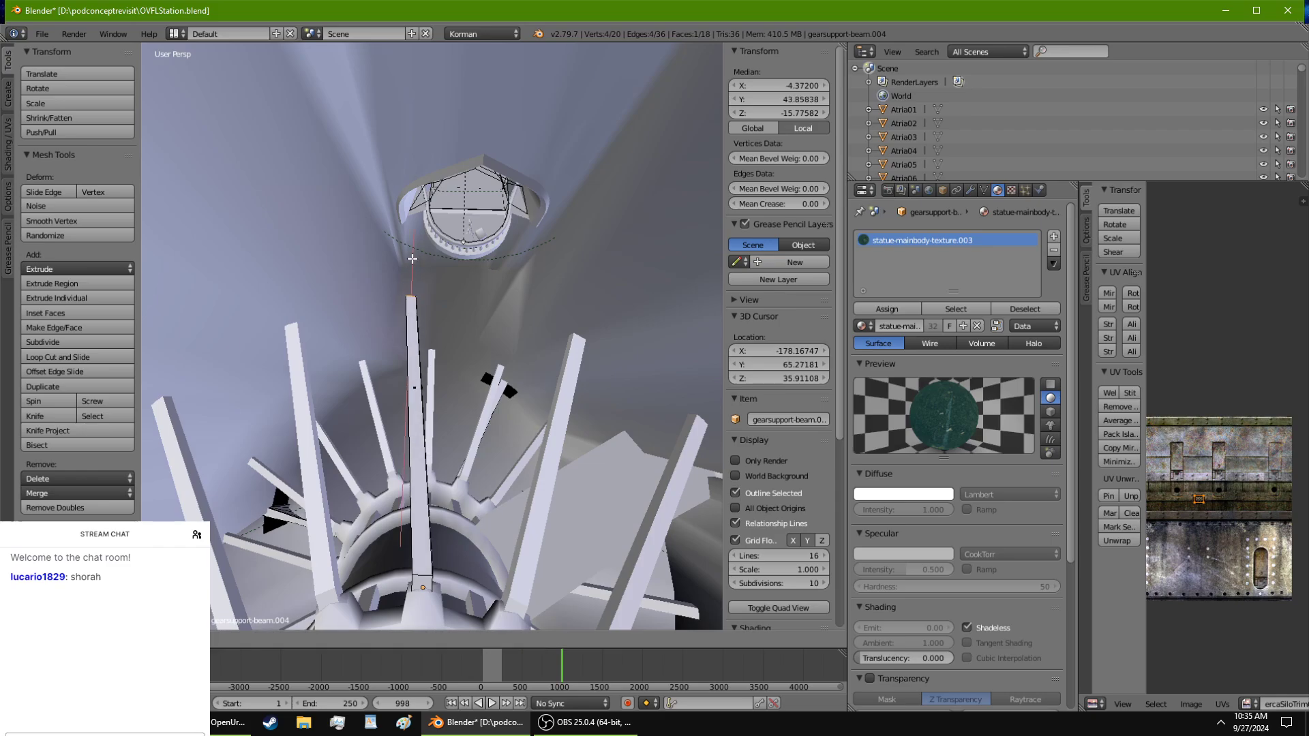
left_click(402, 181)
middle_click_drag(403, 181, 346, 315)
scroll(346, 315, "up", 5)
middle_click_drag(455, 383, 486, 321)
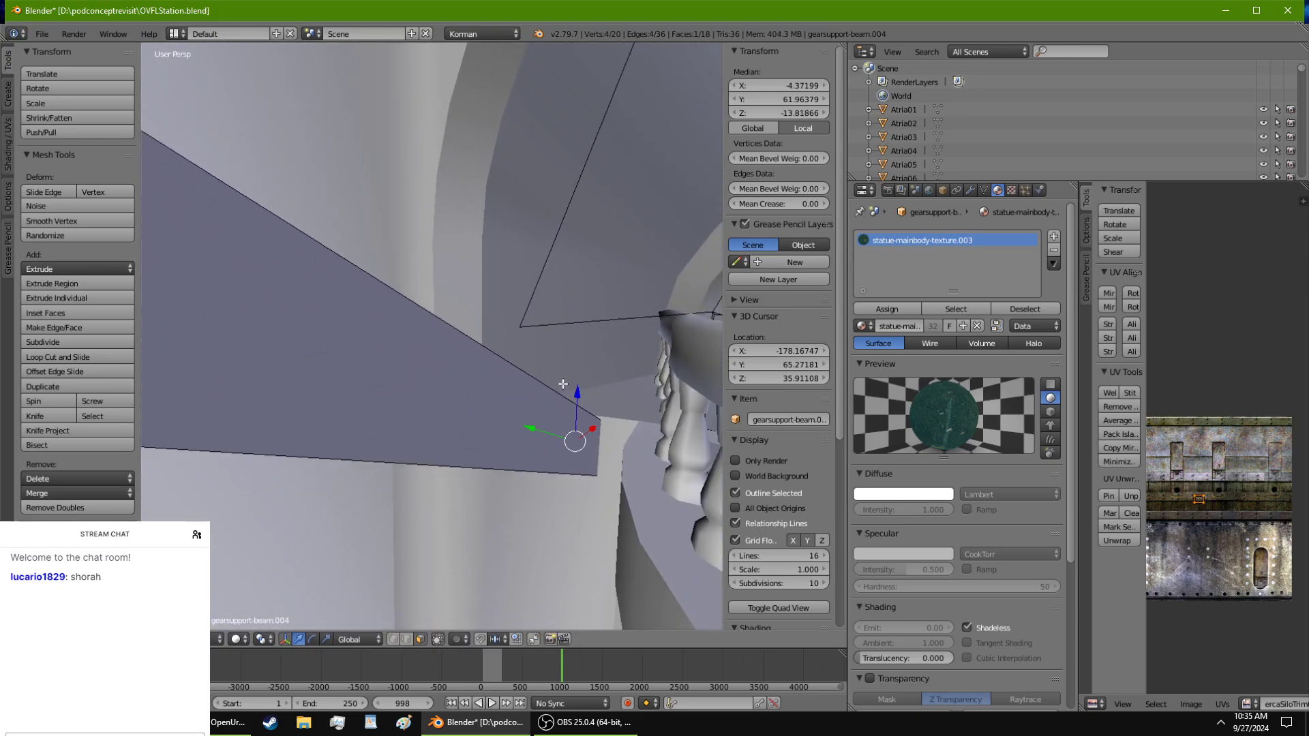
middle_click_drag(562, 384, 708, 423)
key("Tab")
Step: Examine from several angles how gearsupport-beam.004 runs under the balcony and meets the cavern wall
middle_click_drag(701, 375, 423, 232)
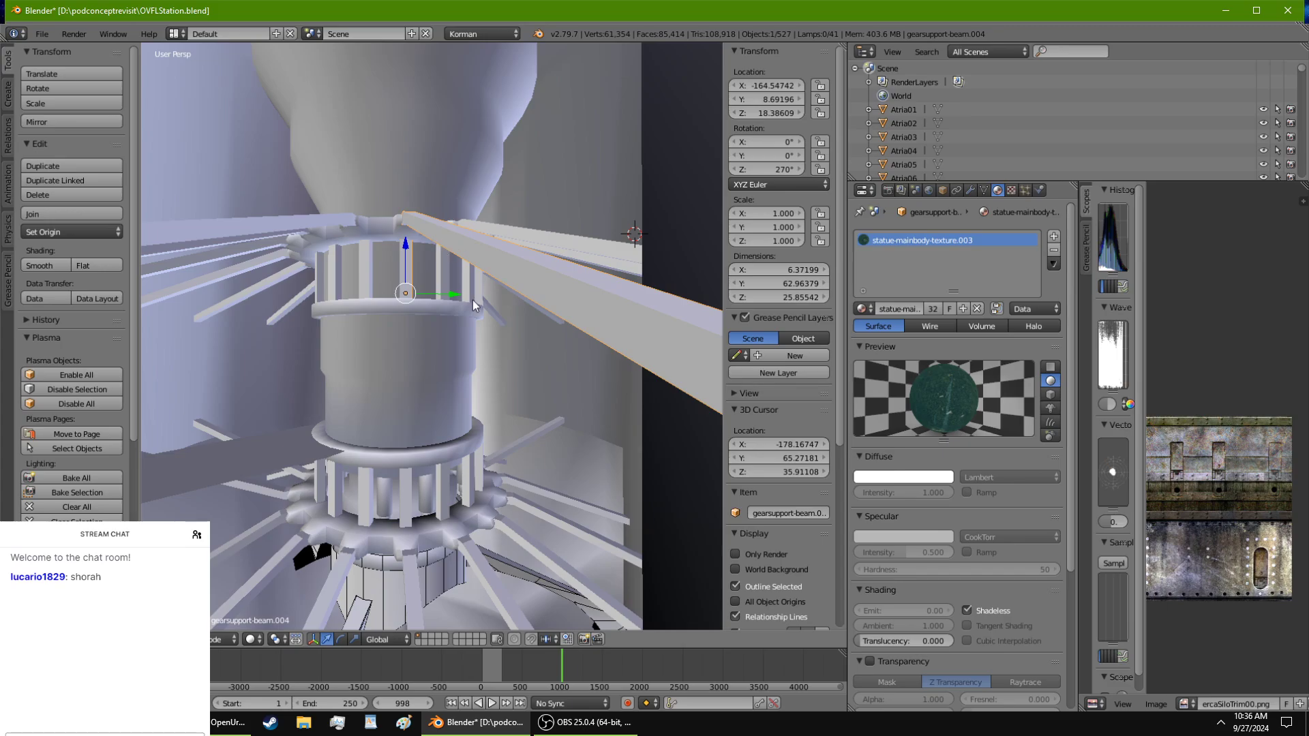
scroll(472, 300, "down", 3)
mouse_move(446, 303)
middle_mouse_down()
mouse_move(424, 307)
mouse_move(475, 293)
mouse_move(458, 299)
middle_mouse_up()
scroll(427, 308, "up", 2)
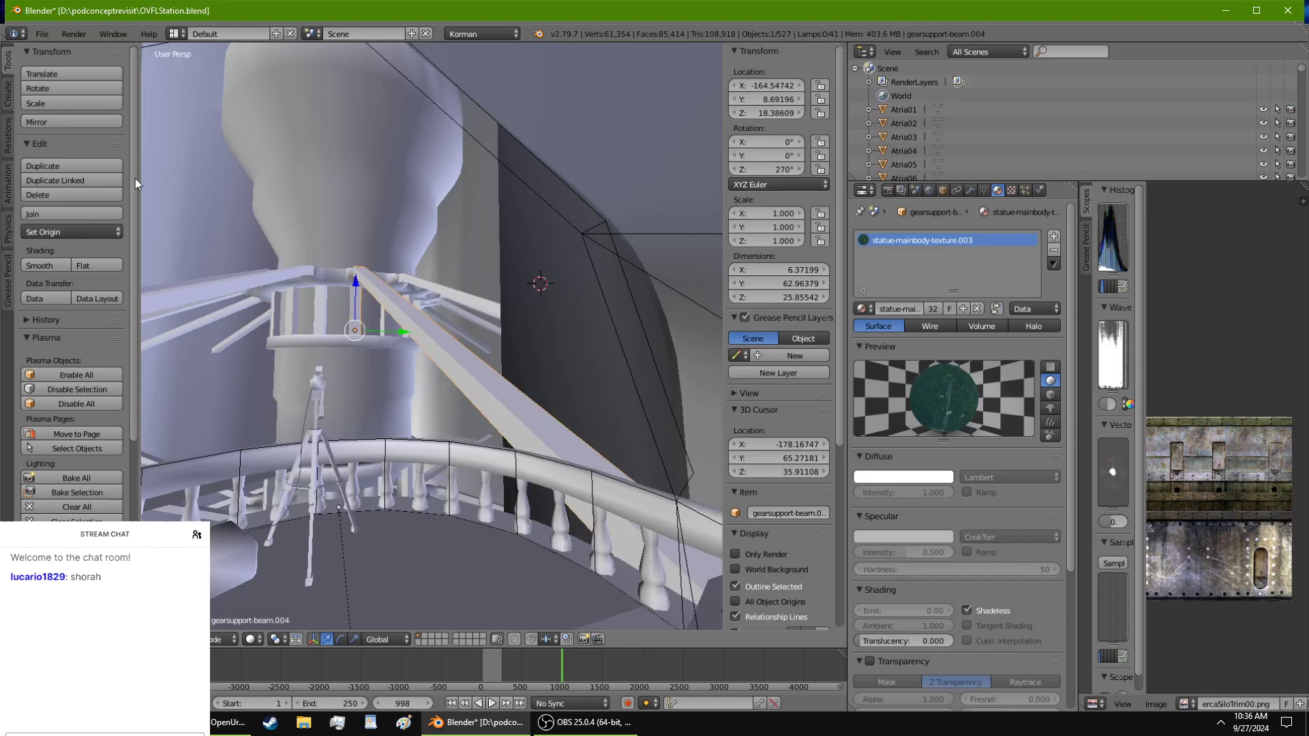
middle_click_drag(235, 281, 378, 249)
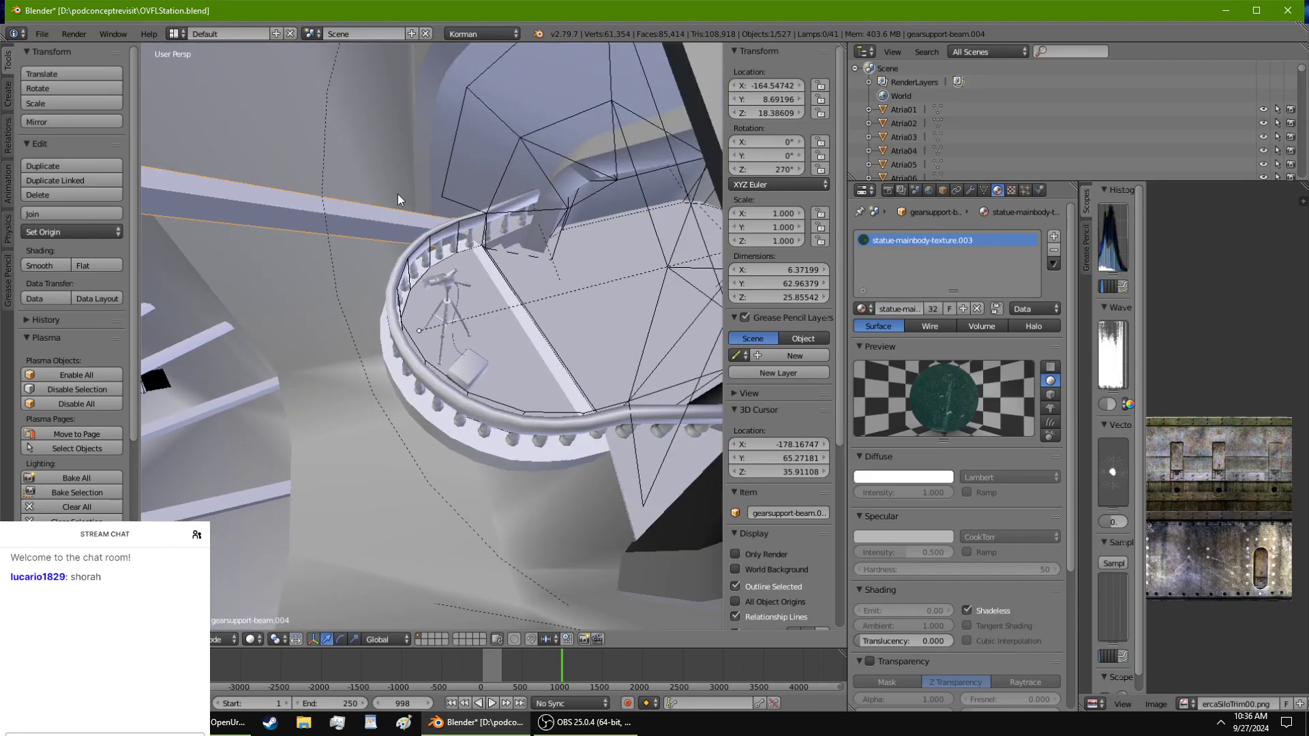
middle_click_drag(398, 199, 610, 453)
middle_click_drag(348, 235, 300, 321)
middle_click_drag(403, 460, 558, 401)
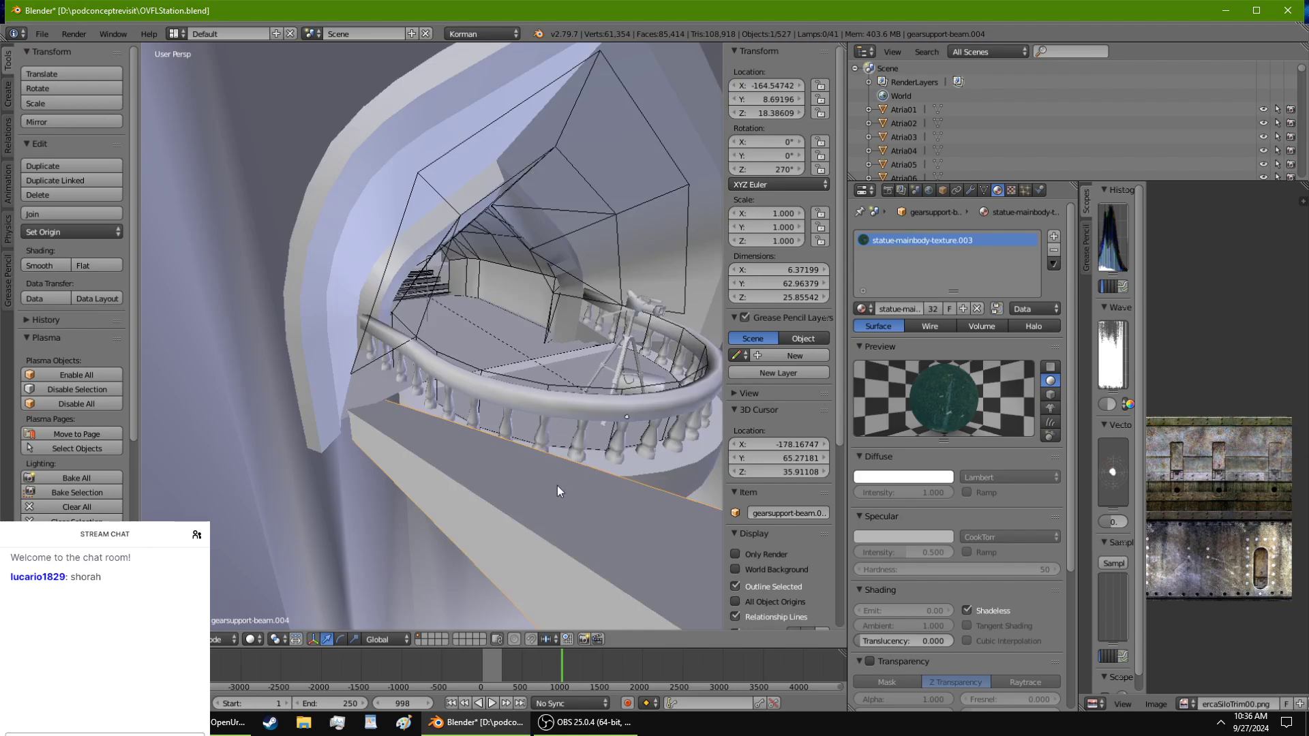
middle_click_drag(566, 322, 390, 395)
scroll(123, 408, "down", 3)
scroll(386, 292, "down", 5)
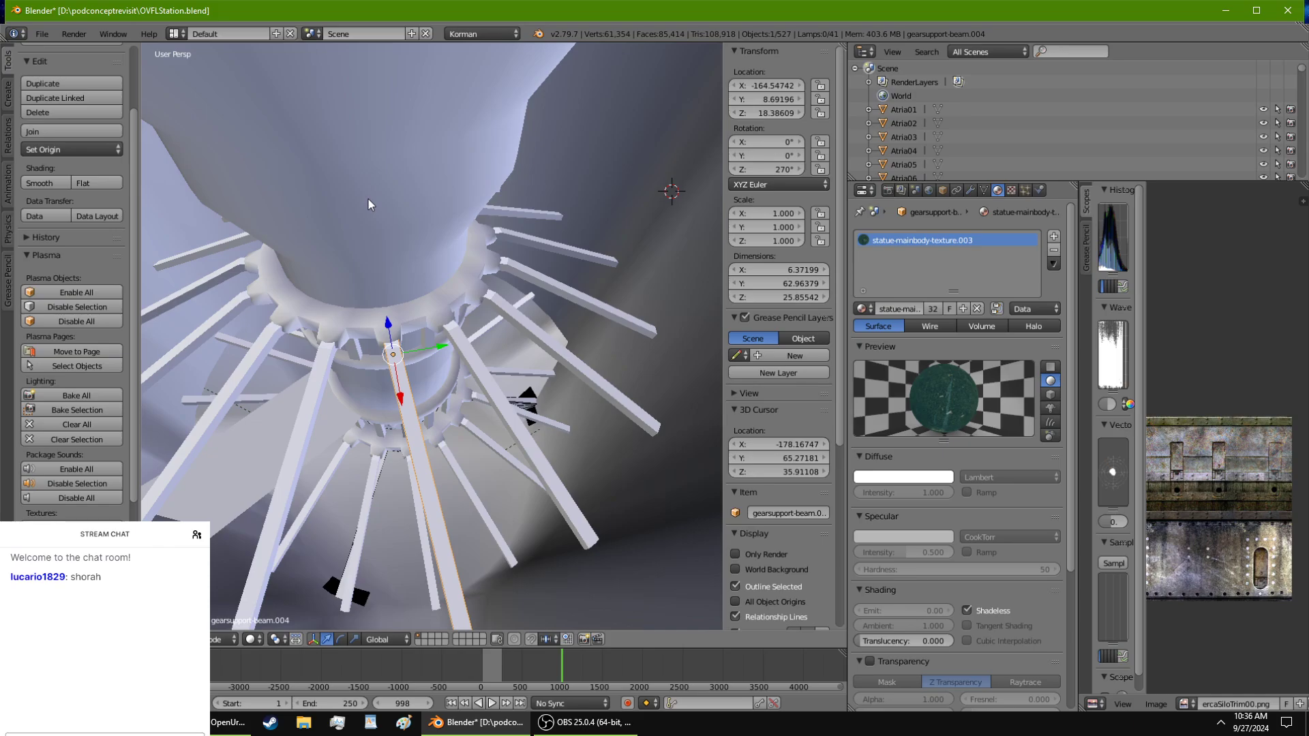
Step: Select all sixteen upper gear support beams around the toothed ring and isolate them in local view
mouse_move(456, 357)
middle_mouse_down()
mouse_move(508, 337)
mouse_move(477, 343)
middle_mouse_up()
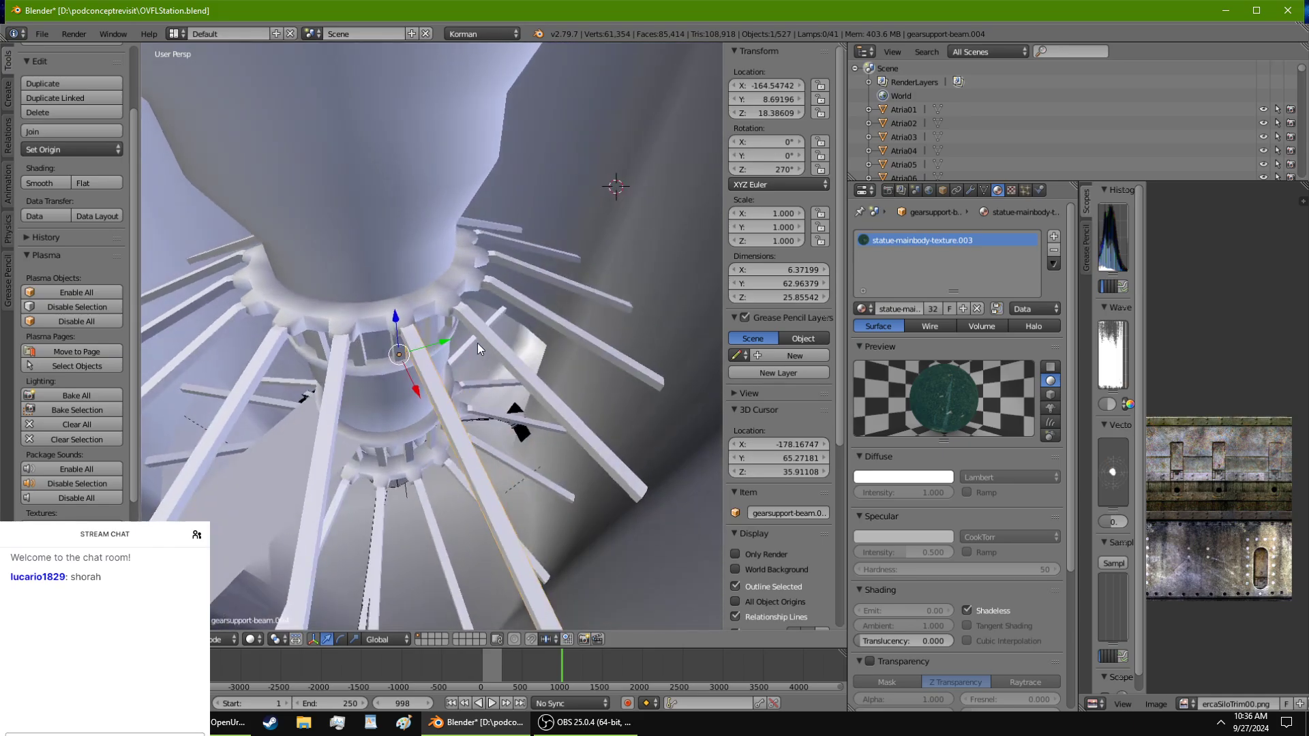
right_click(497, 338, "shift")
right_click(526, 306, "shift")
right_click(528, 267, "shift")
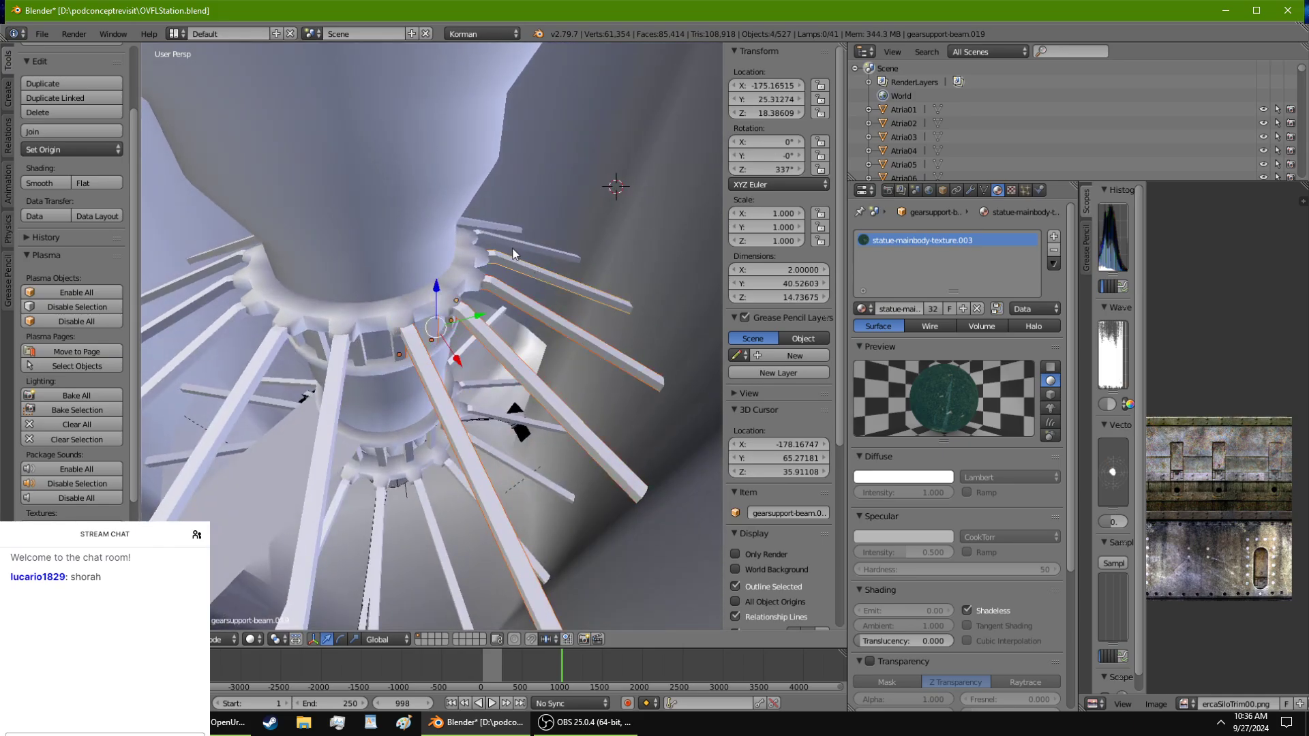
right_click(506, 244, "shift")
right_click(496, 232, "shift")
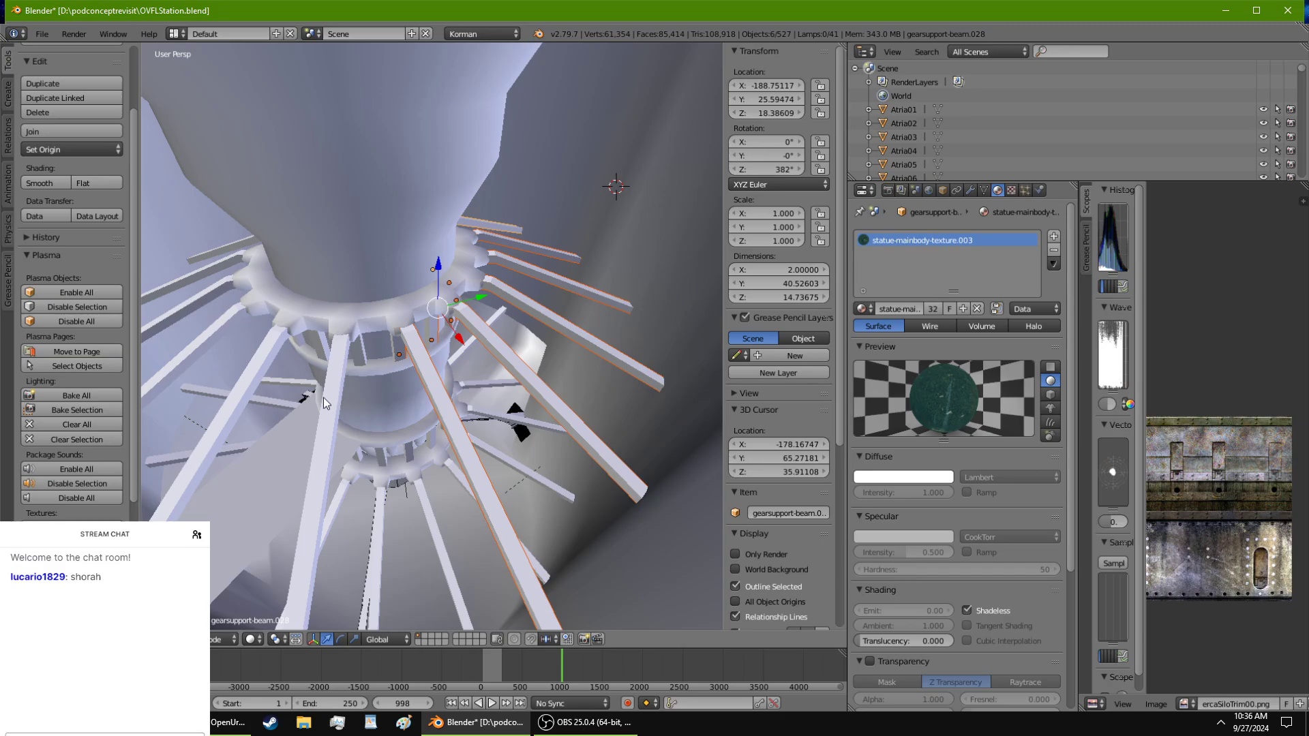
right_click(323, 398, "shift")
middle_click_drag(343, 407, 452, 410)
right_click(402, 387, "shift")
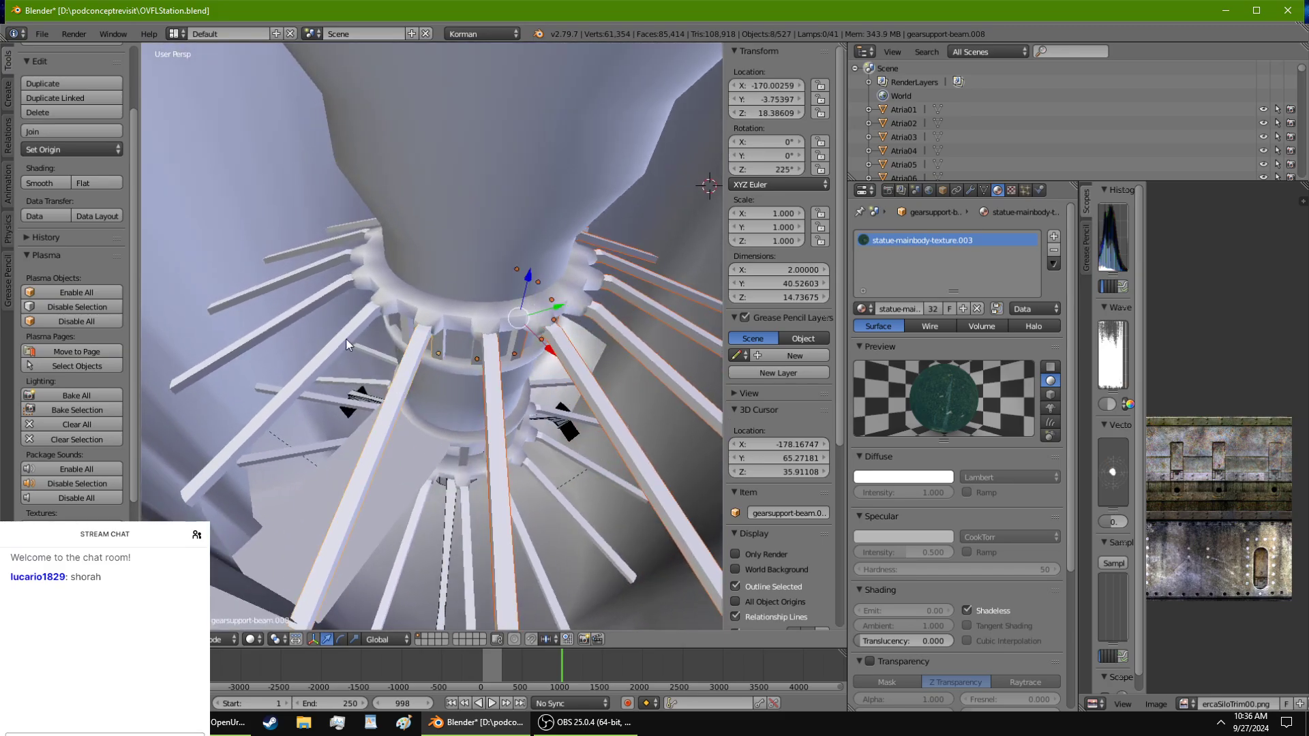
right_click(346, 339, "shift")
right_click(317, 281, "shift")
right_click(319, 267, "shift")
middle_click_drag(319, 267, 461, 316)
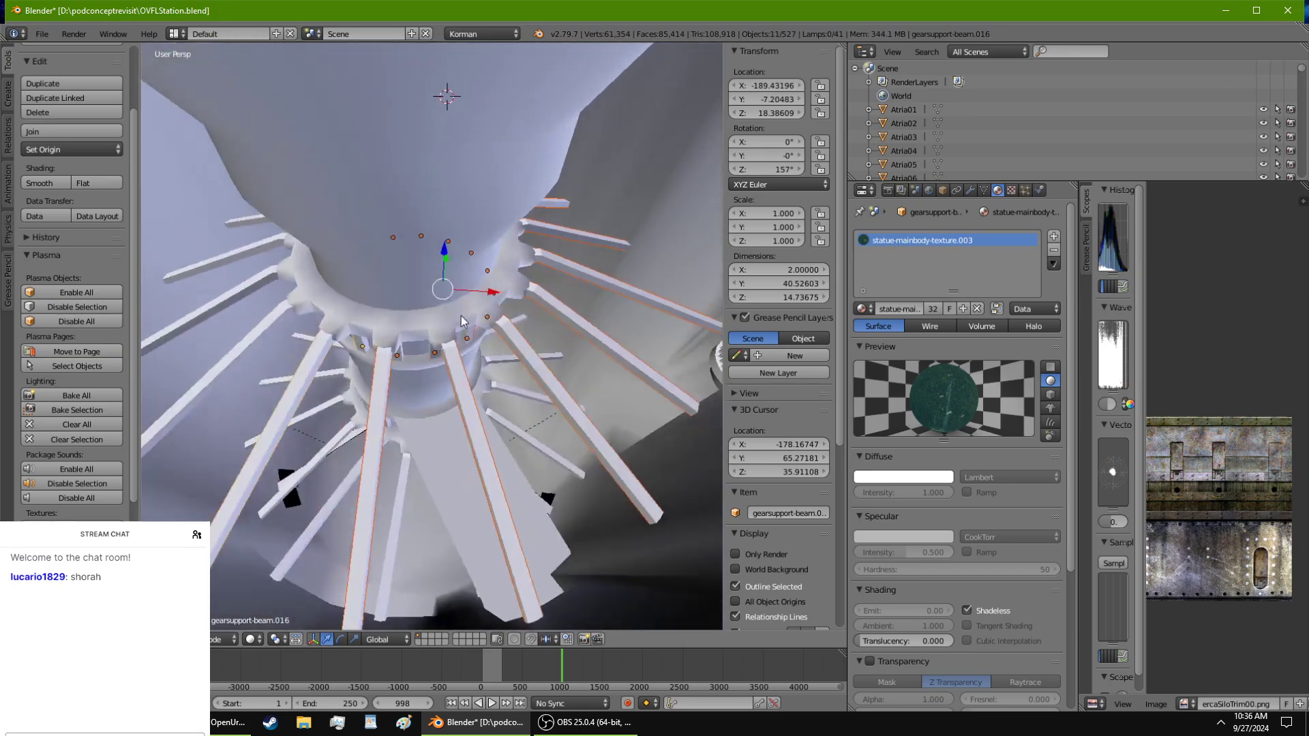
right_click(258, 335, "shift")
middle_click_drag(257, 335, 452, 397)
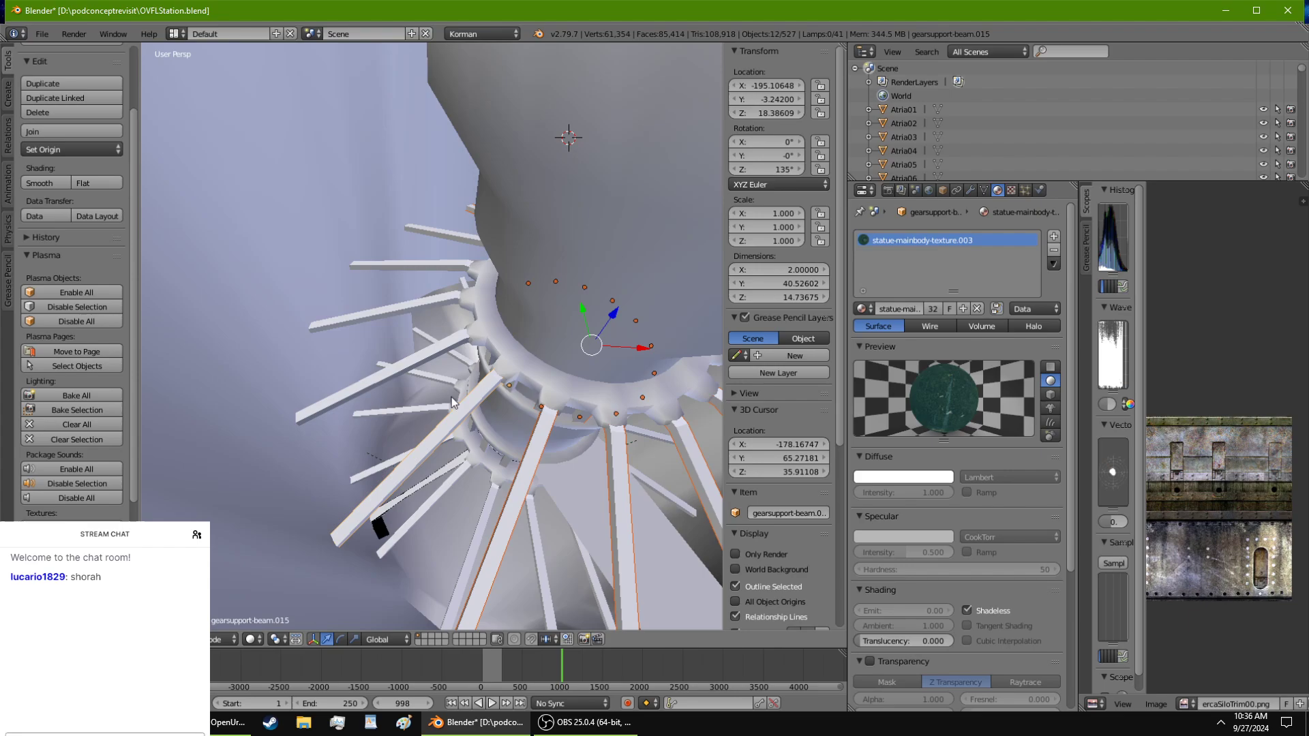
right_click(445, 347, "shift")
right_click(439, 300, "shift")
right_click(442, 264, "shift")
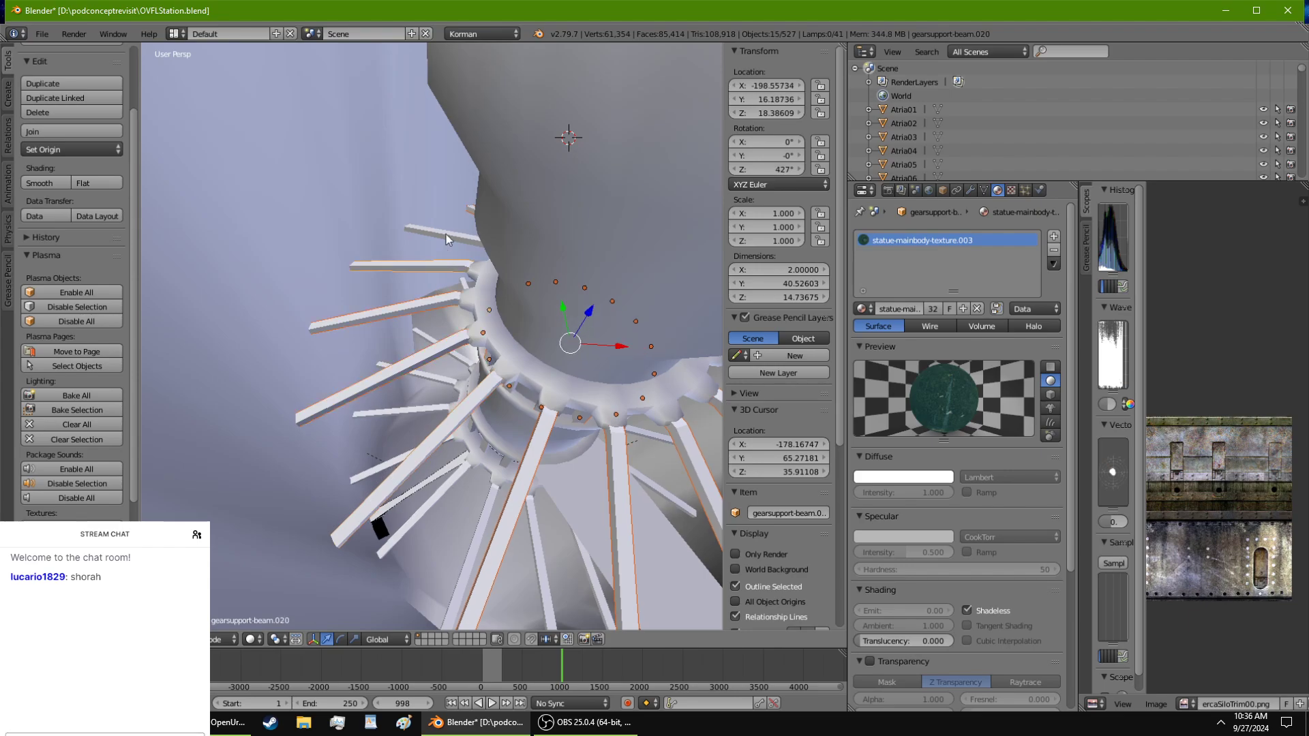
right_click(446, 235, "shift")
middle_click_drag(446, 234, 212, 290)
key("KP_Divide")
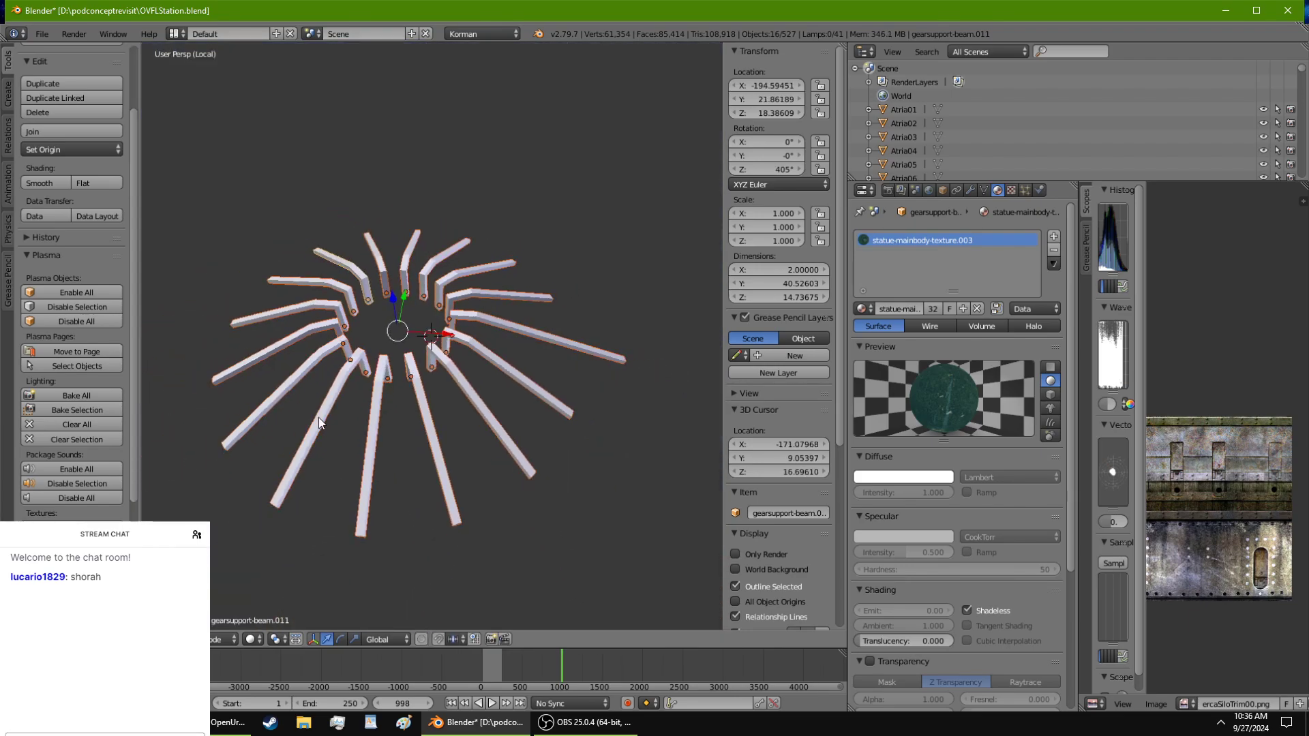
Step: Switch the isolated beams to textured viewport shading
left_click(252, 640)
left_click(293, 562)
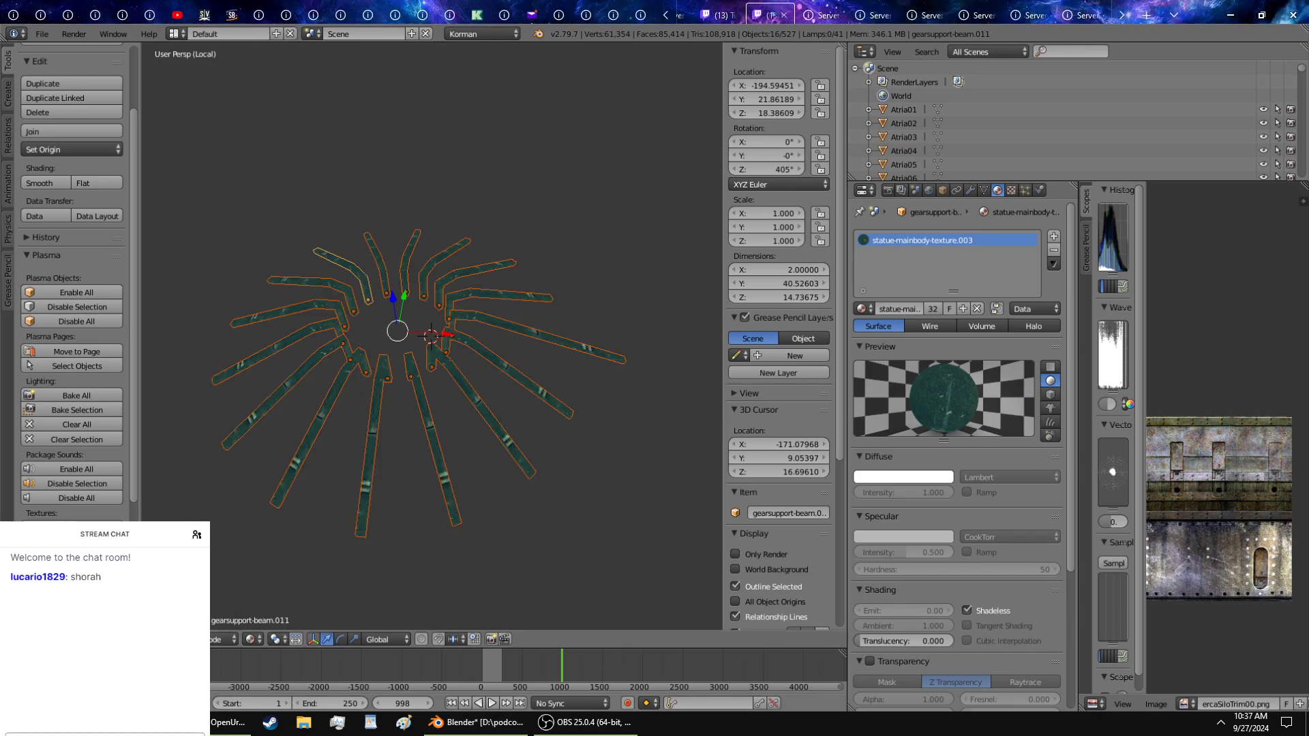
left_click(478, 722)
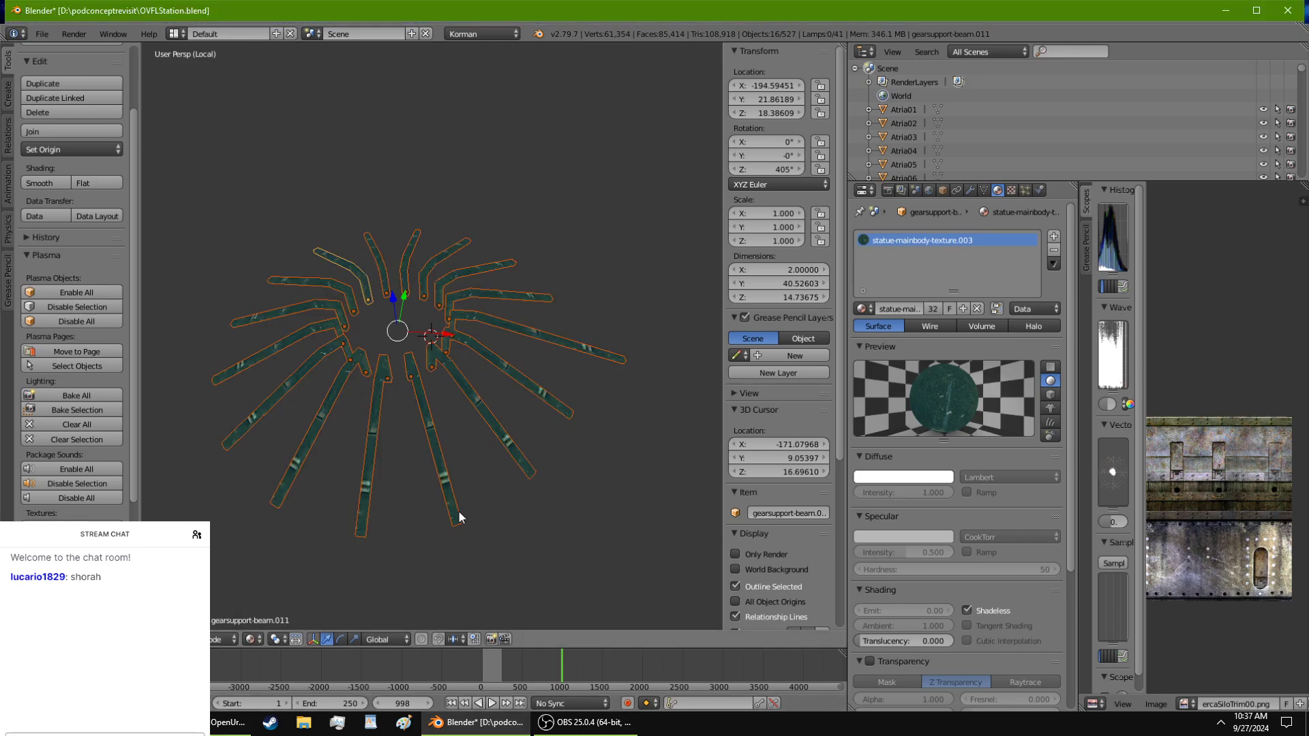
Step: Add a Plasma Collision modifier with Triangle Mesh bounds to gearsupport-beam.004
middle_click_drag(458, 510, 341, 392)
left_click(343, 376)
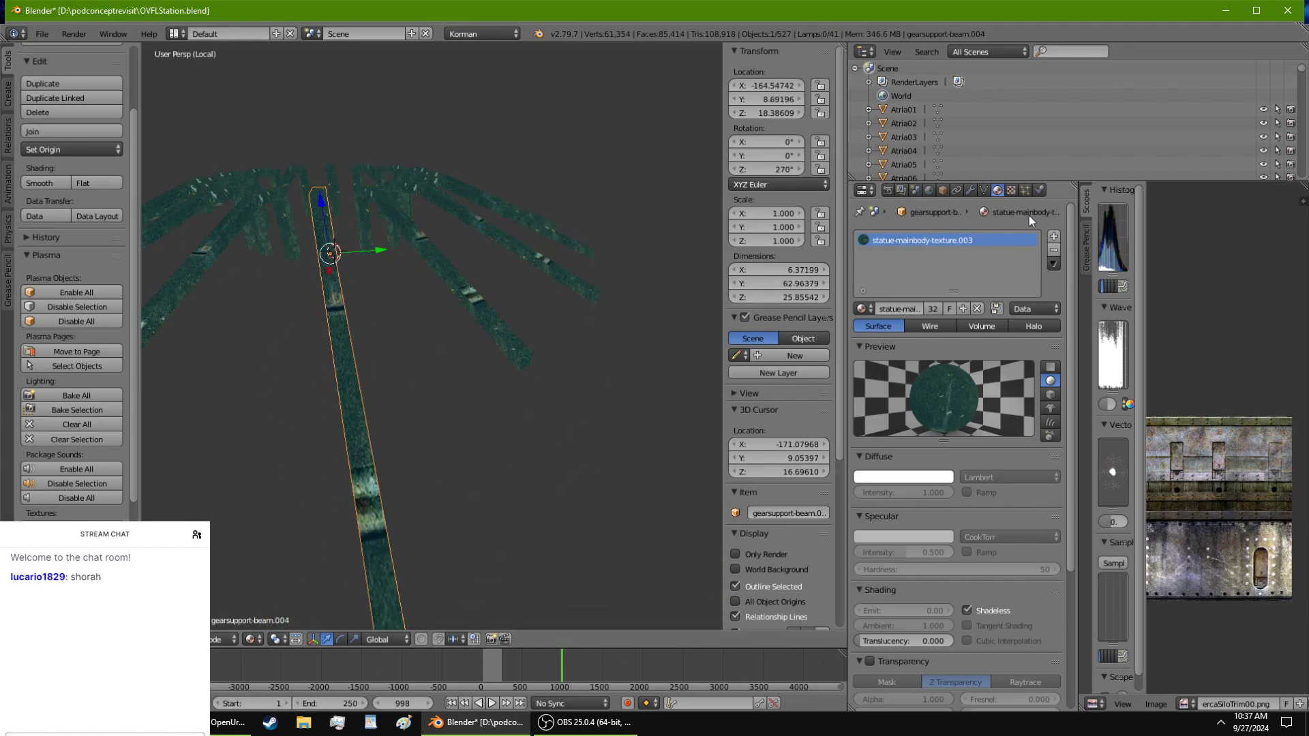
left_click(1040, 191)
left_click(946, 278)
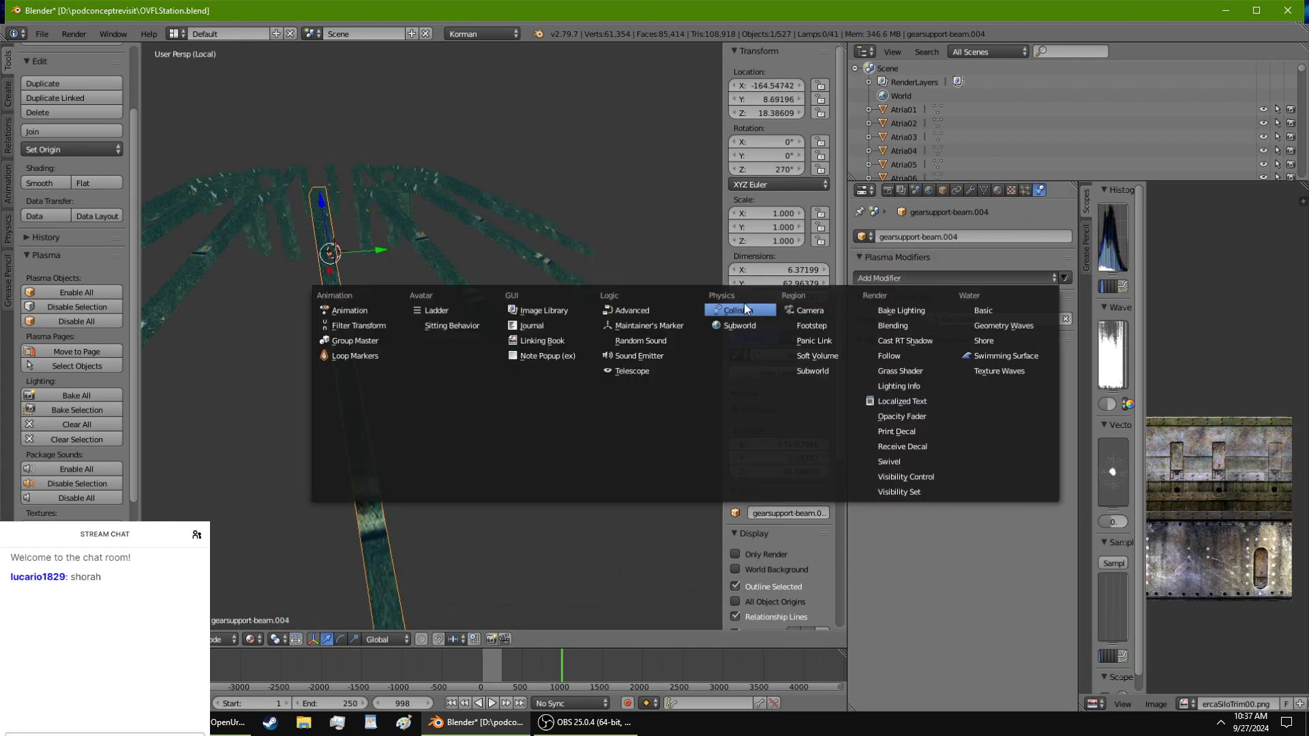
left_click(740, 309)
left_click(953, 320)
left_click(949, 251)
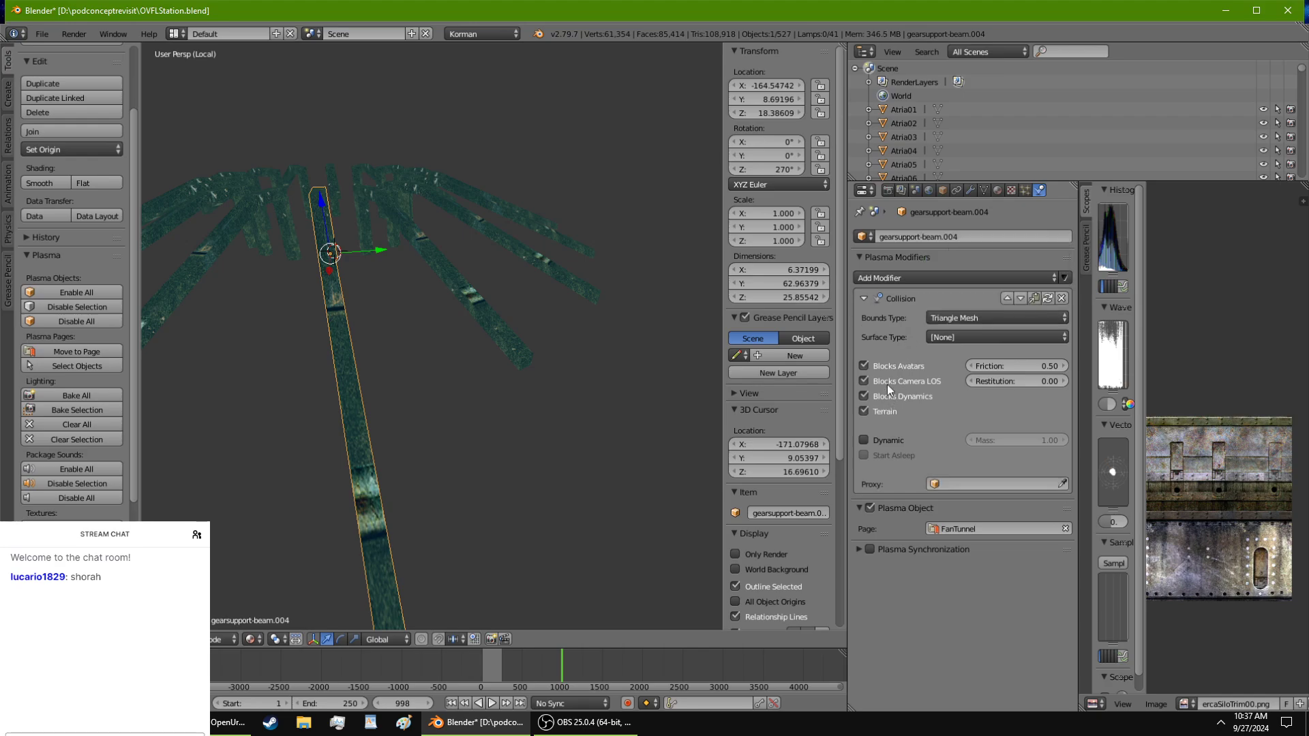
middle_click_drag(609, 407, 944, 192)
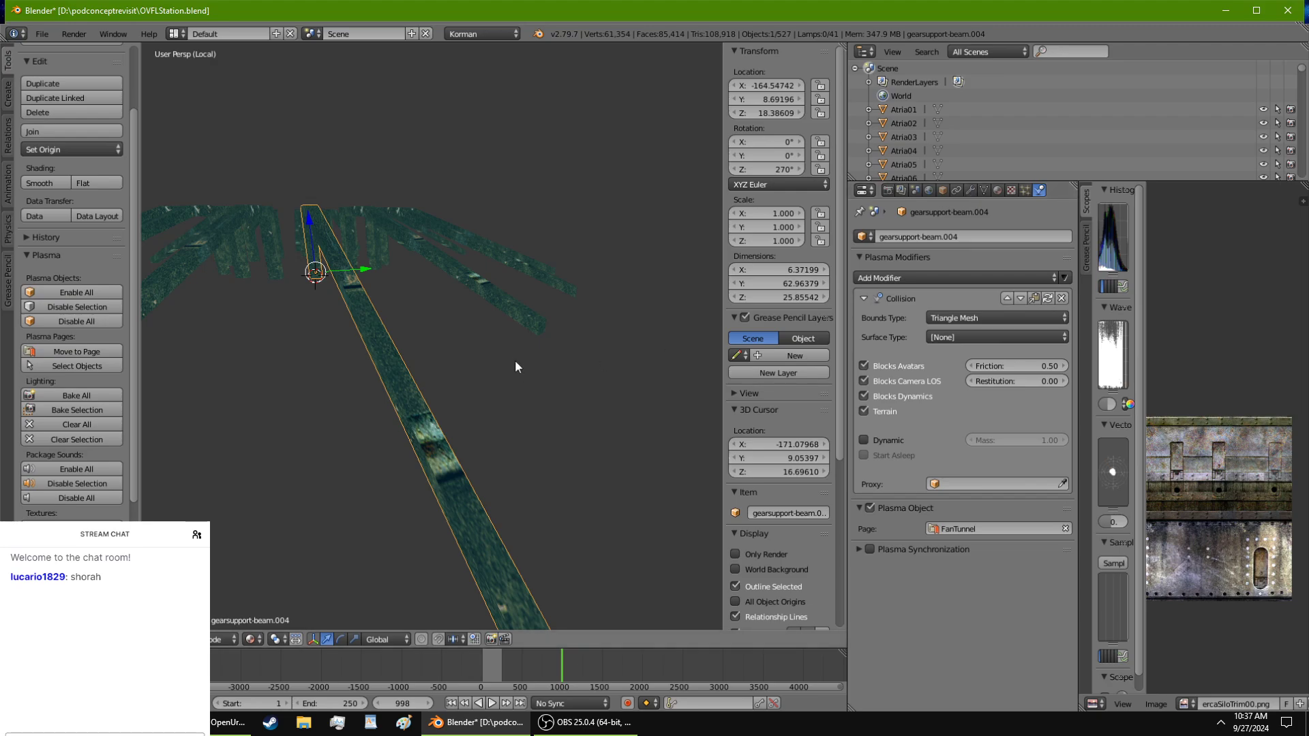
Step: Select the whole mesh of gearsupport-beam.004 and load ovflRustPlain2.png as the image behind its UVs
key("Tab")
key("a")
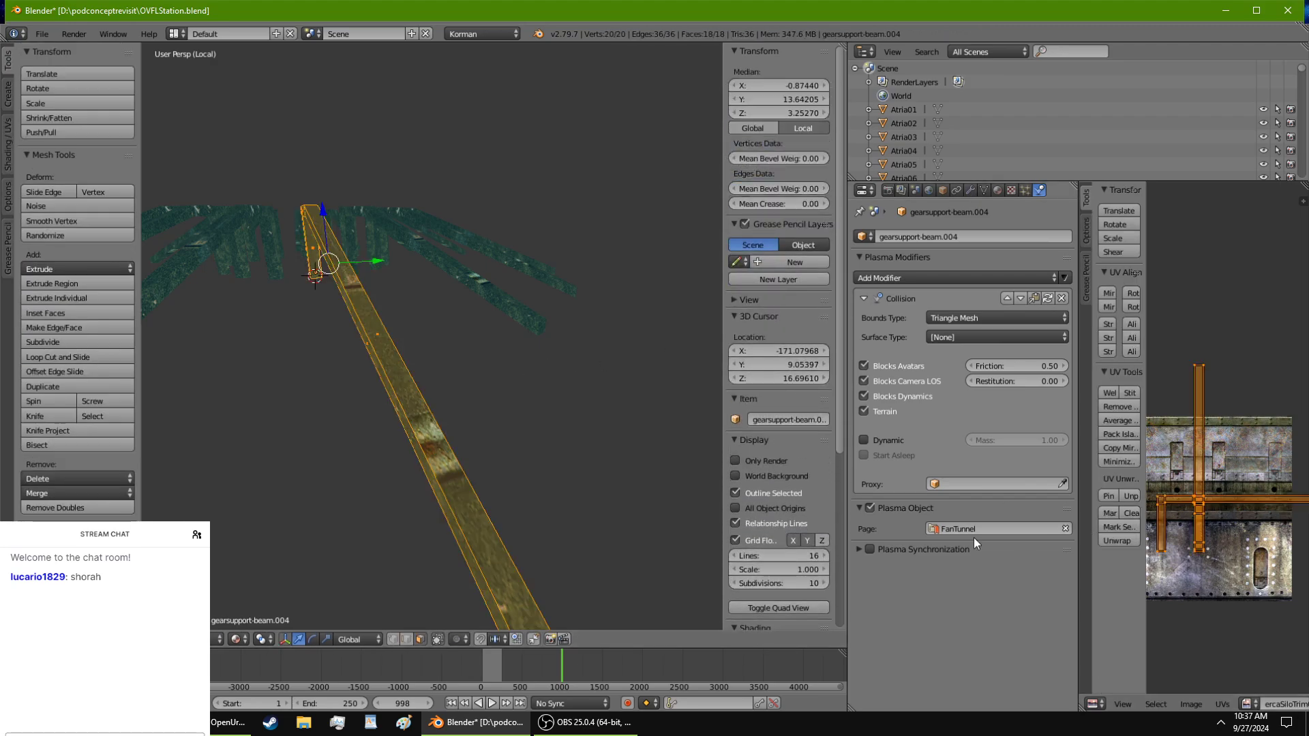
left_click(1249, 704)
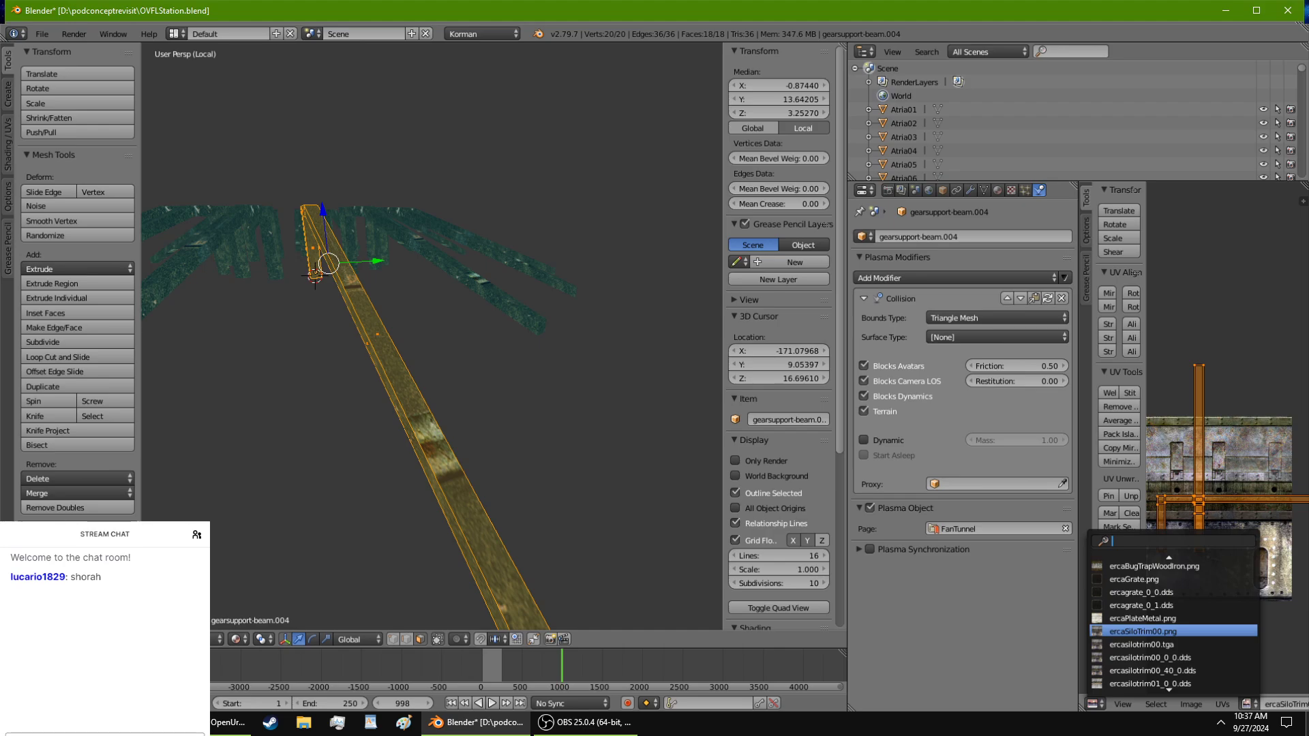
left_click(1011, 190)
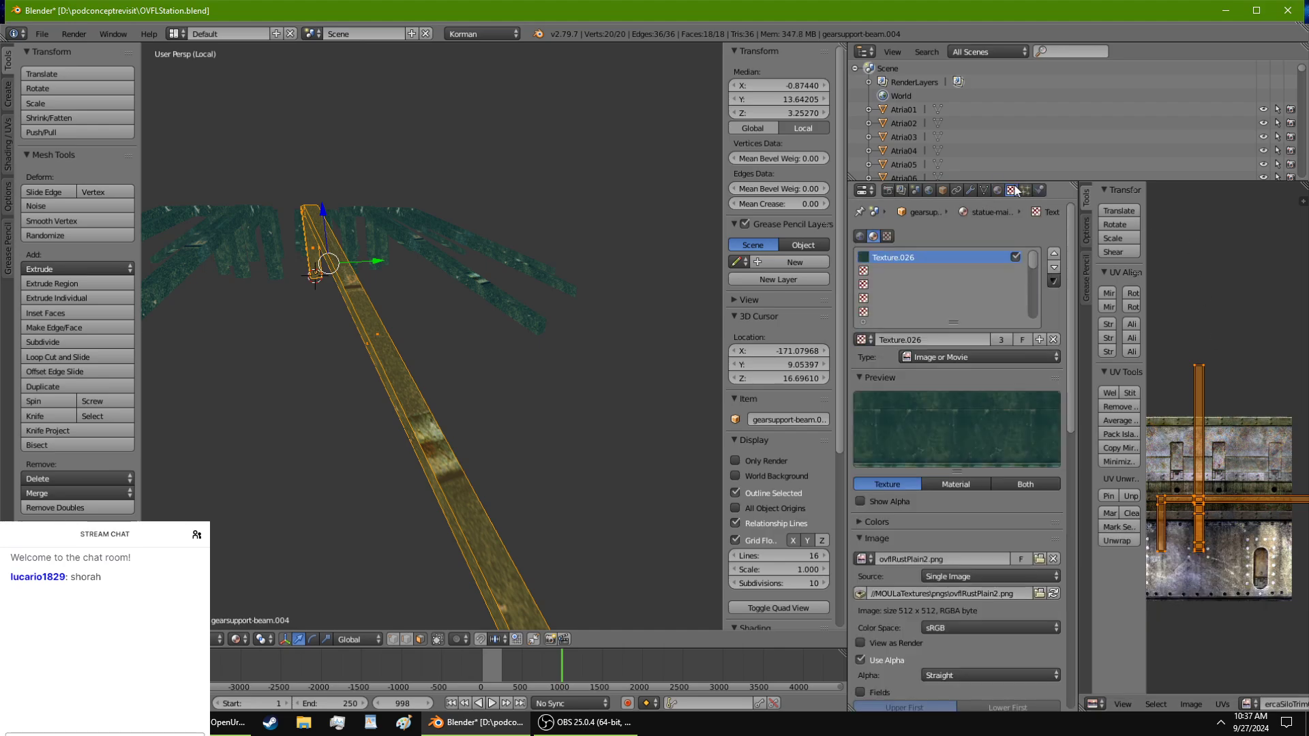
left_click(1249, 704)
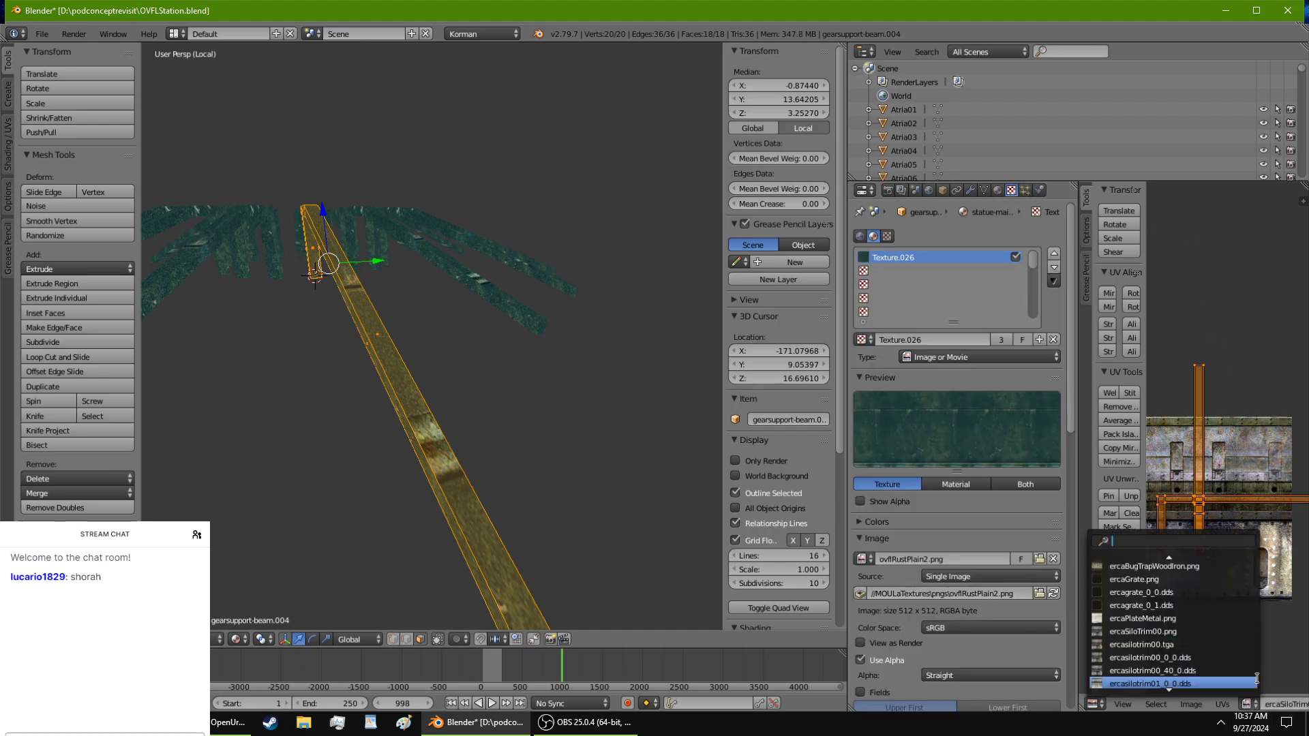
type("ov")
key("Down")
key("Down")
key("Down")
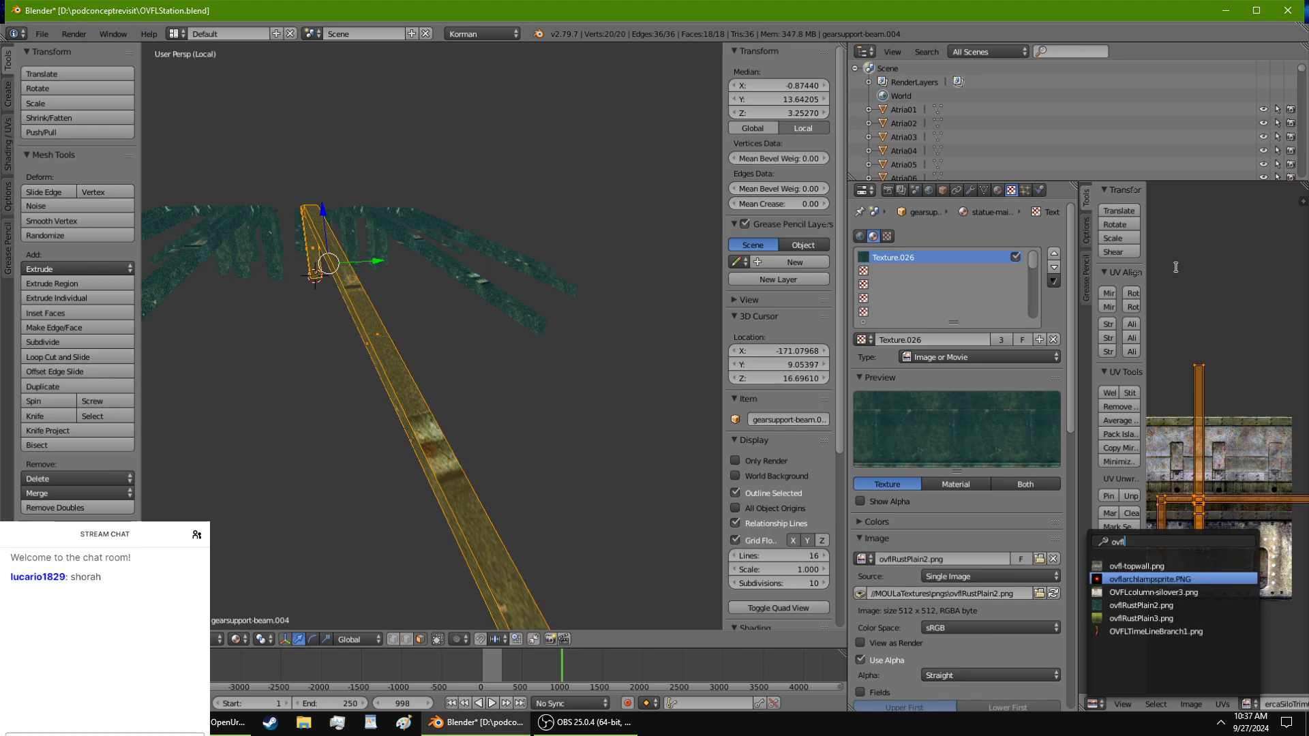
key("Return")
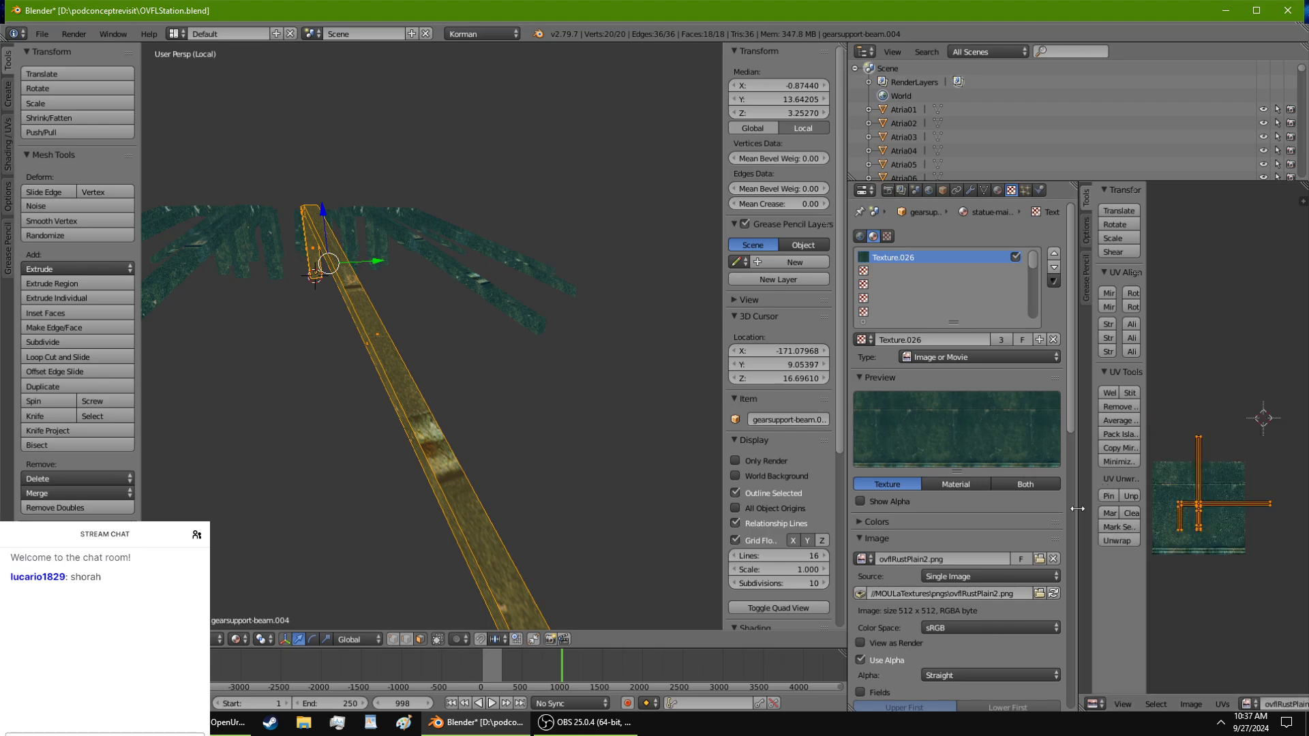
Step: Widen the UV editor and frame the beam's UV layout over the rust texture
left_click_drag(1086, 502, 968, 505)
scroll(1080, 572, "up", 5)
scroll(1080, 572, "down", 4)
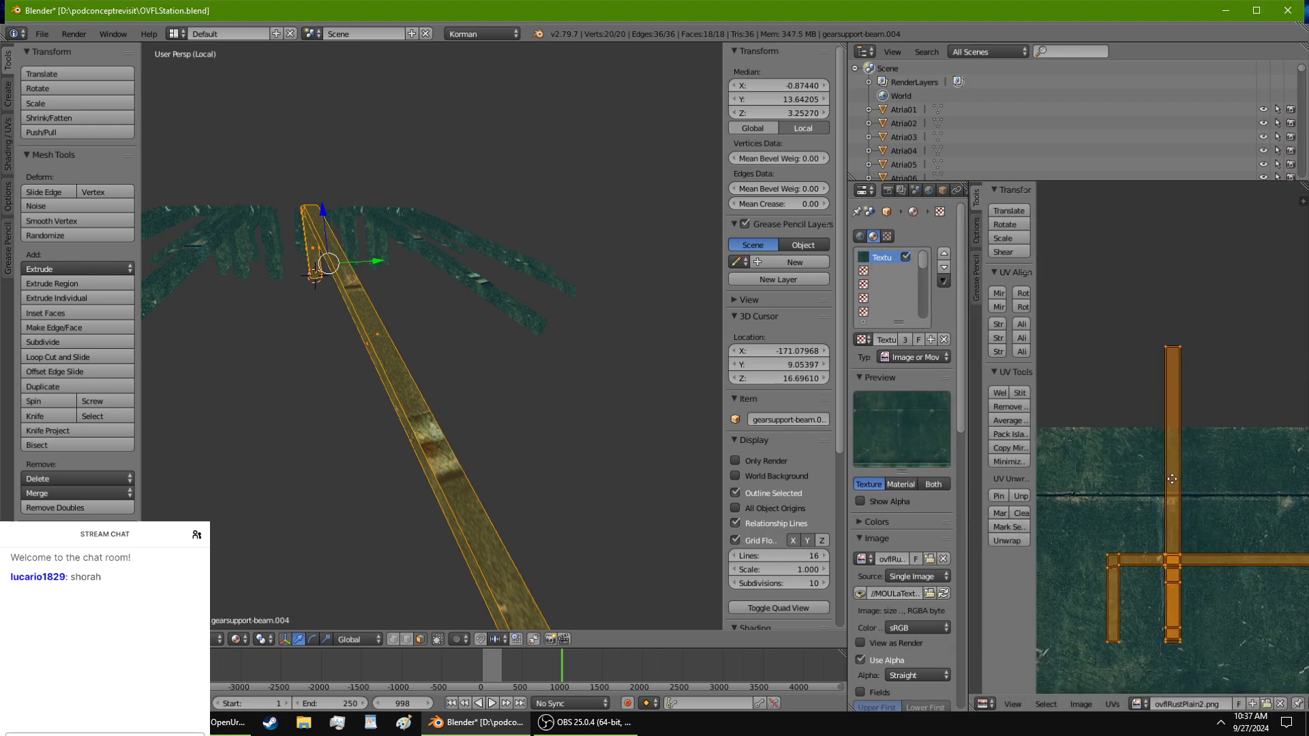
right_click(1156, 427)
key("g")
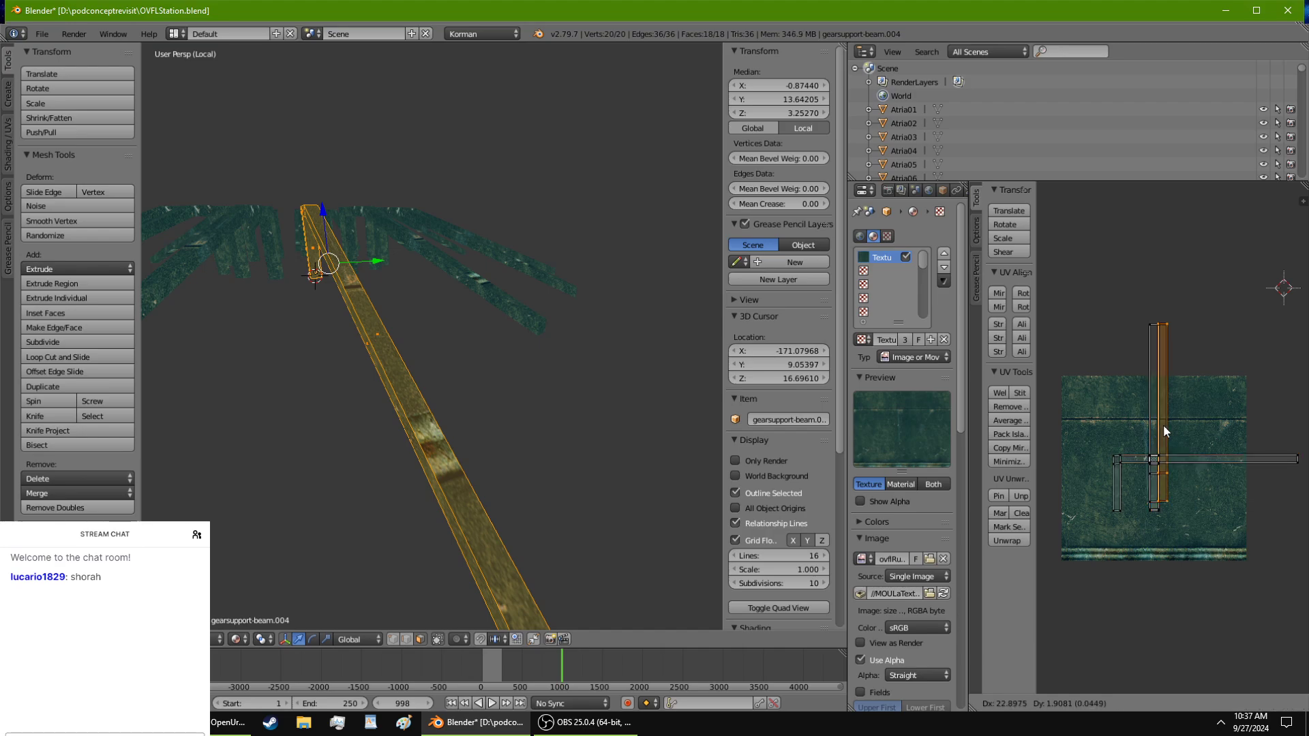
right_click(1172, 426)
key("a")
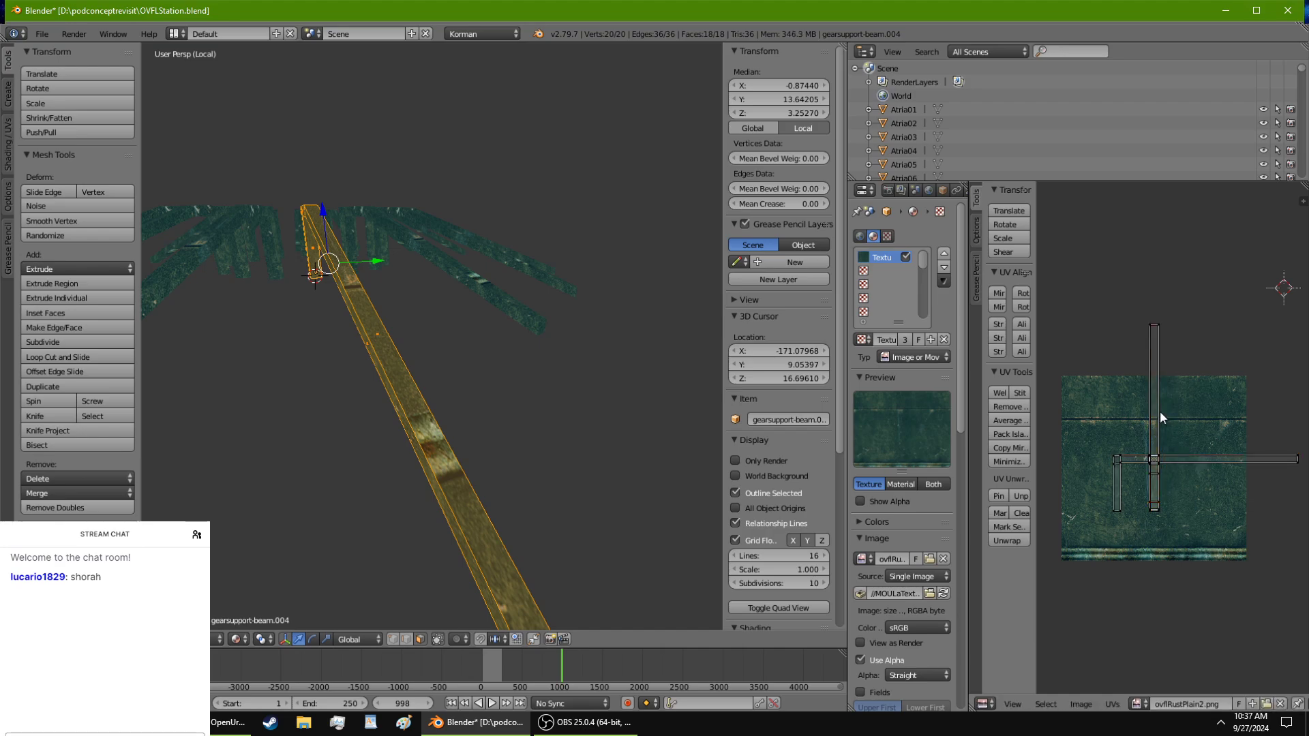
right_click(1160, 412)
key("a")
key("a")
key("a")
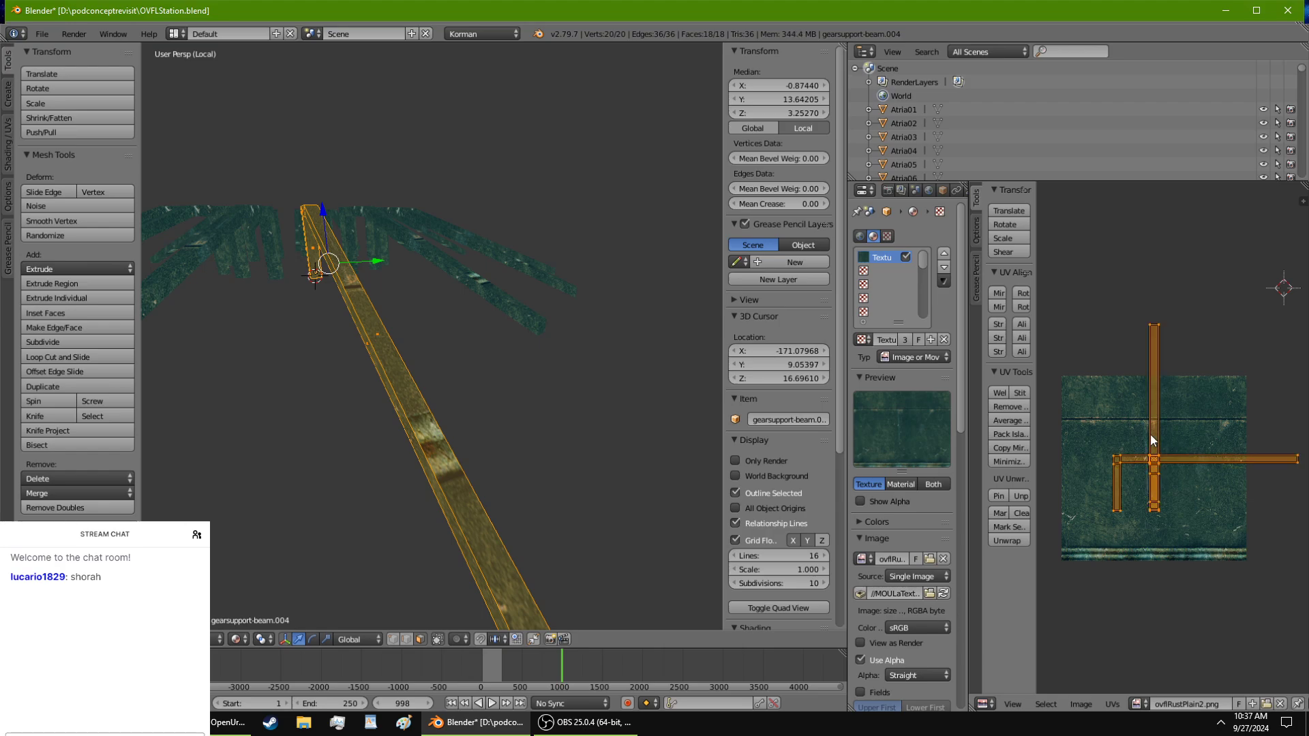
Step: Rotate the whole UV layout of gearsupport-beam.004 a quarter turn and select its L-shaped side-face island
left_click(1023, 293)
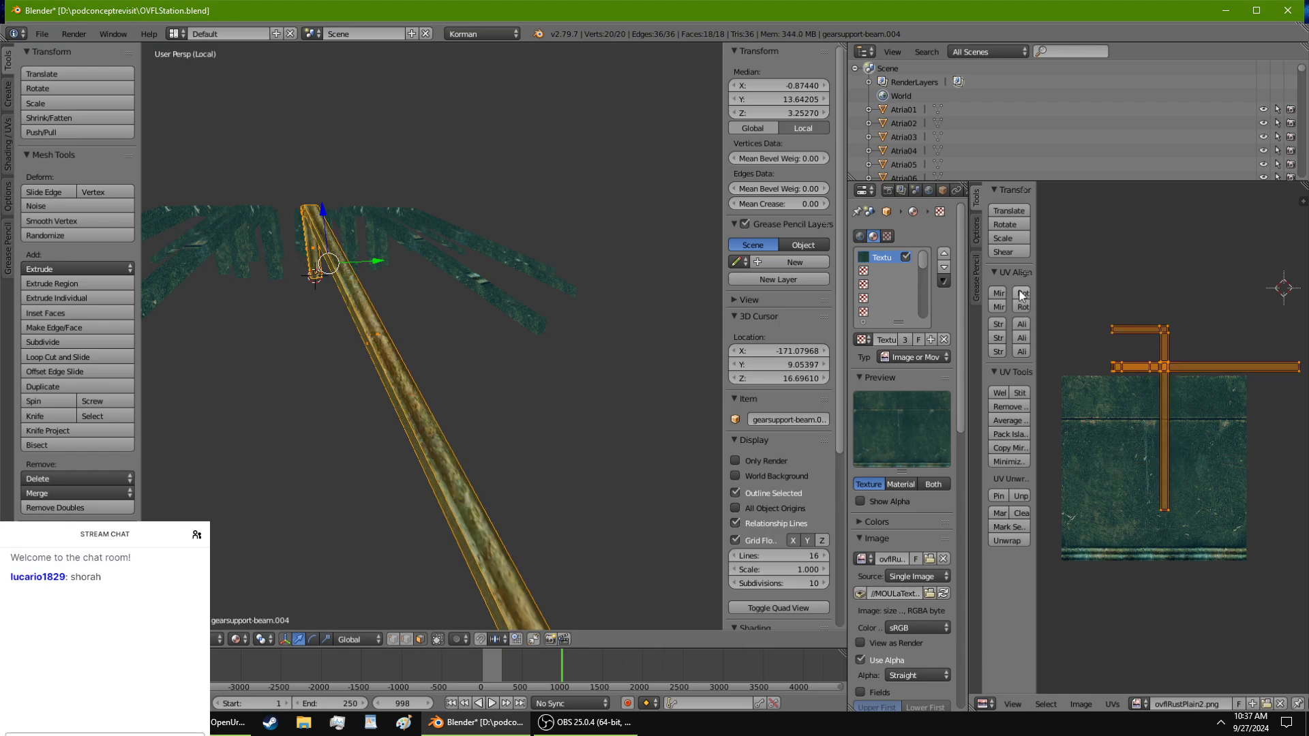
right_click(1160, 343)
middle_click_drag(640, 455, 262, 497)
scroll(267, 498, "up", 4)
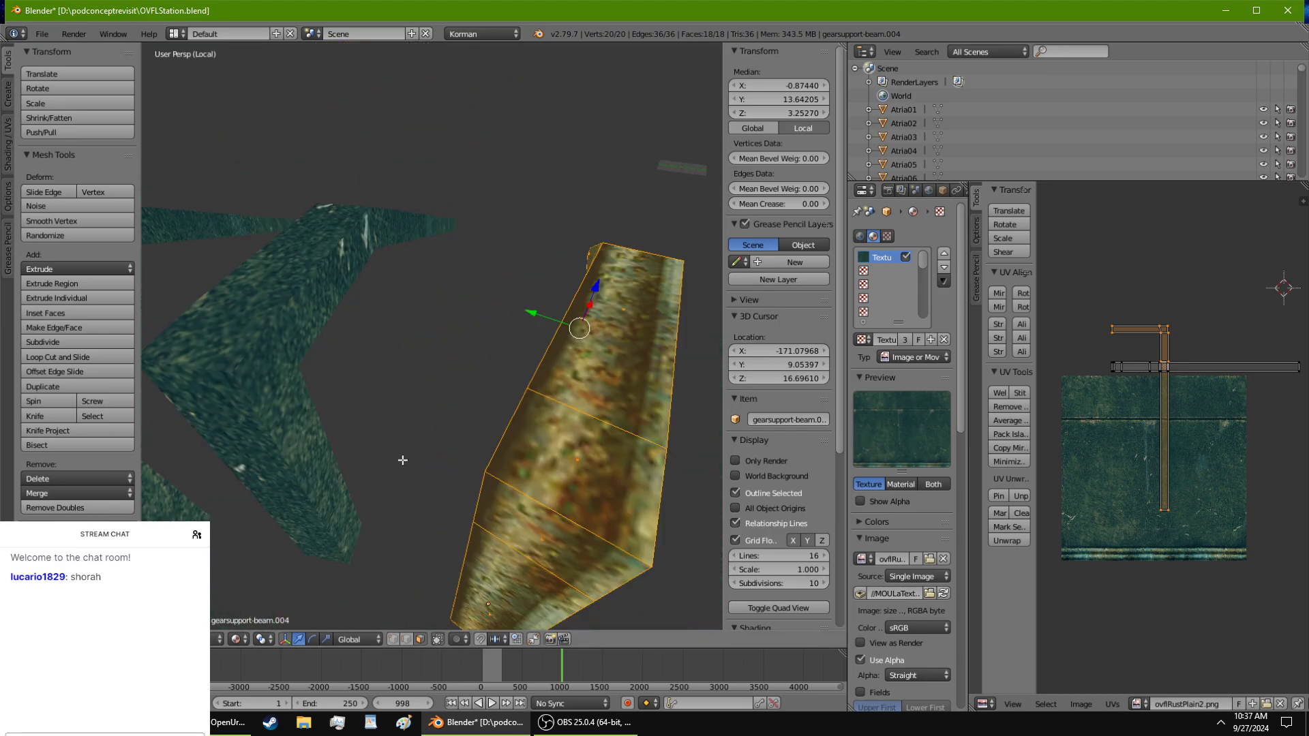
scroll(402, 460, "down", 3)
middle_click_drag(397, 459, 317, 407)
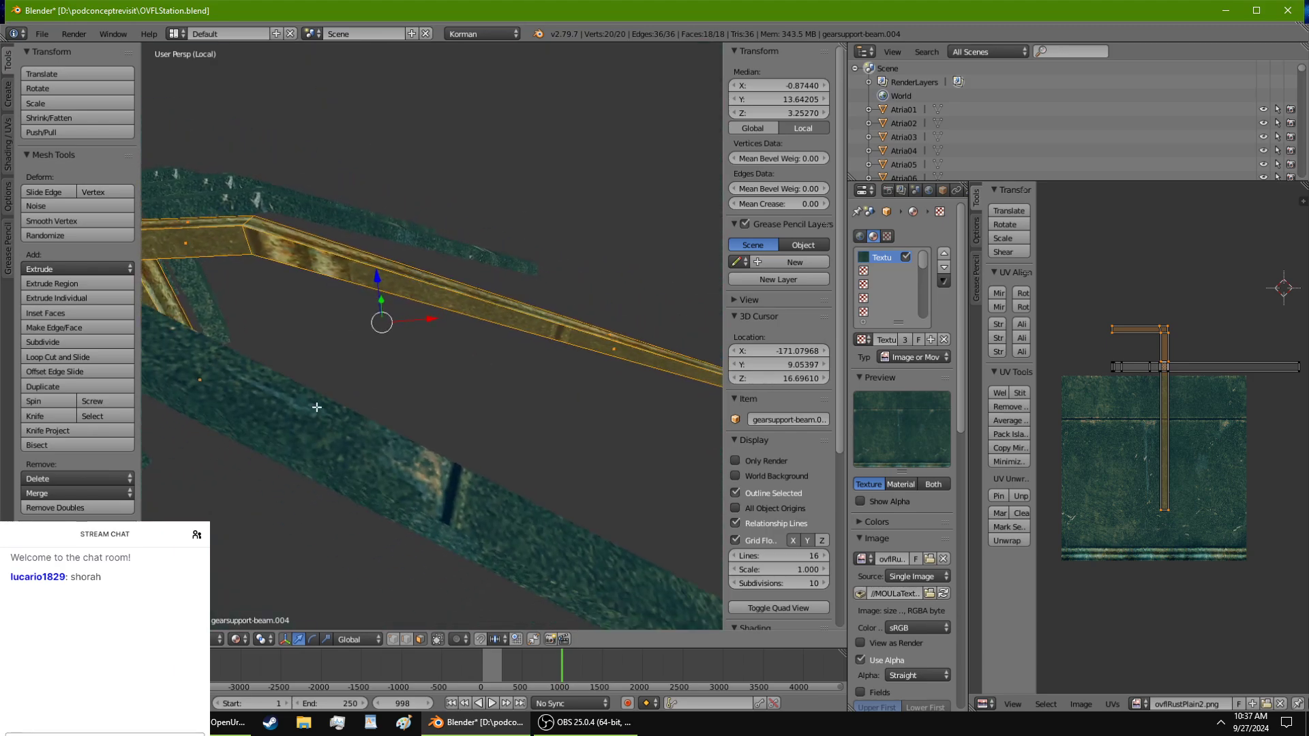
Step: Separate the two overlapping L-shaped side islands of gearsupport-beam.004 and rotate both a quarter turn
key("g")
right_click(1181, 346)
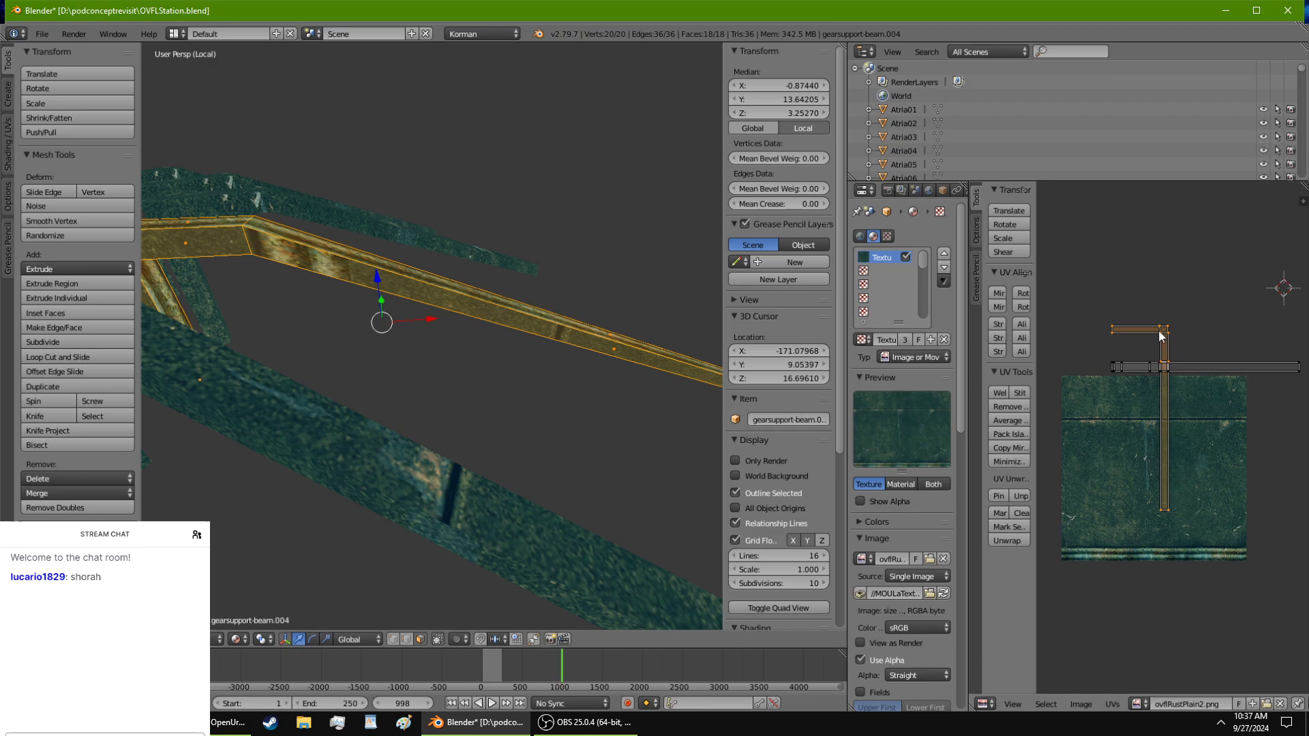
scroll(1163, 331, "up", 3)
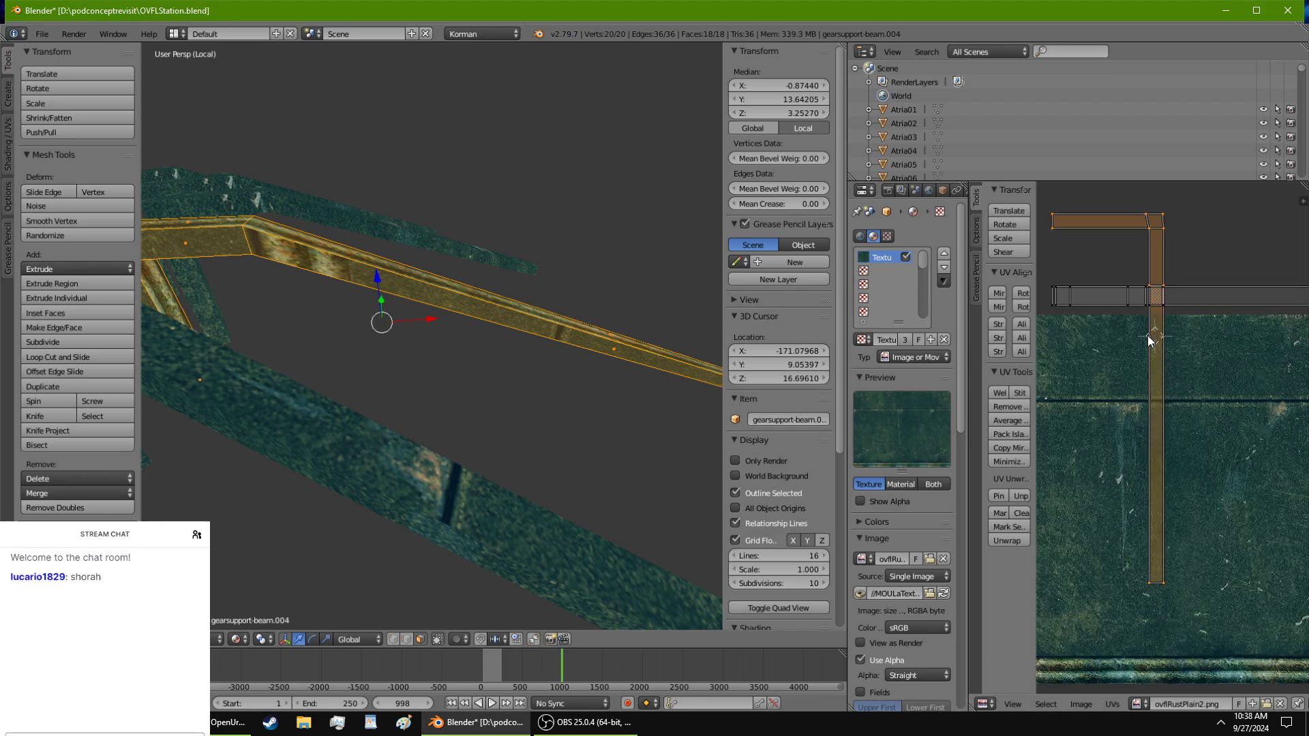
key("g")
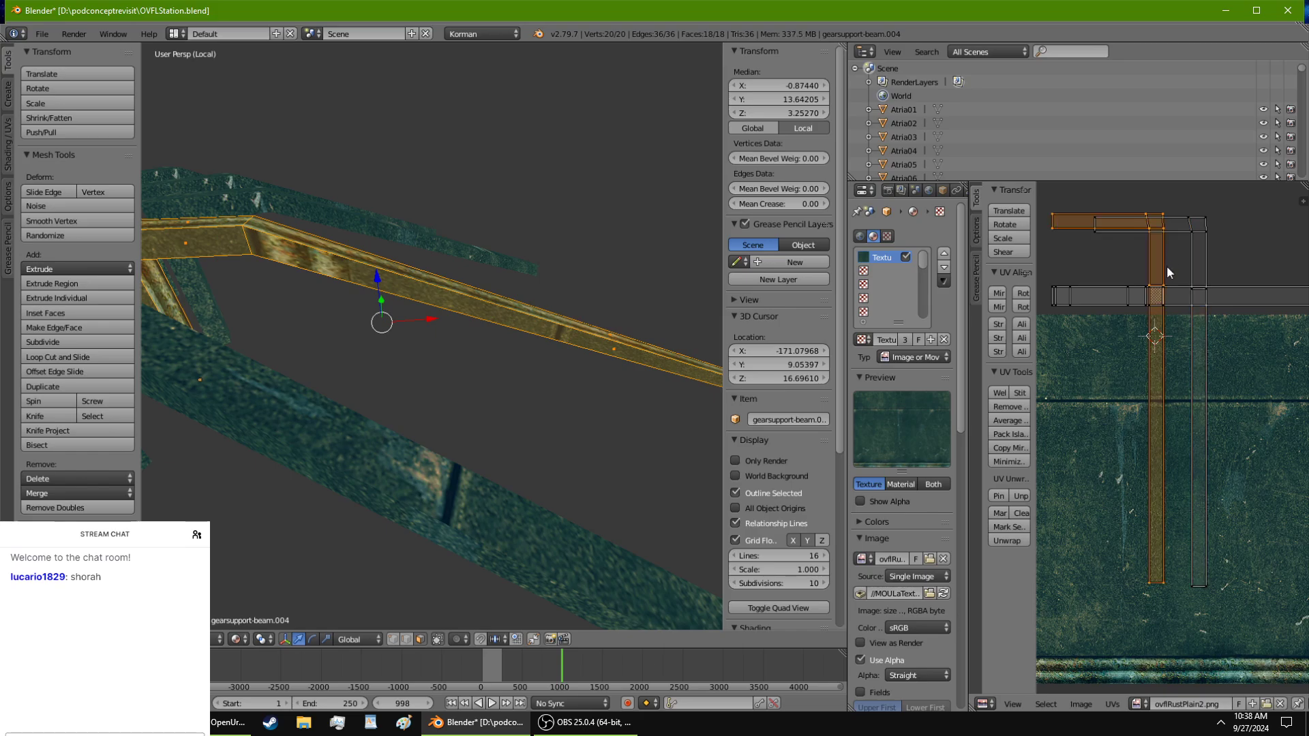
right_click(1166, 281)
key("l")
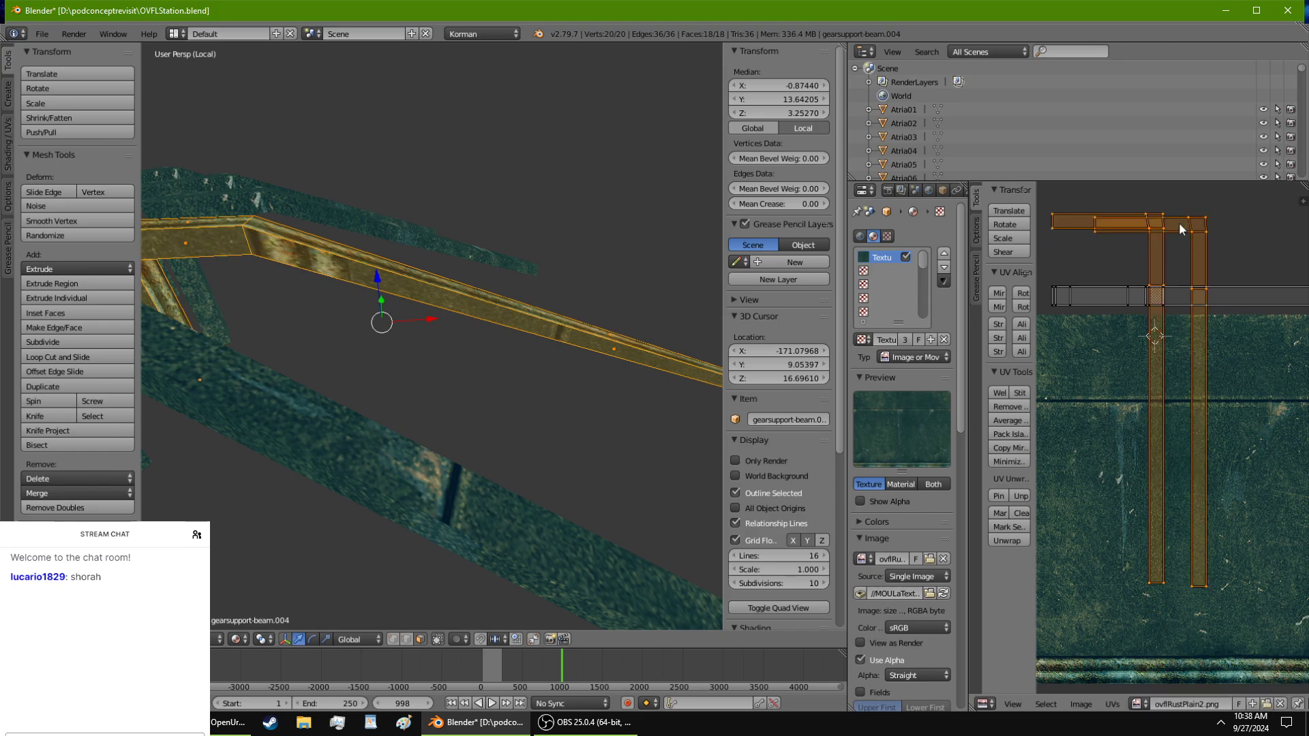
left_click(1025, 291)
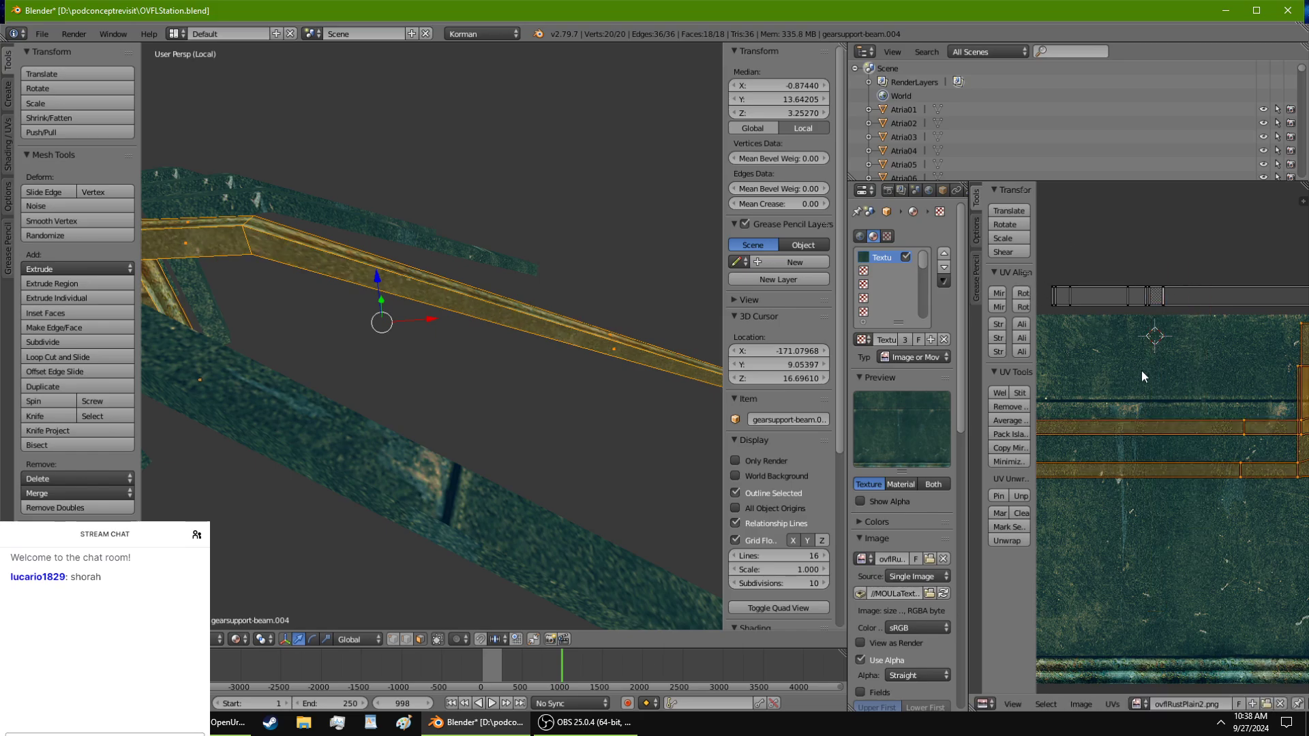
Step: Move both side islands of gearsupport-beam.004 so their long sections lie on the trim strip at the rust texture's lower edge
scroll(1141, 370, "down", 2)
middle_click_drag(660, 352, 151, 380)
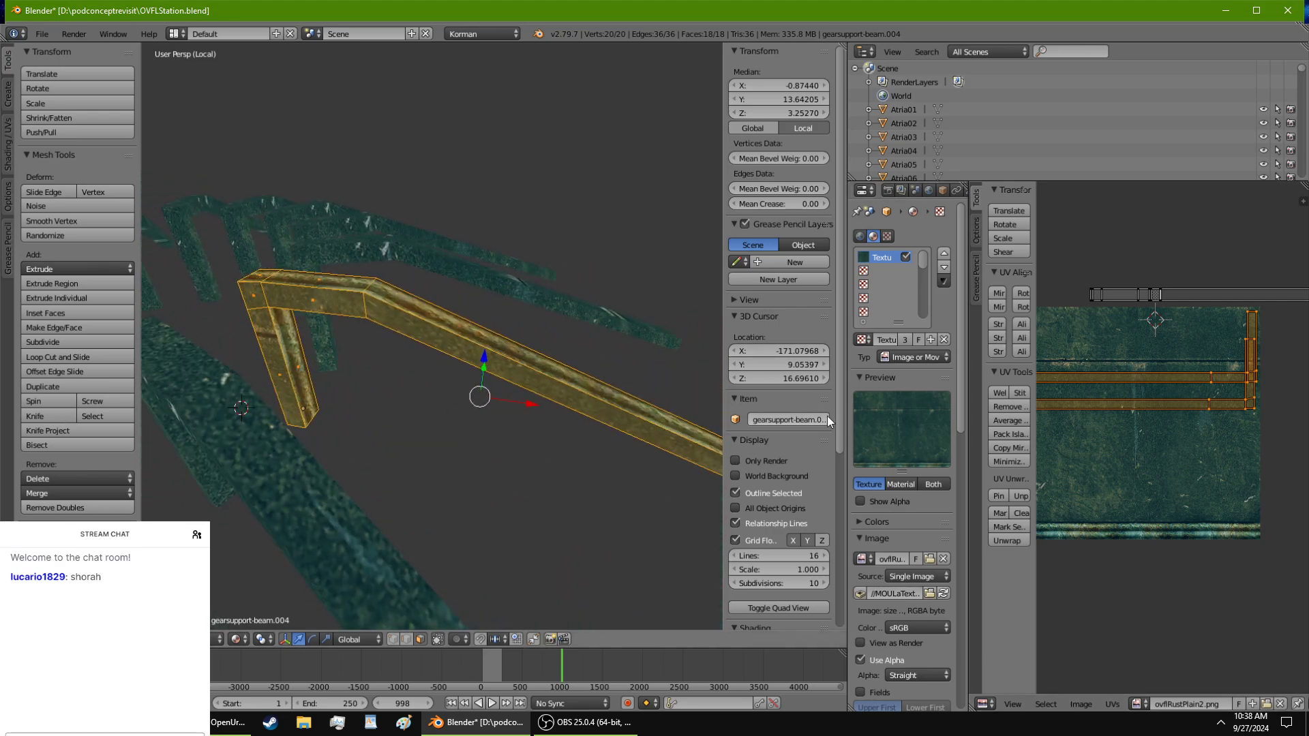
key("g")
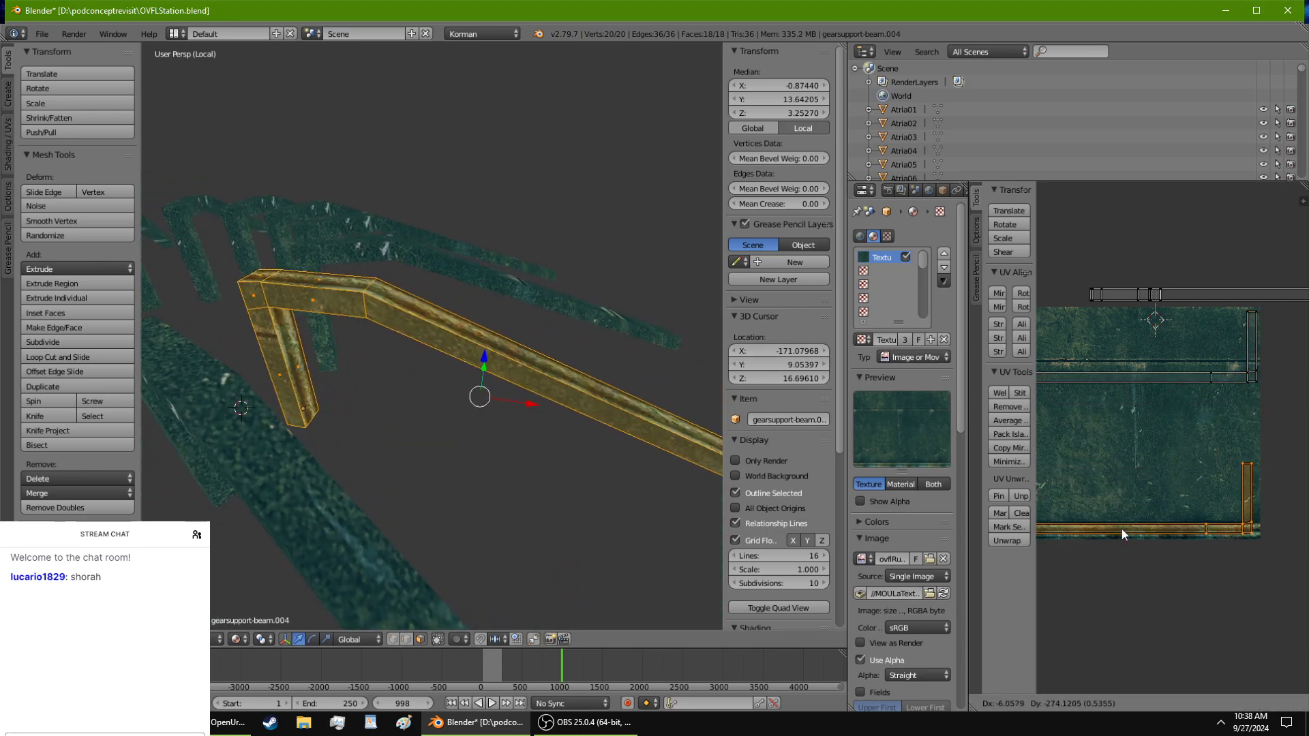
left_click(1122, 529)
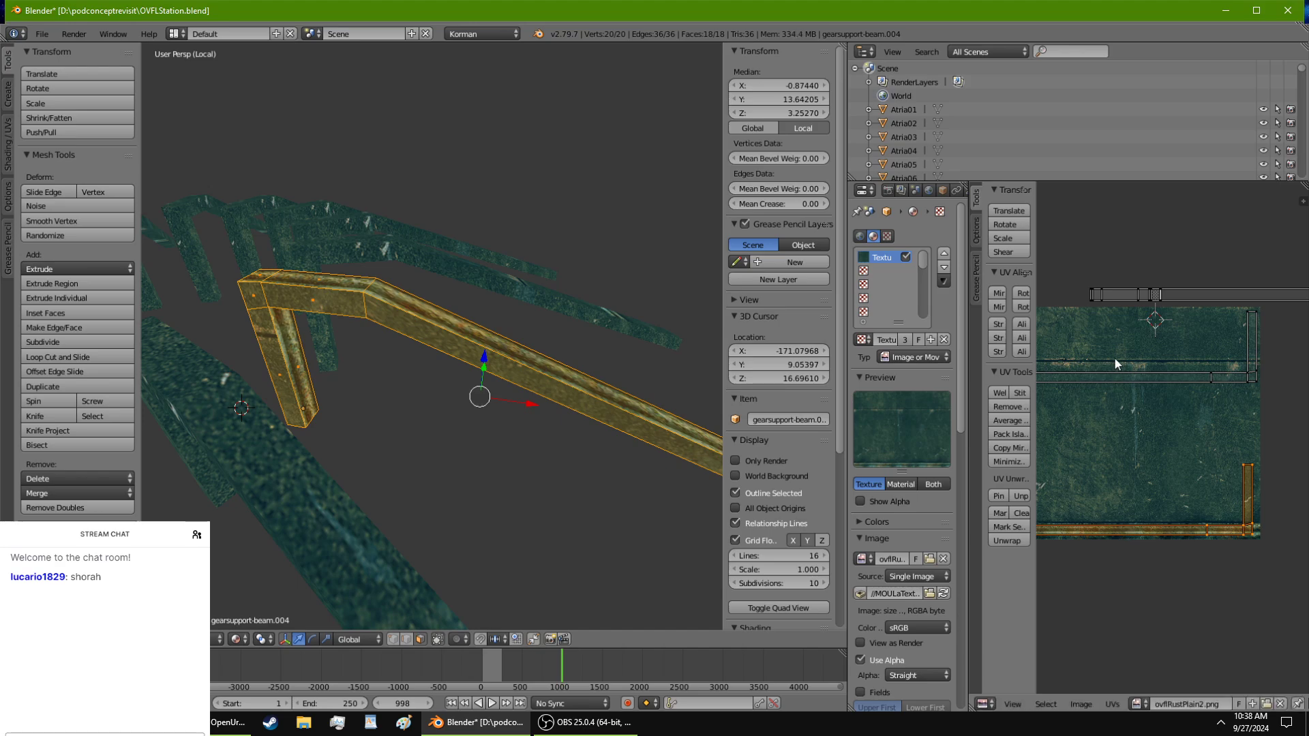
key("g")
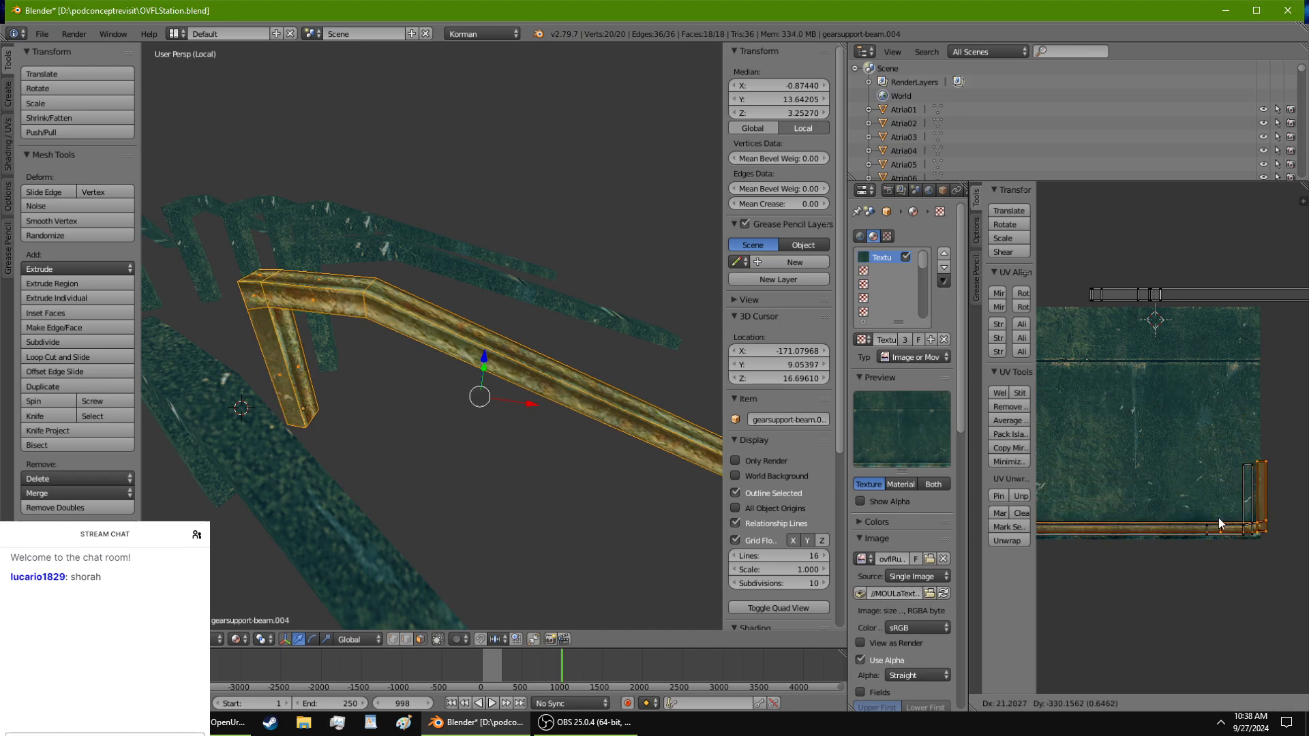
left_click(1206, 527)
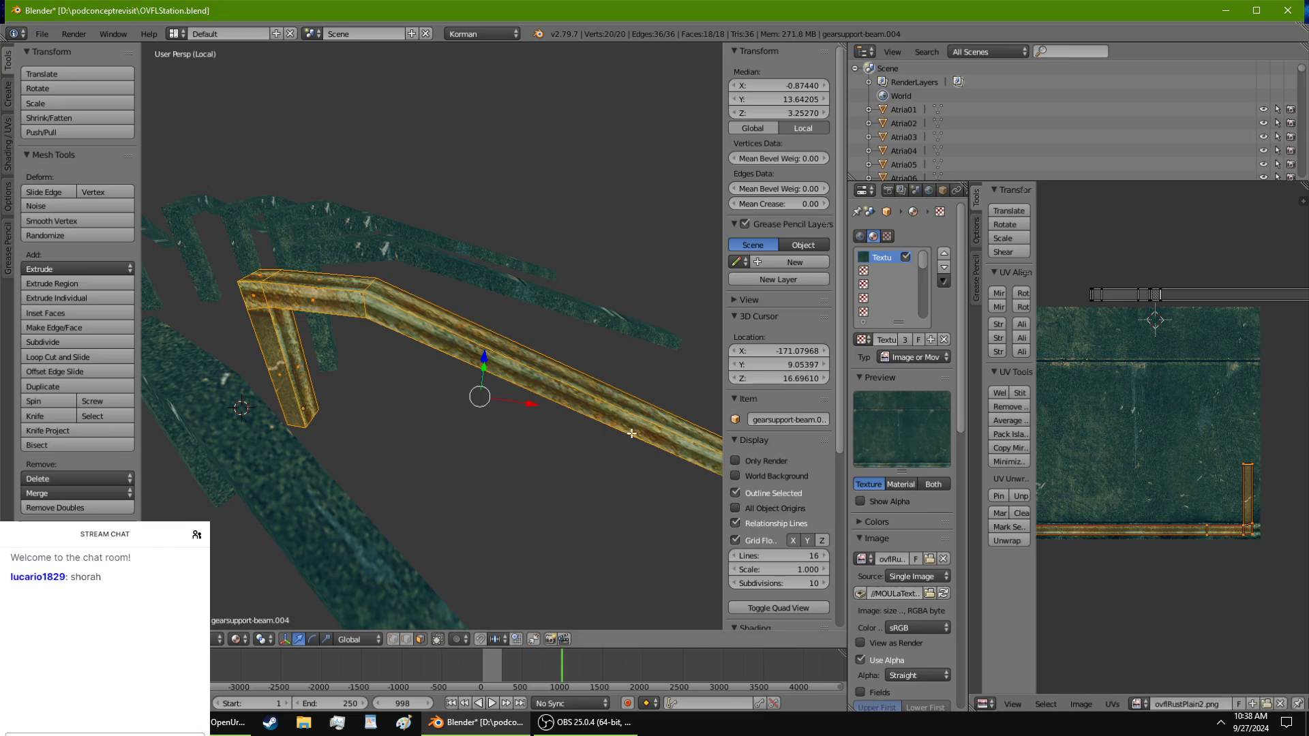
Step: Rotate the UVs of the short leg's two side faces a quarter turn and place them on the rust texture's trim strip
middle_click_drag(342, 385, 359, 313)
scroll(360, 313, "up", 4)
middle_click_drag(352, 187, 447, 377, "shift")
right_click(414, 321)
scroll(414, 321, "down", 4)
scroll(447, 377, "up", 3)
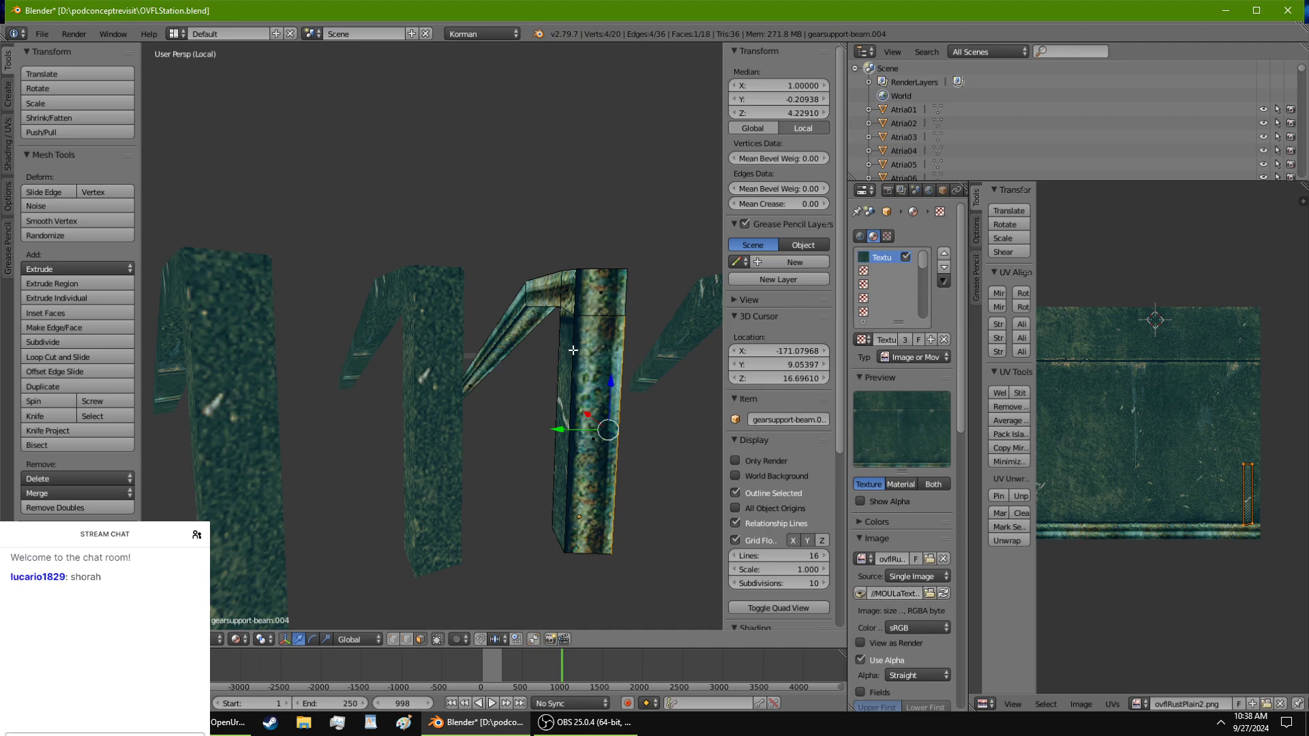
right_click(567, 348, "shift")
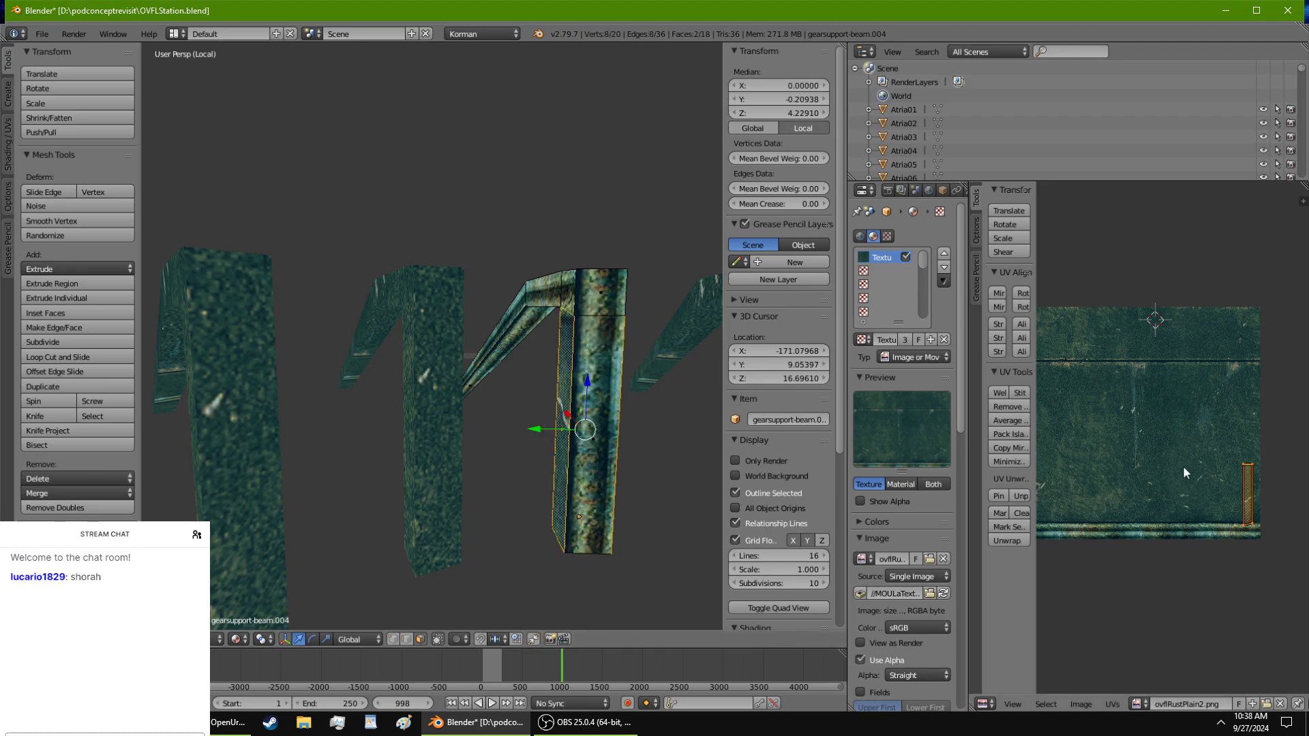
left_click(1020, 295)
left_click(1015, 294)
middle_click_drag(1103, 377, 1046, 288)
scroll(1140, 354, "up", 3)
key("g")
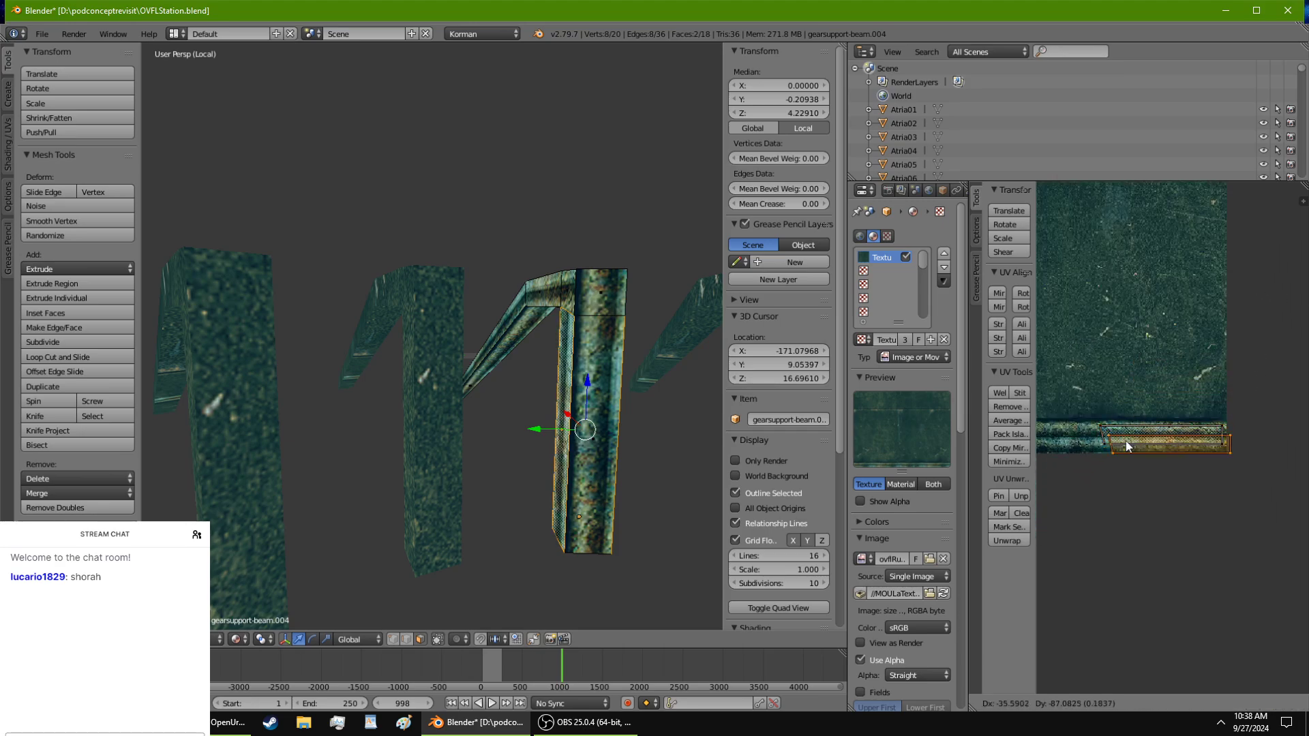
left_click(1119, 432)
middle_click_drag(619, 354, 325, 328)
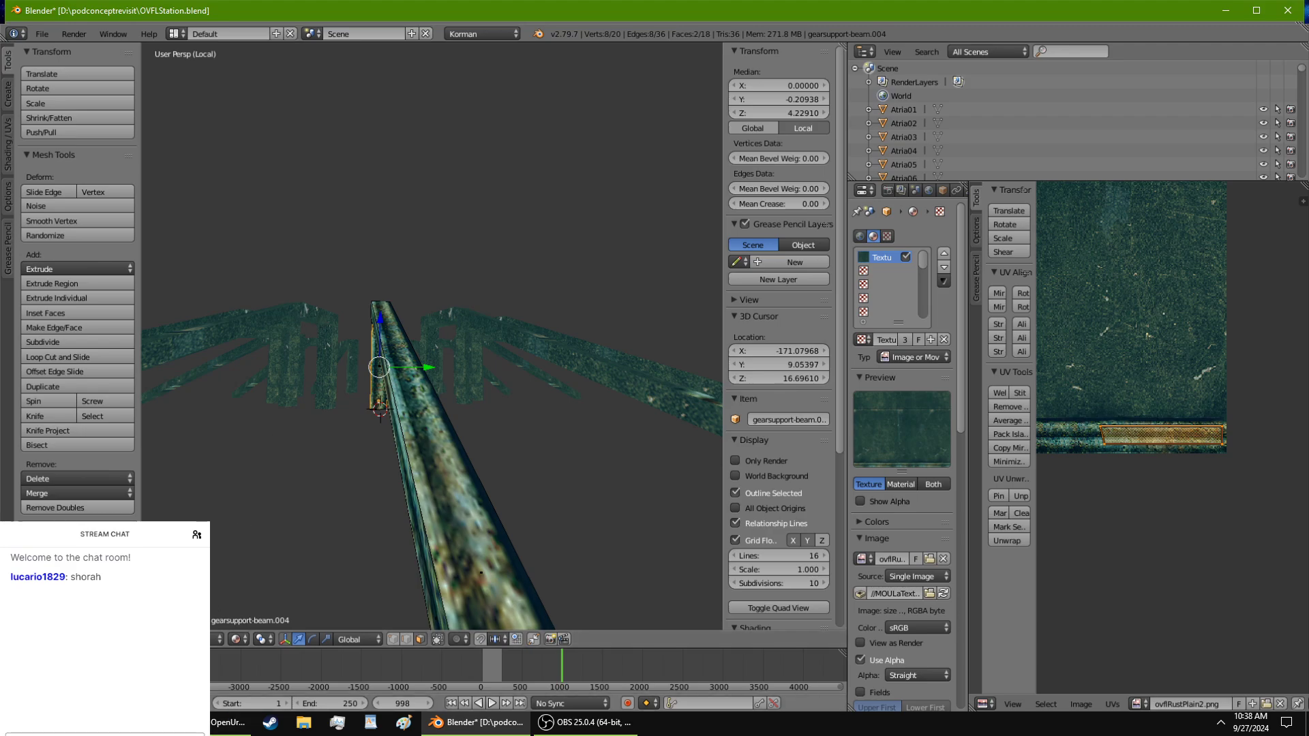
Step: Leave mesh editing of gearsupport-beam.004 and open the neighbouring gearsupport-beam.024 for mesh editing
left_click(123, 723)
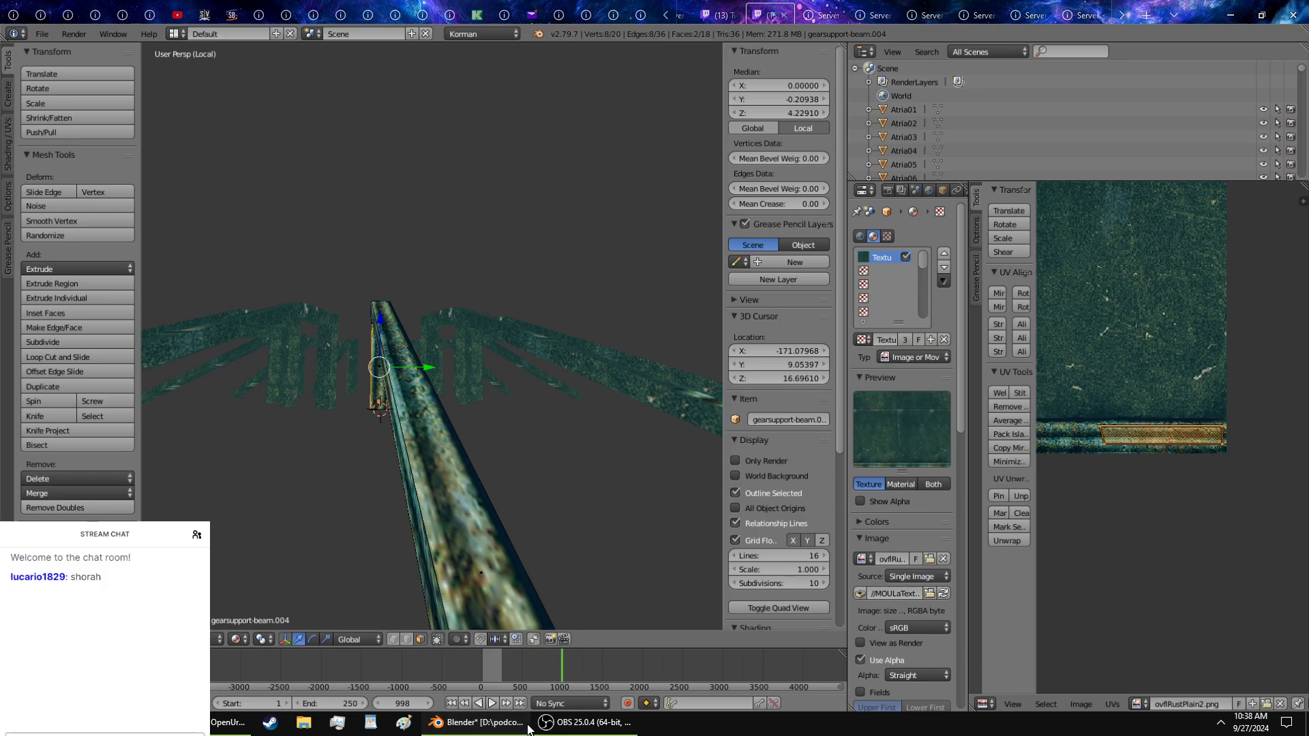
left_click(478, 723)
middle_click_drag(520, 458, 468, 446)
key("Tab")
scroll(447, 466, "up", 5)
right_click(515, 351)
key("Tab")
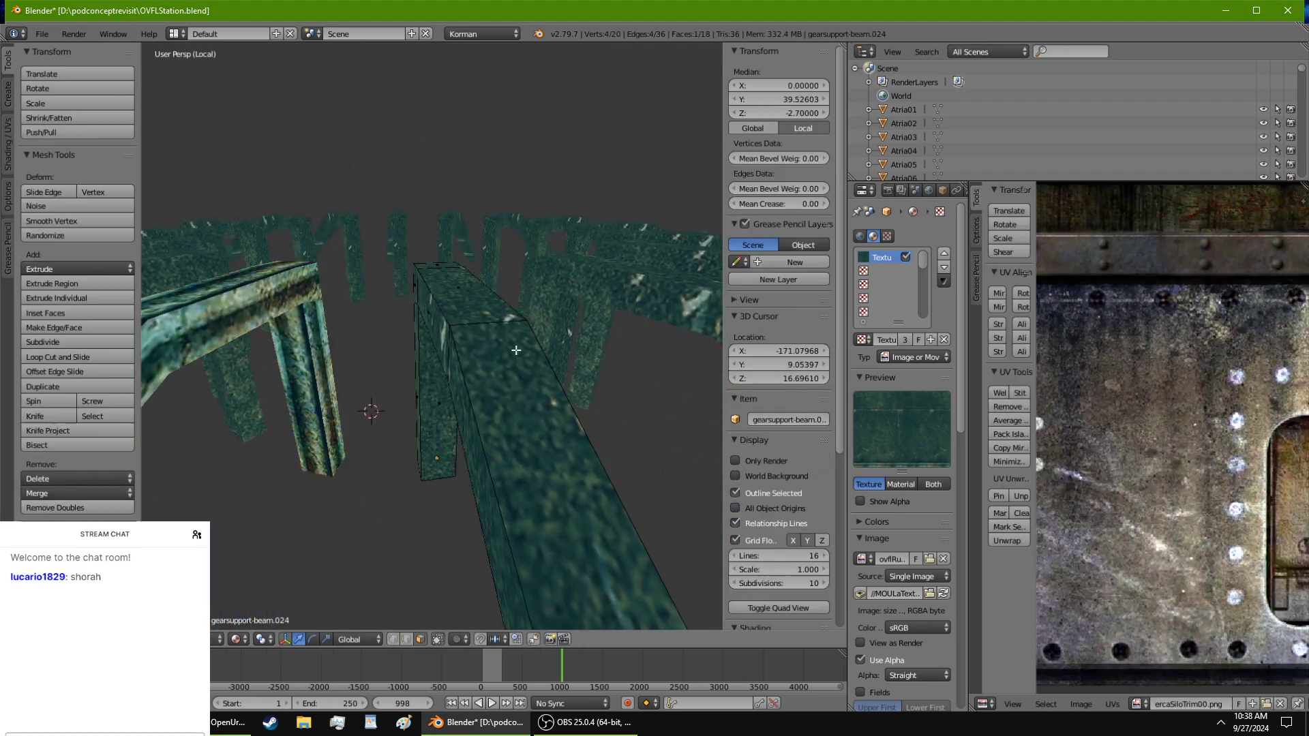
Step: Map the UVs of the whole gearsupport-beam.024 mesh with Cube Projection
key("a")
key("u")
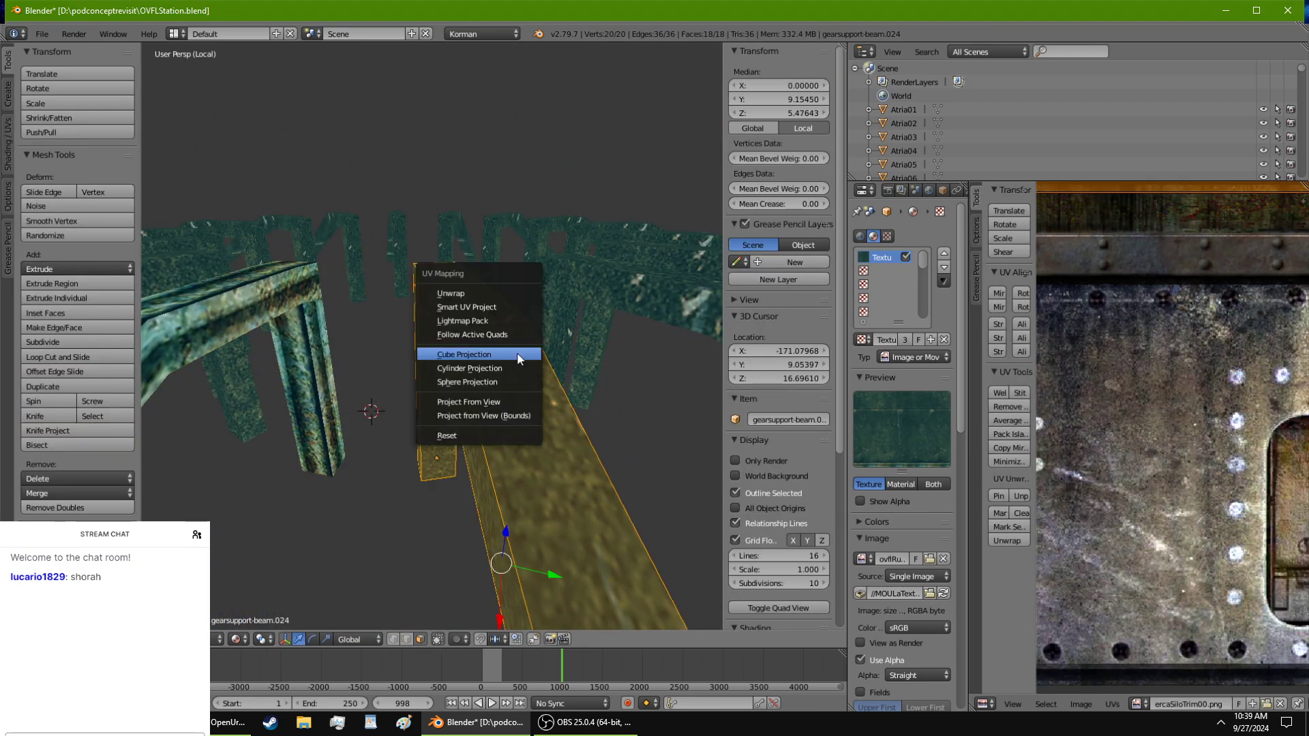
left_click(517, 353)
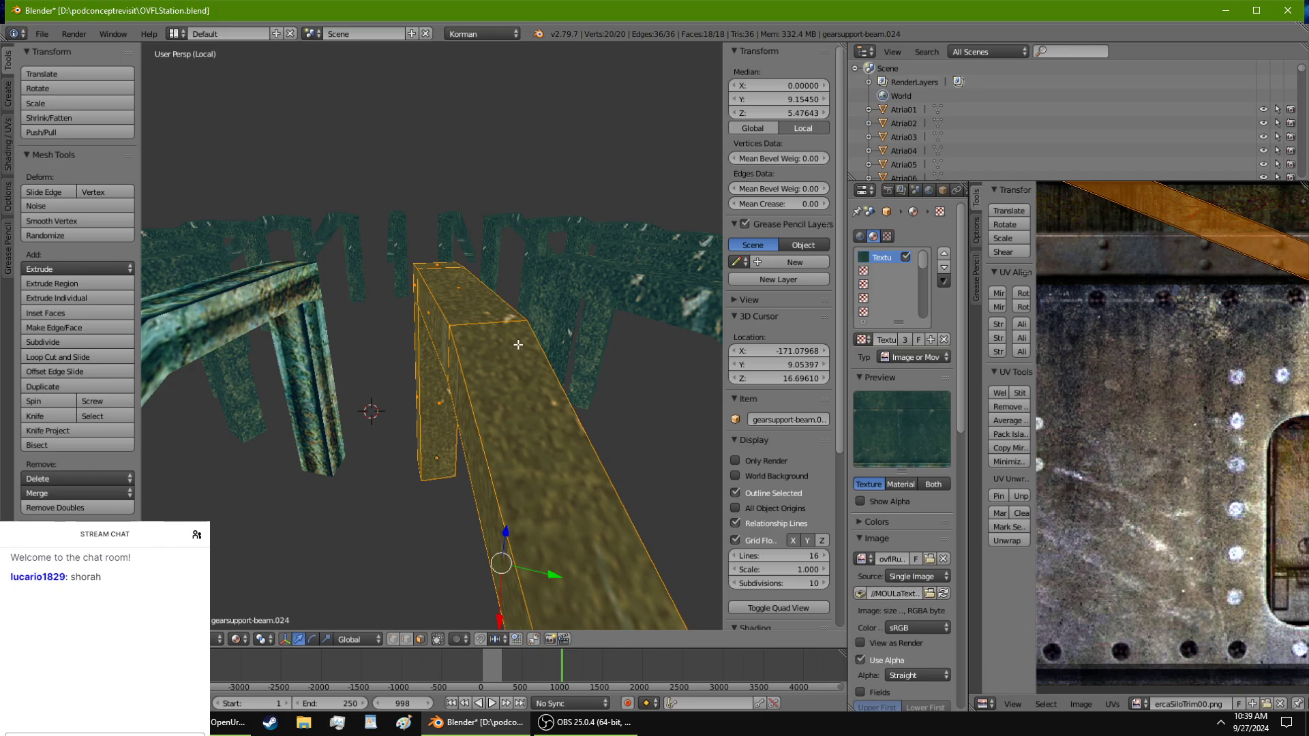
Step: Try a UV Reset on gearsupport-beam.024 and remap the whole mesh
key("u")
left_click(493, 293)
key("u")
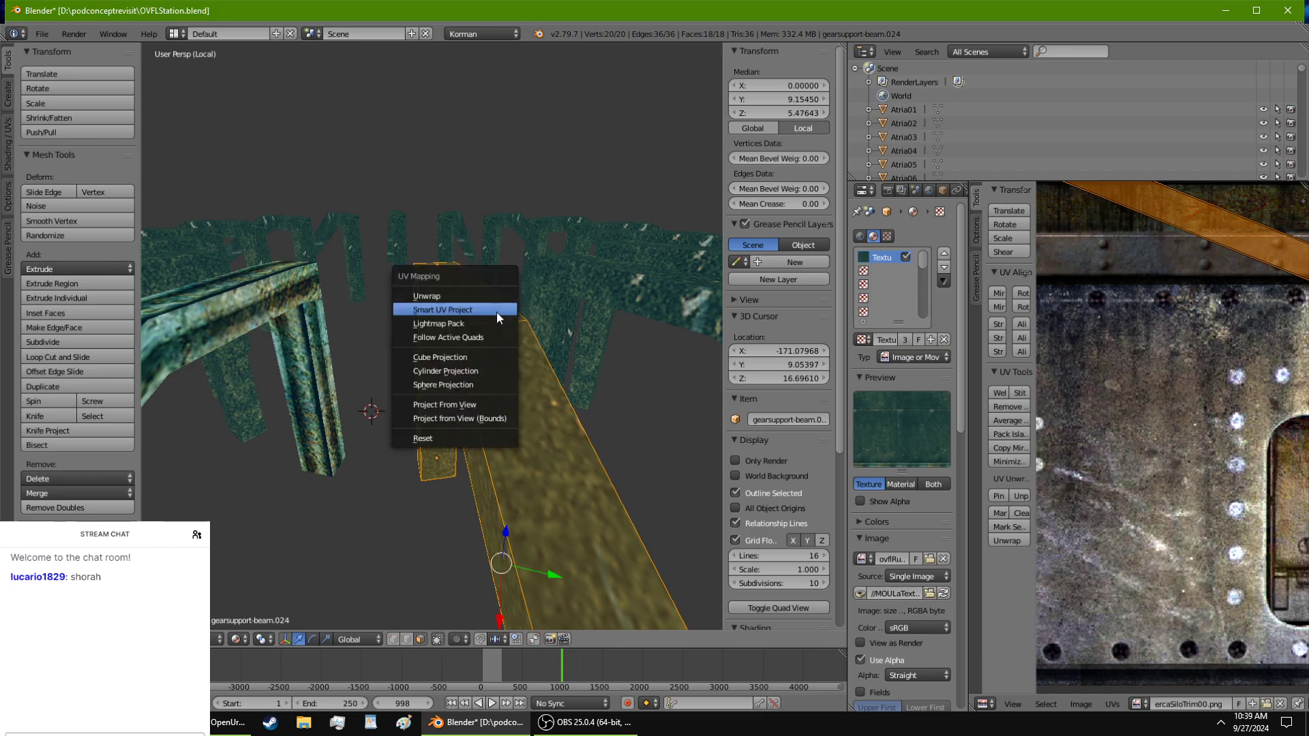
left_click(490, 439)
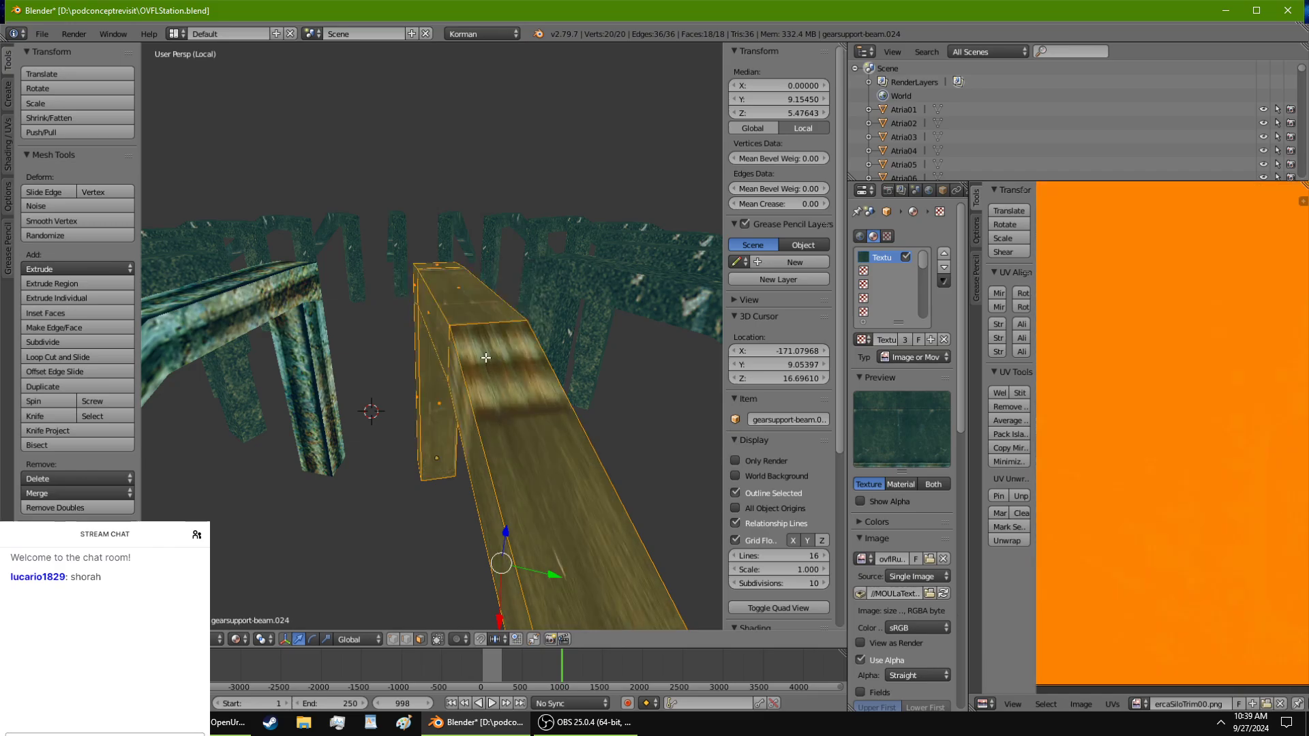
key("u")
left_click(454, 293)
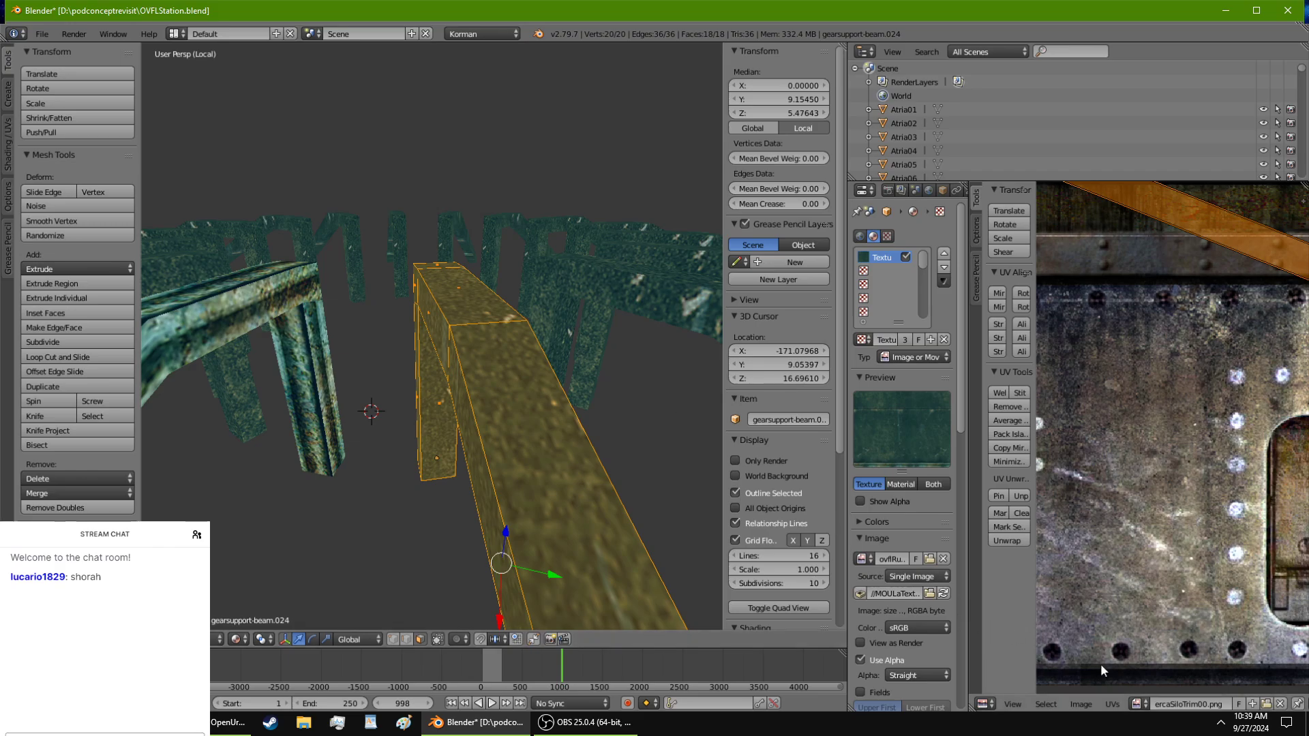
Step: Load ovflRustPlain2.png as the image behind the UVs of gearsupport-beam.024 and frame the layout over it
left_click(1141, 705)
type("ovfl")
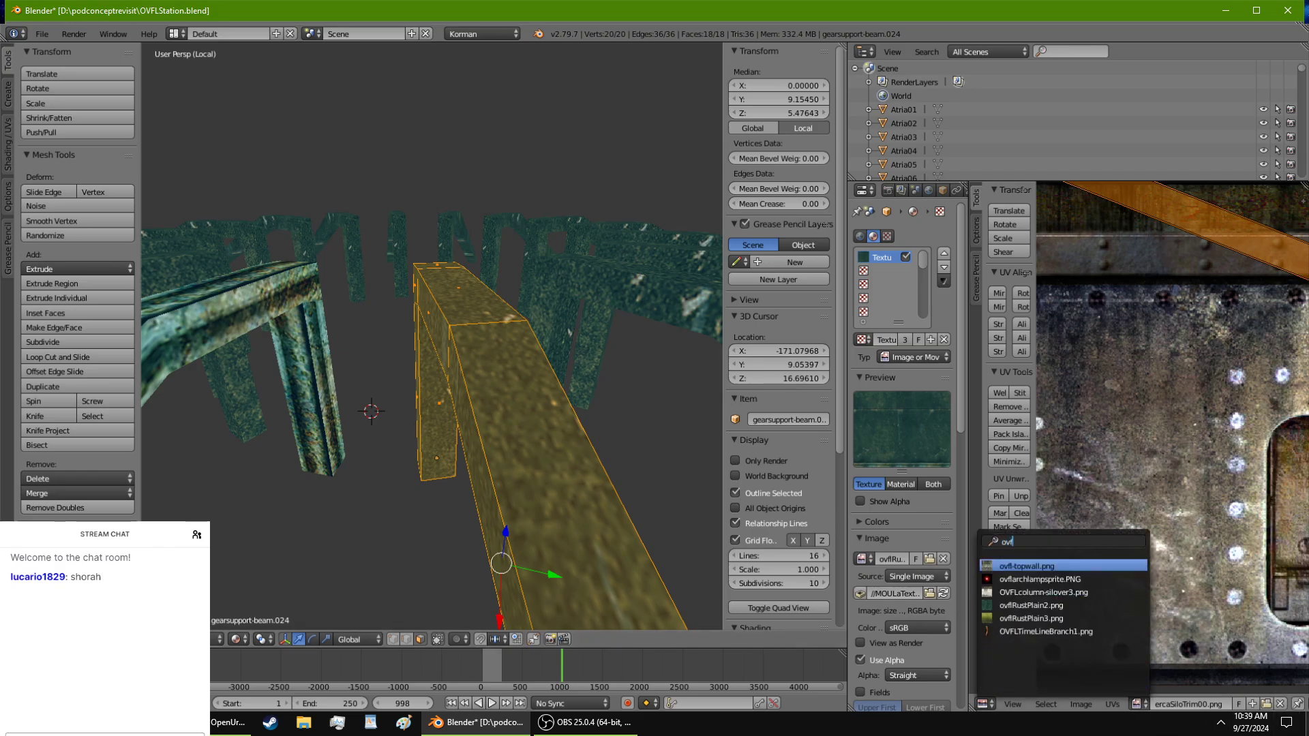
key("Down")
key("Down")
key("Down")
key("Return")
scroll(1268, 386, "down", 4)
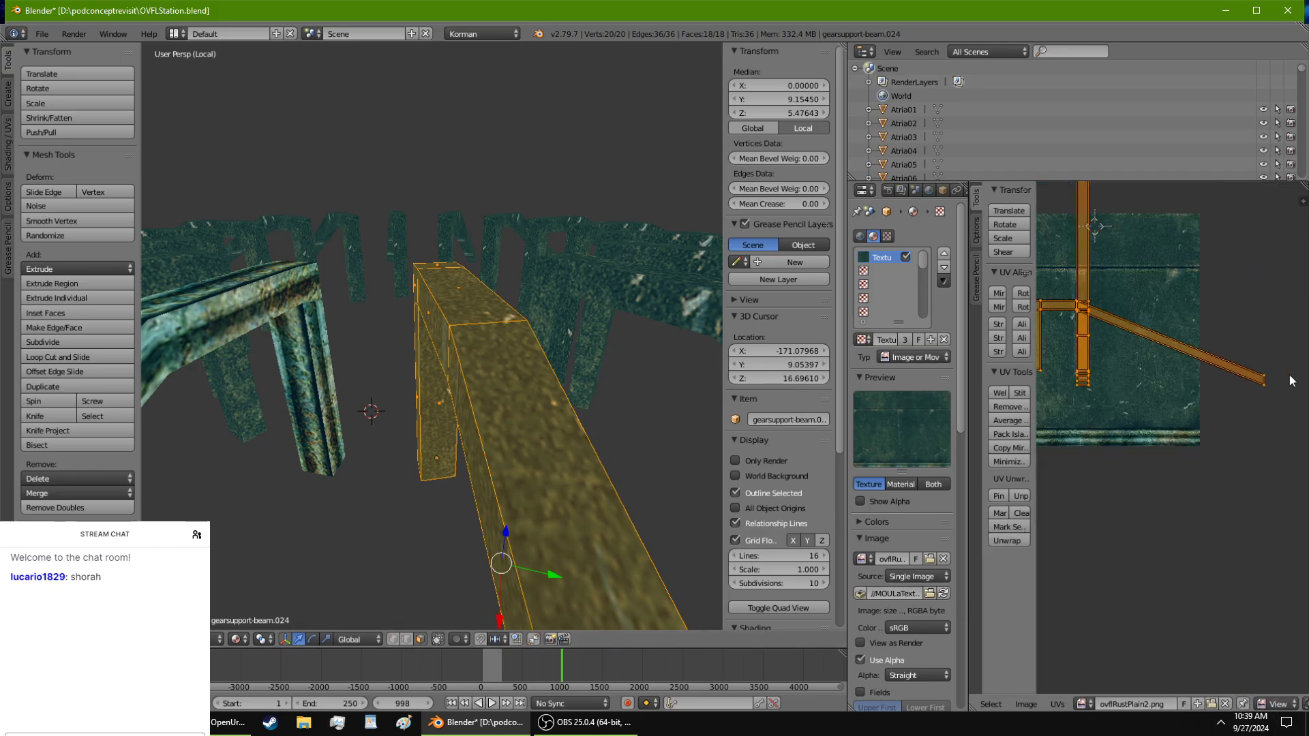
scroll(1251, 501, "up", 3)
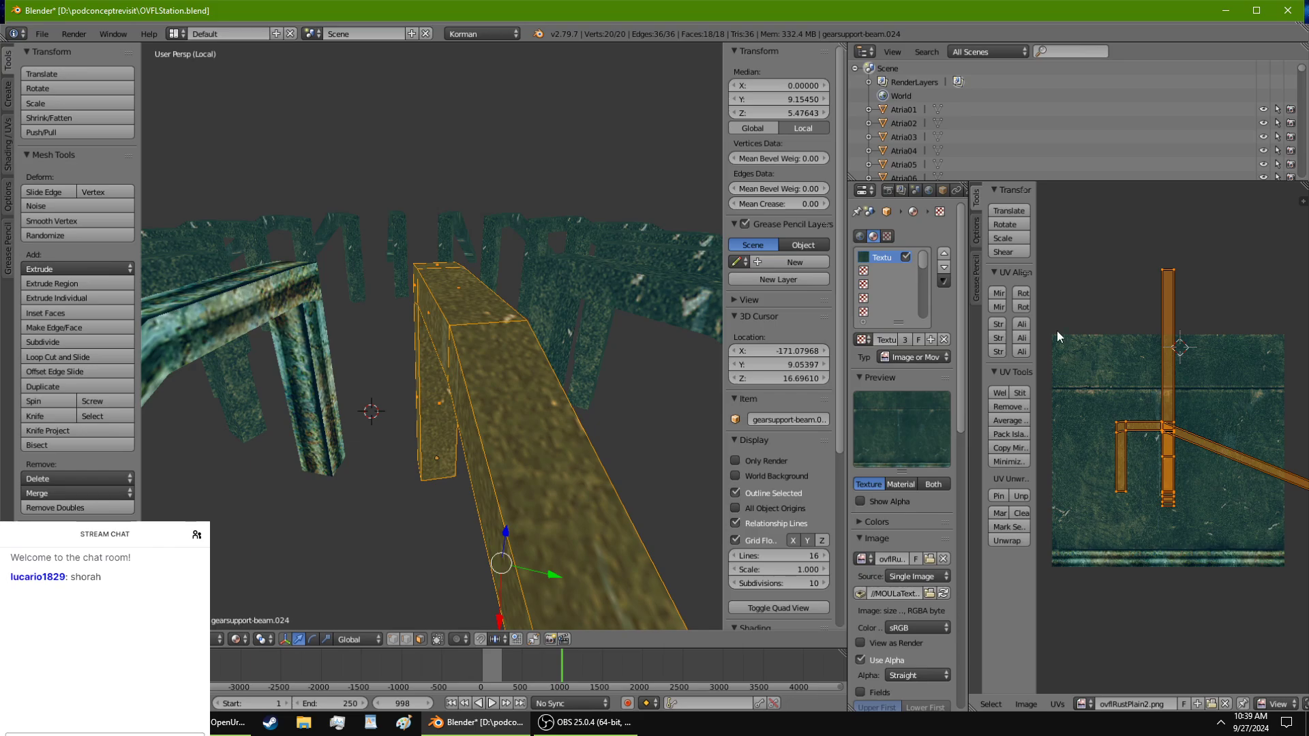
Step: Rotate the whole UV layout of gearsupport-beam.024 a quarter turn and spread its two overlapping side islands apart
left_click(1026, 294)
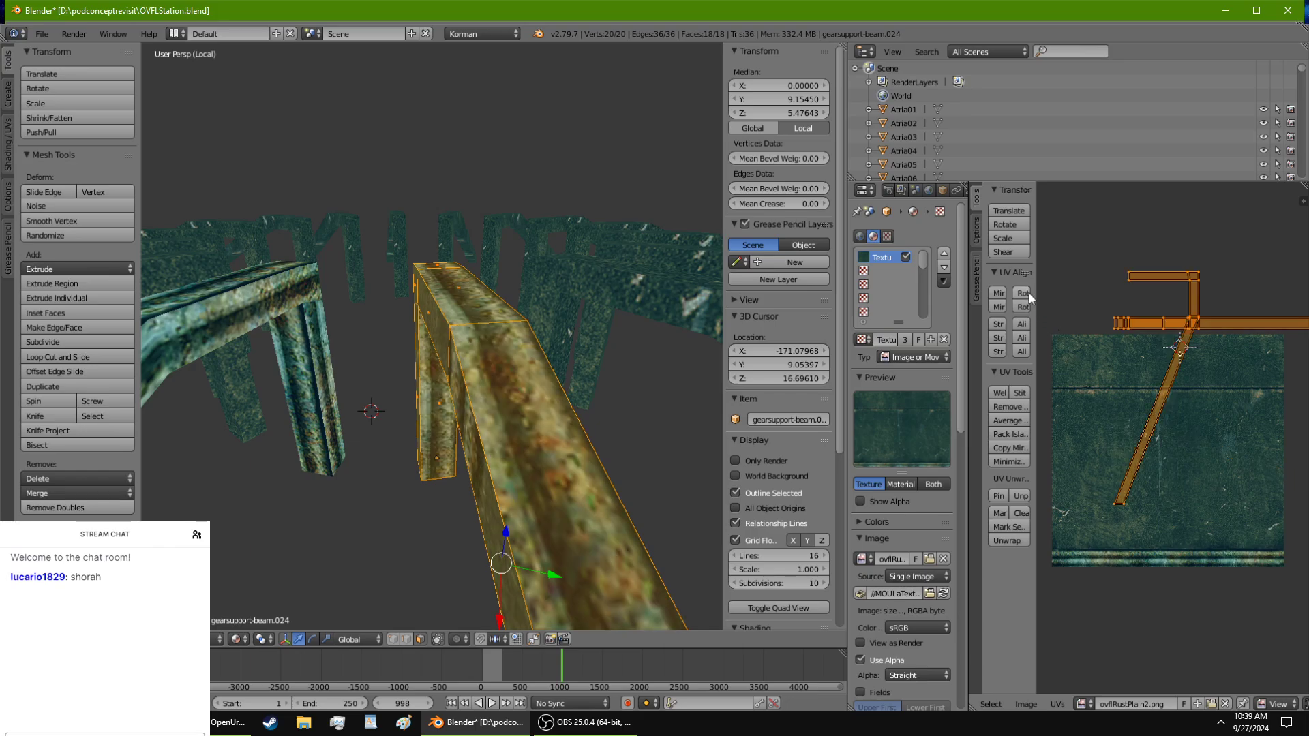
middle_click_drag(552, 416, 503, 473)
key("g")
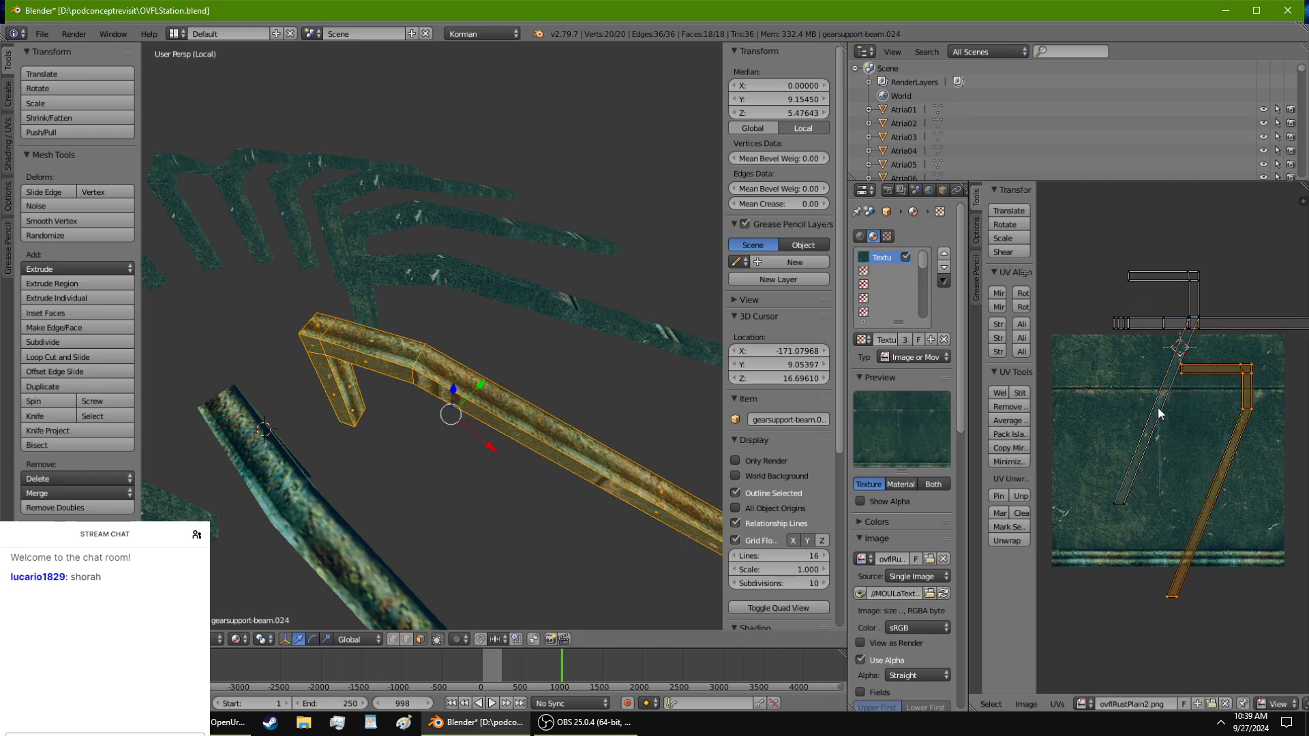
key("g")
left_click(1143, 500)
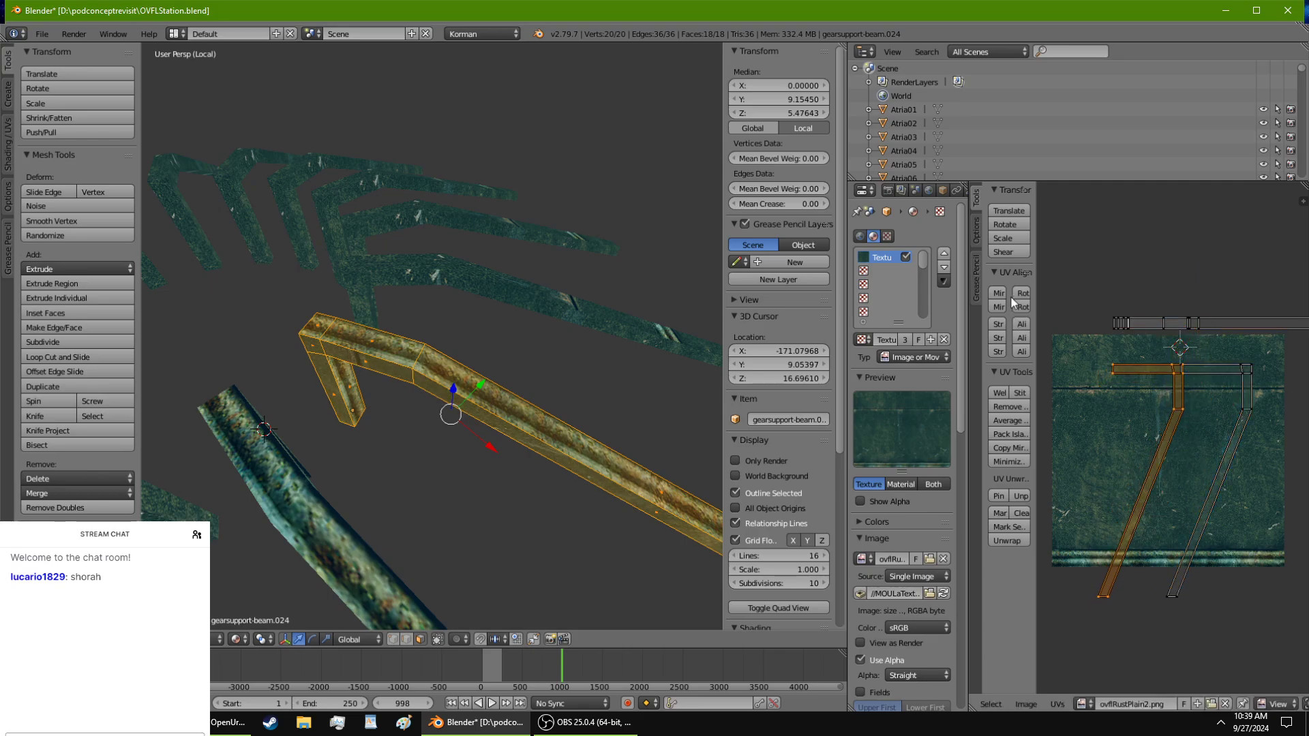
Step: Select both side islands of gearsupport-beam.024 and rotate them a quarter turn
key("a")
key("l")
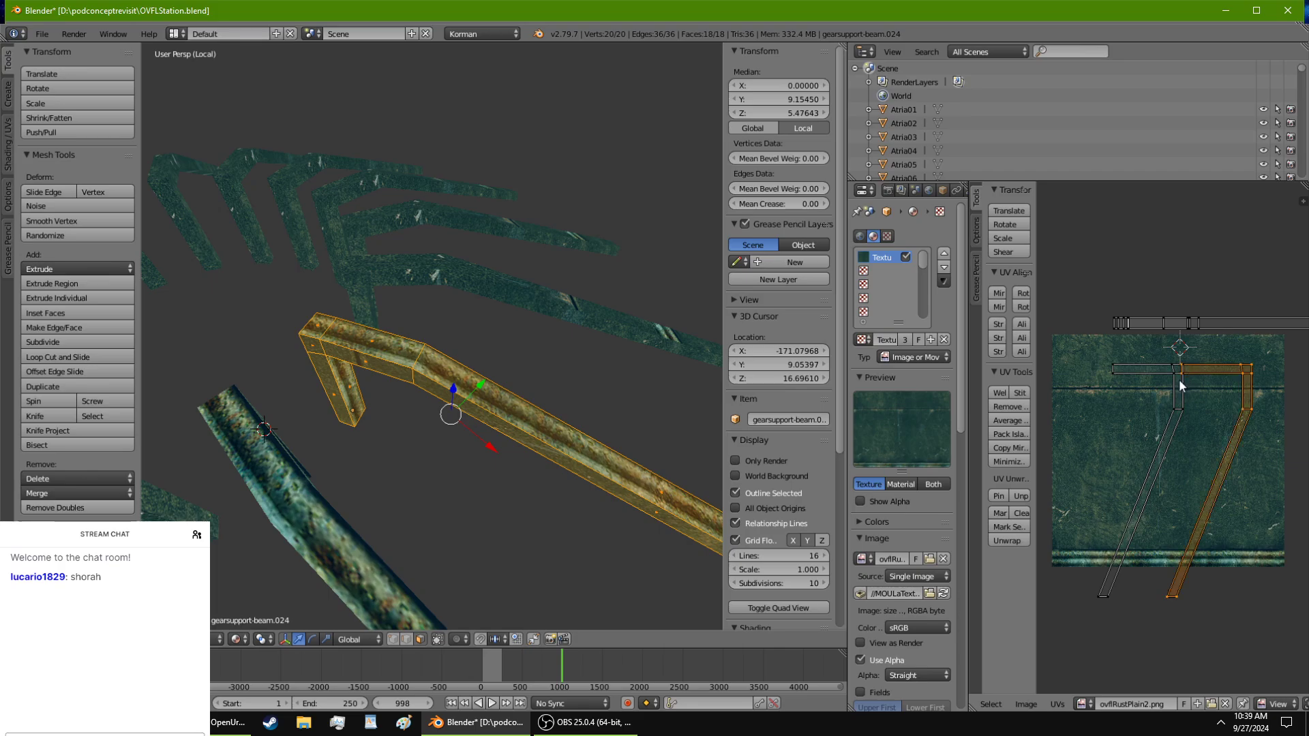
key("l")
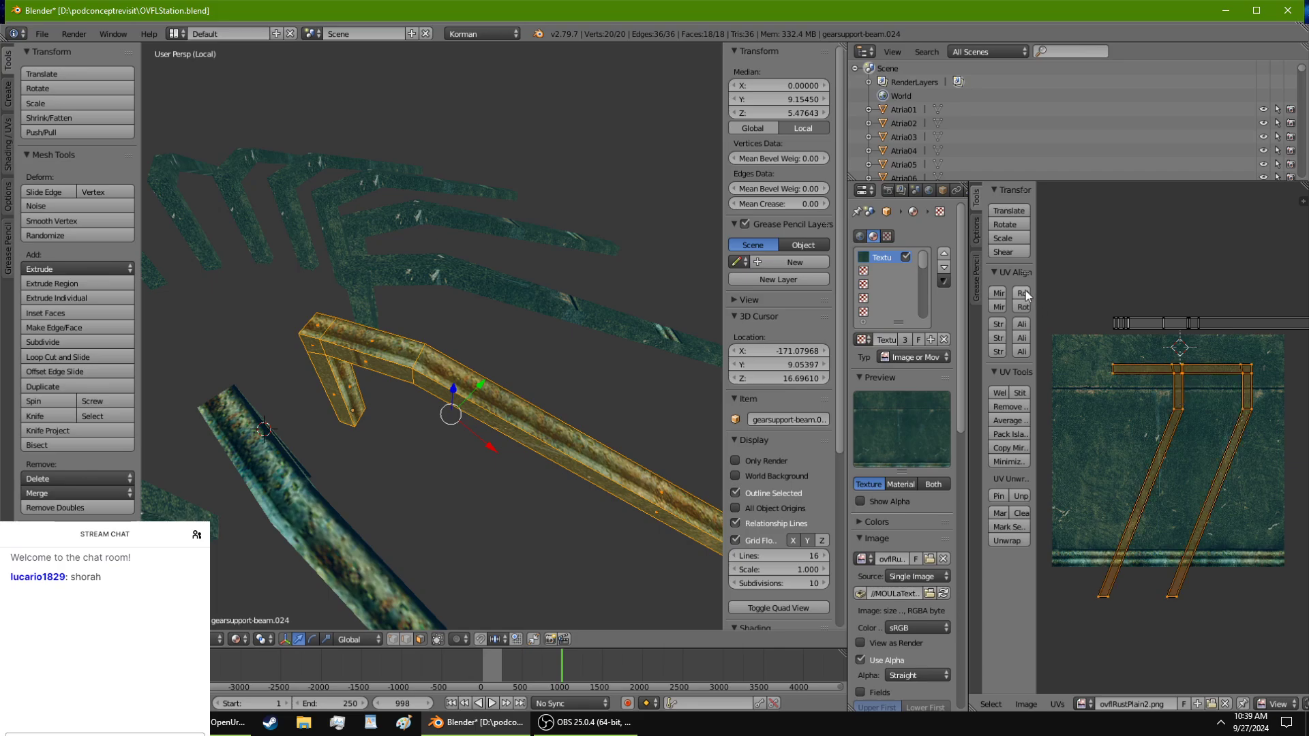
left_click(1025, 291)
Step: Move the side islands of gearsupport-beam.024 so their short horizontal sections lie on the rust texture's lower trim strip
middle_click_drag(432, 363, 495, 287)
scroll(495, 287, "up", 2)
middle_click_drag(1222, 523, 1164, 505)
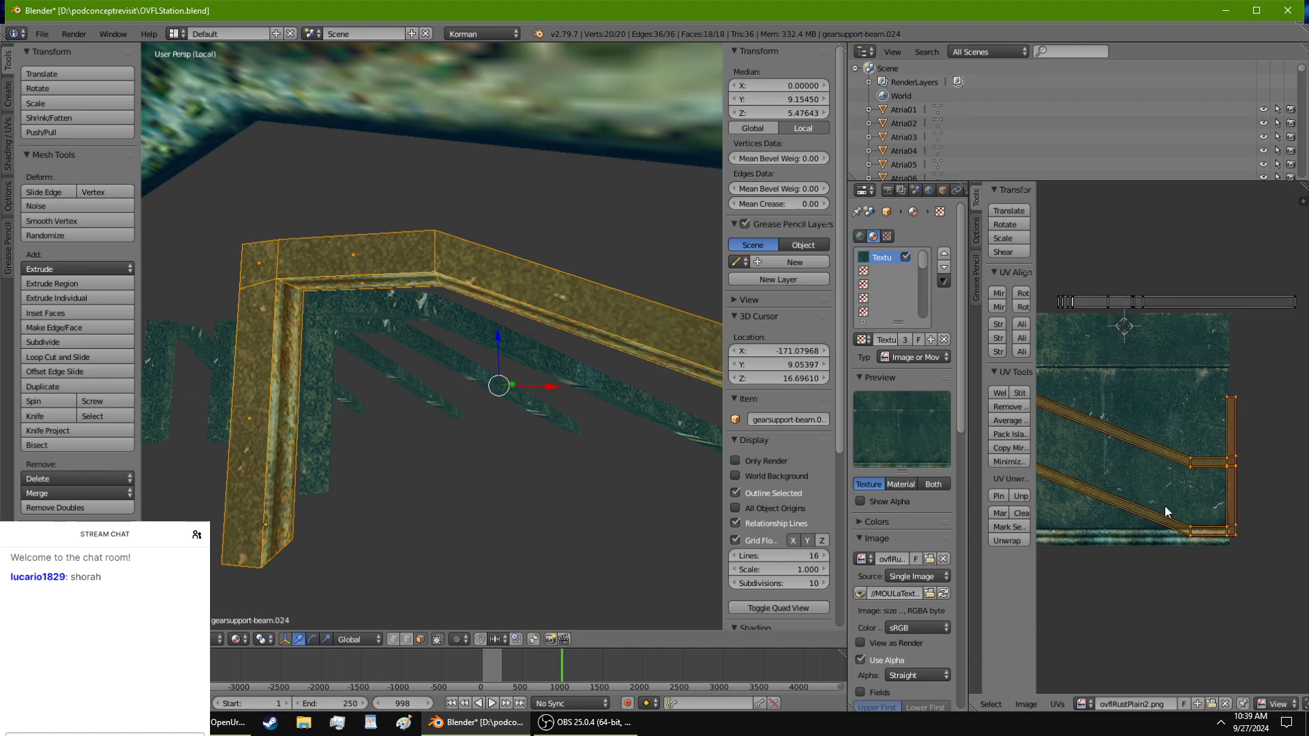
scroll(1164, 505, "up", 2)
key("g")
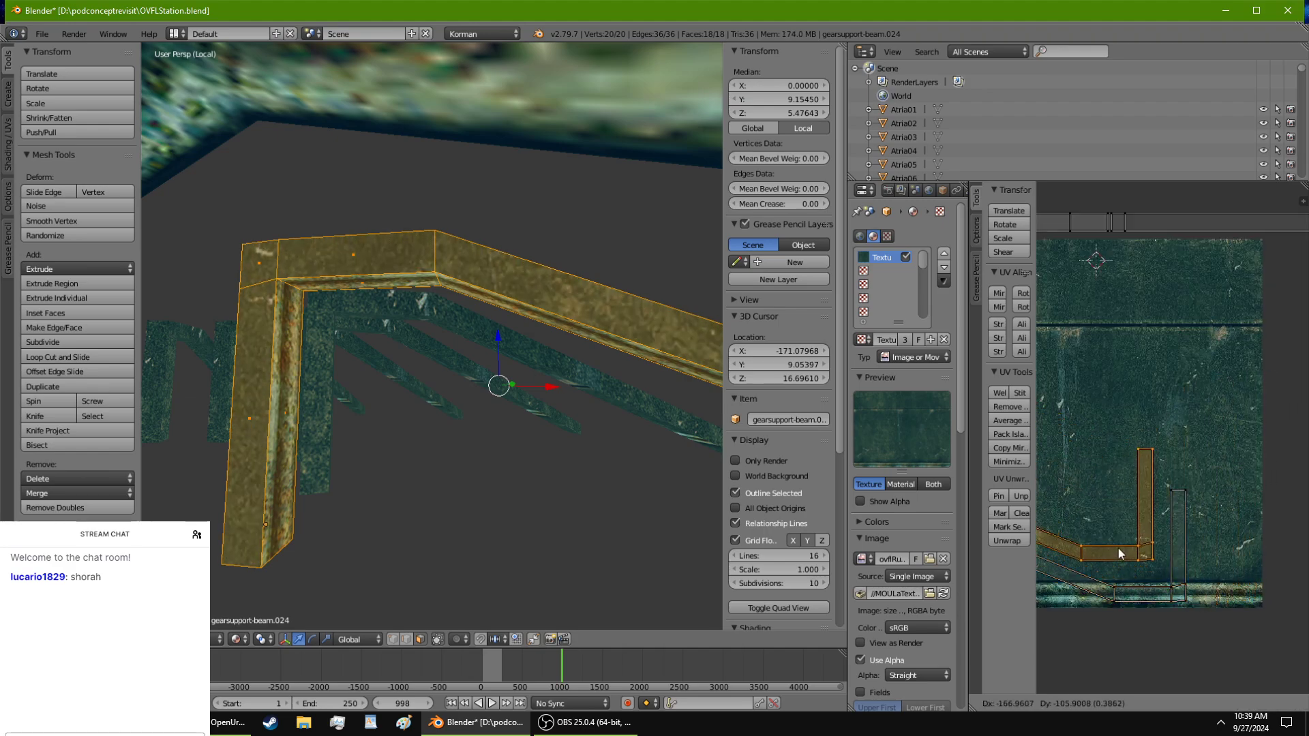
left_click(1150, 586)
middle_click_drag(445, 395, 474, 404)
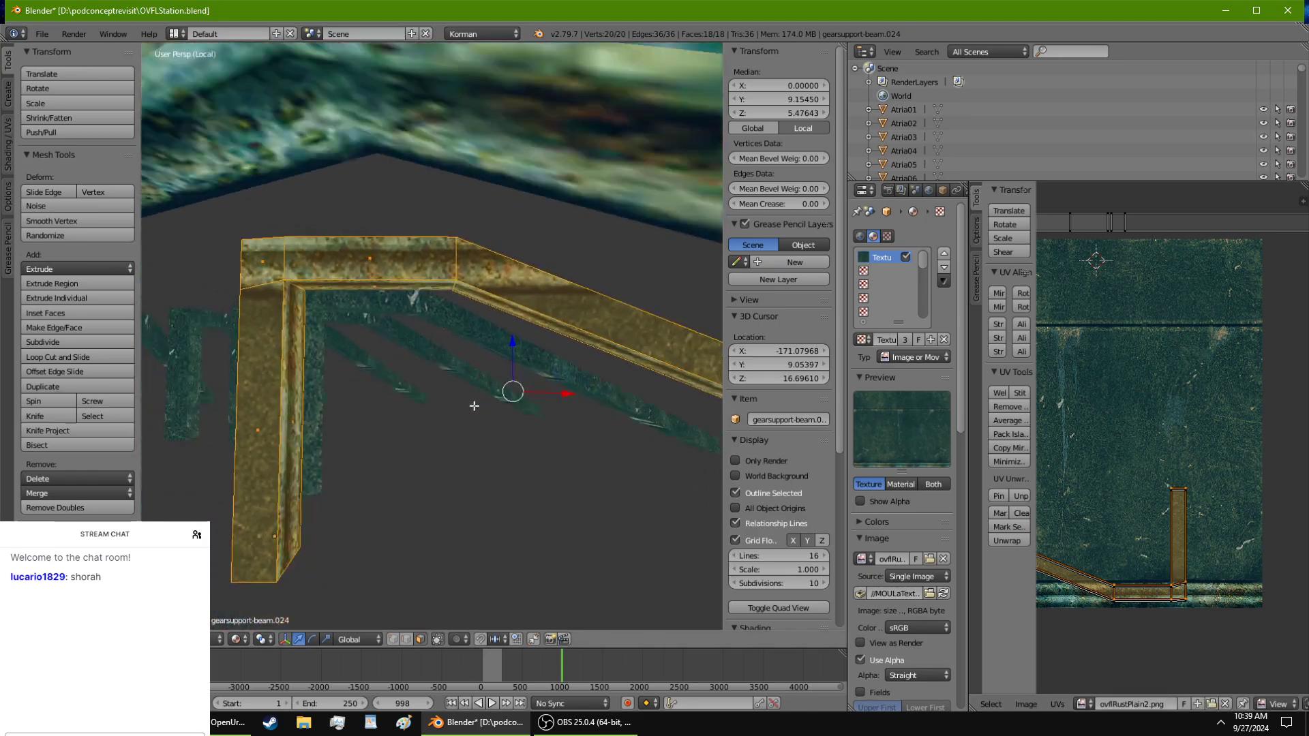
Step: Move the far ends of both side islands' diagonal sections so these sections lie straight along the rust texture's lower trim strip
left_click_drag(967, 549, 697, 544)
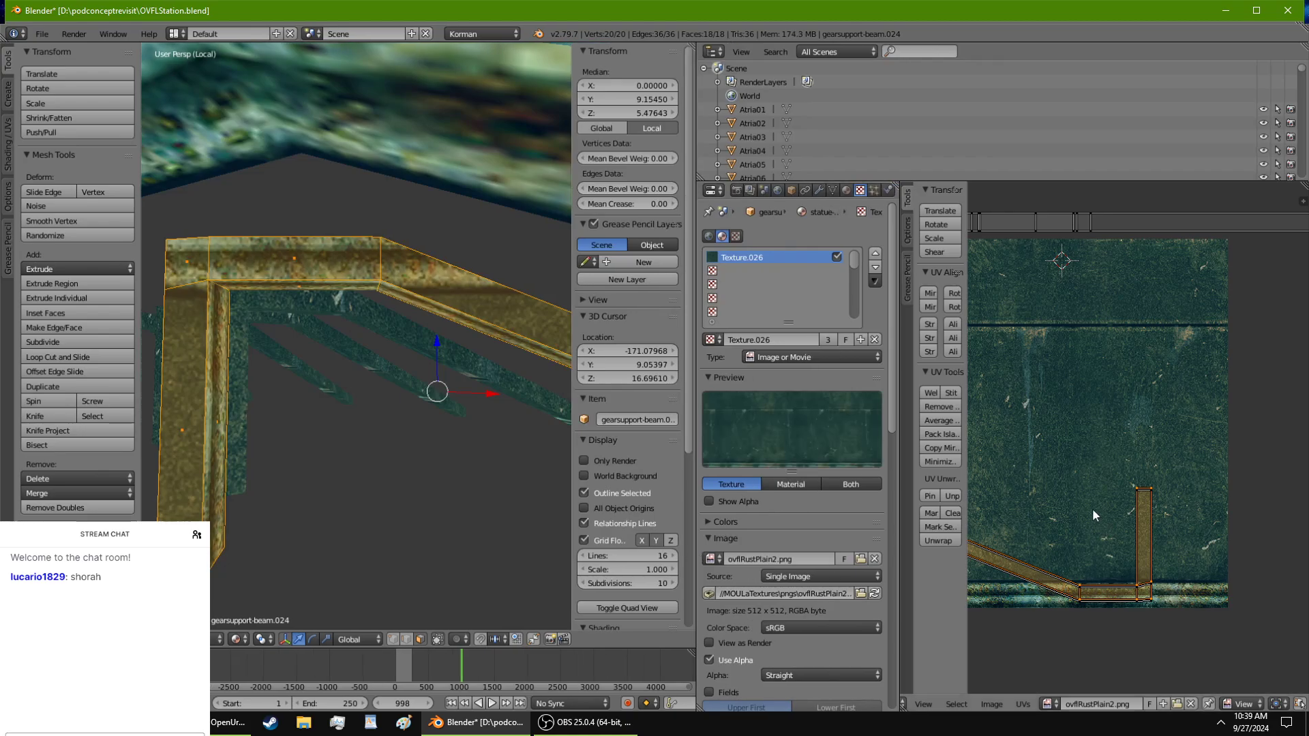
scroll(1060, 491, "down", 4)
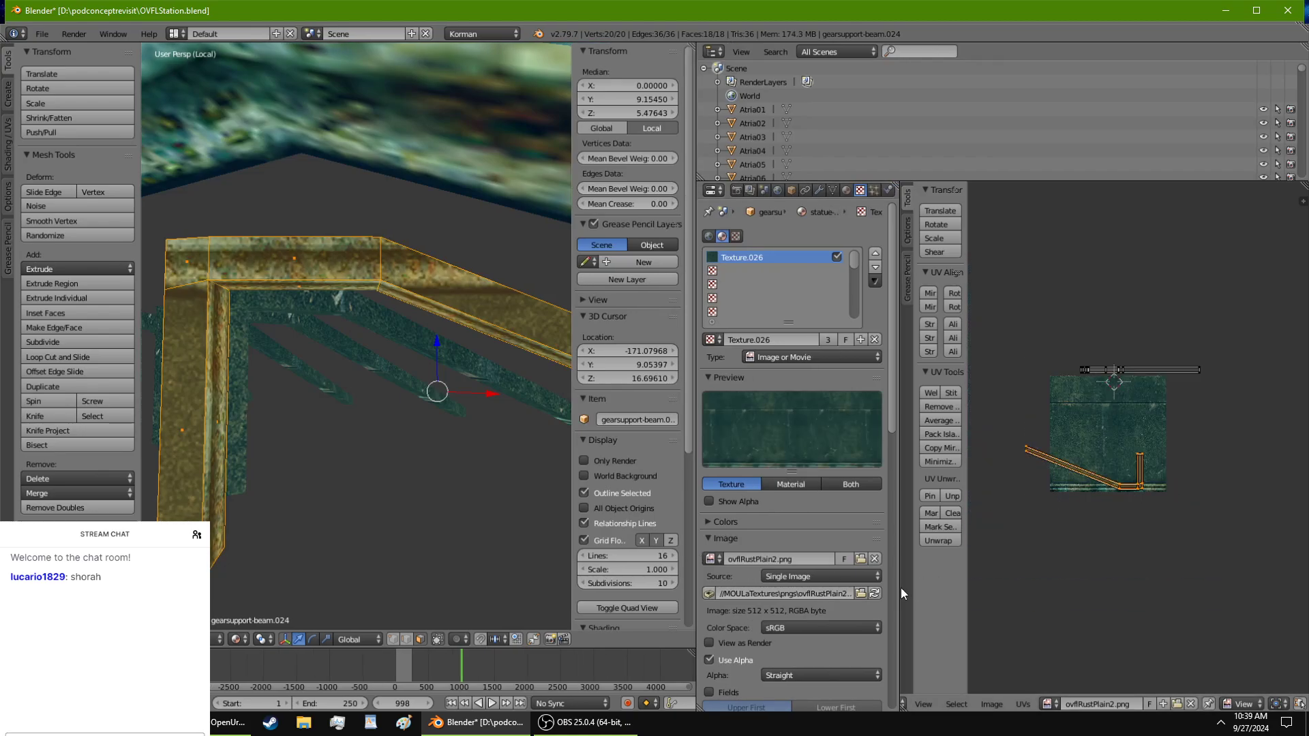
left_click_drag(901, 588, 838, 594)
scroll(1024, 502, "up", 8)
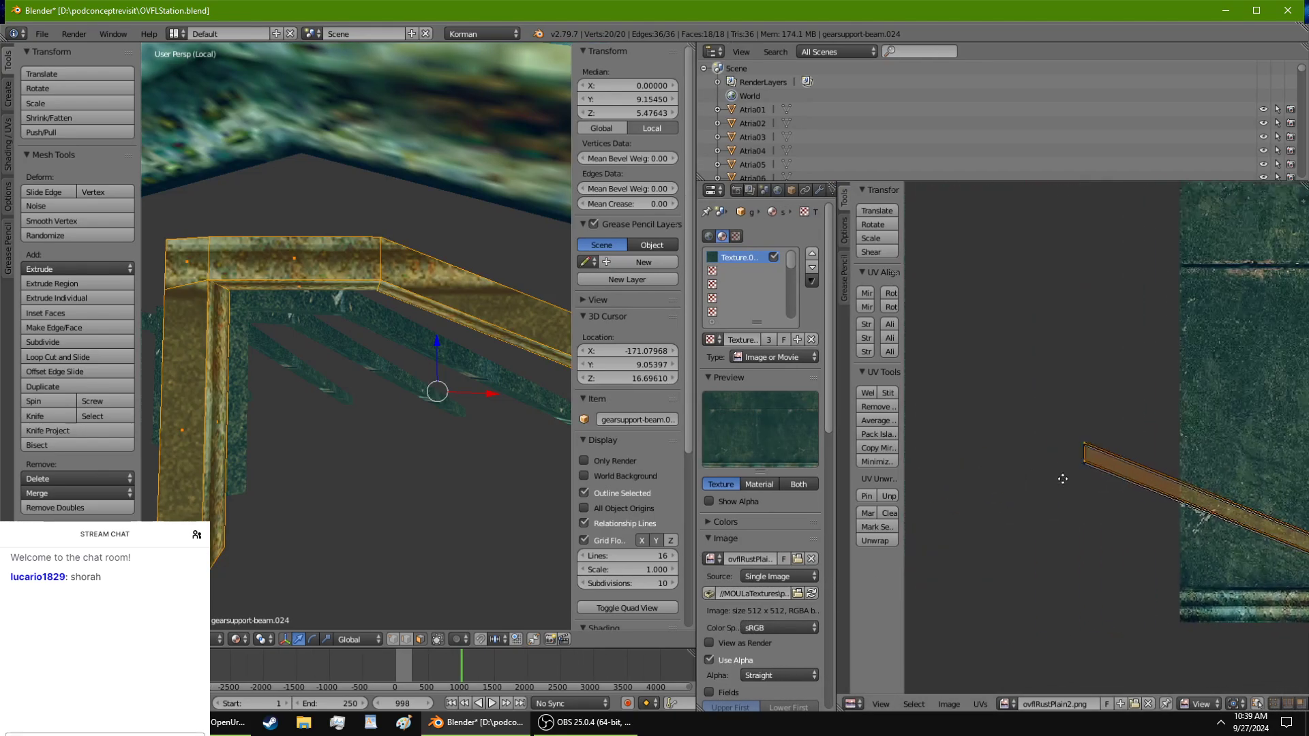
left_click(1287, 705)
key("g")
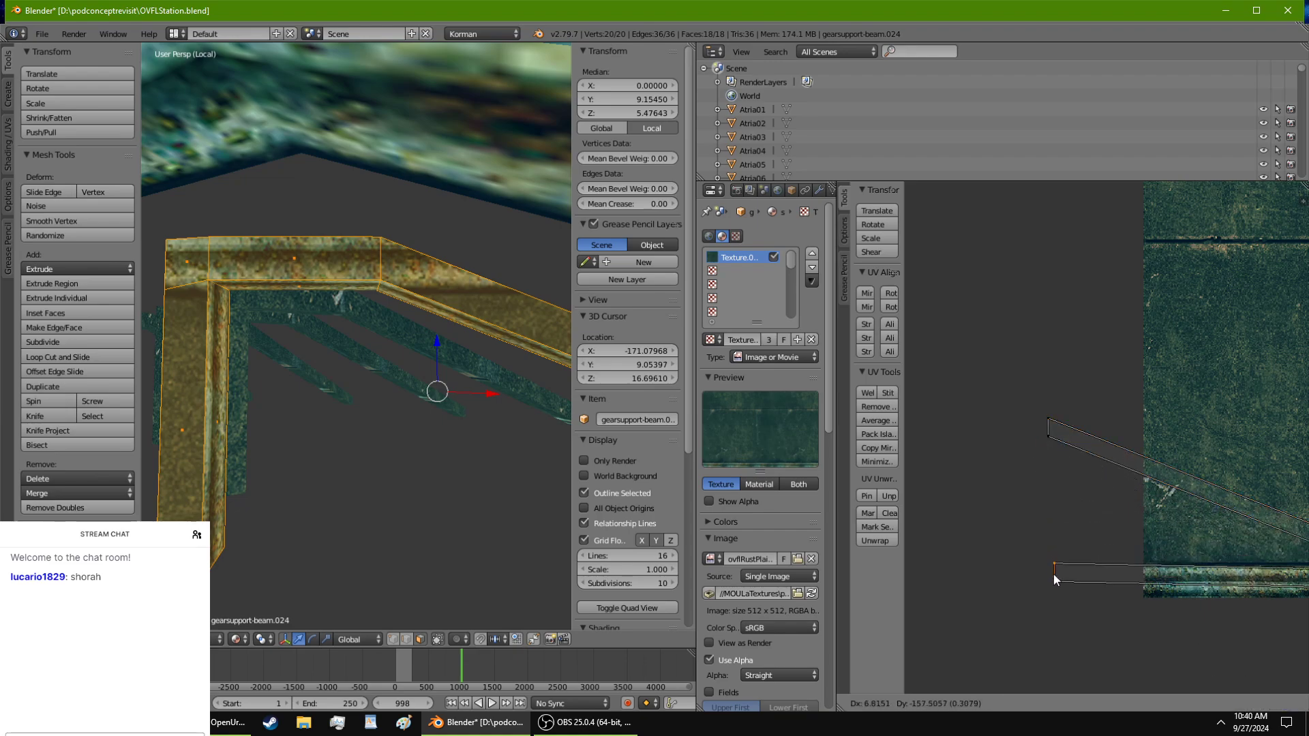
left_click(1056, 570)
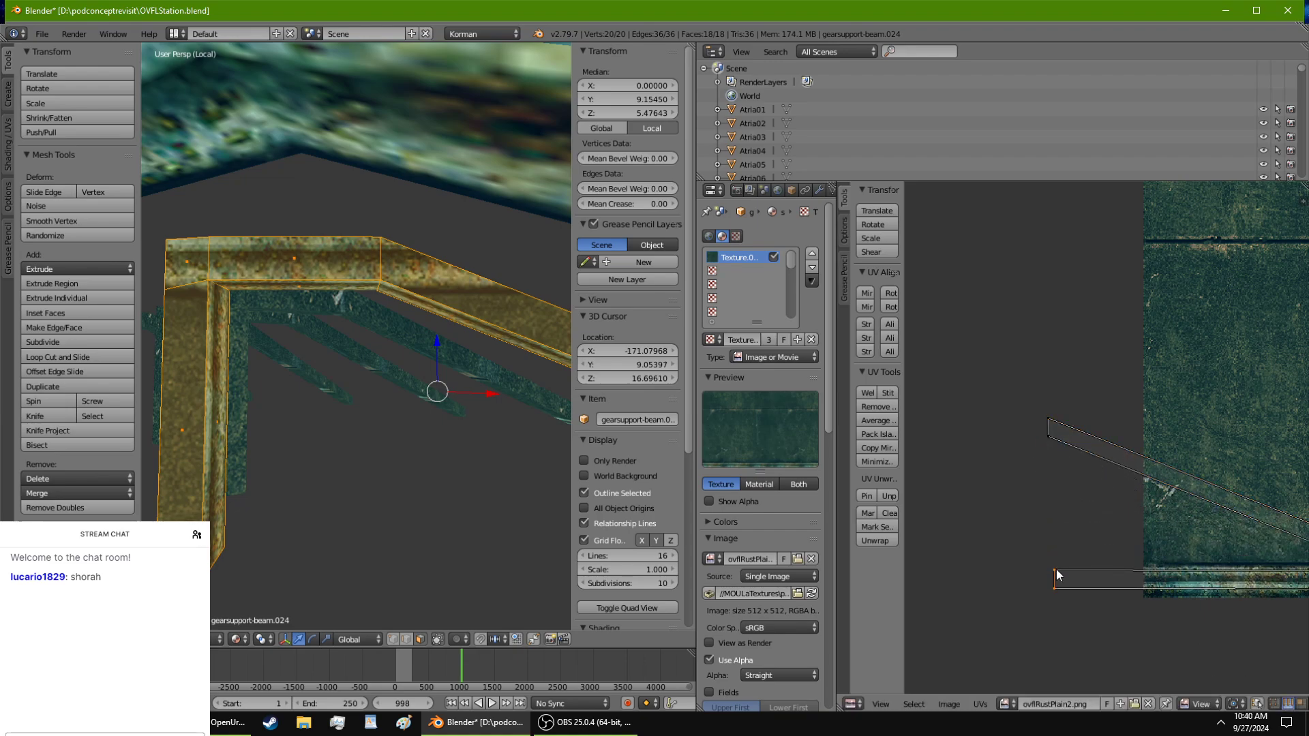
key("g")
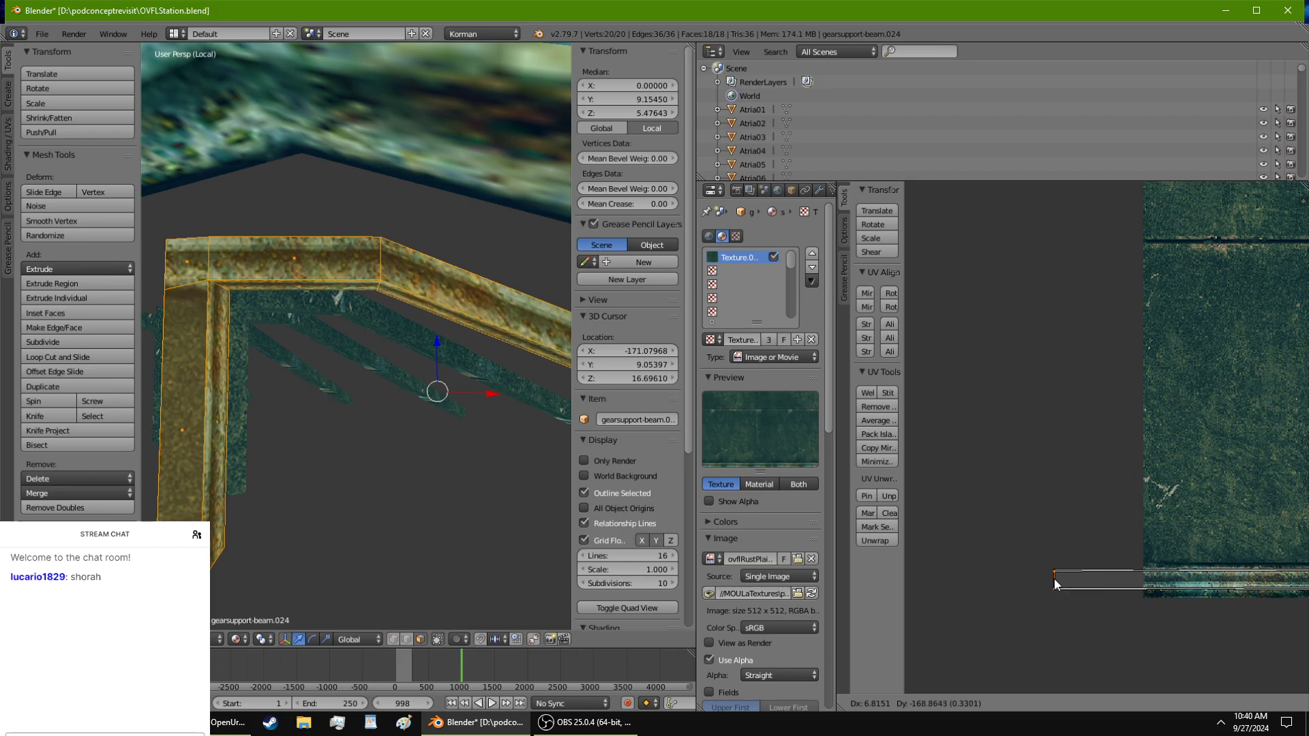
left_click(1054, 578)
Step: Select the two opposite side faces of gearsupport-beam.024's vertical leg and rotate their UVs a quarter turn
middle_click_drag(332, 438, 201, 339, "shift")
middle_click_drag(165, 393, 186, 493)
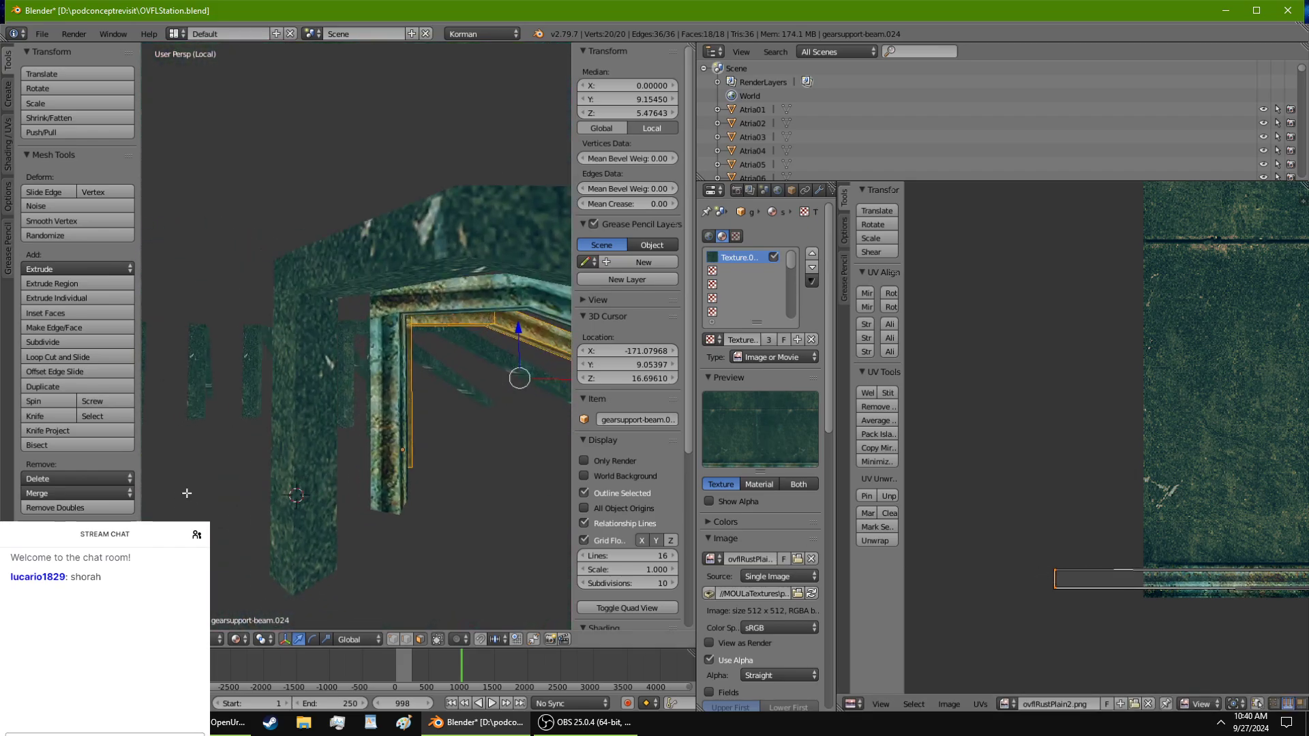
scroll(165, 486, "up", 1)
scroll(406, 445, "down", 3)
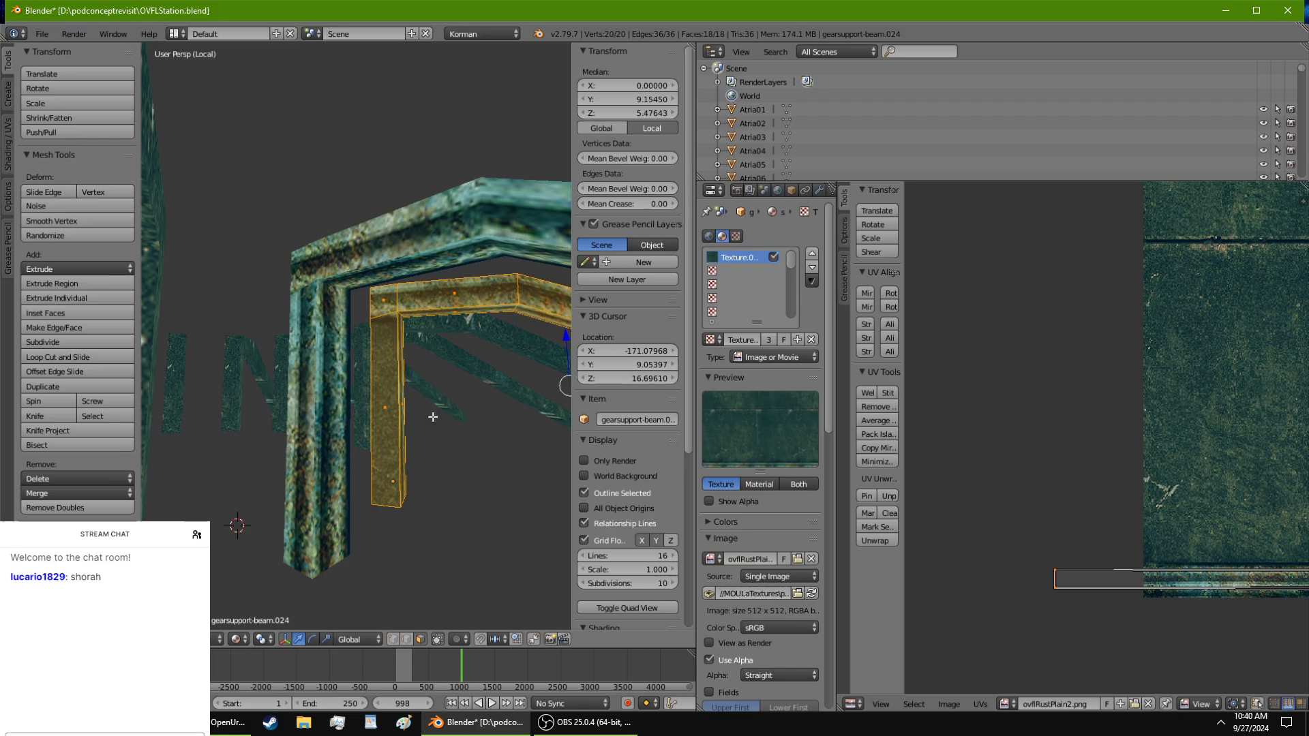
right_click(383, 388)
mouse_move(382, 387)
middle_mouse_down()
mouse_move(337, 377)
mouse_move(558, 418)
mouse_move(368, 392)
mouse_move(364, 379)
middle_mouse_up()
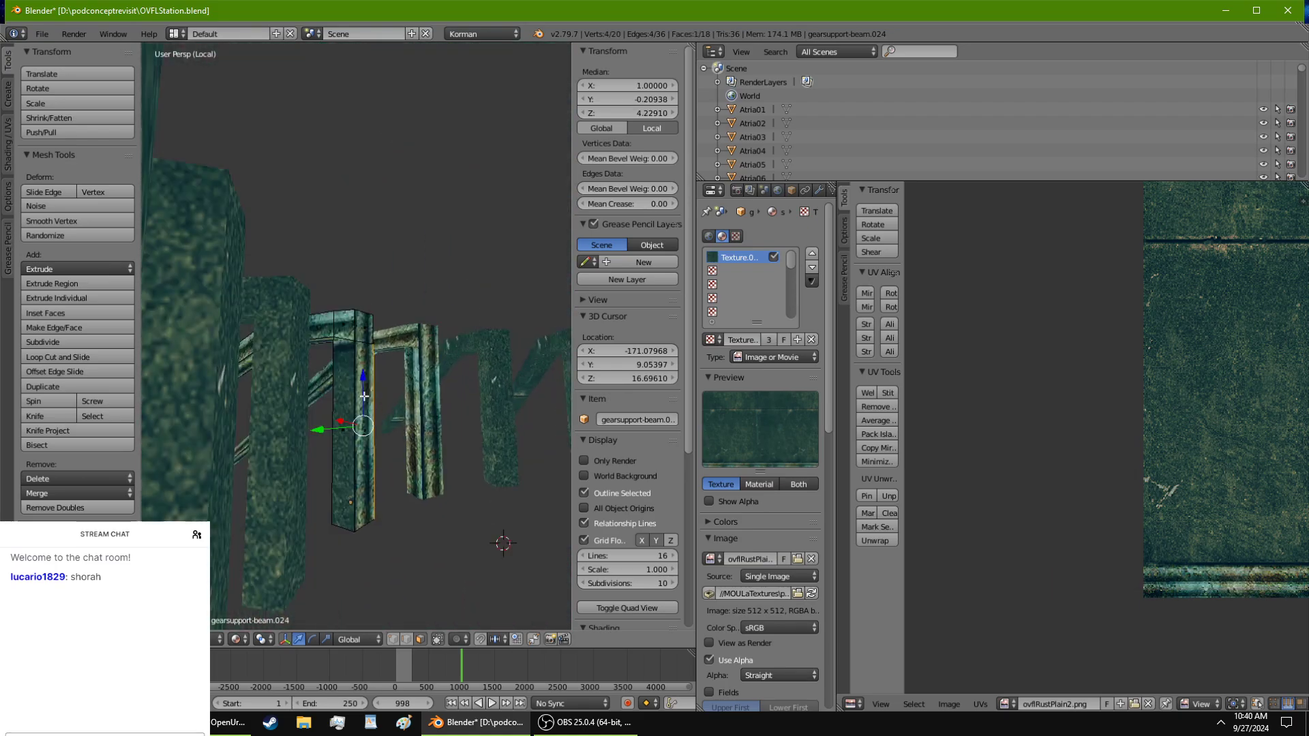
right_click(351, 396, "shift")
scroll(1159, 436, "down", 4)
scroll(1172, 464, "up", 2)
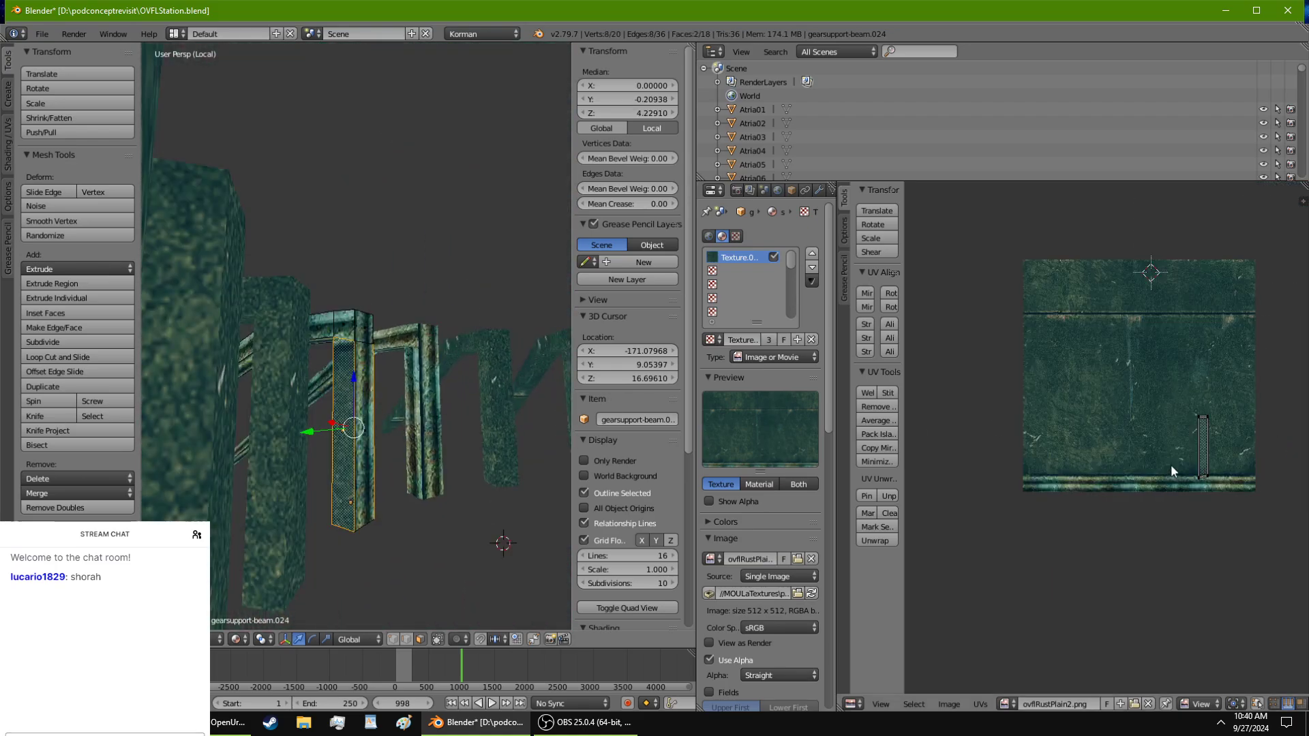
key("a")
left_click(890, 293)
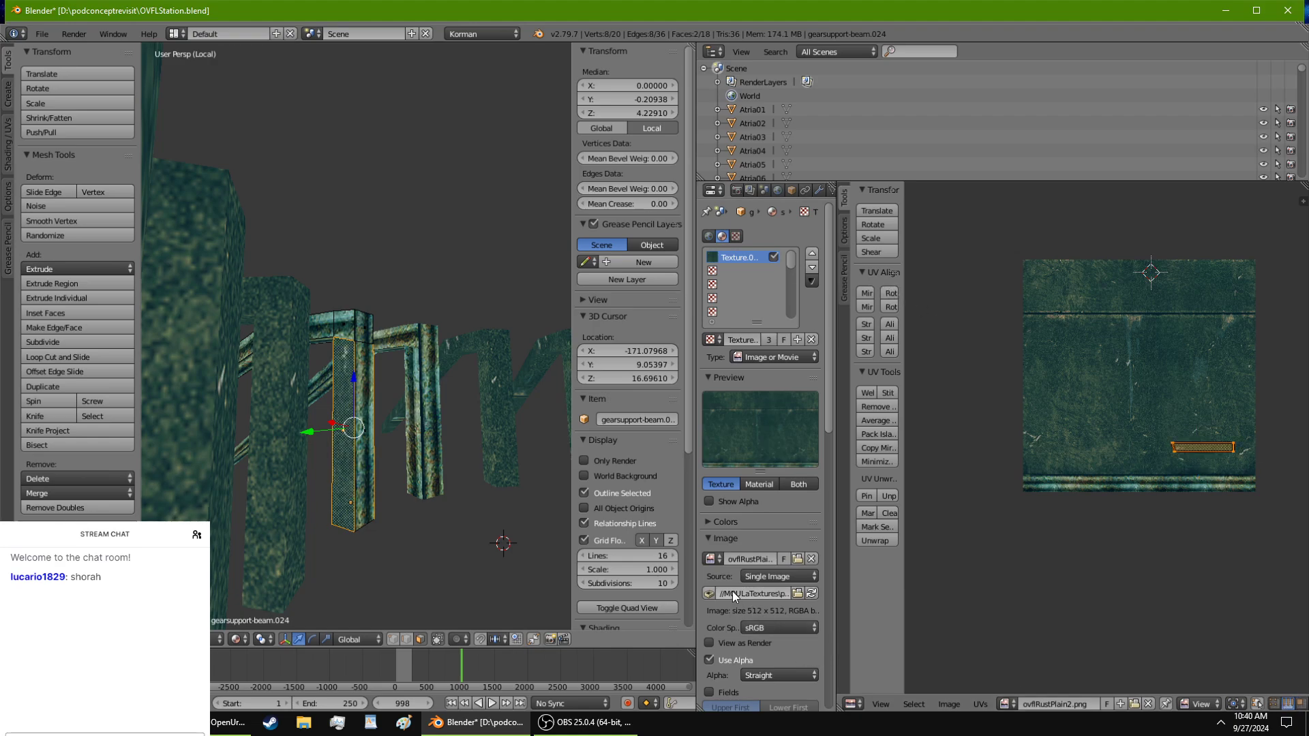
Step: Move the UVs of the vertical leg's side faces onto the rust texture's lower trim strip
left_click_drag(694, 575, 641, 575)
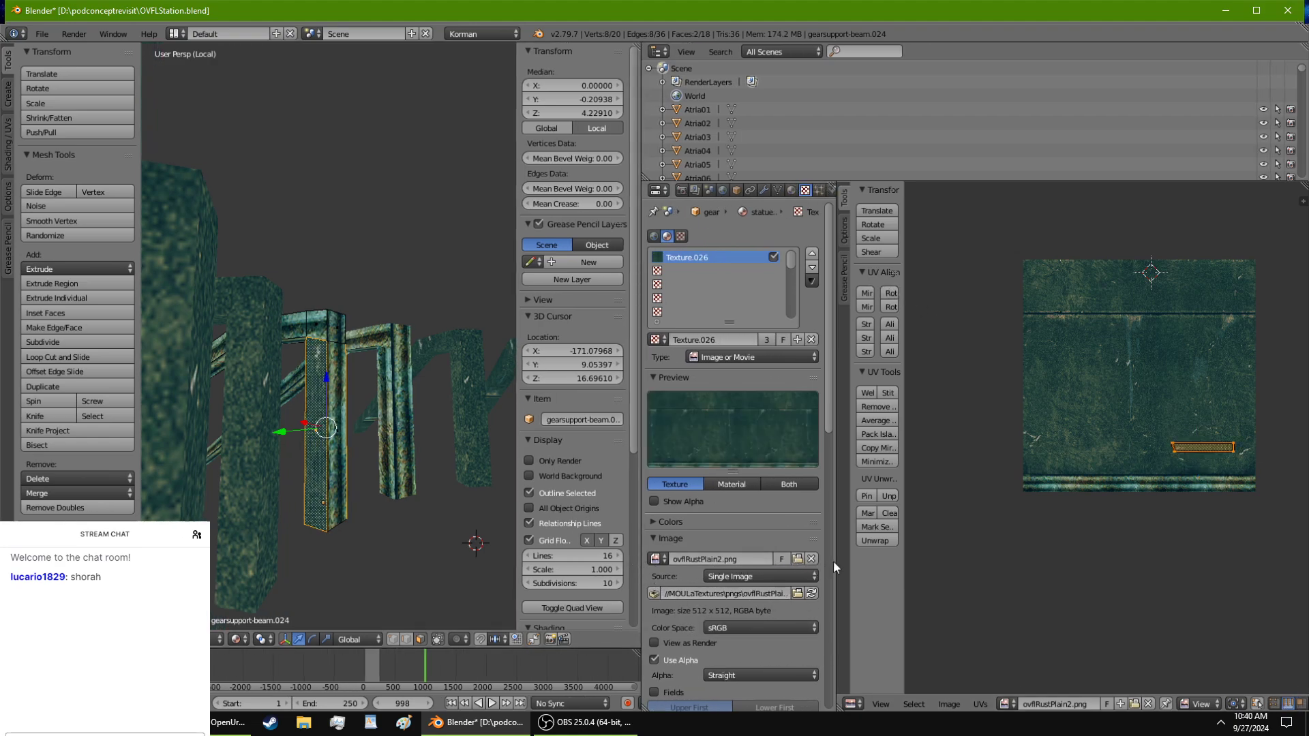
left_click_drag(837, 560, 743, 573)
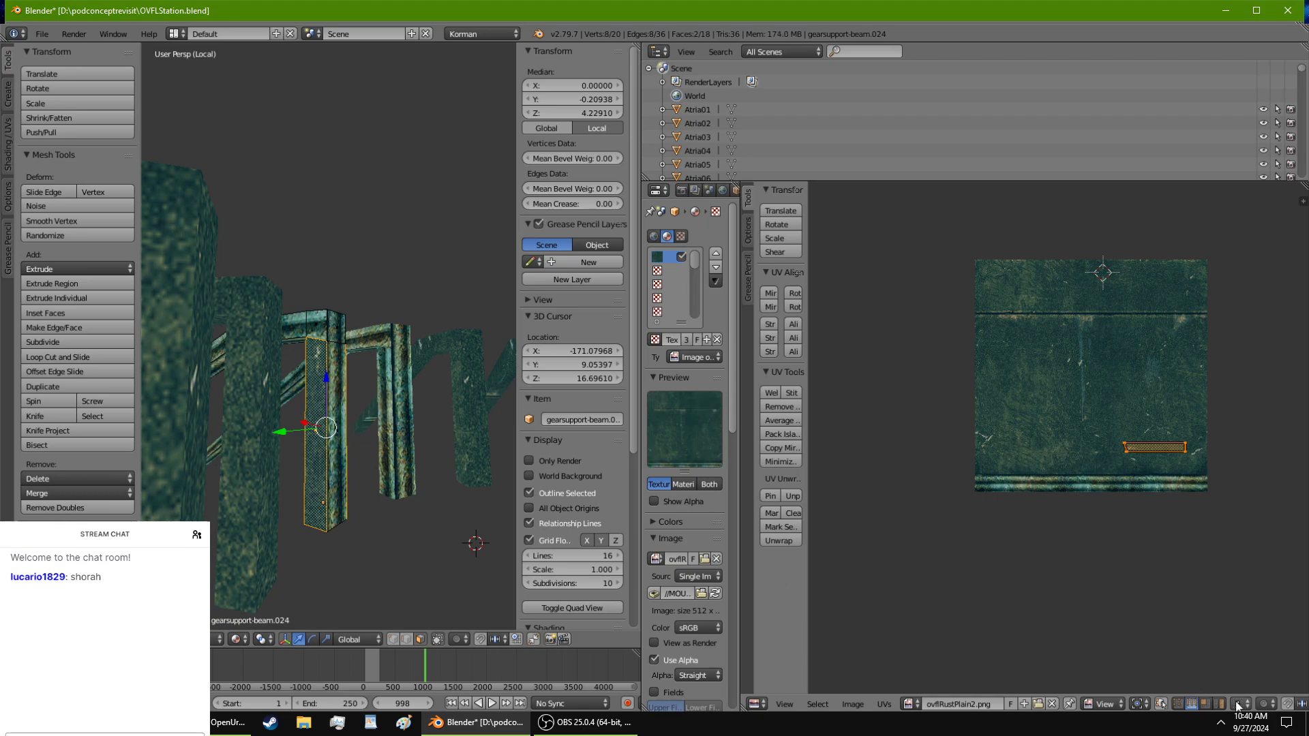
scroll(1212, 539, "up", 4)
middle_click_drag(1224, 498, 1111, 467)
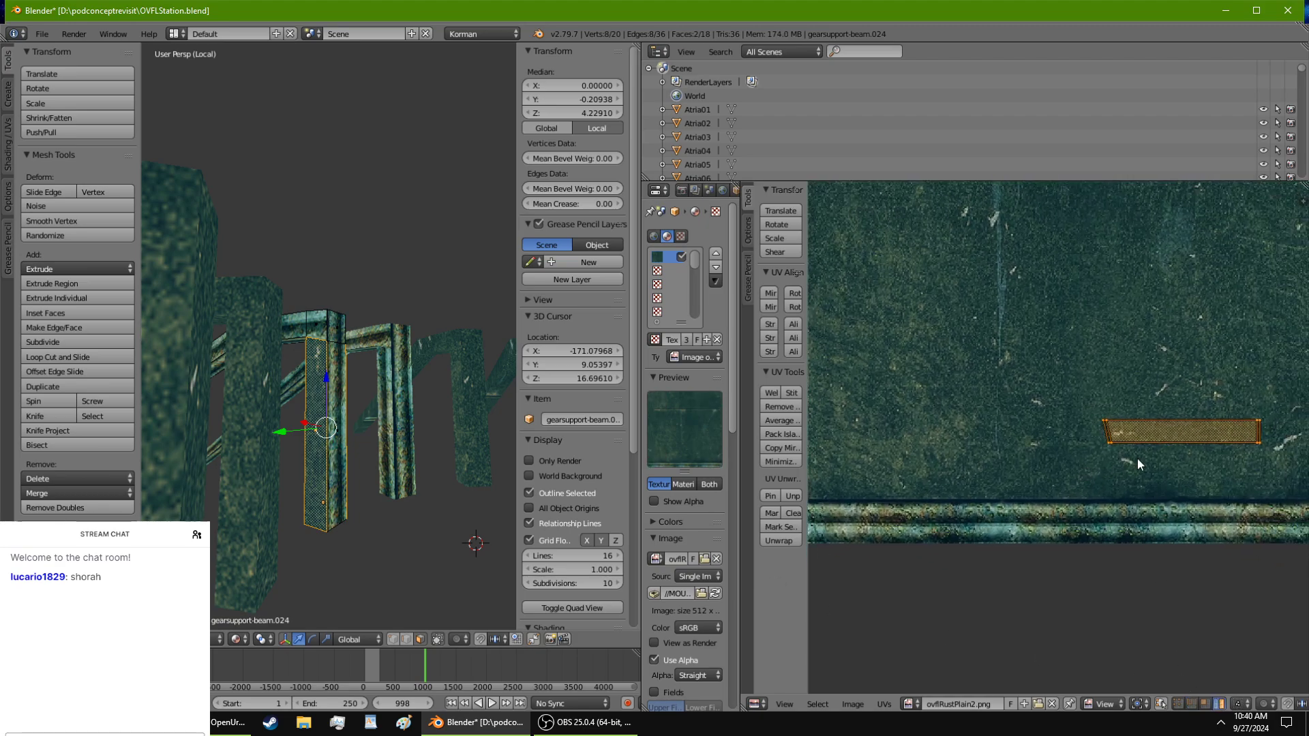
right_click_drag(1150, 442, 1167, 525)
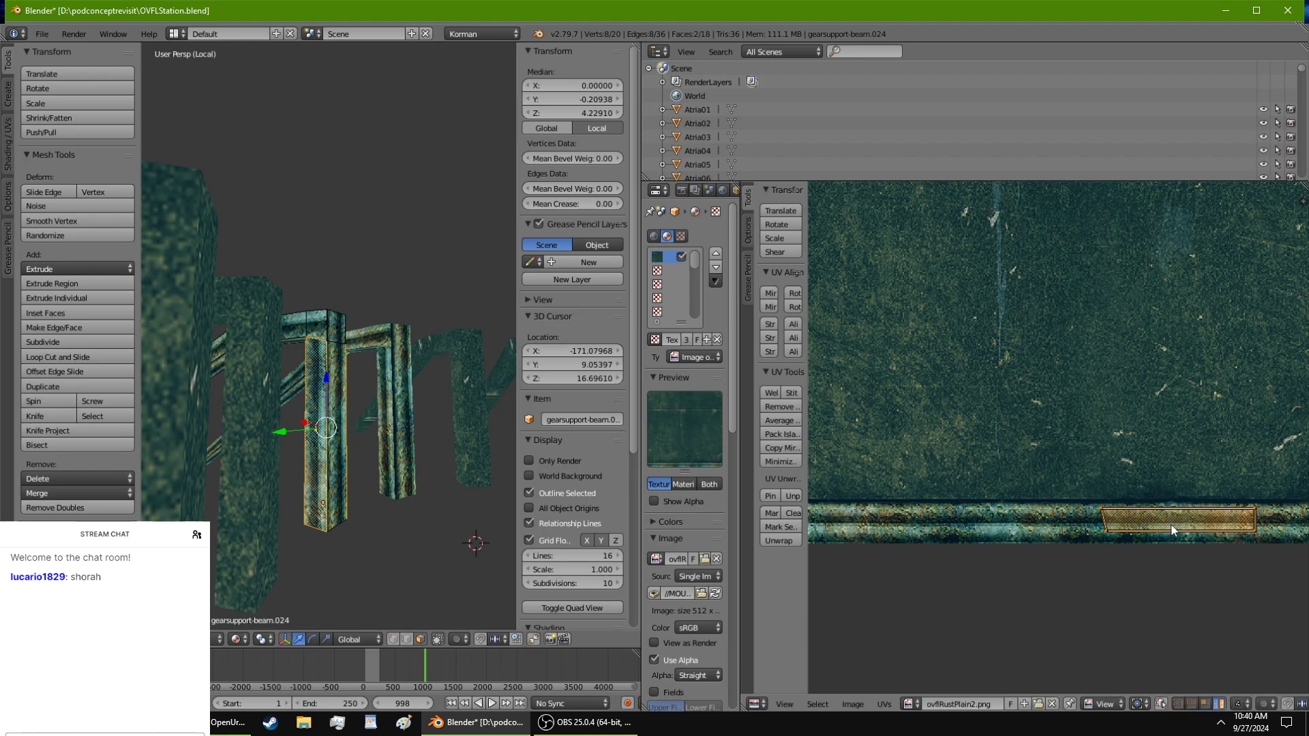
middle_click_drag(362, 503, 172, 505)
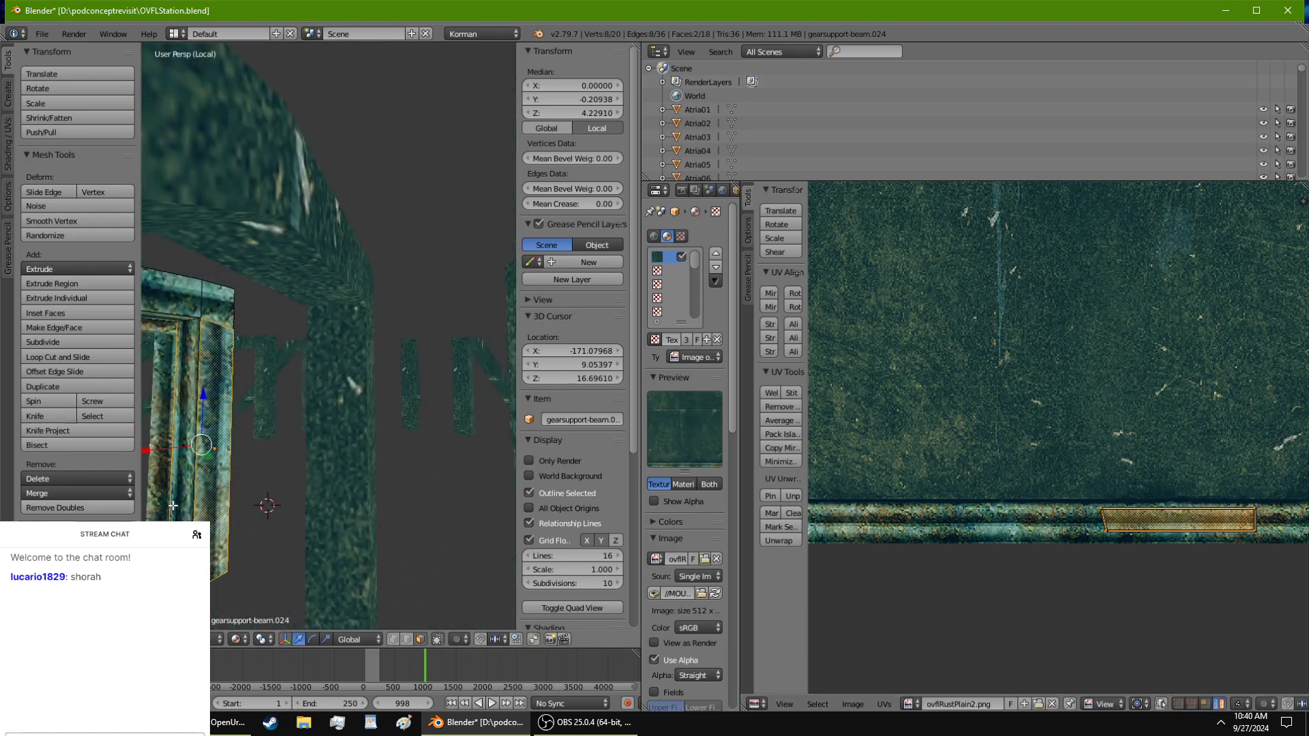
Step: Leave mesh editing and add a Plasma Collision modifier to gearsupport-beam.024 with Triangle Mesh bounds and Terrain enabled
key("Tab")
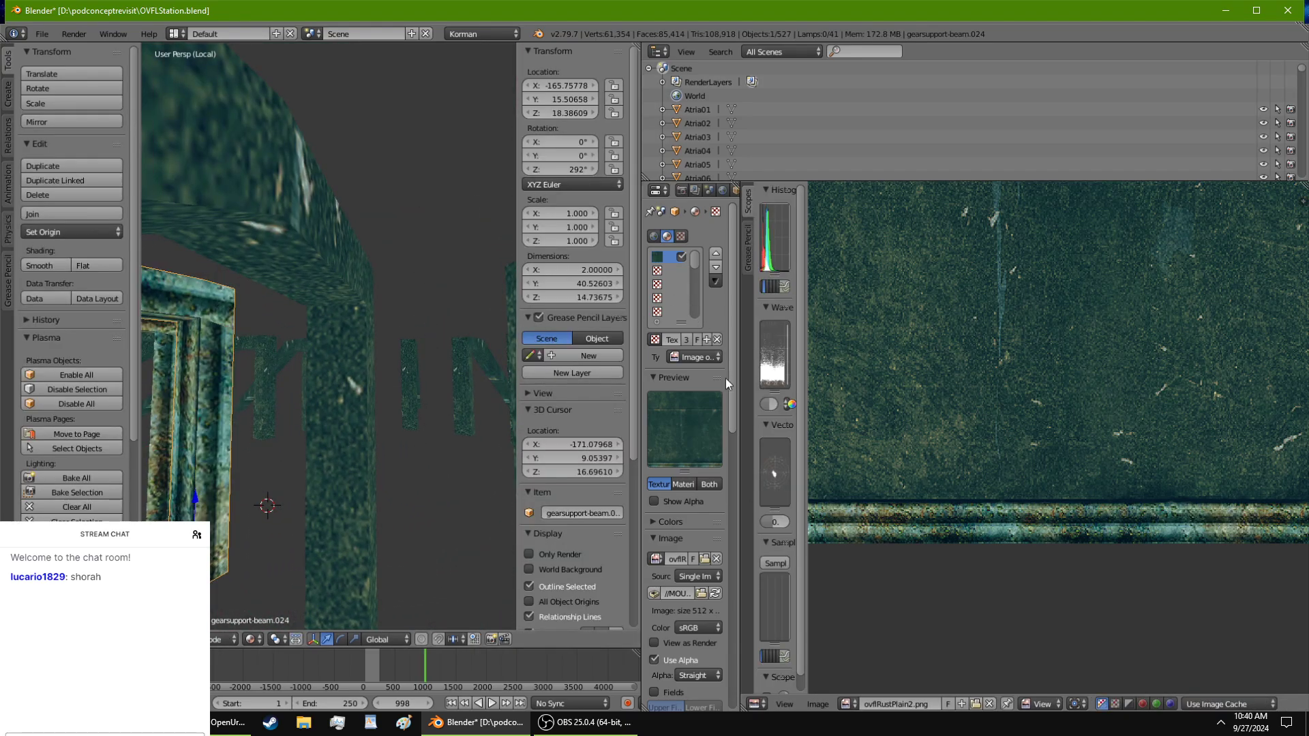
left_click_drag(740, 387, 881, 418)
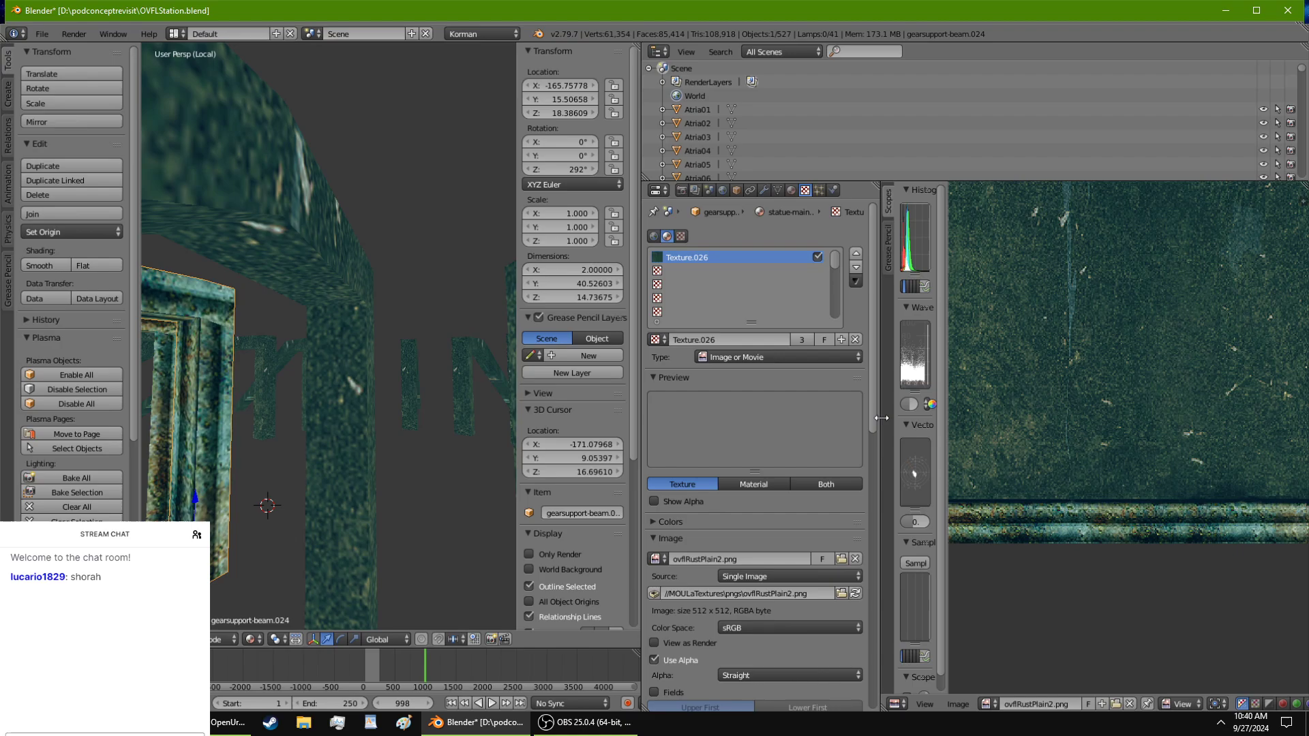
left_click(833, 190)
left_click(767, 280)
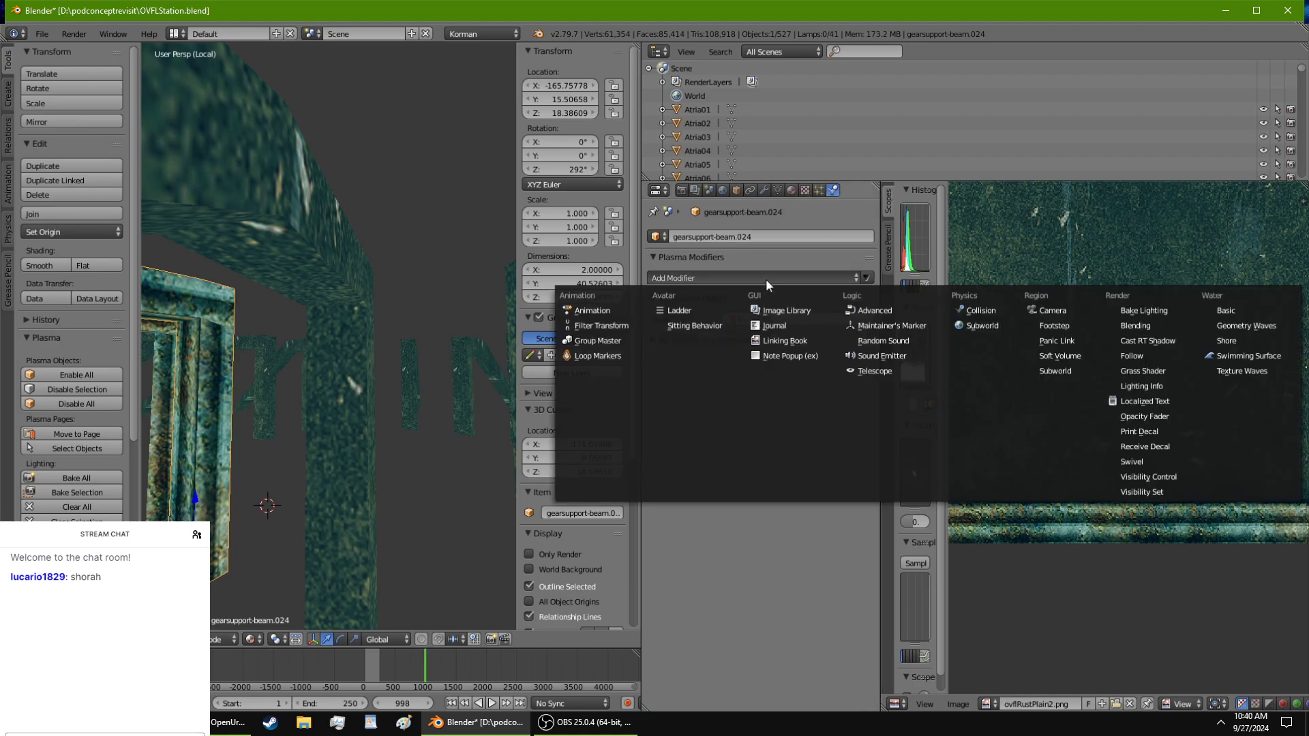
left_click(979, 310)
left_click(837, 318)
left_click(806, 256)
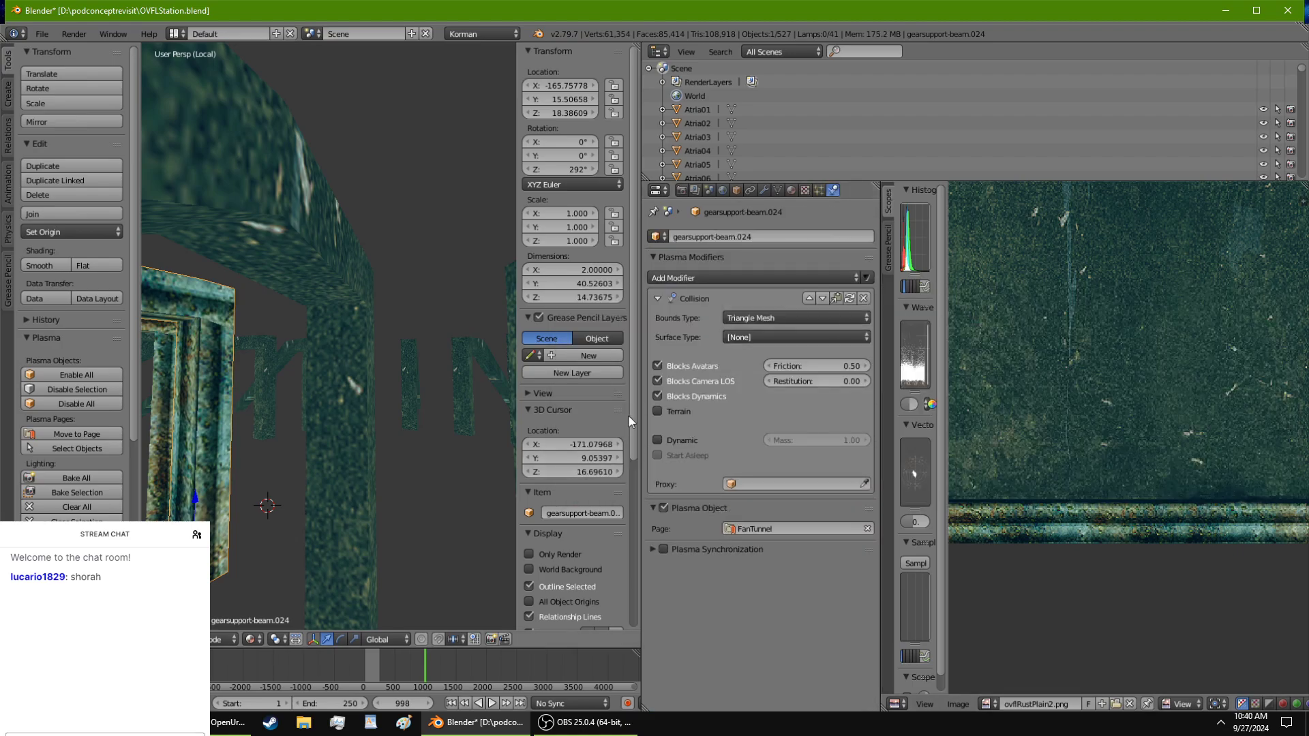
left_click(657, 411)
key("KP_Decimal")
middle_click_drag(445, 382, 420, 407)
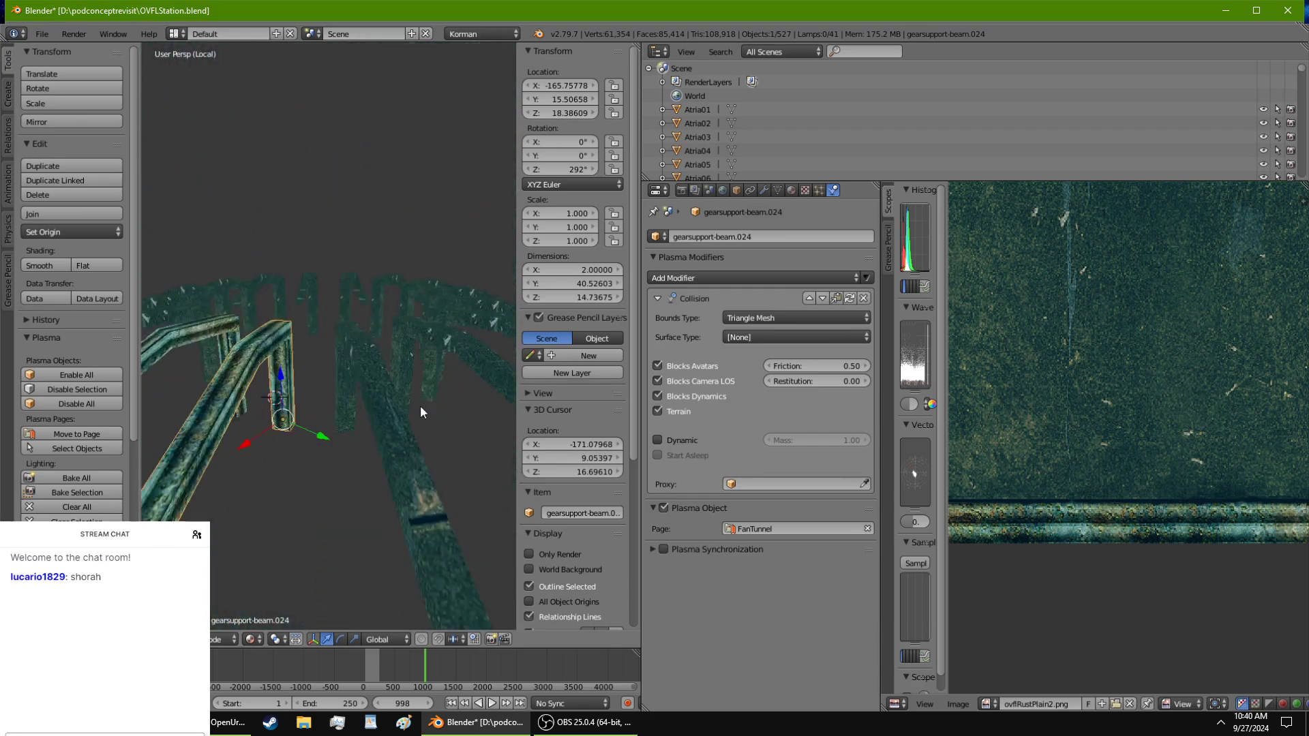
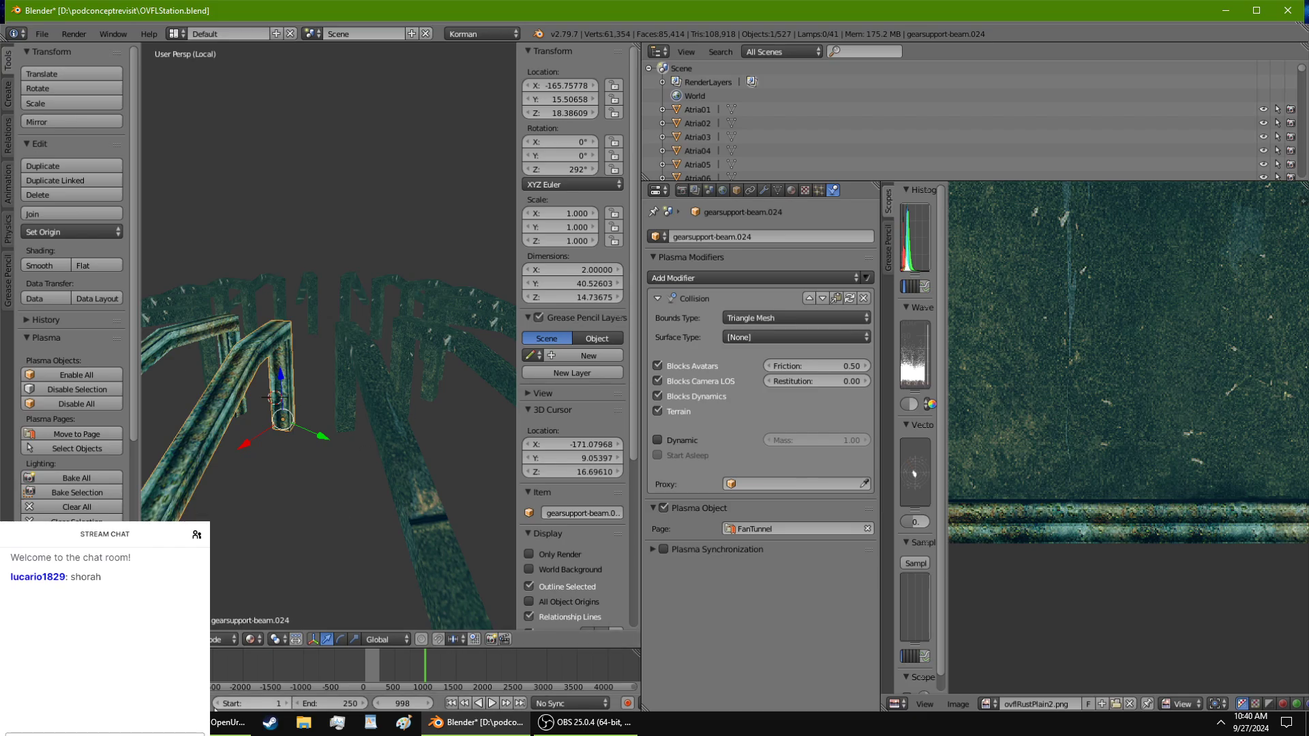
left_click(110, 723)
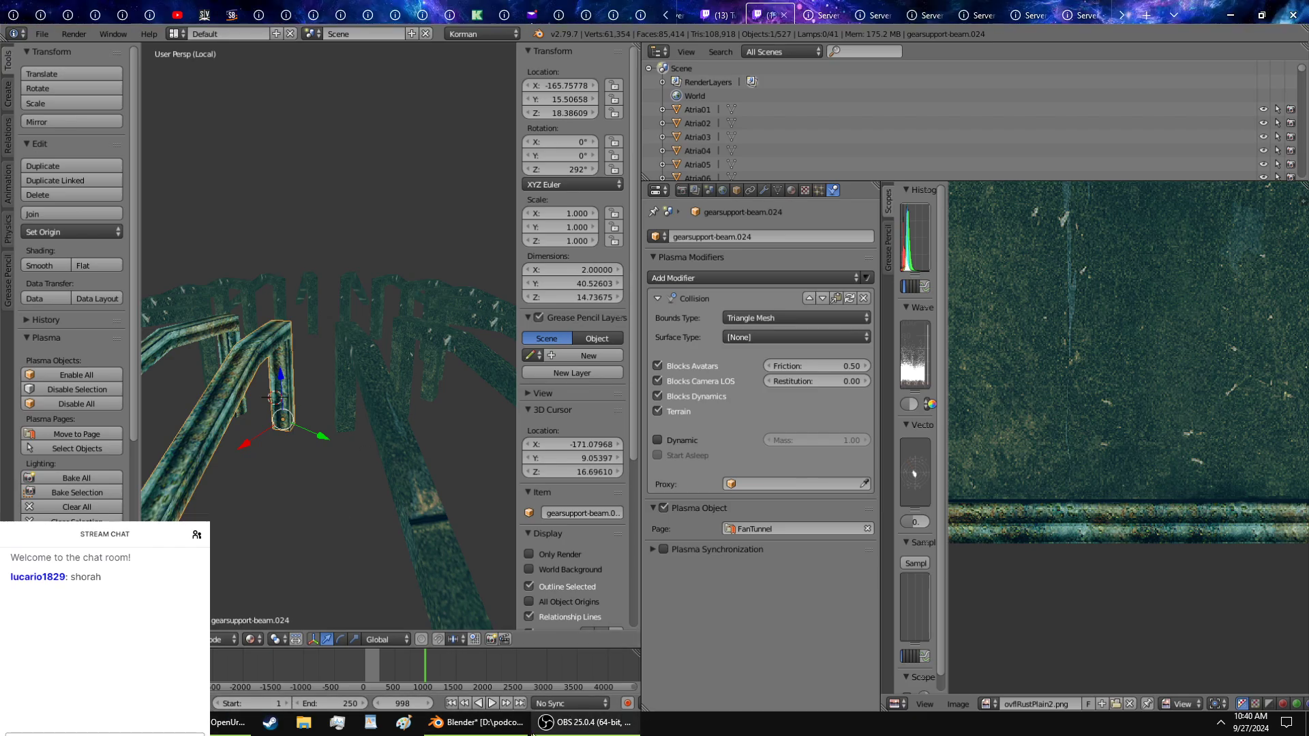
left_click(474, 721)
scroll(428, 544, "up", 3)
Step: Reset and cube-project the UVs of all faces of the neighbouring gearsupport-beam.012, rotating the resulting layout a quarter turn
right_click(414, 420)
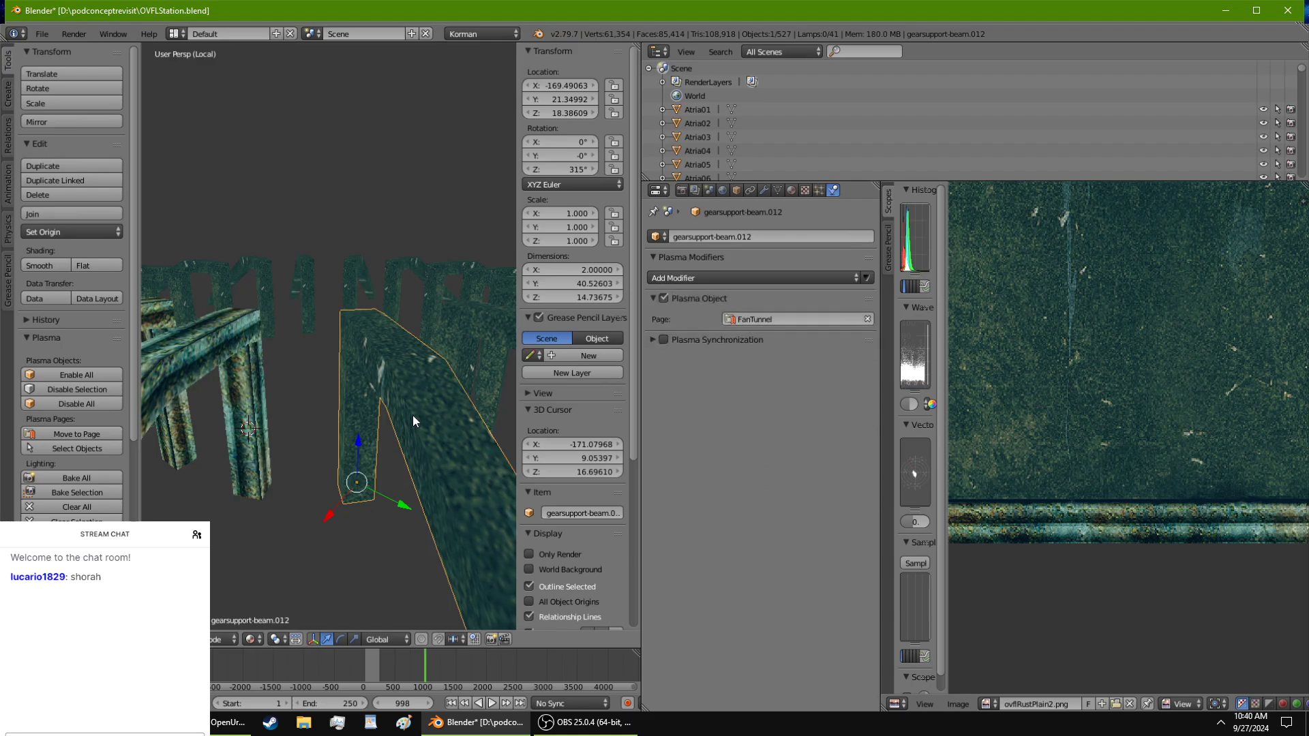
key("Tab")
key("a")
key("u")
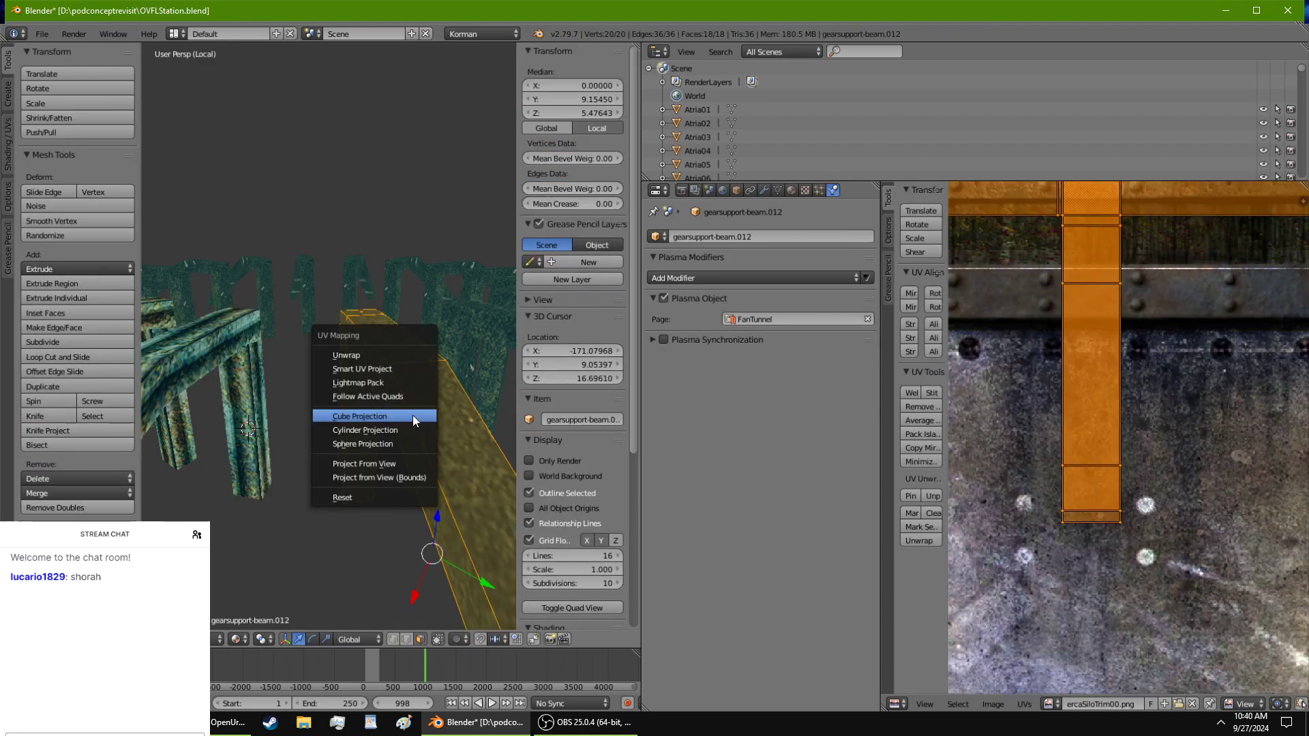
left_click(375, 358)
key("u")
left_click(380, 502)
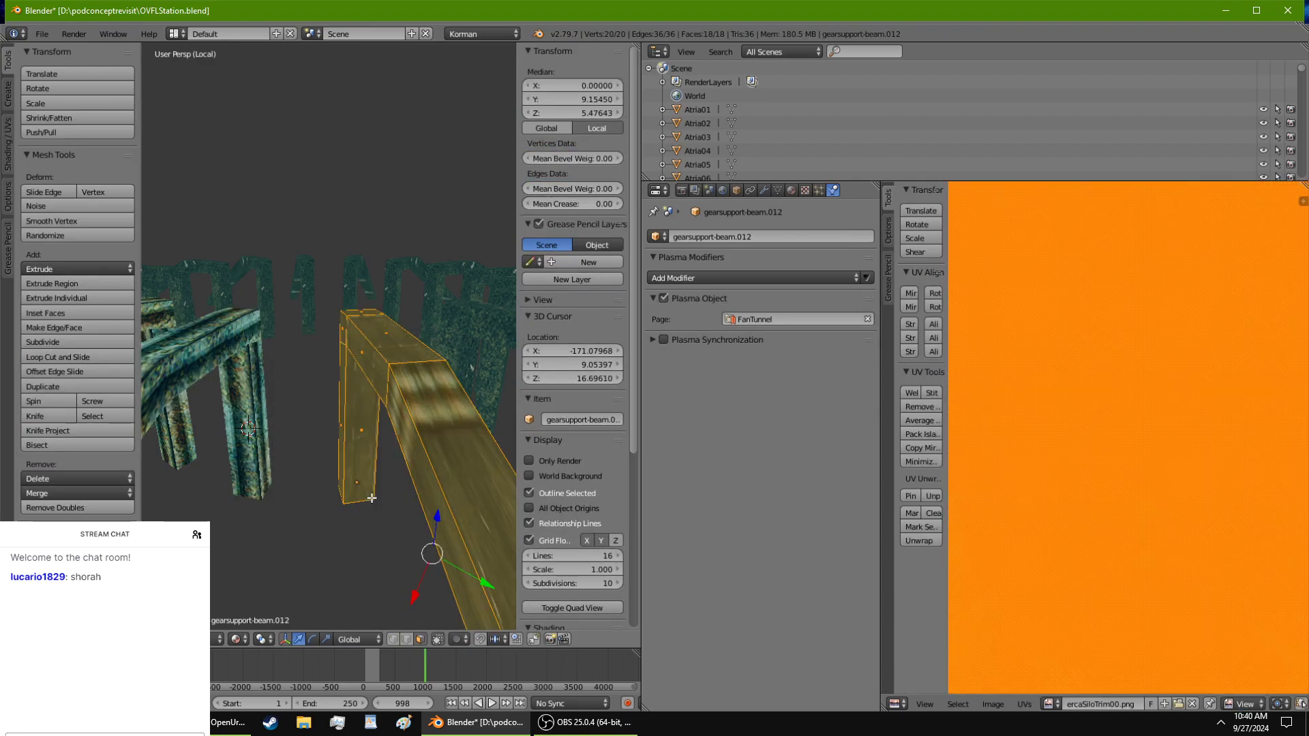
key("u")
left_click(361, 337)
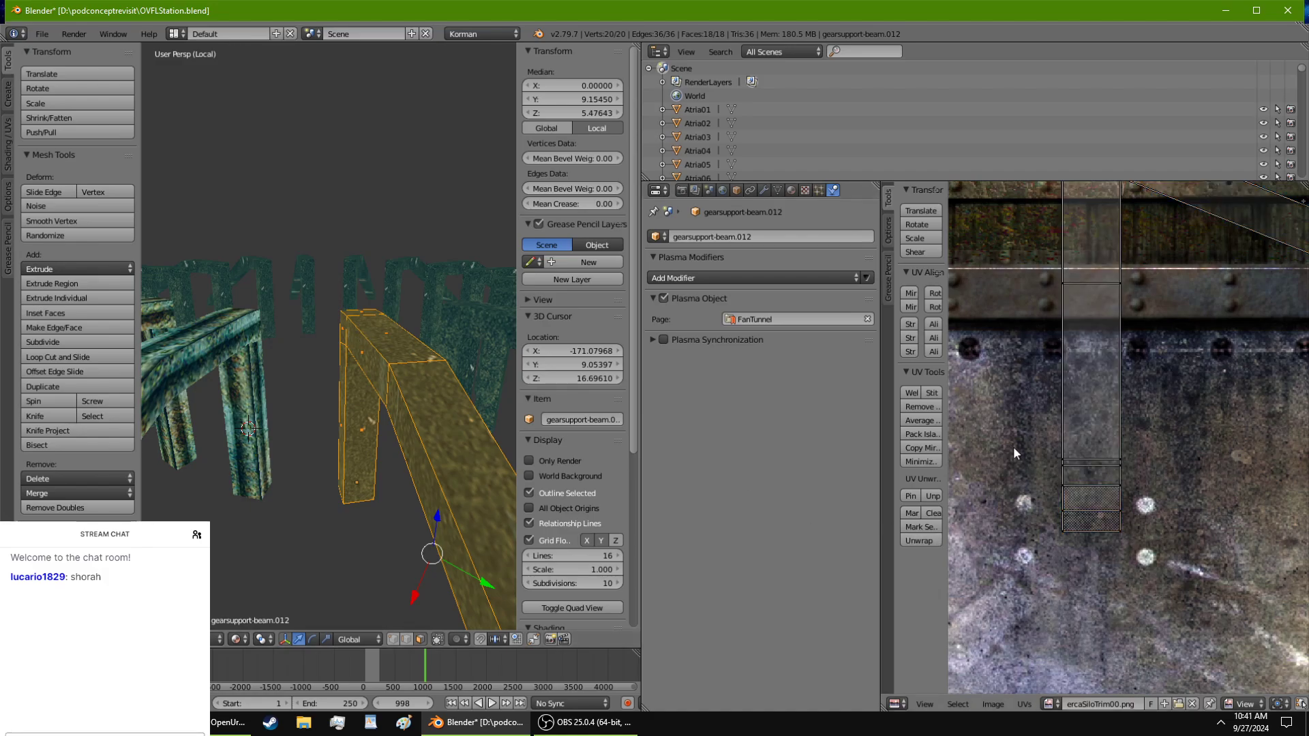
left_click(936, 293)
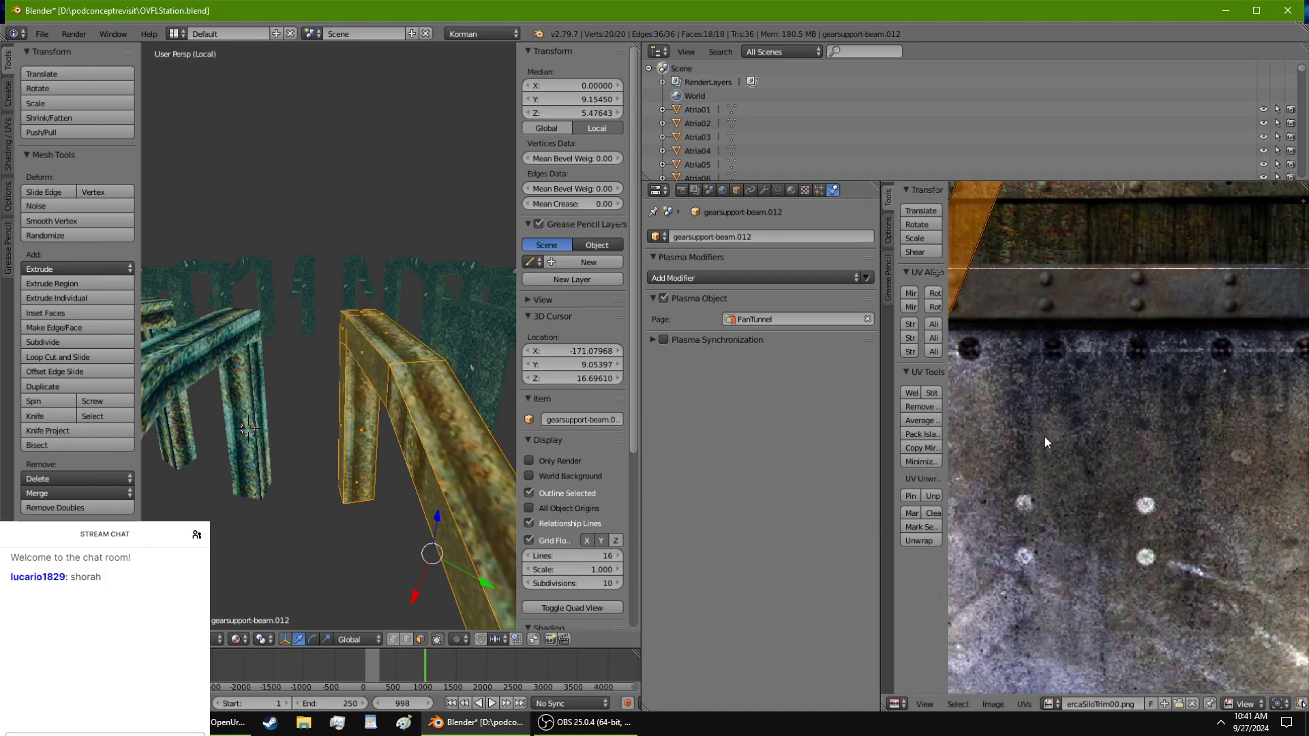
scroll(1044, 442, "down", 4)
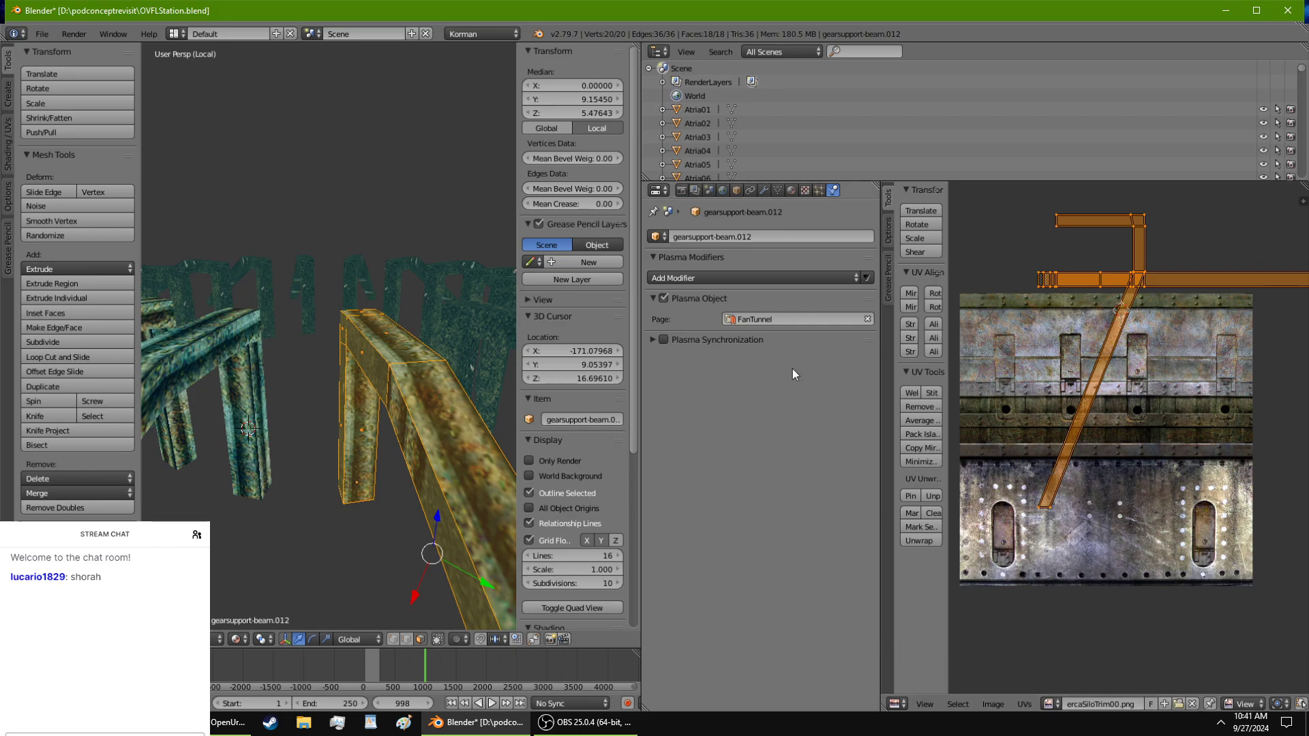
Step: Add a Plasma Collision modifier to gearsupport-beam.012 with Triangle Mesh bounds
left_click(811, 277)
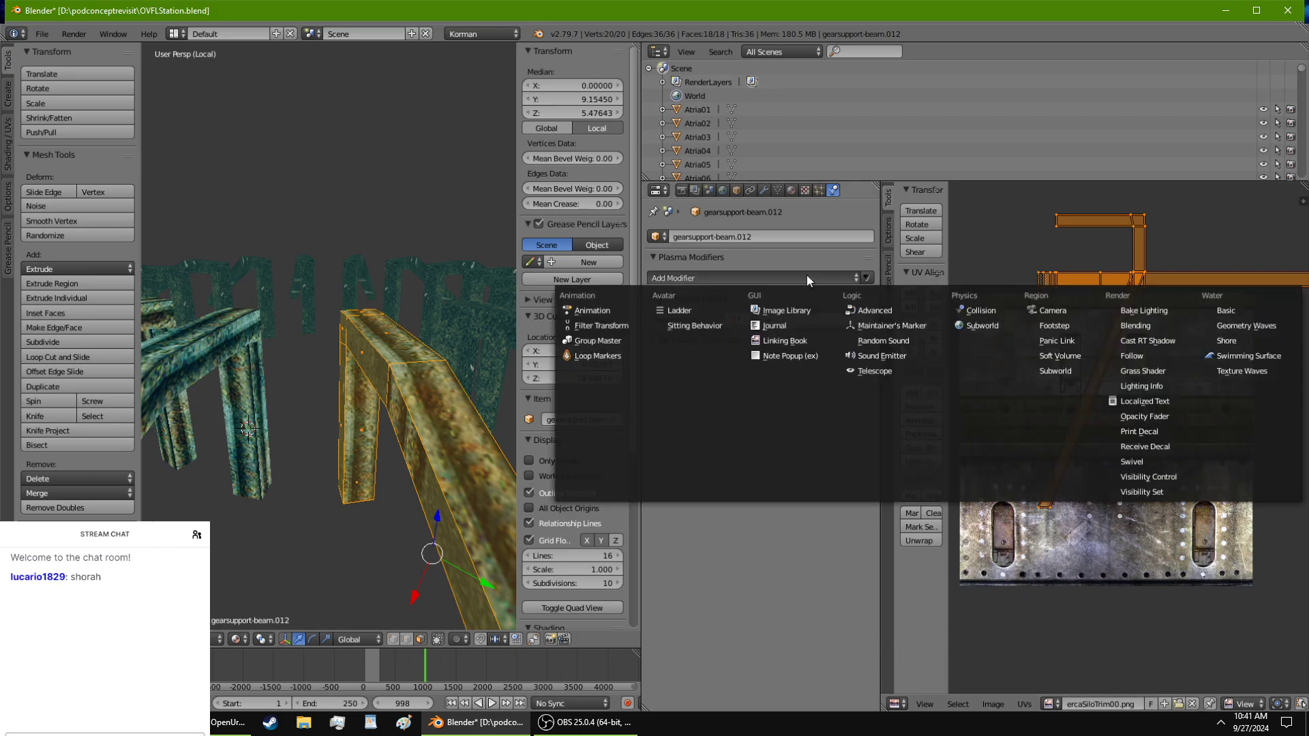
left_click(989, 310)
left_click(747, 318)
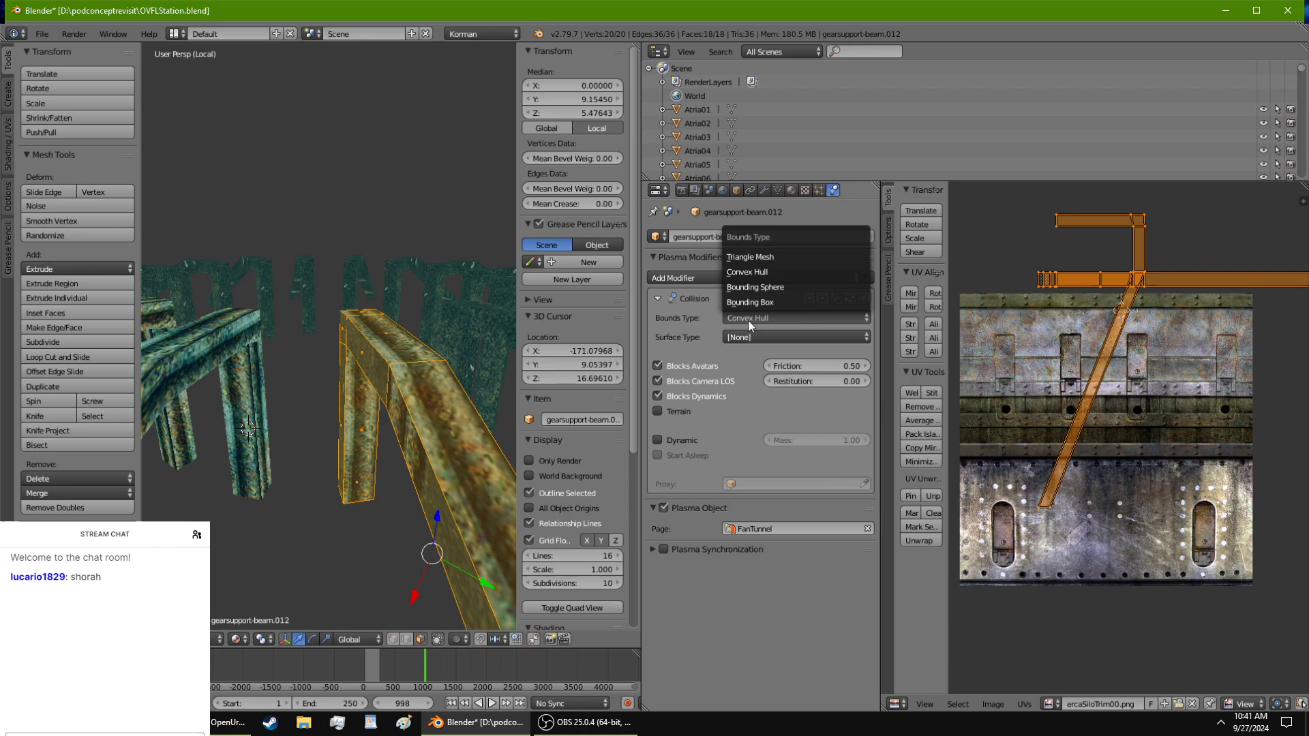
left_click(741, 258)
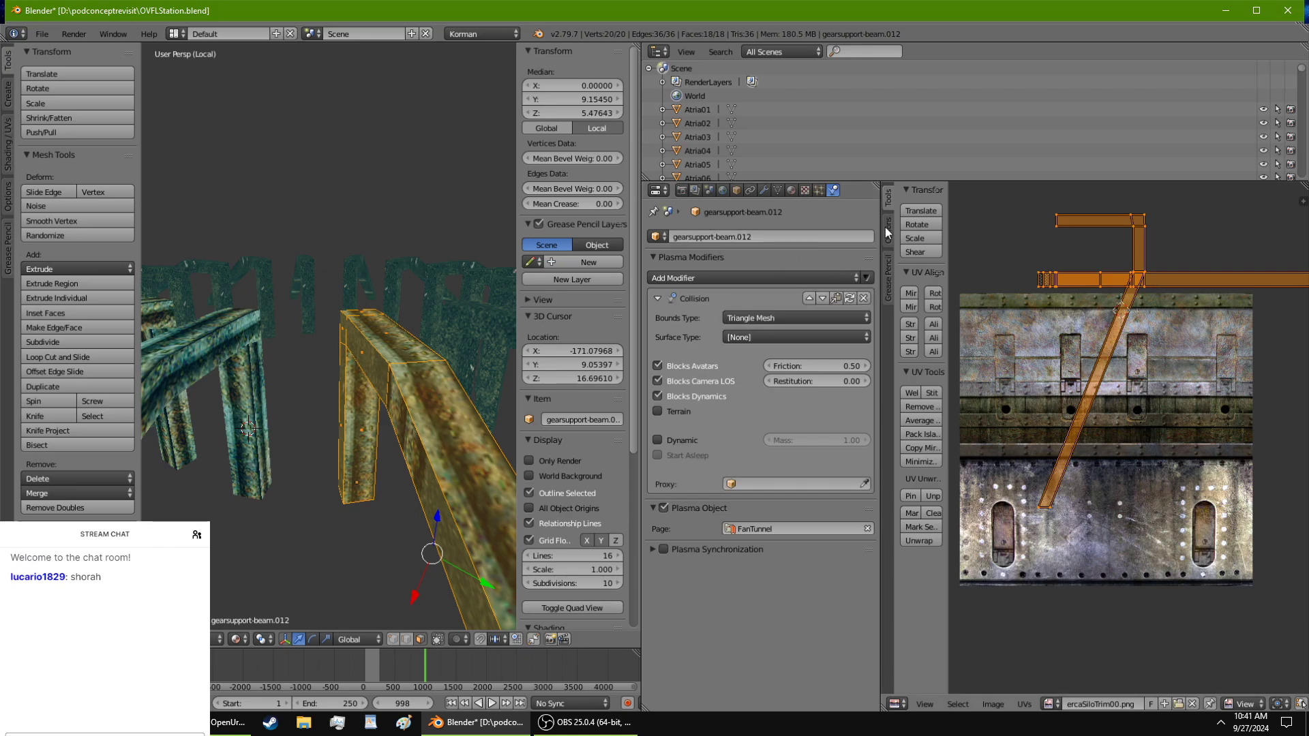
Step: Widen the UV editor and place gearsupport-beam.012's two beam-side UV islands side by side, away from the remaining islands
left_click_drag(880, 257, 804, 259)
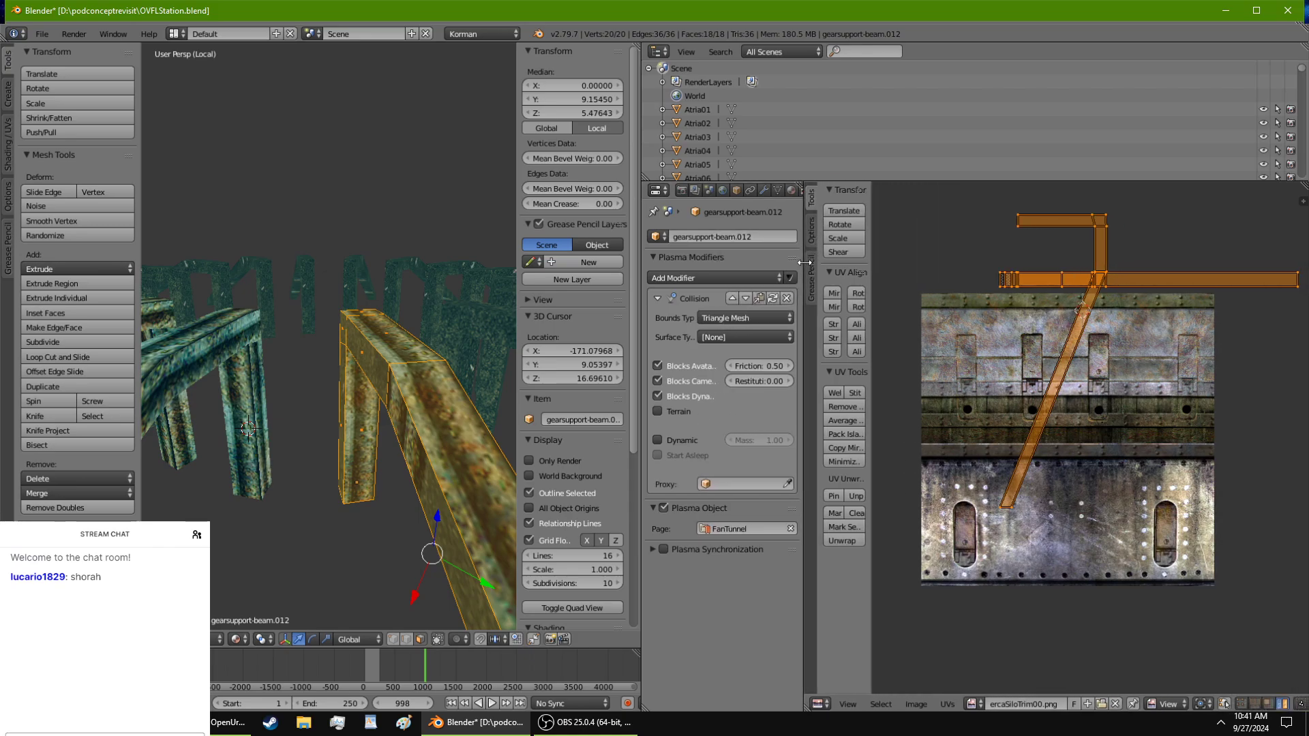
right_click(1095, 297)
key("g")
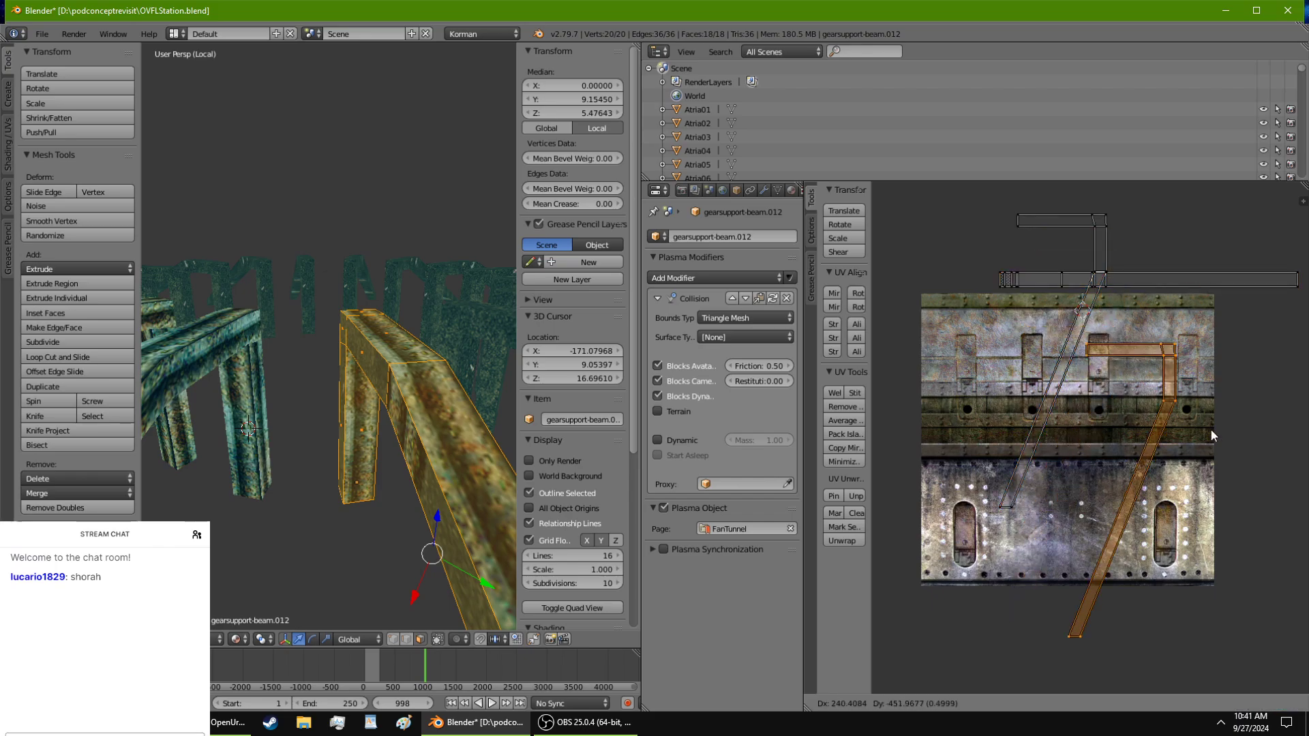
left_click(1223, 425)
right_click(1073, 314)
key("g")
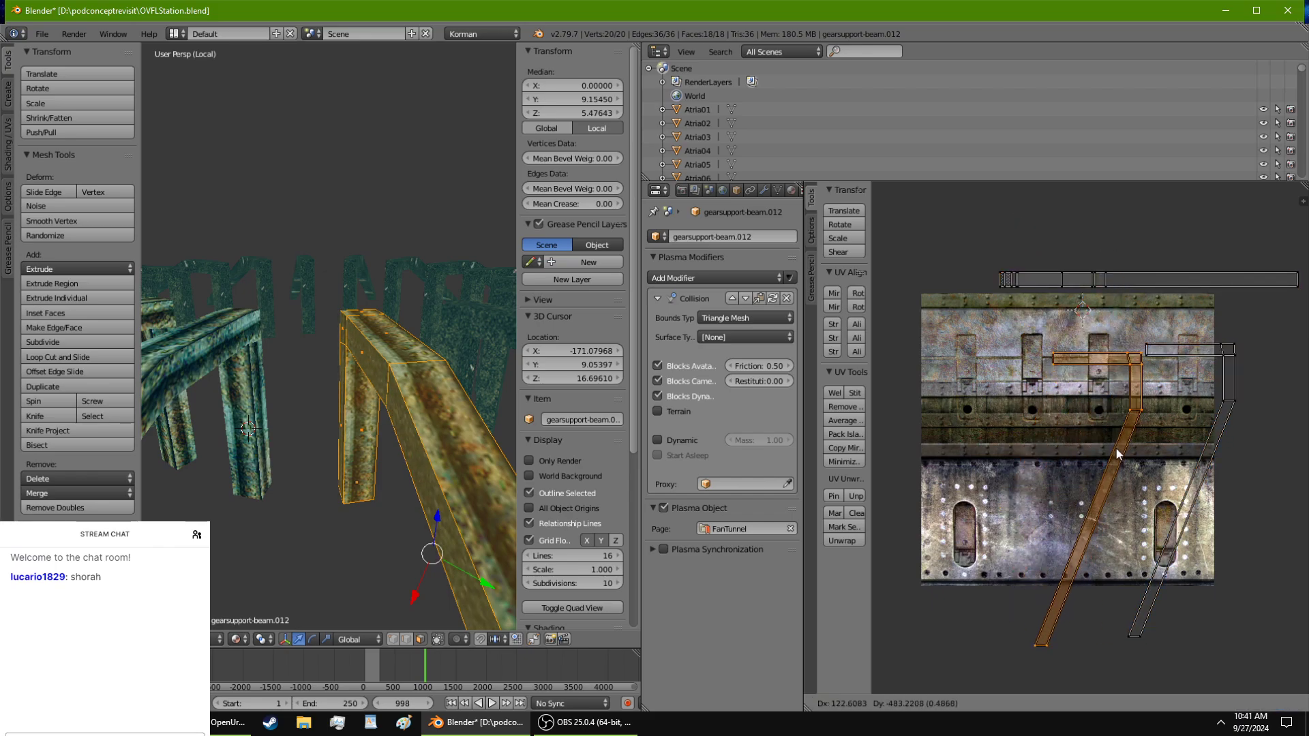
left_click(1140, 446)
Step: Rotate both beam-side UV islands together a quarter turn and keep them both selected
right_click(1197, 351, "shift")
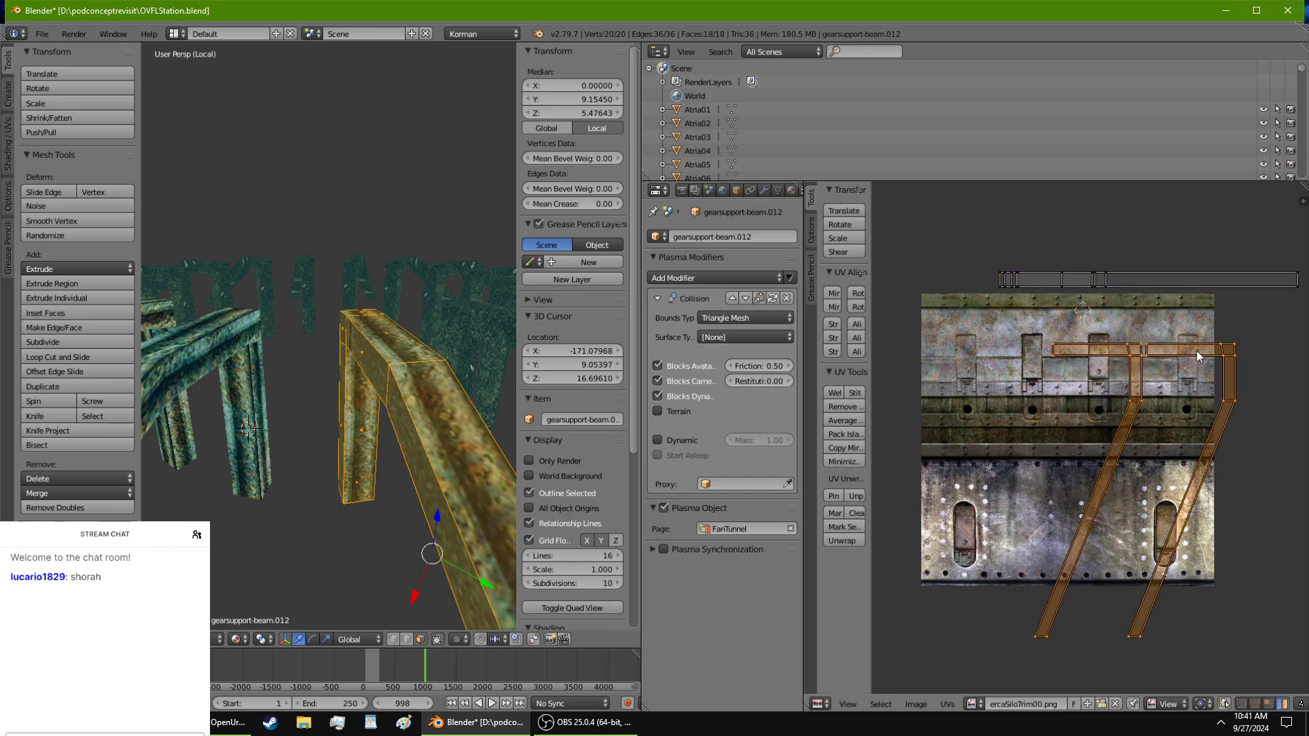
left_click(857, 294)
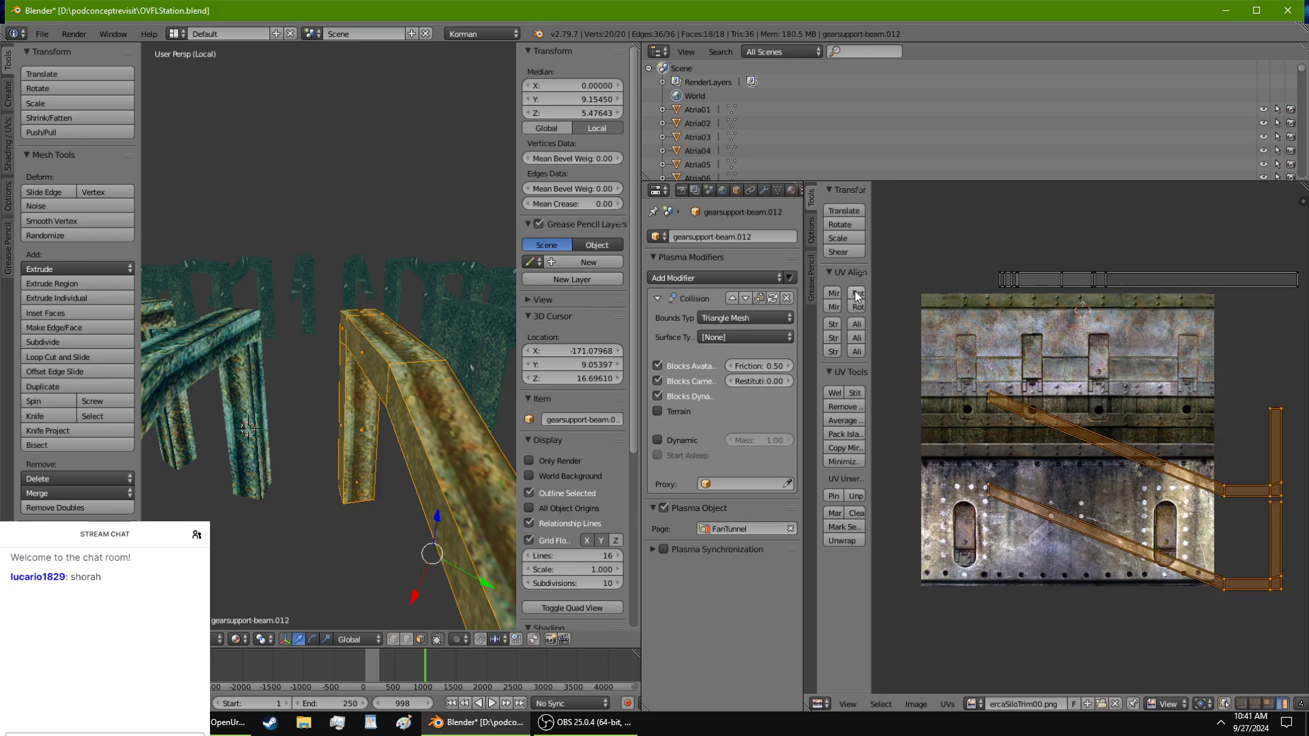
scroll(1229, 533, "up", 4)
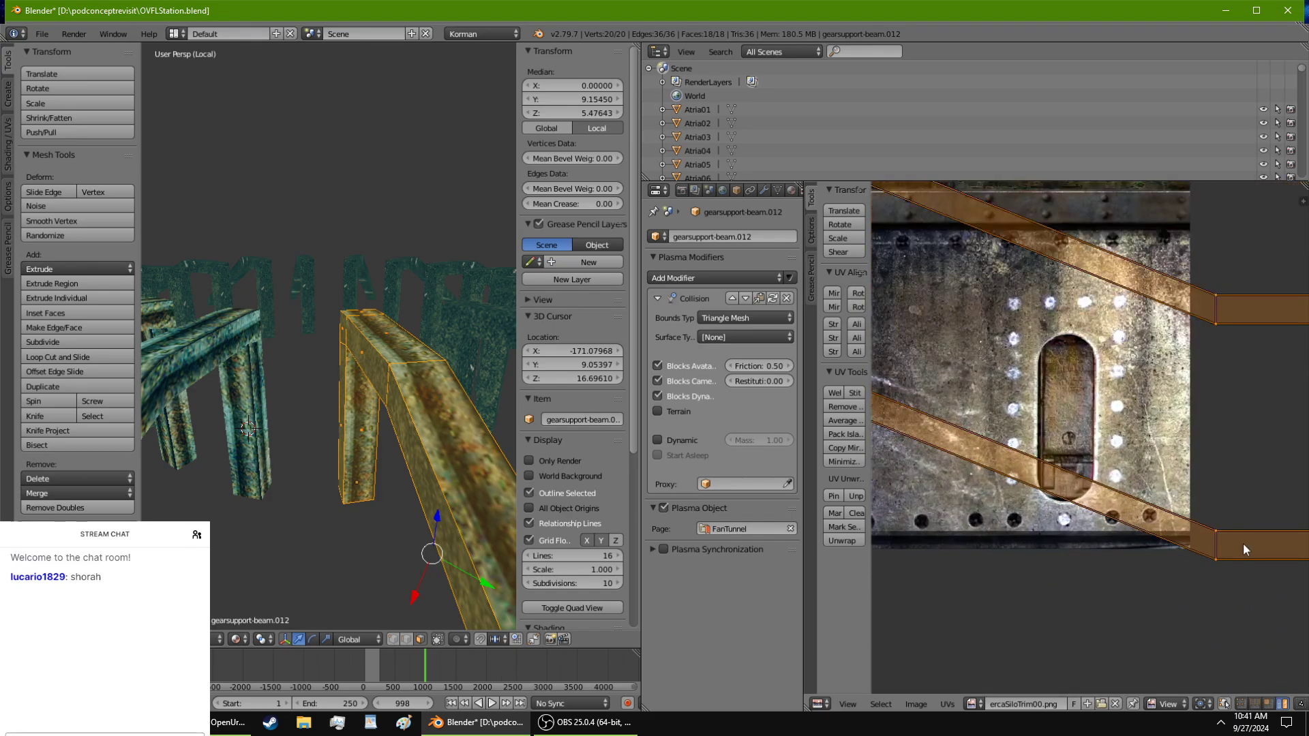
key("g")
right_click(1148, 505)
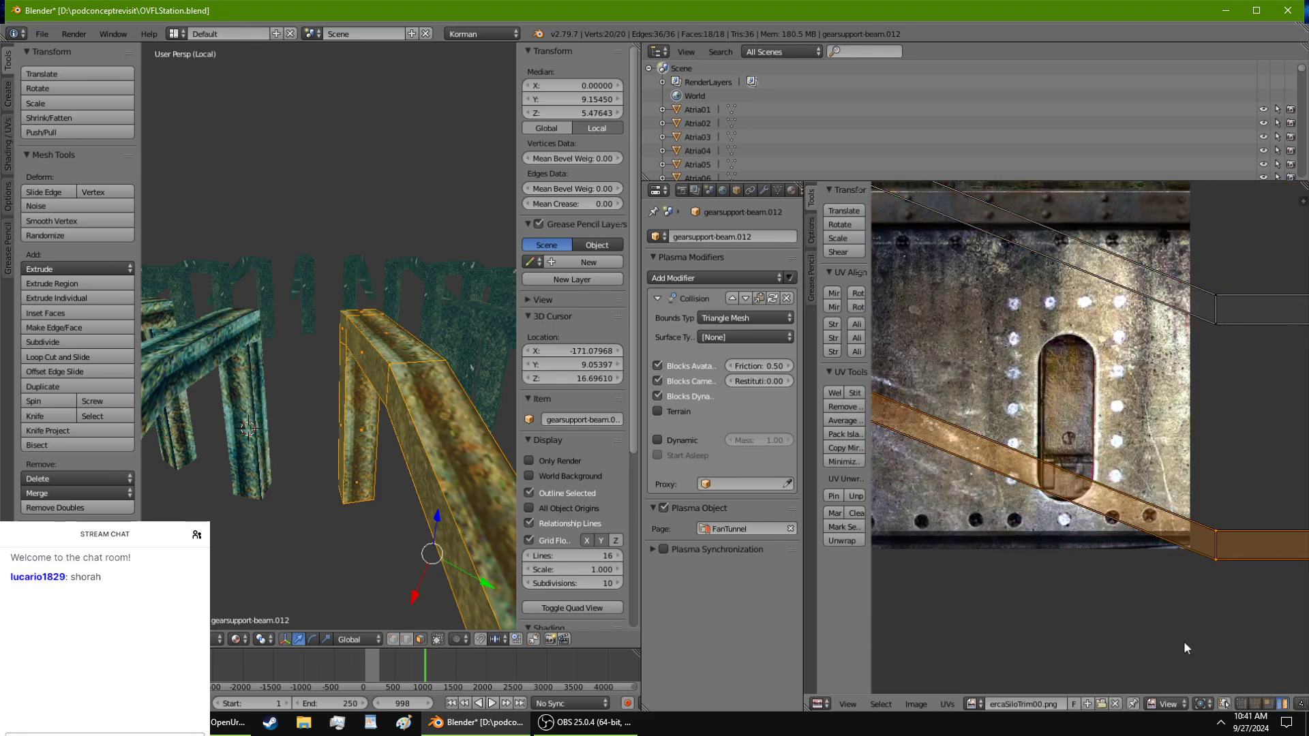
key("a")
key("a")
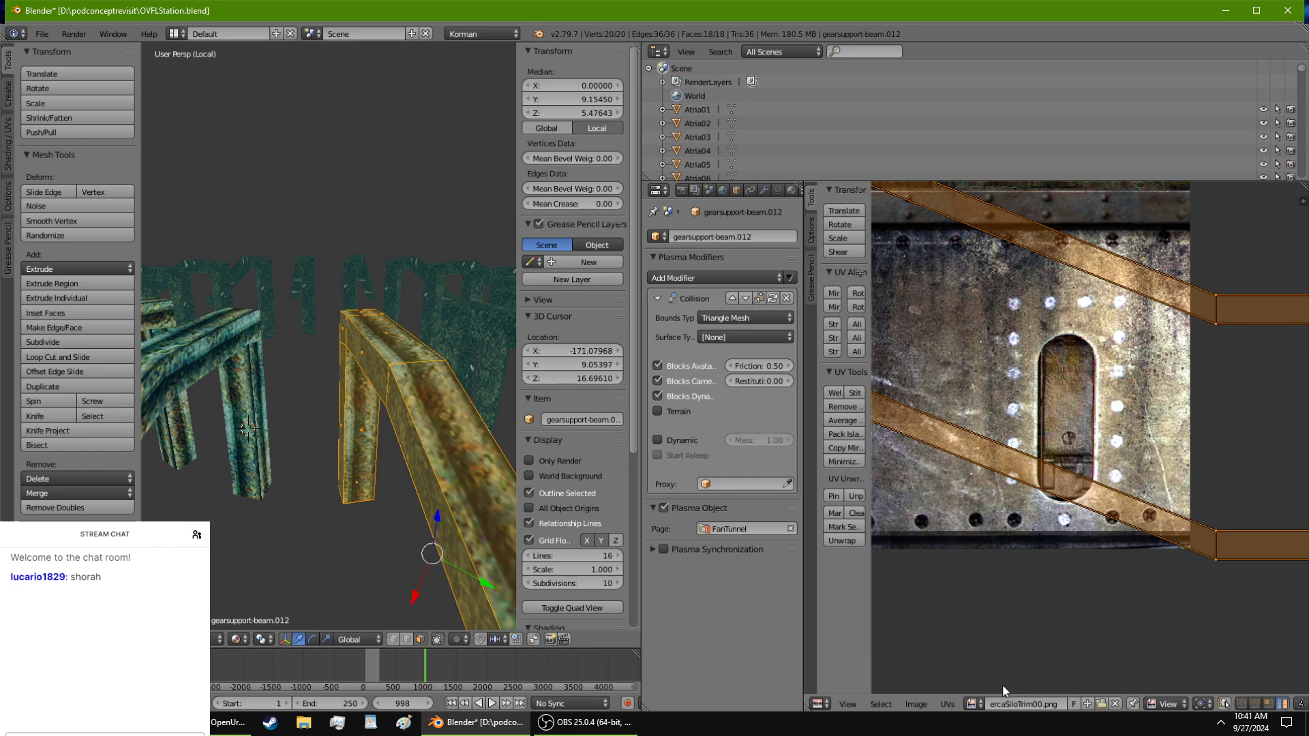
Step: Switch the UV editor's image to ovflRustPlain2.png
left_click(973, 703)
type("o")
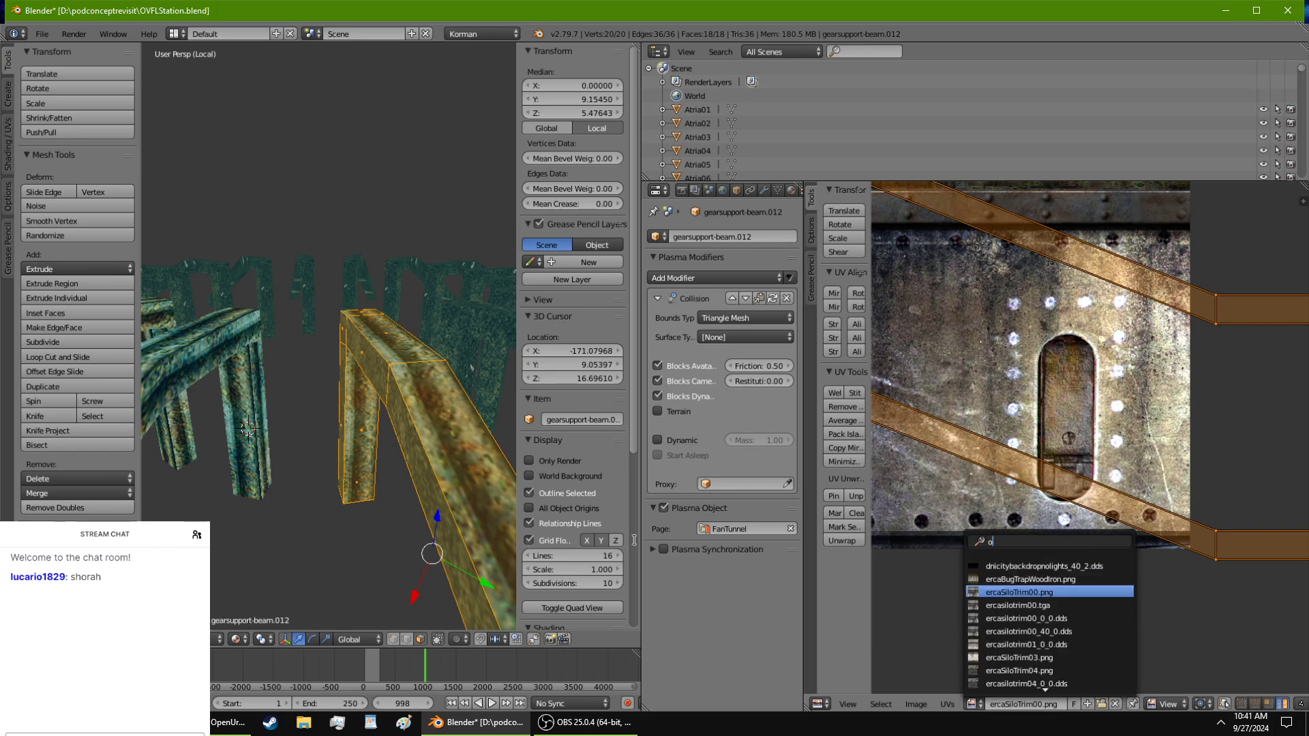
type("vfl")
key("Down")
key("Down")
key("Down")
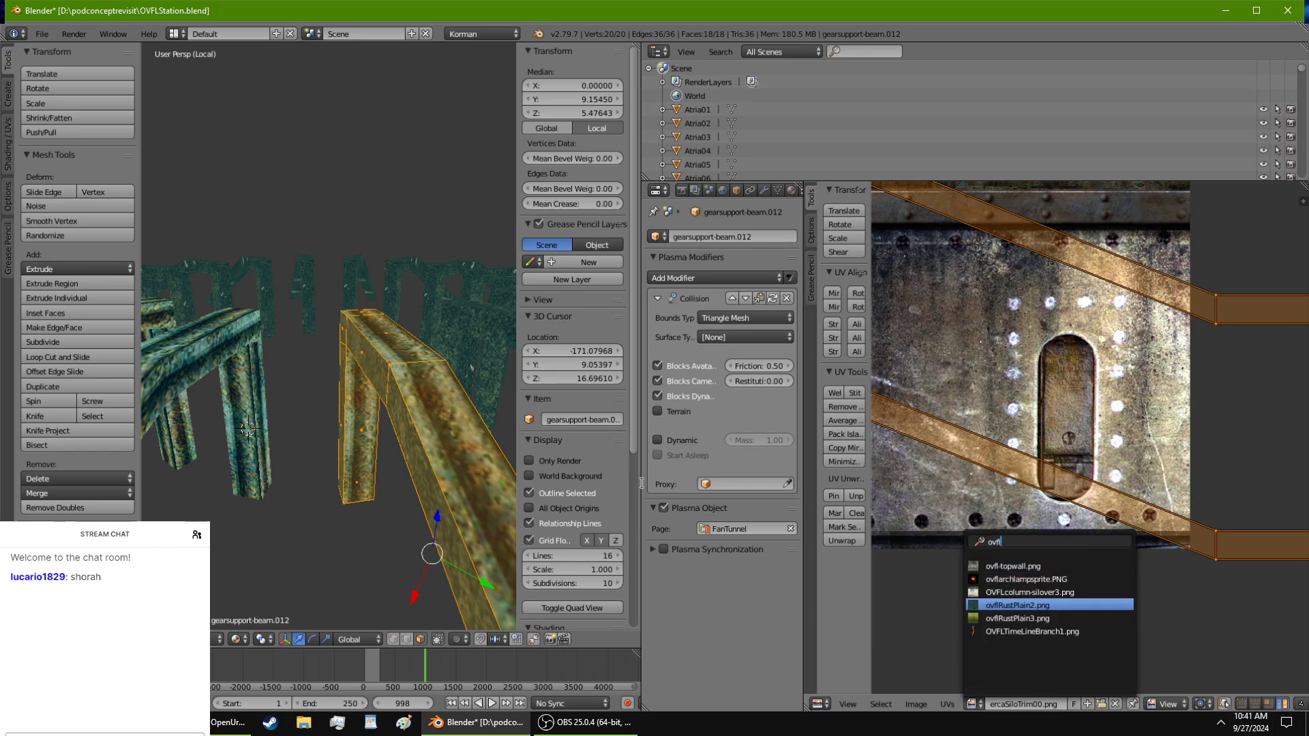
key("Return")
Step: Move both beam-side UV islands so their short horizontal sections overlap on the rust texture's lower trim strip
scroll(1134, 502, "up", 5)
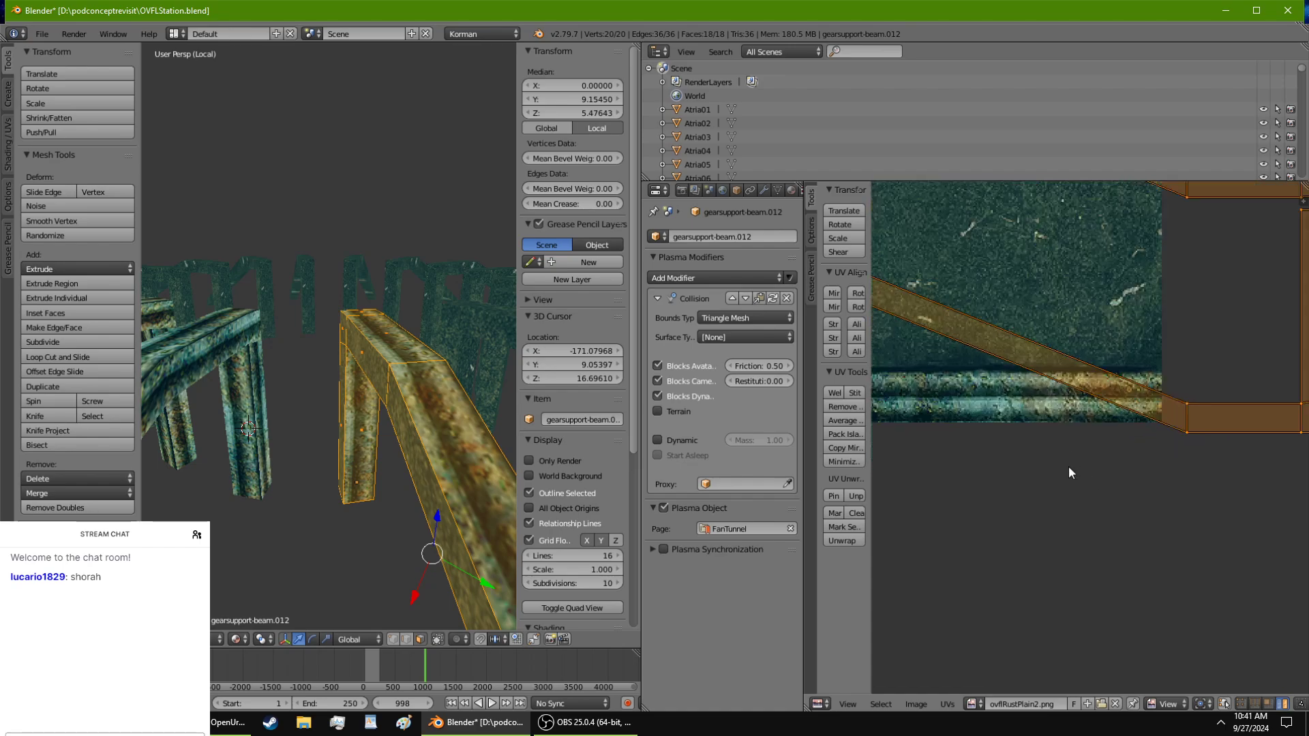
key("g")
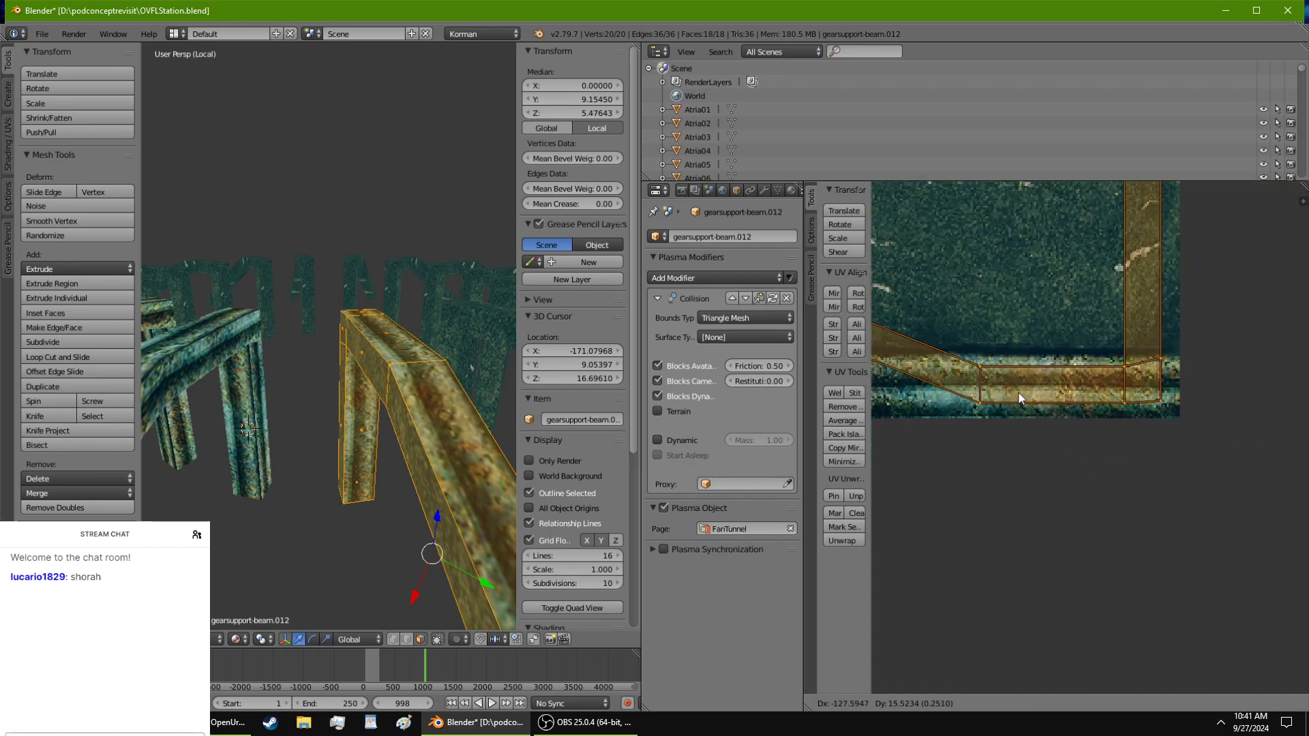
left_click(1017, 398)
scroll(1016, 394, "down", 4)
key("l")
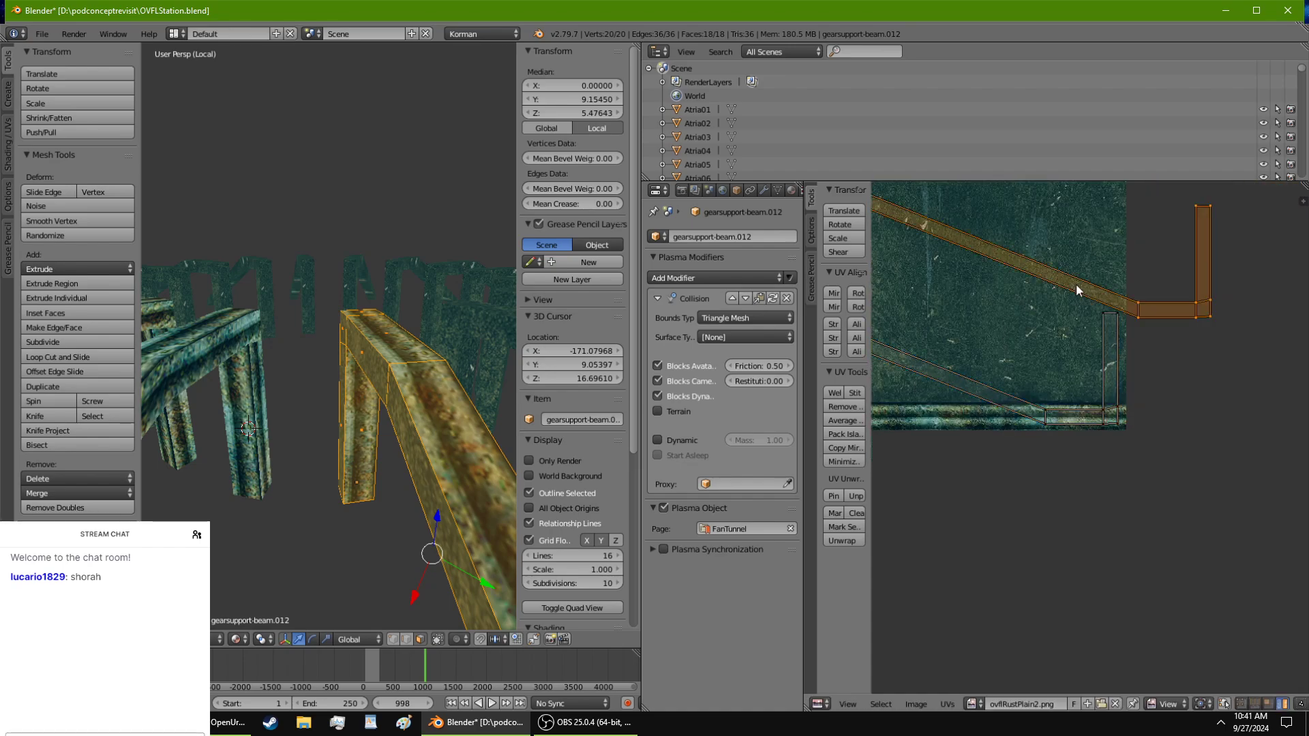
key("g")
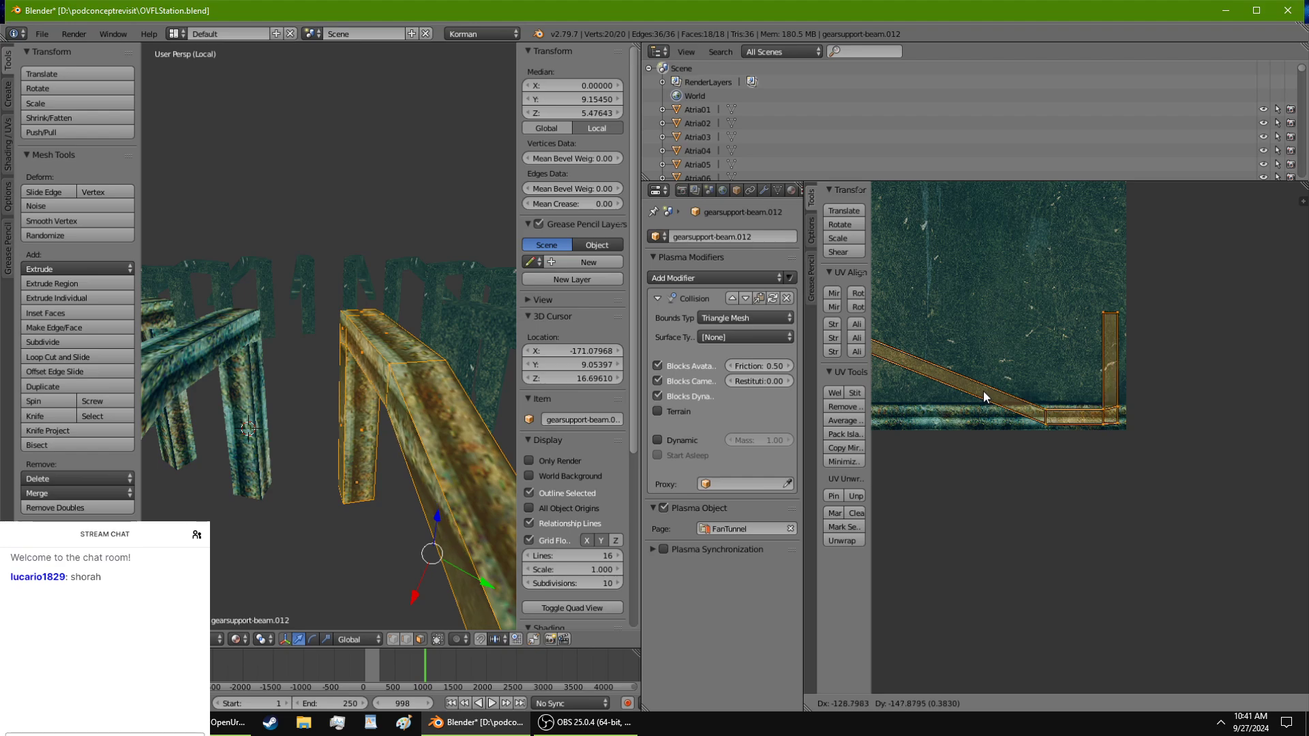
left_click(984, 391)
Step: Lower the far end edges of both diagonal UV sections onto the trim strip so the long beam sides follow it
scroll(984, 391, "up", 6)
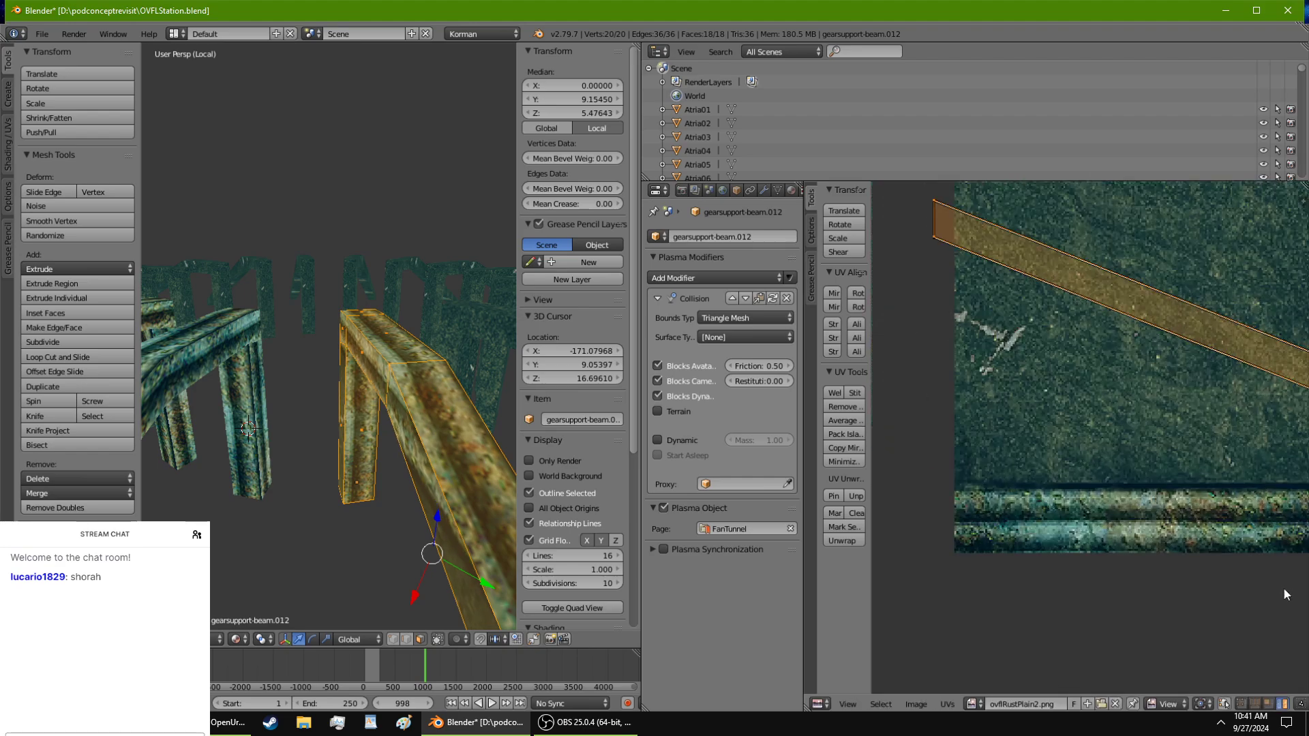
right_click(932, 220)
key("g")
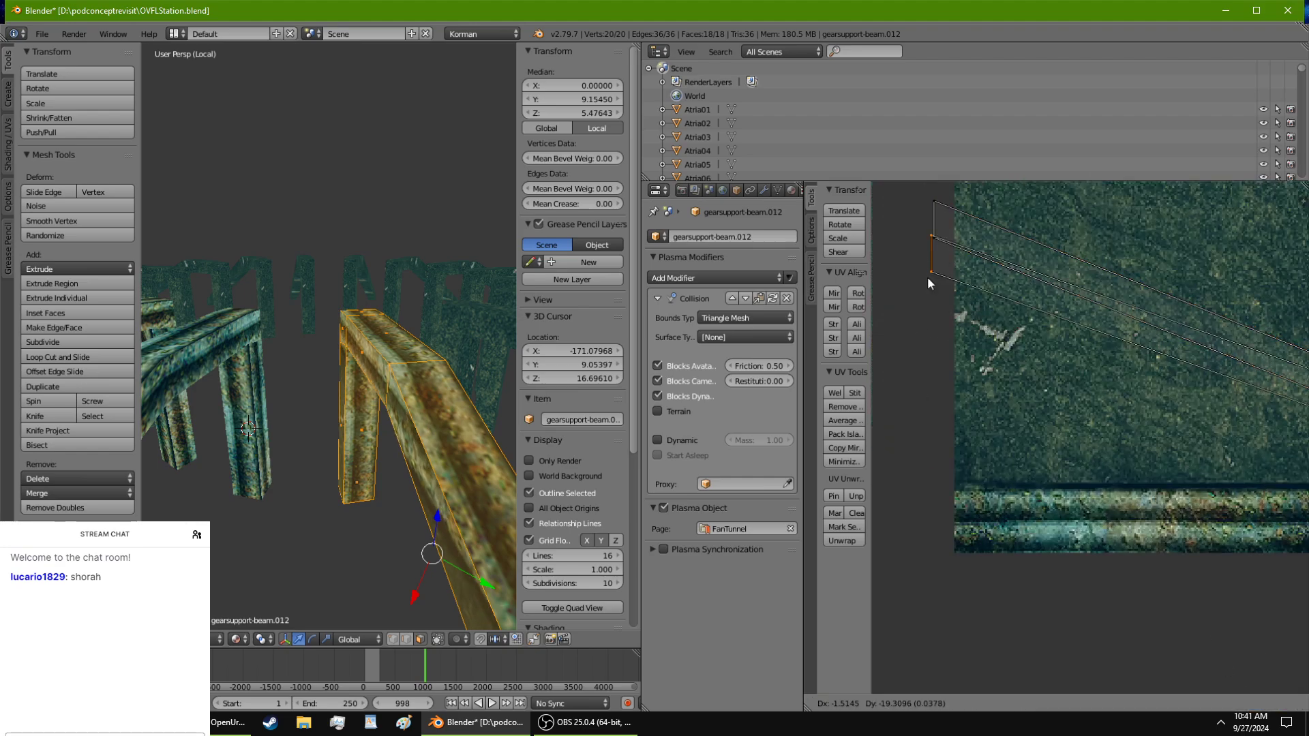
left_click(934, 520)
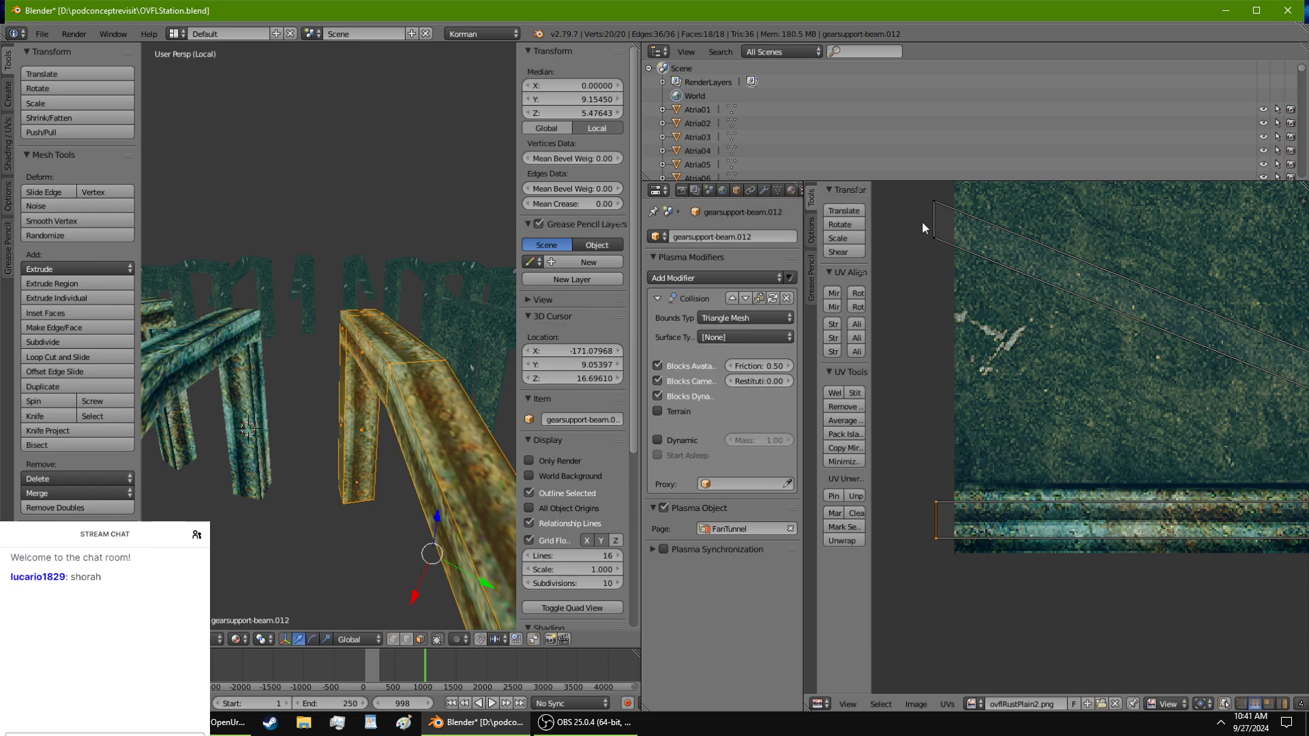
key("g")
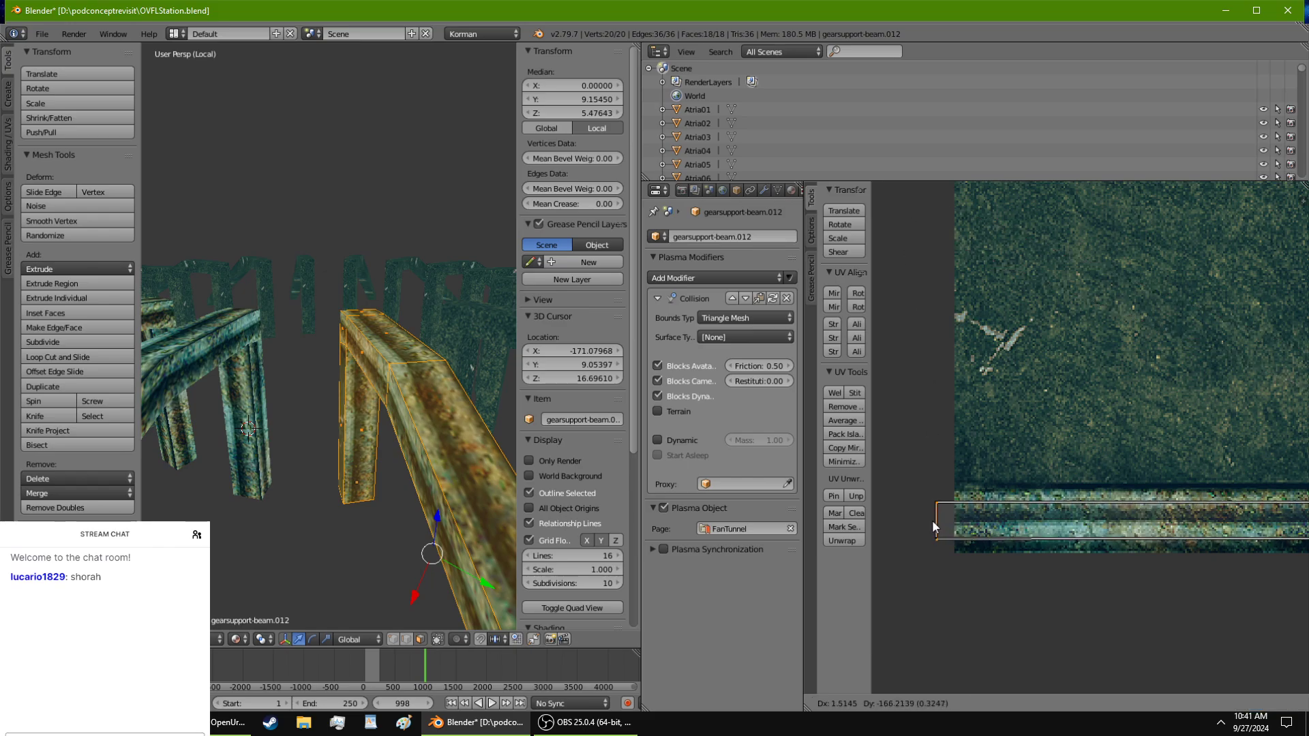
left_click(931, 520)
scroll(1135, 550, "down", 4)
middle_click_drag(1103, 545, 1036, 547)
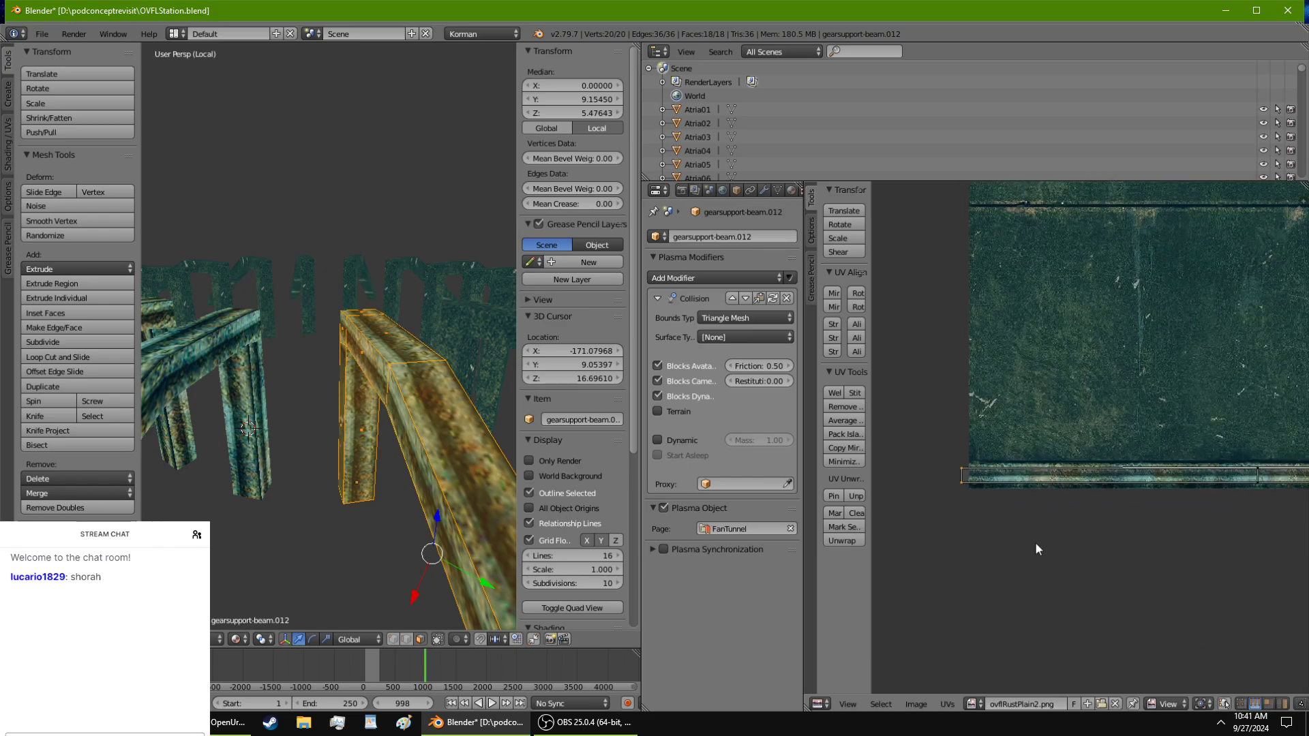
Step: Select the two side faces of the beam's vertical leg and rotate their UVs a quarter turn
middle_click_drag(382, 532, 246, 445)
scroll(246, 445, "up", 3)
middle_click_drag(373, 447, 460, 417)
right_click(315, 407)
right_click(417, 427, "shift")
scroll(1205, 428, "down", 5)
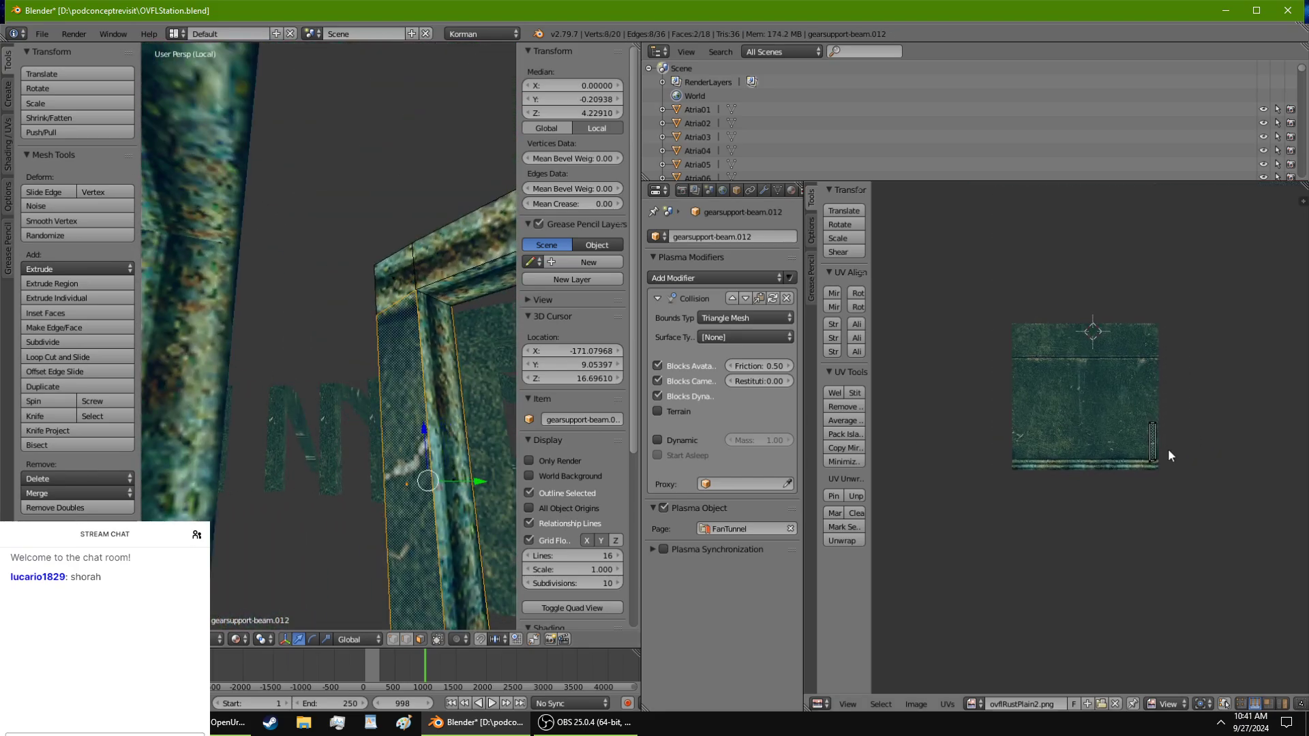
left_click(850, 298)
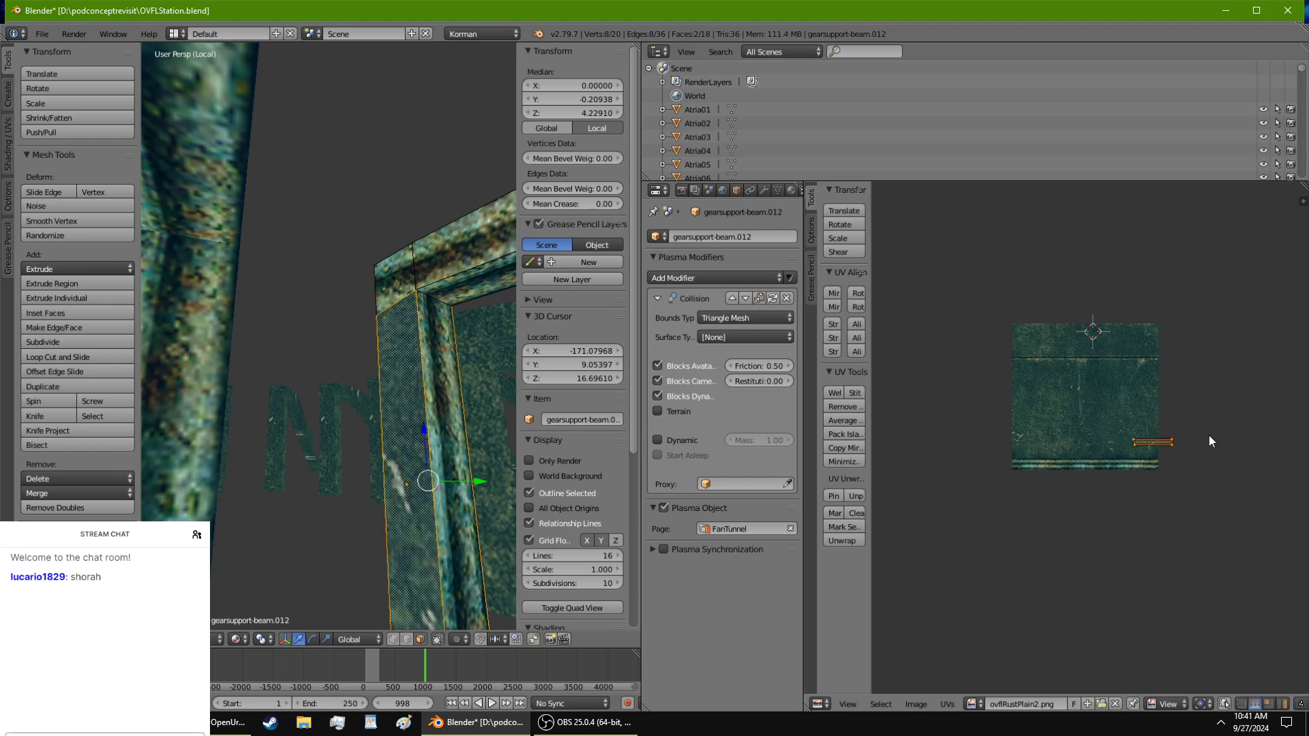
Step: Move the UVs of both vertical leg side faces onto the lower trim strip and leave mesh editing
scroll(1180, 506, "up", 5)
scroll(1015, 483, "up", 1)
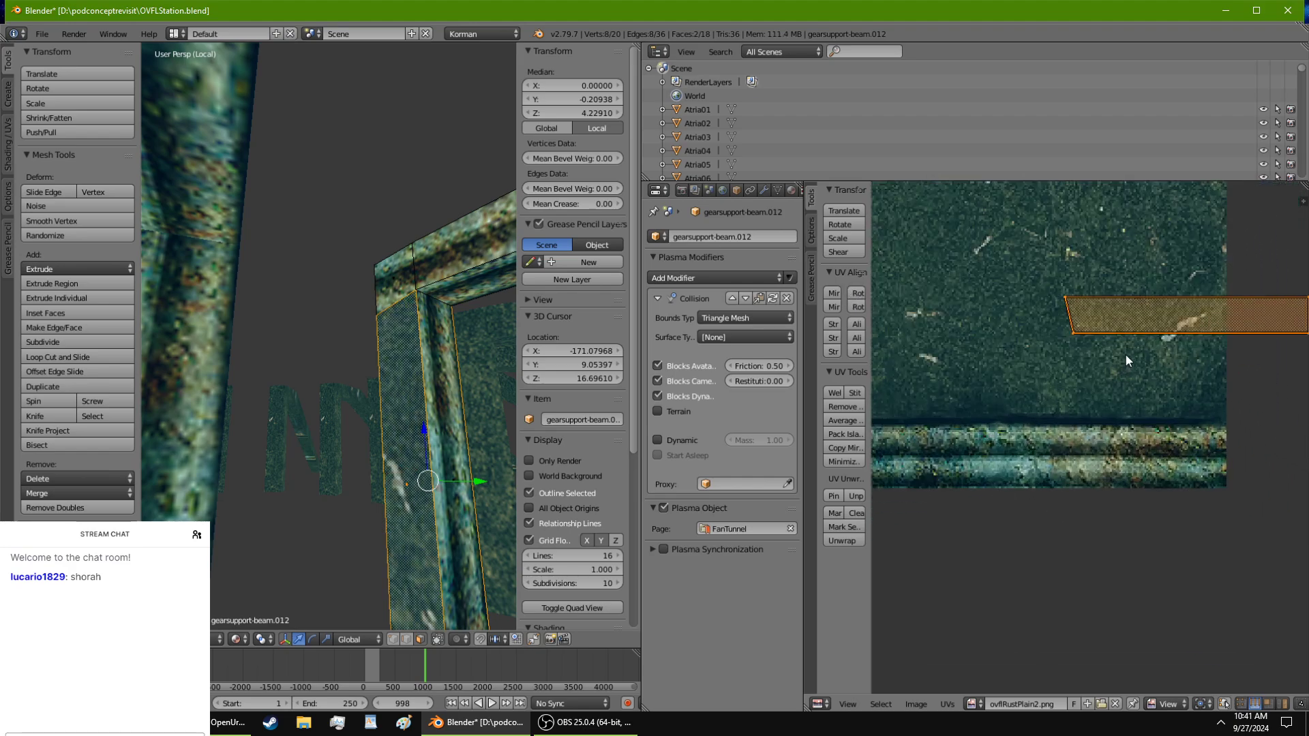
right_click(1126, 334)
key("g")
right_click(1019, 471)
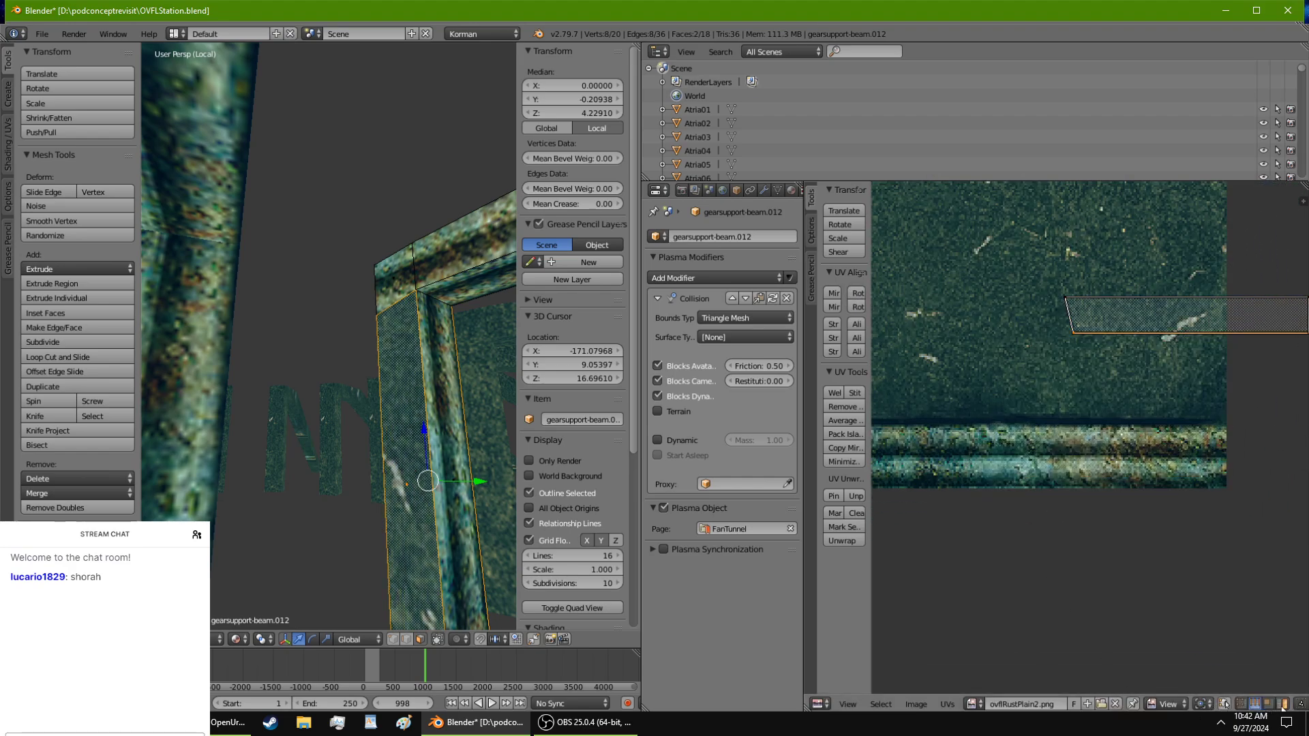
right_click(1174, 304)
key("g")
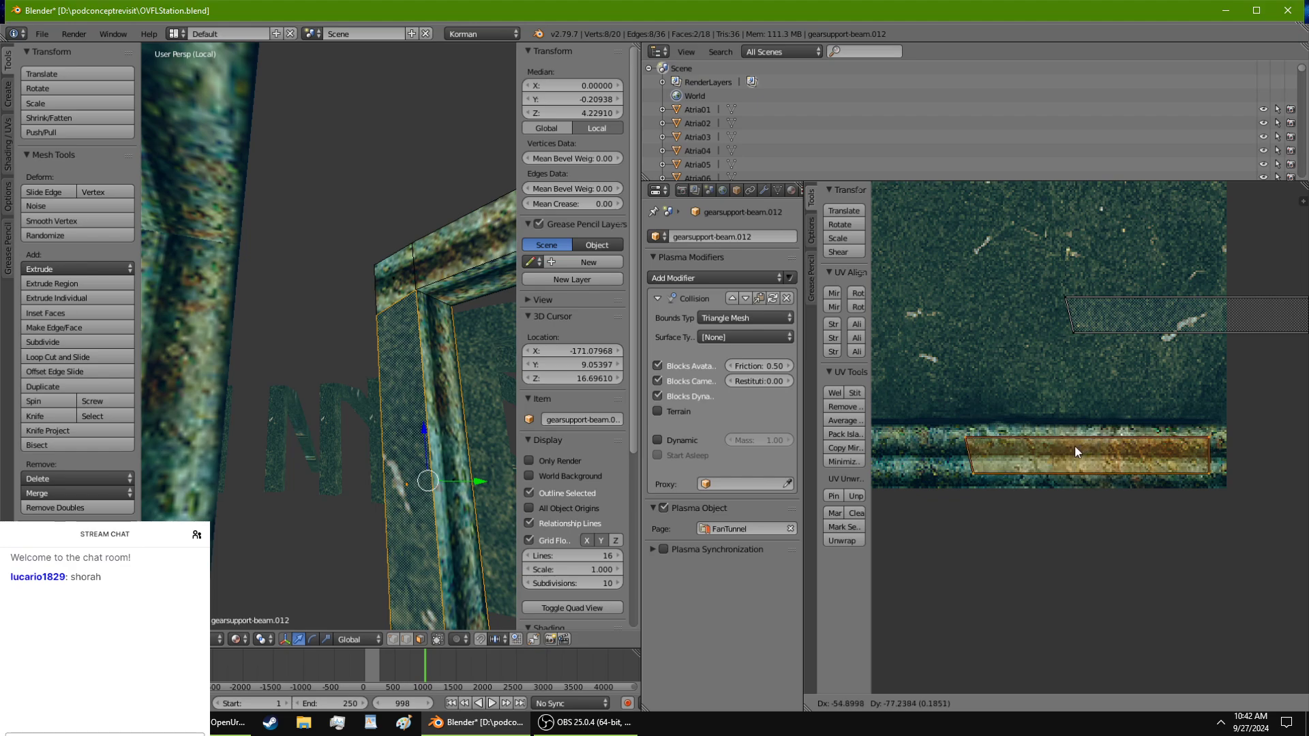
left_click(1074, 446)
right_click(1144, 317)
key("g")
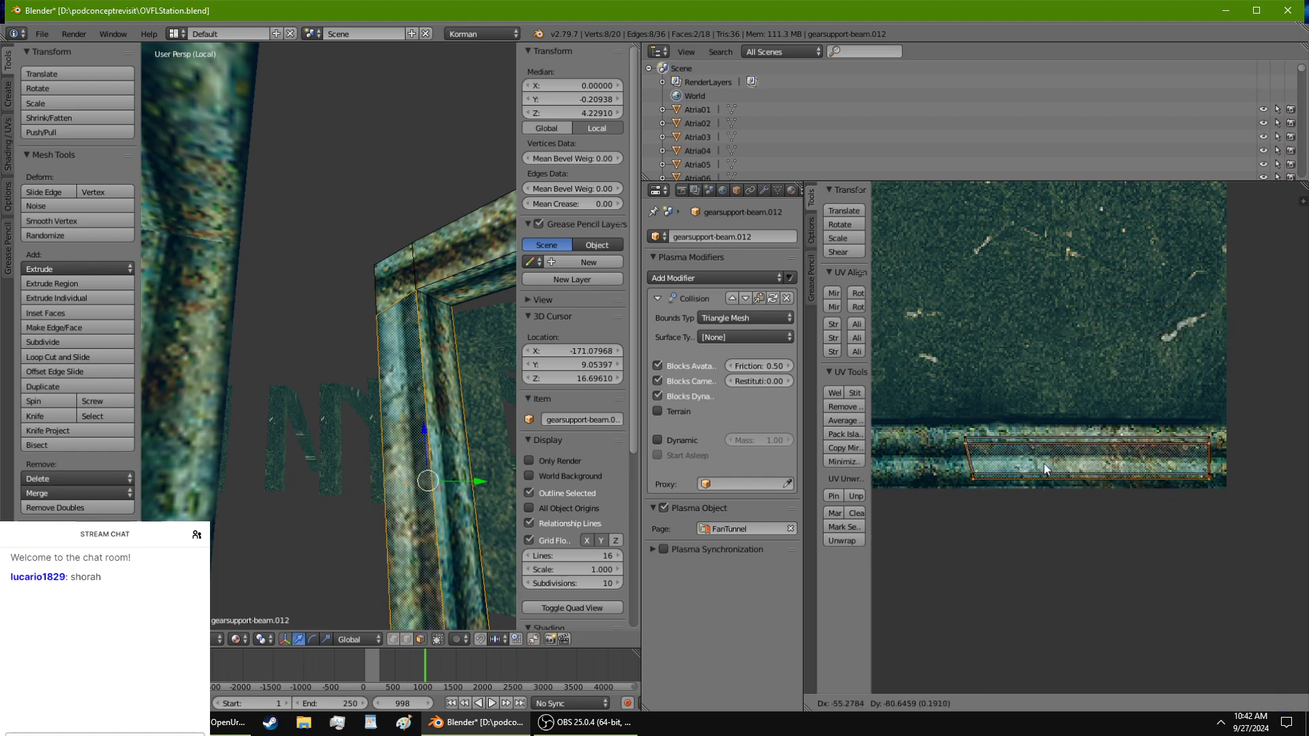
left_click(1044, 464)
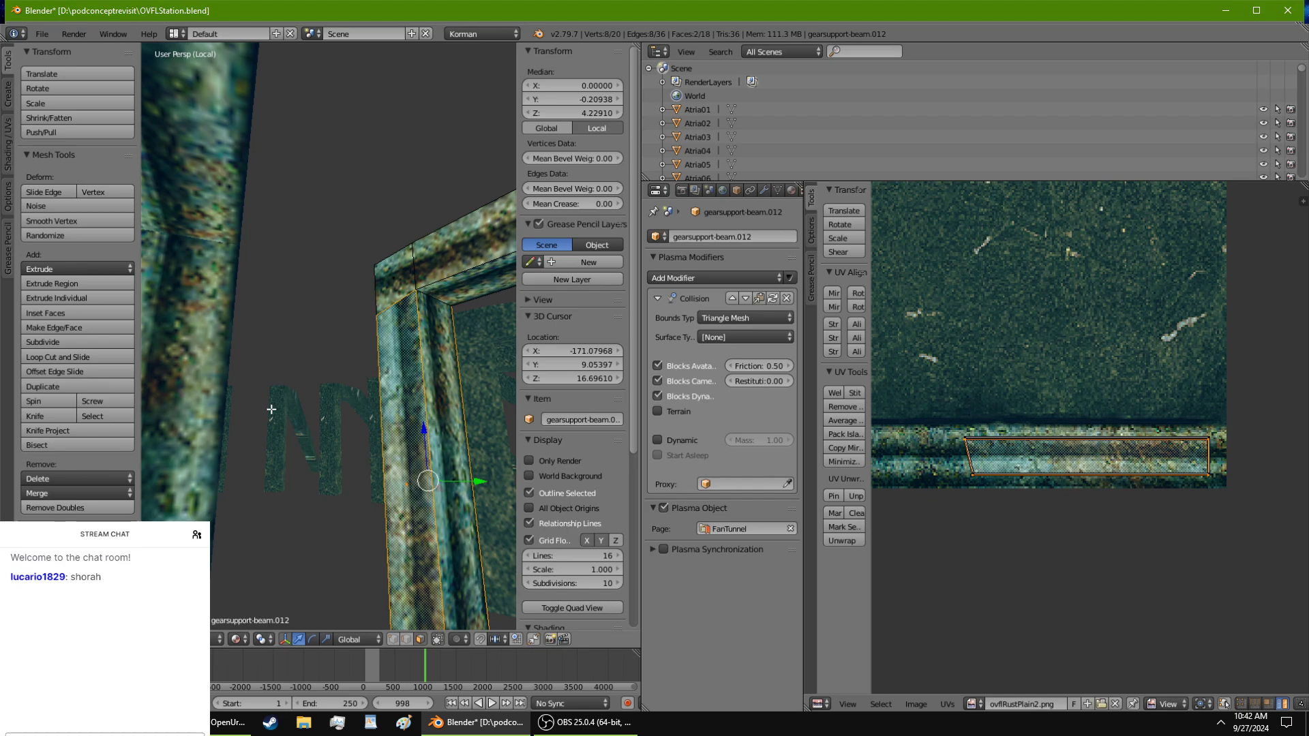
key("Tab")
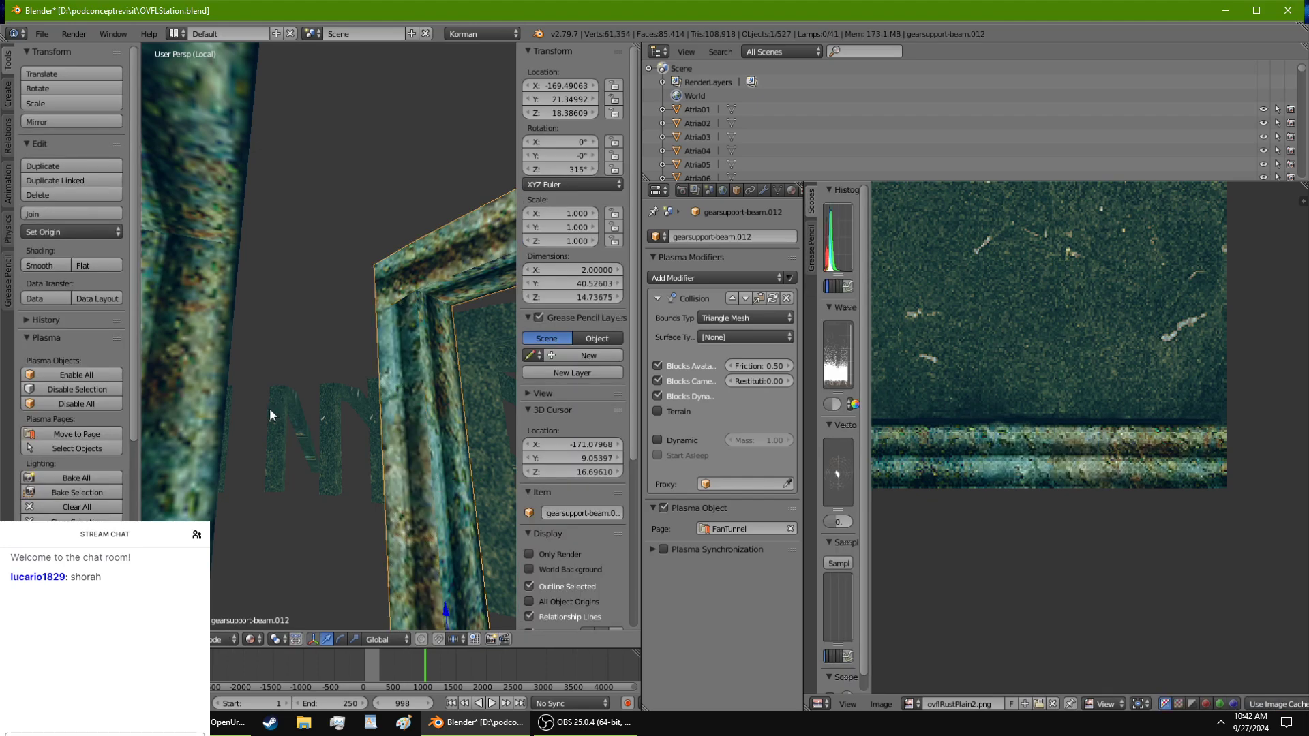
Step: Look over the retextured beams and exit local view to bring back the full station scene
left_click(95, 722)
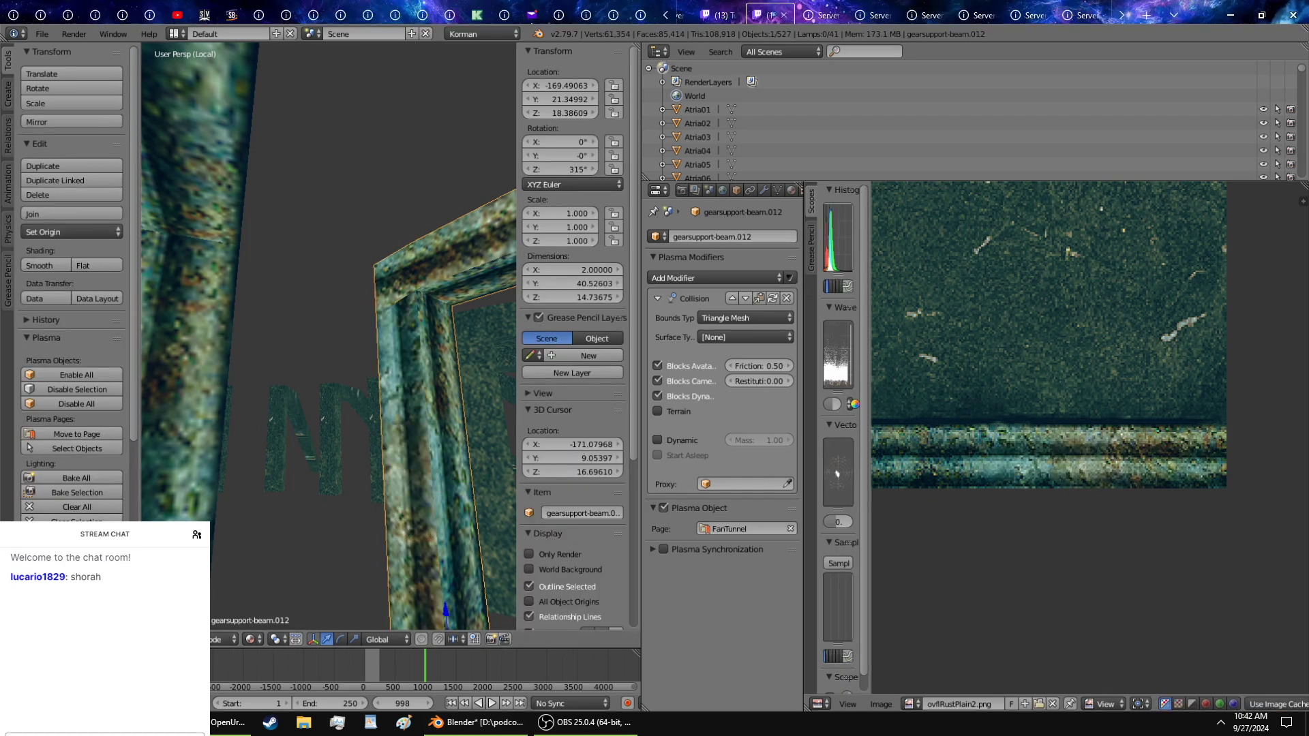
left_click(460, 721)
scroll(469, 491, "down", 5)
middle_click_drag(469, 491, 344, 471)
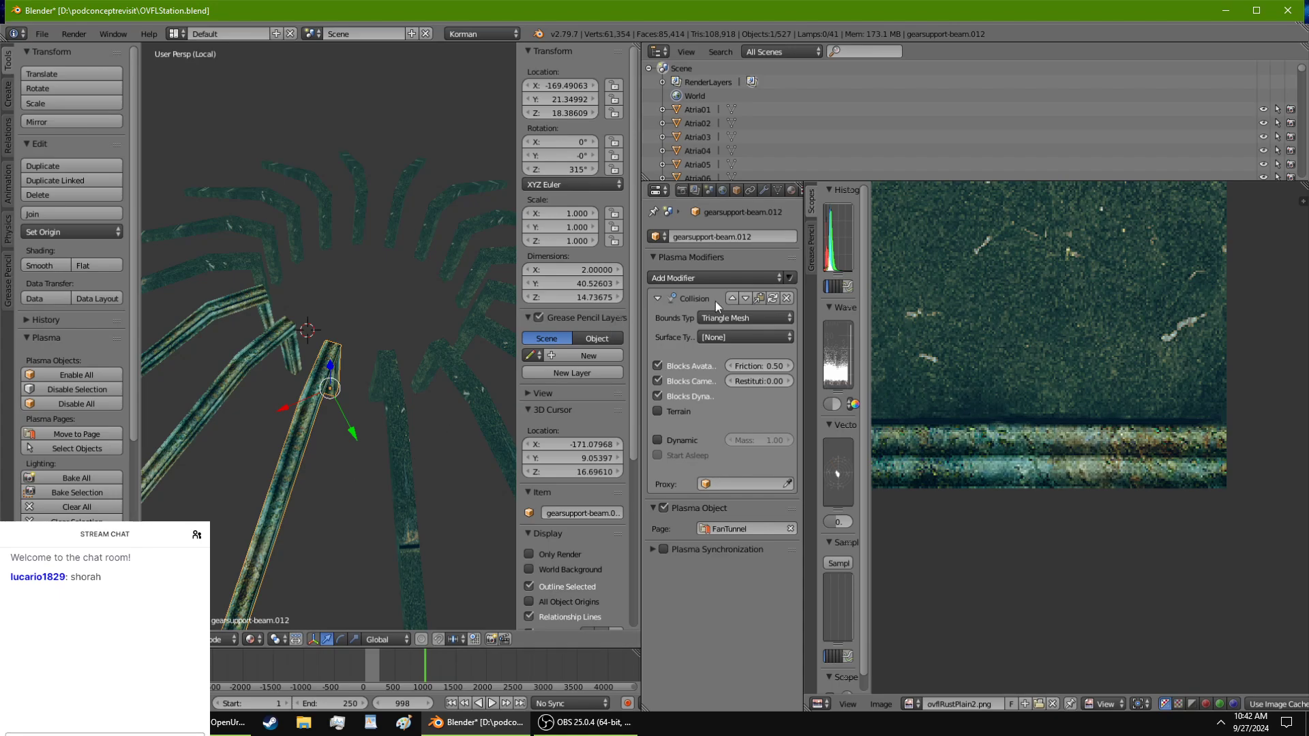
middle_click_drag(293, 358, 490, 368)
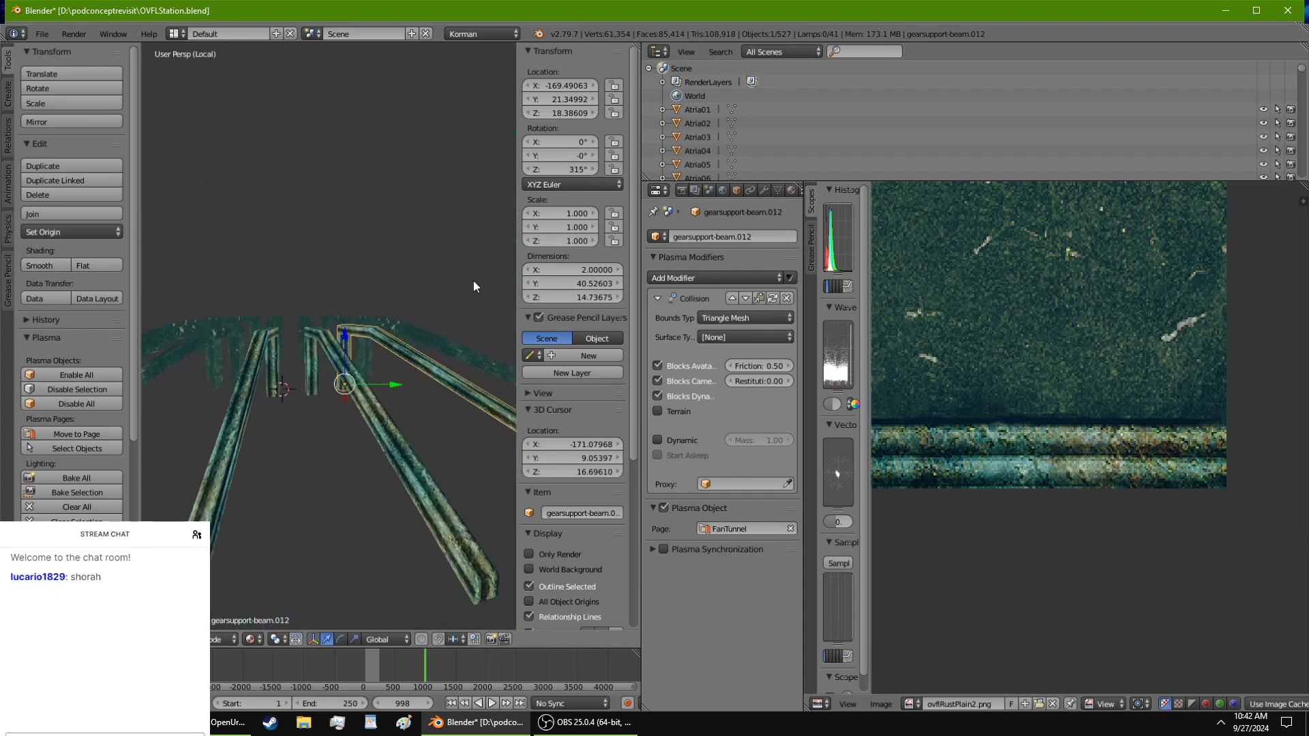
key("KP_Divide")
middle_click_drag(408, 353, 378, 362)
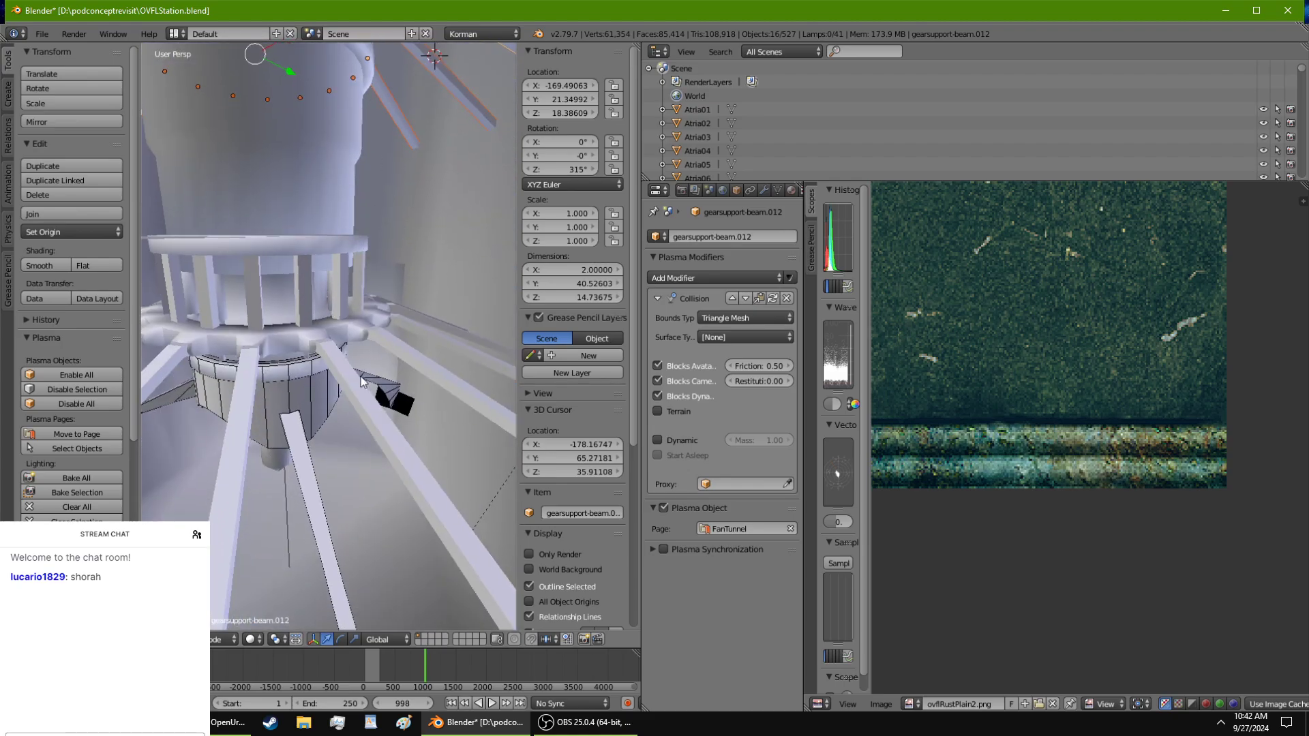
Step: Select three lower gear support beams, including gearsupport-beam.022 and gearsupport-beam.030, and switch the viewport to textured display
left_click(361, 381)
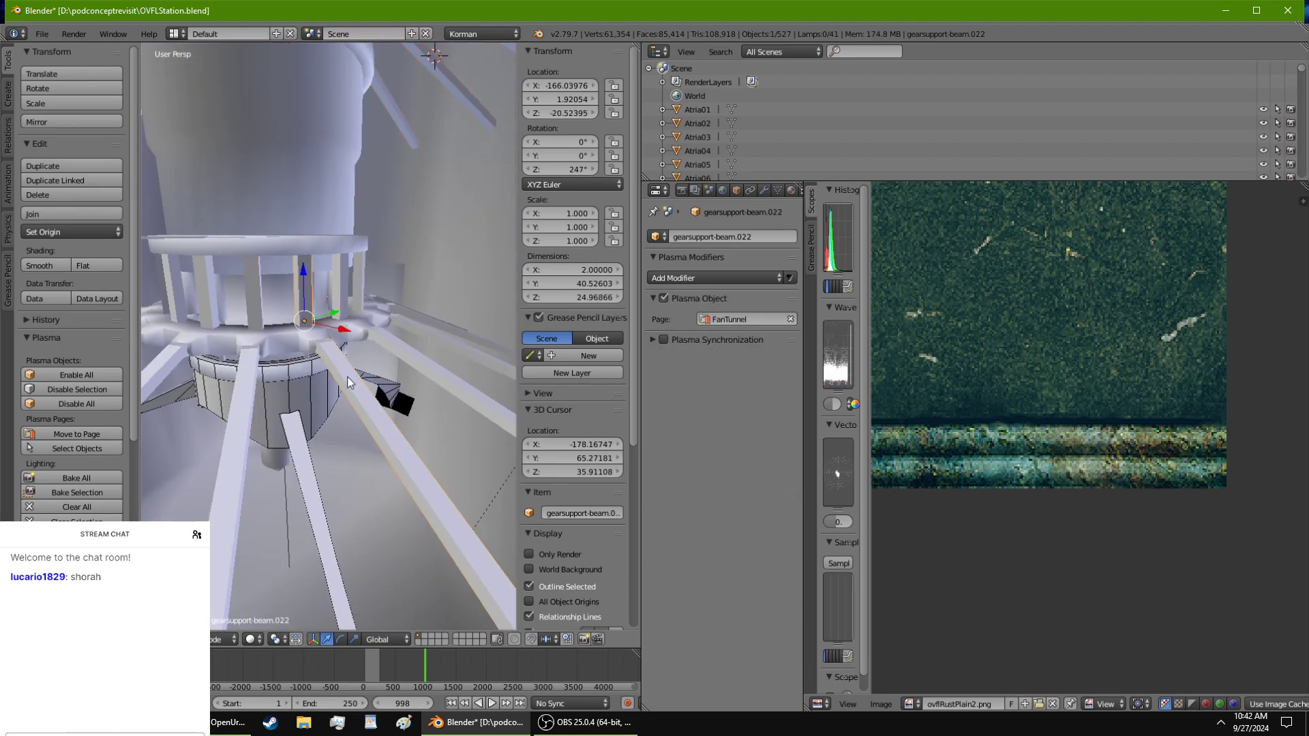
right_click(173, 361, "shift")
middle_click_drag(178, 362, 218, 365)
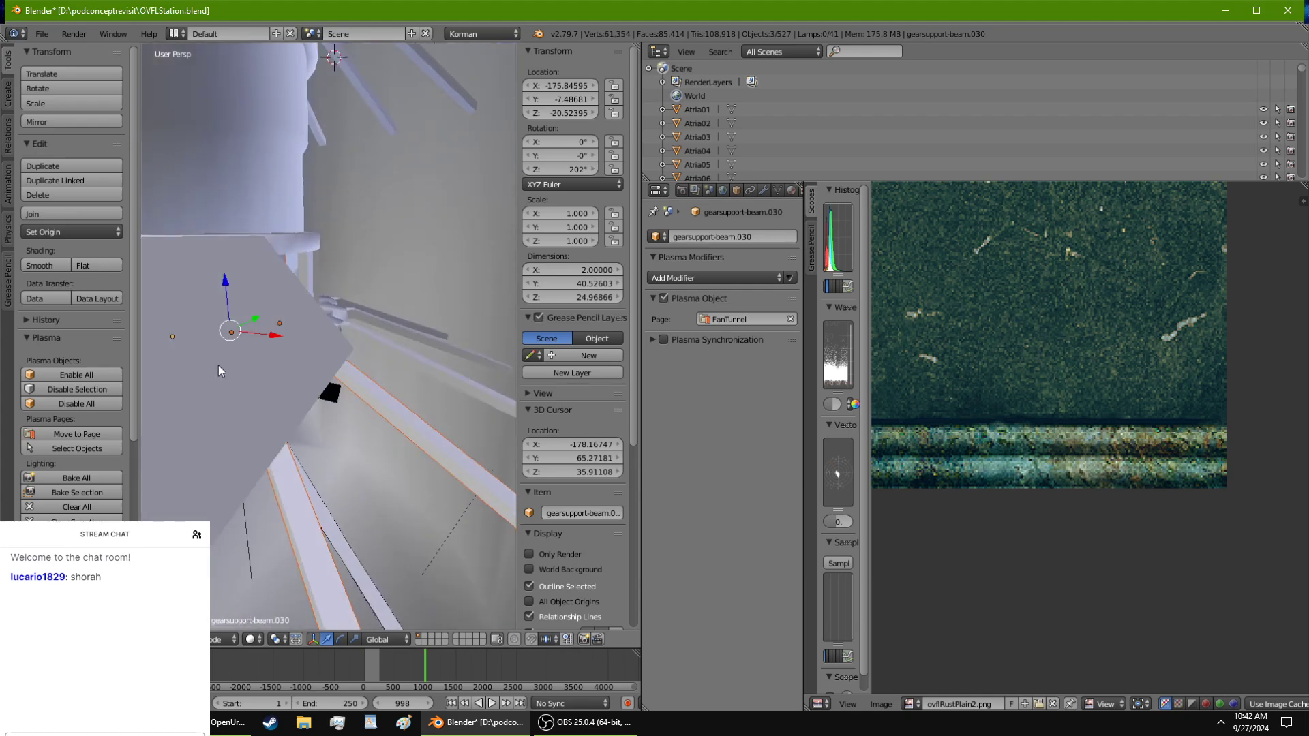
middle_click_drag(362, 391, 252, 428)
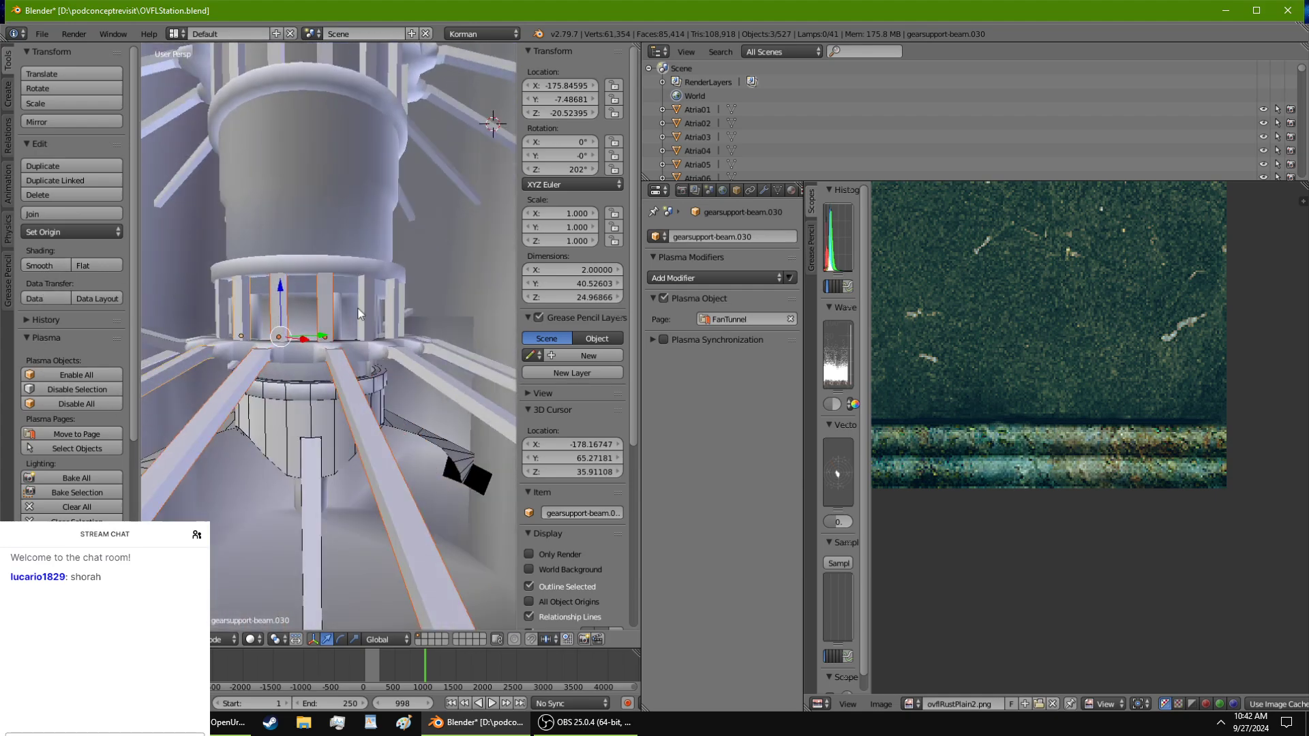
left_click(249, 641)
left_click(269, 560)
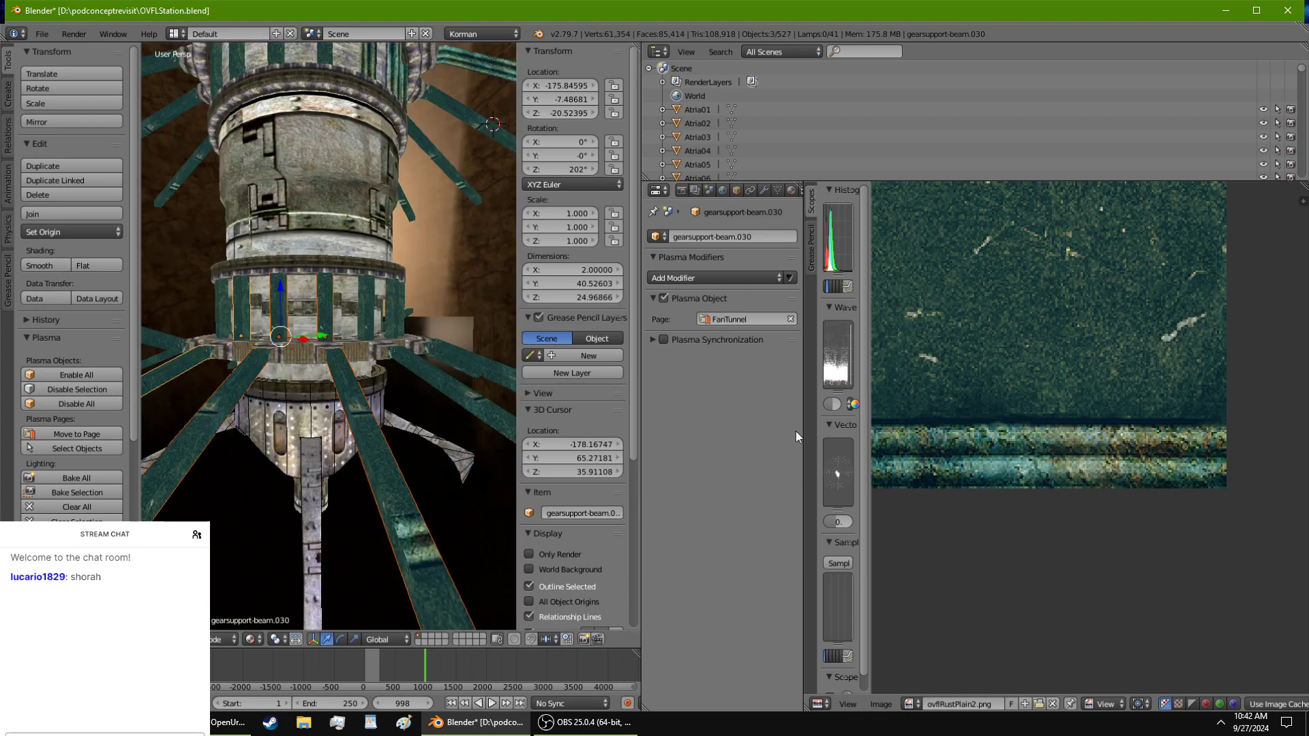
Step: Widen the properties area and turn off Shadeless on the beam material statue-mainbody-texture.003
left_click_drag(804, 444, 953, 440)
left_click(791, 191)
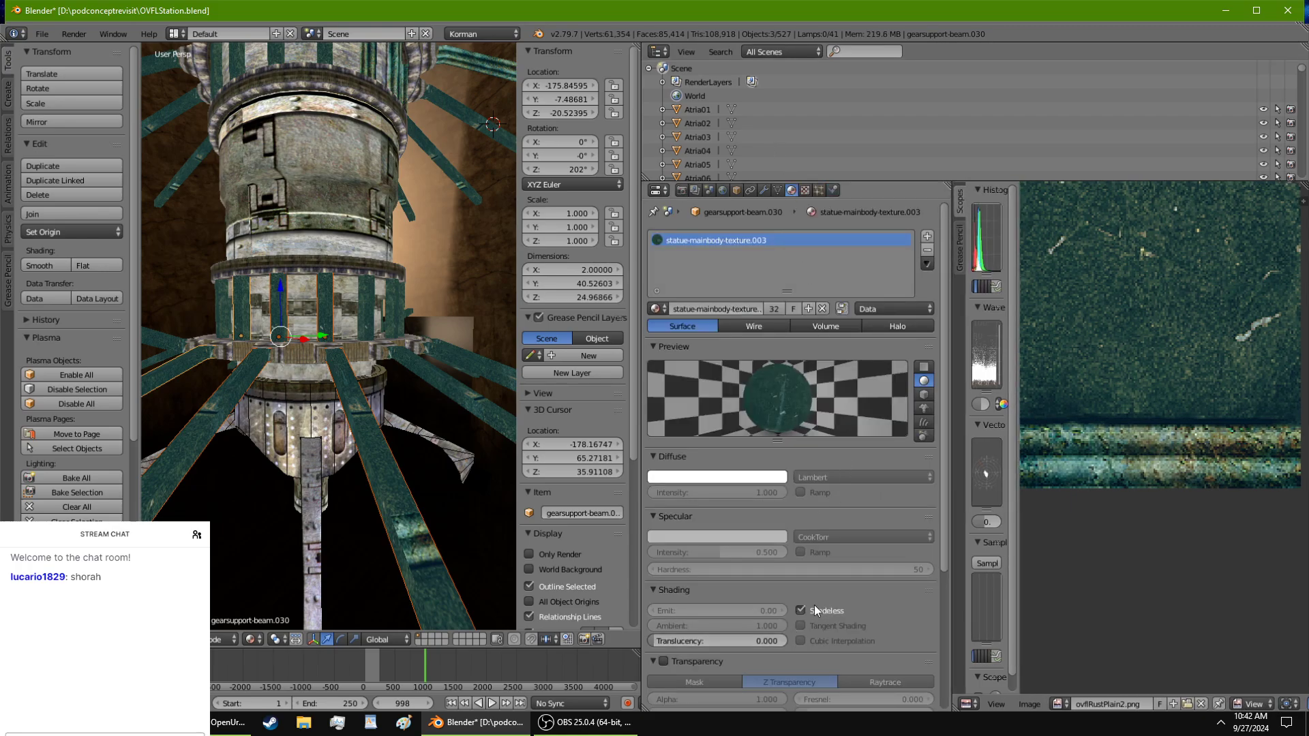
middle_click_drag(504, 436, 419, 460)
Step: Apply smooth shading to five lower gear support beams, including gearsupport-beam.022, gearsupport-beam.030 and gearsupport-beam.025
right_click(375, 445)
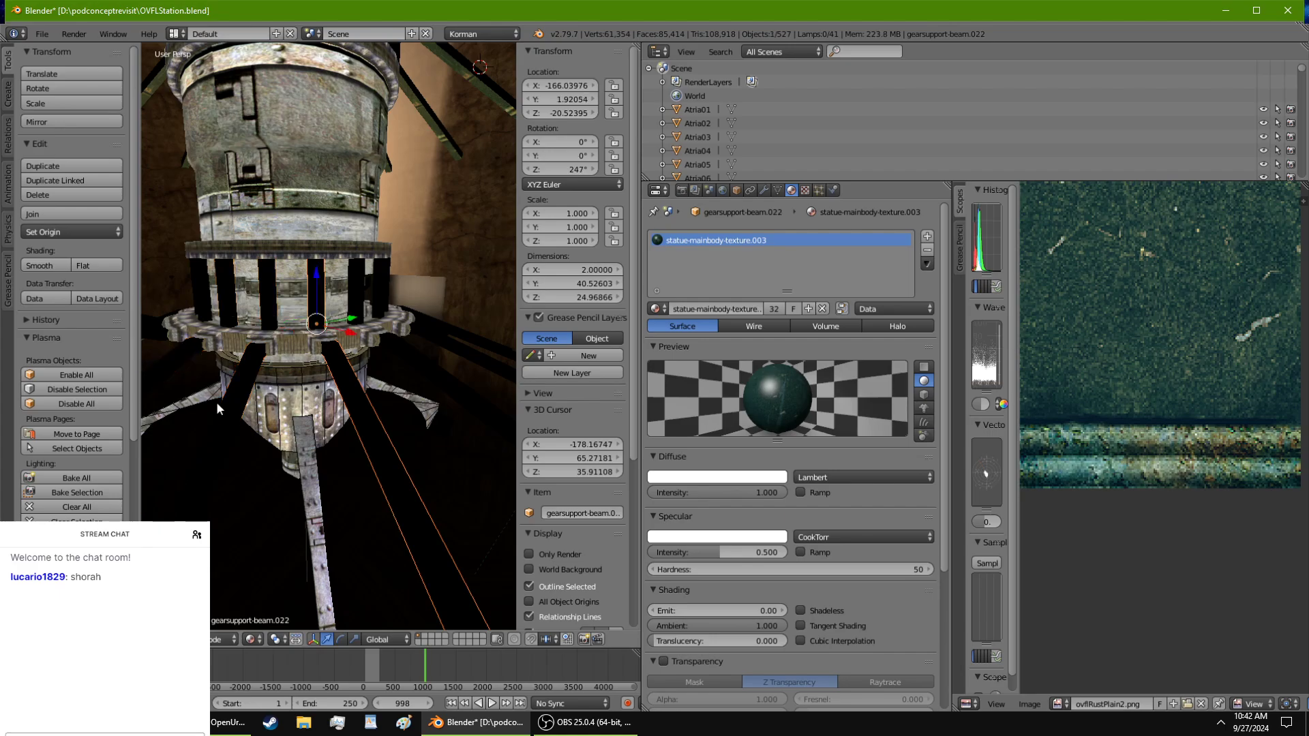
right_click(228, 395, "shift")
right_click(193, 354, "shift")
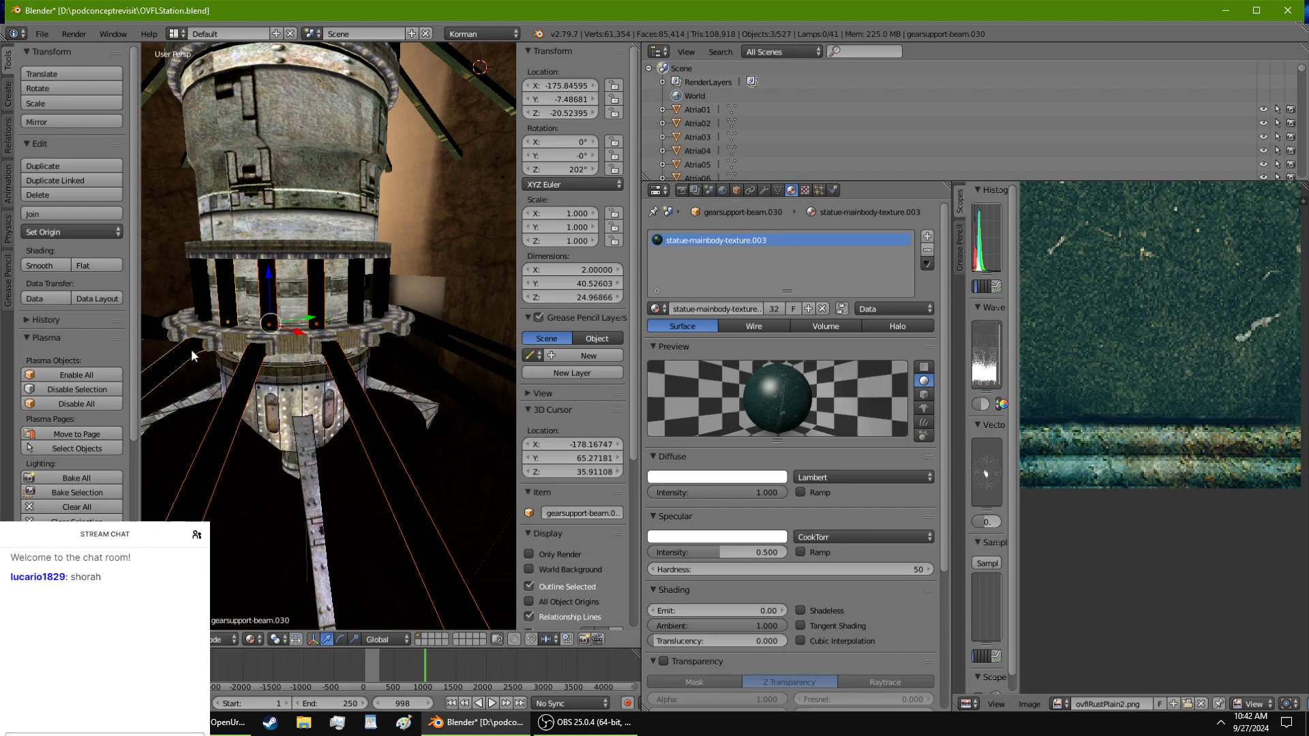
right_click(448, 349, "shift")
middle_click_drag(450, 349, 353, 368)
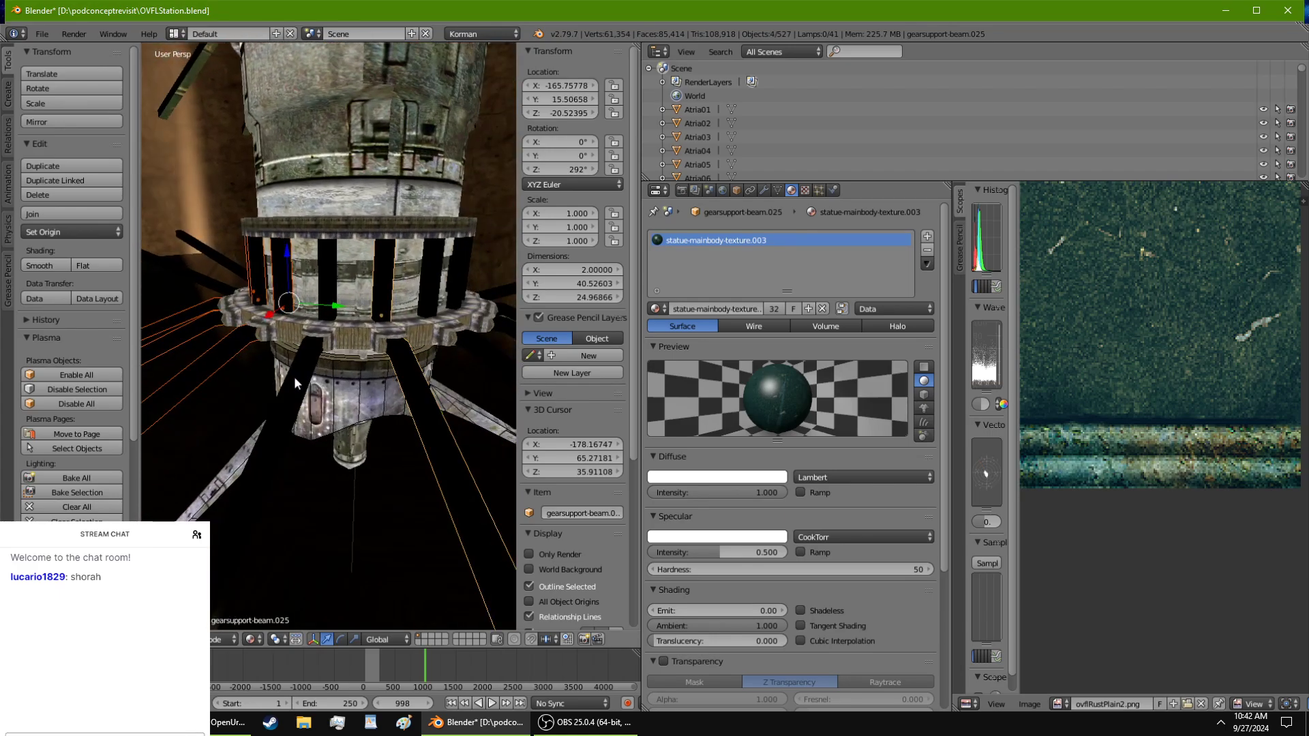
right_click(294, 379, "shift")
left_click(56, 265)
Step: Apply smooth shading to the next four lower beams around the column, including gearsupport-beam.013 and gearsupport-beam.001
middle_click_drag(379, 389, 229, 393, "shift")
right_click(329, 370)
middle_click_drag(351, 362, 285, 374)
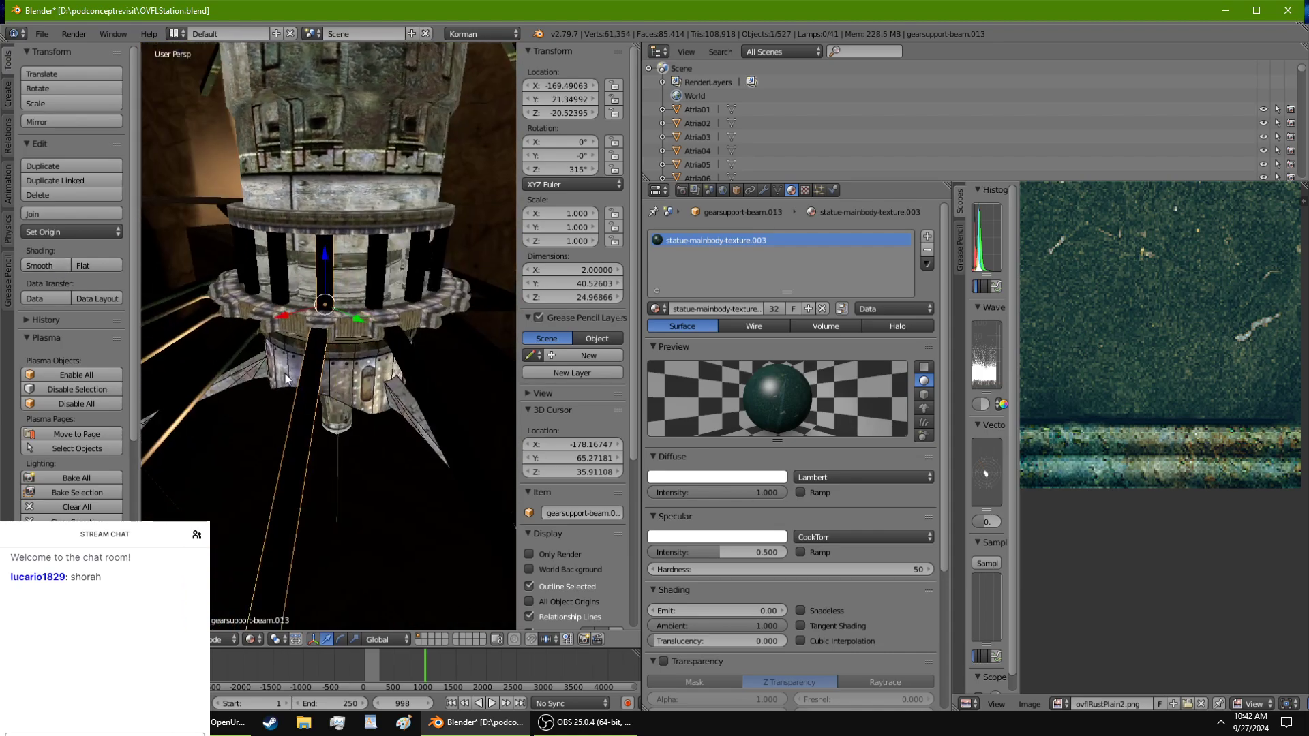
right_click(425, 350, "shift")
right_click(467, 329, "shift")
middle_click_drag(468, 328, 346, 386)
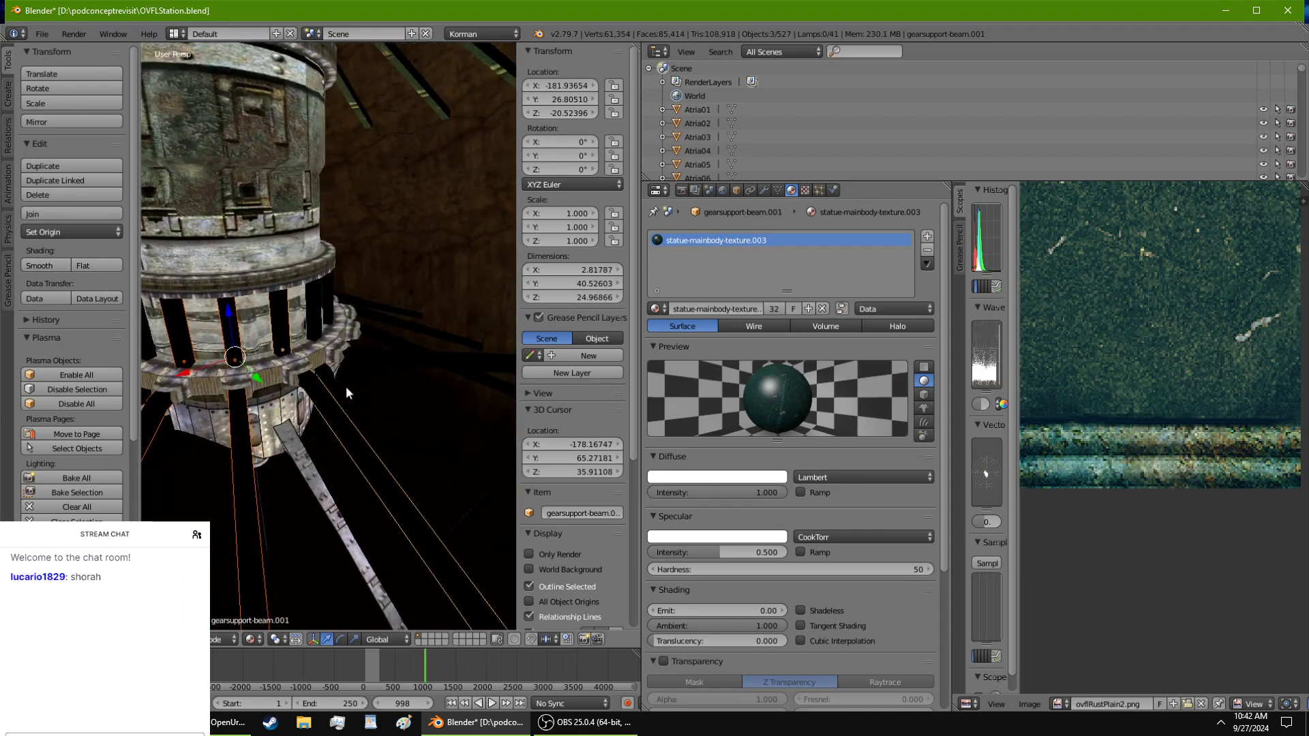
right_click(315, 322, "shift")
left_click(50, 264)
Step: Apply smooth shading to three more lower beams, including gearsupport-beam.010 and gearsupport-beam.006
mouse_move(376, 350)
middle_mouse_down()
mouse_move(287, 393)
mouse_move(343, 286)
middle_mouse_up()
right_click(343, 287)
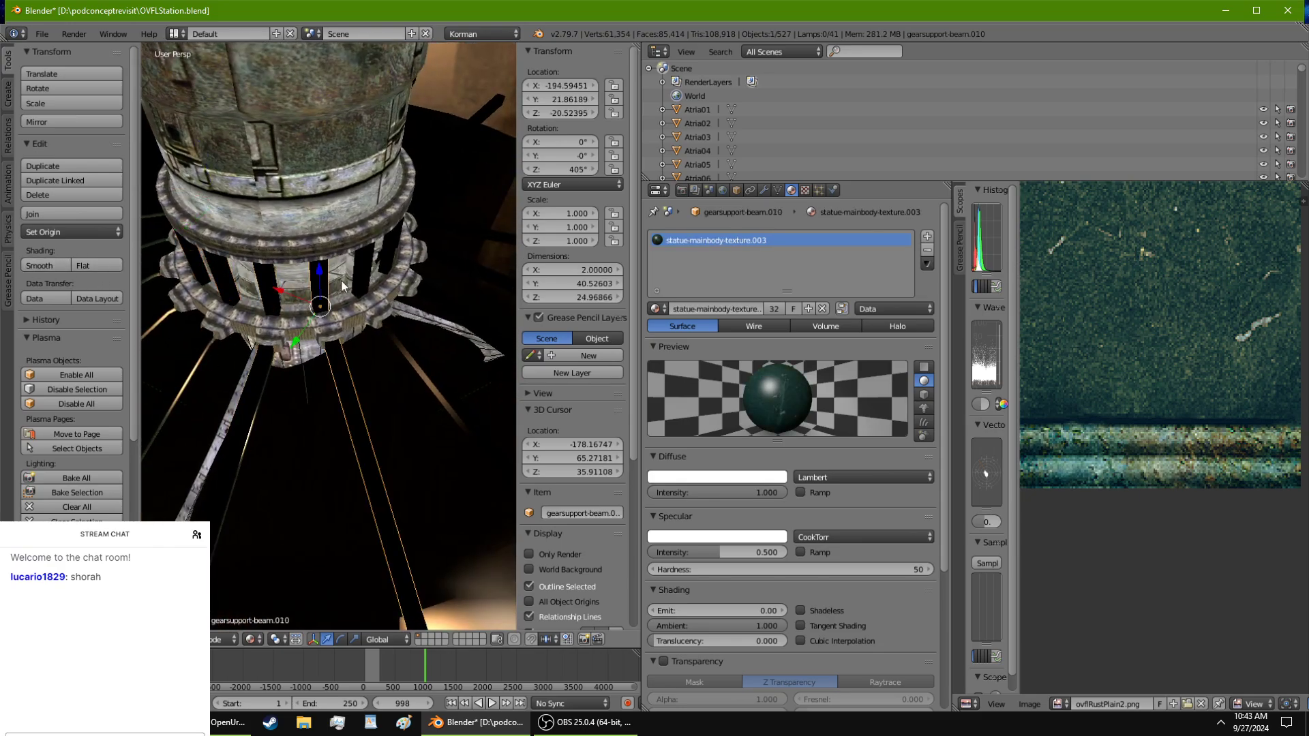
right_click(386, 260, "shift")
right_click(361, 267, "shift")
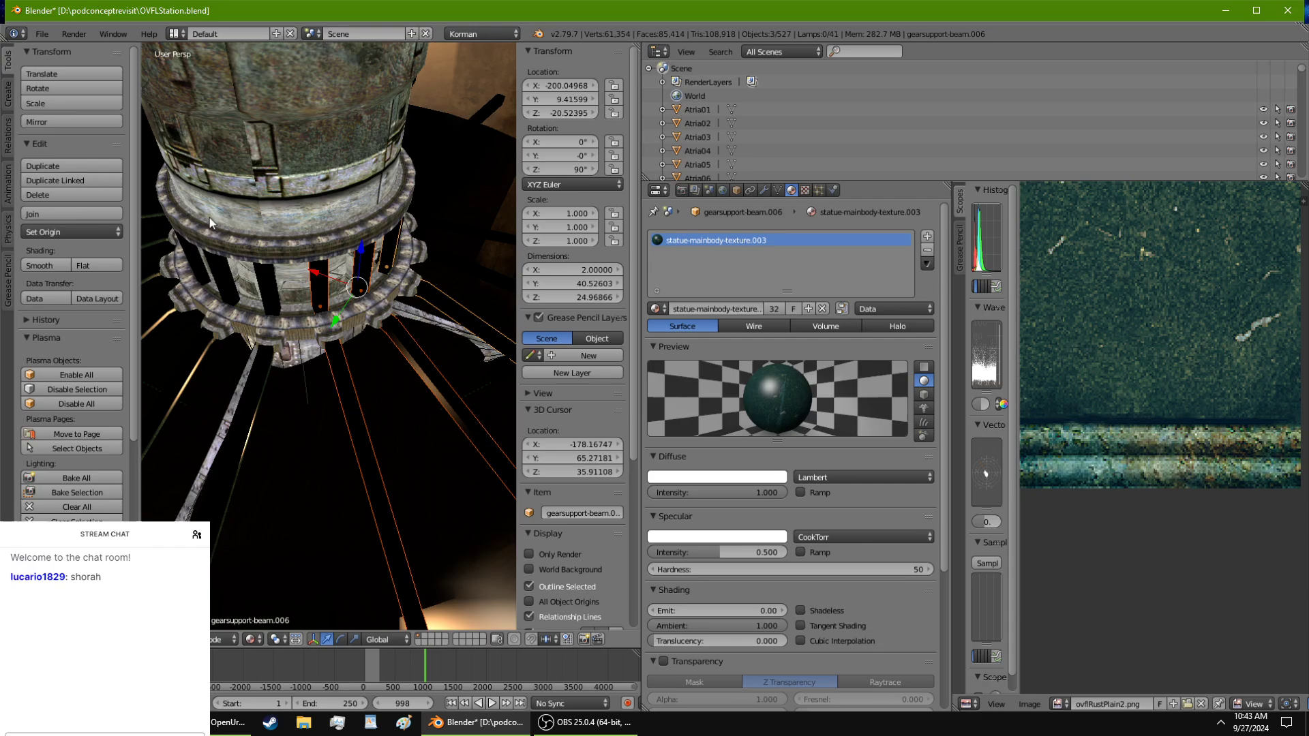
left_click(55, 270)
Step: Apply smooth shading to three adjacent lower beams, including gearsupport-beam.014 and gearsupport-beam.017
middle_click_drag(302, 325, 387, 390)
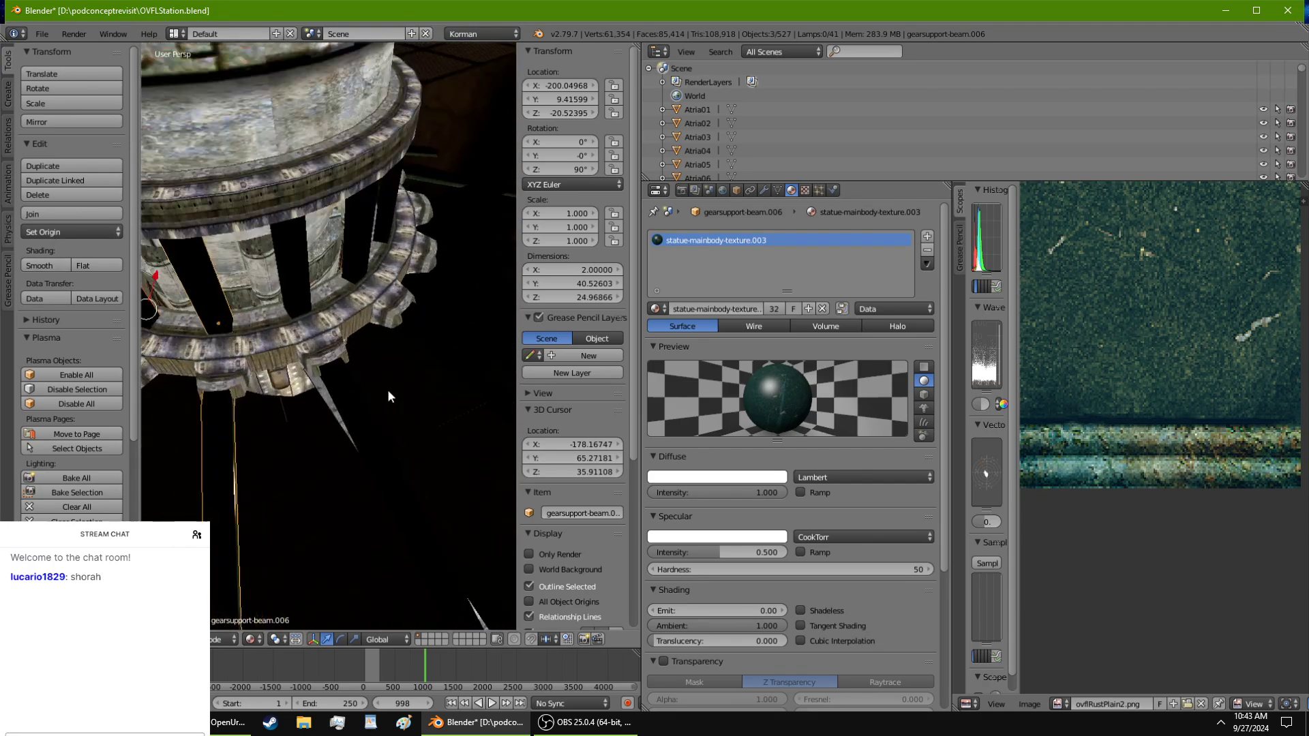
right_click(294, 304)
right_click(365, 245, "shift")
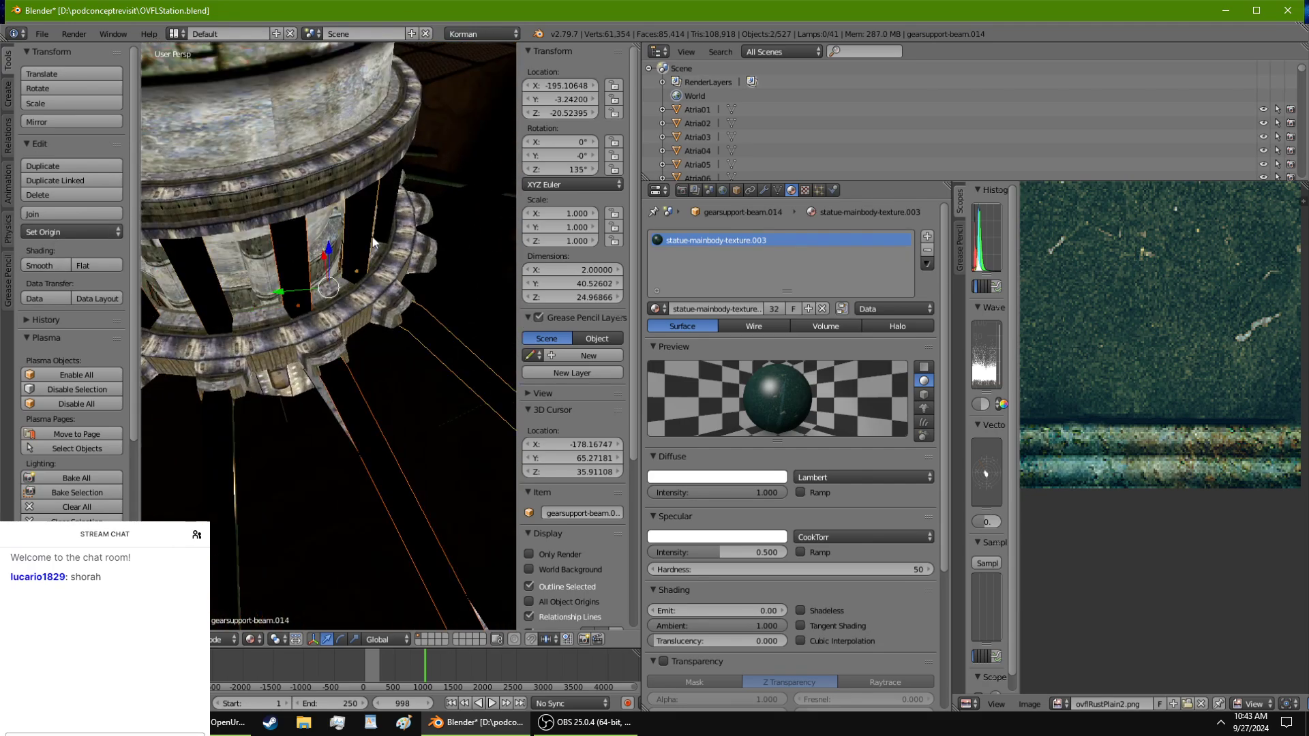
right_click(384, 208, "shift")
left_click(54, 262)
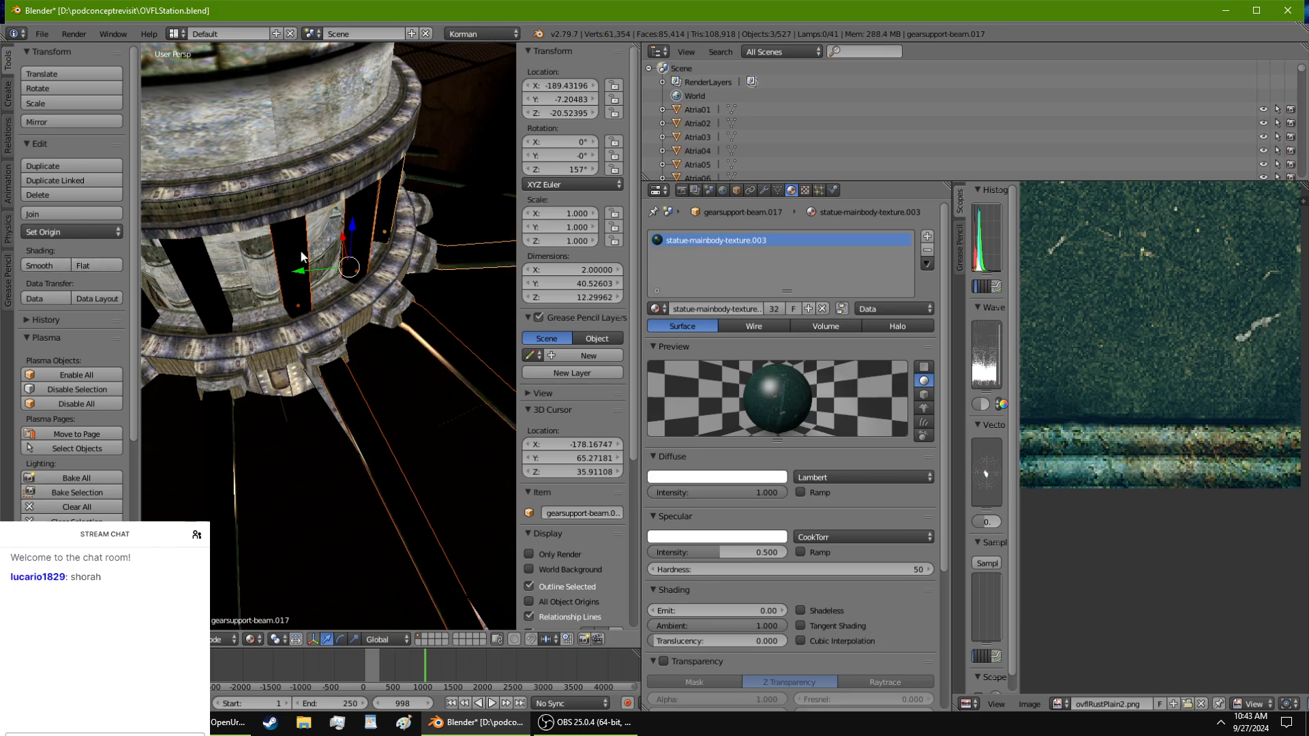
Step: Select gearsupport-beam.030 together with one neighbouring lower beam and apply smooth shading to both
middle_click_drag(301, 250, 285, 327)
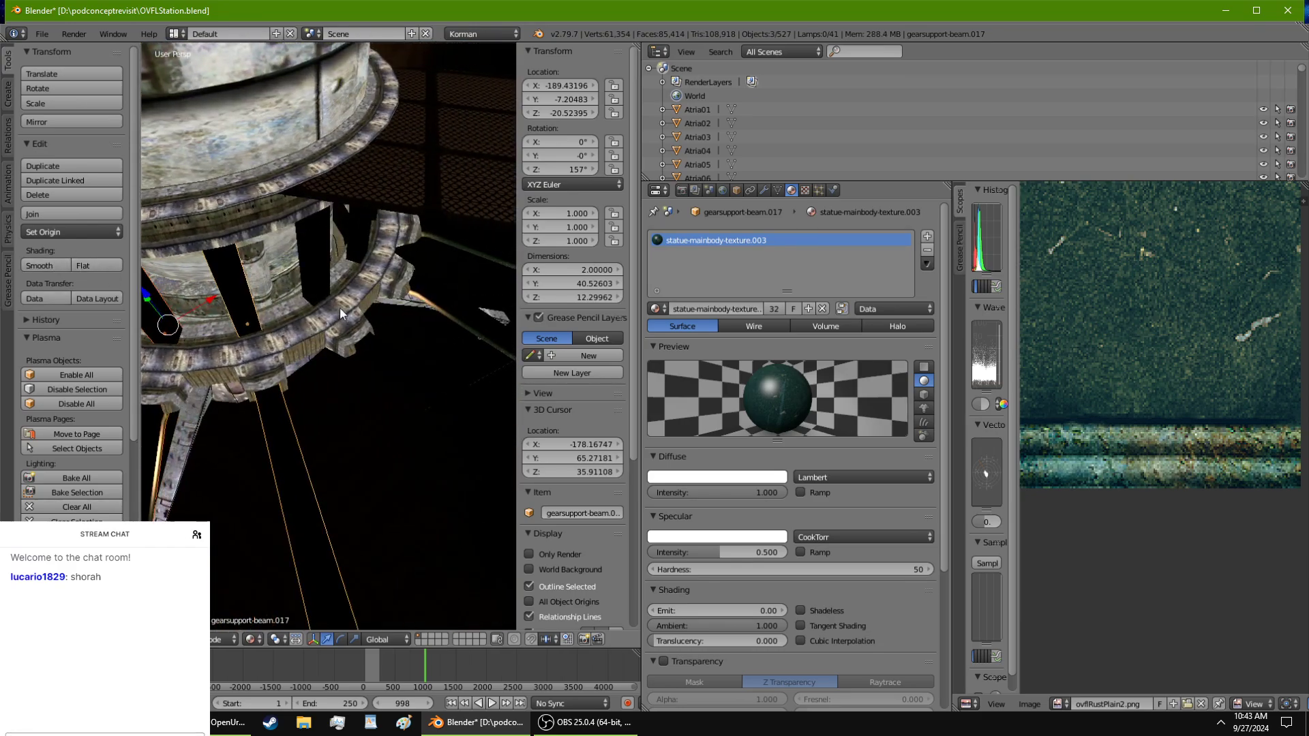
right_click(352, 268)
right_click(366, 235, "shift")
middle_click_drag(366, 235, 228, 172)
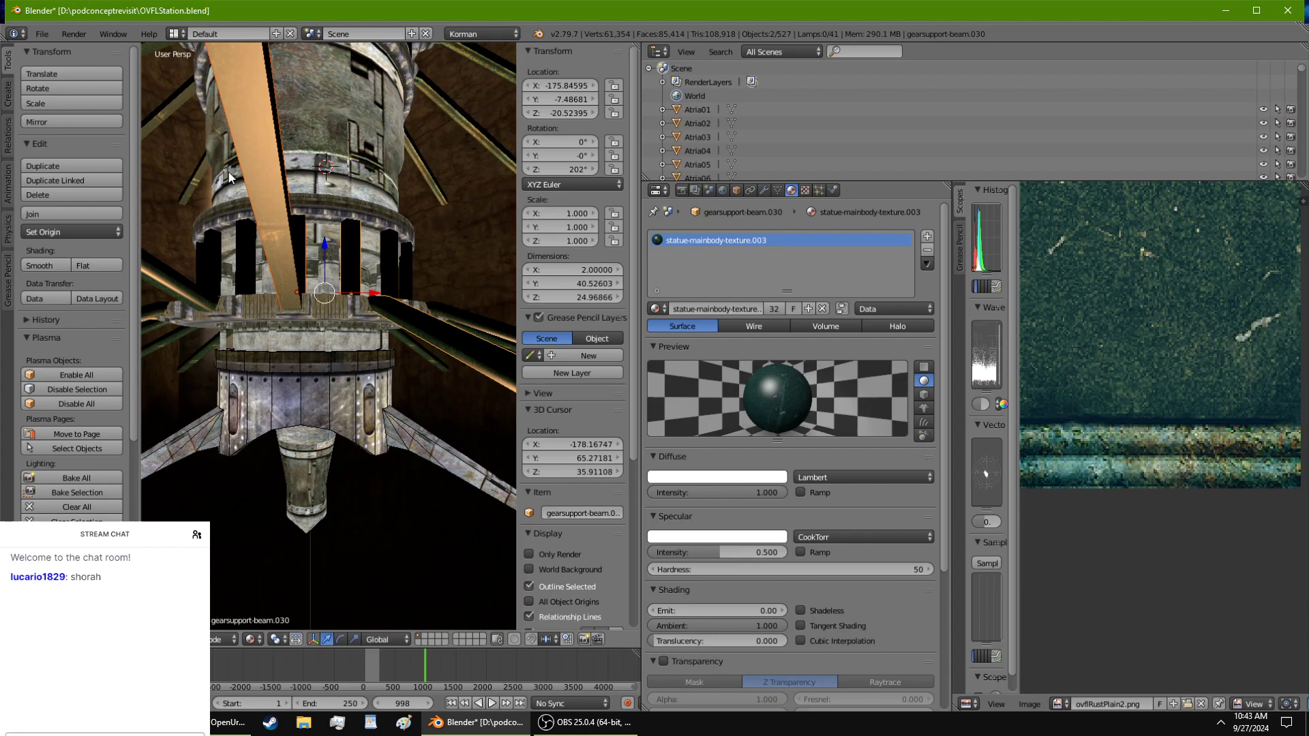
left_click(50, 263)
Step: Apply smooth shading to five beams of the upper ring, including gearsupport-beam.031 and gearsupport-beam.015
middle_click_drag(396, 199, 338, 188)
right_click(334, 152)
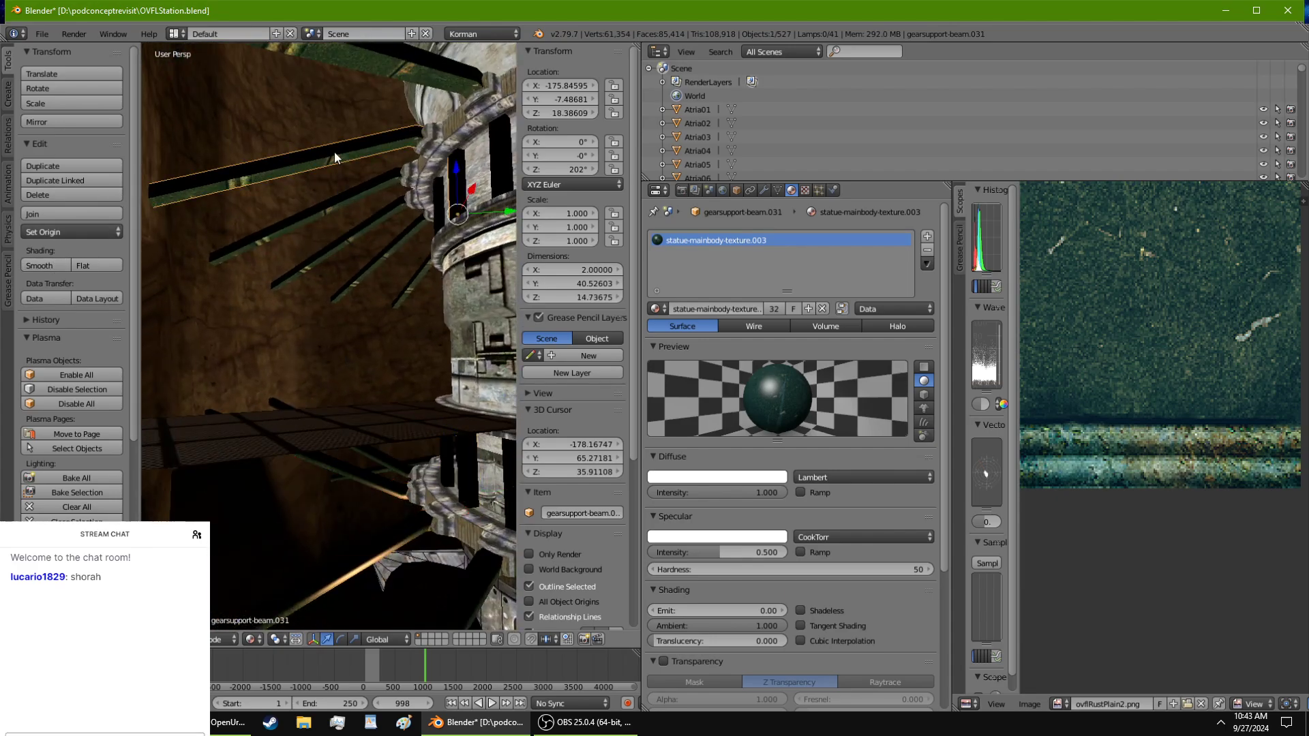
right_click(351, 200, "shift")
right_click(369, 226, "shift")
right_click(389, 242, "shift")
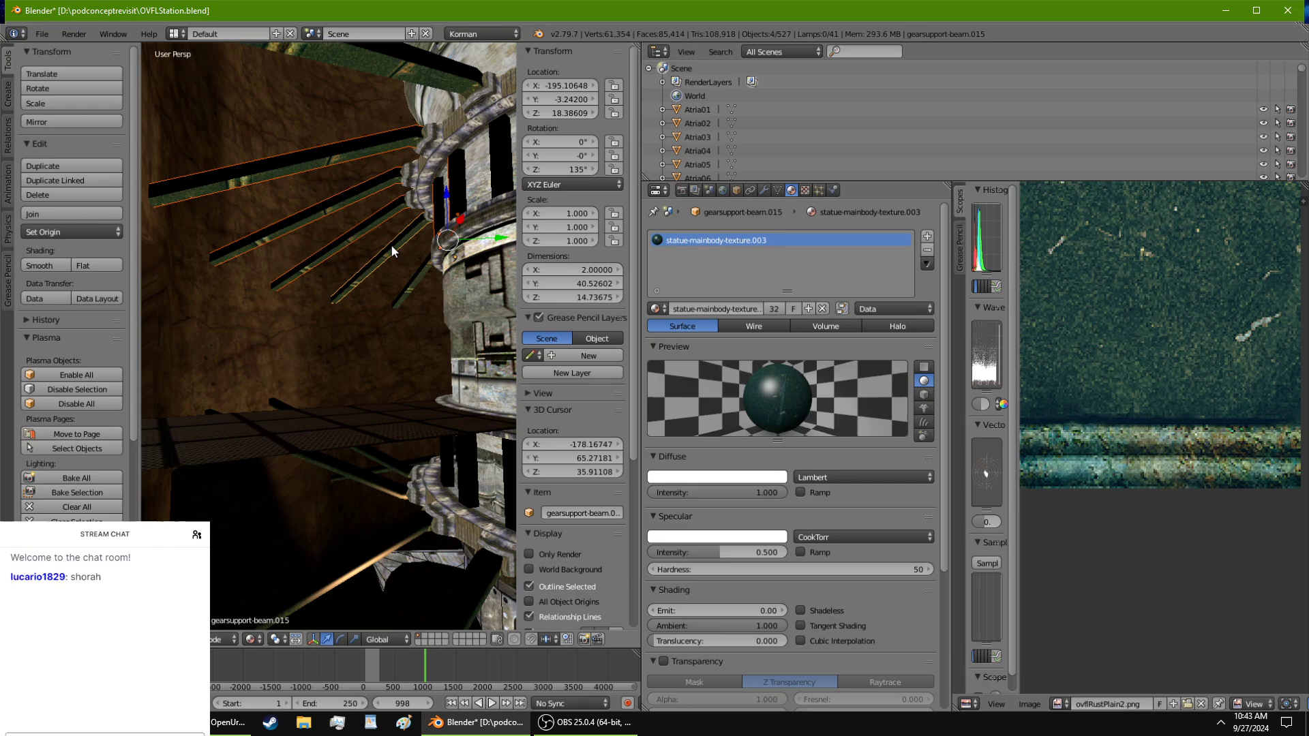
right_click(421, 73, "shift")
left_click(53, 265)
Step: Apply smooth shading to three more upper ring beams, including gearsupport-beam.004
mouse_move(289, 306)
middle_mouse_down()
mouse_move(231, 252)
mouse_move(314, 166)
middle_mouse_up()
right_click(335, 157)
right_click(401, 101, "shift")
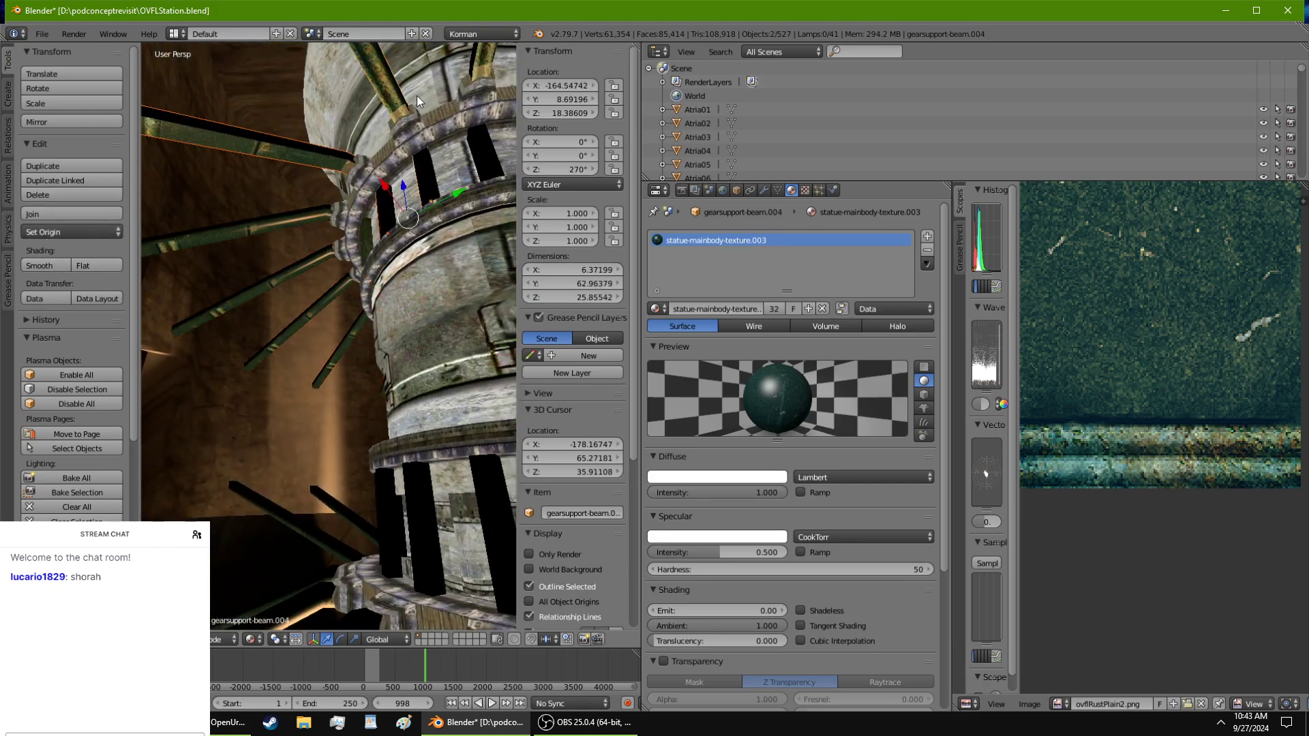
right_click(481, 66, "shift")
left_click(55, 266)
Step: Select three further upper ring beams, including gearsupport-beam.012 and gearsupport-beam, and apply smooth shading
middle_click_drag(155, 289, 468, 339)
right_click(287, 139)
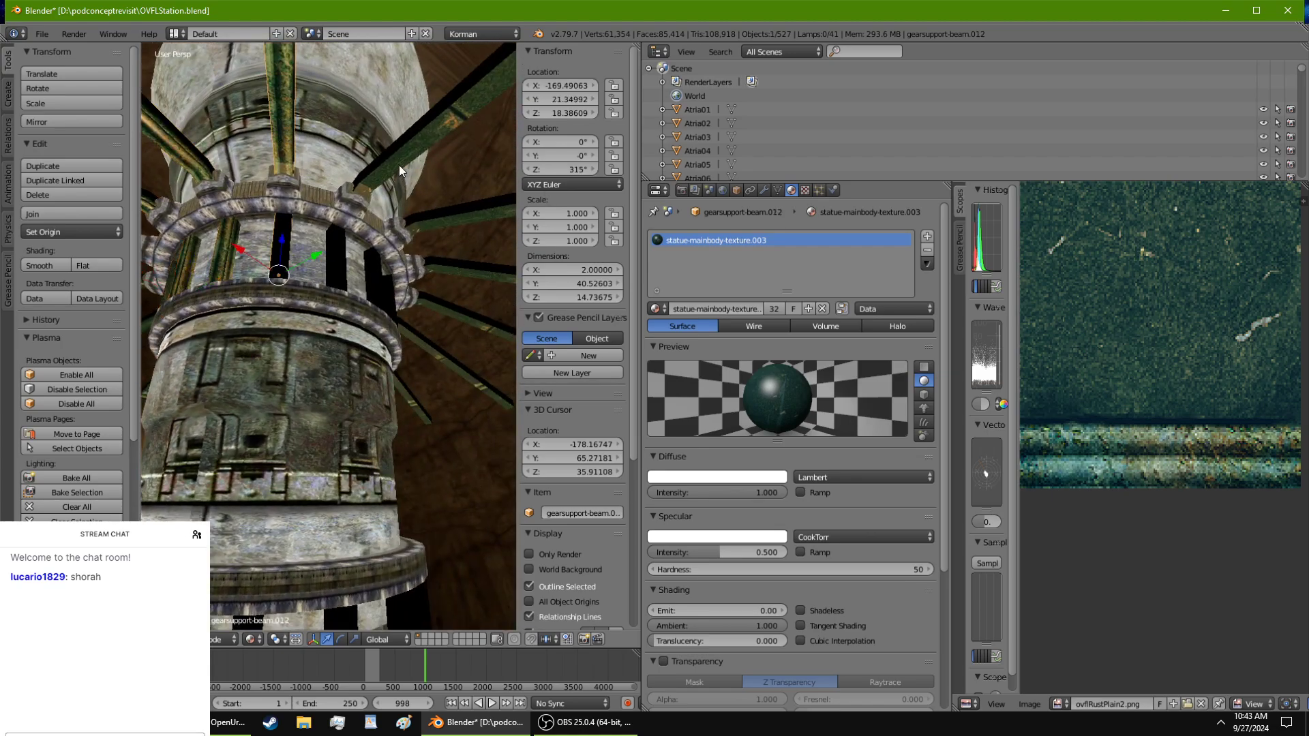
right_click(400, 168, "shift")
right_click(427, 133, "shift")
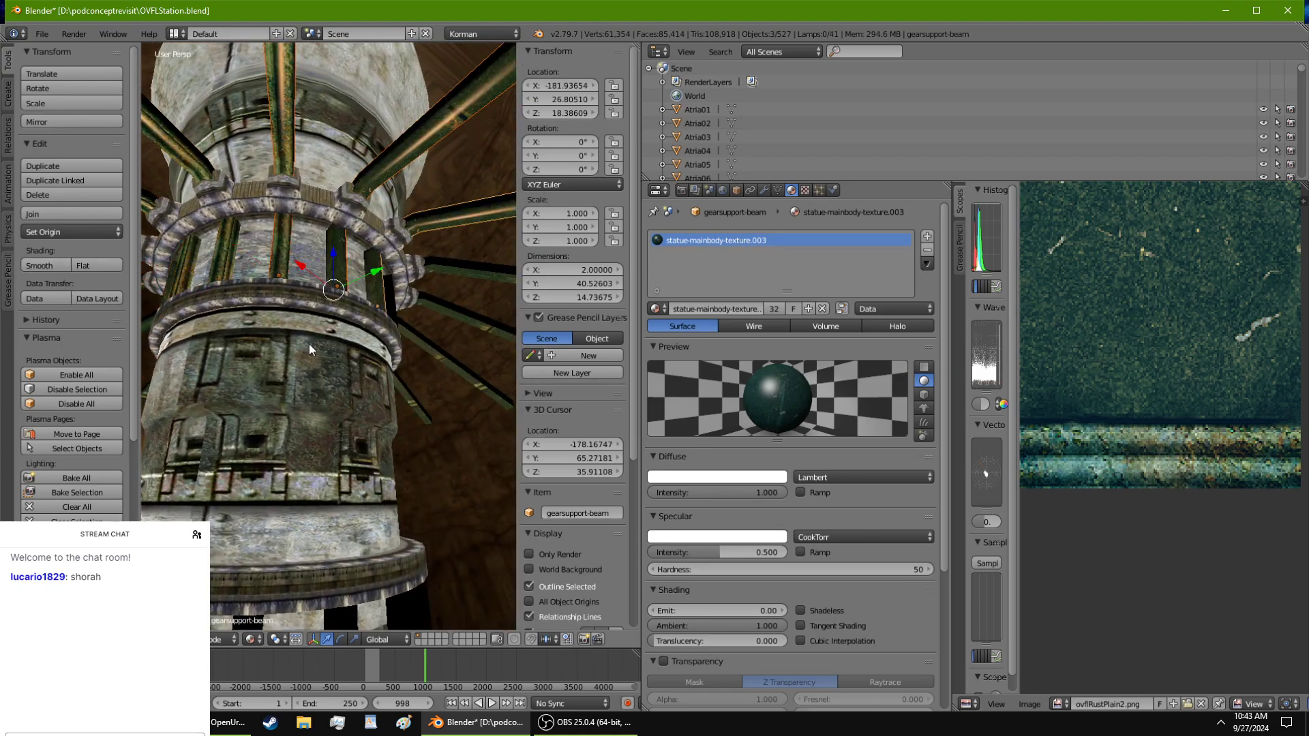
Step: Check the material assigned to the green gear support beams radiating from the central column
middle_click_drag(309, 344, 334, 225)
right_click(334, 227)
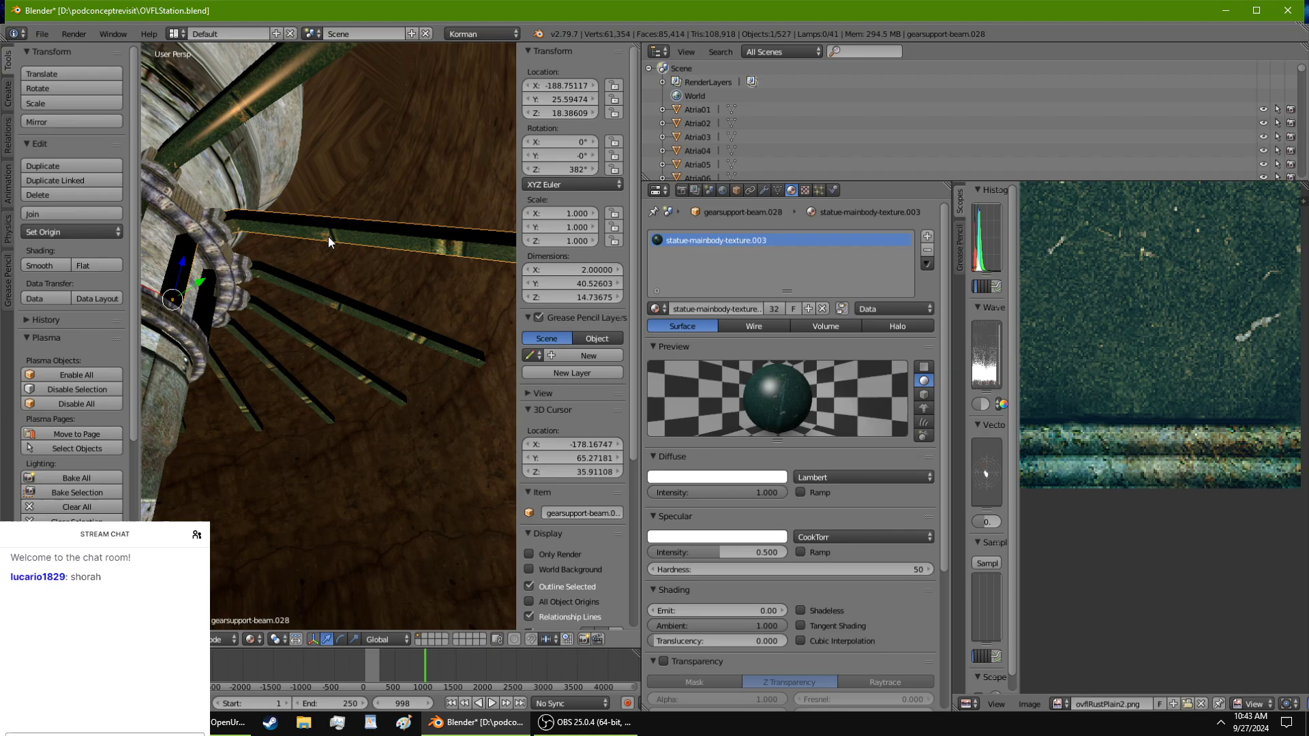
right_click(322, 300, "shift")
right_click(293, 345, "shift")
right_click(274, 369, "shift")
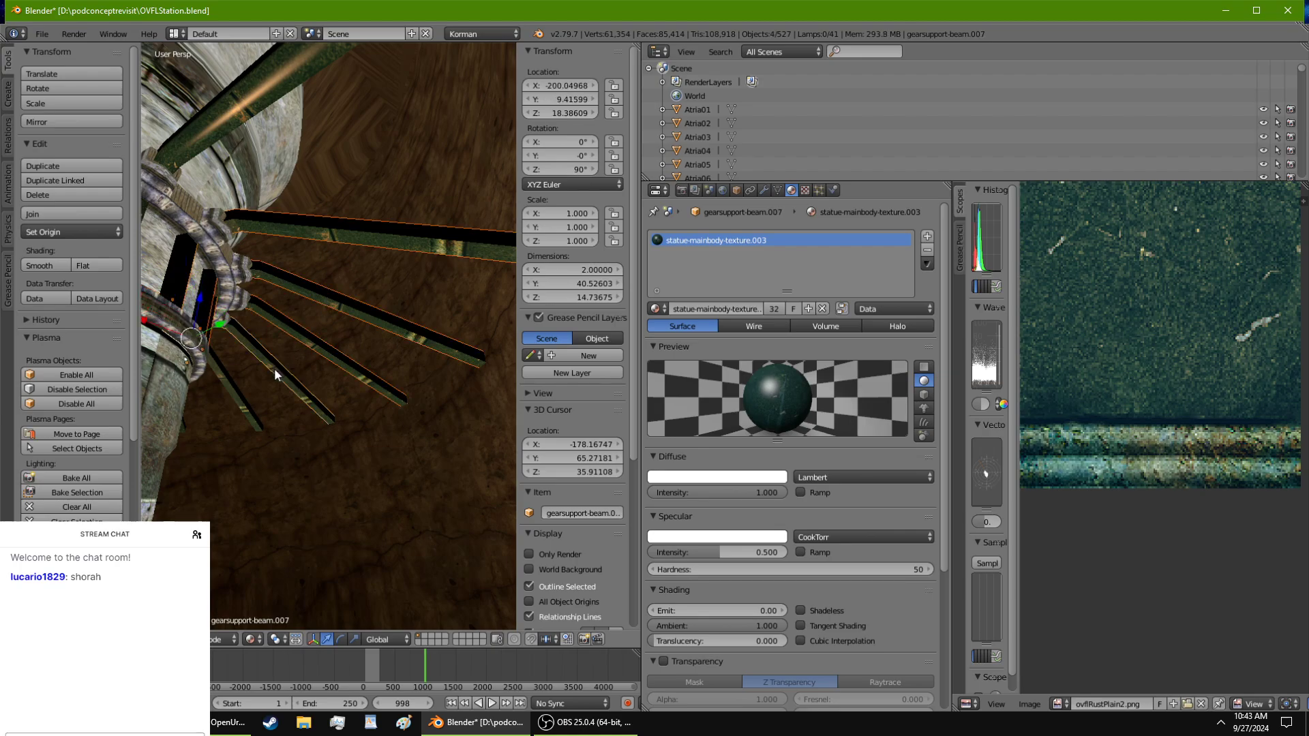
right_click(233, 391, "shift")
middle_click_drag(152, 290, 349, 386)
right_click(394, 316)
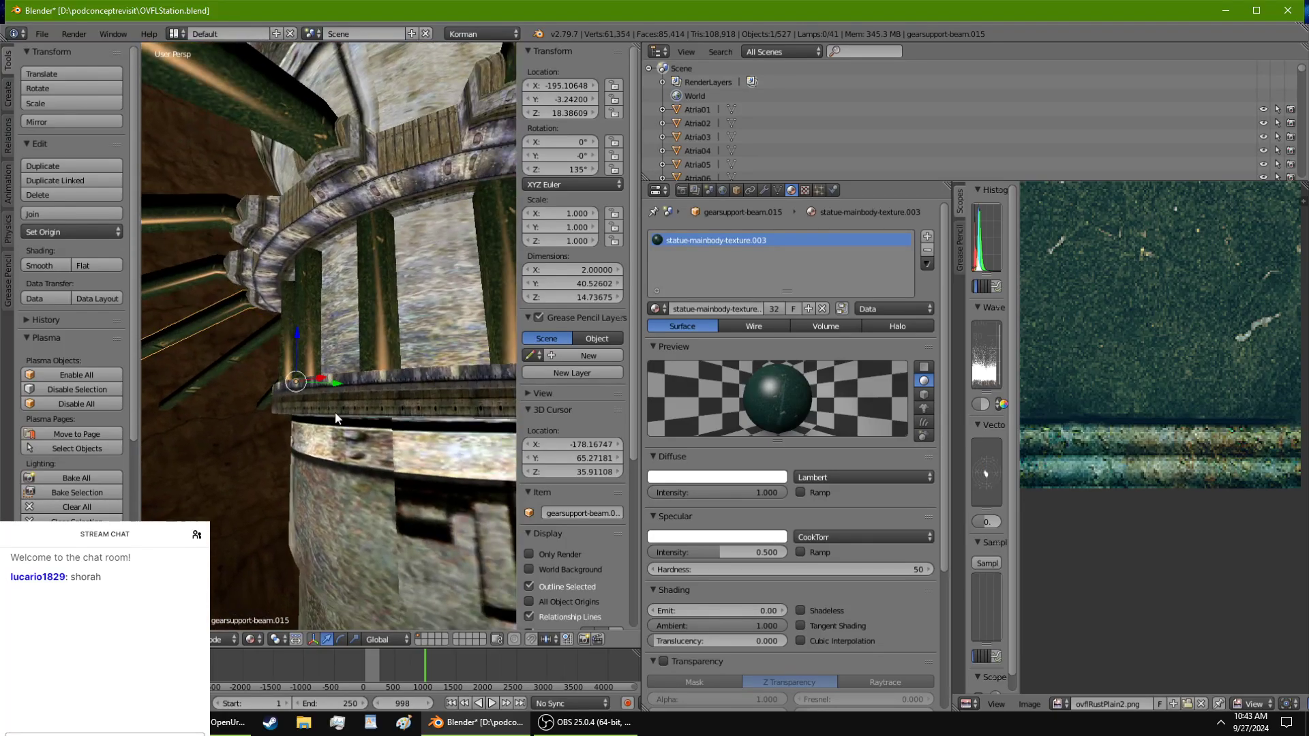
Step: Turn off Shadeless for the lower ring's metal00 material and the support pole's ERCASILOTRIM5.mixertunnelshared material
right_click(349, 386)
left_click(821, 607)
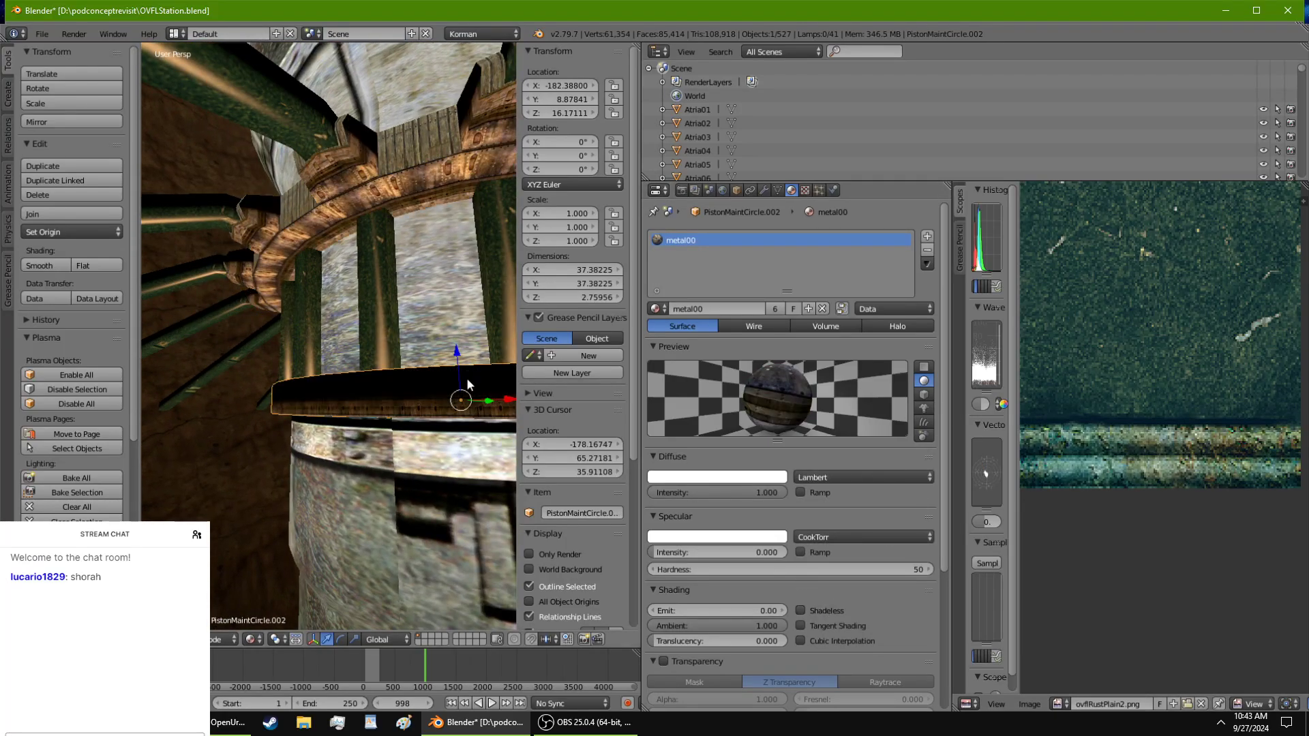
right_click(450, 347)
left_click(811, 608)
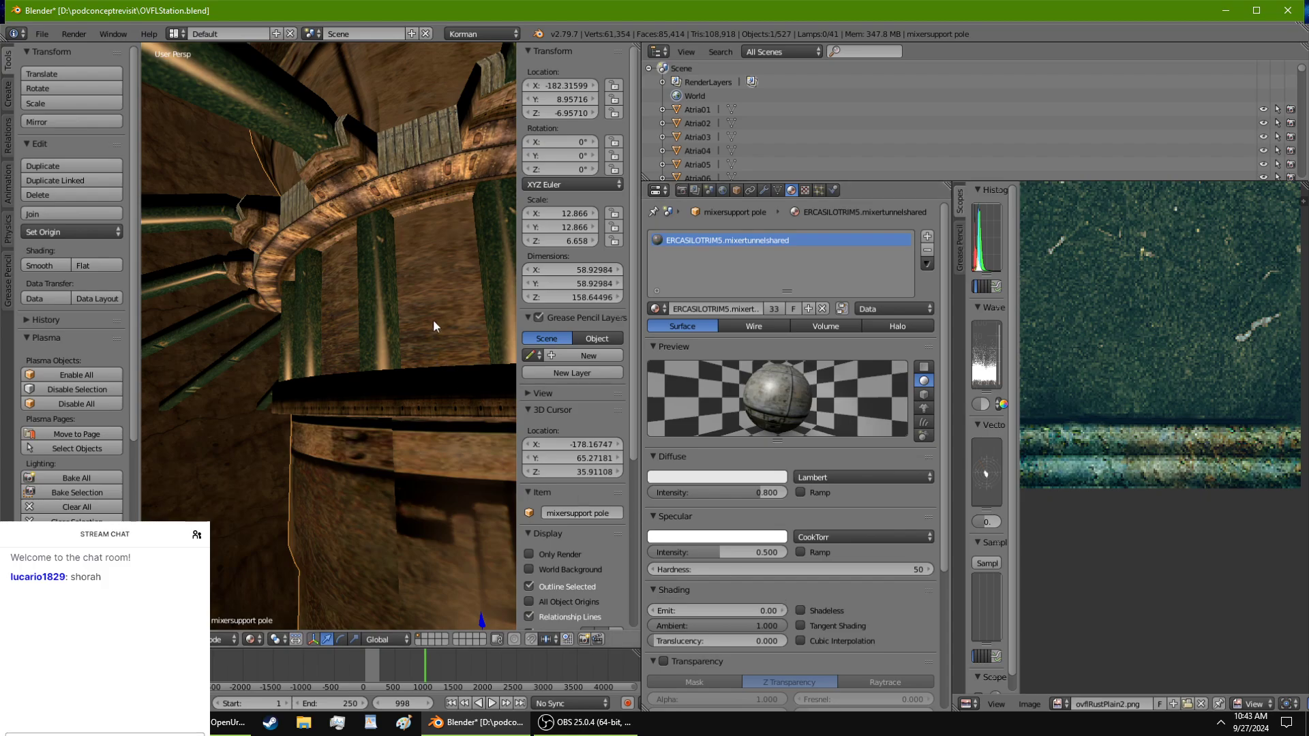
Step: Turn off Shadeless for the ercanawoodpost.mixershare material on the upper toothed ring
right_click(415, 153)
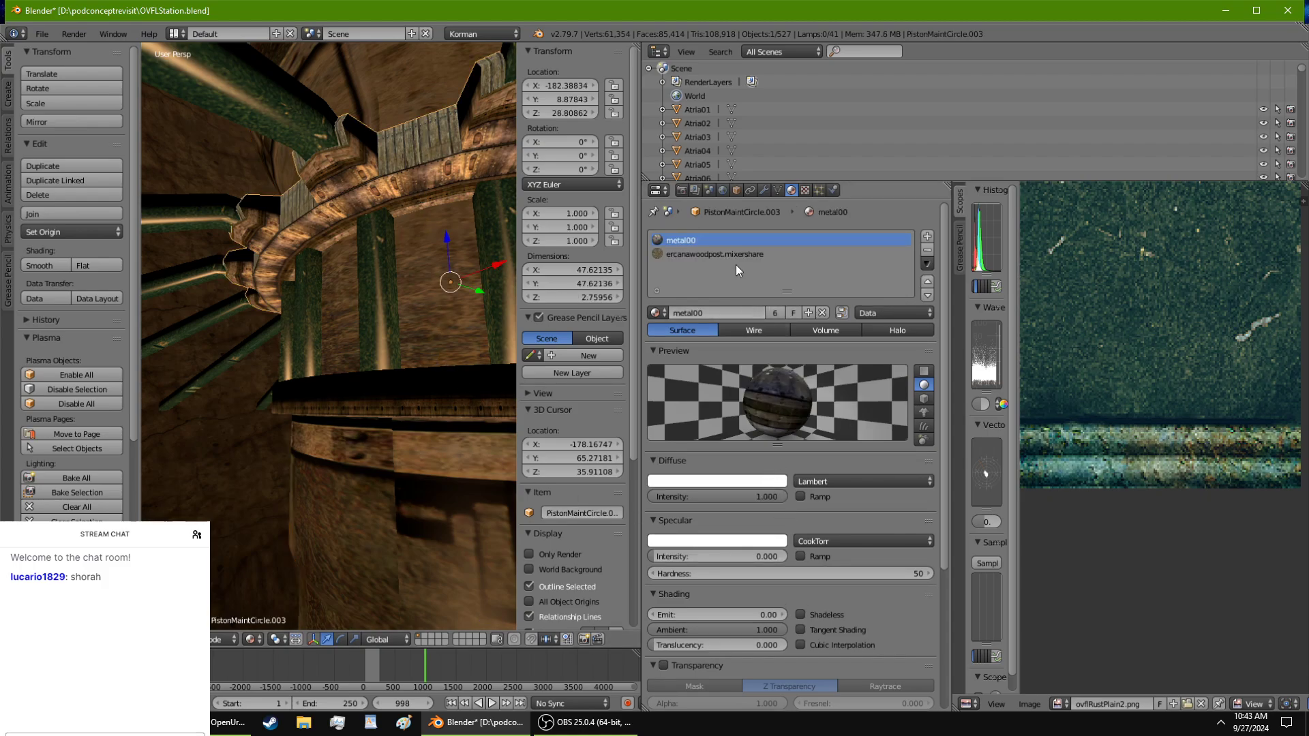
left_click(734, 255)
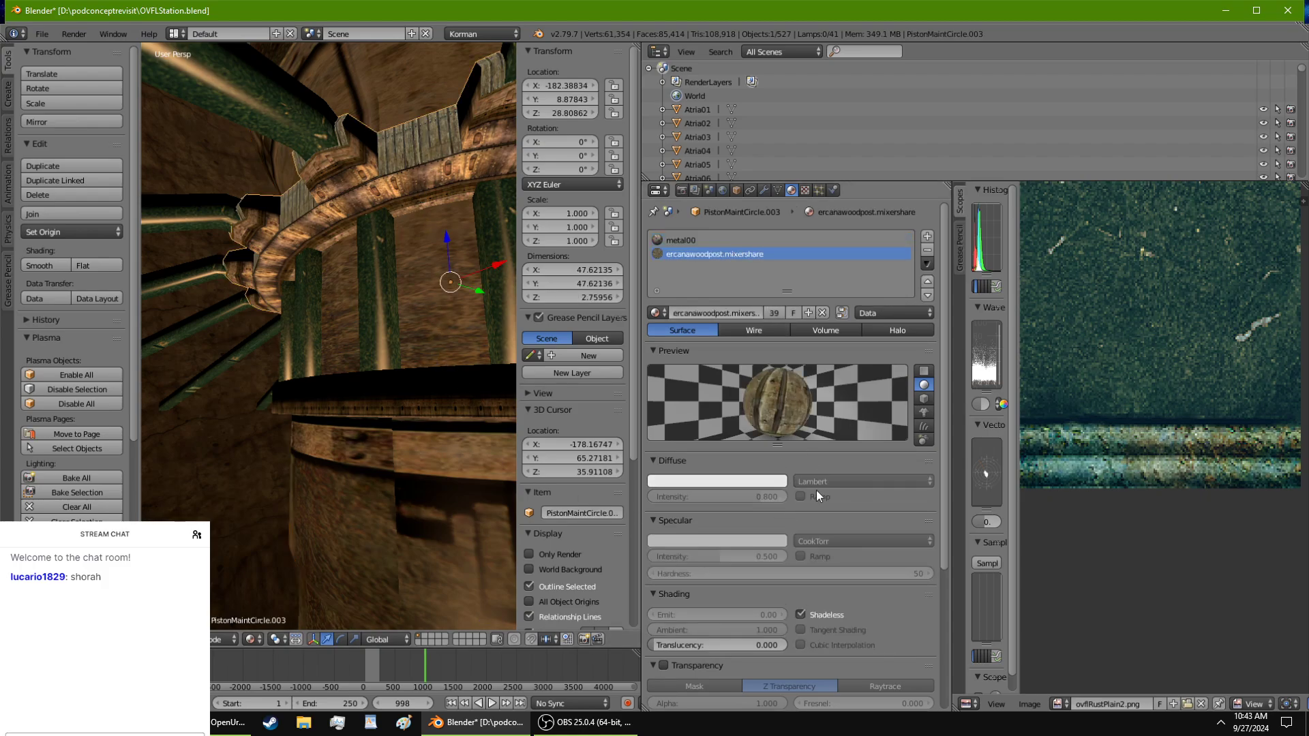
left_click(802, 613)
Step: Inspect the Plasma modifier settings of gearsupport-beam.004, the beam running towards the arched opening
middle_click_drag(477, 484, 379, 362)
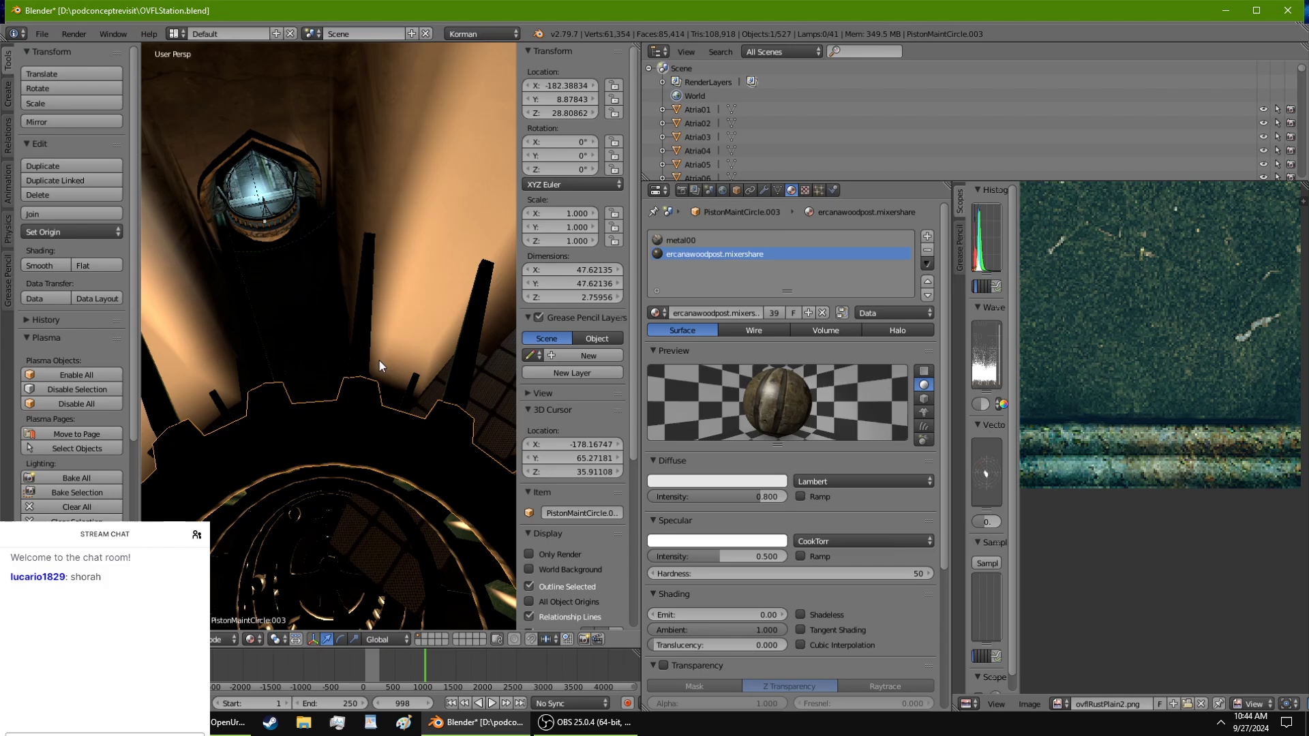
right_click(242, 280)
left_click(834, 191)
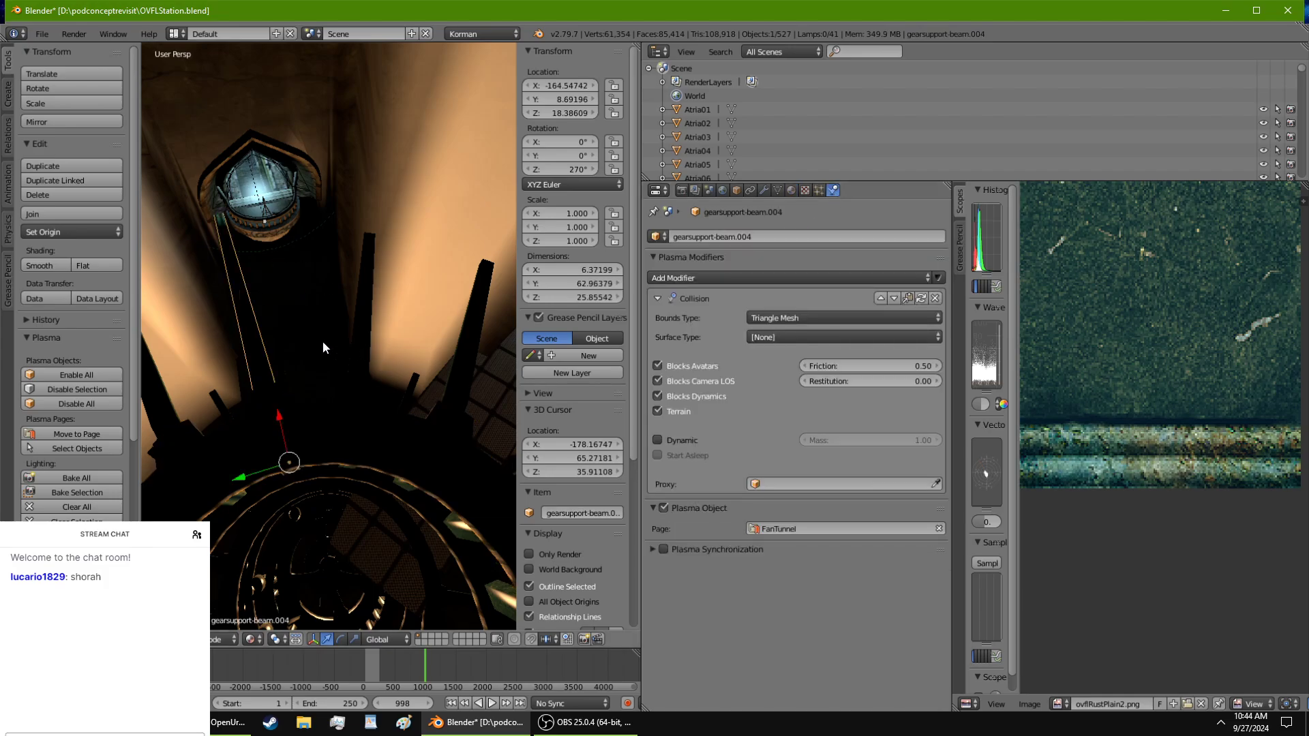
middle_click_drag(323, 348, 284, 260)
Step: Save over OVFLStation.blend and launch Test Age with the uruDestiny game selected
key("ctrl+s")
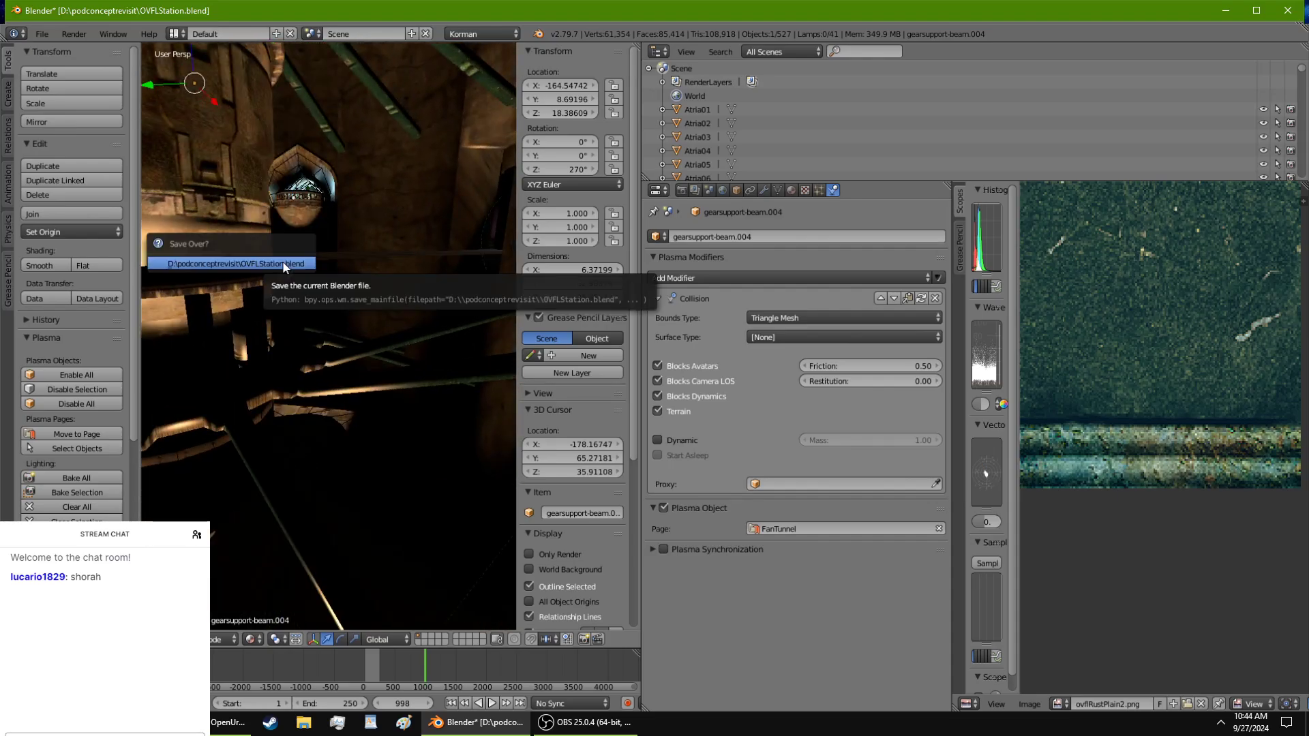
left_click(284, 263)
left_click(723, 190)
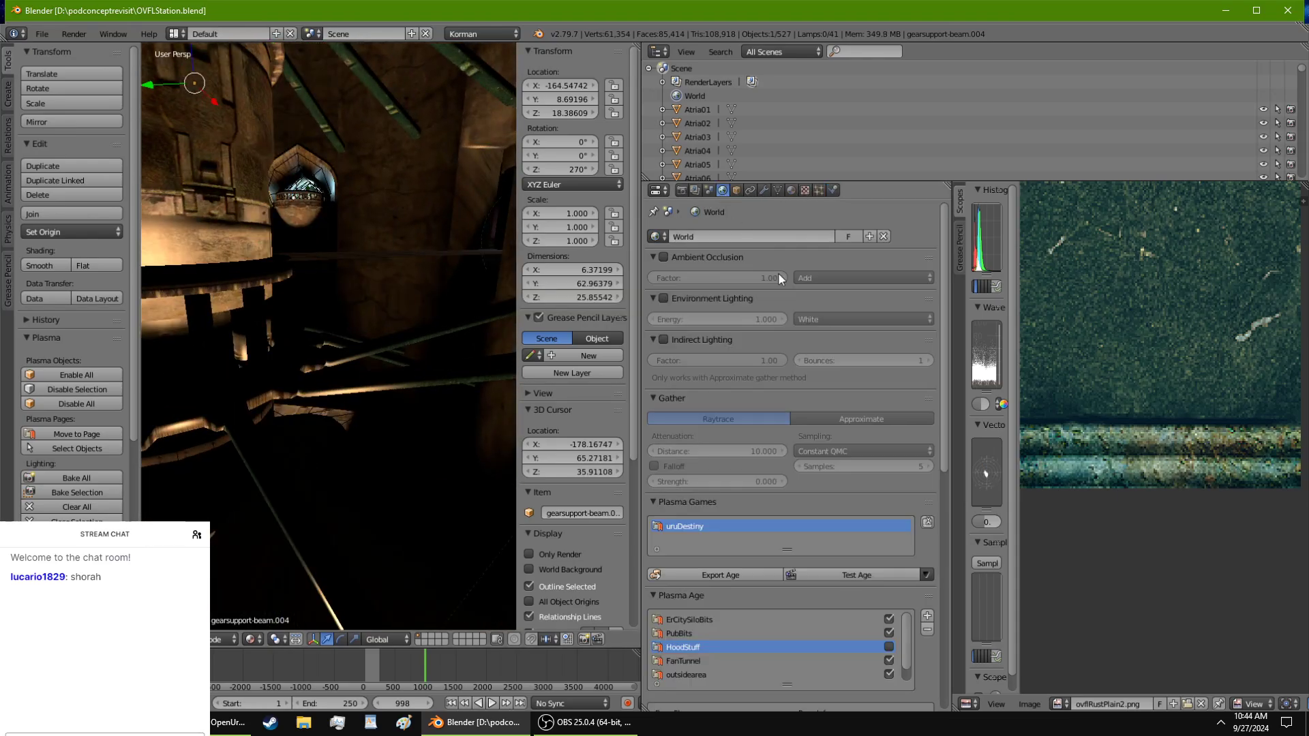
left_click(857, 575)
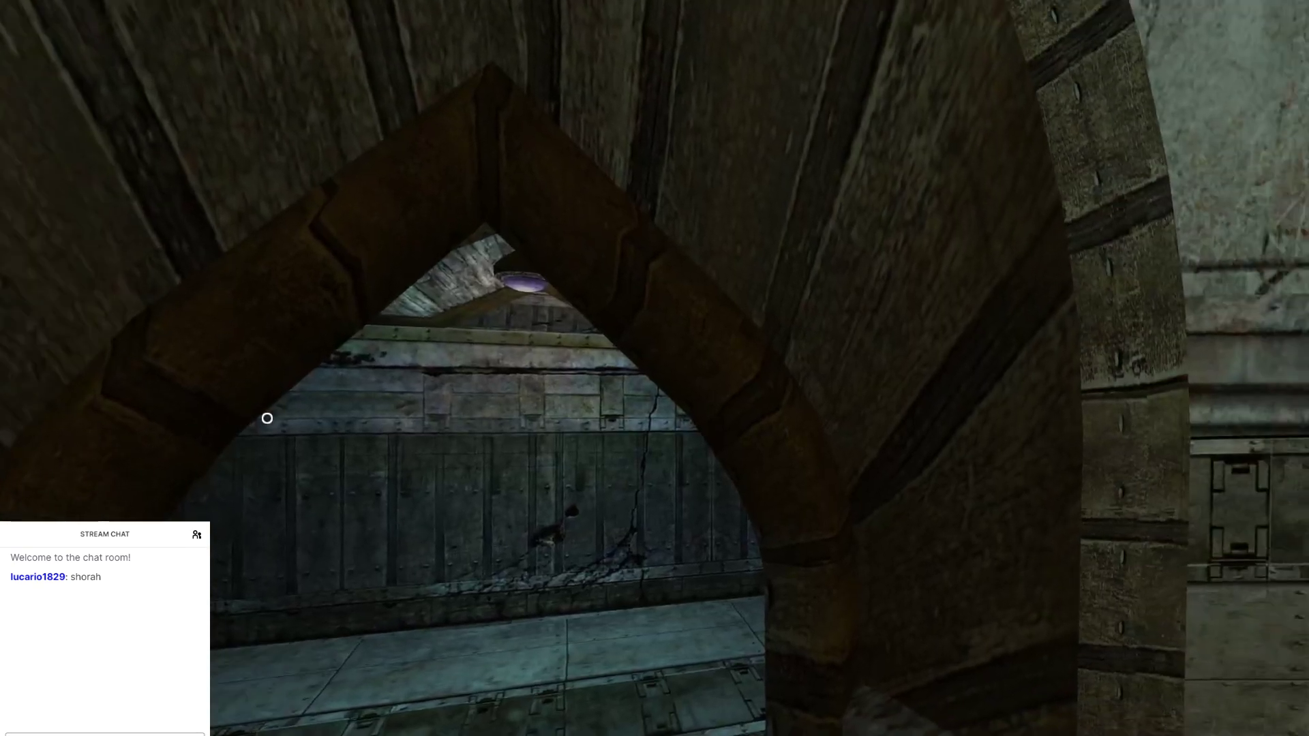
key("Right")
key("Up")
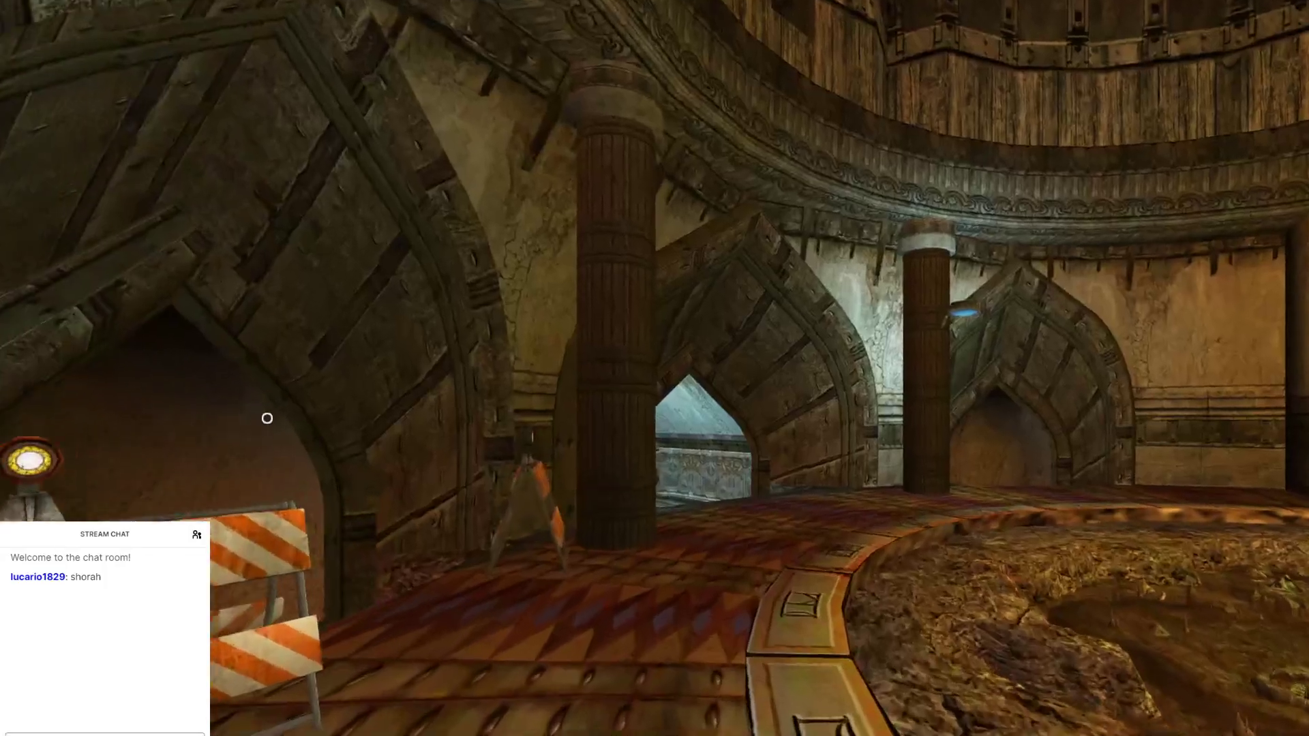
key("Up")
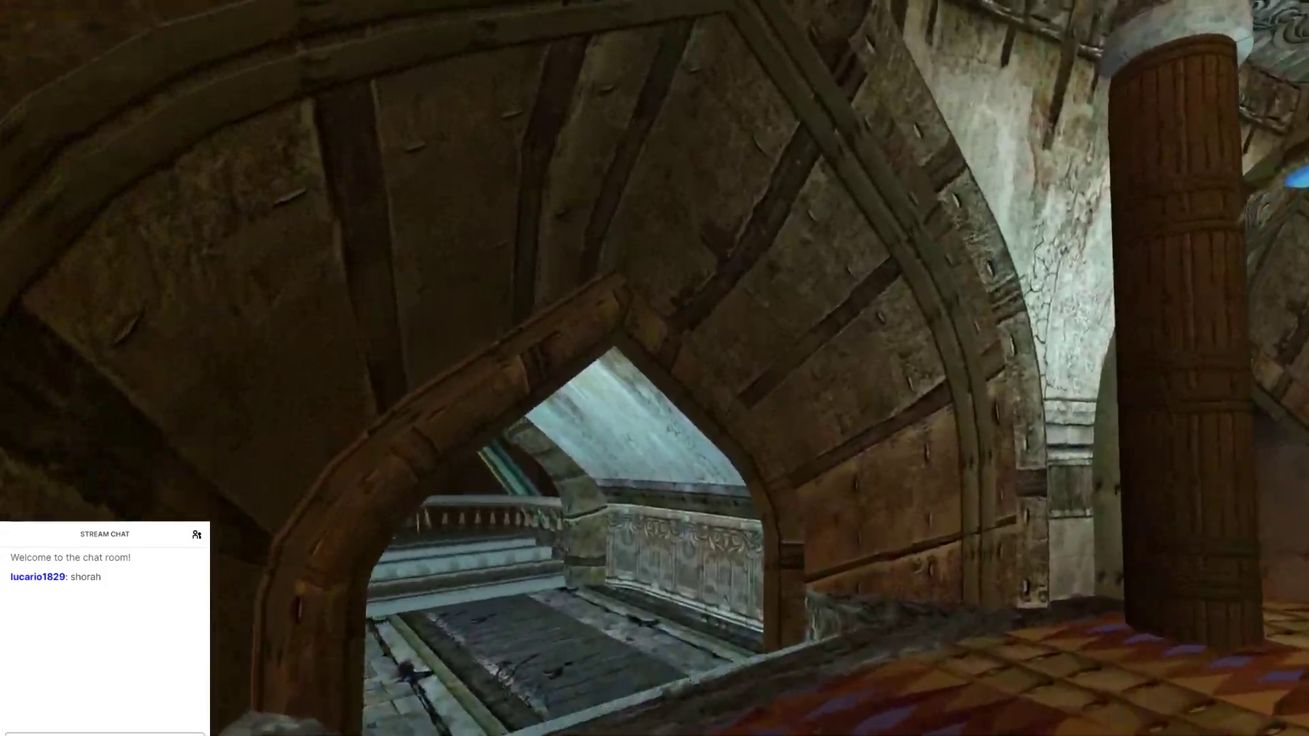
key("Up")
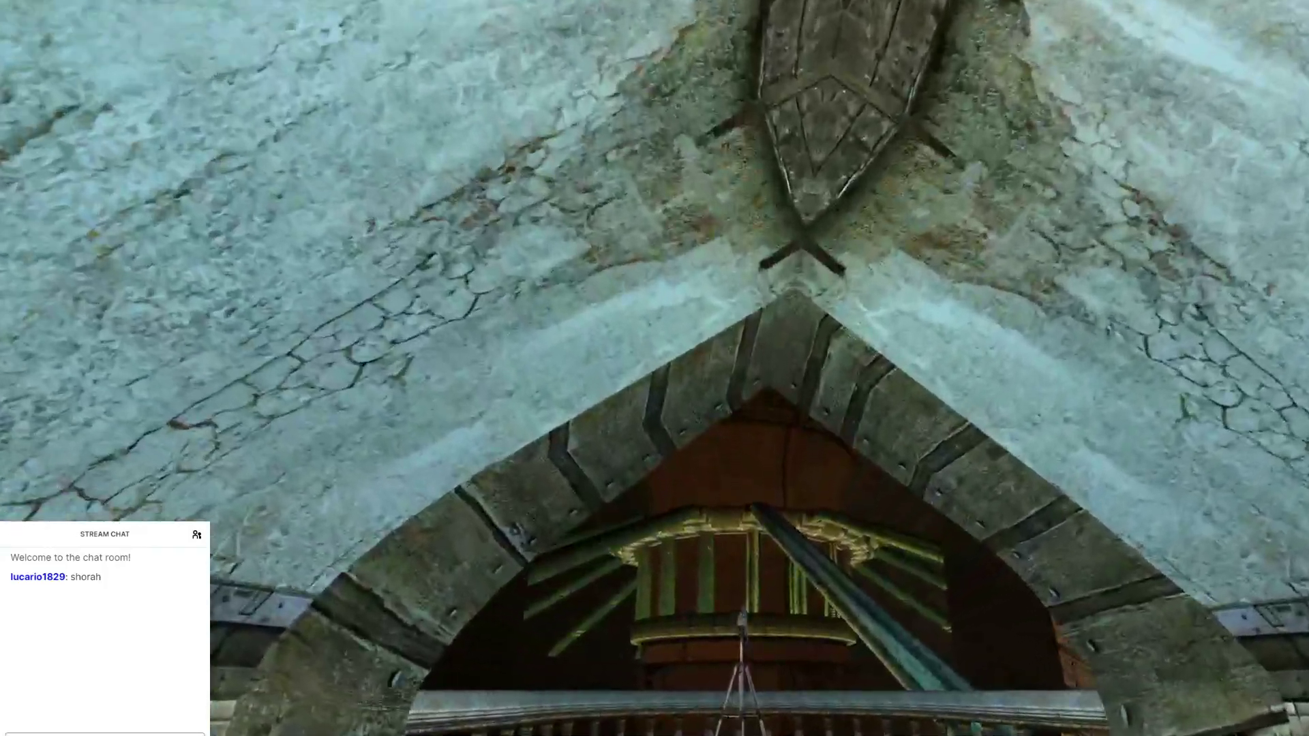
key("Up")
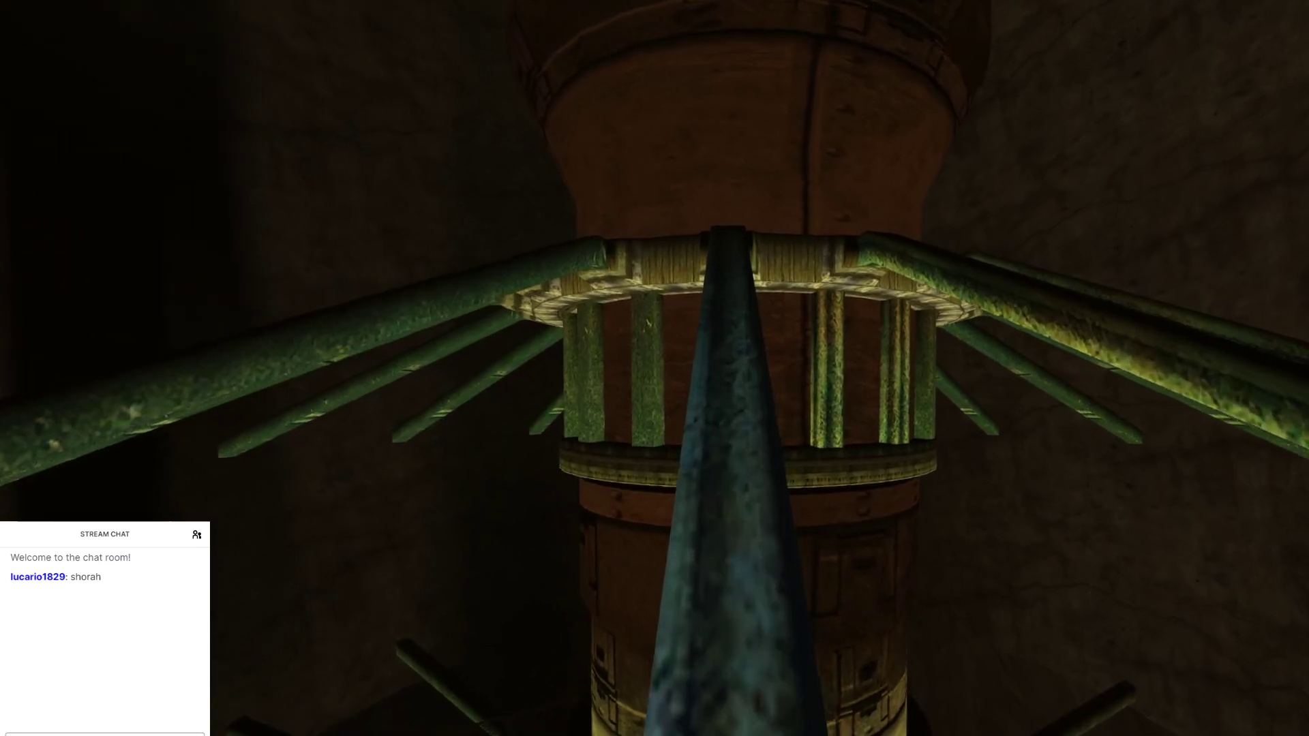
key("w")
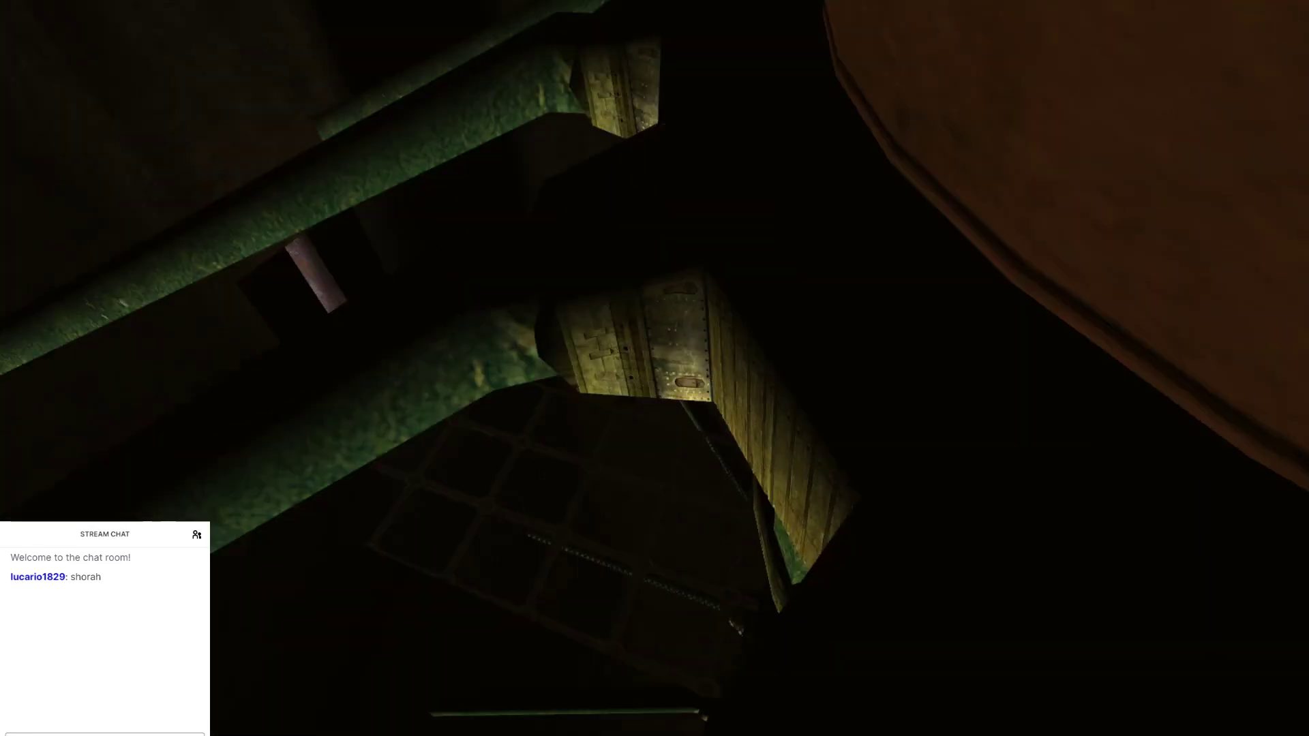
key("w")
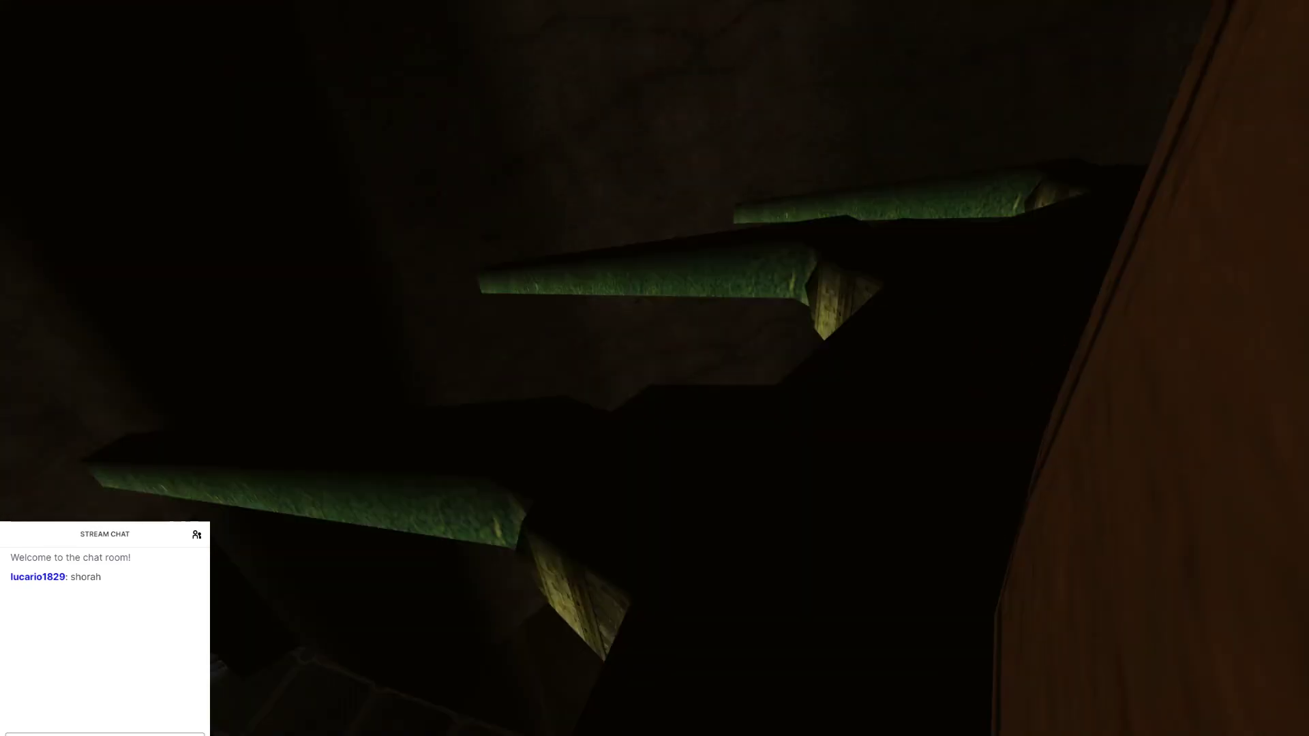
key("w")
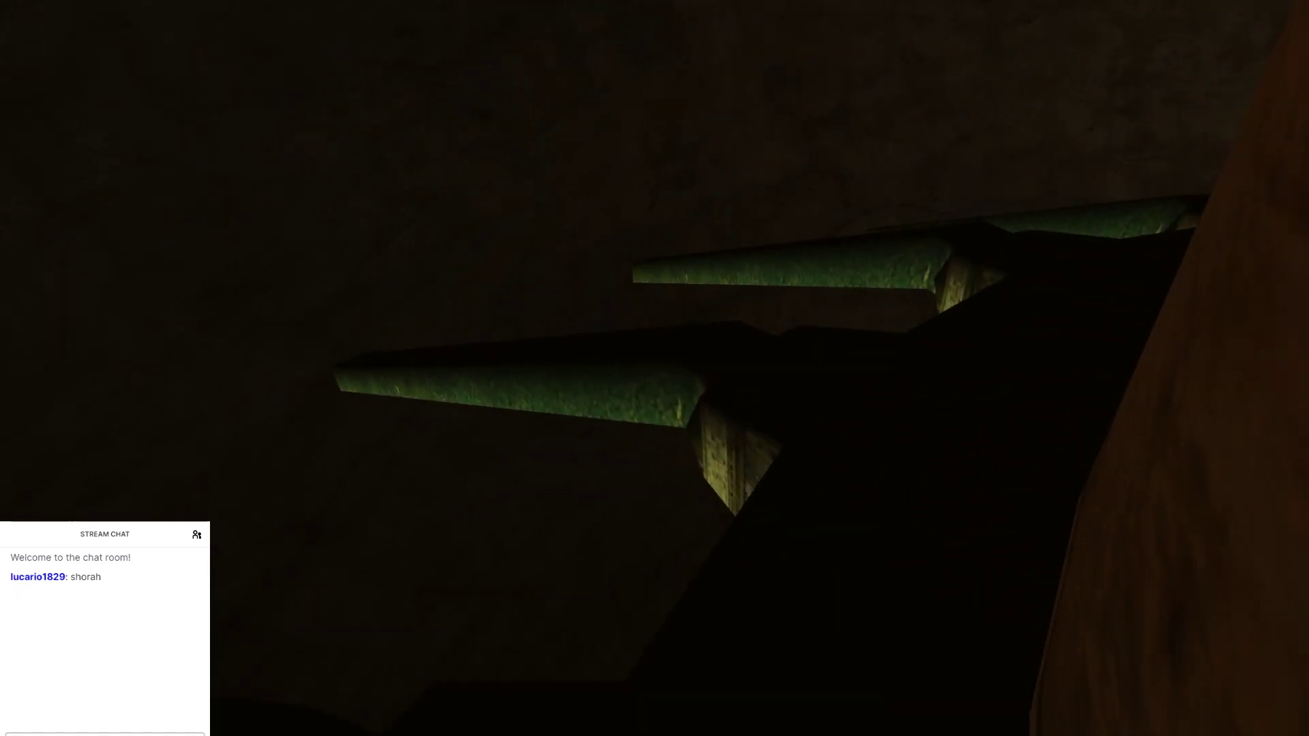
key("w")
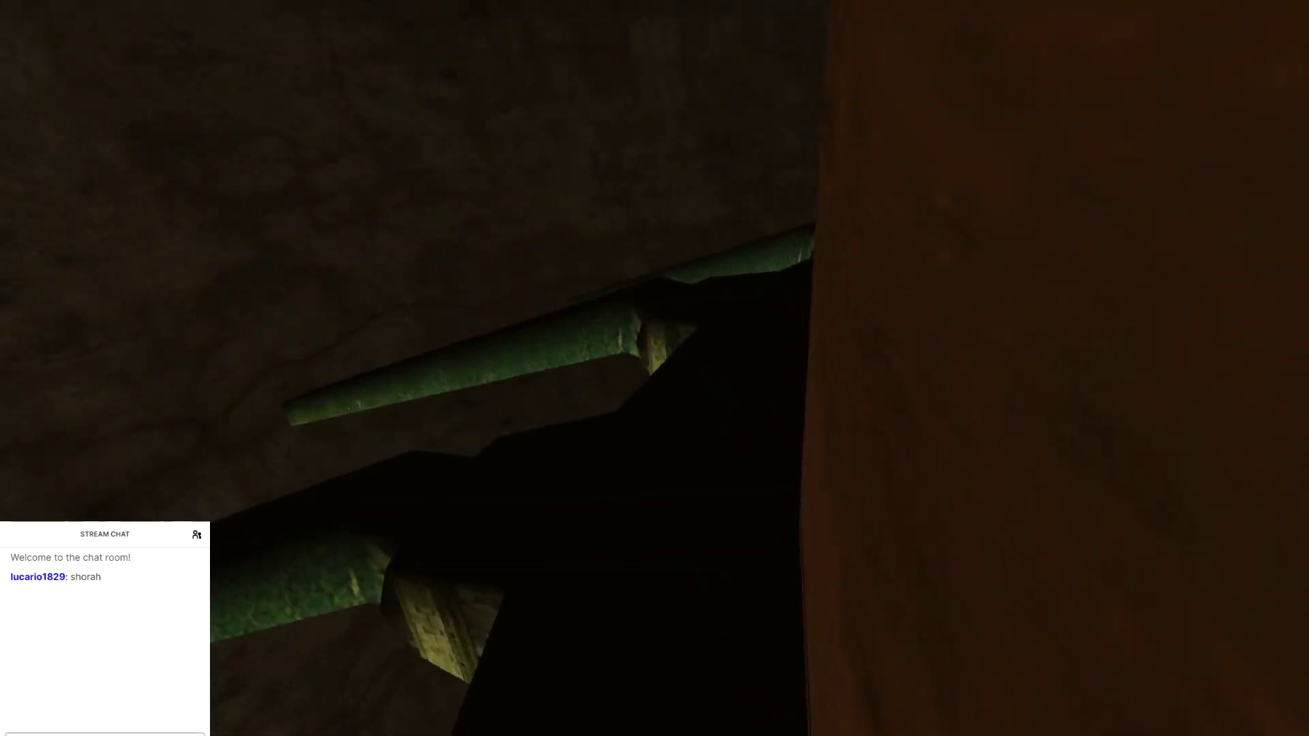
key("w")
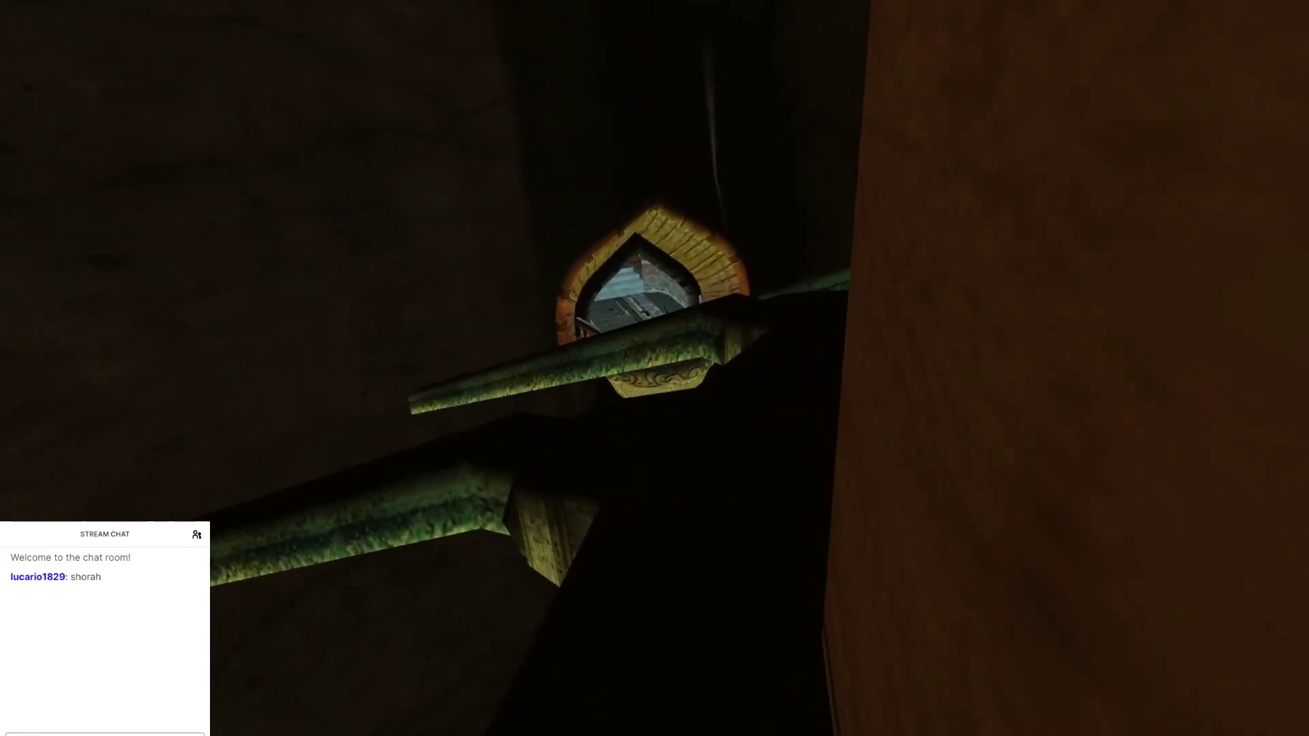
key("w")
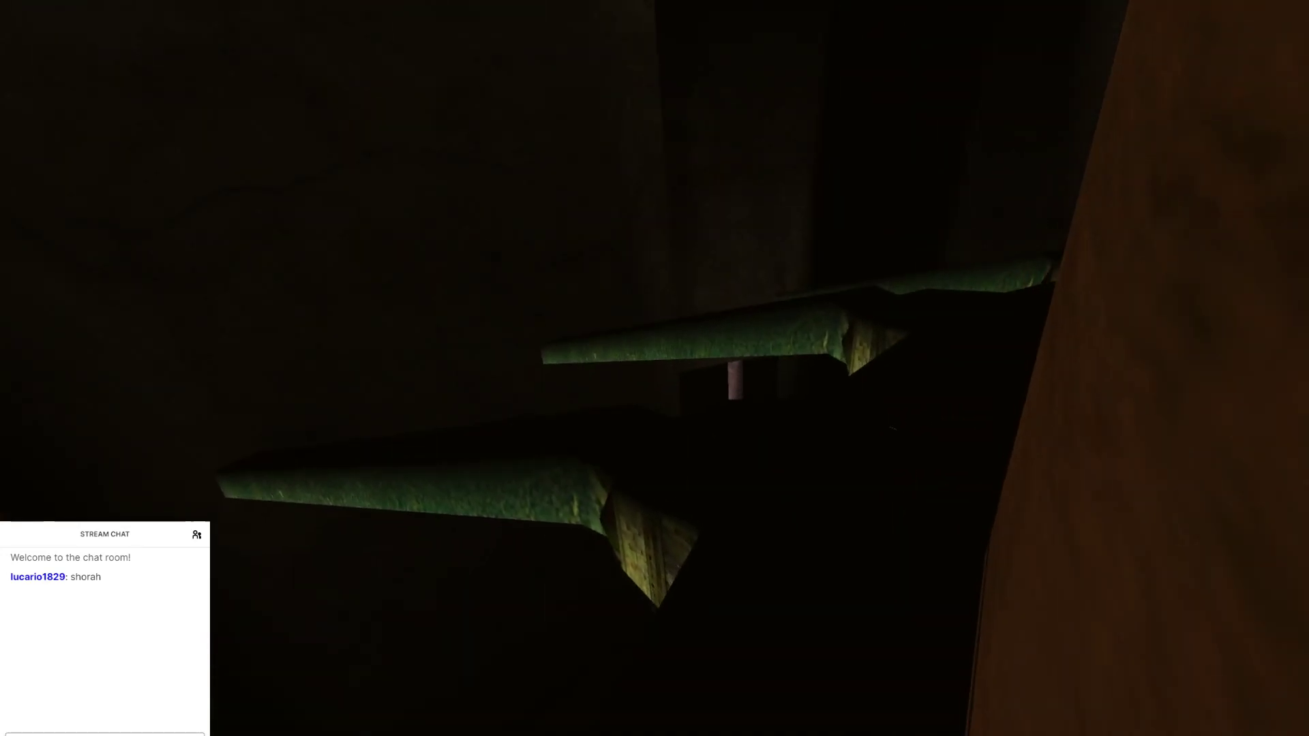
key("w")
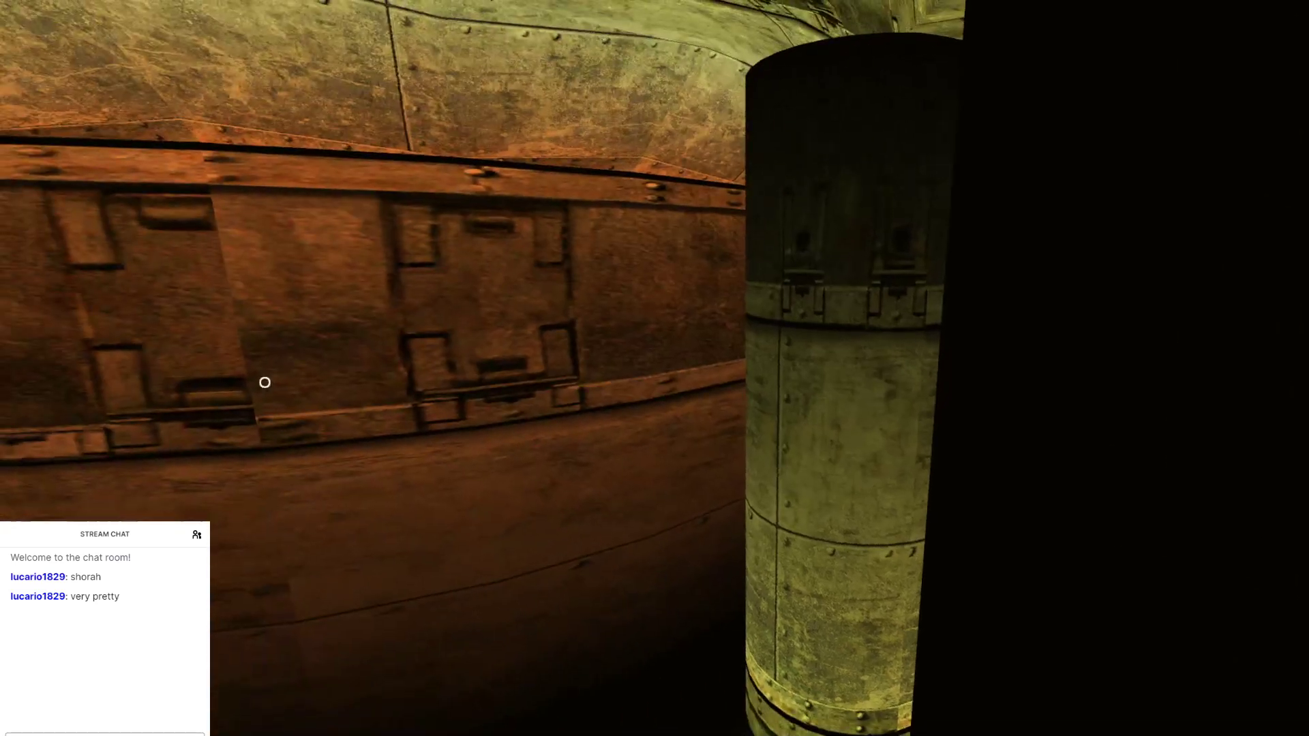
key("Left")
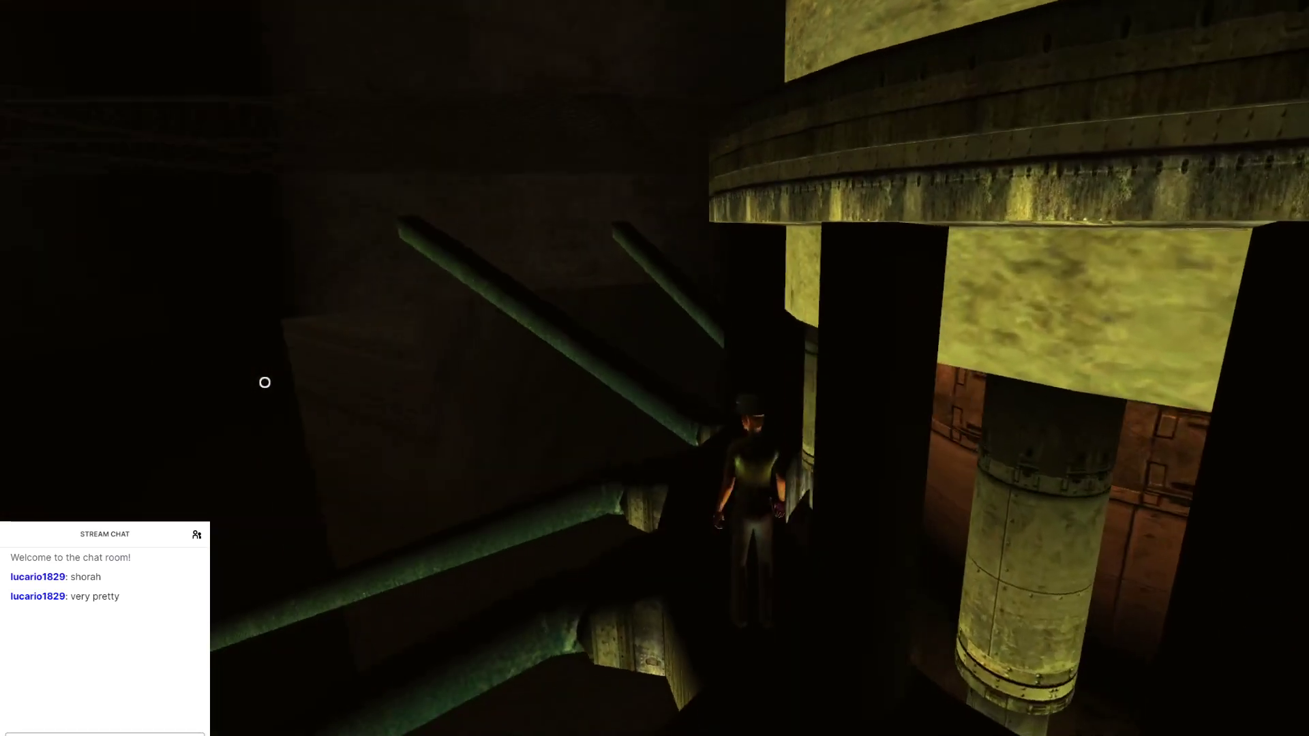
key("Right")
key("Right")
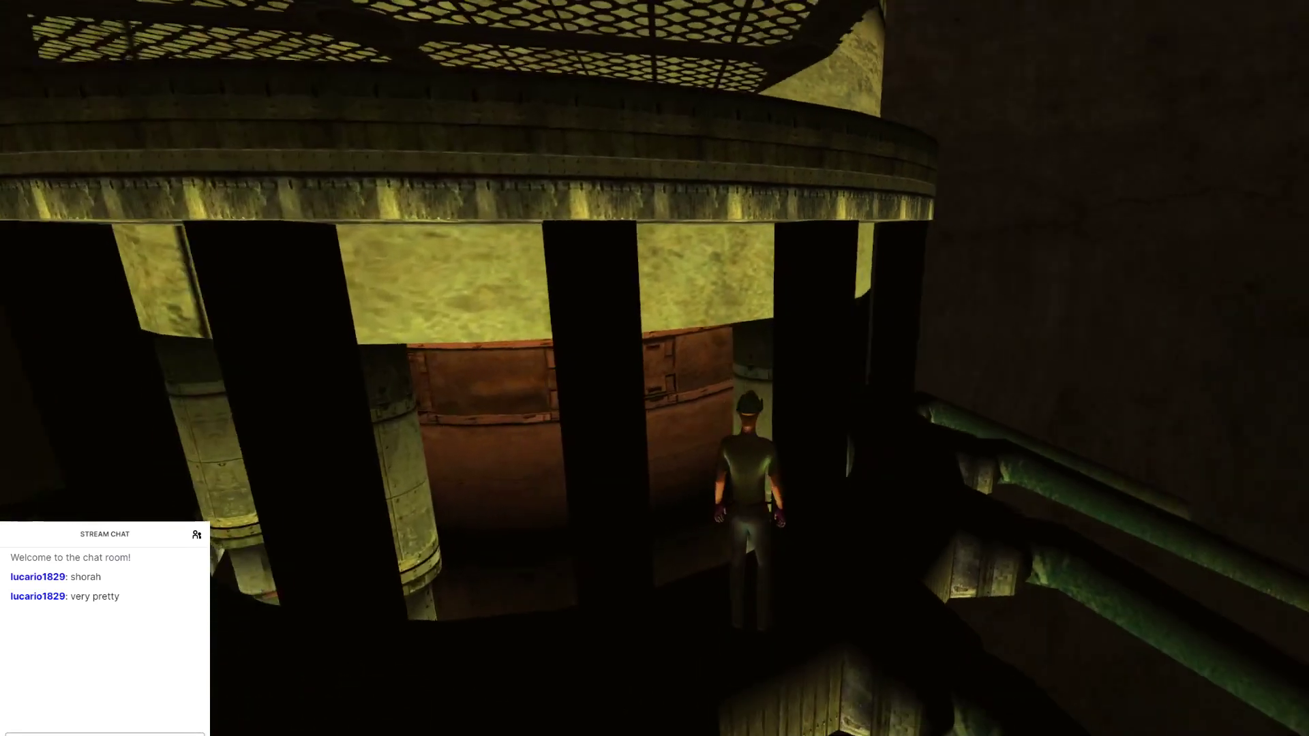
key("Up")
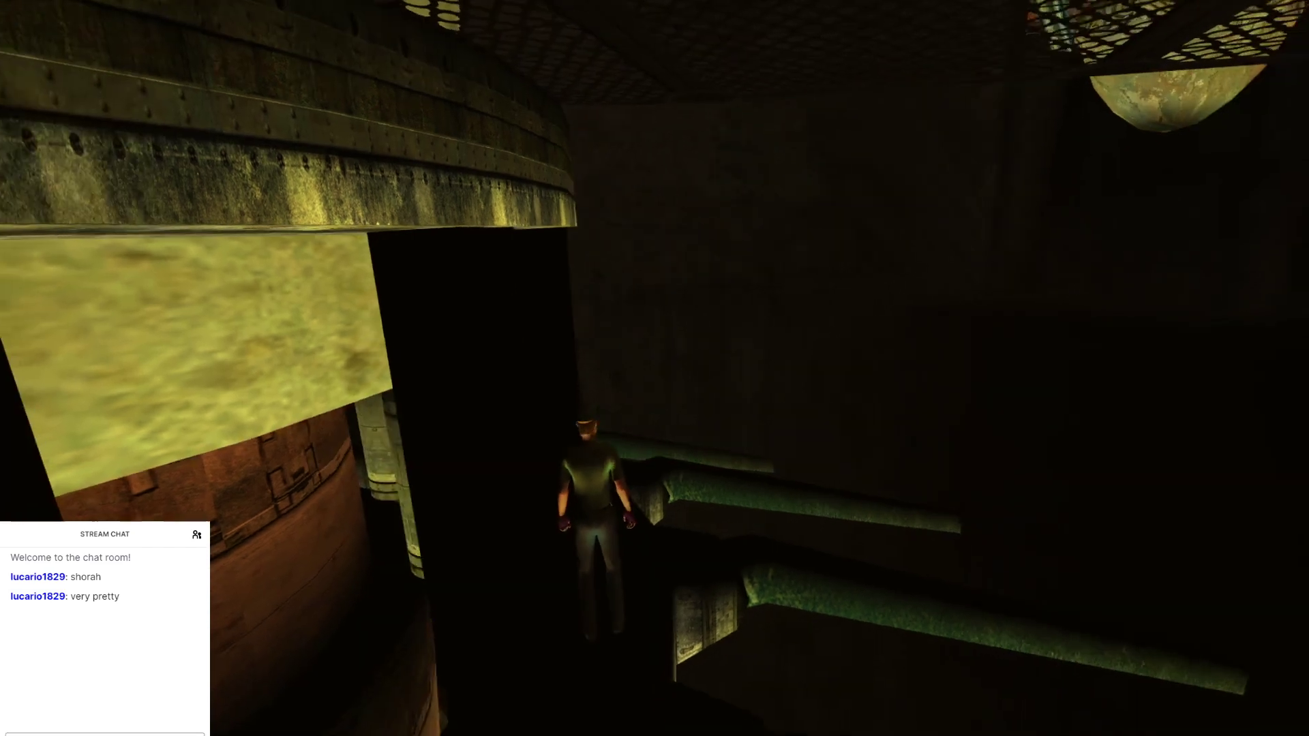
key("Left")
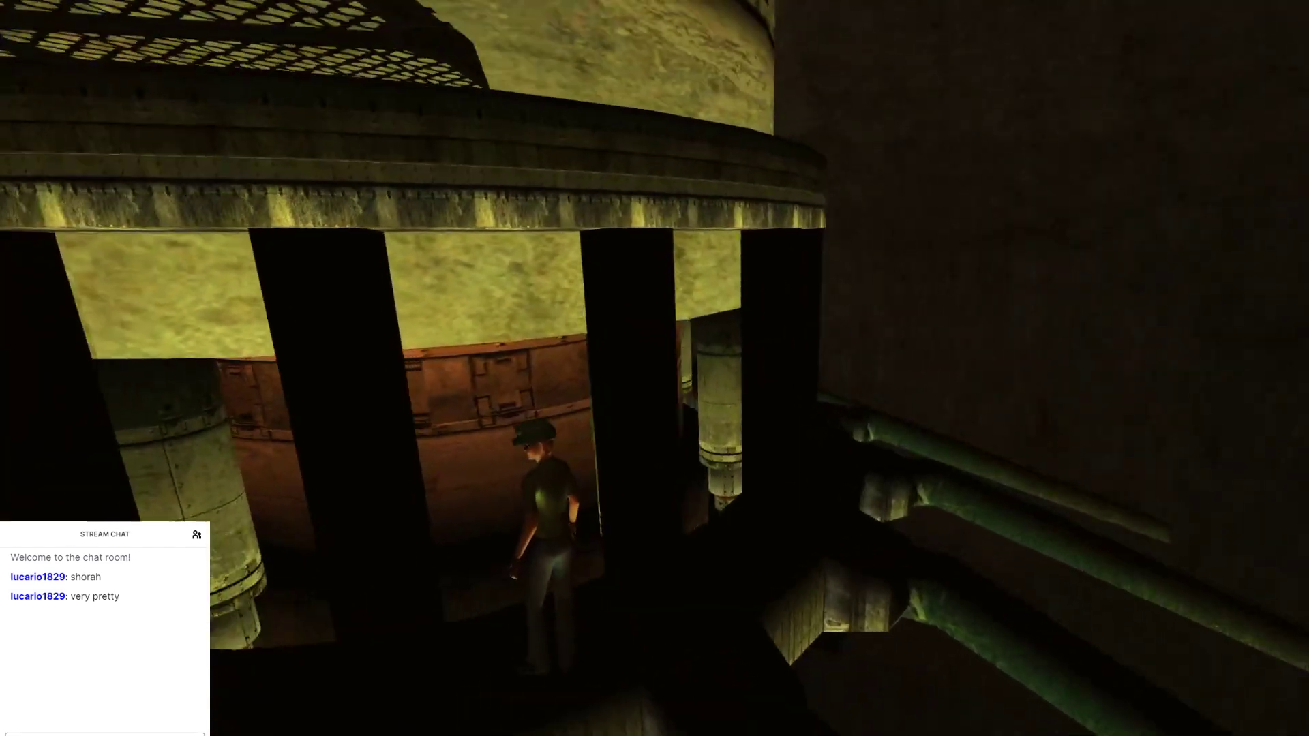
key("Right")
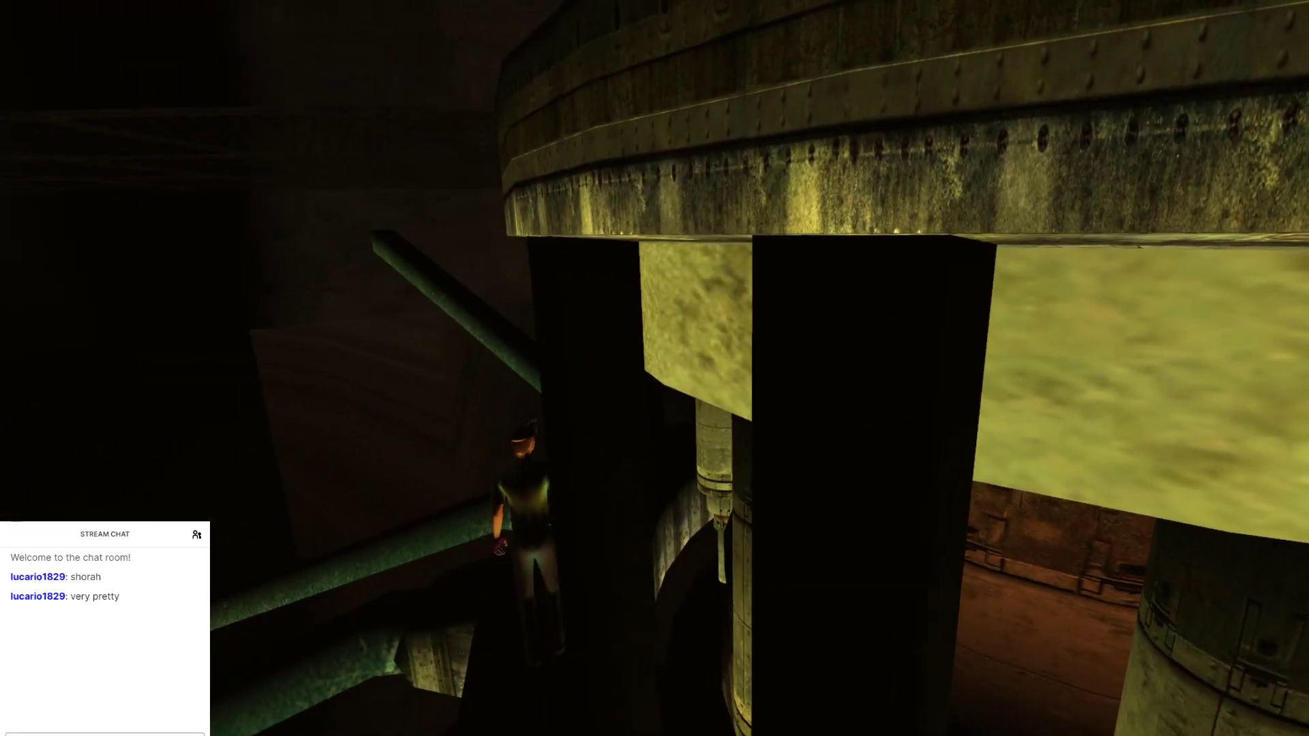
key("Left")
key("Right")
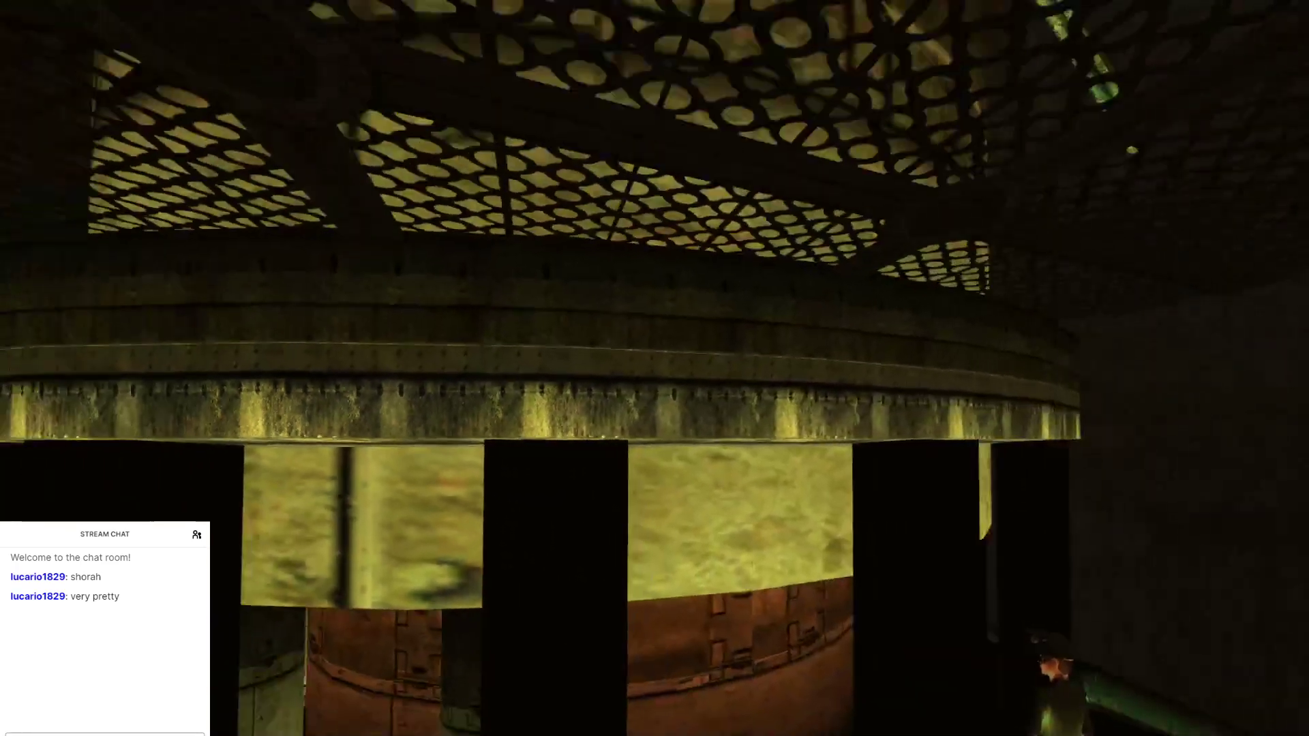
key("Left")
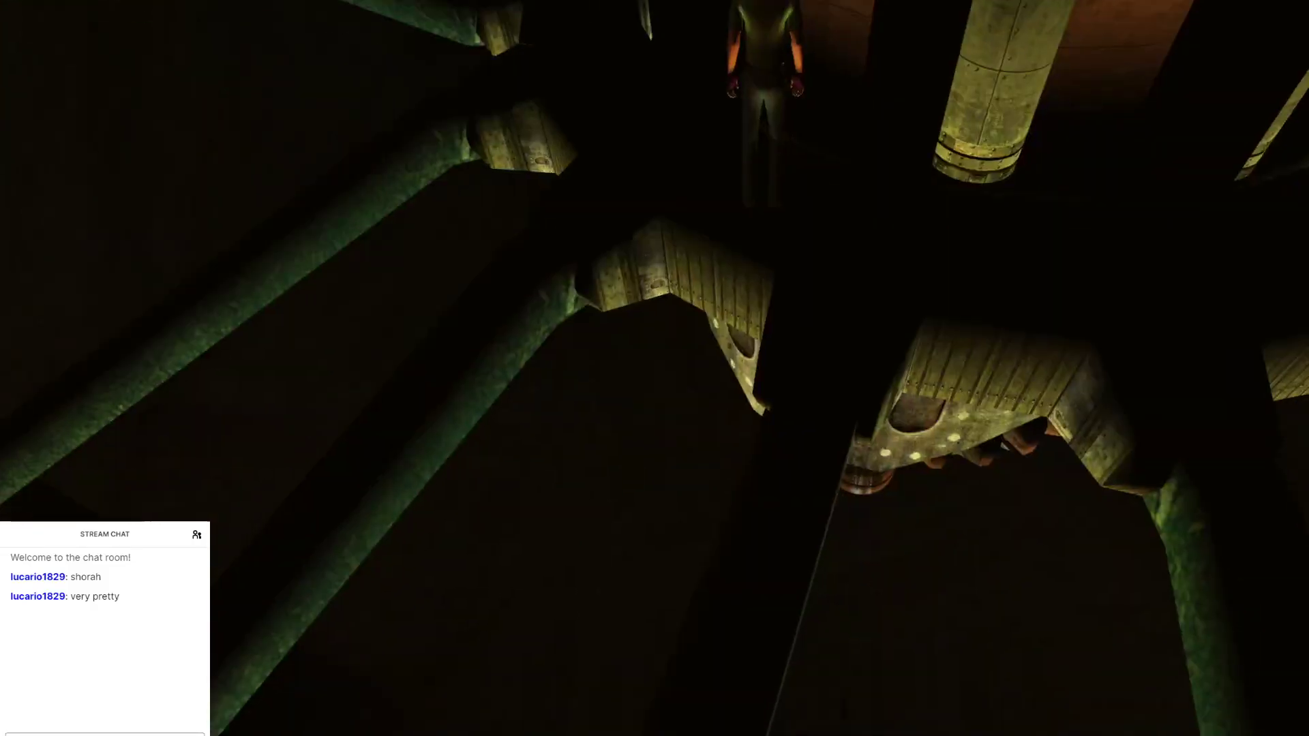
key("Right")
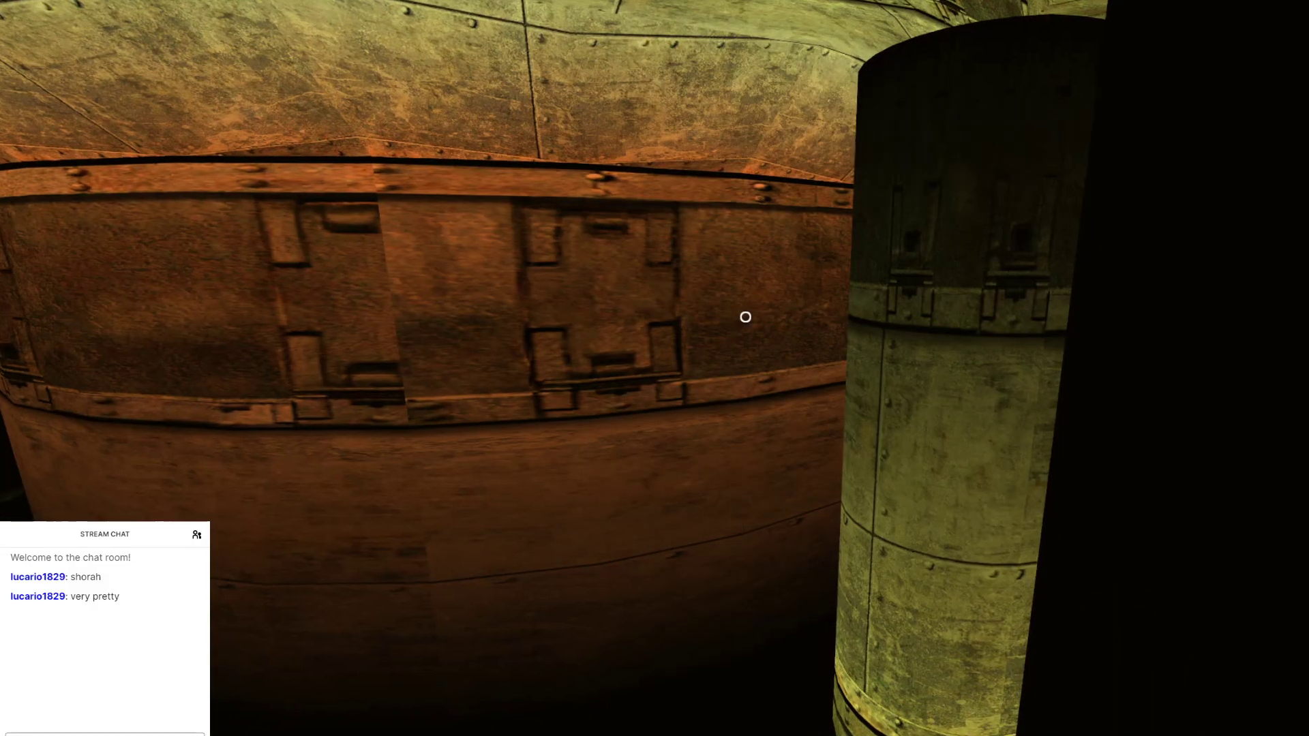
right_click_drag(745, 317, 654, 300)
right_click_drag(430, 231, 389, 334)
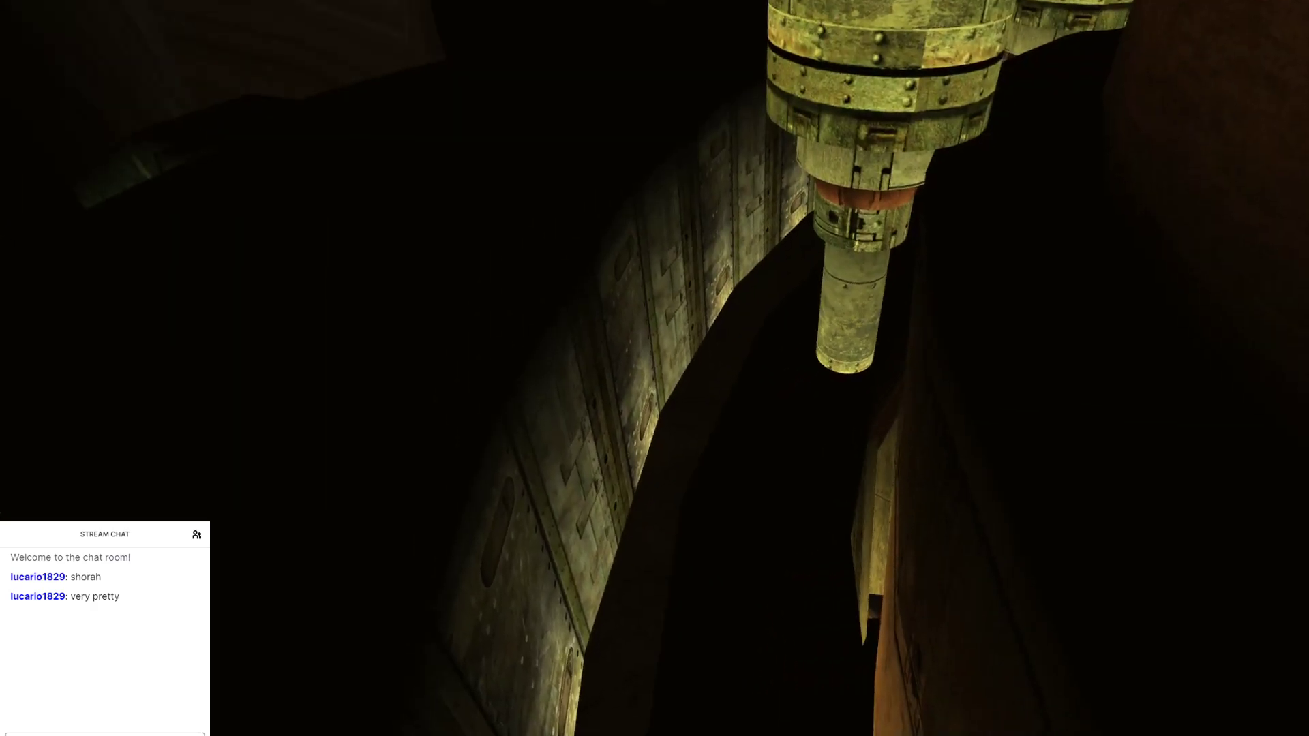
right_click_drag(655, 369, 382, 389)
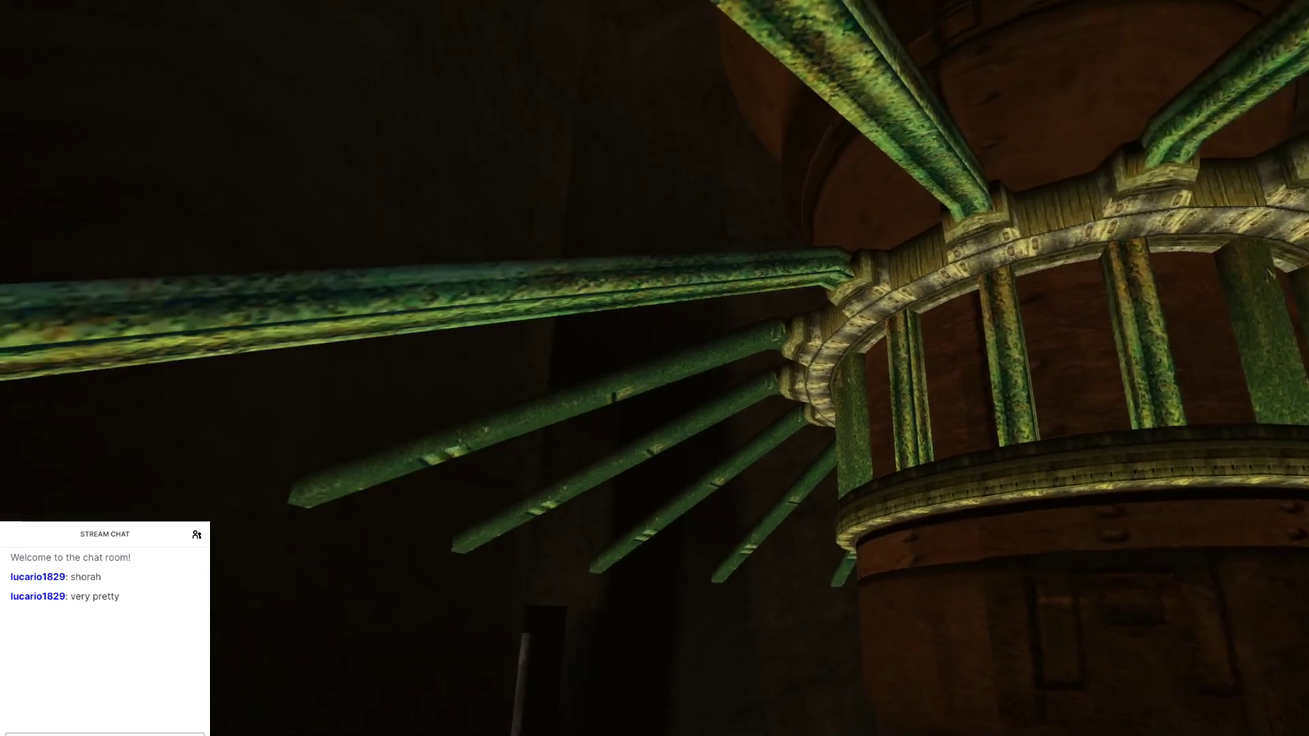
key("w")
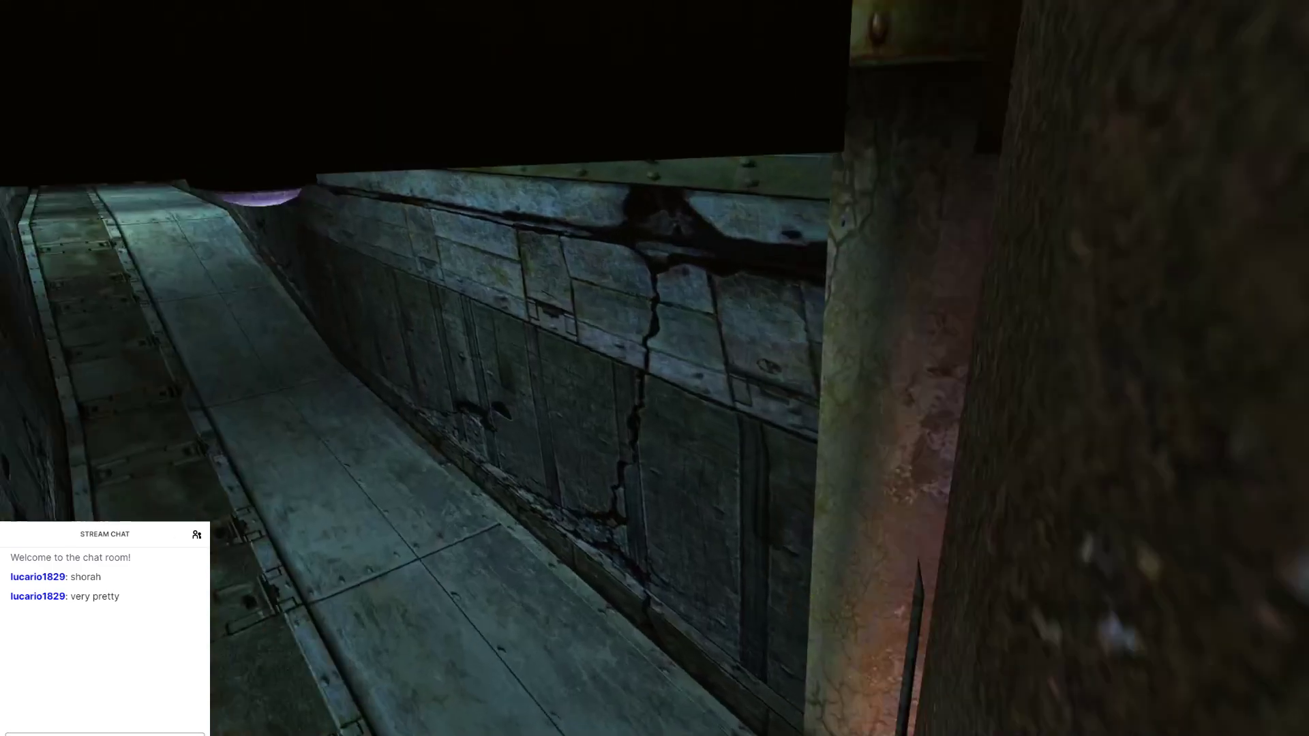
key("w")
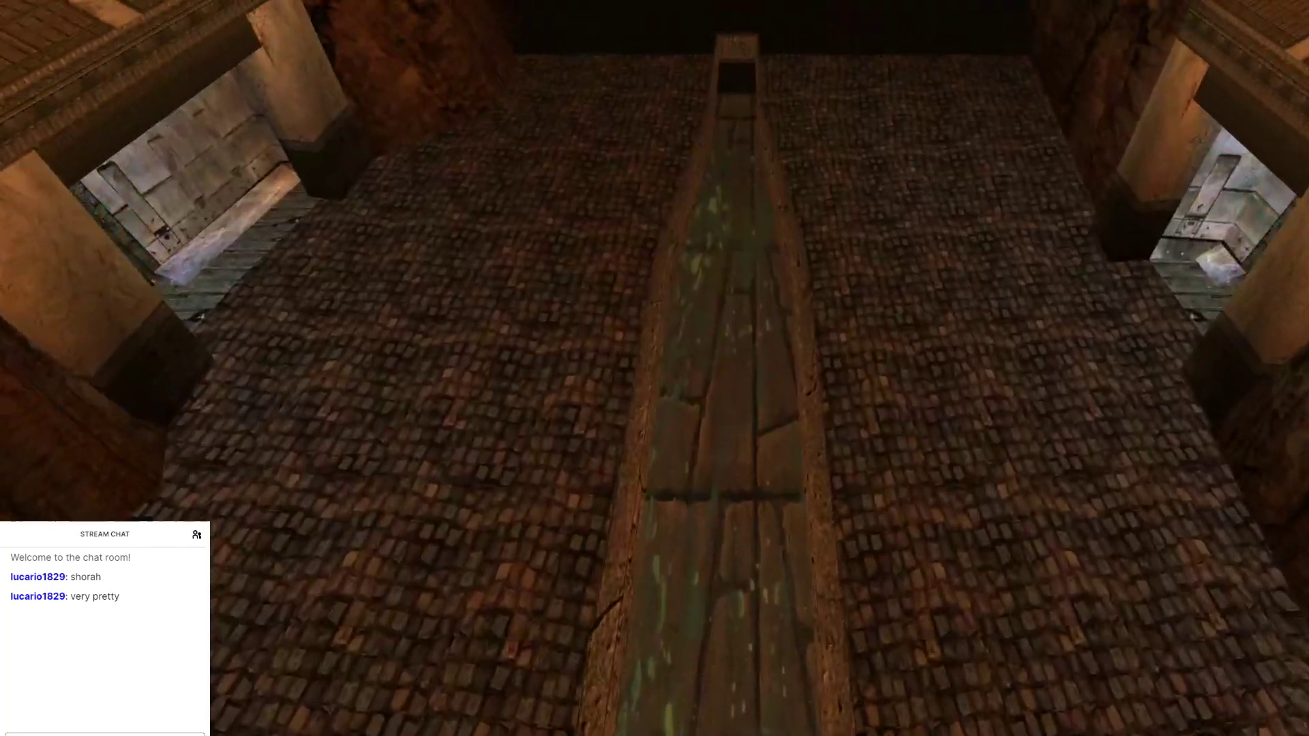
Step: Examine the paved floor, the central channel and the dark drop-off beyond the floor's edge in the game
key("w")
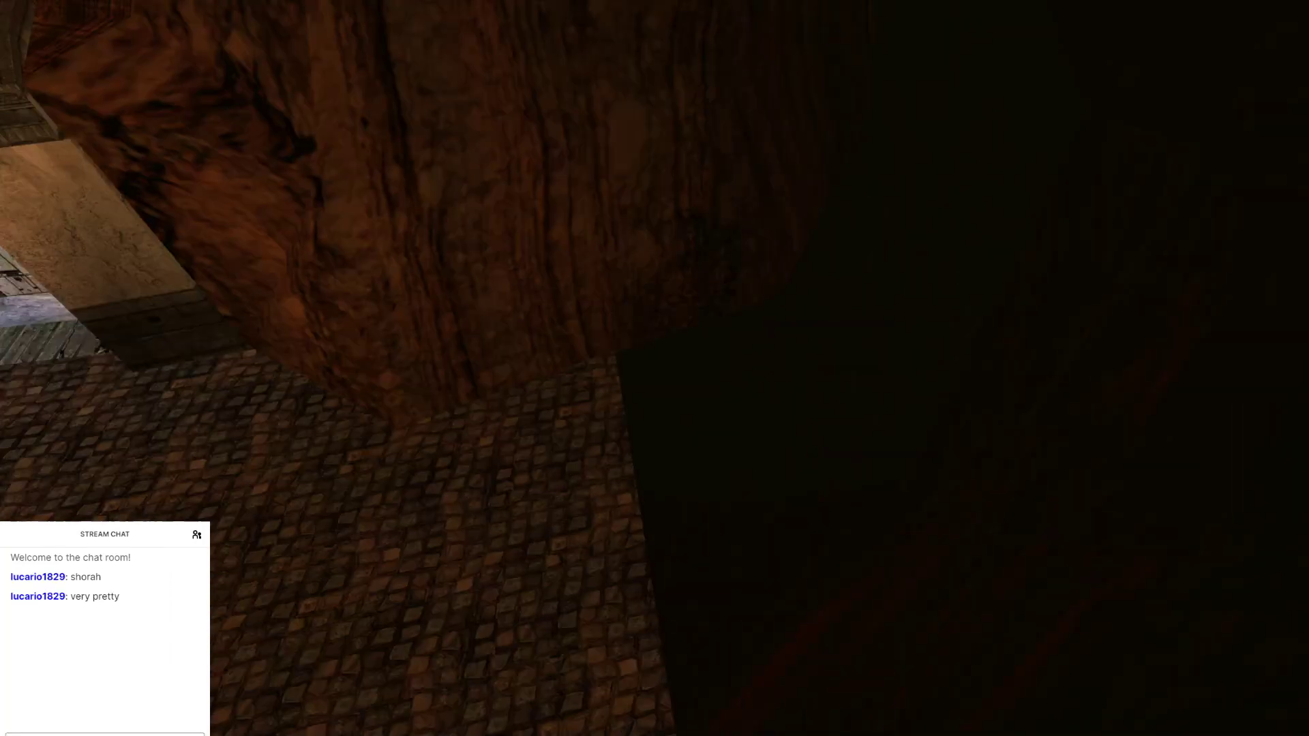
key("s")
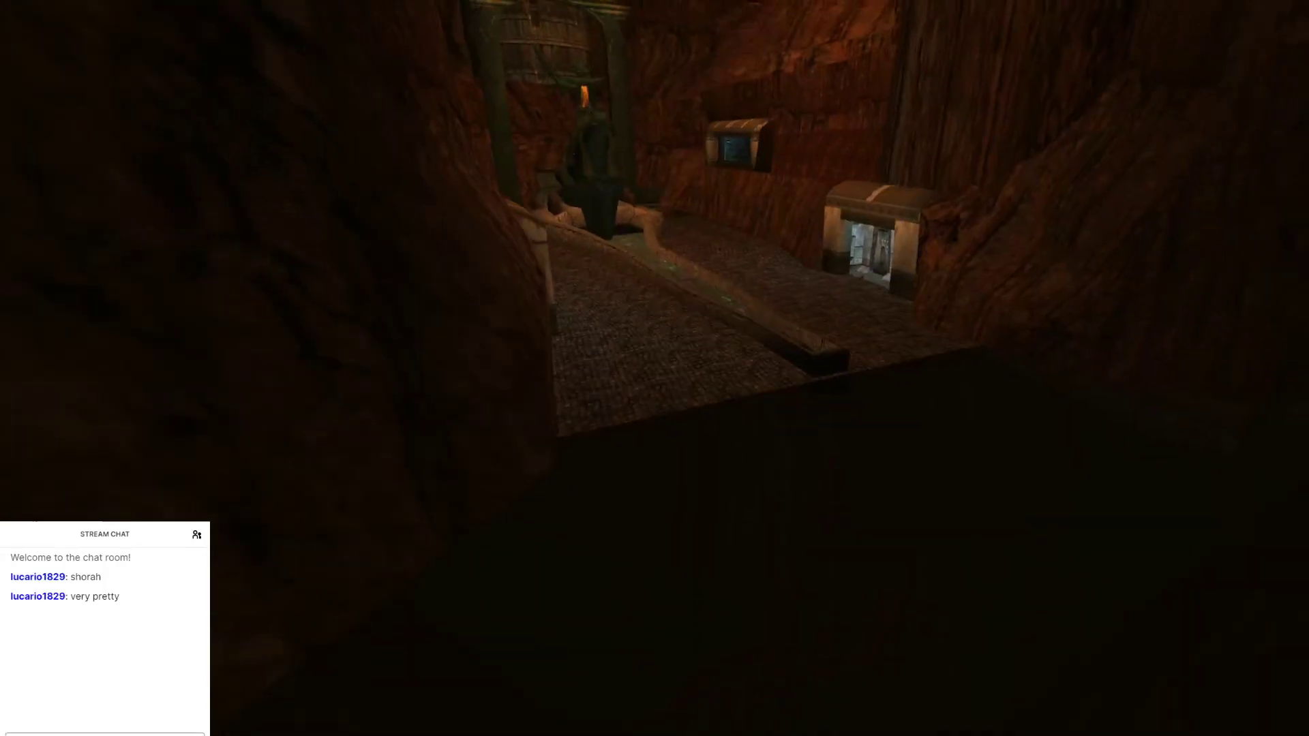
key("w")
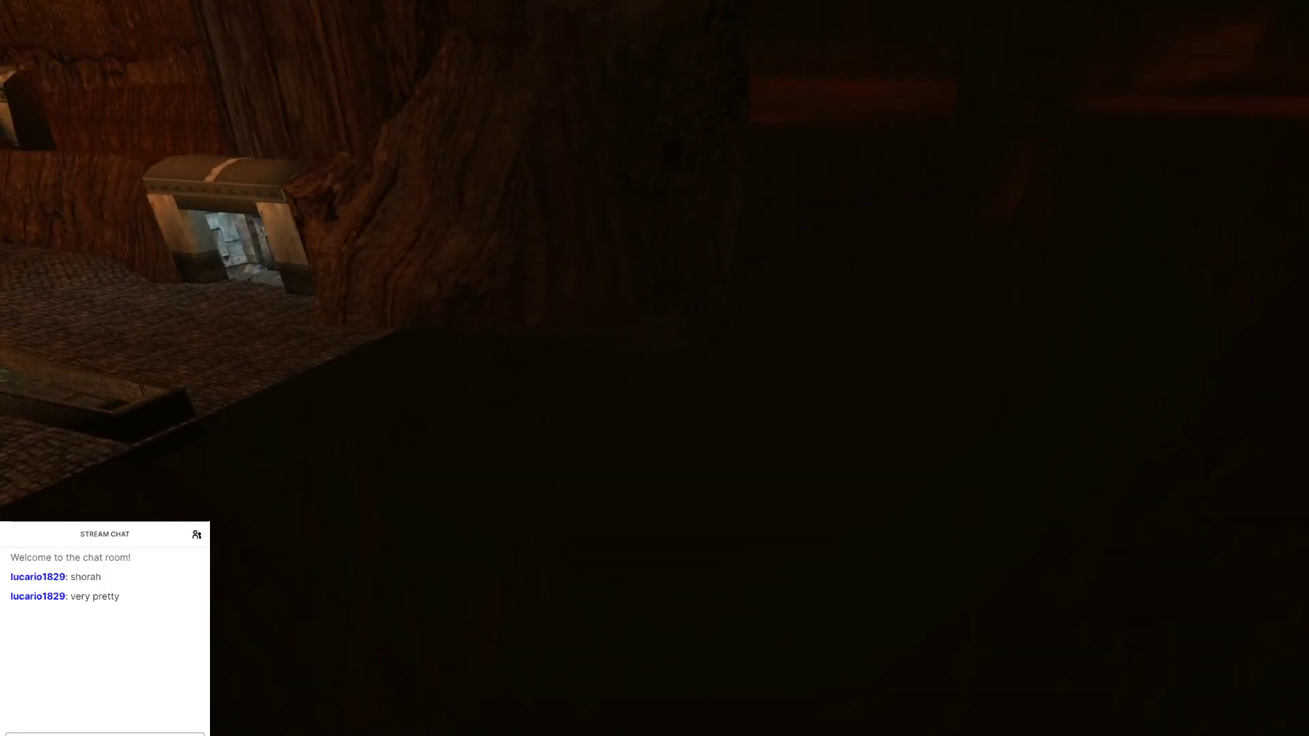
key("s")
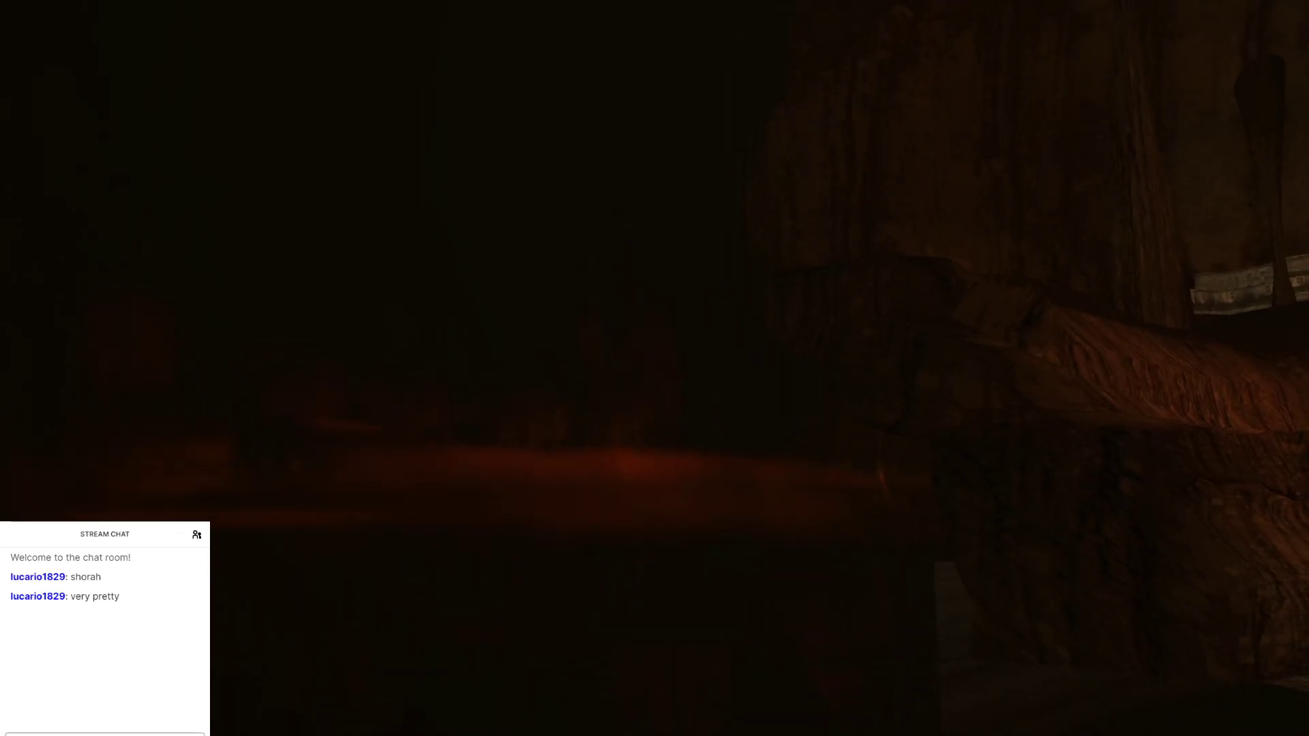
key("w")
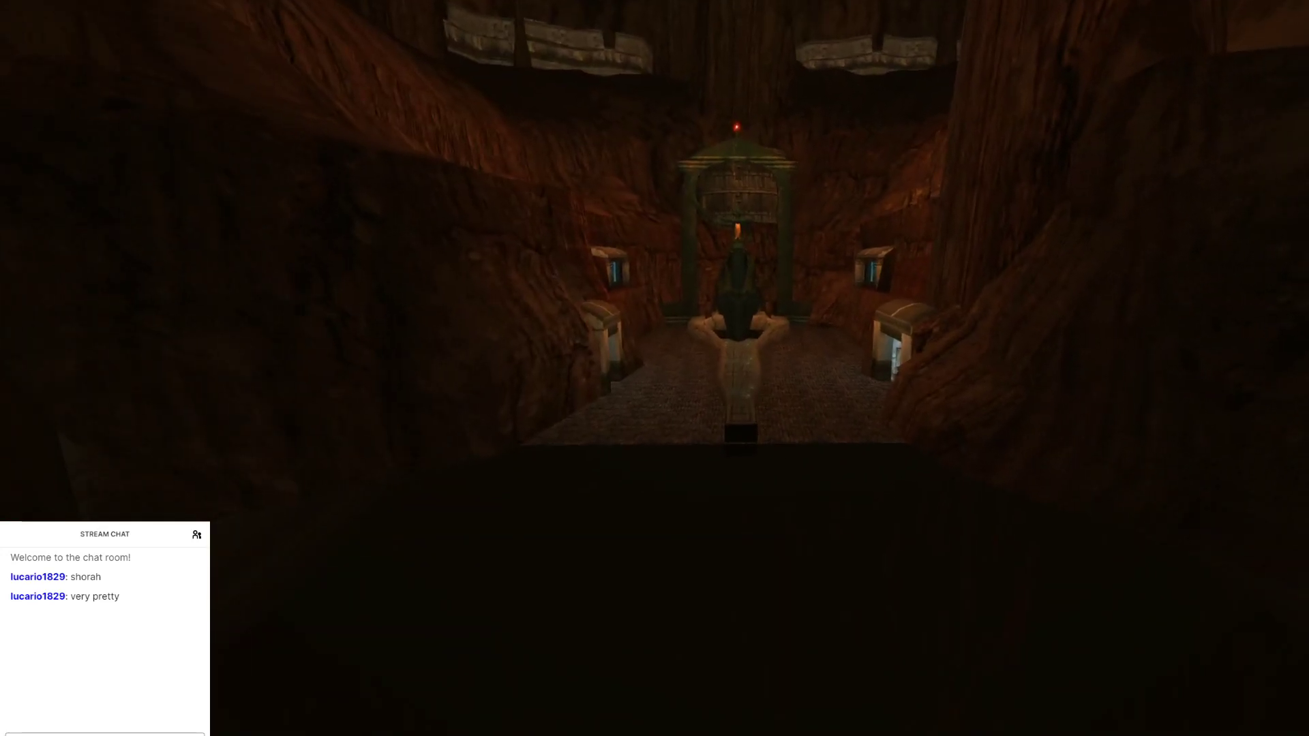
key("w")
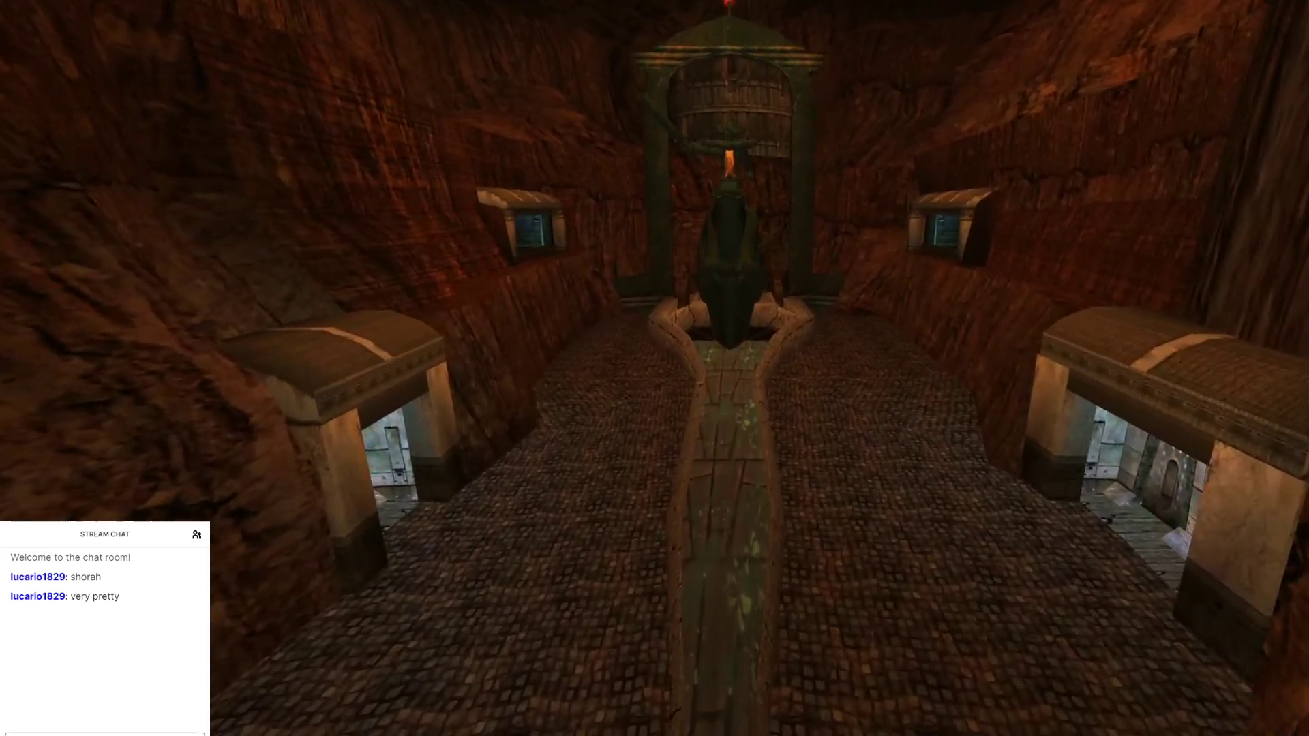
Step: Quit Uru and switch back to Blender with OVFLStation.blend
key("Escape")
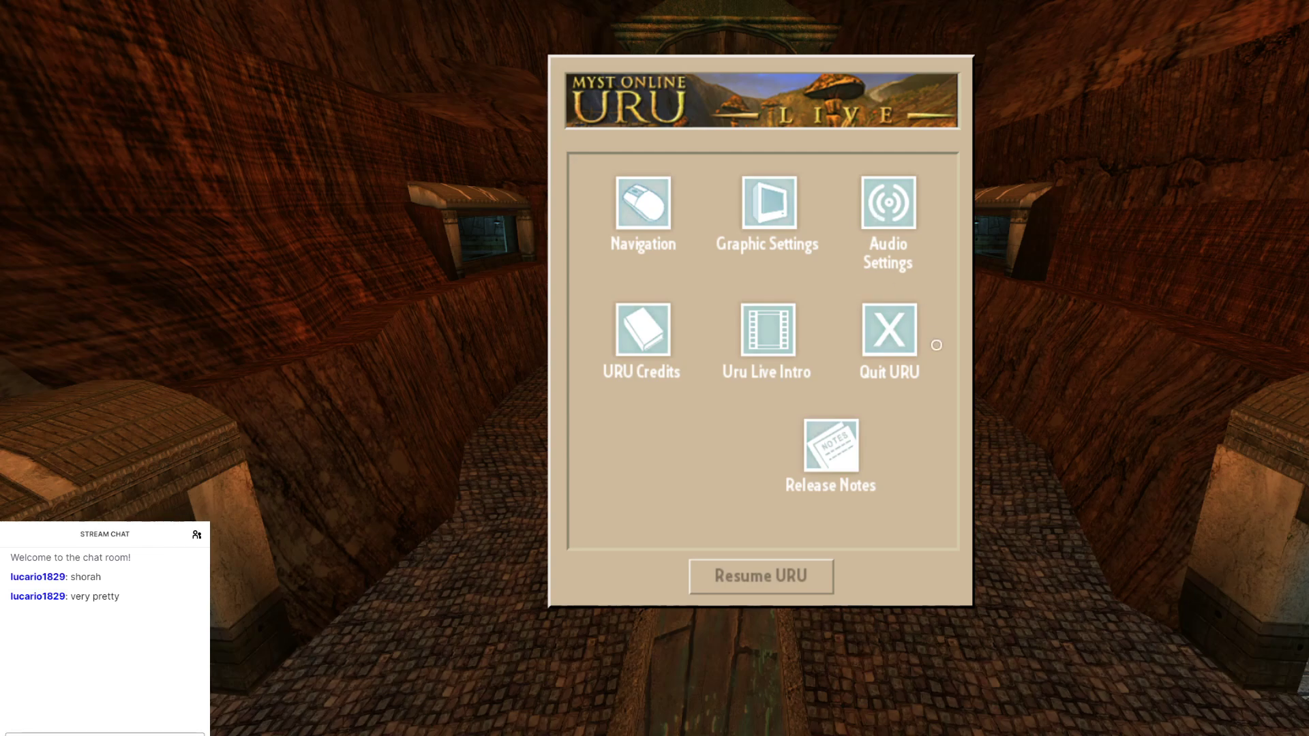
left_click(885, 324)
left_click(790, 538)
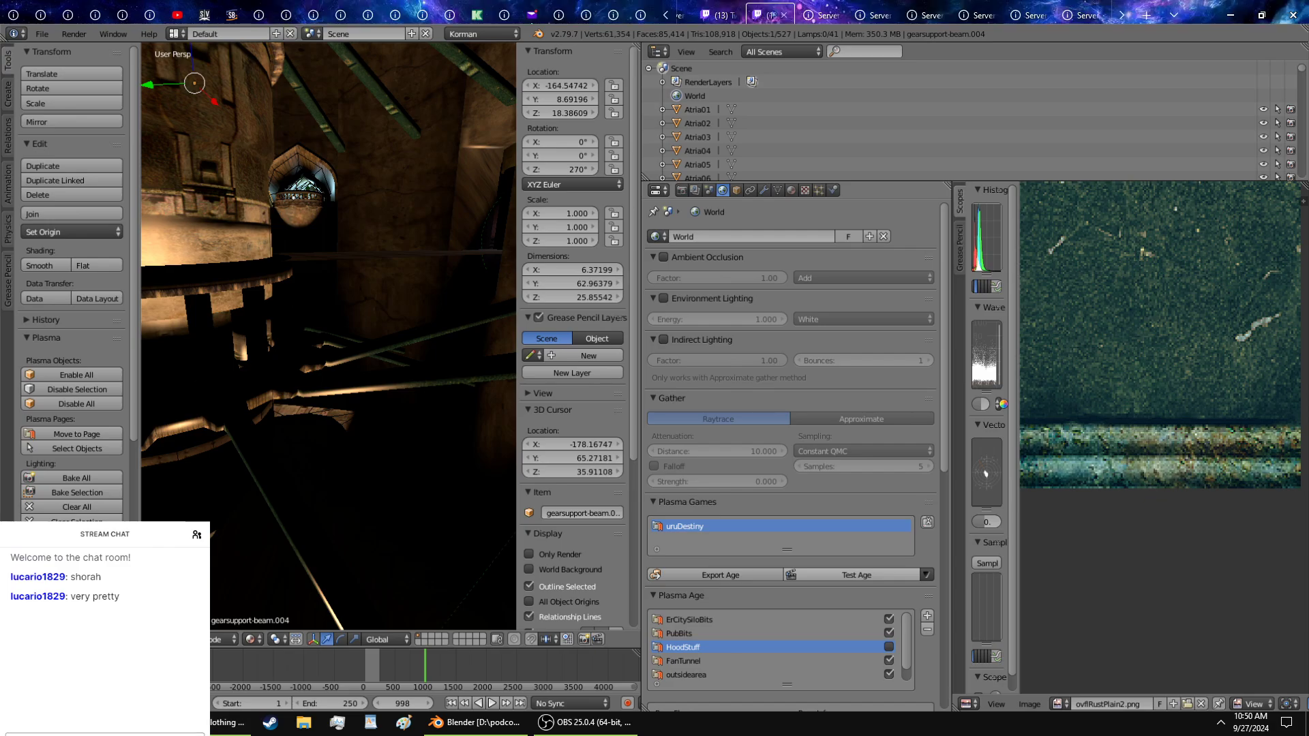
left_click(477, 722)
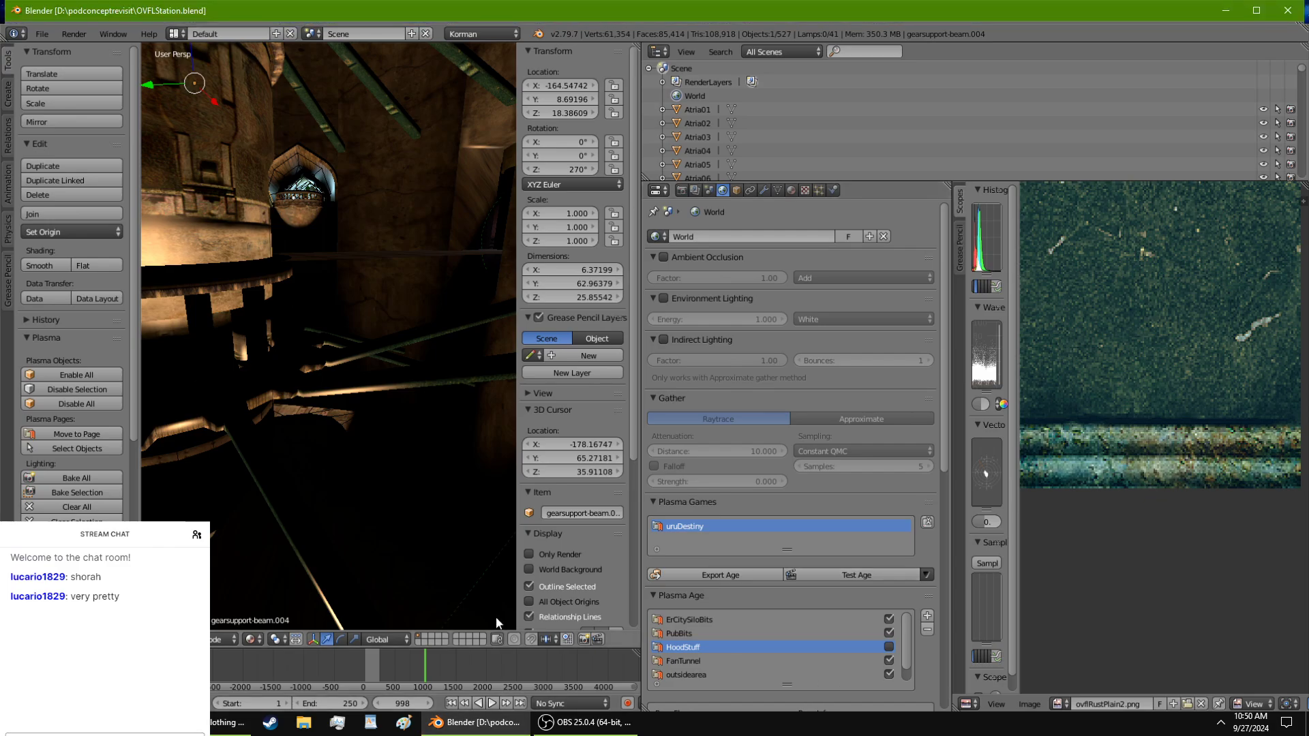
Step: Inspect the outer edge of the floorstart mesh in Edit Mode and in isolation, and return to the full scene
scroll(463, 459, "down", 7)
middle_click_drag(443, 425, 191, 288)
scroll(194, 292, "down", 4)
middle_click_drag(298, 489, 297, 350)
right_click(290, 339)
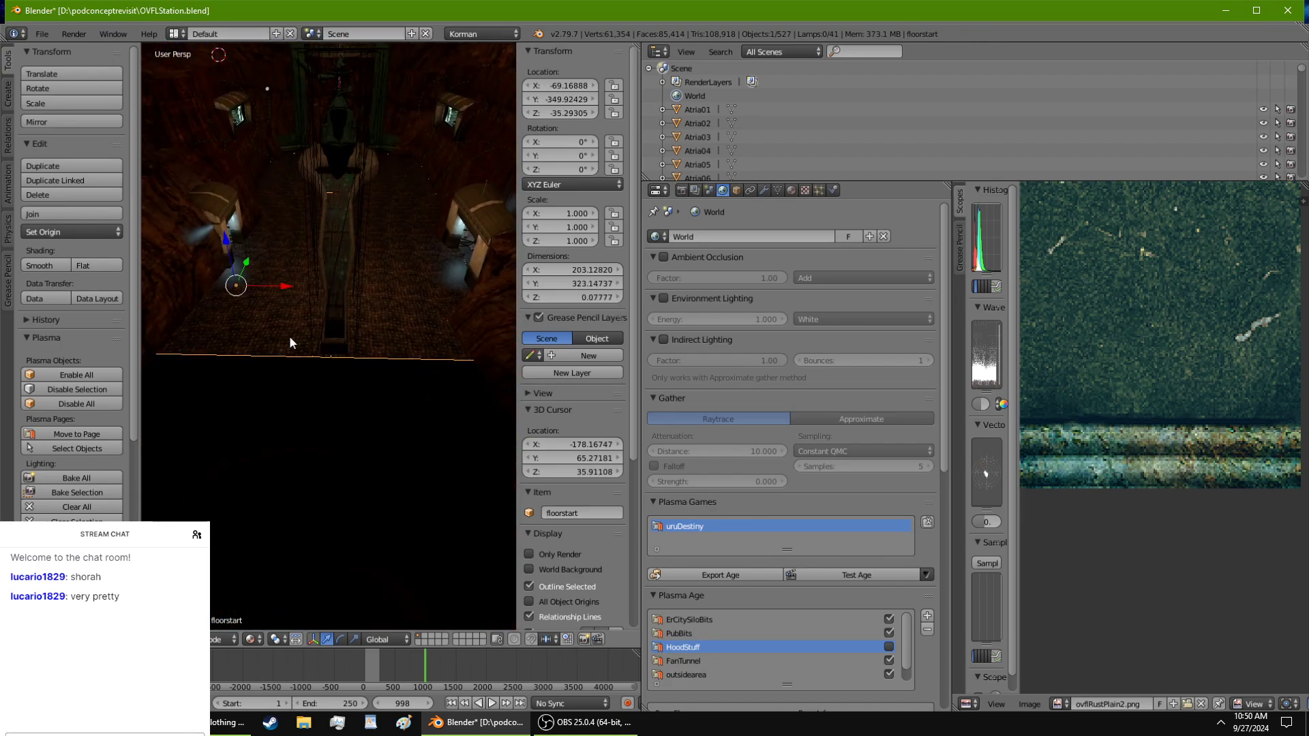
key("Tab")
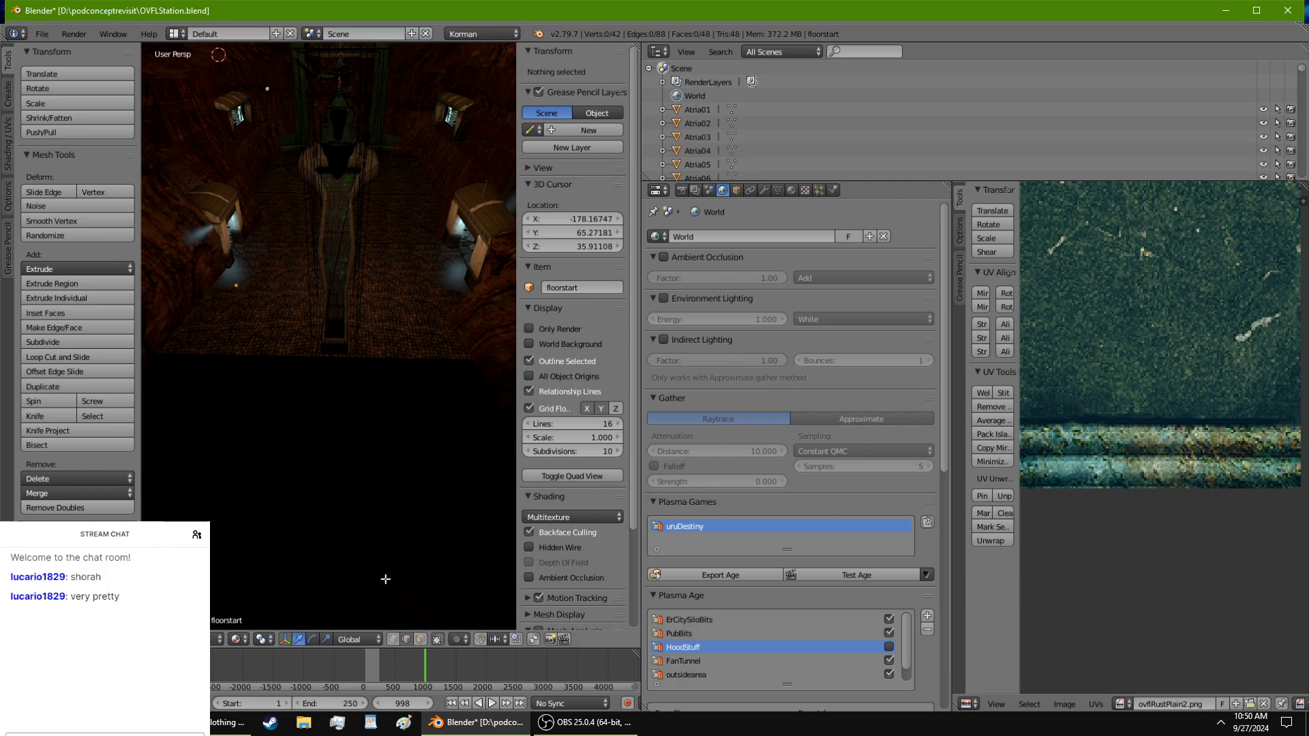
right_click(291, 360)
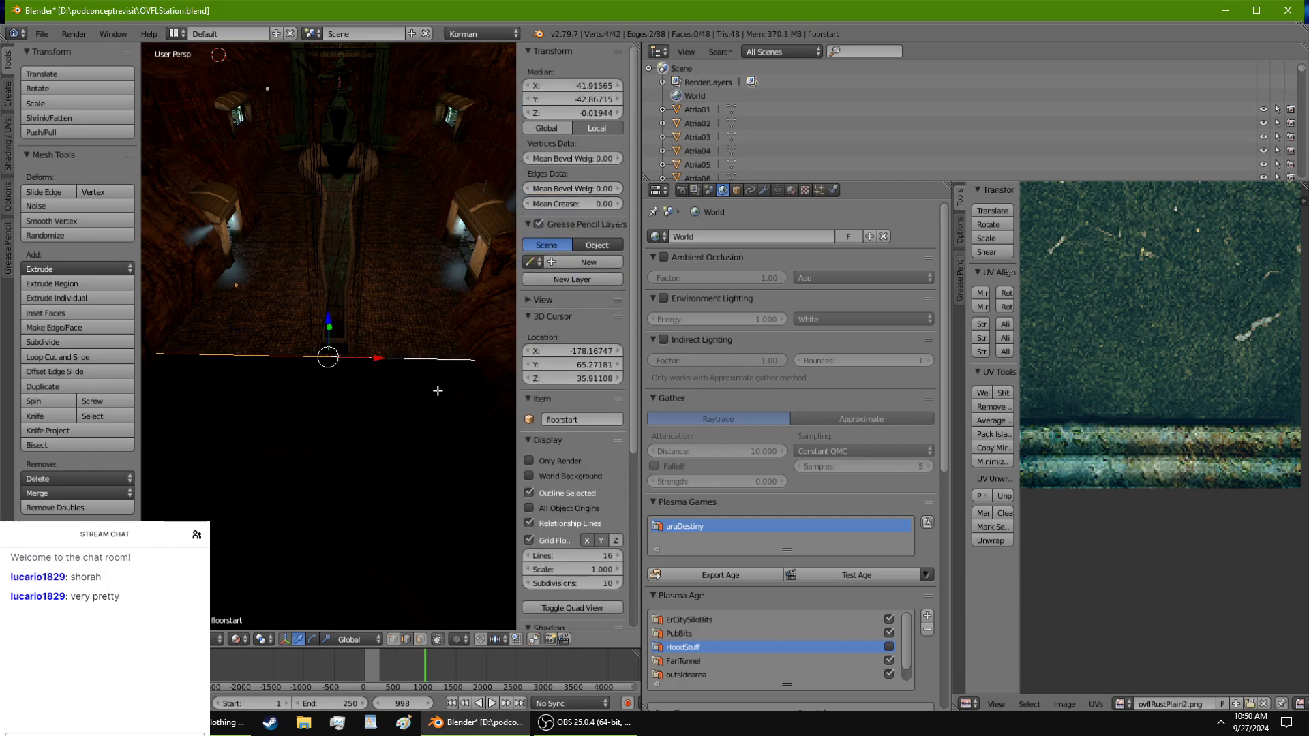
middle_click_drag(438, 391, 467, 390)
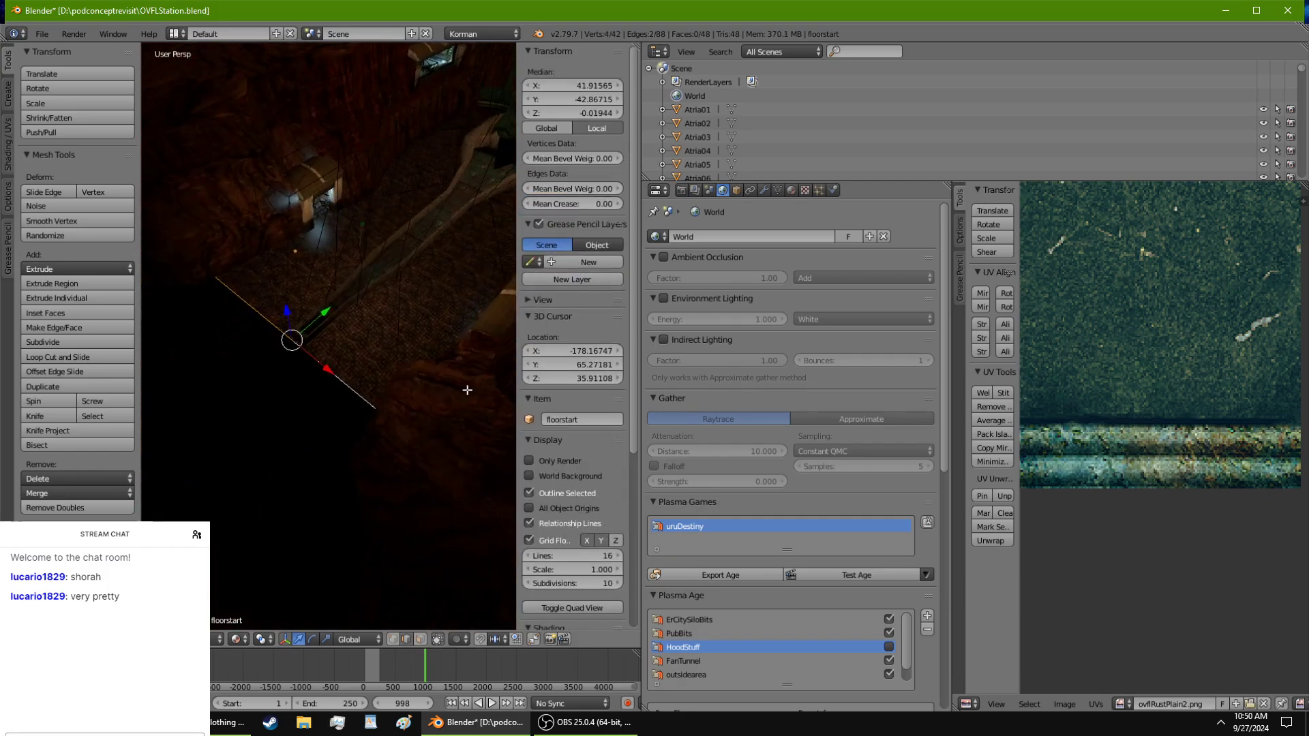
key("KP_Divide")
middle_click_drag(385, 442, 179, 360)
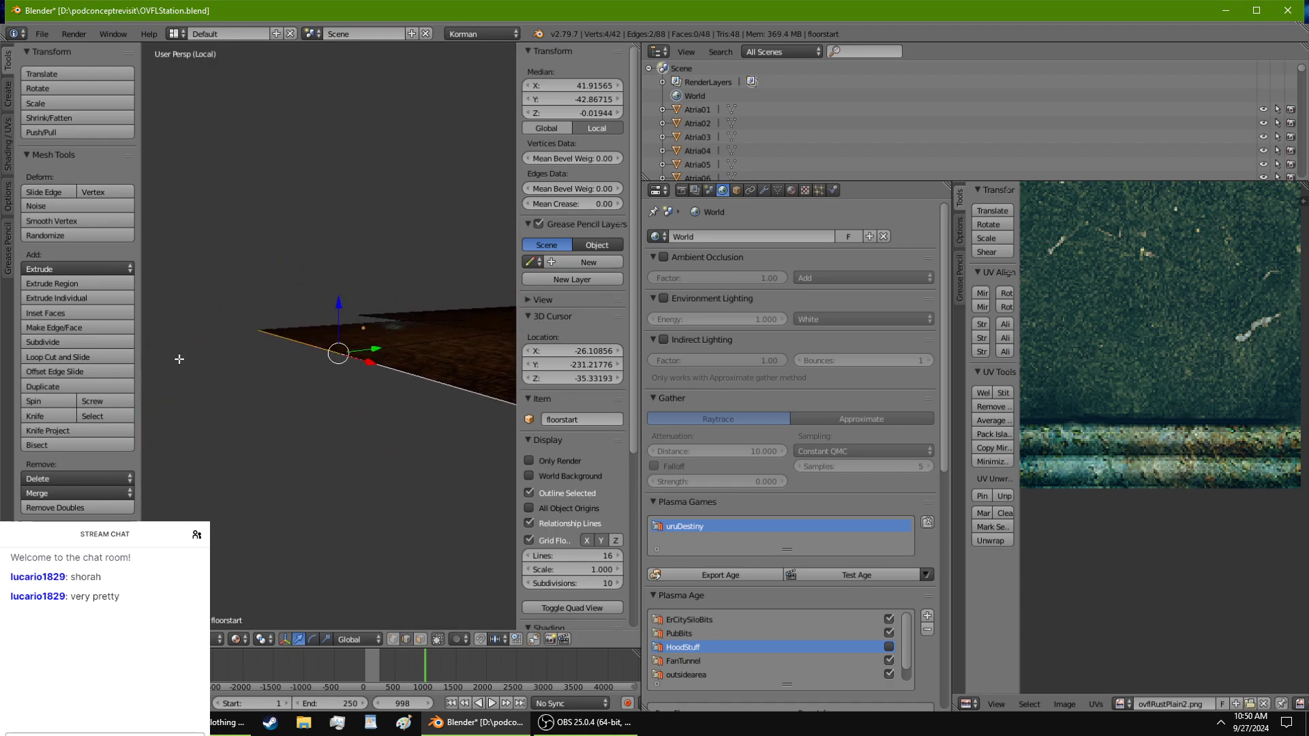
middle_click_drag(277, 395, 383, 393)
key("Tab")
key("KP_Divide")
Step: Filter the outliner by "AVATA" within Current Scene and select DummyAvatar
scroll(382, 394, "down", 15)
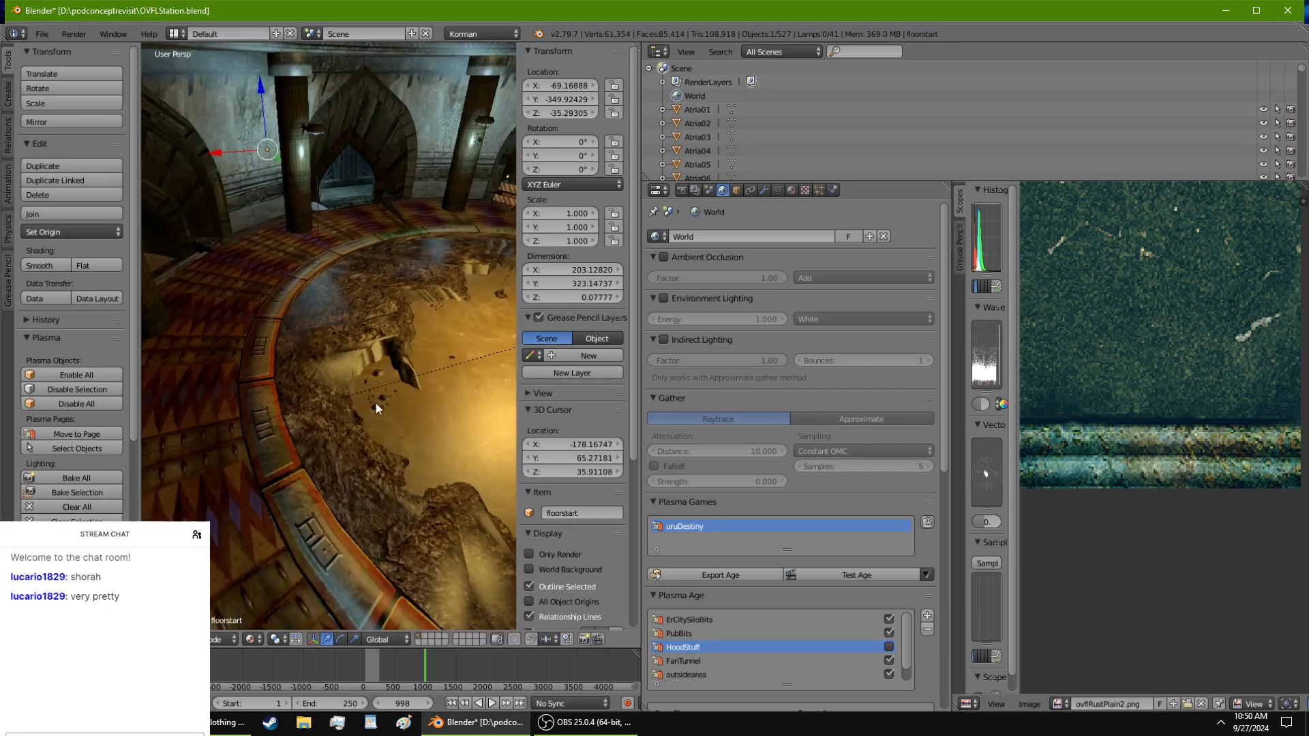
scroll(355, 410, "down", 15)
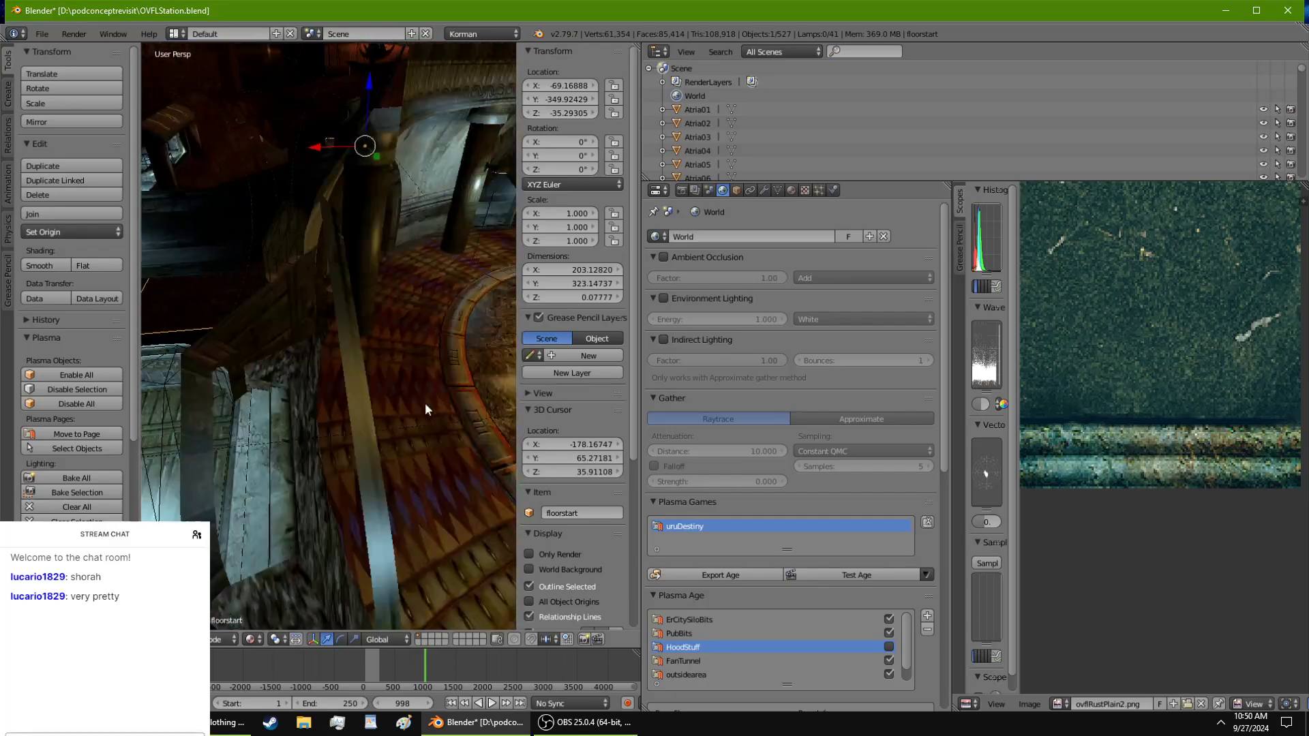
middle_click_drag(395, 401, 319, 527)
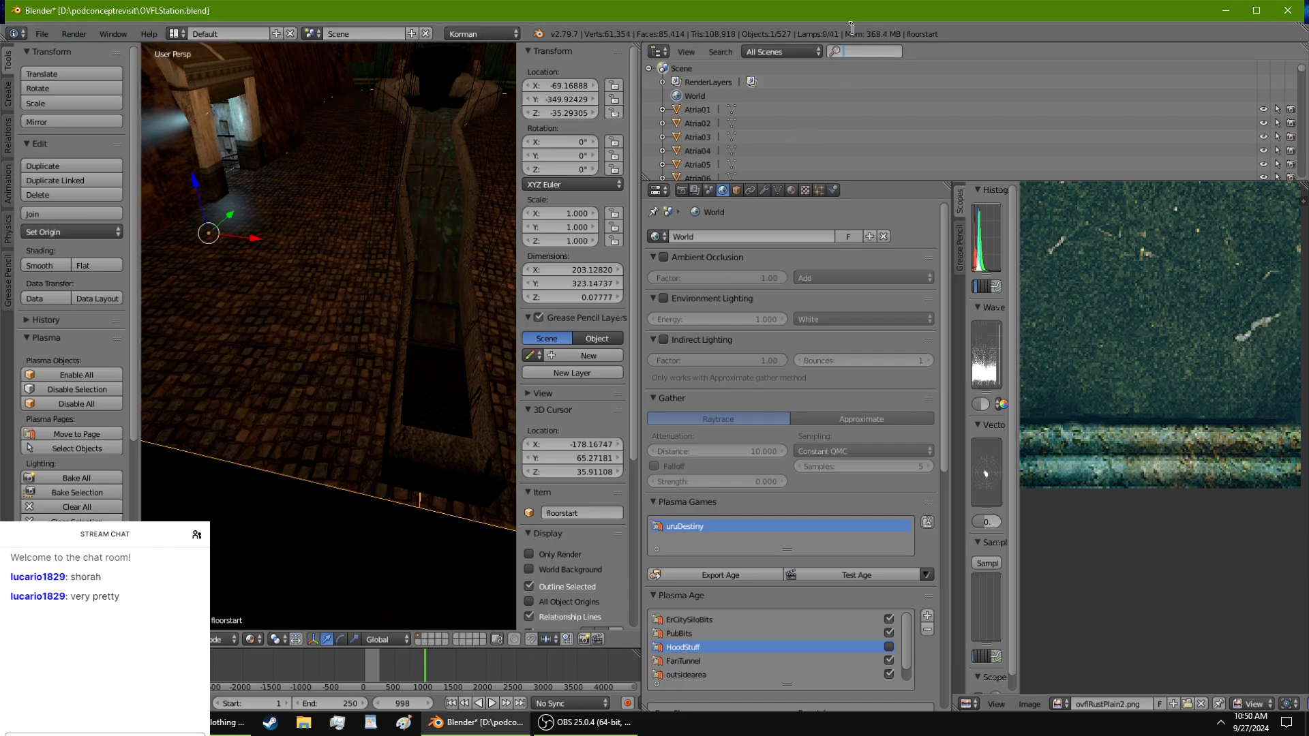
type("AVATA")
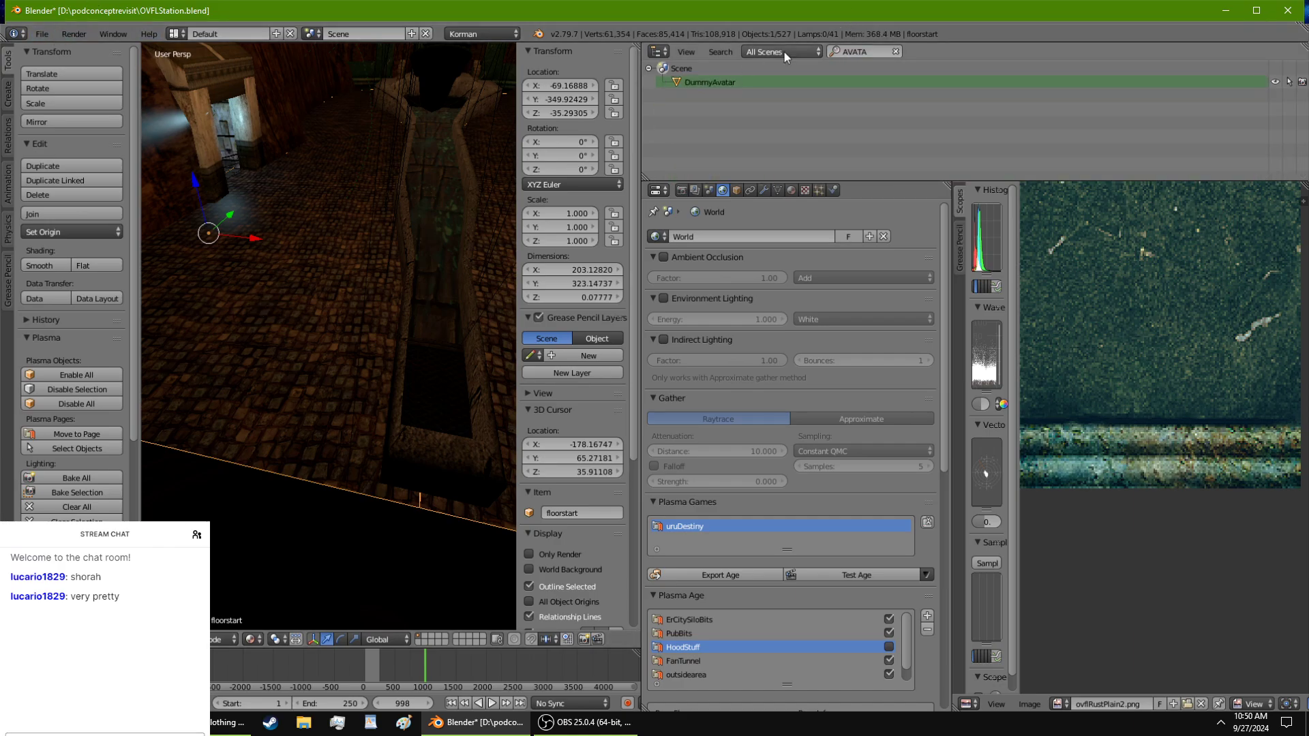
left_click(725, 82)
left_click(803, 54)
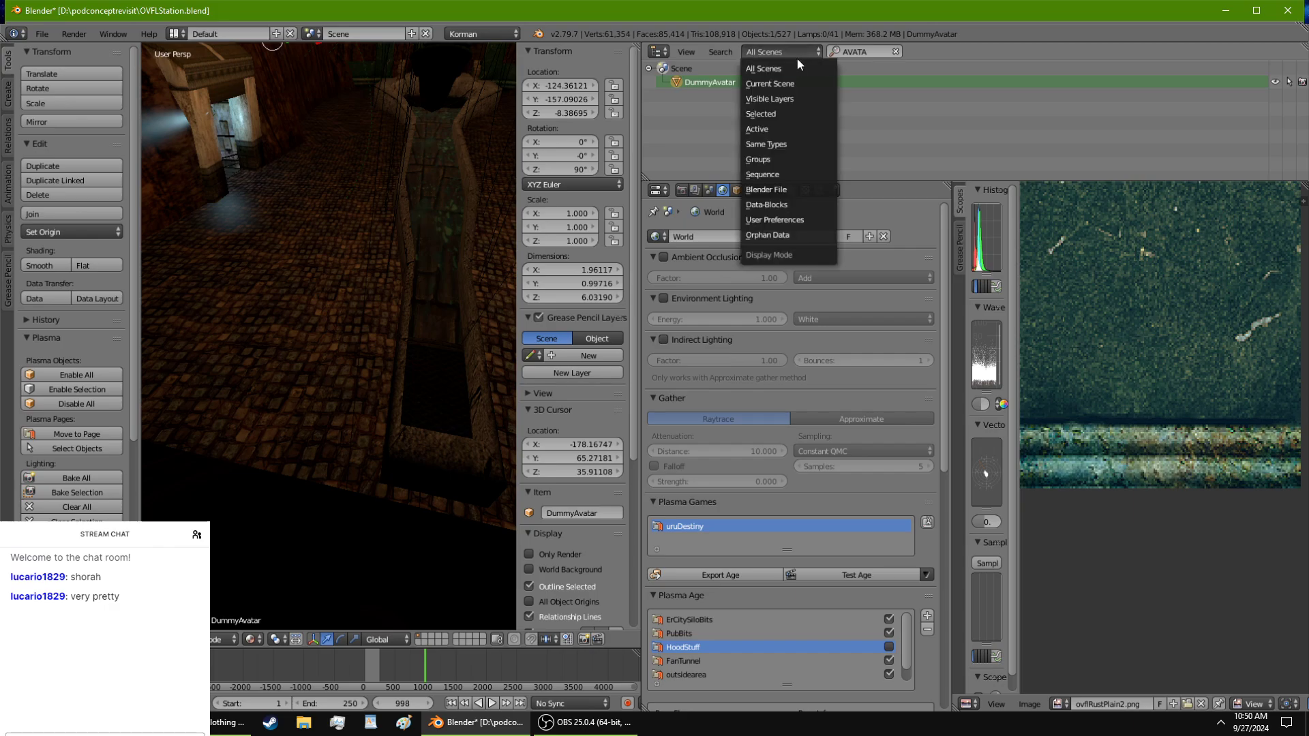
left_click(789, 83)
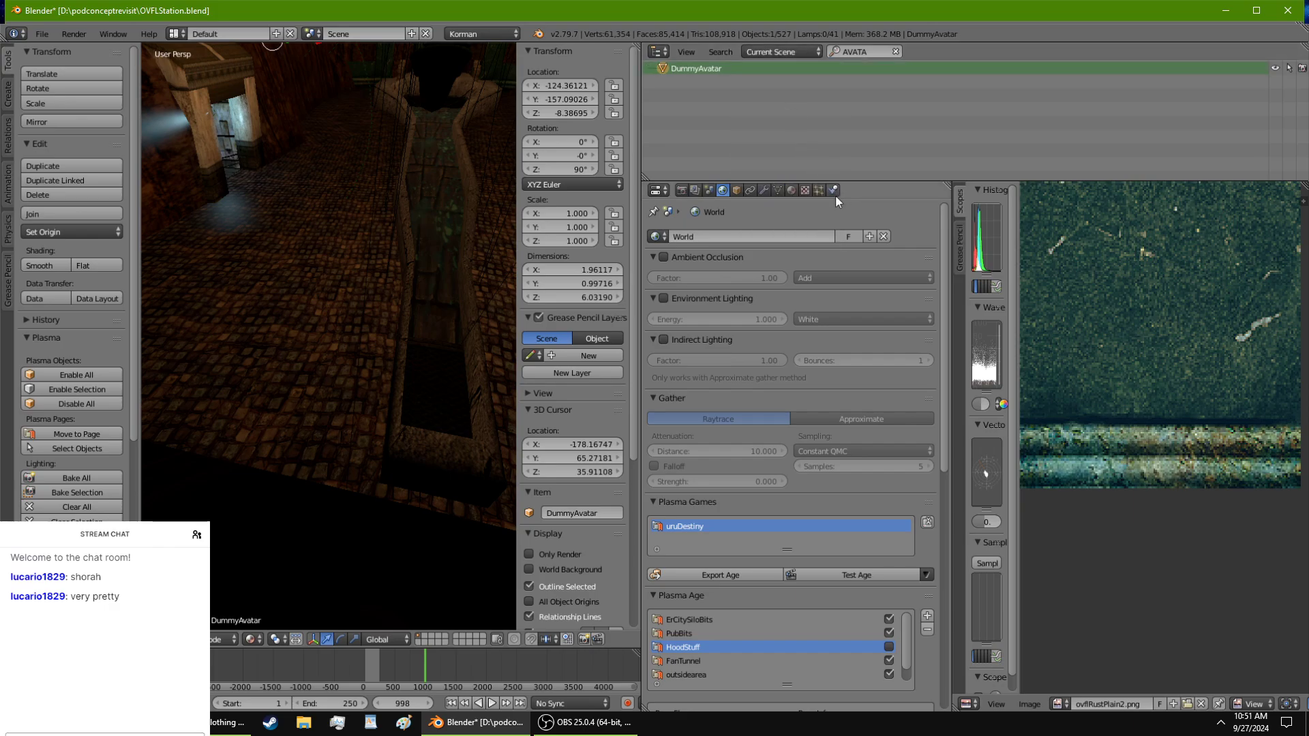
key("KP_Decimal")
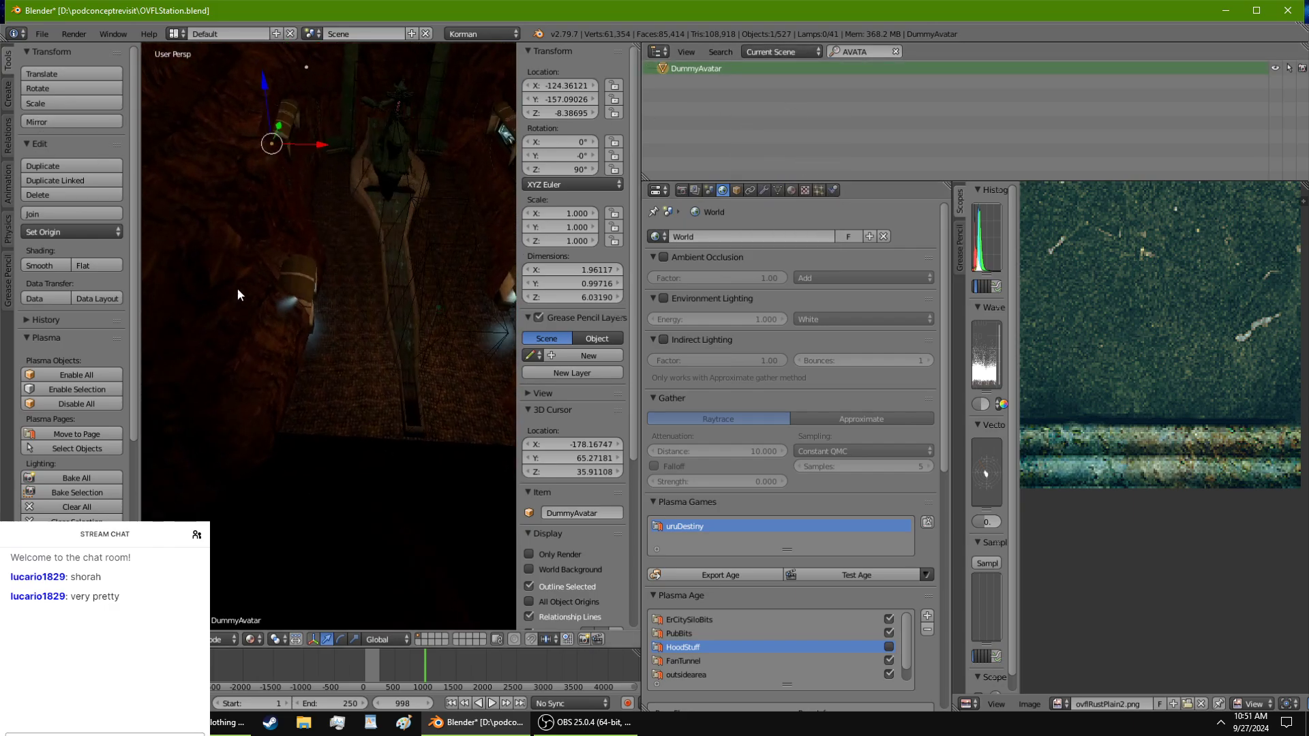
Step: Duplicate DummyAvatar and move the copy along Y to about -371
mouse_move(238, 294)
middle_mouse_down()
mouse_move(424, 269)
mouse_move(485, 300)
mouse_move(256, 291)
middle_mouse_up()
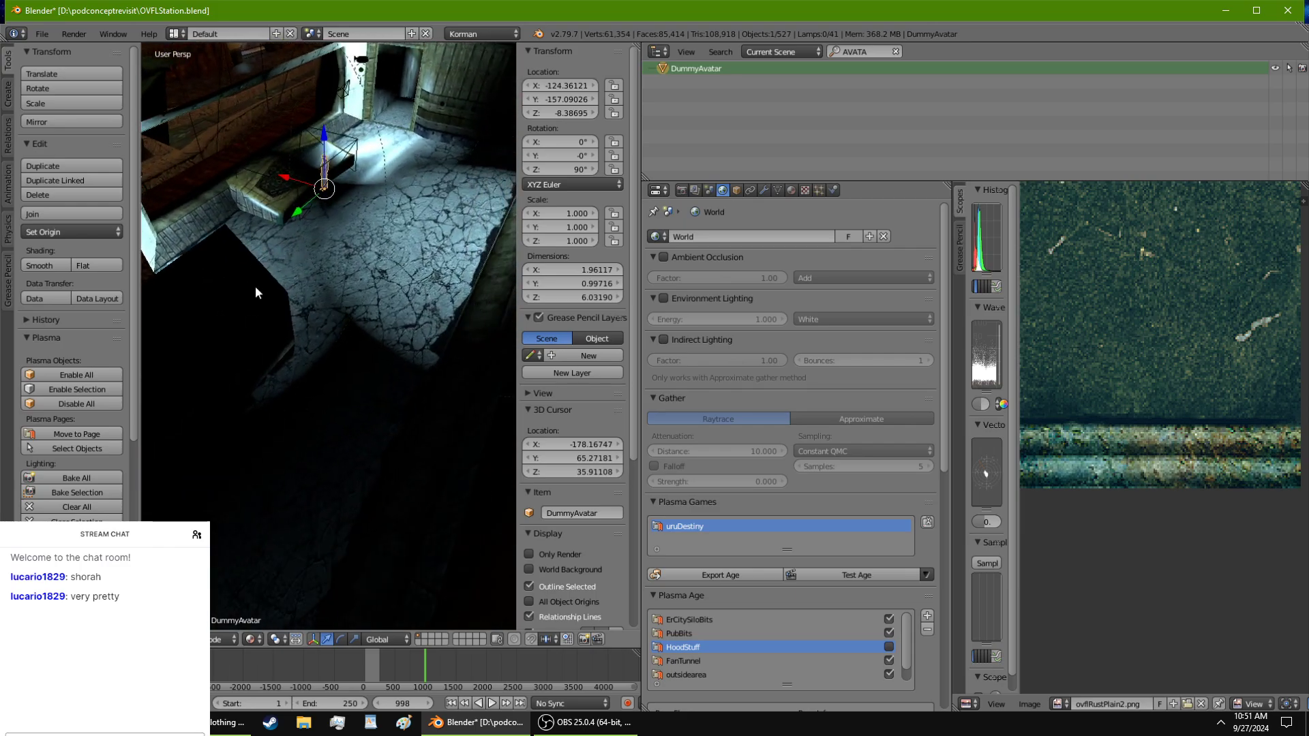
left_click(69, 166)
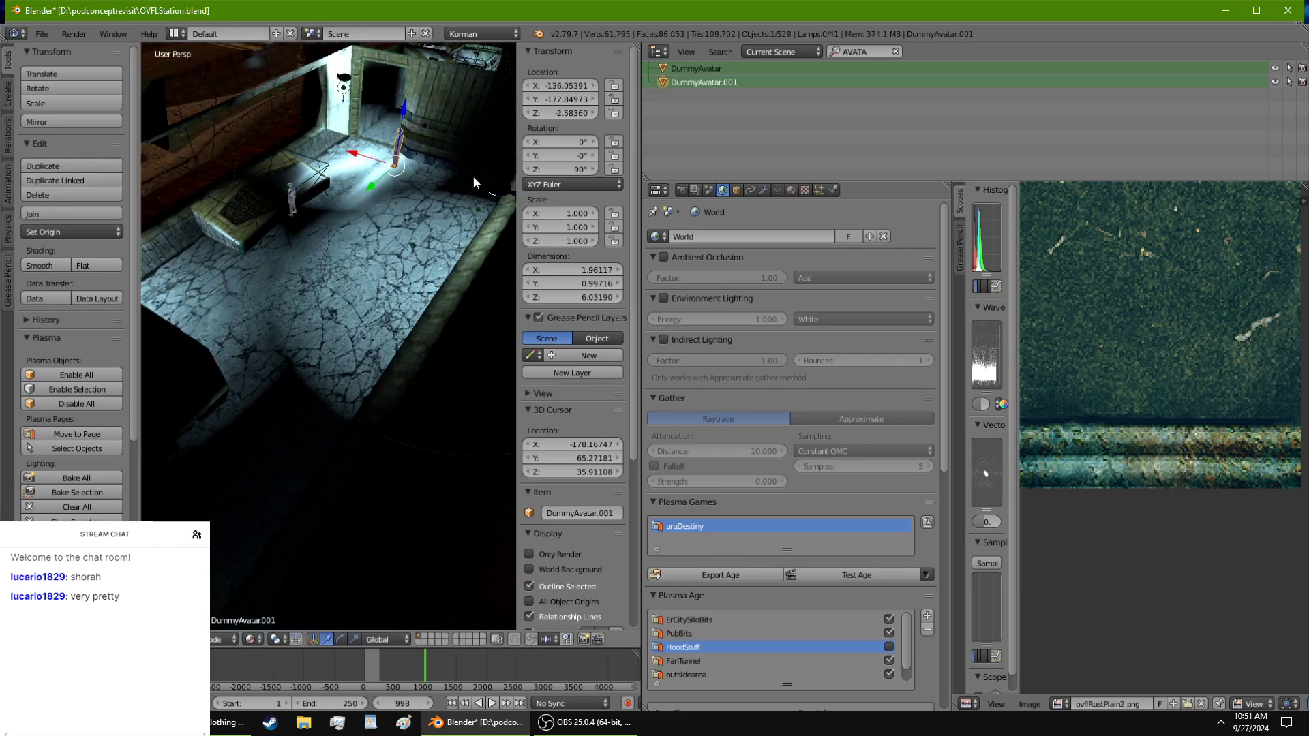
middle_click_drag(420, 176, 269, 186)
left_click_drag(261, 296, 473, 255)
middle_click_drag(473, 255, 428, 212)
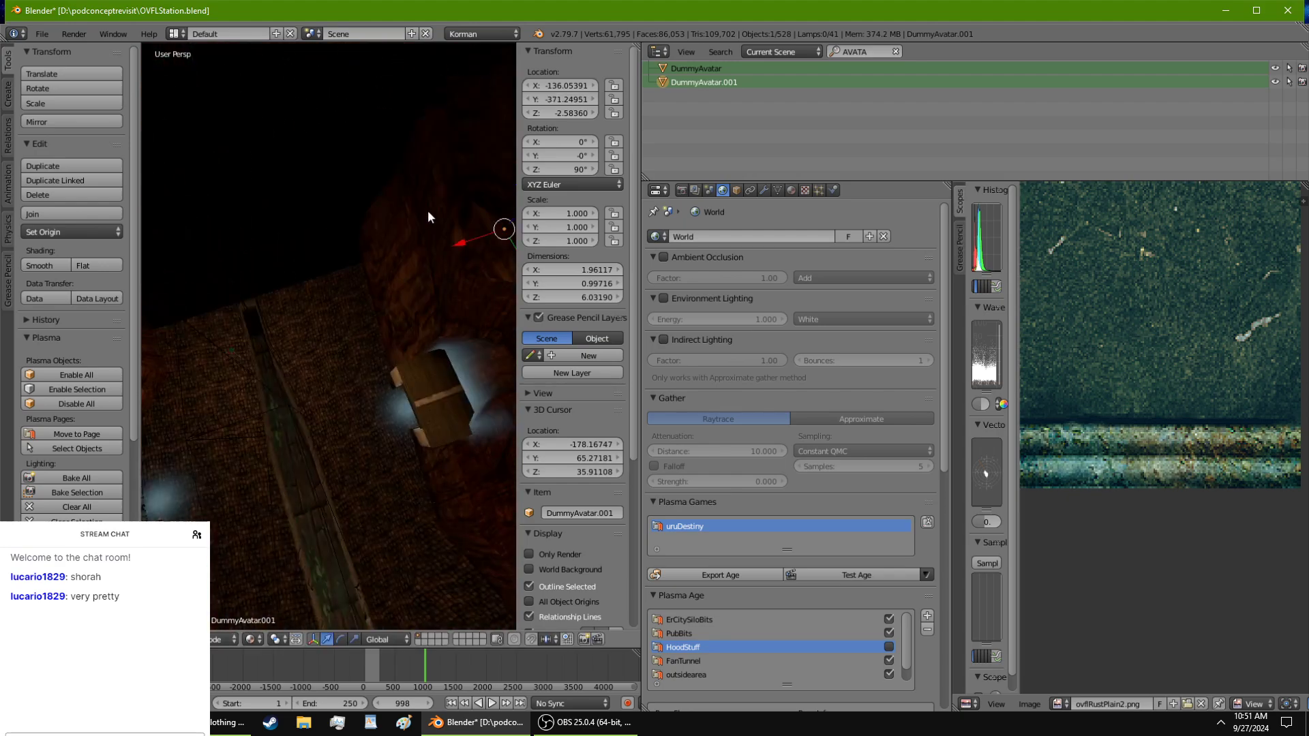
Step: Move the avatar copy over the paved floor at about X -75.3 and lower it to about Z -33
left_click_drag(466, 238, 321, 259)
middle_click_drag(321, 259, 442, 267)
left_click_drag(364, 84, 354, 129)
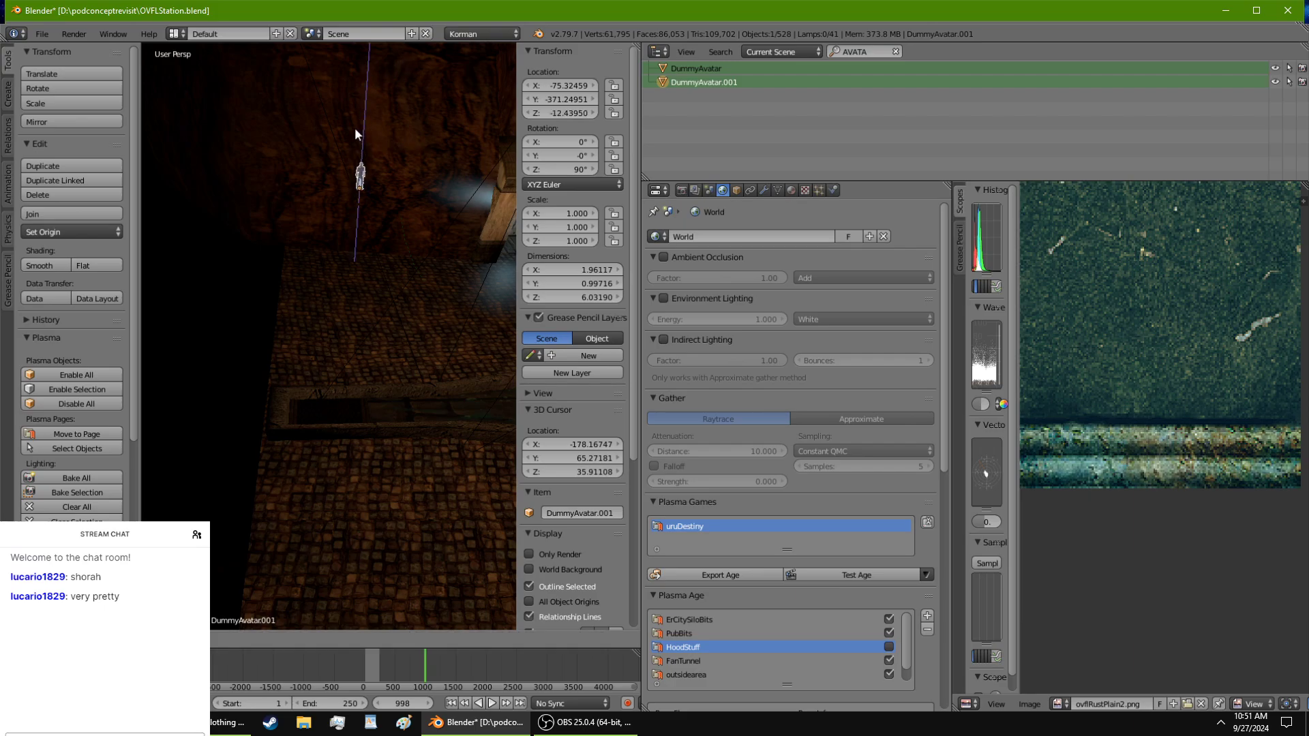
left_click_drag(328, 195, 330, 191)
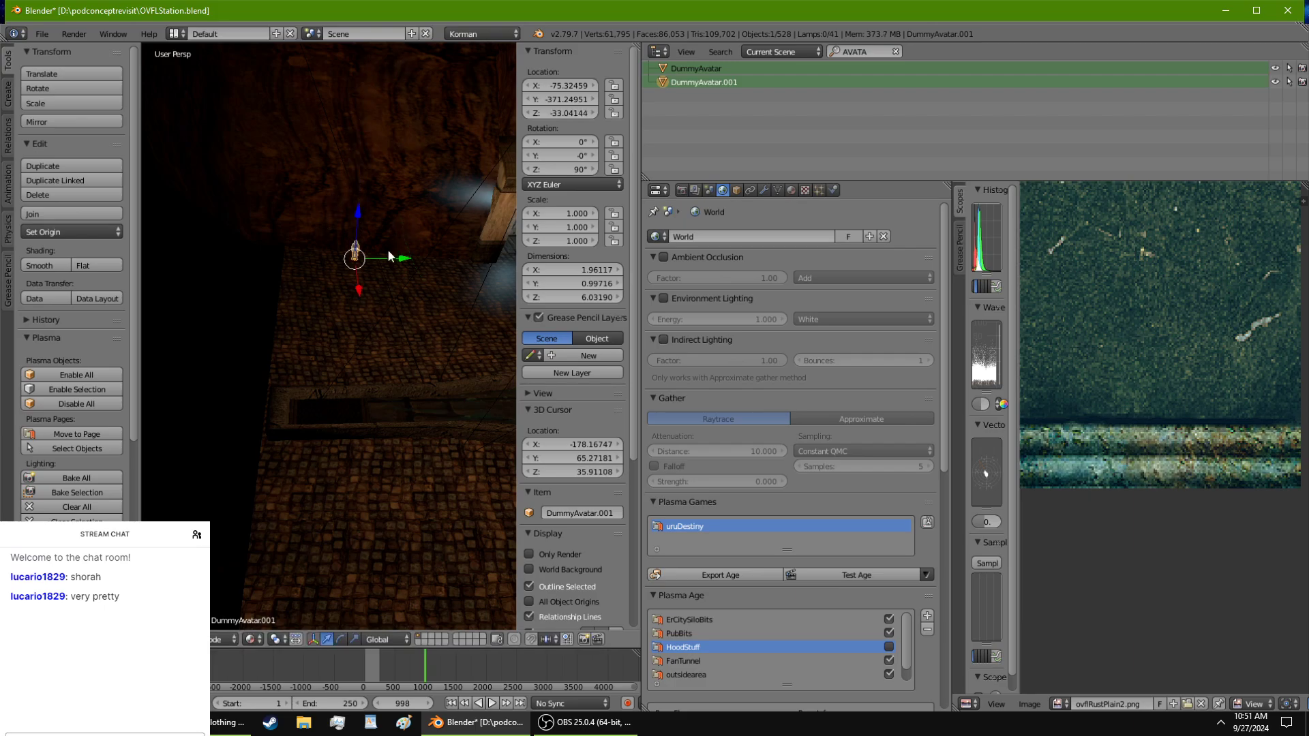
Step: Place the avatar copy near the floor's outer edge at about X -57.8, Y -387.2 and lower it onto the paving
left_click_drag(388, 256, 340, 265)
middle_click_drag(341, 265, 396, 283)
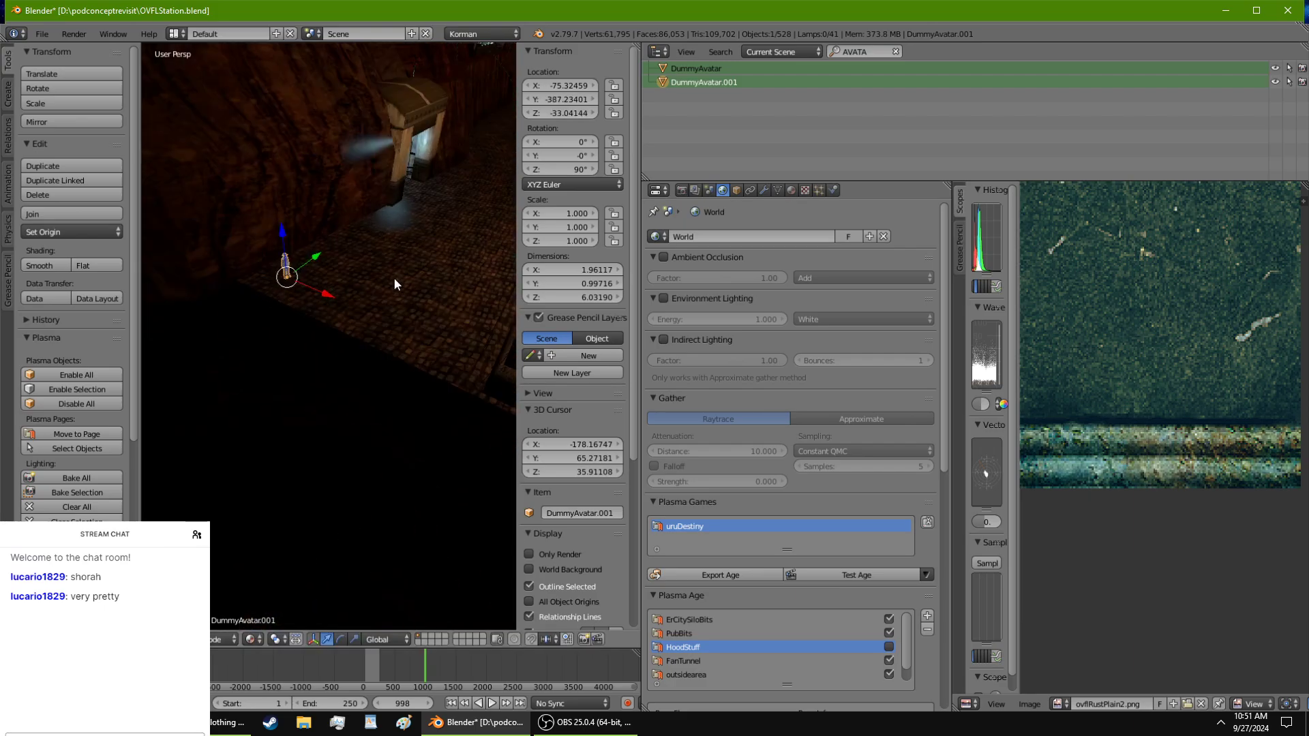
left_click_drag(320, 305, 410, 338)
scroll(382, 330, "up", 5)
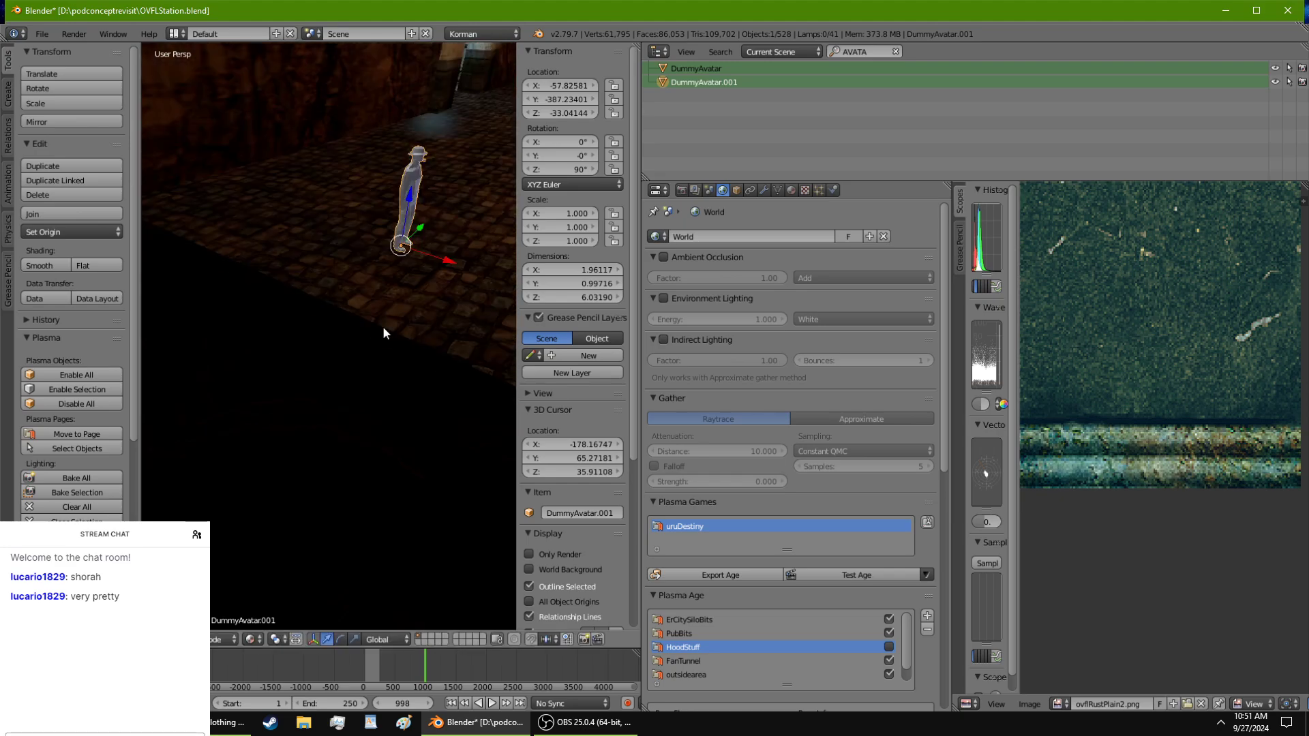
left_click_drag(413, 188, 400, 213)
Step: Isolate the floorstart floor together with the avatar copy in local view
right_click(456, 335)
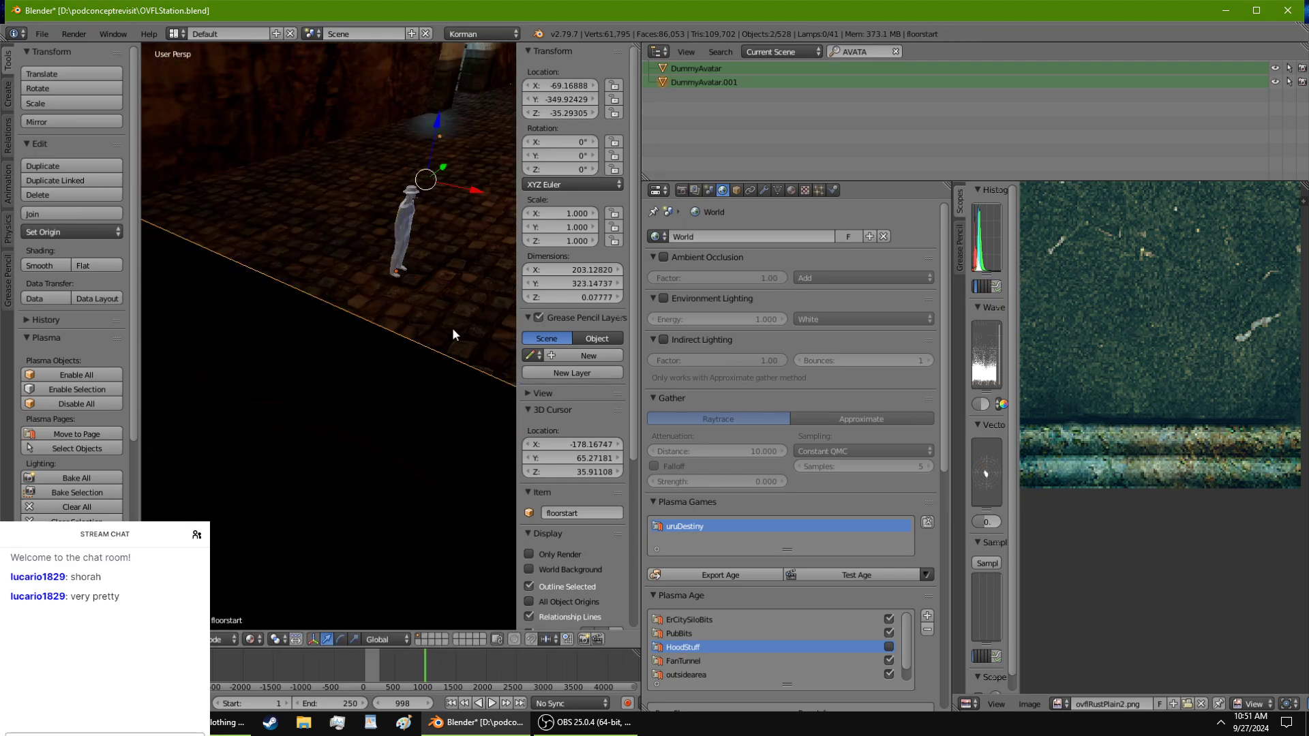
right_click(409, 263)
right_click(403, 288)
key("KP_Divide")
middle_click_drag(394, 318, 546, 177)
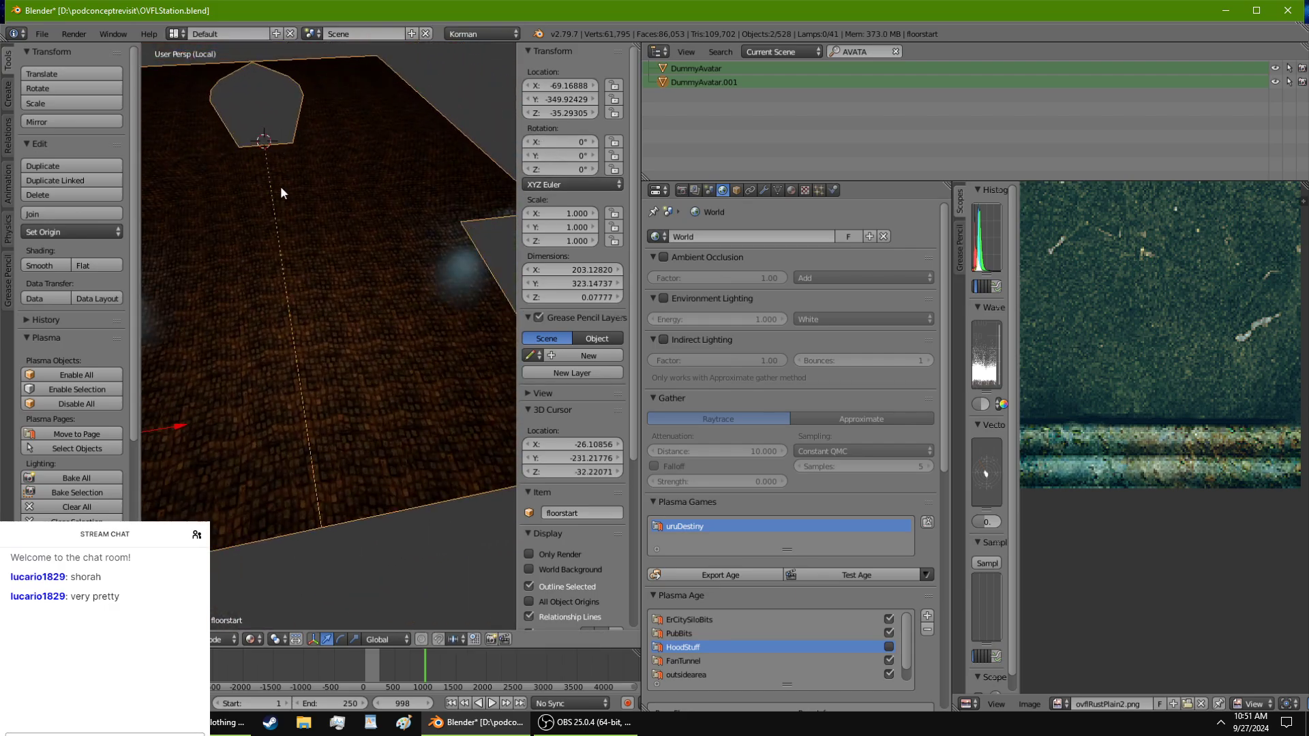
middle_click_drag(281, 188, 225, 222)
scroll(207, 269, "up", 5)
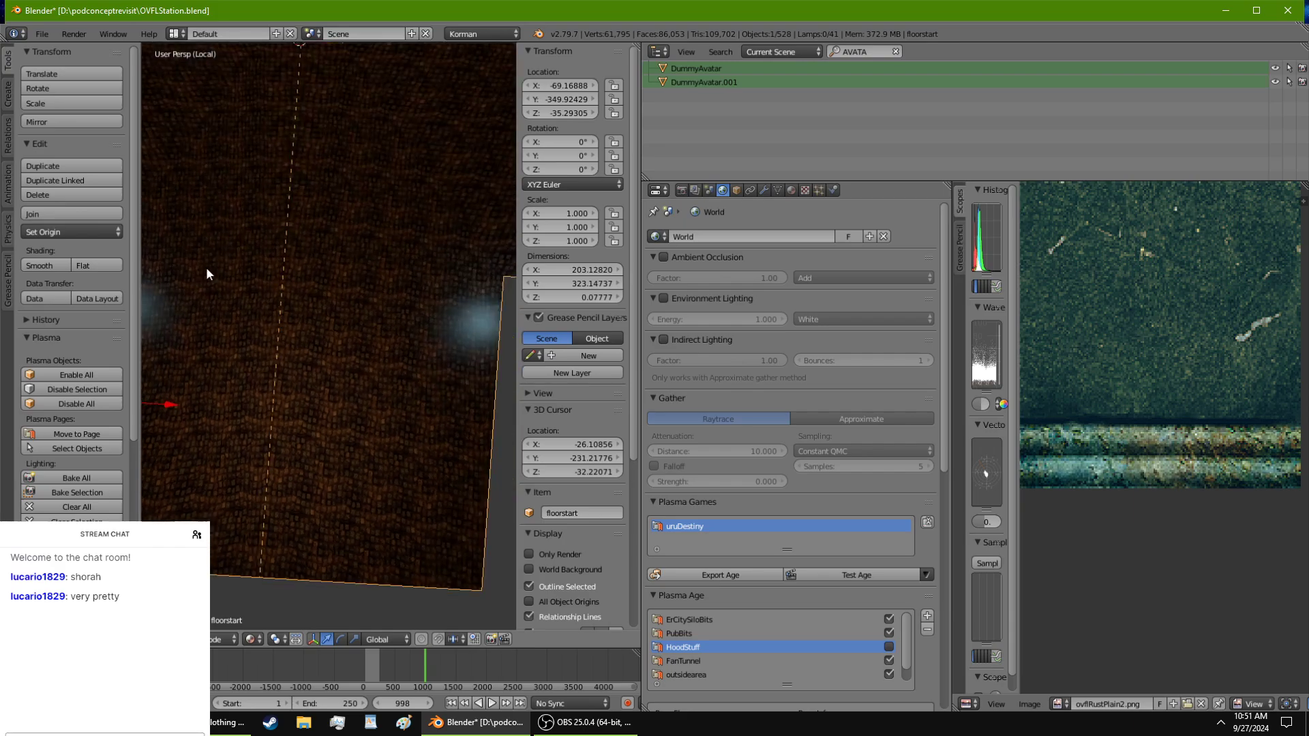
Step: Shift the floorstart mesh's centre seam edge along X to about 41.94 to separate the two floor halves
key("Tab")
right_click(275, 404)
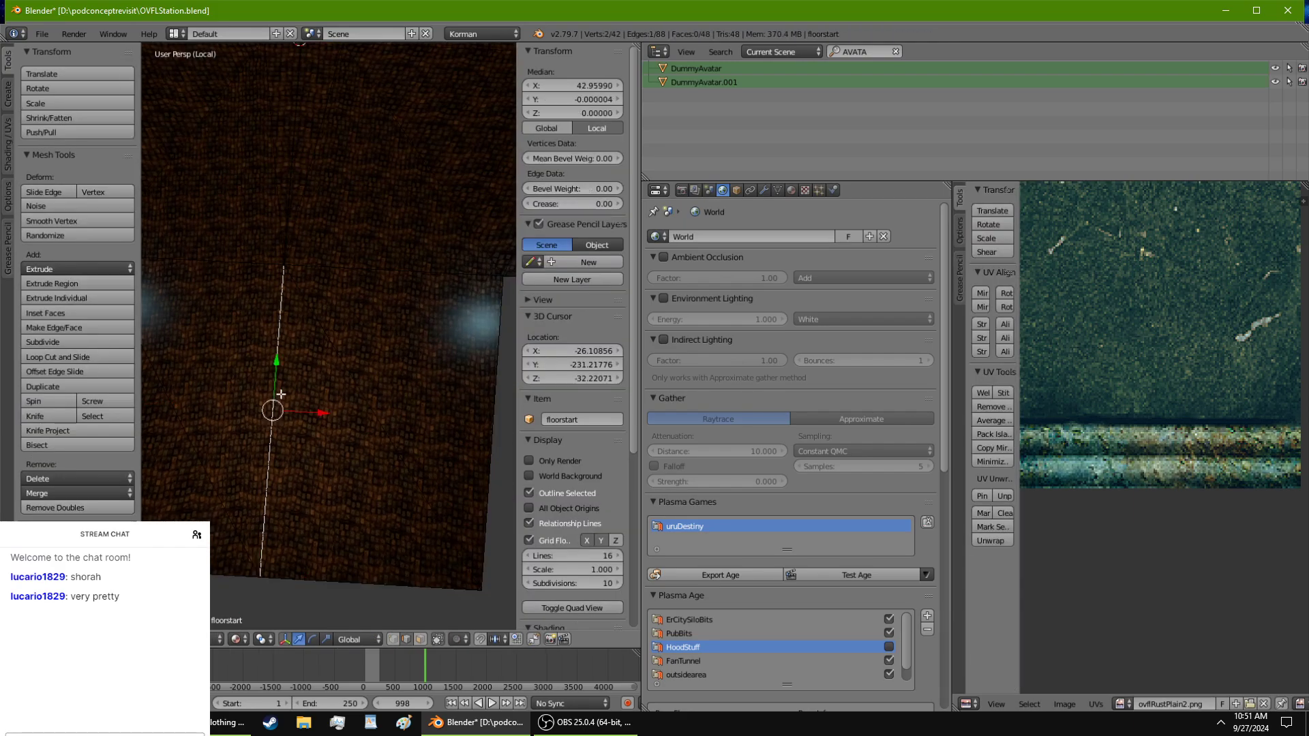
left_click_drag(315, 412, 313, 411)
right_click(277, 368)
middle_click_drag(313, 411, 338, 92, "shift")
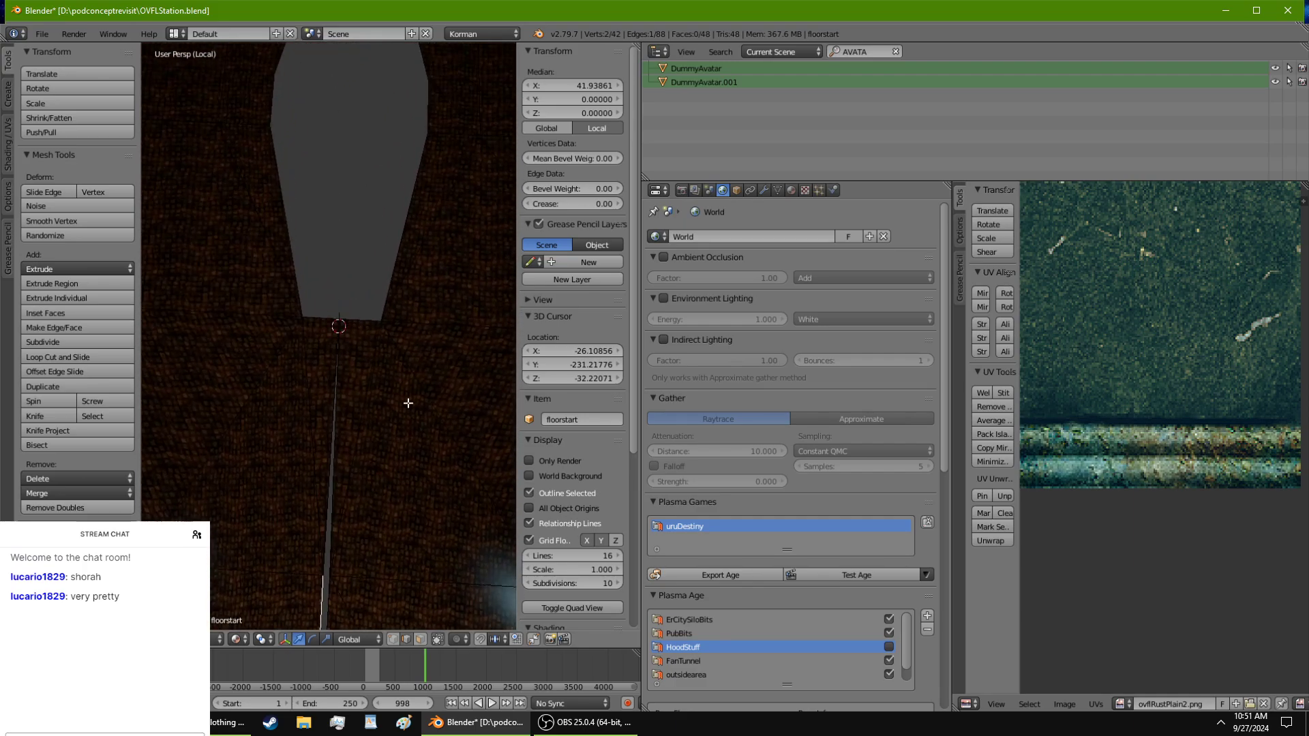
Step: Move the centre seam vertex at the rim of the channel hole along X to about 41.94
right_click(338, 319)
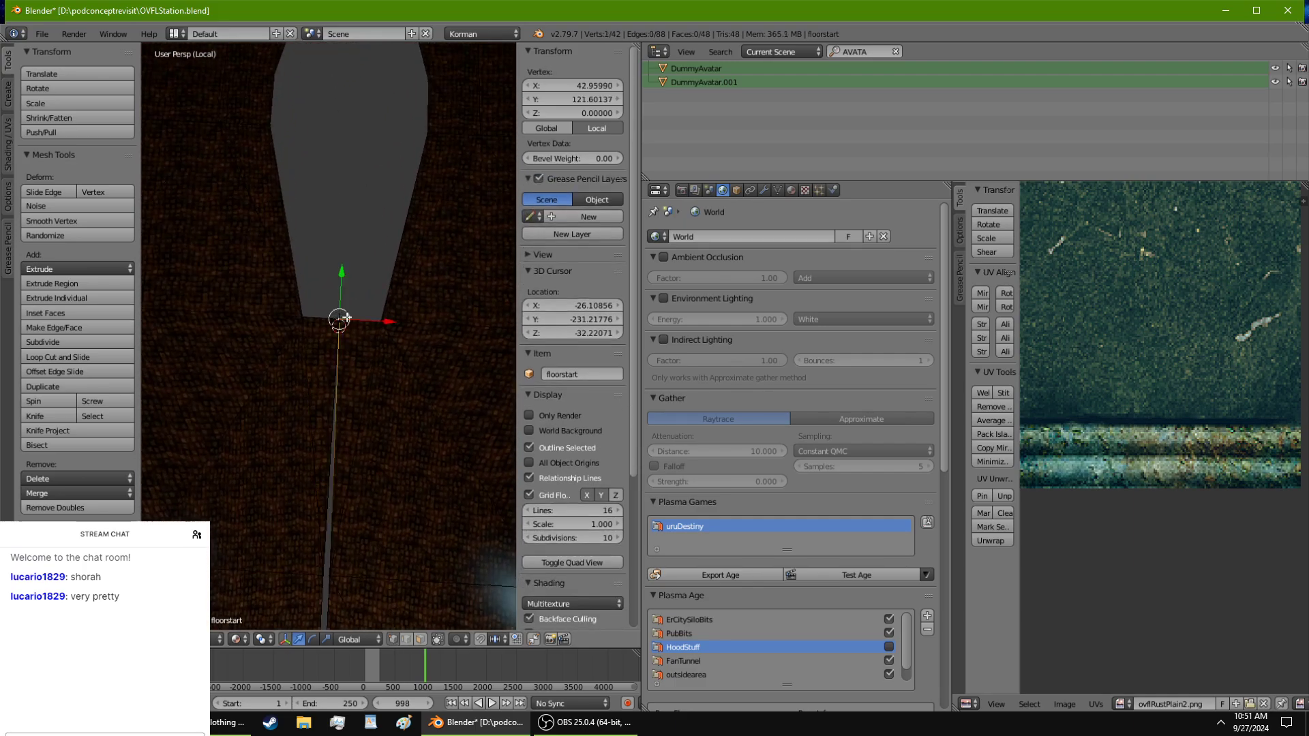
left_click_drag(346, 318, 363, 319)
middle_click_drag(365, 331, 365, 601, "shift")
middle_click_drag(345, 558, 386, 539)
scroll(349, 460, "up", 4)
middle_click_drag(363, 403, 353, 461)
scroll(372, 438, "down", 3)
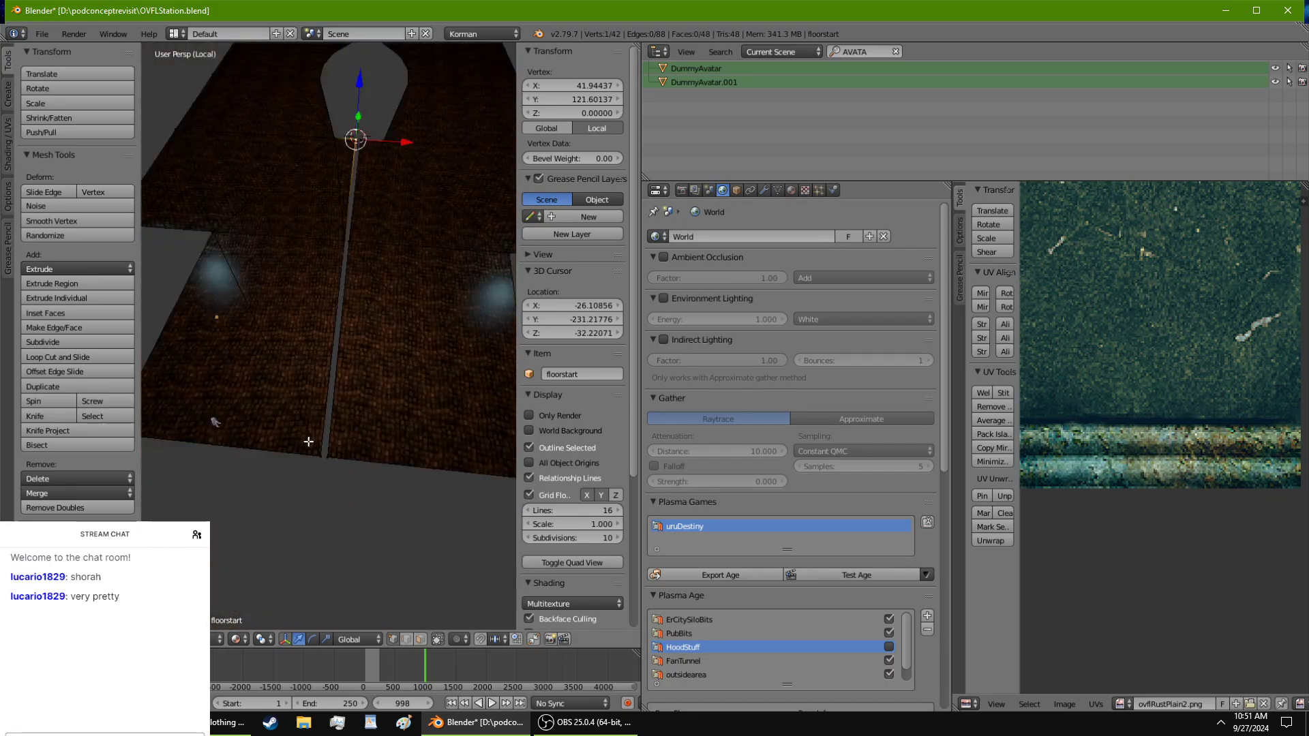
Step: Switch to edge selection and select the two outer end edges of the floorstart mesh, one on each half
right_click(326, 457)
left_click(407, 639)
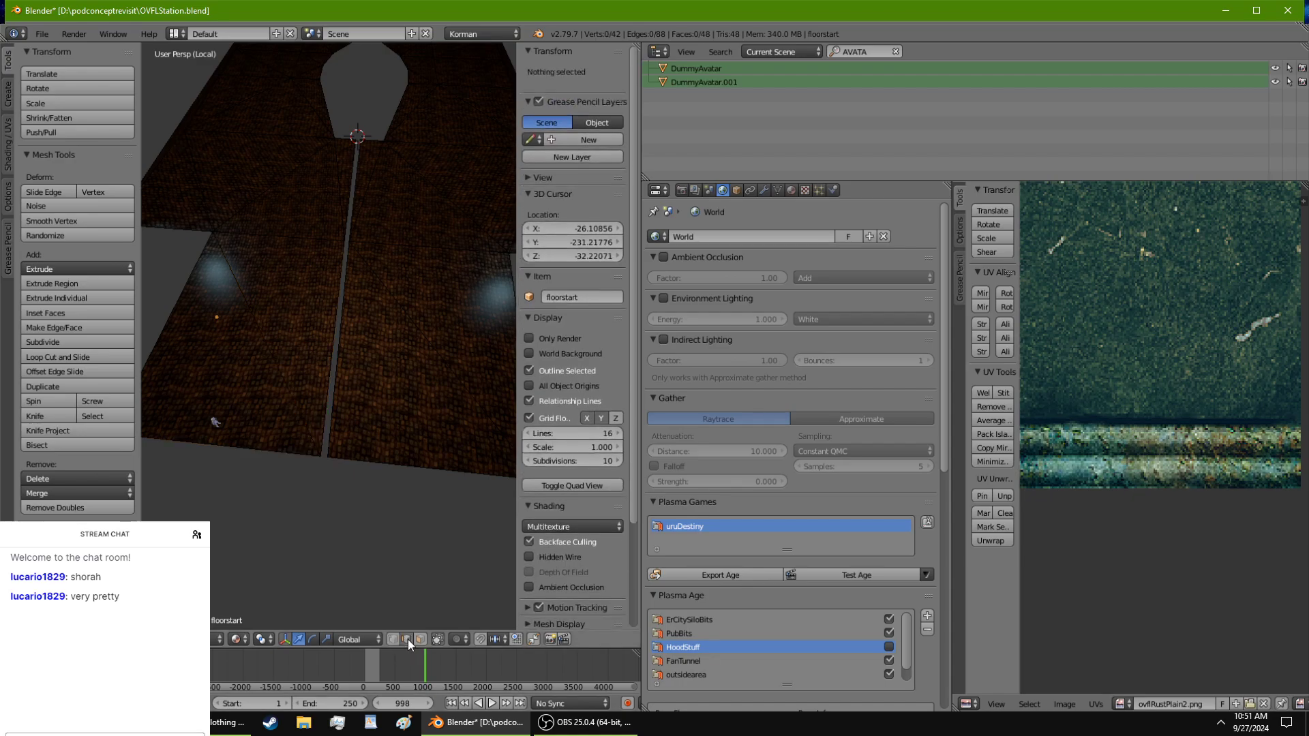
right_click(283, 458)
right_click(333, 459, "shift")
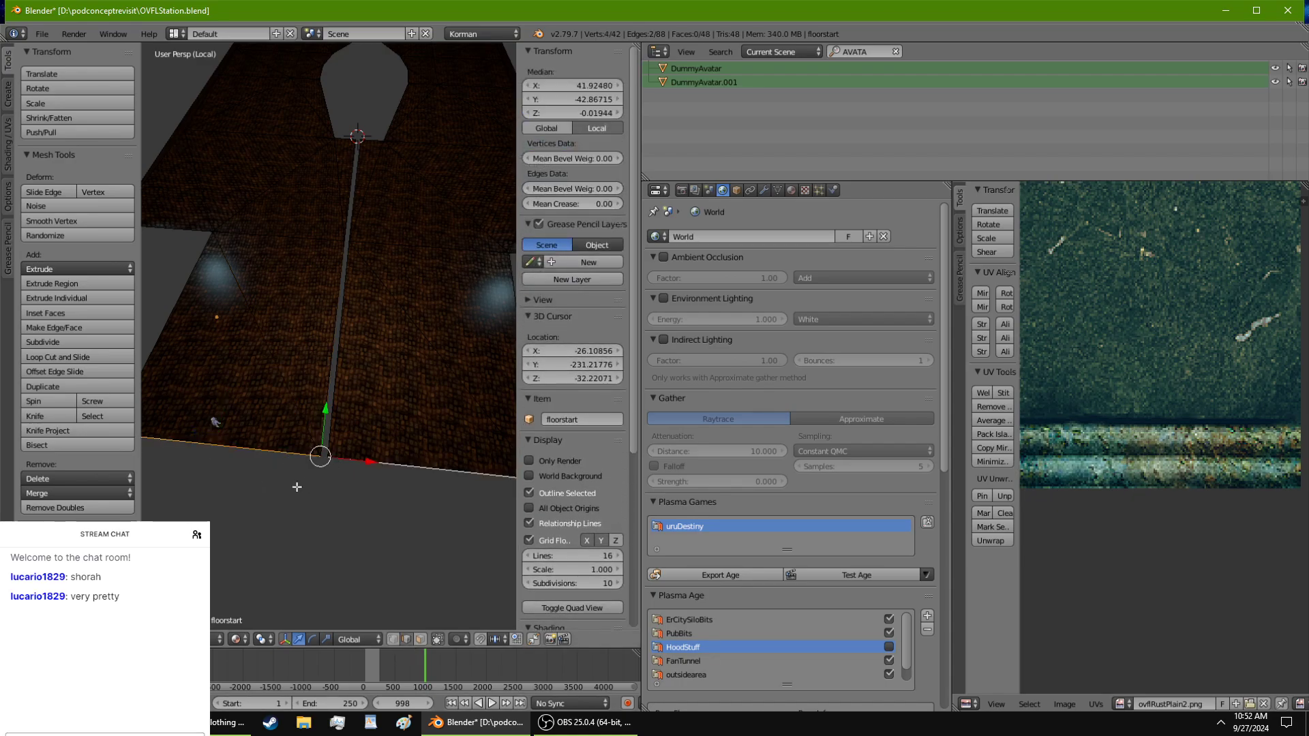
middle_click_drag(297, 488, 204, 409)
scroll(204, 409, "up", 4)
middle_click_drag(285, 442, 150, 461)
scroll(153, 462, "up", 3)
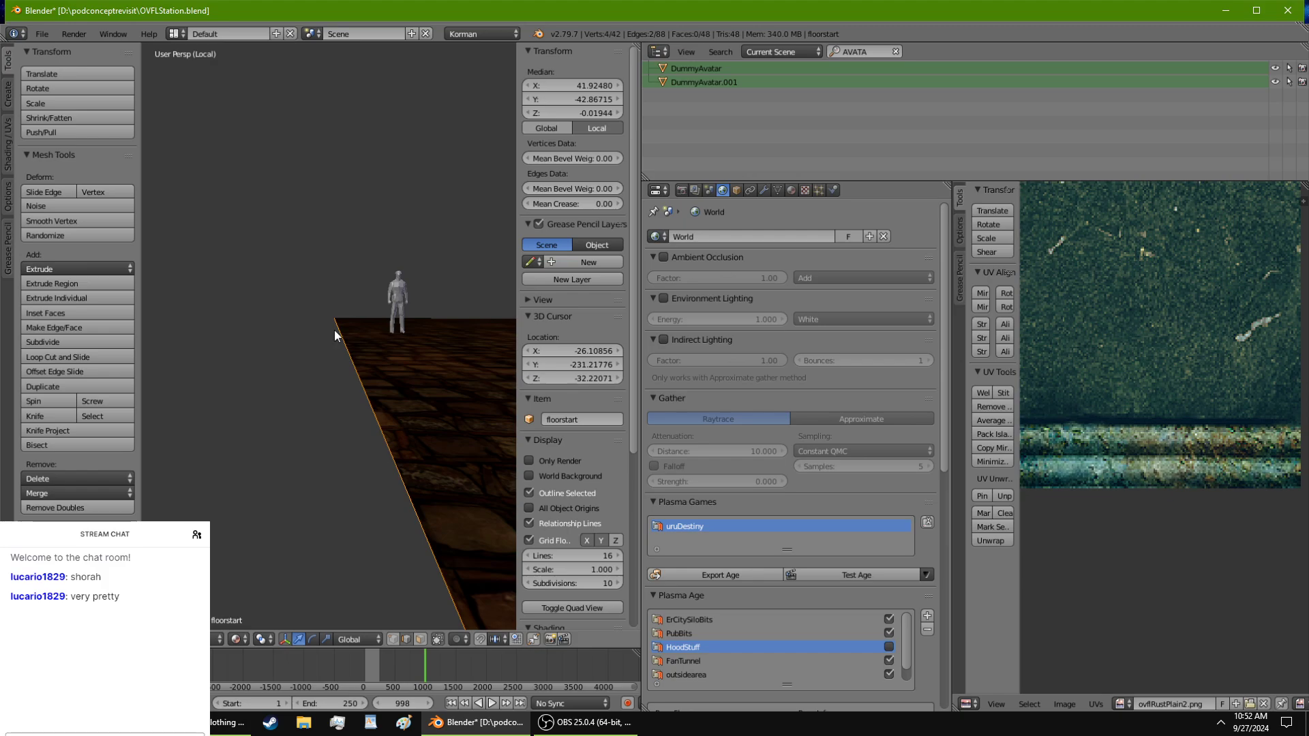
Step: Move the avatar copy just past the floor's outer edge, to about Y -393.62, and lower it to about Z -35.72
key("Tab")
right_click(394, 306)
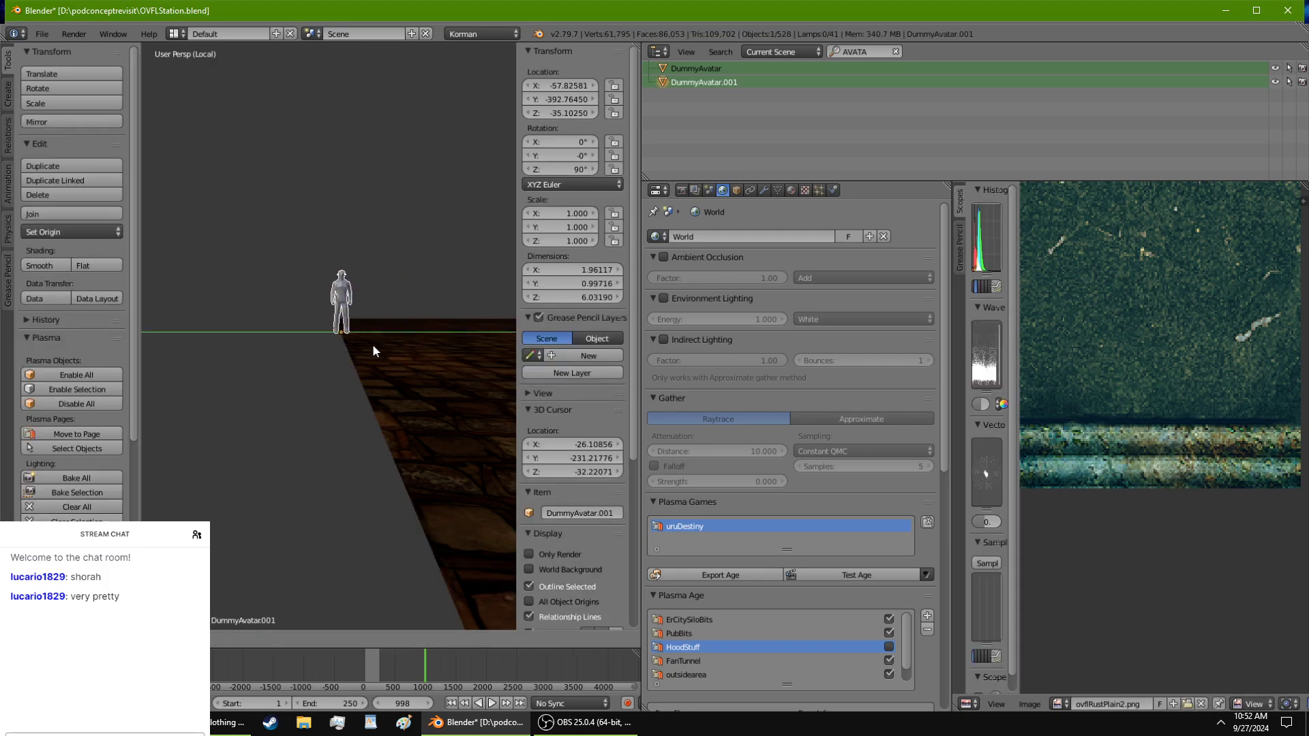
left_click_drag(373, 346, 366, 350)
scroll(365, 350, "up", 7)
middle_click_drag(366, 350, 351, 352, "shift")
left_click_drag(341, 326, 337, 328)
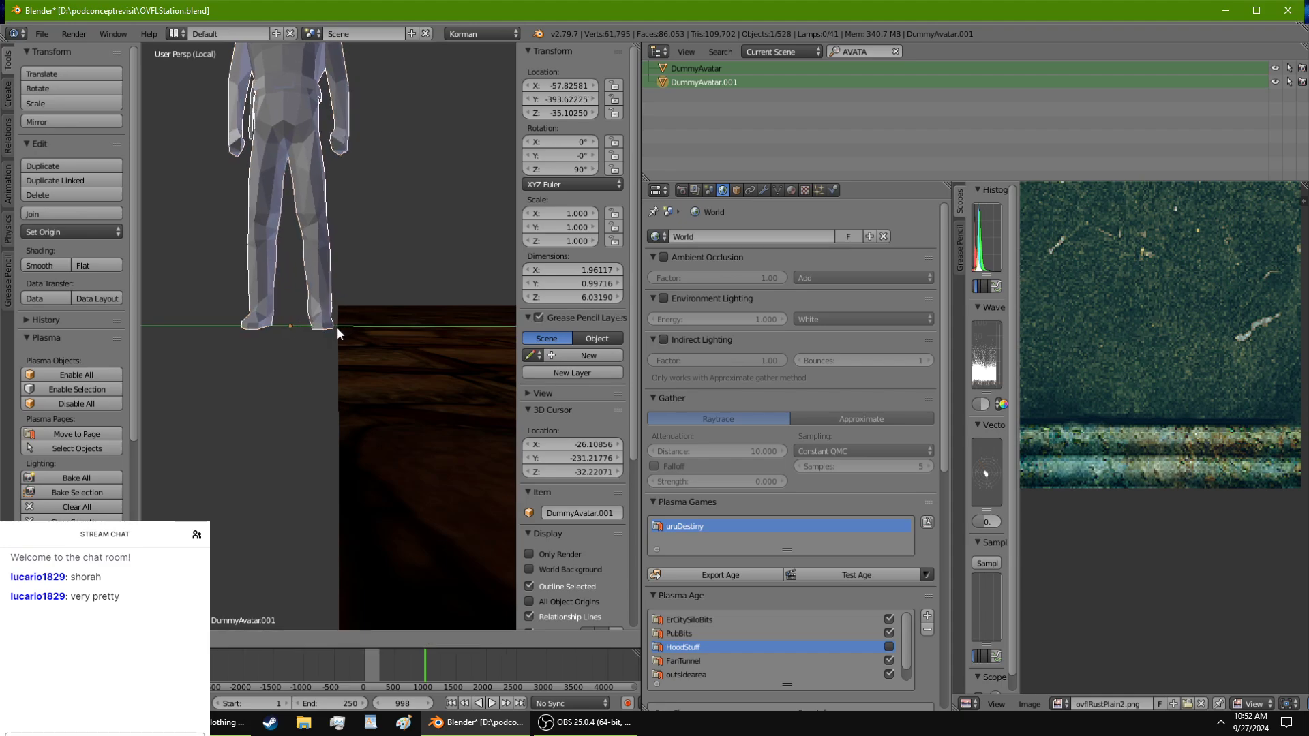
left_click_drag(285, 273, 289, 306)
middle_click_drag(290, 306, 300, 297)
Step: Extrude the floorstart mesh's two outer edges straight down to a local Z of about -0.83 to form a riser
right_click(488, 383)
key("Tab")
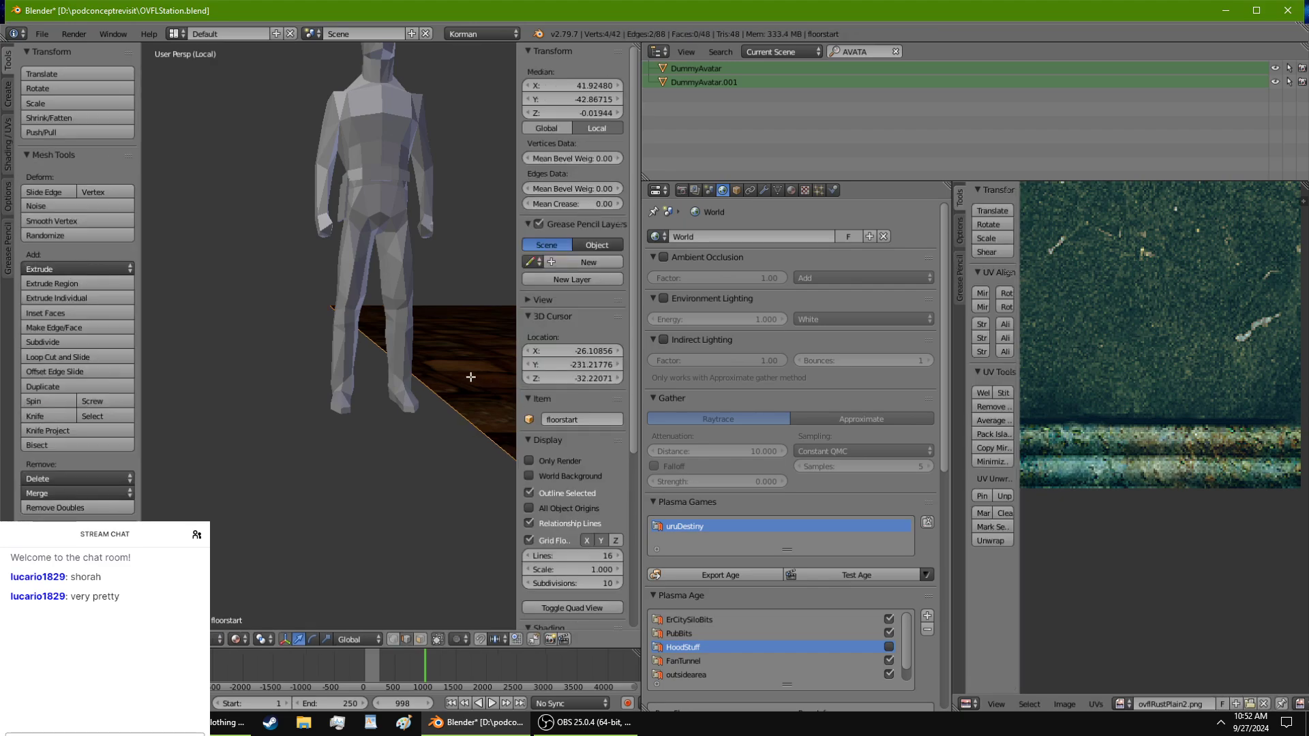
key("e")
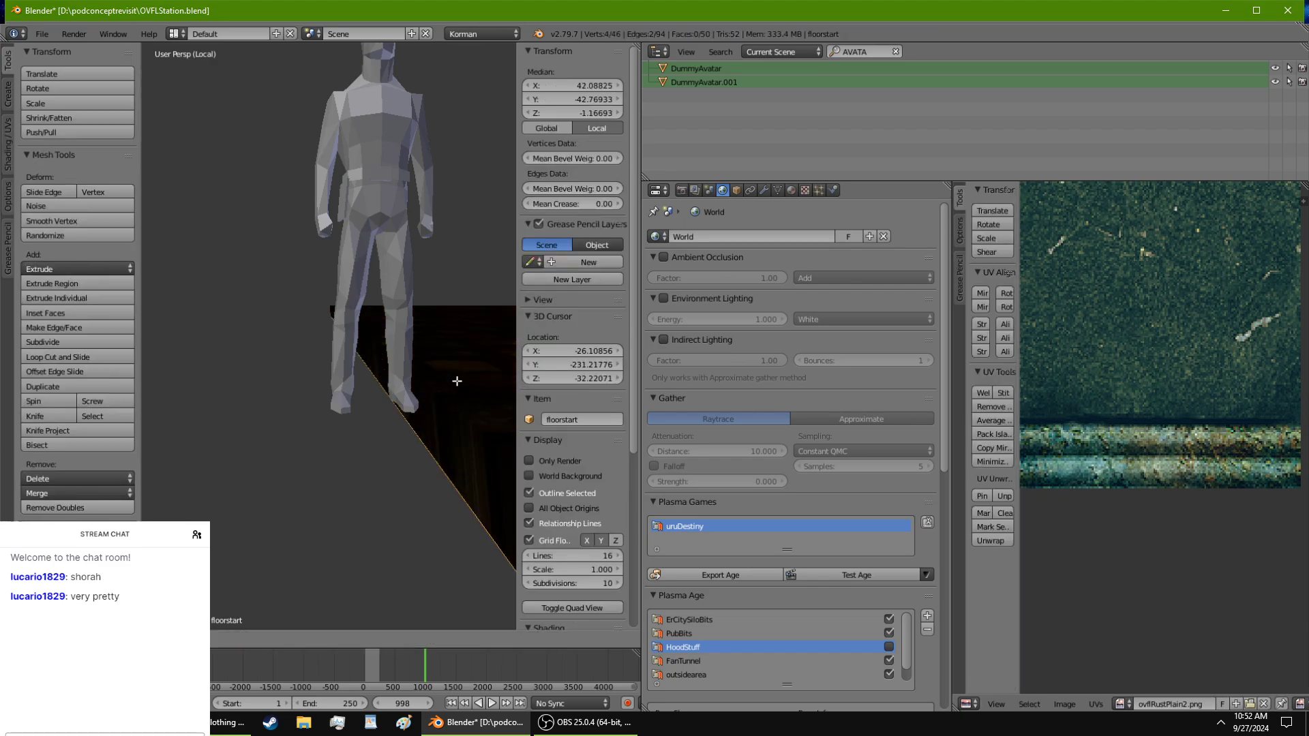
right_click(455, 380)
scroll(264, 375, "down", 8)
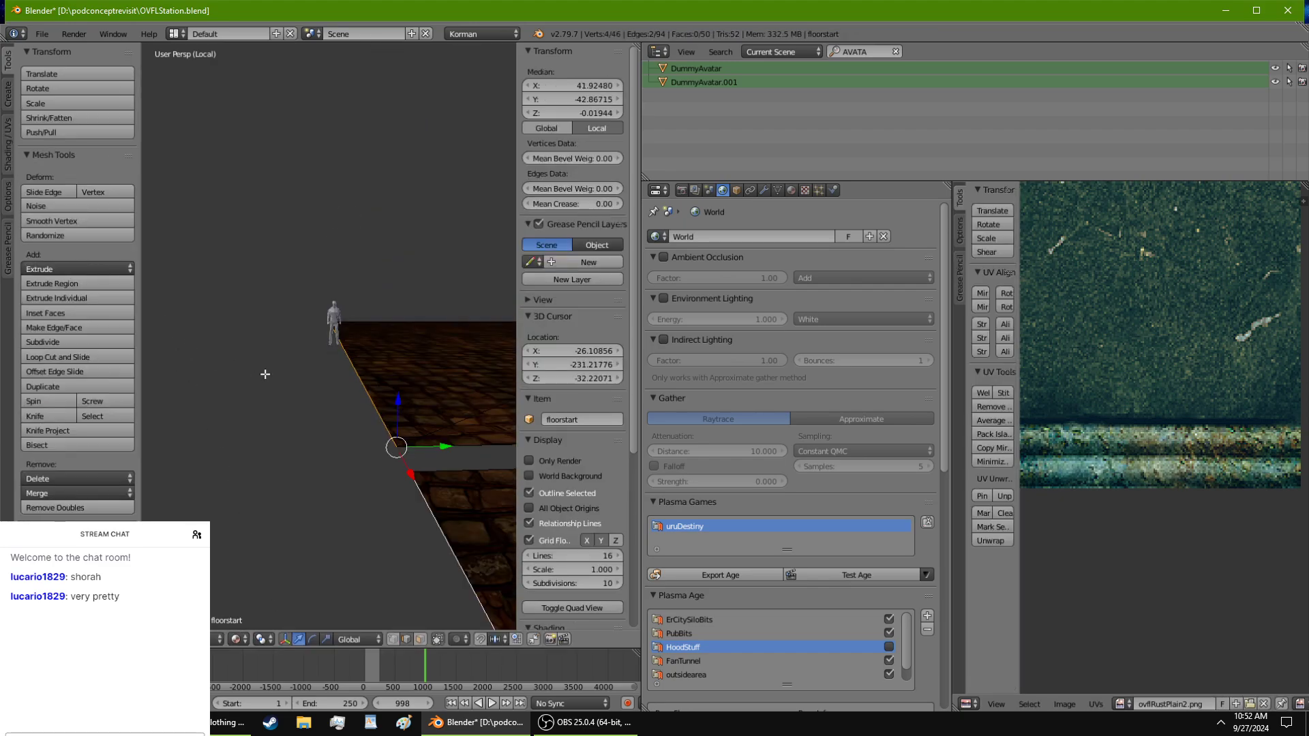
middle_click_drag(296, 441, 358, 353)
left_click_drag(414, 340, 415, 360)
middle_click_drag(415, 360, 361, 361)
Step: Make the floor's AEGURACOBBLE material shadeless
left_click(791, 191)
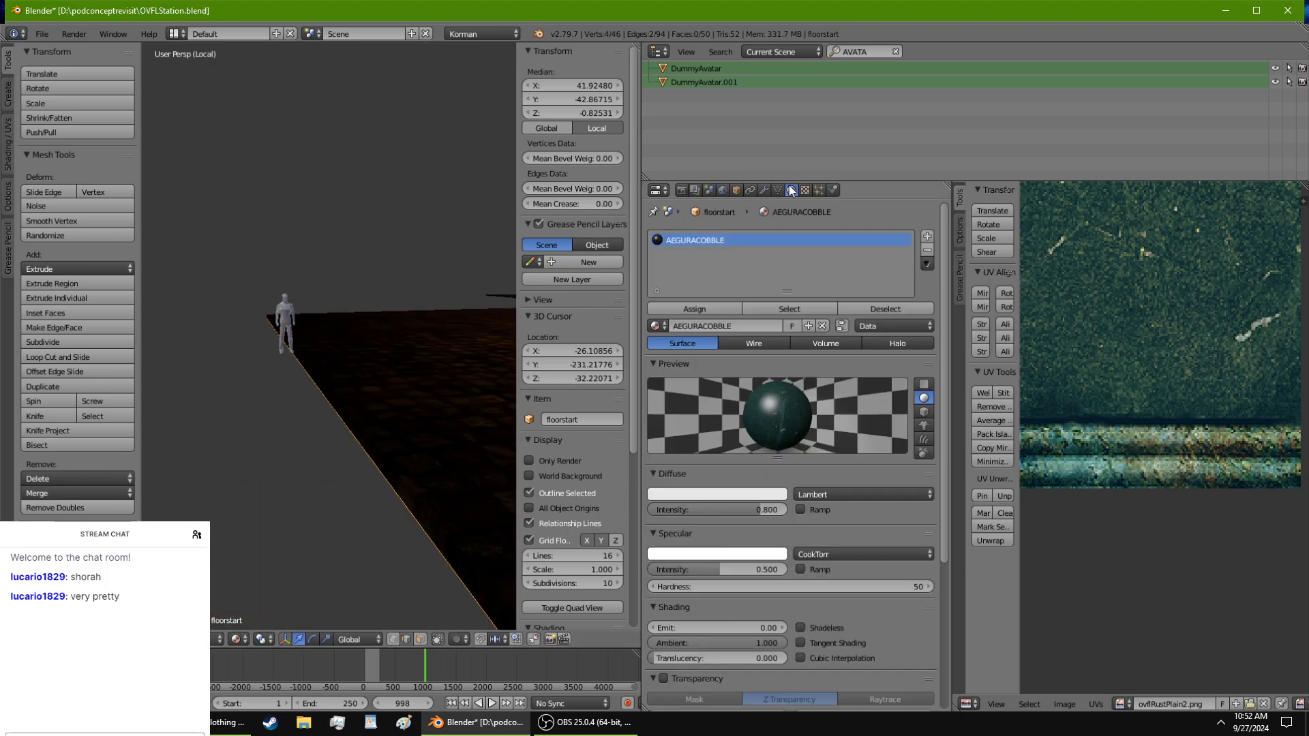
left_click(822, 626)
scroll(280, 400, "up", 8)
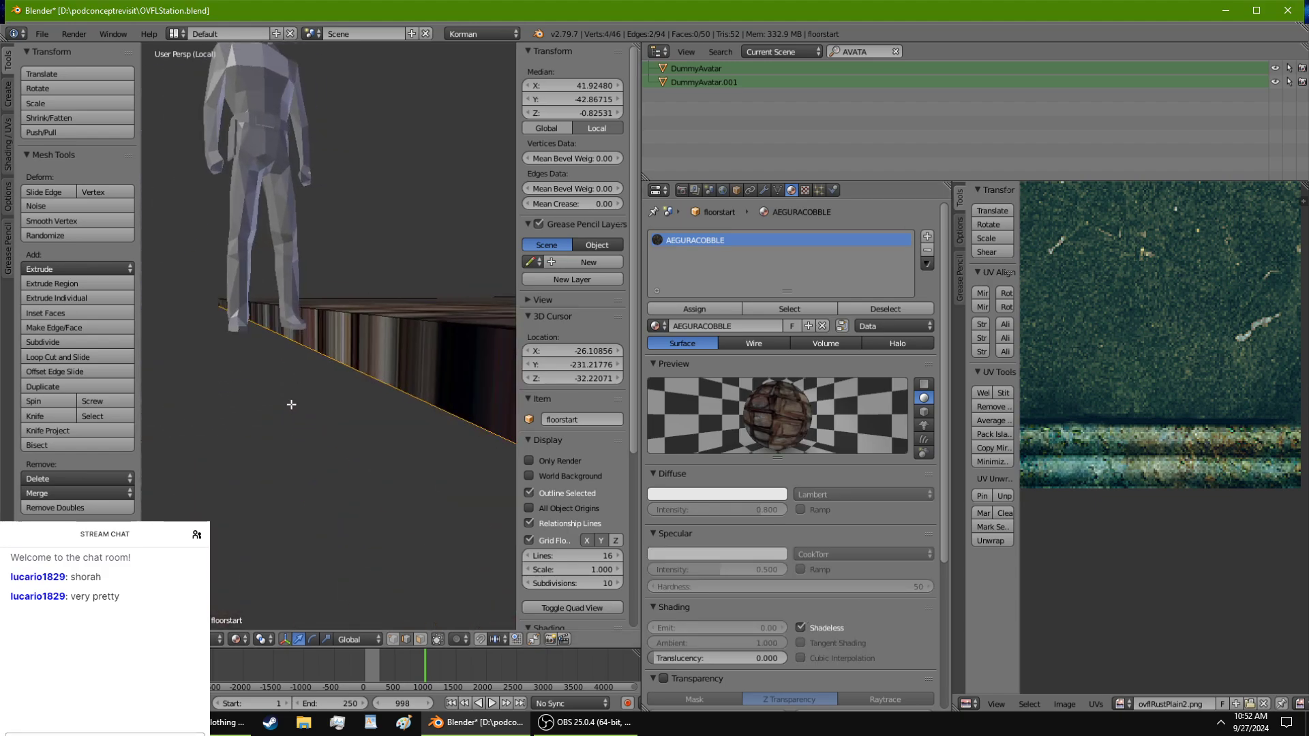
scroll(290, 404, "up", 5)
scroll(287, 403, "down", 5)
middle_click_drag(289, 406, 287, 417)
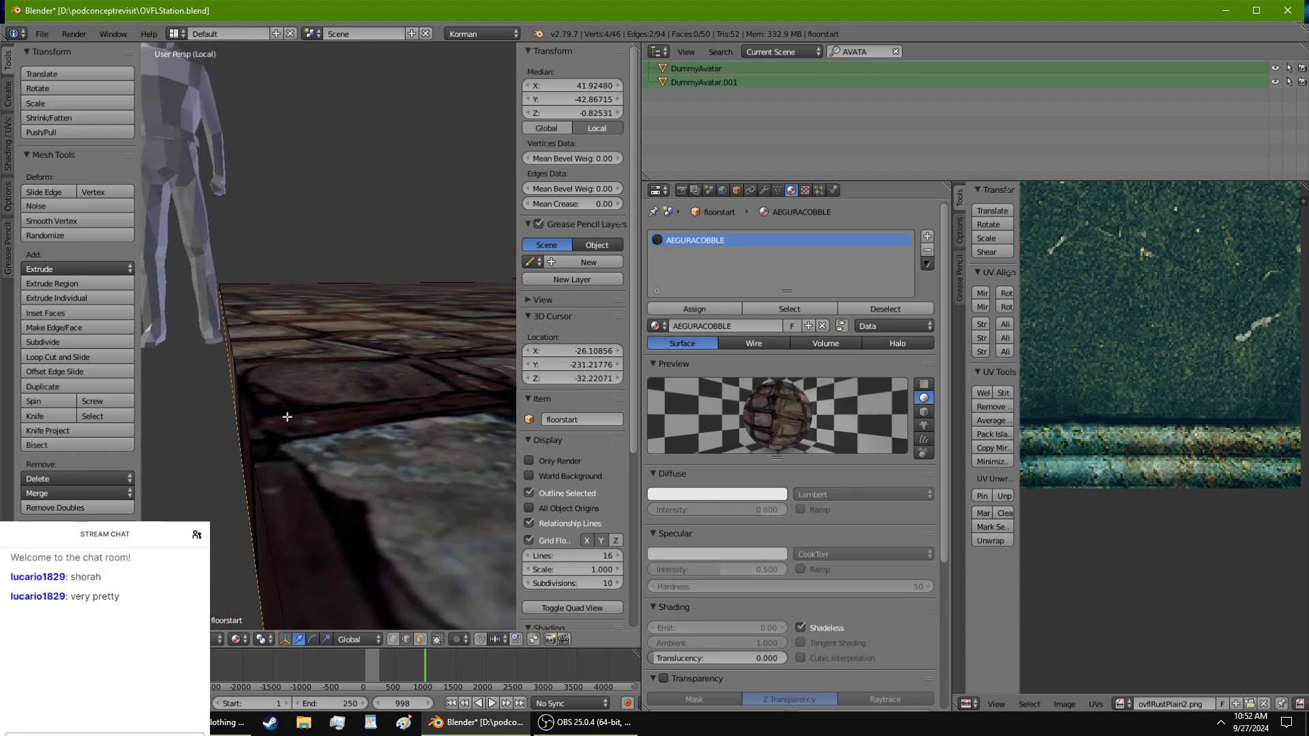
Step: Set the pivot point to the 3D cursor and raise the riser's lower edges to a local Z of about -0.53
left_click(260, 640)
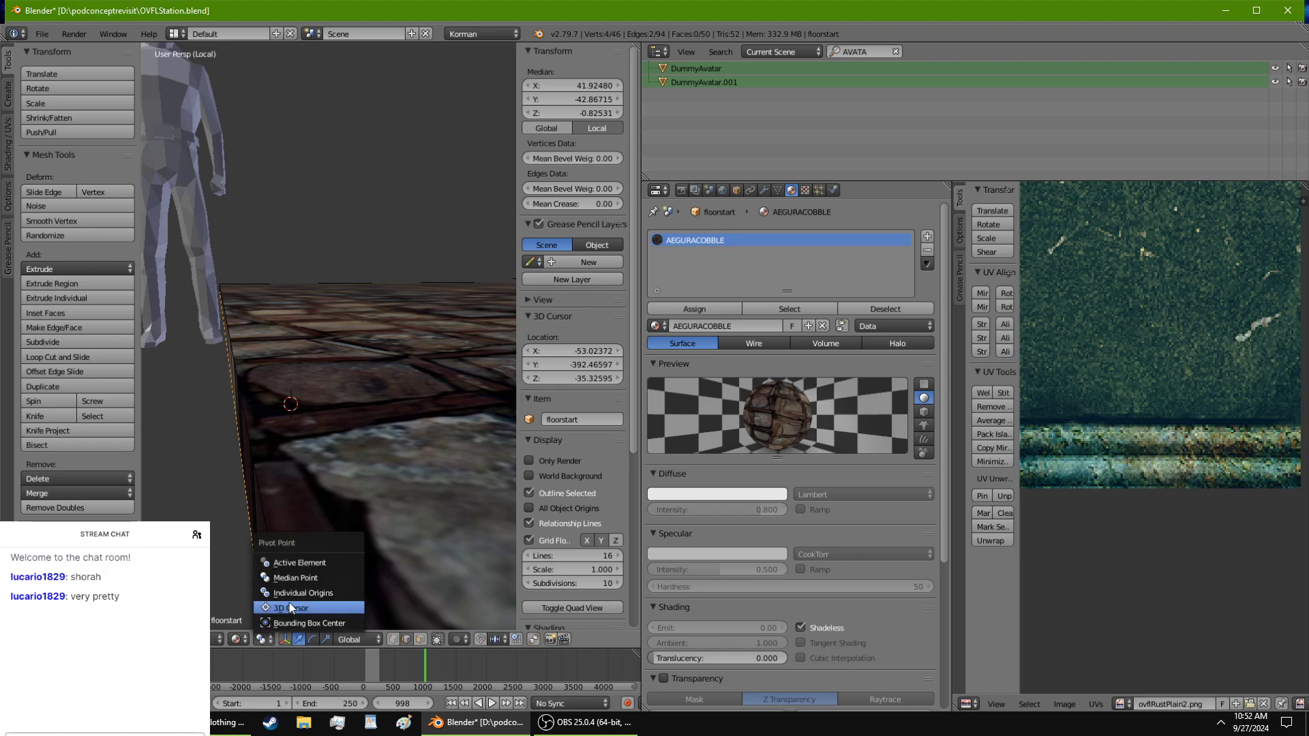
left_click(291, 608)
middle_click_drag(303, 407, 305, 401)
left_click_drag(385, 248, 391, 211)
middle_click_drag(391, 250, 398, 251)
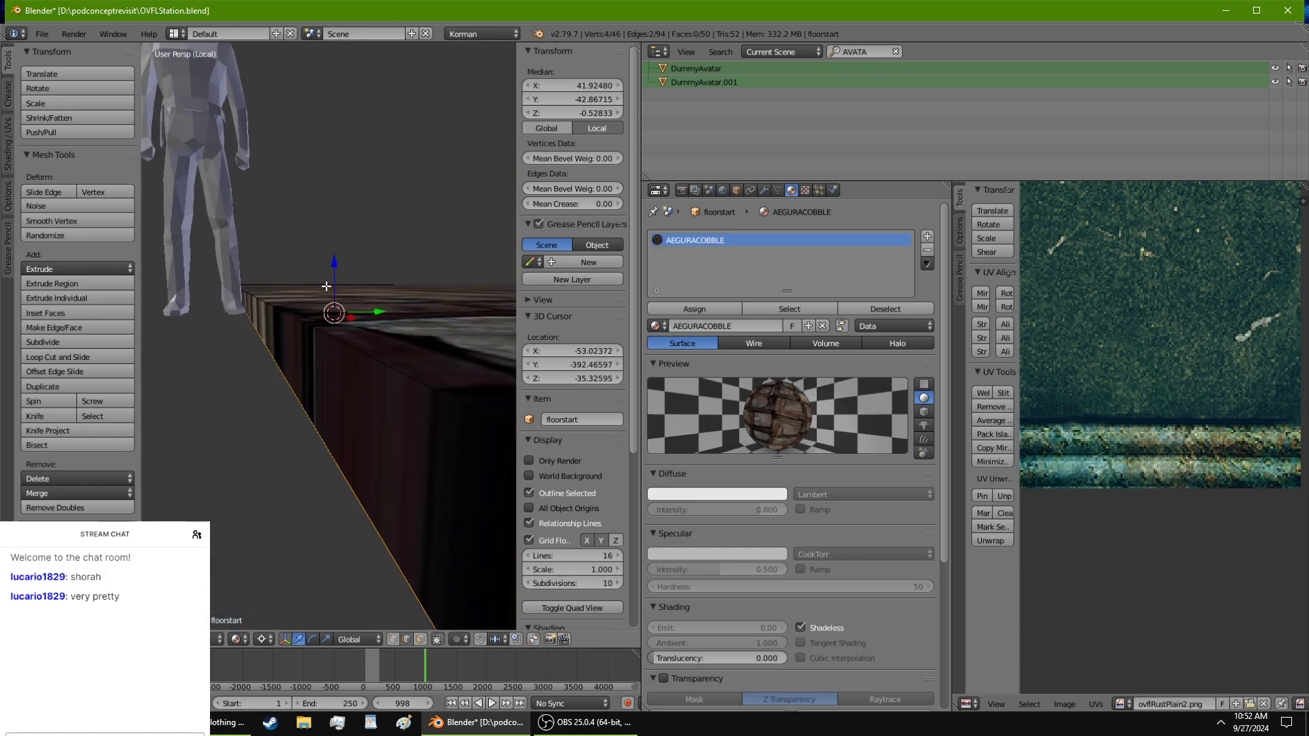
Step: Rotate the avatar copy 90° about the Z axis around the 3D cursor
key("Tab")
right_click(223, 247)
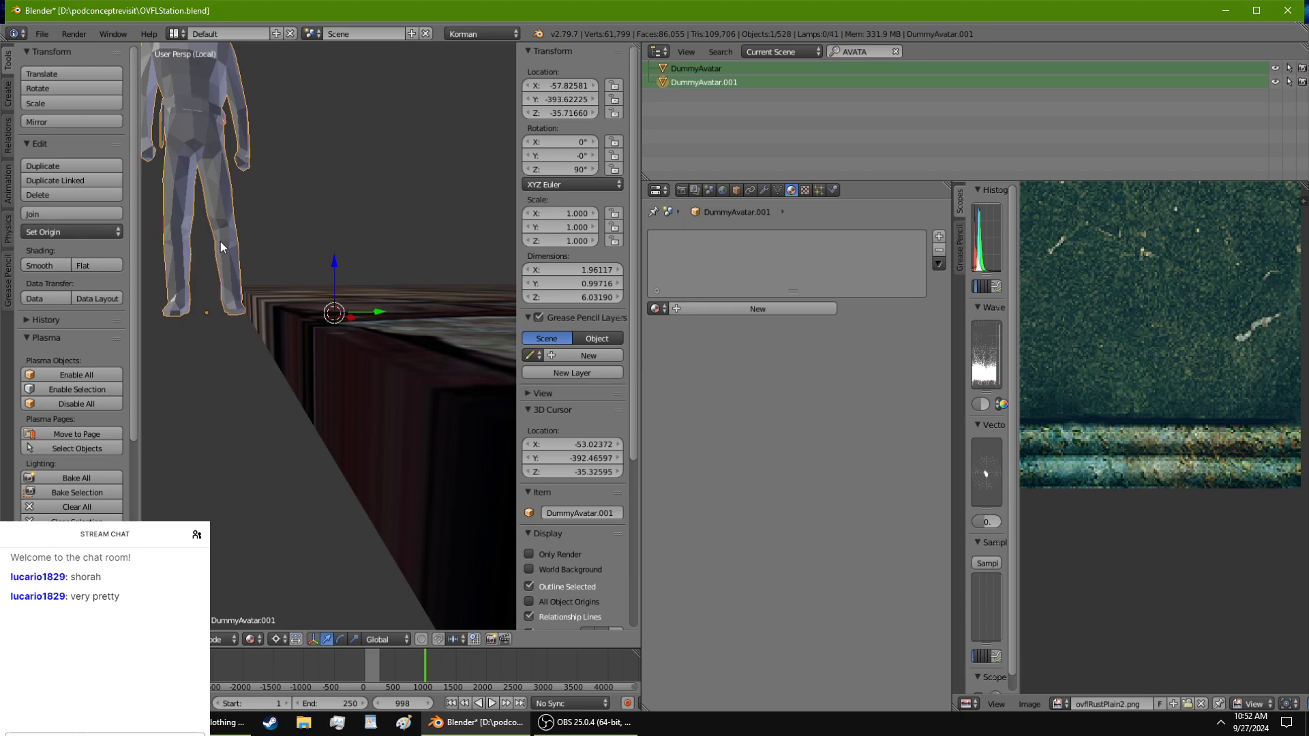
type("rz90")
key("Return")
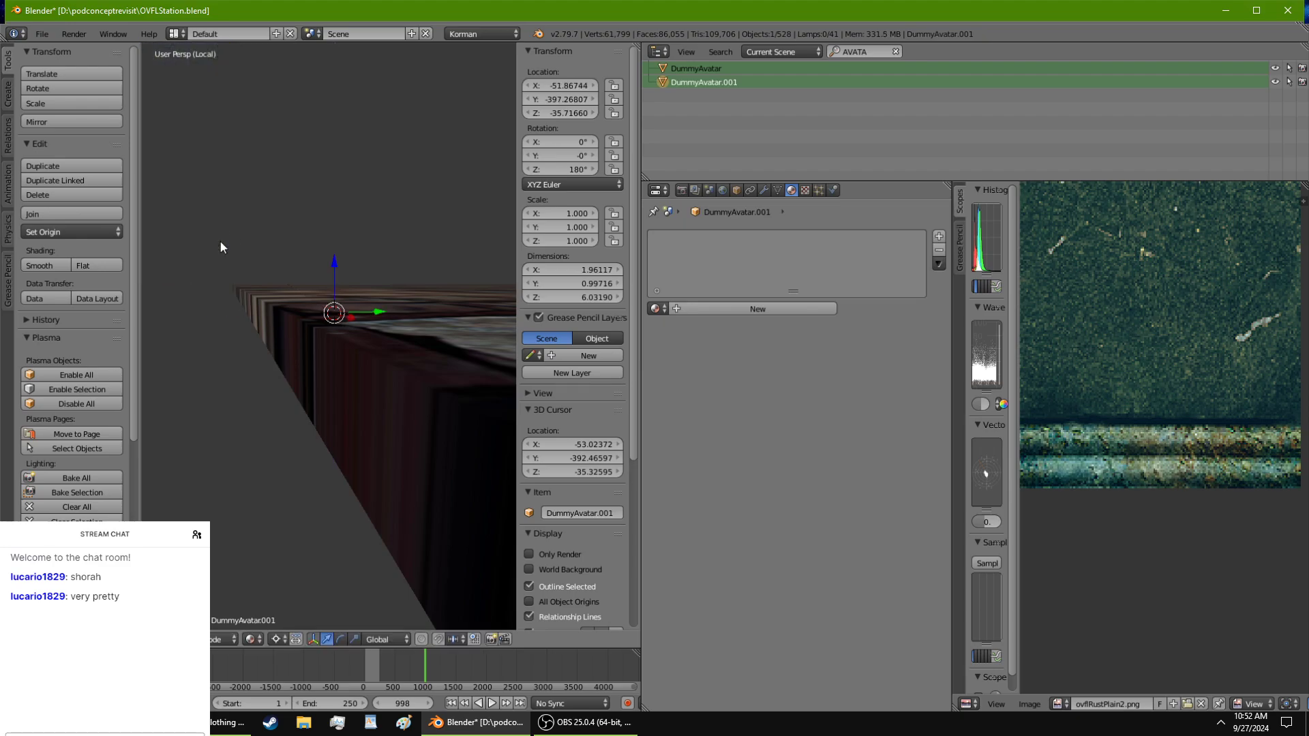
scroll(272, 323, "down", 3)
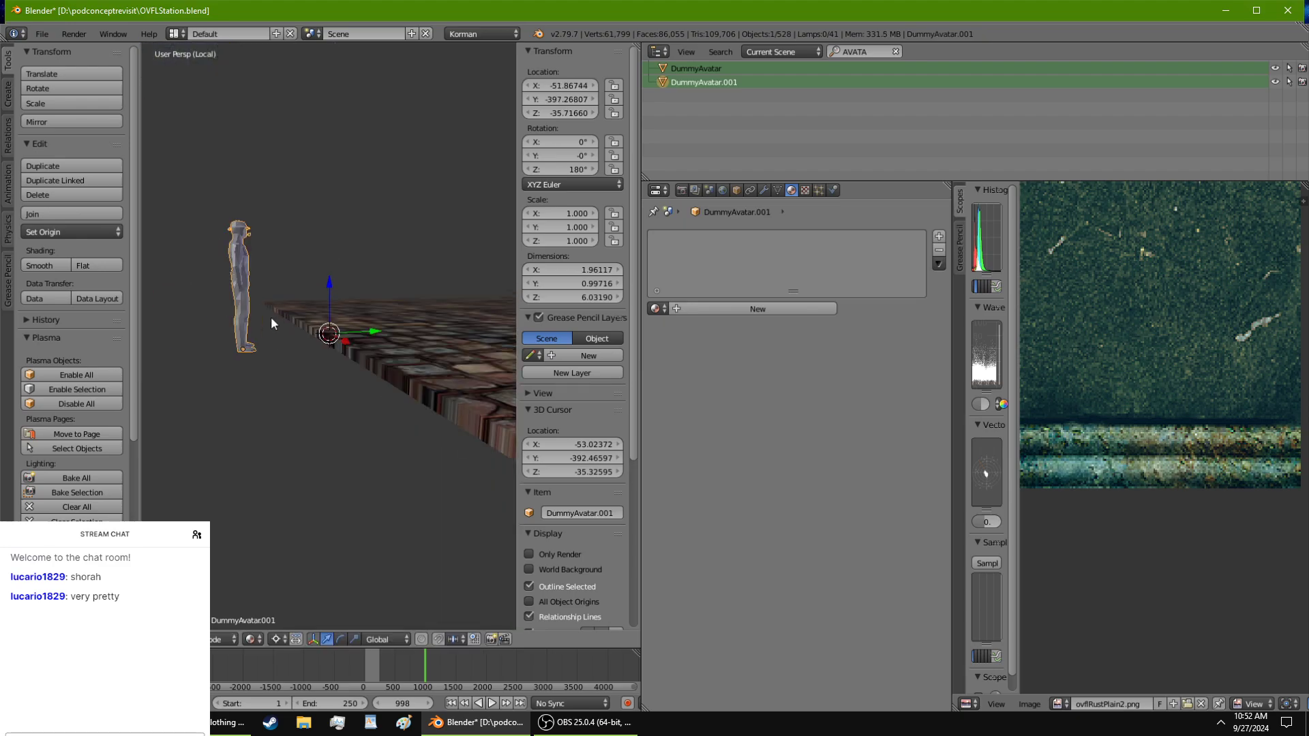
Step: Move the avatar copy against the riser at about Y -393.45 and lower it to about Z -35.81
left_click(425, 296)
scroll(410, 296, "up", 6)
middle_click_drag(354, 323, 399, 320, "shift")
scroll(398, 321, "down", 3)
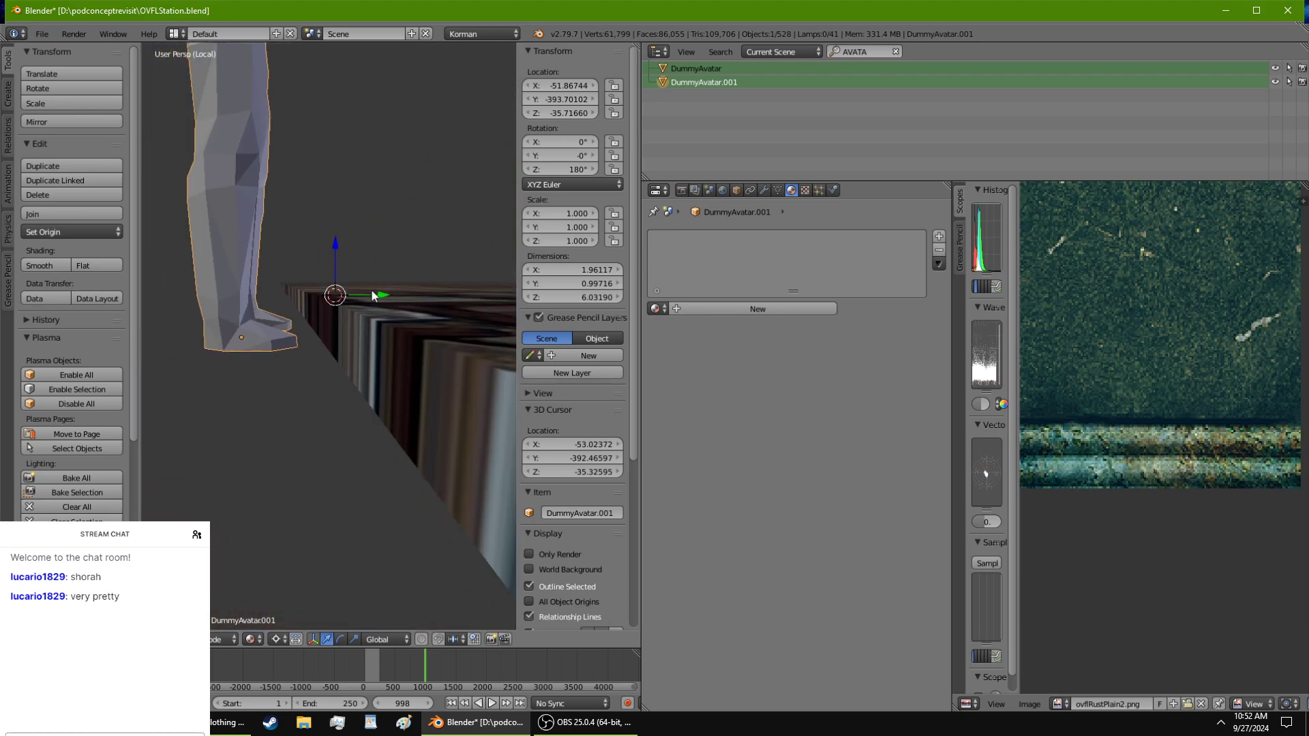
key("g")
key("z")
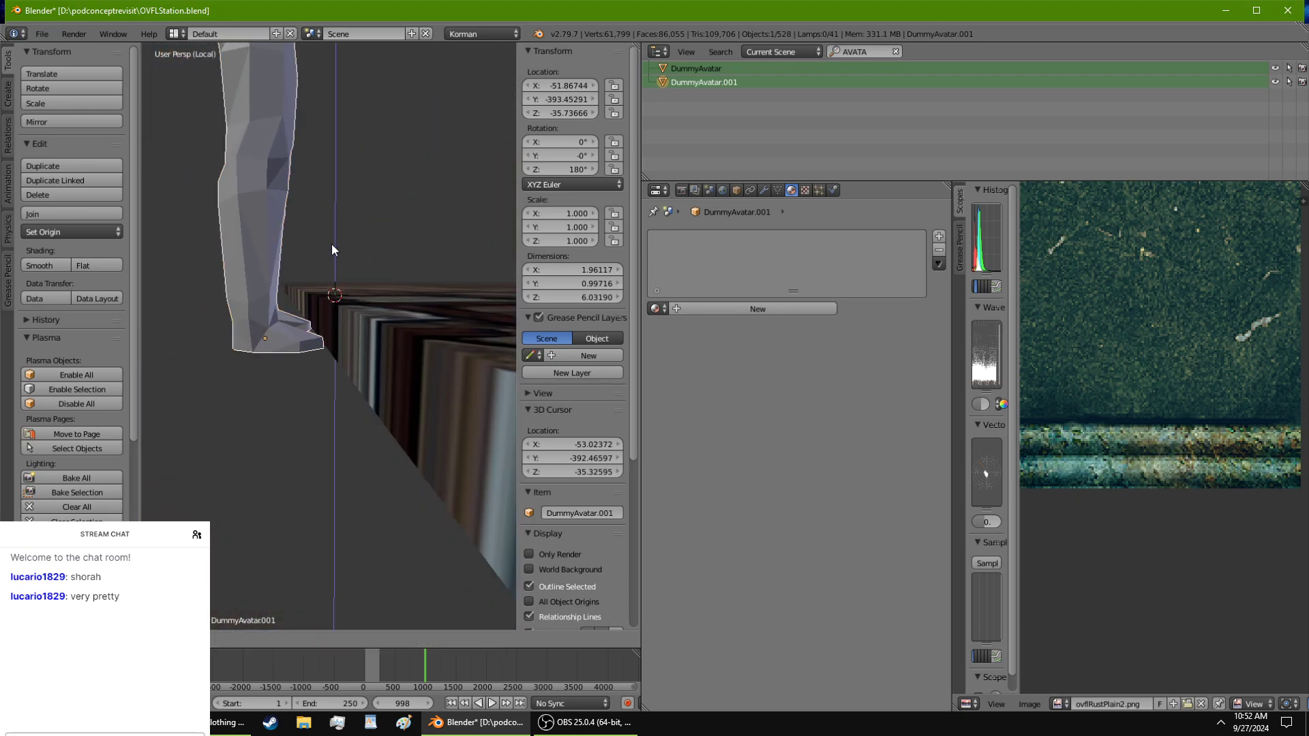
left_click(332, 247)
middle_click_drag(333, 247, 352, 272)
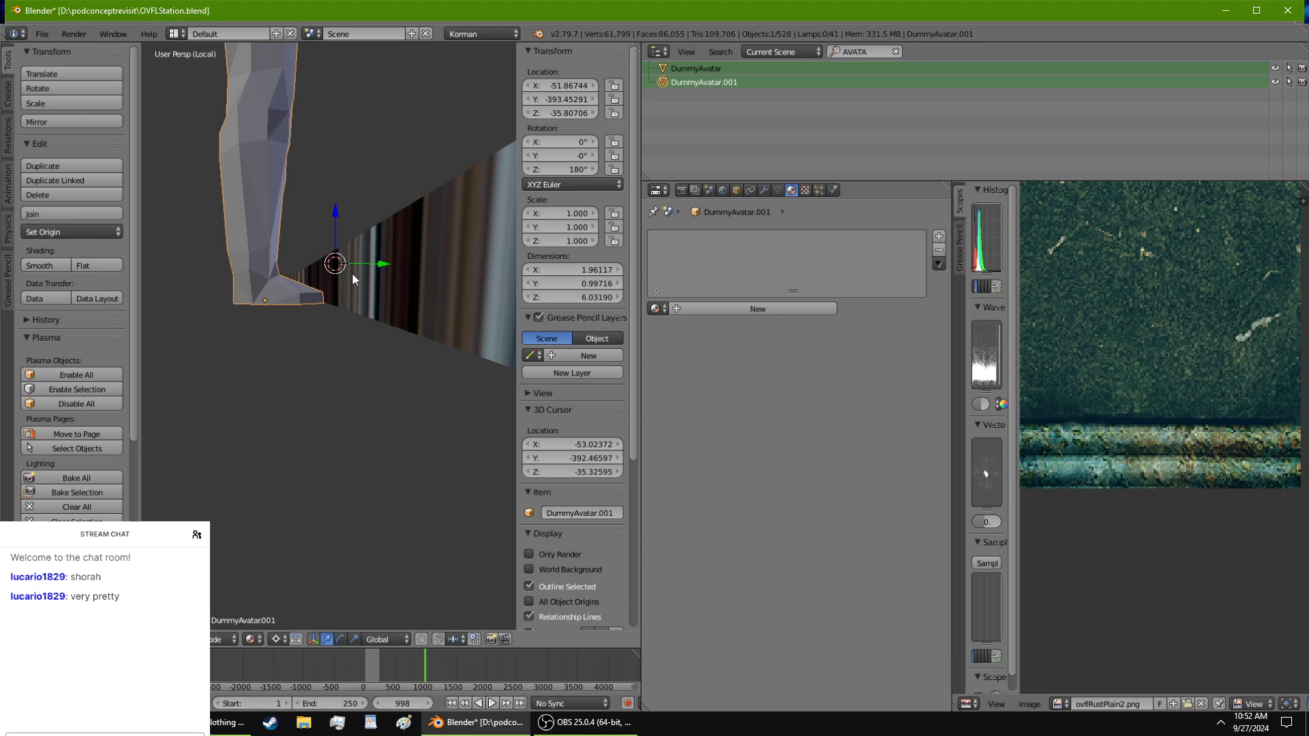
Step: Extrude the riser's lower edges outward along Y to form a step tread beneath the avatar copy's feet
right_click(366, 290)
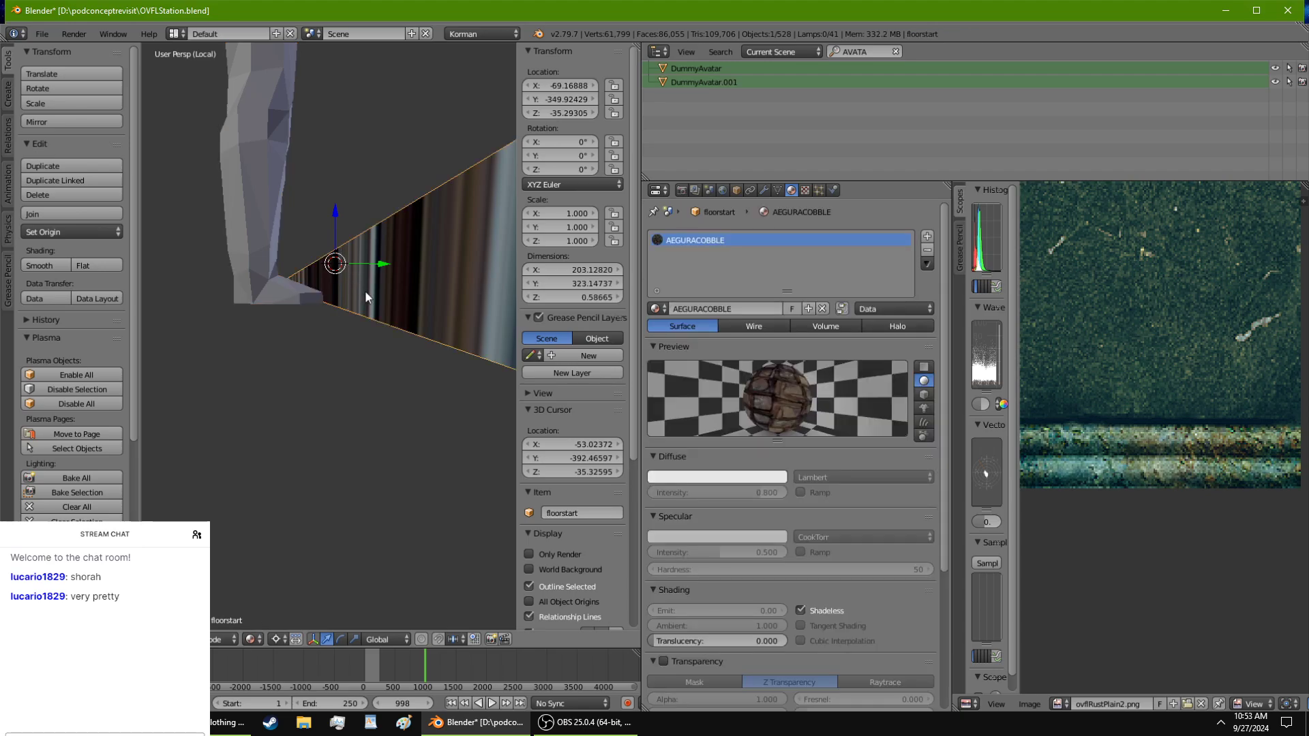
key("Tab")
key("e")
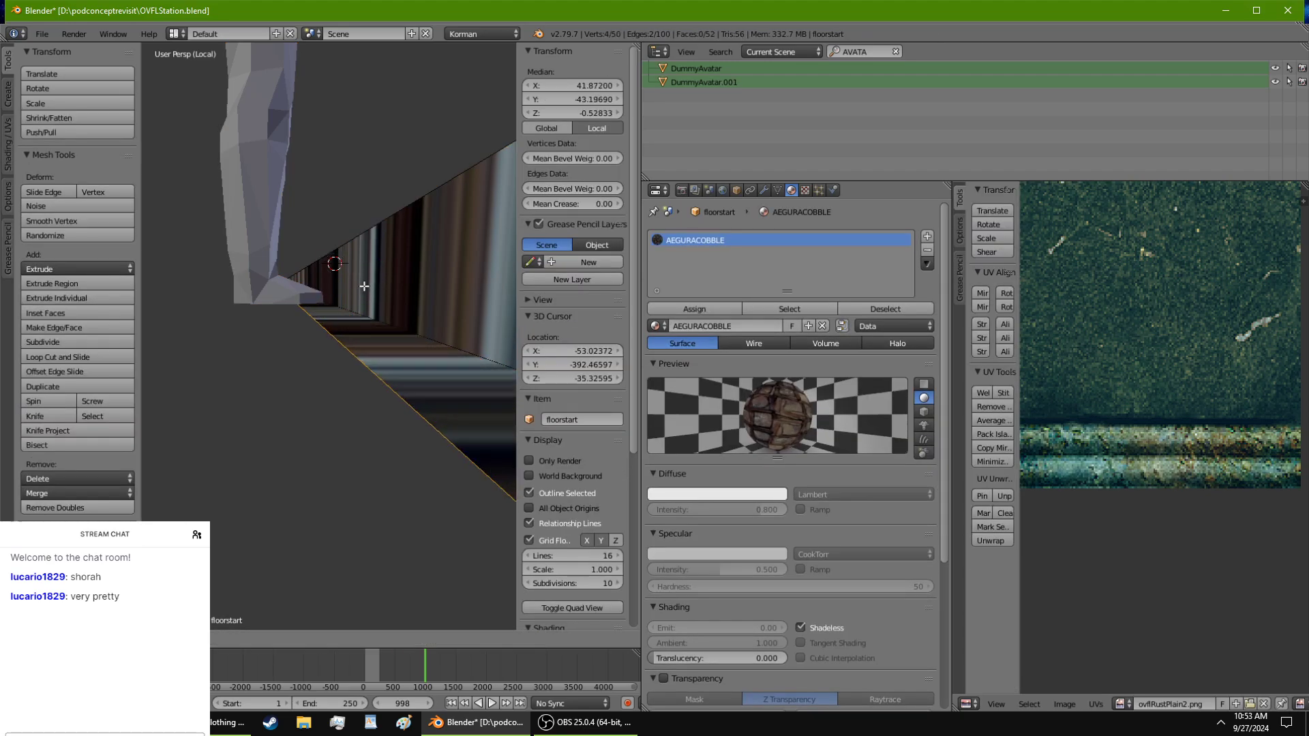
right_click(367, 285)
left_click_drag(384, 264, 319, 287)
key("Tab")
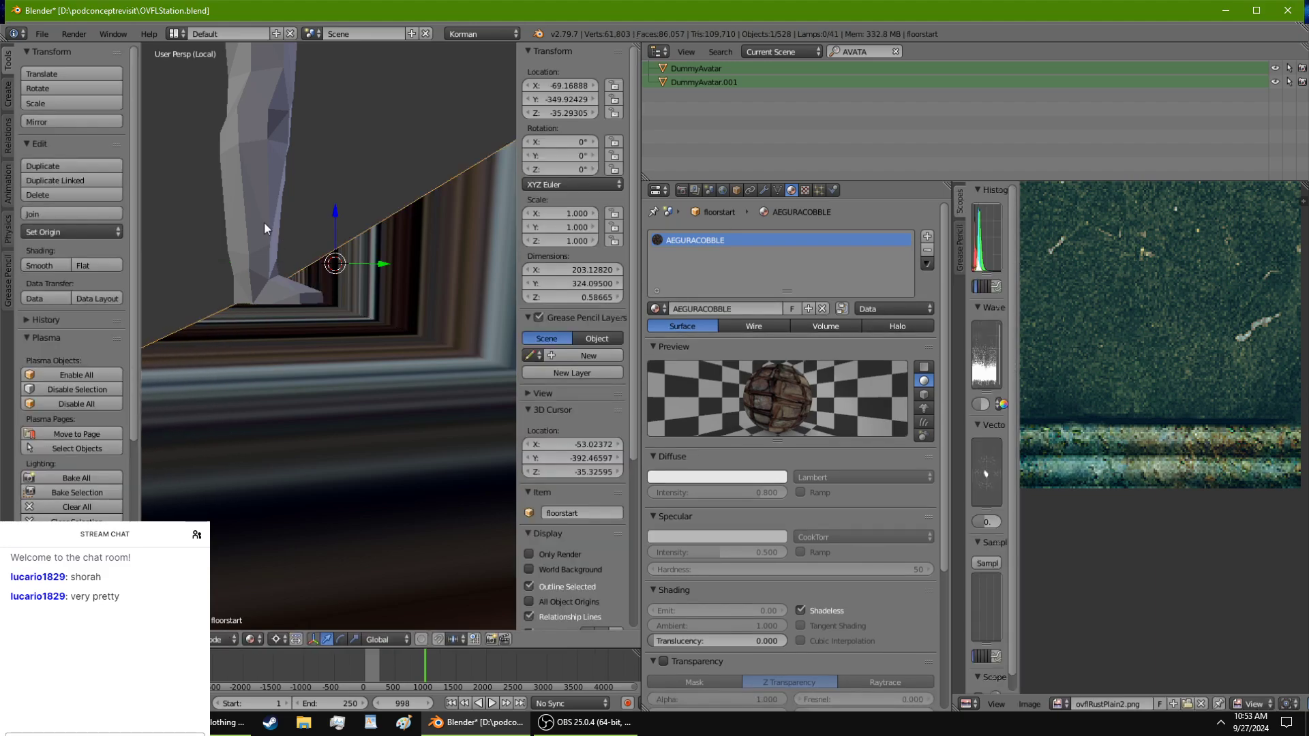
Step: Lower the avatar copy slightly to about Z -35.84 beside the new step
right_click(266, 222)
left_click_drag(326, 152, 325, 154)
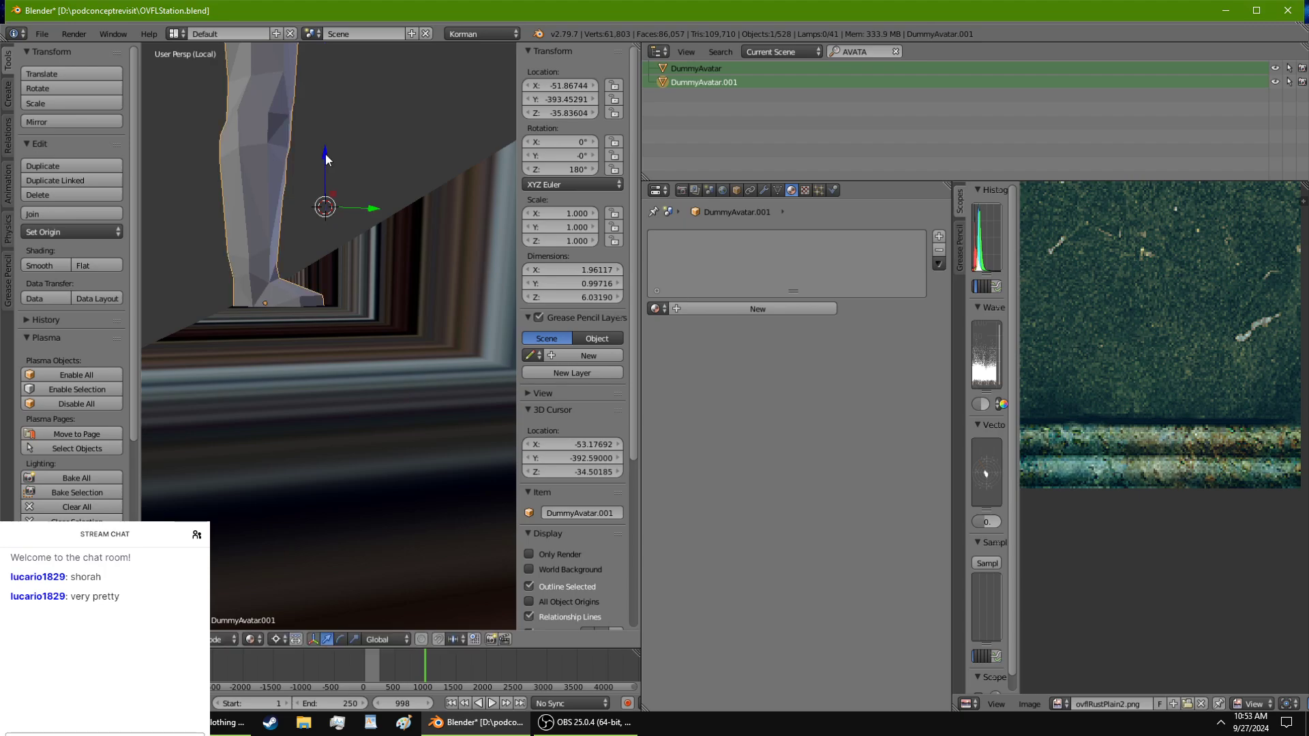
middle_click_drag(325, 153, 351, 329)
scroll(356, 311, "down", 9)
key("alt+Tab")
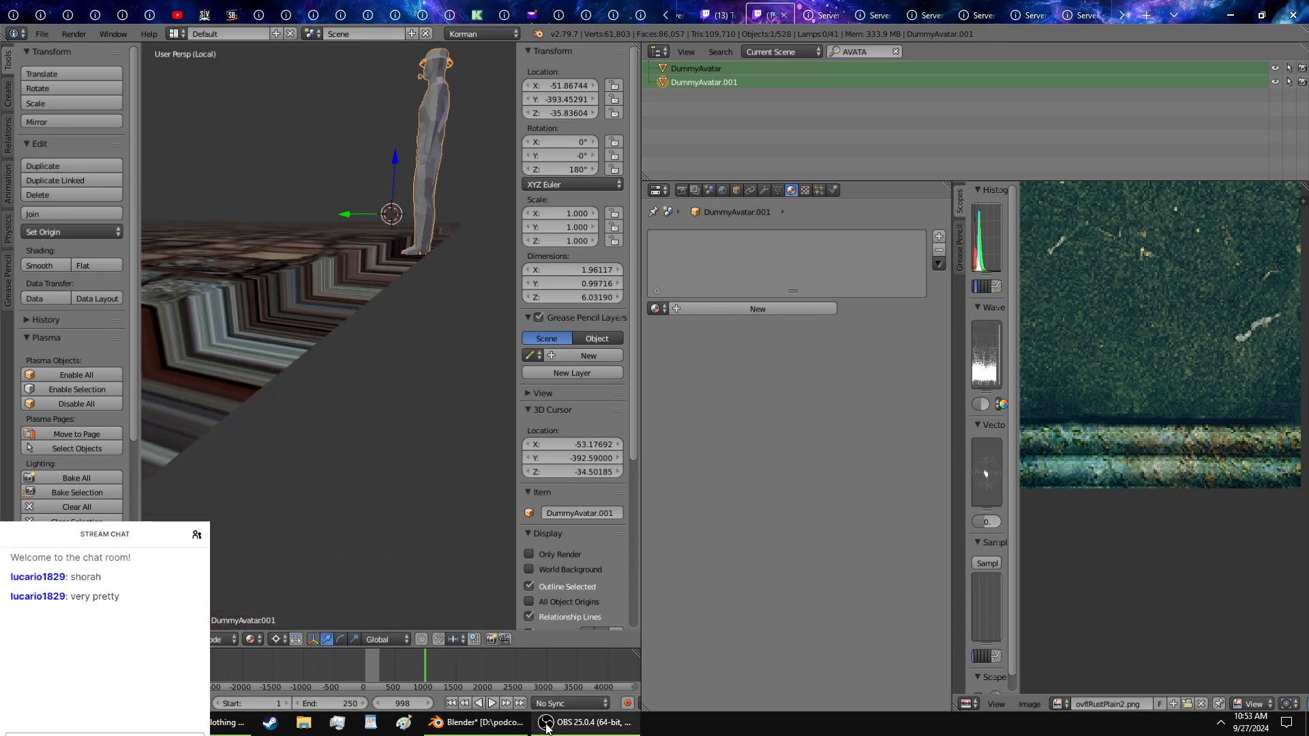
left_click(477, 723)
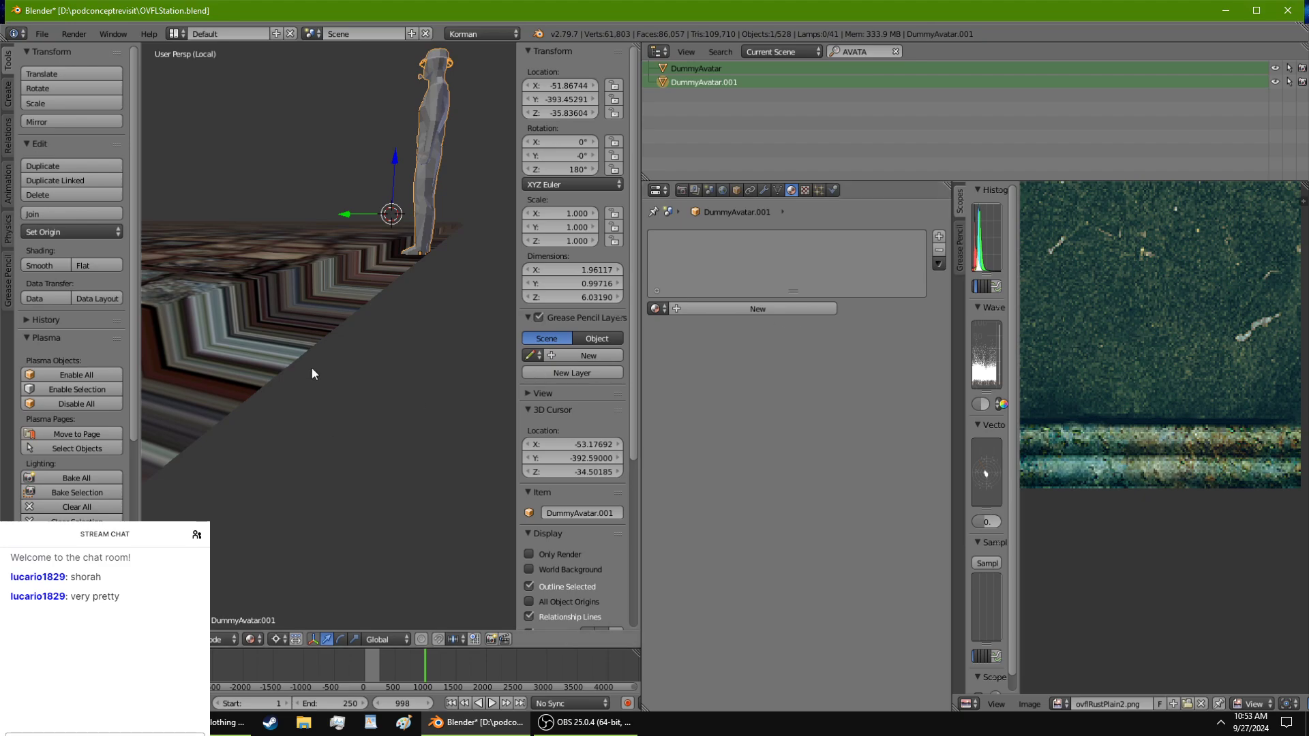
Step: Try the floor's AEGURACOBBLE material without Shadeless and turn Shadeless back on
right_click(305, 289)
left_click(801, 610)
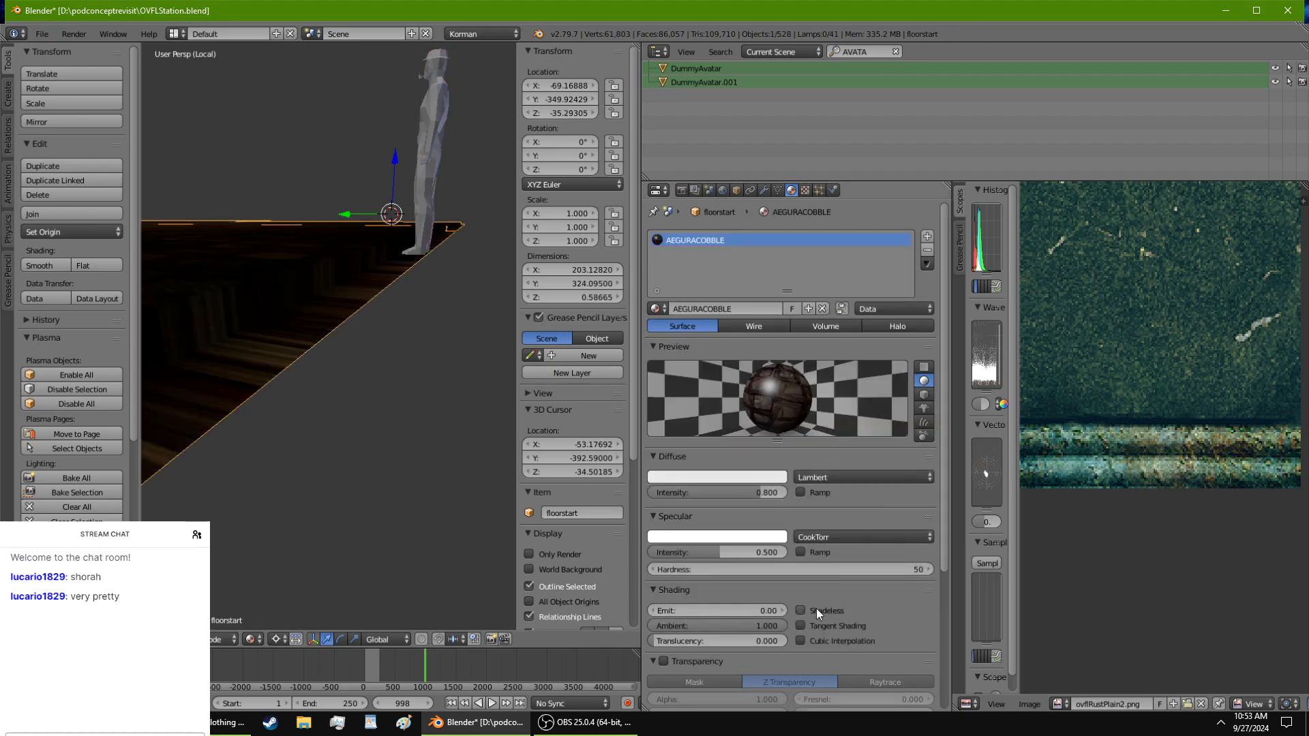
scroll(386, 366, "up", 6)
middle_click_drag(294, 400, 477, 382)
left_click(802, 610)
scroll(292, 369, "up", 3)
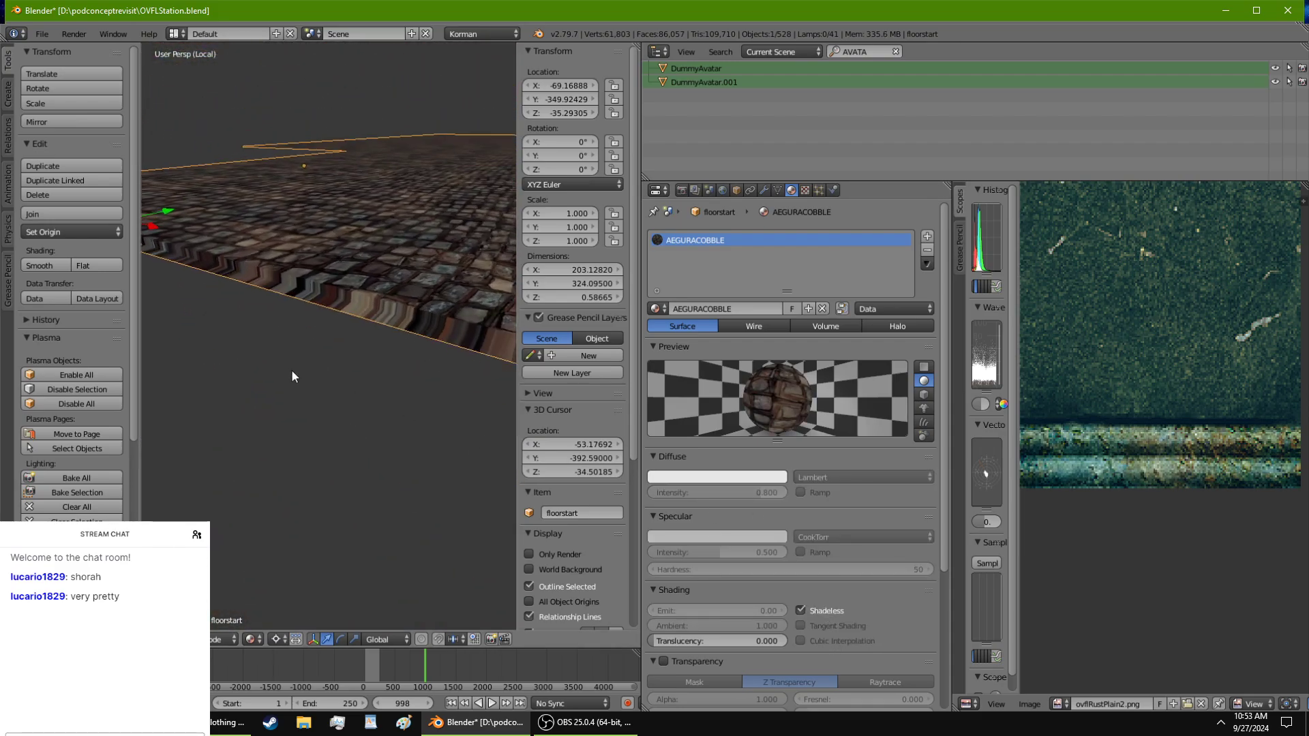
Step: Examine the local Z heights of the riser's upper and lower edges on the floorstart mesh
key("Tab")
scroll(221, 382, "up", 4)
middle_click_drag(222, 381, 246, 452, "shift")
scroll(427, 502, "up", 5)
right_click(412, 328)
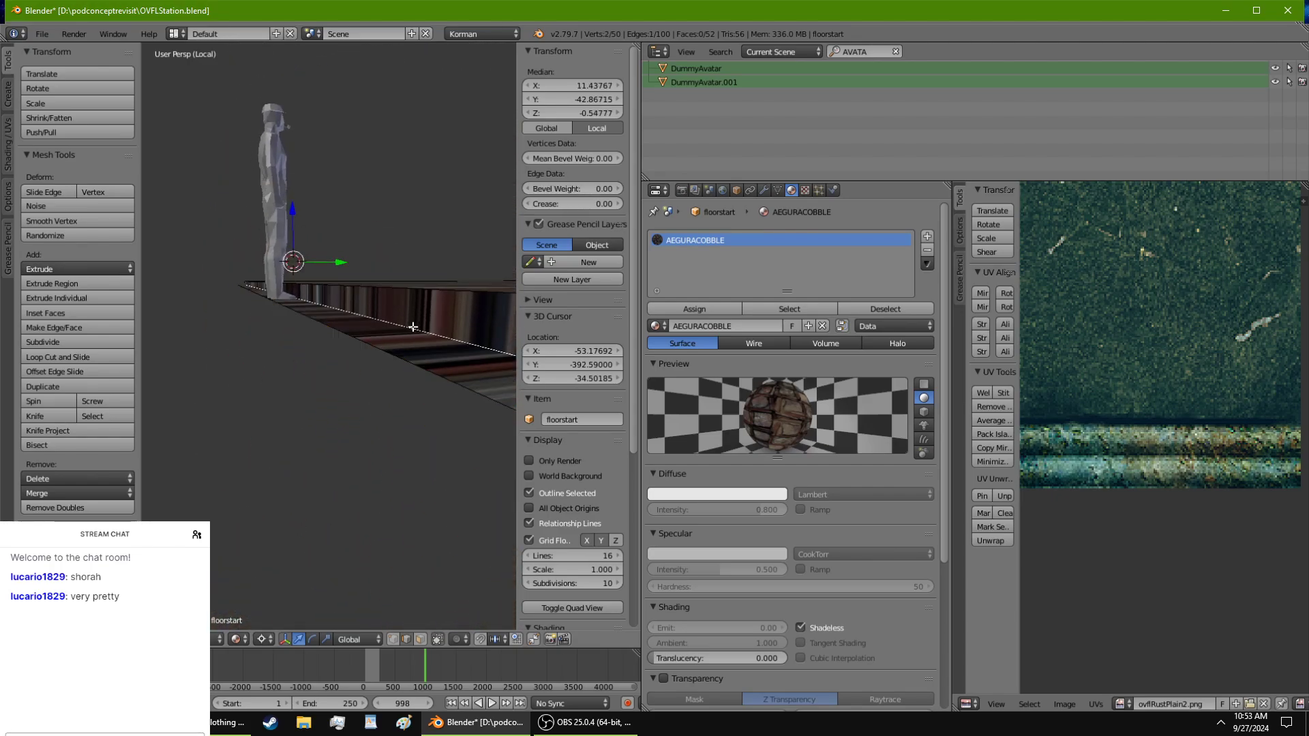
right_click(414, 288)
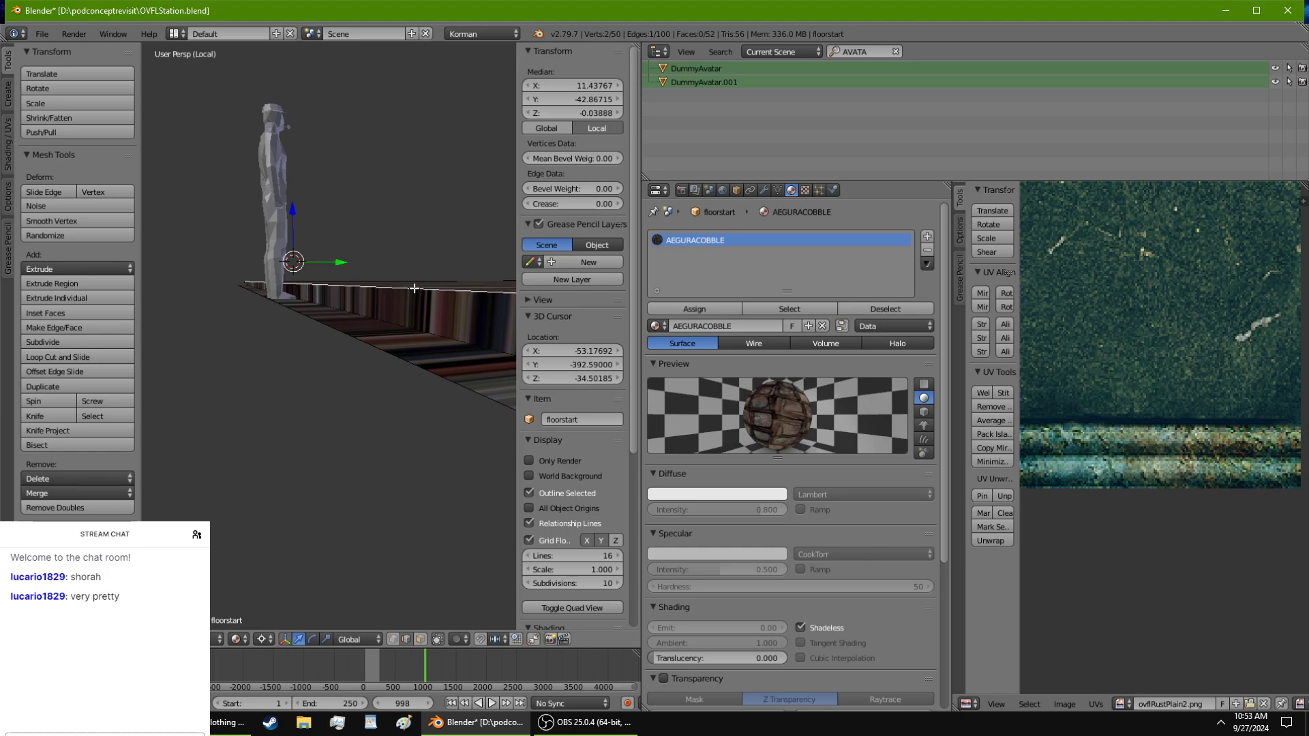
right_click(410, 315)
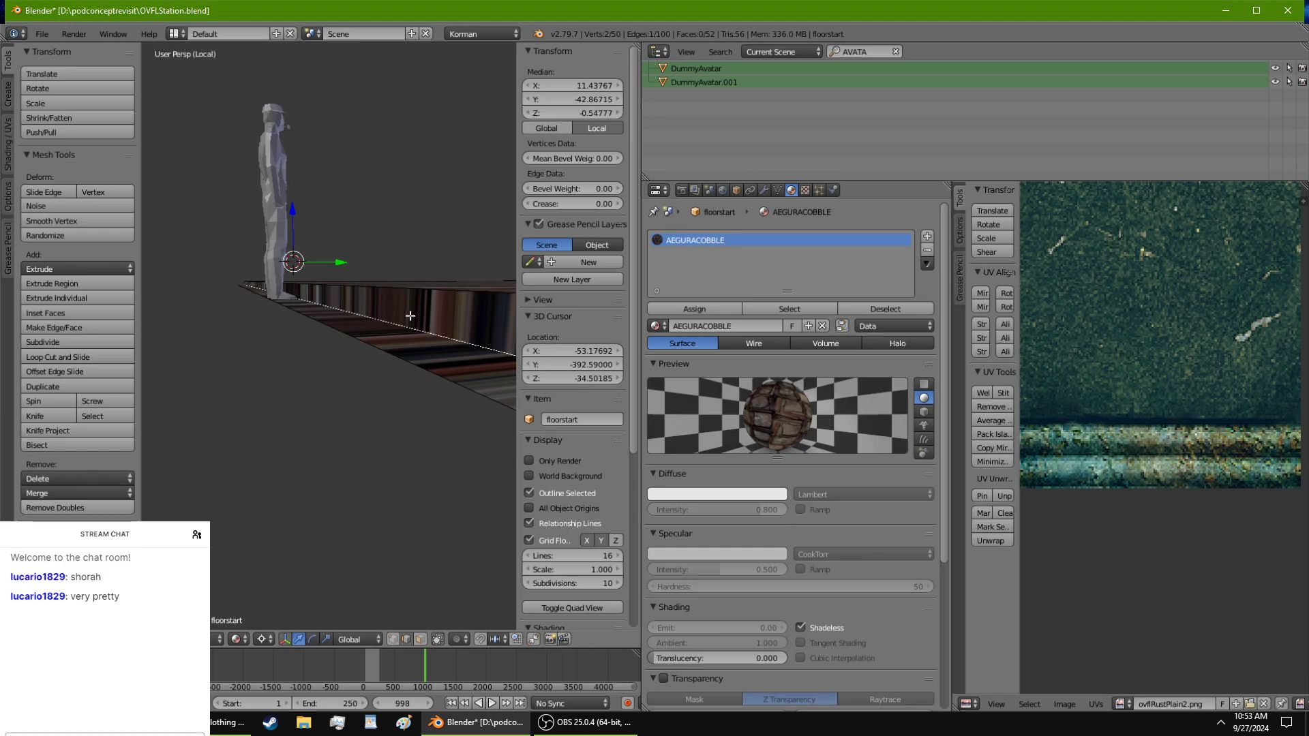
right_click(410, 289)
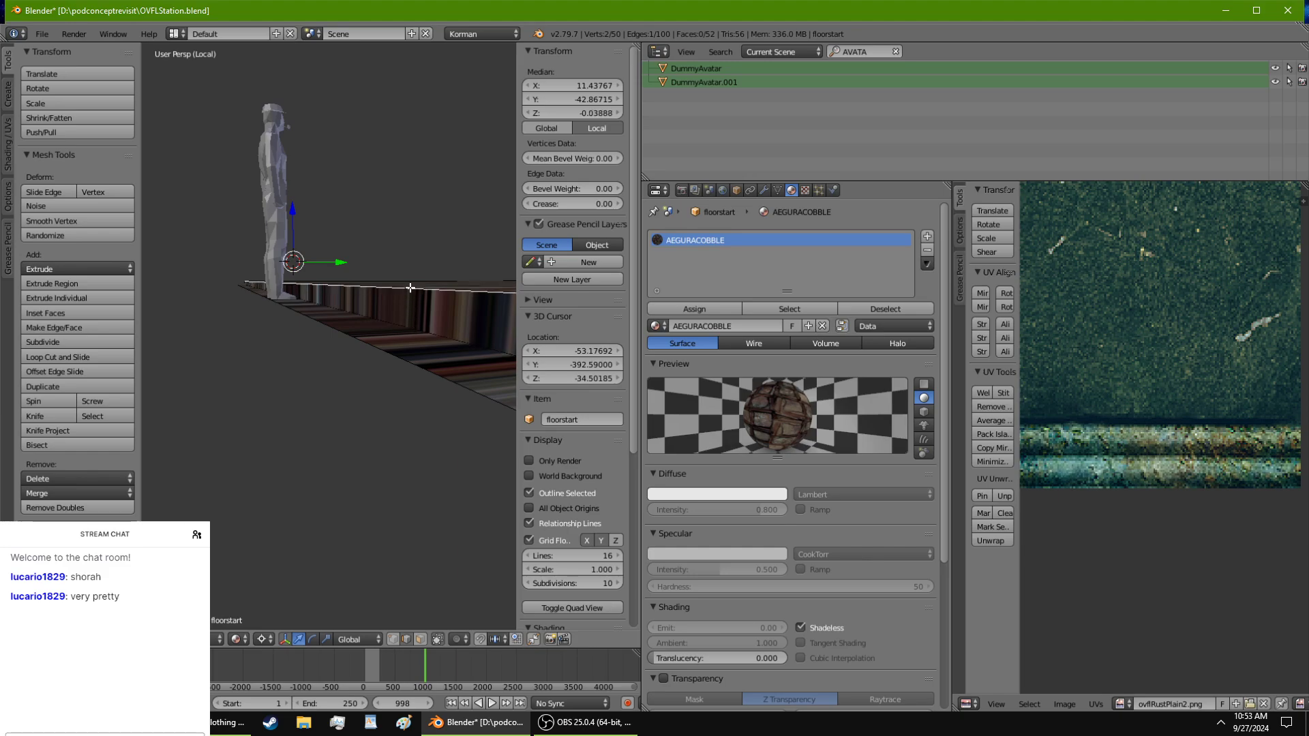
right_click(407, 323)
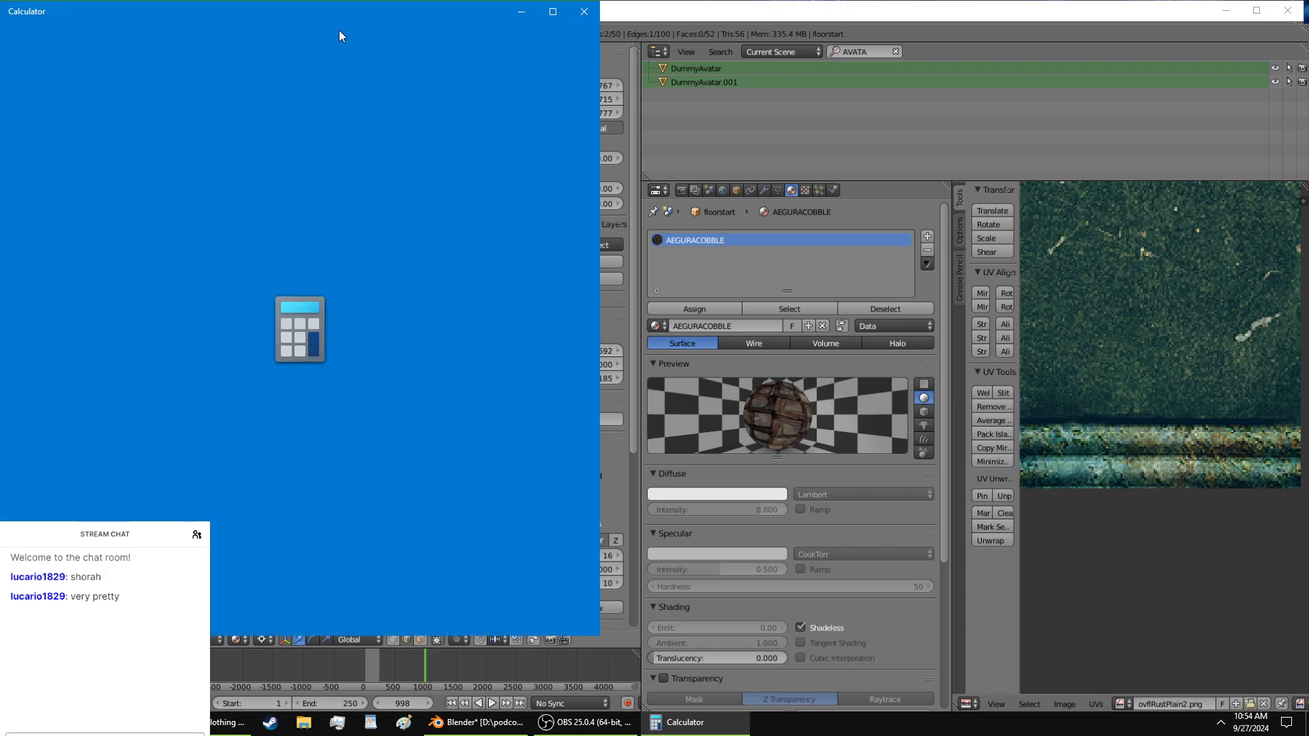
right_click(340, 314)
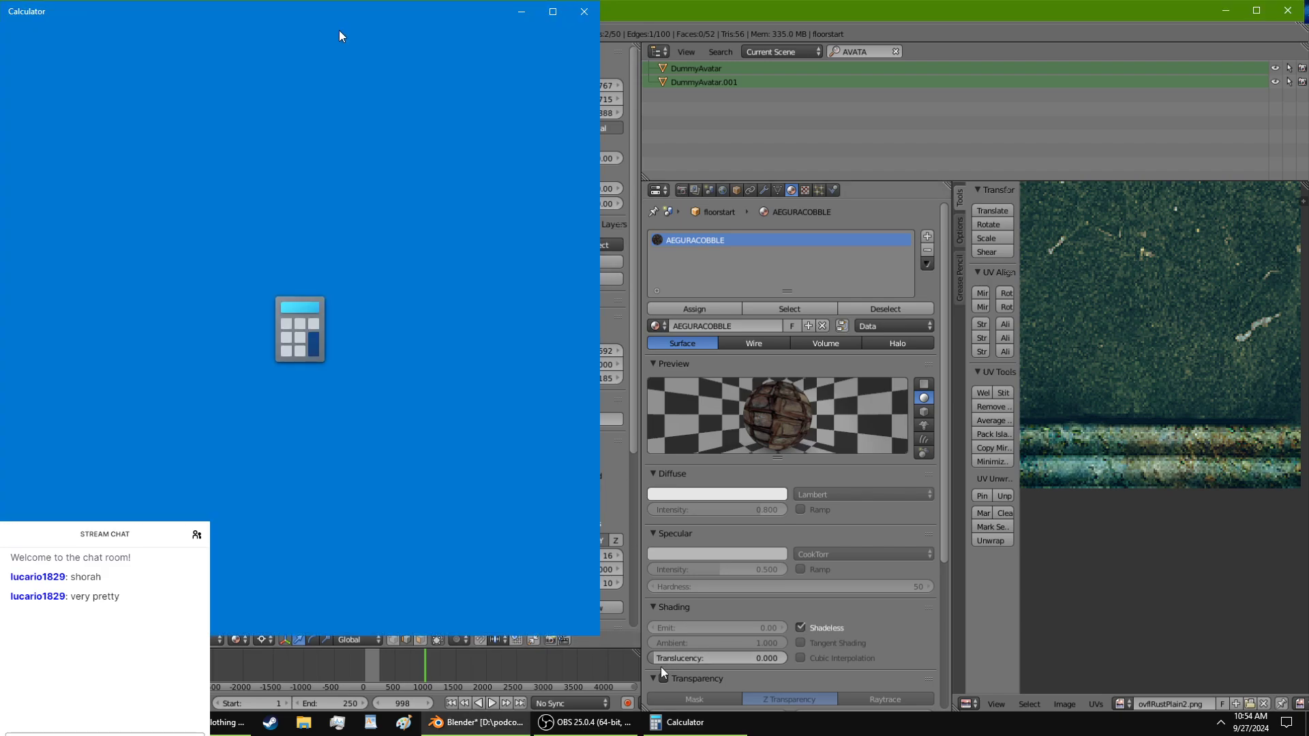
left_click(663, 725)
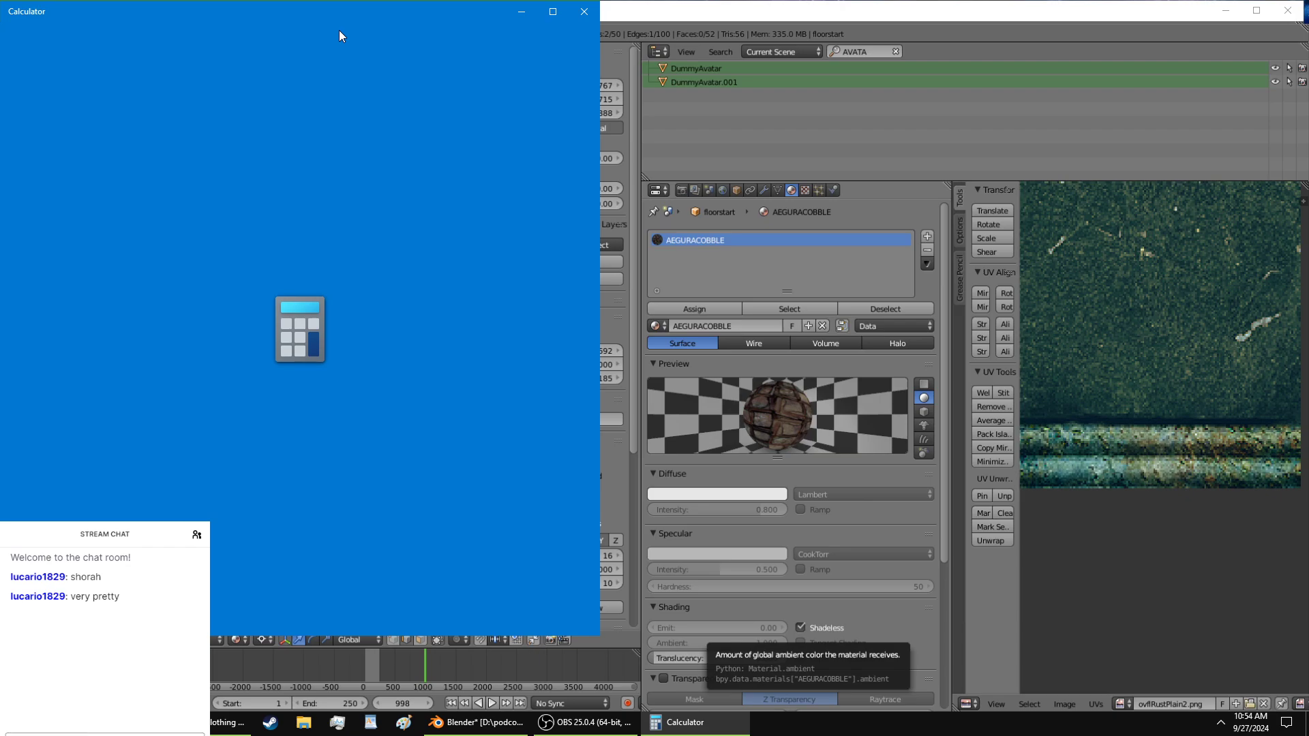
right_click(382, 382)
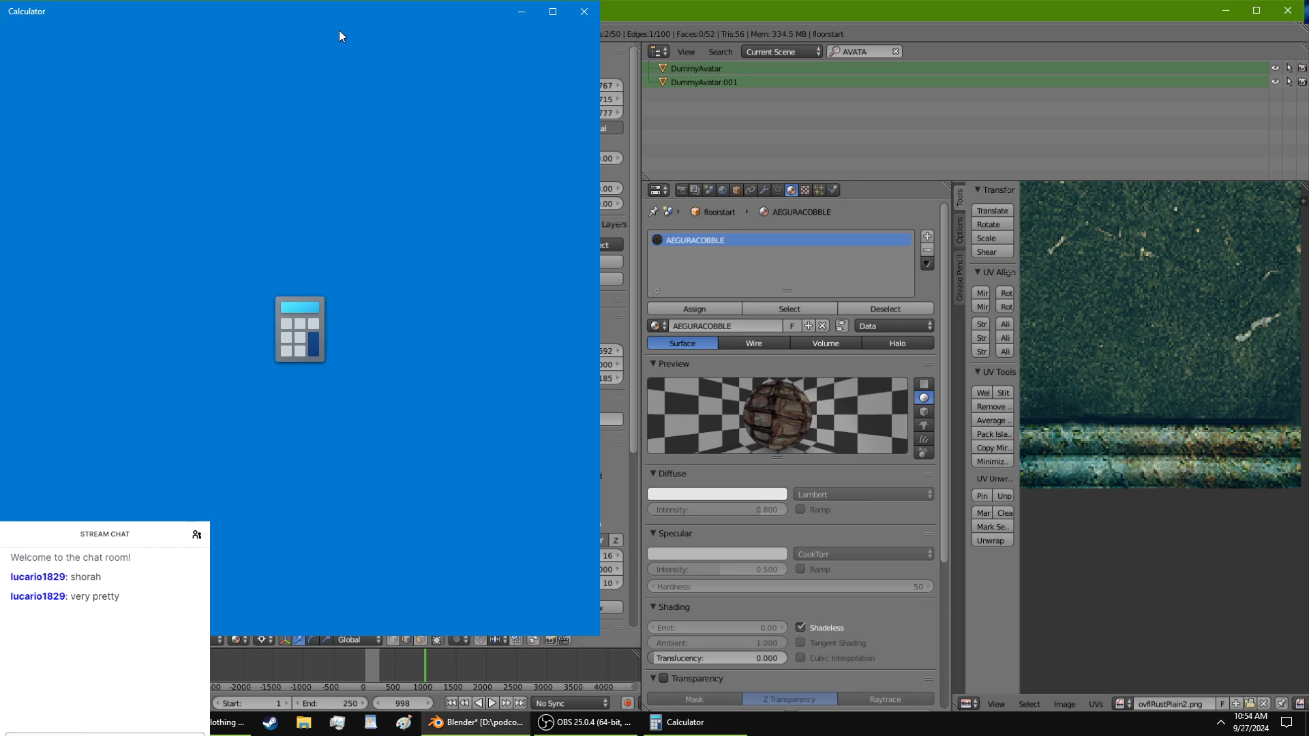
left_click(655, 724)
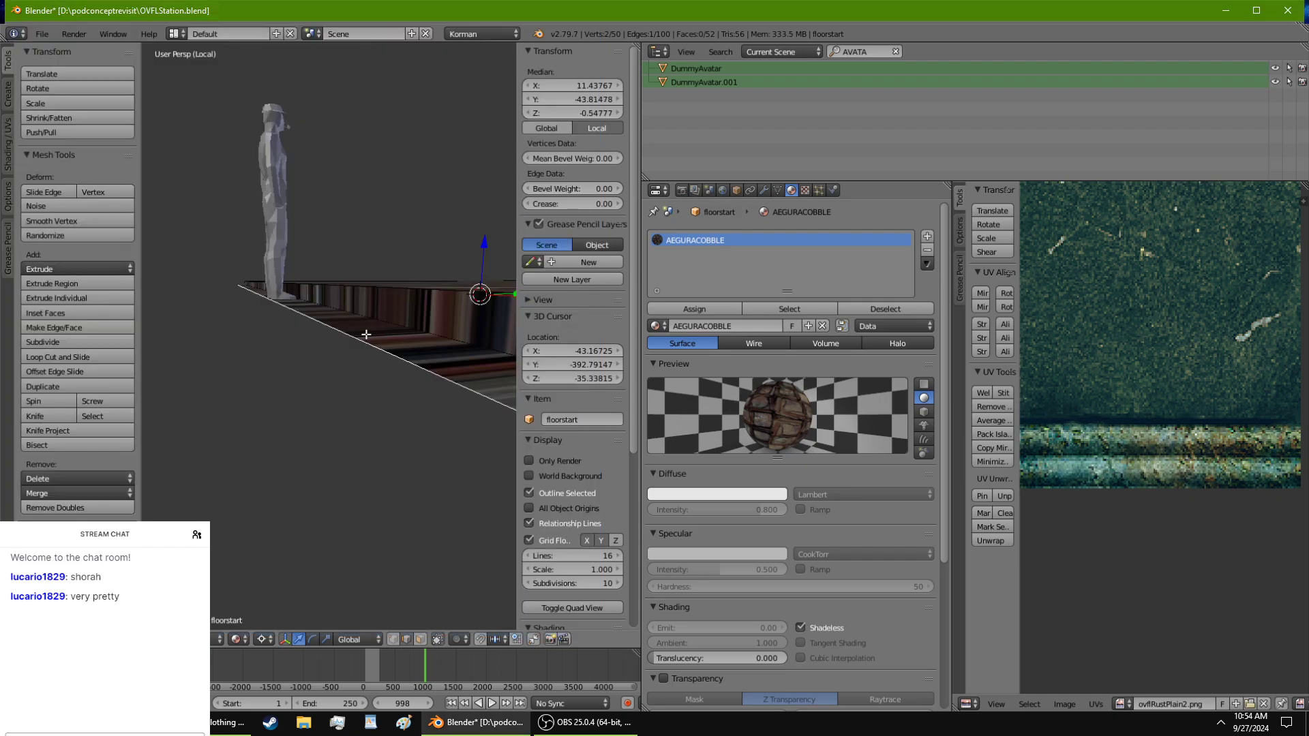
Step: Add the second section's outer edge to the selection and note the step height as "DOWN -.50" in the WordPad document
middle_click_drag(366, 334, 207, 145)
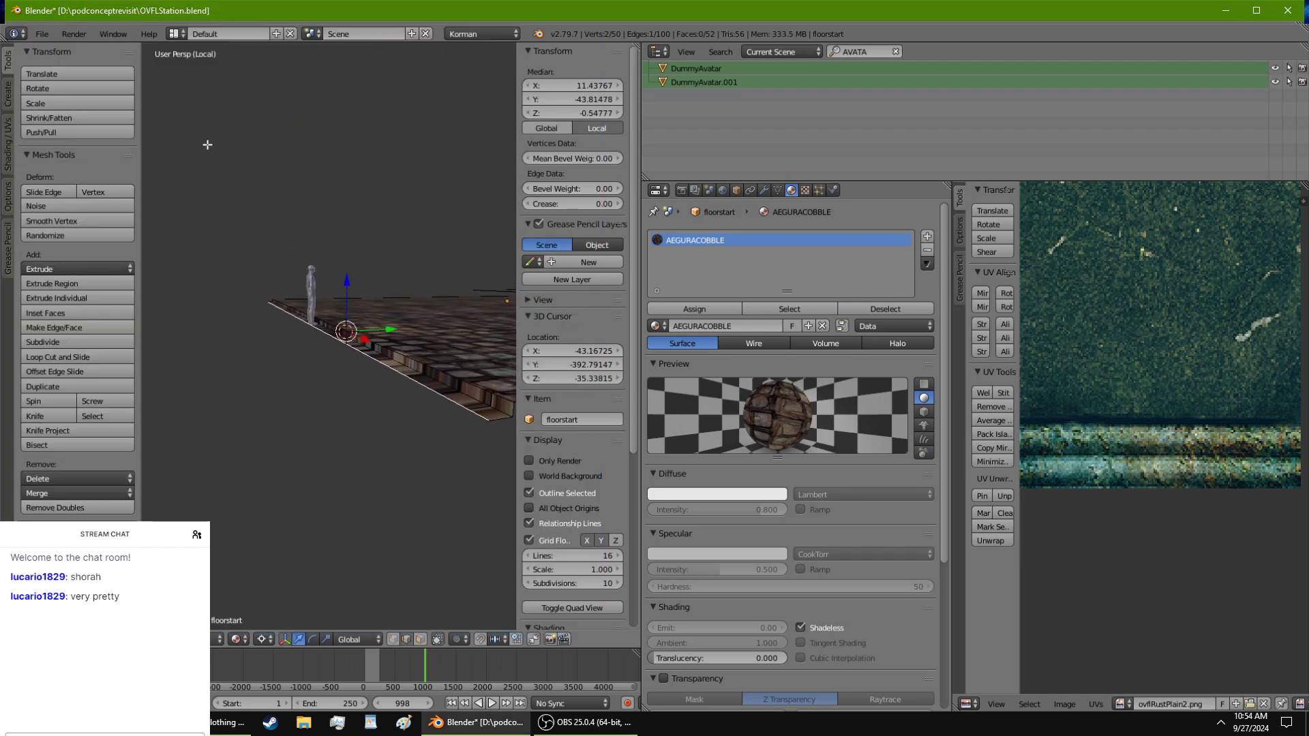
right_click(419, 375, "shift")
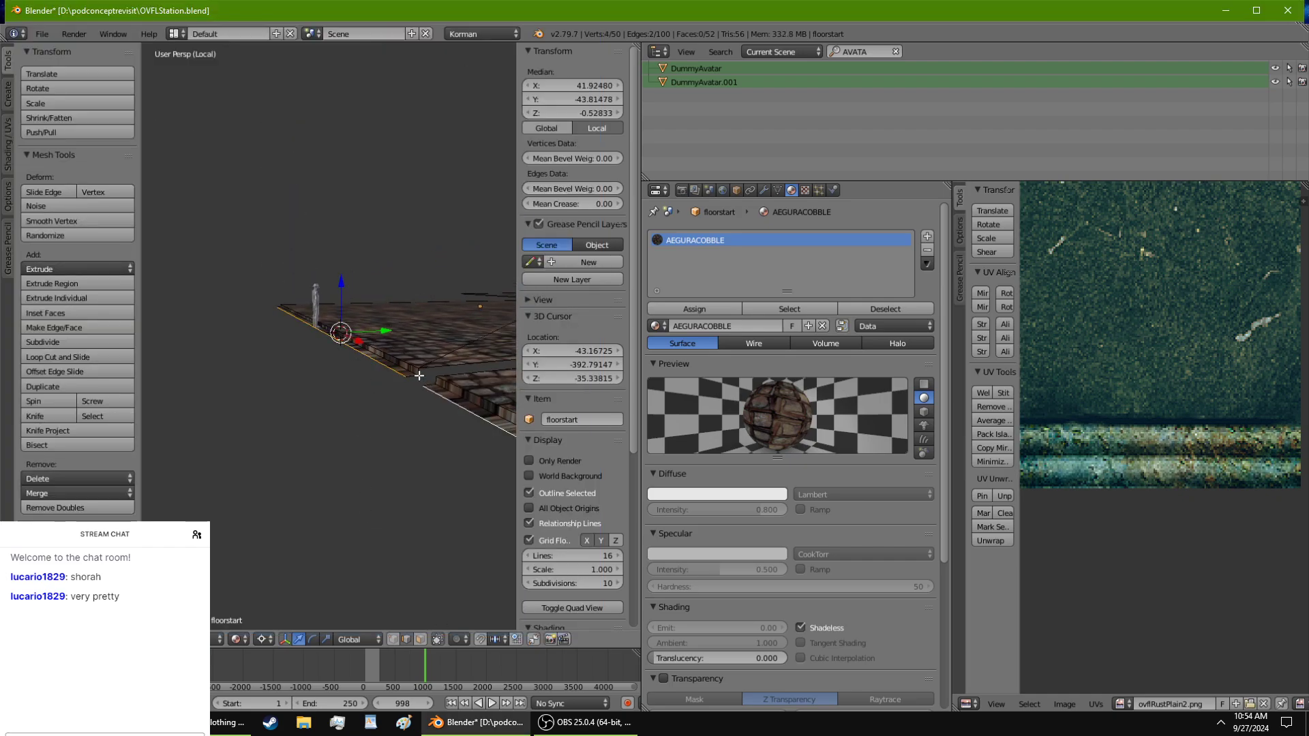
left_click(370, 722)
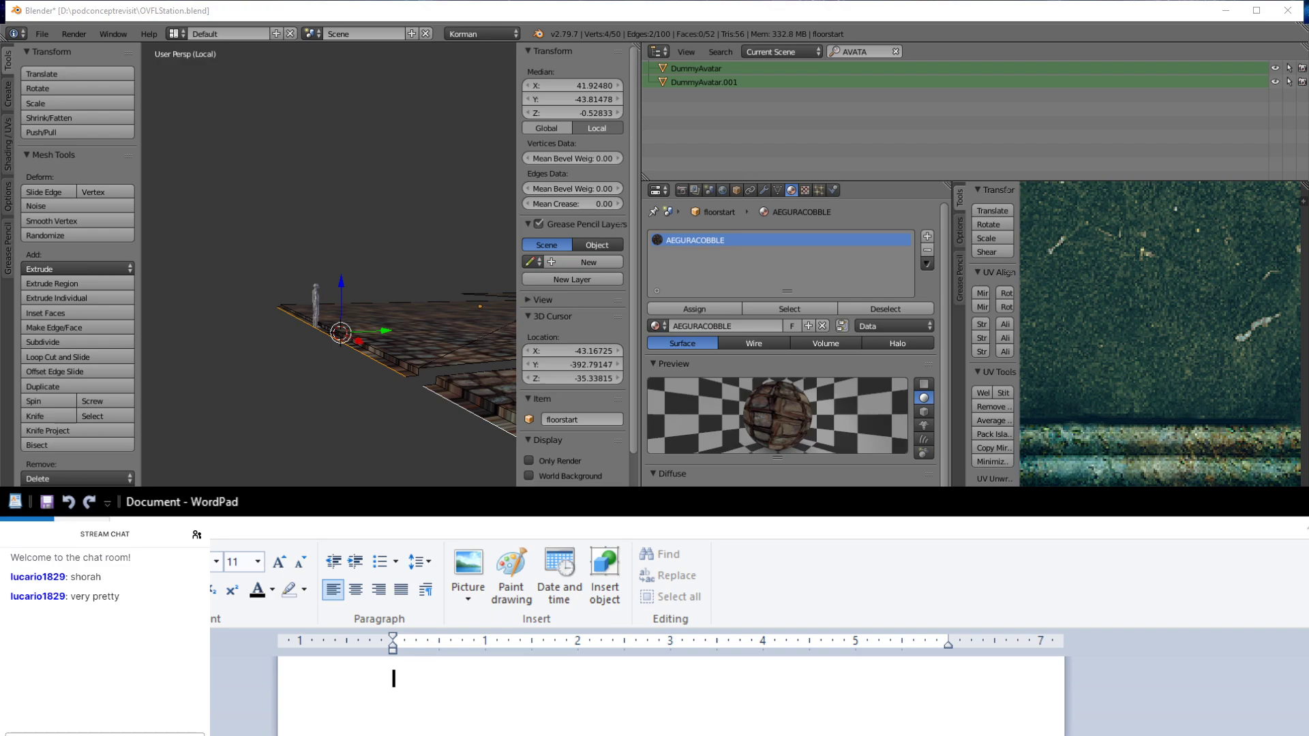
type("DOWN")
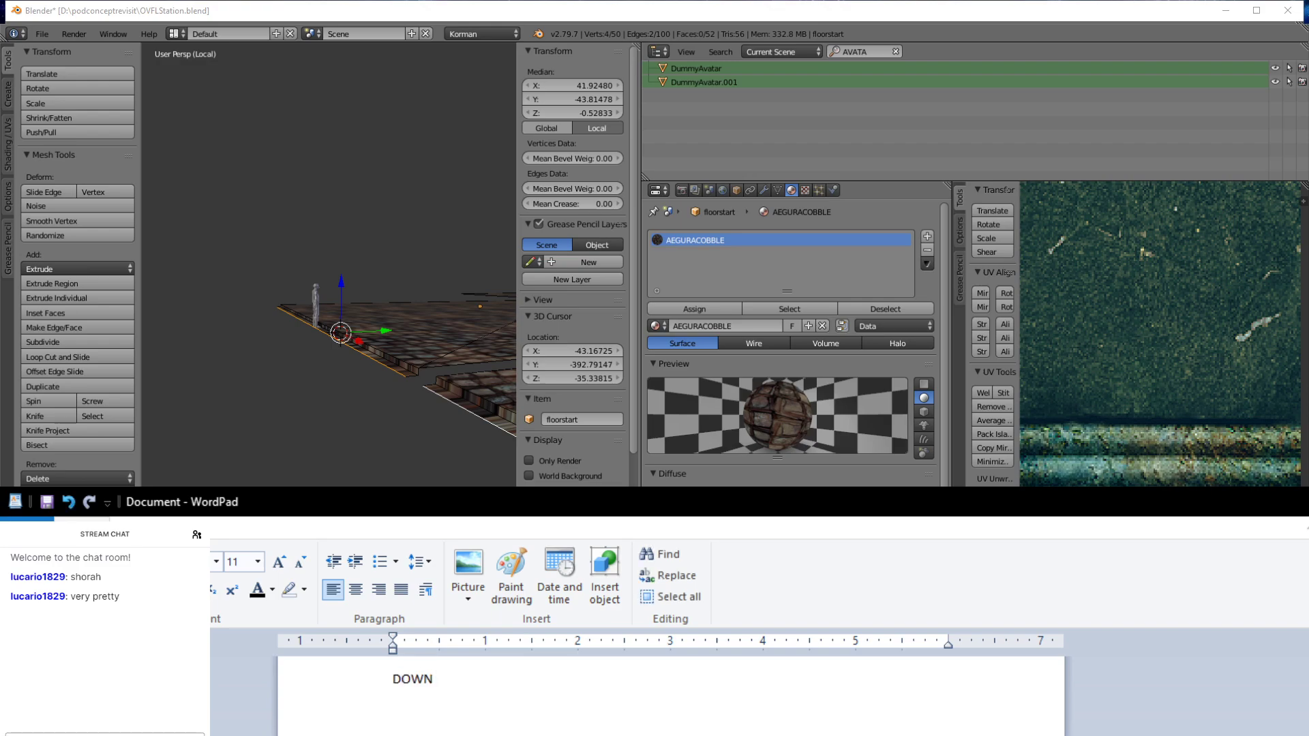
type(" -.50")
key("Return")
Step: Return to Blender, select the outer edge of the tread beside the avatar and test a move along Y to gauge the tread depth
left_click(735, 9)
scroll(332, 336, "up", 5)
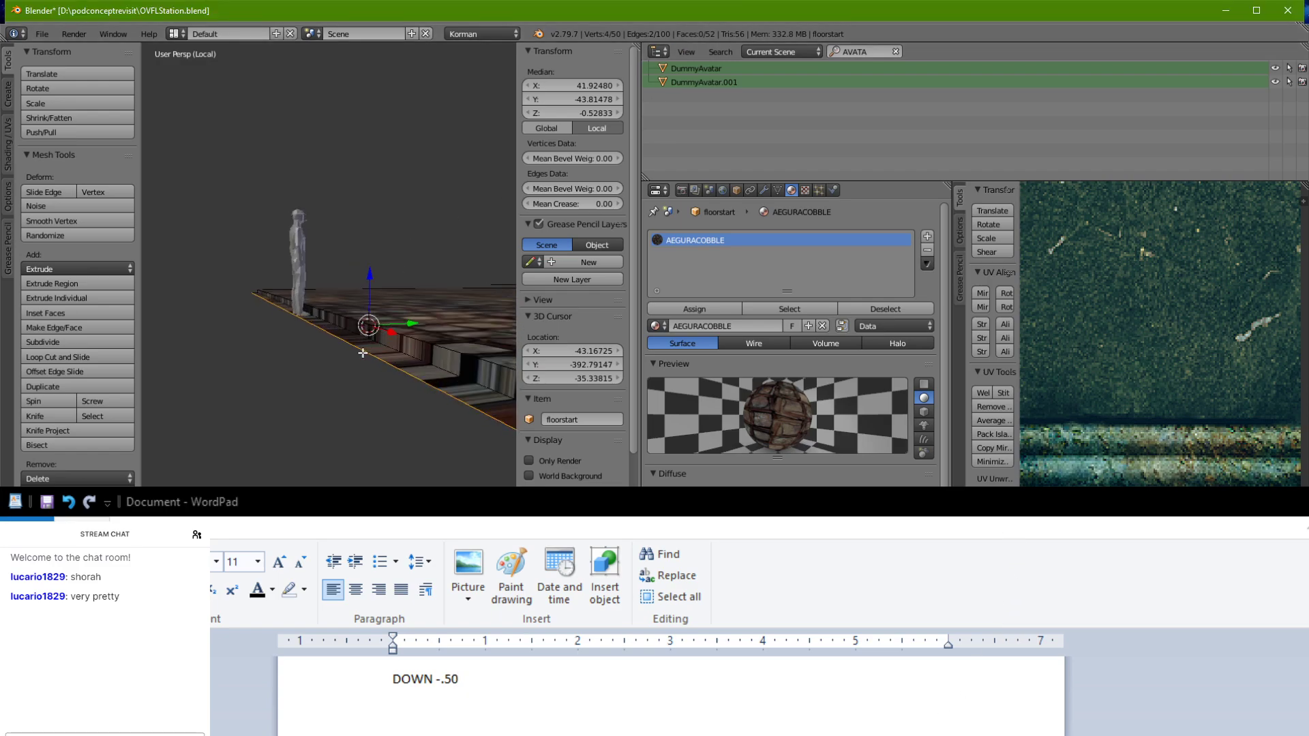
scroll(363, 352, "up", 8)
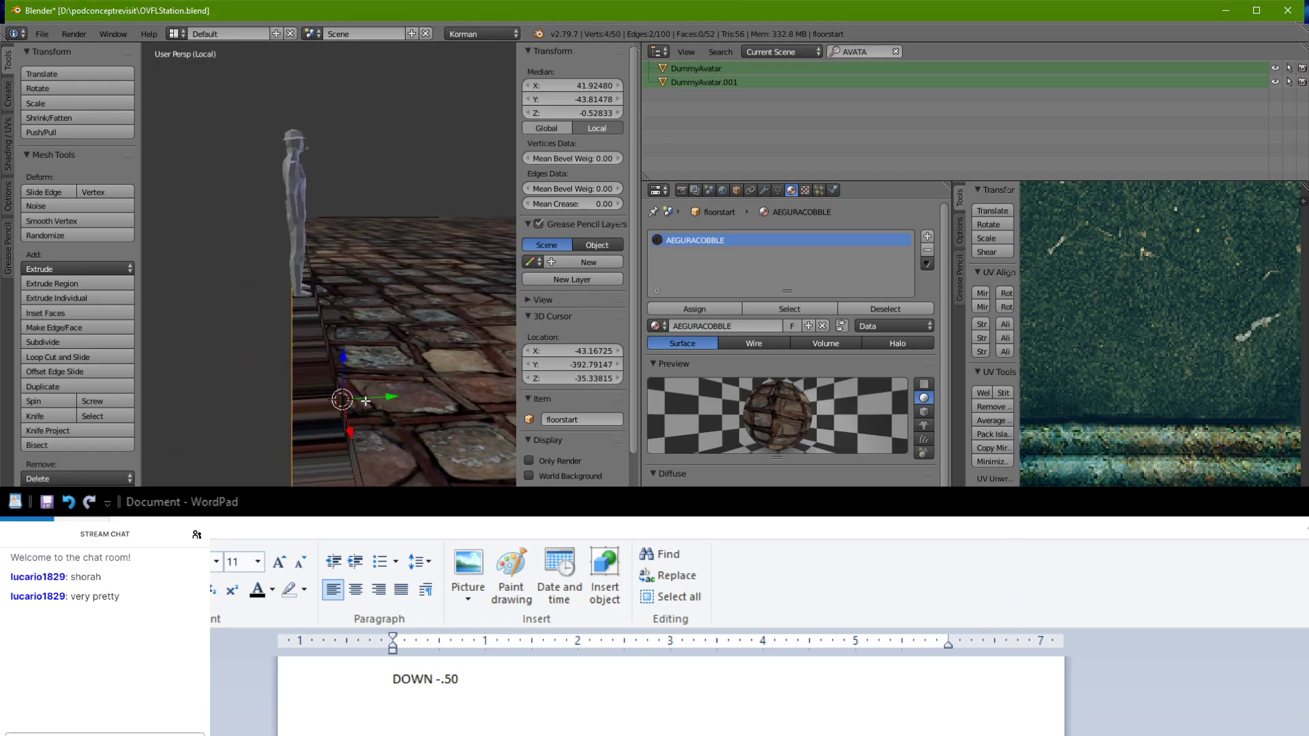
right_click(346, 429)
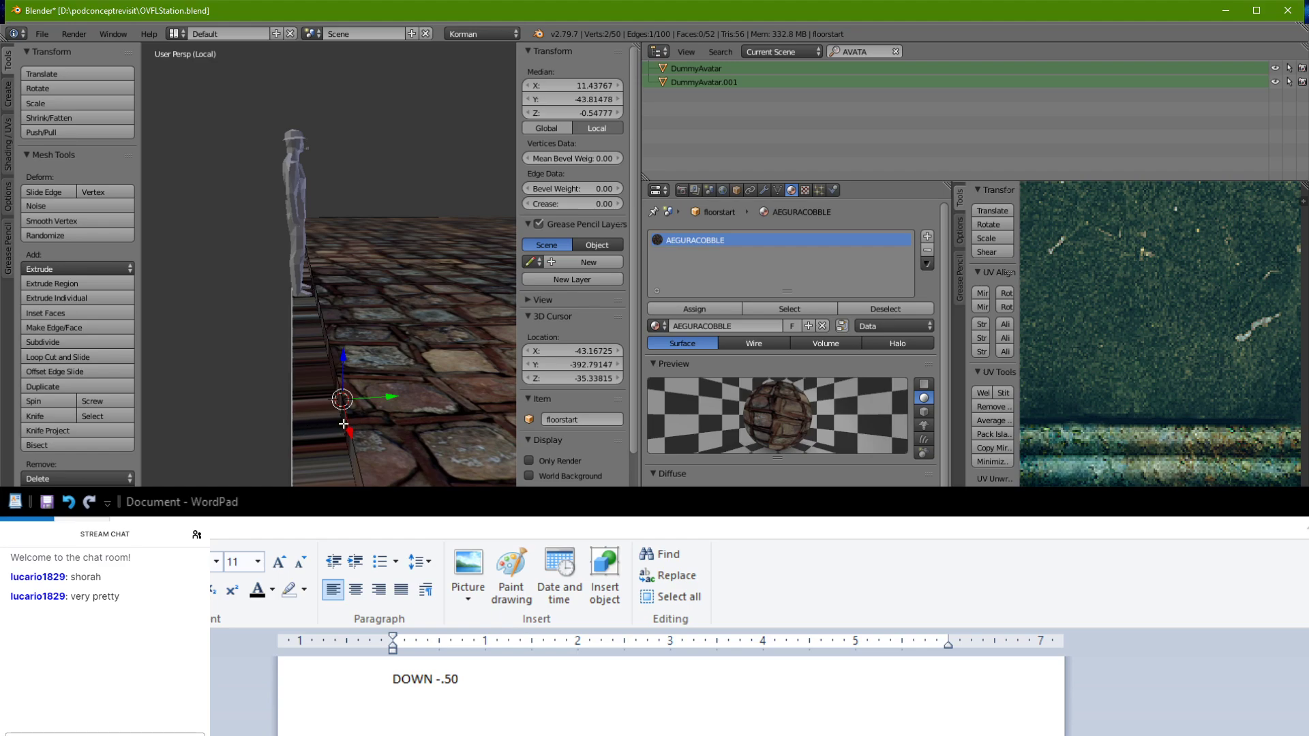
key("g")
key("y")
key("ctrl+z")
key("ctrl+shift+z")
Step: Rewrite the WordPad note so it reads "Z -.50 Y IS 1.0"
key("alt+Tab")
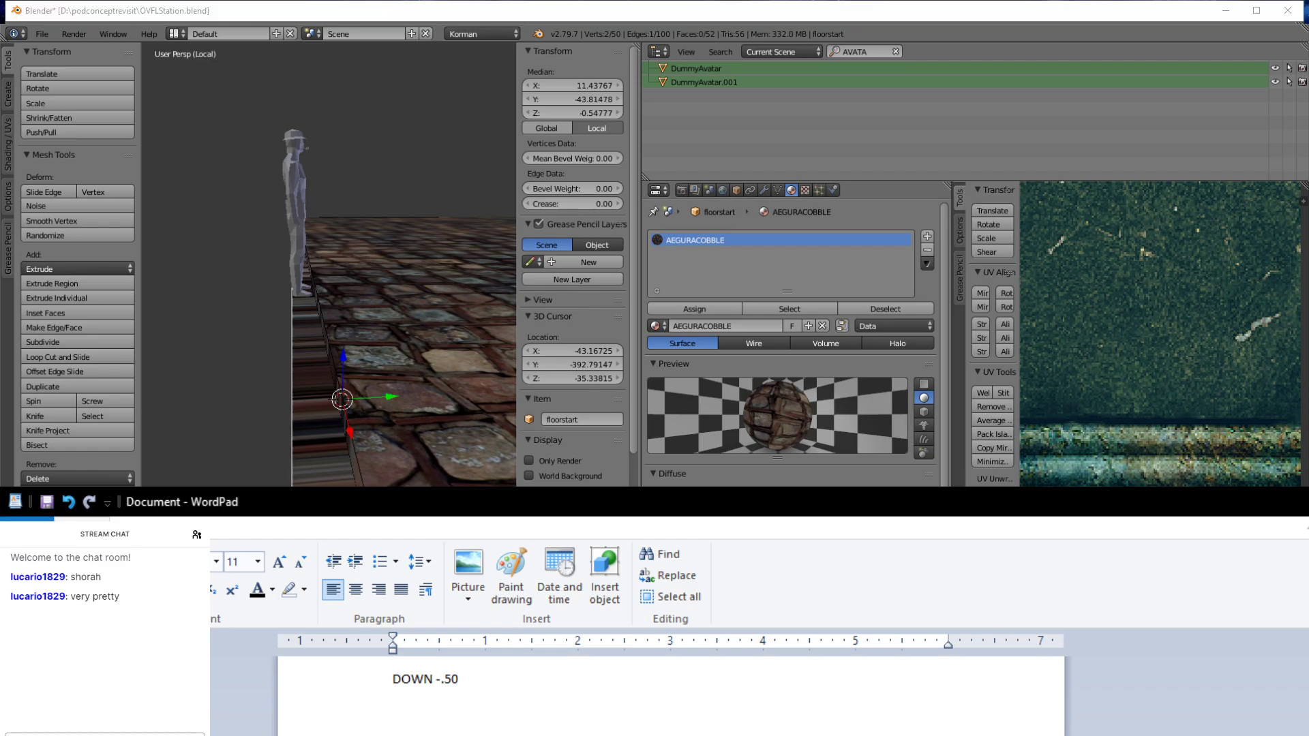
type("Y IS")
key("Up")
key("Right")
key("Right")
key("shift+Home")
type("Z")
key("Down")
key("Left")
key("Left")
key("BackSpace")
type("0")
key("Right")
key("BackSpace")
key("Right")
key("Right")
key("Right")
key("Right")
key("Right")
type("1.0")
Step: Extrude both outer tread edges of the floorstart mesh downward in Blender, setting their local median Z to -1.02833
left_click(516, 12)
scroll(397, 198, "down", 9)
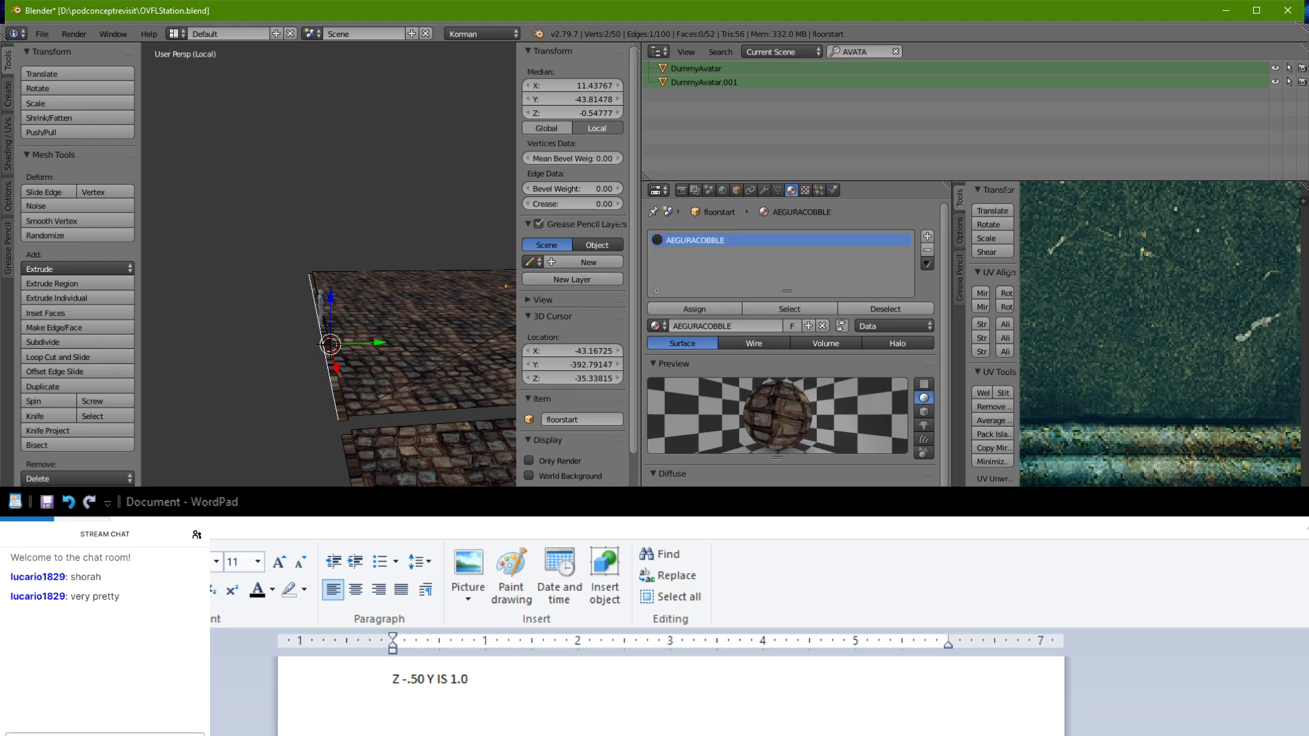
right_click(343, 447, "shift")
scroll(310, 373, "up", 5)
middle_click_drag(311, 373, 313, 307)
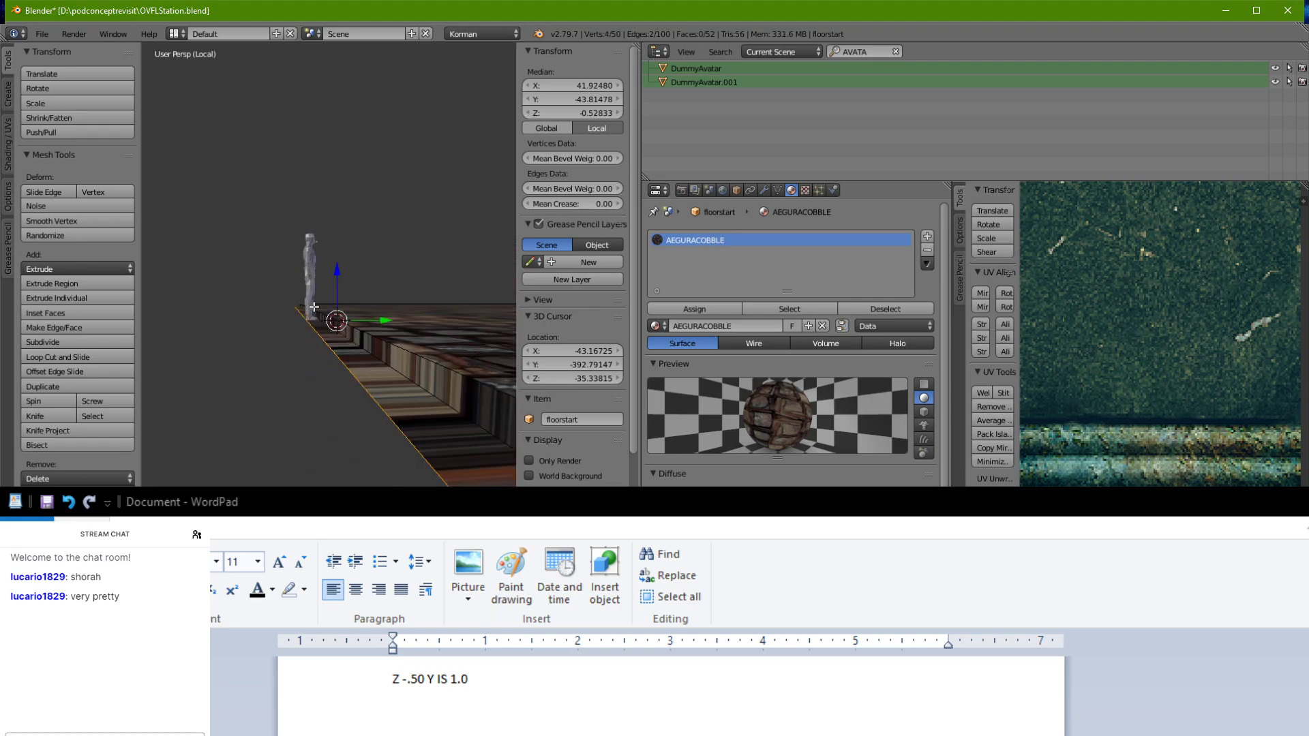
key("alt+Tab")
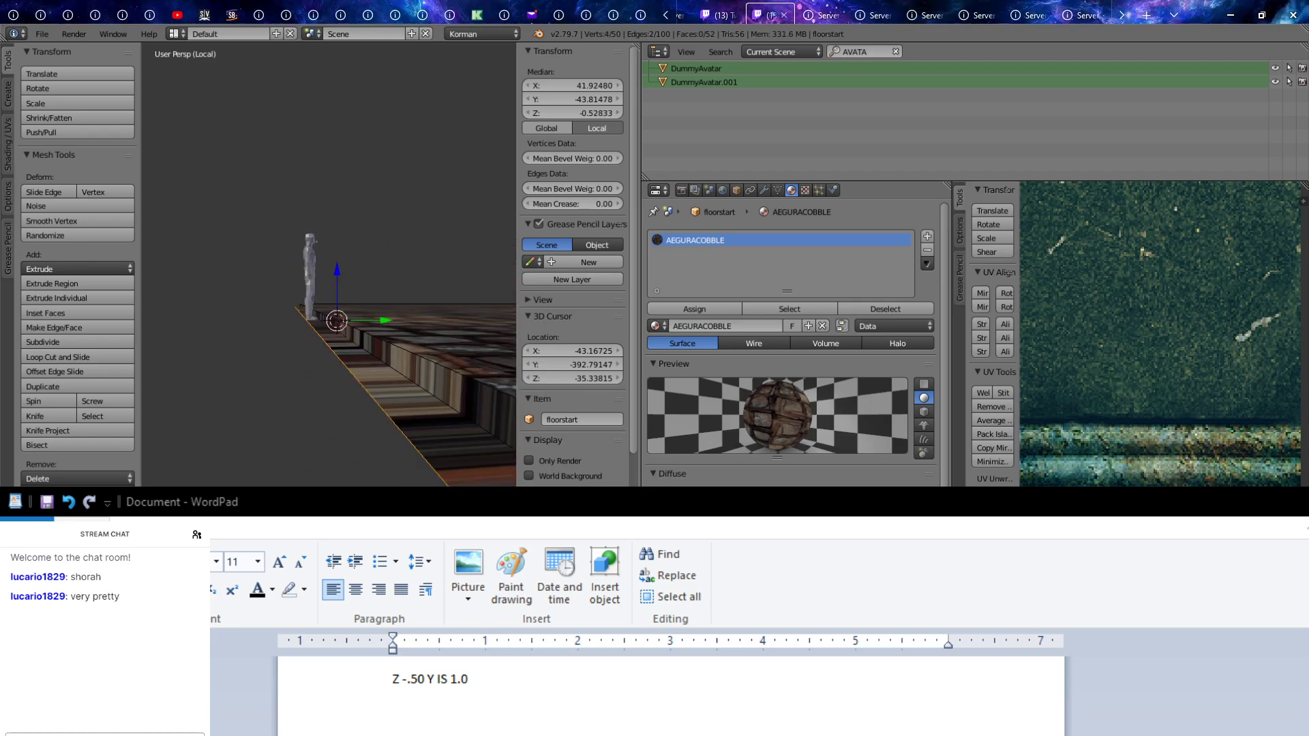
key("alt+Tab")
middle_click_drag(498, 307, 493, 305)
key("e")
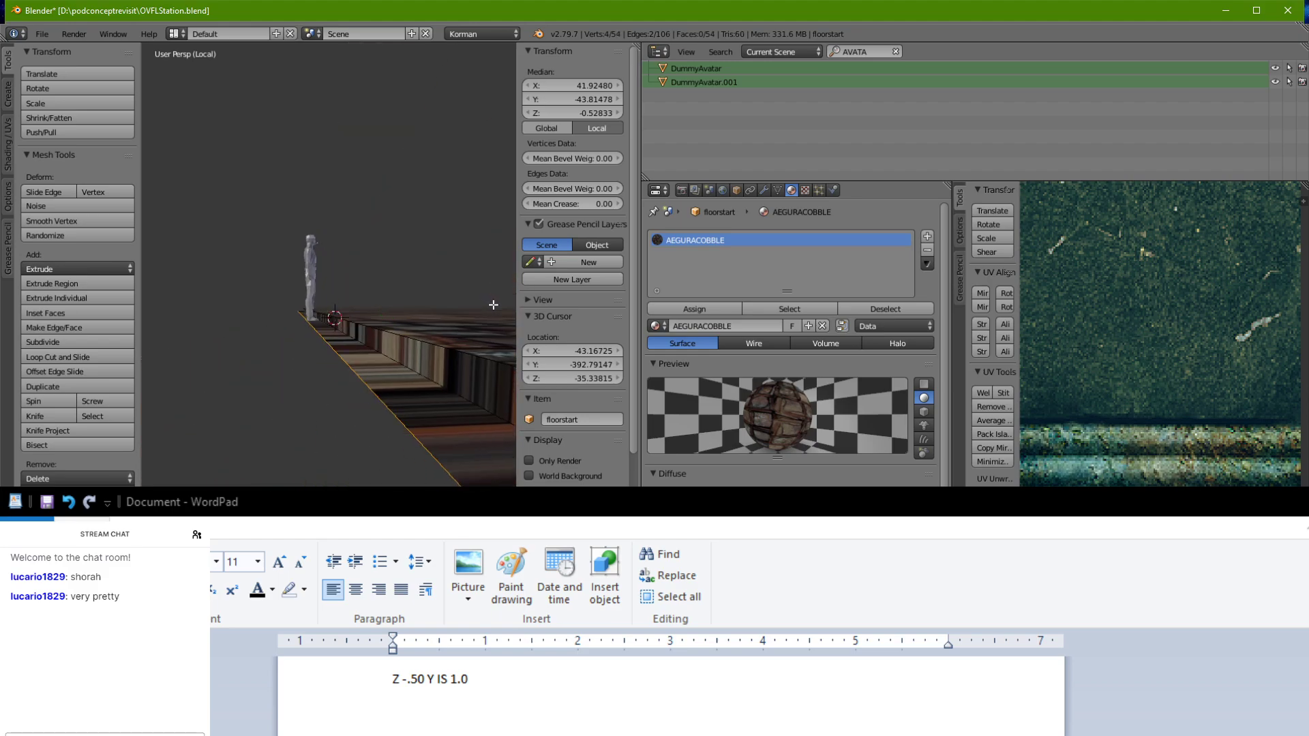
key("z")
right_click(489, 348)
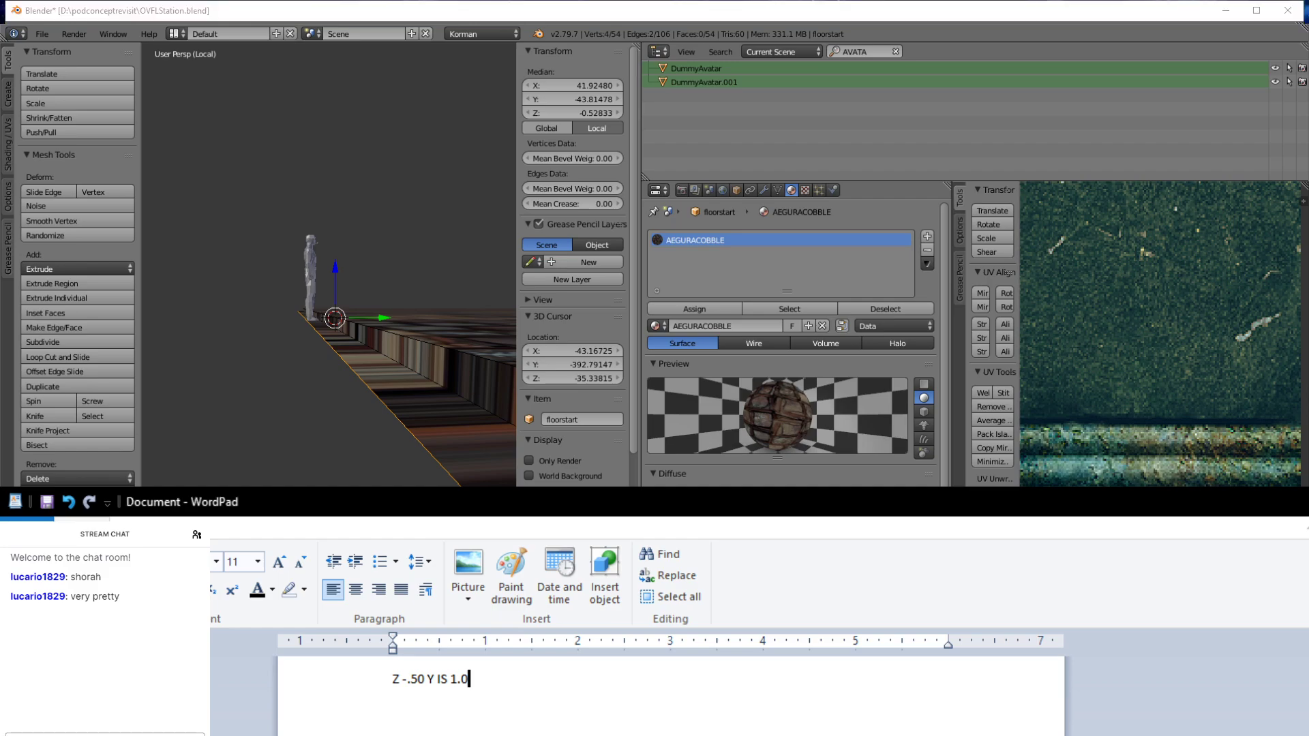
left_click(600, 15)
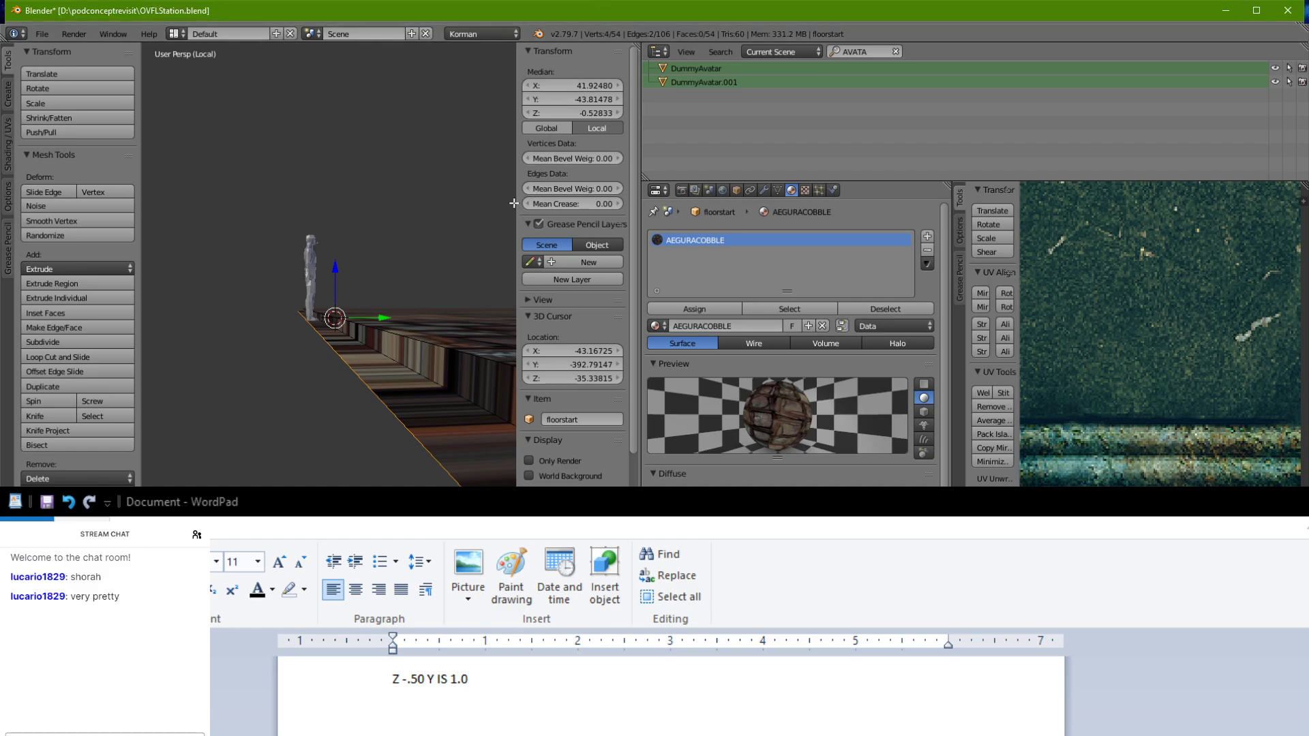
left_click(569, 111)
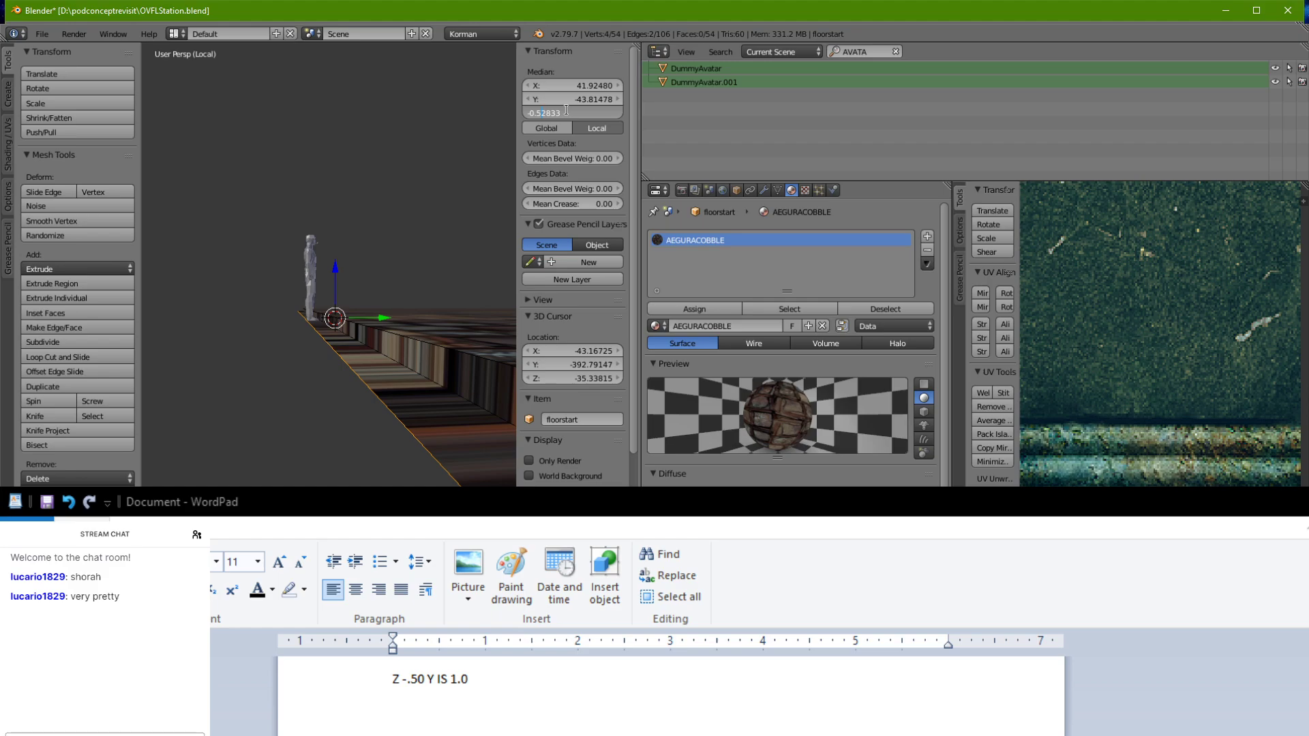
type("-1.02833")
key("Return")
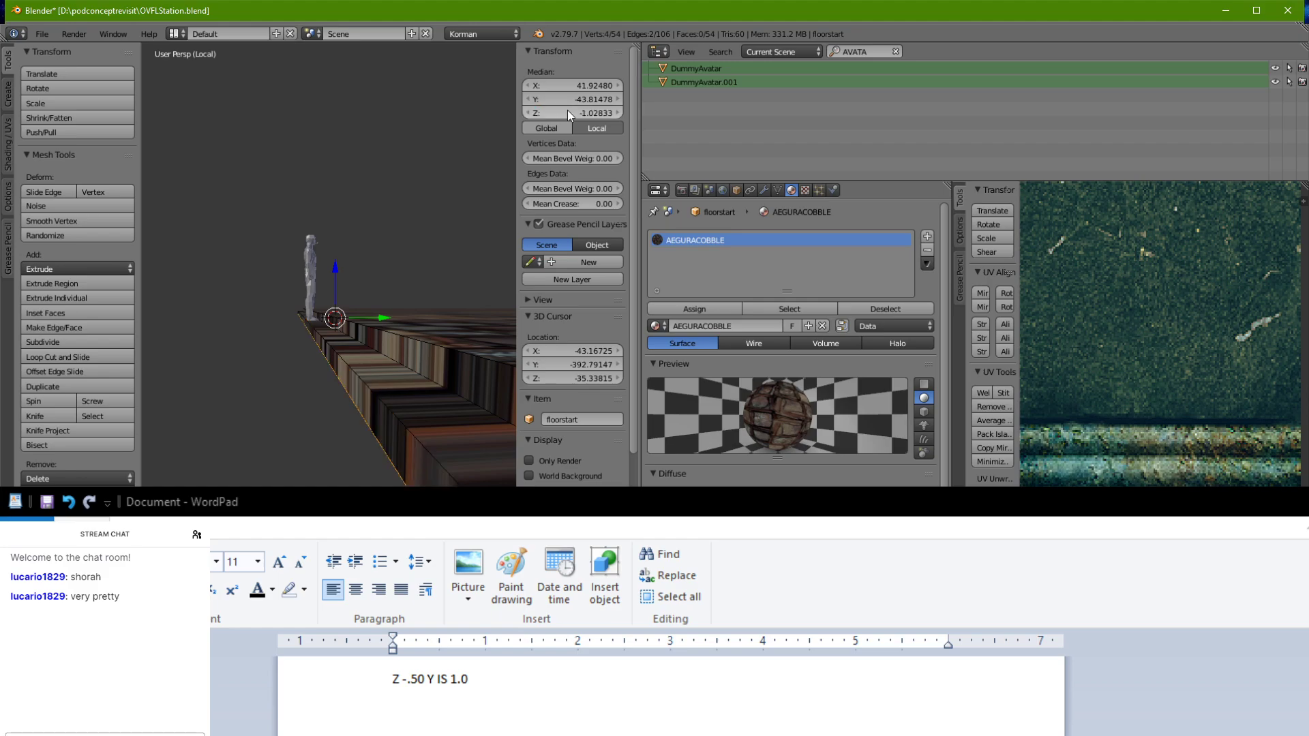
Step: Extrude the new riser's lower edges again in place to start the next tread
middle_click_drag(393, 245, 390, 240)
middle_click_drag(389, 240, 439, 394)
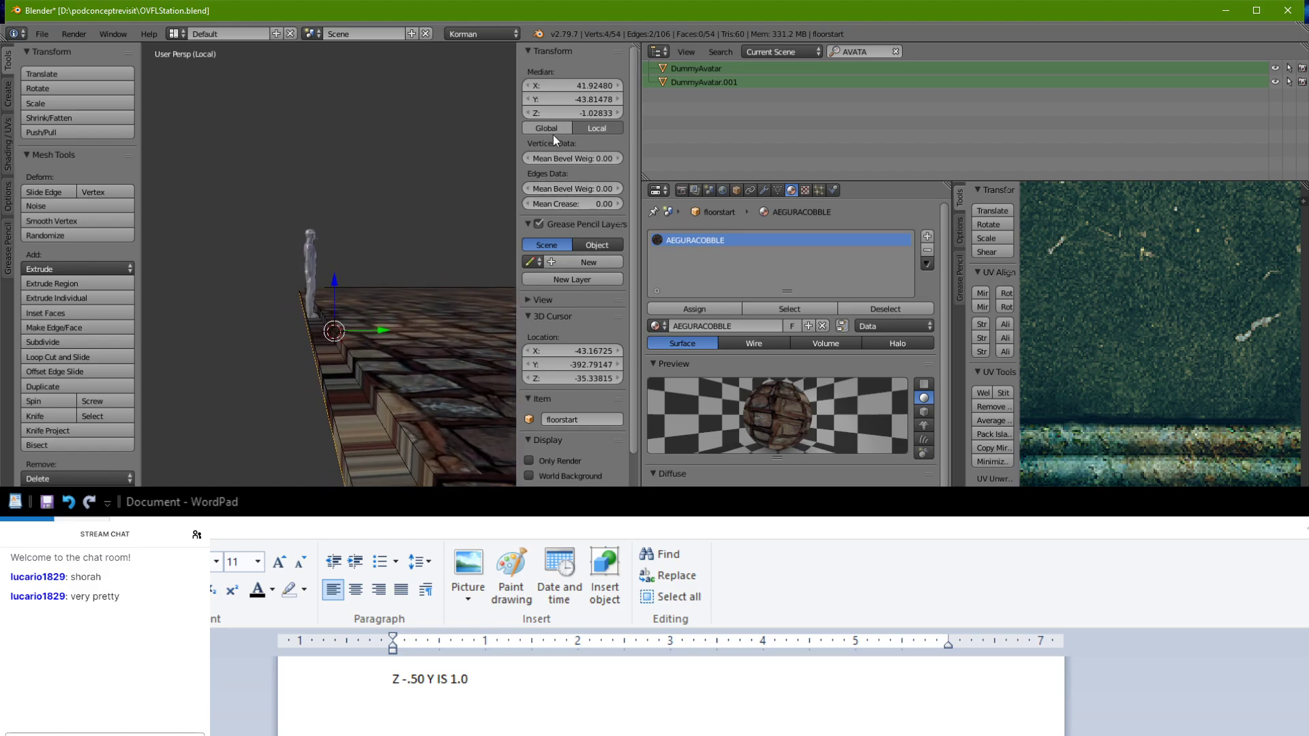
key("e")
left_click(332, 343)
Step: Try a median Y of -41.8148 for the extruded tread edges, inspect the result and undo that change
left_click(547, 101)
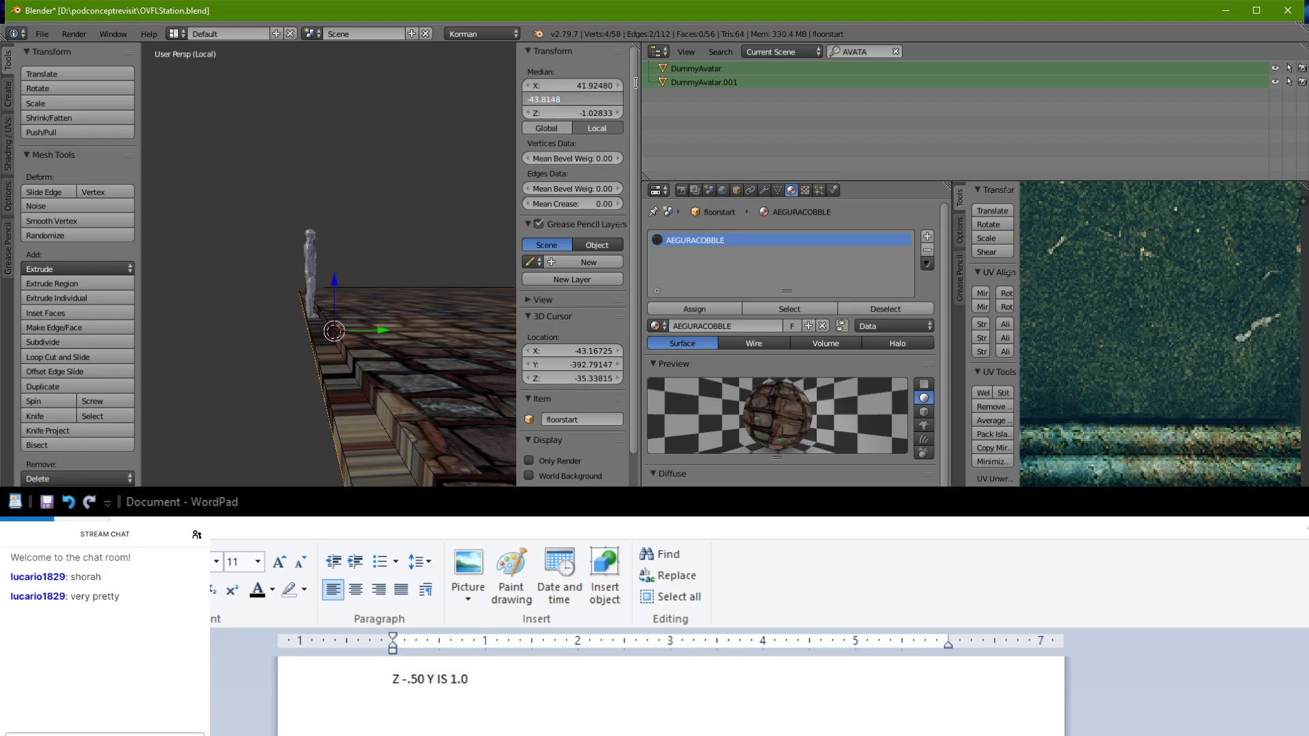
key("BackSpace")
type("1")
key("Return")
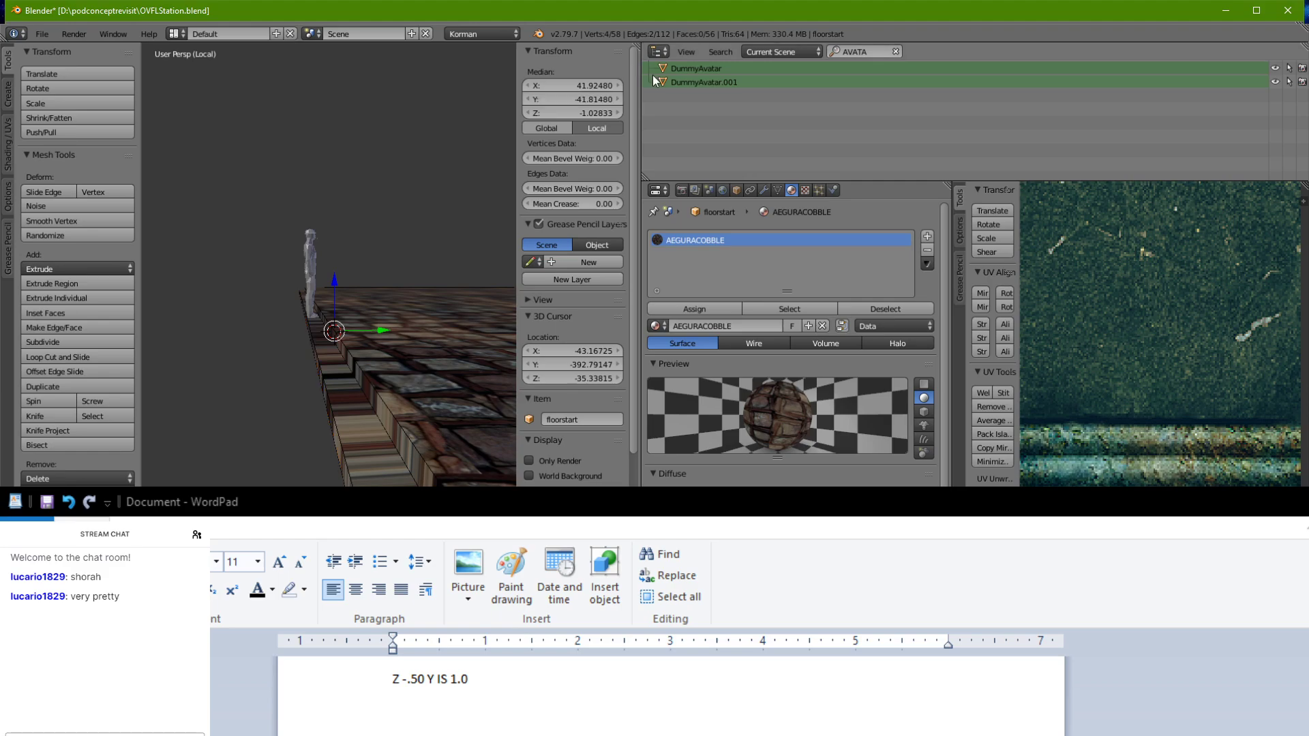
scroll(349, 316, "up", 4)
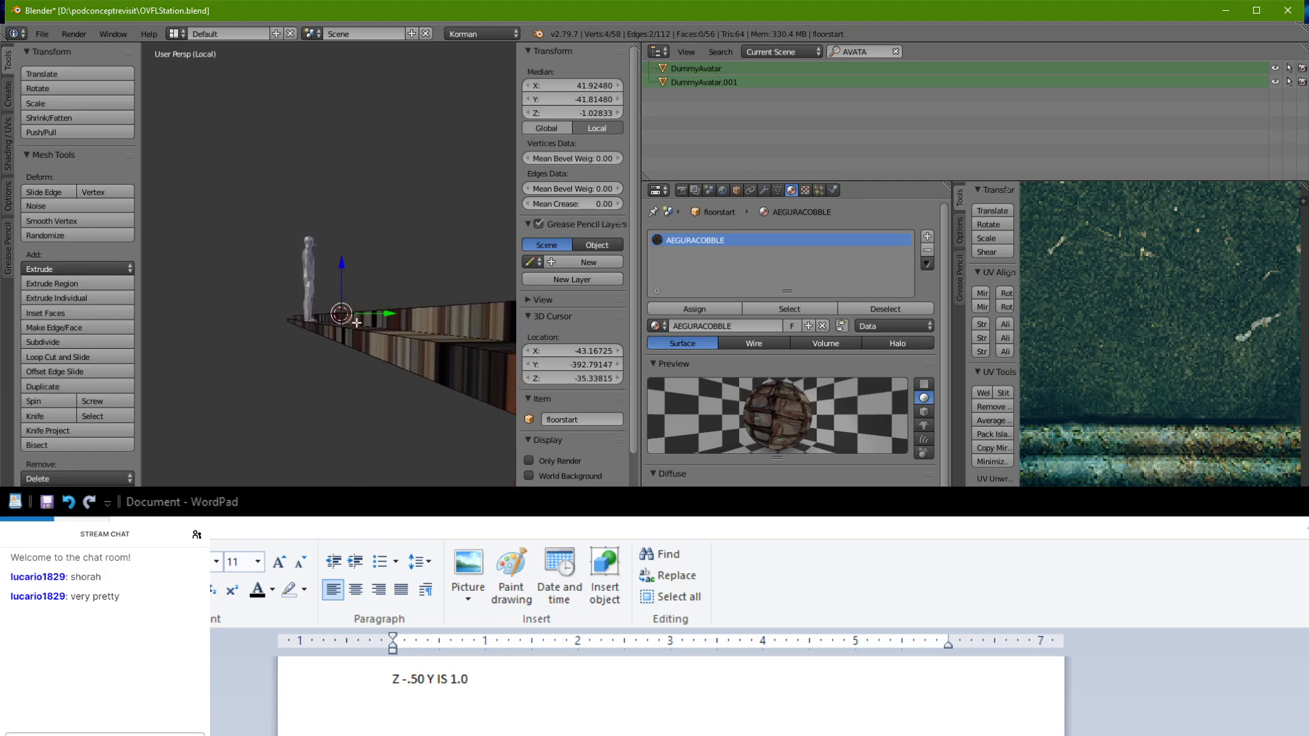
scroll(349, 316, "up", 5)
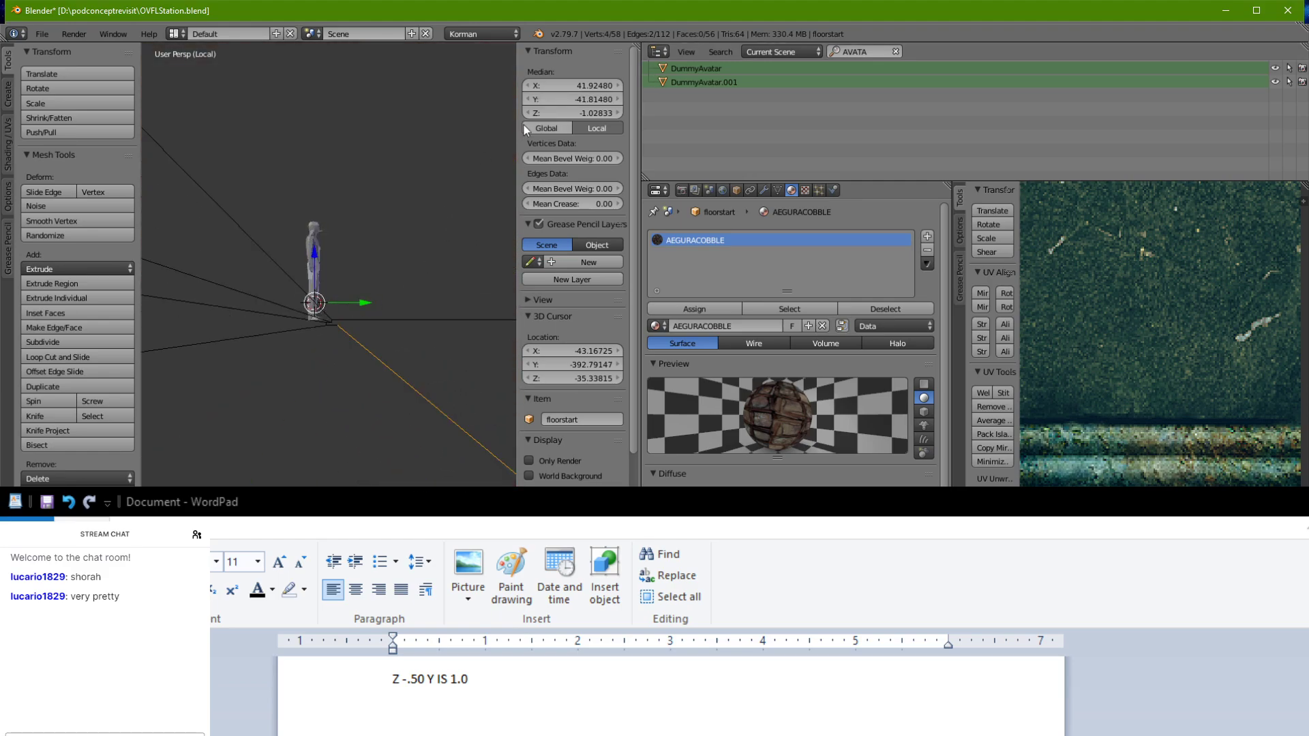
left_click(556, 96)
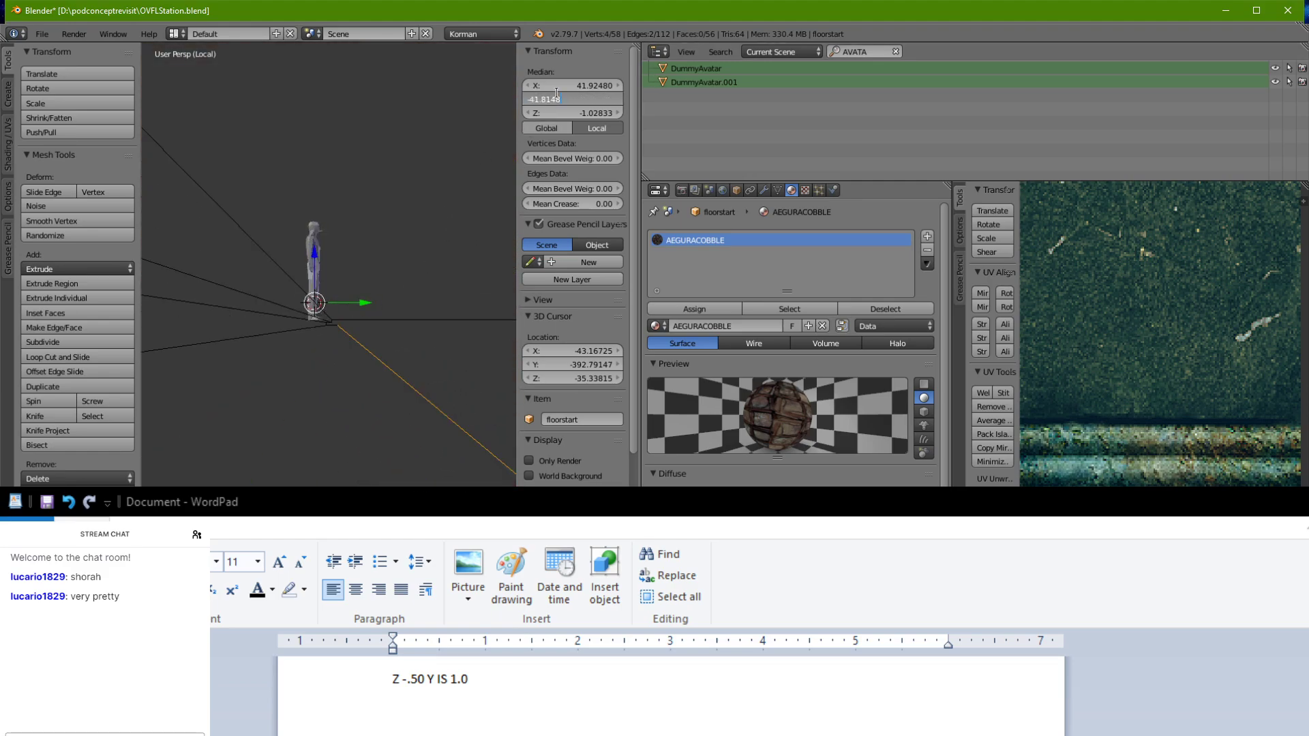
left_click(598, 64)
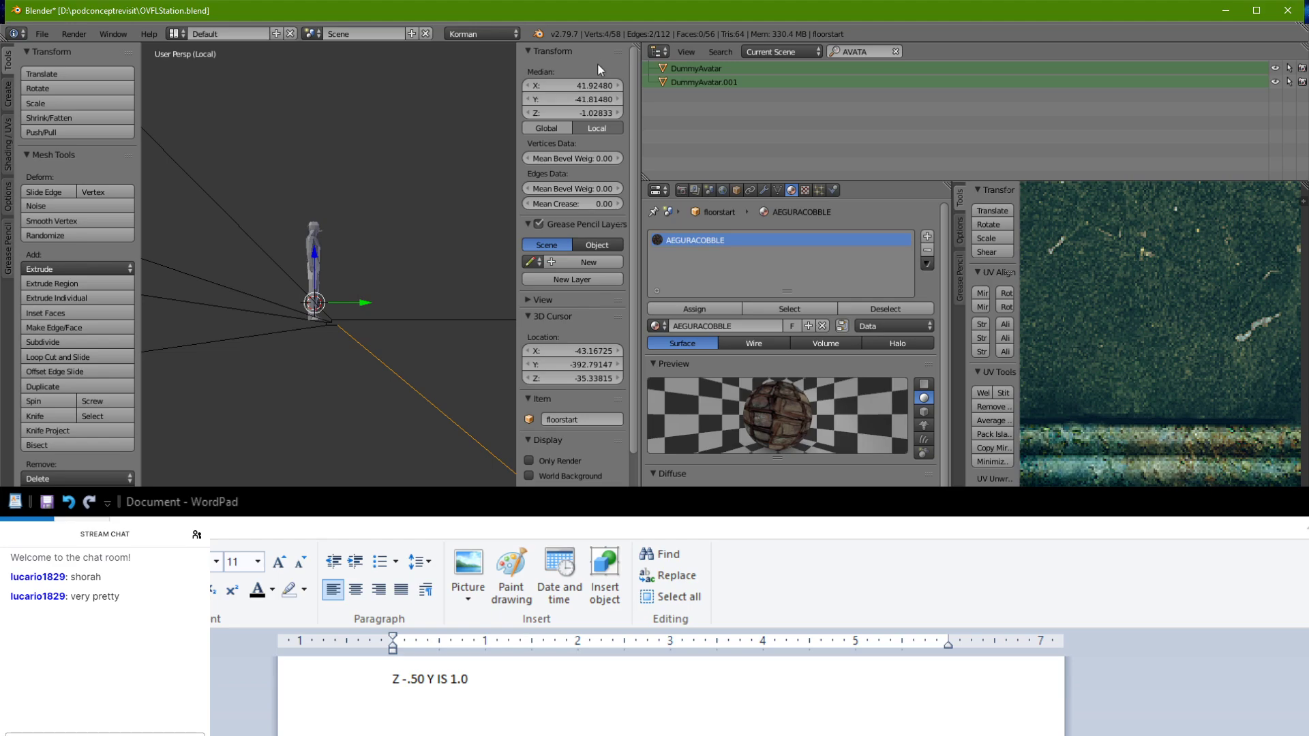
left_click(527, 100)
key("ctrl+z")
key("ctrl+z")
Step: Set the extruded edges' median Y to -44.8148 and check the finished steps in Object Mode before resuming mesh editing
middle_click_drag(379, 164, 391, 167)
left_click(603, 99)
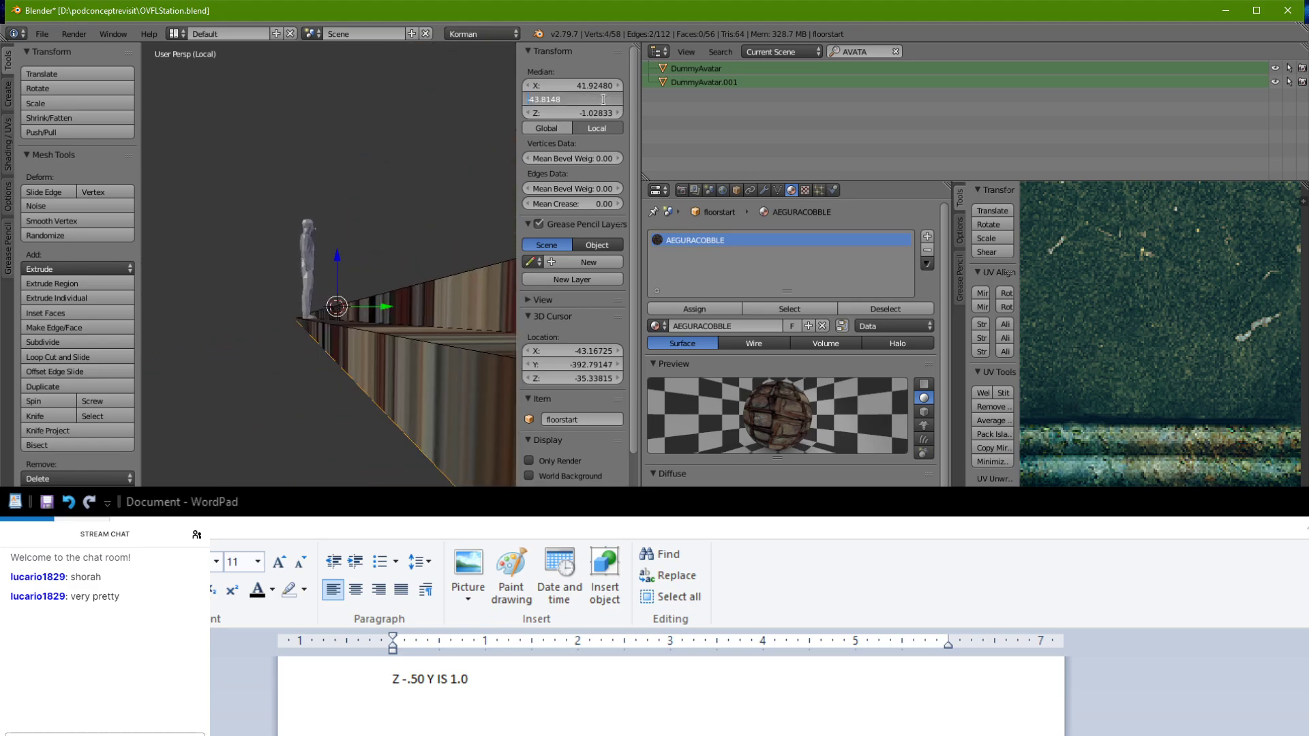
key("Return")
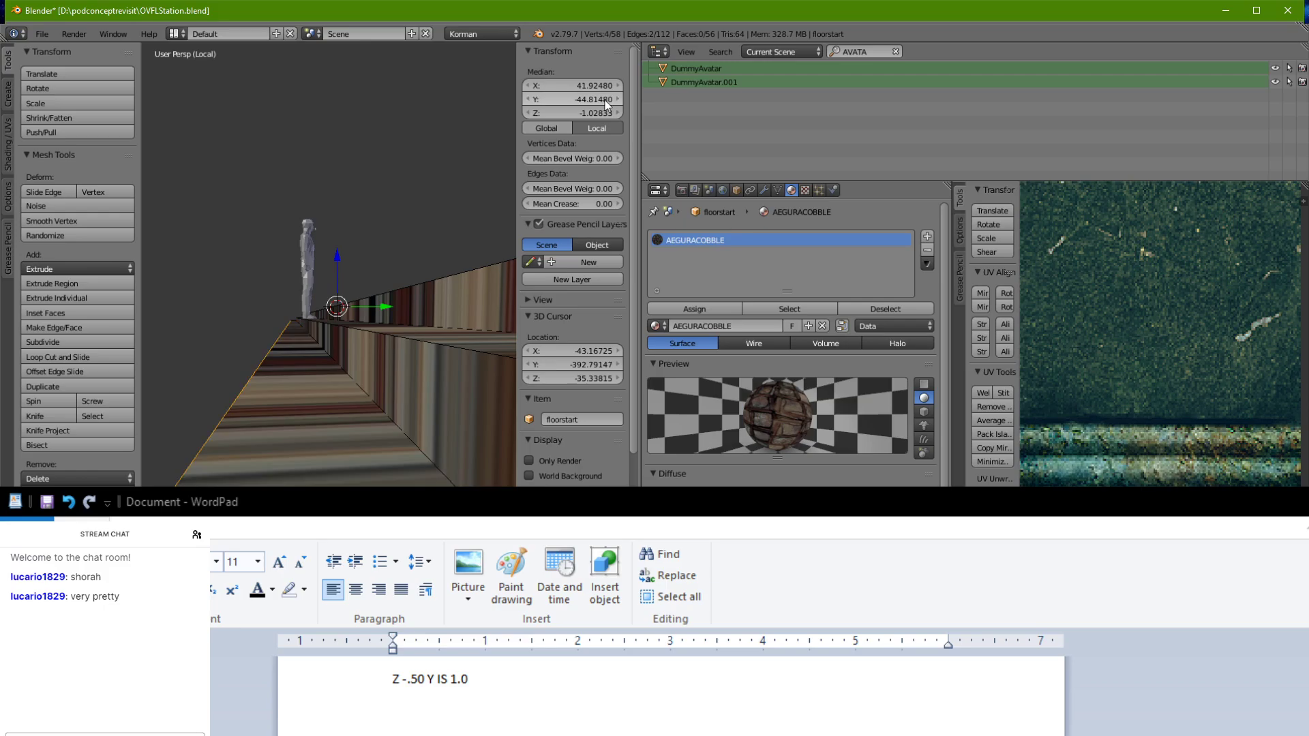
mouse_move(213, 264)
middle_mouse_down()
mouse_move(347, 363)
mouse_move(502, 269)
mouse_move(502, 295)
mouse_move(418, 316)
mouse_move(236, 313)
mouse_move(209, 297)
mouse_move(210, 268)
mouse_move(376, 304)
mouse_move(306, 313)
mouse_move(219, 360)
mouse_move(273, 328)
mouse_move(205, 259)
mouse_move(232, 265)
middle_mouse_up()
scroll(232, 265, "up", 2)
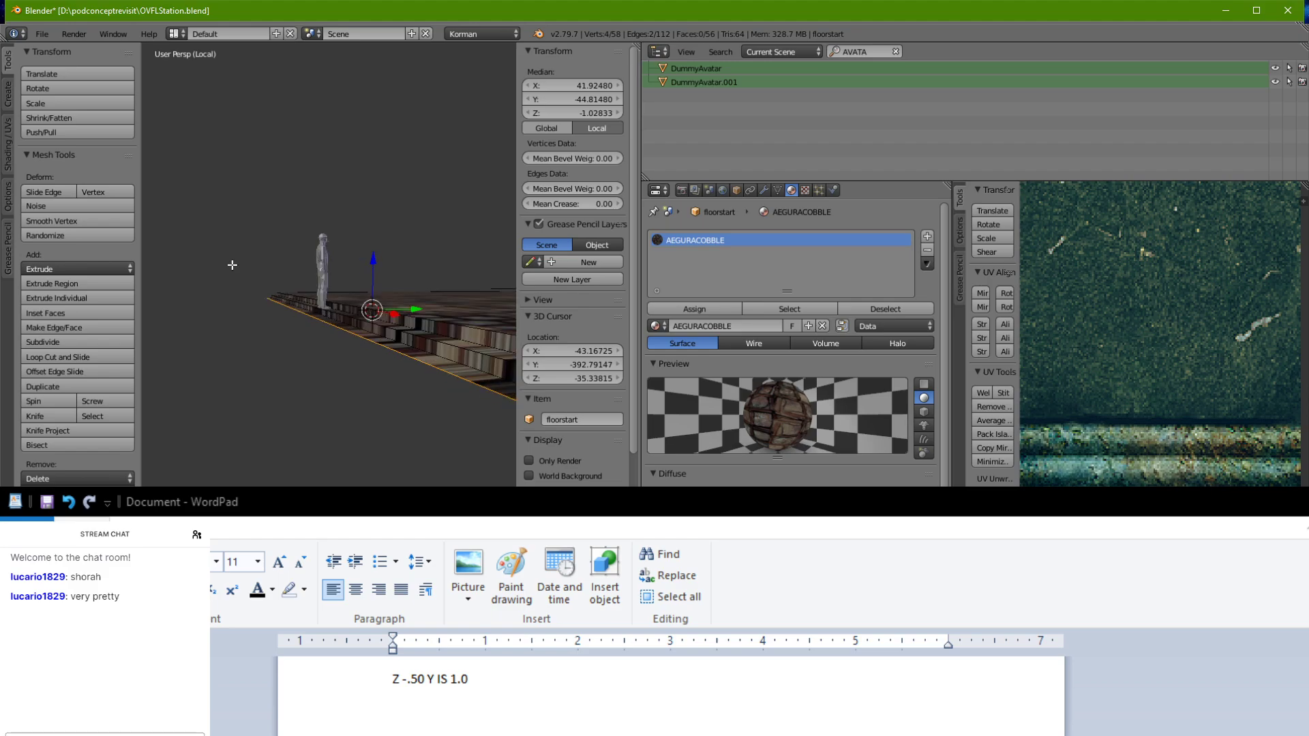
middle_click_drag(314, 325, 246, 326)
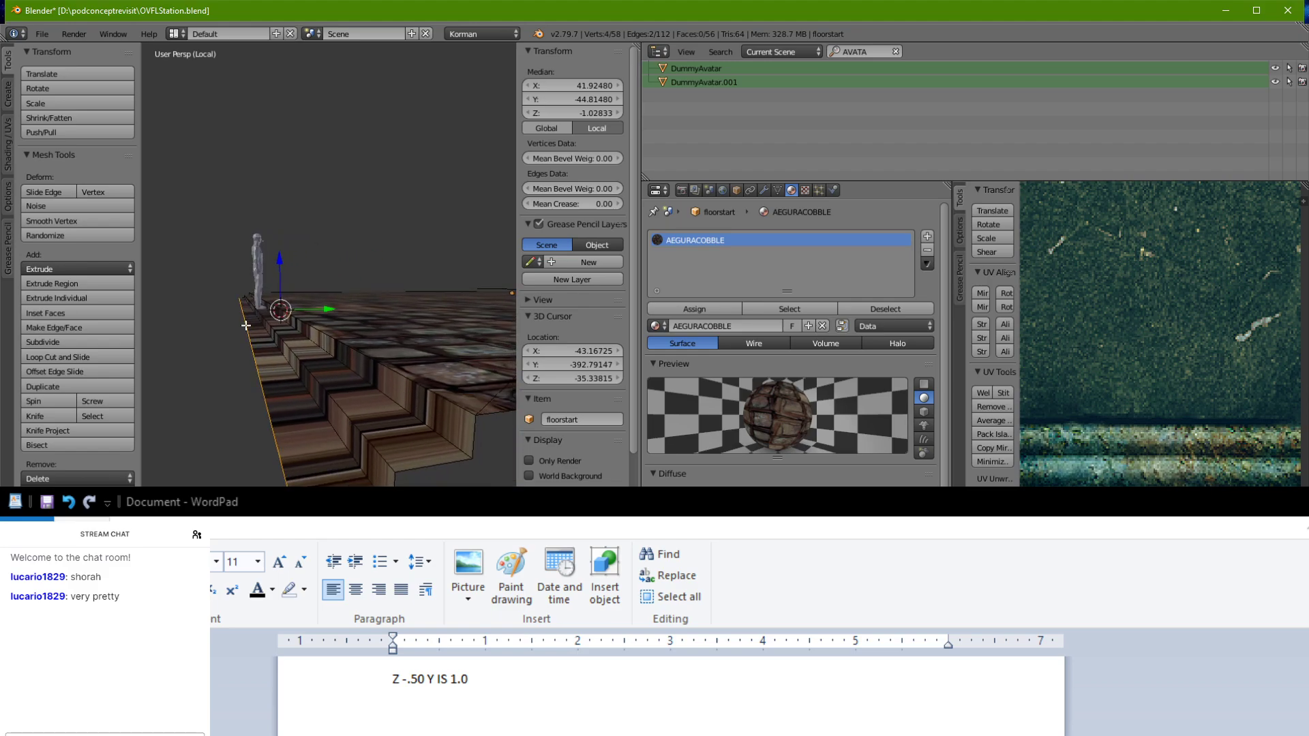
key("Tab")
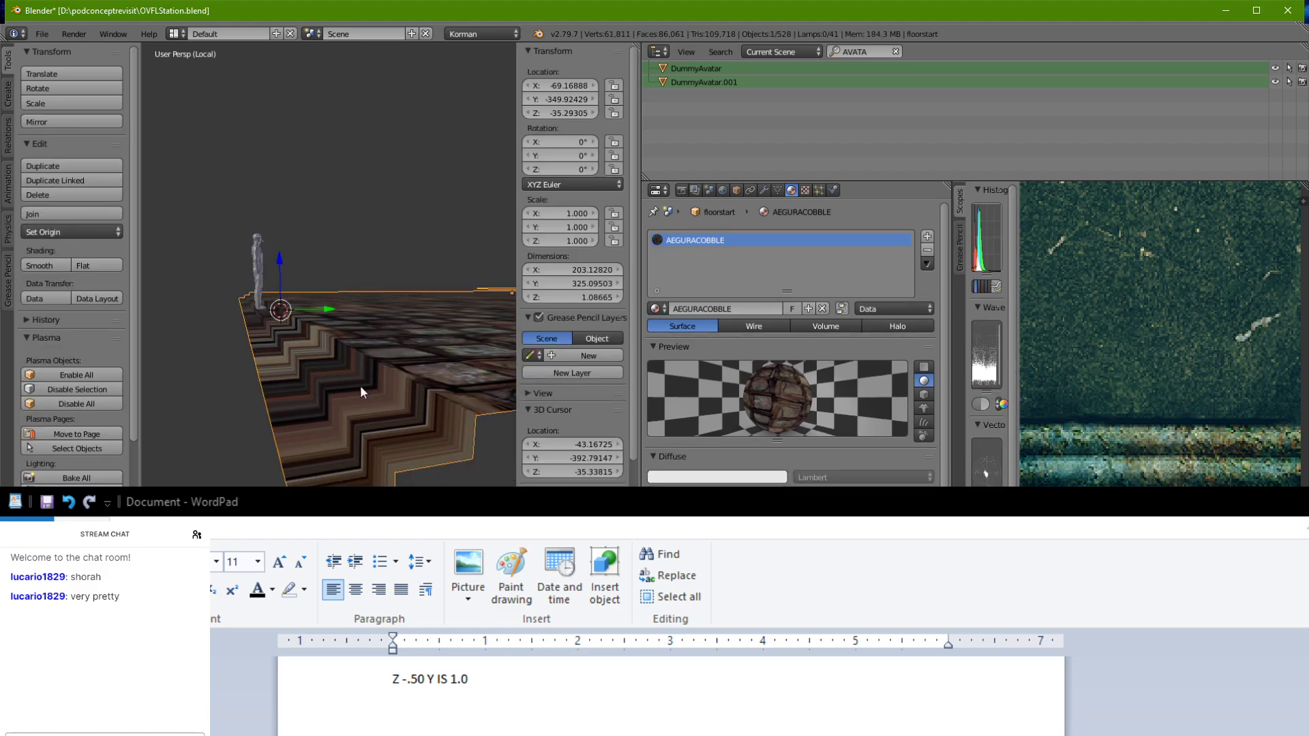
key("Tab")
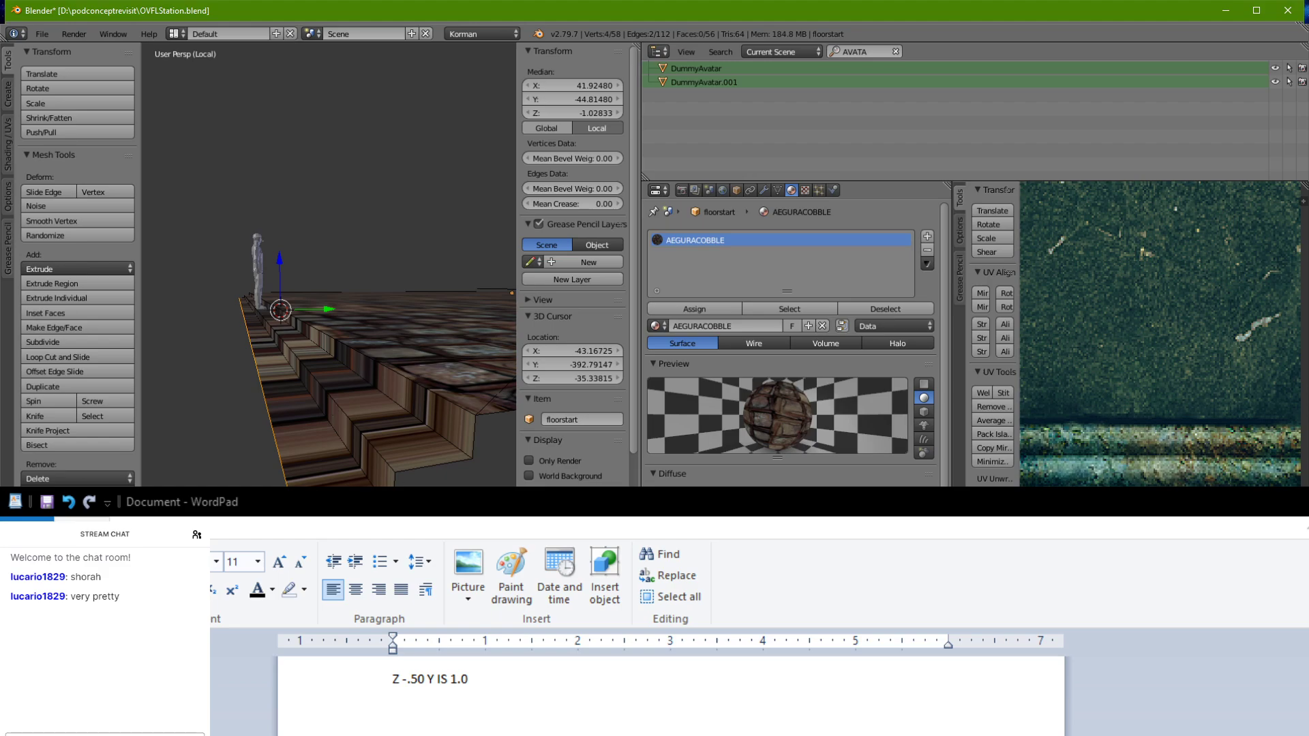
Step: Separate both linked strips of step geometry from the floorstart mesh into their own object and return to Object Mode
key("a")
right_click(351, 468)
key("ctrl+l")
scroll(368, 481, "down", 3)
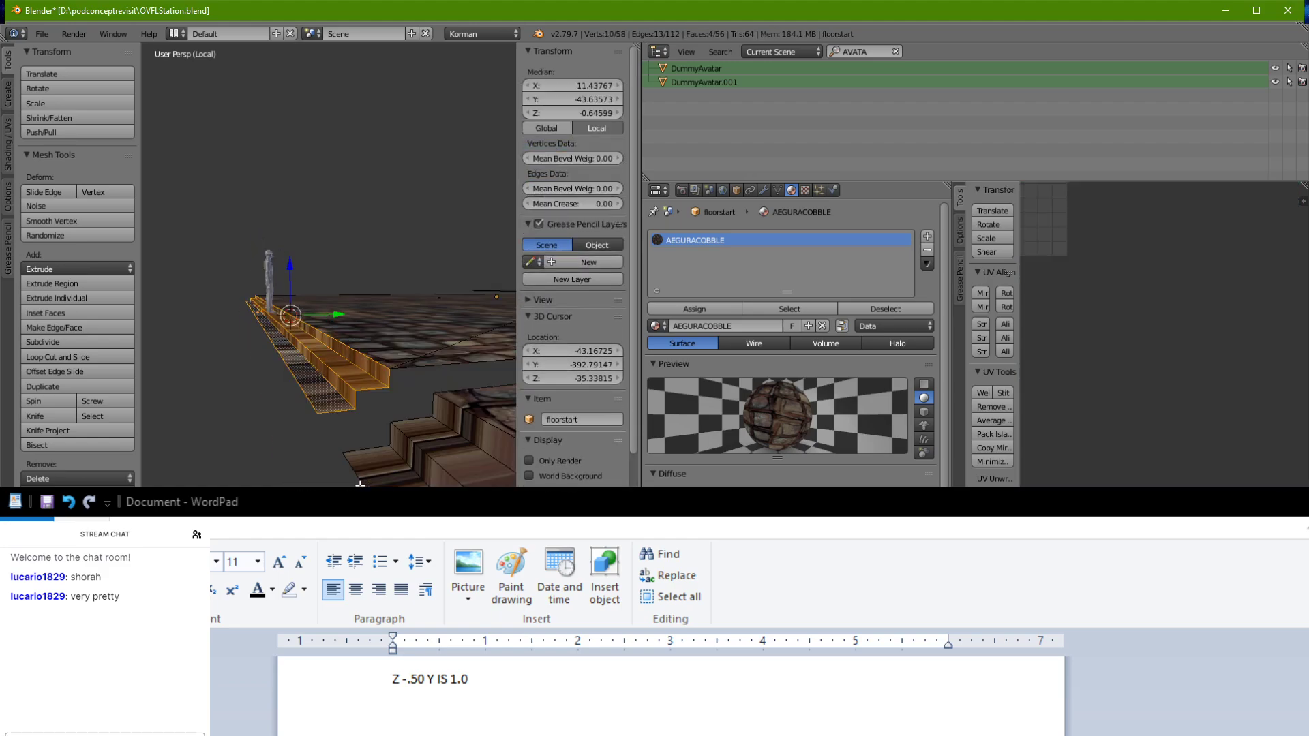
right_click(446, 413, "shift")
key("l")
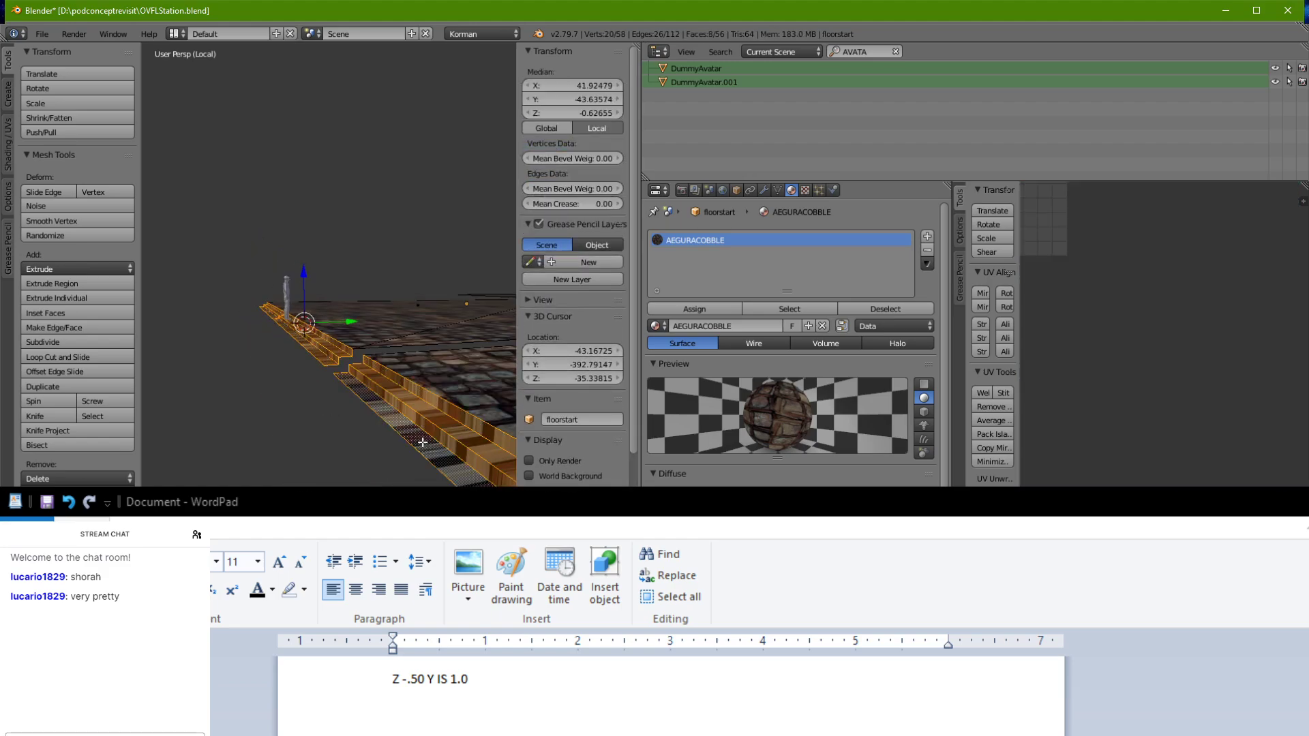
key("x")
left_click(421, 425)
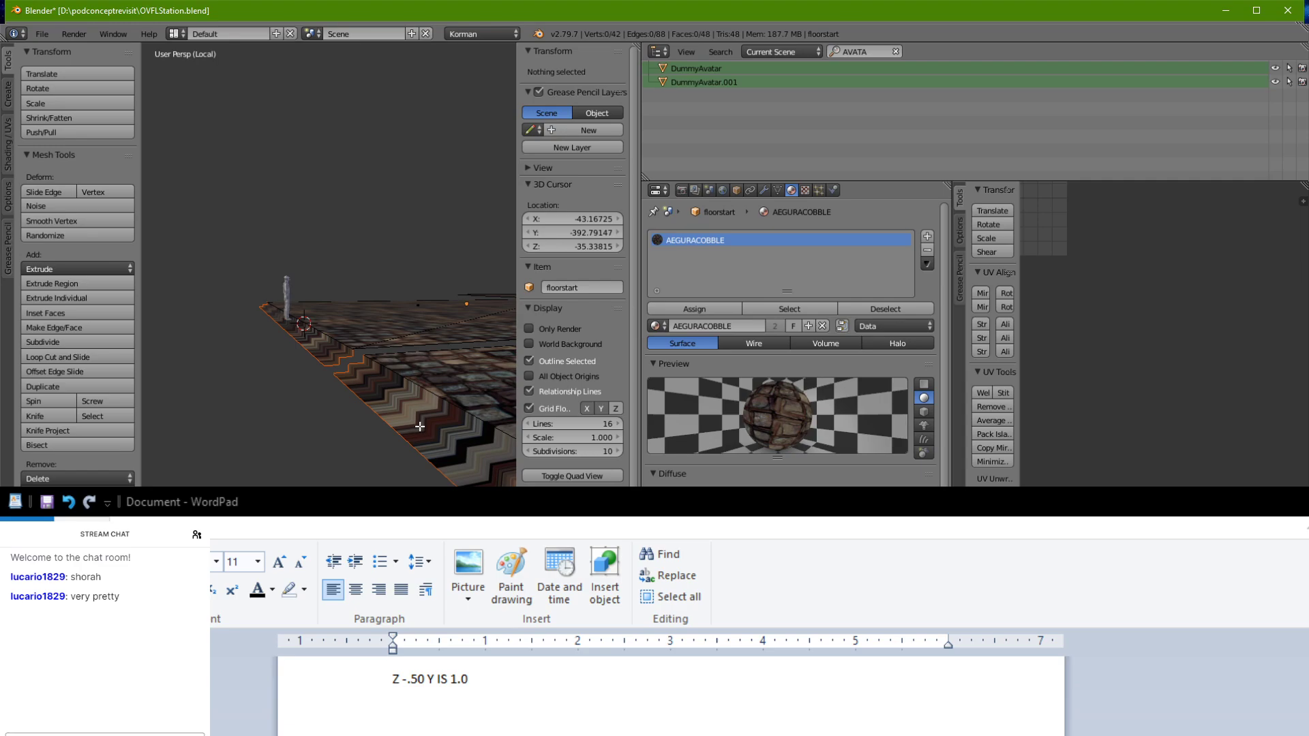
key("Tab")
Step: Remove the Collision modifier from the separated floorstart.001 object and check the material on the remaining floorstart floor
right_click(429, 365)
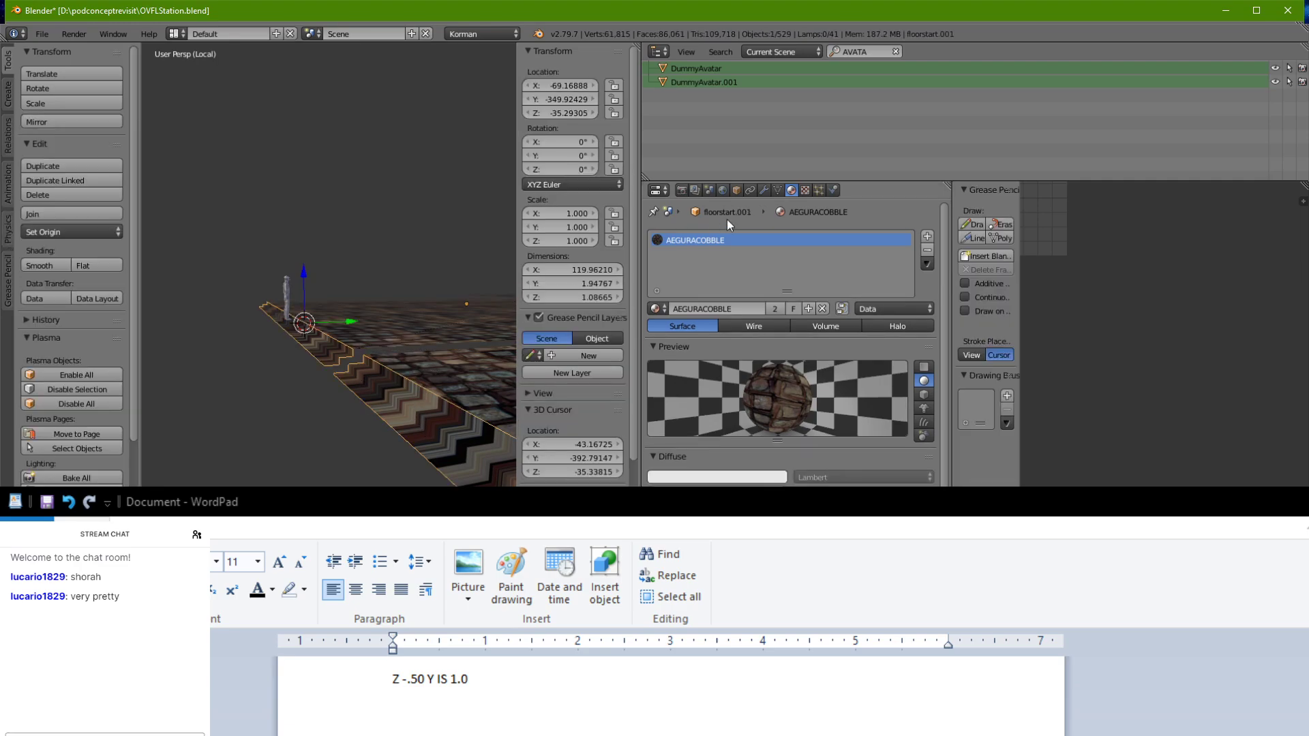
left_click(834, 190)
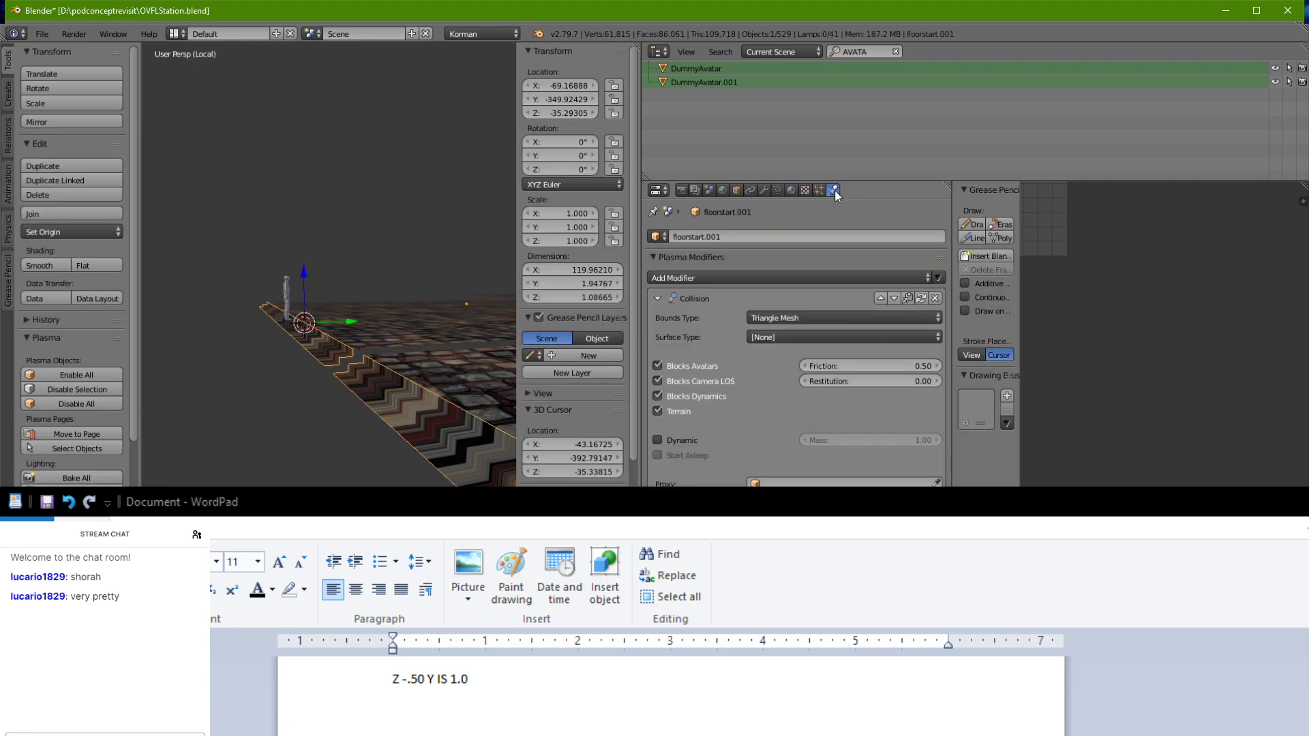
left_click(938, 298)
right_click(456, 360)
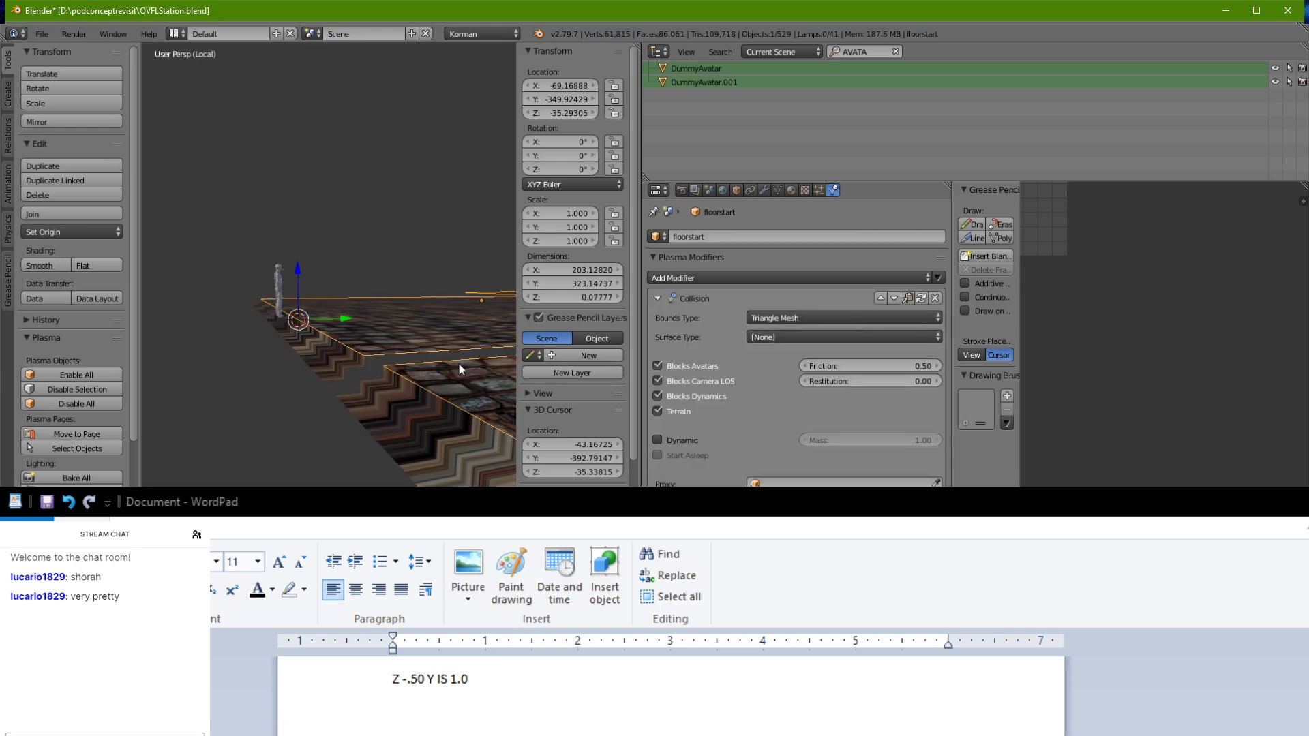
middle_click_drag(392, 339, 395, 335)
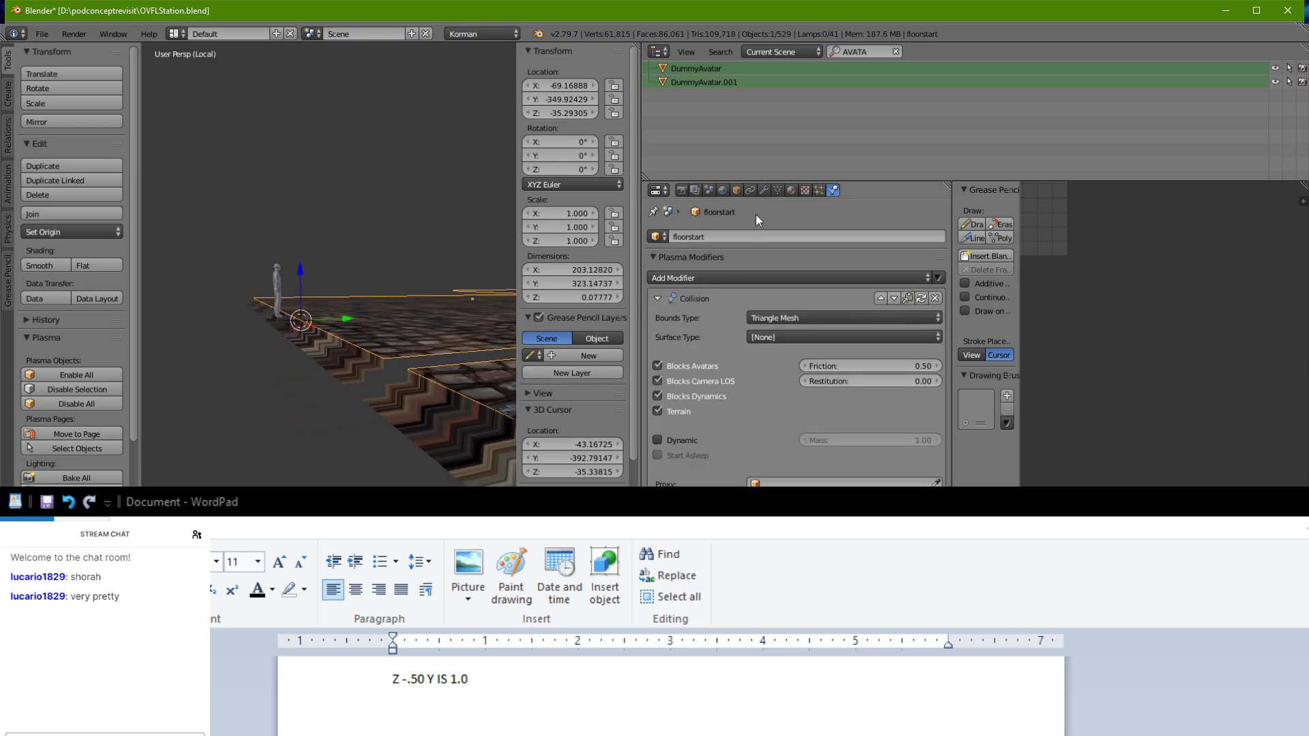
left_click(791, 191)
scroll(337, 403, "up", 2)
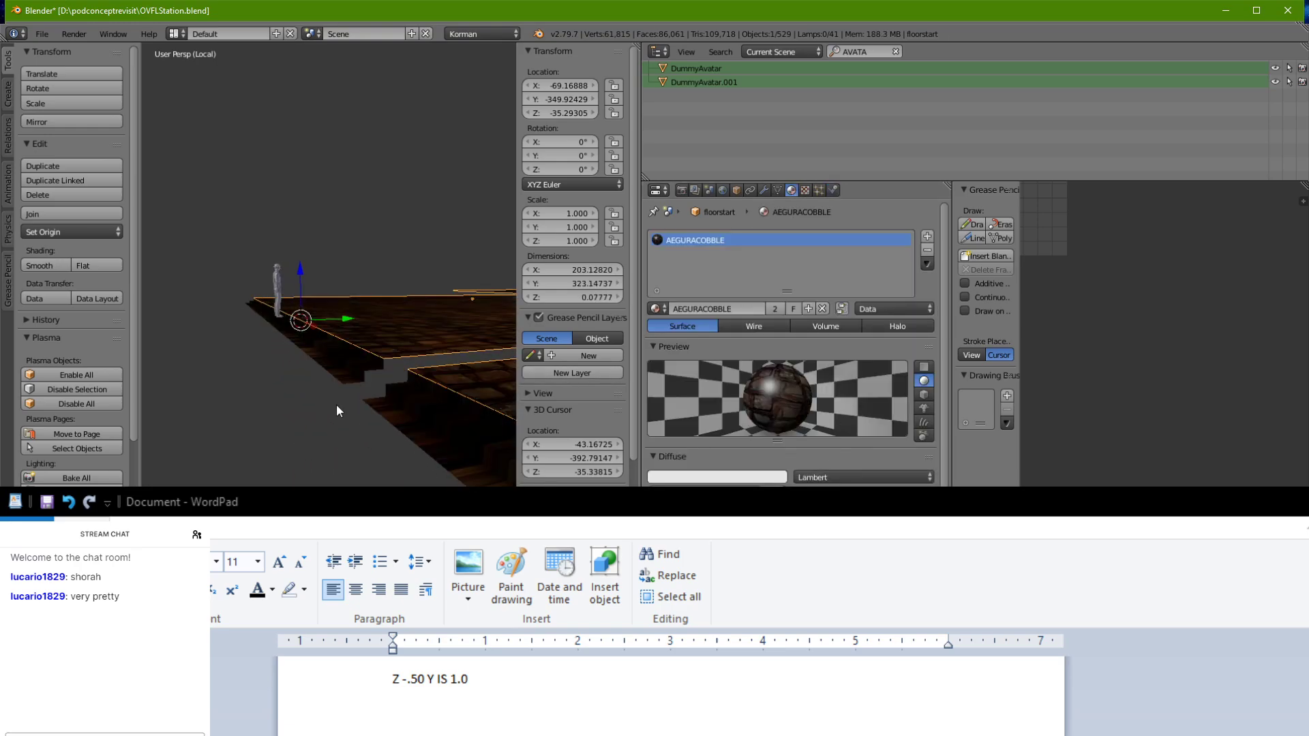
scroll(334, 416, "up", 3)
middle_click_drag(331, 431, 370, 416)
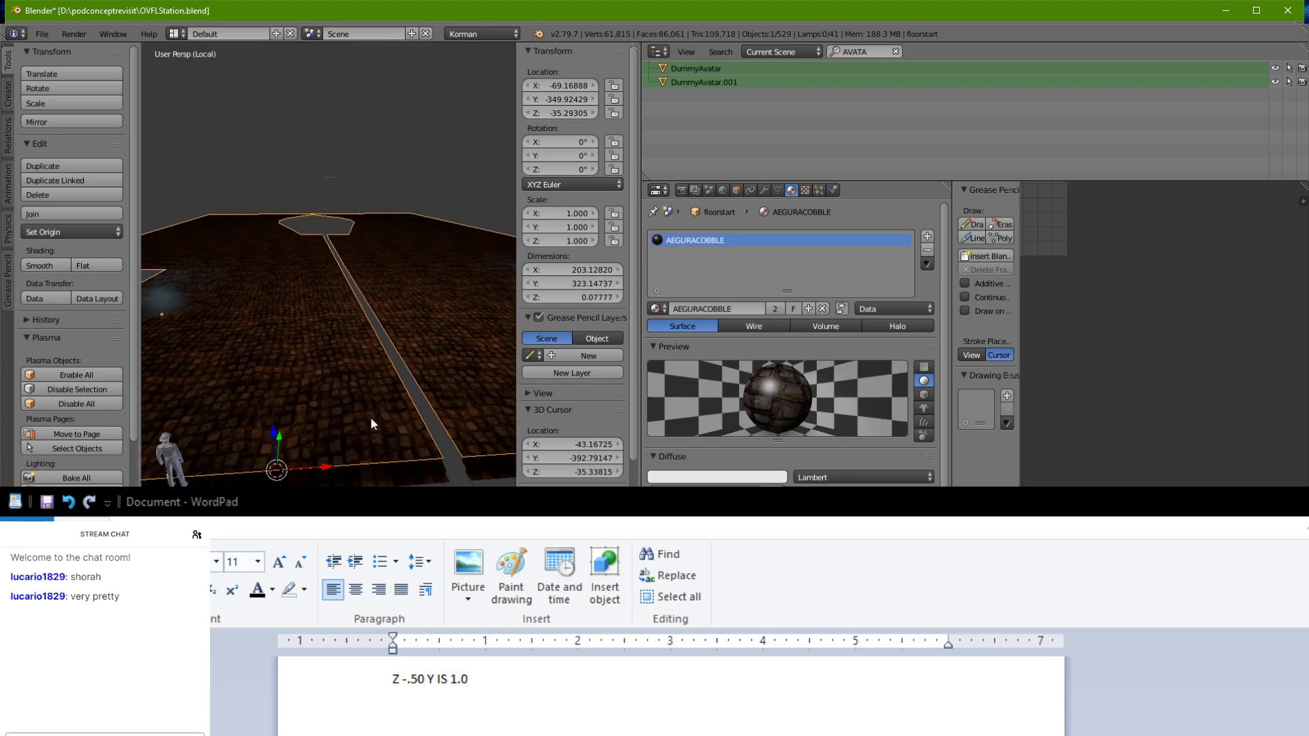
Step: Rename the separated steps object floorstart.001 as STAIRS-VISUAL
right_click(421, 472)
middle_click_drag(421, 472, 460, 330)
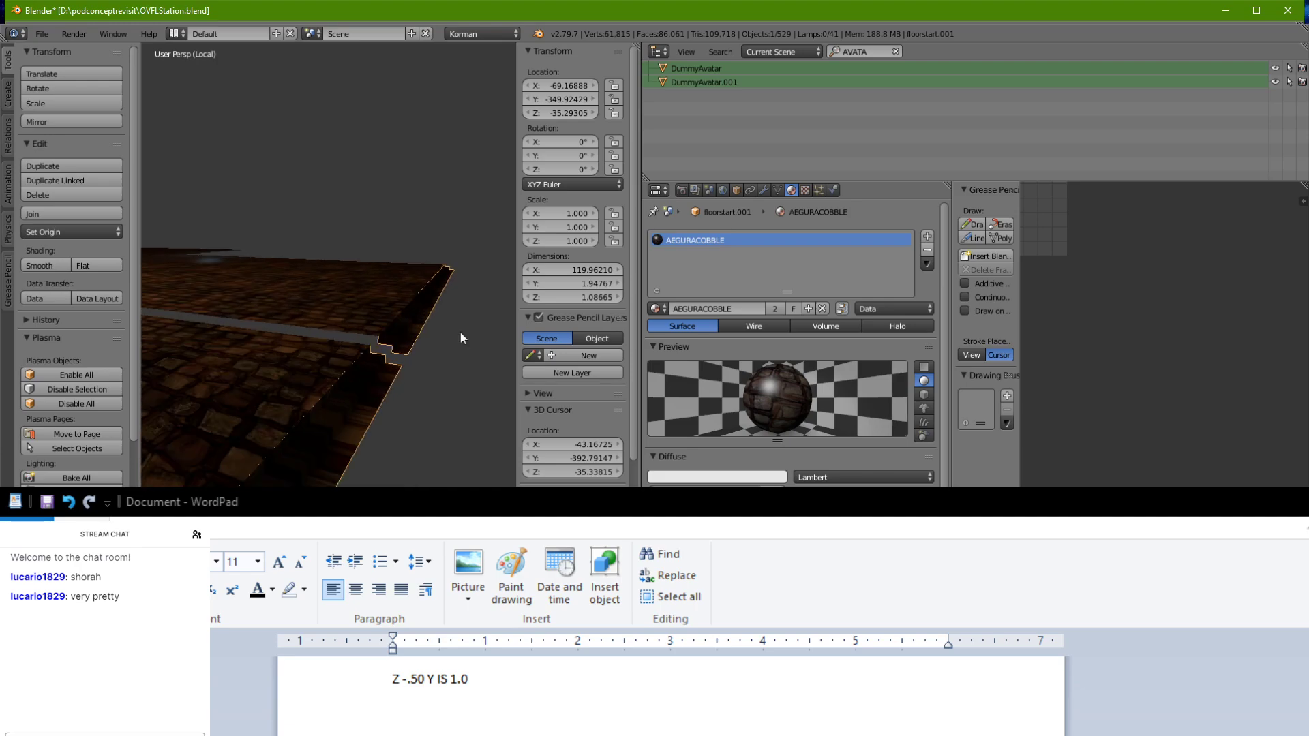
left_click(833, 189)
left_click(787, 231)
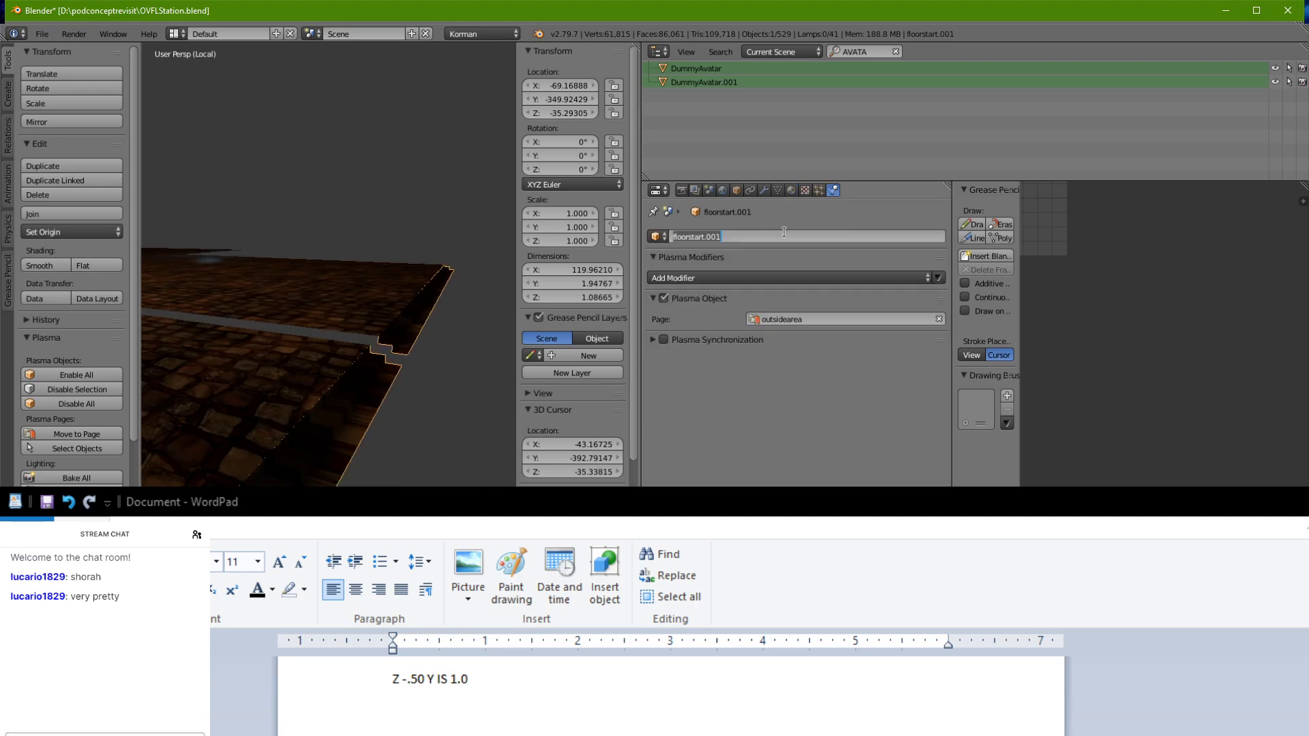
type("STAIRS-VISUAL")
key("Return")
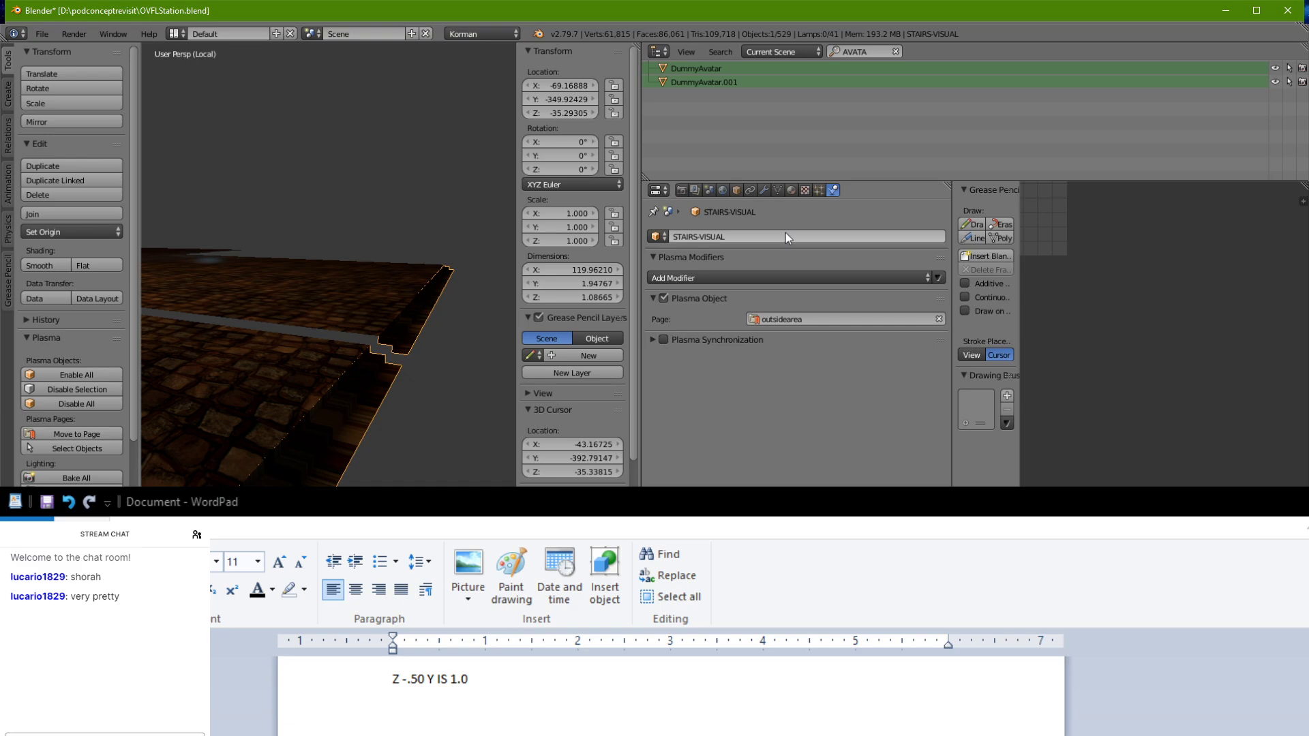
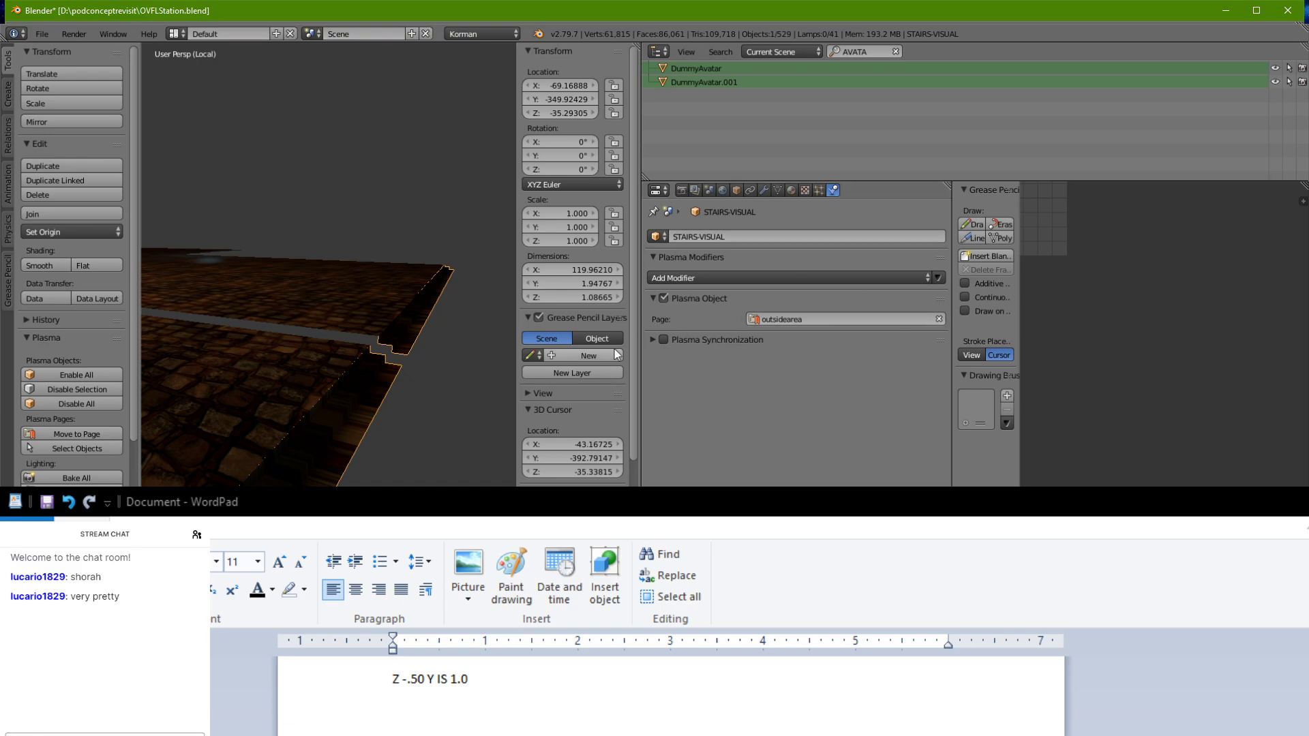
Step: Duplicate the entire STAIRS-VISUAL mesh in place within Edit Mode
middle_click_drag(382, 424, 383, 410)
key("Tab")
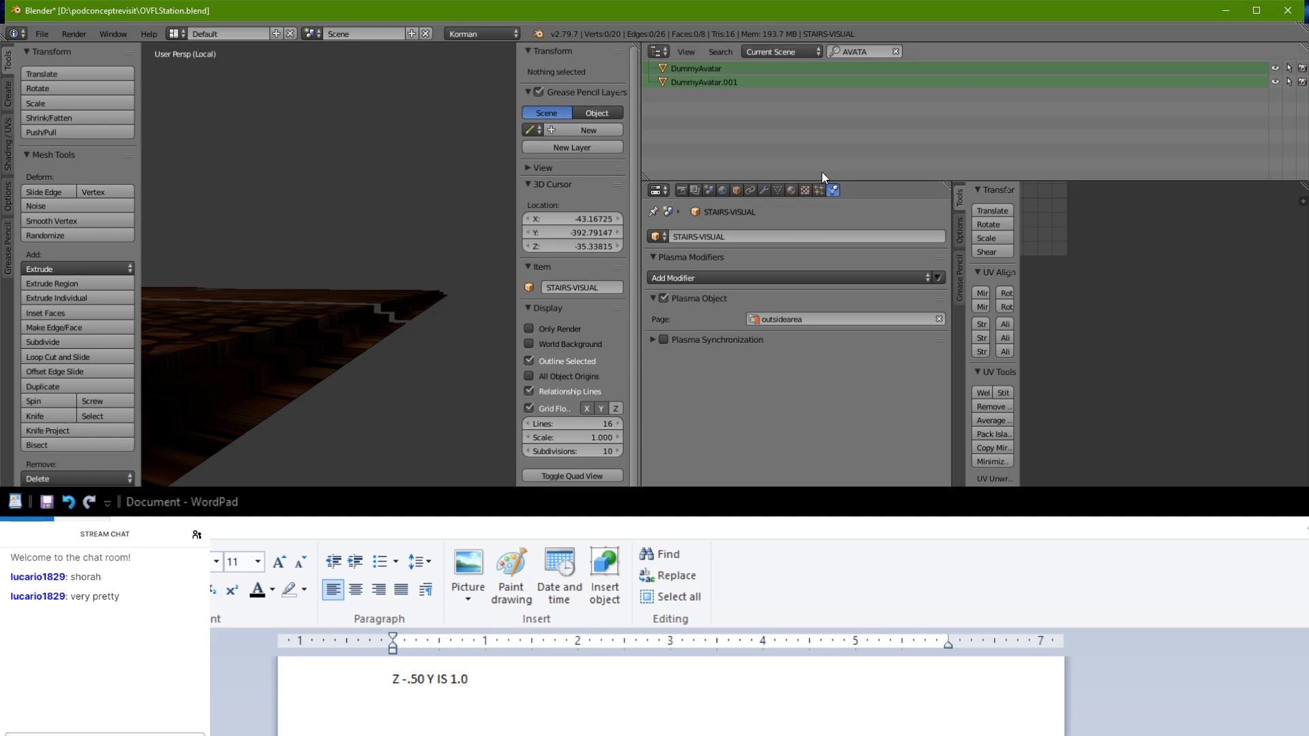
left_click(791, 190)
left_click(799, 597)
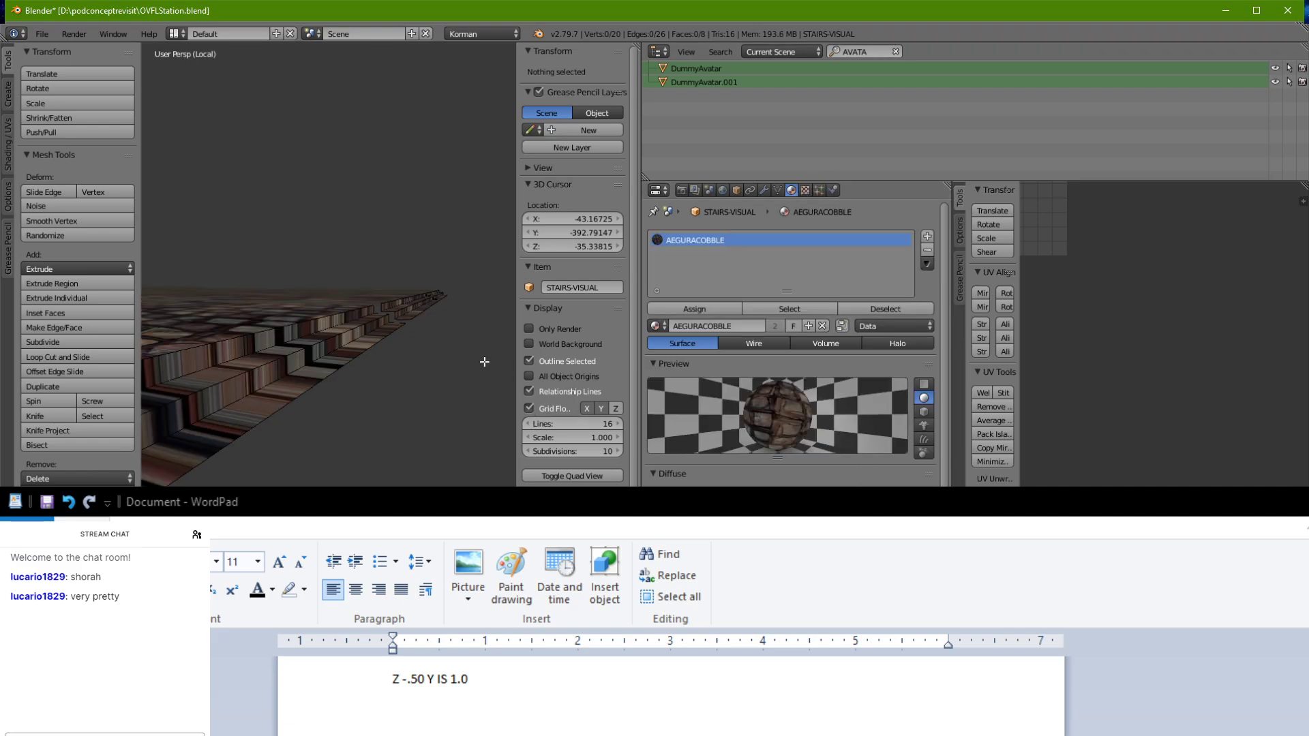
right_click(351, 360)
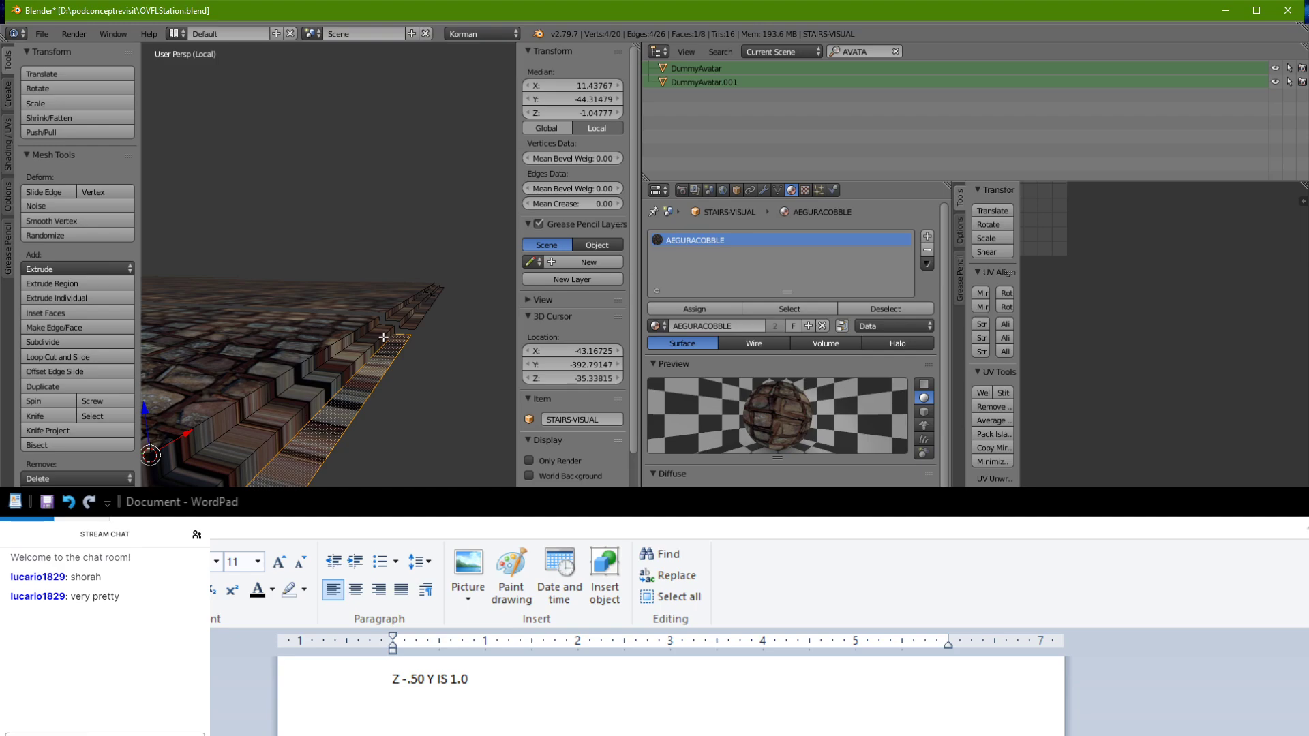
key("a")
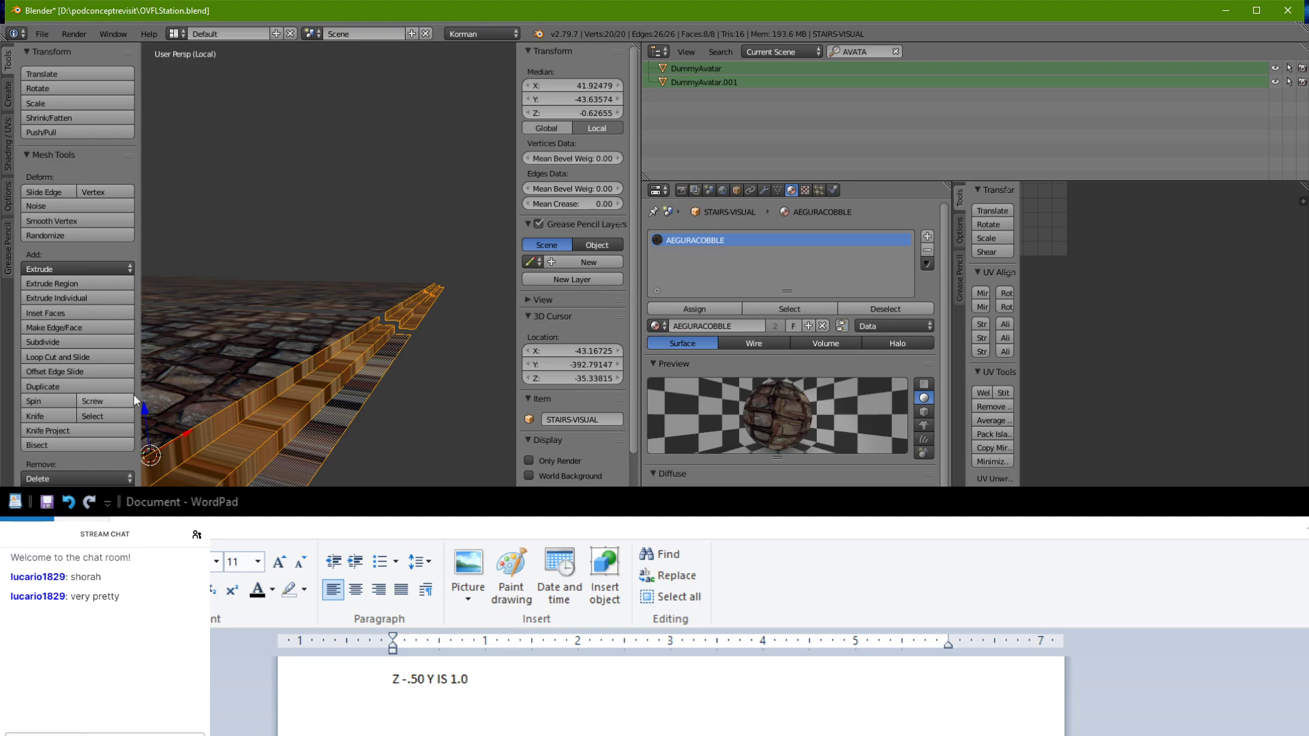
middle_click_drag(415, 384, 388, 346)
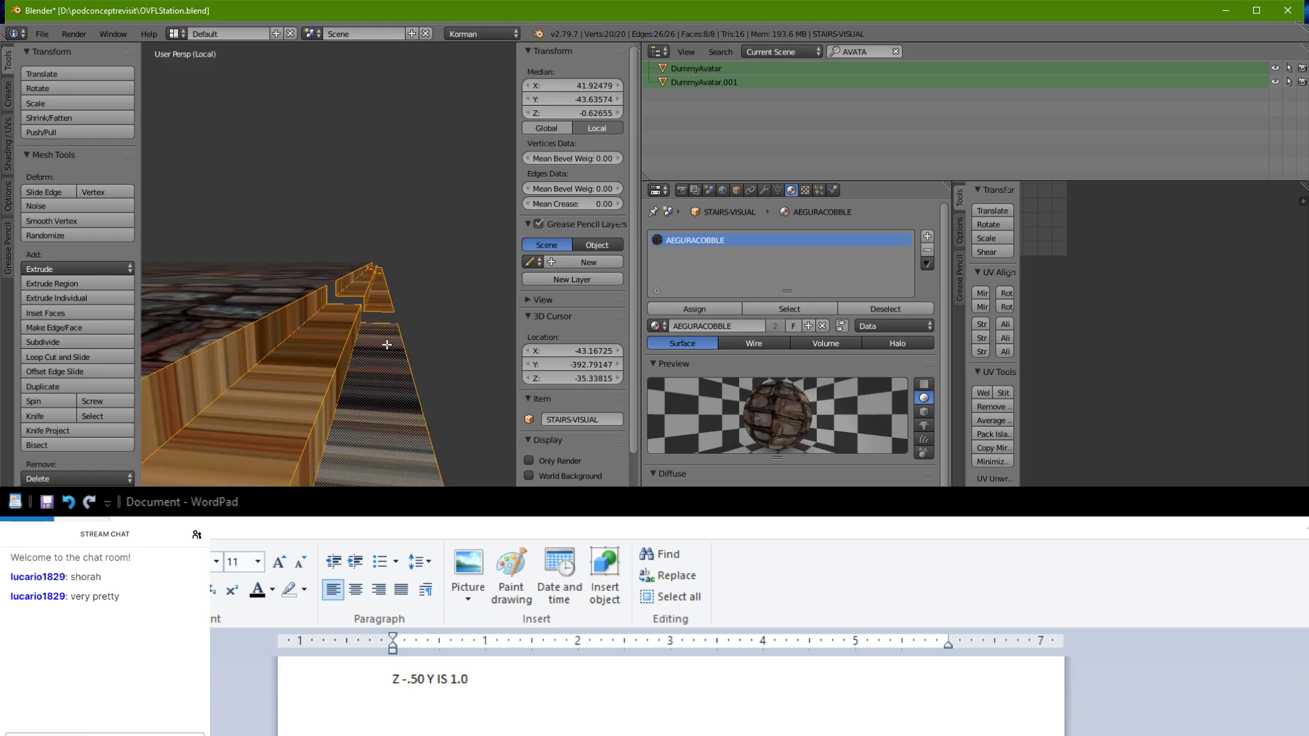
left_click(82, 386)
right_click(140, 396)
scroll(322, 357, "down", 3)
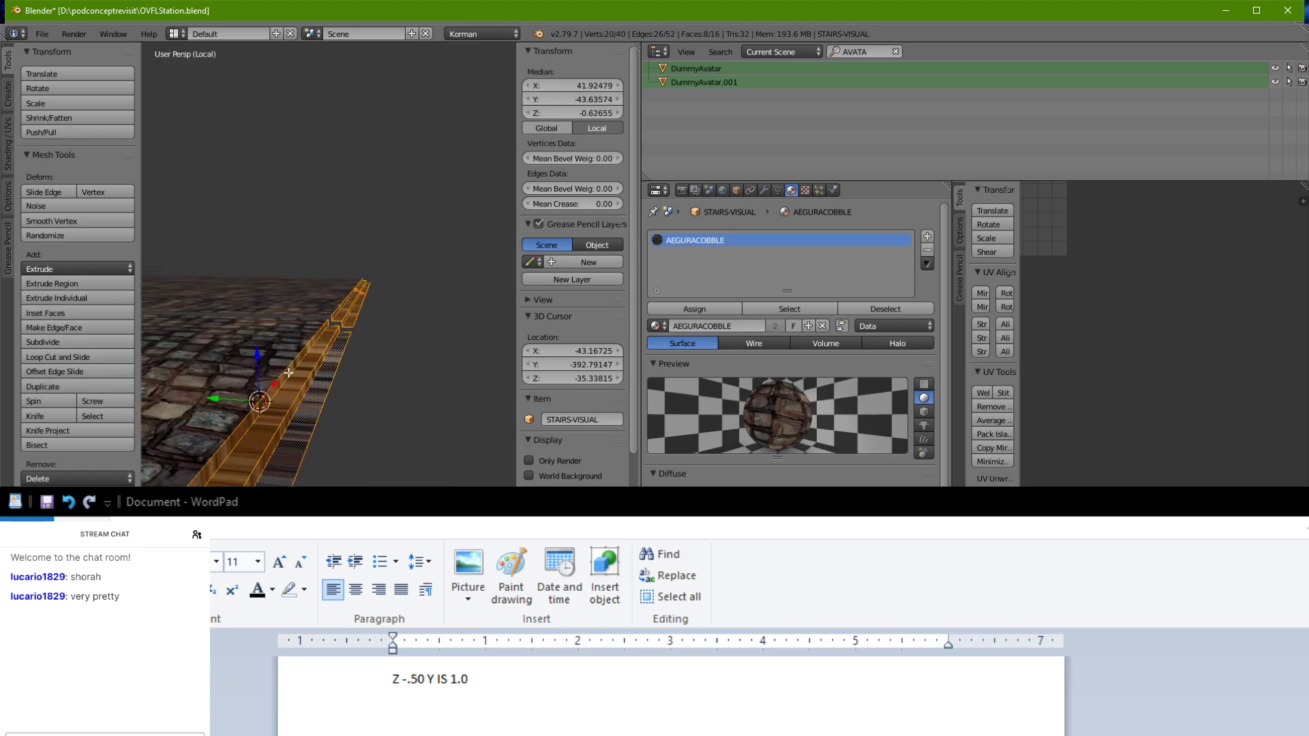
Step: Move the duplicated steps outward and down to continue the staircase, at a local median Y of about -45.562 and Z of about -1.660
left_click_drag(243, 398, 300, 405)
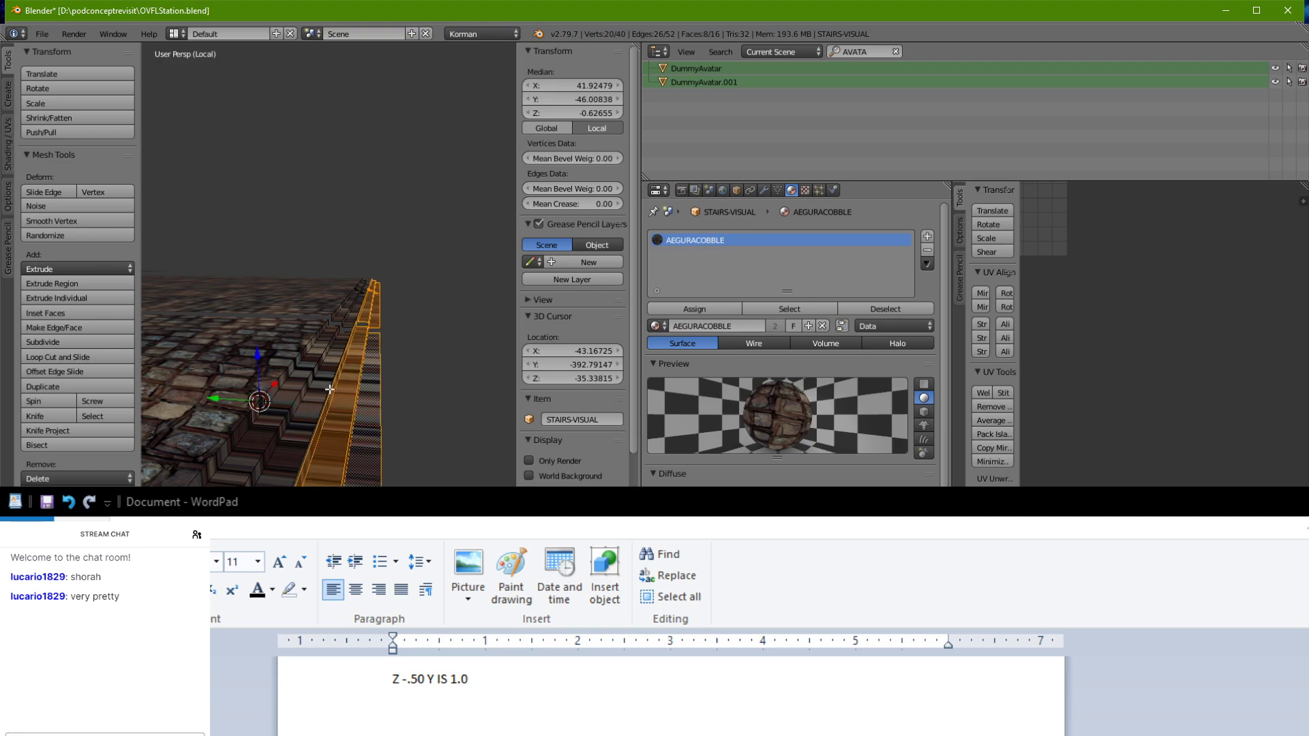
middle_click_drag(300, 405, 342, 298)
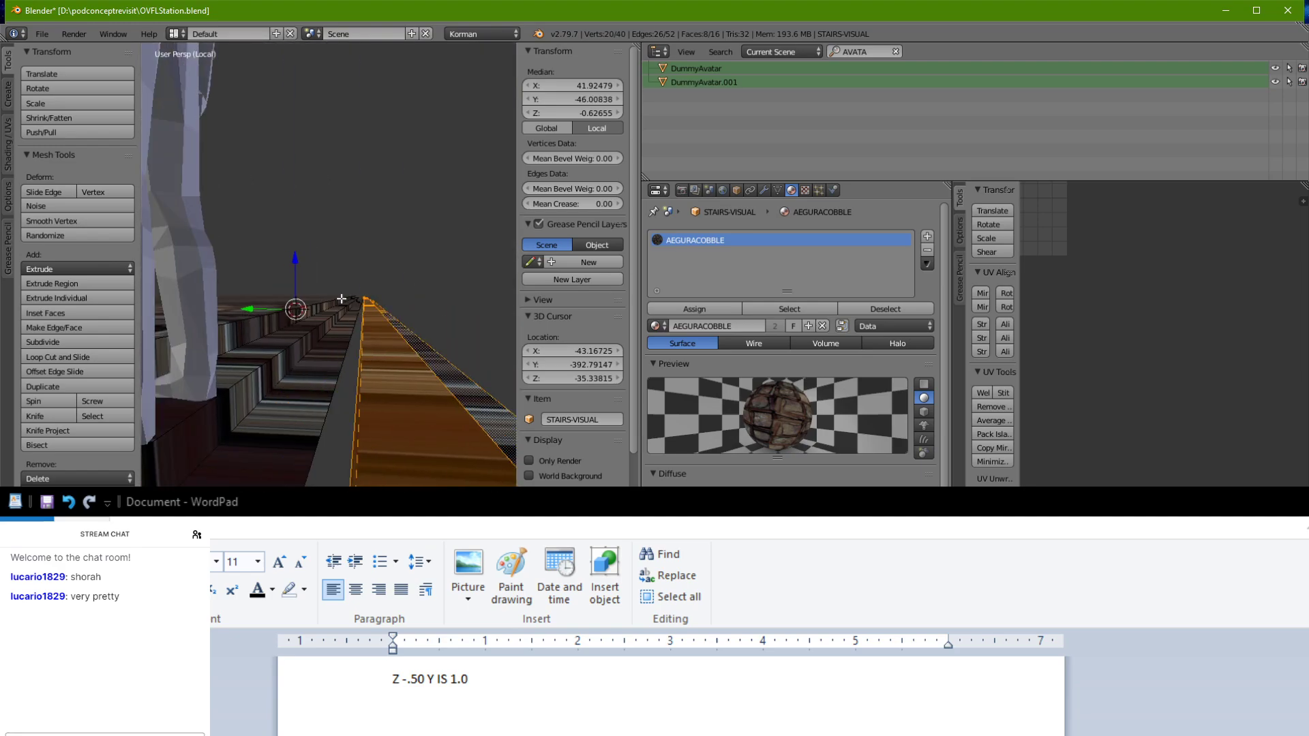
left_click(304, 268)
mouse_move(302, 228)
left_mouse_down()
mouse_move(303, 254)
mouse_move(254, 267)
mouse_move(287, 226)
left_mouse_up()
scroll(254, 265, "up", 2)
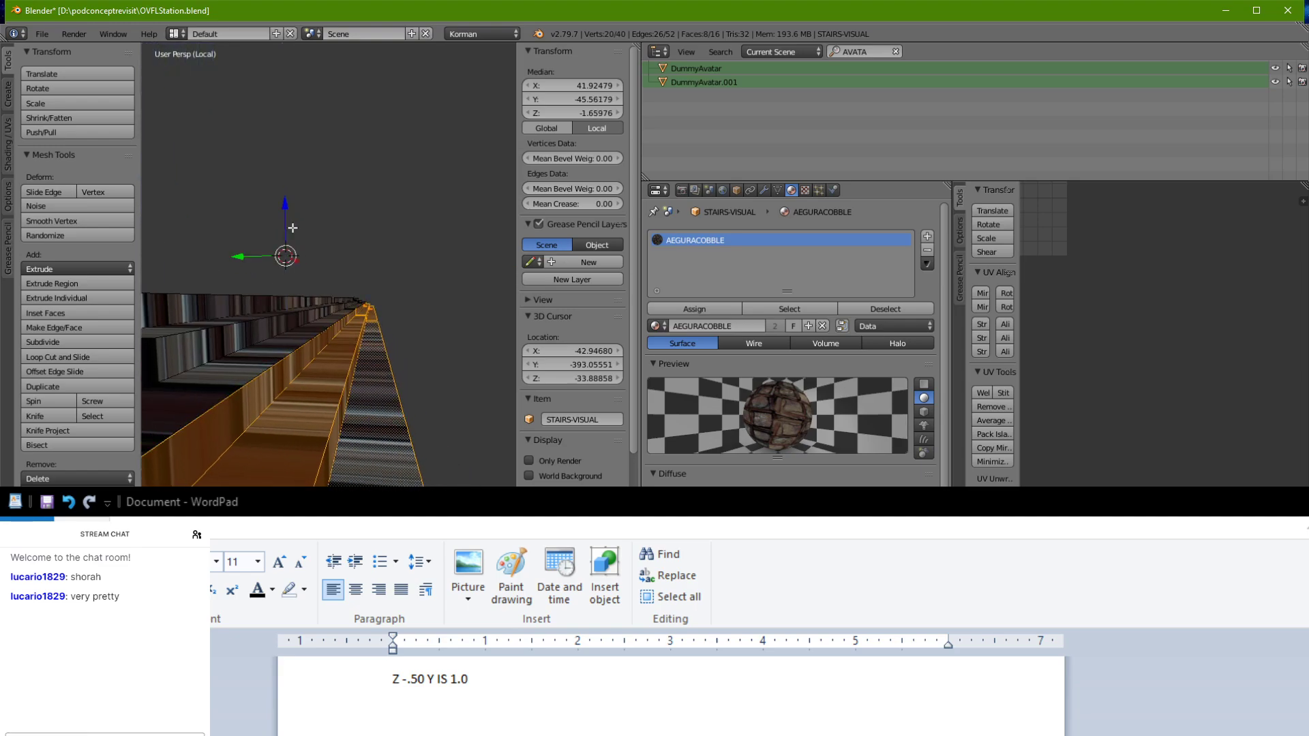
middle_click_drag(404, 290, 327, 304)
scroll(341, 307, "up", 3)
middle_click_drag(409, 328, 423, 356, "shift")
scroll(356, 354, "up", 3)
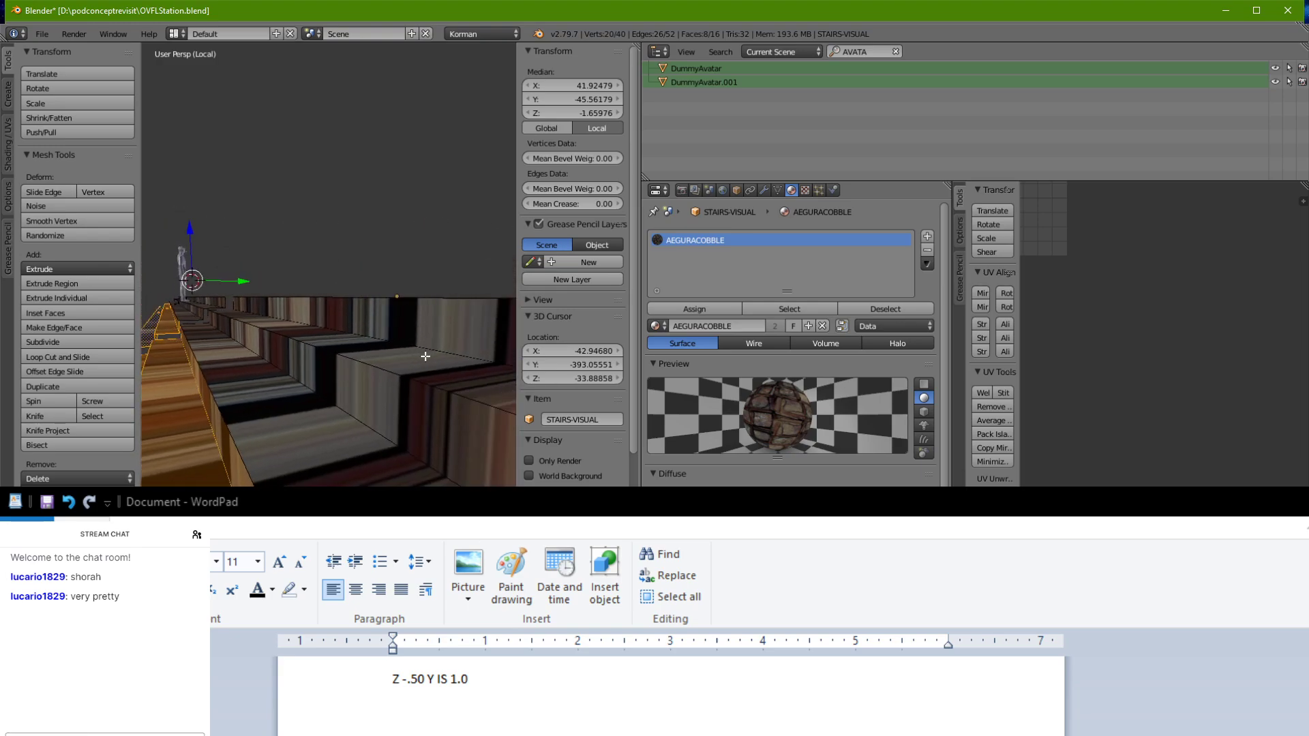
scroll(422, 357, "down", 1)
middle_click_drag(333, 379, 319, 314)
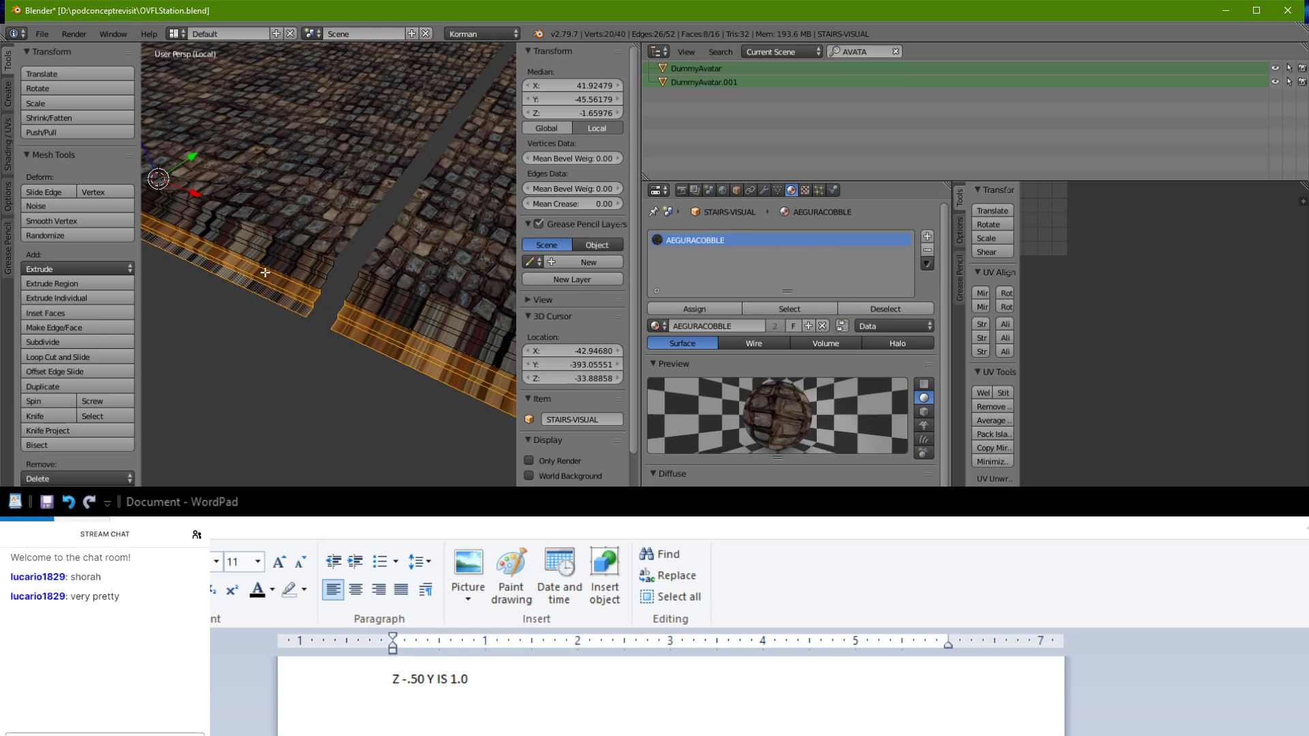
Step: Remove the AEGURACOBBLE material slot from STAIRS-VISUAL in Object Mode and add an empty slot
key("Tab")
left_click(928, 251)
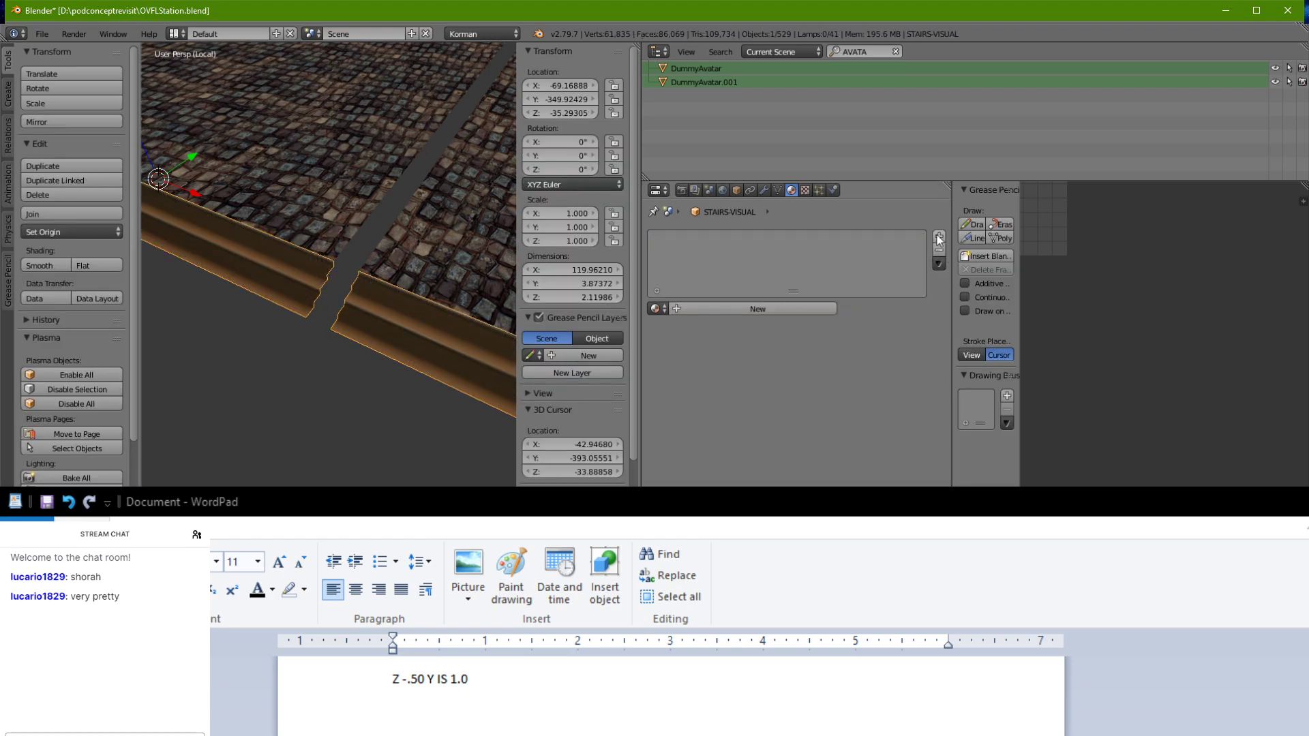
left_click(939, 238)
Step: Search the existing materials for PUB, assign newpubwalls to STAIRS-VISUAL and review its shading settings
left_click(655, 309)
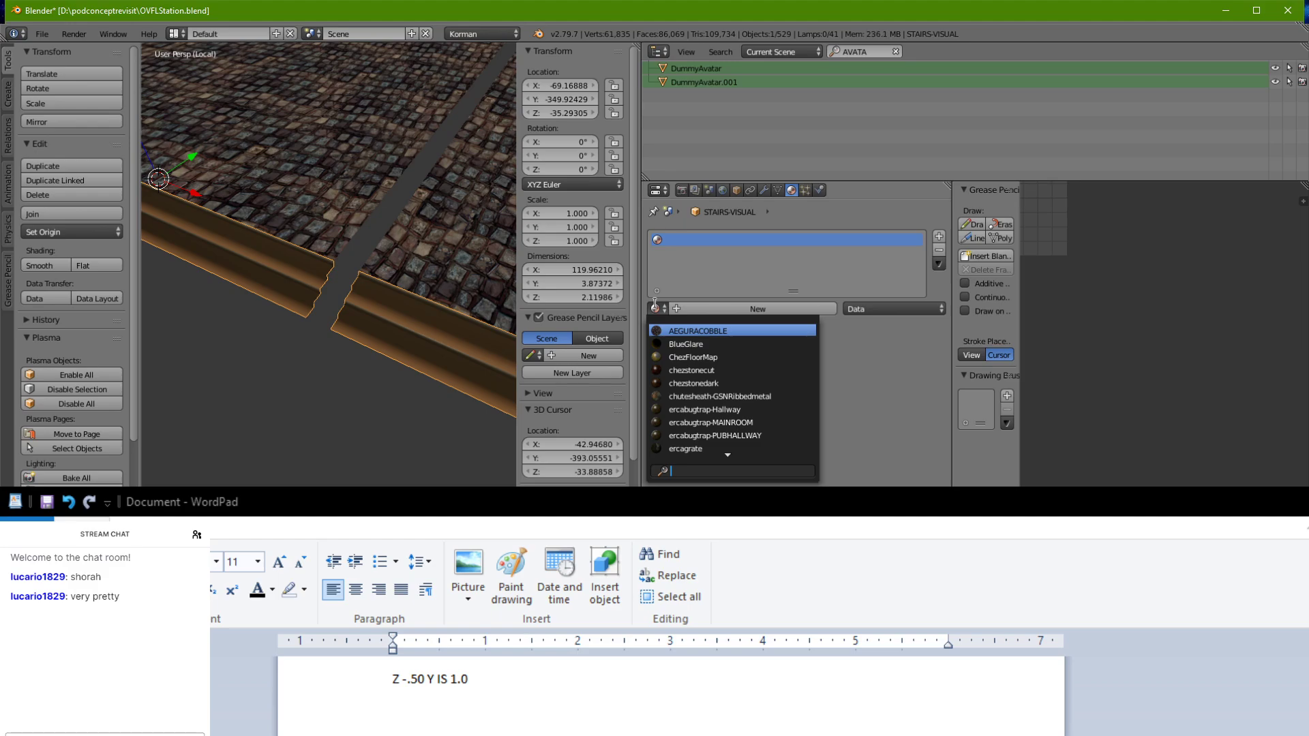
type("ERCANA")
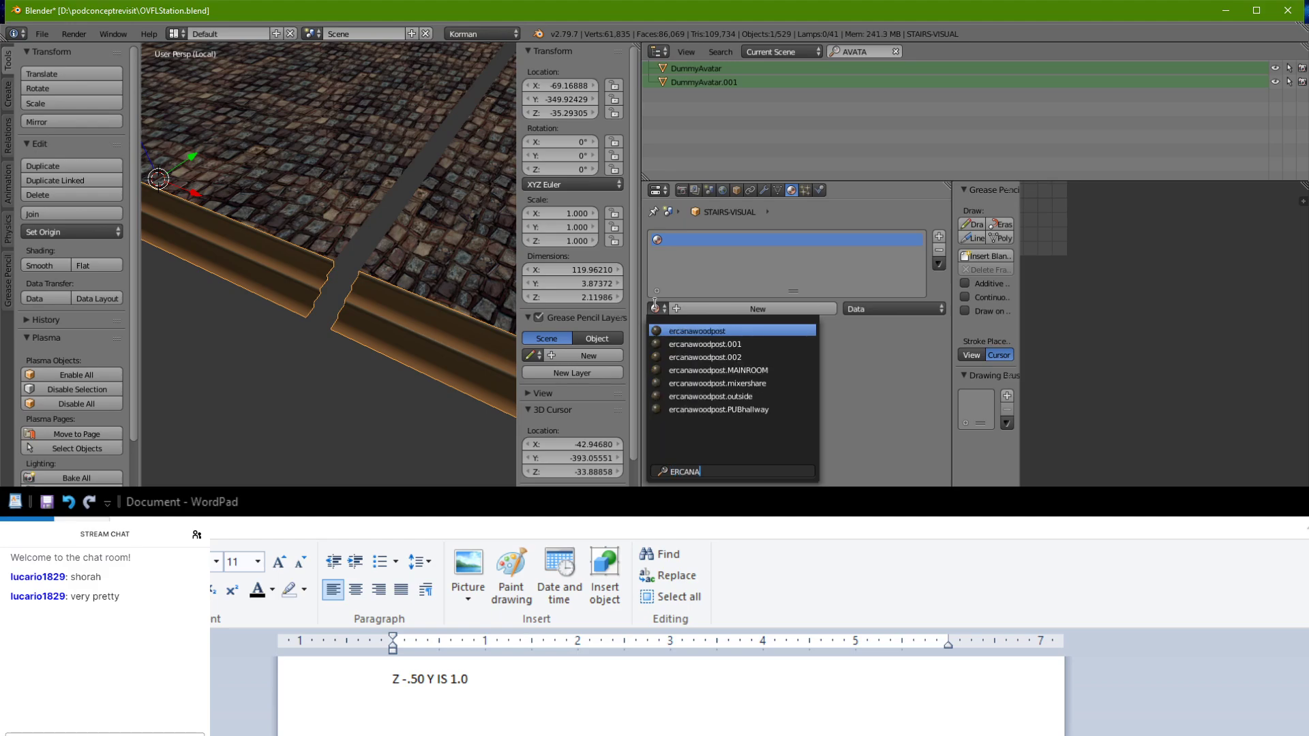
key("BackSpace")
key("BackSpace")
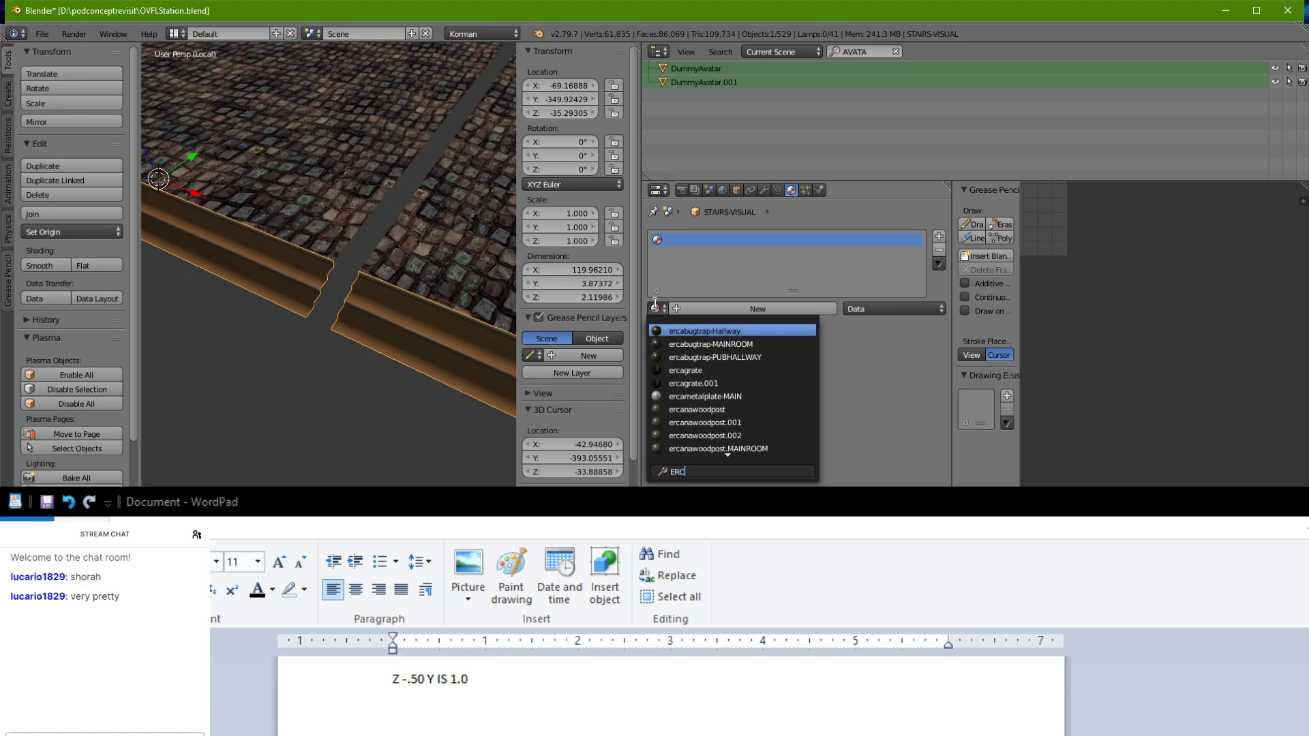
key("BackSpace")
key("BackSpace")
type("PUB")
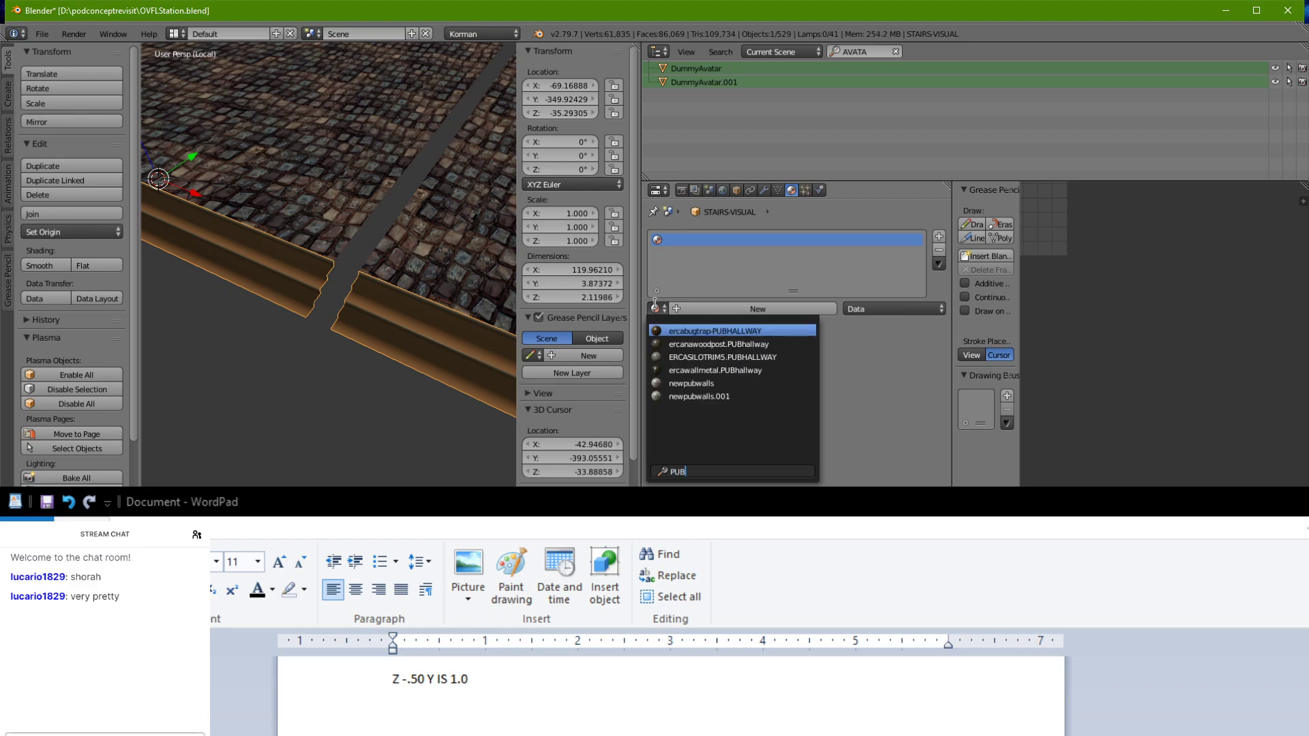
key("Down")
key("Down")
key("Down")
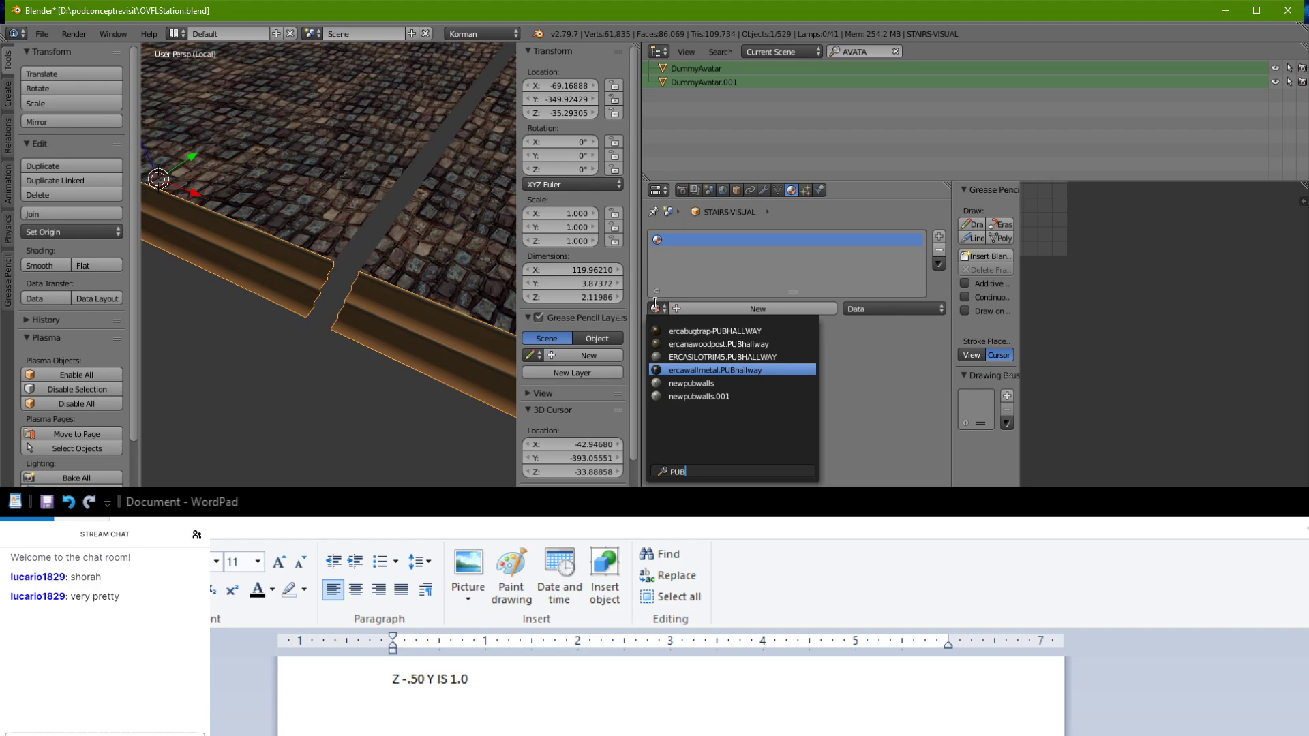
key("Down")
key("Return")
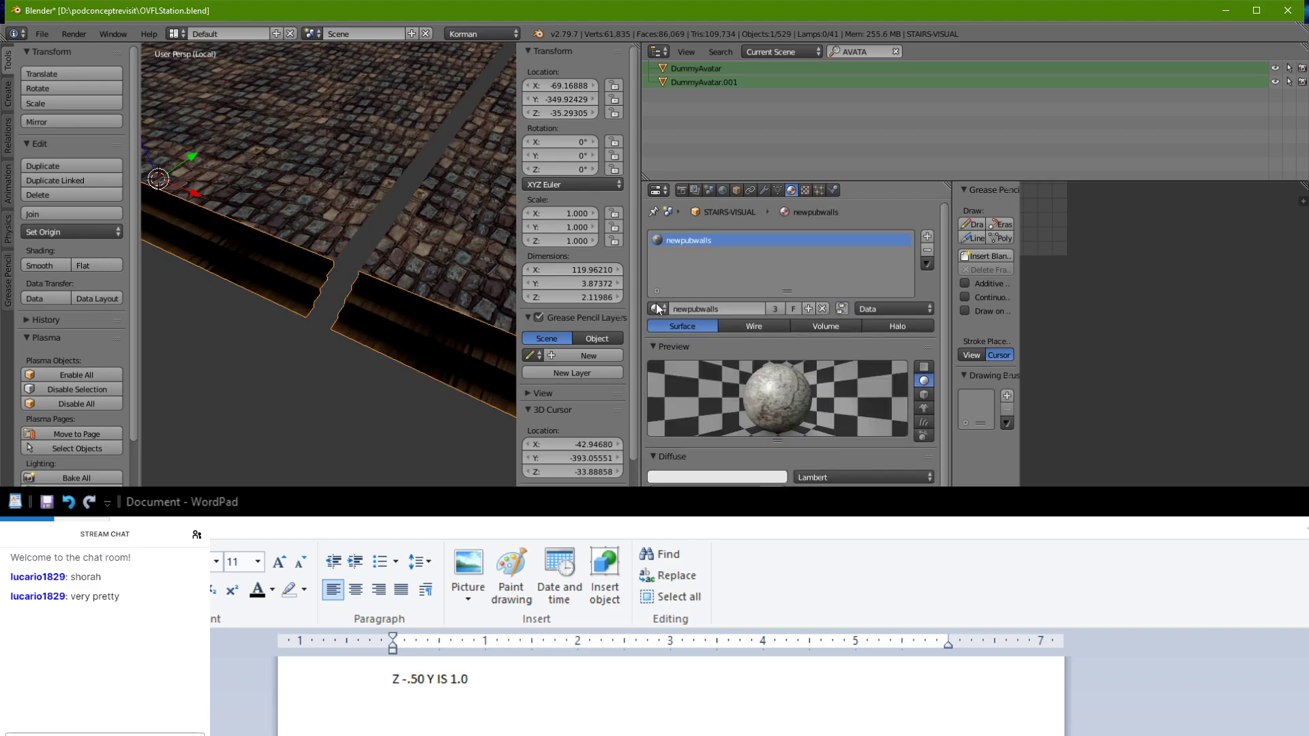
scroll(776, 310, "down", 5)
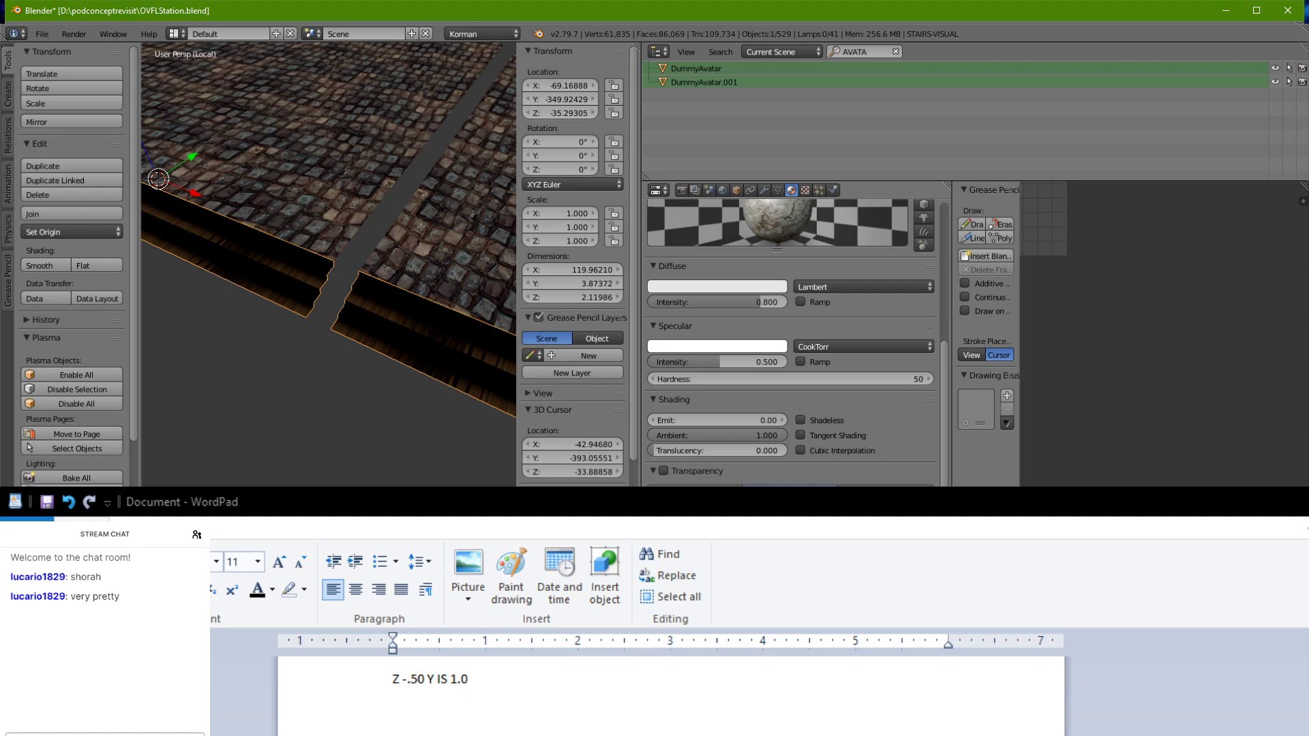
Step: Apply a Cube Projection UV mapping to the whole STAIRS-VISUAL mesh and check the texture in Object Mode
middle_click_drag(311, 475, 292, 444)
scroll(236, 439, "up", 3)
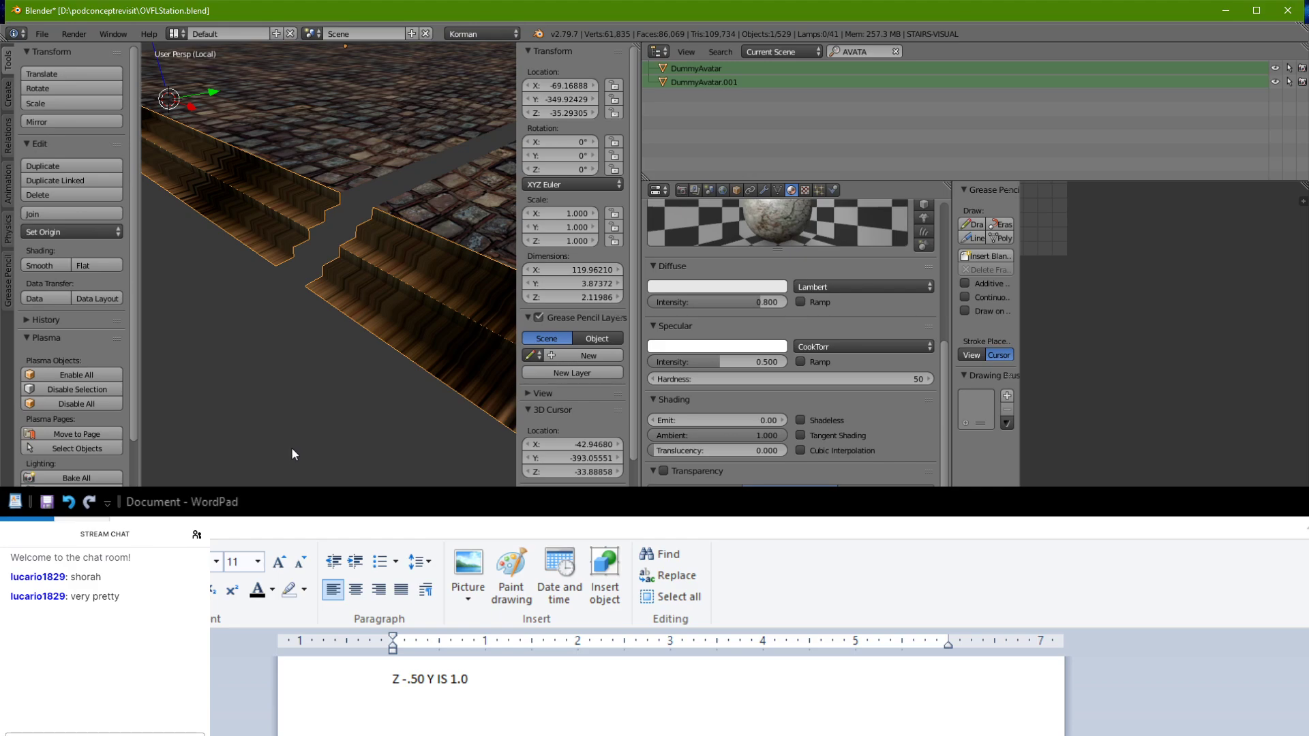
key("Tab")
key("u")
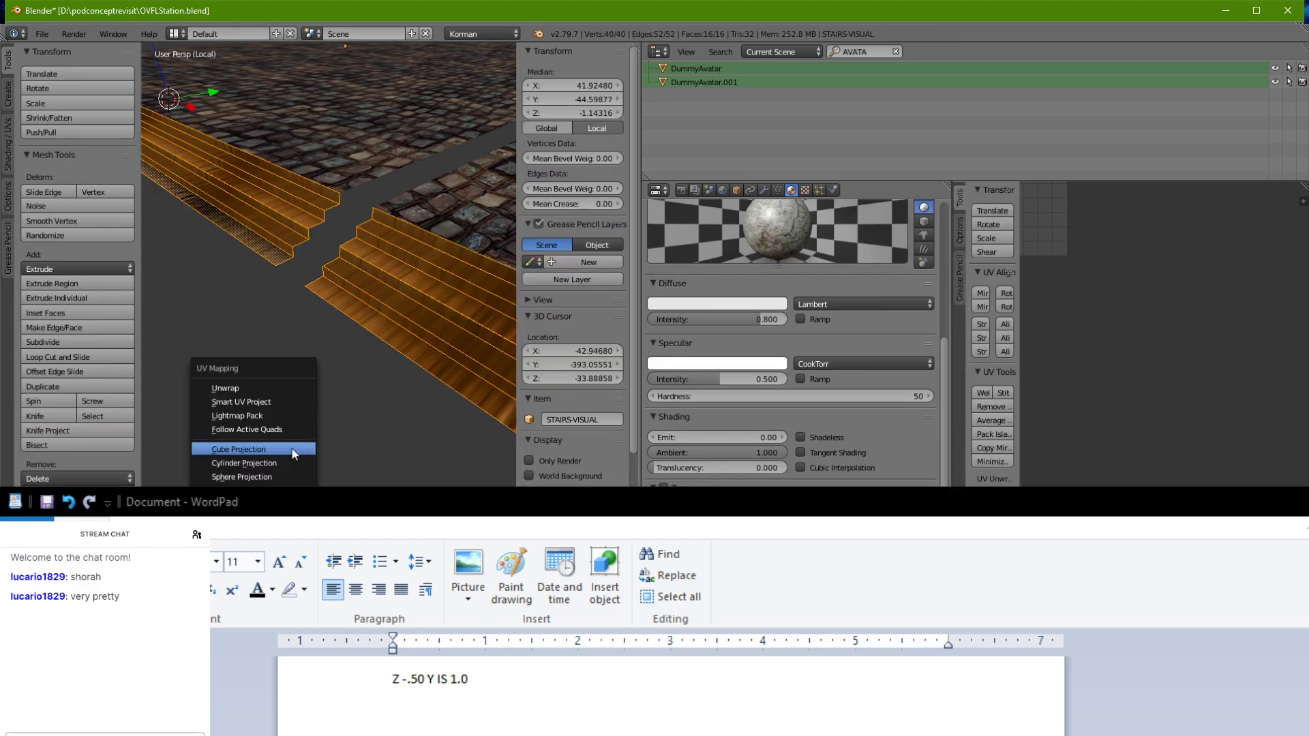
left_click(292, 448)
middle_click_drag(292, 448, 245, 411)
key("Tab")
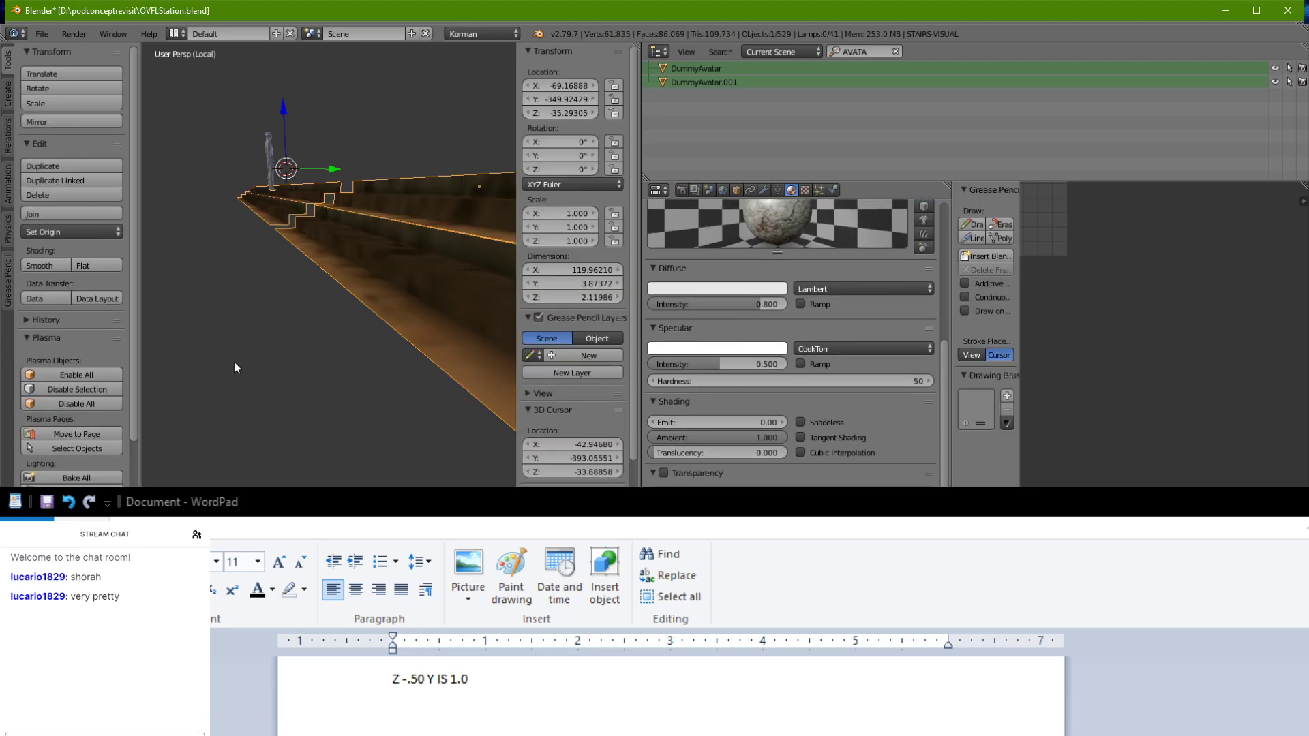
Step: Select only the lower linked steps of STAIRS-VISUAL in Edit Mode and shift them outward to a local median Y of about -45.611
middle_click_drag(256, 243, 162, 259)
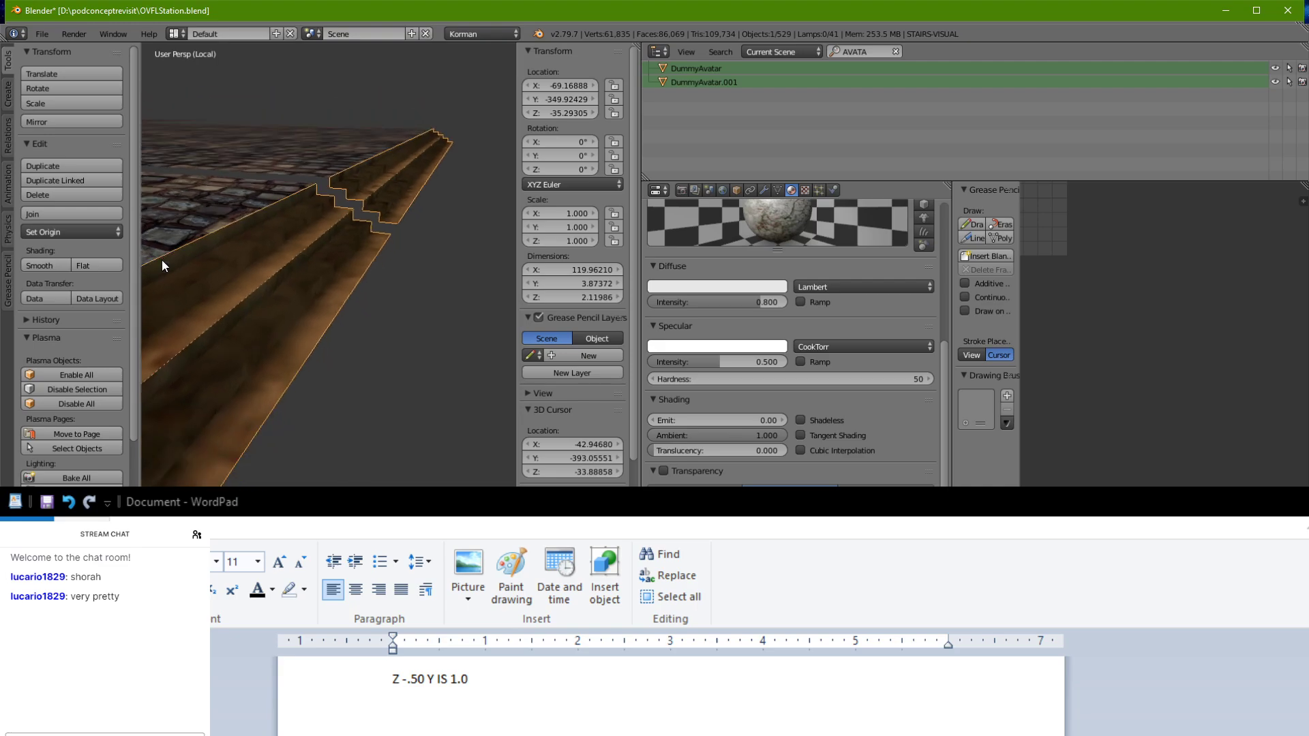
middle_click_drag(286, 276, 358, 319)
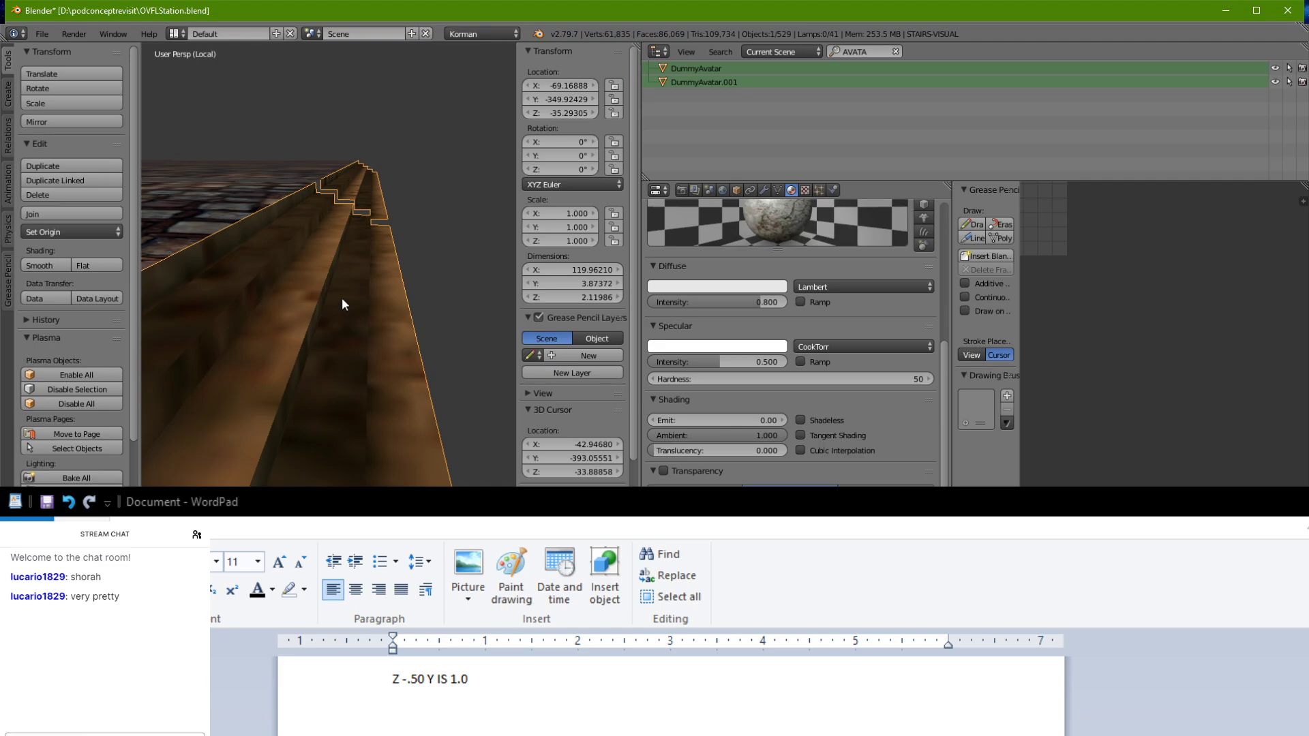
key("Tab")
key("a")
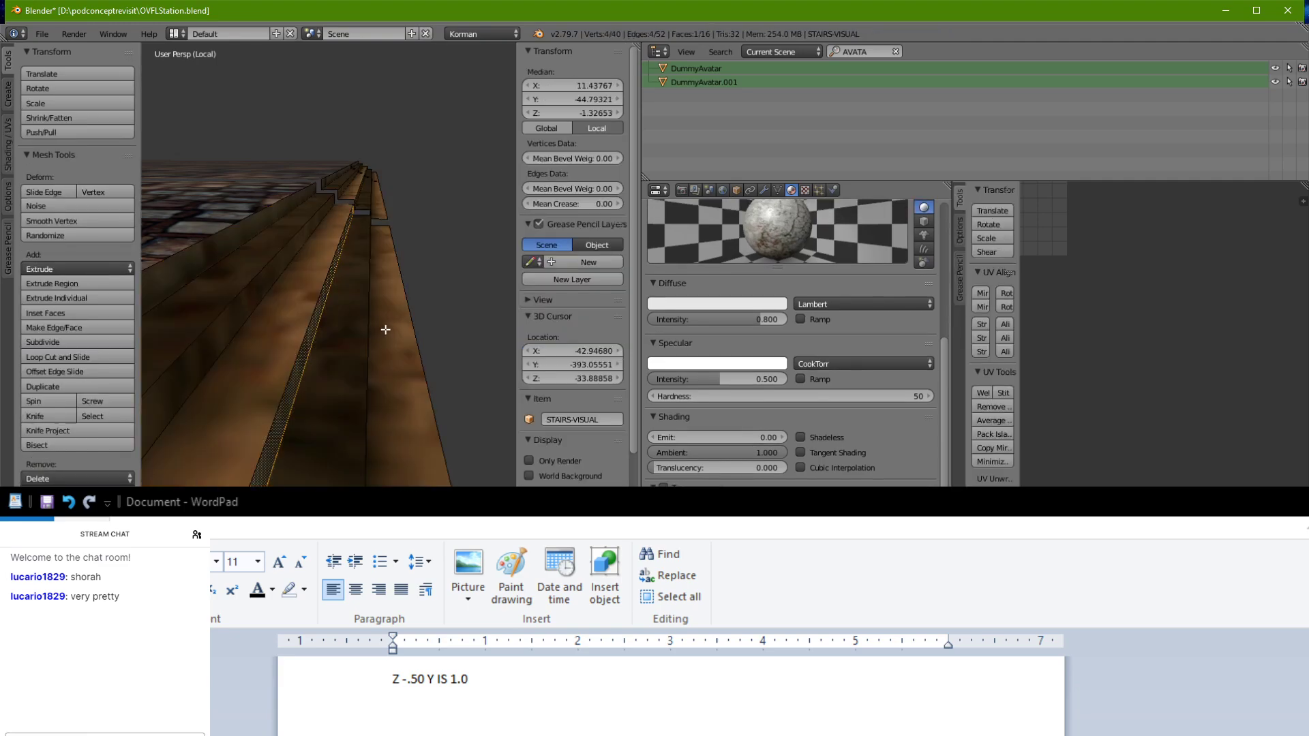
key("l")
key("l")
middle_click_drag(380, 213, 339, 252)
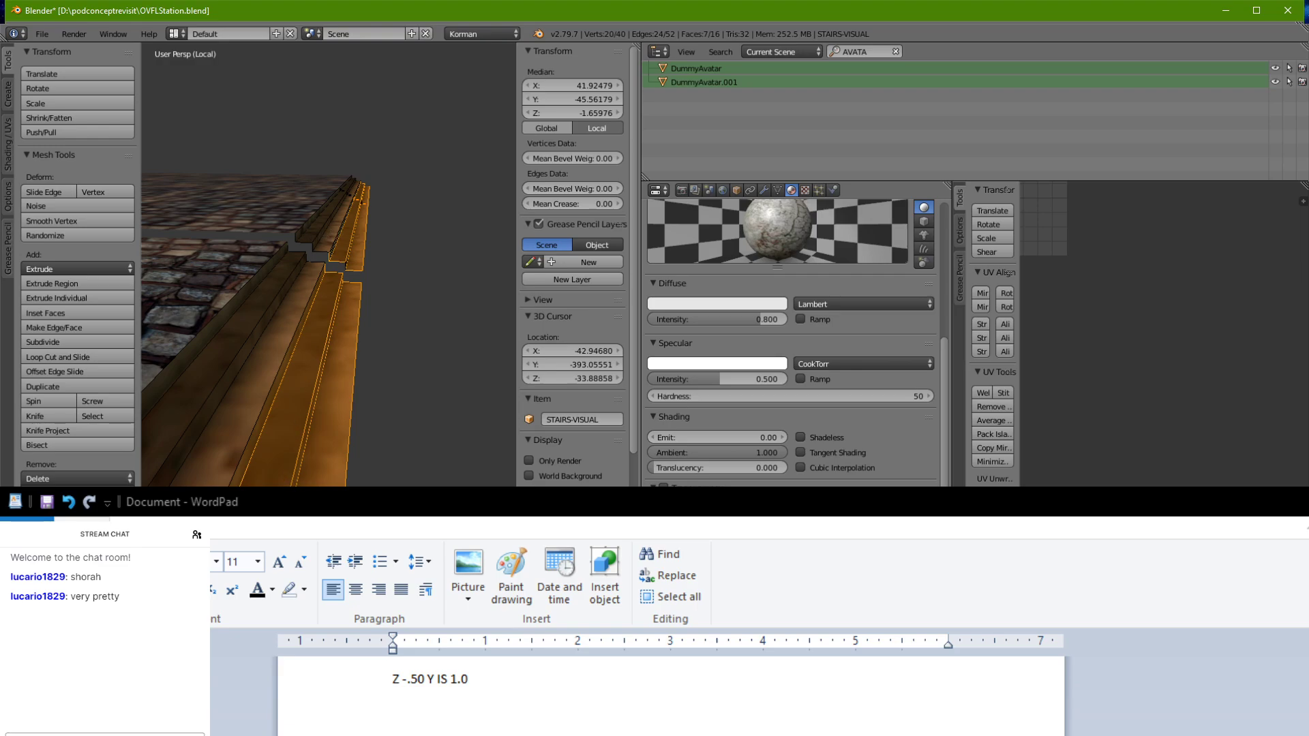
middle_click_drag(330, 291, 263, 385)
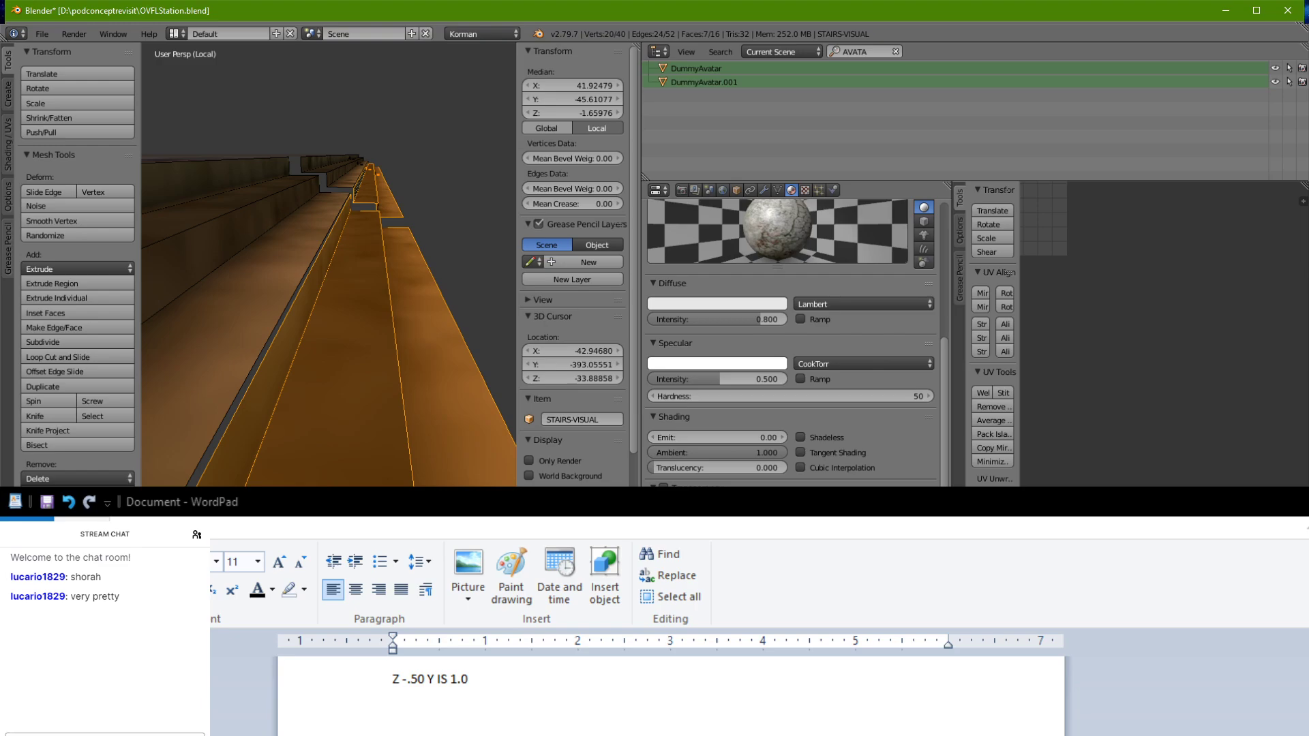
Step: Fill the gap between the upper and lower steps with a face on each stair section and return to Object Mode
right_click(242, 375)
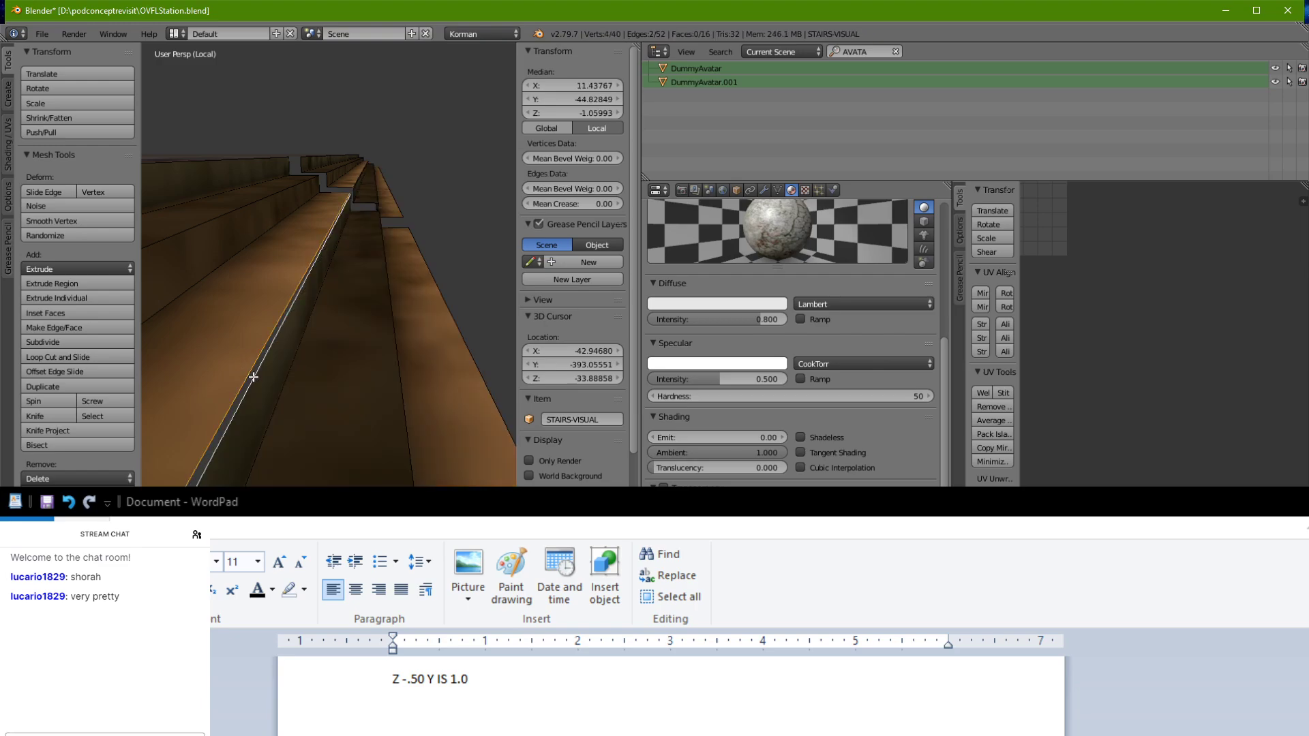
key("f")
middle_click_drag(252, 372, 149, 407)
scroll(500, 424, "up", 4)
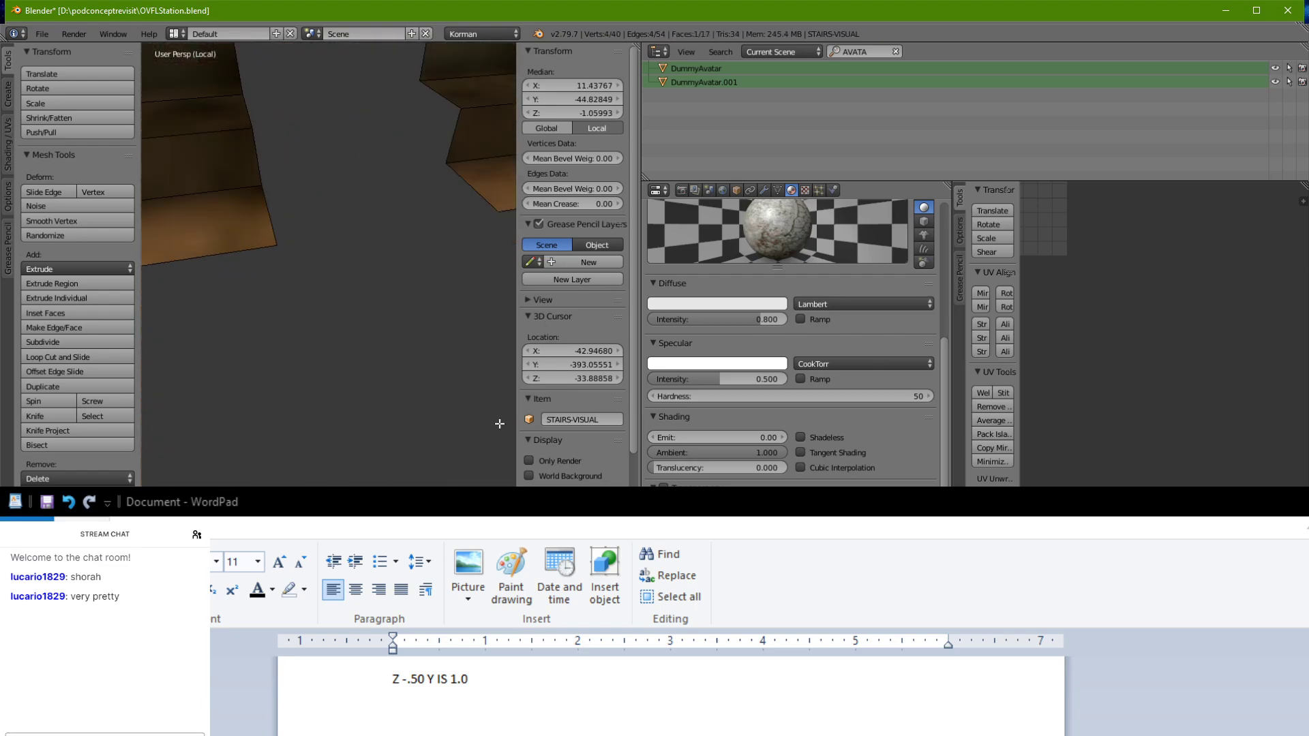
middle_click_drag(478, 407, 341, 648, "shift")
middle_click_drag(307, 255, 306, 260, "shift")
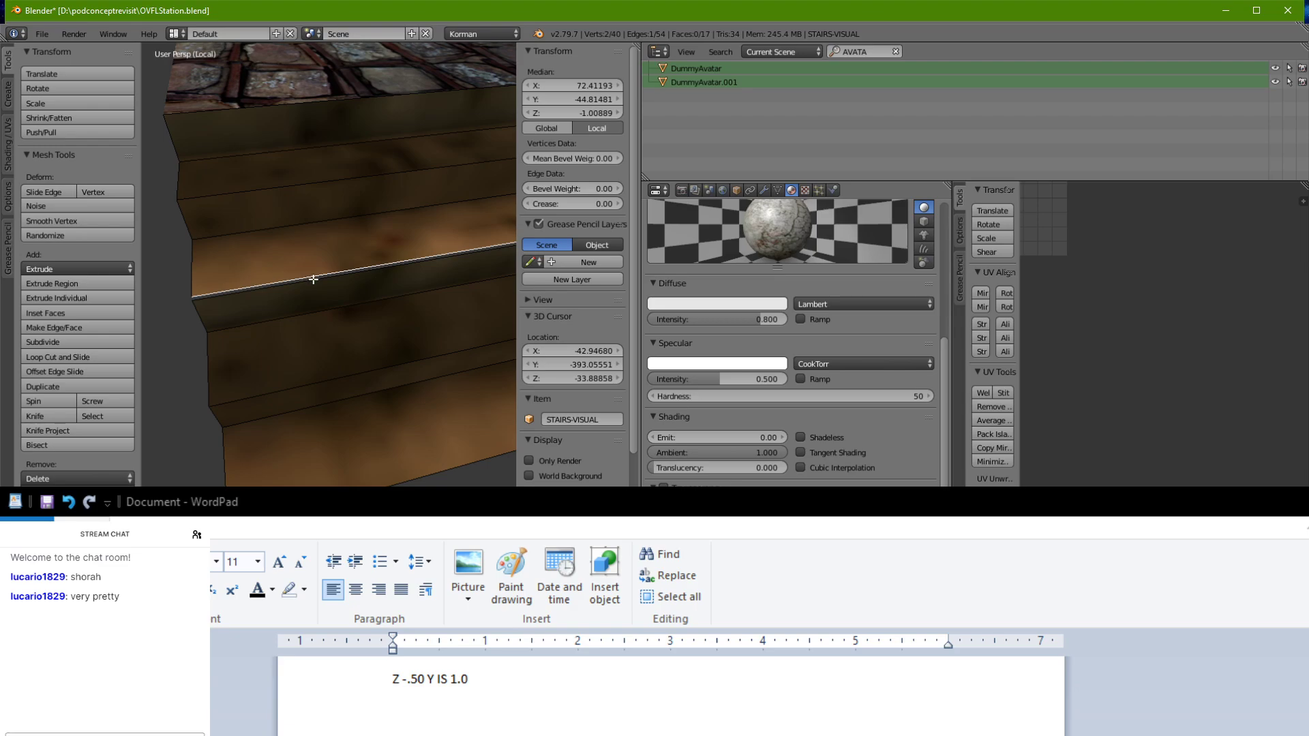
right_click(313, 279, "shift")
key("f")
scroll(313, 281, "down", 6)
middle_click_drag(313, 280, 145, 271)
middle_click_drag(322, 390, 360, 461, "shift")
scroll(383, 379, "up", 2)
key("Tab")
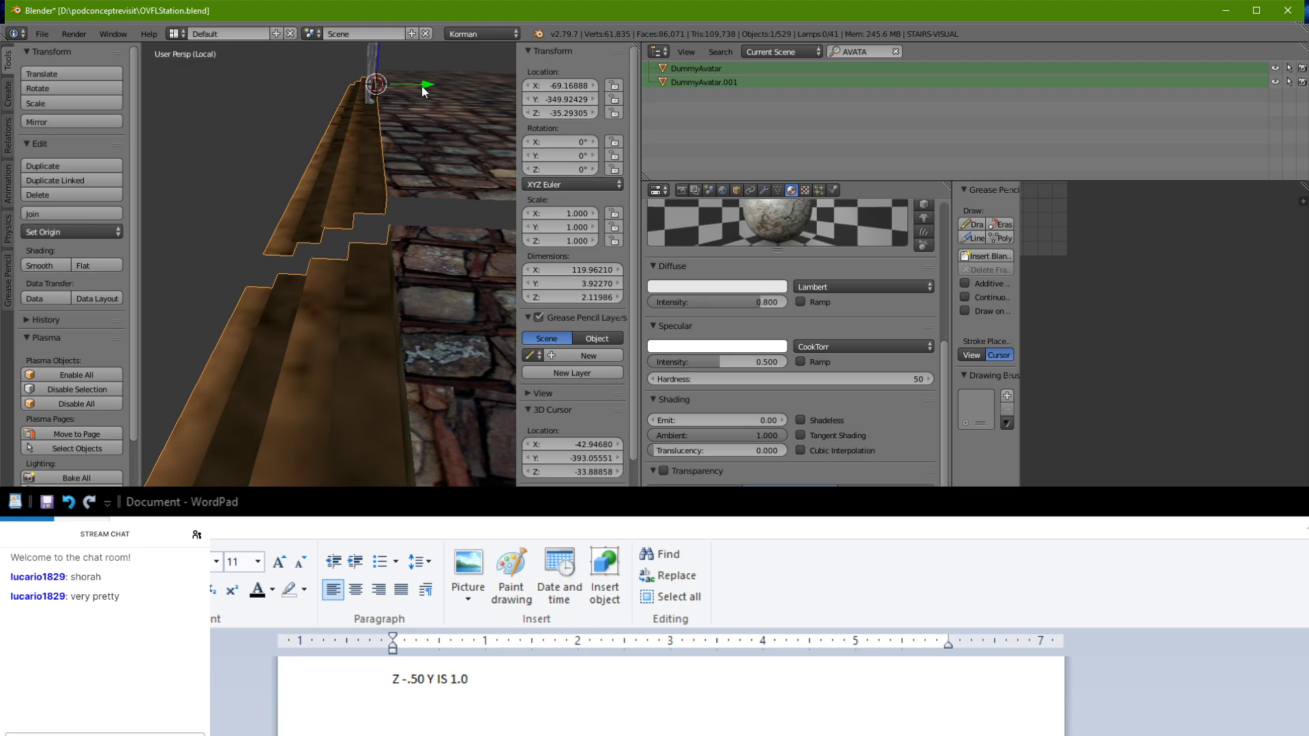
Step: Select the standing dummy avatar together with STAIRS-VISUAL and move both outward along Y, placing the stairs at Y of about -350.949
right_click(372, 73, "shift")
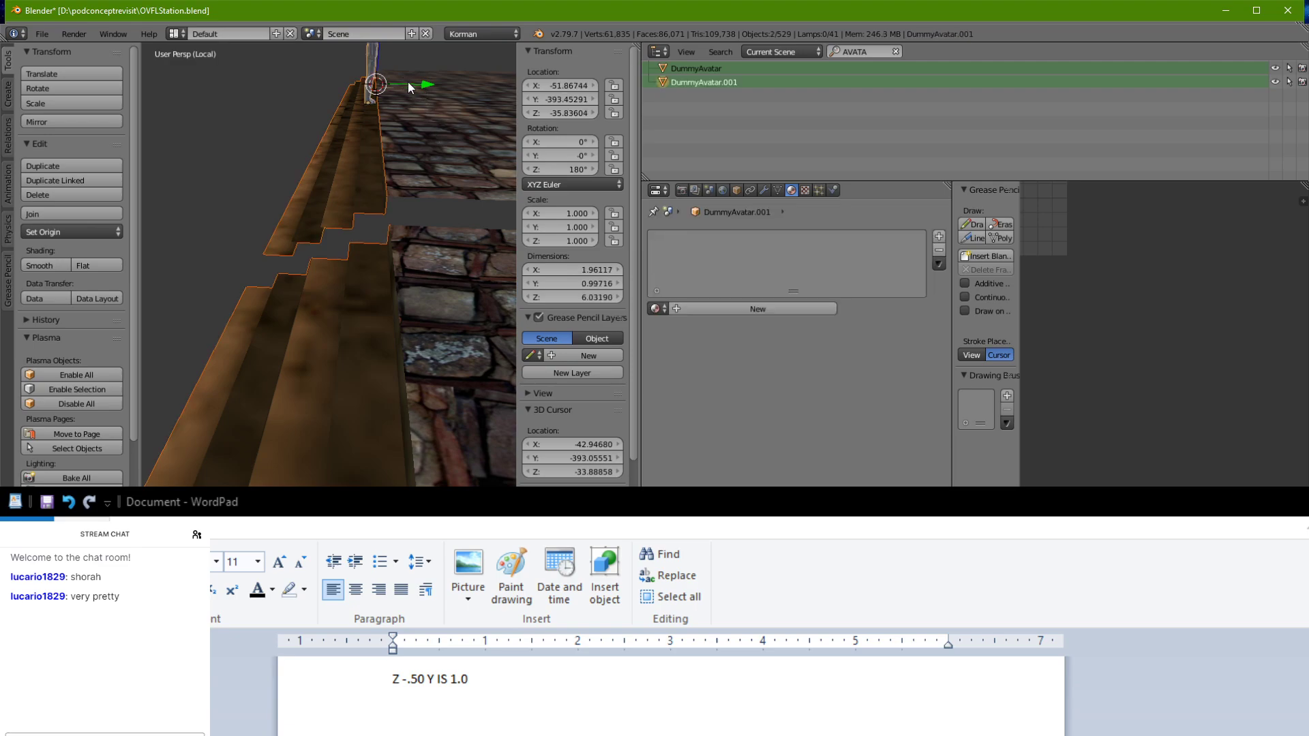
right_click(446, 88, "shift")
right_click(370, 60)
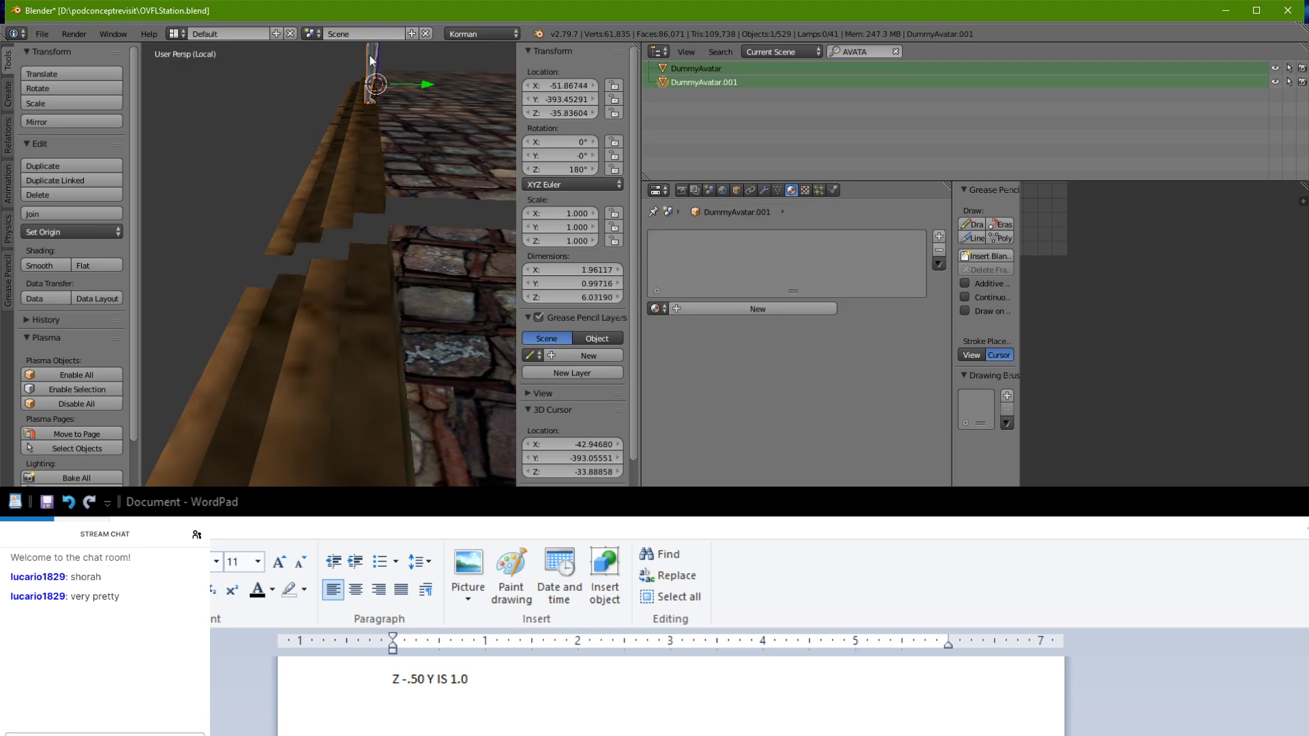
right_click(368, 109, "shift")
key("g")
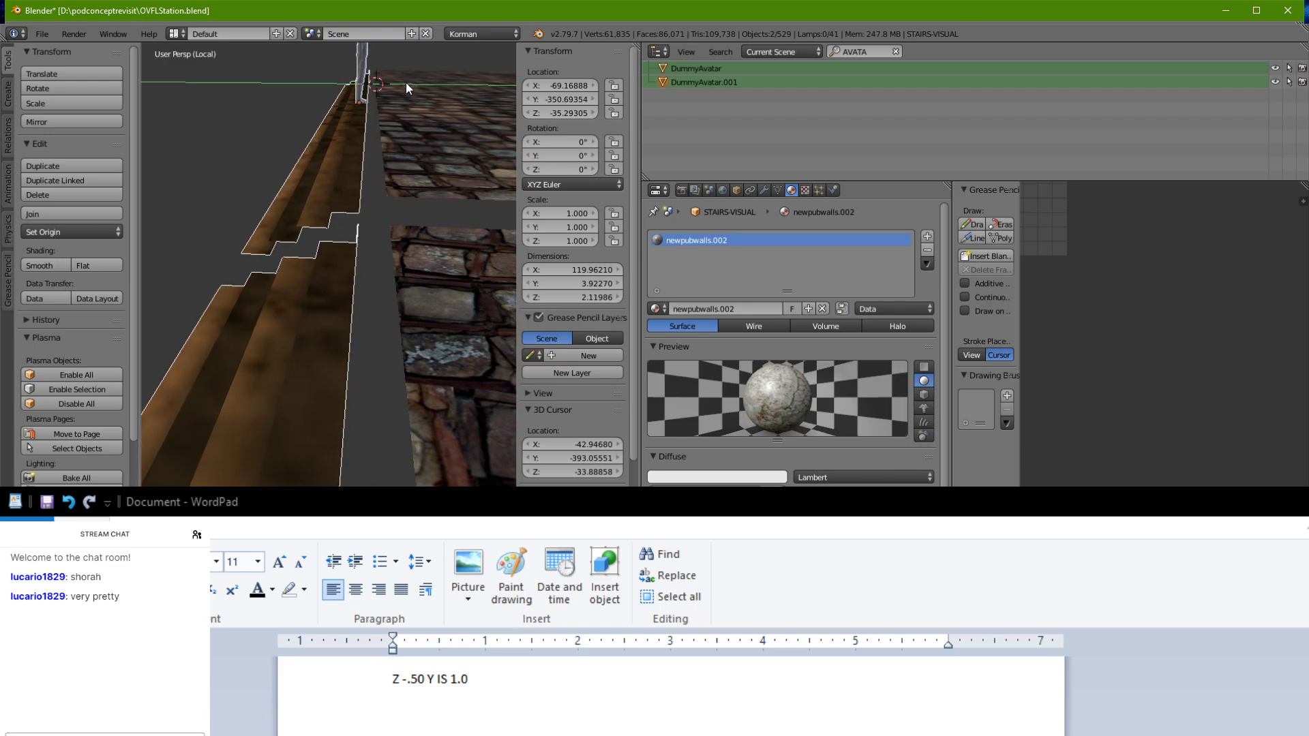
right_click(402, 83)
Step: Extrude the top inner edges of both stair sections toward the cobble floor, to a local median Y of about -41.773, and leave Edit Mode
key("Tab")
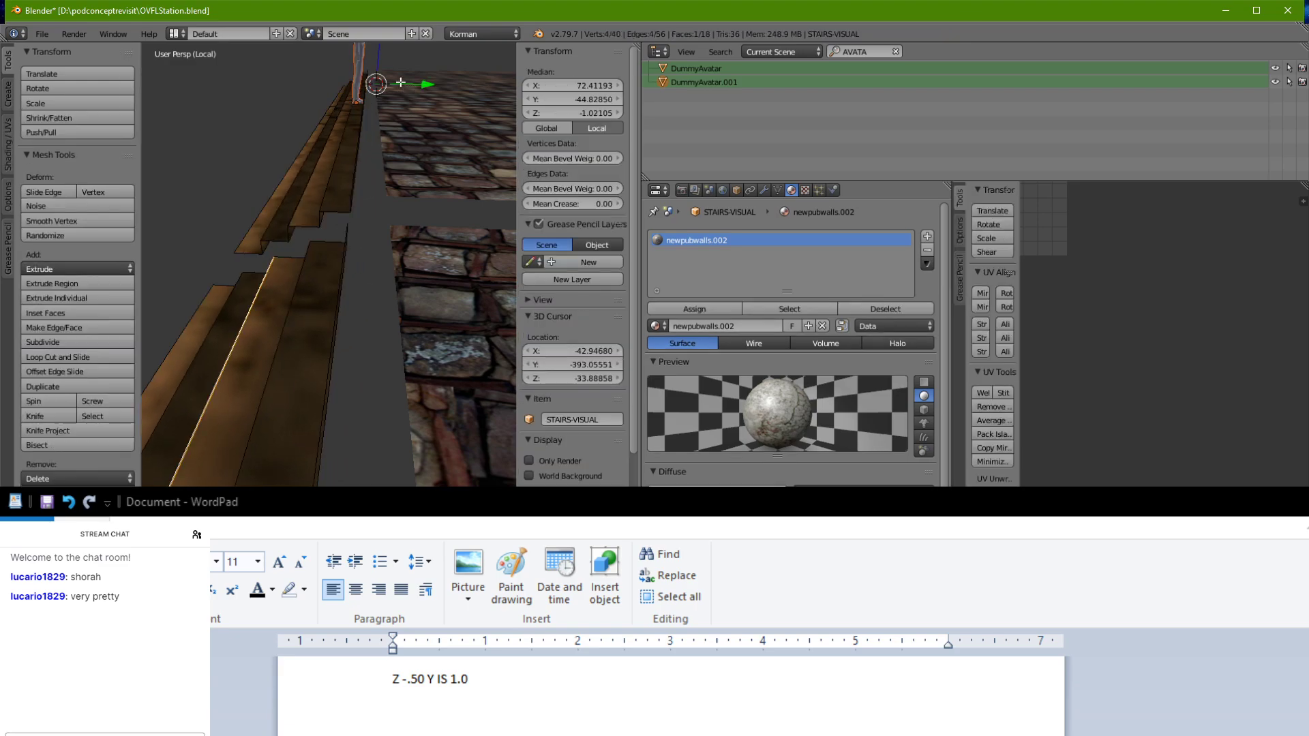
middle_click_drag(356, 170, 362, 256)
right_click(411, 240, "shift")
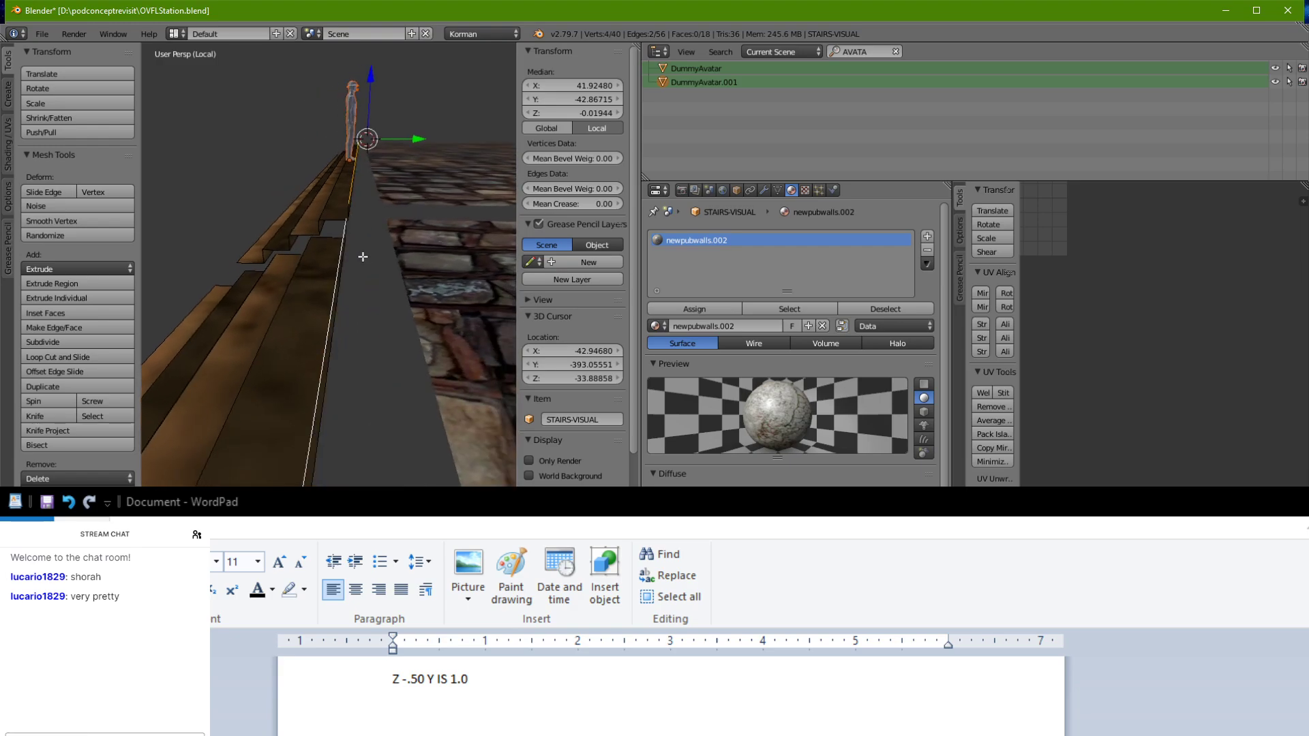
key("e")
right_click(379, 234)
left_click_drag(411, 138, 427, 136)
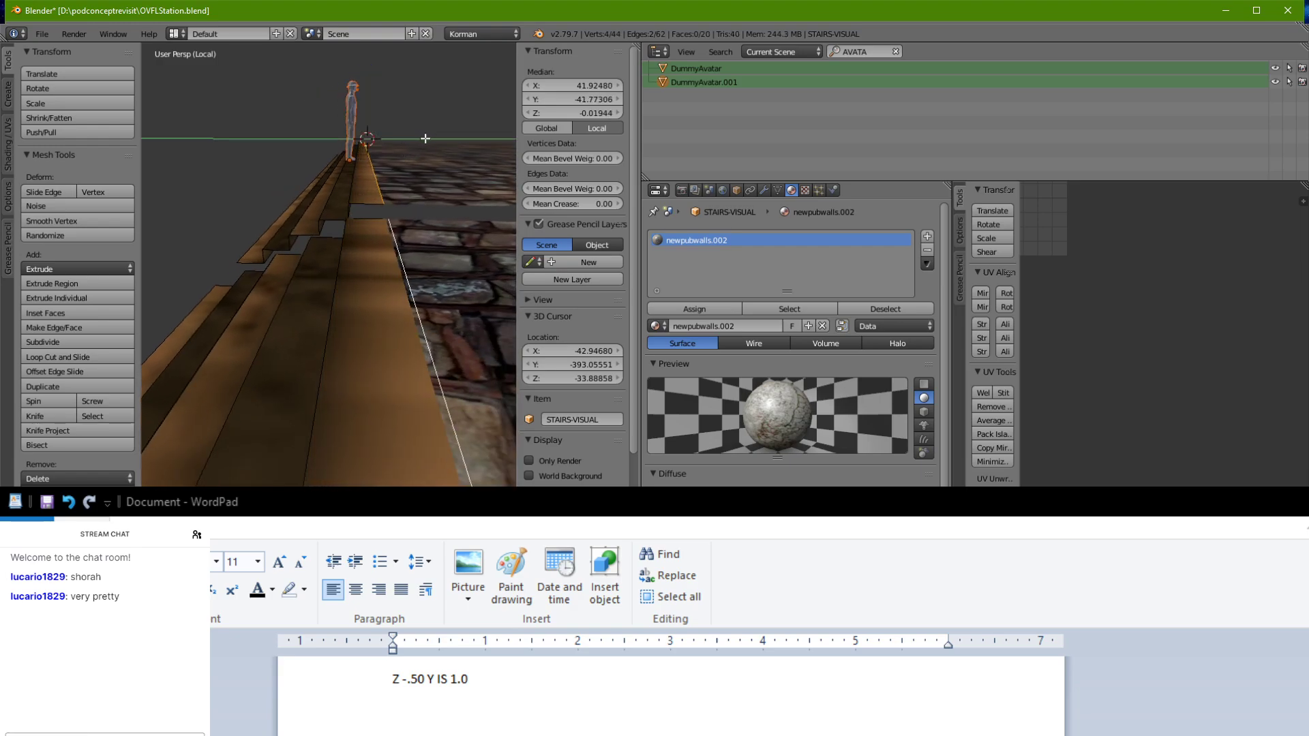
middle_click_drag(415, 148, 467, 183)
key("Tab")
middle_click_drag(427, 223, 582, 313)
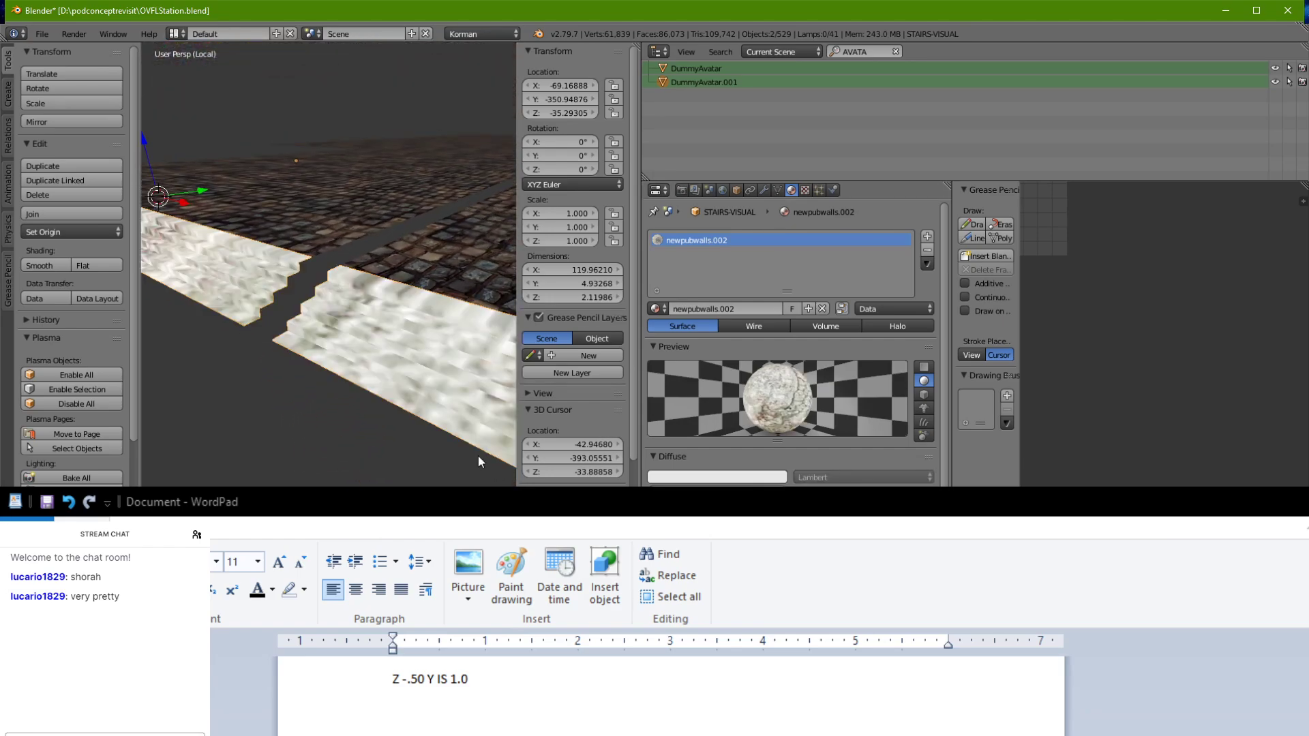
Step: Select the whole STAIRS-VISUAL mesh in Edit Mode and apply the Reset UV mapping
middle_click_drag(478, 455, 455, 416)
key("Tab")
key("a")
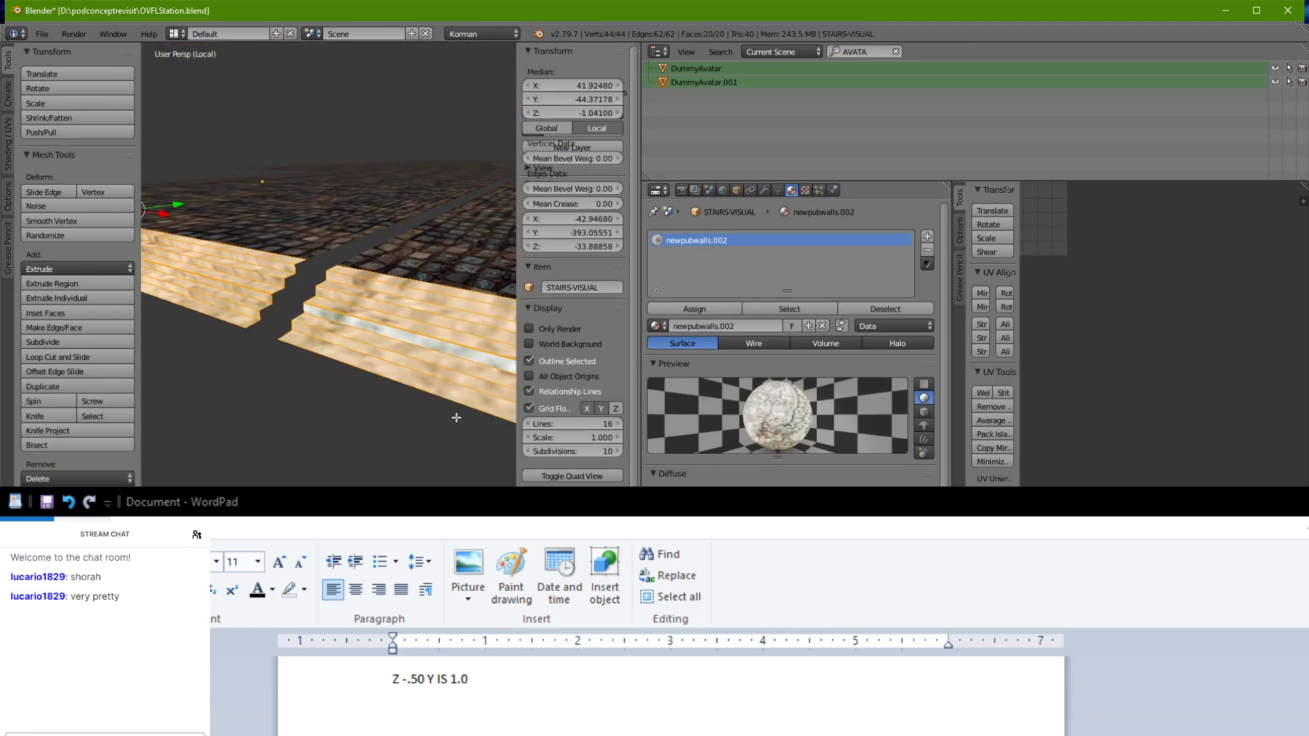
key("u")
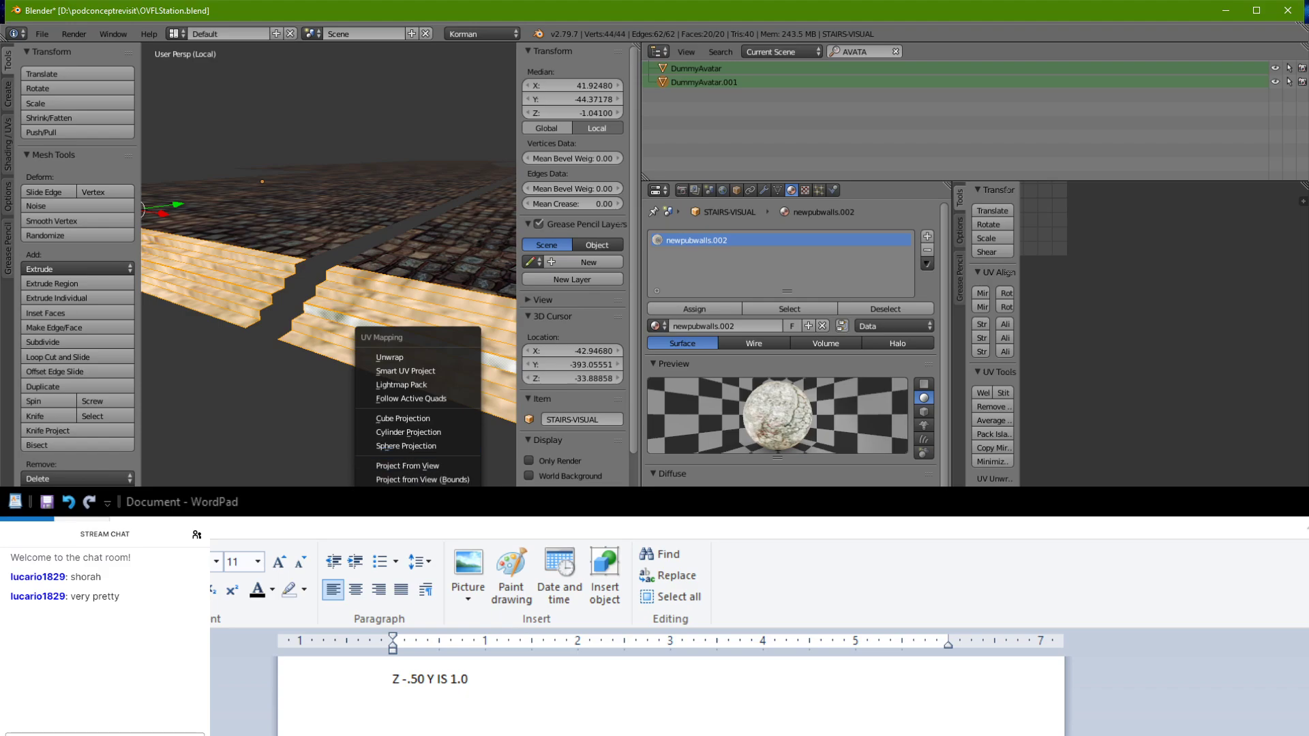
left_click(409, 500)
scroll(411, 377, "up", 3)
middle_click_drag(411, 377, 433, 426)
scroll(417, 408, "up", 3)
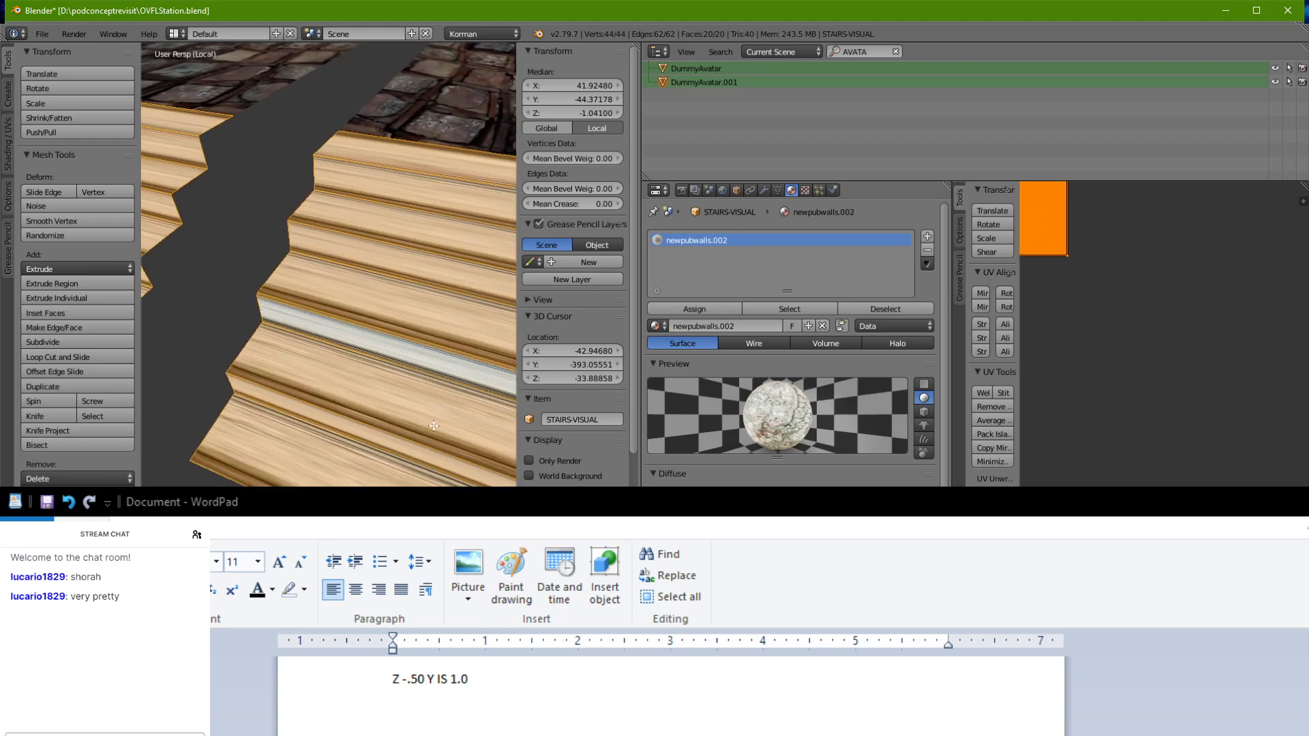
Step: Try Cube Projection and Smart UV Project as alternative UV mappings for all stair faces
key("u")
left_click(412, 344)
key("u")
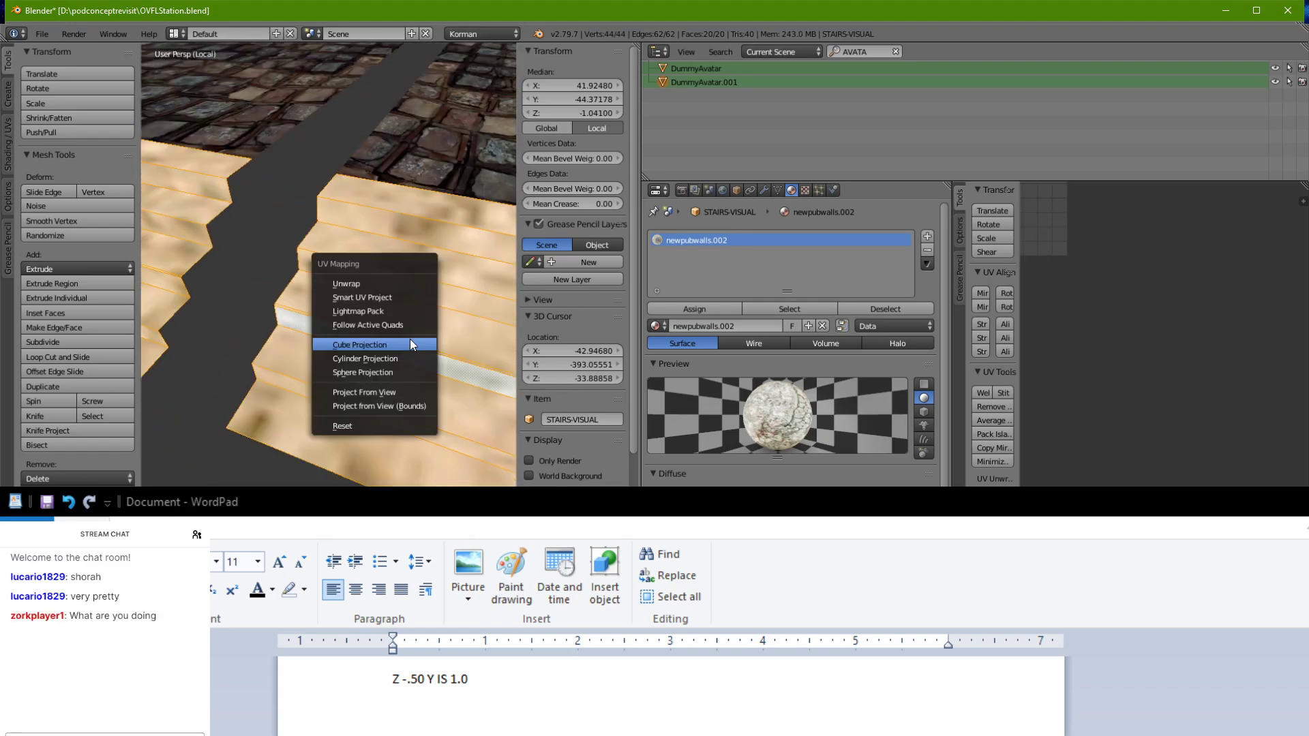
left_click(394, 298)
left_click(402, 397)
scroll(402, 396, "down", 4)
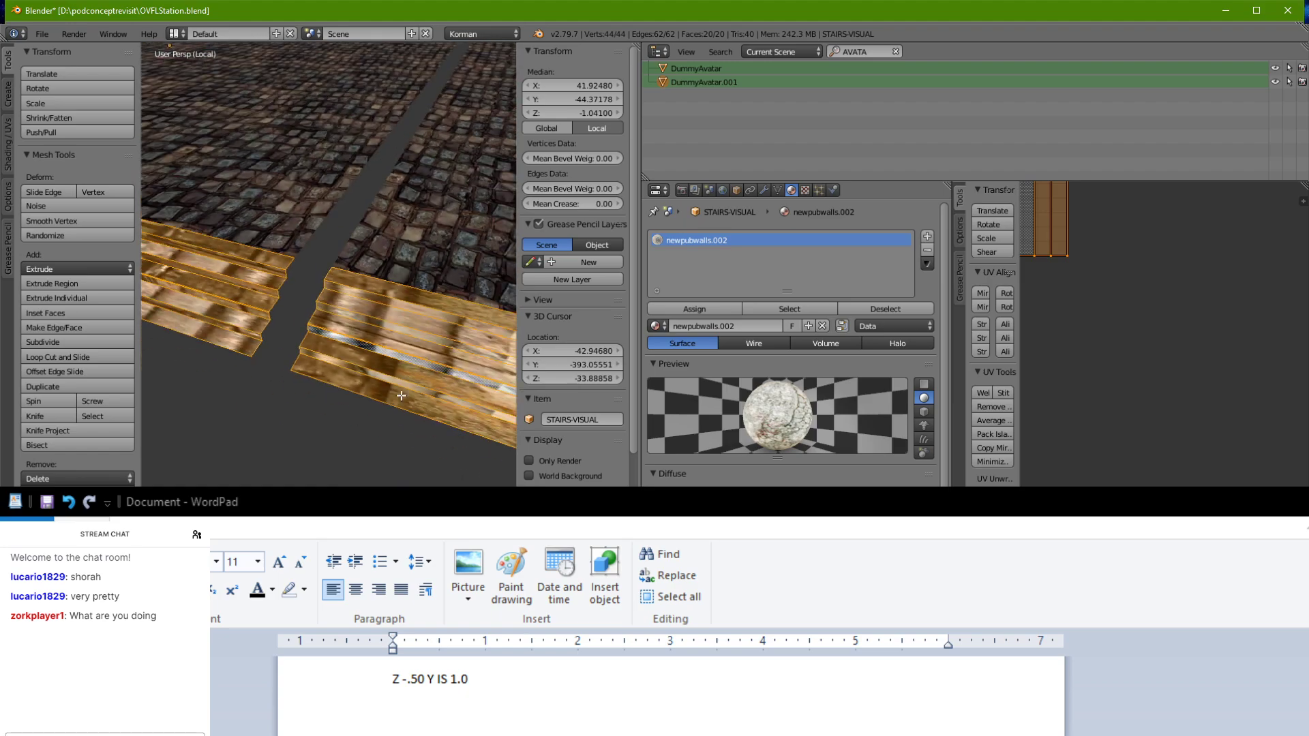
middle_click_drag(401, 395, 293, 409)
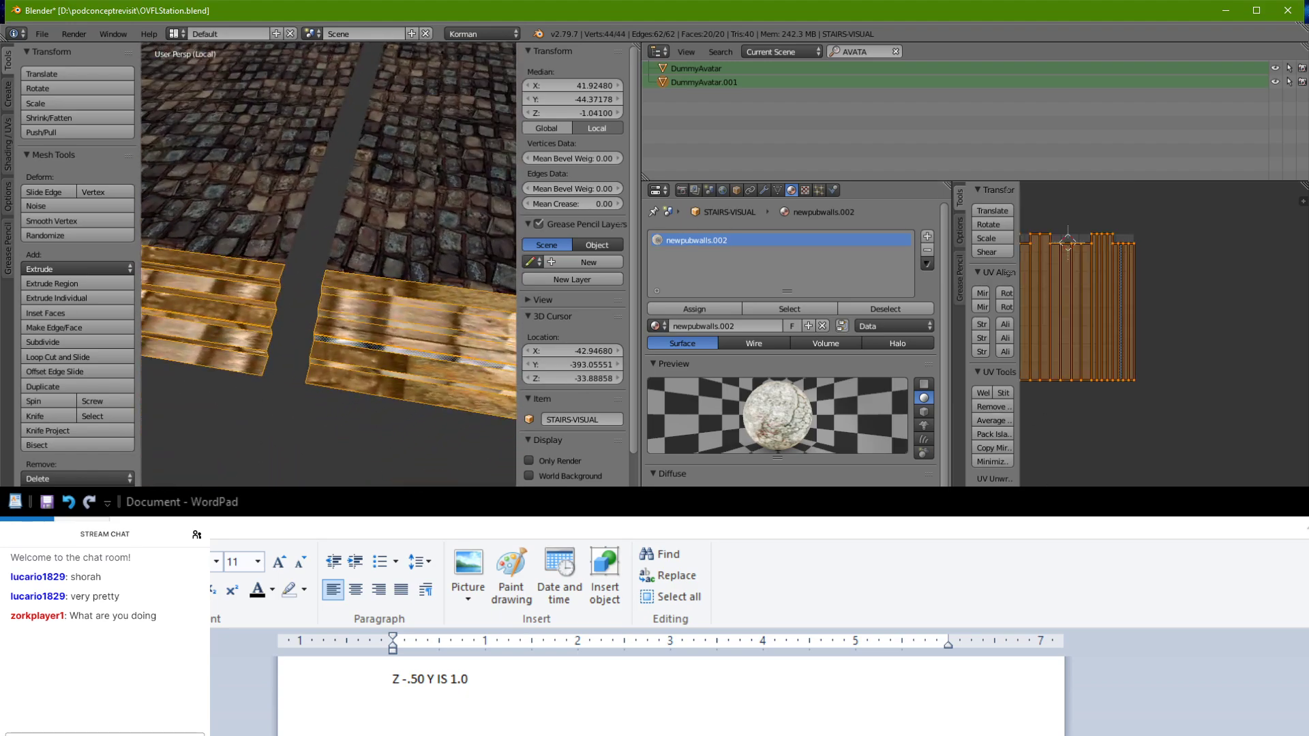
Step: Open the texture settings of newpubwalls.002 and examine the stairs' UV layout over the wall image
left_click(805, 190)
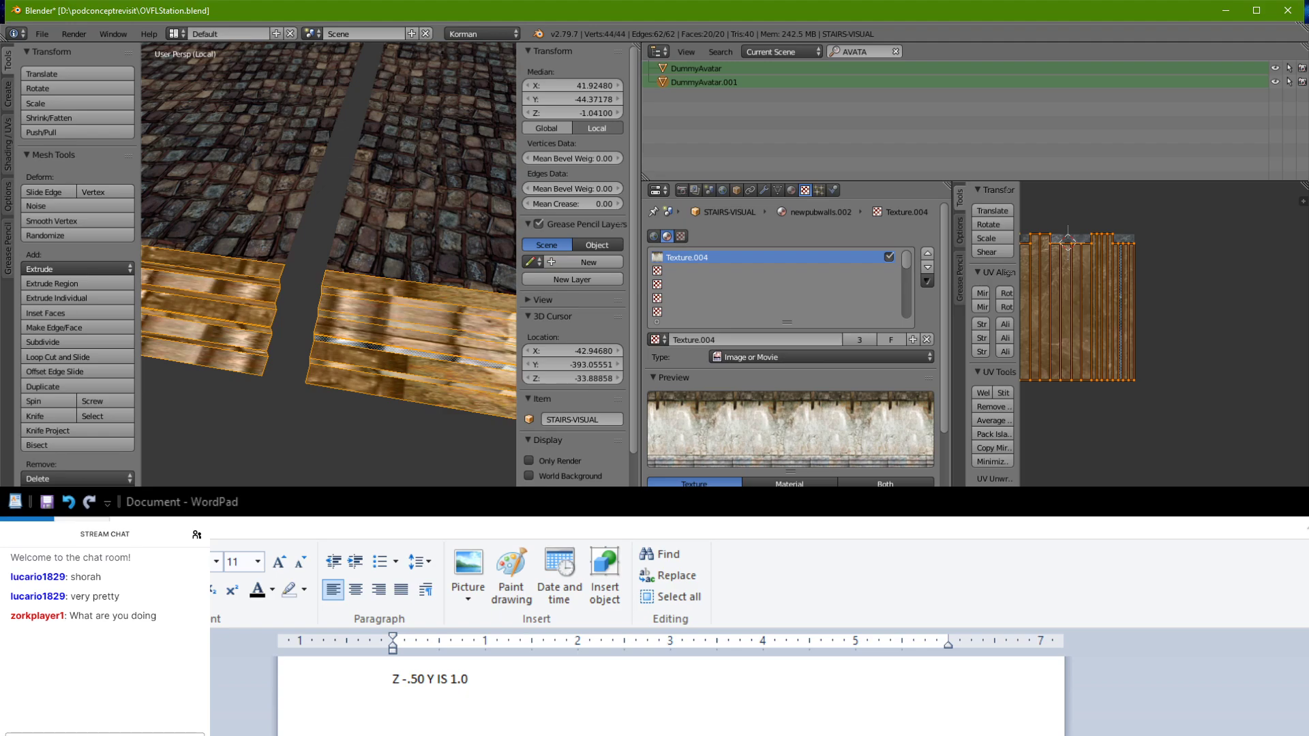
scroll(1060, 299, "up", 3)
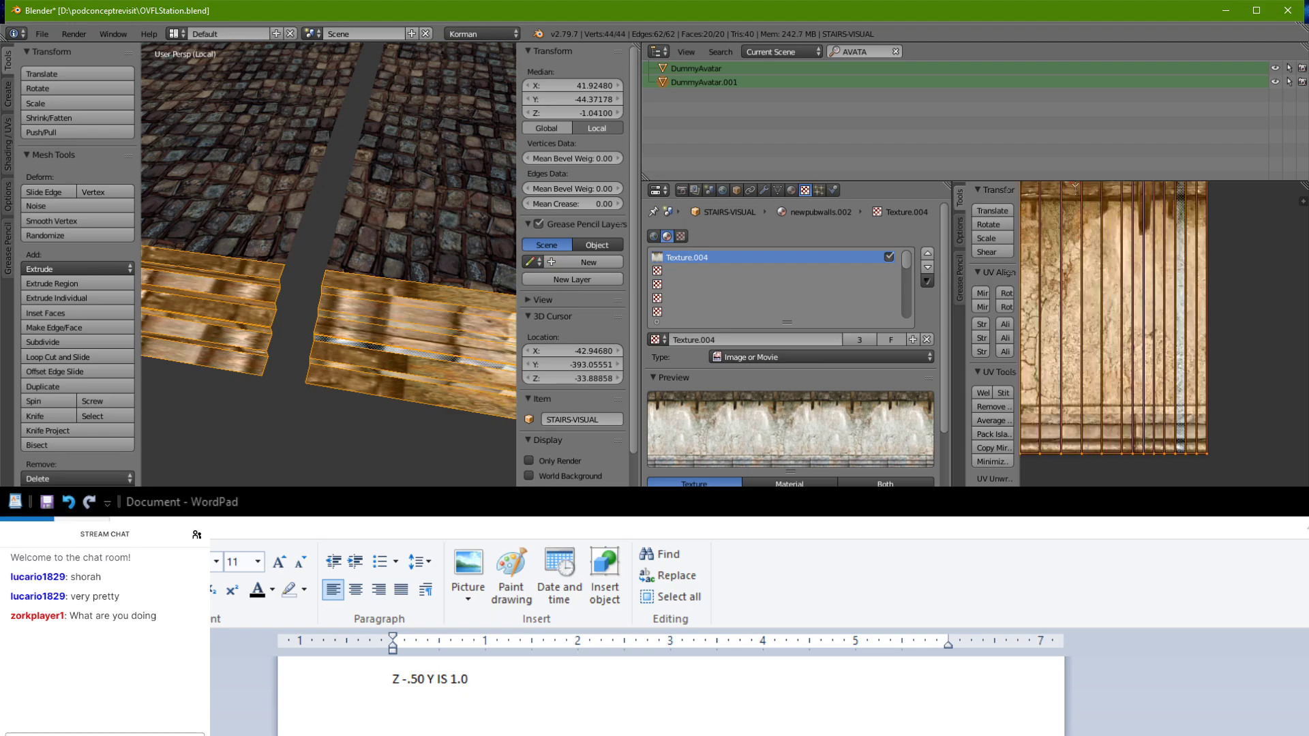
scroll(1176, 313, "down", 3)
scroll(1200, 332, "up", 3)
middle_click_drag(1176, 314, 1237, 381)
Step: Try to scale the whole UV layout vertically in the UV editor
key("a")
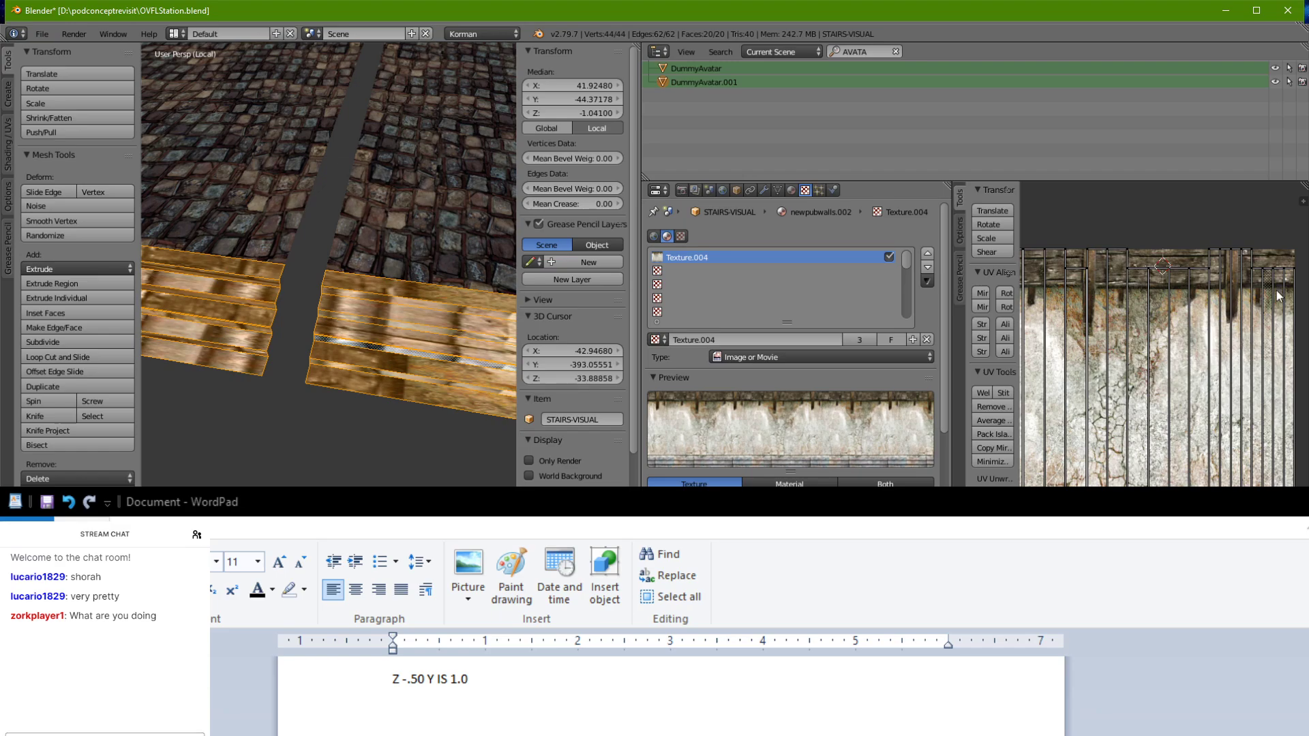
key("a")
key("s")
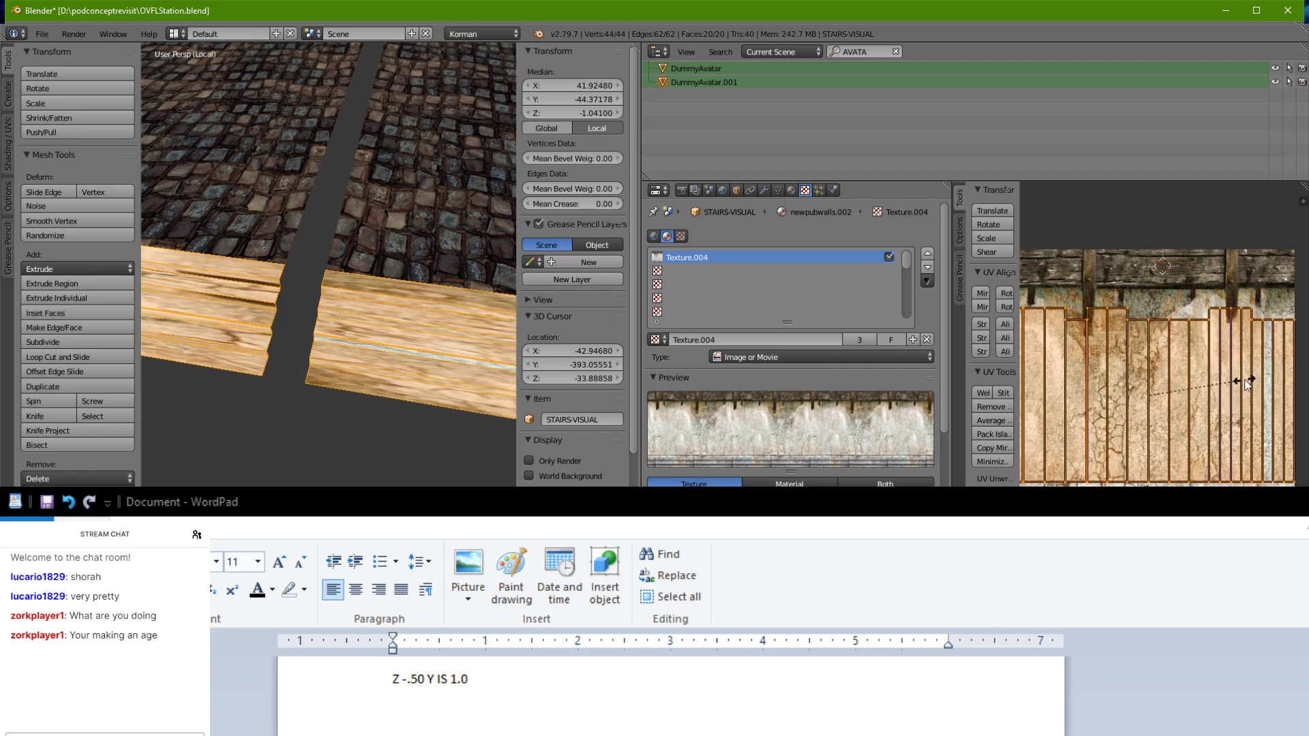
left_click(1144, 453)
Step: Reset the UV mapping of all stair faces and scale the UVs along Y to about a quarter of the texture height
key("u")
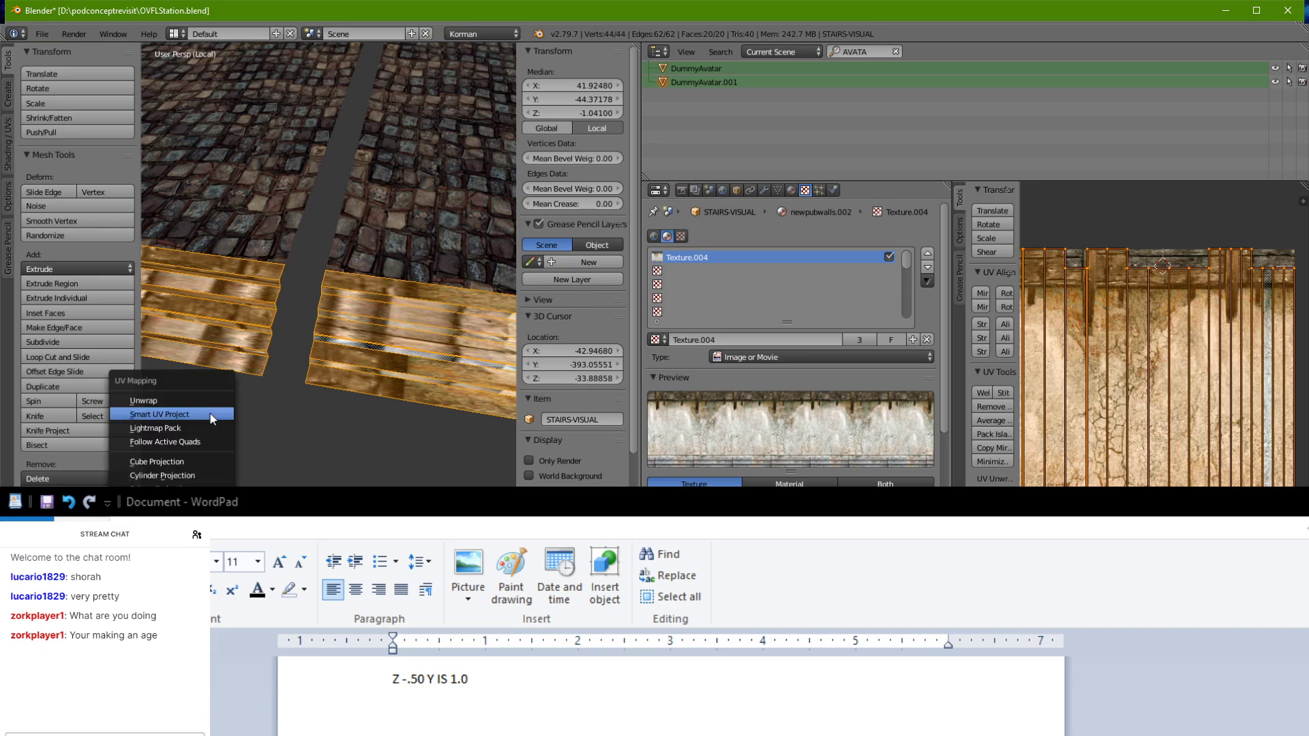
left_click(160, 543)
middle_click_drag(265, 443, 161, 437)
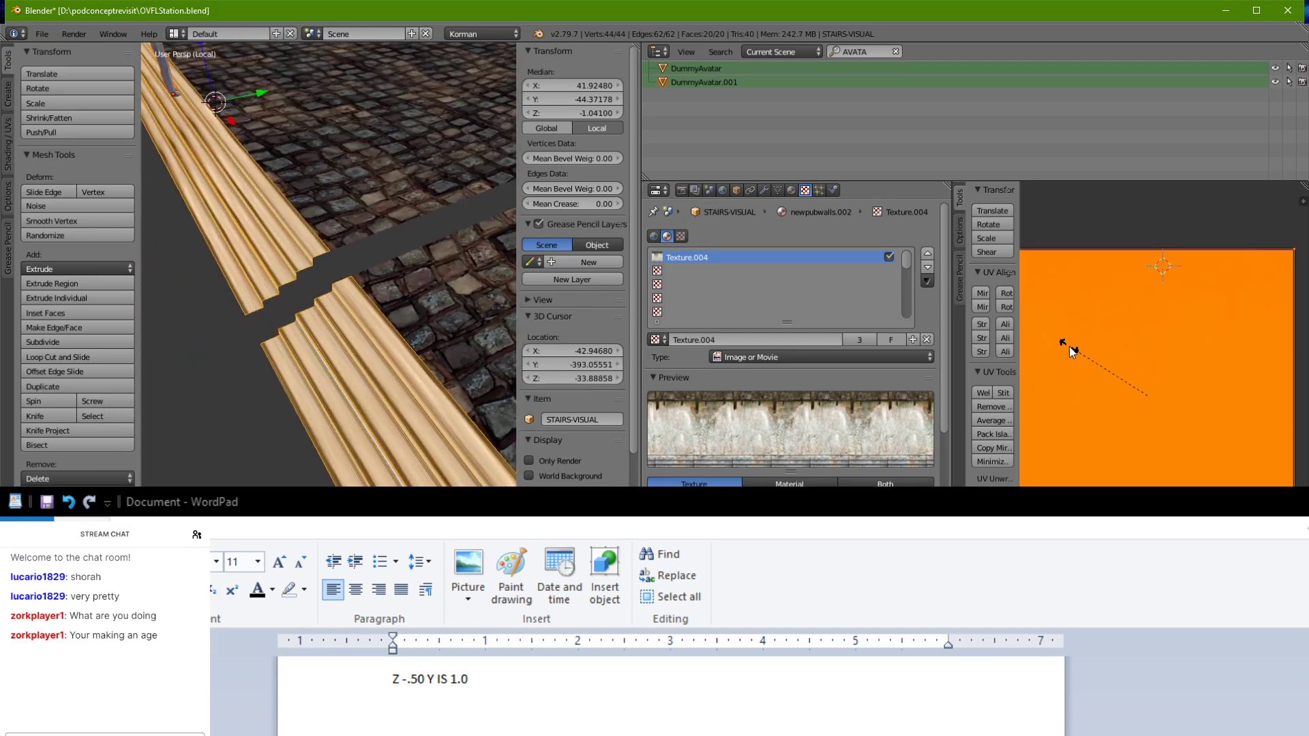
key("s")
key("y")
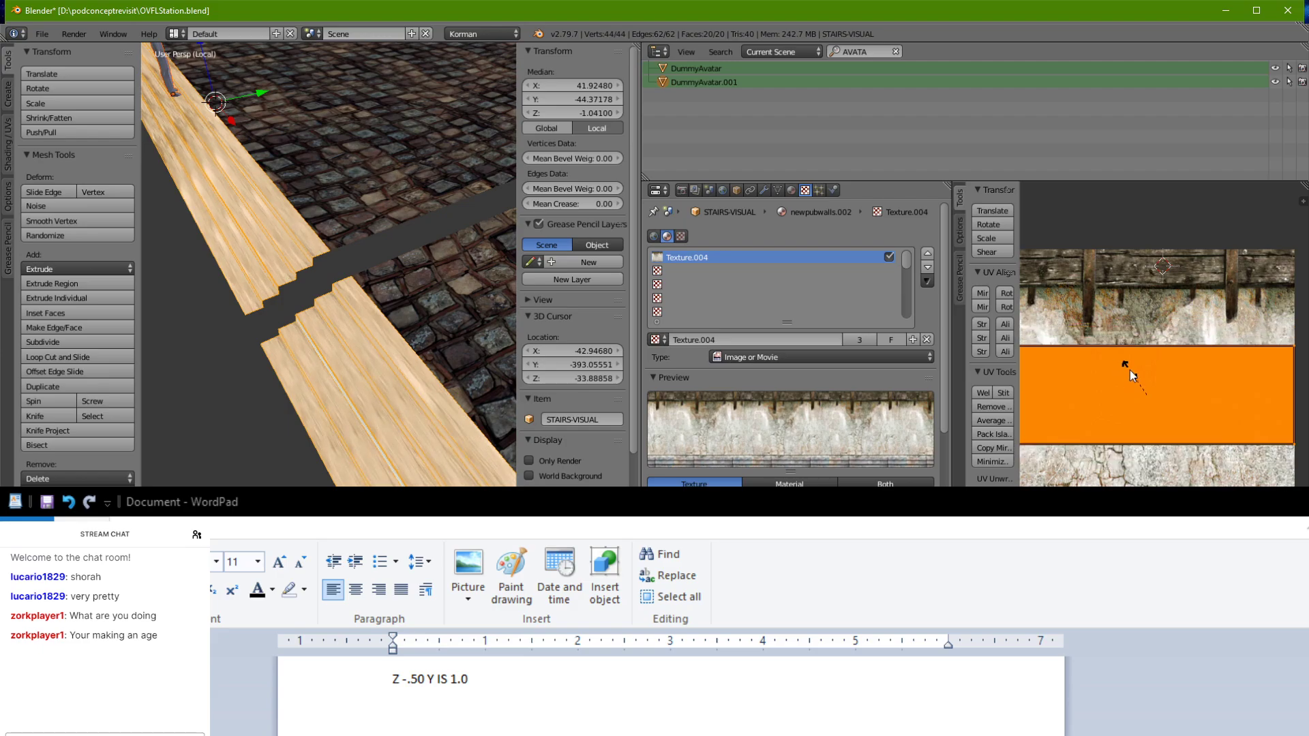
left_click(1143, 376)
scroll(407, 423, "up", 3)
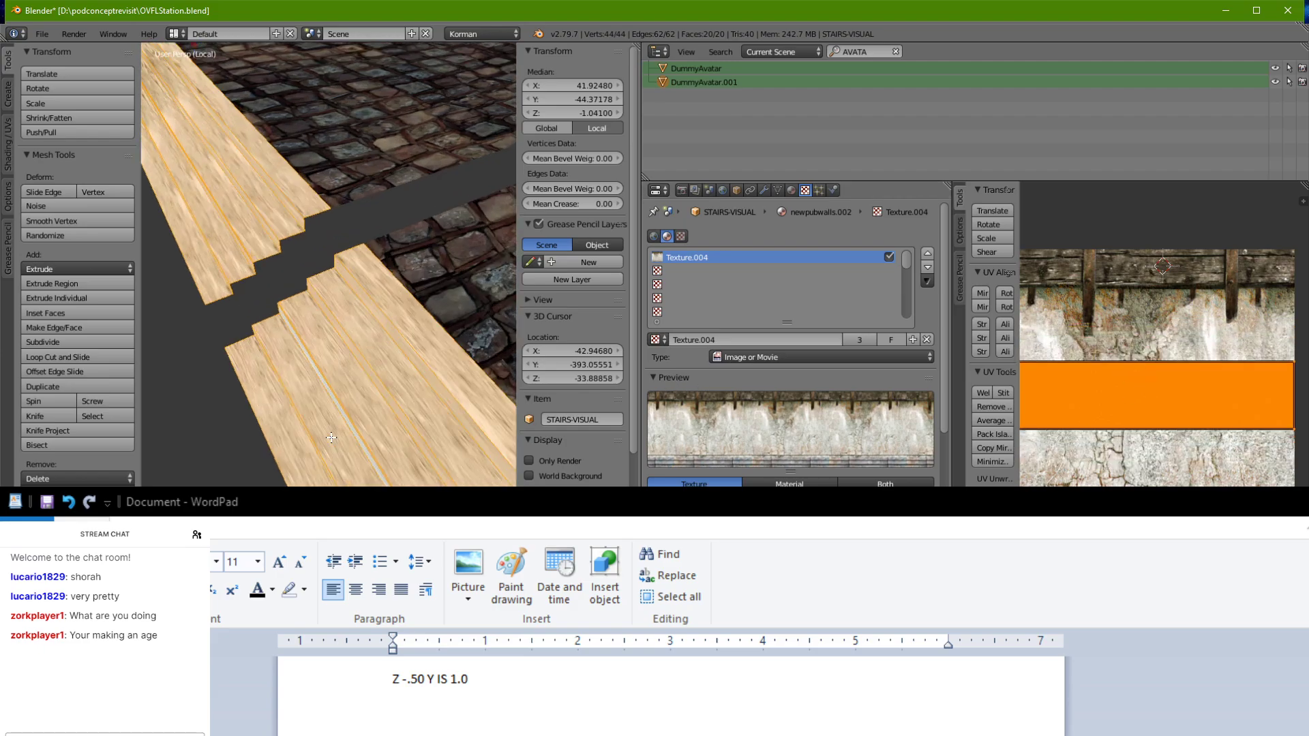
Step: Try narrowing the stair UVs along X and undo that scaling
key("s")
key("x")
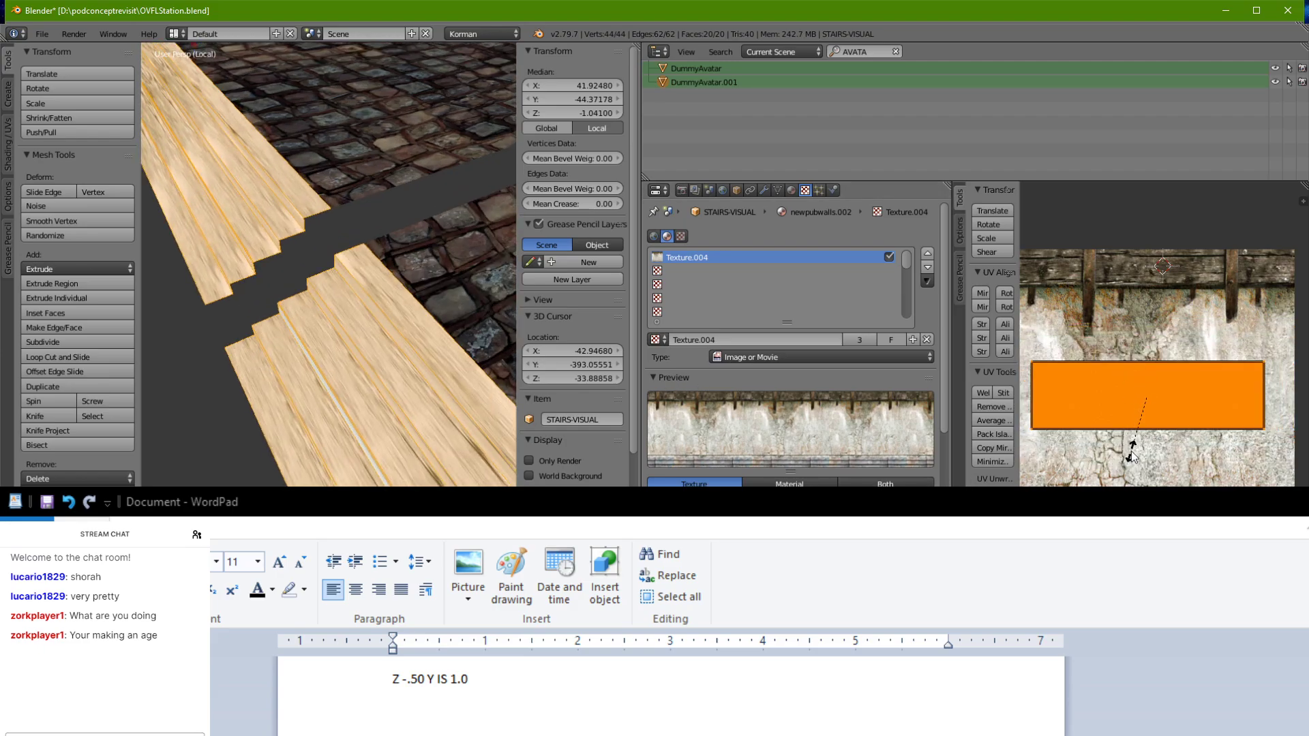
left_click(1129, 450)
key("ctrl+z")
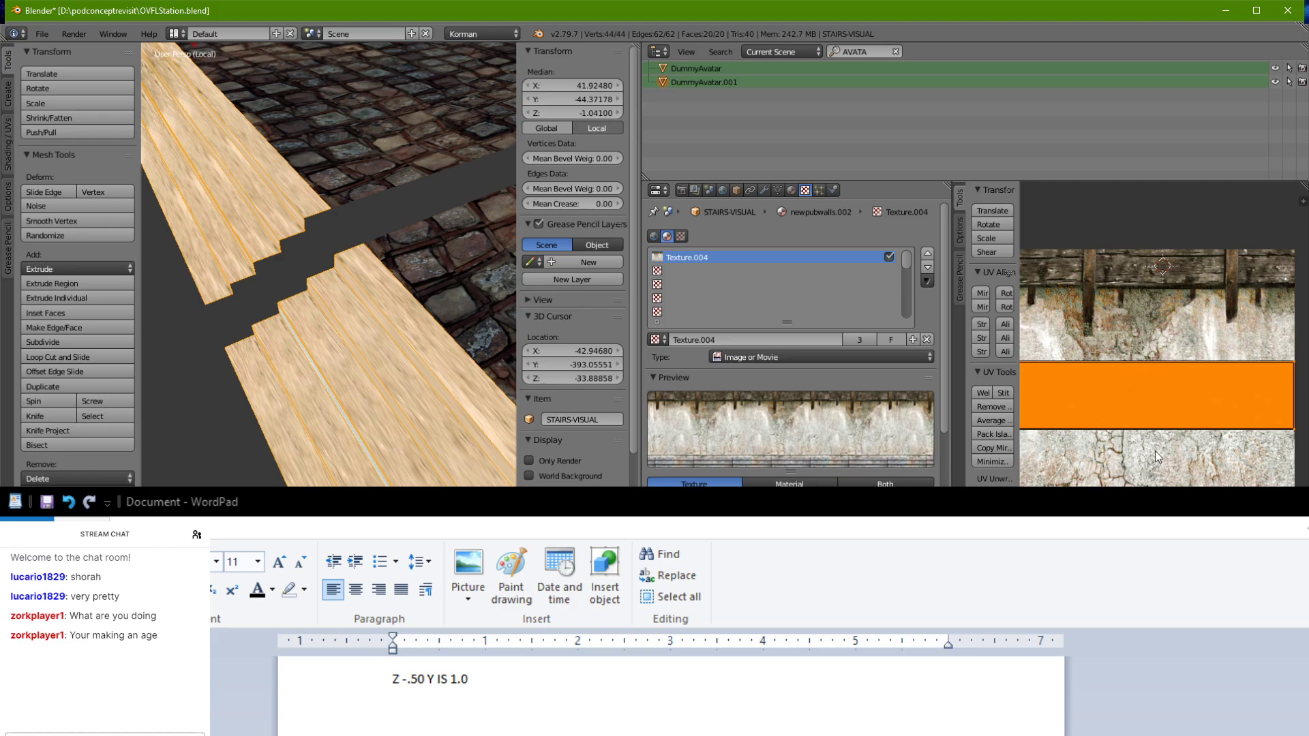
Step: Move one stair face's UV strip down onto the brick trim at the bottom of the wall texture and widen the UV editor
middle_click_drag(1155, 452, 1186, 386)
right_click_drag(1192, 349, 1192, 460)
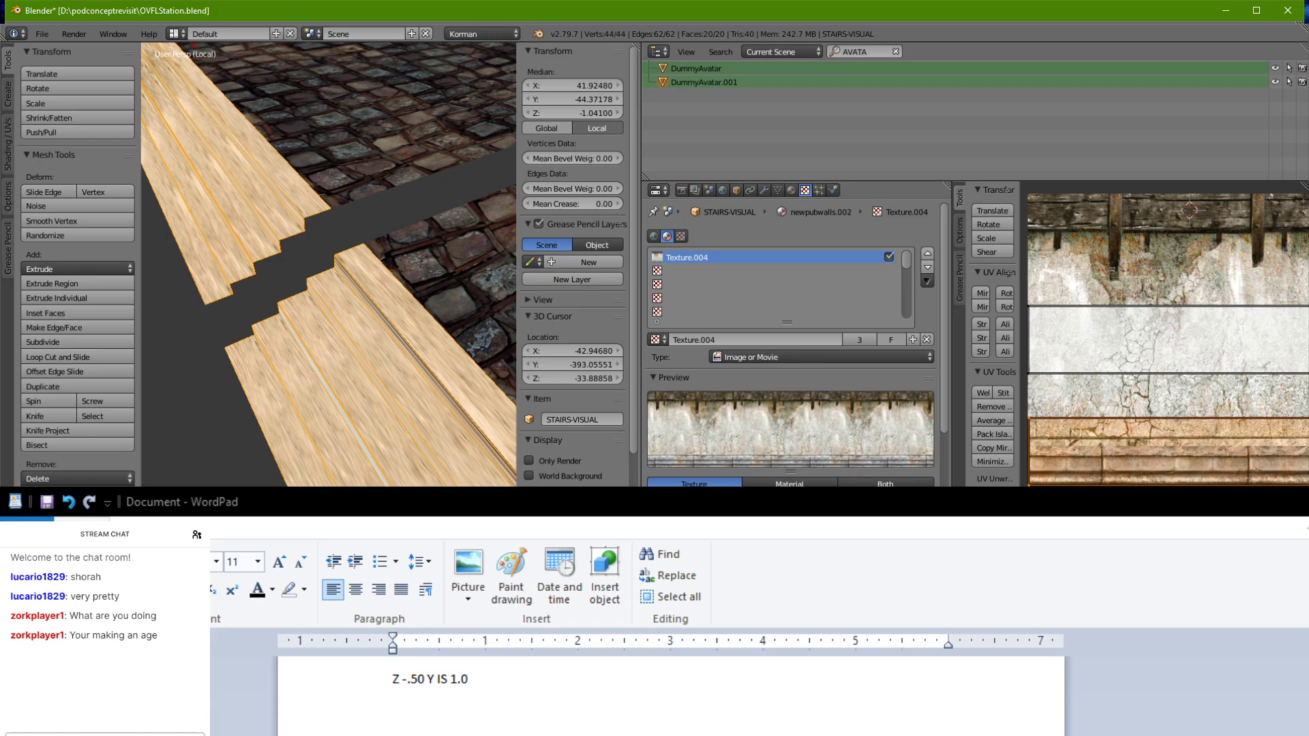
left_click_drag(949, 341, 757, 341)
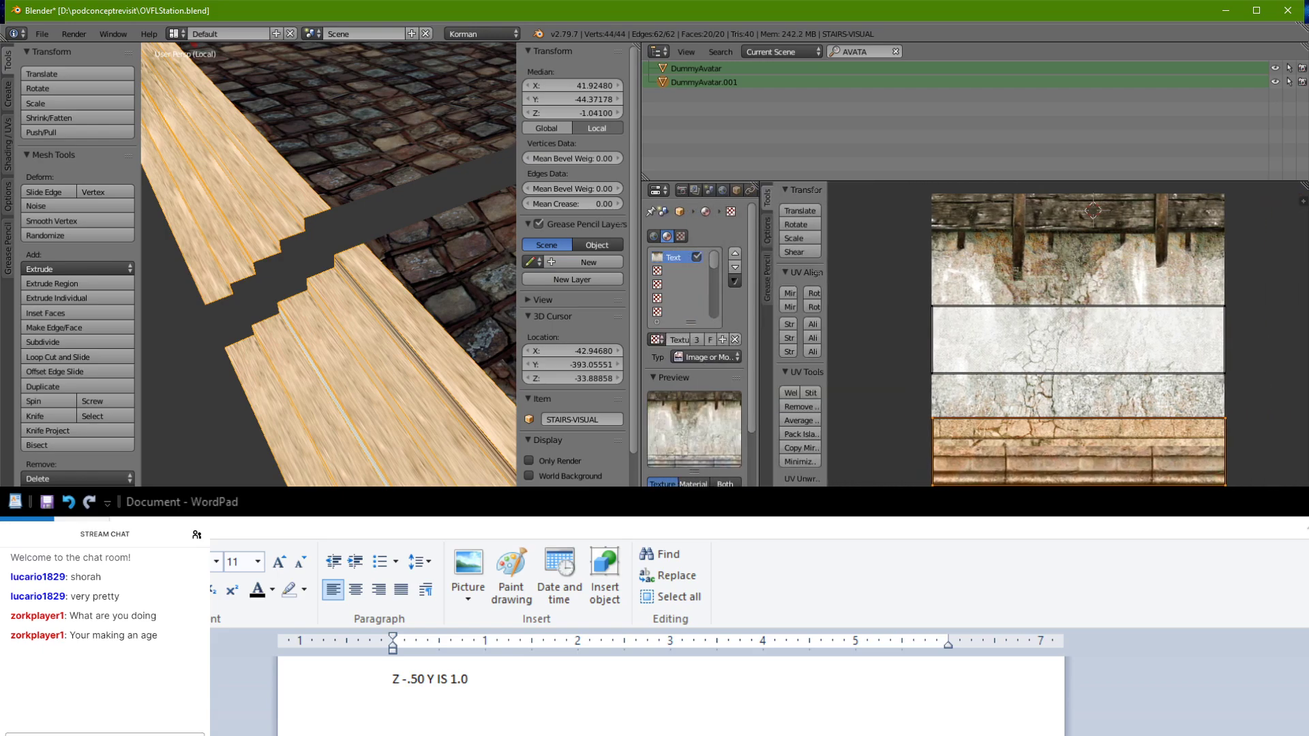
scroll(1069, 437, "up", 4)
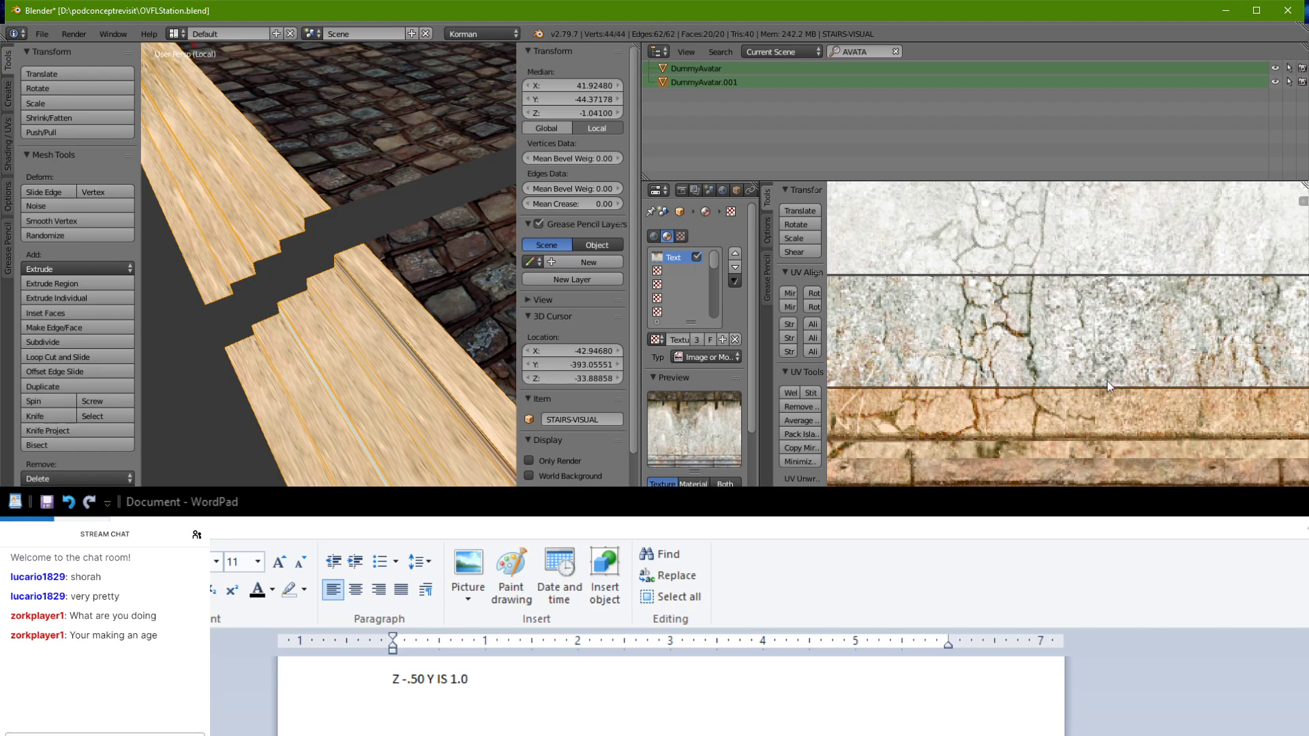
Step: Scale all the stair UVs along X so the wall texture is no longer stretched along the steps
right_click_drag(1107, 382, 1111, 452)
middle_click_drag(1111, 451, 1308, 463)
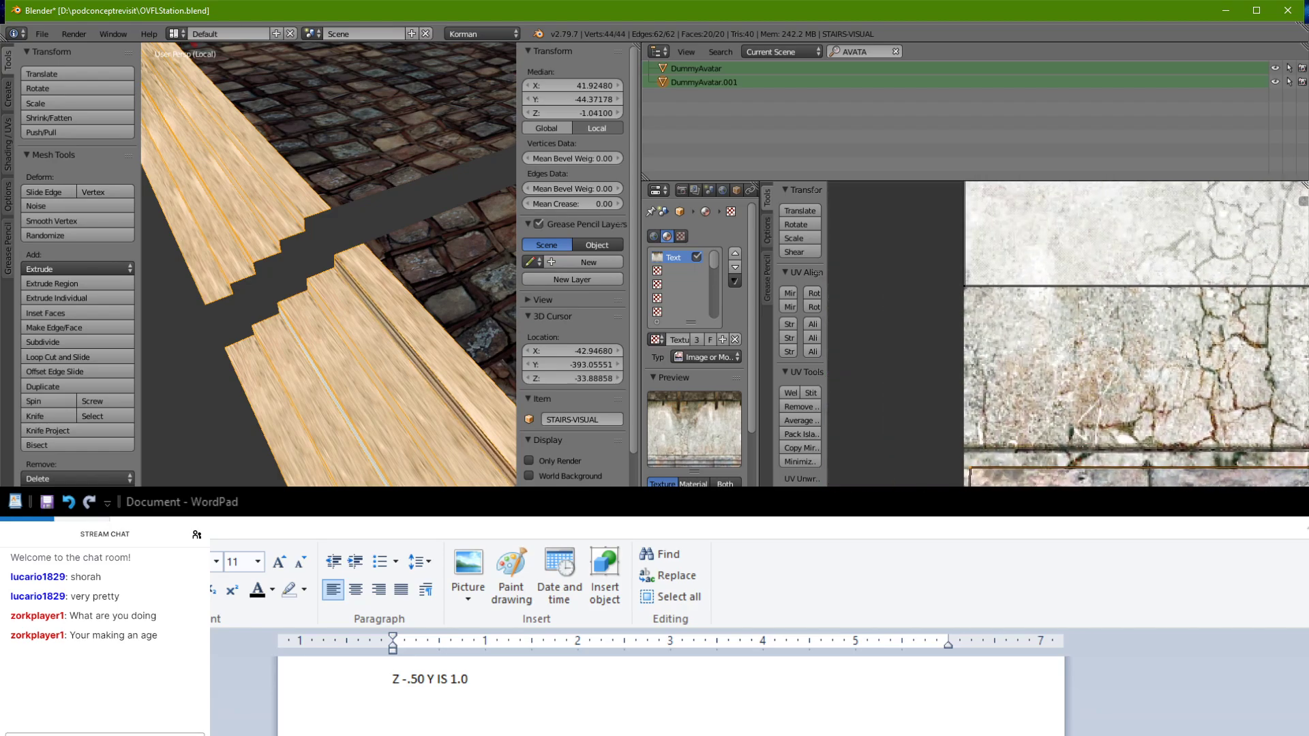
right_click_drag(1108, 468, 1099, 470)
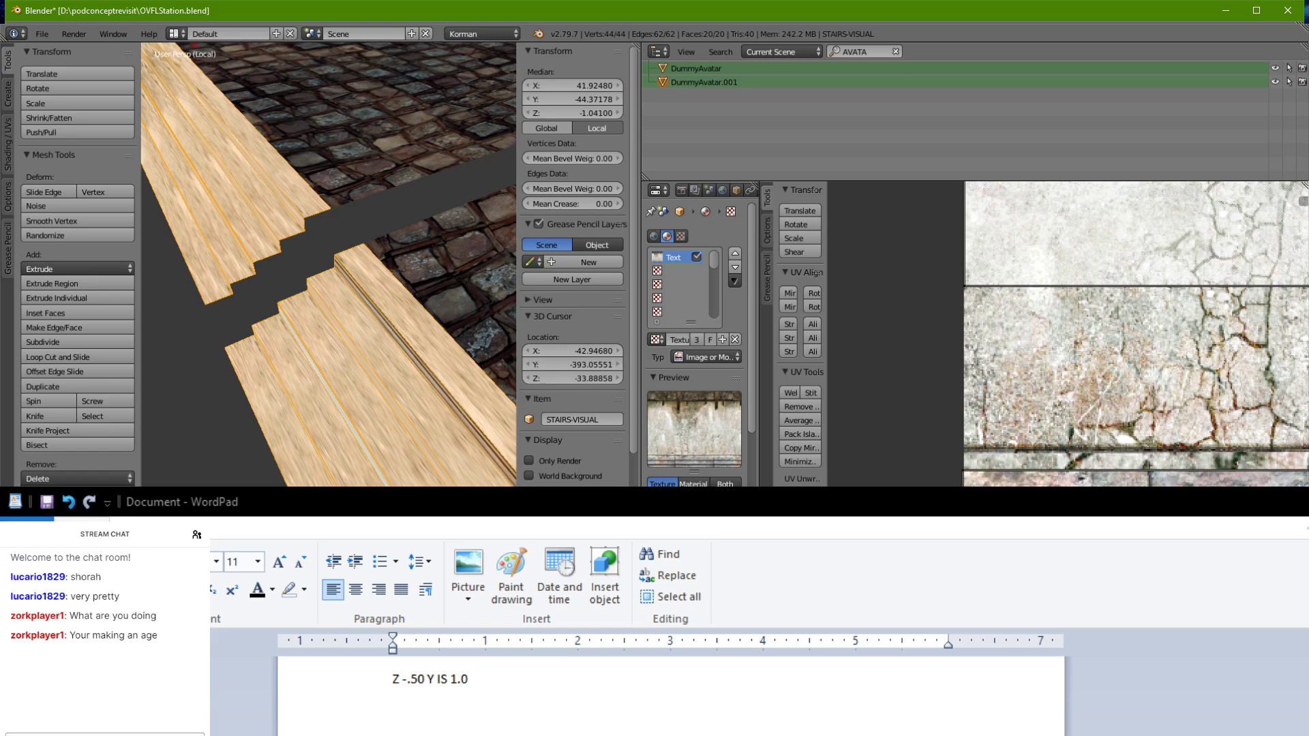
middle_click_drag(211, 415, 277, 355)
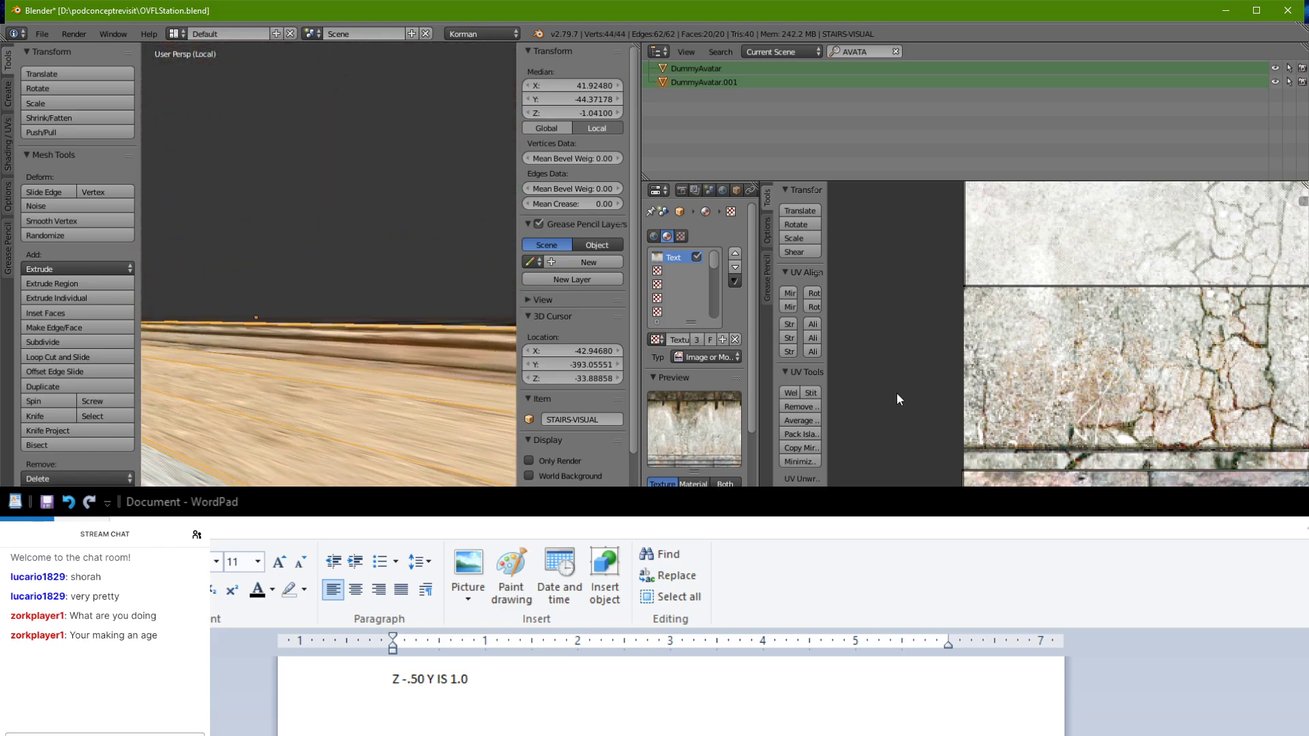
key("a")
key("s")
key("x")
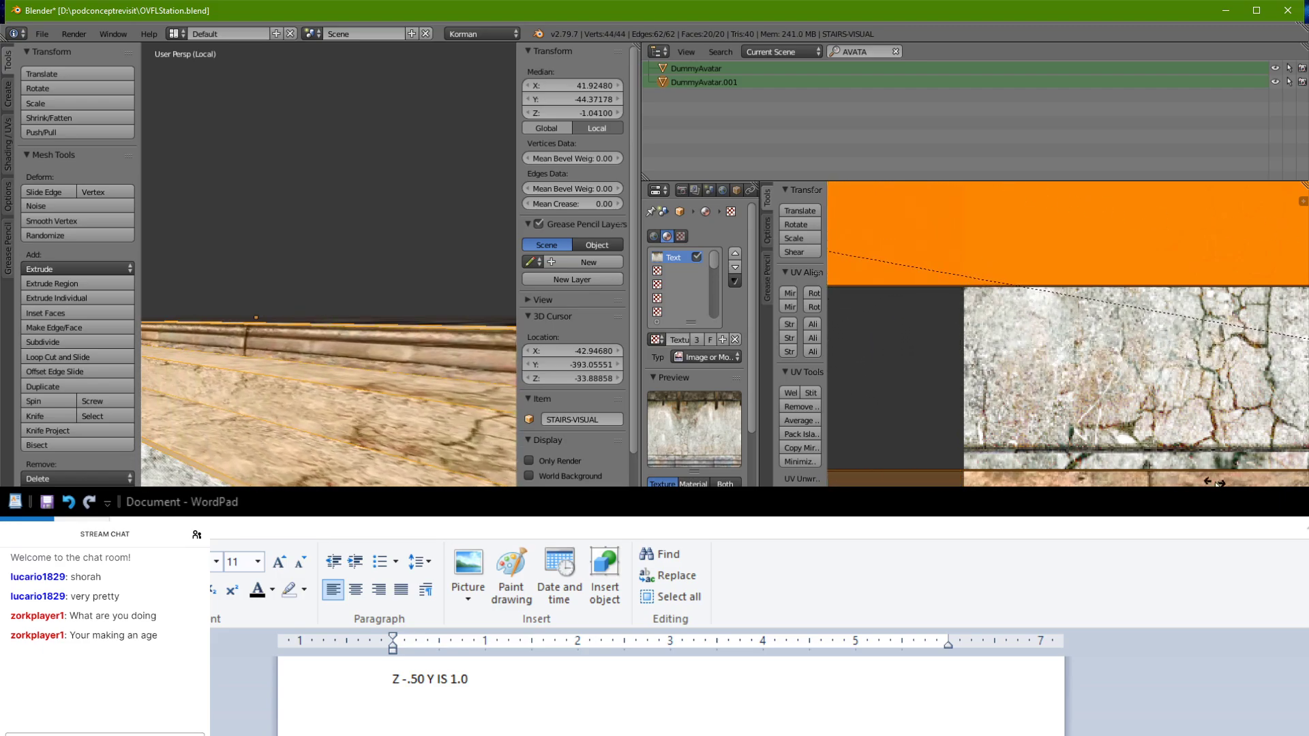
left_click(1140, 364)
scroll(332, 405, "down", 2)
middle_click_drag(332, 405, 386, 452)
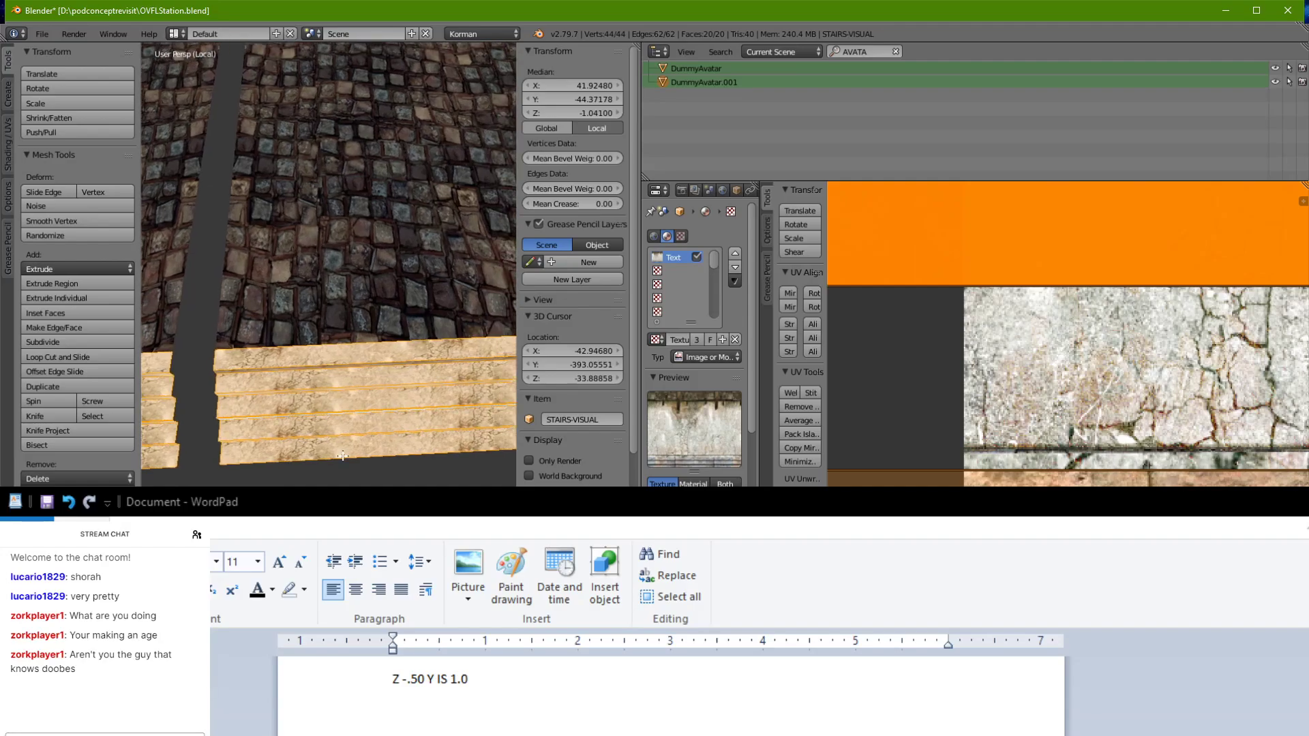
middle_click_drag(320, 405, 298, 300)
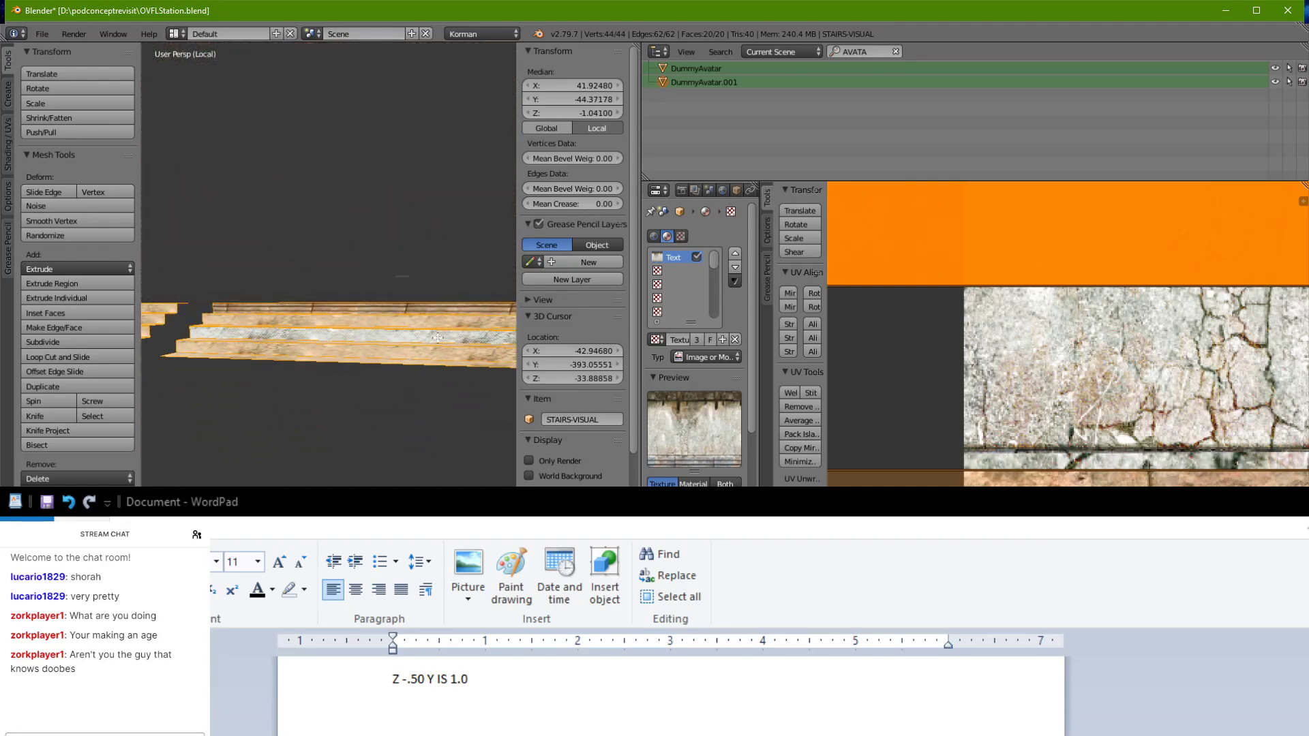
middle_click_drag(438, 337, 437, 452)
Step: Move one stair face's UV strip from the overlapping stack down onto the brick trim of the wall texture
key("a")
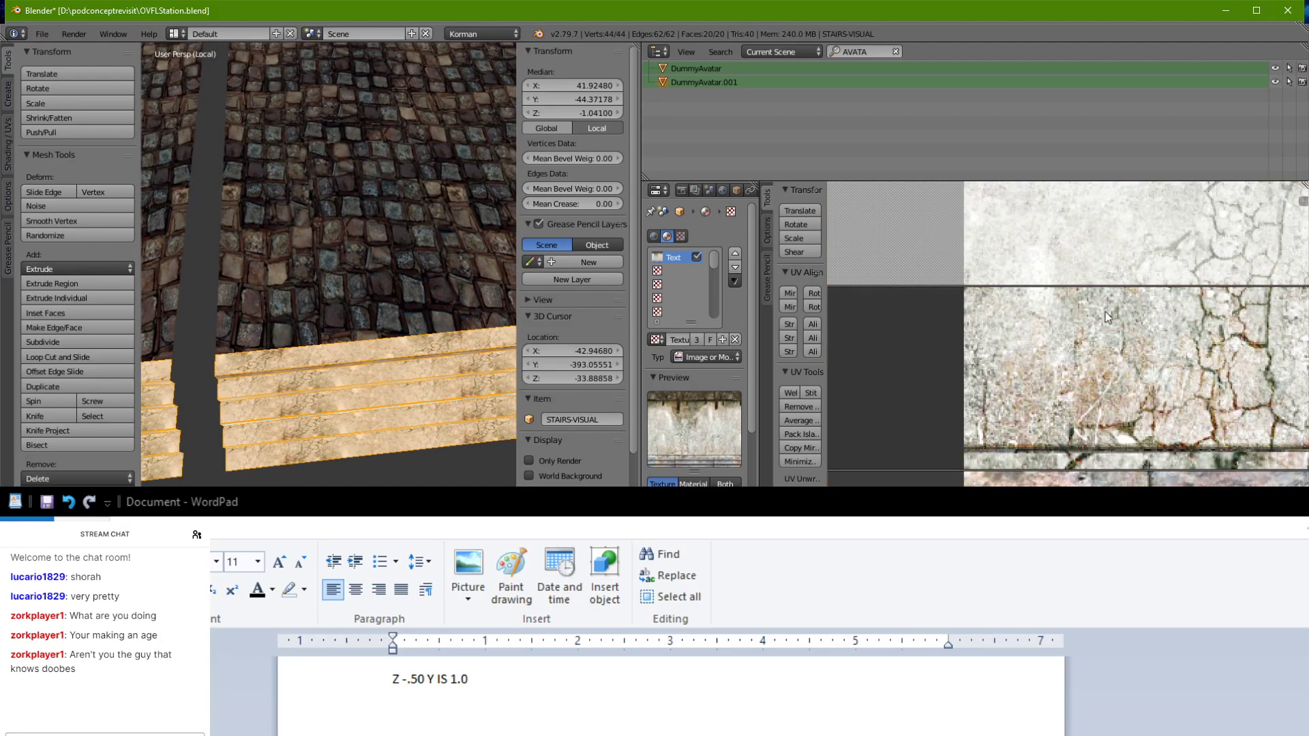
scroll(1106, 311, "down", 2)
scroll(194, 421, "down", 5)
middle_click_drag(191, 422, 322, 418)
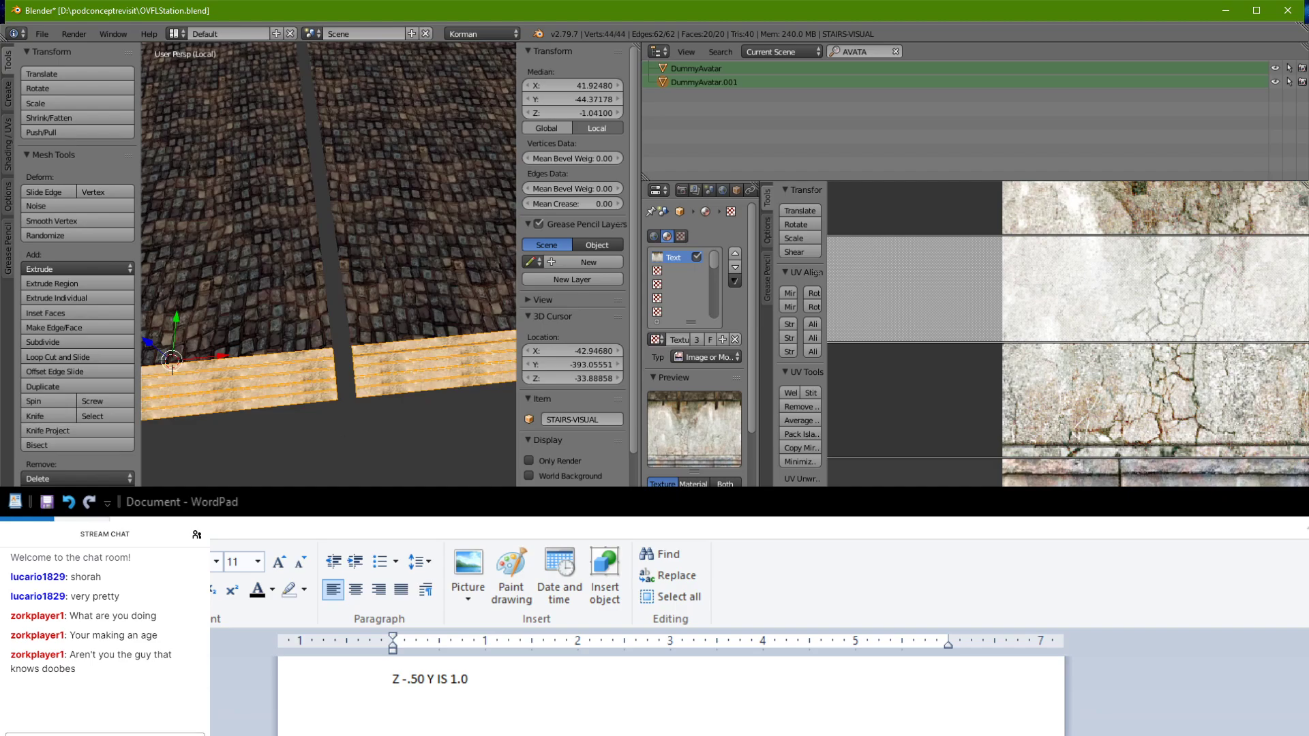
right_click(1204, 315)
key("g")
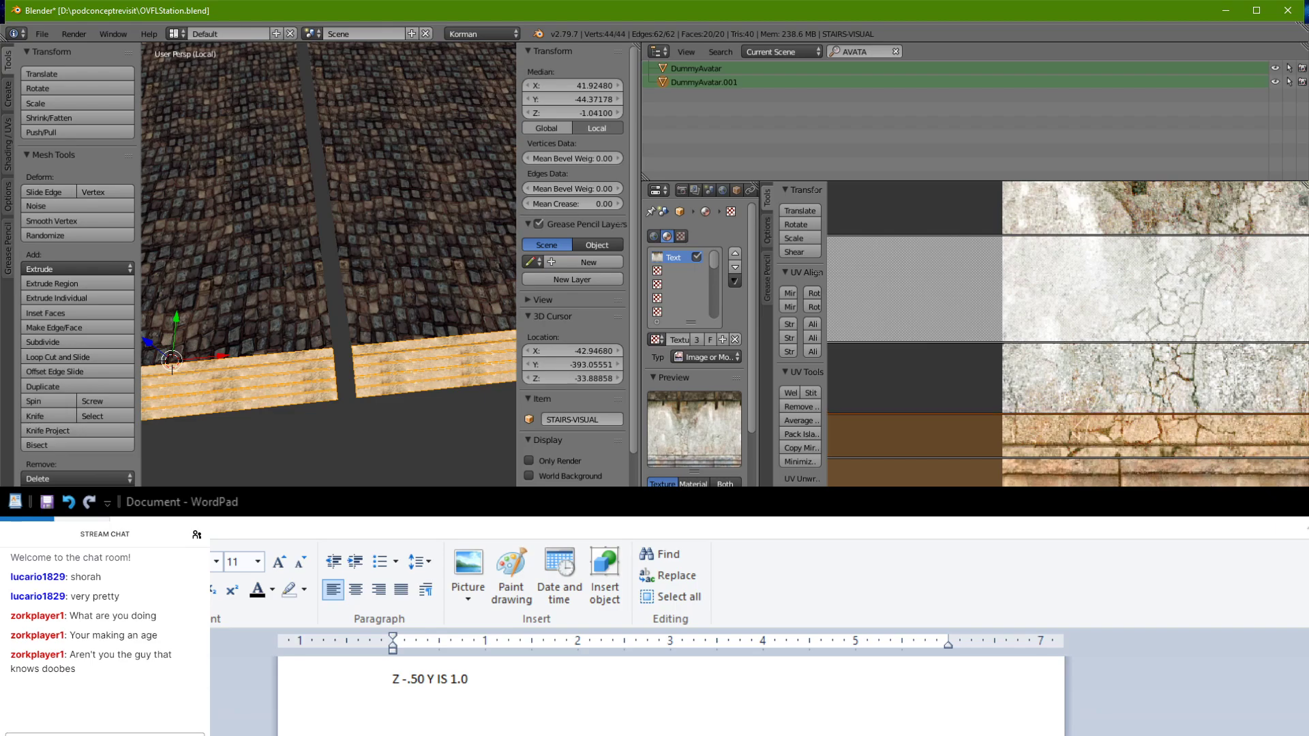
Step: Lower that strip's top edge to the brick trim line, level with the strip already placed there
middle_click_drag(546, 390, 542, 363)
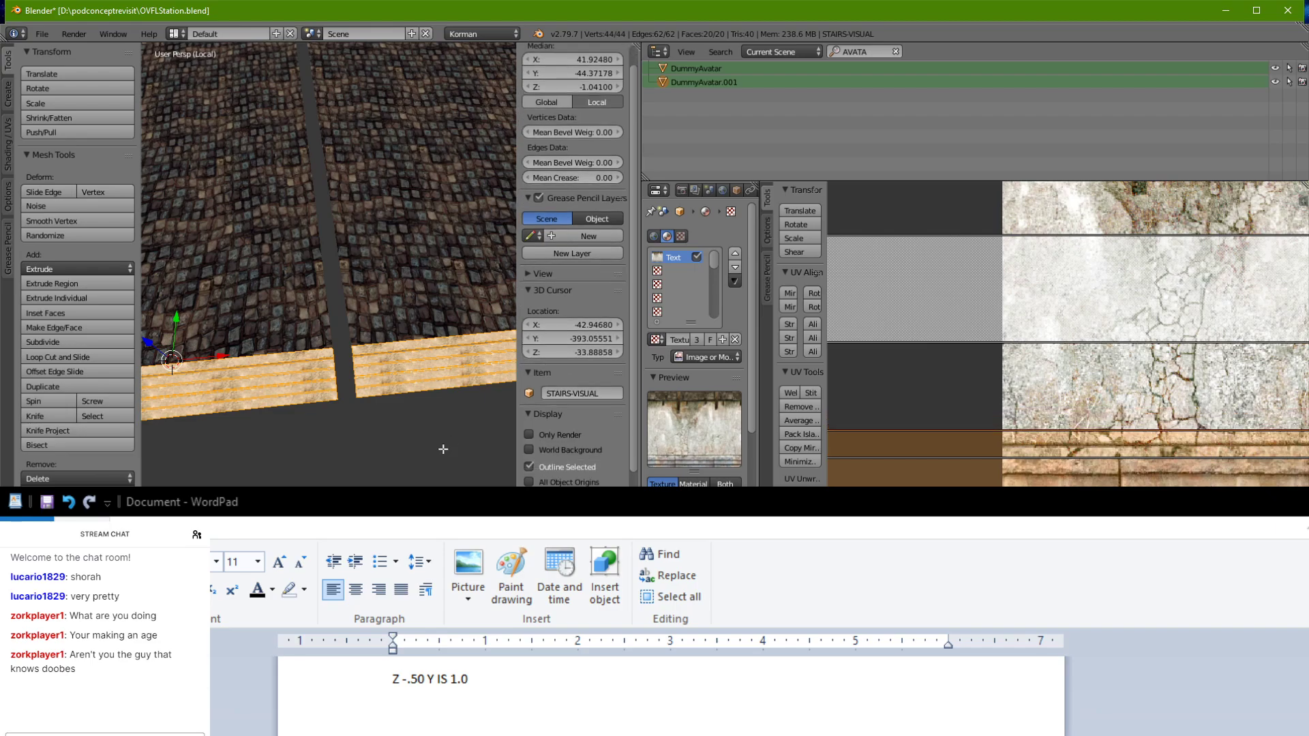
middle_click_drag(443, 448, 415, 395)
scroll(439, 355, "up", 5)
scroll(397, 406, "up", 3)
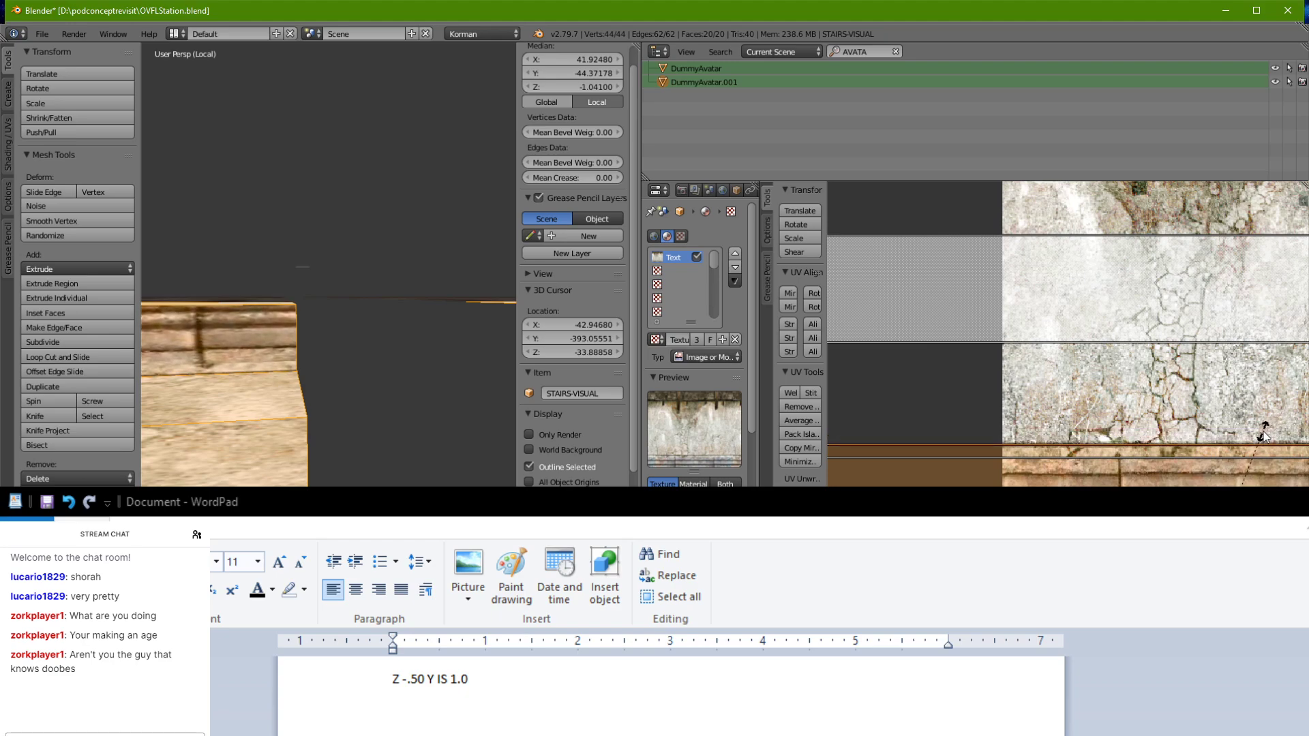
left_click(1264, 437)
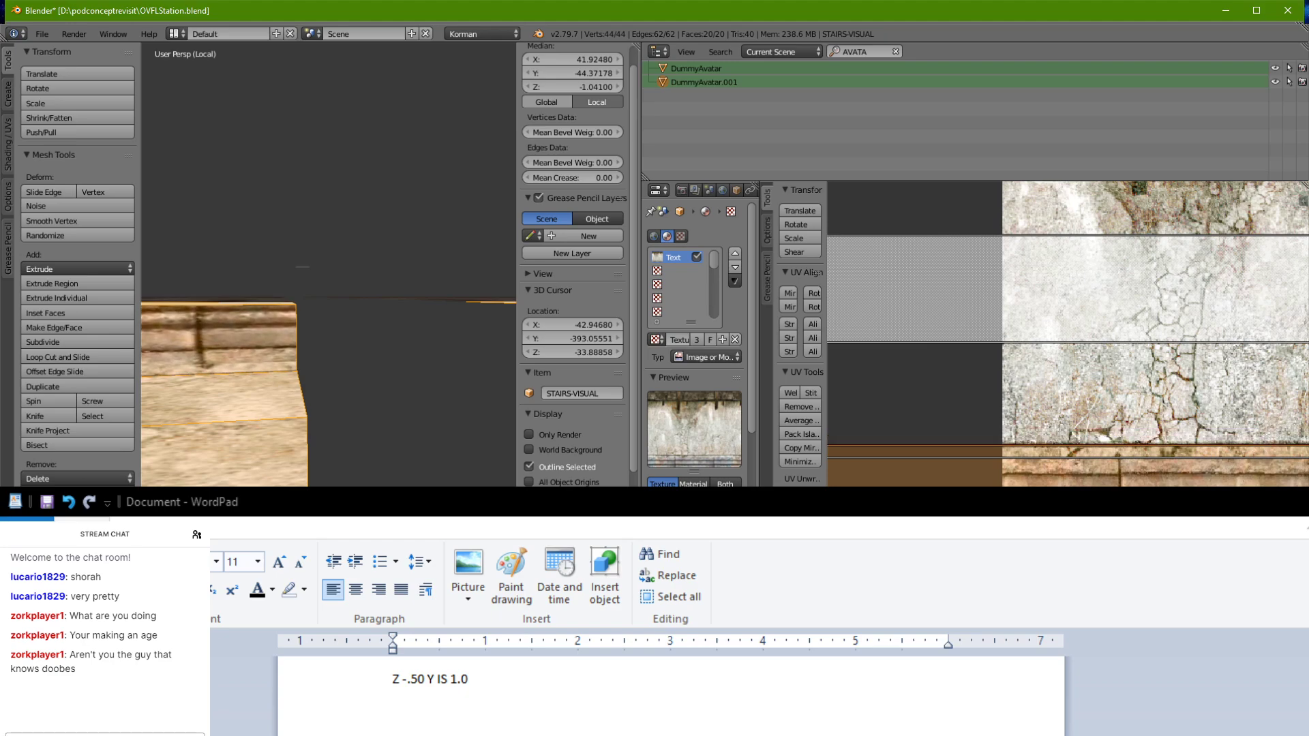
right_click(1213, 444)
key("g")
left_click(1215, 457)
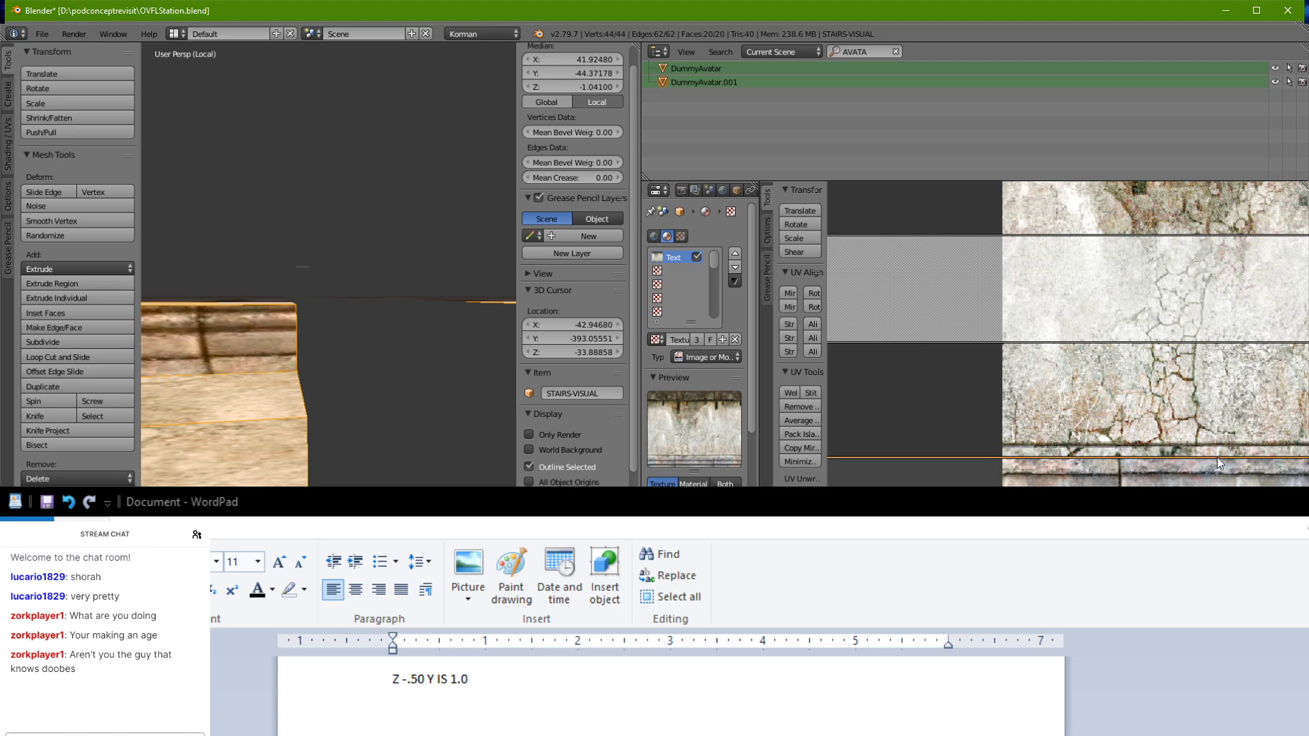
Step: Inspect how the brick trim runs along the top step of both stair sections beside the cobbled floor
mouse_move(494, 394)
middle_mouse_down("shift")
mouse_move(232, 416)
mouse_move(477, 392)
middle_mouse_up("shift")
scroll(374, 407, "down", 3)
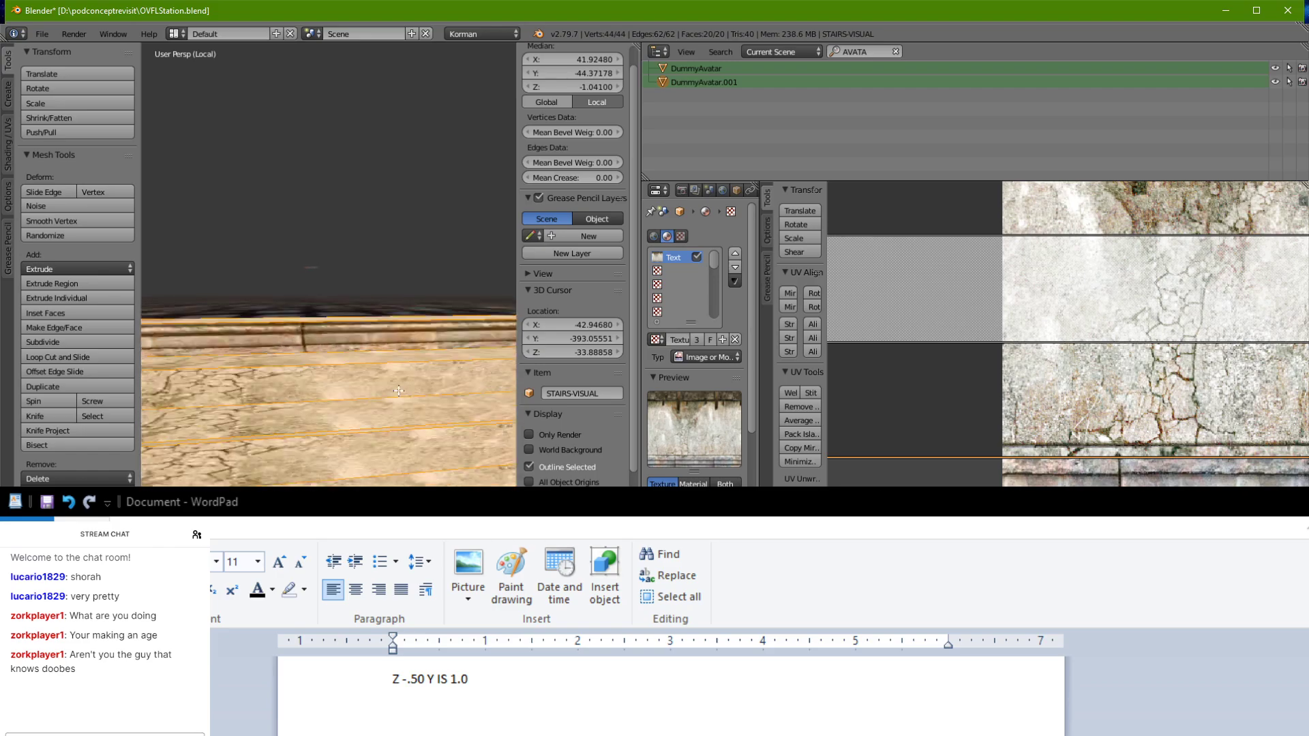
scroll(328, 327, "up", 3)
middle_click_drag(283, 303, 356, 362, "shift")
scroll(368, 369, "down", 5)
middle_click_drag(167, 384, 364, 401)
middle_click_drag(185, 327, 502, 317)
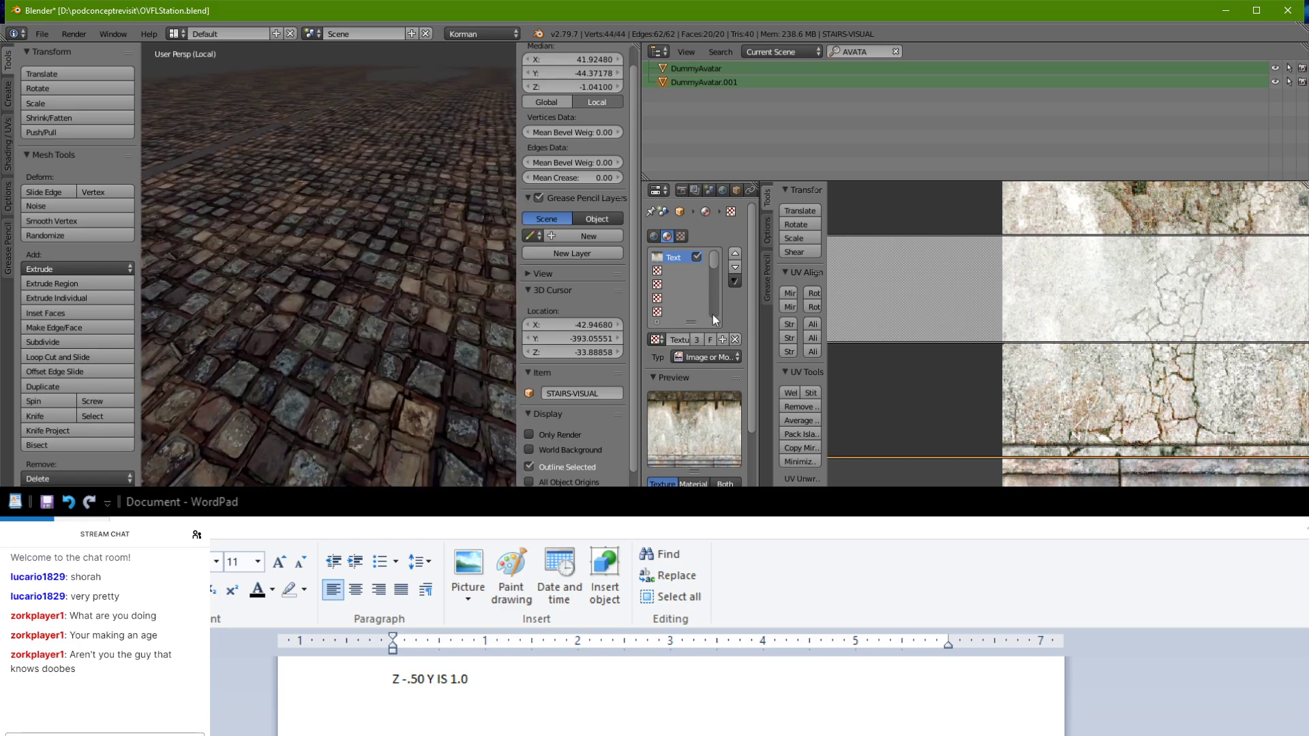
scroll(266, 396, "down", 5)
middle_click_drag(257, 401, 192, 444)
scroll(192, 444, "up", 2)
middle_click_drag(241, 481, 344, 373)
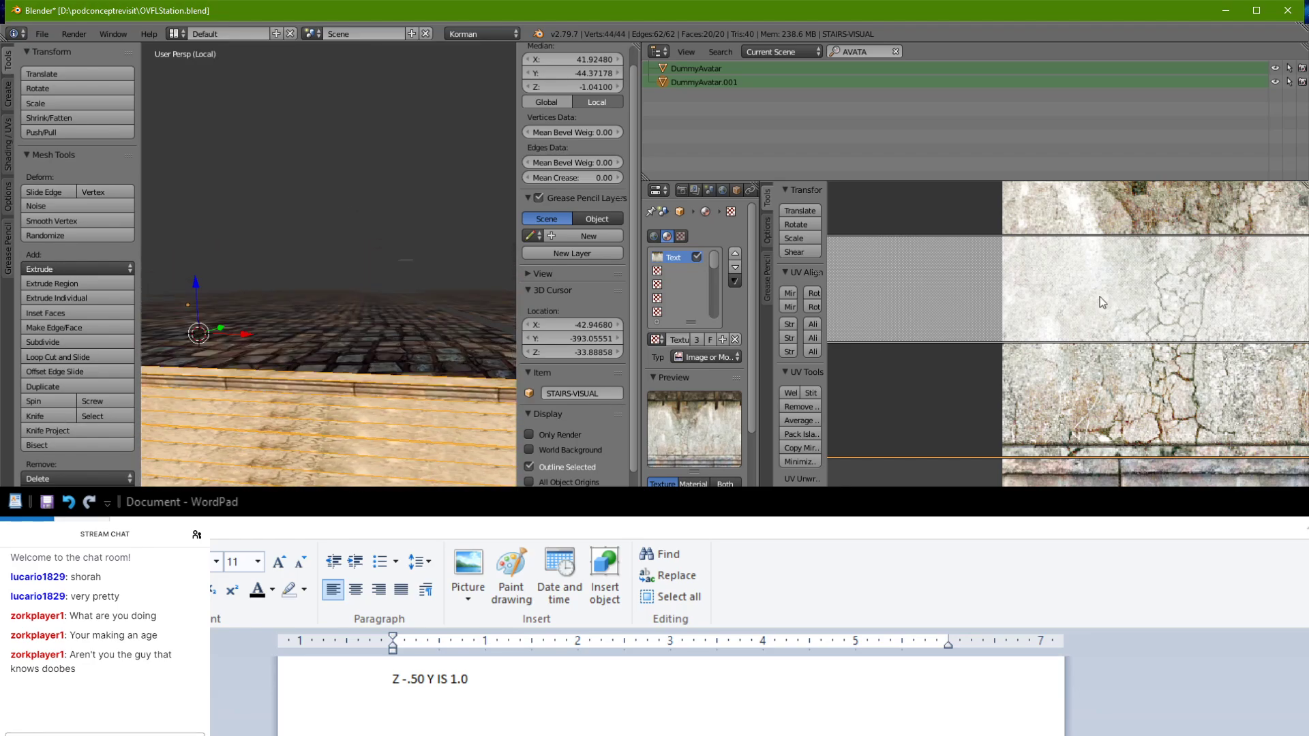
Step: Move another stair face's UV strip out of the overlapping stack onto the brick trim, undoing a misplaced move
key("a")
mouse_move(1131, 335)
right_mouse_down()
mouse_move(1130, 435)
mouse_move(1144, 351)
right_mouse_up()
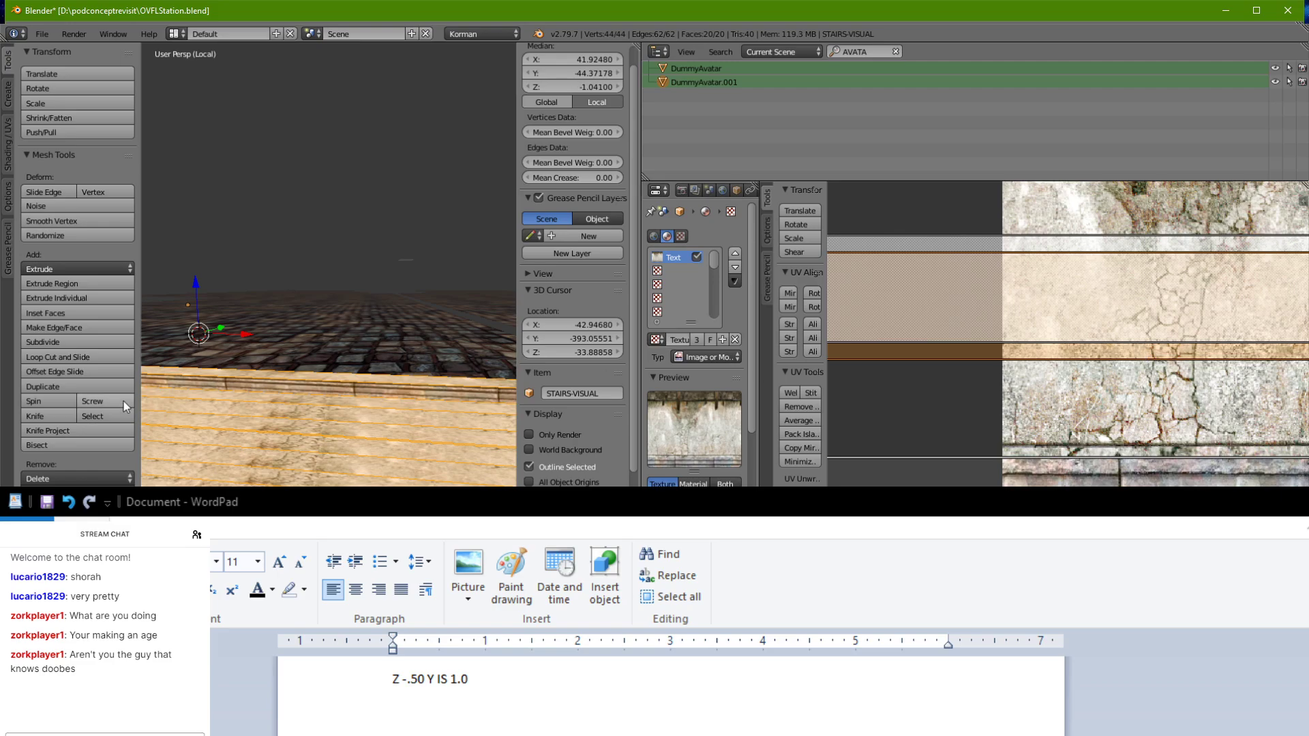
scroll(332, 462, "down", 8)
middle_click_drag(334, 465, 293, 546)
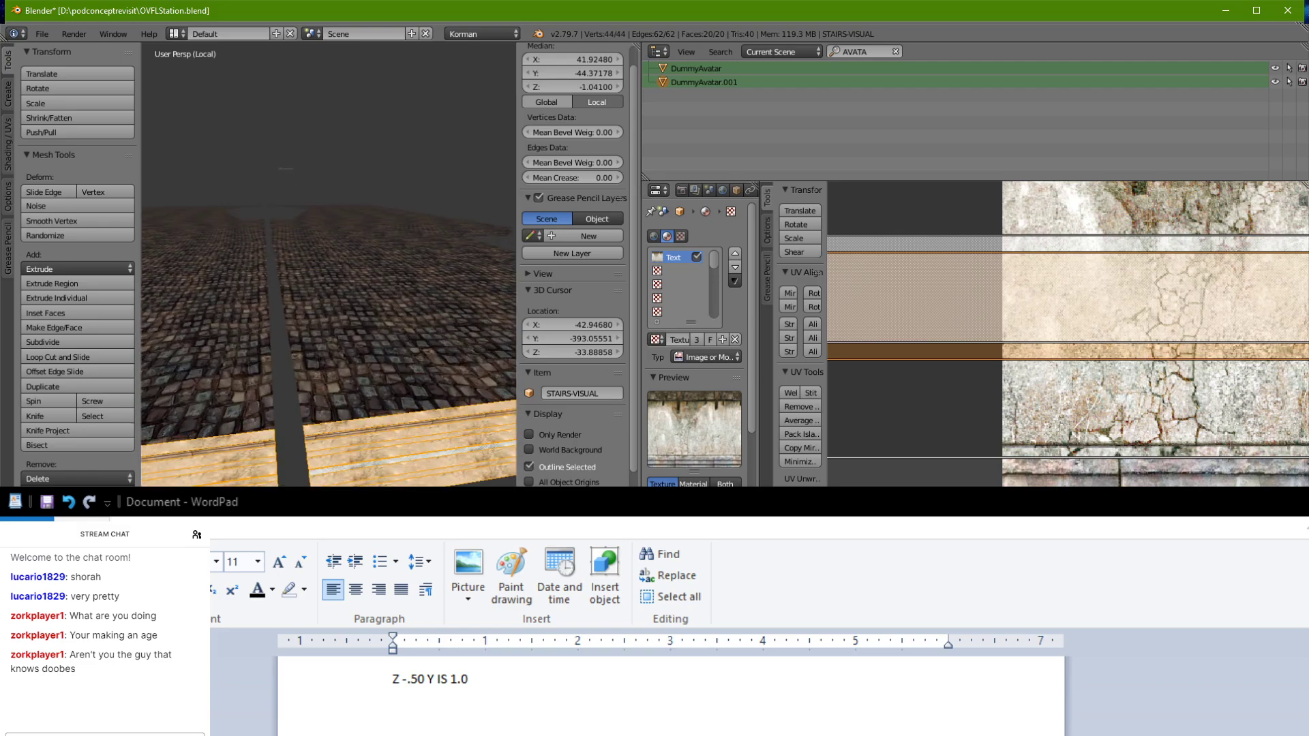
mouse_move(936, 371)
right_mouse_down()
mouse_move(942, 417)
mouse_move(956, 386)
mouse_move(946, 356)
right_mouse_up()
right_click_drag(938, 244, 934, 285)
right_click(935, 285)
right_click_drag(928, 239, 940, 413)
left_click(929, 260)
key("ctrl+z")
left_click(941, 414)
middle_click_drag(354, 354, 412, 315)
scroll(403, 306, "up", 5)
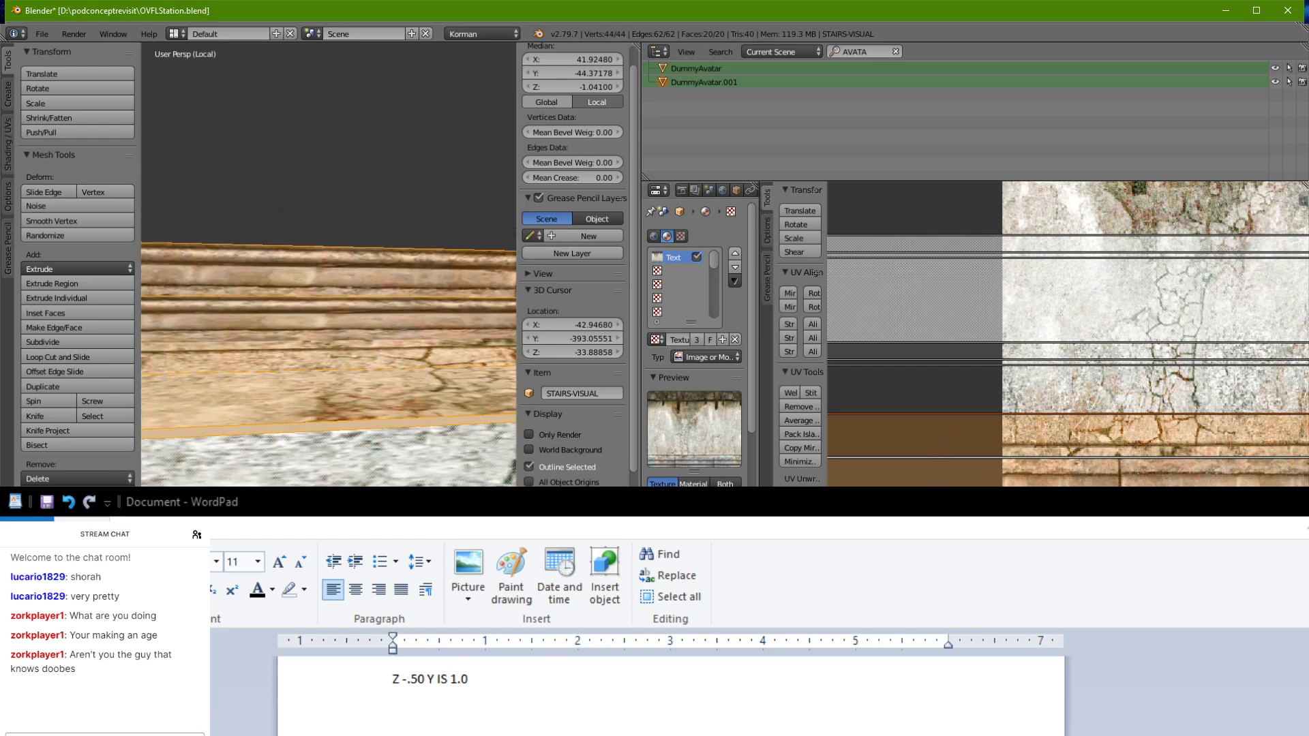
Step: Zoom in on the strips' left ends and lower the moved strip's top edge to match the aligned trim strips
scroll(1064, 444, "down", 7)
middle_click_drag(1009, 444, 1282, 443)
scroll(1046, 441, "up", 8)
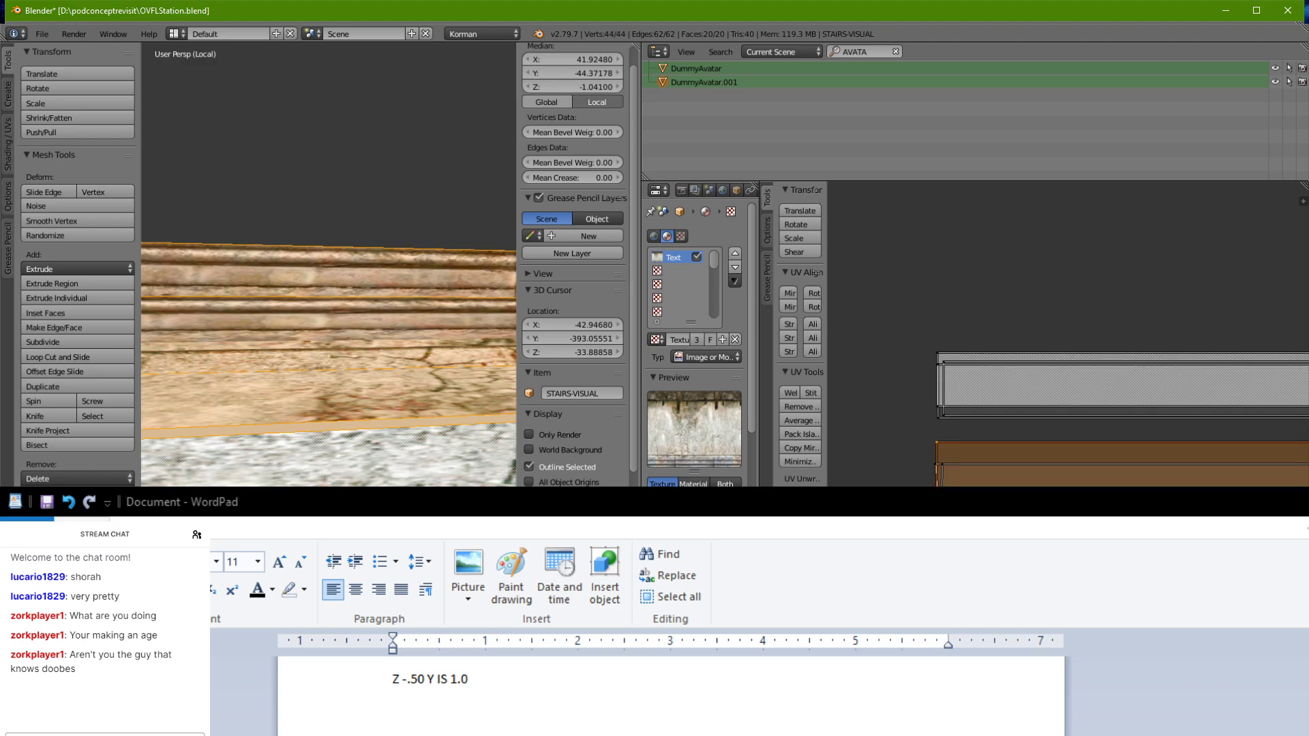
middle_click_drag(845, 471, 994, 443)
scroll(993, 443, "up", 1)
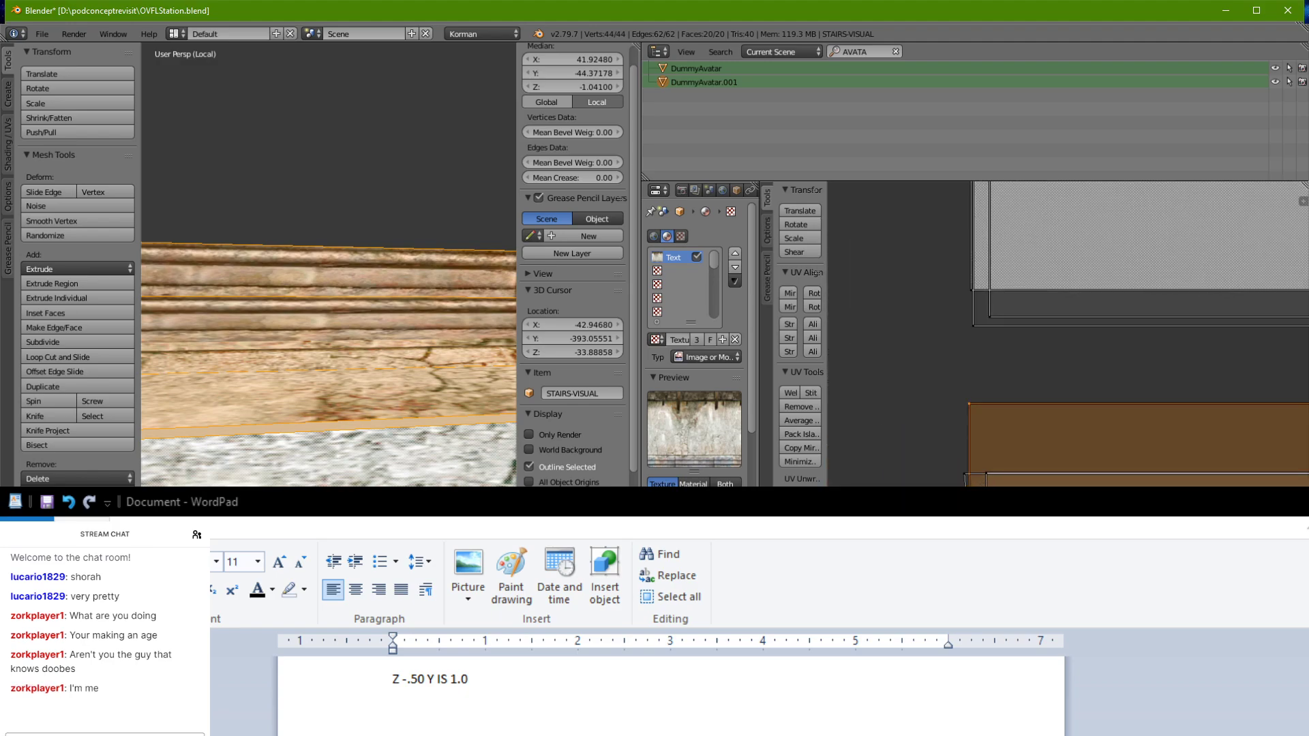
right_click(1057, 409)
key("g")
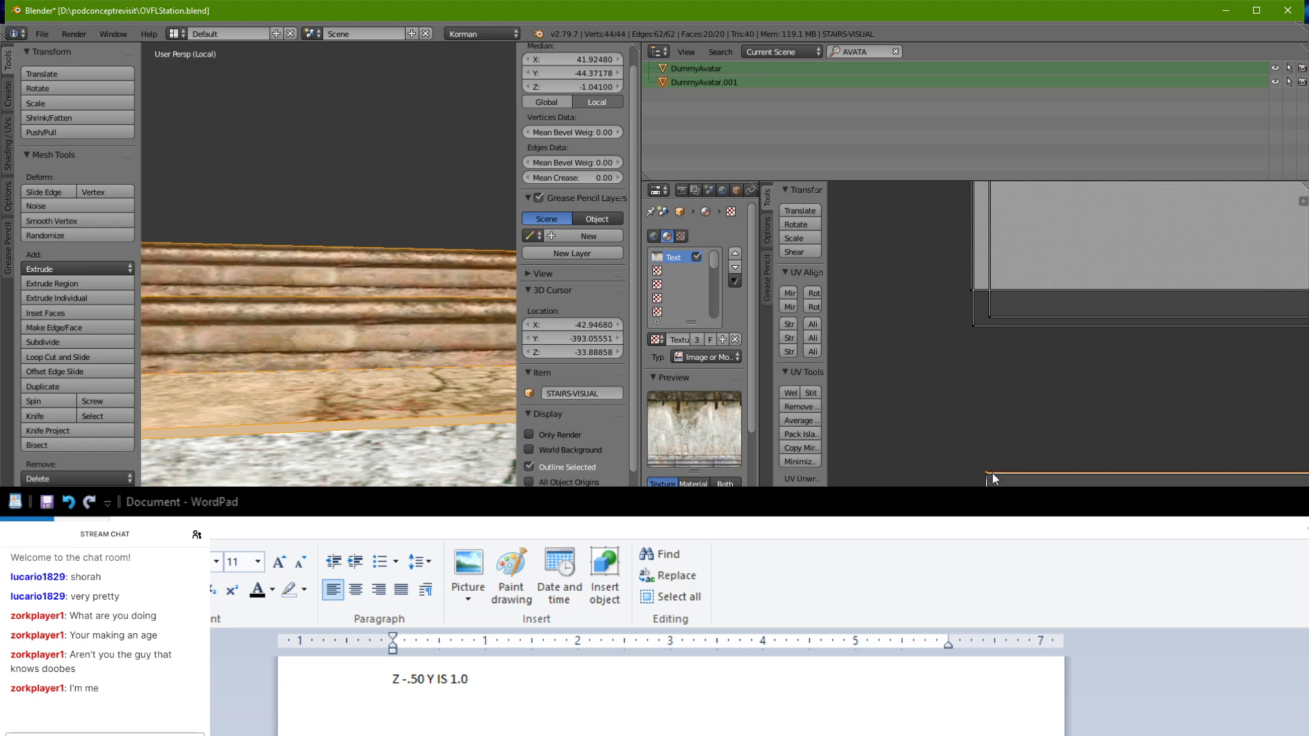
middle_click_drag(475, 369, 184, 462)
scroll(539, 419, "down", 2)
middle_click_drag(414, 412, 198, 457)
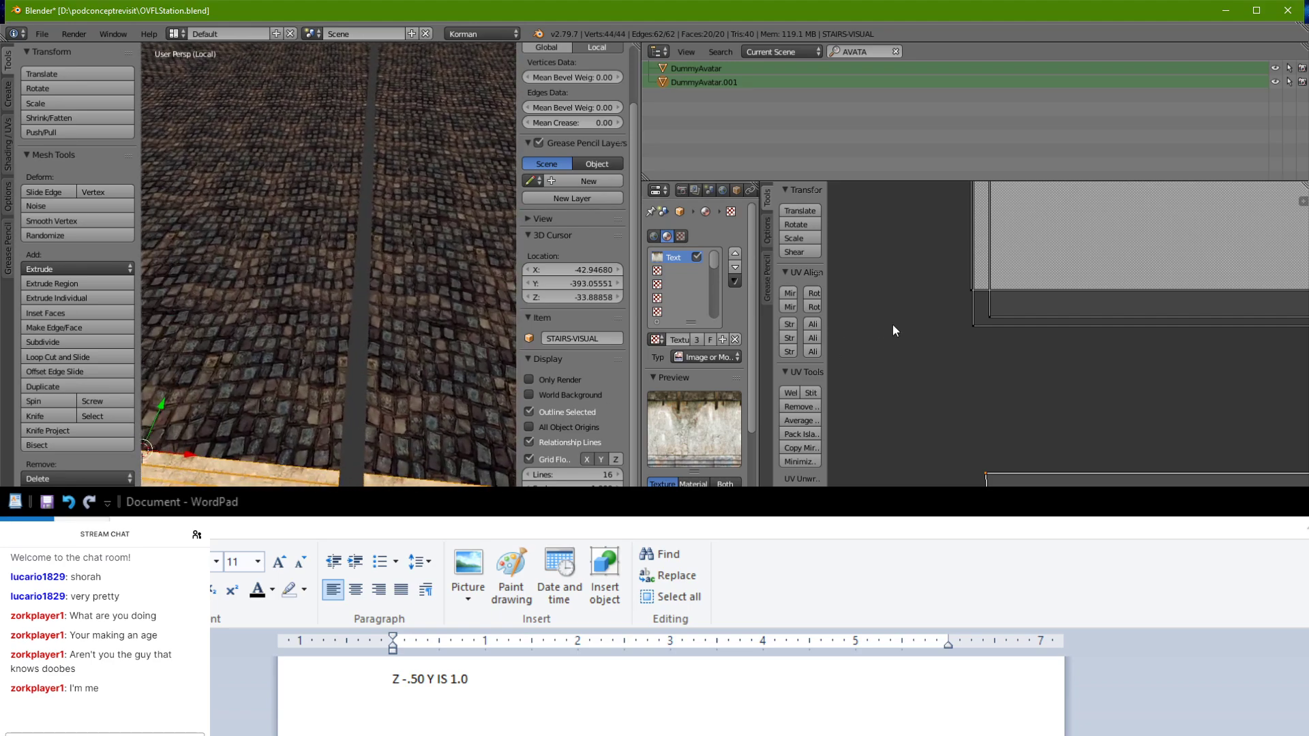
Step: Select the linked stair-face UV strips in the stack and move them apart
right_click(1037, 313)
key("g")
right_click(1039, 404)
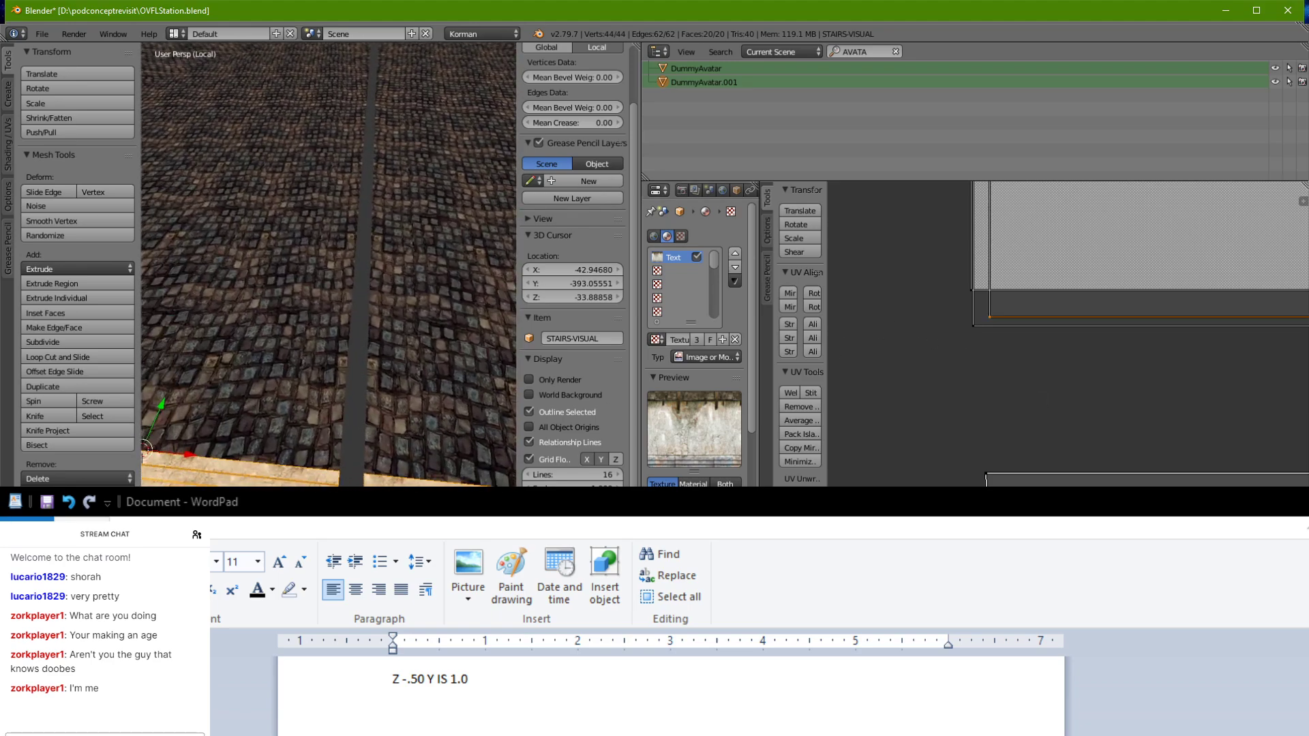
key("l")
key("g")
right_click(1175, 288)
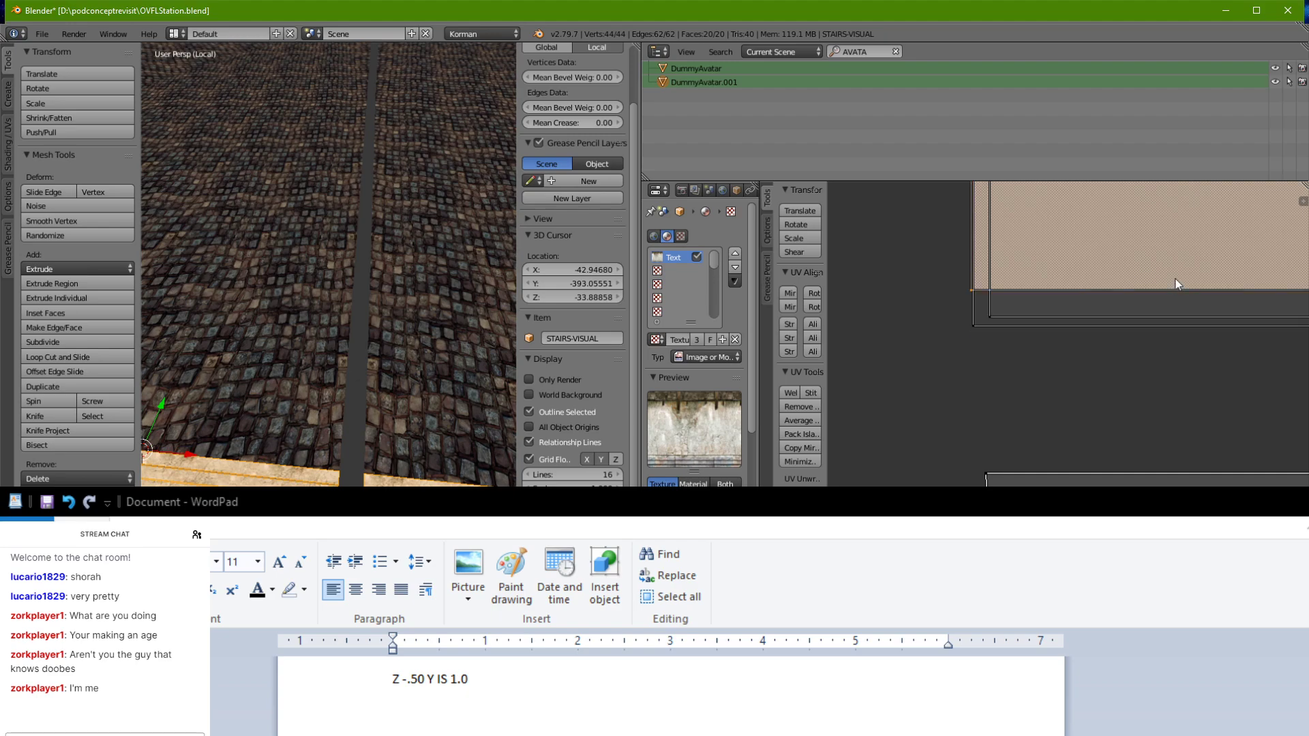
key("l")
key("g")
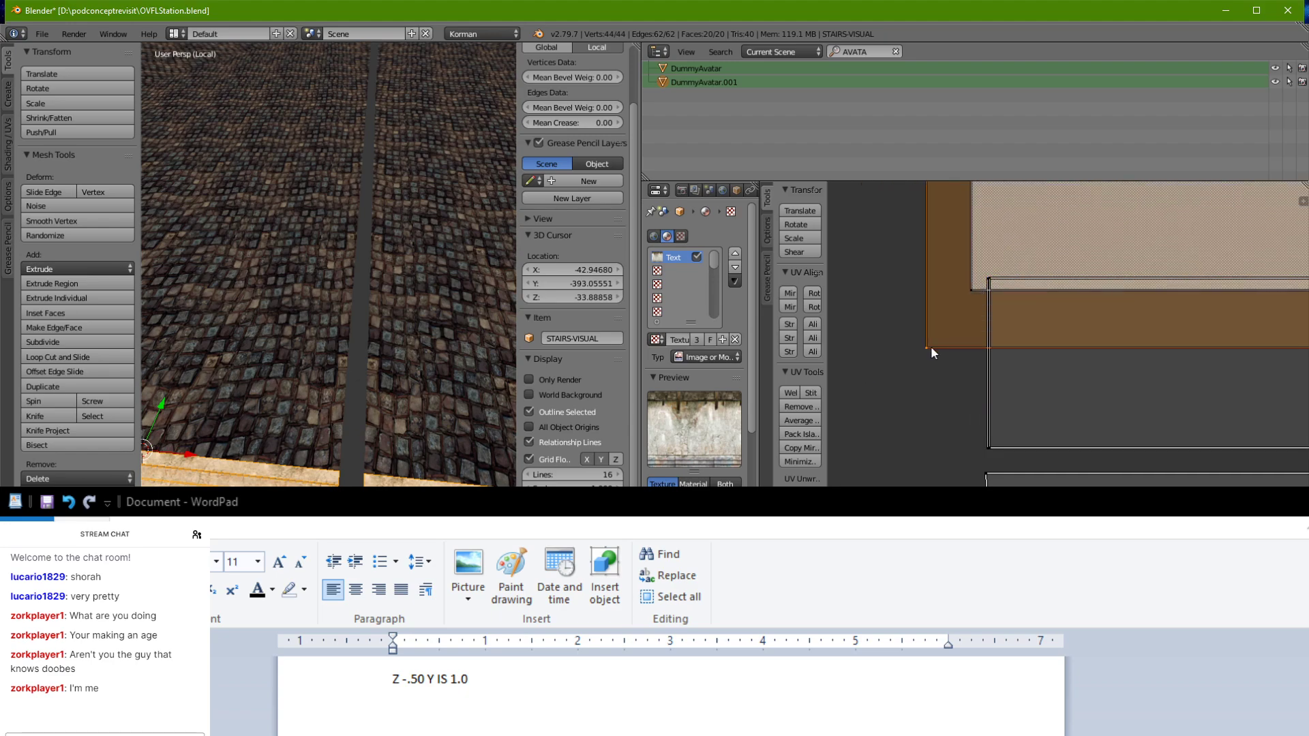
middle_click_drag(420, 396, 379, 320)
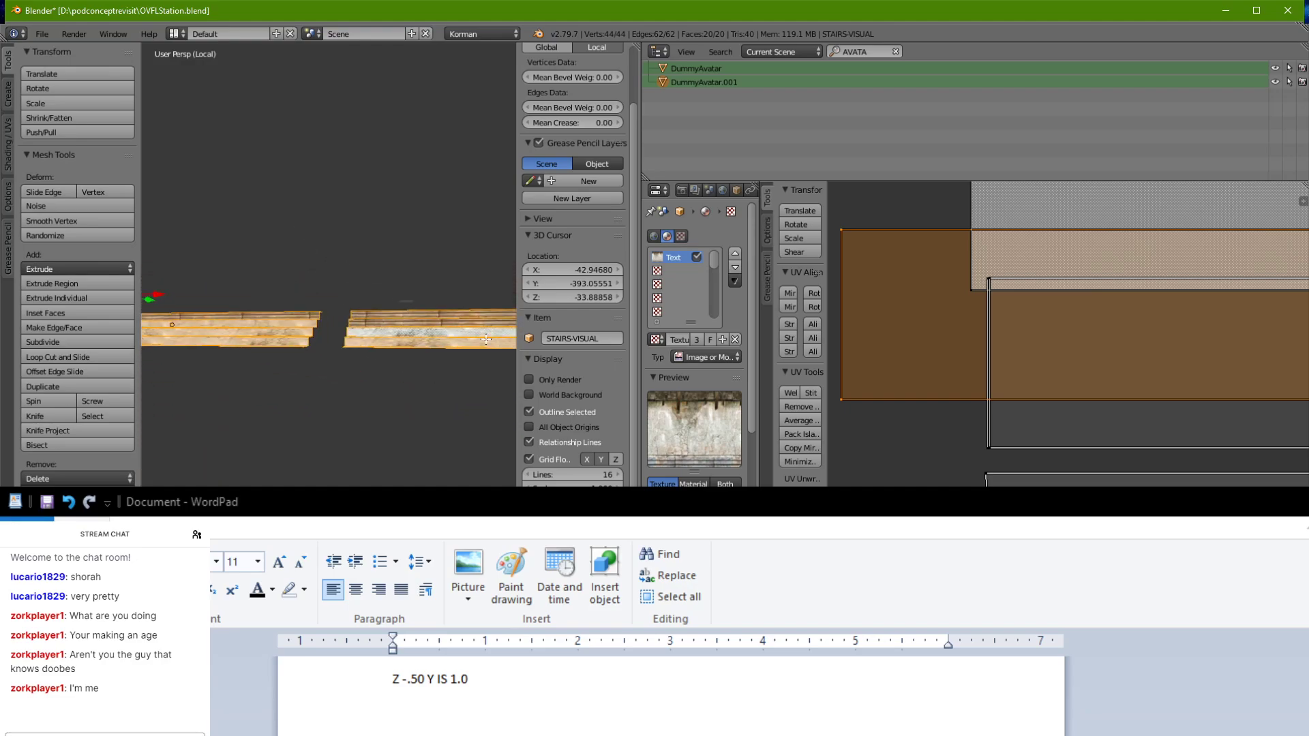
Step: Place the selected UV strip over the brick trim and align its top edge with the finished trim strips
key("g")
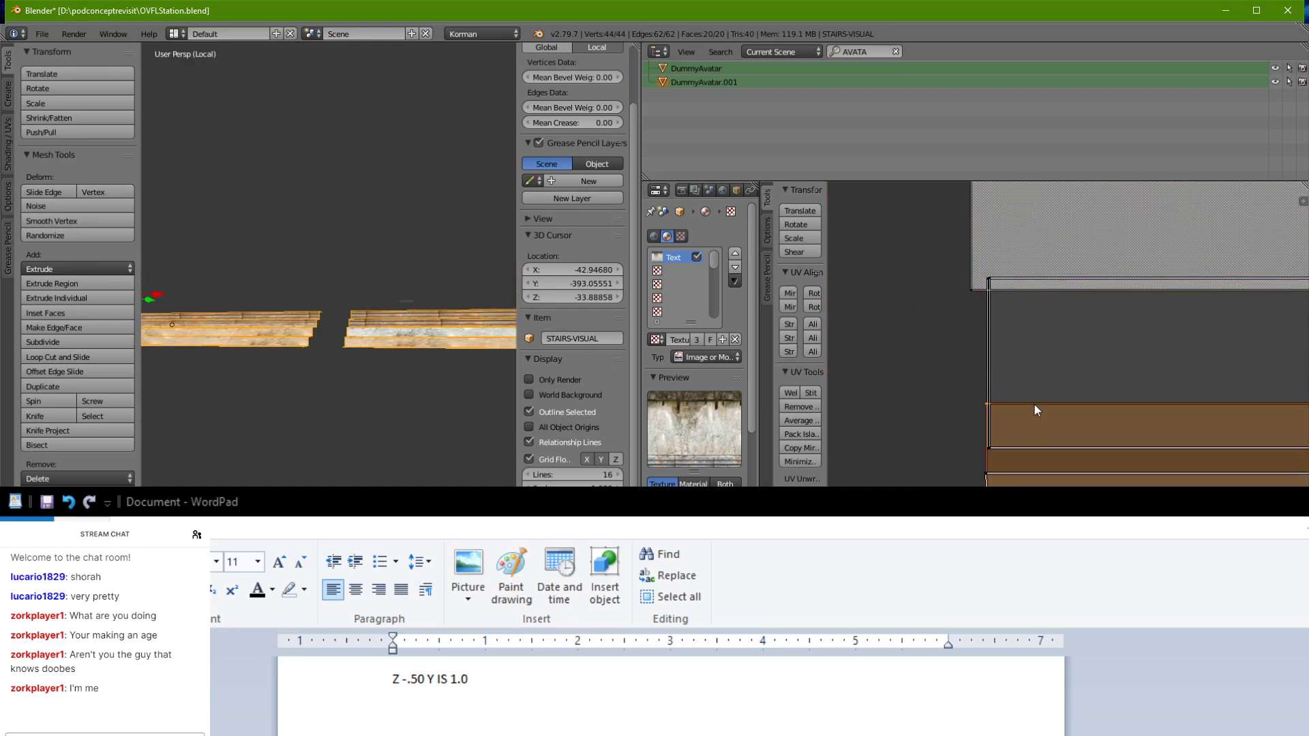
left_click(1031, 428)
key("g")
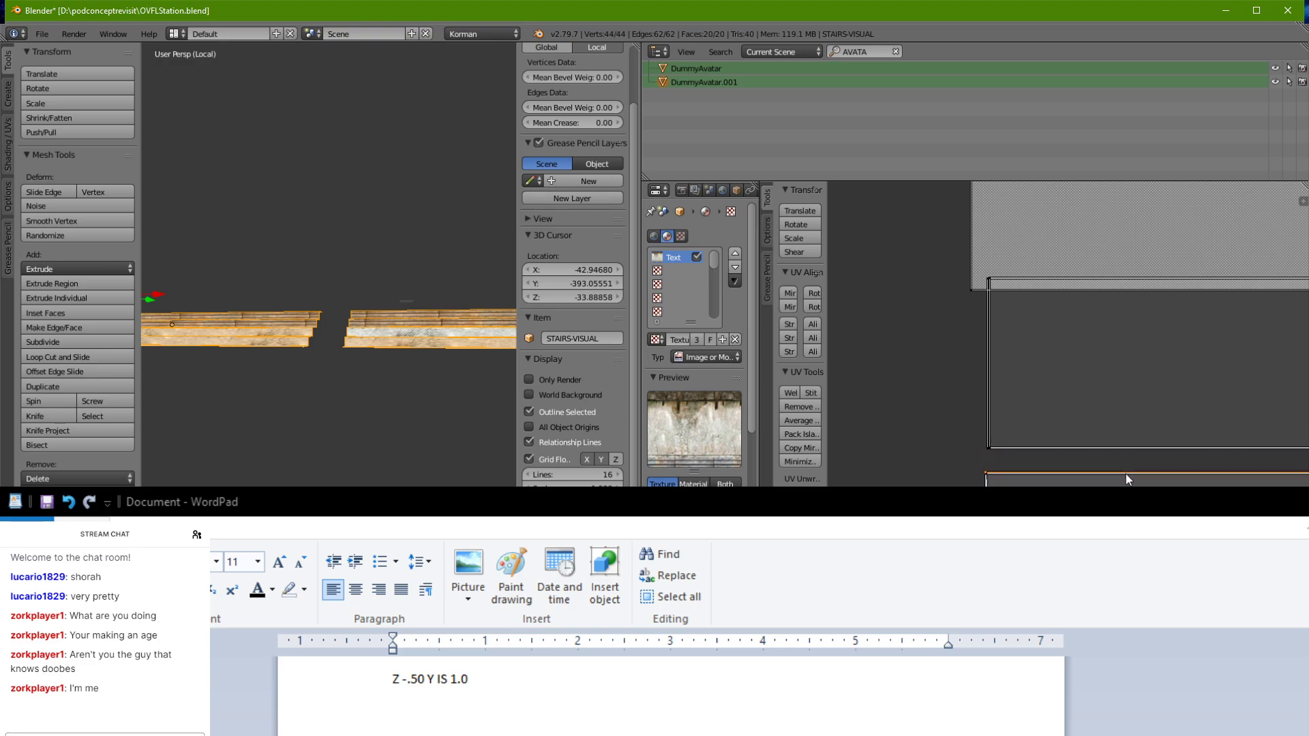
left_click(1126, 474)
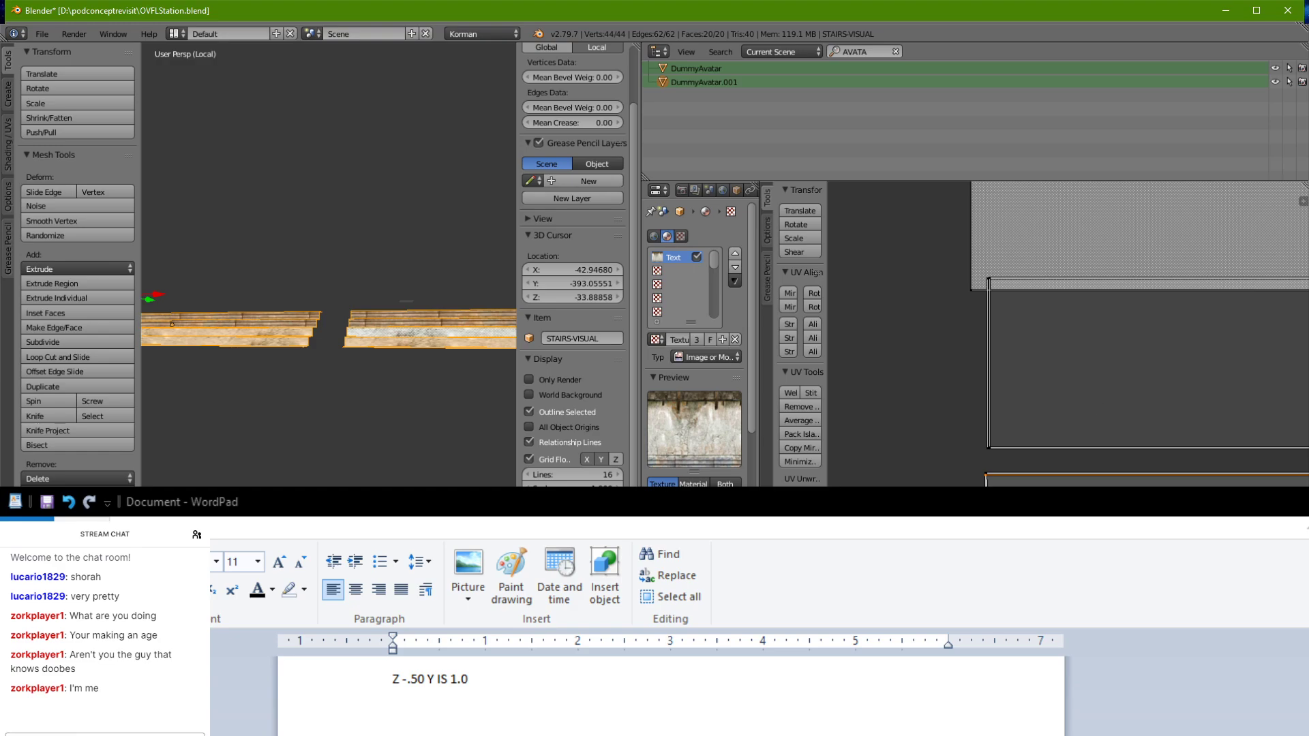
Step: Move the next stacked UV strip down over the brick trim and pick its top edge for alignment
right_click_drag(1037, 245, 1014, 513)
right_click(1007, 261)
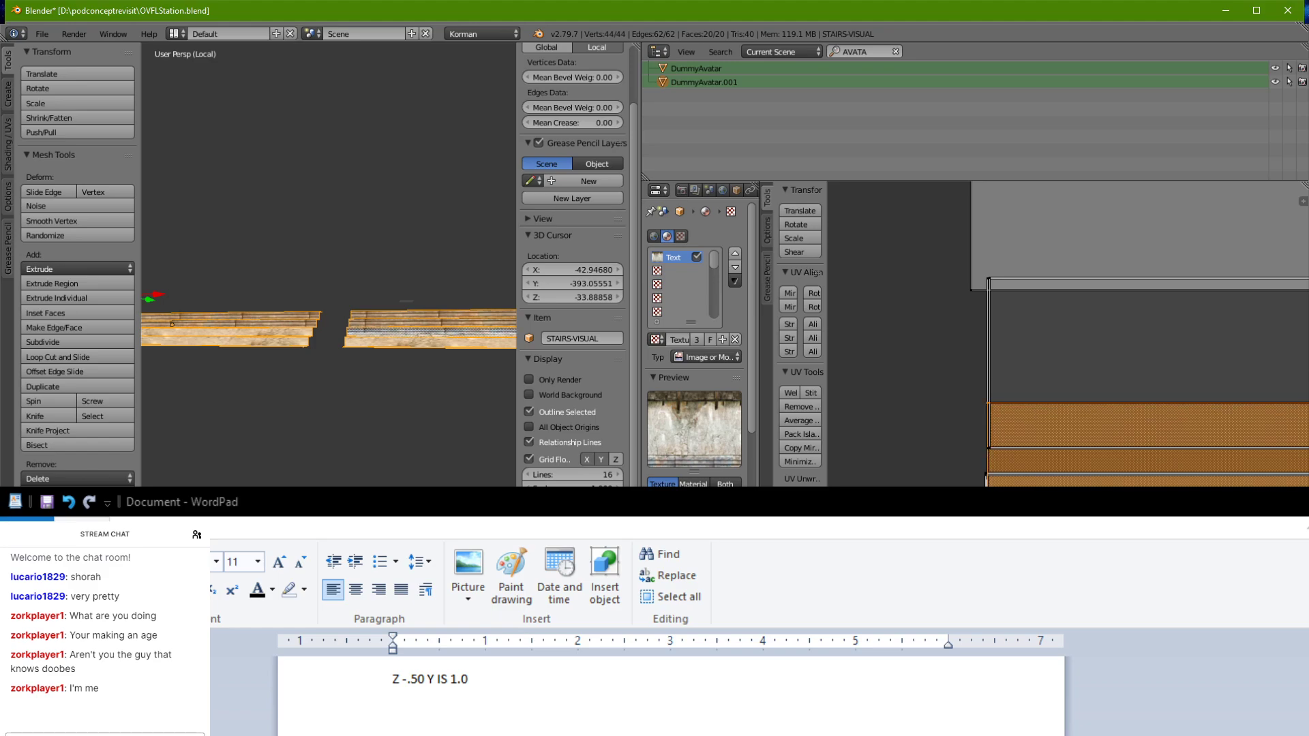
right_click(1168, 401)
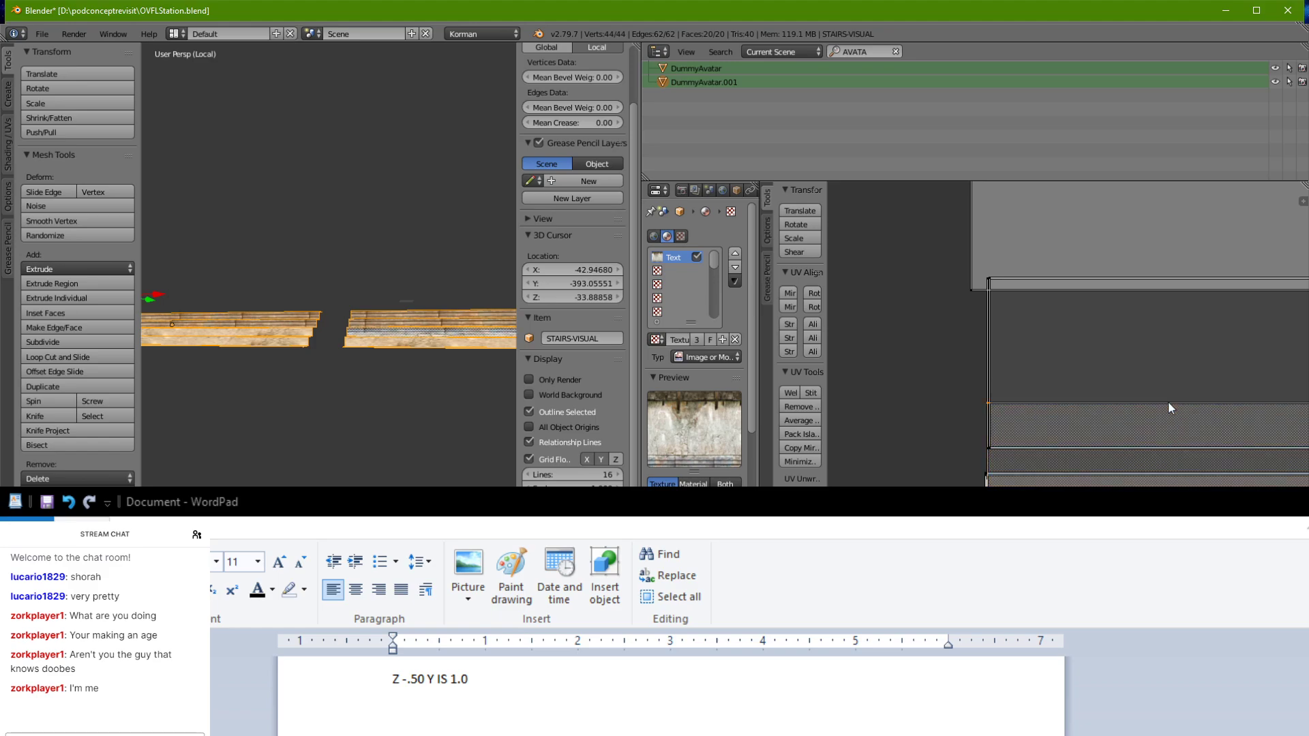
right_click(1168, 476)
Step: Move the selected UV strip out of the stack and place it over the strips just above the brick trim strips
key("g")
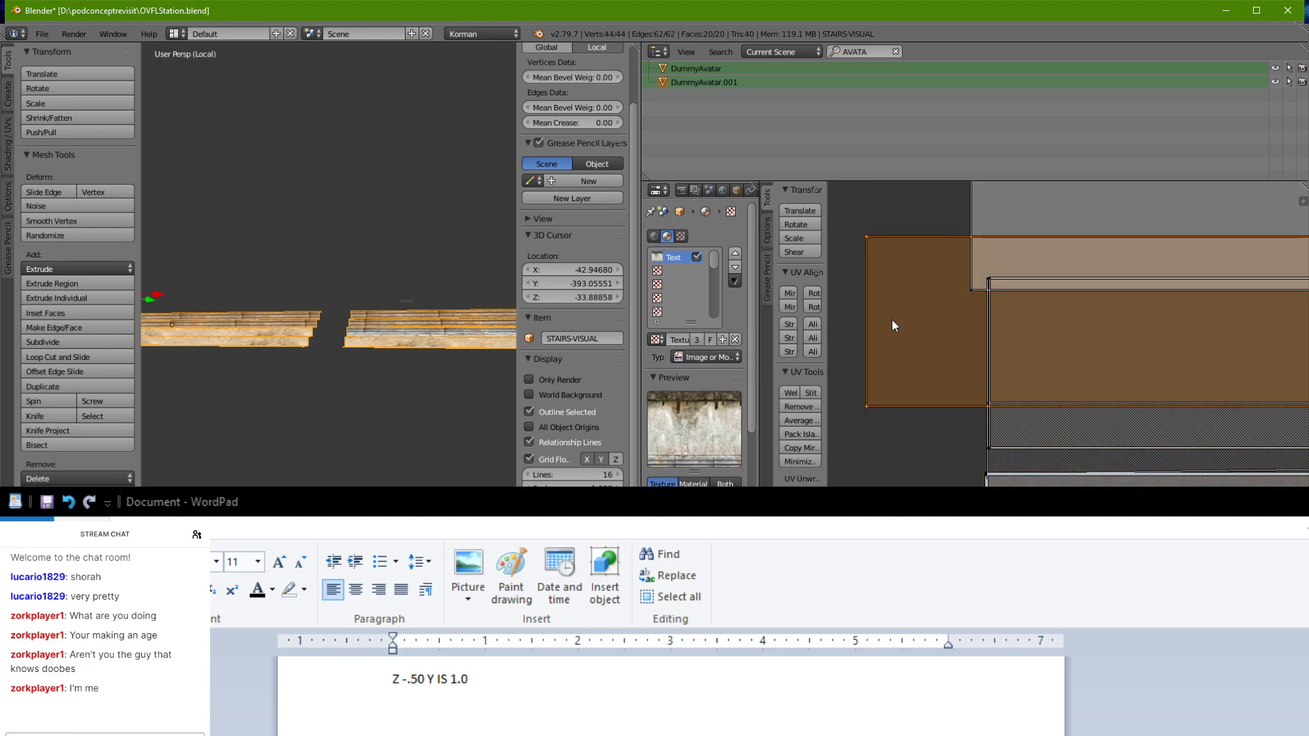
middle_click_drag(310, 373, 301, 420)
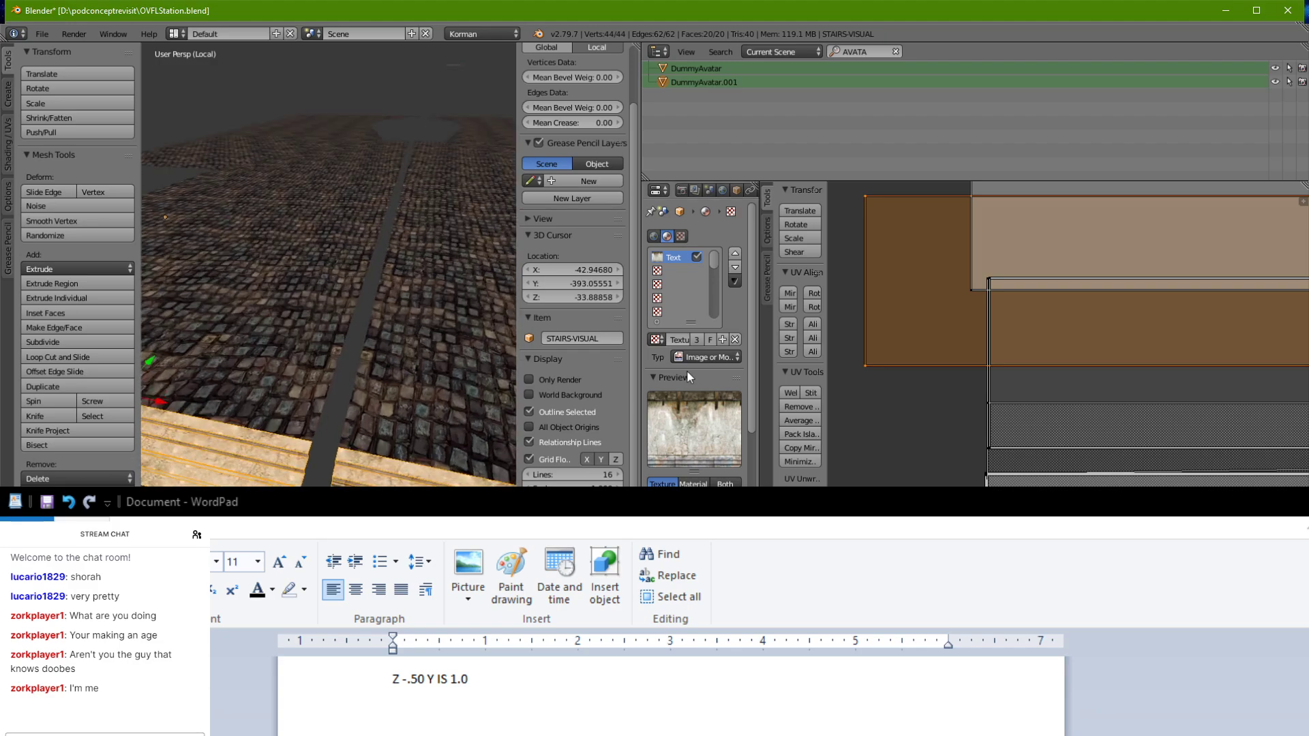
key("g")
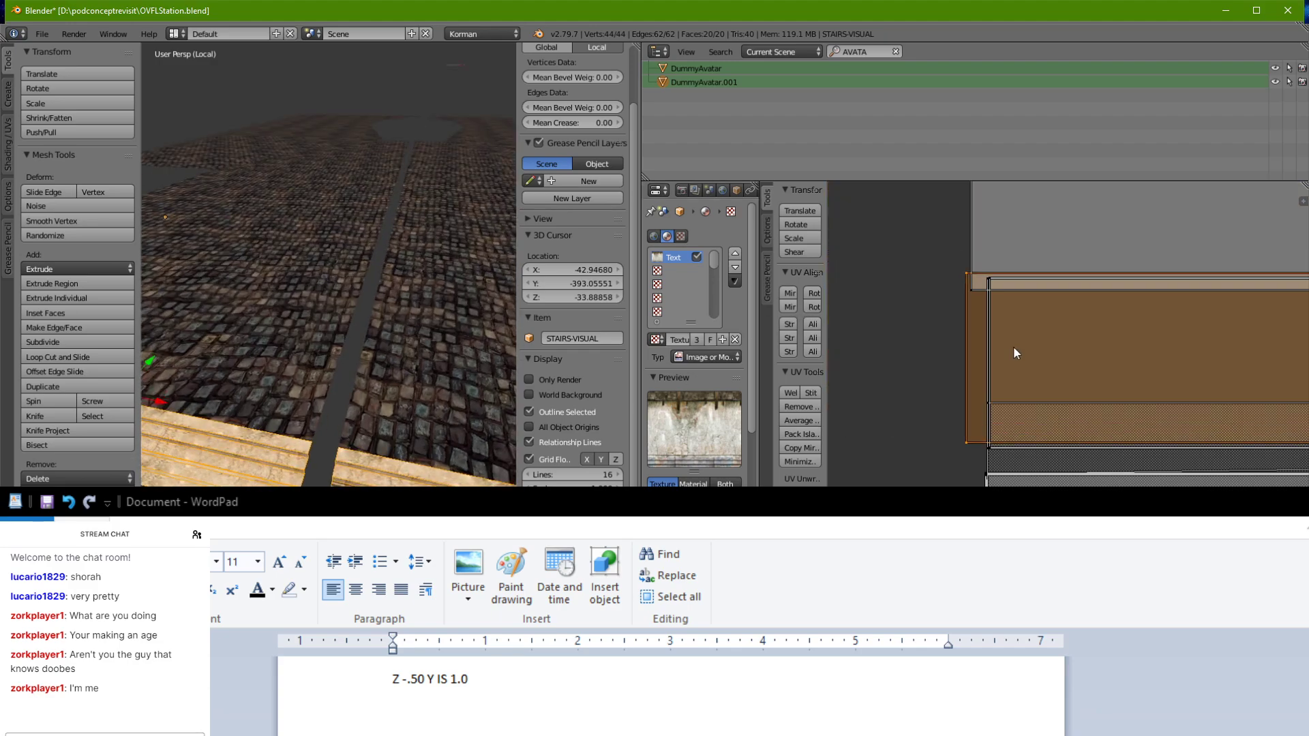
left_click(977, 354)
right_click(1024, 454)
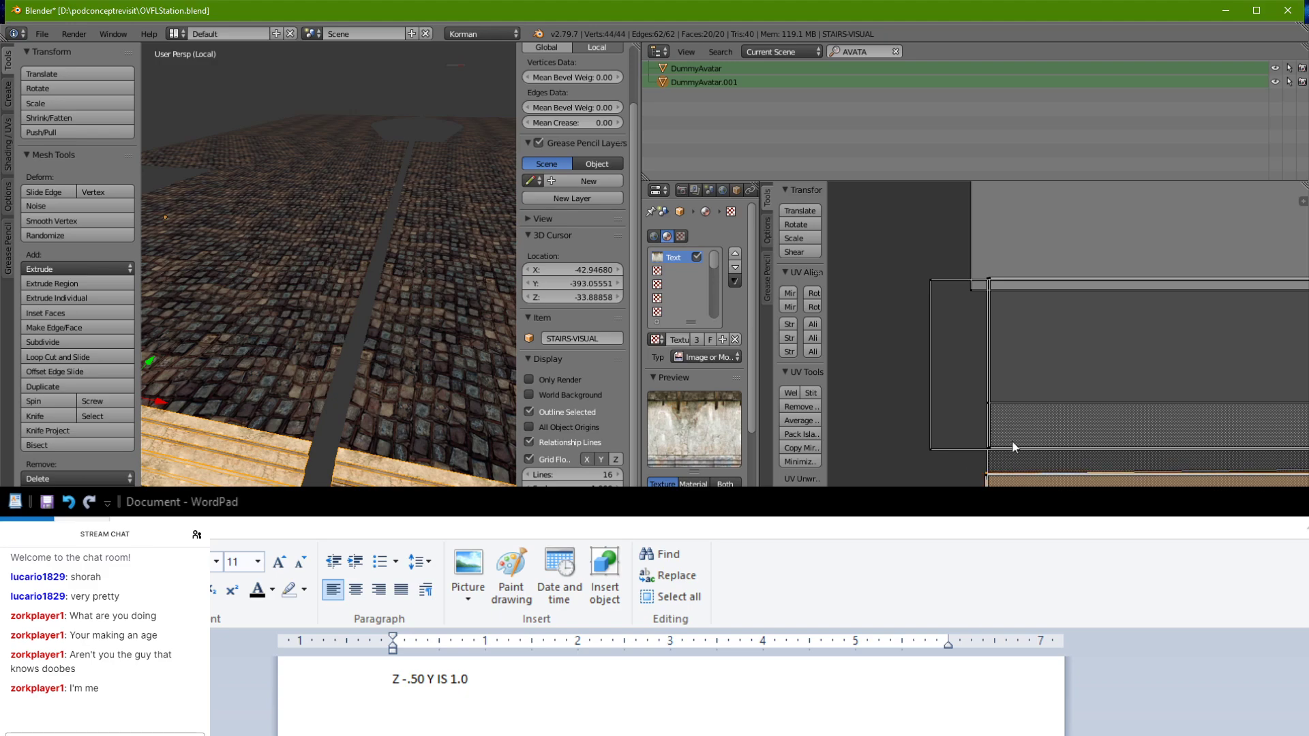
key("g")
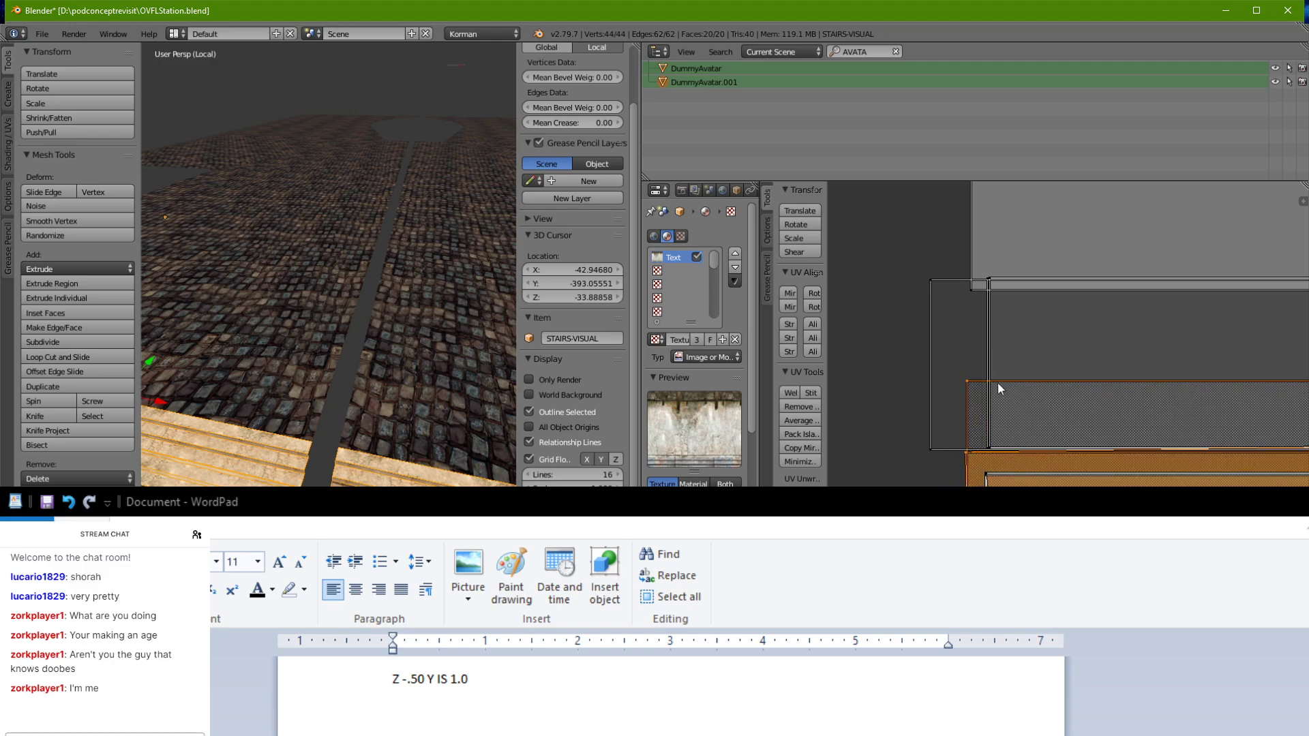
right_click(1001, 365)
Step: Move the next stacked UV strip down beside the strips already placed just above the trim strips
middle_click_drag(419, 456, 461, 436)
middle_click_drag(1075, 379, 1020, 480)
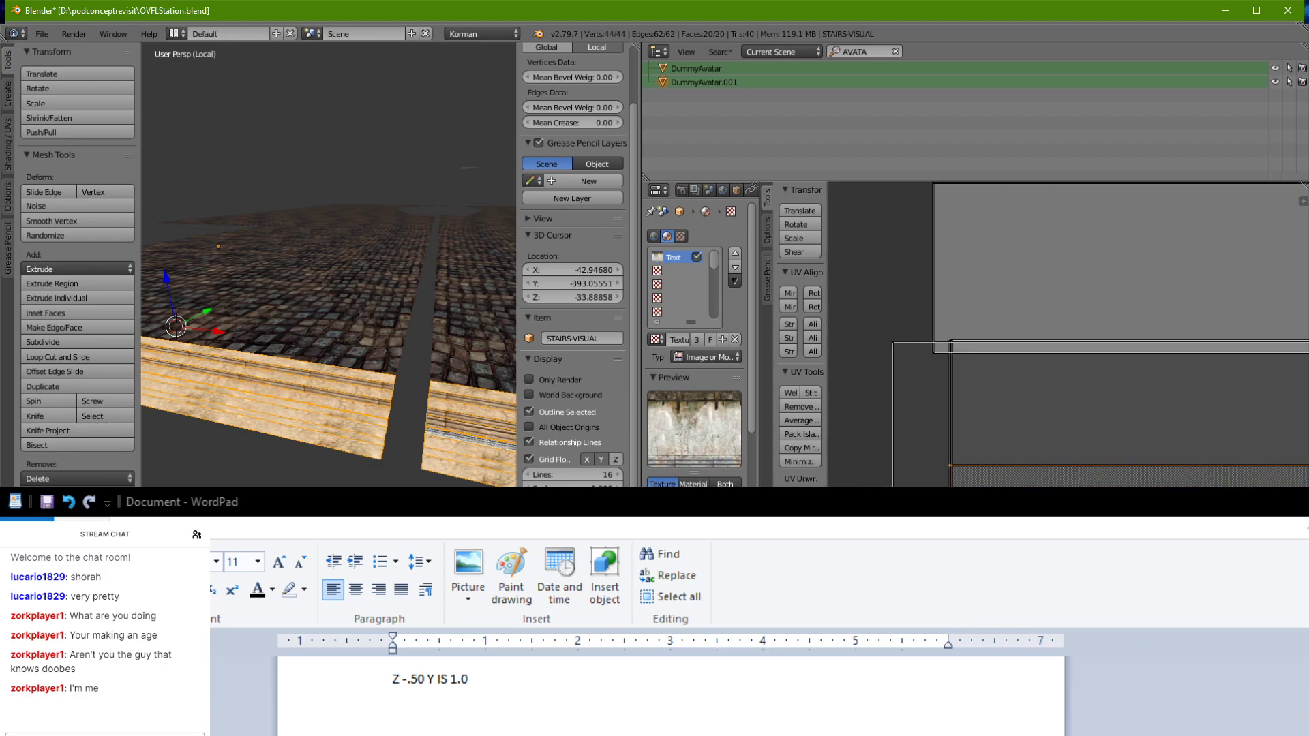
right_click_drag(992, 283, 886, 370)
key("Escape")
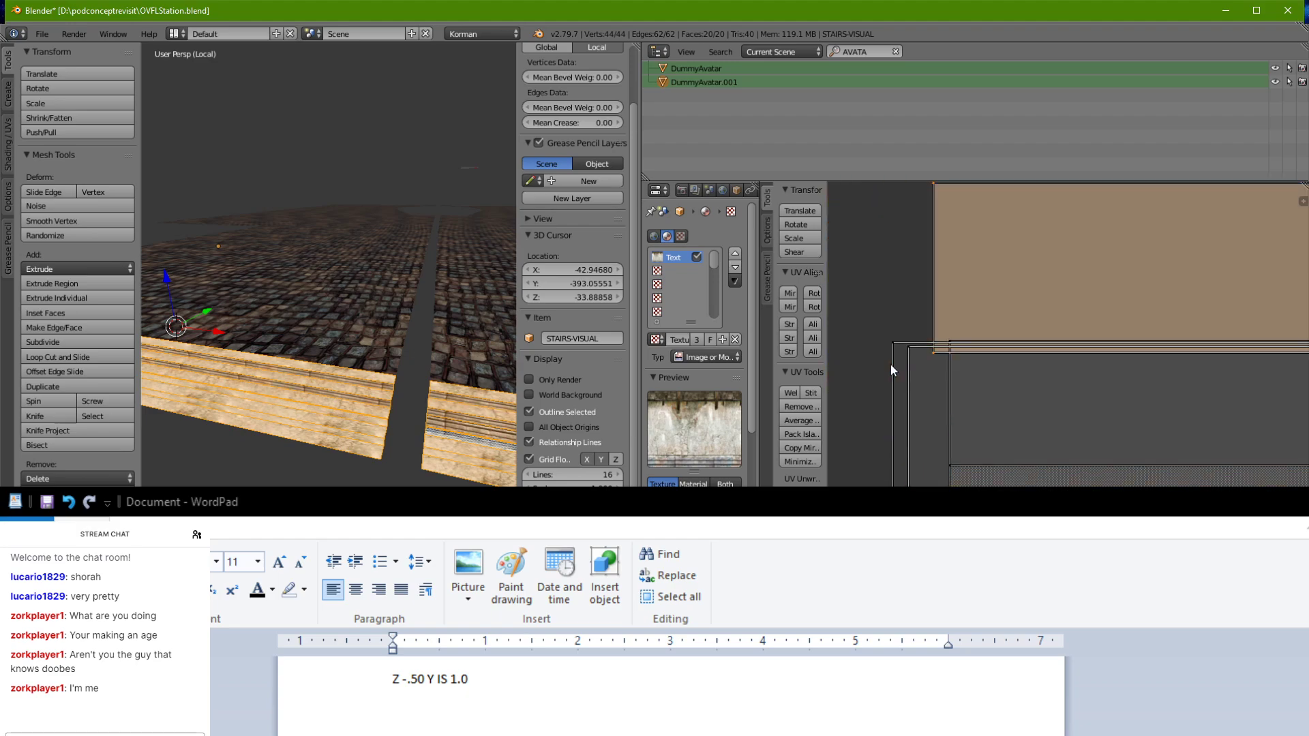
Step: Take another UV strip from the stack and place it down over the brick trim for the next riser
right_click_drag(991, 249, 961, 404)
middle_click_drag(145, 472, 501, 444)
scroll(501, 444, "up", 3)
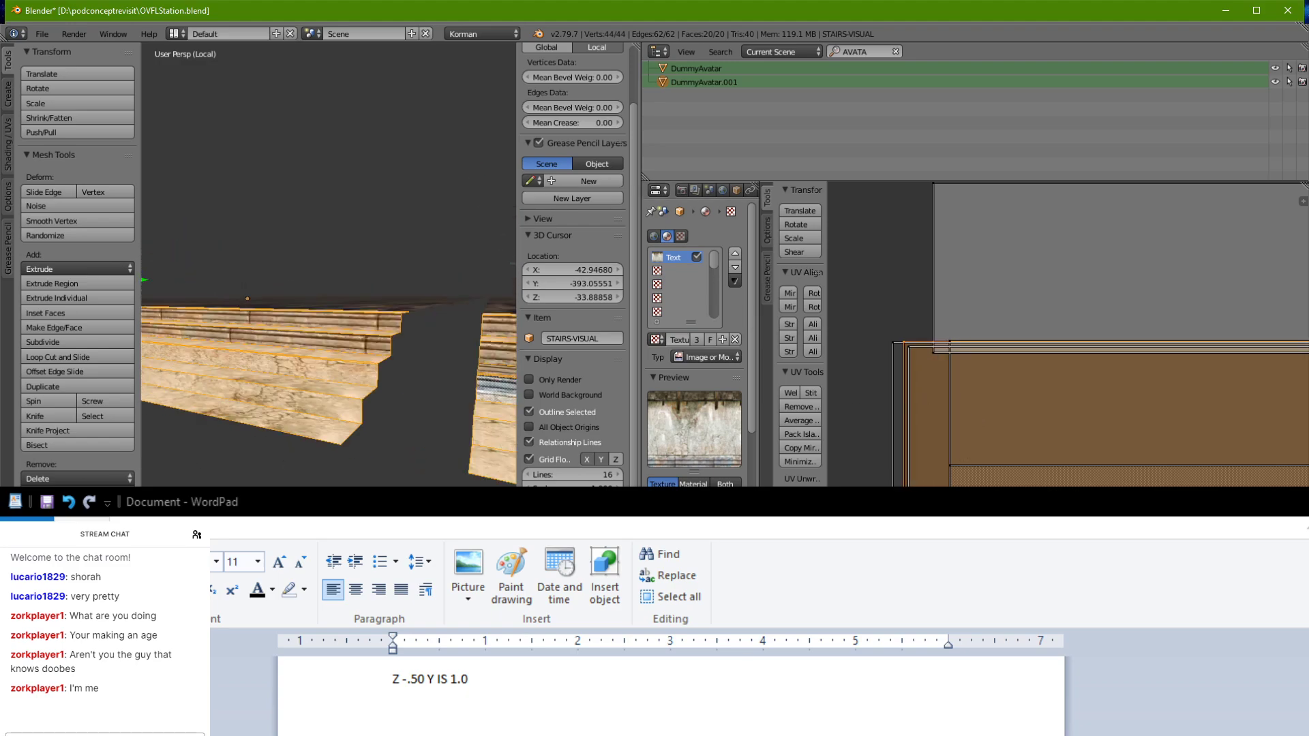
right_click_drag(911, 340, 959, 514)
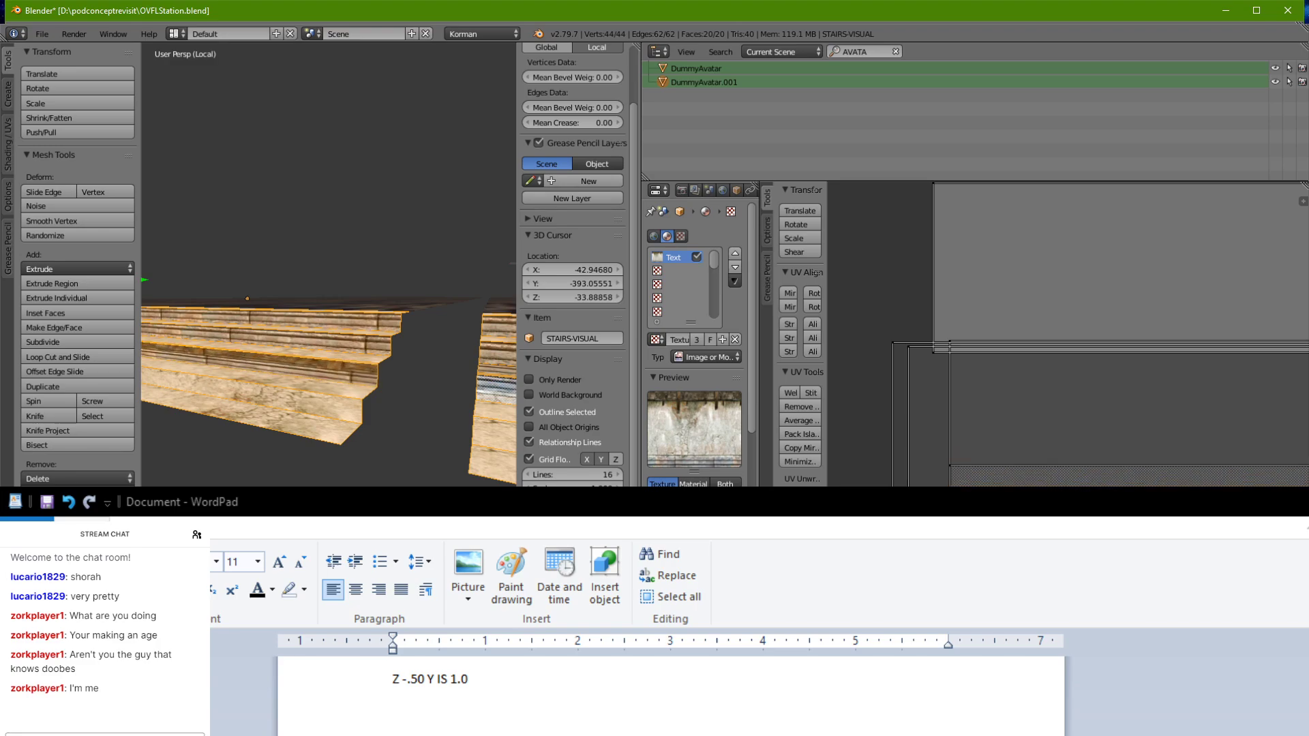
Step: Adjust the vertical position of the UV strip on the brick trim and check the risers on the stairs
middle_click_drag(974, 547, 953, 412)
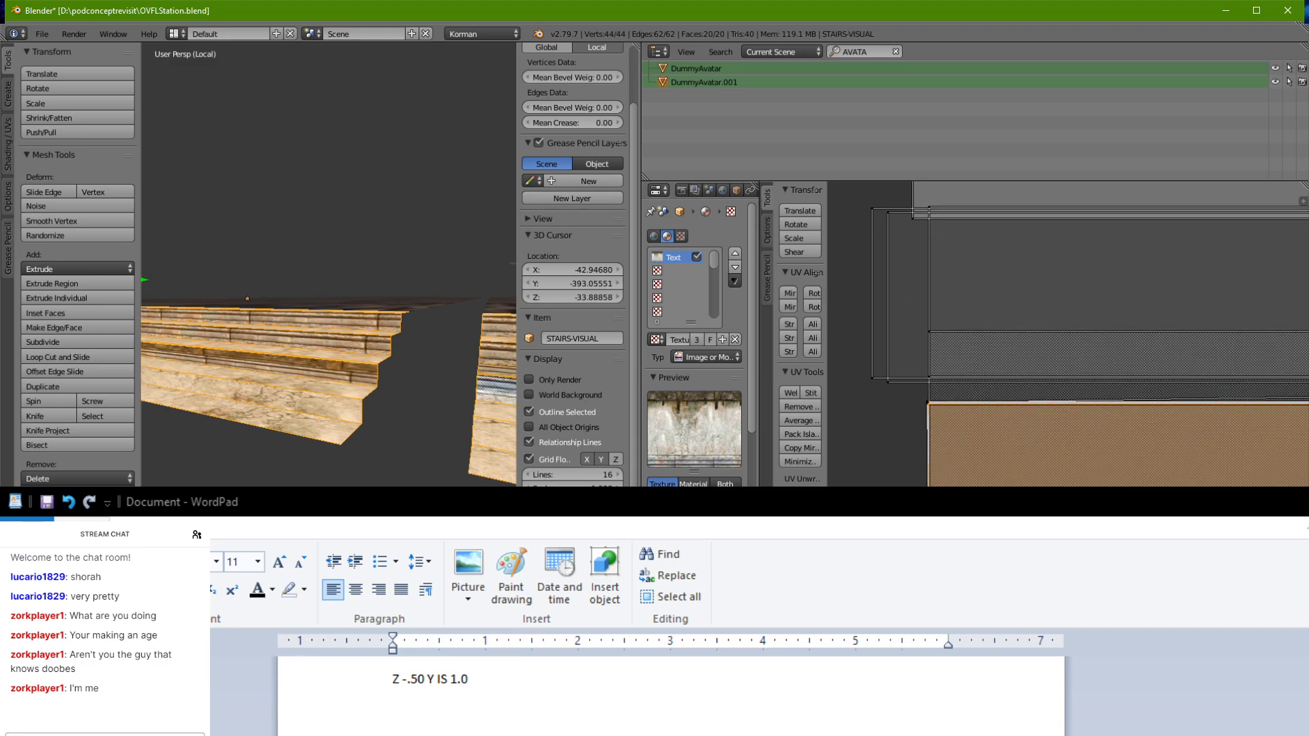
key("g")
key("y")
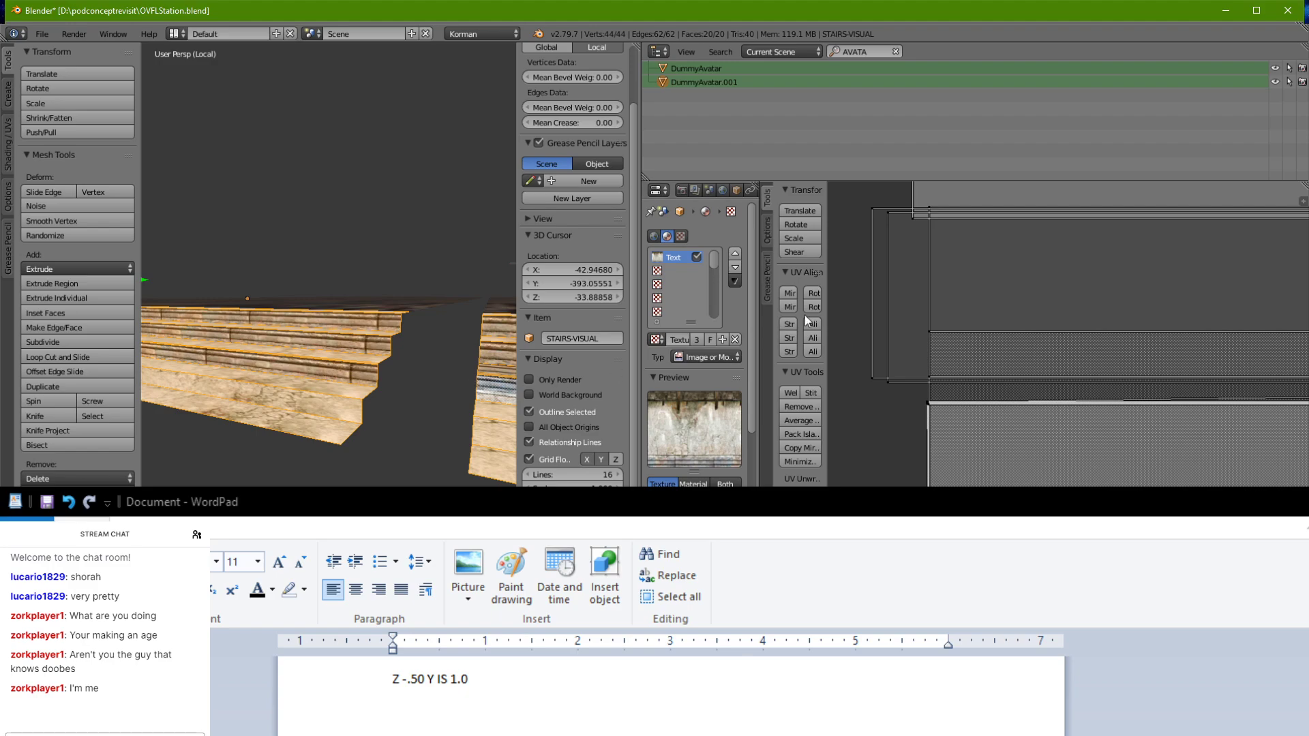
middle_click_drag(420, 378, 378, 369)
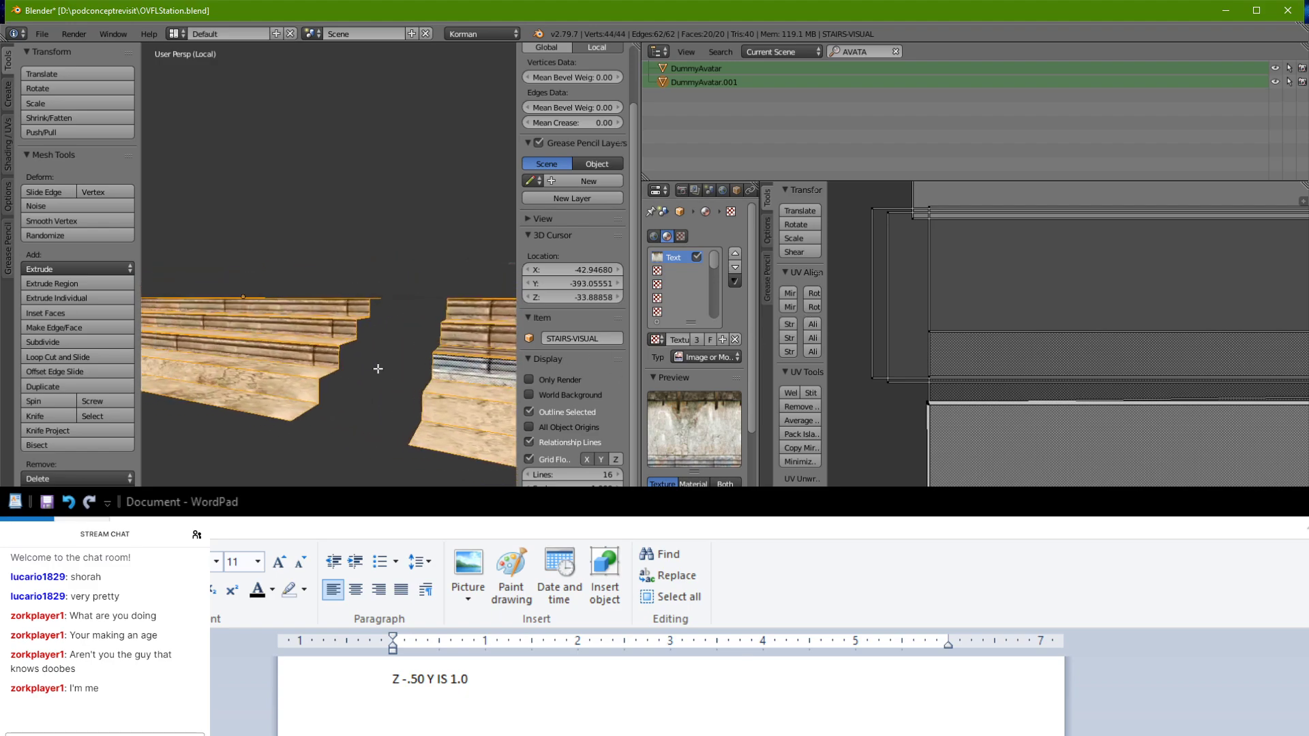
Step: Lower the remaining raised strip edge to the top edge of the brick trim strips and inspect the risers
right_click(963, 334)
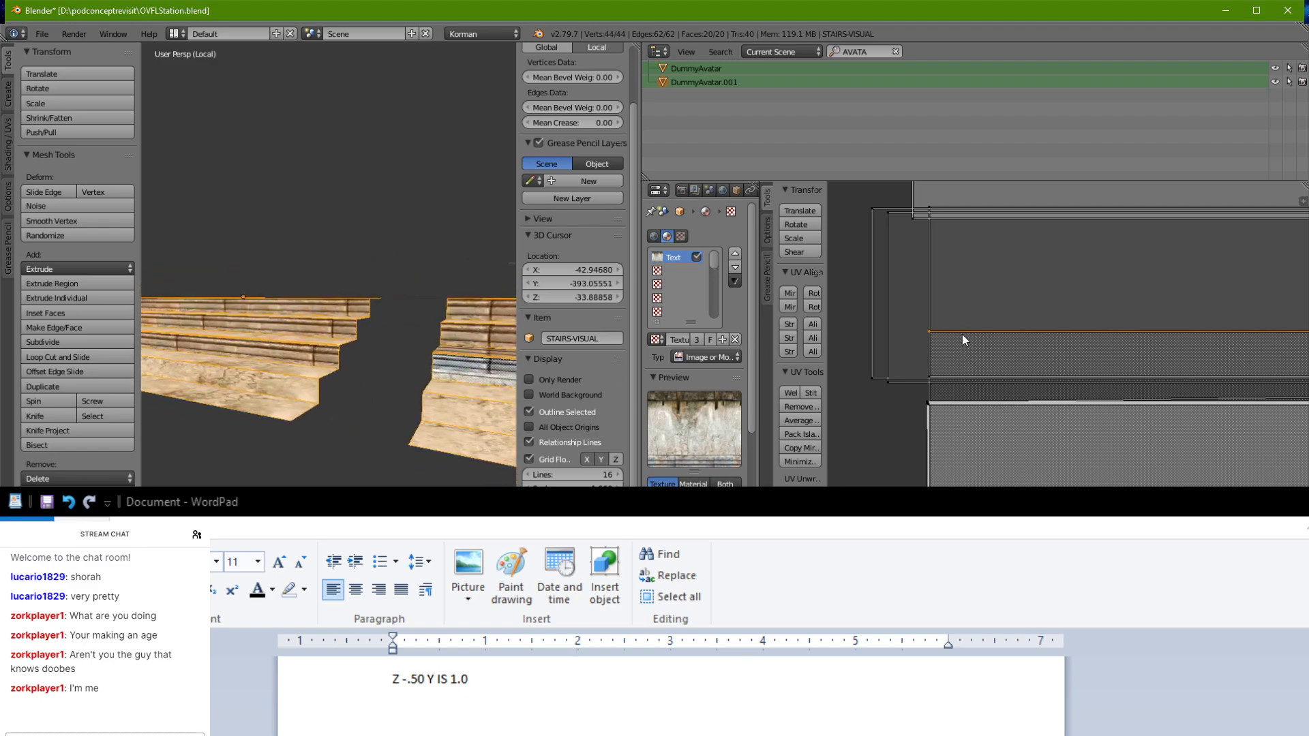
key("g")
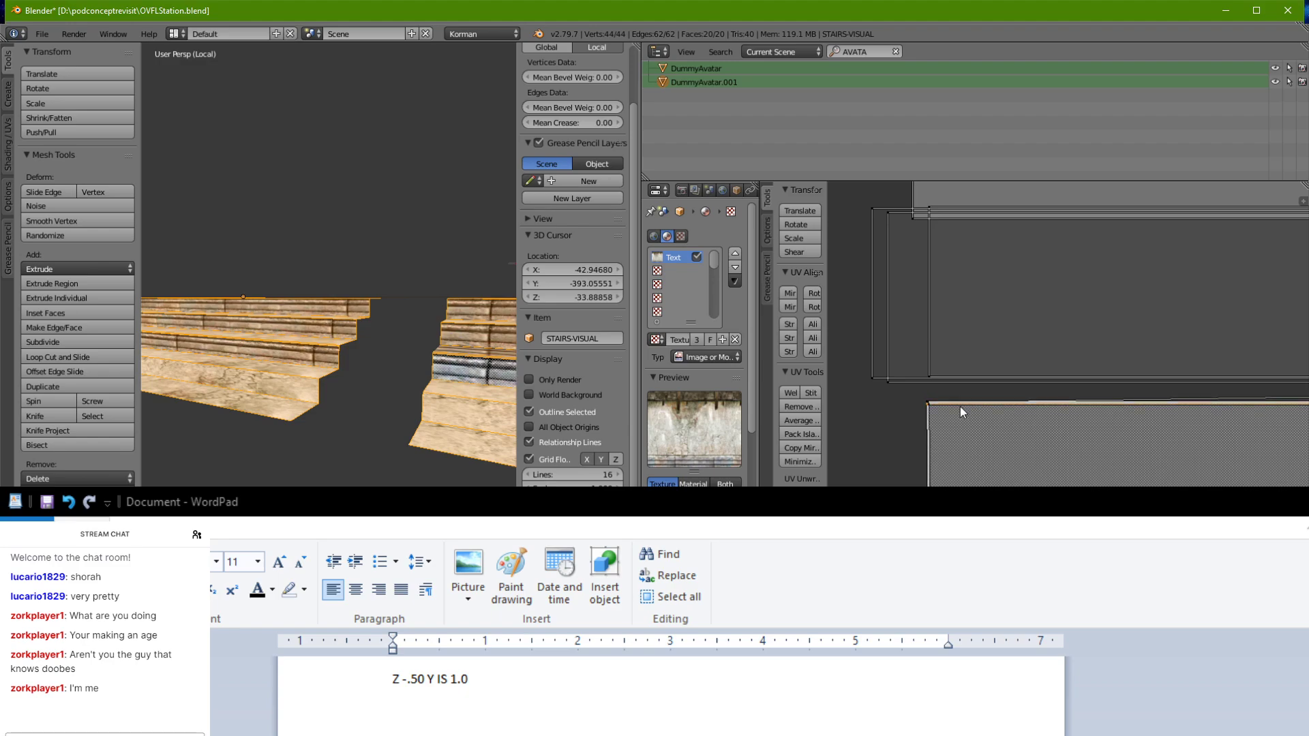
middle_click_drag(427, 378, 344, 397)
middle_click_drag(430, 437, 215, 409)
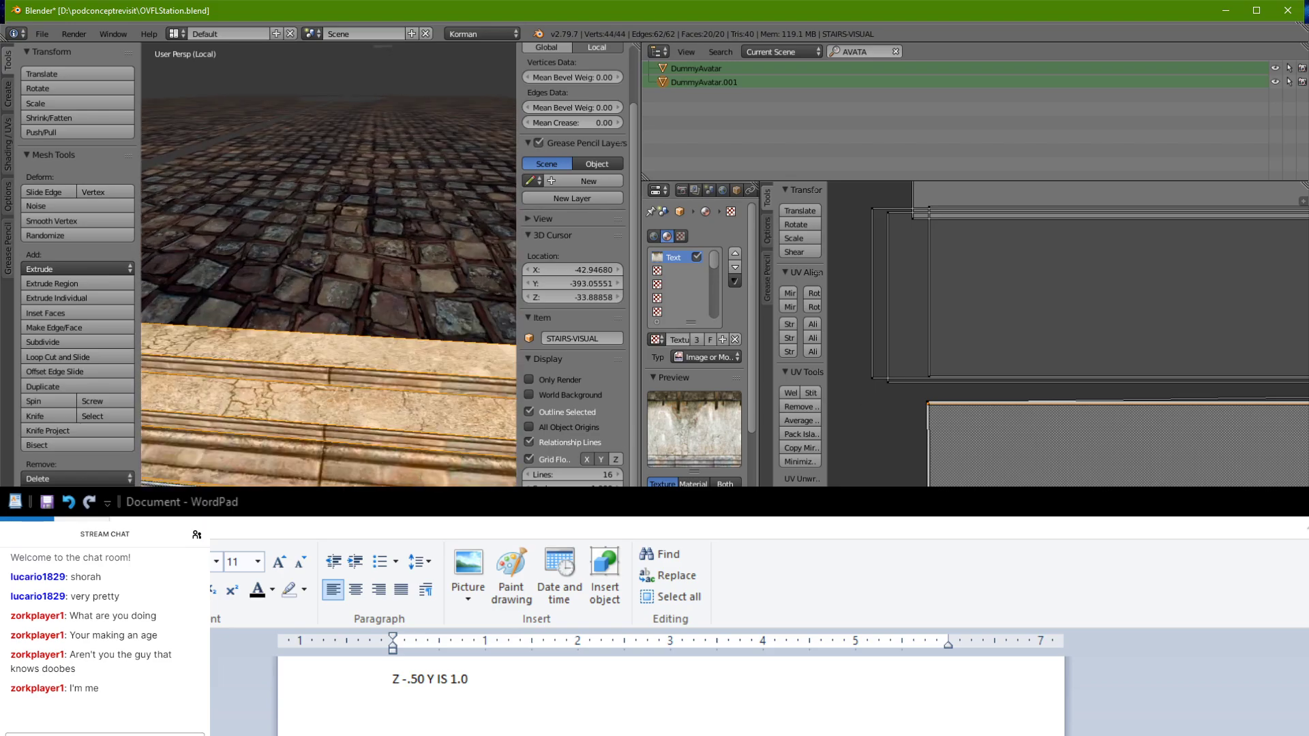
Step: Isolate one lower stair face to identify its UV strip, and reselect the whole mesh
right_click(401, 472)
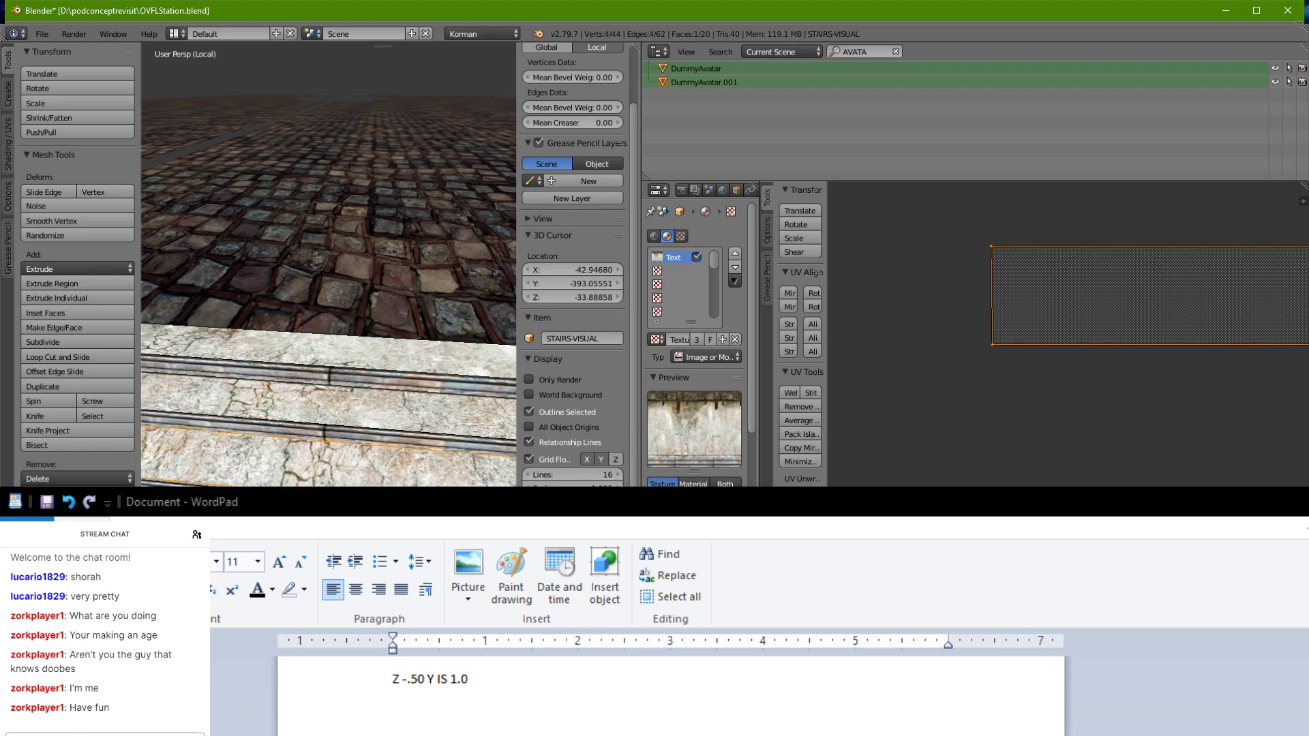
key("a")
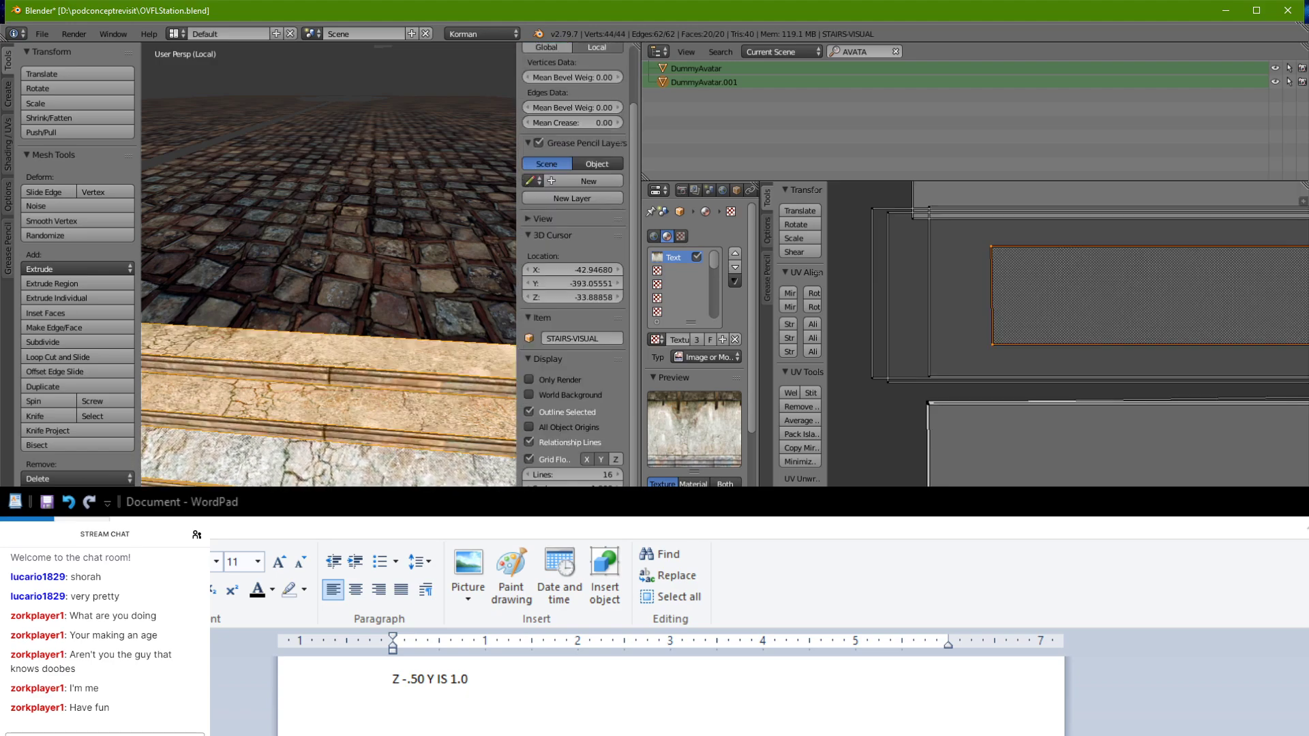
scroll(901, 383, "down", 3)
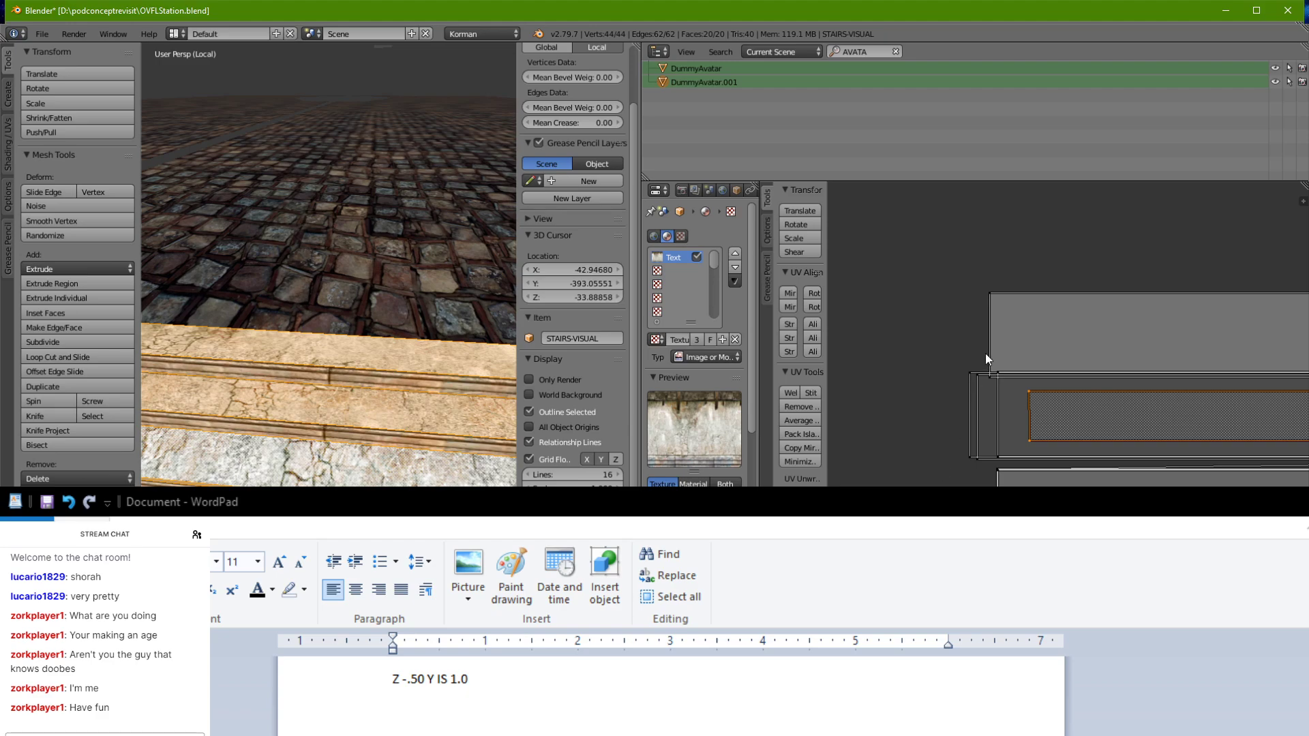
Step: Move the next stacked UV strip down over the strips above the brick trim and scale it down
right_click(1001, 334)
key("g")
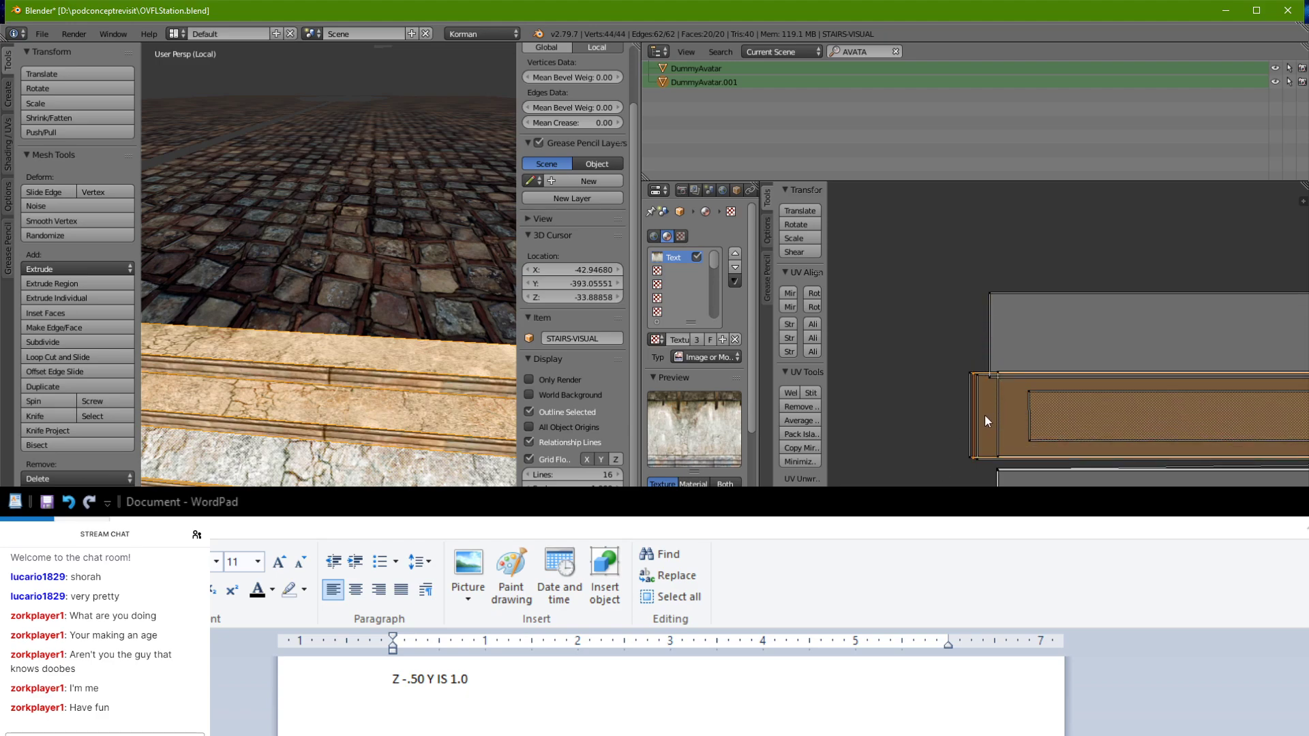
left_click(997, 420)
key("s")
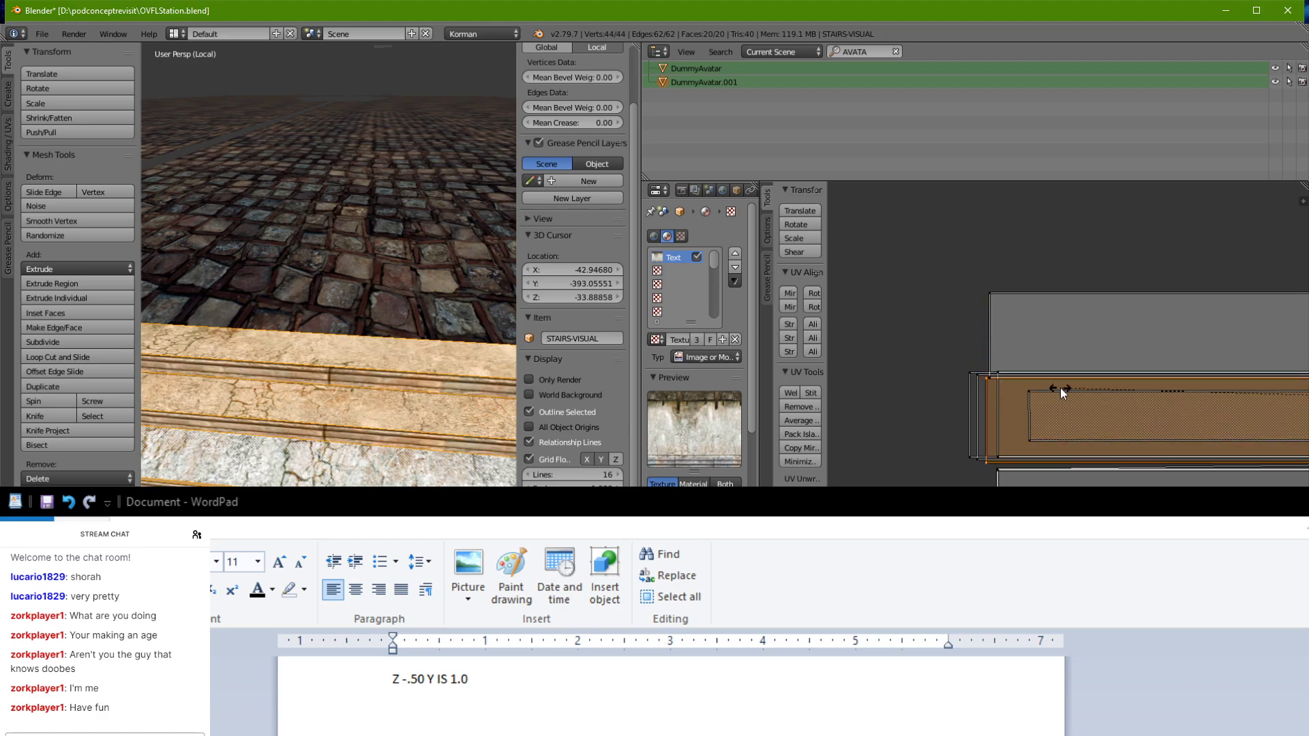
left_click(1085, 399)
key("s")
left_click(1028, 383)
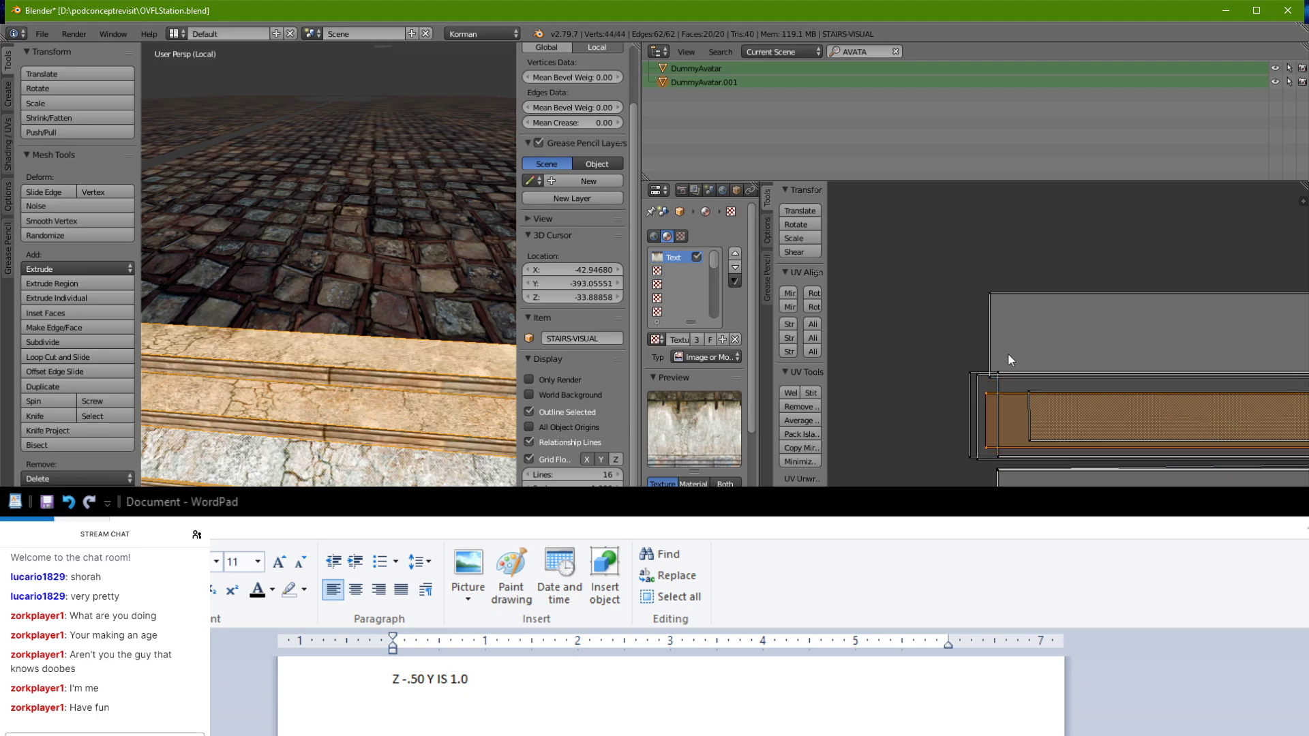
Step: Move another UV strip off the stack onto the placed strips and shrink it to nest inside them
right_click(1012, 329)
key("g")
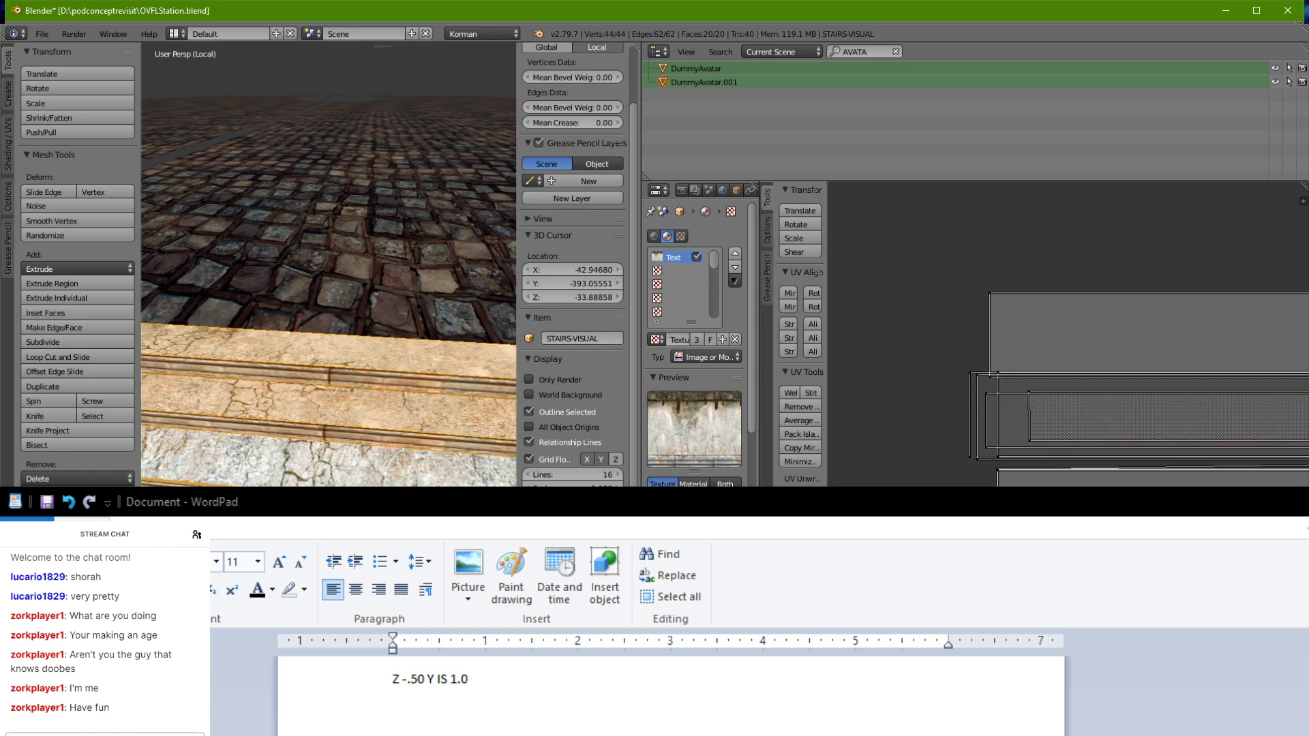
scroll(291, 433, "down", 6)
scroll(164, 469, "up", 4)
middle_click_drag(164, 450, 355, 478)
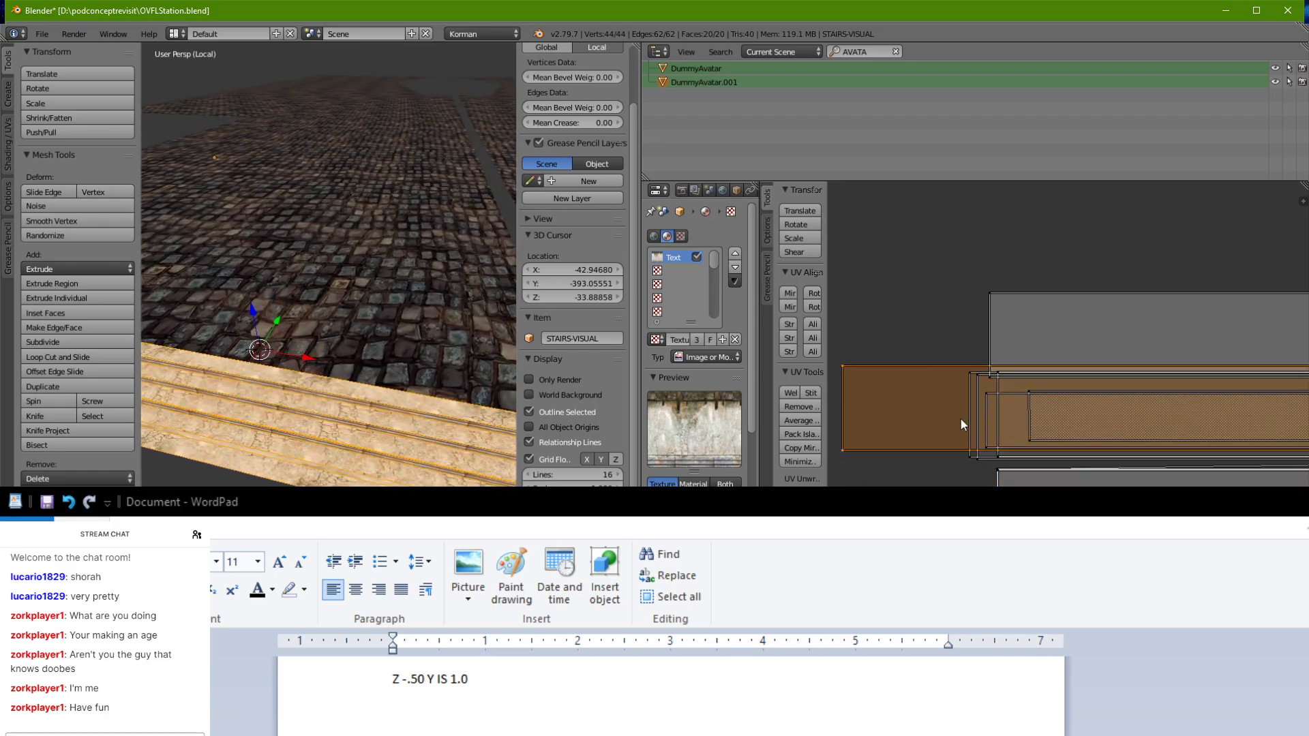
left_click(1117, 442)
key("s")
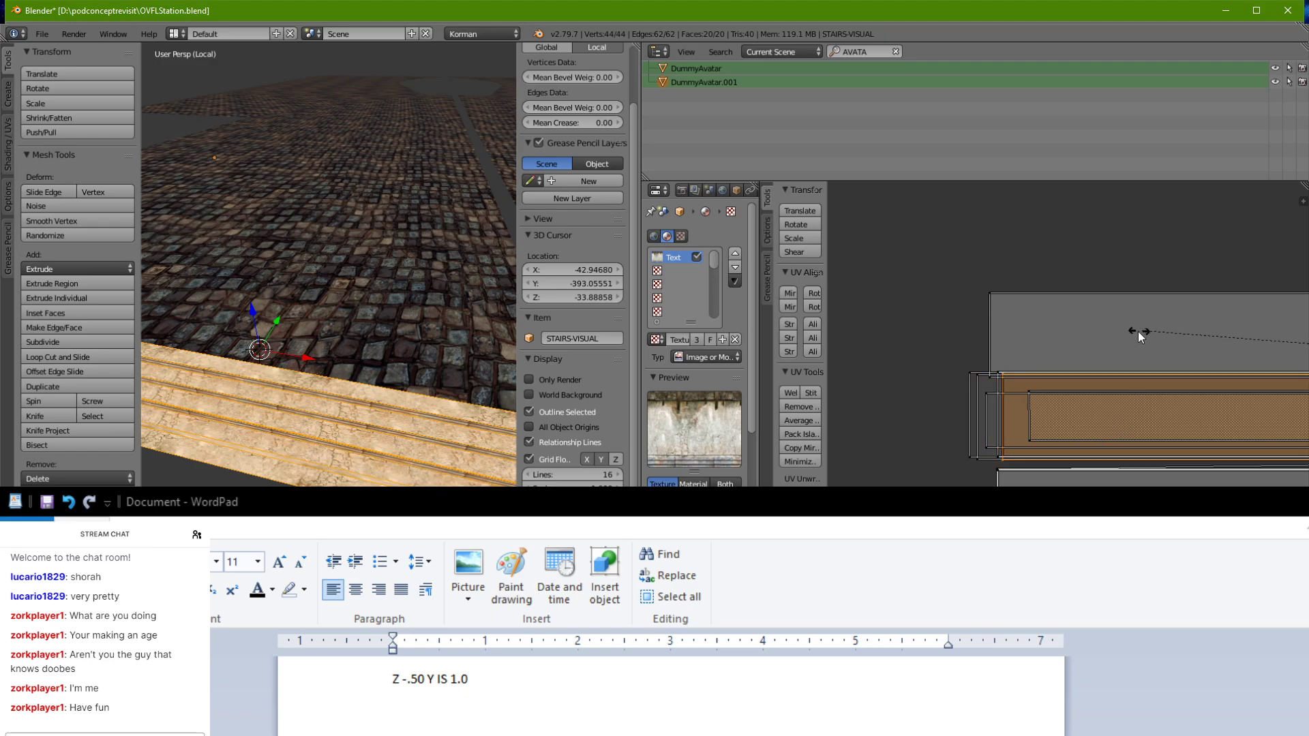
left_click(911, 322)
right_click(1050, 330)
key("g")
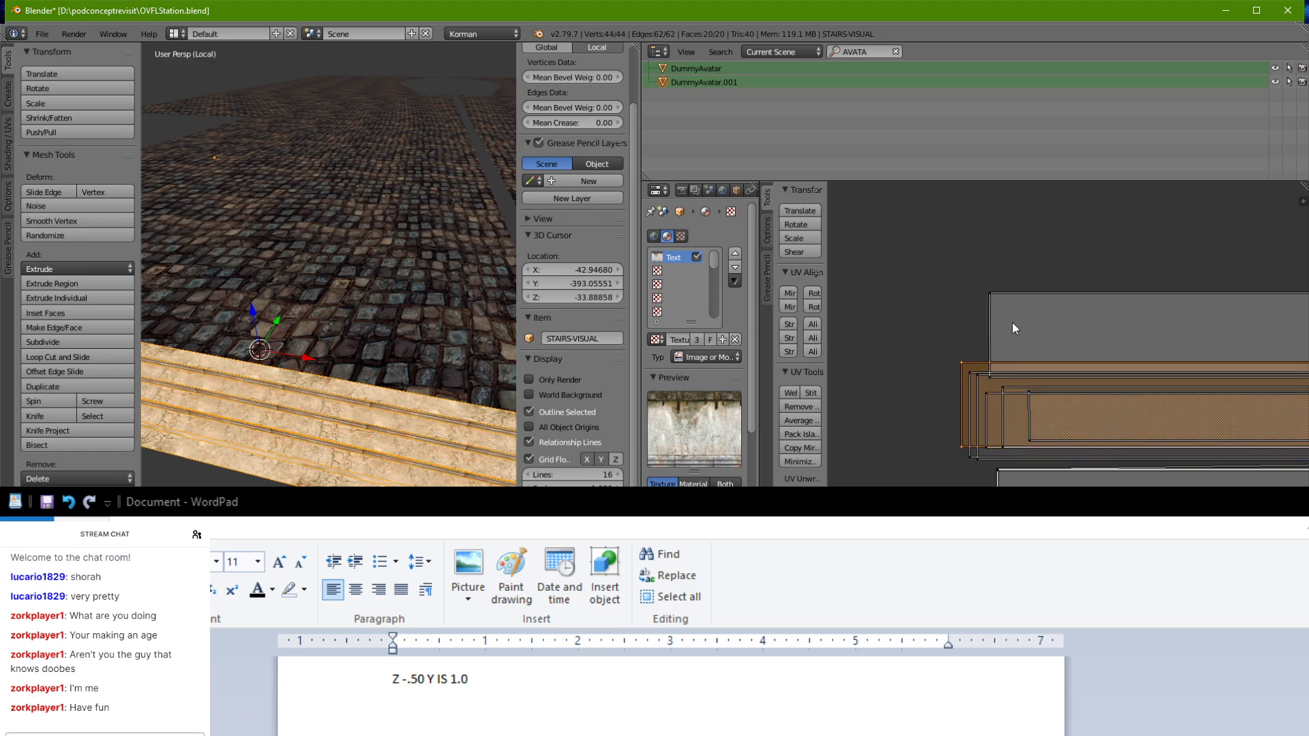
right_click(1013, 324)
Step: Move the lowest riser's UV strip from the stack onto the brick trim and align it with the other trim strips
right_click(1016, 313)
key("g")
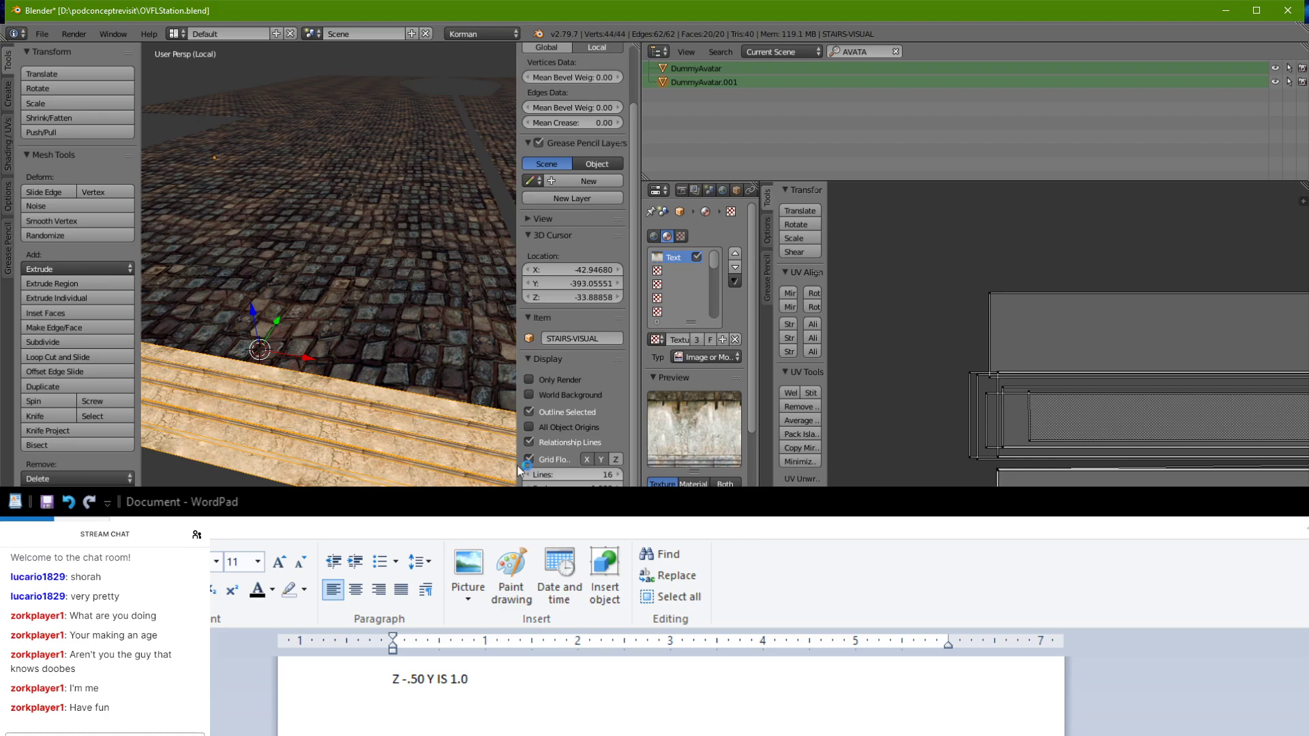
middle_click_drag(235, 385, 341, 269)
scroll(312, 336, "up", 3)
scroll(319, 307, "down", 3)
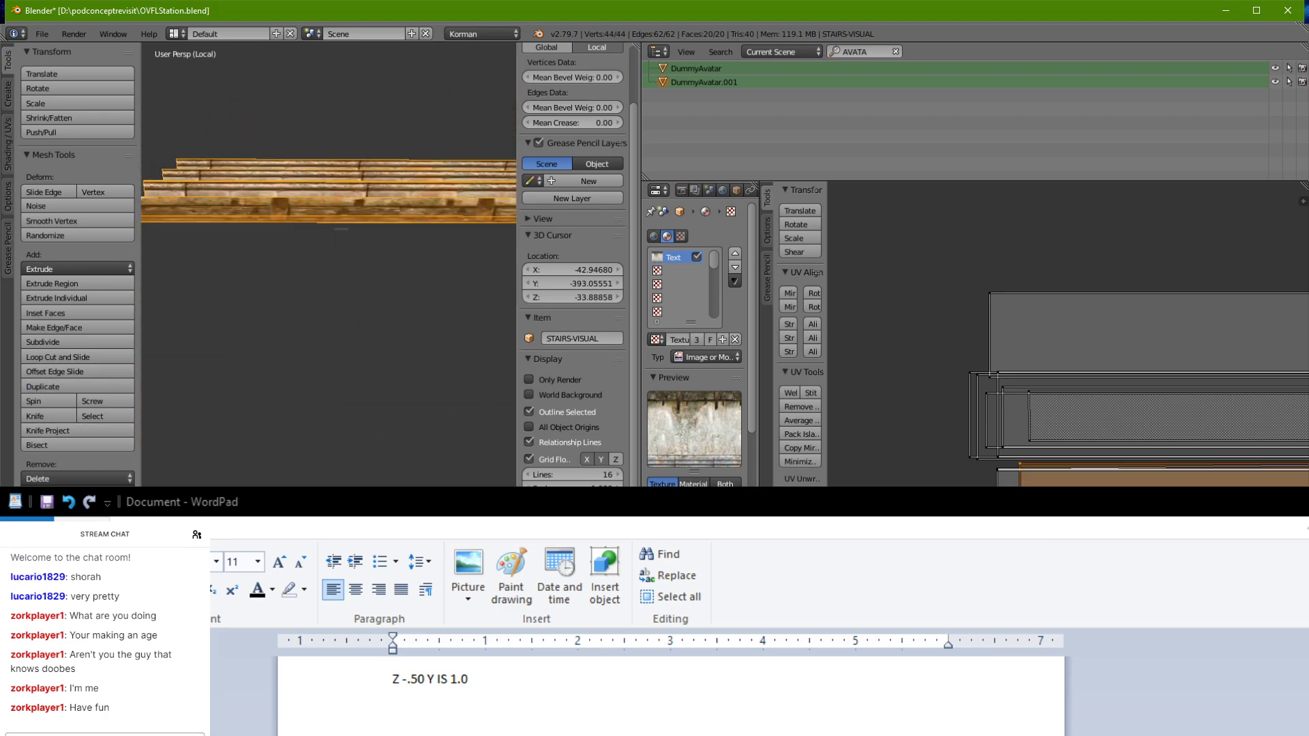
key("g")
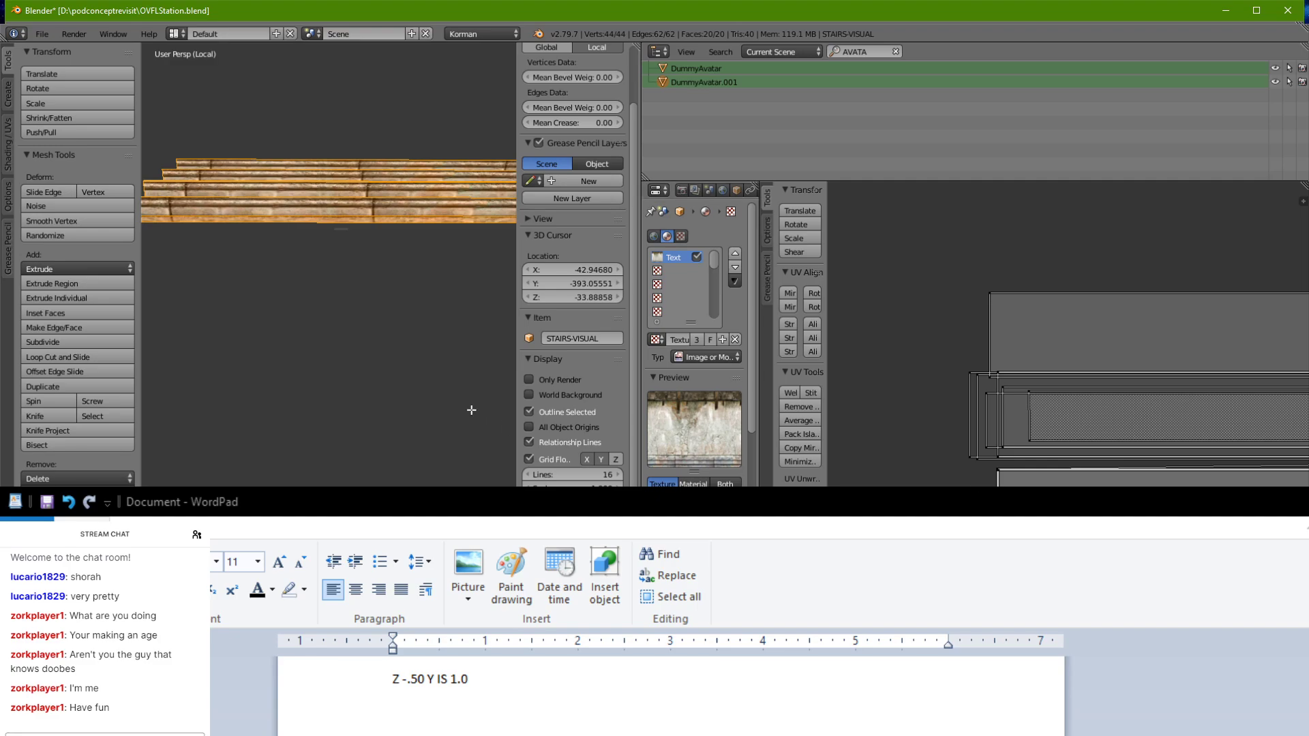
mouse_move(471, 410)
middle_mouse_down()
mouse_move(392, 435)
mouse_move(337, 403)
mouse_move(470, 416)
middle_mouse_up()
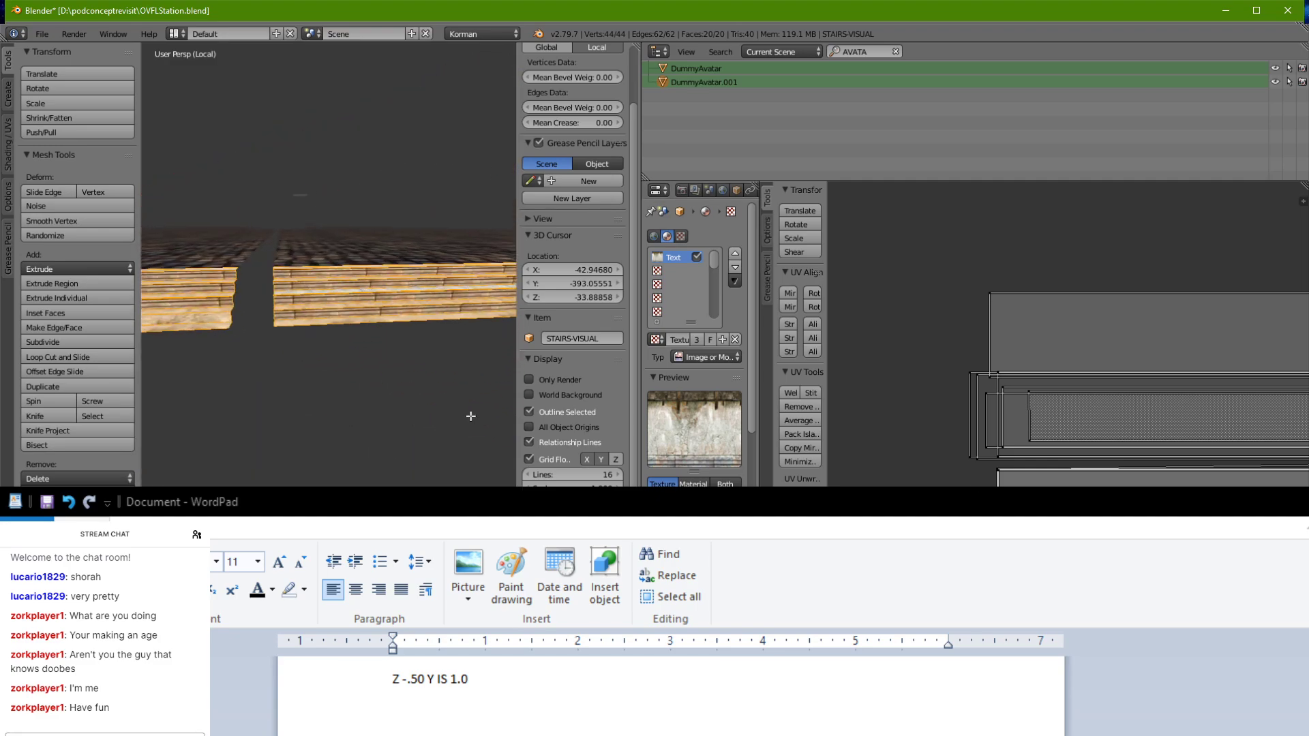
Step: Place the next stacked riser UV strip over the brick trim while checking the staircase from the front
right_click(1069, 333)
key("g")
right_click(1016, 440)
middle_click_drag(424, 391, 395, 434)
middle_click_drag(293, 416, 478, 392, "shift")
key("g")
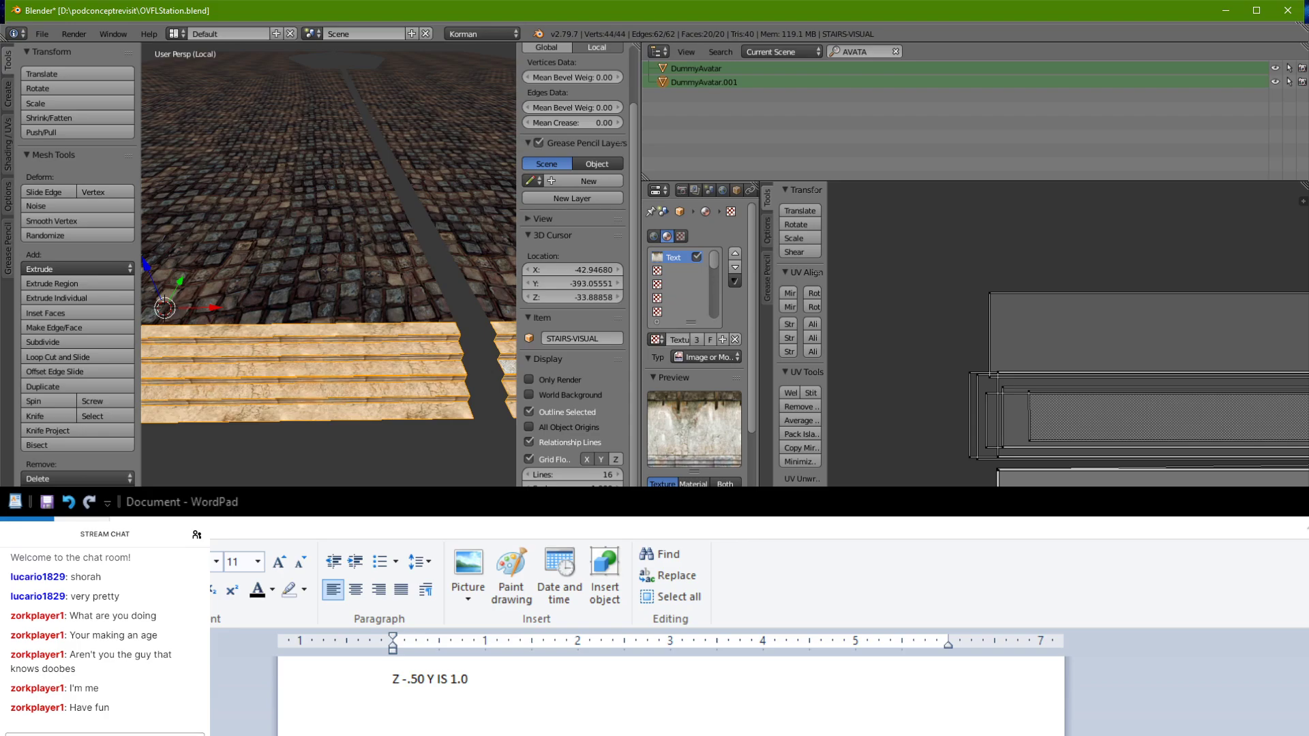
Step: Select the whole linked UV strip at the top of the stack and move it down over the placed strips
middle_click_drag(422, 519, 278, 482)
scroll(420, 545, "up", 3)
scroll(249, 468, "down", 5)
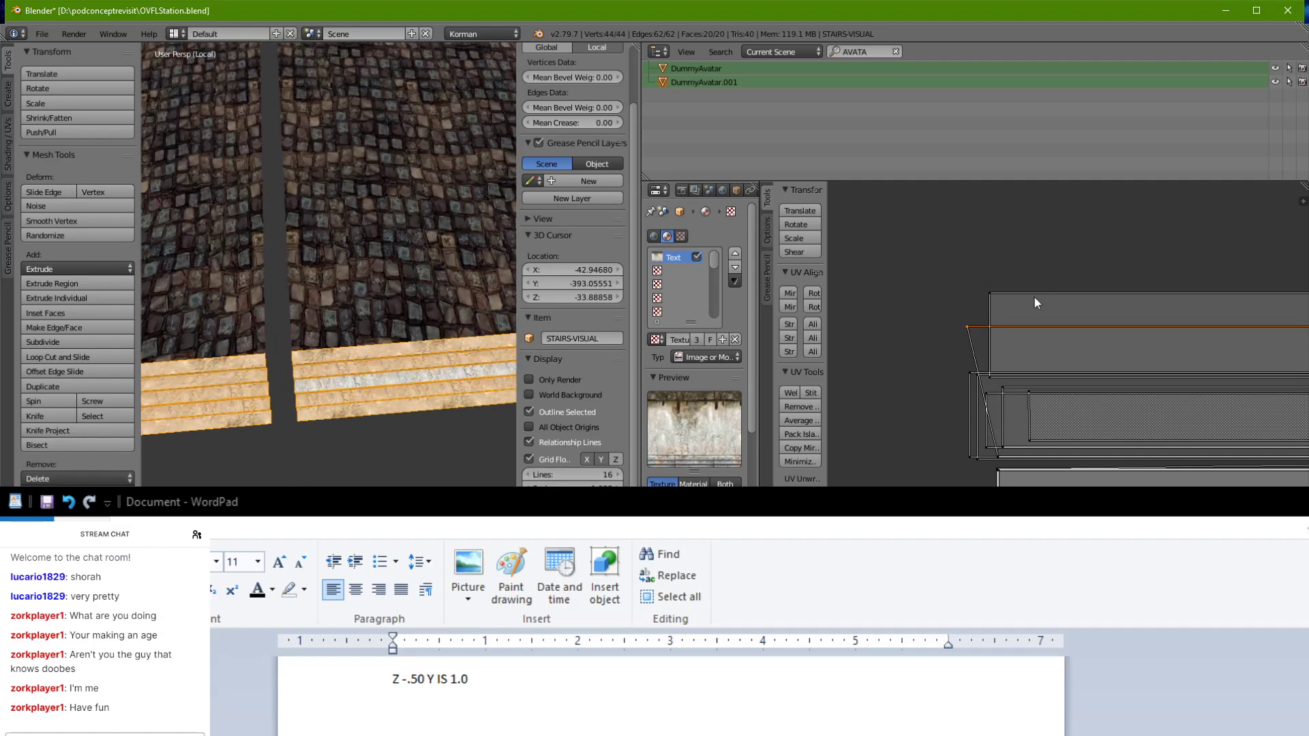
key("l")
key("g")
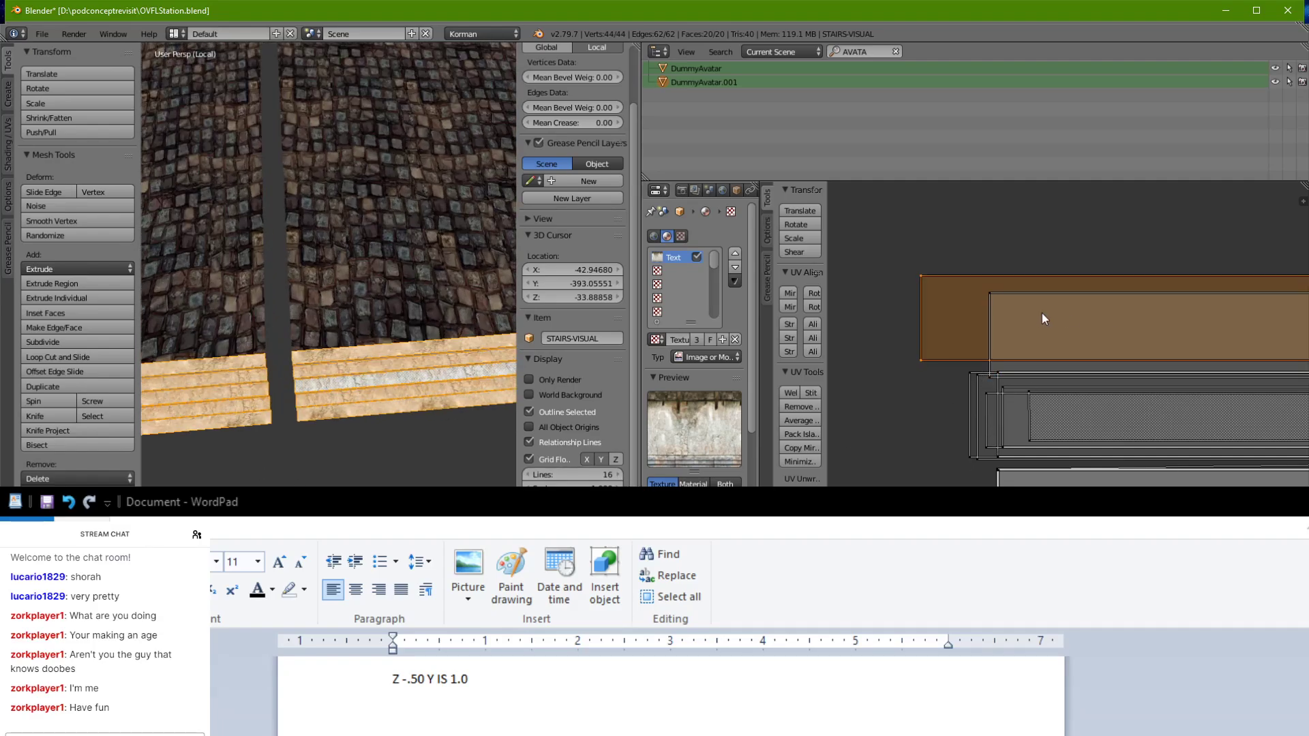
left_click(1078, 408)
Step: Move the UV strips of several treads off the stack to staggered positions on the plaster above the brick trim
key("g")
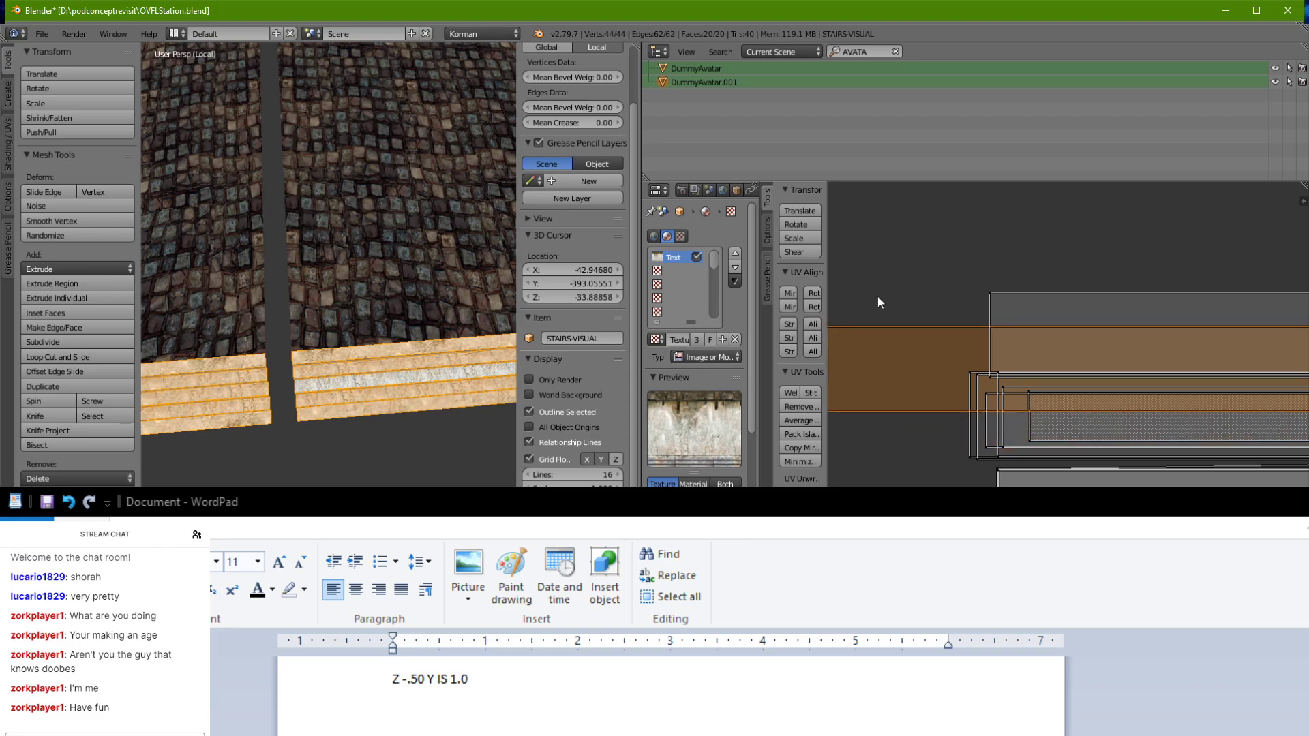
right_click(1023, 333)
key("l")
key("g")
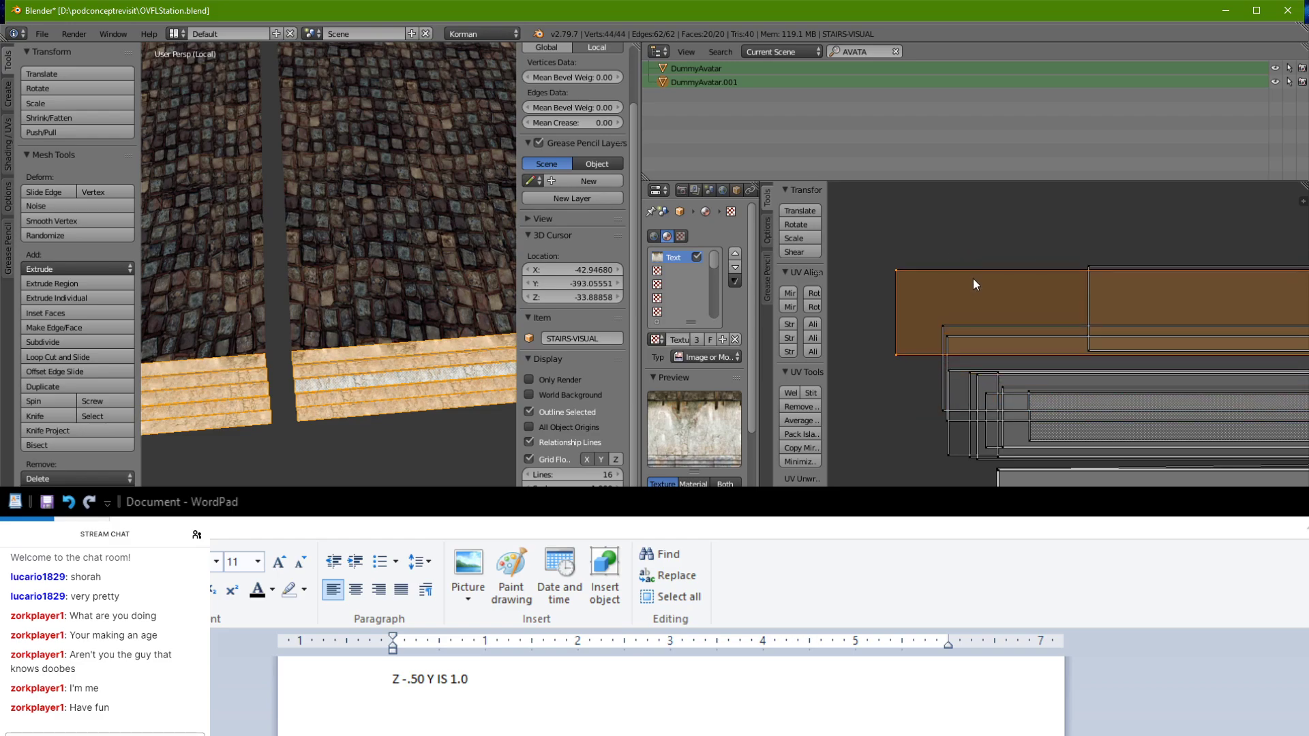
right_click(1051, 334)
key("g")
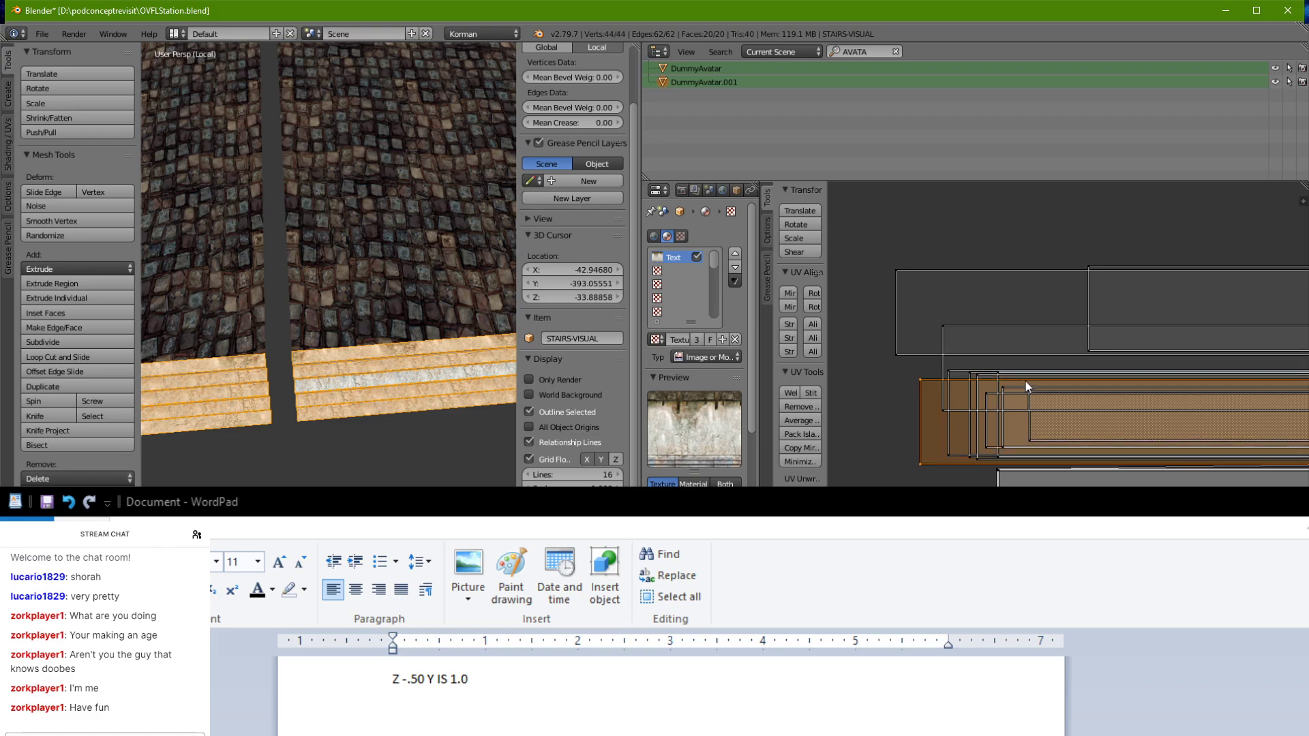
left_click(996, 305)
Step: Shift two more stacked tread UV strips to their own offsets on the plaster while checking the staircase
middle_click_drag(320, 436, 505, 403)
scroll(312, 355, "up", 3)
middle_click_drag(381, 307, 331, 372)
scroll(382, 375, "down", 5)
right_click(910, 372)
key("g")
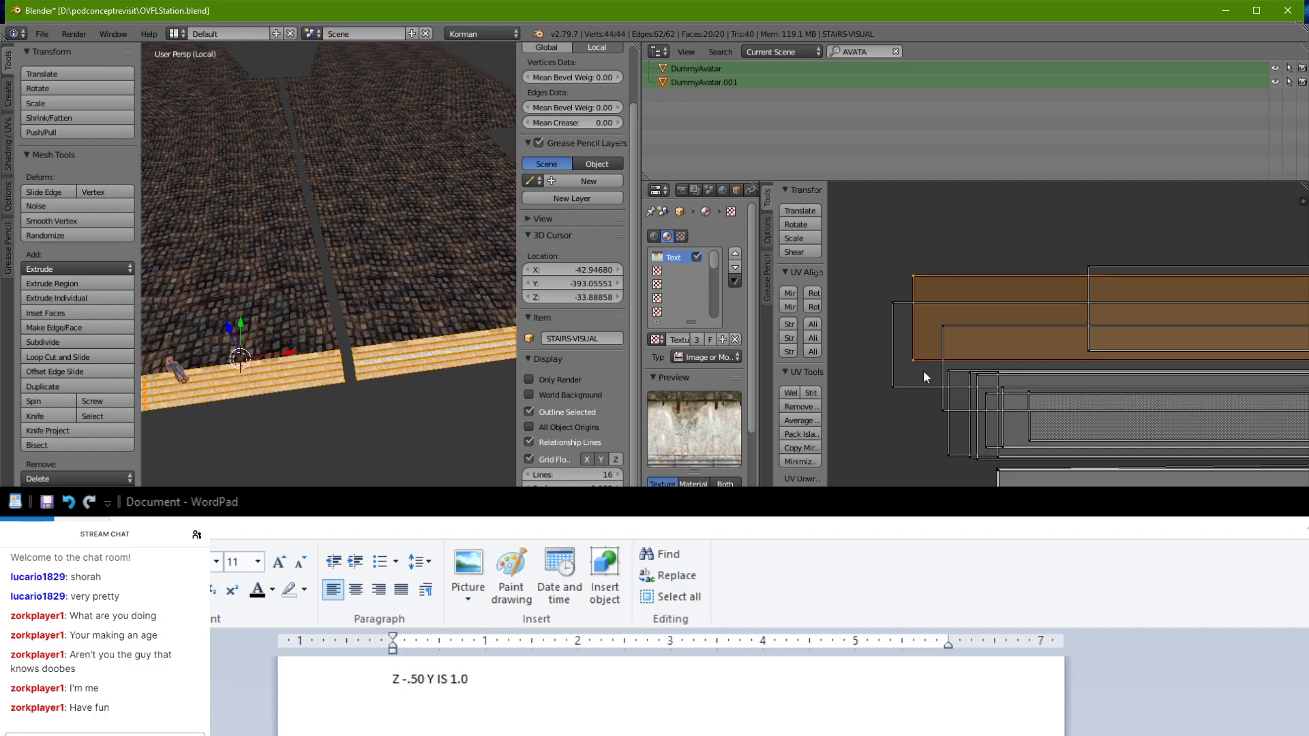
left_click(929, 369)
right_click(911, 382)
key("g")
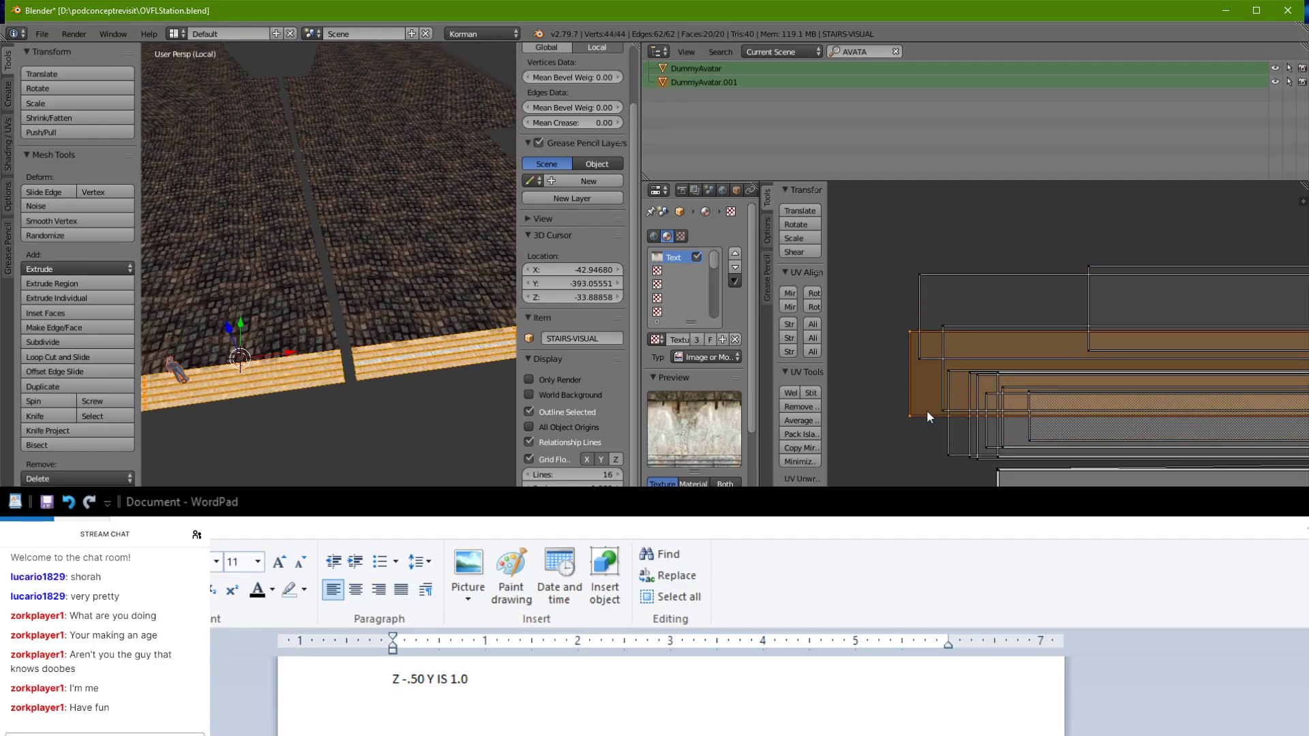
middle_click_drag(417, 445, 413, 485)
key("g")
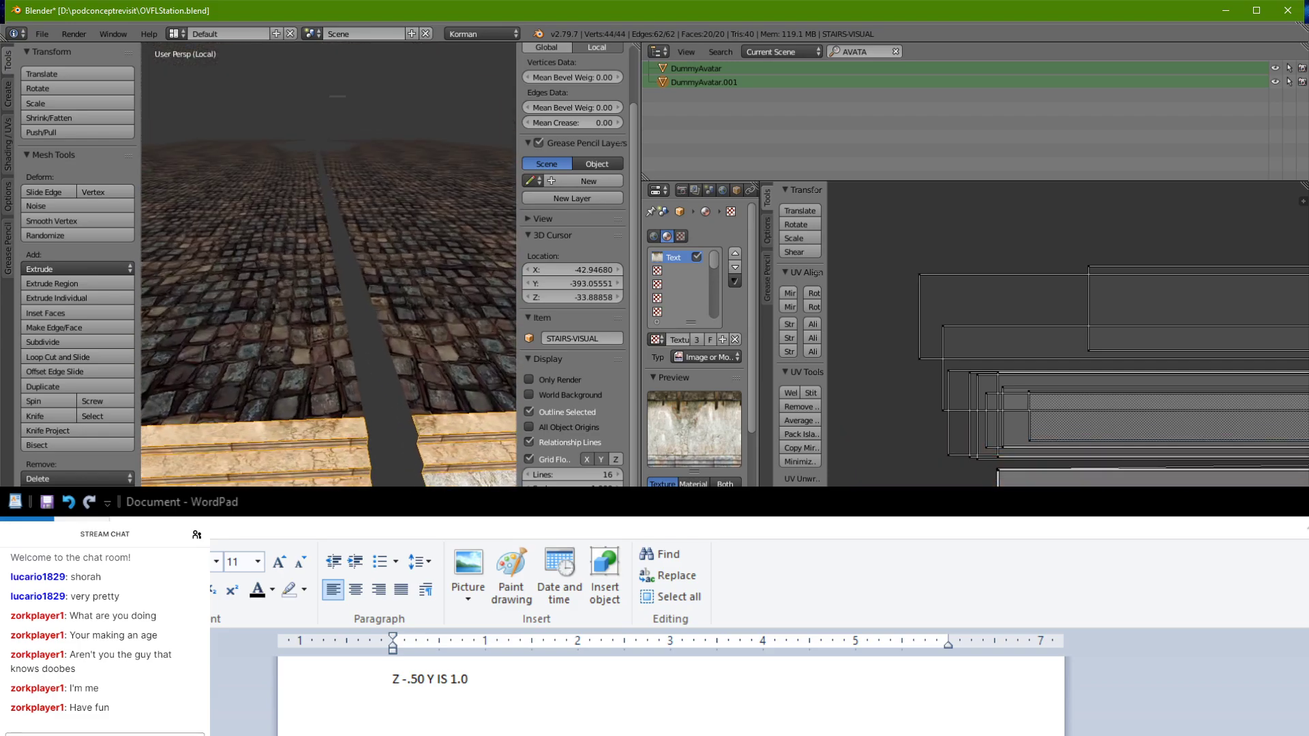
Step: Inspect the riser brick trim and tread textures up close on both flights of stairs
scroll(196, 381, "up", 6)
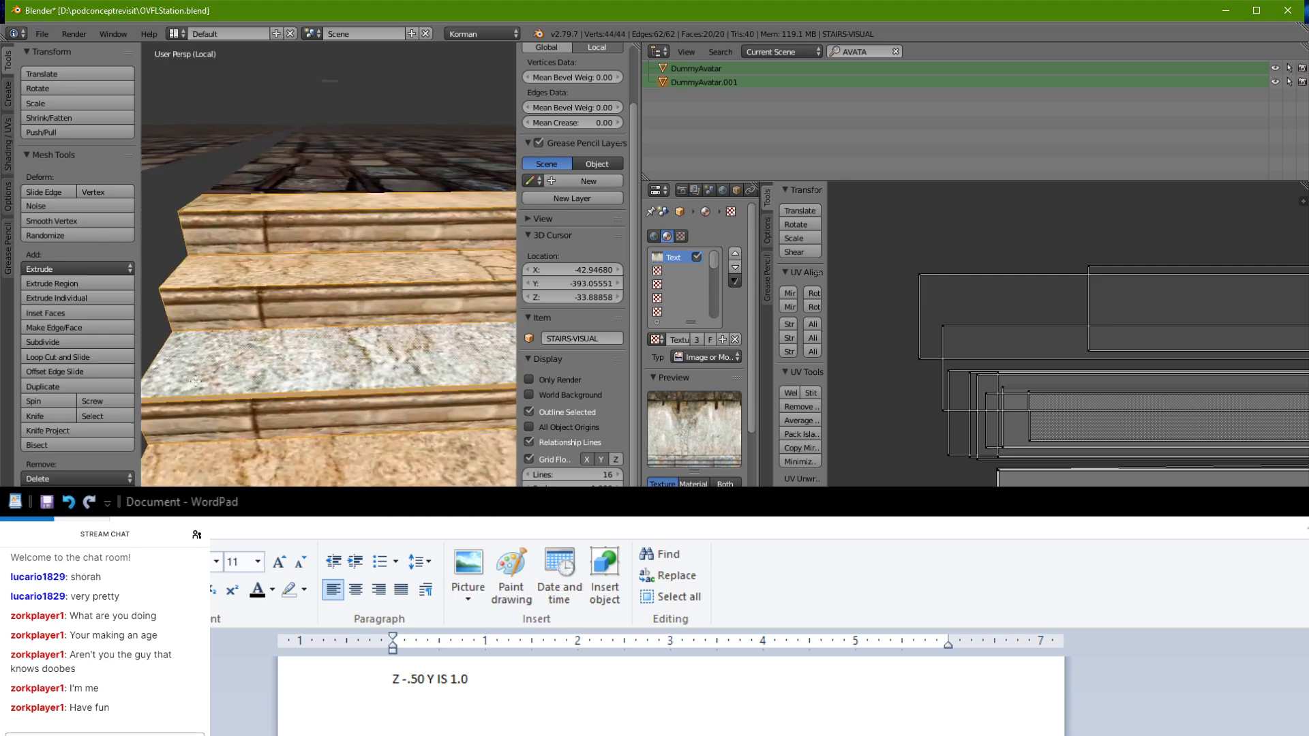
middle_click_drag(195, 381, 228, 379)
scroll(260, 382, "up", 4)
scroll(260, 382, "down", 4)
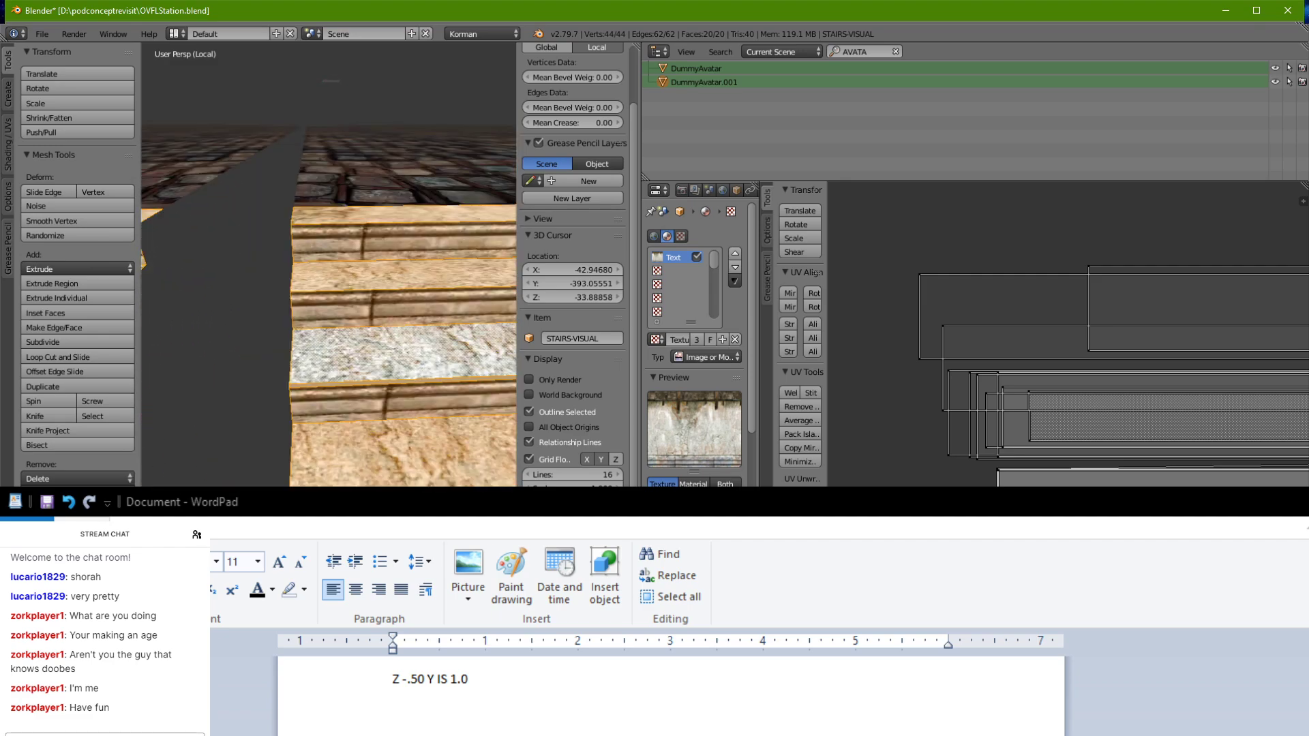
scroll(259, 383, "up", 4)
key("g")
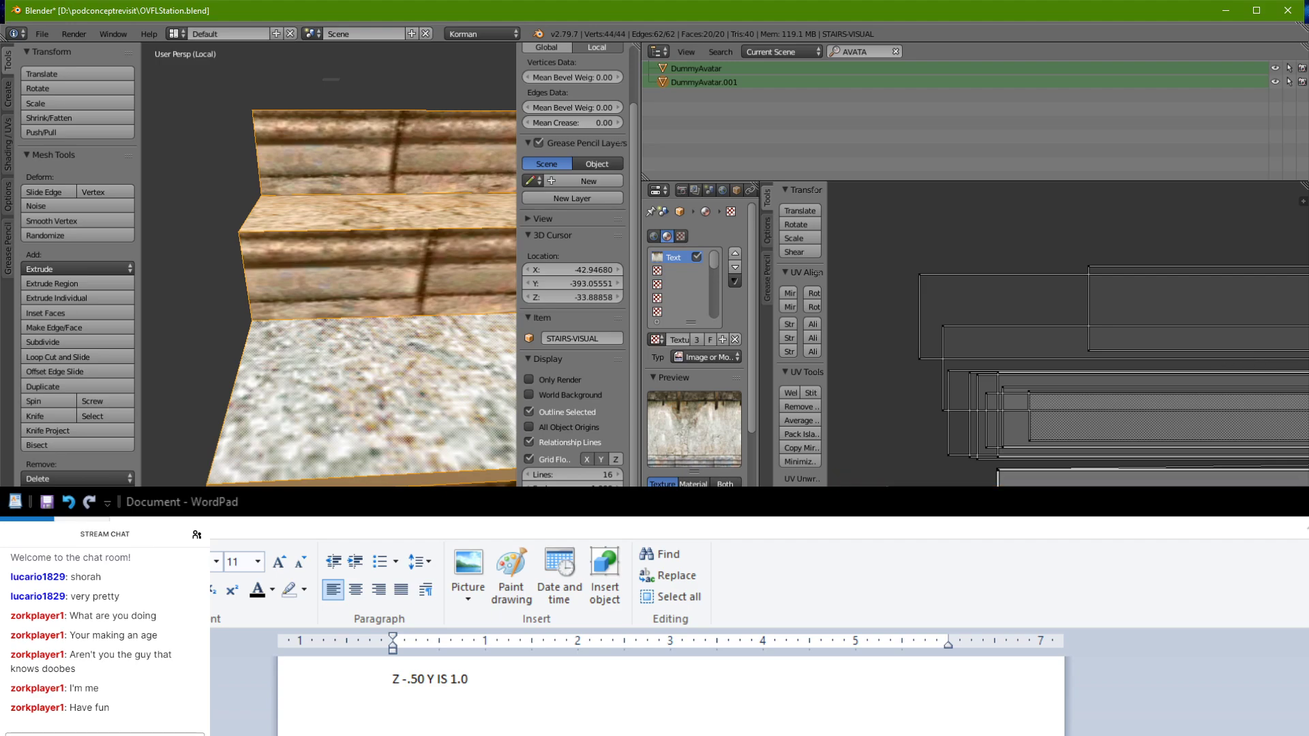
scroll(231, 466, "down", 9)
middle_click_drag(231, 466, 309, 411, "shift")
scroll(392, 486, "up", 5)
scroll(309, 411, "up", 6)
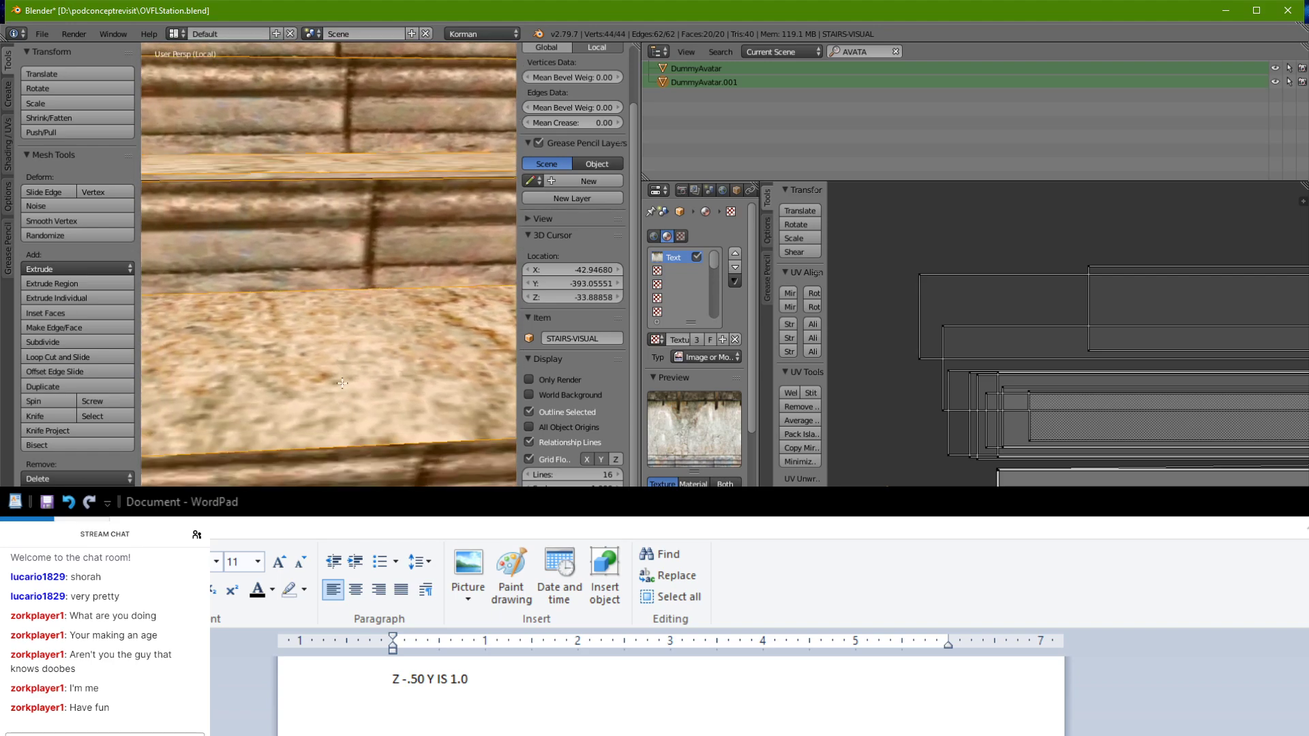
scroll(341, 381, "up", 2)
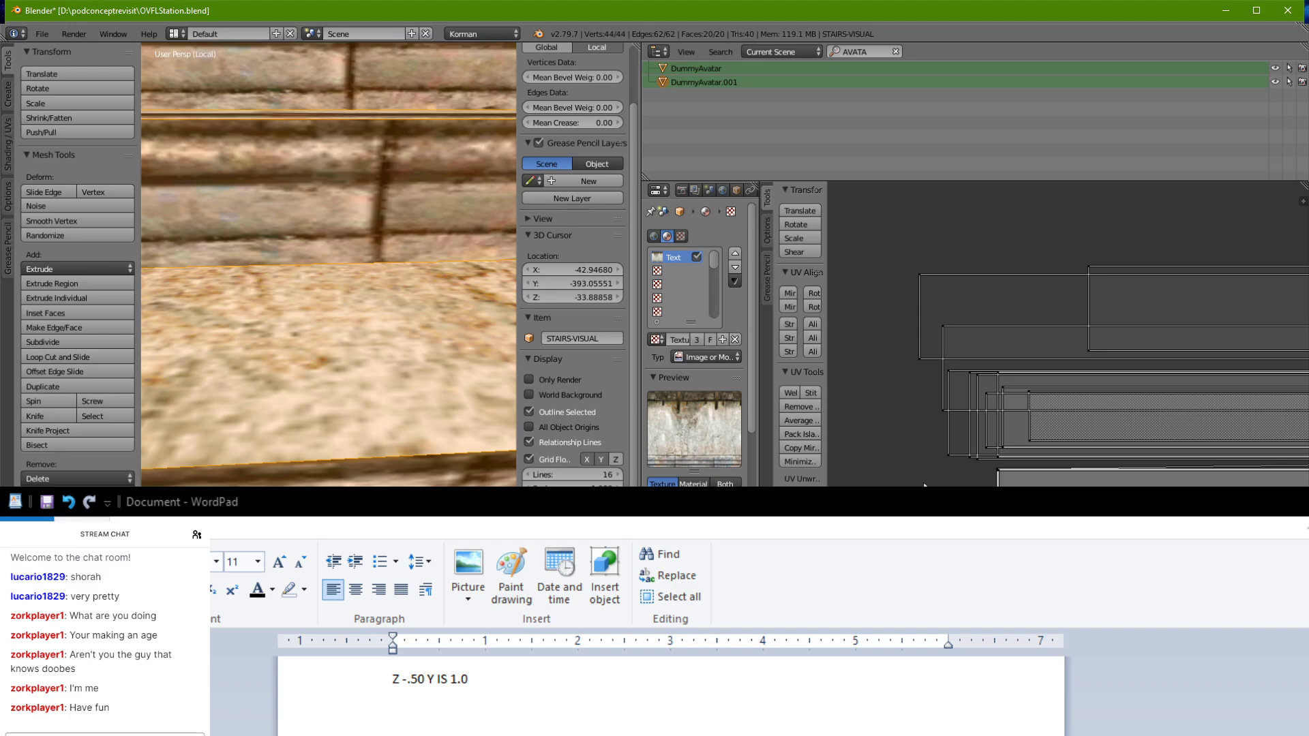
scroll(365, 264, "down", 3)
middle_click_drag(365, 264, 280, 299, "shift")
scroll(290, 297, "up", 2)
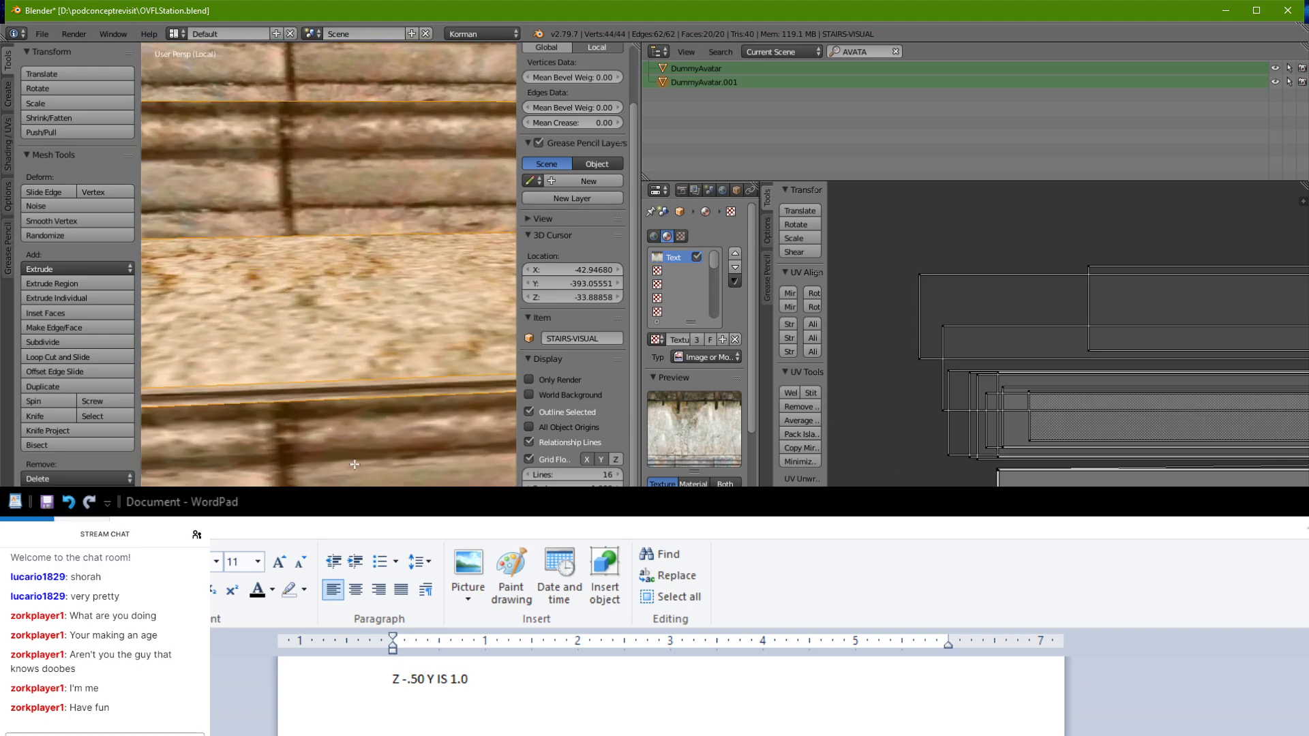
scroll(355, 465, "down", 6)
middle_click_drag(433, 459, 334, 430, "shift")
scroll(283, 477, "up", 3)
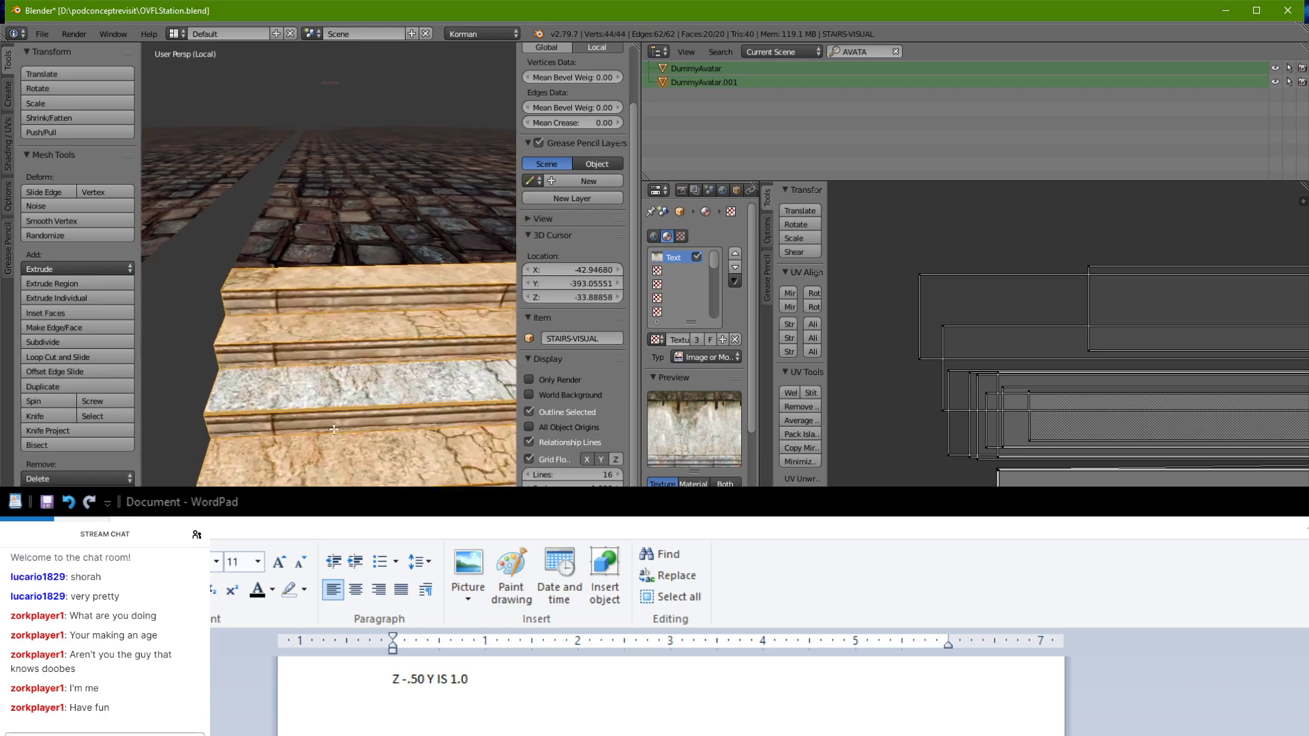
scroll(334, 430, "up", 3)
scroll(424, 389, "up", 5)
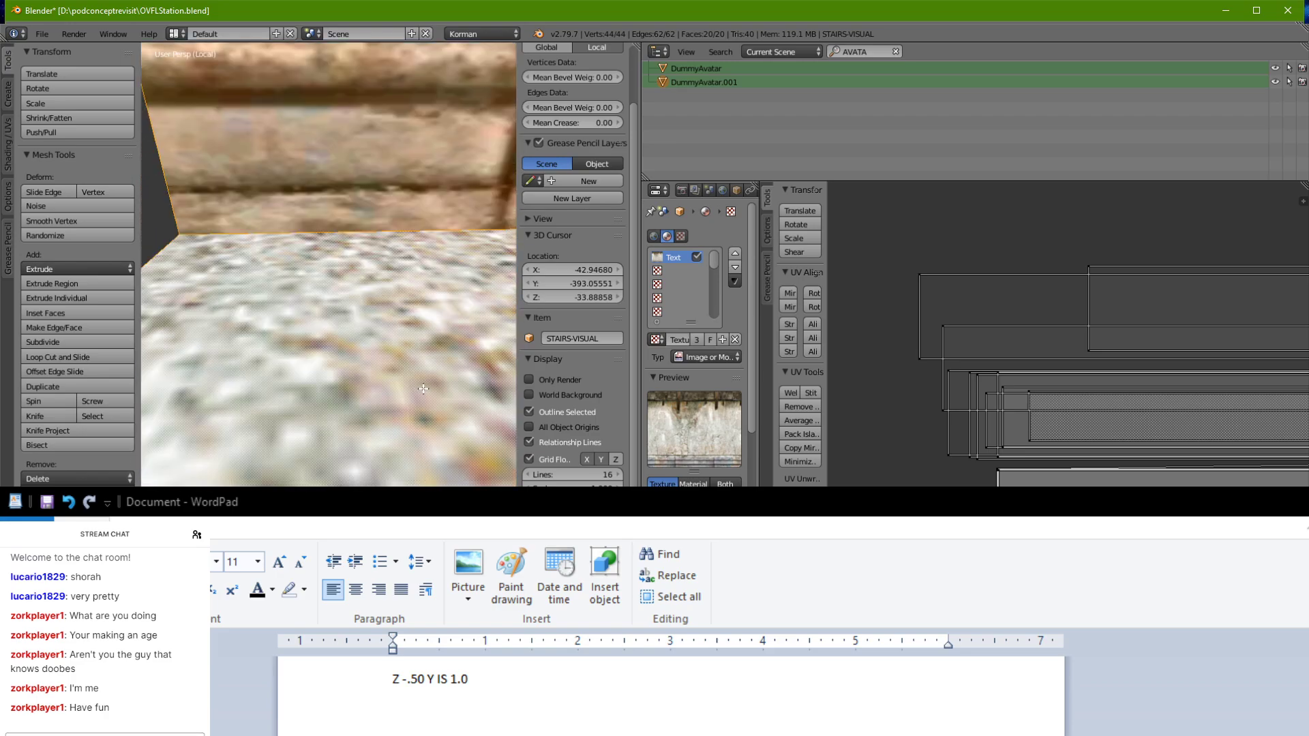
scroll(422, 379, "down", 4)
Step: Move the wide tread UV strip above the stack up onto the stained upper part of the wall texture
right_click(978, 305)
key("g")
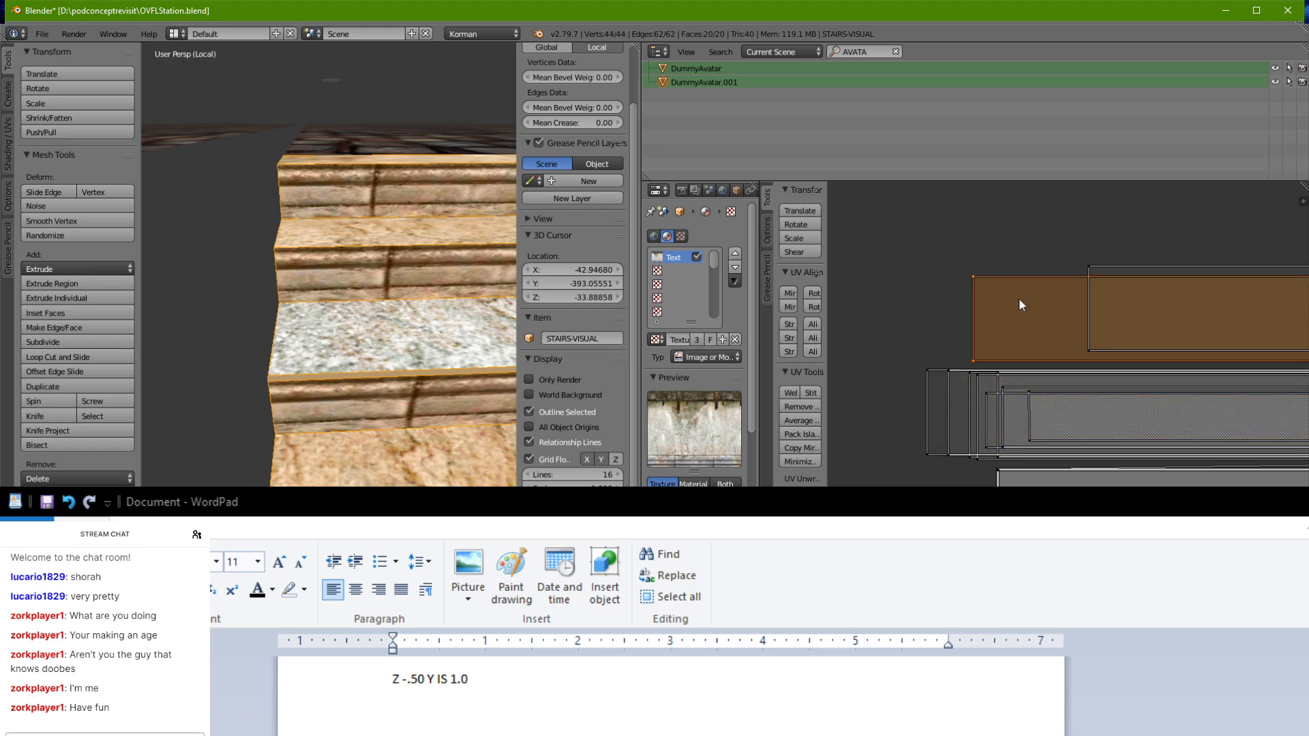
left_click(1069, 306)
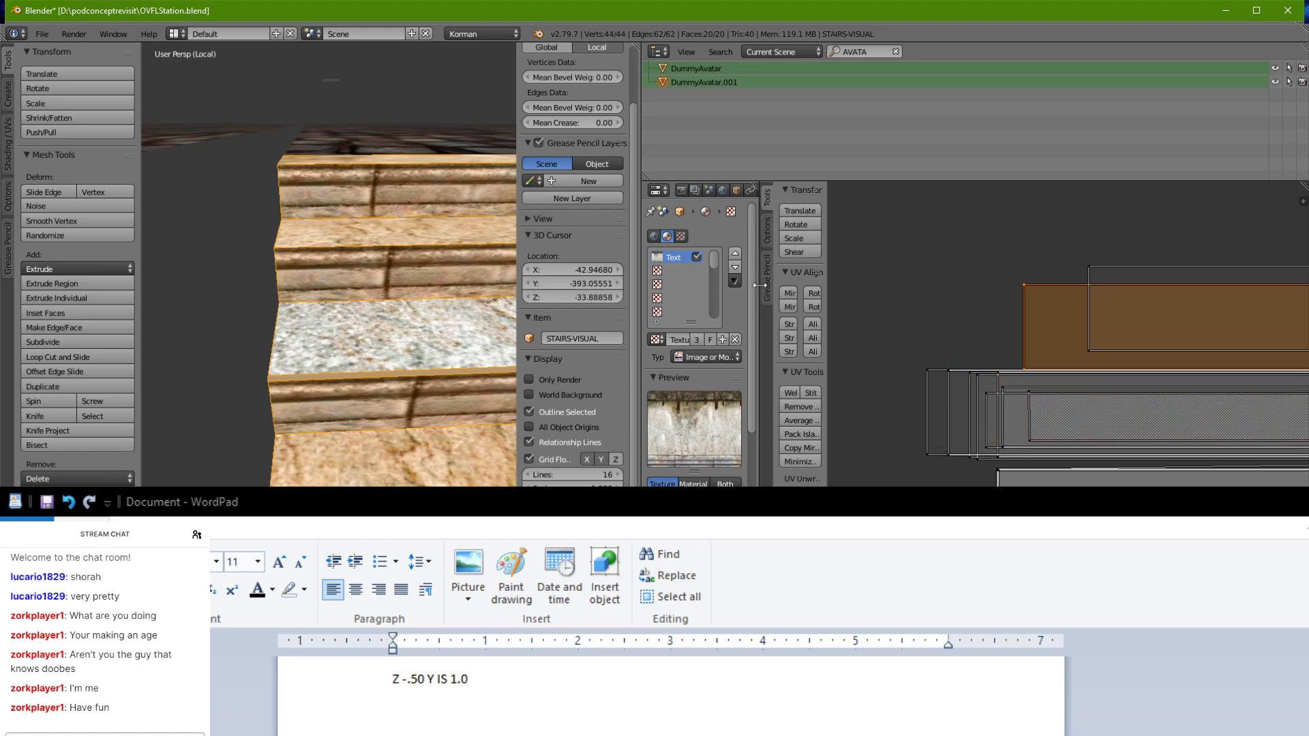
scroll(340, 293, "down", 7)
middle_click_drag(340, 293, 399, 412)
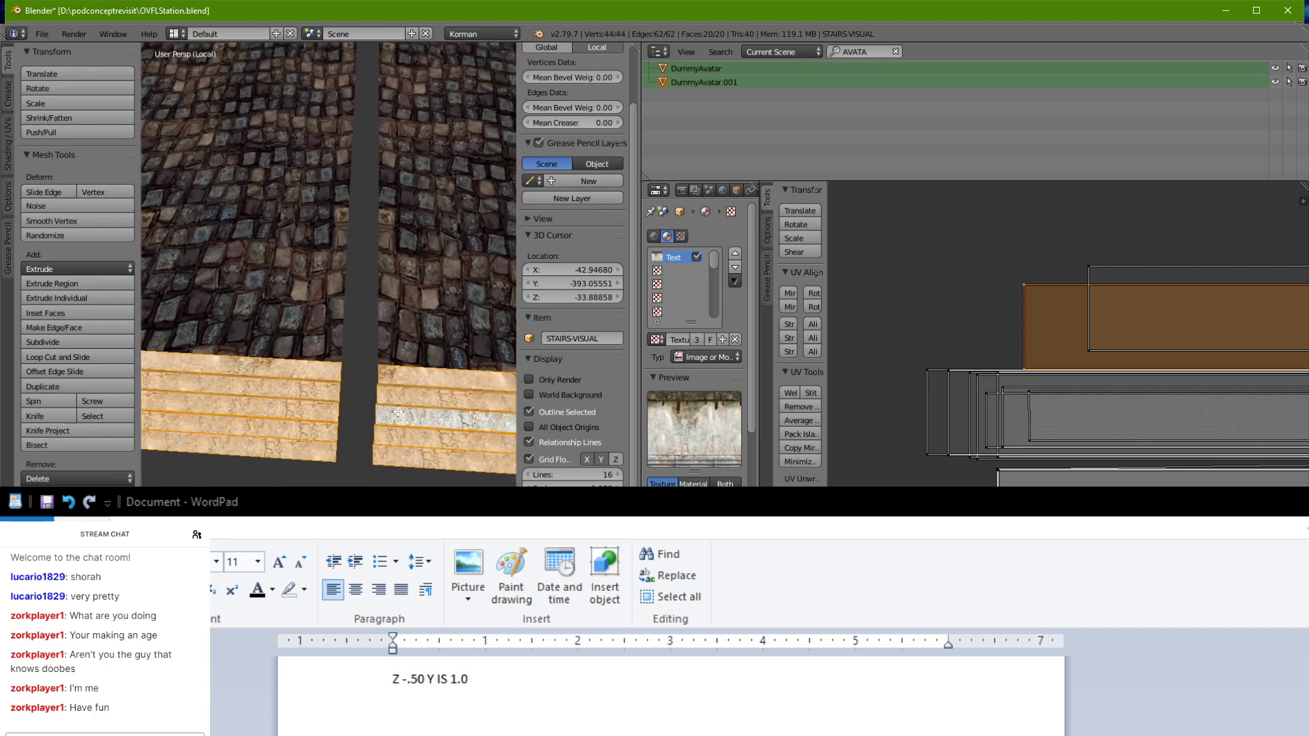
key("g")
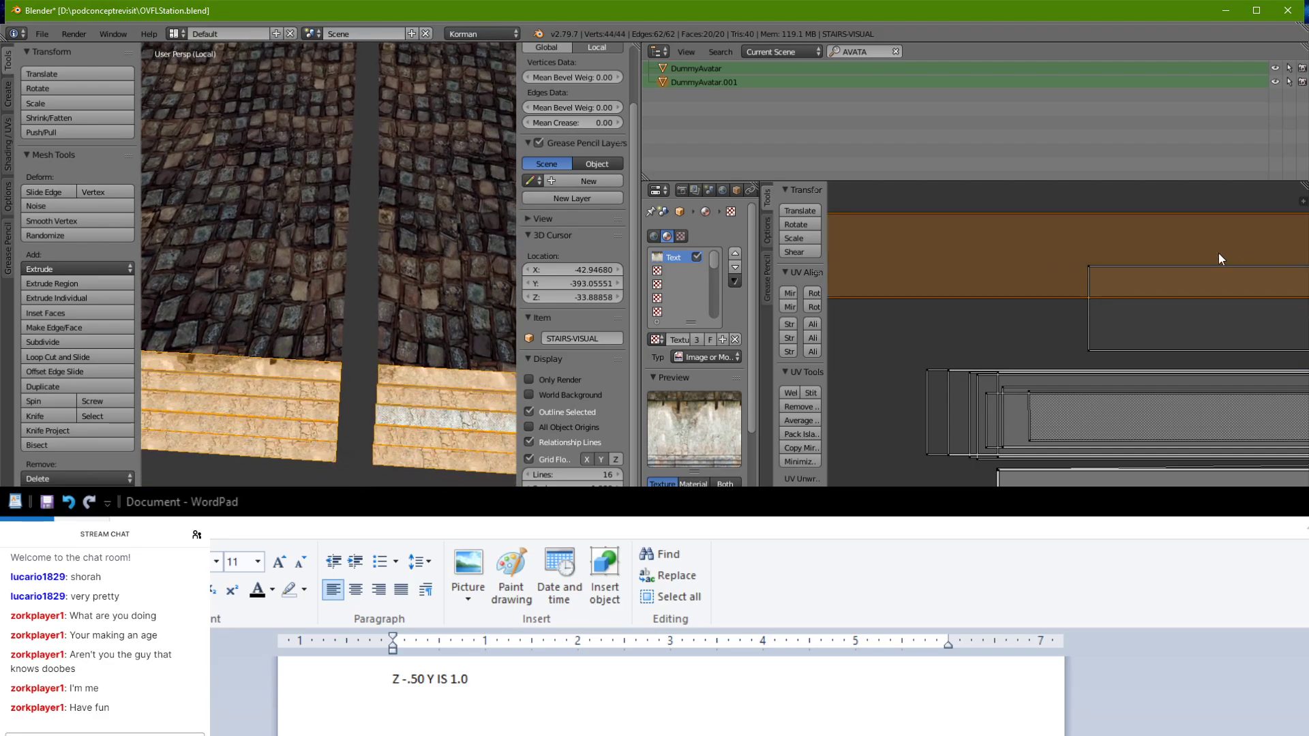
left_click(1214, 252)
Step: Raise the other separate tread UV strip to overlap the one on the stained upper wall area
key("g")
right_click(1156, 335)
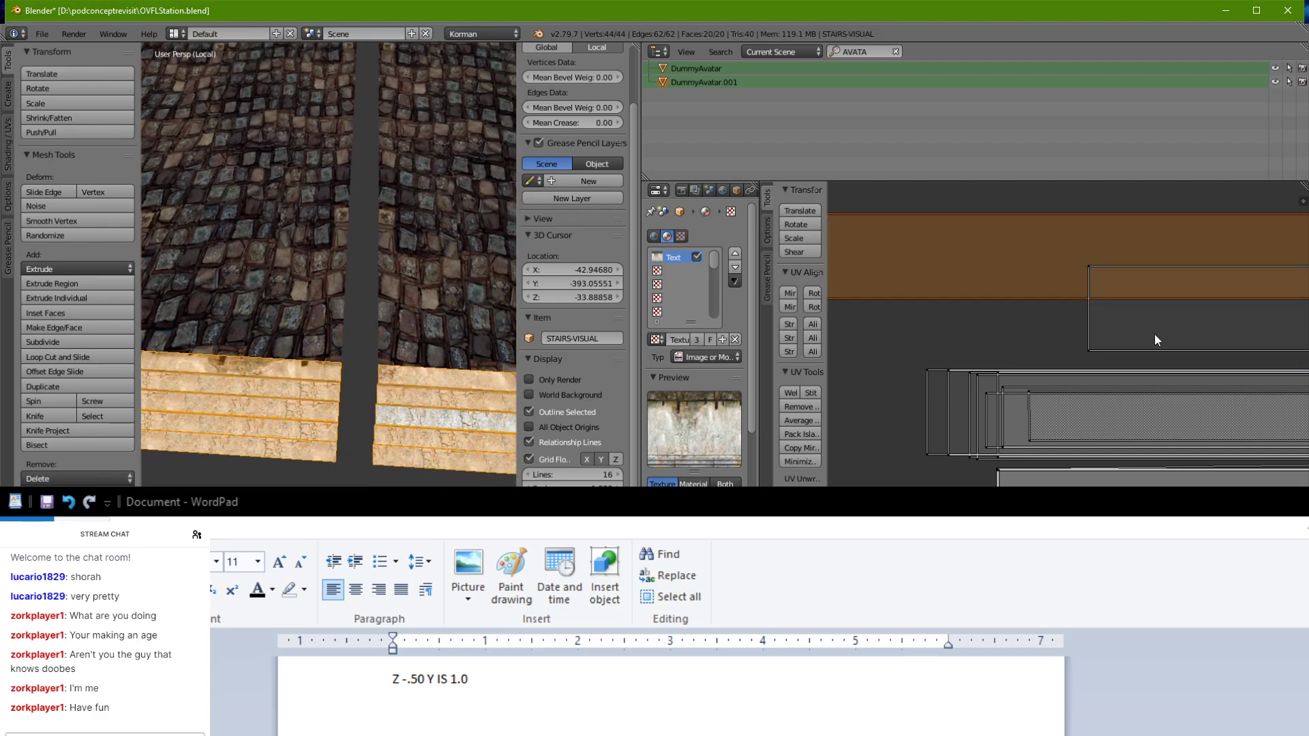
right_click(1154, 336)
key("g")
left_click(1090, 283)
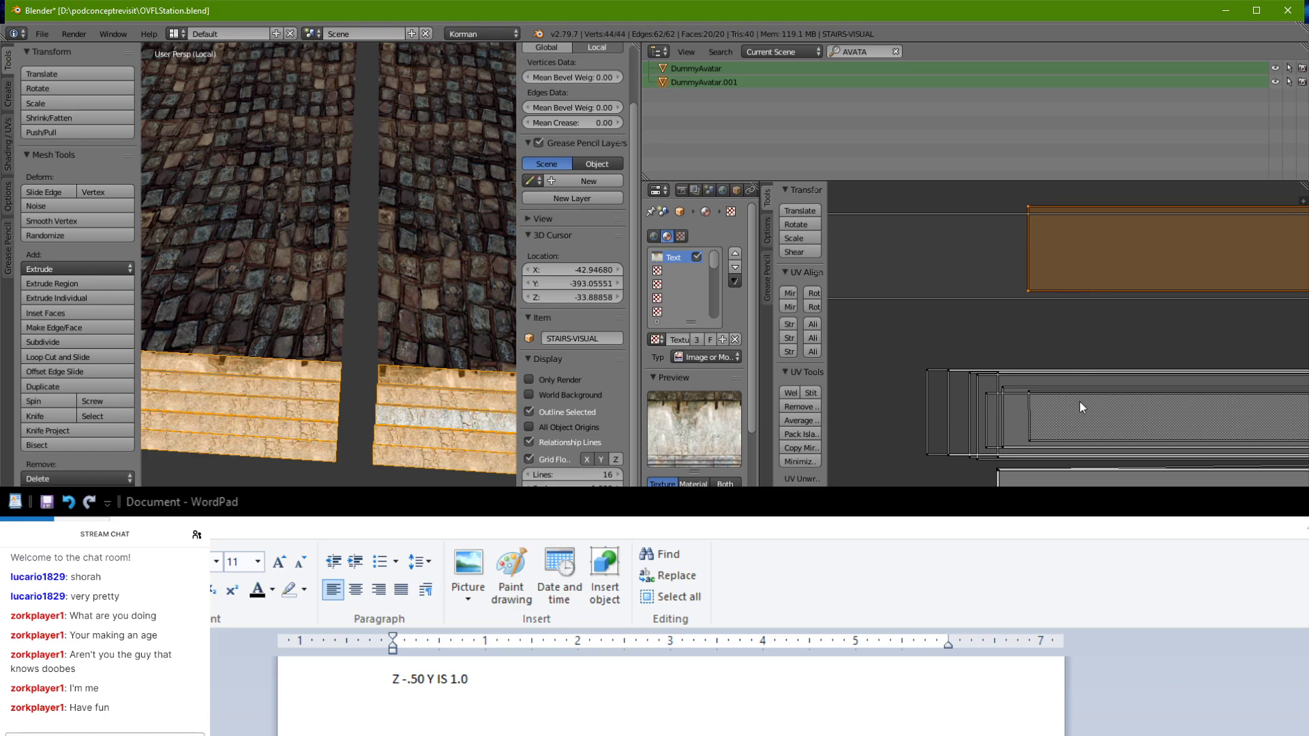
Step: Move the remaining stacked tread UV strips up one by one, staggering them across the plaster area
right_click(930, 395)
key("g")
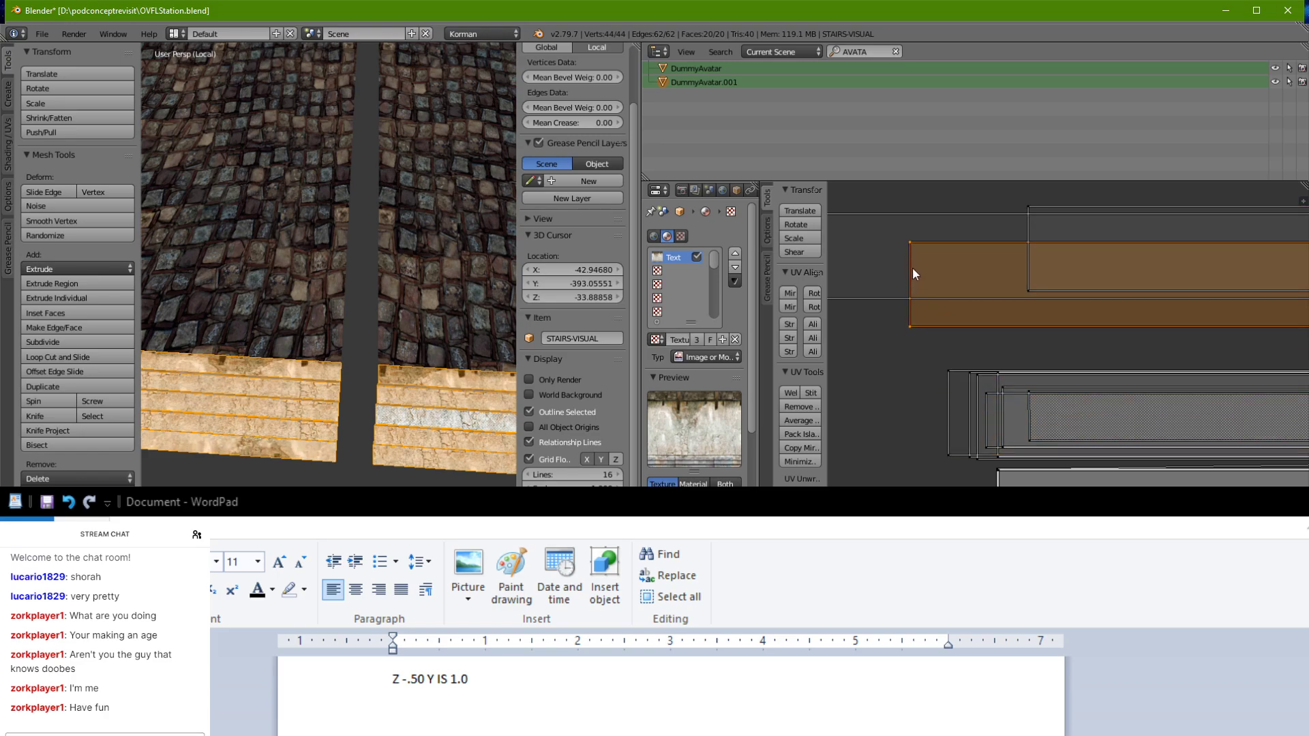
right_click(951, 382)
key("g")
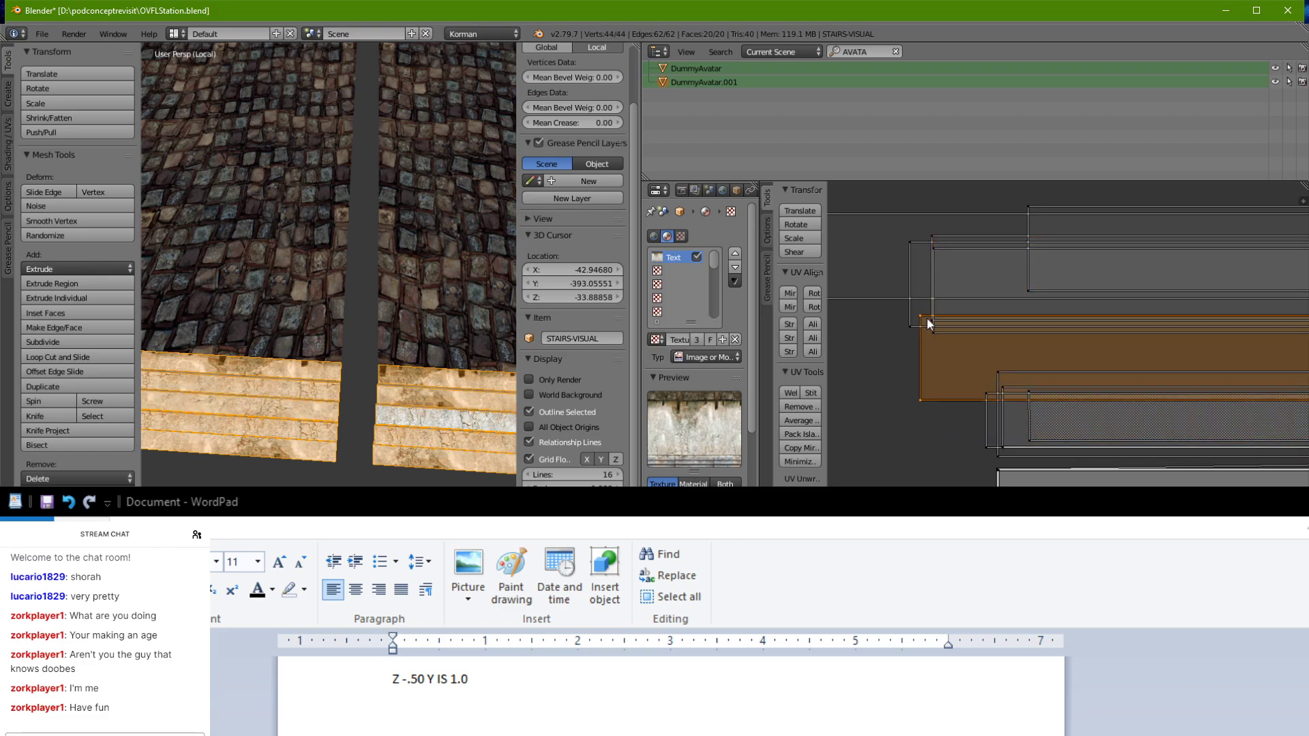
right_click_drag(1001, 372, 972, 314)
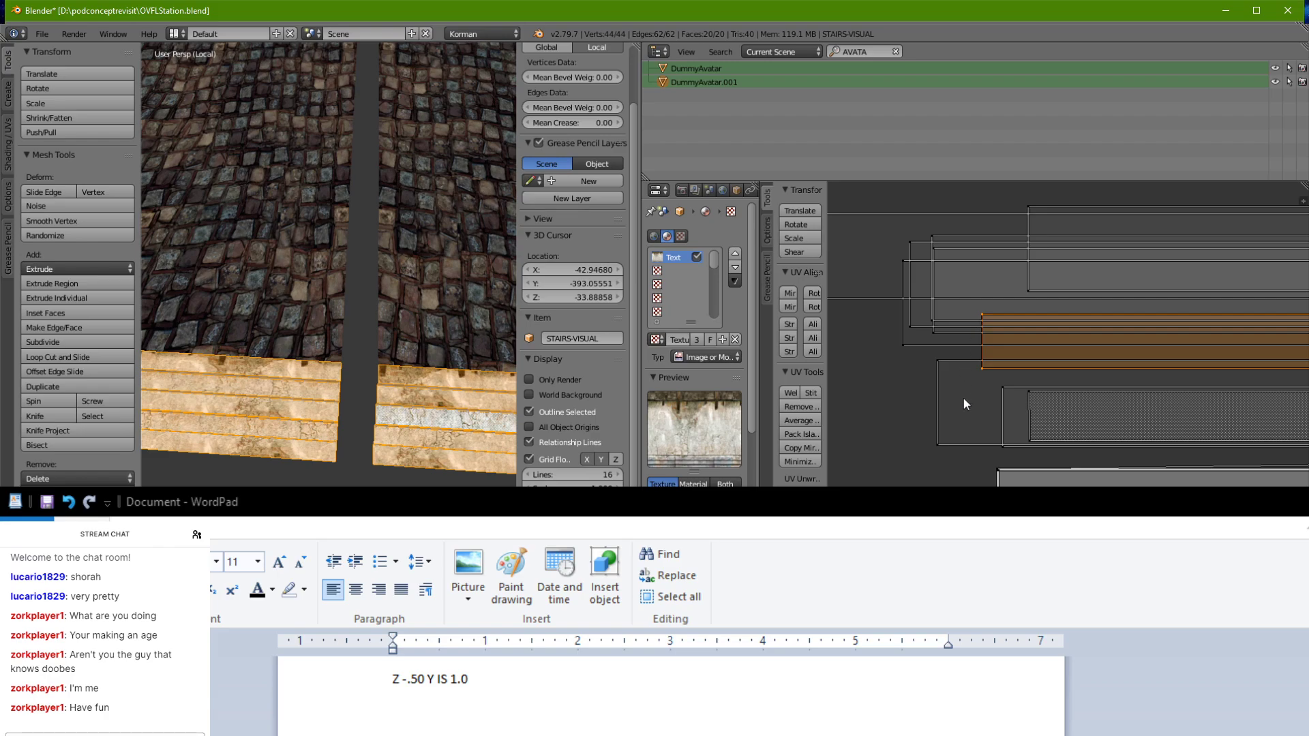
right_click_drag(963, 399, 950, 326)
right_click_drag(1010, 403, 968, 308)
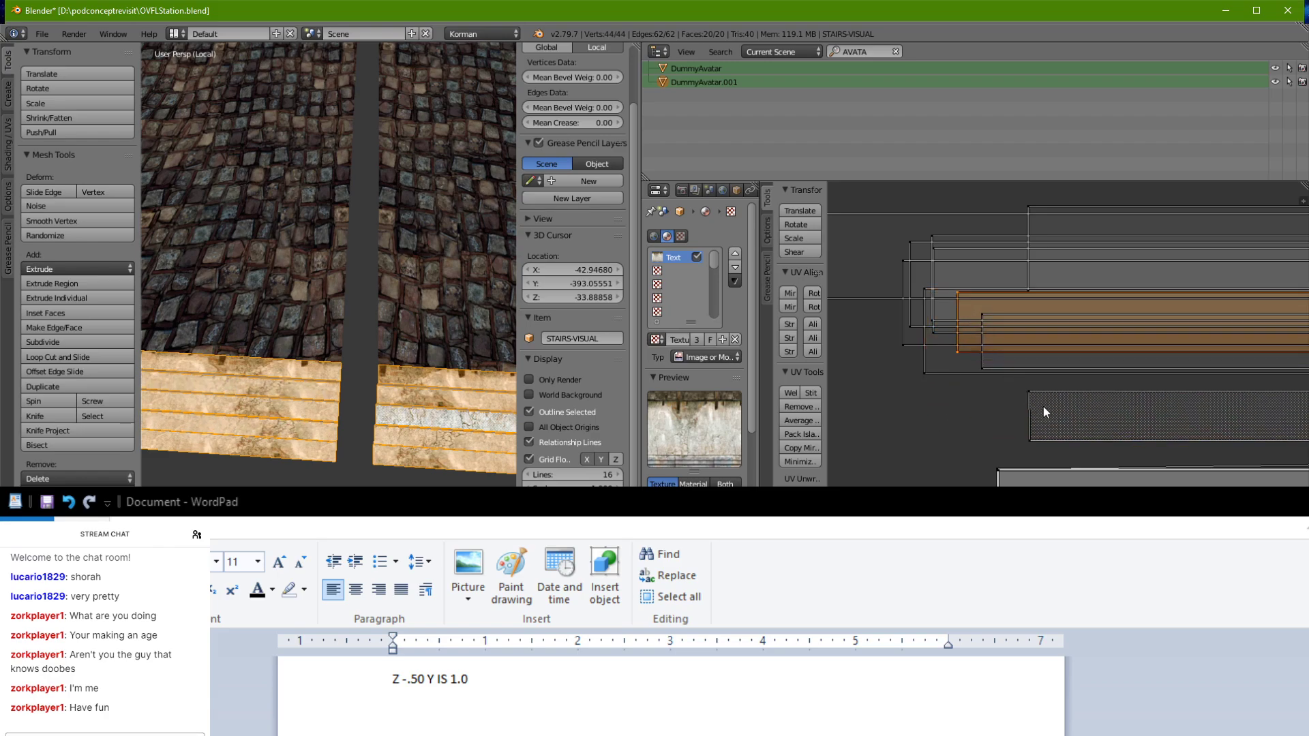
right_click_drag(1044, 412, 1020, 307)
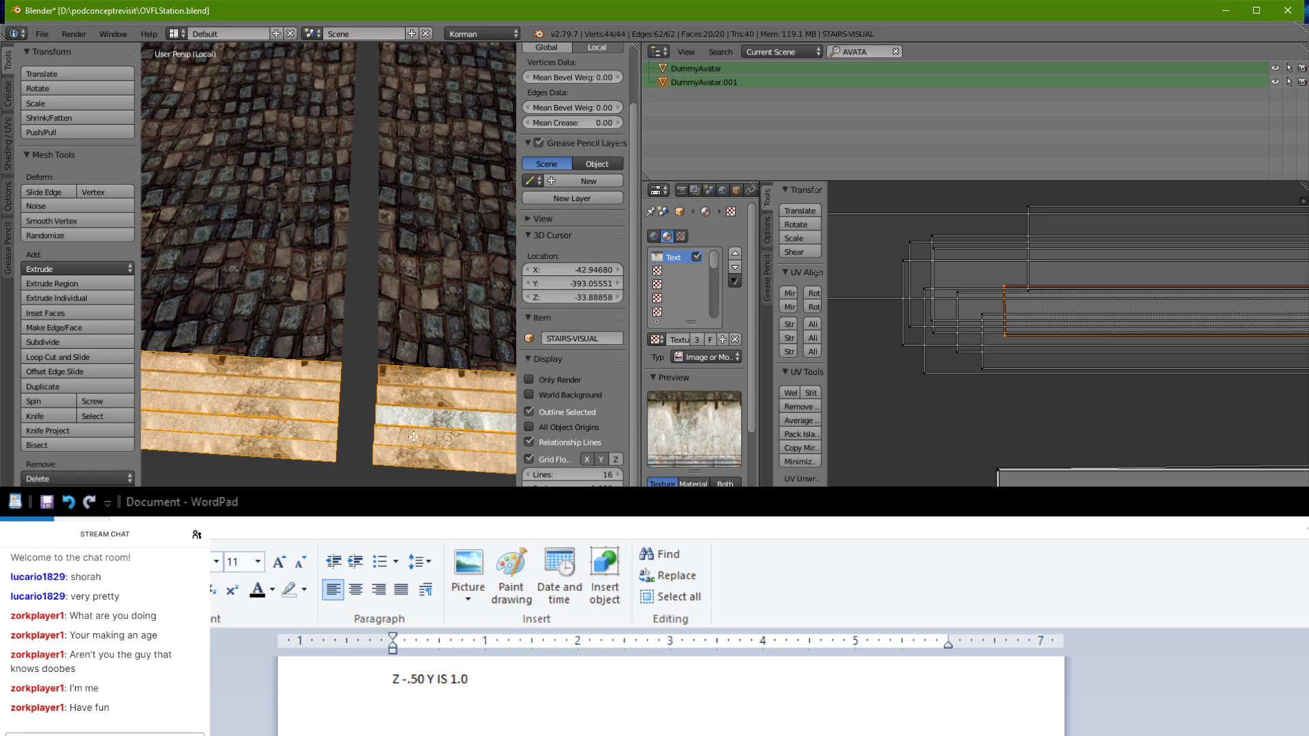
Step: Select only the thin face along the front edge of the pale middle tread on the flight beyond the gap
middle_click_drag(414, 437, 352, 378)
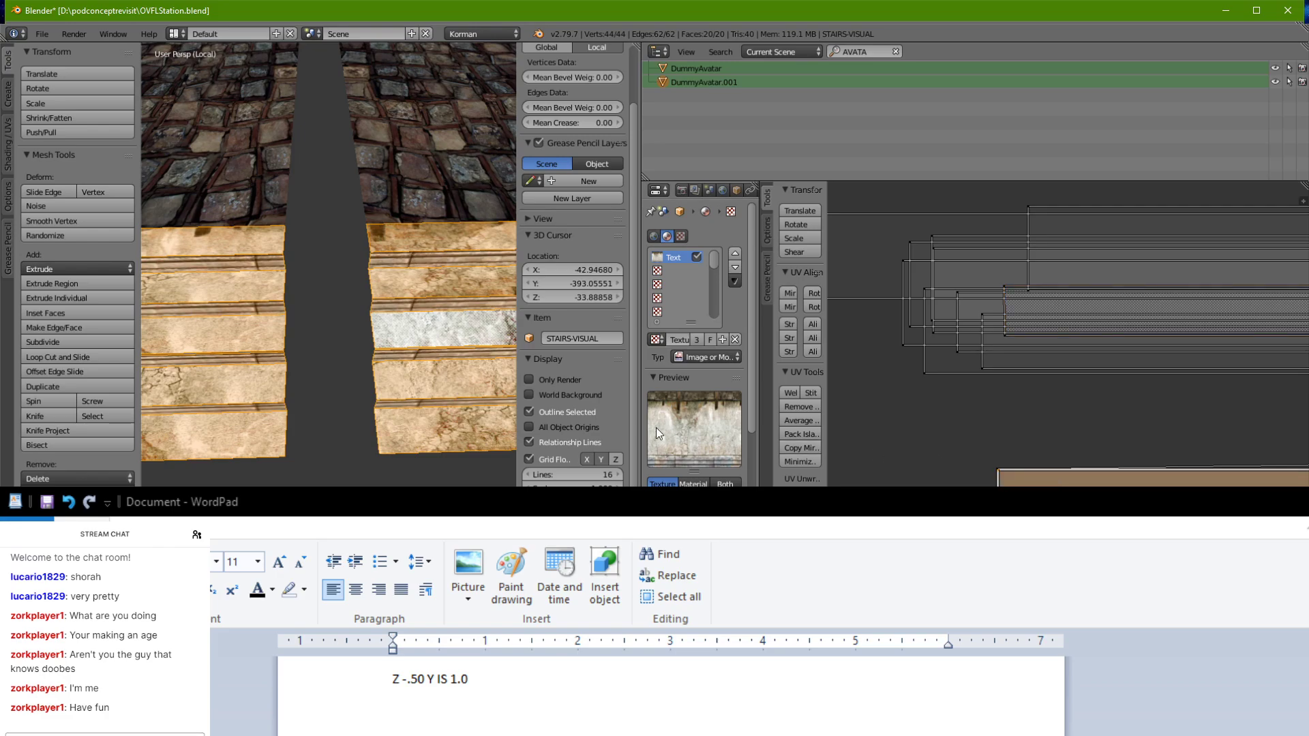
scroll(450, 440, "up", 6)
middle_click_drag(432, 443, 373, 452, "shift")
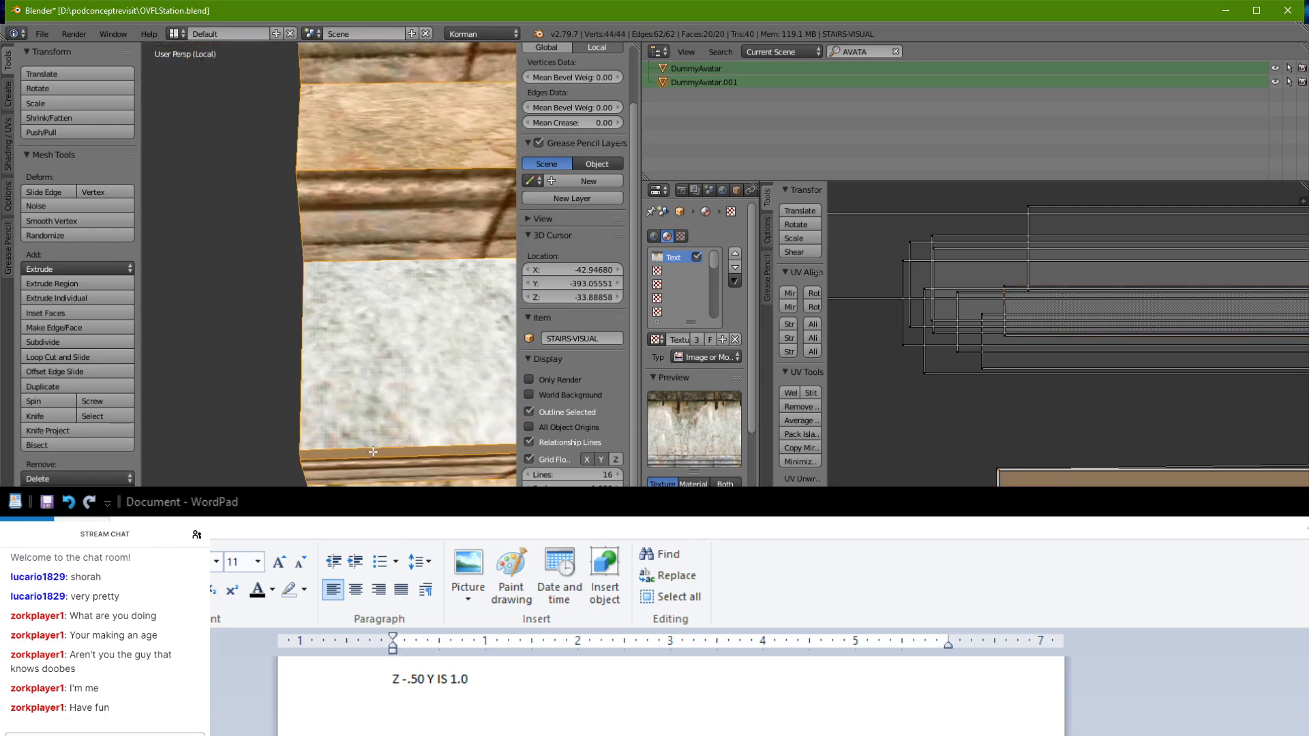
right_click(371, 453)
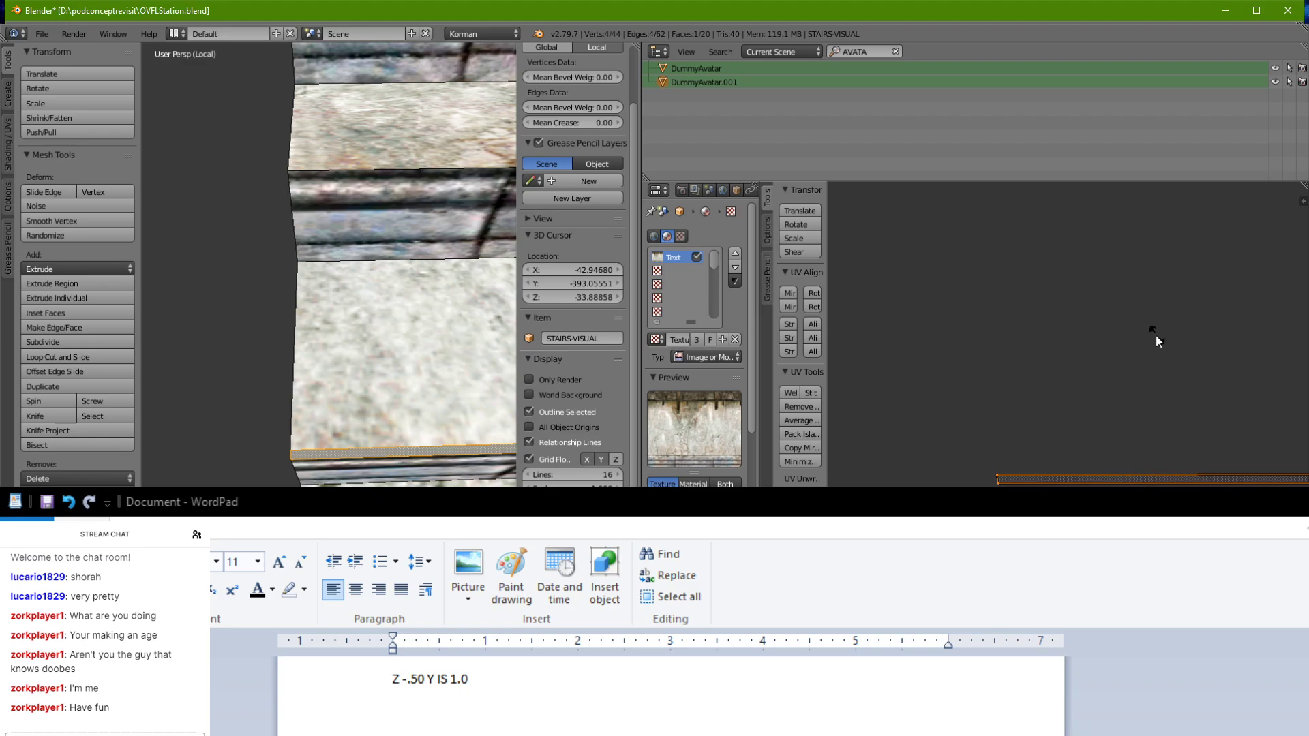
Step: Add the matching thin front-edge face on the opposite flight to the selection
scroll(340, 383, "down", 10)
scroll(238, 368, "up", 5)
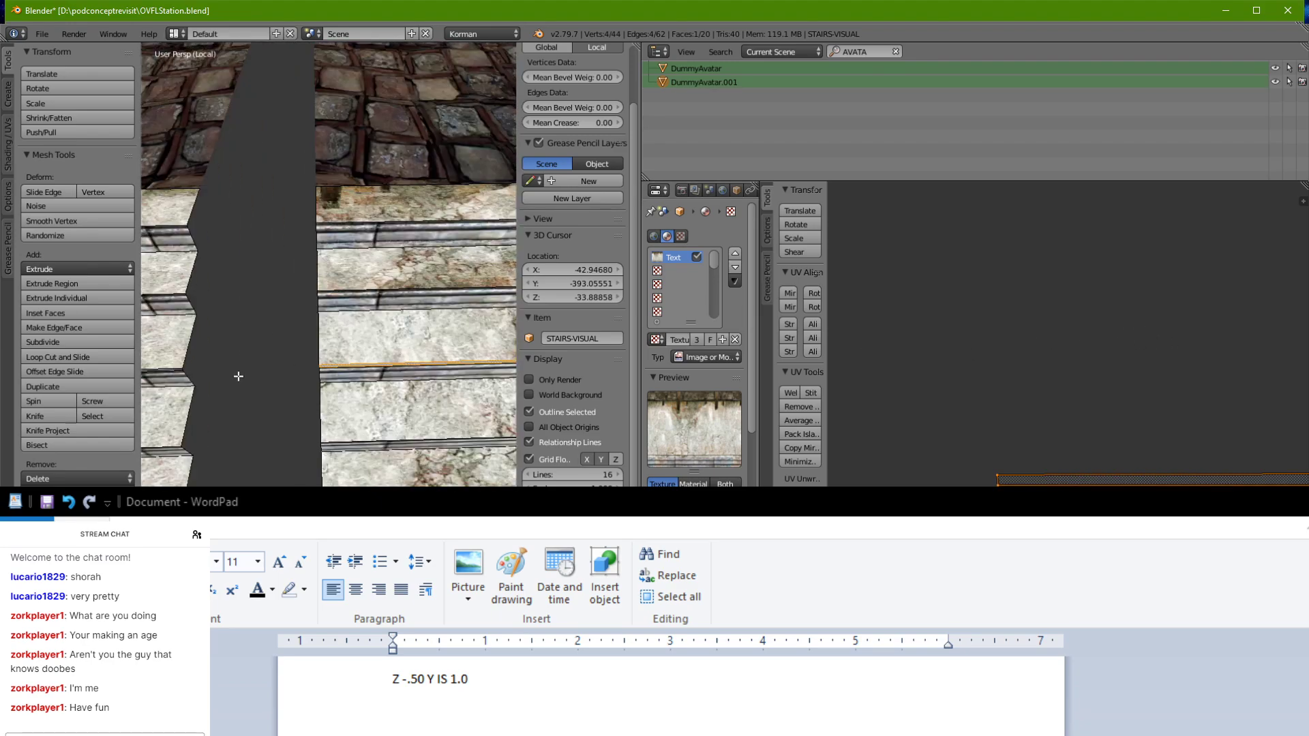
middle_click_drag(239, 377, 338, 404, "shift")
scroll(339, 405, "up", 5)
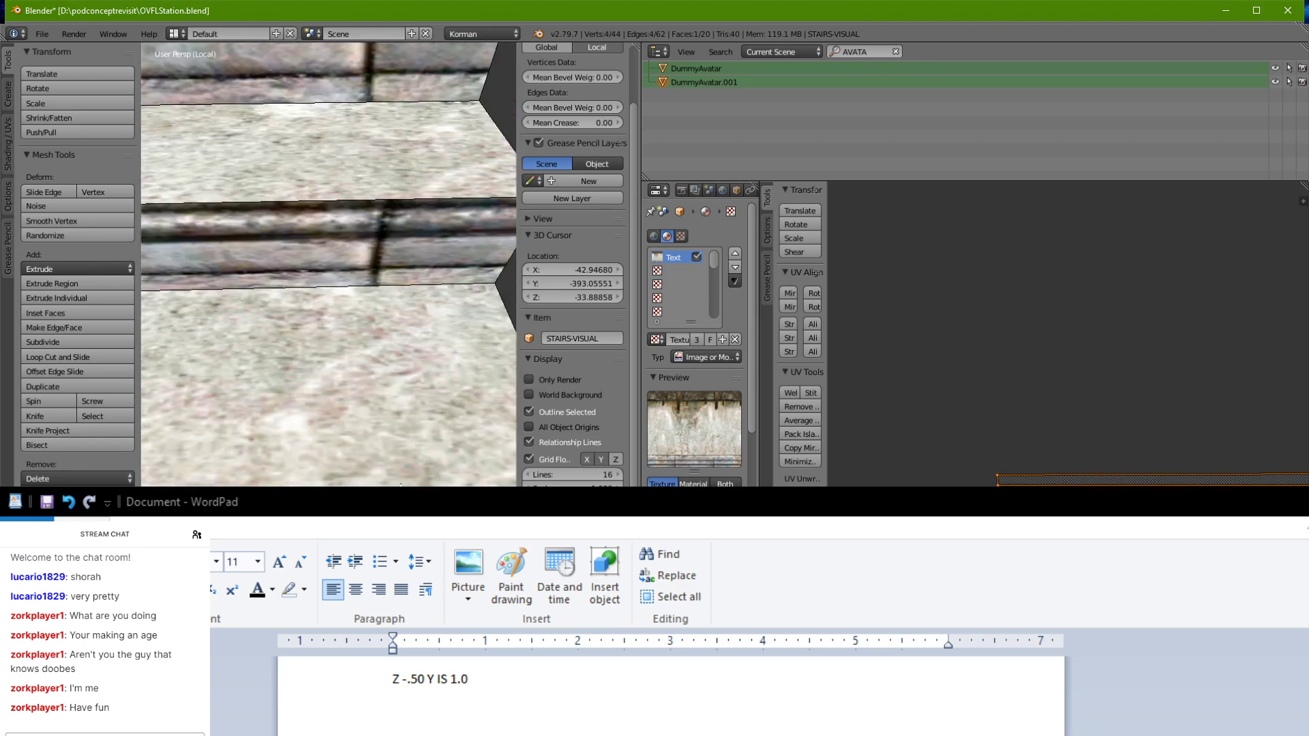
right_click(401, 488, "shift")
right_click(402, 486, "shift")
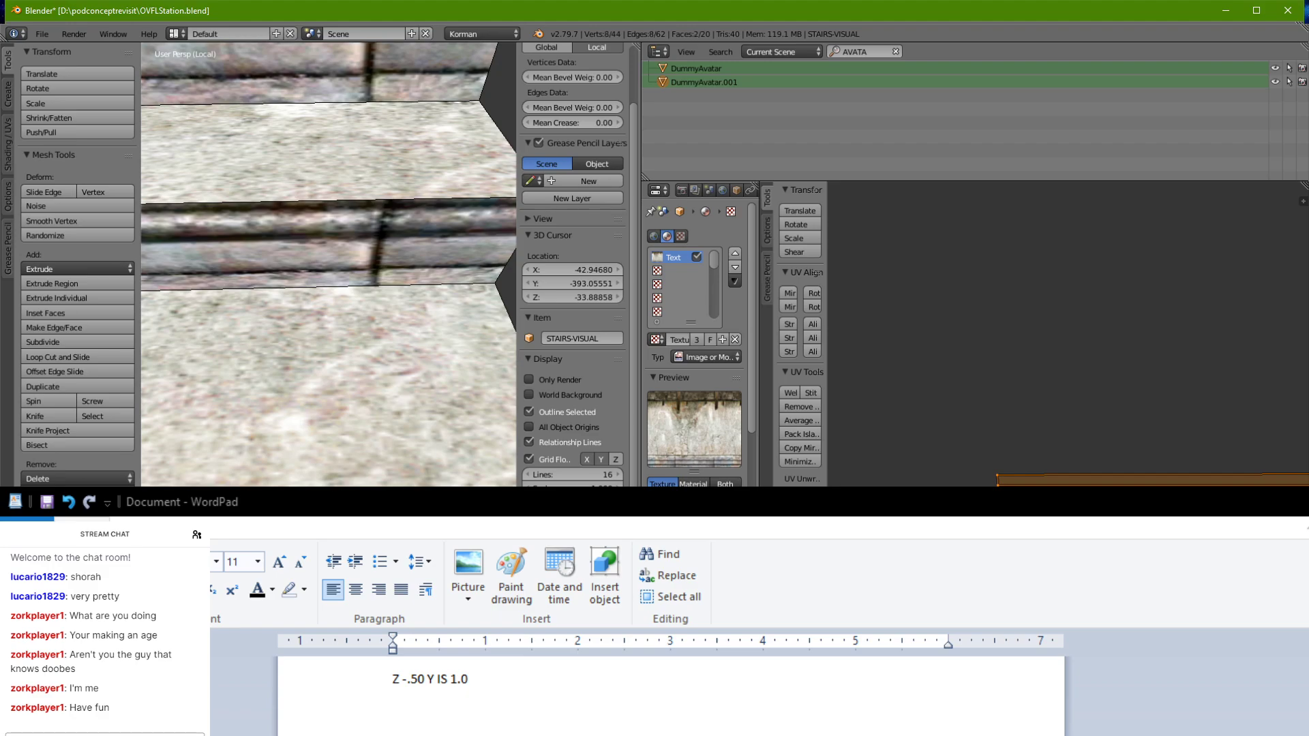
Step: Extend one end of the selected thin front-edge faces' UV strip to line up with the upper edge of the adjoining strips
middle_click_drag(401, 509, 298, 485, "shift")
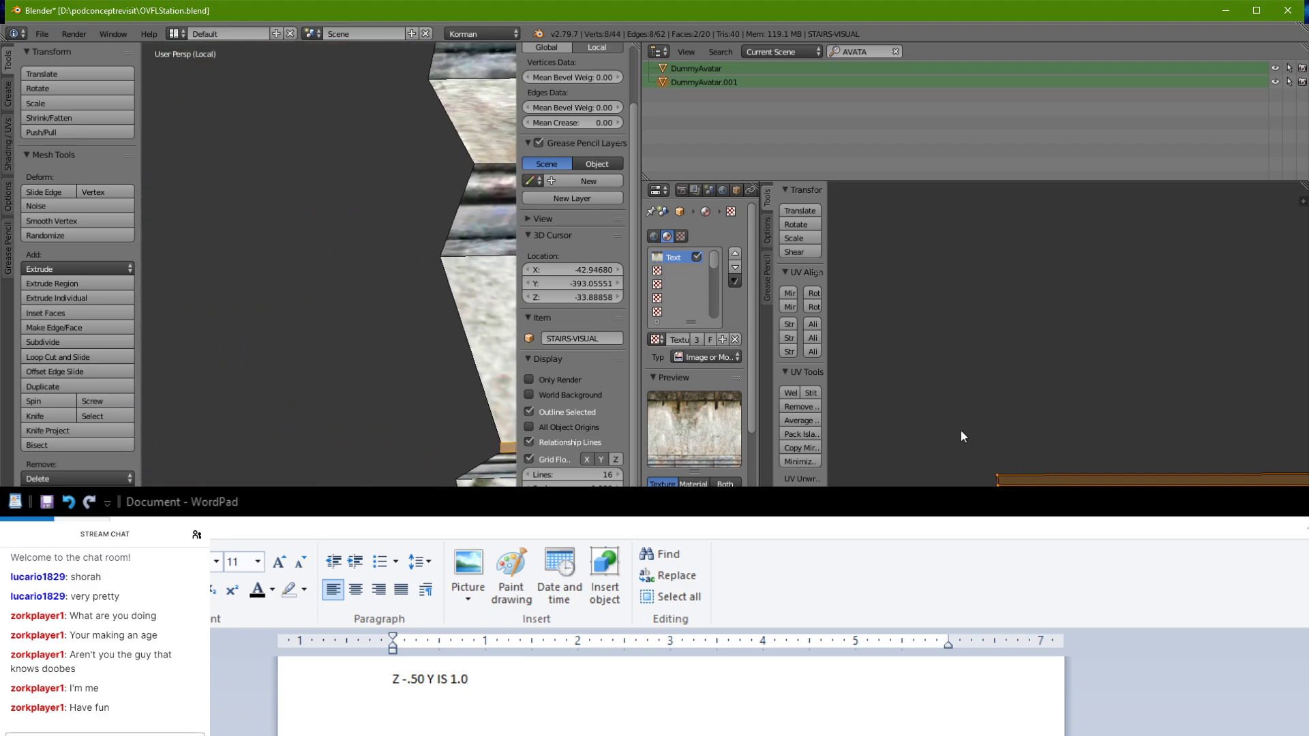
middle_click_drag(505, 390, 453, 386)
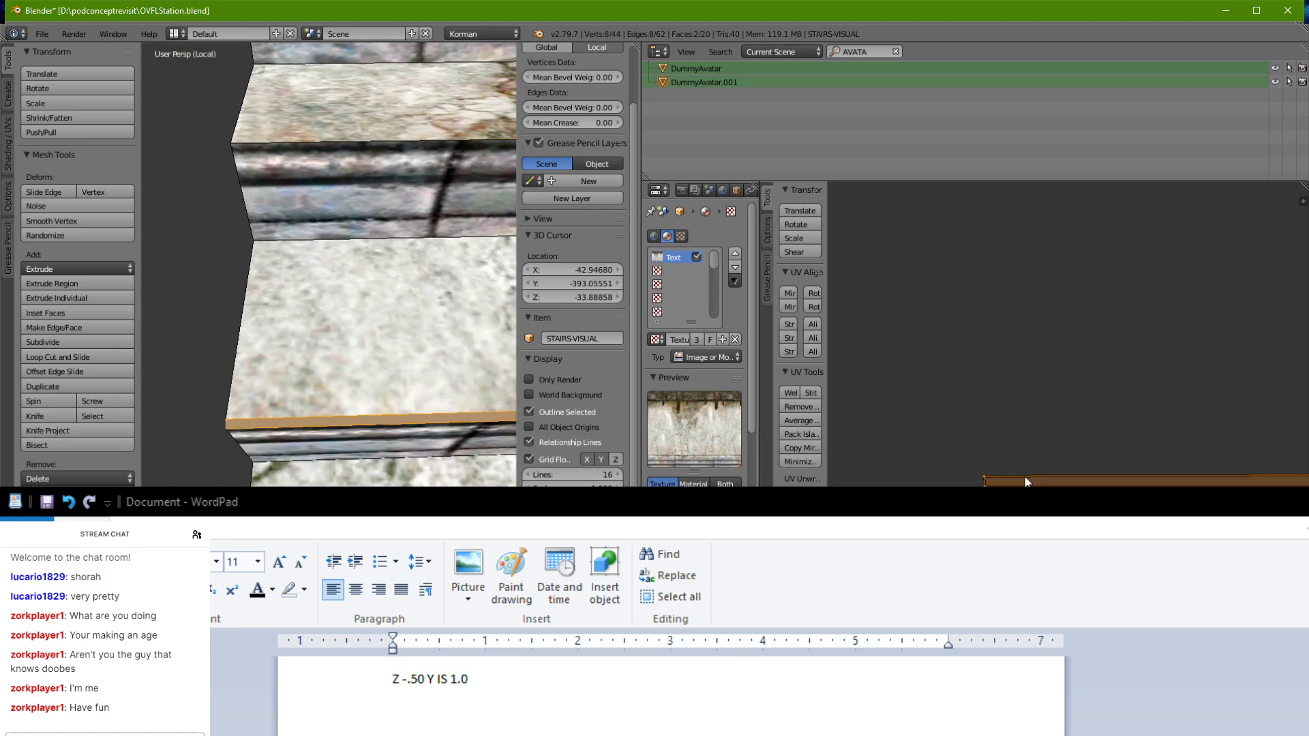
middle_click_drag(1025, 477, 951, 485)
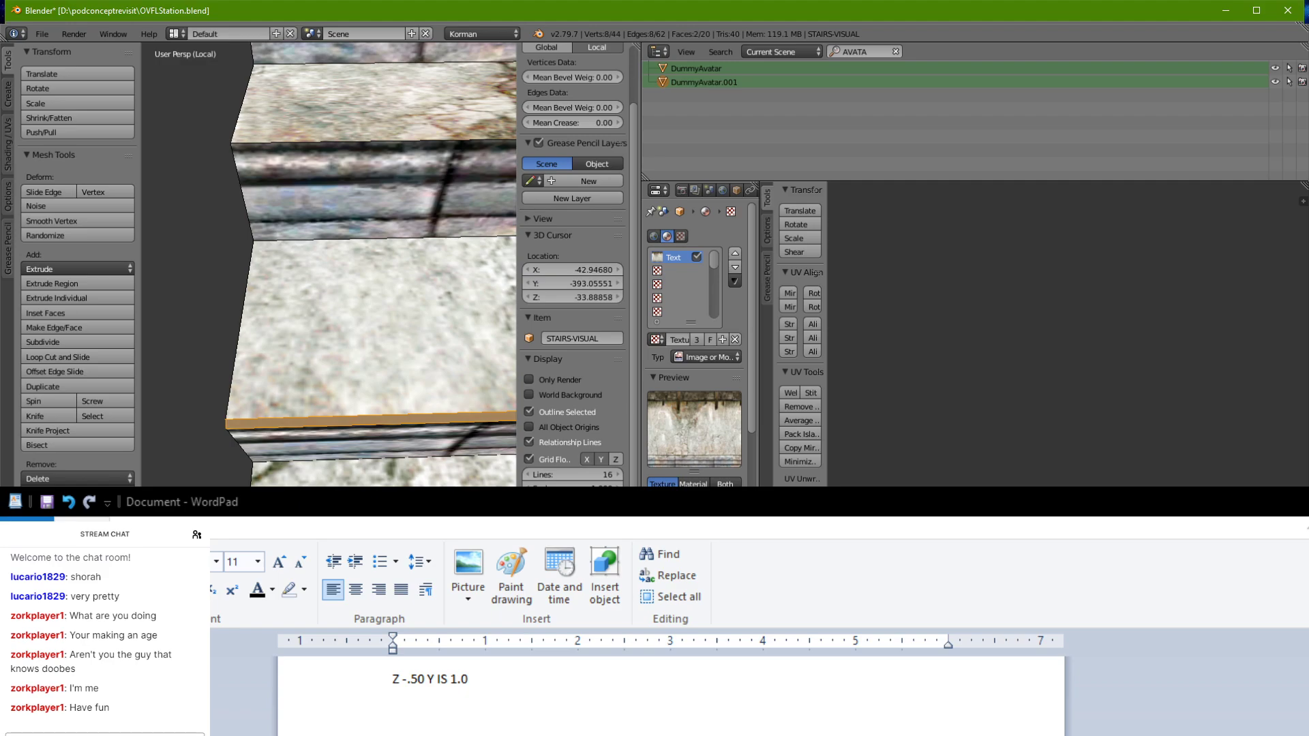
middle_click_drag(1254, 416, 940, 409)
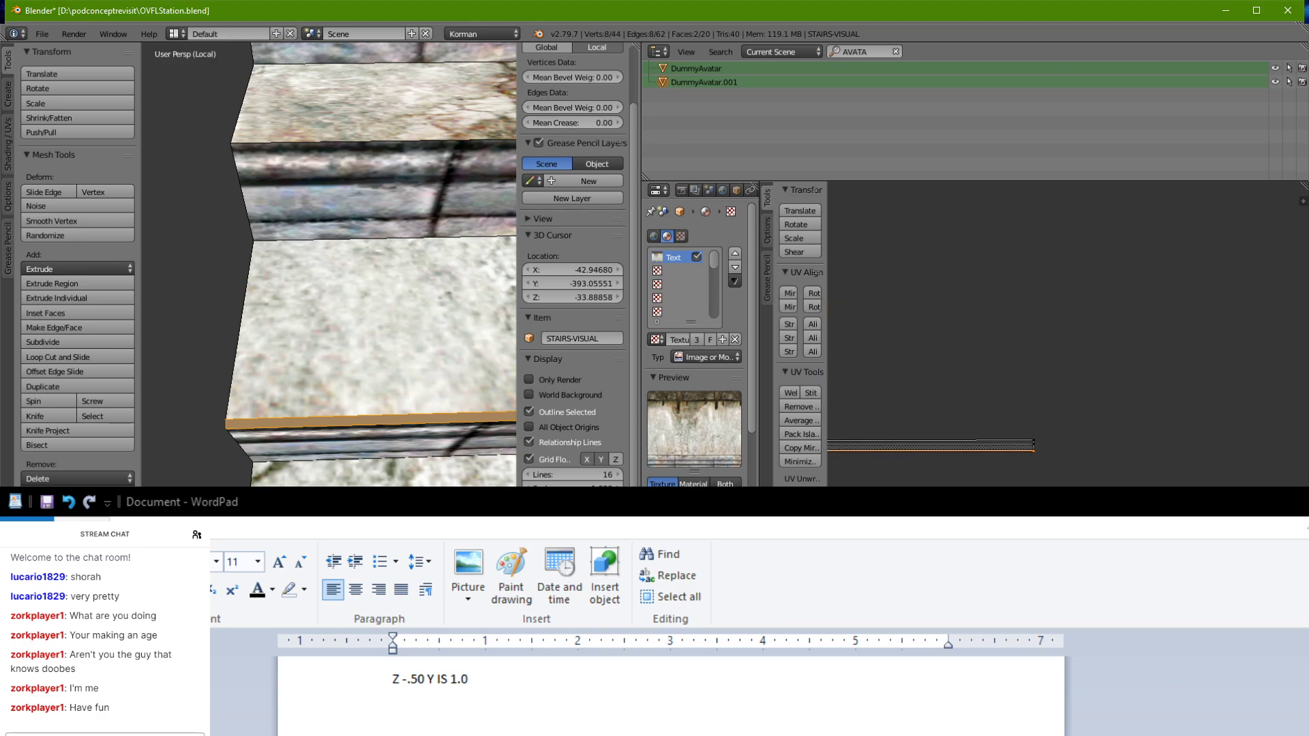
scroll(1096, 432, "up", 6)
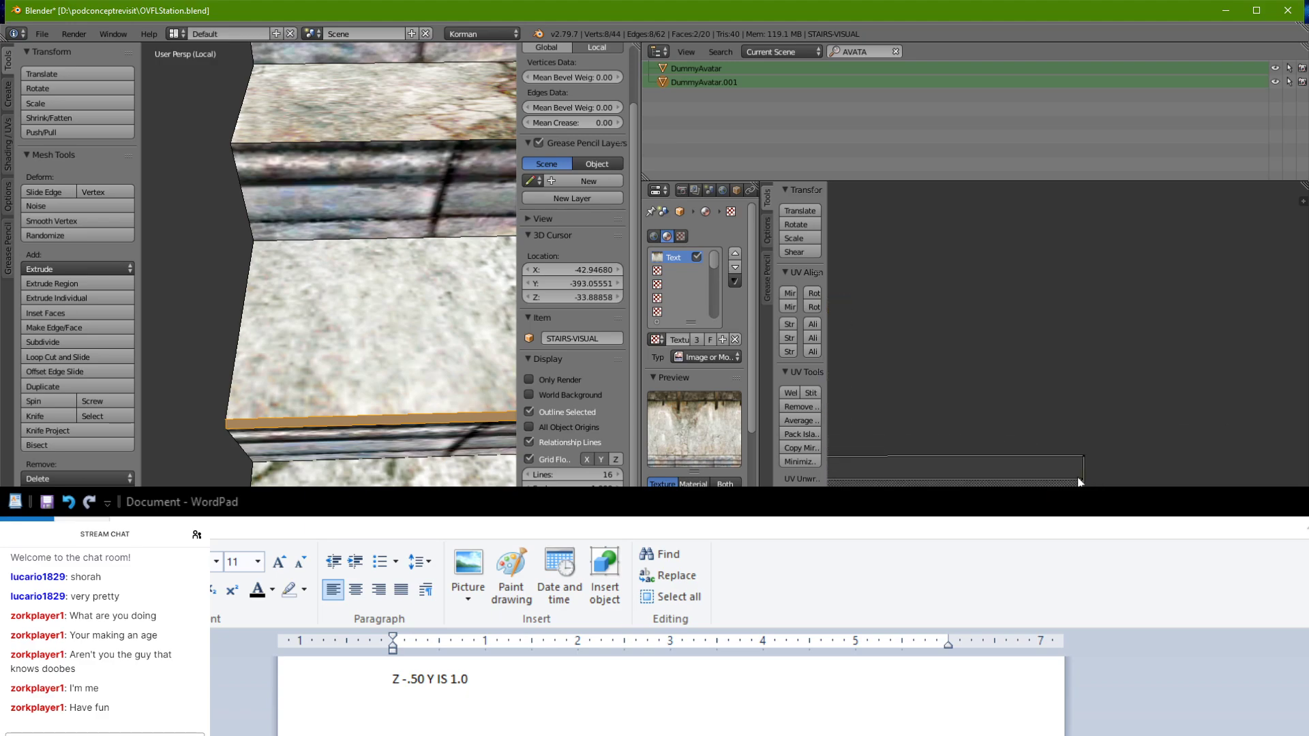
mouse_move(1078, 477)
right_mouse_down()
mouse_move(1079, 456)
mouse_move(1093, 496)
right_mouse_up()
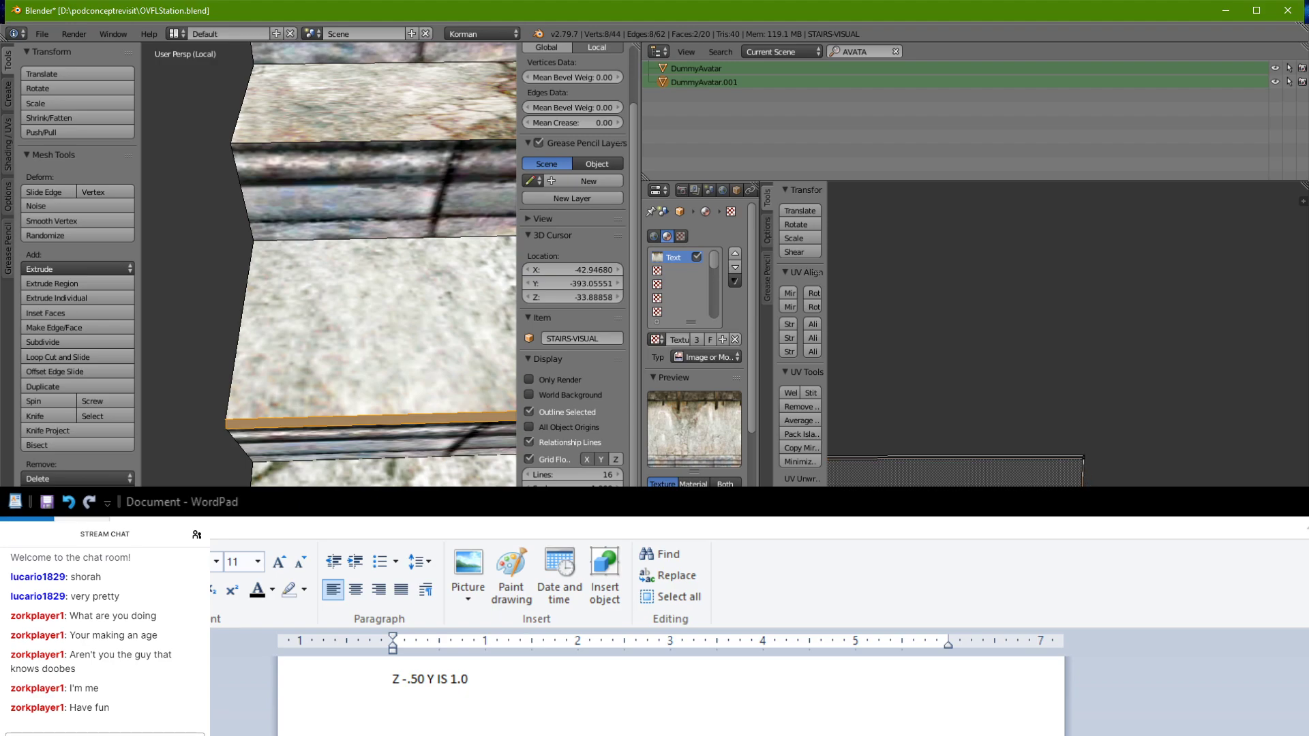
Step: Align the opposite end of the thin faces' UV strip with the adjoining strips, then clear the UV selection
middle_click_drag(422, 358, 126, 437, "shift")
scroll(999, 453, "down", 5)
middle_click_drag(1000, 453, 1151, 457)
scroll(1152, 458, "up", 7)
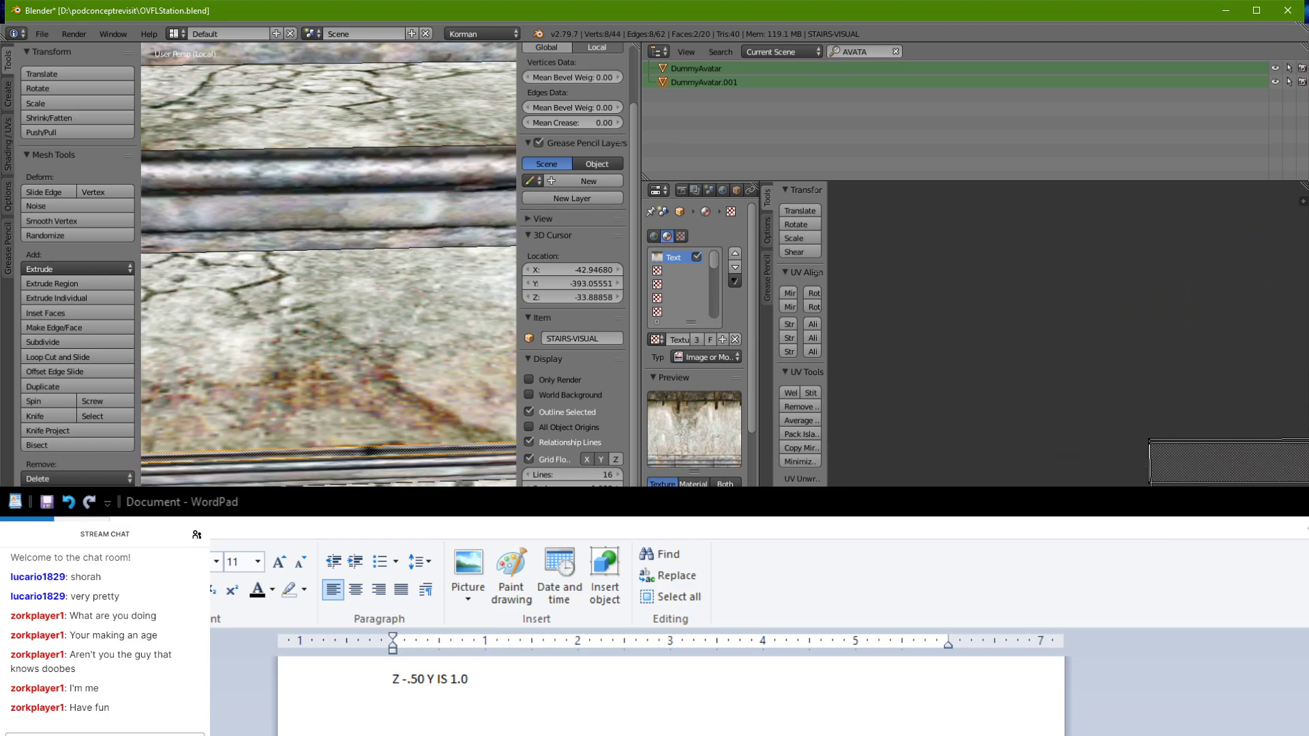
scroll(1143, 459, "up", 3)
right_click(1248, 442)
key("g")
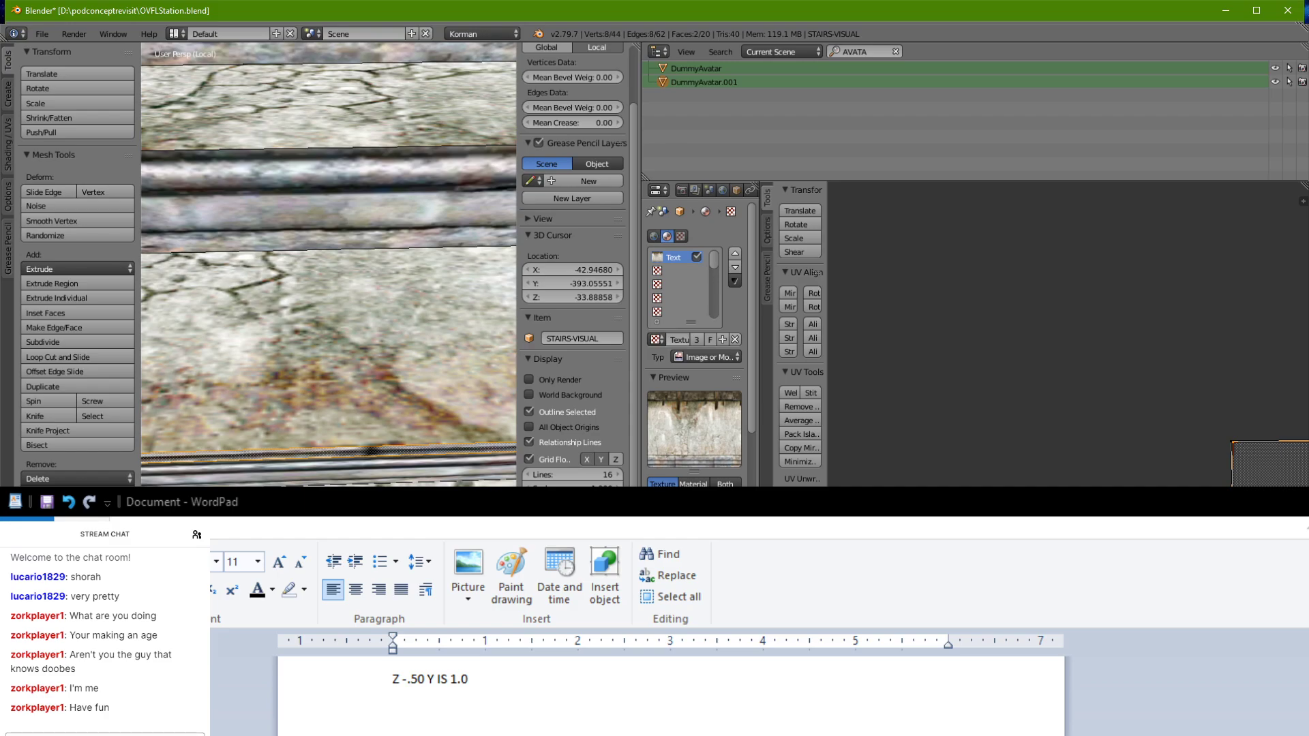
key("a")
Step: Select all stair faces and lower the tread UV strip that projects farthest beyond the stack
scroll(230, 457, "down", 6)
middle_click_drag(230, 457, 314, 472)
key("Tab")
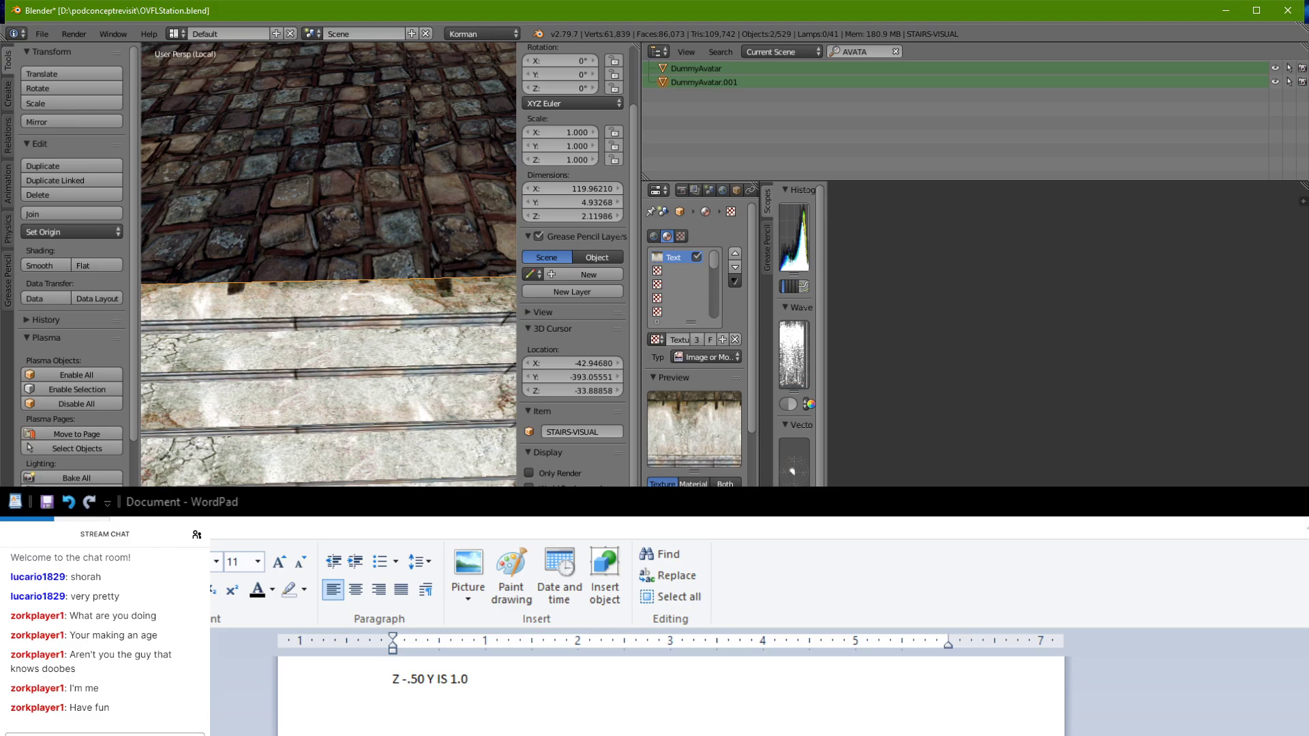
key("Tab")
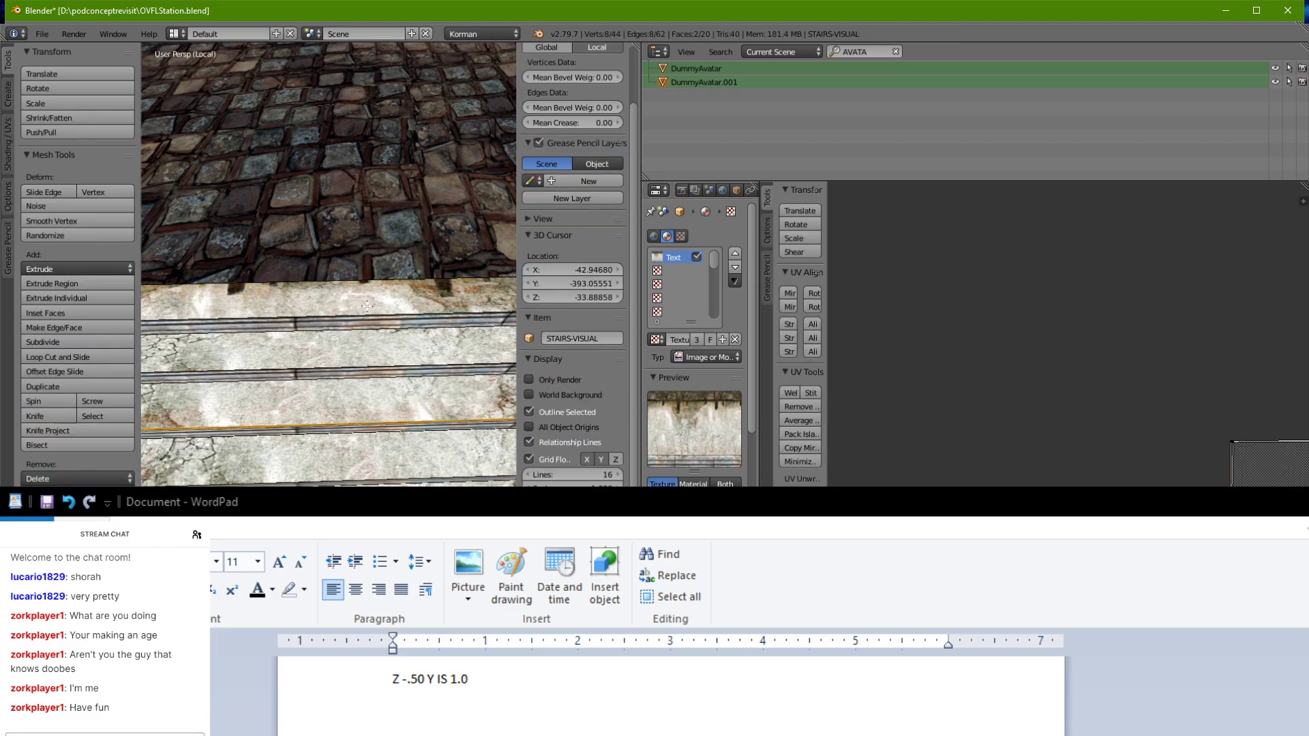
key("a")
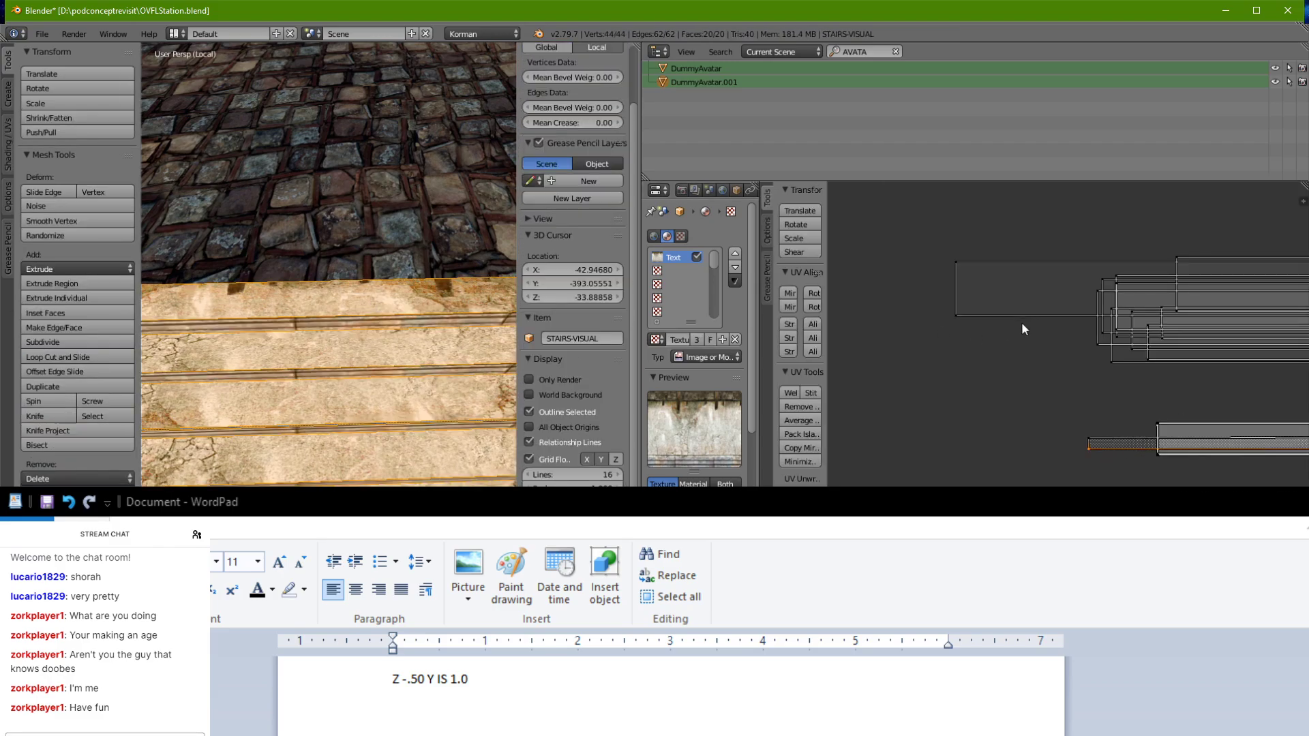
right_click(1005, 328)
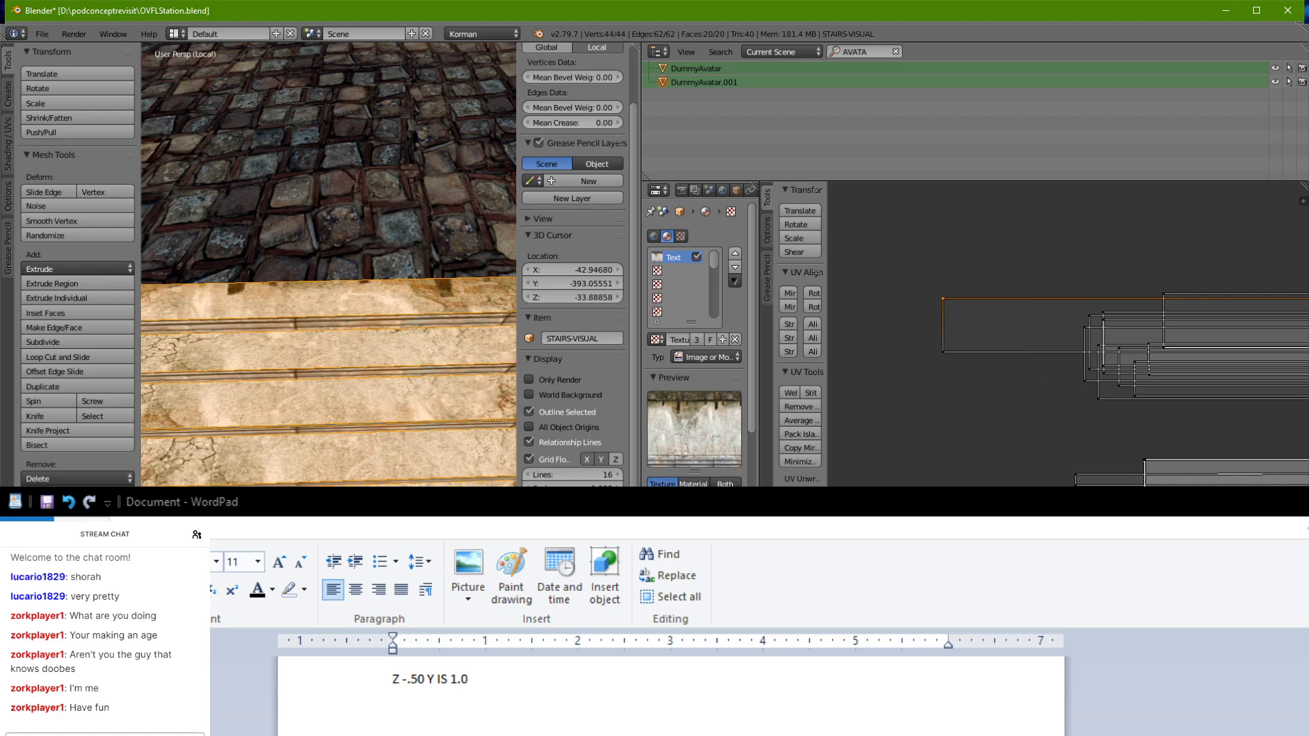
key("ctrl+l")
key("g")
left_click(993, 370)
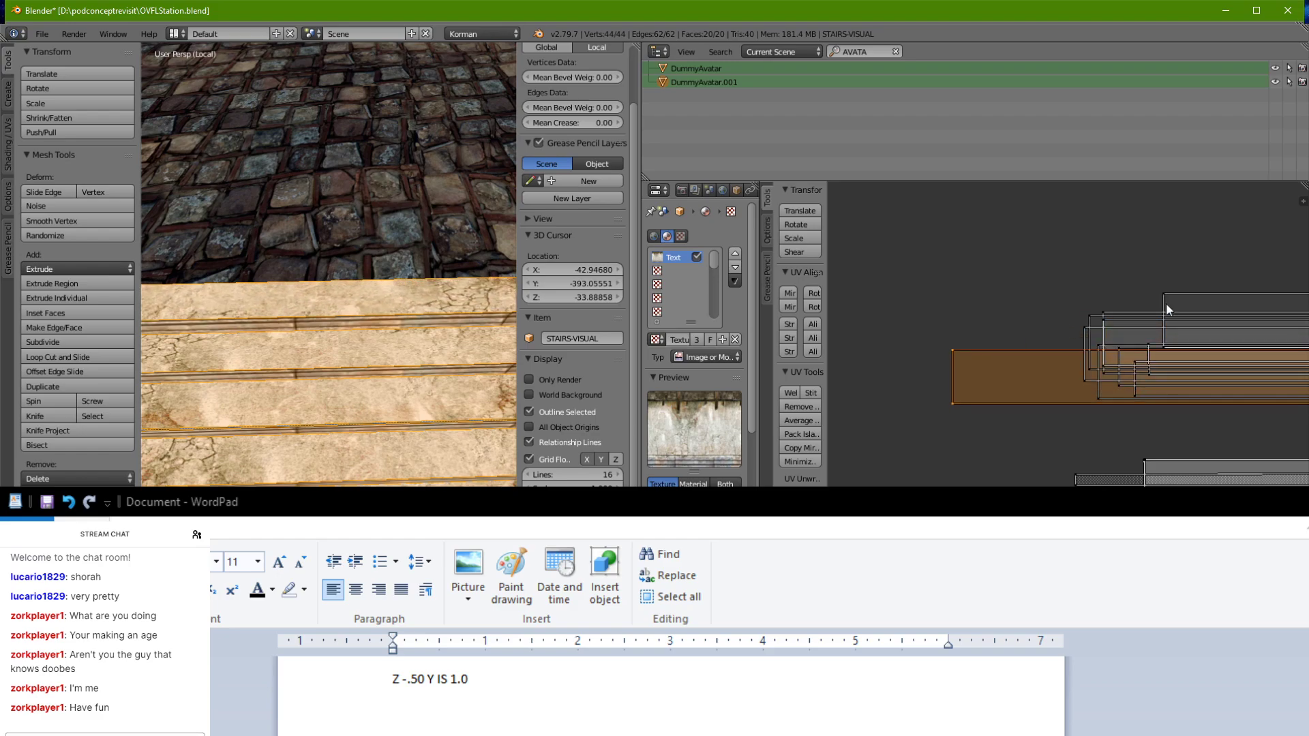
Step: Move the topmost tread UV strip to the lower part of the tread stack, offsetting its end from the others
scroll(431, 409, "down", 3)
middle_click_drag(395, 432, 436, 477, "shift")
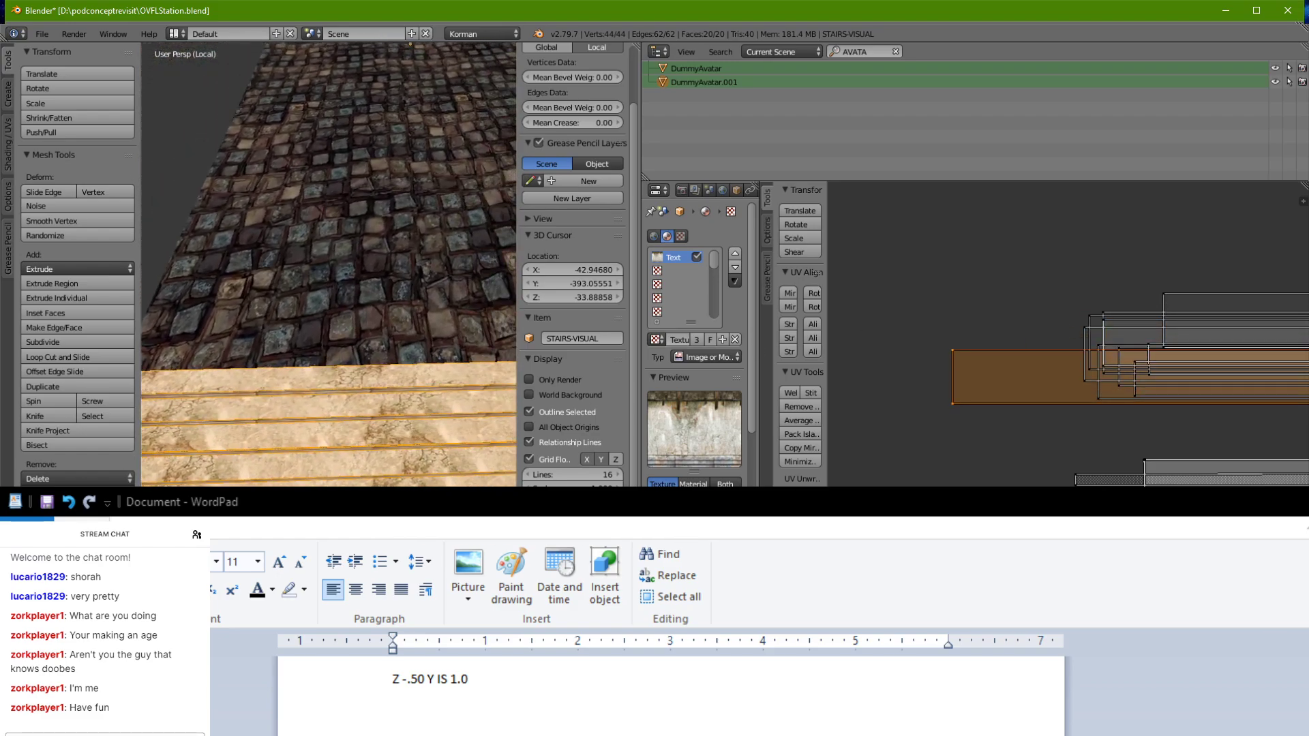
key("l")
key("g")
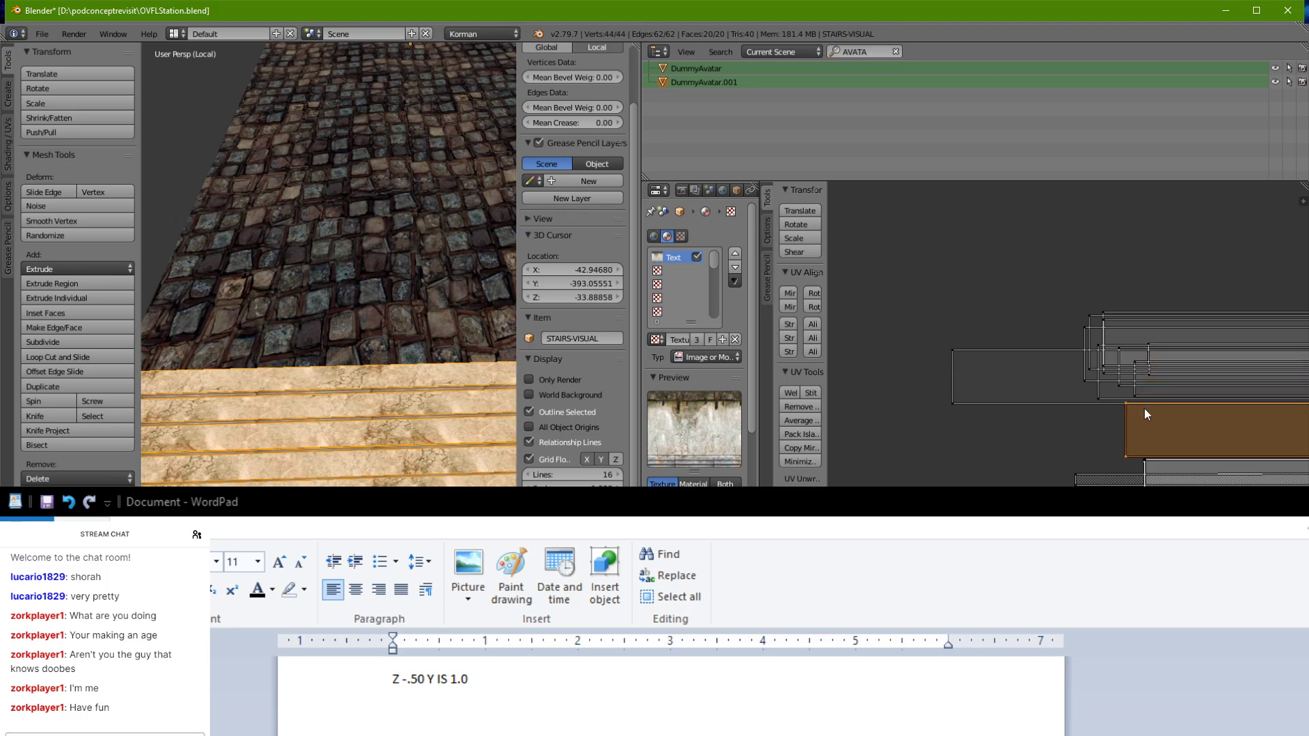
left_click(1103, 364)
scroll(300, 401, "down", 2)
middle_click_drag(300, 401, 296, 485, "shift")
scroll(234, 465, "down", 3)
scroll(415, 485, "up", 3)
key("g")
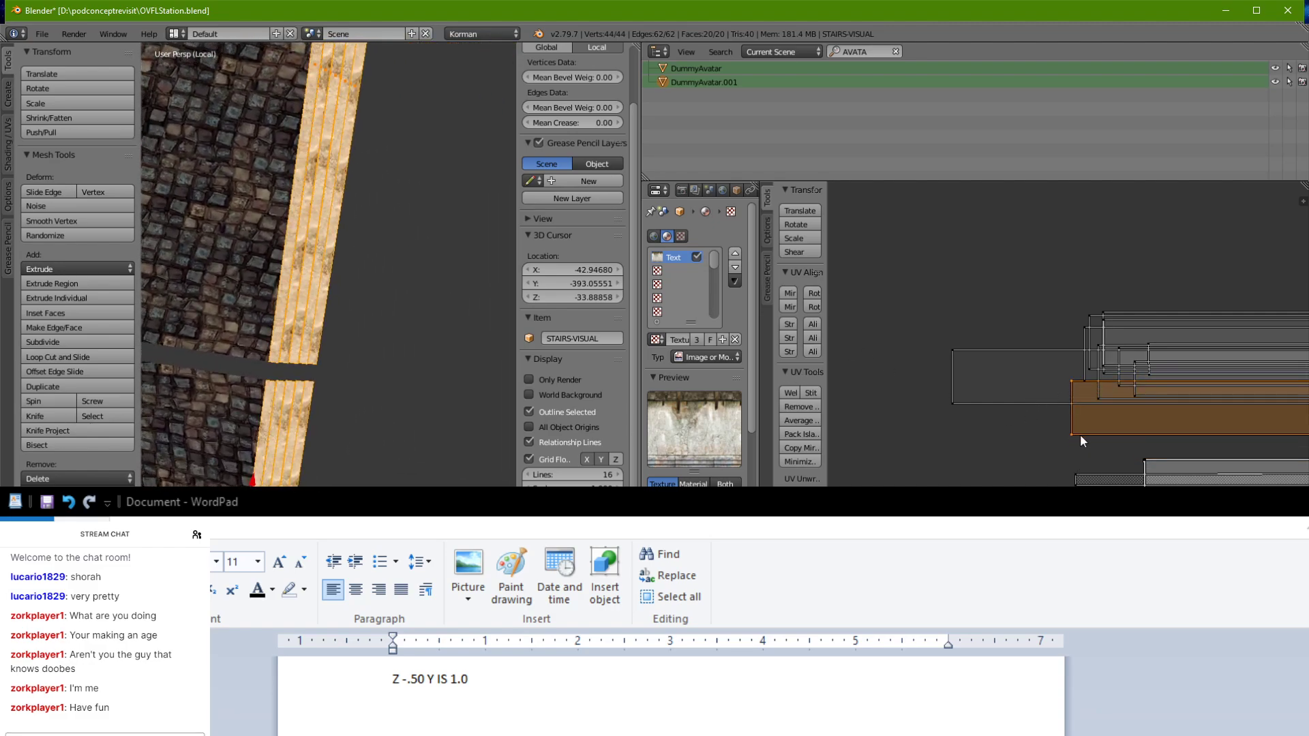
left_click(1080, 435)
Step: Reposition the outlying tread UV strip and three upper strips one by one, shifting them lower with staggered ends
right_click(1019, 362)
key("g")
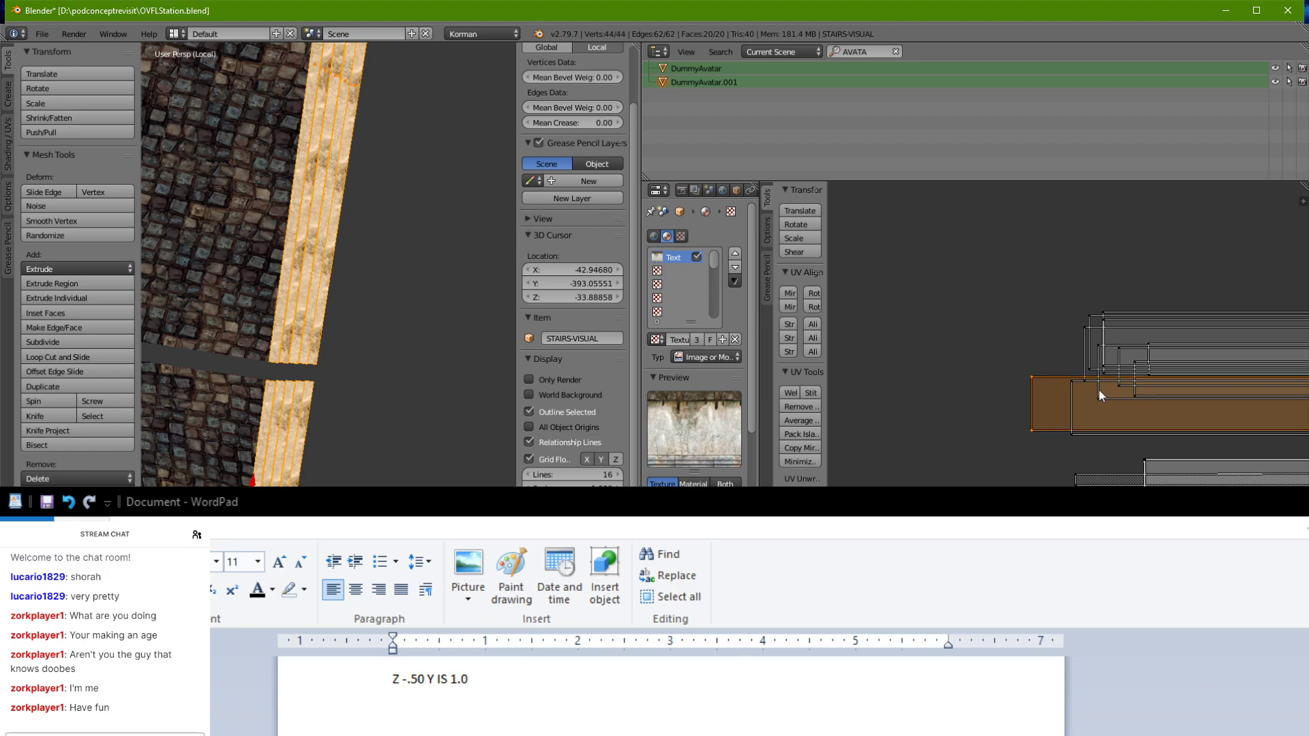
left_click(1082, 395)
right_click(1135, 331)
key("g")
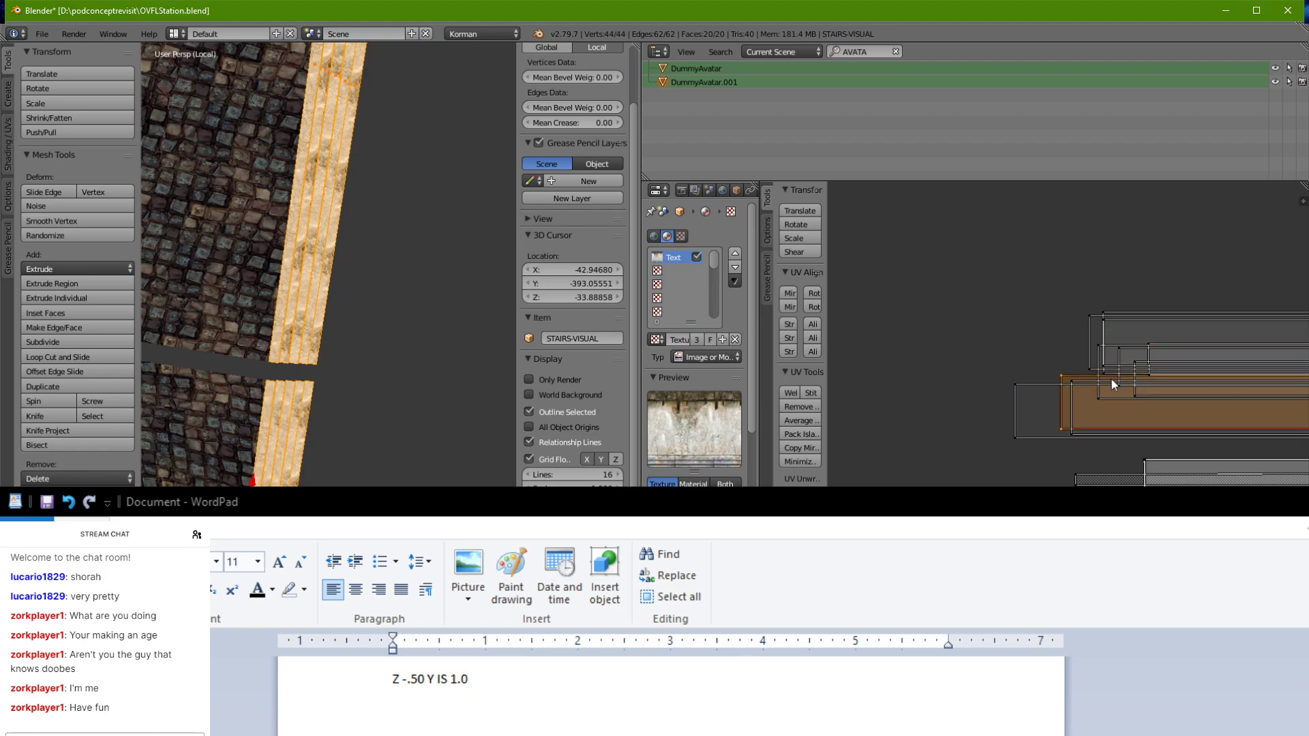
left_click(1102, 366)
right_click(1145, 326)
key("g")
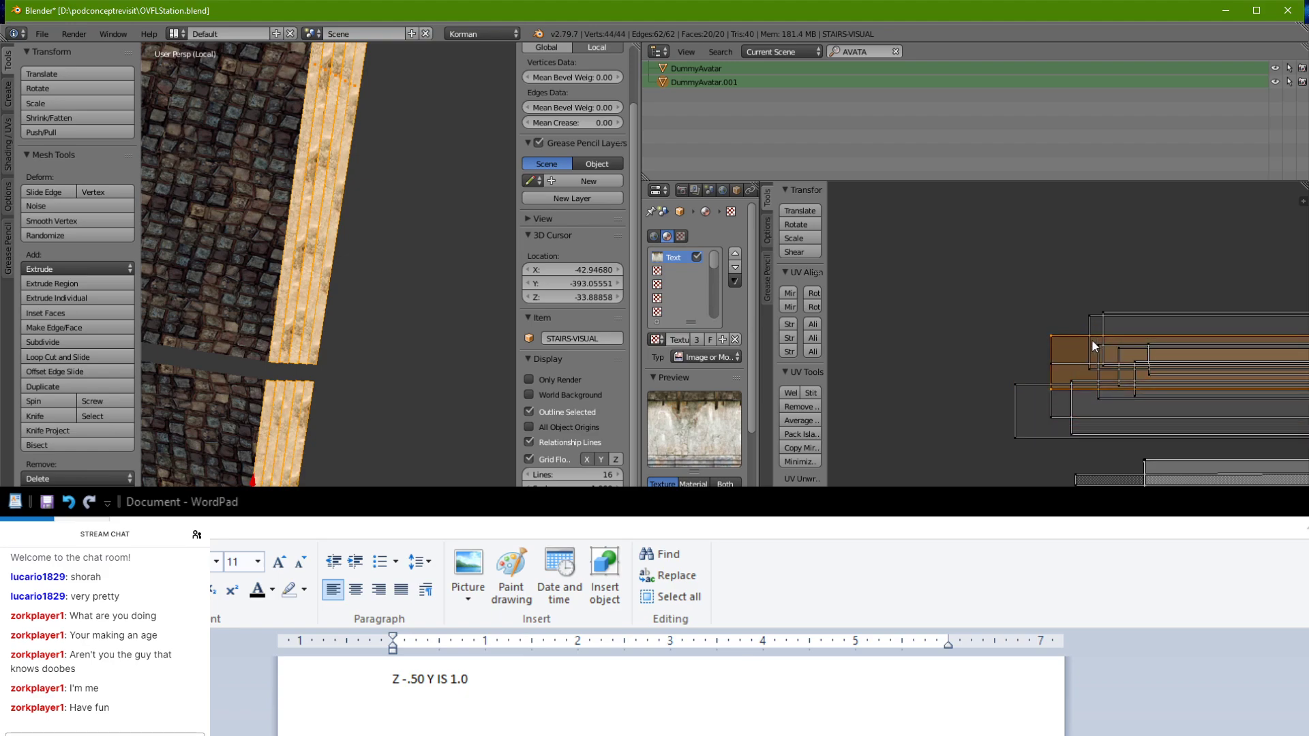
left_click(1093, 339)
right_click(1141, 328)
key("g")
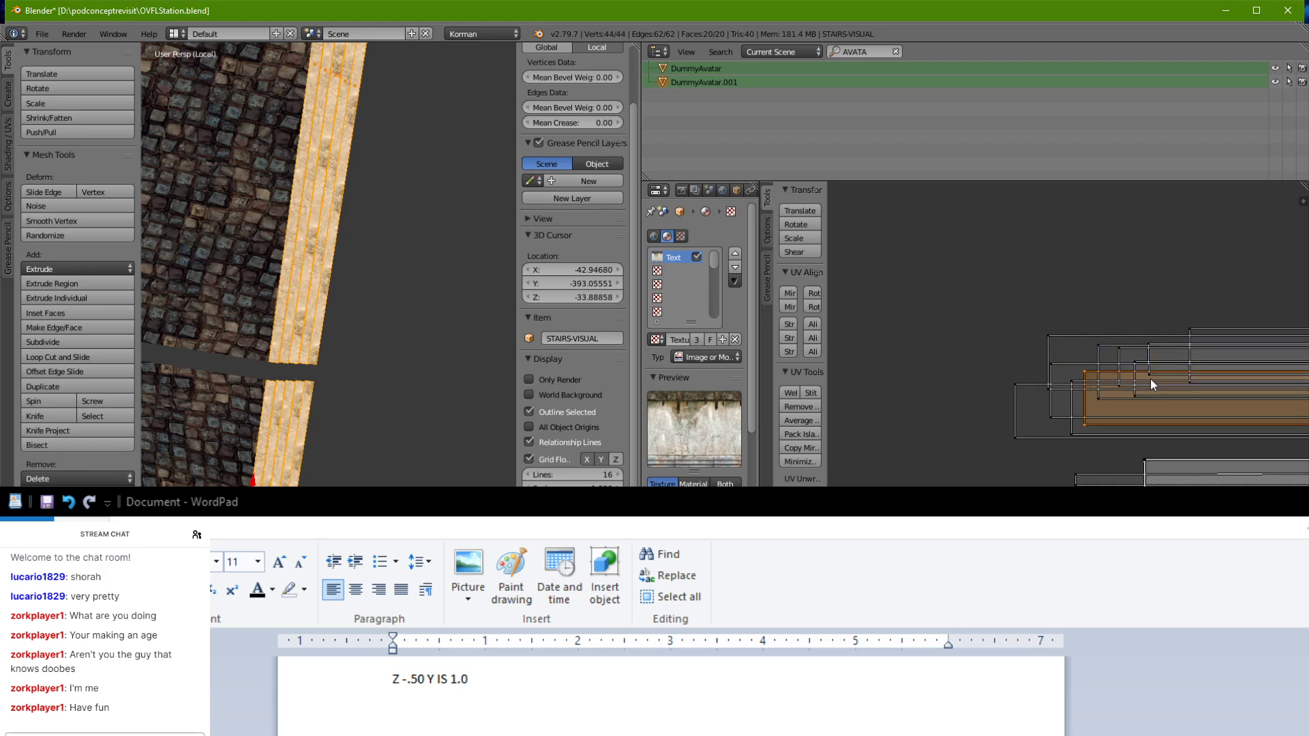
left_click(1151, 376)
Step: Lower two more upper tread UV strips into the stack, giving each a different horizontal offset
right_click(1213, 332)
key("g")
left_click(1203, 354)
right_click(1209, 333)
key("g")
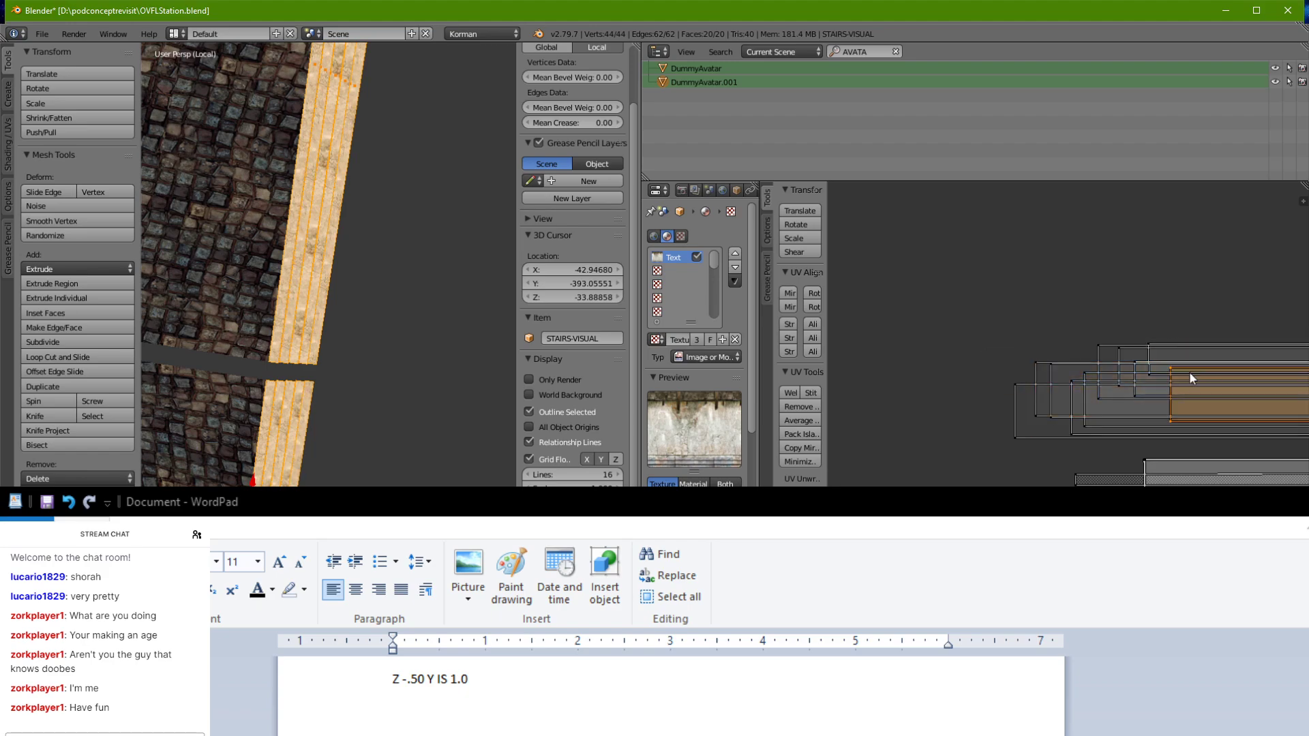
left_click(1163, 395)
Step: Spread three more tread UV strips vertically and horizontally across the stack so that they sample different plaster areas
right_click(1097, 401)
key("g")
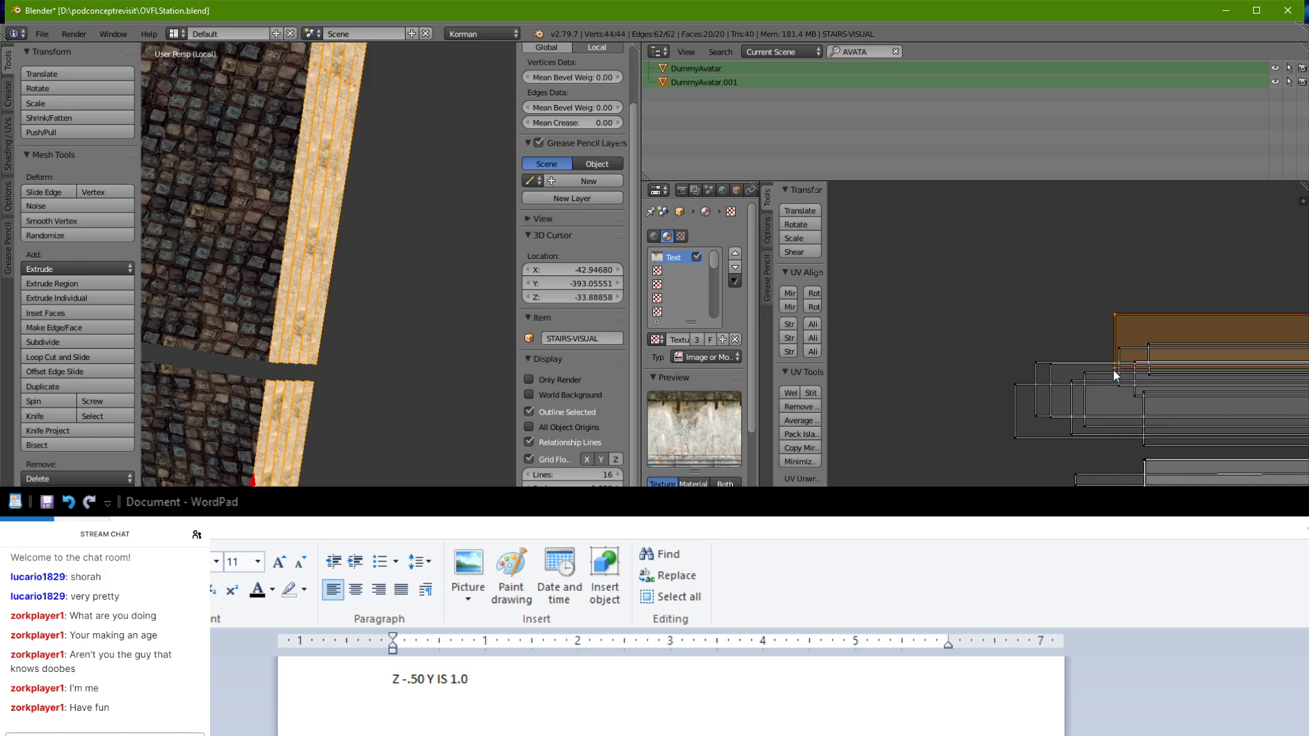
left_click(1106, 370)
right_click(1105, 407)
key("g")
left_click(1071, 383)
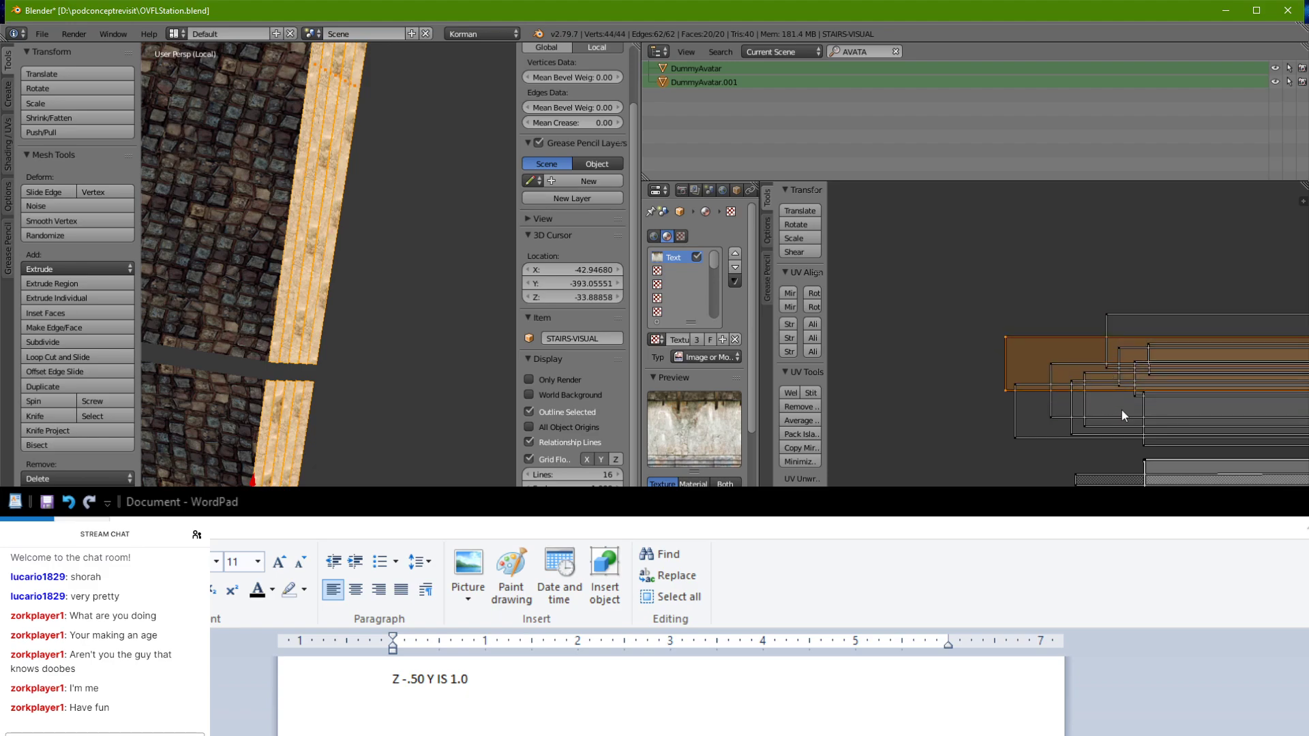
right_click(1123, 411)
key("g")
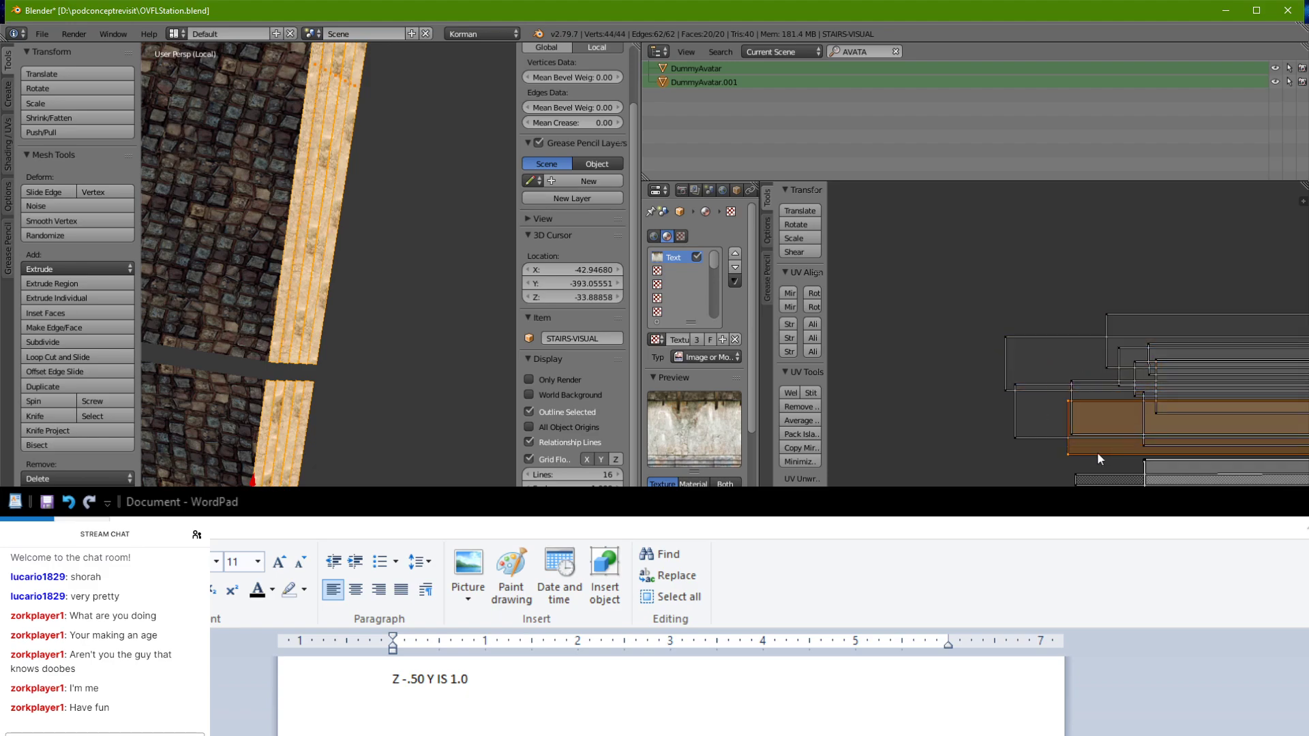
Step: Turn off shadeless shading on the stairs' newpubwalls.002 material so the steps respond to scene lighting
middle_click_drag(383, 370, 426, 341)
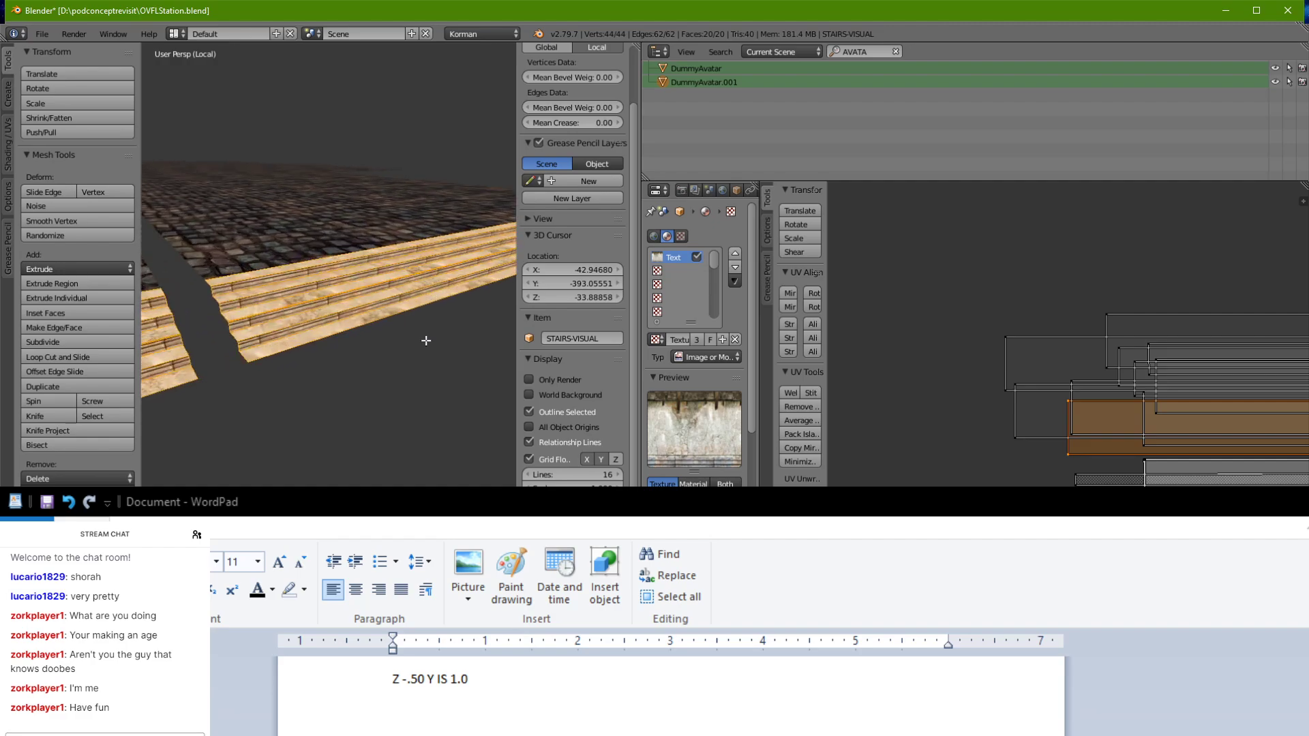
key("Tab")
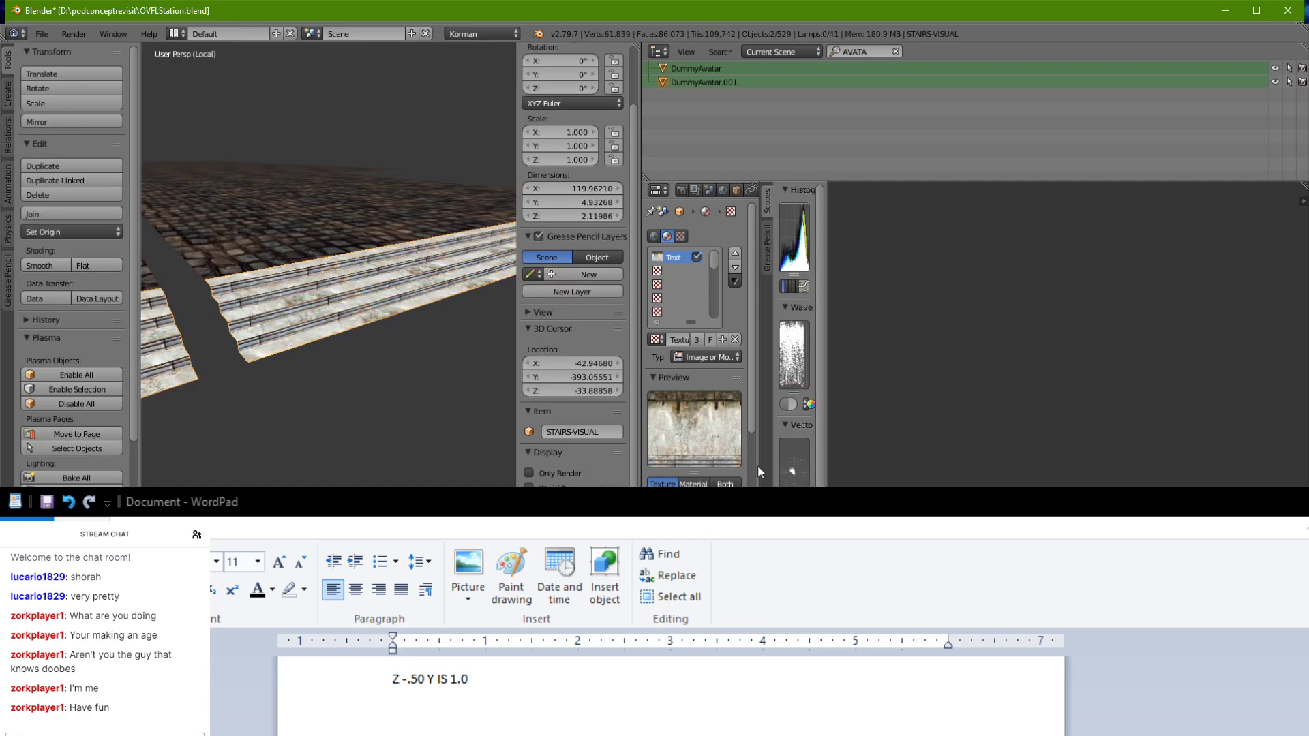
left_click_drag(763, 469, 862, 468)
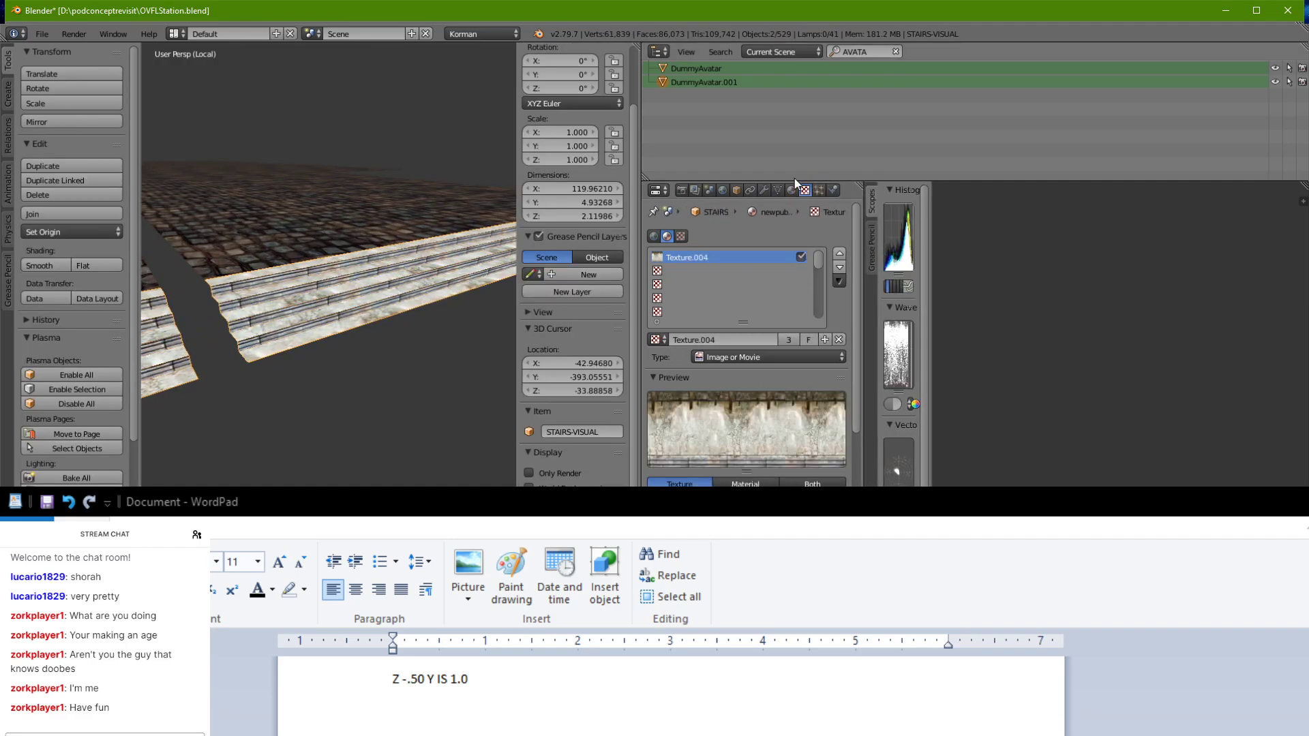
left_click(793, 190)
left_click(755, 598)
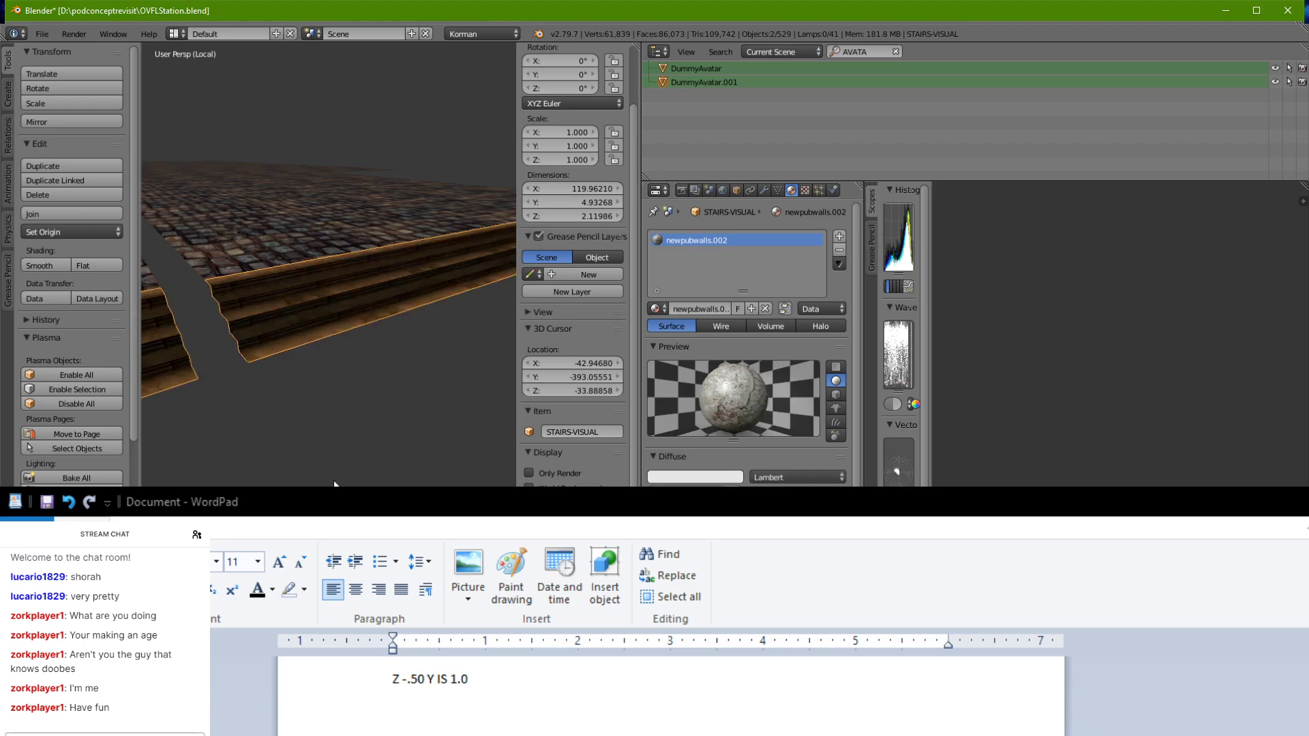
middle_click_drag(331, 487, 293, 375)
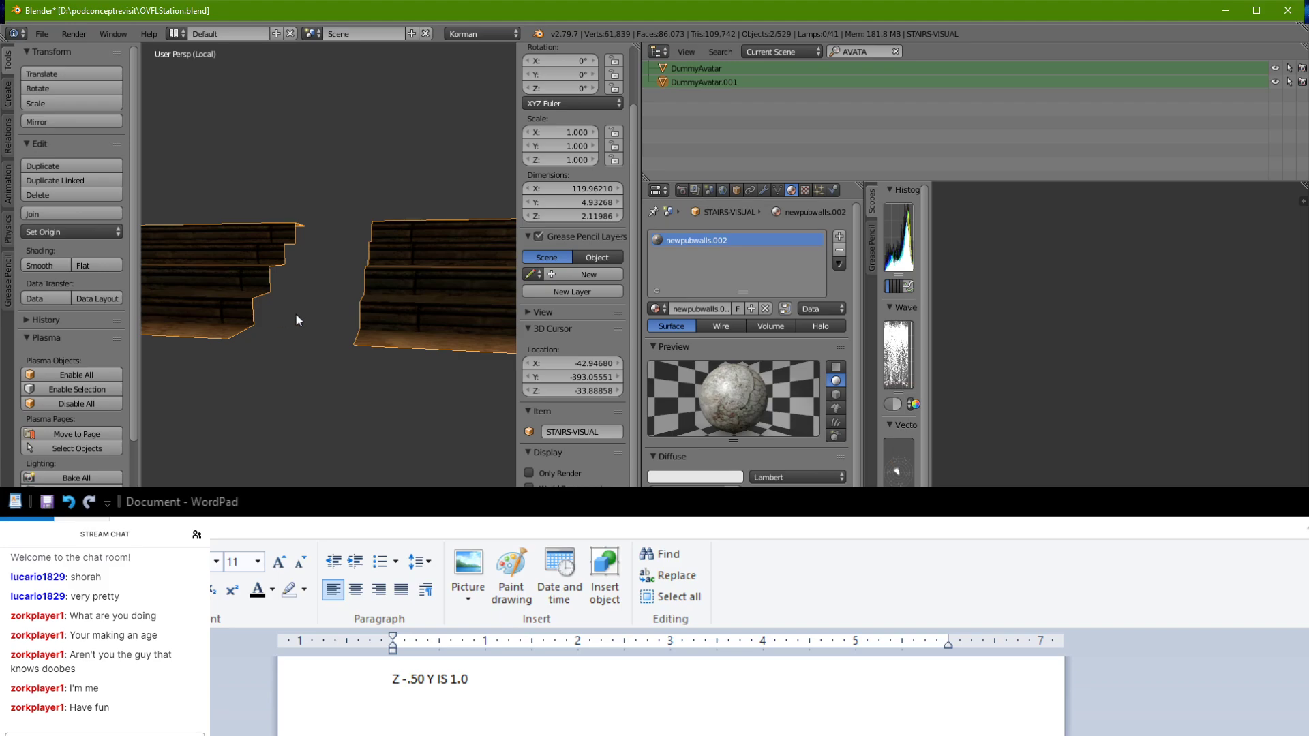
Step: Return to the full scene and examine the stairs, the giant spoon and the cobbled floor from several angles
key("KP_Divide")
mouse_move(311, 311)
middle_mouse_down()
mouse_move(253, 304)
mouse_move(324, 323)
mouse_move(314, 327)
middle_mouse_up()
scroll(251, 310, "up", 3)
middle_click_drag(392, 373, 143, 428)
right_click(440, 359)
key("Tab")
key("Tab")
middle_click_drag(323, 332, 244, 431)
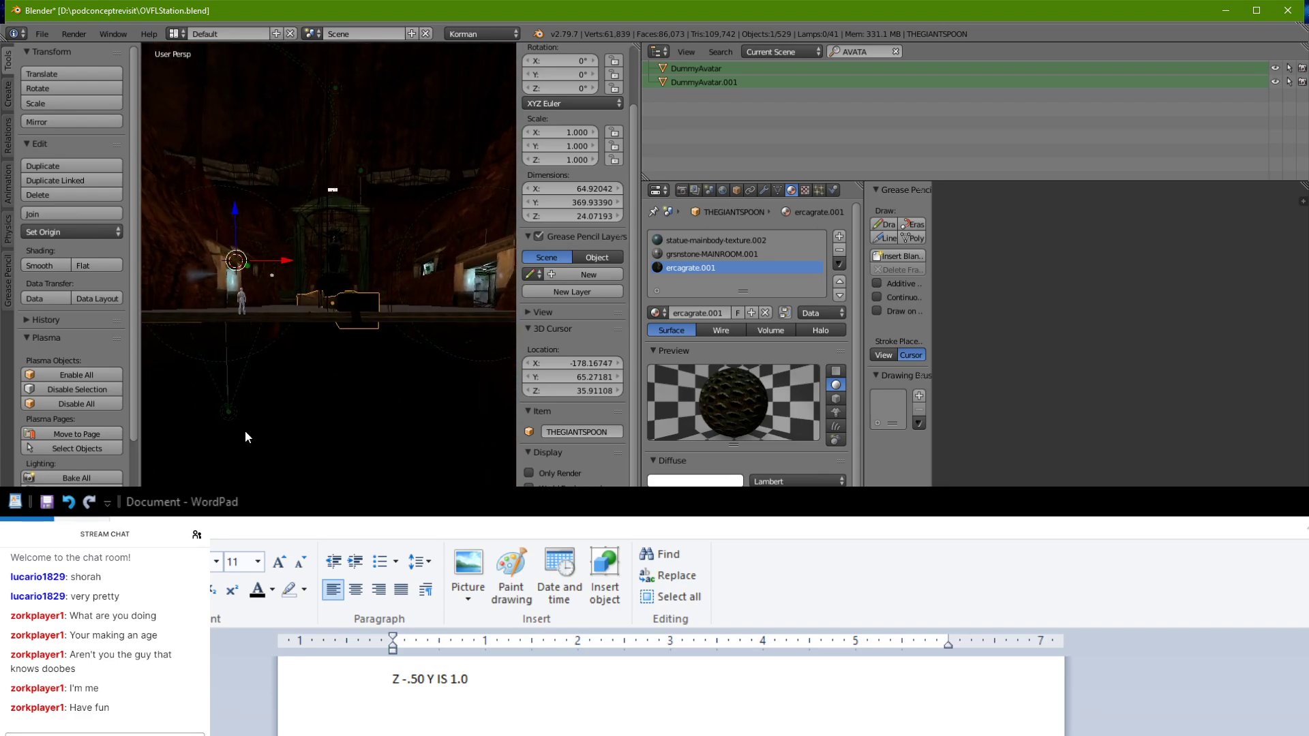
key("alt+Tab")
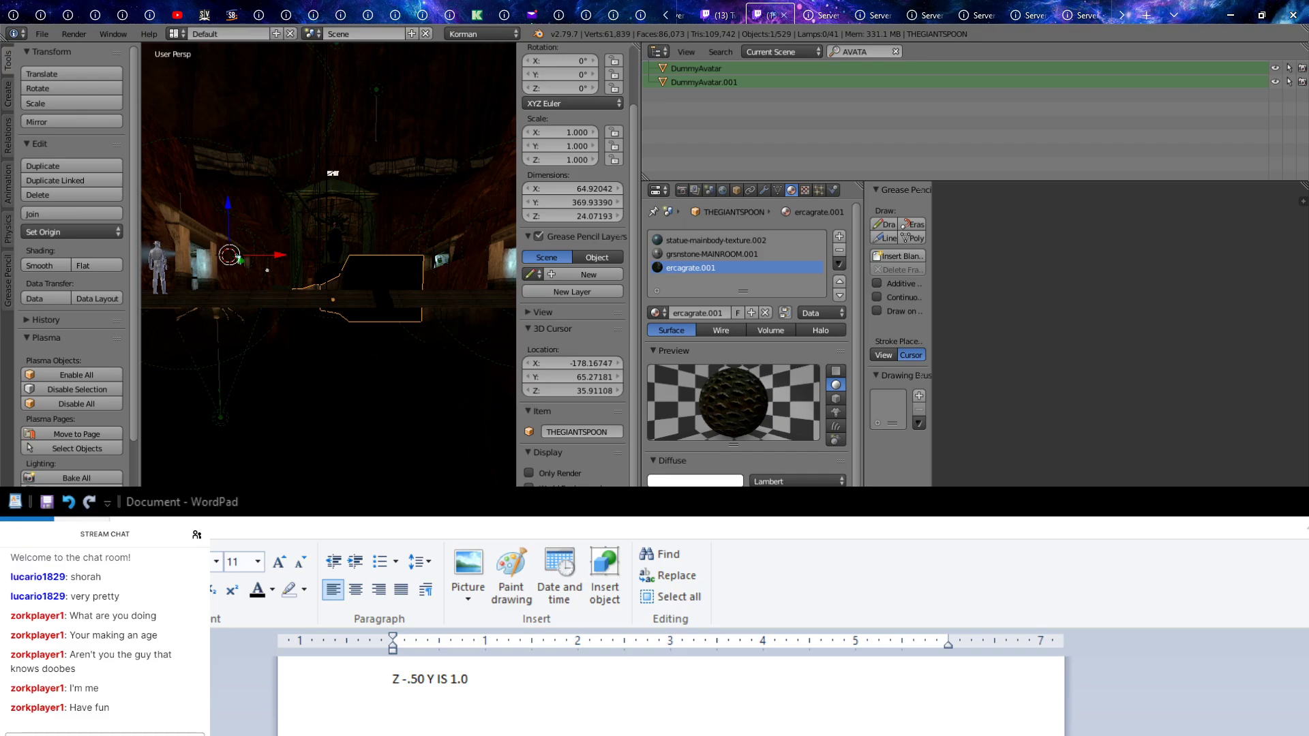
key("alt+Tab")
scroll(471, 439, "down", 2)
middle_click_drag(471, 440, 307, 423)
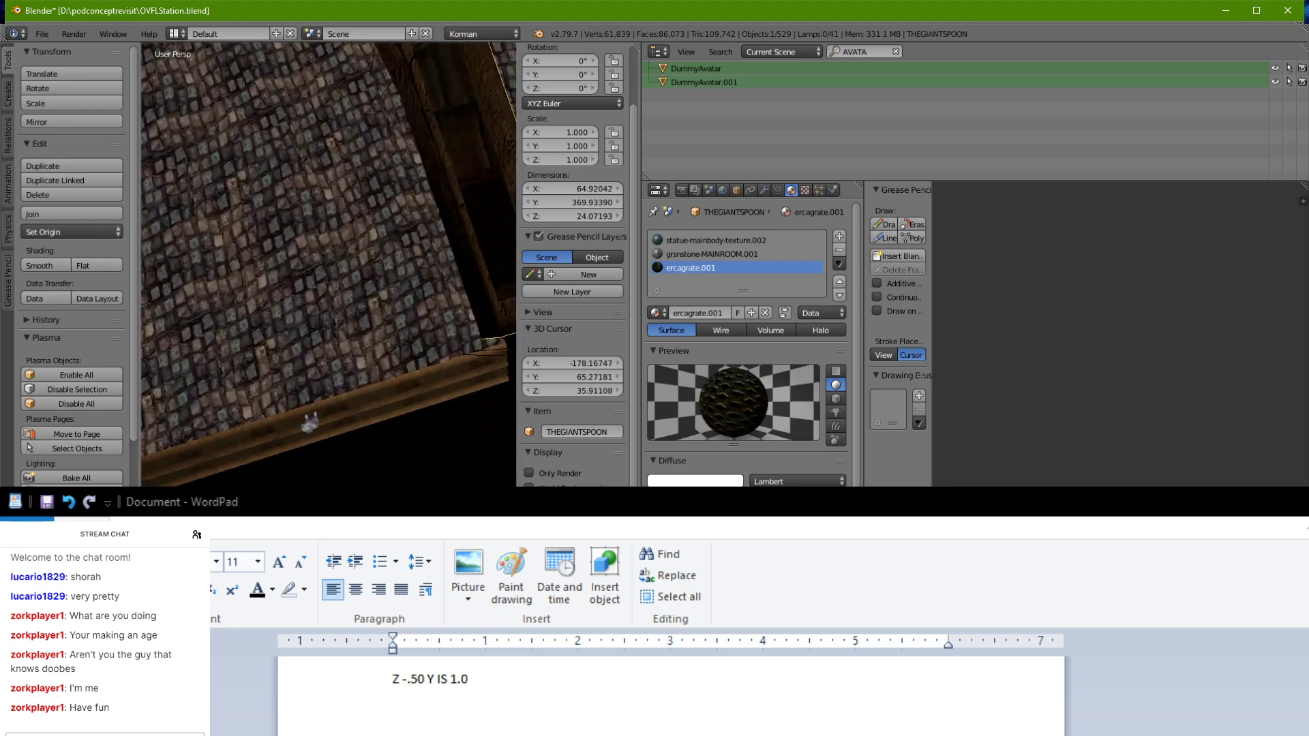
scroll(306, 424, "up", 4)
middle_click_drag(501, 655, 213, 401, "shift")
scroll(245, 420, "down", 6)
middle_click_drag(274, 438, 207, 563, "shift")
scroll(260, 460, "down", 4)
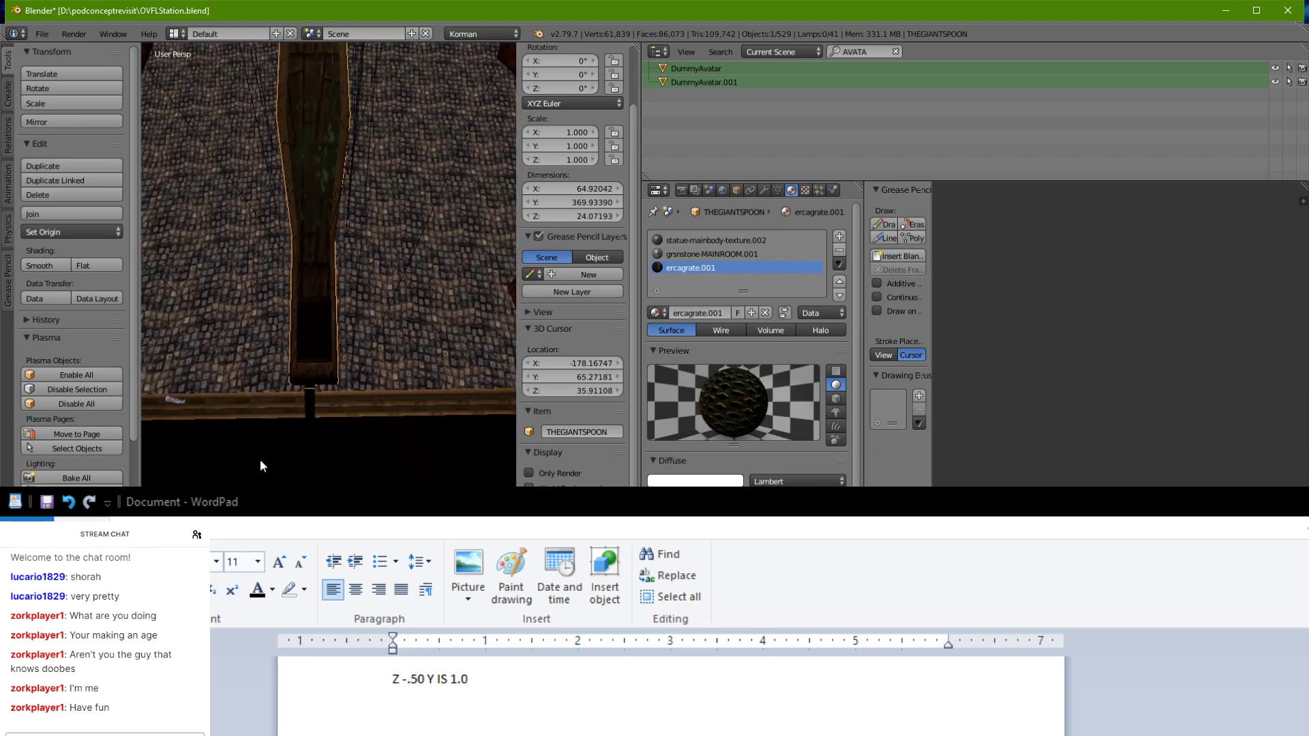
Step: Select the STAIRS-VISUAL object and set its origin to its geometry
middle_click_drag(260, 460, 371, 337)
right_click(356, 346)
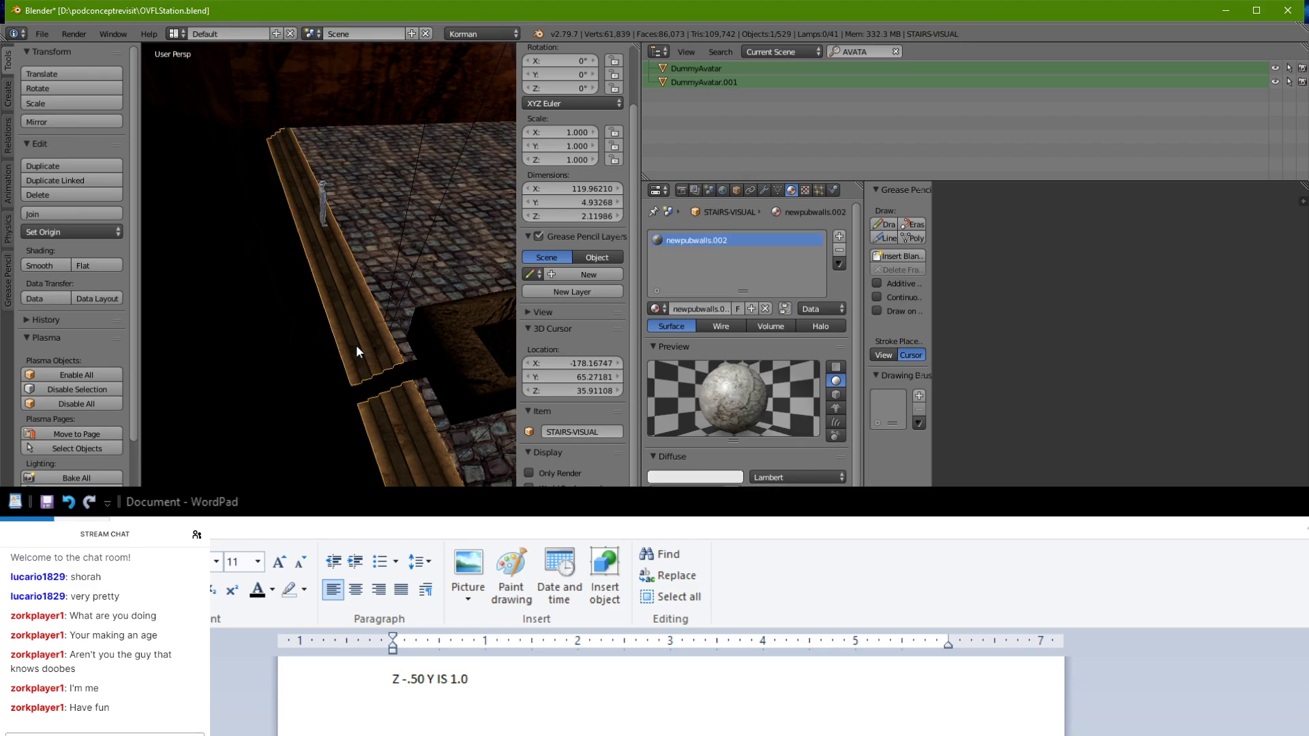
key("KP_Divide")
mouse_move(398, 472)
middle_mouse_down()
mouse_move(484, 455)
mouse_move(390, 465)
middle_mouse_up()
key("KP_Divide")
left_click(141, 640)
mouse_move(164, 577)
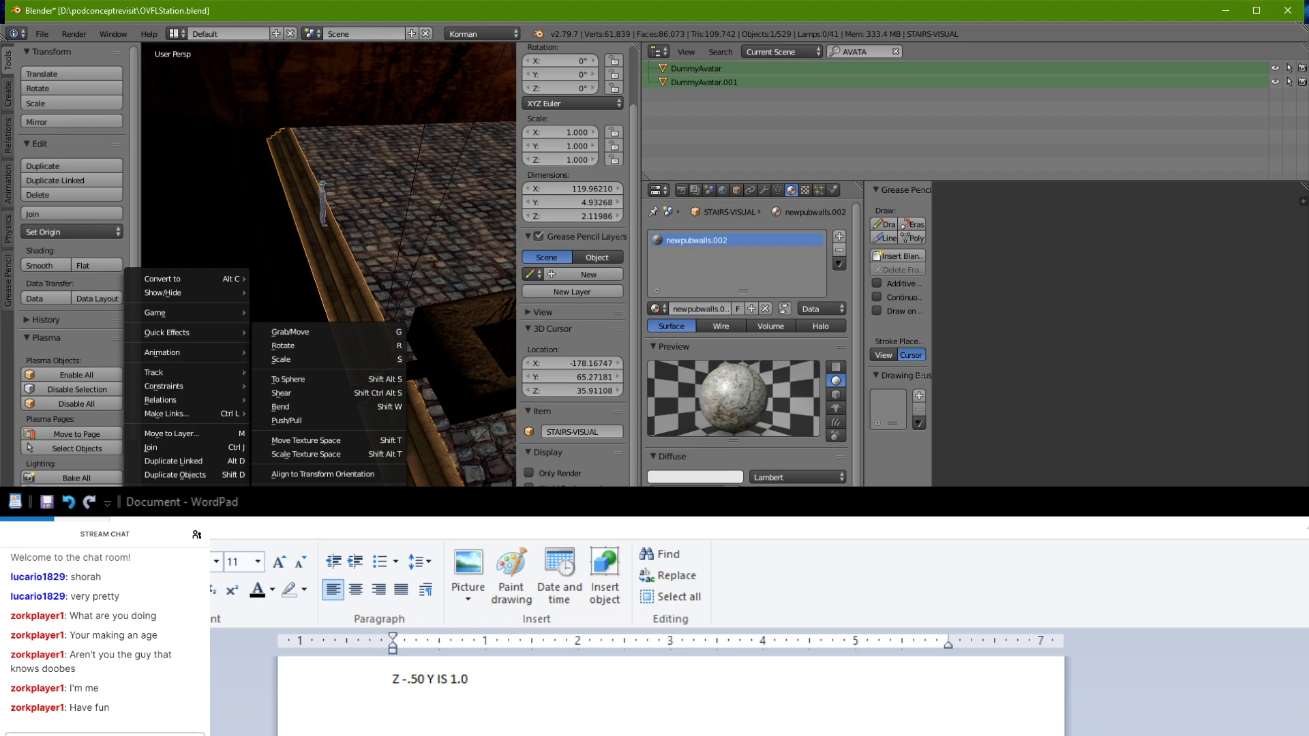
left_click(310, 508)
scroll(256, 411, "up", 4)
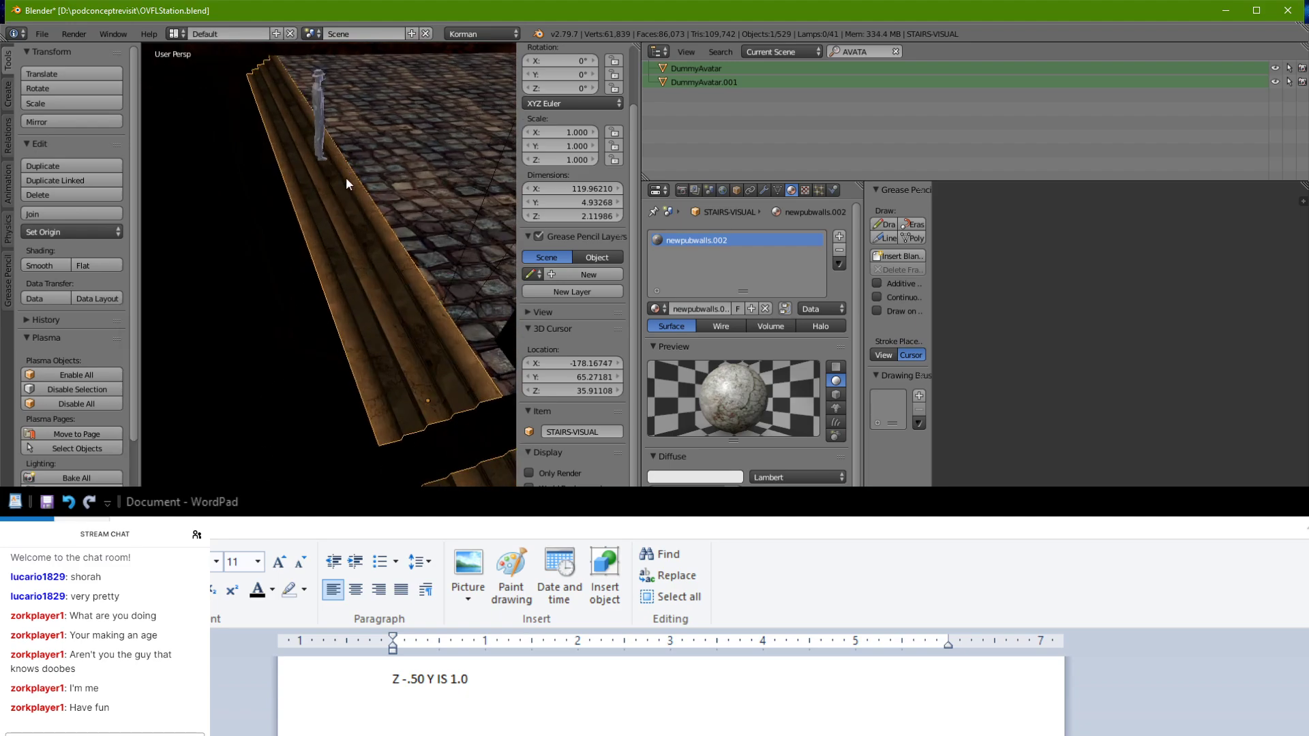
Step: Add a second material slot to the stairs and fill it with the existing AEGURACOBBLE material
left_click(839, 236)
left_click(654, 312)
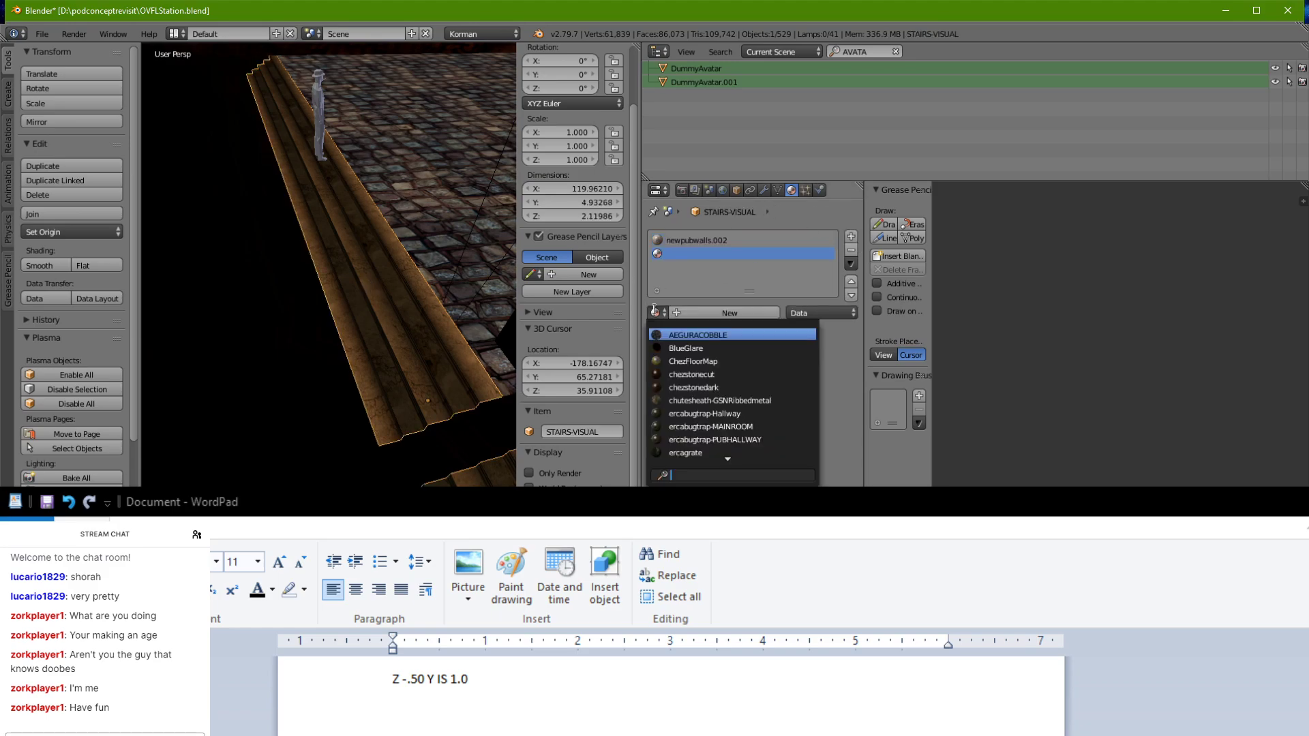
key("Return")
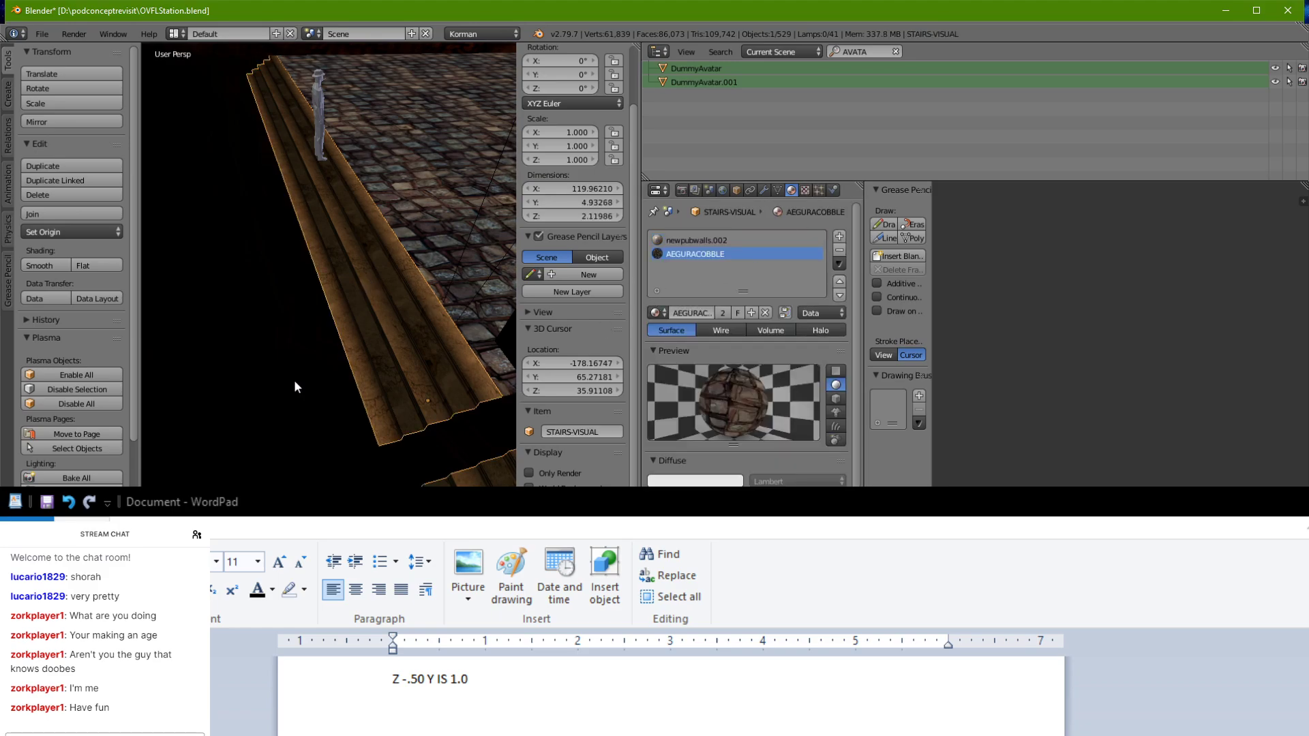
Step: Extrude the lowest outer edges of both stair flights outward by about 10 units along Y to form a flat landing
key("Tab")
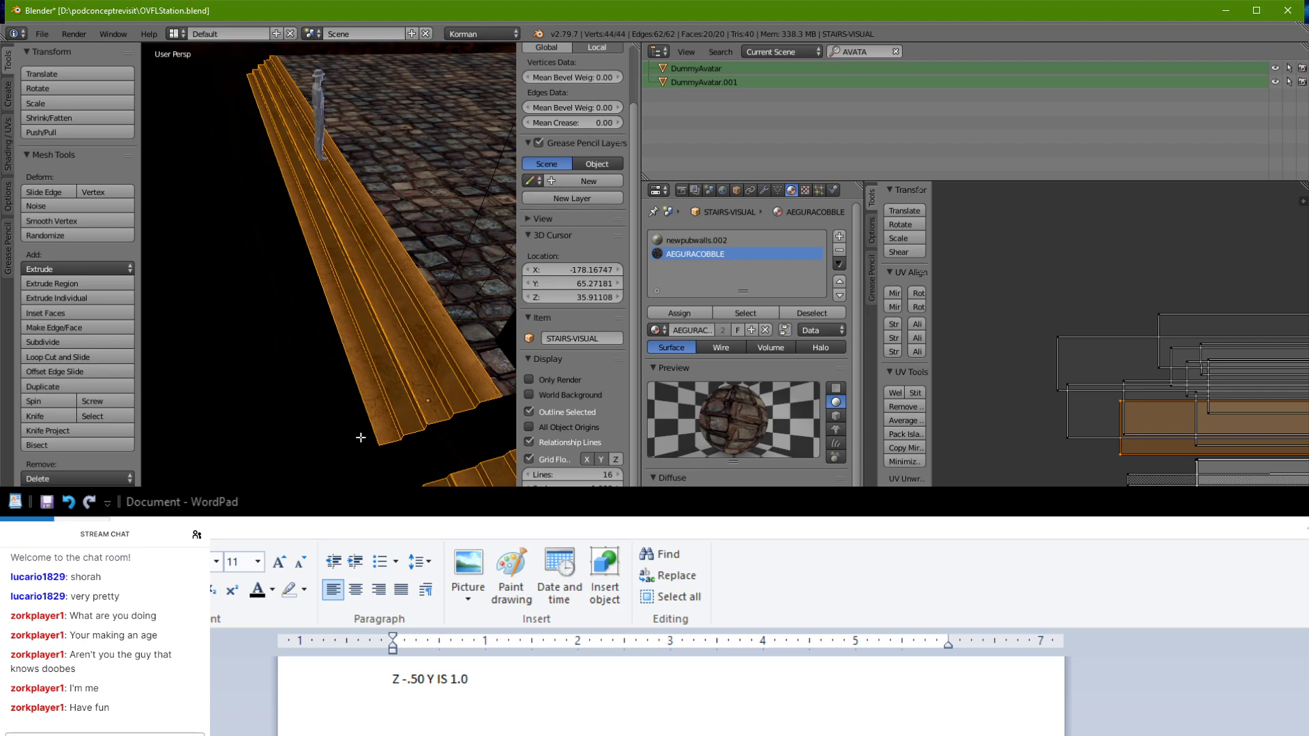
right_click(360, 407)
right_click(424, 480, "shift")
middle_click_drag(424, 480, 323, 404)
left_click(342, 402)
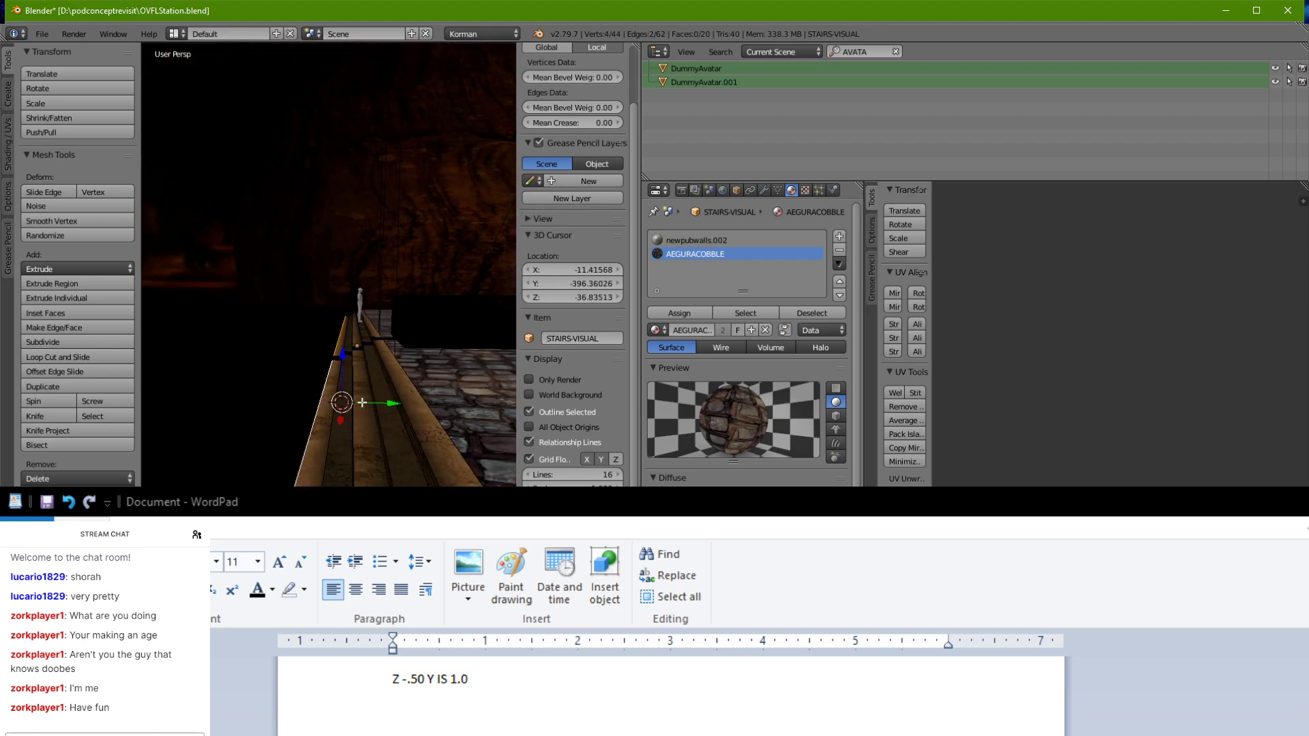
key("e")
left_click_drag(386, 405, 206, 403)
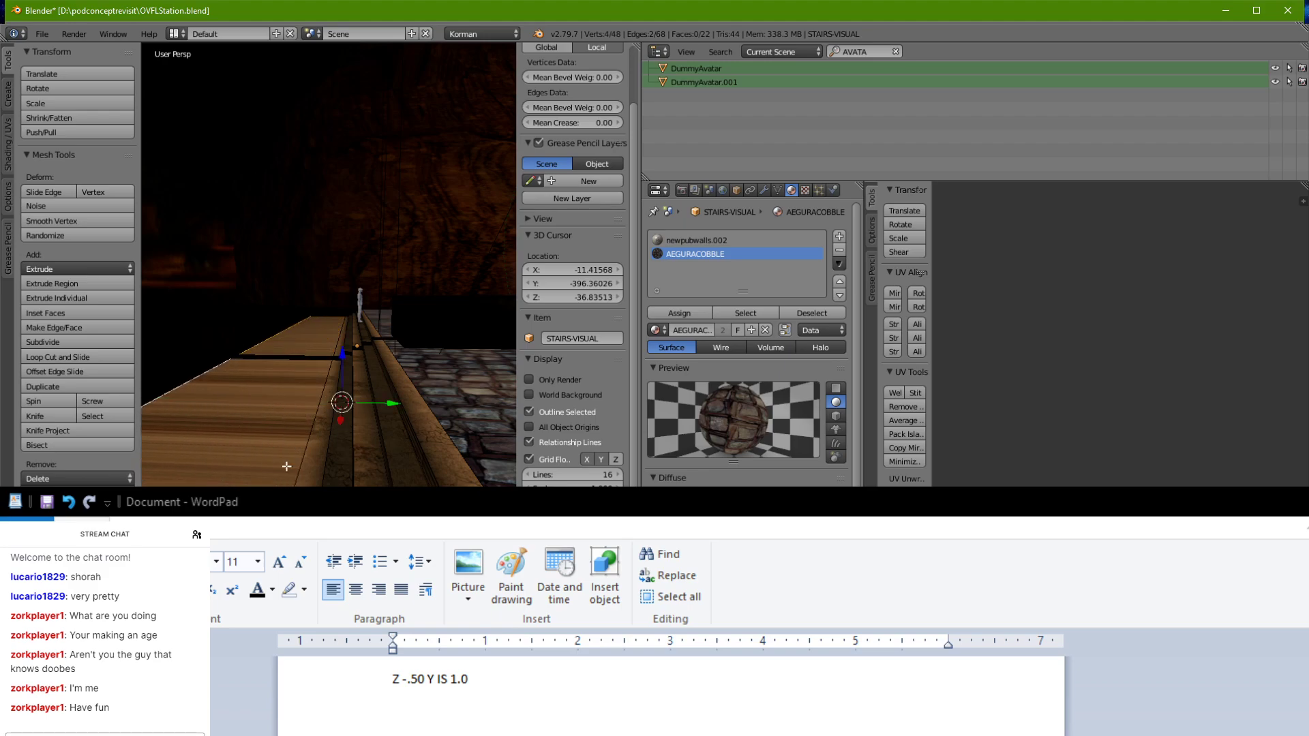
Step: Assign the AEGURACOBBLE material to the two new landing faces
key("a")
right_click(289, 349)
right_click(281, 404, "shift")
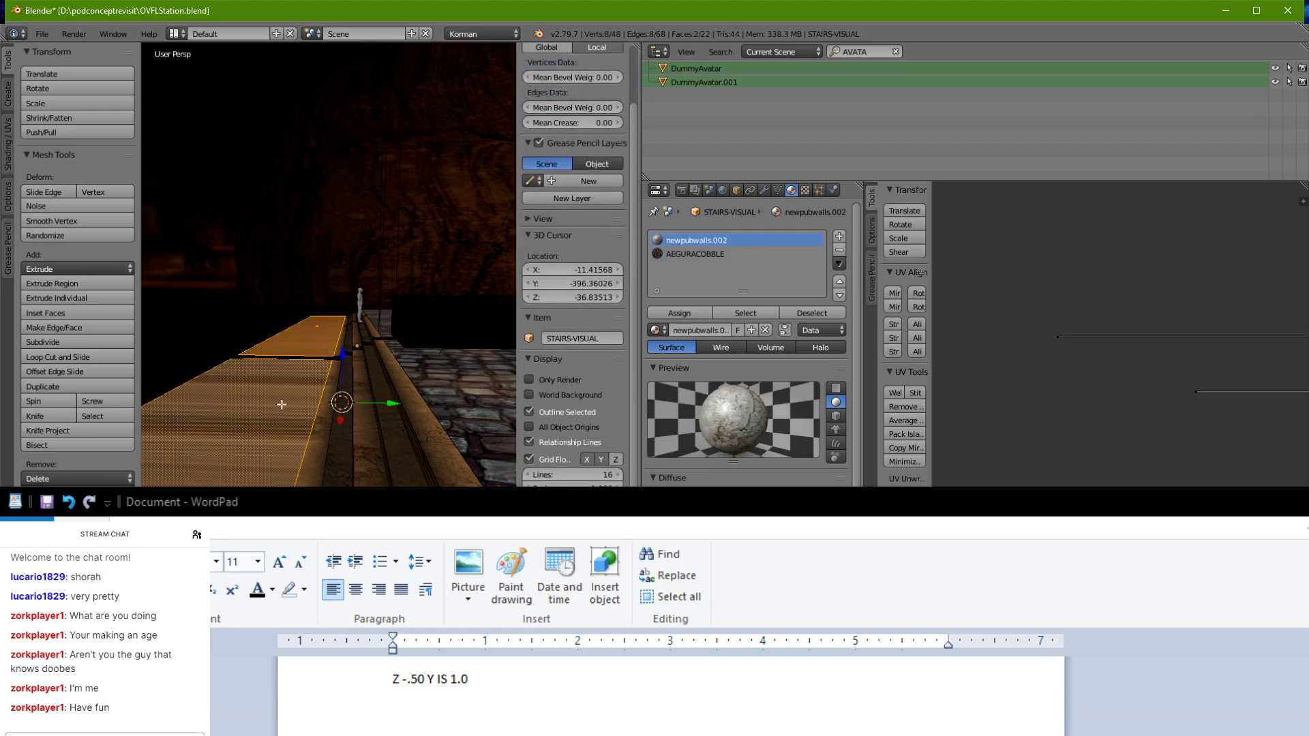
left_click(695, 254)
left_click(679, 313)
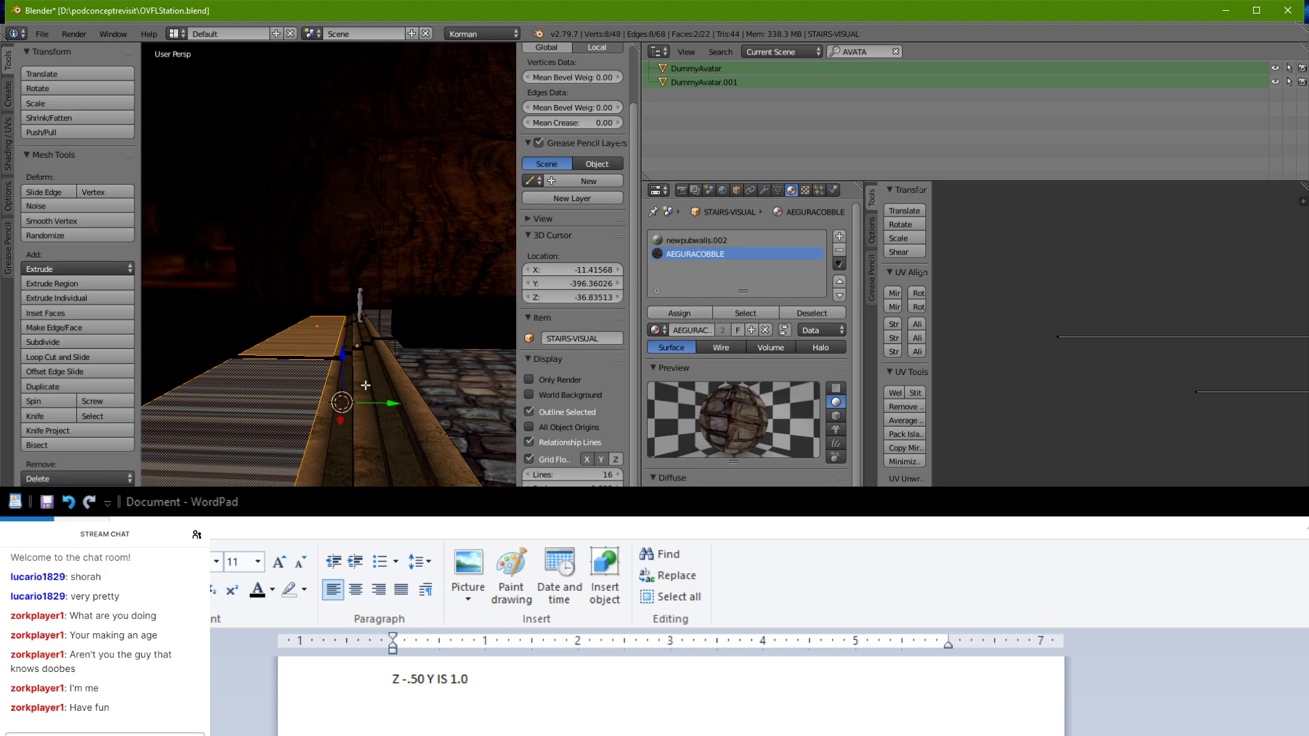
Step: Unwrap the two landing faces, then shrink their UVs along Y and stretch them along X to proportion the cobbles
key("u")
left_click(365, 386)
middle_click_drag(366, 390, 218, 424)
scroll(1066, 386, "down", 5)
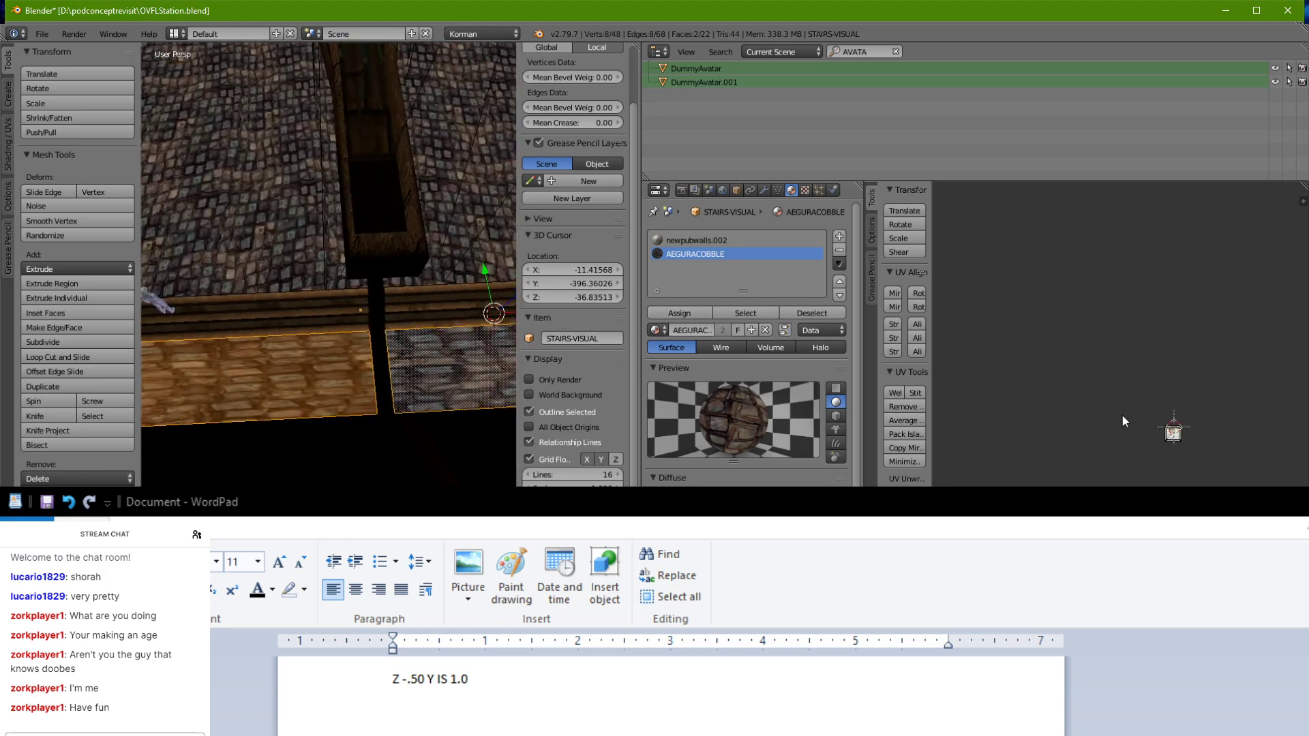
middle_click_drag(1122, 415, 1285, 446)
scroll(1187, 443, "up", 4)
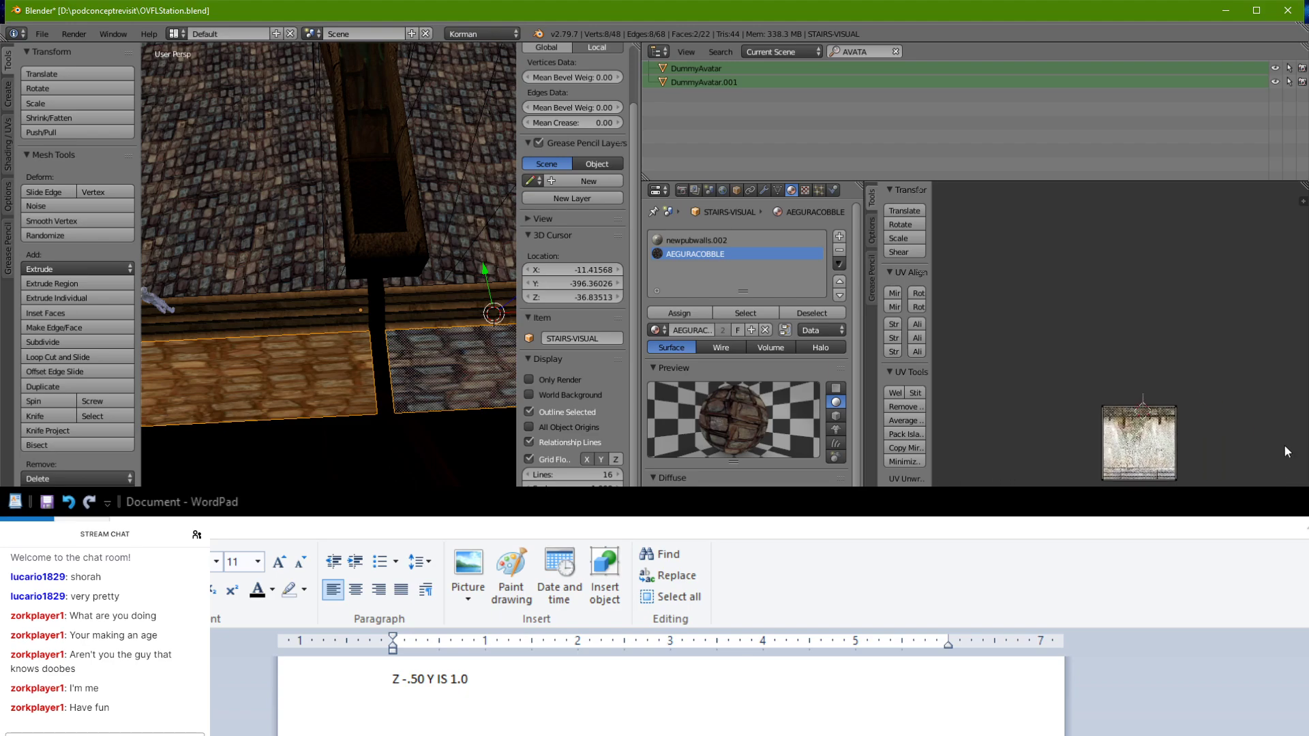
key("a")
key("y")
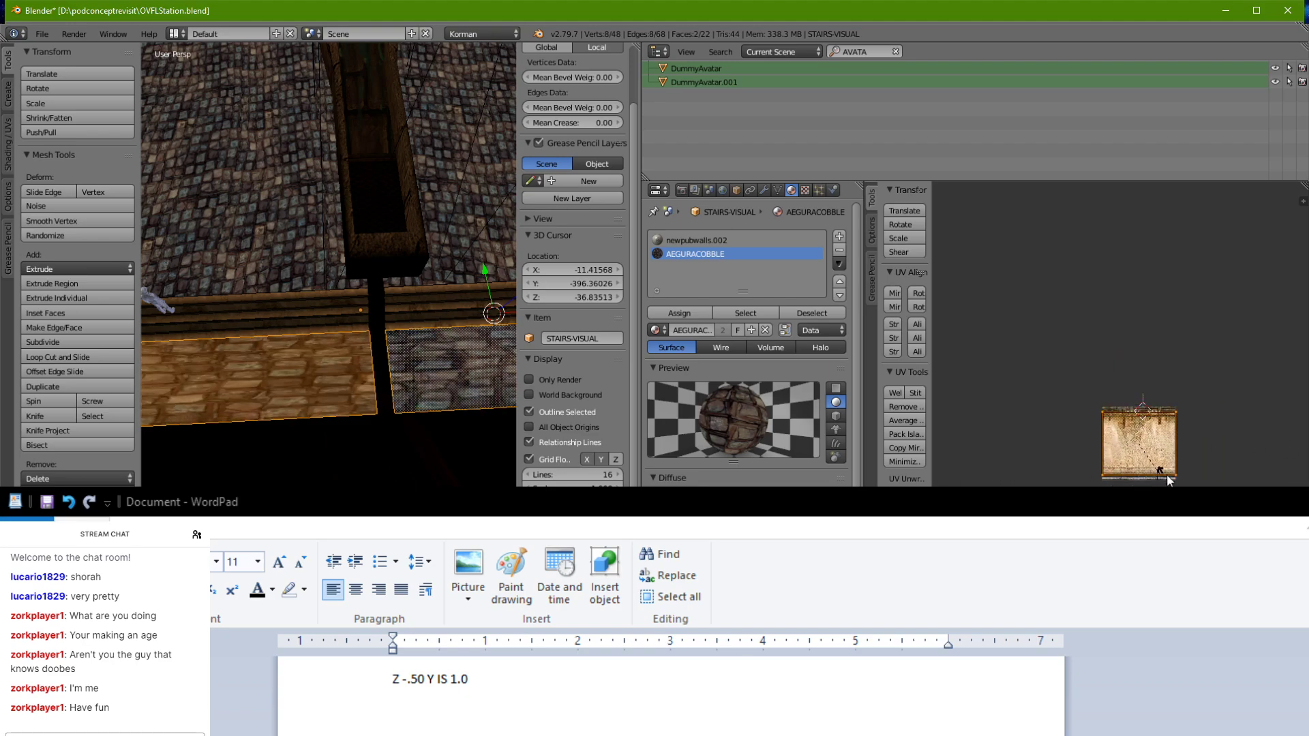
left_click(1146, 470)
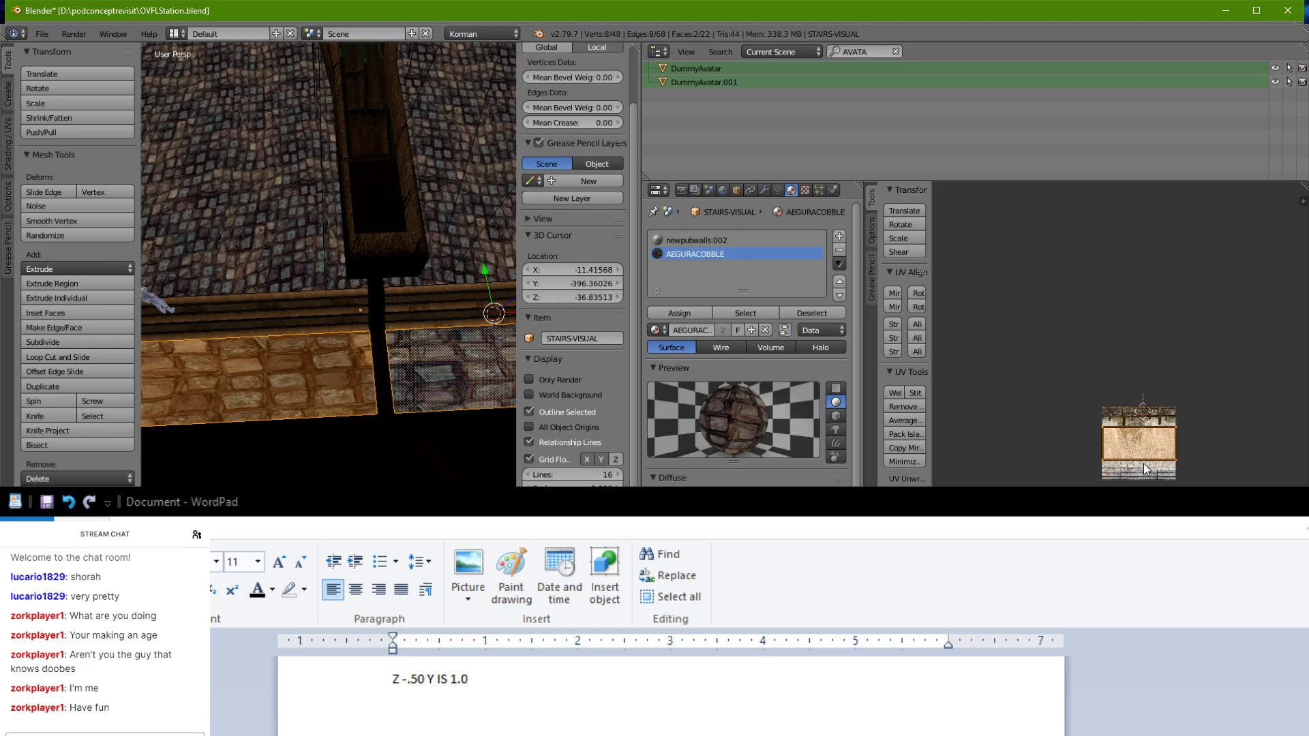
key("s")
key("x")
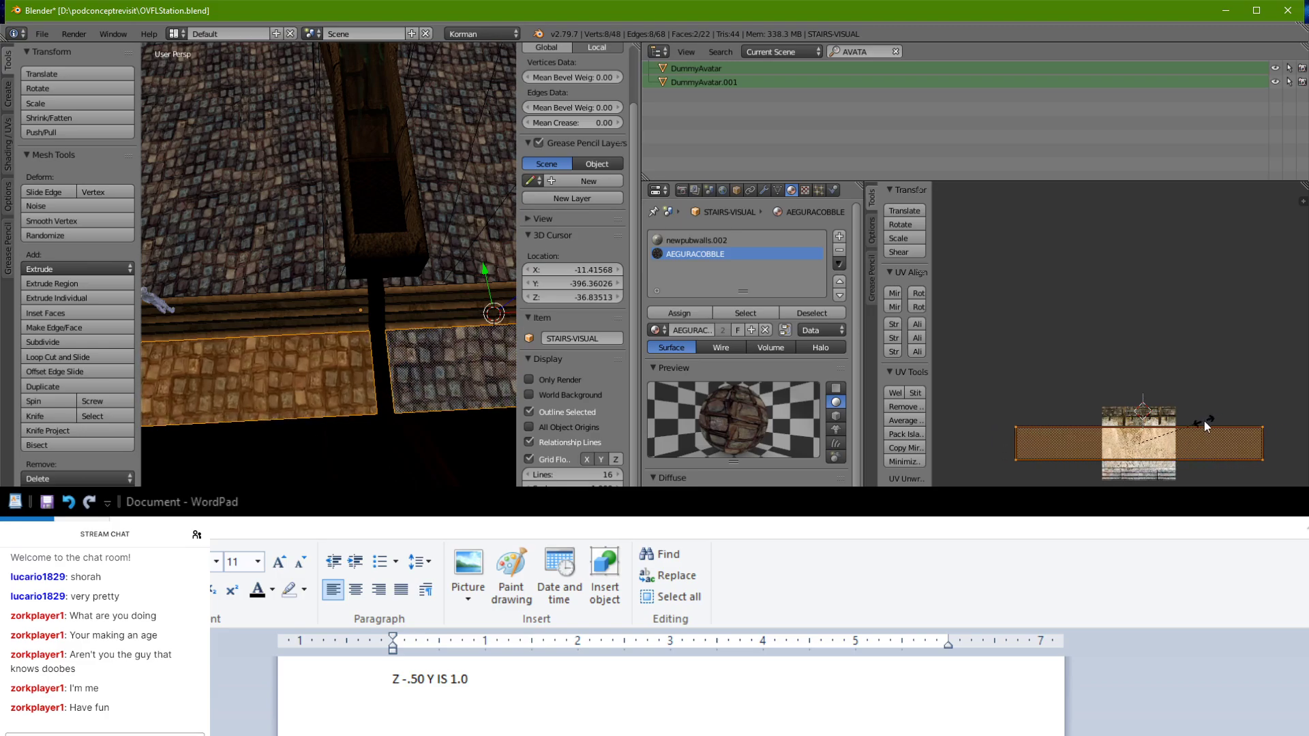
Step: Turn off shadeless shading on the AEGURACOBBLE material and inspect the landing beside the stairs in Object Mode
key("Tab")
middle_click_drag(436, 439, 225, 337)
key("ctrl+z")
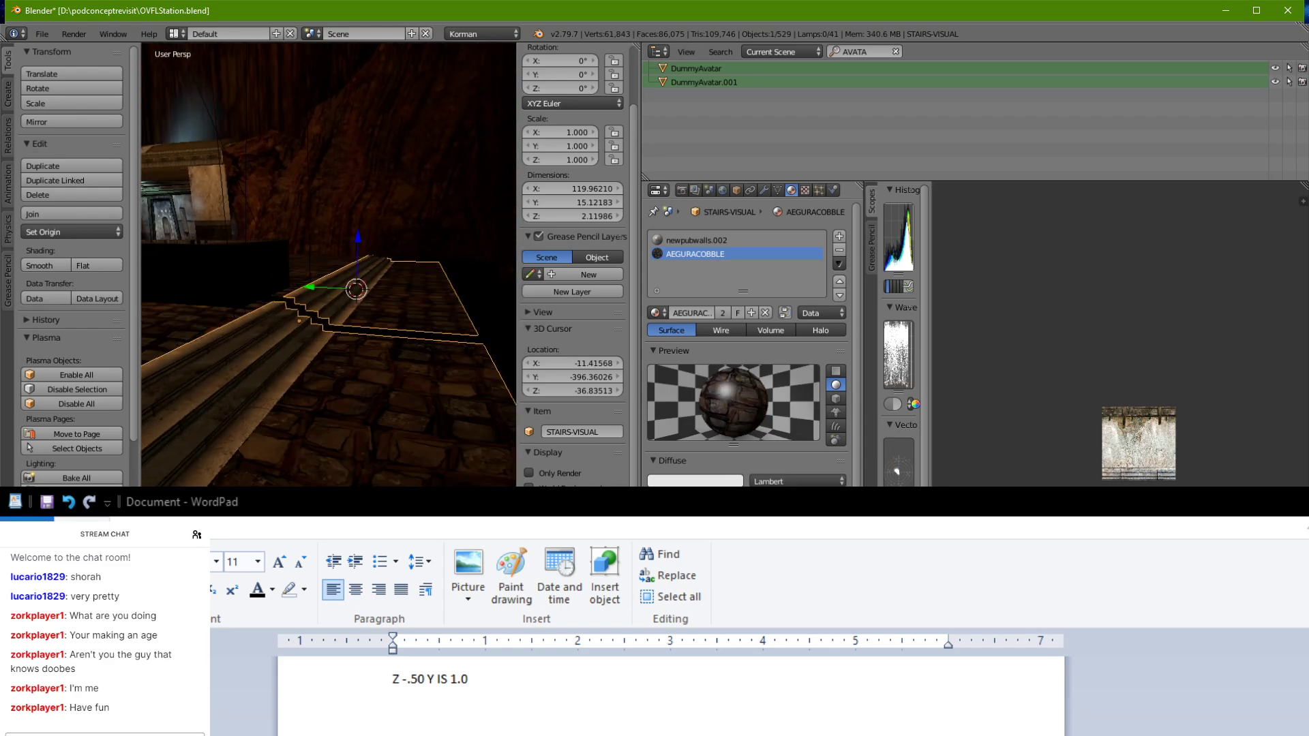
middle_click_drag(422, 371, 325, 467)
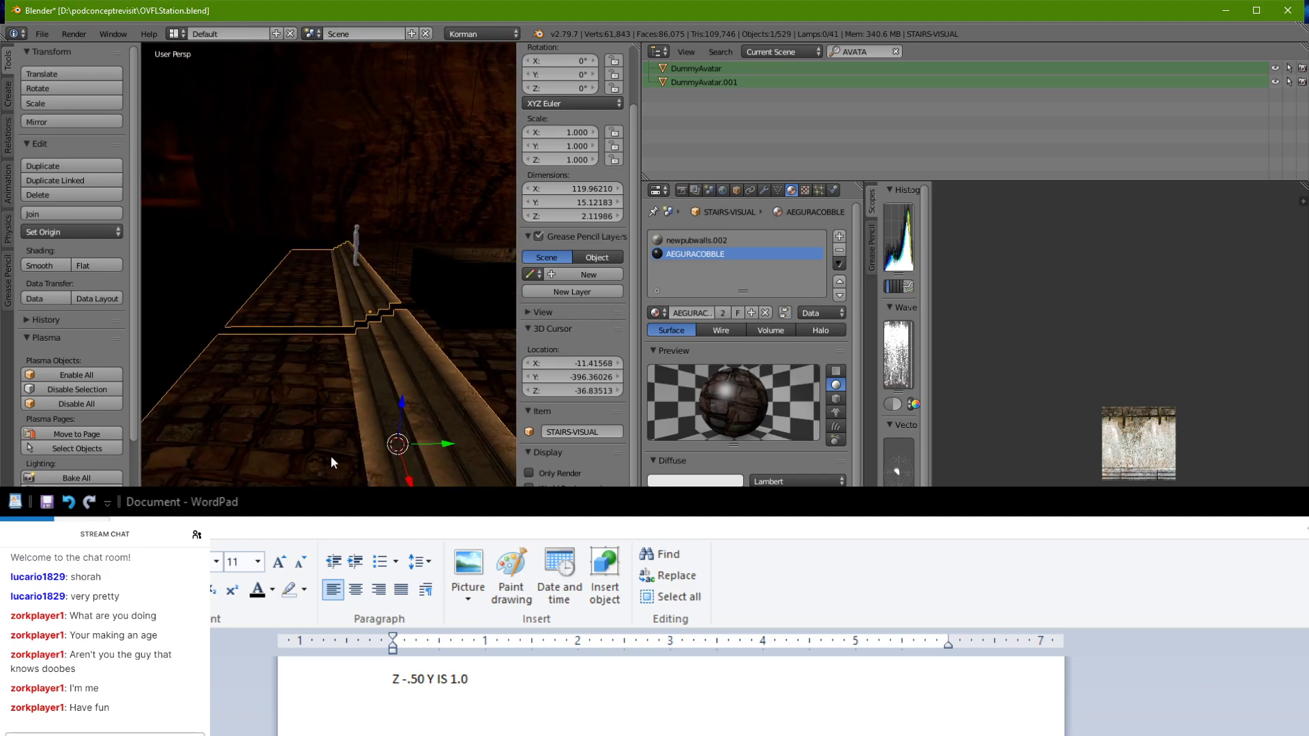
Step: Duplicate both flights' stair faces except each flight's top strip, and move the copy outward along Y past the landing's outer edge
key("Tab")
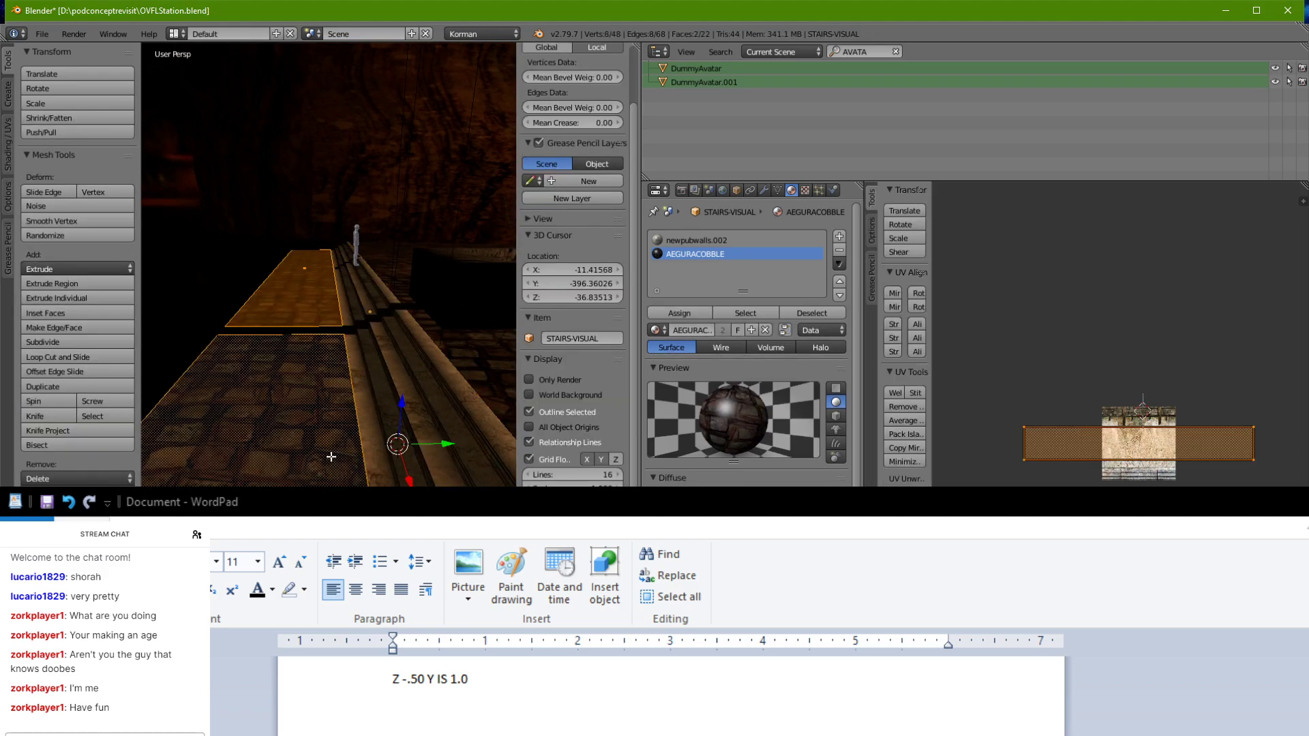
right_click(371, 448)
right_click(457, 393, "ctrl")
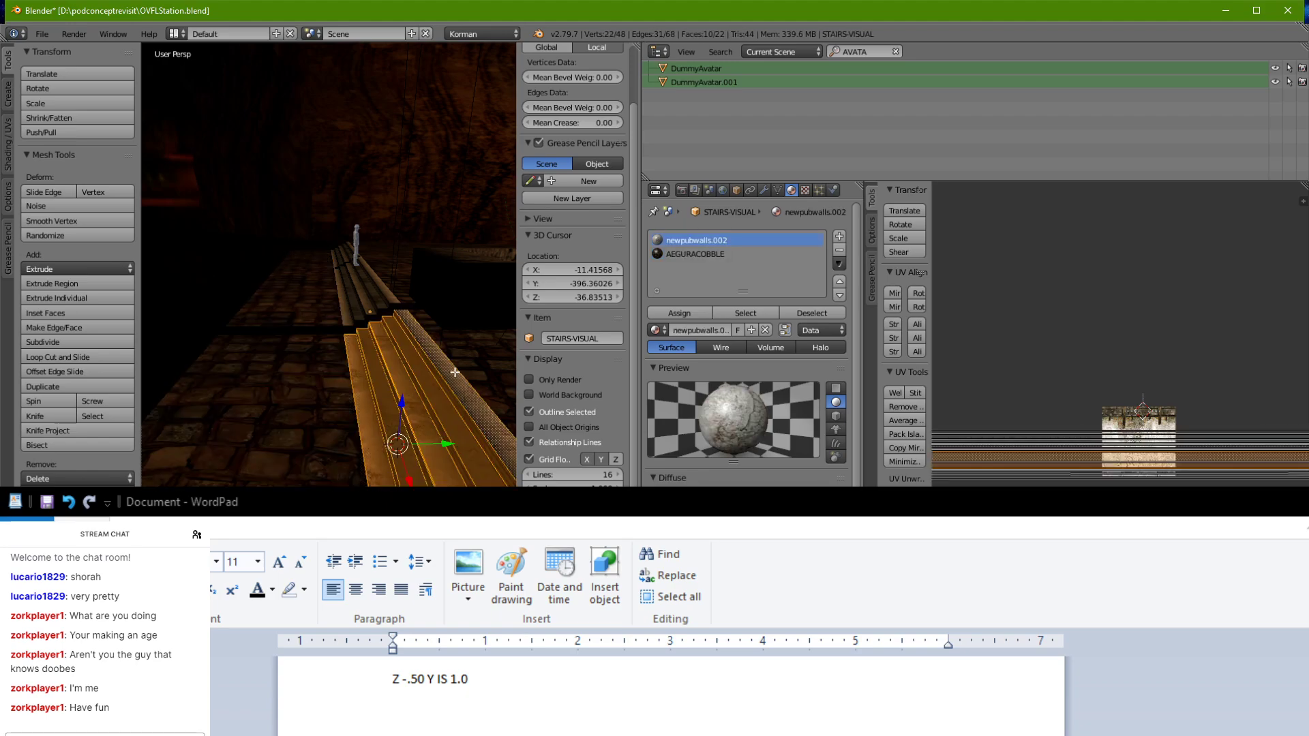
right_click(391, 296, "shift")
right_click(347, 317, "ctrl")
scroll(365, 344, "down", 3)
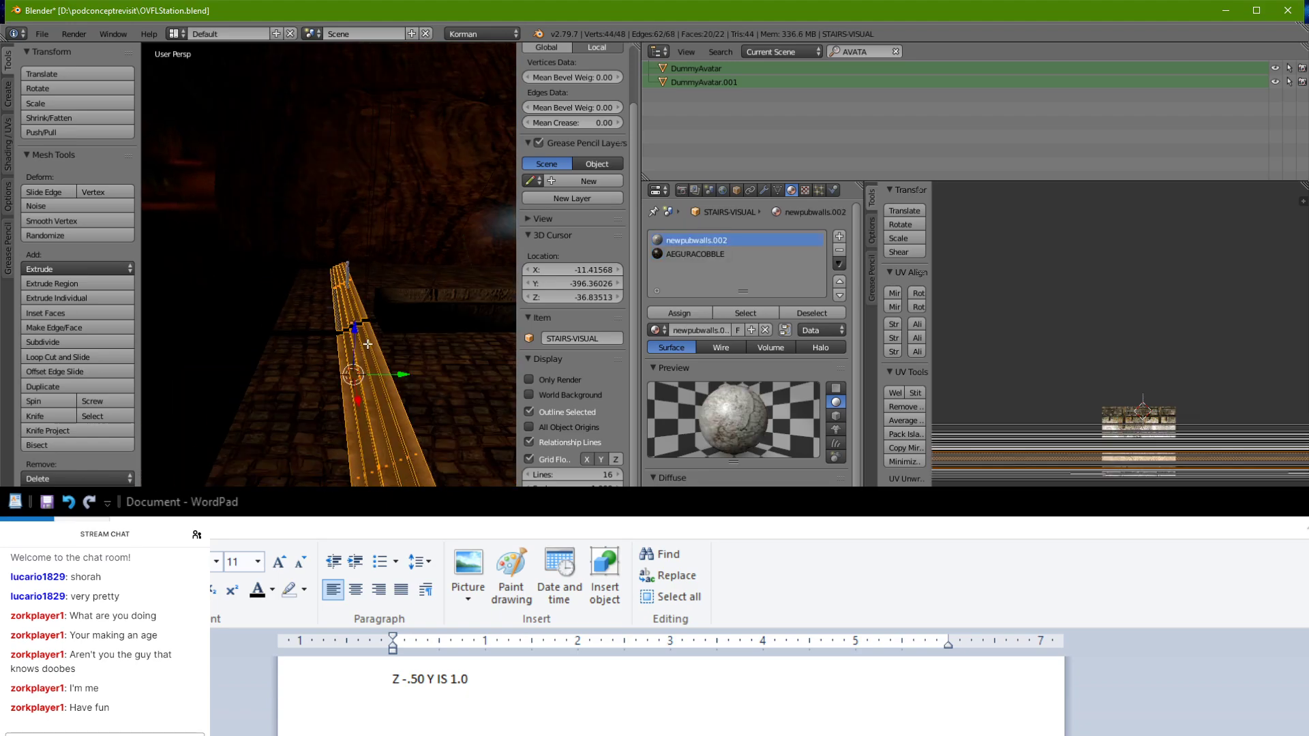
middle_click_drag(369, 350, 378, 307, "shift")
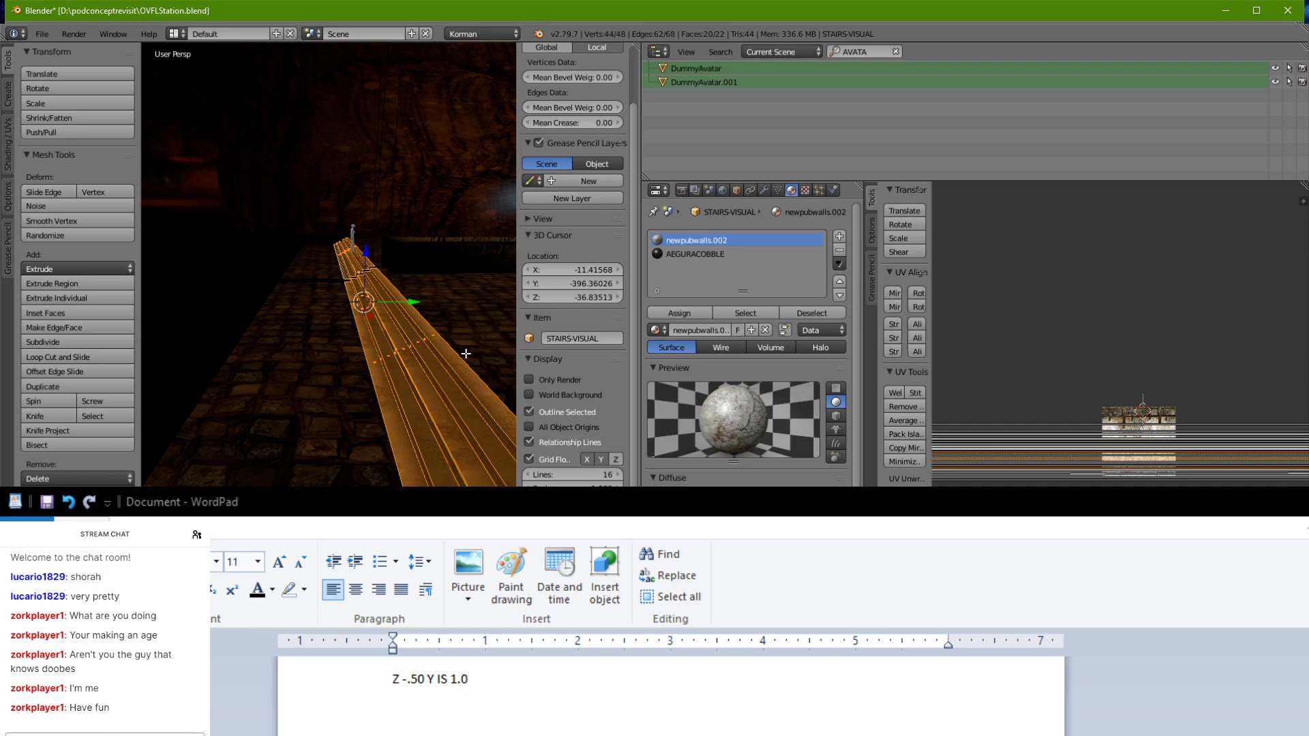
right_click(414, 311, "shift")
middle_click_drag(413, 310, 349, 305)
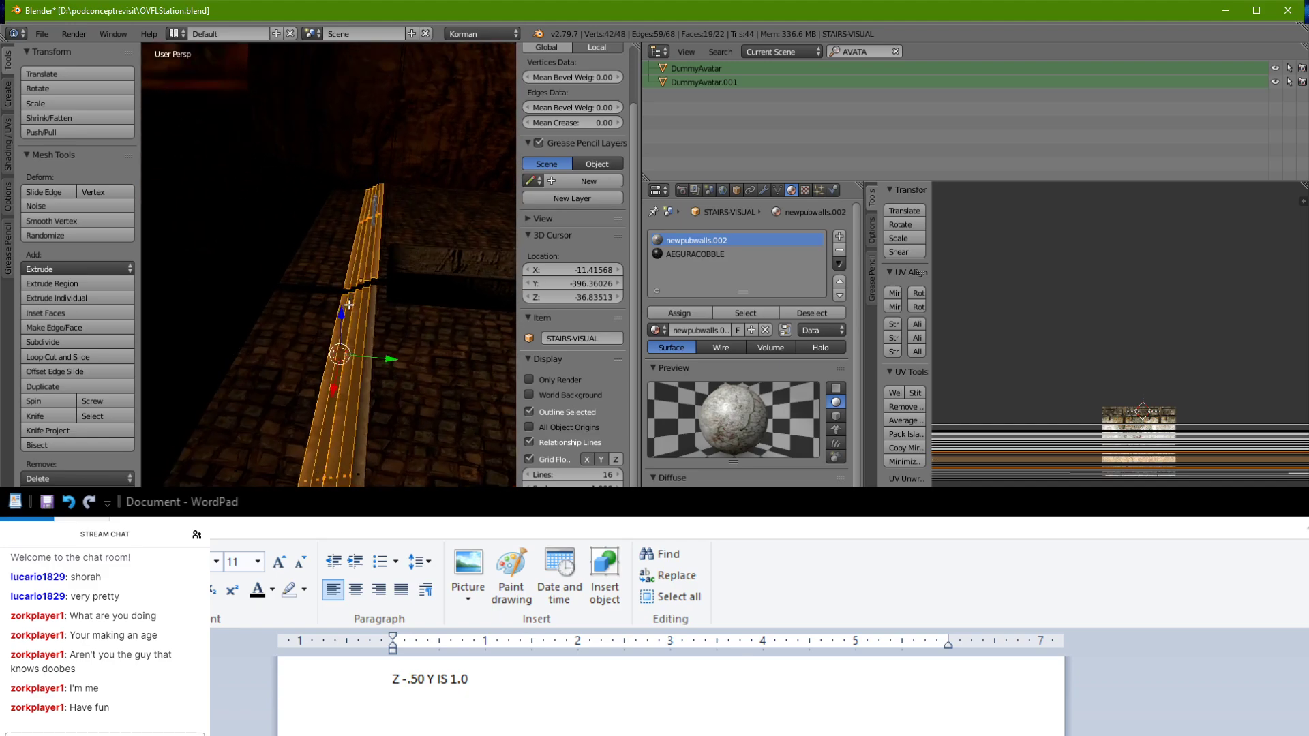
right_click(375, 270, "shift")
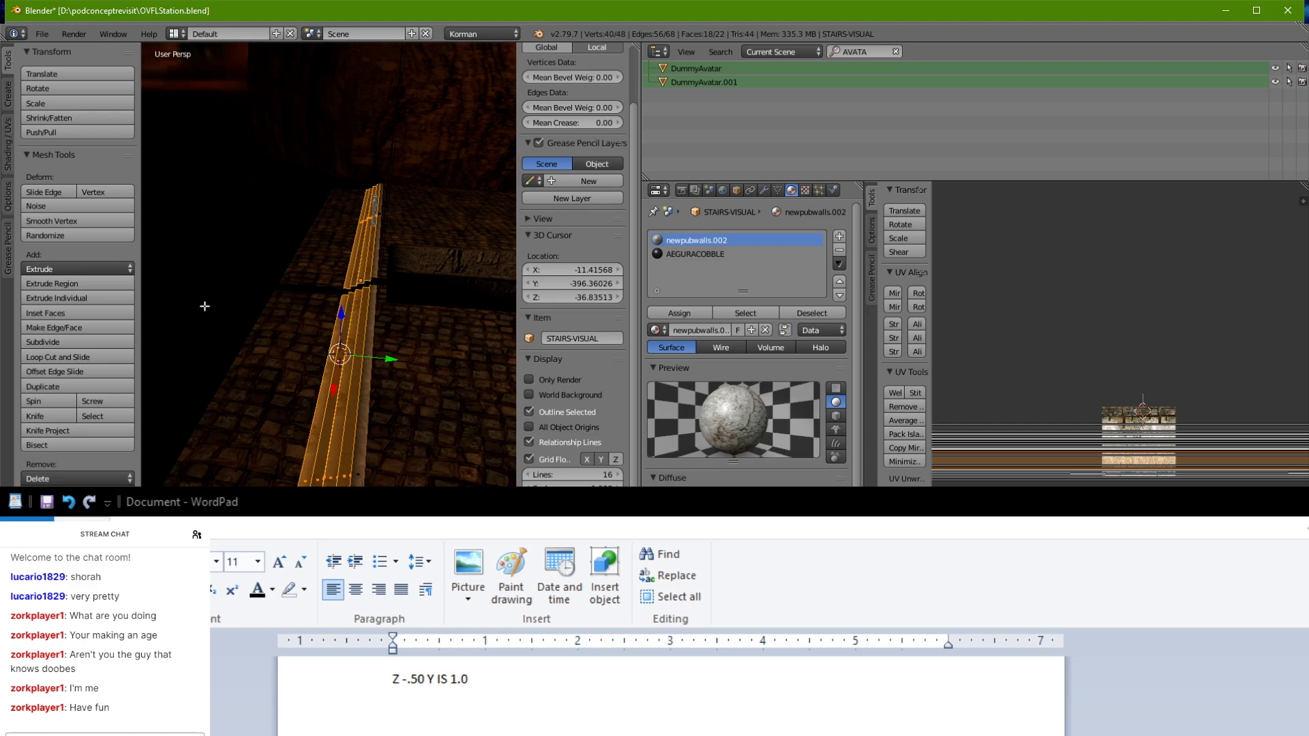
left_click(121, 386)
left_click_drag(390, 358, 261, 342)
Step: Turn on shadeless shading for newpubwalls.002 and AEGURACOBBLE, keeping the copied stair faces selected
middle_click_drag(261, 341, 342, 235, "shift")
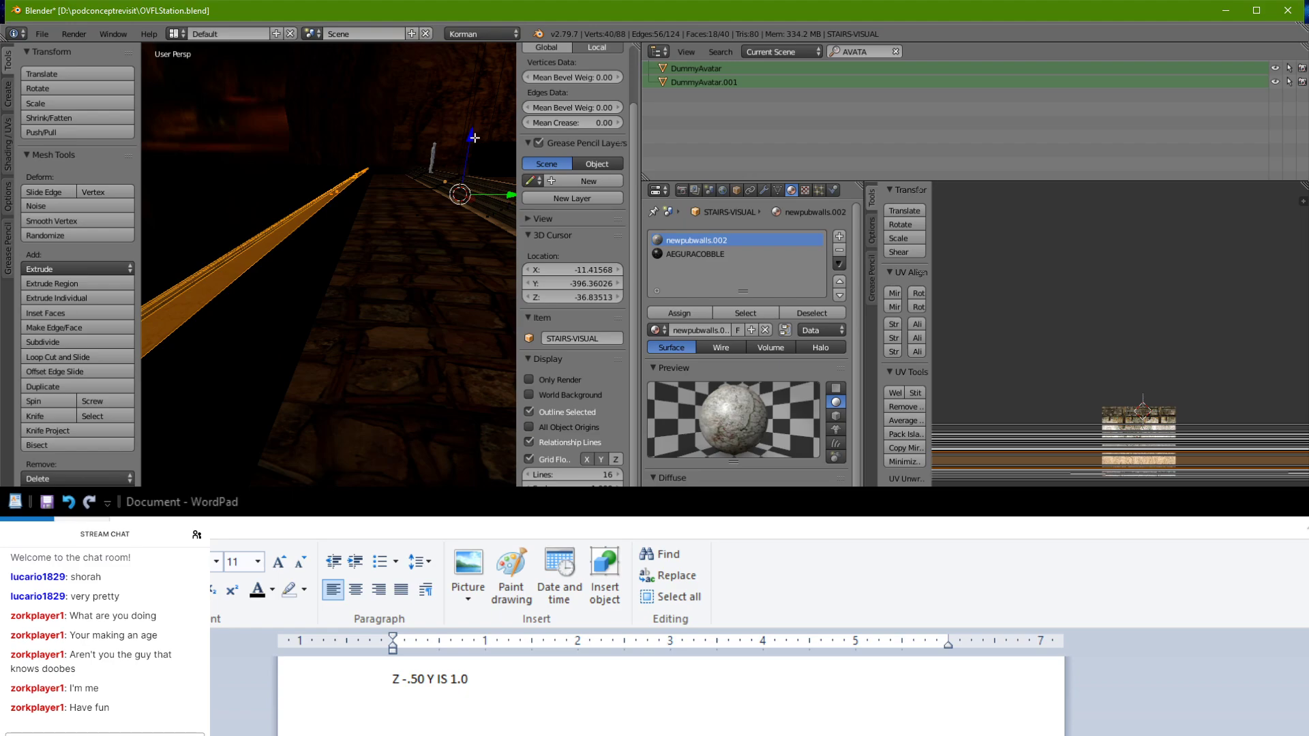
scroll(474, 140, "up", 6)
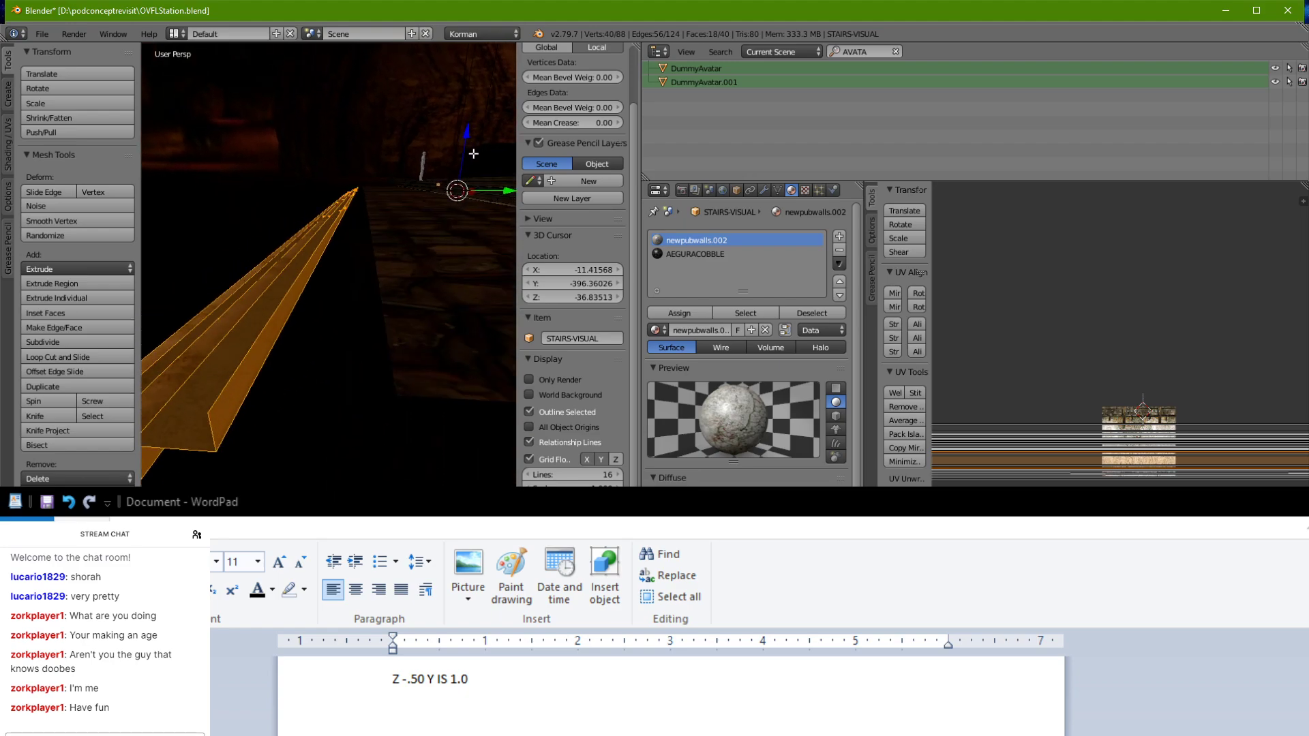
middle_click_drag(473, 153, 442, 300)
scroll(466, 203, "up", 3)
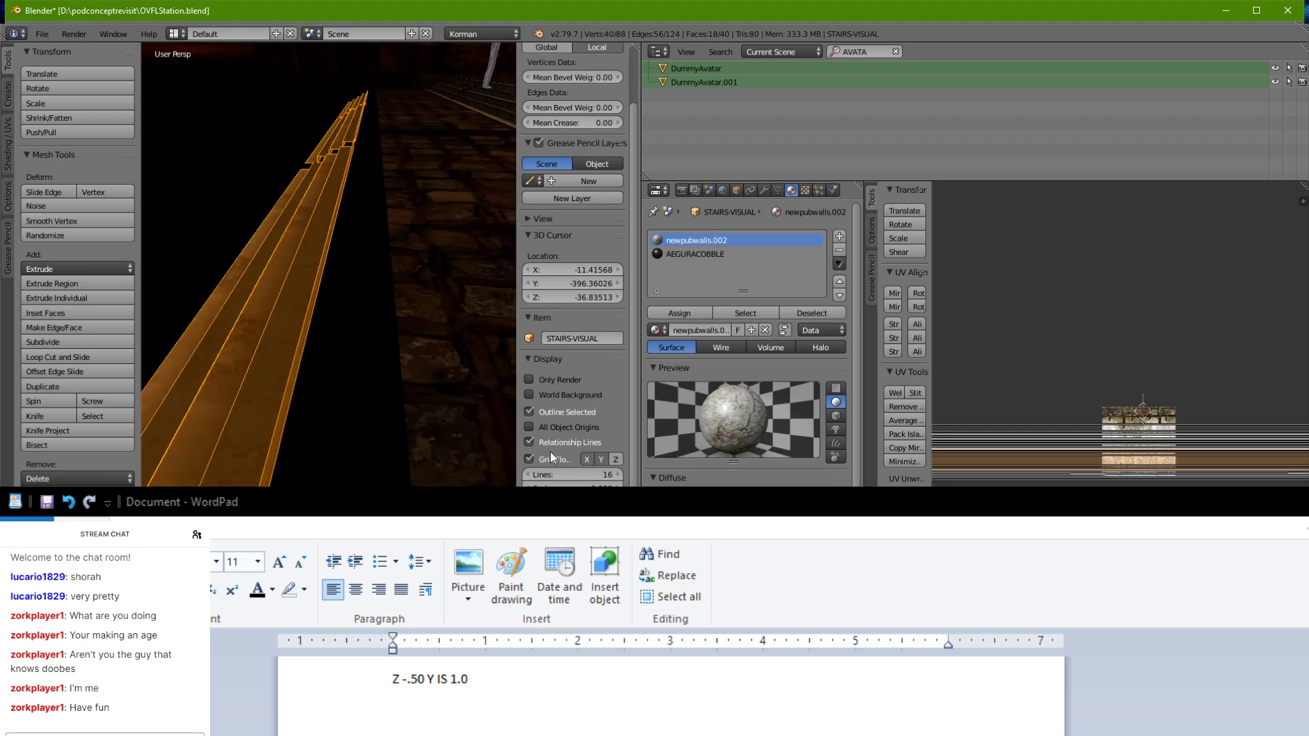
left_click(699, 253)
right_click(465, 294)
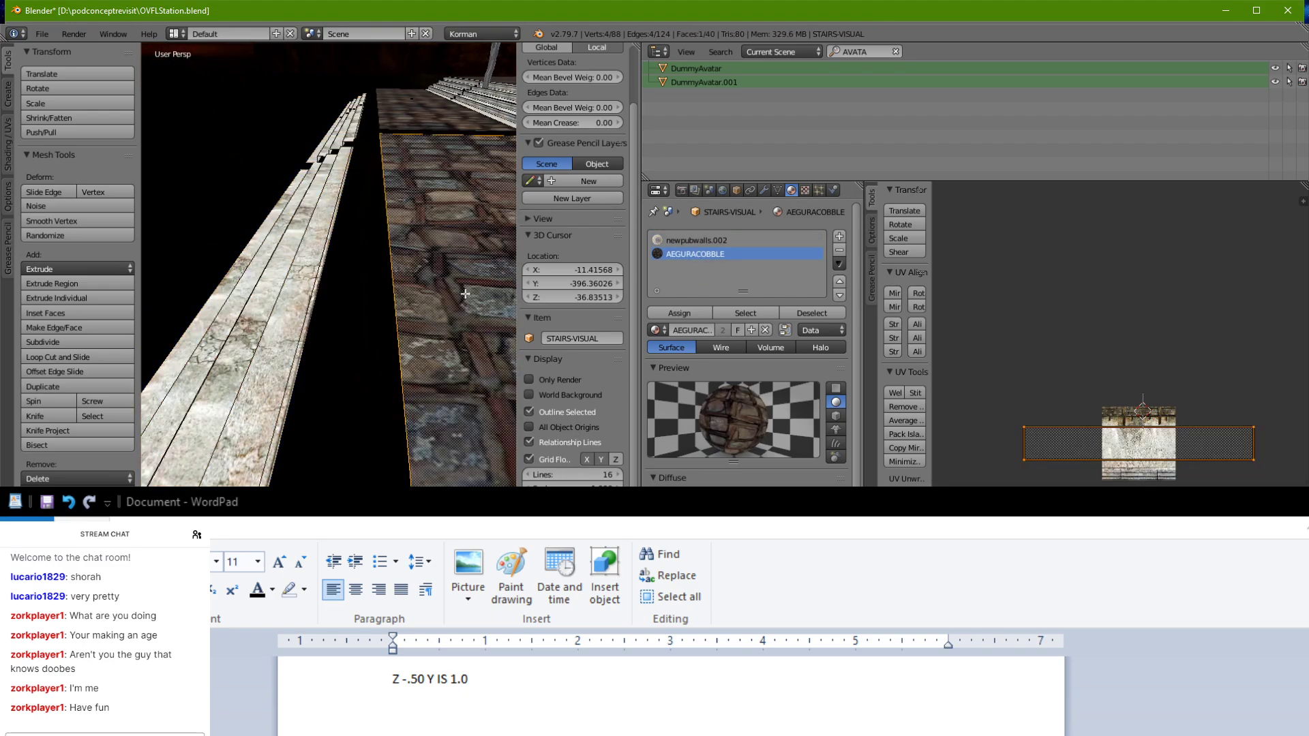
key("ctrl+z")
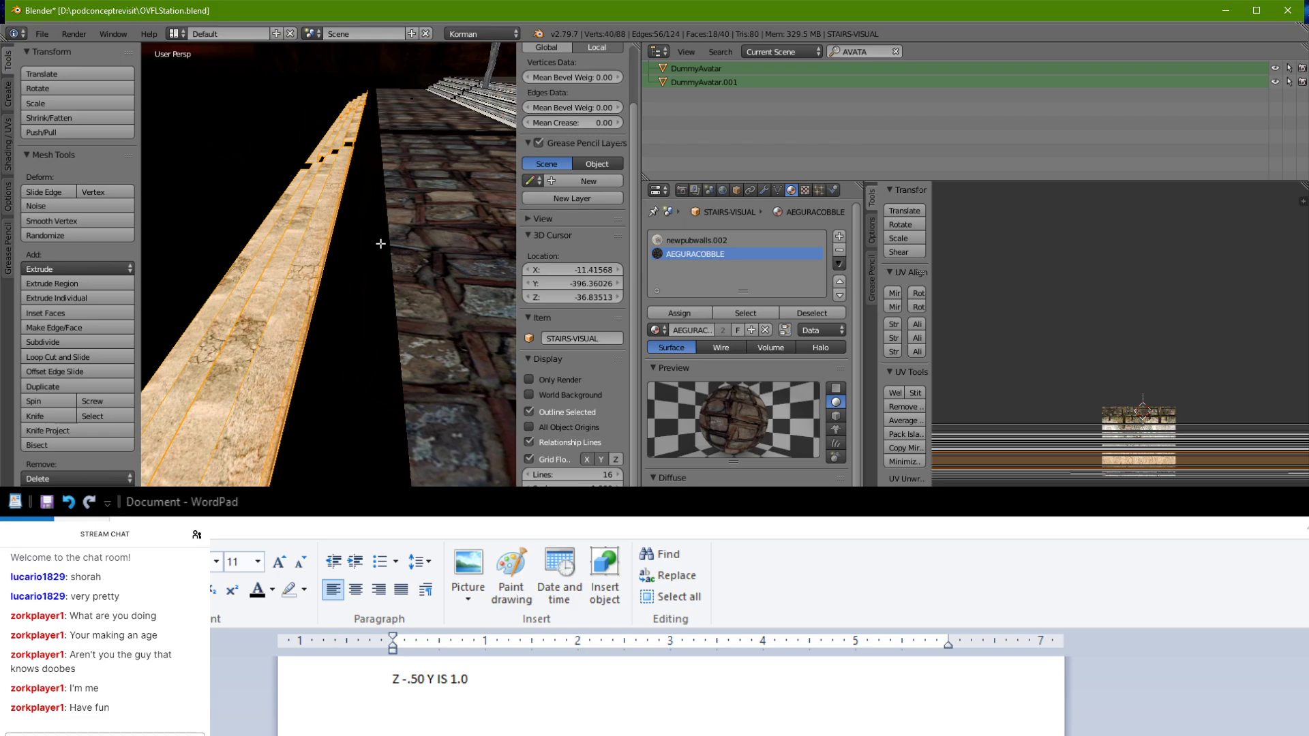
Step: Move the copied steps outward from the landing's outer edge, leaving a narrow gap for a top tread
left_click_drag(413, 248, 435, 245)
middle_click_drag(435, 245, 501, 361)
left_click(476, 347)
scroll(502, 362, "up", 5)
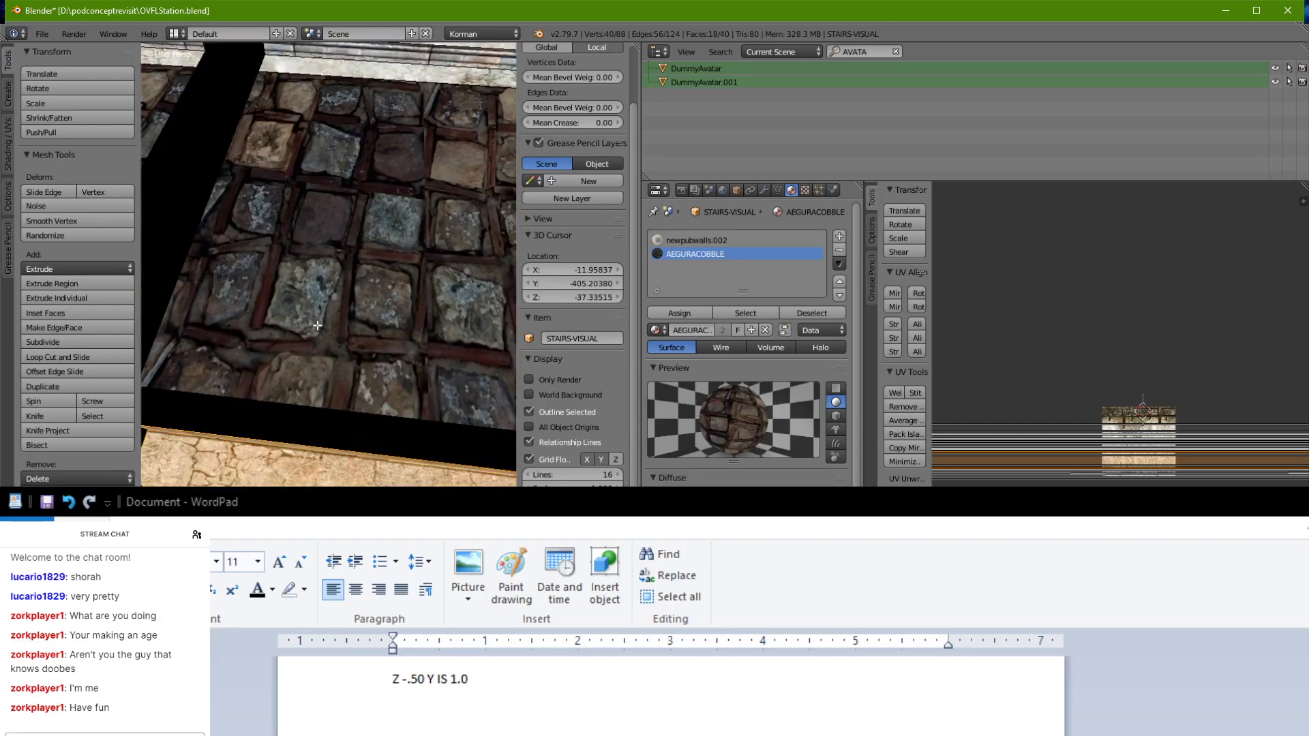
middle_click_drag(327, 297, 332, 191)
middle_click_drag(332, 136, 354, 320, "shift")
mouse_move(354, 321)
middle_mouse_down()
mouse_move(365, 354)
mouse_move(350, 307)
middle_mouse_up()
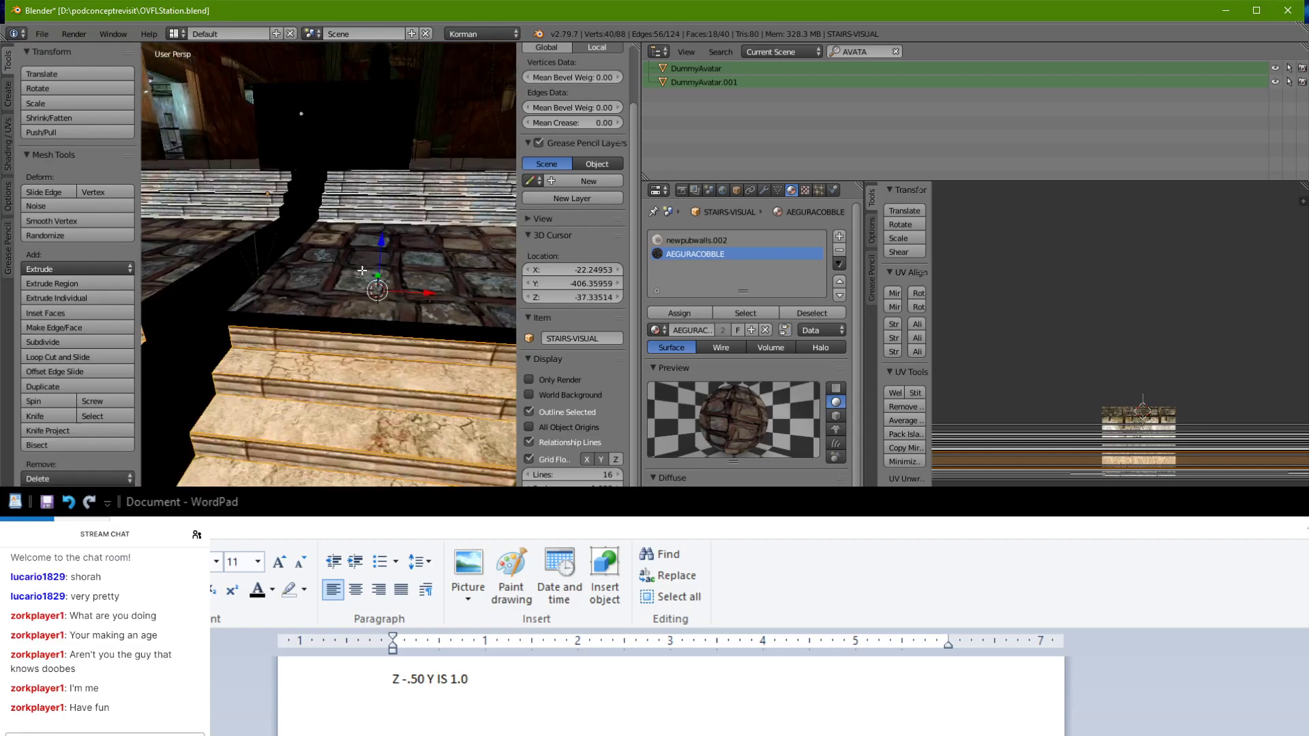
mouse_move(383, 238)
middle_mouse_down()
mouse_move(304, 262)
mouse_move(402, 248)
mouse_move(391, 256)
middle_mouse_up()
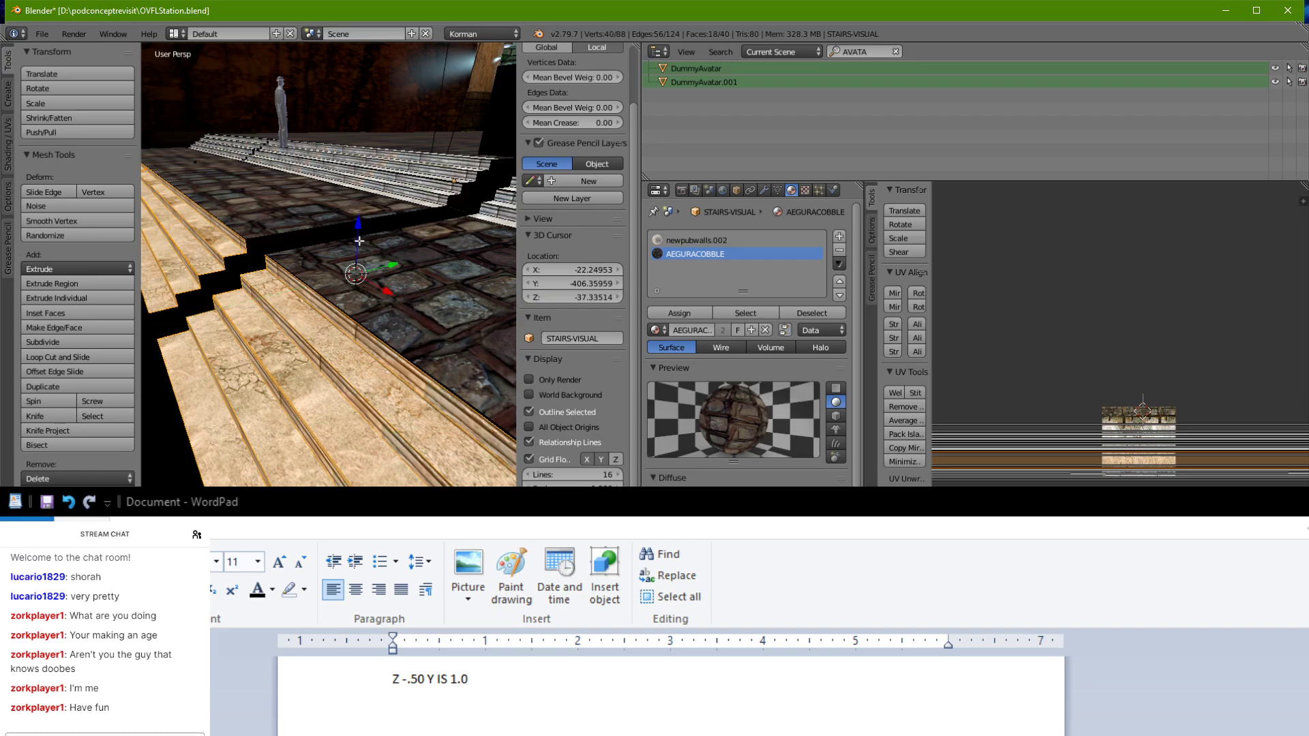
left_click_drag(360, 240, 386, 266)
scroll(386, 266, "up", 5)
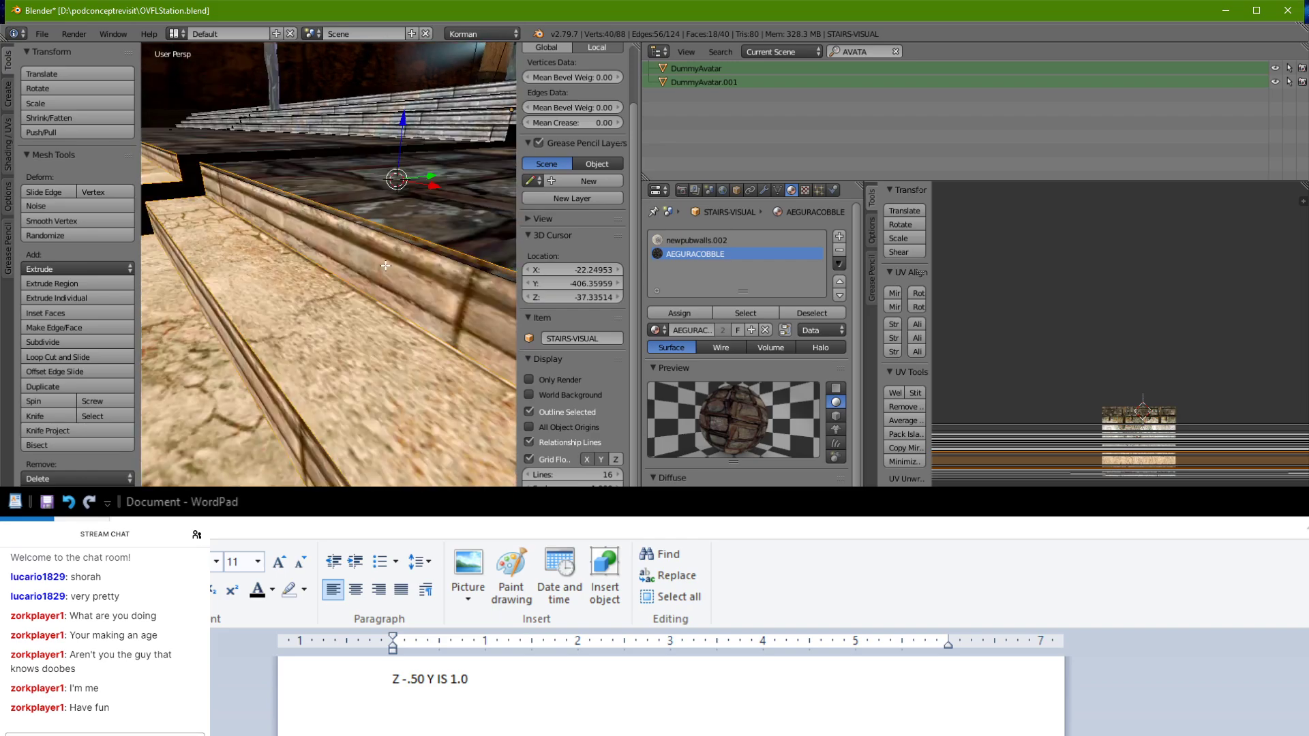
left_click_drag(402, 124, 423, 340)
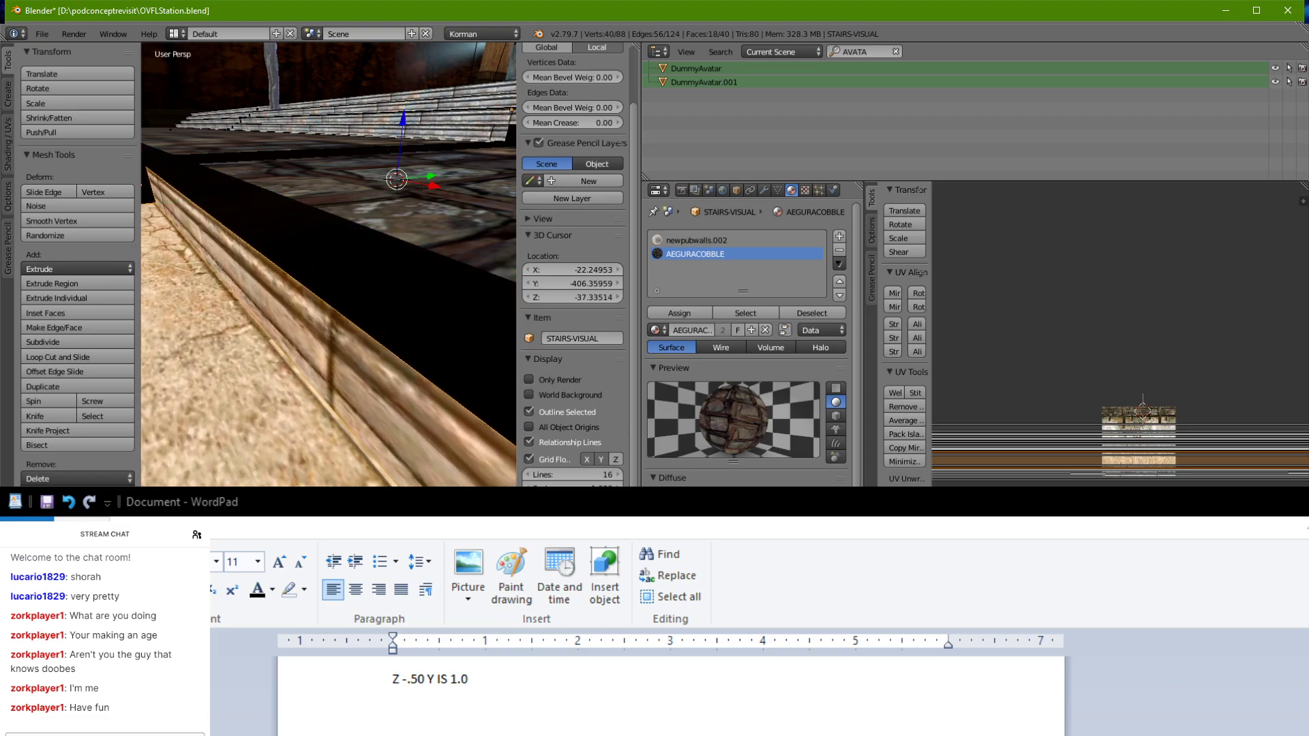
Step: Fill the gap between the landing's outer edge and the lower steps' top edge with a new face on both flights
right_click(378, 343)
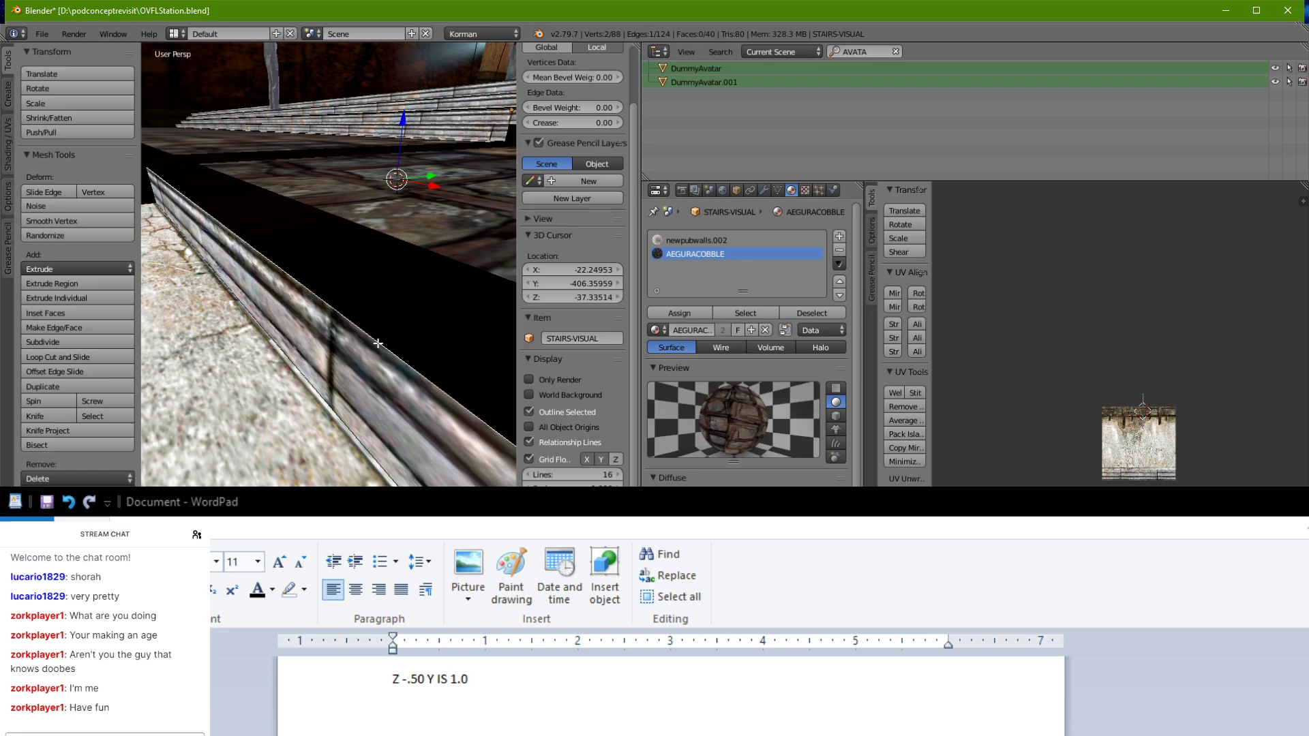
right_click(403, 245, "shift")
scroll(374, 252, "down", 3)
middle_click_drag(375, 252, 448, 346, "shift")
key("f")
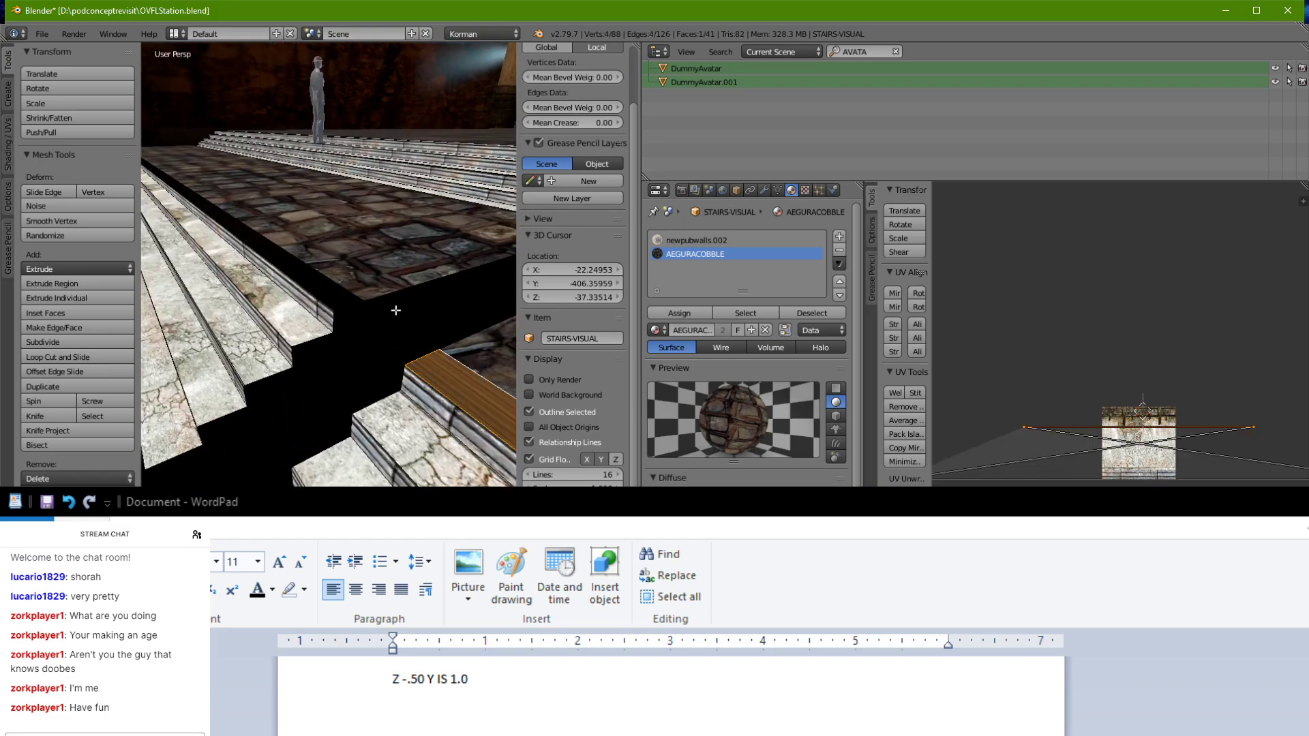
right_click(313, 296)
right_click(334, 277, "shift")
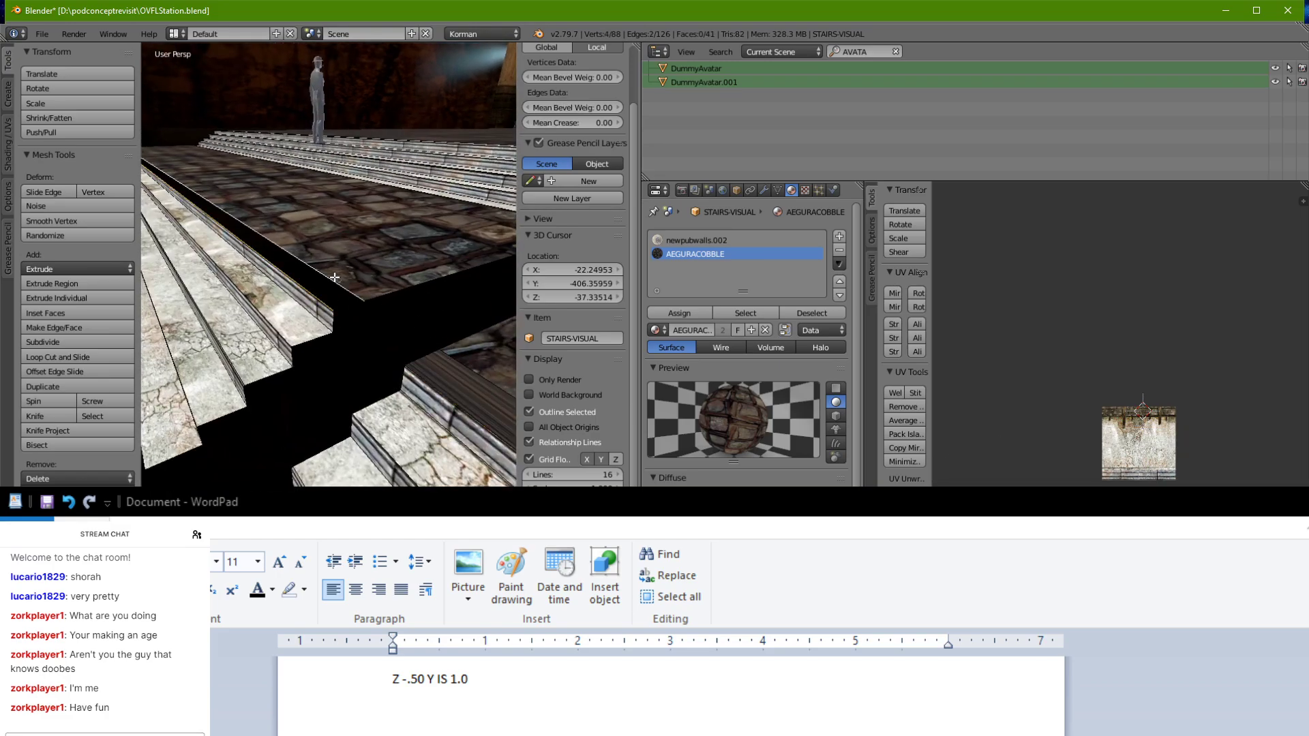
key("f")
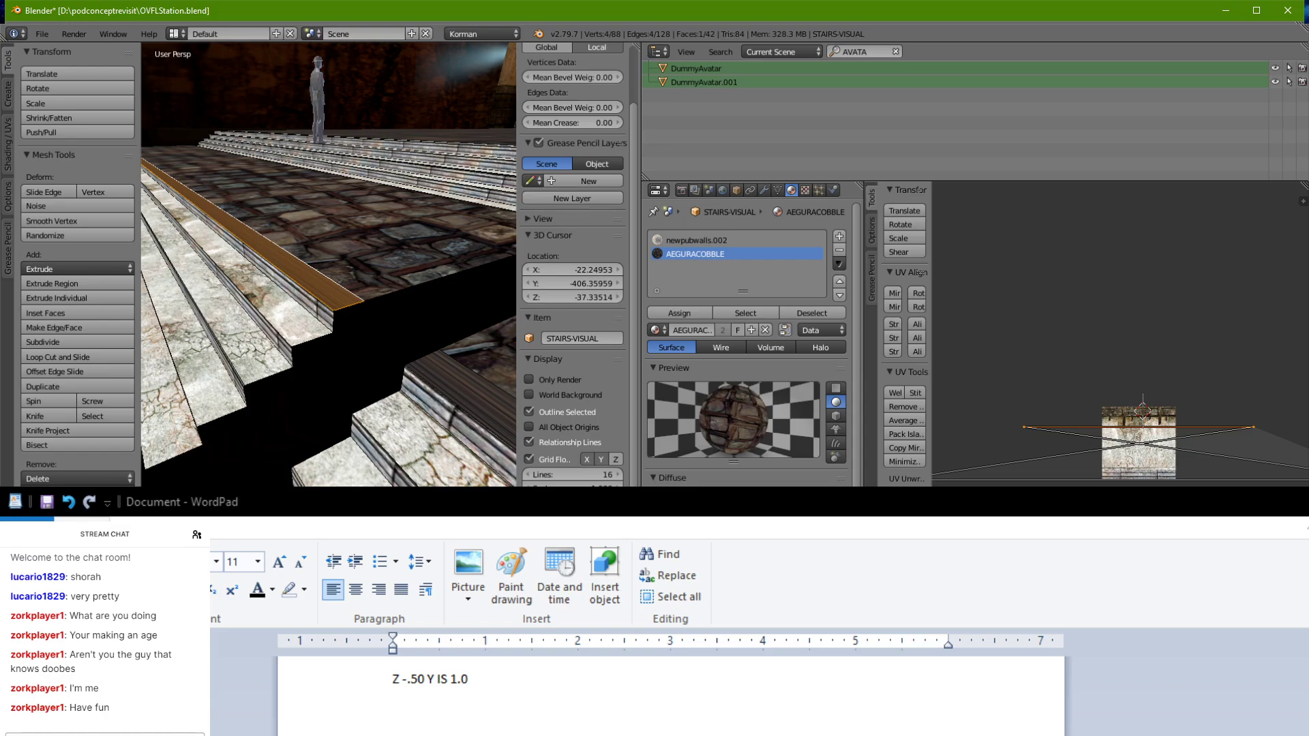
Step: Assign the newpubwalls.002 material to the two new top strips
right_click(351, 298)
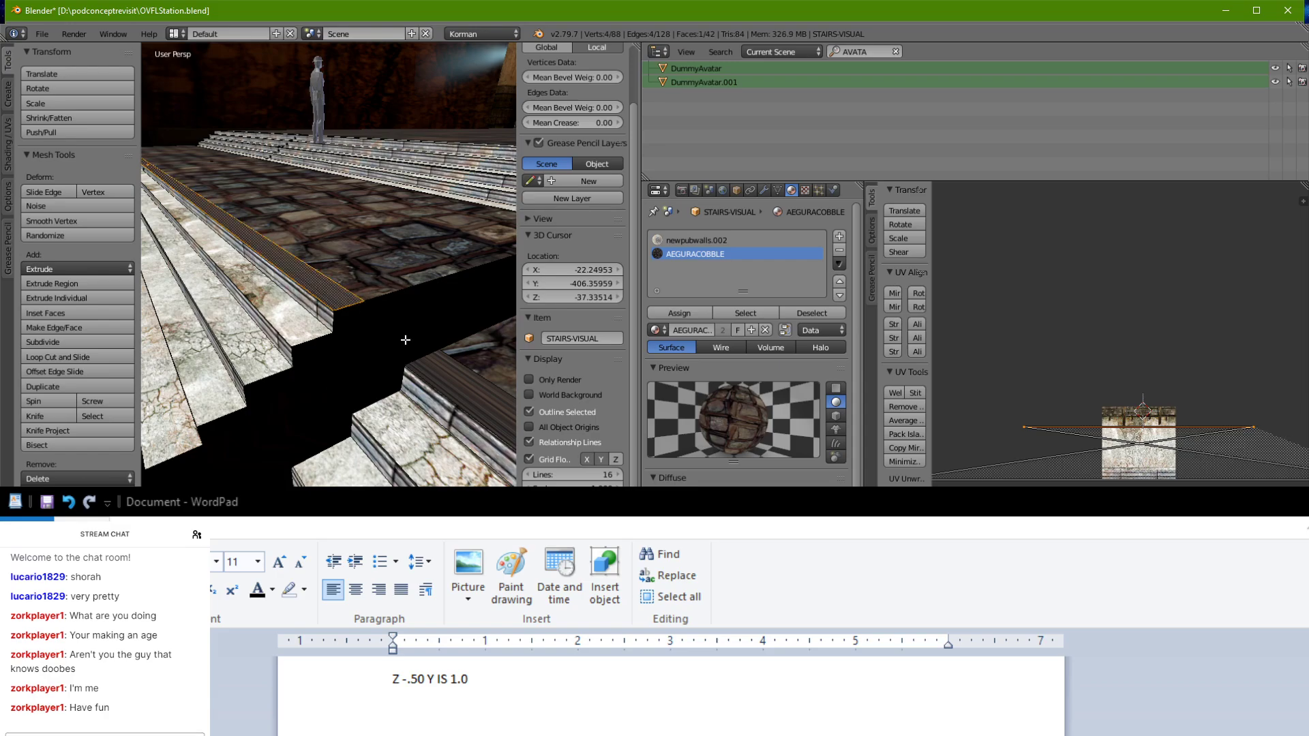
right_click(444, 376, "shift")
left_click(671, 239)
left_click(671, 308)
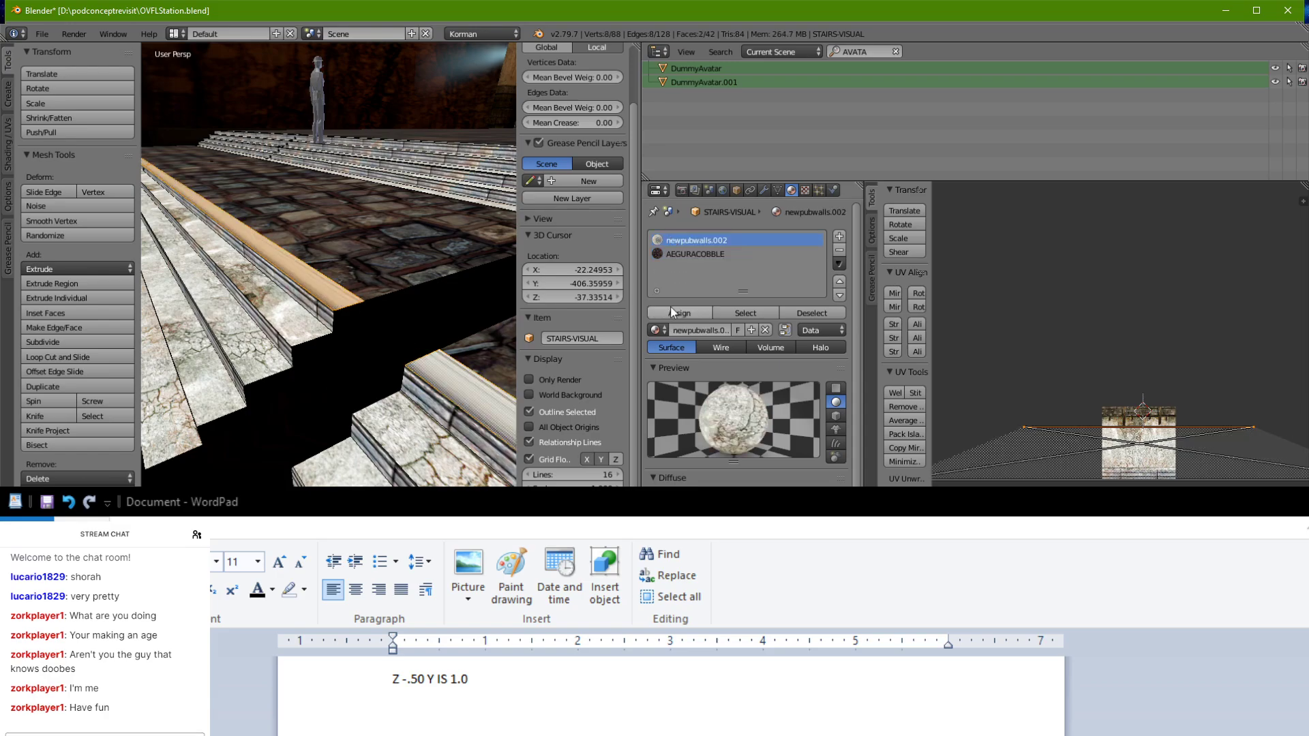
Step: Unwrap the two top strips, then shrink their UVs along Y and stretch them far along X
key("u")
left_click(280, 261)
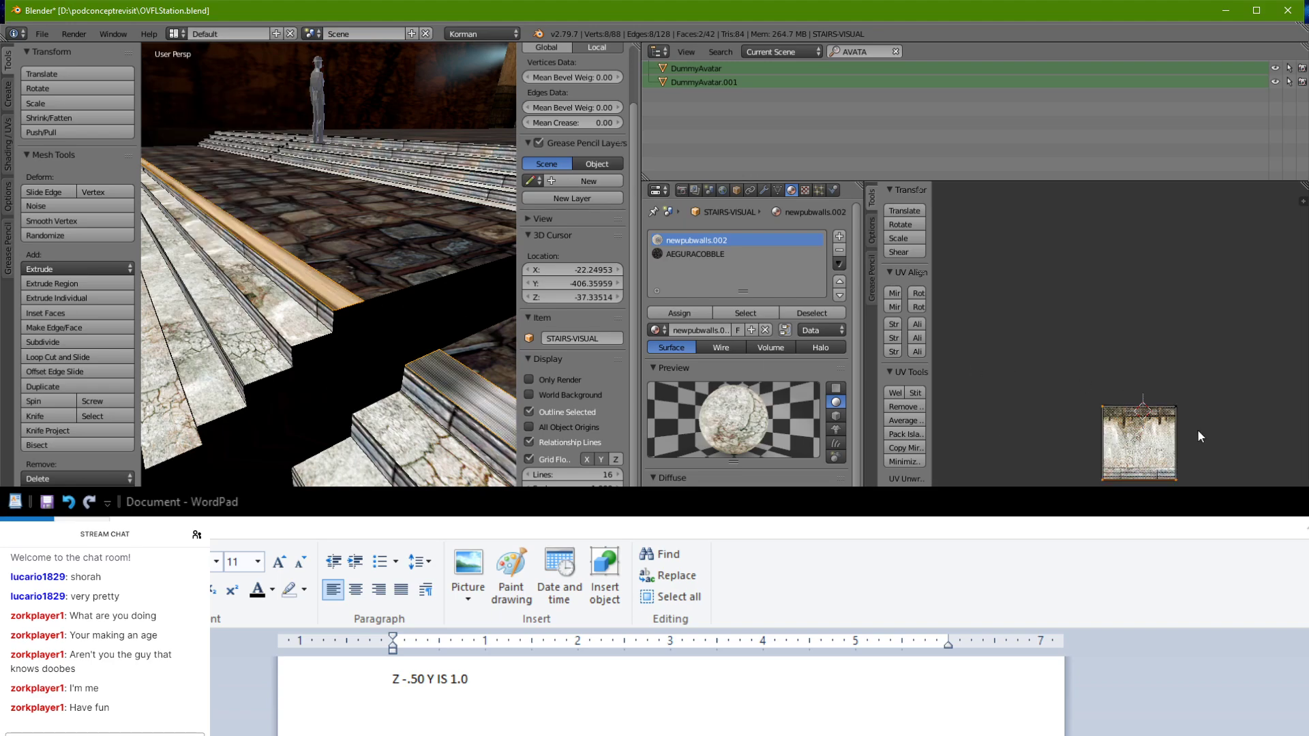
key("a")
key("s")
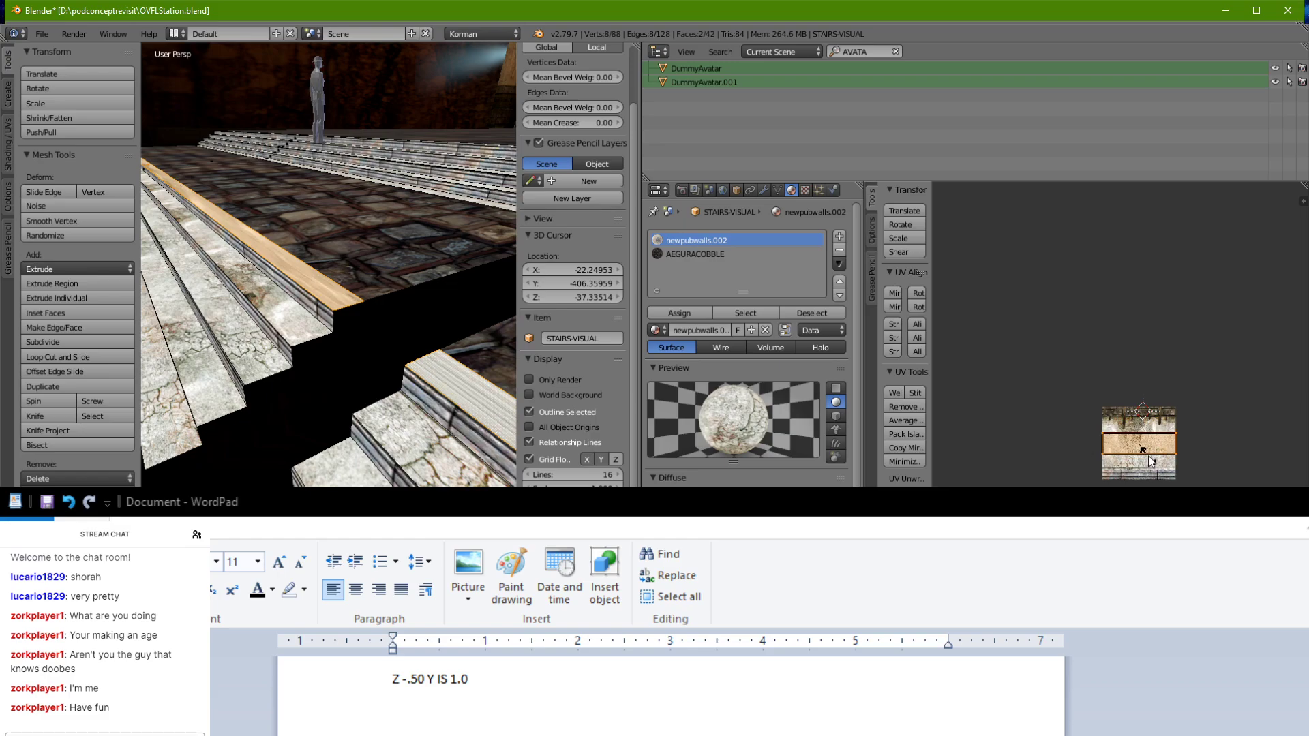
key("s")
key("x")
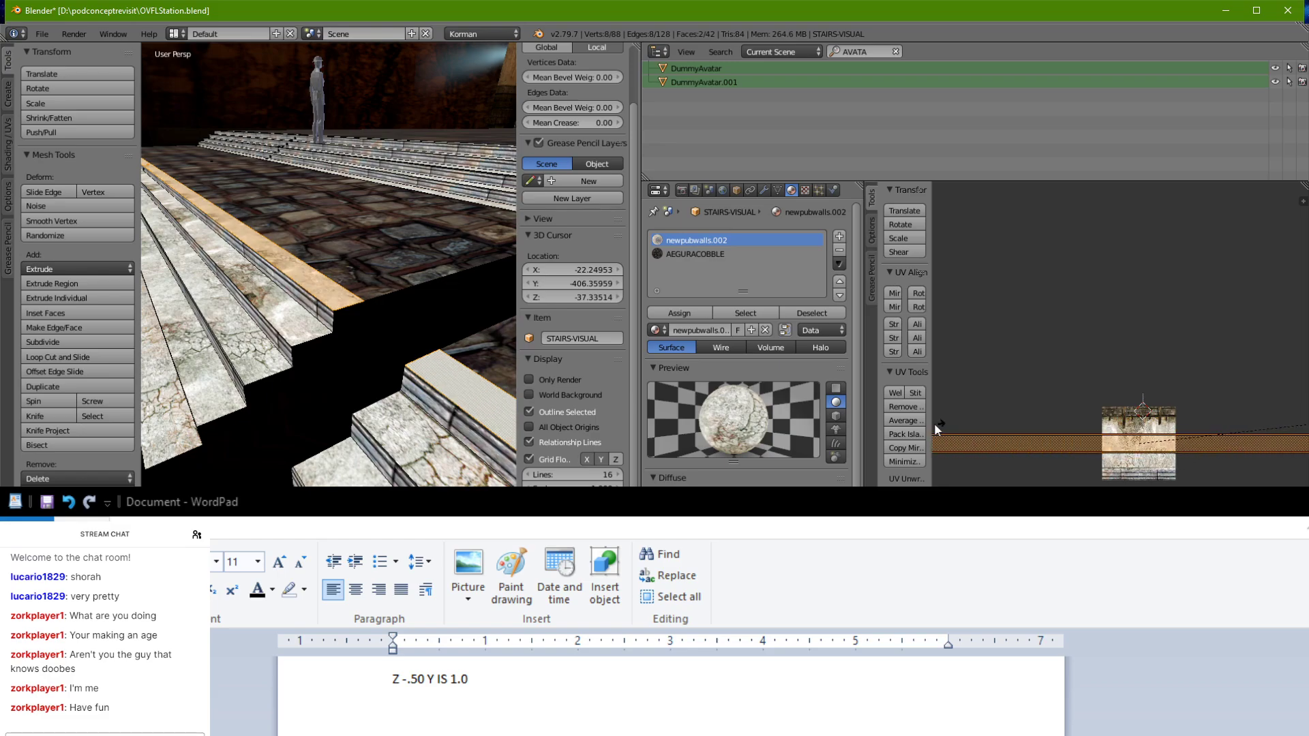
left_click(1014, 417)
Step: Select one of the new top strips beside the landing and shrink its UVs along X
middle_click_drag(391, 363, 231, 396)
scroll(231, 396, "up", 2)
right_click(271, 355)
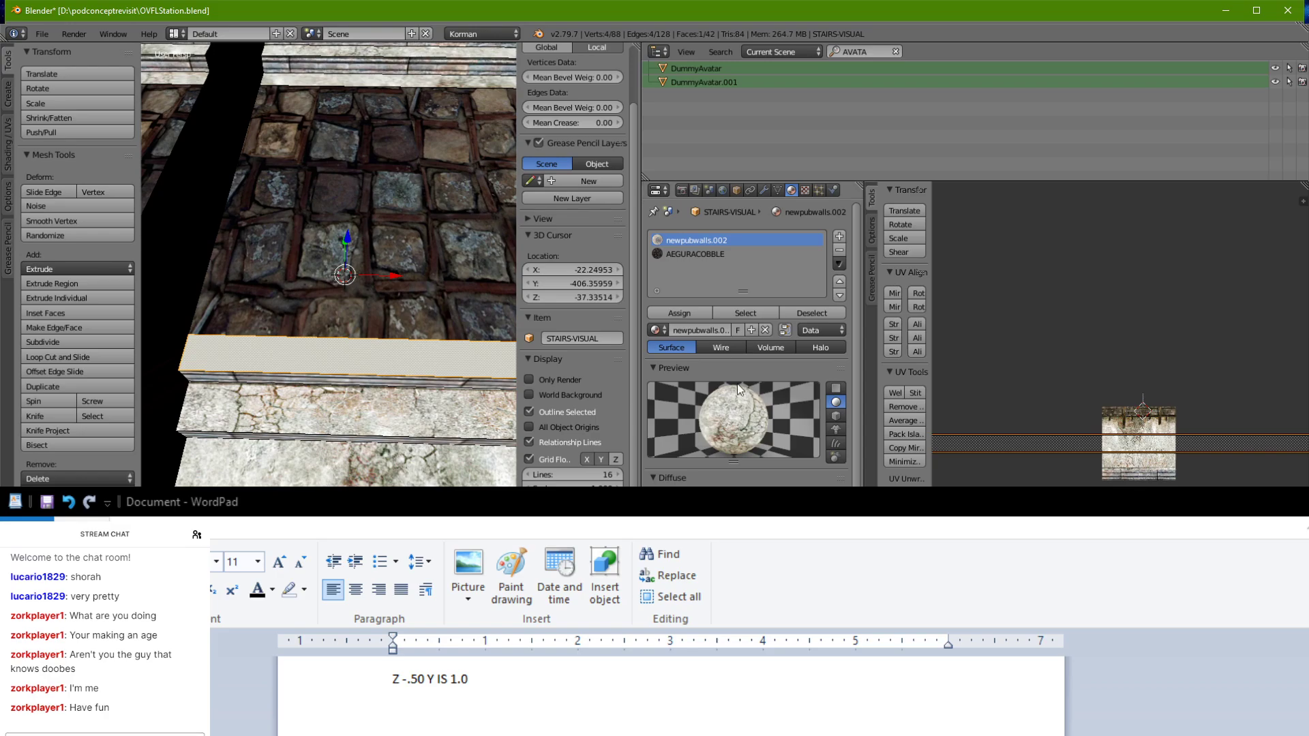
scroll(467, 429, "up", 3)
middle_click_drag(467, 430, 239, 457, "shift")
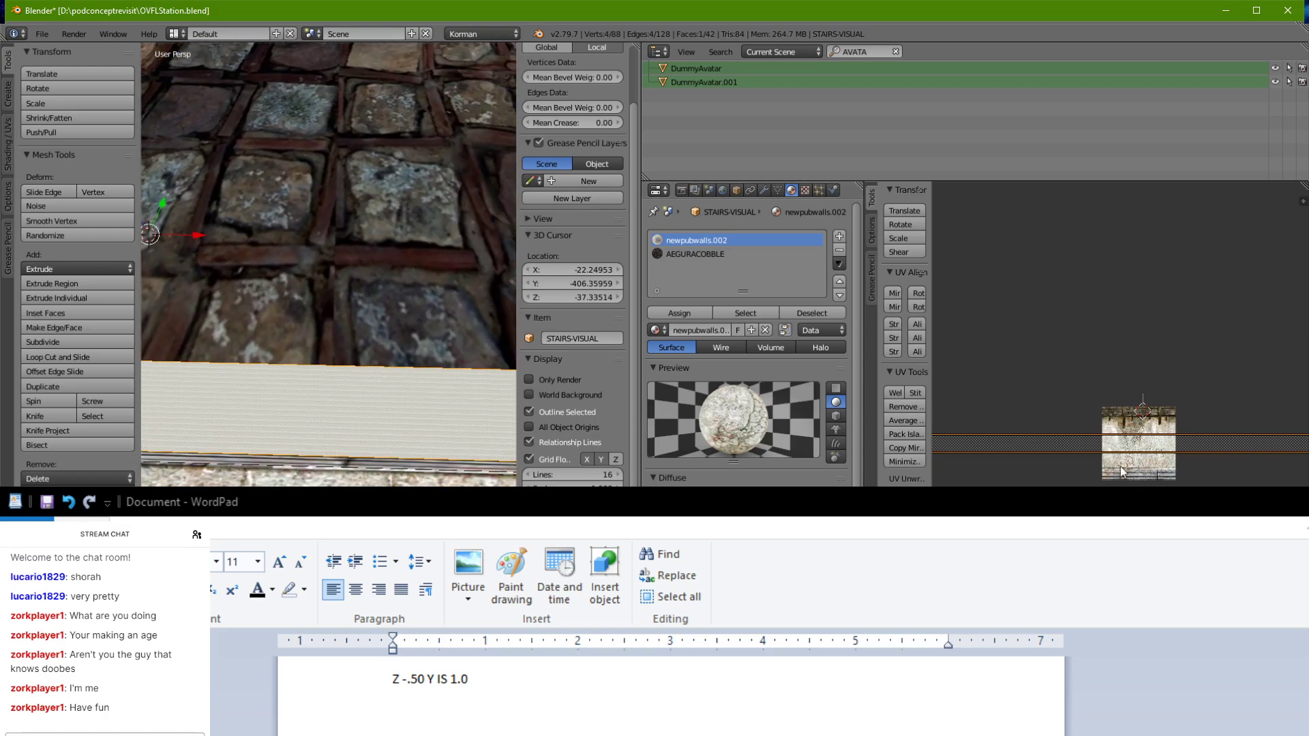
scroll(1135, 465, "down", 1)
scroll(1135, 465, "down", 3)
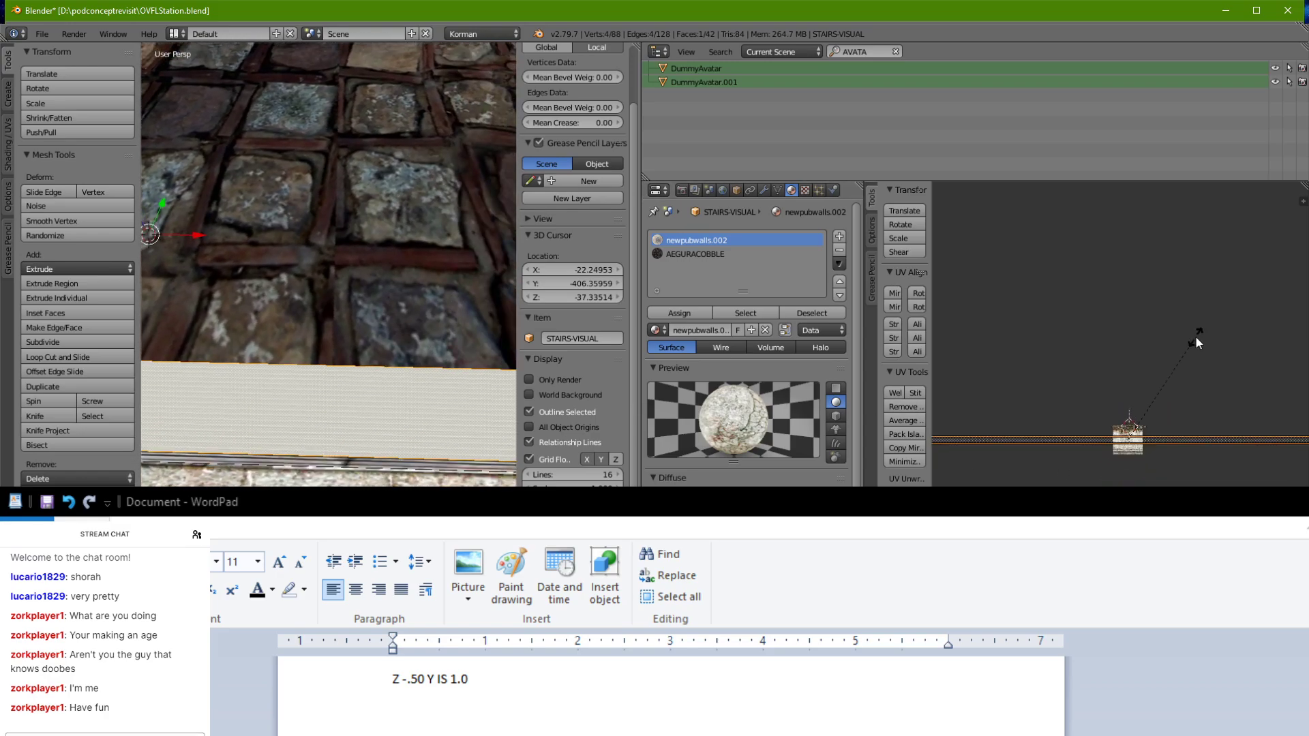
key("s")
key("x")
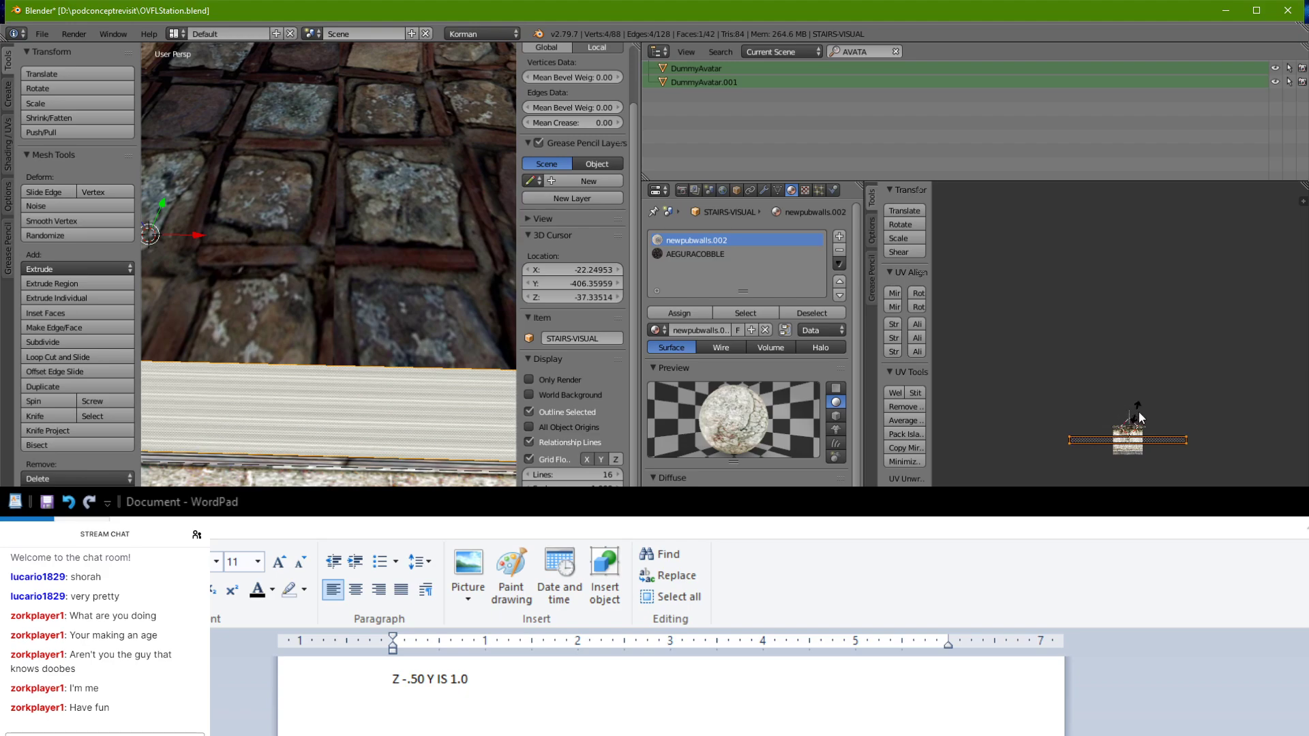
left_click(1147, 429)
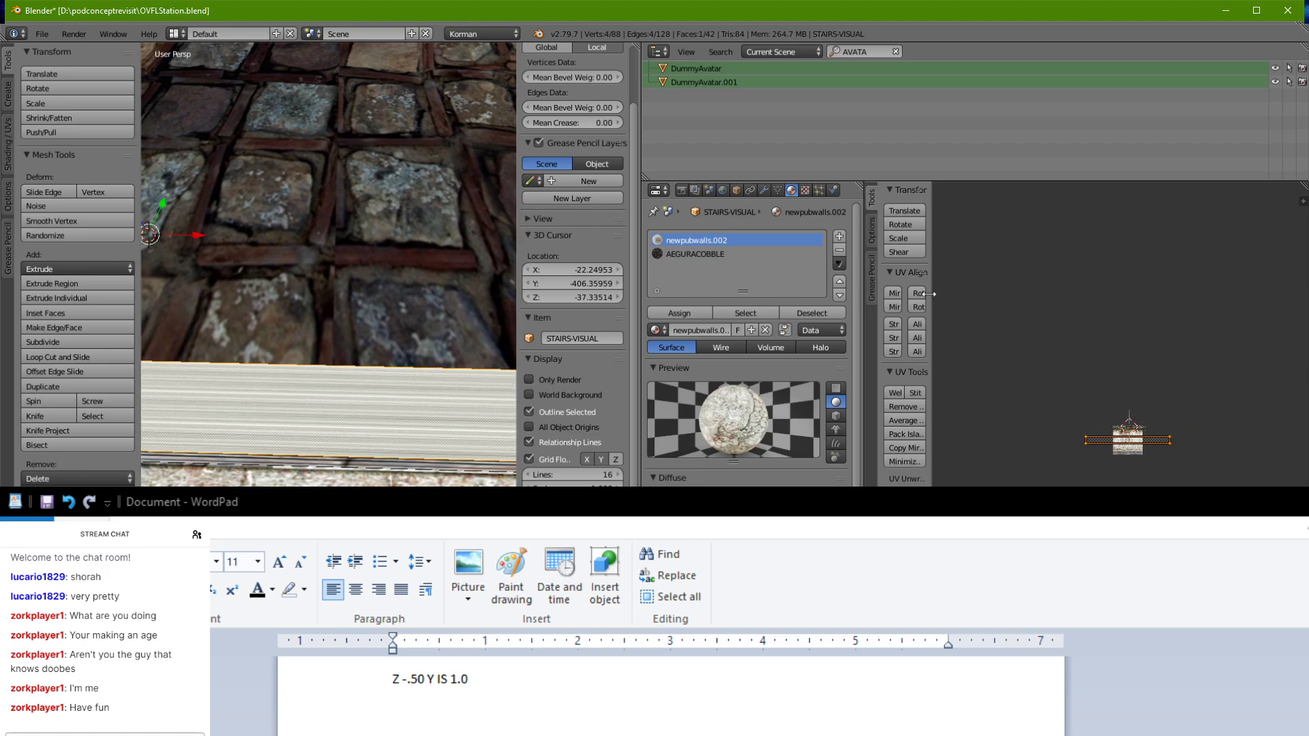
Step: Rotate the selected strip's UVs by 90 degrees and stretch them widely along X to match the stone steps
key("r")
key("9")
key("0")
key("Return")
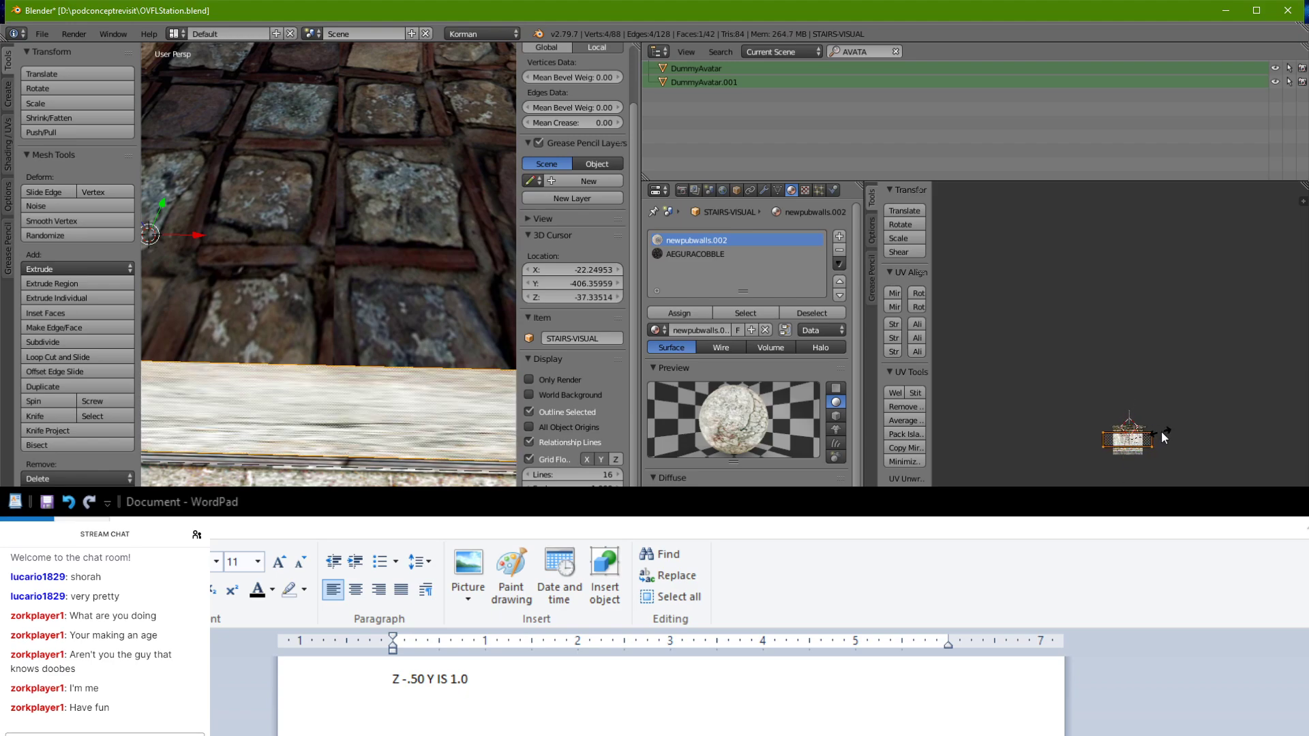
left_click(1127, 308)
scroll(341, 419, "down", 5)
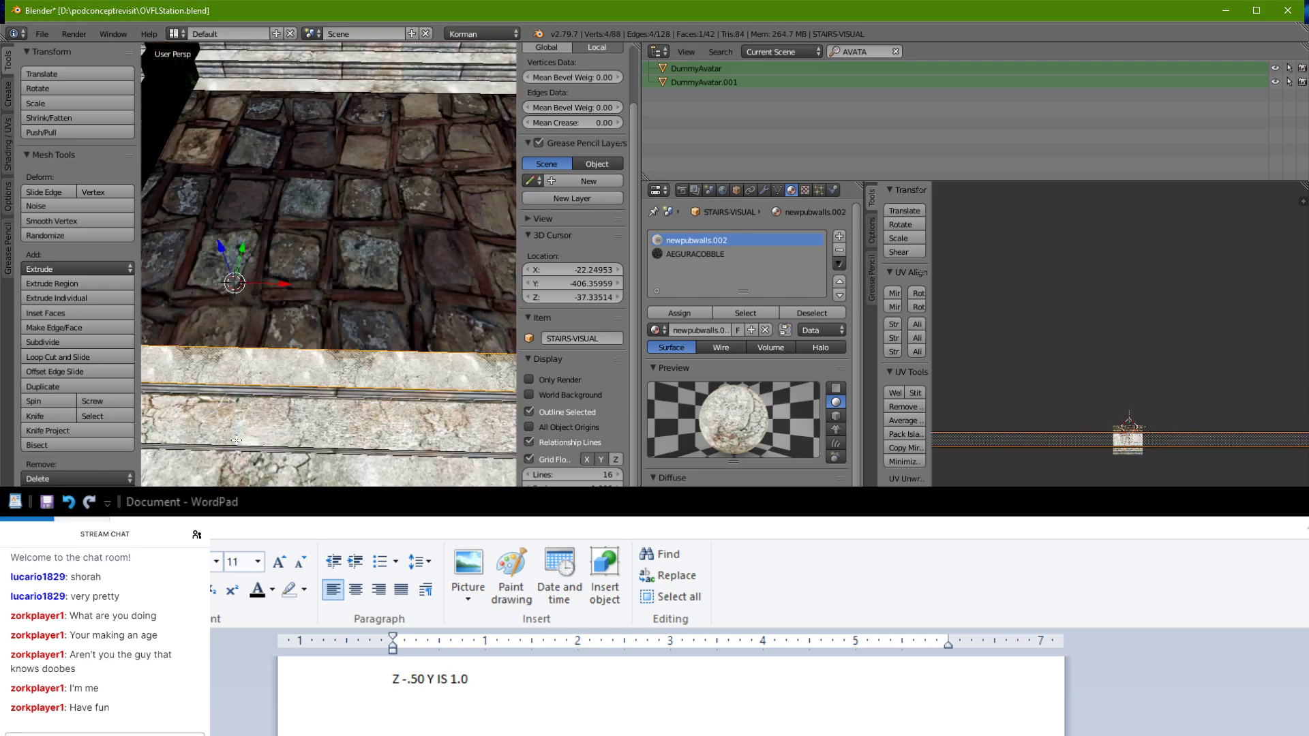
Step: Return to Object Mode and turn off shadeless shading on newpubwalls.002 and AEGURACOBBLE
middle_click_drag(286, 426, 471, 453, "shift")
scroll(435, 457, "up", 3)
scroll(330, 462, "down", 5)
scroll(443, 470, "down", 3)
key("Tab")
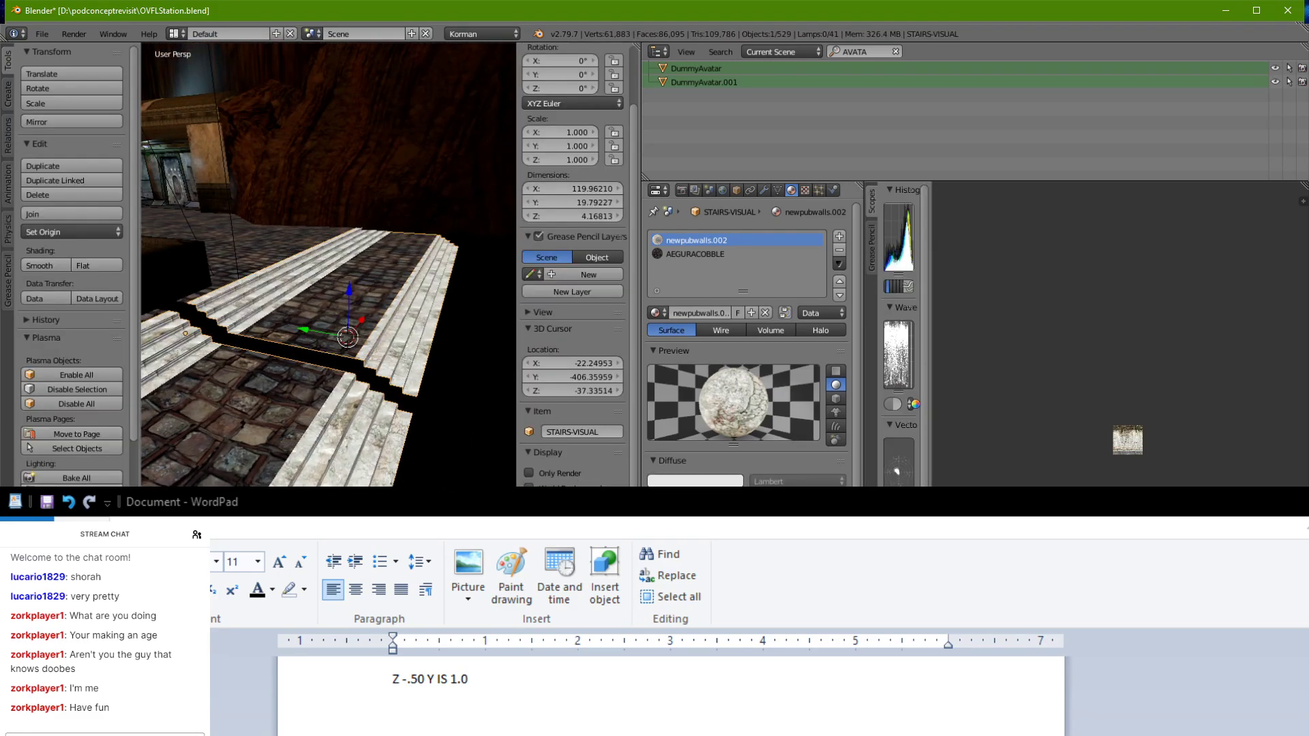
left_click(757, 607)
left_click(718, 256)
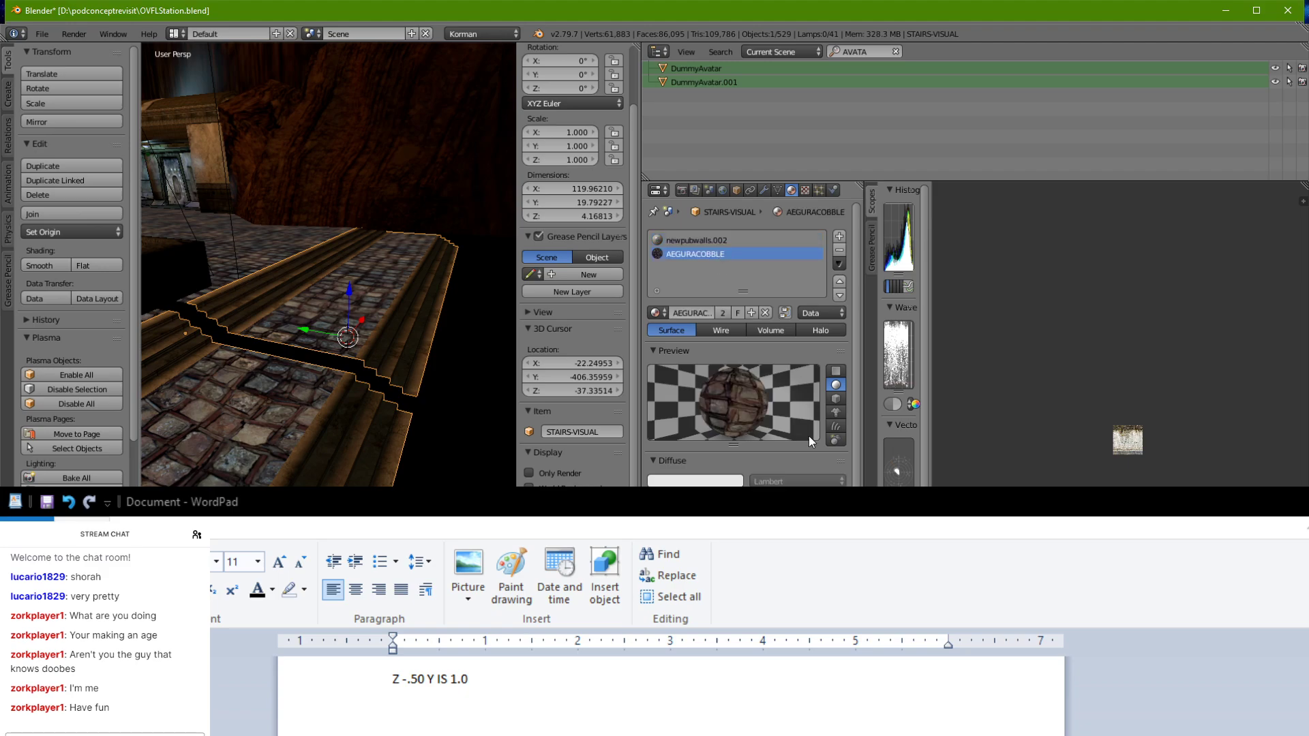
middle_click_drag(225, 378, 407, 437)
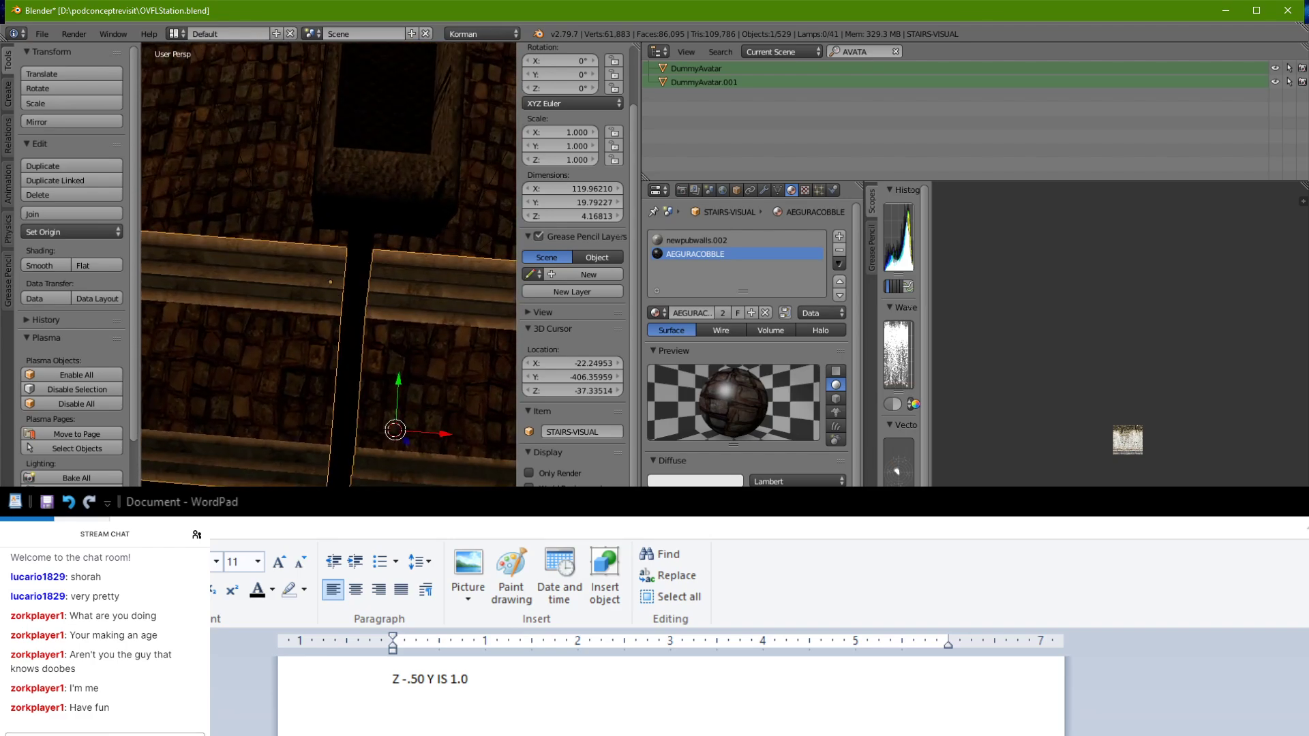
Step: Isolate STAIRS-VISUAL in local view, inspect its surfaces in solid shading, and enter Edit Mode with textured shading restored
key("alt+Tab")
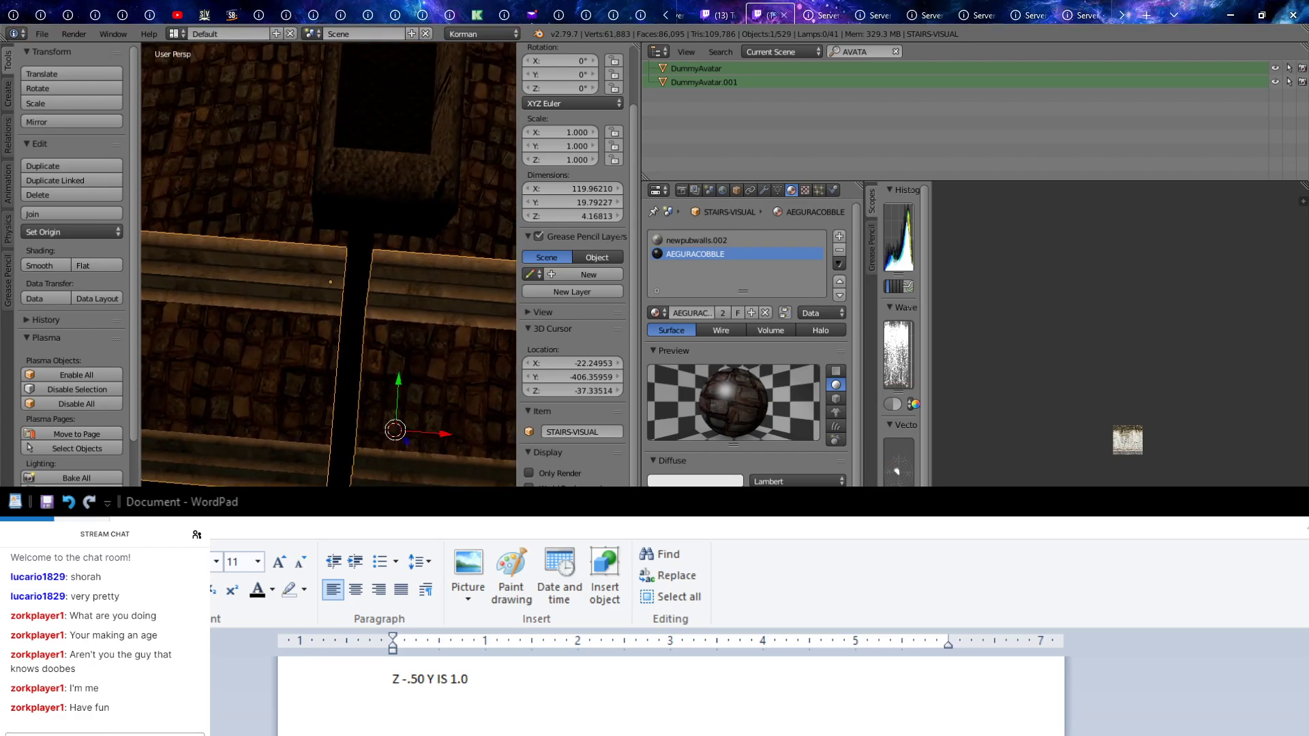
key("alt+Tab")
middle_click_drag(265, 429, 395, 353)
key("KP_Divide")
scroll(376, 368, "up", 5)
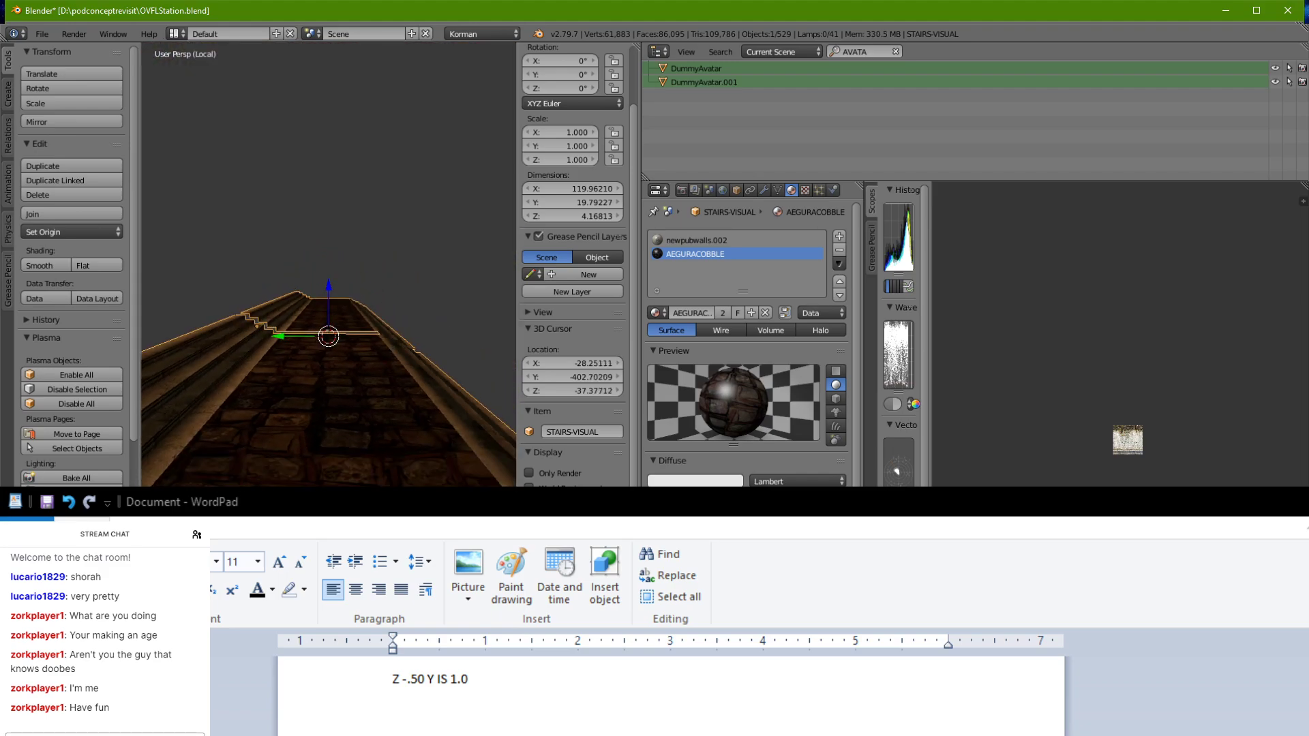
key("alt+z")
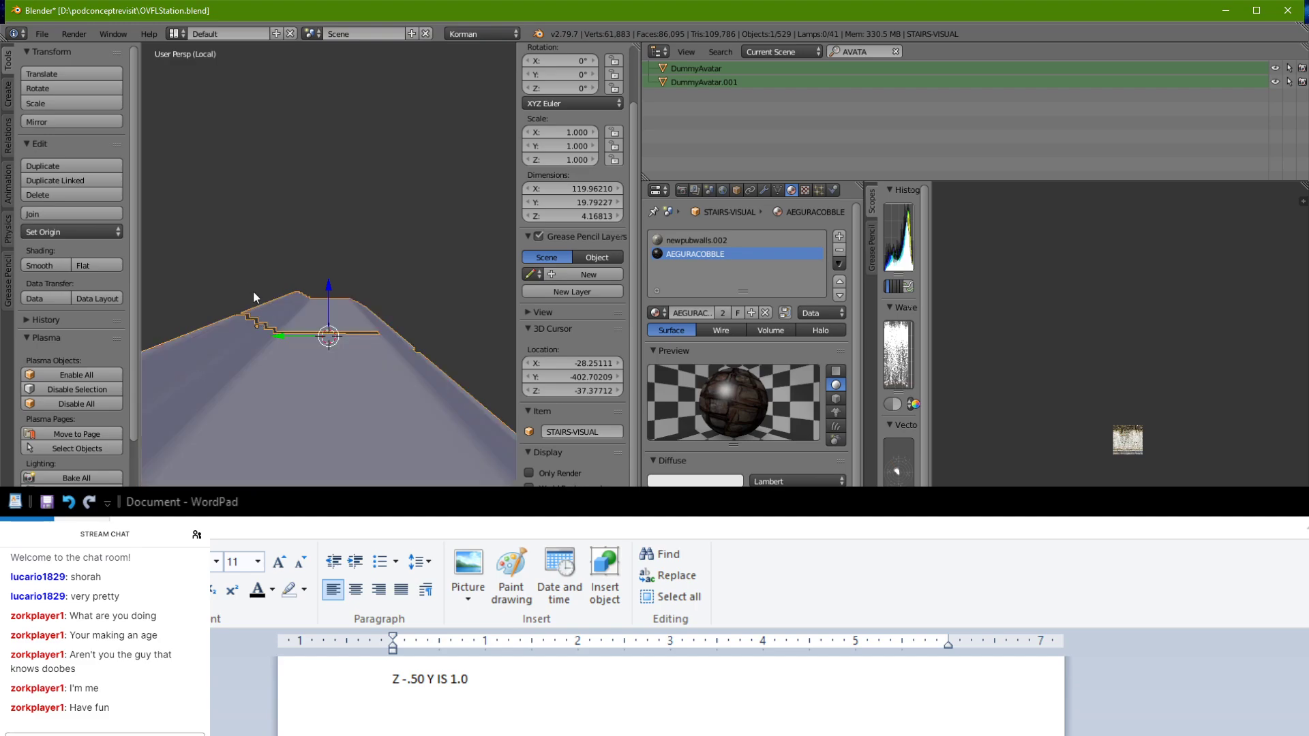
middle_click_drag(252, 292, 324, 284)
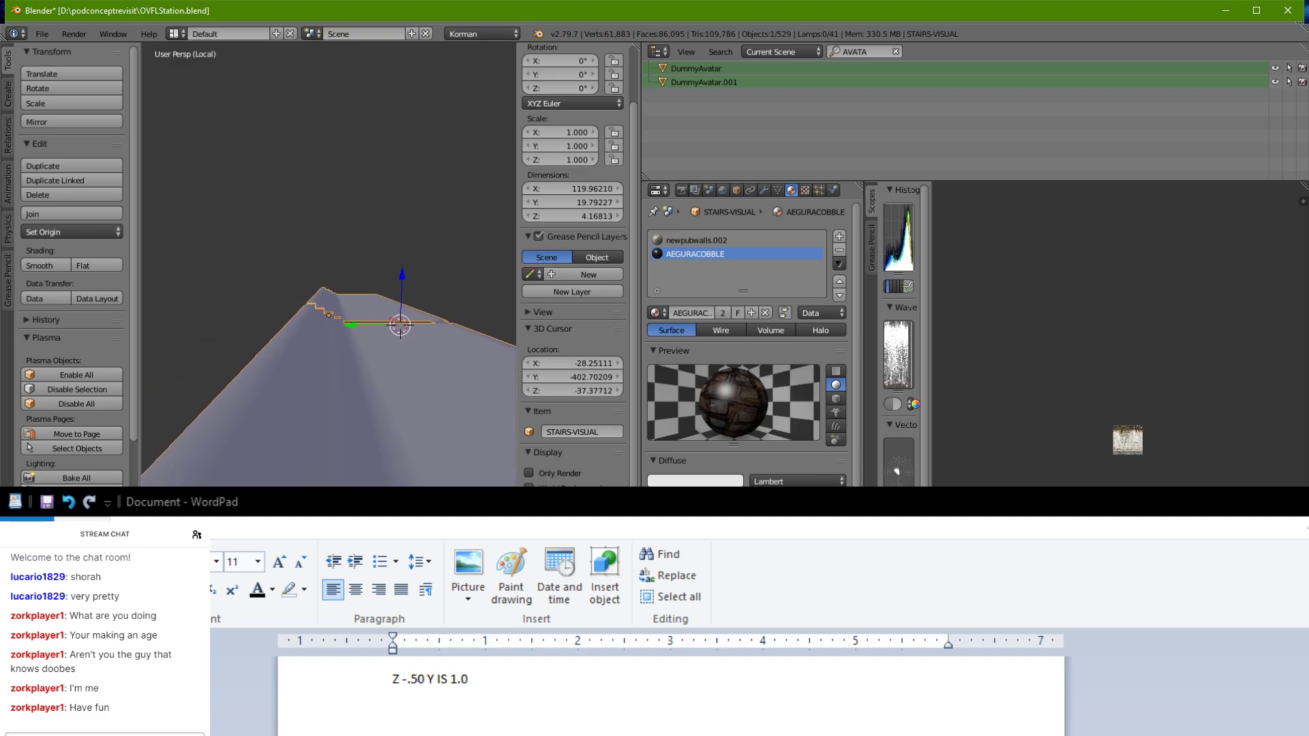
key("alt+z")
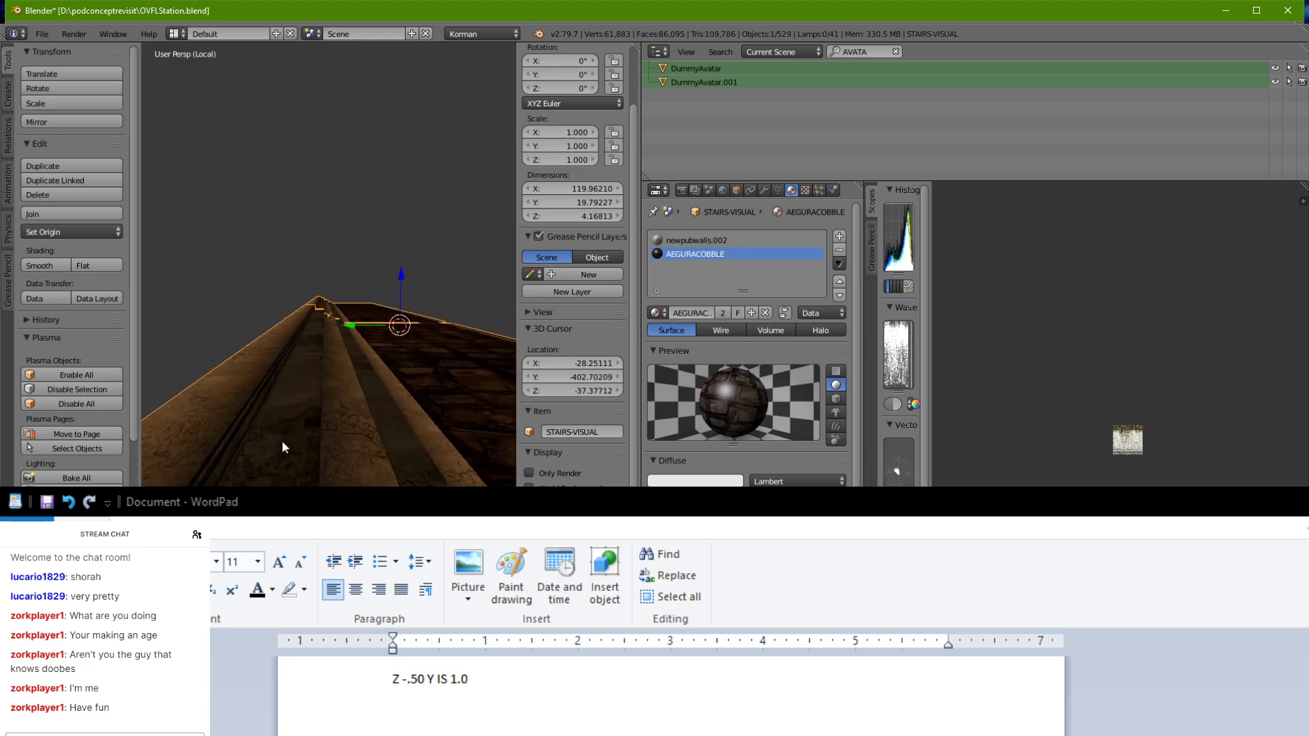
middle_click_drag(282, 446, 280, 443)
key("Tab")
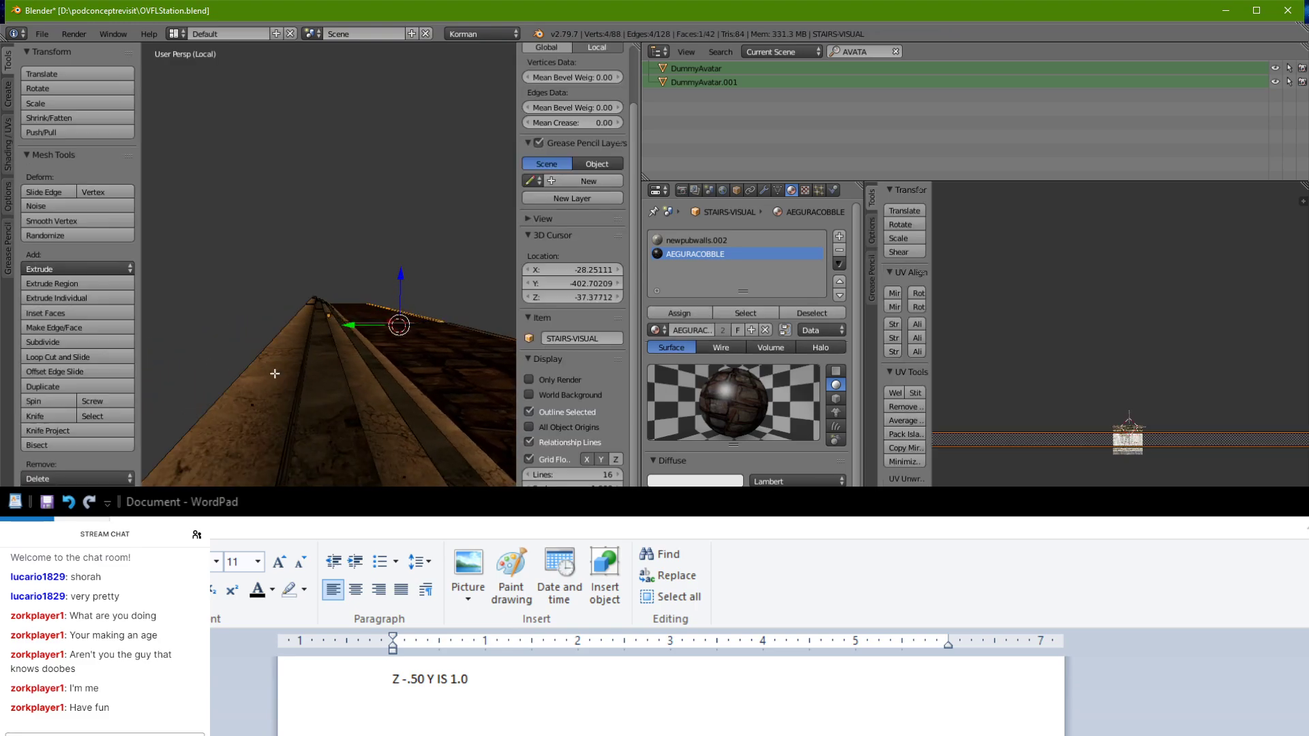
Step: Select the outer side strip along one edge of the stairs on both stair sections
right_click(276, 374)
middle_click_drag(276, 375, 290, 418)
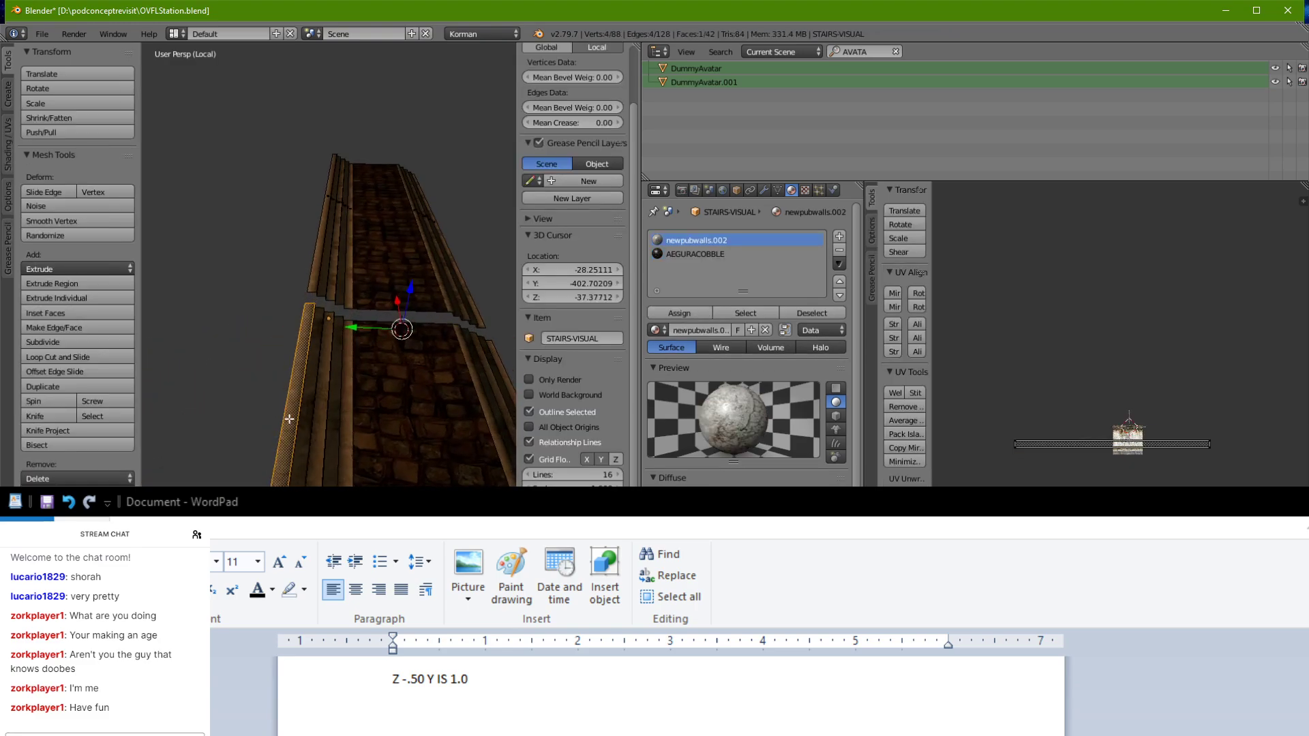
right_click(312, 281, "shift")
middle_click_drag(311, 281, 363, 268)
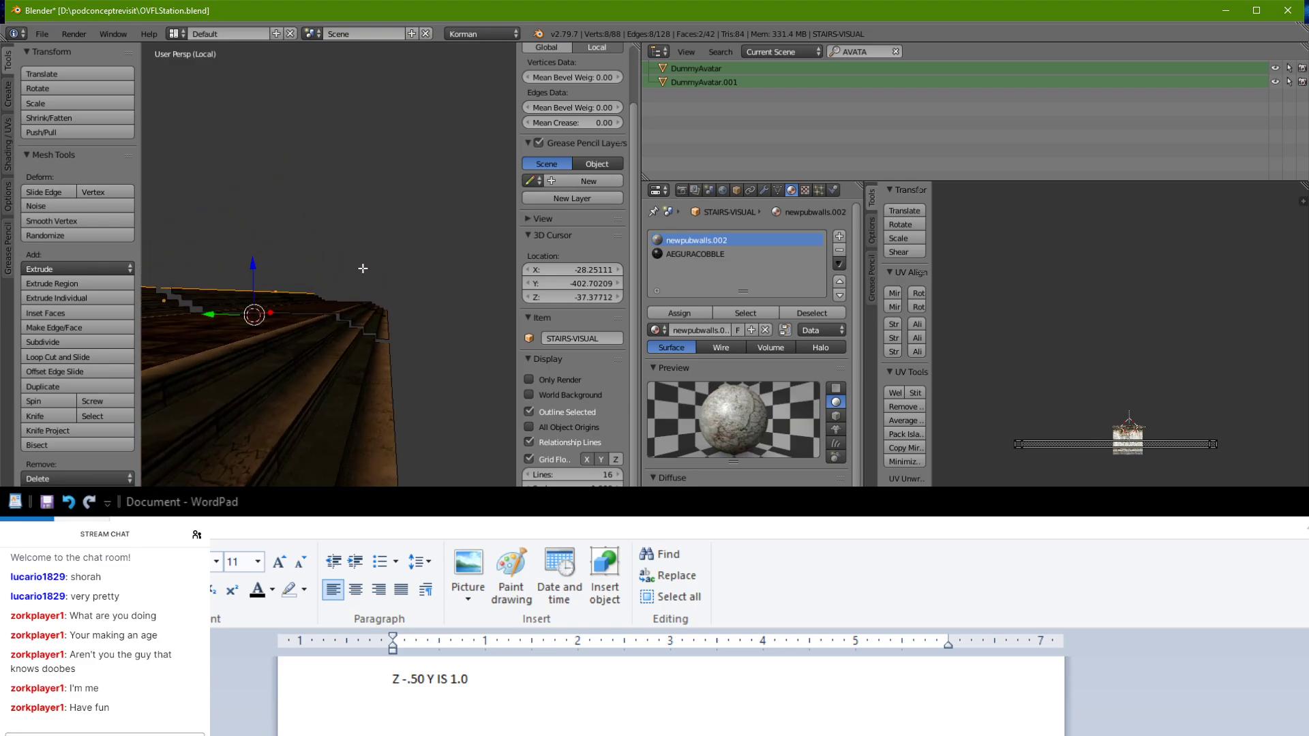
right_click(388, 380, "shift")
right_click(388, 335, "shift")
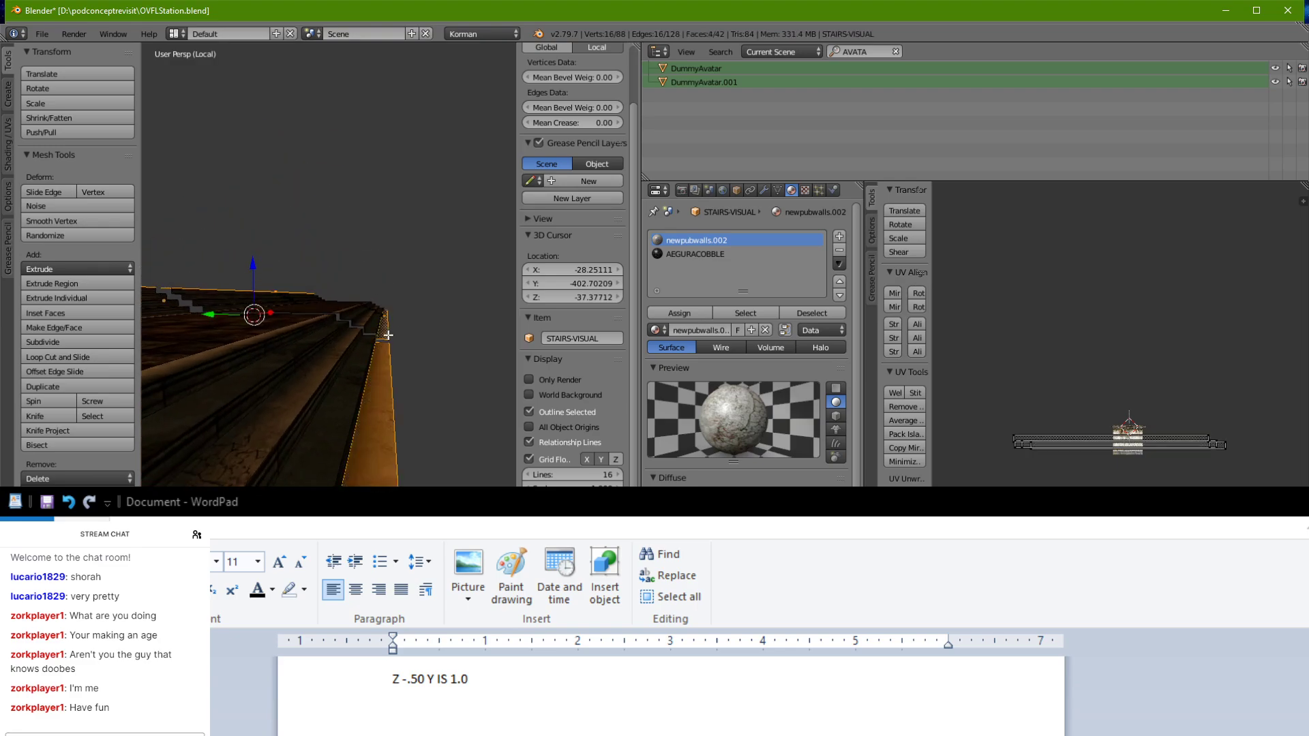
right_click(388, 382, "shift")
right_click(386, 329, "shift")
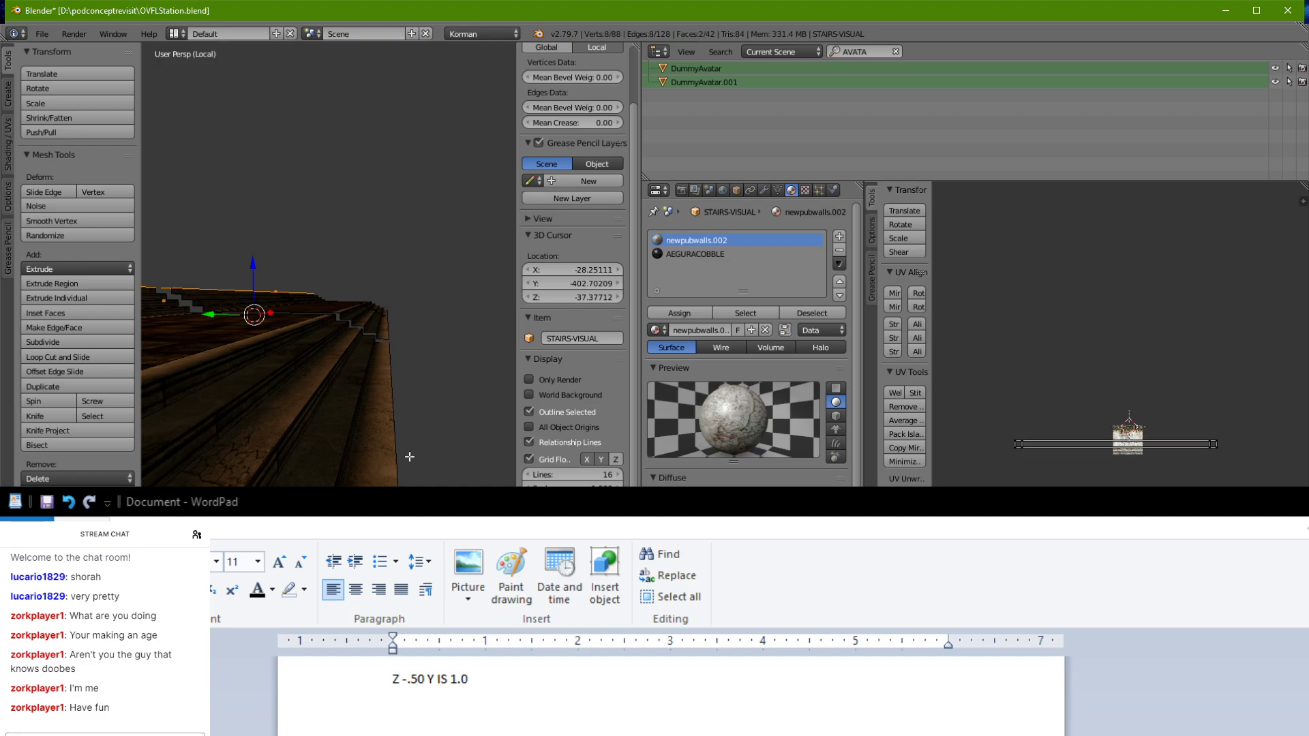
Step: Add the outermost step edges on the opposite side and the edges bordering the cobble surface to the selection, on both stair sections
right_click(392, 409, "shift")
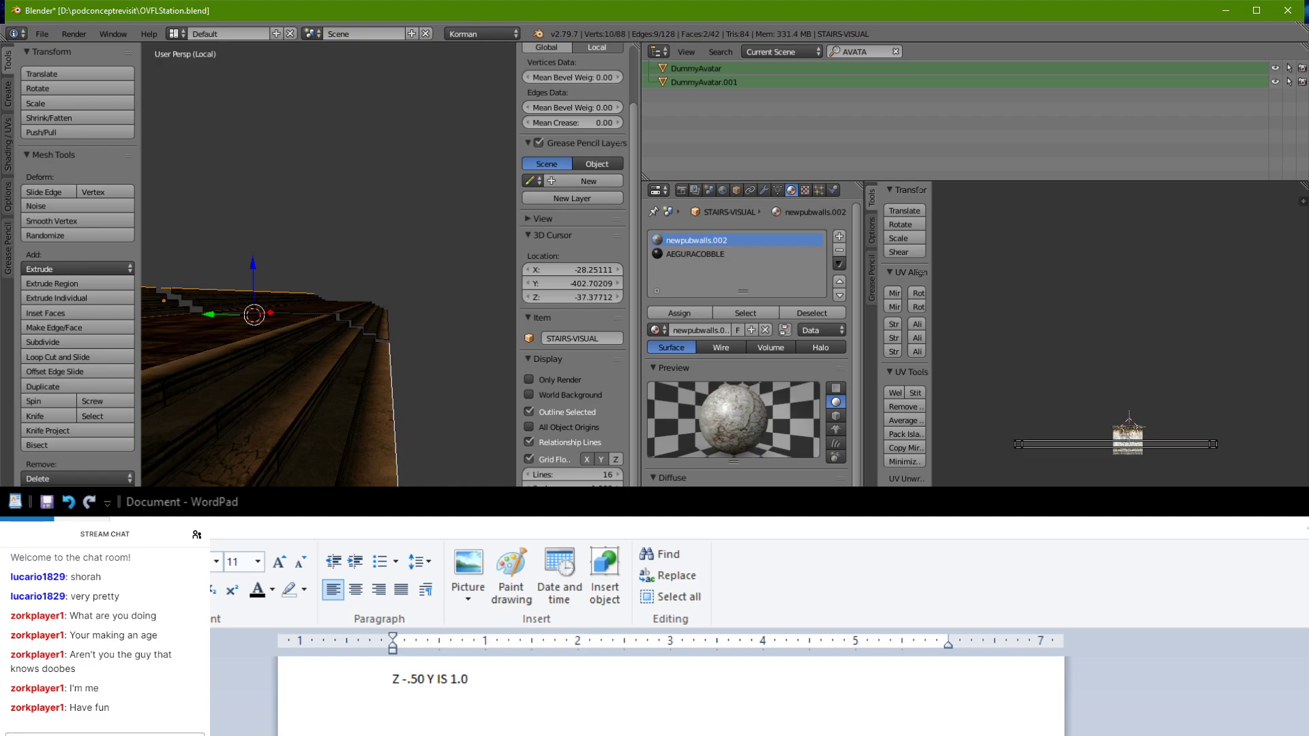
right_click(390, 338, "shift")
middle_click_drag(318, 486, 367, 490, "shift")
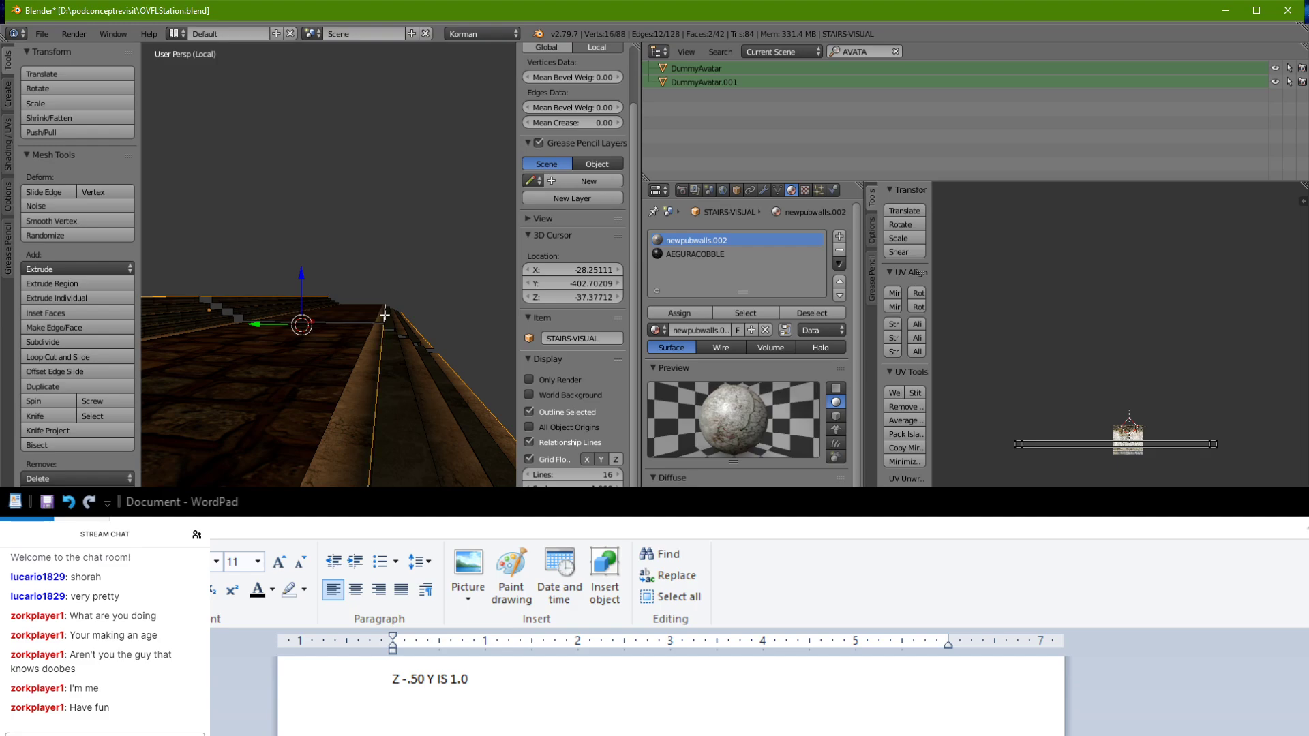
middle_click_drag(385, 315, 479, 398)
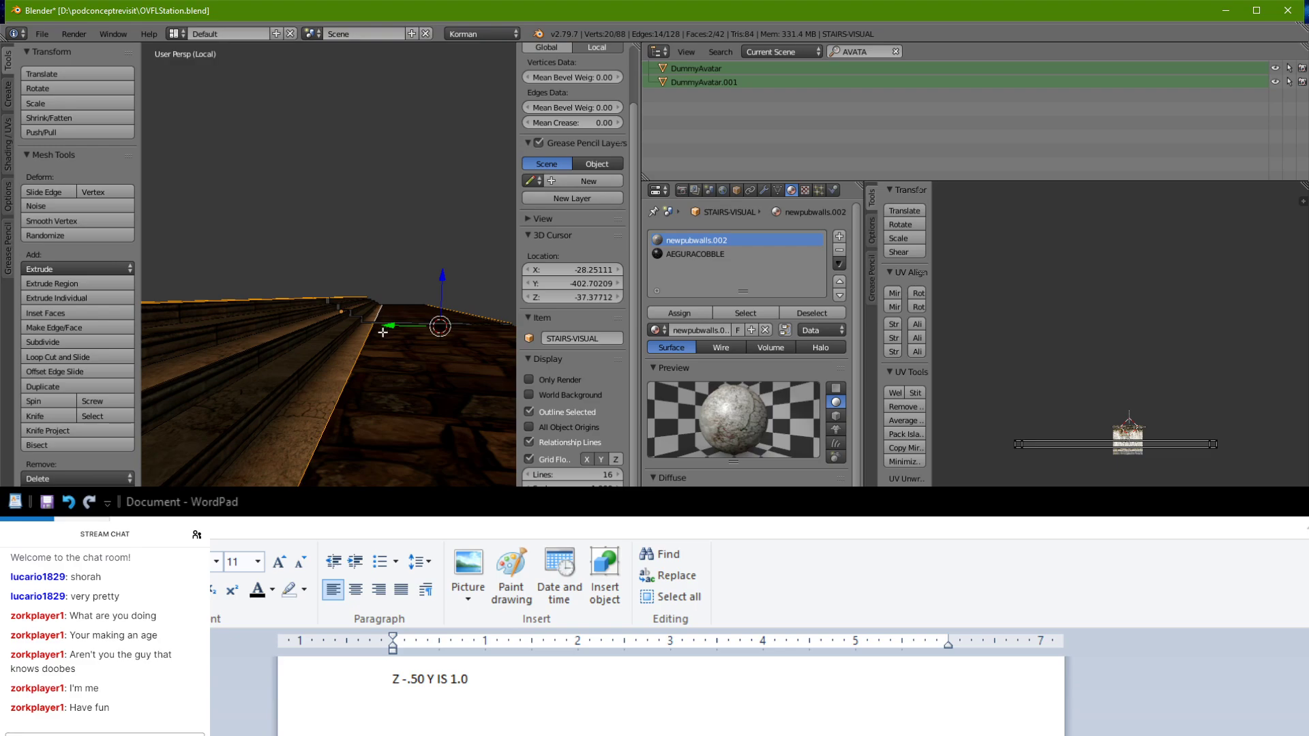
mouse_move(379, 308)
middle_mouse_down()
mouse_move(385, 390)
mouse_move(354, 336)
mouse_move(369, 292)
middle_mouse_up()
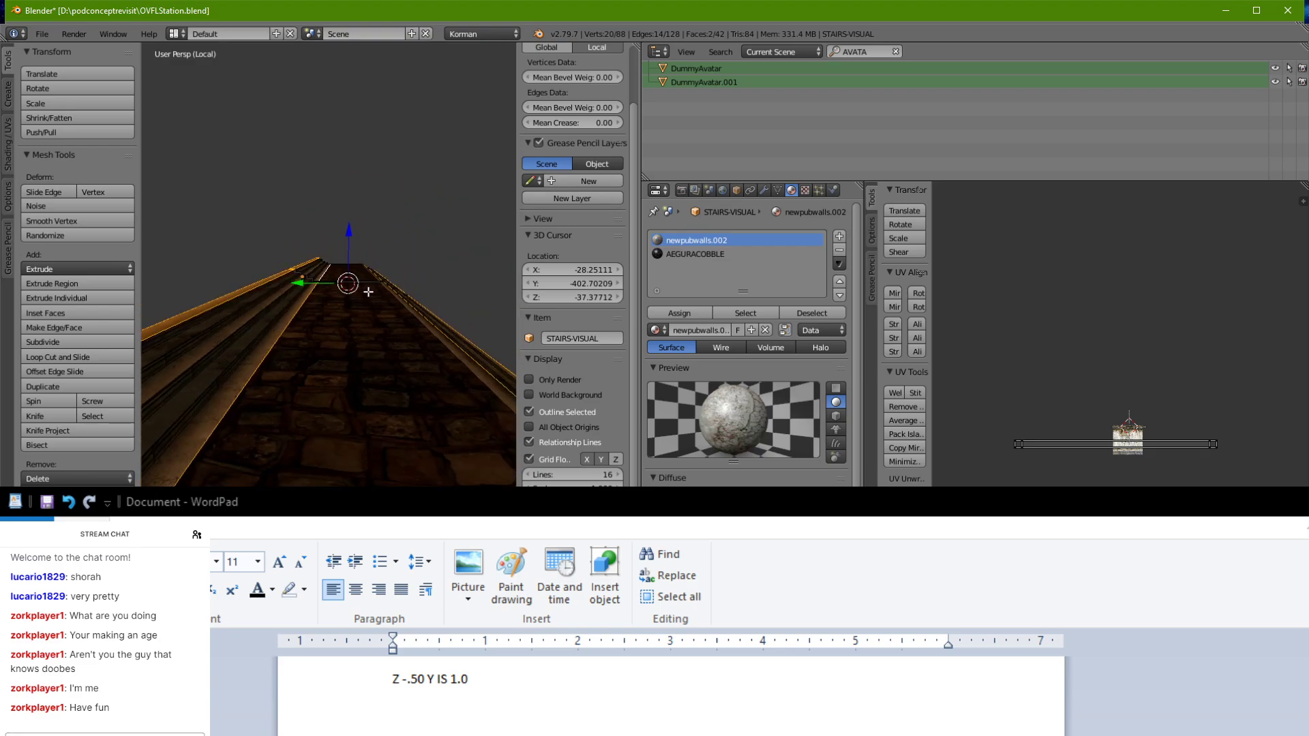
Step: Duplicate the selected strips and edges and separate the copy into its own object
left_click(81, 387)
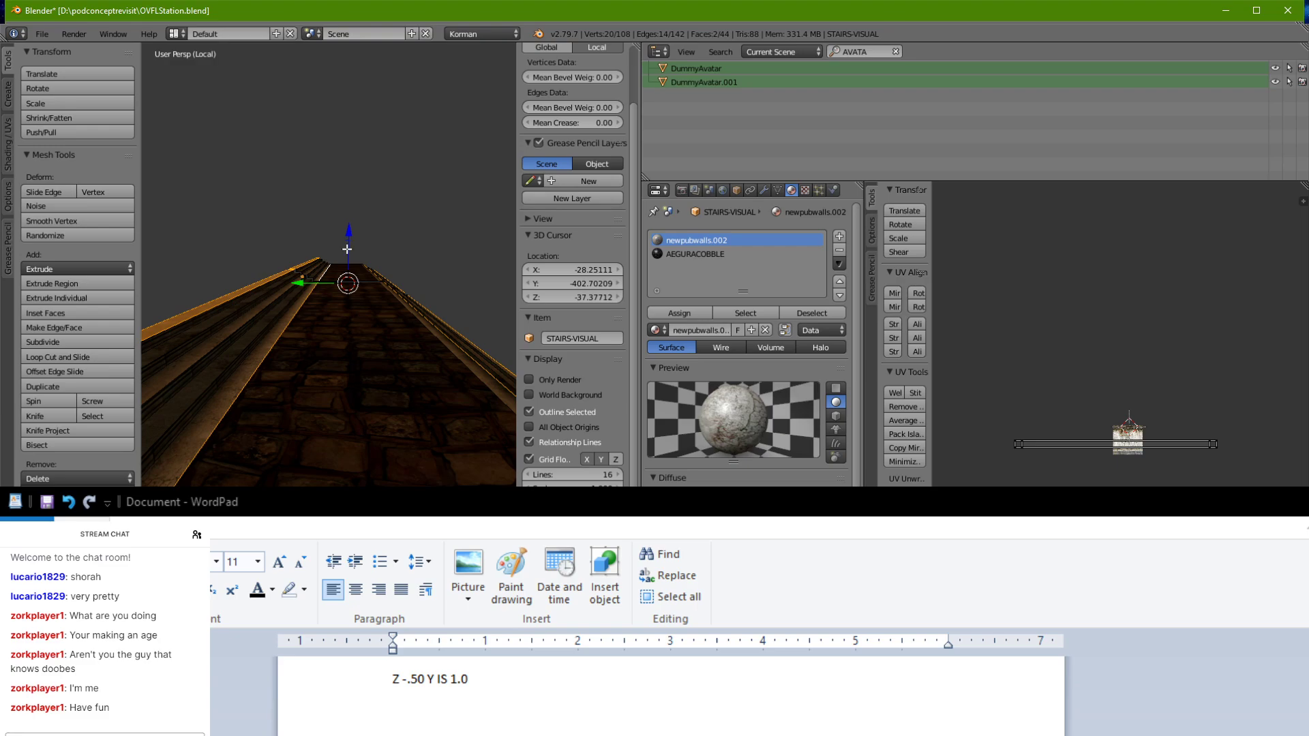
key("x")
left_click(418, 128)
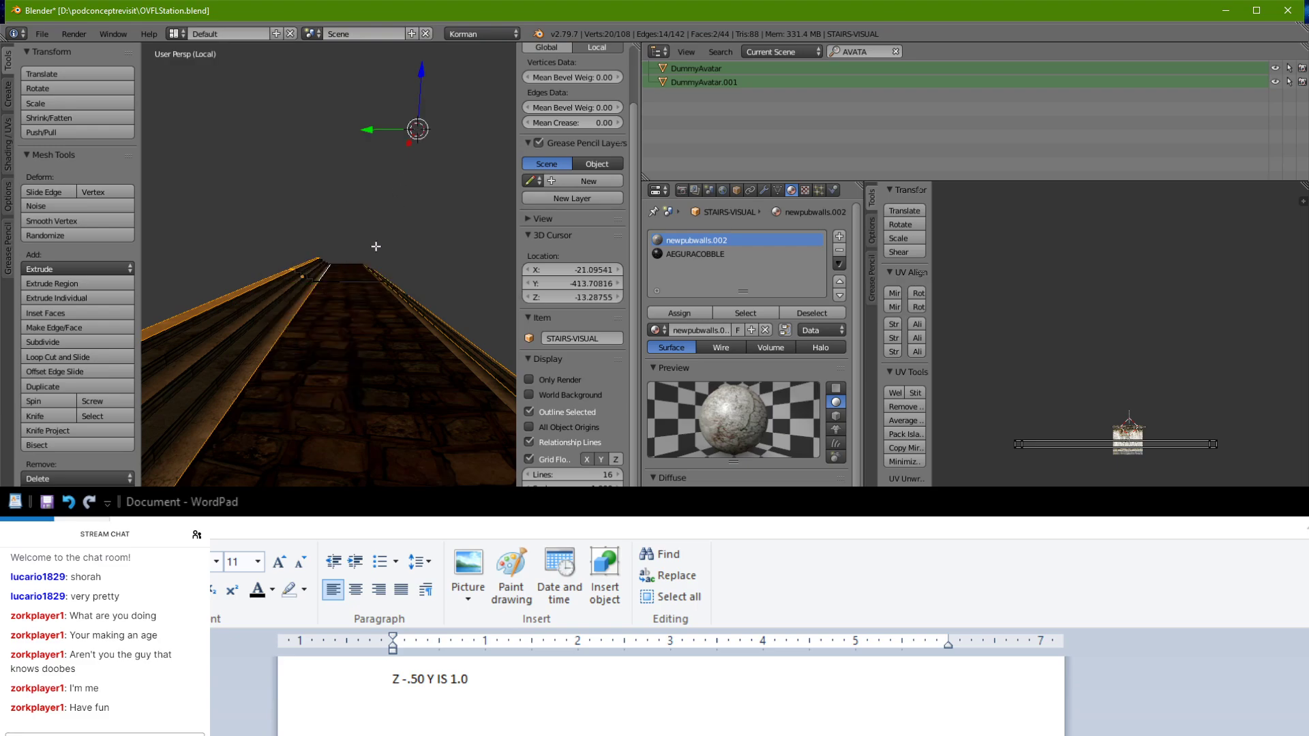
key("p")
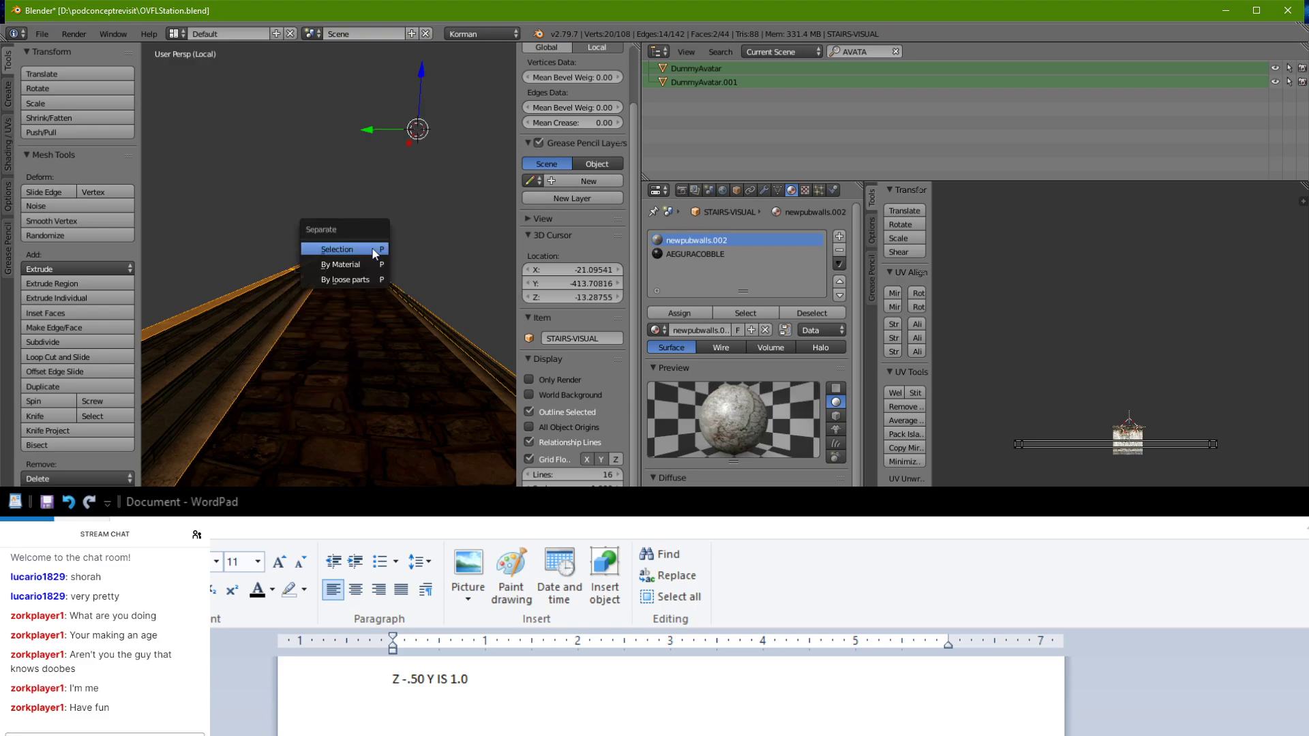
left_click(372, 250)
Step: Select the separated STAIRS-VISUAL.001 object and remove its newpubwalls.002 and AEGURACOBBLE material slots
key("Tab")
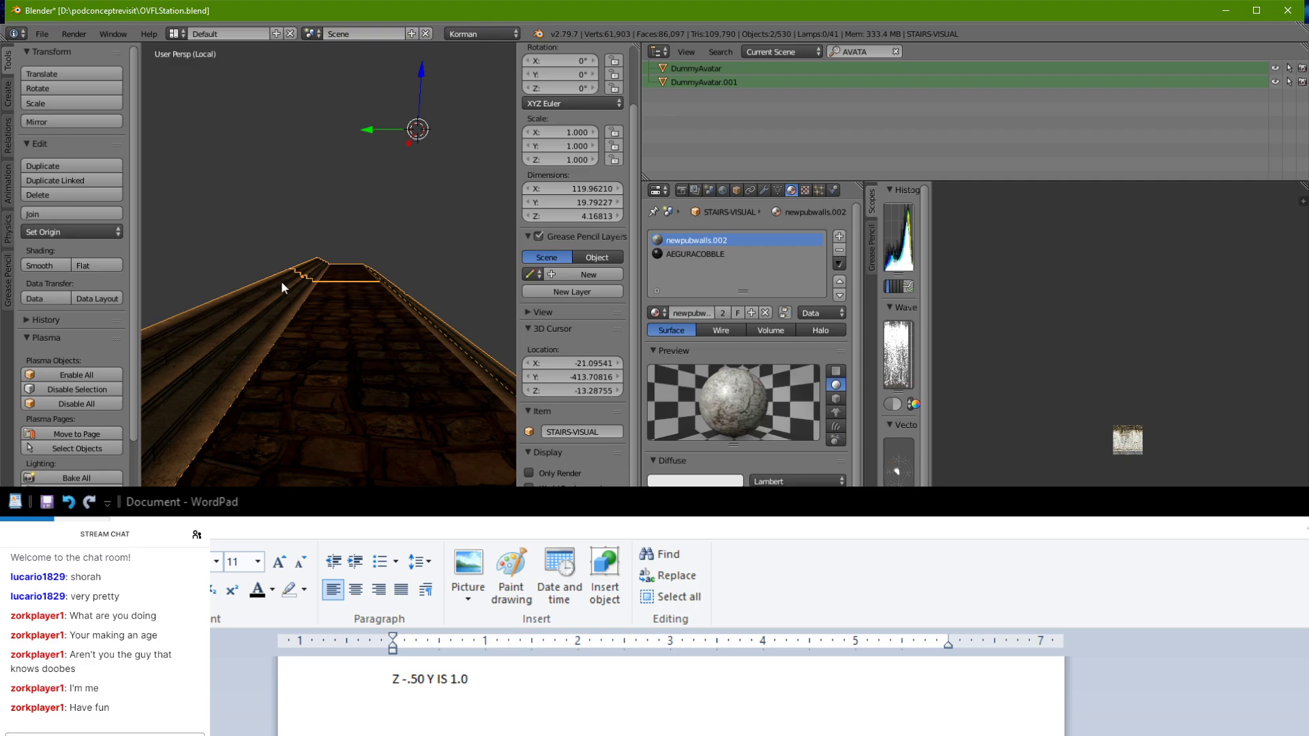
right_click(271, 275)
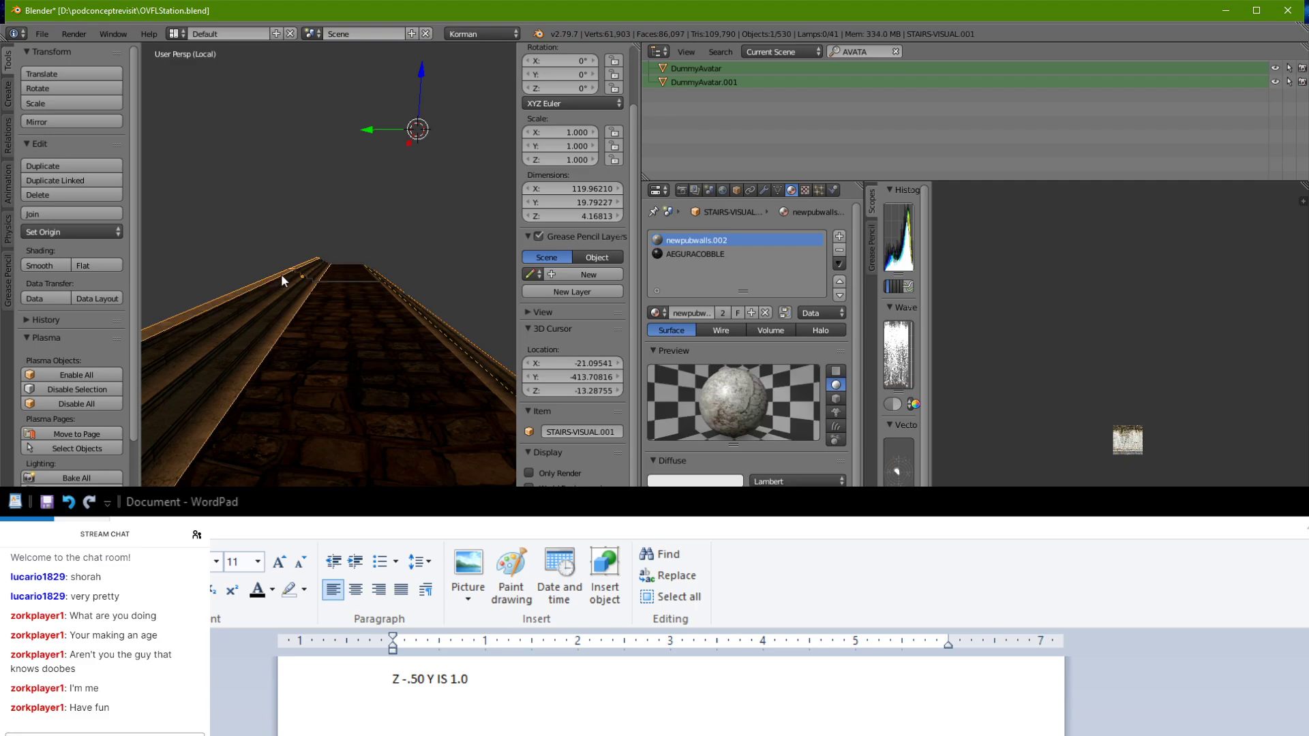
key("Tab")
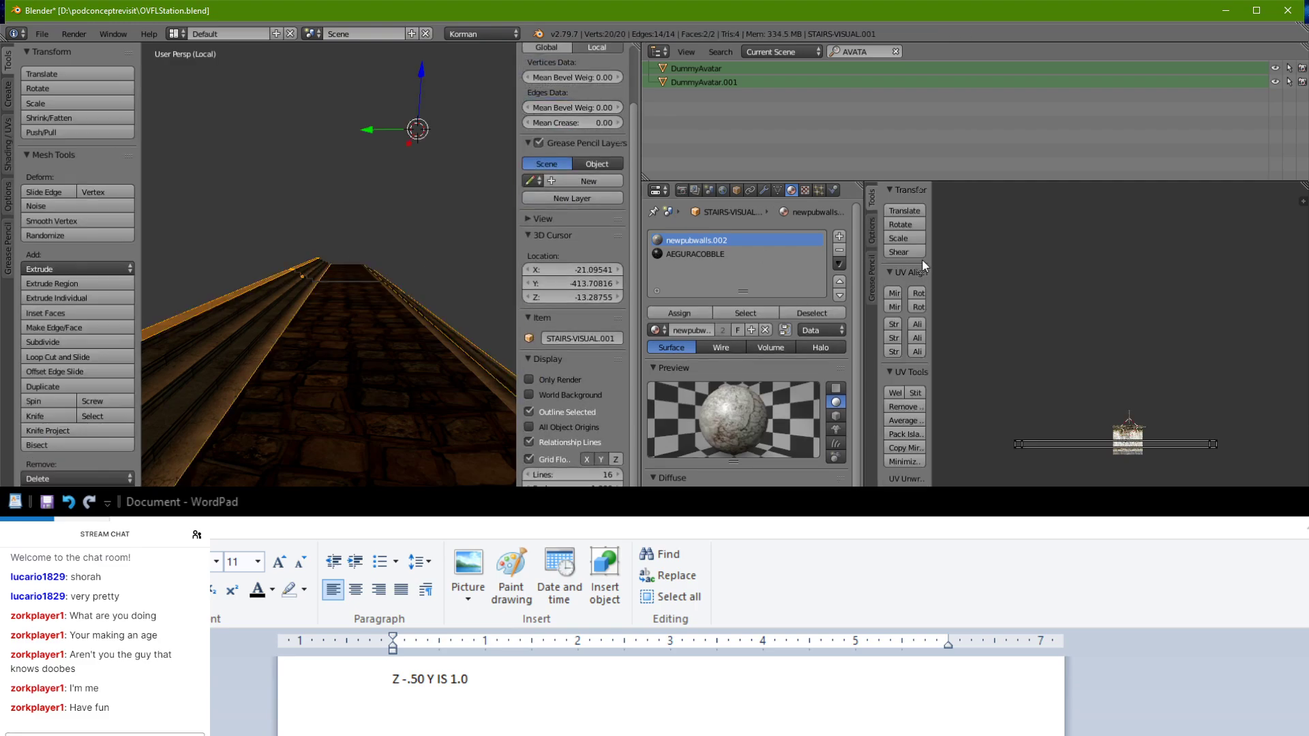
left_click(840, 250)
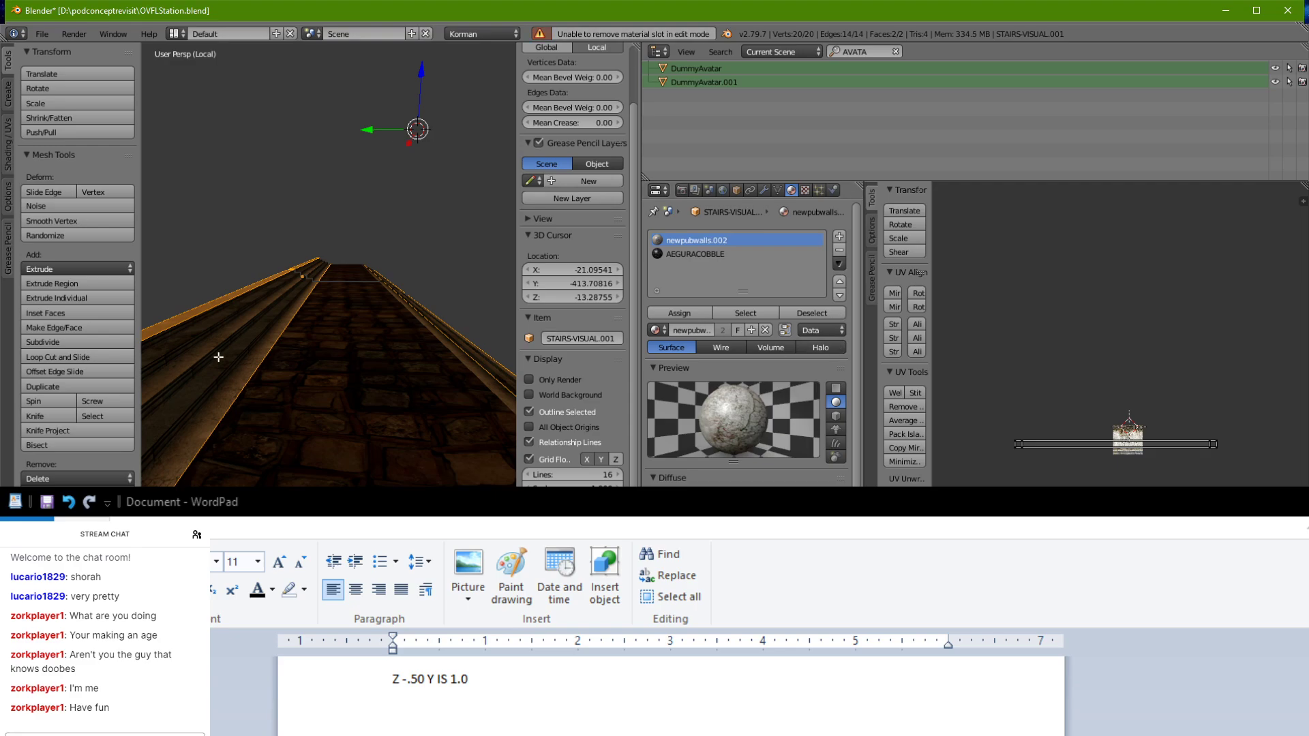
key("Tab")
left_click(849, 250)
left_click(849, 250)
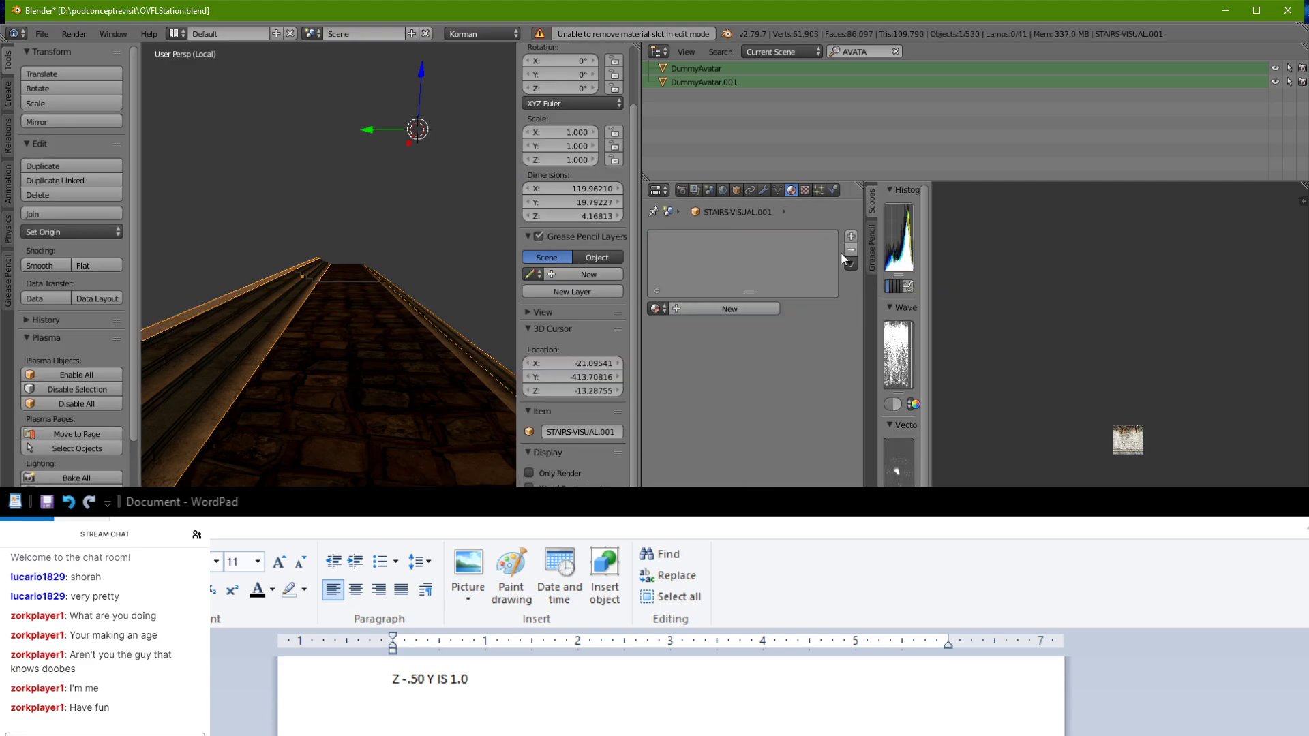
Step: Fill a sloped ramp face over the steps beside the outer strip, from outer edge to cobble edge, on both stair sections
middle_click_drag(366, 310, 374, 350)
scroll(393, 340, "up", 2)
key("Tab")
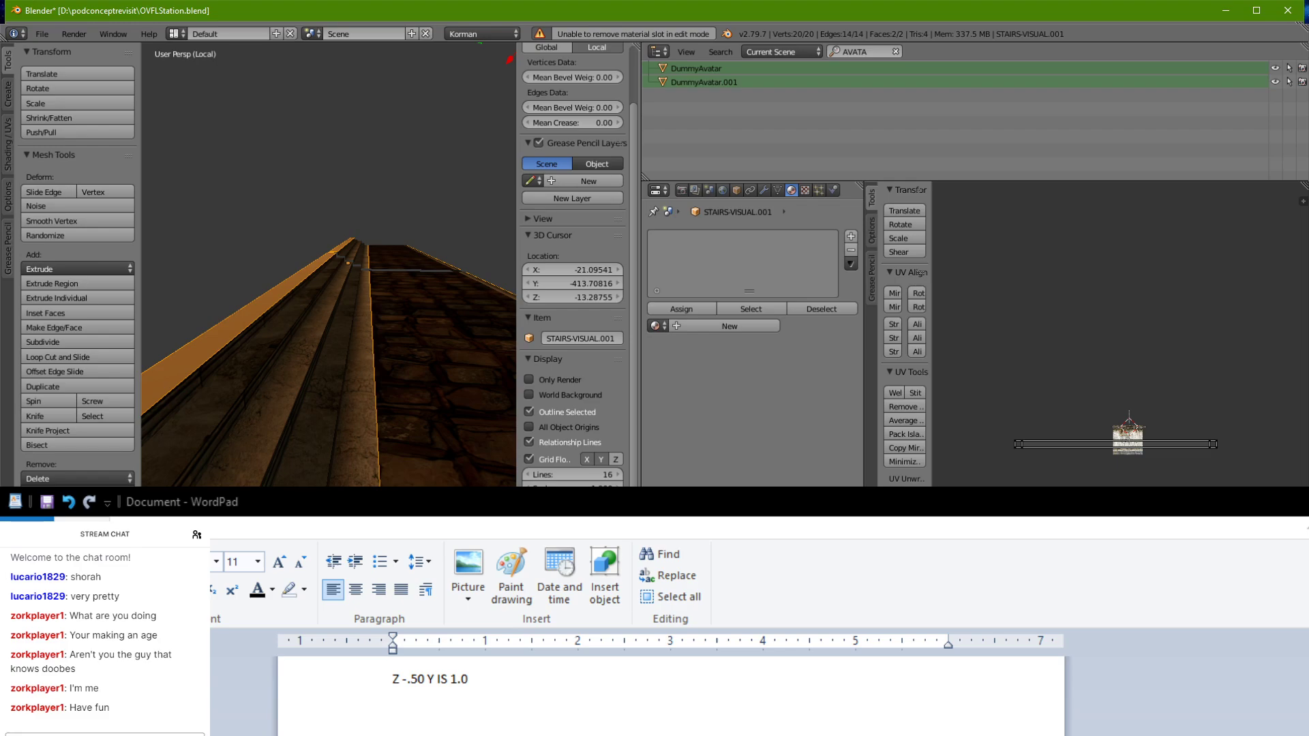
key("a")
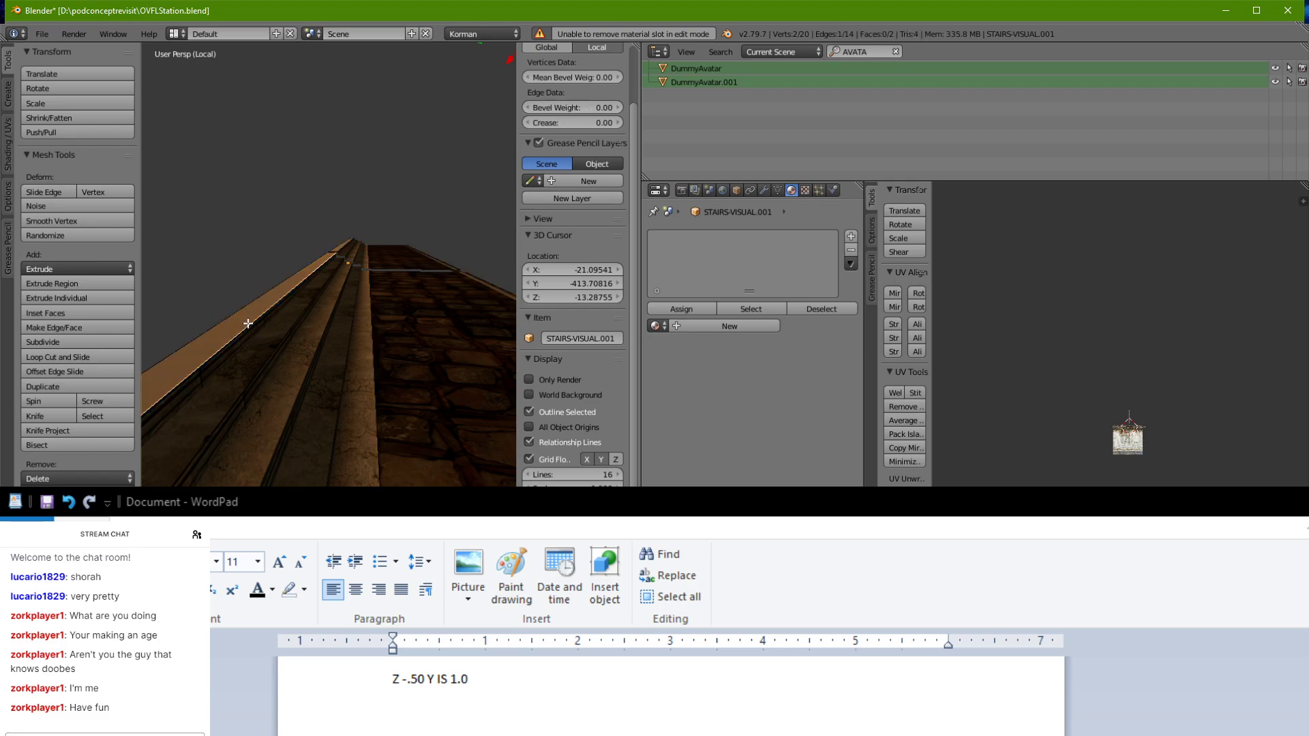
right_click(377, 374, "alt")
key("f")
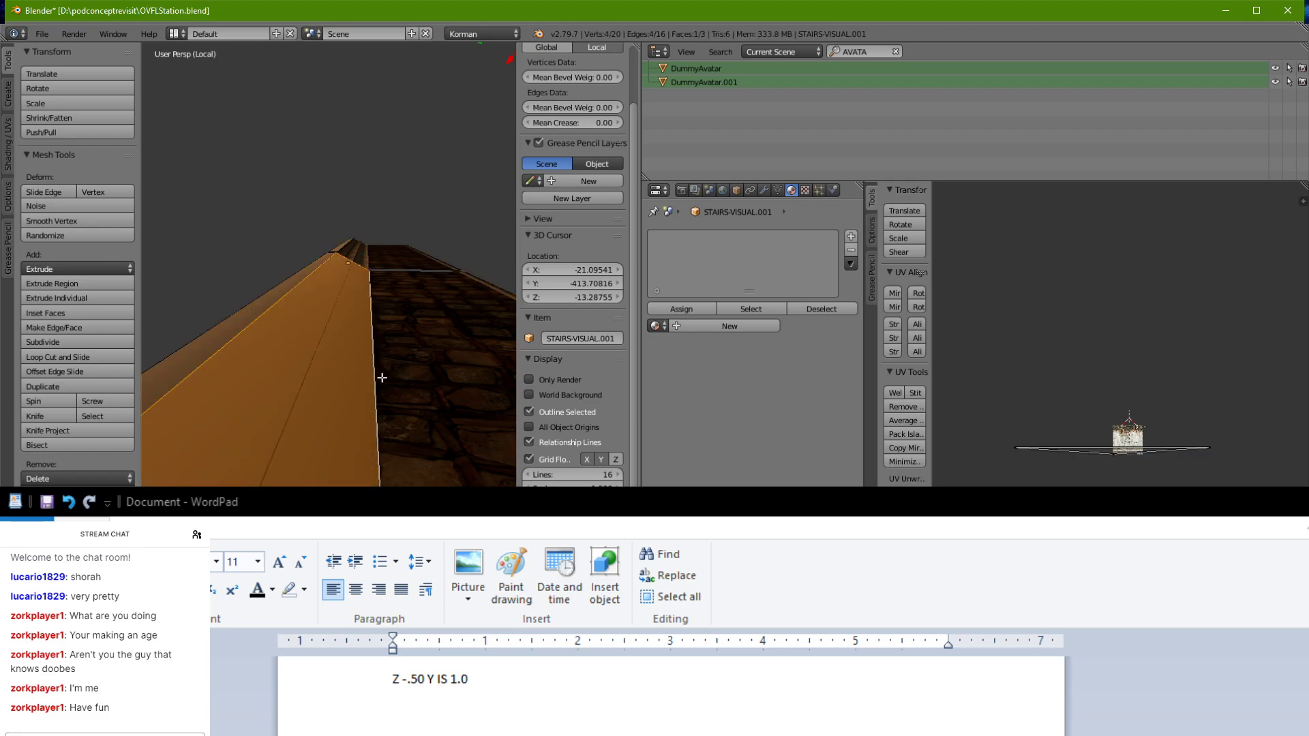
middle_click_drag(379, 375, 389, 138)
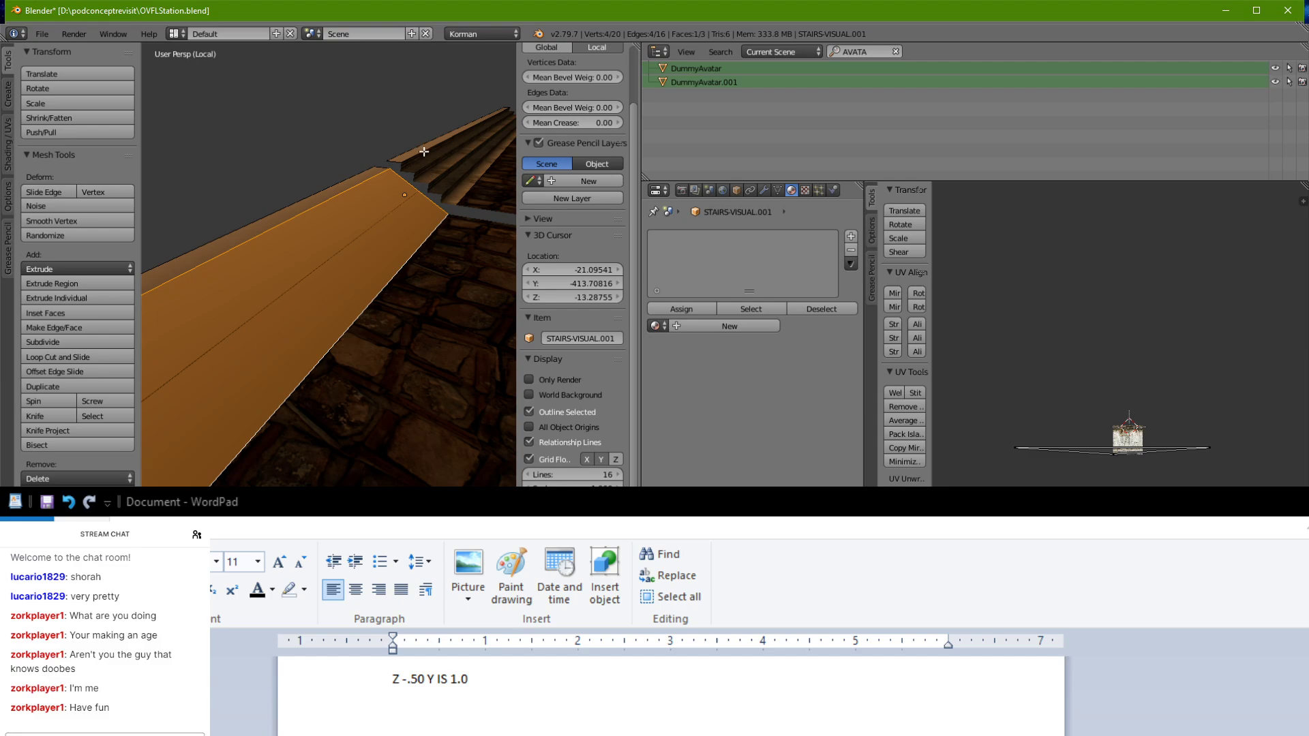
right_click(424, 151)
right_click(472, 182, "shift")
key("f")
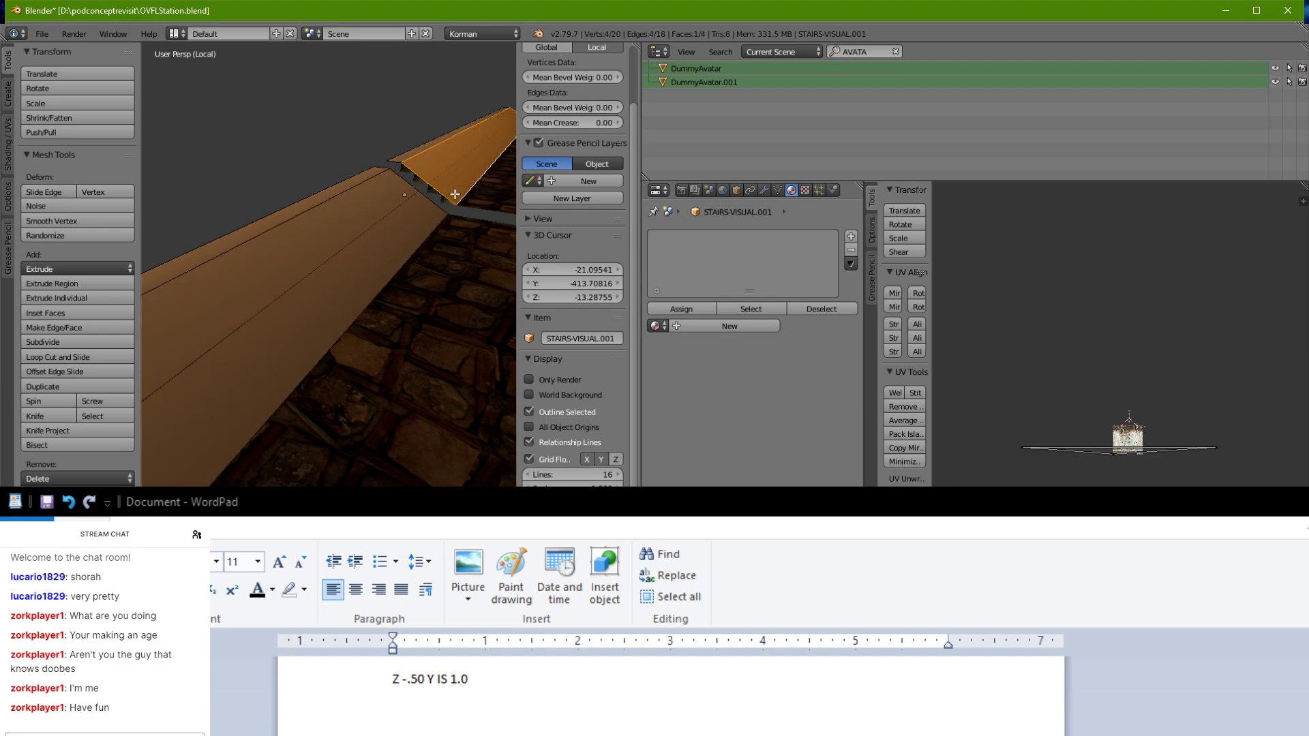
Step: Fill a flat face over the cobble surface between its two bordering edges on each stair section
middle_click_drag(474, 186, 438, 234)
right_click(327, 338)
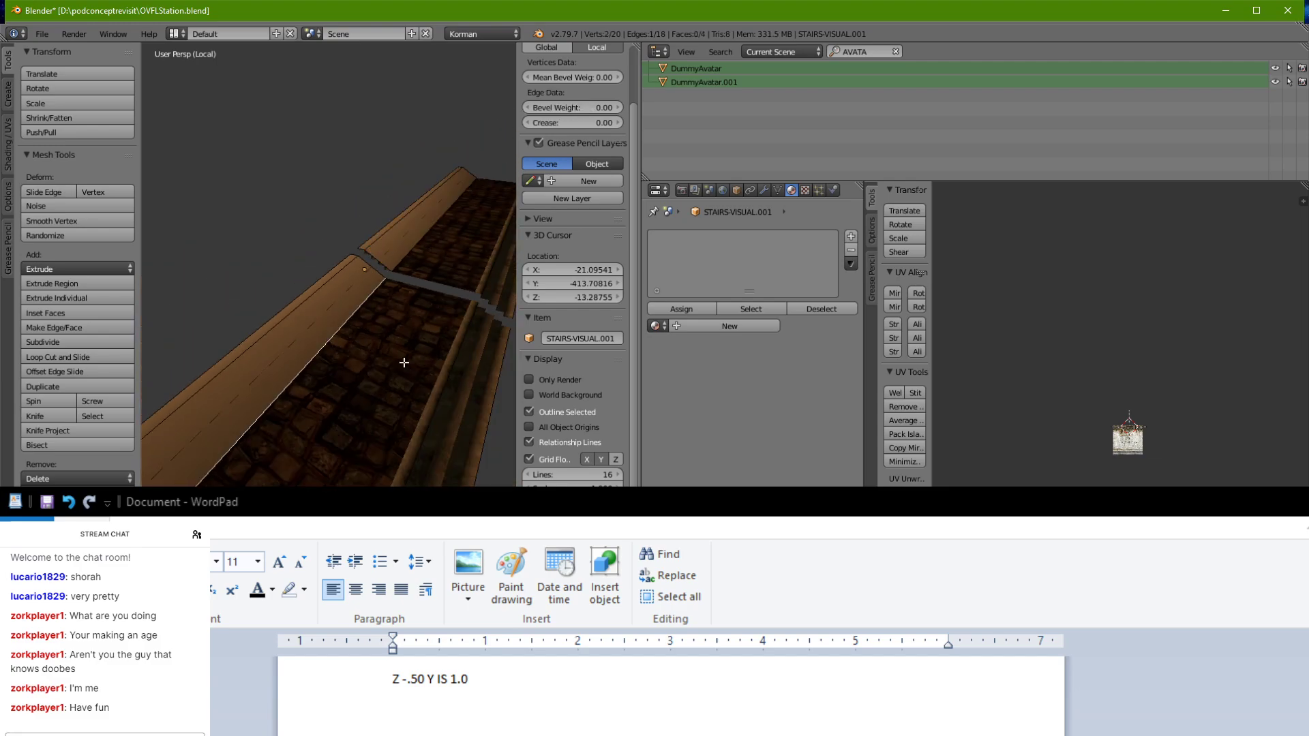
right_click(430, 394, "shift")
key("f")
right_click(425, 238)
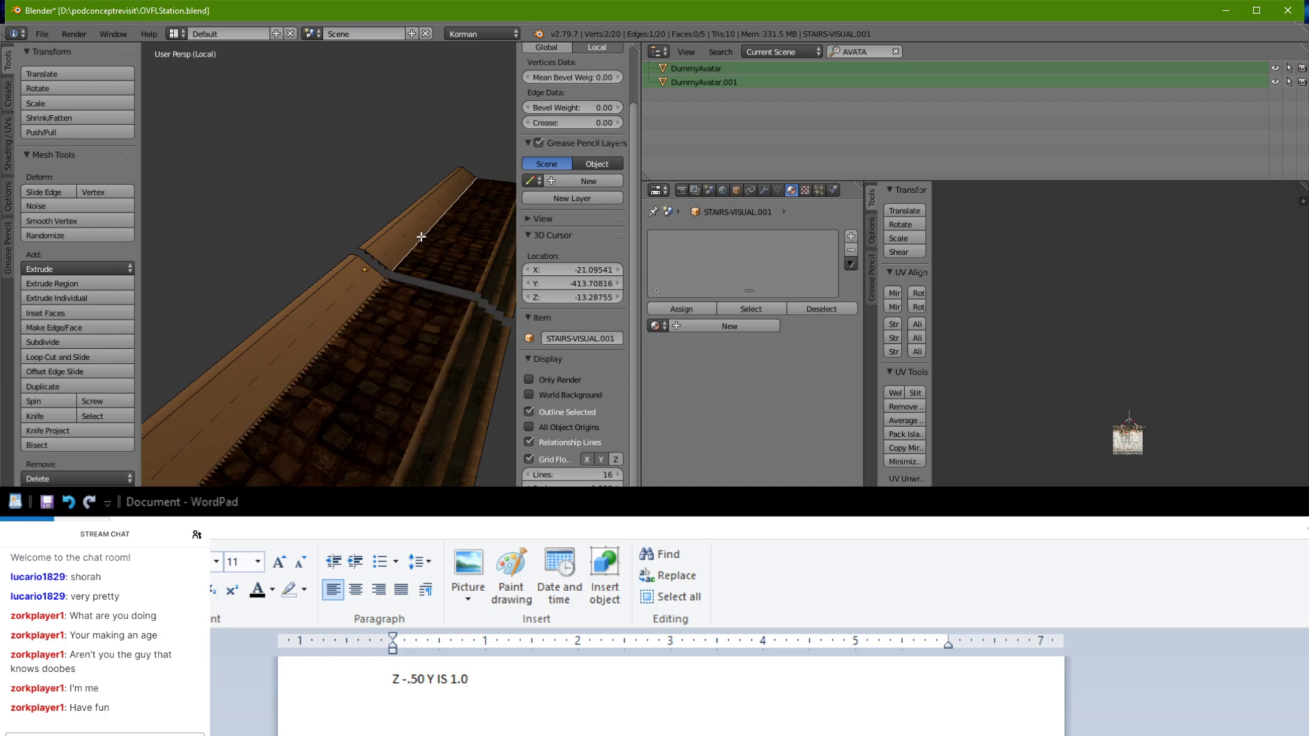
right_click(486, 271, "shift")
key("f")
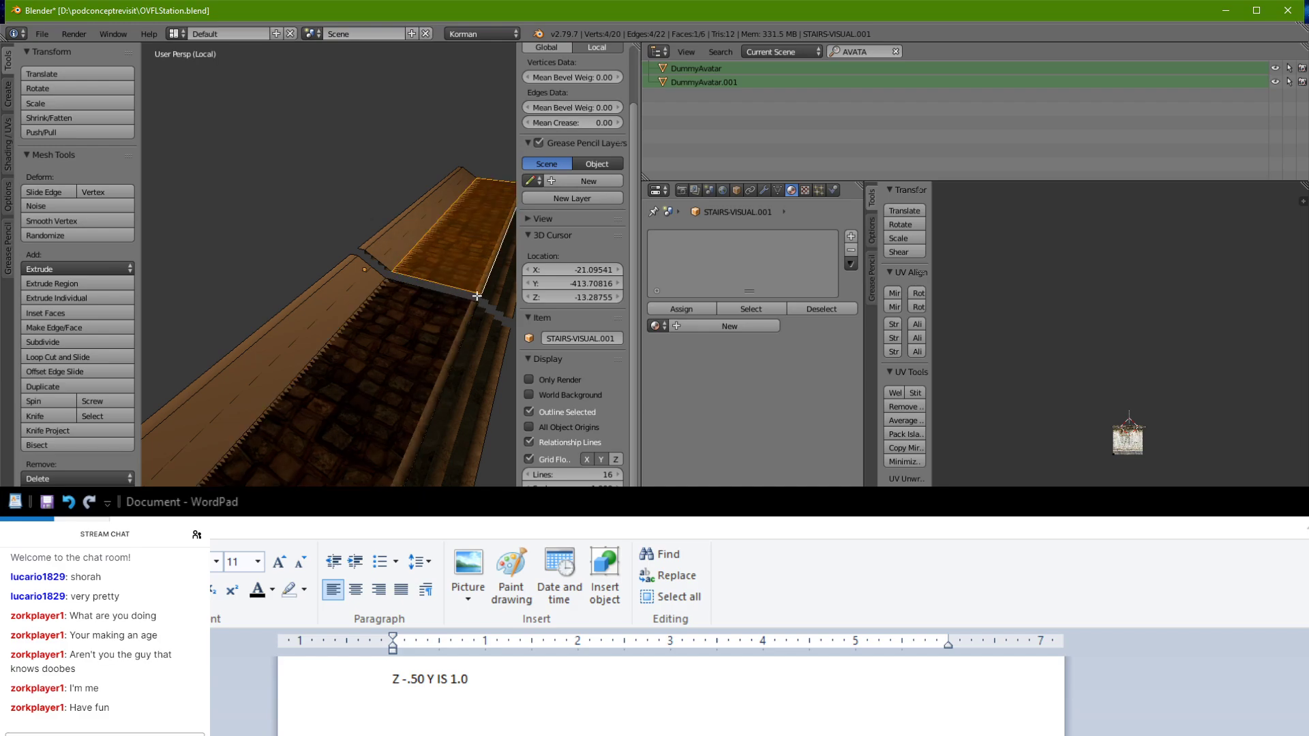
Step: Fill a sloped ramp face over the steps on the opposite side of the cobble surface for both stair sections
middle_click_drag(478, 296, 384, 292)
right_click(383, 285)
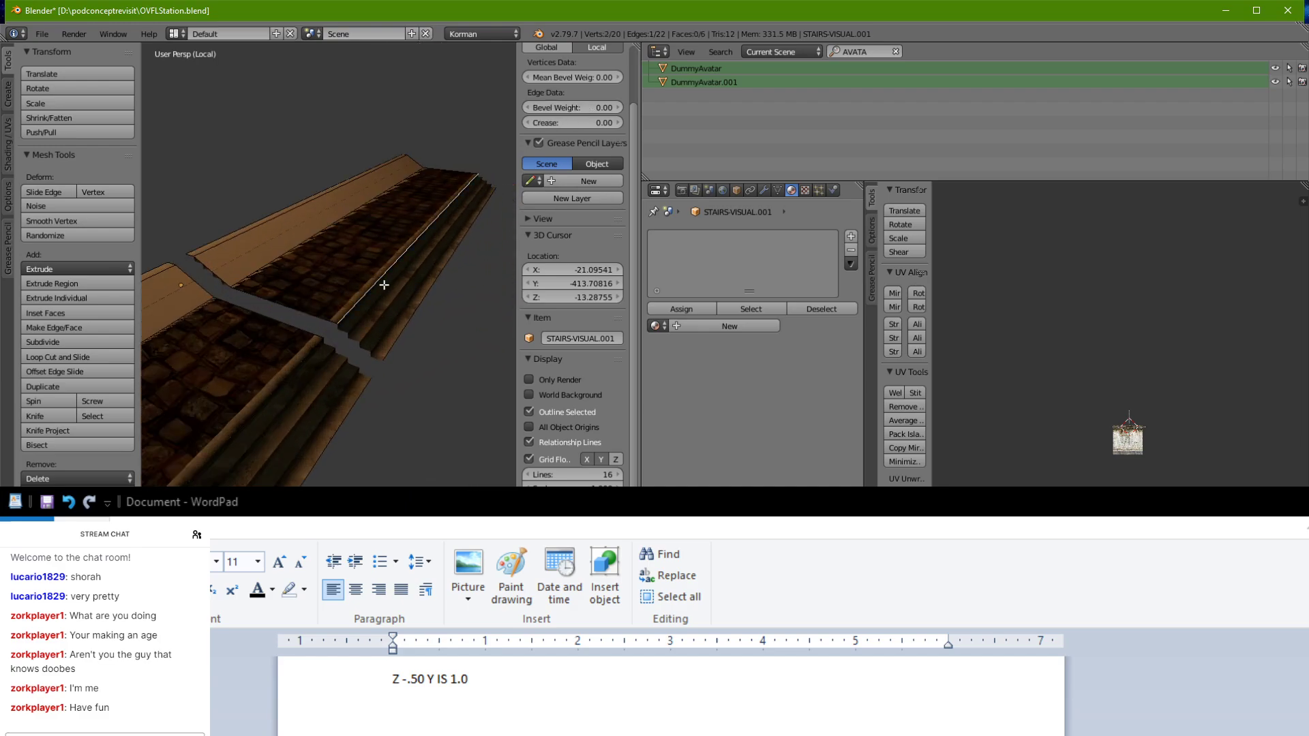
right_click(412, 306, "shift")
key("f")
right_click(356, 394)
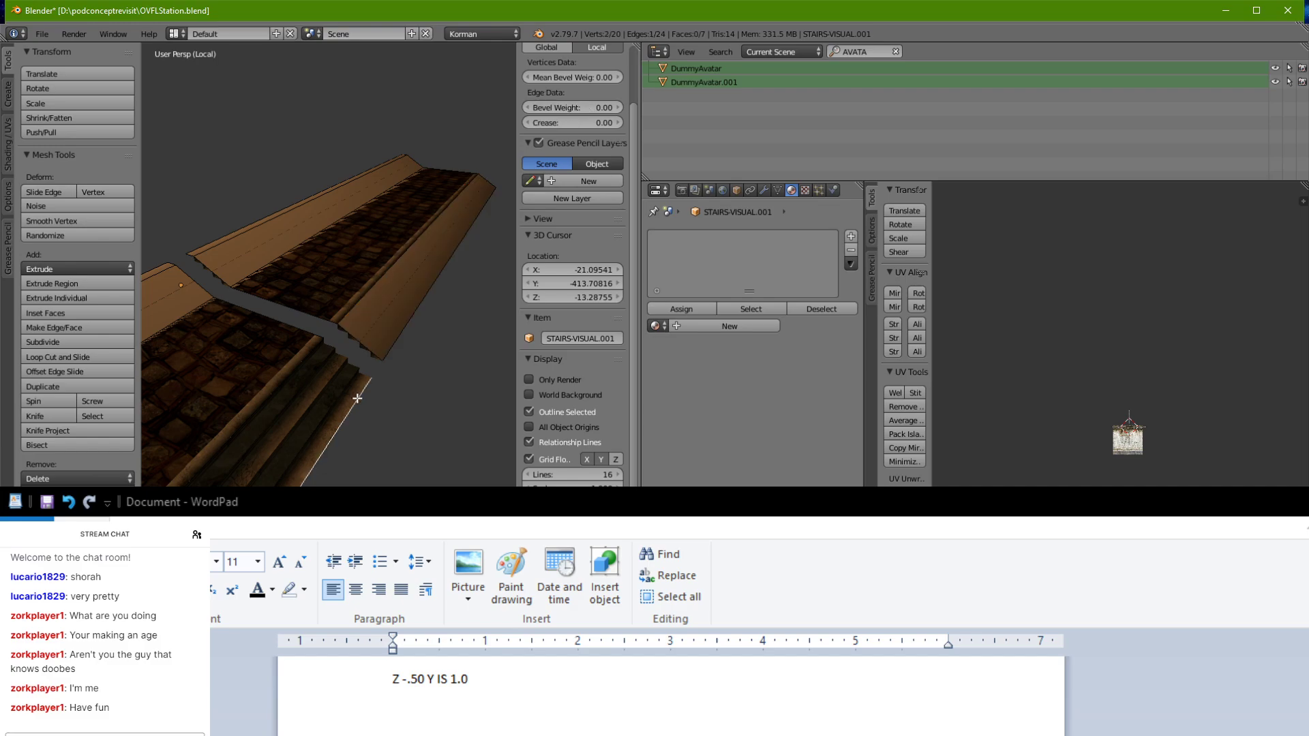
right_click(293, 365, "shift")
key("f")
middle_click_drag(293, 364, 314, 320)
Step: Add a Plasma Collision modifier to STAIRS-VISUAL.001
left_click(833, 190)
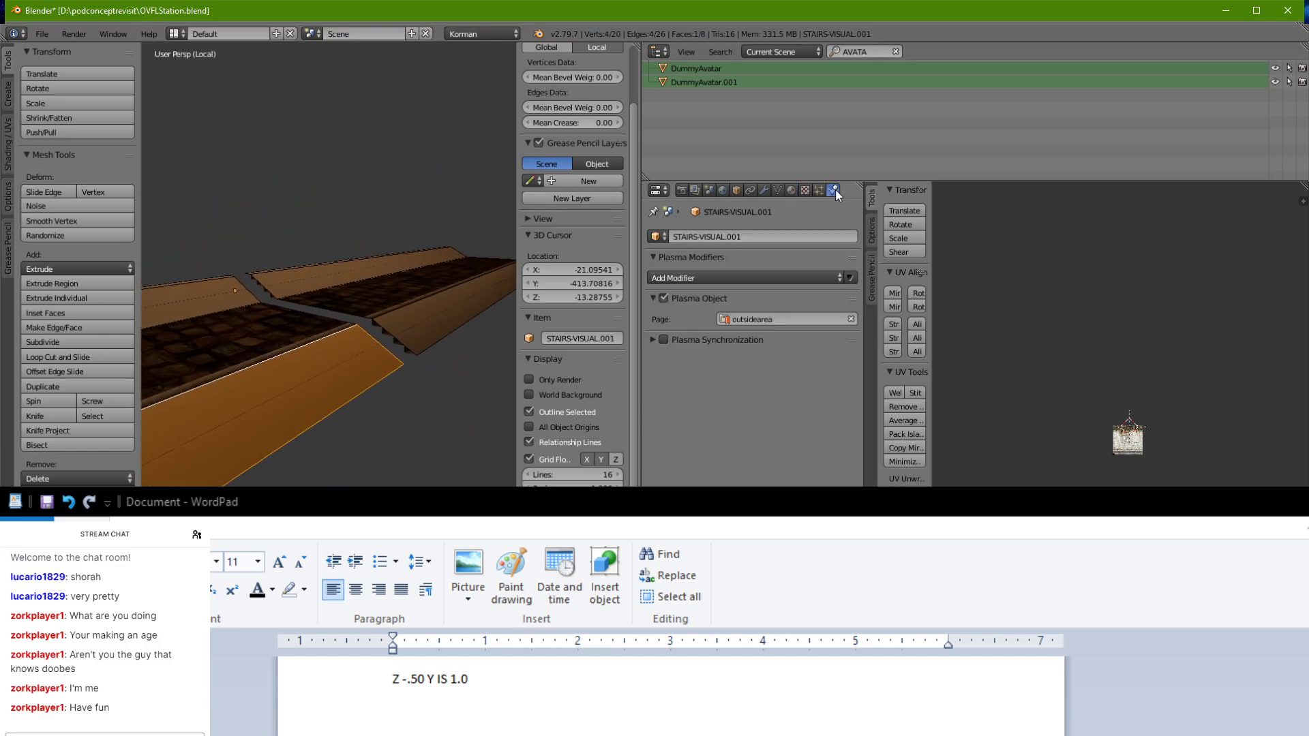
left_click(753, 275)
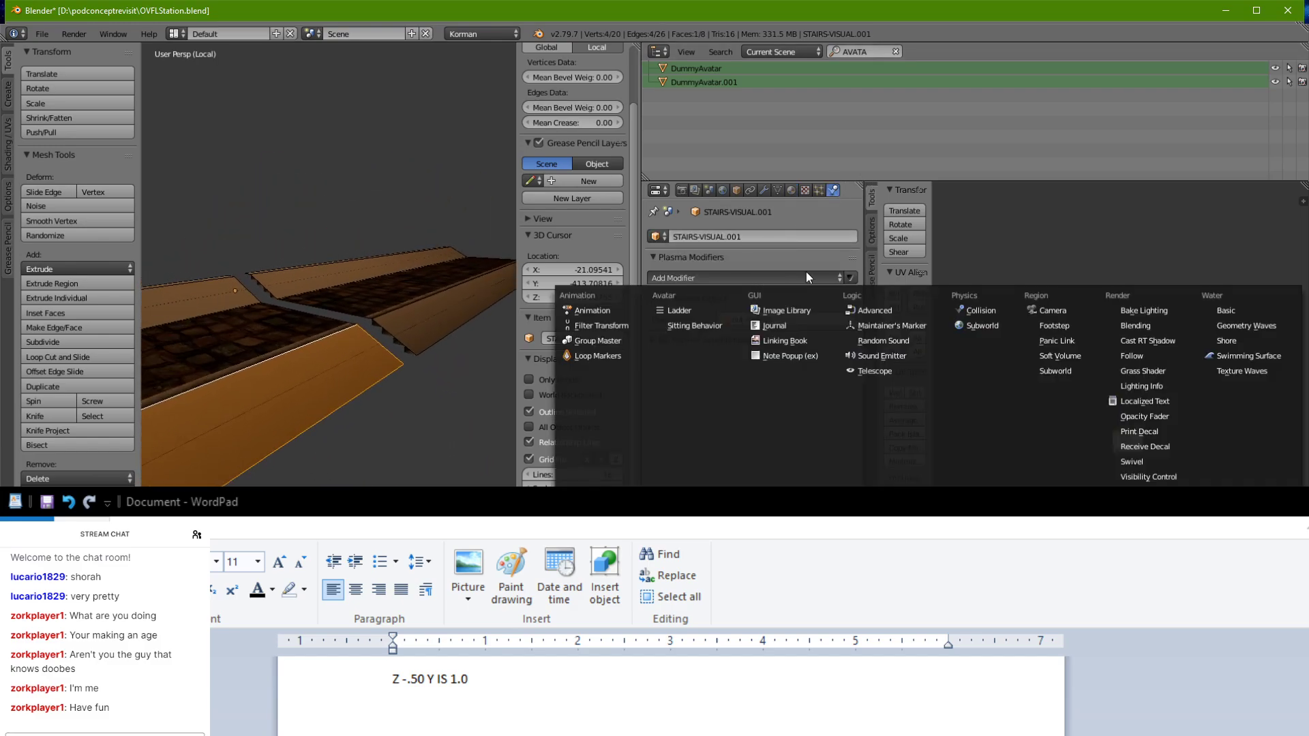
left_click(1004, 310)
Step: Rename the STAIRS-VISUAL.001 object as STAIRS-colision-proxy
double_click(761, 240)
key("BackSpace")
key("BackSpace")
key("BackSpace")
key("BackSpace")
key("BackSpace")
key("BackSpace")
key("BackSpace")
key("BackSpace")
key("BackSpace")
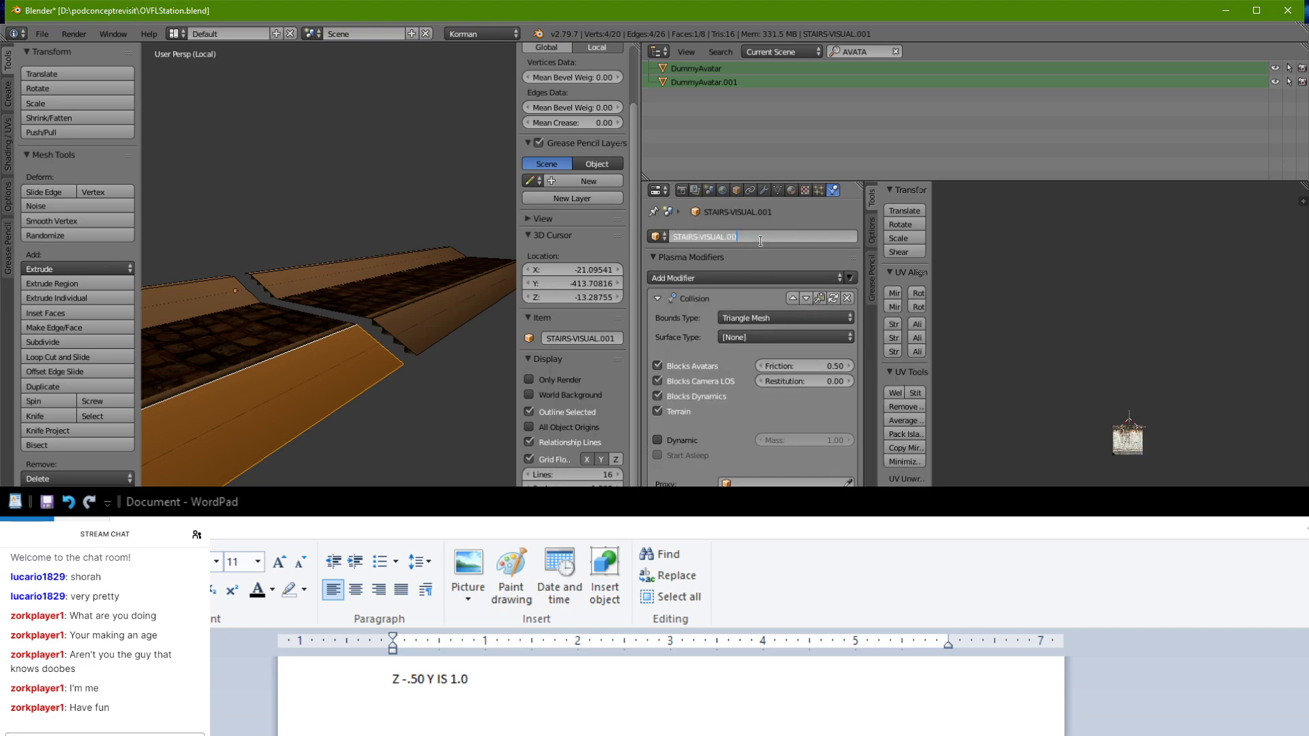
key("BackSpace")
type("colision-proxy")
key("Return")
Step: Triangulate all faces of the collision proxy mesh and return to Object Mode
mouse_move(413, 357)
middle_mouse_down()
mouse_move(470, 345)
mouse_move(435, 289)
mouse_move(471, 376)
mouse_move(412, 378)
middle_mouse_up()
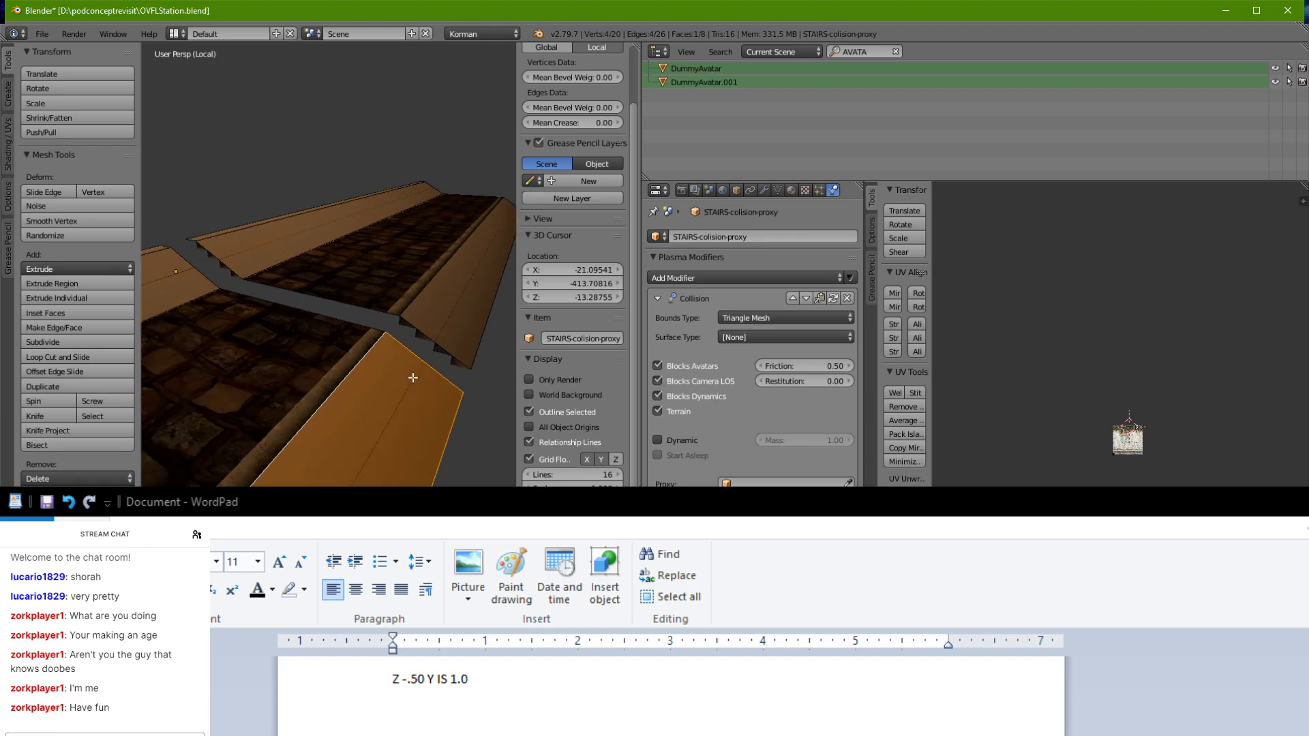
key("Tab")
left_click(736, 190)
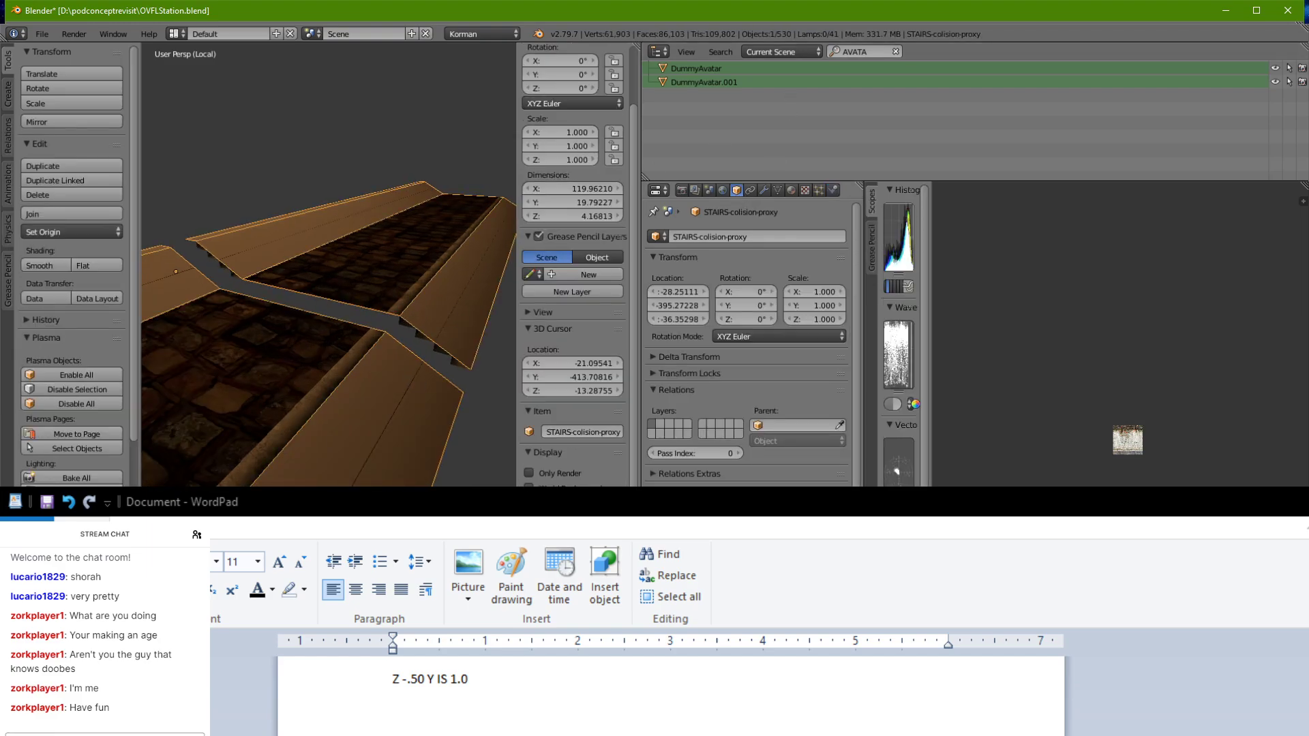
key("Tab")
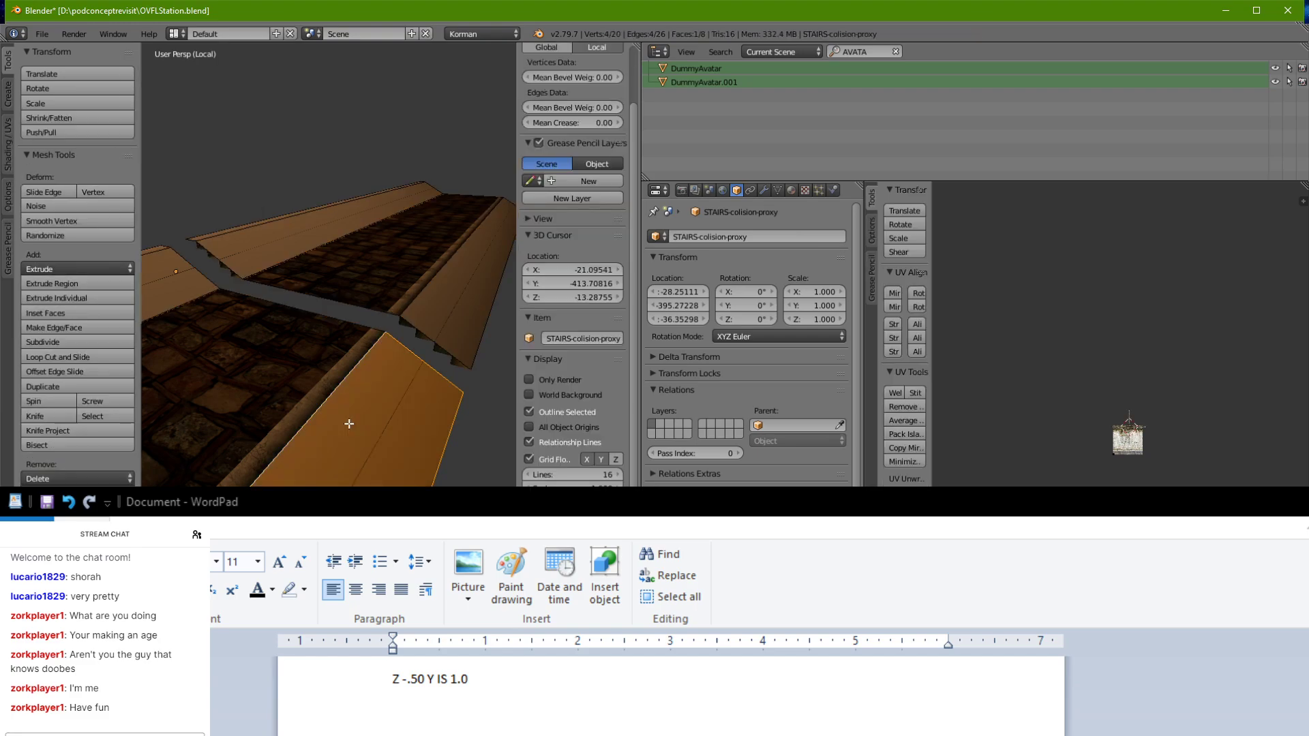
key("ctrl+t")
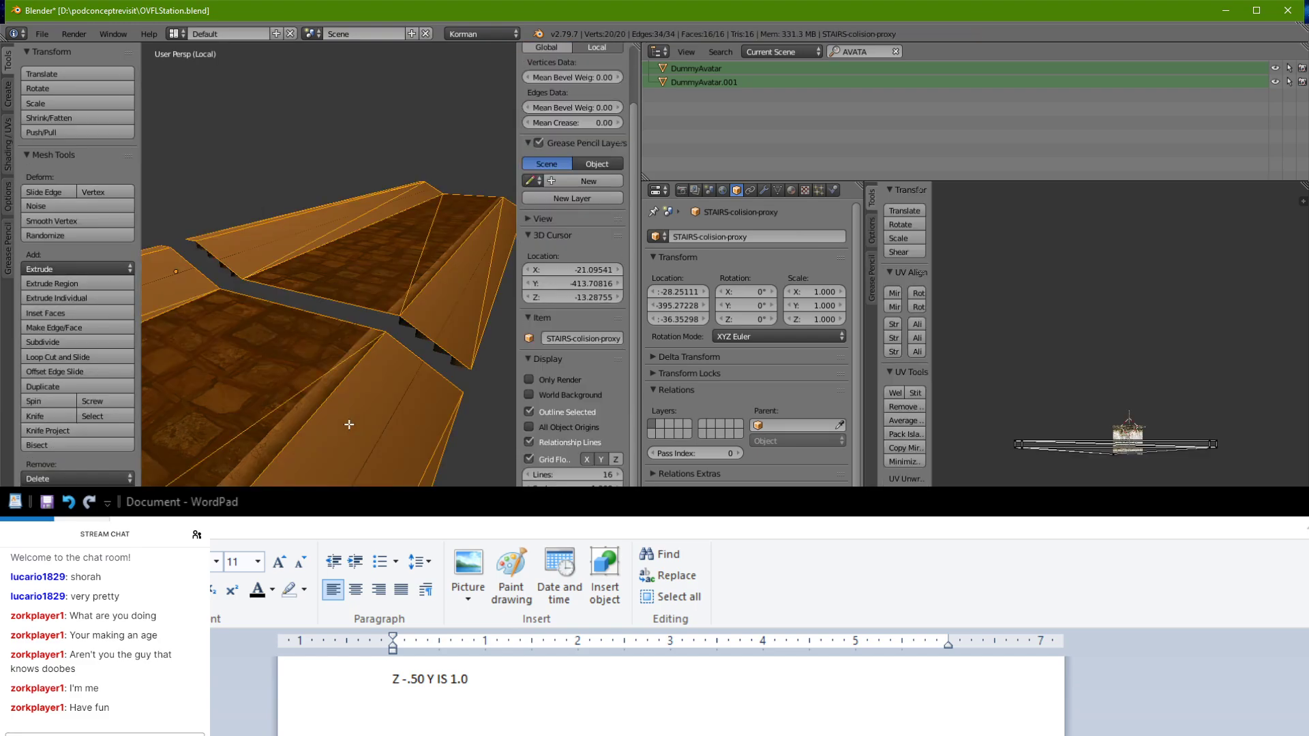
key("Tab")
Step: Check the collision proxy's fit over the steps and save OVFLStation.blend over the existing file
middle_click_drag(349, 423, 402, 436)
left_click(357, 345)
scroll(356, 346, "up", 4)
middle_click_drag(356, 348, 389, 332)
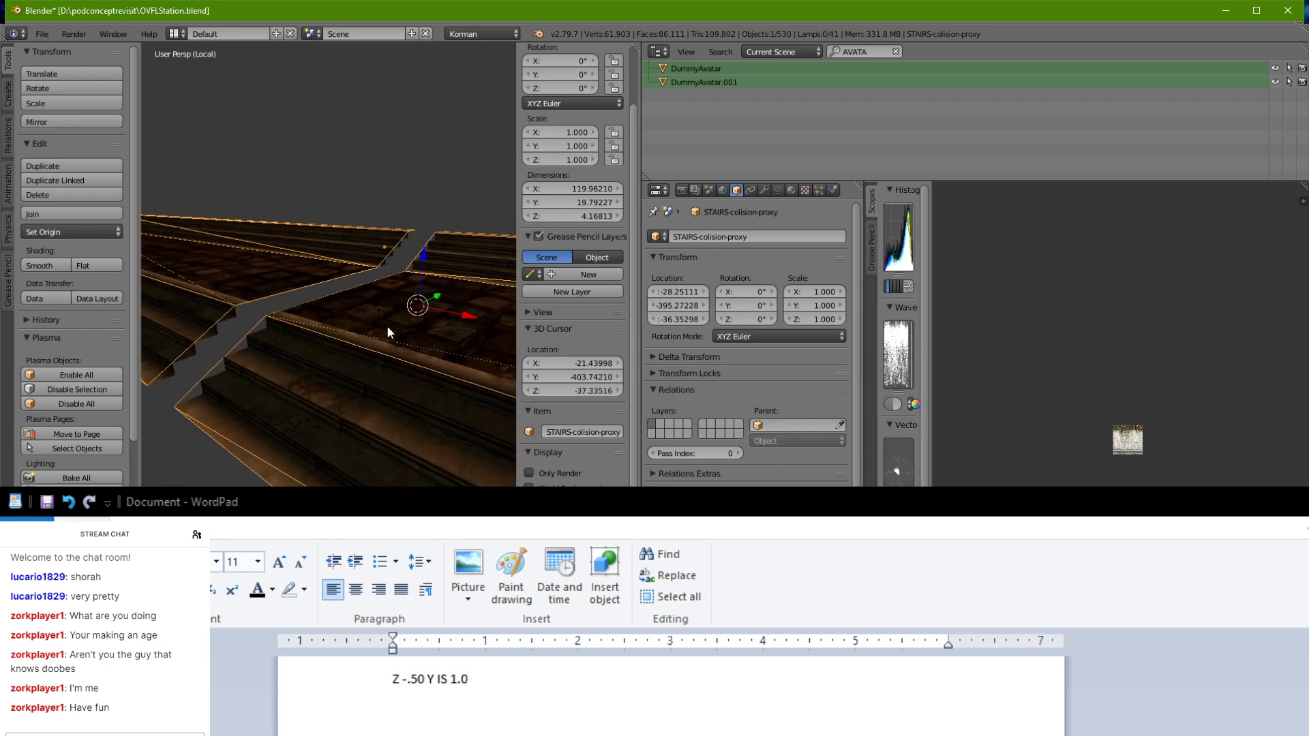
key("ctrl+s")
left_click(388, 328)
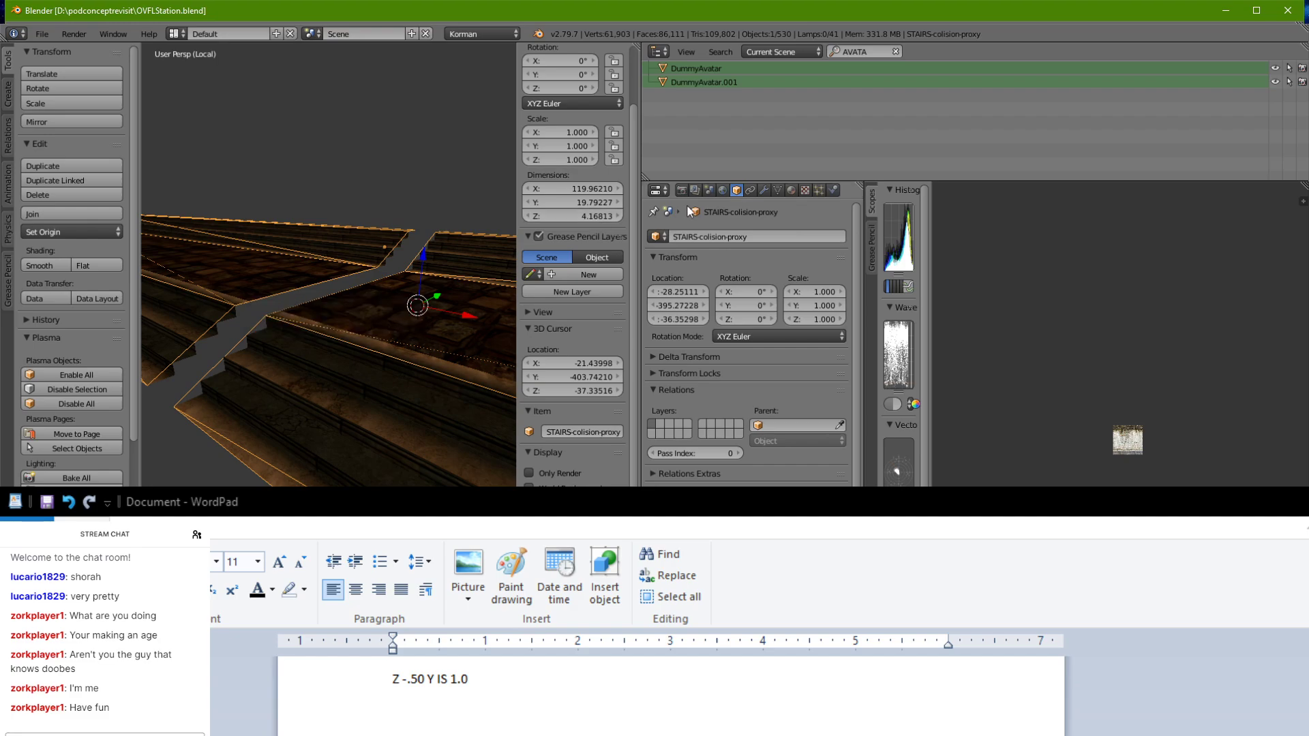
Step: Open the World settings and switch to the game to inspect the station
left_click(790, 191)
left_click(722, 190)
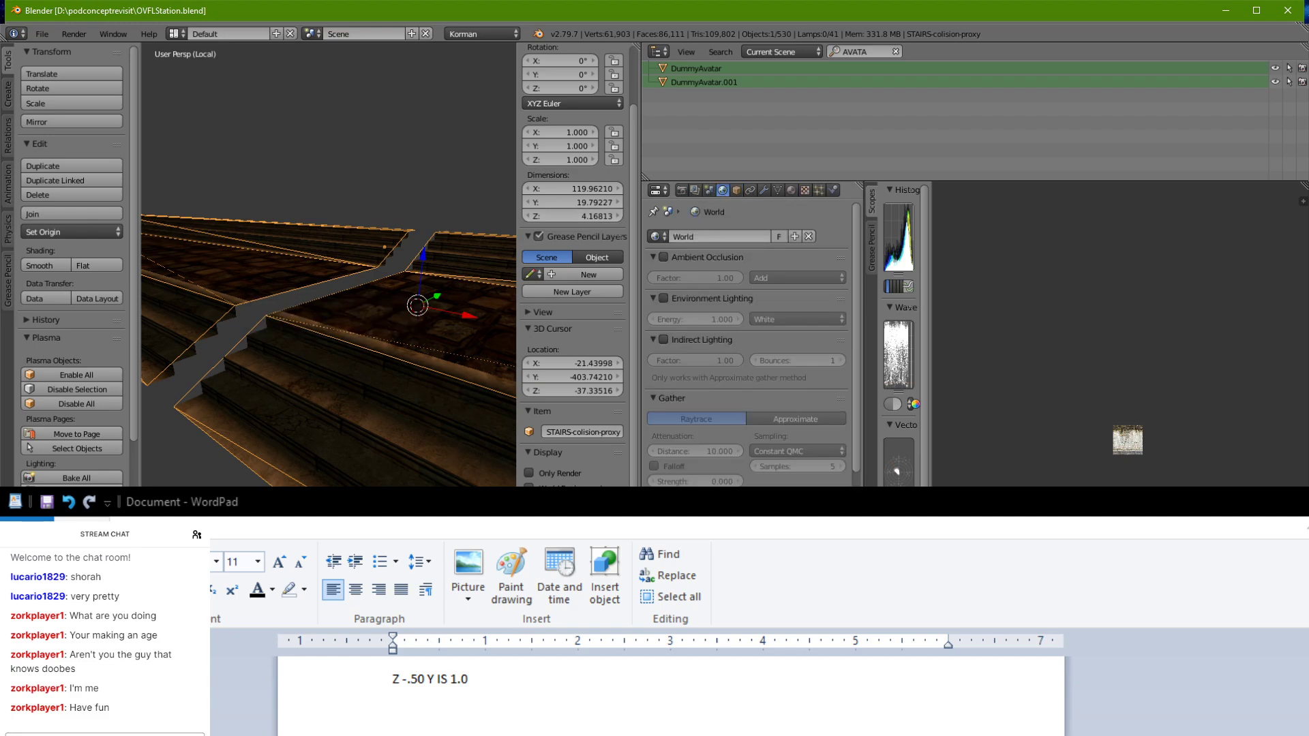
key("alt+Tab")
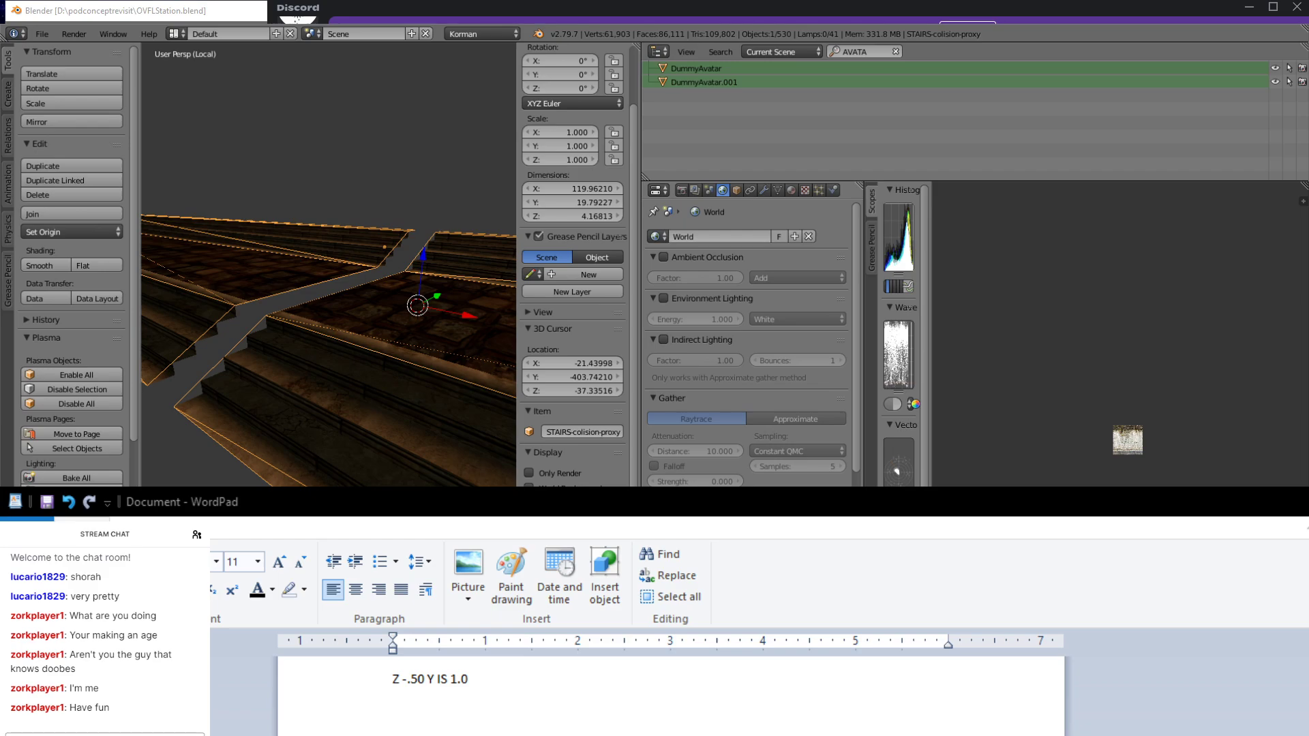
key("alt+Tab")
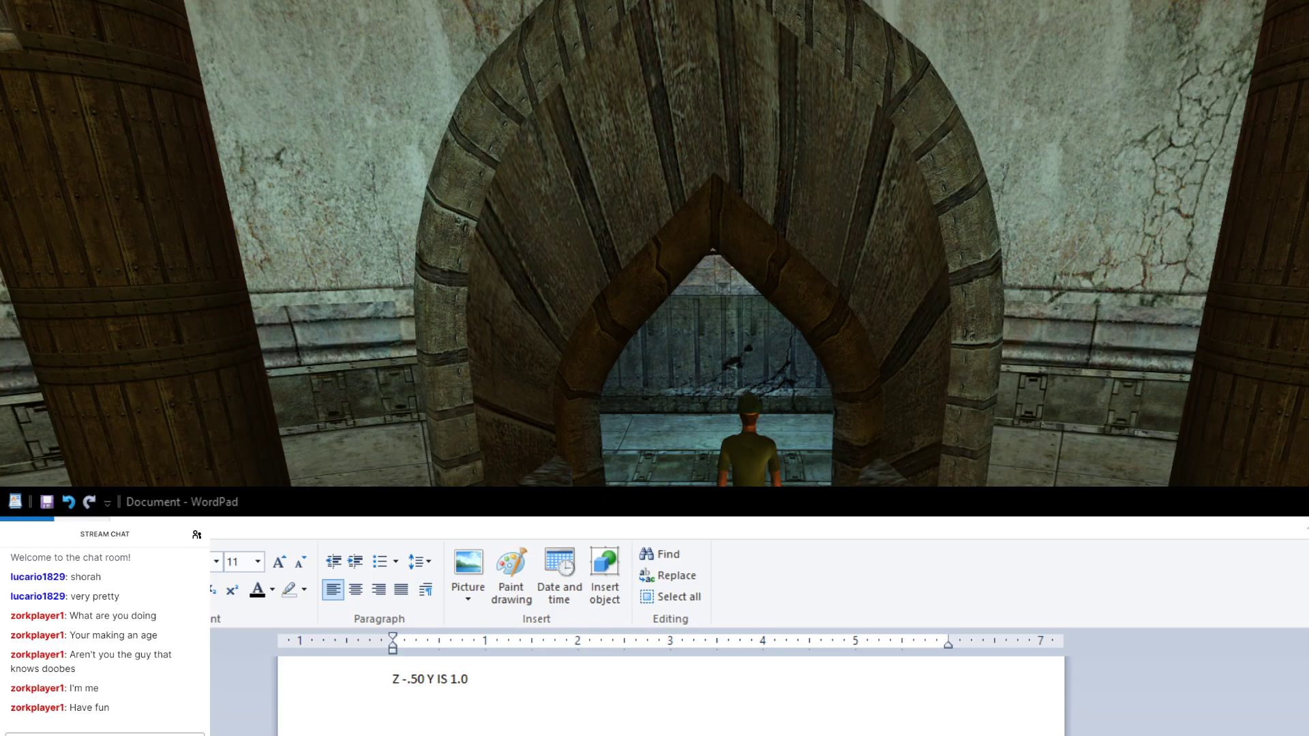
Step: Walk the avatar across the station floor toward the stairs, checking the area in first-person and third-person views
key("F1")
right_click_drag(483, 477, 483, 477)
key("Up")
key("Up")
key("Up")
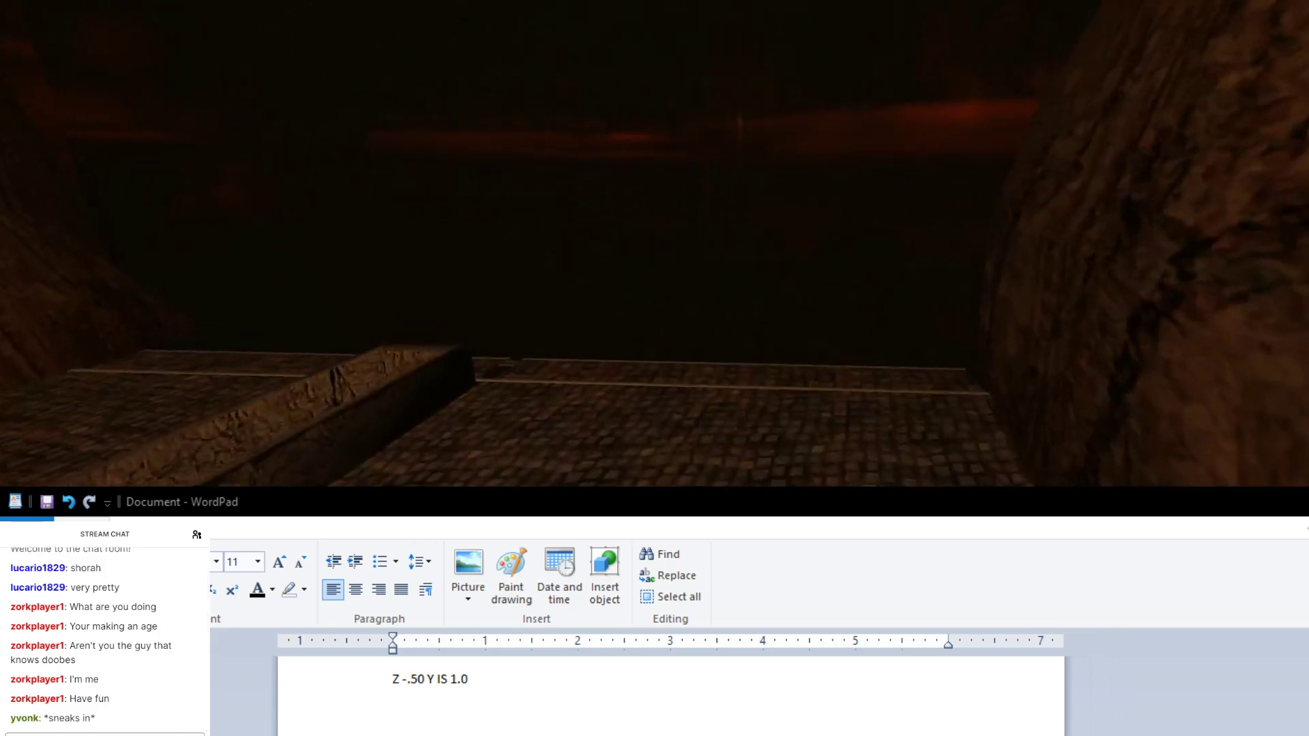
key("Up")
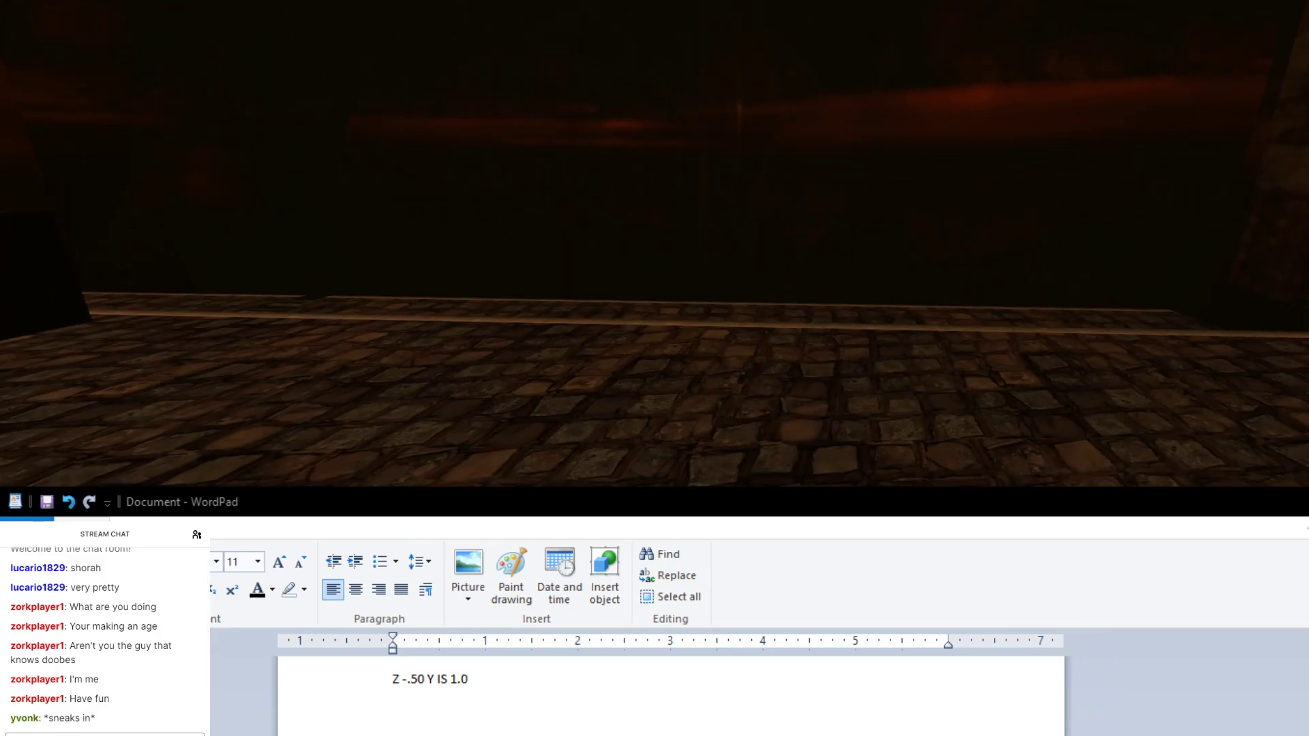
key("F1")
key("Up")
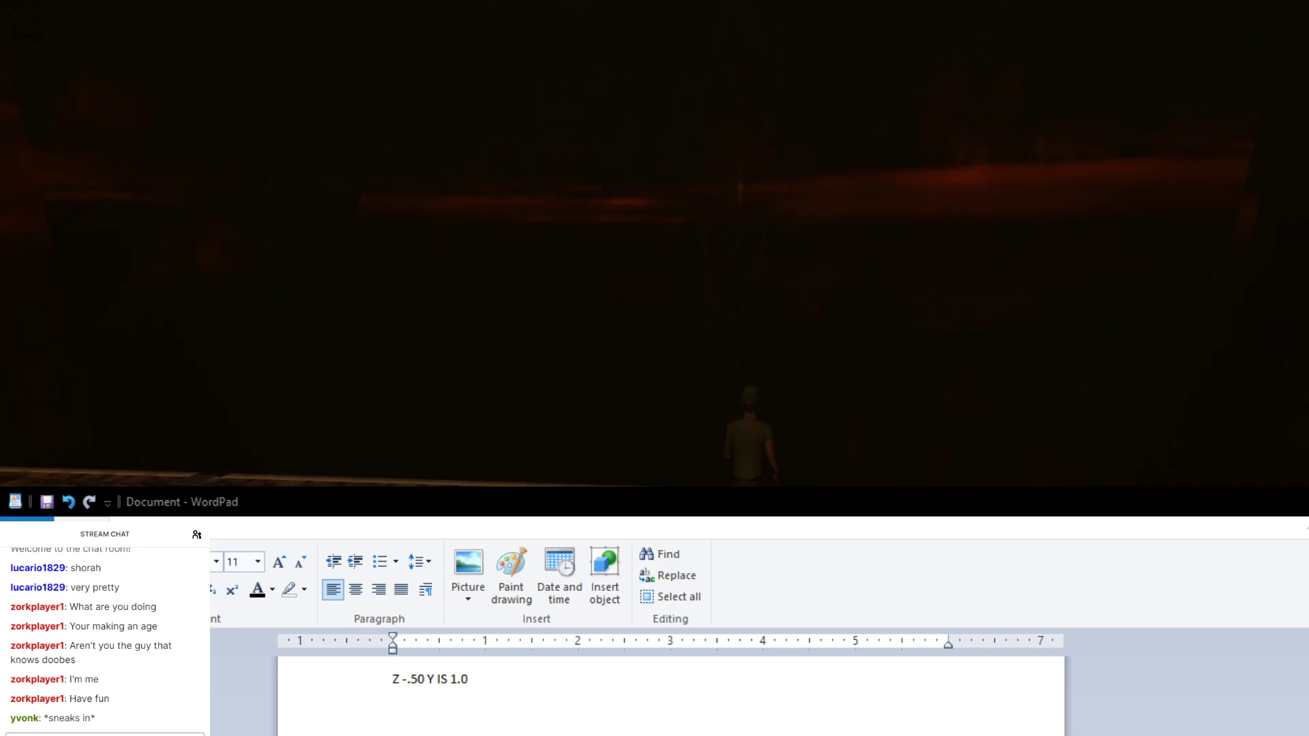
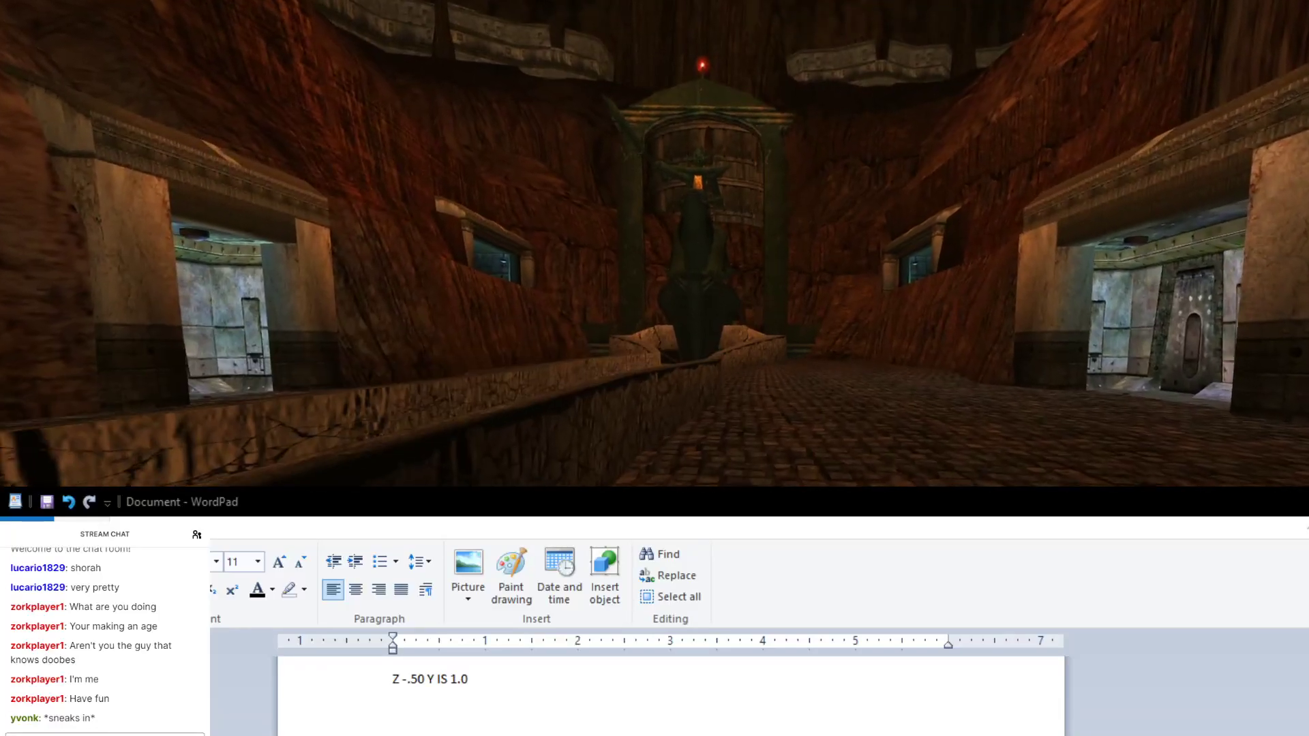
Step: Examine the textured stairs and landing in-game from several directions and quit back to Blender
key("Left")
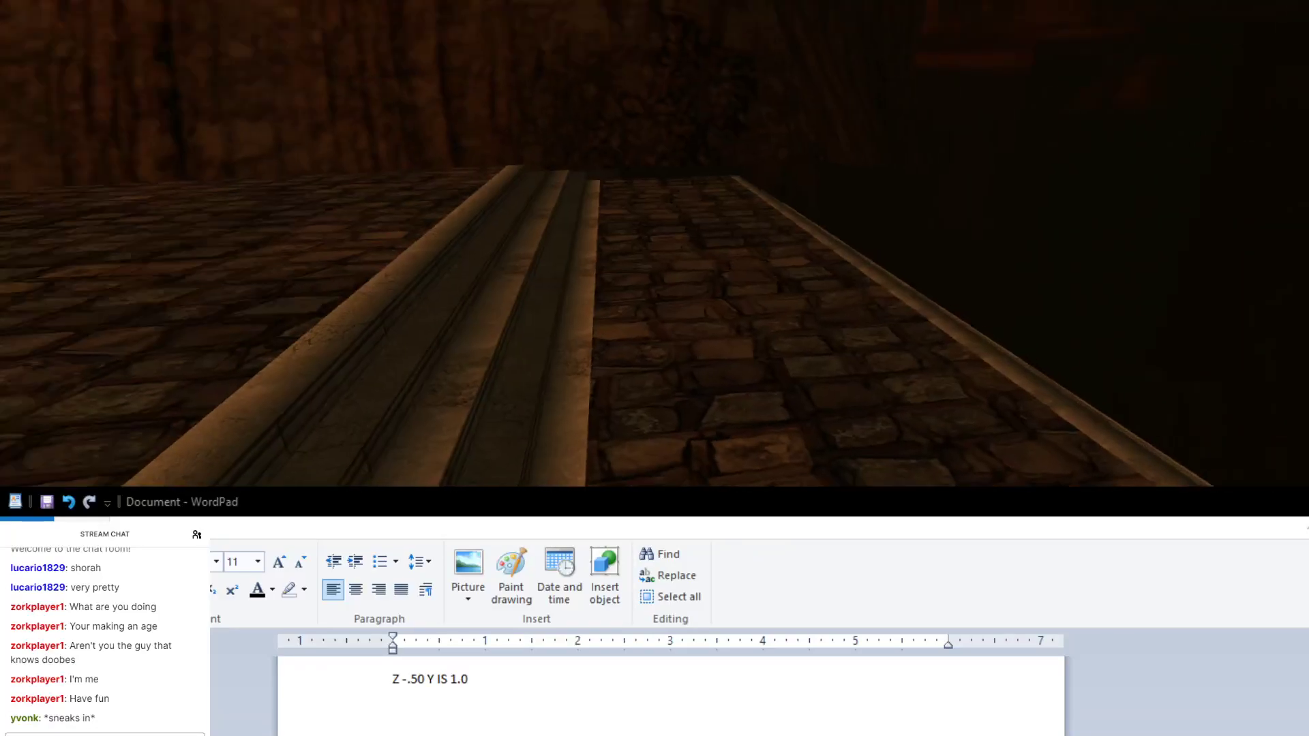
key("Right")
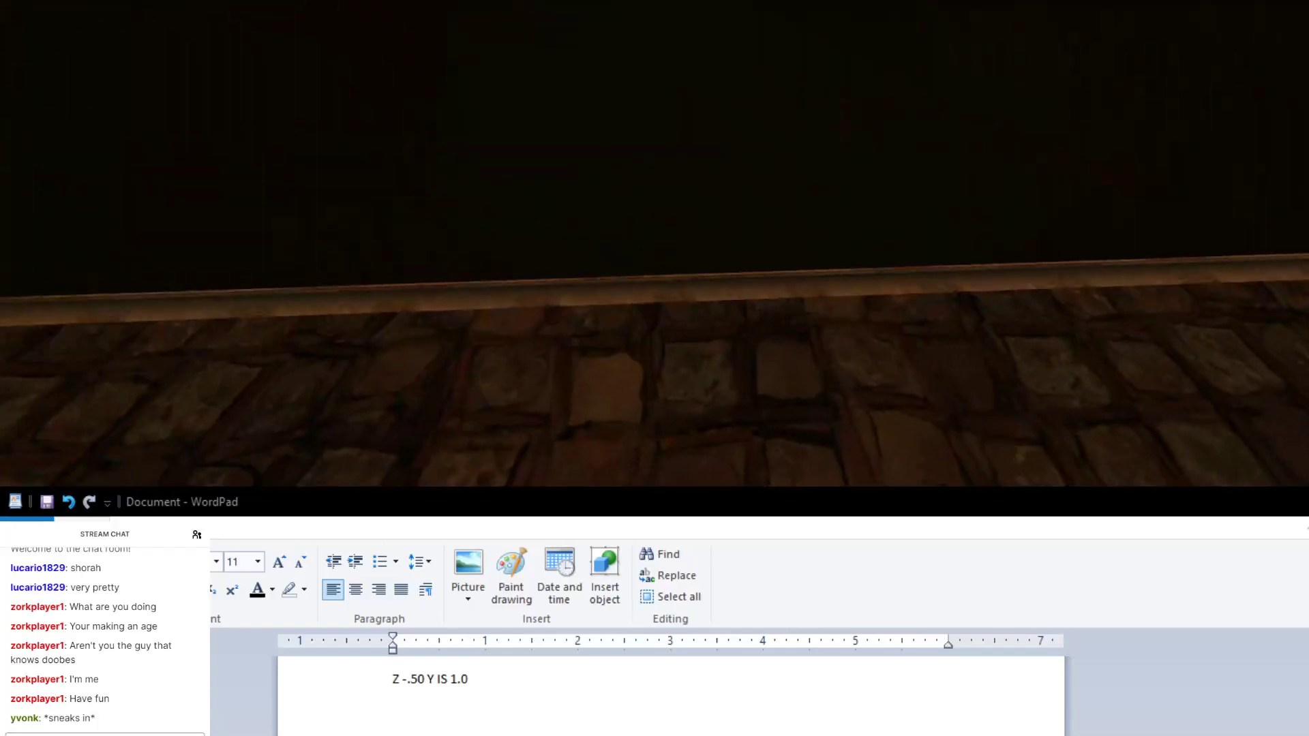
key("Right")
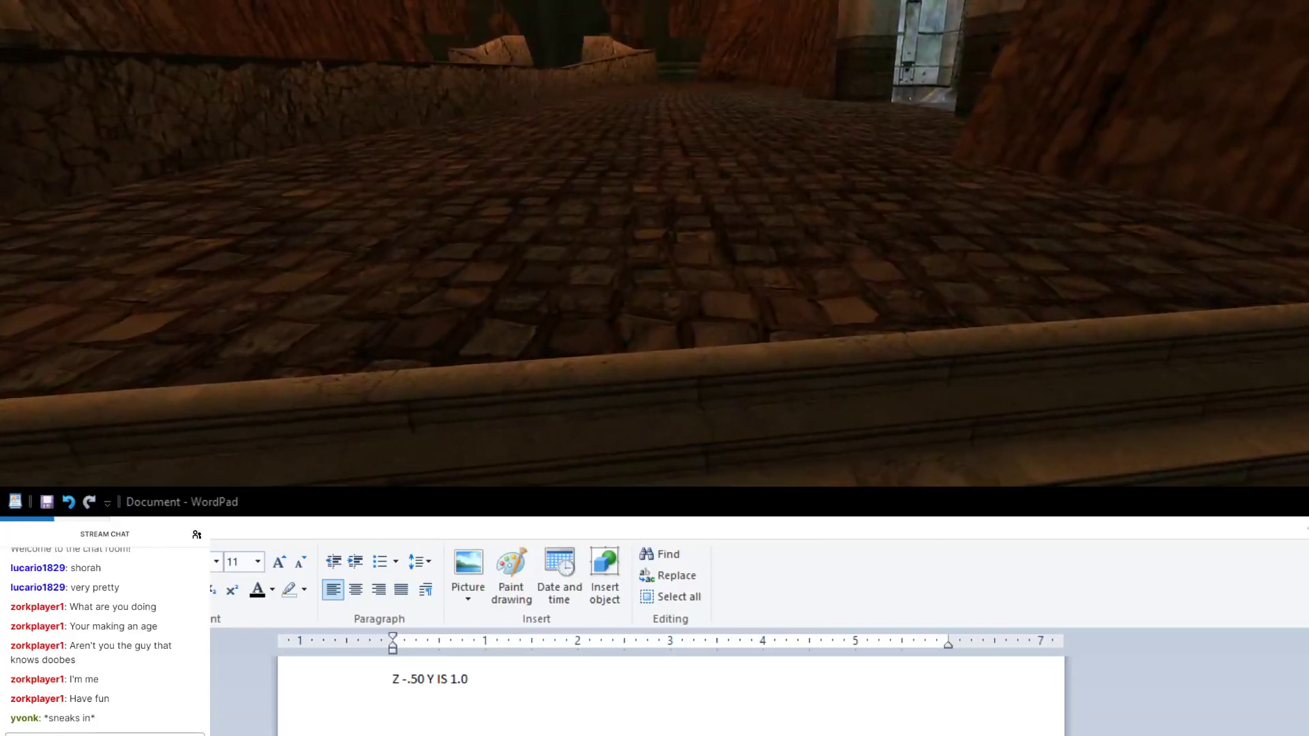
key("Right")
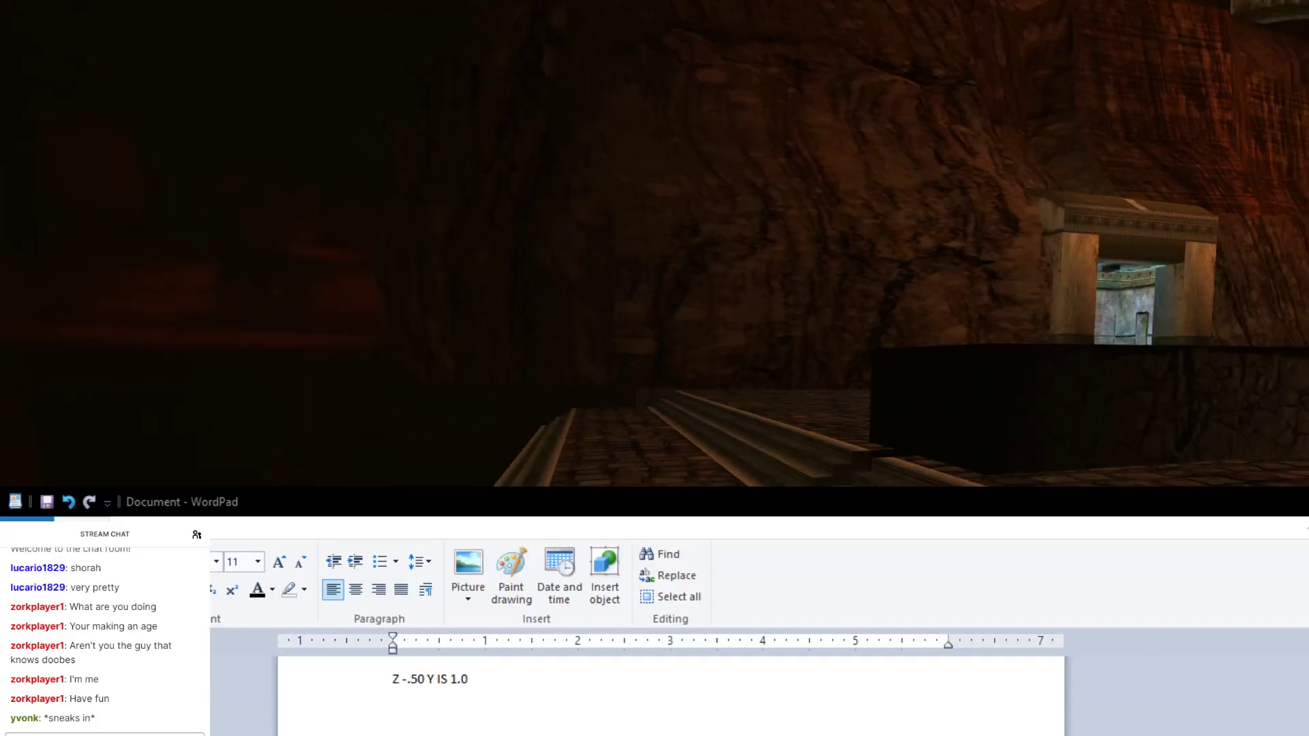
key("Right")
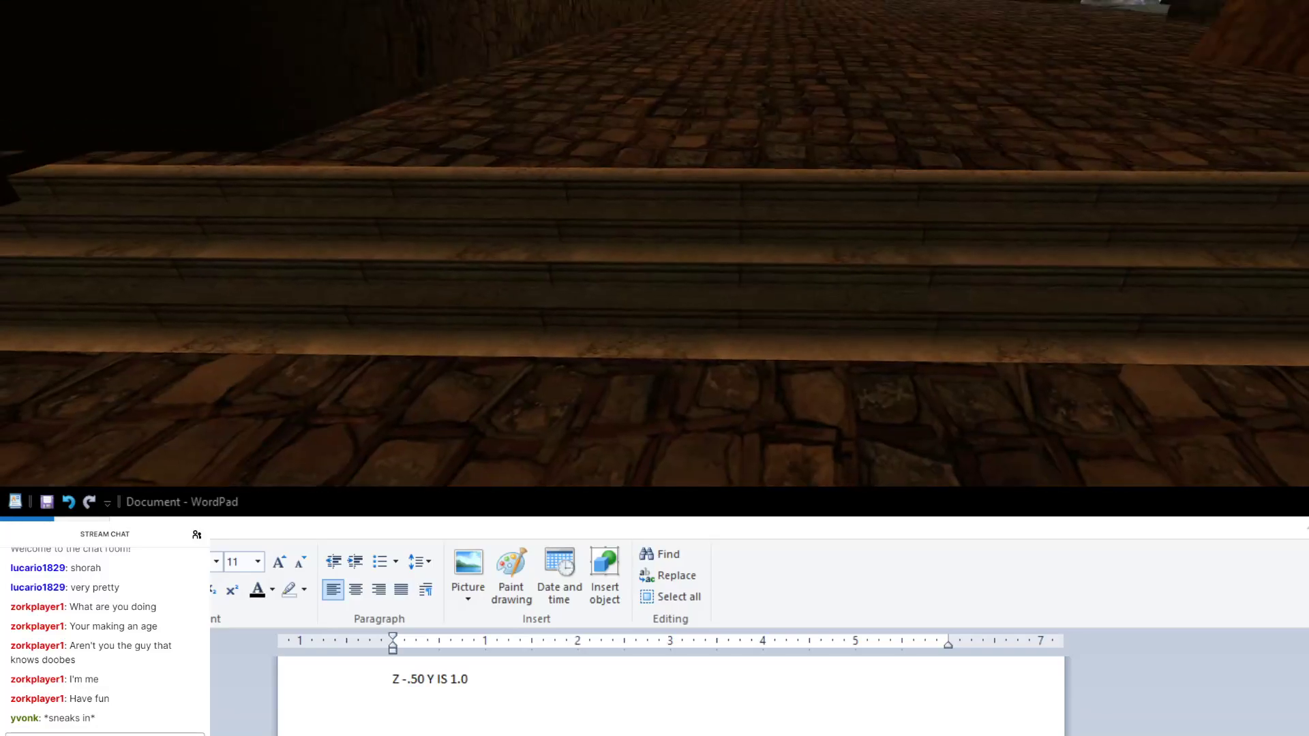
key("Escape")
left_click(880, 320)
key("Return")
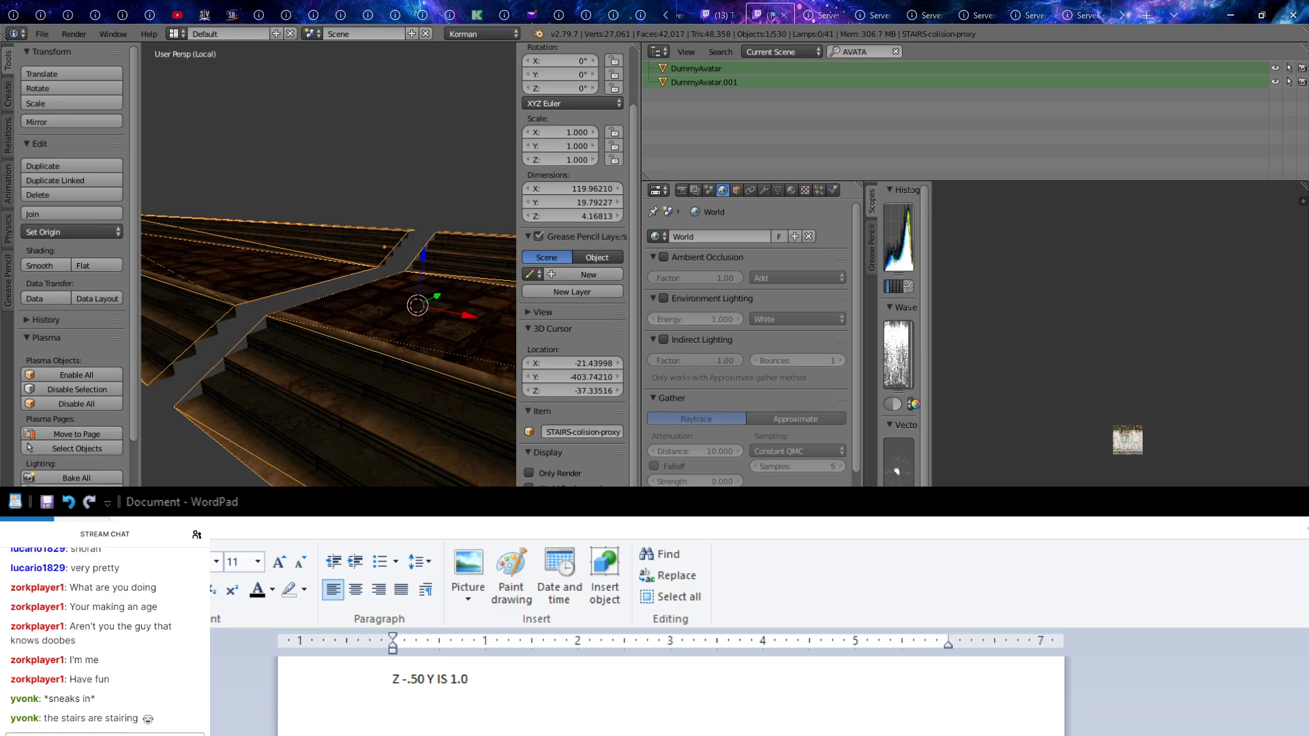
Step: Duplicate the entire STAIRS-VISUAL mesh in Edit Mode and place the copy beside the original along the Y axis
middle_click_drag(449, 450, 370, 453)
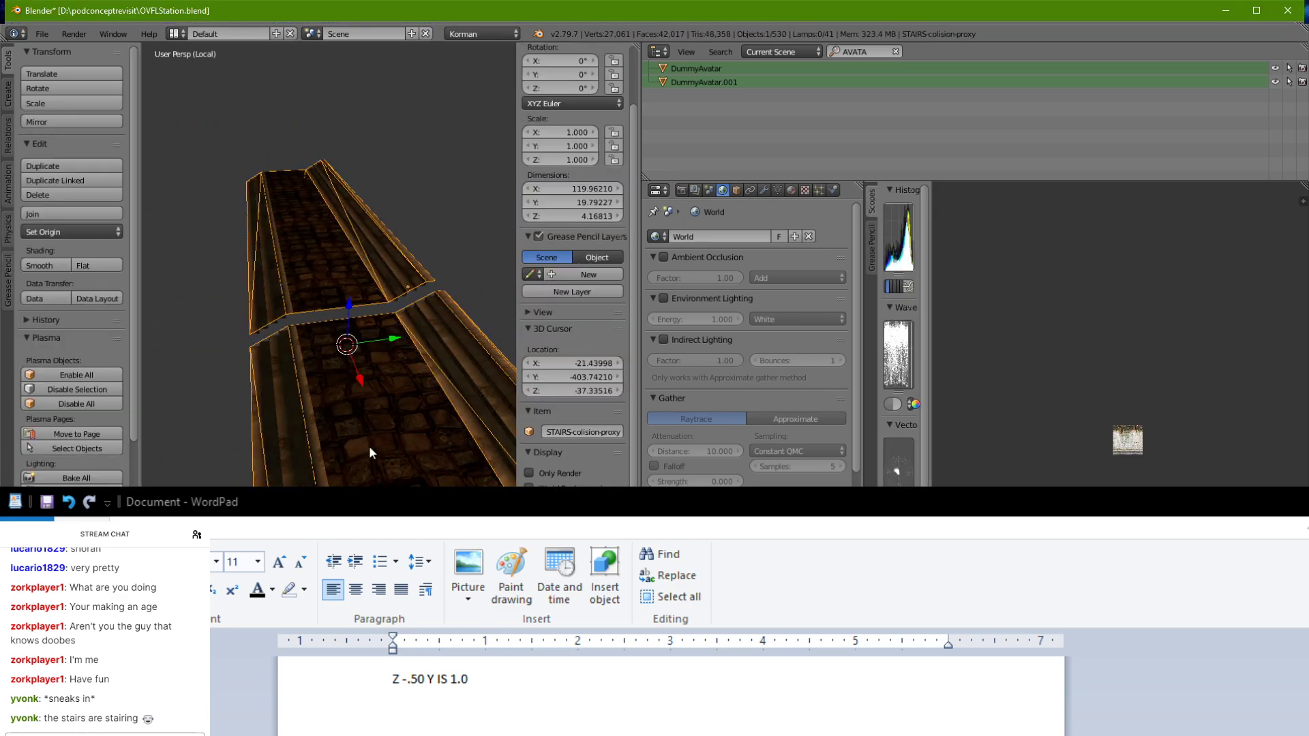
right_click(370, 448)
key("Tab")
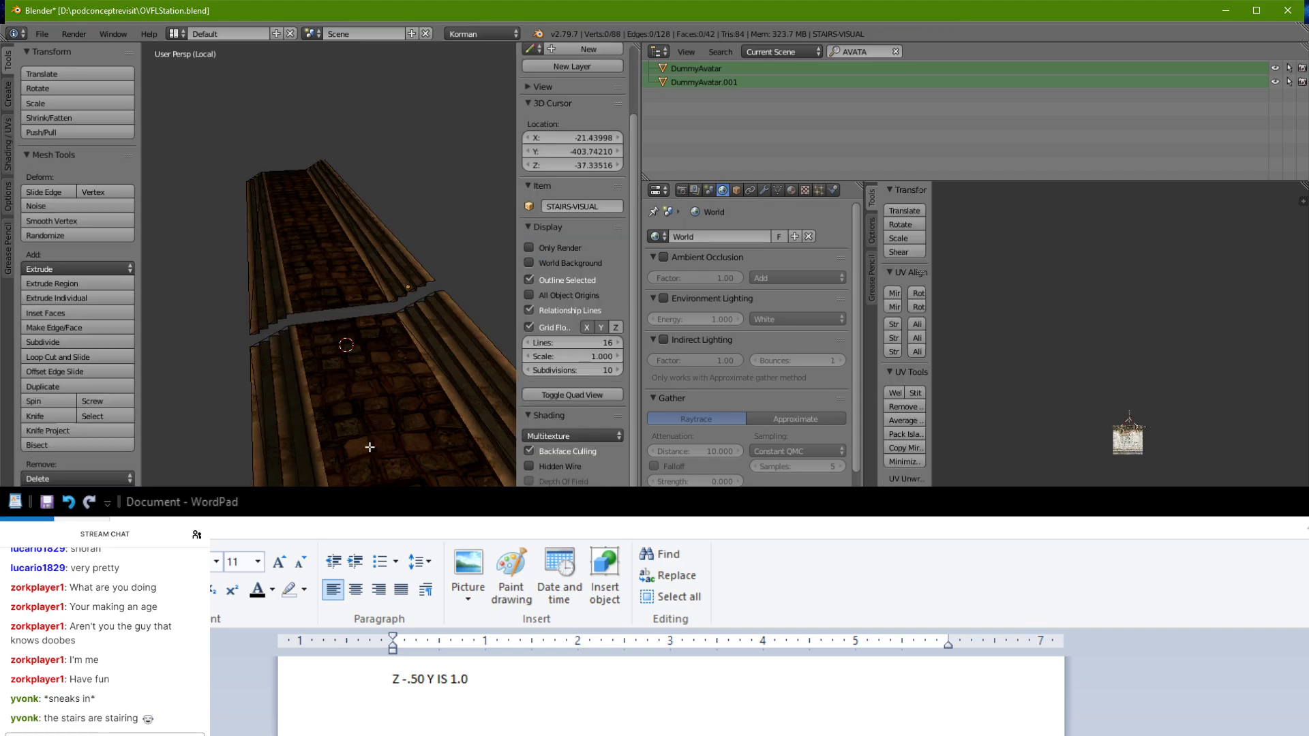
key("a")
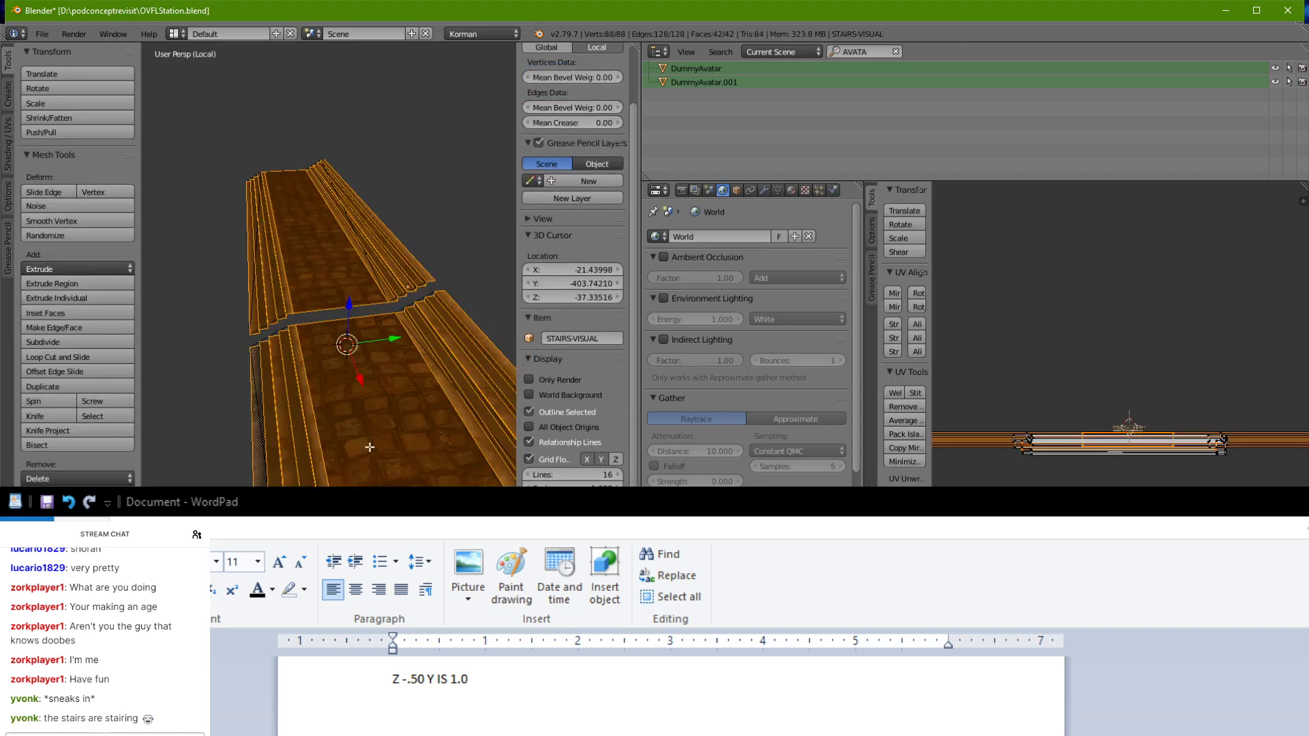
scroll(370, 447, "down", 3)
middle_click_drag(370, 447, 370, 323, "shift")
scroll(370, 321, "down", 1)
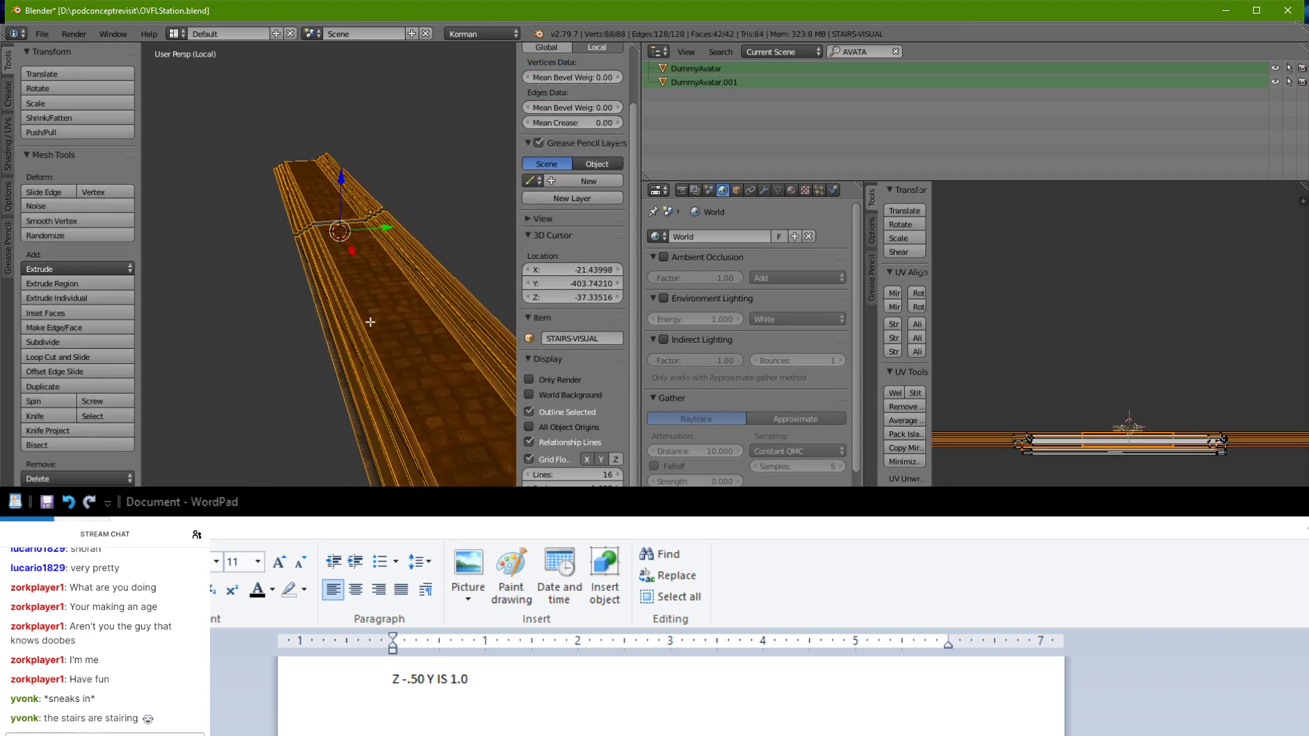
left_click(99, 384)
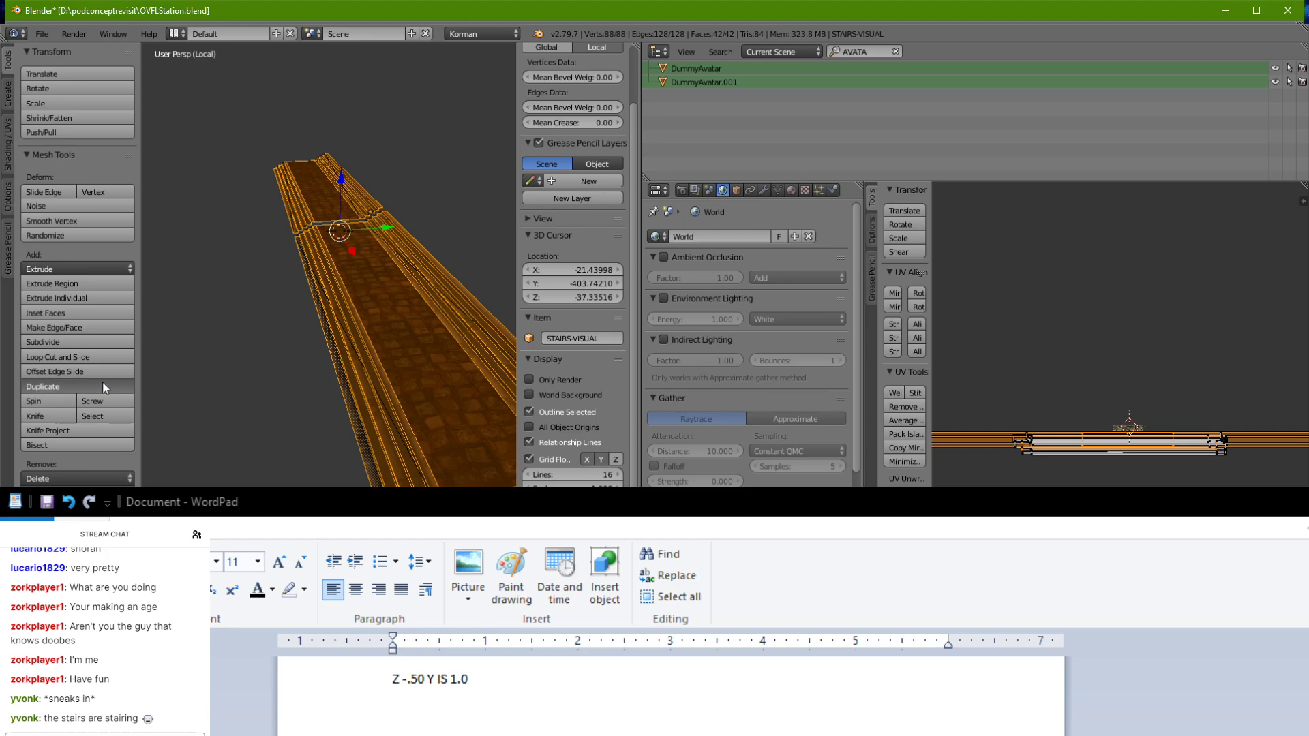
key("y")
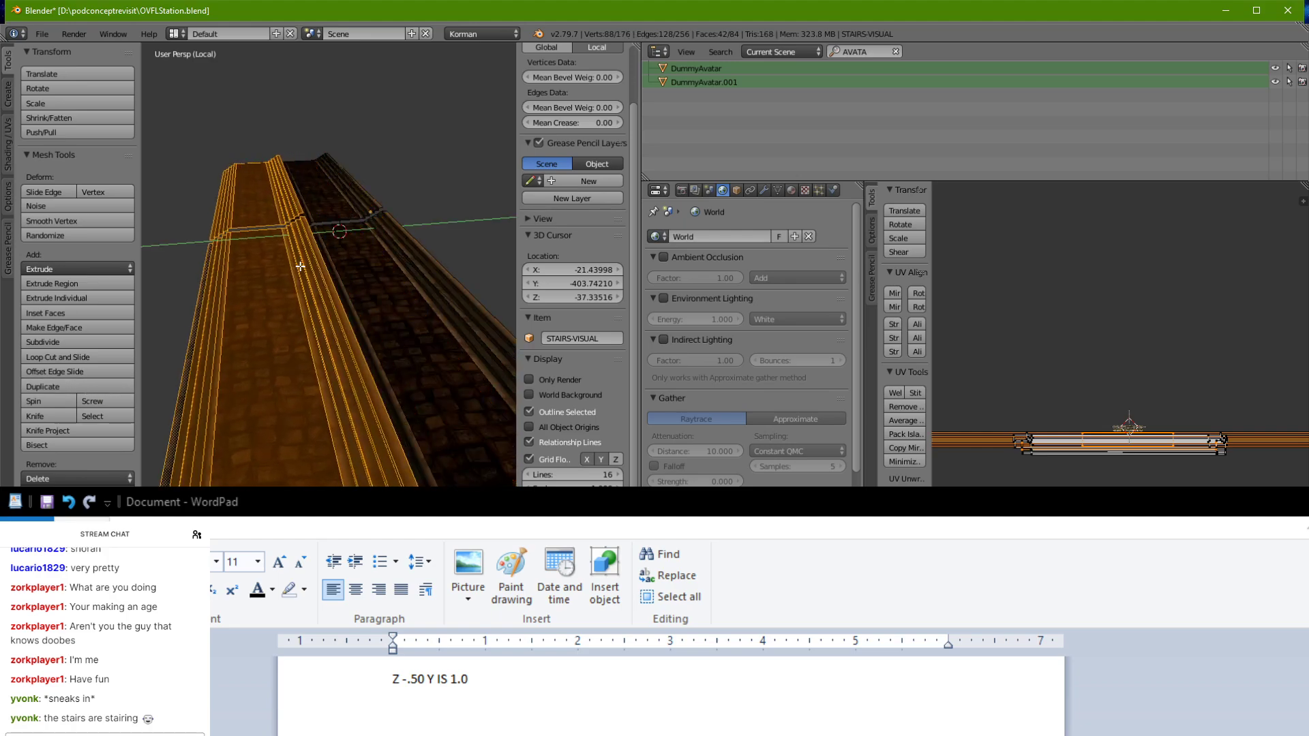
left_click(267, 281)
Step: Move the stair copy farther from the original along Y, lower it along Z, and place the 3D cursor between them
middle_click_drag(266, 281, 281, 203)
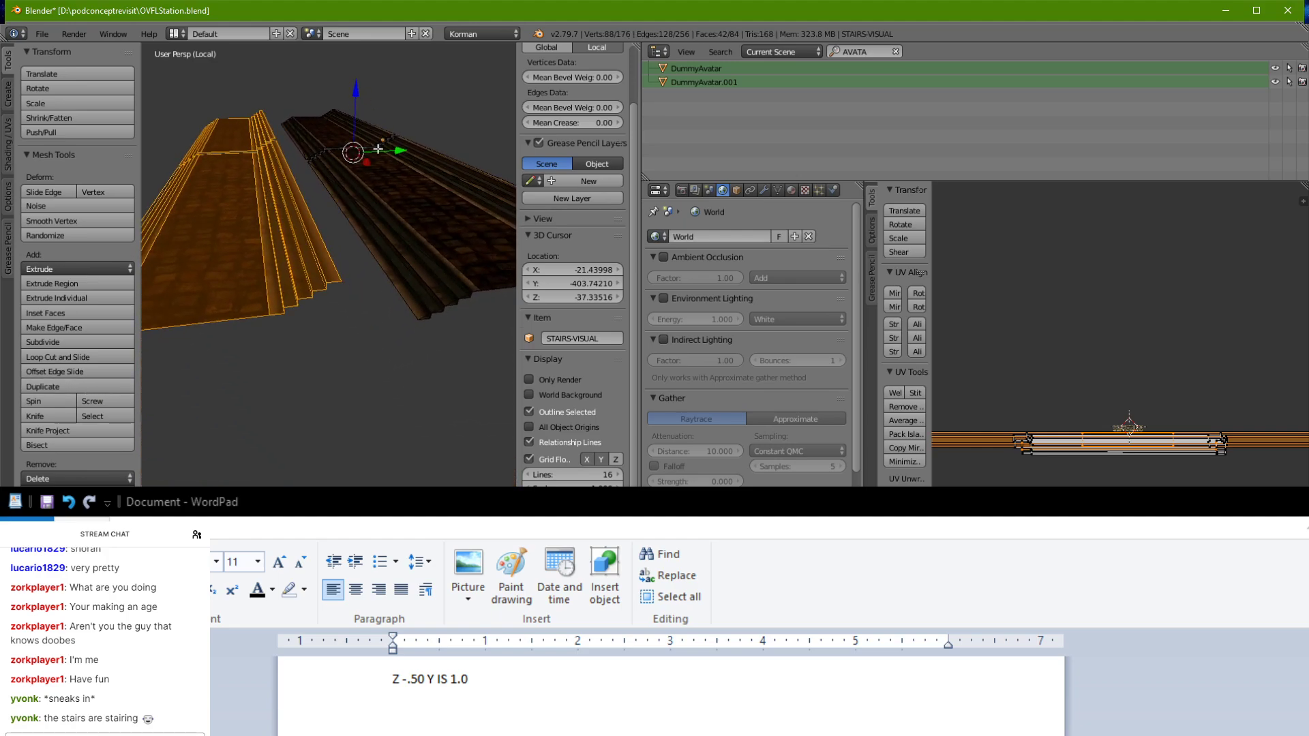
left_click_drag(378, 149, 344, 168)
left_click_drag(349, 88, 343, 123)
middle_click_drag(342, 124, 384, 240)
left_click(321, 266)
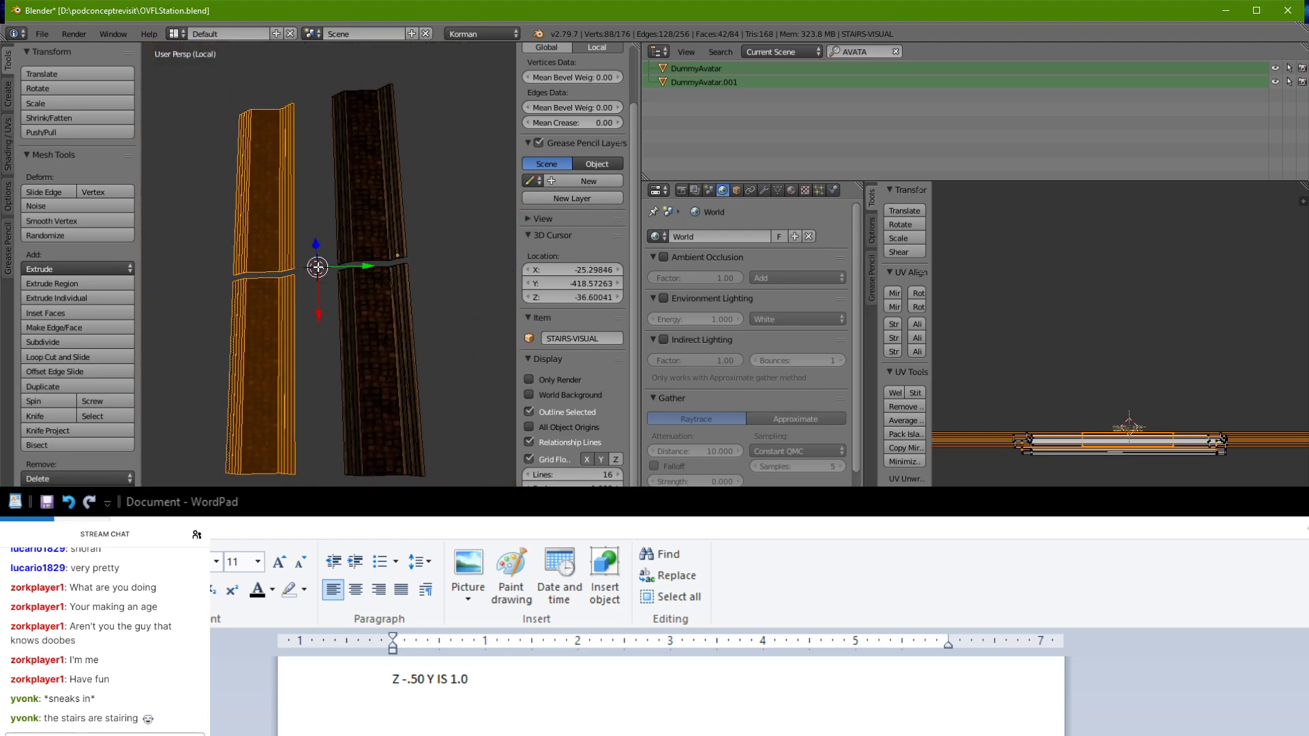
Step: Rotate the stair copy slightly about the Z axis around the 3D cursor and shift it along Y and X
middle_click_drag(321, 267, 314, 275)
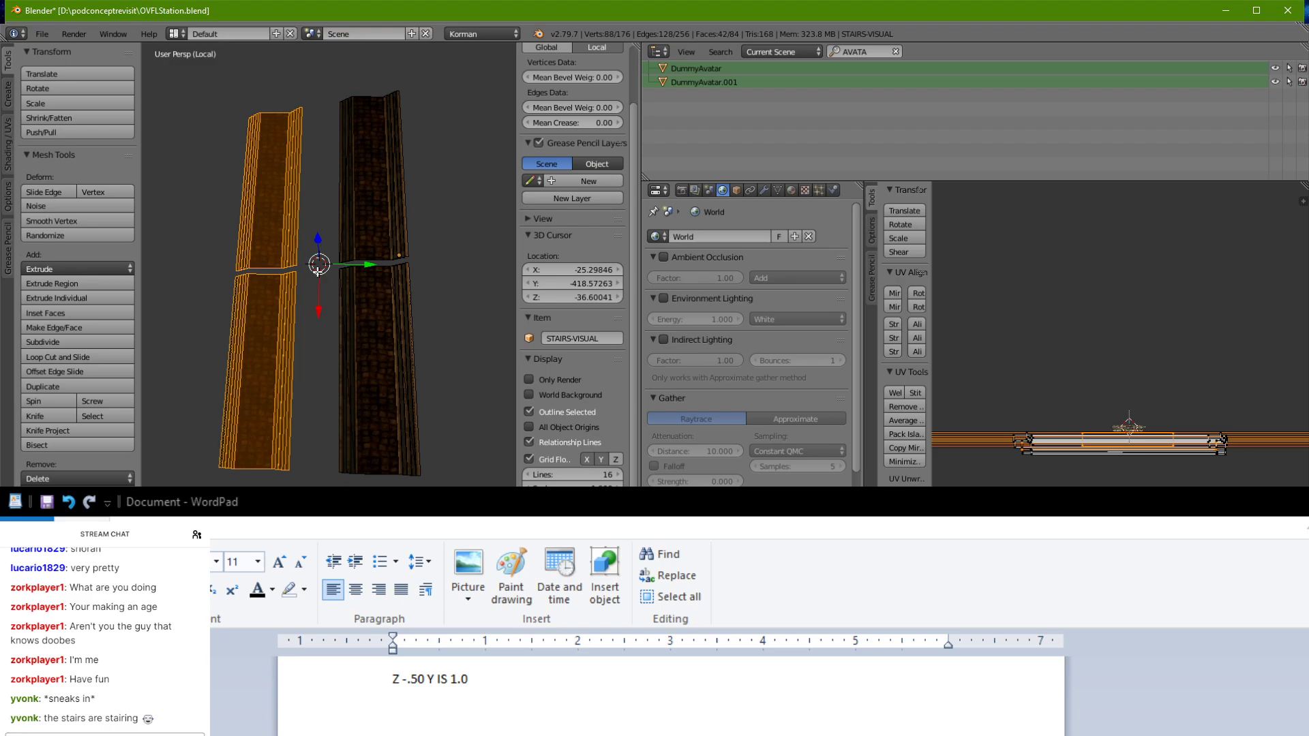
key("r")
key("z")
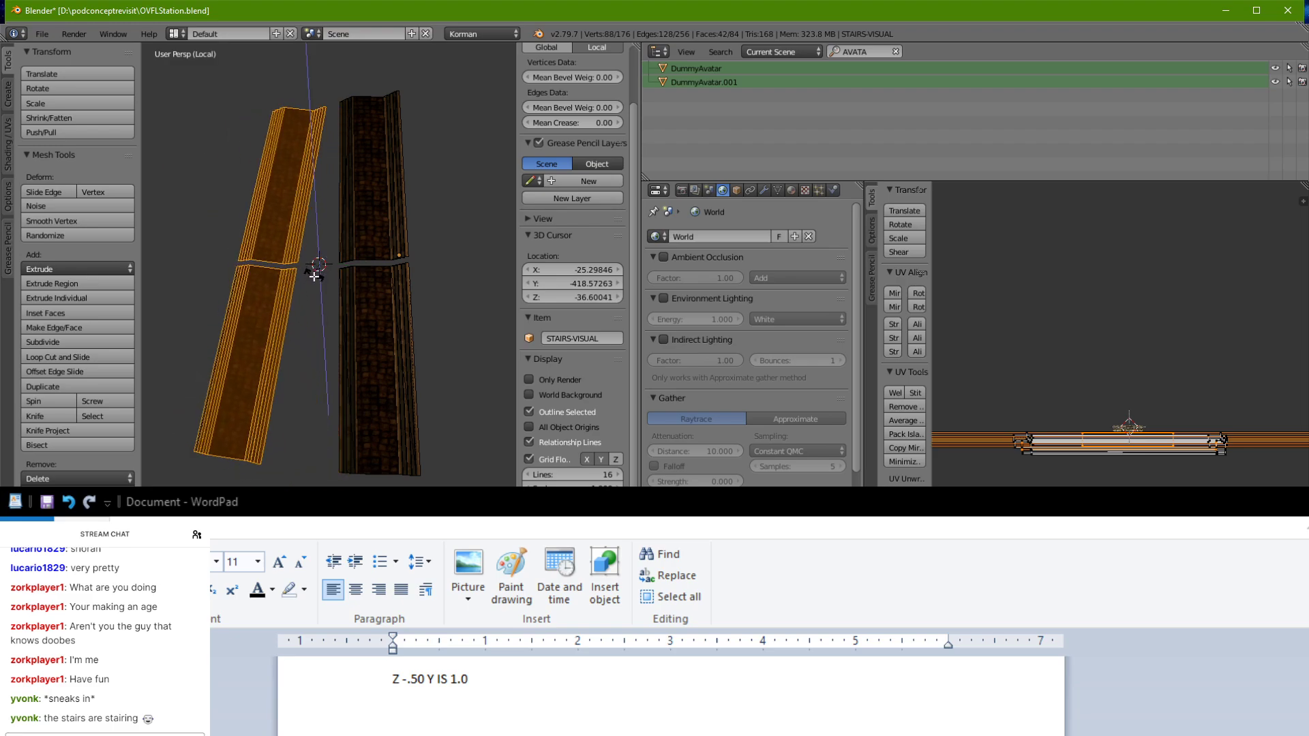
key("Return")
key("g")
key("y")
left_click(317, 276)
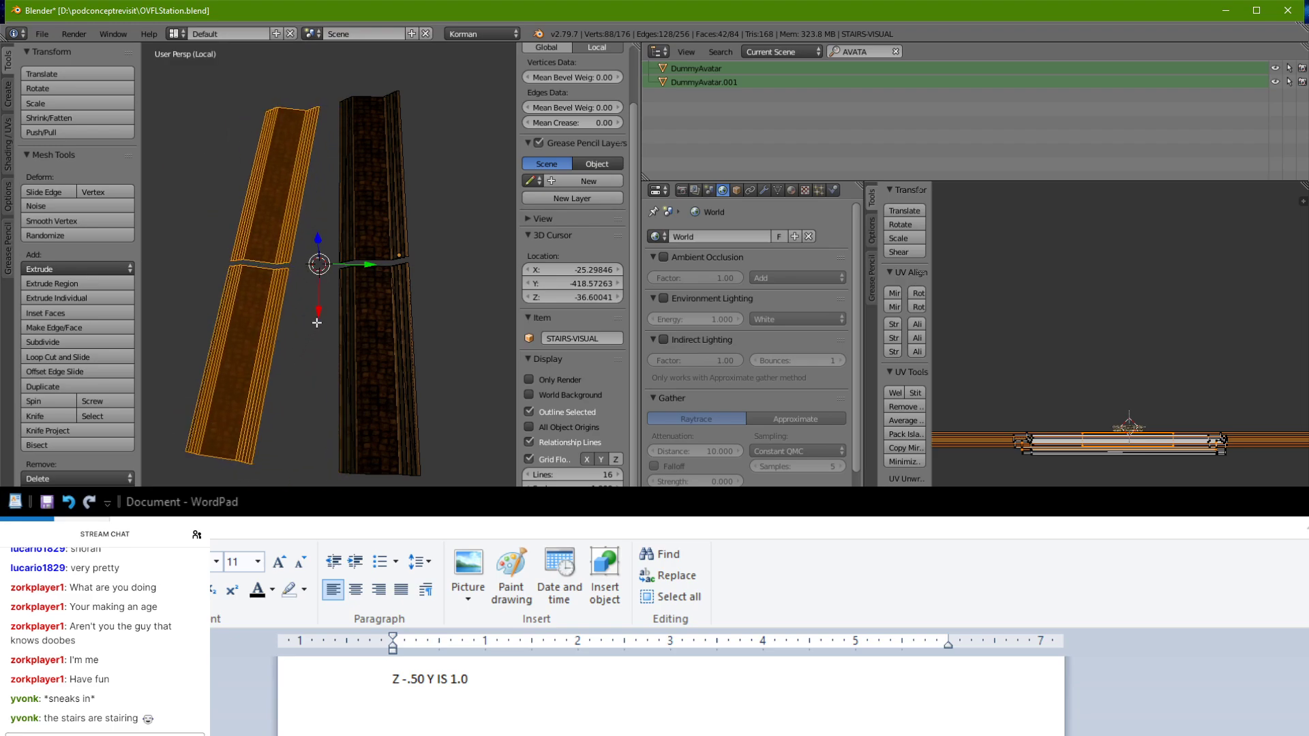
left_click_drag(317, 322, 317, 315)
middle_click_drag(353, 268, 384, 247)
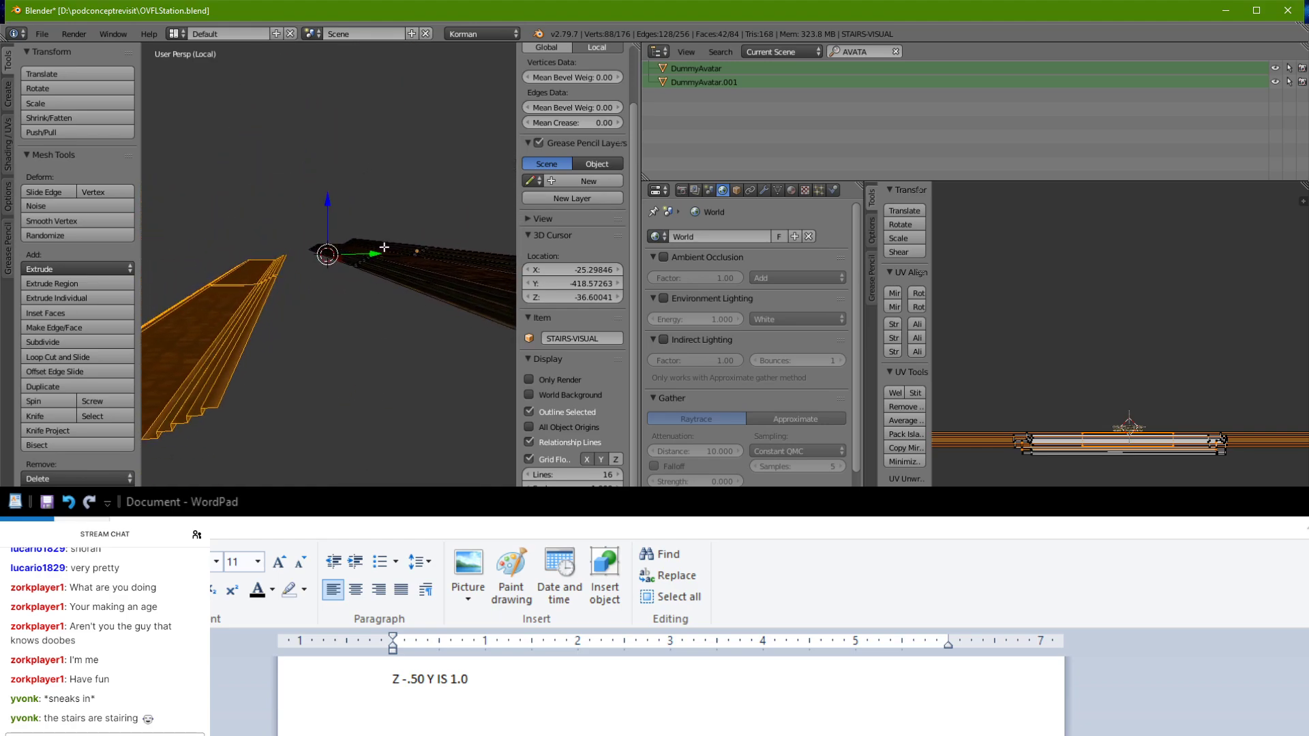
Step: Bring the stair copy against the original along Y and adjust its height along Z to meet the original's lowest step
left_click_drag(360, 253, 438, 227)
scroll(436, 232, "up", 3)
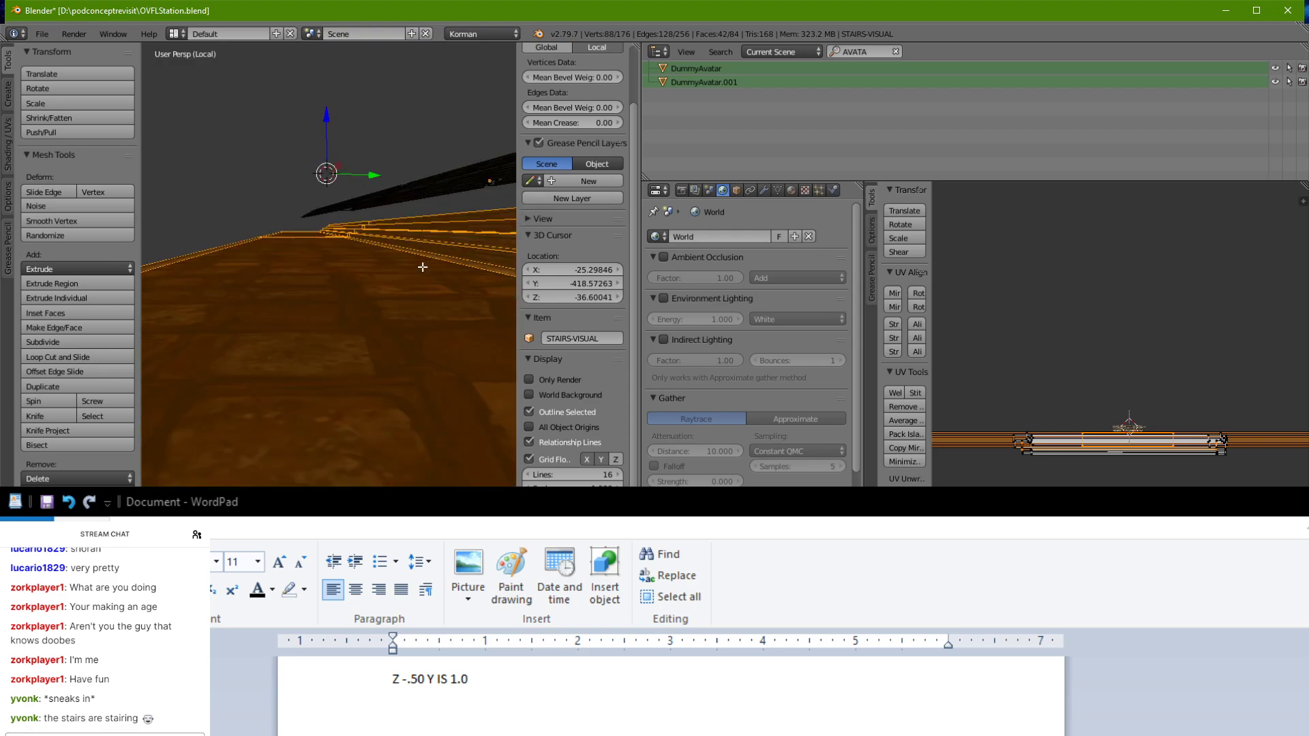
middle_click_drag(420, 266, 328, 339, "shift")
left_click(371, 276)
left_click_drag(373, 221, 381, 178)
middle_click_drag(381, 178, 351, 248)
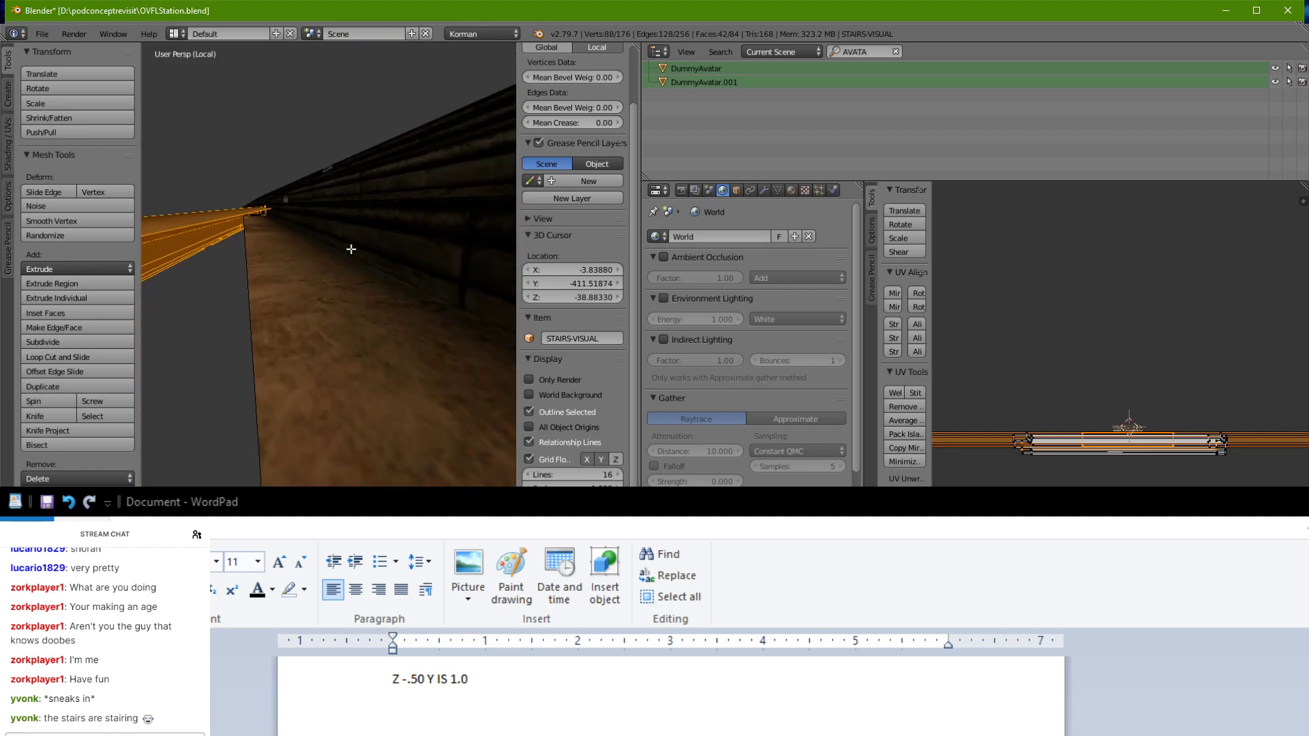
left_click(343, 266)
left_click_drag(347, 217, 349, 258)
middle_click_drag(348, 259, 389, 198)
scroll(355, 296, "down", 5)
scroll(381, 163, "up", 5)
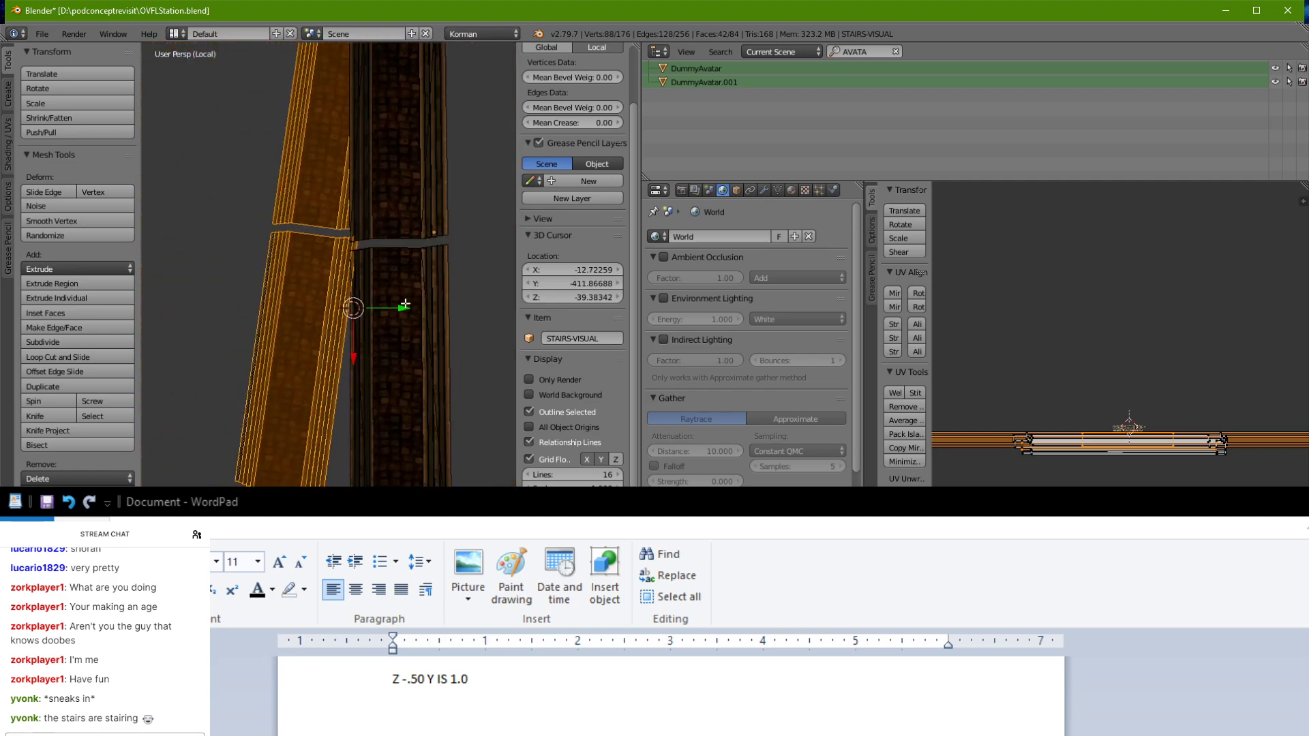
Step: Move the stair copy back along Y to open a gap and place the 3D cursor in that gap
left_click_drag(406, 304, 331, 310)
middle_click_drag(334, 256, 343, 327, "shift")
left_click(325, 331)
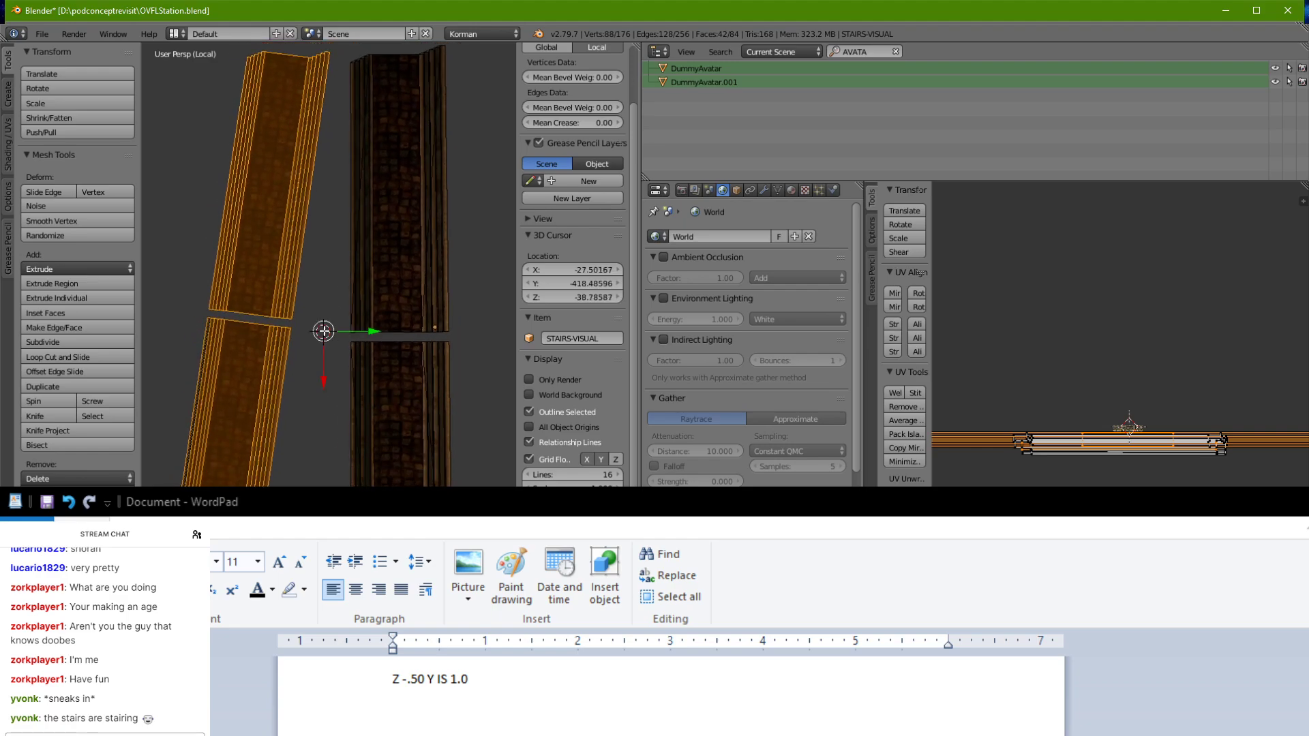
Step: Refine the stair copy's angle around the 3D cursor, rotating it about the Z and X axes
key("r")
right_click(332, 327)
key("r")
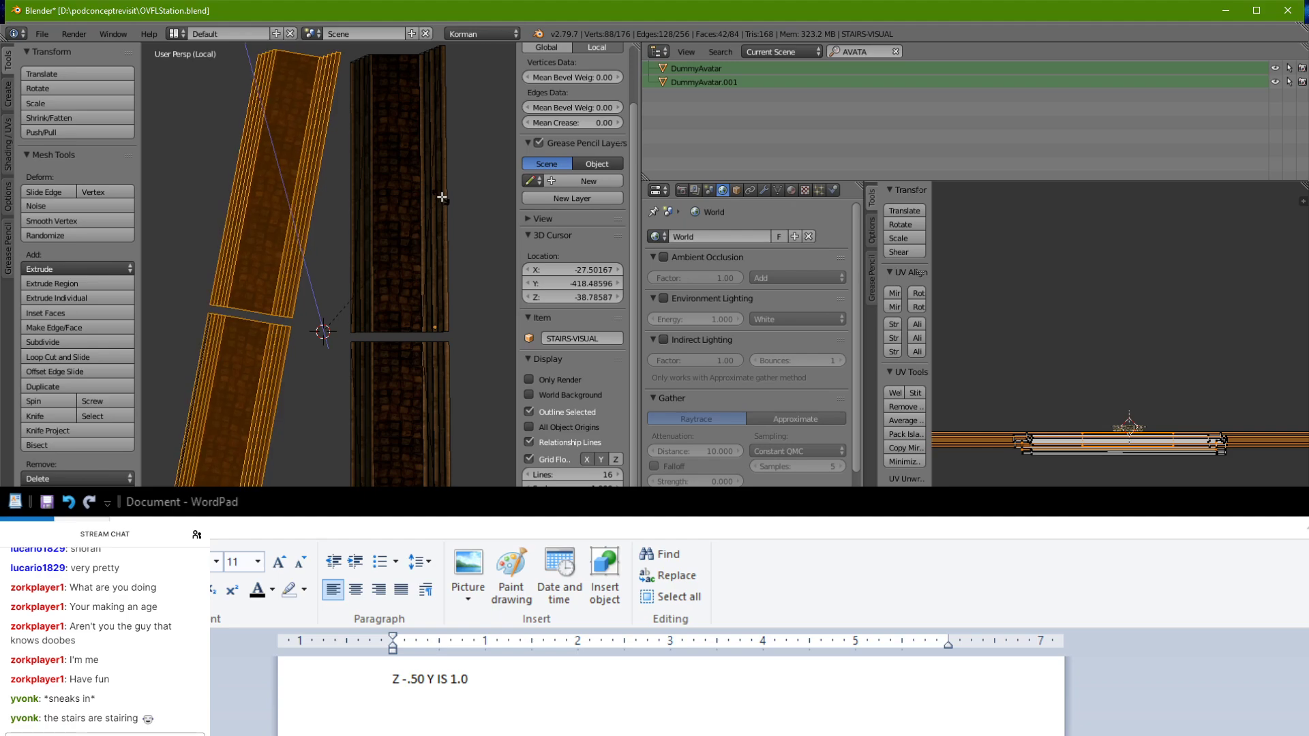
left_click(443, 198)
key("r")
left_click(341, 369)
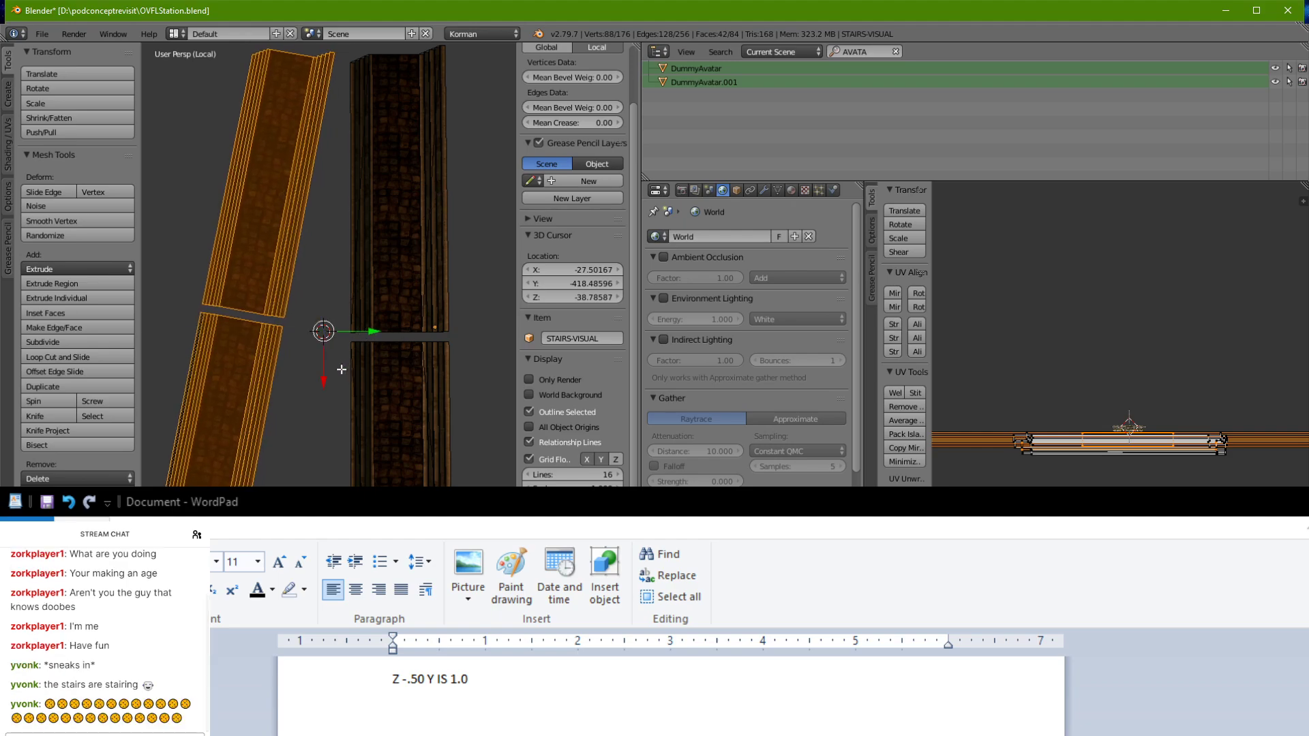
key("r")
key("x")
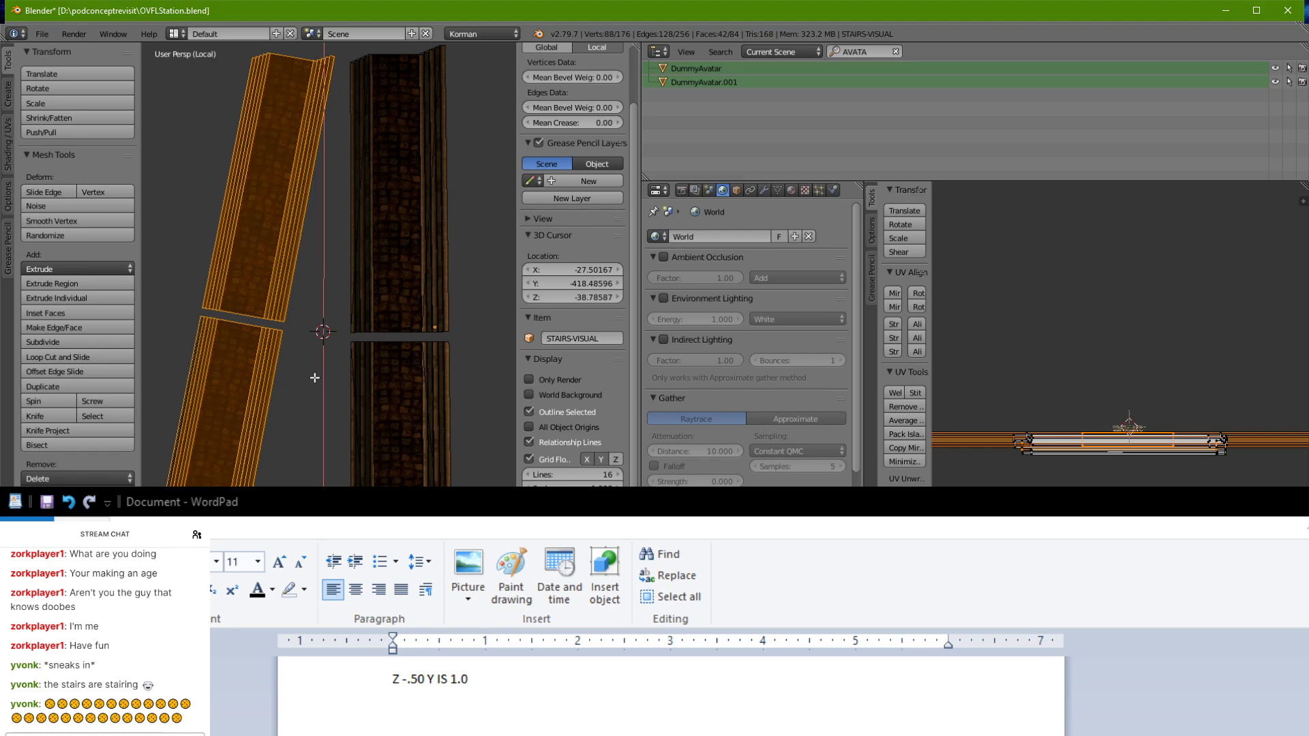
left_click(315, 380)
Step: Create two landing faces bridging the facing bottom edges of the original stairs and the angled copy, one on each side of the gap
scroll(321, 371, "up", 2)
middle_click_drag(321, 369, 379, 436)
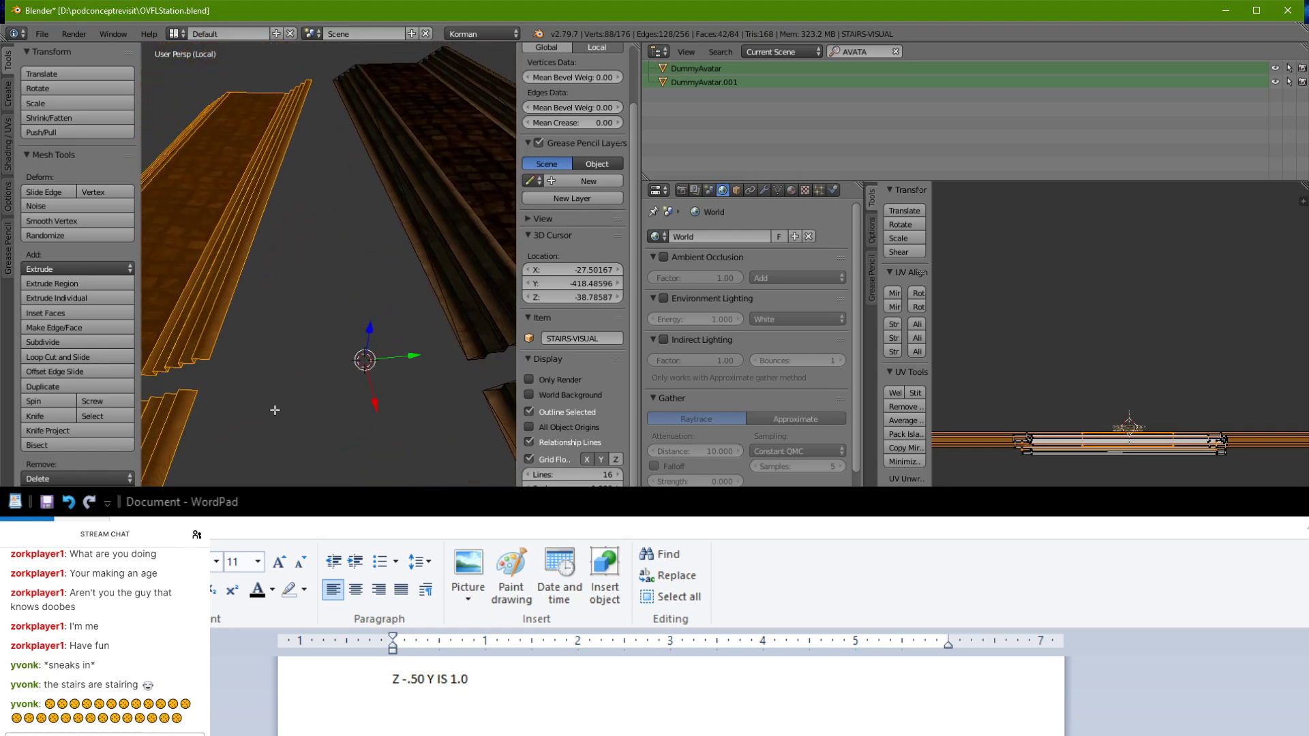
right_click(231, 323)
right_click(430, 282, "shift")
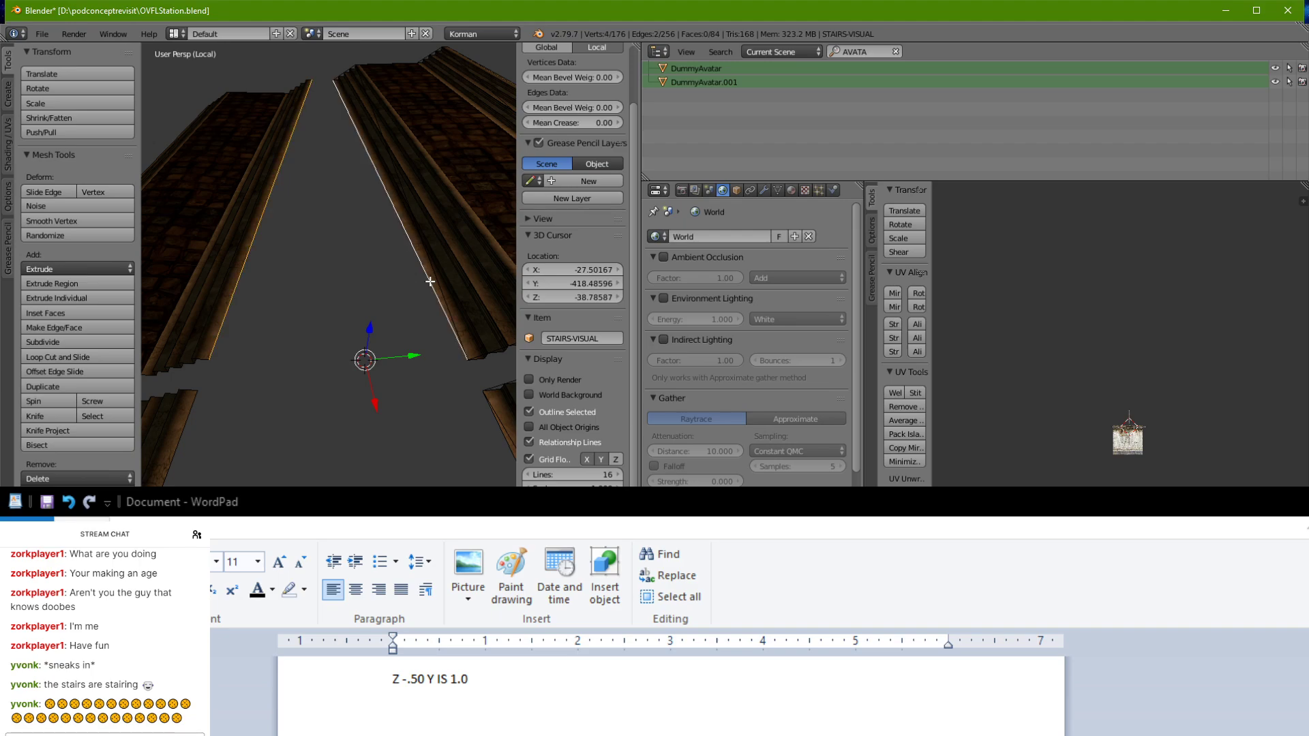
key("f")
right_click(185, 434)
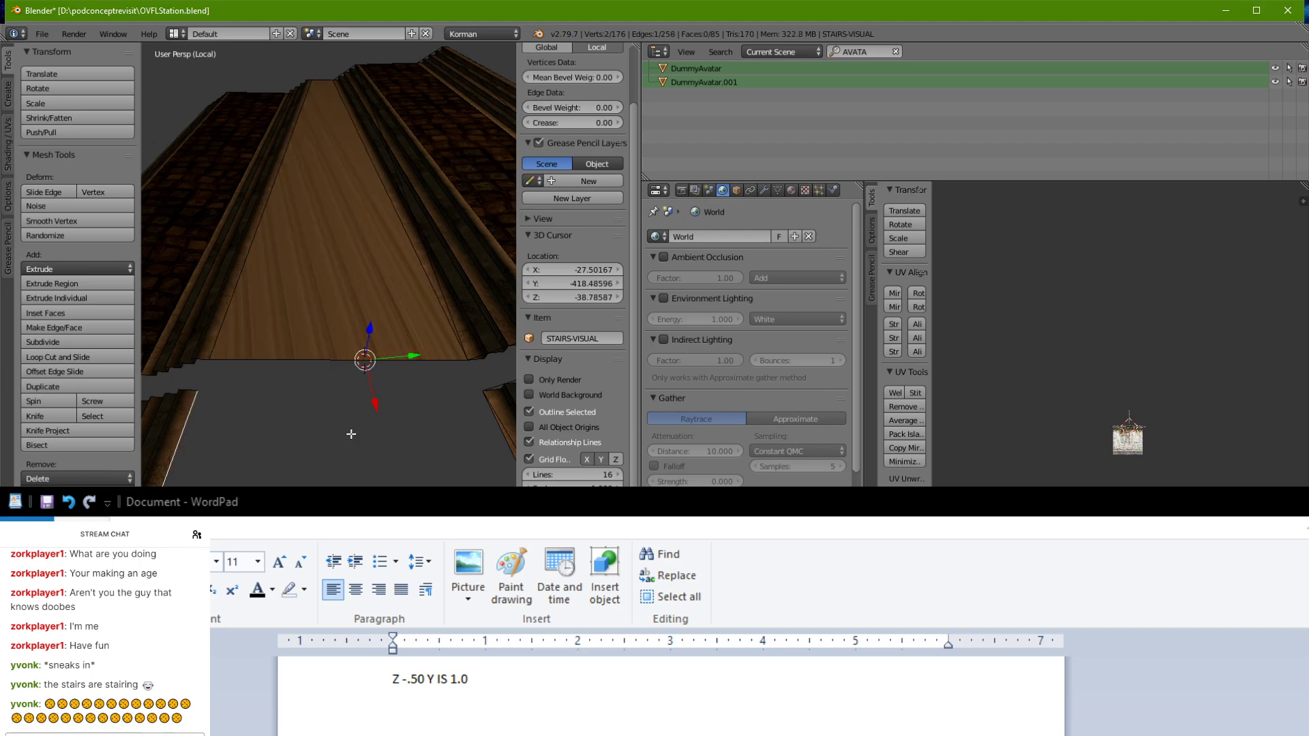
middle_click_drag(350, 435, 315, 441, "shift")
right_click(440, 476, "shift")
key("f")
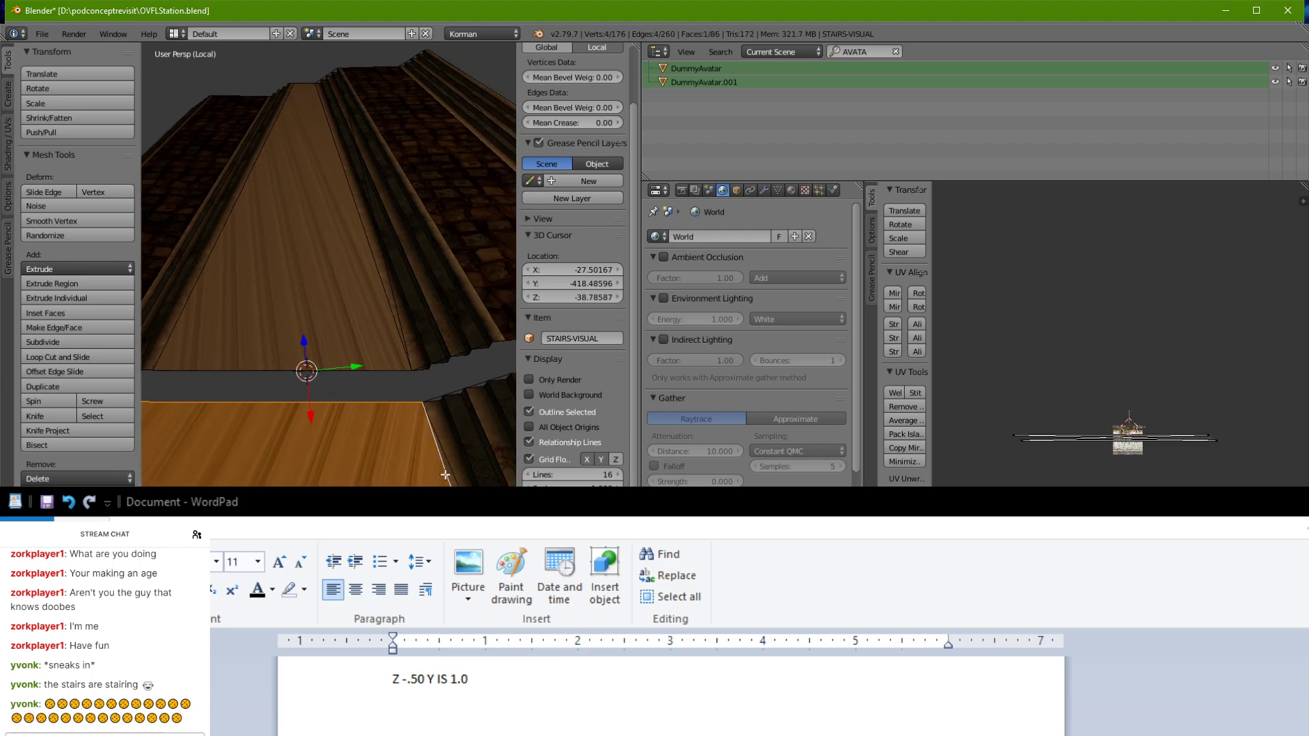
middle_click_drag(440, 476, 365, 401)
scroll(377, 444, "down", 2)
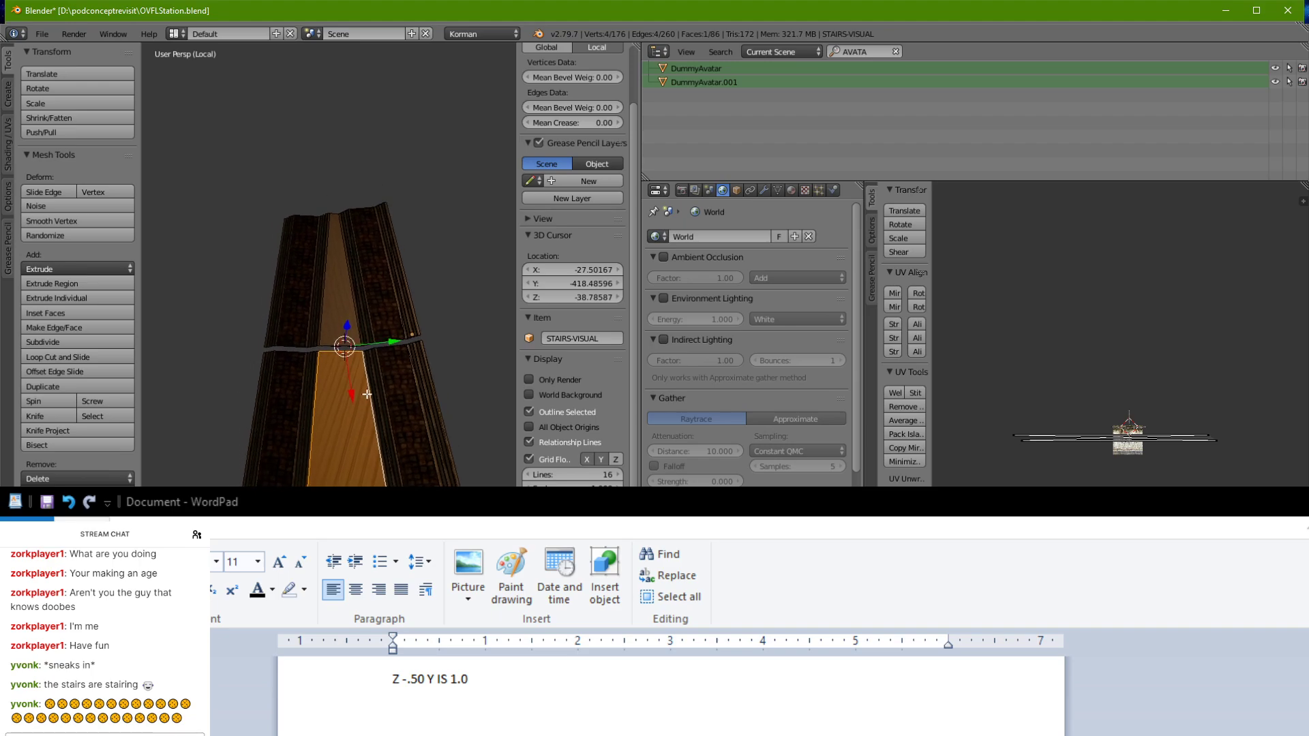
Step: Reset the UVs of both new landing faces and assign them the AEGURACOBBLE material
scroll(366, 401, "up", 1)
key("ctrl+Tab")
right_click(351, 340, "shift")
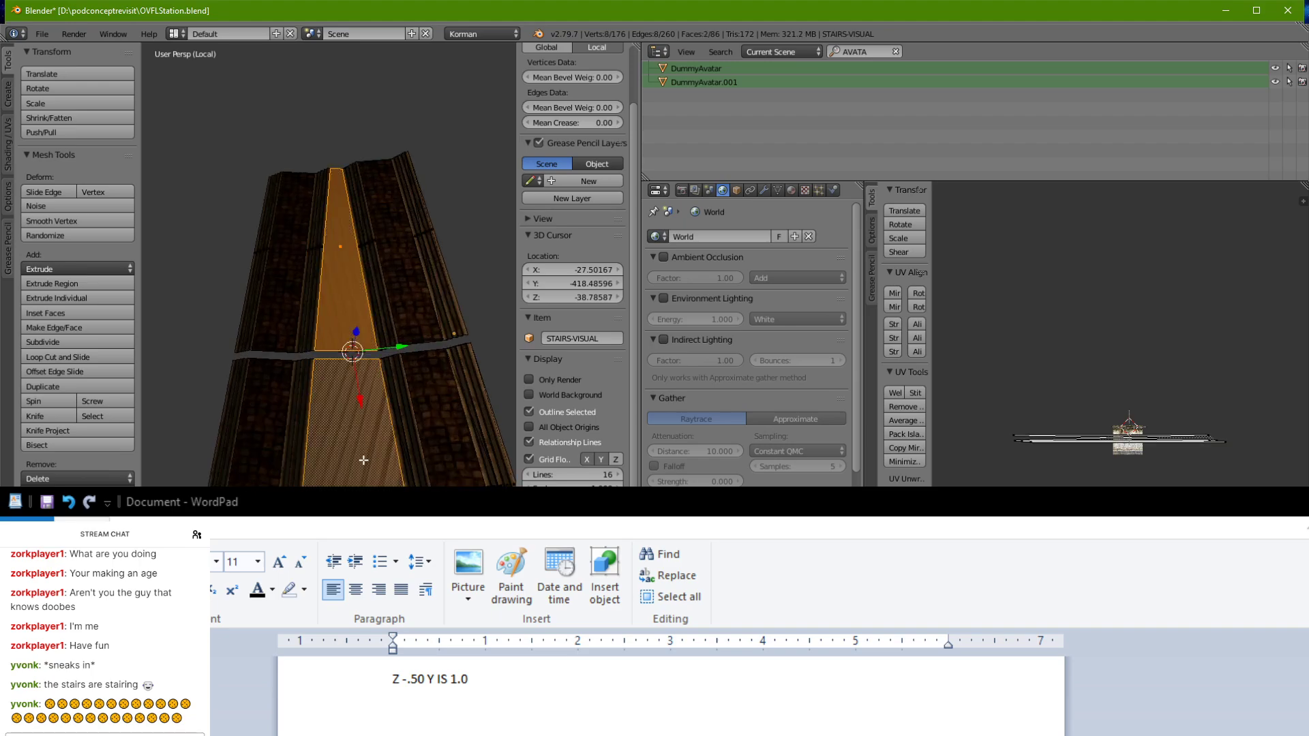
key("u")
left_click(362, 460)
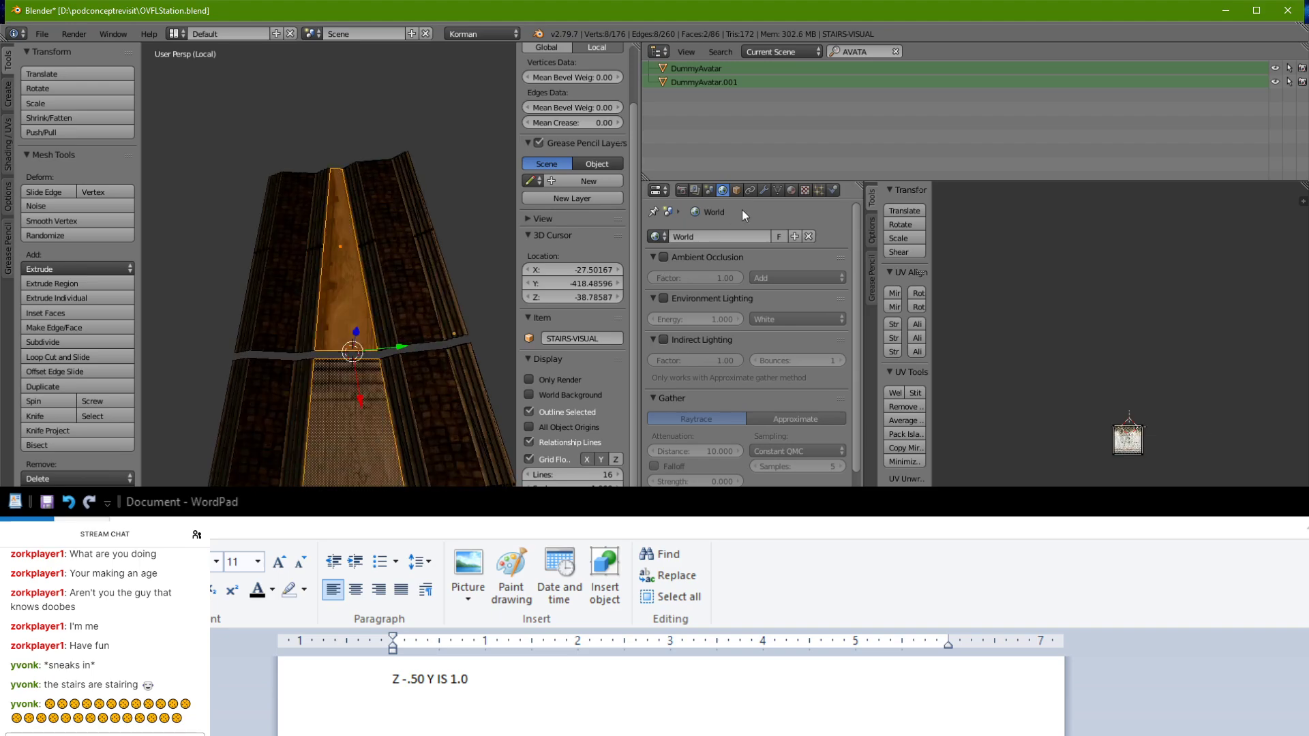
left_click(791, 190)
left_click(709, 254)
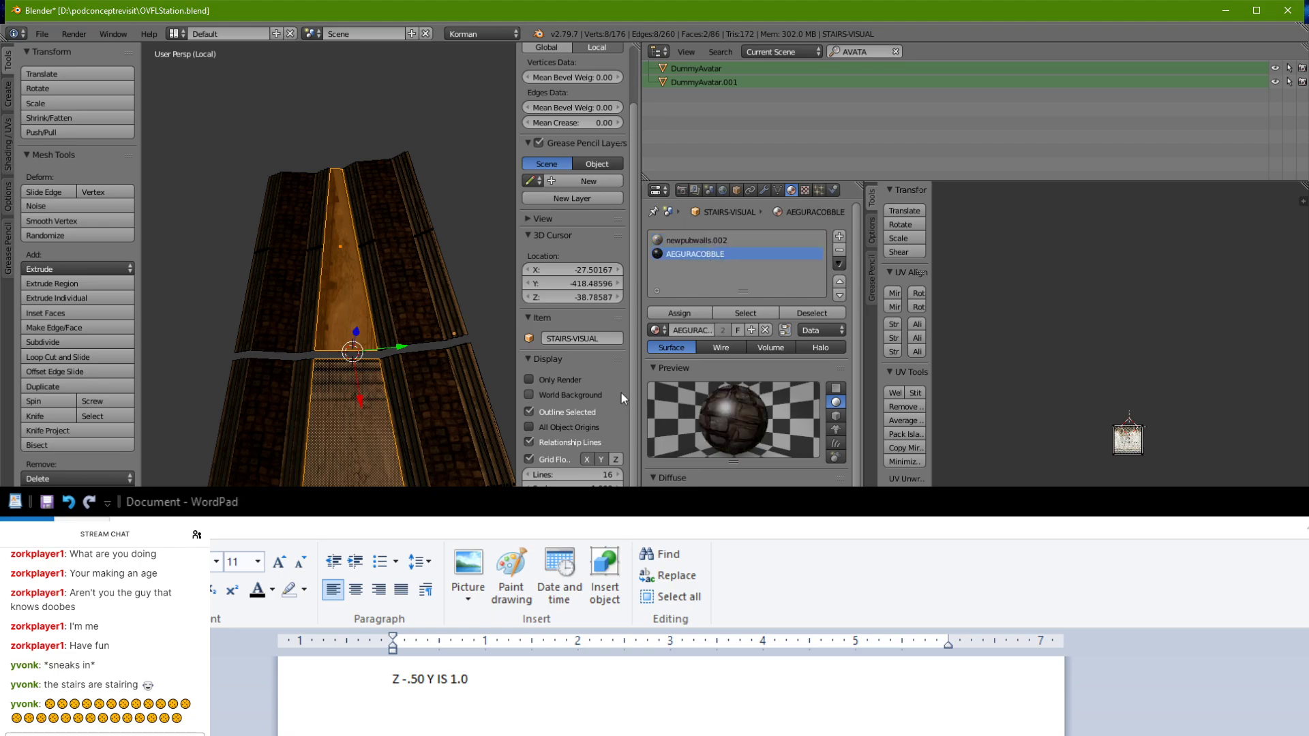
left_click(676, 318)
Step: Remap both landing faces with Cube Projection and scale up their UVs to match the neighbouring cobble size
middle_click_drag(412, 282, 175, 398)
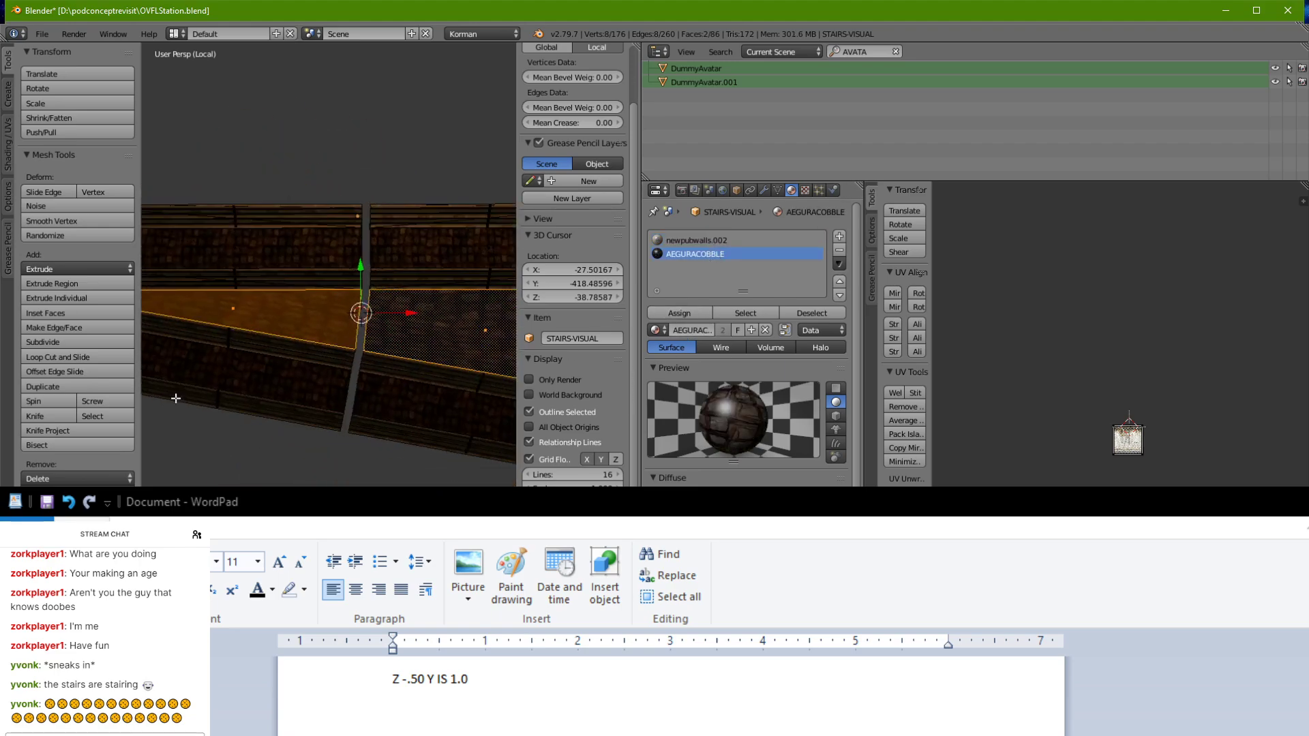
scroll(176, 401, "up", 3)
middle_click_drag(289, 289, 271, 374, "shift")
key("u")
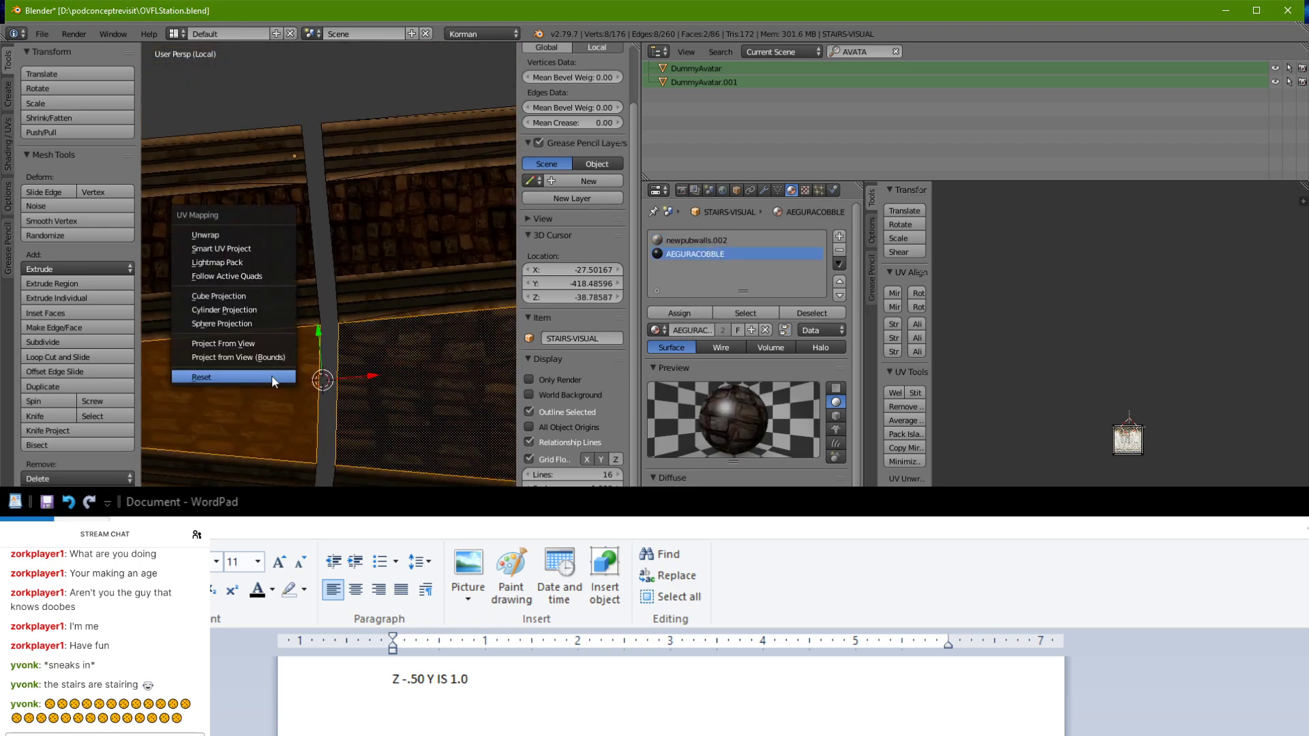
left_click(266, 296)
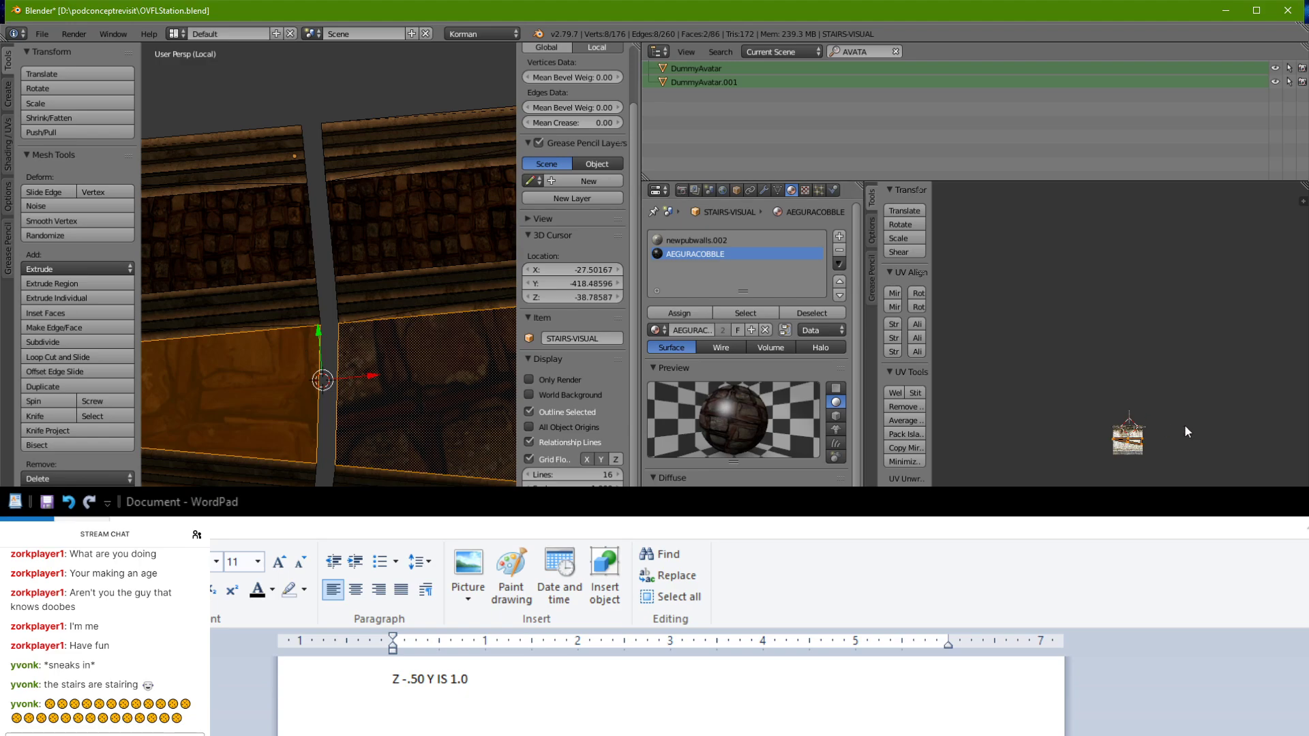
key("s")
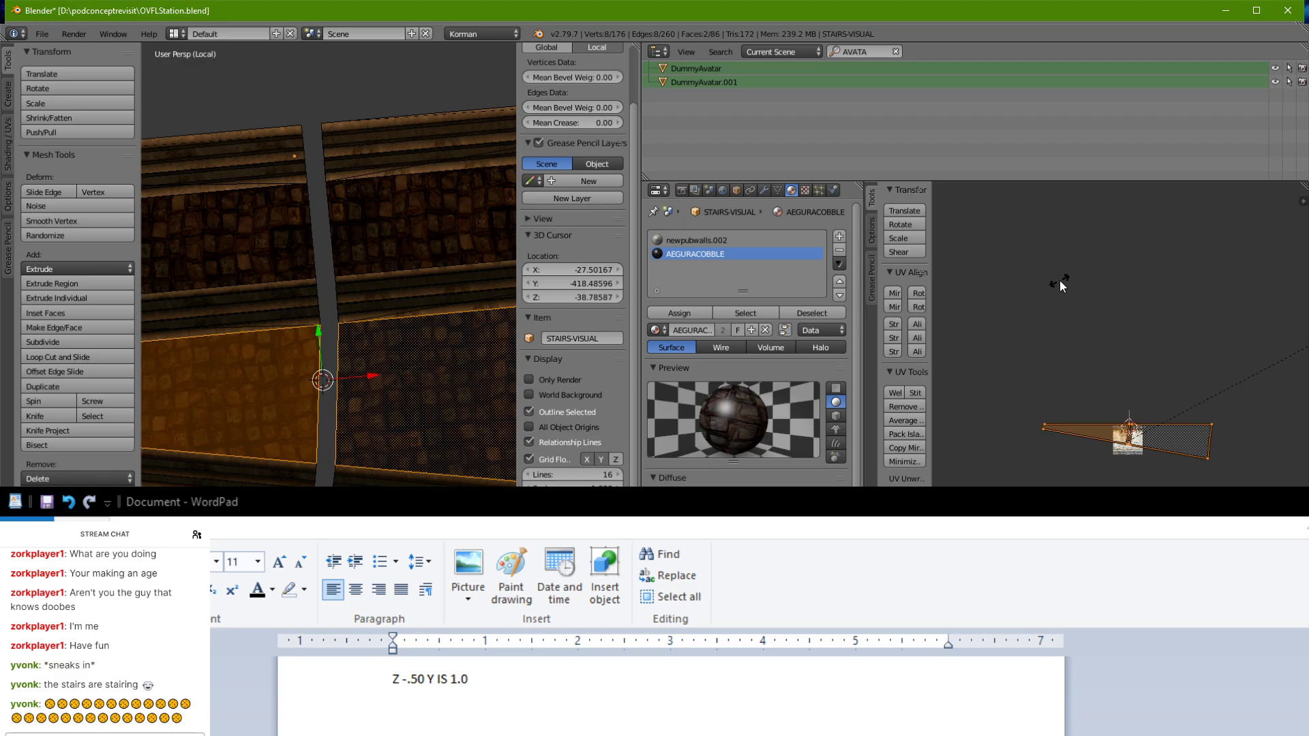
left_click(1054, 299)
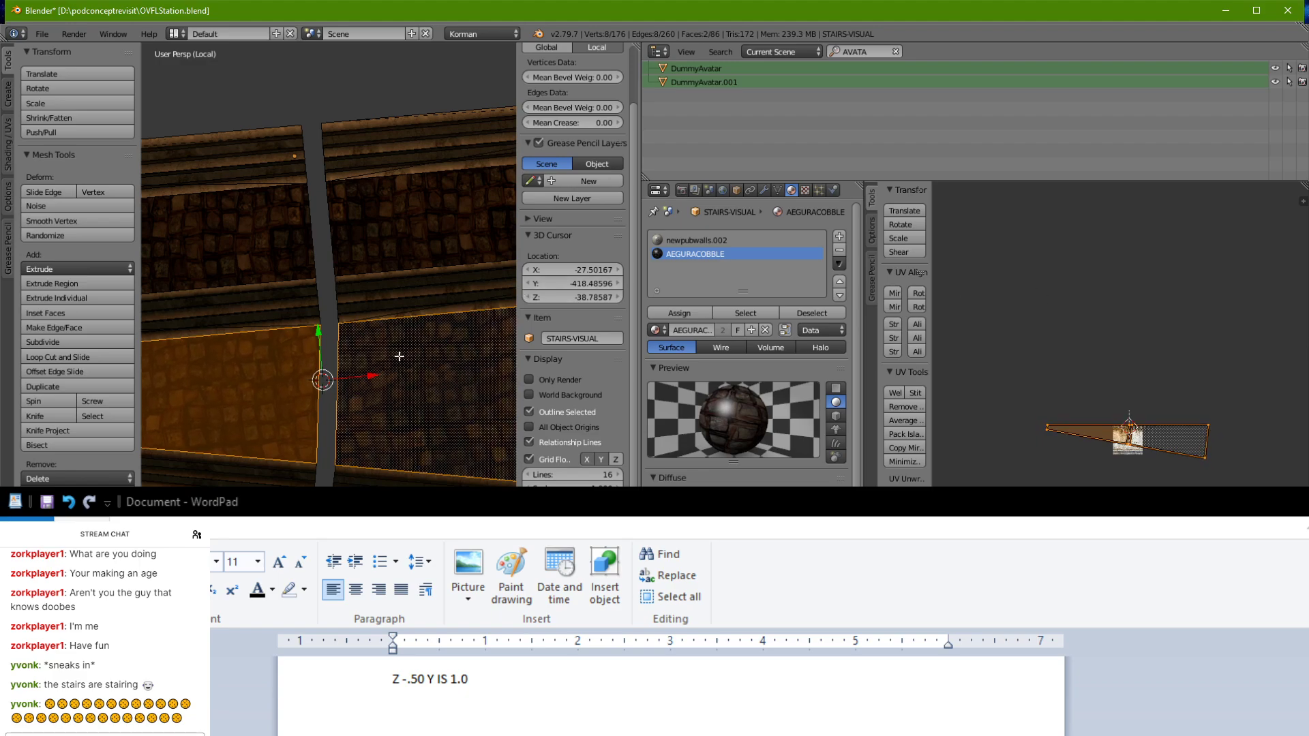
Step: Examine the mesh of the STAIRS-collision-proxy object beside the visual stairs
key("Tab")
scroll(366, 390, "down", 5)
middle_click_drag(366, 391, 226, 351)
right_click(374, 284)
key("Tab")
scroll(342, 350, "up", 3)
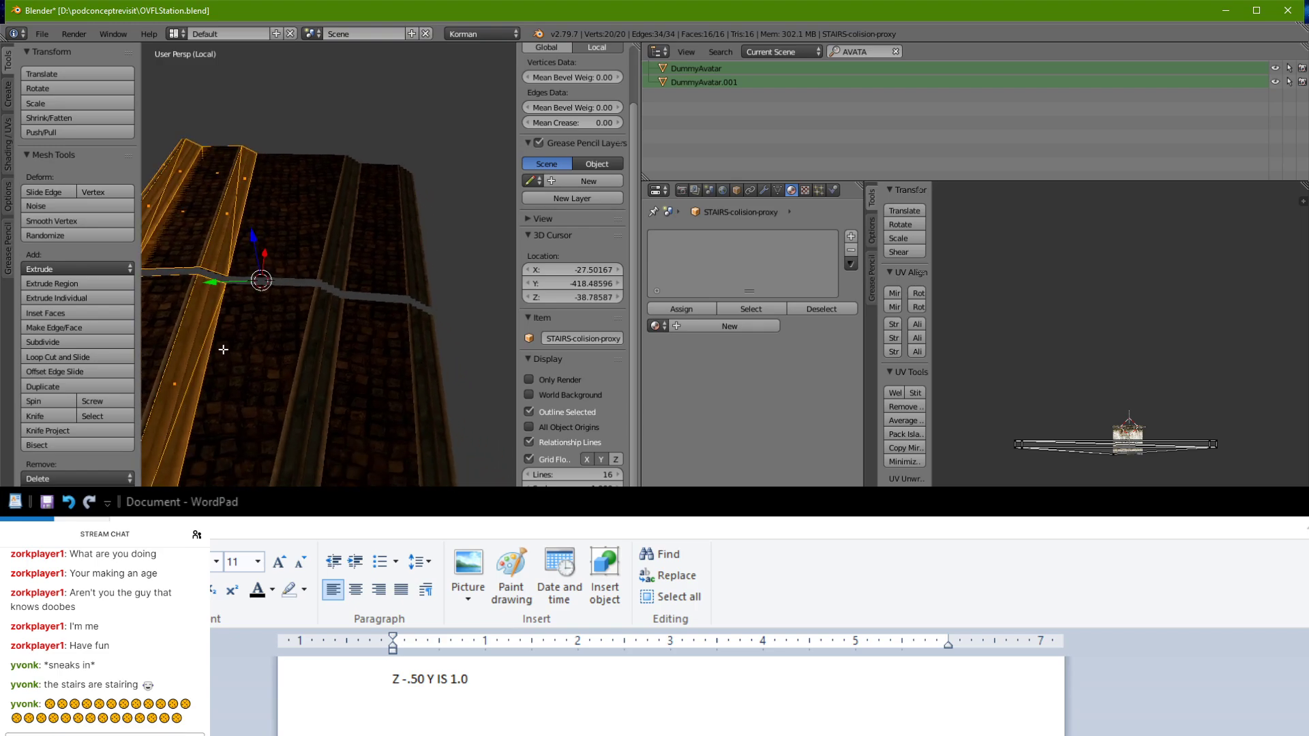
key("Tab")
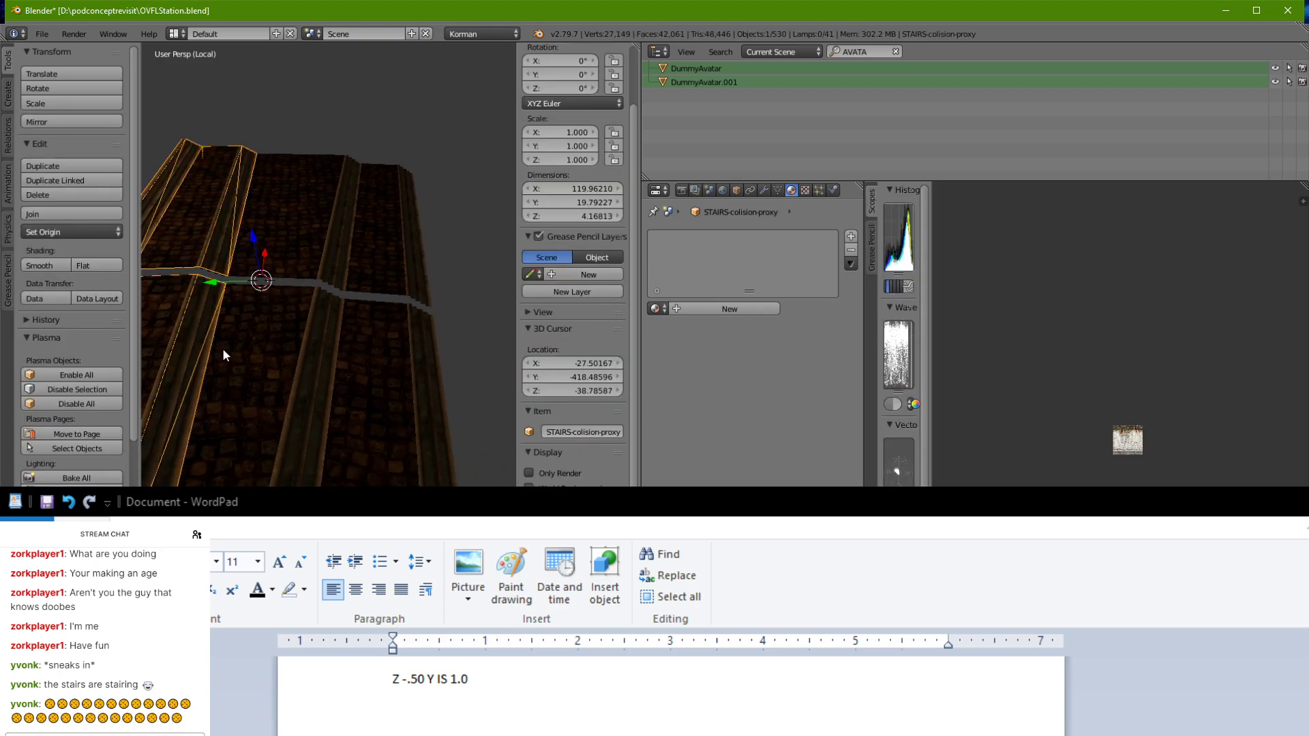
Step: Duplicate the two landing faces with the stair copy's first and last step edges in STAIRS-VISUAL and separate them into a new object
right_click(325, 266)
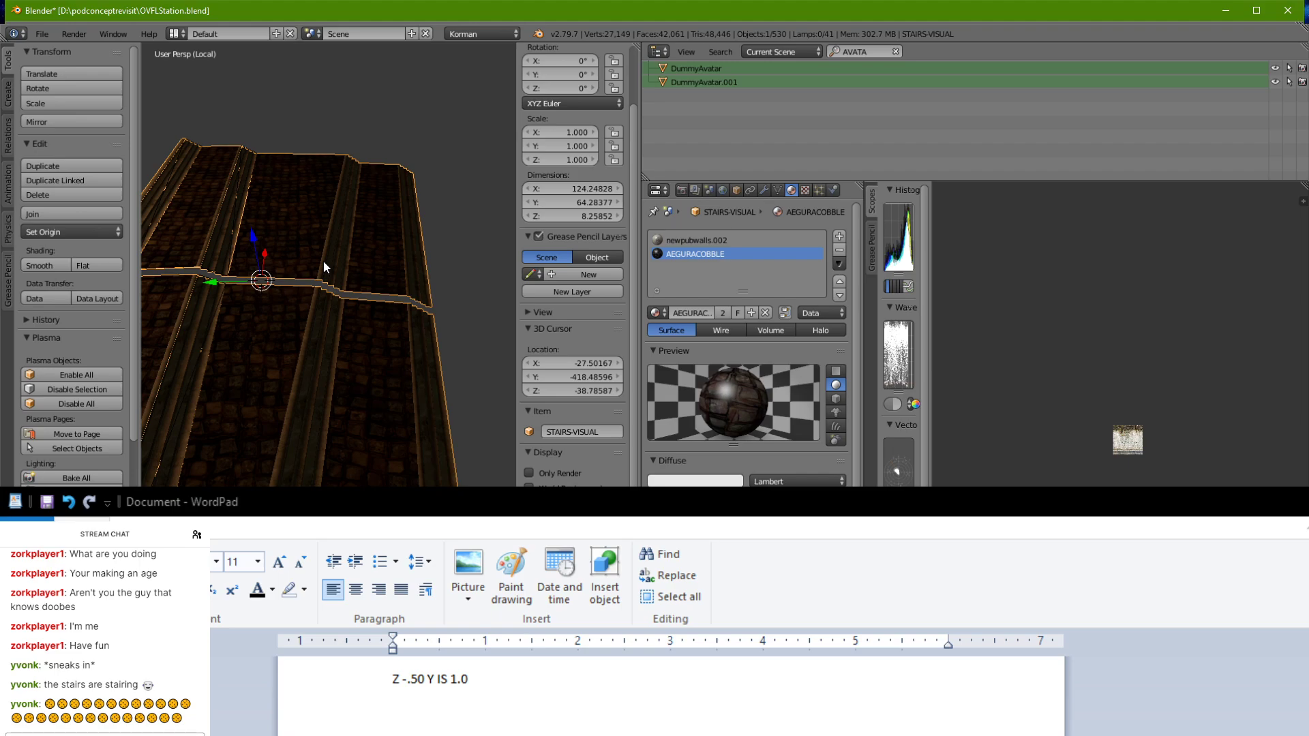
key("Tab")
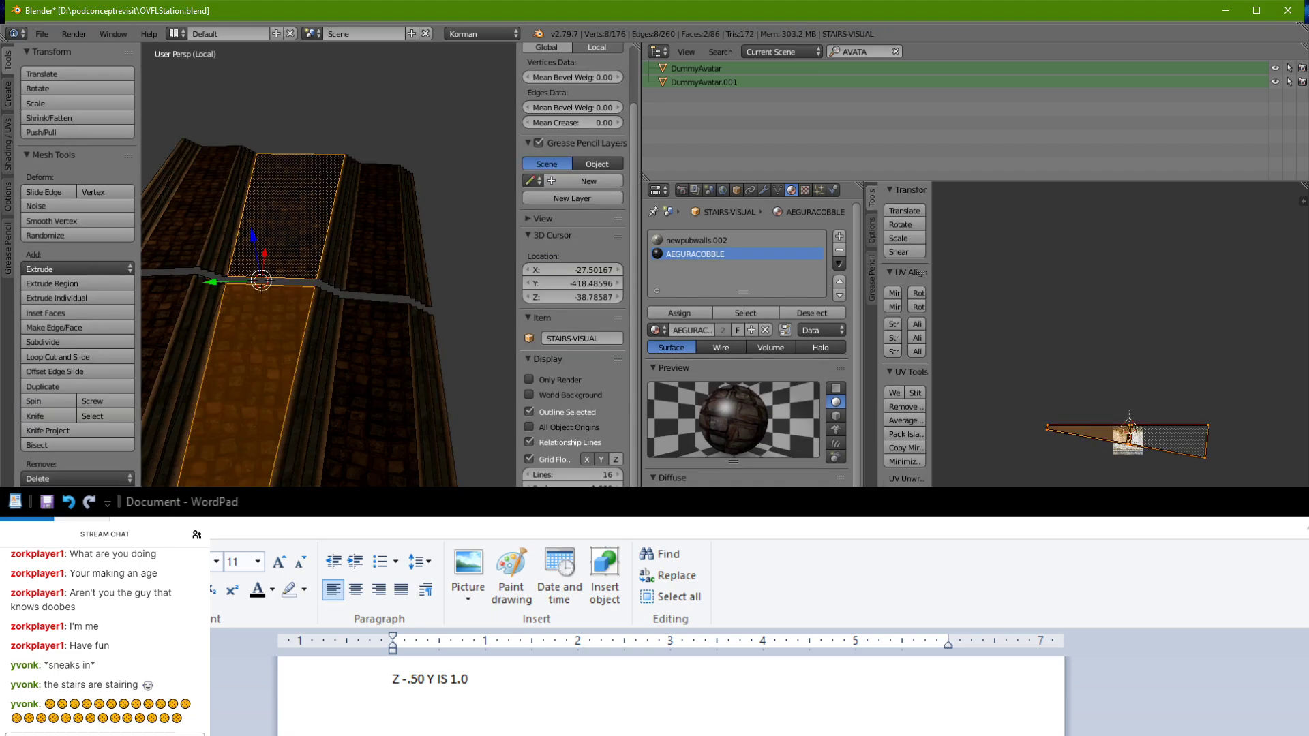
scroll(328, 273, "up", 3)
right_click(347, 286, "shift")
right_click(360, 236, "shift")
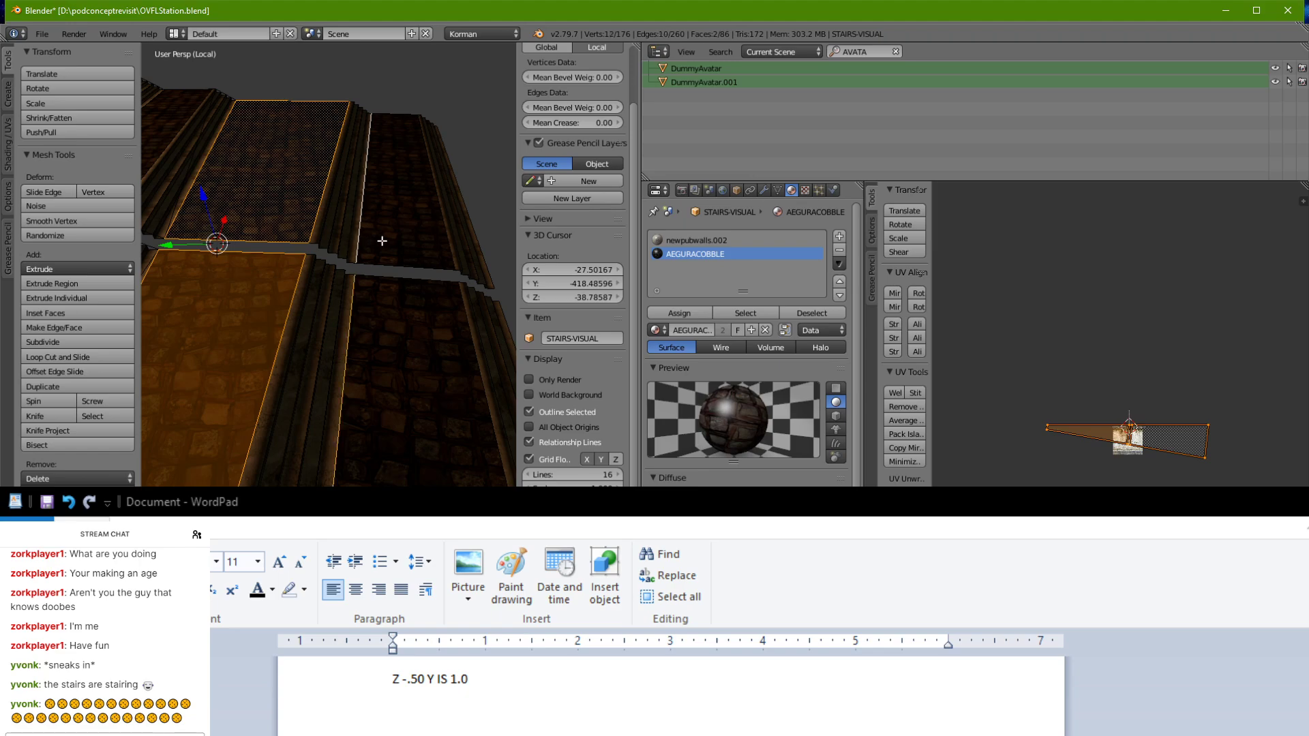
middle_click_drag(435, 265, 346, 264, "shift")
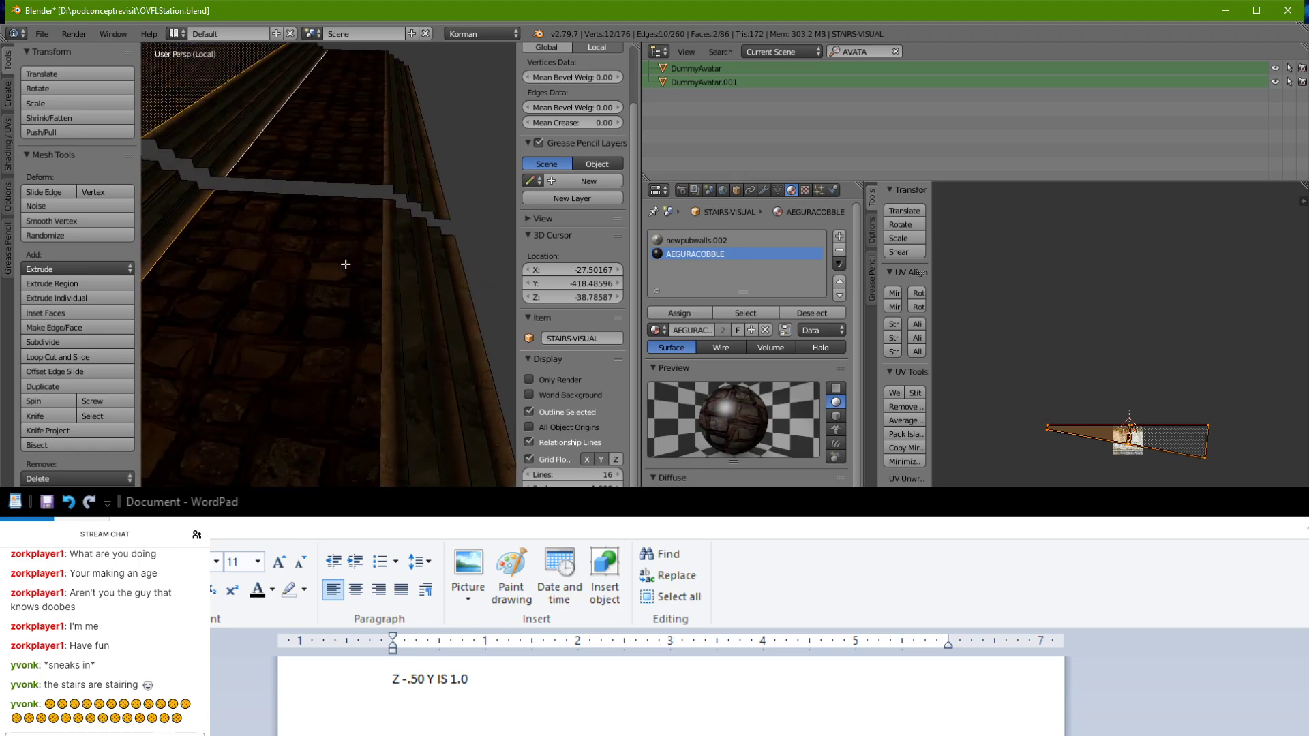
right_click(399, 248, "shift")
right_click(390, 138, "shift")
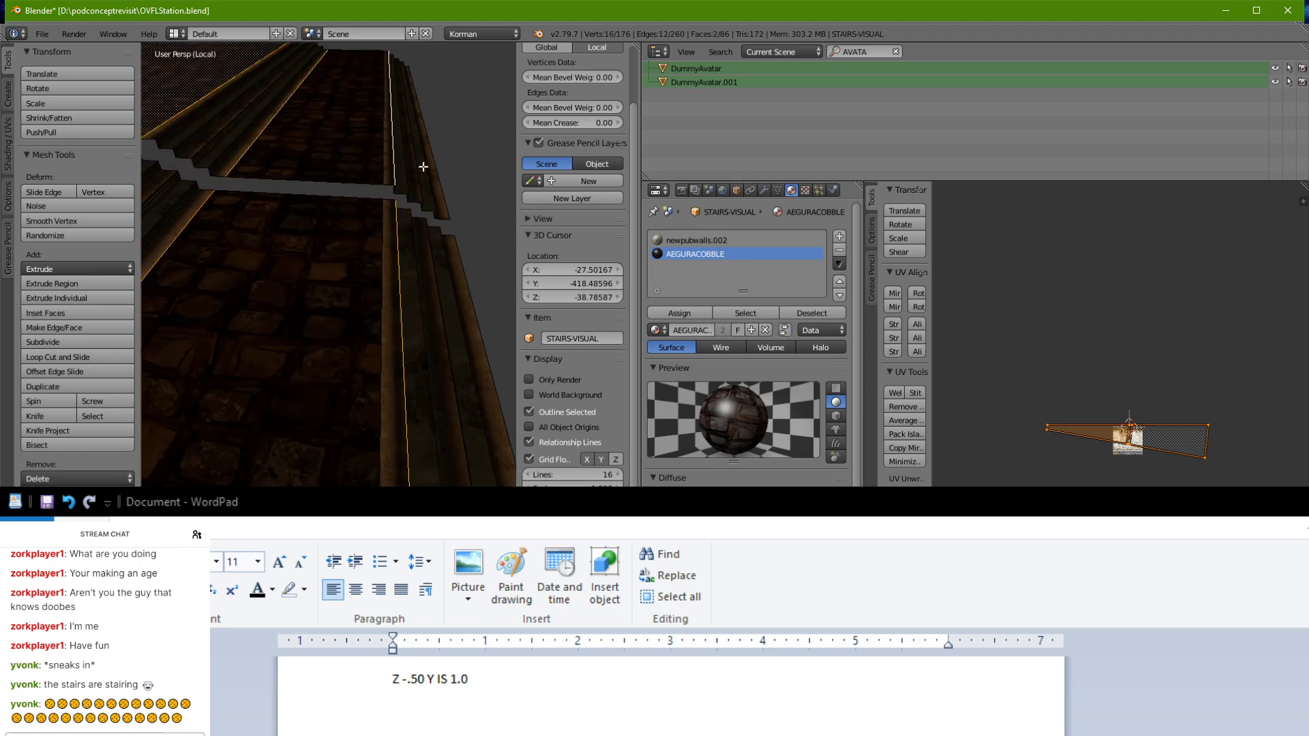
right_click(444, 183, "shift")
right_click(466, 265, "shift")
mouse_move(448, 264)
middle_mouse_down()
mouse_move(324, 286)
mouse_move(461, 266)
middle_mouse_up()
scroll(362, 380, "down", 3)
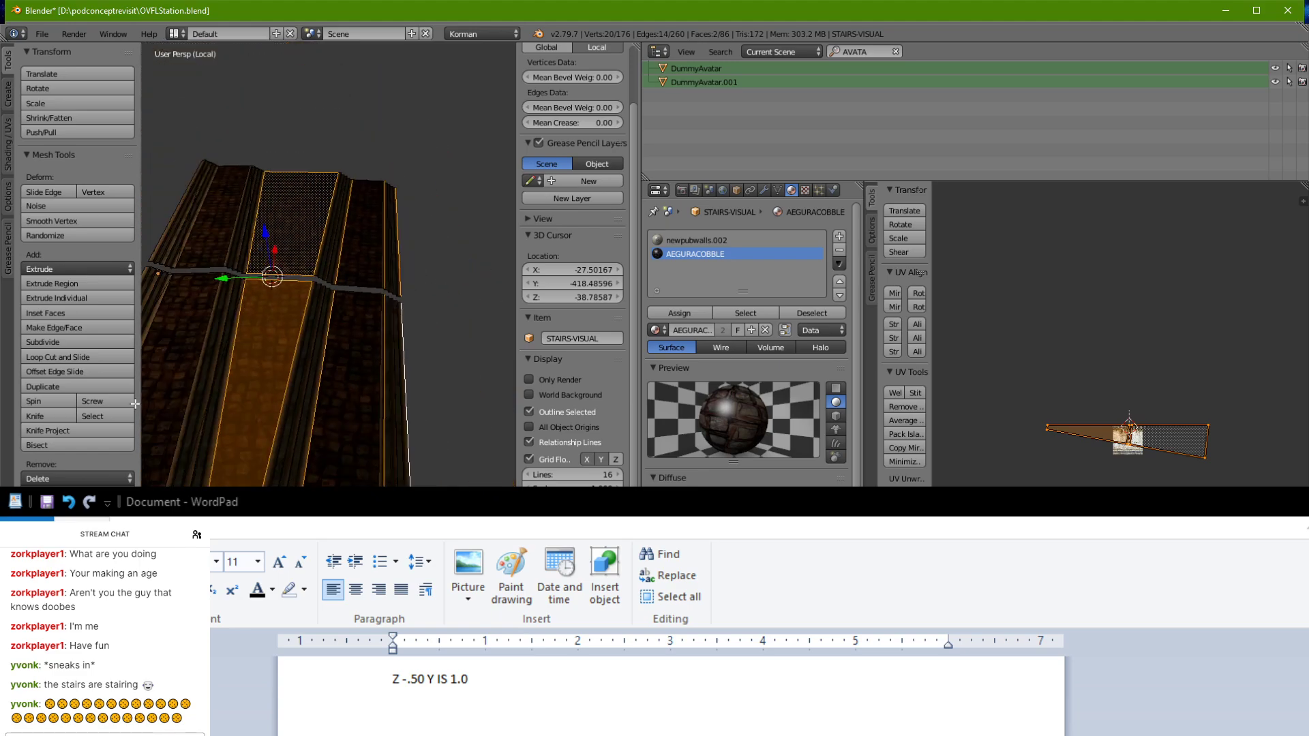
left_click(64, 390)
key("p")
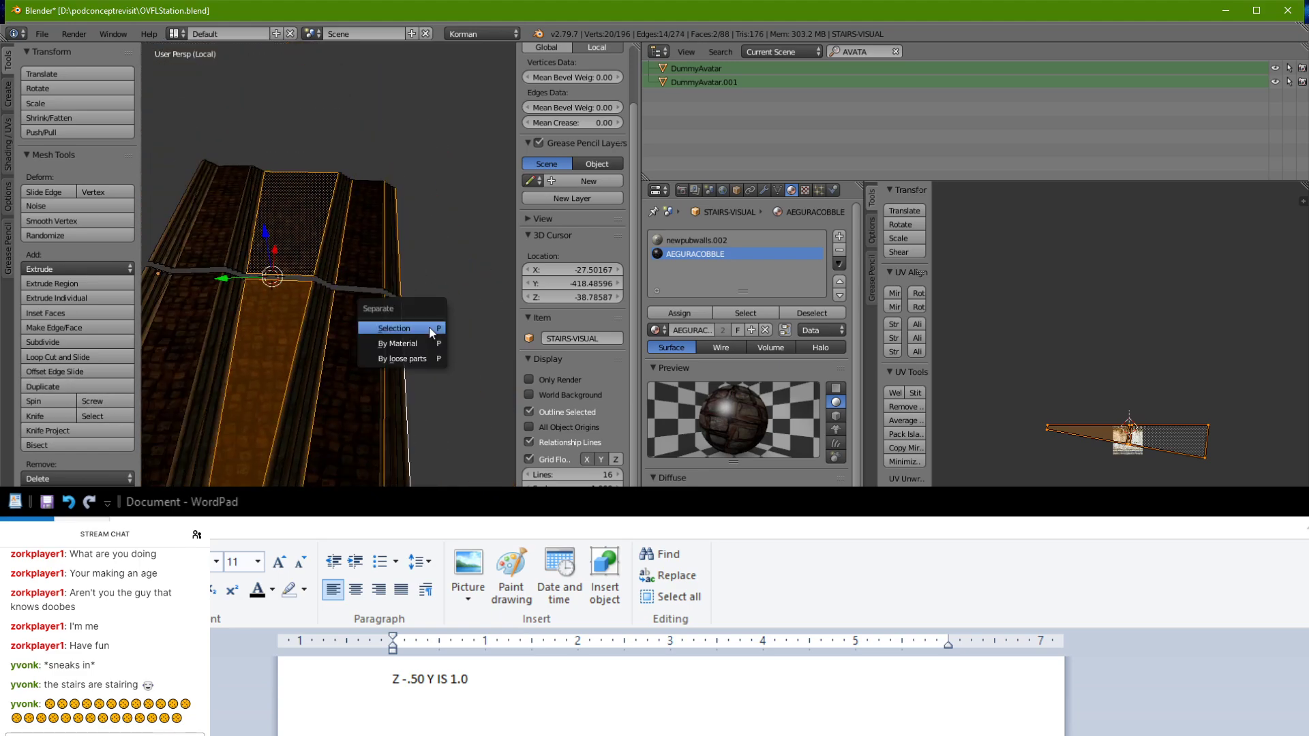
left_click(428, 327)
key("Tab")
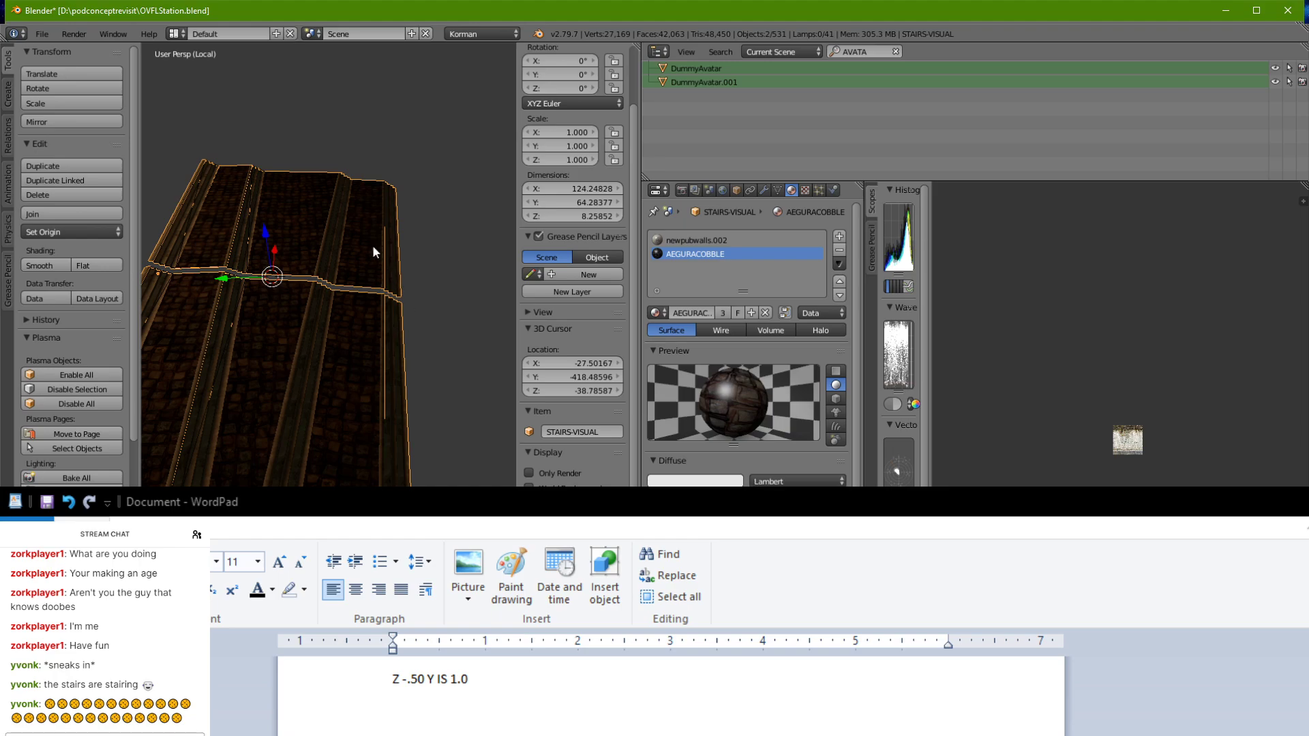
Step: Remove all material slots from the separated landing object
right_click(282, 206)
left_click(839, 250)
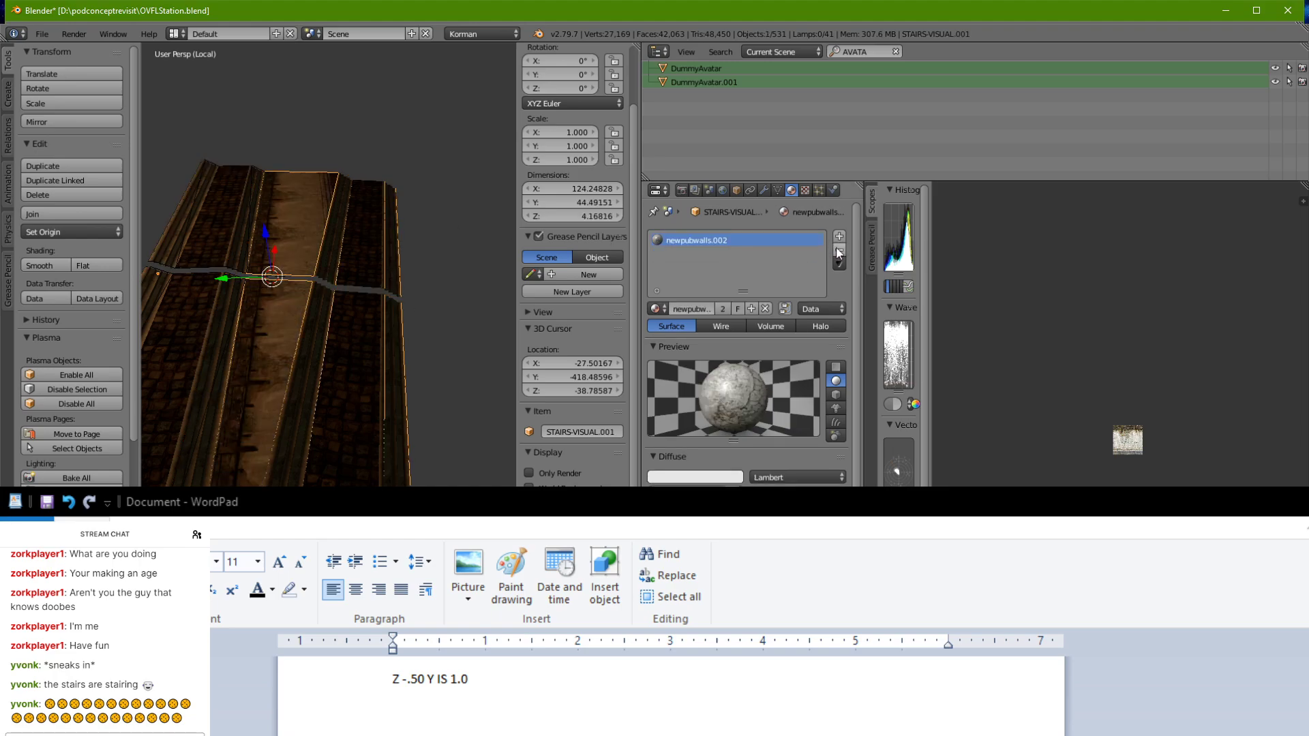
left_click(787, 240)
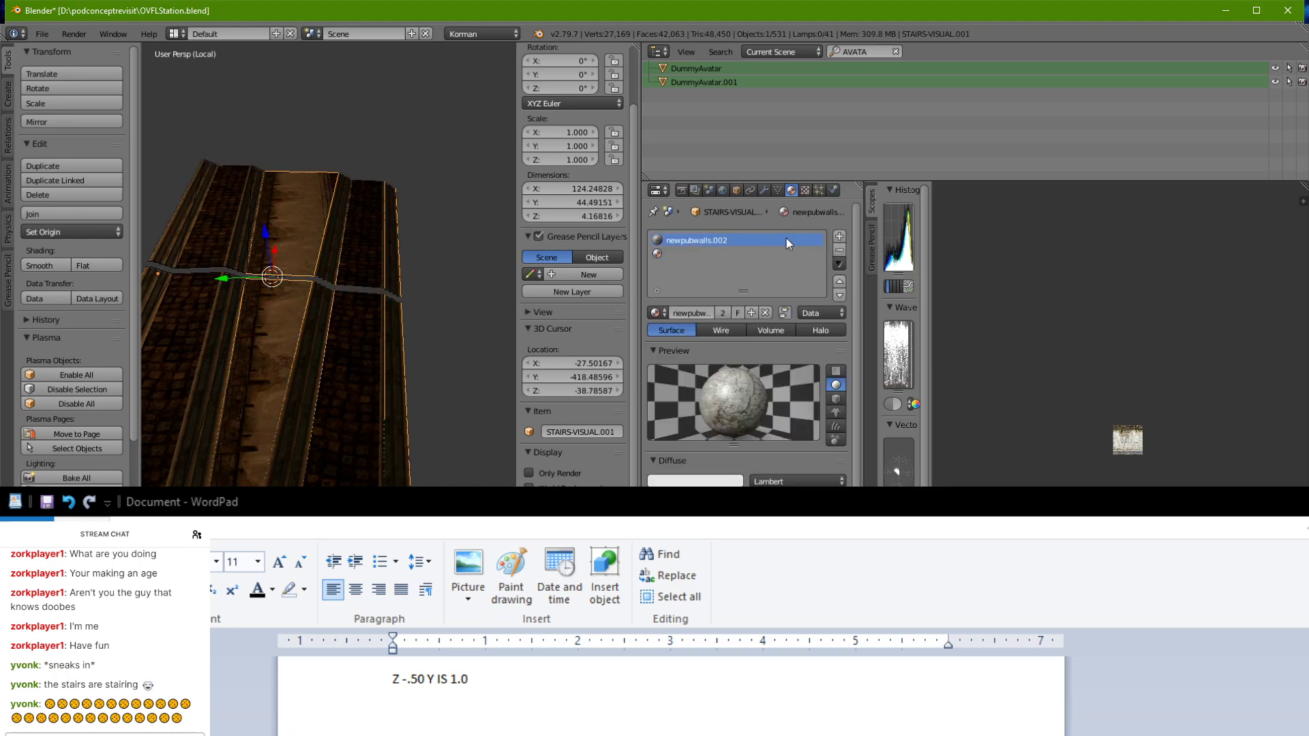
left_click(839, 250)
left_click(850, 251)
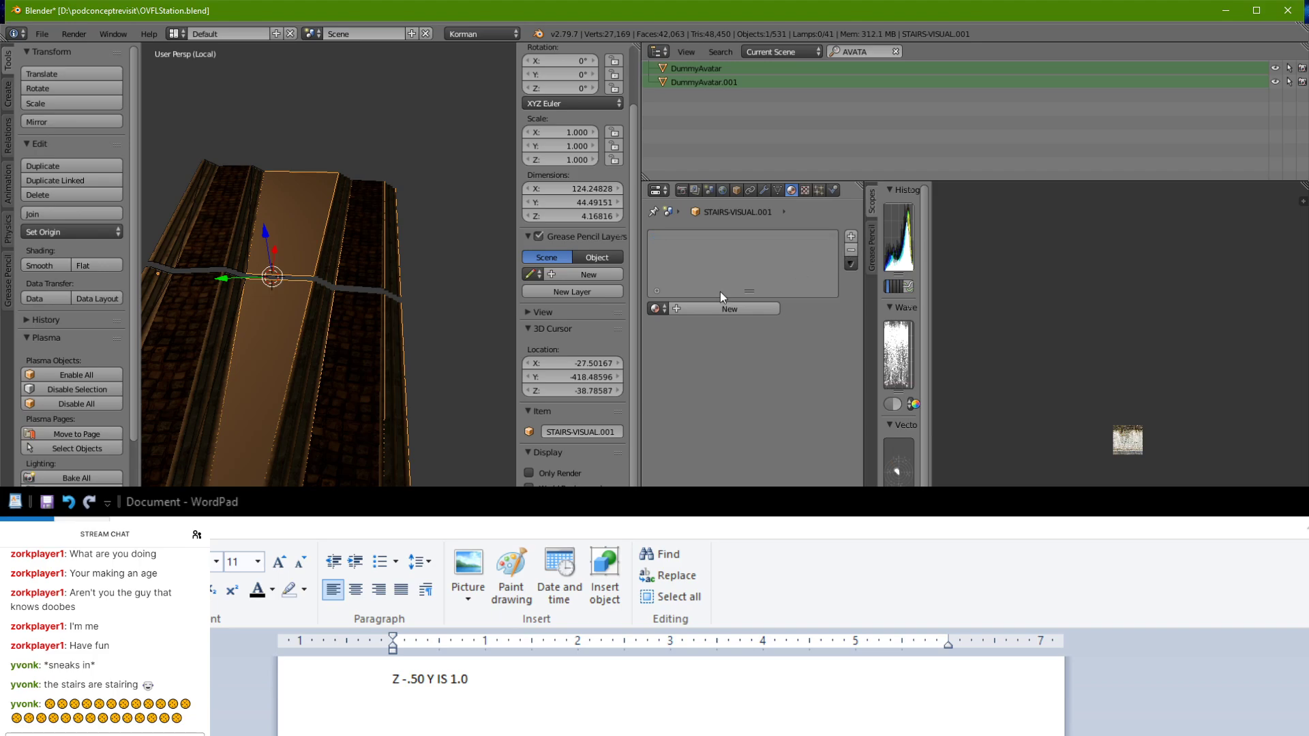
Step: Fill the nearer half of the separated object with a ramp face beside the landing and a flat face out to the next stair edge
middle_click_drag(409, 321, 375, 321)
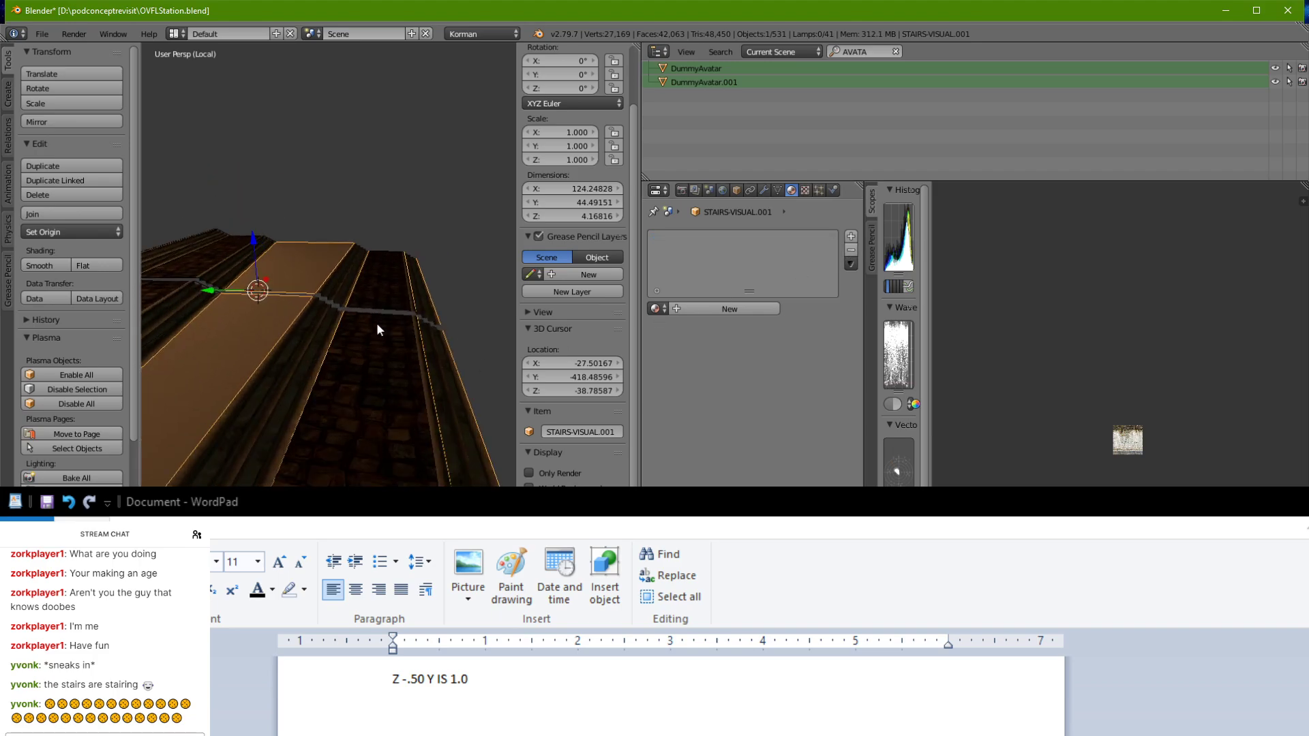
key("Tab")
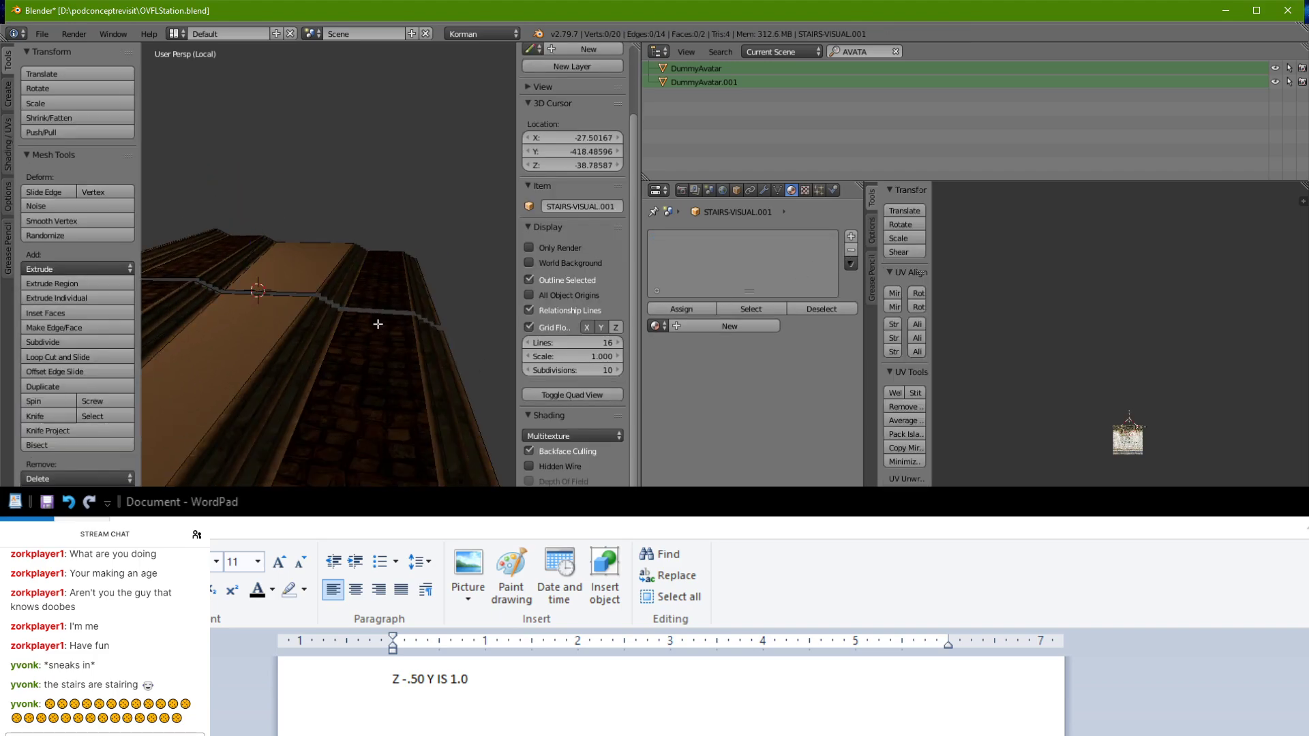
right_click(268, 346)
right_click(317, 368, "shift")
key("f")
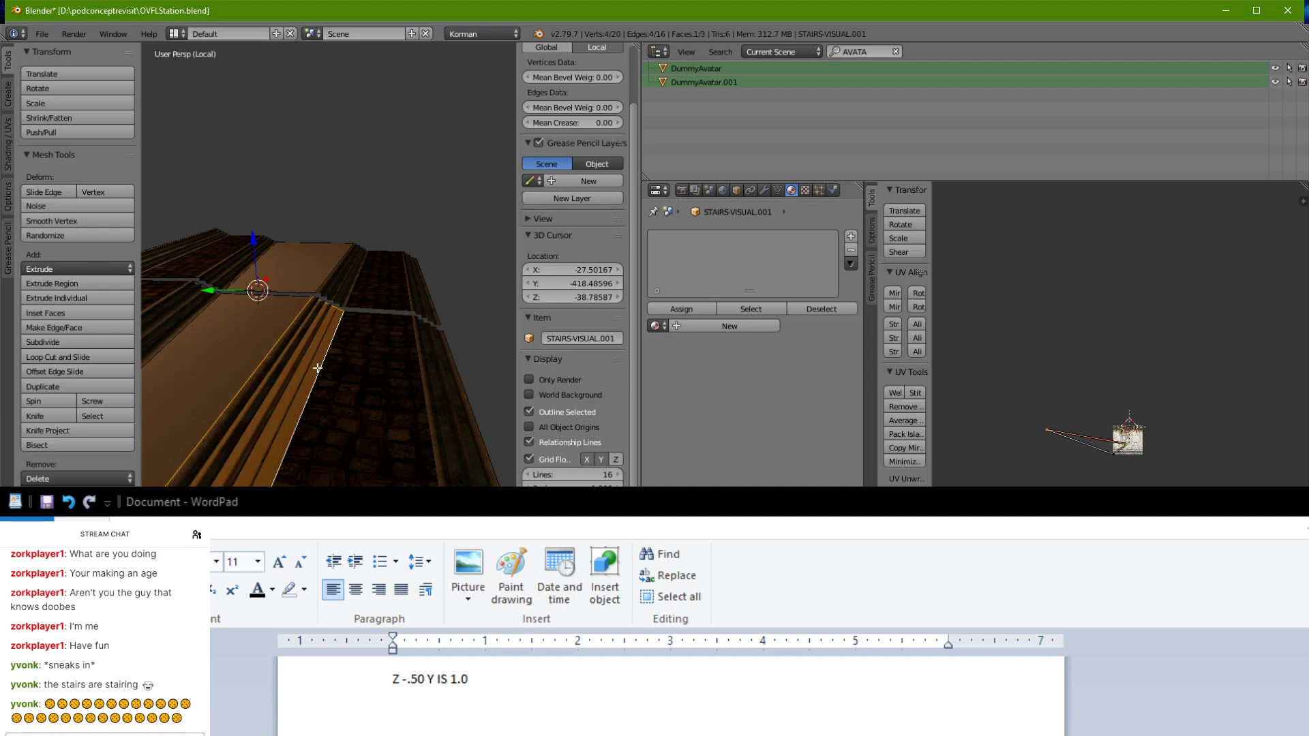
right_click(317, 368)
right_click(427, 391, "shift")
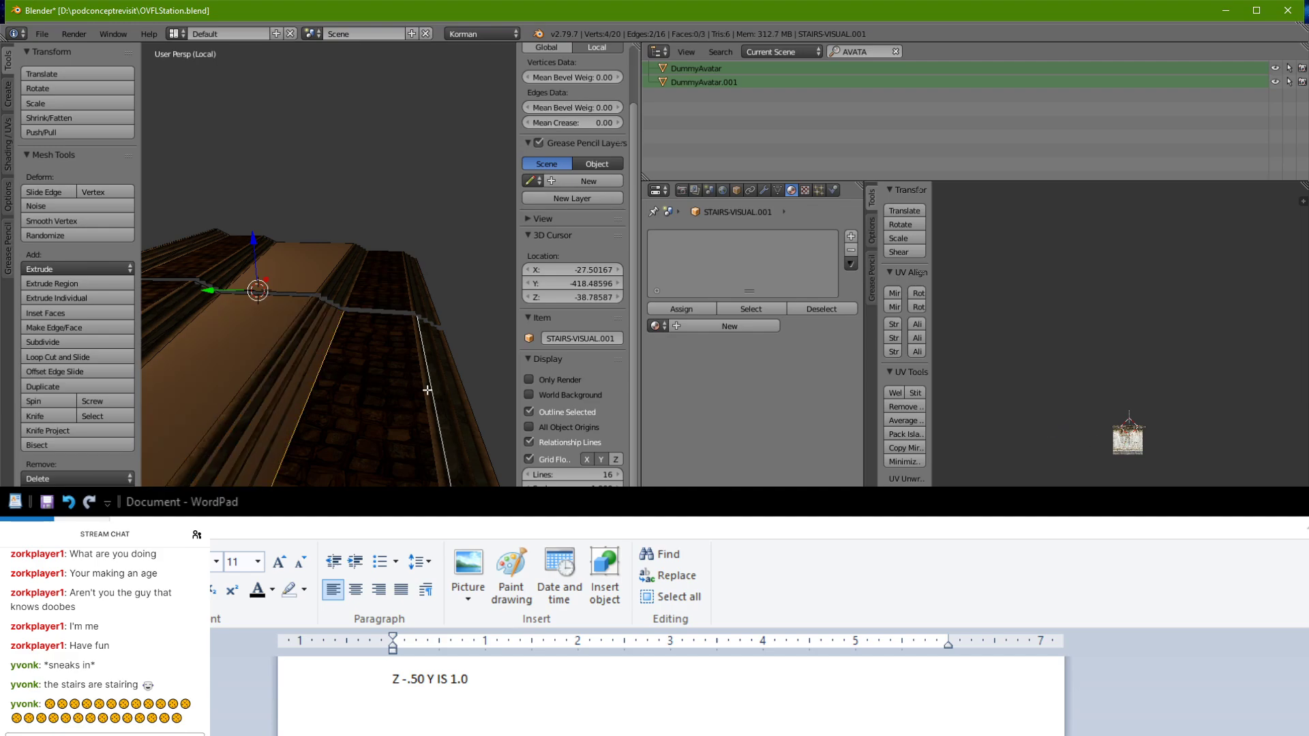
key("f")
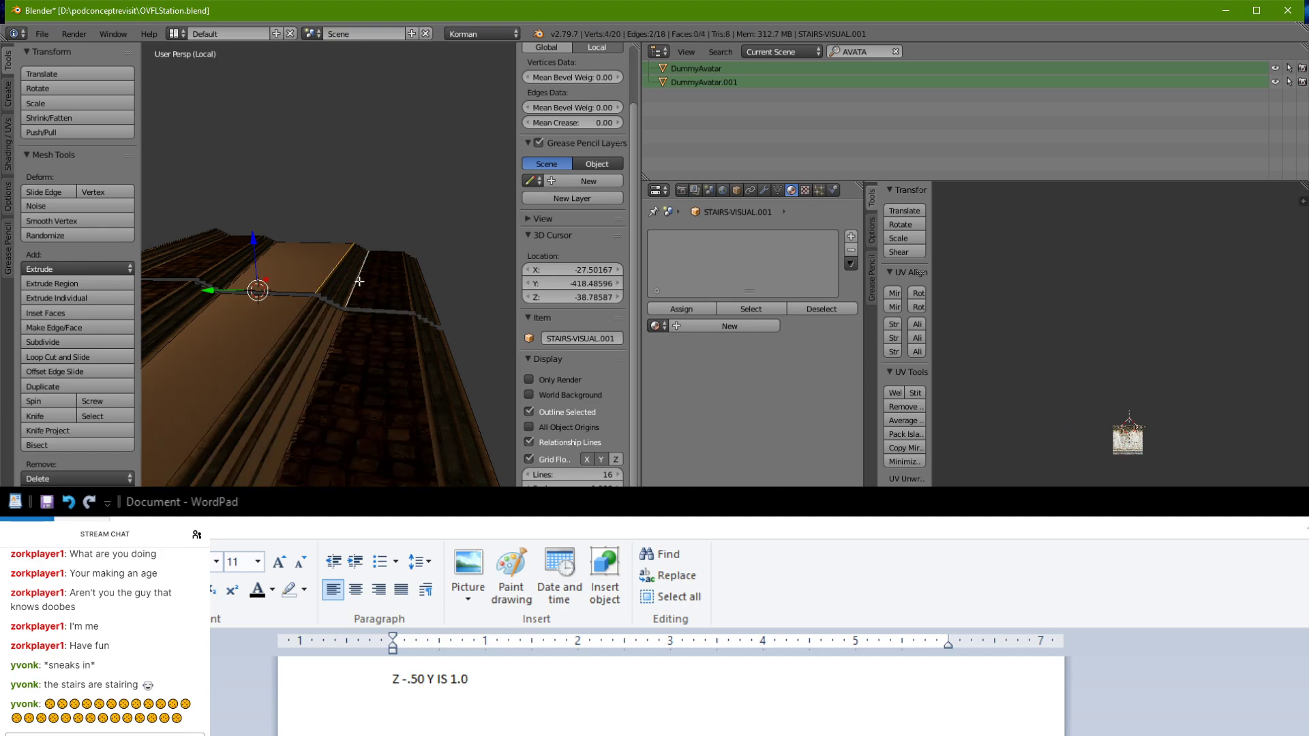
Step: Fill the half beyond the gap with an inner ramp face, a flat platform face and an outer ramp face
key("f")
right_click(368, 281)
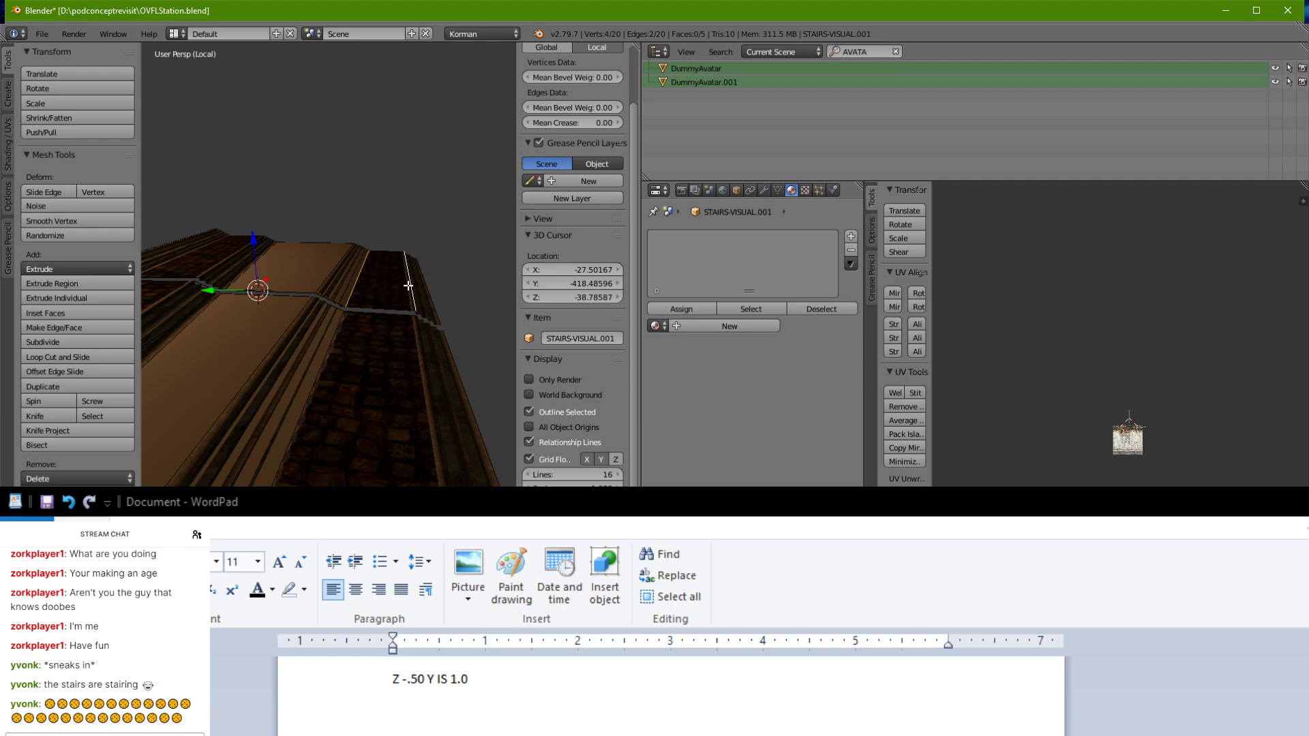
key("f")
middle_click_drag(407, 291, 253, 299)
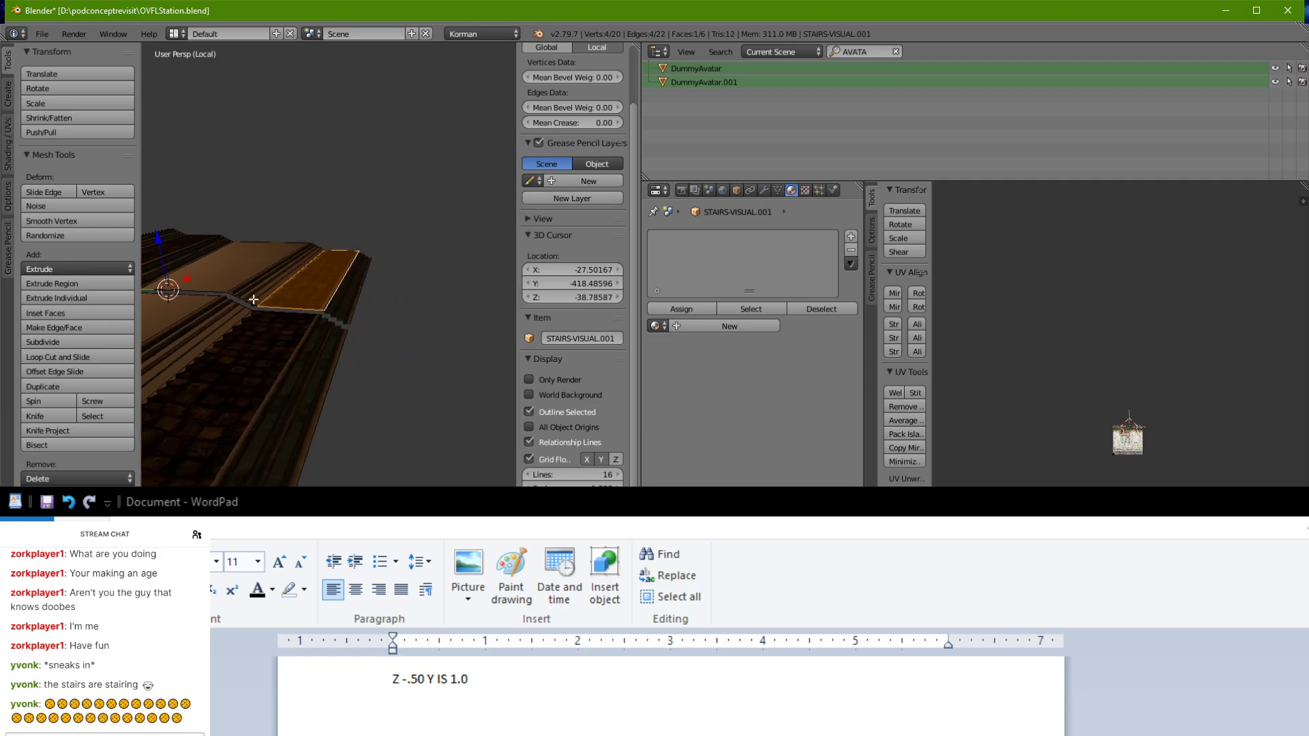
right_click(341, 285)
key("f")
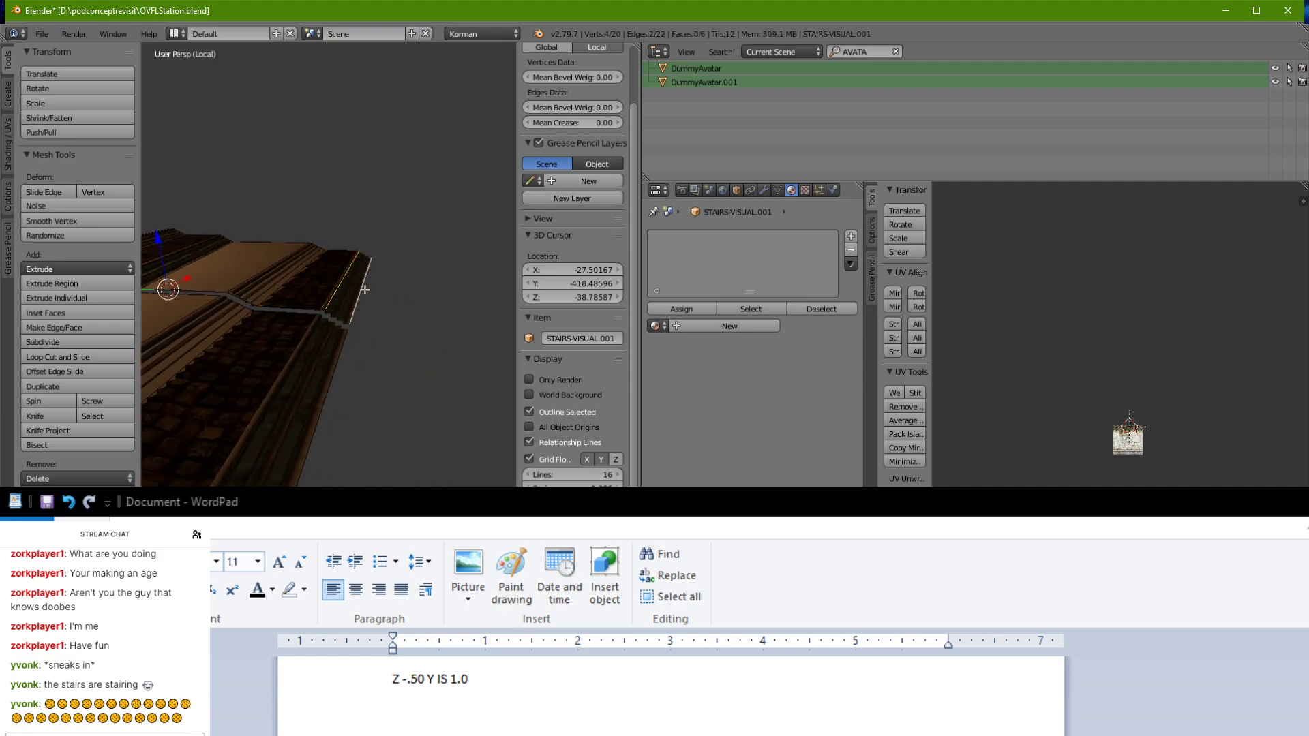
Step: Fill the missing outer ramp face on the nearer half of the separated landing object
right_click(312, 360)
right_click(338, 363, "shift")
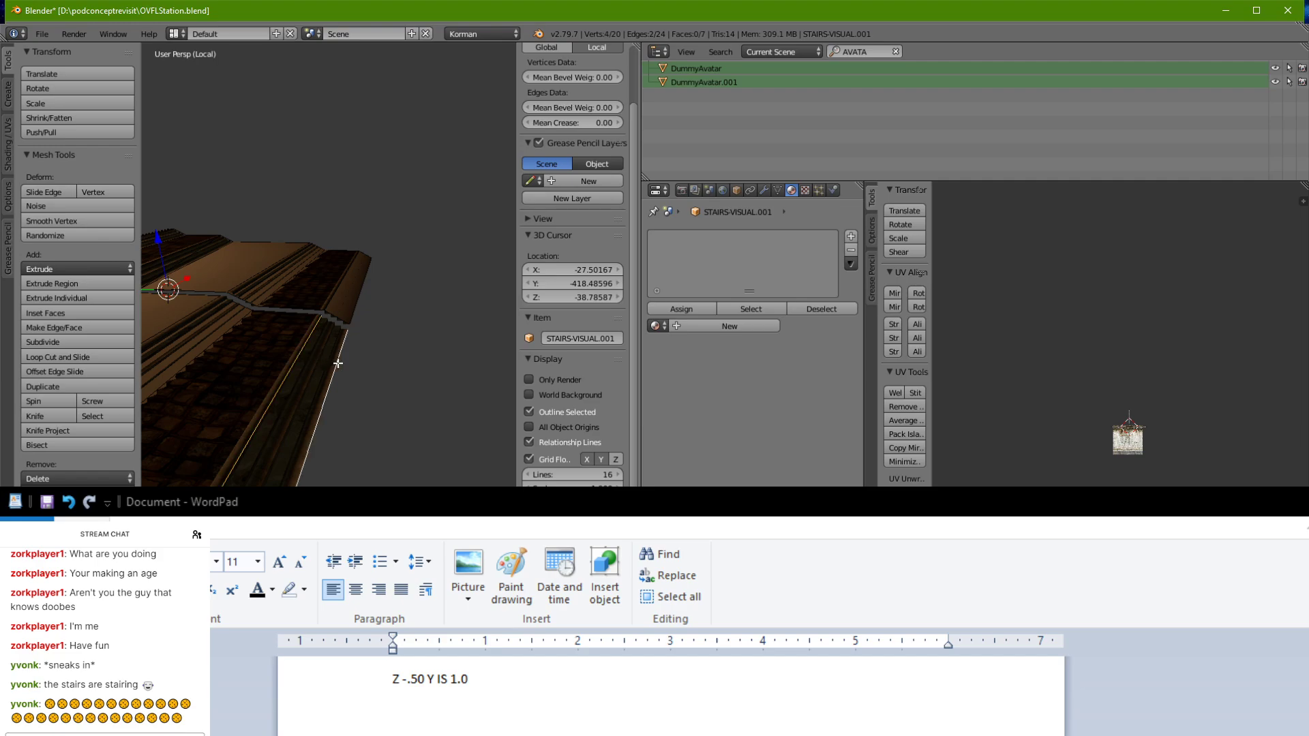
key("f")
middle_click_drag(287, 366, 387, 394)
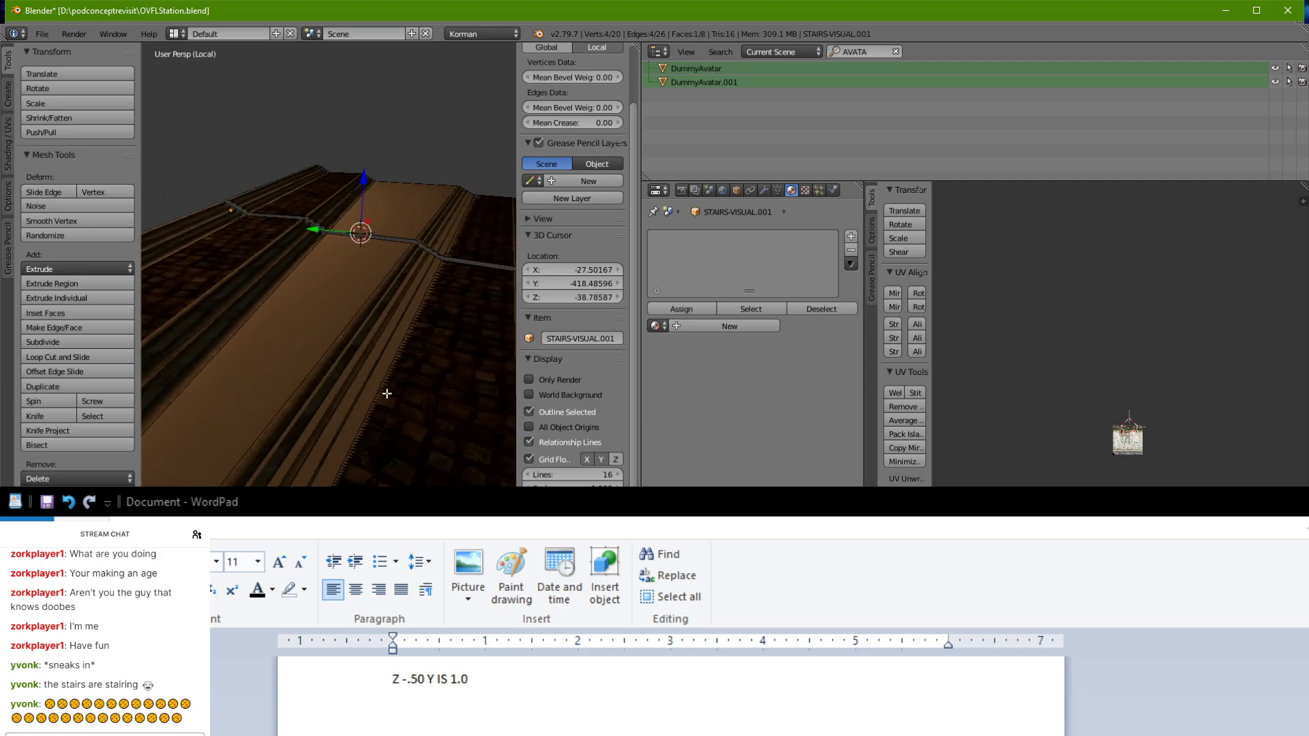
Step: Rename the separated landing object STAIRS-COLISION-TURN and add a Plasma Collision modifier to it
key("Tab")
left_click(833, 191)
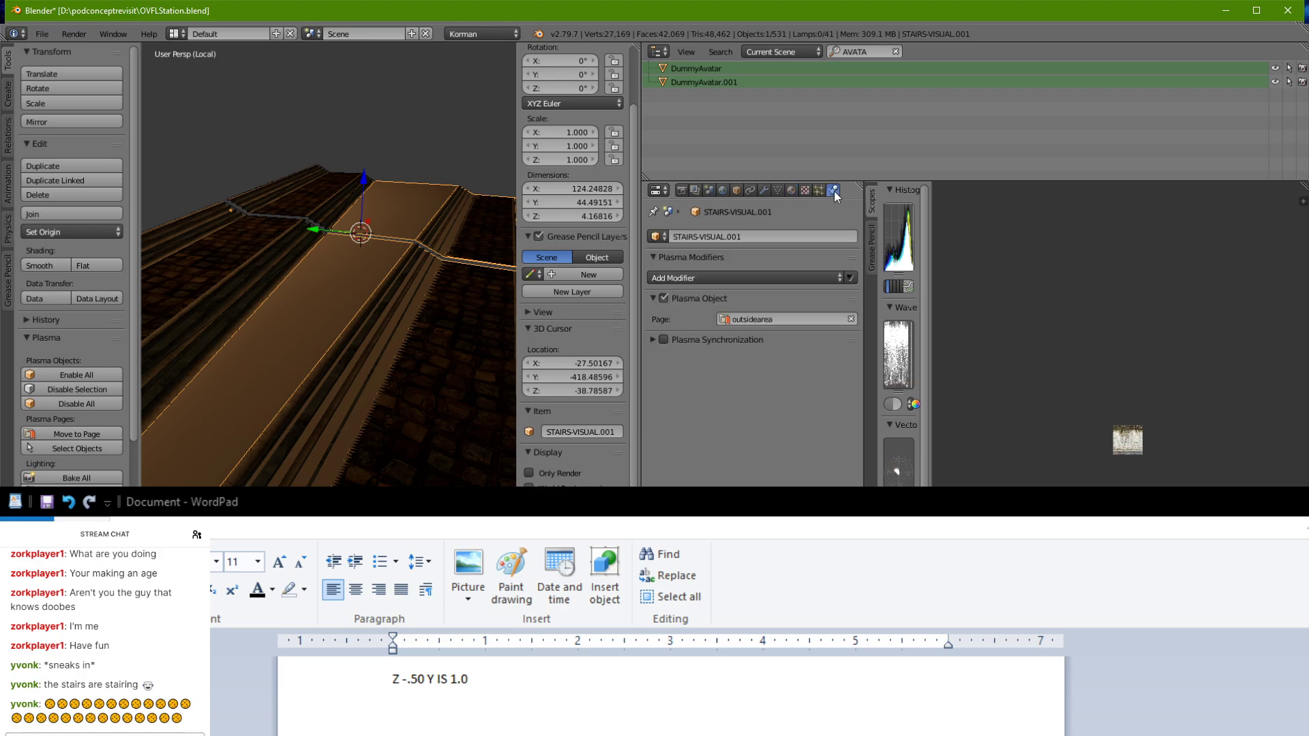
left_click(753, 276)
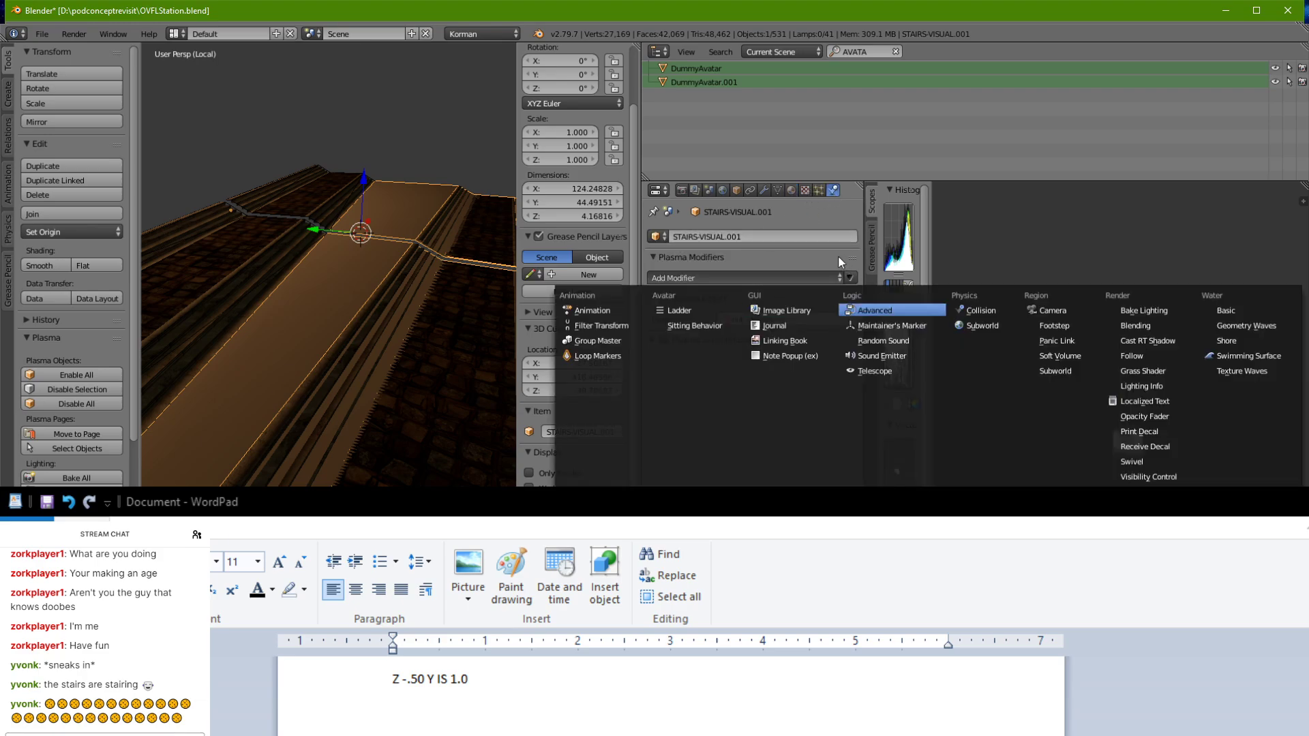
left_click(813, 236)
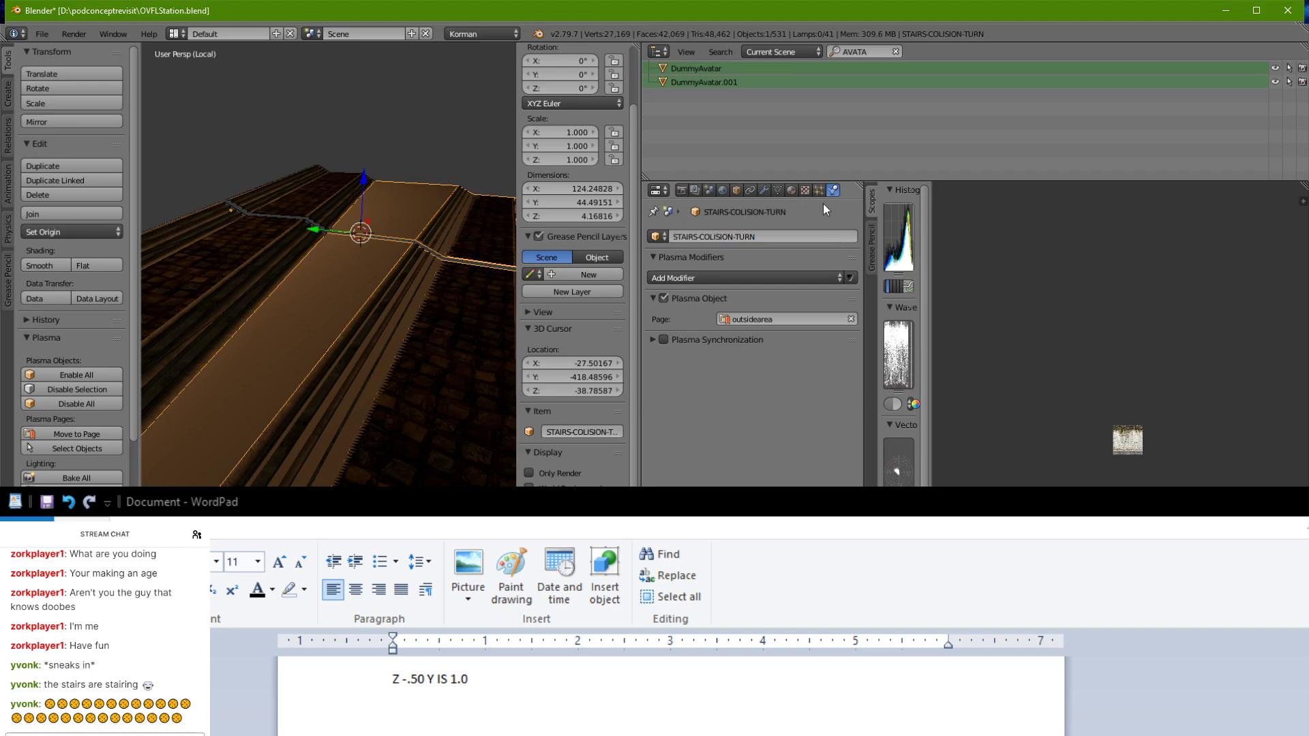
left_click(791, 279)
left_click(982, 312)
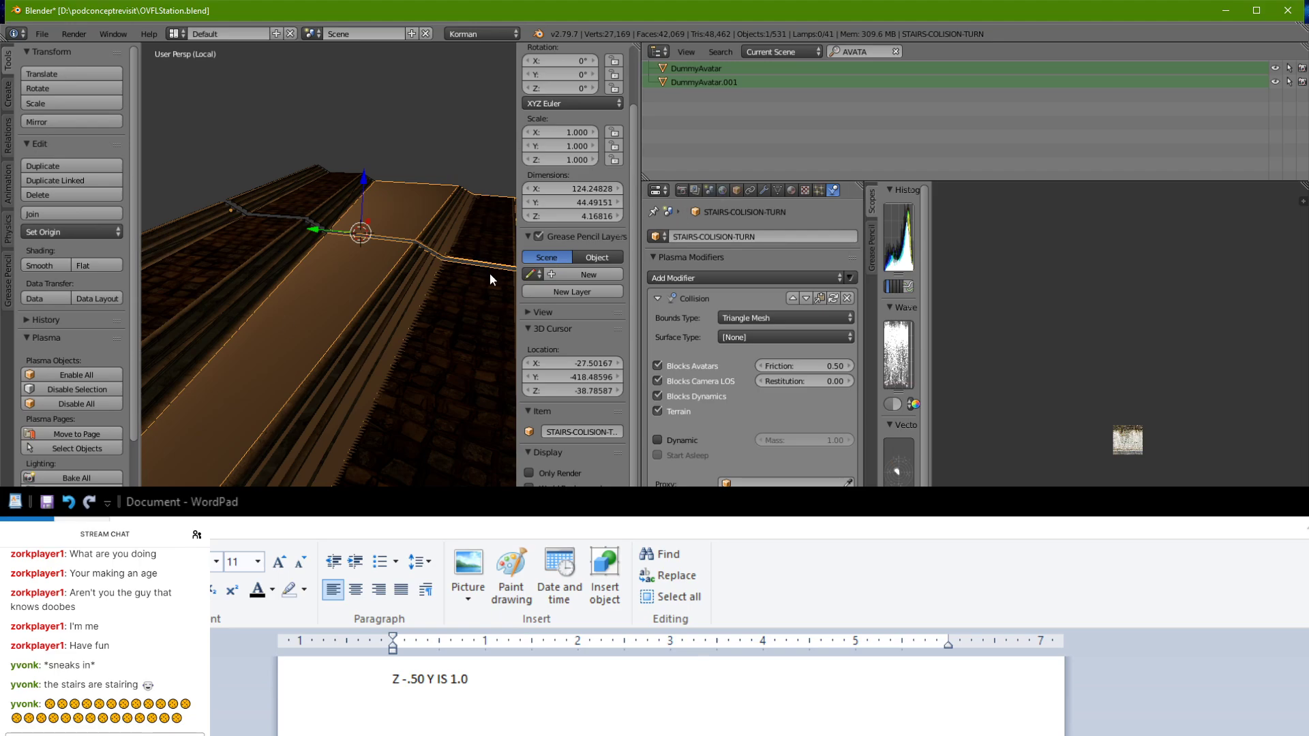
Step: Triangulate all faces of STAIRS-COLISION-TURN and turn on wireframe display for the object
key("Tab")
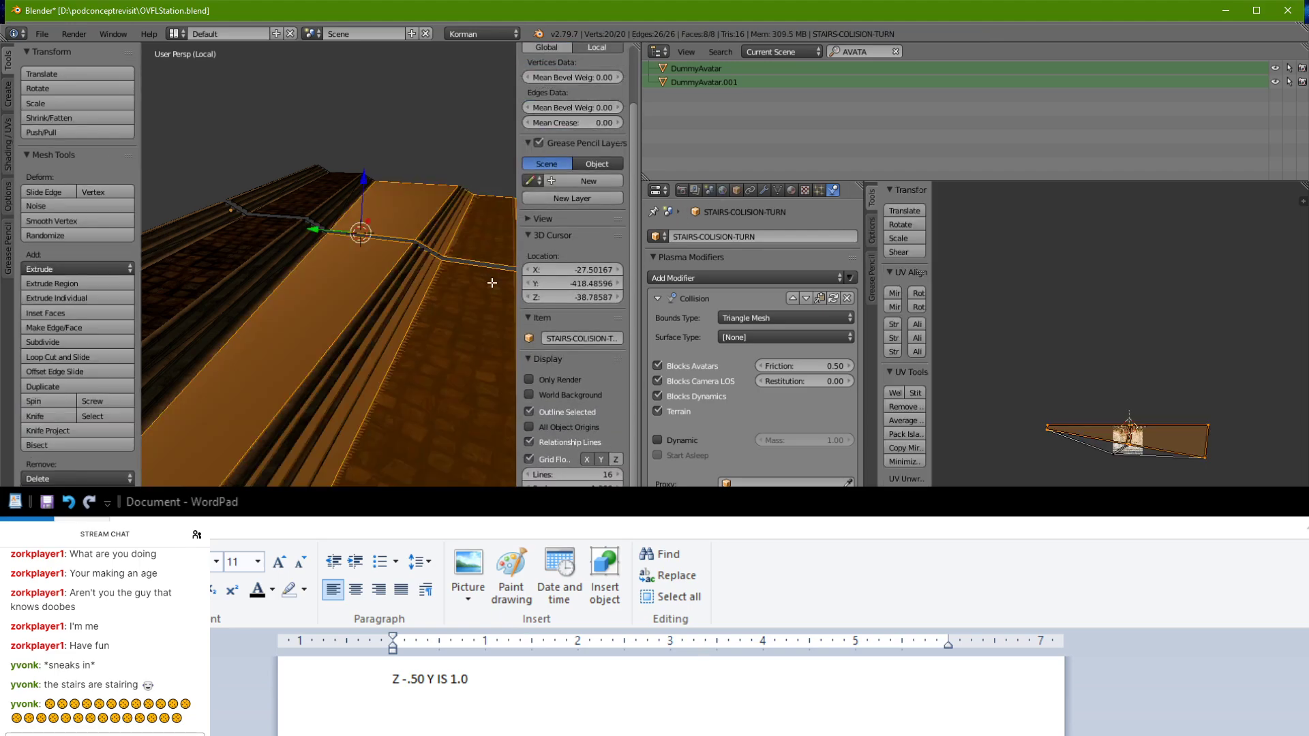
key("Tab")
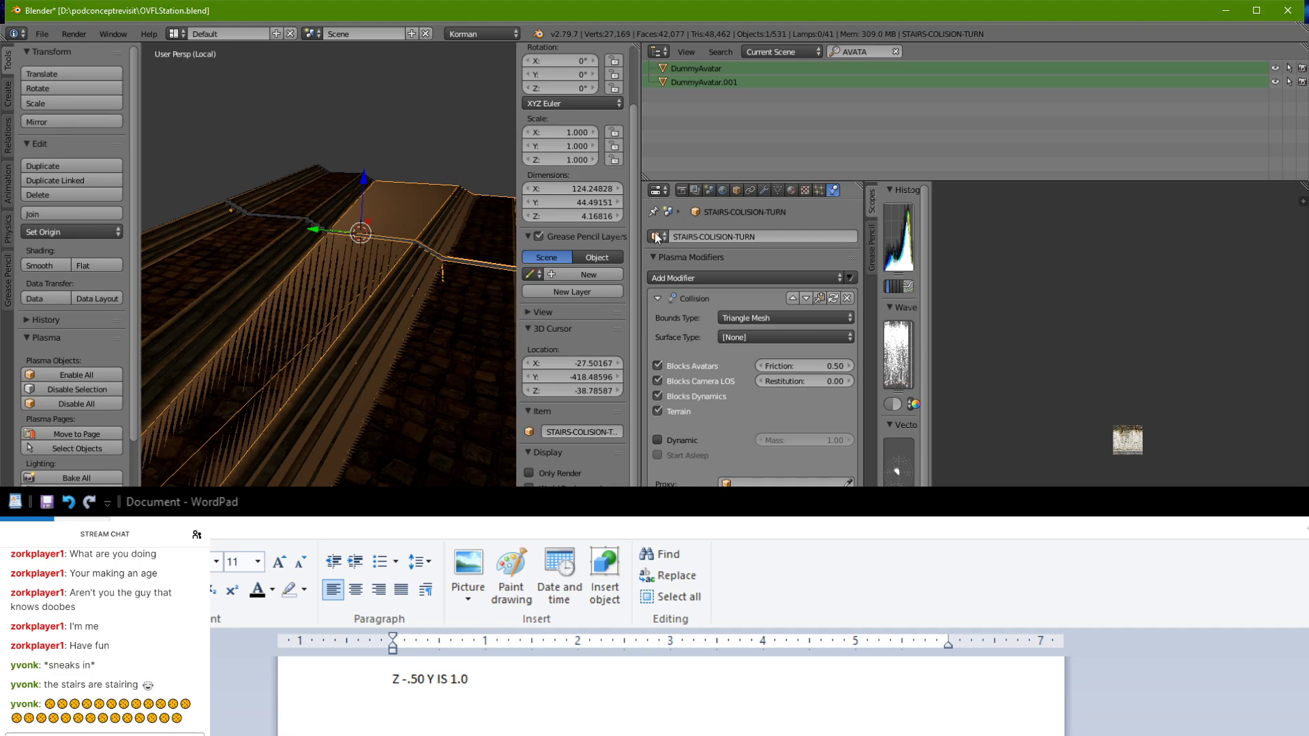
left_click(735, 190)
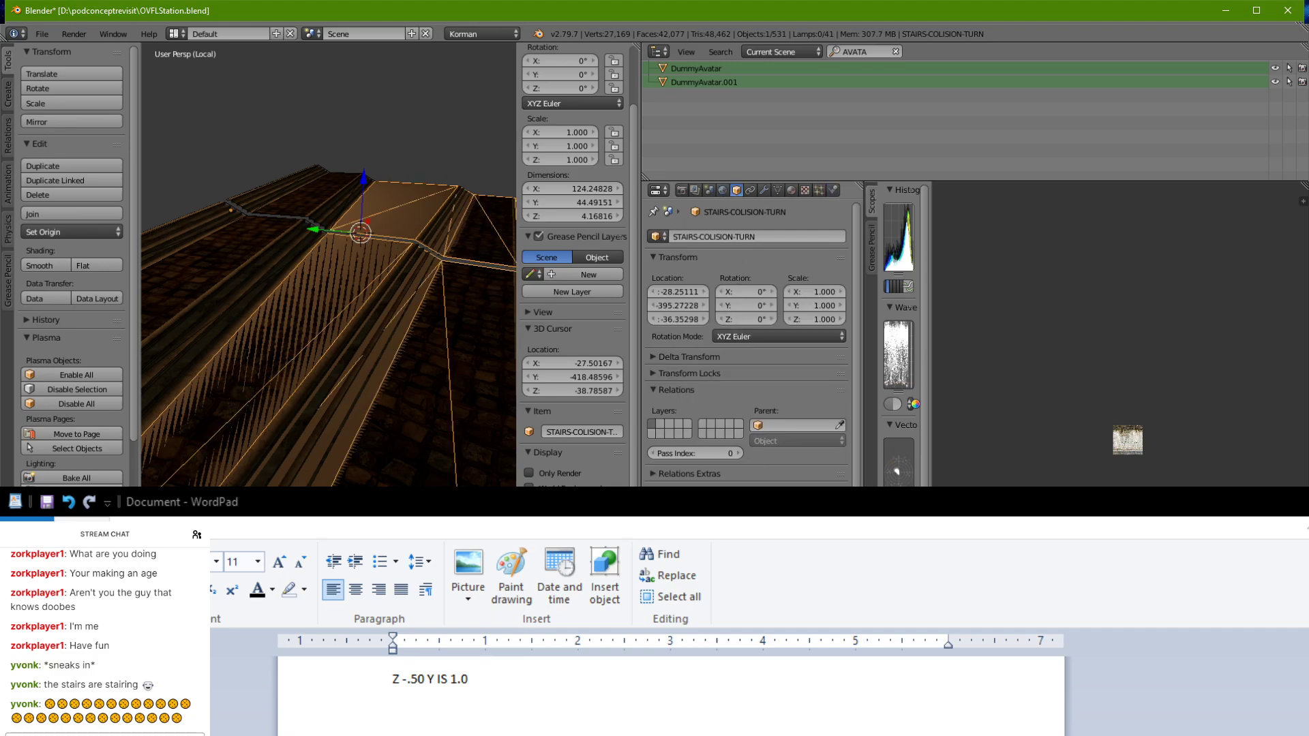
Step: Examine how the collision mesh lines up with the visual stairs around the gap between the two halves
middle_click_drag(205, 402, 146, 415)
scroll(147, 415, "down", 6)
scroll(145, 400, "up", 4)
middle_click_drag(272, 364, 175, 432)
right_click(295, 263)
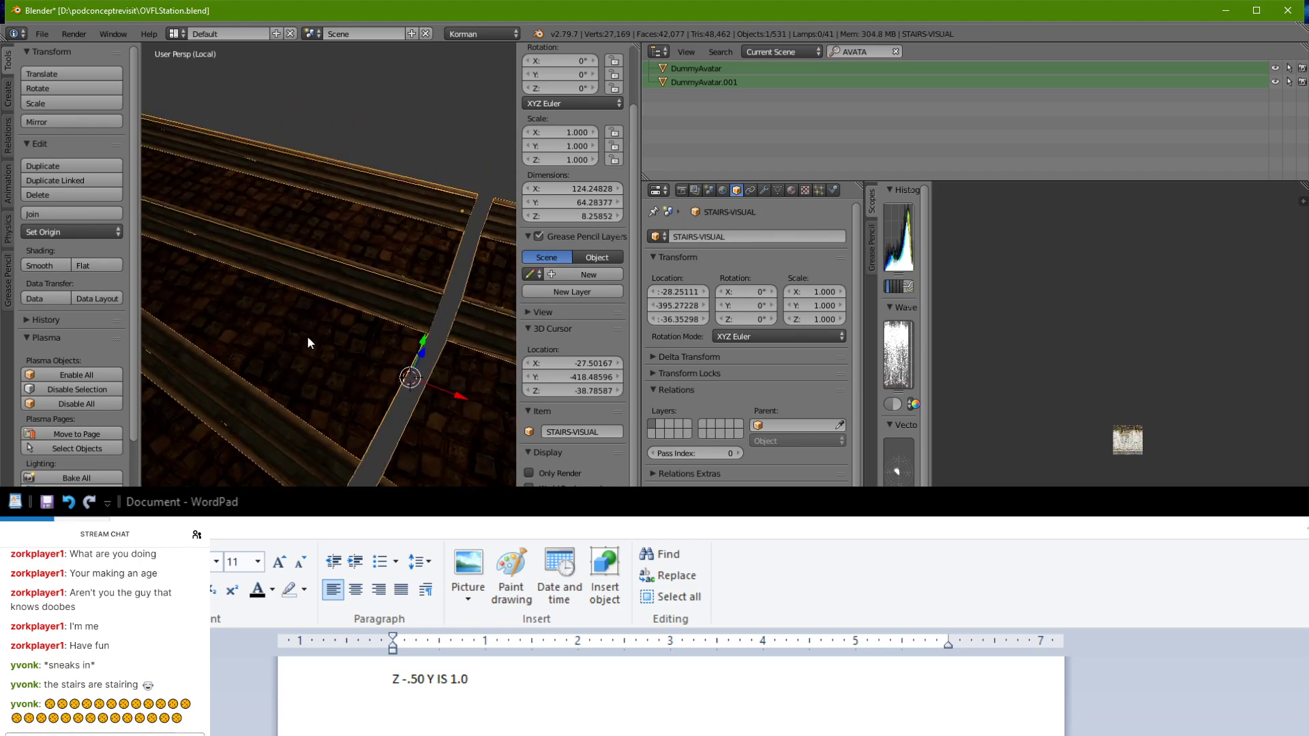
right_click(304, 428)
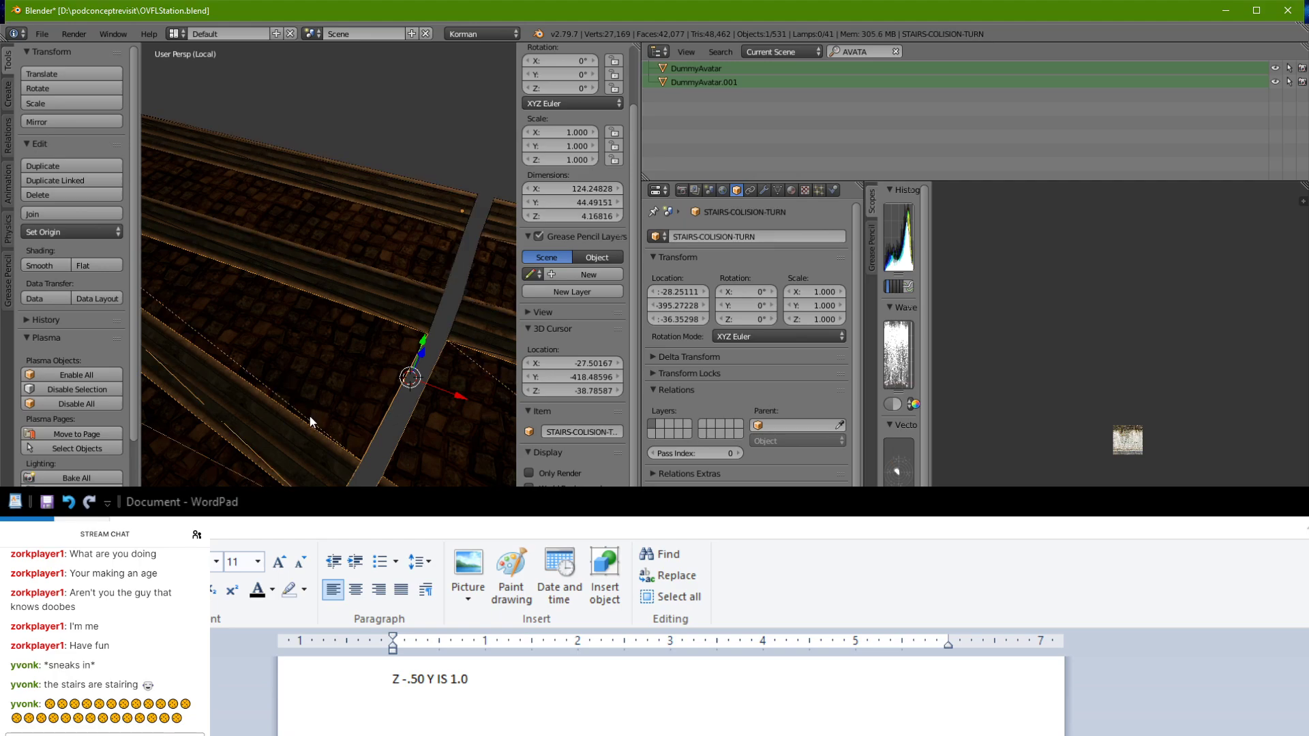
middle_click_drag(309, 416, 201, 394)
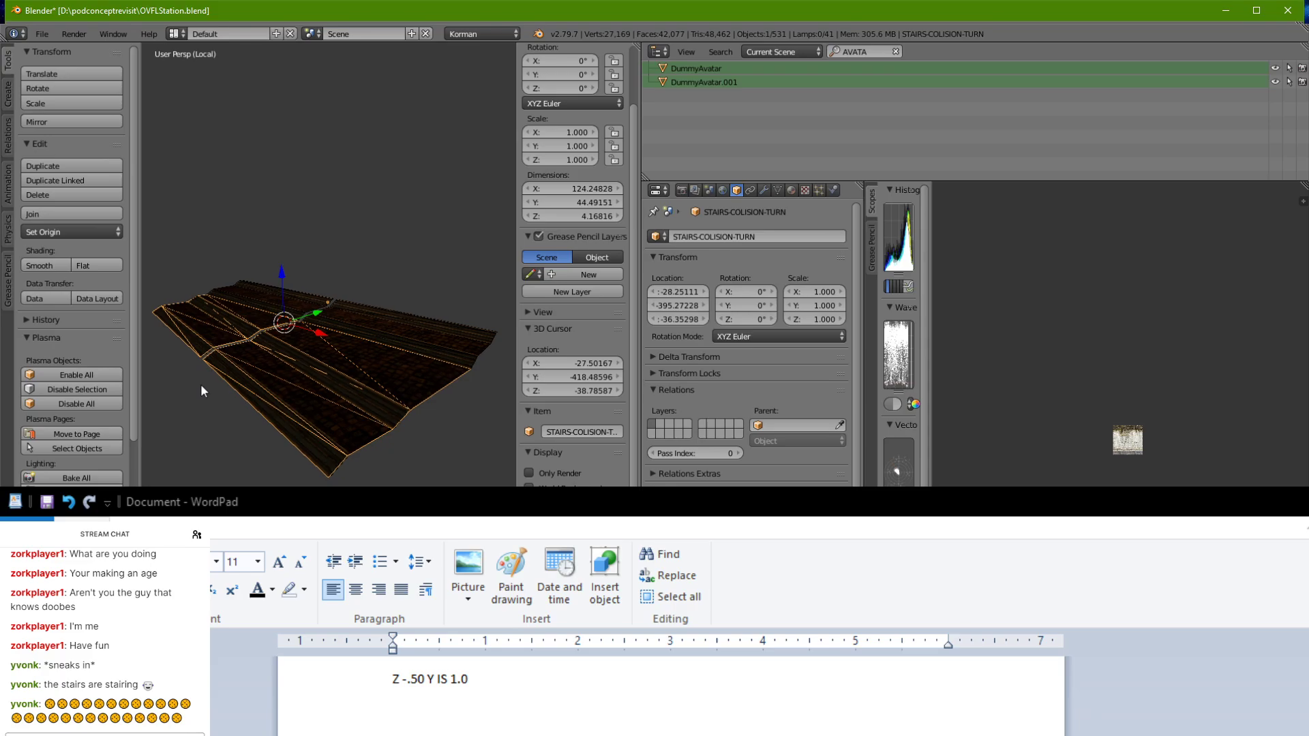
Step: Leave local view to bring back the whole station scene around the stairs
left_click(336, 334)
key("KP_Divide")
middle_click_drag(315, 353, 416, 481)
scroll(546, 477, "down", 1)
scroll(361, 470, "down", 4)
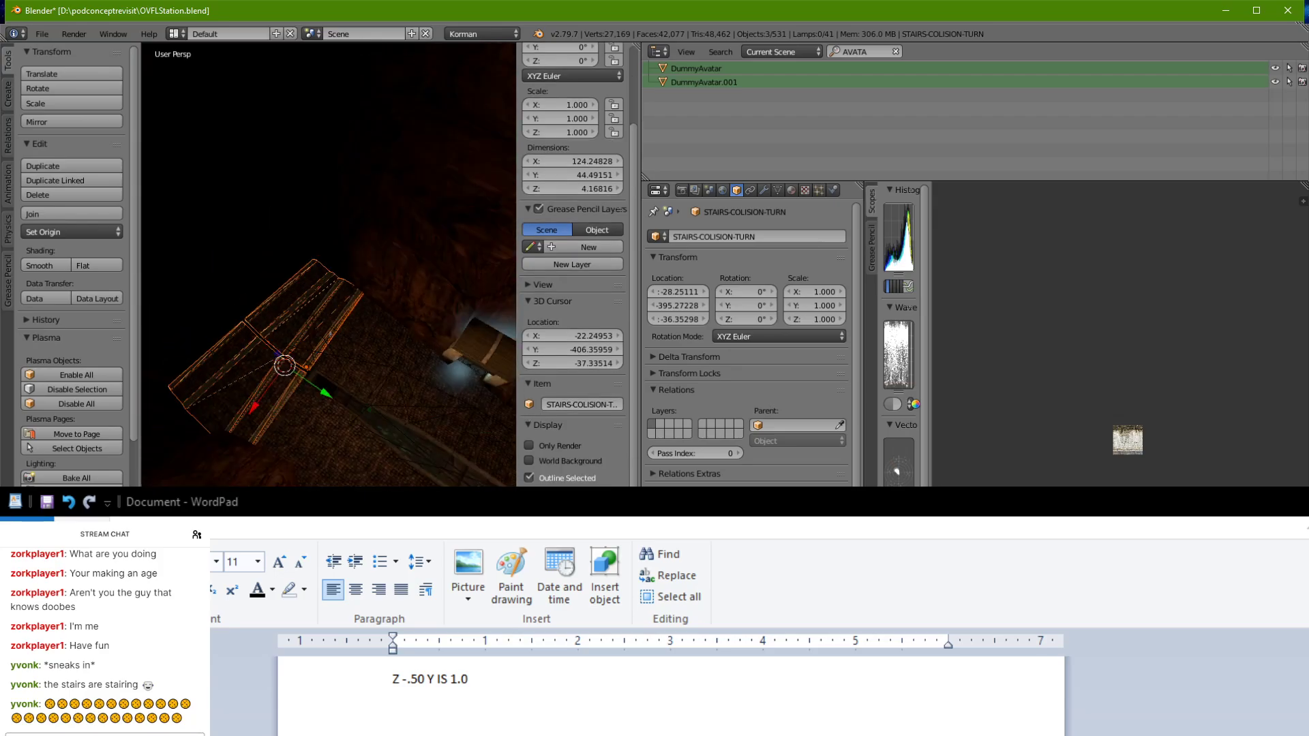
middle_click_drag(334, 470, 481, 599)
scroll(258, 435, "up", 6)
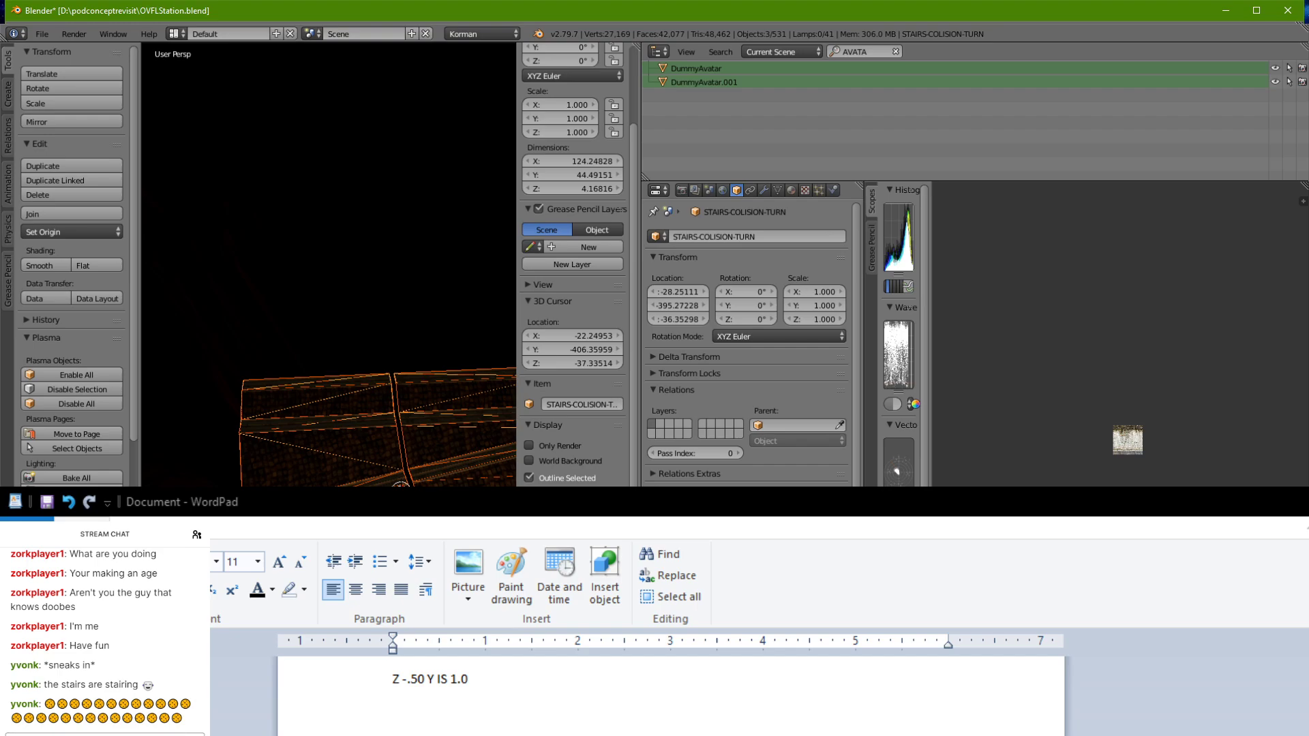
key("alt+Tab")
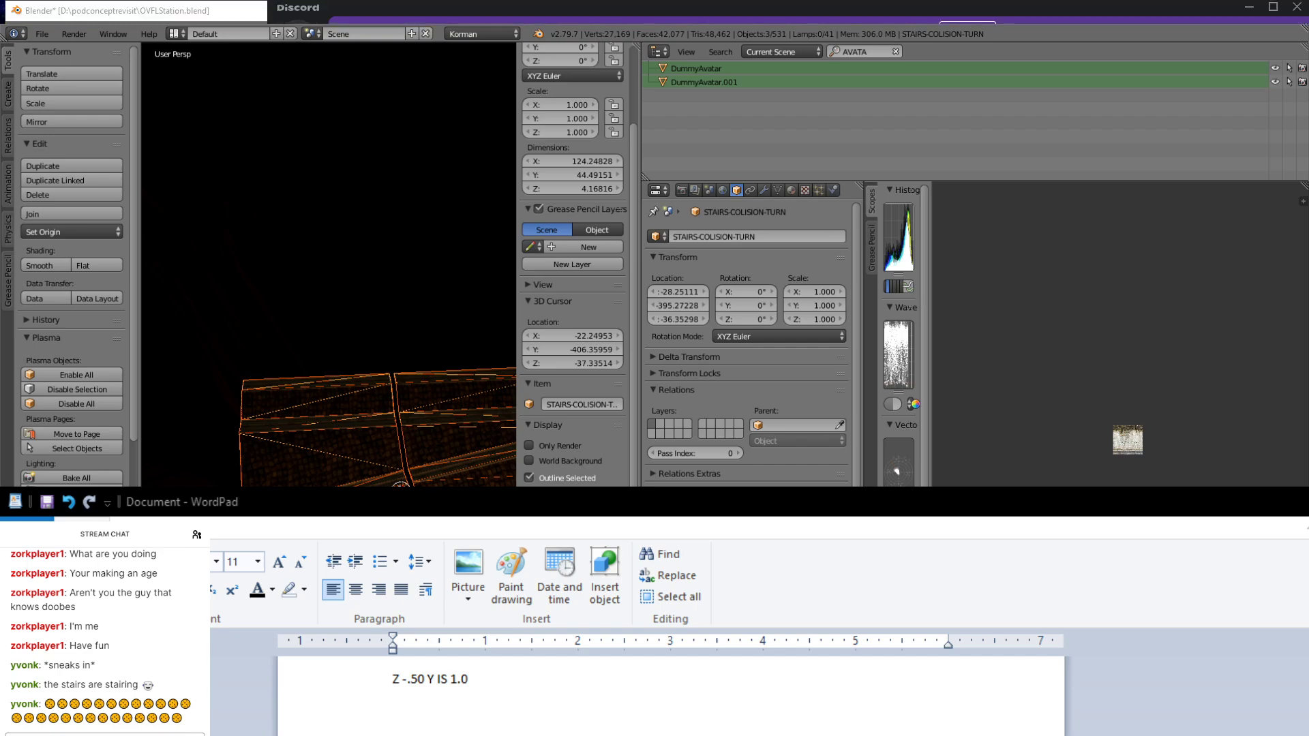
key("alt+Tab")
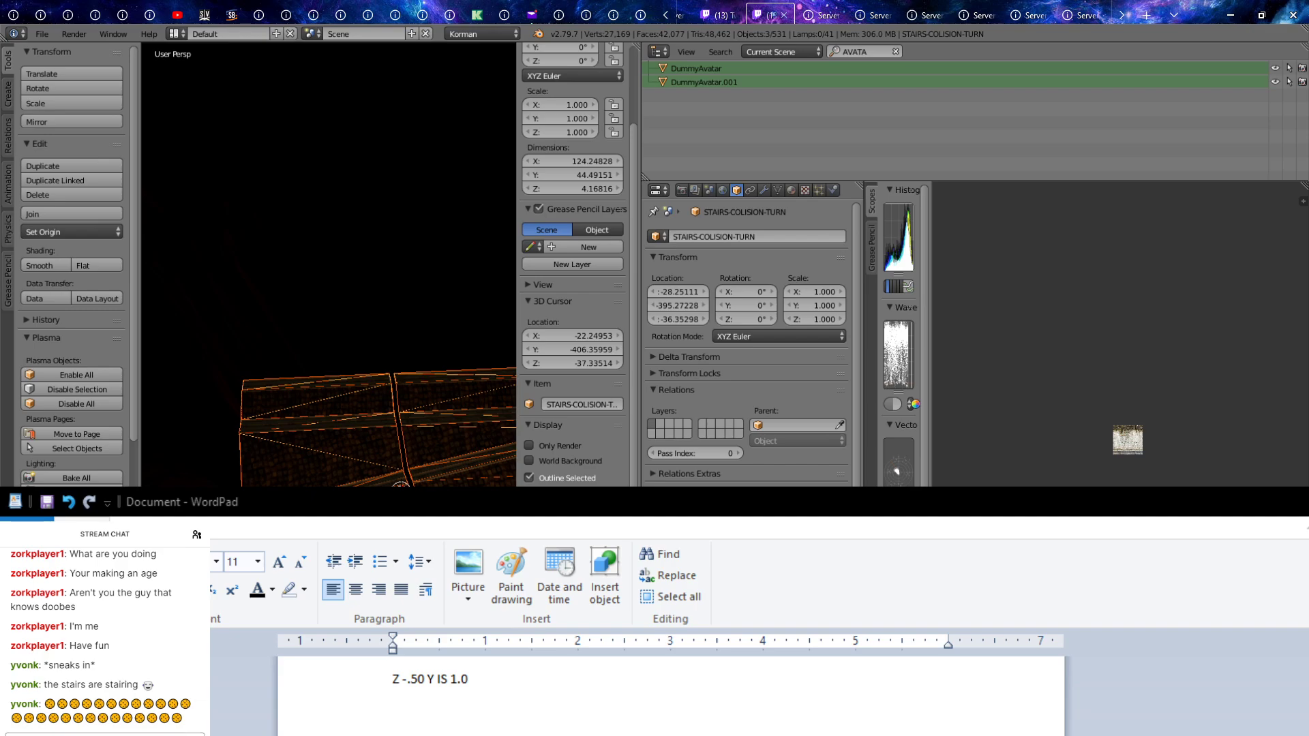
Step: Switch the viewport to solid shading and examine the cave walls, columns and terrain edge around the stairs
middle_click_drag(457, 441, 382, 377)
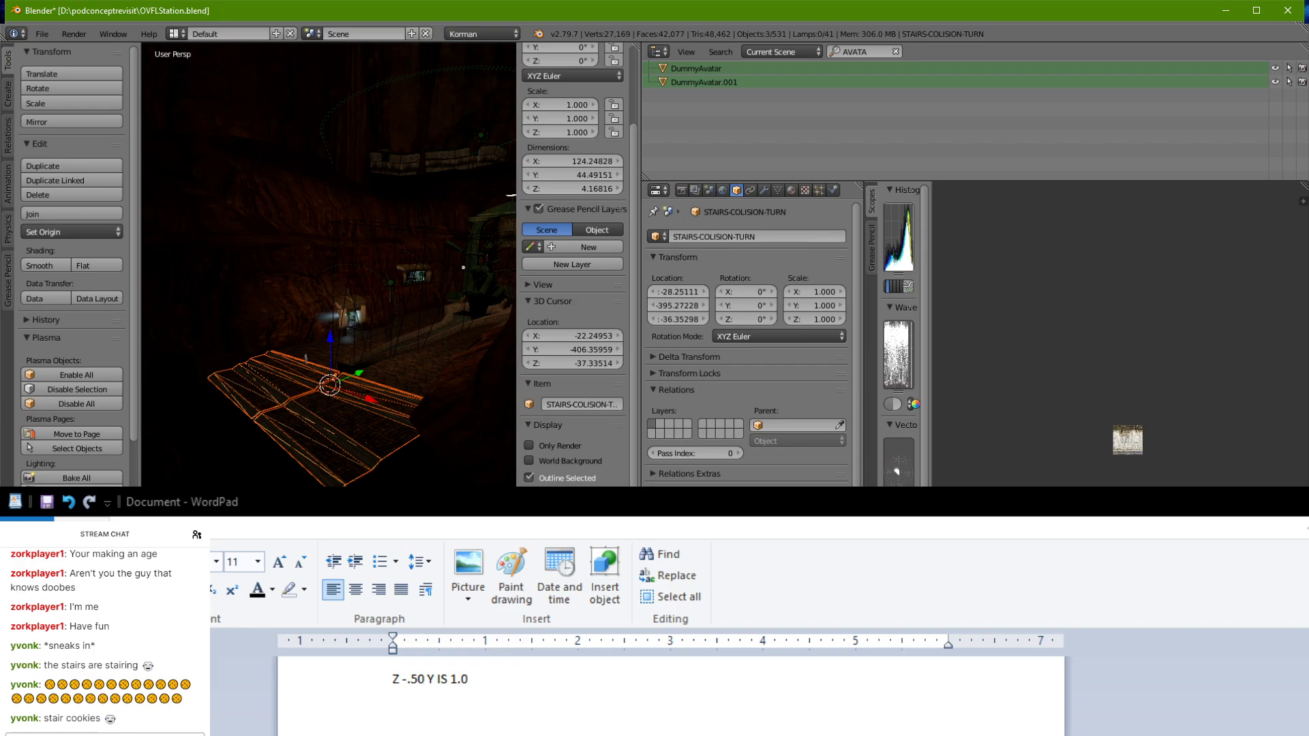
key("alt+z")
scroll(311, 431, "up", 3)
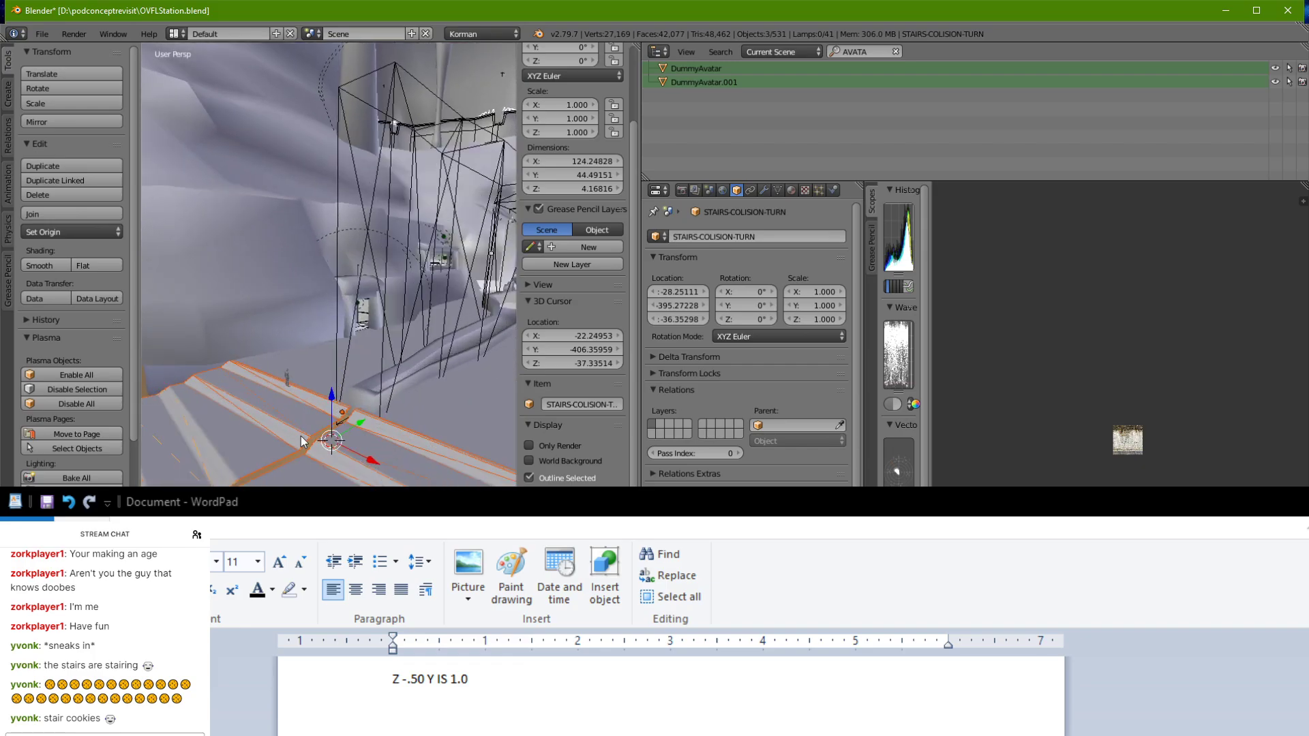
mouse_move(312, 431)
middle_mouse_down()
mouse_move(296, 405)
mouse_move(251, 422)
mouse_move(428, 447)
mouse_move(389, 286)
middle_mouse_up()
middle_click_drag(232, 395, 268, 486)
scroll(279, 466, "down", 4)
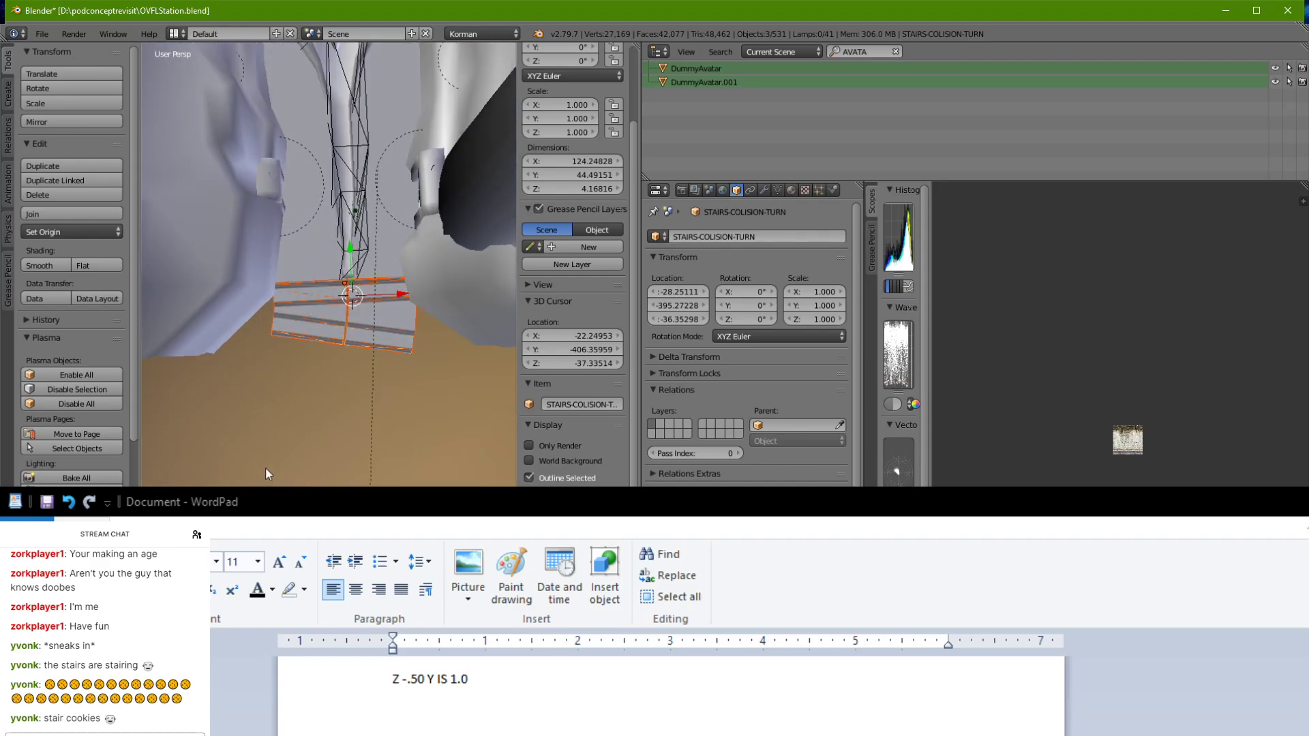
scroll(266, 471, "up", 5)
middle_click_drag(268, 472, 151, 478, "shift")
middle_click_drag(470, 457, 526, 479)
scroll(313, 270, "down", 4)
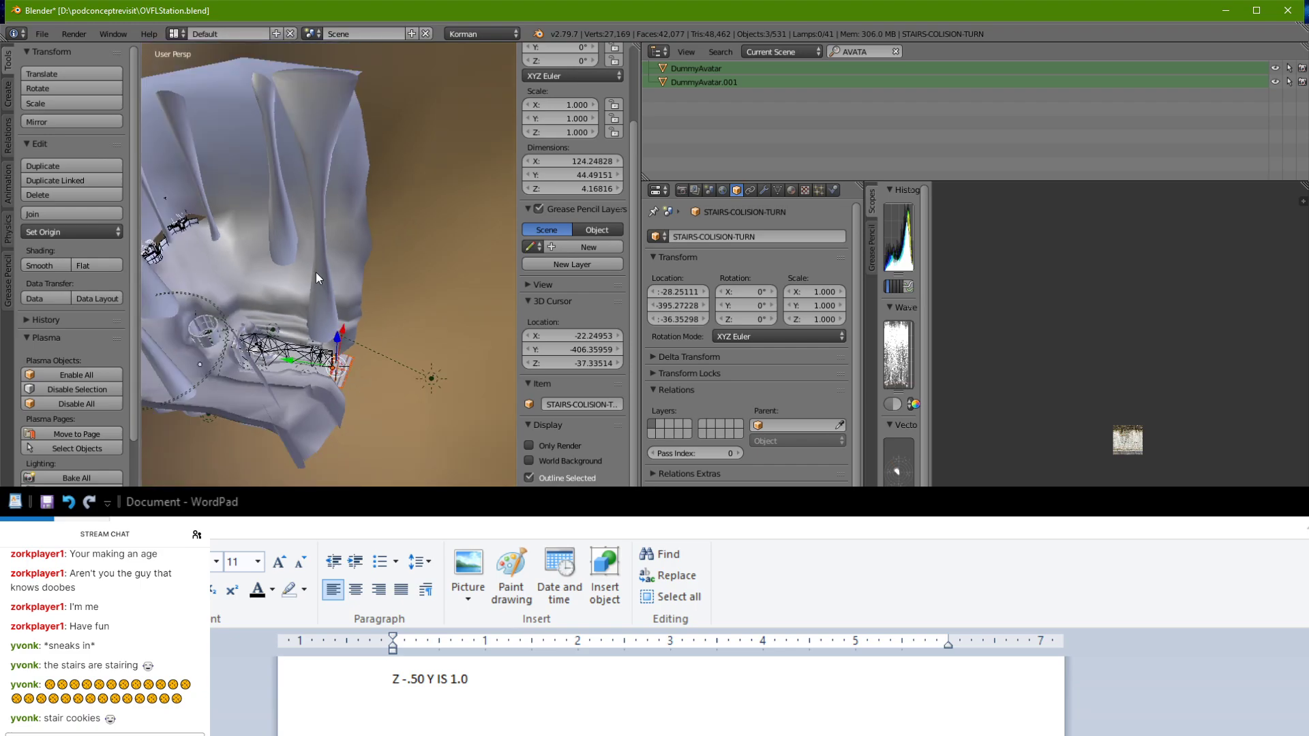
Step: Duplicate the column stalagcolumtemplate.006 and place the copy near the stairs at about X 92, Y -443, Z 444
right_click(258, 211)
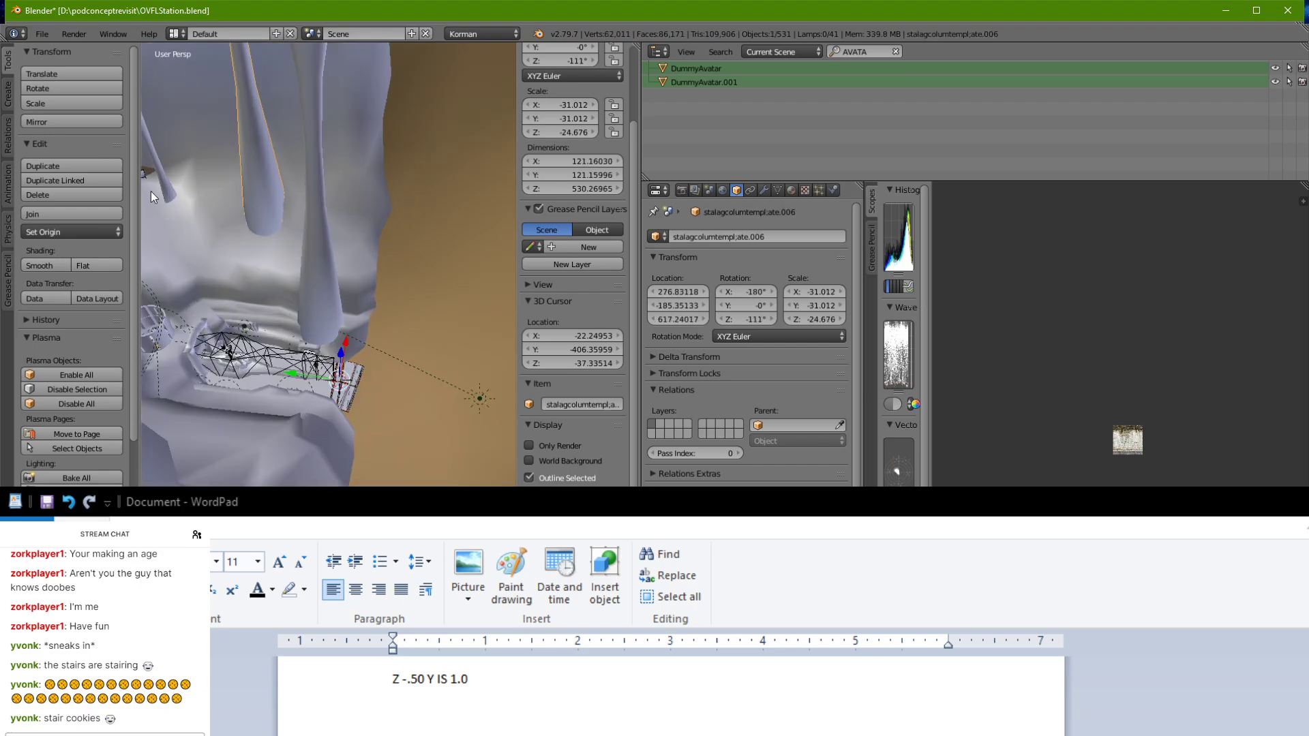
left_click(104, 166)
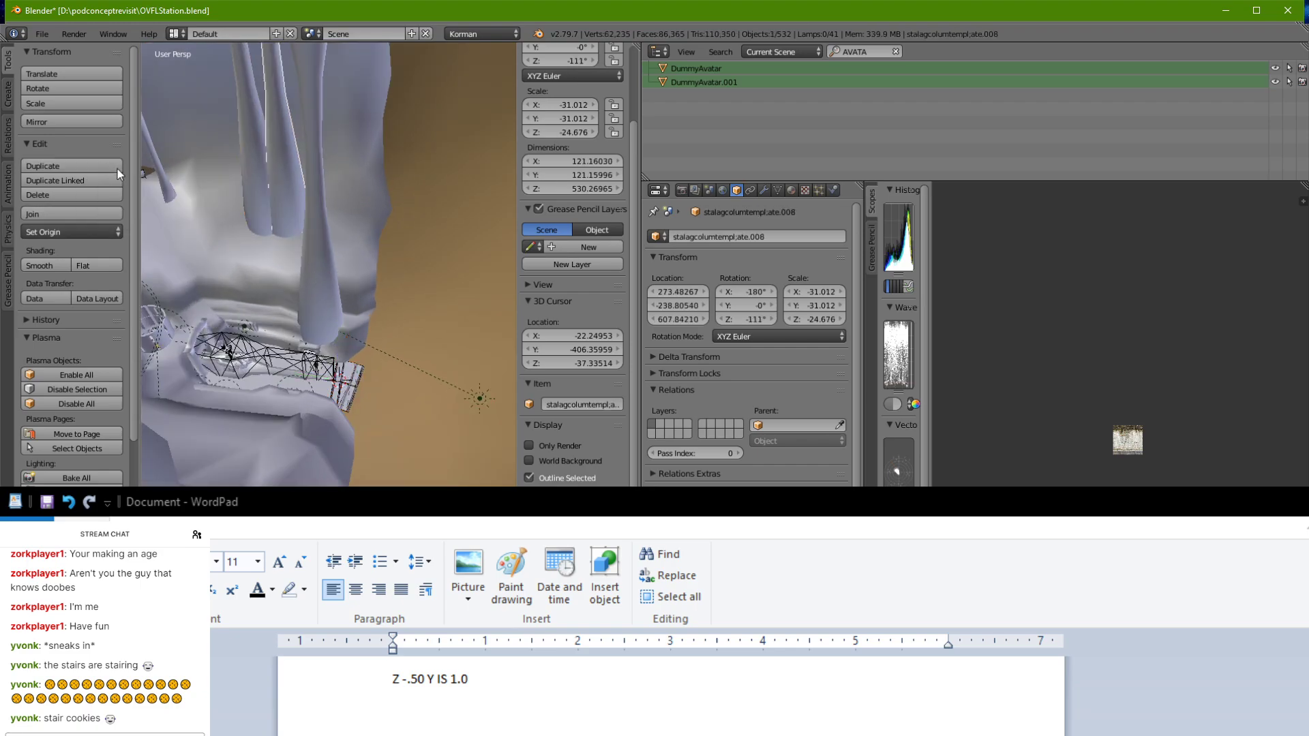
left_click(207, 295)
middle_click_drag(320, 270, 326, 329)
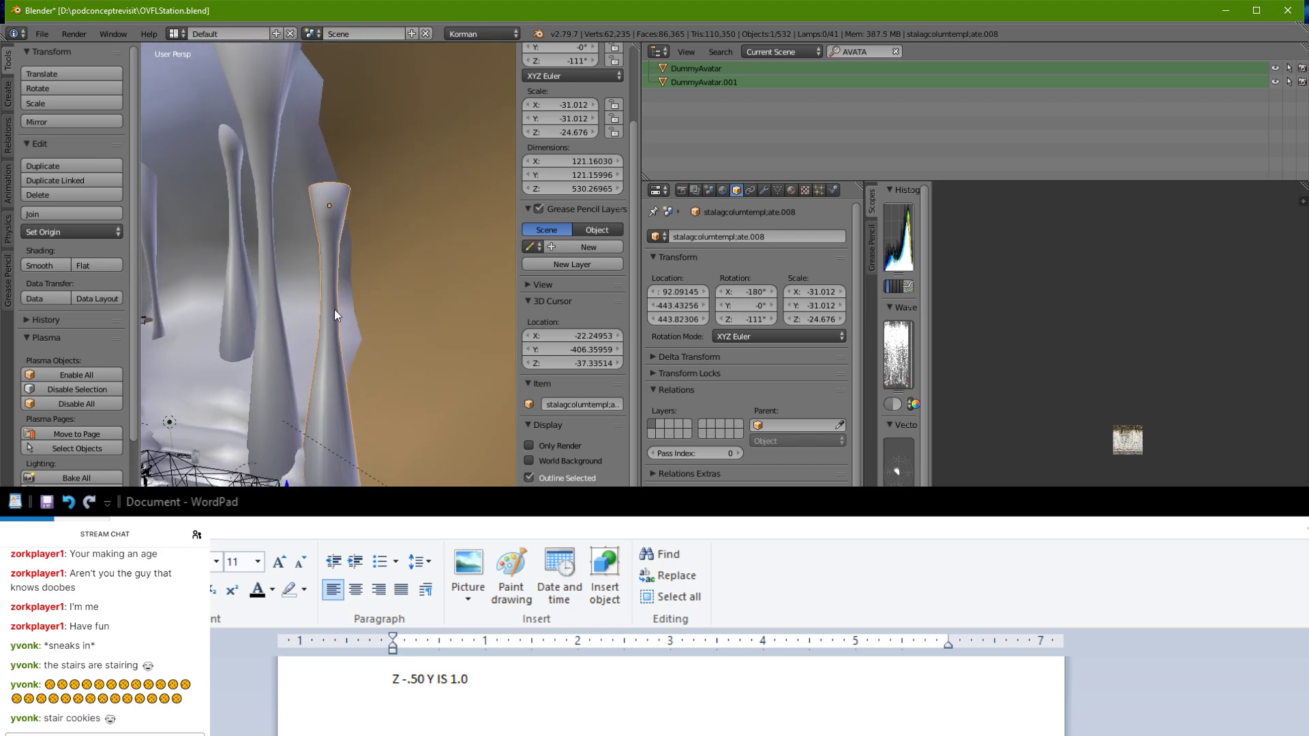
Step: Stretch the copied column's mesh along Z to a height of about 658 units
key("Tab")
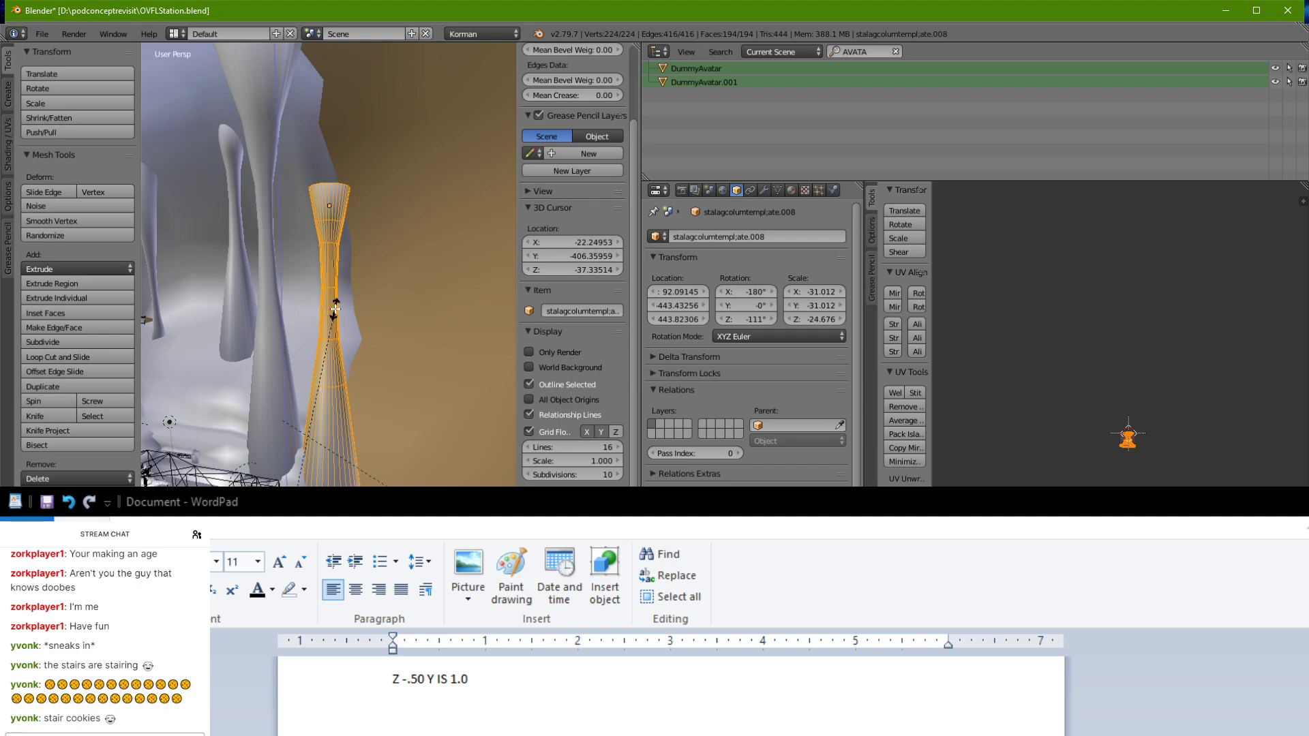
left_click(351, 234)
middle_click_drag(352, 234, 326, 208)
key("s")
key("z")
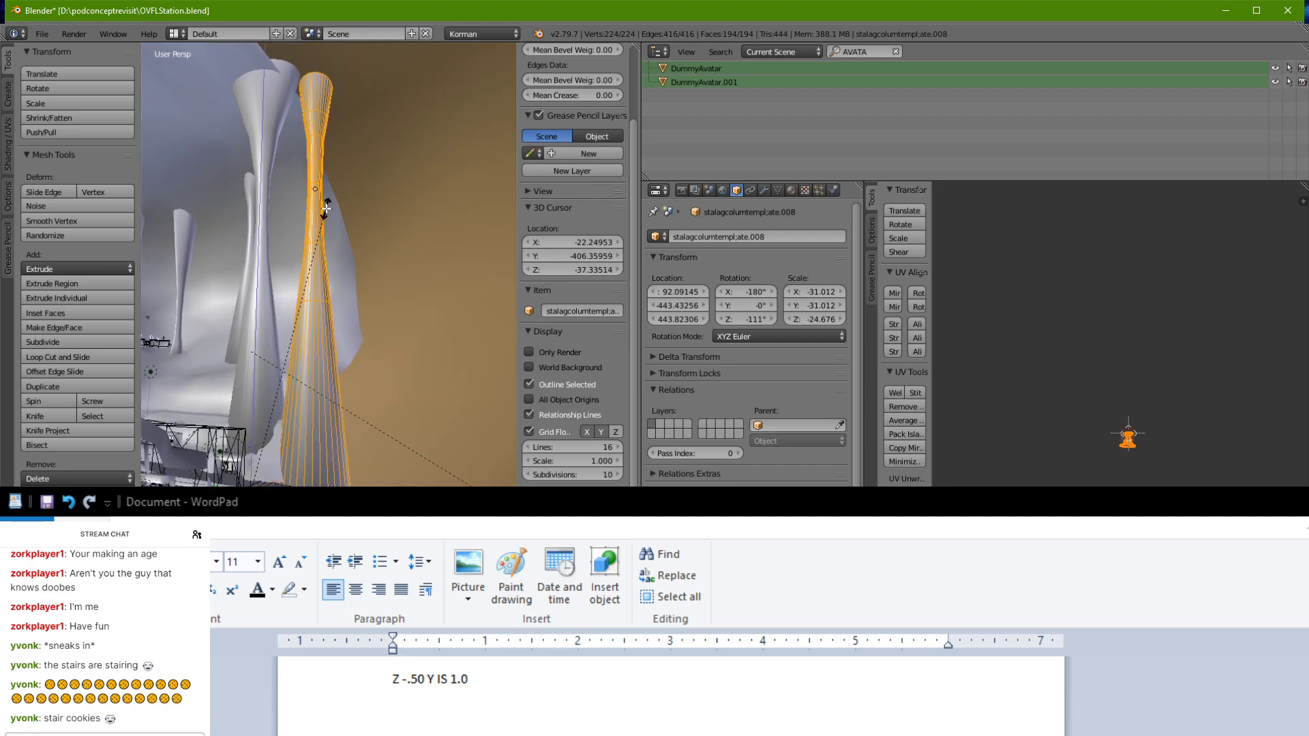
left_click(312, 232)
key("Tab")
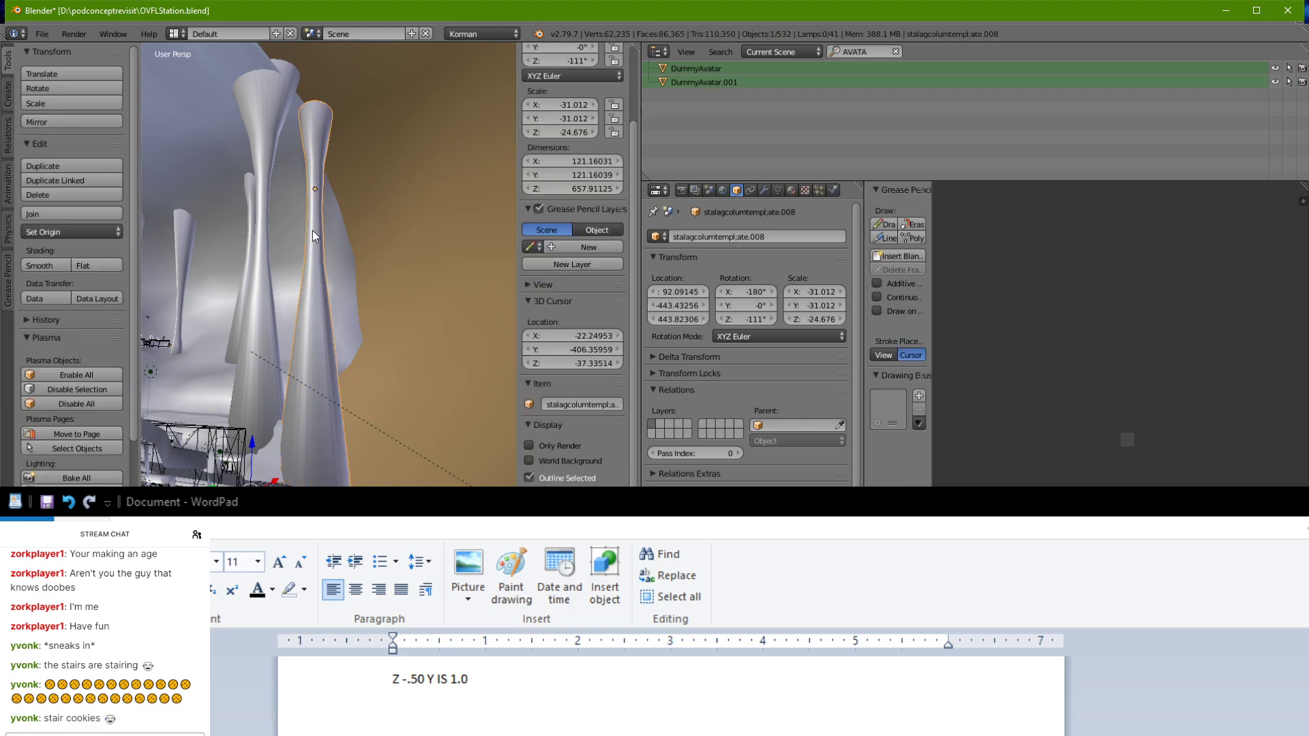
Step: Apply the copied column's rotation and scale, and correct the direction of its mesh normals
middle_click_drag(338, 222, 300, 280)
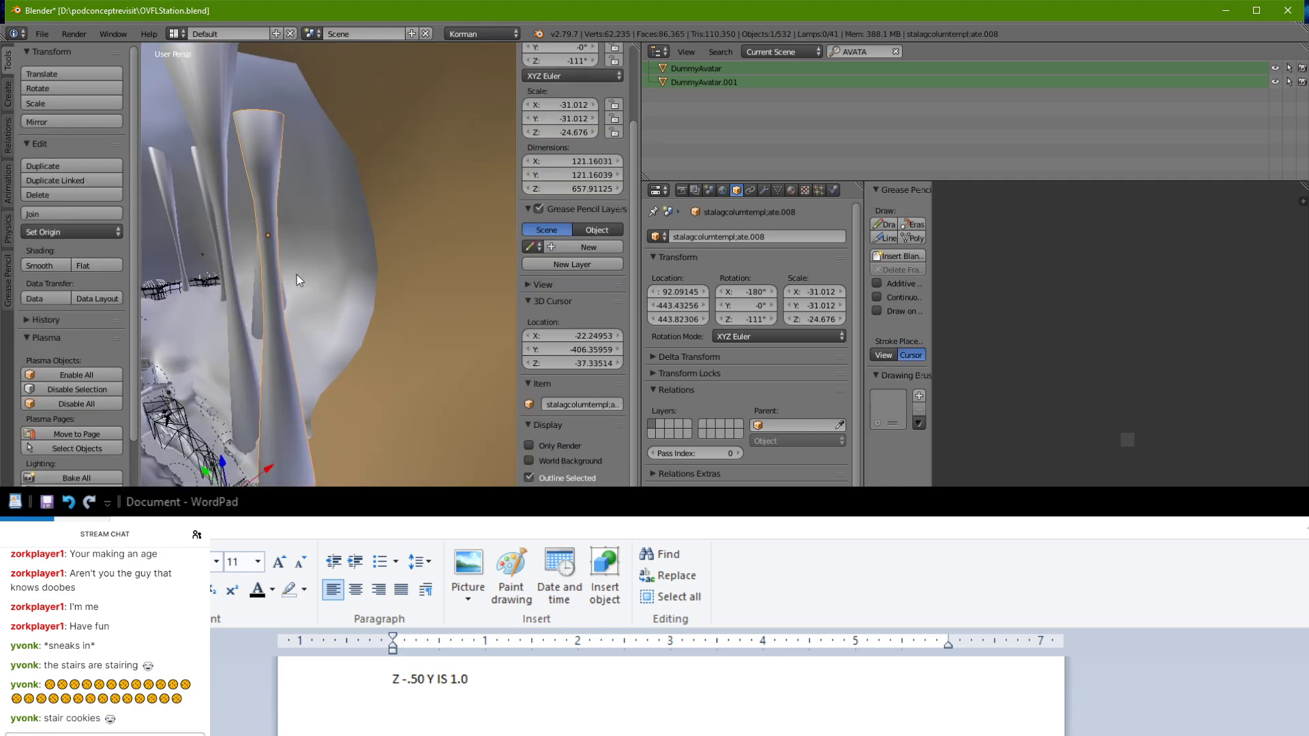
key("ctrl+a")
left_click(305, 273)
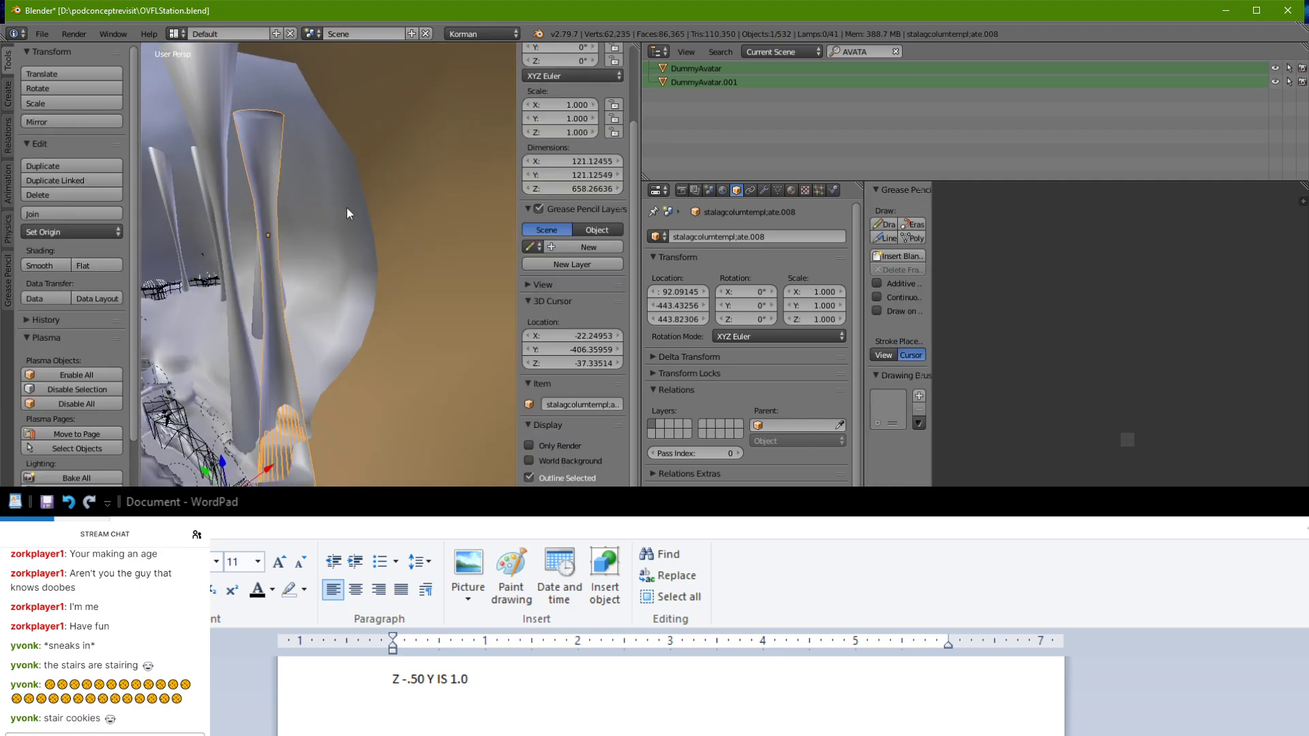
middle_click_drag(349, 239, 372, 244)
scroll(372, 244, "up", 2)
key("Tab")
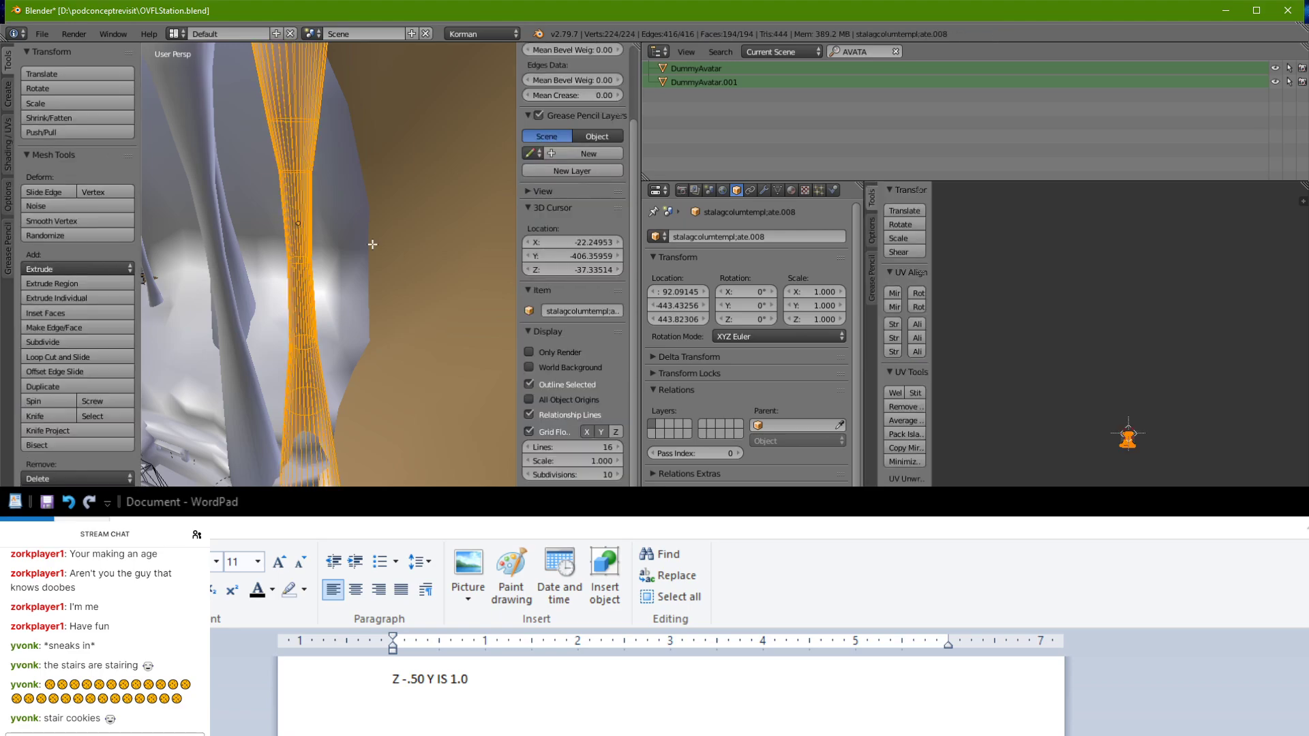
left_click(13, 141)
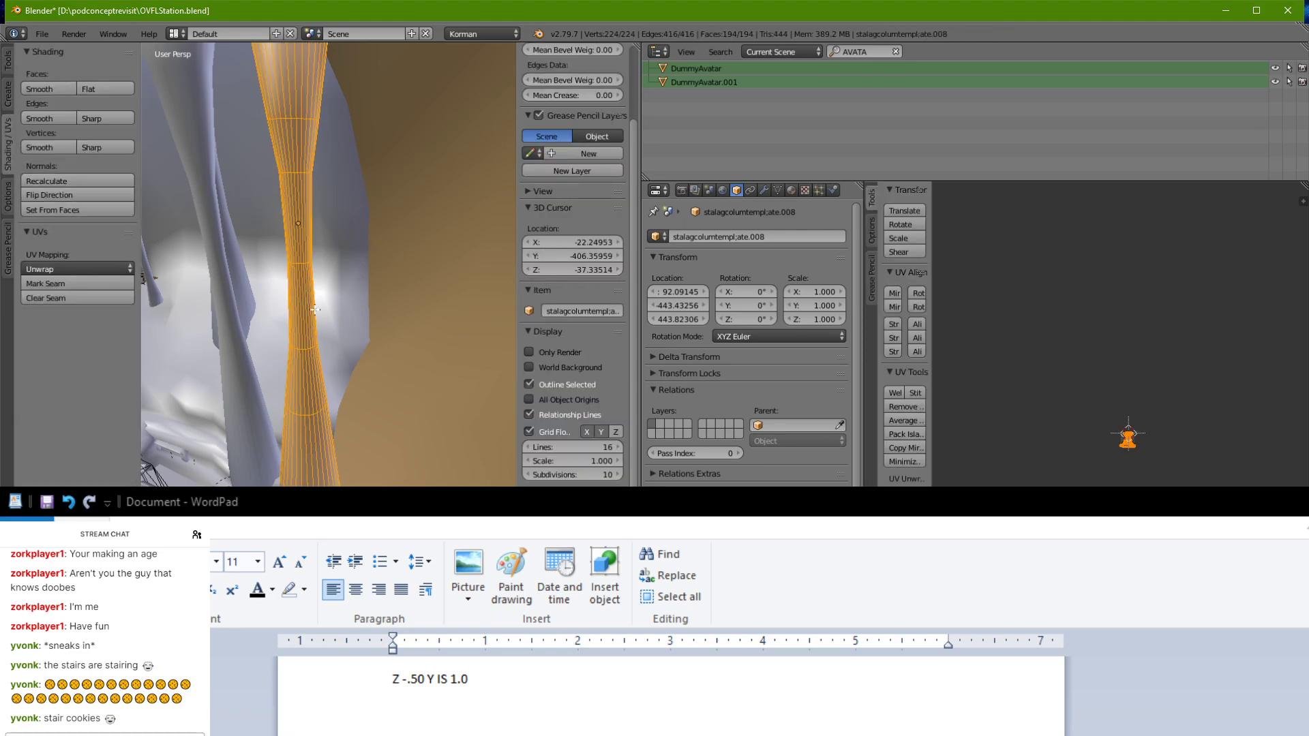
key("Tab")
Step: Select the run of open boundary edges along the cave wall of OUTSIDETERRAIN and extrude it to extend the terrain
right_click(358, 263)
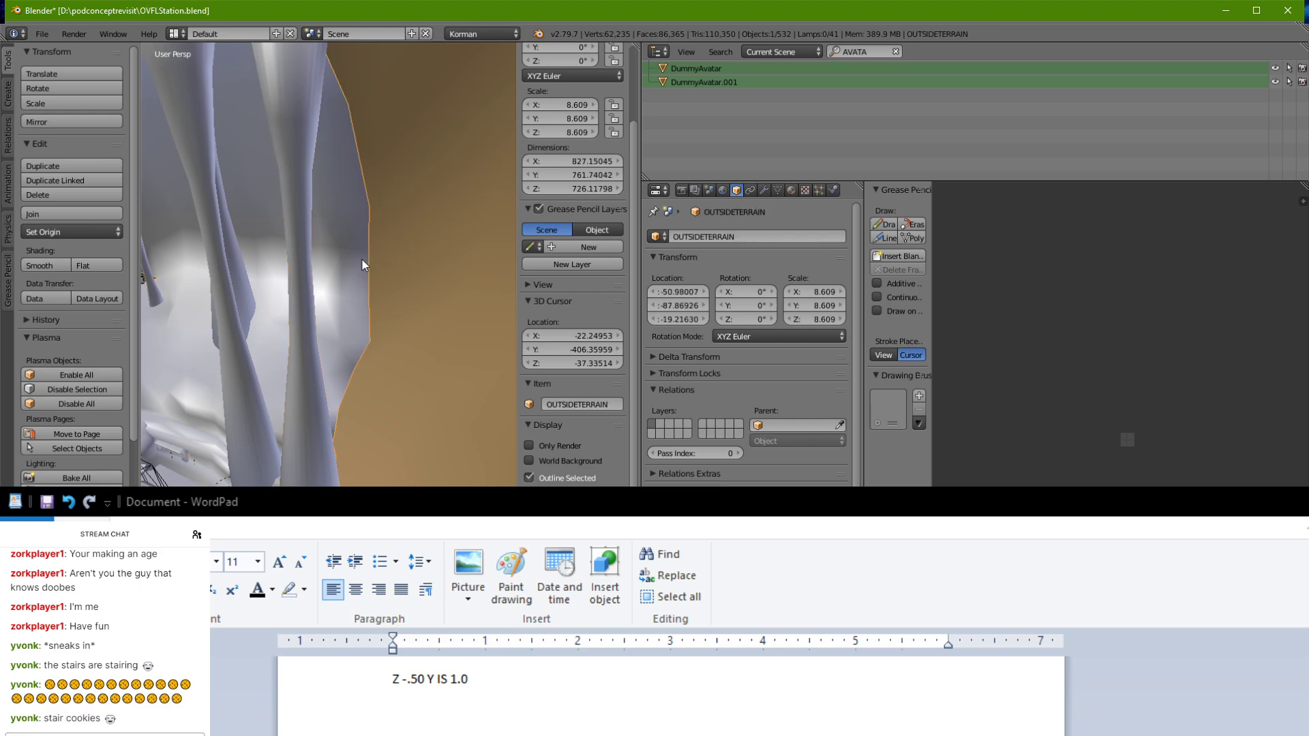
middle_click_drag(362, 263, 320, 368)
key("Tab")
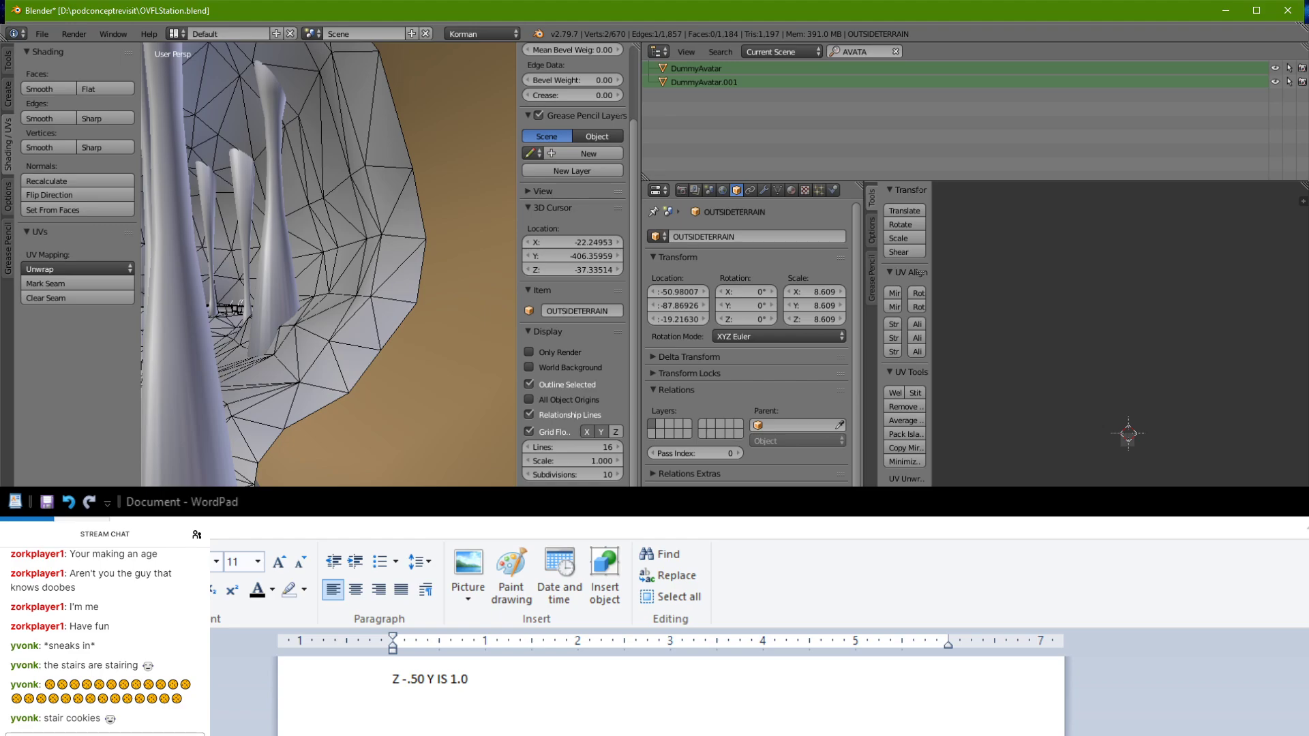
middle_click_drag(319, 368, 319, 356)
right_click(431, 272, "alt")
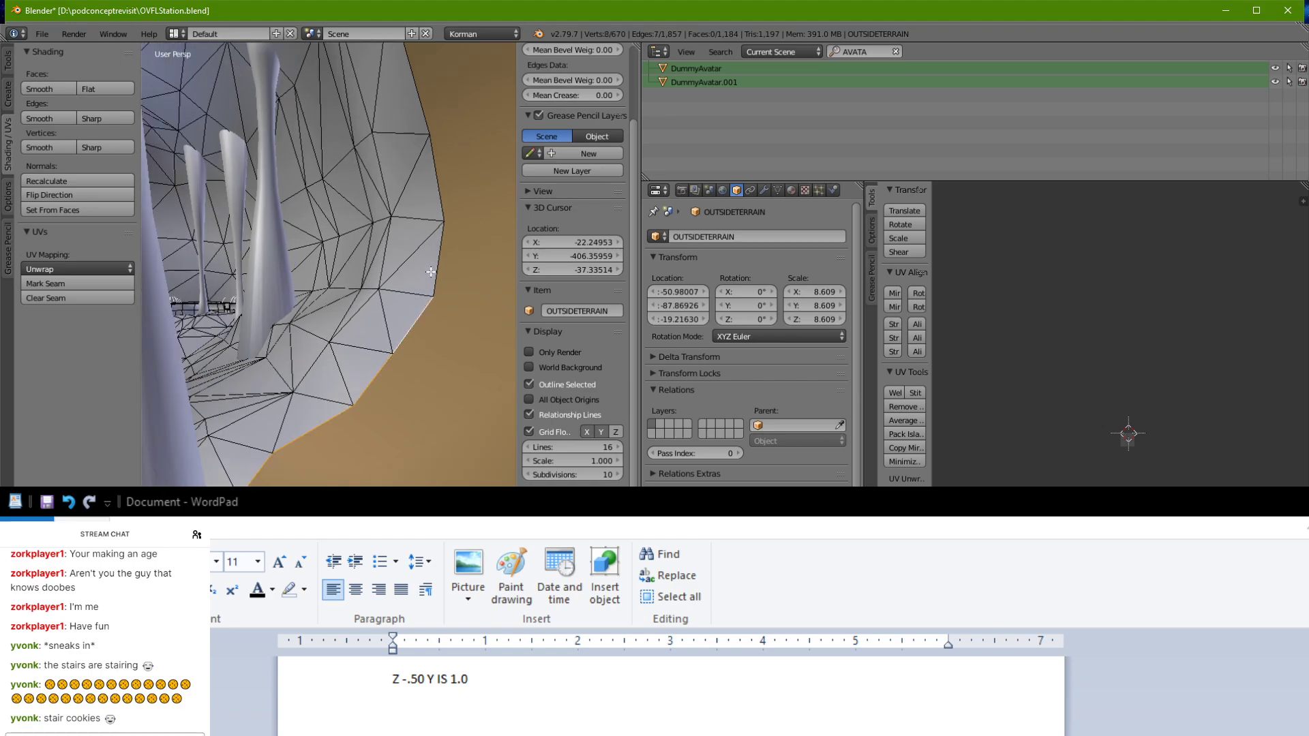
right_click(437, 170, "ctrl")
scroll(427, 181, "down", 4)
middle_click_drag(427, 181, 464, 280, "shift")
scroll(464, 280, "up", 4)
scroll(407, 90, "down", 2)
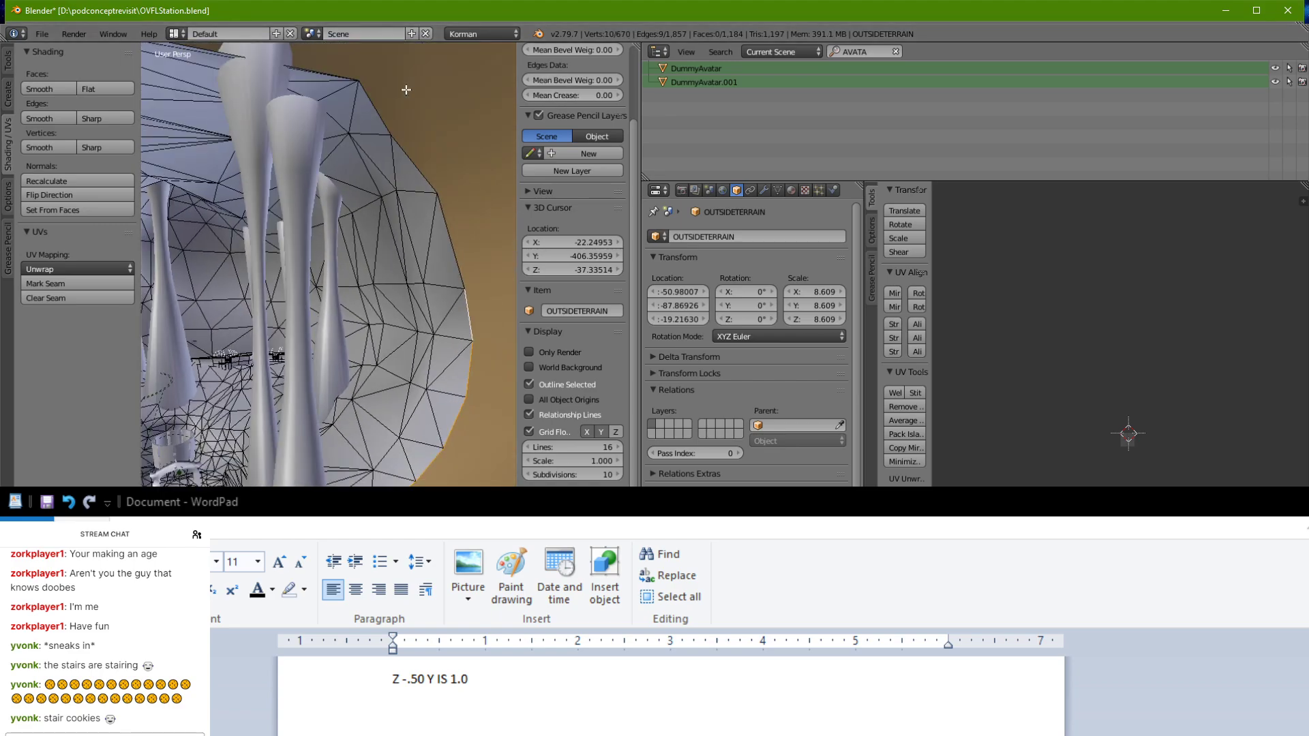
right_click(374, 99, "ctrl")
middle_click_drag(378, 111, 414, 304)
right_click(372, 142, "shift")
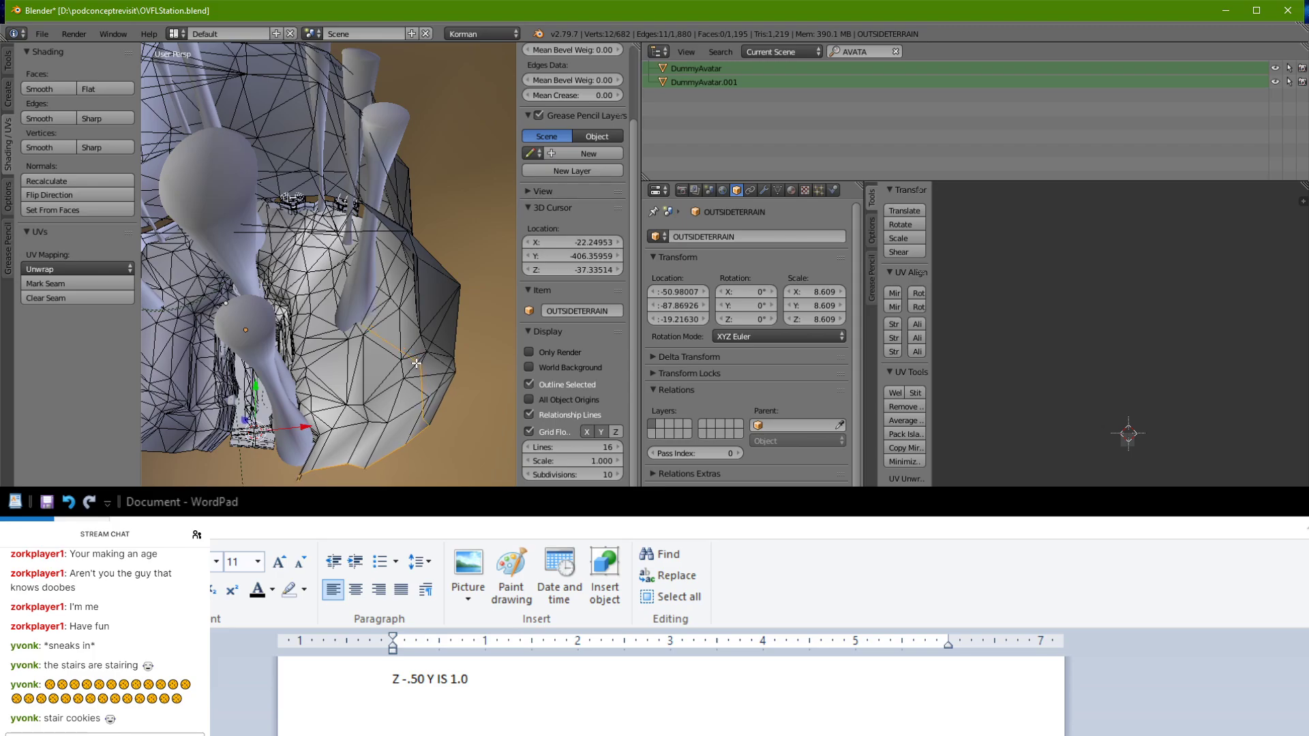
Step: Fill the small triangular notch in the upper rim of OUTSIDETERRAIN with a new face
middle_click_drag(416, 363, 479, 185)
middle_click_drag(318, 468, 480, 428)
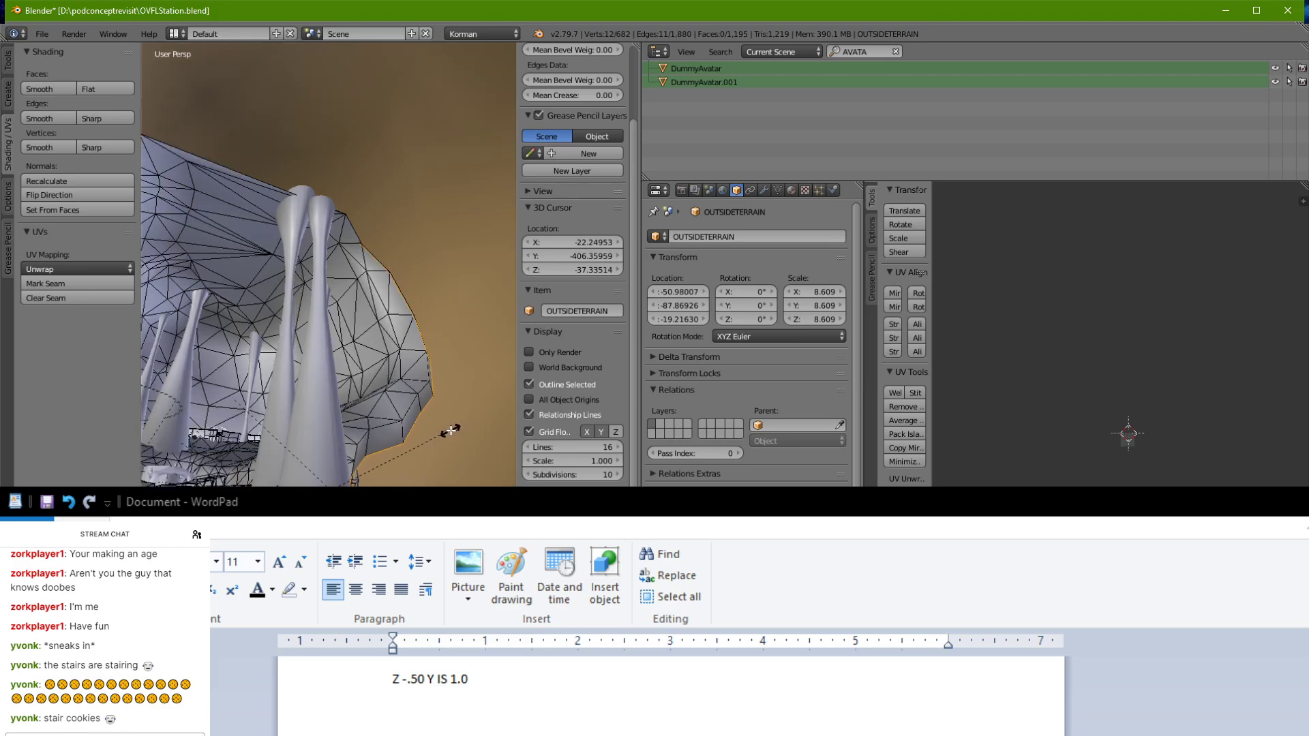
middle_click_drag(457, 431, 411, 468)
scroll(410, 467, "up", 6)
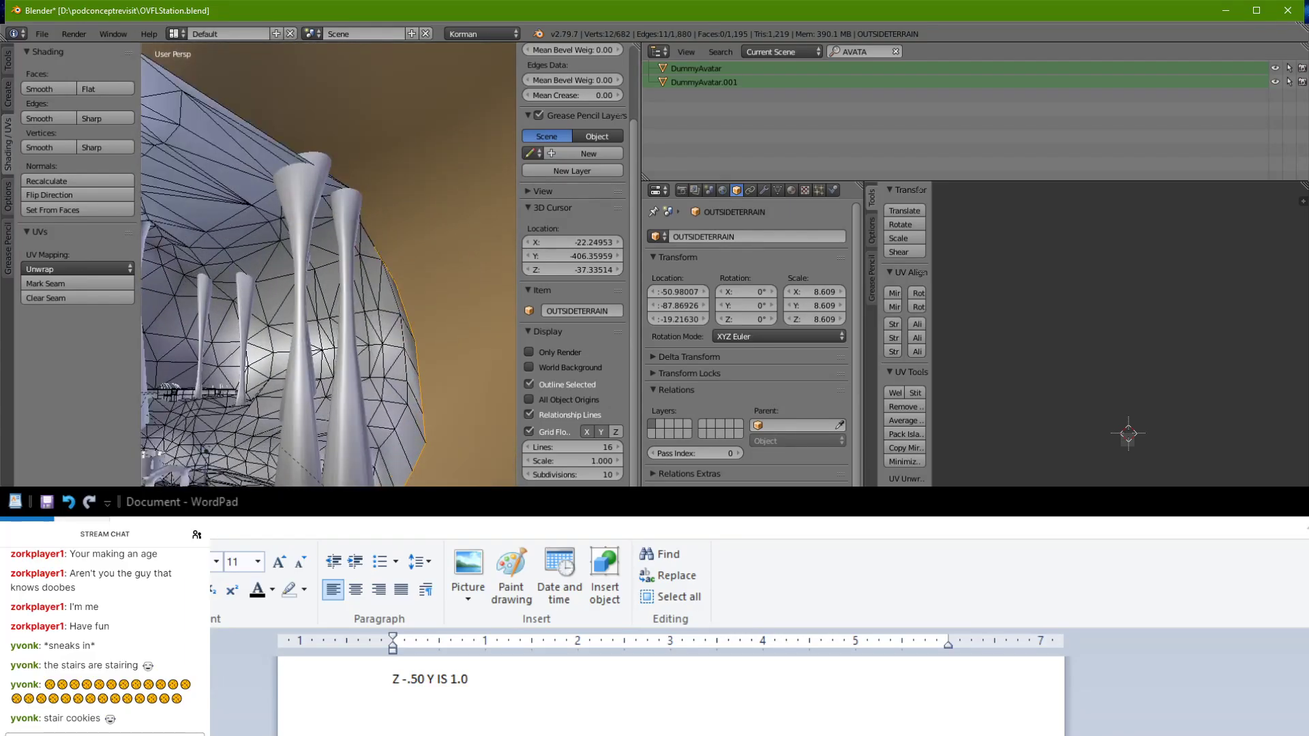
middle_click_drag(320, 481, 362, 374)
scroll(394, 300, "up", 4)
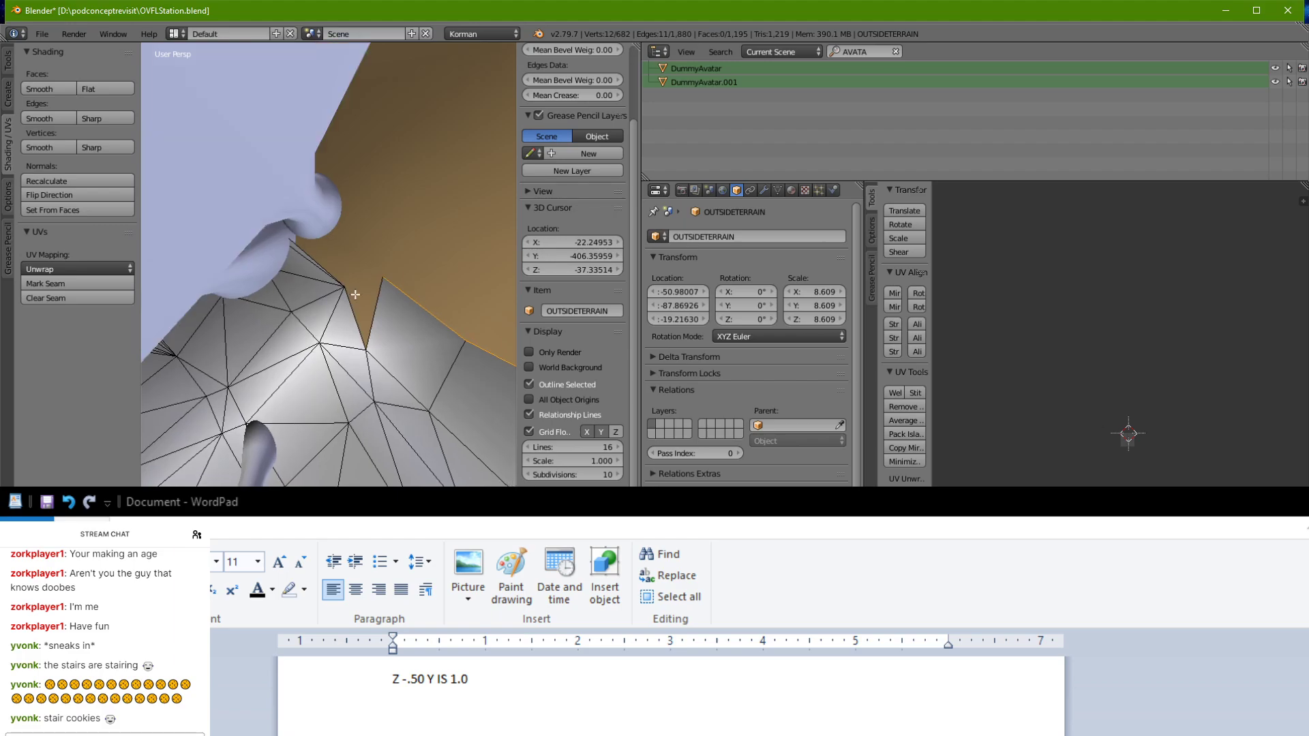
right_click(374, 311)
key("f")
scroll(376, 312, "down", 5)
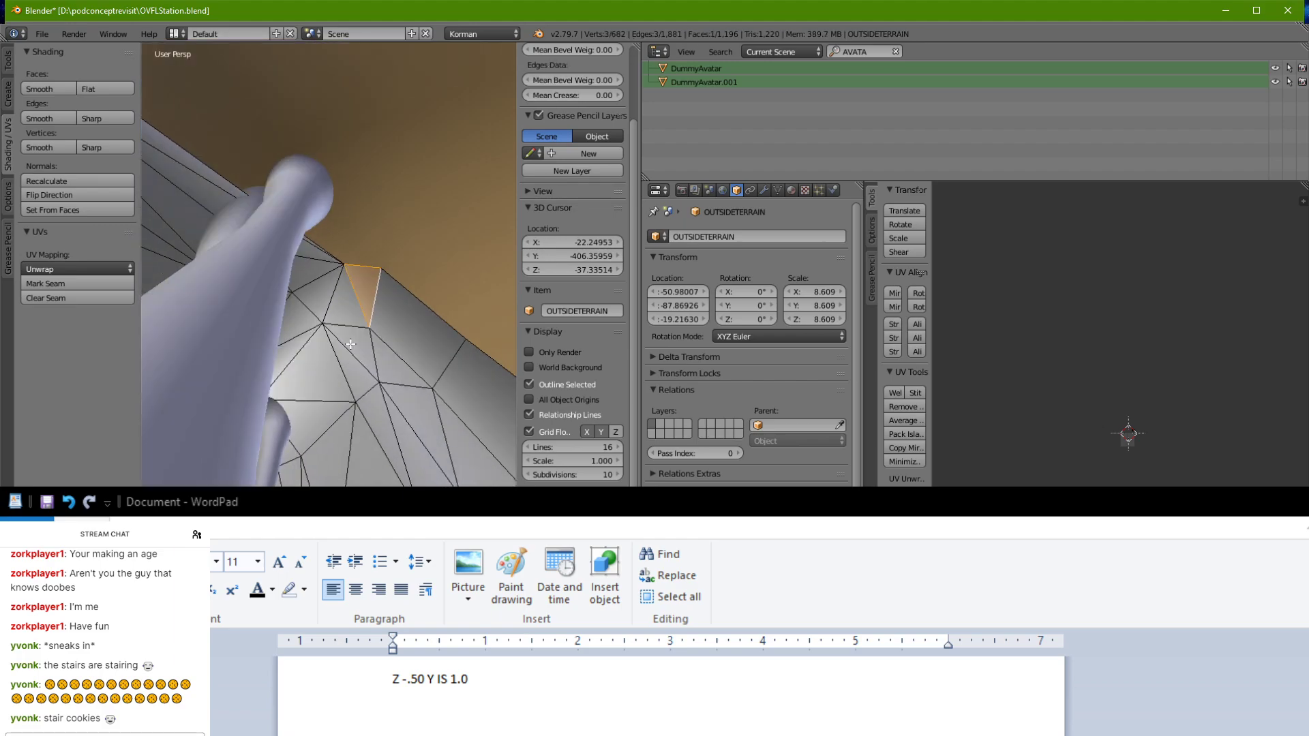
Step: Fill the long triangular gap beside the new rim face of the terrain with another face
middle_click_drag(377, 312, 295, 313)
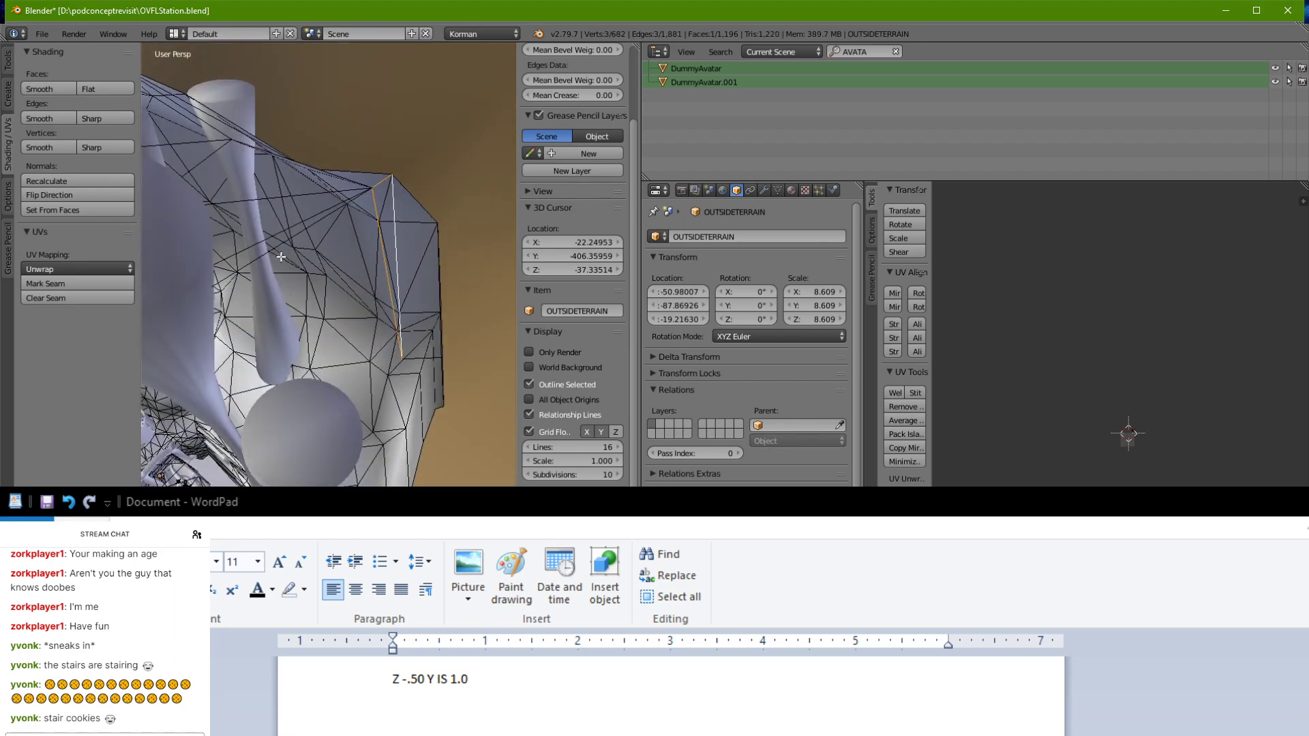
middle_click_drag(381, 236, 473, 481)
key("f")
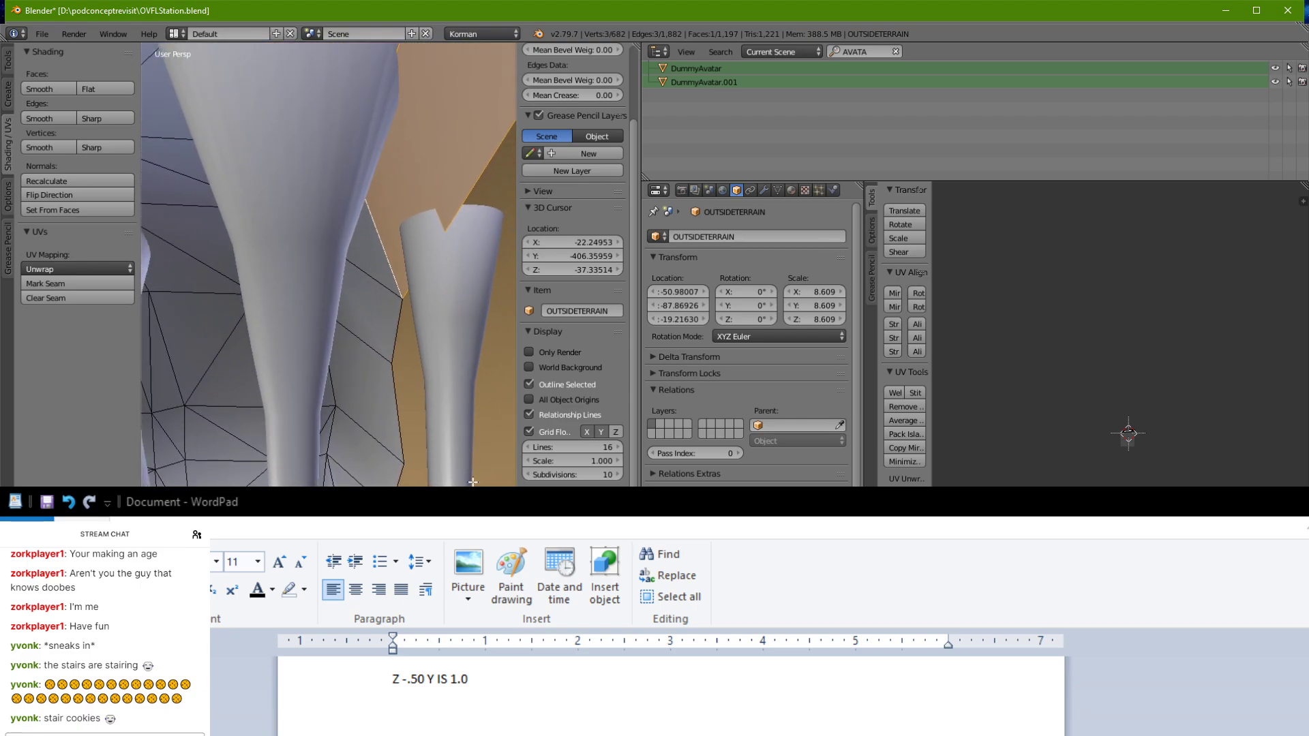
Step: Select the open outer edge beside the narrow column's top and shift it slightly along the Y axis
right_click(469, 193)
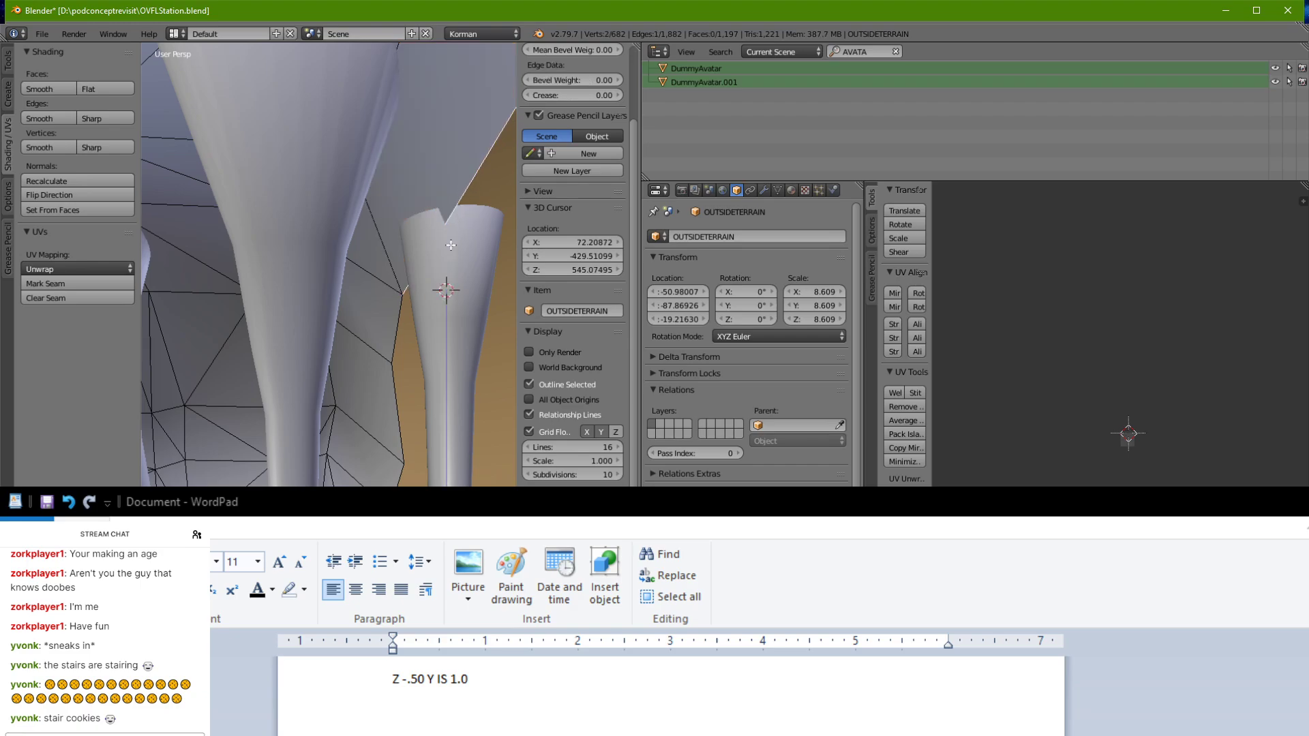
left_click_drag(404, 289, 371, 294)
left_click_drag(375, 294, 371, 293)
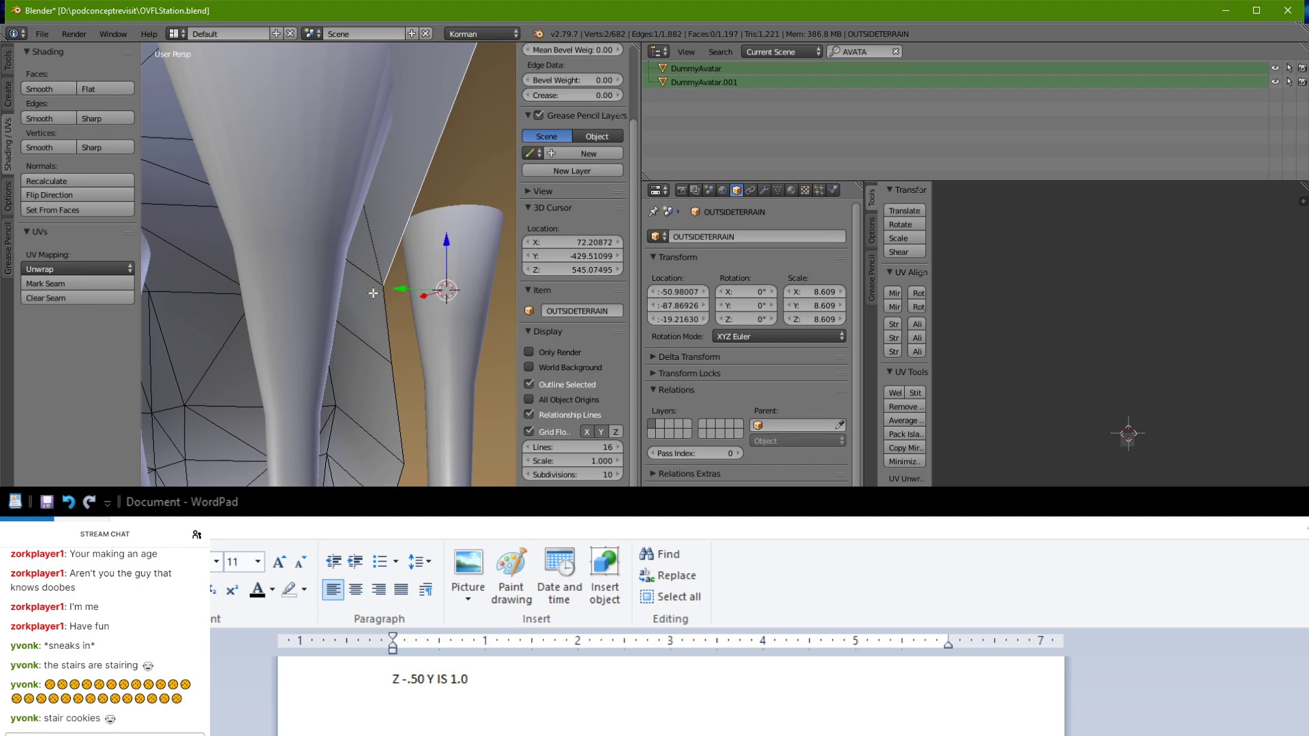
mouse_move(372, 293)
middle_mouse_down()
mouse_move(416, 270)
mouse_move(398, 273)
mouse_move(403, 343)
mouse_move(443, 293)
mouse_move(365, 315)
mouse_move(331, 308)
mouse_move(349, 306)
middle_mouse_up()
scroll(398, 273, "down", 4)
scroll(443, 293, "up", 3)
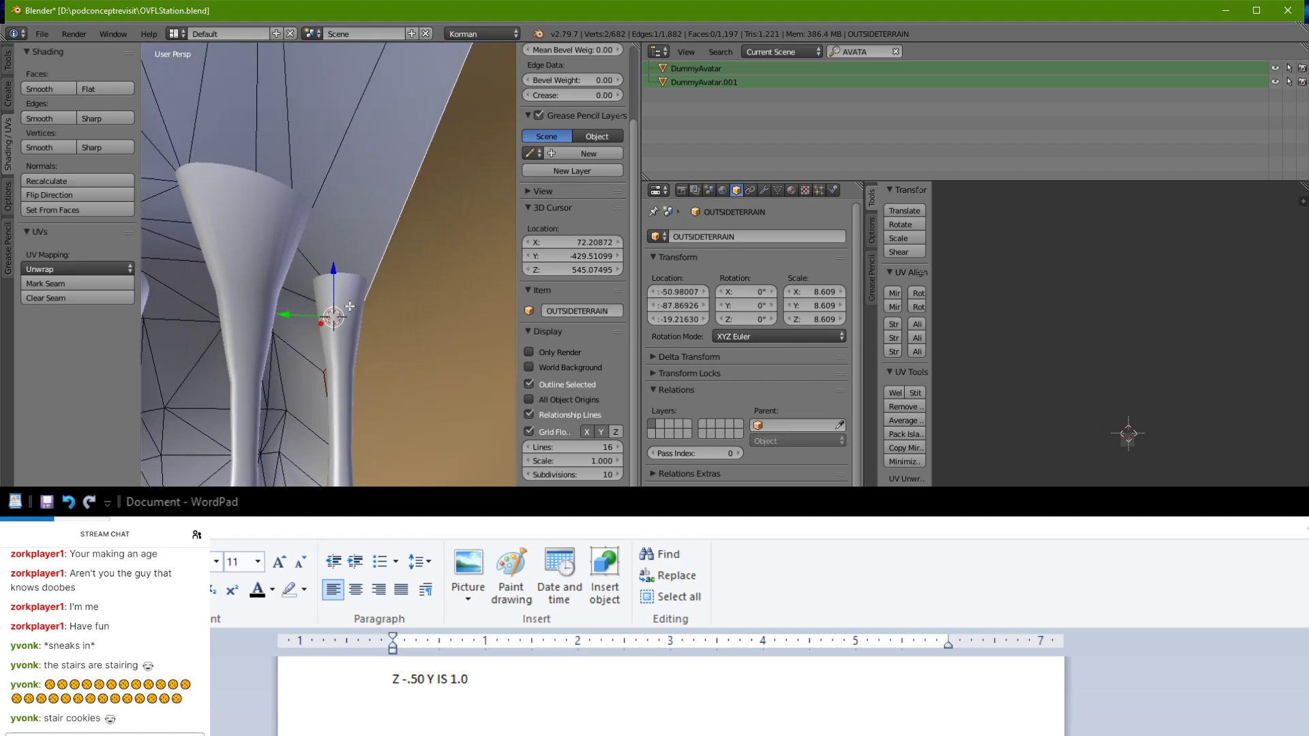
Step: Raise the column stalagcolumtemplate.008 along Z to about 516.9 so that its top meets the cave ceiling
key("Tab")
right_click(339, 273)
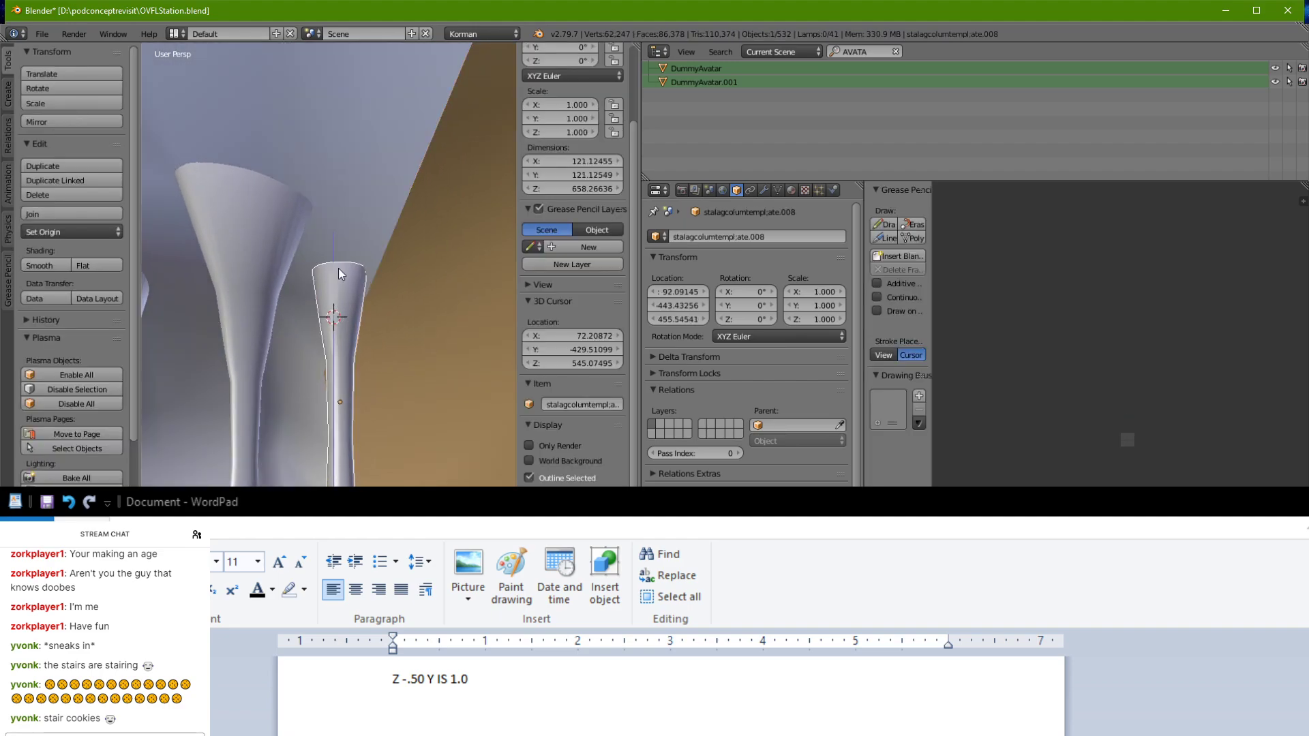
left_click_drag(350, 248, 373, 214)
scroll(292, 375, "down", 5)
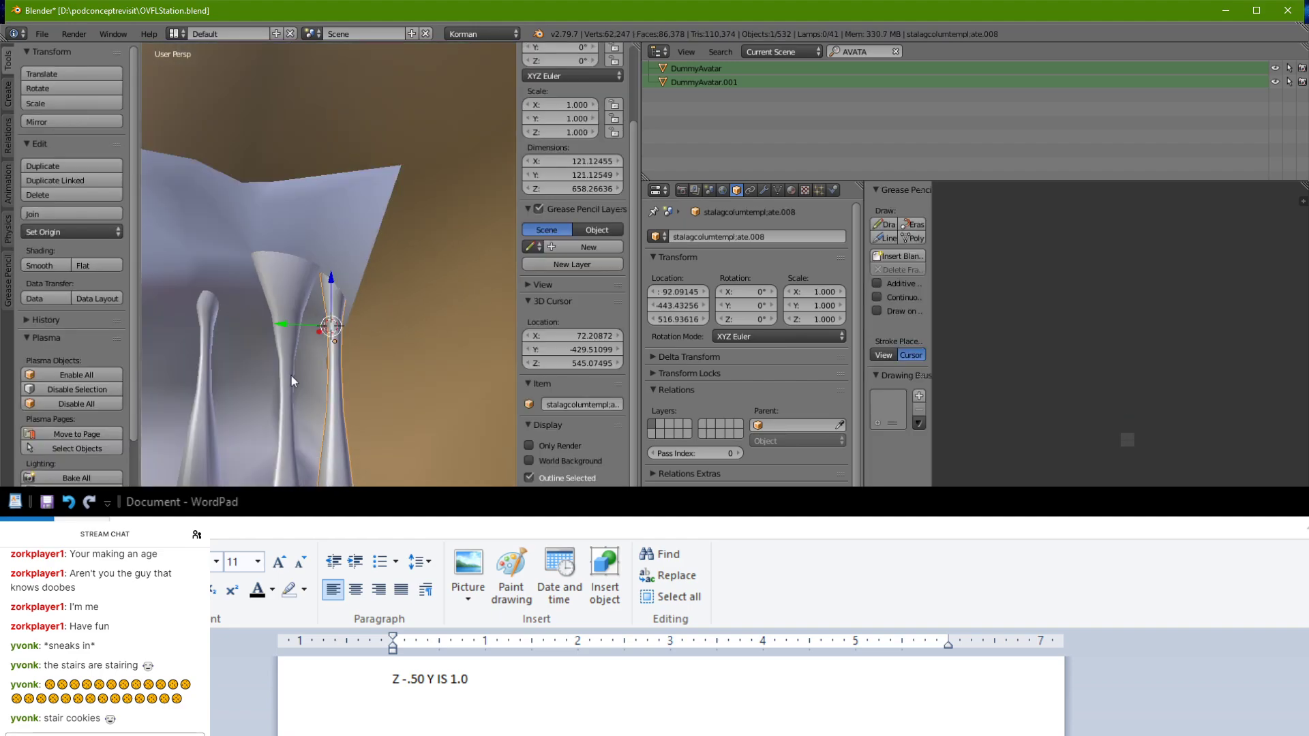
Step: Bridge the gap in OUTSIDETERRAIN beneath the raised column's base with a face between its open edges, and triangulate it
middle_click_drag(292, 375, 227, 174, "shift")
scroll(269, 266, "up", 5)
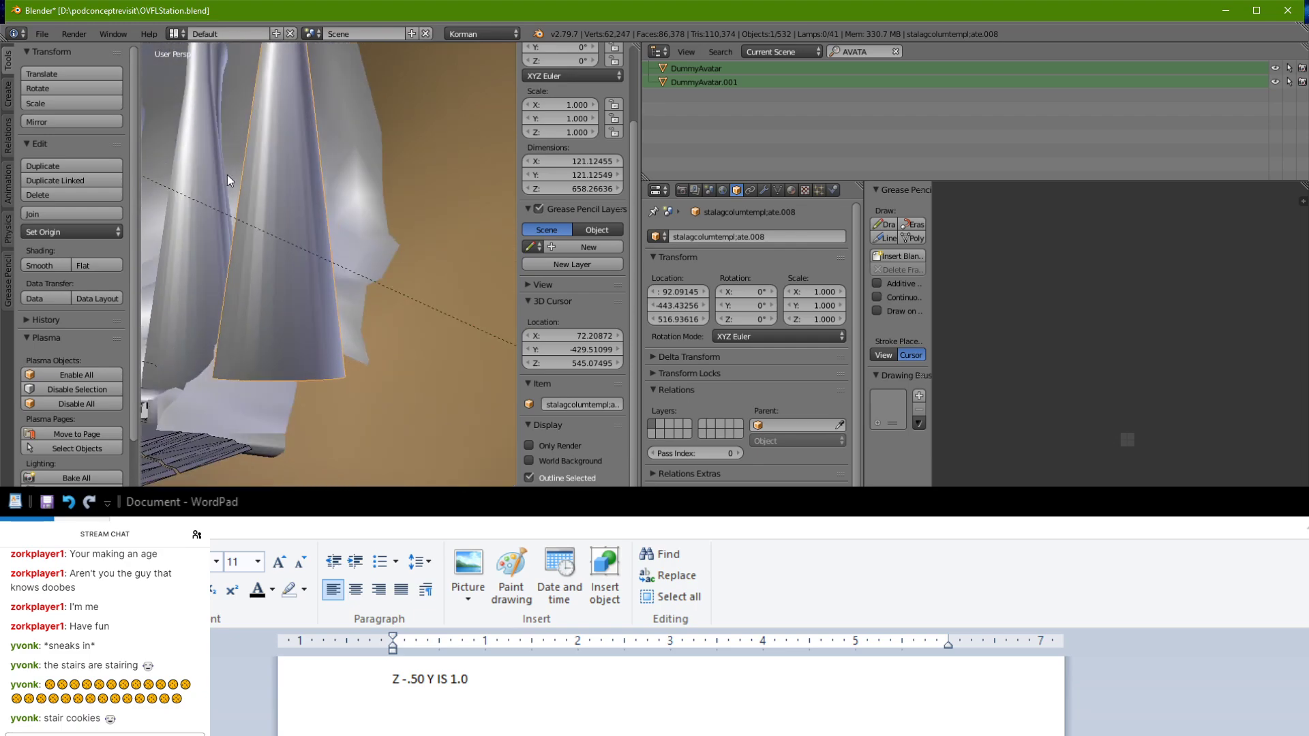
scroll(289, 339, "up", 3)
scroll(288, 338, "down", 3)
right_click(357, 350)
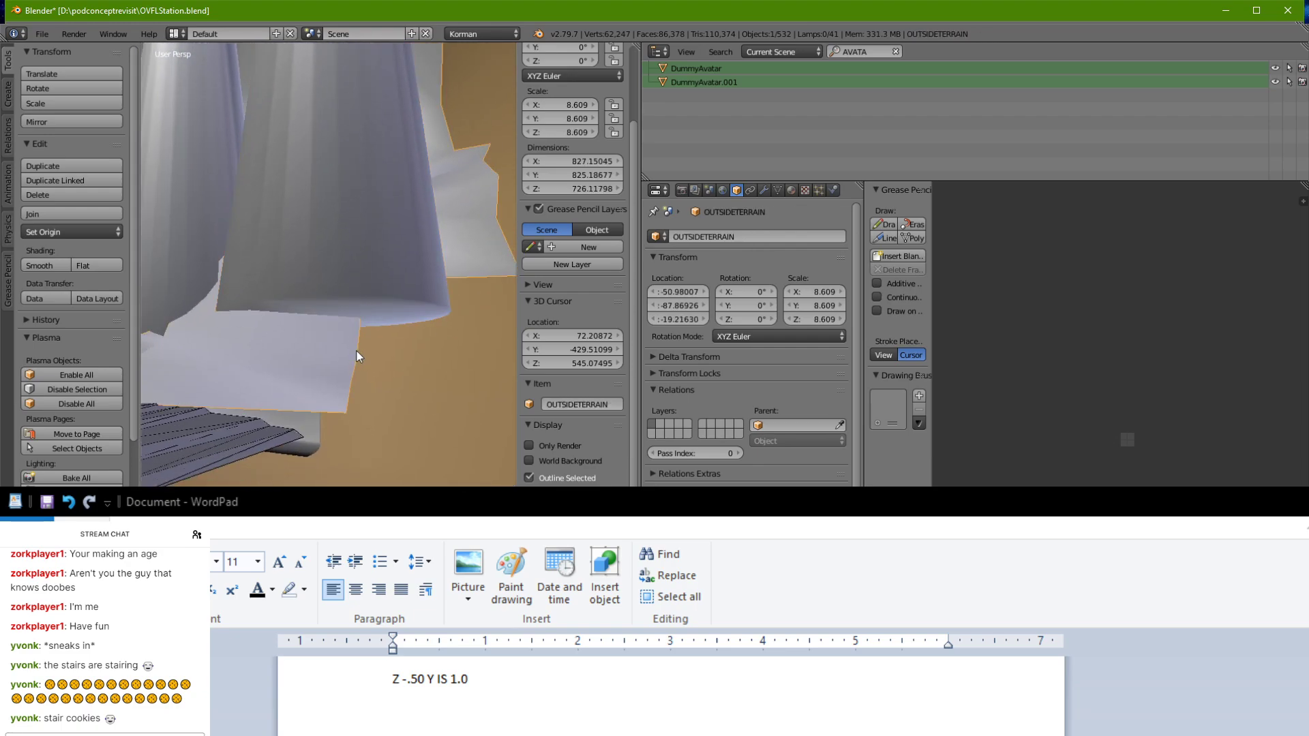
key("Tab")
middle_click_drag(350, 393, 314, 416)
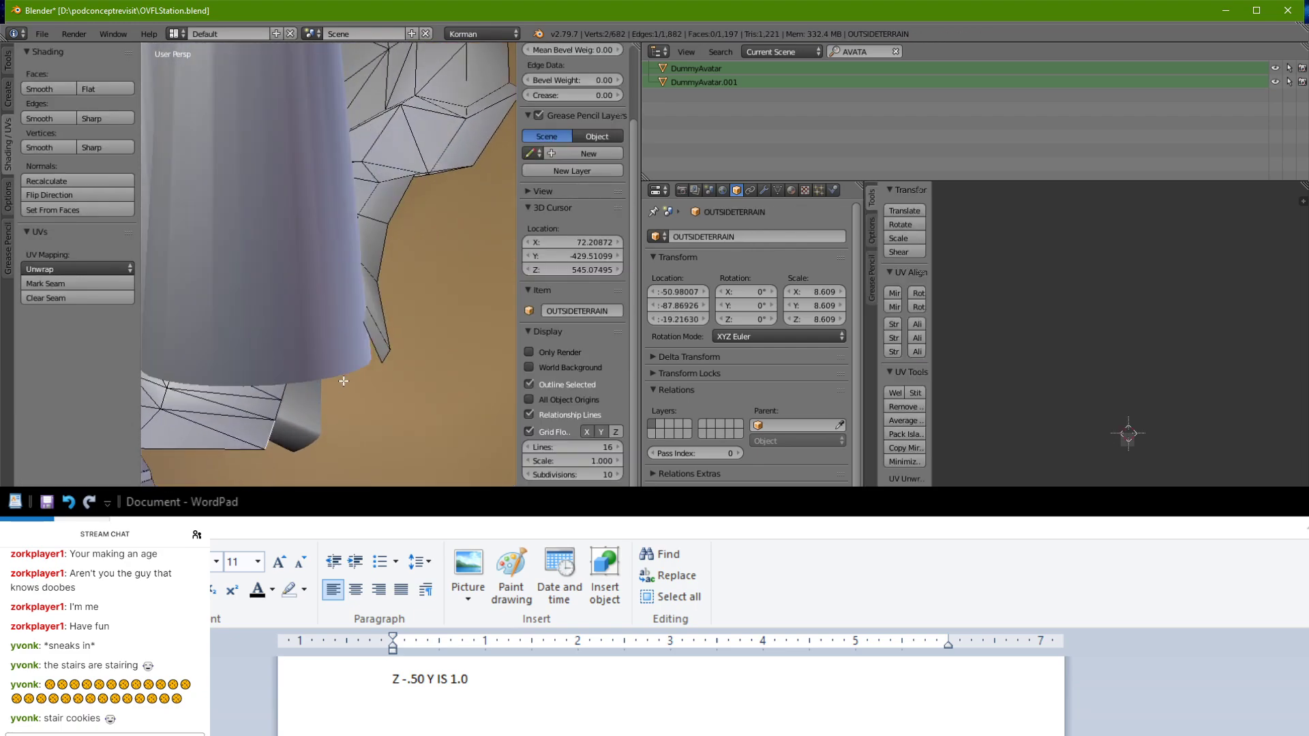
right_click(375, 353, "alt")
key("f")
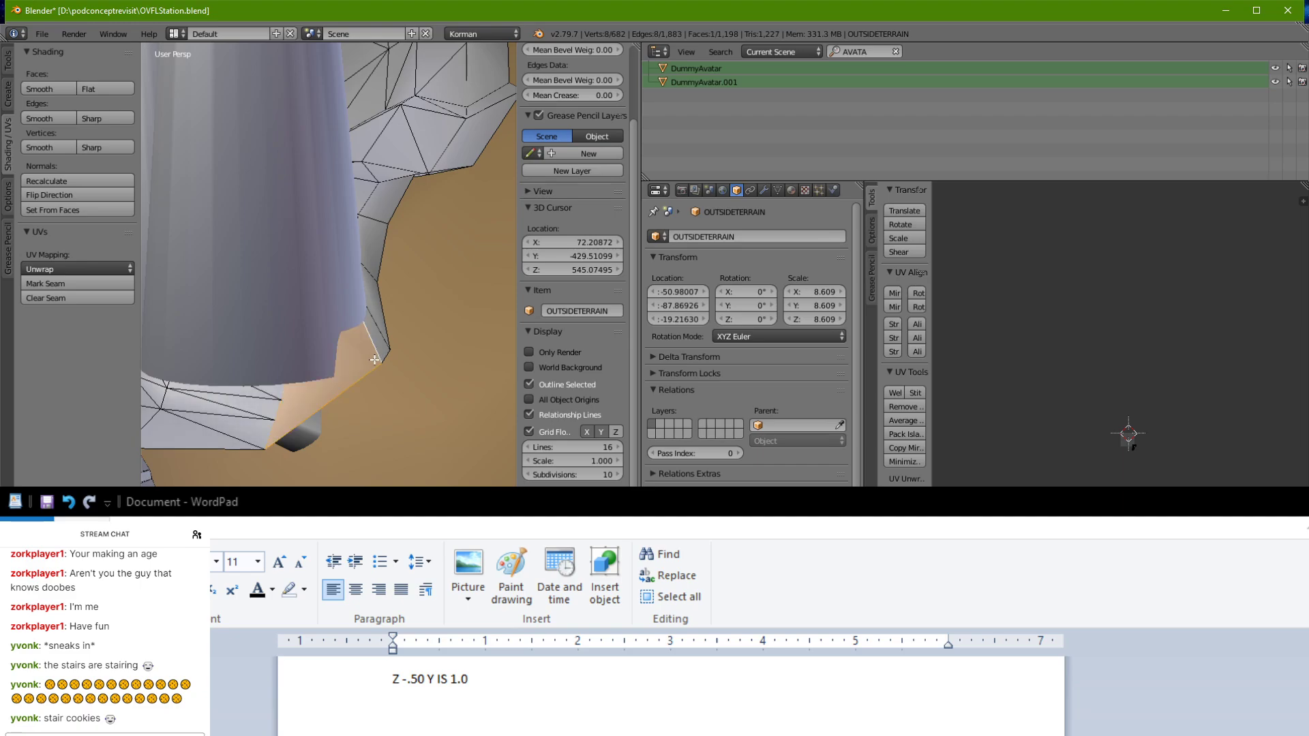
key("ctrl+t")
middle_click_drag(412, 356, 387, 309)
right_click(363, 274)
key("Tab")
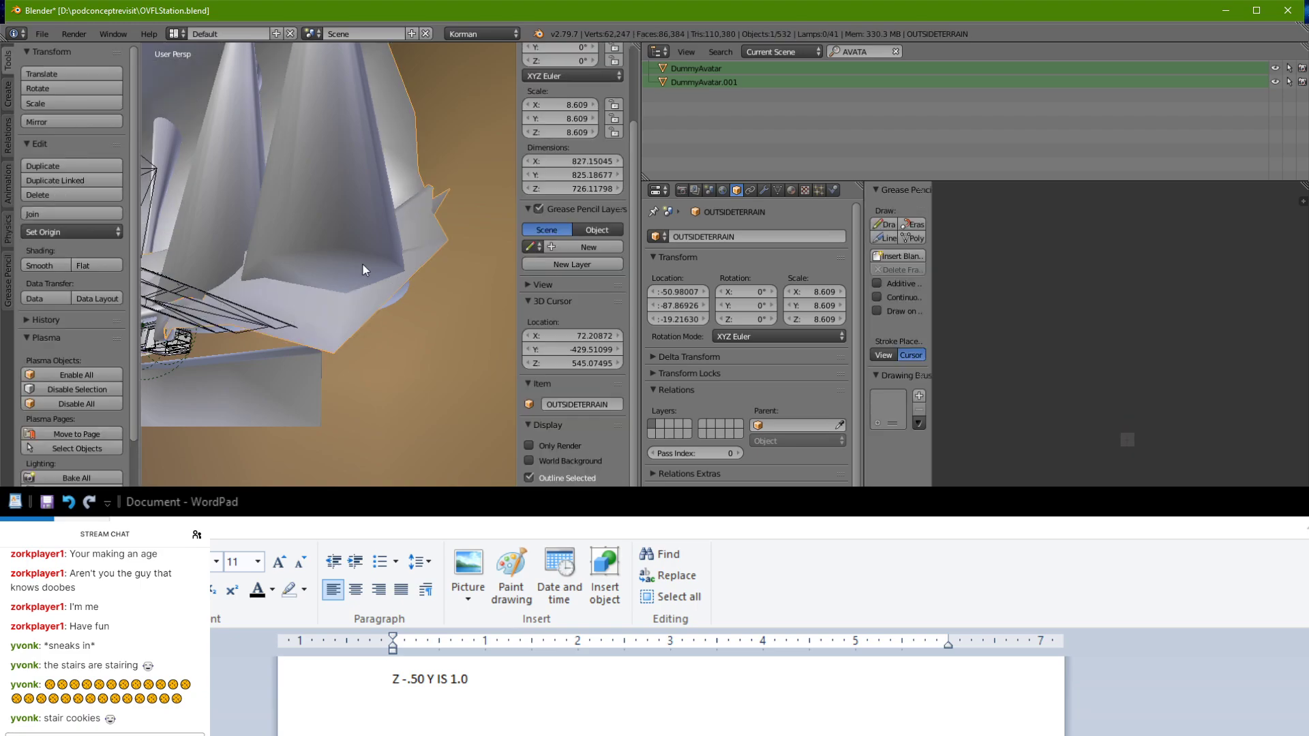
Step: Select the bottom edge loop of stalagcolumtemplate.008 and extrude it downward to lengthen the column's base
right_click(363, 266)
key("Tab")
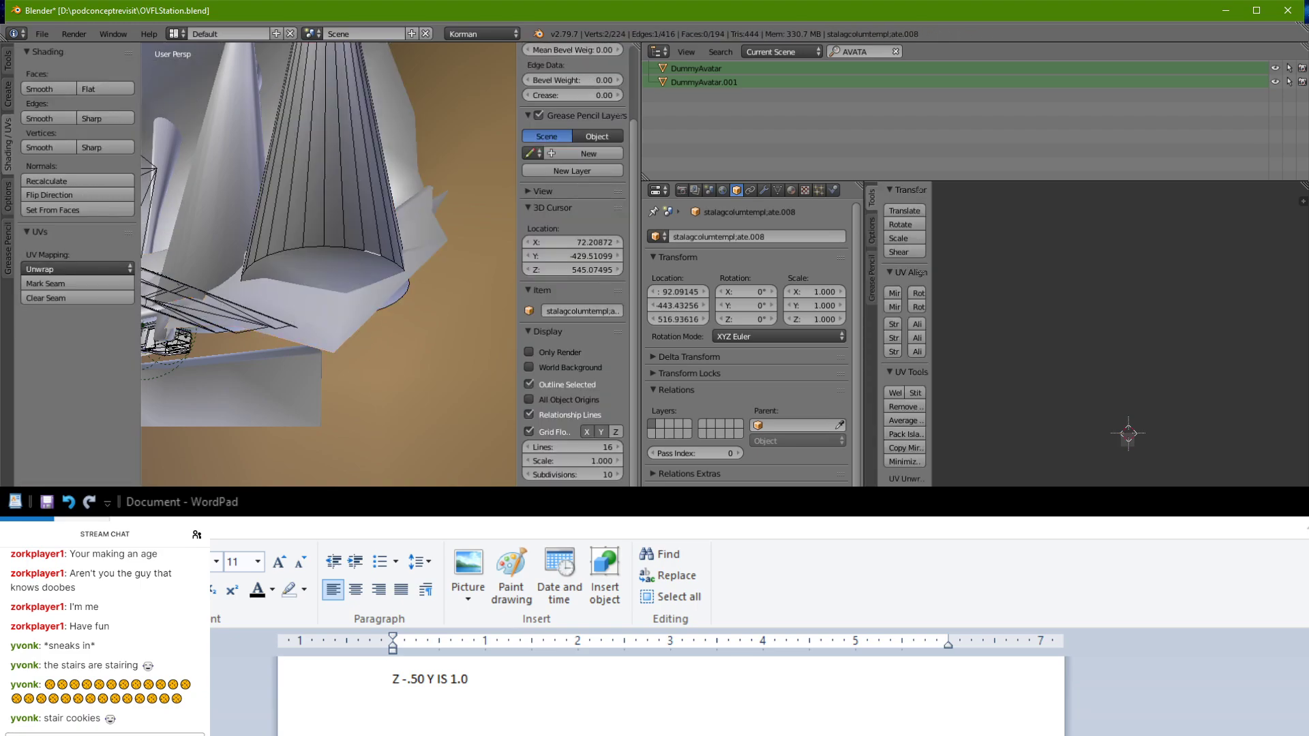
left_click(366, 494)
right_click(346, 275)
middle_click_drag(347, 275, 351, 319)
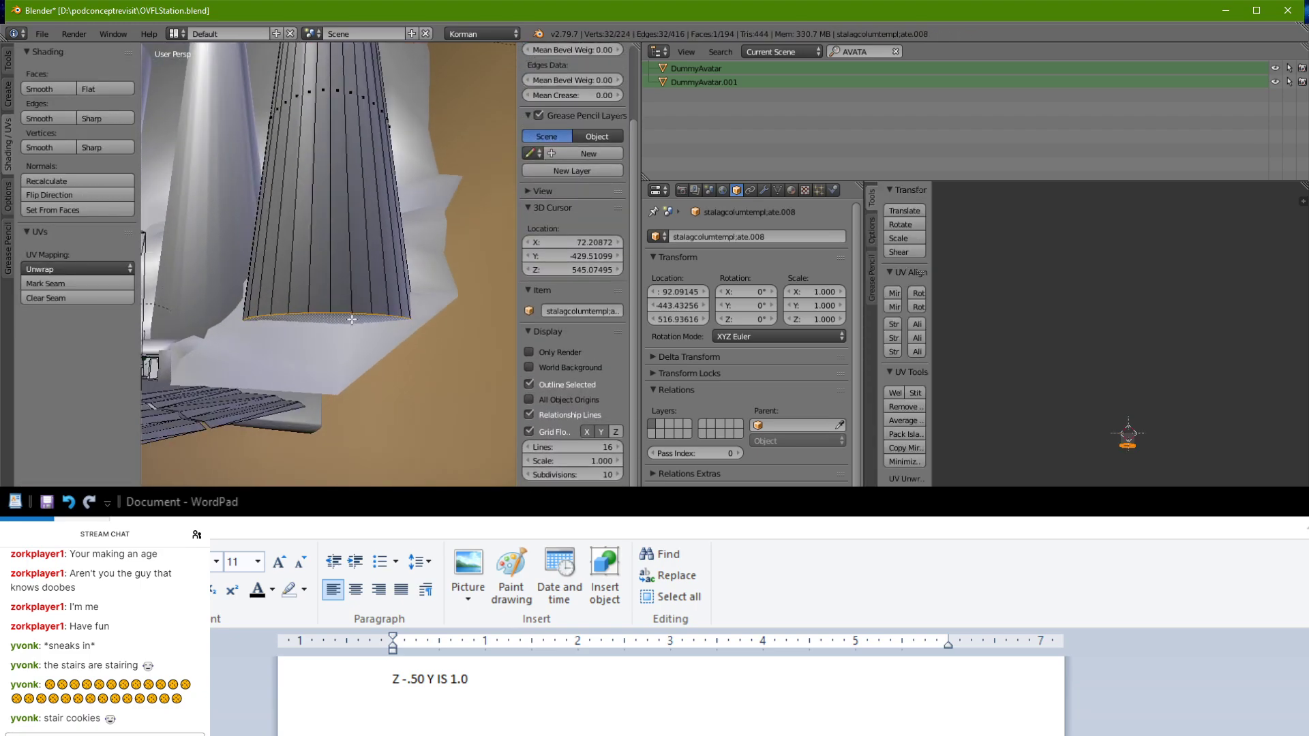
key("e")
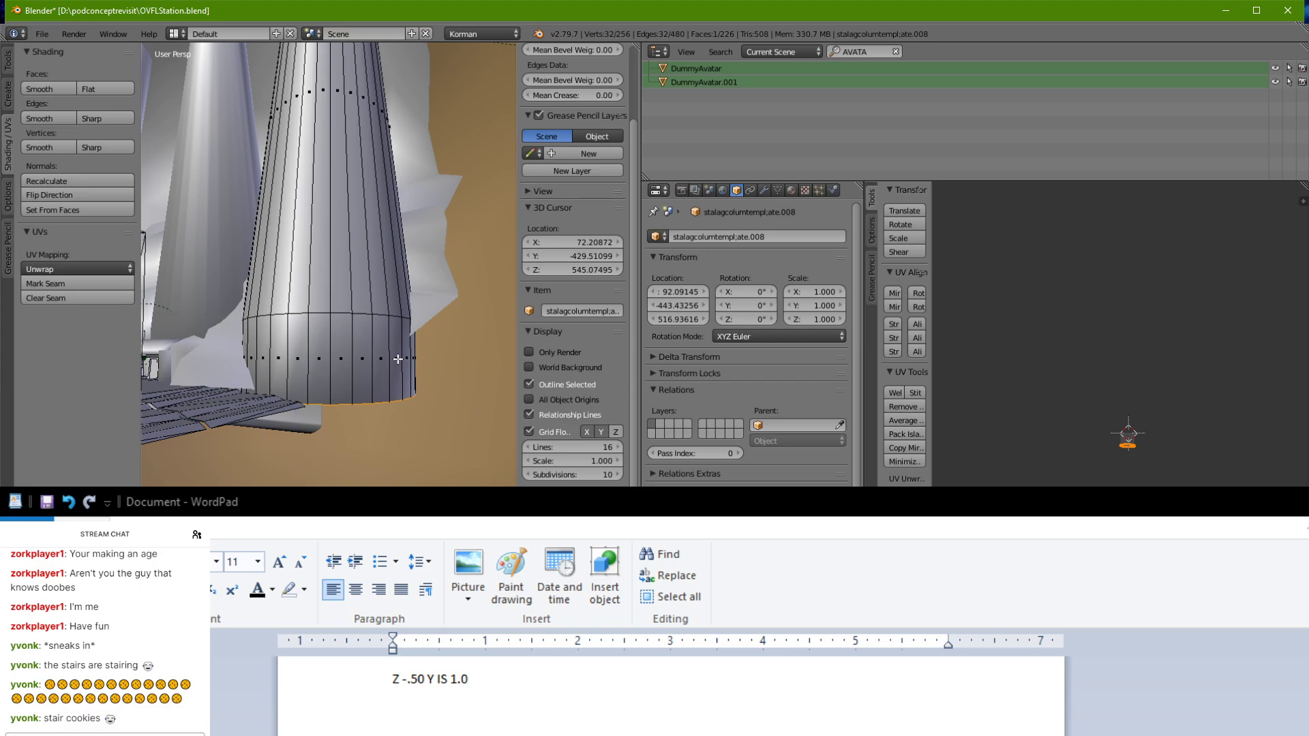
left_click(329, 392)
middle_click_drag(330, 391, 320, 414)
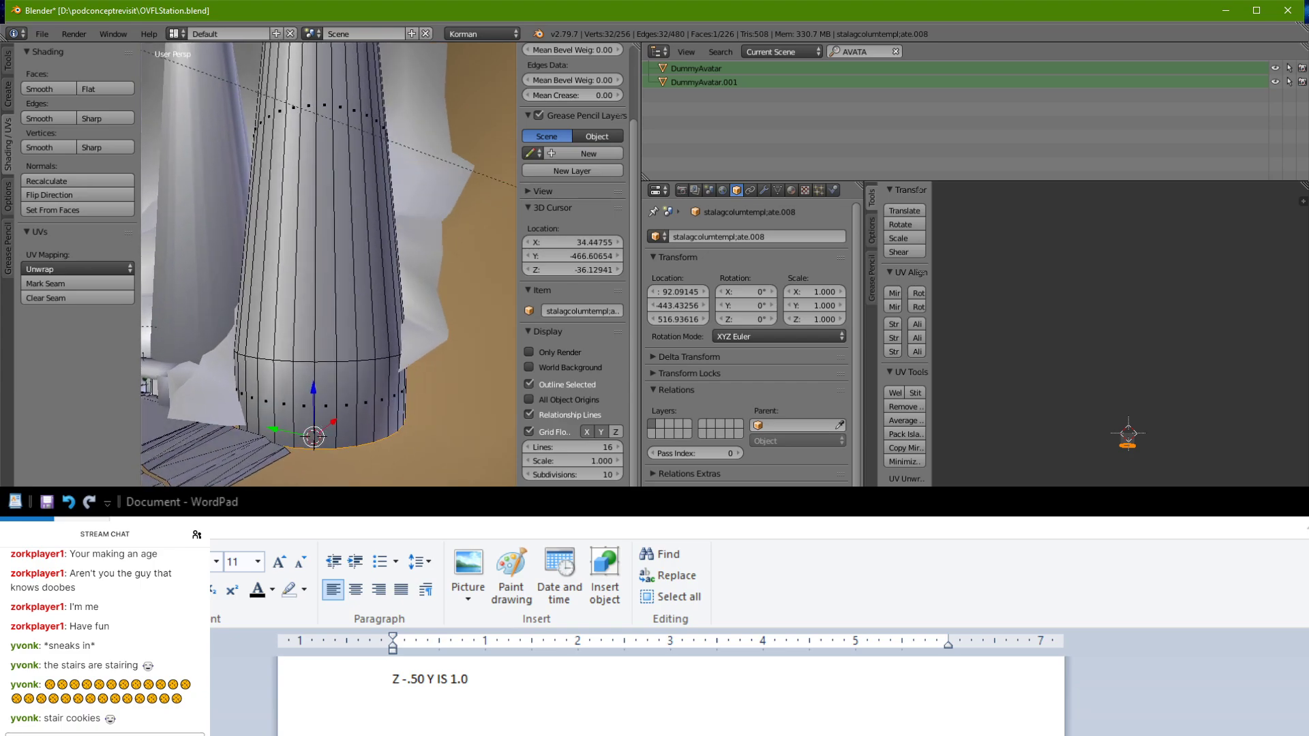
Step: Scale the extruded bottom loop outward to about 172.6 units wide and lower it, making the column about 709 units tall
key("comma")
key("s")
left_click(408, 398)
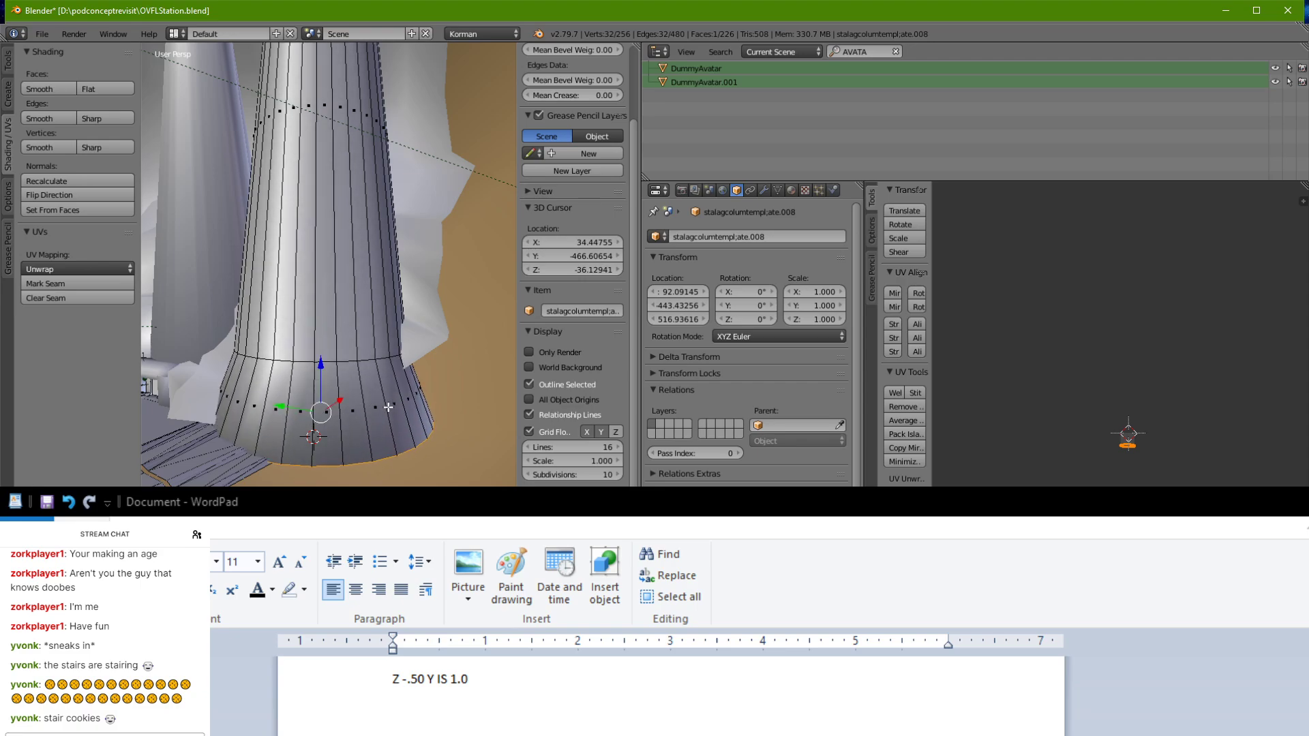
key("s")
left_click(396, 406)
left_click_drag(322, 379, 326, 382)
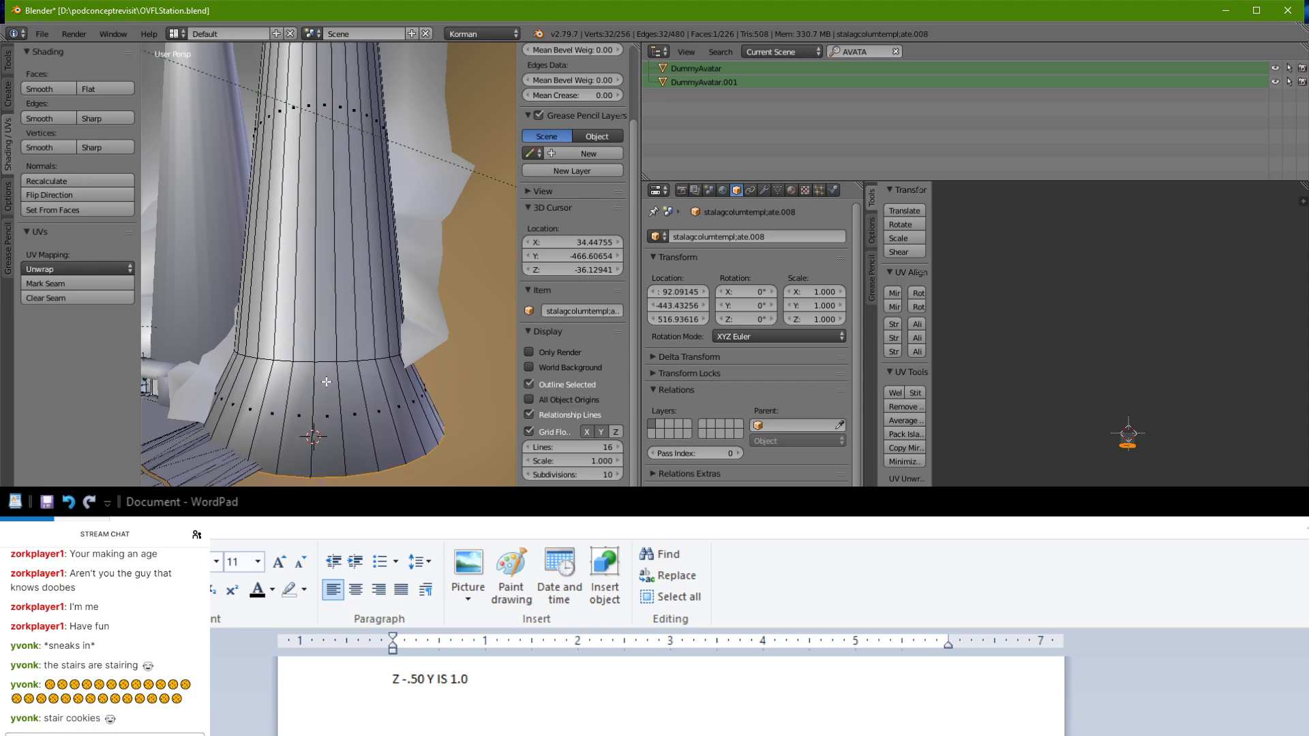
key("Tab")
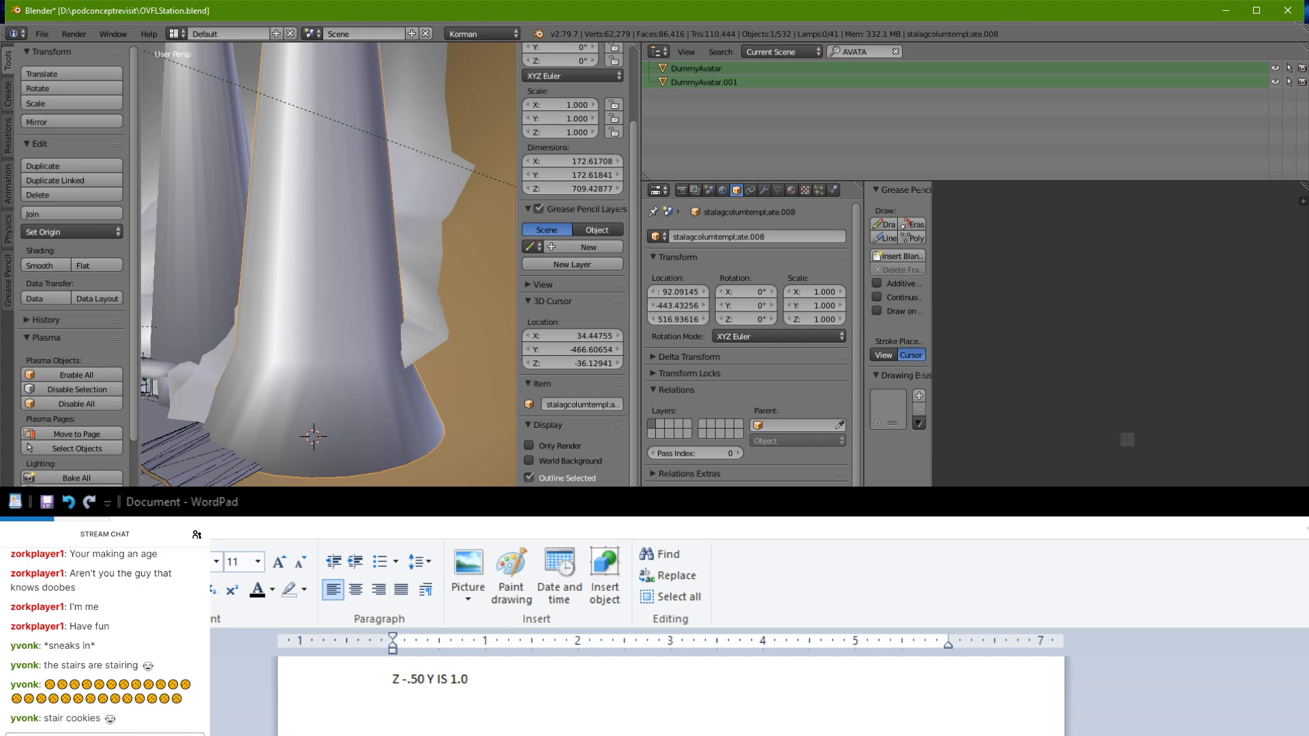
Step: Show the viewport with textures and make the column's chezstonedark material shadeless for an unlit preview
key("alt+z")
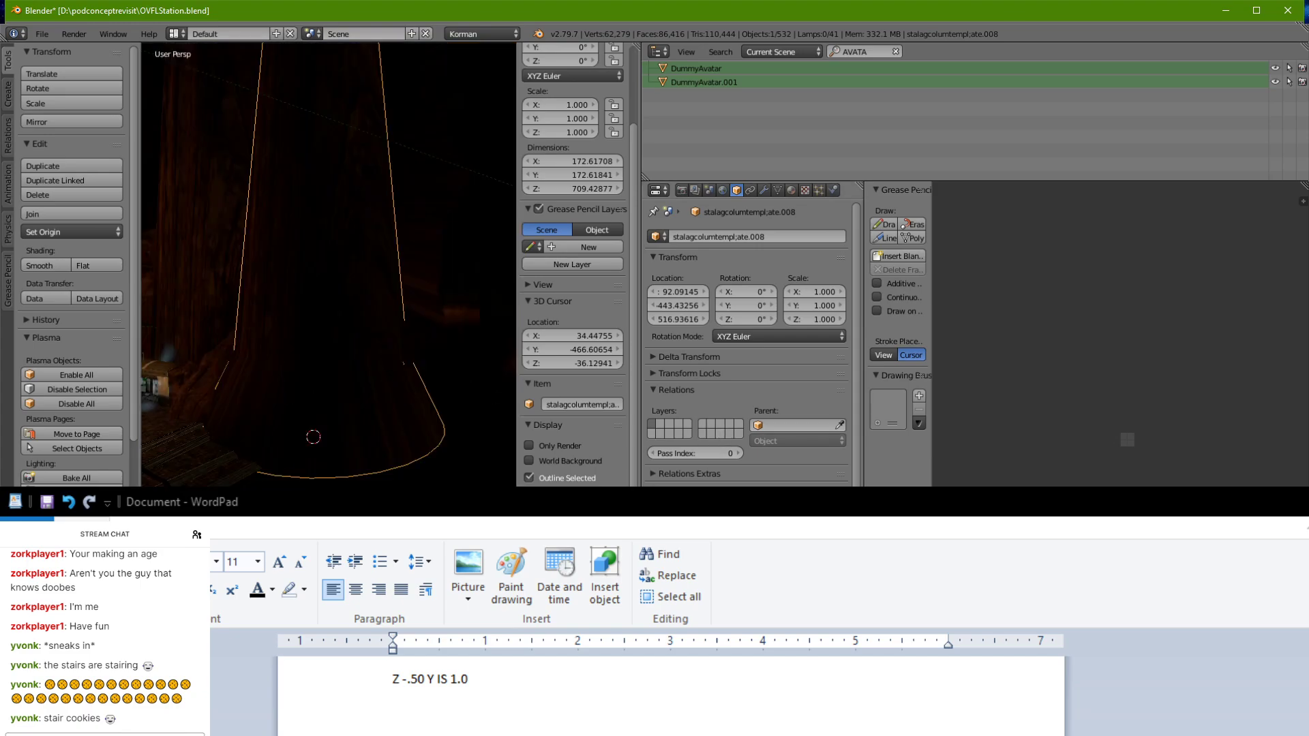
left_click(791, 190)
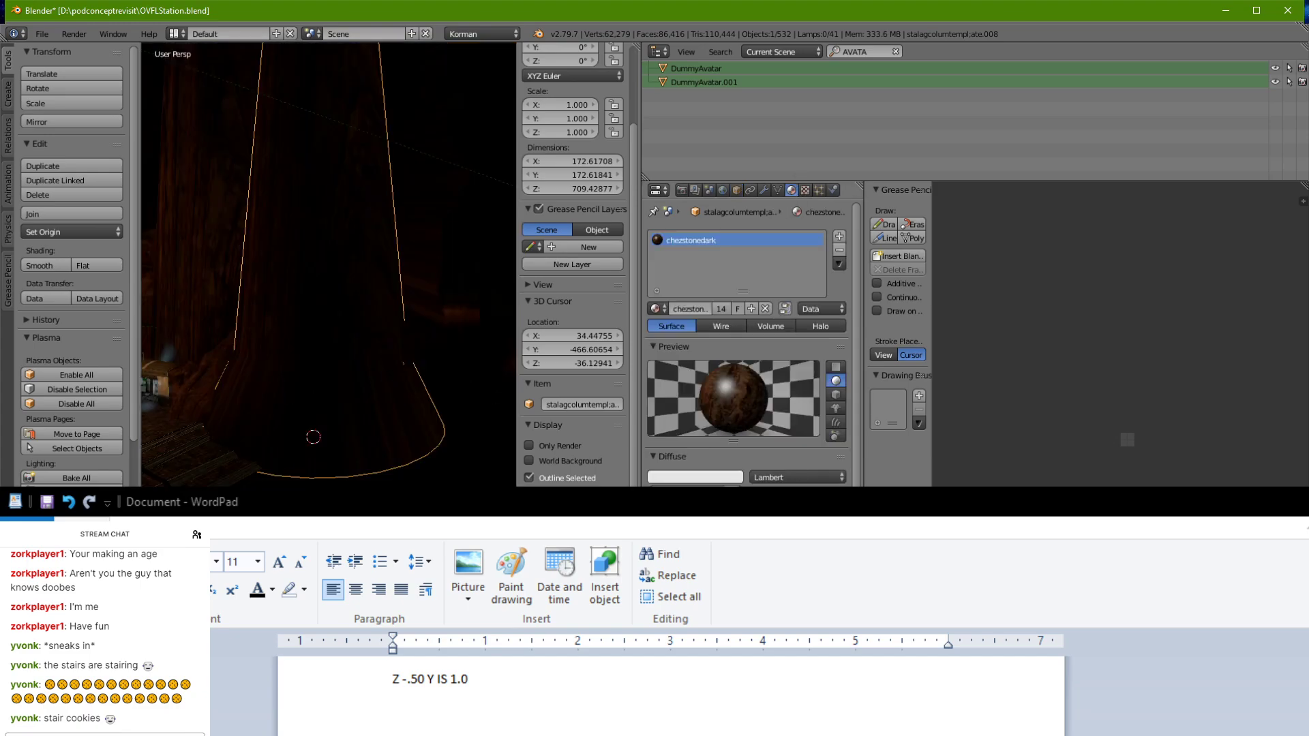
left_click(757, 605)
scroll(383, 383, "down", 6)
middle_click_drag(362, 381, 326, 379, "shift")
scroll(333, 431, "up", 3)
Step: Unwrap the entire column mesh and scale its UVs up so the stone texture repeats more finely
key("Tab")
key("a")
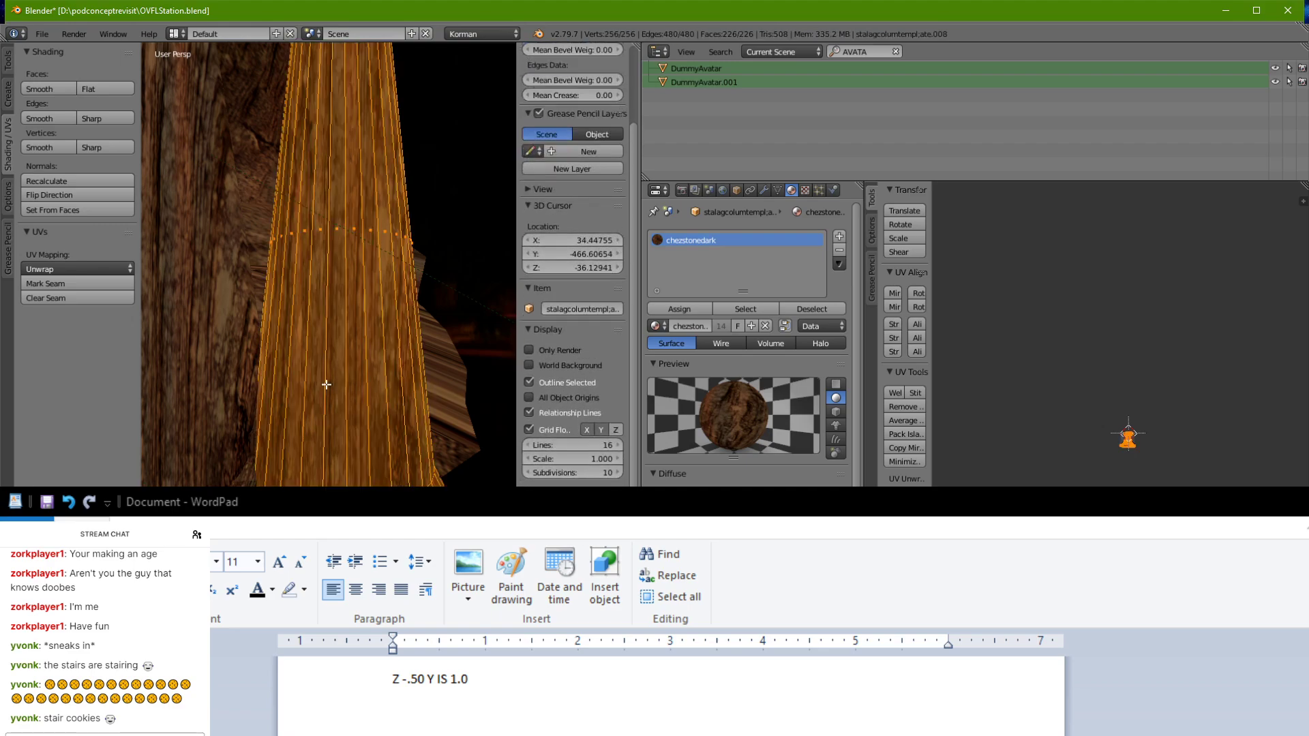
key("u")
left_click(326, 385)
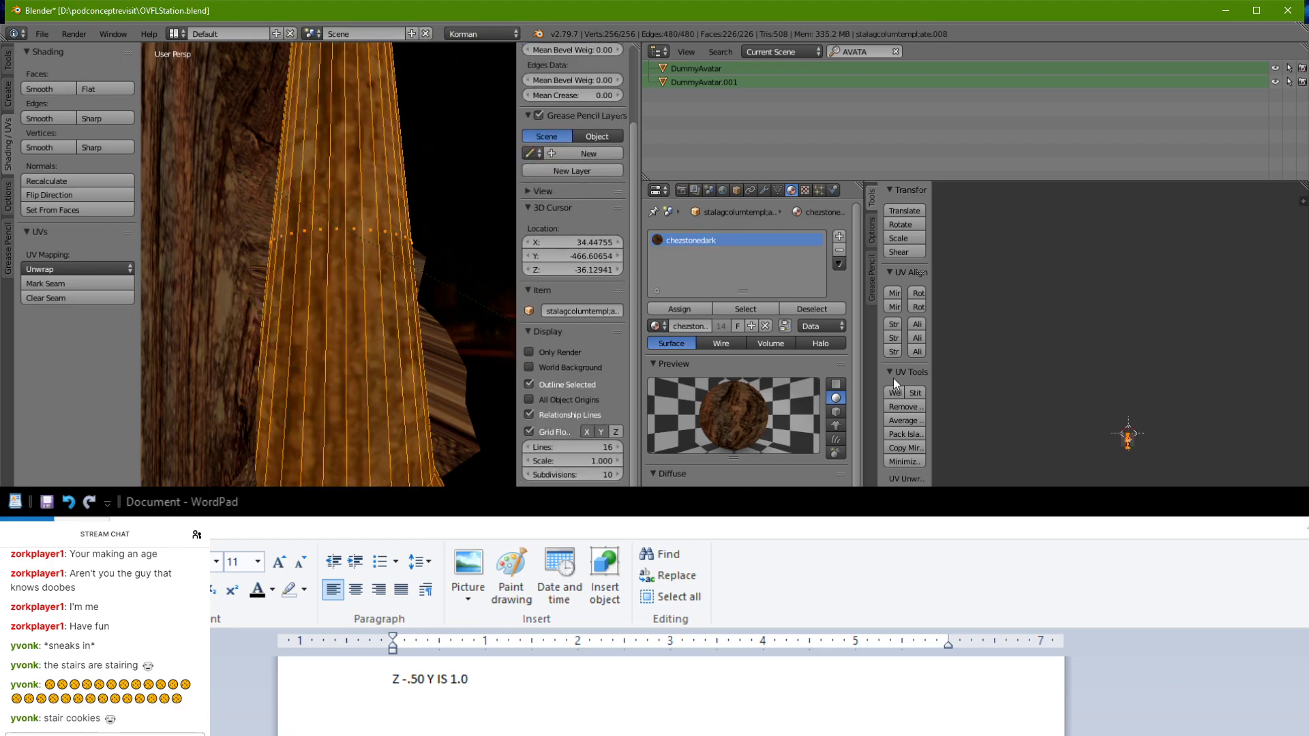
key("s")
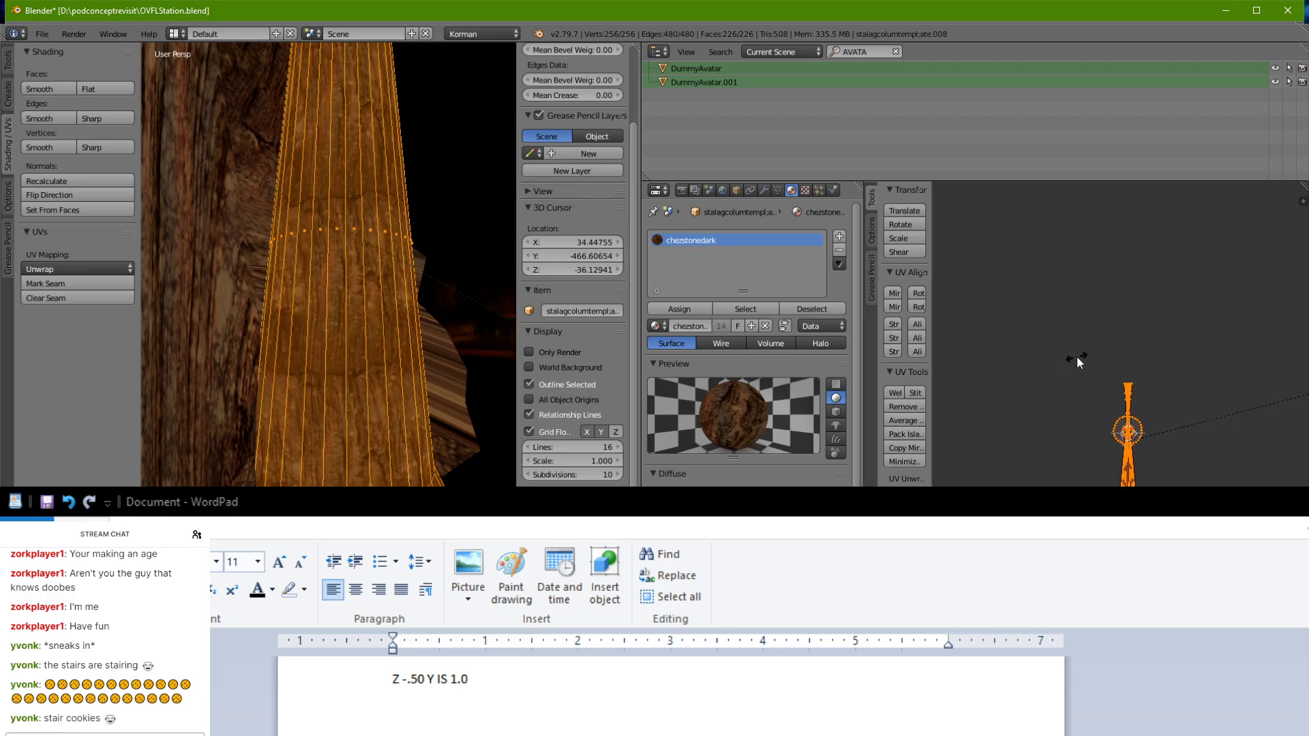
left_click(1056, 361)
scroll(469, 334, "down", 2)
middle_click_drag(443, 395, 341, 467)
key("Tab")
Step: Examine the stone texture on the flared column base and how the base sits against the cave terrain
scroll(289, 219, "up", 5)
right_click(424, 341)
right_click(424, 341)
left_click(350, 384)
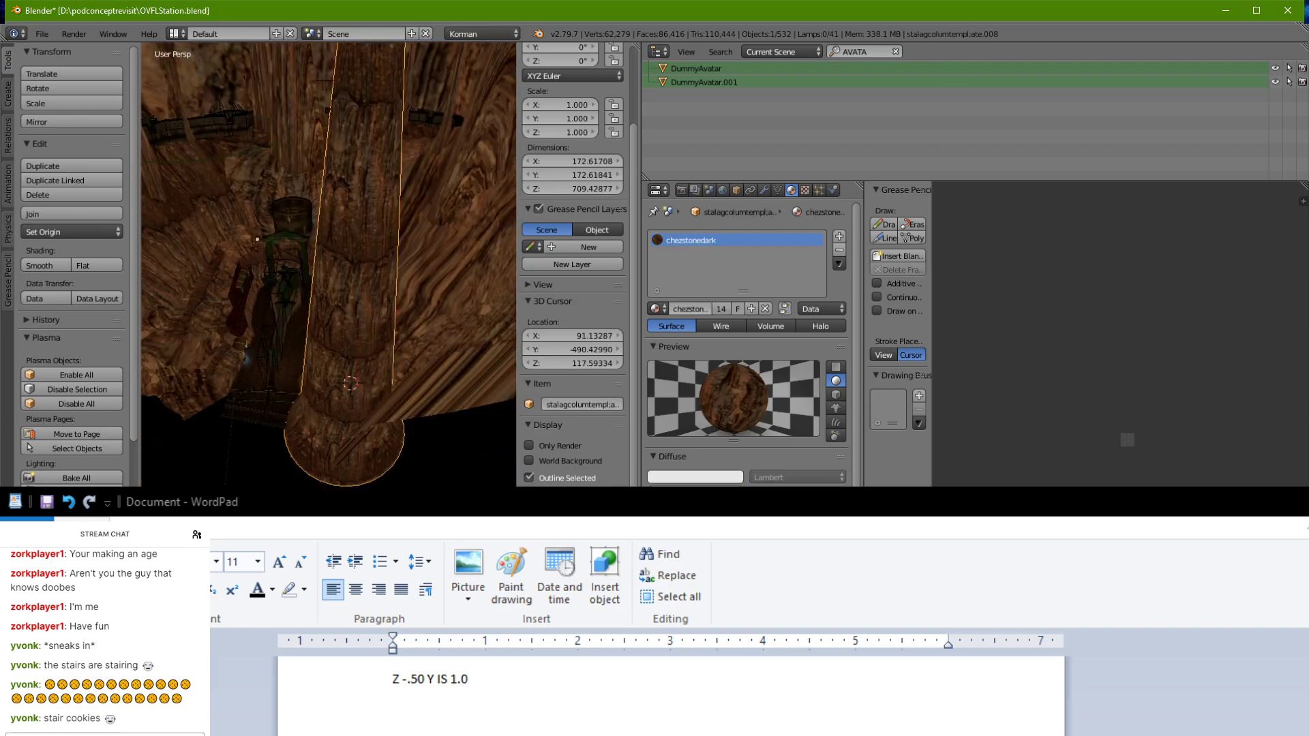
key("period")
left_click_drag(408, 387, 398, 383)
middle_click_drag(398, 383, 402, 580)
middle_click_drag(362, 368, 323, 400)
scroll(412, 338, "up", 4)
scroll(420, 292, "up", 4)
middle_click_drag(361, 290, 289, 397)
Step: Check the column's Plasma object settings and page, and inspect its textured surface up close near the stairs
left_click(833, 190)
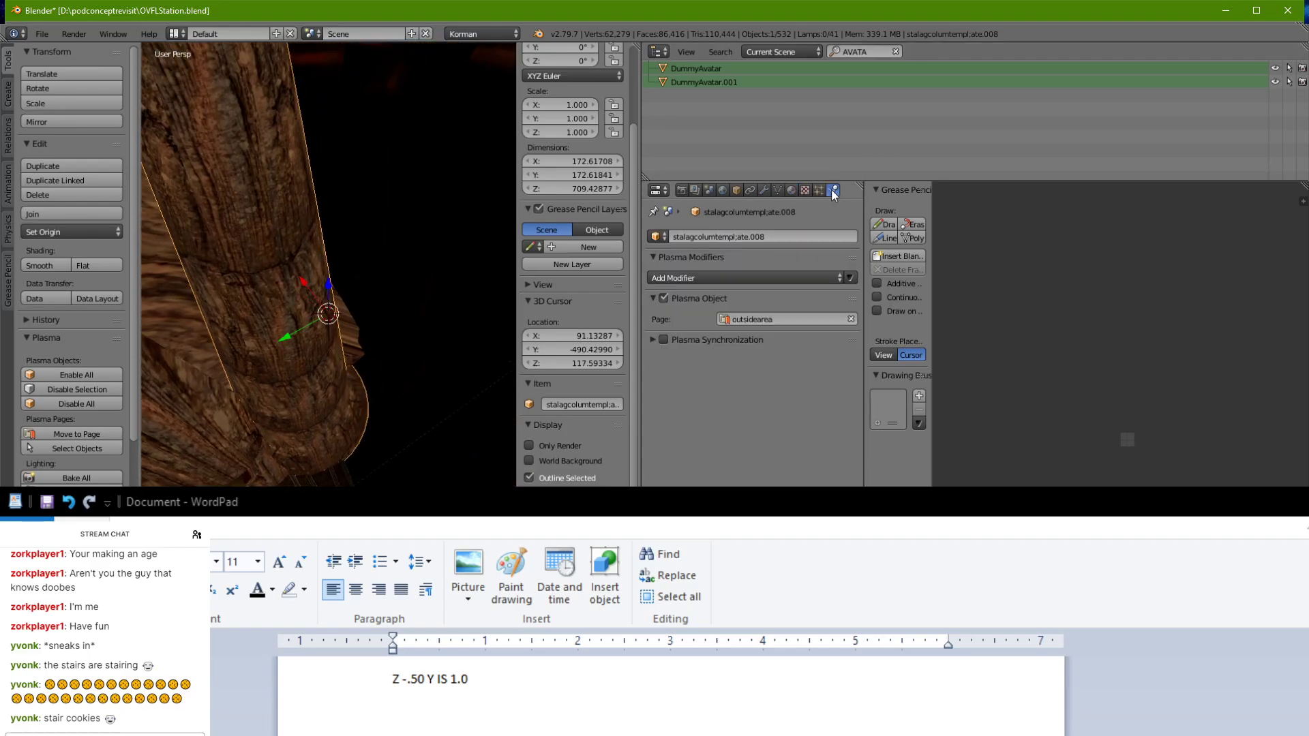
middle_click_drag(229, 333, 413, 306)
right_click(414, 283)
right_click(414, 279)
scroll(342, 234, "down", 4)
right_click(182, 306)
right_click(305, 266)
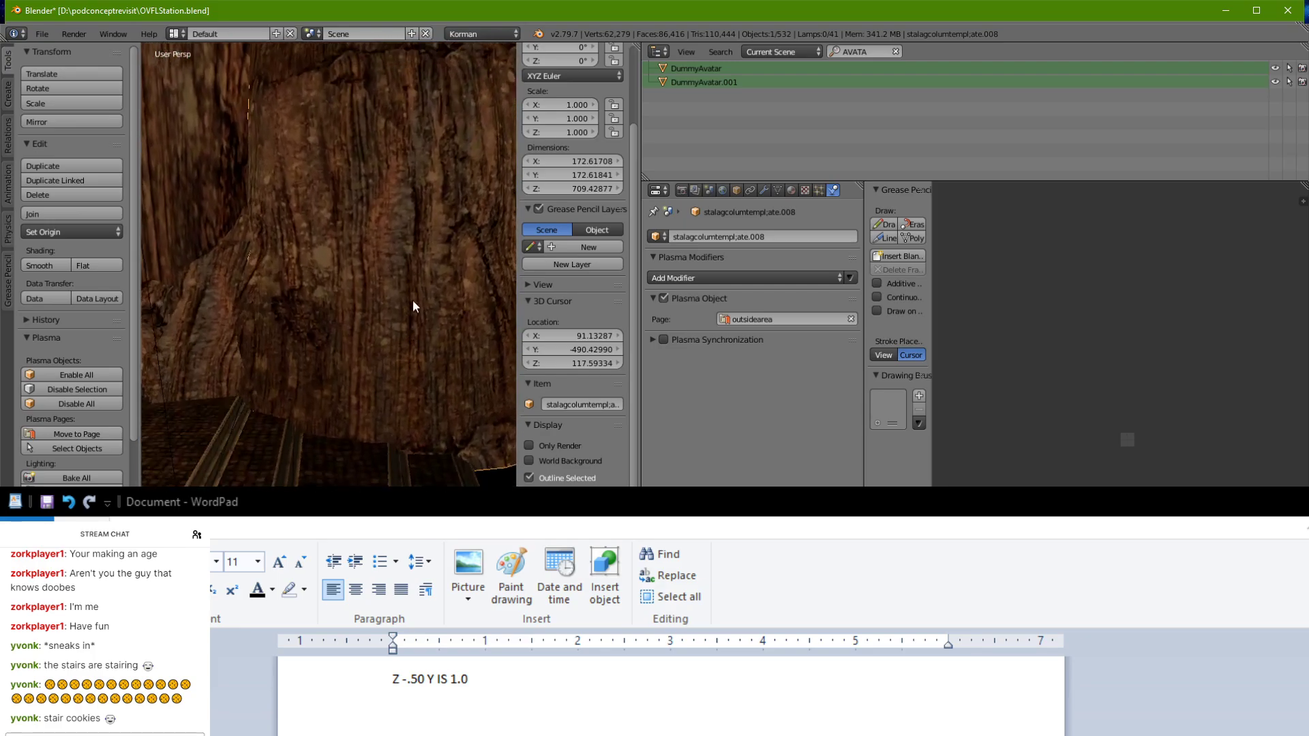
key("Tab")
key("Tab")
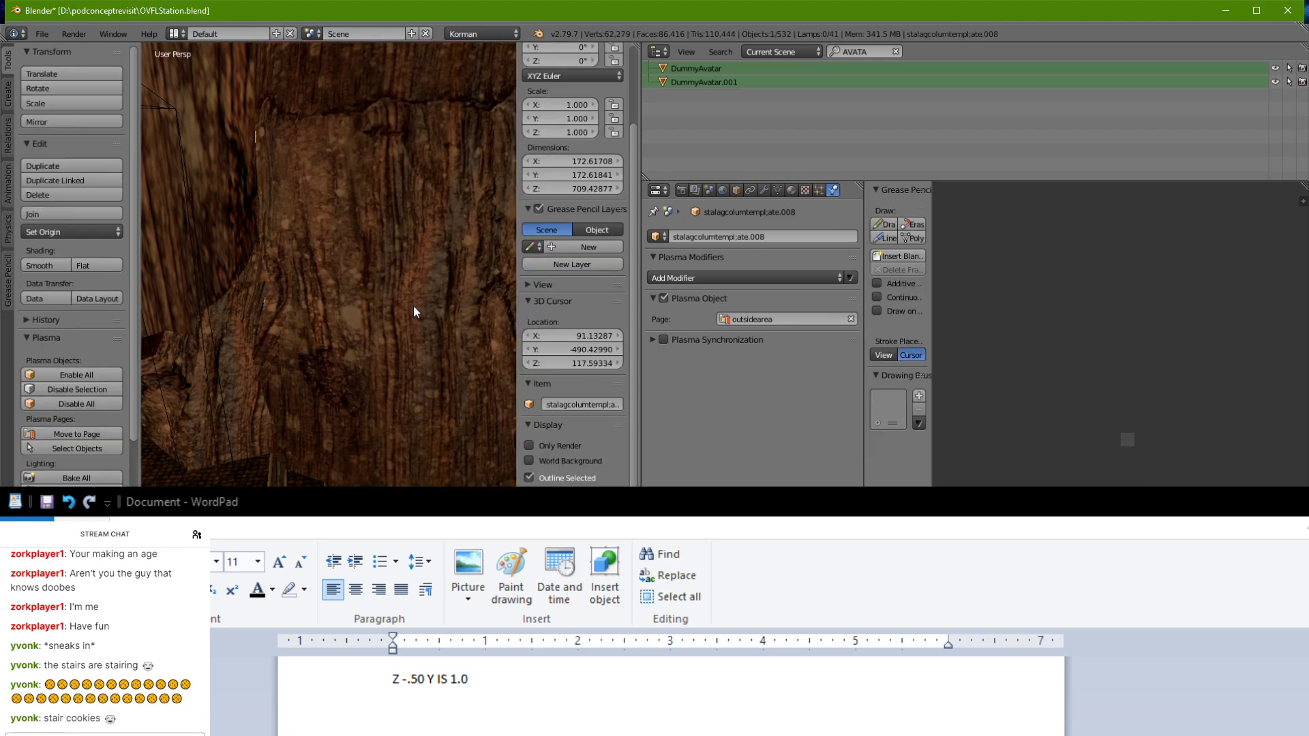
Step: Turn off the shadeless preview of the chezstonedark material and view the area with scene lighting
left_click(791, 190)
left_click(756, 603)
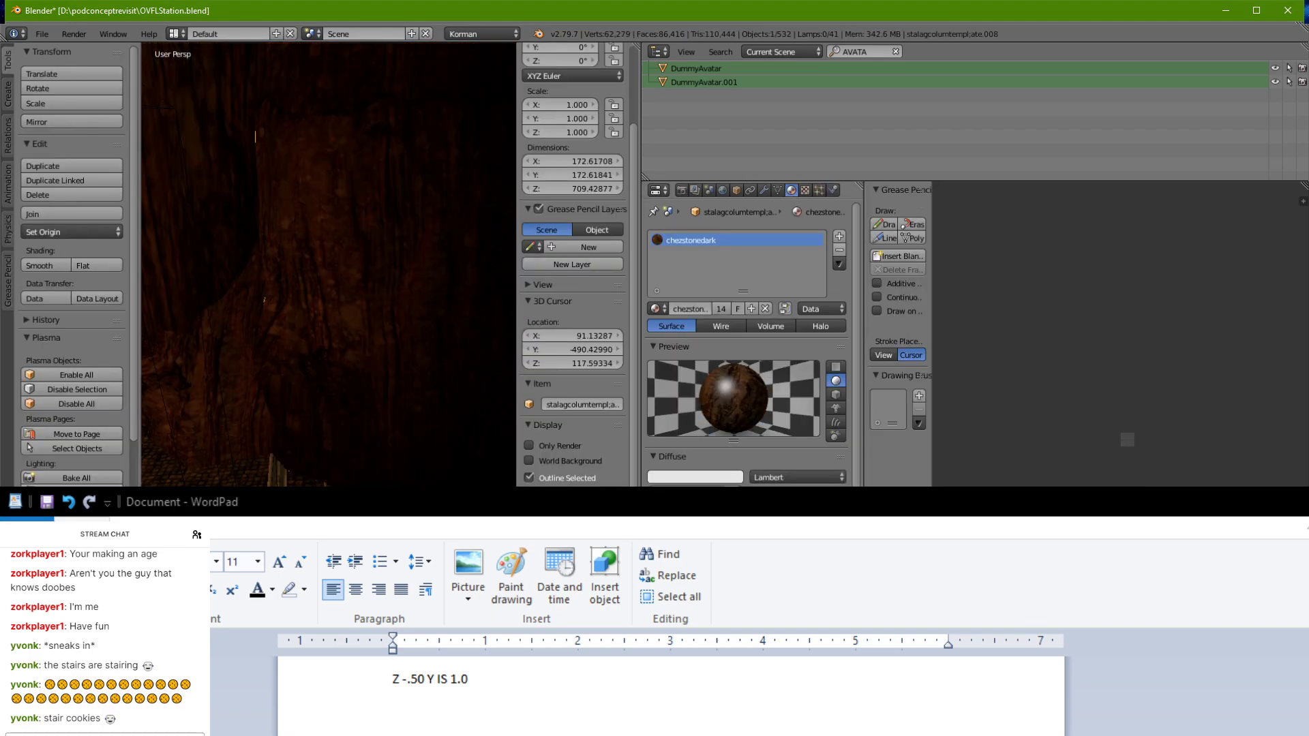
scroll(447, 461, "down", 5)
middle_click_drag(448, 461, 374, 424)
Step: Save the scene over OVFLStation.blend and open the World settings
key("alt+Tab")
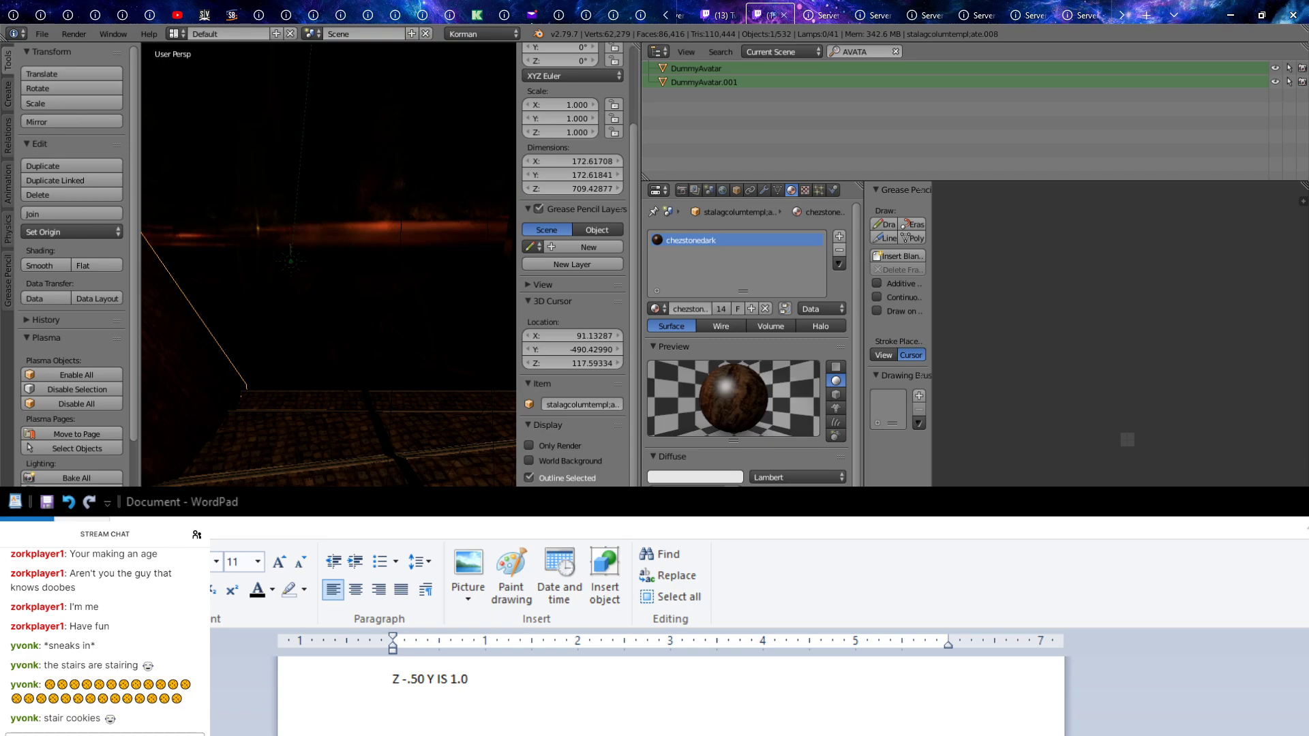
key("alt+Tab")
middle_click_drag(401, 453, 460, 424)
key("ctrl+s")
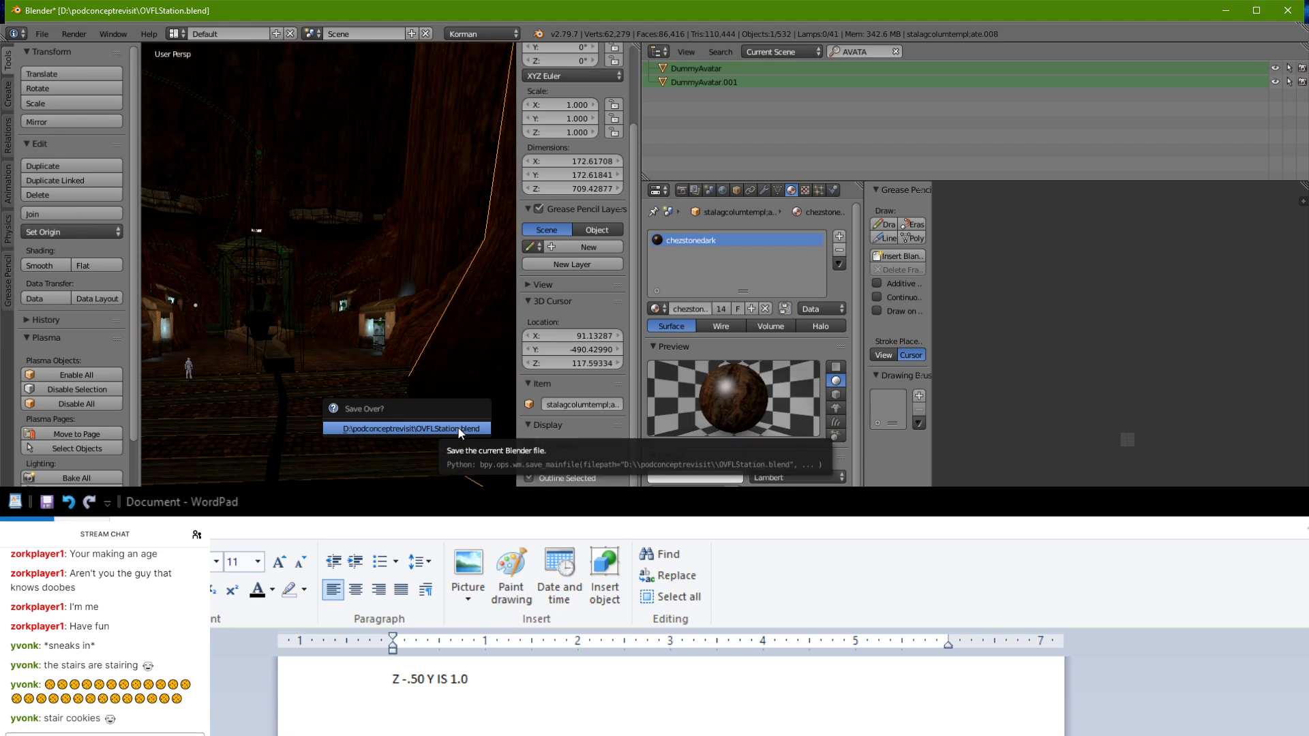
left_click(453, 426)
left_click(722, 193)
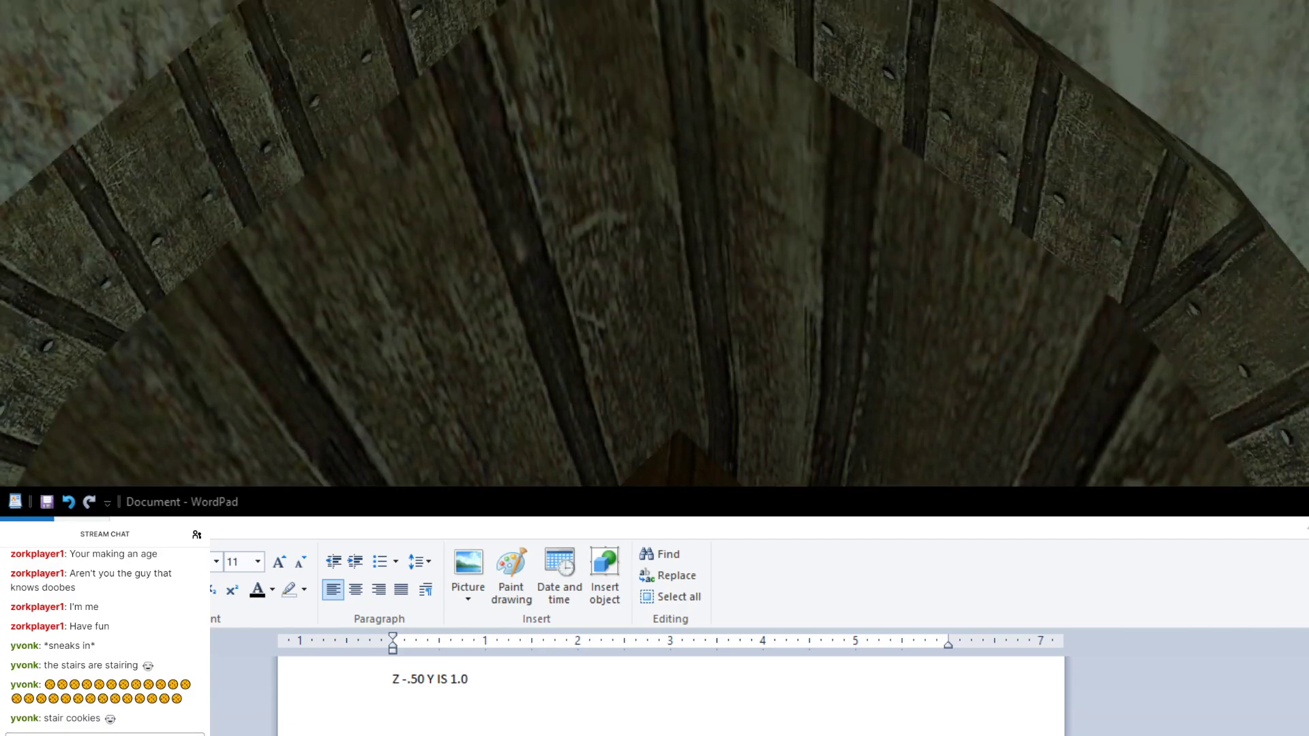
Step: Walk through the exported station in Uru and examine the new column, the cave walls and the outer edge of the stairs
key("w")
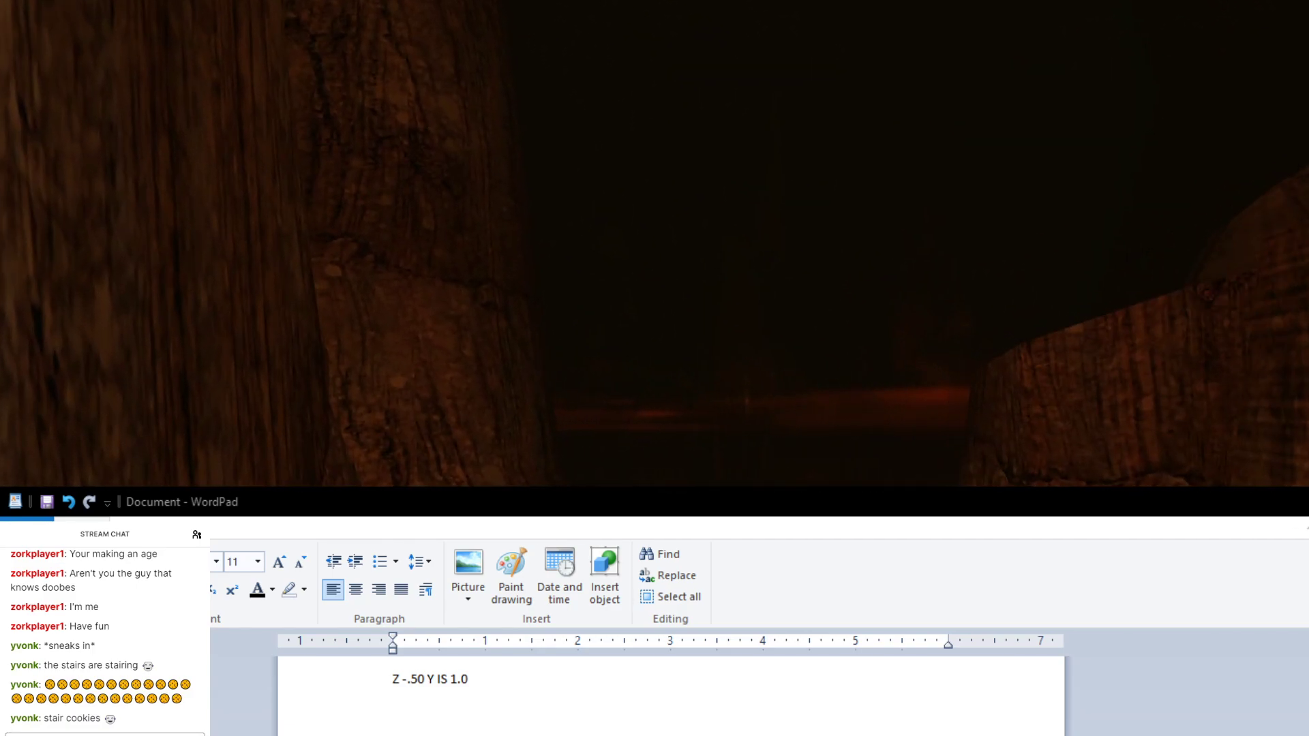
key("w")
key("w")
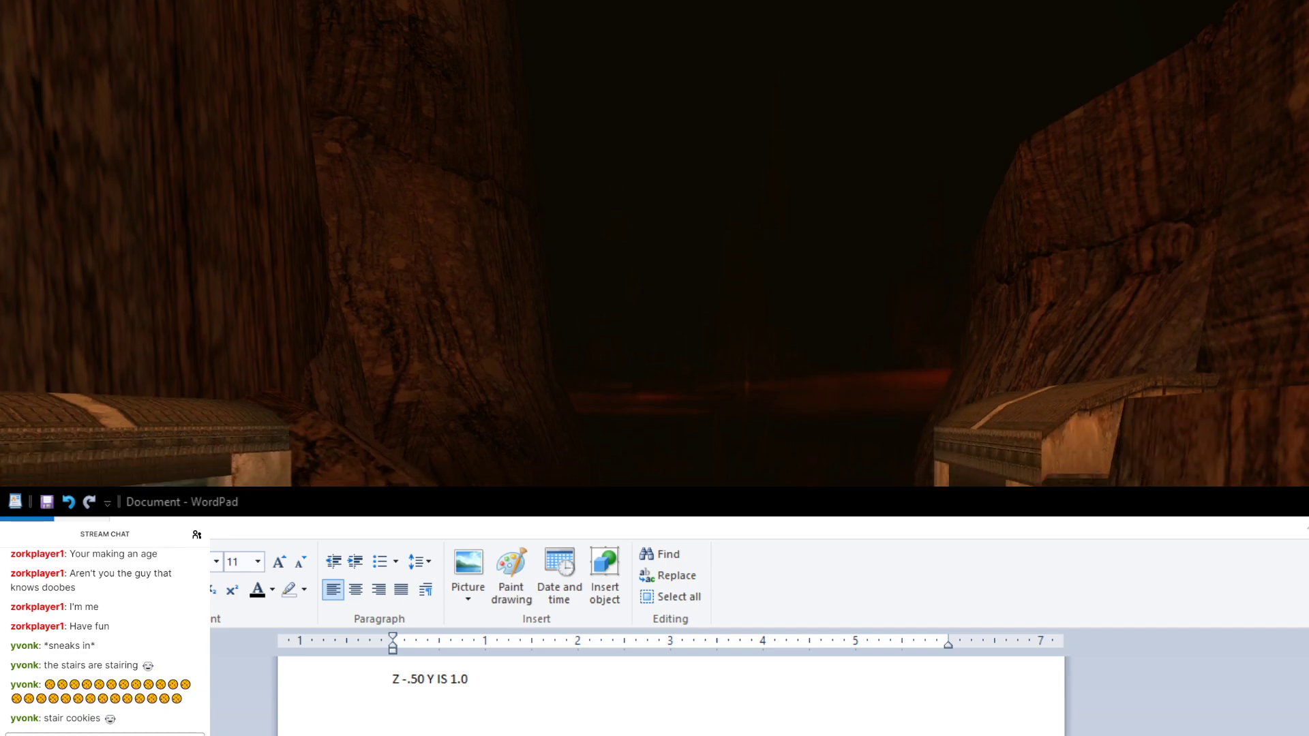
key("w")
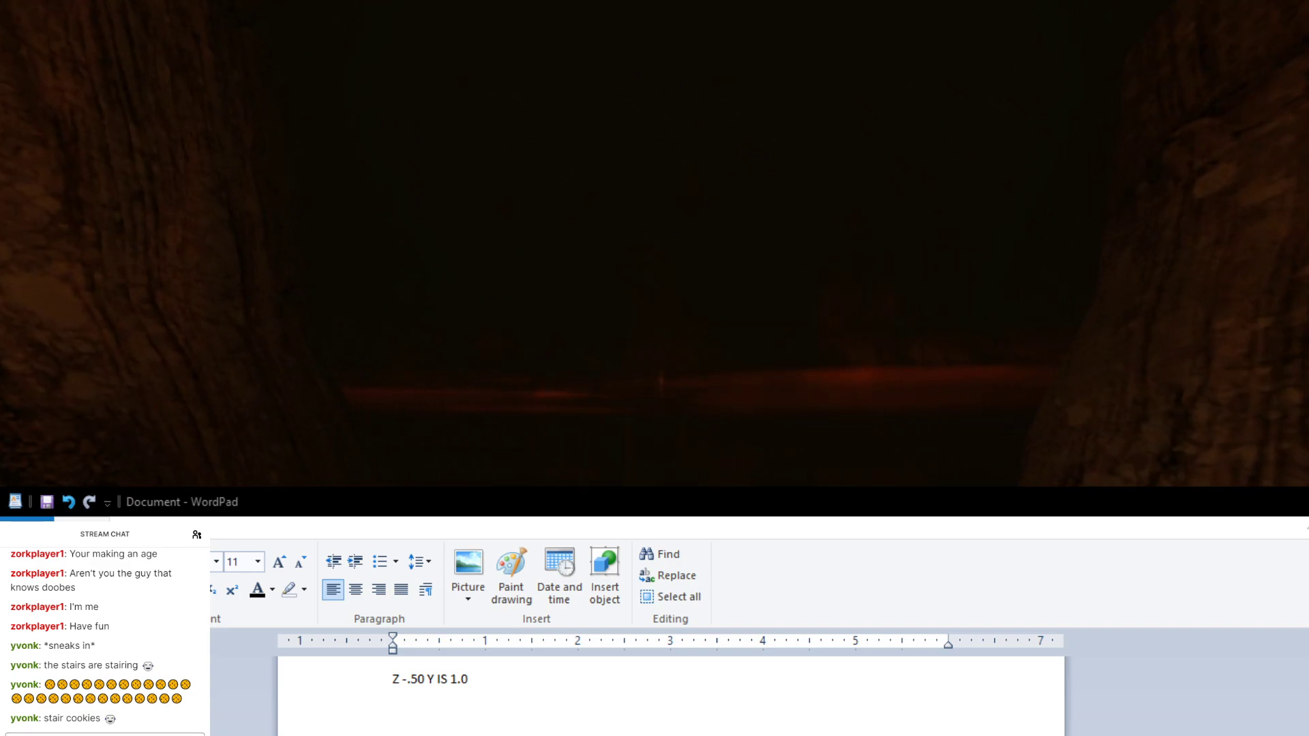
key("w")
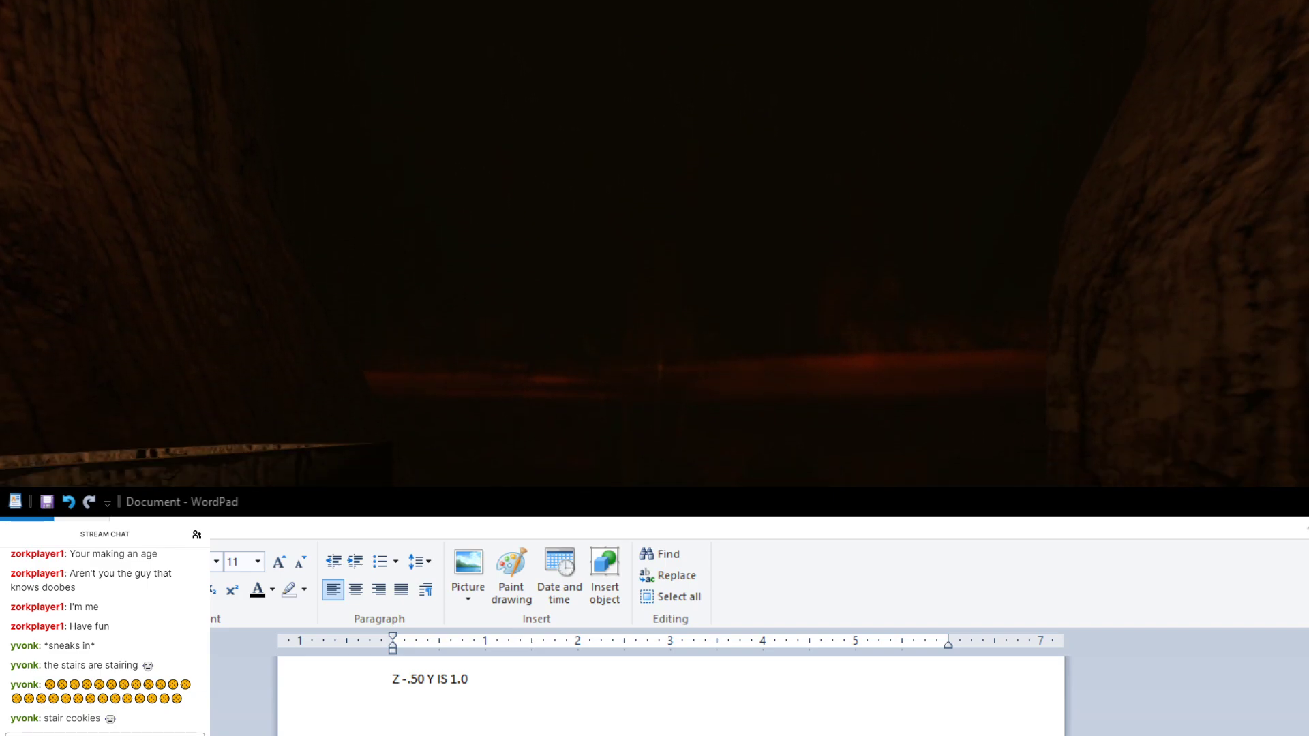
key("w")
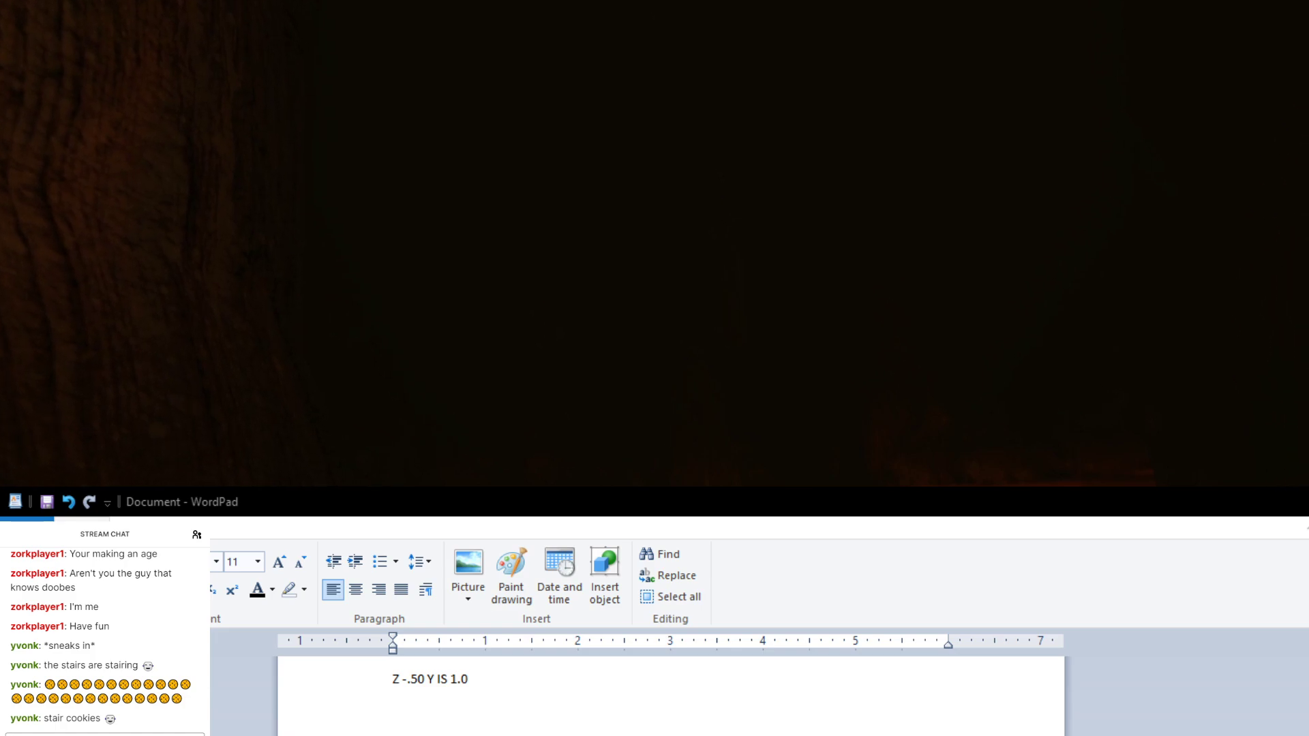
key("w")
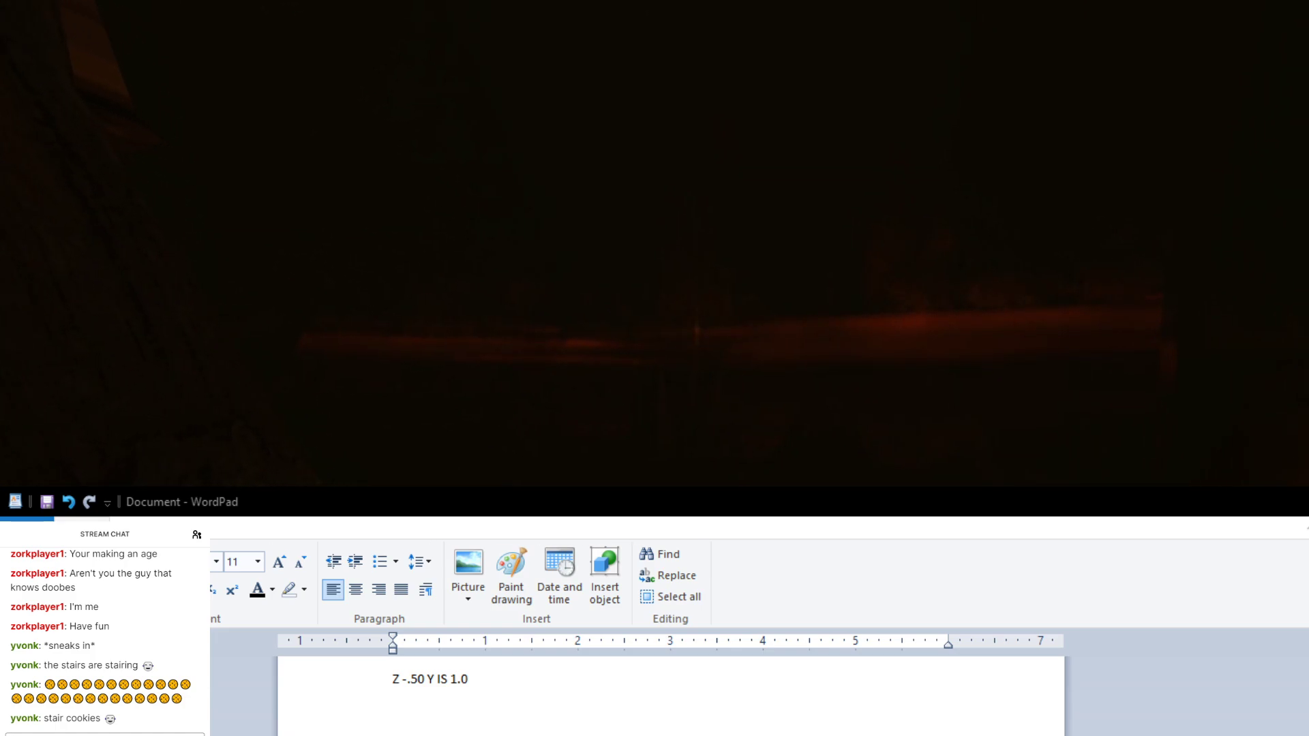
key("w")
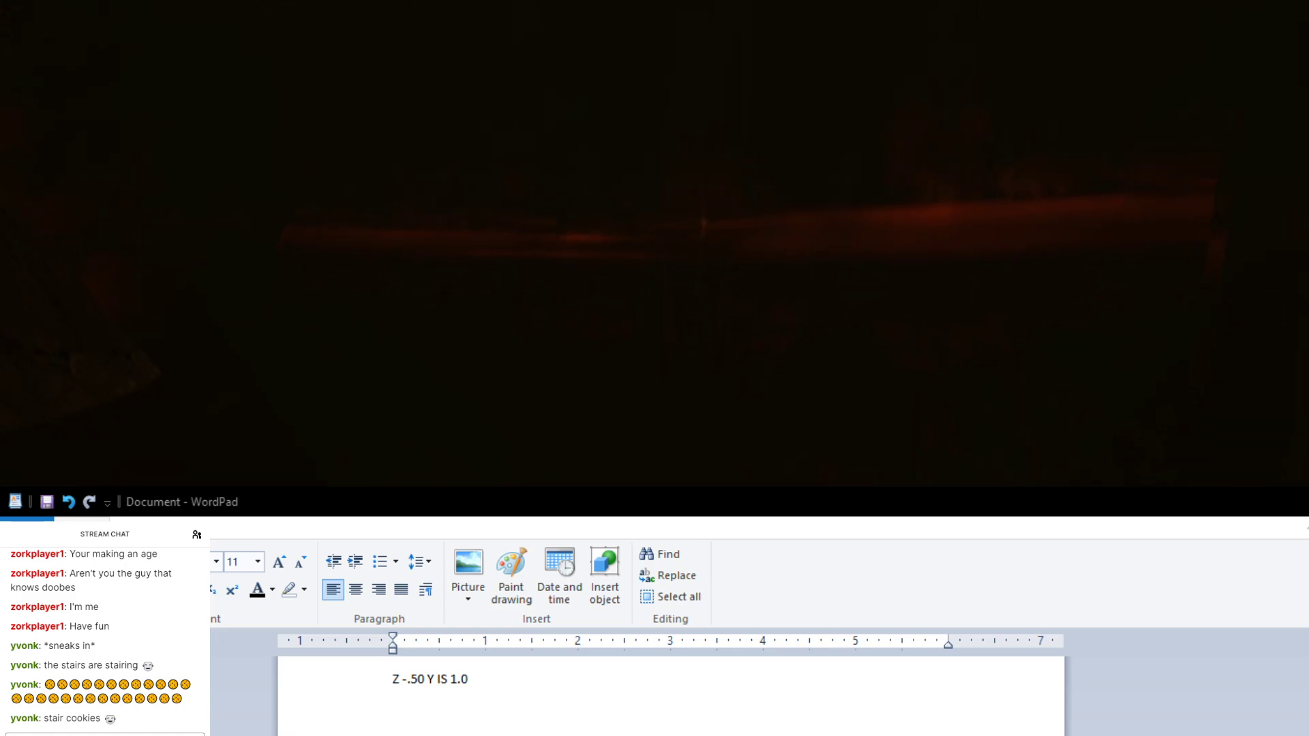
key("w")
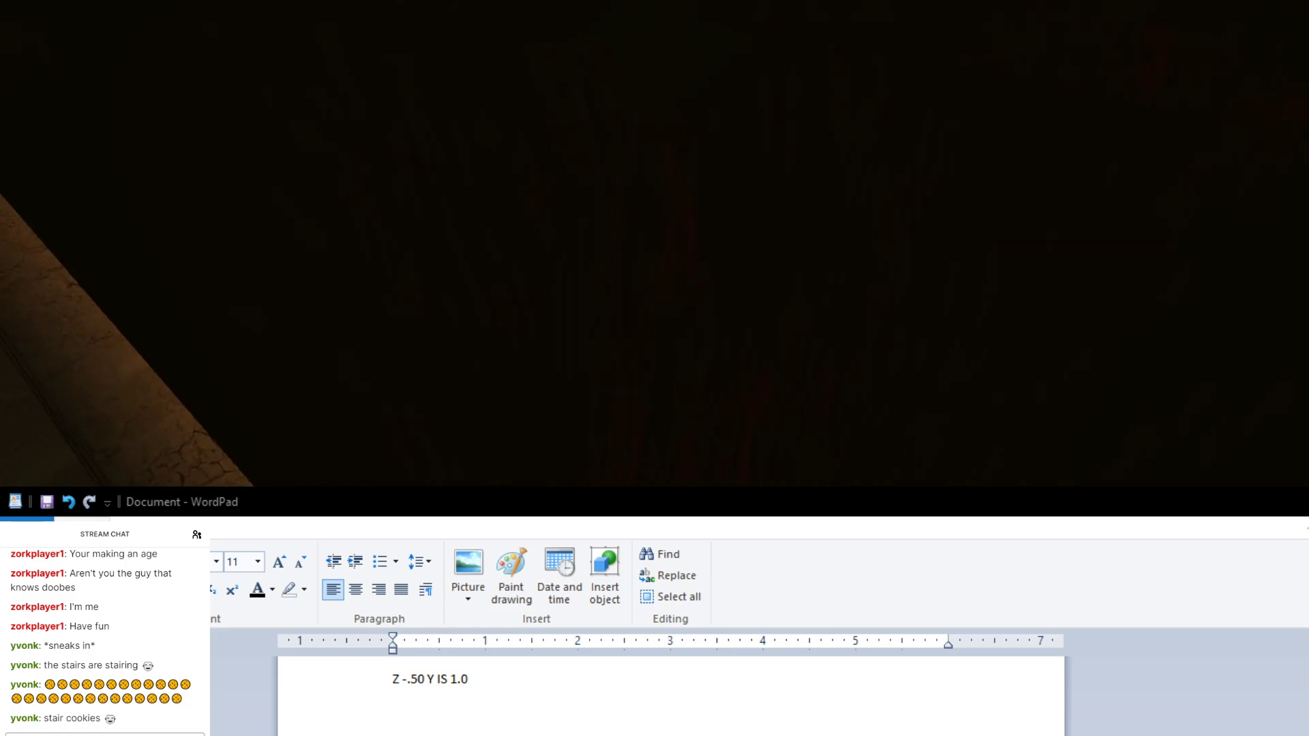
key("w")
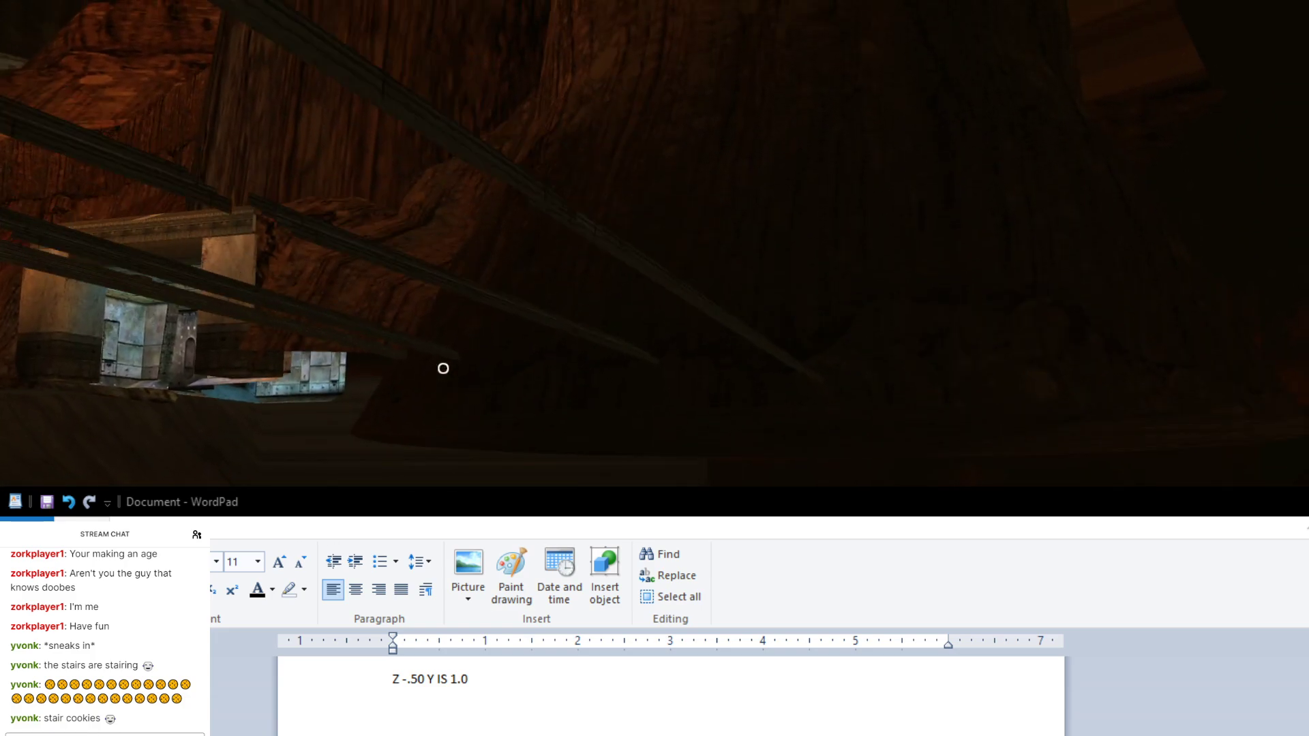
key("w")
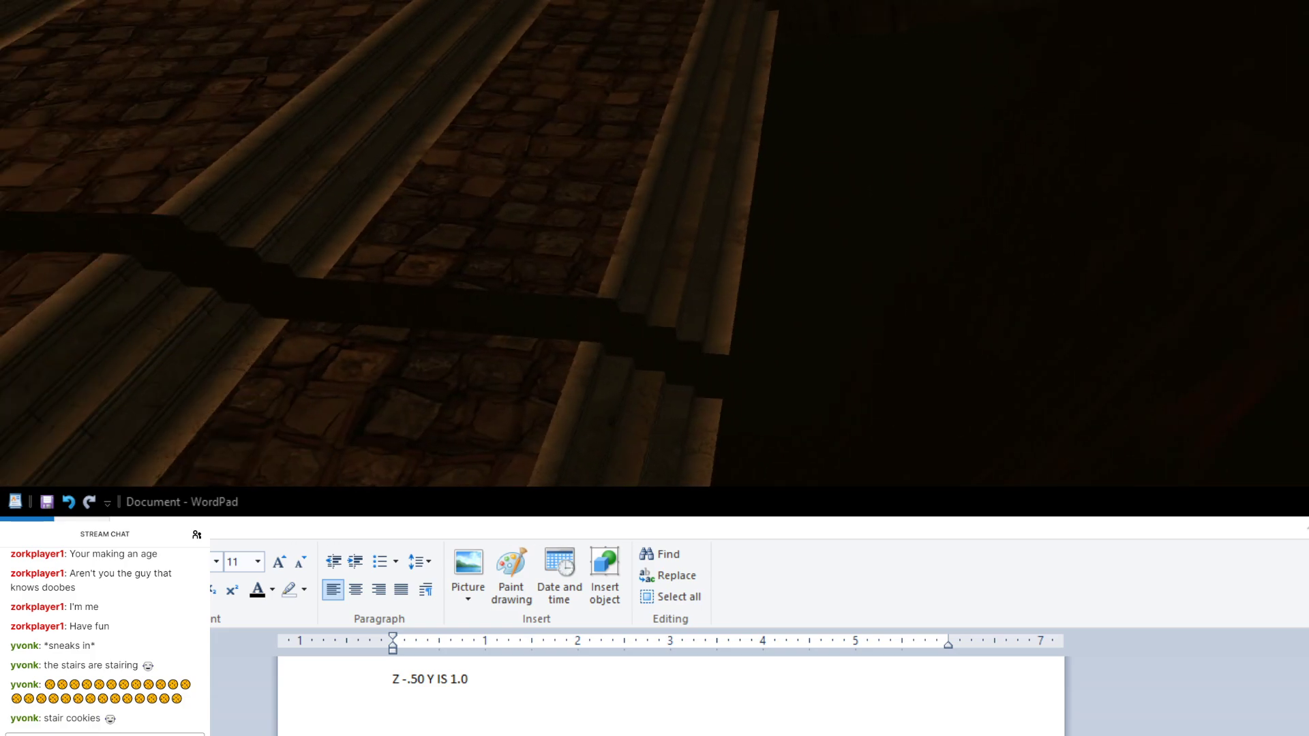
key("w")
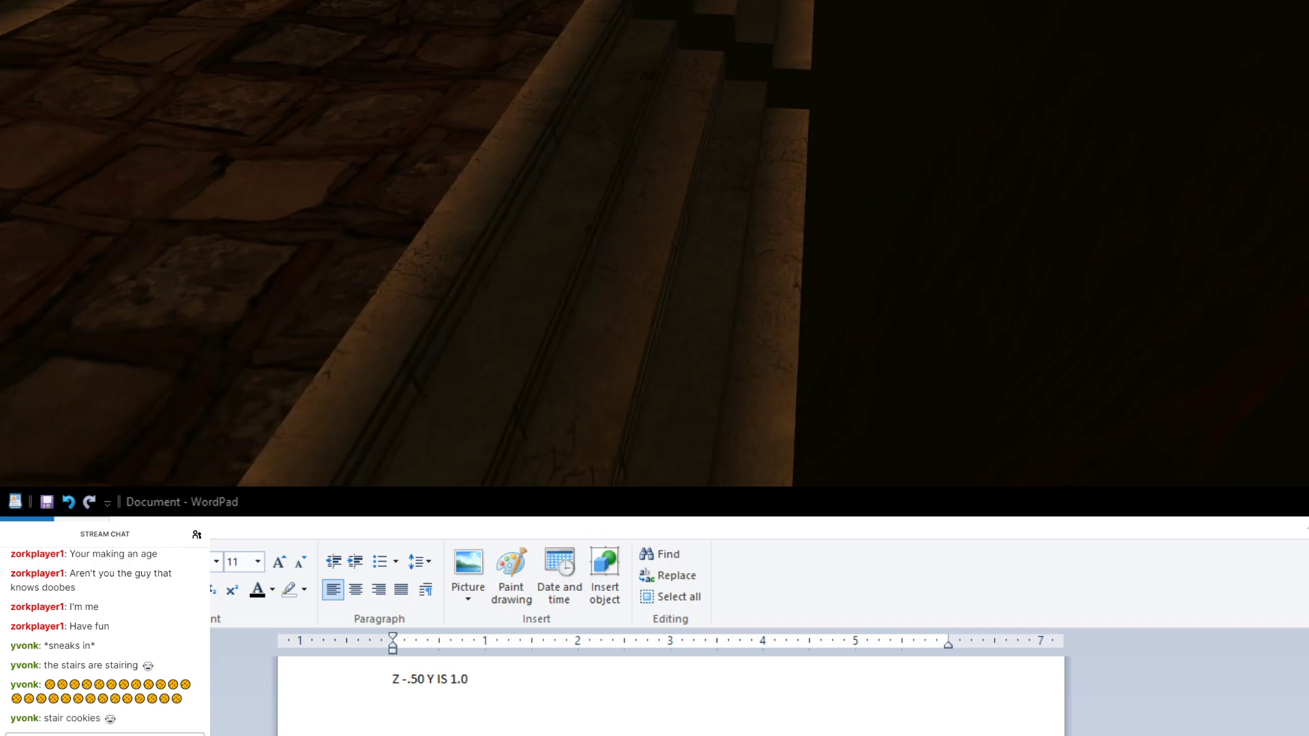
key("d")
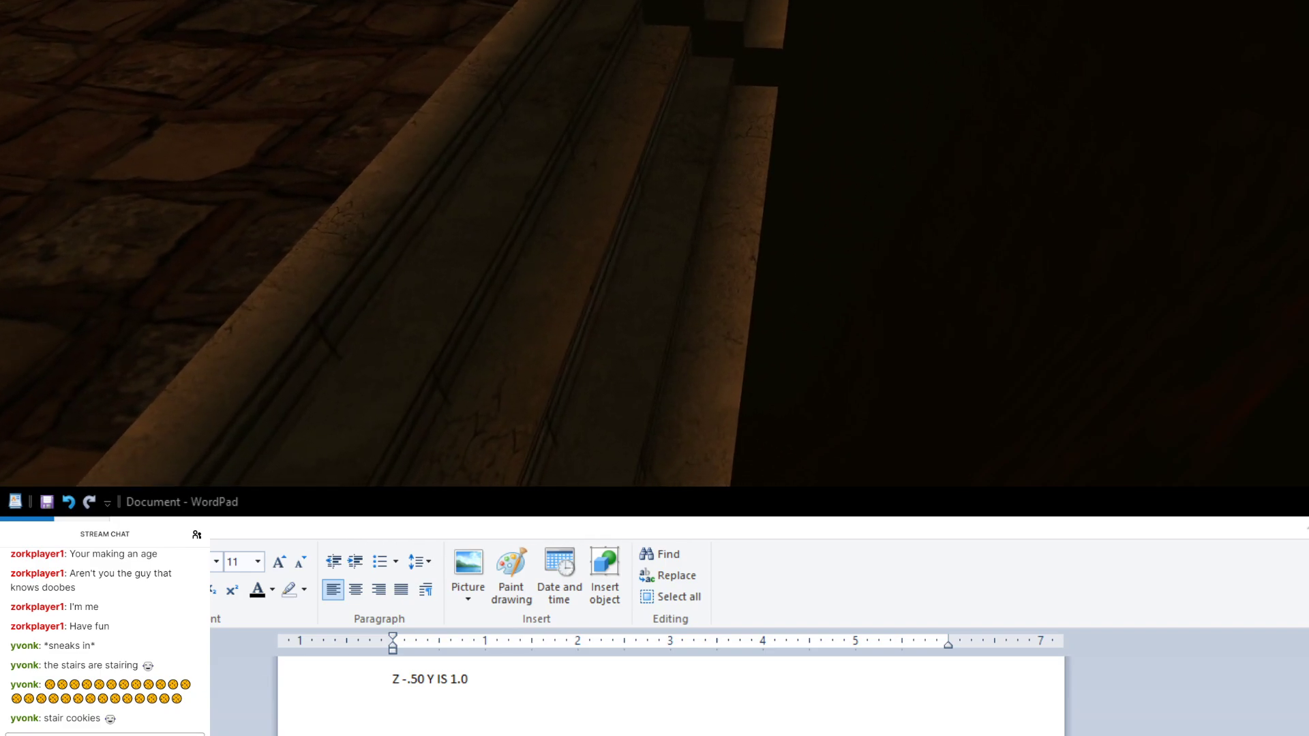
Step: Walk around the stairs in Uru, comparing the view towards the gazebo with the dark cavern beyond and checking the gap in the steps
key("w")
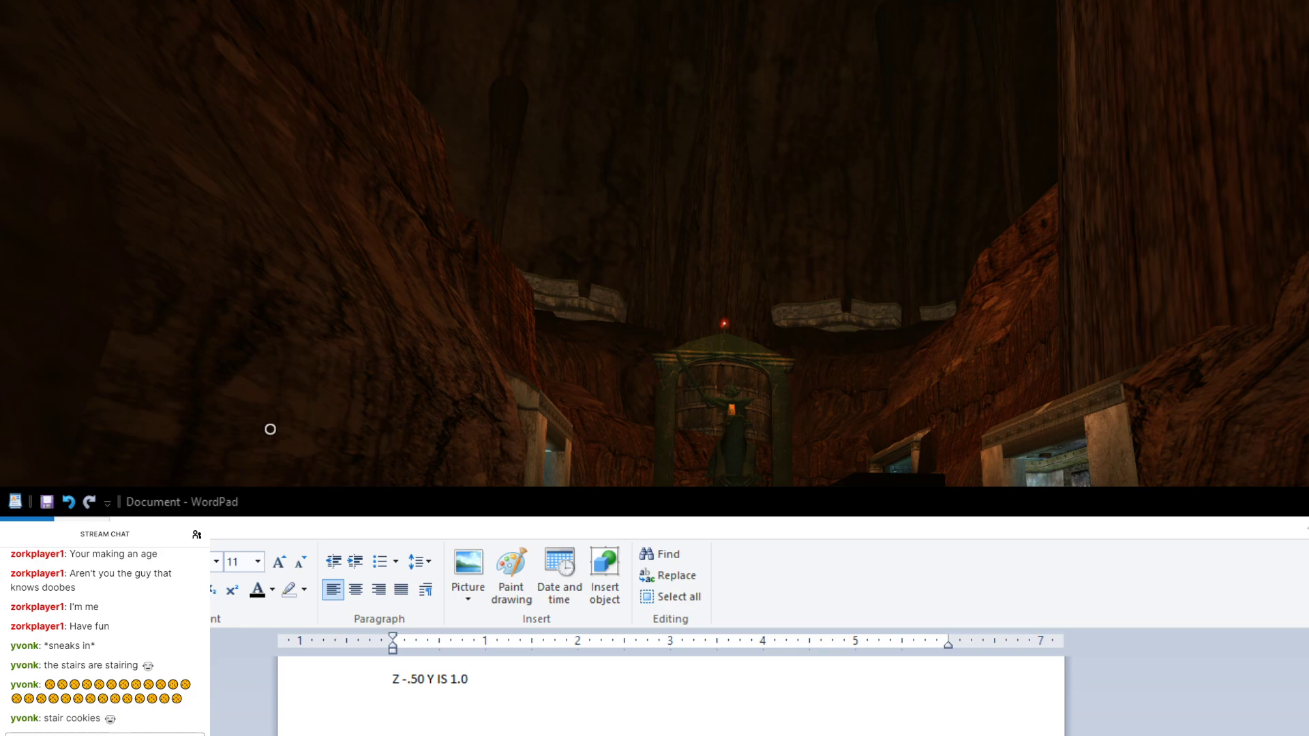
key("w")
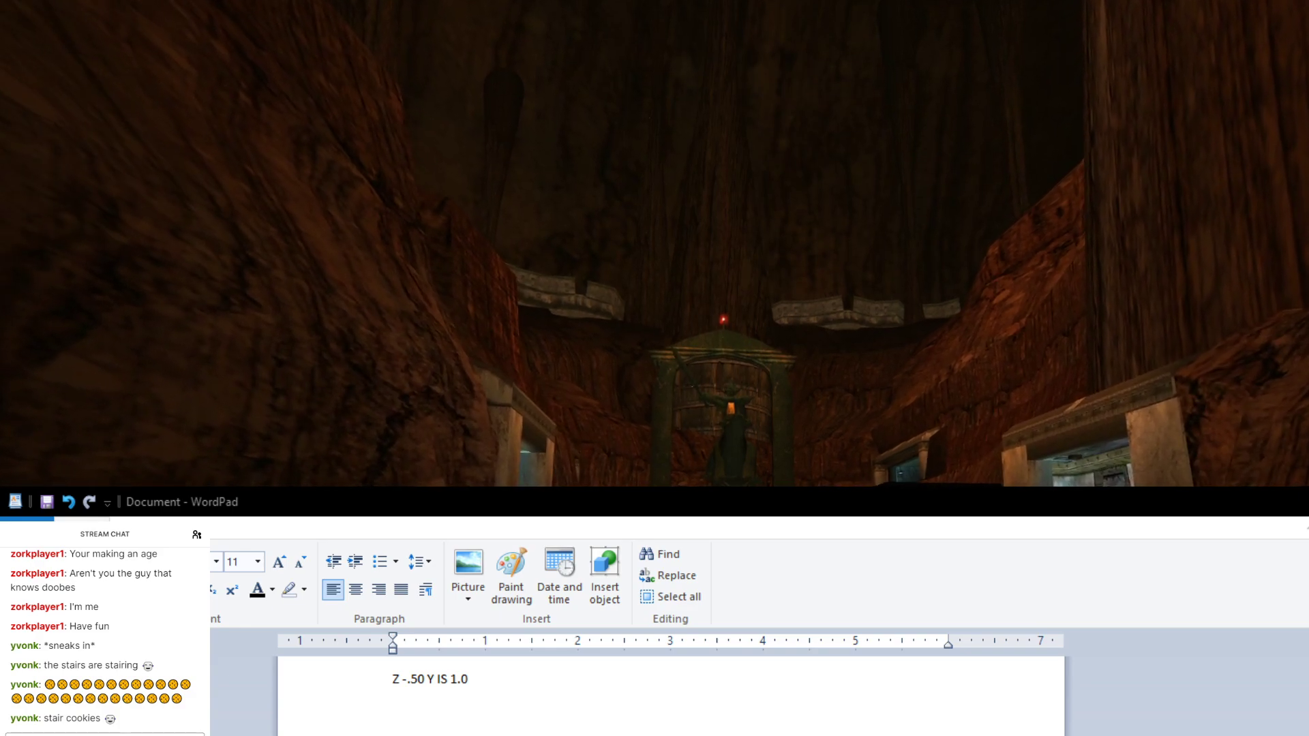
key("w")
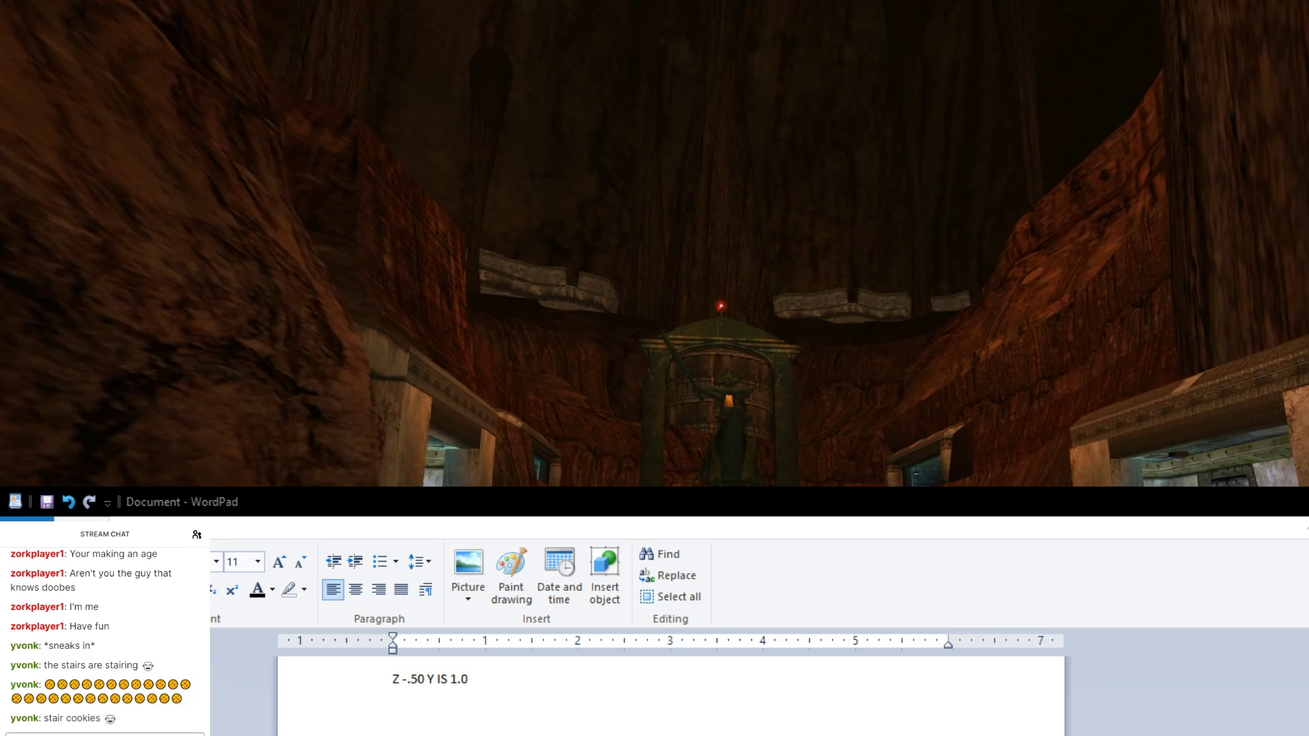
key("w")
key("d")
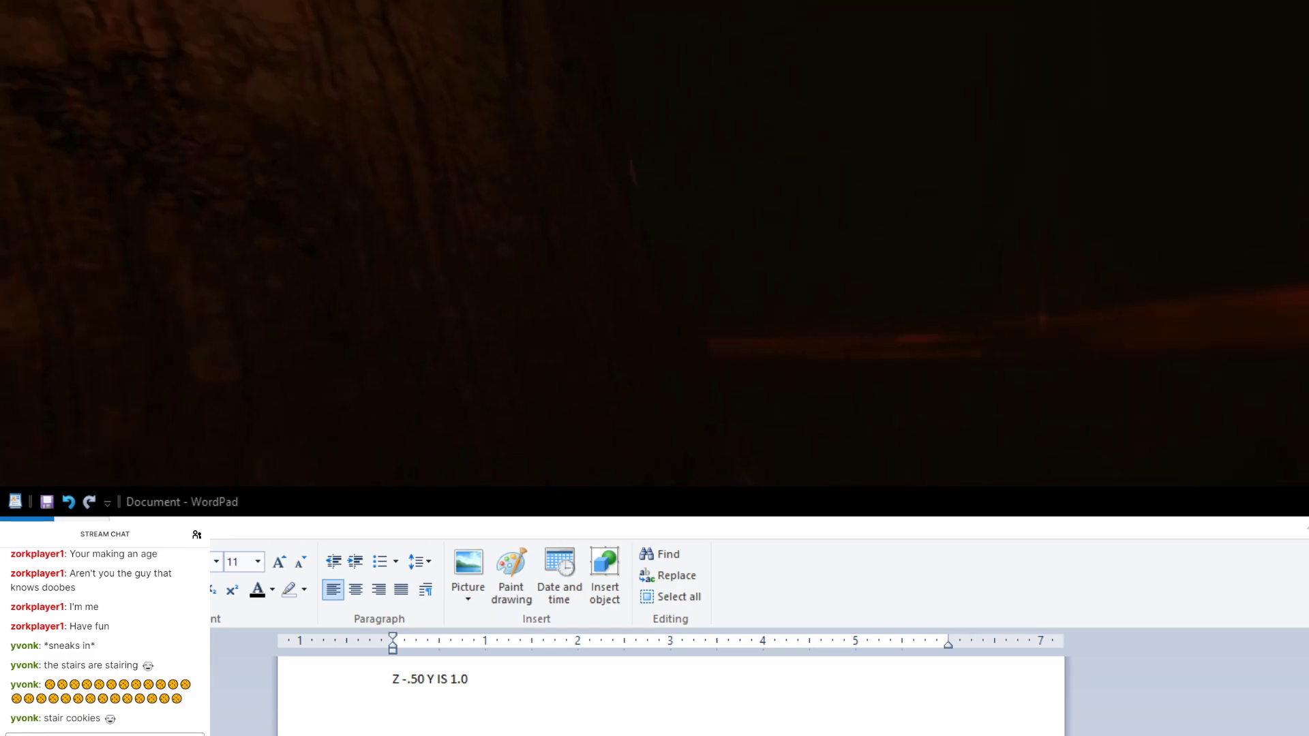
key("w")
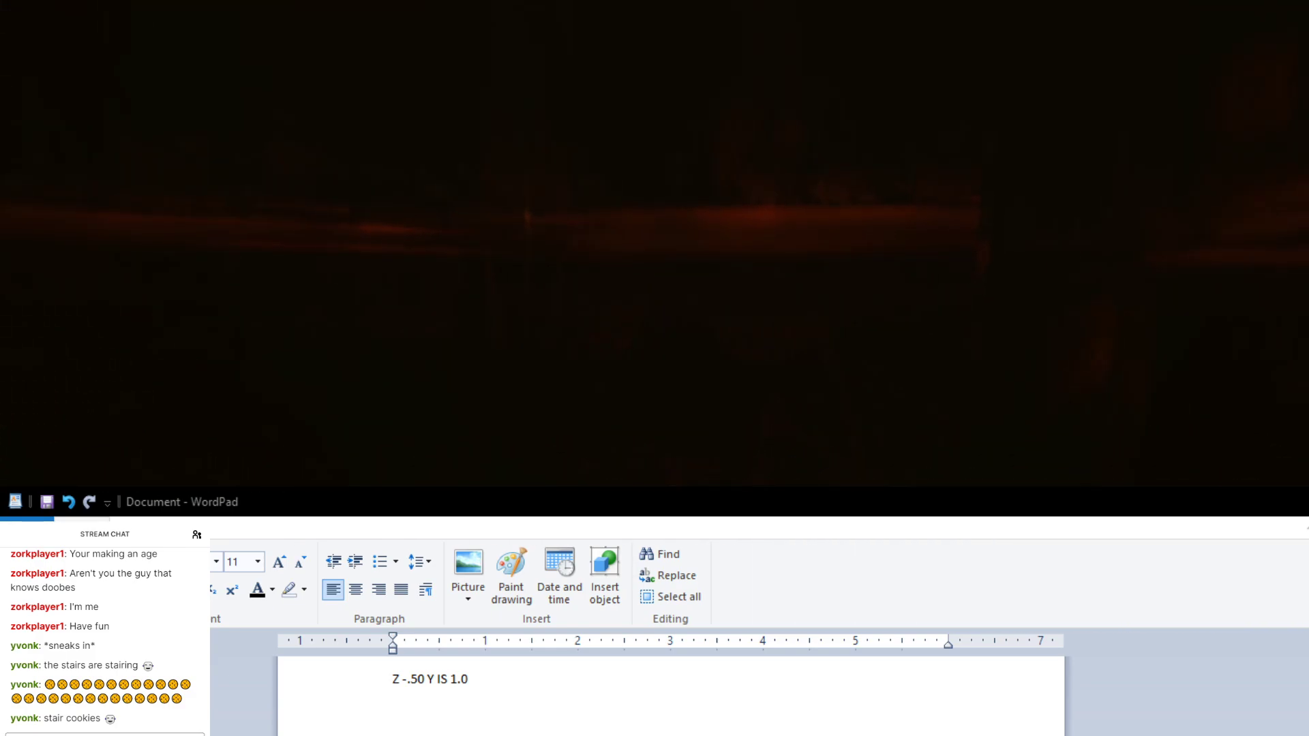
key("w")
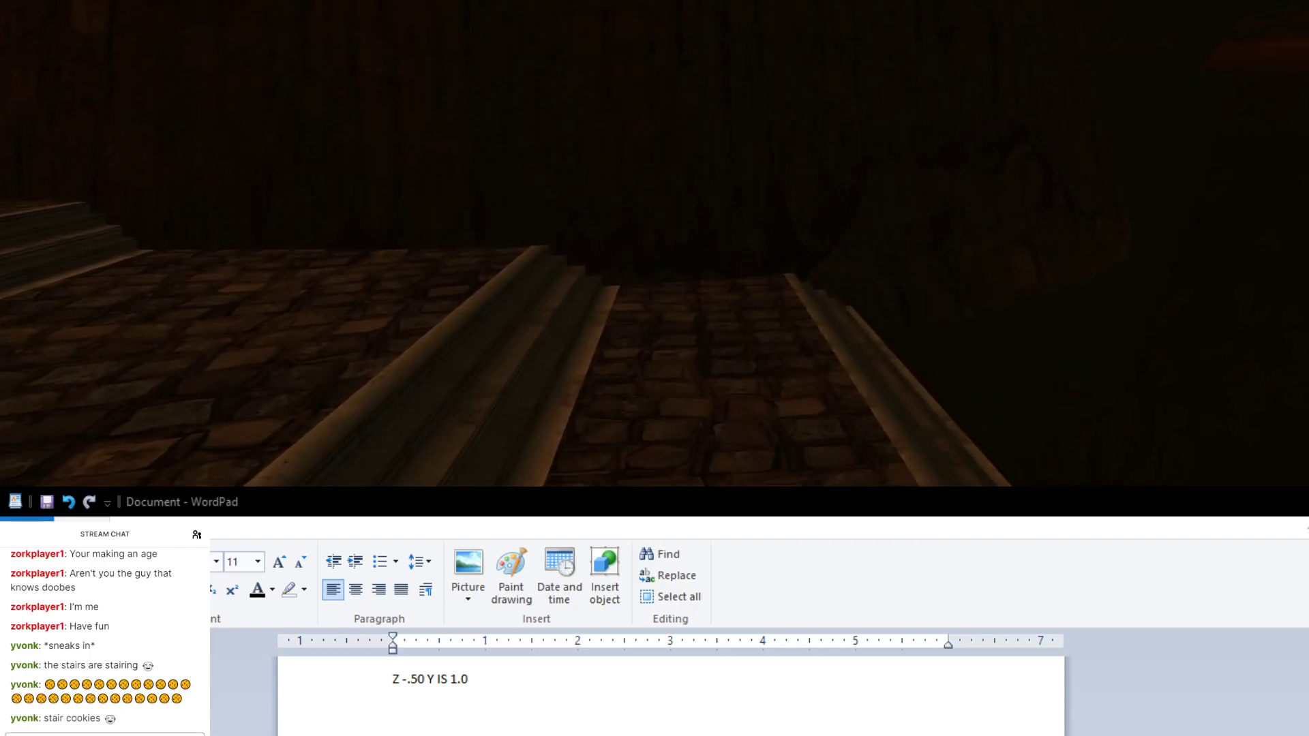
key("w")
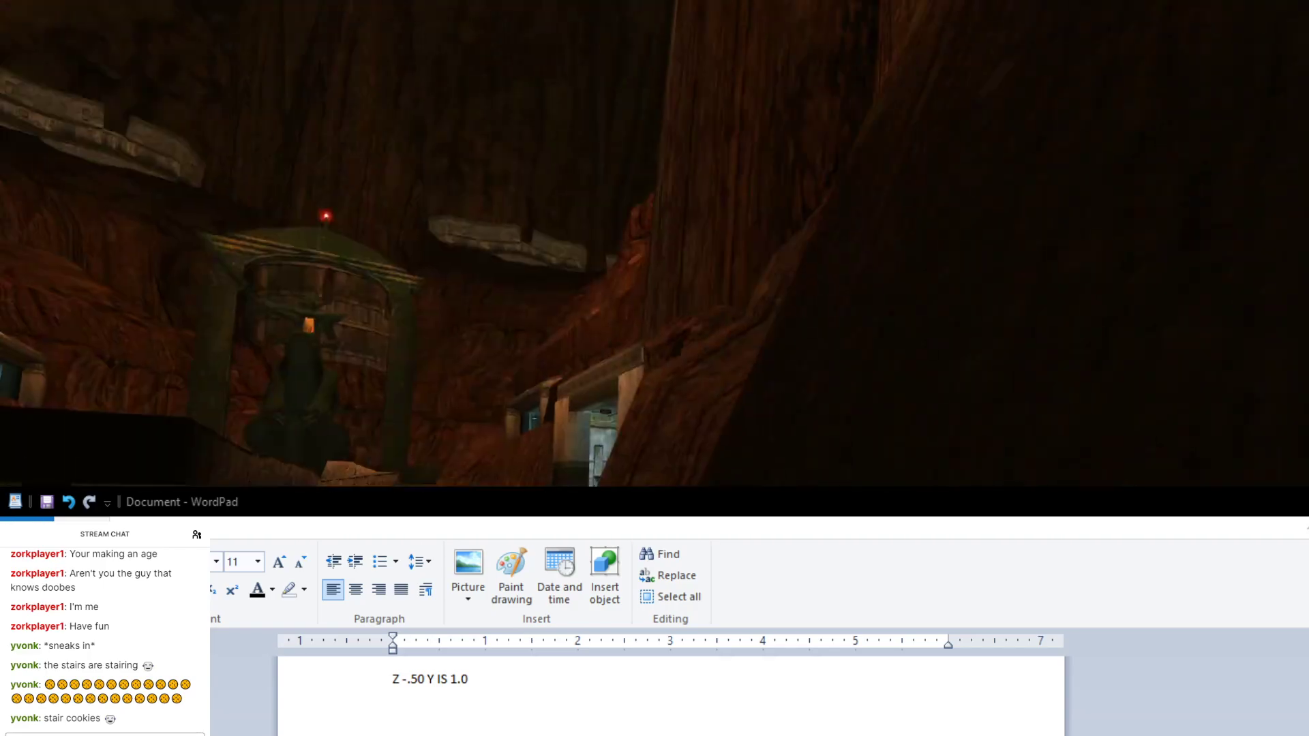
key("w")
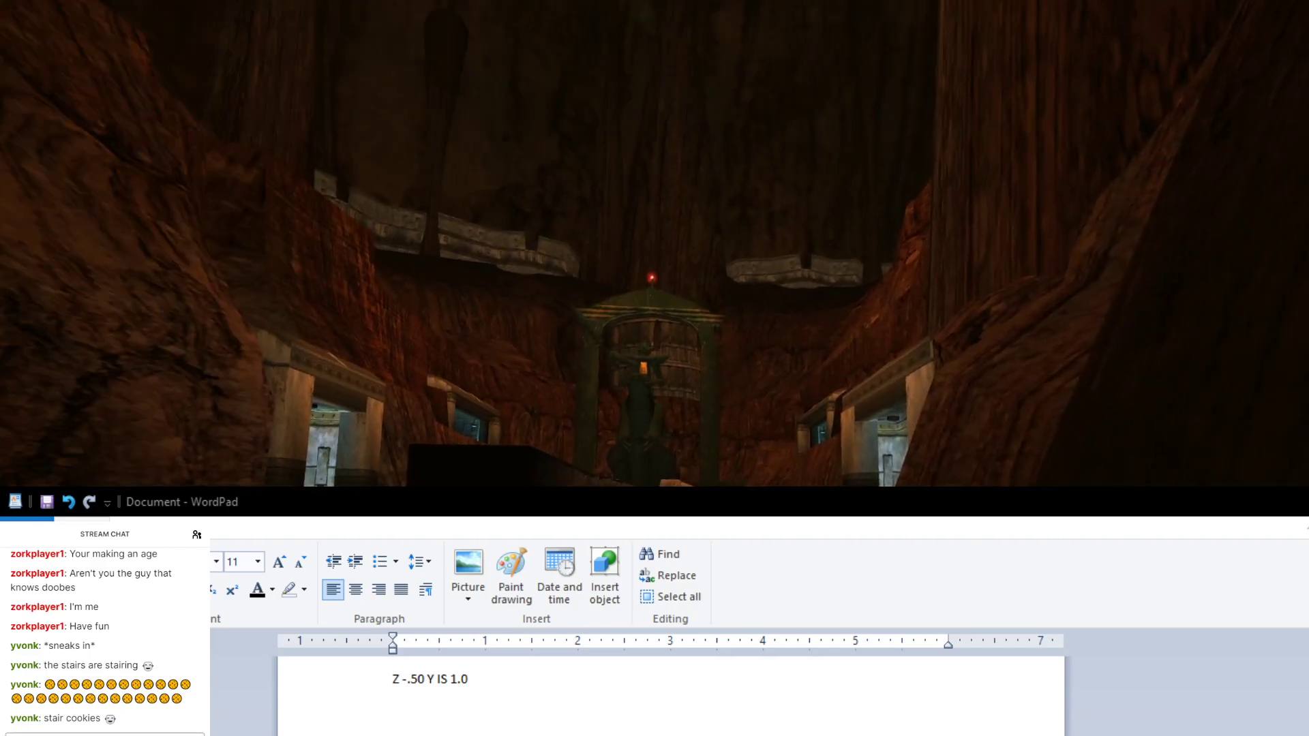
key("w")
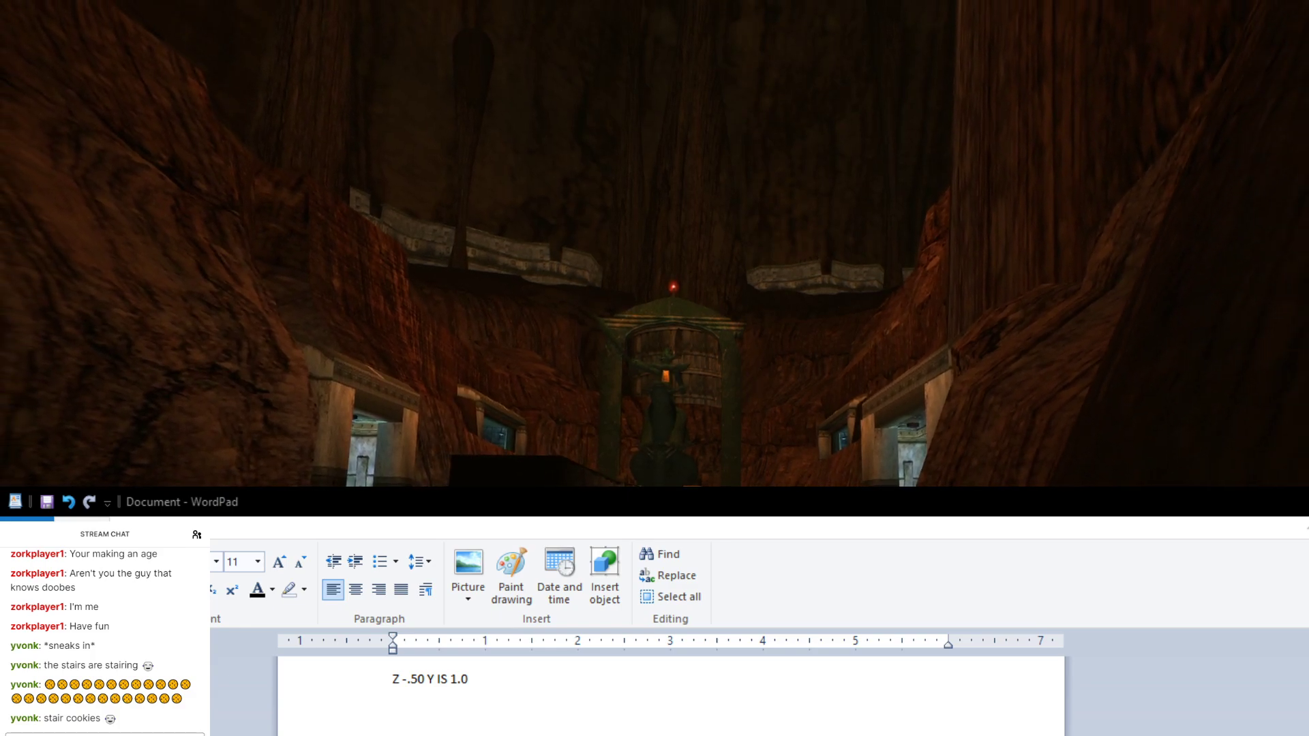
key("w")
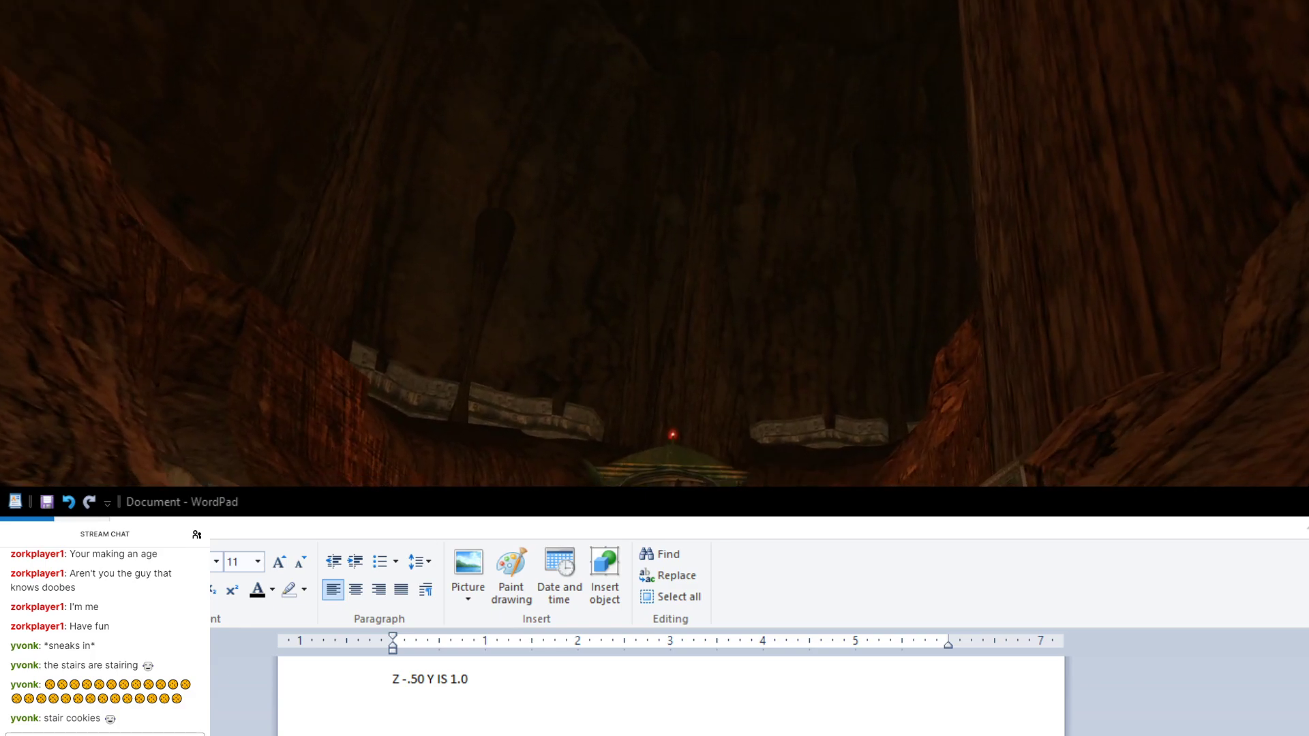
key("w")
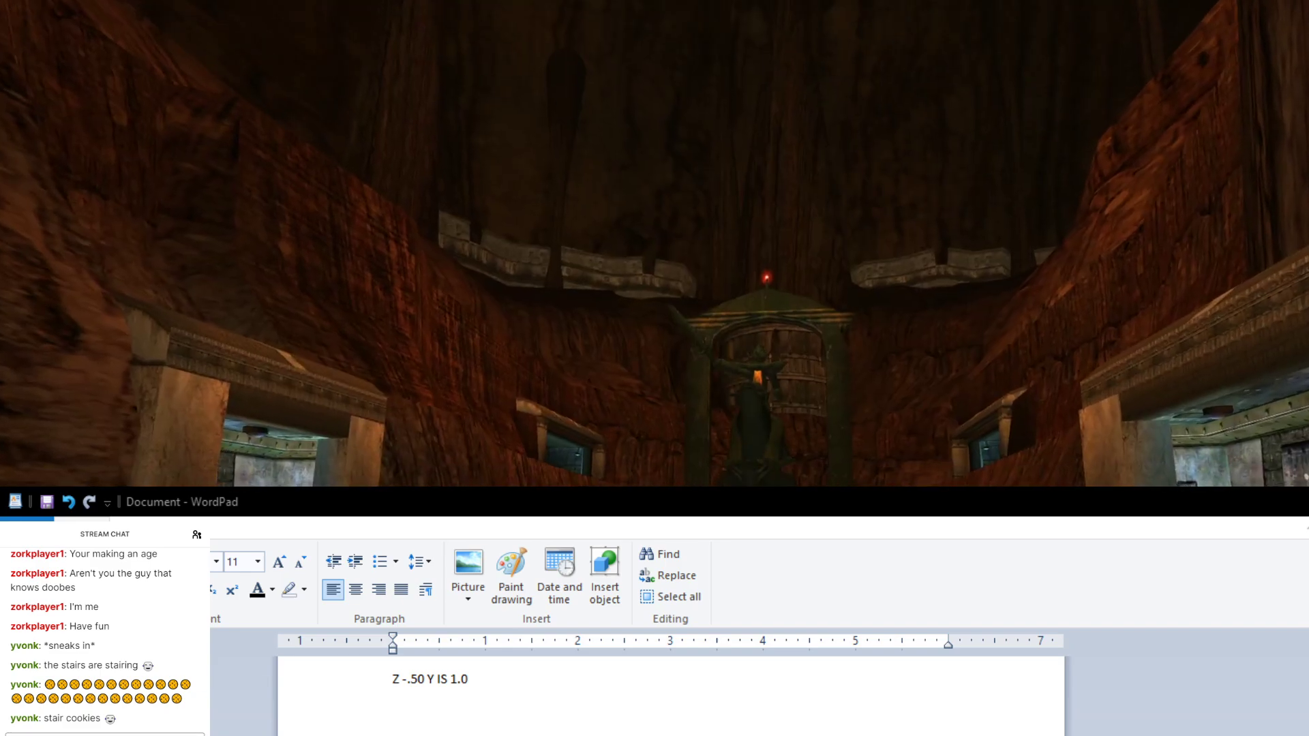
key("w")
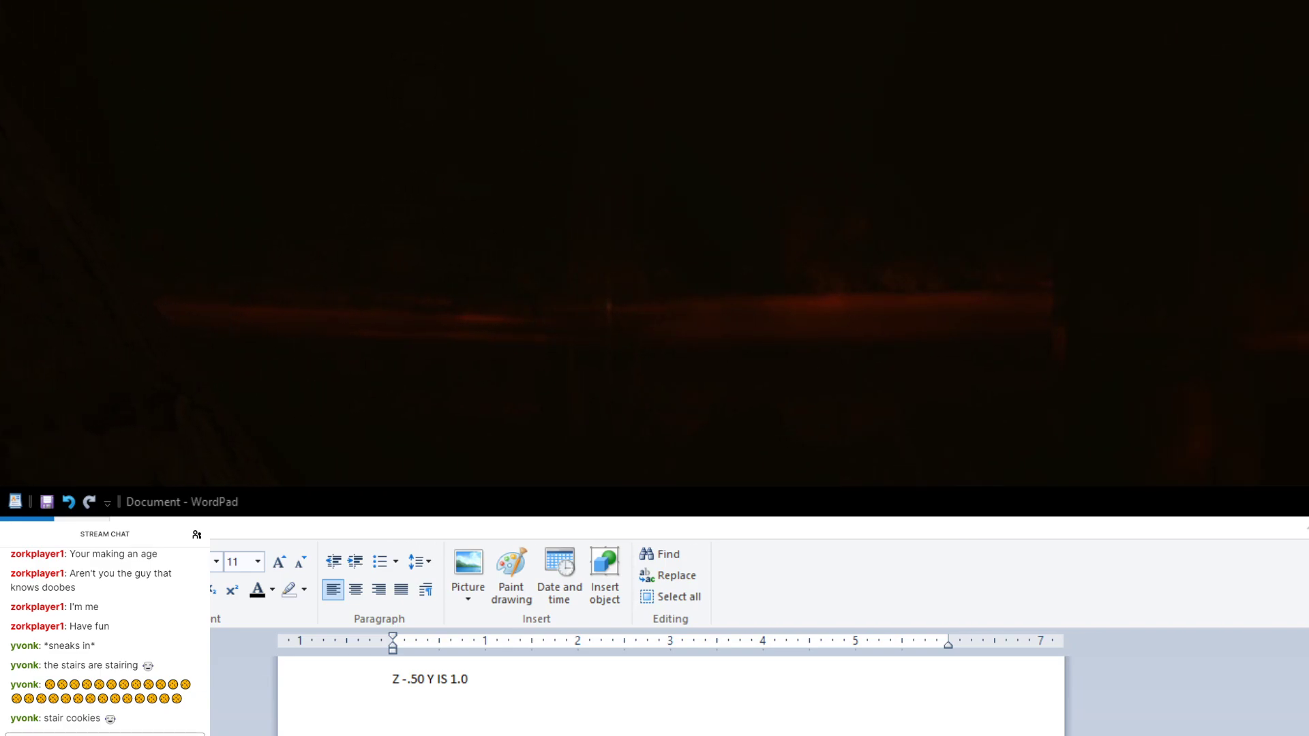
key("w")
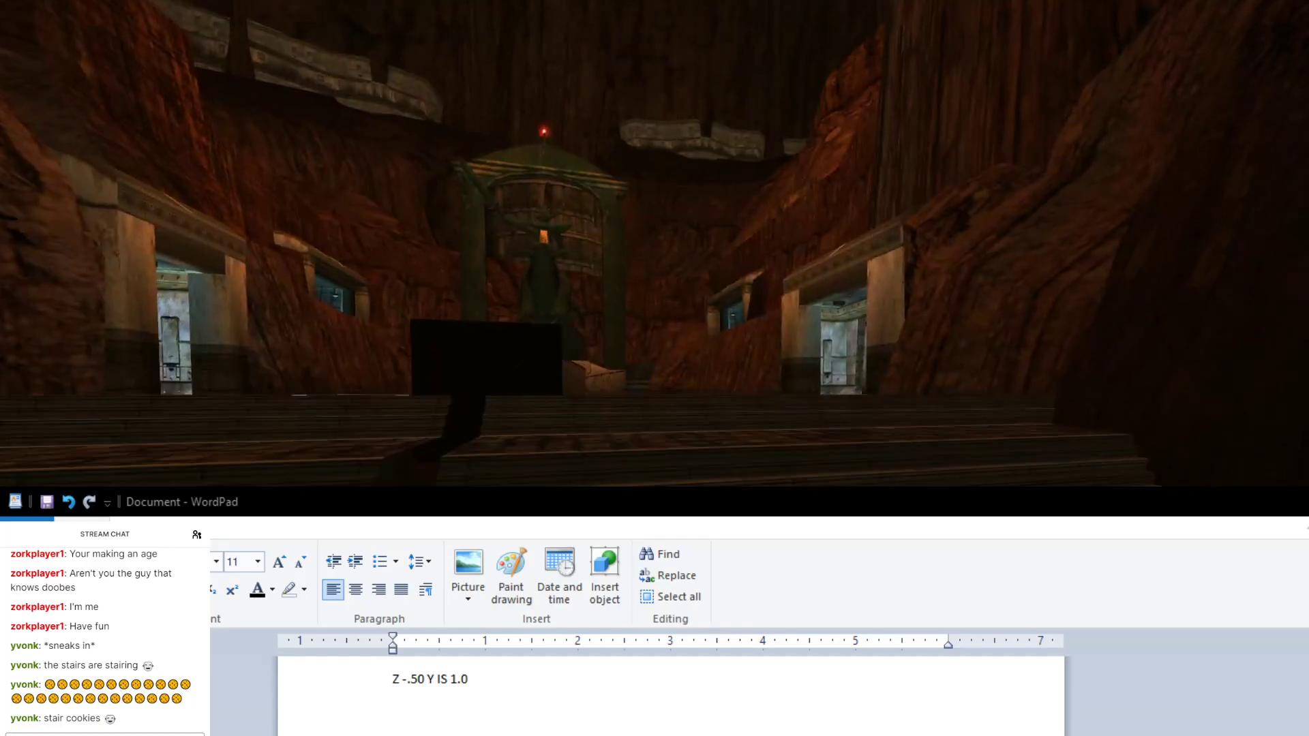
key("w")
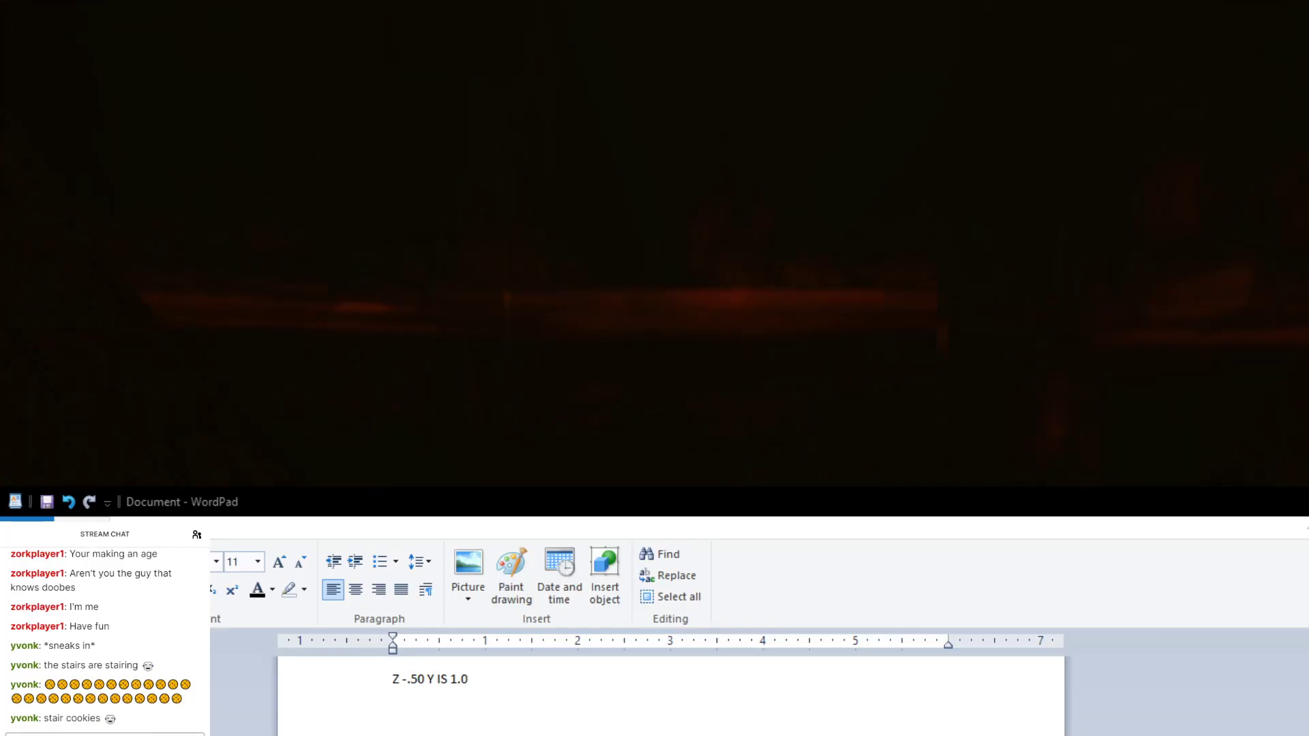
key("w")
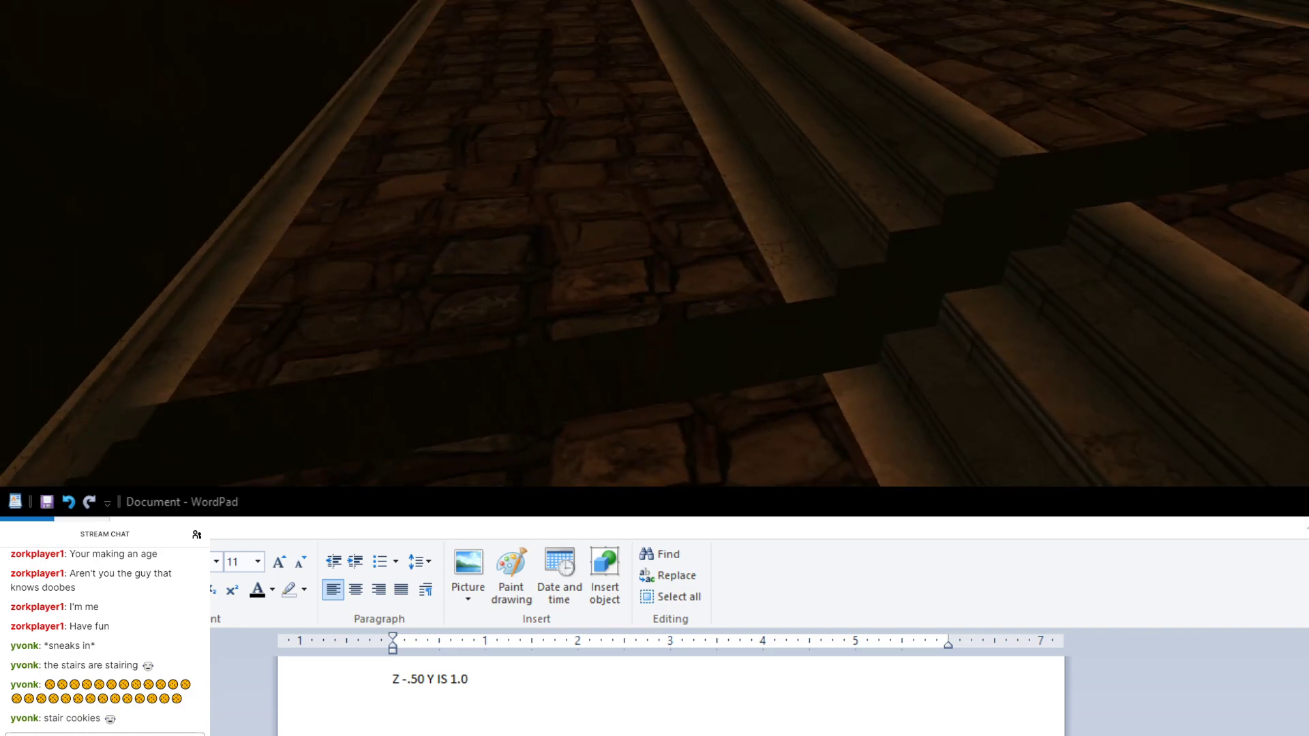
Step: Quit the Uru test session
key("Escape")
left_click(918, 322)
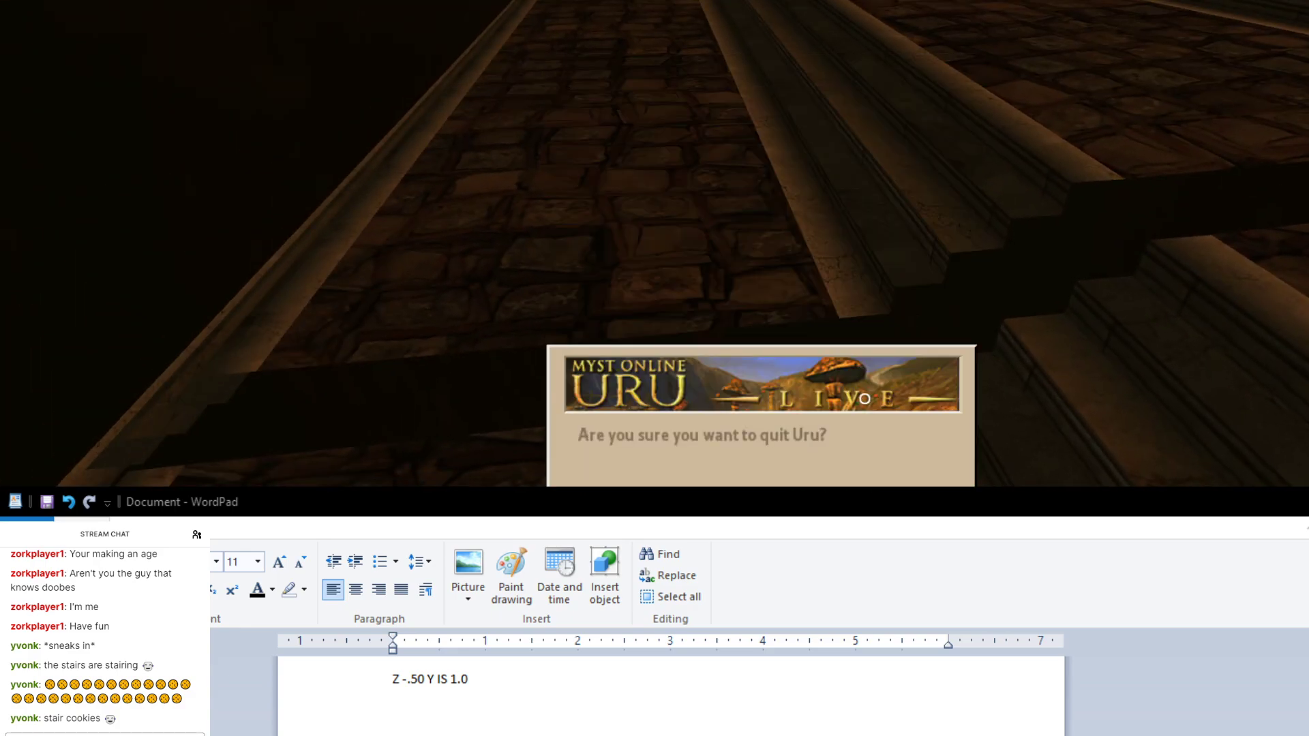
left_click(721, 463)
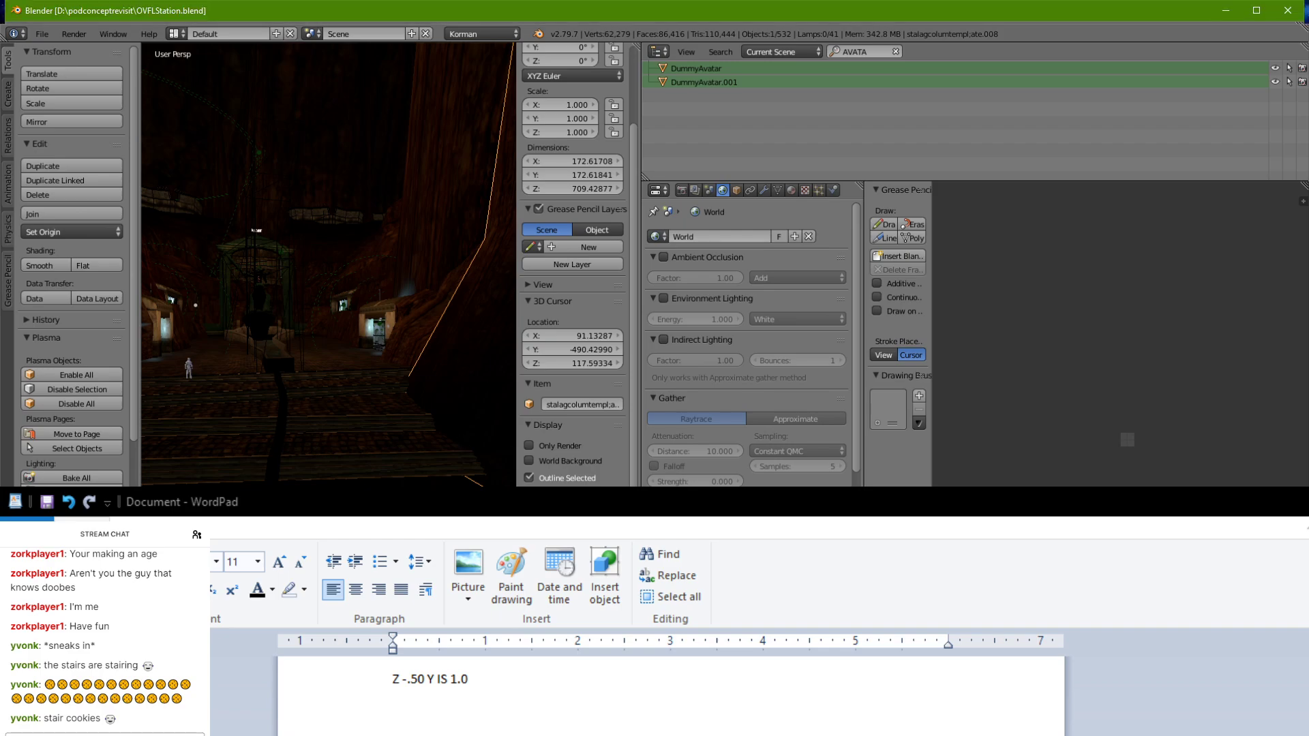
Step: Return to Blender and isolate the STAIRS-VISUAL mesh in local view for editing, with nothing selected
key("alt+Tab")
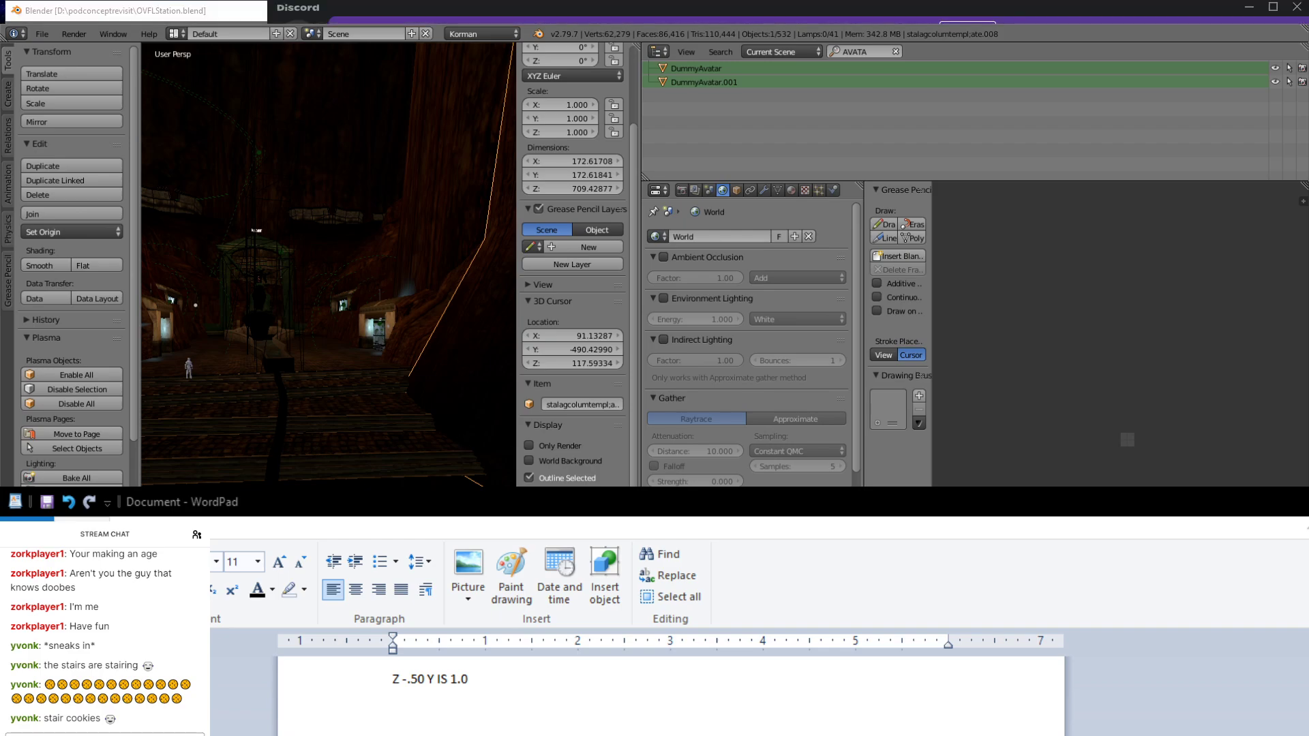
key("alt+Tab")
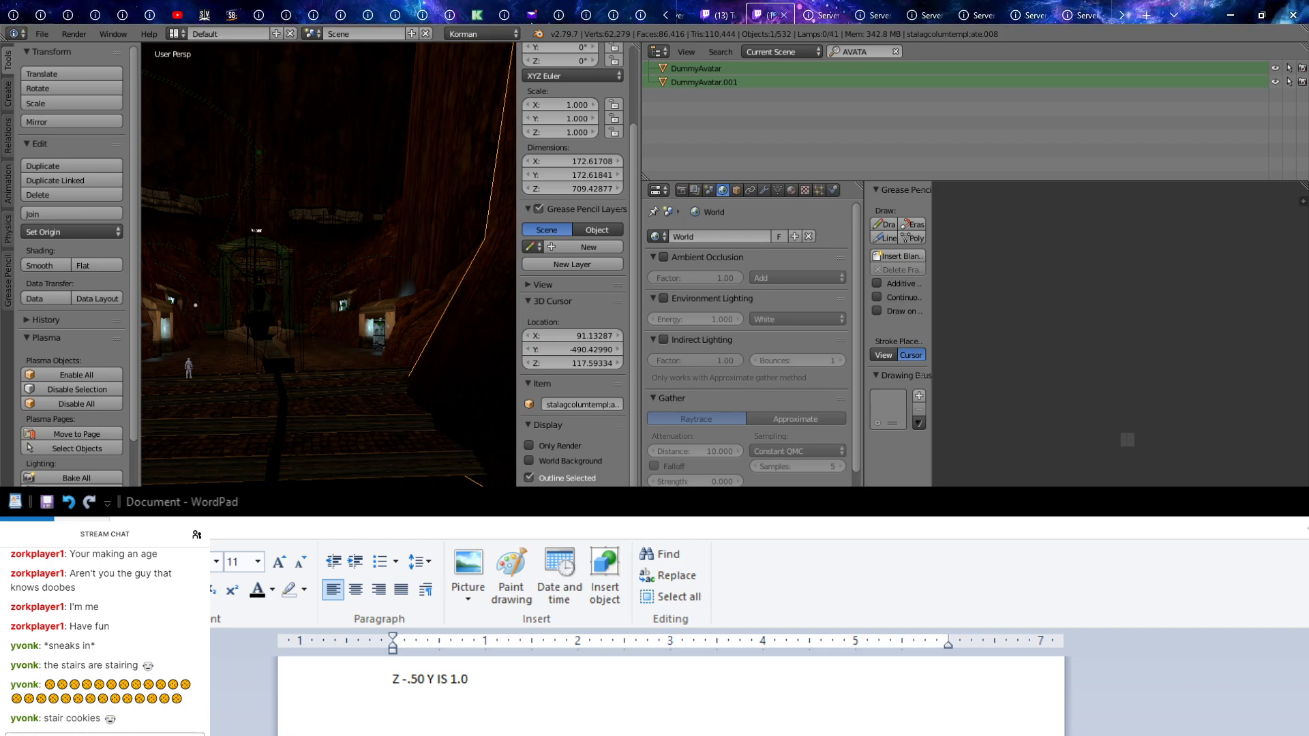
key("alt+Tab")
middle_click_drag(392, 305, 369, 328)
right_click(369, 348)
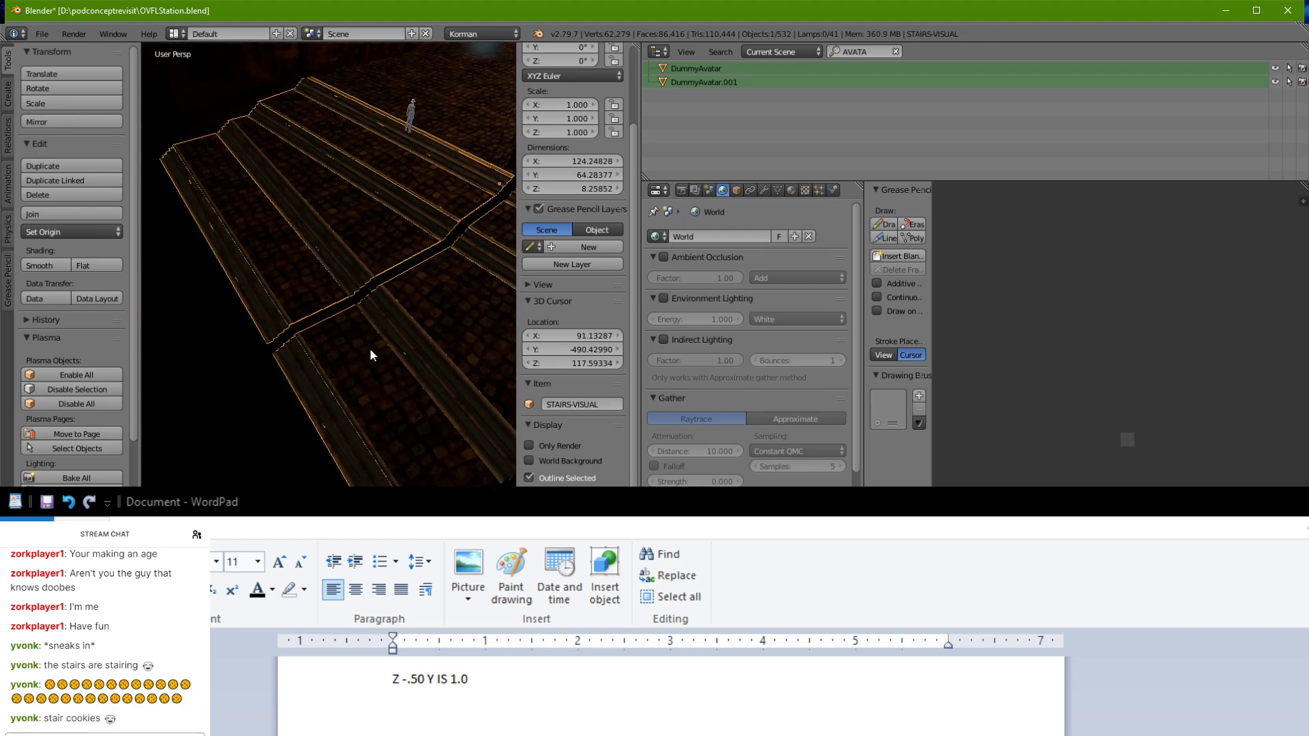
key("Tab")
key("KP_Divide")
scroll(261, 483, "up", 4)
middle_click_drag(300, 481, 443, 385, "shift")
key("a")
key("a")
key("a")
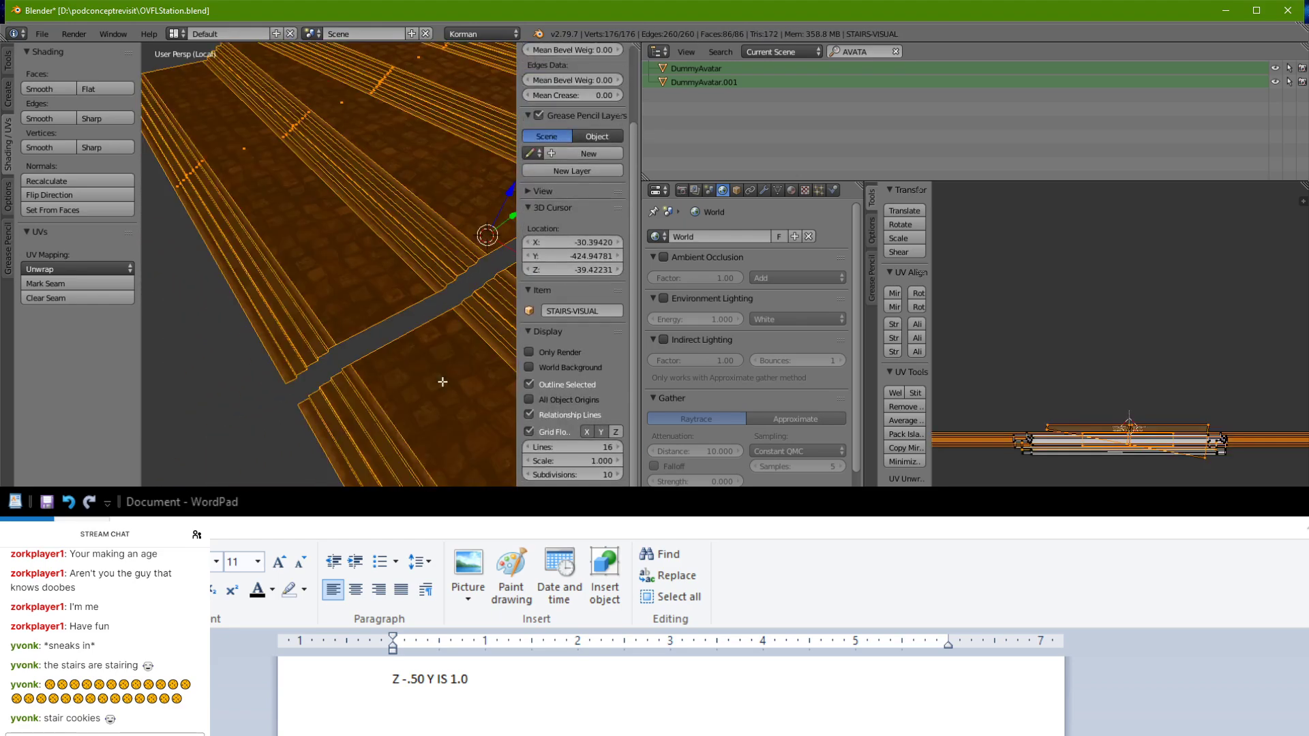
Step: Select the lowest step's tread and riser trim faces on both sides of the gap in the stairs
scroll(394, 299, "up", 2)
right_click(380, 306)
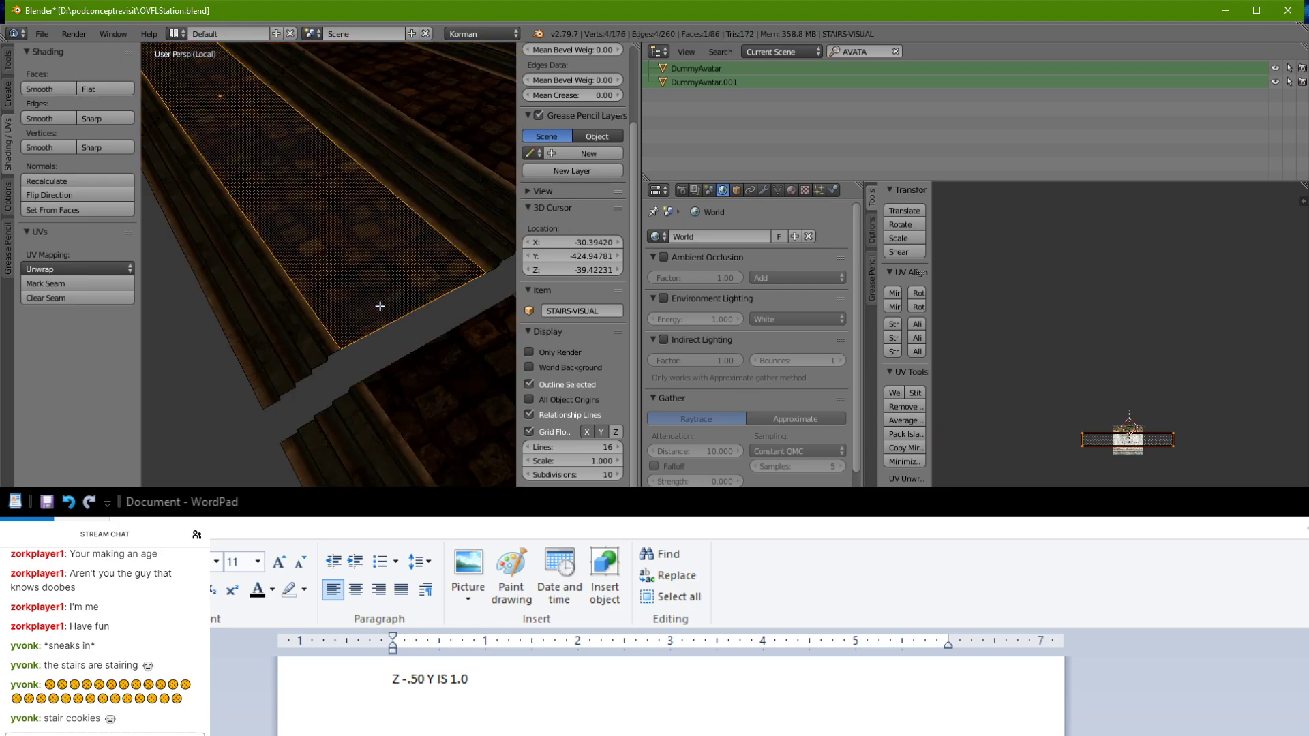
right_click(263, 387, "alt")
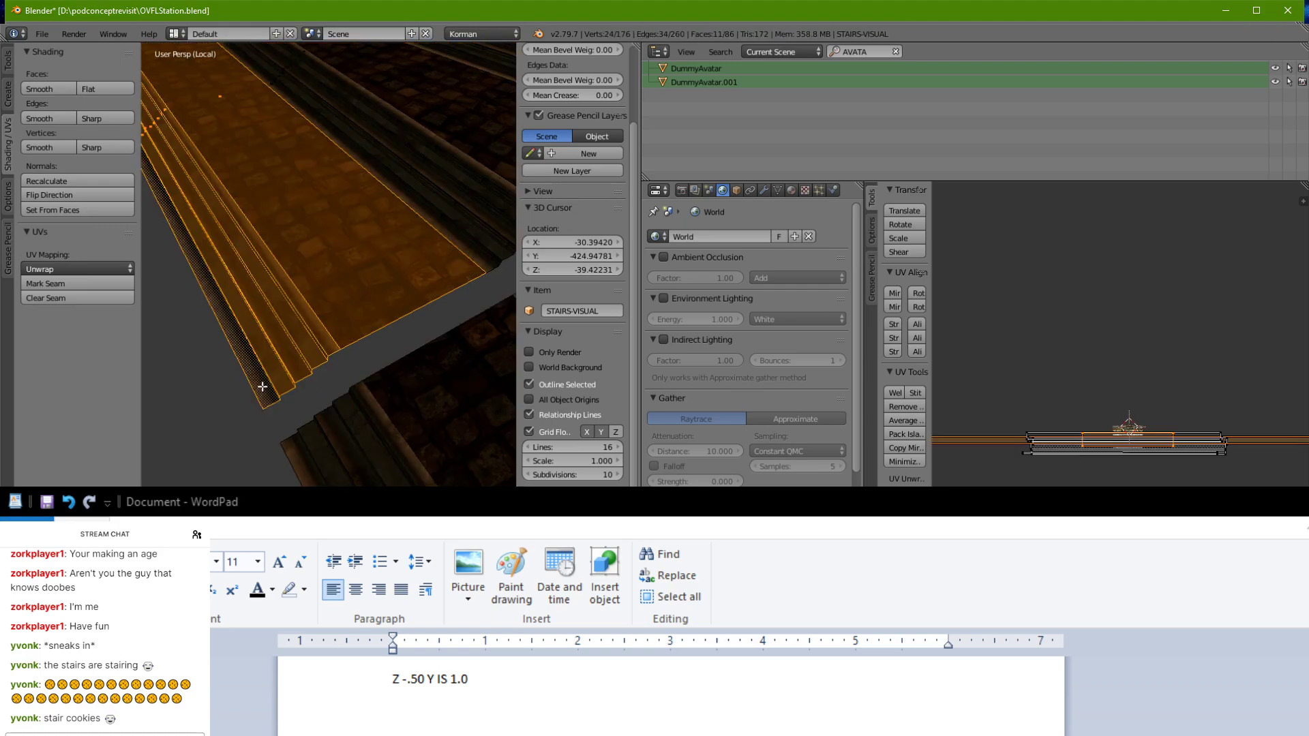
right_click(420, 403, "shift")
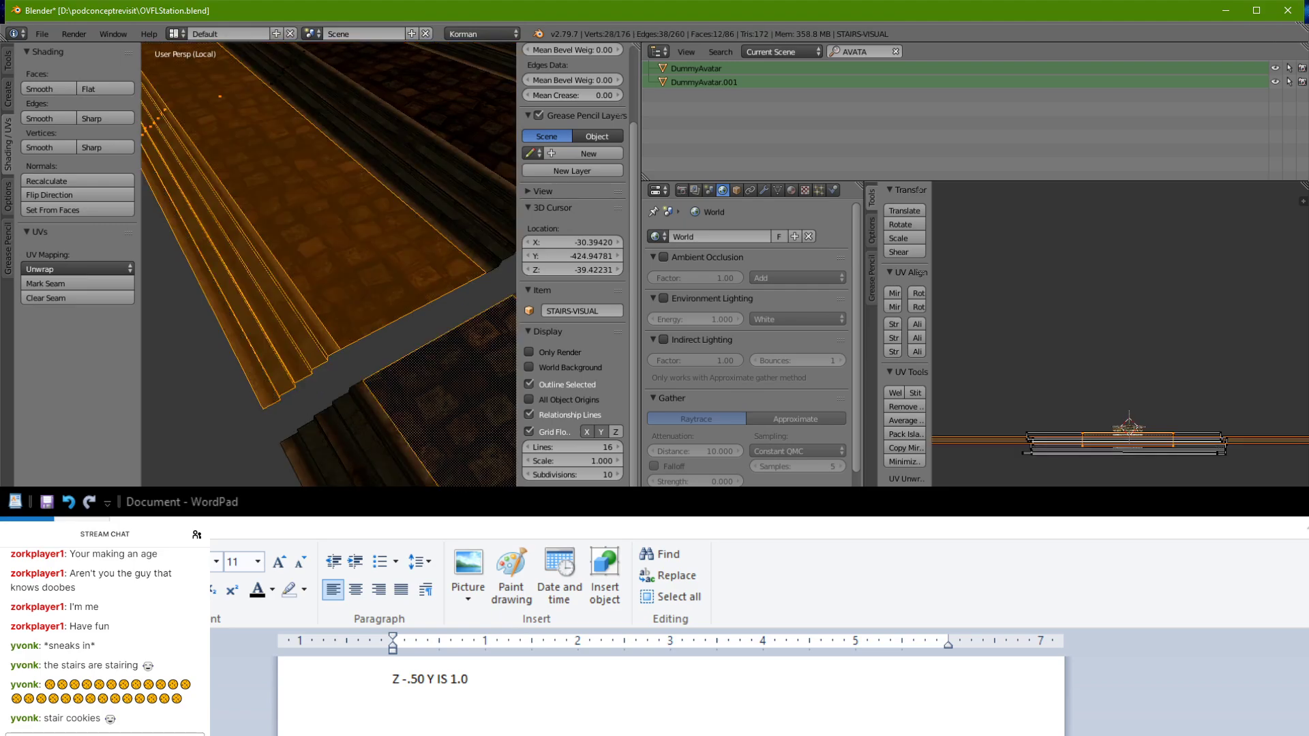
right_click(298, 459, "ctrl")
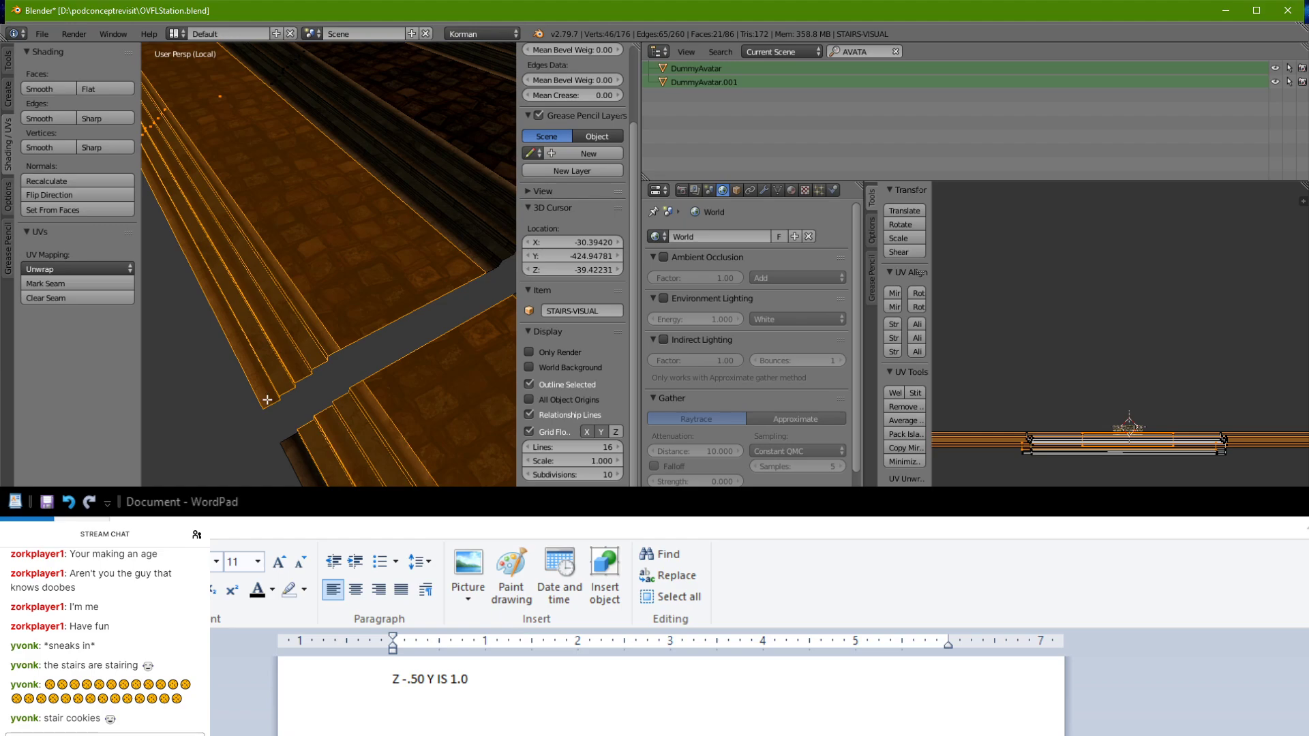
scroll(308, 483, "down", 2)
middle_click_drag(319, 447, 253, 355, "shift")
scroll(324, 333, "up", 2)
middle_click_drag(324, 334, 316, 287)
scroll(284, 339, "down", 3)
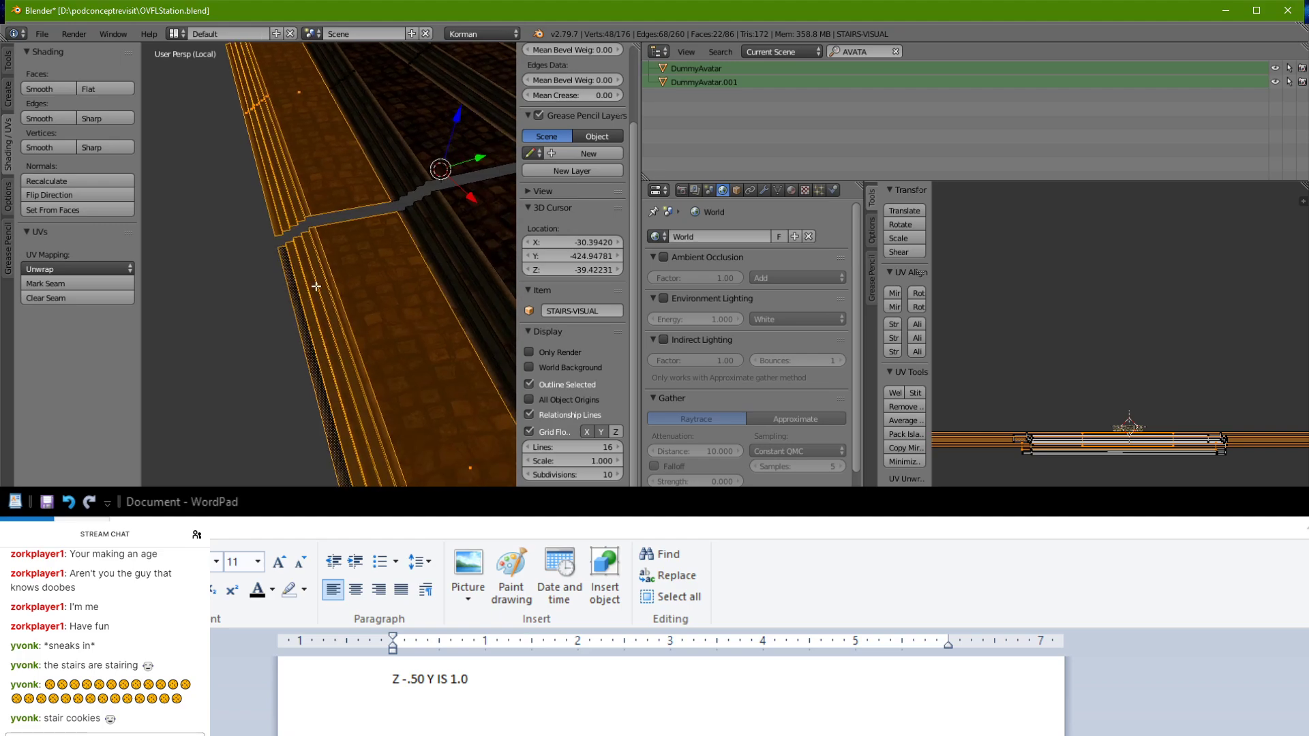
Step: Duplicate the selected lowest step halves and move the copy outward from the foot of the staircase
left_click(7, 62)
left_click(60, 390)
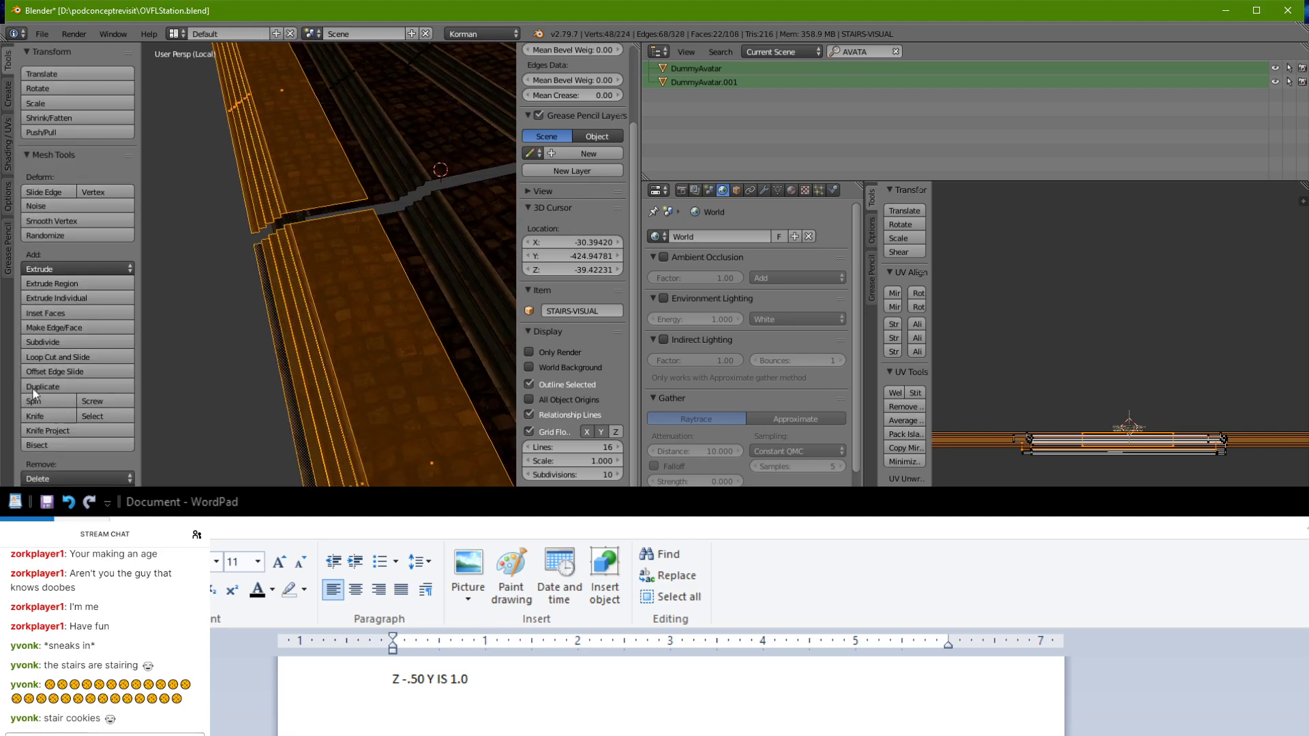
middle_click_drag(485, 155, 351, 291)
key("g")
key("x")
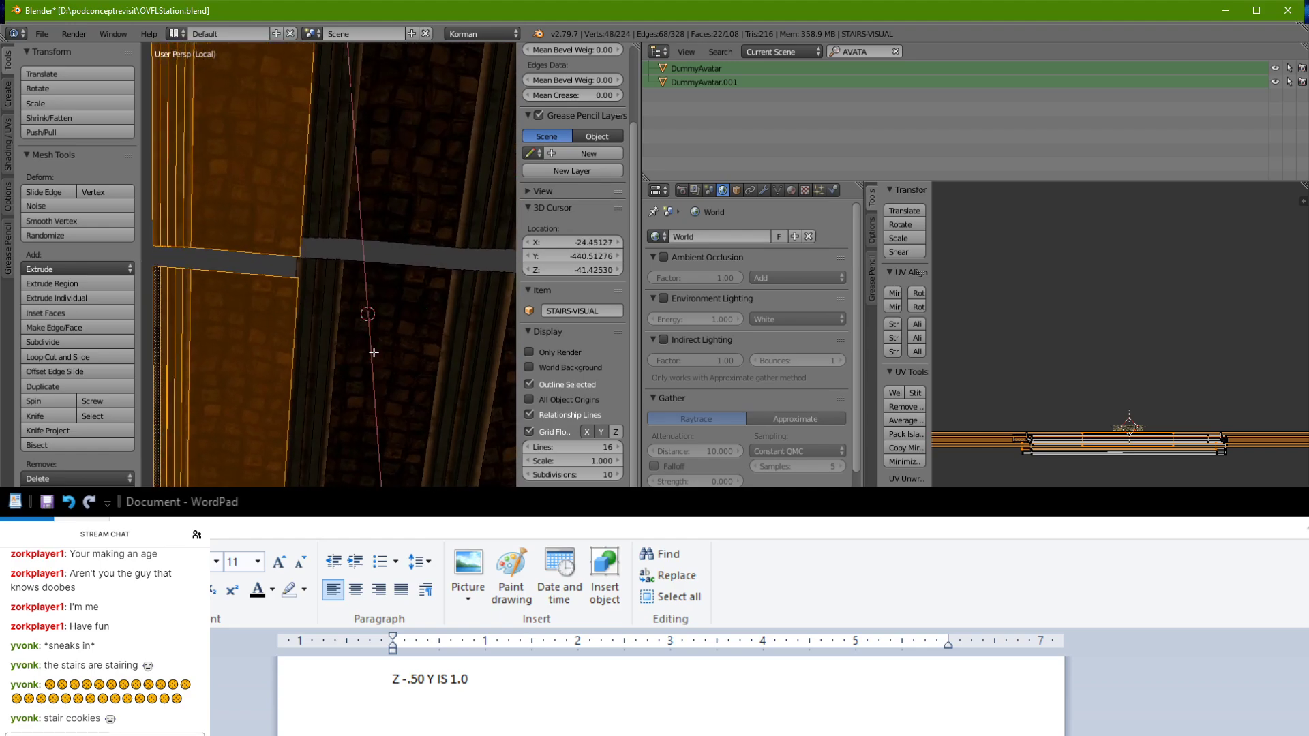
left_click_drag(411, 309, 382, 325)
scroll(379, 311, "down", 3)
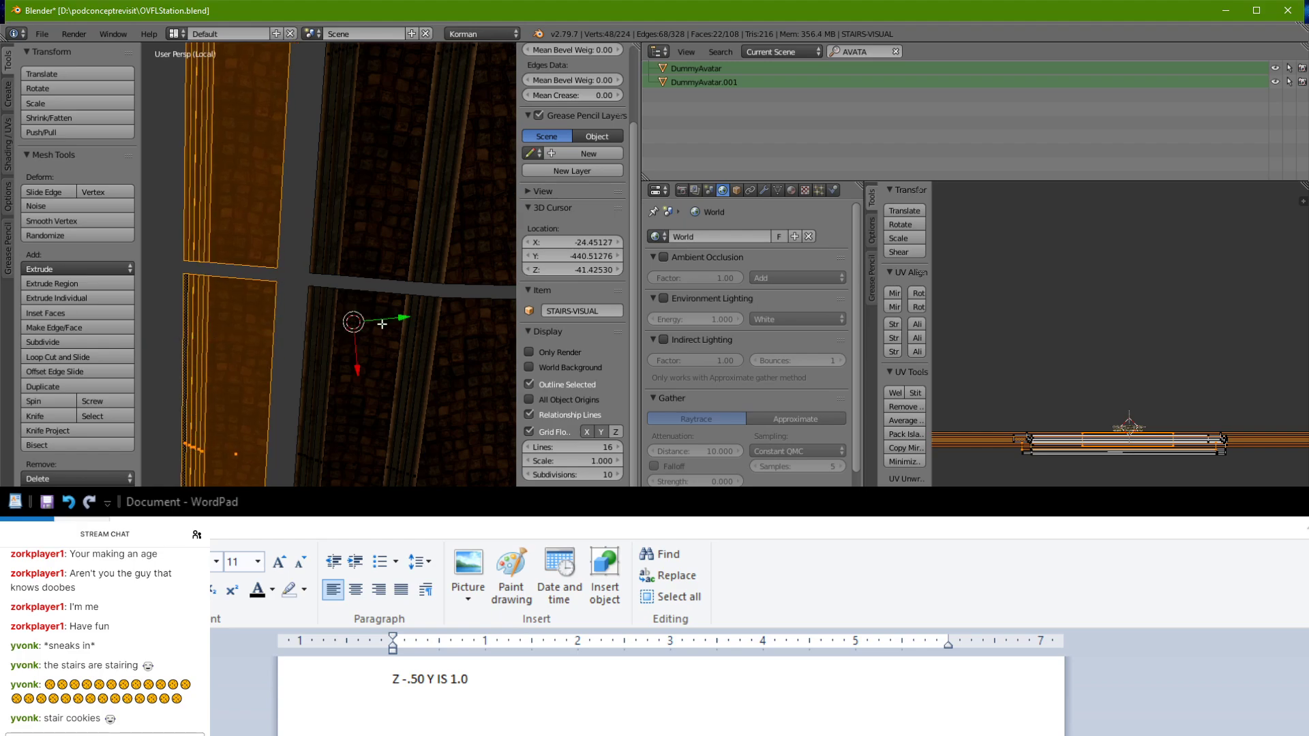
middle_click_drag(388, 319, 386, 341, "shift")
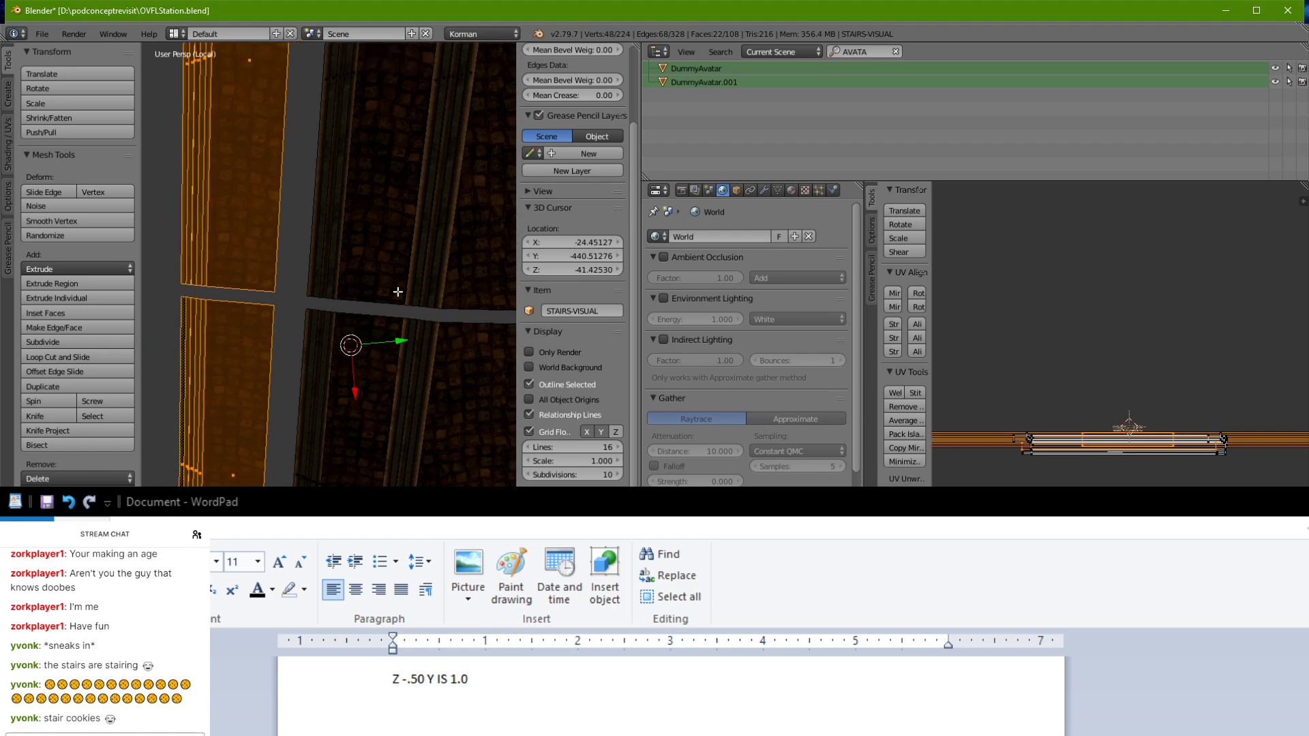
Step: Adjust the copied step's height along the Z axis so it sits below the original lowest step
key("g")
key("z")
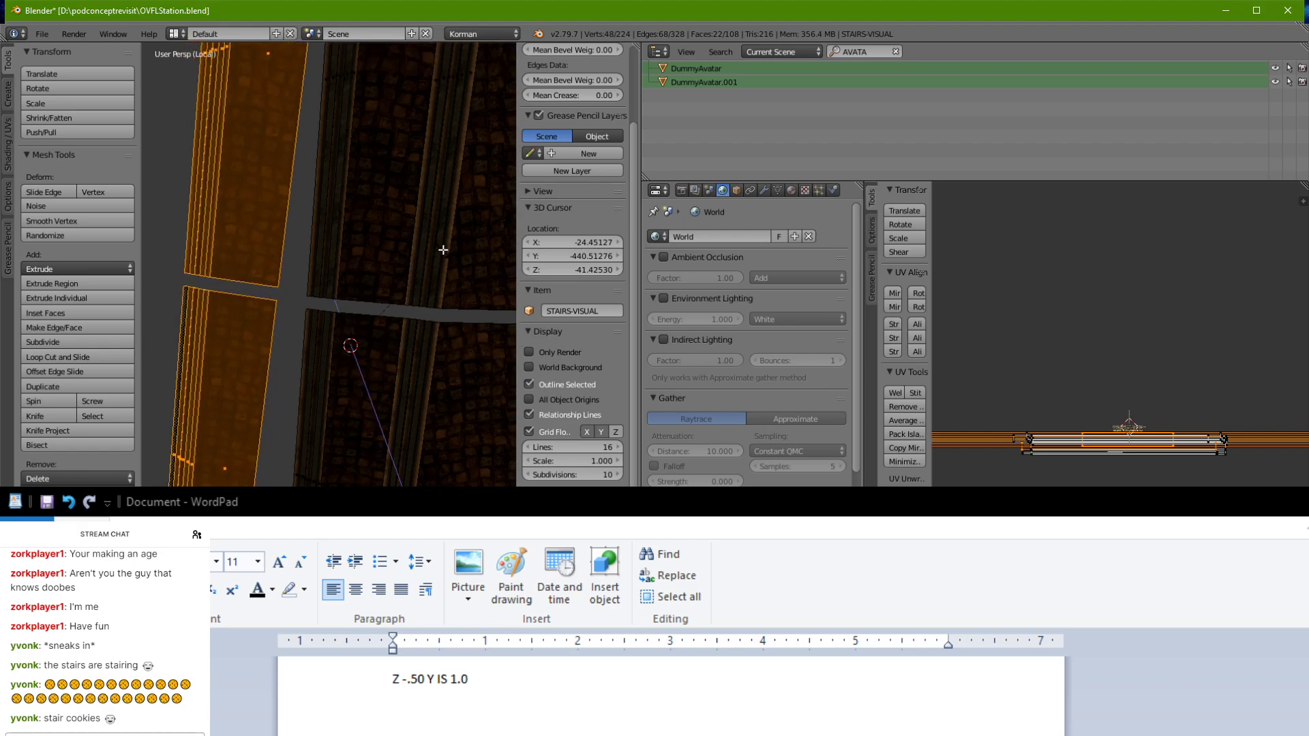
left_click(445, 244)
scroll(427, 261, "down", 2)
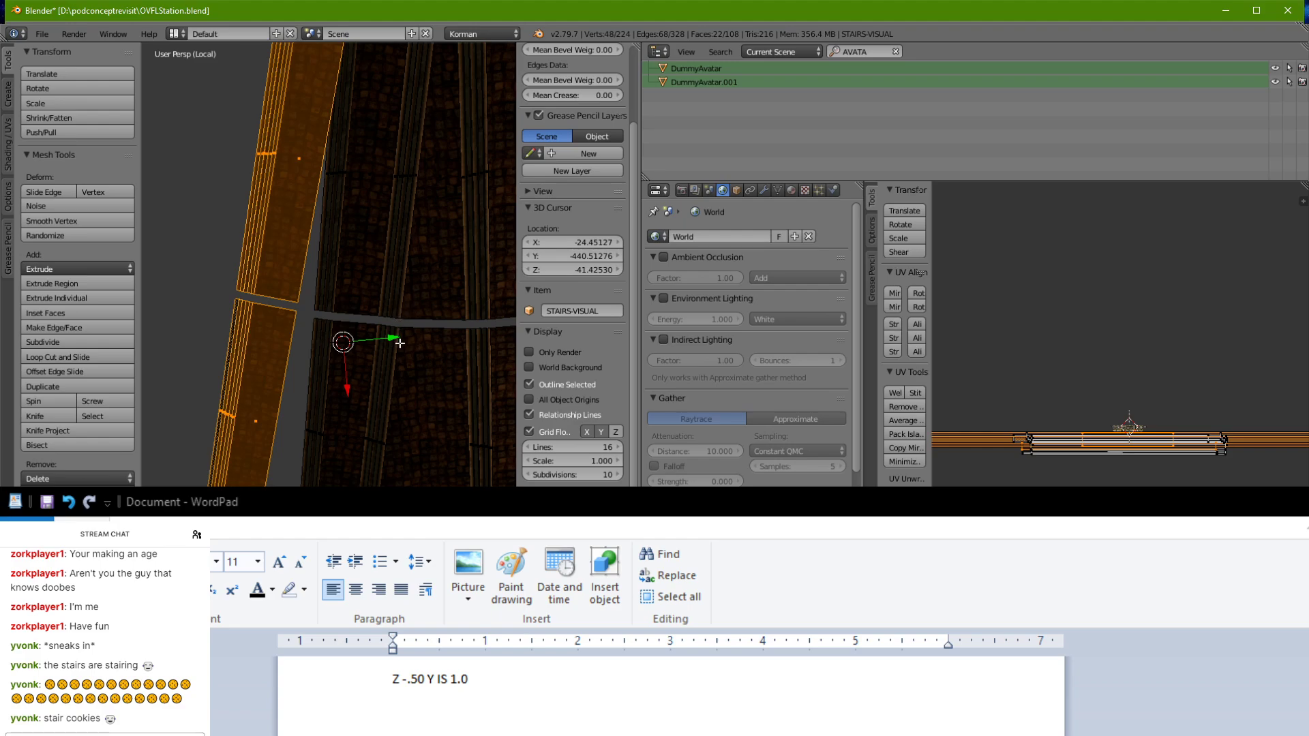
middle_click_drag(399, 343, 414, 417)
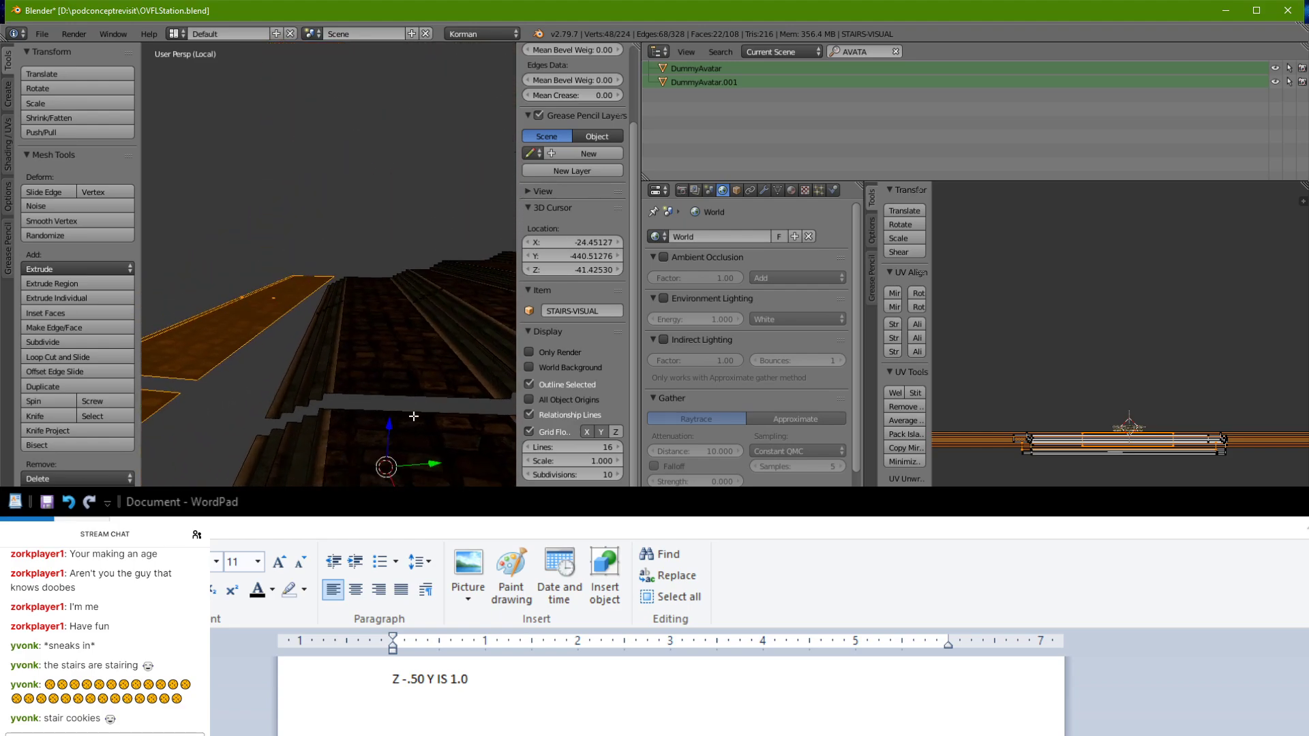
left_click_drag(402, 386, 400, 418)
middle_click_drag(400, 418, 648, 370)
middle_click_drag(396, 326, 188, 165)
left_click(379, 401)
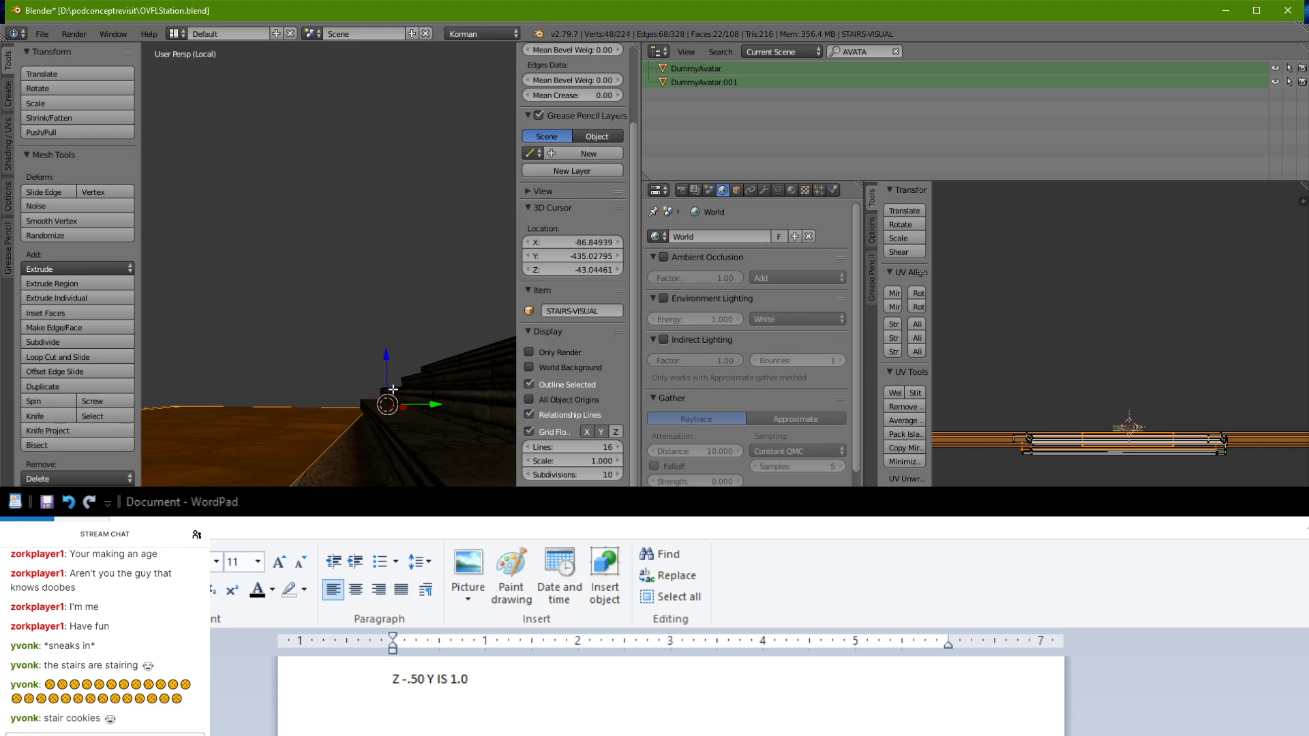
mouse_move(389, 374)
left_mouse_down()
mouse_move(394, 410)
mouse_move(384, 374)
left_mouse_up()
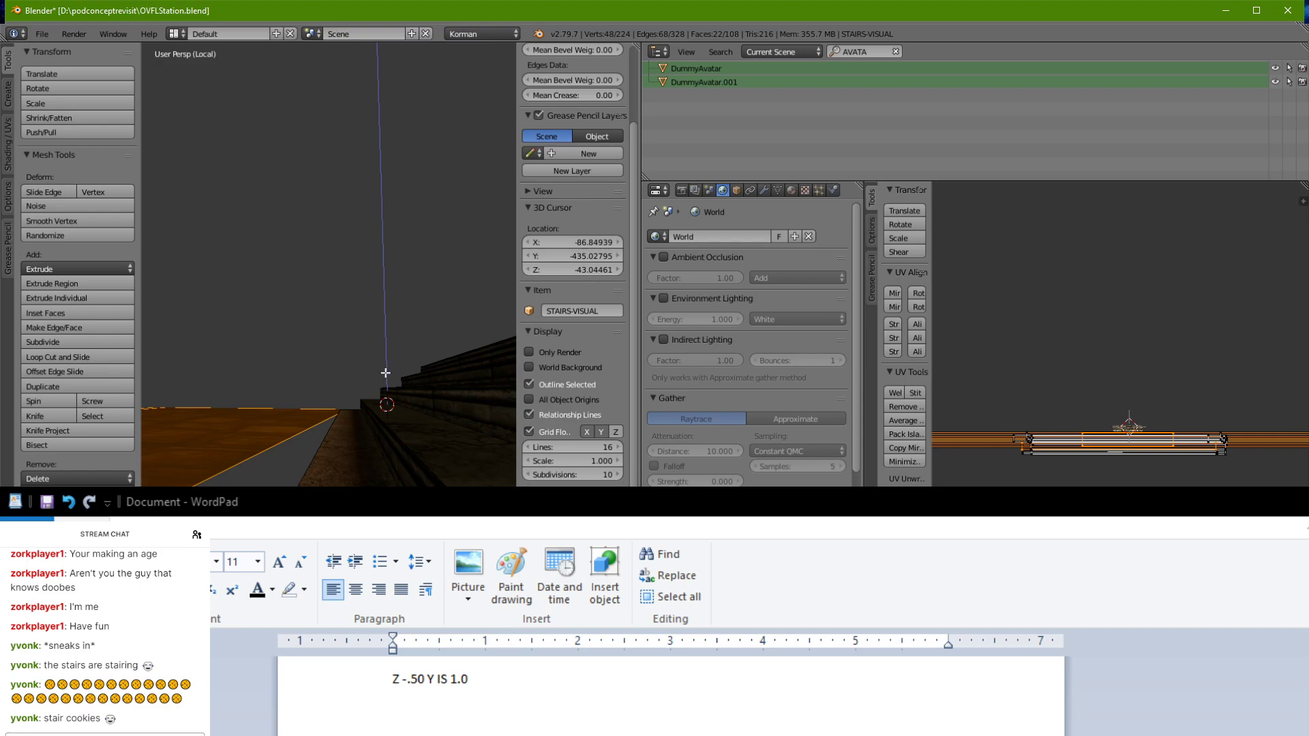
middle_click_drag(390, 390, 394, 413)
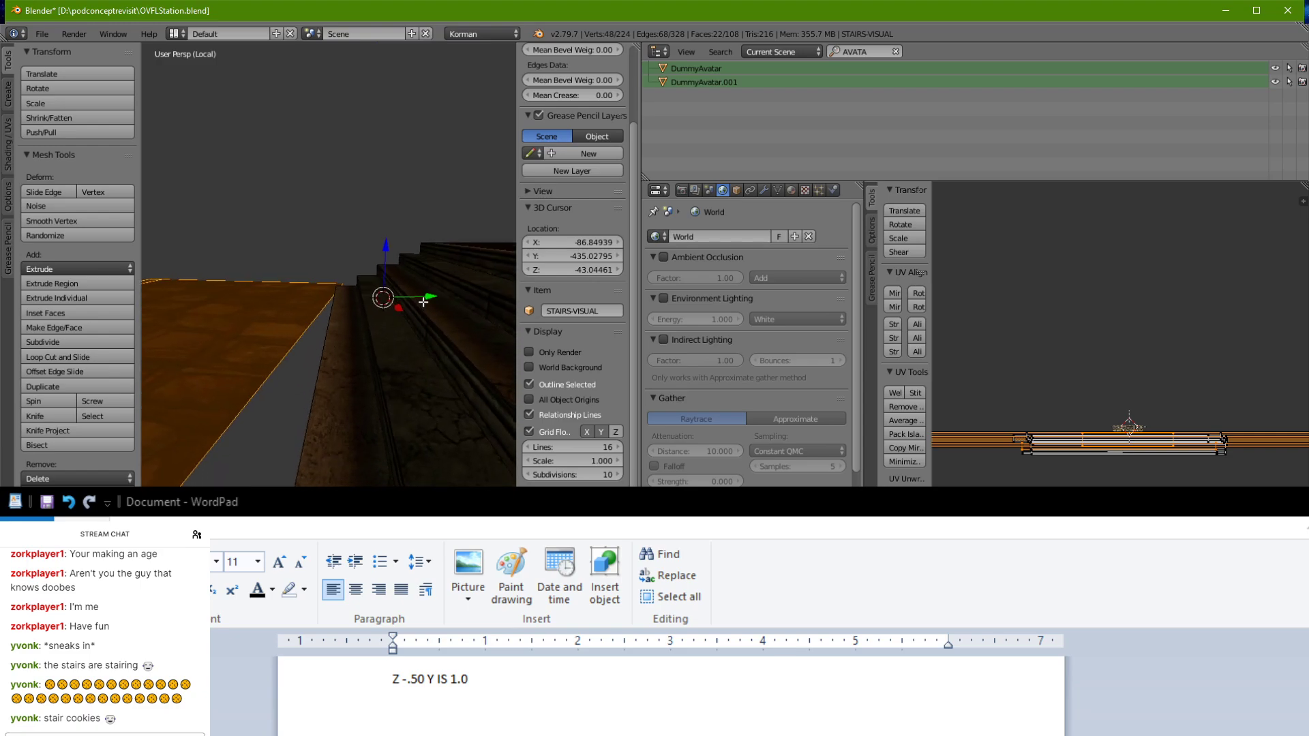
left_click_drag(423, 302, 423, 299)
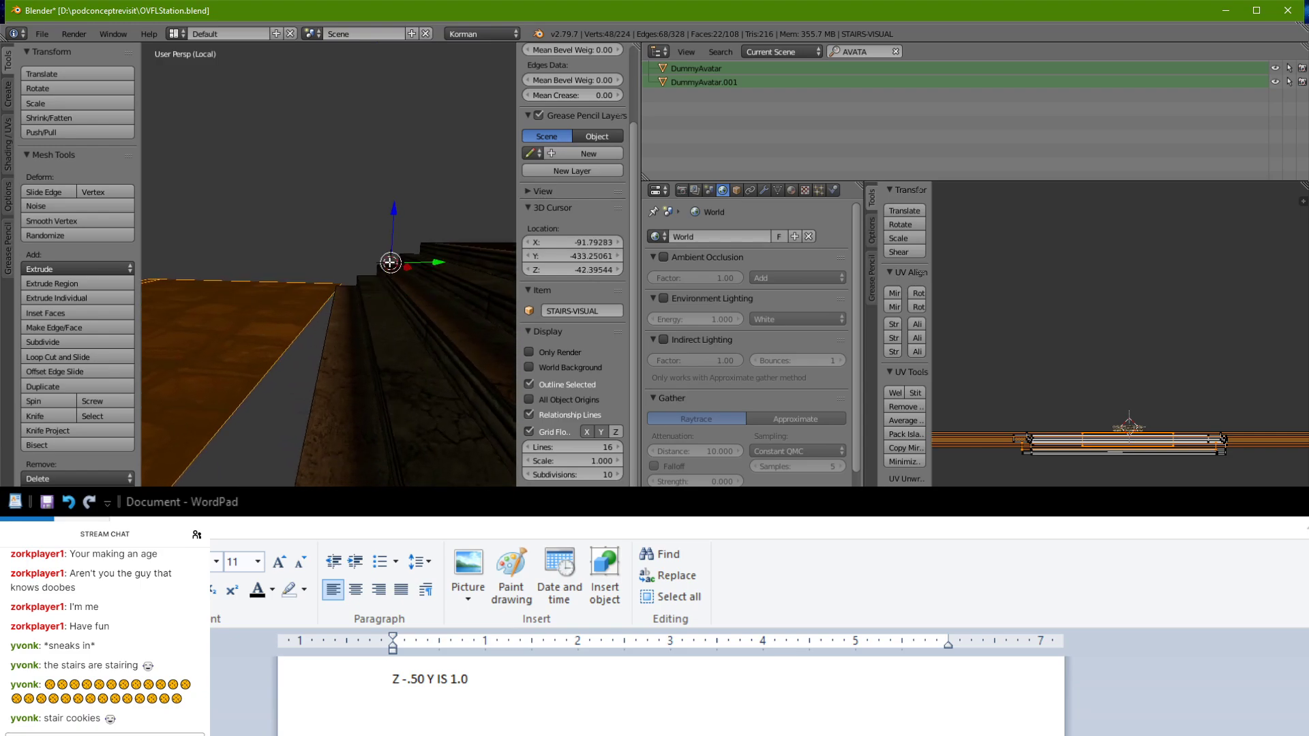
Step: Fine-tune the copied step's distance from the staircase along the Y axis
left_click_drag(327, 504, 491, 502)
left_click_drag(348, 510, 126, 504)
scroll(266, 381, "down", 7)
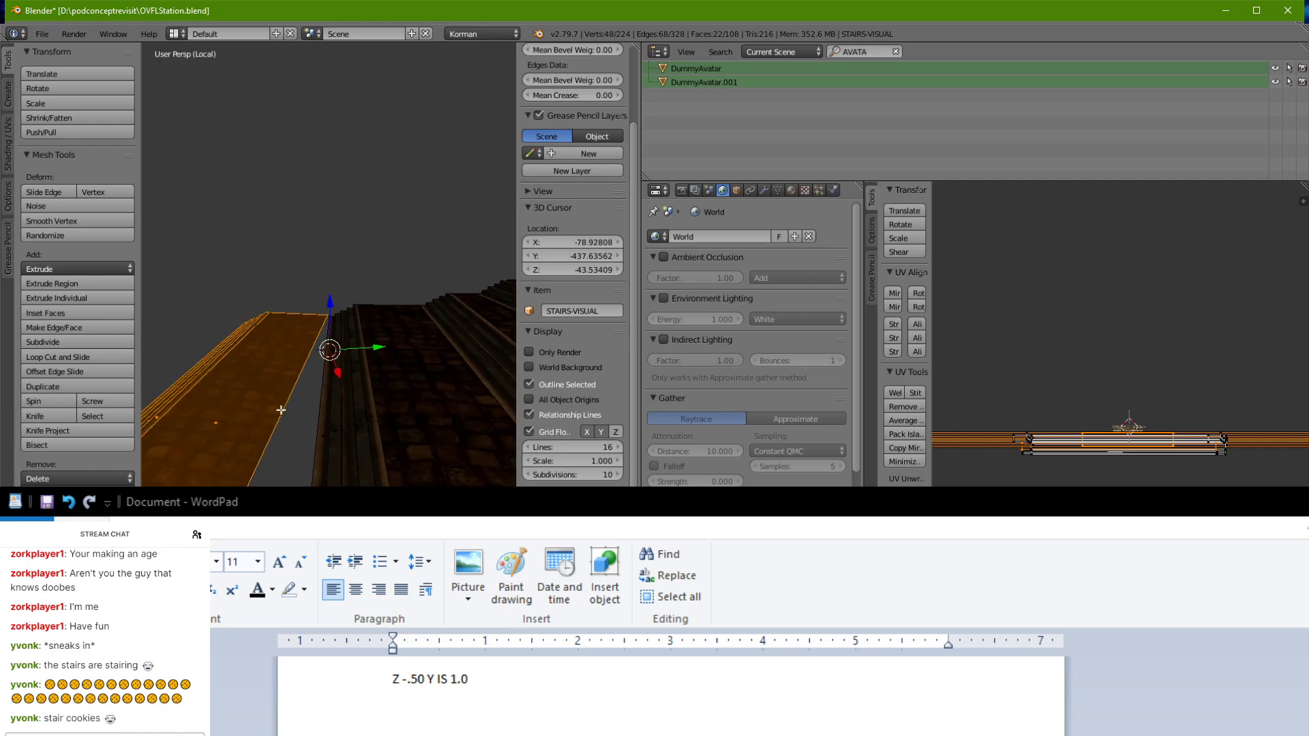
middle_click_drag(280, 412, 353, 431)
scroll(297, 475, "down", 3)
scroll(353, 431, "up", 5)
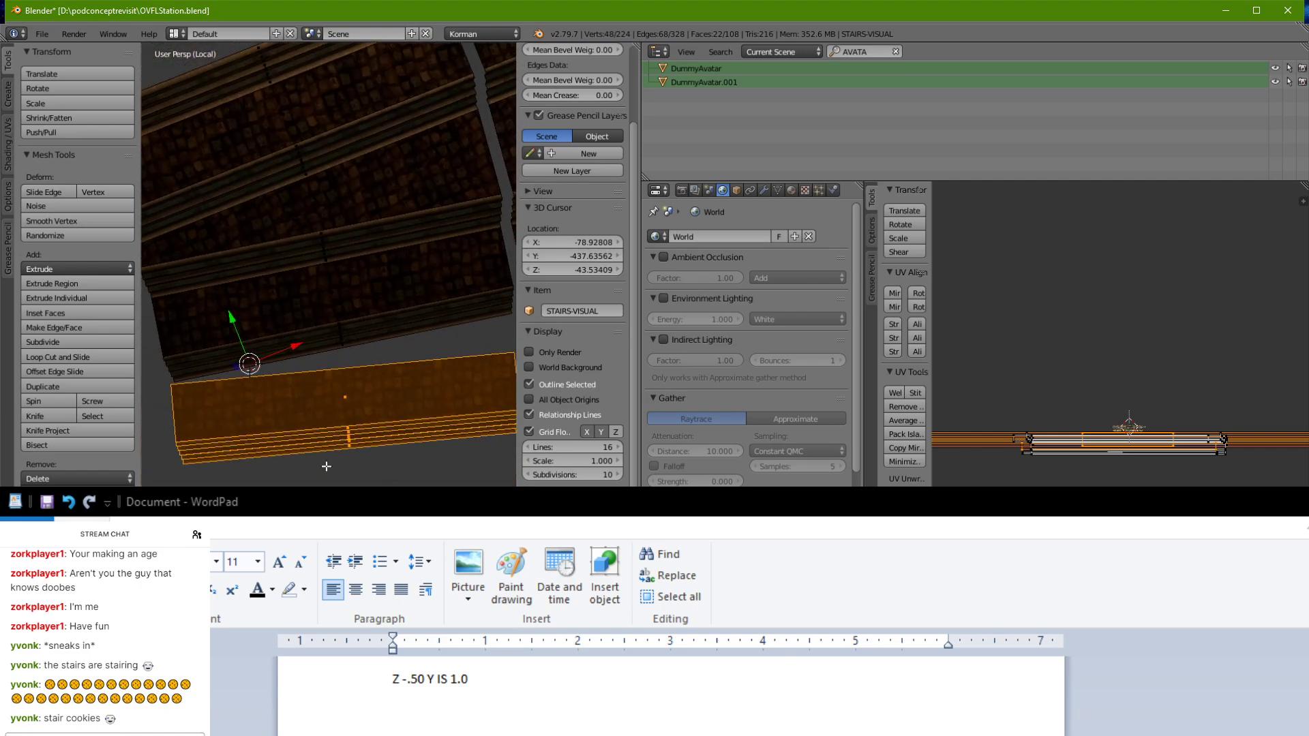
left_click_drag(236, 317, 238, 323)
middle_click_drag(270, 403, 453, 354, "shift")
scroll(445, 434, "down", 6)
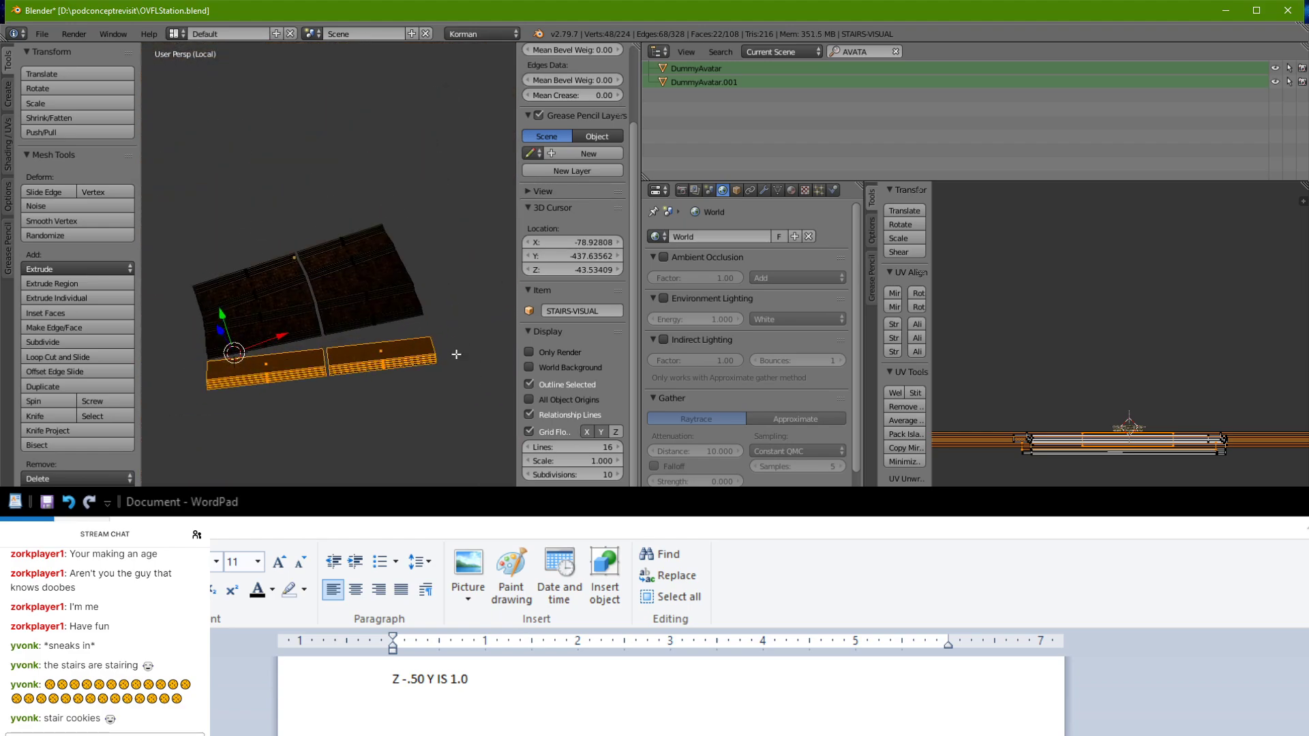
Step: Fill a face between the original stairs' lower edge and the copied step's tread on each side of the gap
scroll(430, 371, "up", 4)
scroll(430, 370, "up", 4)
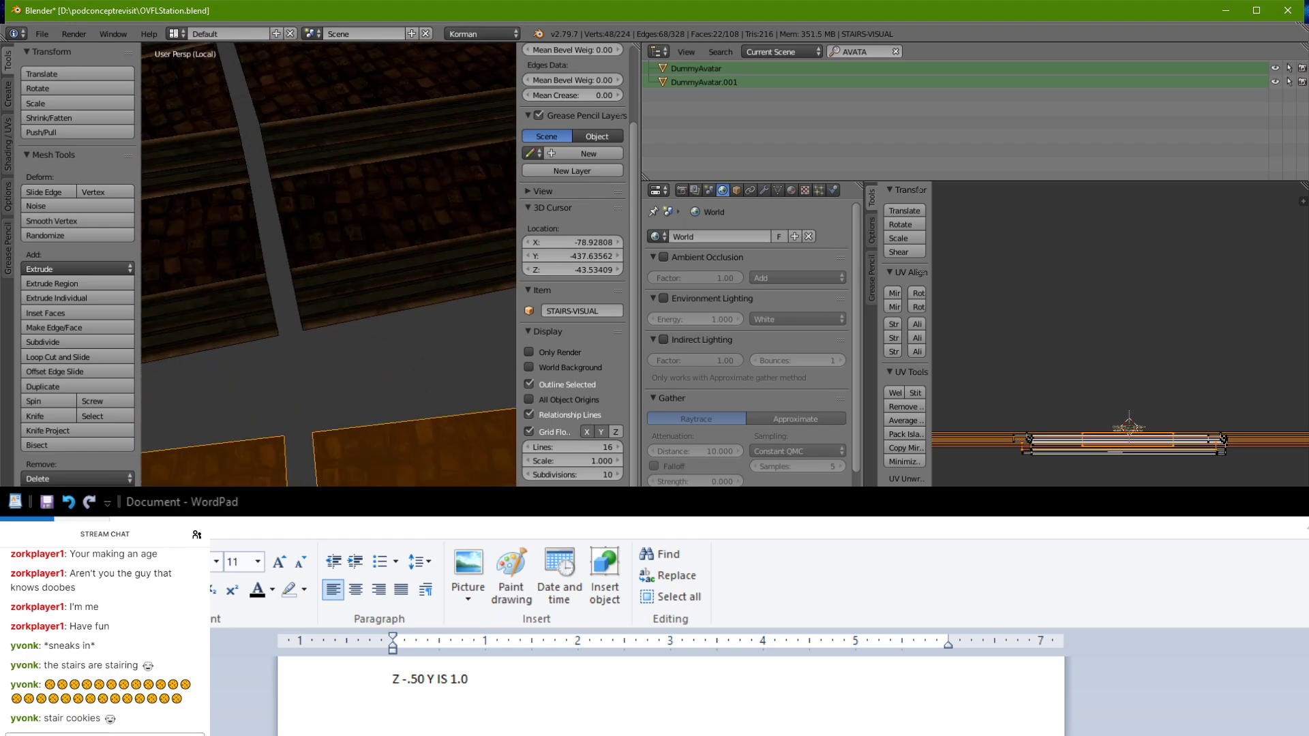
right_click(467, 410)
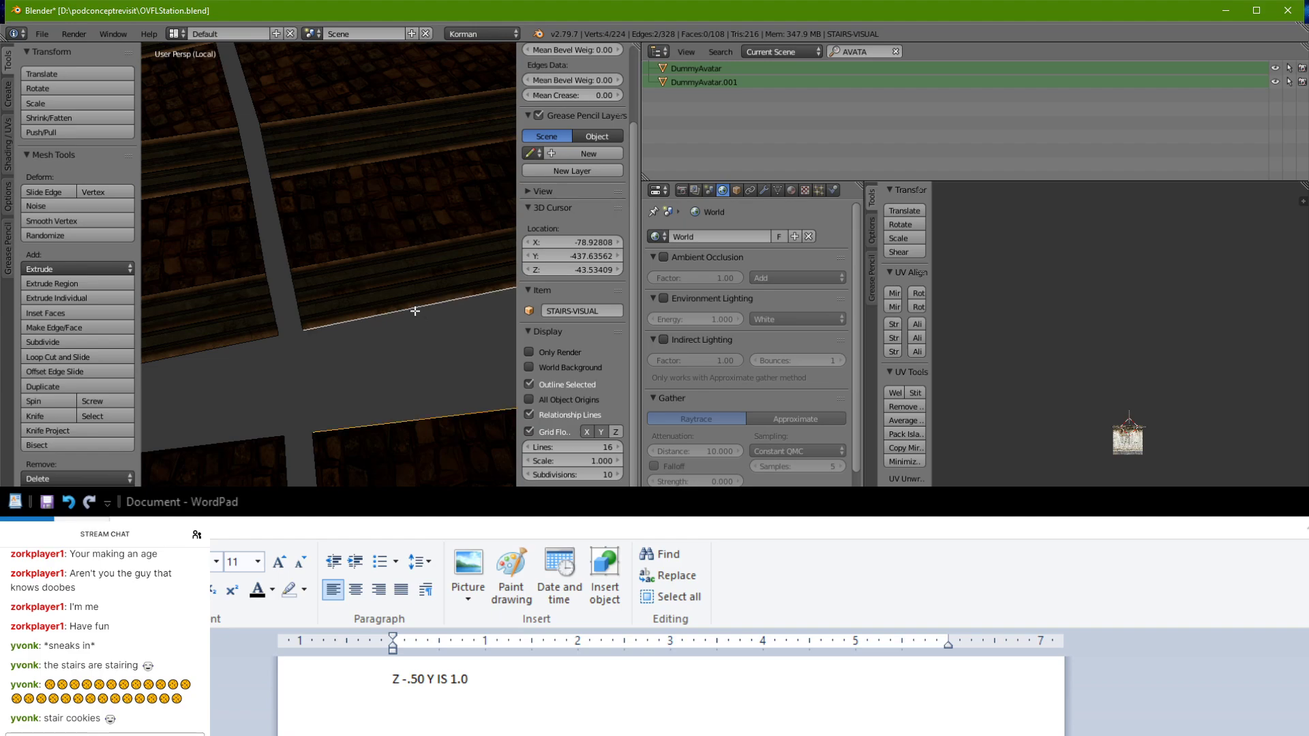
key("f")
right_click(256, 339)
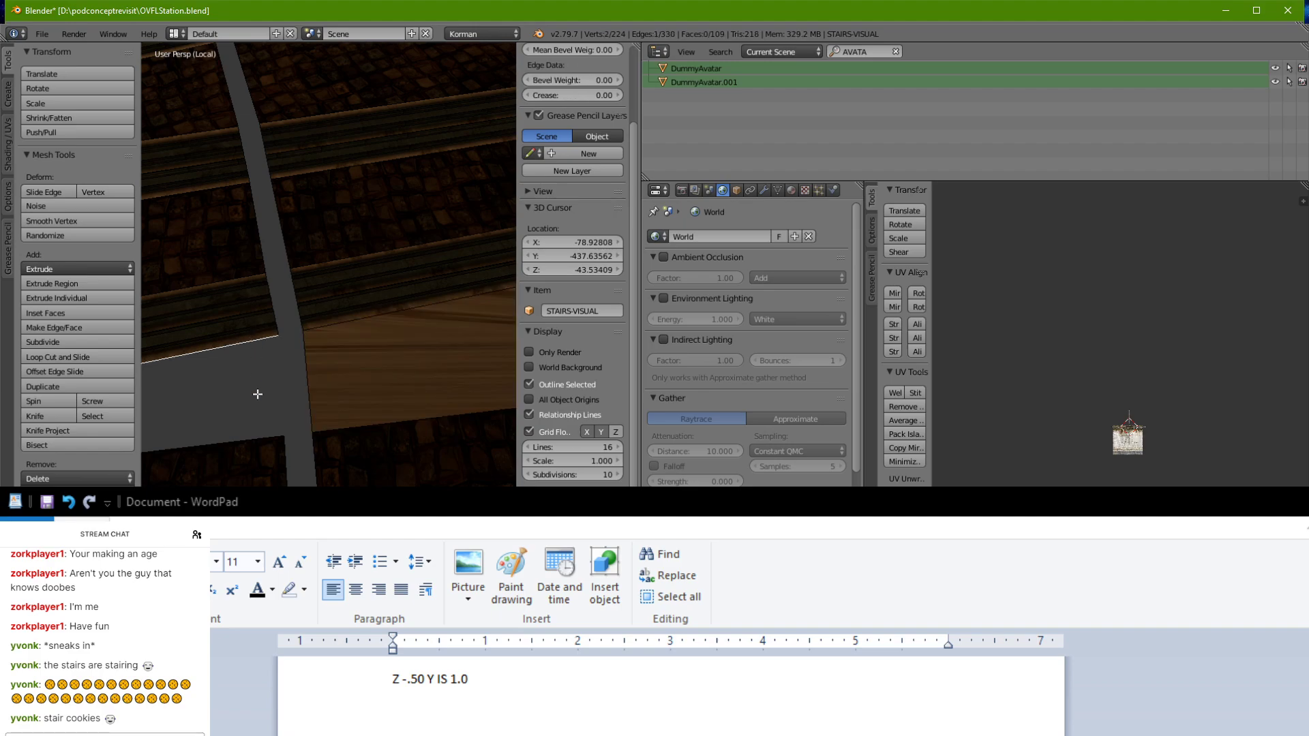
key("f")
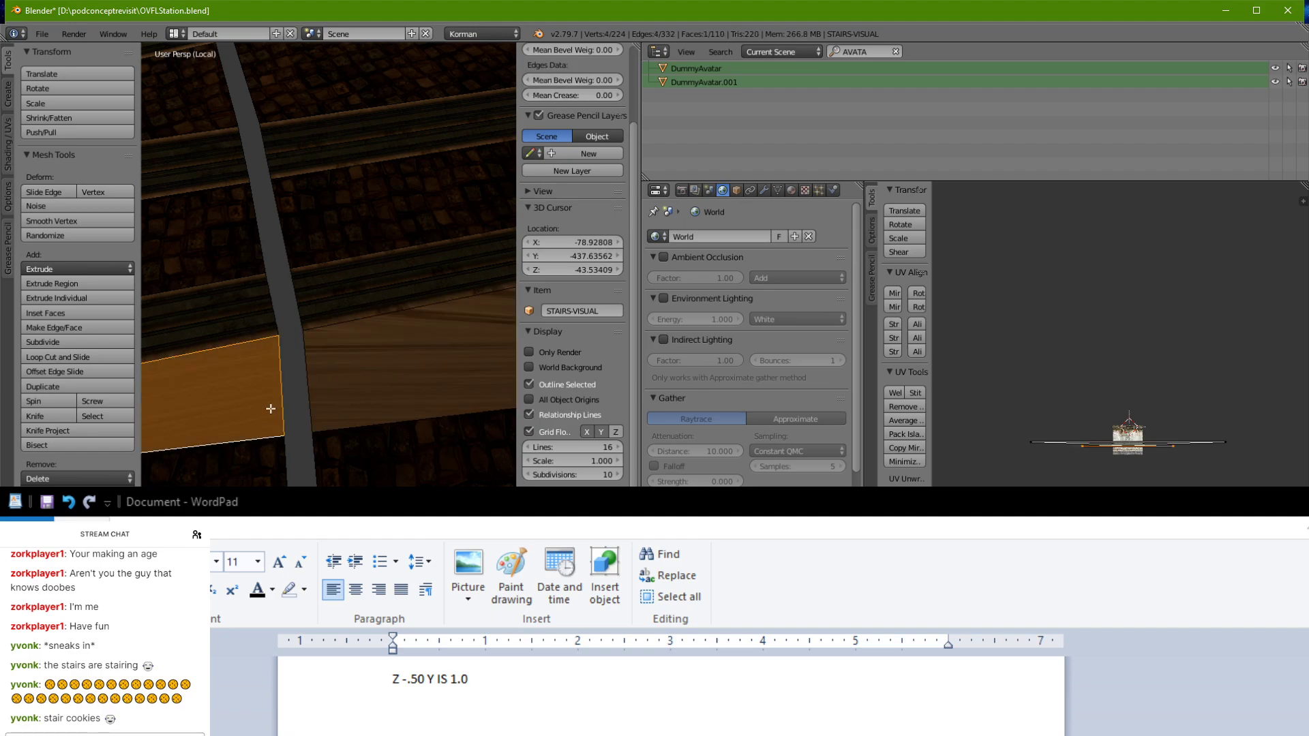
Step: Assign the AEGURACOBBLE material to the two new faces and the adjoining copied tread faces
right_click(389, 395)
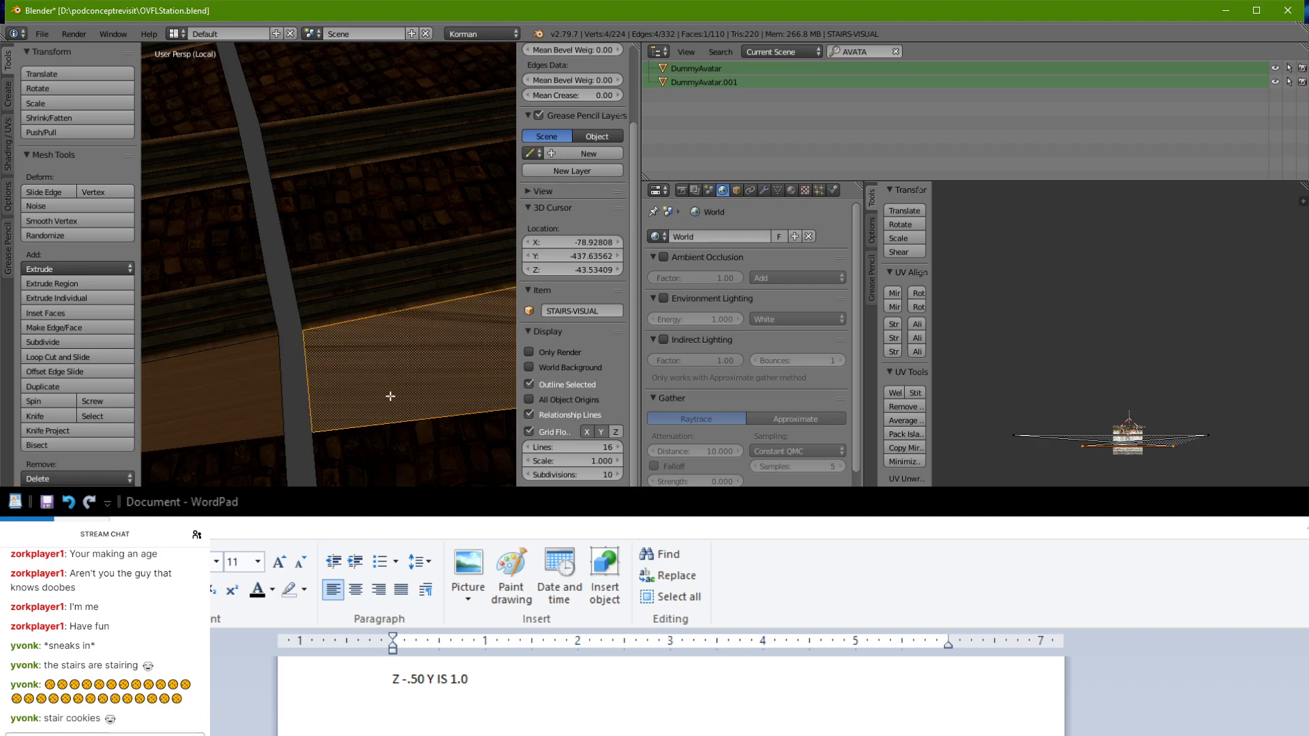
right_click(383, 454, "shift")
right_click(238, 465, "shift")
right_click(227, 405, "shift")
left_click(791, 191)
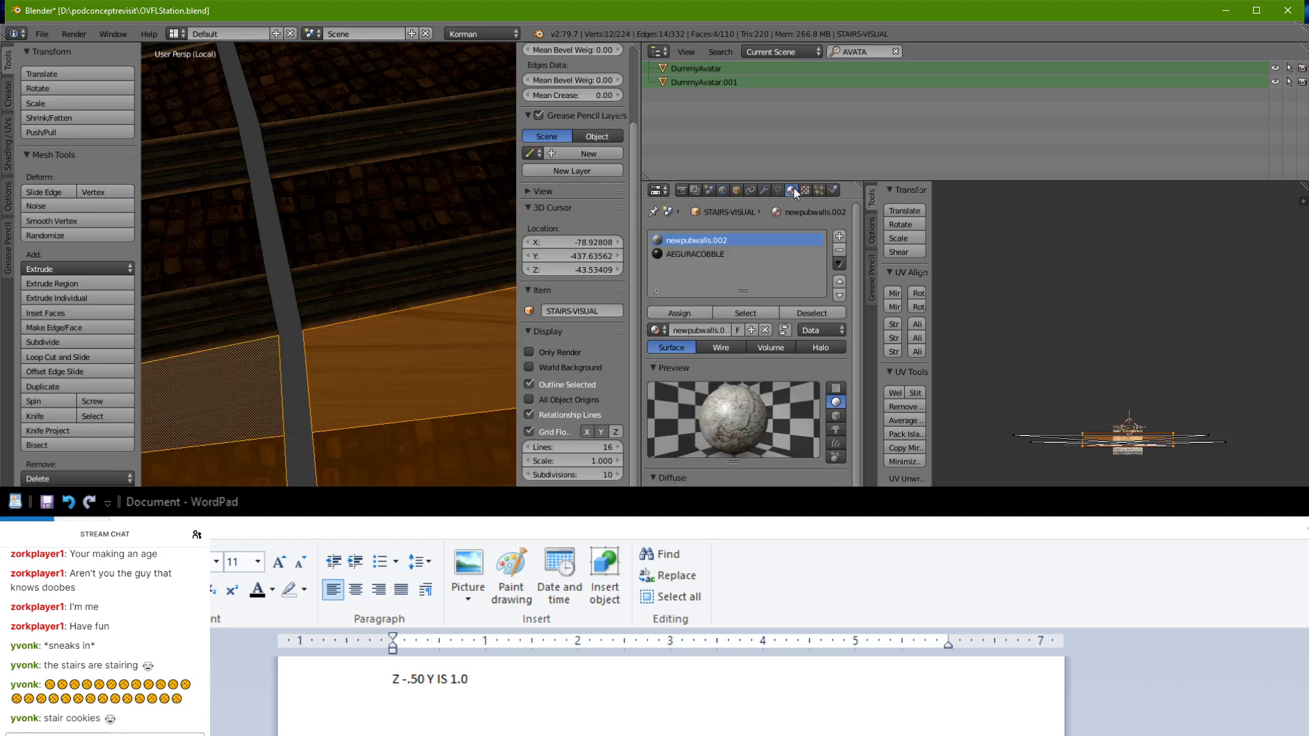
left_click(741, 253)
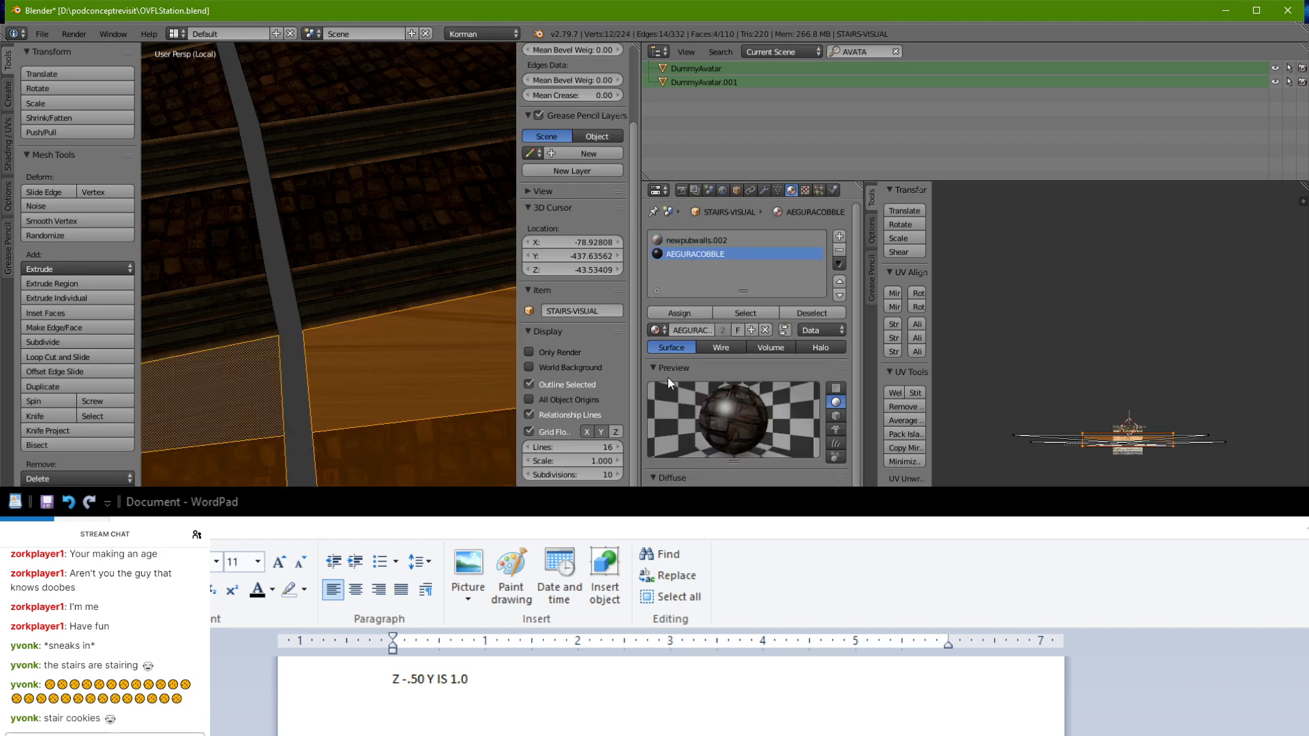
left_click(670, 313)
Step: Unwrap the selected tread faces with Project From View, then enlarge and rotate their UVs to match the cobble pattern
key("u")
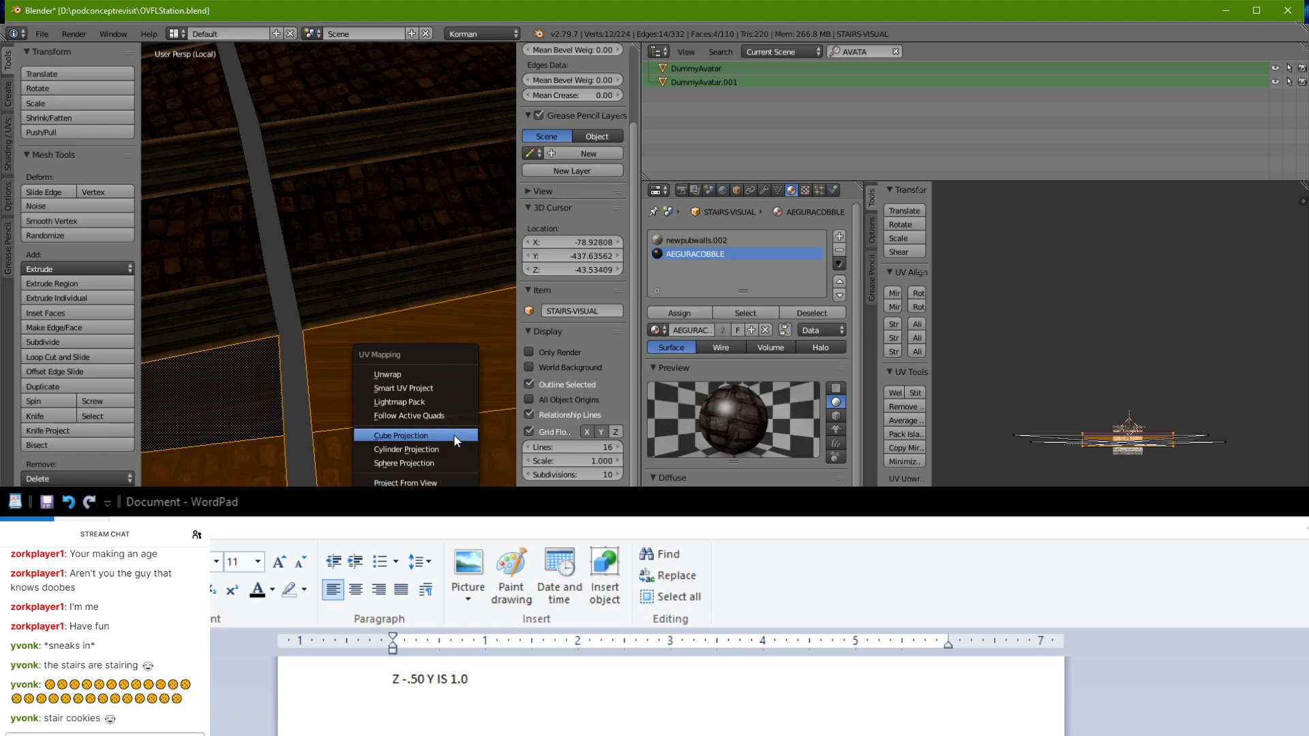
left_click(453, 483)
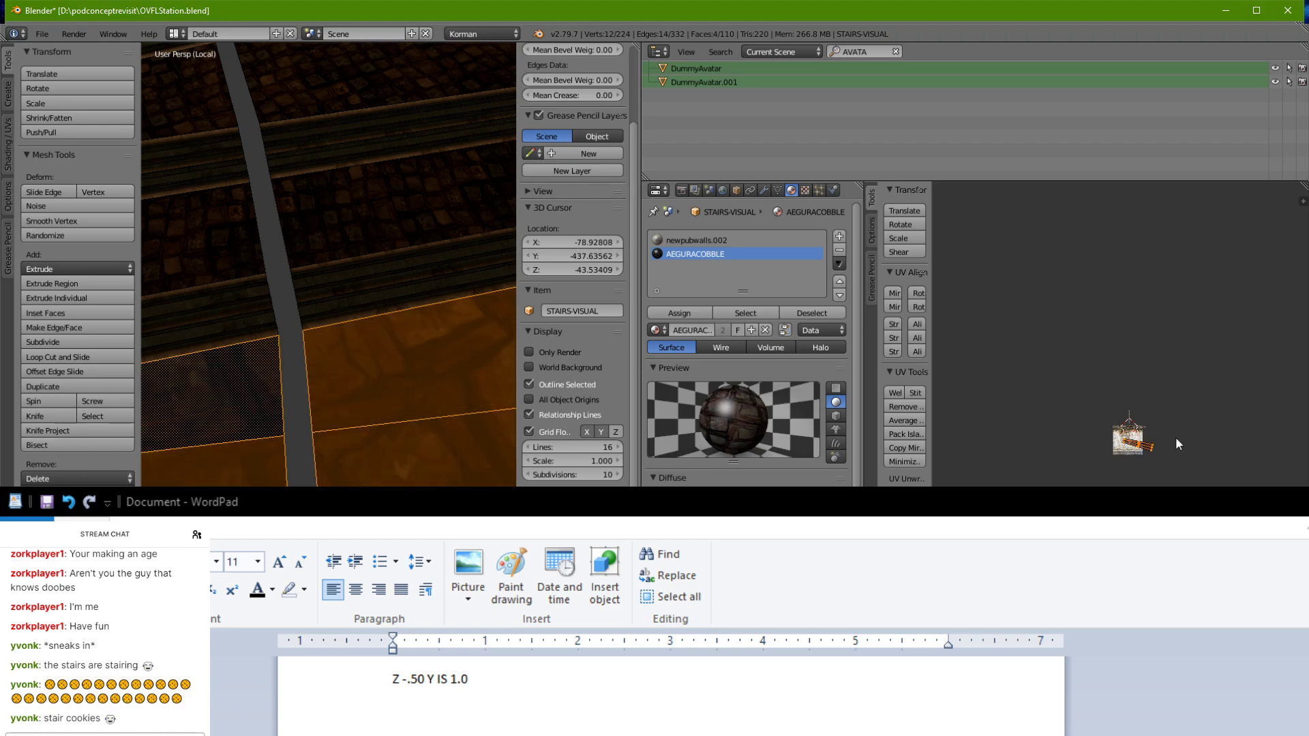
key("s")
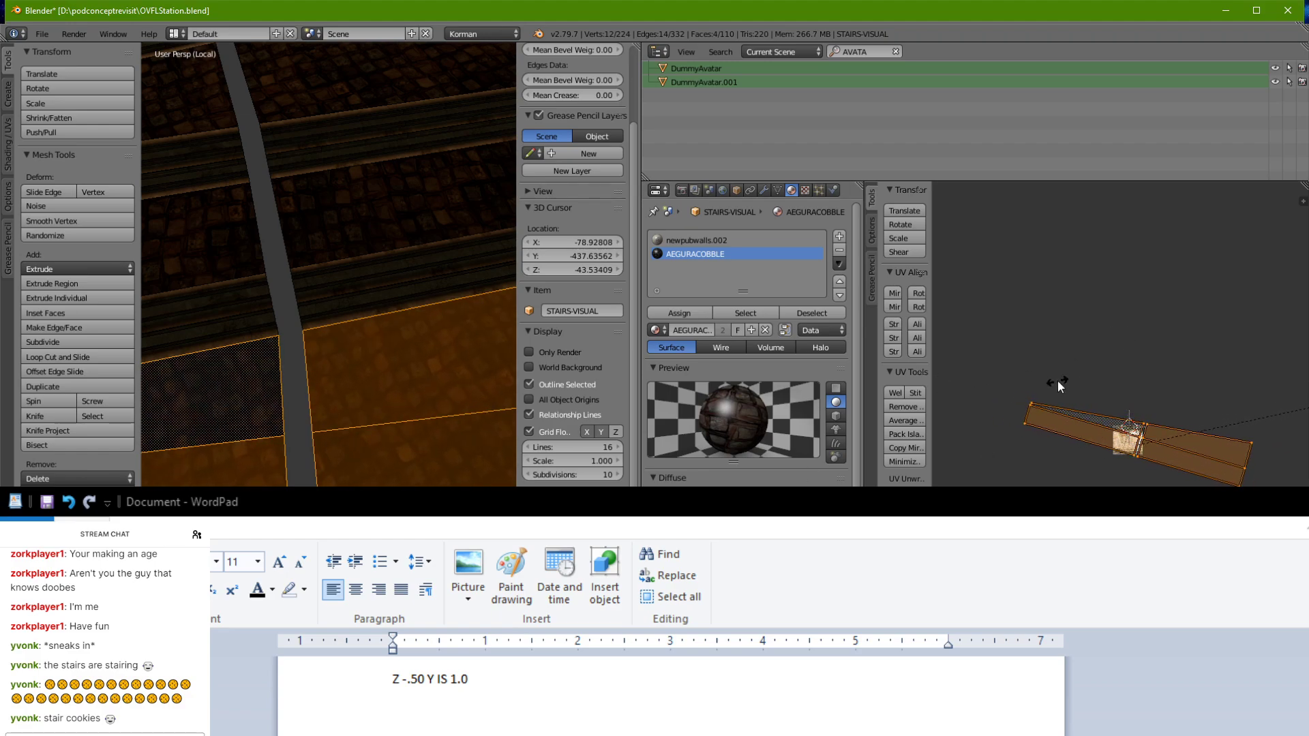
middle_click_drag(327, 286, 293, 246)
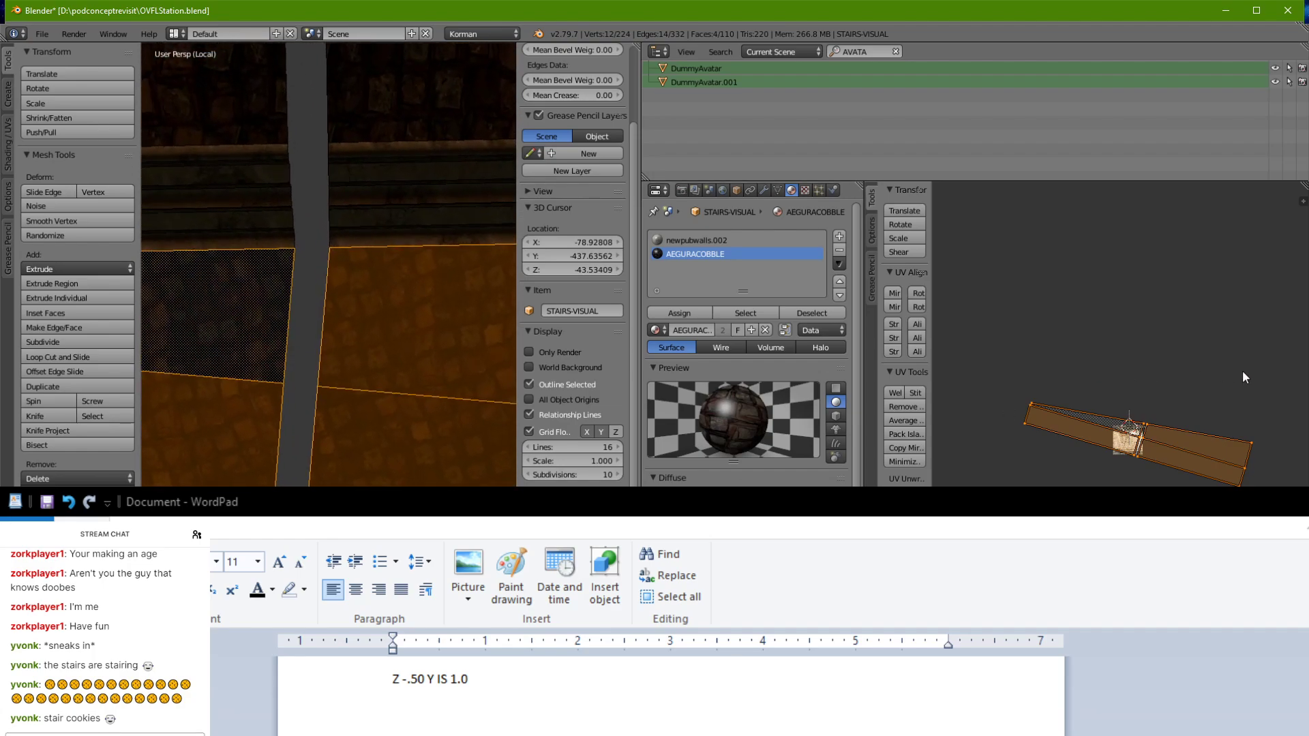
key("r")
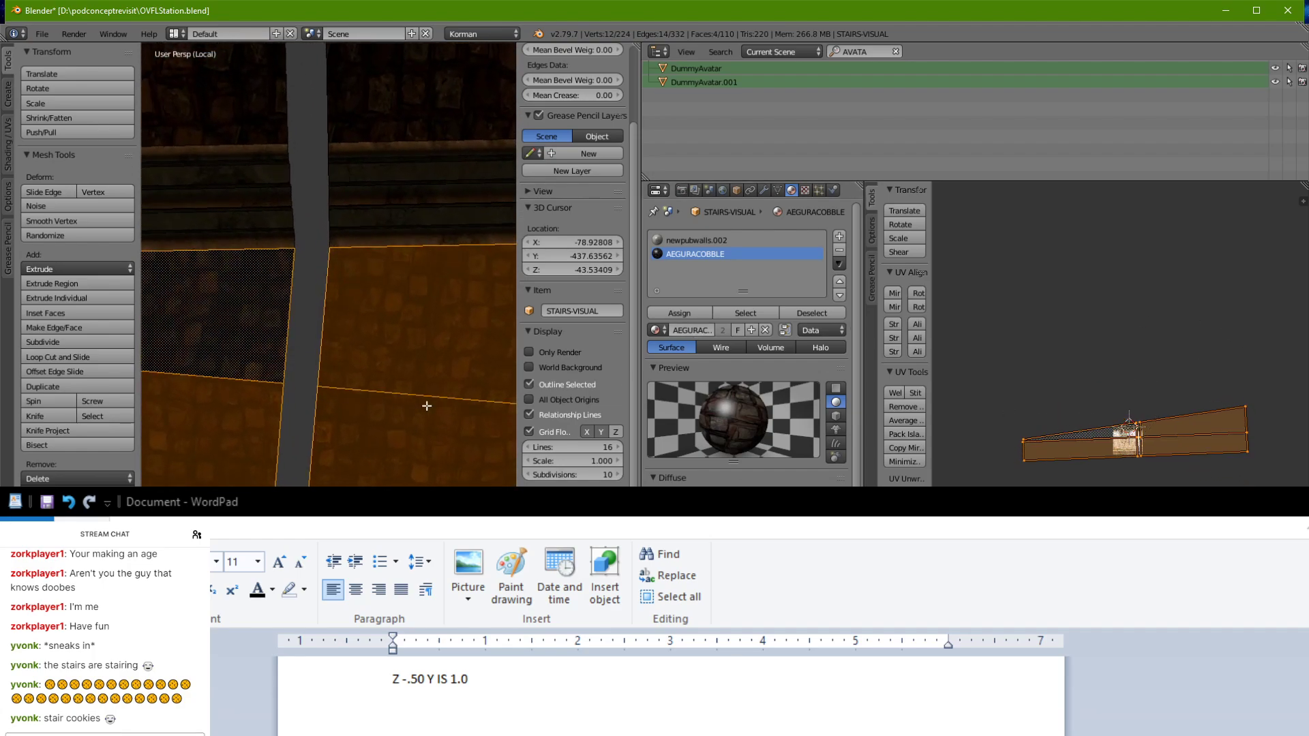
Step: Scale down the UVs of the selected cobbled tread faces, and return STAIRS-VISUAL from mesh editing to the full scene view
middle_click_drag(422, 404, 461, 348)
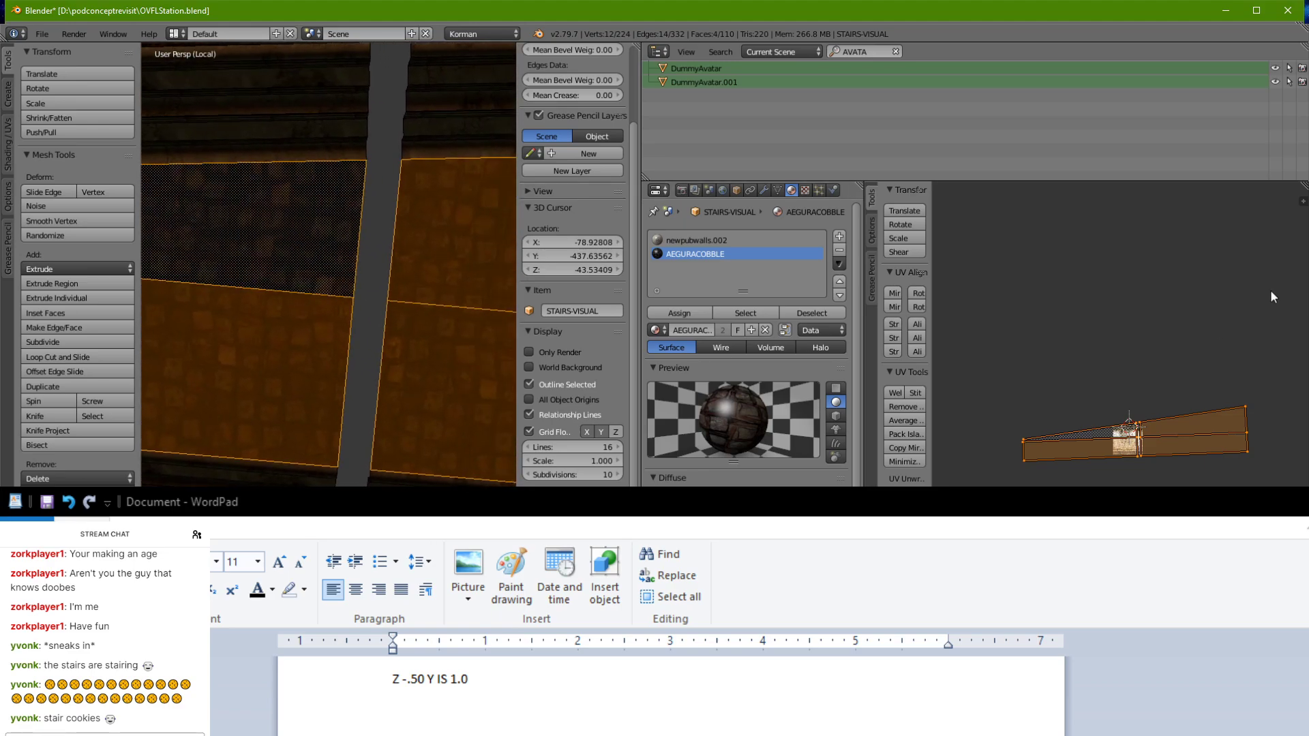
key("s")
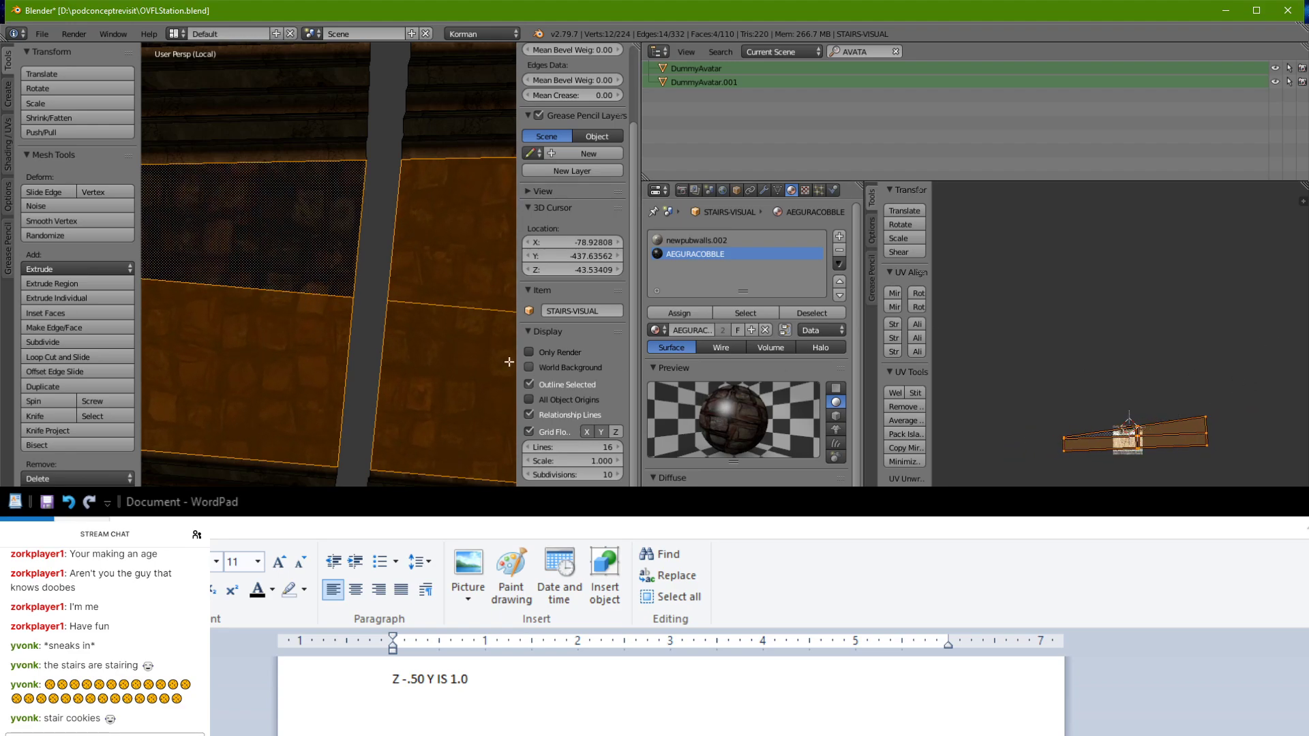
key("Tab")
scroll(434, 362, "down", 7)
middle_click_drag(435, 362, 225, 427)
key("KP_Divide")
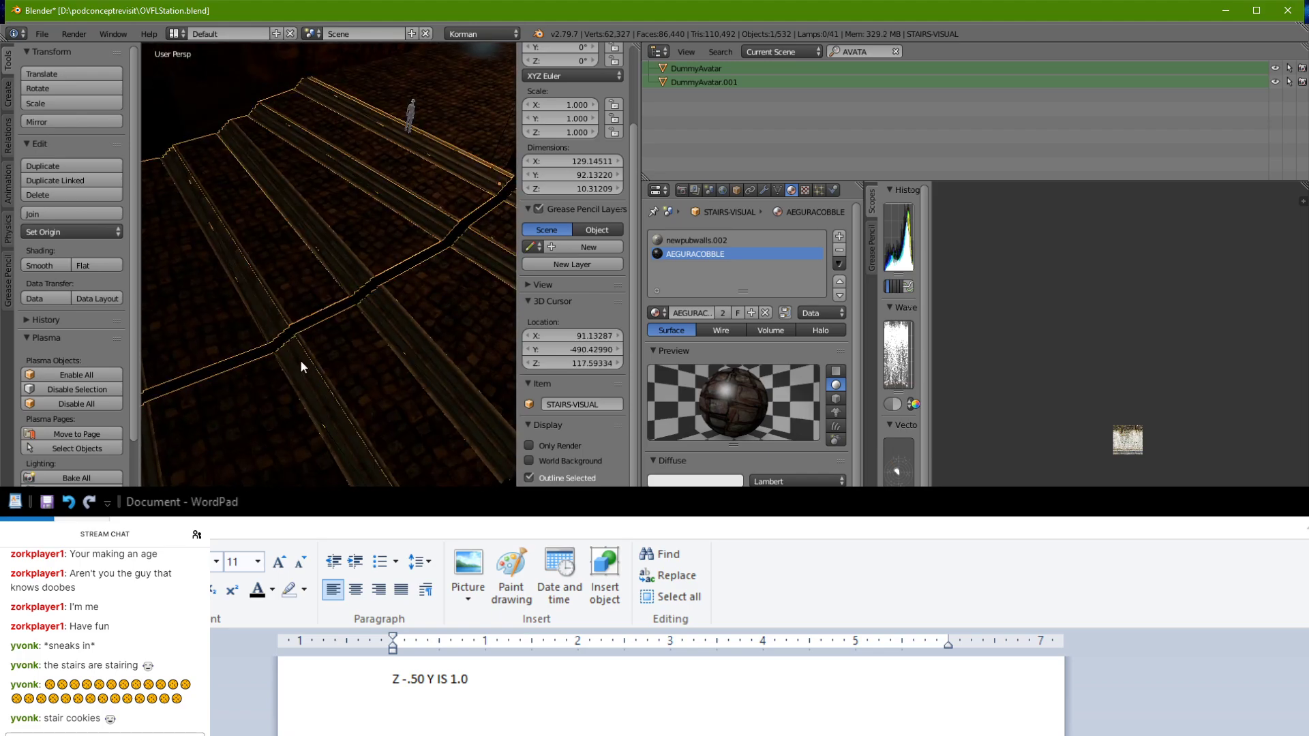
key("KP_Divide")
middle_click_drag(302, 361, 314, 305)
key("KP_Divide")
right_click(309, 297, "shift")
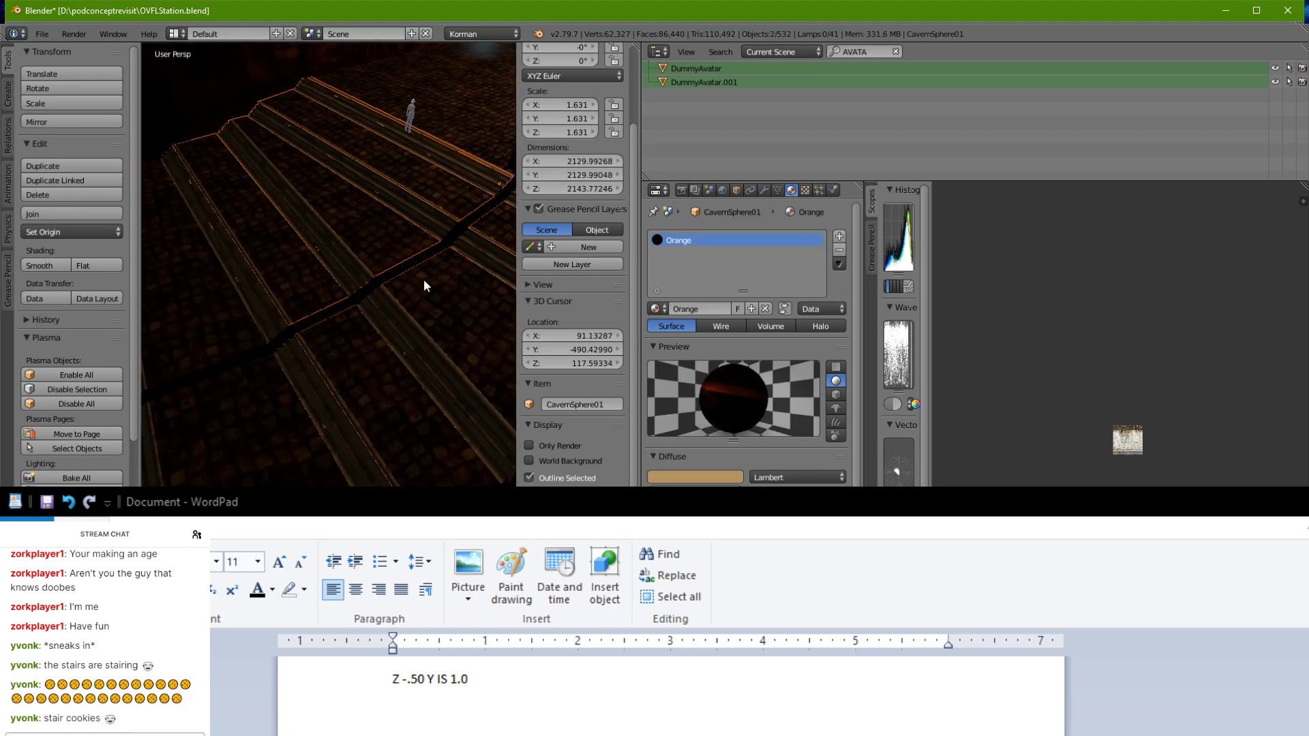
middle_click_drag(219, 390, 304, 406)
right_click(304, 404, "shift")
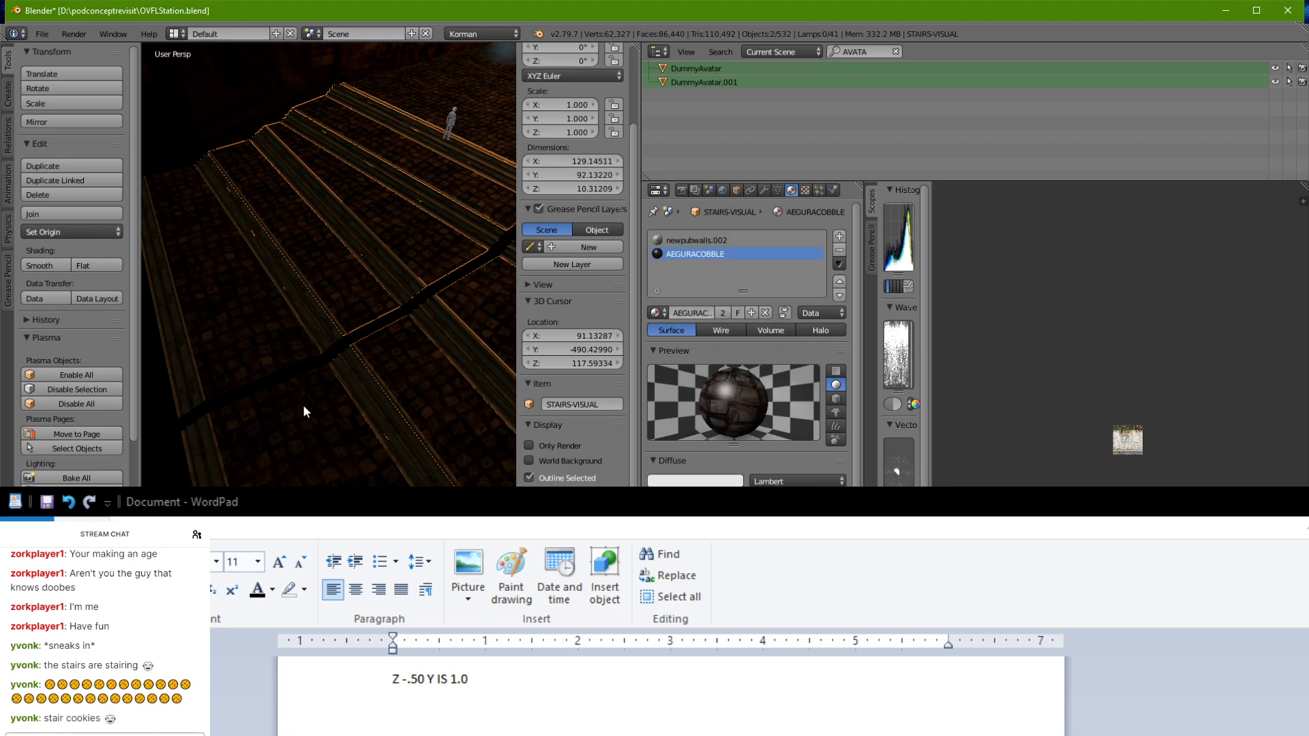
key("KP_Divide")
key("KP_Divide")
right_click(333, 409, "shift")
key("KP_Divide")
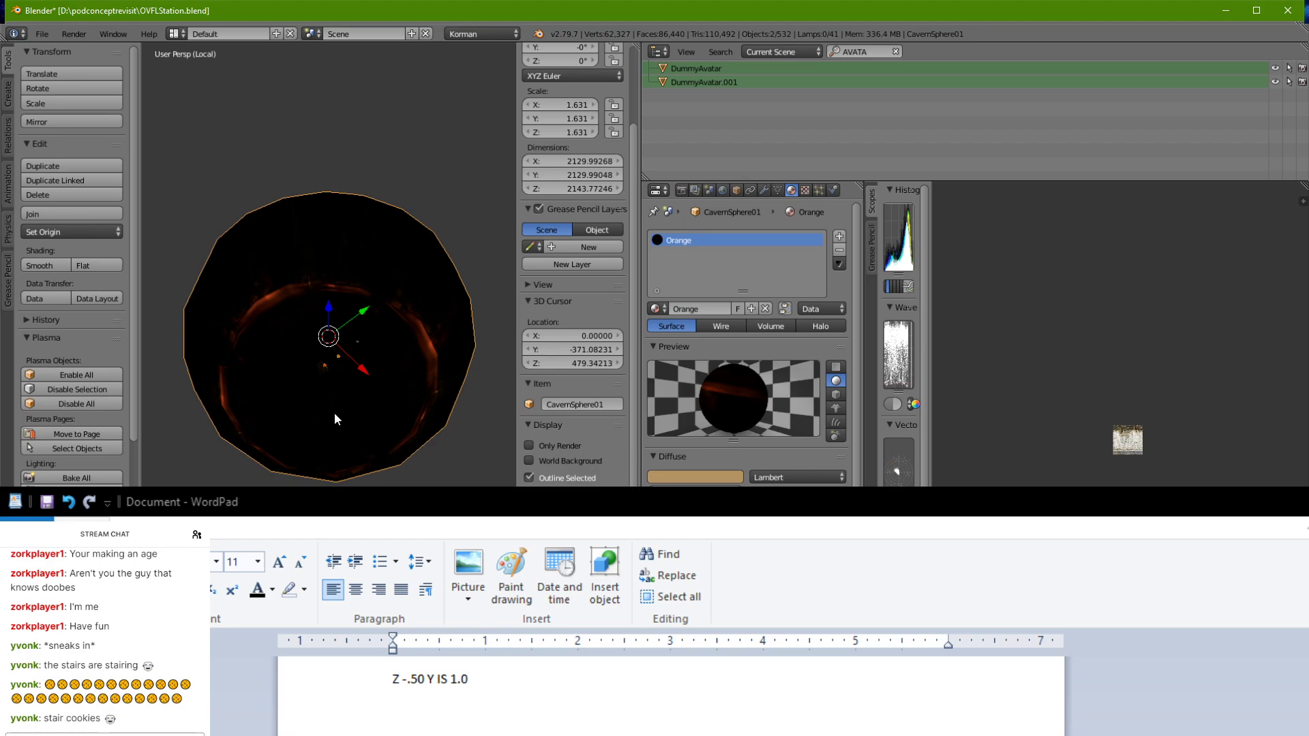
key("KP_Divide")
Step: Isolate STAIRS-VISUAL and STAIRS-COLISION-TURN in local view with solid shading, and open STAIRS-VISUAL for mesh editing
right_click(334, 415)
right_click(386, 381, "shift")
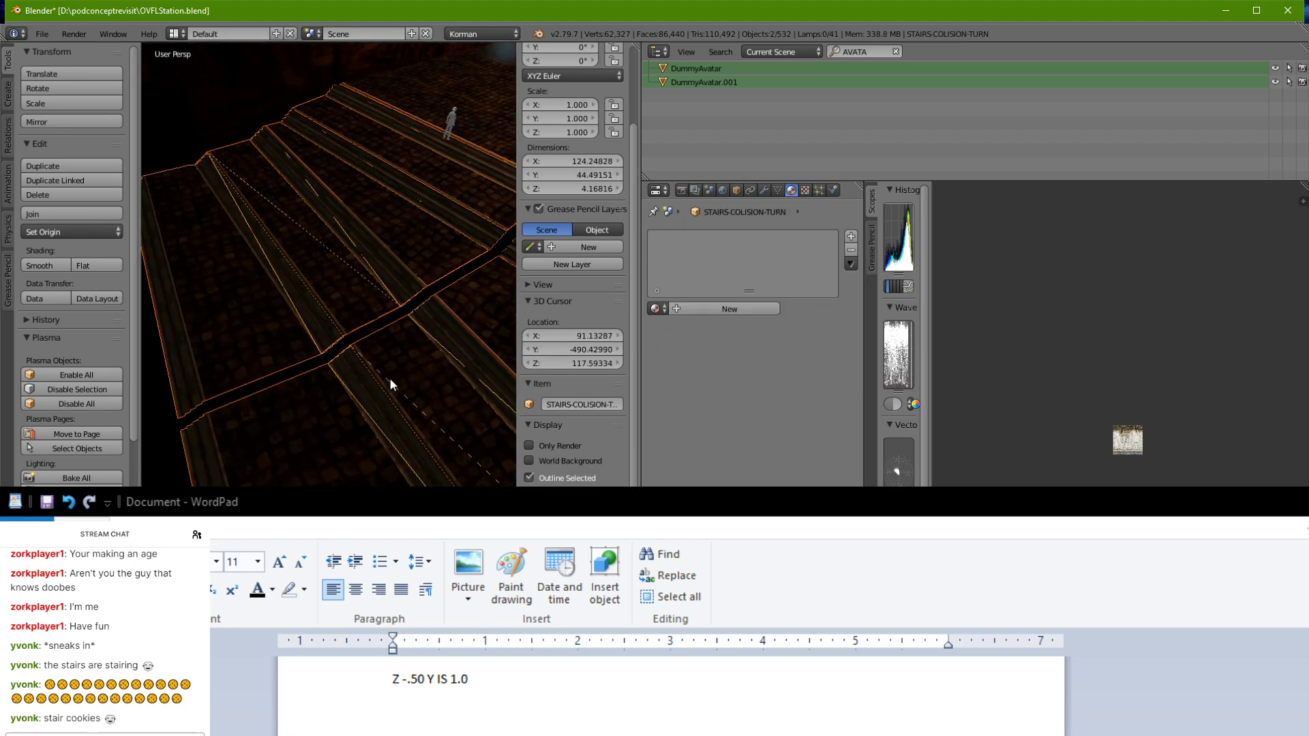
key("KP_Divide")
middle_click_drag(322, 432, 484, 387)
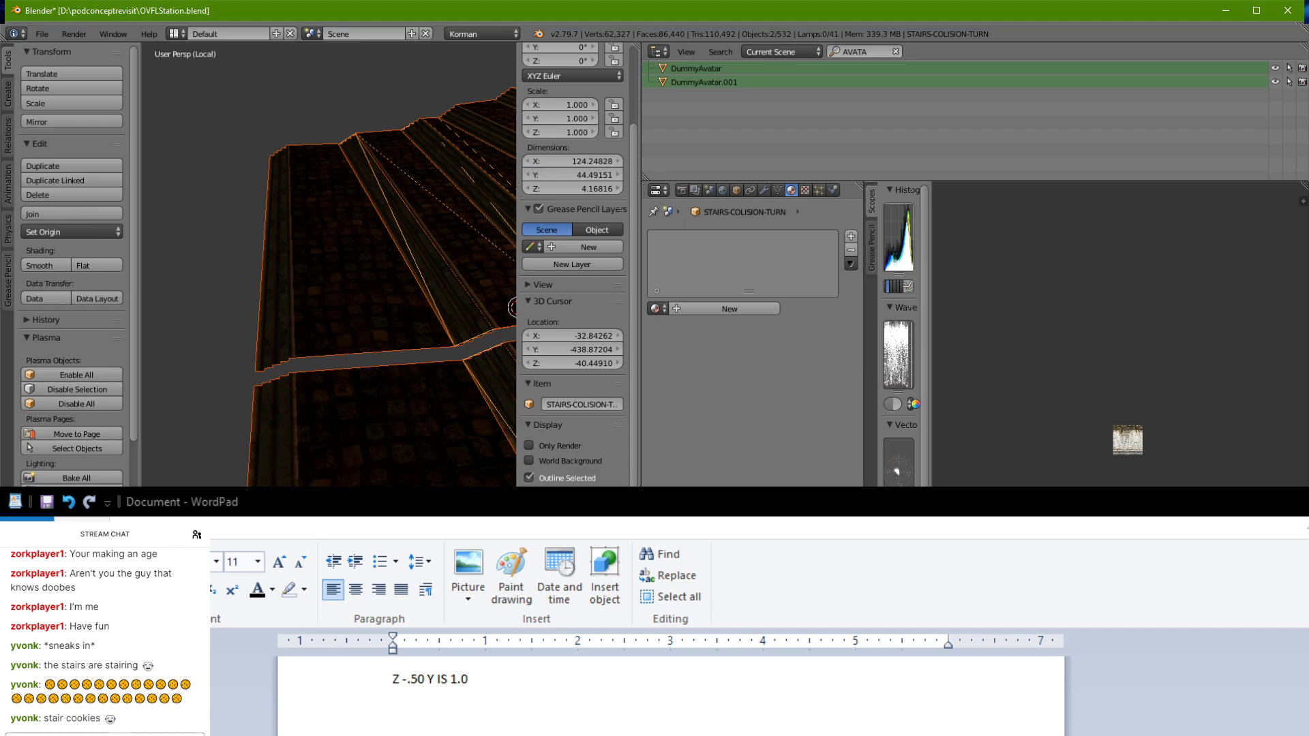
key("alt+z")
scroll(225, 470, "down", 3)
mouse_move(218, 471)
middle_mouse_down()
mouse_move(251, 367)
mouse_move(229, 309)
mouse_move(309, 300)
mouse_move(293, 287)
middle_mouse_up()
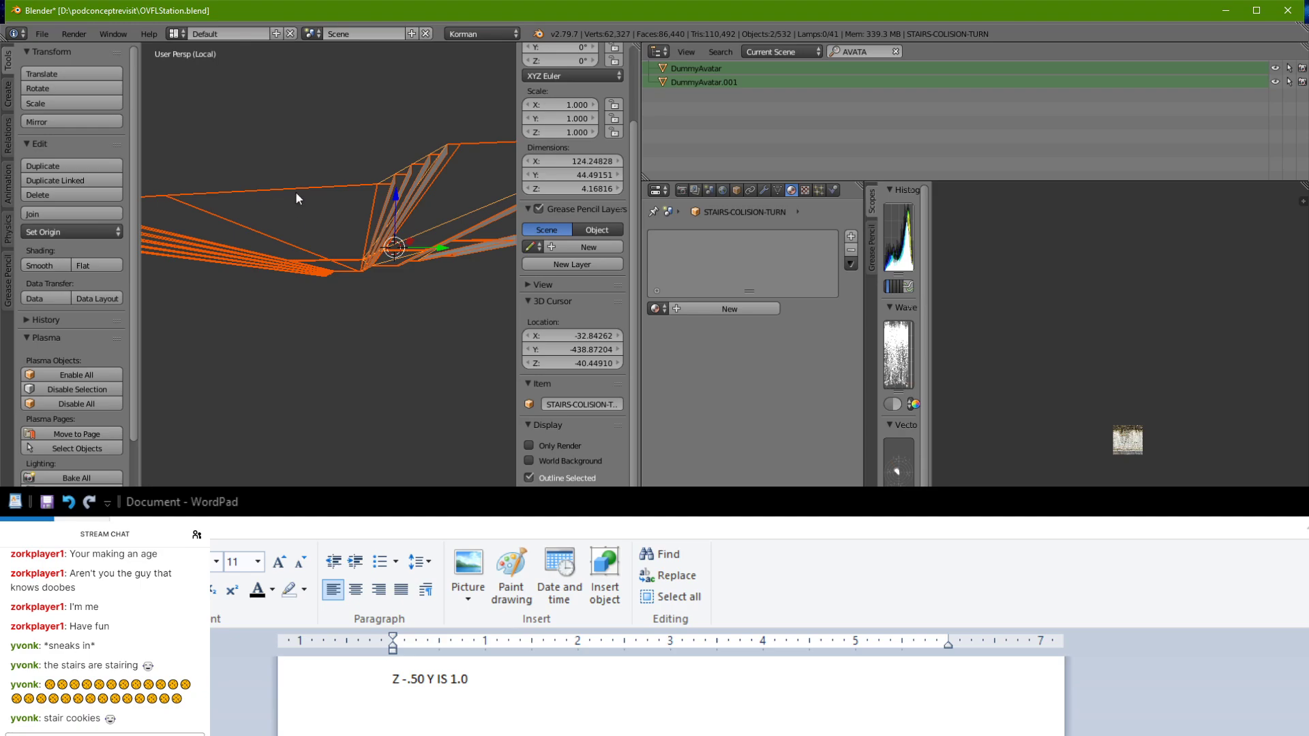
middle_click_drag(296, 198, 352, 333)
right_click(328, 322)
key("Tab")
scroll(353, 334, "down", 5)
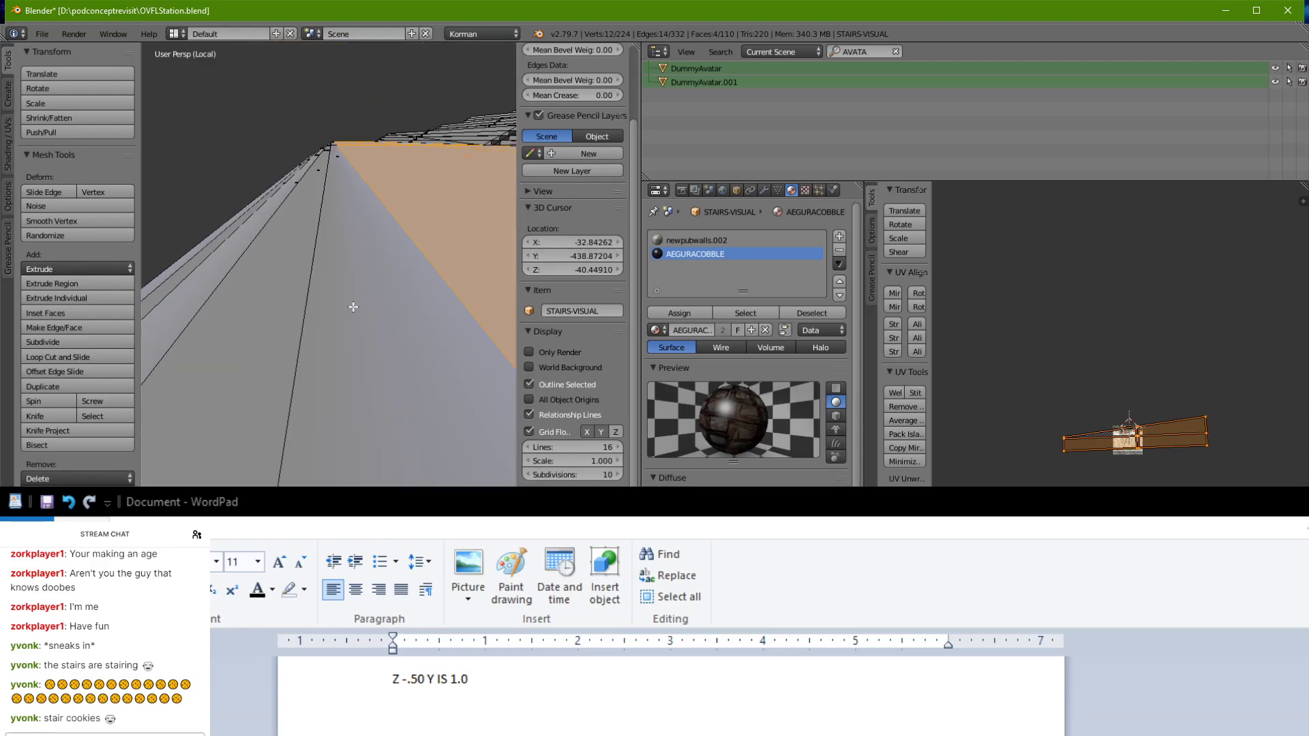
Step: Duplicate the cobbled tread faces and the outermost stair faces on both sides in place, and separate the copy into its own object
scroll(350, 327, "up", 4)
scroll(351, 327, "down", 4)
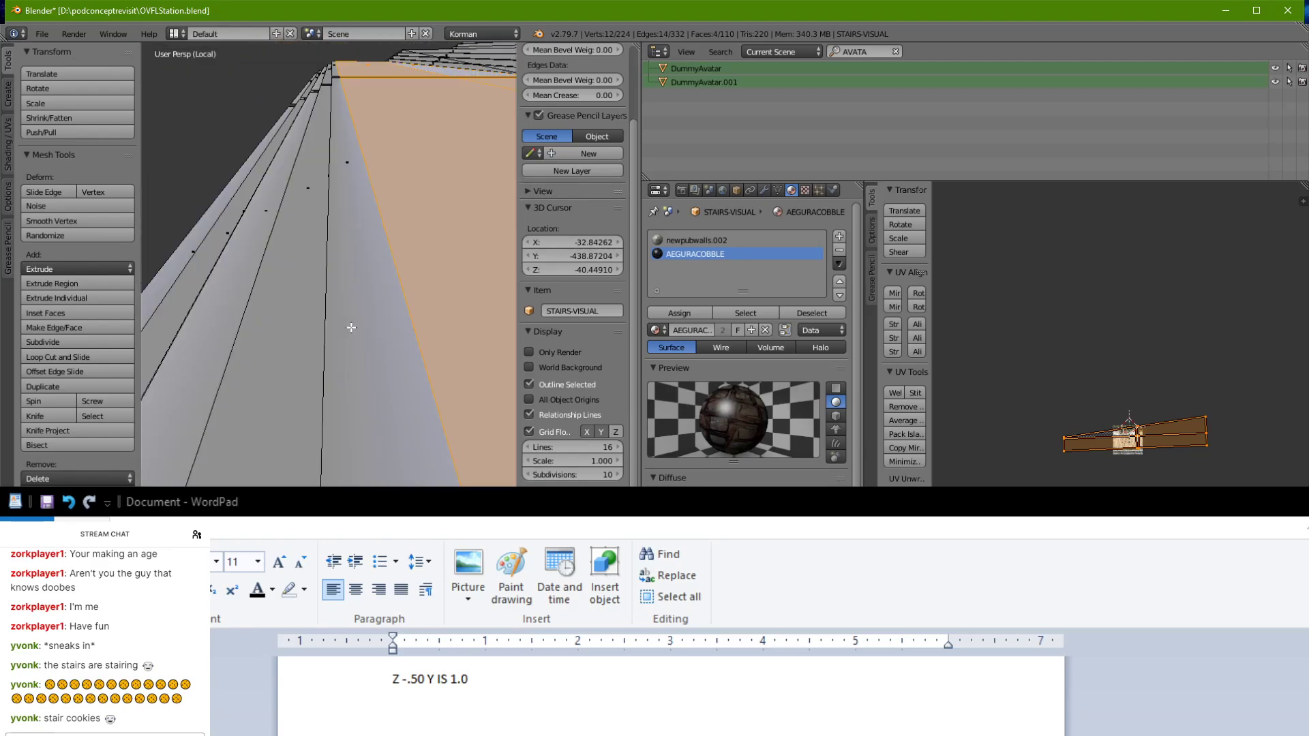
middle_click_drag(350, 327, 362, 412, "shift")
scroll(361, 412, "down", 2)
scroll(361, 412, "up", 4)
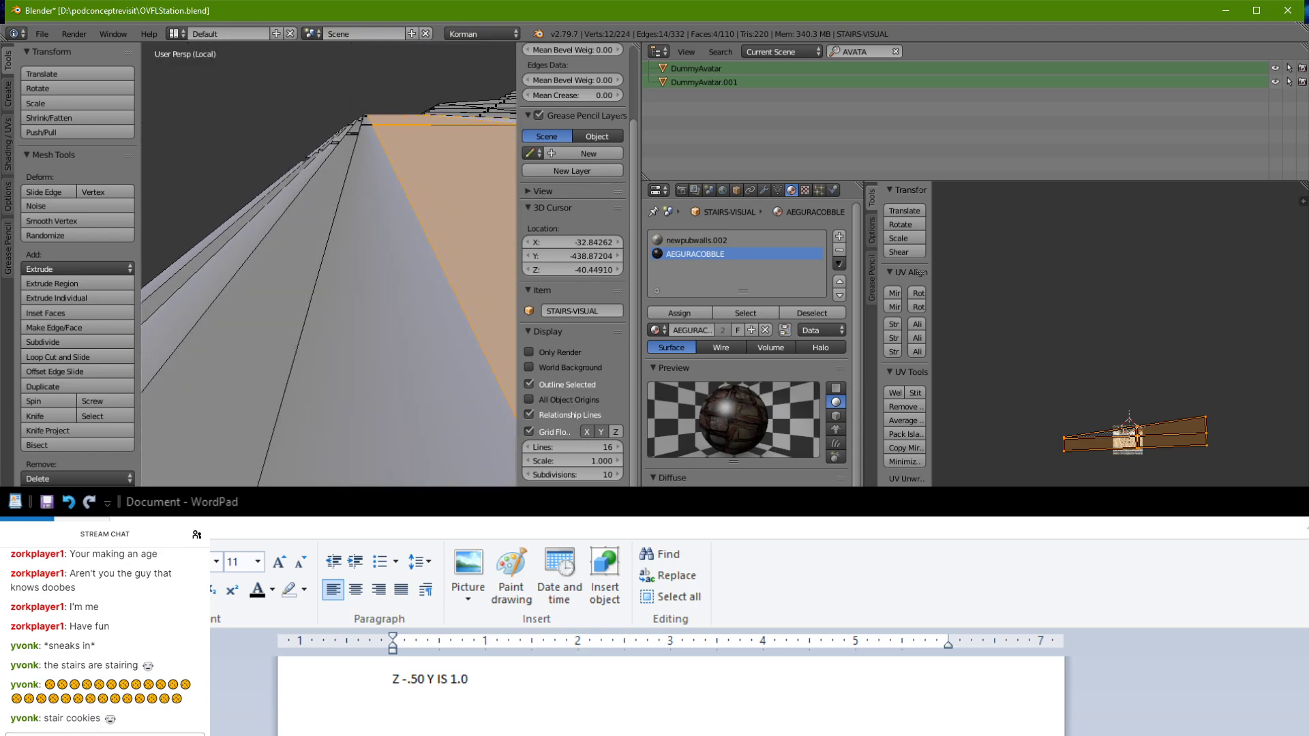
right_click(377, 270, "shift")
right_click(371, 127, "shift")
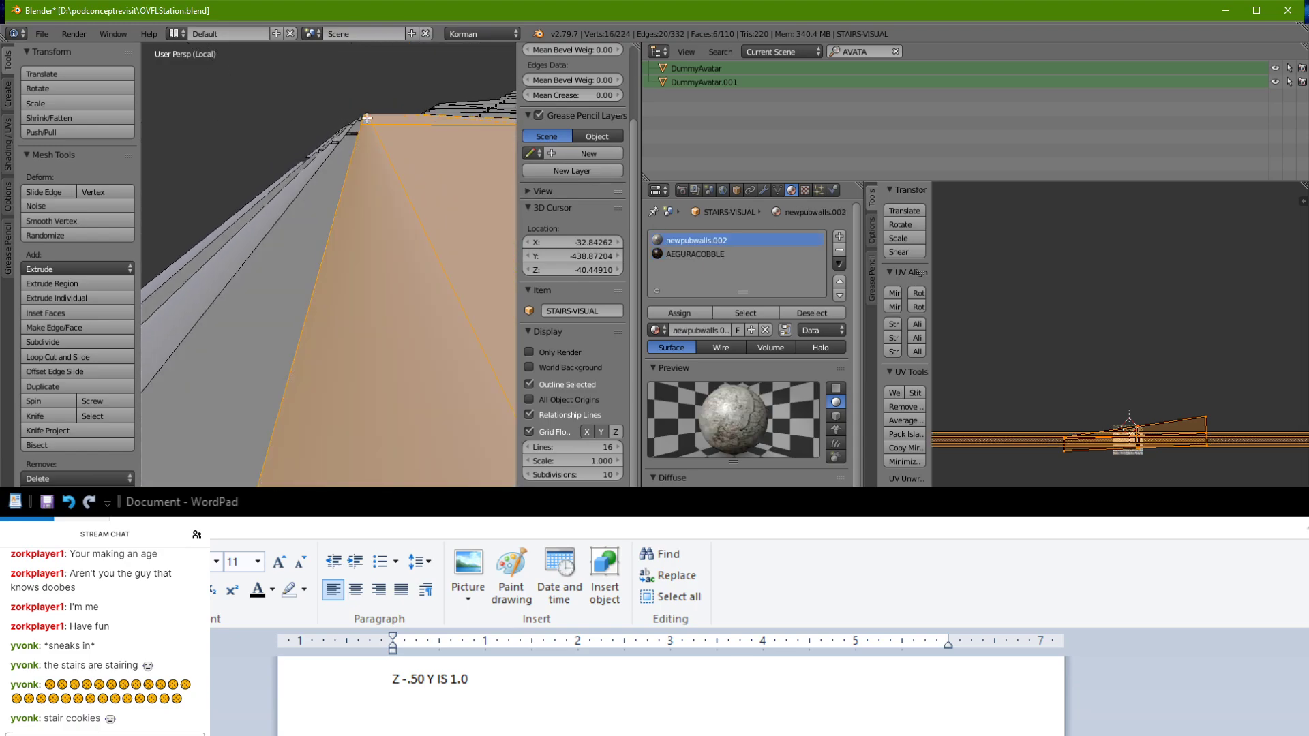
middle_click_drag(370, 128, 433, 199)
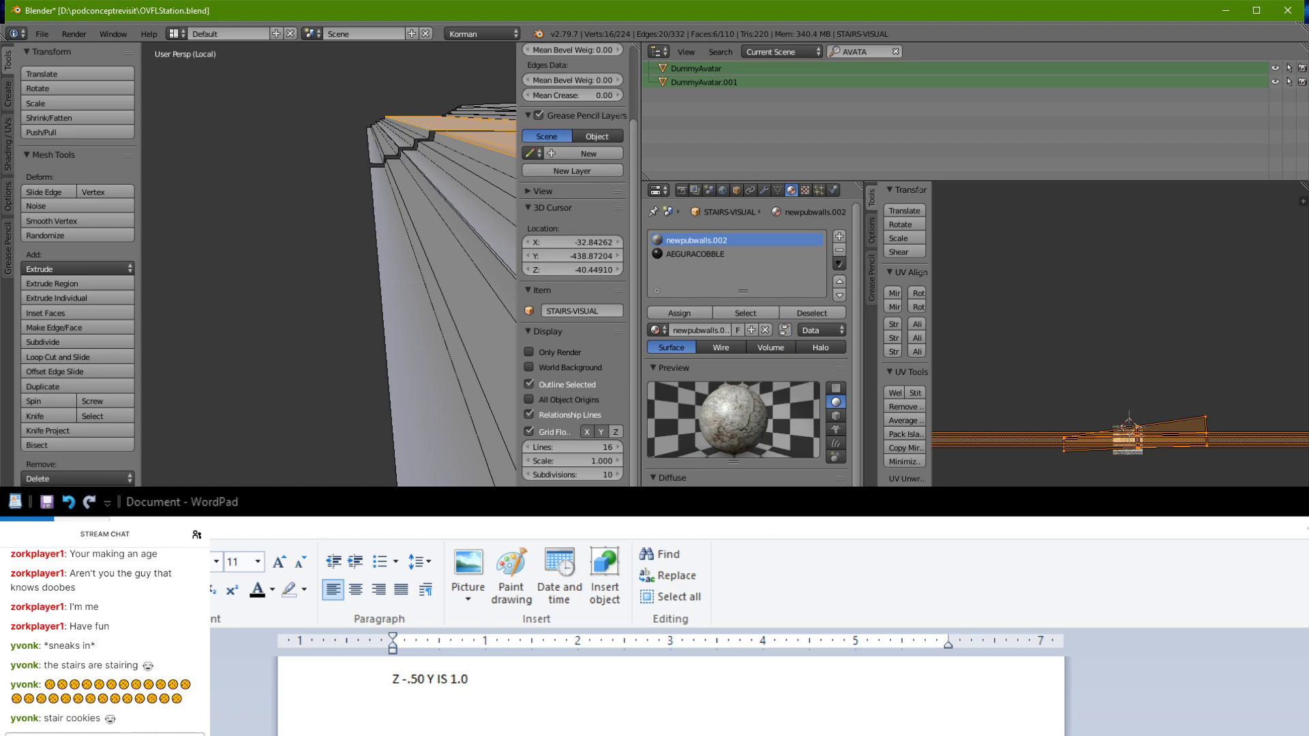
middle_click_drag(366, 146, 366, 290)
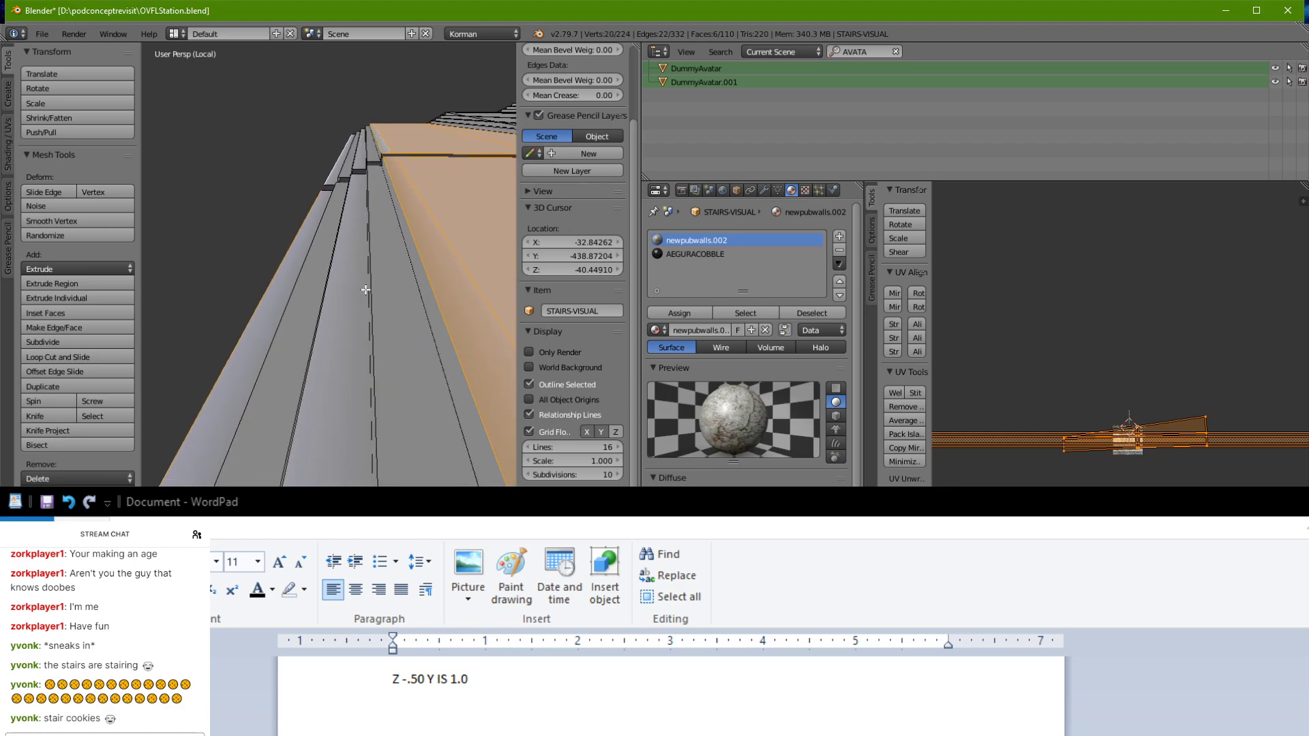
left_click(82, 390)
right_click(84, 382)
key("p")
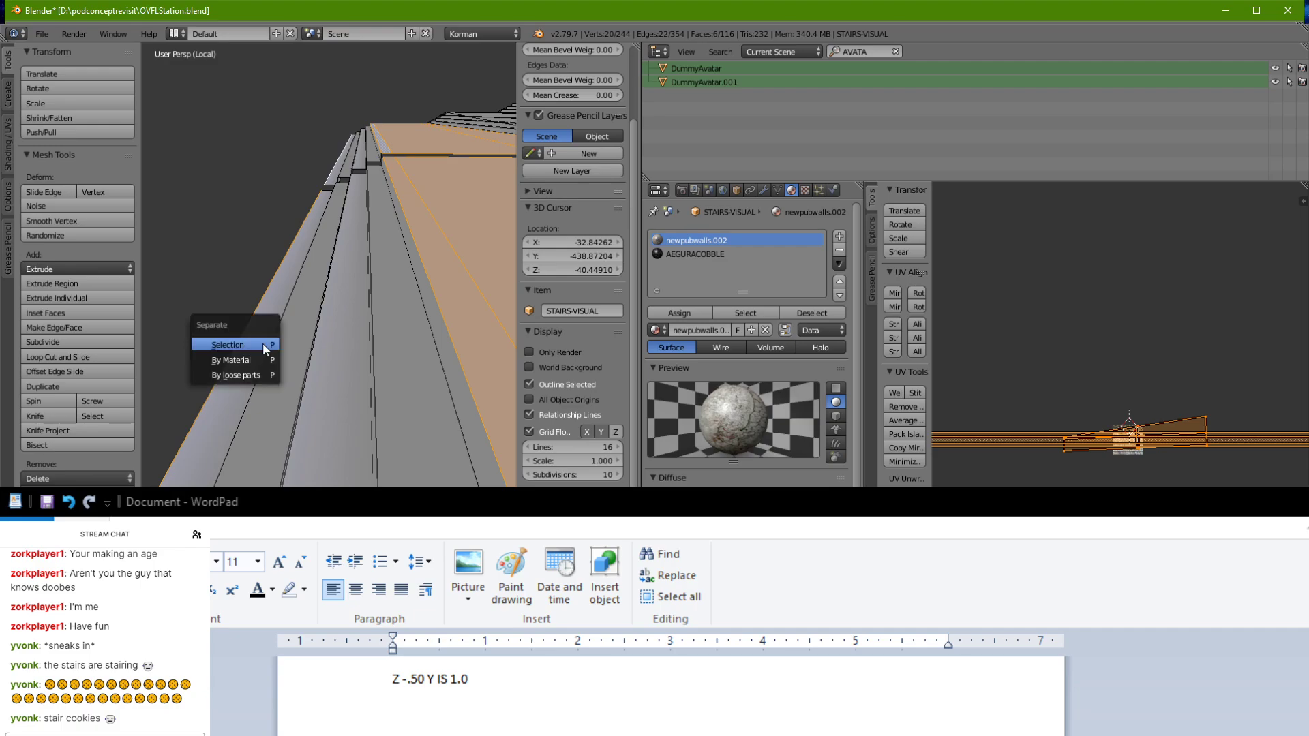
left_click(263, 344)
Step: In the separated stair object, fill a sloping face across the steps on each side of the gap, from the tread's edge to the outermost edge
key("Tab")
right_click(431, 211)
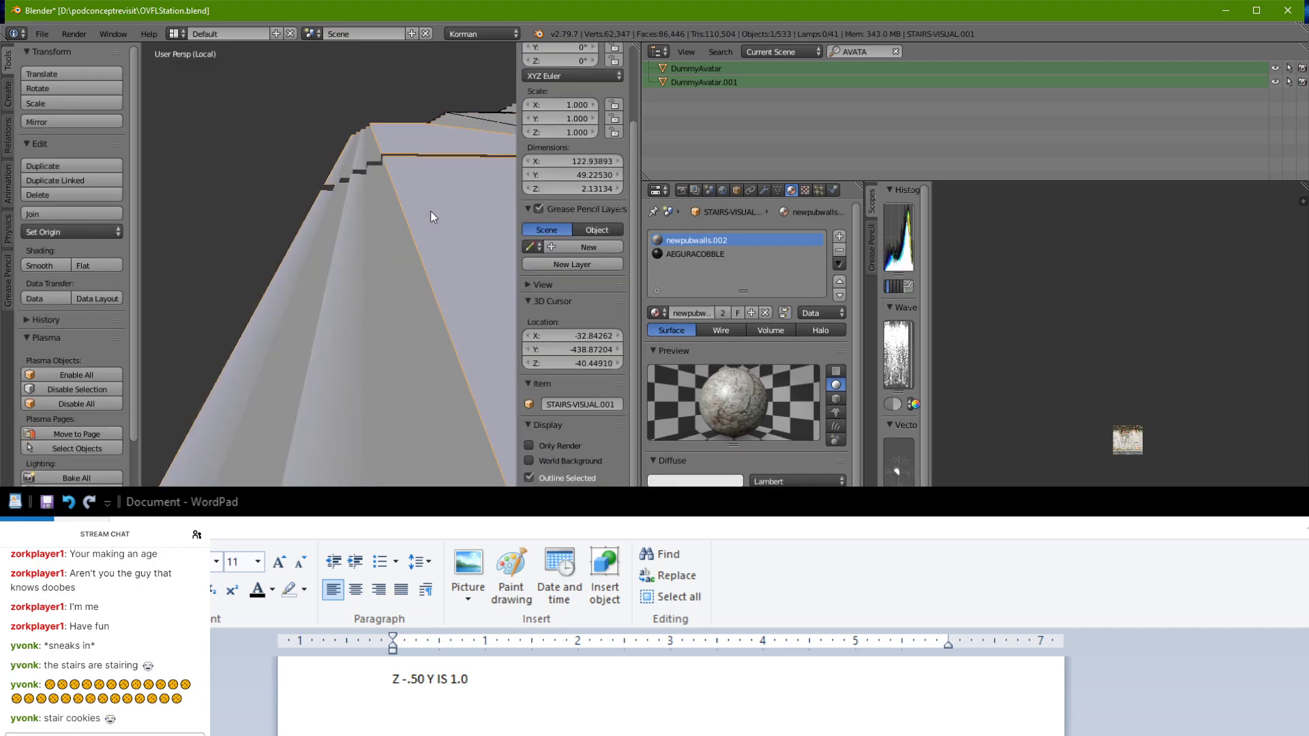
key("Tab")
right_click(405, 228)
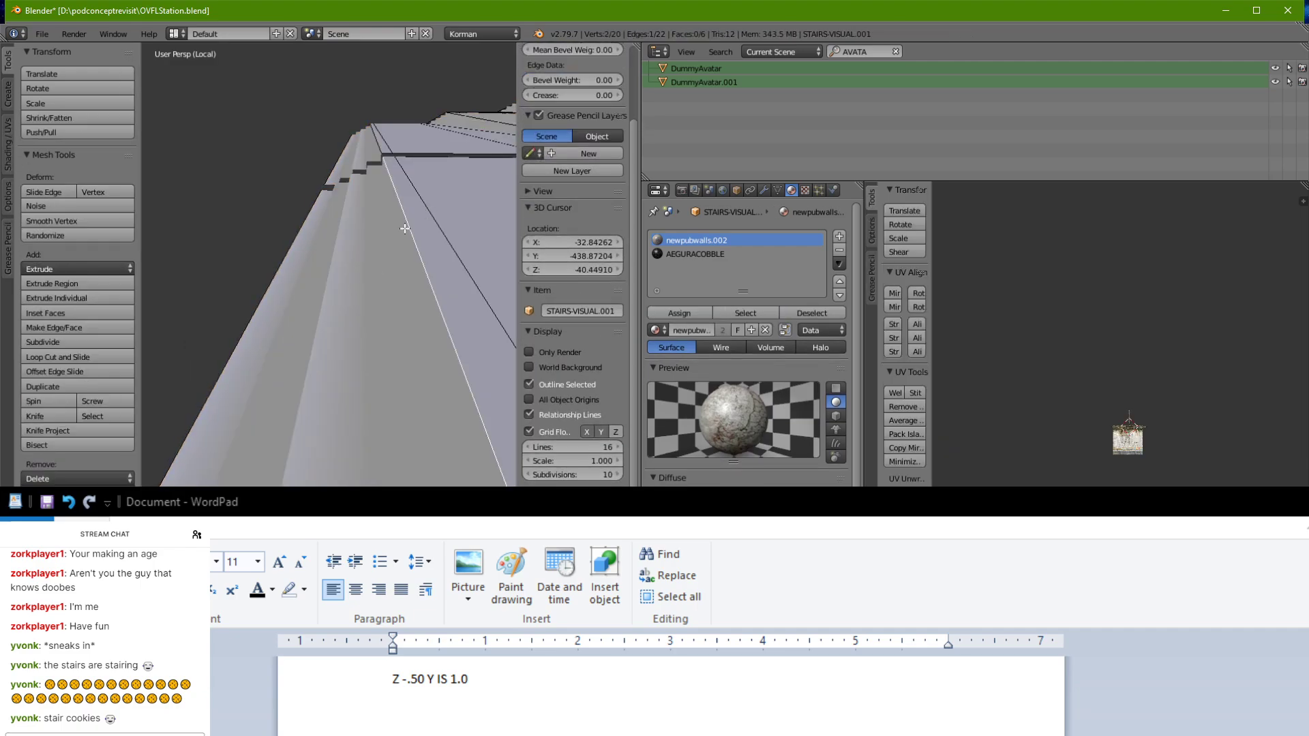
right_click(274, 295, "shift")
key("f")
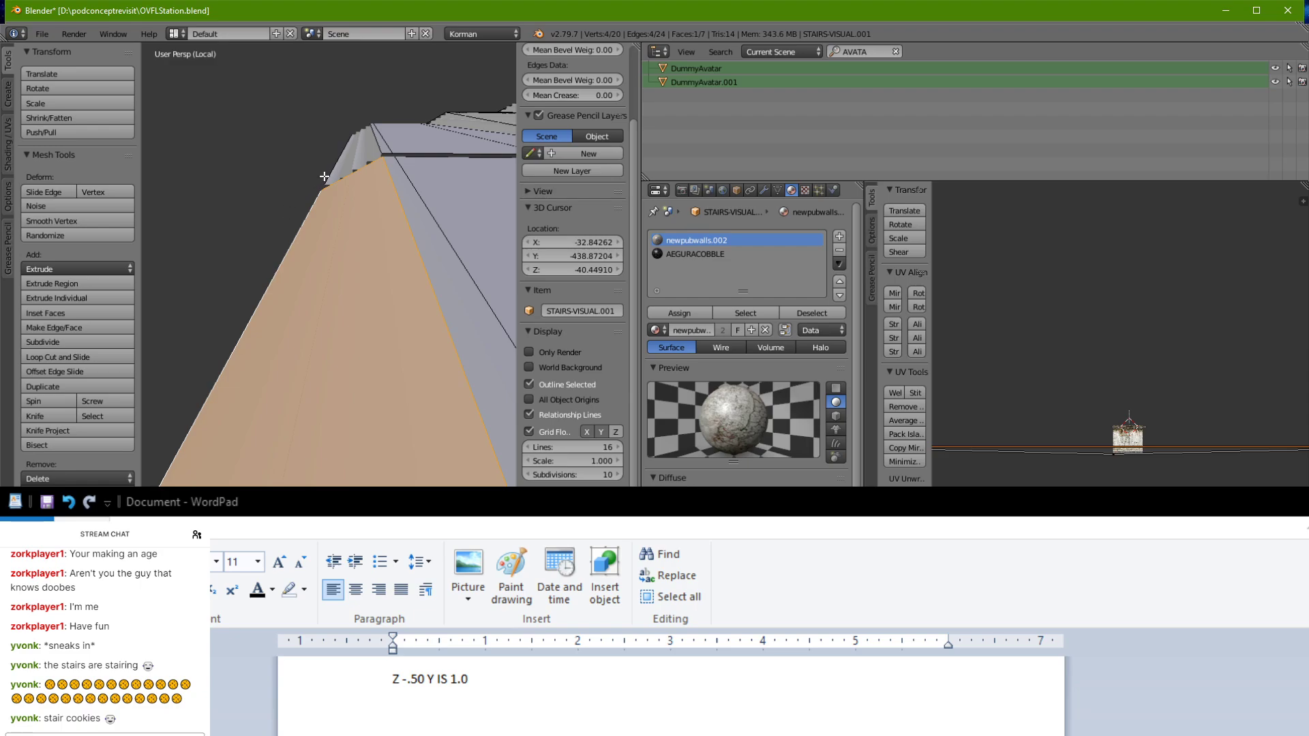
right_click(358, 149)
key("f")
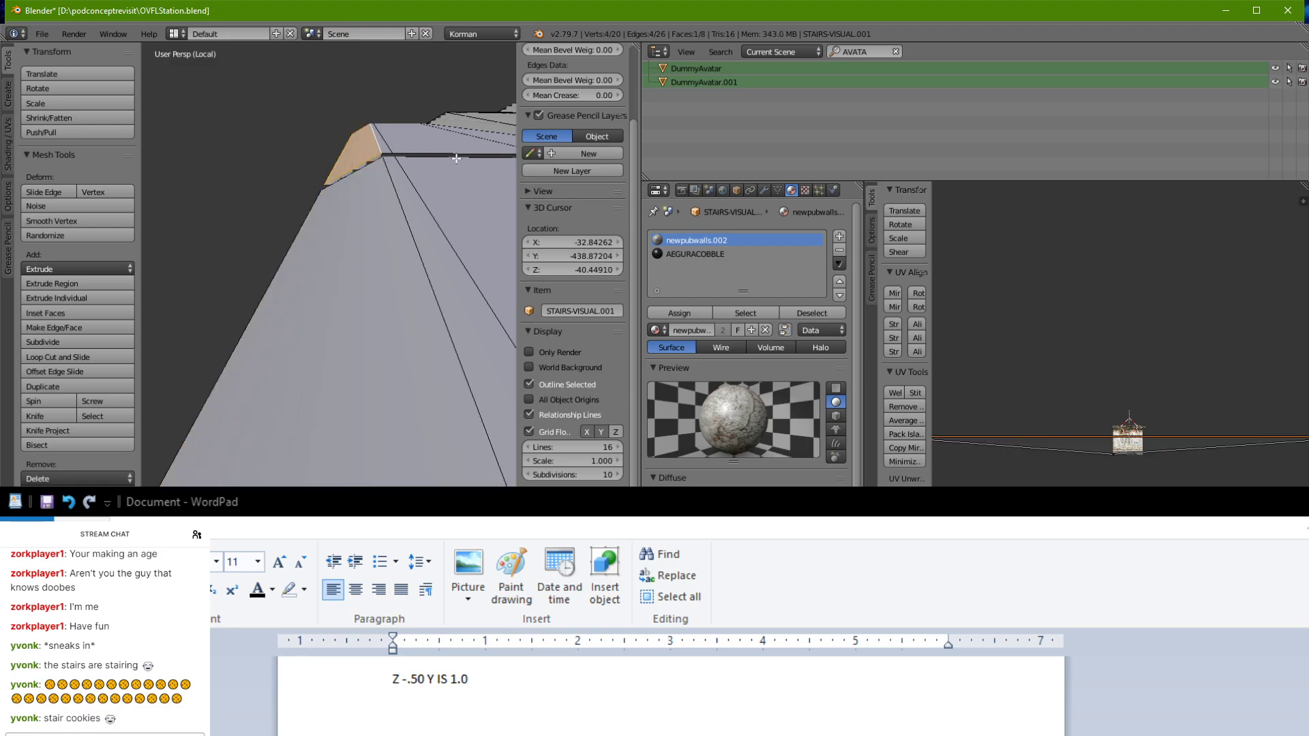
Step: Remove both material slots, newpubwalls.002 and AEGURACOBBLE, from STAIRS-VISUAL.001 and show its object properties
key("Tab")
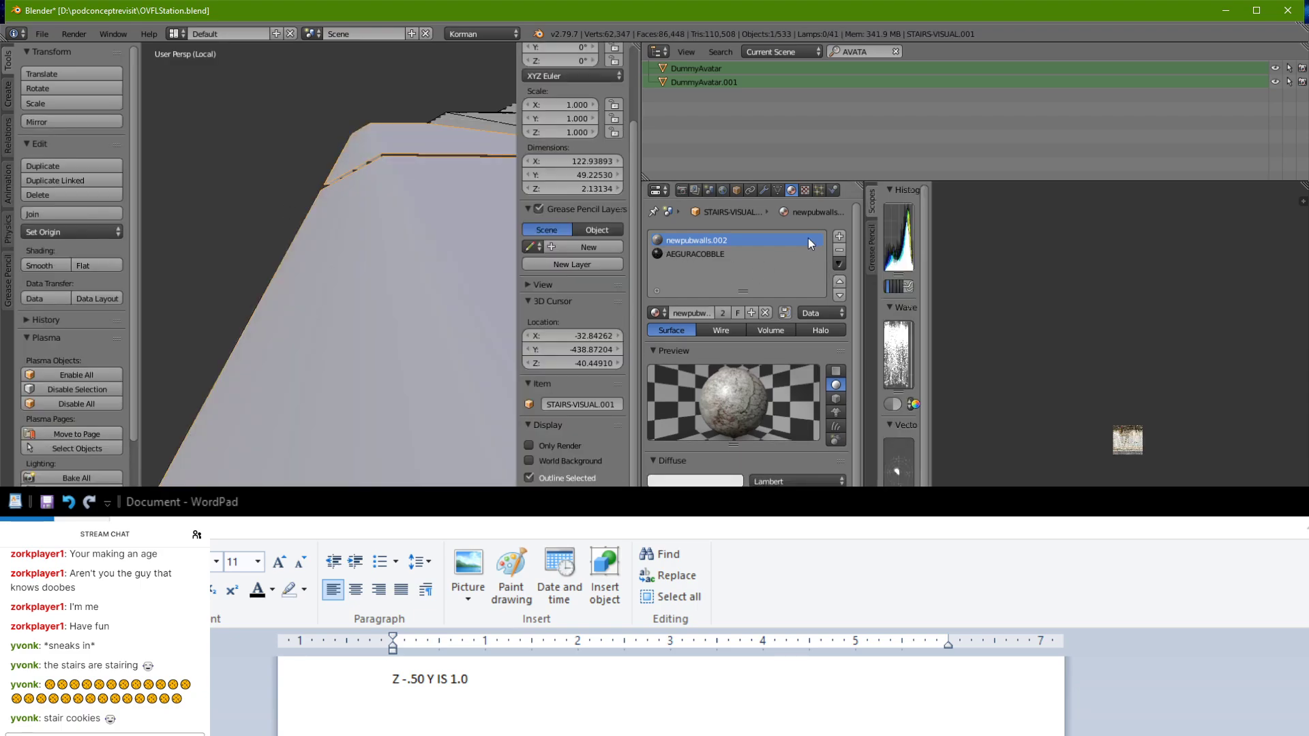
left_click(839, 250)
left_click(839, 250)
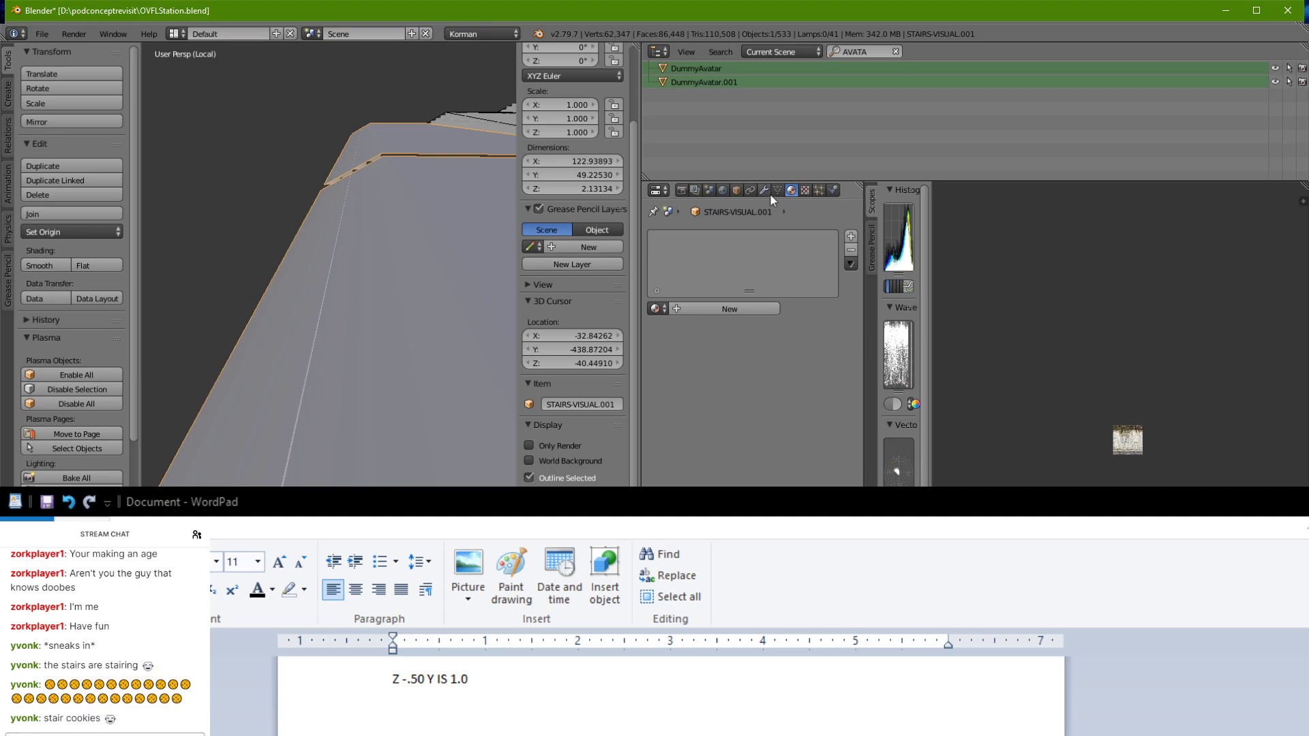
left_click(736, 191)
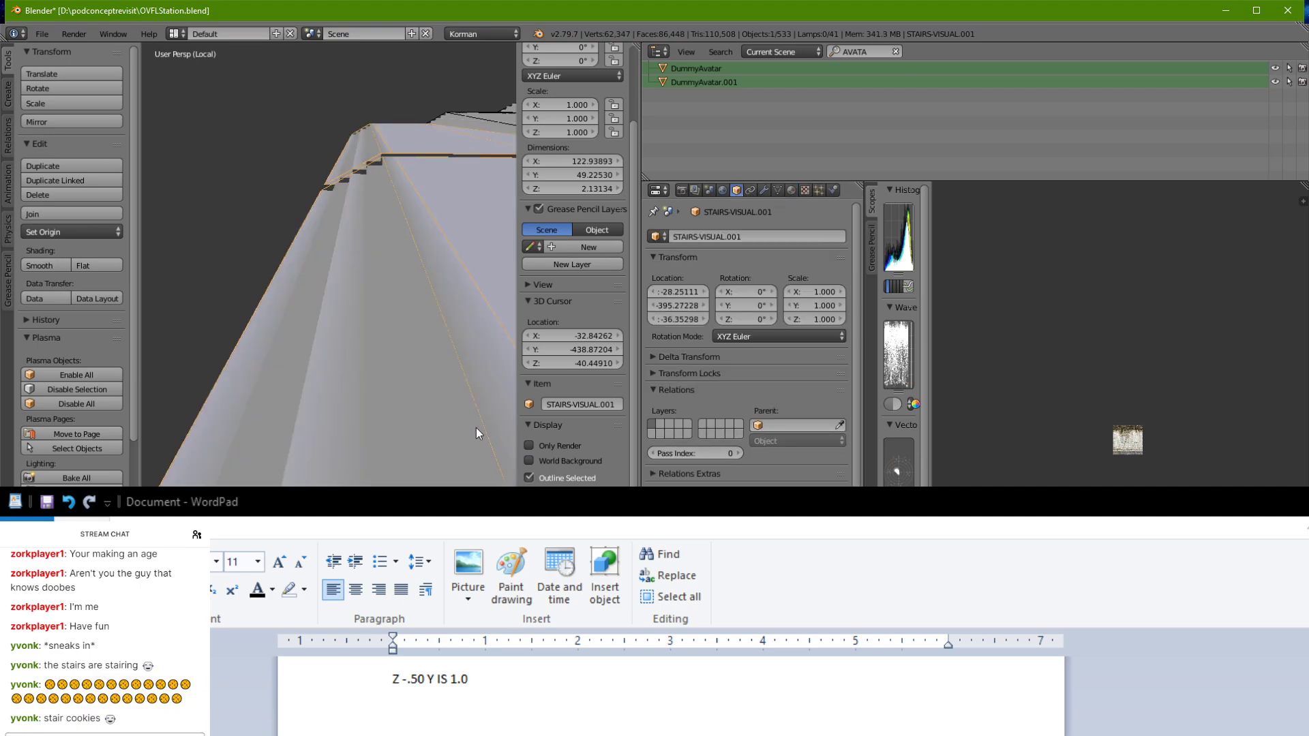
Step: Triangulate all faces of the STAIRS-VISUAL.001 mesh and return to Object Mode
key("Tab")
key("ctrl+t")
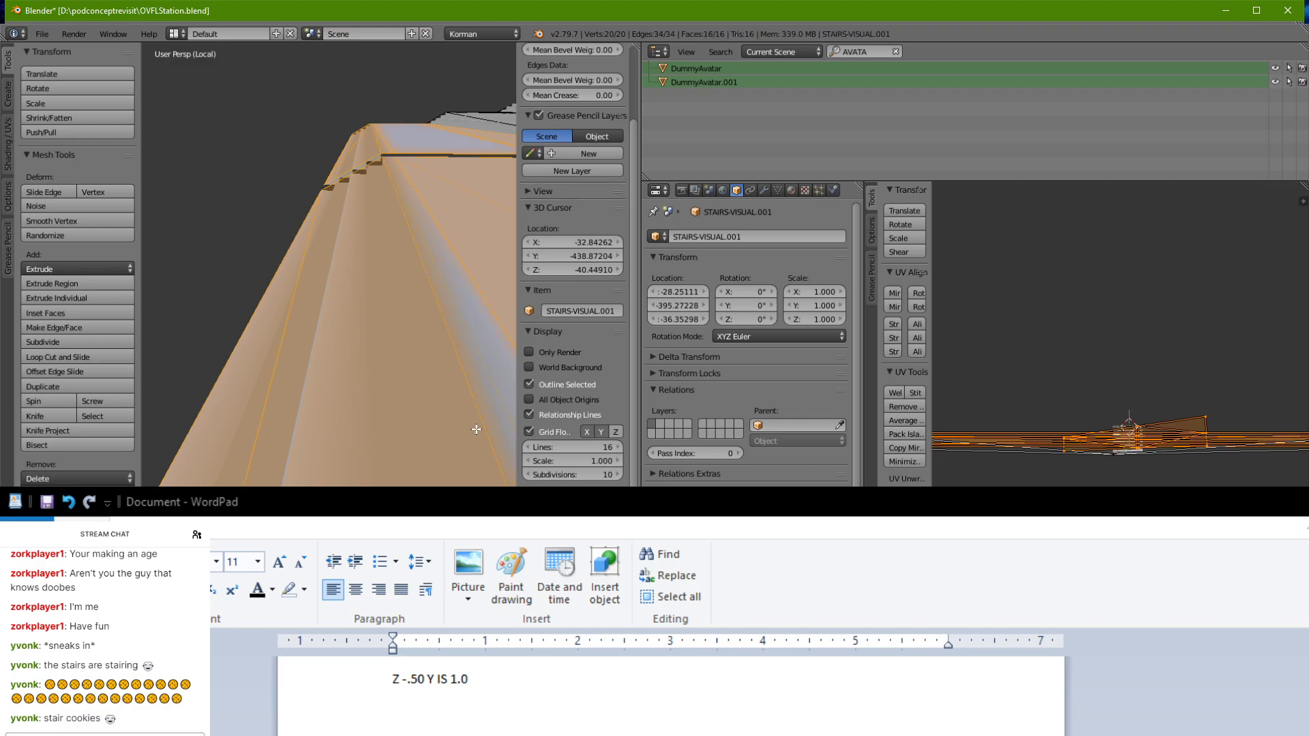
key("Tab")
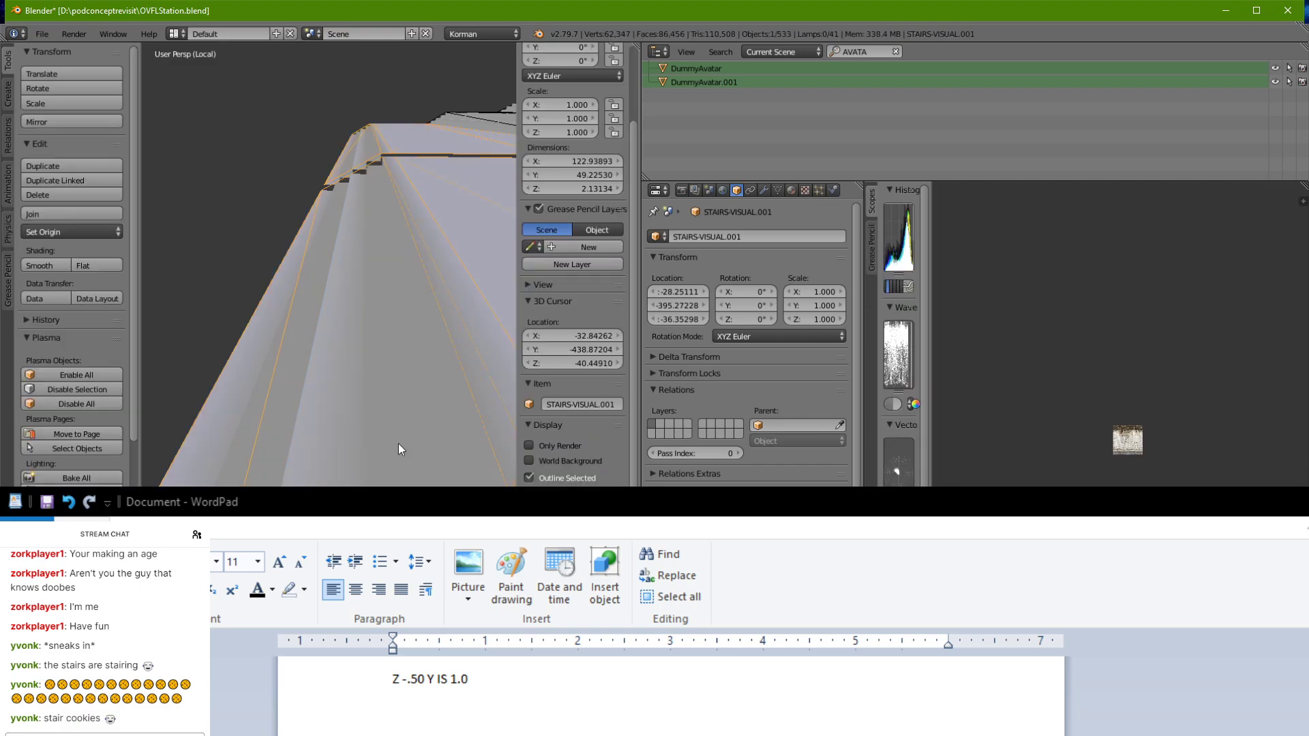
Step: Leave the isolated local view of the stairs and display the full scene in solid shading
middle_click_drag(399, 443, 338, 286)
scroll(335, 455, "down", 4)
key("KP_Divide")
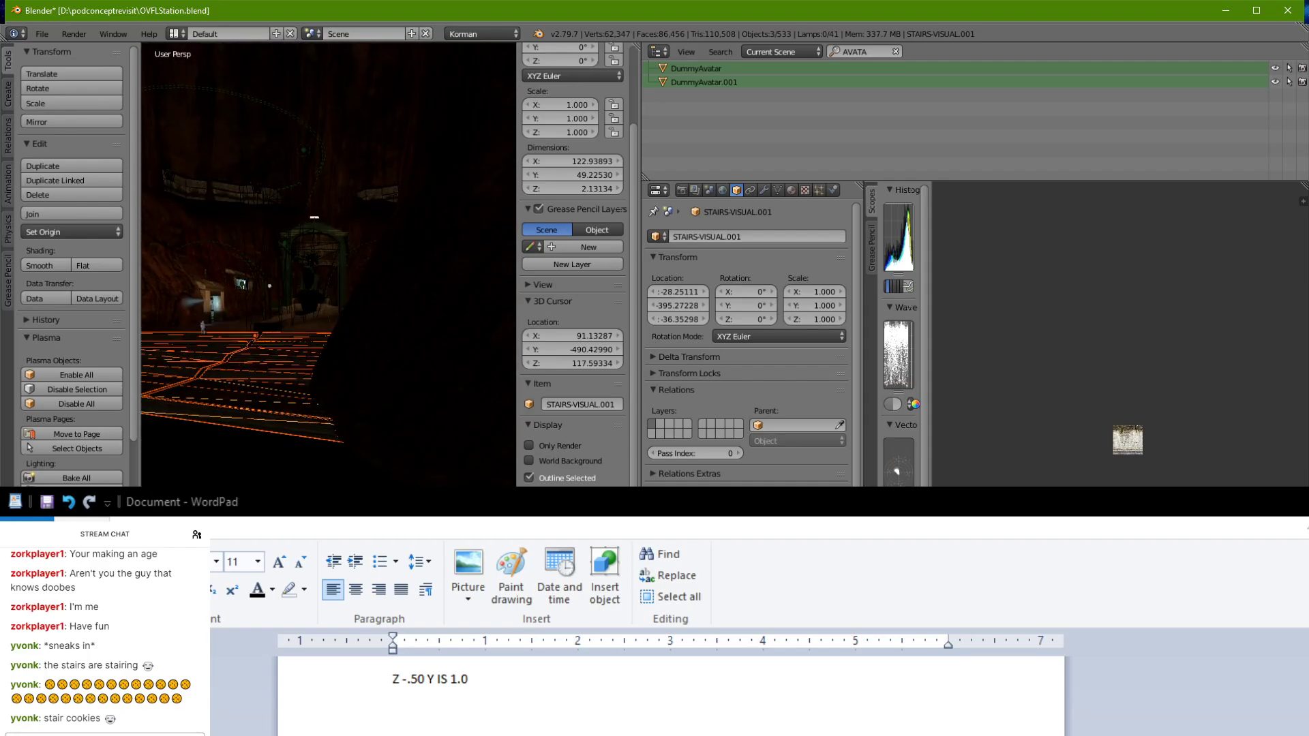
key("alt+z")
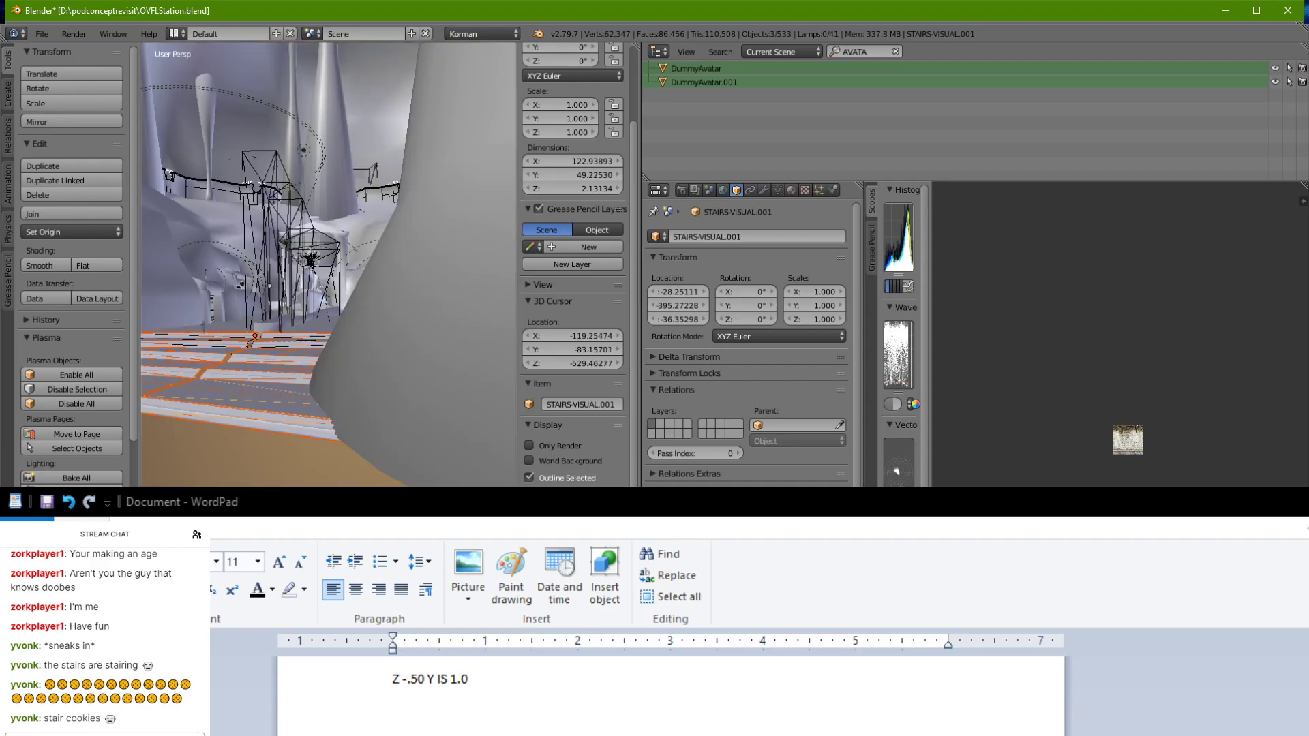
Step: Lower the bottom face of the stalagcolumtemplate.008 column beside the stairs
mouse_move(271, 472)
middle_mouse_down()
mouse_move(263, 450)
mouse_move(320, 437)
mouse_move(368, 457)
mouse_move(354, 409)
mouse_move(335, 398)
mouse_move(382, 402)
mouse_move(399, 389)
mouse_move(272, 486)
middle_mouse_up()
right_click(341, 412)
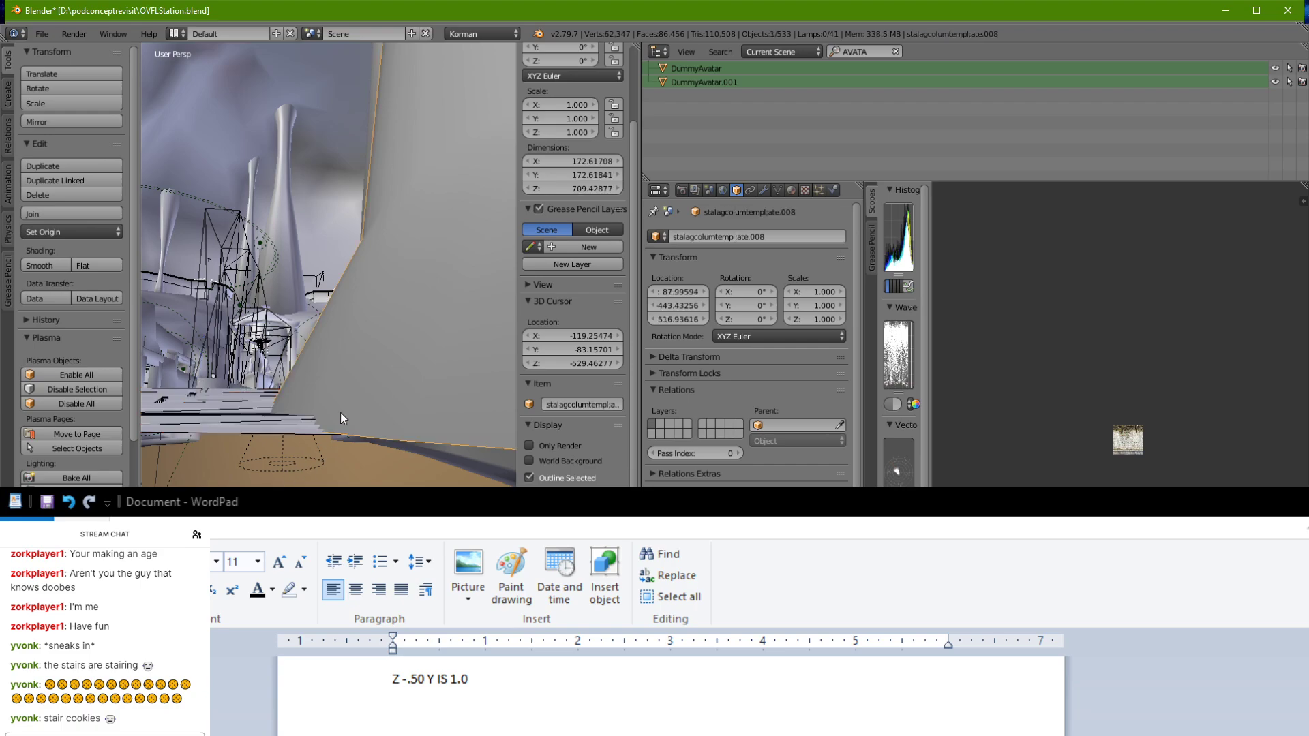
key("Tab")
middle_click_drag(339, 431, 338, 409)
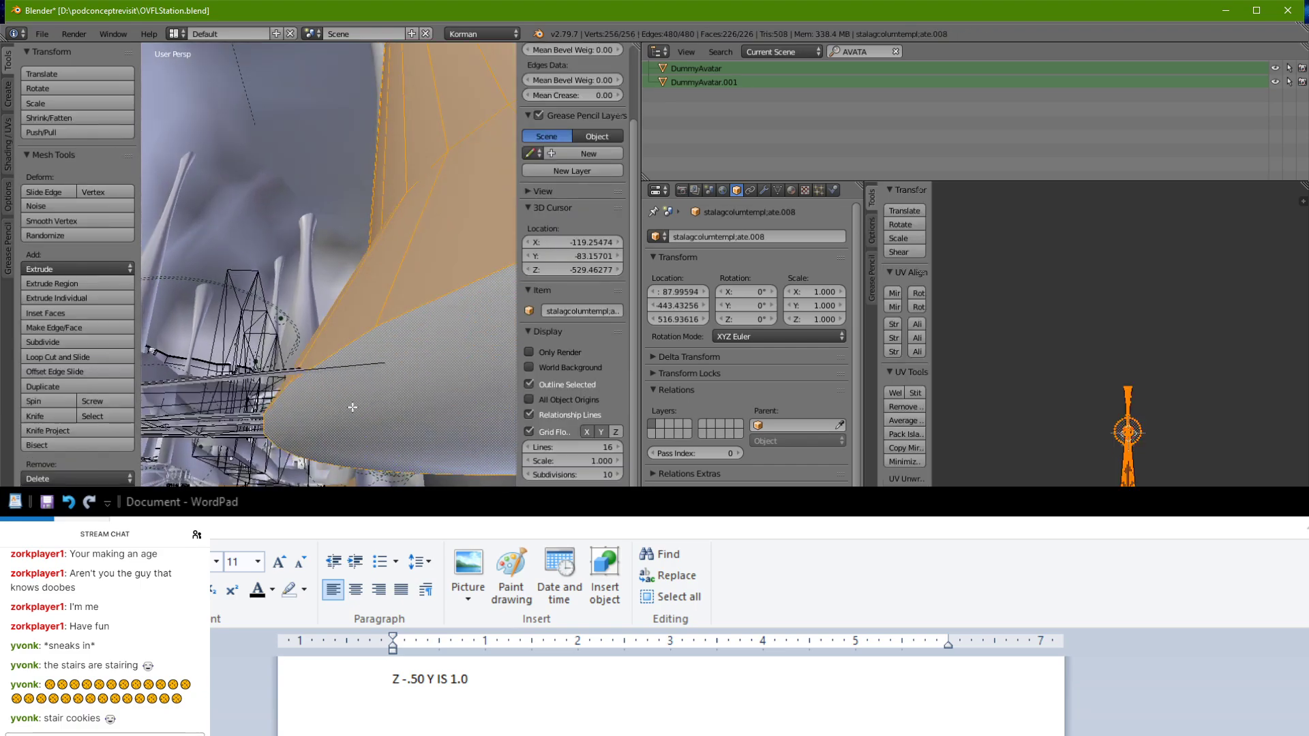
right_click(399, 369)
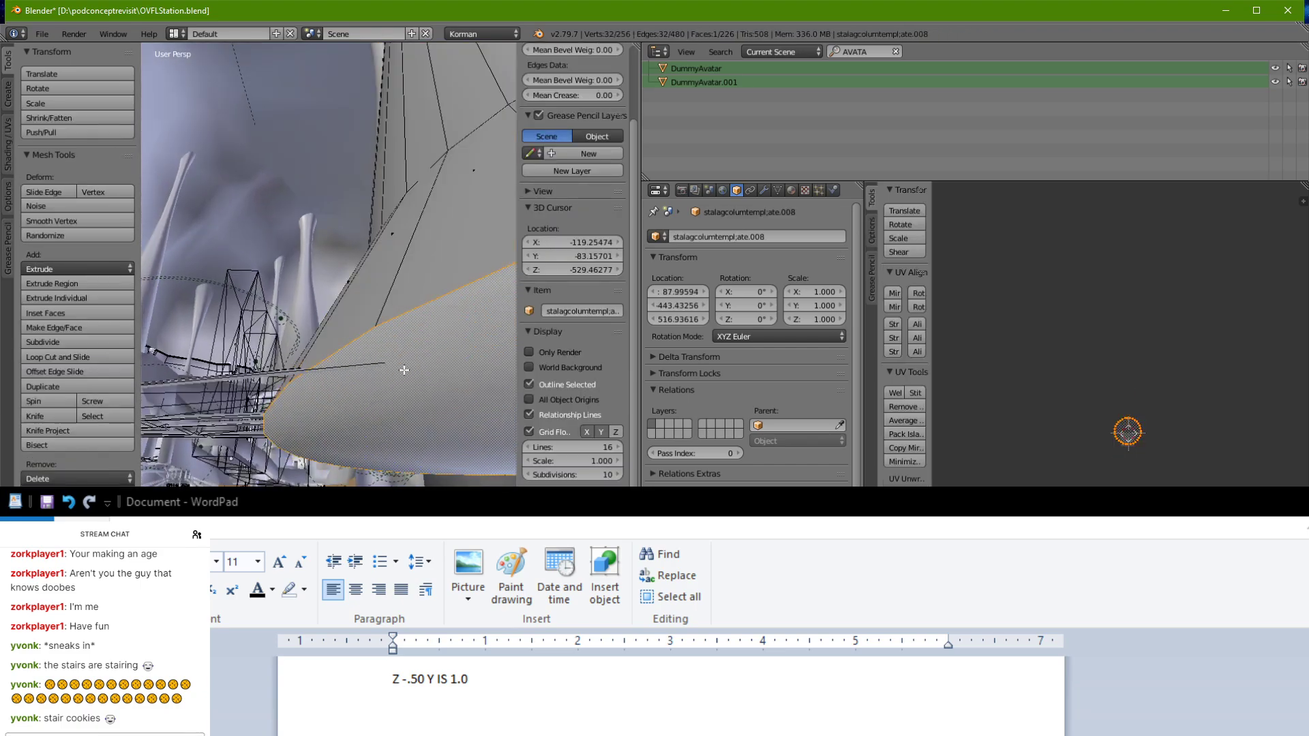
middle_click_drag(392, 437, 496, 443)
key("Tab")
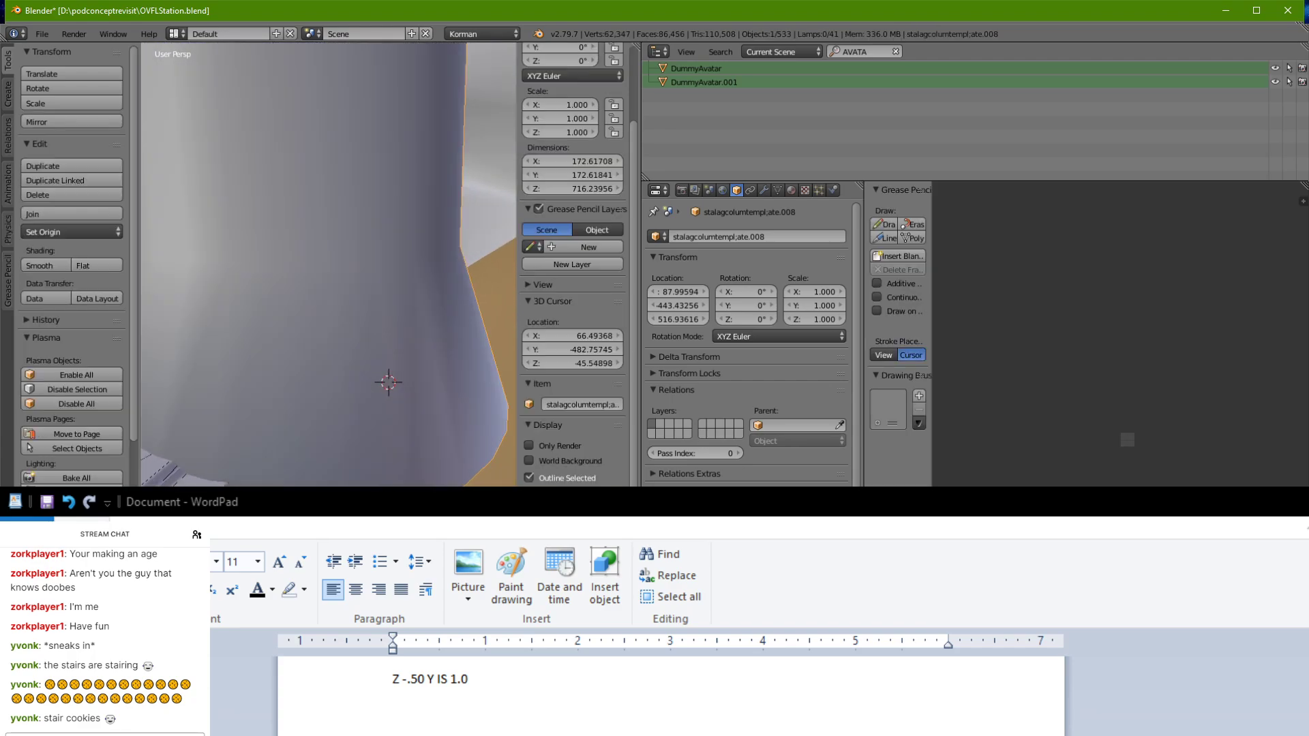
Step: Select the two adjoining bottom edges of the column's base beside the stairs and pull them inward, away from the steps
scroll(354, 443, "down", 4)
mouse_move(354, 443)
middle_mouse_down()
mouse_move(415, 437)
mouse_move(375, 455)
middle_mouse_up()
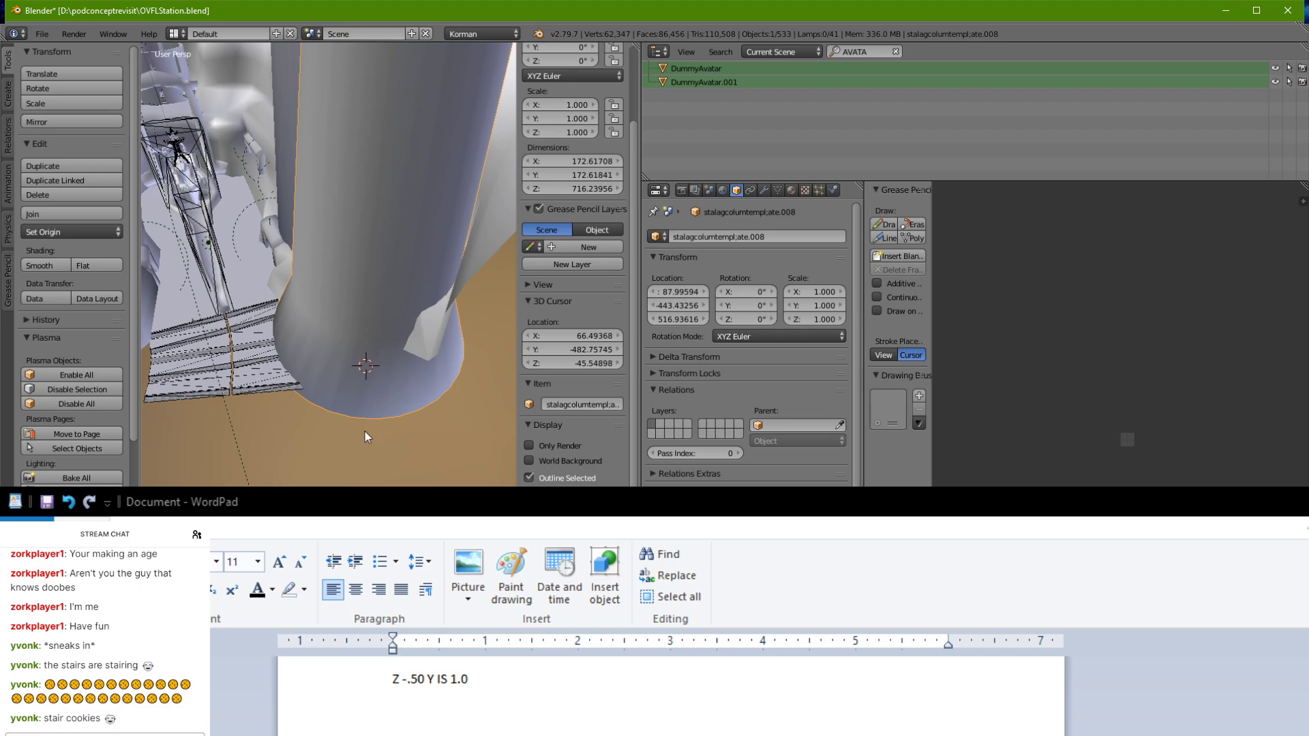
key("Tab")
scroll(258, 418, "up", 3)
middle_click_drag(258, 418, 504, 313)
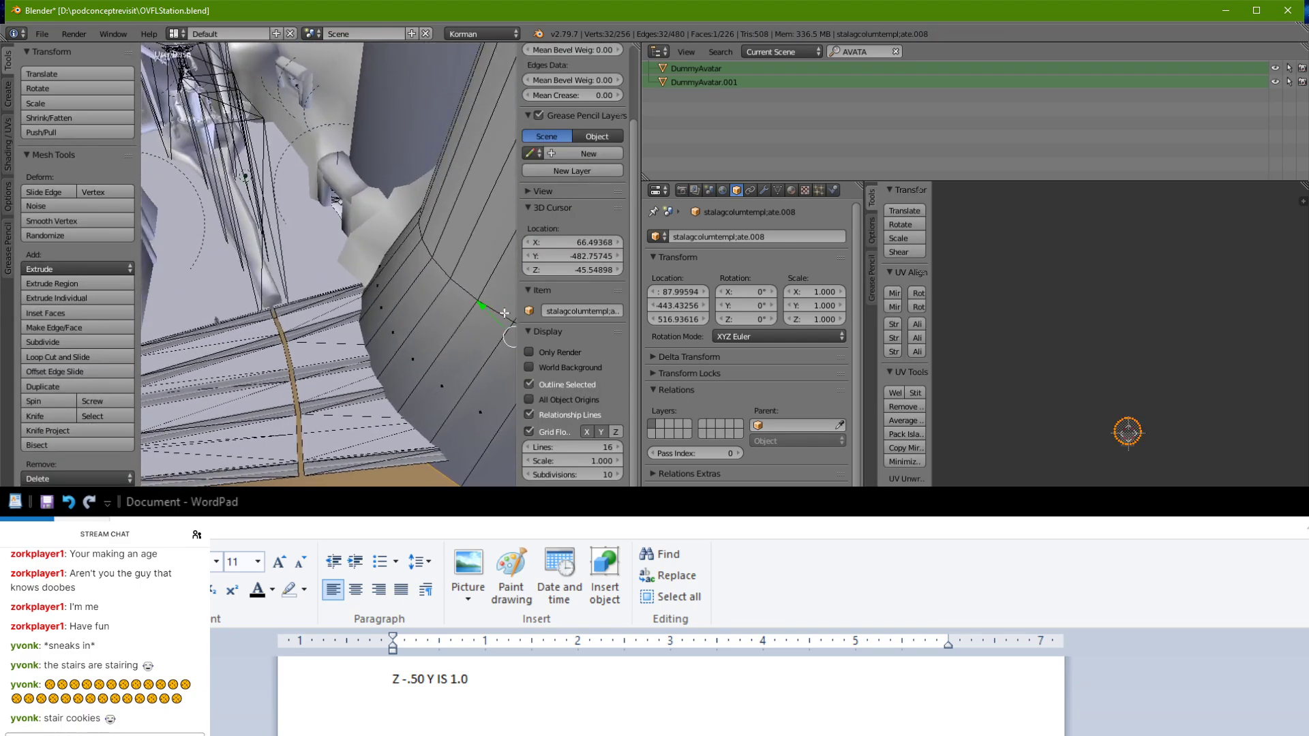
right_click(411, 323)
right_click(420, 373, "shift")
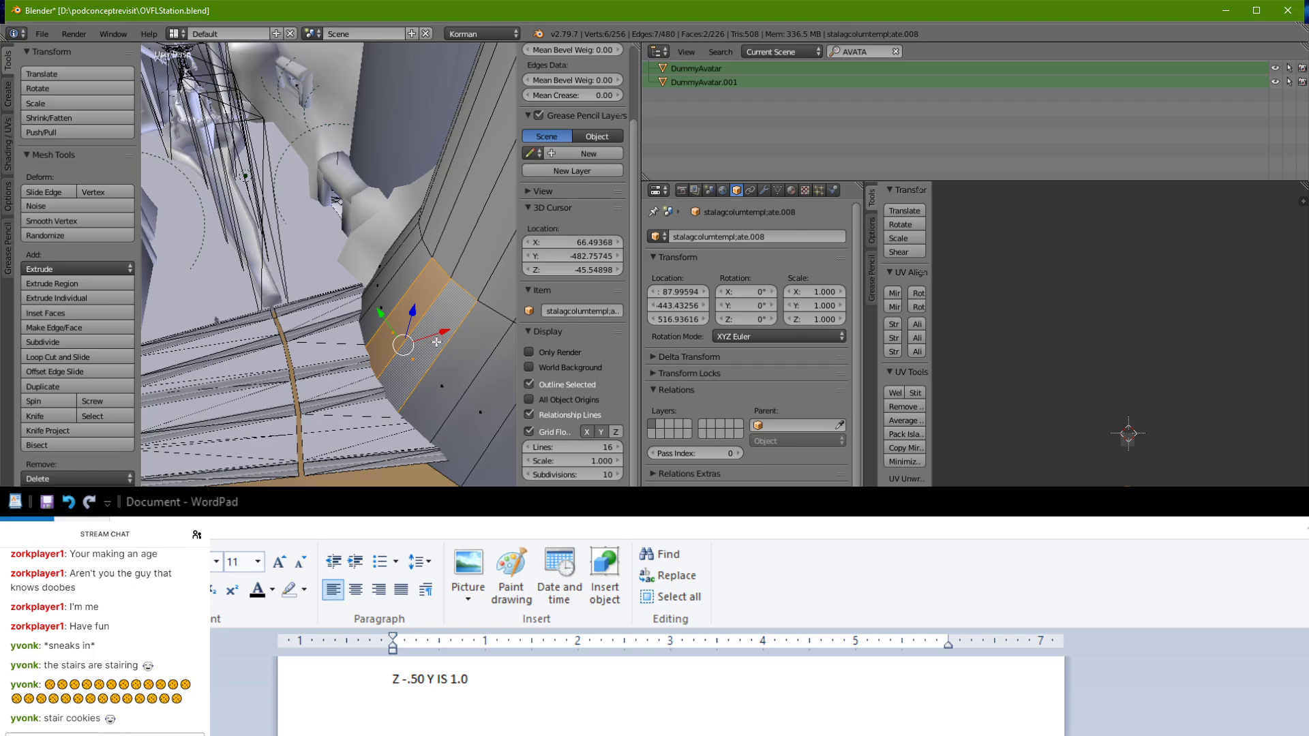
middle_click_drag(431, 385, 440, 265)
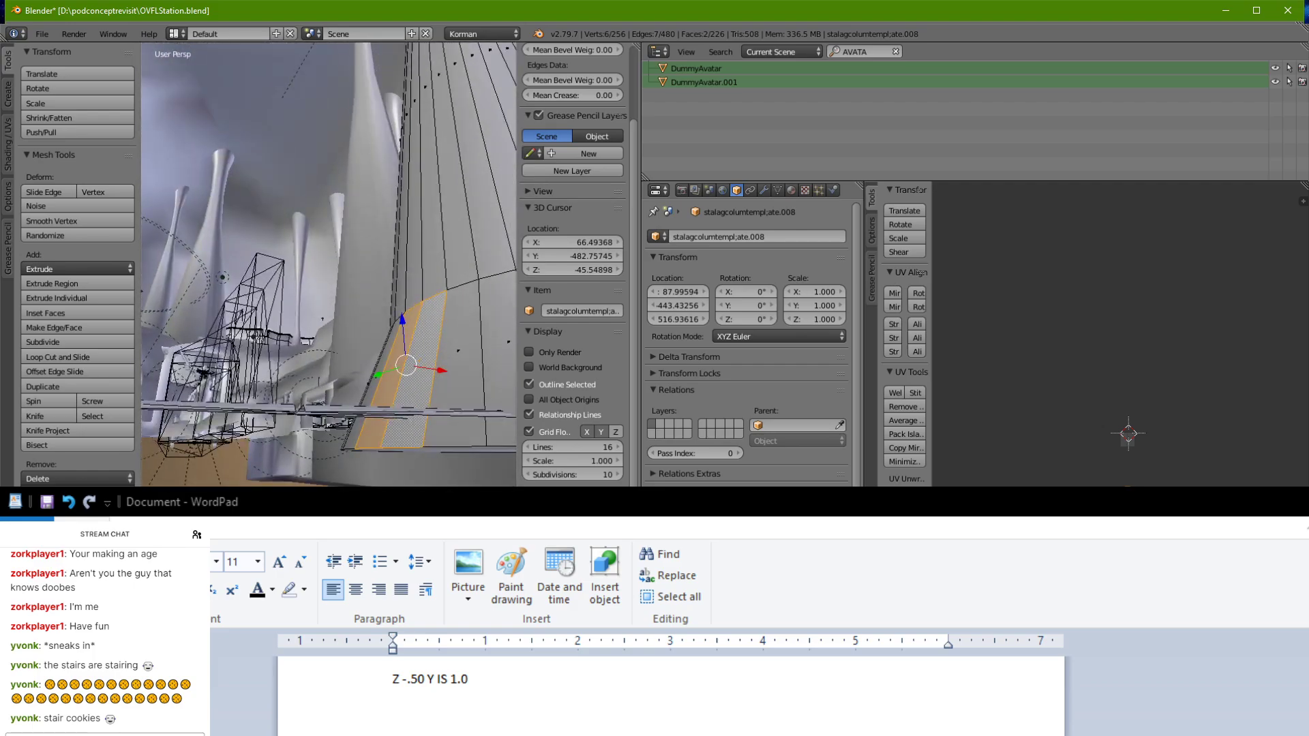
right_click(386, 450)
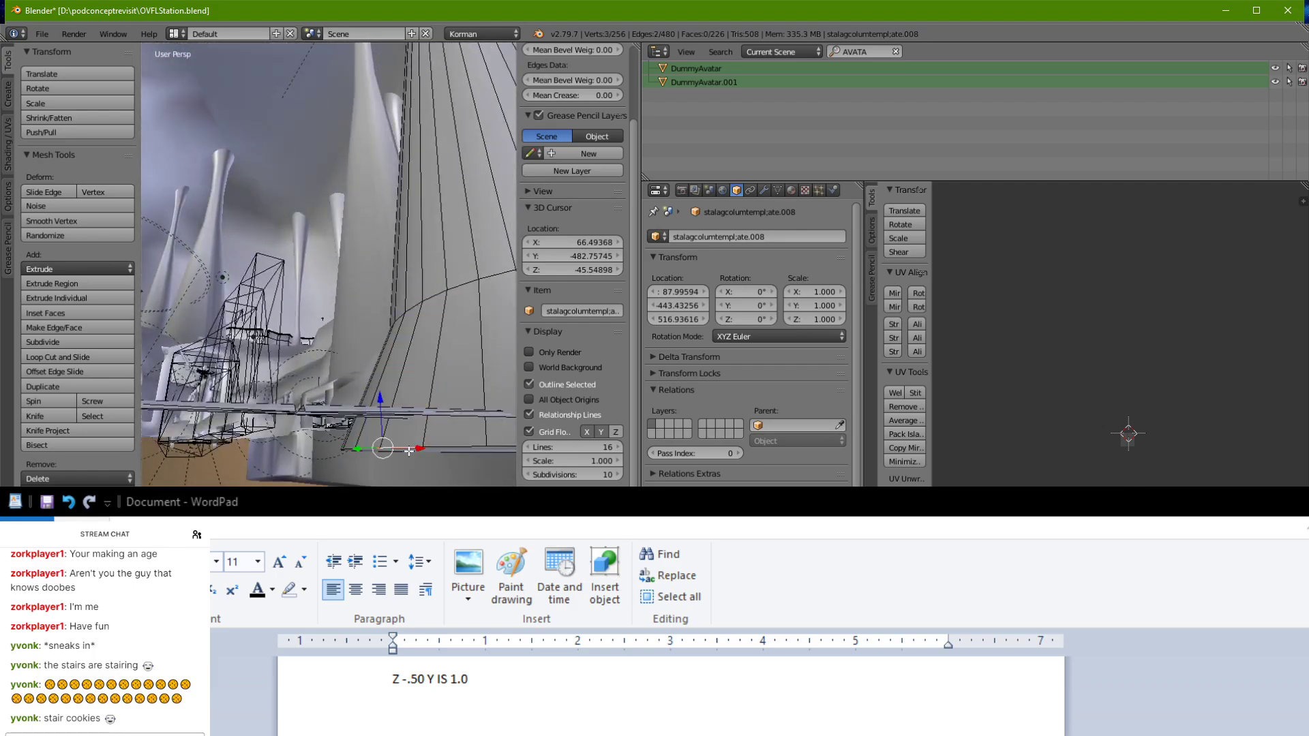
middle_click_drag(409, 341, 411, 421)
left_click_drag(411, 405, 426, 399)
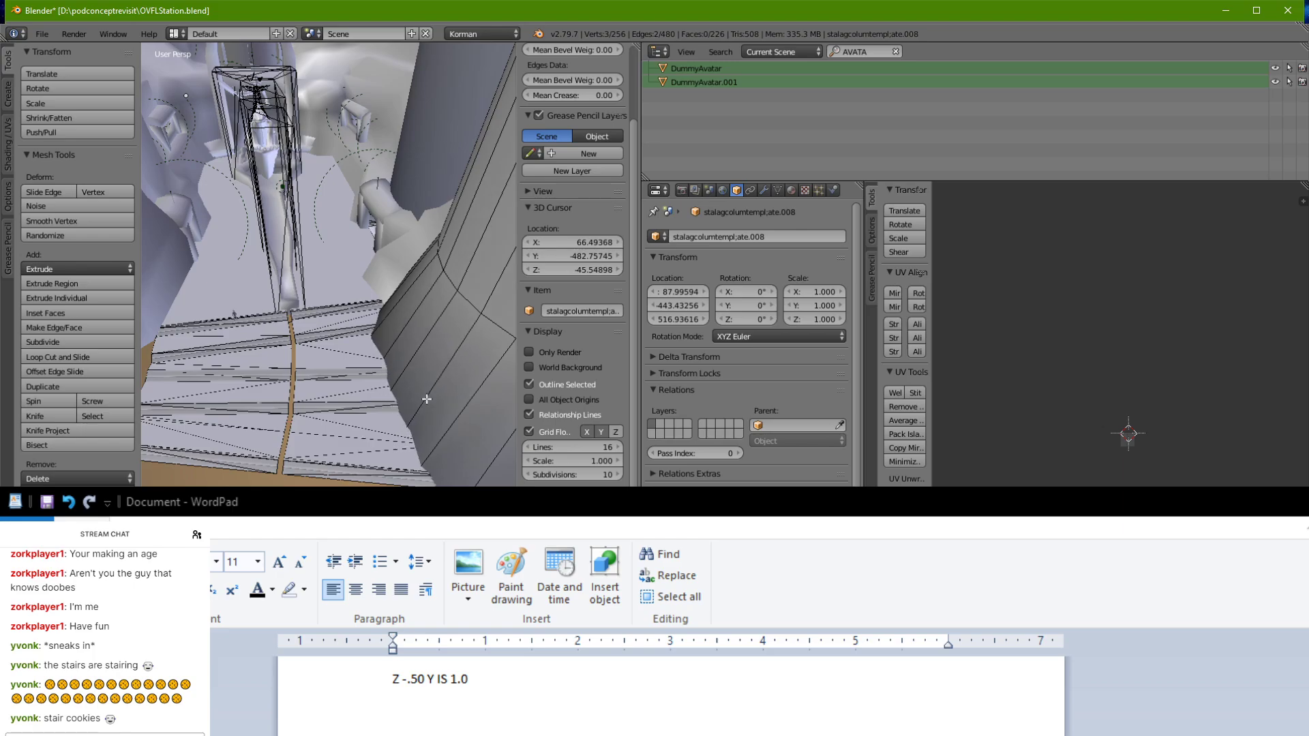
Step: Adjust the neighbouring bottom edges of the column so its base clears the stair side, and finish editing the column
middle_click_drag(431, 396, 431, 369)
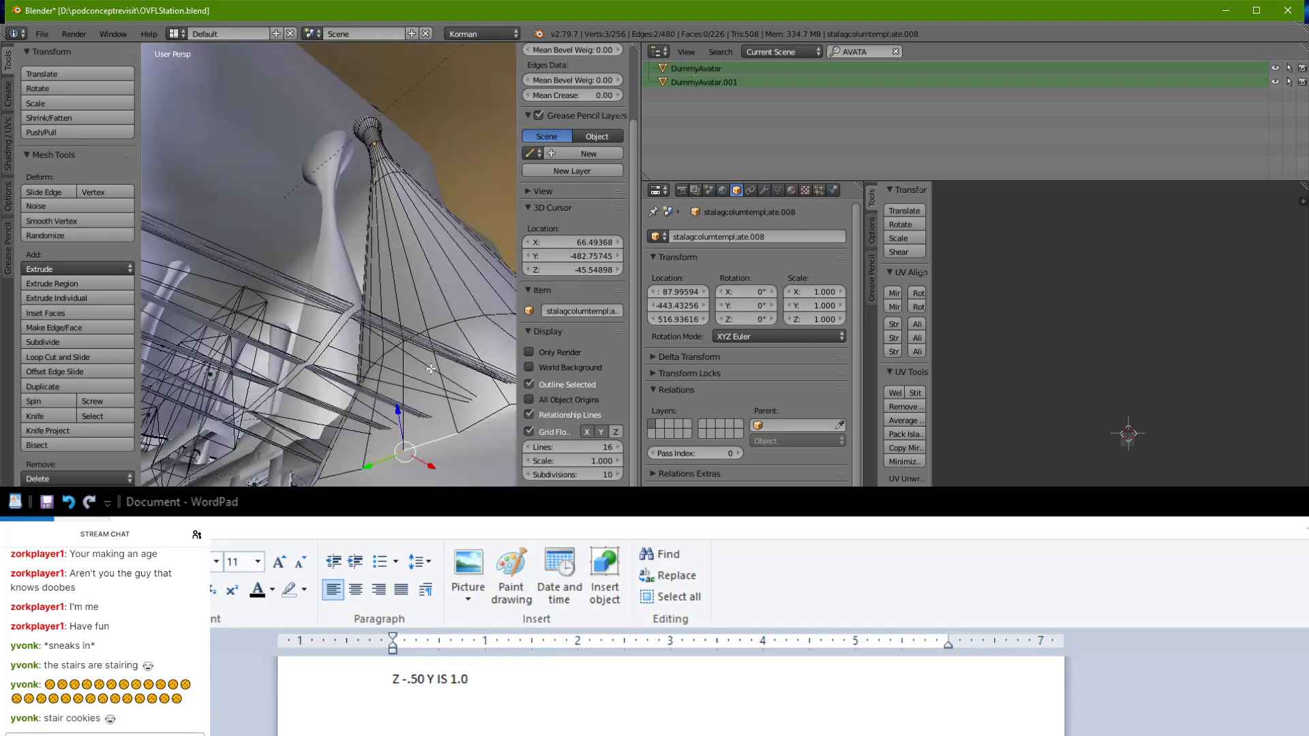
middle_click_drag(467, 425, 450, 441)
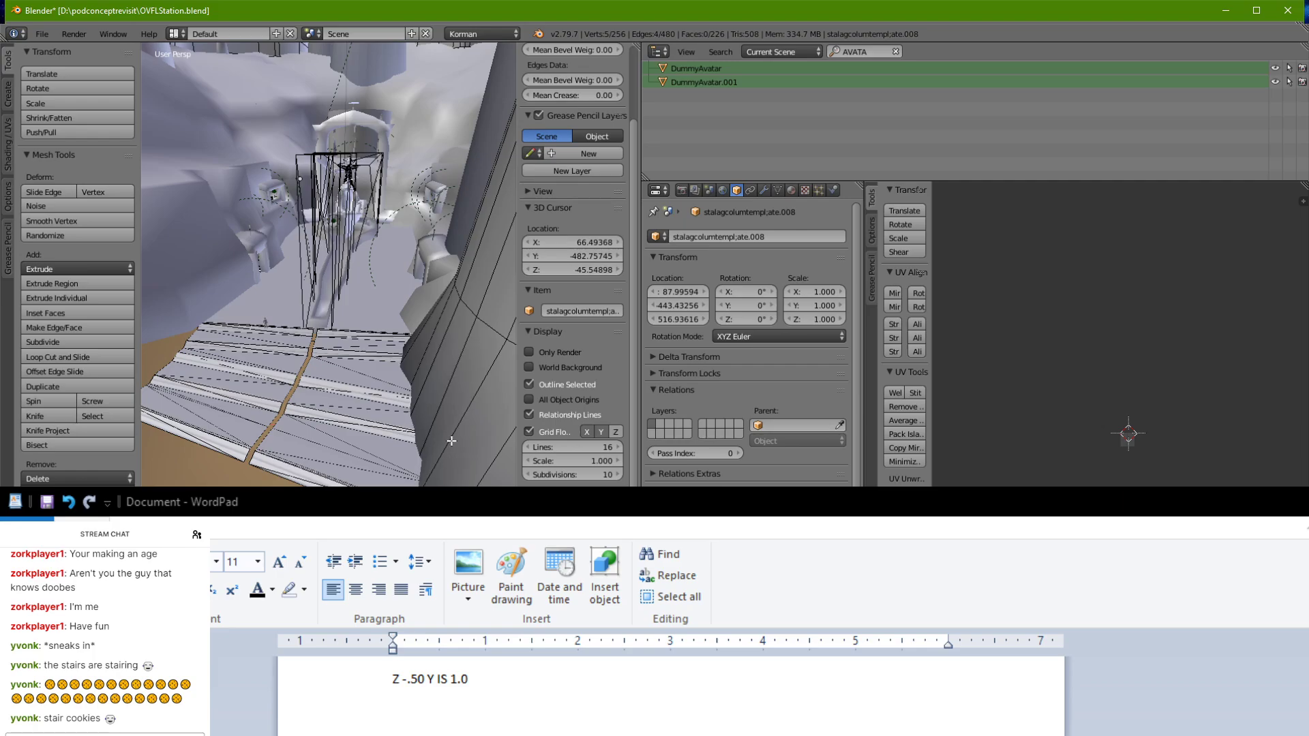
middle_click_drag(454, 441, 240, 390)
right_click(201, 478)
middle_click_drag(200, 478, 434, 204)
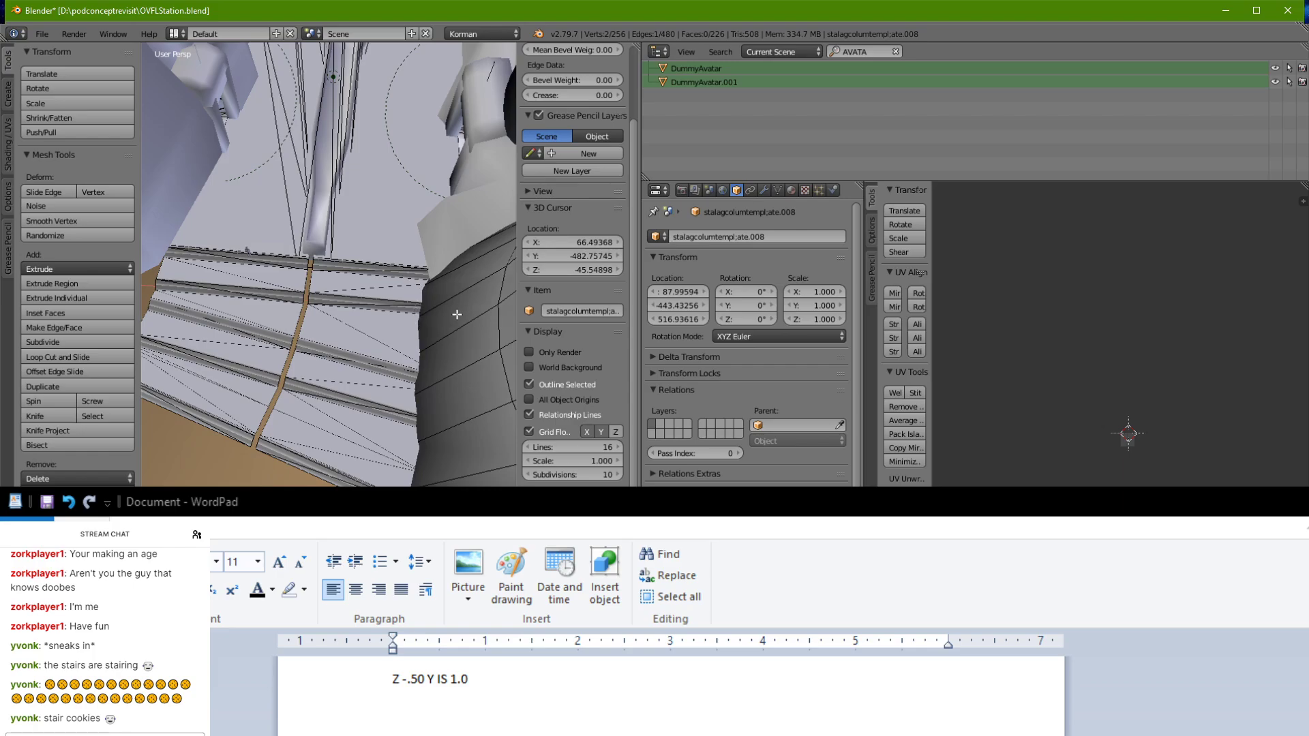
middle_click_drag(456, 311, 165, 384)
key("Tab")
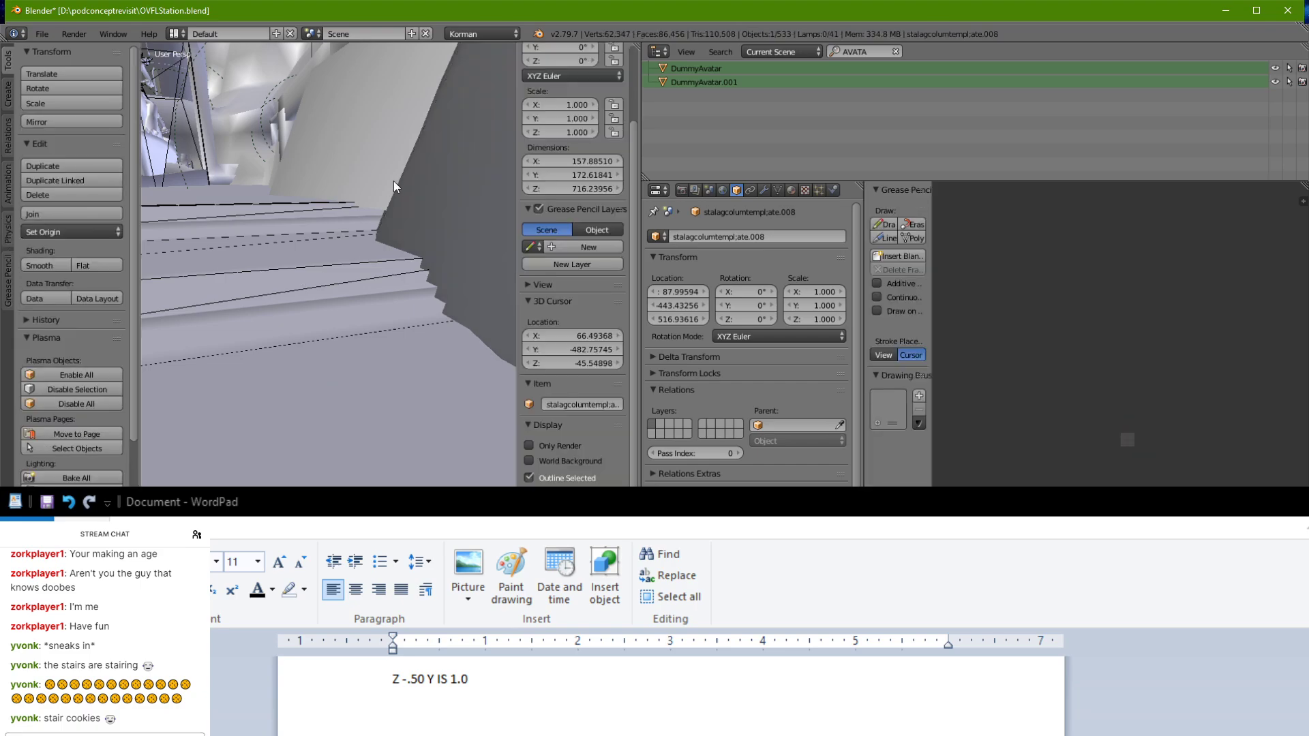
Step: Extrude two adjoining open edges of OUTSIDETERRAIN beside the stairs and move the new edges to extend the terrain
right_click(380, 202)
key("Tab")
right_click(380, 205)
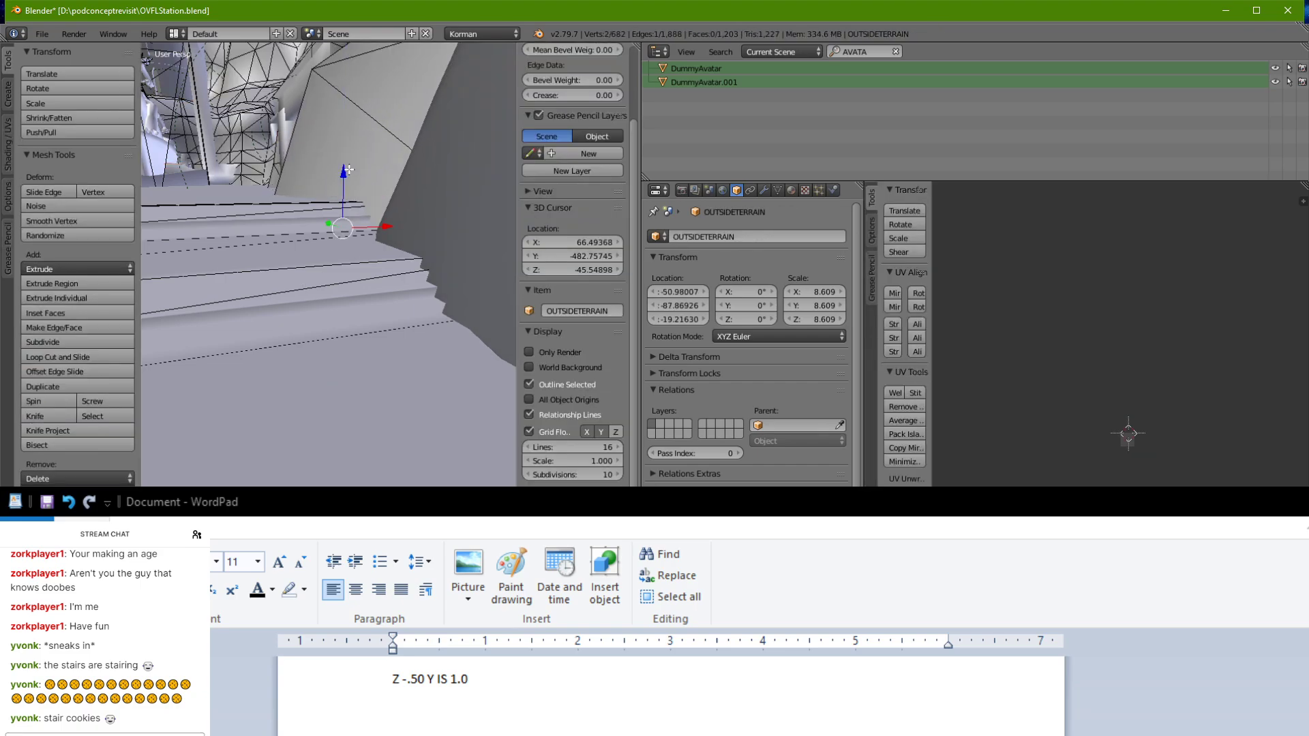
key("Tab")
middle_click_drag(348, 170, 510, 376)
key("Tab")
right_click(355, 373, "shift")
key("e")
left_click(463, 405)
left_click_drag(361, 410, 373, 409)
middle_click_drag(372, 411, 337, 476)
scroll(259, 457, "down", 2)
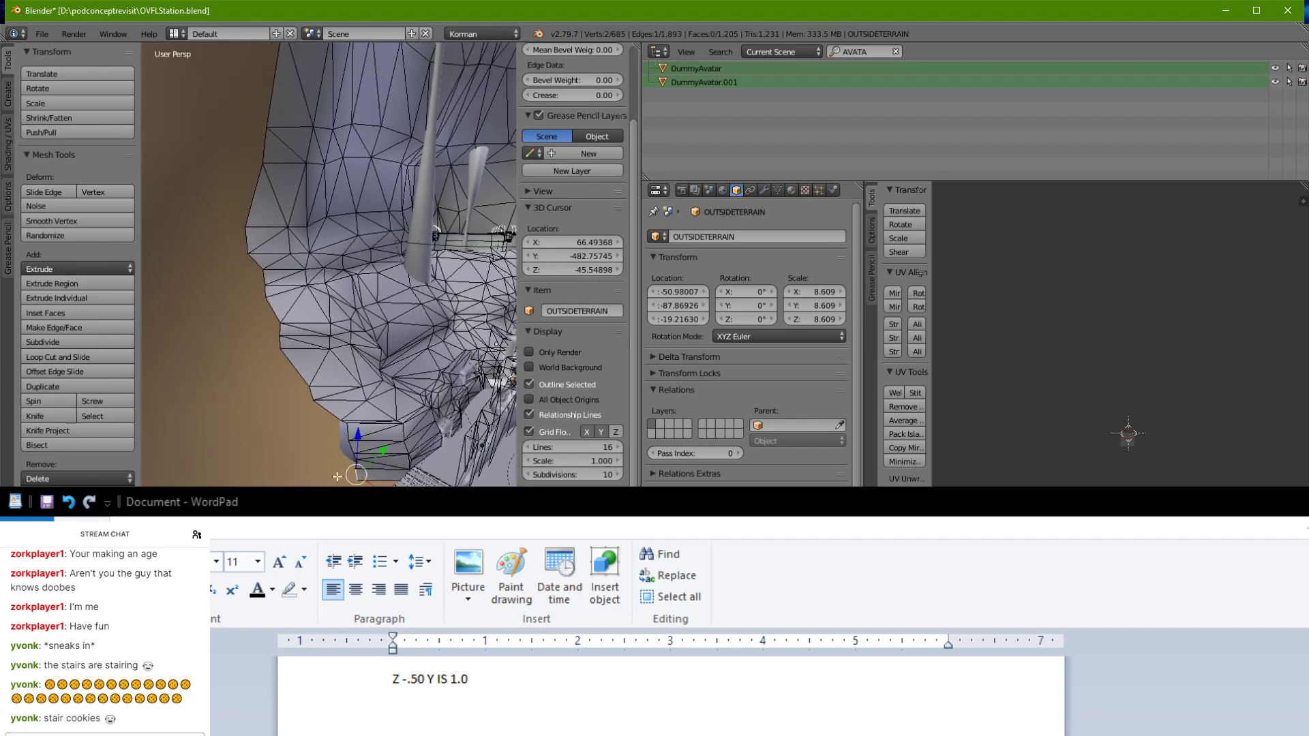
Step: Select the open outer boundary of OUTSIDETERRAIN from near the stairs up the cavern wall and extrude it outward
middle_click_drag(266, 171, 287, 342)
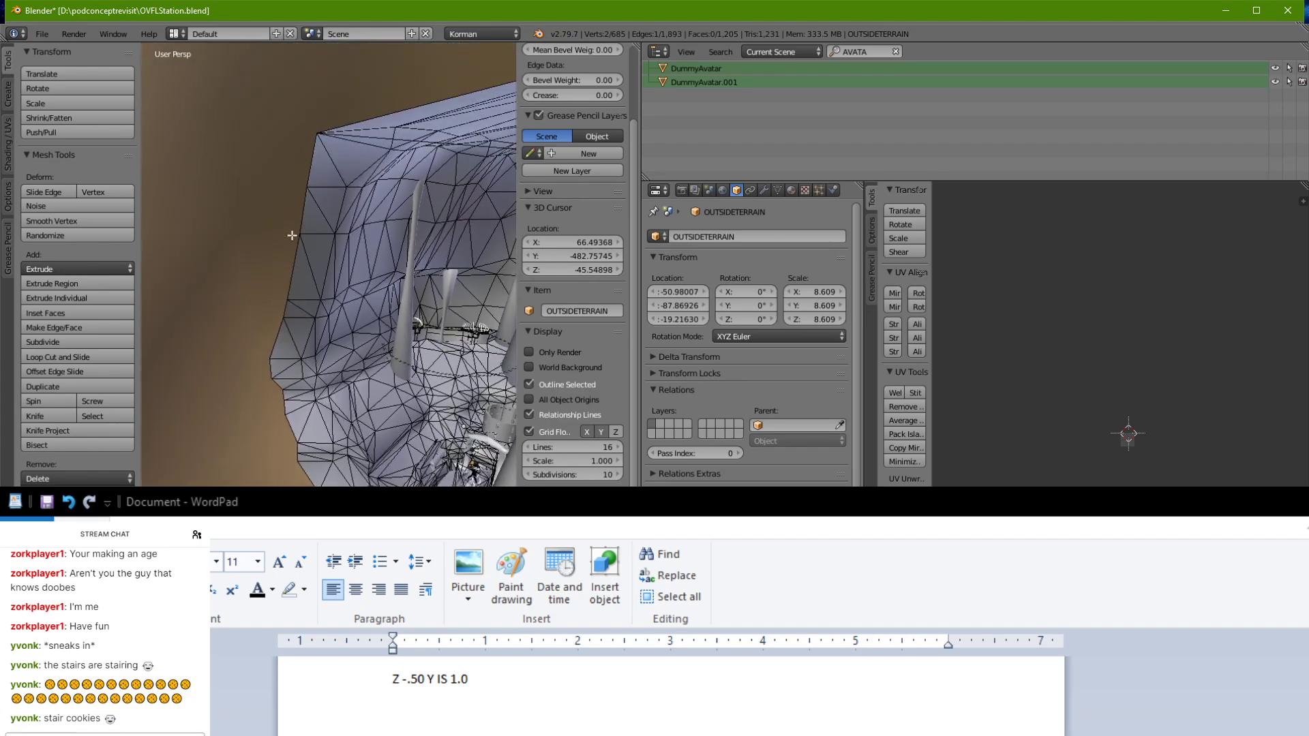
right_click(313, 159, "alt")
scroll(368, 443, "up", 2)
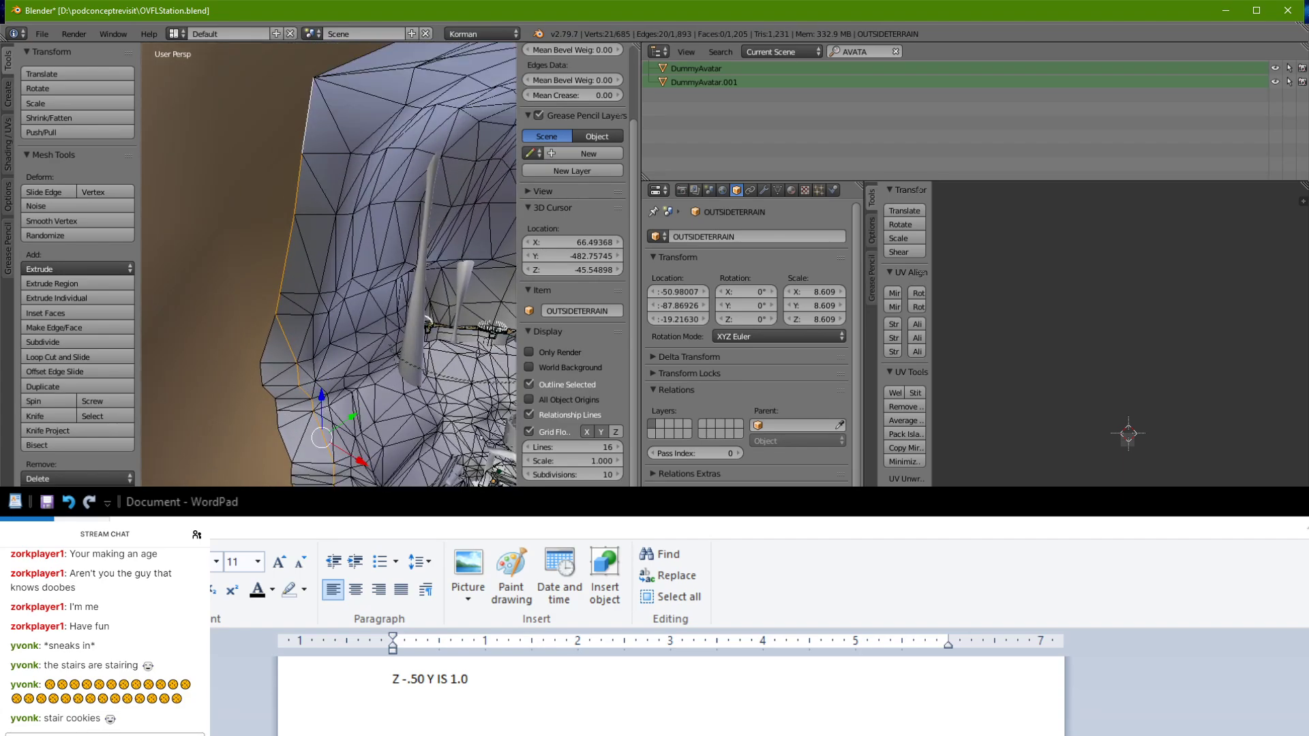
middle_click_drag(370, 463, 366, 413)
right_click(359, 434, "alt")
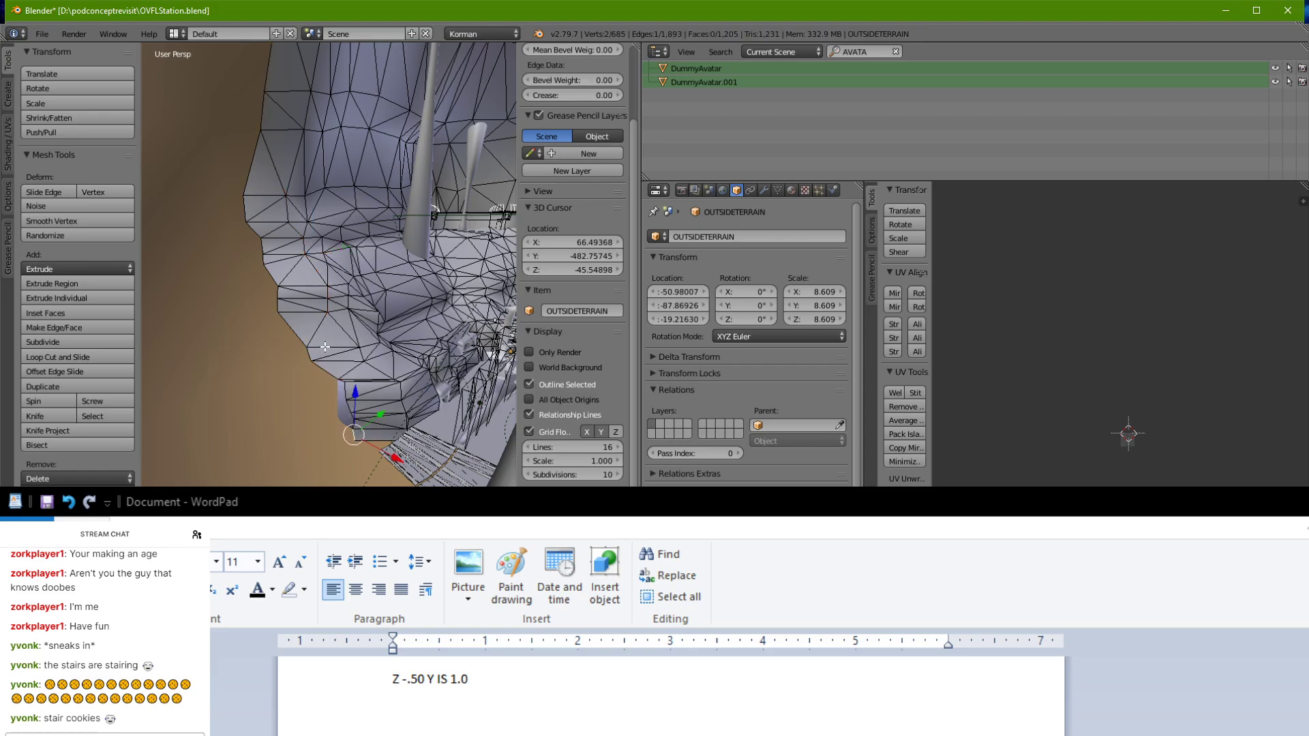
scroll(288, 264, "down", 2)
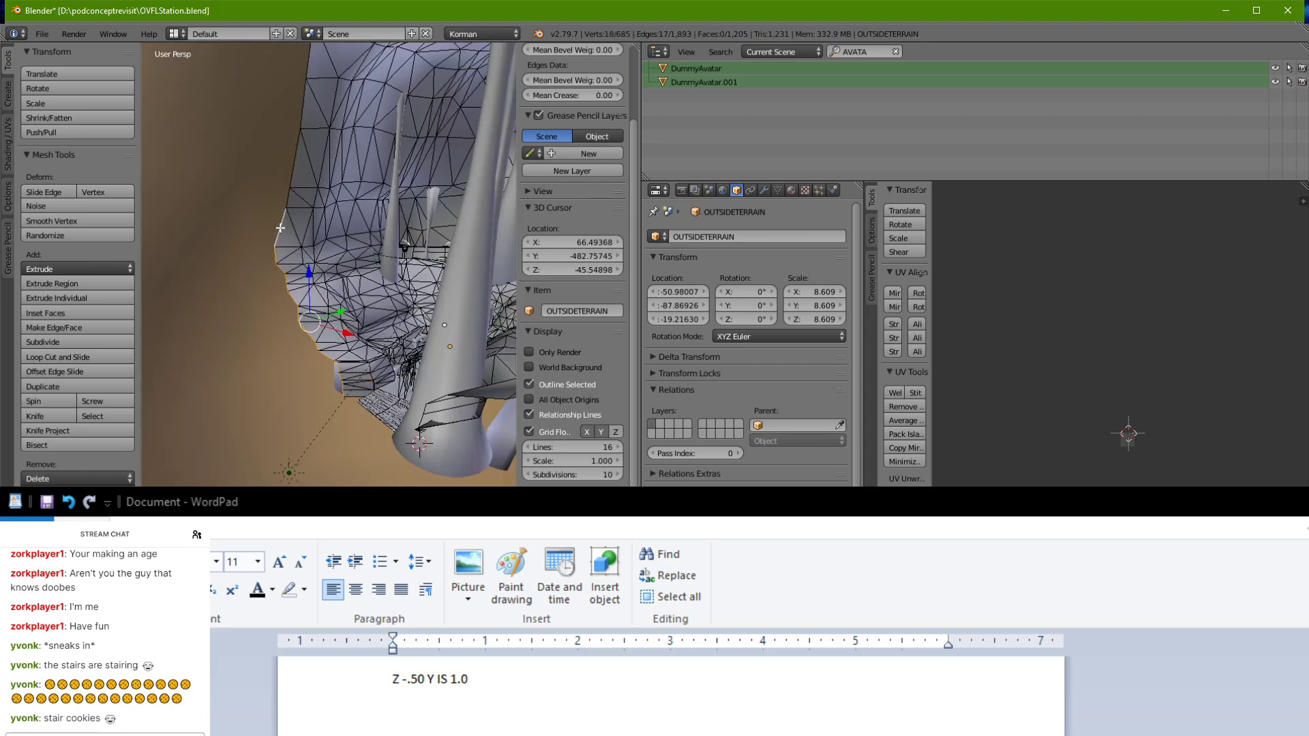
middle_click_drag(296, 180, 299, 278)
right_click(307, 153, "ctrl")
middle_click_drag(308, 154, 267, 406)
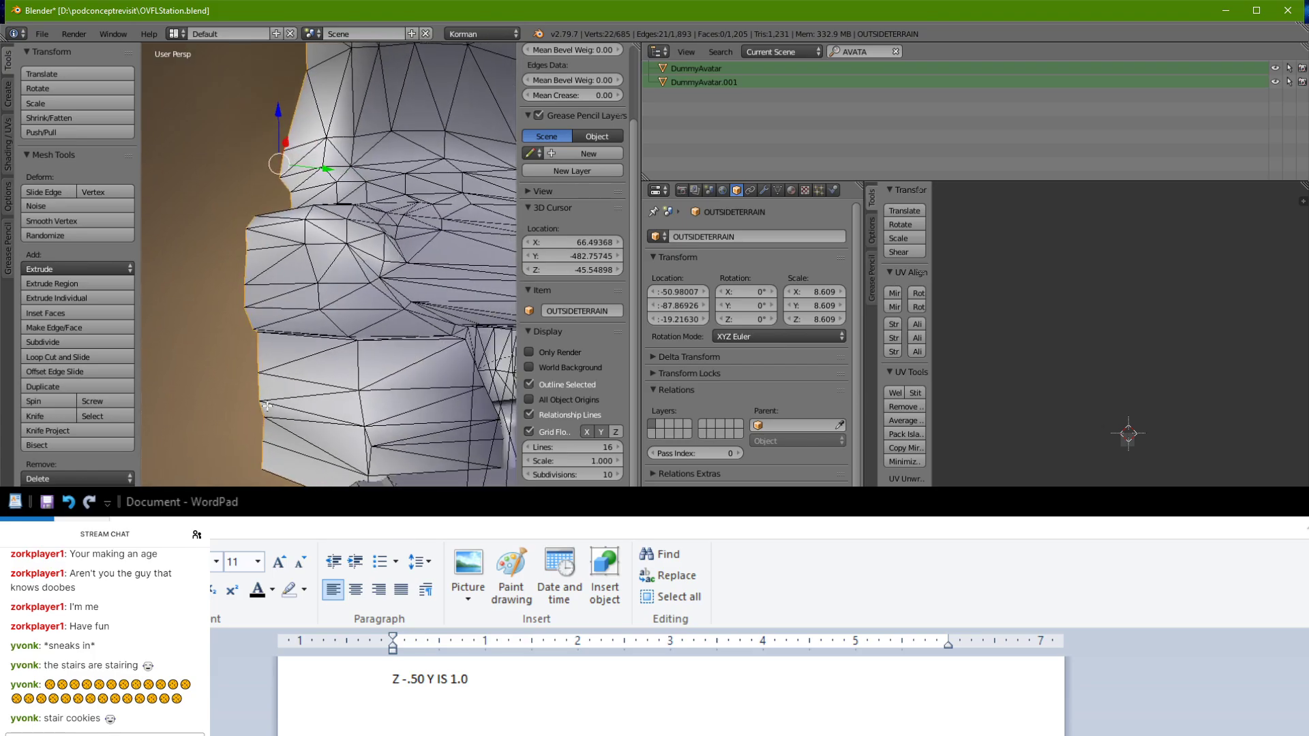
key("e")
right_click(353, 308)
left_click_drag(312, 166, 240, 125)
Step: Undo the last change, limit the selection to the upper stretch of the terrain's boundary, and extrude it outward again
middle_click_drag(212, 341, 148, 435)
middle_click_drag(297, 437, 247, 350)
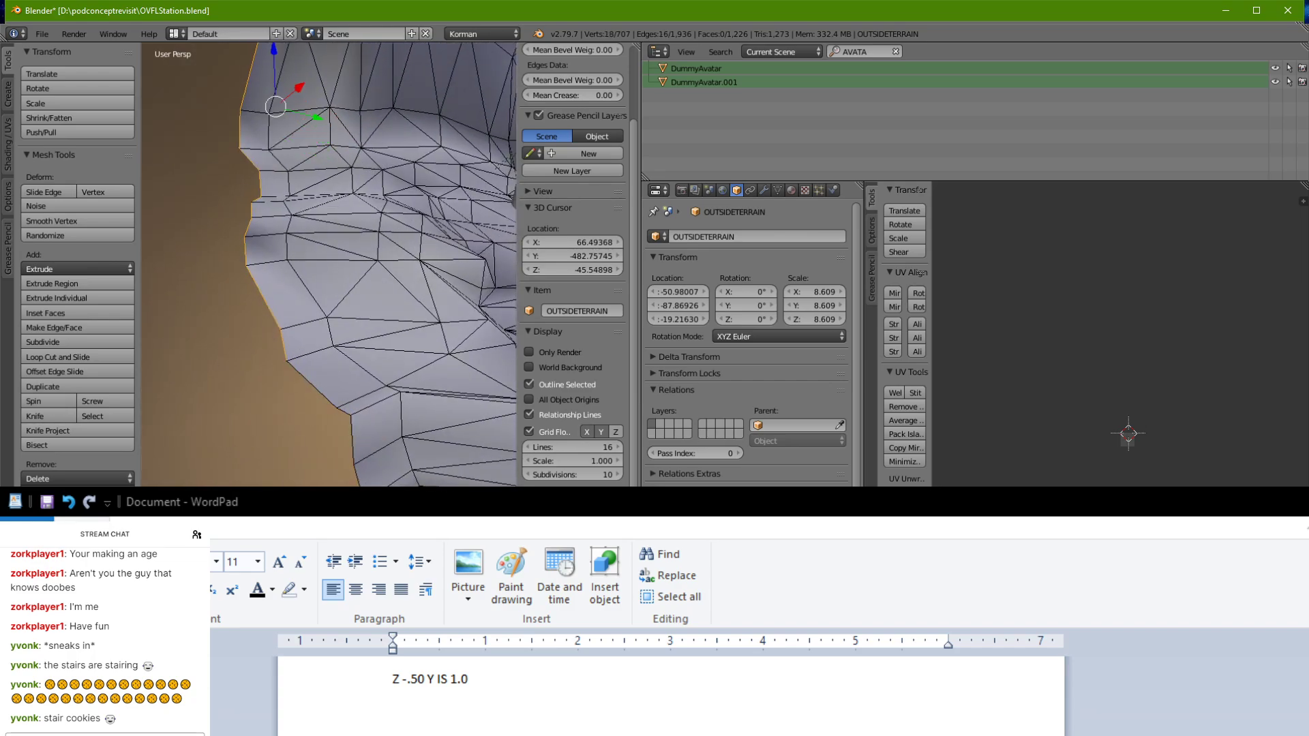
key("ctrl+z")
mouse_move(312, 424)
middle_mouse_down()
mouse_move(412, 456)
mouse_move(409, 291)
mouse_move(325, 441)
mouse_move(290, 427)
middle_mouse_up()
left_click(252, 214)
middle_click_drag(252, 214, 245, 322)
scroll(246, 321, "up", 2)
left_click(259, 240)
middle_click_drag(269, 241, 280, 138)
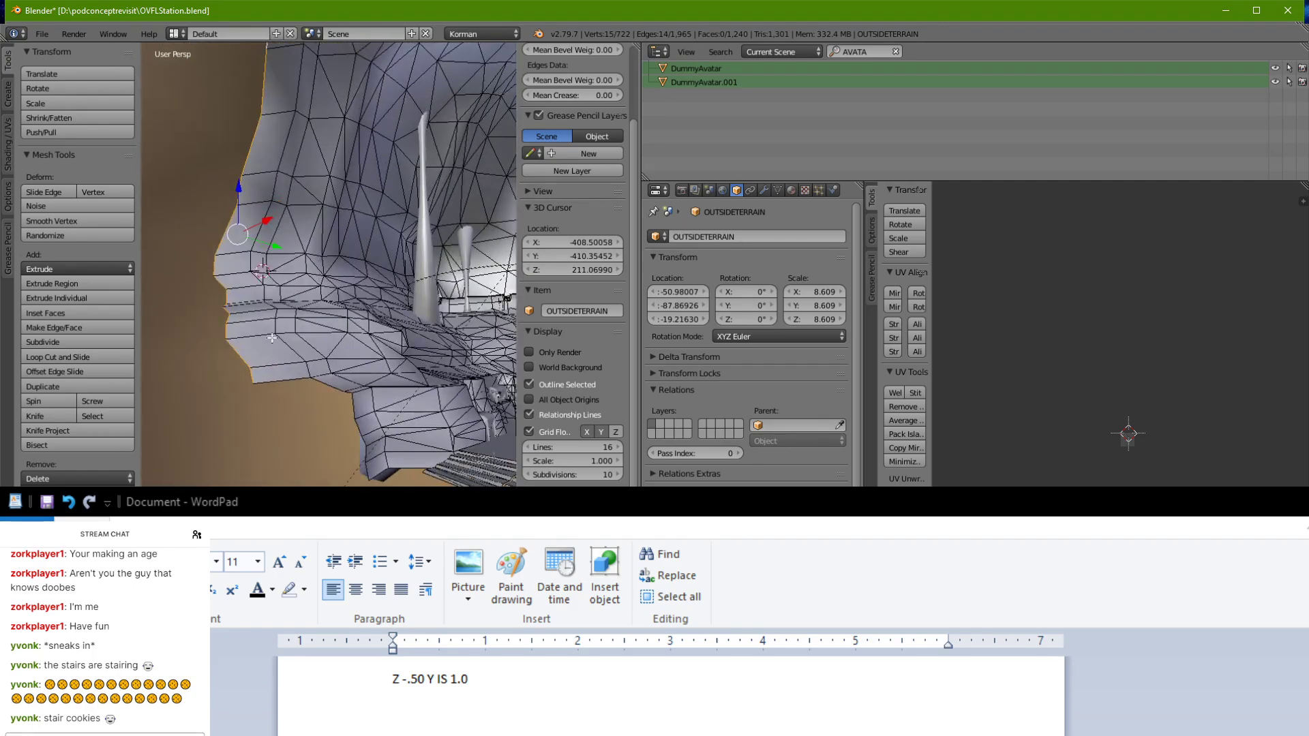
Step: Extrude the lower boundary edges from the ledge's underside down the wall, scale the new strip, and adjust its position
scroll(281, 409, "up", 2)
right_click(272, 412)
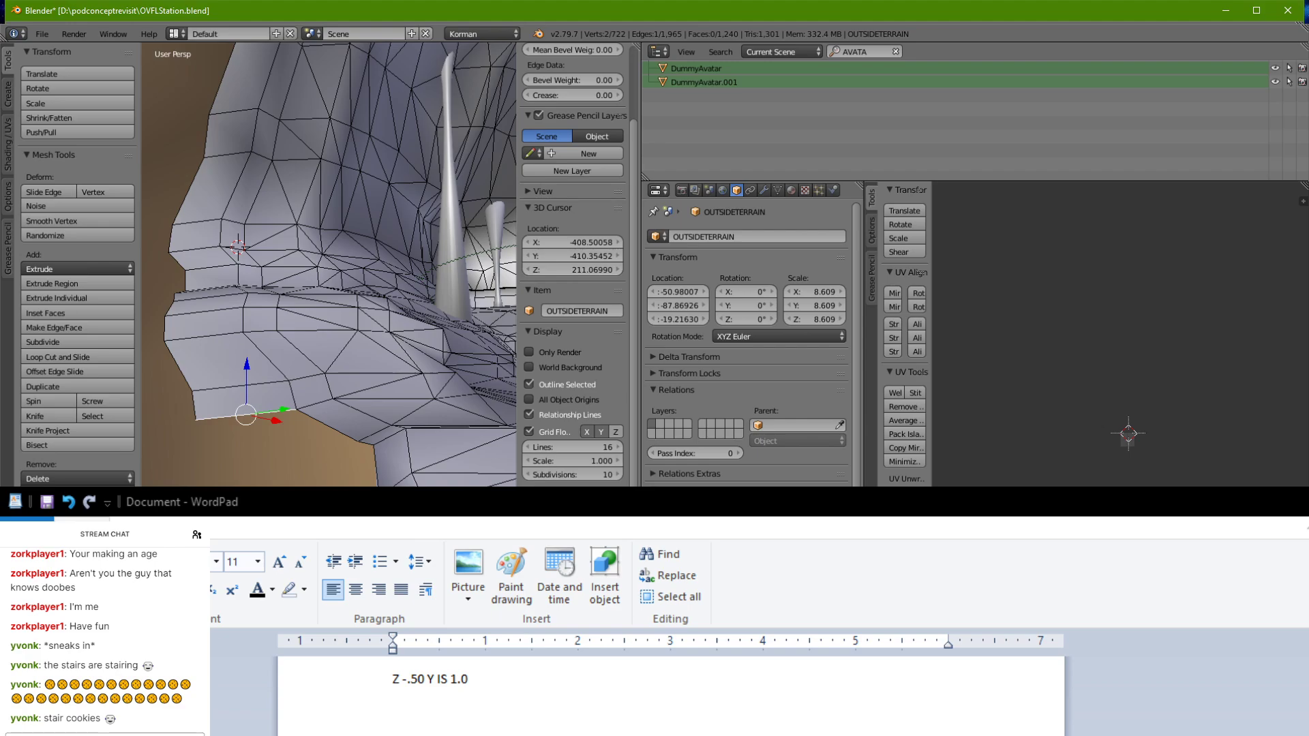
right_click(378, 480, "ctrl")
middle_click_drag(378, 477, 339, 475)
middle_click_drag(339, 474, 385, 396, "shift")
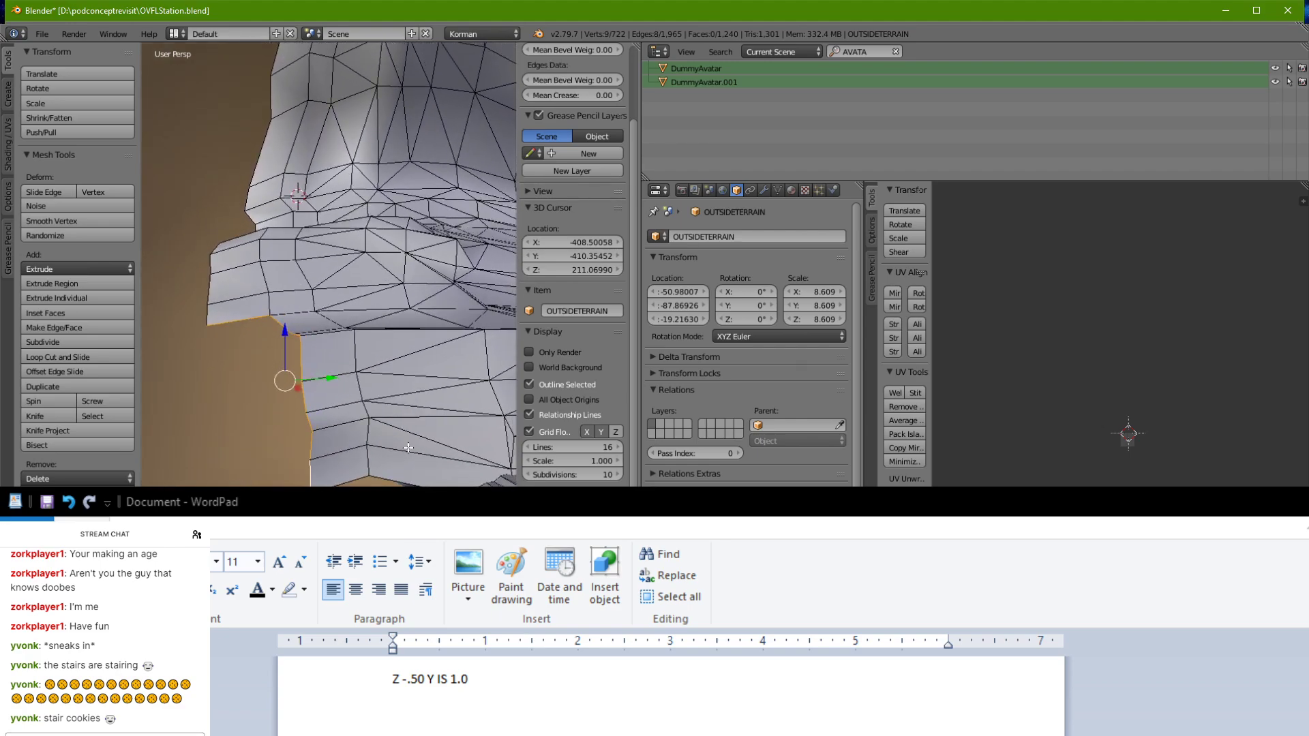
key("e")
key("s")
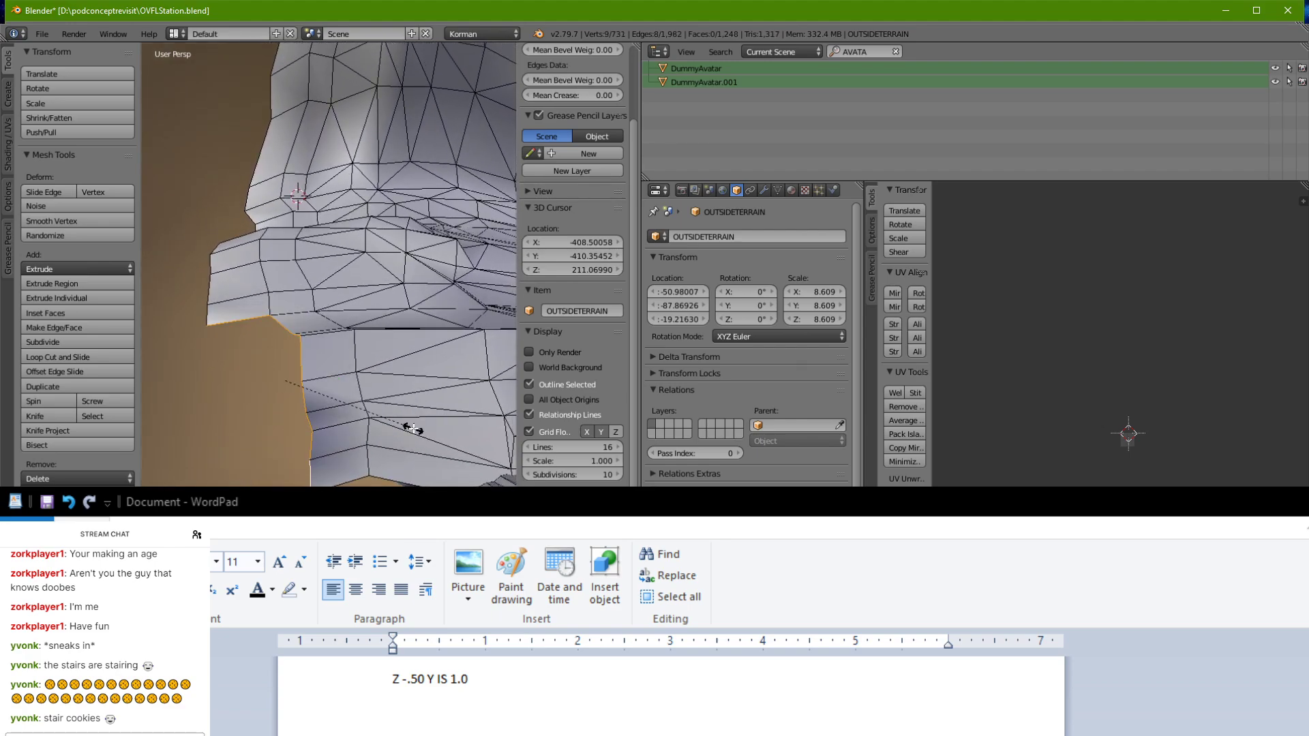
left_click(383, 437)
middle_click_drag(381, 437, 405, 380)
left_click_drag(361, 284, 359, 297)
middle_click_drag(359, 297, 323, 308)
Step: Extrude the same lower boundary again, shift the new edges along Y, and select the edge under the ledge
key("e")
left_click(345, 338)
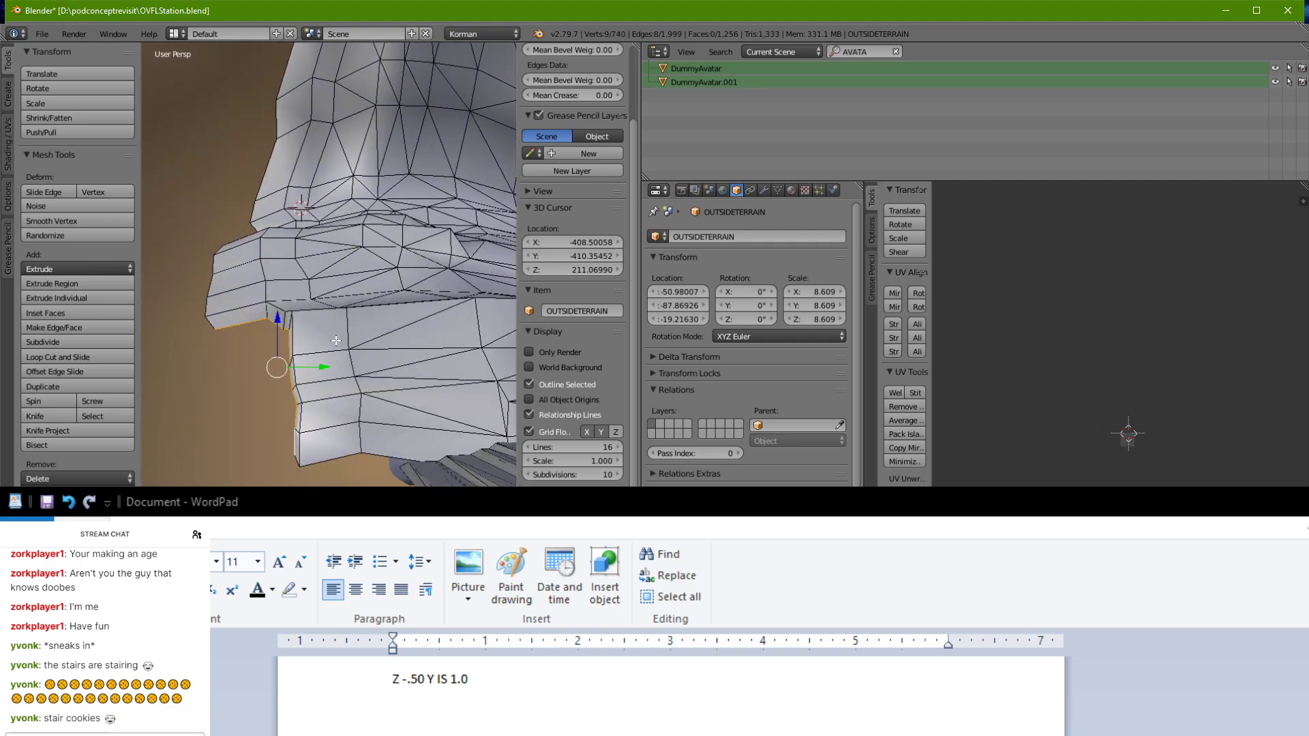
left_click_drag(321, 362, 351, 358)
middle_click_drag(351, 358, 391, 322)
right_click(289, 270)
middle_click_drag(289, 270, 367, 330)
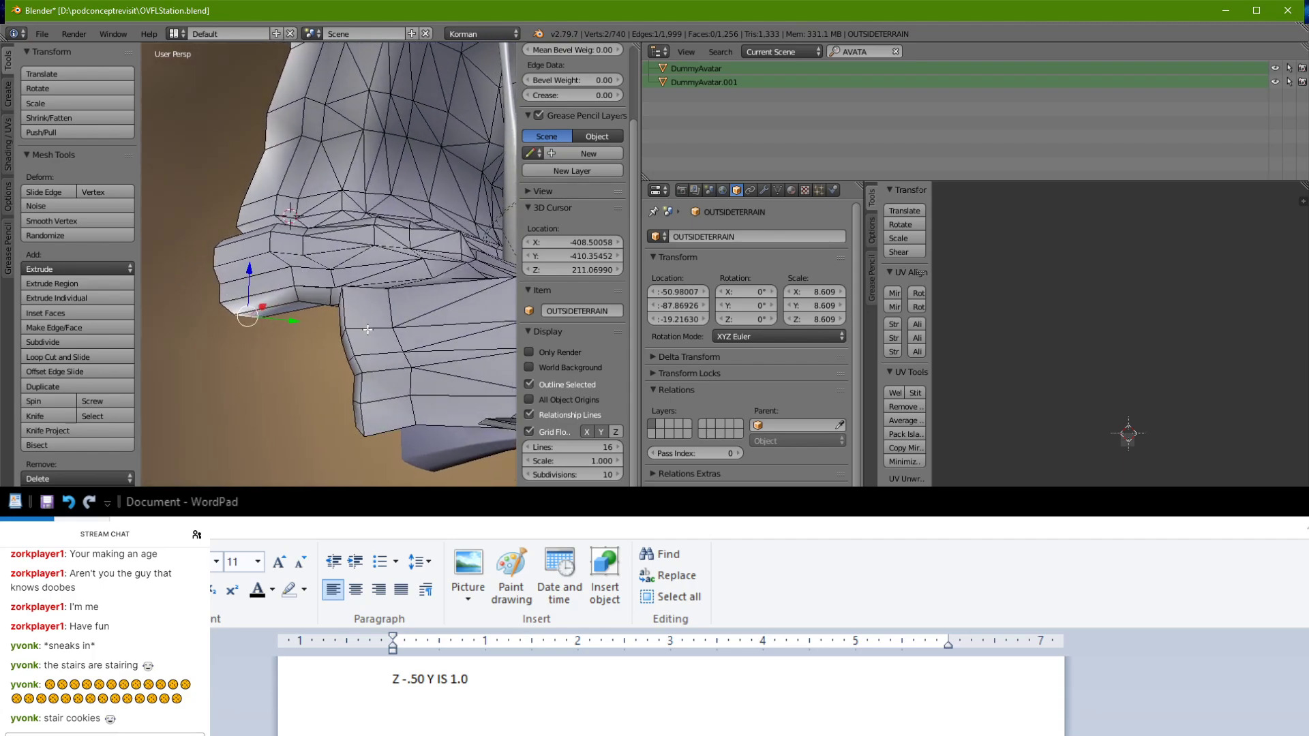
Step: Extrude the edge under the terrain ledge downward into a three-segment strip and move the strip's side edges along Y
left_click(357, 379)
key("e")
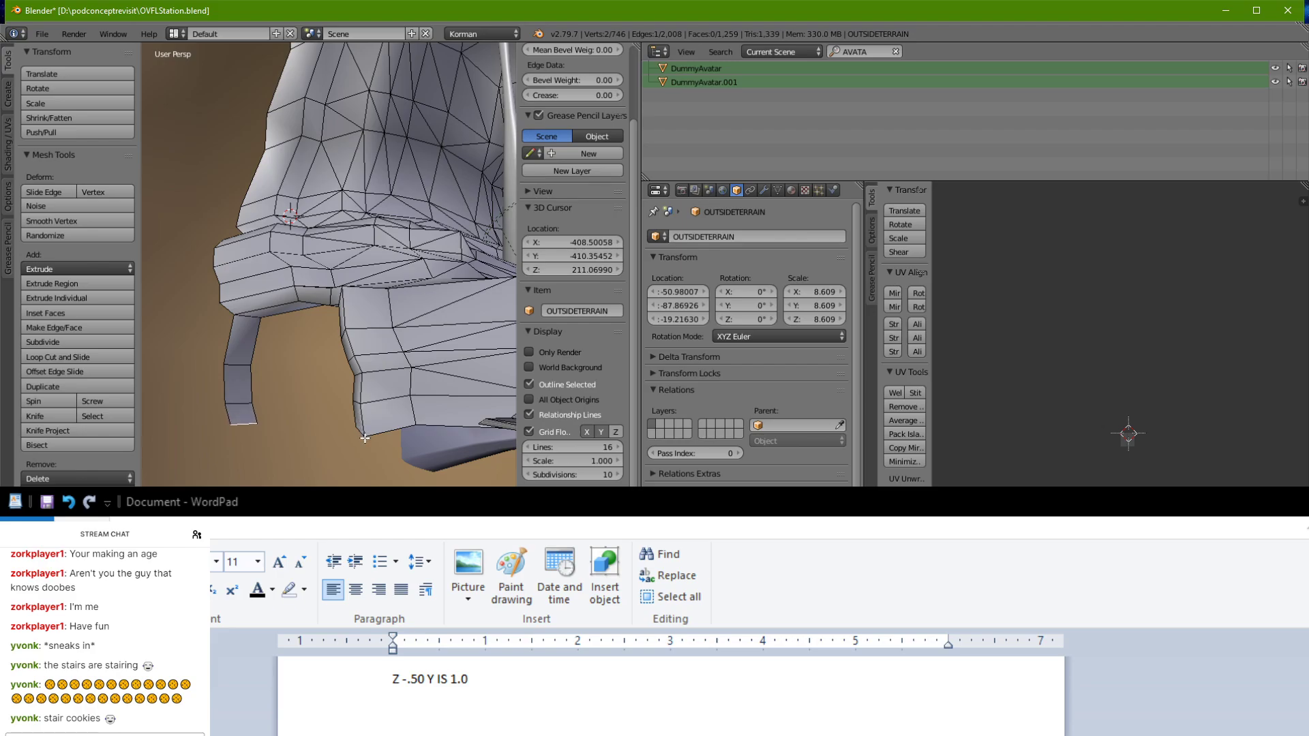
mouse_move(283, 353)
middle_mouse_down()
mouse_move(257, 288)
mouse_move(263, 349)
middle_mouse_up()
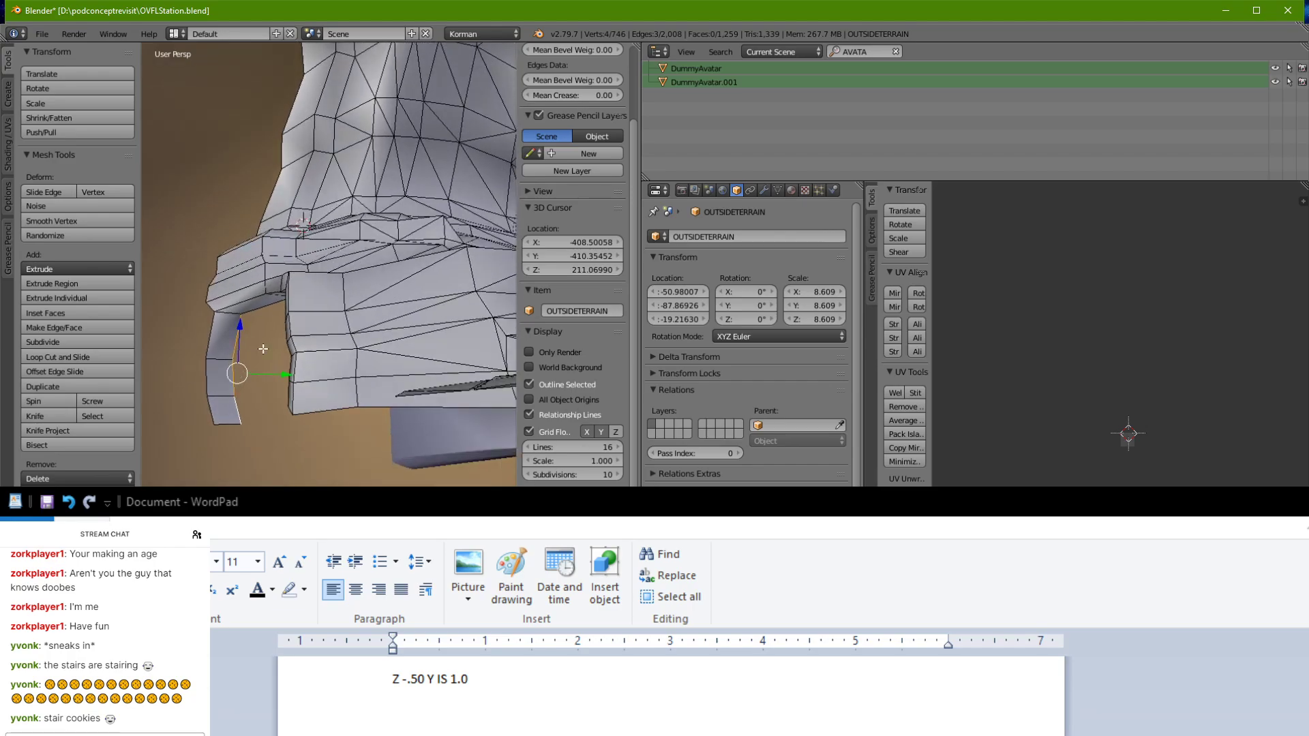
left_click_drag(282, 377, 369, 372)
middle_click_drag(368, 372, 247, 409)
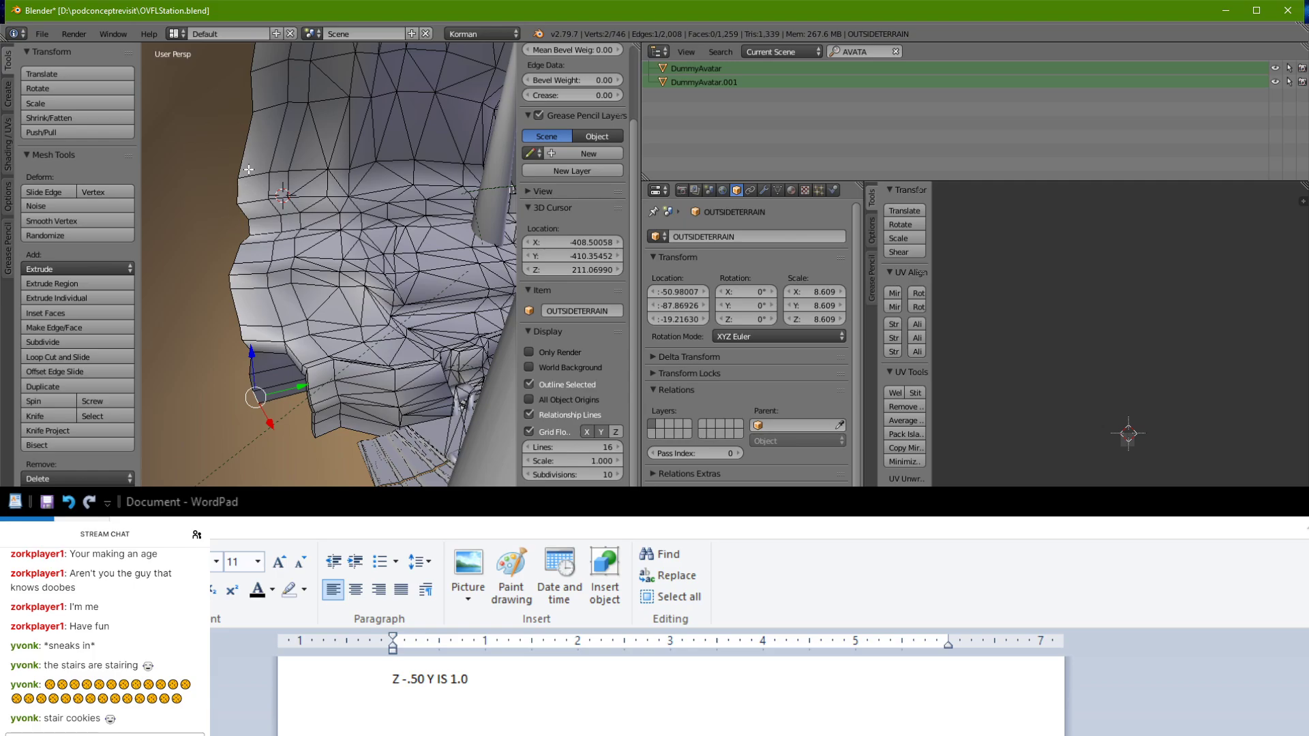
Step: Select OUTSIDETERRAIN's open outer boundary running up the cavern wall and extrude it
middle_click_drag(249, 169, 333, 342)
right_click(341, 175, "alt")
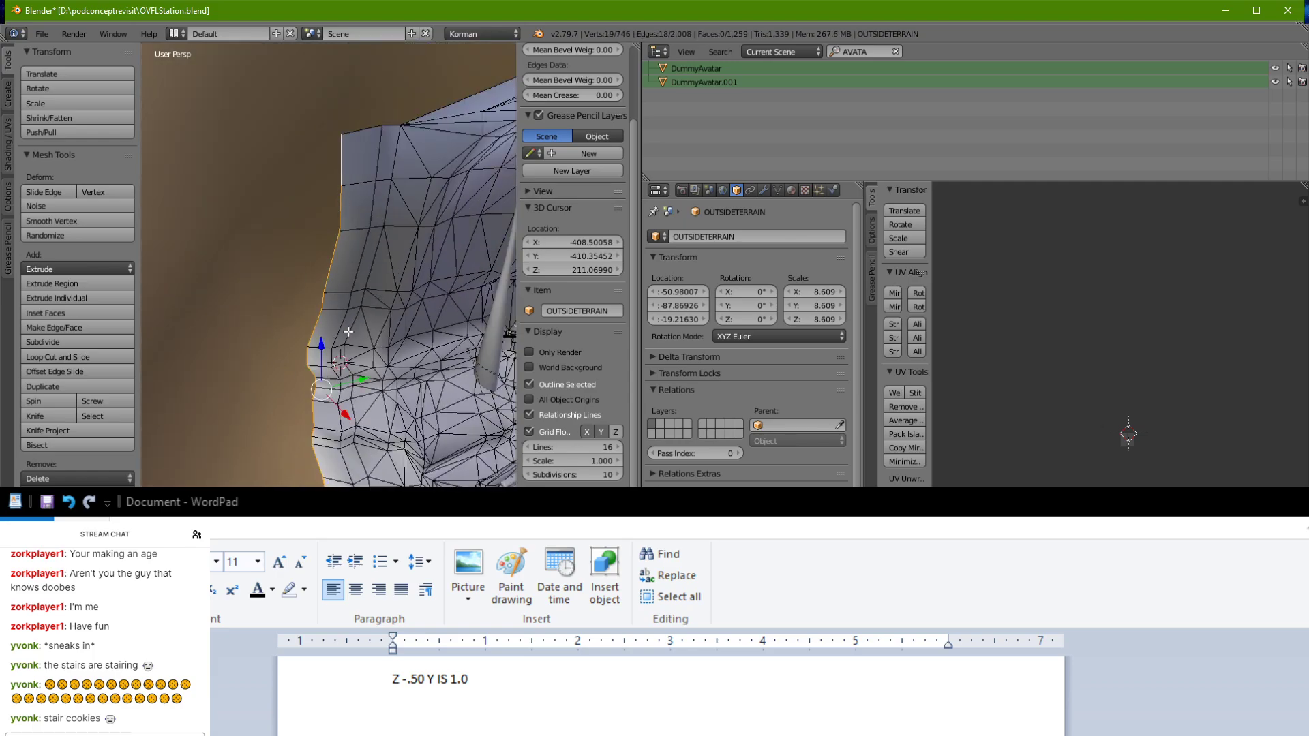
middle_click_drag(341, 176, 359, 429)
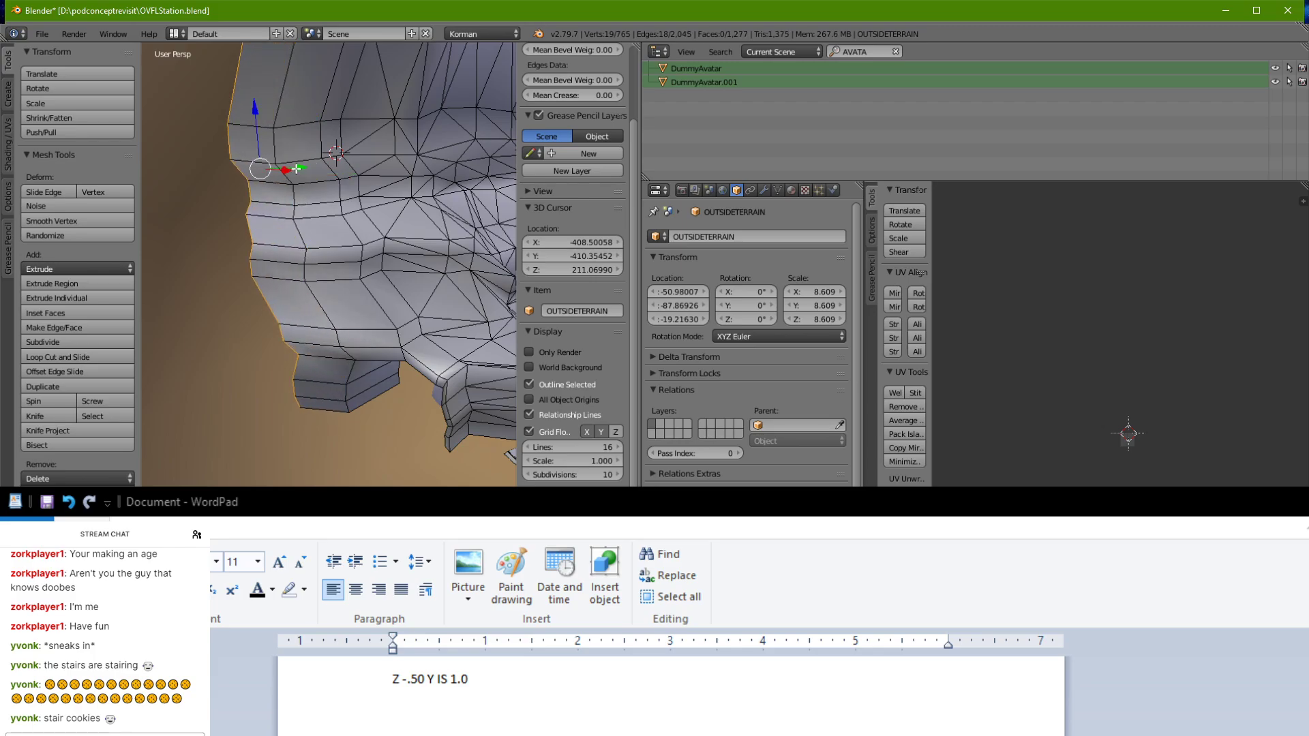
middle_click_drag(282, 171, 522, 293)
Step: Try to move a selection at the upper end of the fantunnel.001 mesh
scroll(381, 160, "down", 5)
middle_click_drag(409, 355, 345, 349)
scroll(358, 413, "up", 4)
key("Tab")
right_click(339, 372)
key("Tab")
right_click(354, 353)
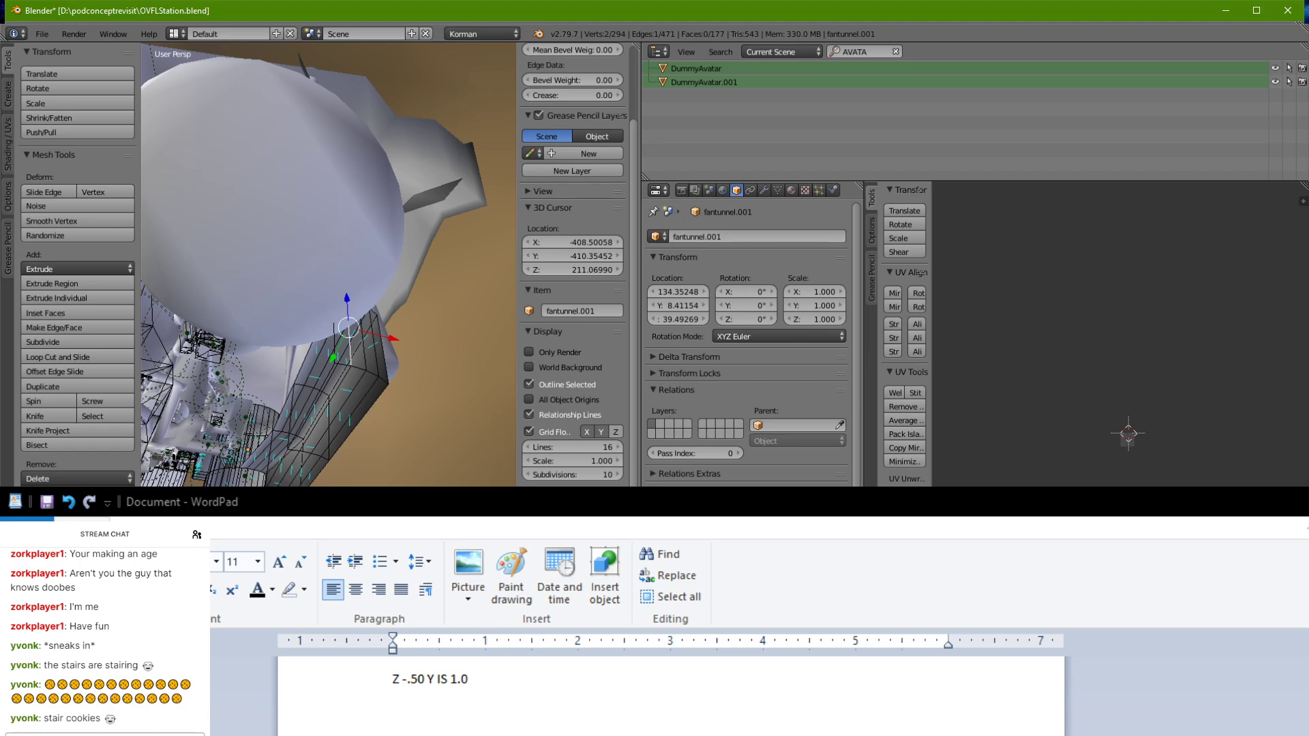
key("ctrl+Tab")
right_click(344, 358)
right_click(374, 360, "ctrl")
middle_click_drag(379, 365, 348, 458)
key("g")
right_click(395, 347)
key("Tab")
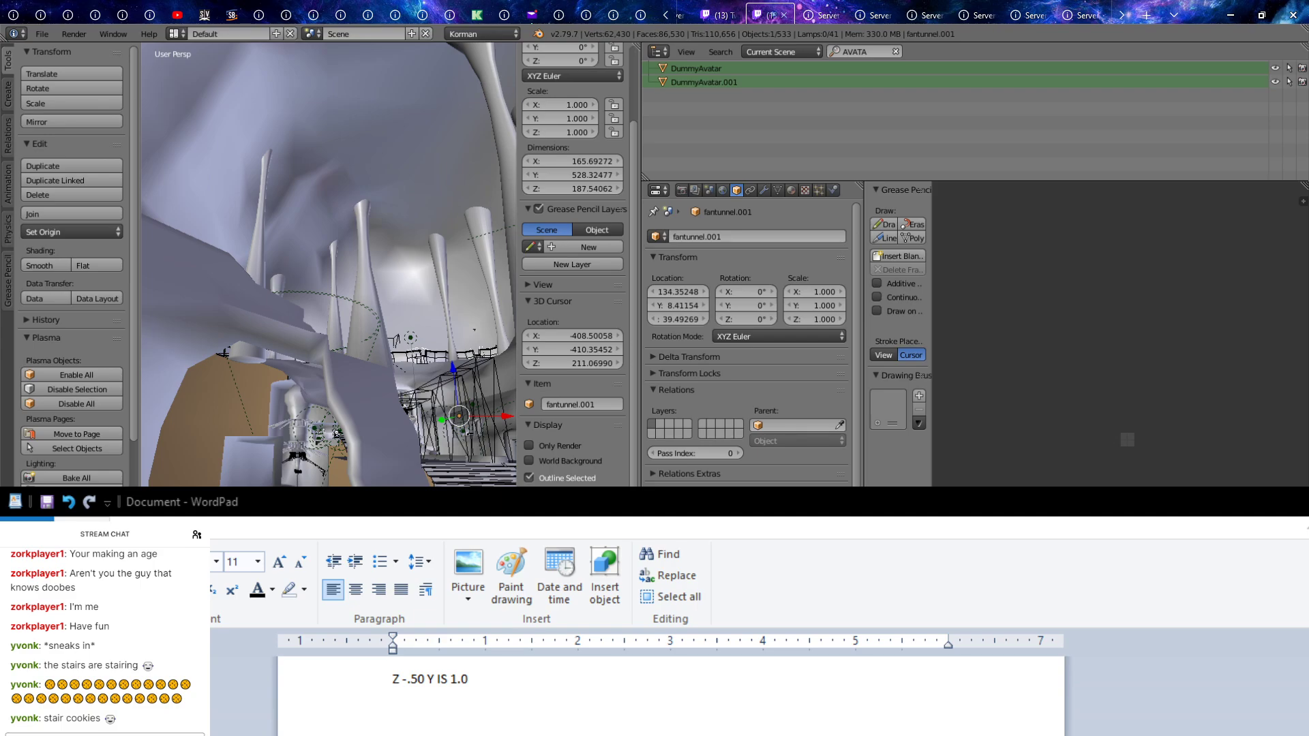
Step: Isolate STAIRS-VISUAL in local view with textured shading and inspect its AEGURACOBBLE material on the steps
middle_click_drag(416, 402, 345, 286)
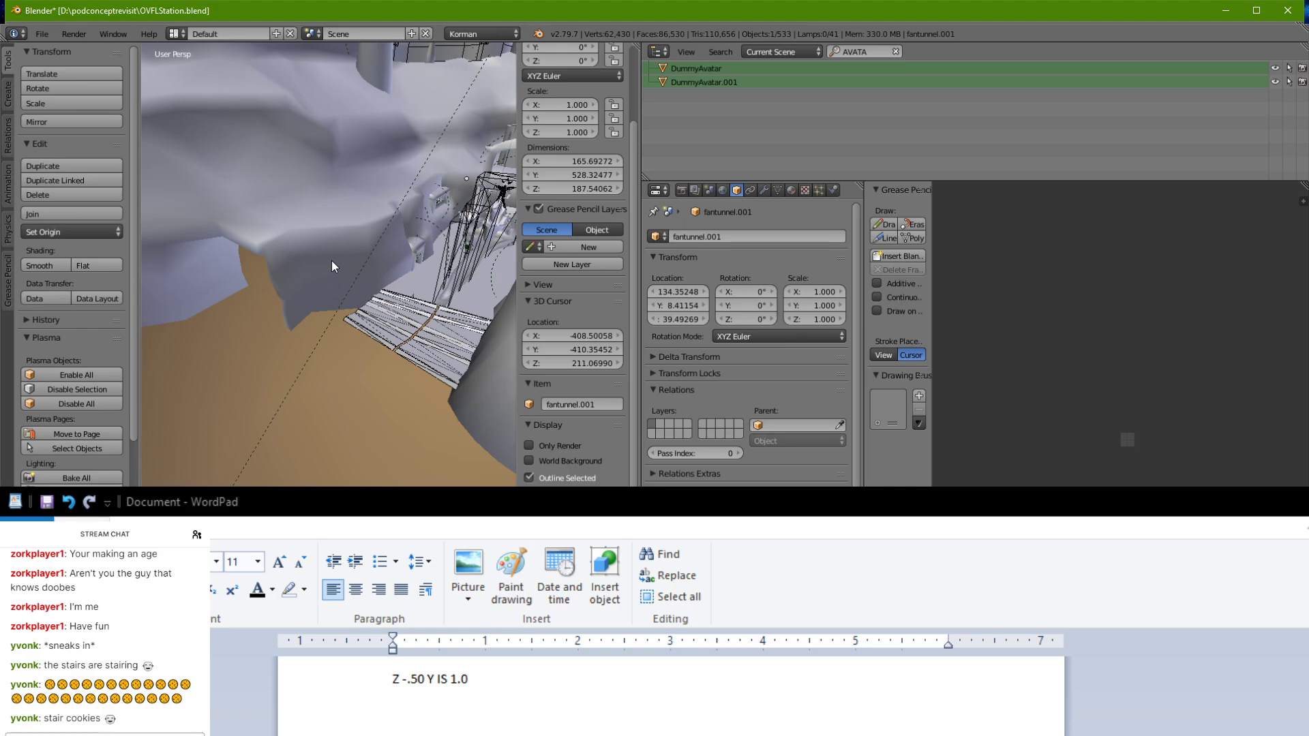
middle_click_drag(321, 370, 383, 286)
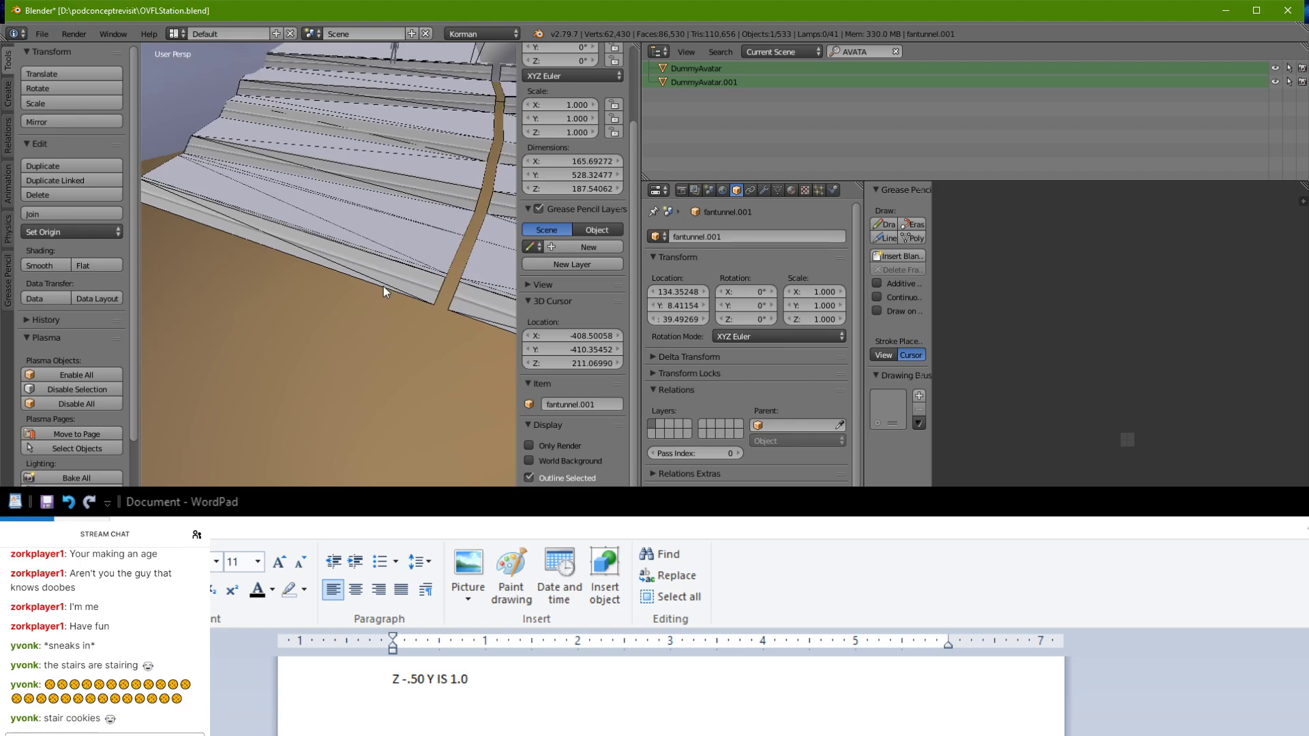
right_click(386, 275)
key("KP_Divide")
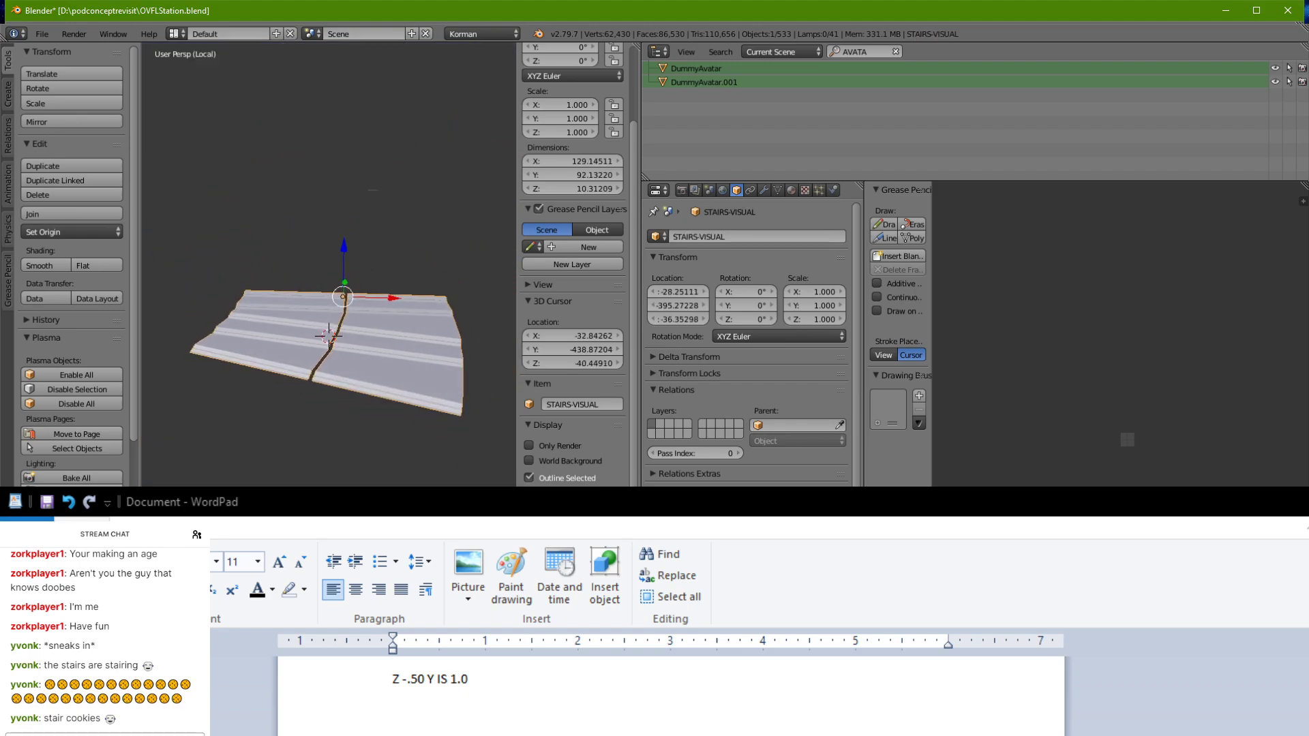
key("alt+z")
left_click(791, 190)
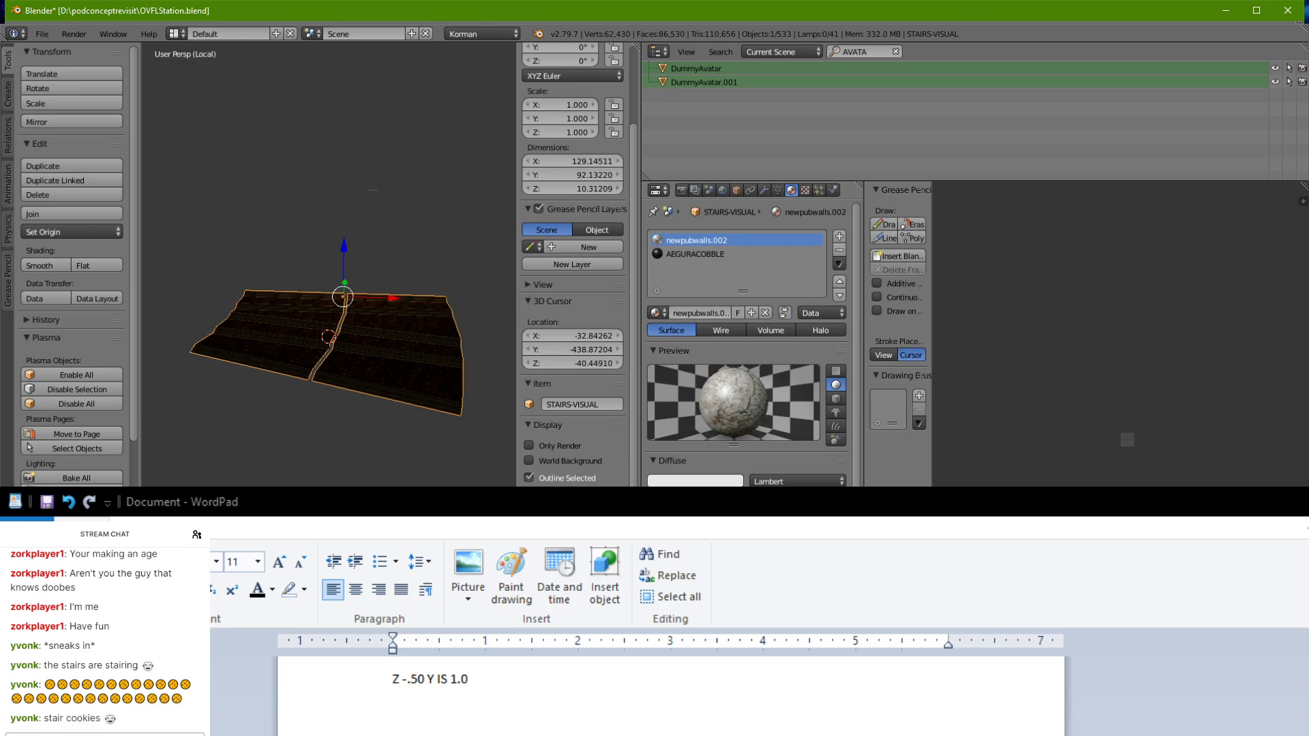
left_click(702, 253)
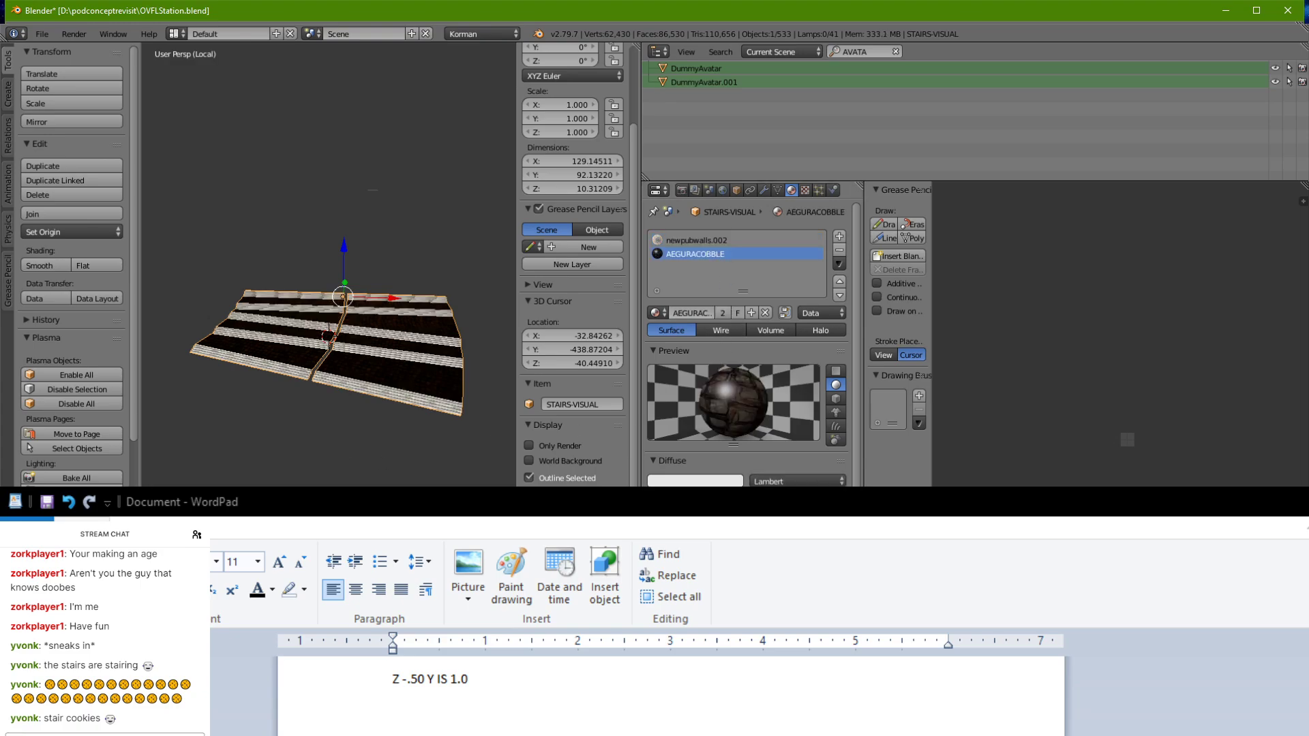
scroll(251, 442, "up", 3)
middle_click_drag(255, 443, 411, 345)
scroll(293, 470, "up", 2)
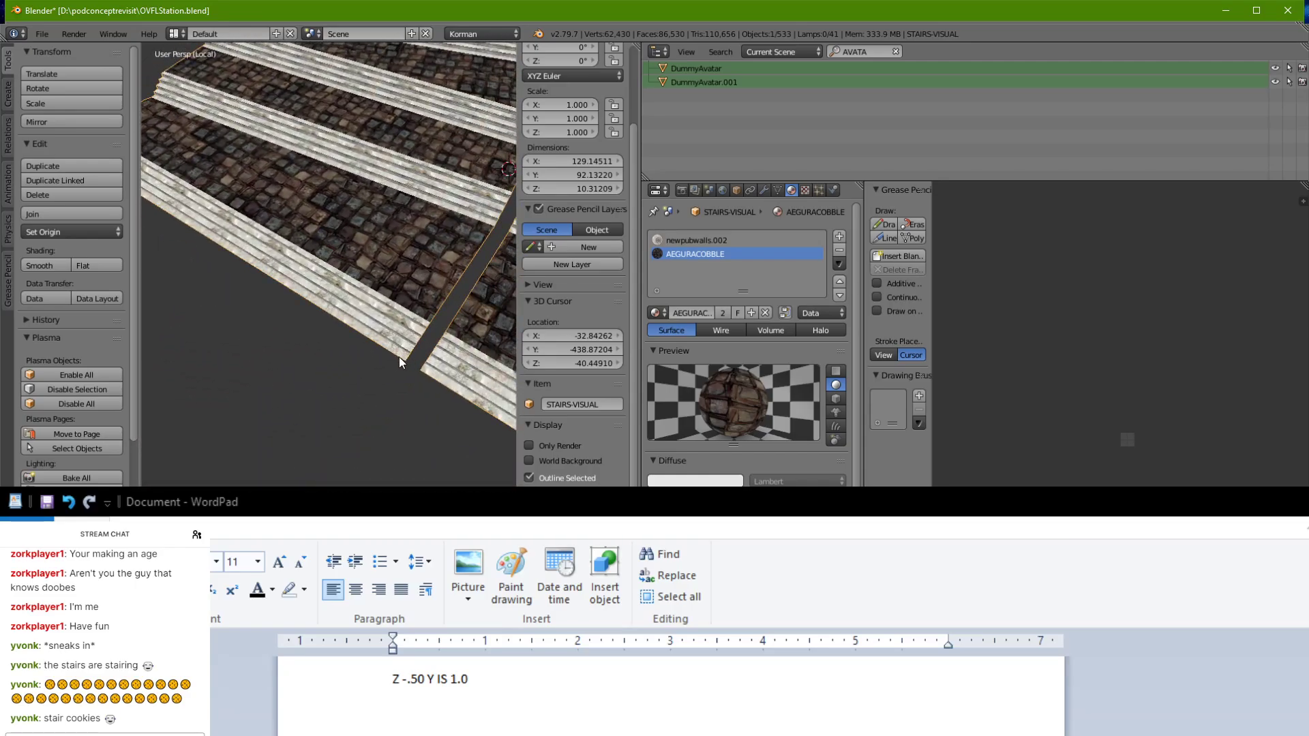
Step: Extrude the two lowest front edges of STAIRS-VISUAL outward along Y to form a landing
key("Tab")
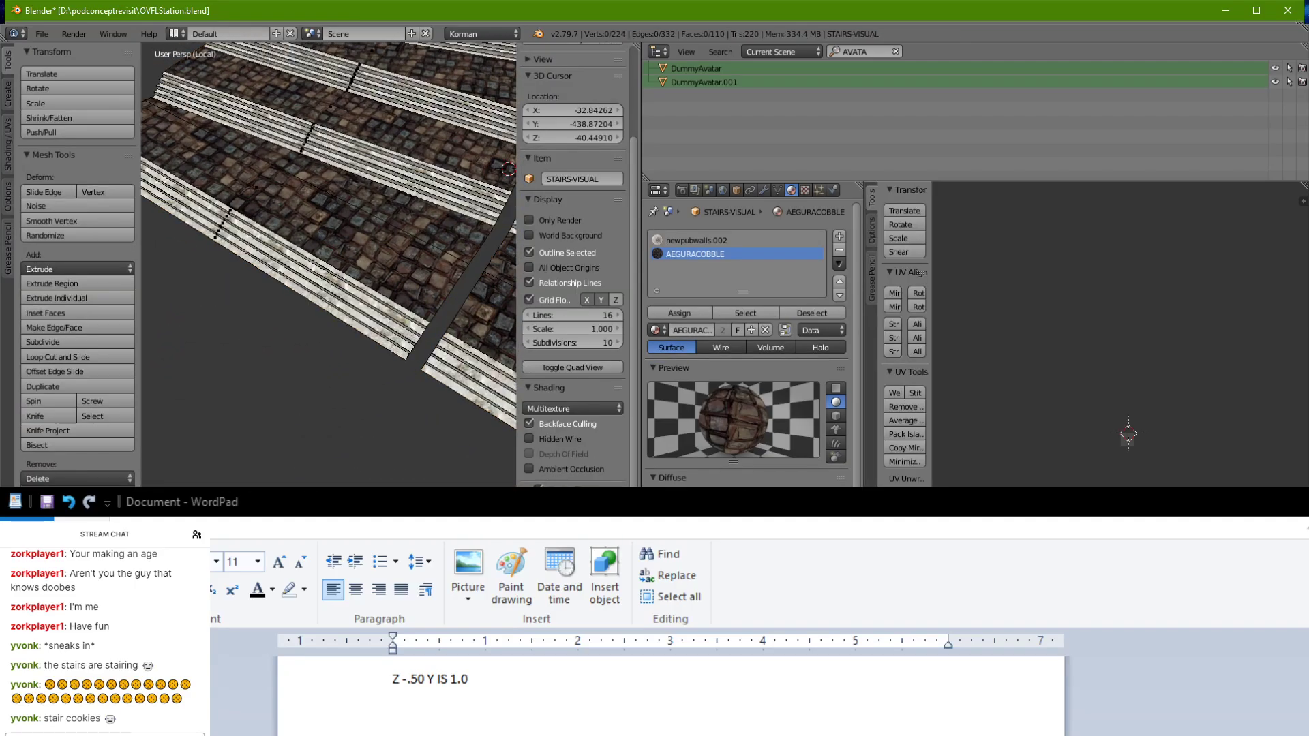
left_click(341, 497)
right_click(355, 328)
right_click(428, 374, "shift")
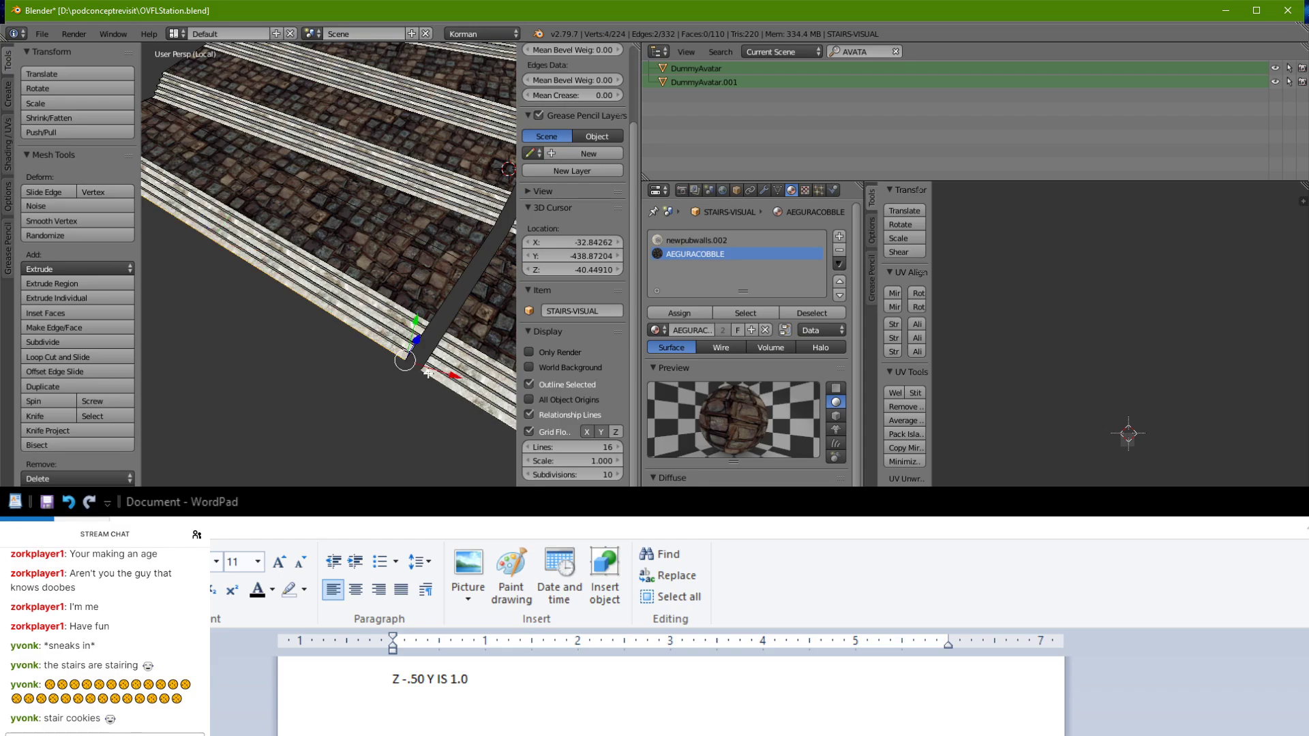
middle_click_drag(427, 373, 370, 406)
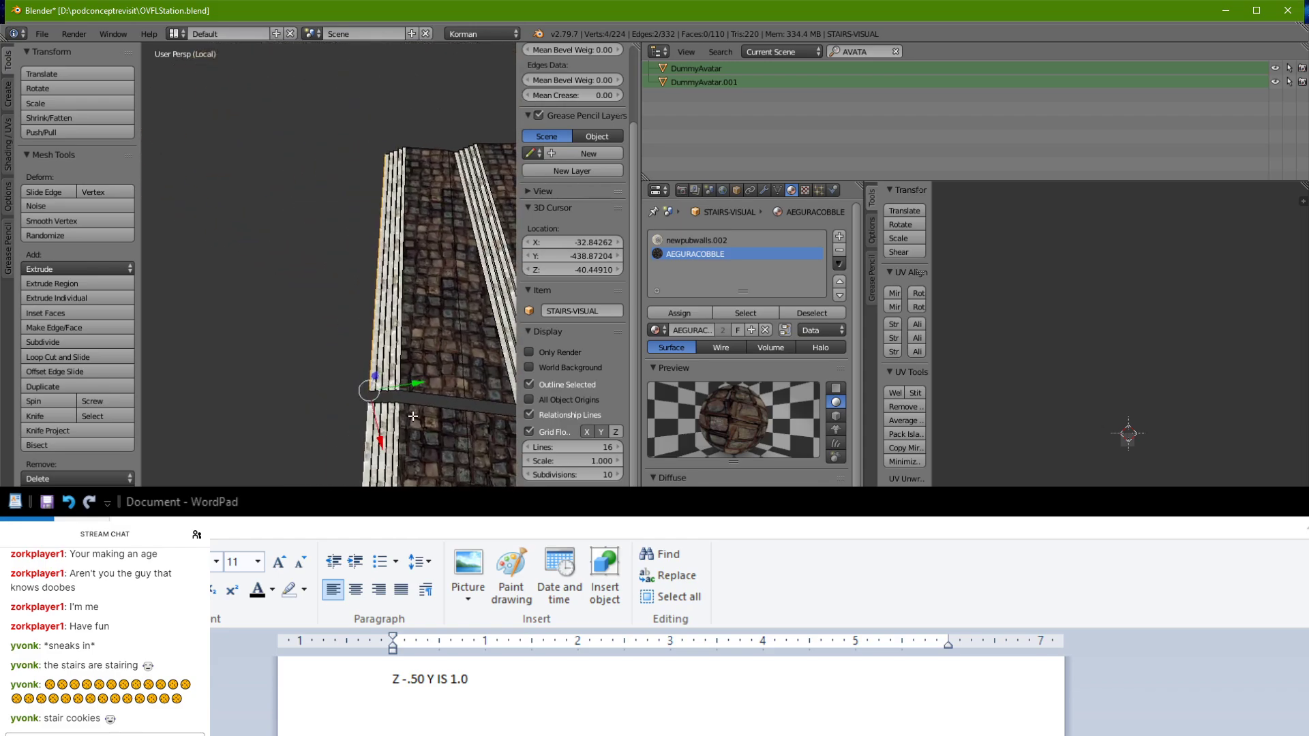
key("e")
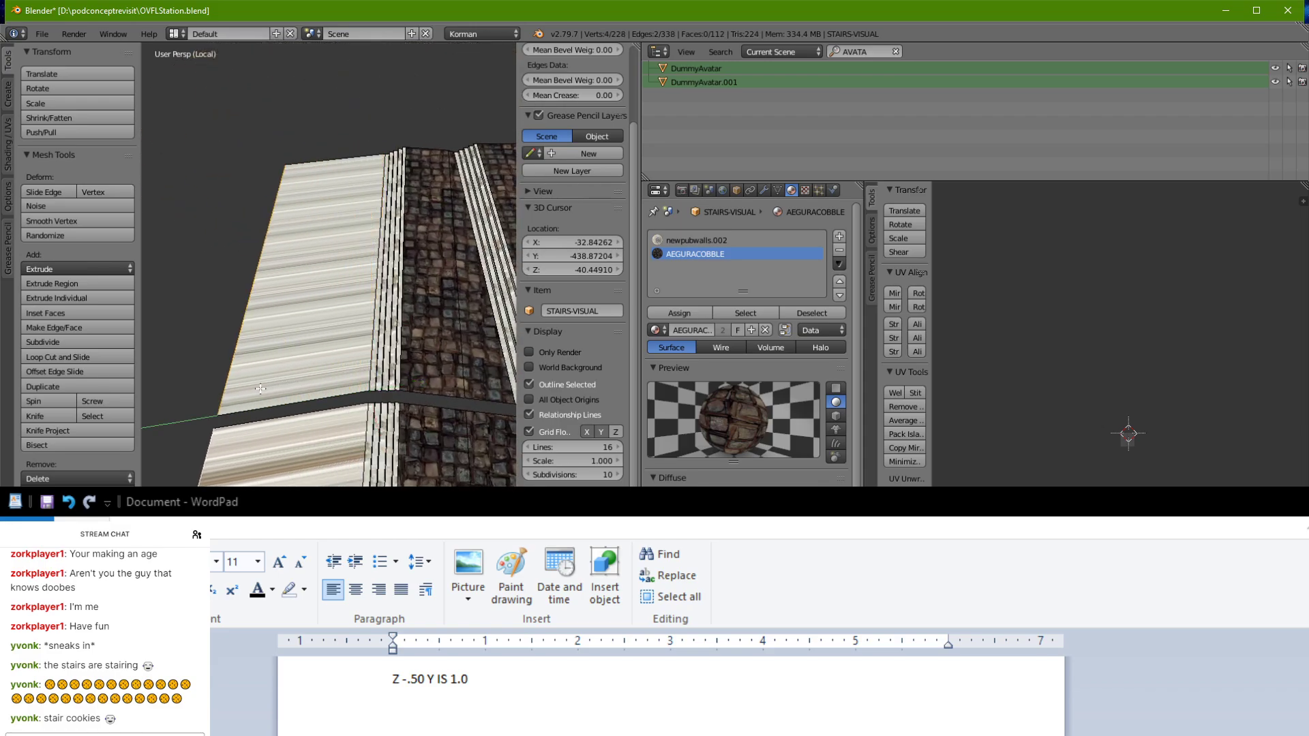
left_click(259, 406)
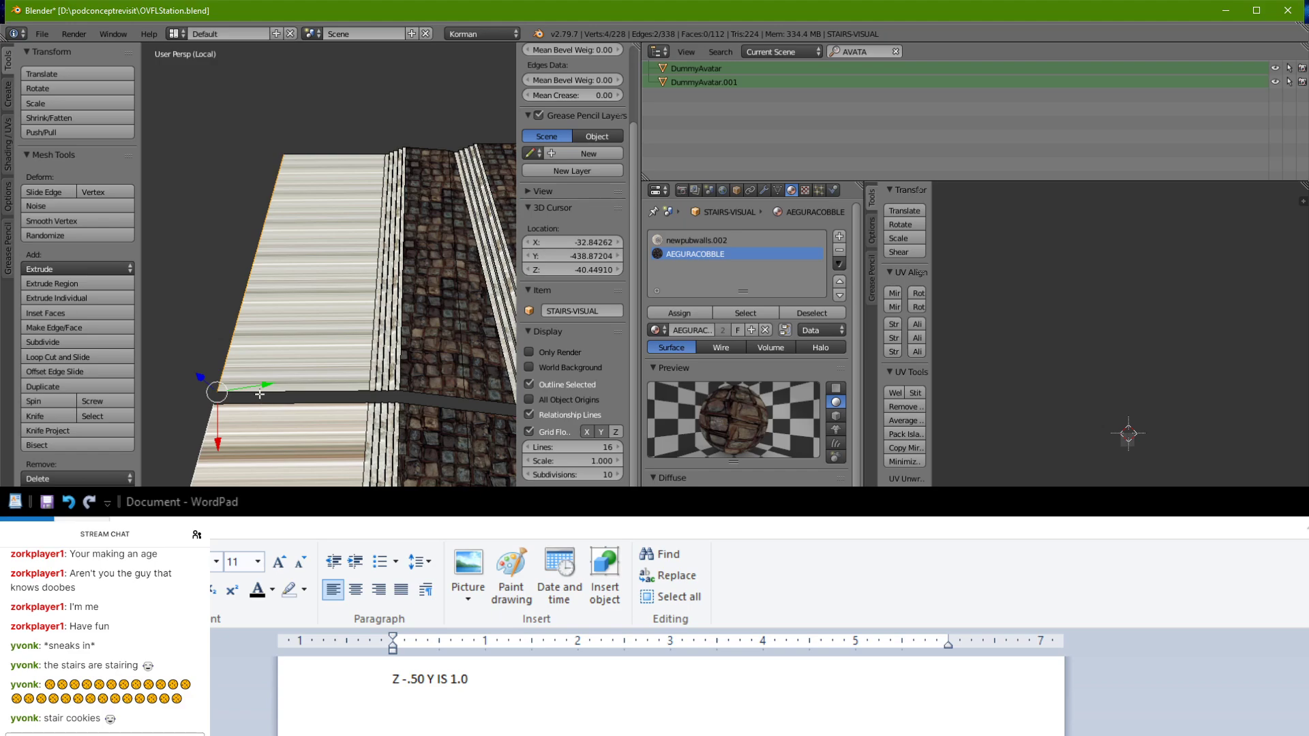
Step: Fill the gap between the two new landing faces and assign the AEGURACOBBLE material to the landing faces
key("f")
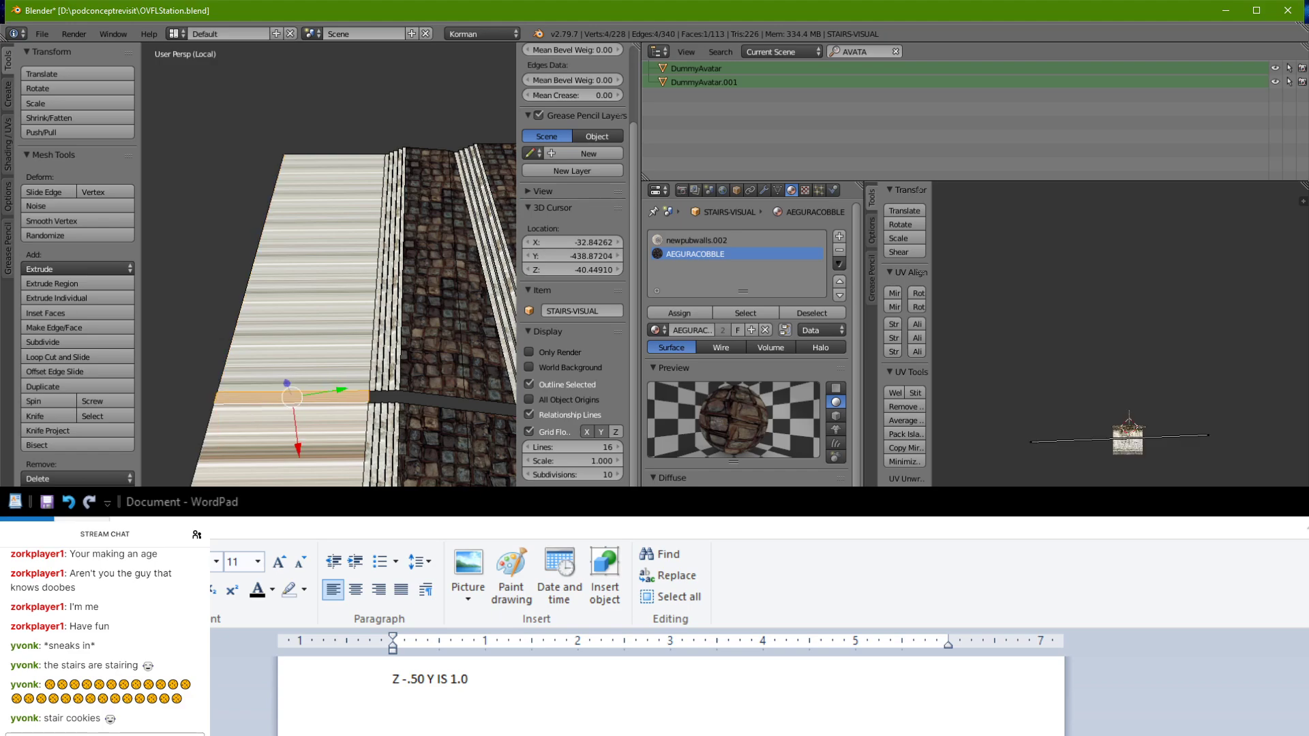
key("ctrl+Tab")
right_click(300, 334)
right_click(286, 447, "ctrl")
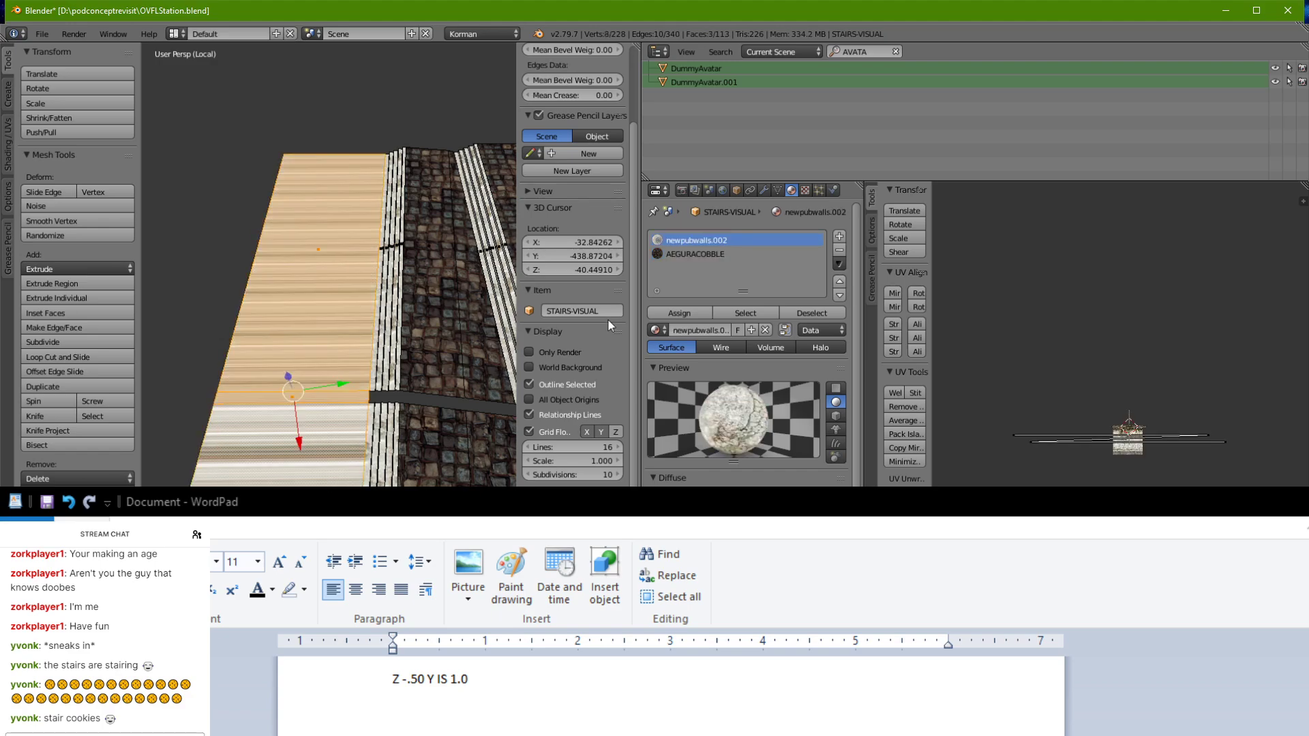
left_click(698, 254)
left_click(681, 314)
Step: Return to the full scene and scale up the landing's outer edges so they spread toward the terrain on both sides
mouse_move(364, 465)
middle_mouse_down()
mouse_move(204, 460)
mouse_move(401, 473)
mouse_move(482, 463)
mouse_move(285, 472)
mouse_move(359, 467)
mouse_move(332, 471)
middle_mouse_up()
key("KP_Divide")
scroll(351, 465, "down", 5)
scroll(332, 471, "up", 3)
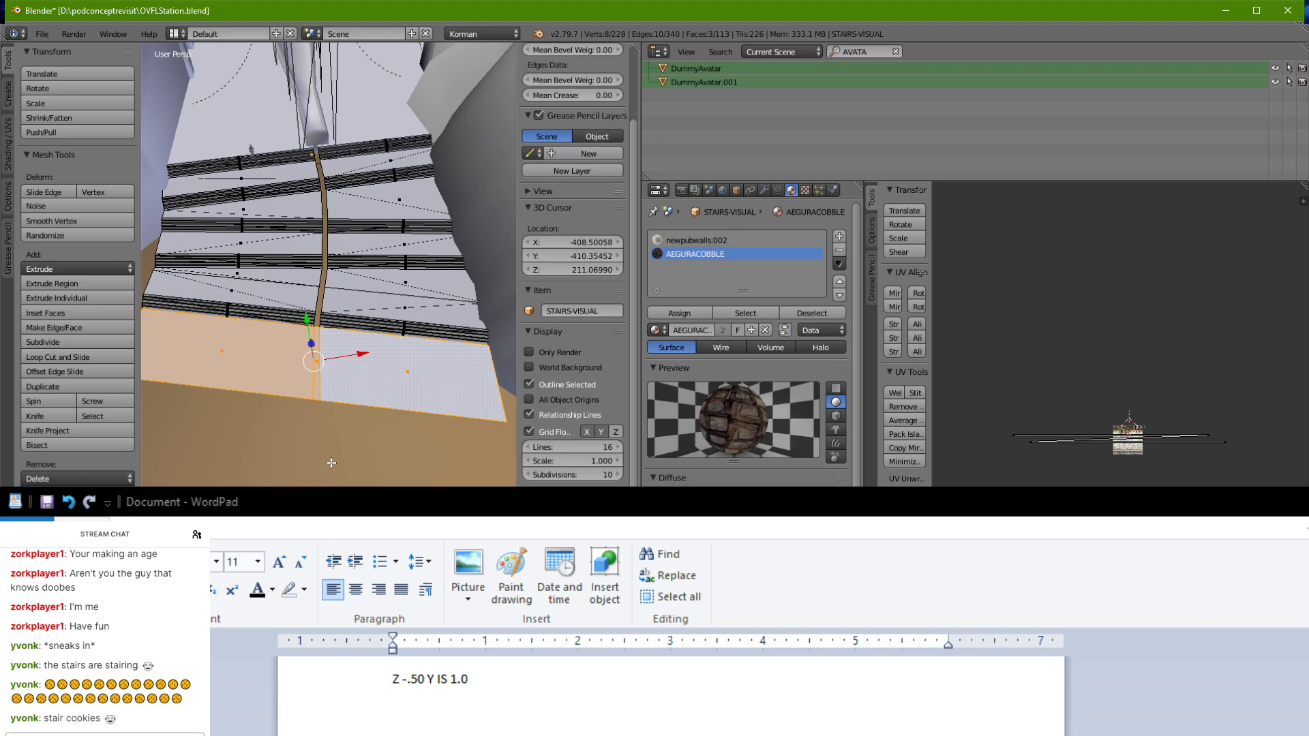
right_click(287, 391)
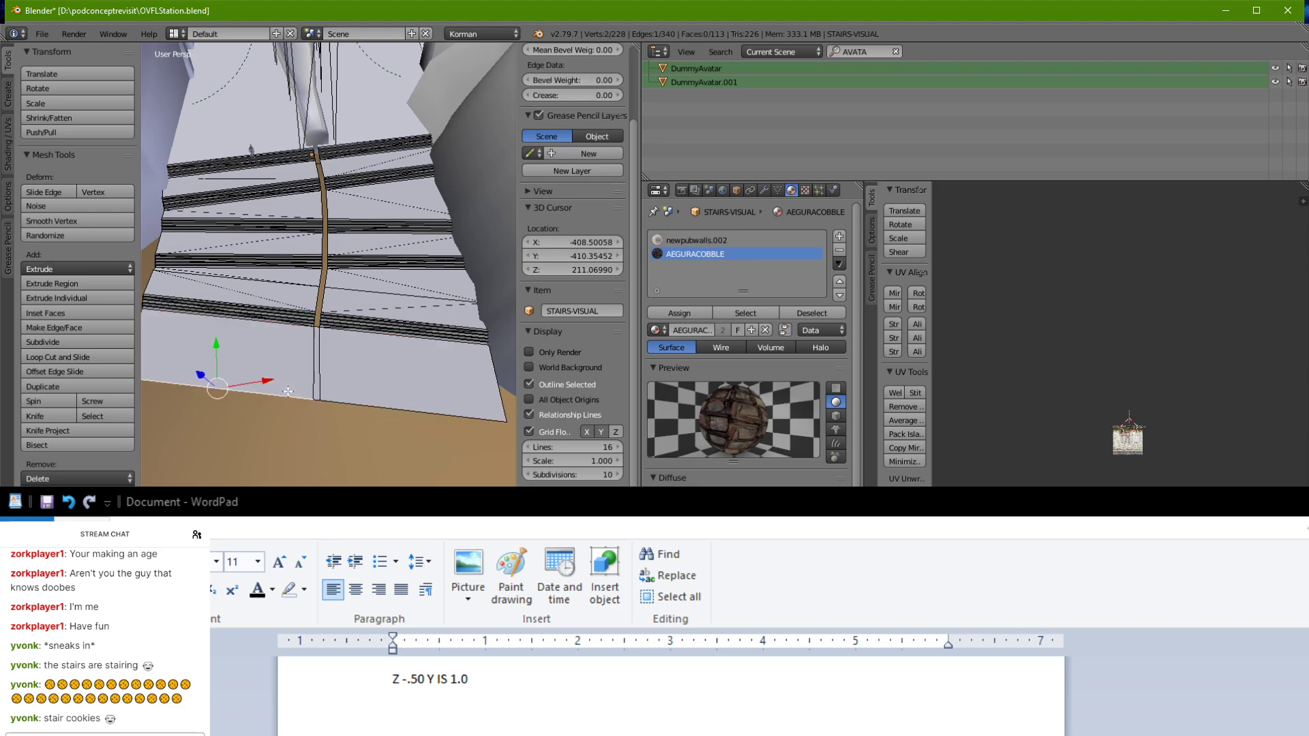
right_click(369, 403, "shift")
key("s")
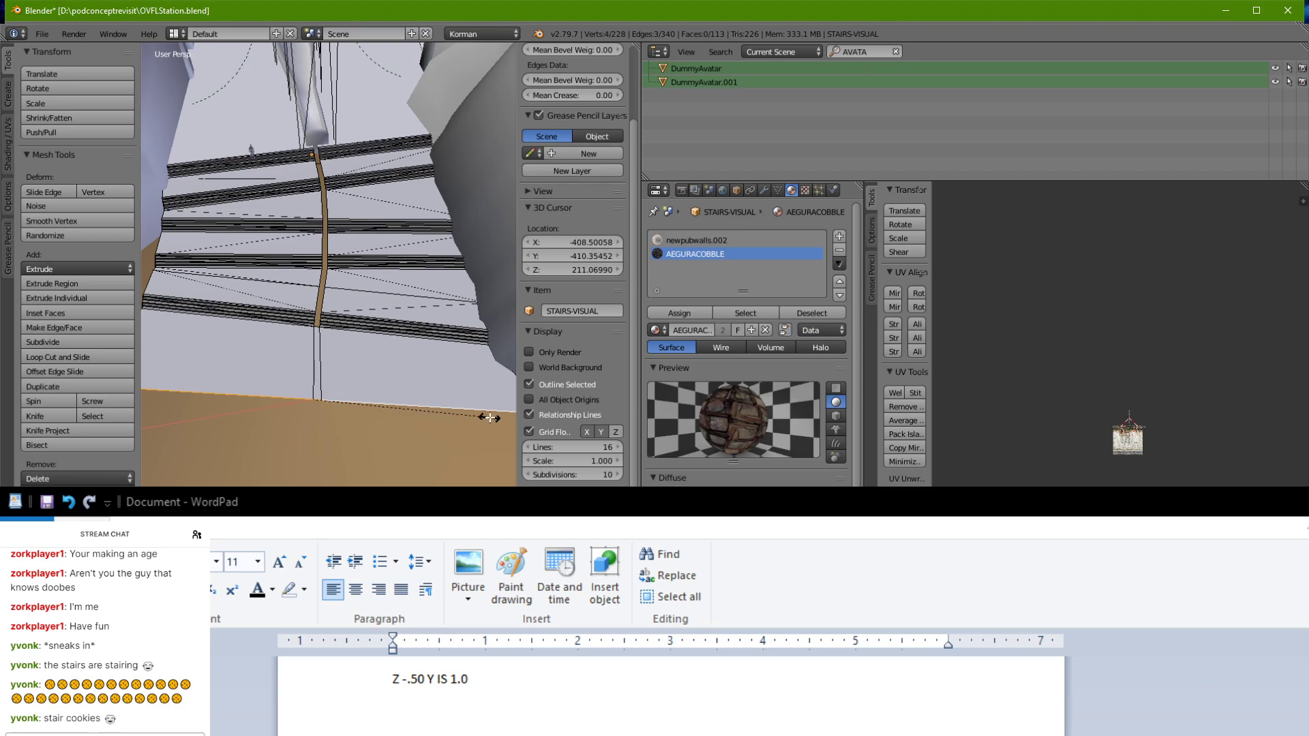
left_click(485, 417)
key("Tab")
right_click(456, 377)
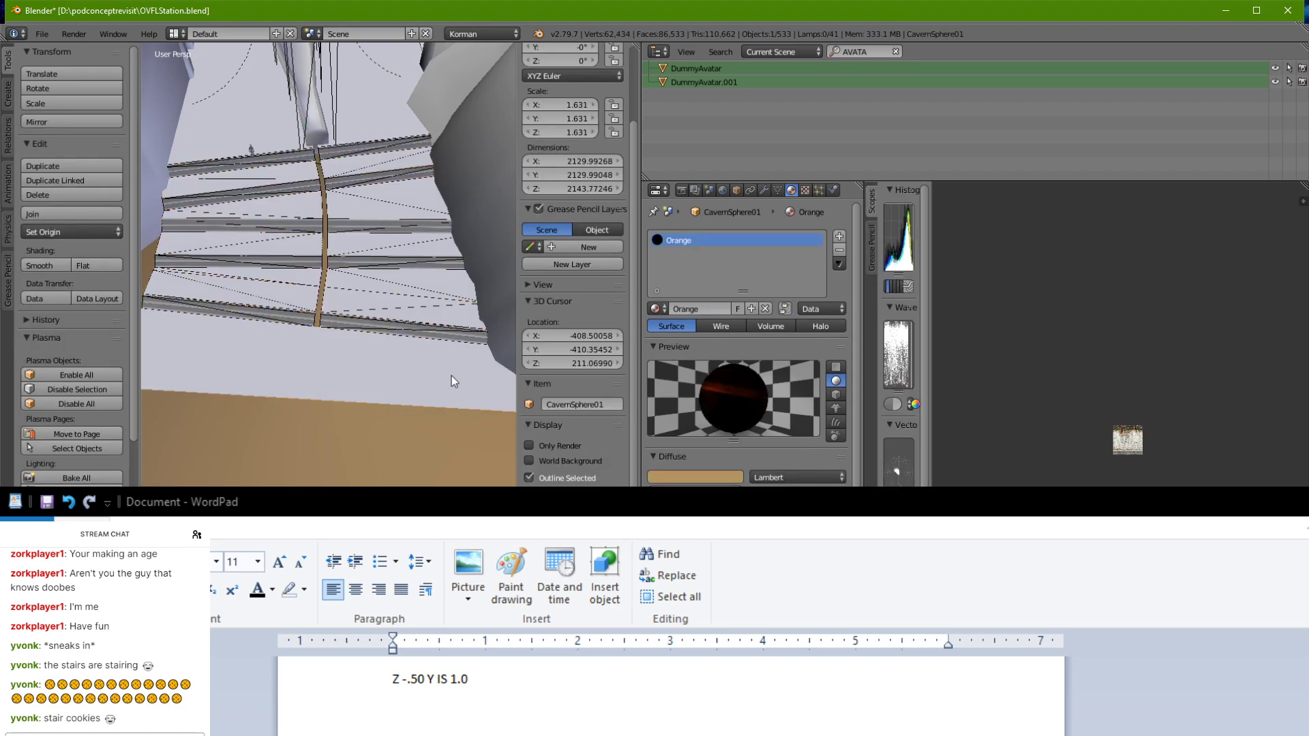
key("Tab")
key("Tab")
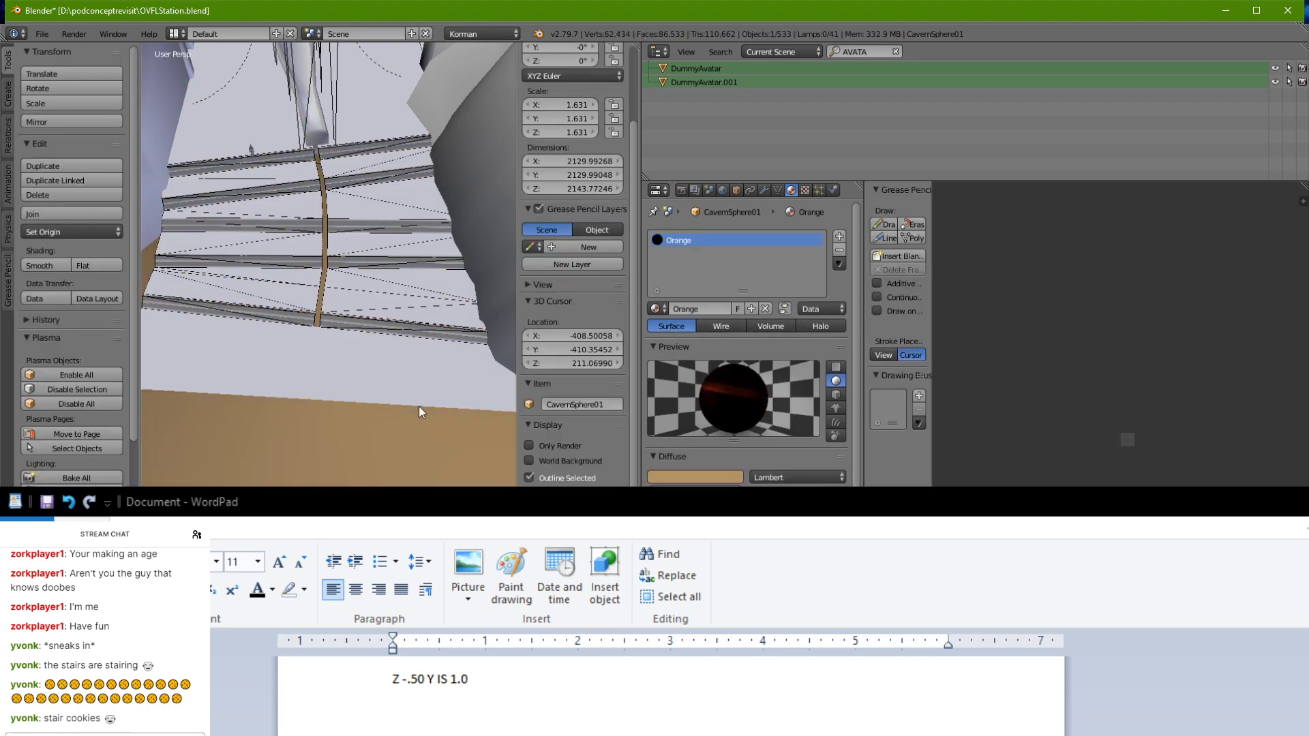
right_click(424, 392)
key("Tab")
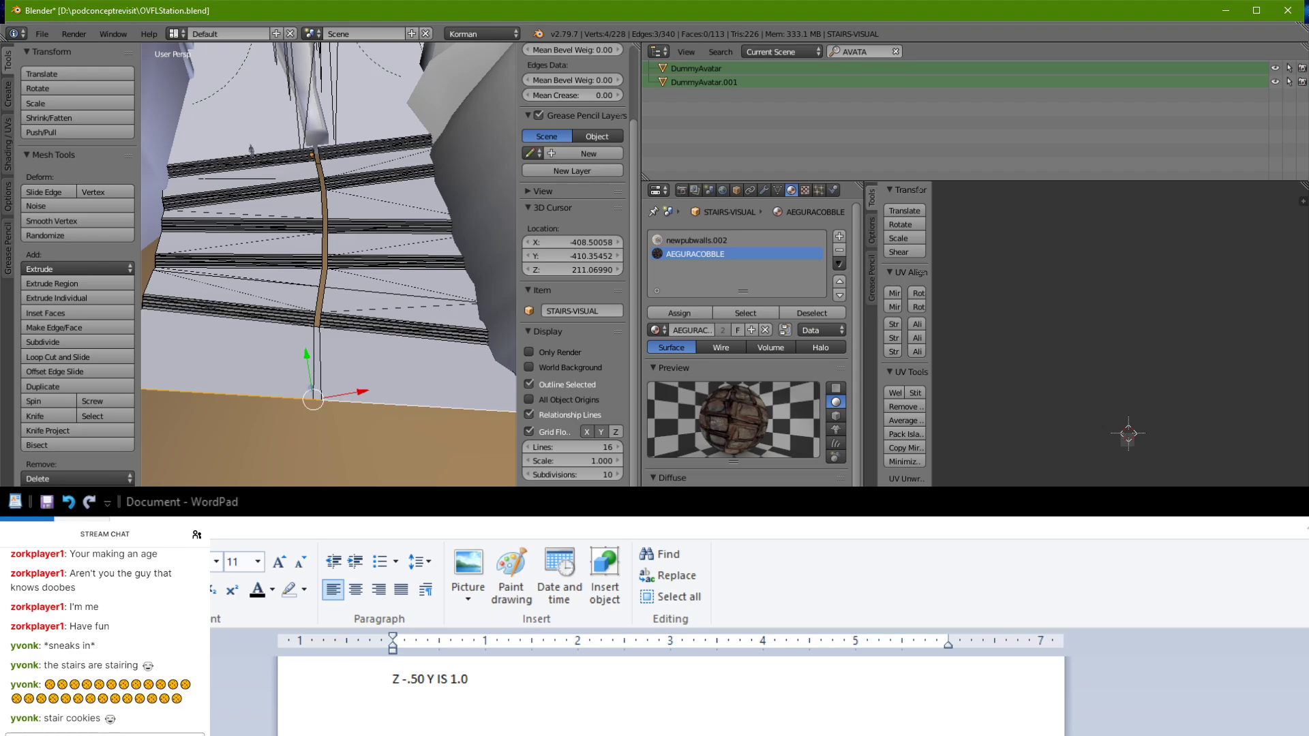
Step: Select the three landing faces and separate them from the stairs into their own object
left_click(470, 703)
right_click(421, 369)
right_click(253, 355, "ctrl")
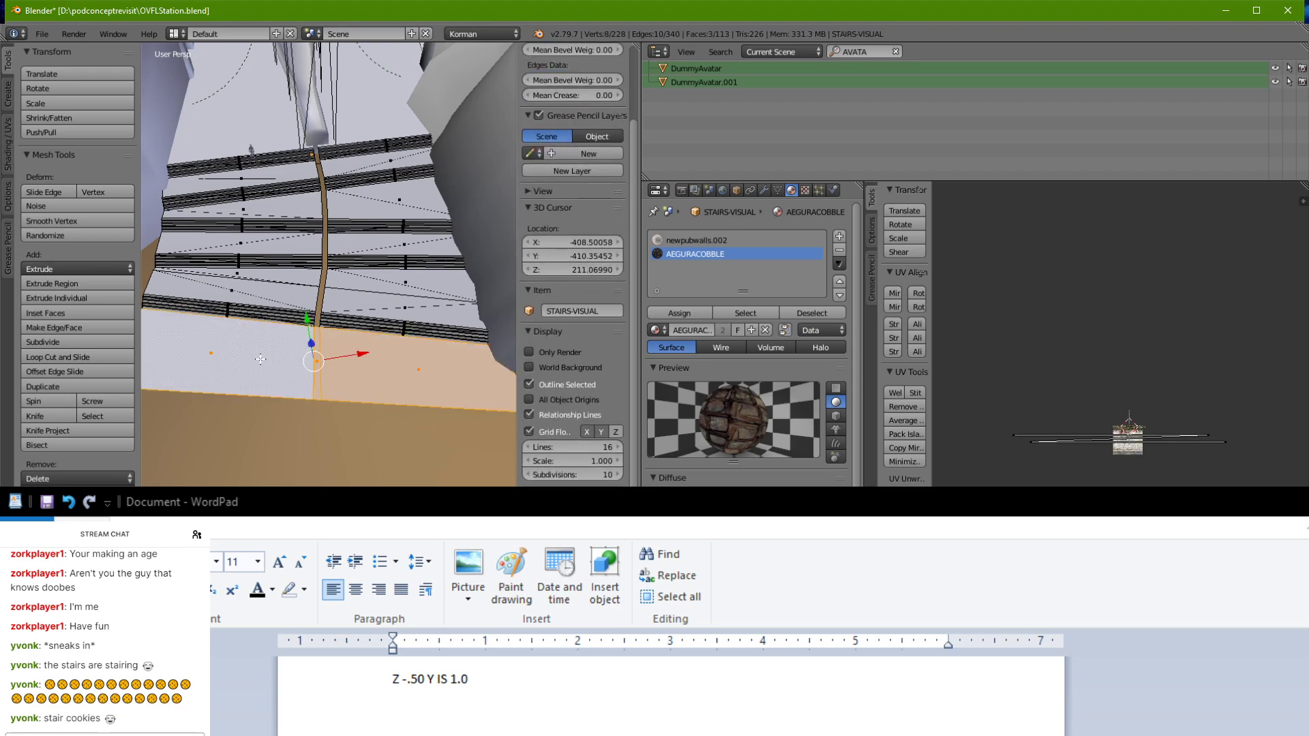
key("x")
left_click(261, 359)
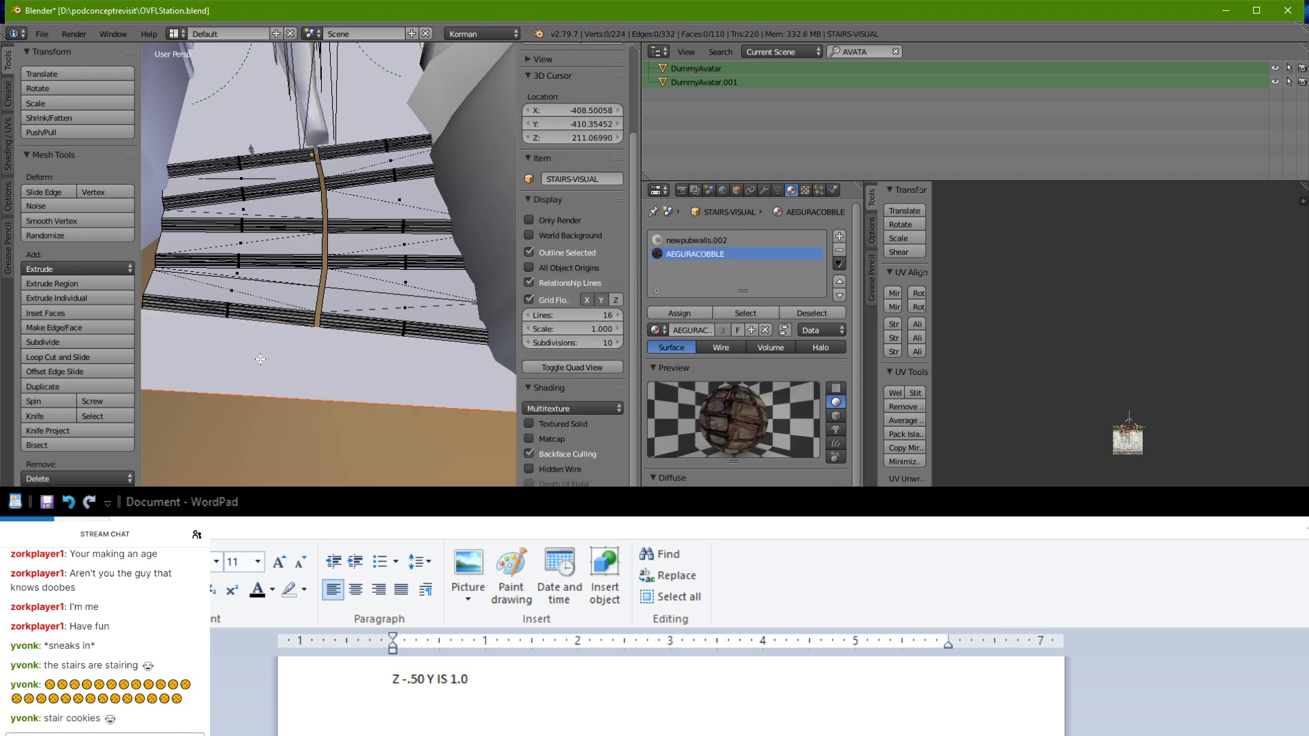
Step: Add a Plasma Collision modifier to the separated landing object and rename it dockslanding
key("Tab")
right_click(259, 359)
left_click(833, 190)
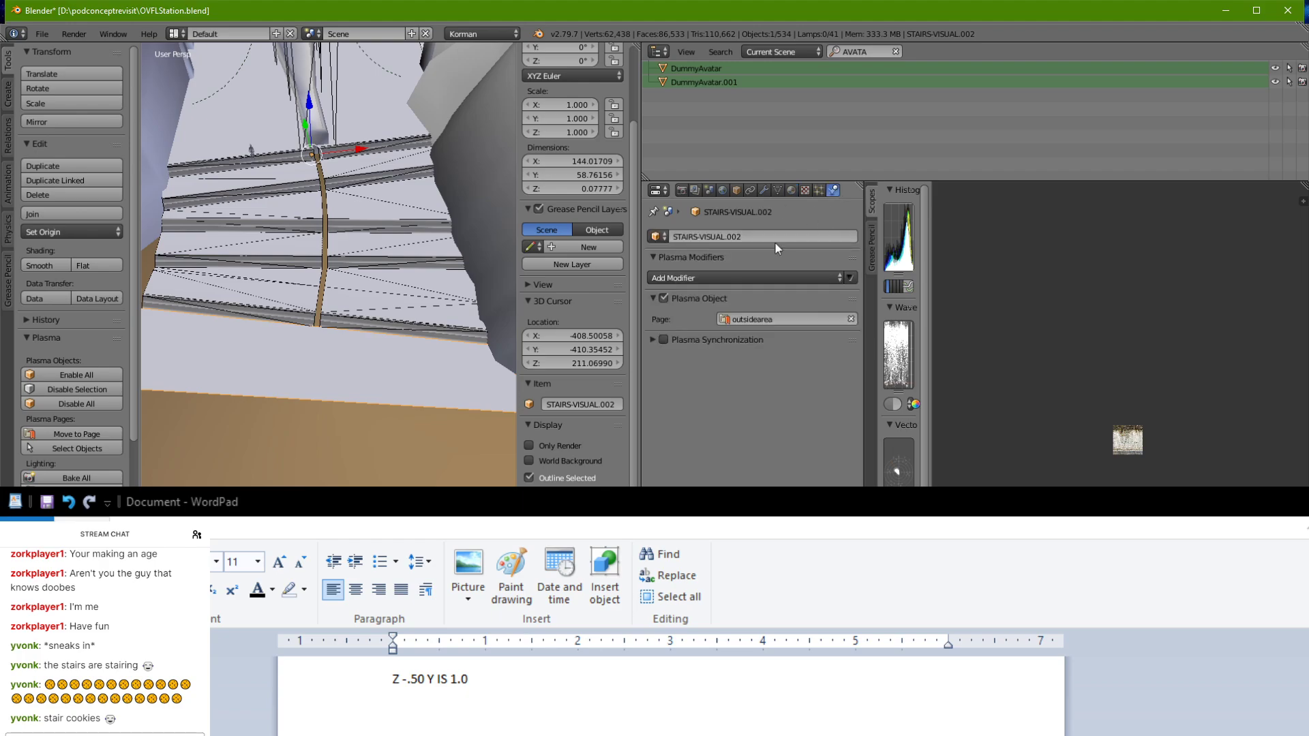
left_click(753, 277)
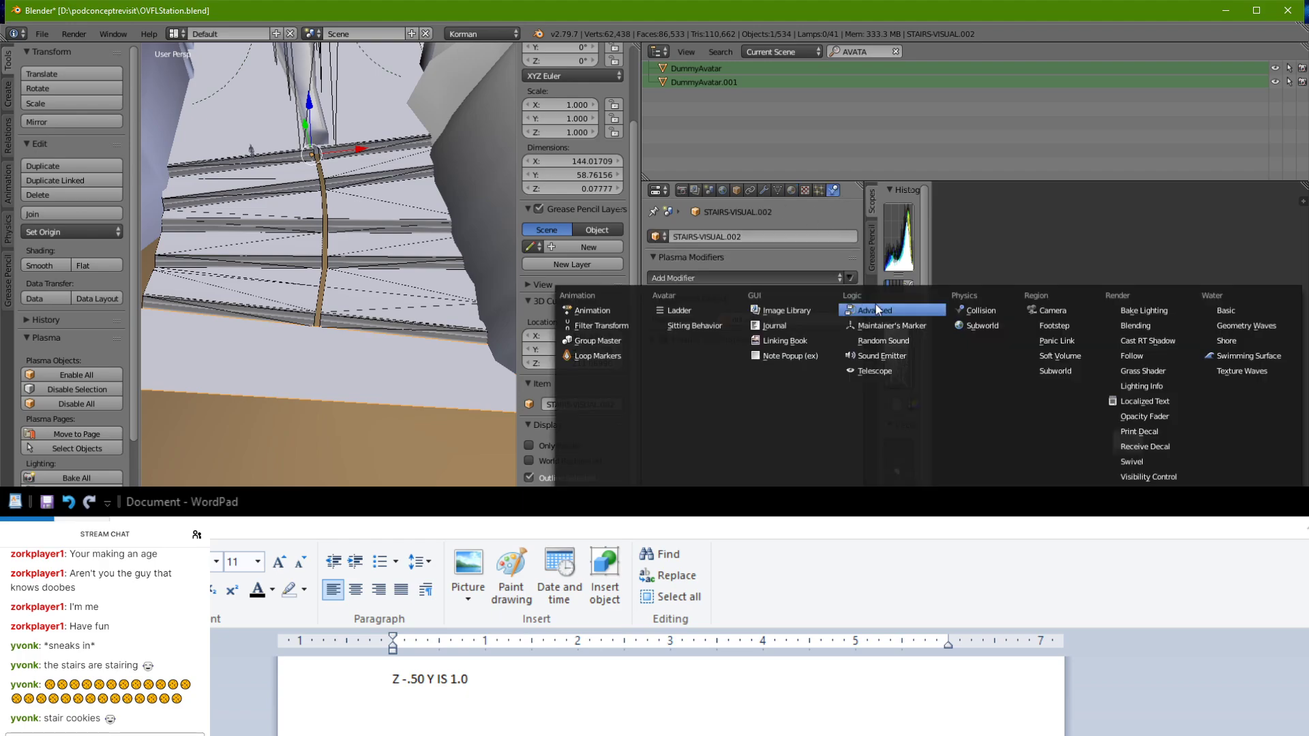
left_click(981, 310)
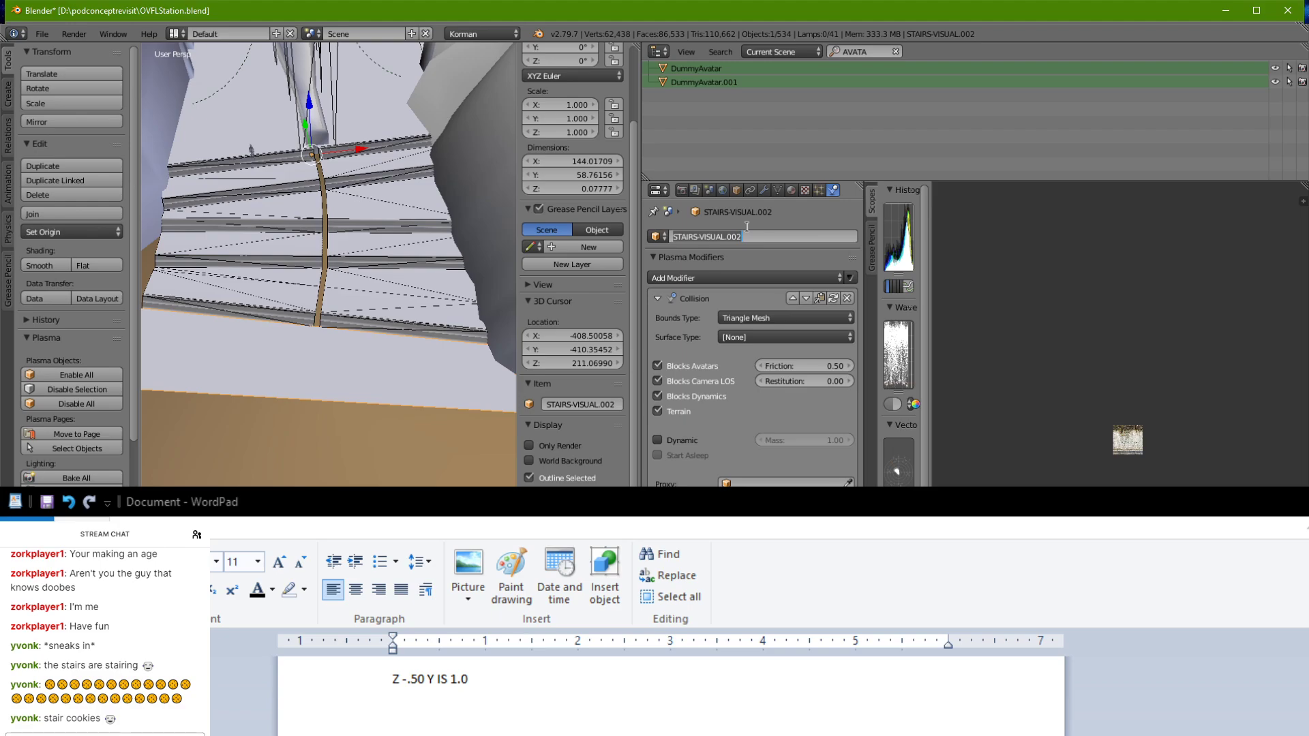
type("dockslanding")
key("Return")
Step: Extrude dockslanding's side edge and move the new edge along X toward the neighbouring terrain wall
middle_click_drag(424, 402, 304, 349)
key("Tab")
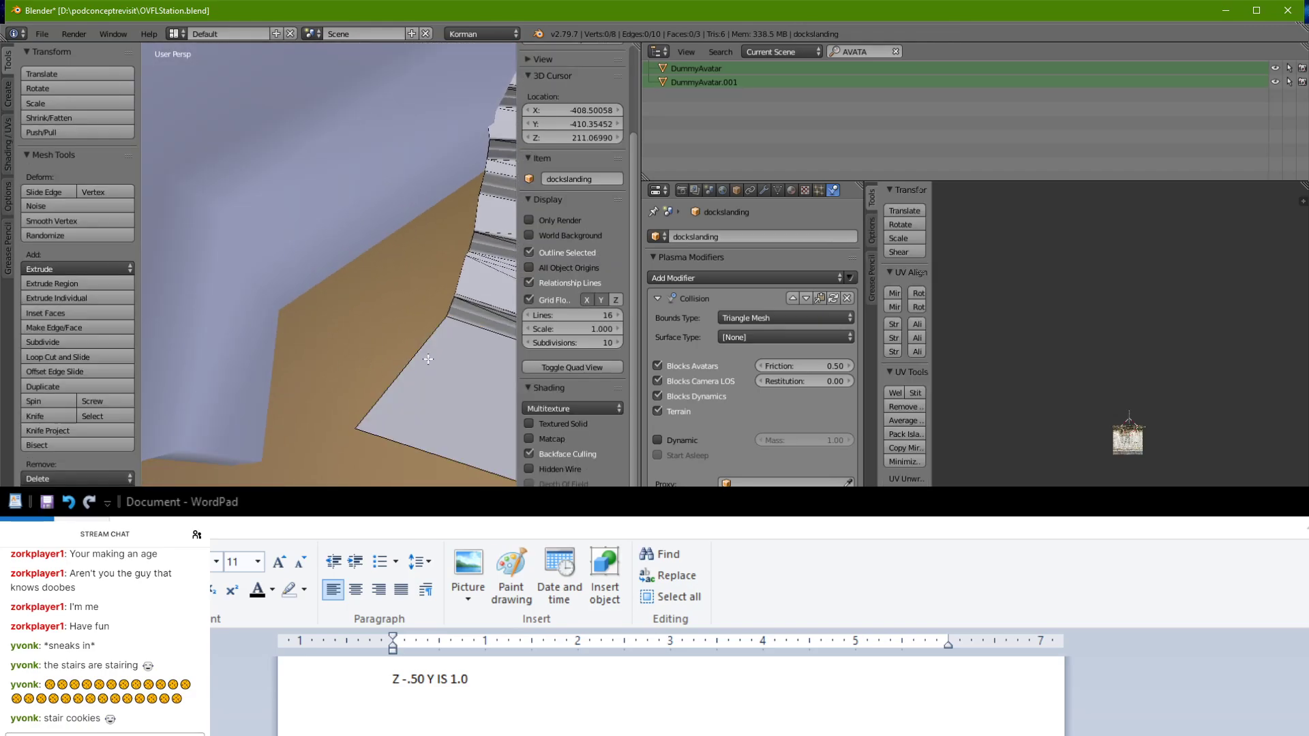
right_click(427, 346)
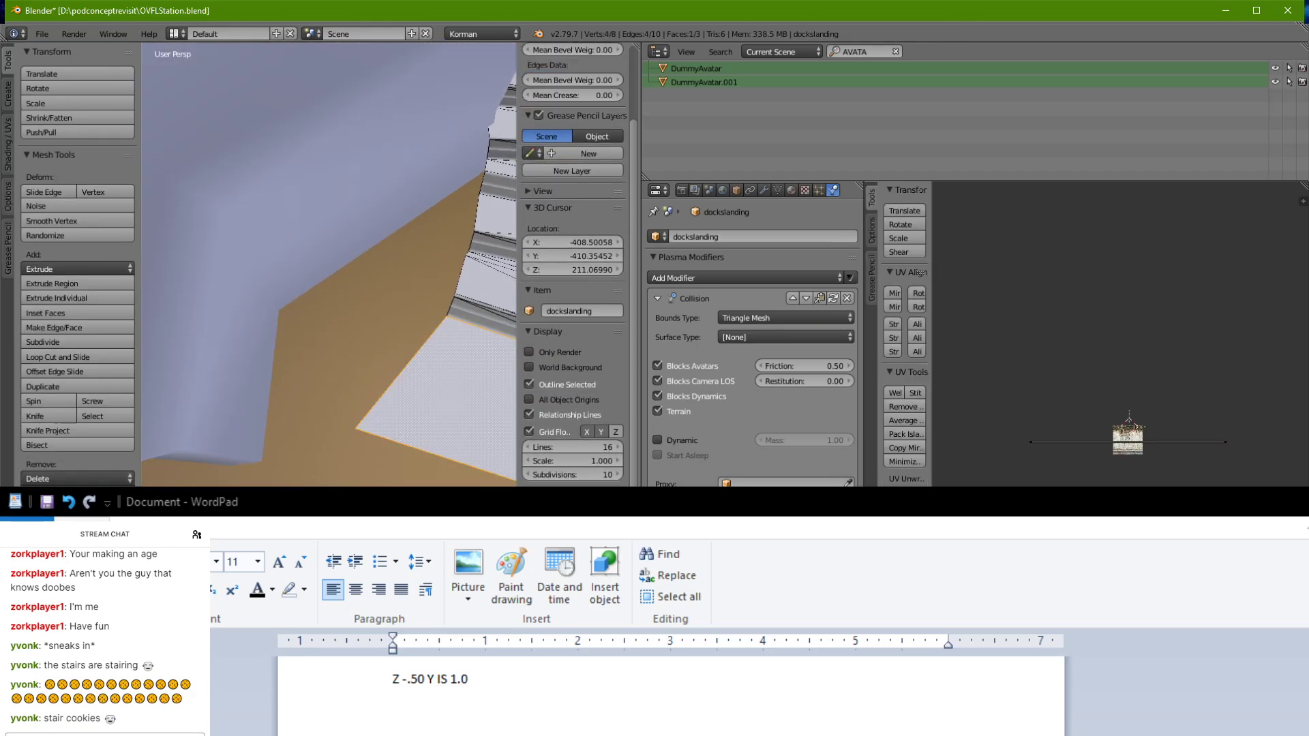
right_click(408, 364)
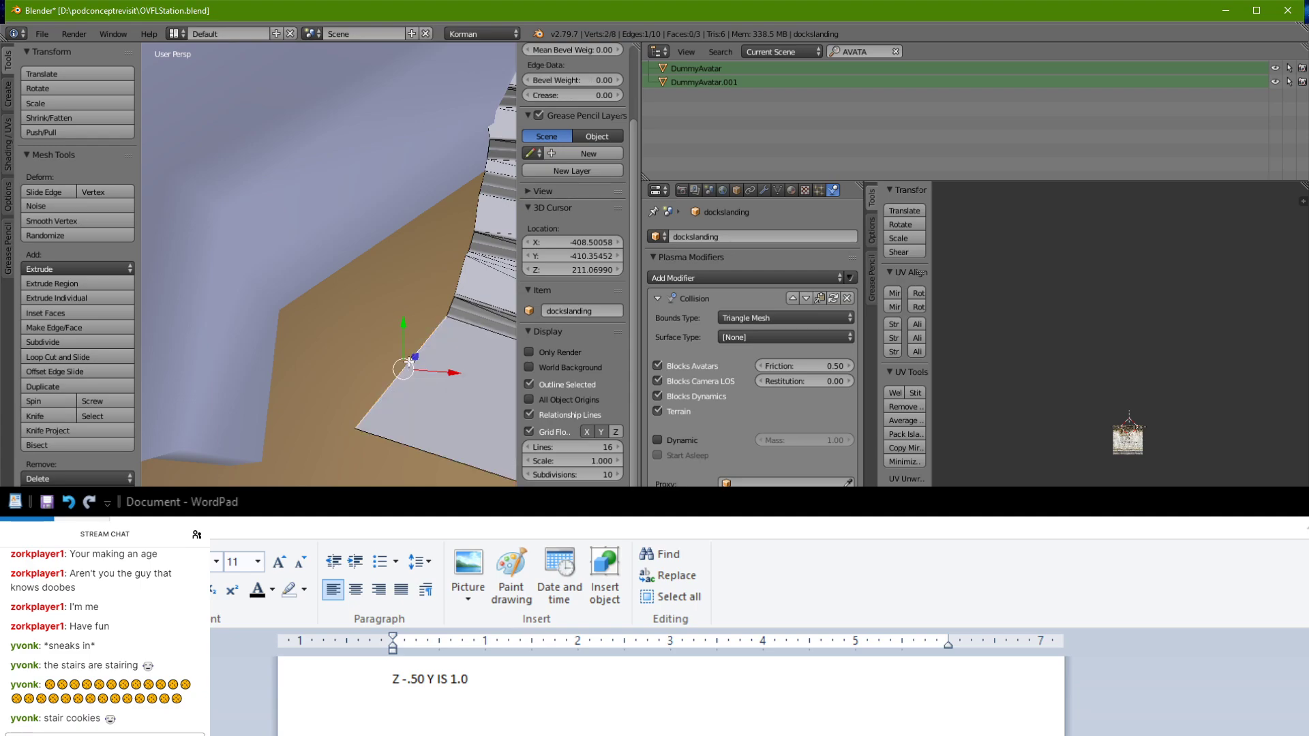
key("e")
right_click(352, 364)
left_click_drag(447, 372, 328, 380)
Step: Rotate the new landing edge about Z and adjust its Y and X position to meet the terrain wall
key("r")
key("z")
left_click(343, 358)
left_click_drag(289, 311, 286, 324)
mouse_move(329, 375)
left_mouse_down()
mouse_move(301, 377)
mouse_move(344, 369)
left_mouse_up()
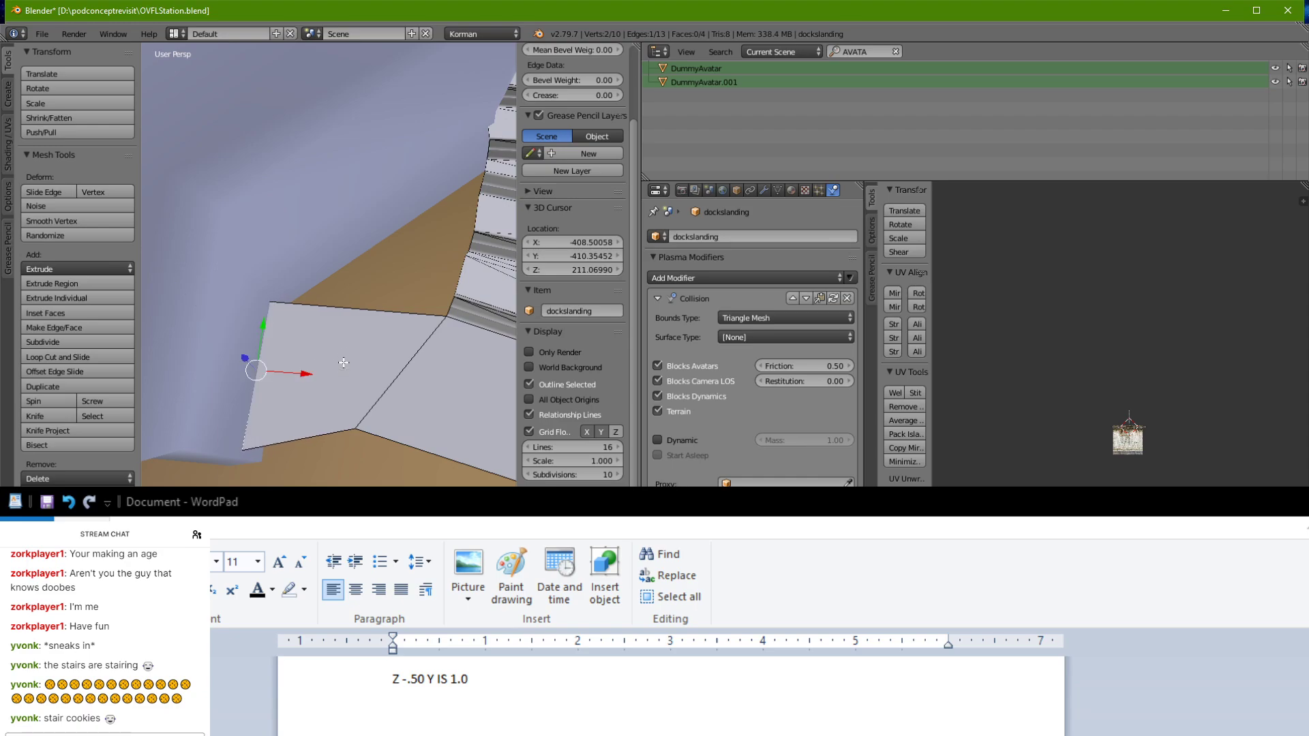
Step: Extrude dockslanding's wall-side edge again and place the new edge against the side of the lower stairs
middle_click_drag(344, 362, 347, 437)
key("e")
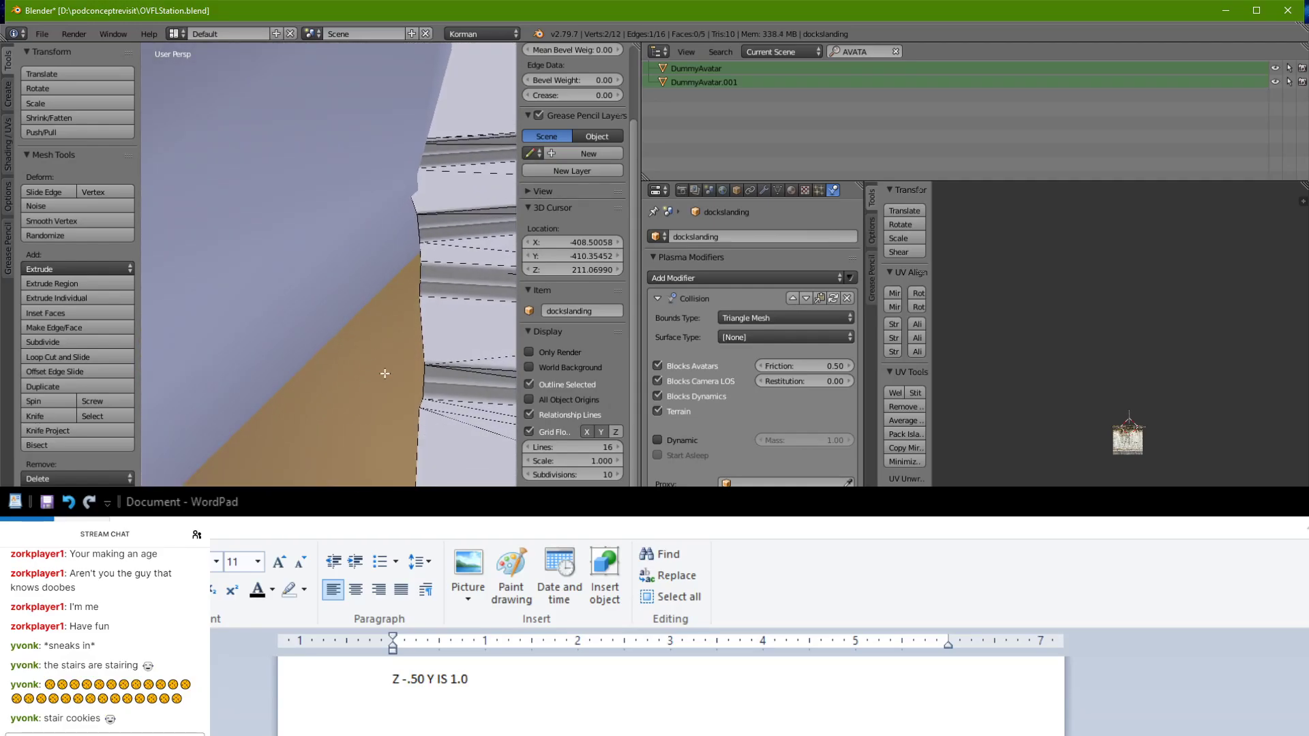
left_click(302, 293)
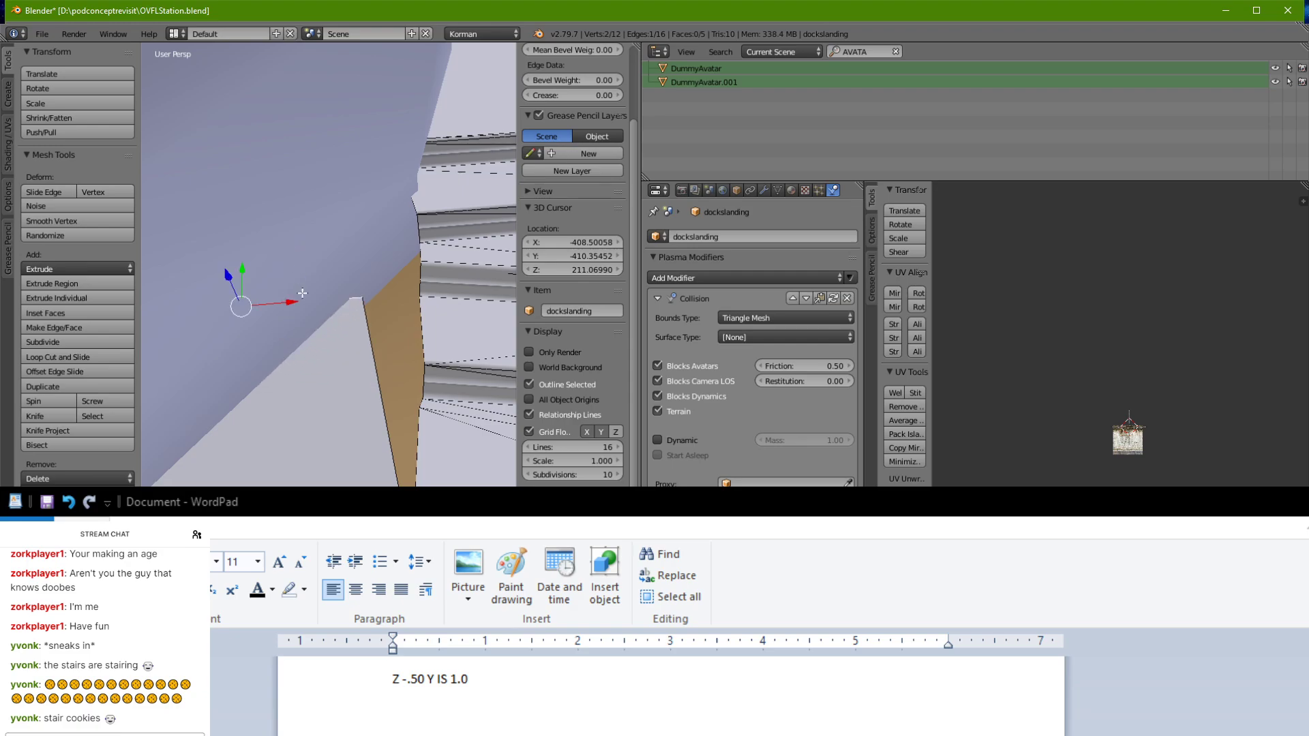
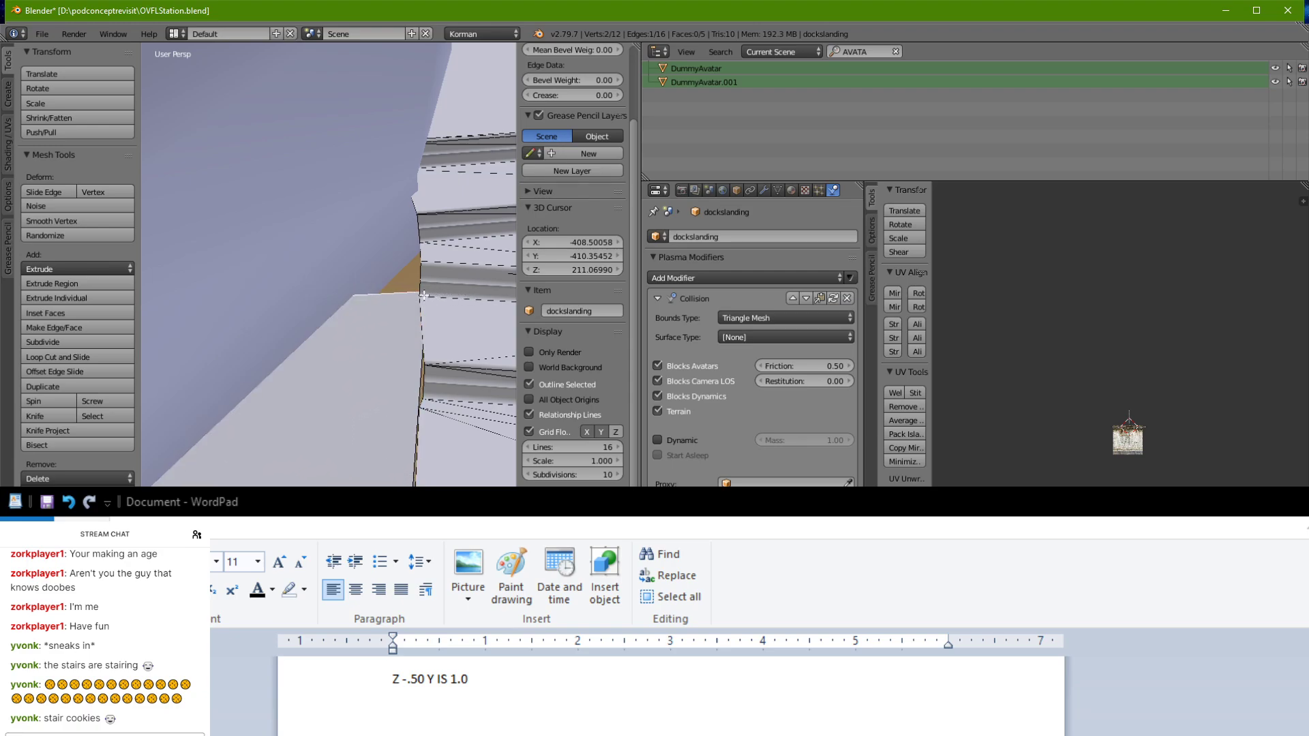
Step: Select the landing's outer corner vertex on the opposite side and nudge it against the cavern wall
middle_click_drag(423, 295, 197, 477)
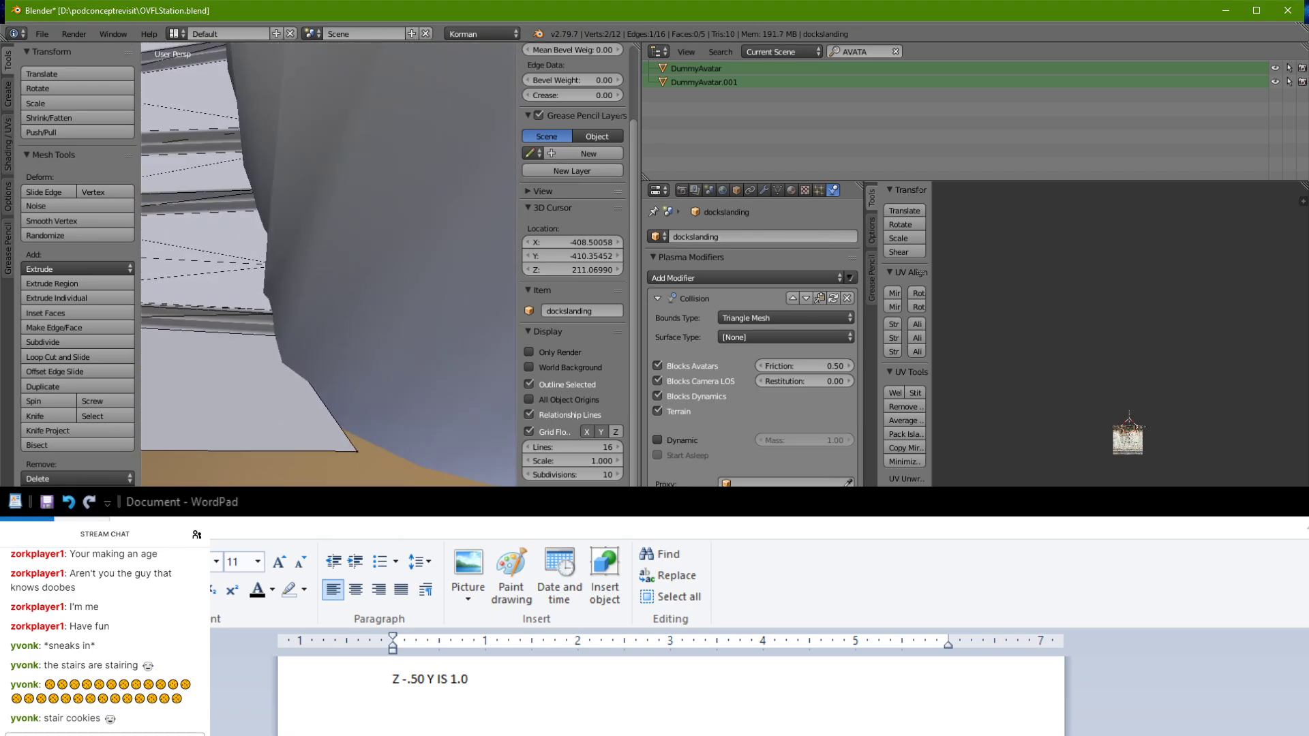
right_click(353, 450)
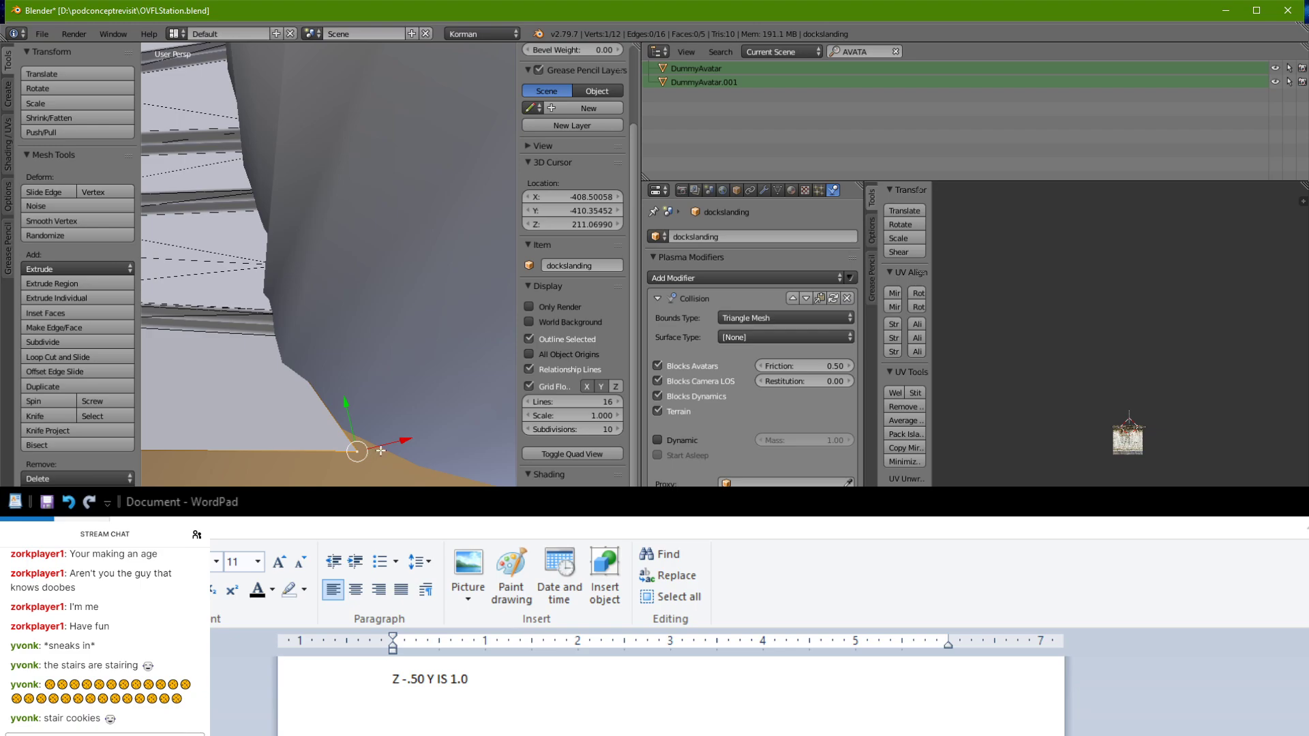
left_click_drag(380, 451, 368, 449)
middle_click_drag(345, 424, 440, 454)
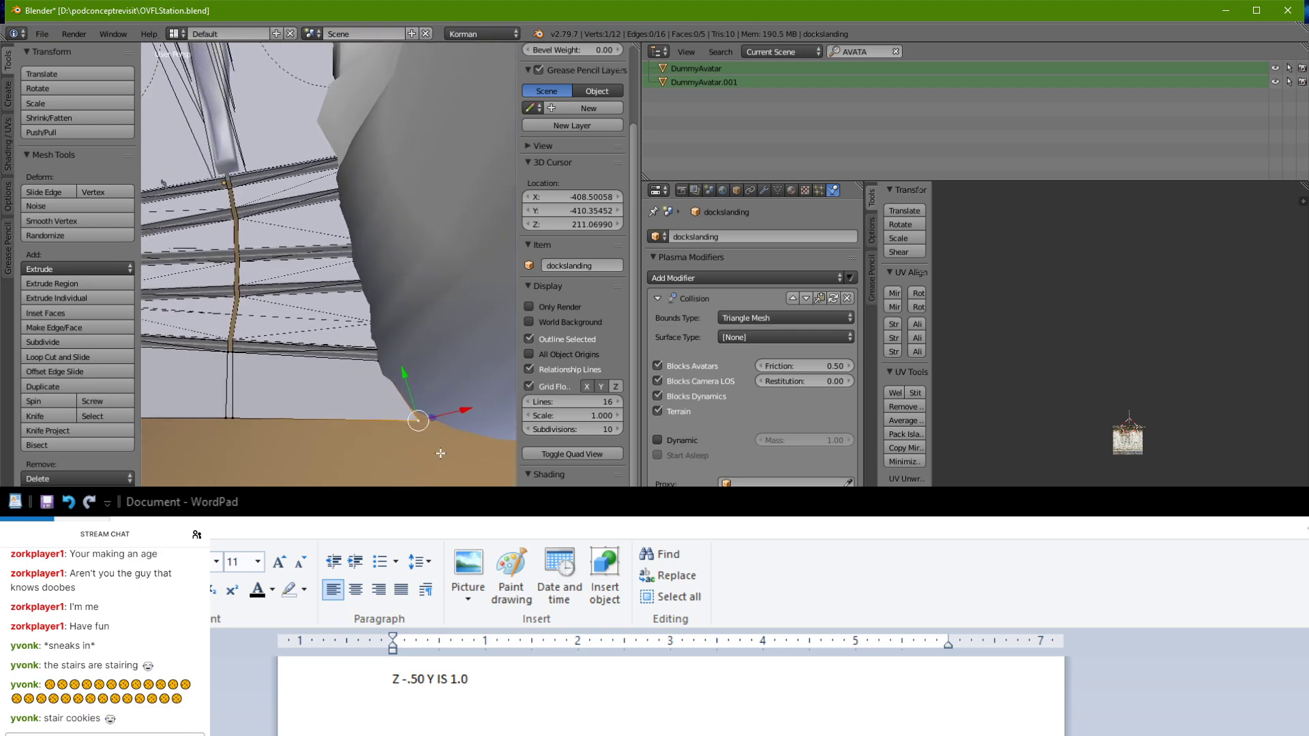
Step: Select the whole dockslanding mesh and triangulate its faces
key("a")
key("a")
key("ctrl+t")
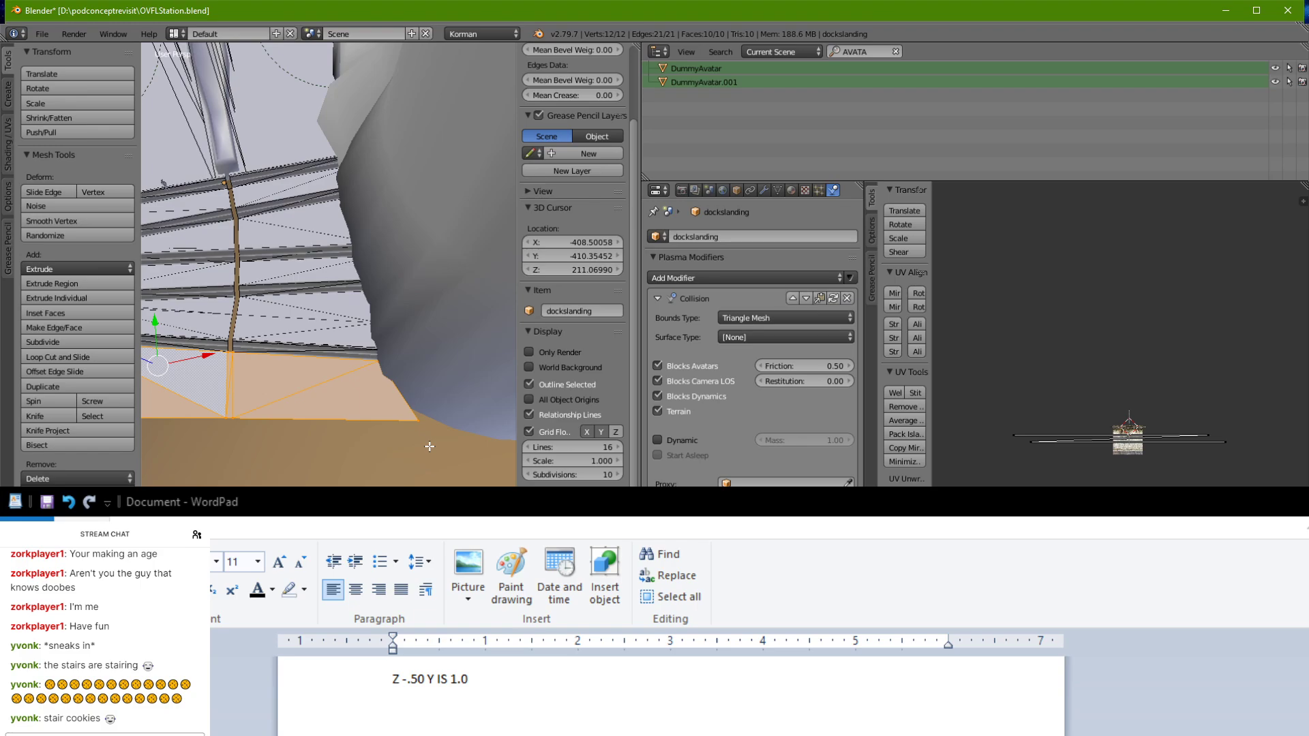
Step: Select the four large triangles along the foot of the stairs and subdivide them
middle_click_drag(207, 333, 331, 435)
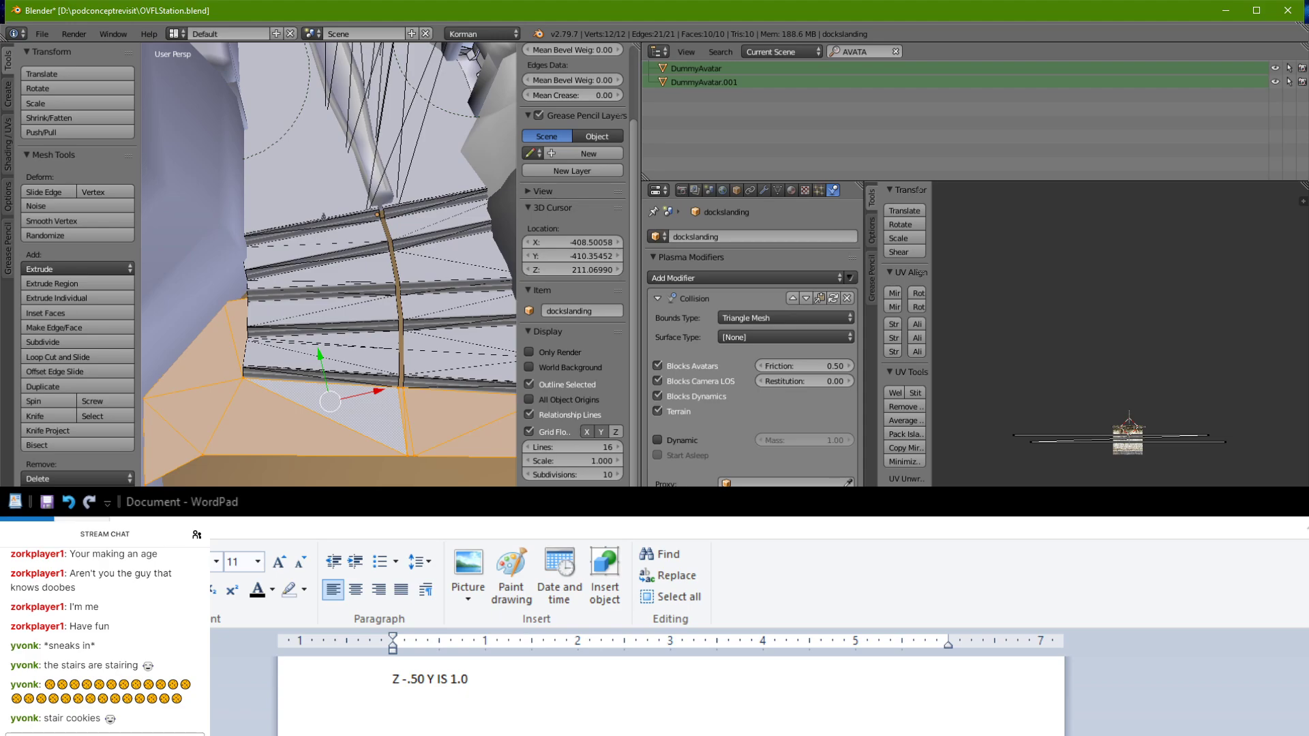
right_click(350, 427)
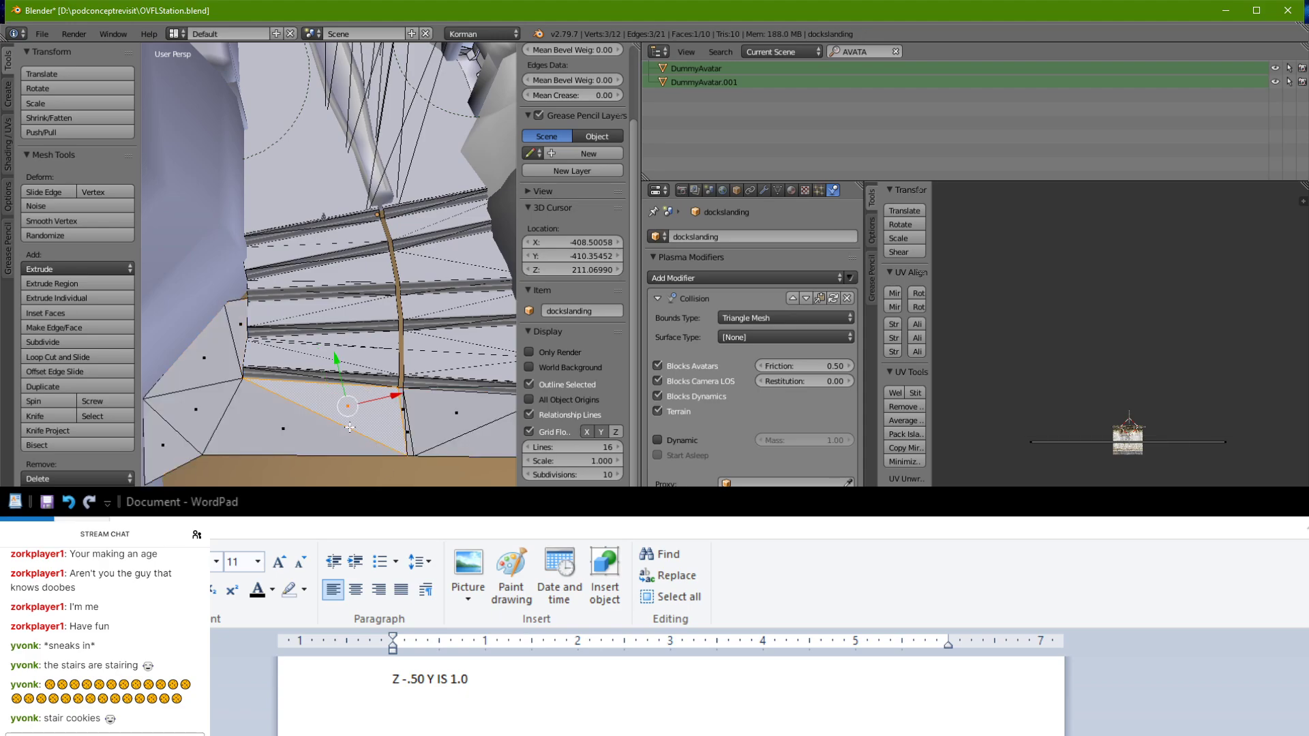
right_click(458, 422, "shift")
right_click(460, 452, "shift")
right_click(323, 455, "shift")
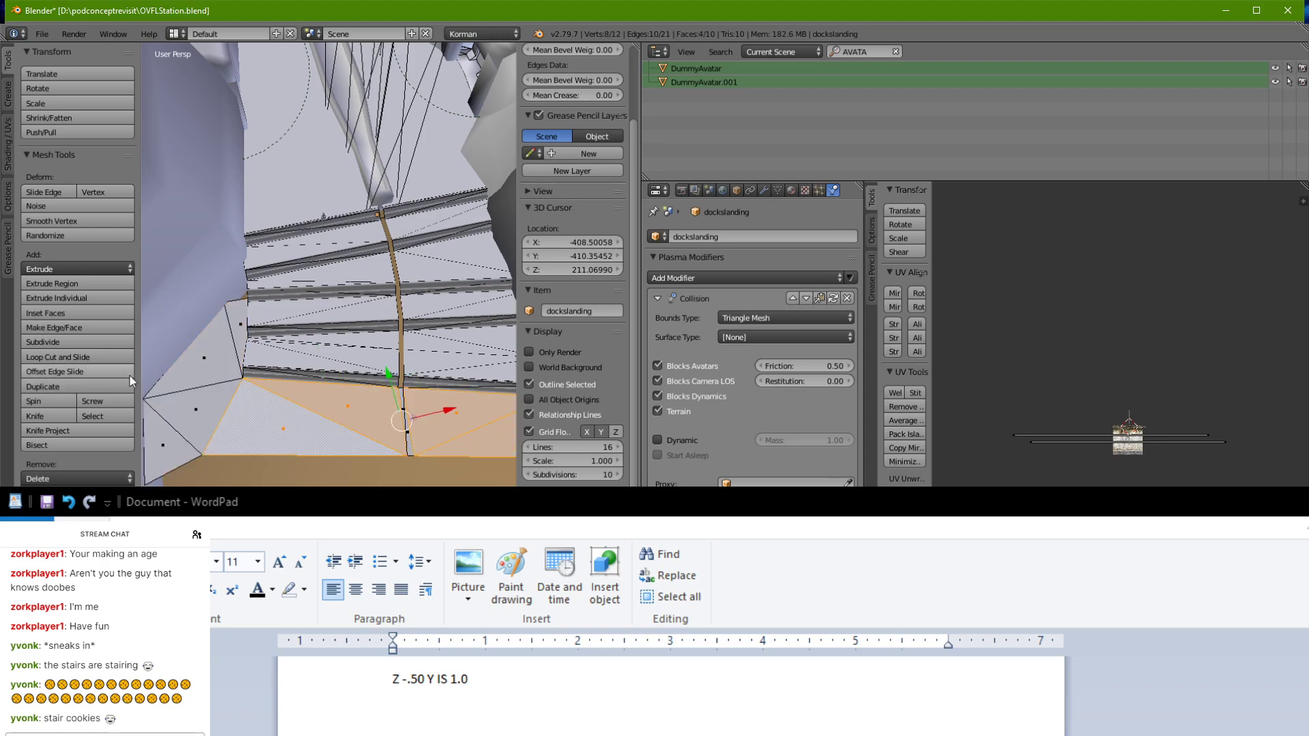
left_click(117, 343)
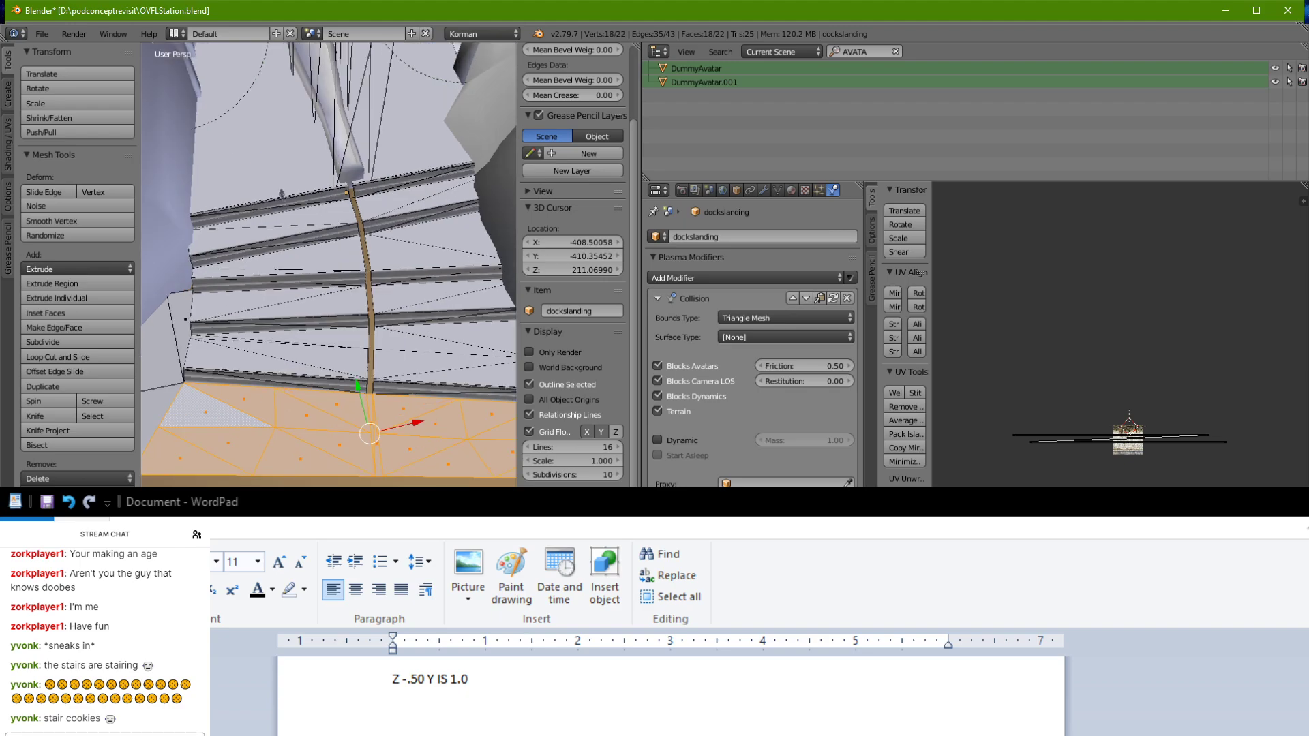
Step: Select two alternating edges along the landing's front border and extrude them outward along Y
middle_click_drag(213, 473, 279, 438, "shift")
right_click(260, 435)
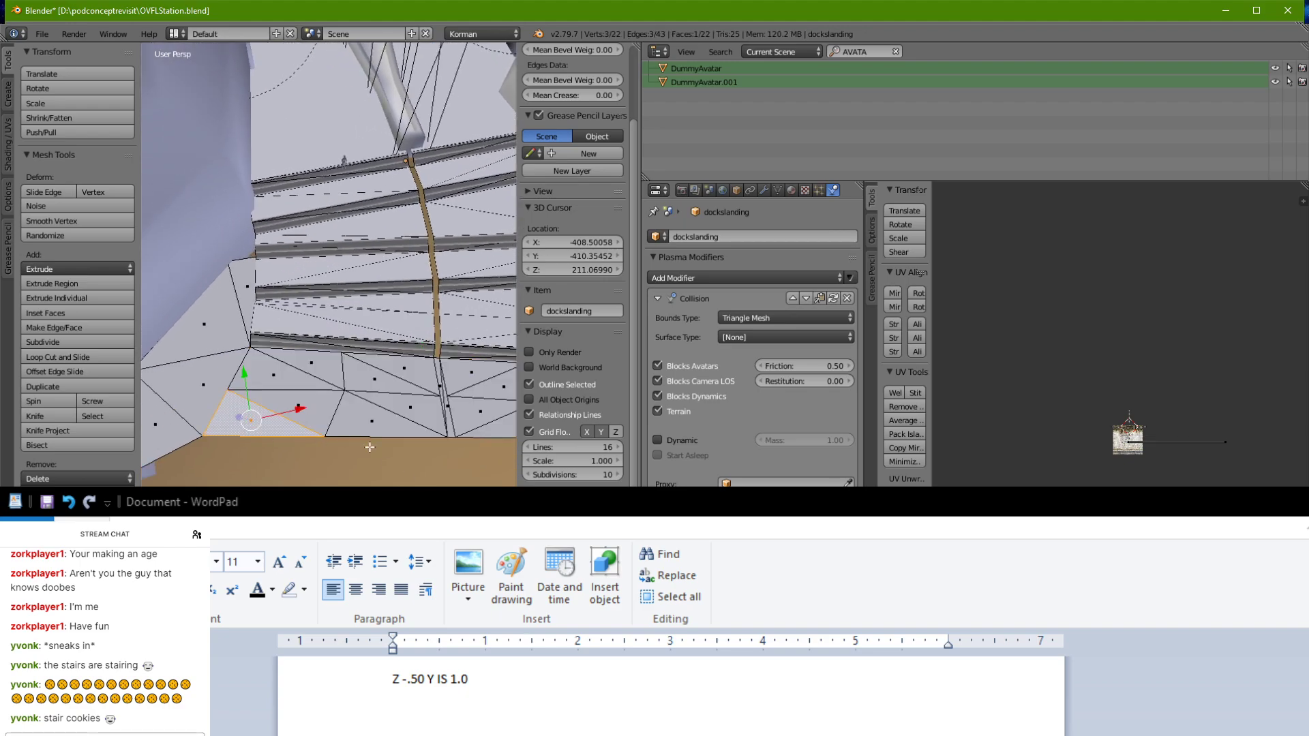
right_click(258, 436)
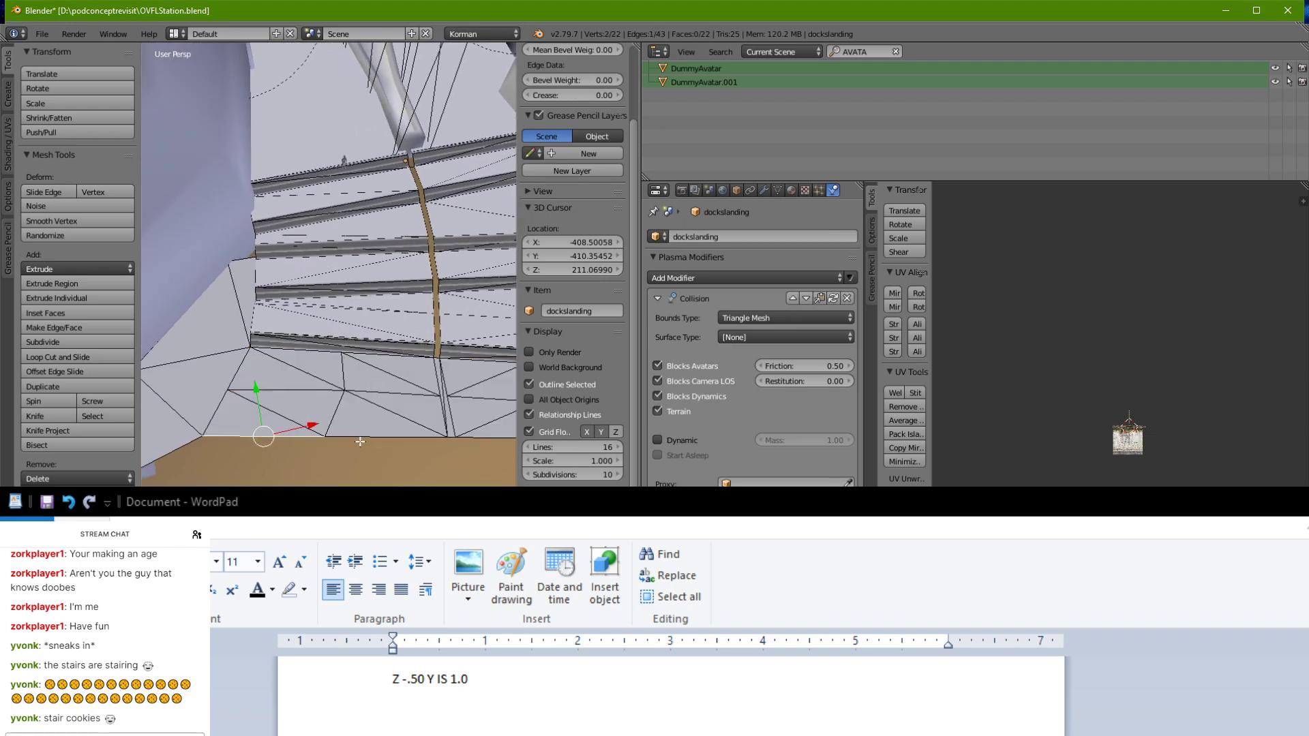
right_click(362, 437, "shift")
right_click(402, 439, "shift")
middle_click_drag(450, 463, 399, 439, "shift")
right_click(336, 474, "shift")
mouse_move(399, 440)
middle_mouse_down()
mouse_move(404, 403)
mouse_move(406, 470)
mouse_move(404, 431)
middle_mouse_up()
scroll(408, 476, "down", 2)
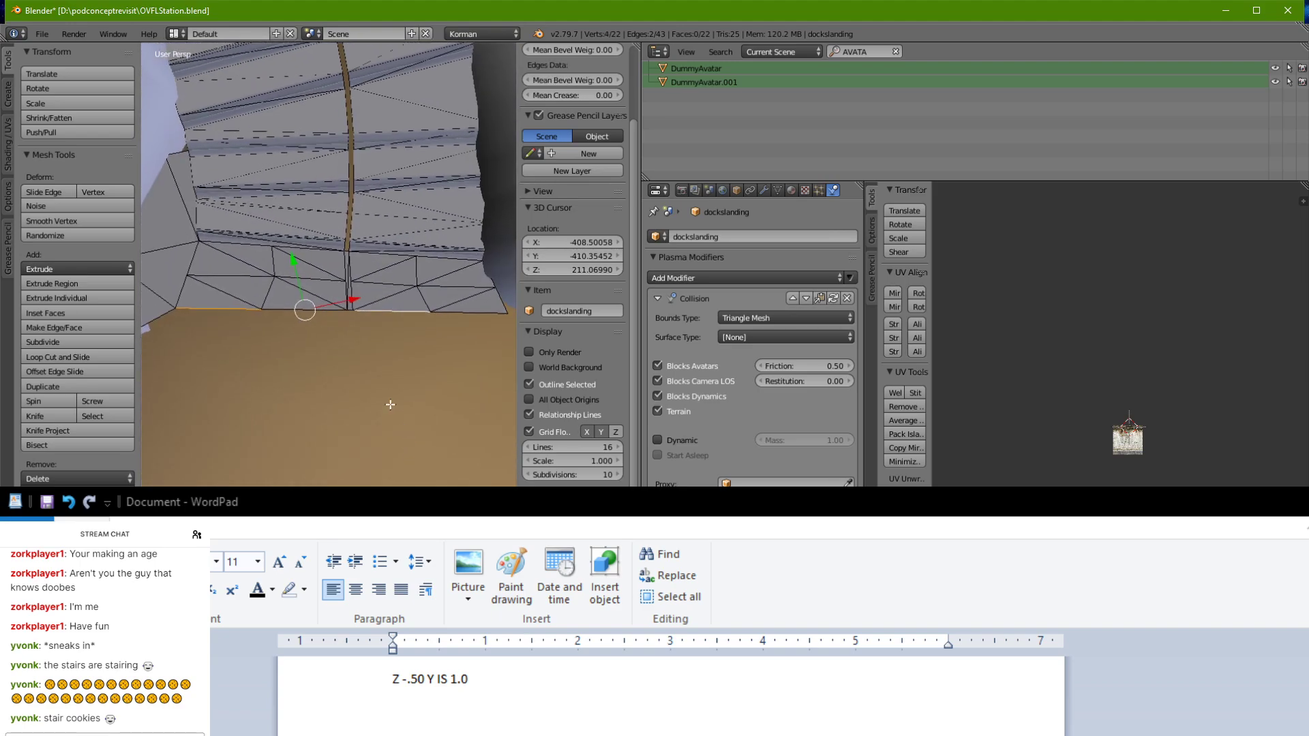
key("e")
right_click(367, 334)
left_click_drag(300, 251, 344, 426)
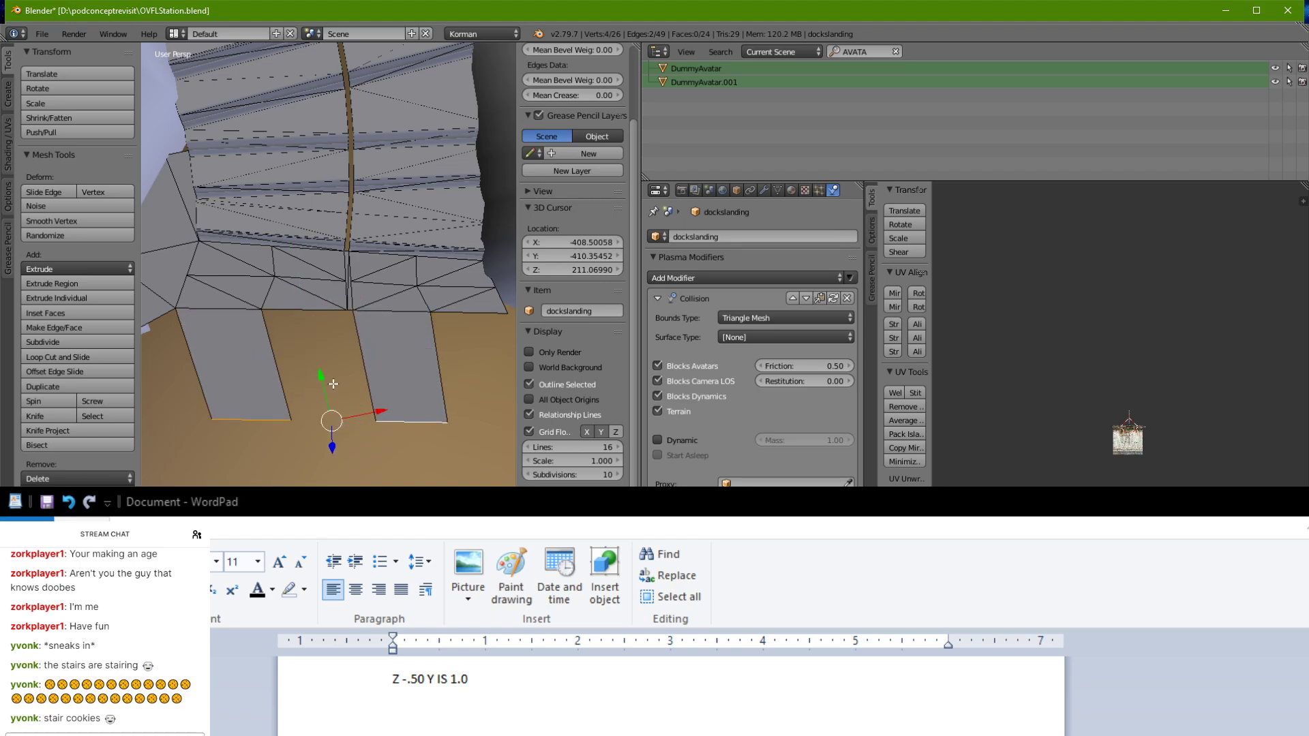
Step: Extrude the two remaining front border edges along Y to the same length as the first pair
right_click(314, 311)
right_click(477, 314, "shift")
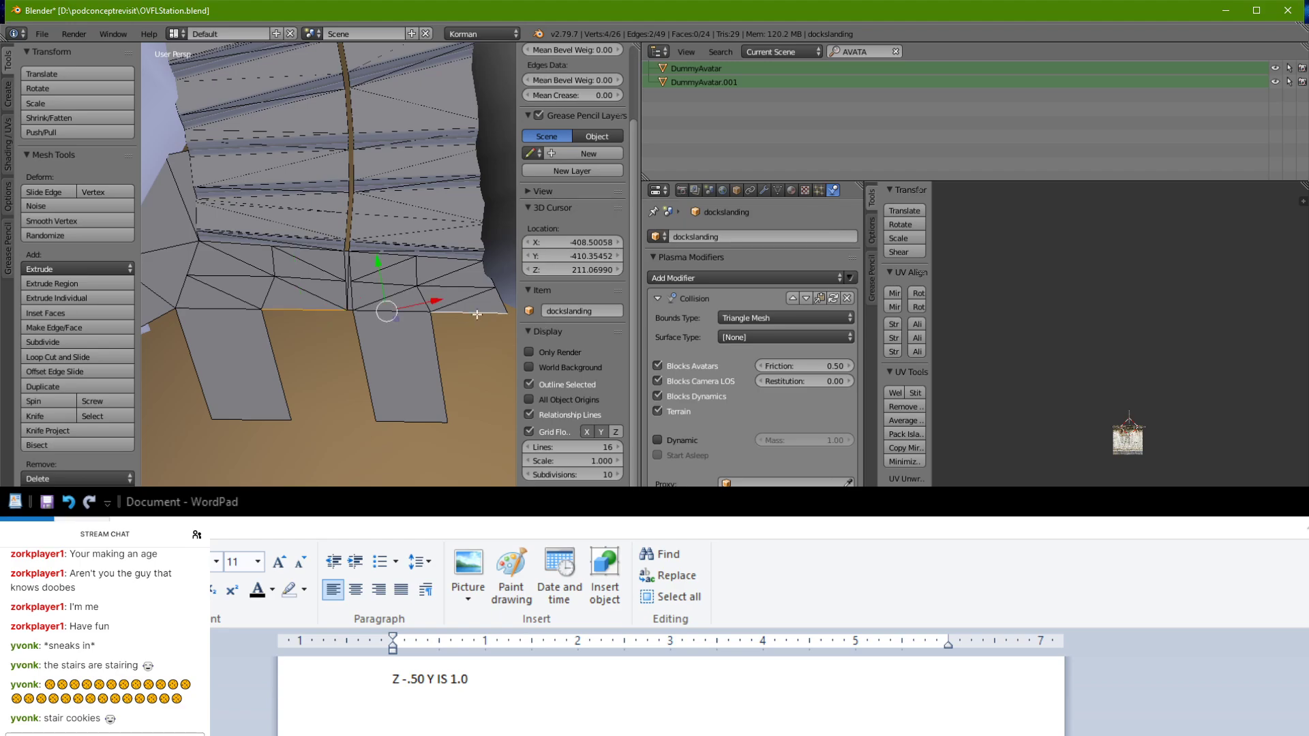
key("e")
right_click(485, 358)
left_click_drag(377, 257, 396, 359)
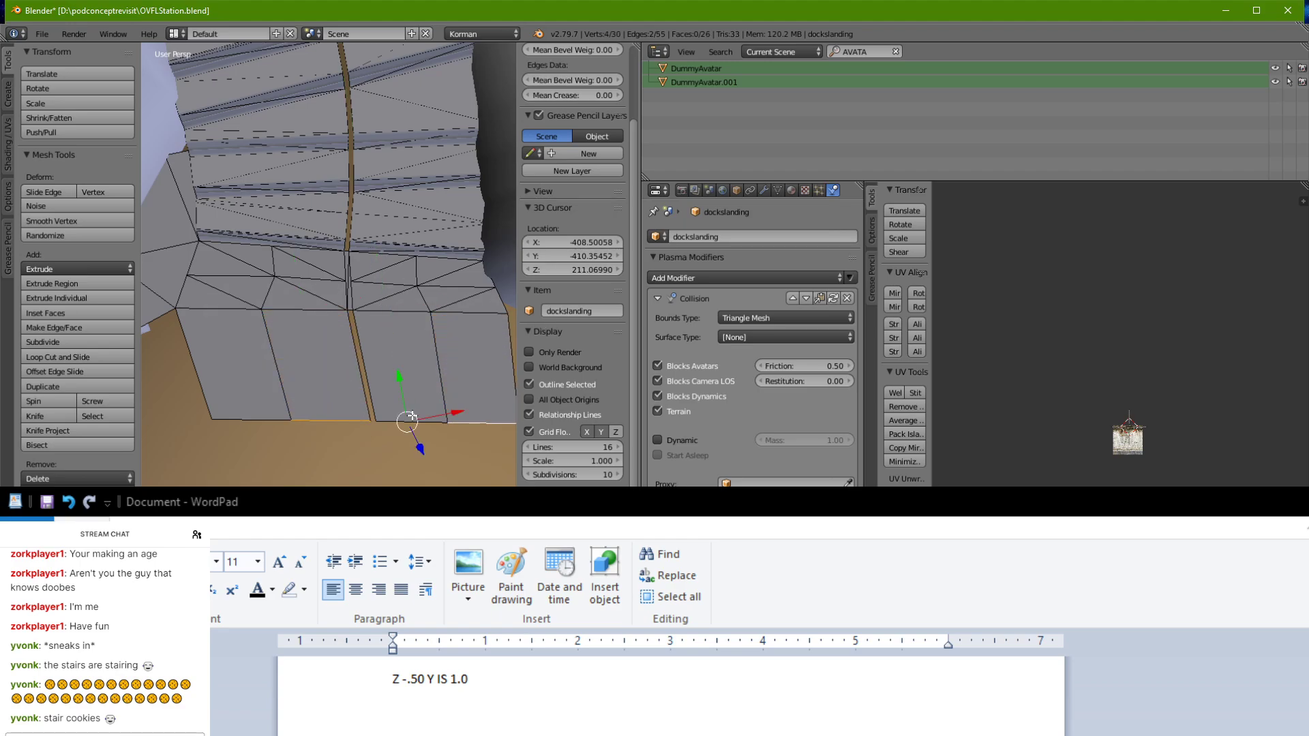
Step: Scale down the end edge of each extruded strip individually so the four strips taper apart
middle_click_drag(416, 436, 389, 426, "shift")
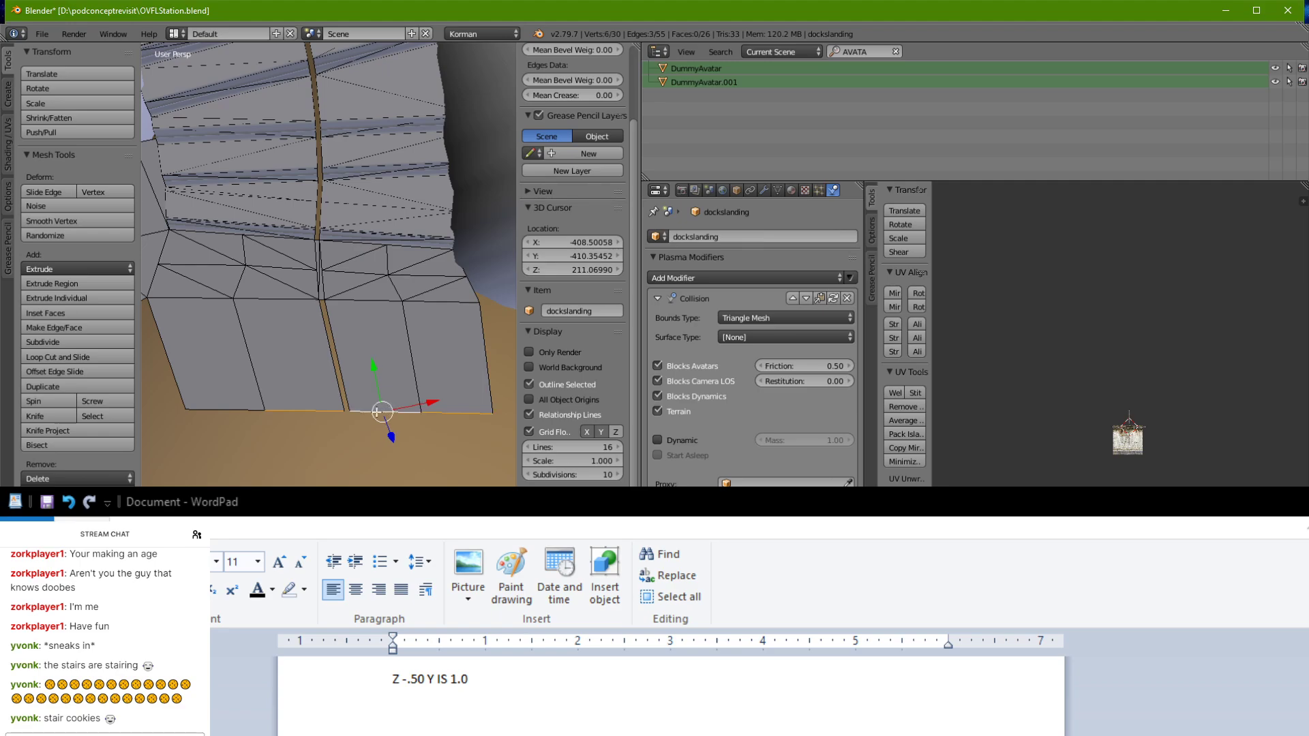
right_click(219, 403, "shift")
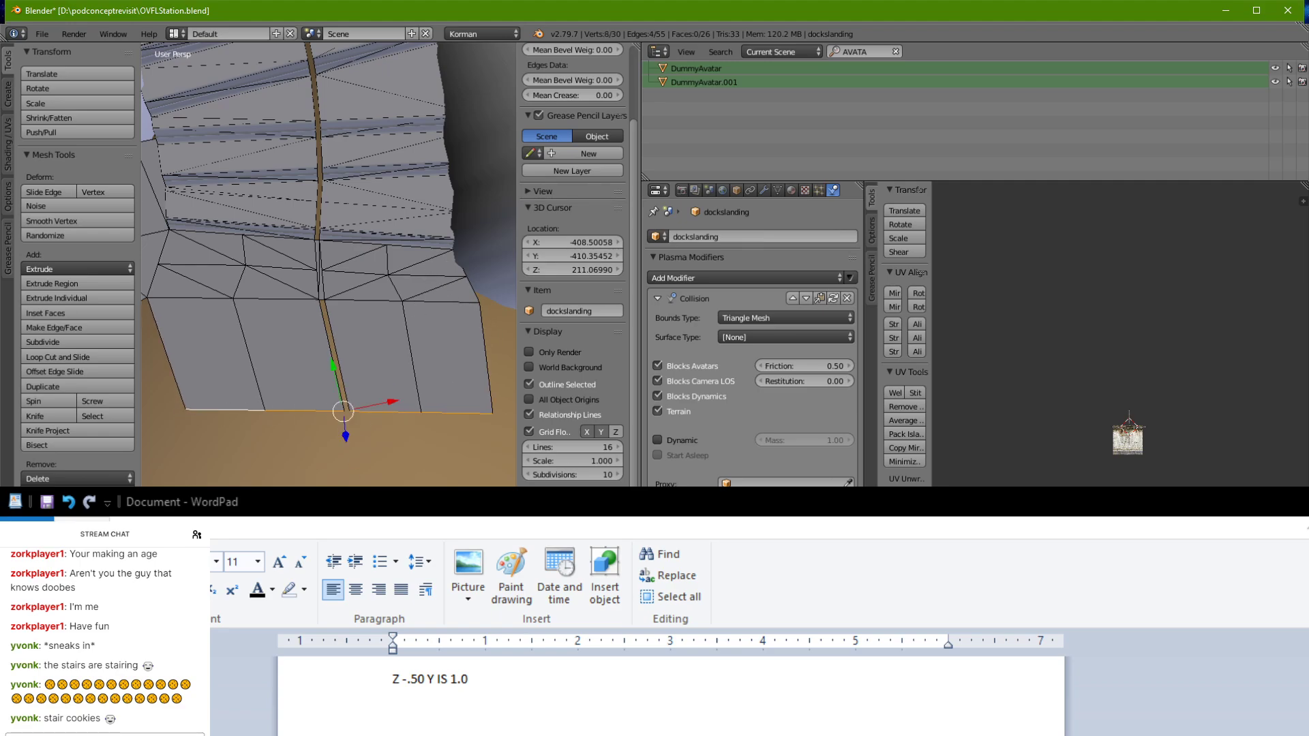
right_click(229, 403)
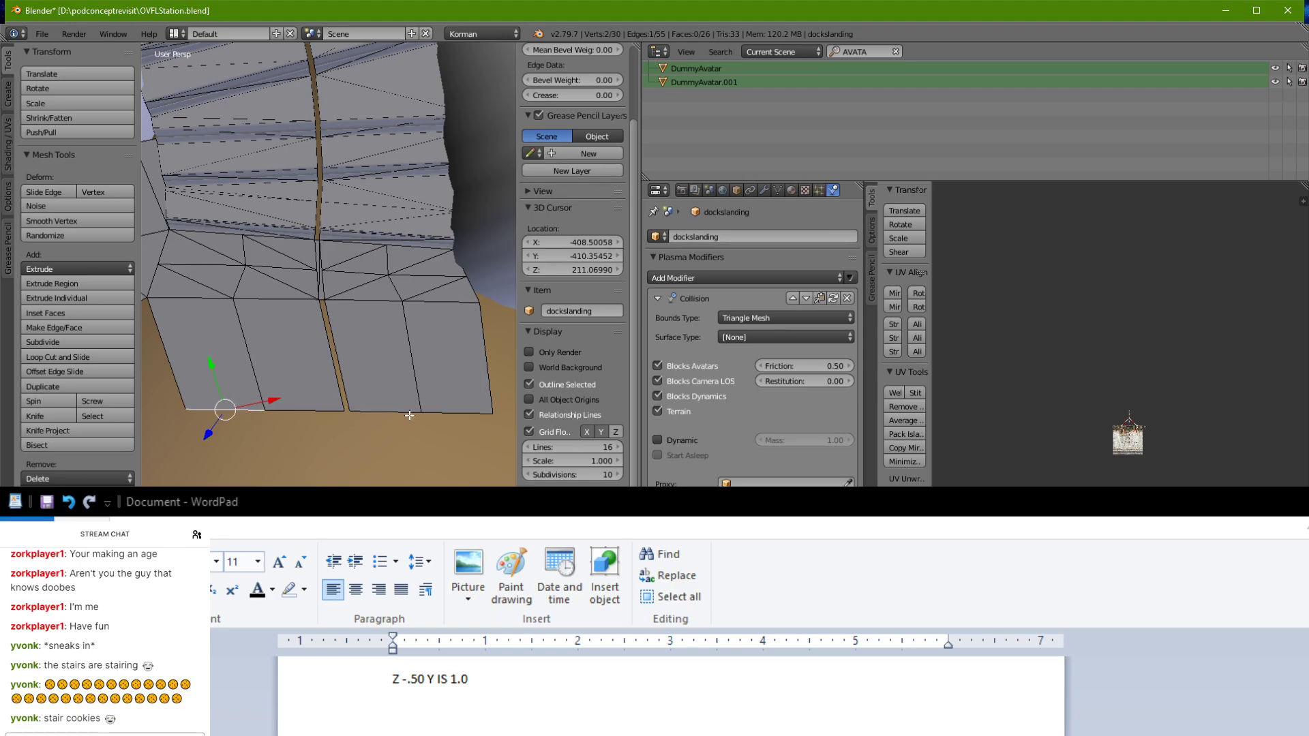
right_click(370, 424)
left_click(315, 429)
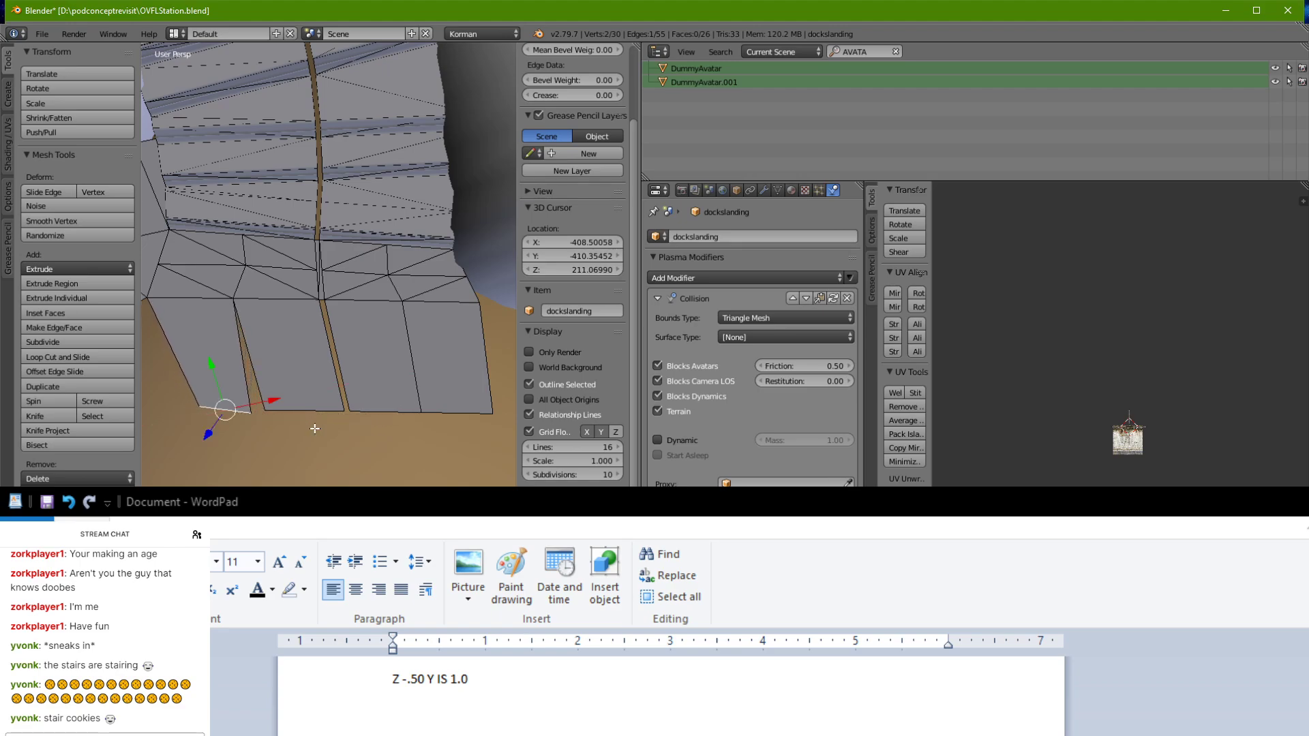
right_click(321, 410)
key("s")
left_click(315, 413)
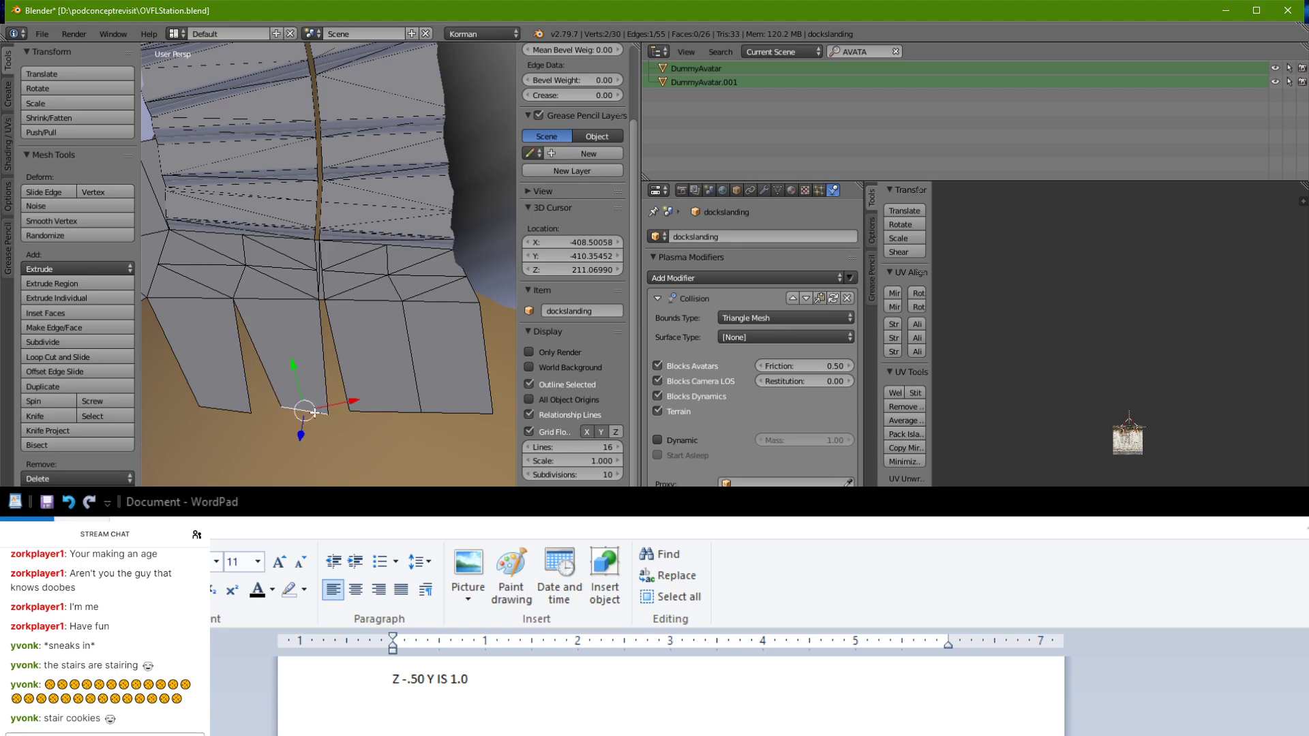
right_click(395, 416)
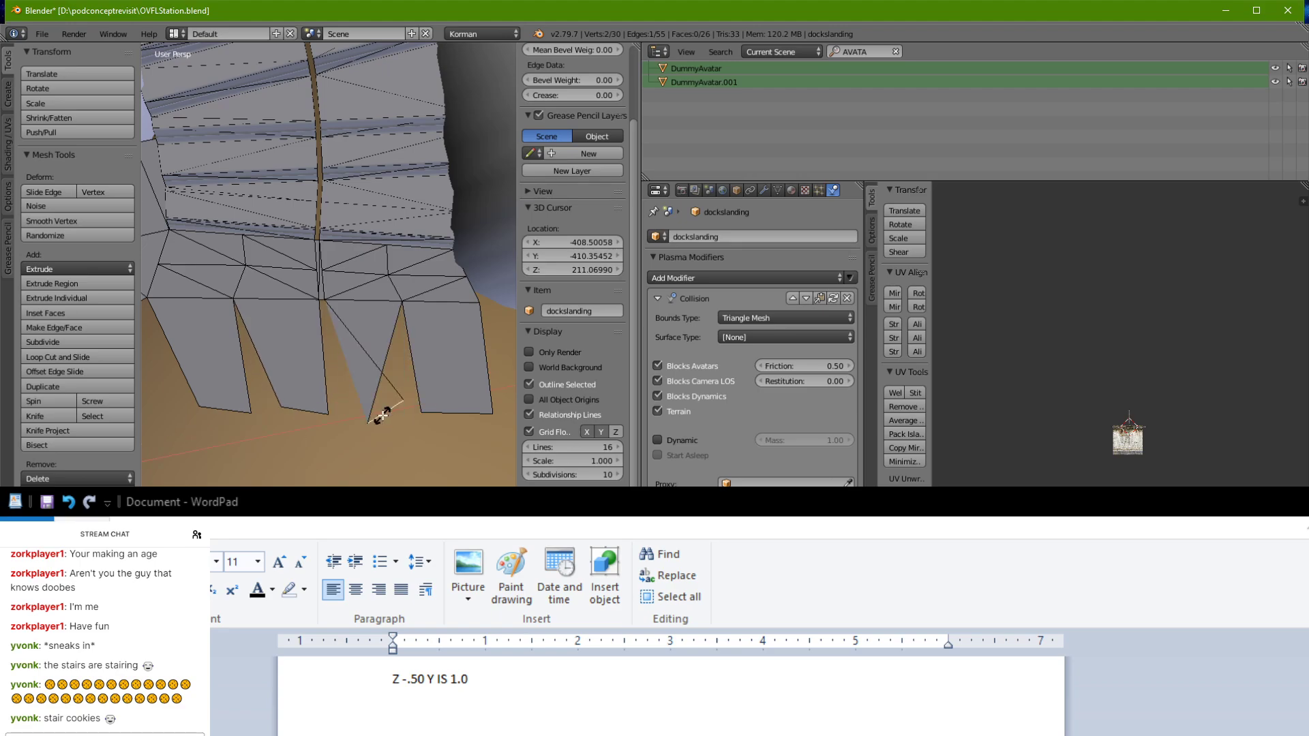
right_click(466, 413)
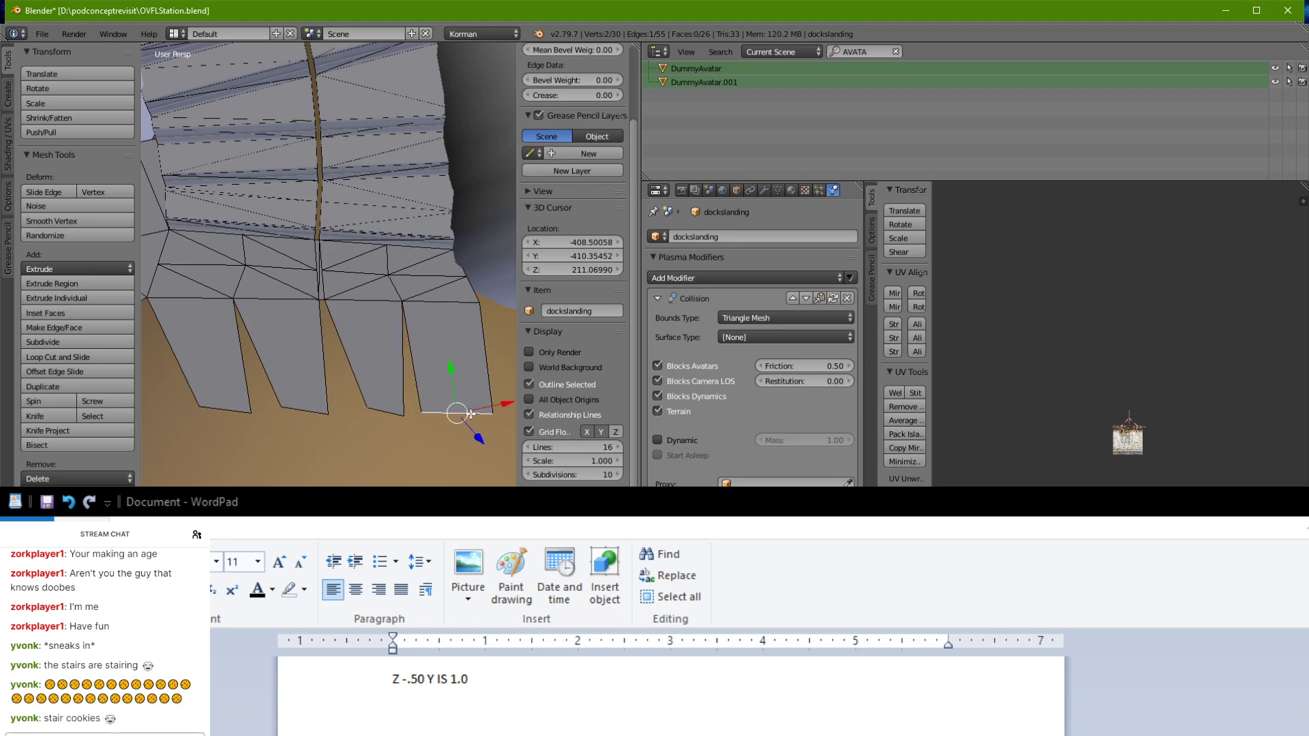
Step: Select all of dockslanding and remap its UVs with Cube Projection
middle_click_drag(468, 415, 291, 282)
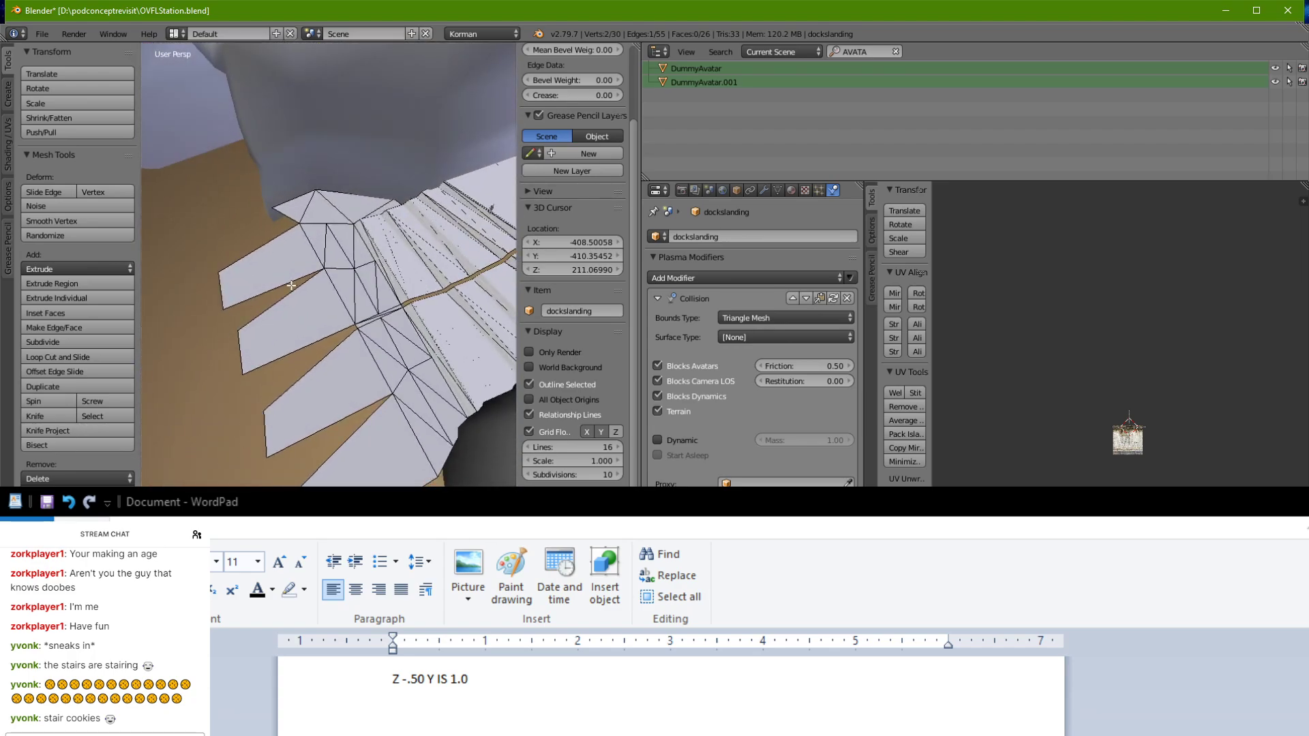
key("a")
key("a")
key("shift+s")
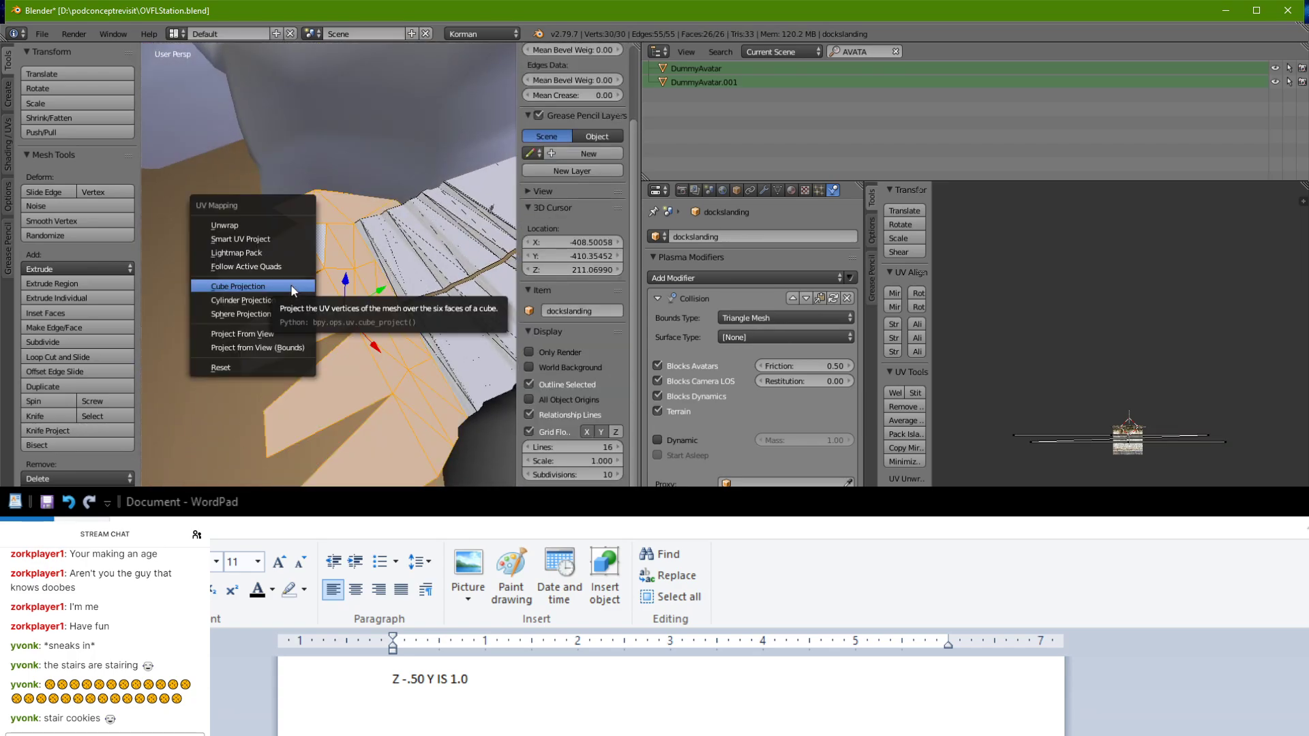
left_click(292, 285)
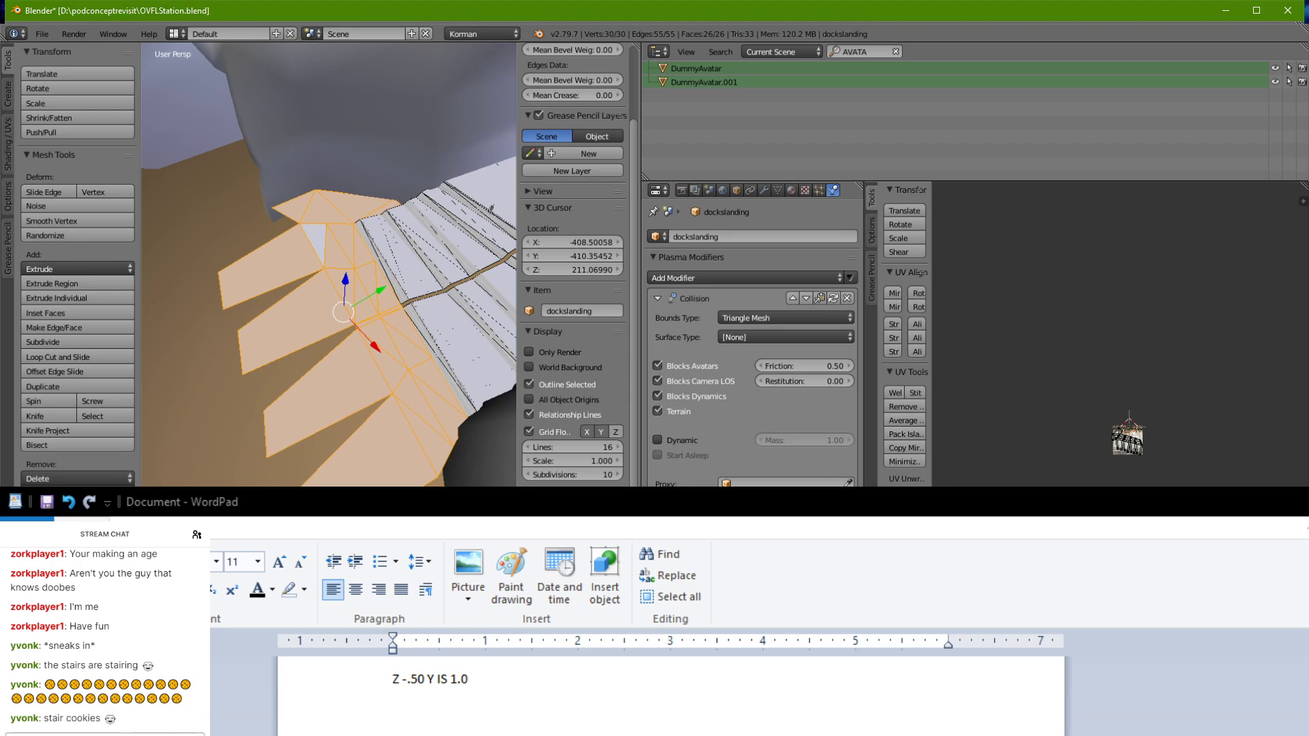
Step: Switch to textured shading, enlarge dockslanding's UV layout so the cobblestones tile smaller, and leave edit mode
key("alt+z")
middle_click_drag(291, 285, 362, 324)
scroll(361, 323, "up", 2)
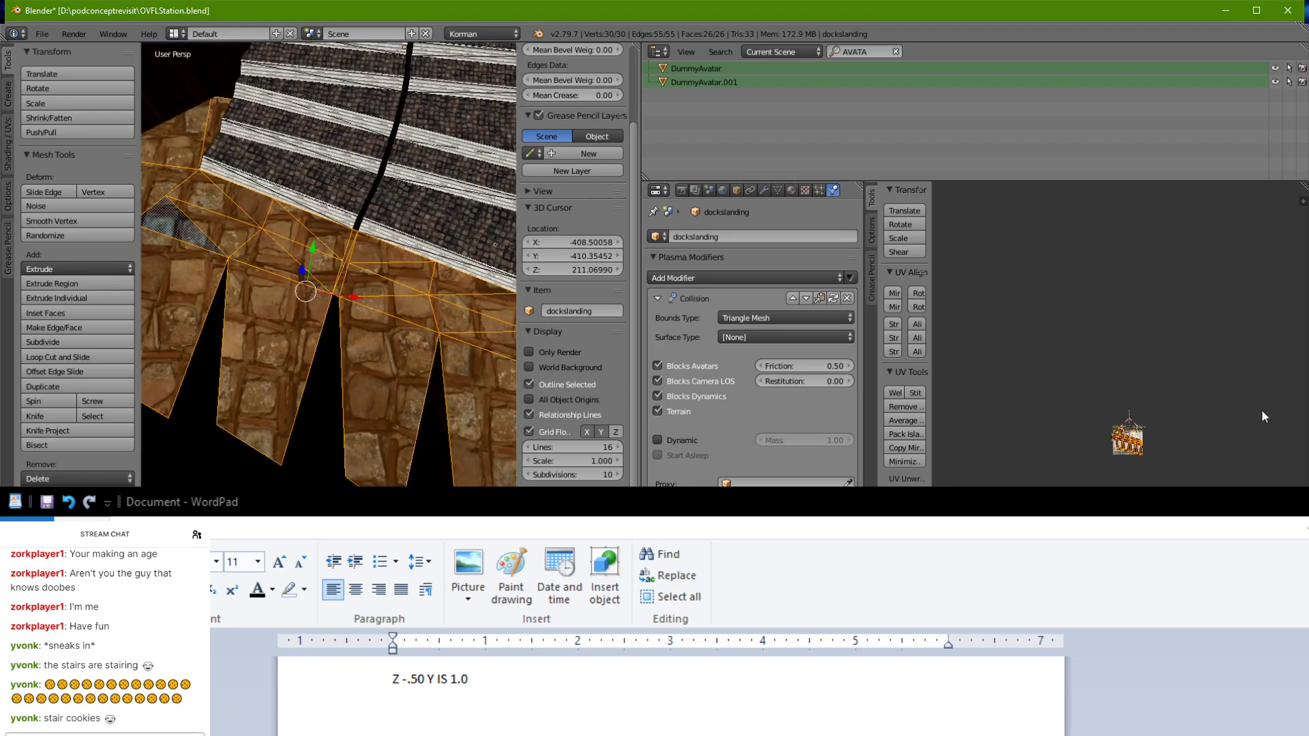
key("r")
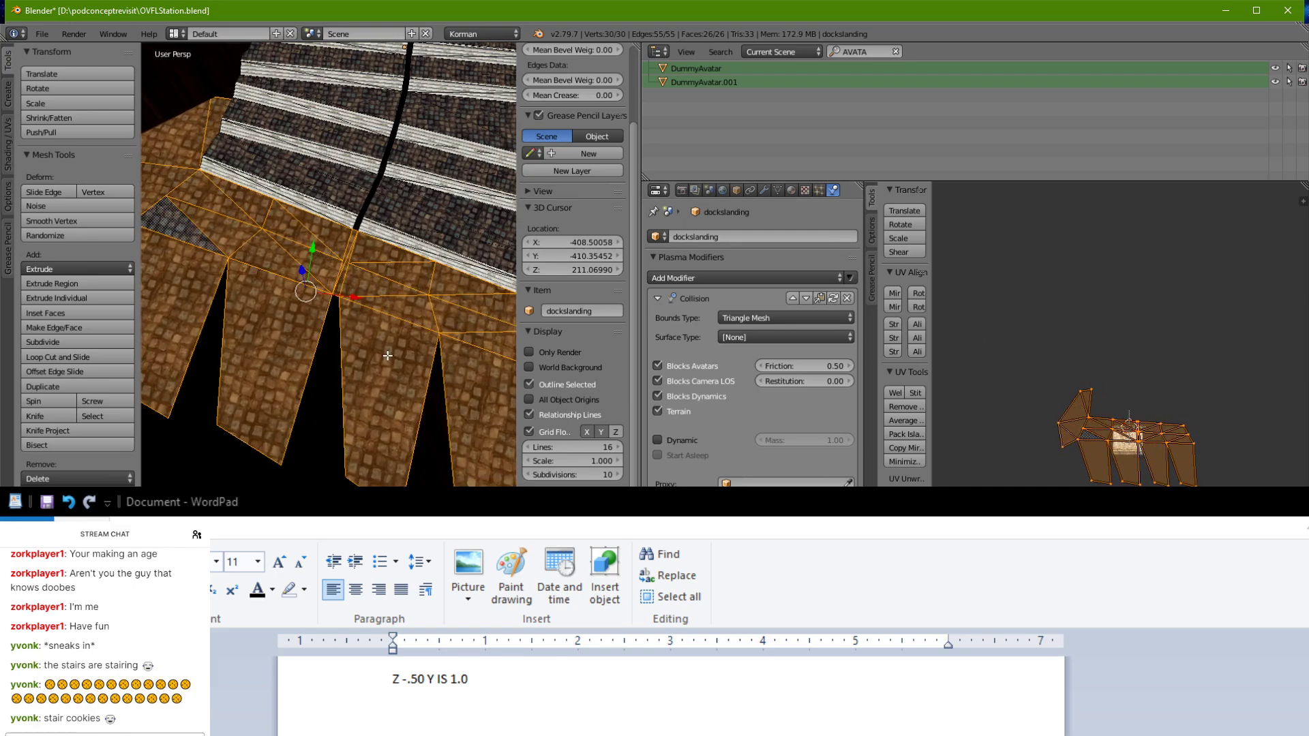
key("Tab")
Step: Select the end edges of the four landing strips in edit mode and move them outward along Y to lengthen the strips
scroll(383, 362, "down", 3)
middle_click_drag(369, 384, 346, 472)
scroll(444, 355, "up", 4)
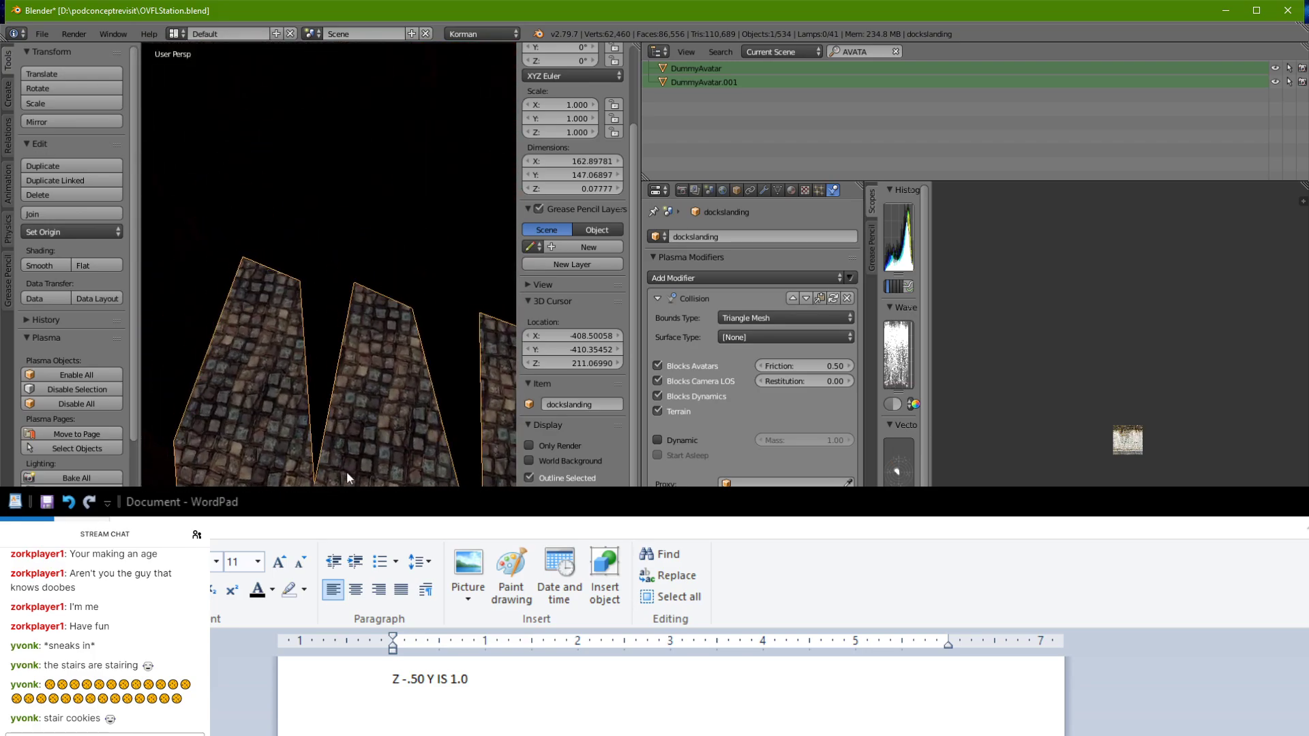
key("Tab")
right_click(282, 268)
right_click(372, 287, "shift")
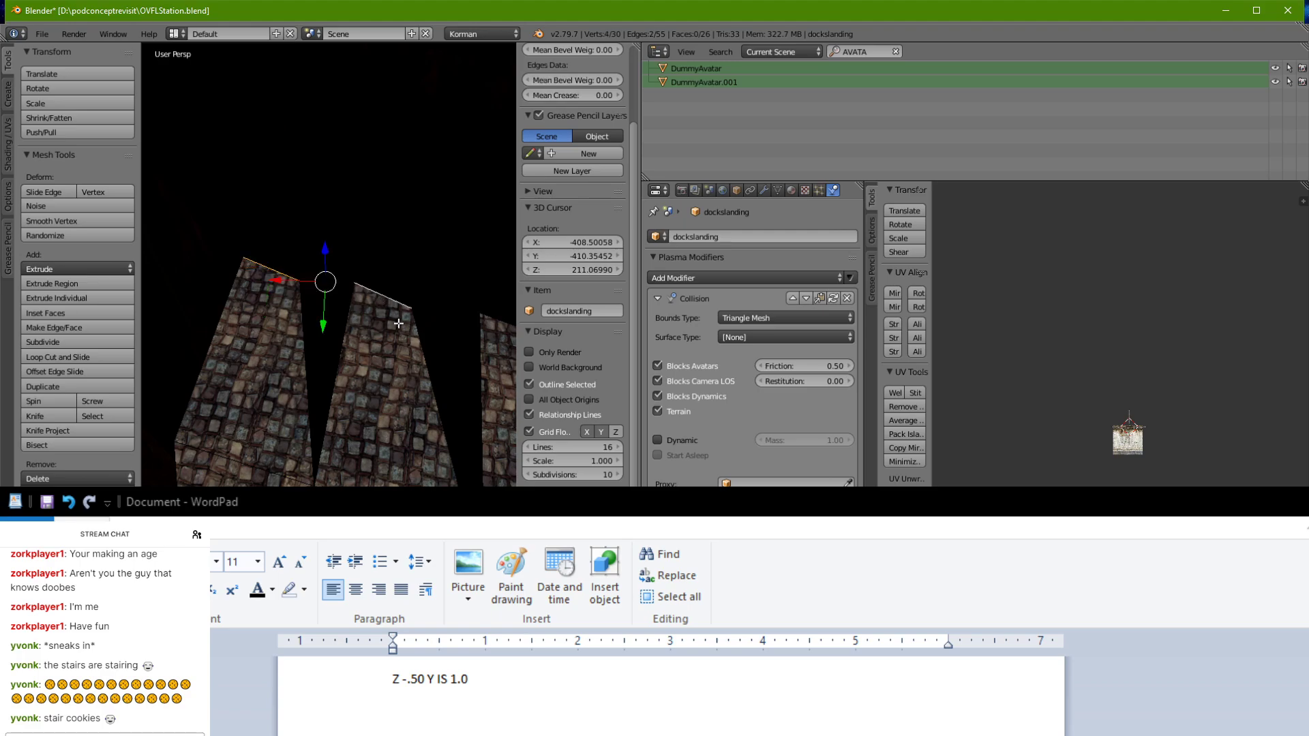
scroll(398, 323, "down", 2)
middle_click_drag(402, 323, 307, 391, "shift")
right_click(437, 333, "shift")
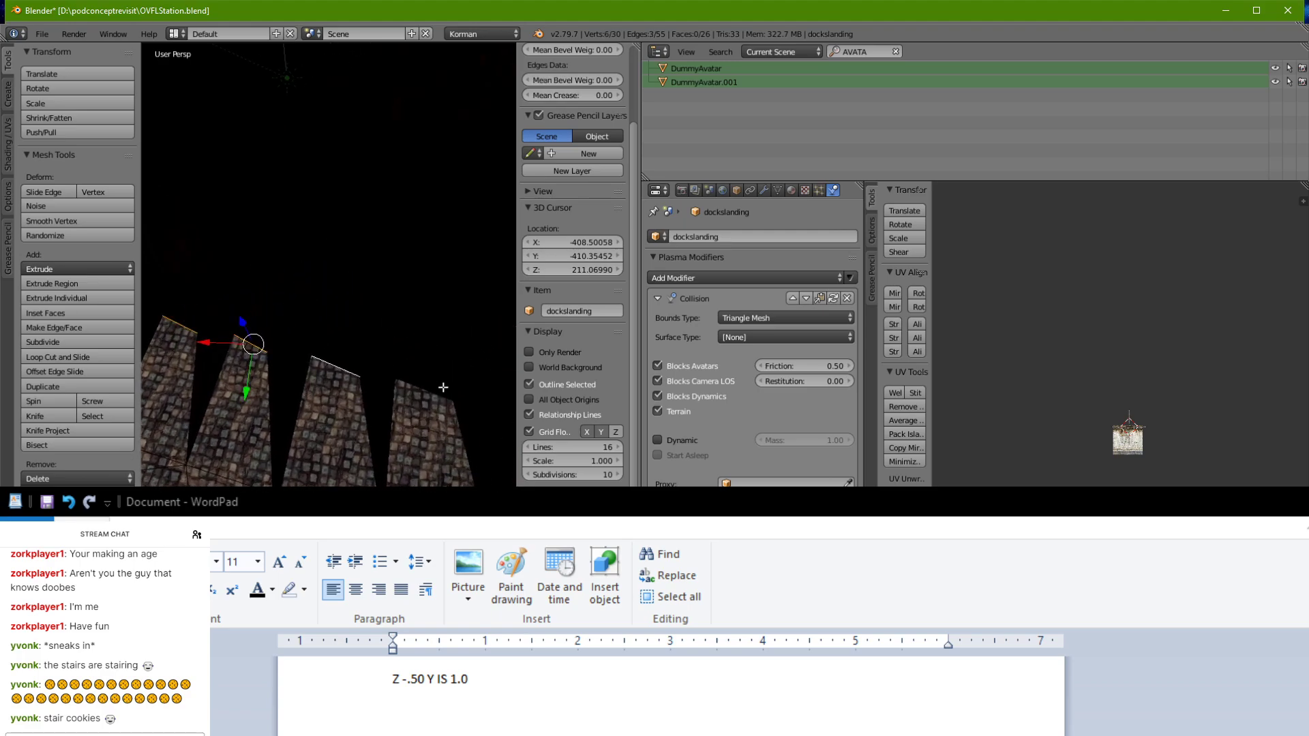
right_click(429, 394, "shift")
middle_click_drag(431, 392, 438, 349)
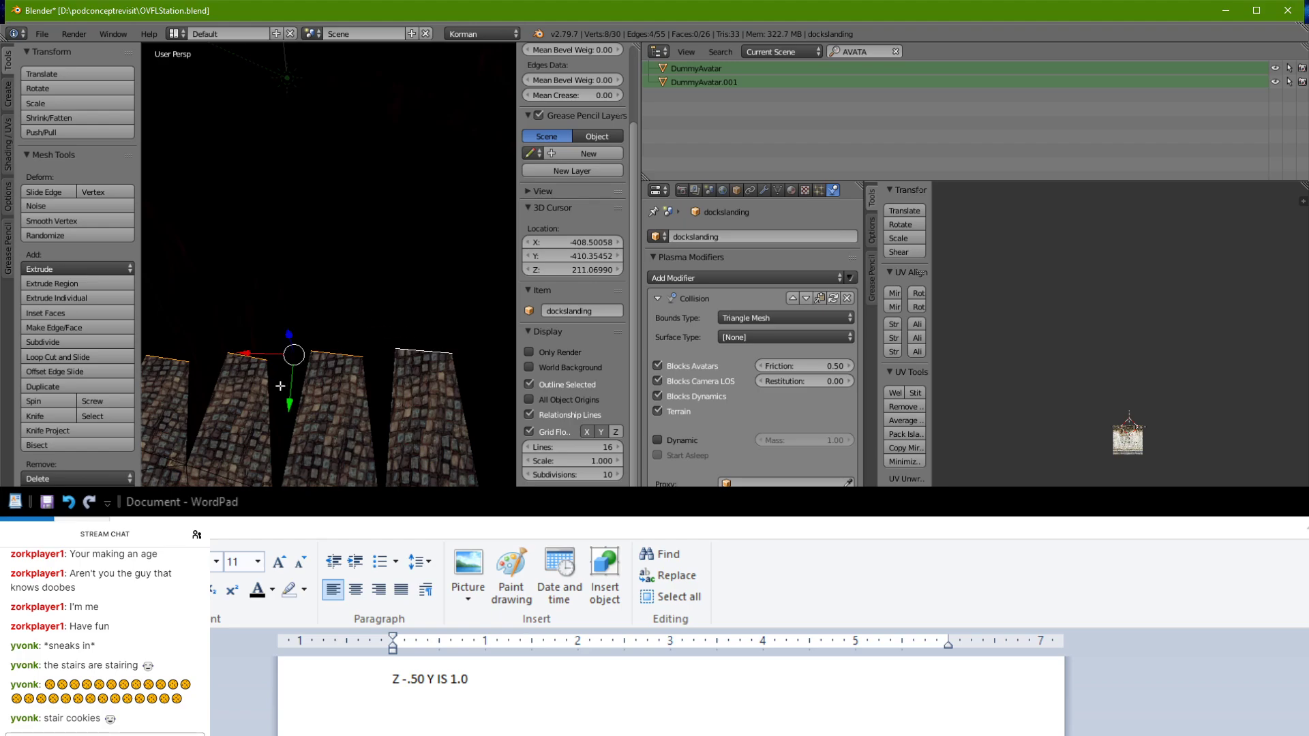
left_click_drag(291, 393, 302, 254)
Step: Select the end edges of the four landing strips and scale them outward along X to widen and spread the ends
right_click(402, 216)
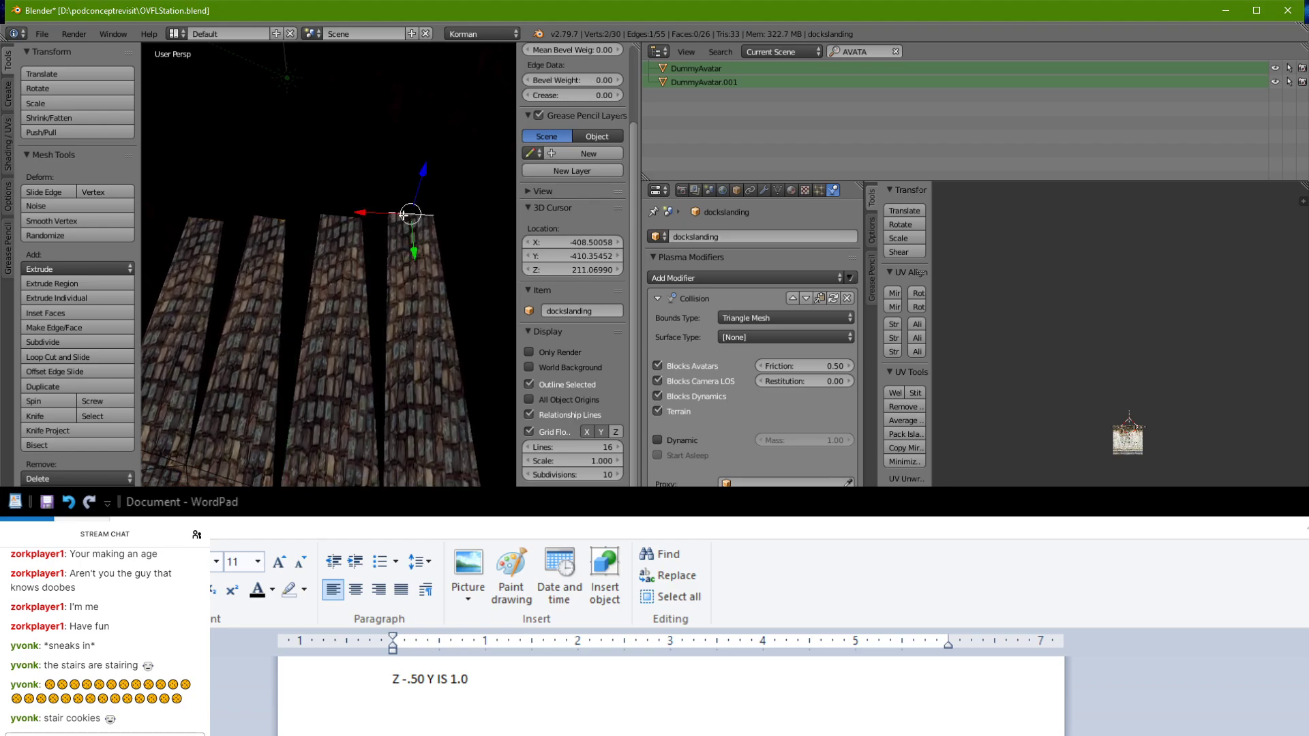
right_click(346, 217, "shift")
right_click(256, 223, "shift")
right_click(208, 221, "shift")
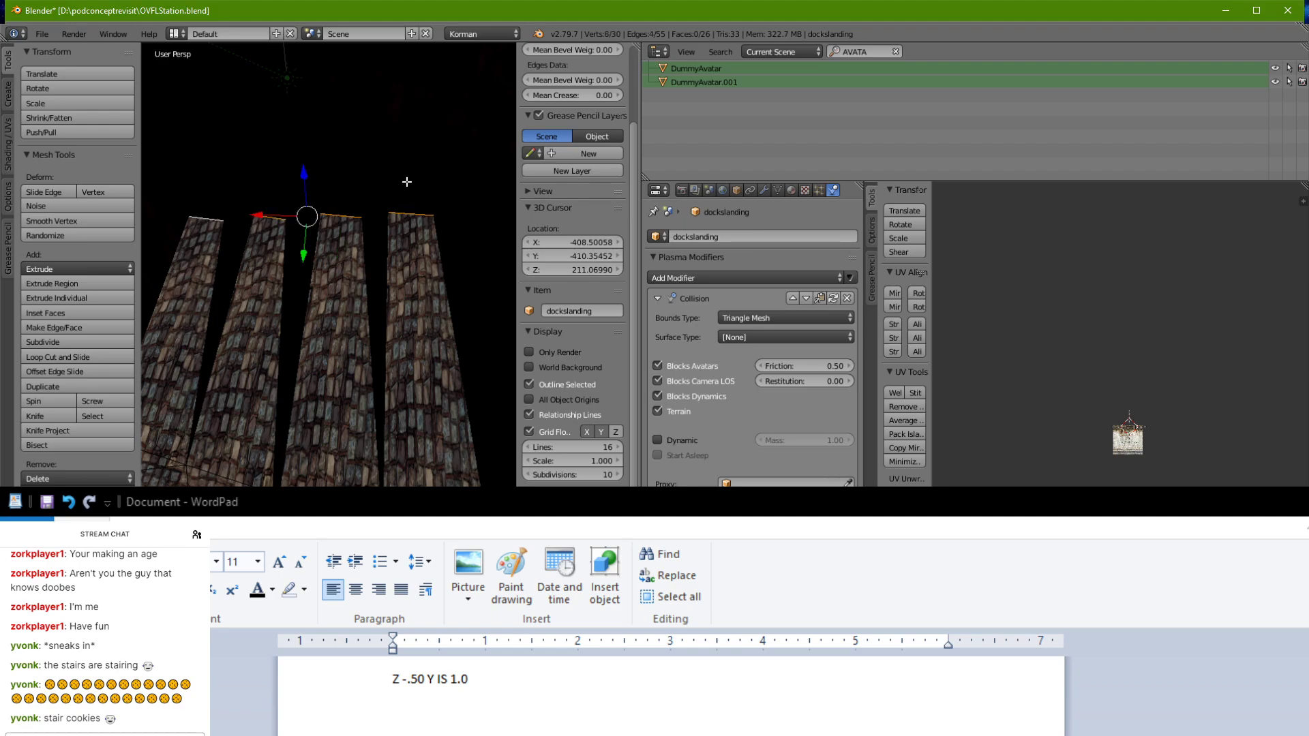
key("s")
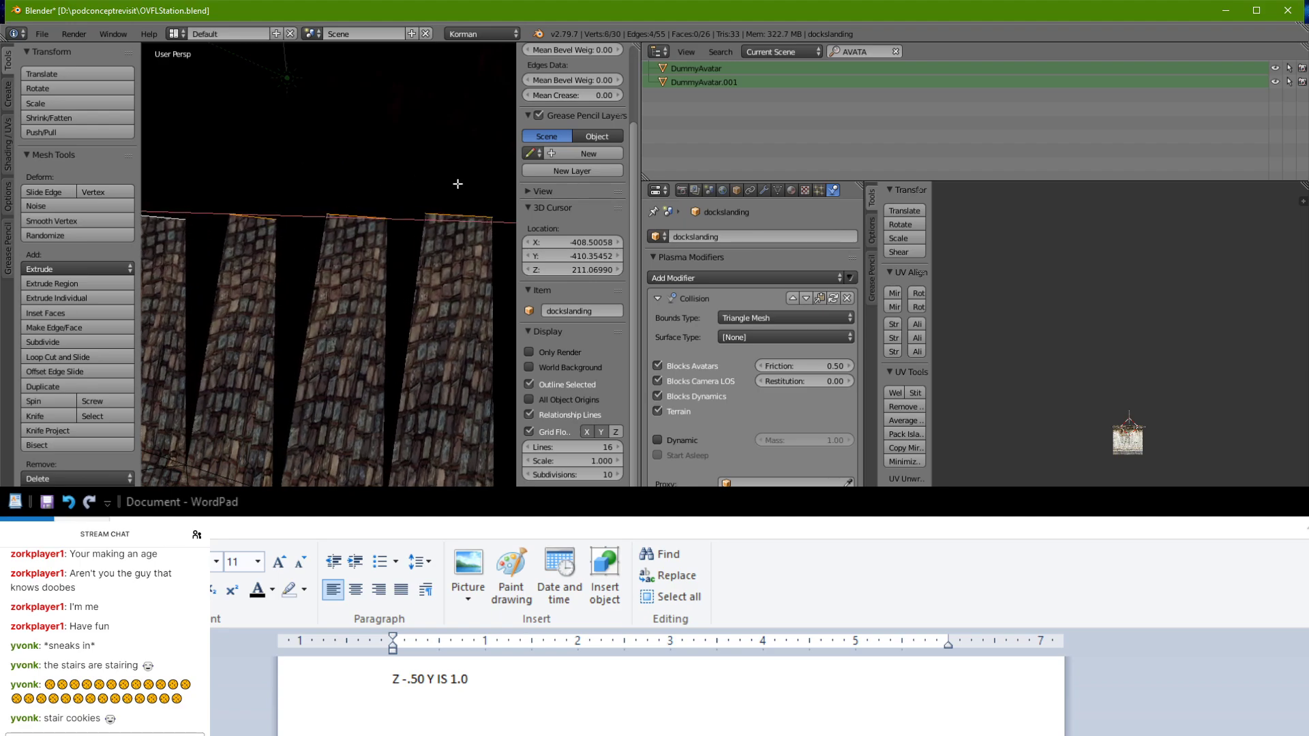
left_click(470, 186)
Step: Select the outline edges of the four strips and extrude them downward along Z to form side walls
scroll(380, 330, "down", 2)
middle_click_drag(380, 330, 234, 400)
scroll(235, 399, "up", 2)
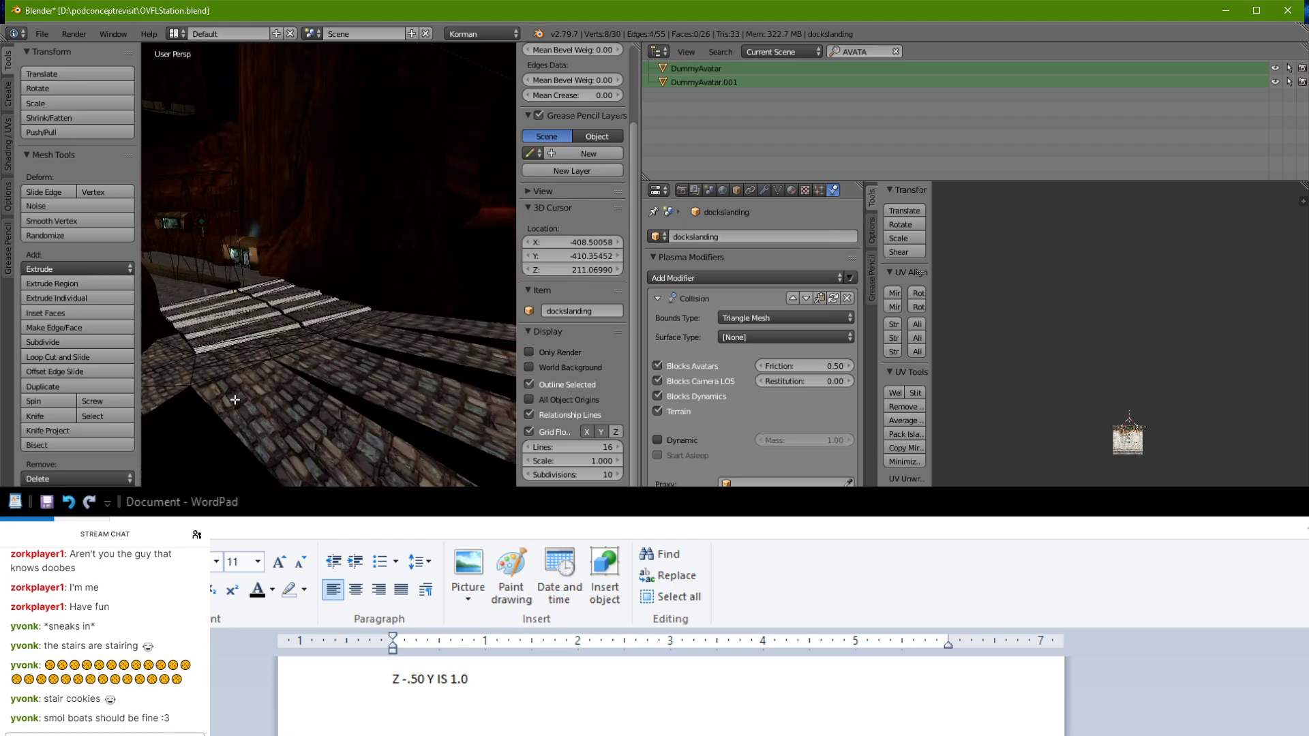
right_click(173, 392)
right_click(235, 429, "shift")
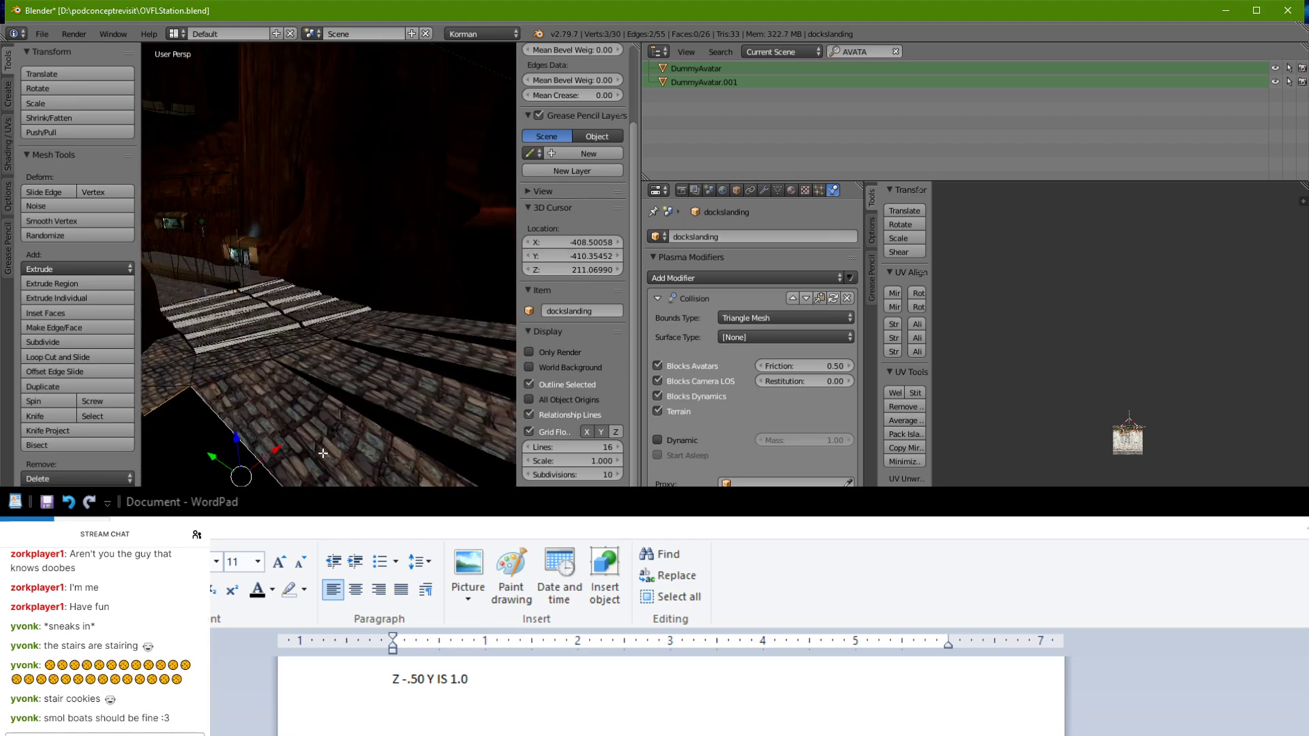
right_click(424, 429, "alt+shift")
right_click(172, 398)
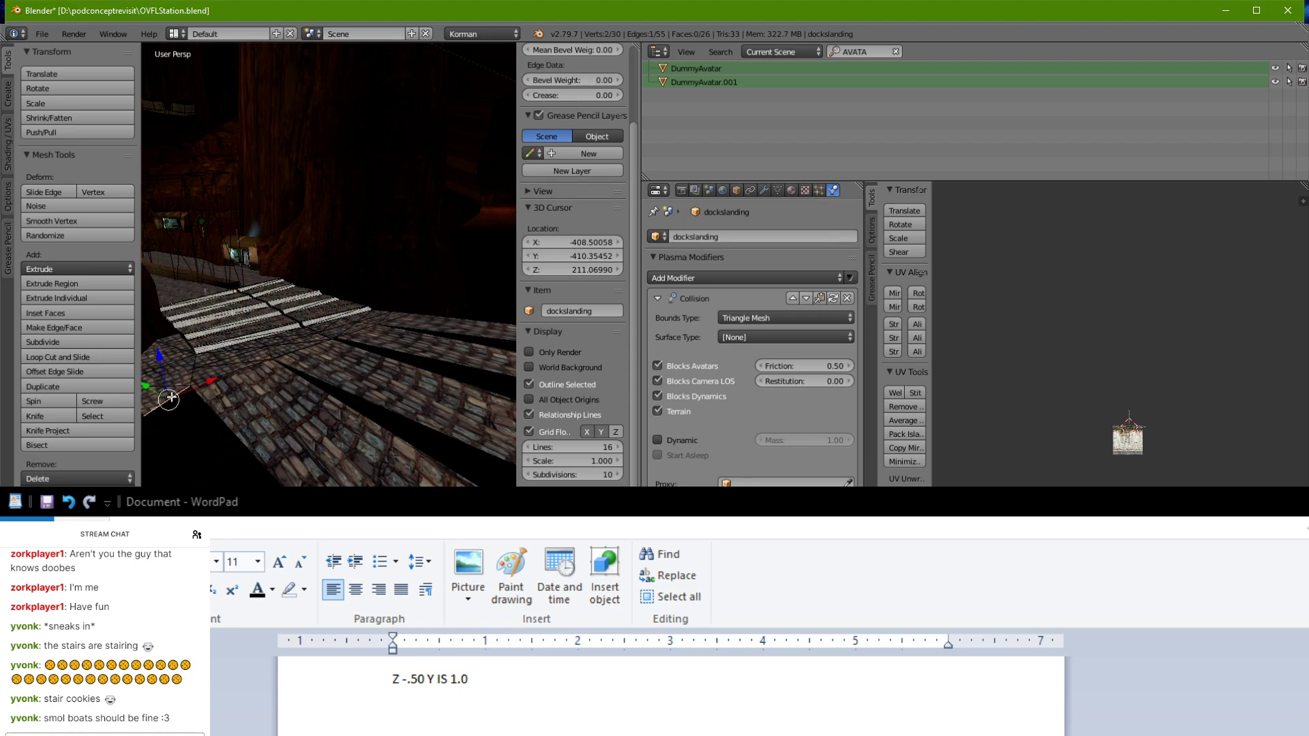
right_click(227, 417, "shift")
scroll(318, 339, "down", 2)
middle_click_drag(412, 416, 334, 408, "shift")
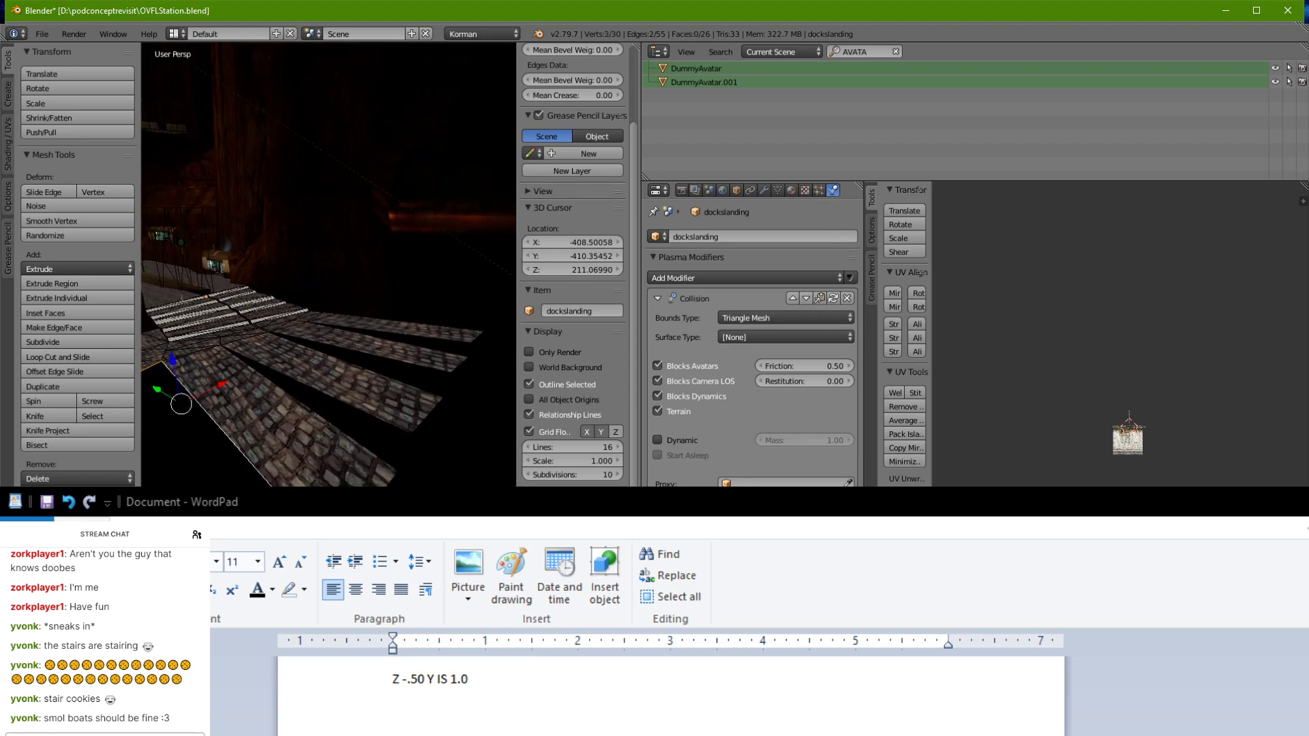
right_click(393, 480, "shift")
right_click(354, 439, "shift")
right_click(373, 415, "shift")
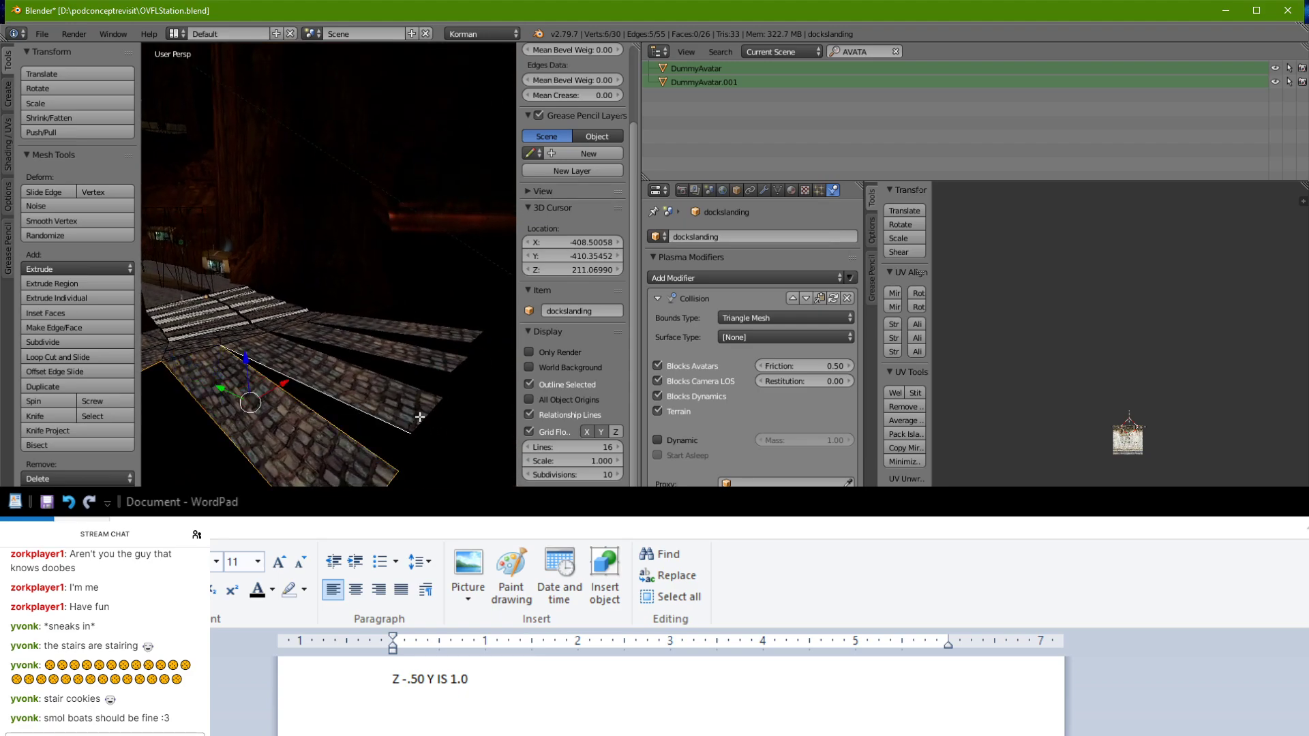
right_click(424, 417, "shift")
right_click(406, 385, "shift")
right_click(402, 372, "shift")
middle_click_drag(402, 372, 321, 390, "shift")
right_click(344, 384, "shift")
right_click(350, 358, "shift")
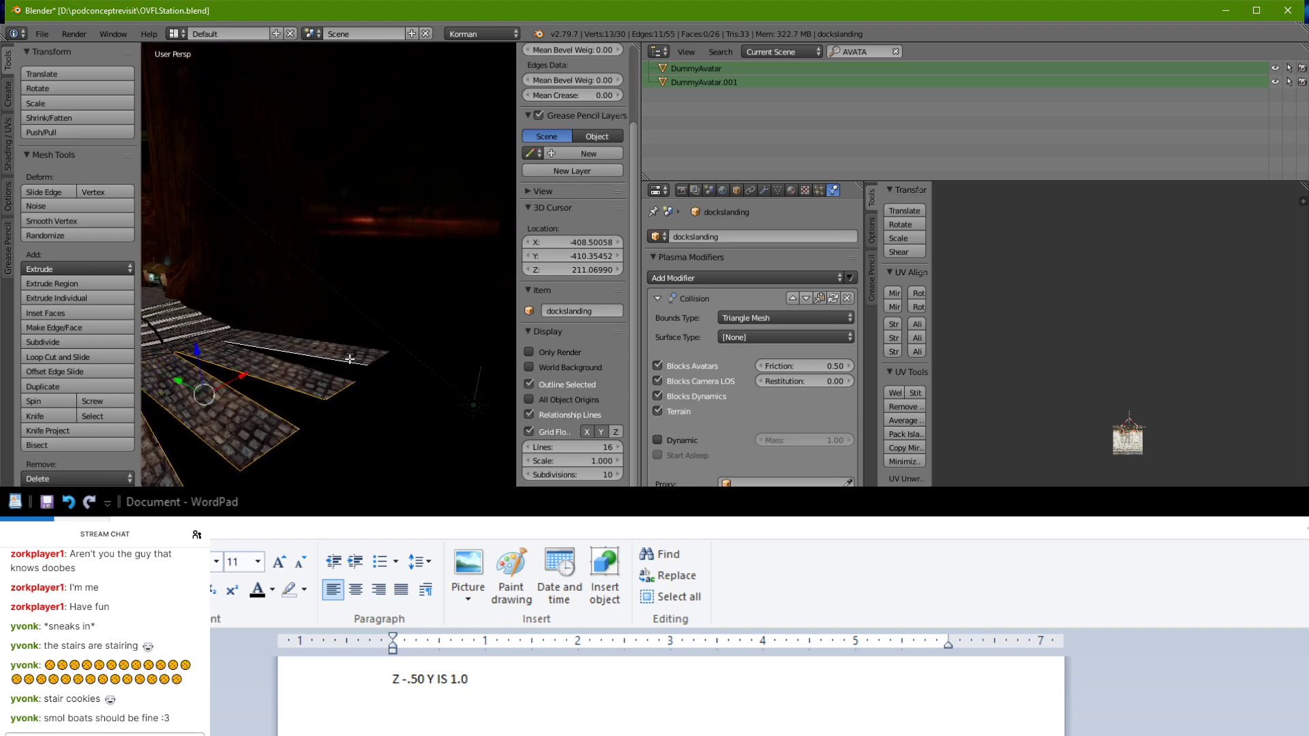
right_click(376, 358, "shift")
right_click(371, 348, "shift")
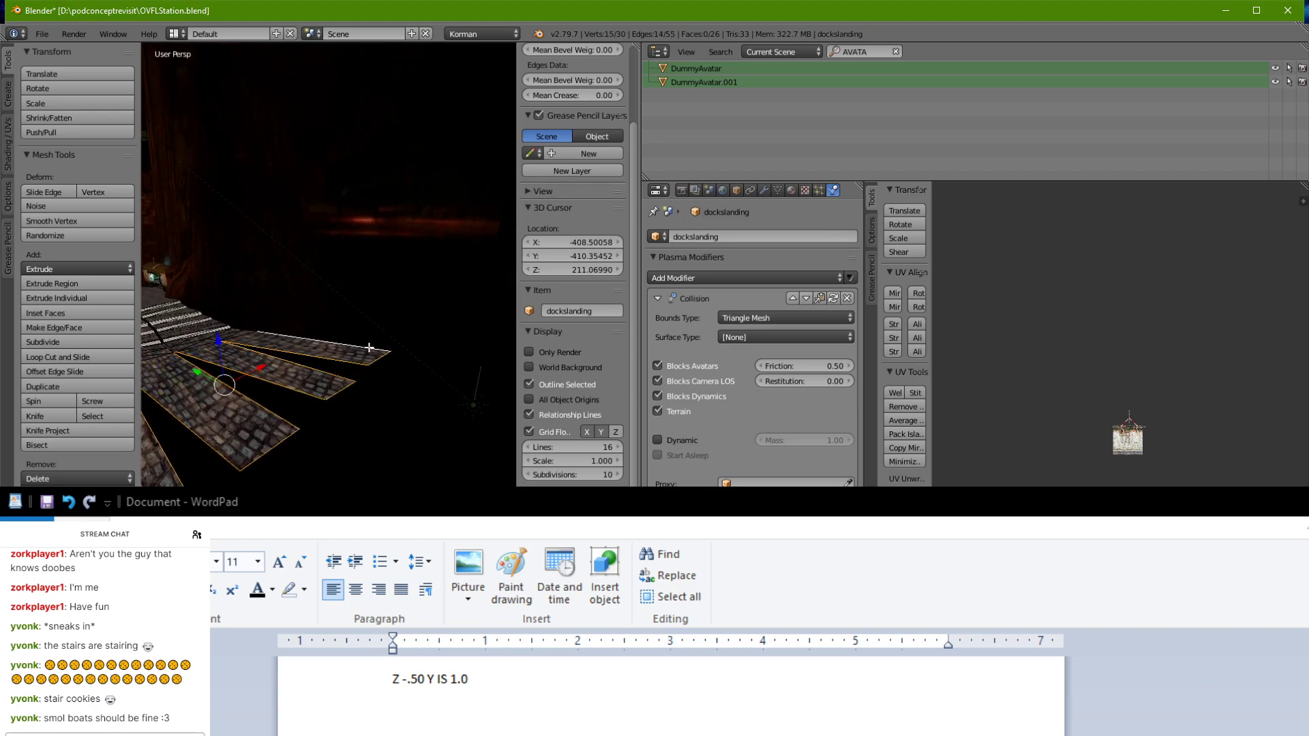
middle_click_drag(367, 362, 346, 464)
right_click(366, 485)
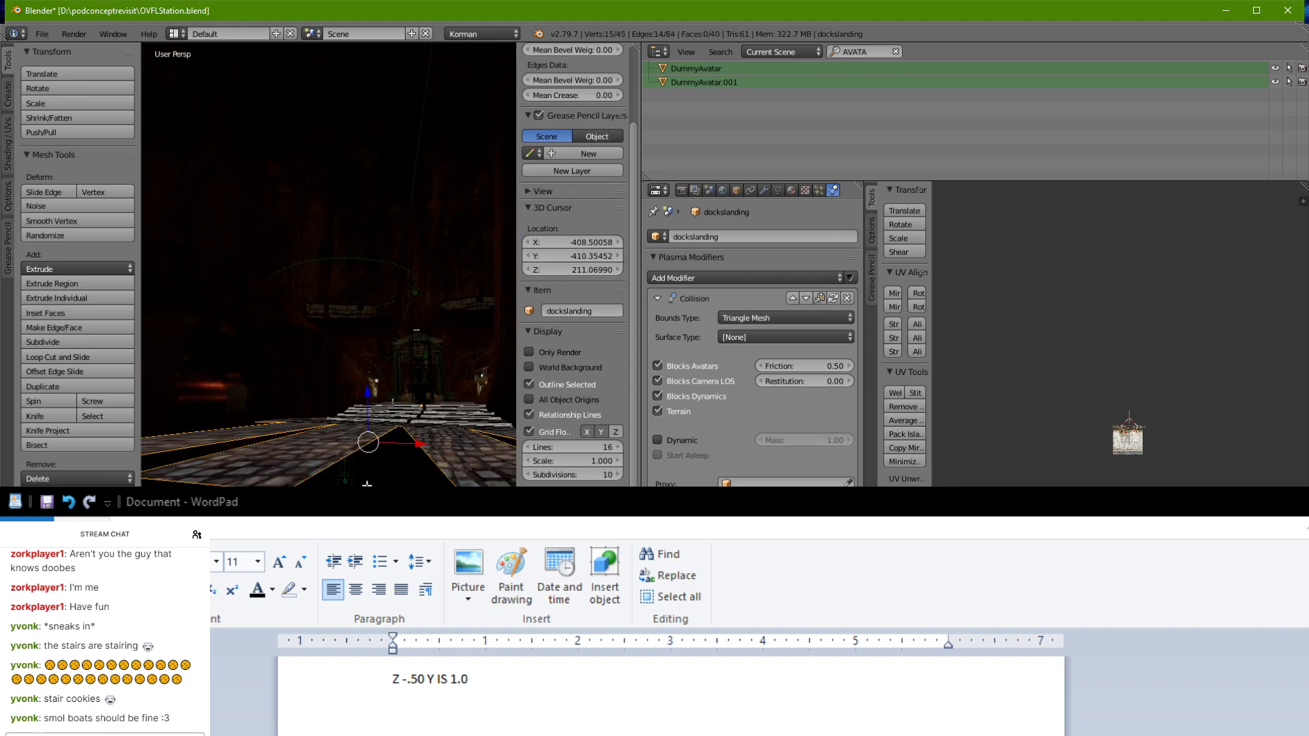
key("e")
key("z")
left_click(377, 455)
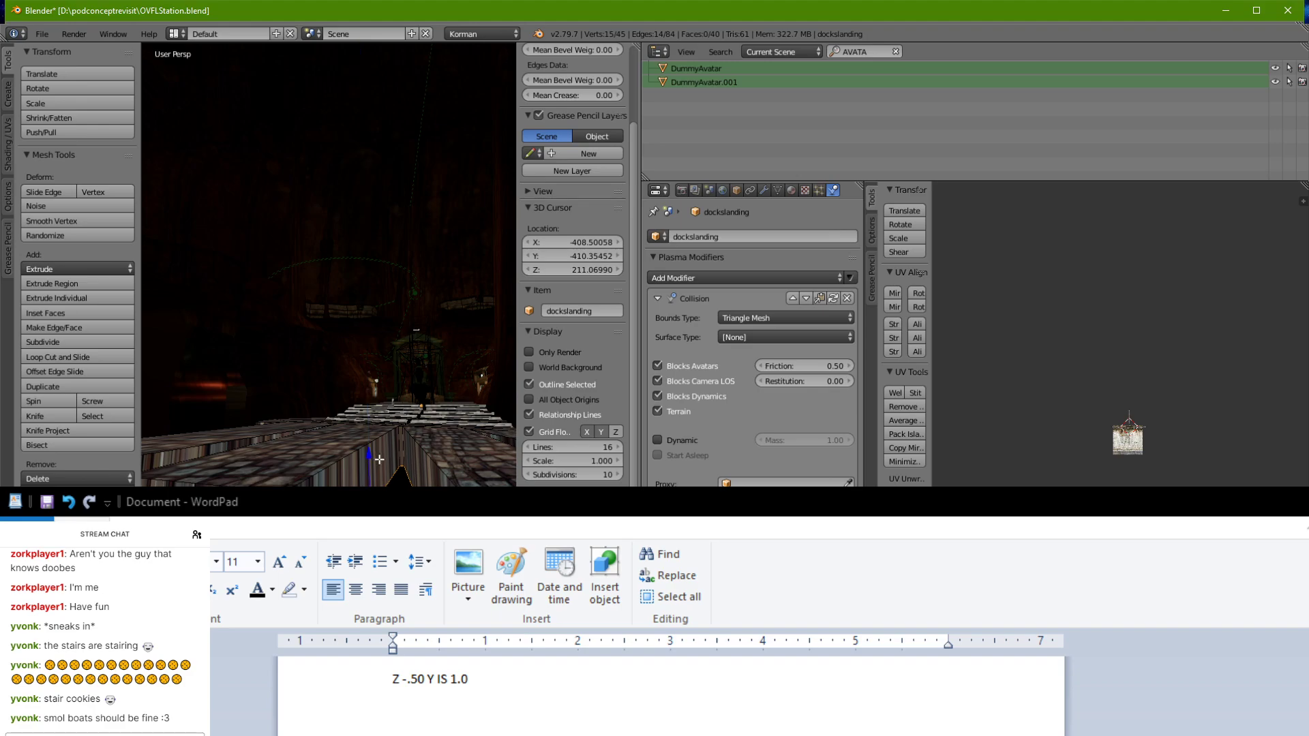
middle_click_drag(377, 455, 412, 457)
key("g")
key("z")
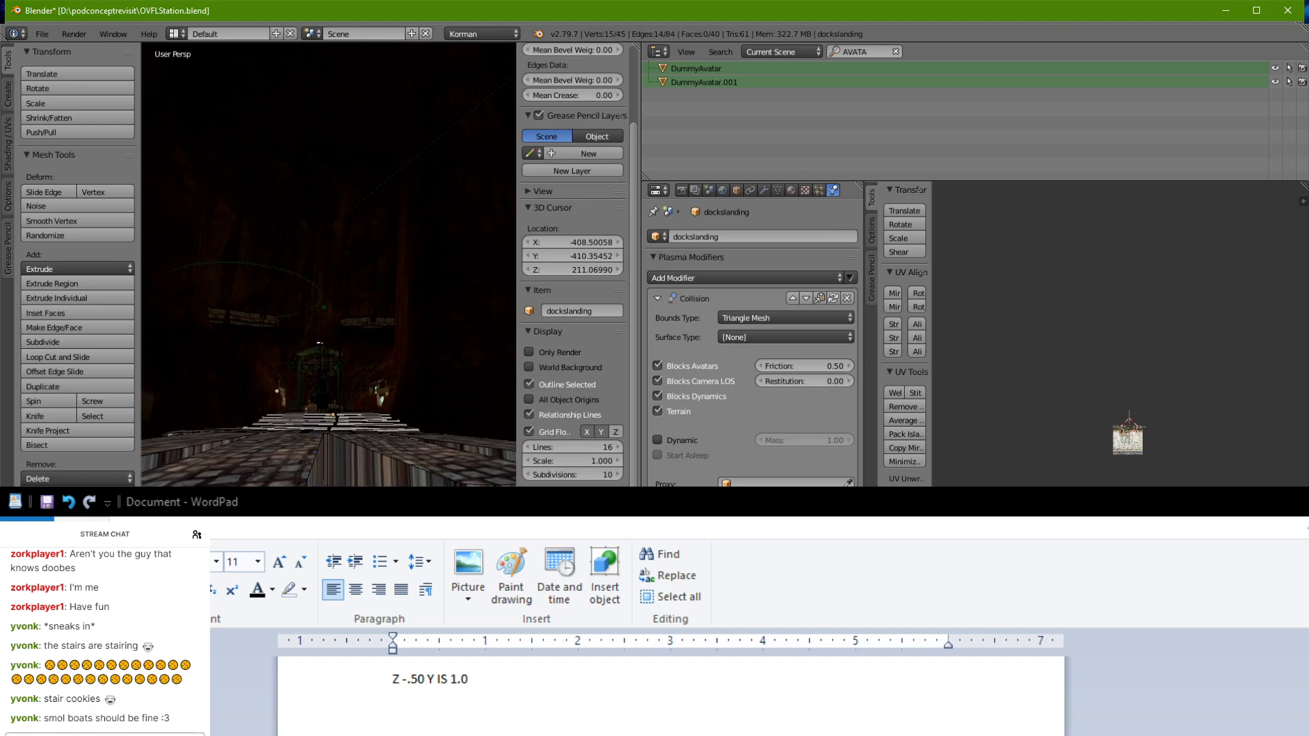
scroll(382, 409, "down", 2)
middle_click_drag(341, 382, 435, 452)
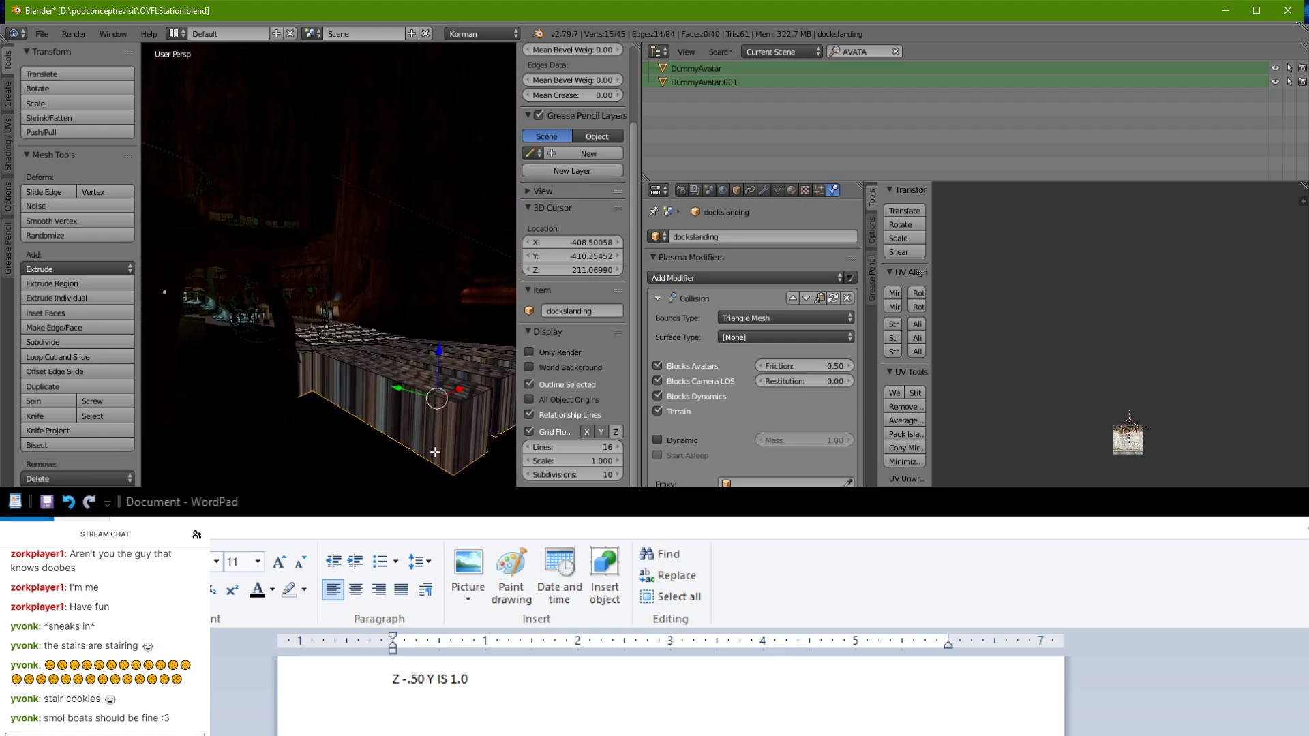
Step: Select the strips' extruded side faces, assign the newpubwalls.002 material, and remap their UVs so each face fills the texture square
left_click(357, 495)
right_click(342, 396)
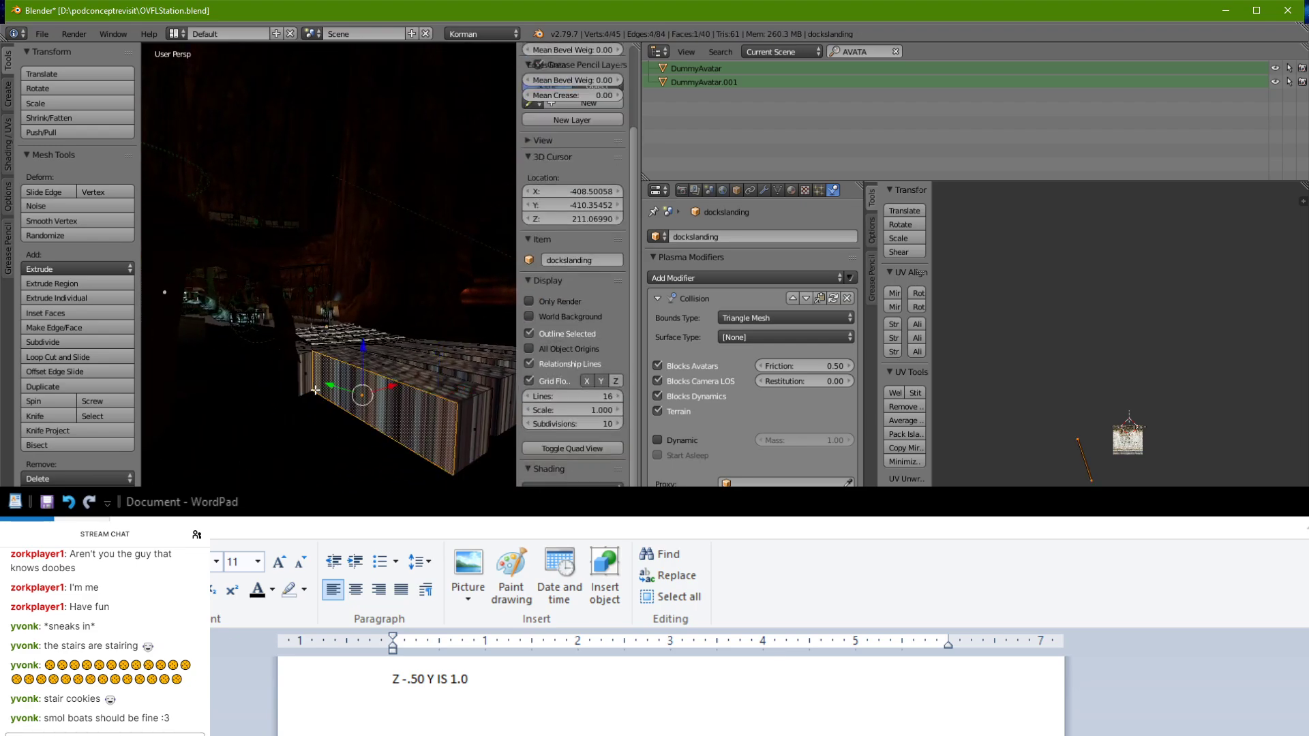
right_click(310, 386, "shift")
right_click(488, 432, "shift")
middle_click_drag(488, 432, 334, 403)
right_click(334, 403, "ctrl")
right_click(407, 406, "ctrl")
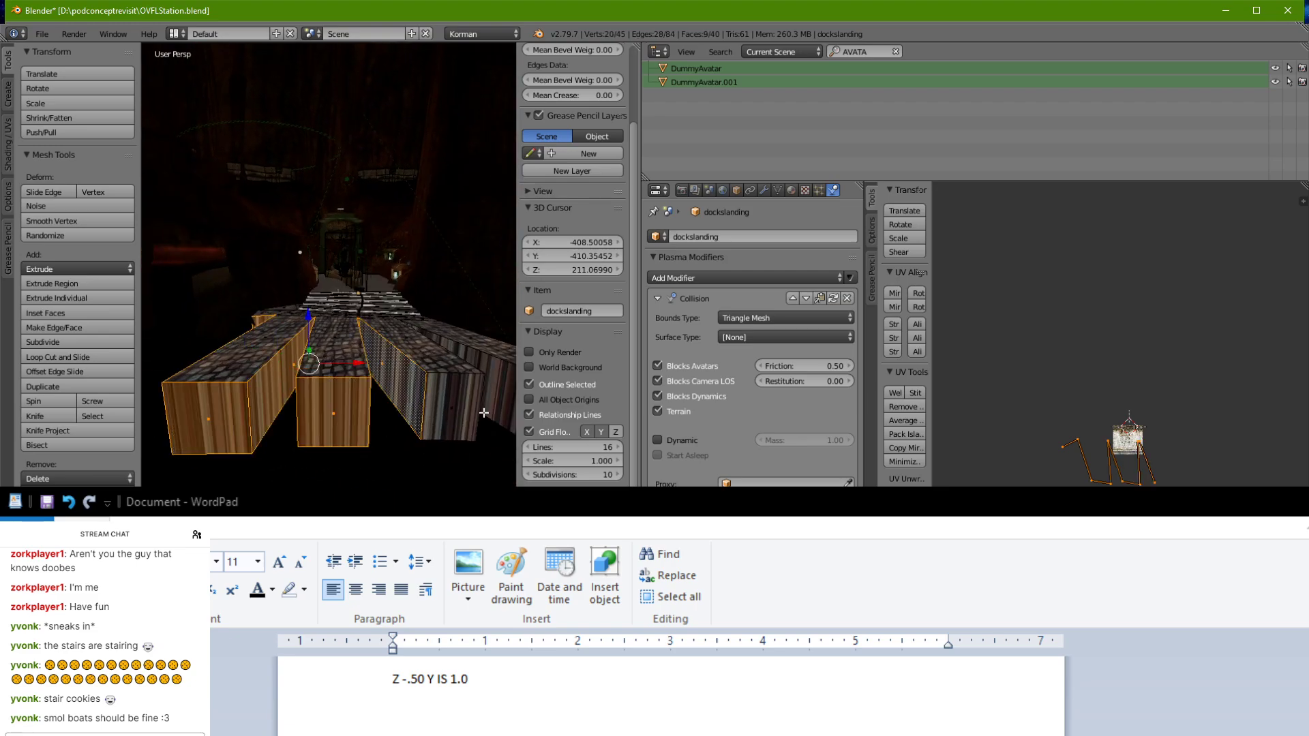
right_click(468, 412, "ctrl")
middle_click_drag(467, 412, 164, 440, "shift")
right_click(295, 406, "ctrl")
middle_click_drag(295, 407, 218, 401)
left_click(791, 191)
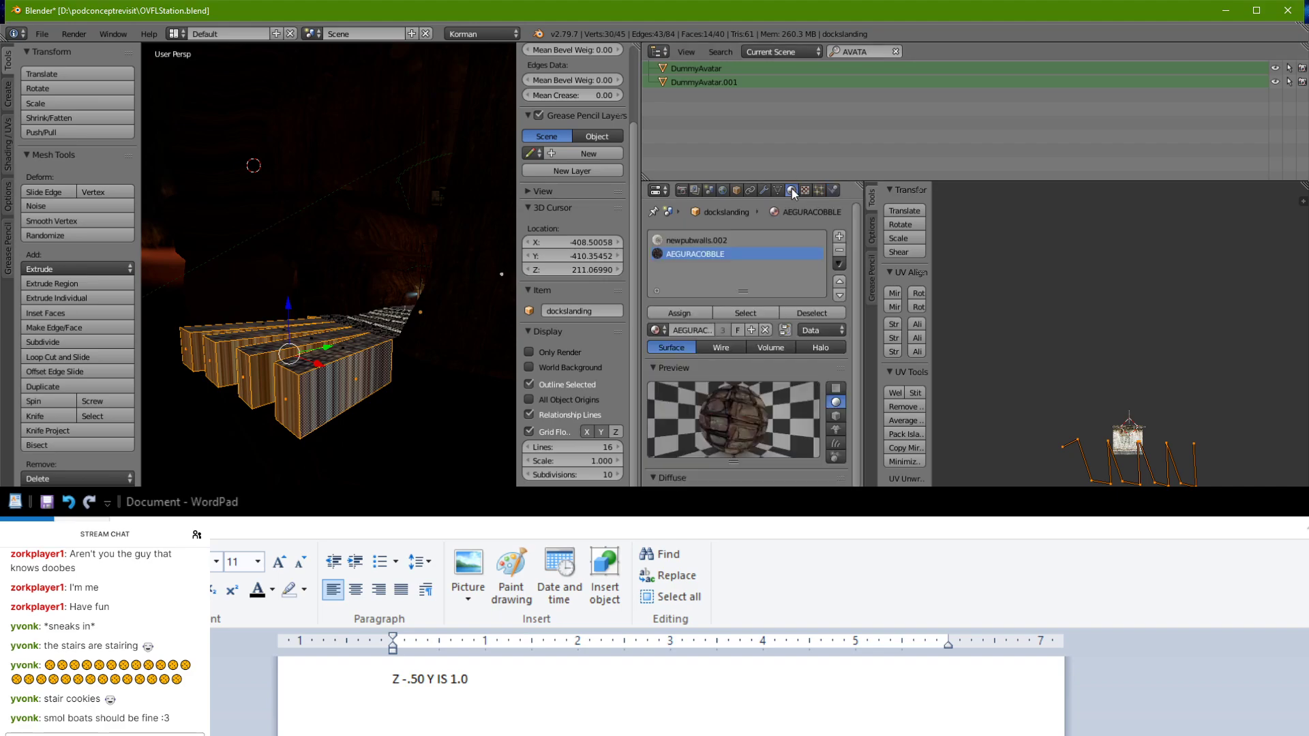
left_click(746, 239)
left_click(671, 313)
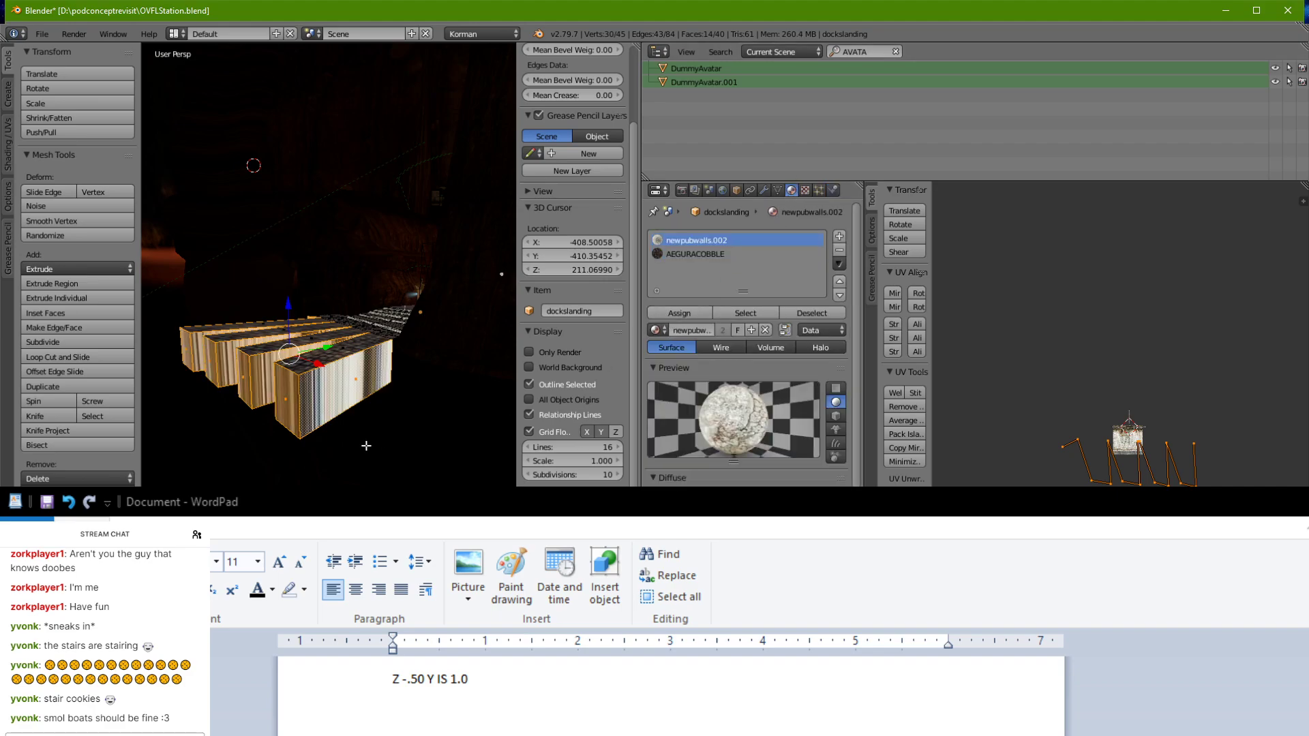
key("u")
left_click(305, 527)
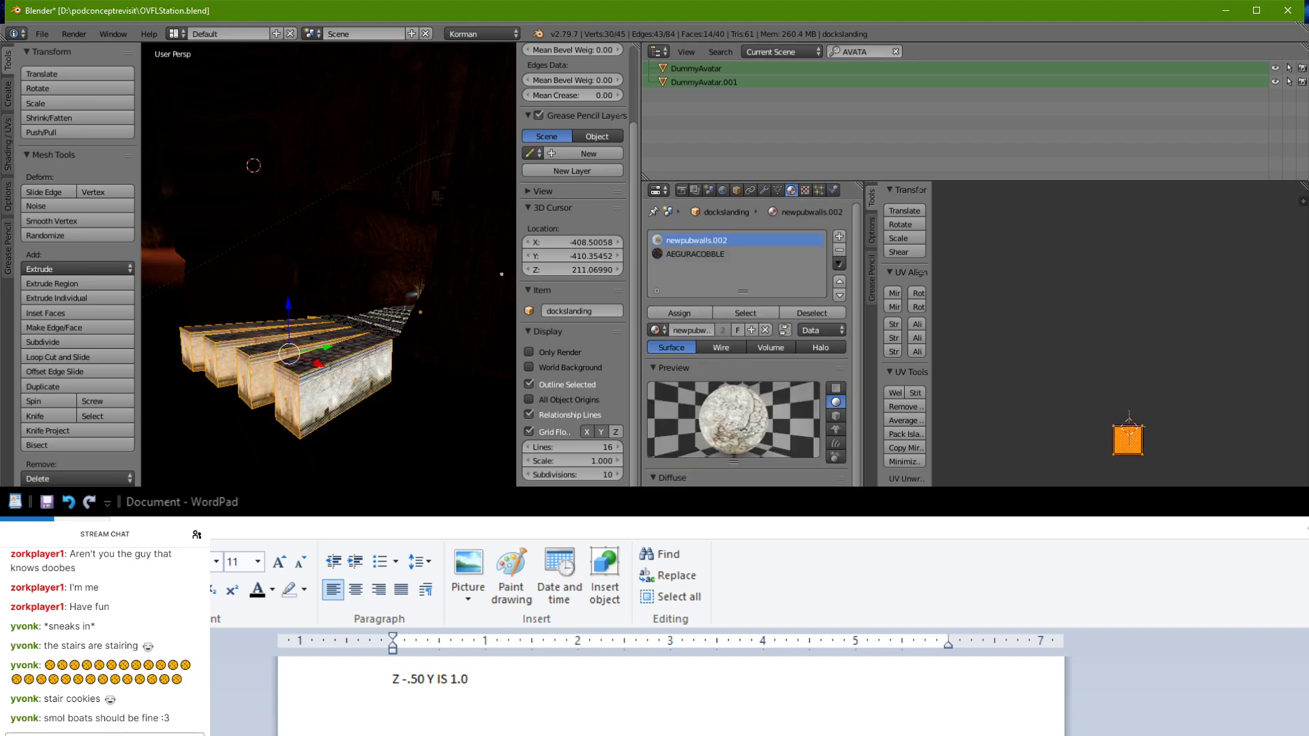
Step: Select all cobbled top faces of the landing and its strips and reproject their UVs as one continuous layout
scroll(307, 524, "up", 2)
middle_click_drag(307, 521, 283, 475)
right_click(310, 286)
middle_click_drag(311, 80, 299, 152)
right_click(278, 203, "shift")
right_click(343, 269, "shift")
right_click(467, 336, "shift")
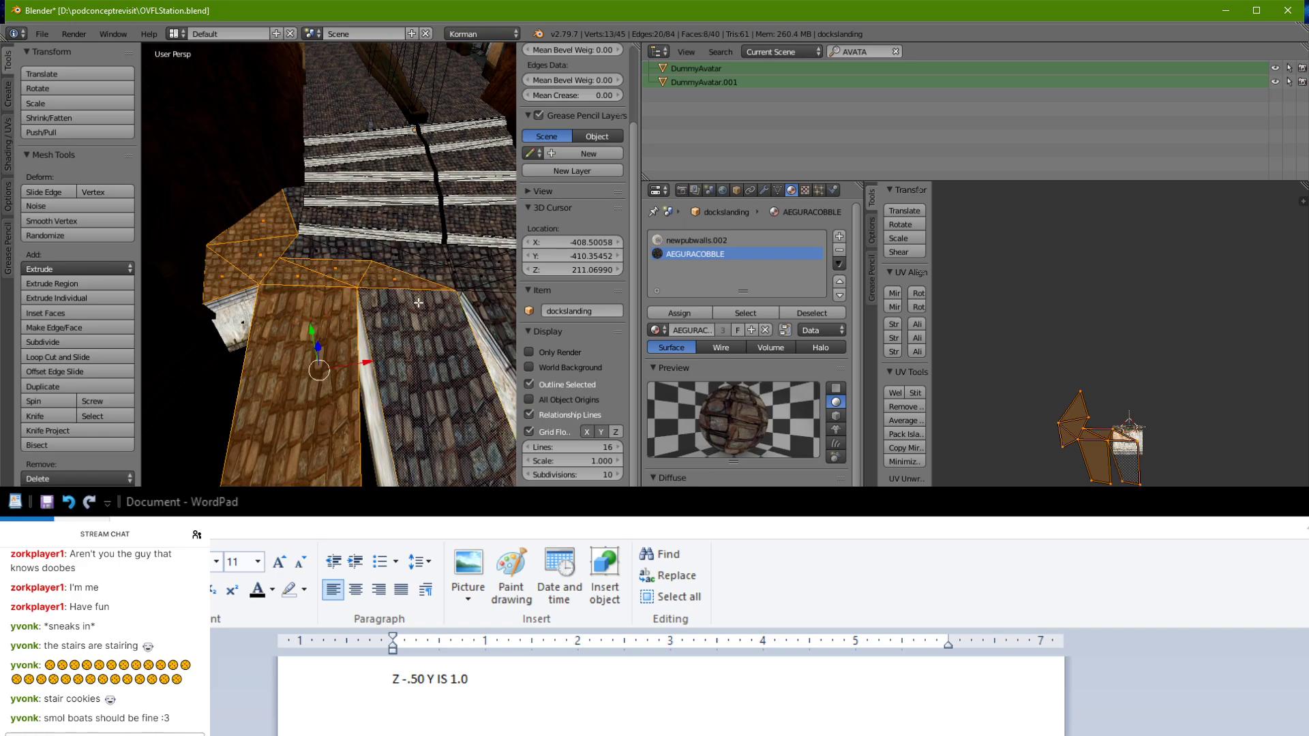
right_click(302, 196, "ctrl")
right_click(314, 246, "ctrl")
right_click(424, 257, "ctrl")
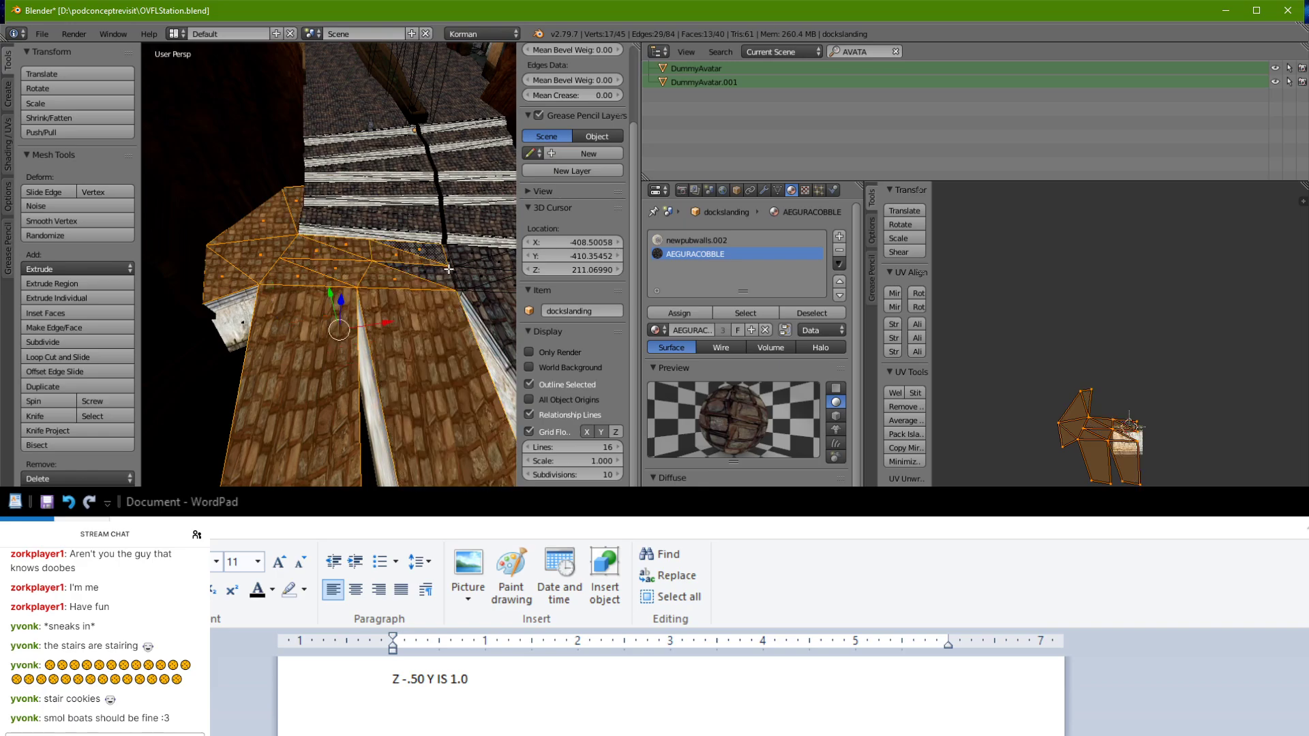
right_click(505, 263, "ctrl")
right_click(415, 269, "ctrl")
right_click(474, 255, "ctrl")
middle_click_drag(473, 256, 243, 199, "shift")
right_click(314, 376, "ctrl")
right_click(329, 219, "ctrl")
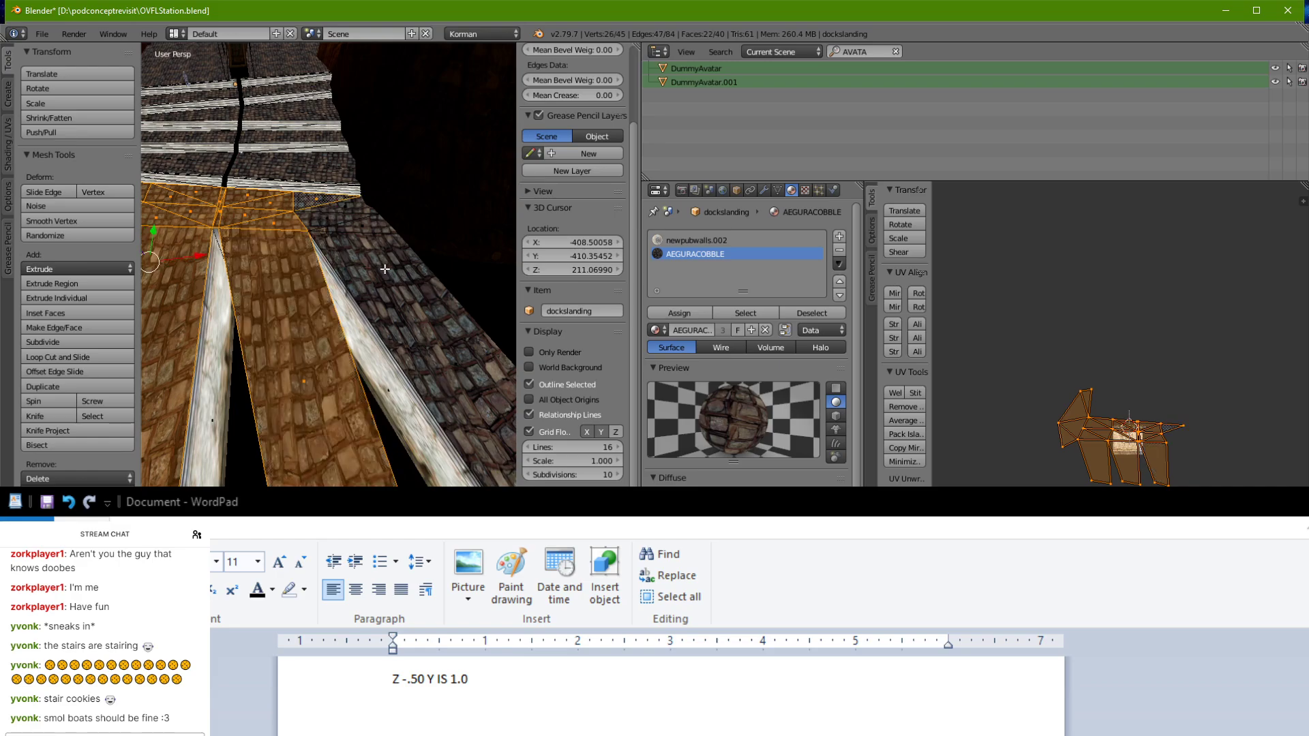
right_click(459, 336, "ctrl")
scroll(356, 341, "down", 3)
middle_click_drag(355, 340, 382, 320)
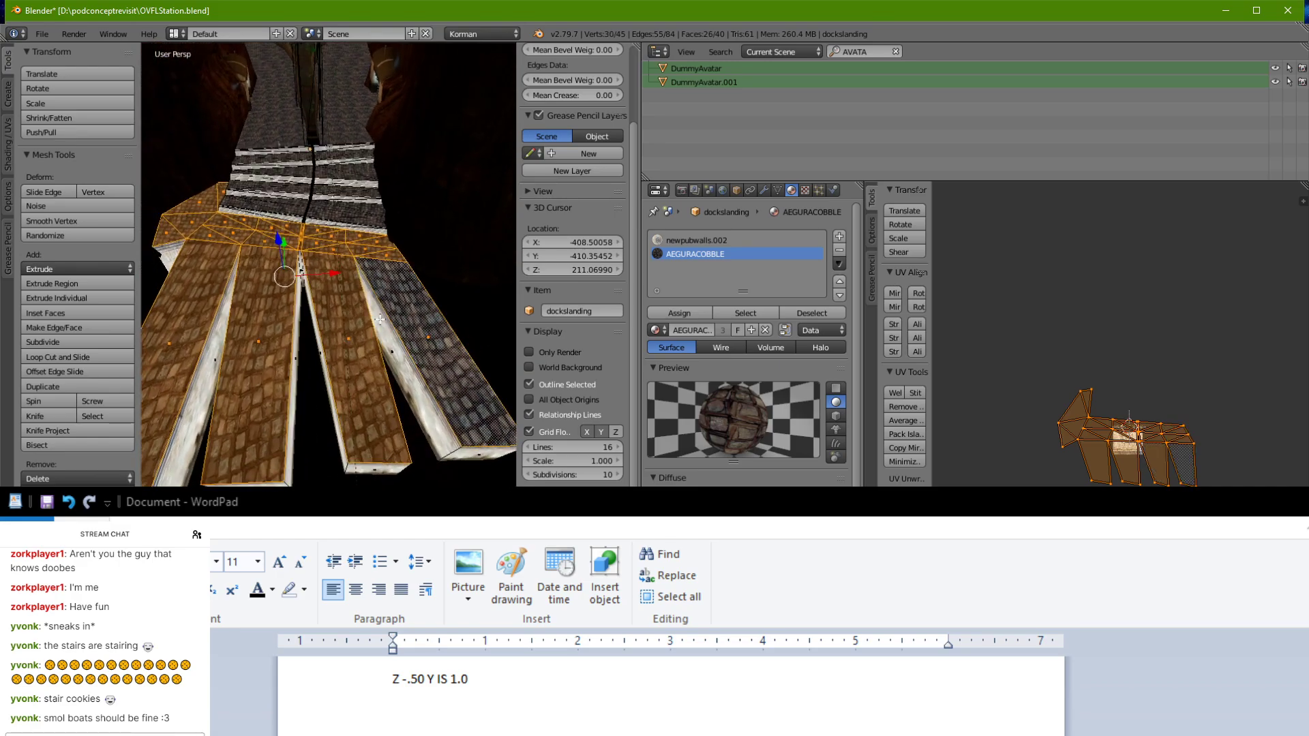
key("u")
left_click(381, 321)
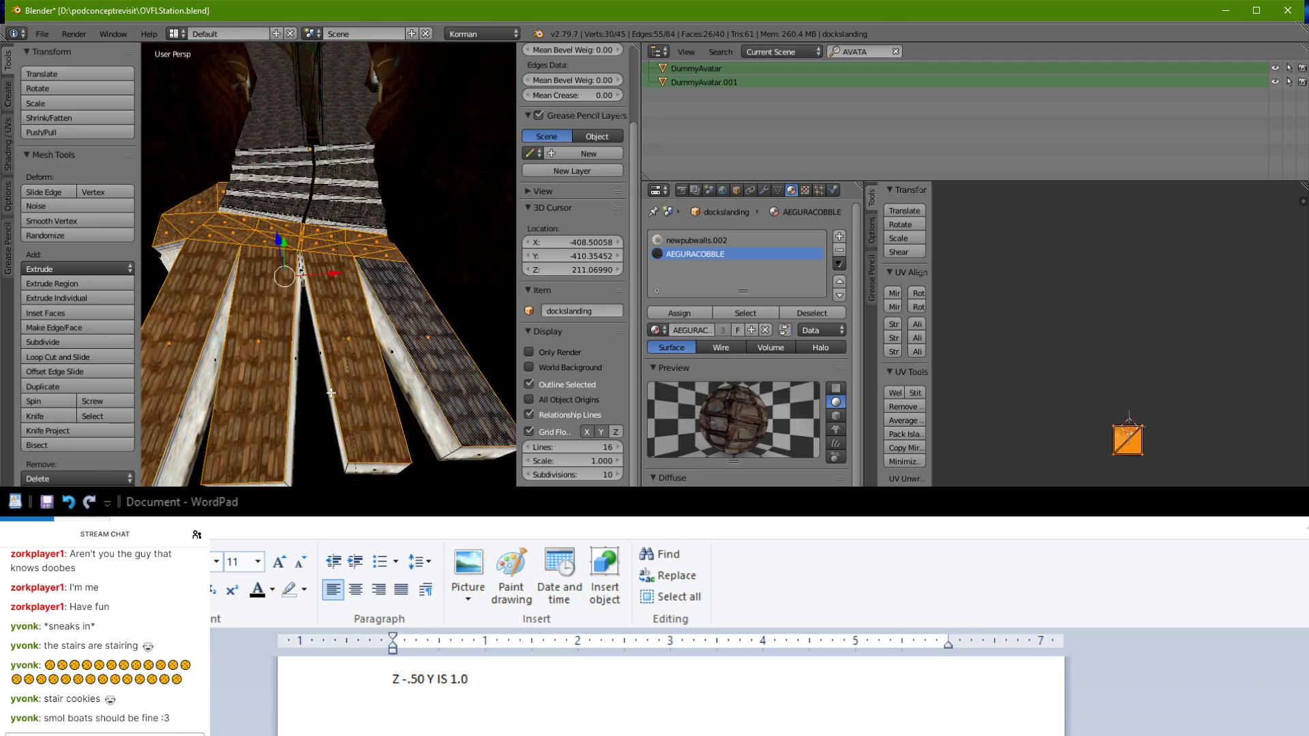
key("u")
left_click(308, 312)
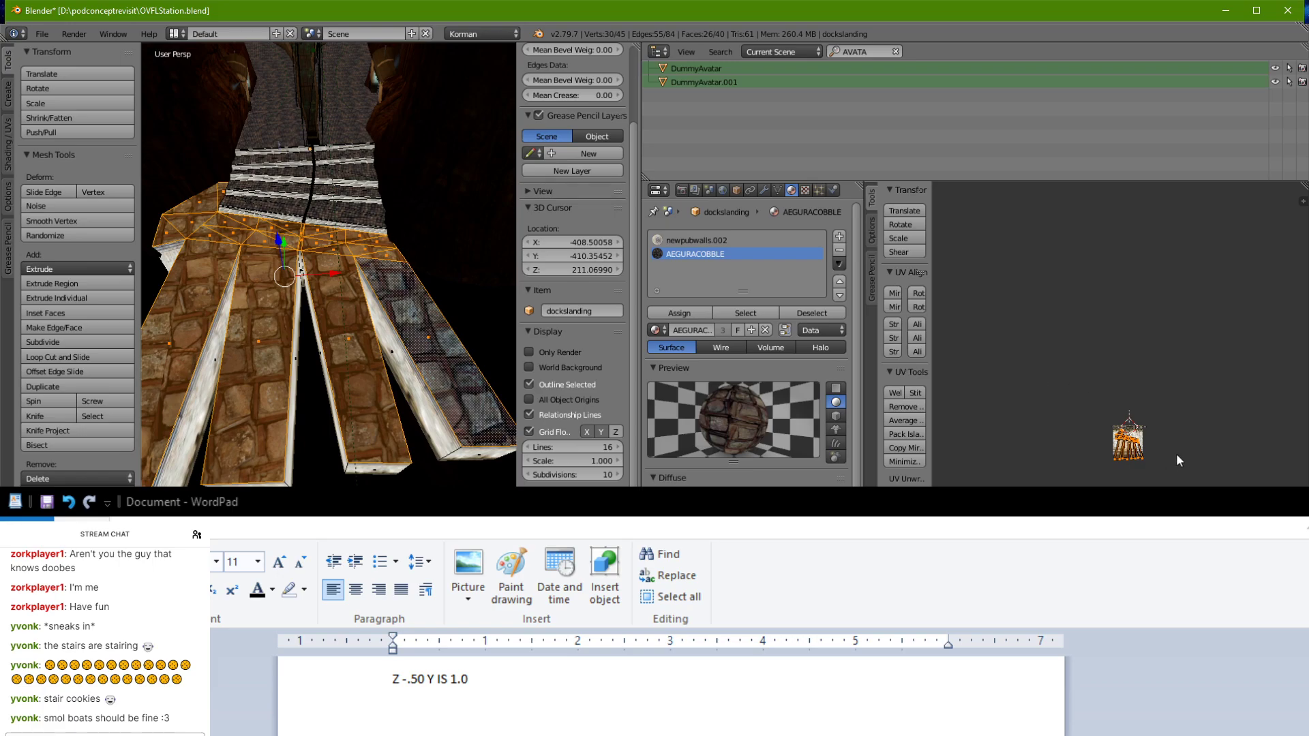
Step: Enlarge and slightly rotate the top faces' UV layout until the cobblestones match the stairs' tiling, and leave edit mode
key("s")
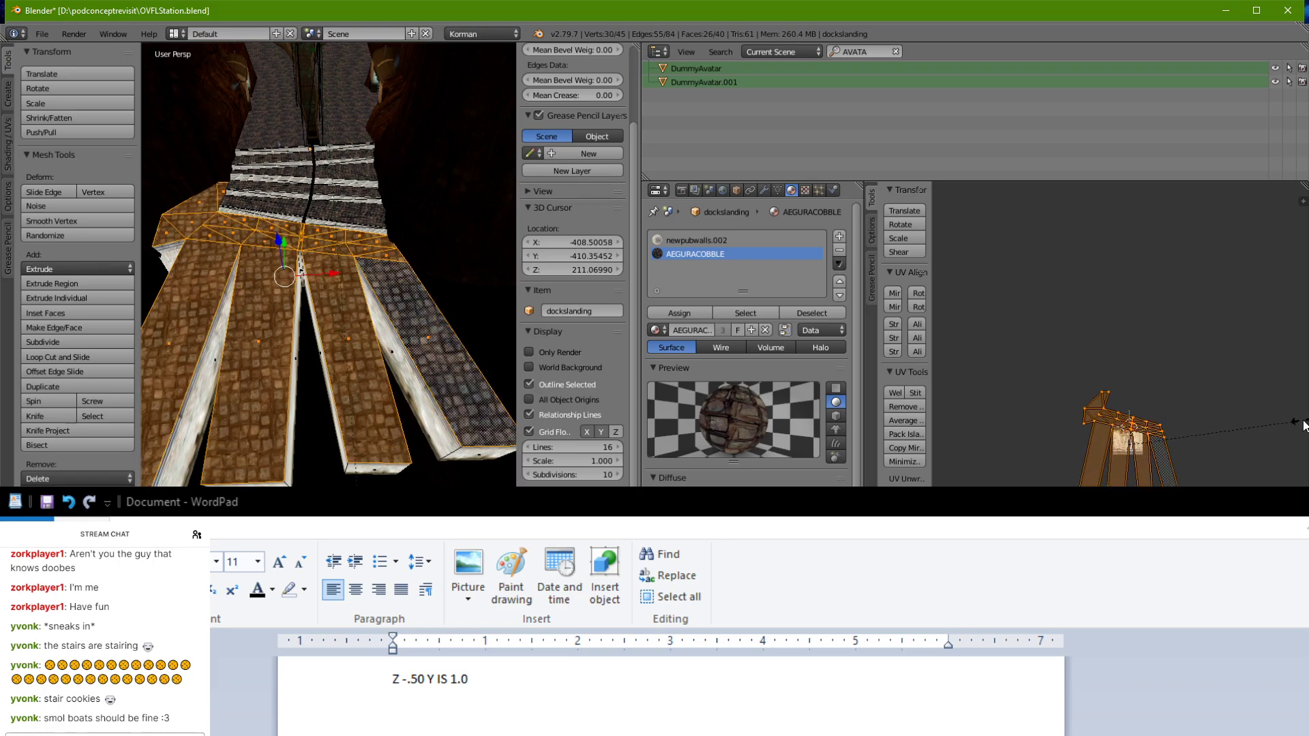
left_click(952, 424)
scroll(342, 379, "up", 4)
scroll(348, 341, "down", 4)
scroll(378, 181, "up", 4)
scroll(390, 262, "up", 1)
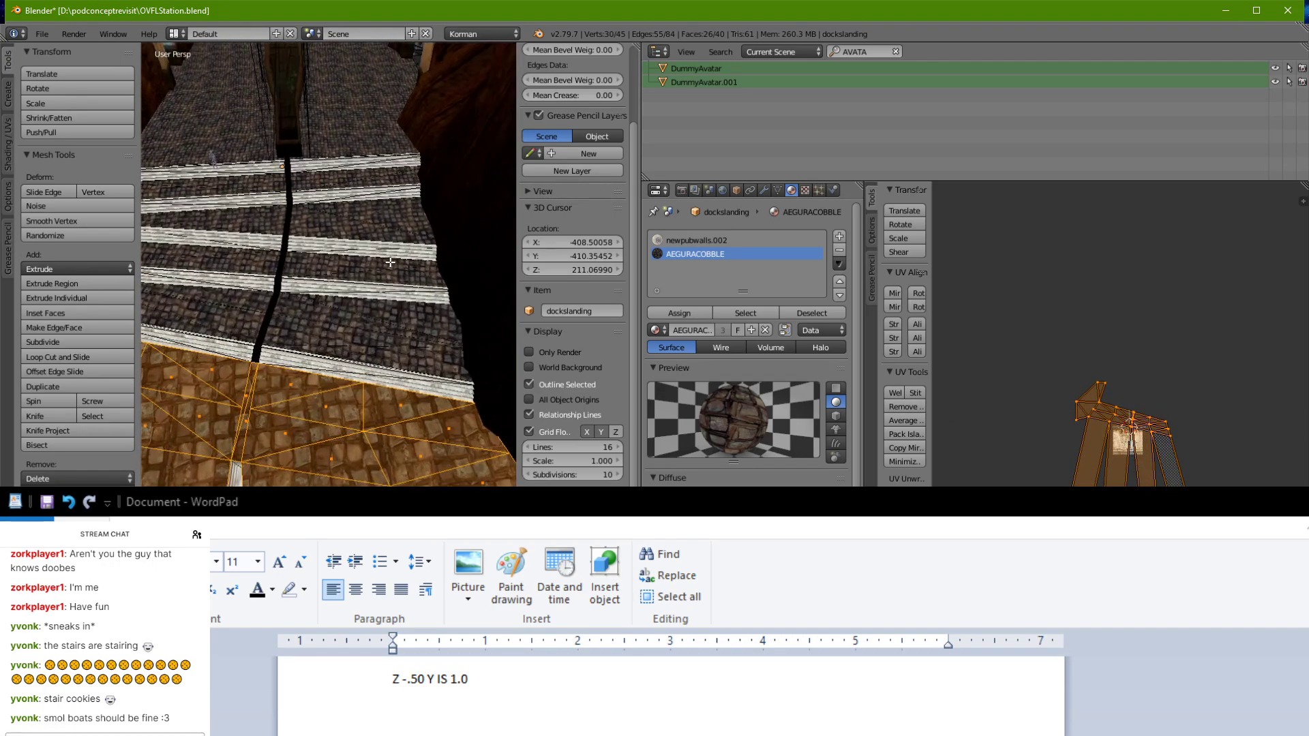
key("s")
left_click(1273, 377)
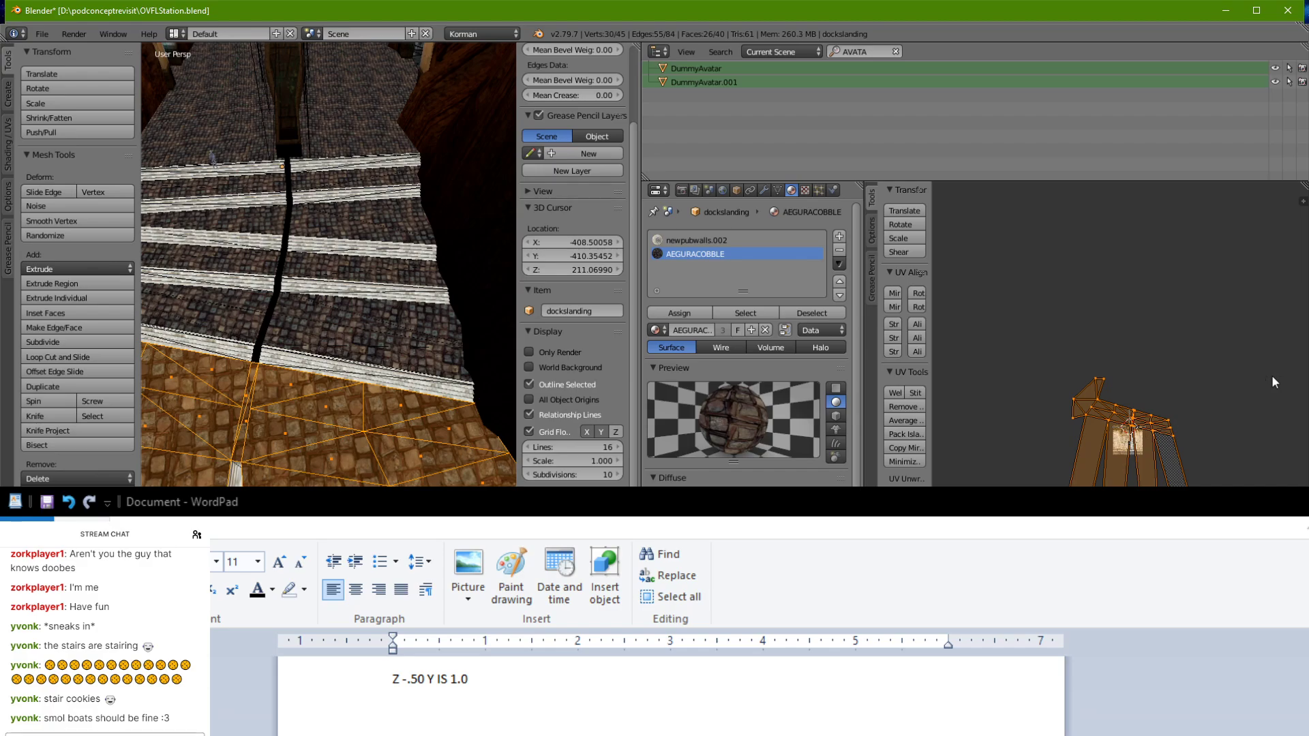
key("r")
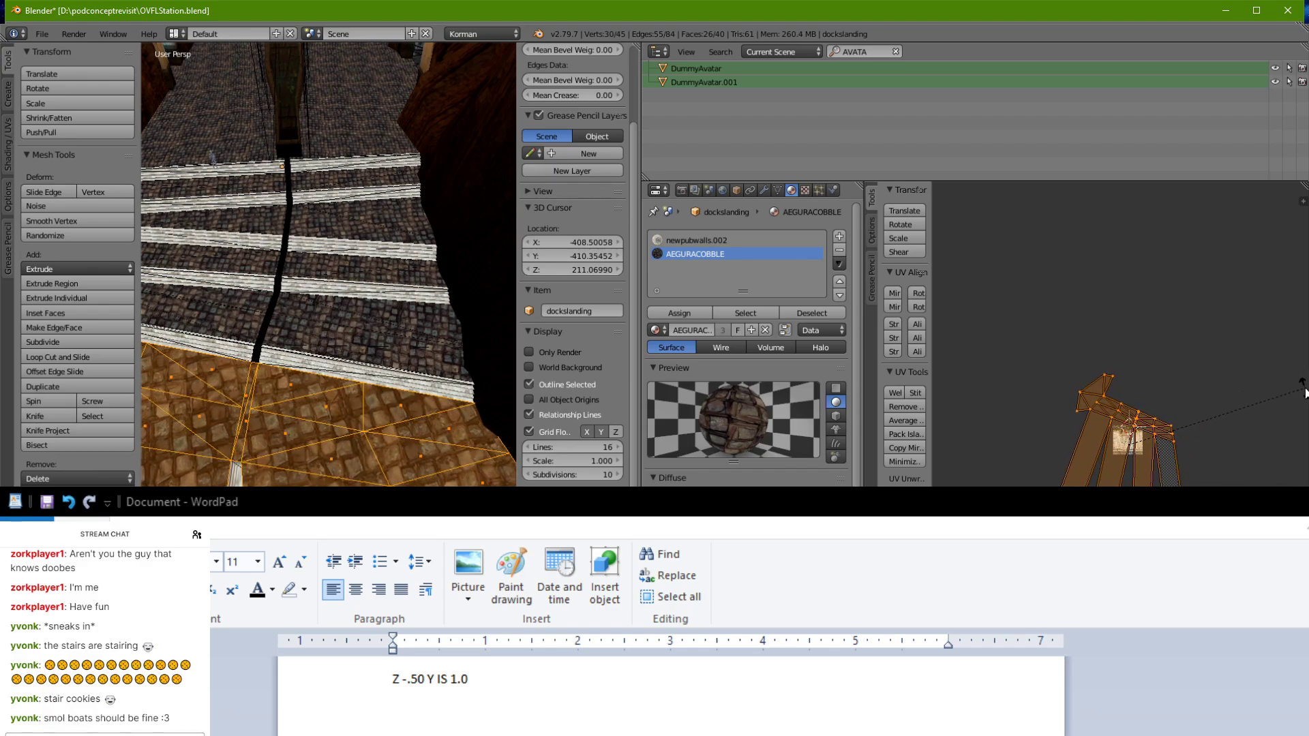
left_click(1304, 380)
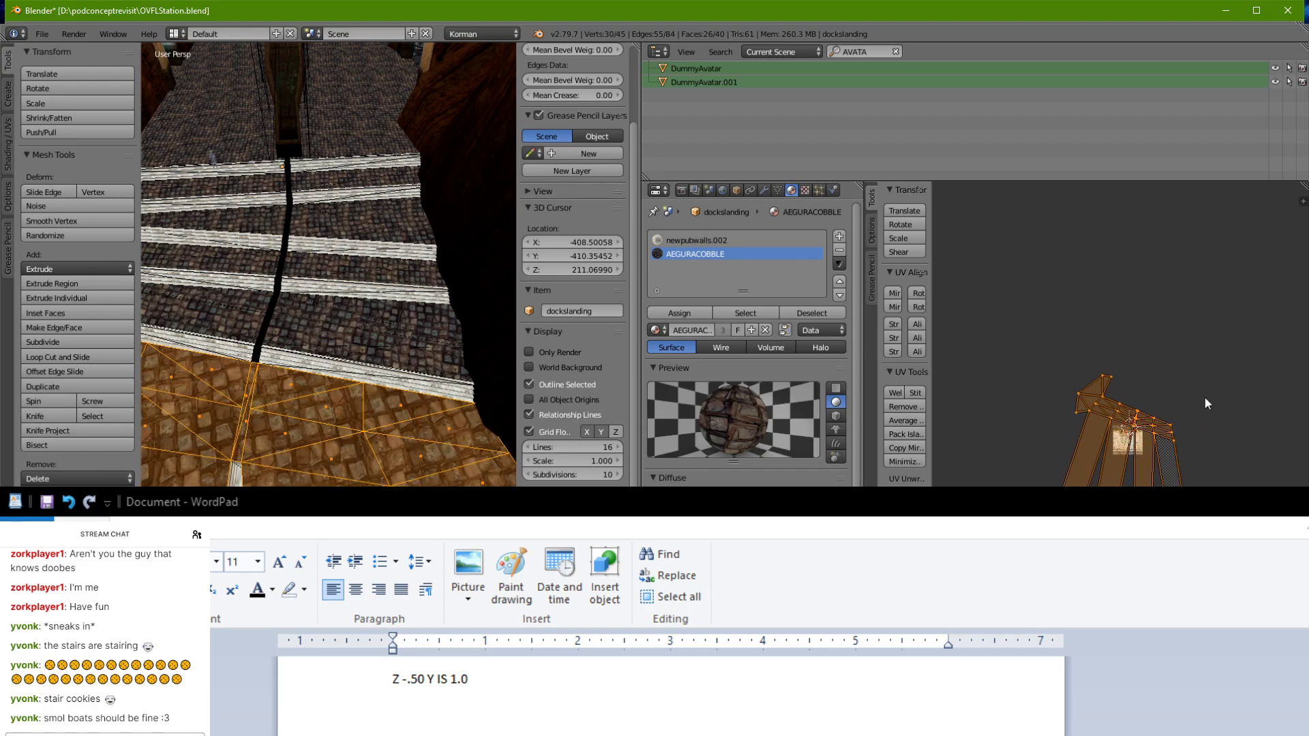
key("s")
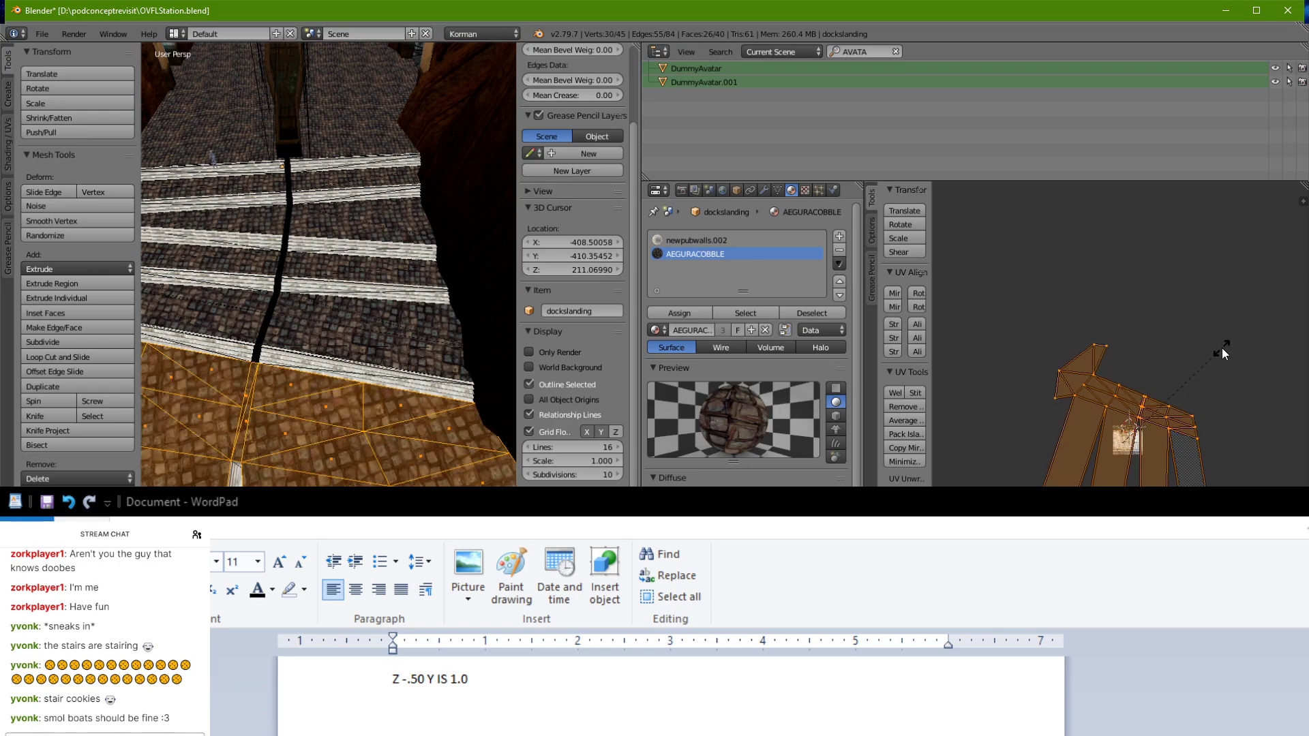
left_click(1222, 349)
key("Tab")
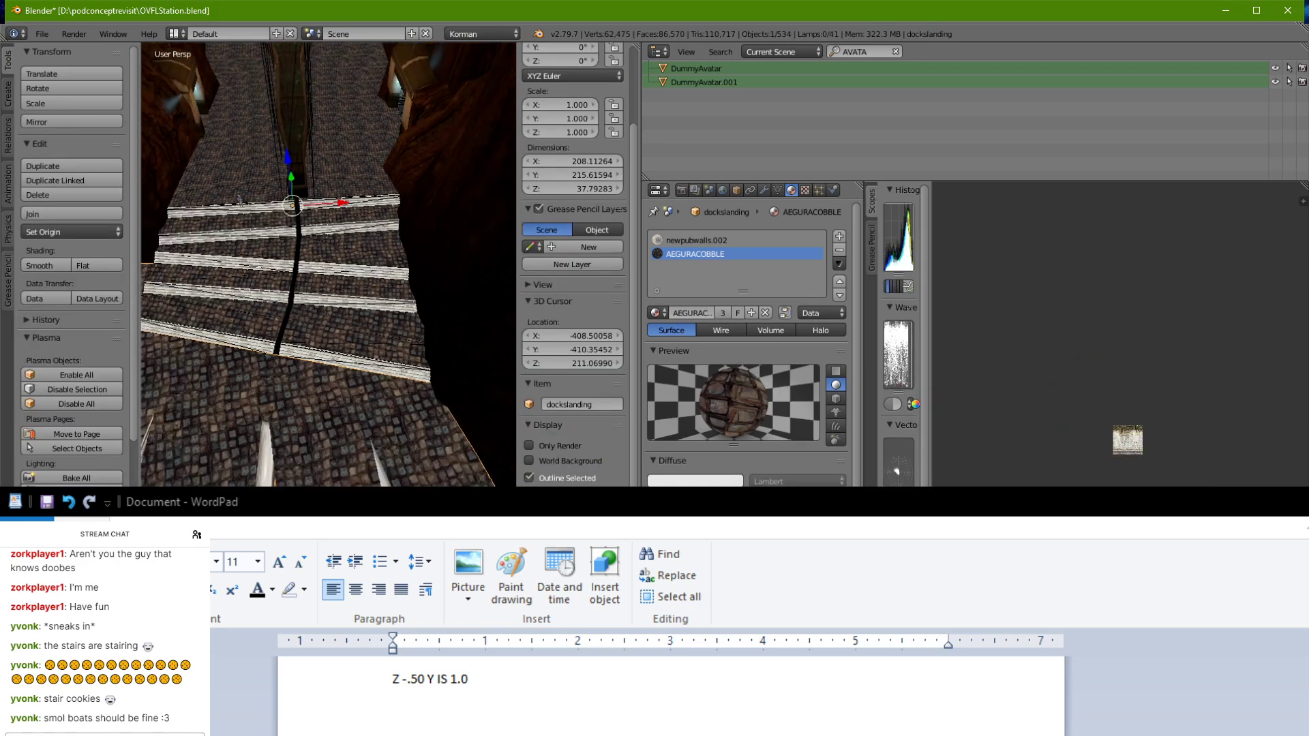
Step: Turn off shadeless rendering on the AEGURACOBBLE and newpubwalls.002 materials so the scene lights shade dockslanding
scroll(363, 371, "down", 4)
middle_click_drag(373, 314, 328, 301)
left_click(755, 608)
left_click(676, 241)
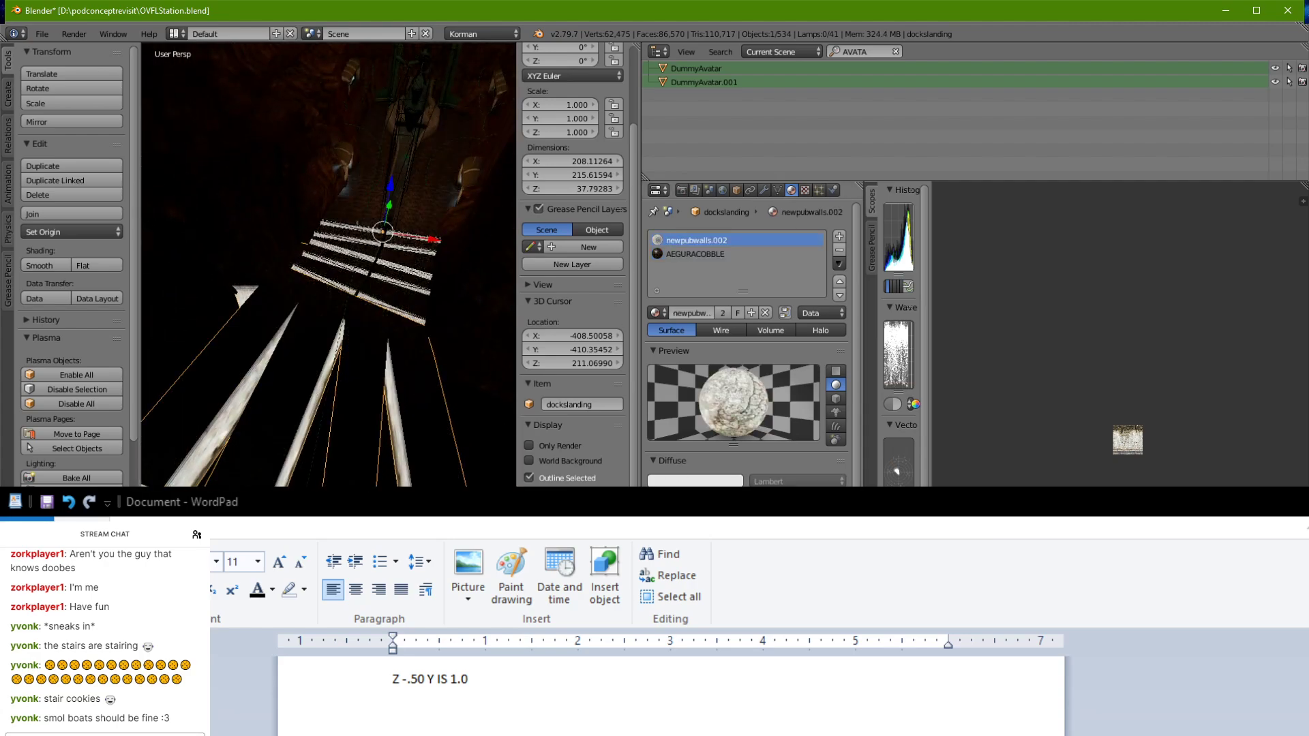
left_click(756, 608)
middle_click_drag(467, 569, 415, 470)
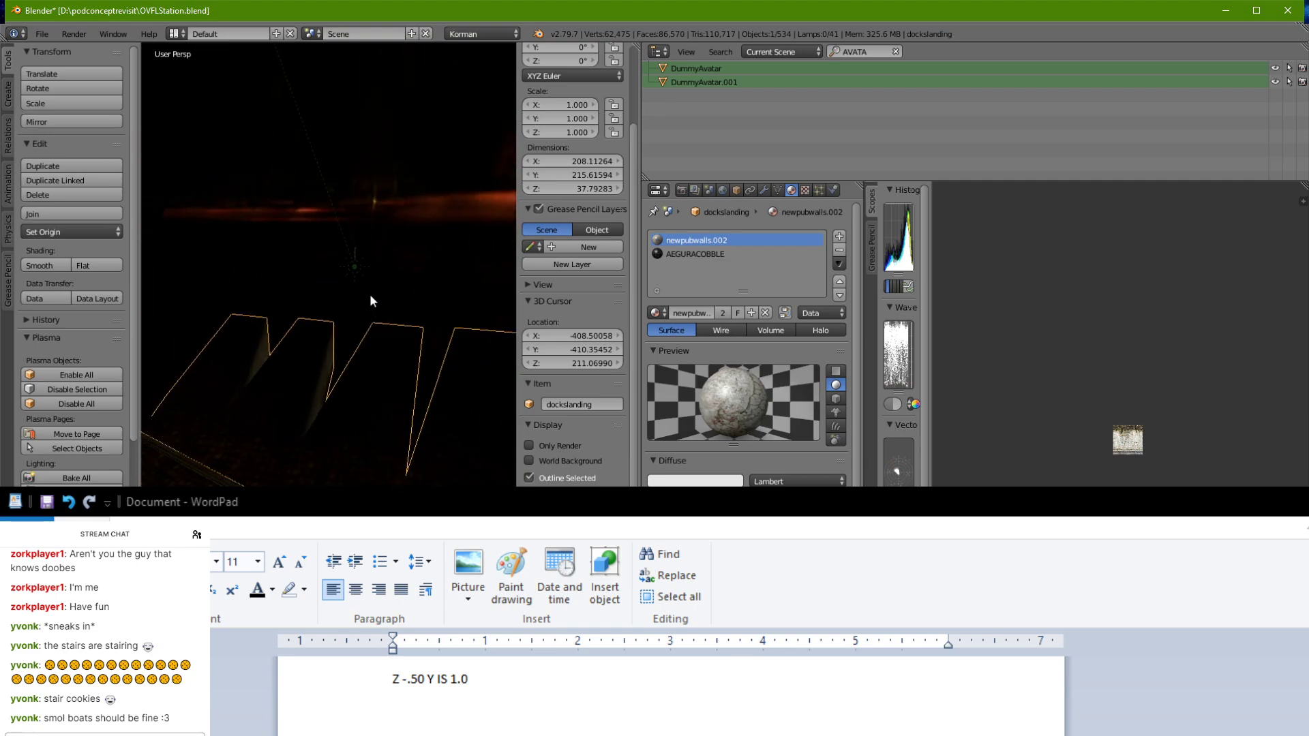
Step: Select the RTSpotLight01 sun lamp above the landing strips and display its lamp settings
right_click(354, 275)
right_click(354, 267)
middle_click_drag(354, 266, 249, 349)
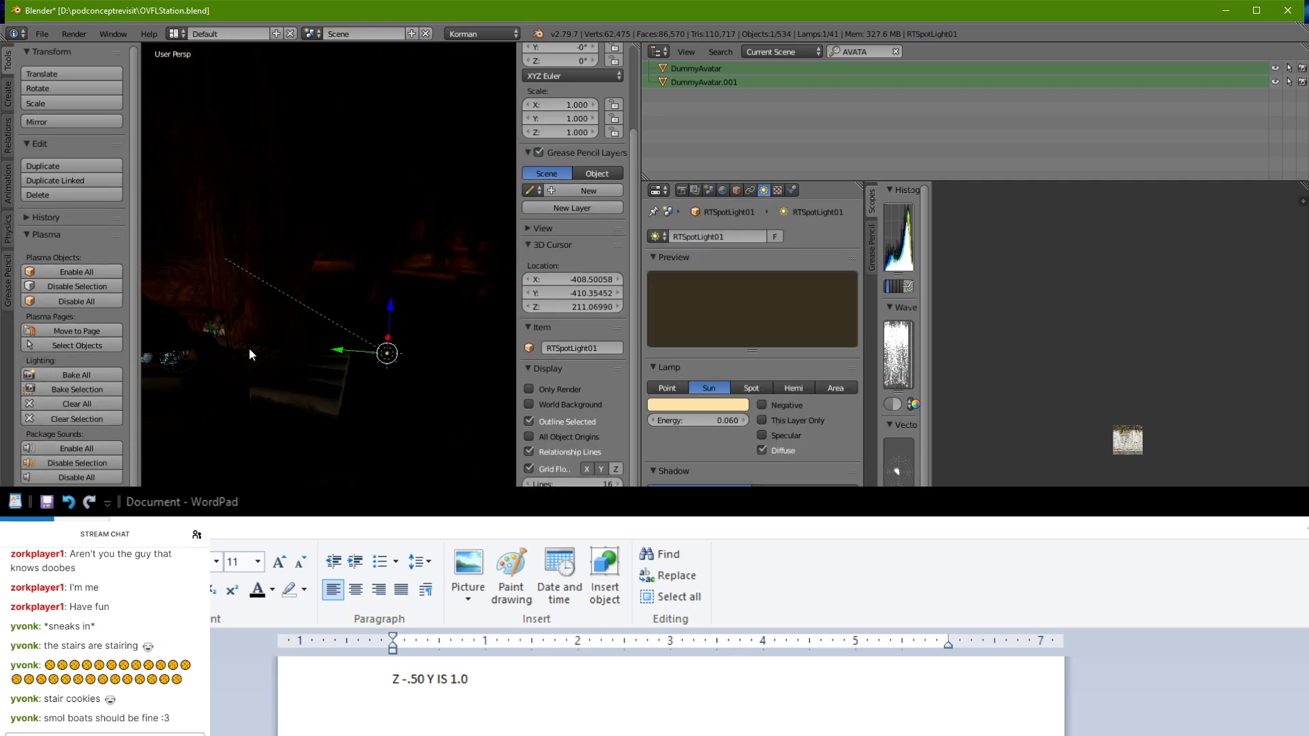
left_click(792, 190)
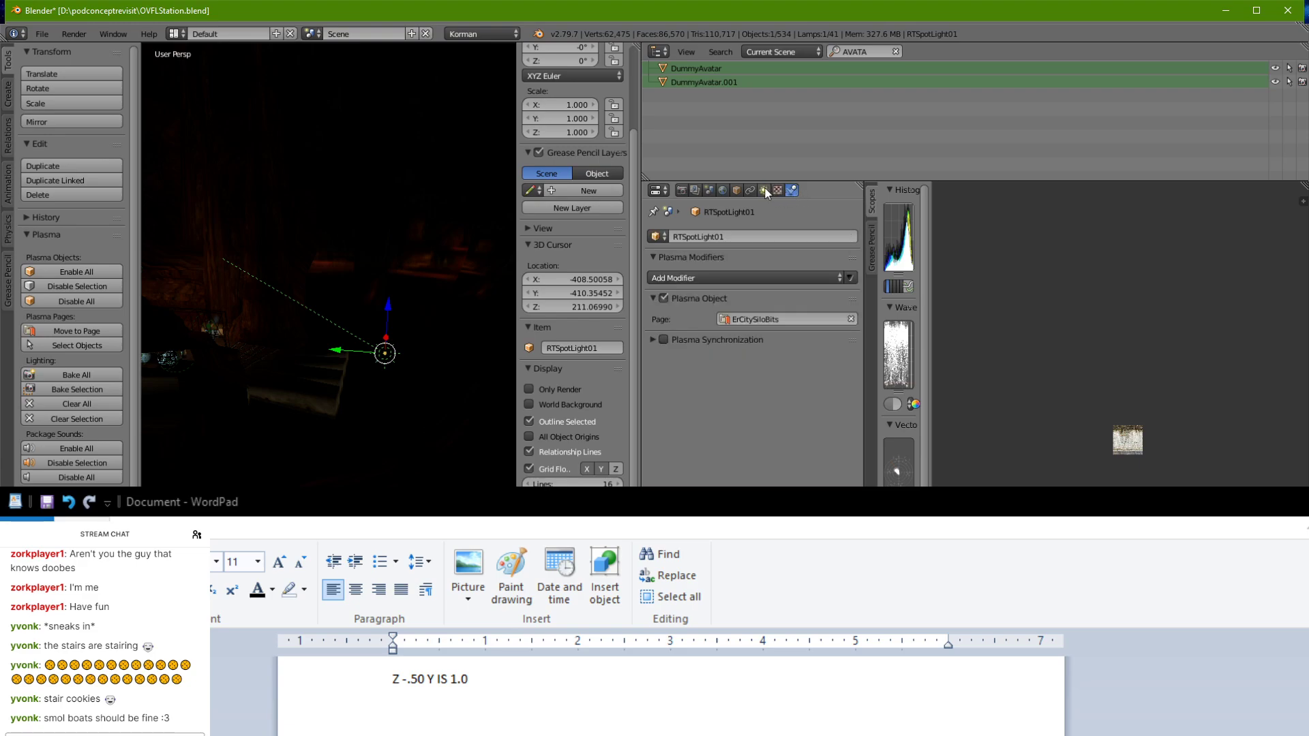
left_click(764, 190)
middle_click_drag(477, 320, 251, 368)
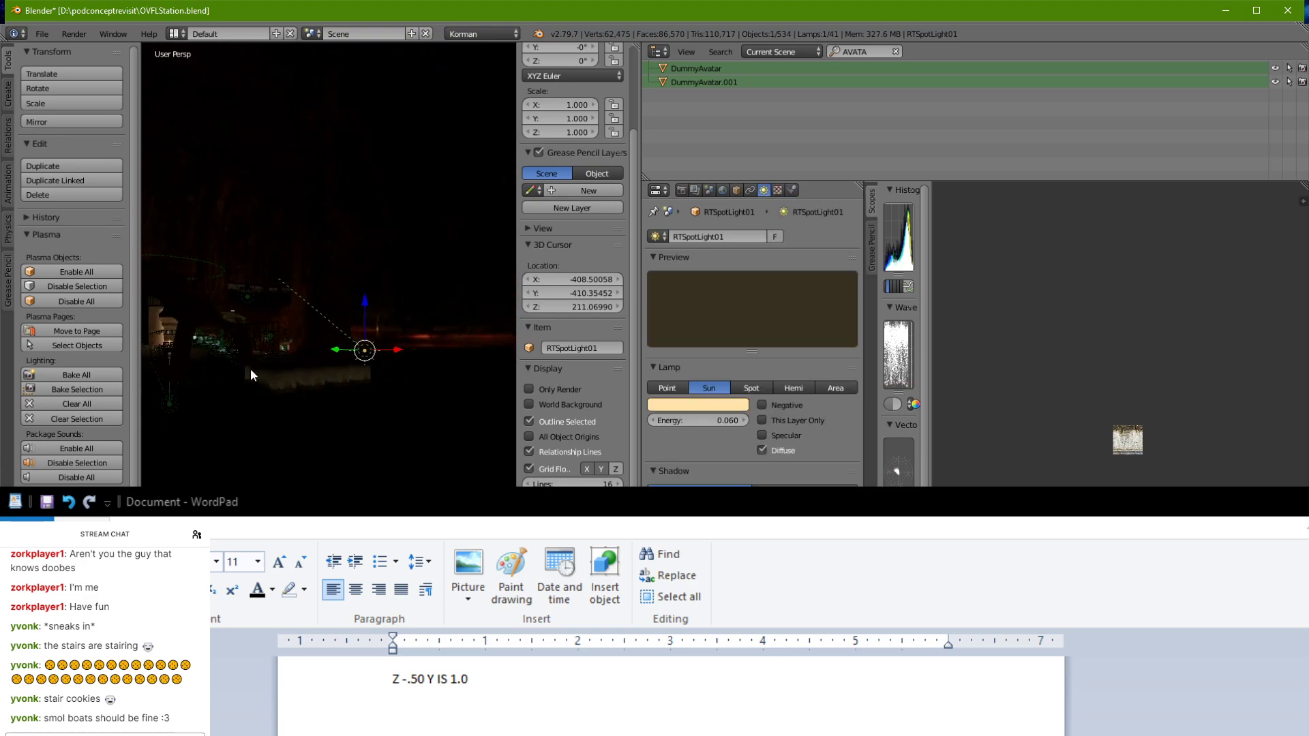
Step: Reposition RTSpotLight01 vertically along the Z axis beside the dockslanding strips
left_click(378, 285)
key("g")
key("z")
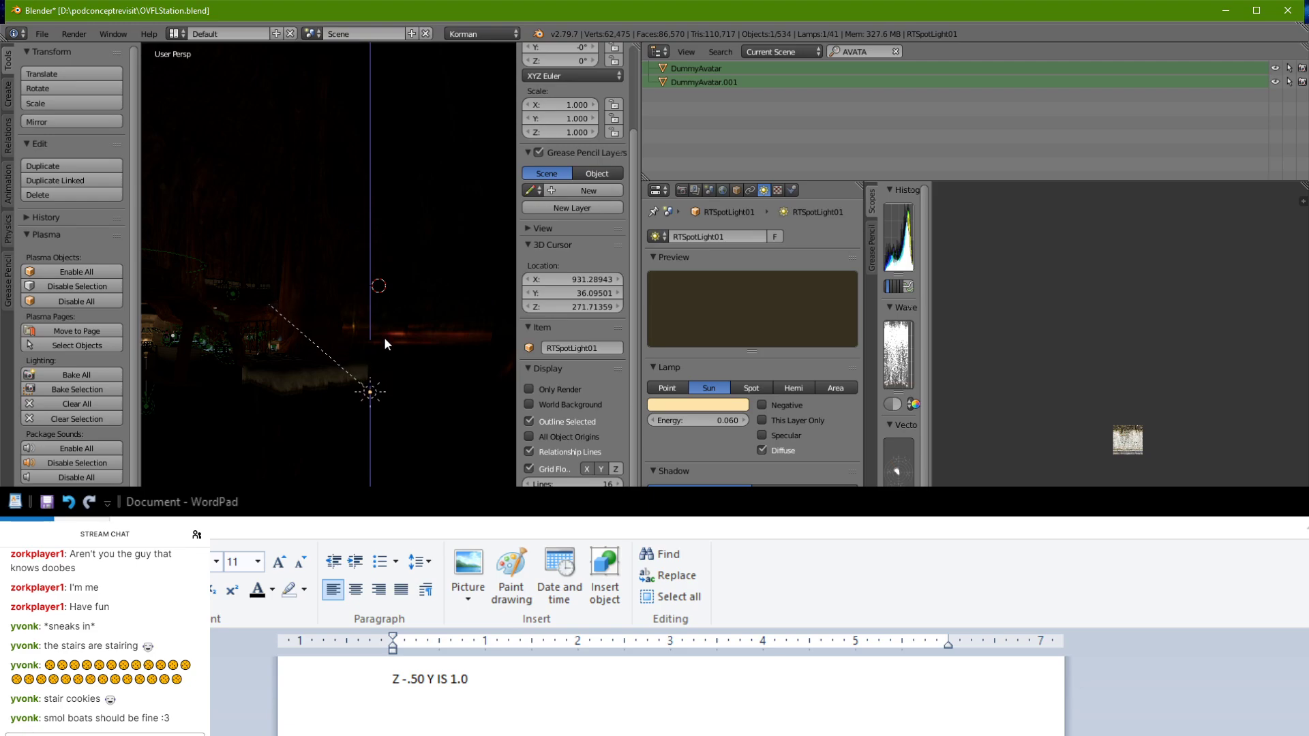
left_click(390, 315)
Step: Set the RTSpotLight01 sun lamp's energy to 0.01 to dim the light on the strips
middle_click_drag(390, 315, 518, 423)
left_click(705, 420)
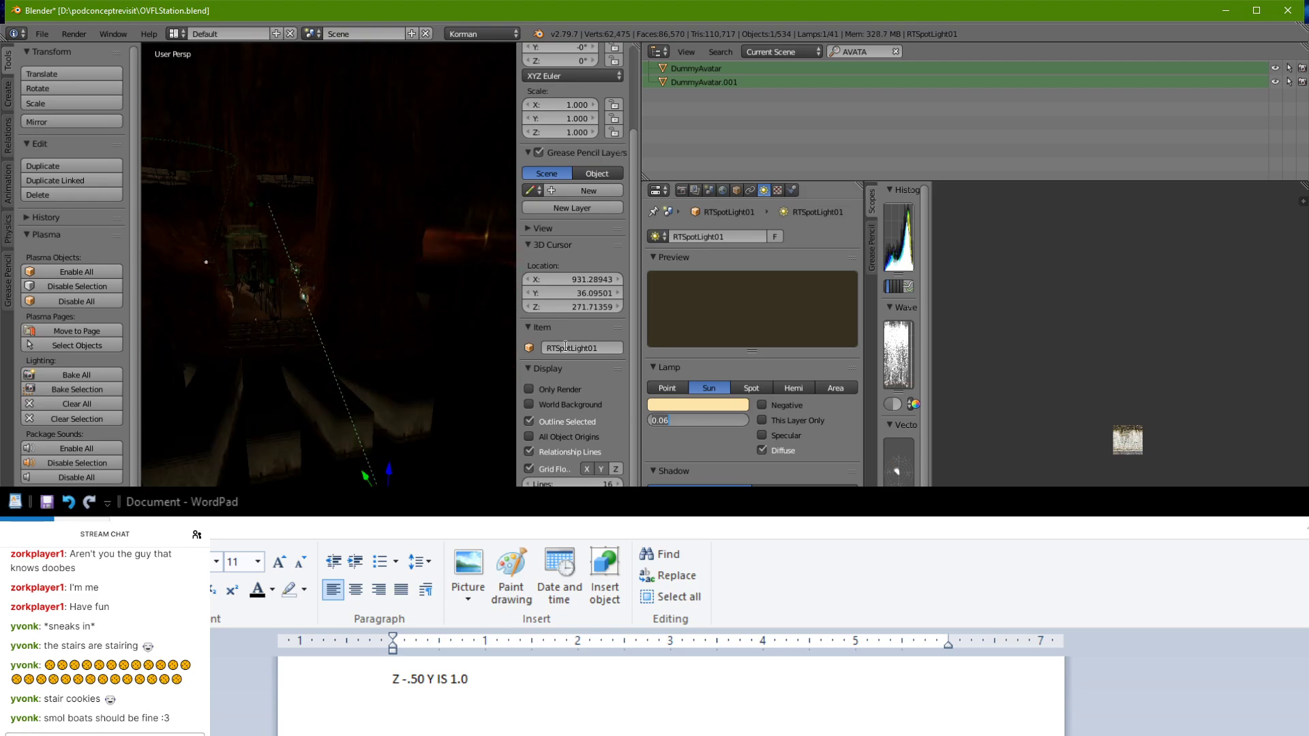
key("BackSpace")
key("Return")
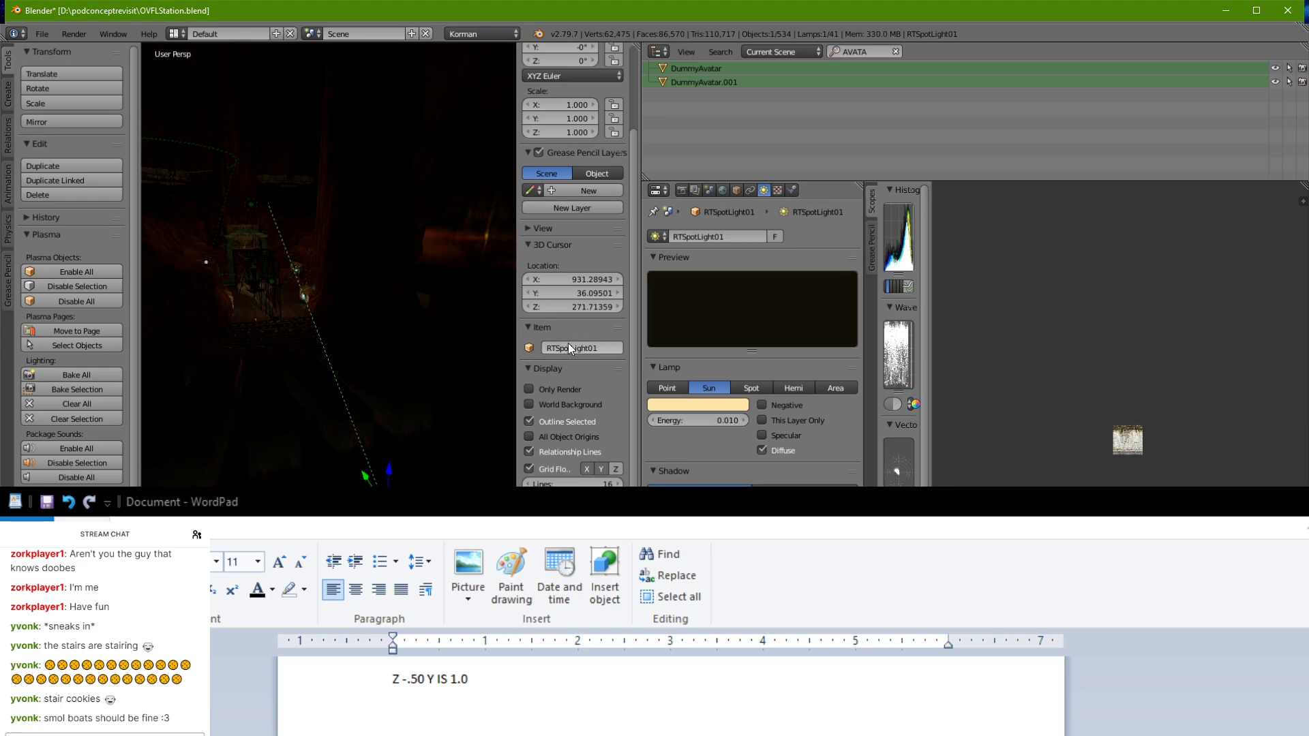
Step: Set the RTSpotLight01 sun lamp's energy to 0.1 and view the lit strips and stairs
left_click(686, 420)
key("BackSpace")
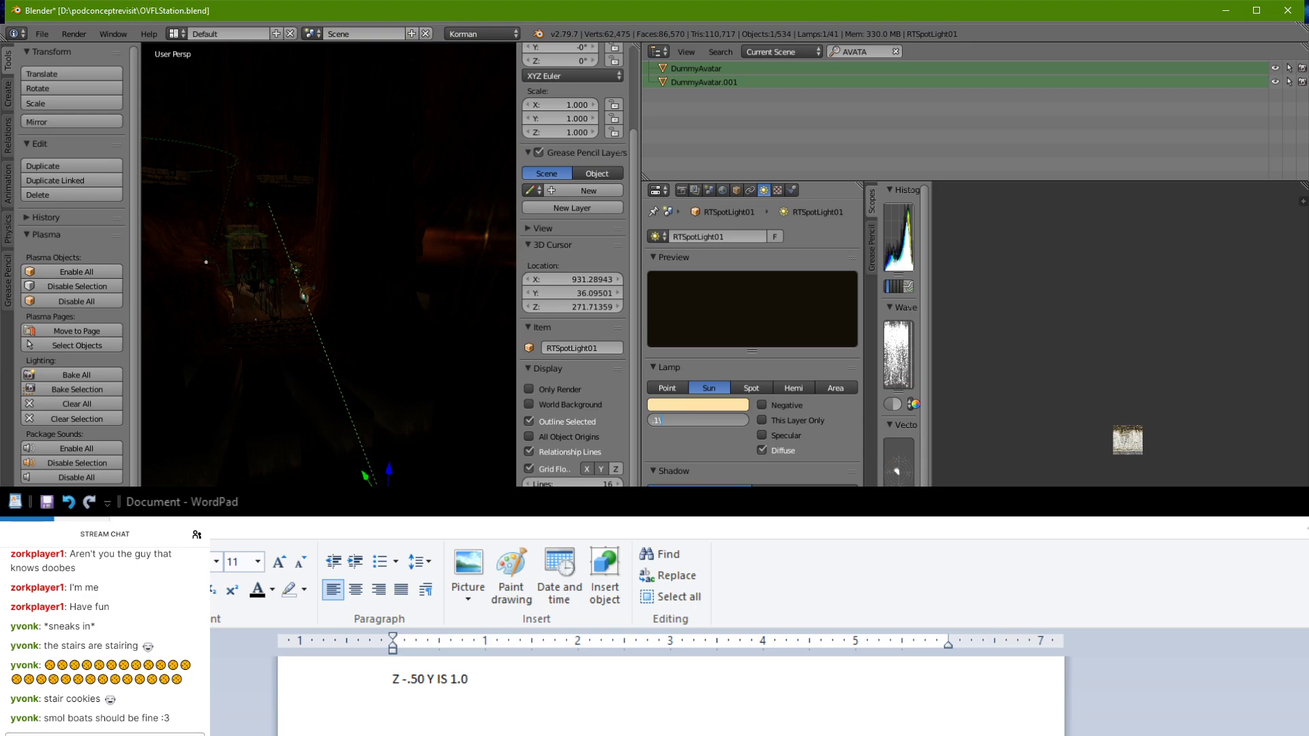
key("alt+Tab")
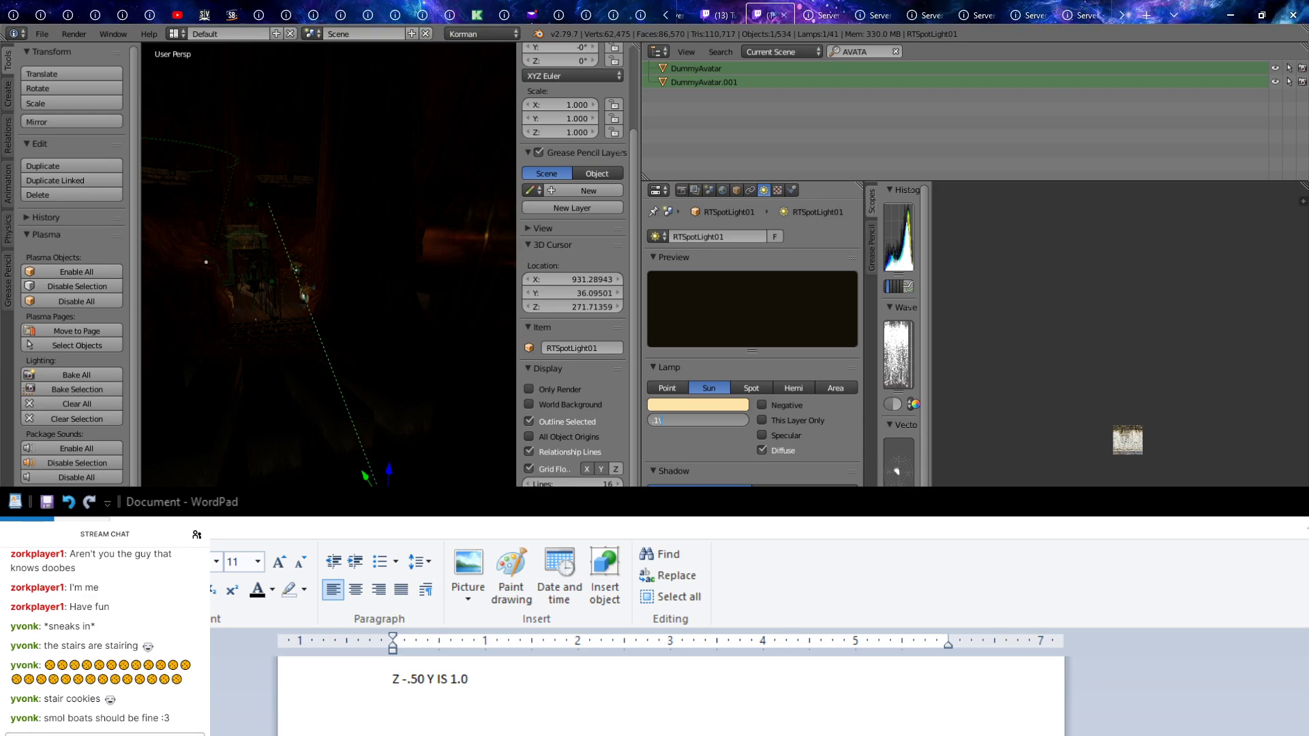
key("alt+Tab")
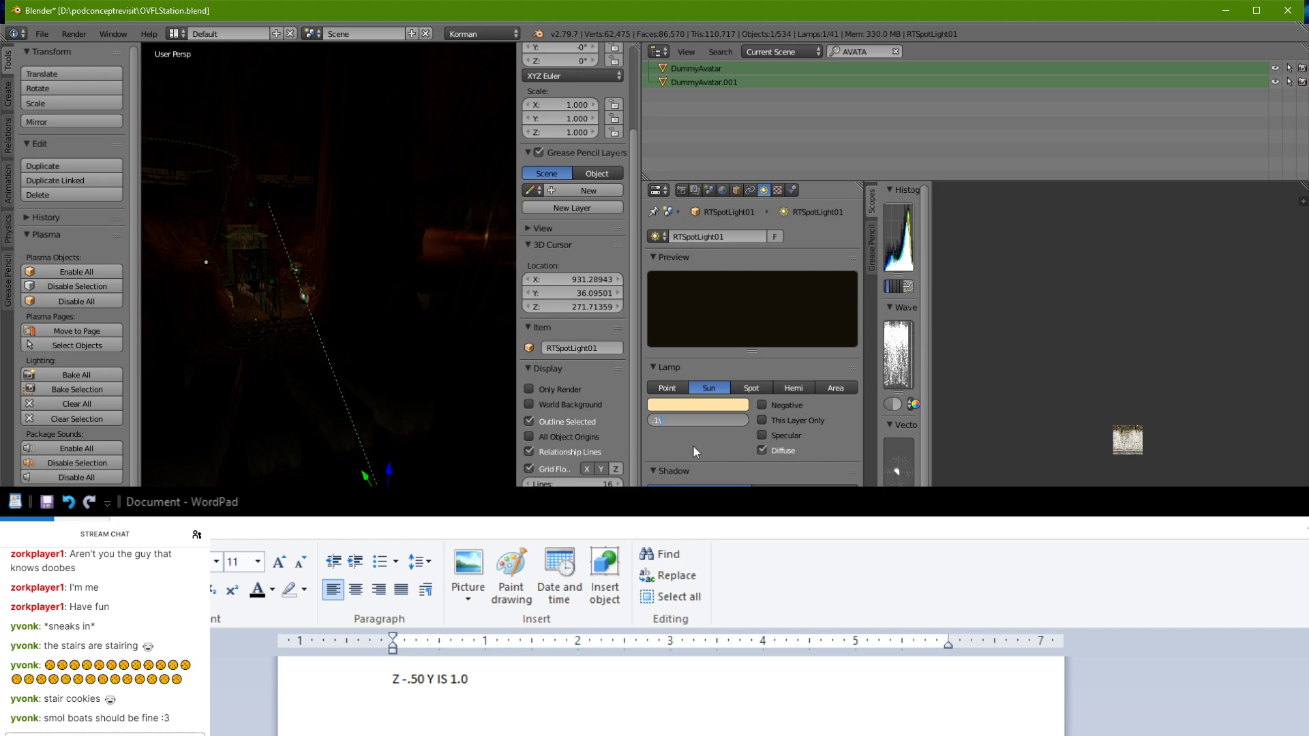
key("Return")
key("BackSpace")
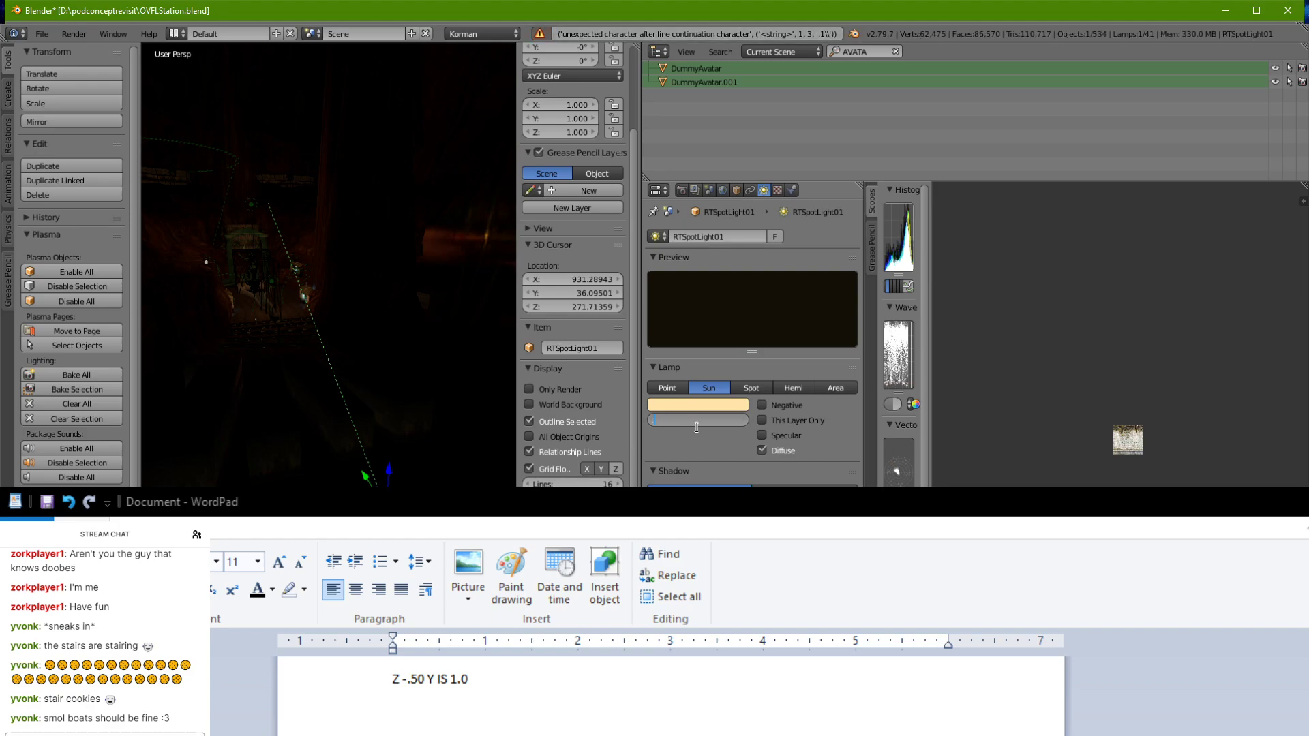
key("Return")
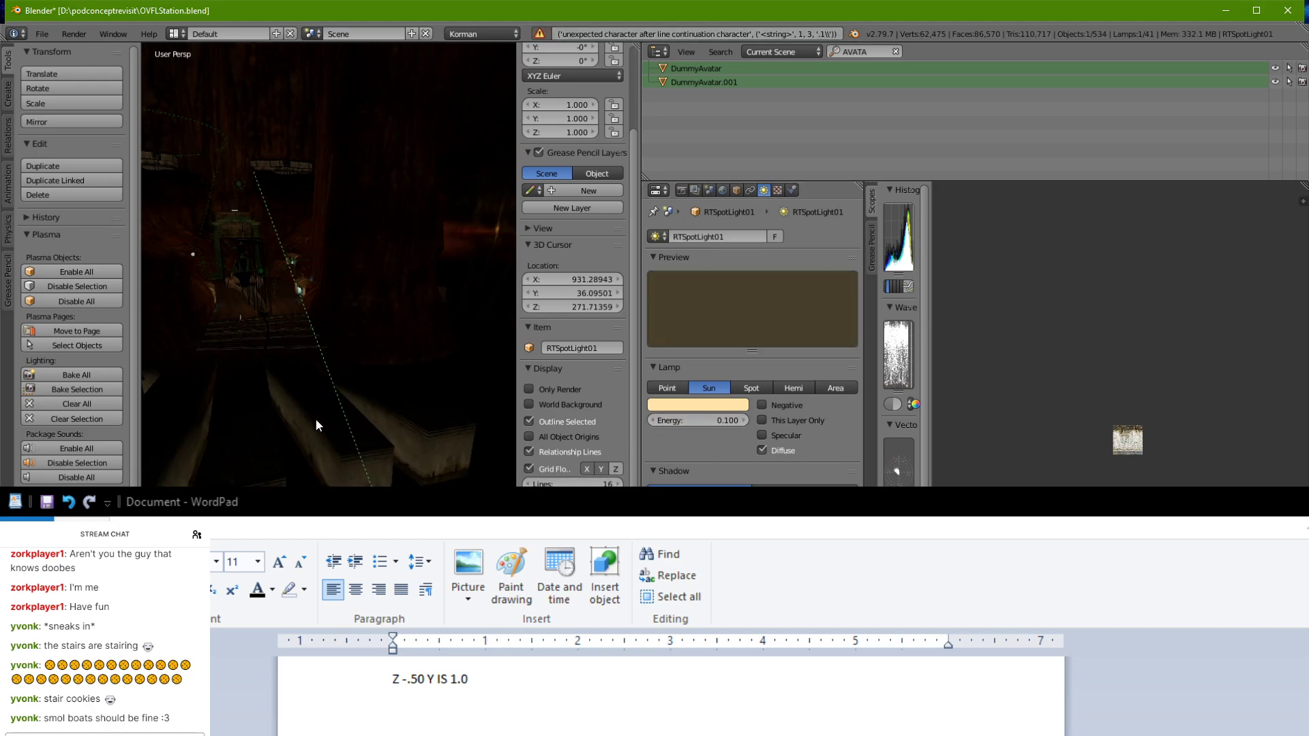
middle_click_drag(276, 408, 253, 393)
key("alt+Tab")
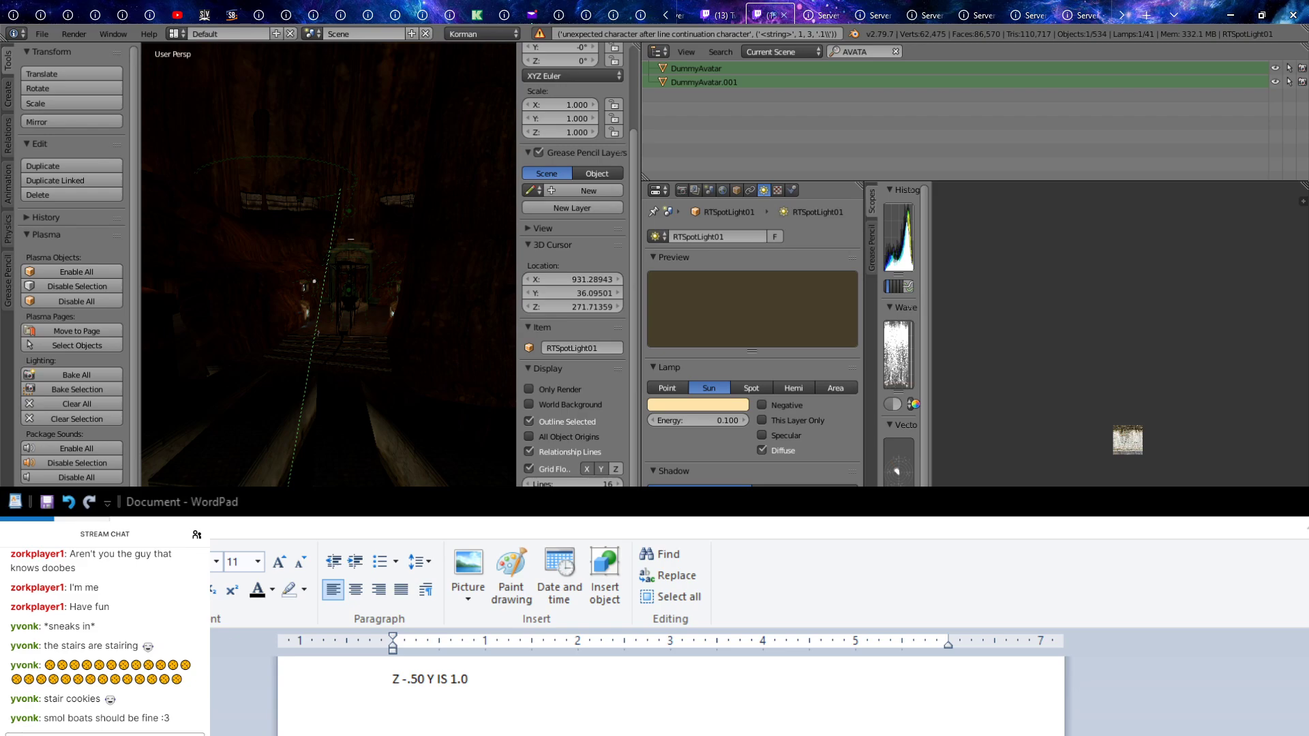
key("alt+Tab")
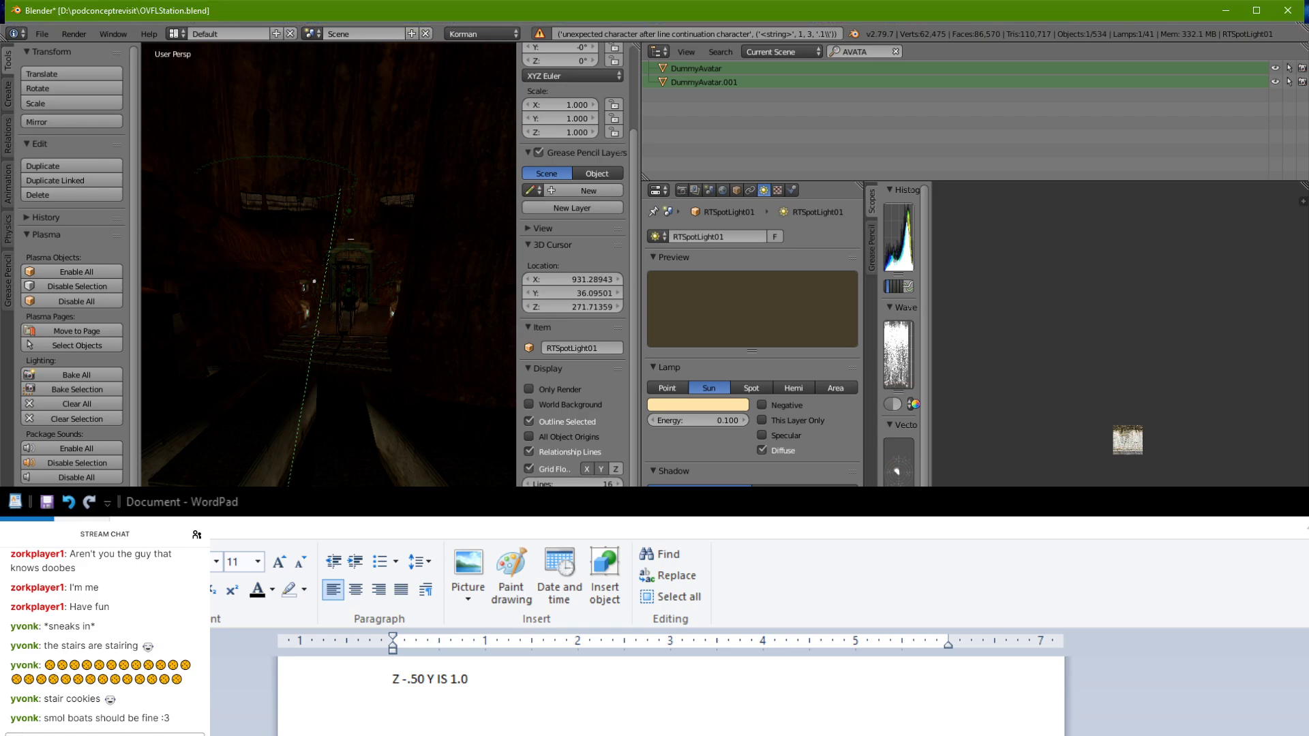
Step: Adjust RTSpotLight01's height along the Z axis in two moves, finishing by raising it above the strips
mouse_move(252, 393)
middle_mouse_down()
mouse_move(277, 384)
mouse_move(218, 375)
mouse_move(247, 408)
middle_mouse_up()
key("g")
key("z")
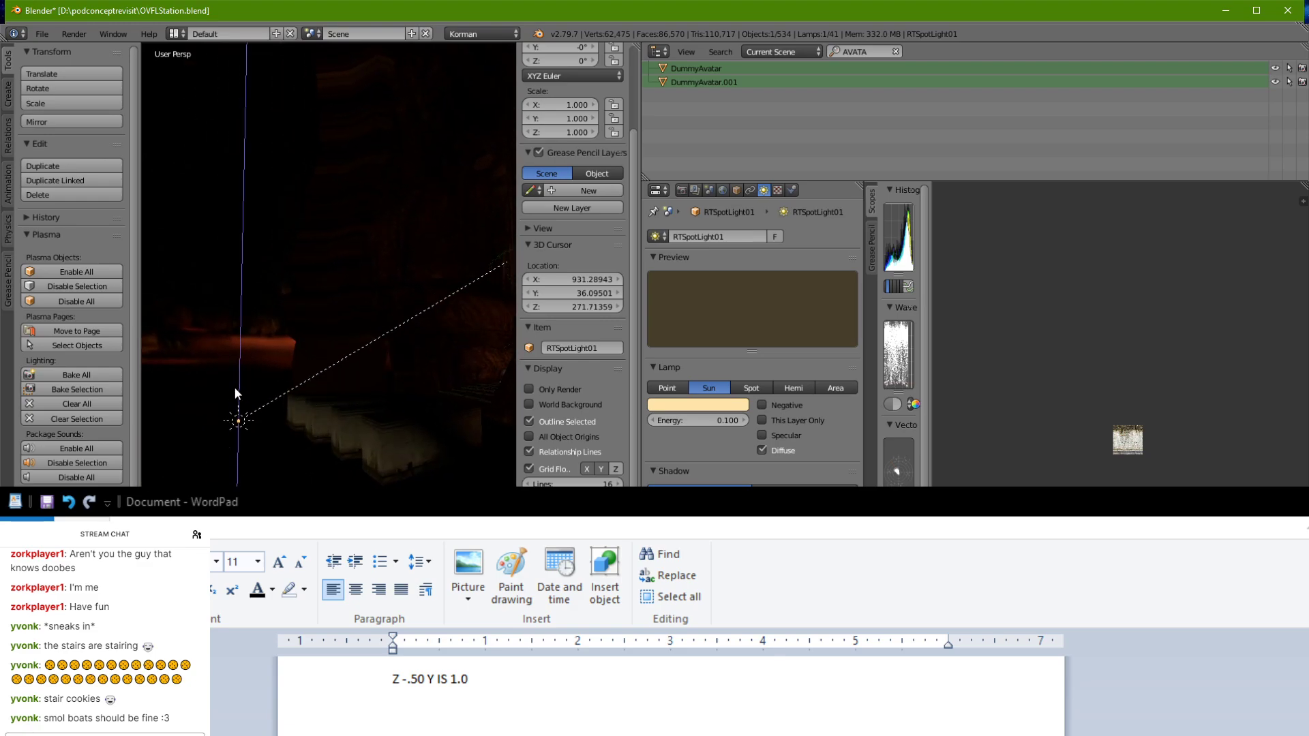
left_click(236, 390)
middle_click_drag(236, 390, 459, 403)
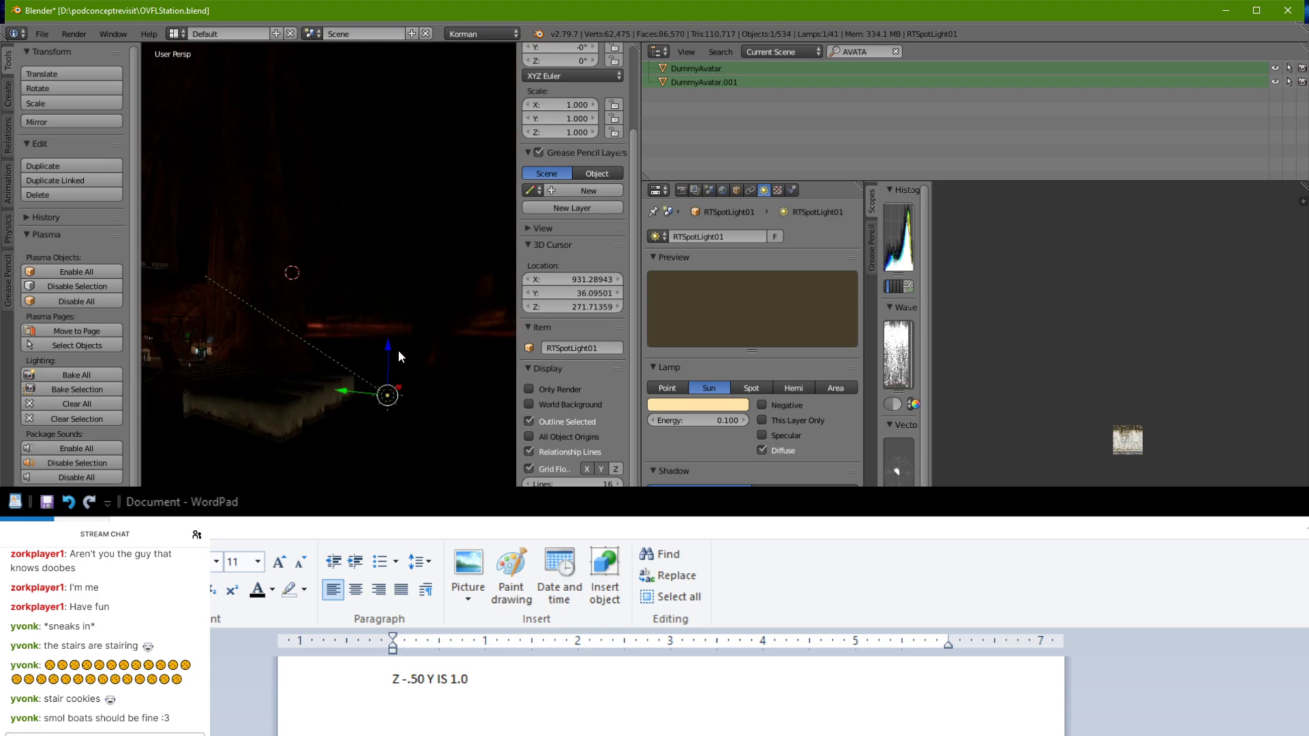
key("g")
key("z")
left_click(407, 300)
Step: Rotate RTSpotLight01 about the X axis to change the angle of its light on the landing
middle_click_drag(407, 300, 416, 318)
key("r")
key("x")
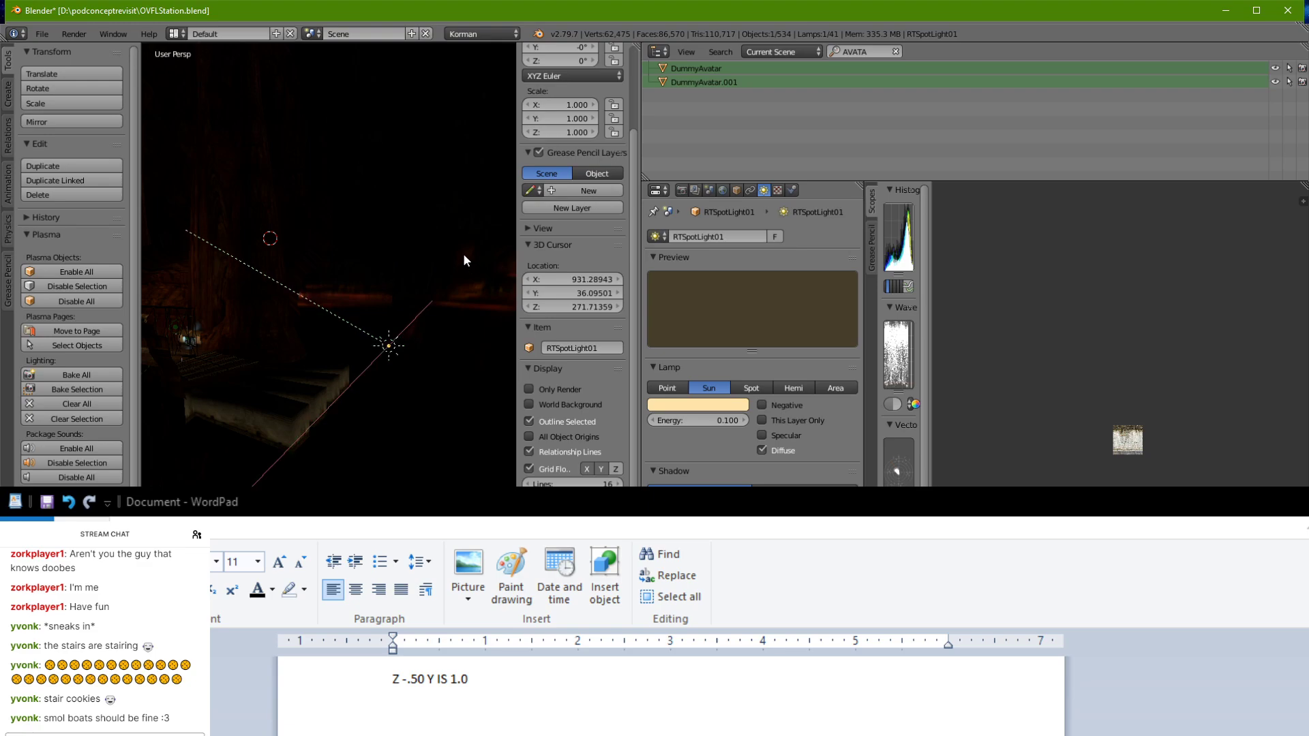
left_click(422, 263)
middle_click_drag(422, 264, 245, 366)
Step: Search the scene's object list for "sun" and clear the name filter
left_click(842, 53)
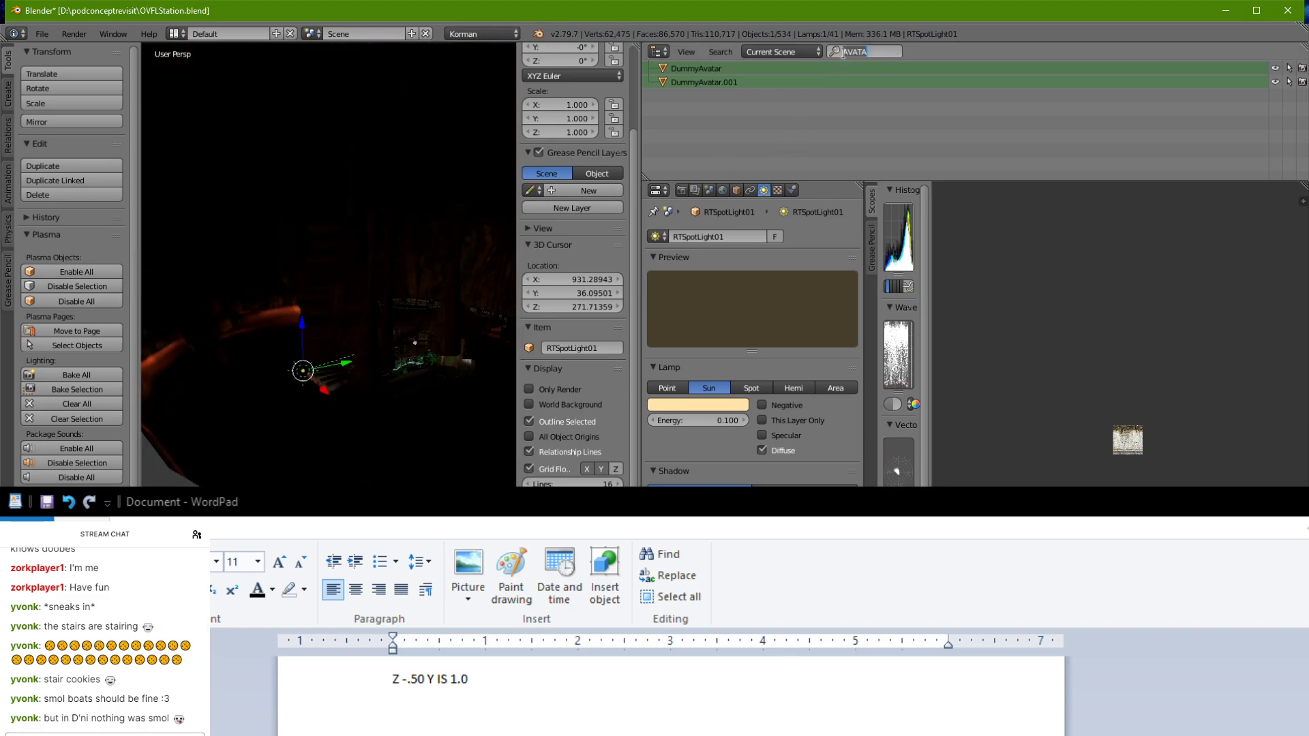
type("sun")
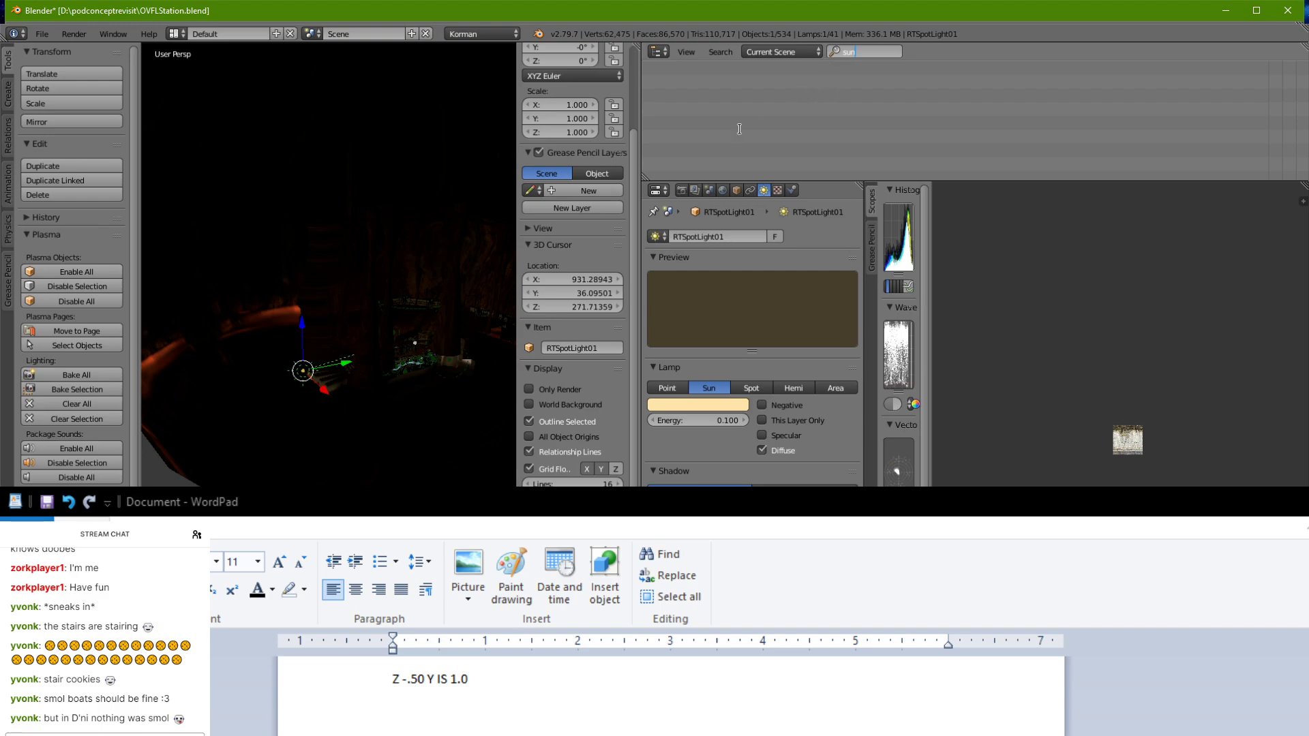
key("BackSpace")
key("BackSpace")
key("BackSpace")
key("Return")
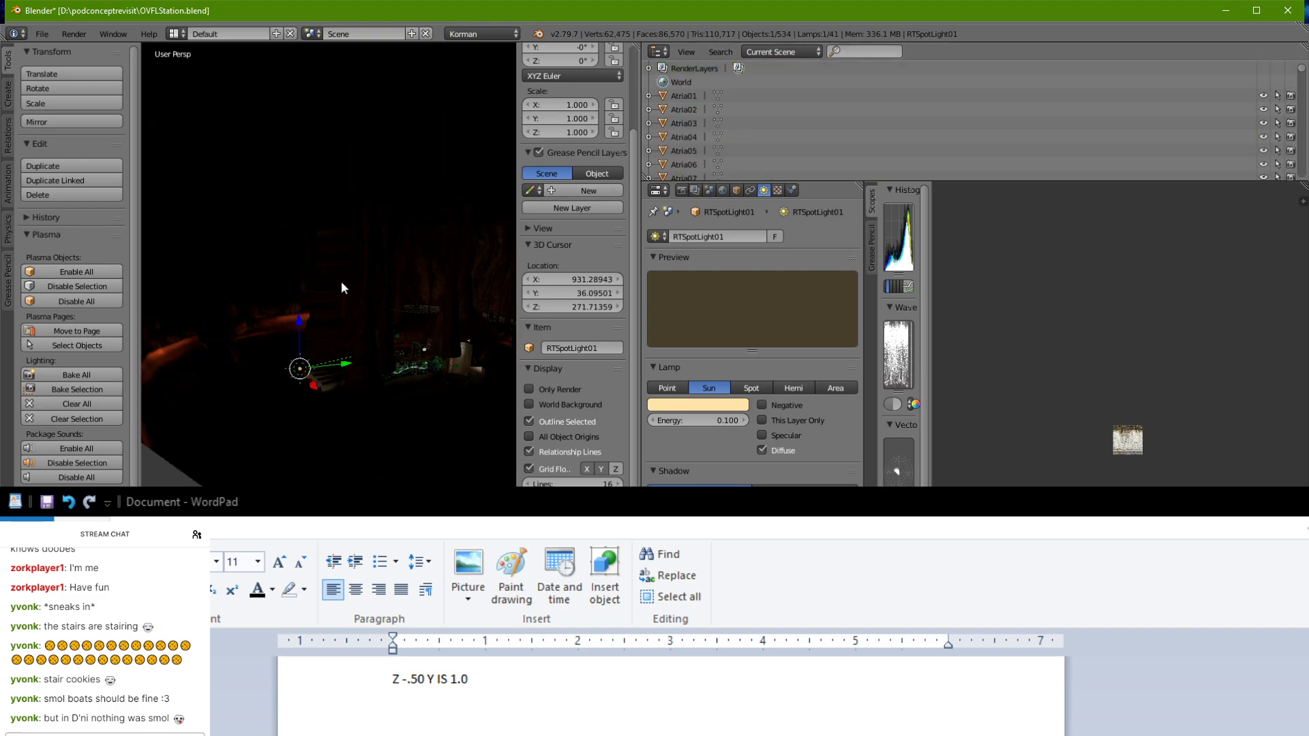
Step: Move RTSpotLight01 along the Y axis, farther out from the ends of the landing strips
middle_click_drag(340, 281, 321, 264)
scroll(320, 264, "up", 4)
scroll(297, 396, "down", 2)
left_click_drag(299, 397, 289, 399)
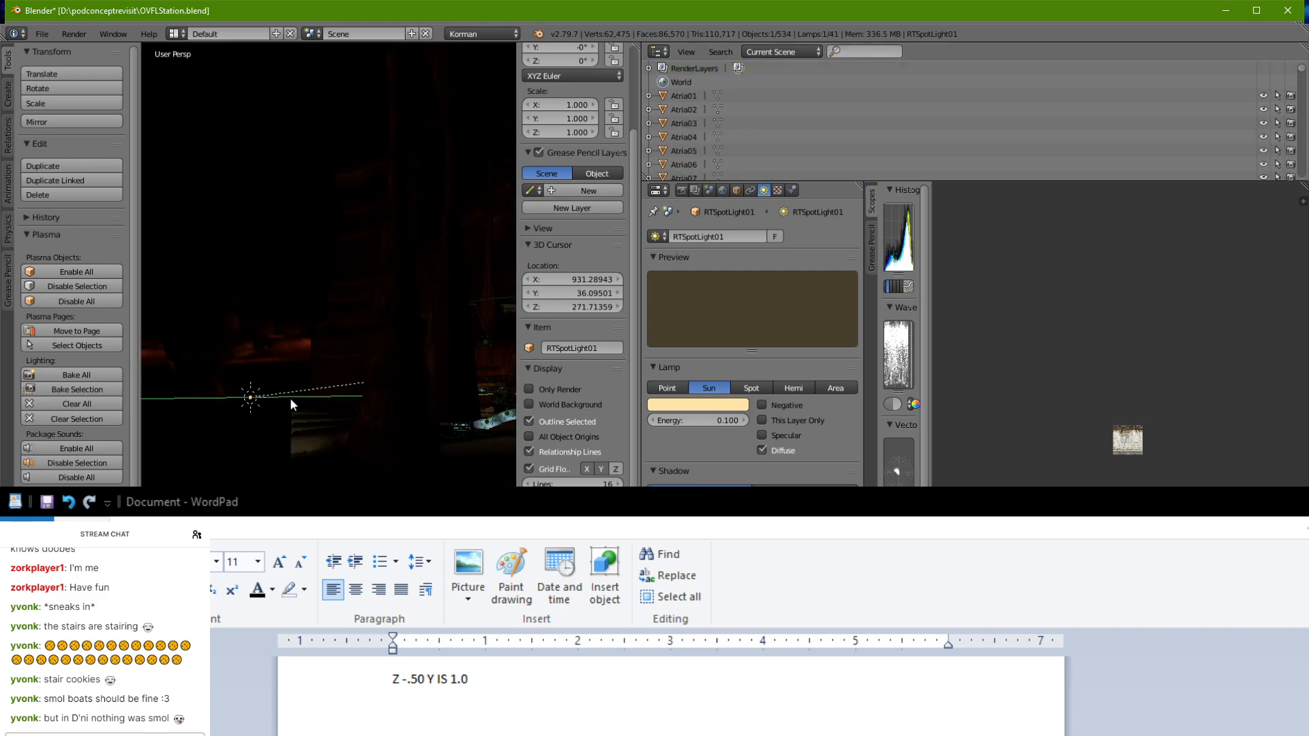
left_click(238, 390)
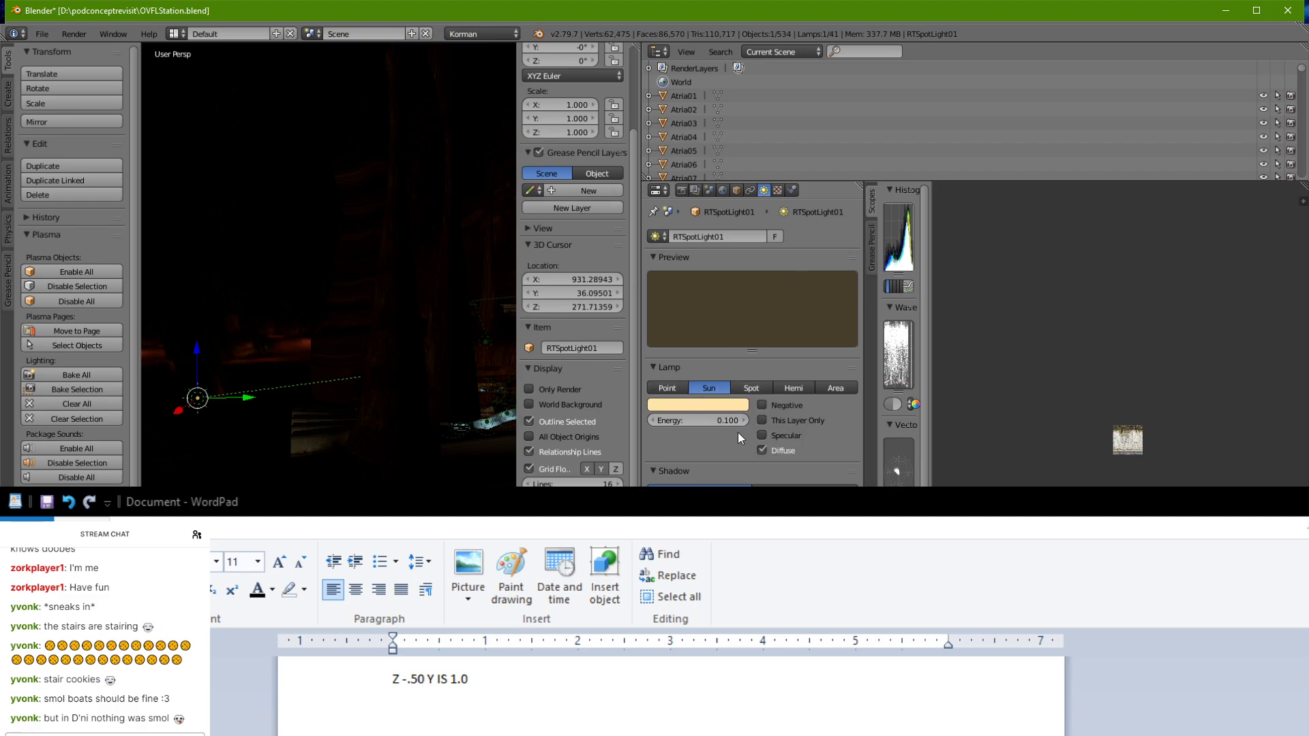
Step: Enable specular lighting on the RTSpotLight01 sun lamp
scroll(304, 449, "up", 2)
middle_click_drag(304, 450, 441, 379, "shift")
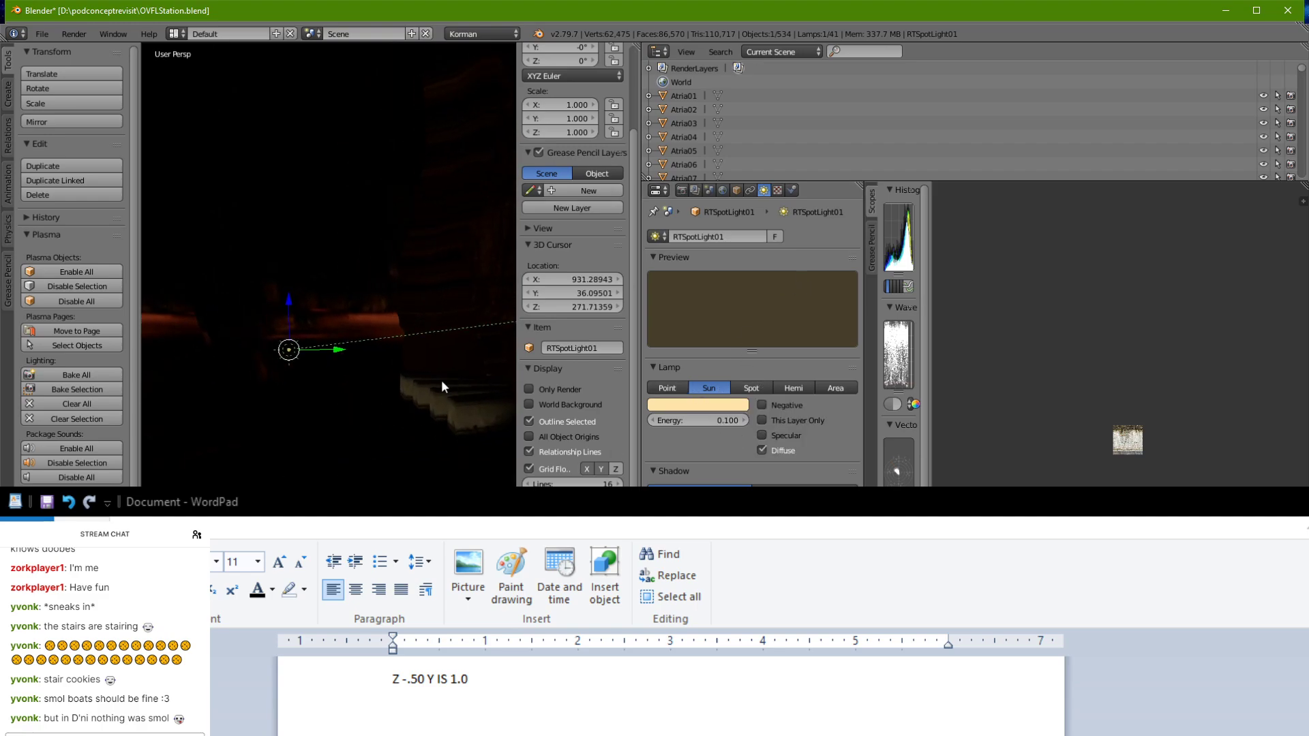
left_click(713, 417)
left_click(704, 417)
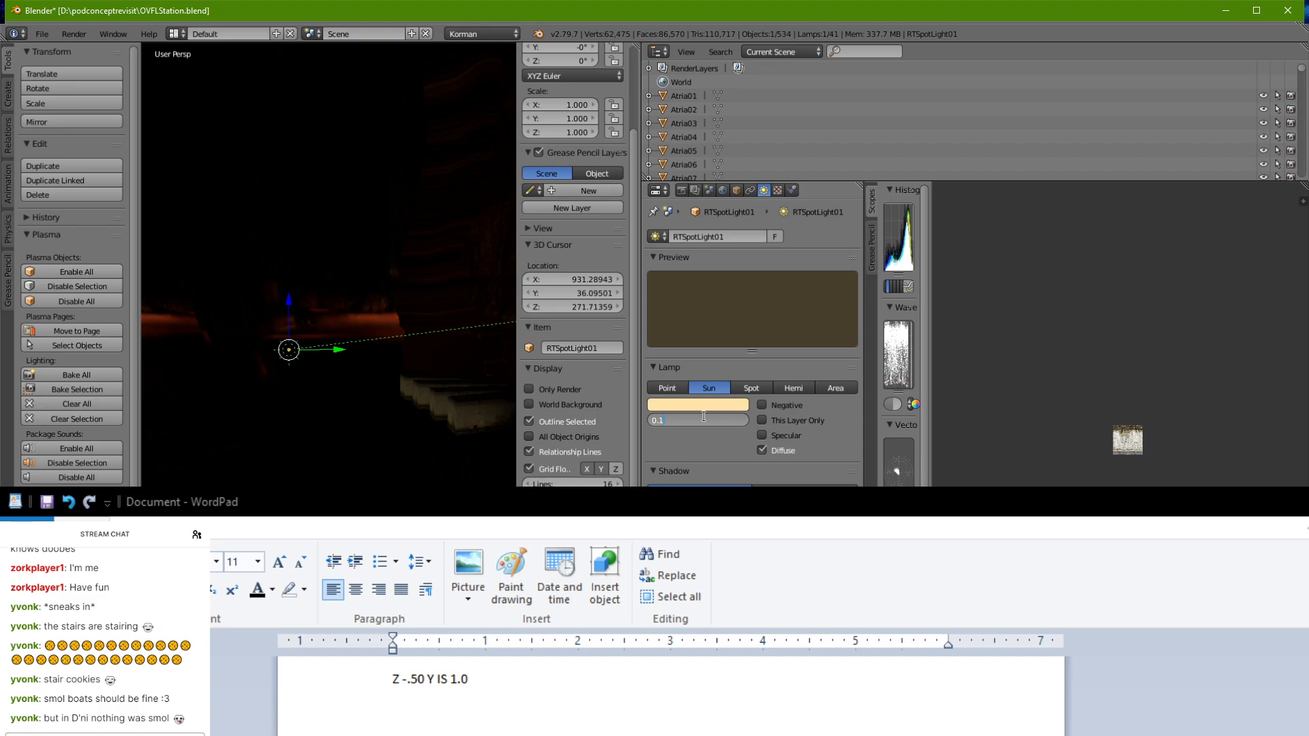
key("Return")
left_click(761, 435)
Step: Set RTSpotLight01's energy to 0.5 and inspect the light on the strips, stairs and cavern walls
left_click(707, 421)
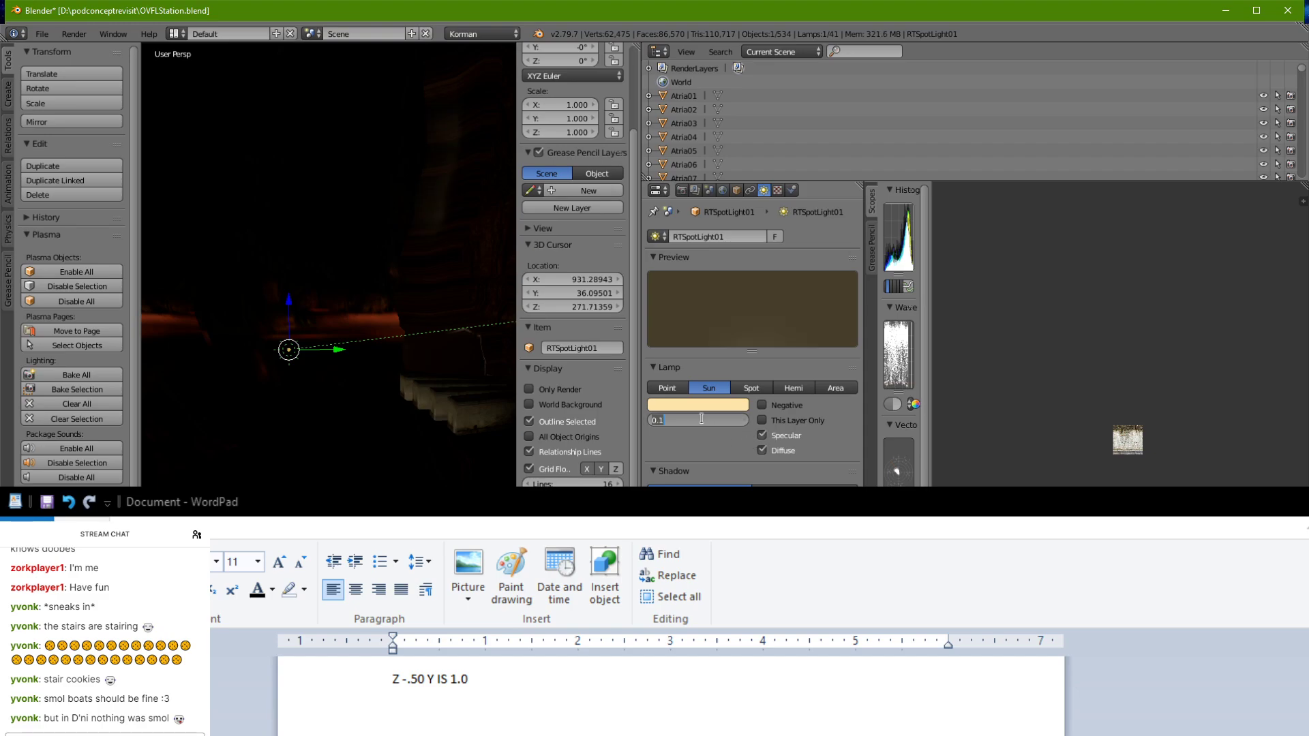
left_click(702, 419)
type("5")
key("Return")
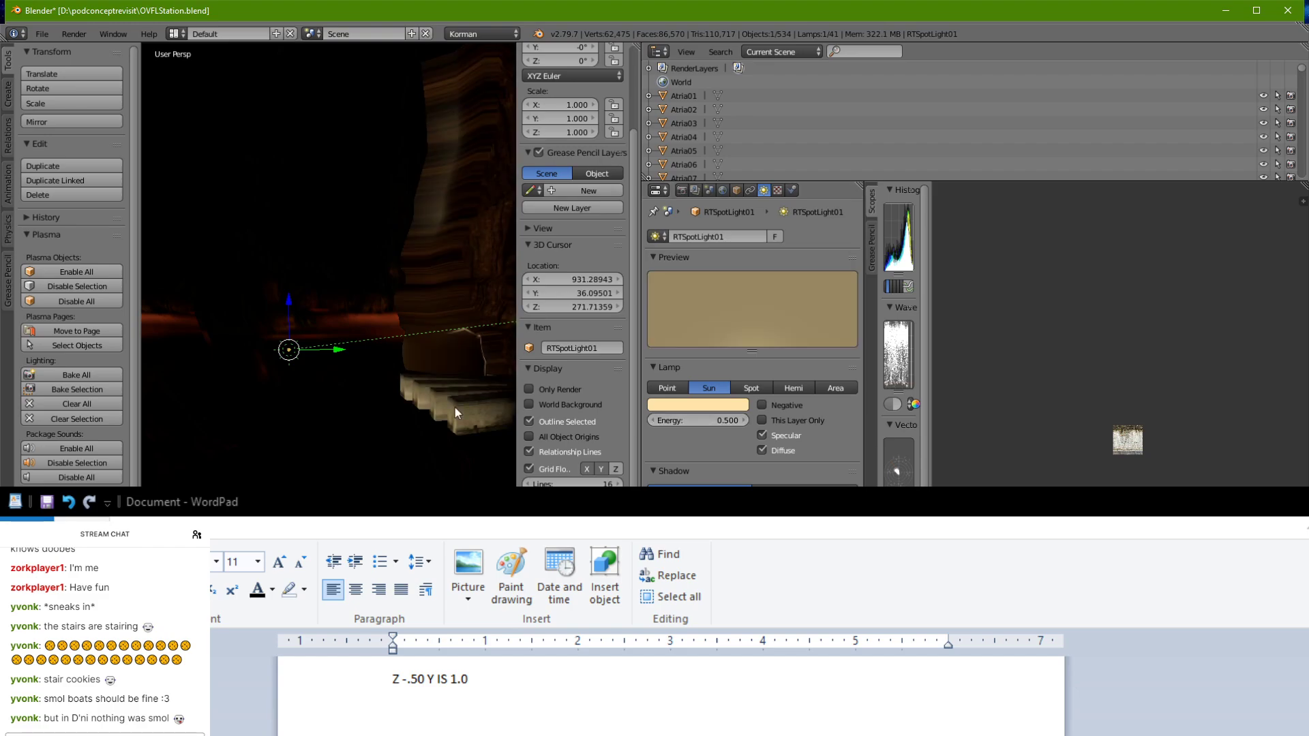
middle_click_drag(454, 406, 420, 440)
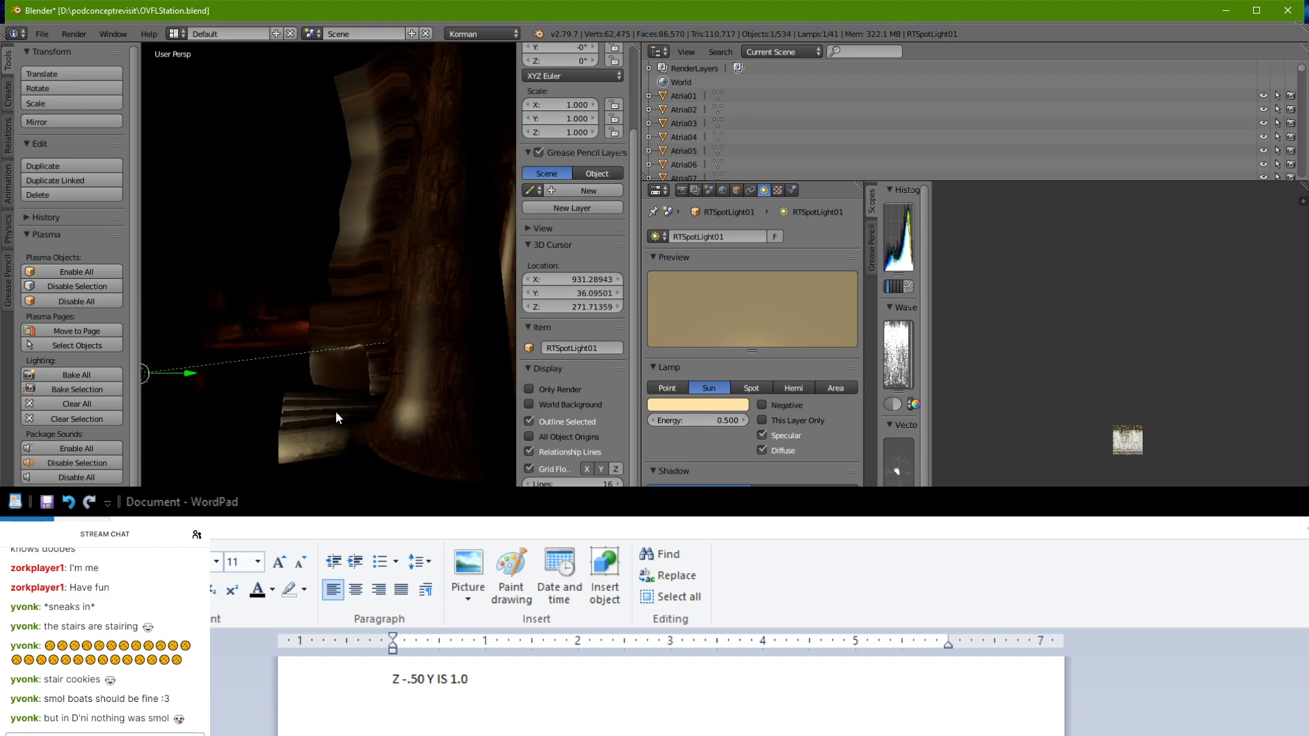
middle_click_drag(336, 411, 423, 413)
Step: Compare RTSpotLight01 energies of 0.2 and 0.15, and return the value to 0.2
left_click(690, 417)
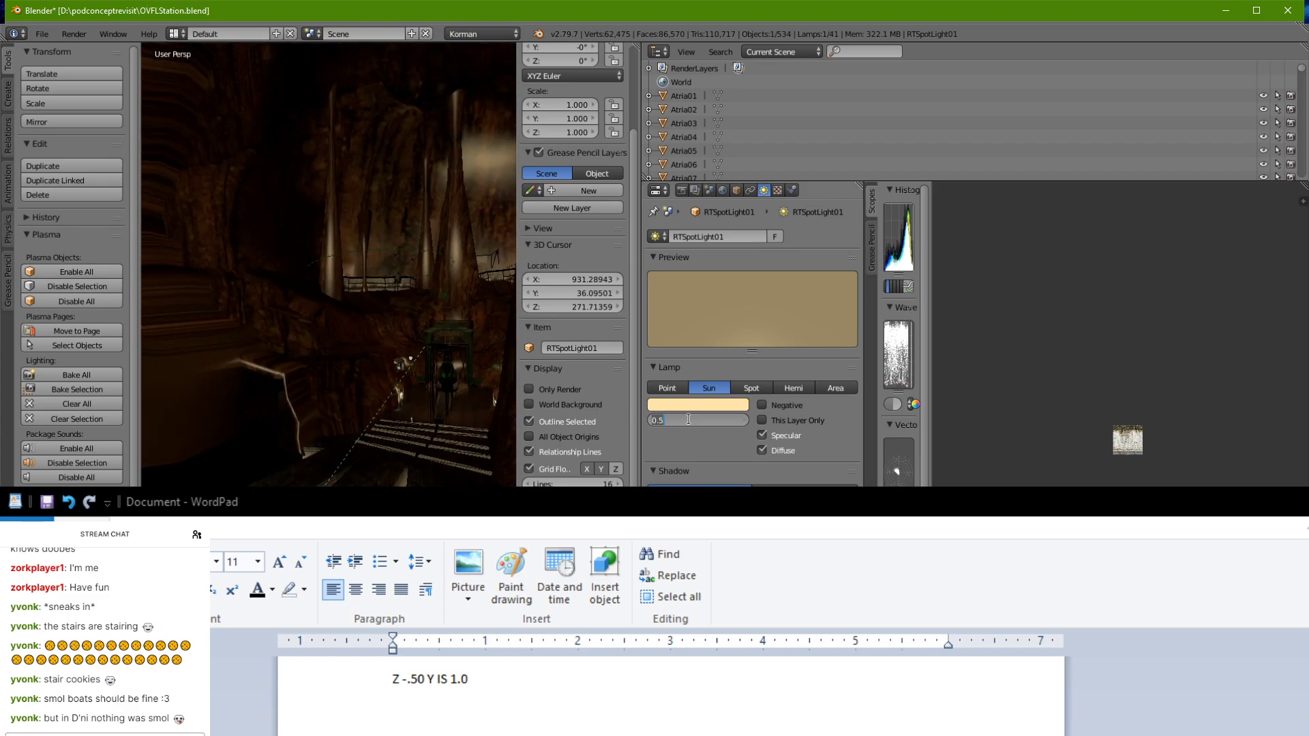
key("BackSpace")
type(".2")
key("Return")
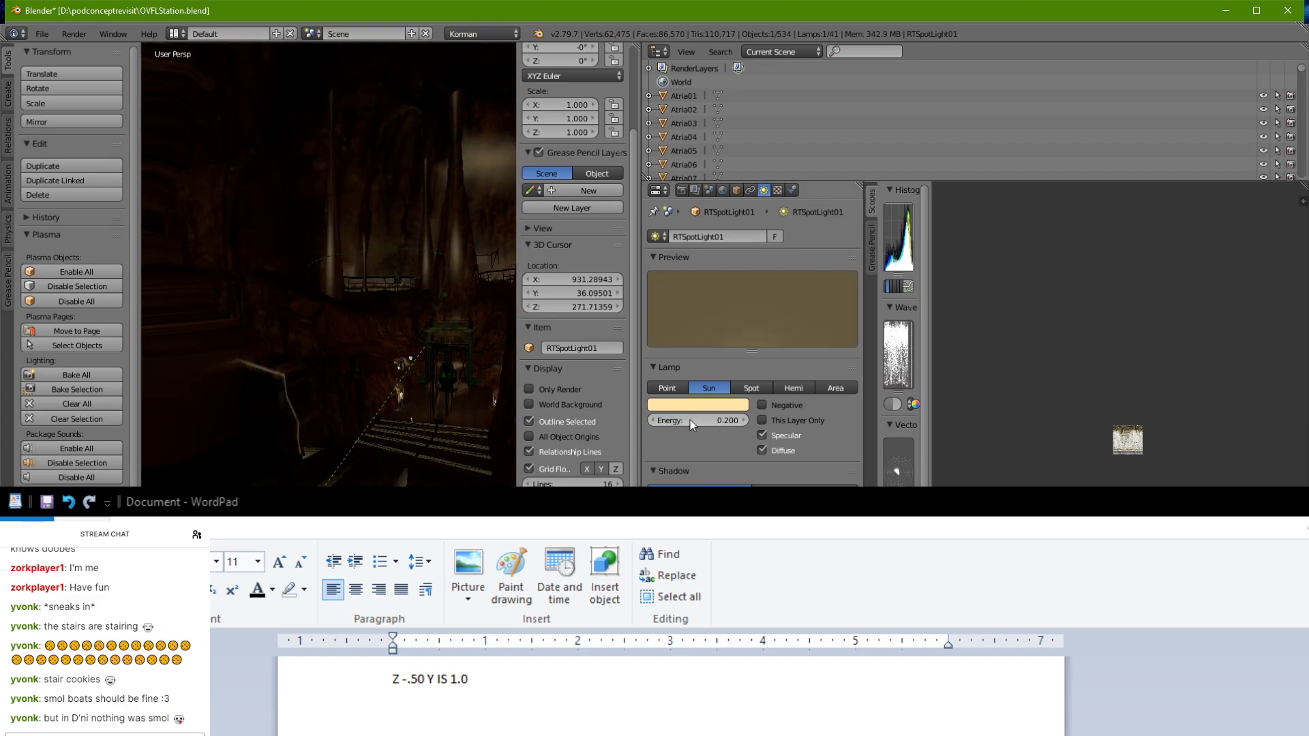
left_click(690, 420)
key("BackSpace")
key("Return")
left_click(690, 420)
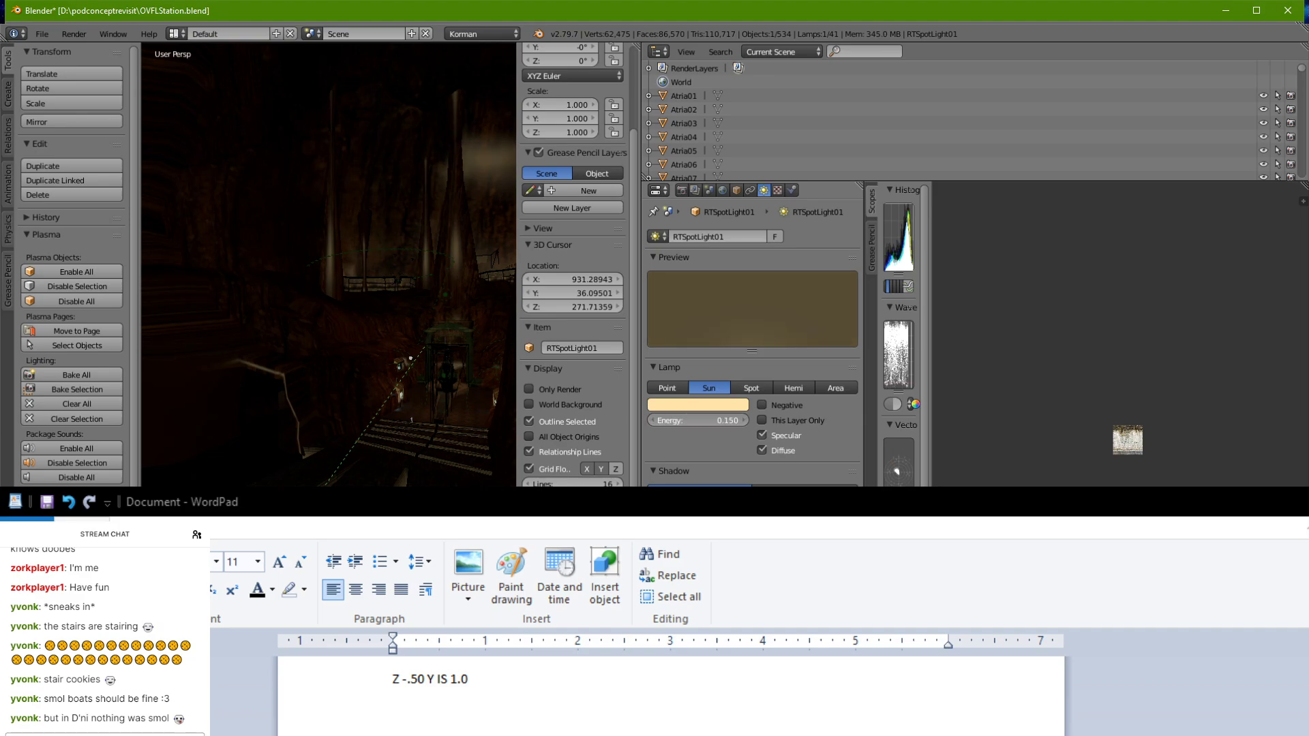
type(".2")
key("Return")
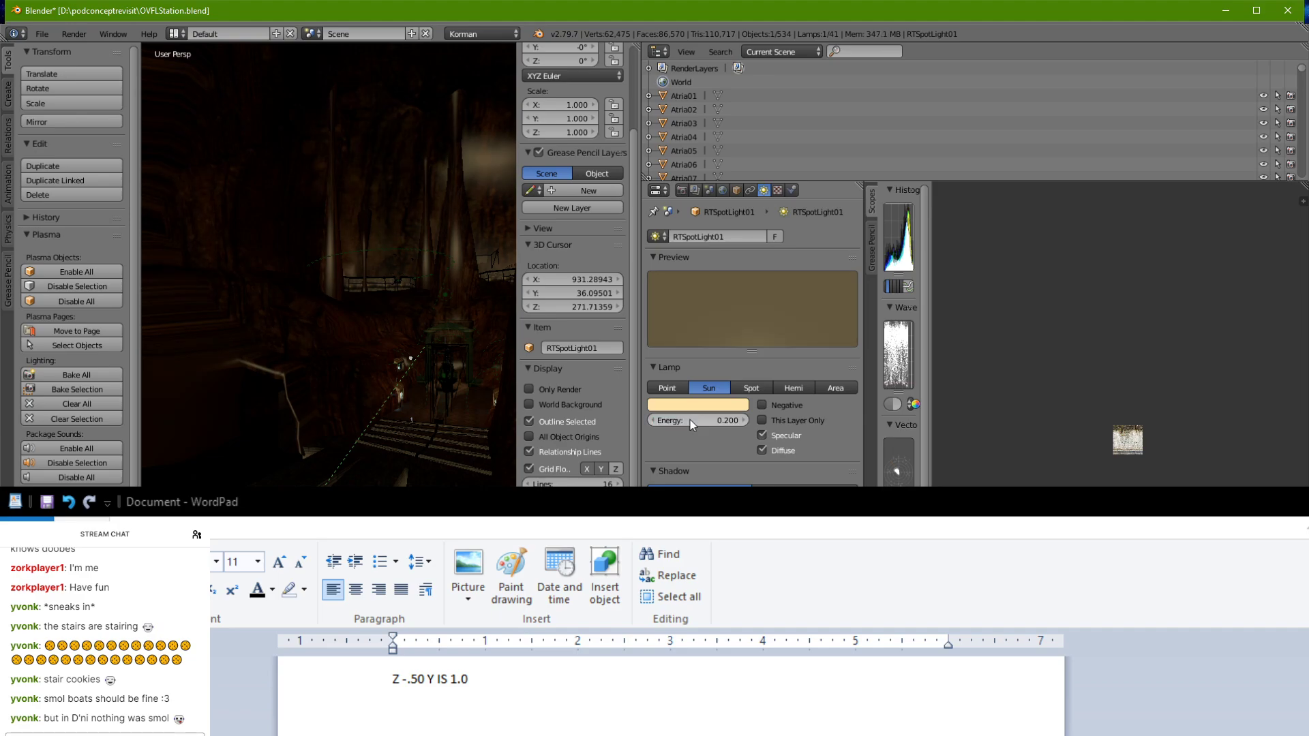
Step: Set the RTSpotLight01 sun lamp's energy to 0.15
scroll(534, 391, "down", 3)
left_click(693, 420)
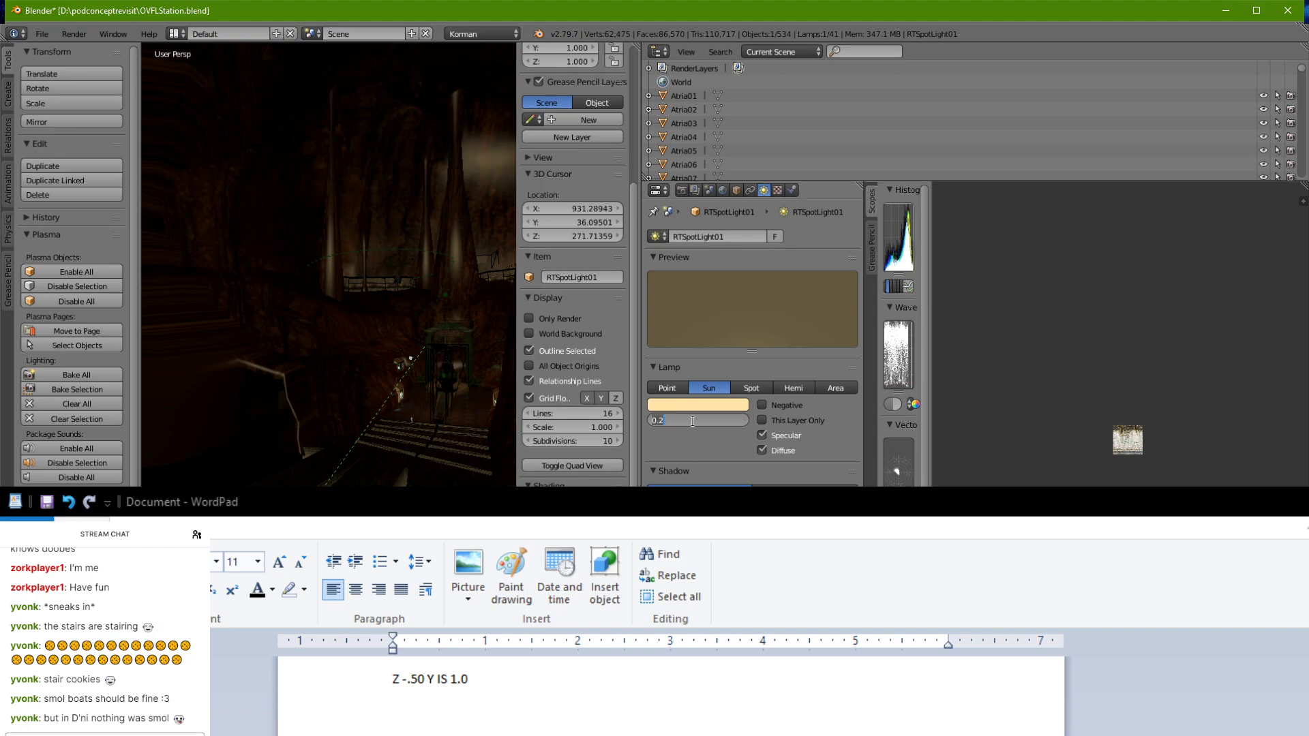
type("15")
key("Return")
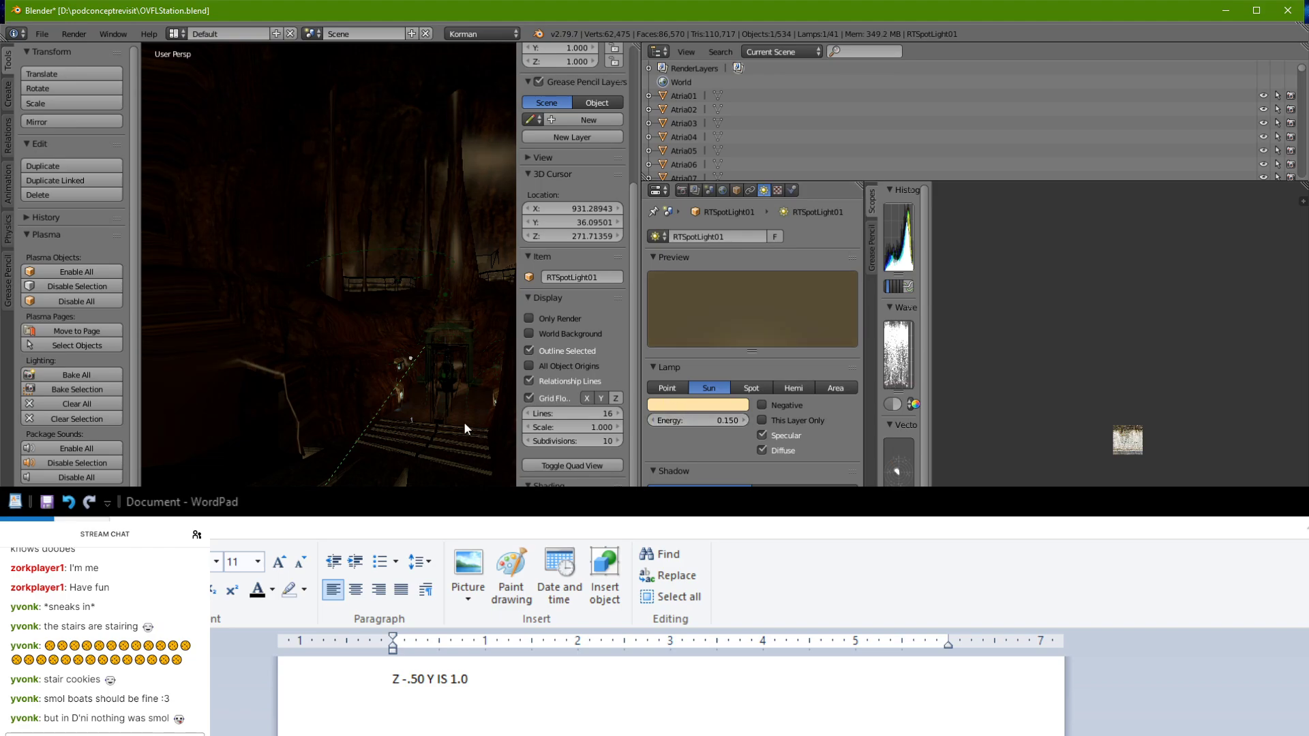
Step: Raise RTSpotLight01 high above the landing strips and tilt it downward about the X axis
middle_click_drag(463, 421, 277, 401)
left_click_drag(219, 365, 212, 200)
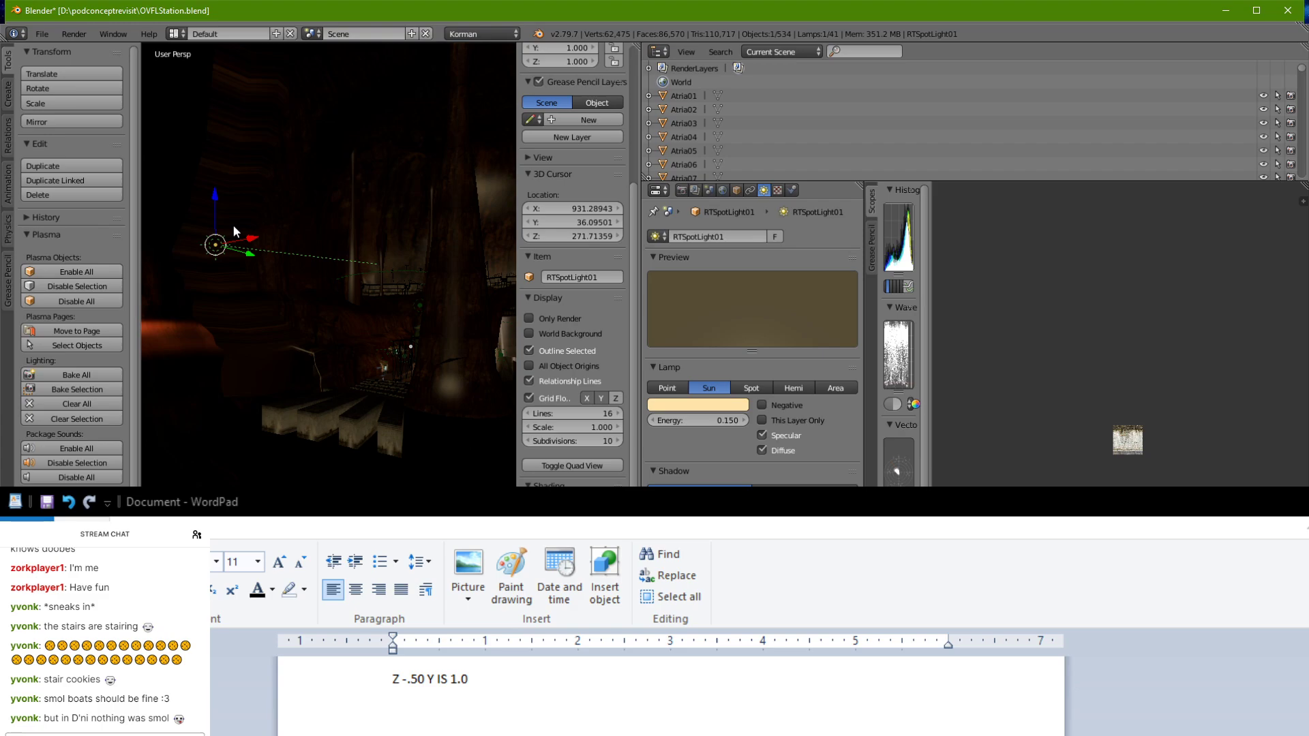
key("r")
key("x")
left_click(243, 228)
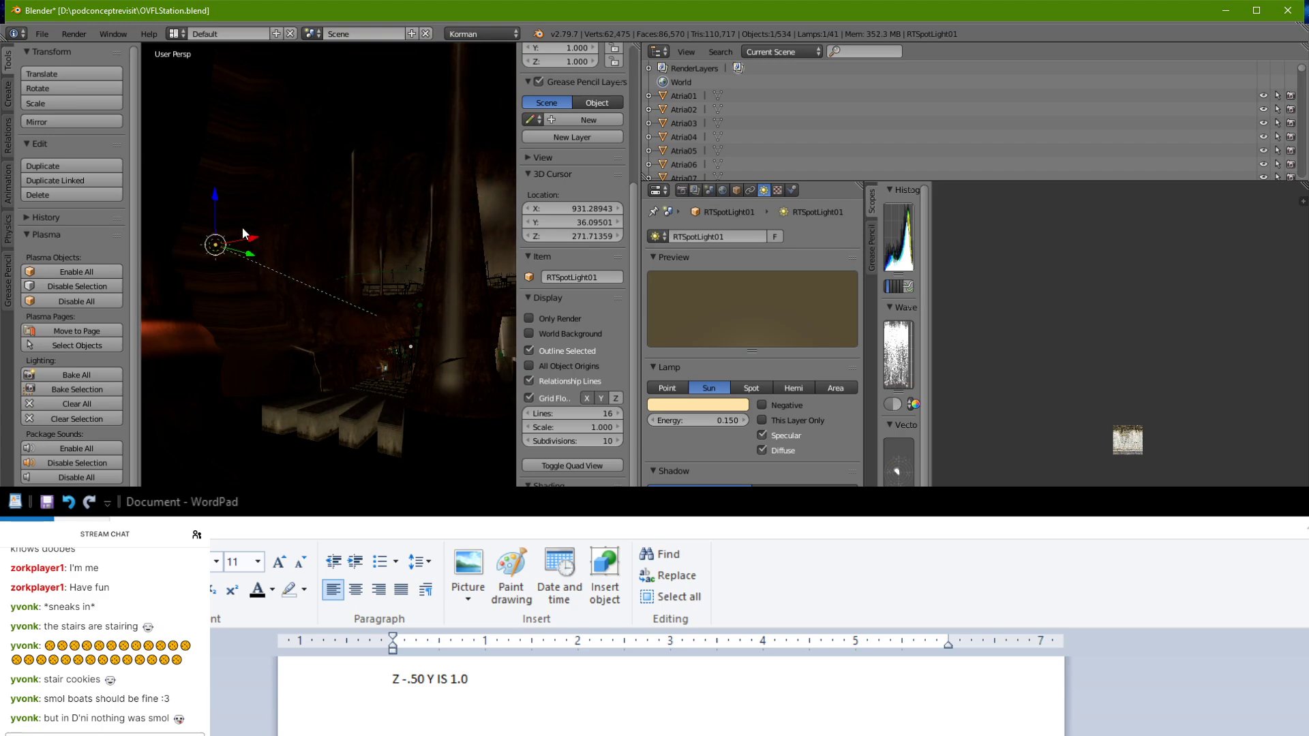
middle_click_drag(243, 227, 467, 258)
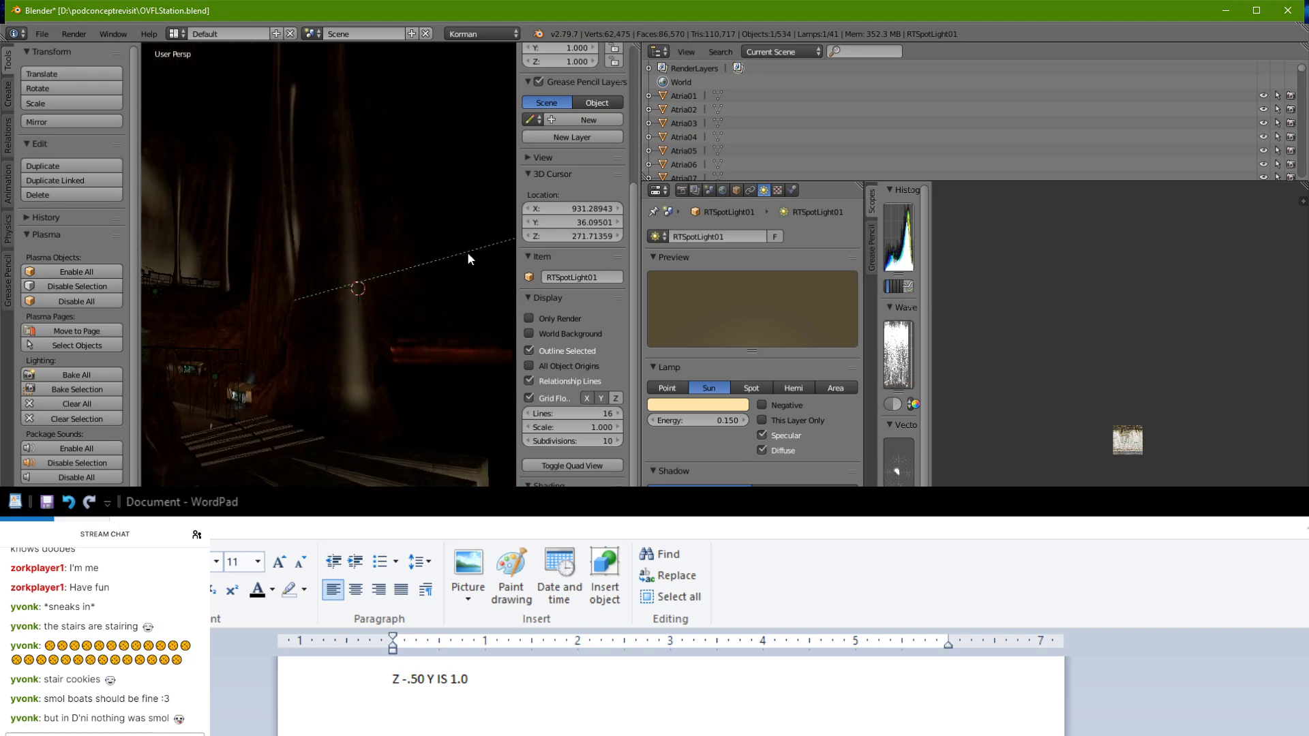
Step: Raise RTSpotLight01 further above the landing strips and rotate it again about the X axis
scroll(468, 258, "down", 4)
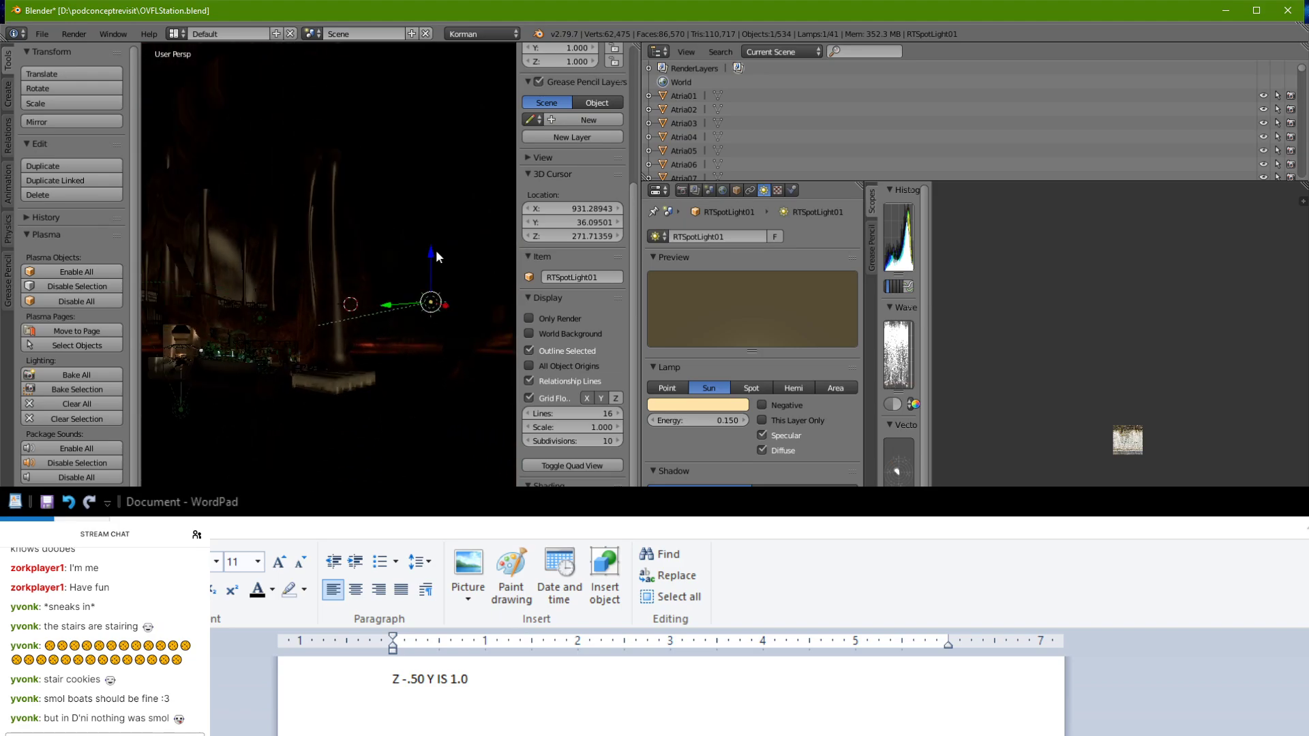
left_click_drag(436, 249, 426, 167)
key("r")
key("x")
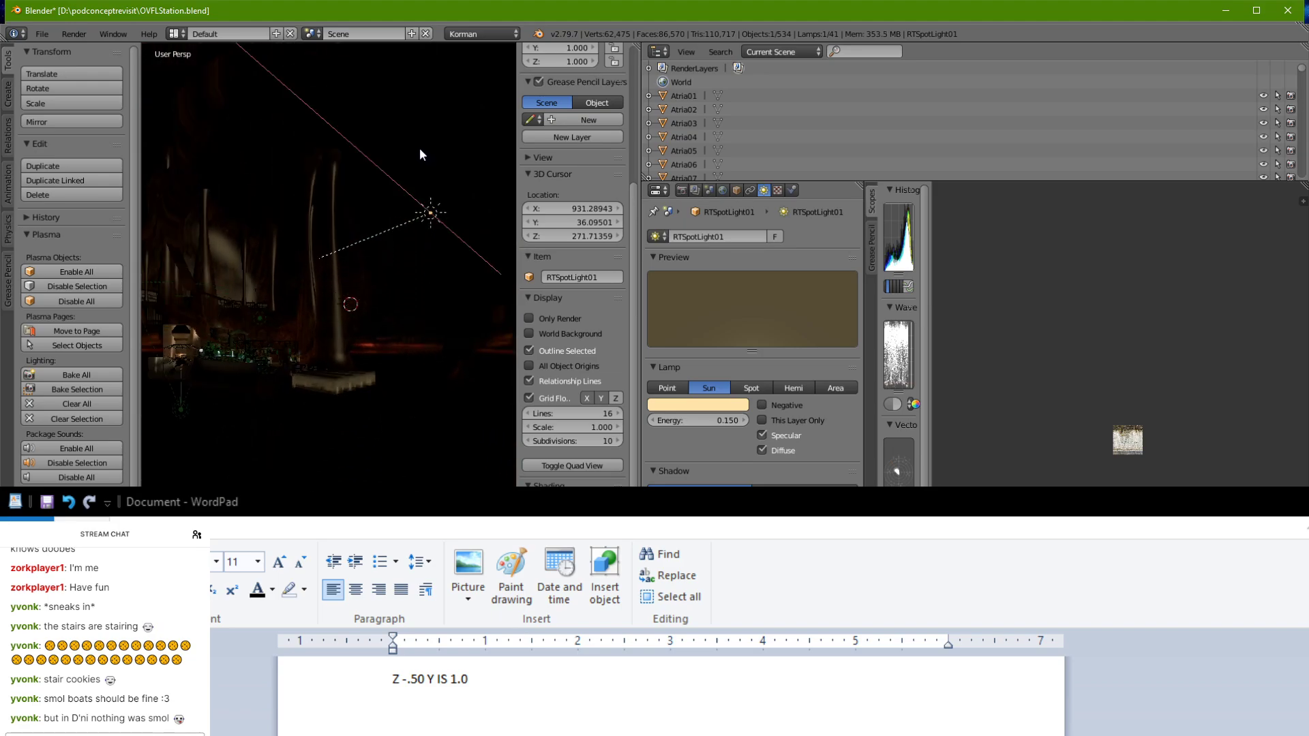
left_click(372, 125)
scroll(395, 275, "down", 1)
scroll(396, 275, "up", 5)
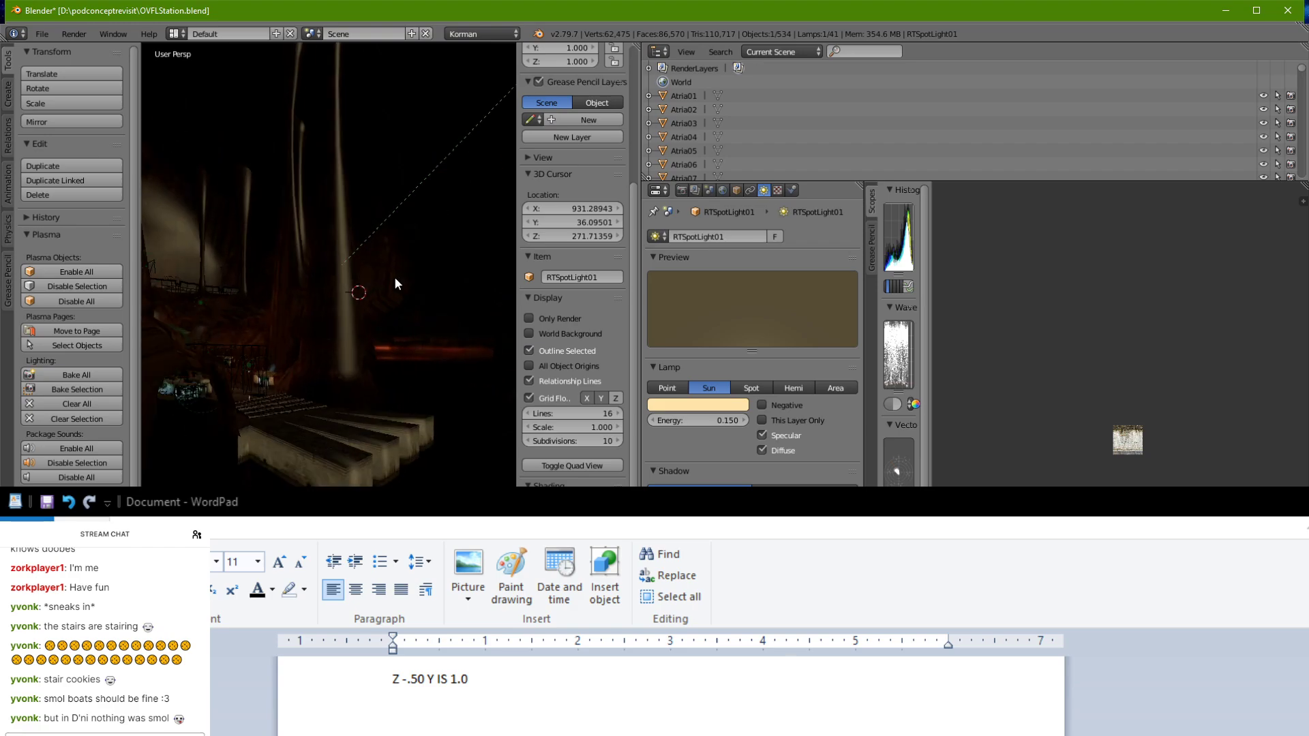
Step: Select the STAIRS-VISUAL mesh beside the landing strips and save the scene over OVFLStation.blend
middle_click_drag(395, 278, 346, 319)
right_click(366, 482)
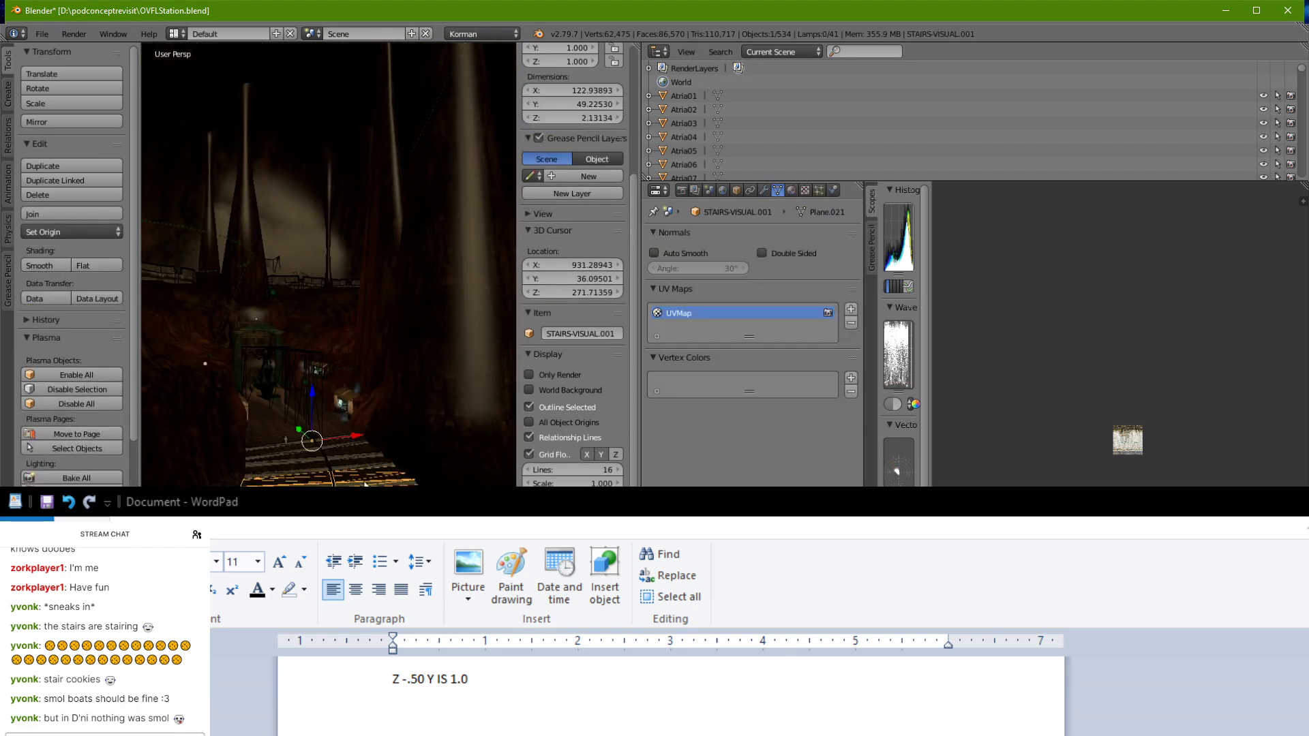
right_click(354, 456)
middle_click_drag(354, 457, 287, 452)
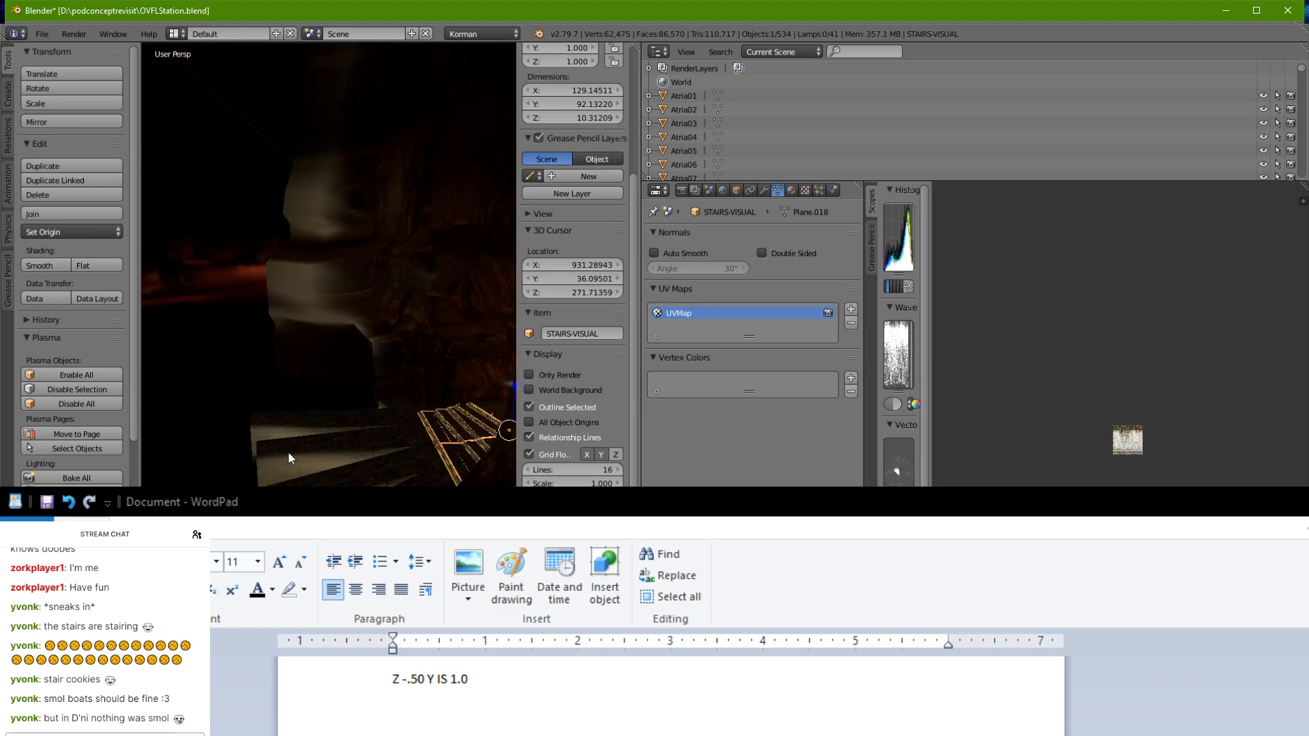
key("Tab")
key("Tab")
key("ctrl+s")
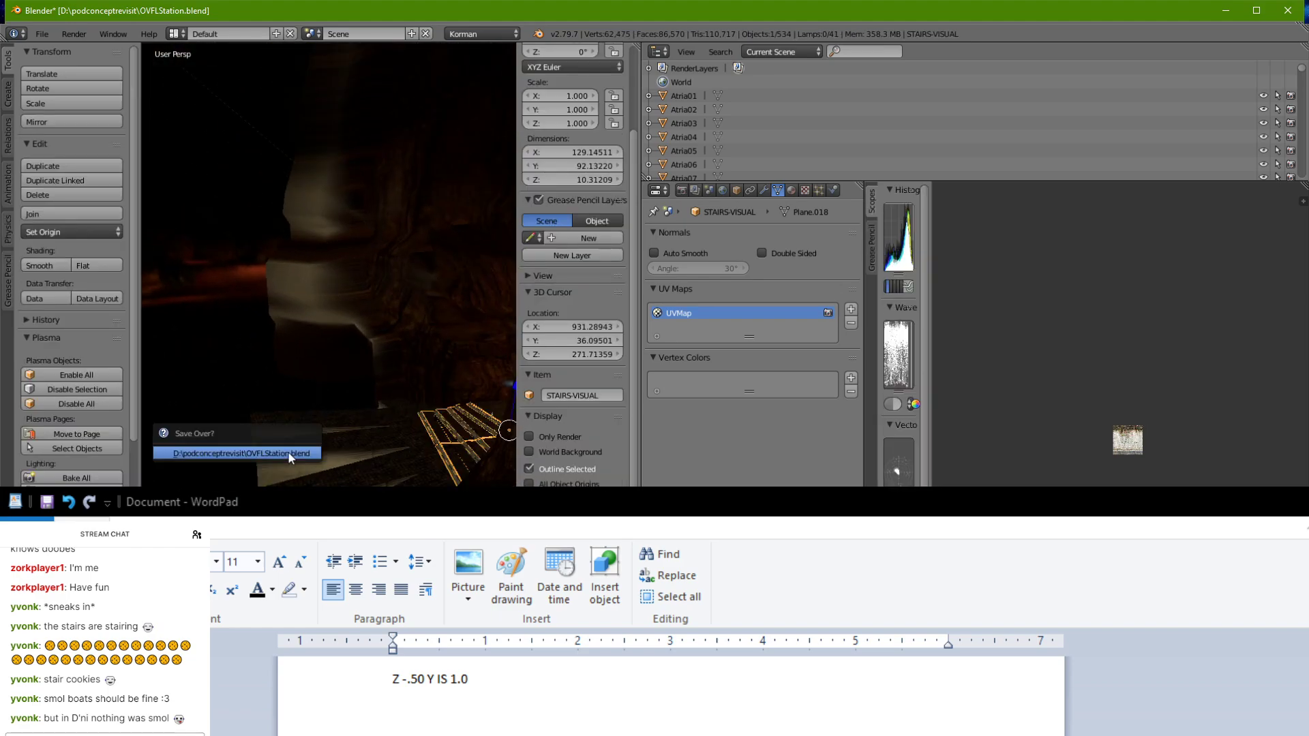
left_click(288, 451)
Step: Reselect RTSpotLight01, check its light on the landing strips and stairs, and save over OVFLStation.blend again
middle_click_drag(294, 454, 284, 451)
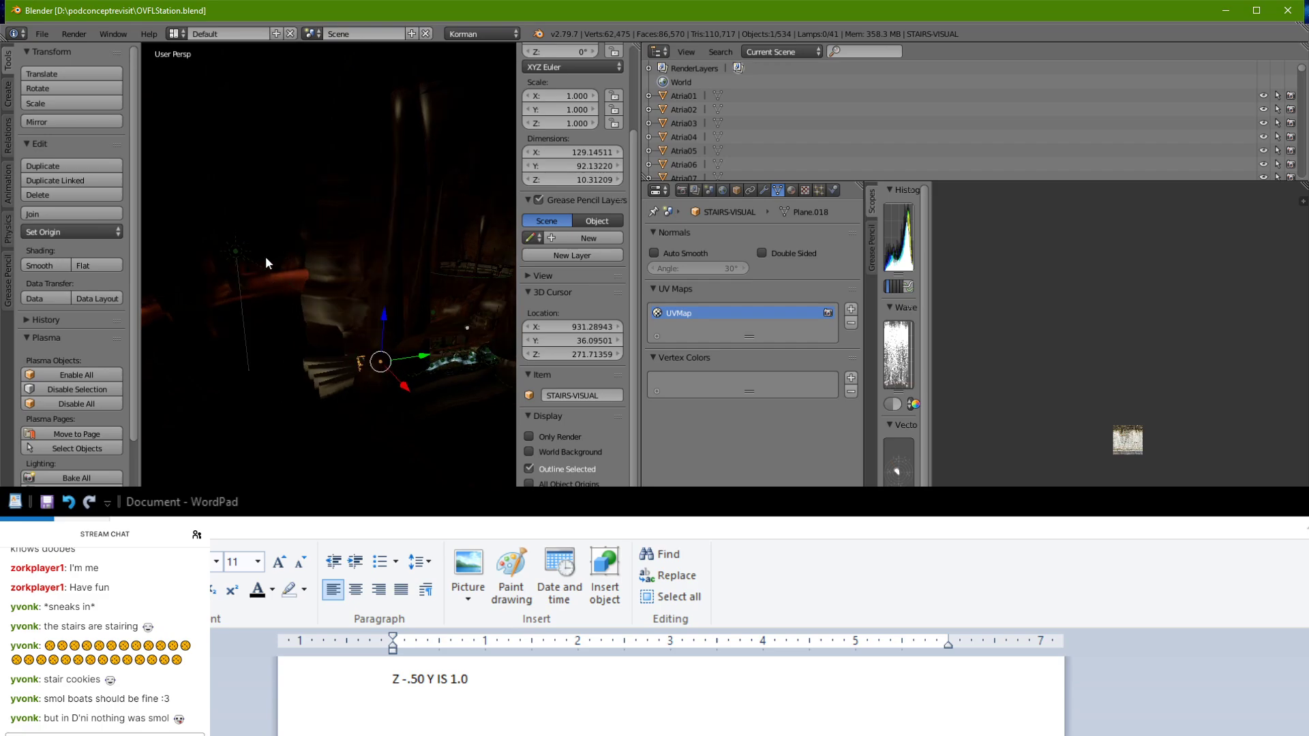
right_click(235, 250)
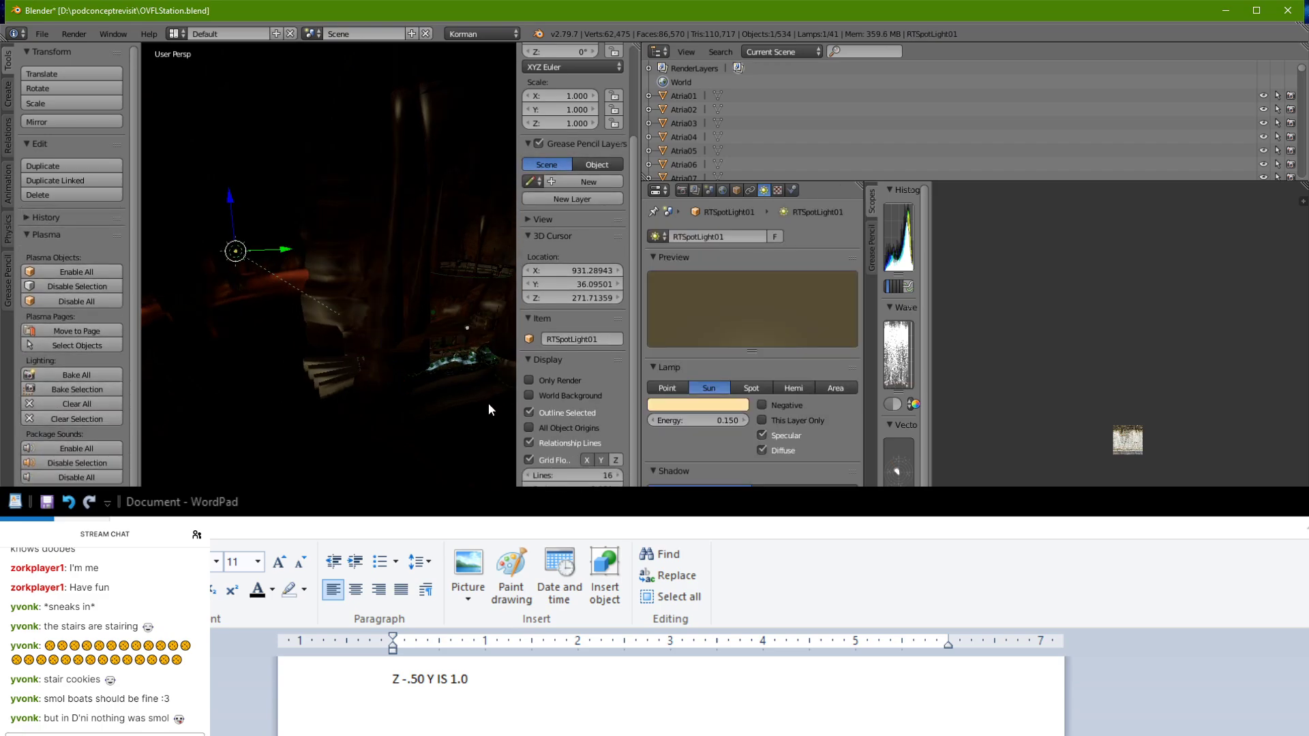
scroll(488, 403, "up", 5)
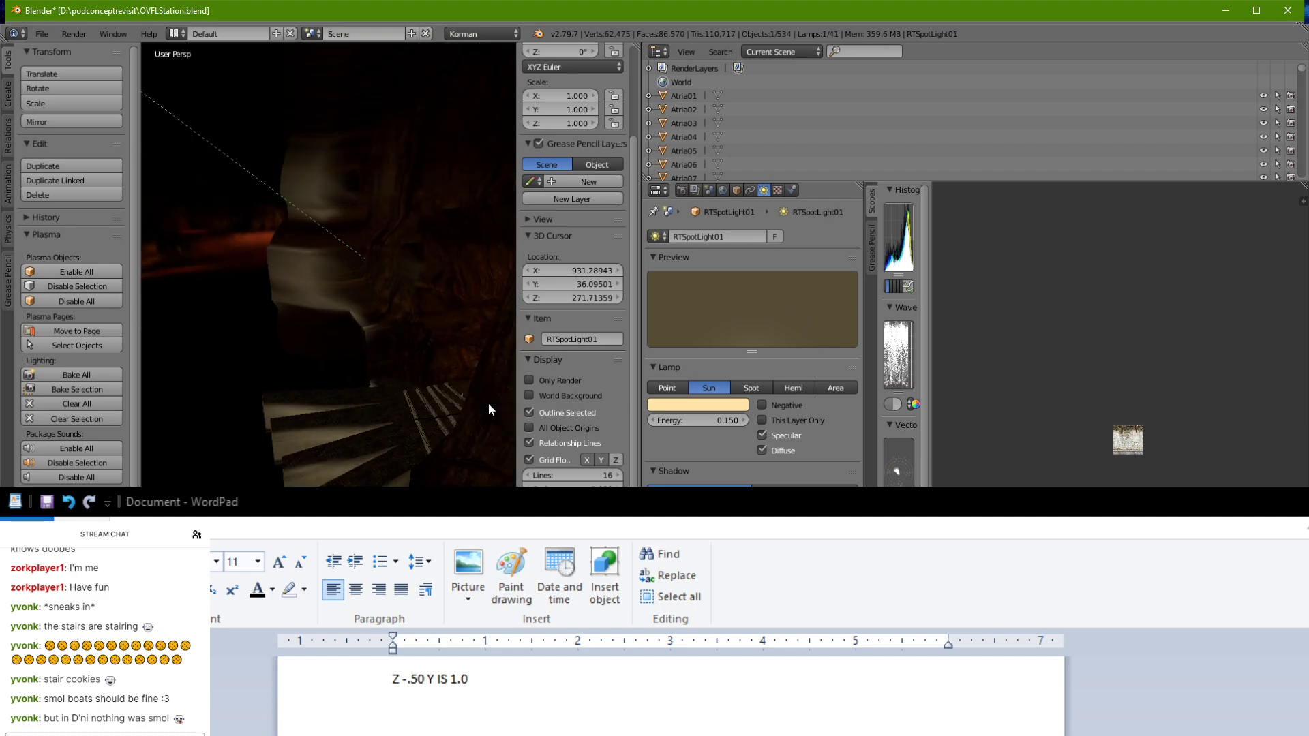
middle_click_drag(488, 403, 198, 353)
scroll(197, 353, "down", 2)
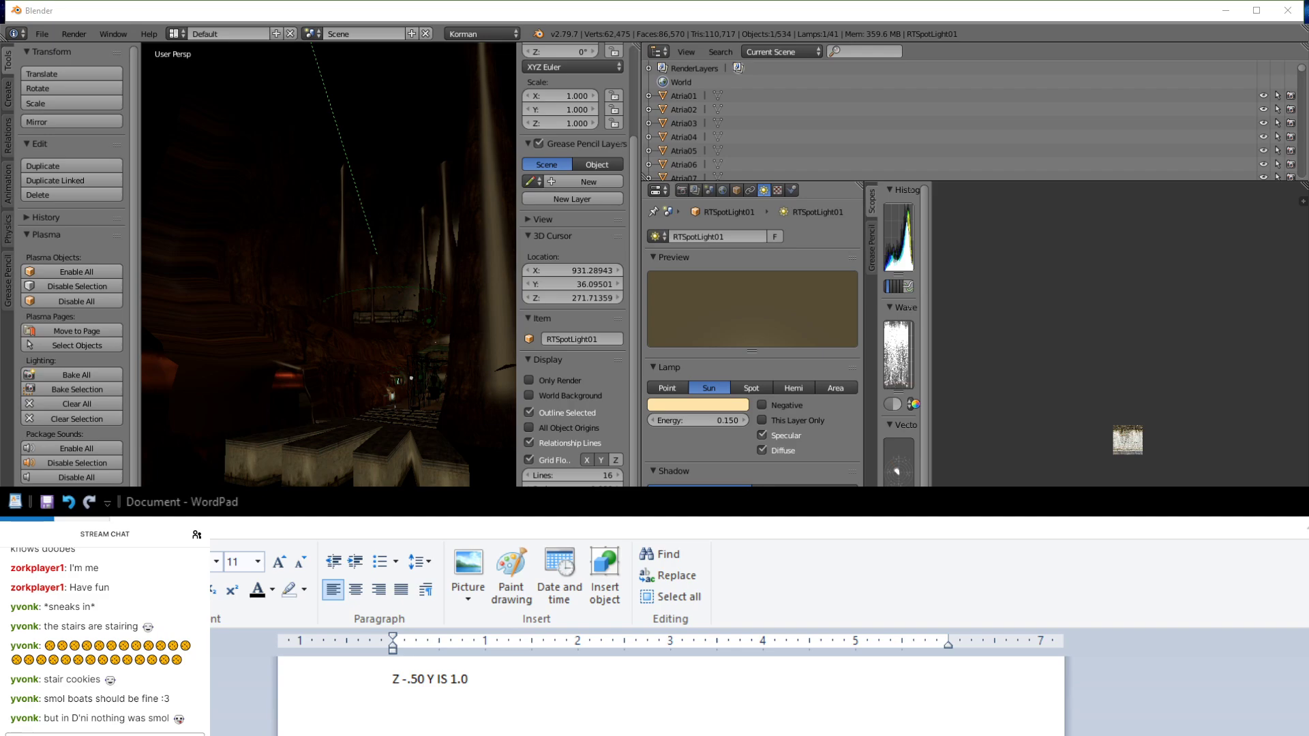
key("ctrl+s")
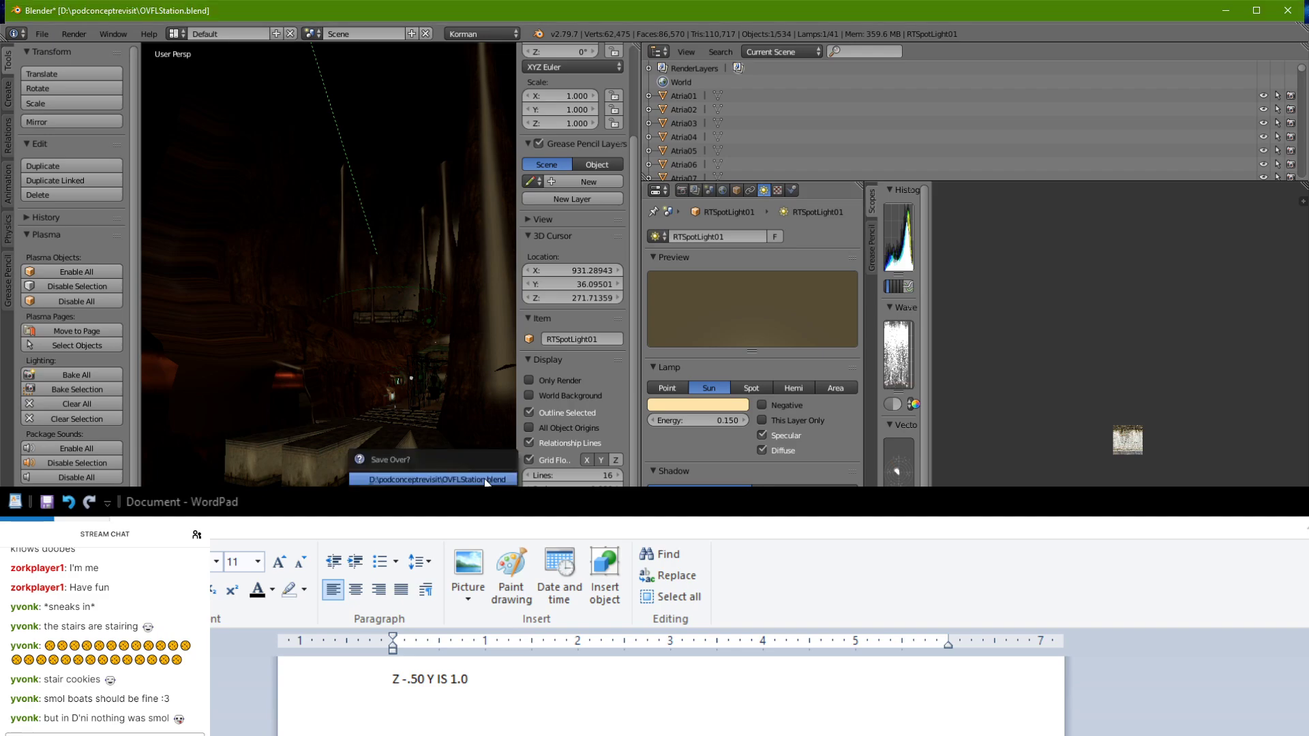
left_click(486, 480)
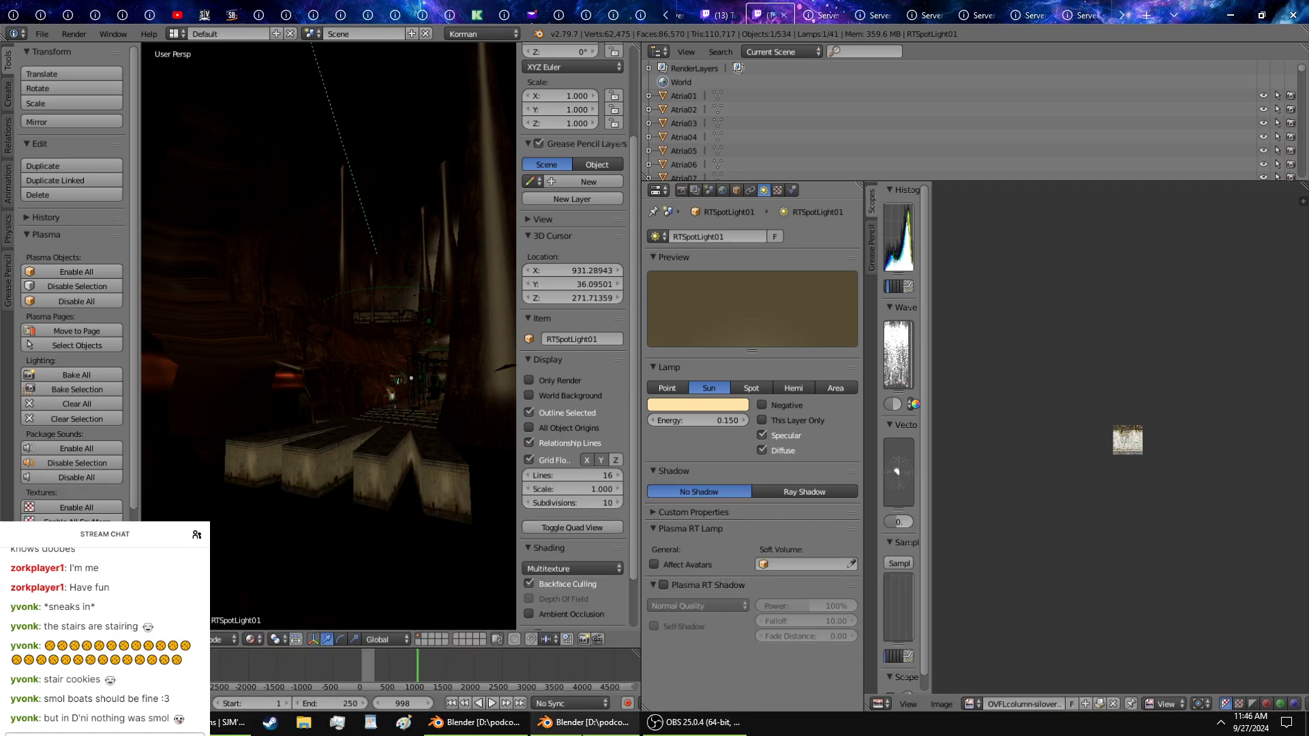
Step: Close the OVFLStation.blend window and bring up the open VCATH619B.blend scene
left_click(583, 722)
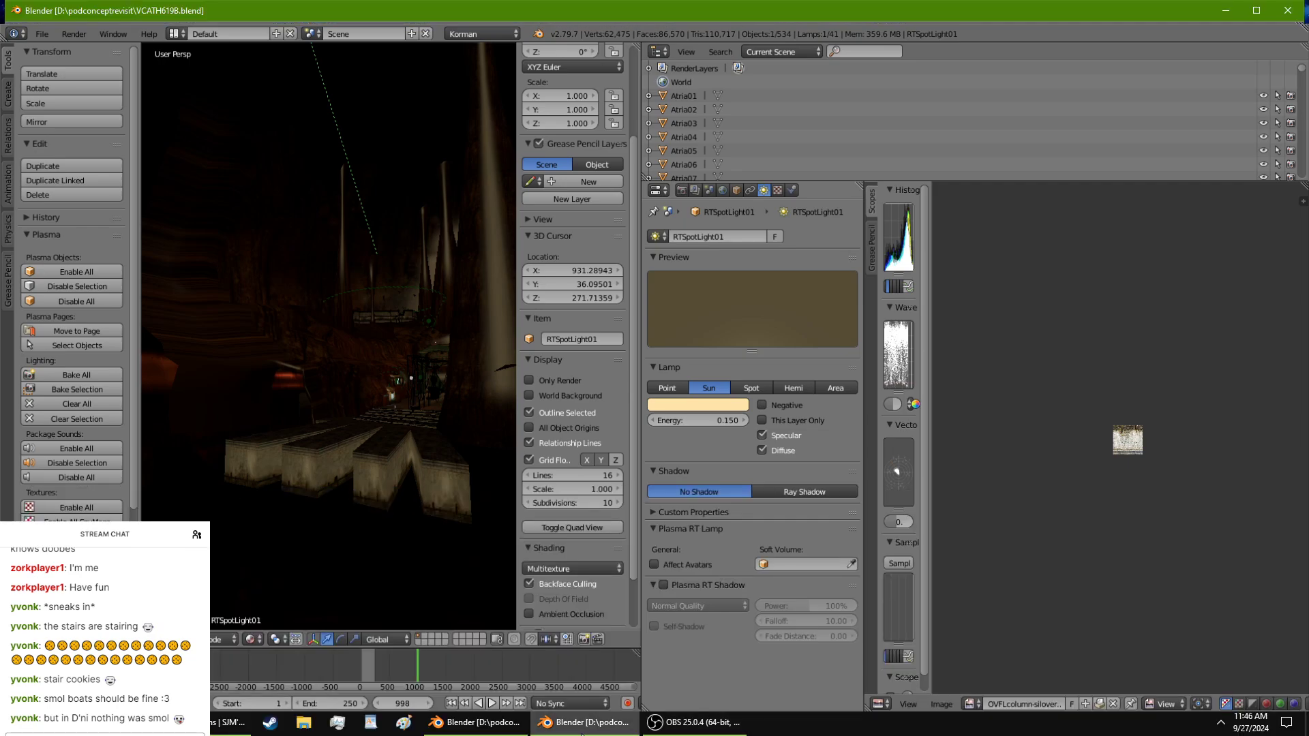
left_click(455, 721)
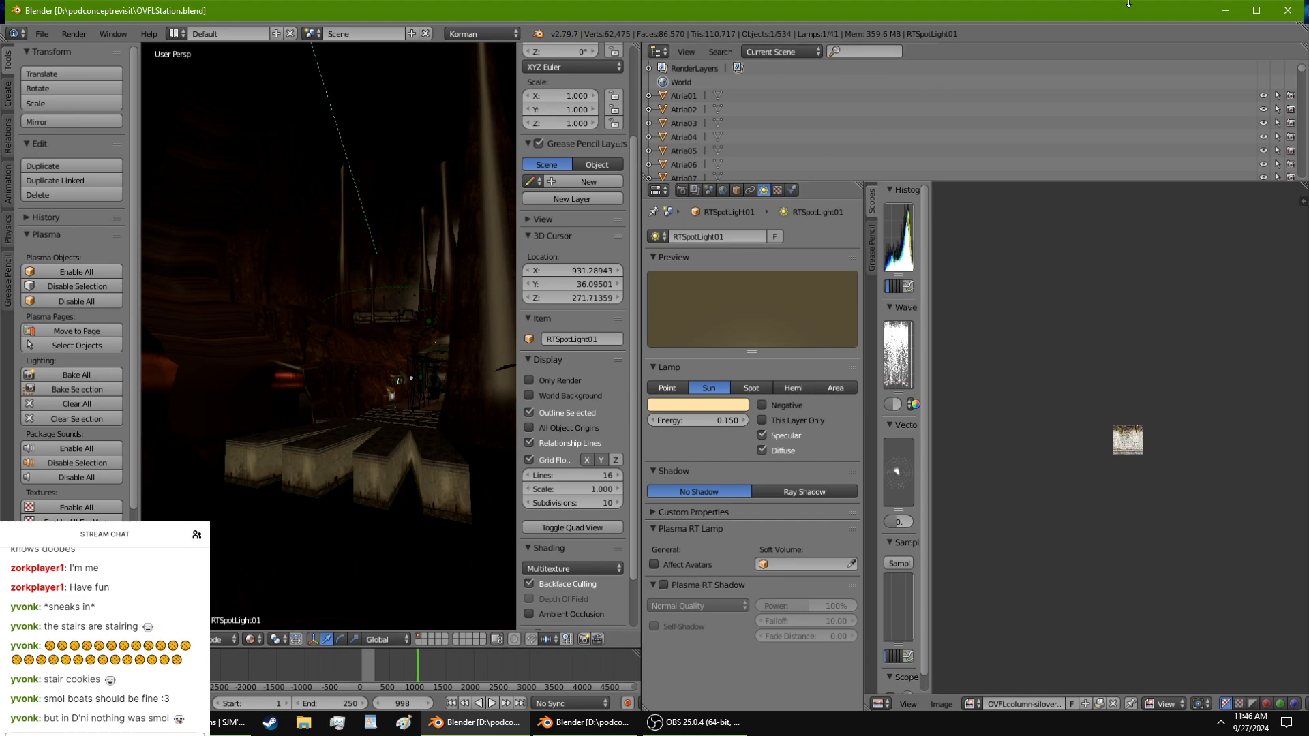
left_click(1288, 11)
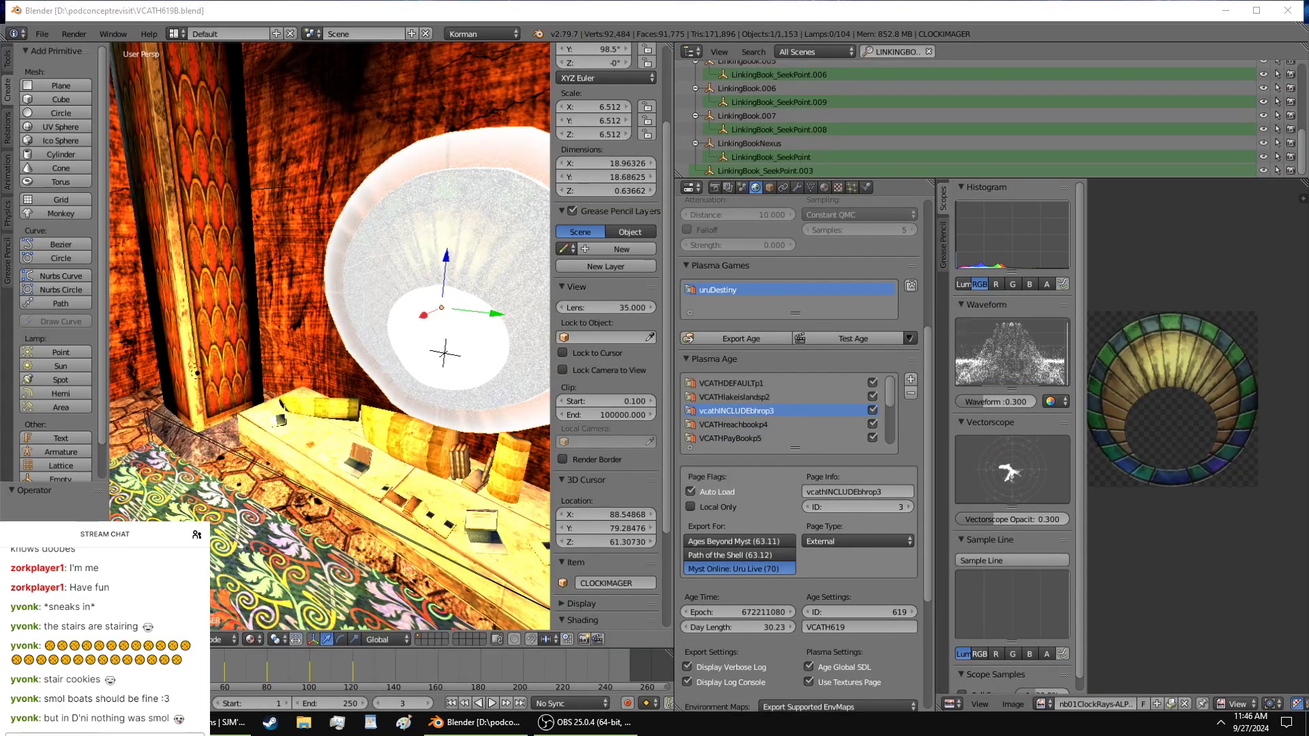
left_click(231, 723)
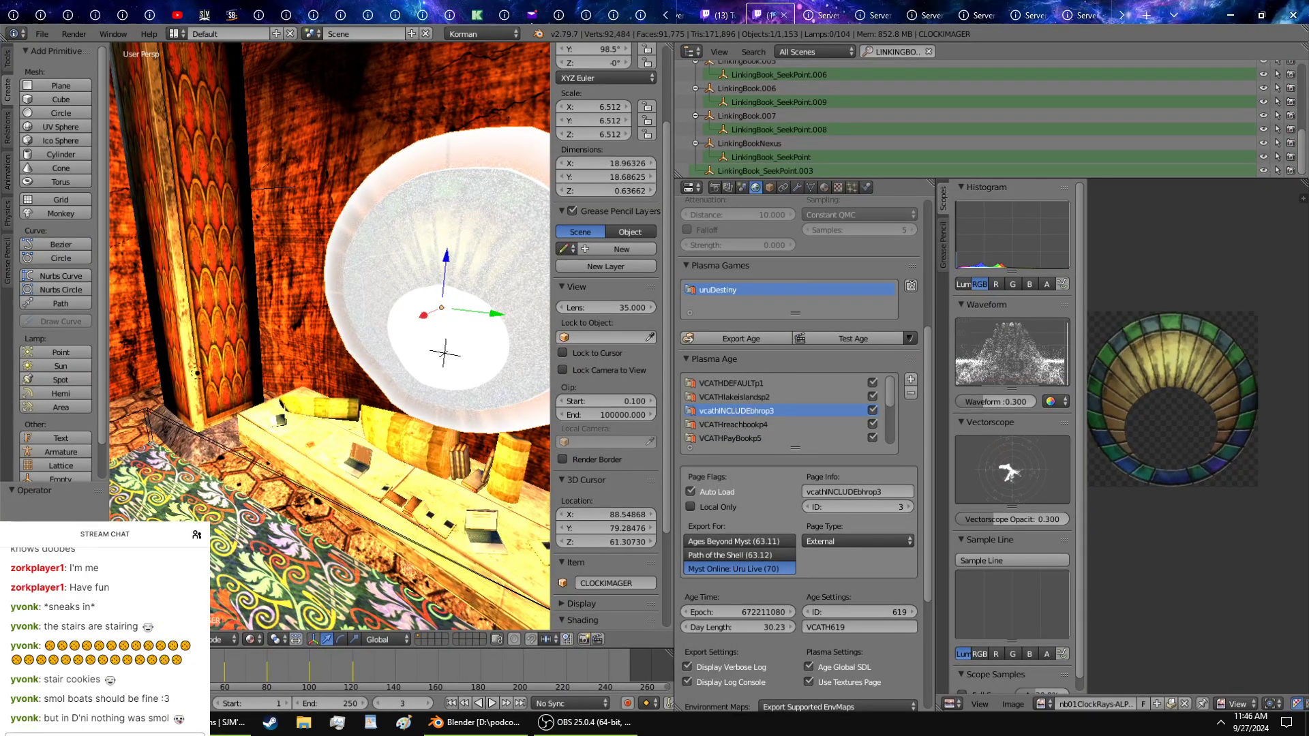
left_click(492, 725)
left_click(551, 721)
left_click(502, 726)
Step: Search the VCATH619B outliner for "sun", select the Sun lamp and show its lamp settings for reference
scroll(390, 370, "down", 8)
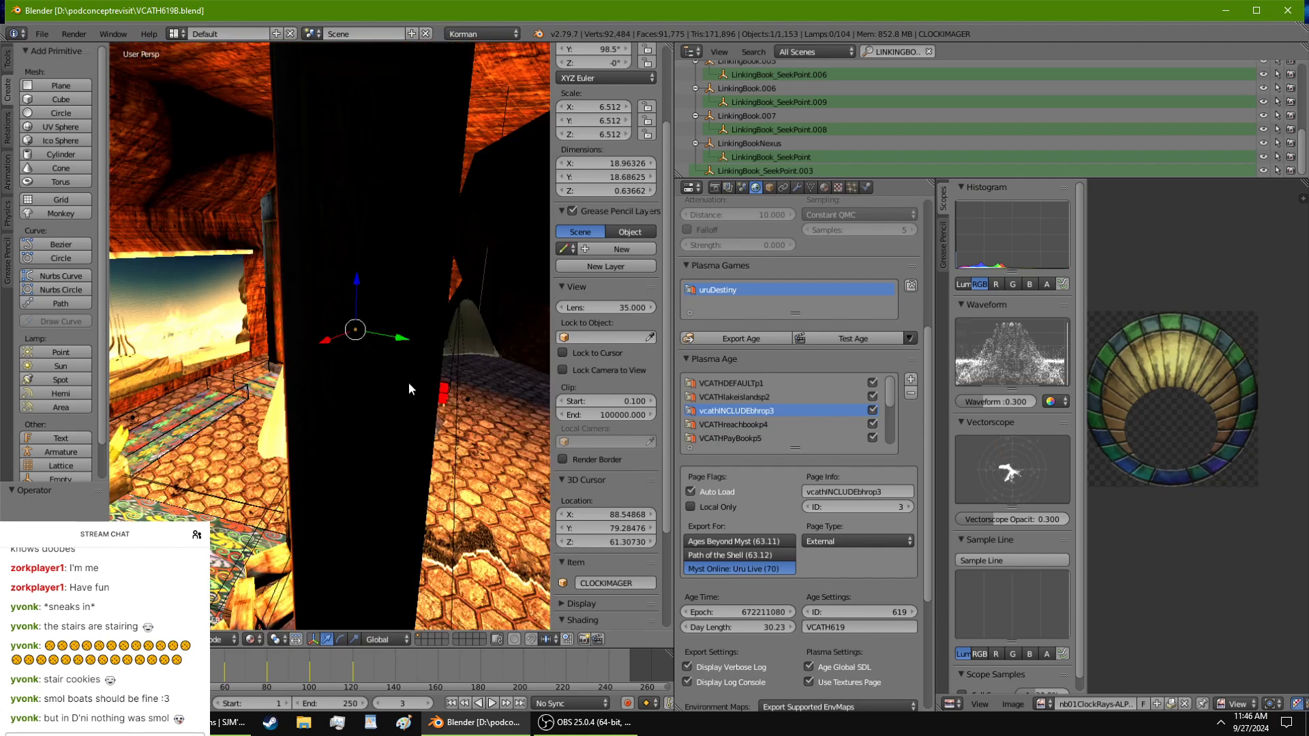
scroll(389, 213, "down", 8)
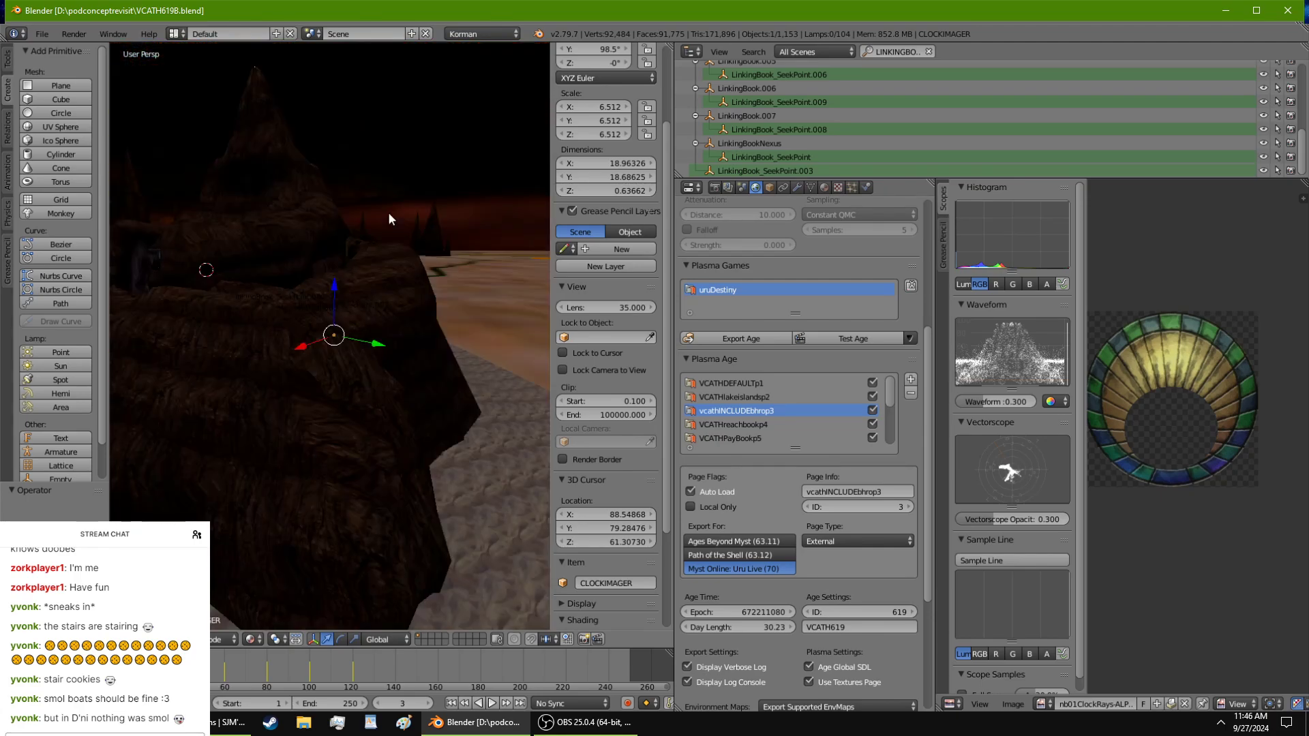
middle_click_drag(469, 270, 512, 386)
scroll(397, 329, "up", 4)
scroll(460, 371, "up", 2)
left_click(911, 50)
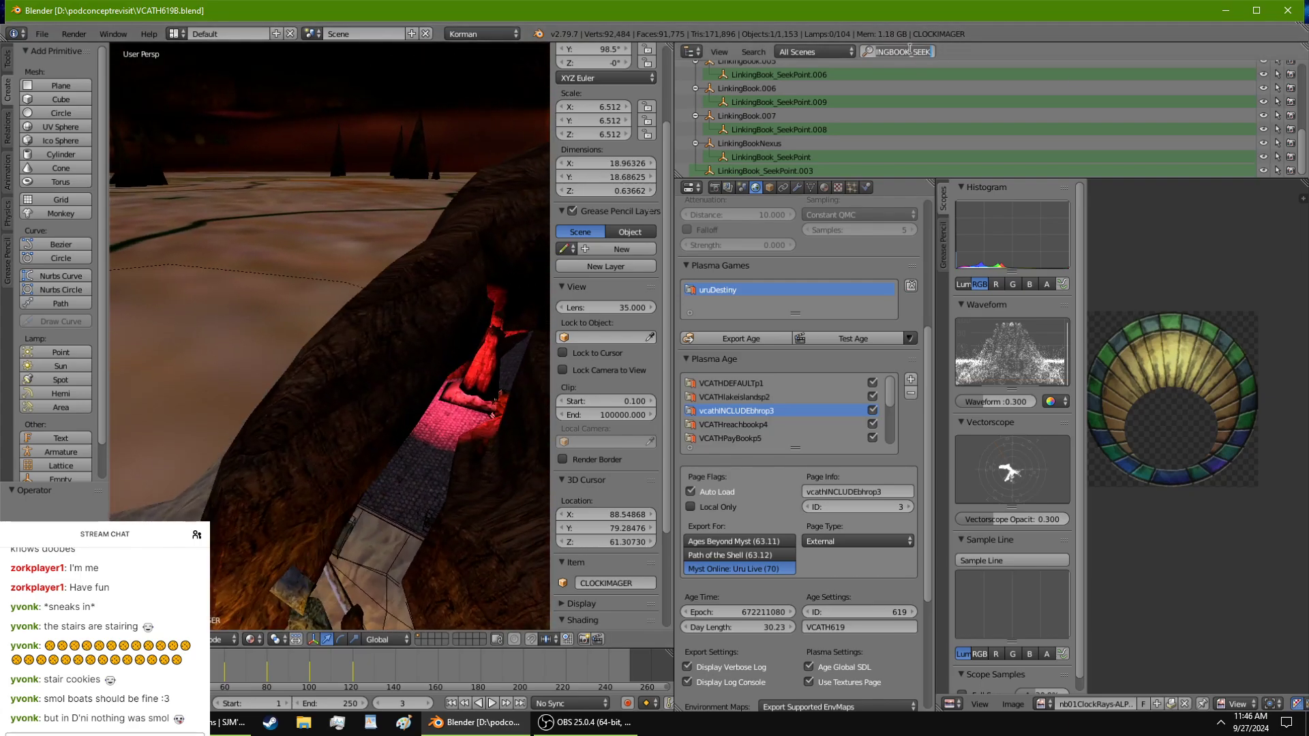
type("sun")
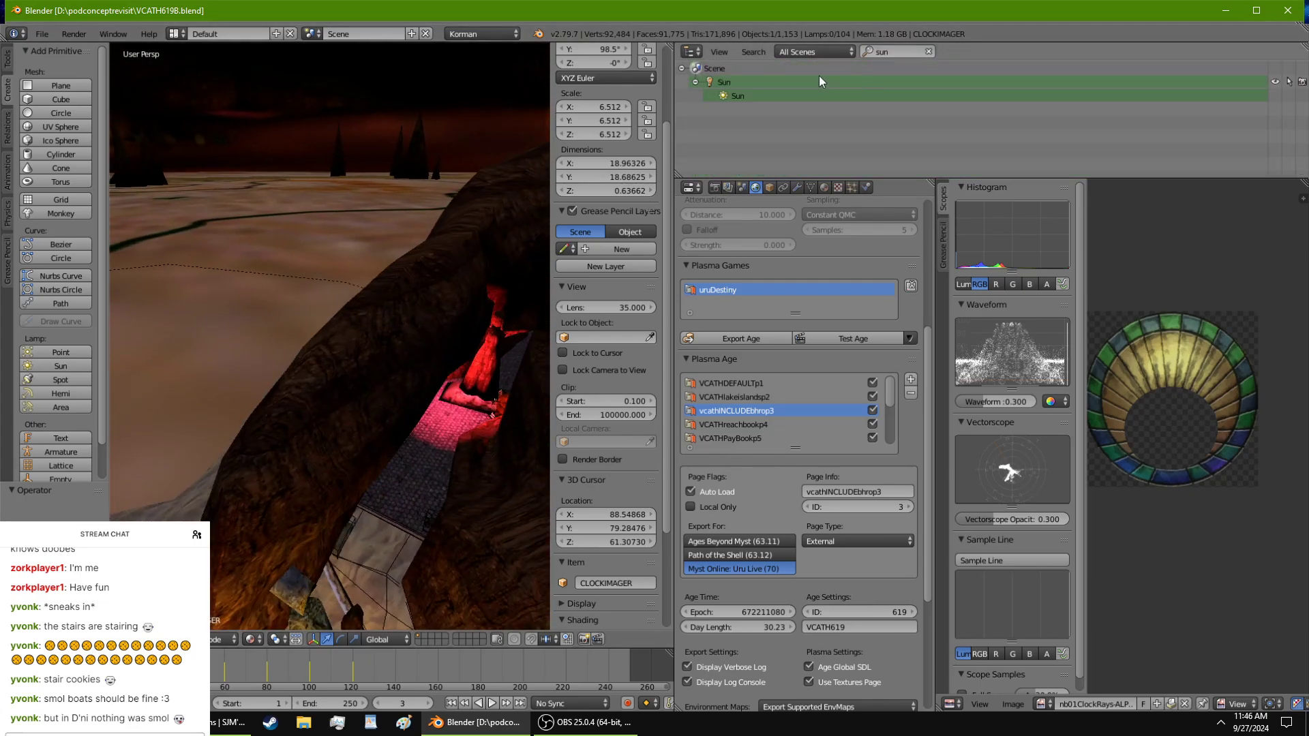
left_click(724, 82)
left_click(799, 187)
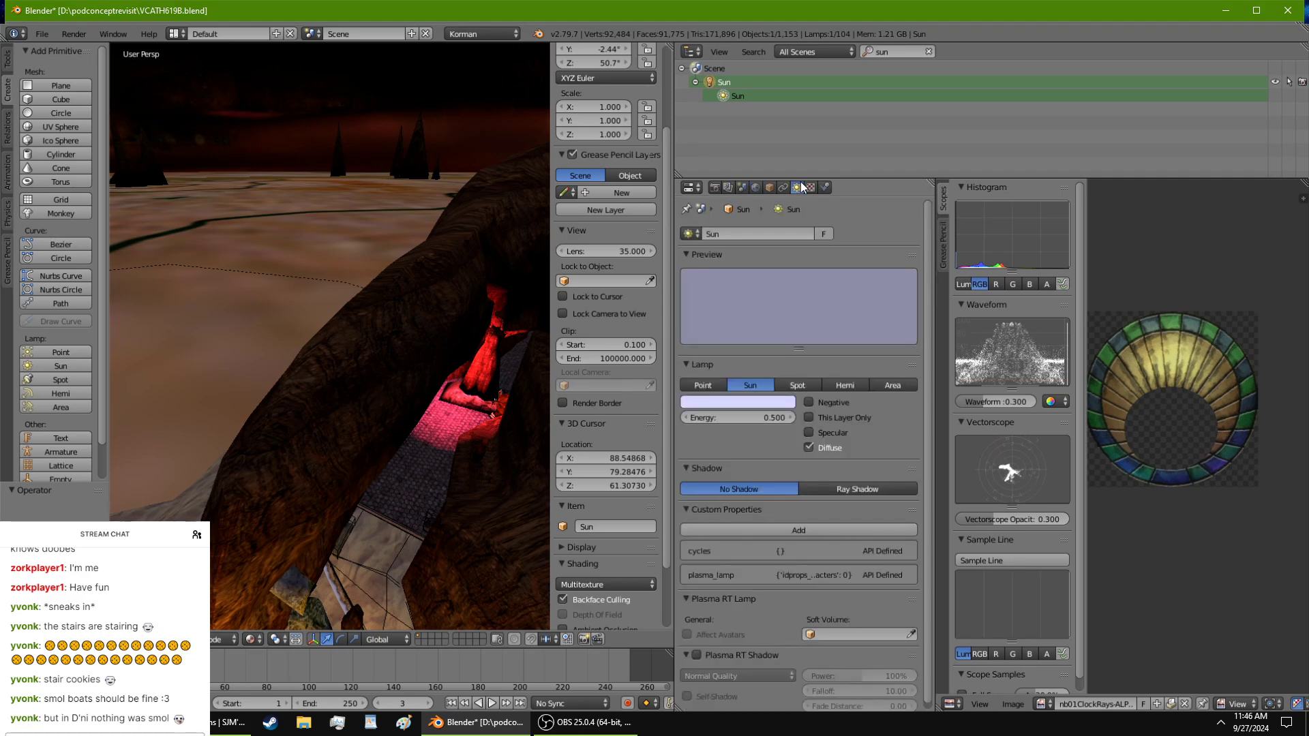
Step: Open the Sun lamp's colour values and capture them with its energy setting in a new Paint image
left_click(731, 403)
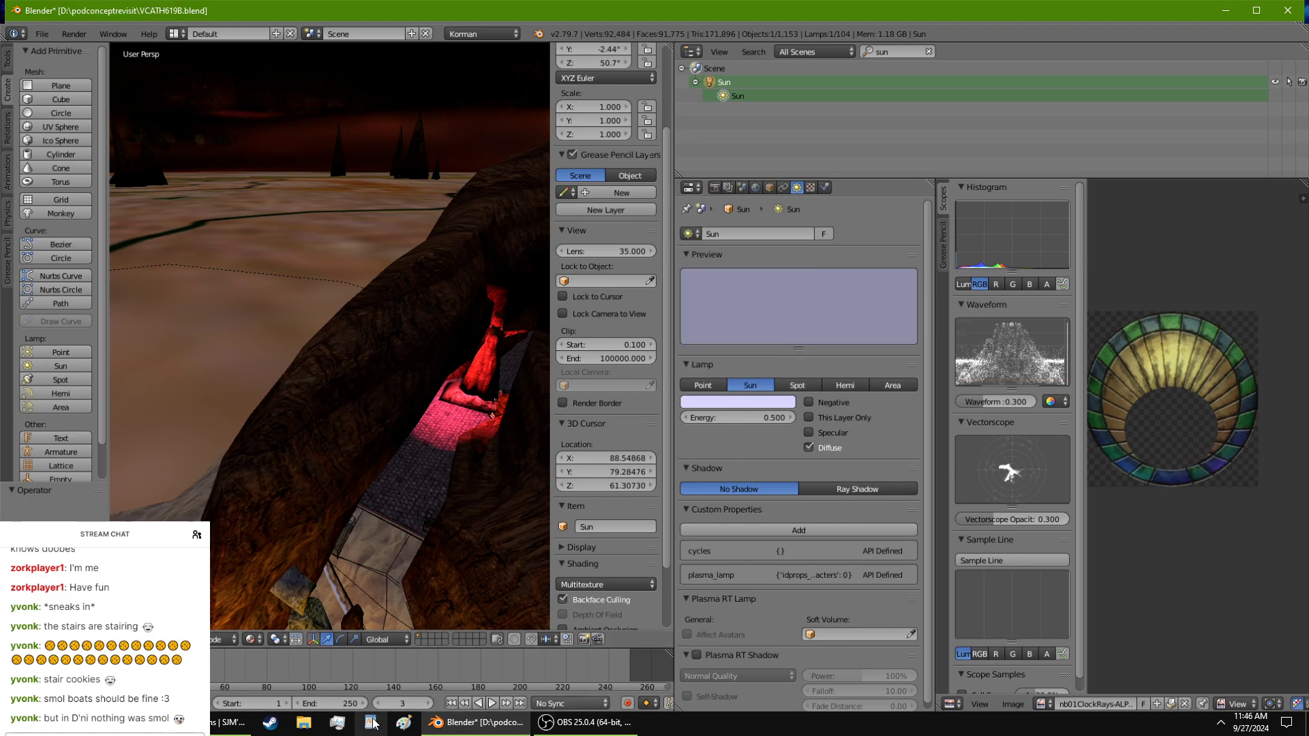
left_click(397, 726)
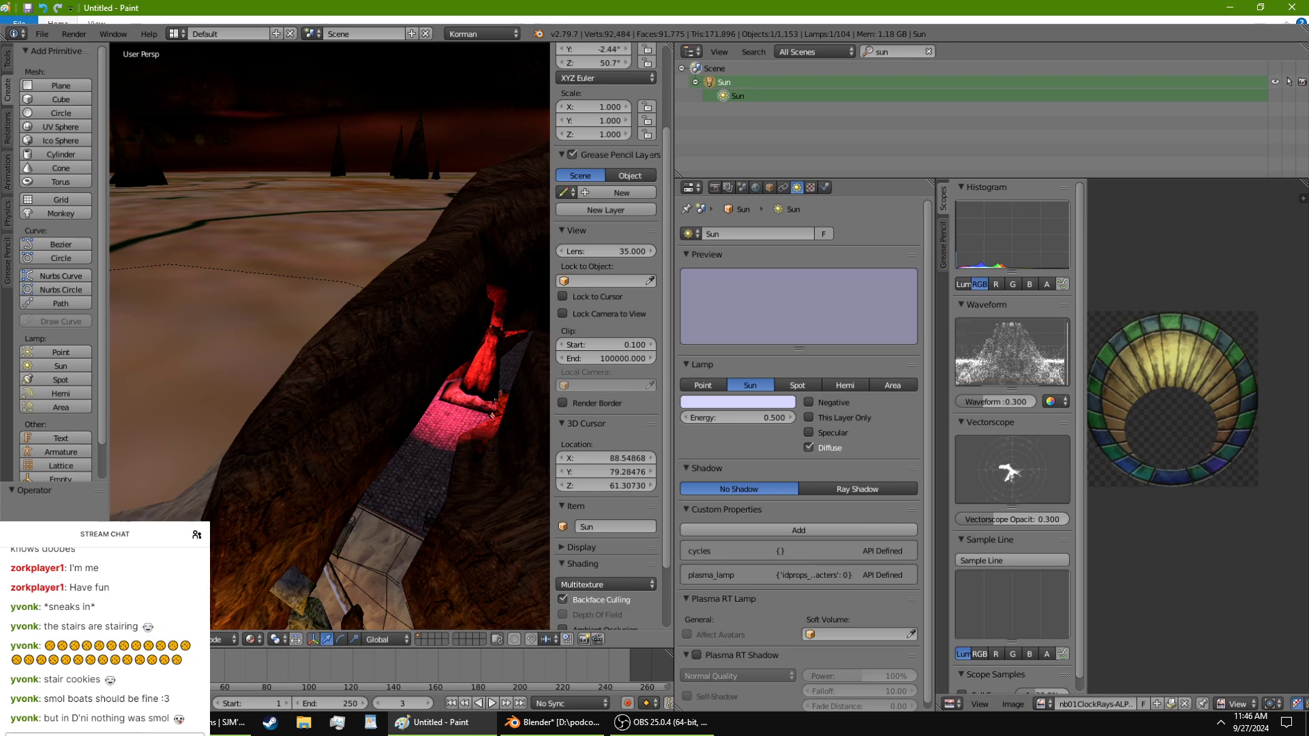
left_click(552, 722)
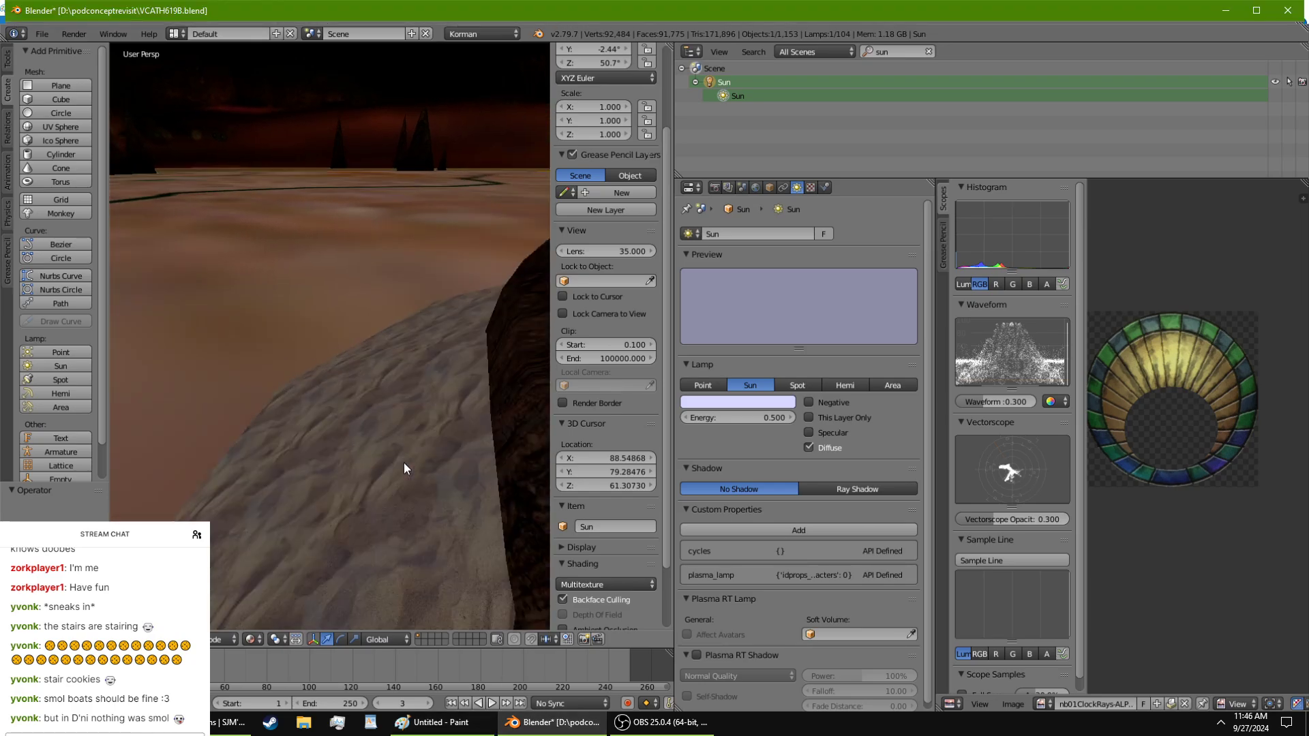
Step: Inspect the Sun's lighting around the rocks, save VCATH619B.blend and close that scene
scroll(404, 460, "down", 3)
mouse_move(404, 461)
middle_mouse_down()
mouse_move(378, 447)
mouse_move(392, 440)
middle_mouse_up()
scroll(392, 439, "down", 2)
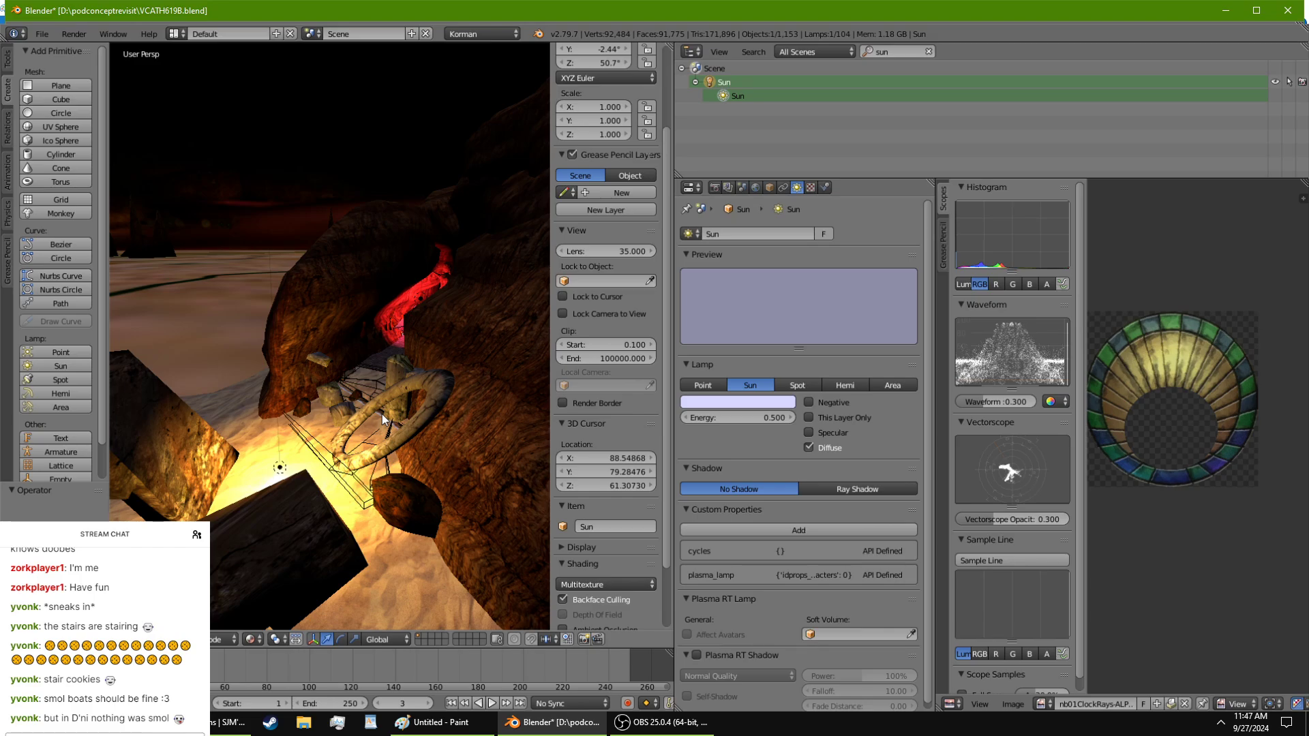
key("ctrl+s")
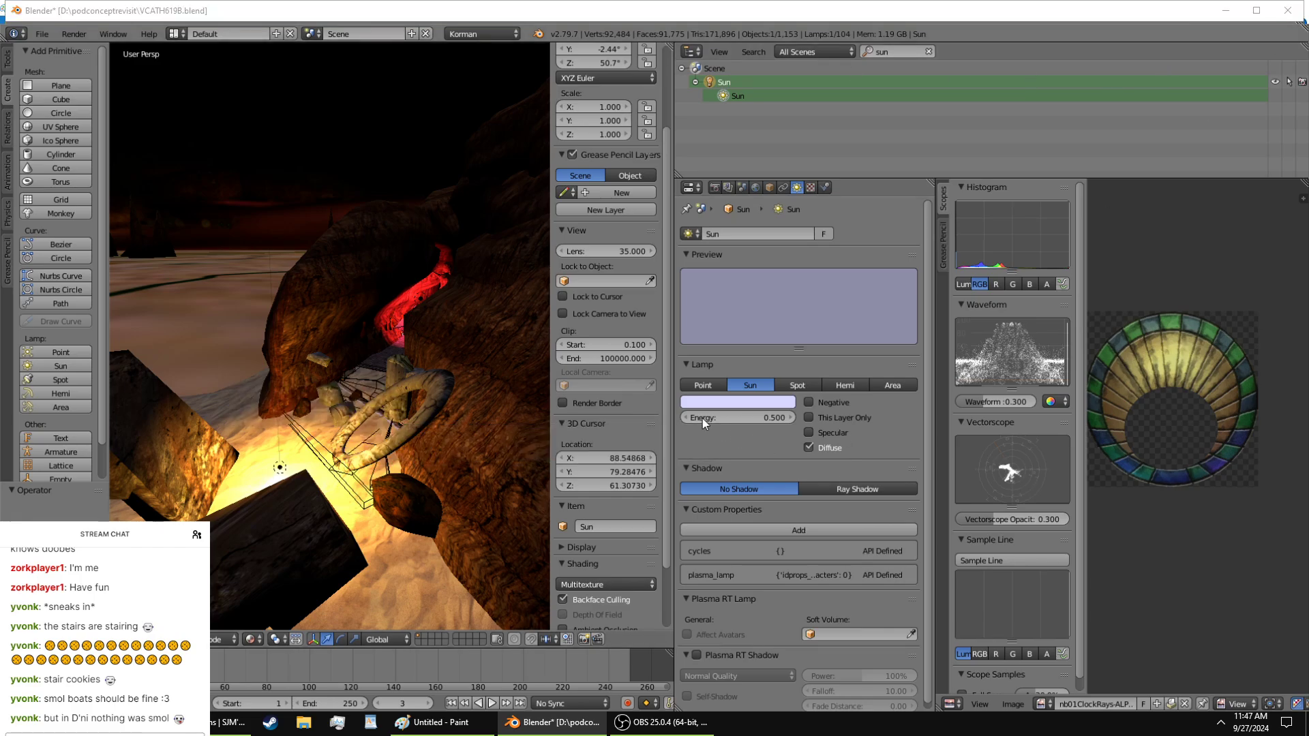
left_click(677, 411)
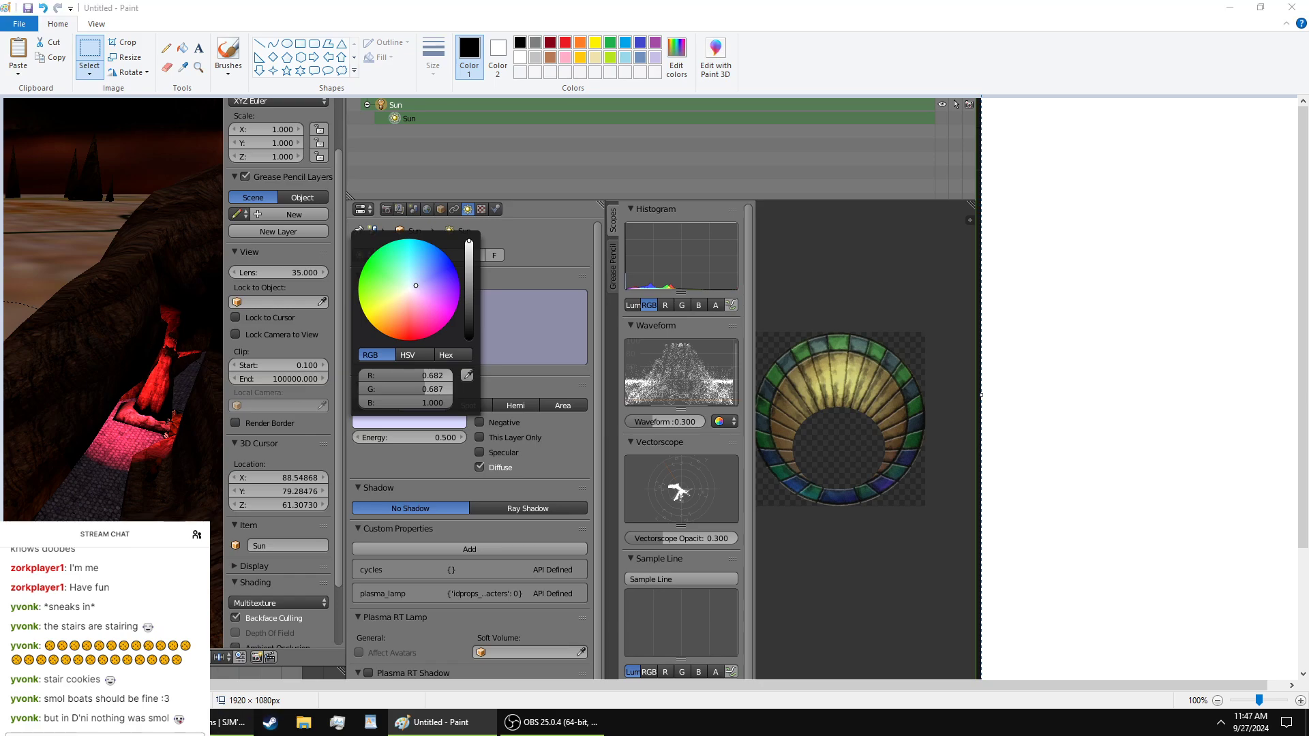
Step: Launch Blender again and reopen the recent file OVFLStation.blend
left_click(191, 723)
left_click(16, 723)
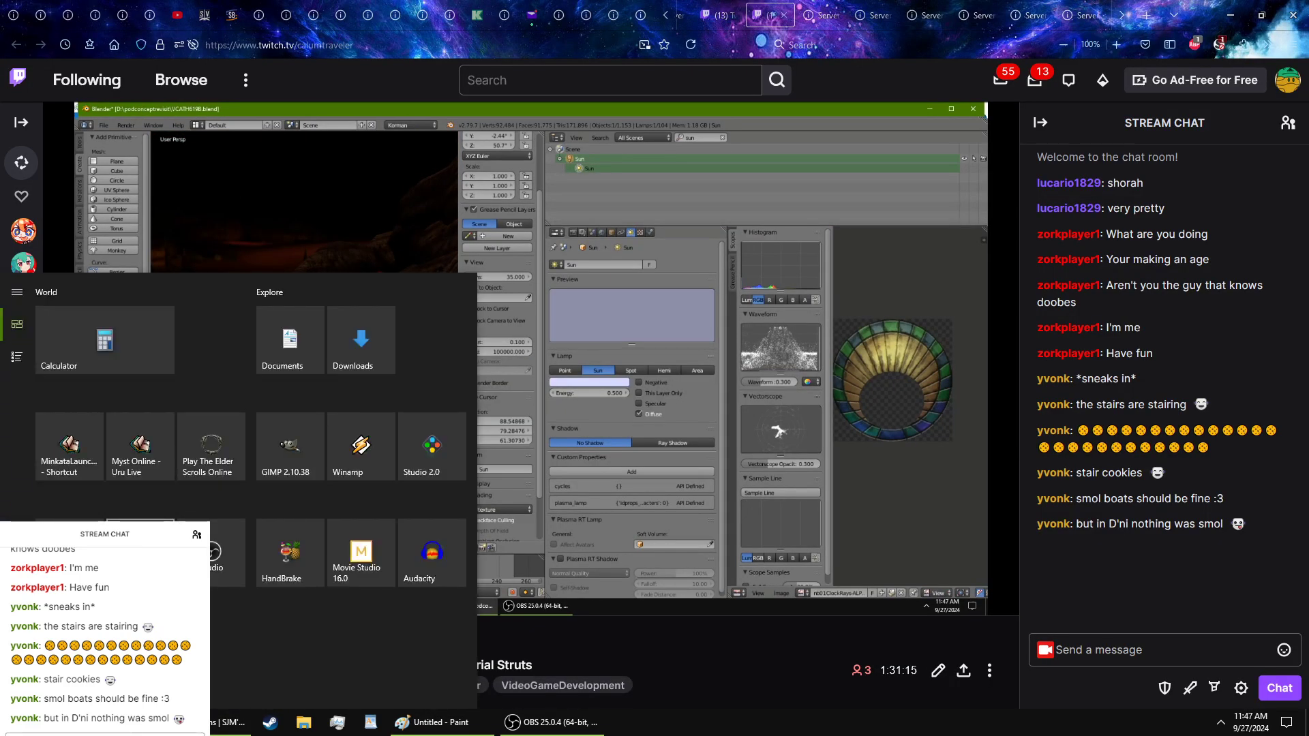
left_click(140, 553)
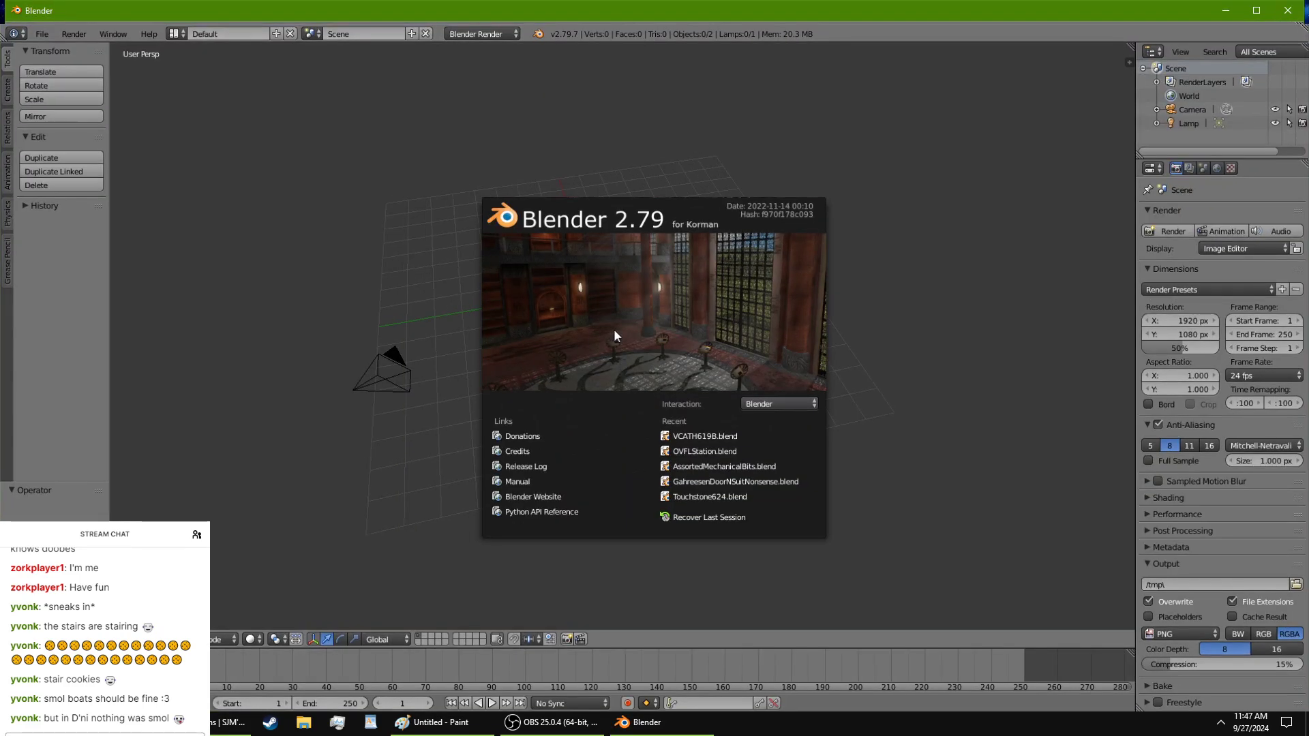
left_click(682, 447)
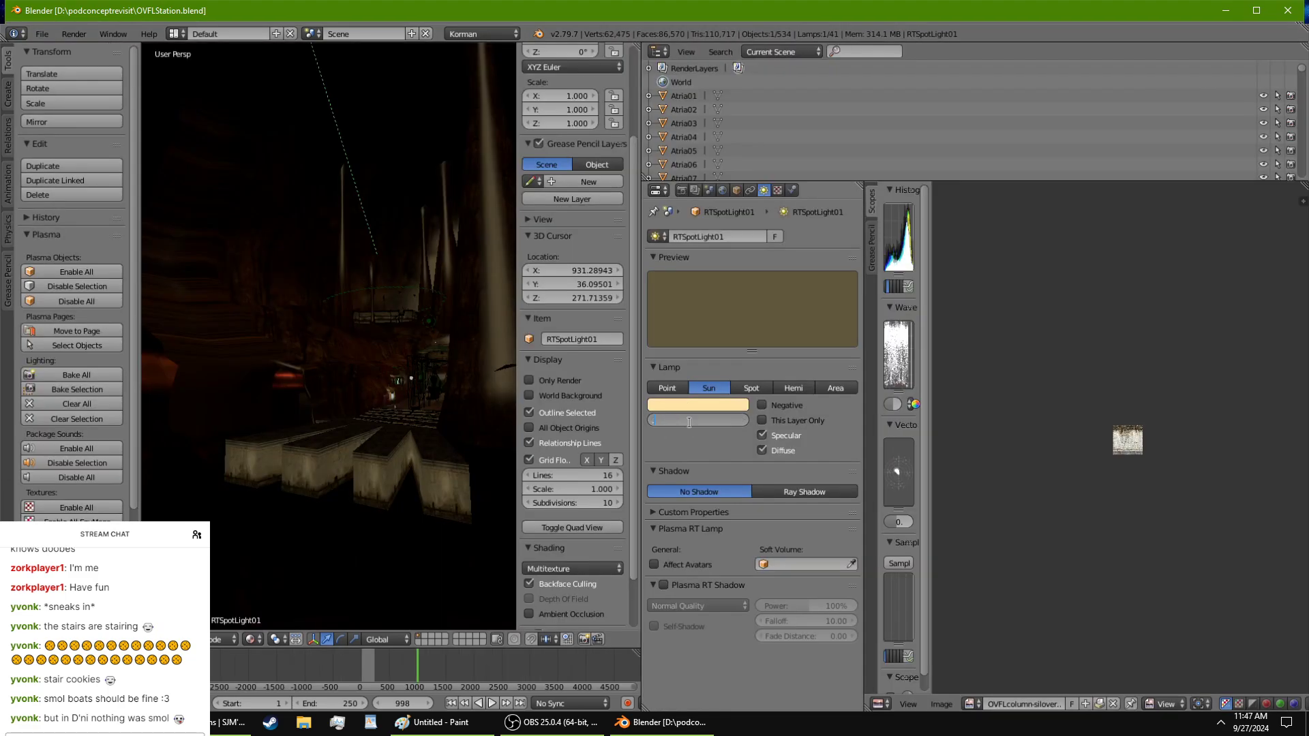
Step: Set the energy of the RTSpotLight01 sun lamp to 0.5
type("0.5")
key("Return")
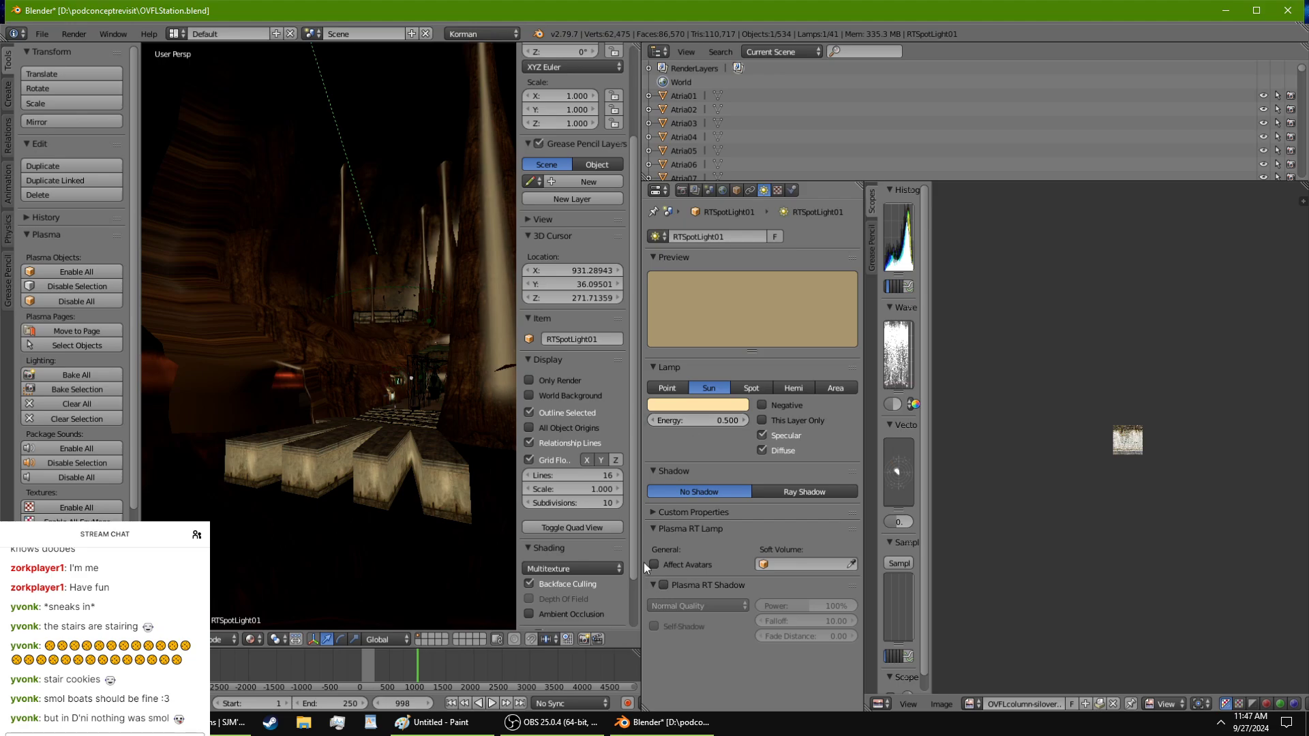
left_click(235, 722)
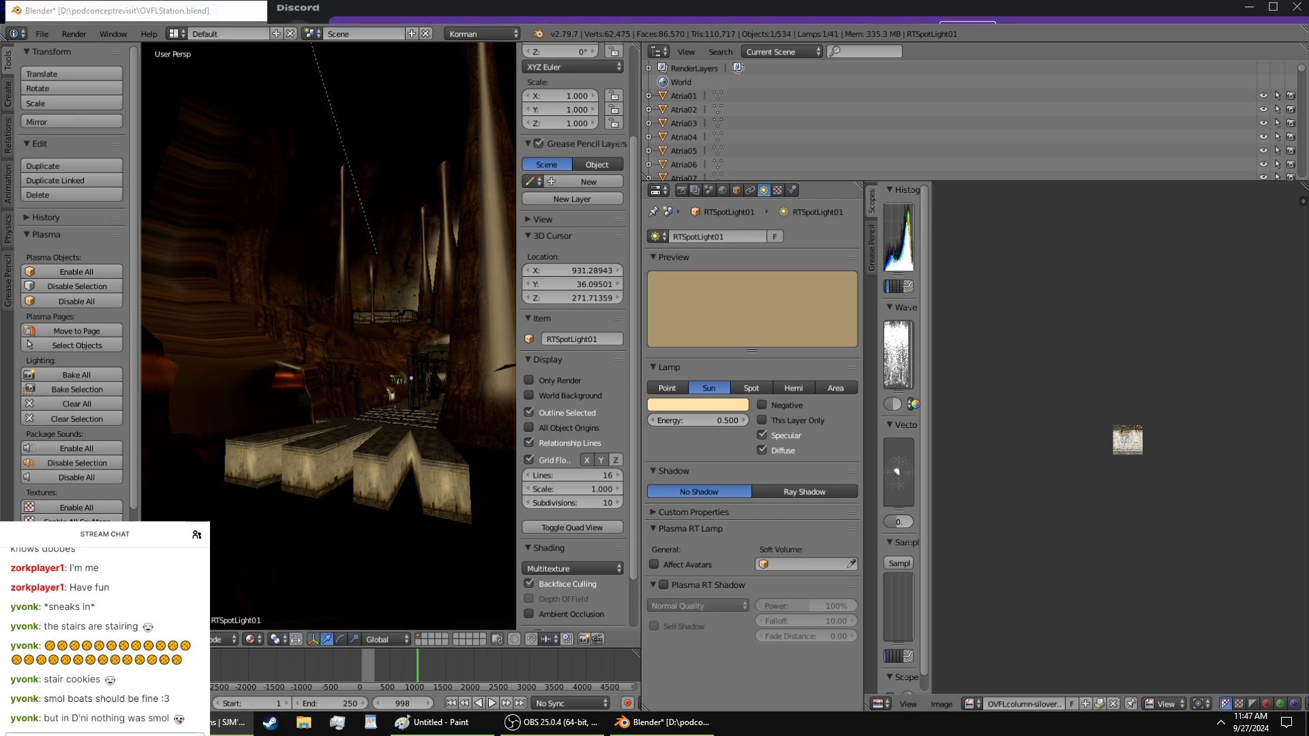
left_click(661, 723)
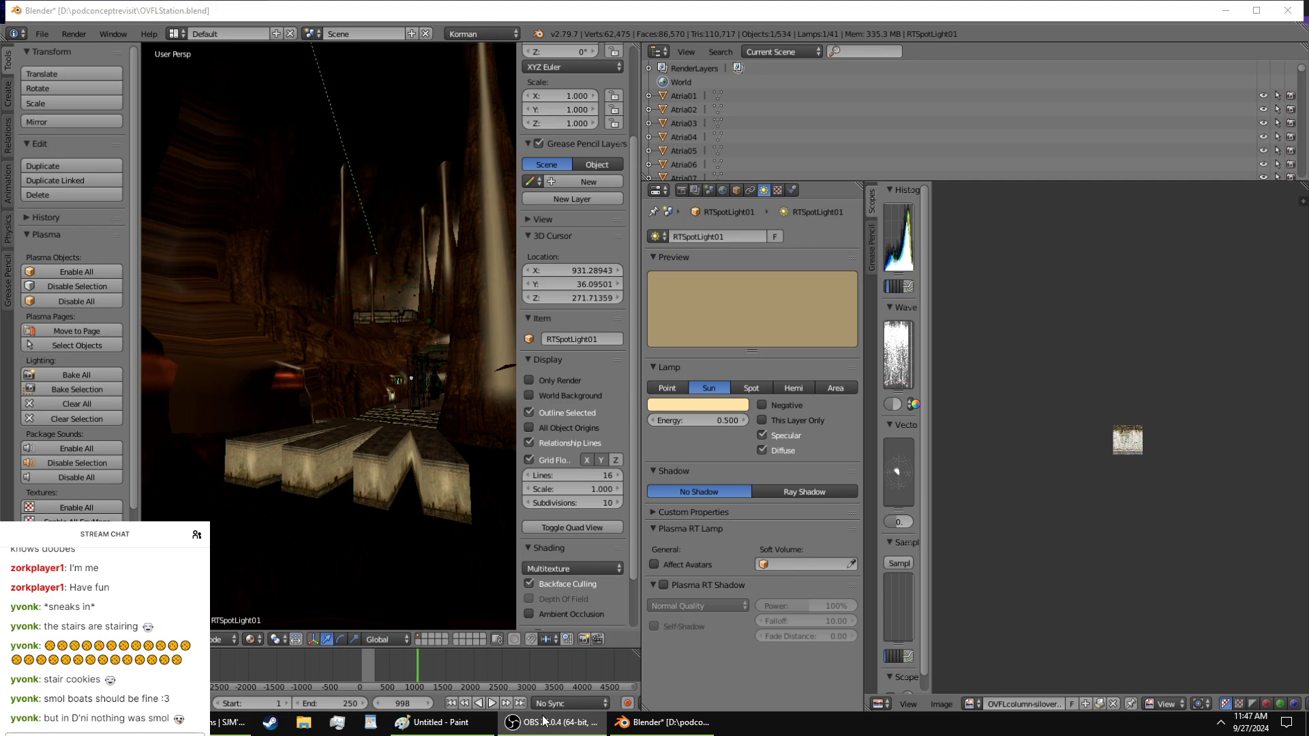
left_click(92, 723)
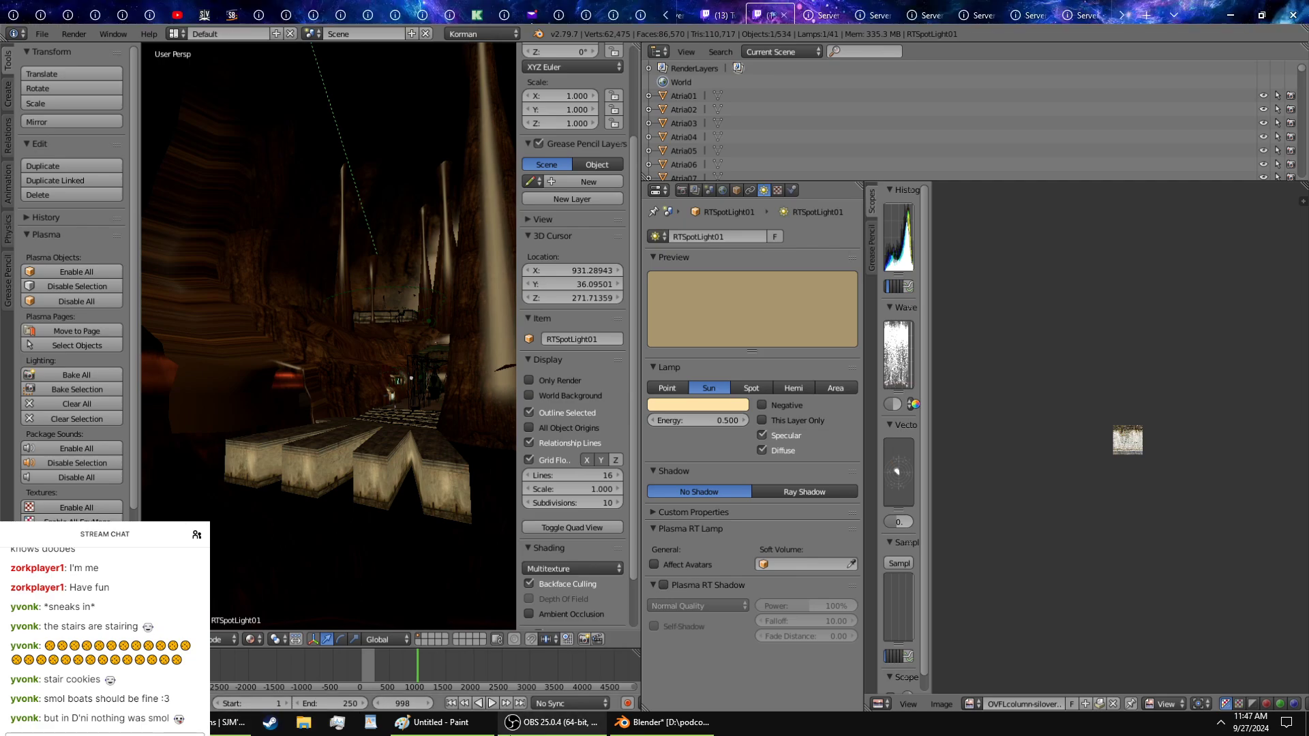
left_click(472, 725)
left_click(666, 727)
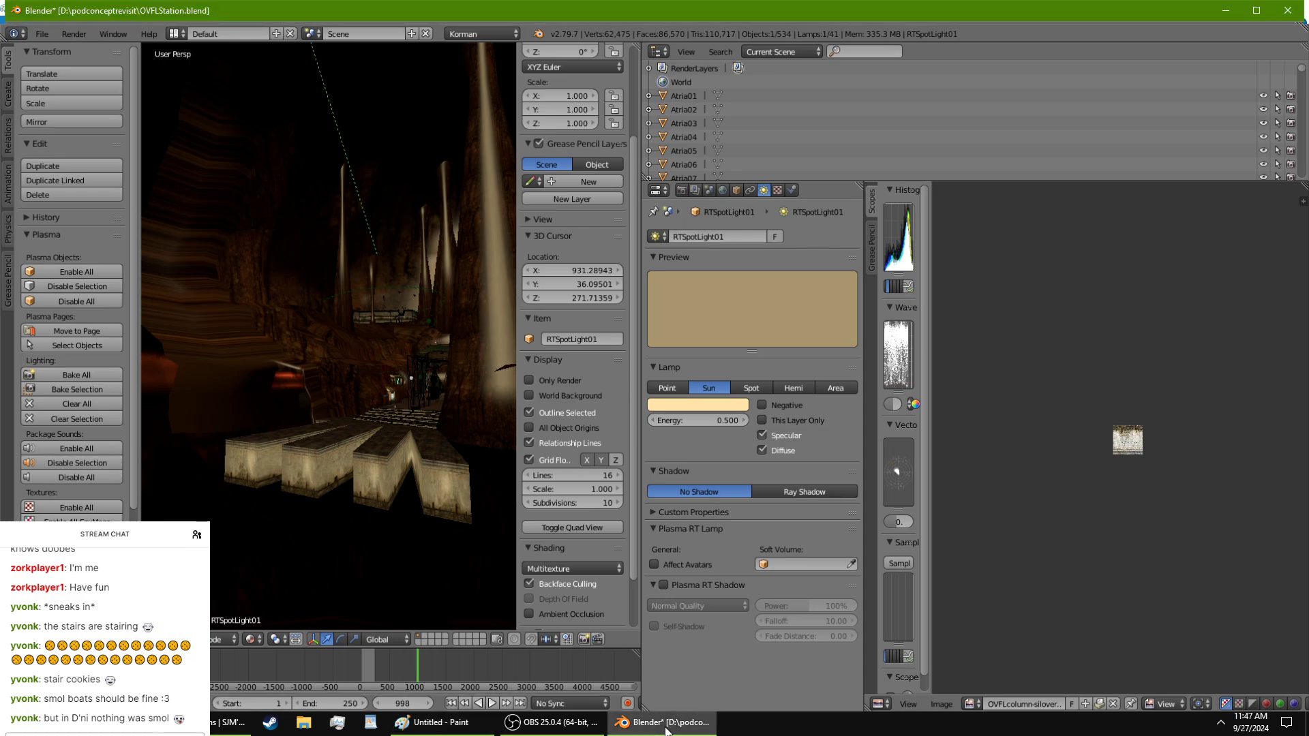
Step: Set the blue component of the RTSpotLight01 lamp colour to 1 and consult the reference values captured in Paint
left_click(739, 410)
left_click(721, 384)
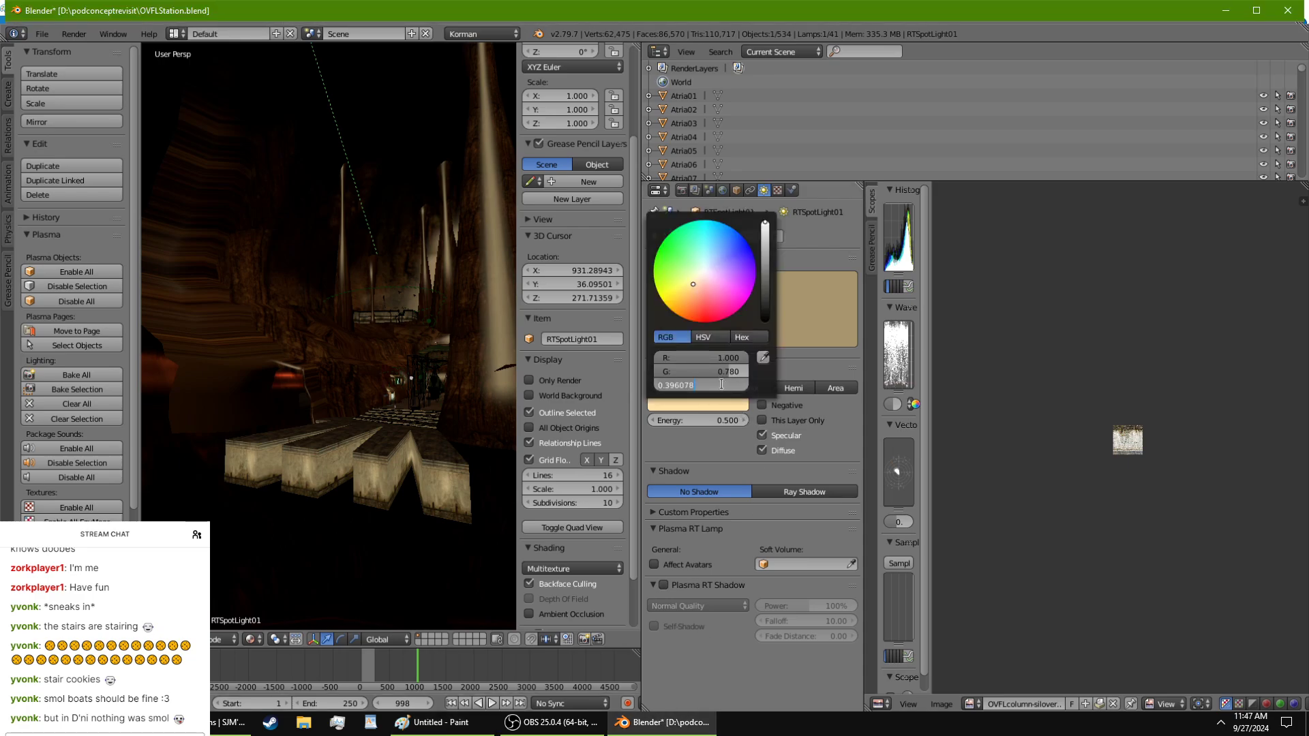
type("1")
key("Return")
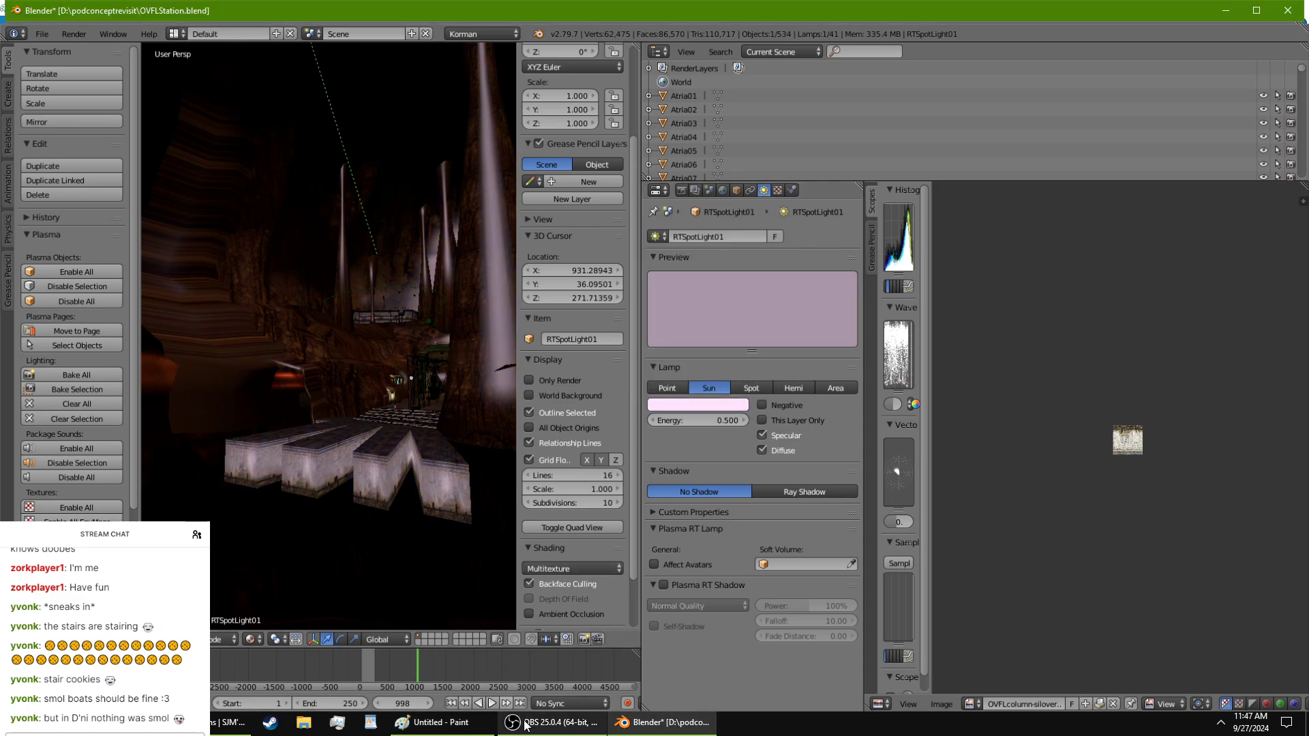
left_click(454, 728)
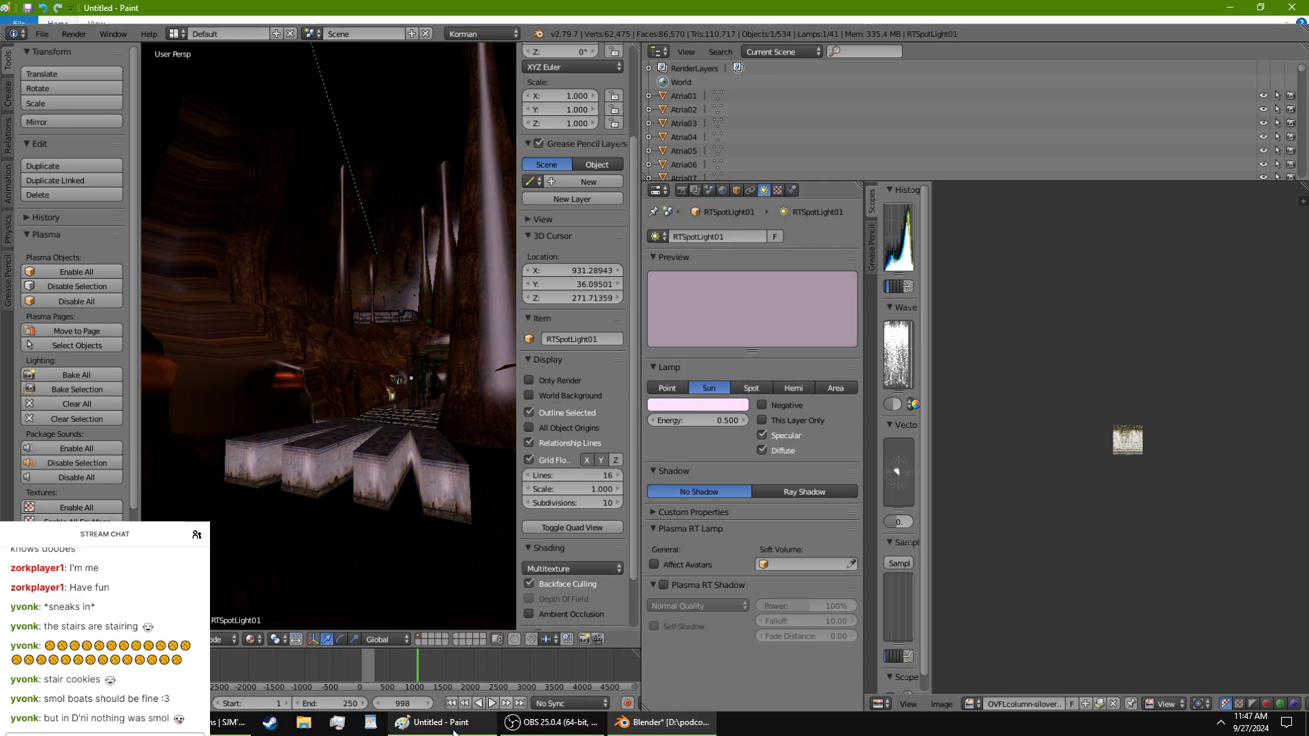
left_click(641, 725)
Step: Set the green component of the RTSpotLight01 lamp colour to 0.687, consulting the reference capture in Paint
left_click(696, 405)
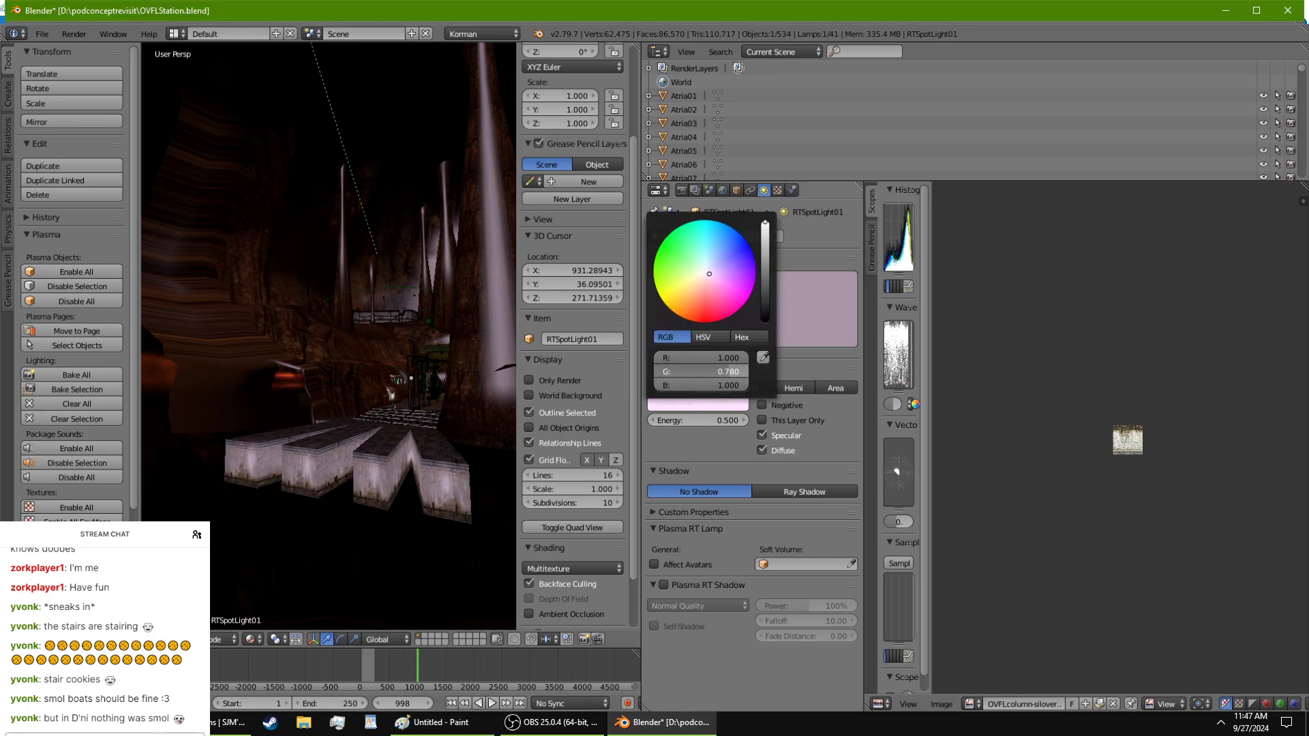
left_click(694, 372)
key("Return")
left_click(598, 726)
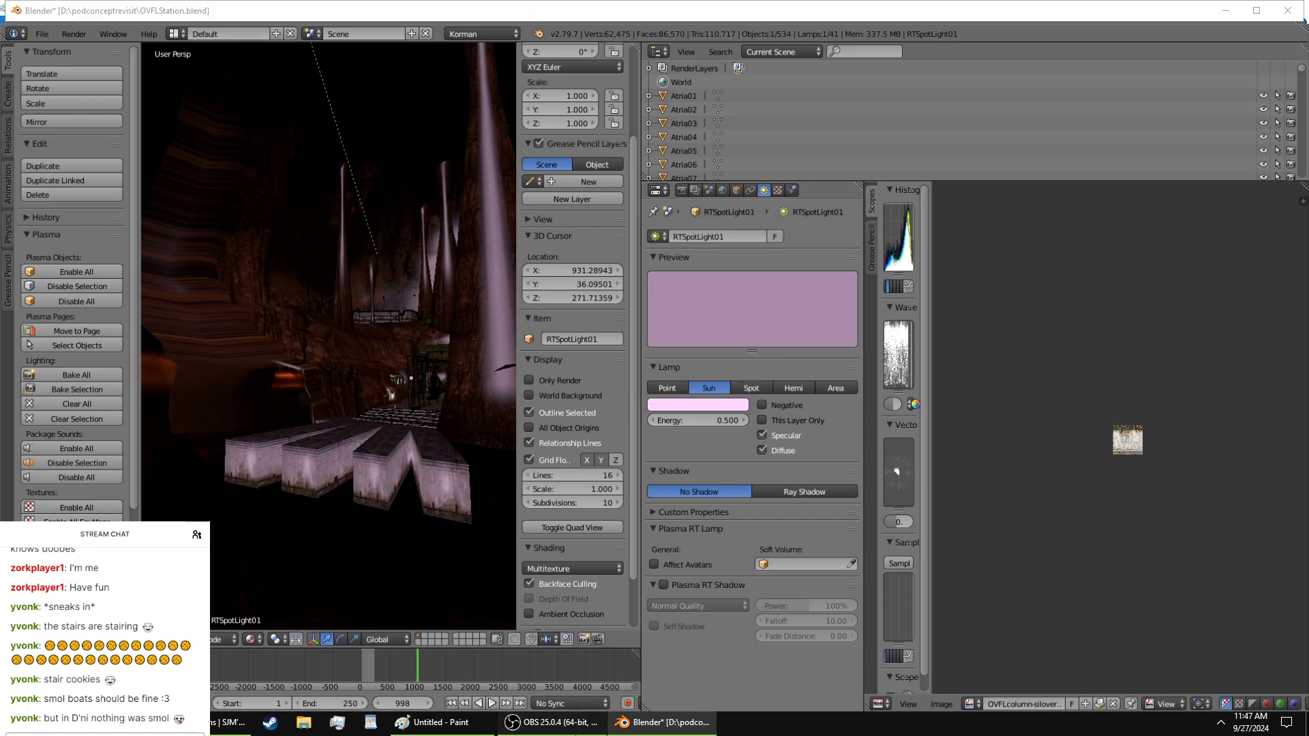
left_click(479, 724)
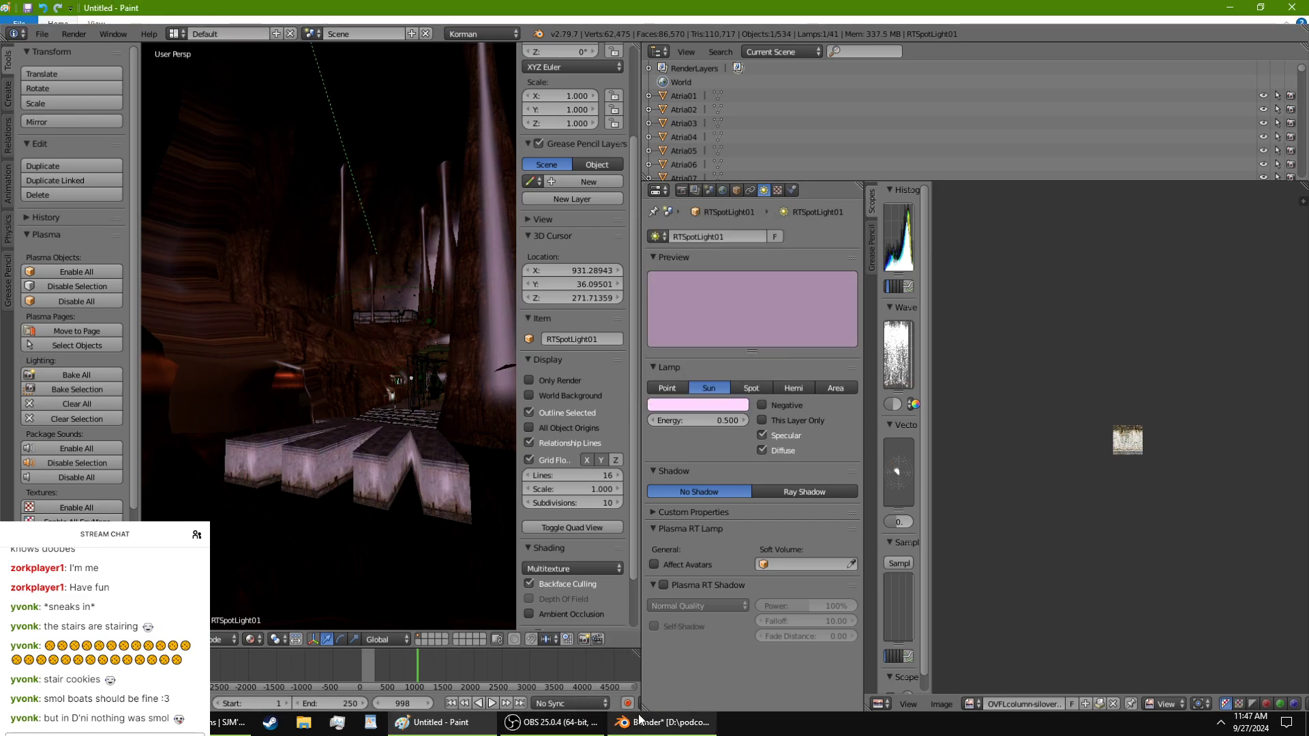
left_click(659, 730)
left_click(722, 408)
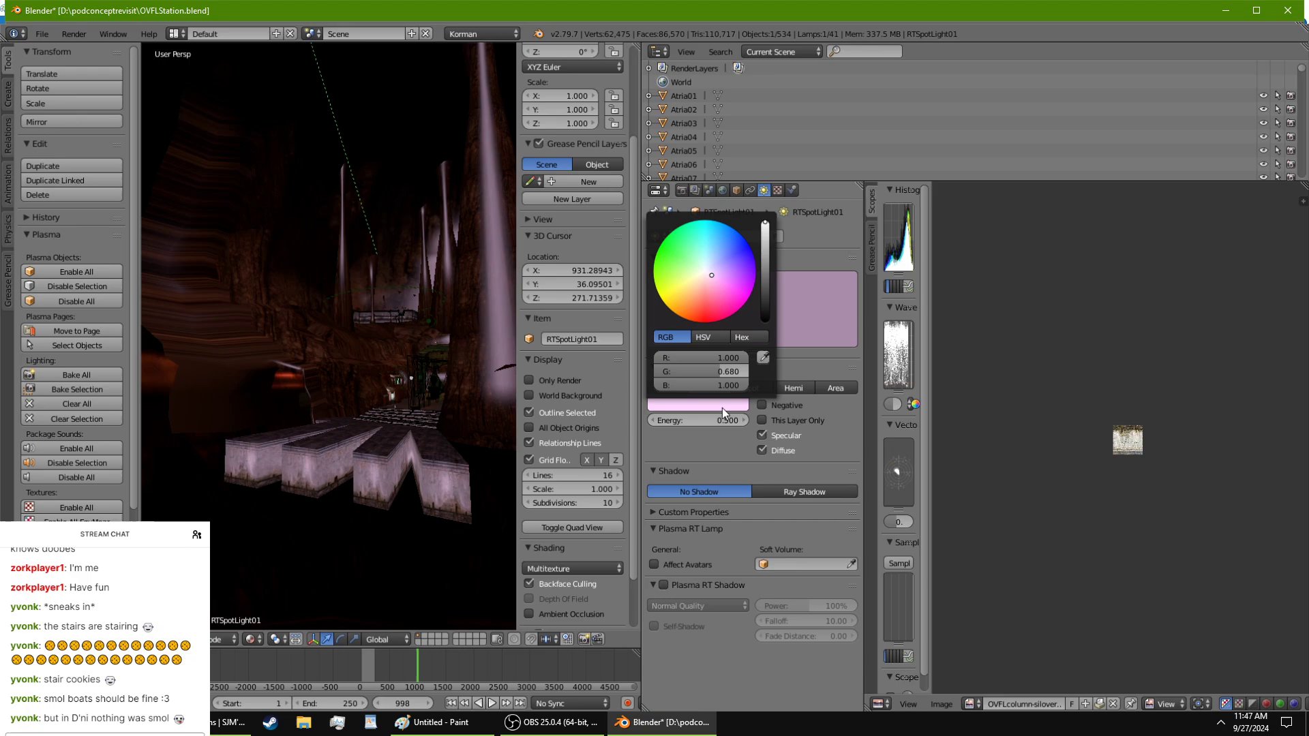
left_click(742, 375)
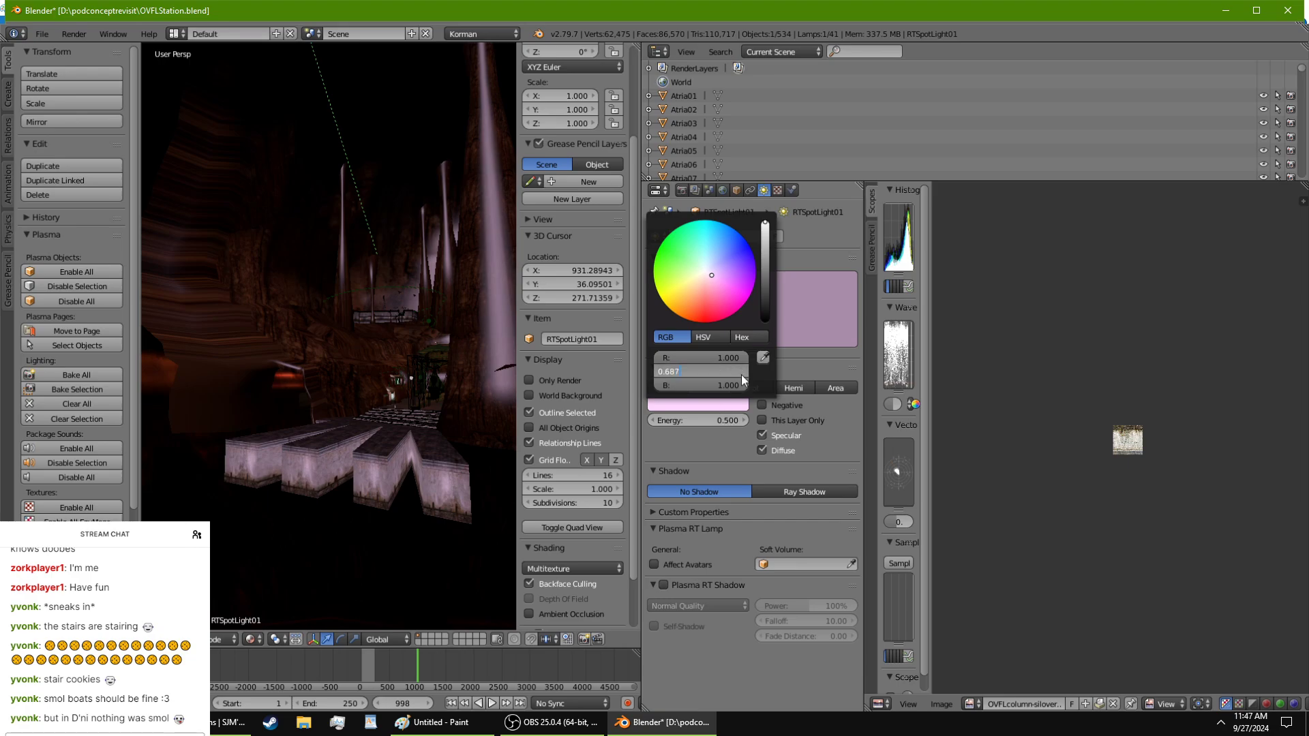
type("7")
key("Return")
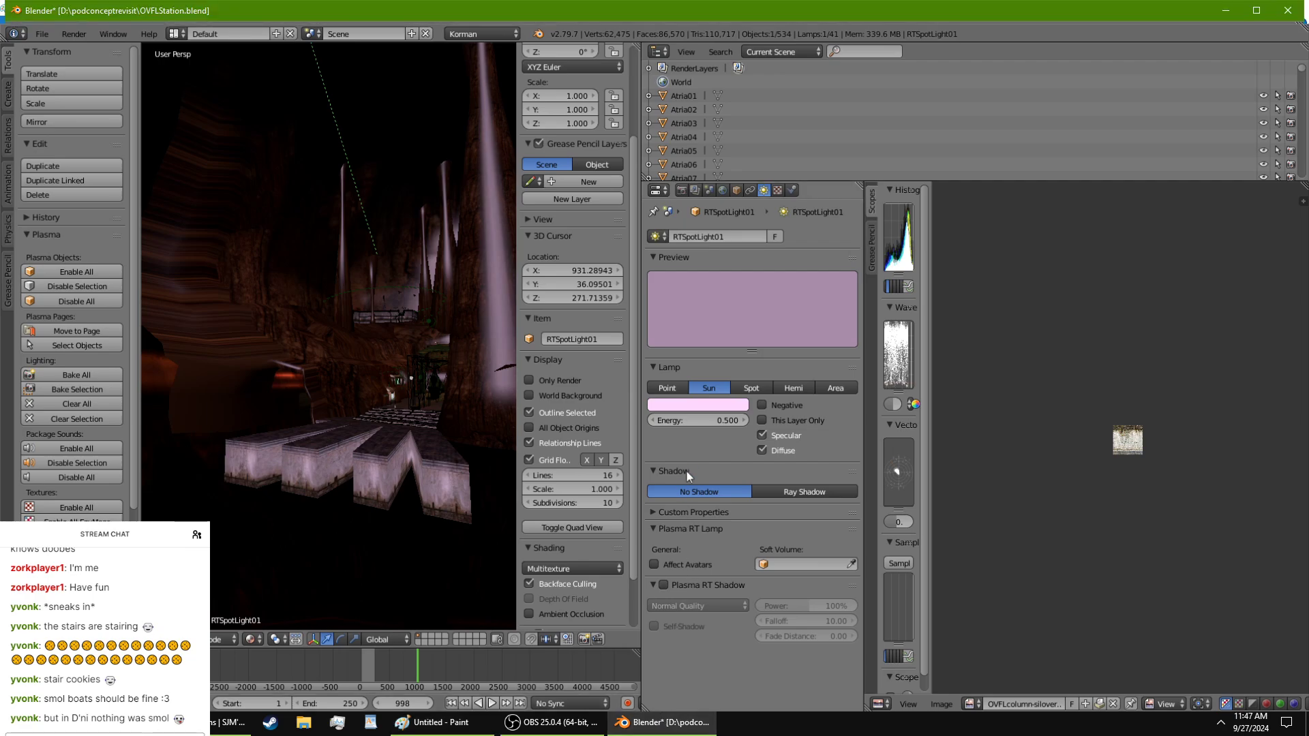
Step: Set the red component of the RTSpotLight01 lamp colour to 0.682
left_click(695, 407)
left_click(700, 356)
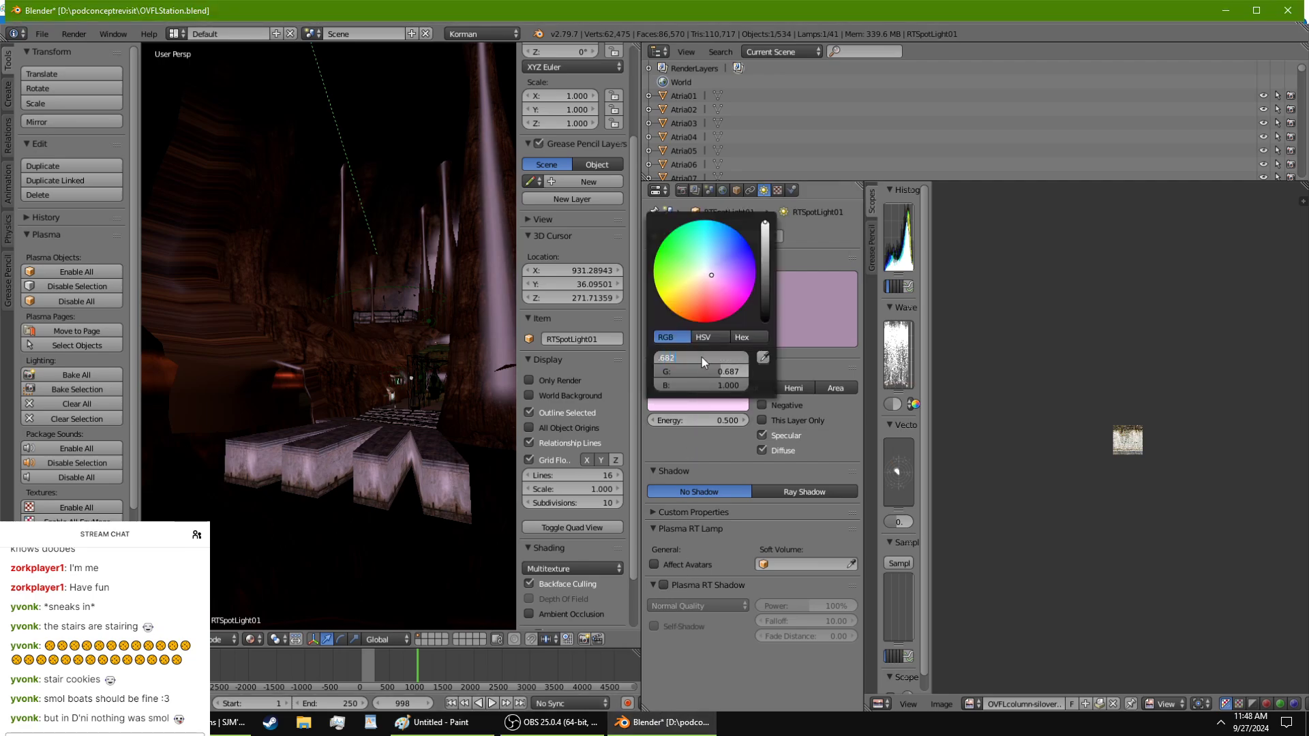
key("Return")
Step: Reposition RTSpotLight01 along the Z axis near the dock stairs and rotate it about X until it points downward
scroll(371, 420, "down", 2)
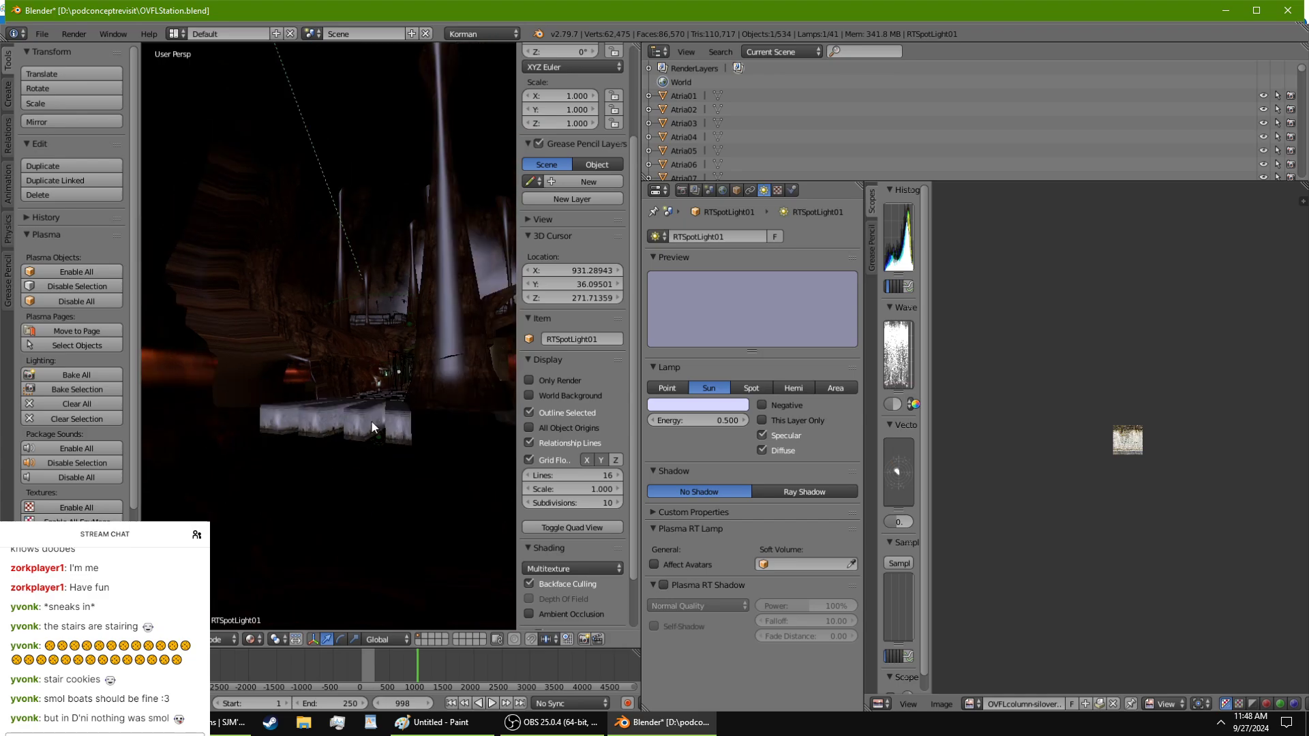
left_click(371, 422)
middle_click_drag(371, 422, 390, 403)
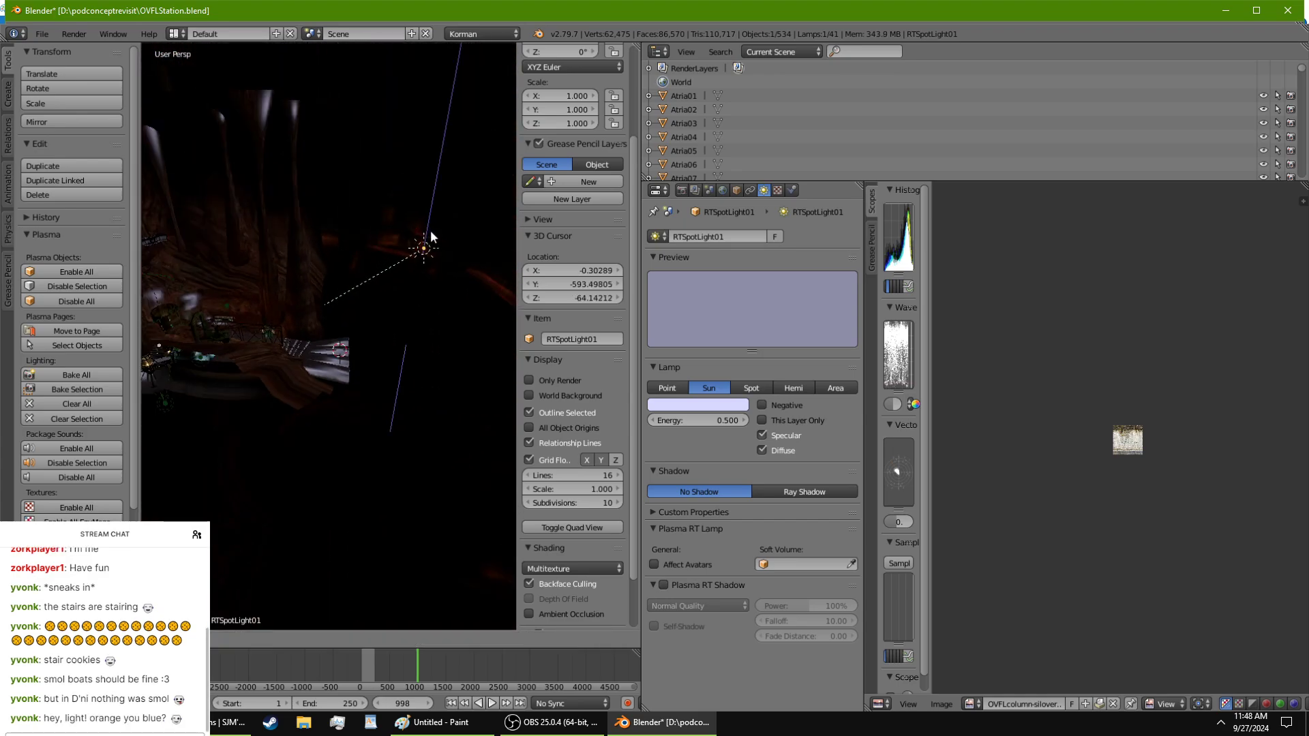
left_click_drag(431, 266, 431, 268)
scroll(453, 368, "up", 4)
middle_click_drag(453, 368, 372, 399)
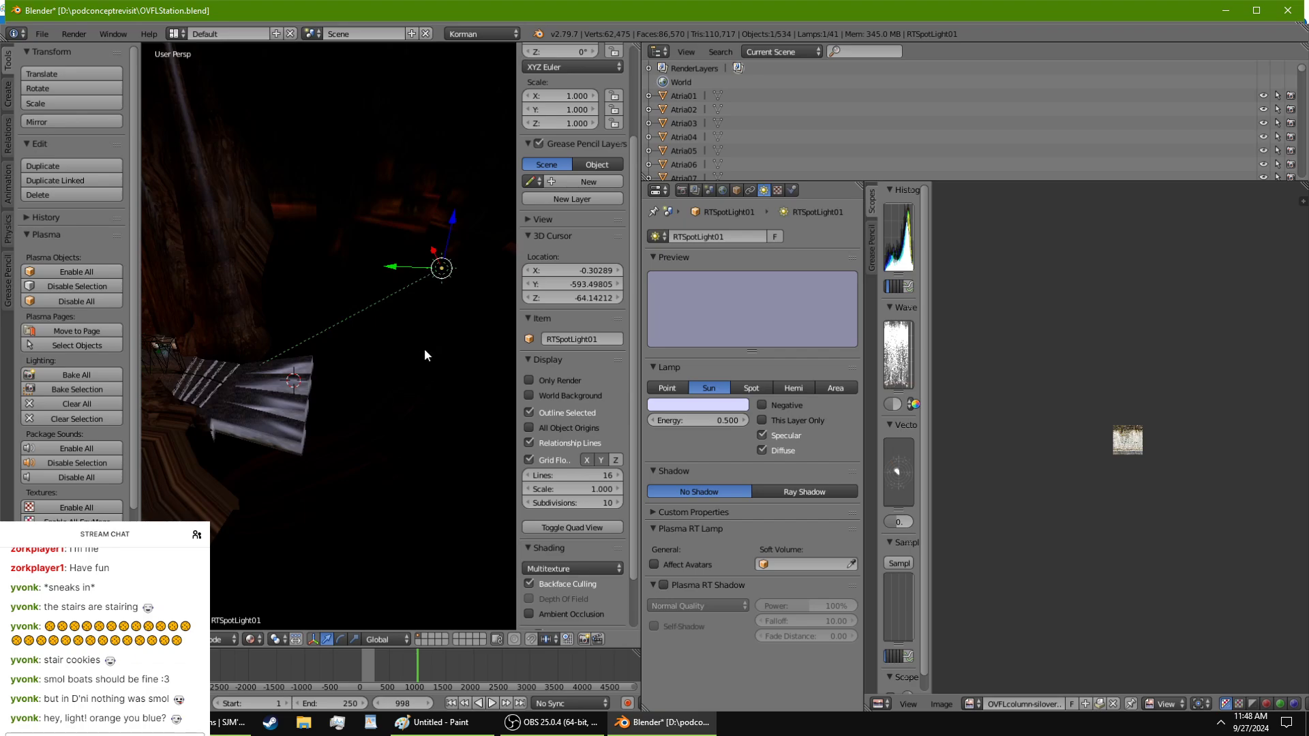
key("r")
key("x")
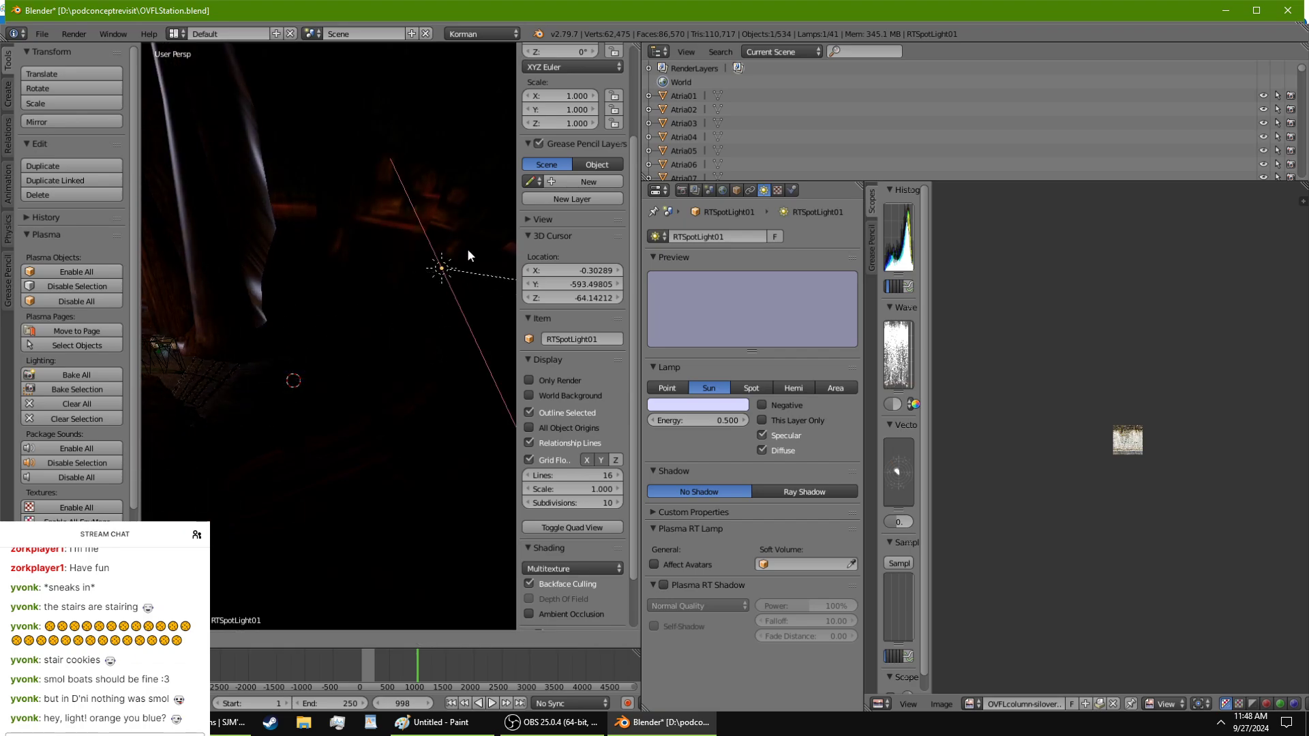
left_click(465, 271)
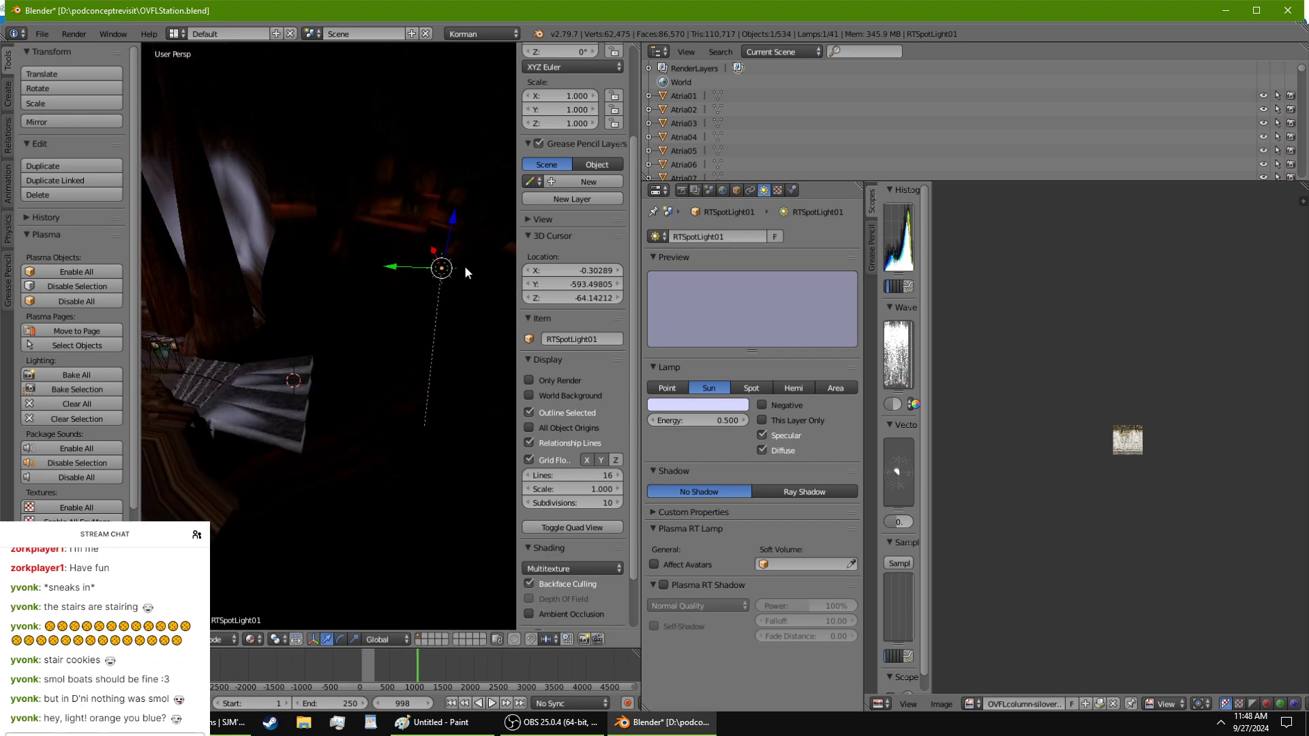
Step: Raise RTSpotLight01 along the Z axis above the dock stairs and disable its specular lighting
left_click_drag(453, 219, 450, 93)
scroll(424, 156, "down", 3)
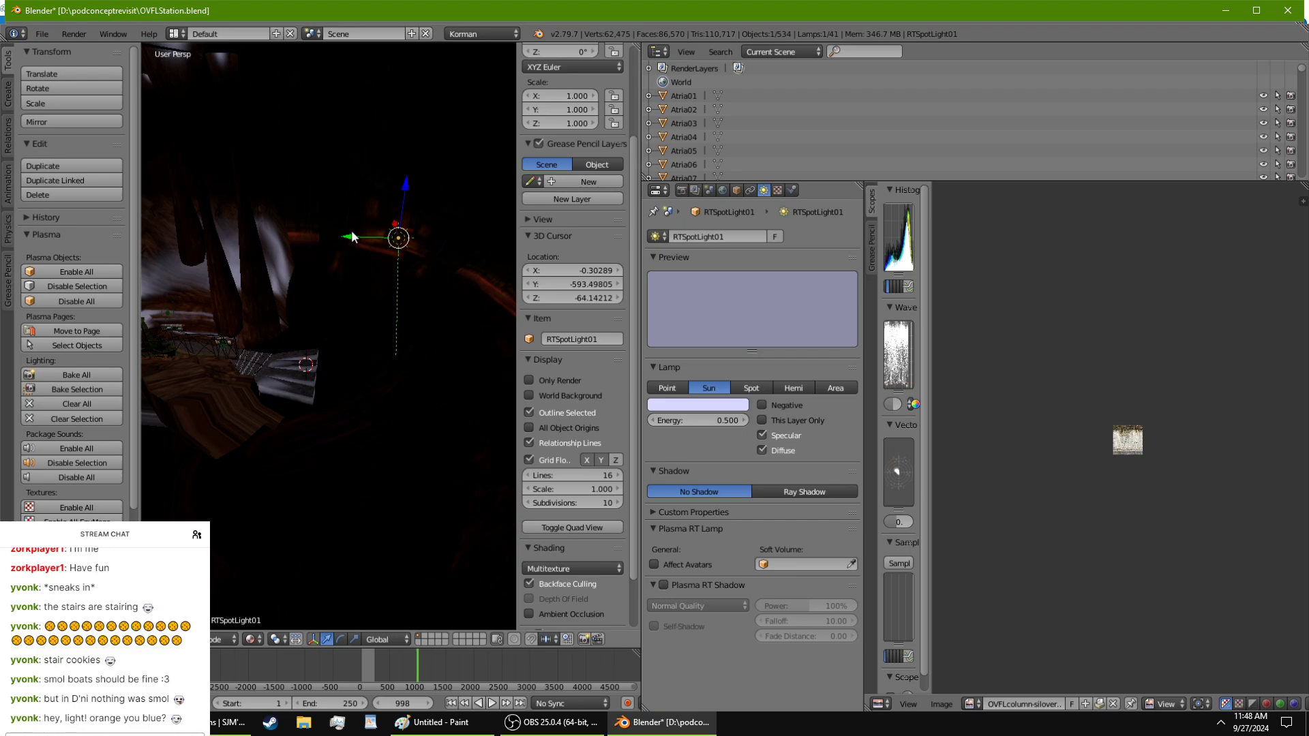
left_click_drag(351, 237, 244, 234)
key("z")
left_click_drag(338, 218, 415, 144)
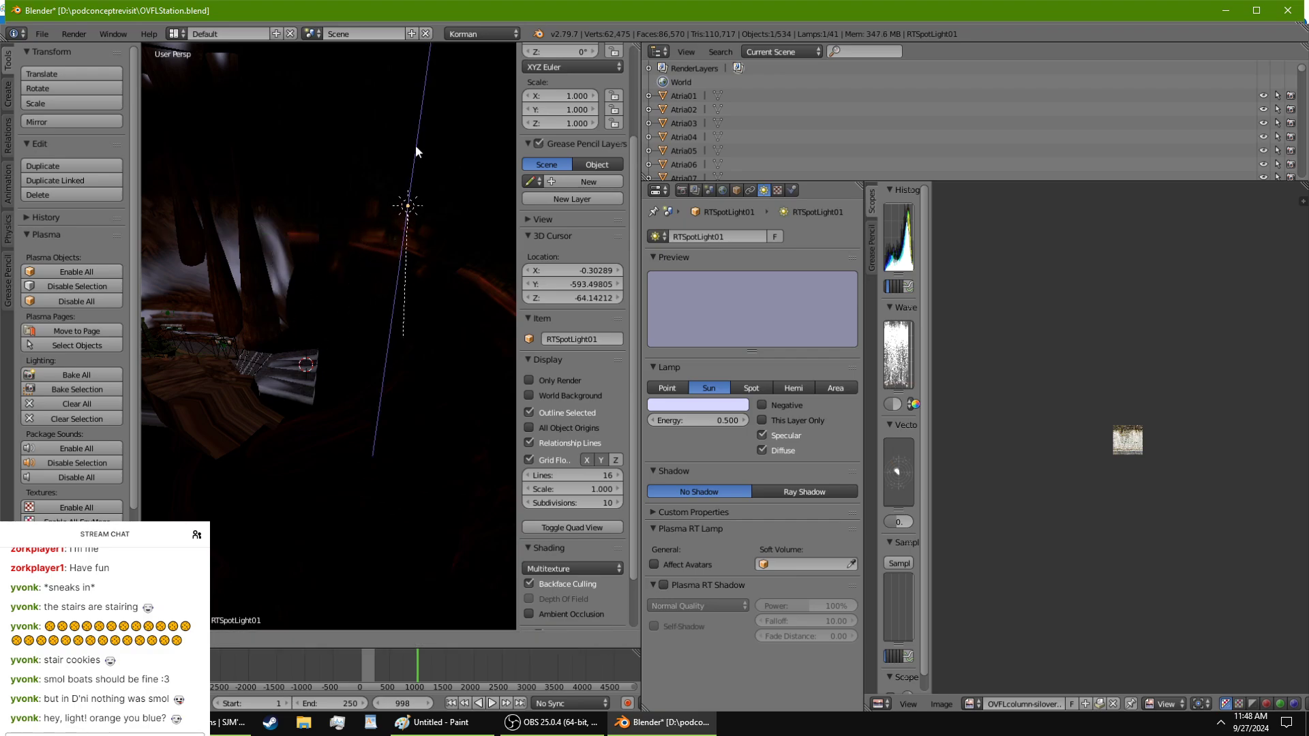
left_click_drag(423, 100, 422, 105)
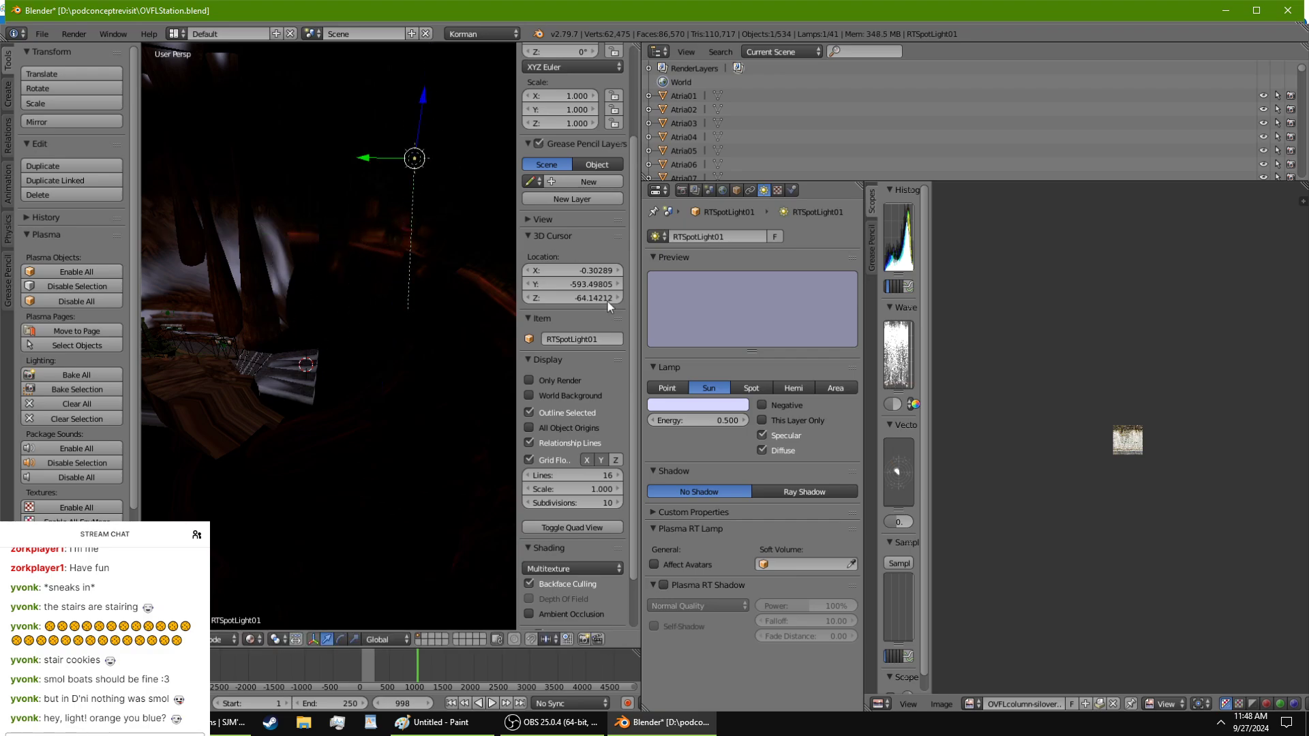
left_click(762, 435)
middle_click_drag(480, 423, 483, 346)
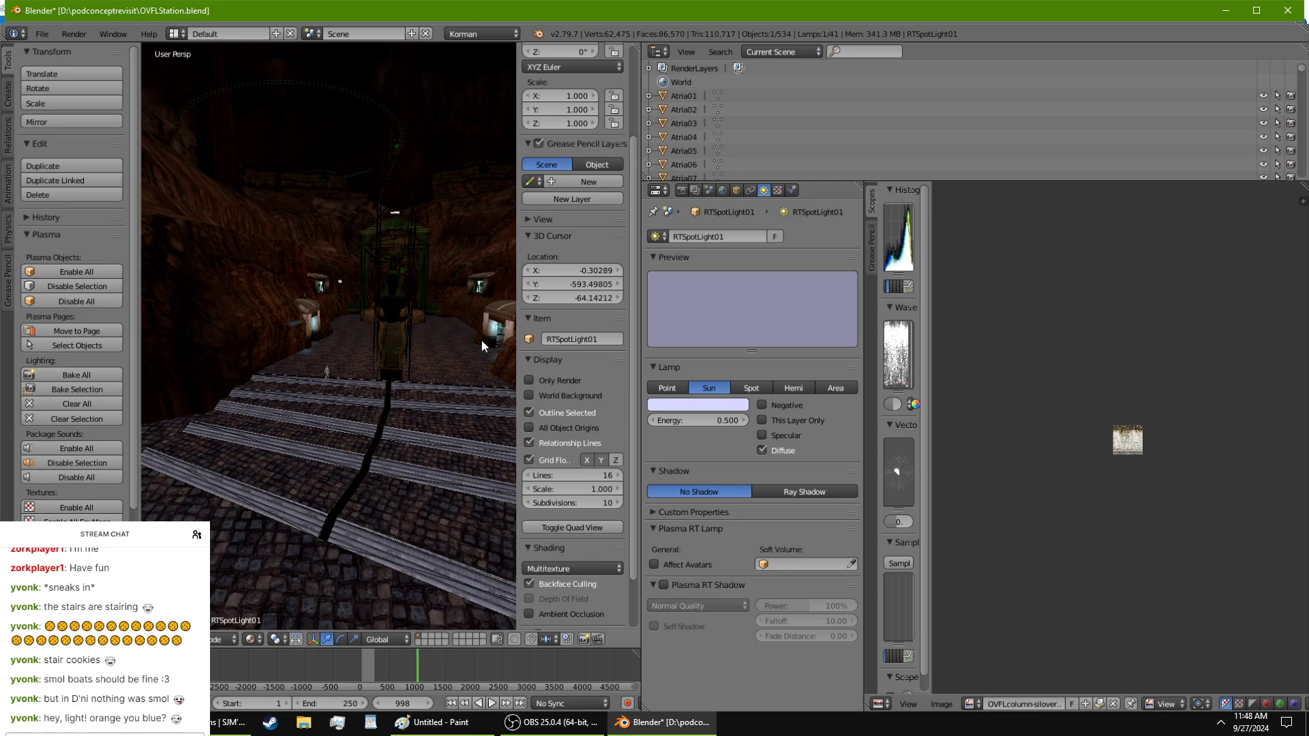
Step: Open the OUTSIDETERRAIN mesh in Edit Mode, select an edge on its open border and switch the viewport to Solid shading
middle_click_drag(441, 351, 275, 403)
right_click(354, 347)
middle_click_drag(353, 344, 354, 574)
key("Tab")
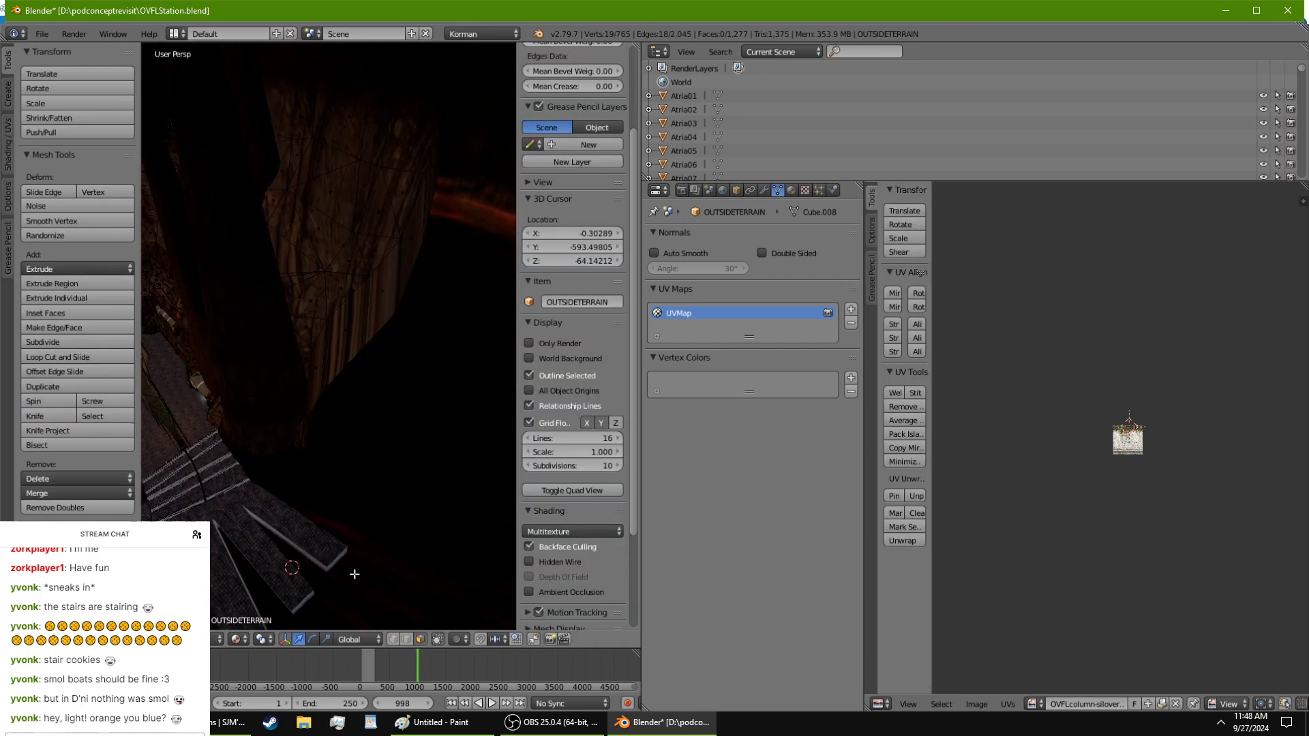
middle_click_drag(399, 619, 274, 309)
right_click(364, 466)
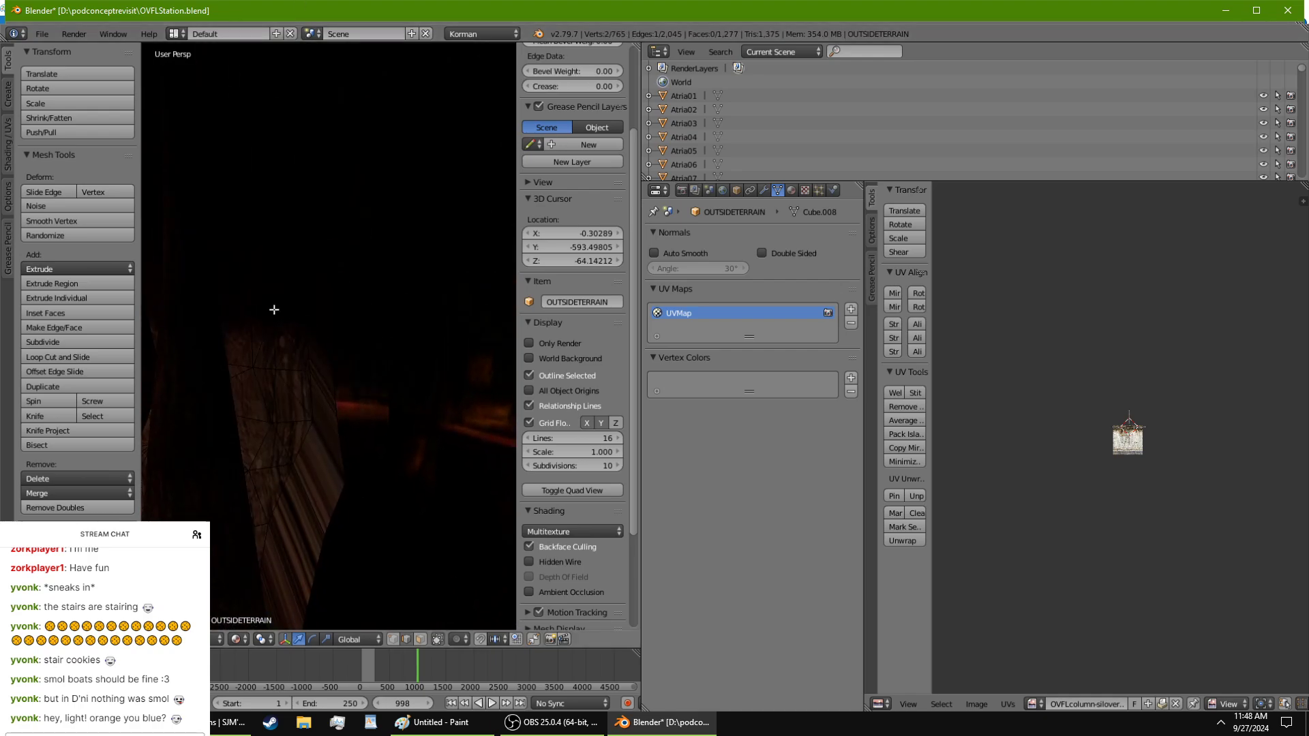
left_click(232, 640)
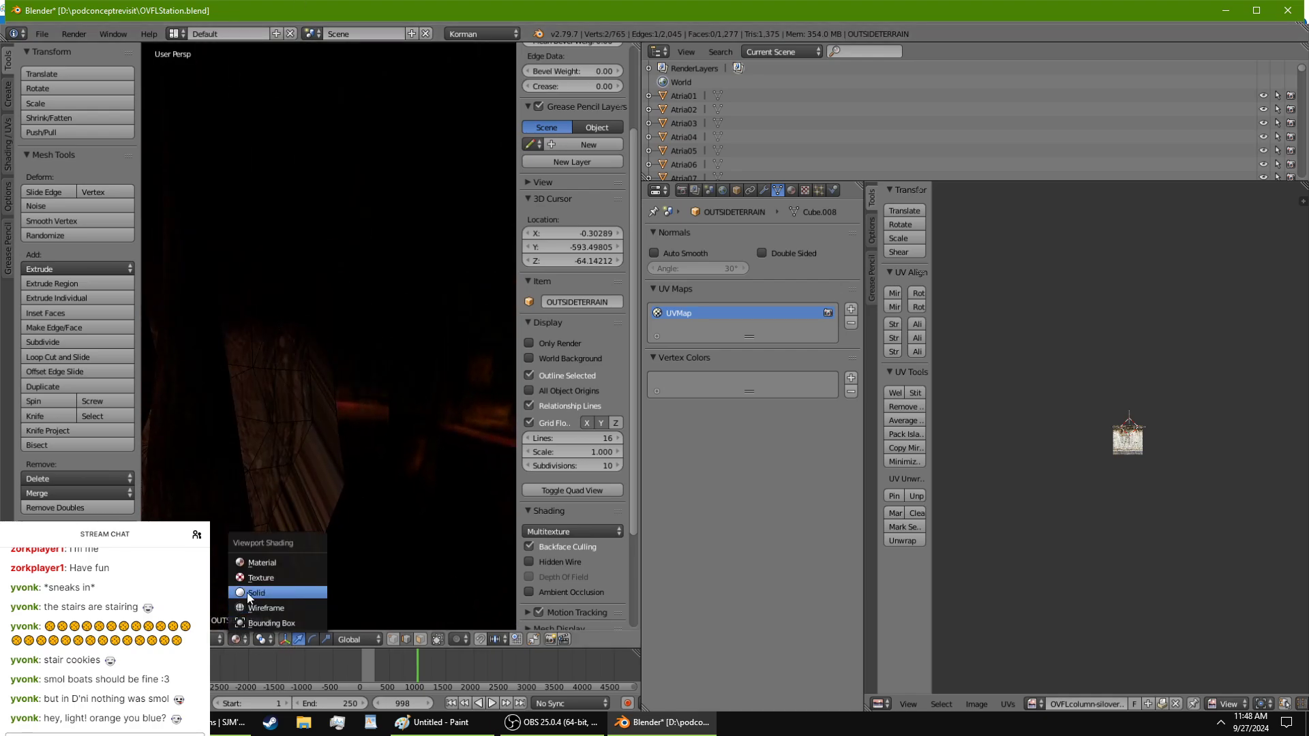
left_click(246, 592)
Step: Extend the selection along OUTSIDETERRAIN's open border behind the large column and extrude those edges outward
right_click(306, 134, "ctrl")
scroll(306, 135, "down", 2)
middle_click_drag(306, 135, 352, 187)
middle_click_drag(296, 358, 347, 434)
scroll(337, 358, "down", 2)
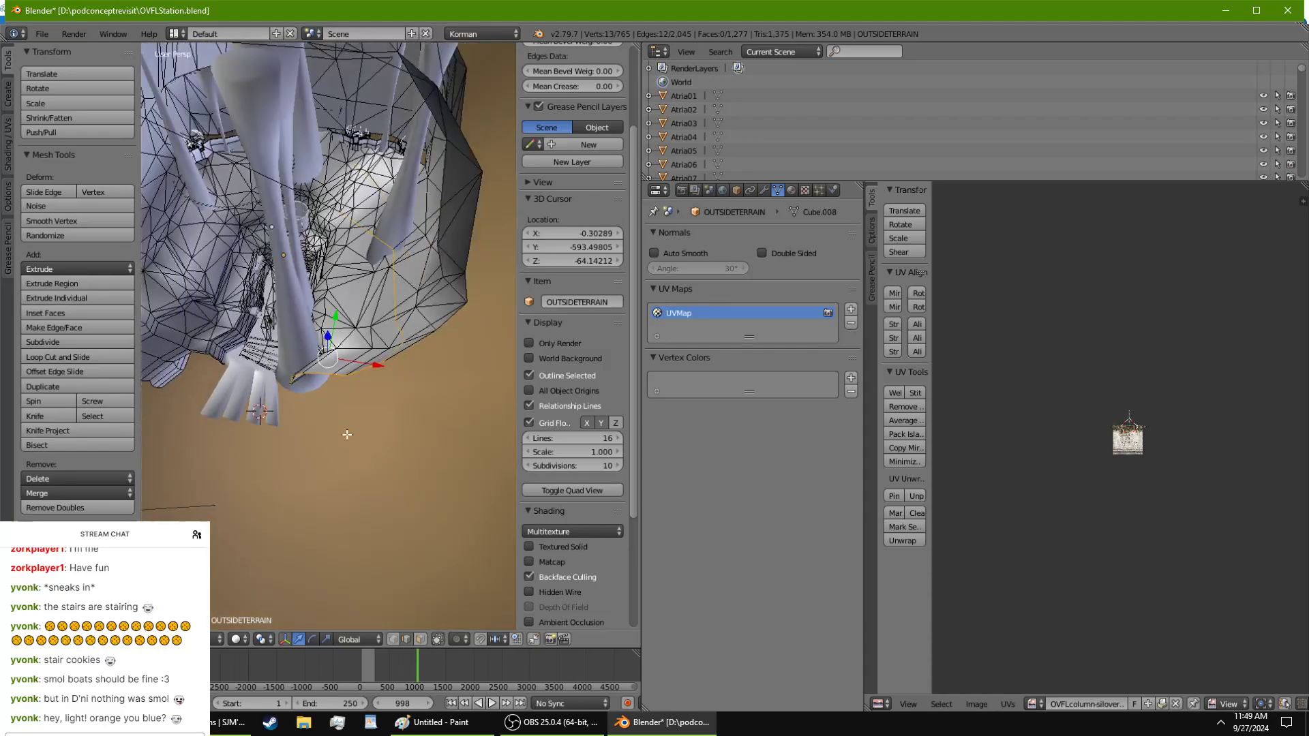
key("e")
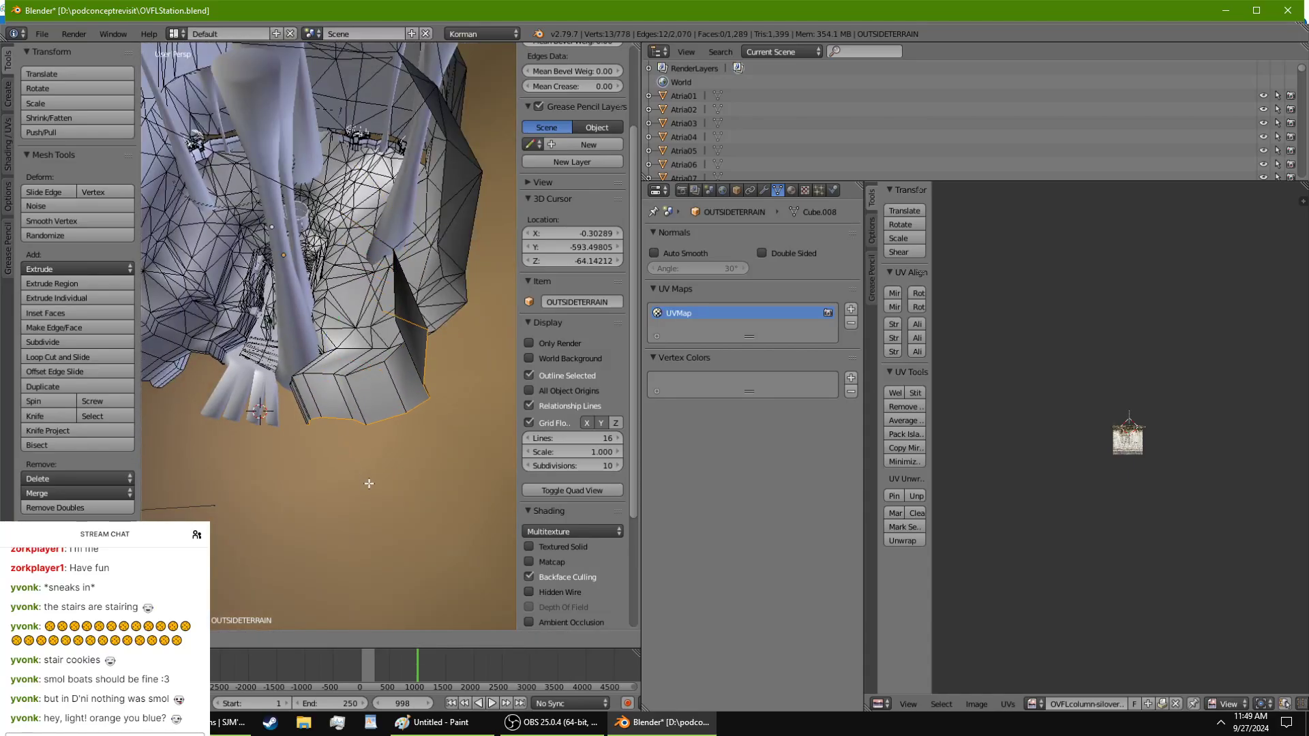
left_click(373, 491)
middle_click_drag(372, 491, 444, 287)
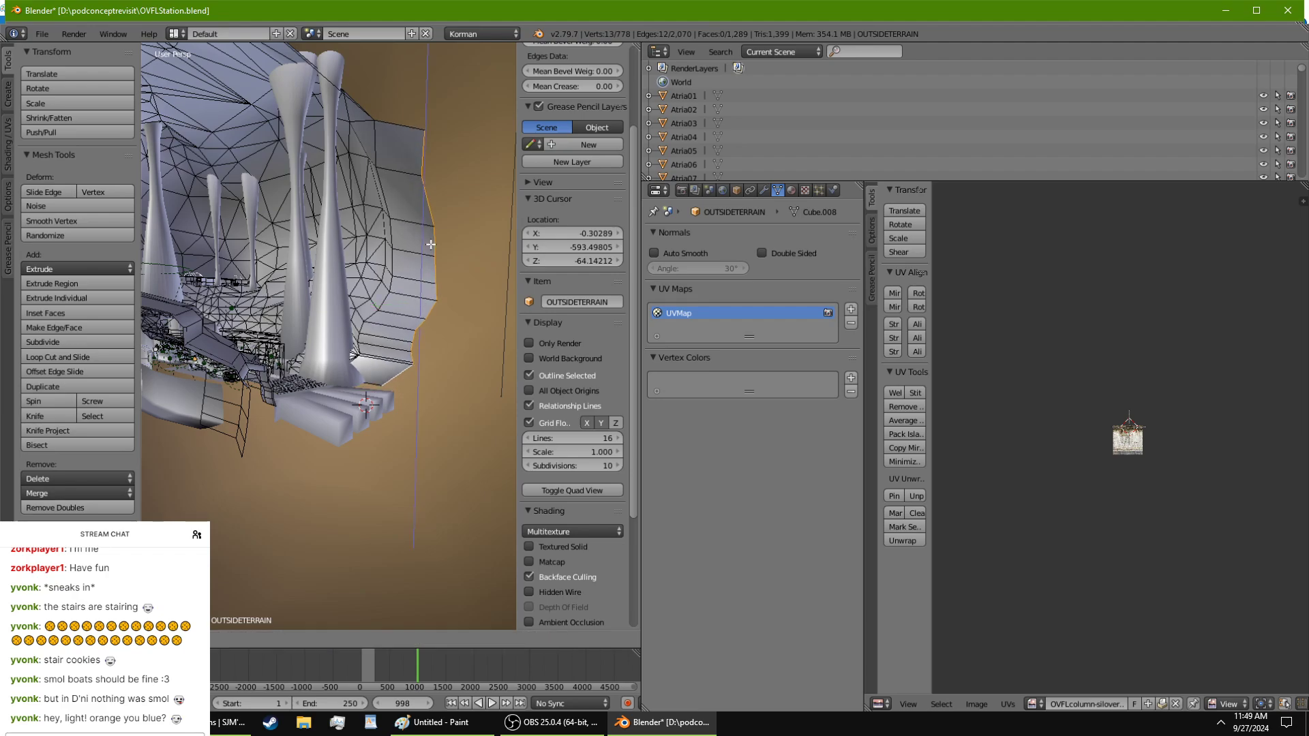
Step: Select the lowest end edge of the extruded terrain strip and move it down toward the column's base
scroll(326, 354, "up", 5)
right_click(366, 430)
key("g")
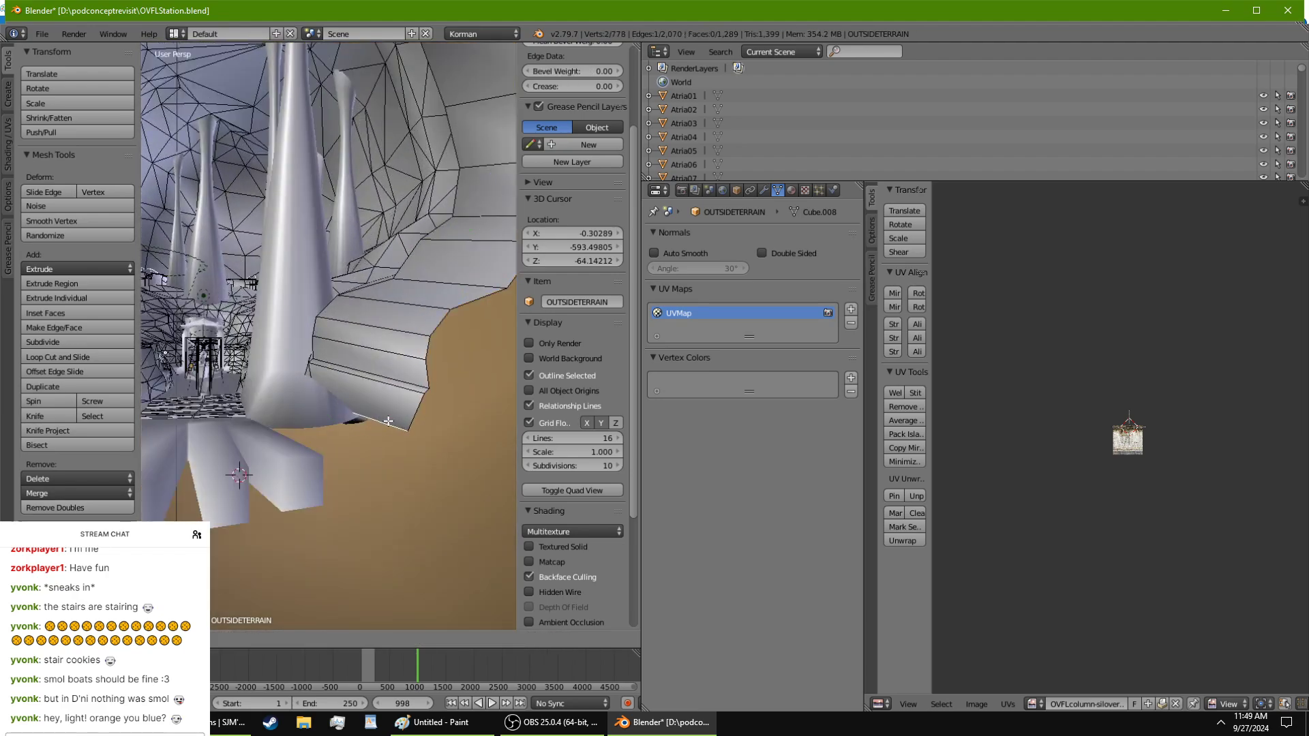
left_click(389, 466)
middle_click_drag(389, 466, 364, 467)
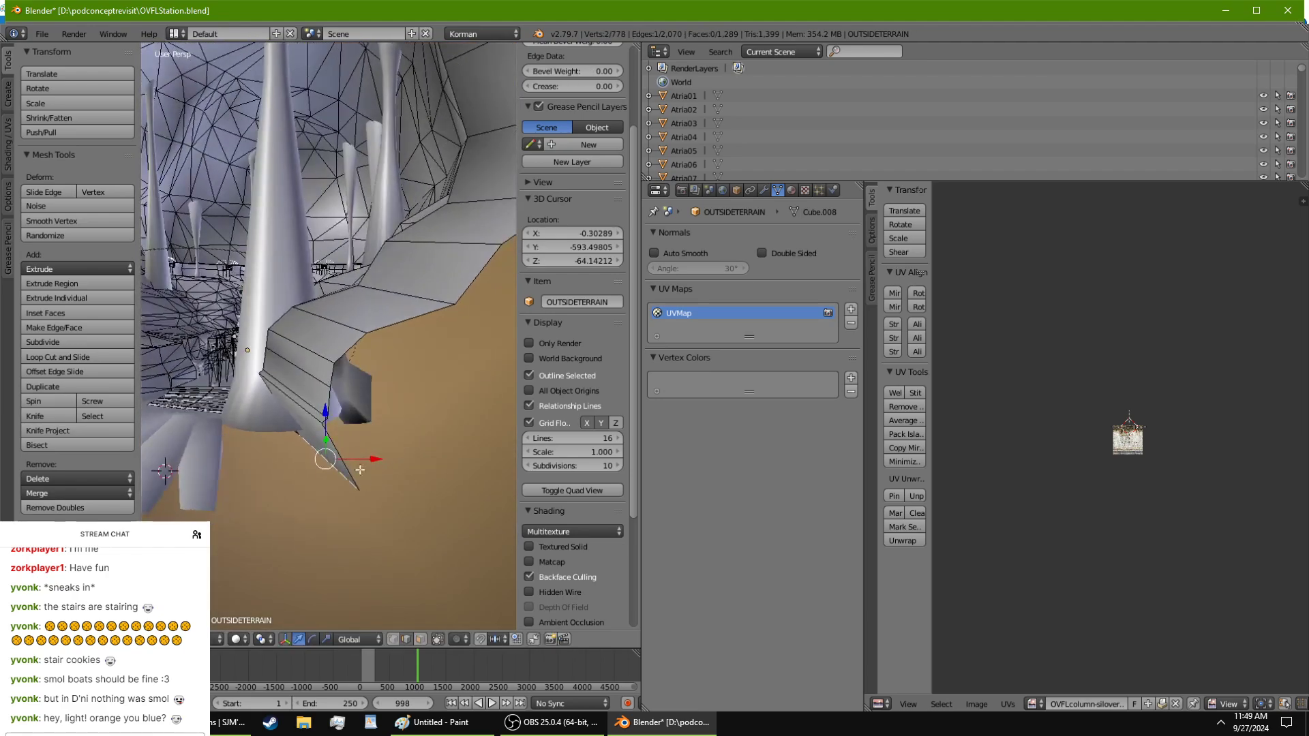
key("g")
left_click(306, 489)
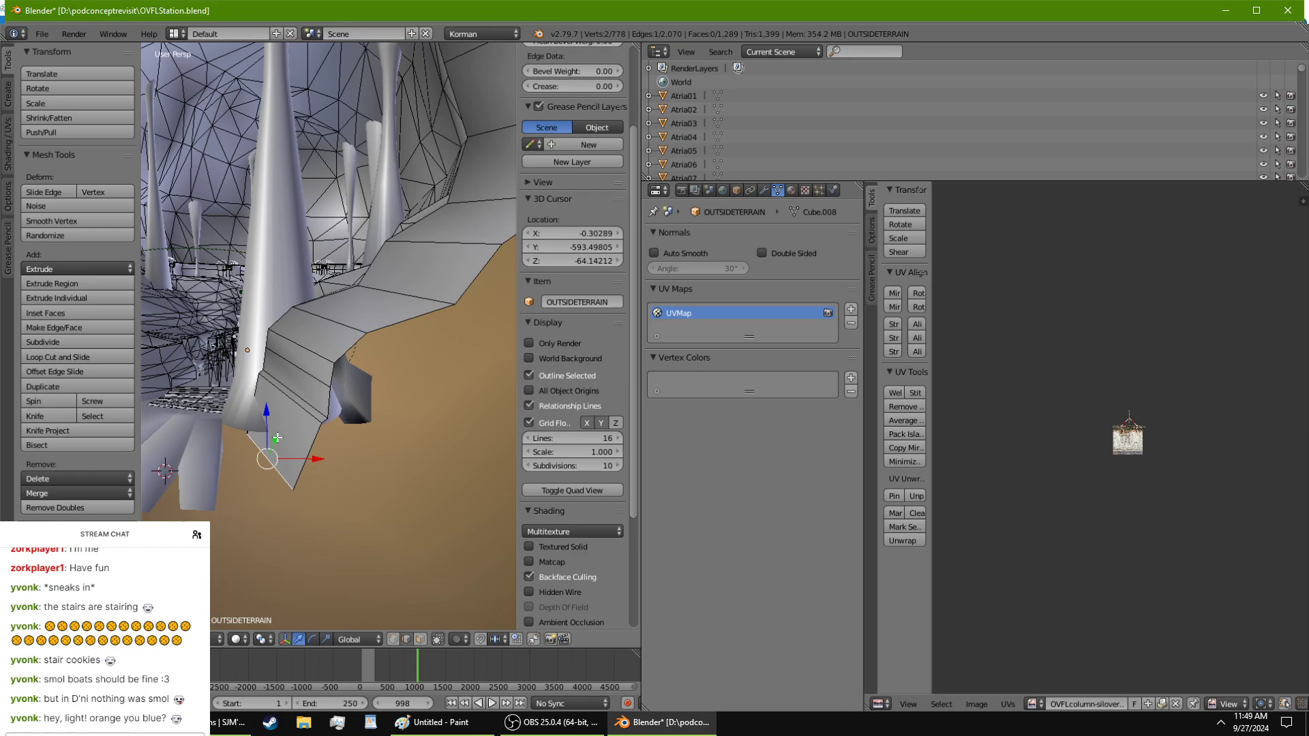
Step: Adjust the strip's lower end edge further in depth and along X beside the column, and return to Object Mode
middle_click_drag(278, 437, 298, 502)
key("g")
left_click(347, 469)
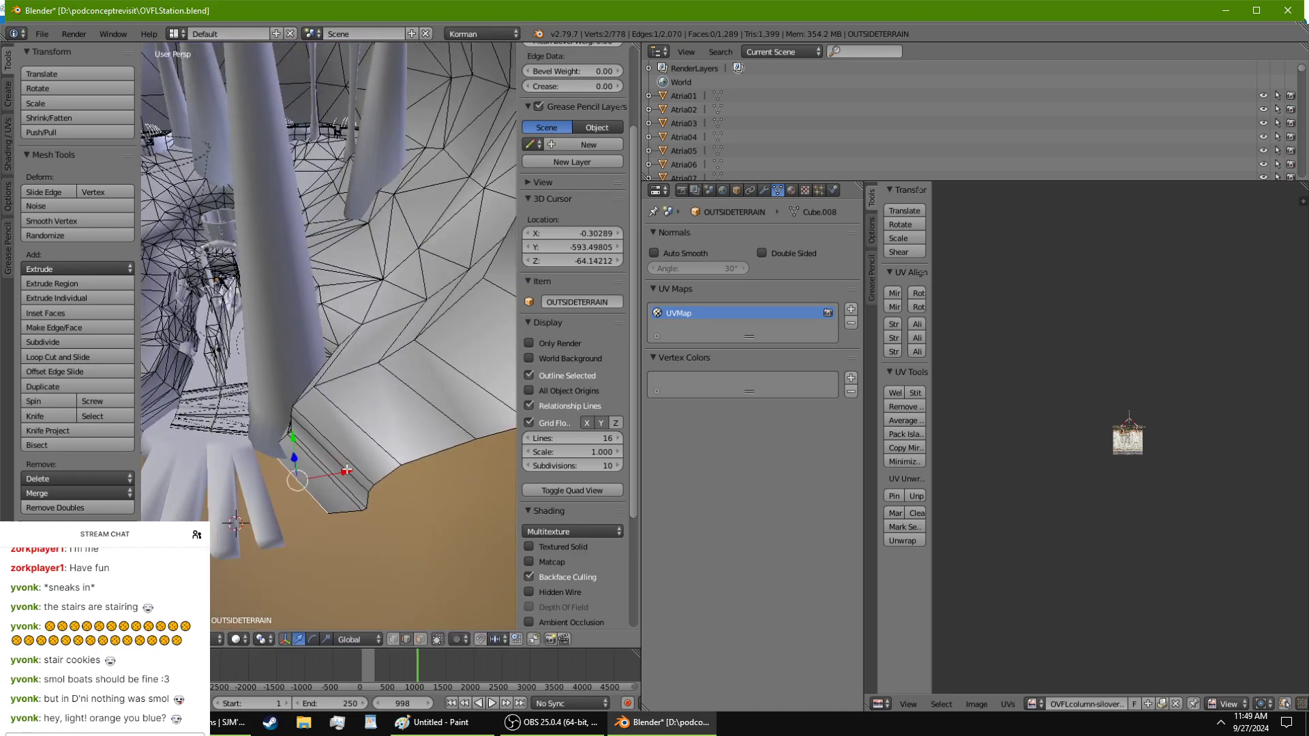
key("g")
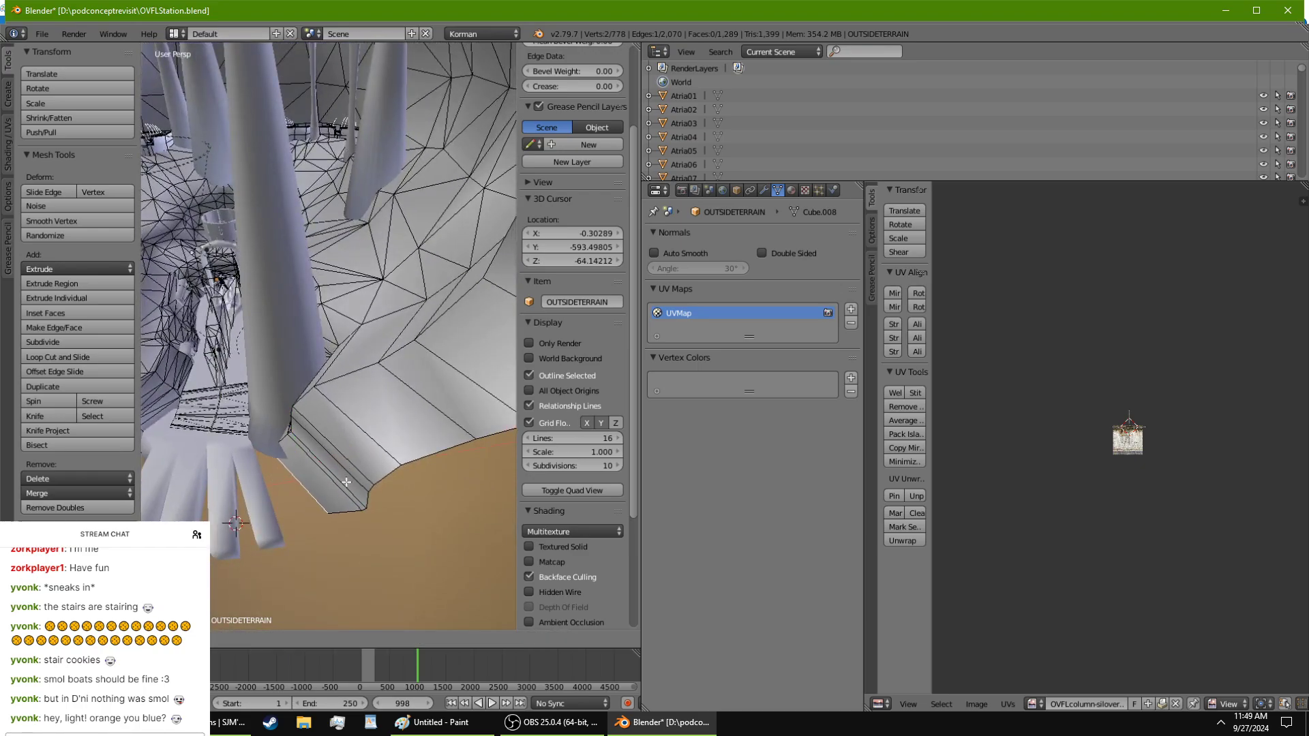
left_click(346, 484)
middle_click_drag(346, 481, 321, 432)
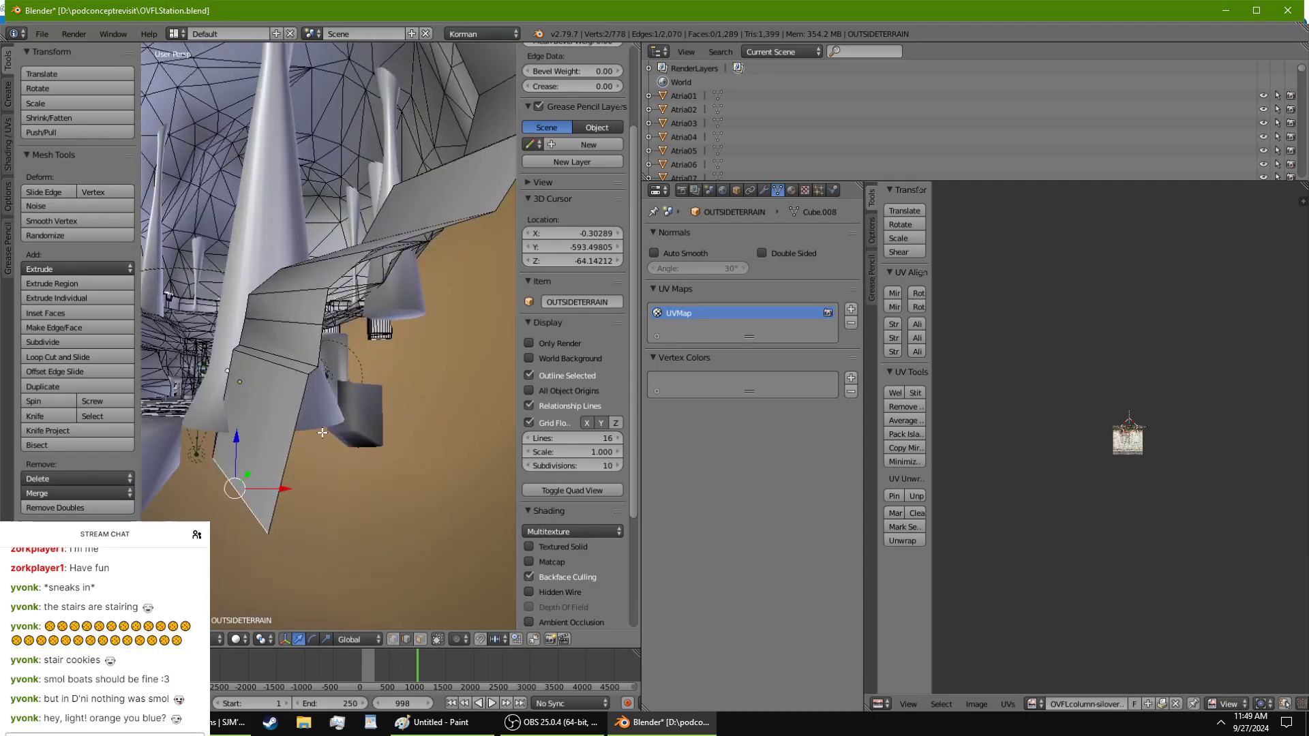
left_click_drag(287, 491, 295, 487)
key("Tab")
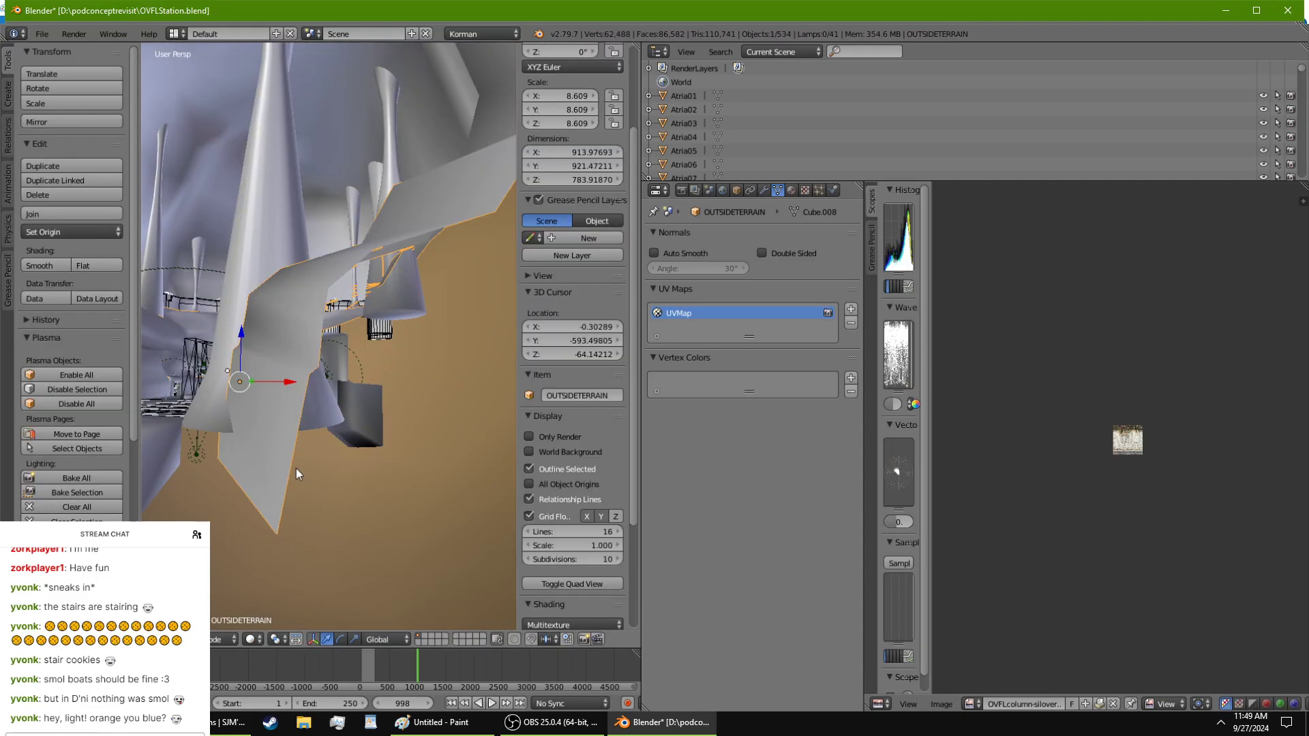
Step: Select the large column stalagcolumtemplate.008 beside the terrain strip and open its mesh in Edit Mode with face selection
middle_click_drag(297, 471, 318, 423)
right_click(336, 395)
right_click(345, 393)
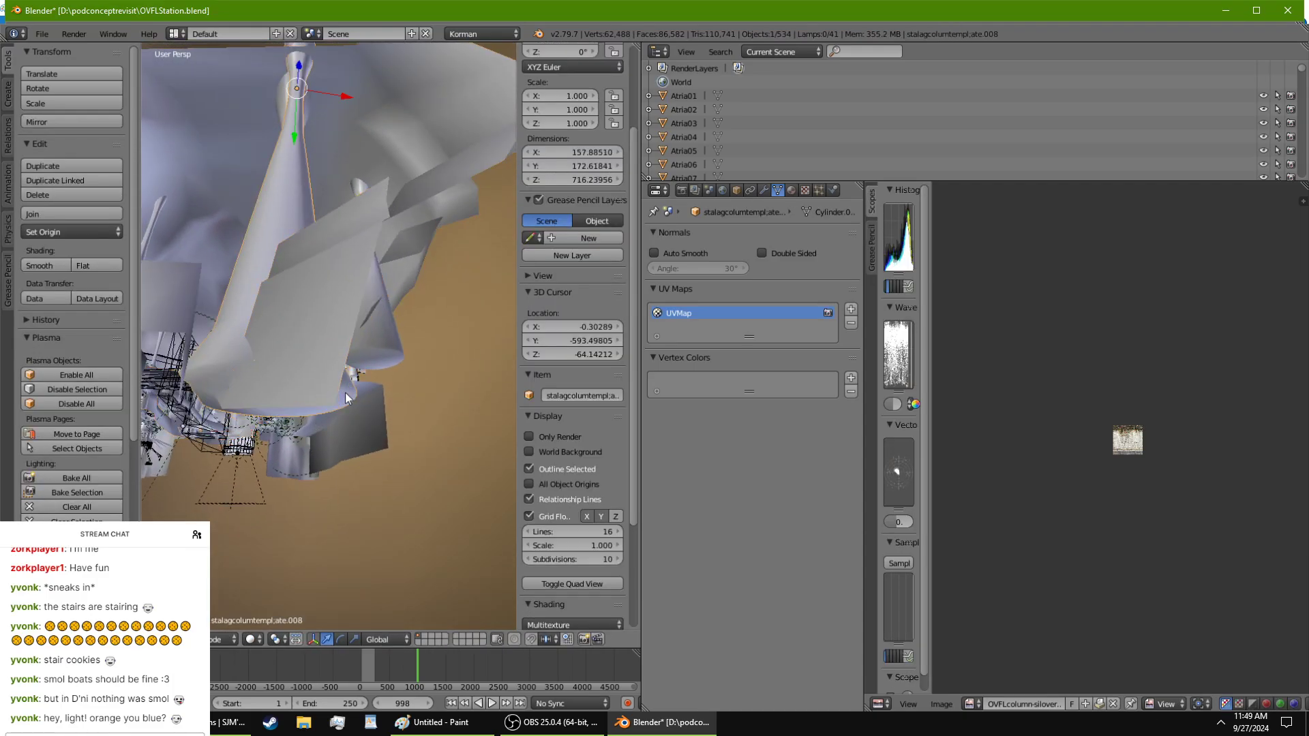
key("Tab")
left_click(419, 639)
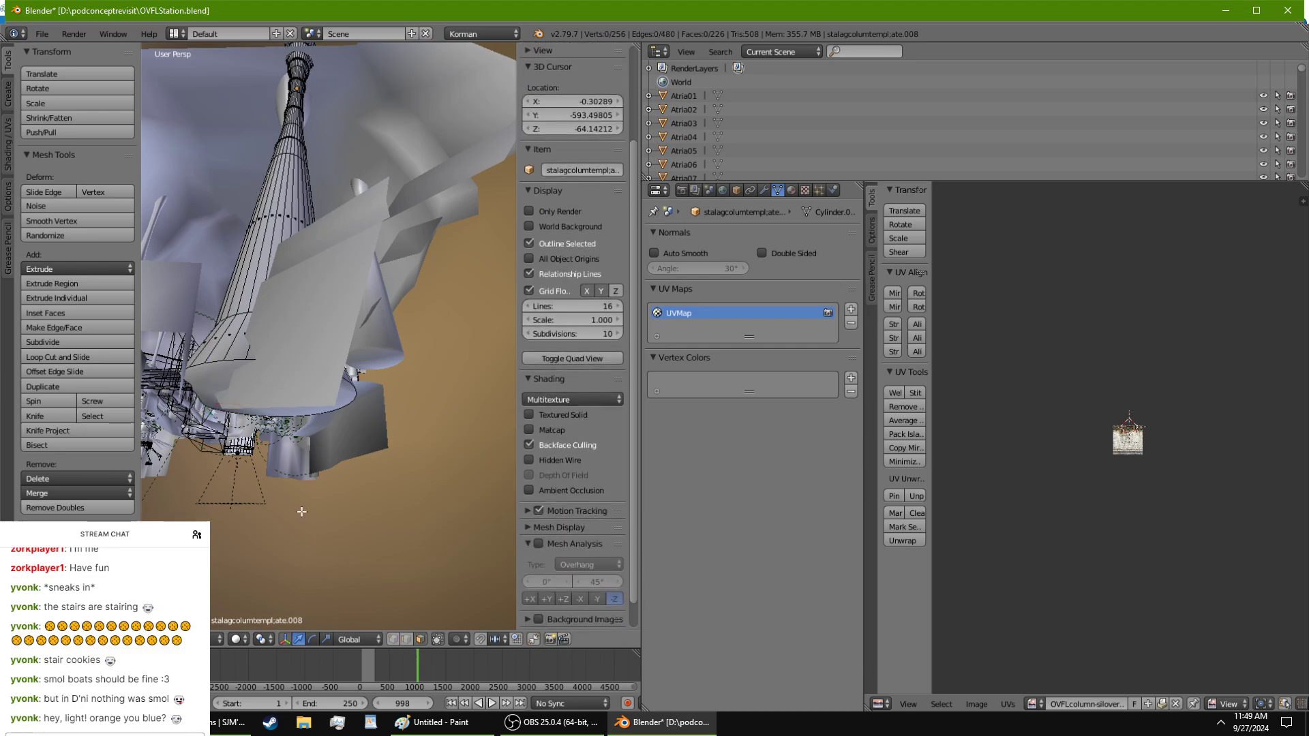
Step: Select the column's bottom cap face and extrude it straight down to lengthen the flared base
right_click(225, 383)
middle_click_drag(225, 383, 286, 407)
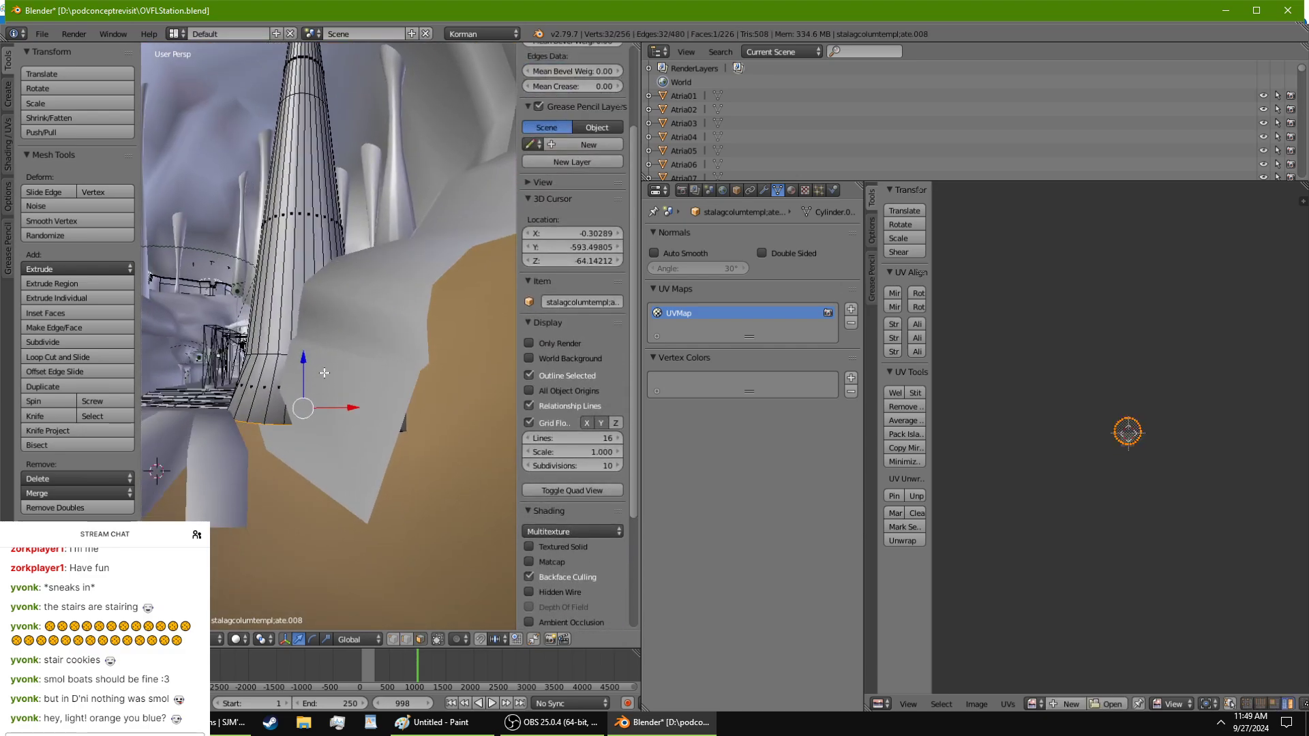
key("e")
left_click(306, 415)
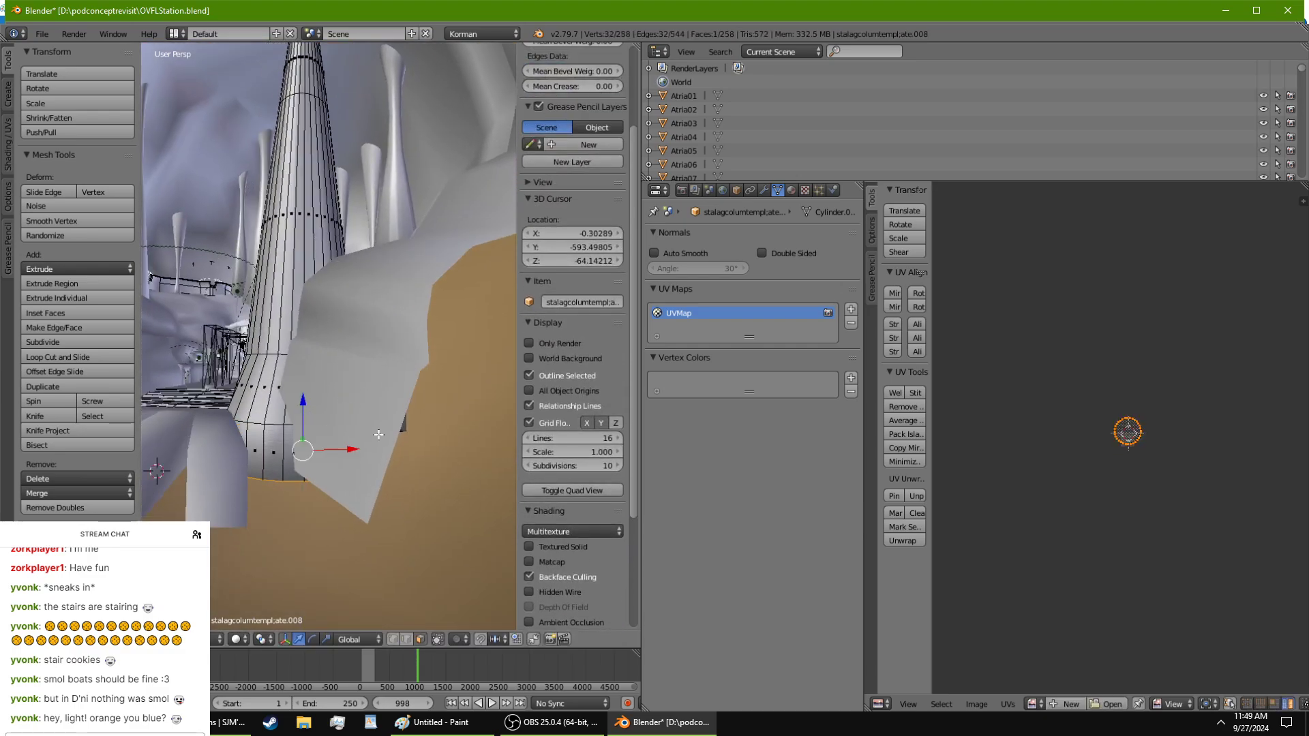
middle_click_drag(379, 435, 342, 450)
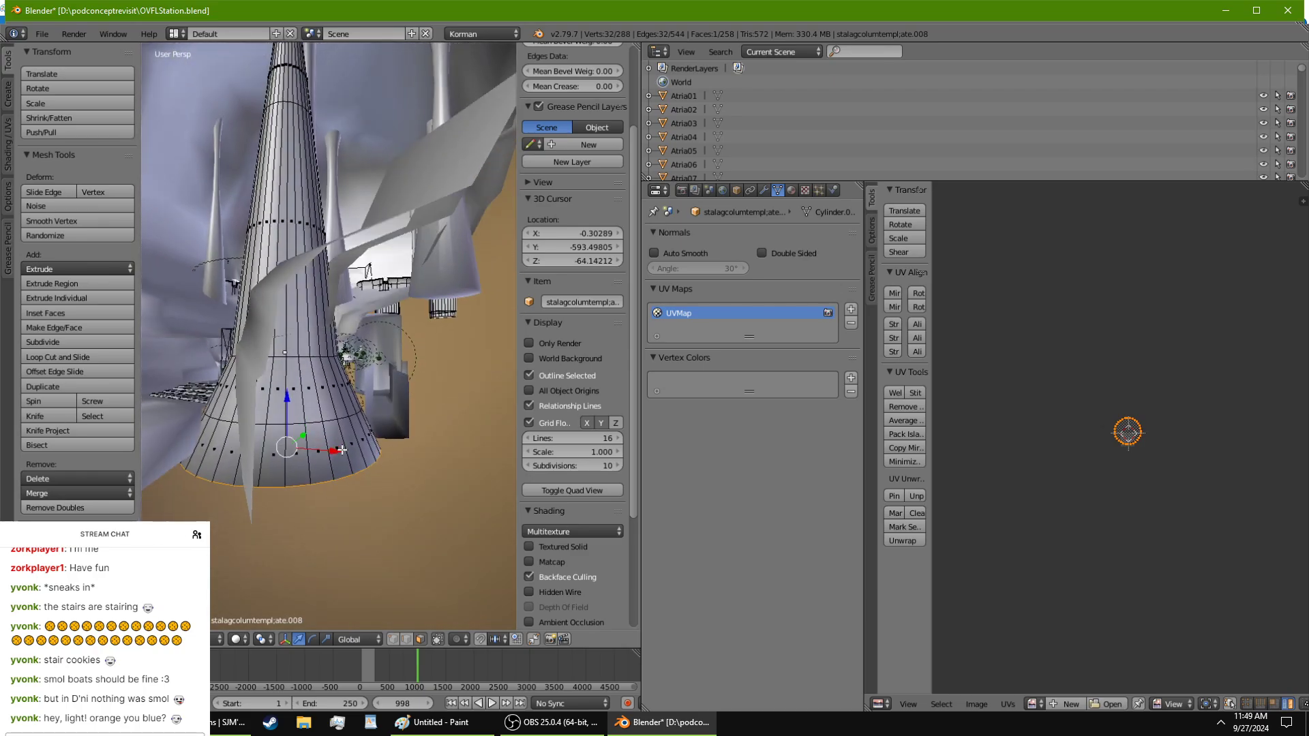
Step: Delete only the side faces on one side of the column base's two lowest rows, and return to Object Mode
right_click(276, 452)
right_click(283, 377, "ctrl")
middle_click_drag(285, 382, 346, 440)
right_click(319, 390, "ctrl")
right_click(335, 384, "ctrl")
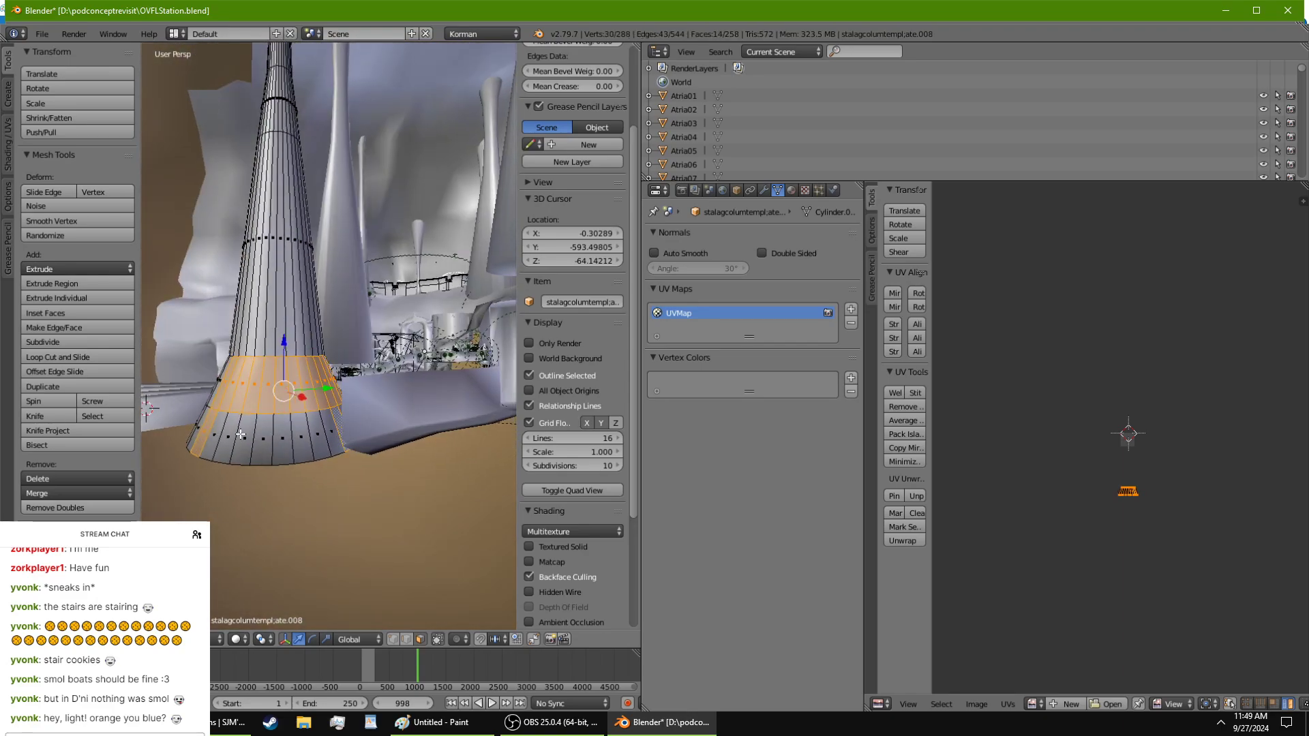
right_click(219, 434, "ctrl")
key("x")
left_click(219, 437)
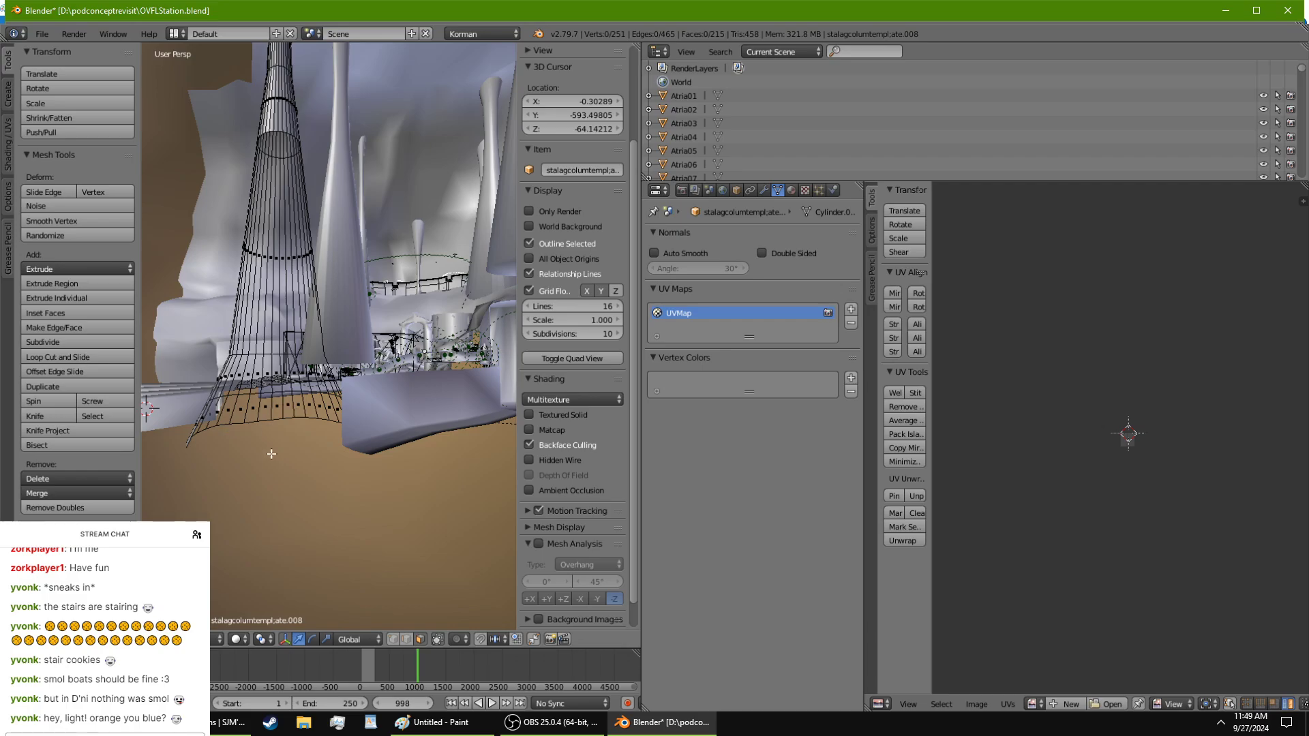
key("ctrl+z")
key("x")
left_click(247, 488)
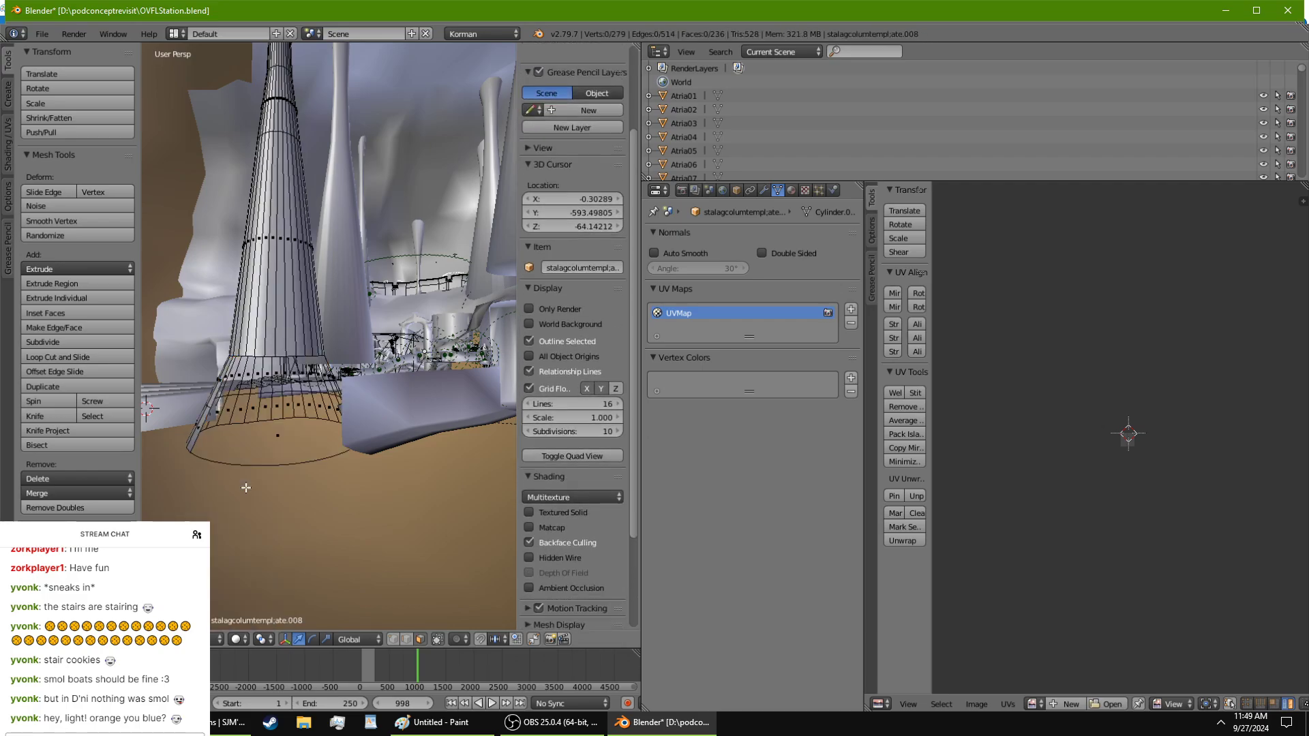
middle_click_drag(247, 487, 452, 520)
key("Tab")
Step: Save over OVFLStation.blend and start a test run of the Plasma age
scroll(461, 460, "down", 6)
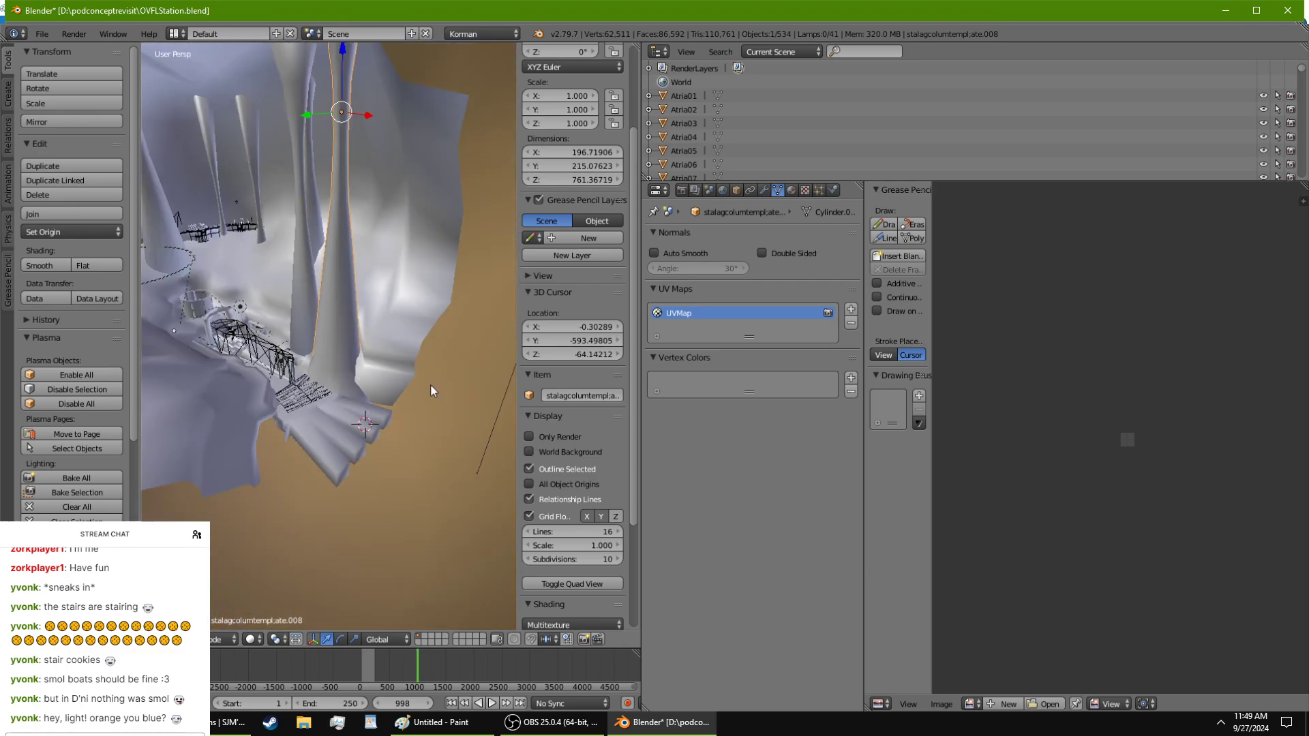
middle_click_drag(431, 383, 372, 360)
key("ctrl+s")
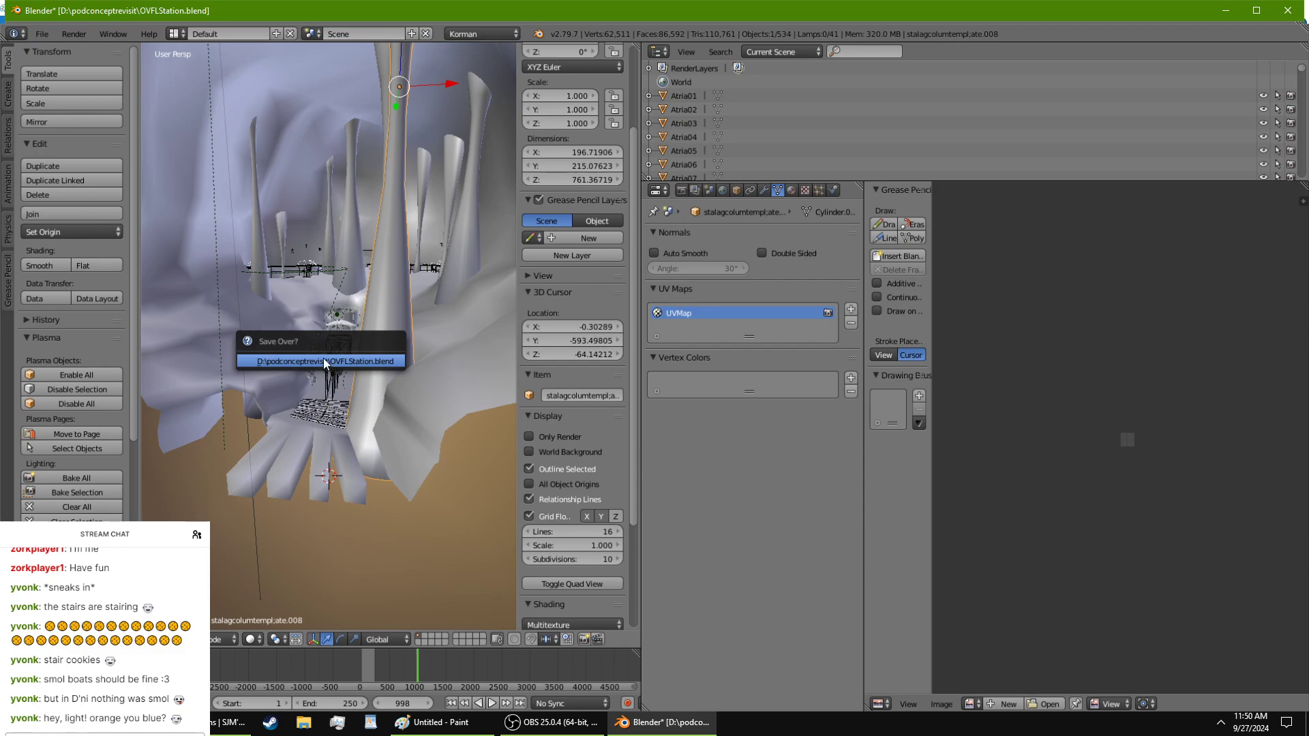
left_click(315, 362)
left_click(724, 191)
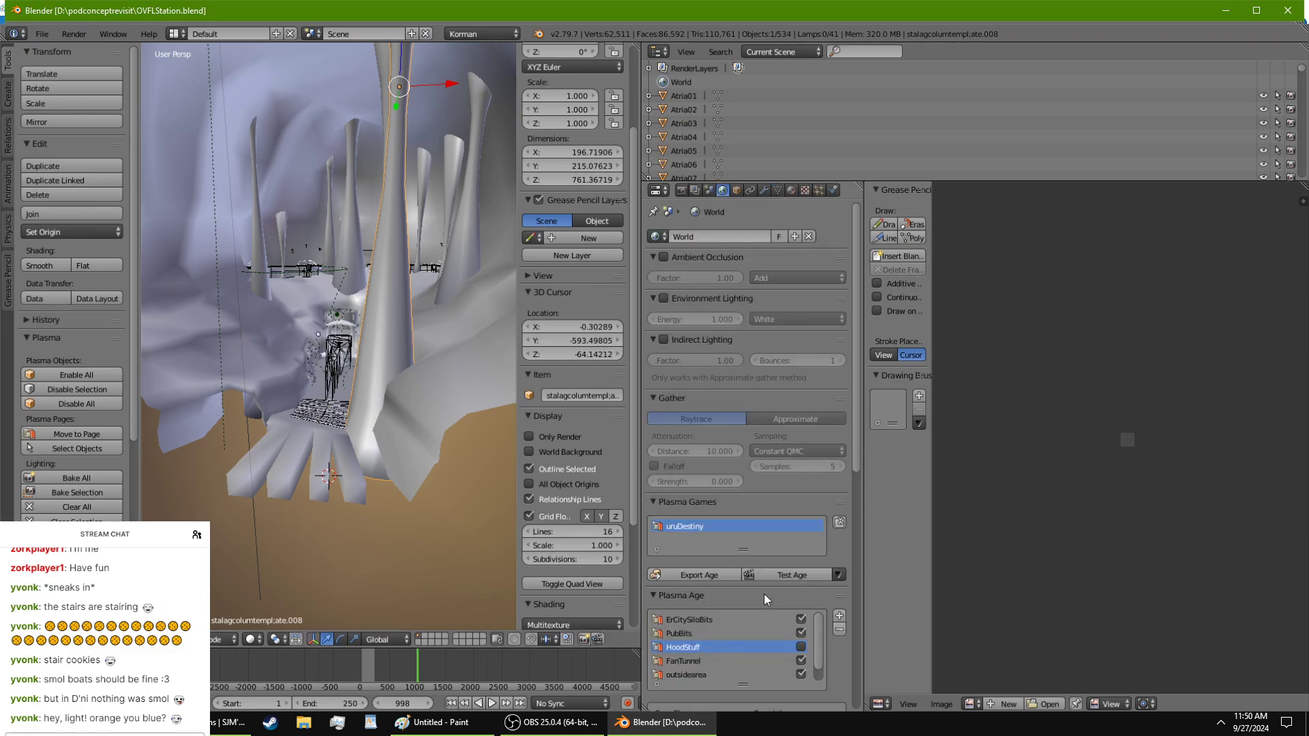
left_click(757, 575)
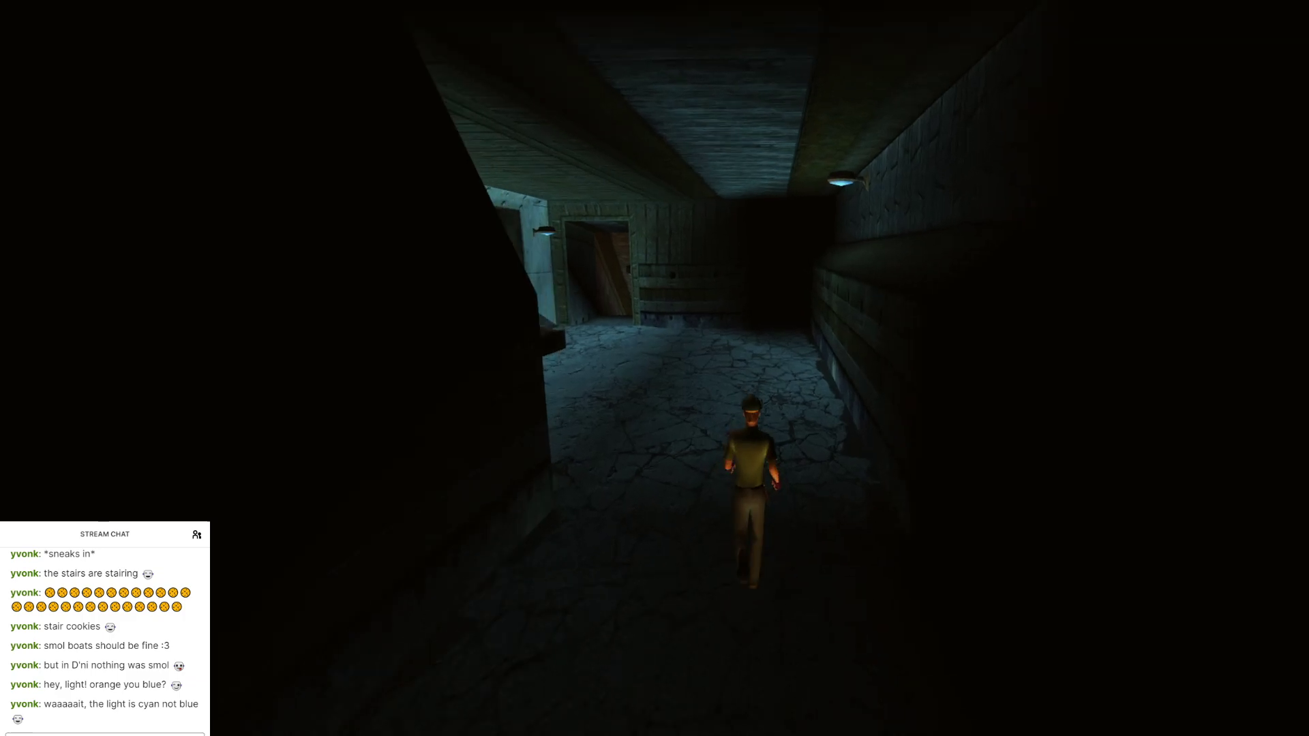
Step: In the test run, walk from the station down the dockslanding stairs and examine their lighting and the landing's edge
key("w")
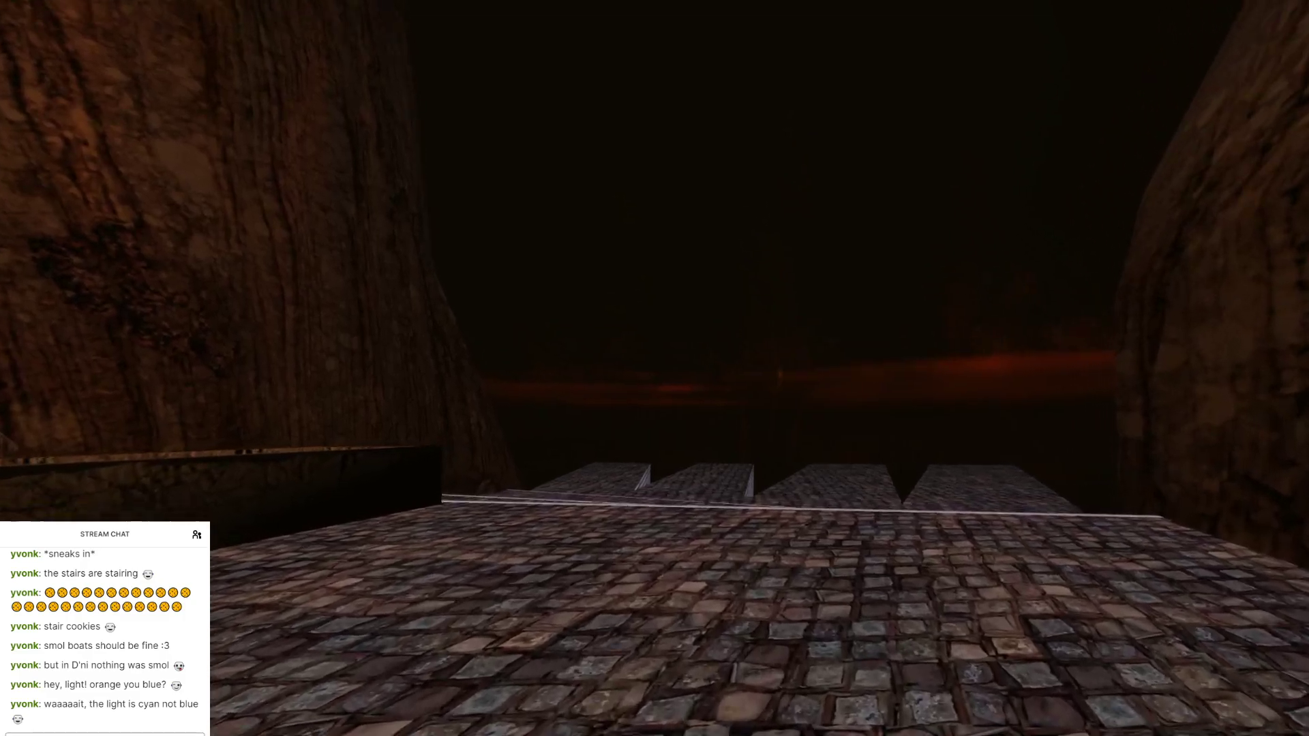
key("w")
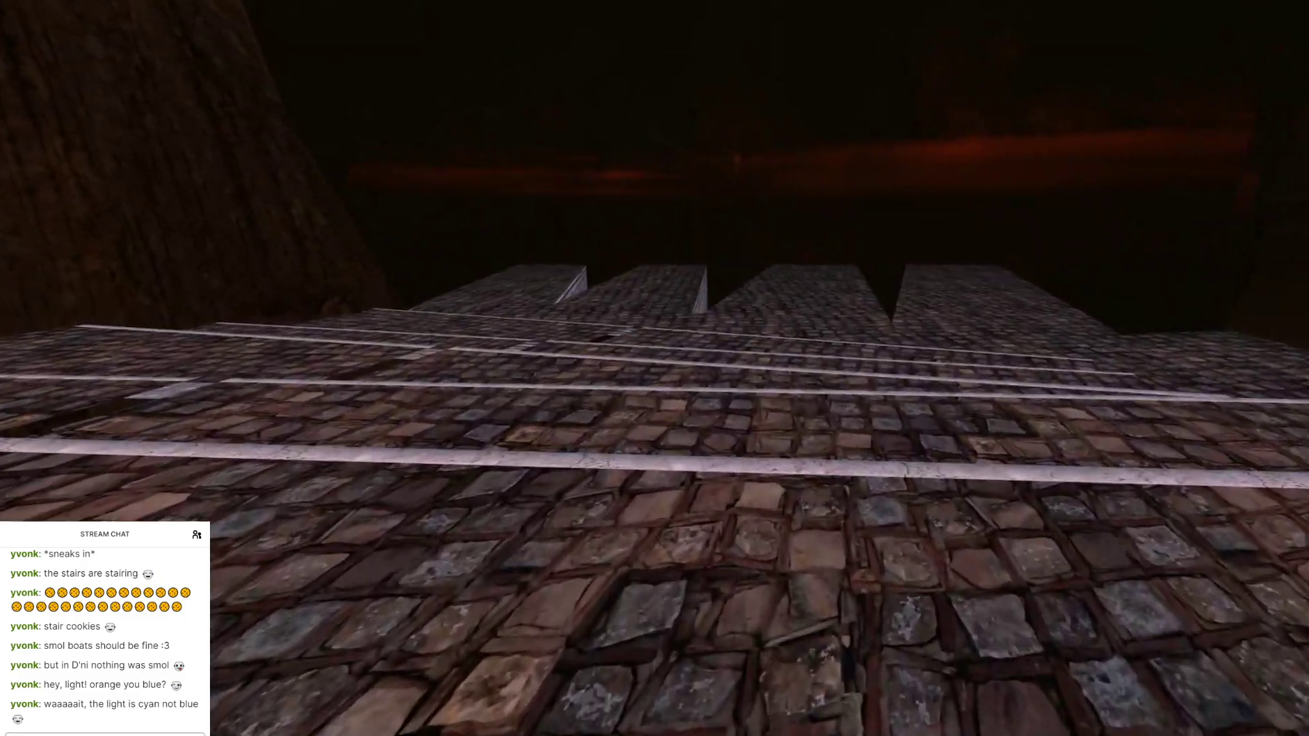
key("w")
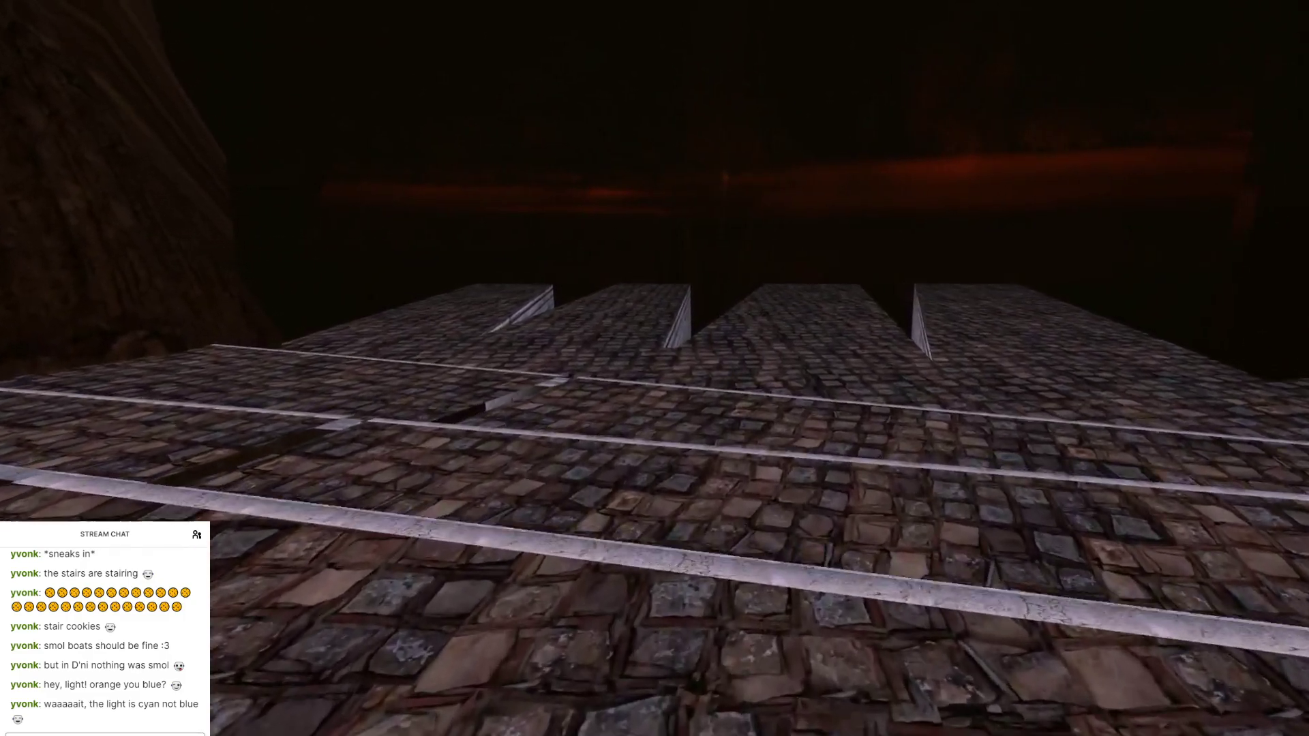
key("w")
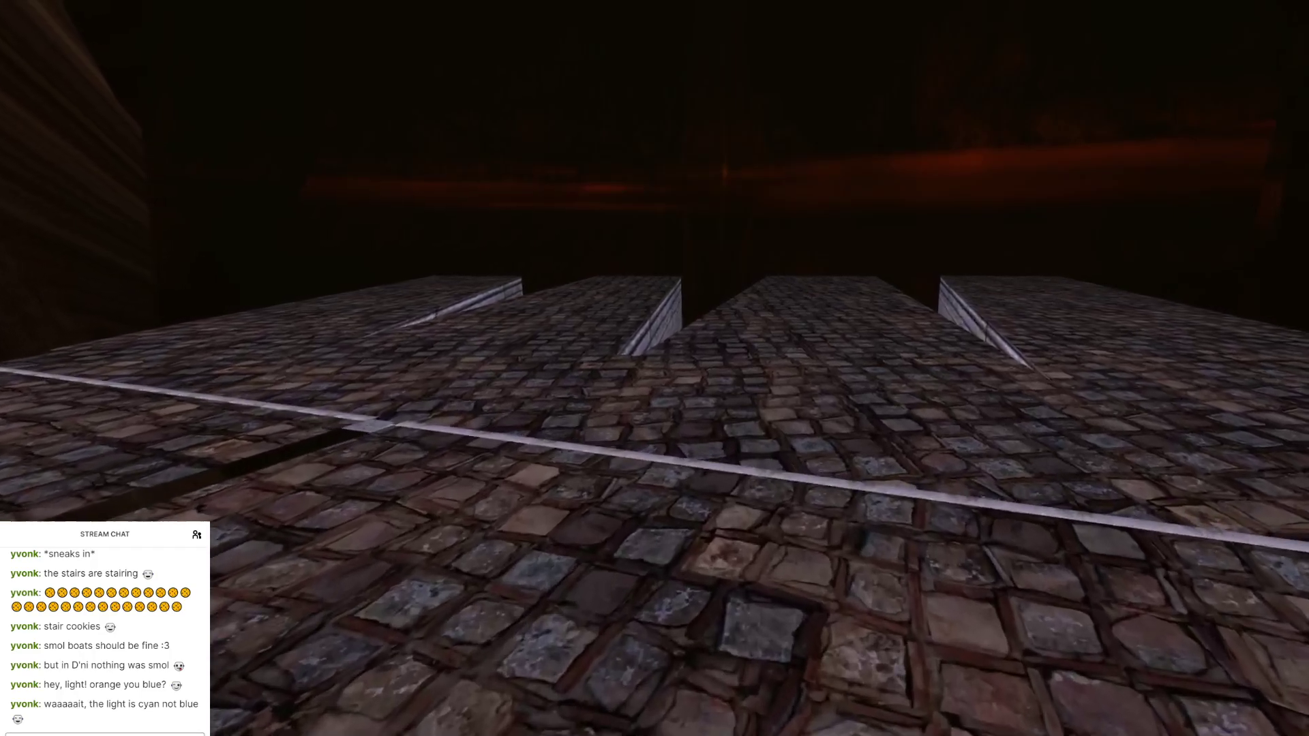
key("w")
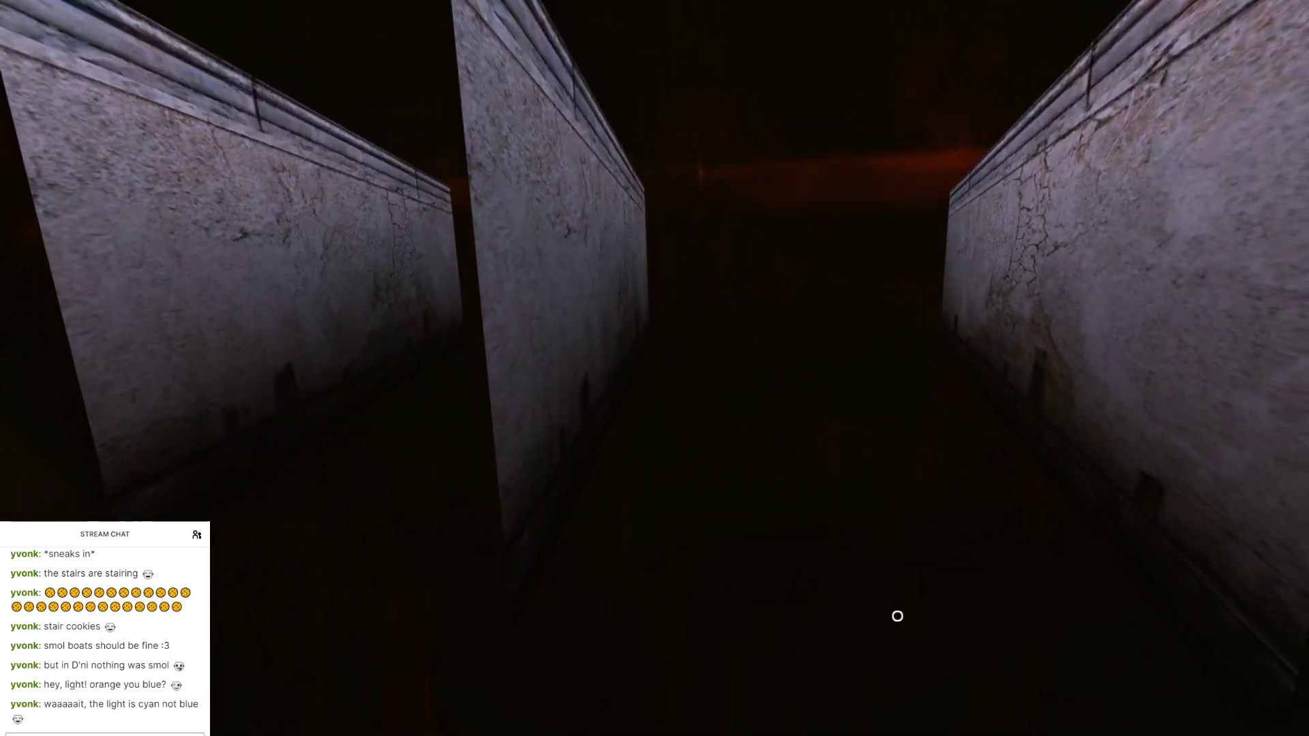
key("s")
key("s")
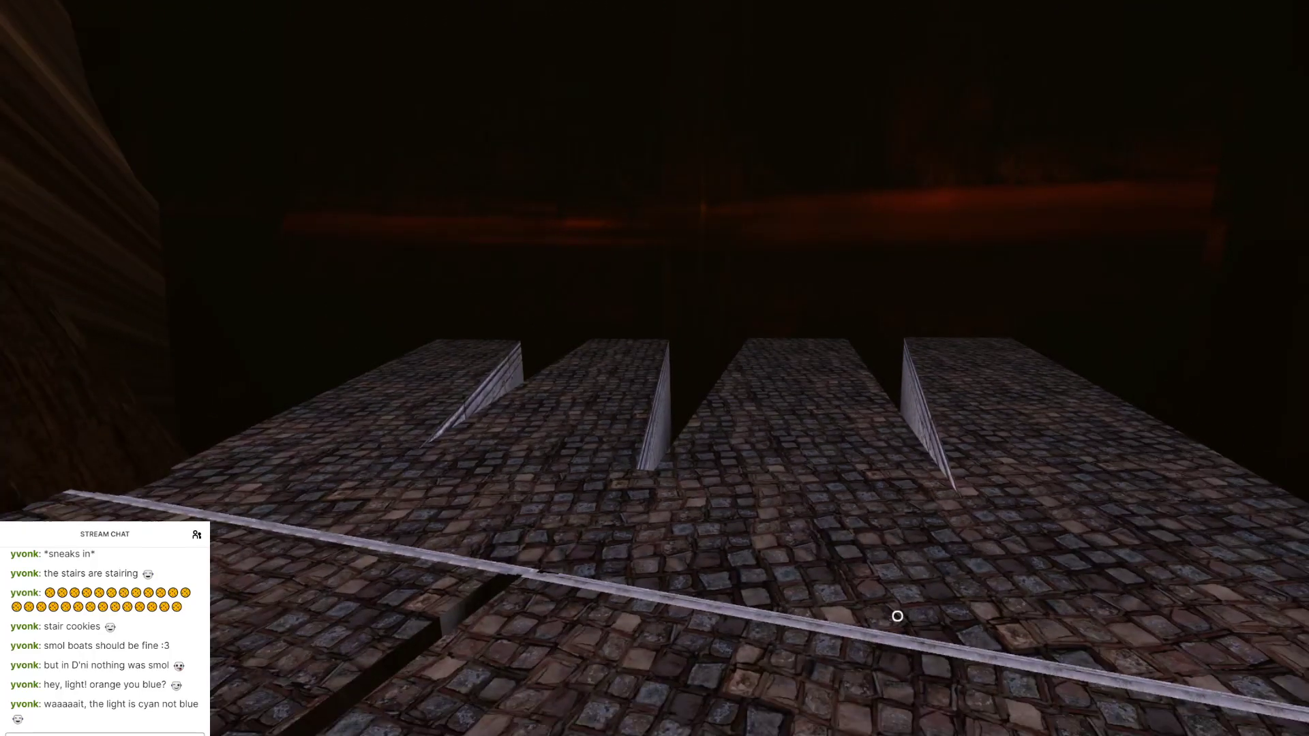
key("s")
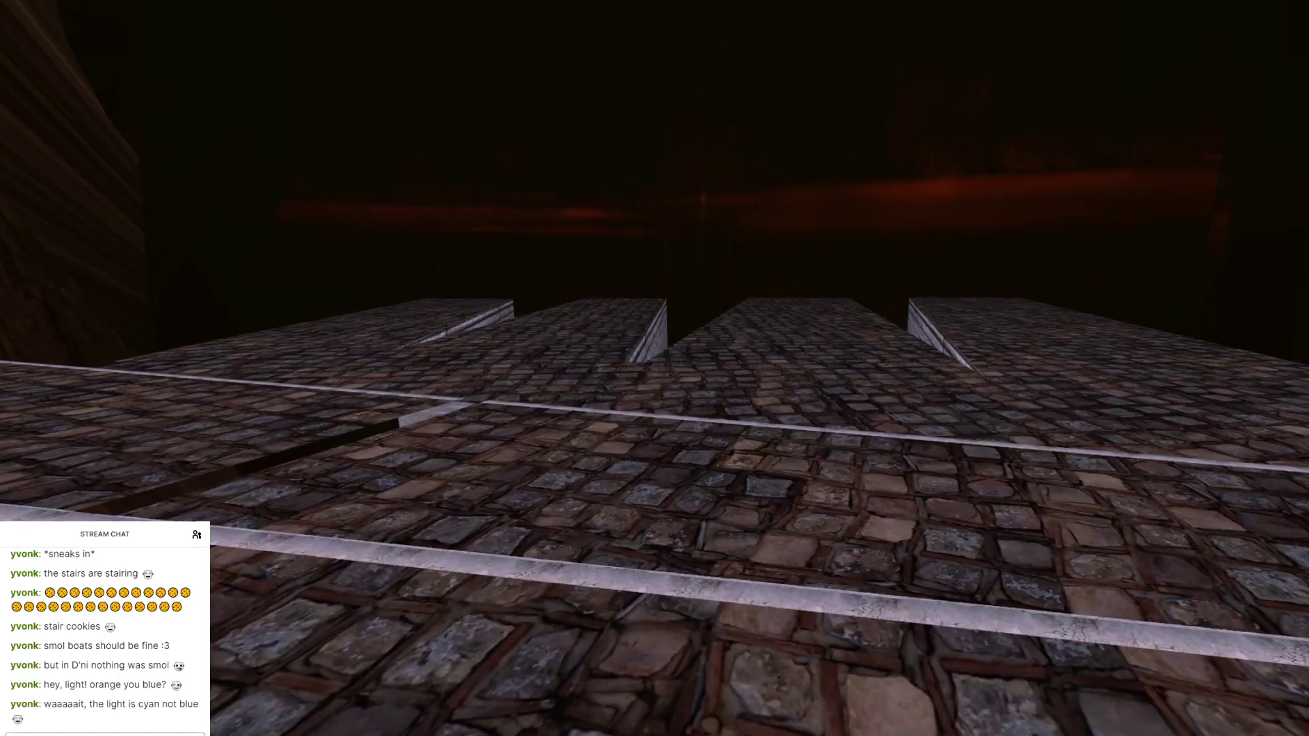
Step: Walk out along one of the cobbled piers to its end and examine the cavern backdrop beyond the landing
key("w")
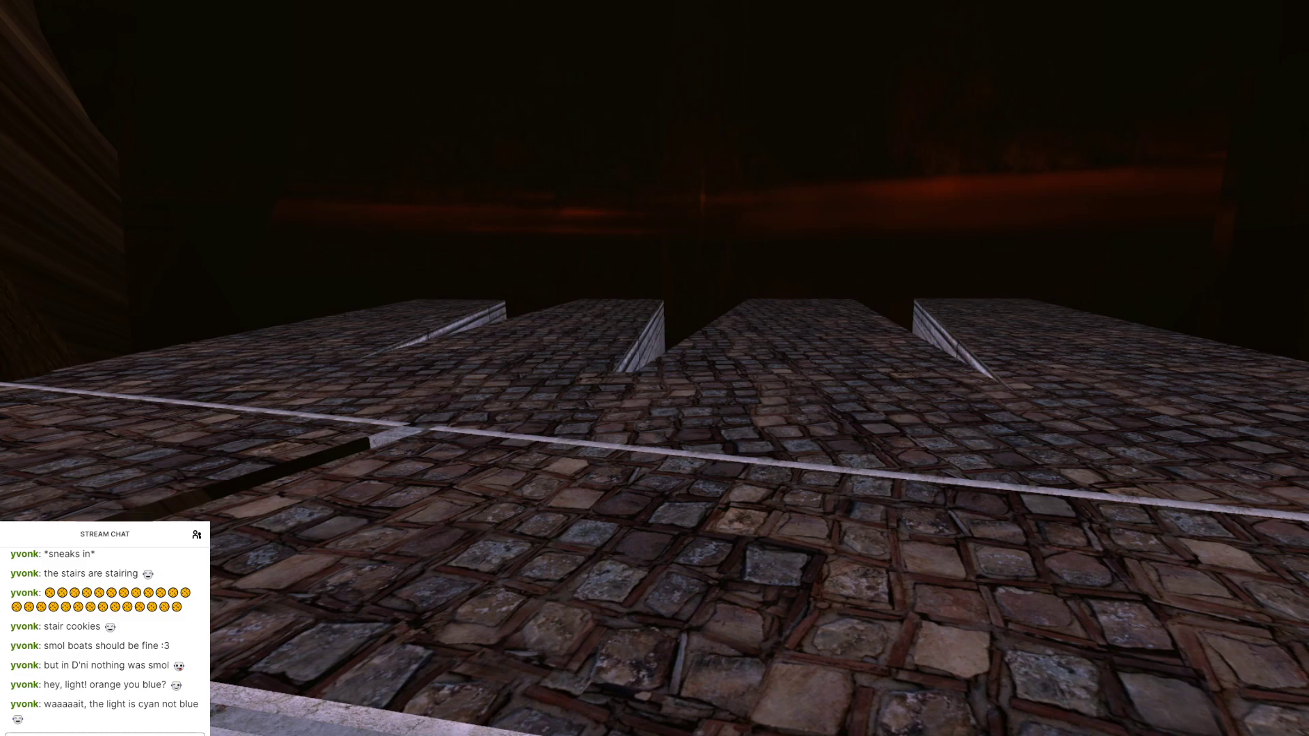
key("w")
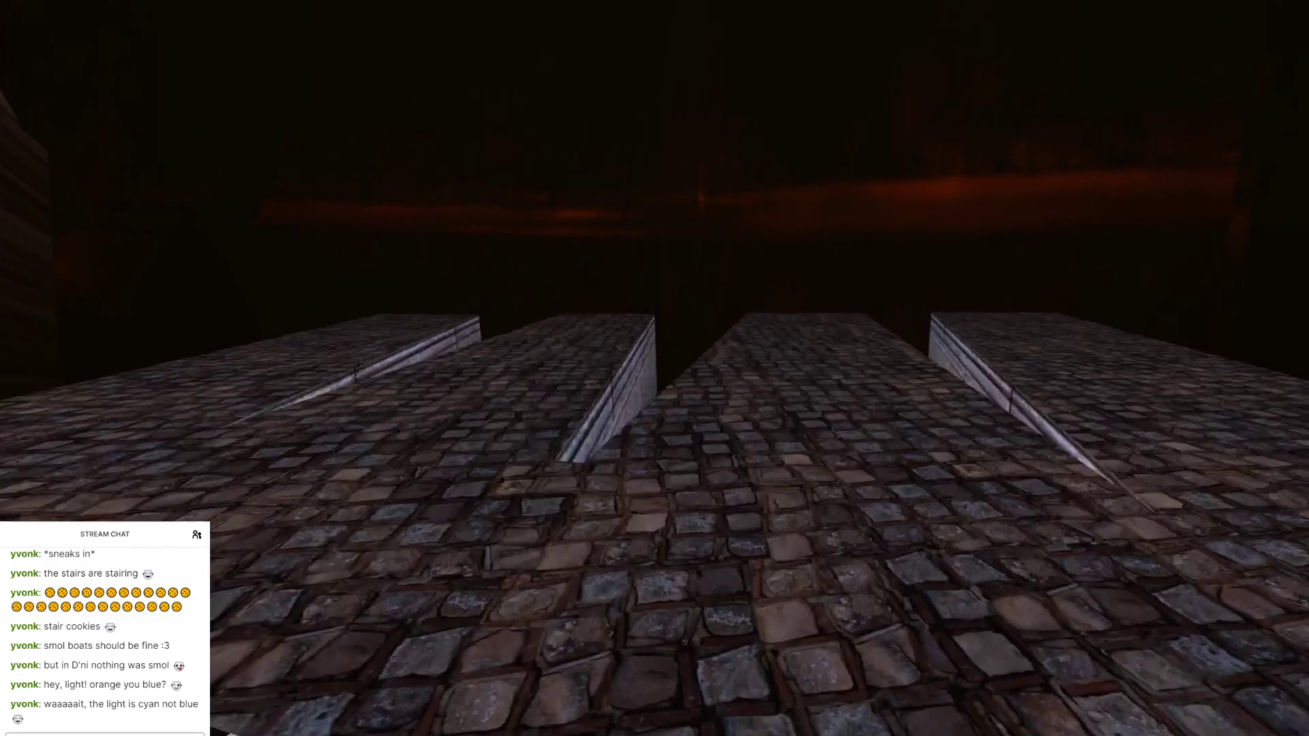
key("w")
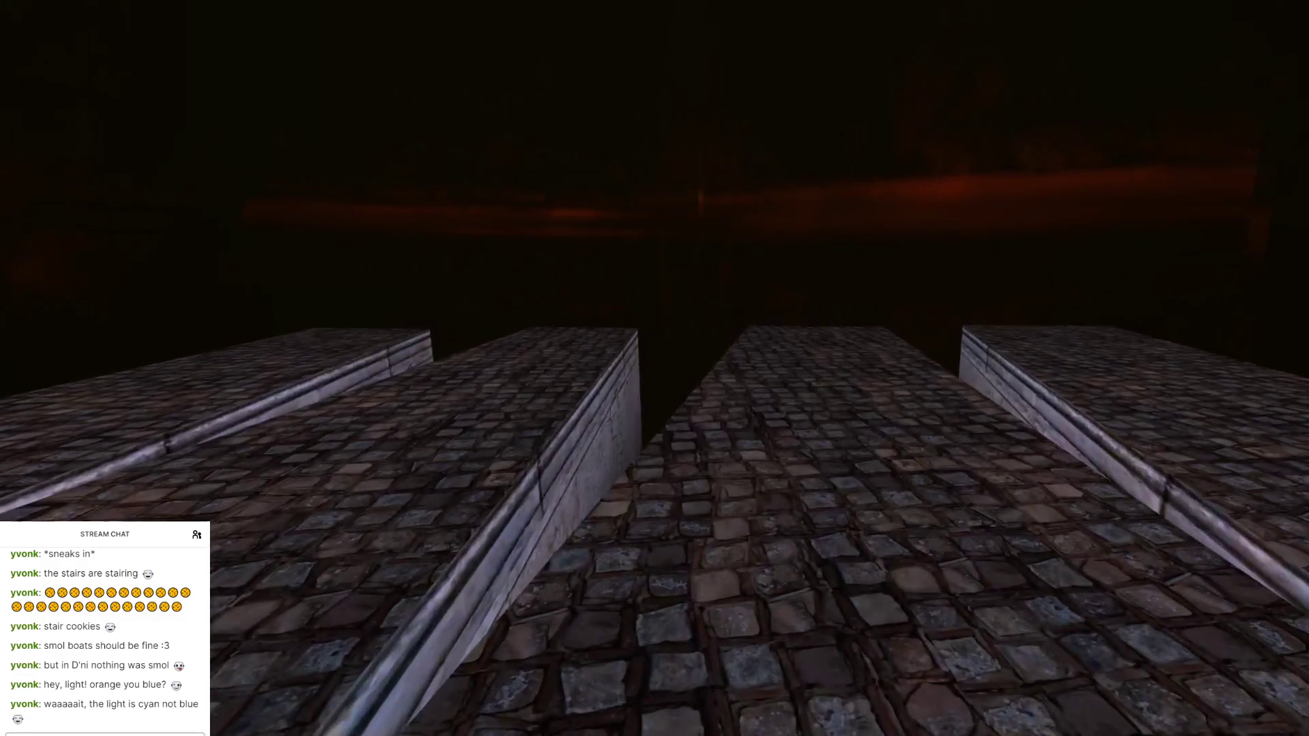
key("w")
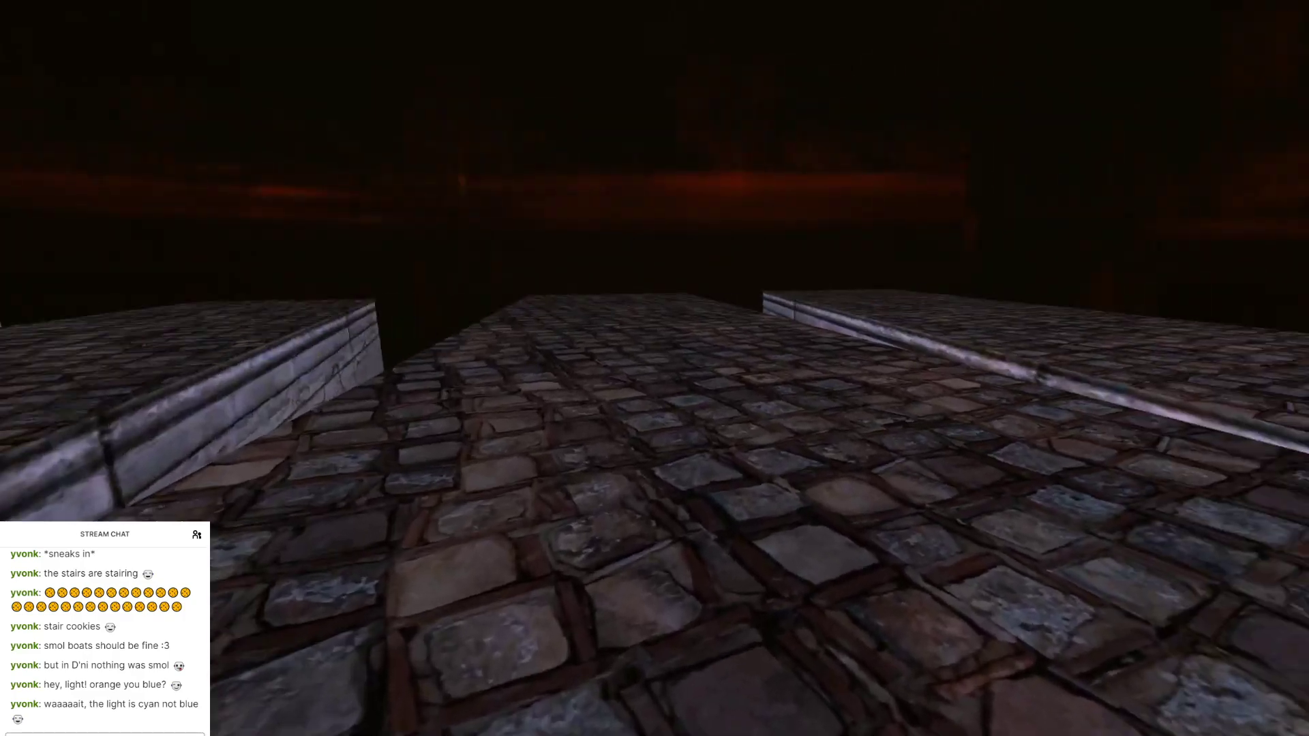
key("w")
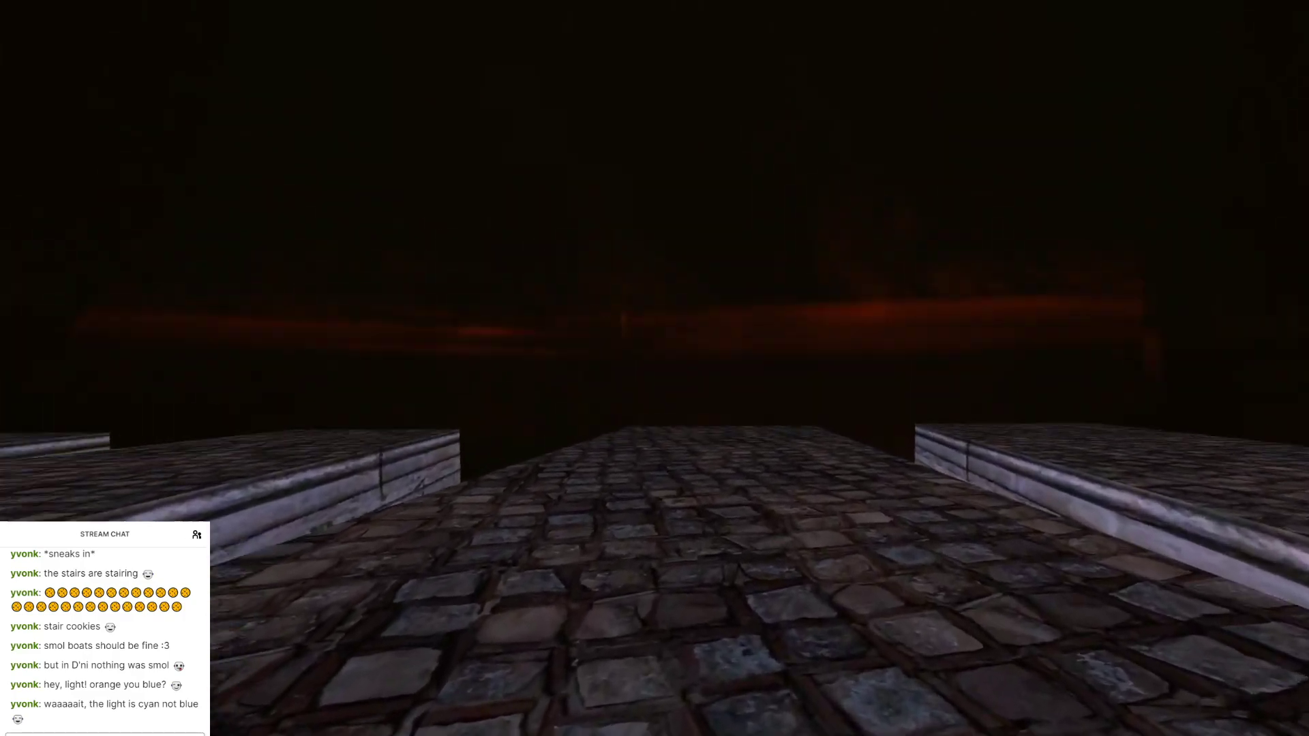
key("w")
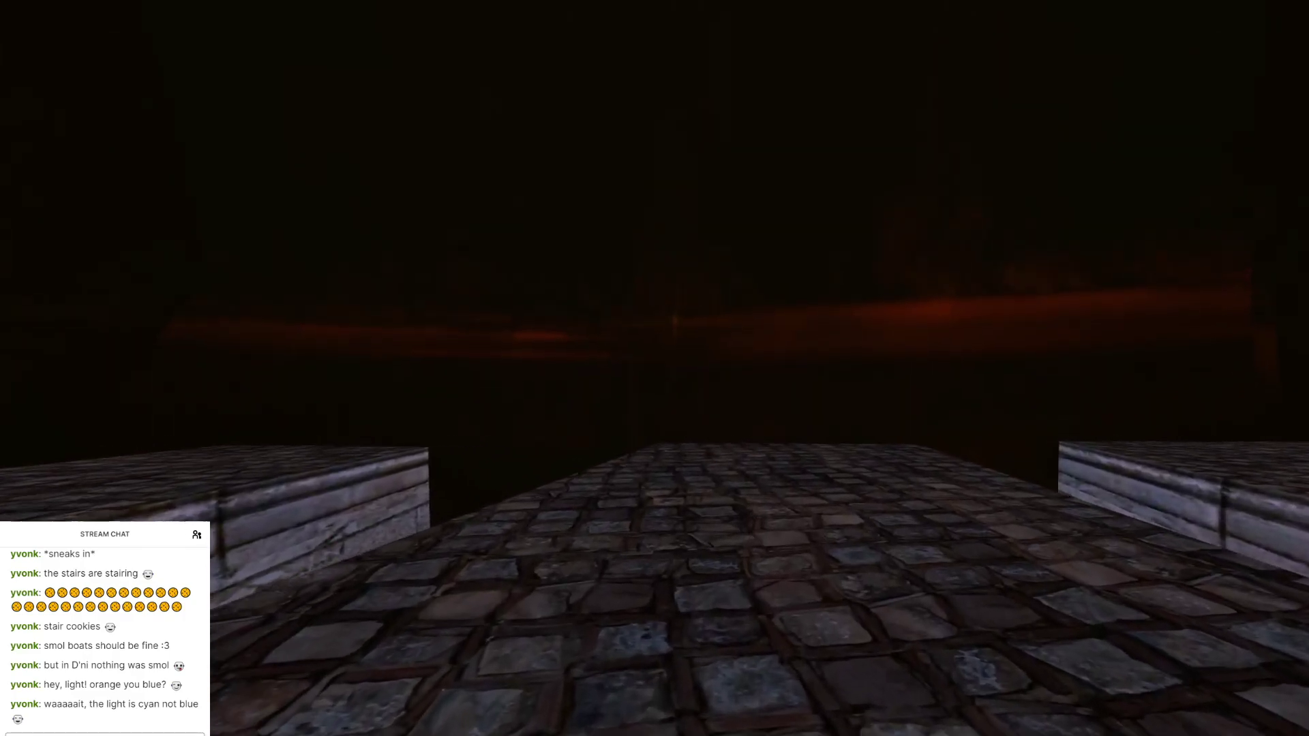
key("w")
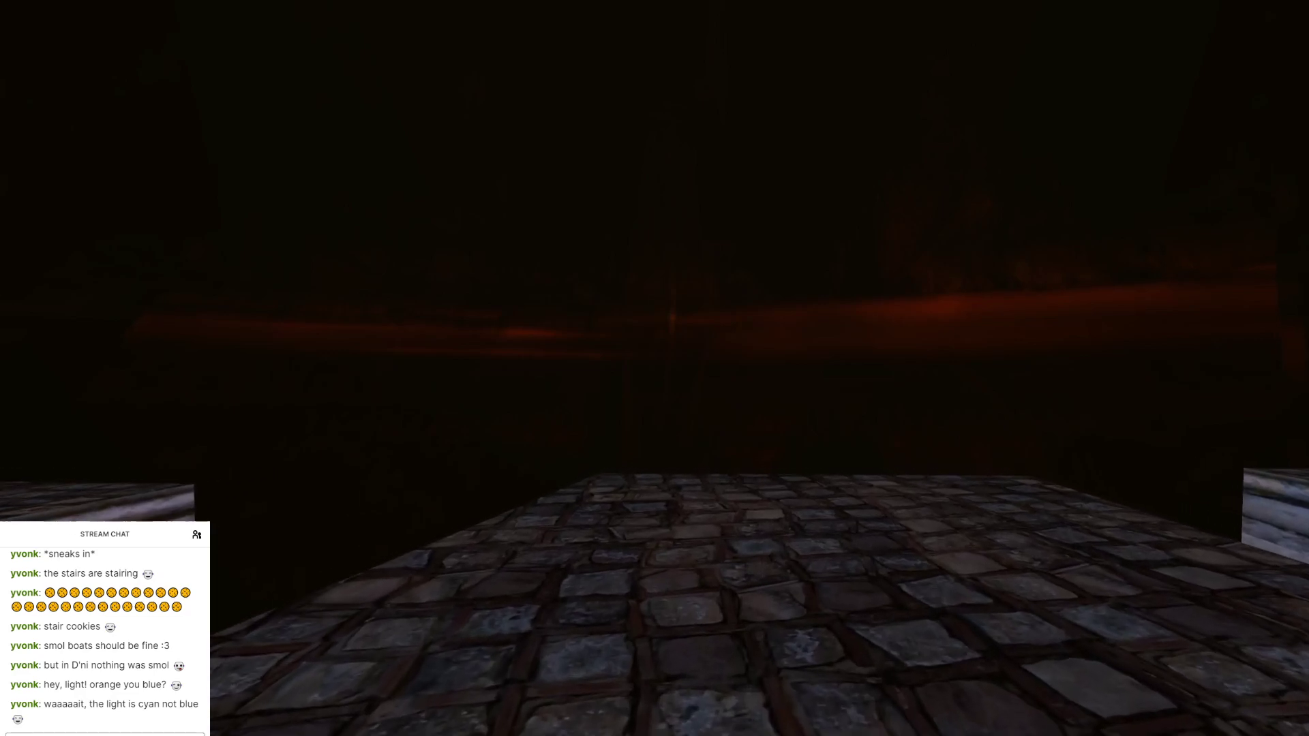
key("w")
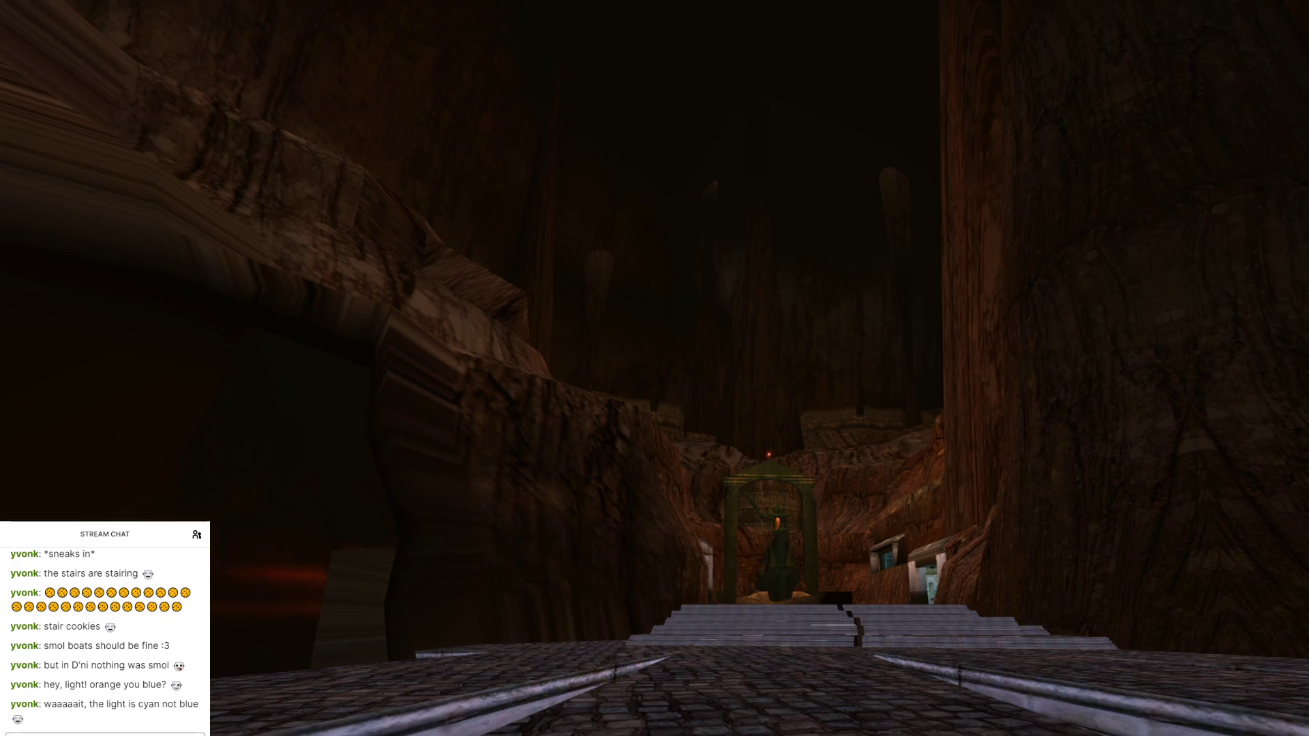
Step: Examine the columns and extended terrain walls beside the landing from the piers, including where the terrain meets the stonework
key("w")
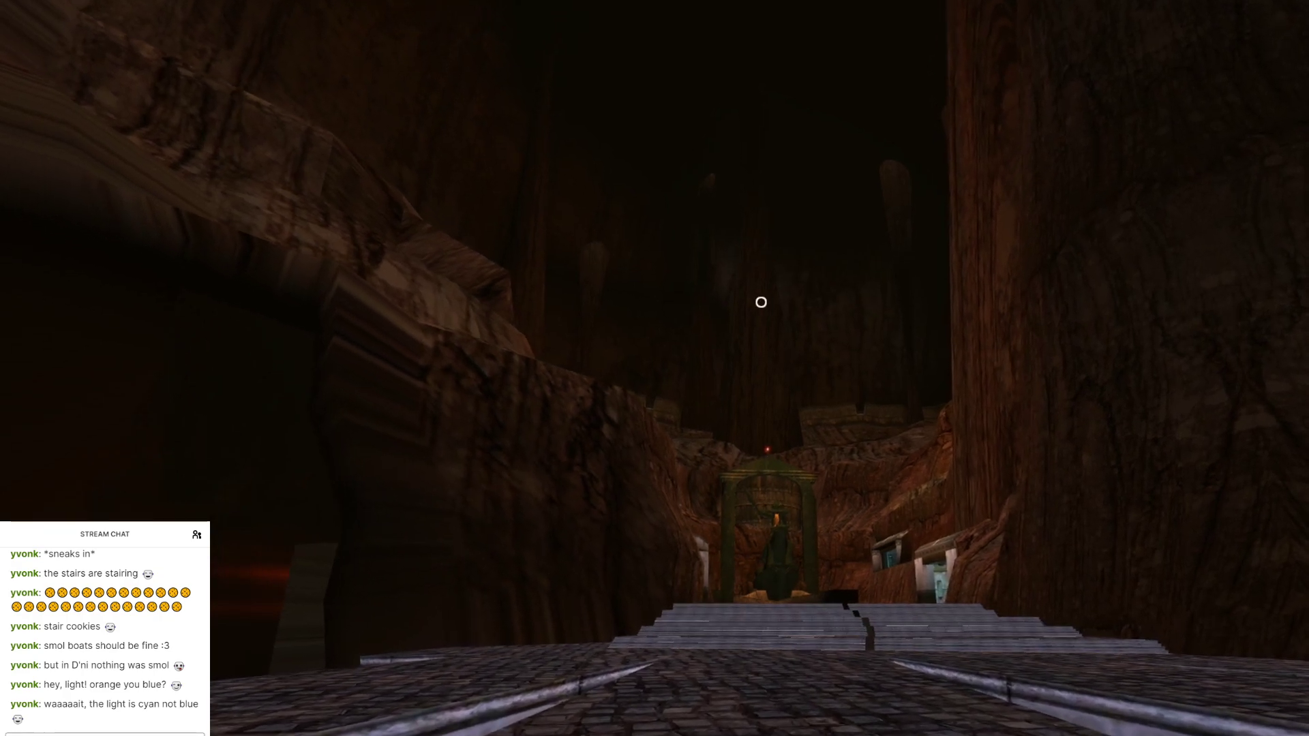
key("w")
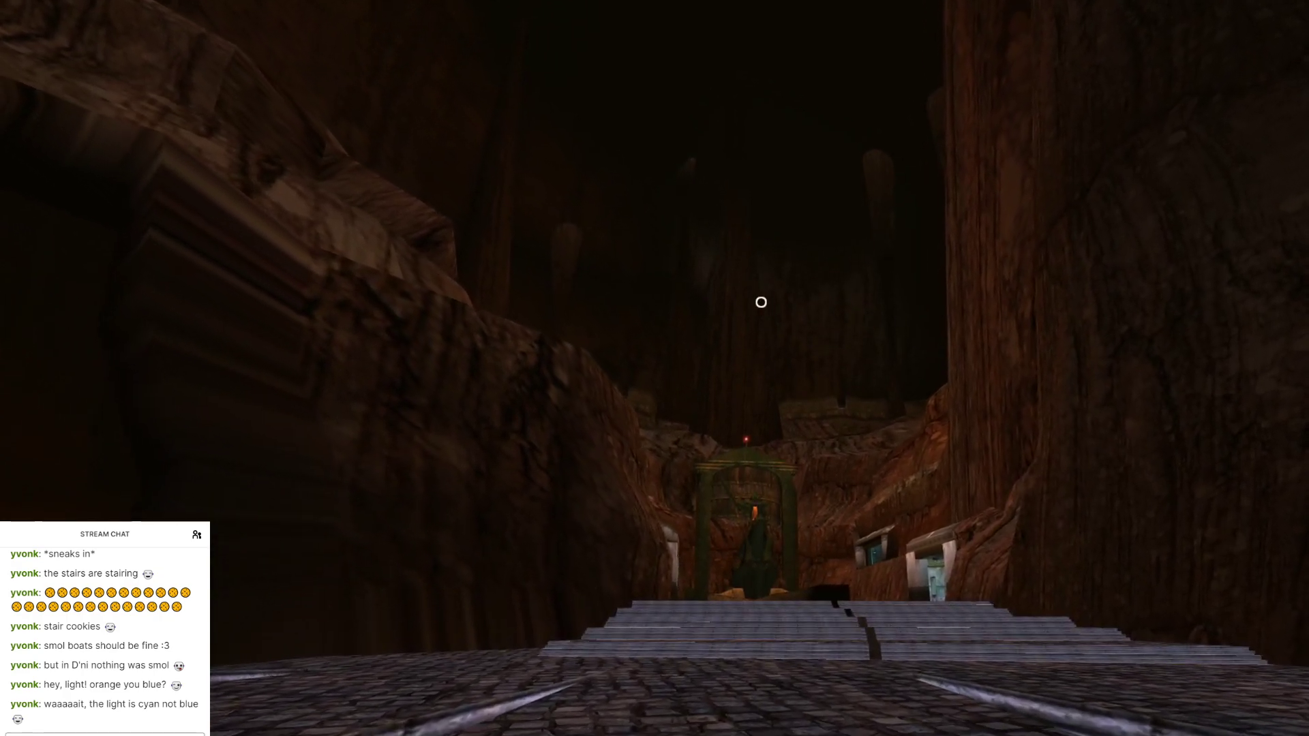
right_click_drag(761, 302, 922, 214)
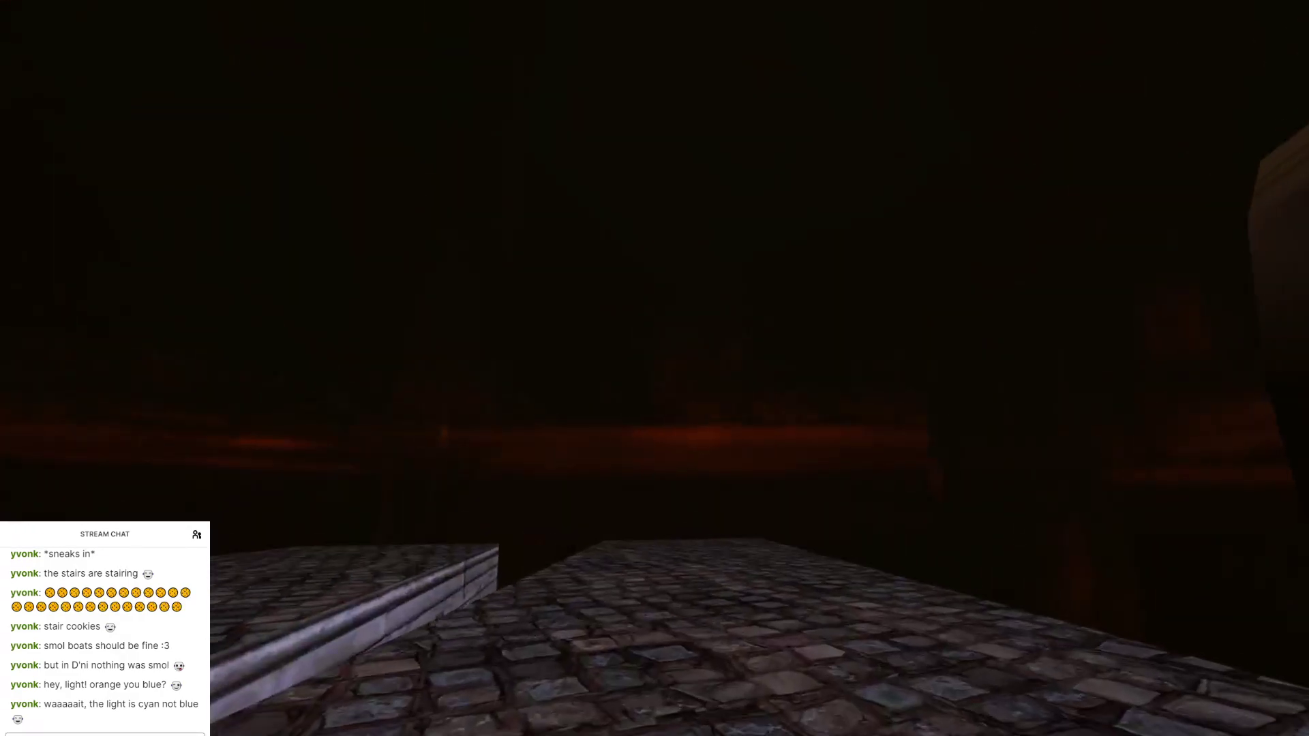
key("w")
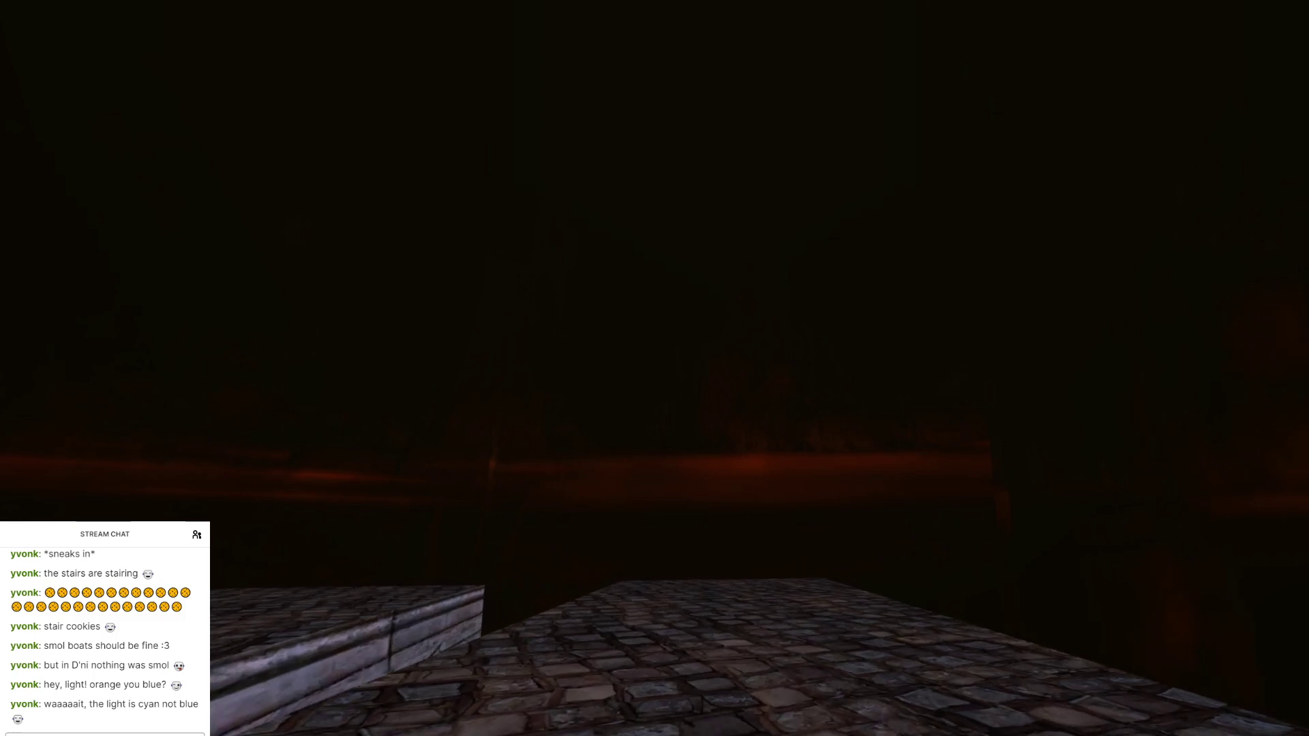
key("w")
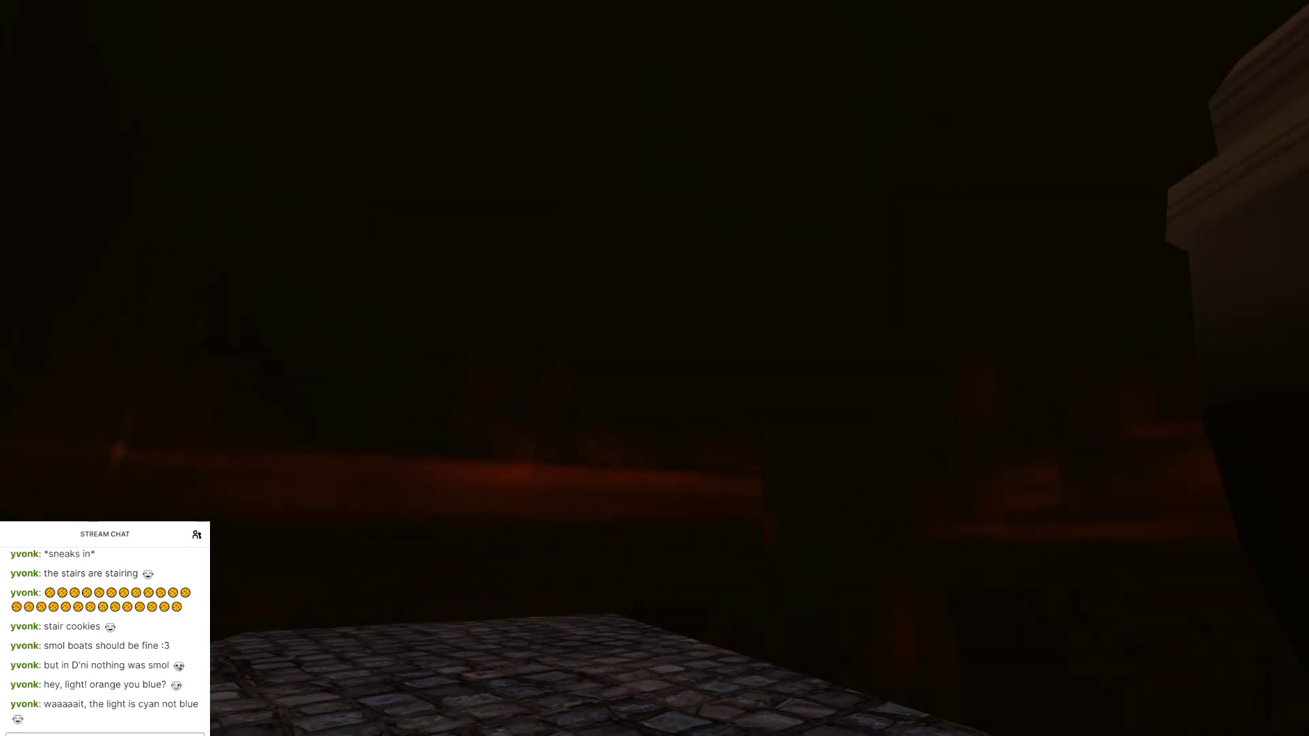
key("w")
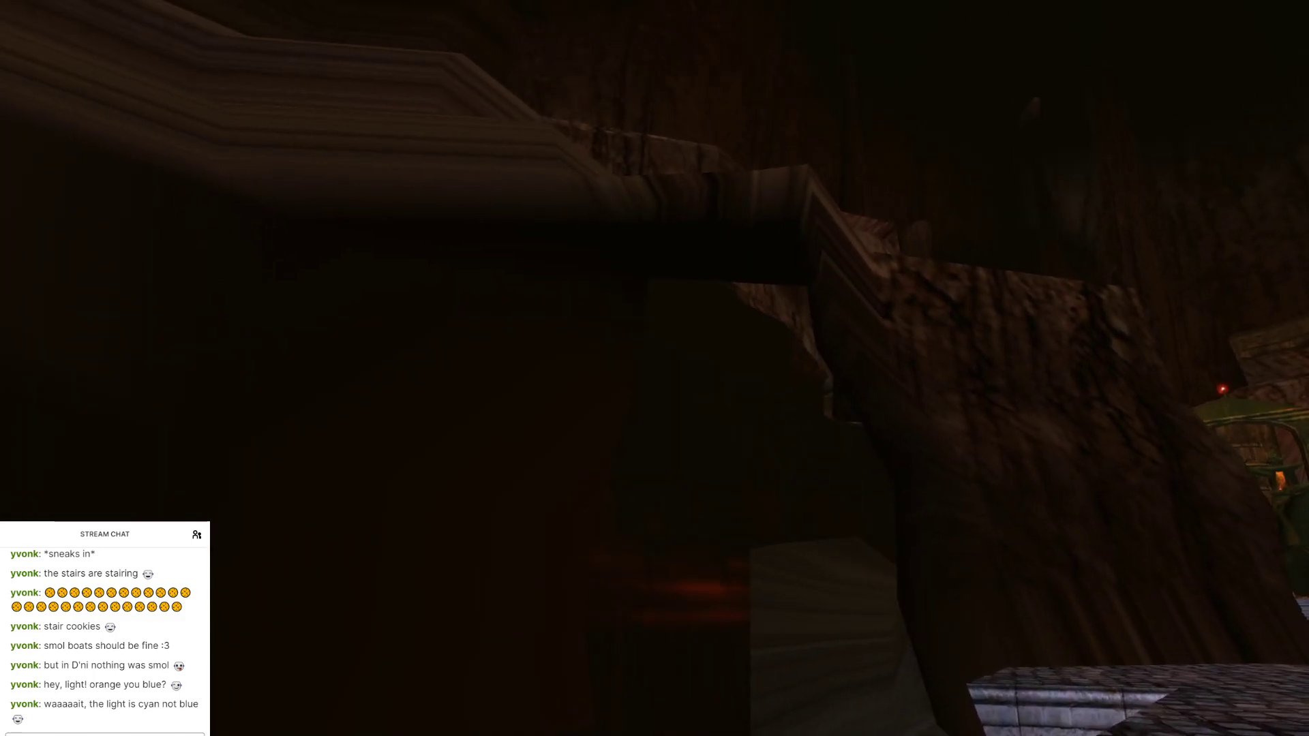
key("w")
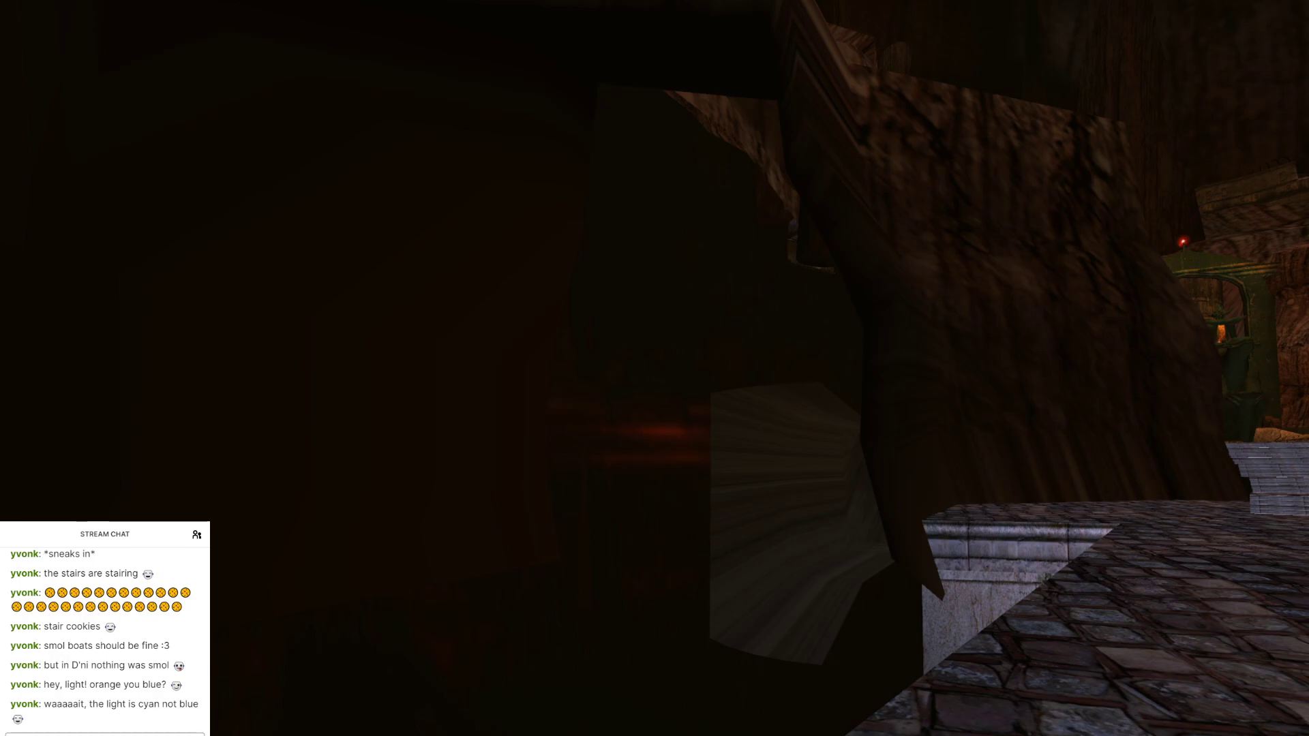
key("w")
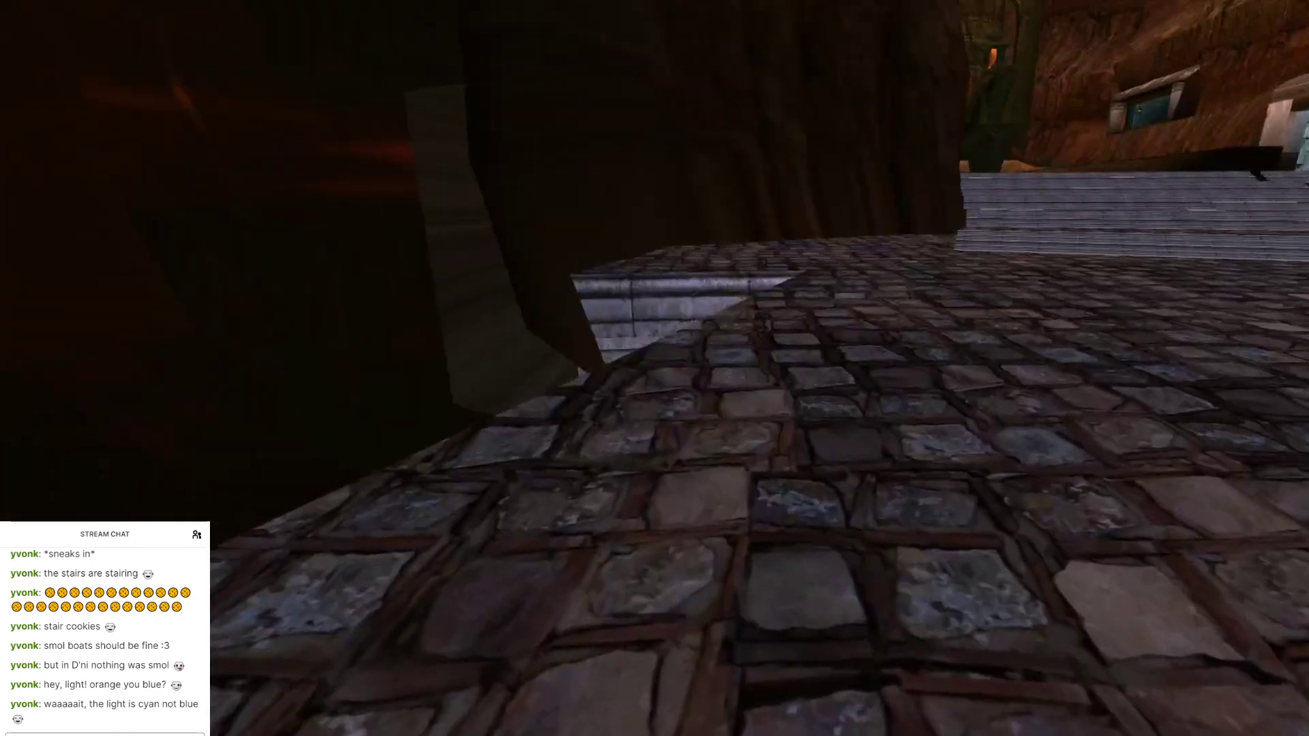
Step: Walk back from the pier to the foot of the dockslanding stairs, examine them once more, and quit the test run
key("w")
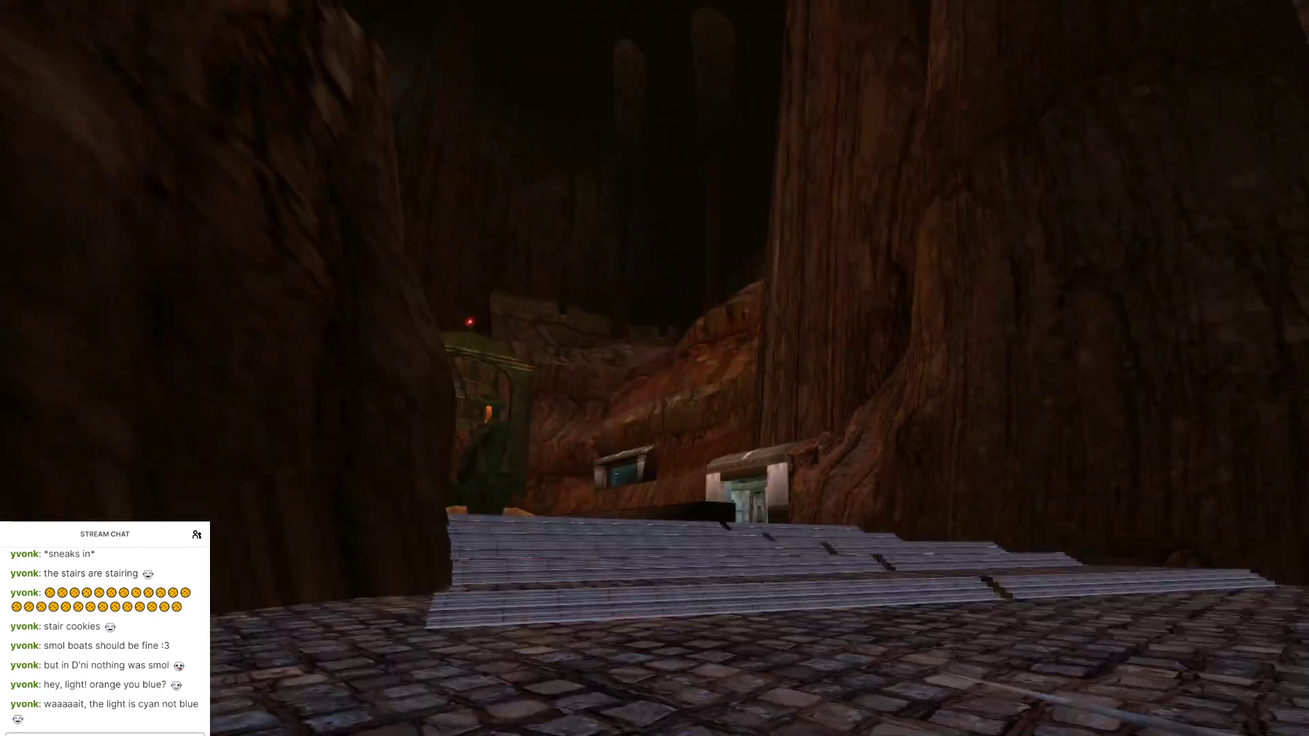
key("w")
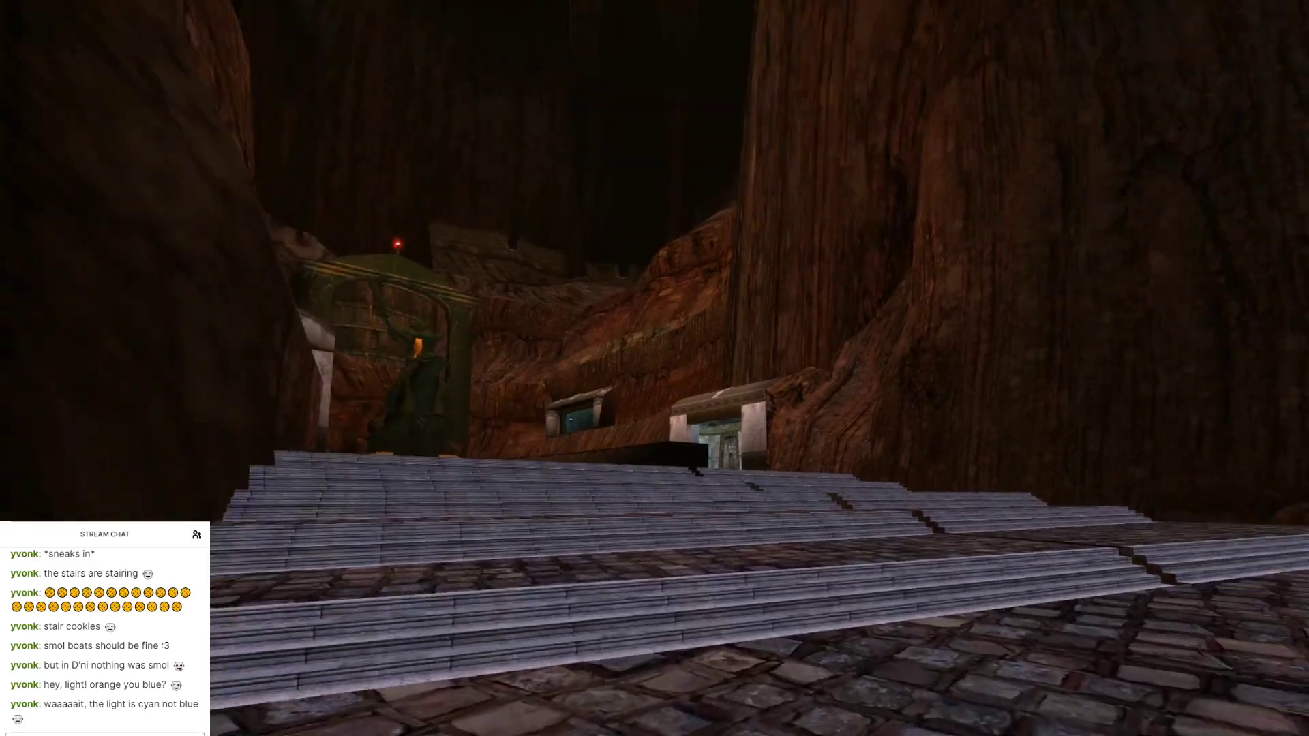
key("Escape")
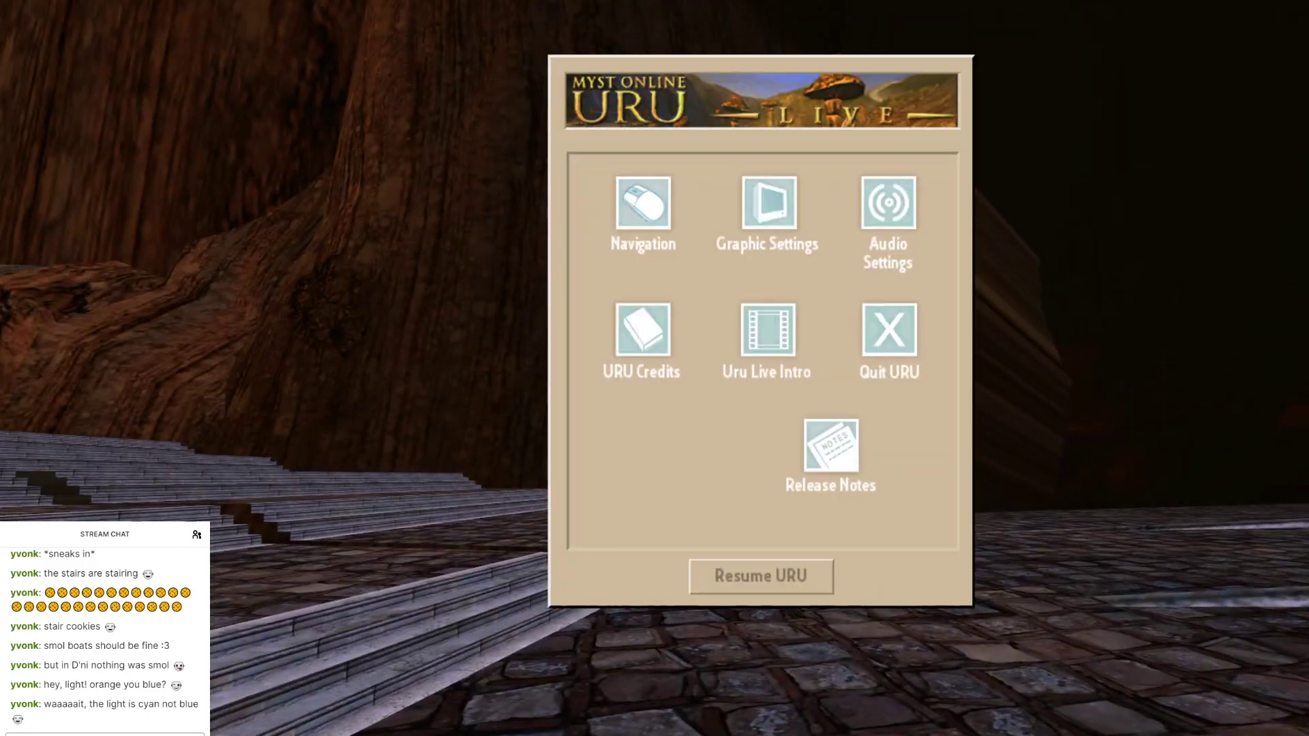
left_click(891, 312)
left_click(840, 530)
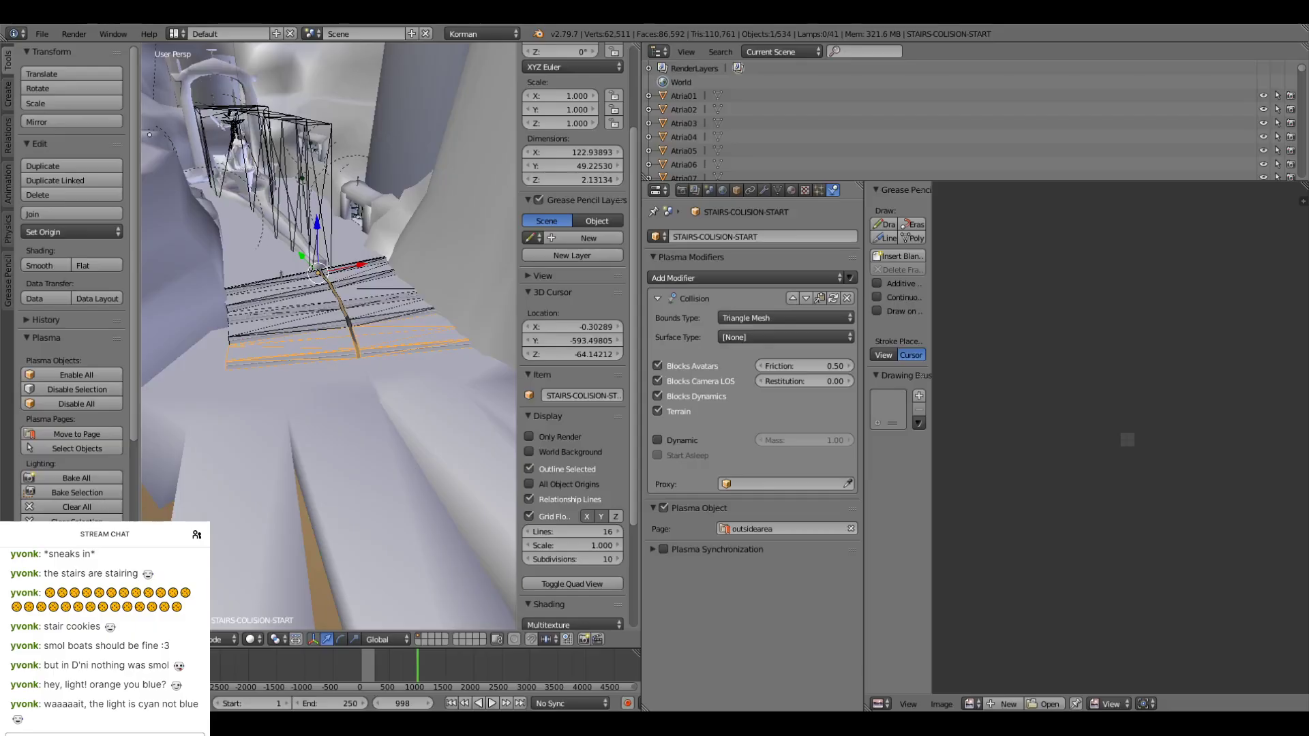
Step: Show the scene in Material shading and inspect the dockslanding object's AEGURACOBBLE material and the stairs and piers it covers
left_click(251, 640)
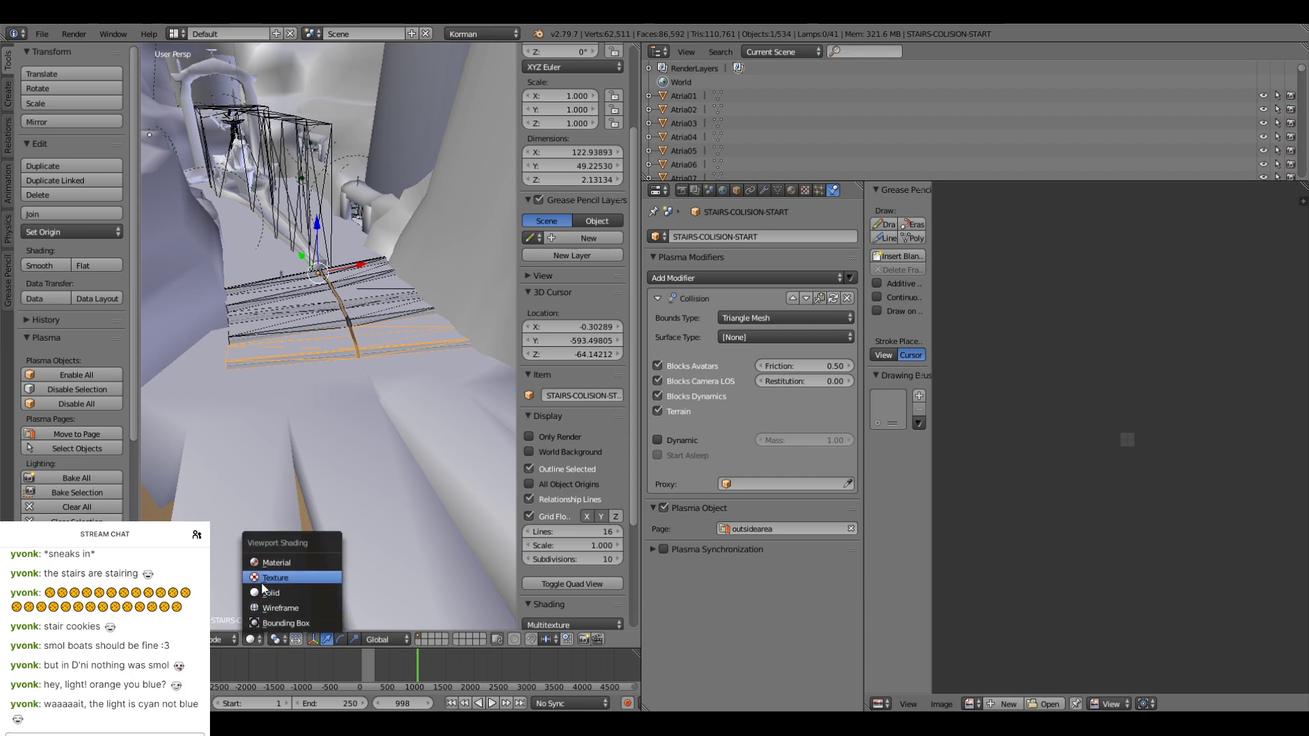
left_click(272, 575)
left_click(252, 639)
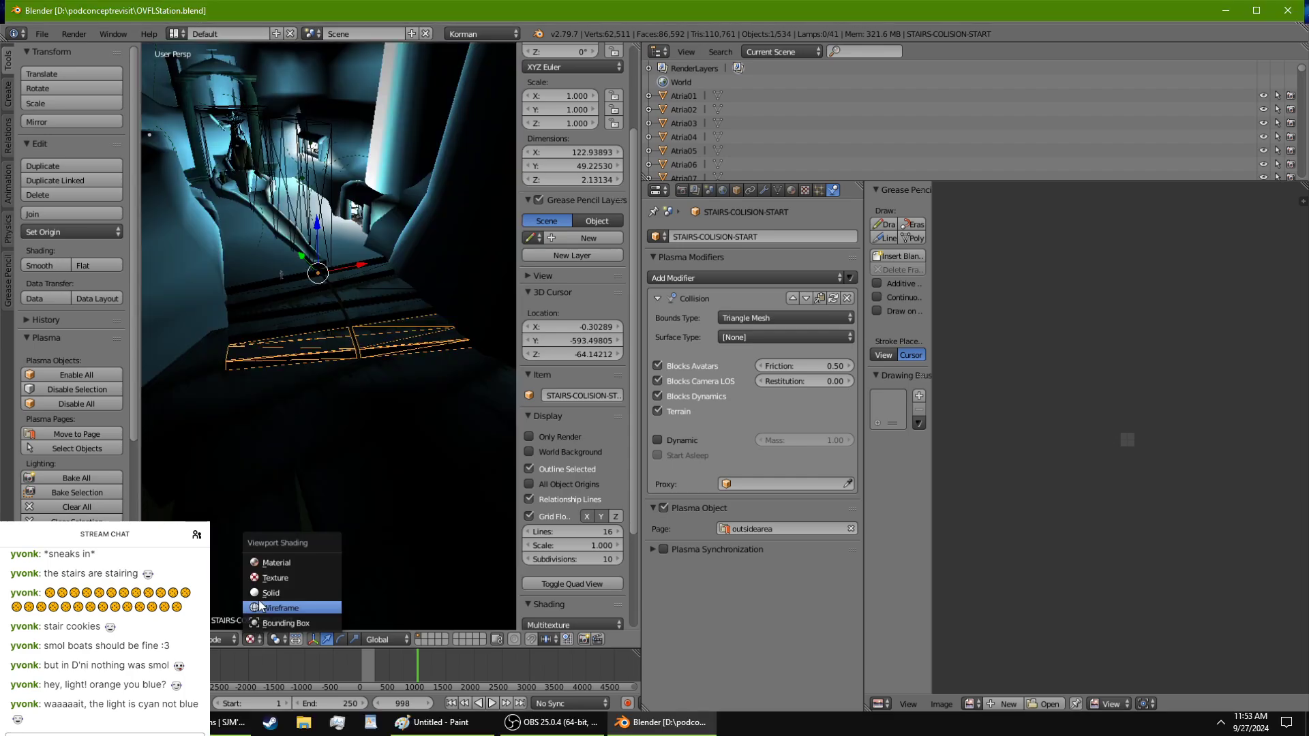
left_click(276, 562)
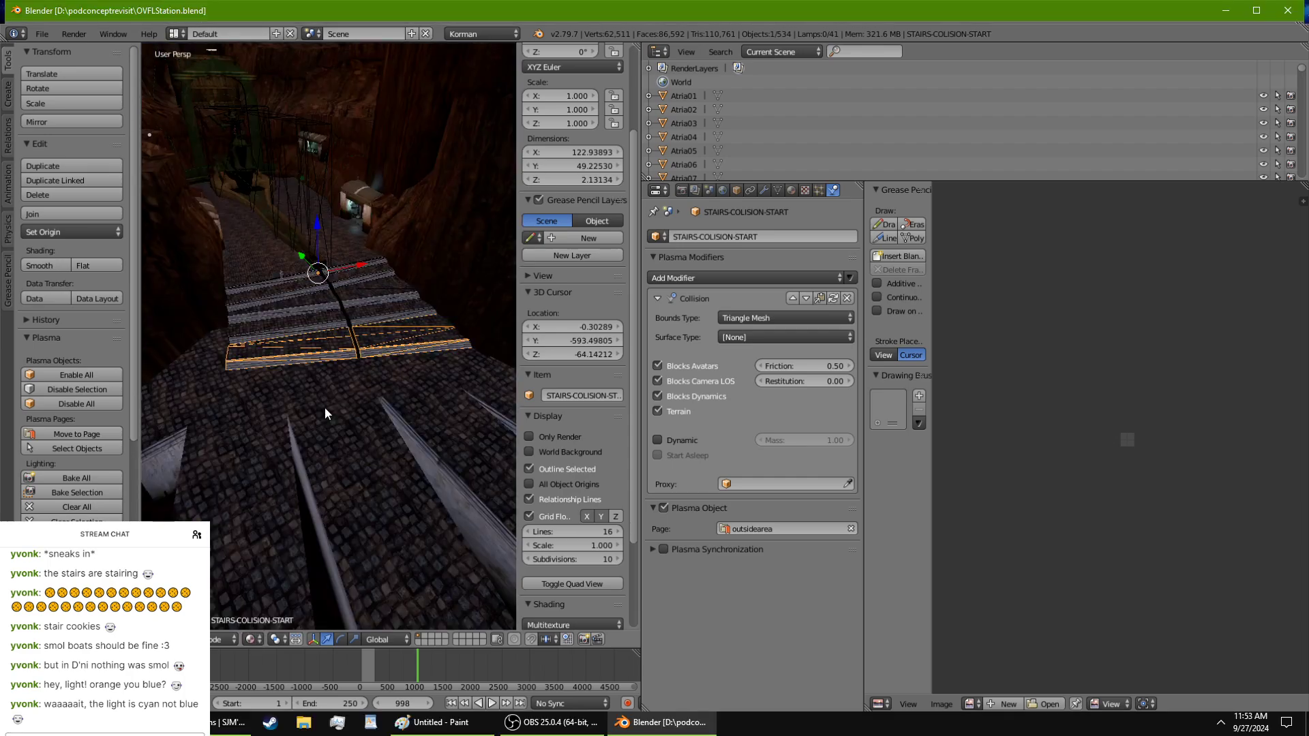
right_click(325, 407)
left_click(793, 192)
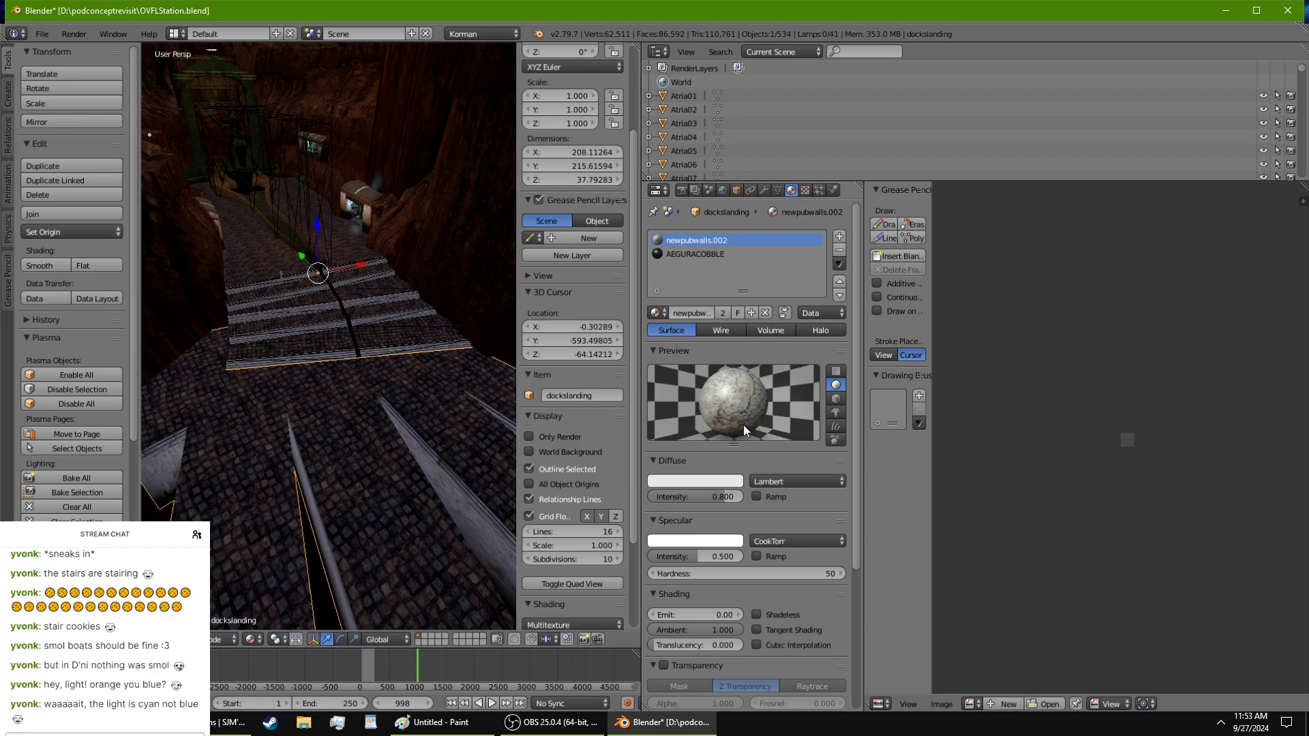
left_click(714, 254)
scroll(335, 431, "up", 5)
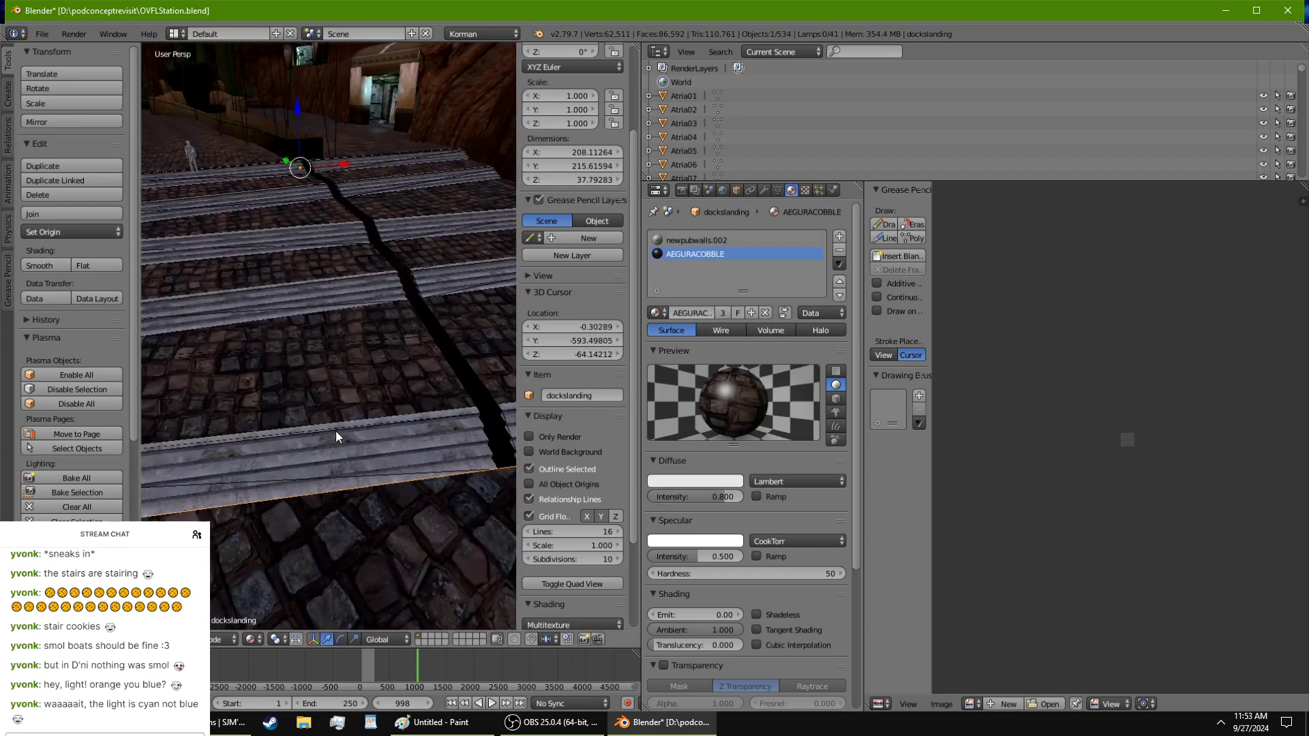
middle_click_drag(336, 431, 185, 390)
scroll(186, 390, "down", 10)
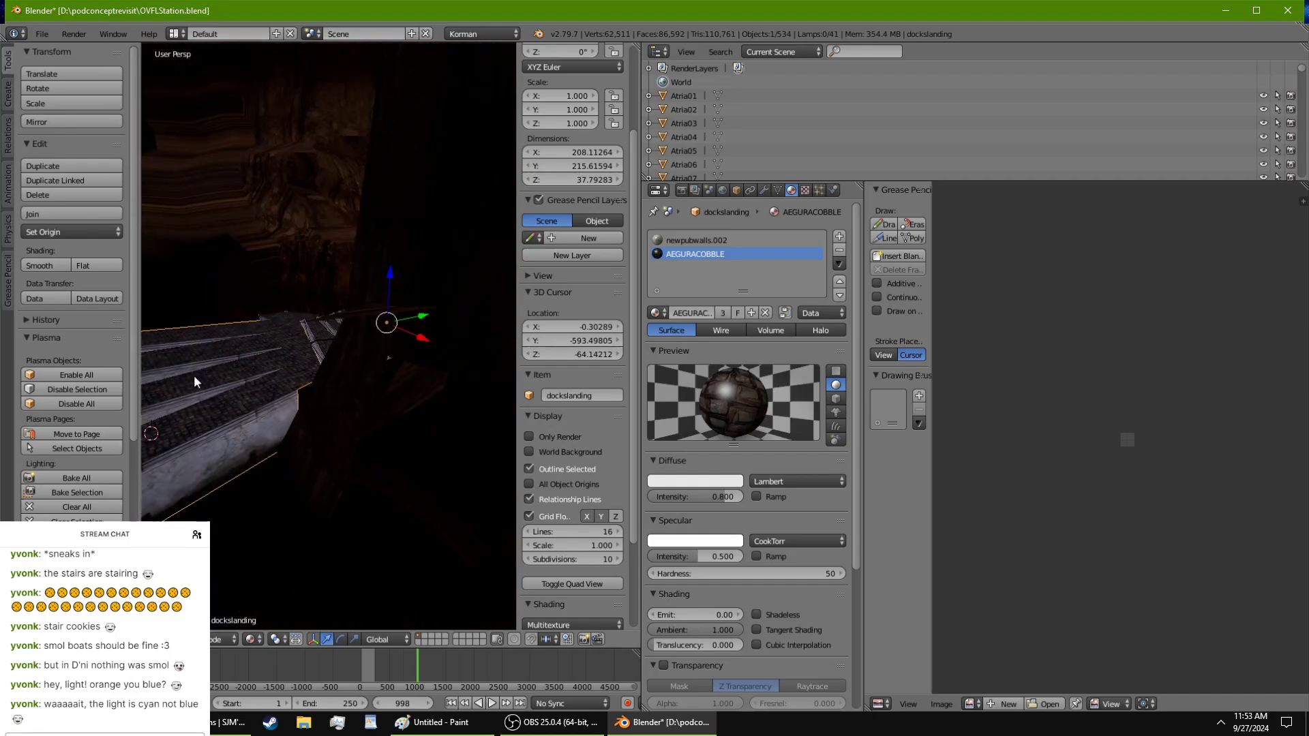
Step: Tilt the RTSpotLight01 sun lamp above the piers about the X axis toward the cavern, and shift it along Y
middle_click_drag(222, 289, 292, 371)
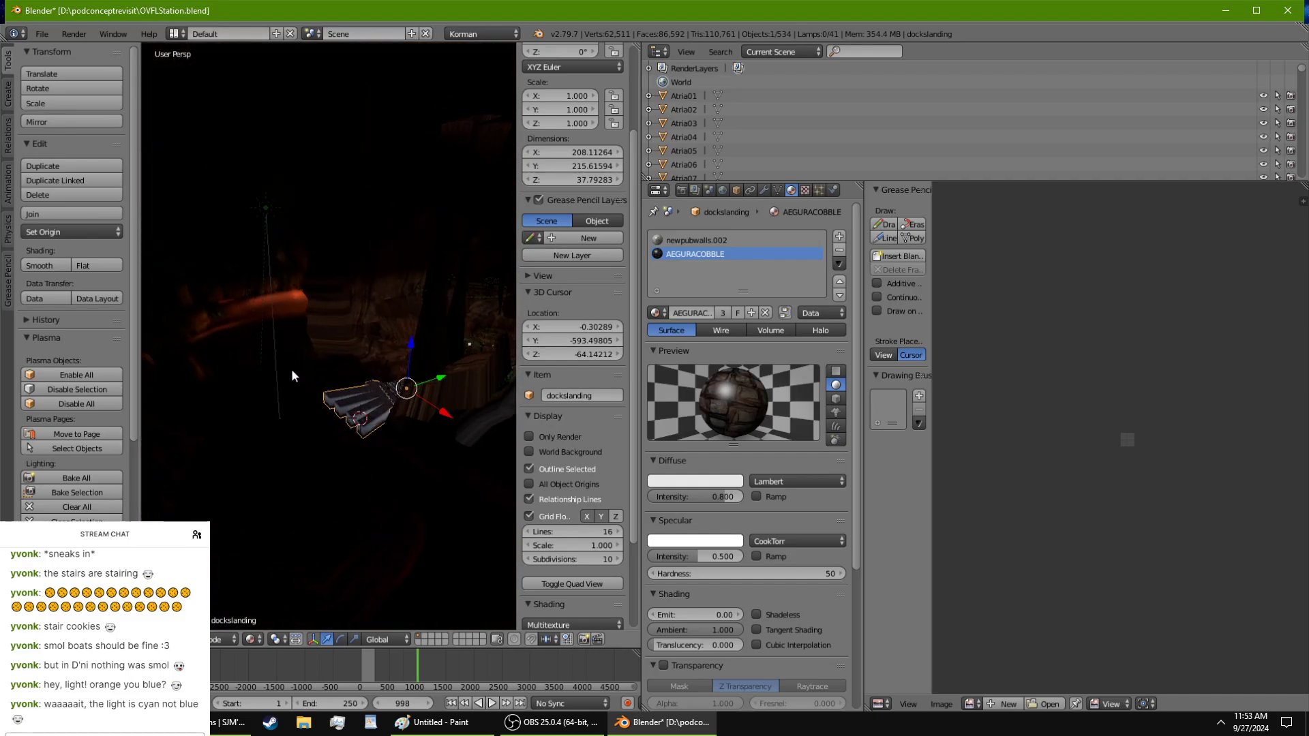
right_click(273, 225)
scroll(317, 318, "up", 4)
middle_click_drag(305, 317, 379, 385)
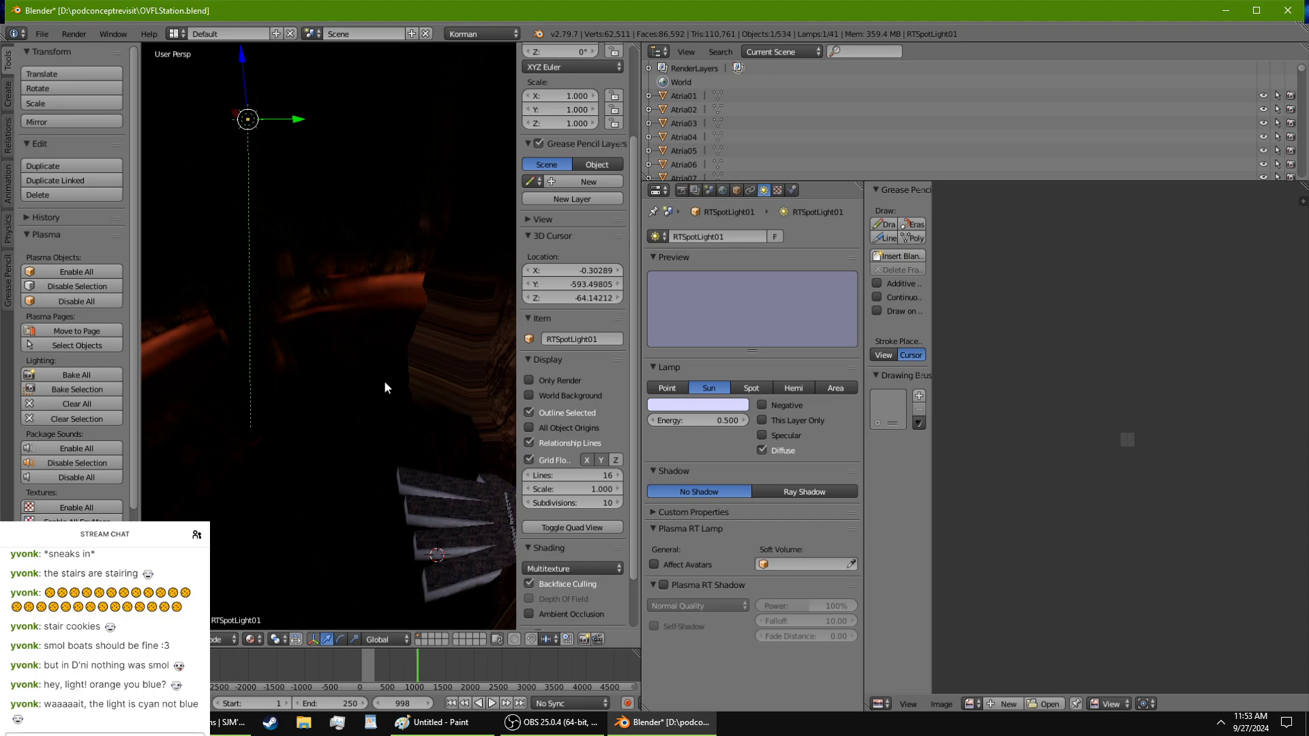
key("r")
key("x")
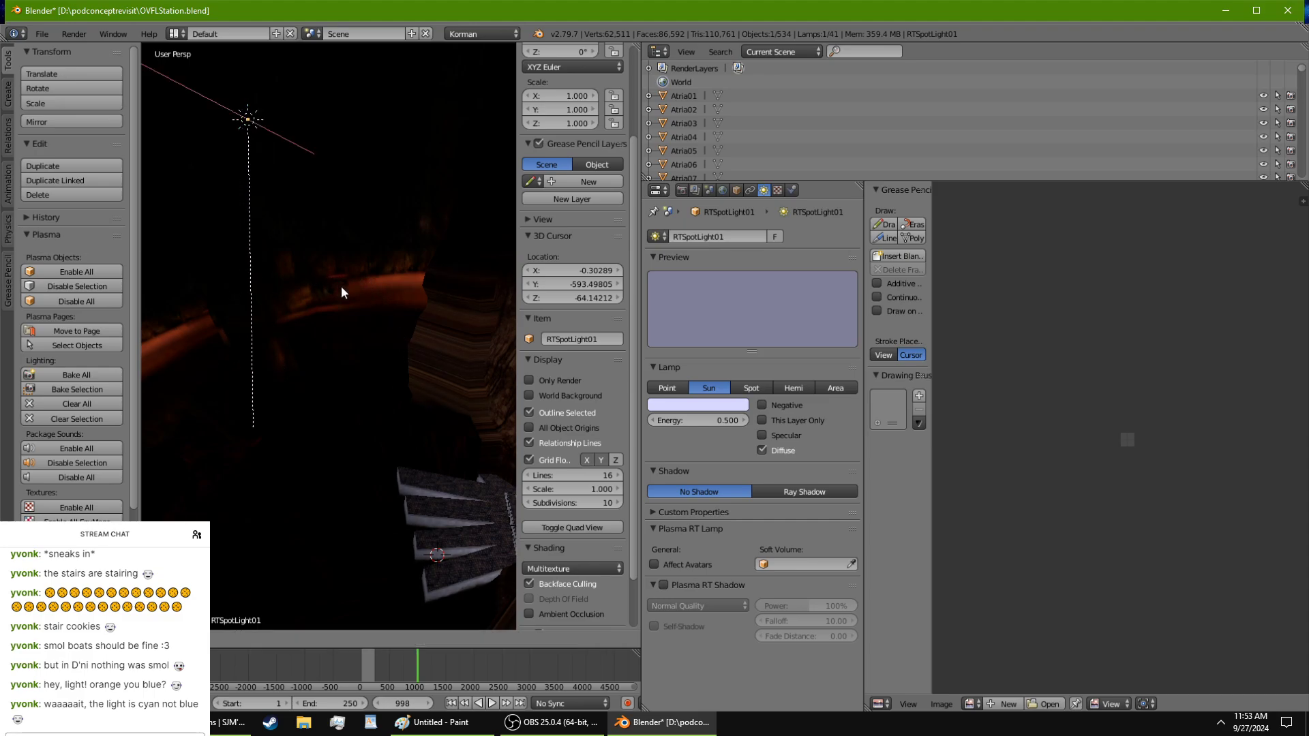
left_click(456, 206)
middle_click_drag(456, 206, 311, 176)
left_click(336, 68)
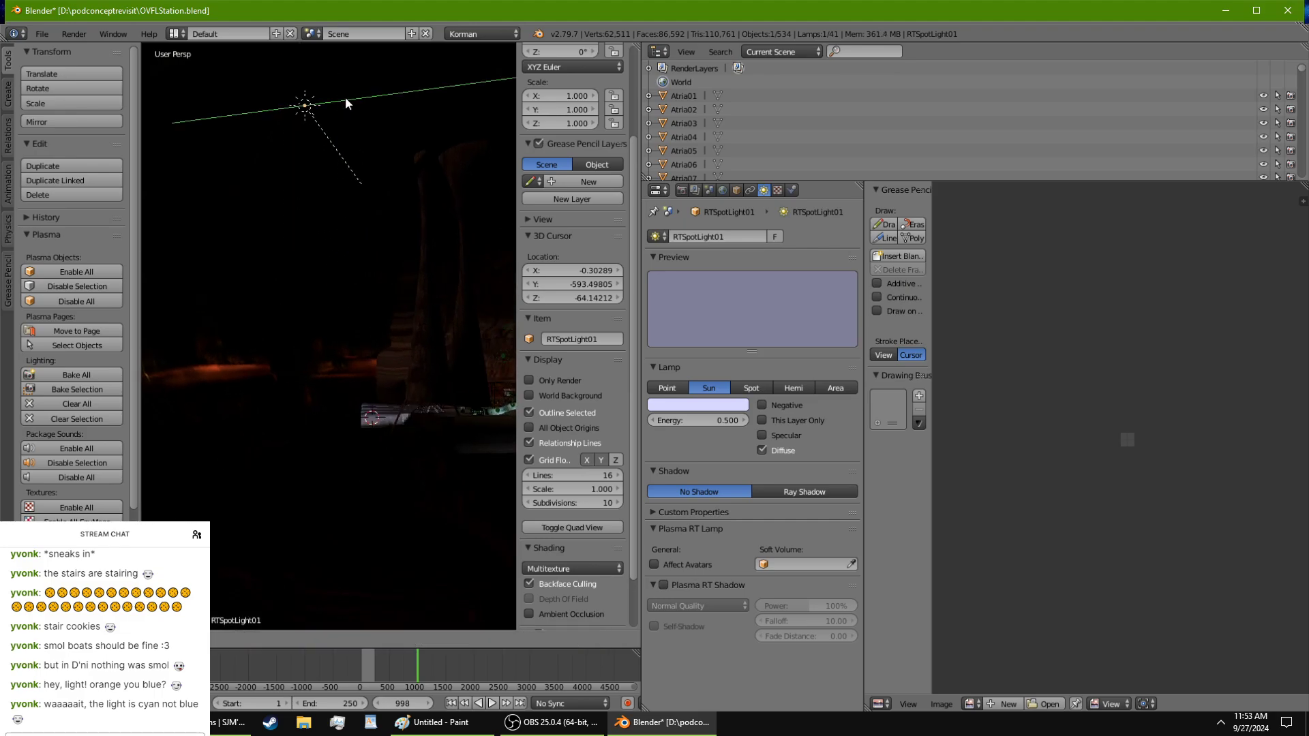
Step: Lower RTSpotLight01 along Z, adjust its tilt about X, and move it farther out from the landing along Y
middle_click_drag(344, 101, 360, 151)
scroll(359, 150, "down", 3)
left_click_drag(314, 127, 305, 199)
key("r")
key("x")
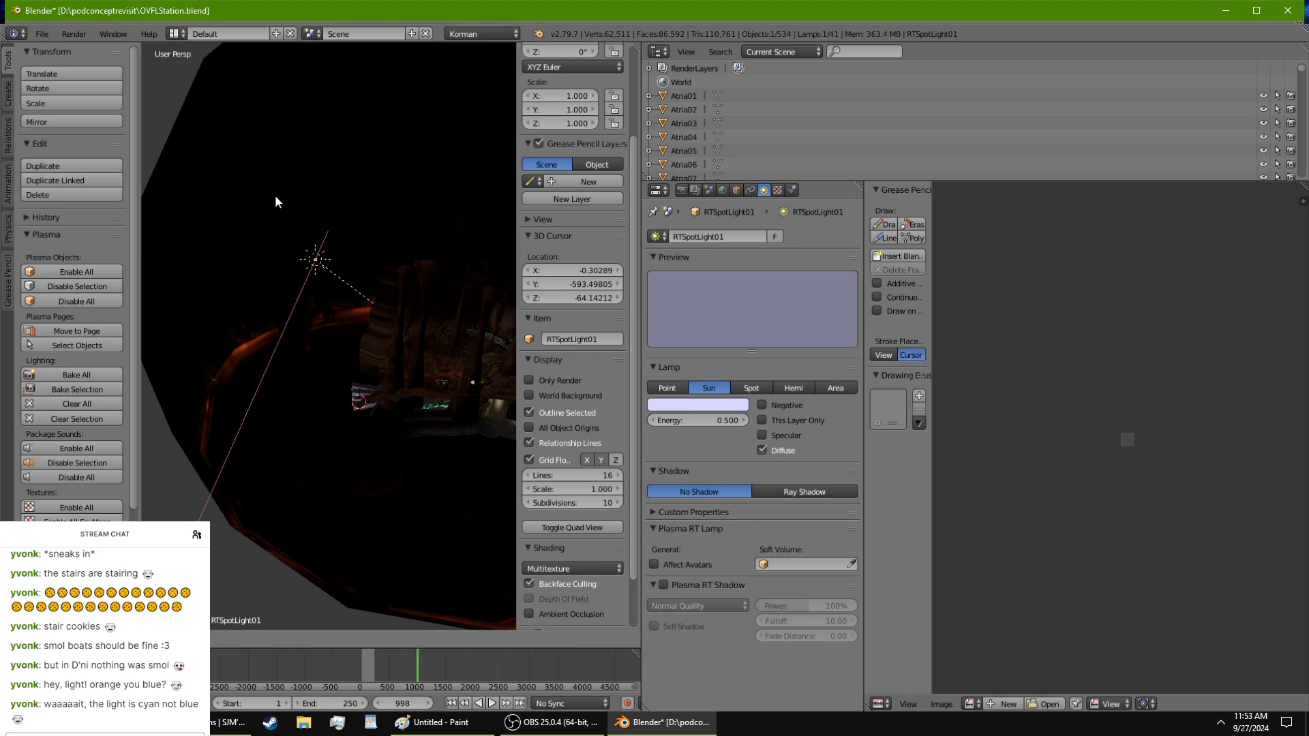
left_click(287, 207)
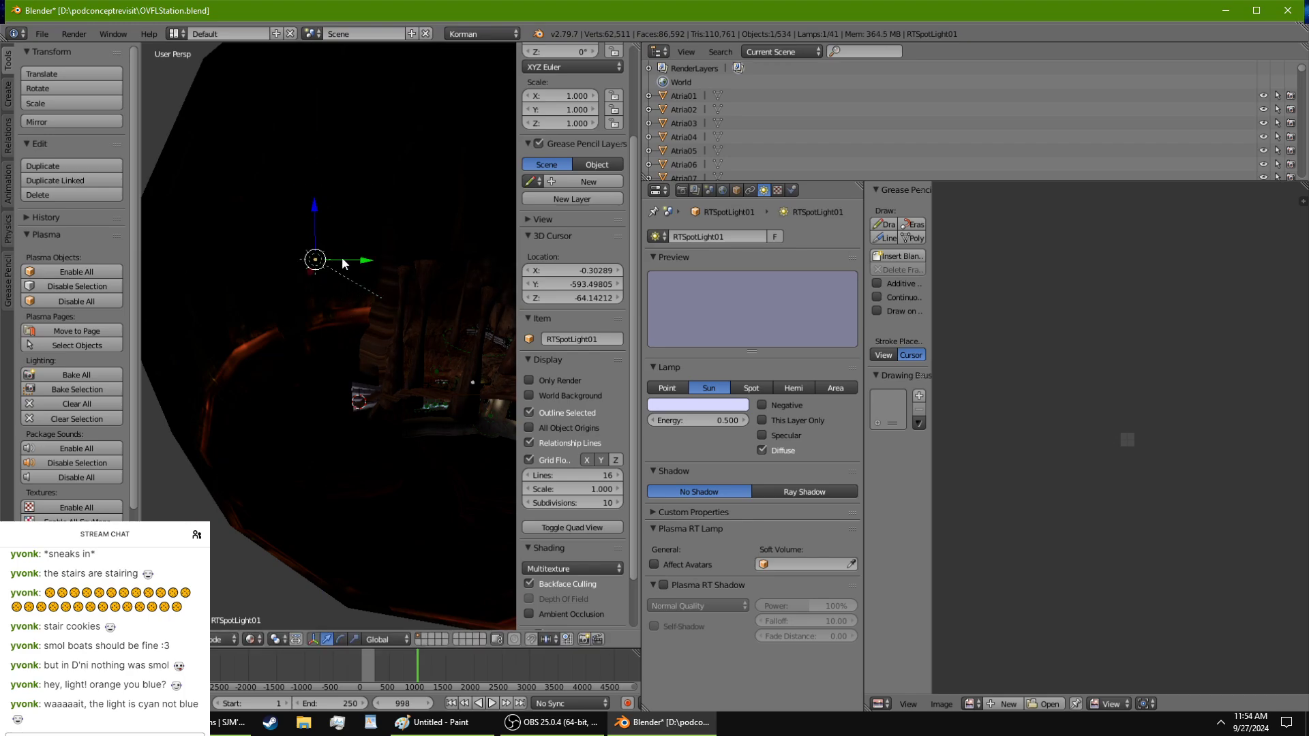
left_click_drag(340, 263, 309, 266)
left_click_drag(281, 210, 281, 229)
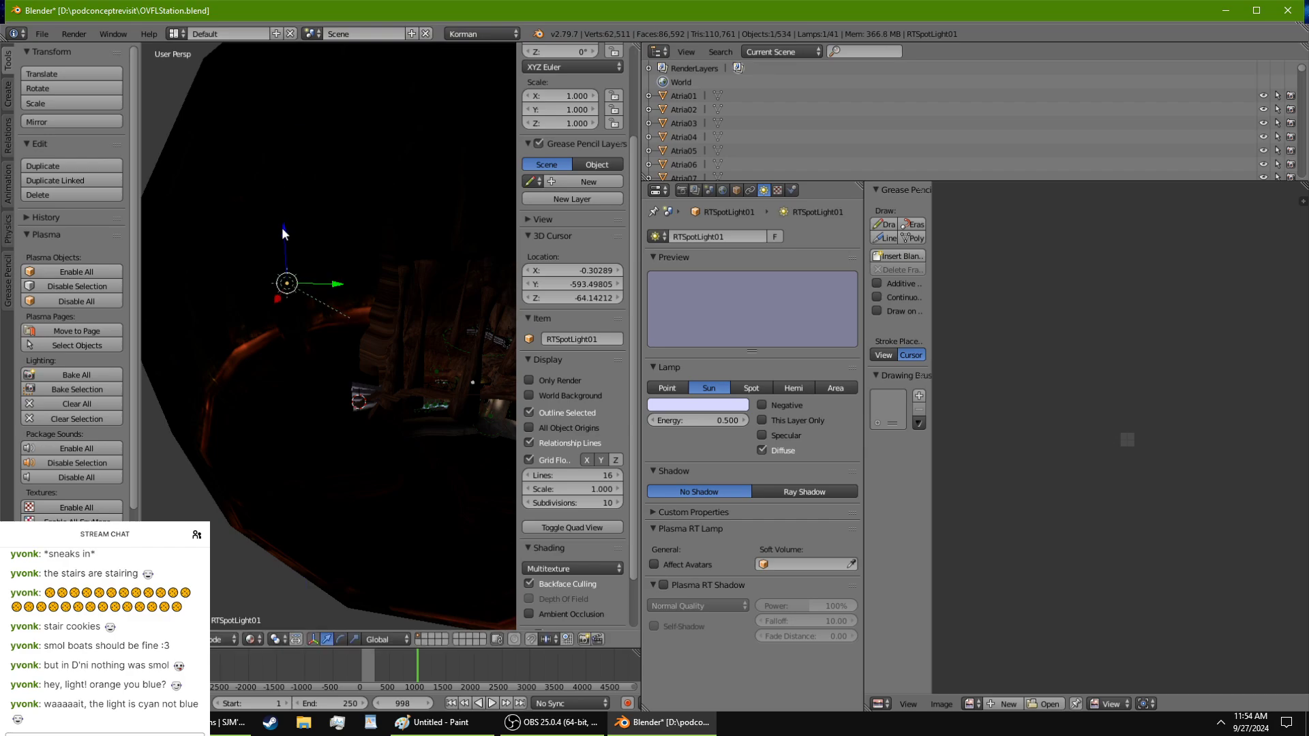
Step: In Solid shading, tilt RTSpotLight01 about X to a shallower angle at the cavern front and lower it along Z
mouse_move(281, 229)
middle_mouse_down()
mouse_move(178, 175)
mouse_move(506, 225)
mouse_move(401, 409)
mouse_move(461, 354)
mouse_move(461, 323)
mouse_move(443, 360)
mouse_move(362, 402)
mouse_move(375, 361)
mouse_move(405, 447)
mouse_move(416, 443)
middle_mouse_up()
left_click(252, 640)
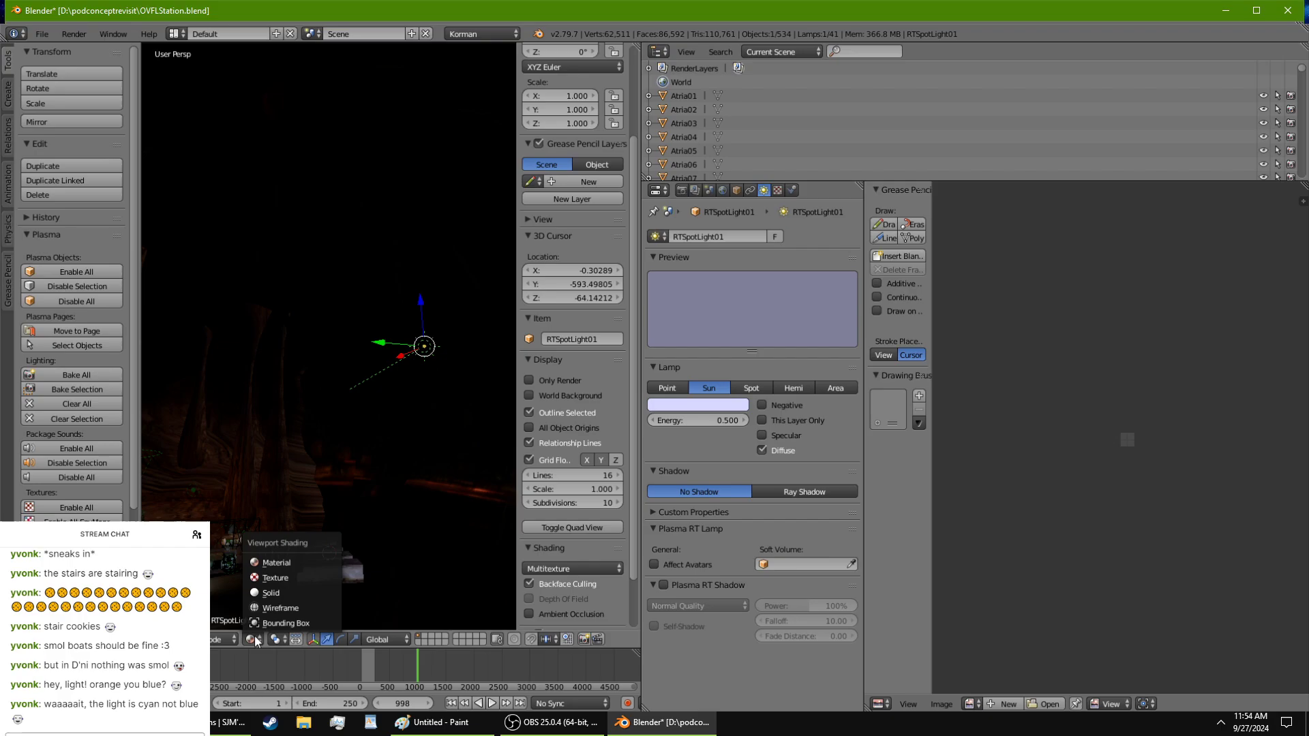
left_click(269, 593)
mouse_move(240, 207)
middle_mouse_down()
mouse_move(315, 359)
mouse_move(269, 363)
mouse_move(399, 368)
middle_mouse_up()
middle_click_drag(265, 367, 174, 376)
scroll(310, 331, "down", 5)
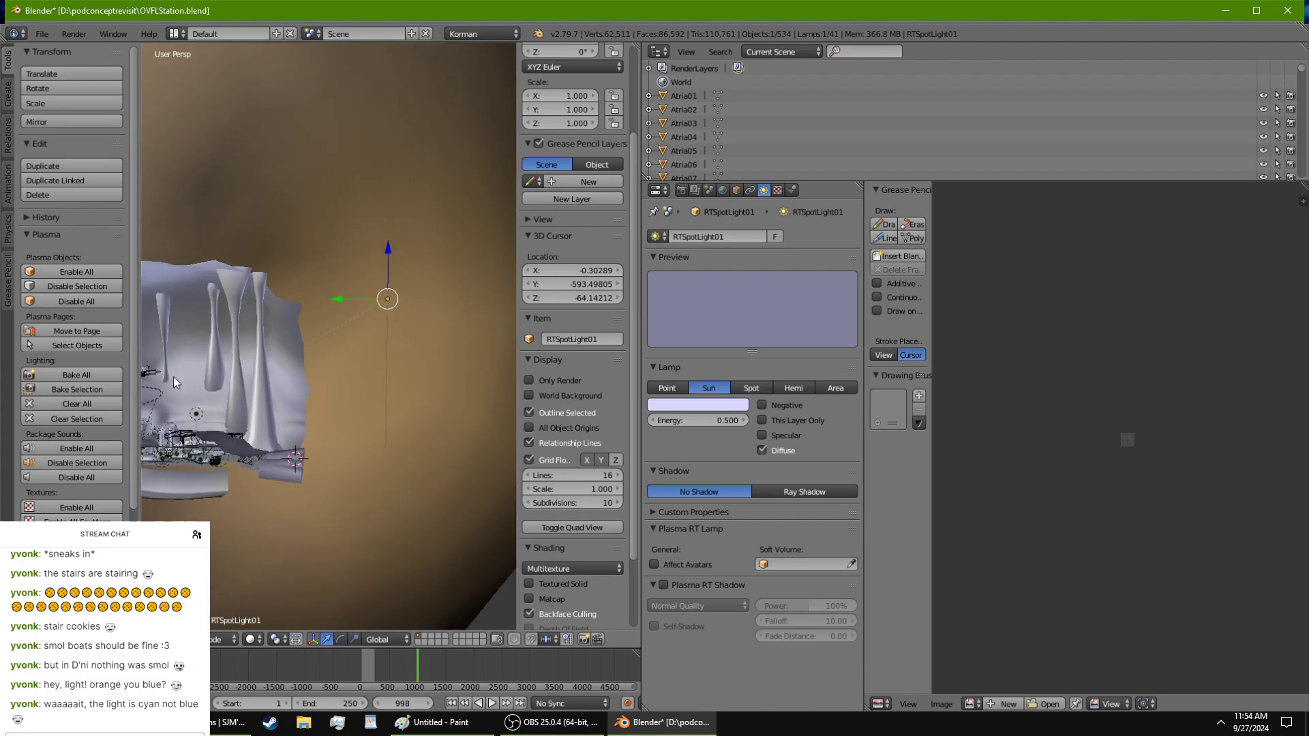
key("r")
key("x")
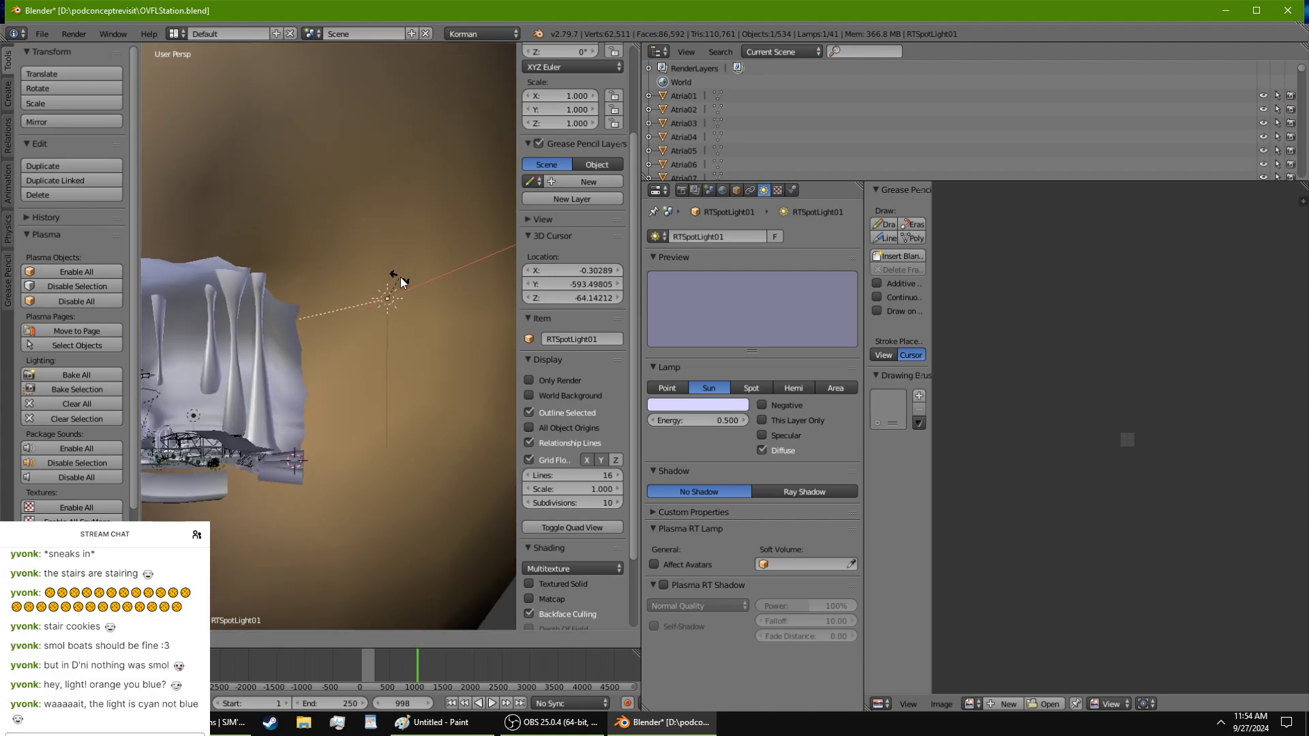
key("z")
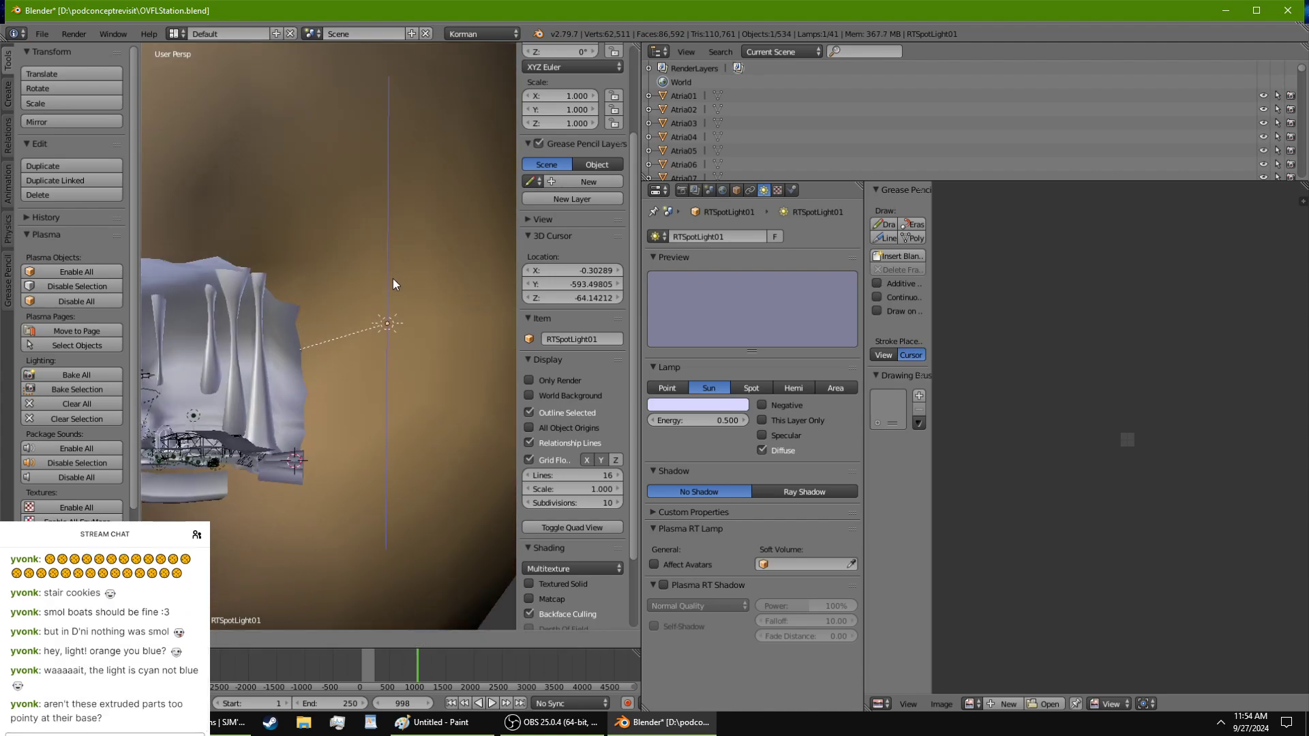
left_click(393, 281)
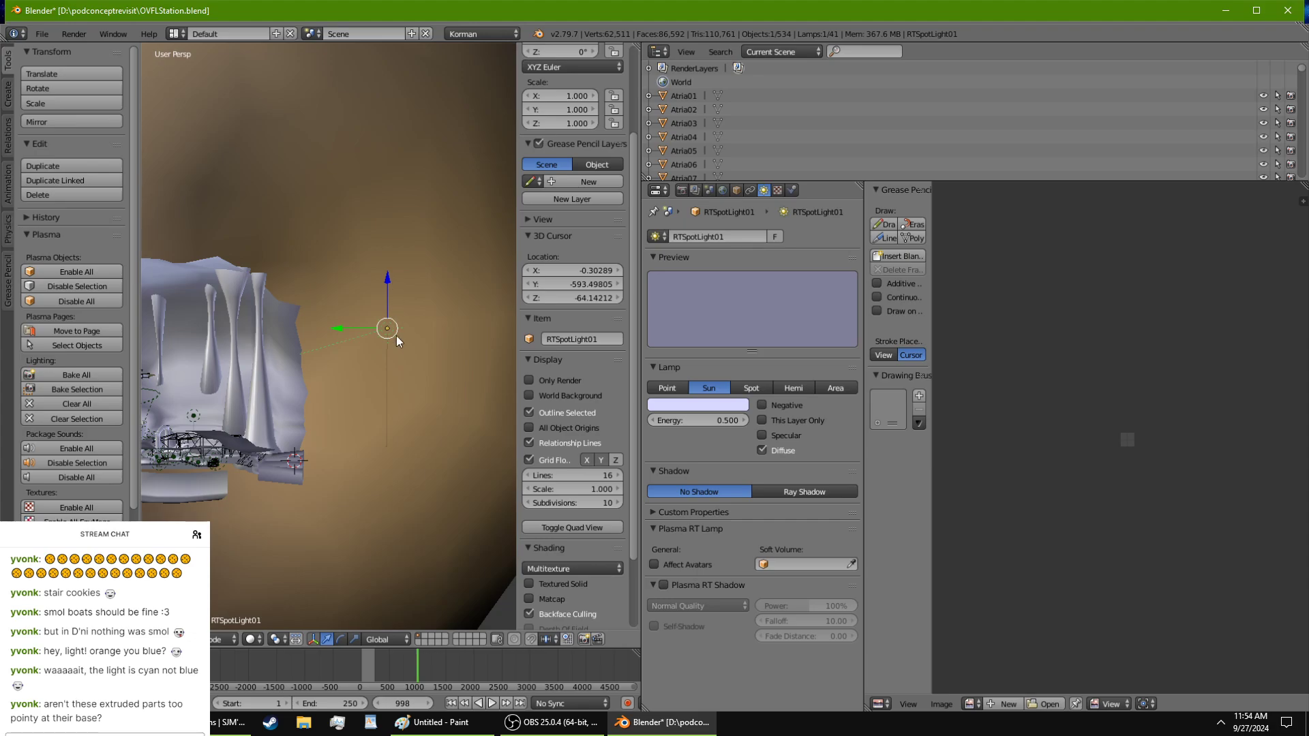
Step: Check the relit landing and cavern walls in Material shading, and examine the columns and piers in Solid shading
middle_click_drag(395, 336, 310, 417)
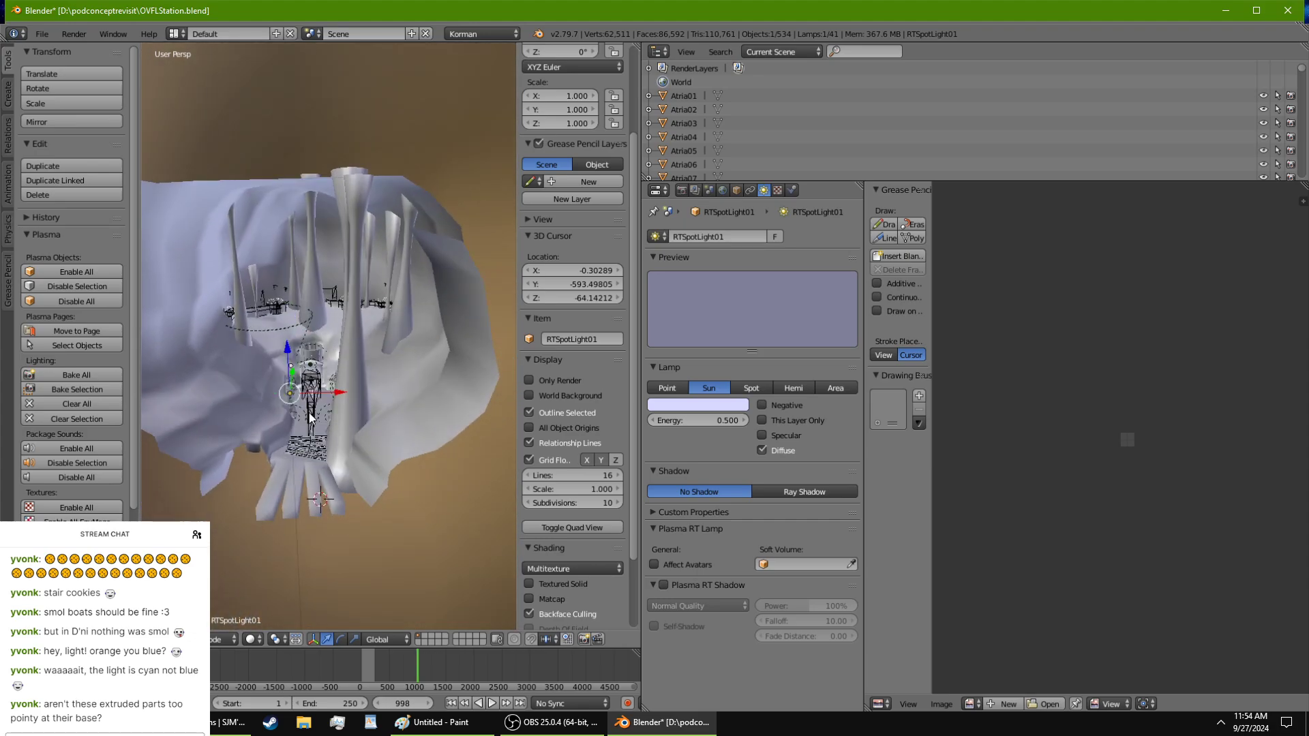
left_click(253, 641)
left_click(275, 565)
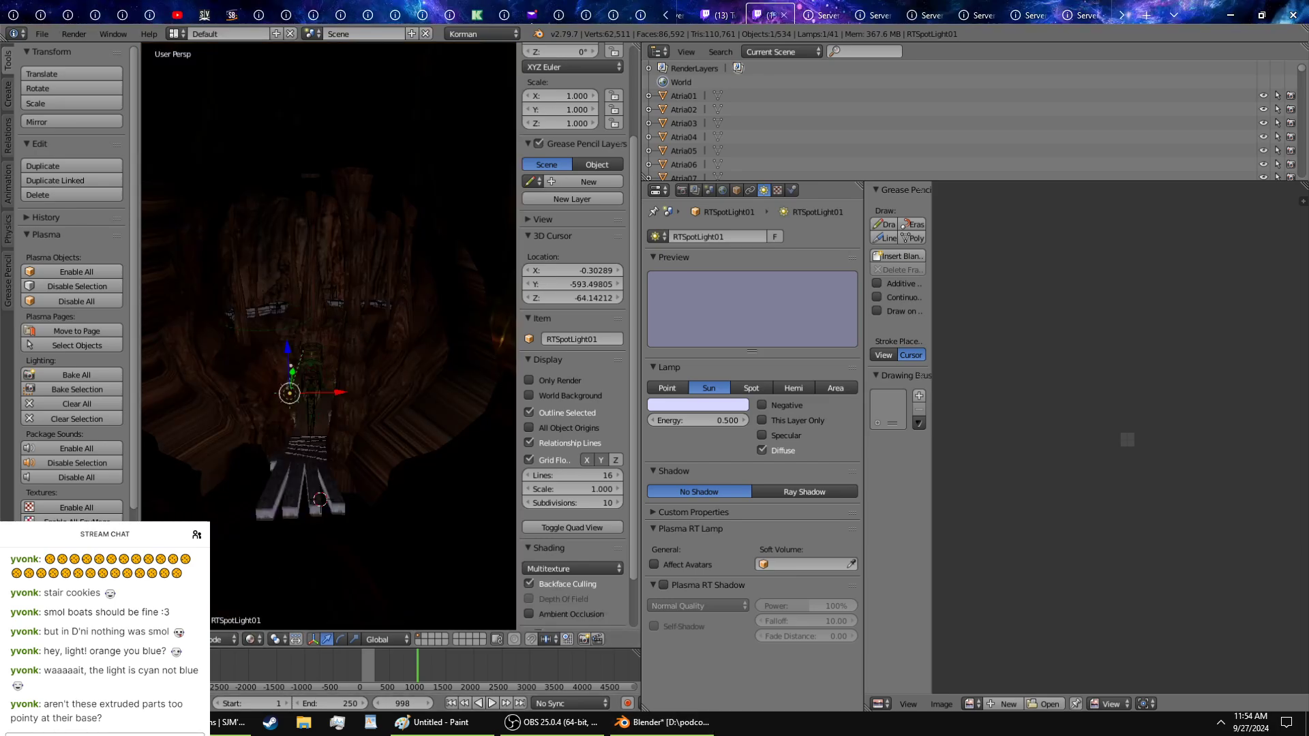
left_click(619, 728)
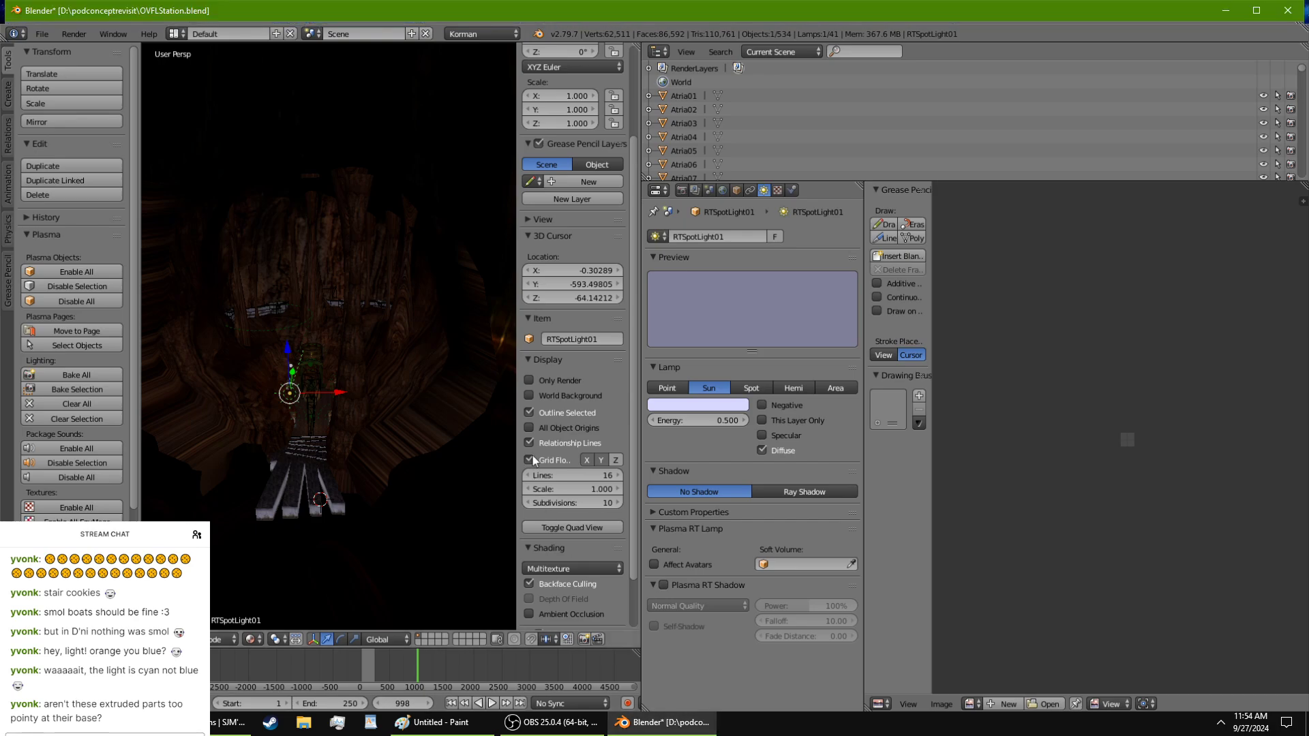
middle_click_drag(431, 443, 451, 335)
left_click(252, 639)
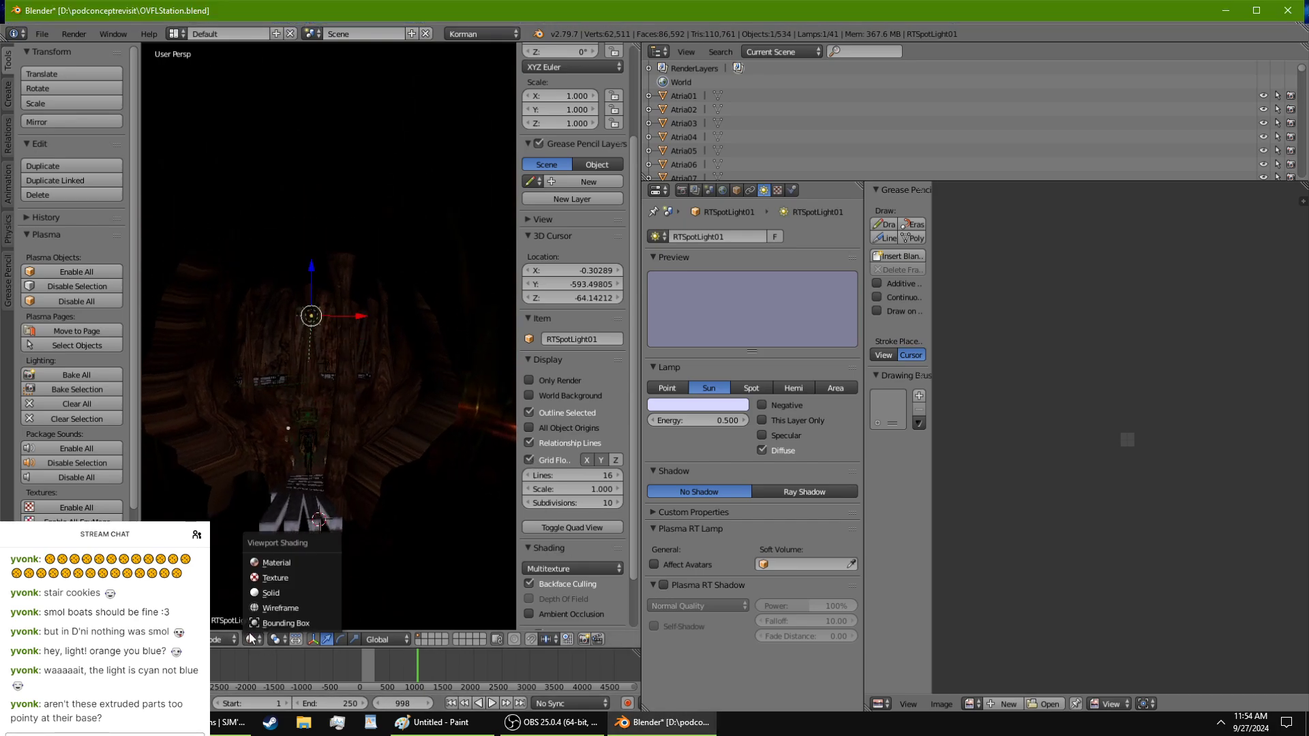
left_click(260, 592)
mouse_move(249, 531)
middle_mouse_down()
mouse_move(168, 471)
mouse_move(247, 460)
mouse_move(278, 341)
middle_mouse_up()
scroll(278, 340, "up", 3)
middle_click_drag(337, 395, 199, 483)
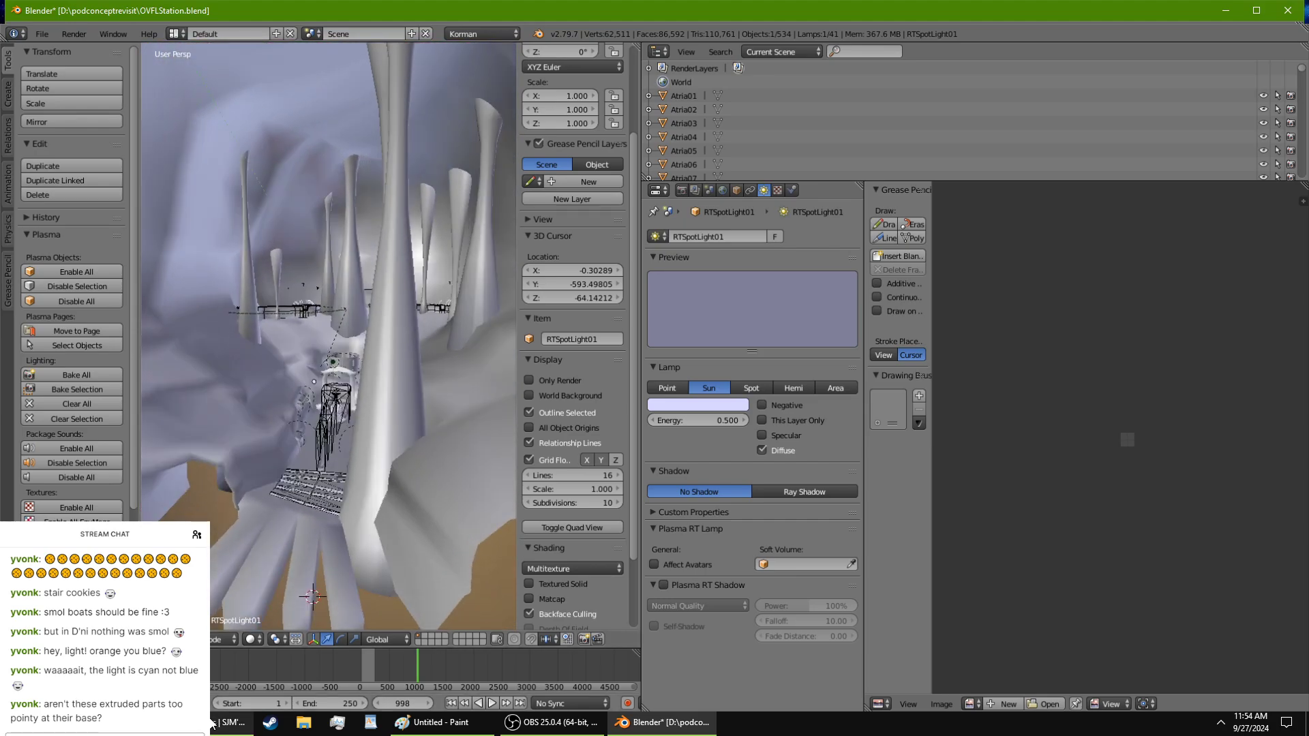
left_click(228, 723)
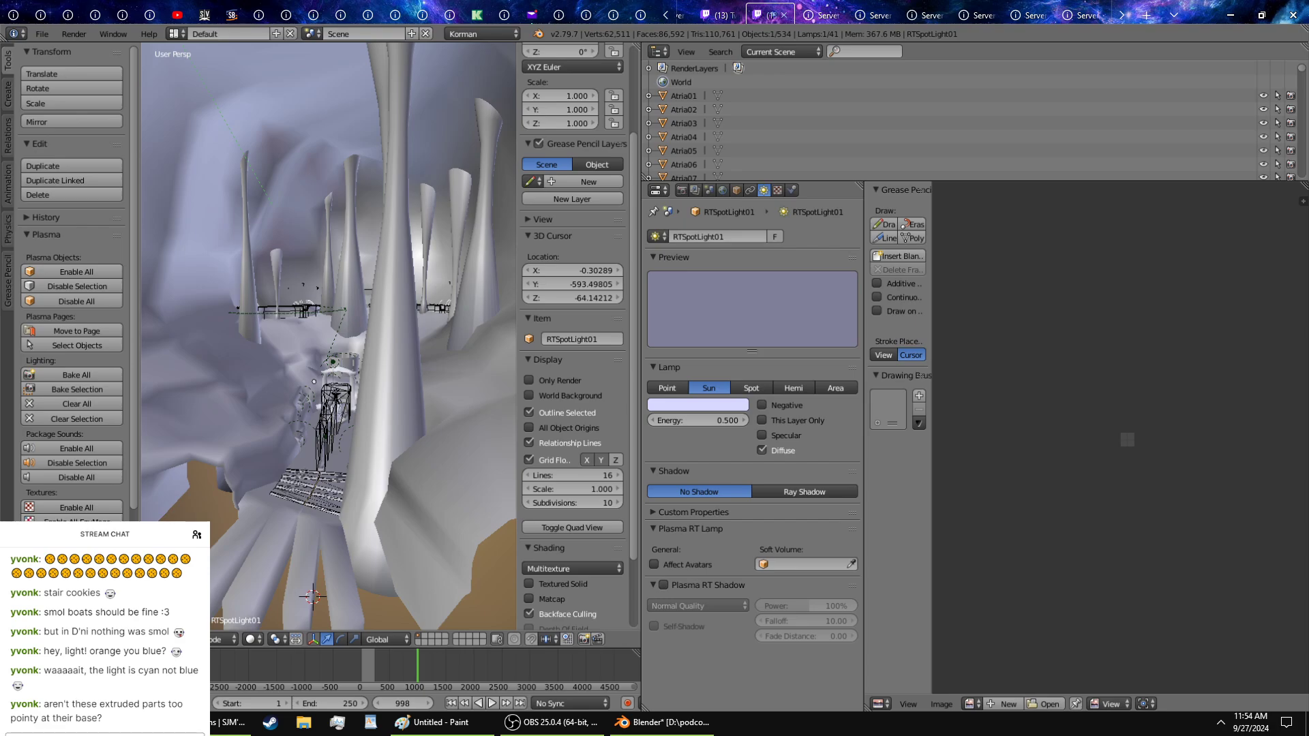
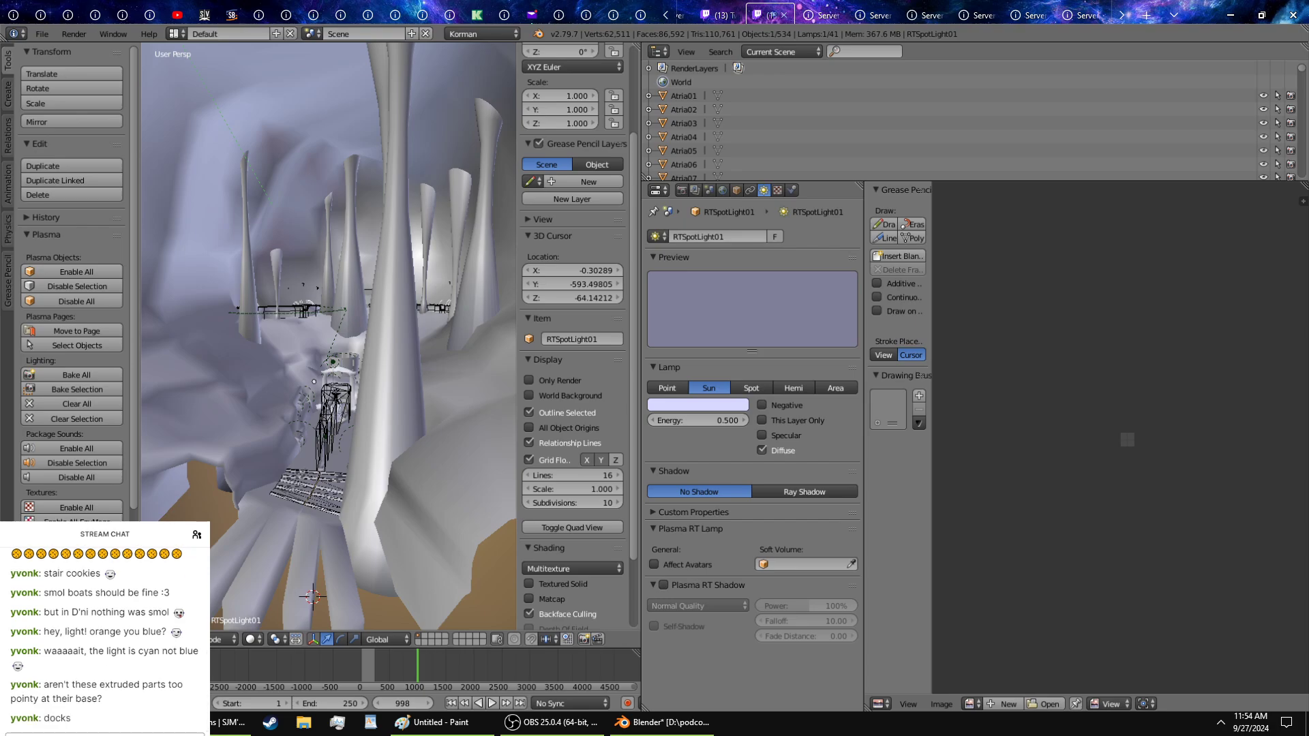
left_click(637, 729)
Step: Edit the dockslanding mesh, scaling the outermost pier's end face along X and adjusting the face's angle
scroll(572, 273, "up", 3)
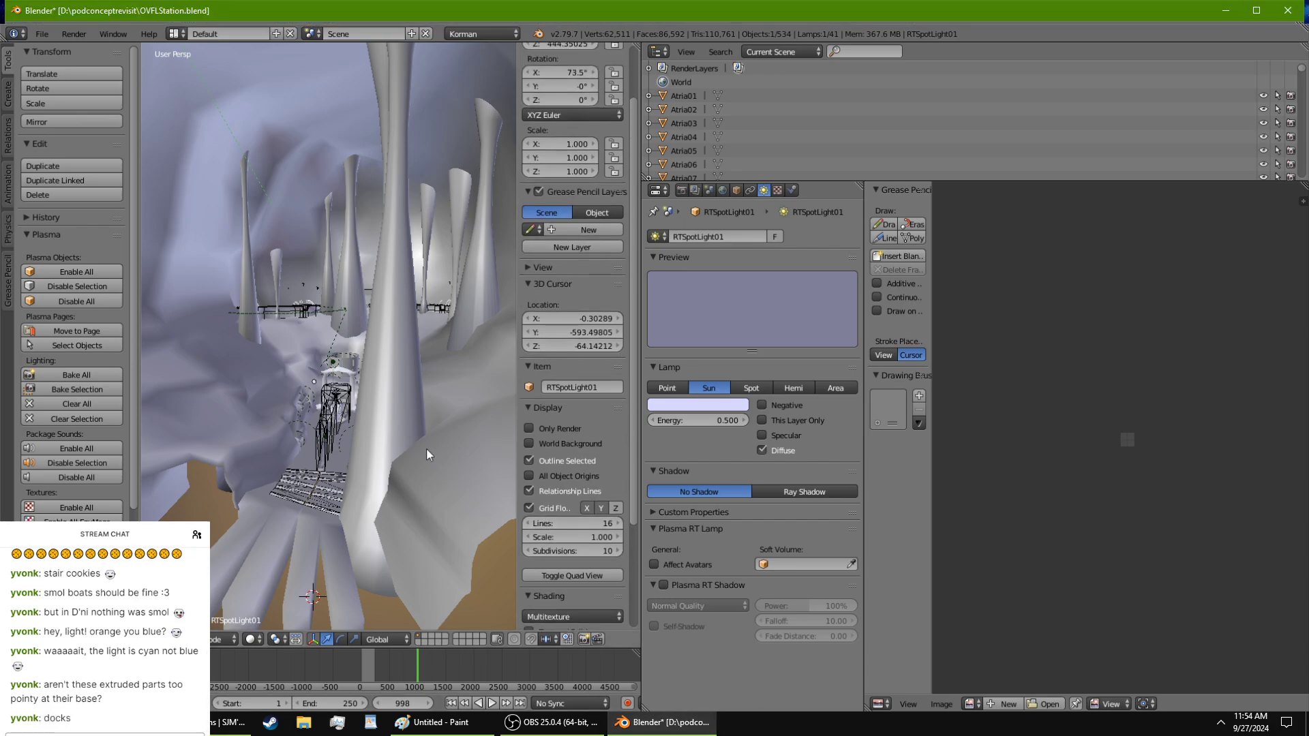
middle_click_drag(427, 449, 262, 309)
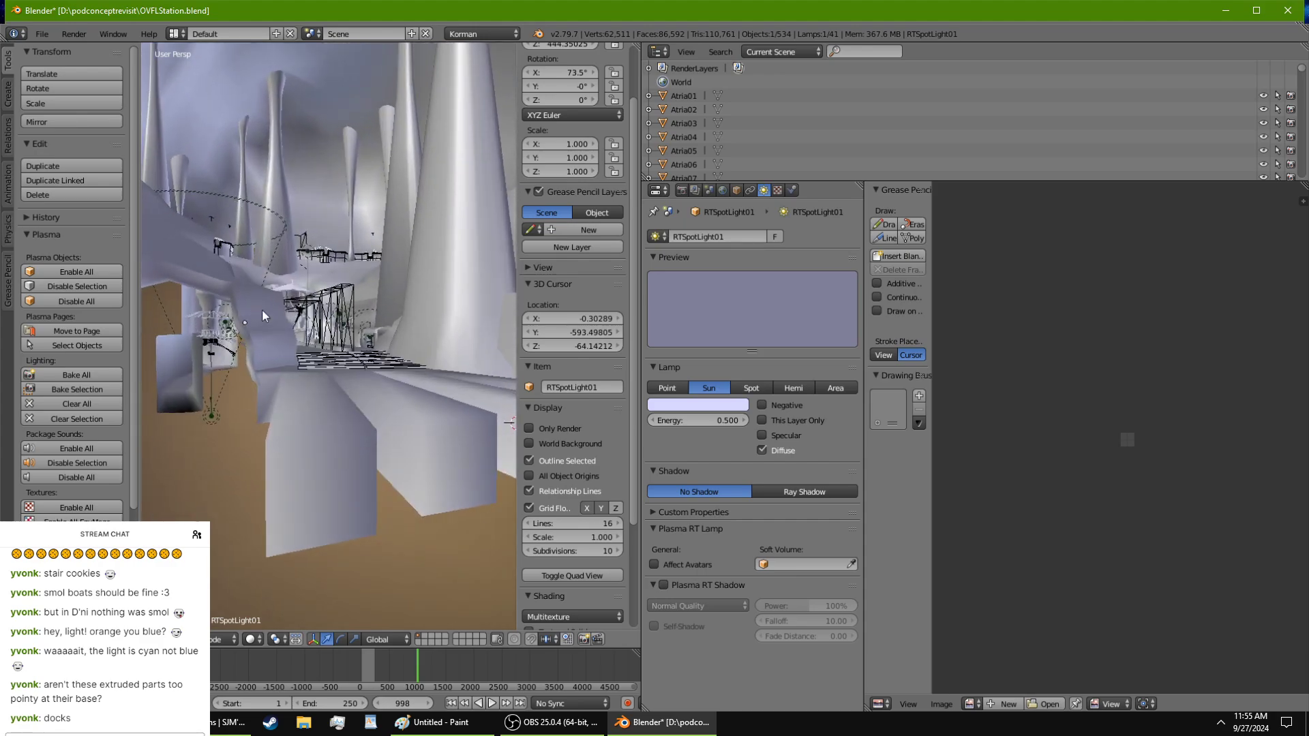
right_click(297, 488)
key("Tab")
right_click(297, 486)
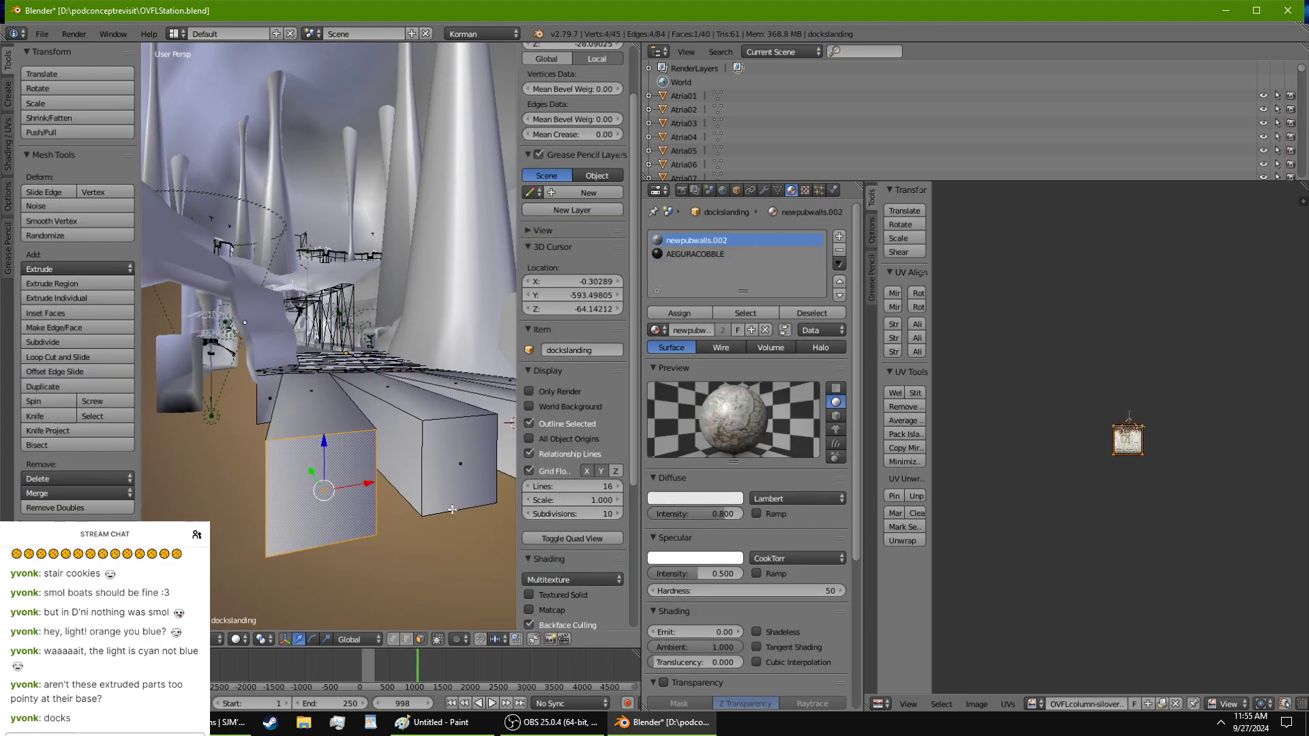
right_click(467, 494, "shift")
right_click(374, 491)
key("s")
key("x")
left_click(362, 483)
middle_click_drag(362, 483, 404, 517)
middle_click_drag(319, 478, 327, 574)
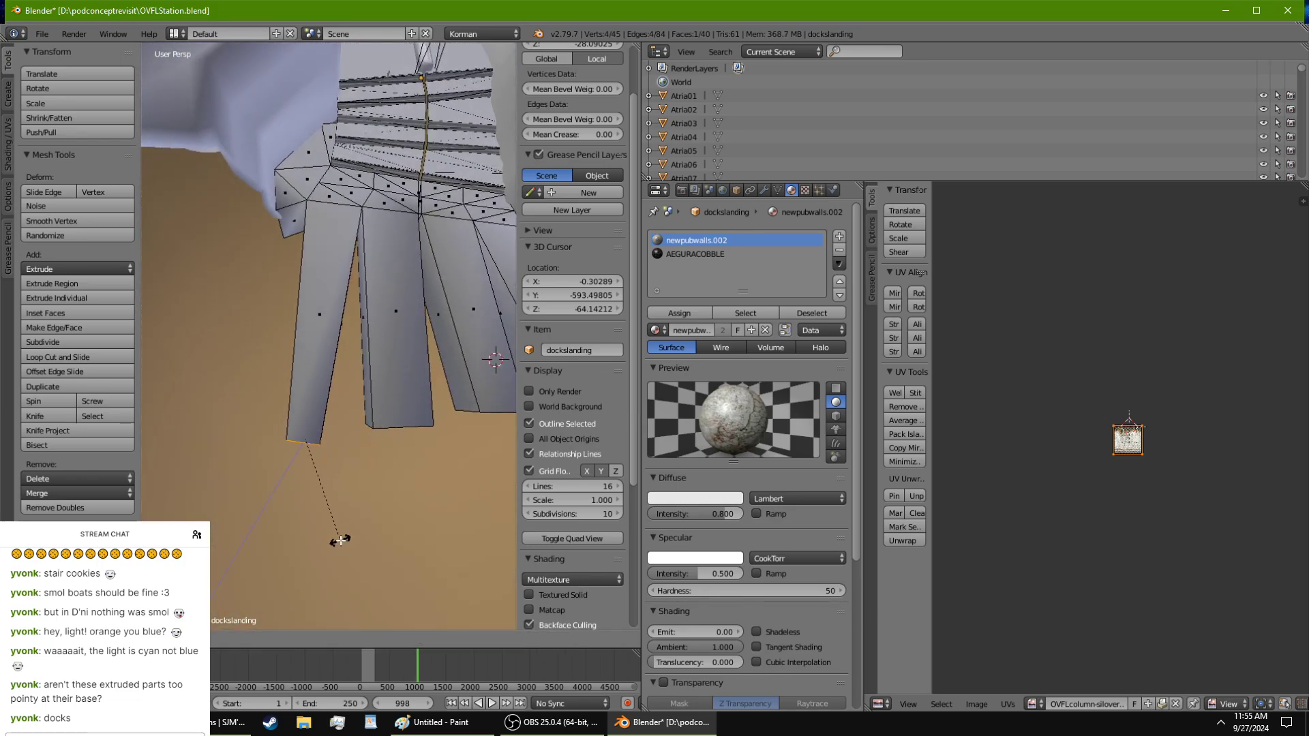
Step: Lengthen the second dockslanding pier by moving its end face outward along Y, shift the face along X, and narrow it
middle_click_drag(337, 544, 356, 429)
left_click_drag(347, 359, 336, 463)
middle_click_drag(337, 463, 296, 424, "shift")
left_click_drag(343, 477, 326, 480)
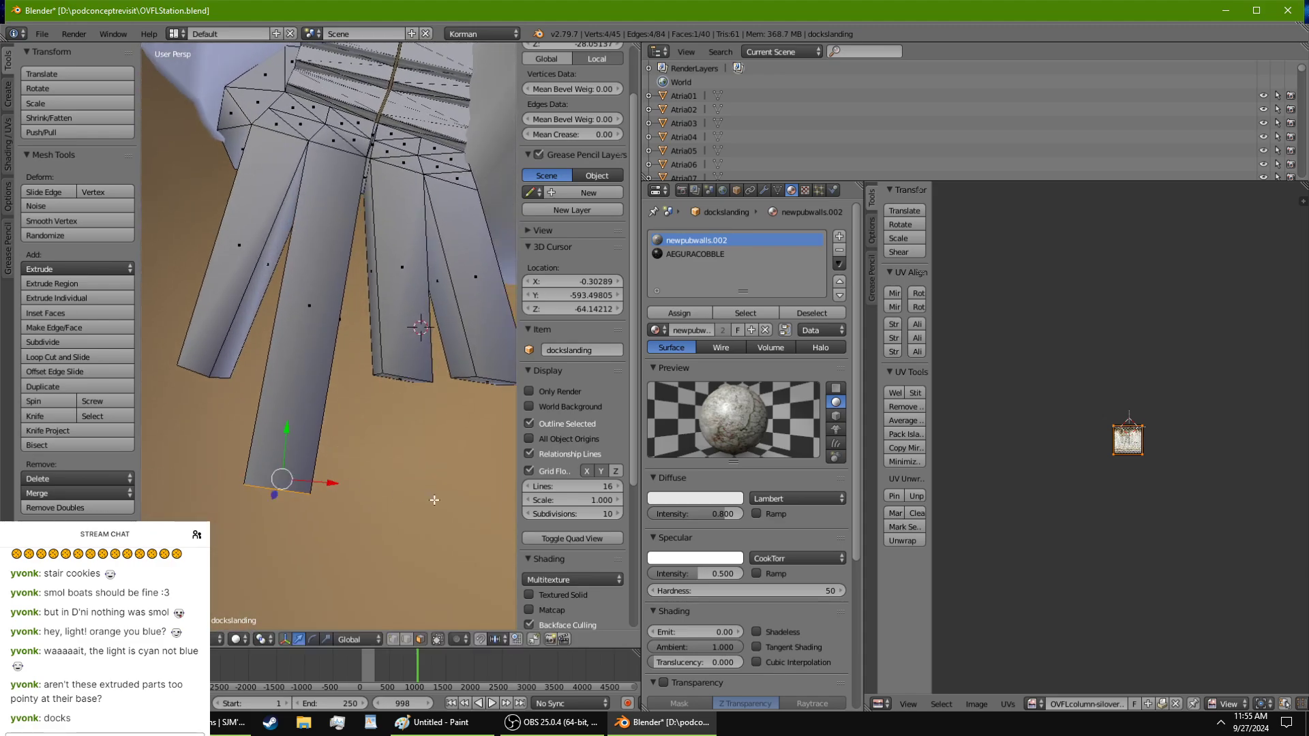
left_click(388, 496)
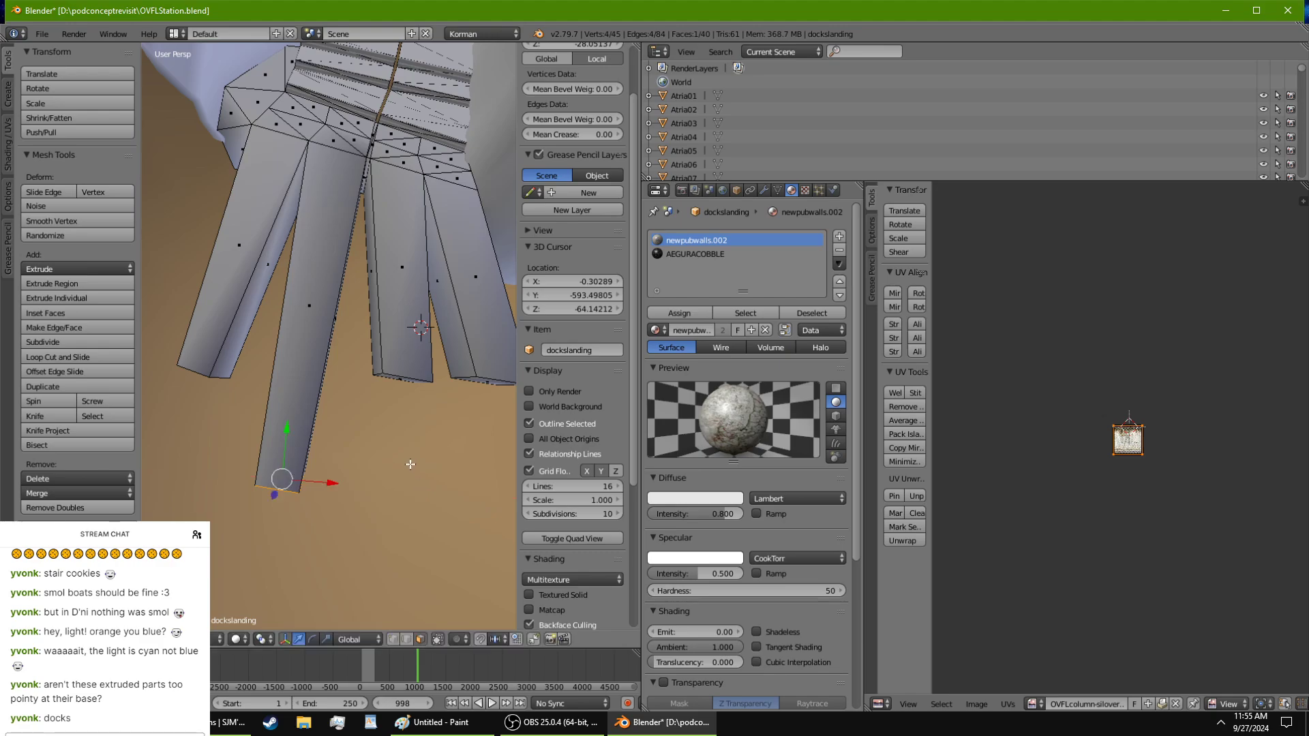
Step: Lengthen the third dockslanding pier by moving its end face outward along Y, and scale the face narrower
middle_click_drag(409, 461, 316, 439, "shift")
mouse_move(315, 439)
middle_mouse_down()
mouse_move(301, 415)
mouse_move(300, 447)
middle_mouse_up()
right_click(299, 391)
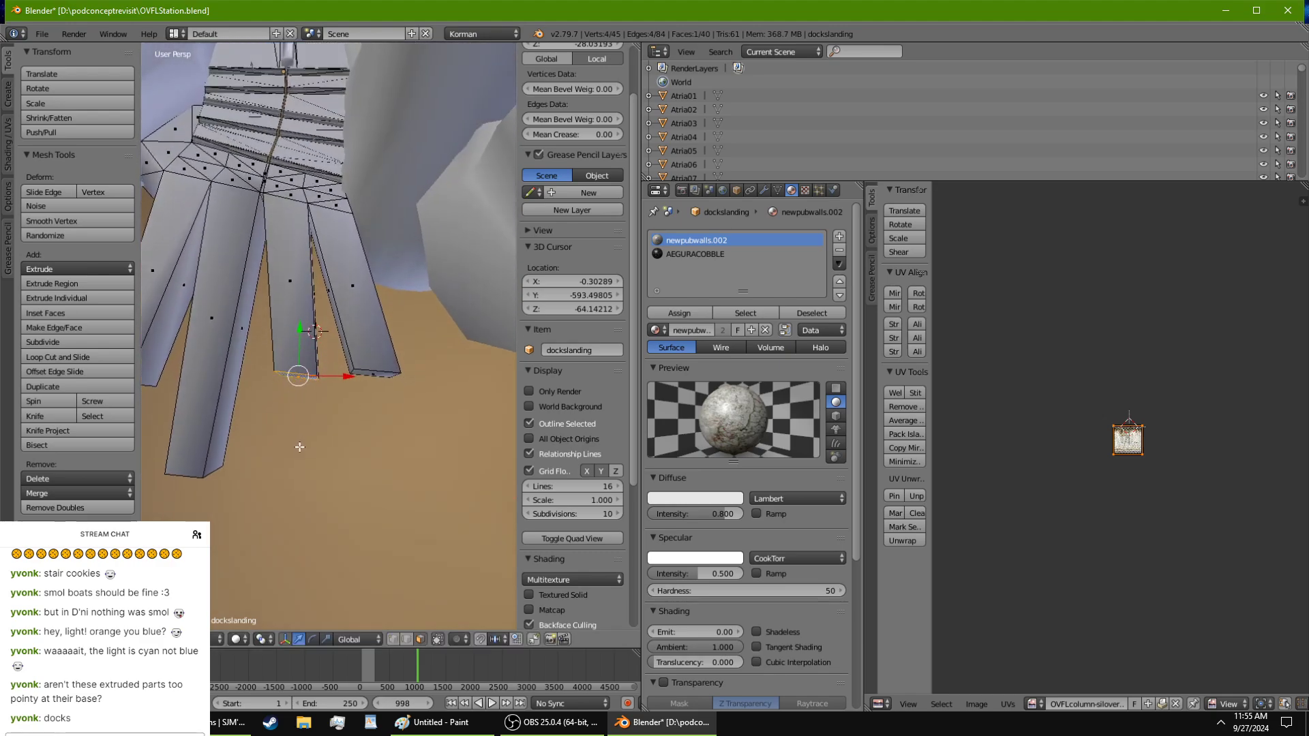
left_click_drag(298, 335, 330, 428)
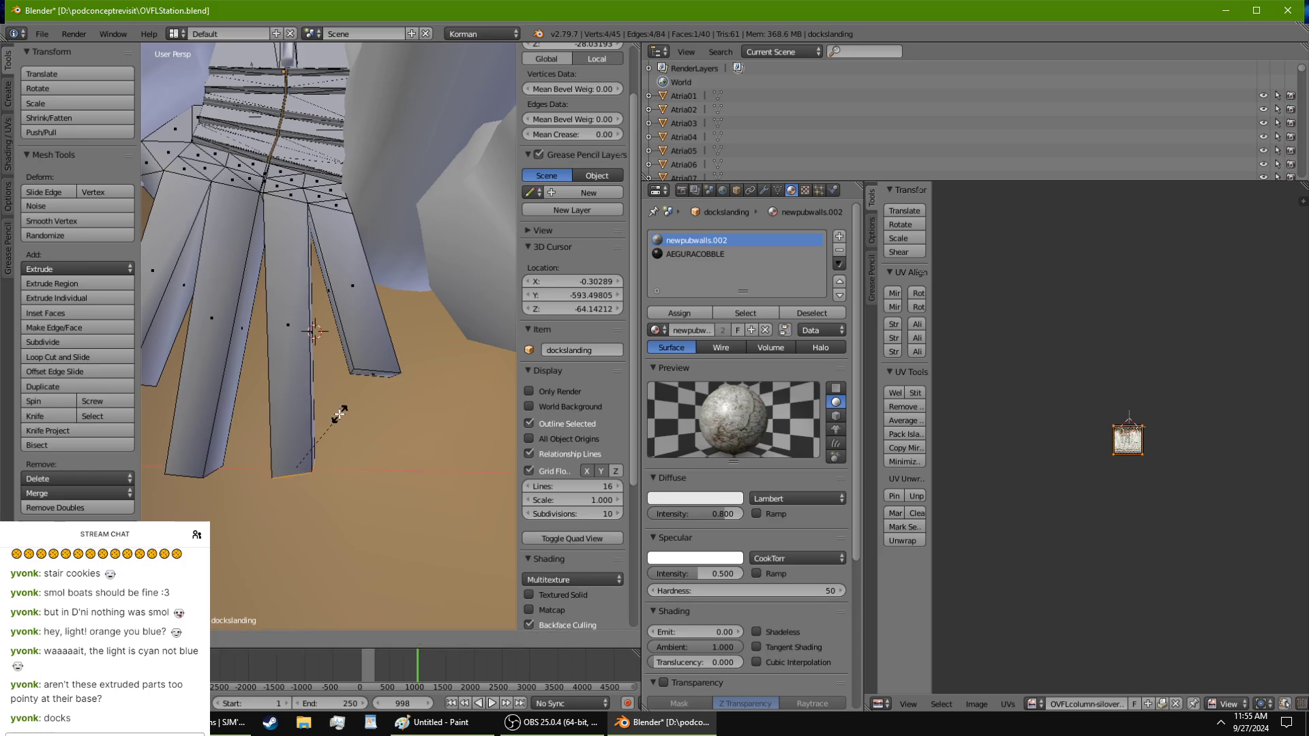
key("s")
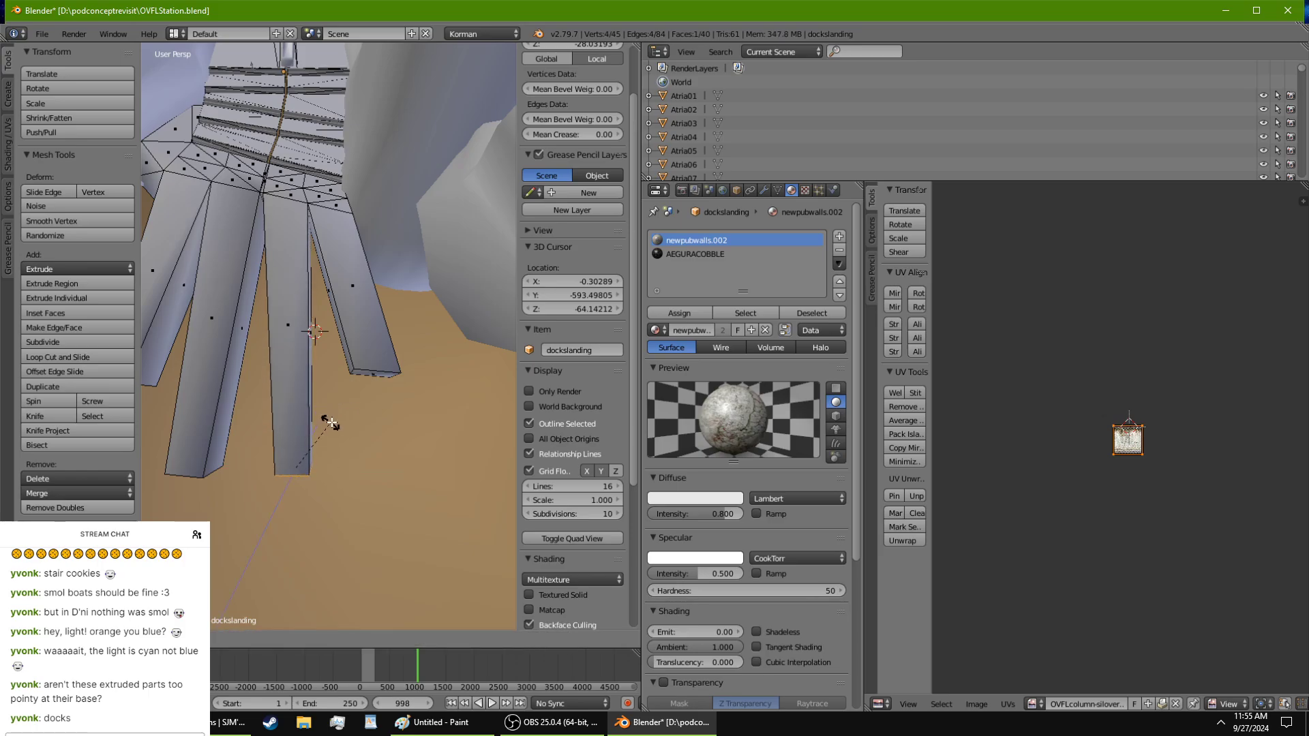
Step: Narrow the fourth dockslanding pier's end face beside the cavern wall, move it outward along Y, and shift it along X
middle_click_drag(332, 425, 508, 407)
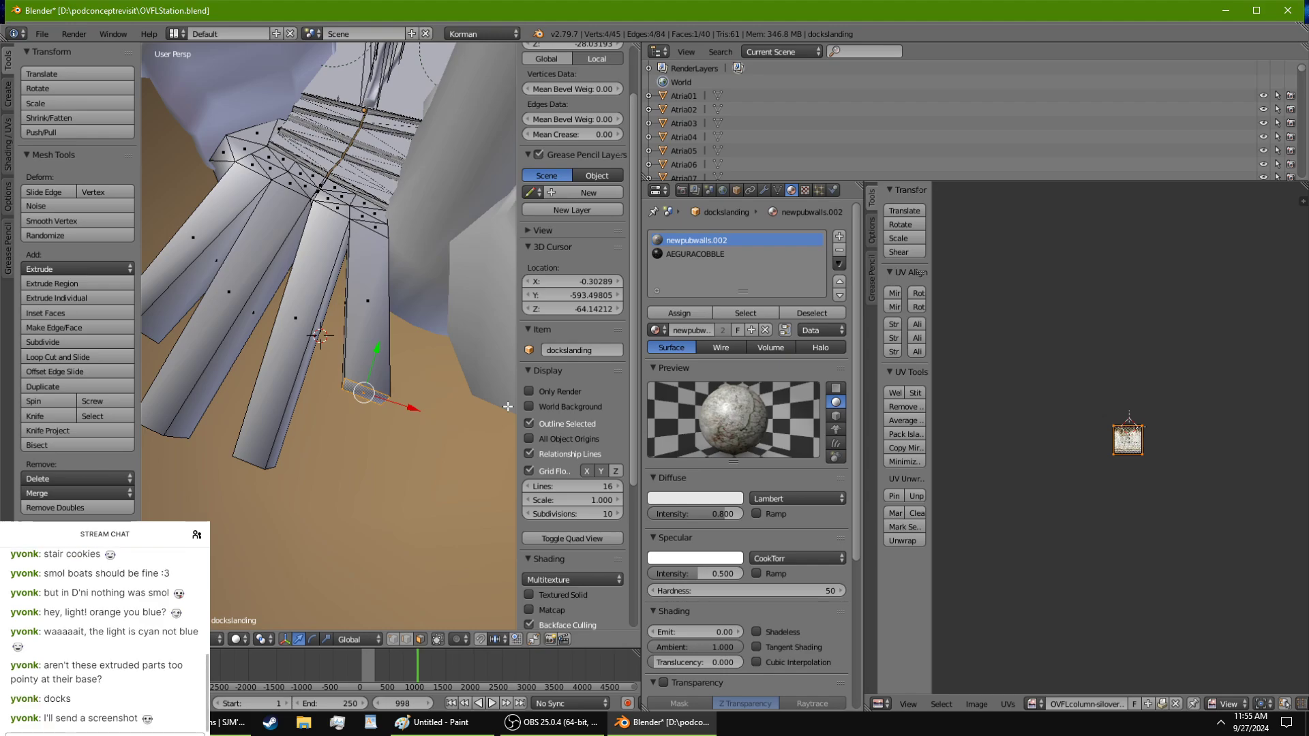
left_click(467, 396)
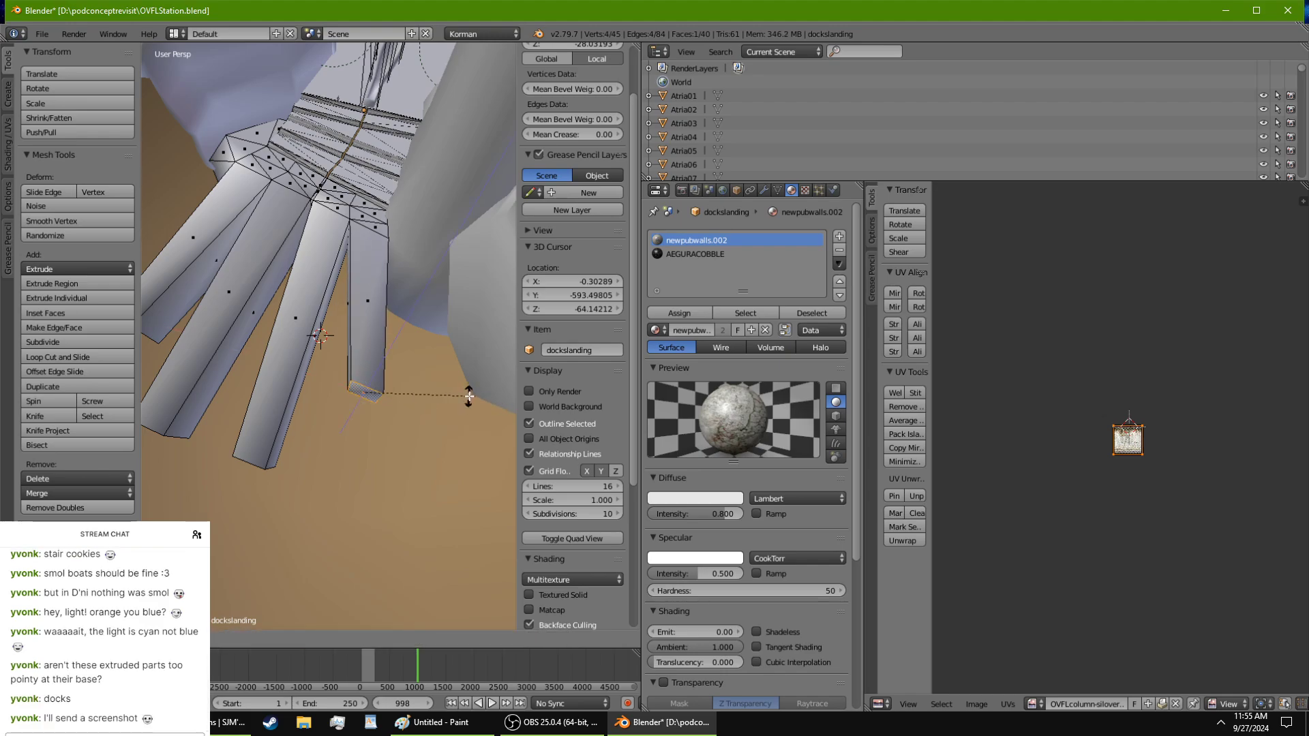
left_click_drag(379, 349, 392, 416)
left_click_drag(402, 468, 443, 478)
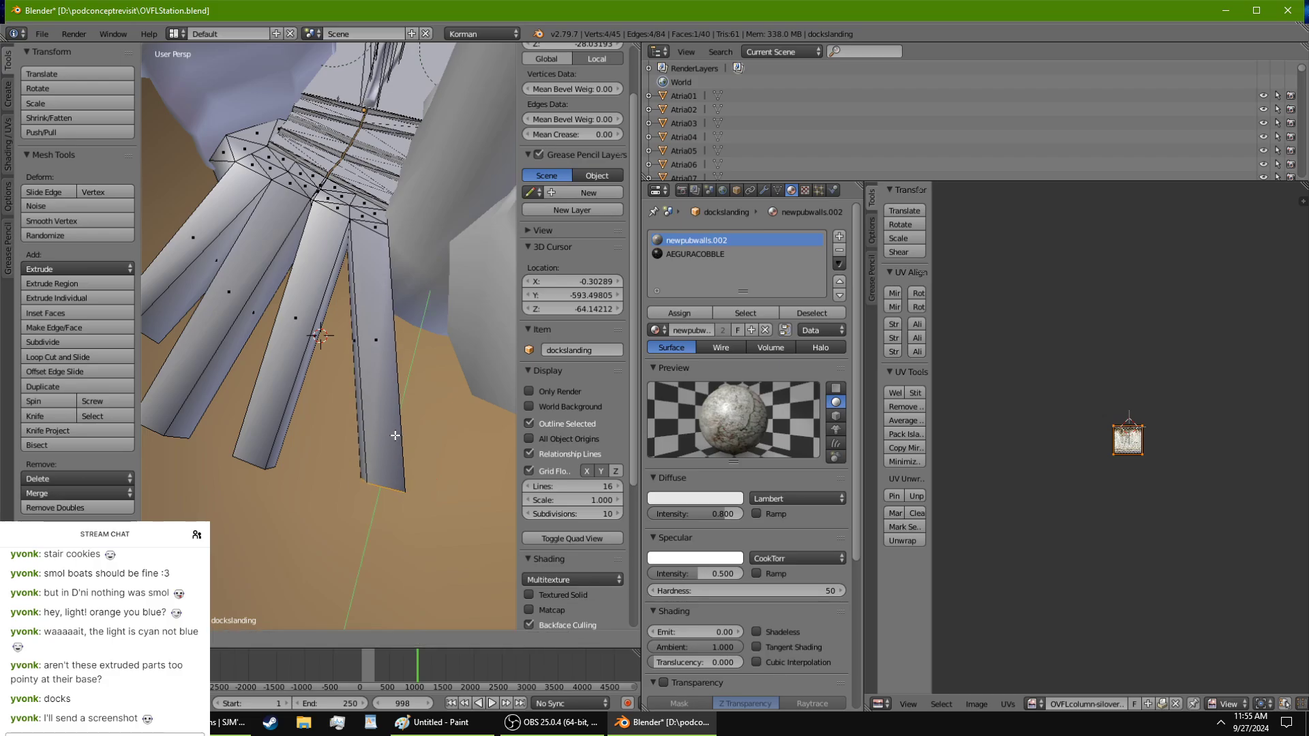
middle_click_drag(398, 414, 416, 437)
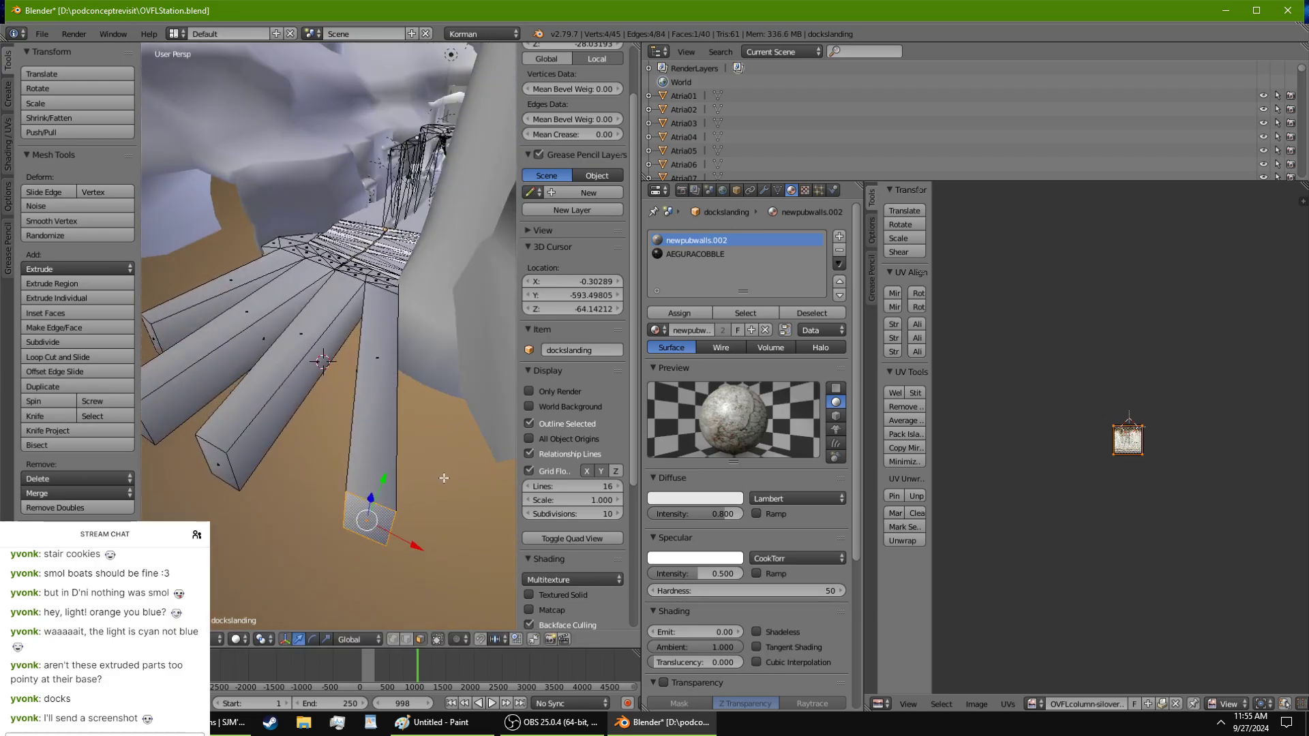
mouse_move(436, 501)
middle_mouse_down()
mouse_move(426, 527)
mouse_move(417, 501)
middle_mouse_up()
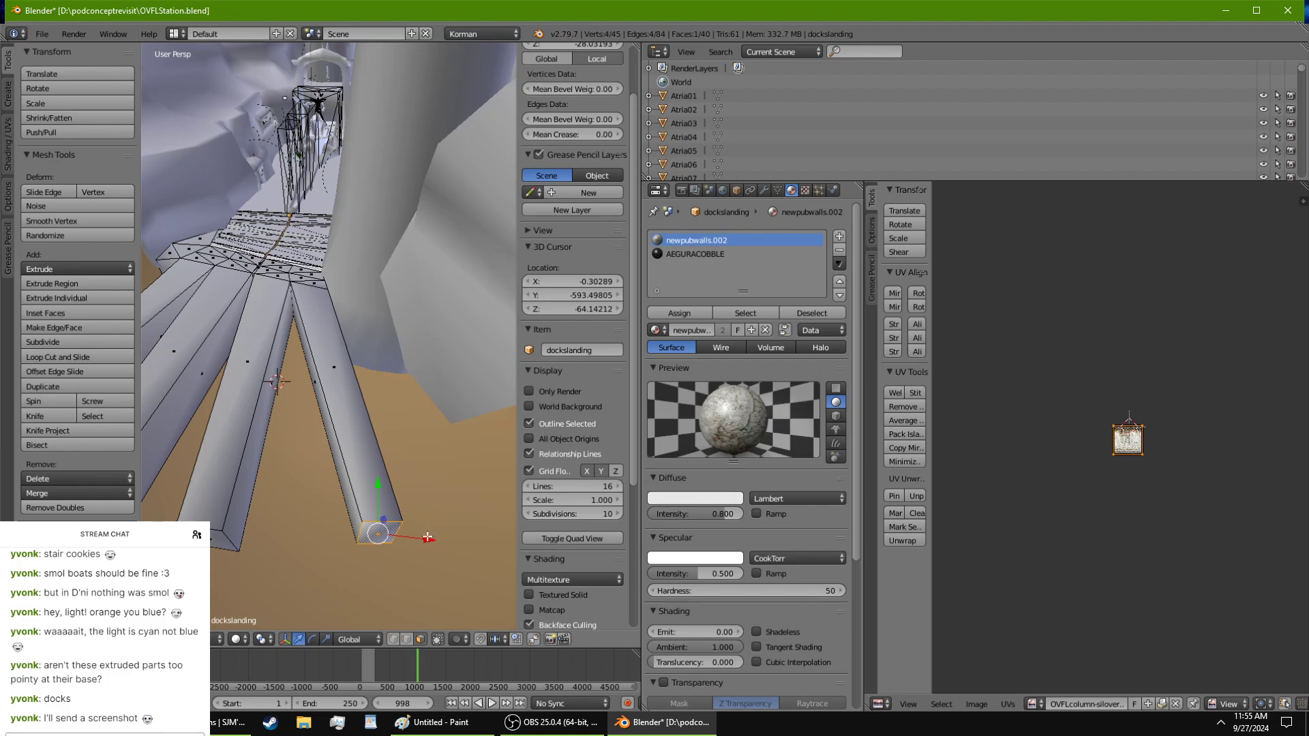
left_click_drag(428, 538, 375, 553)
Step: Lengthen the outermost dockslanding pier at the opposite end by moving its end face outward along Y
middle_click_drag(366, 551, 557, 518)
middle_click_drag(321, 455, 306, 422)
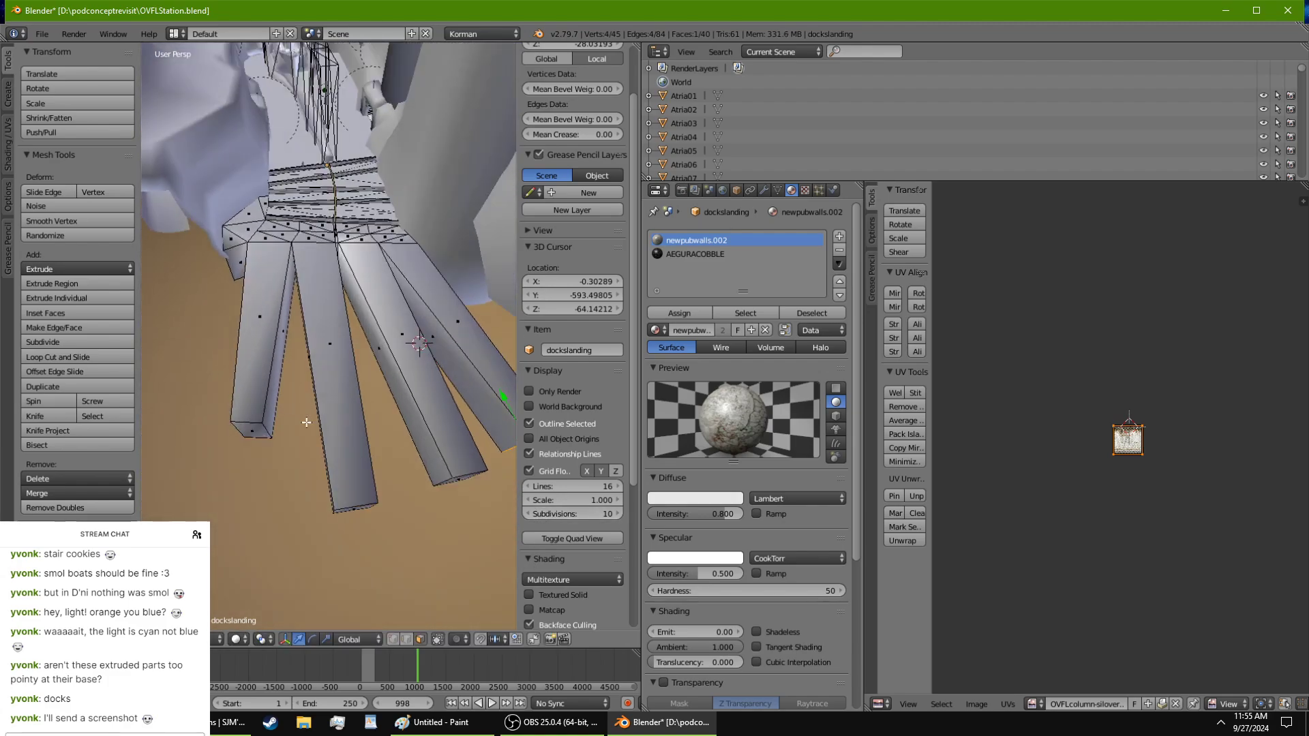
left_click_drag(253, 389, 286, 457)
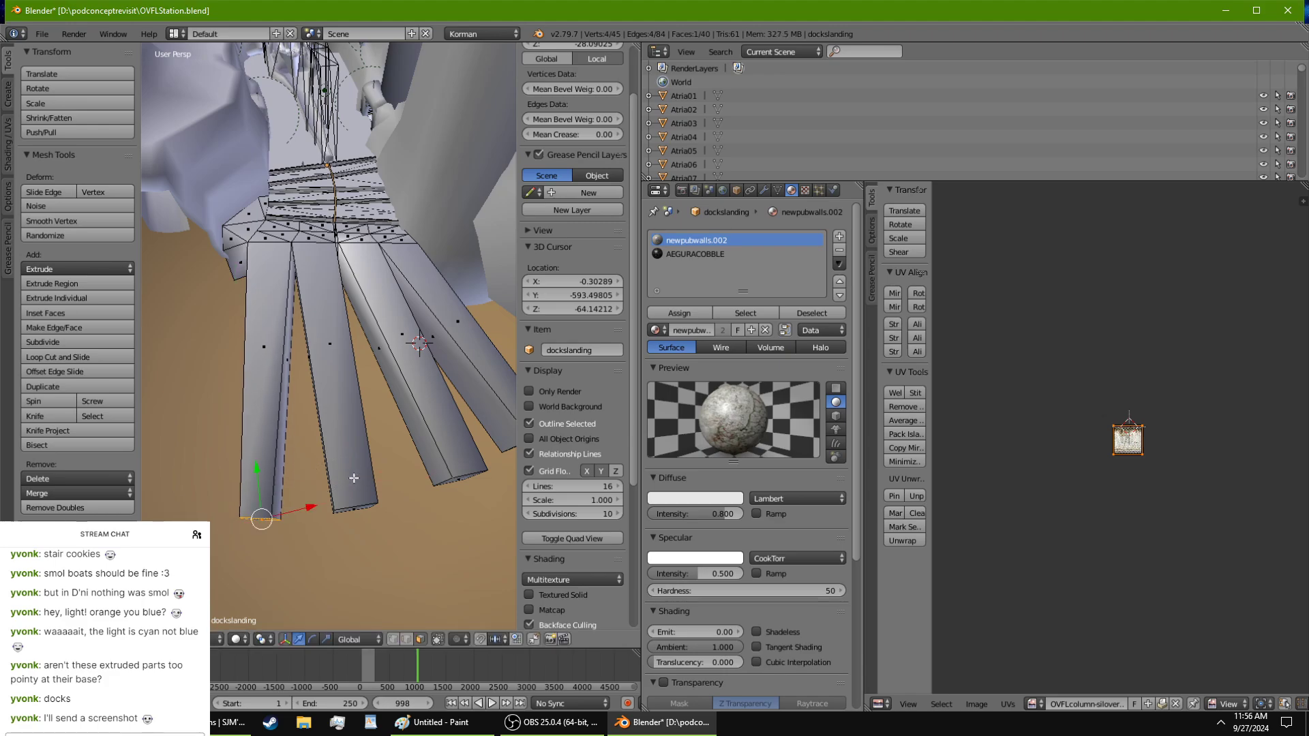
Step: Edit the OUTSIDETERRAIN mesh and move the bottom edge of the wall beside the cavern gap along Y
middle_click_drag(353, 478, 505, 444)
middle_click_drag(486, 435, 433, 356)
key("Tab")
right_click(436, 367)
key("Tab")
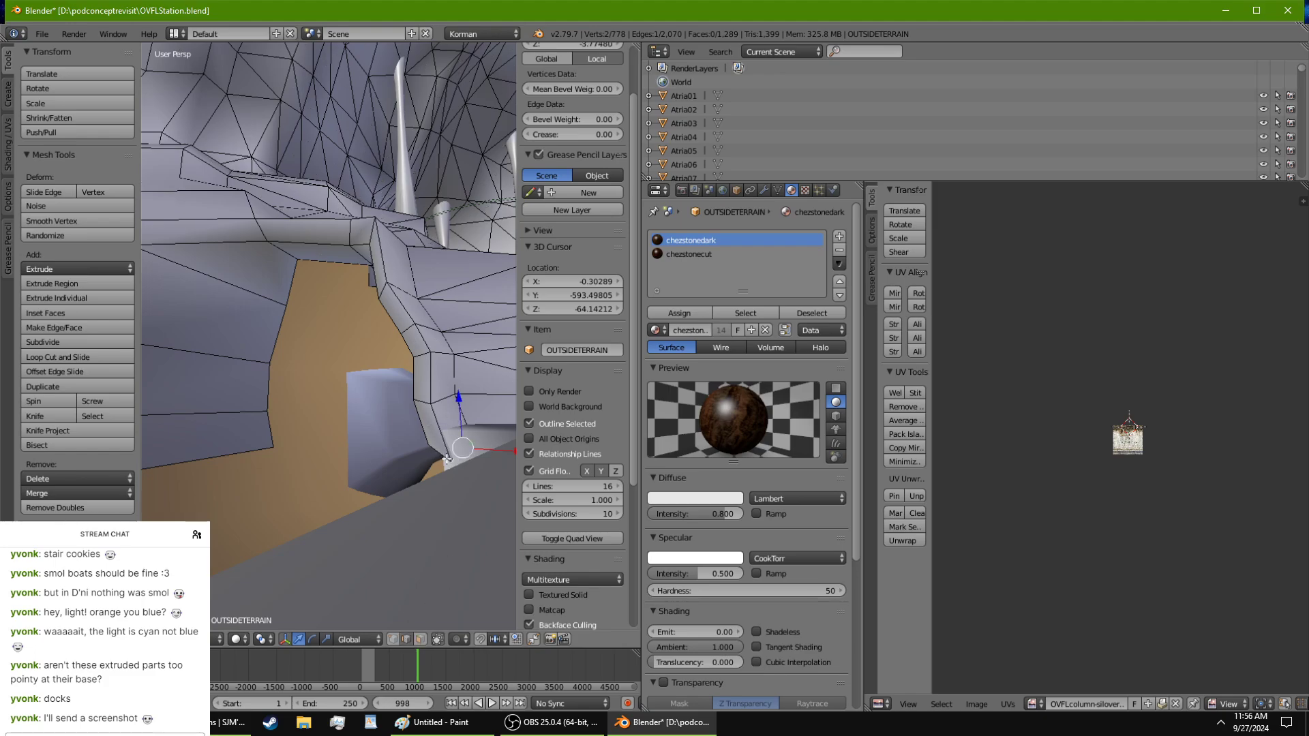
middle_click_drag(439, 452, 421, 483)
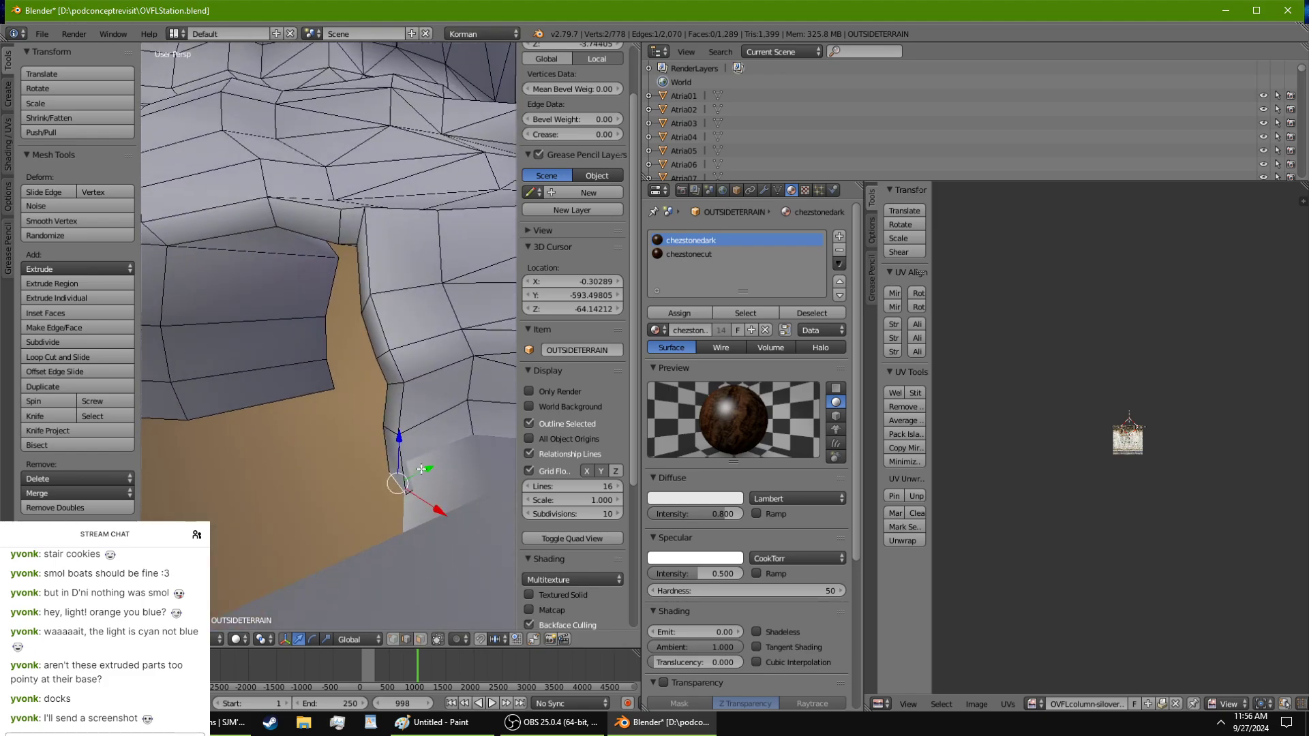
key("g")
key("y")
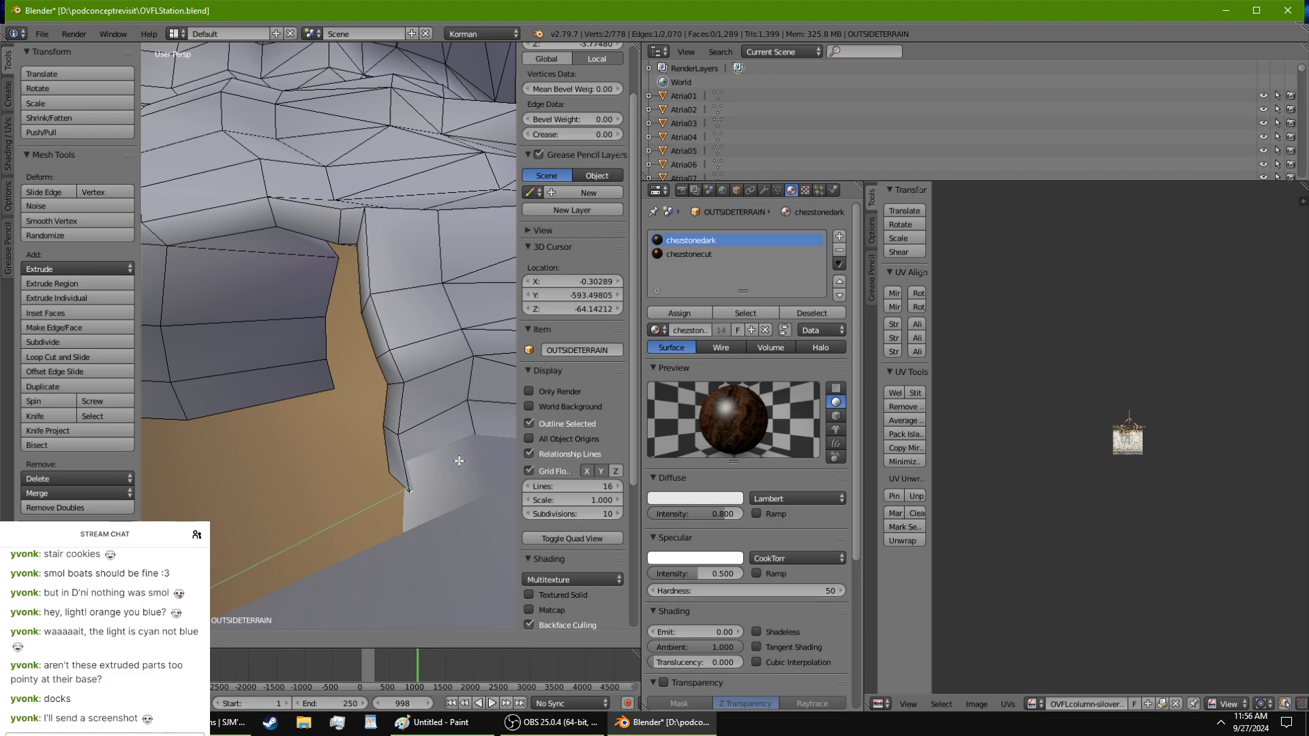
left_click(462, 457)
Step: Add the bottom edges of the OUTSIDETERRAIN wall across the cavern gap to the edge selection
middle_click_drag(394, 482, 392, 391)
right_click(180, 402, "shift")
scroll(186, 406, "down", 5)
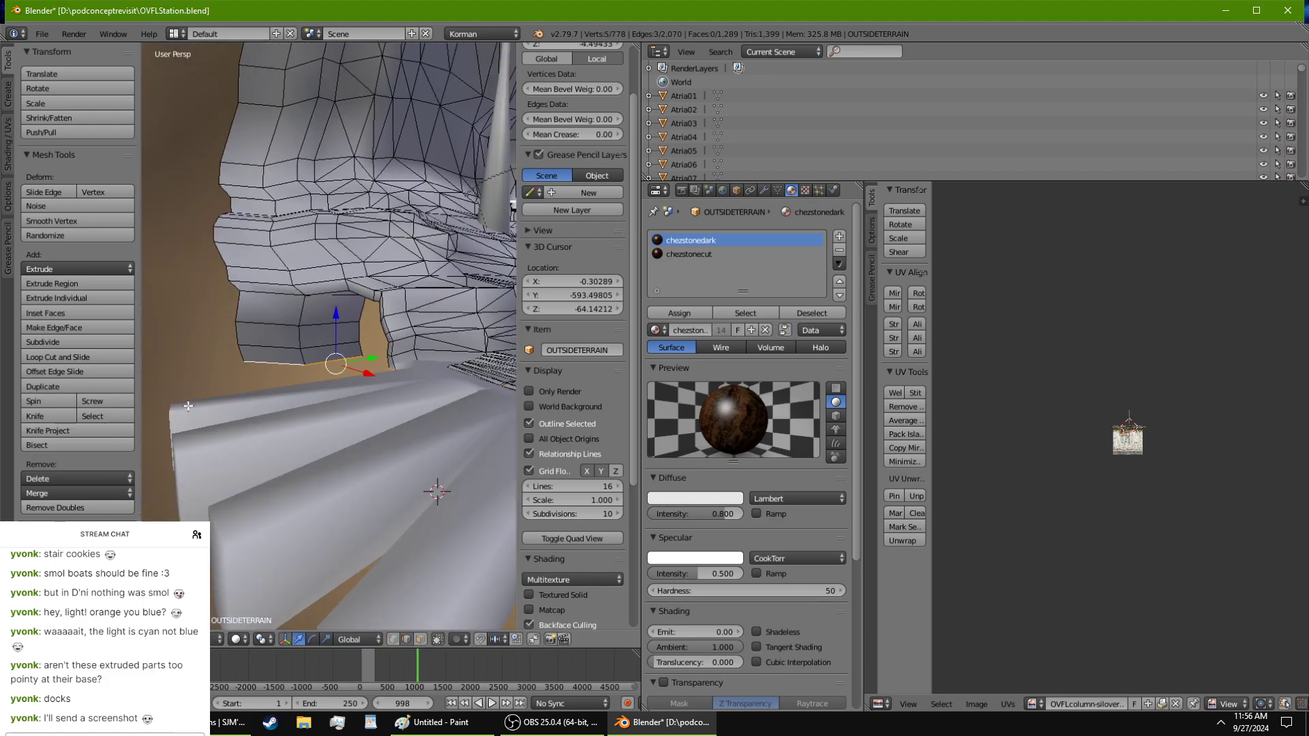
middle_click_drag(197, 409, 283, 412)
scroll(287, 410, "up", 3)
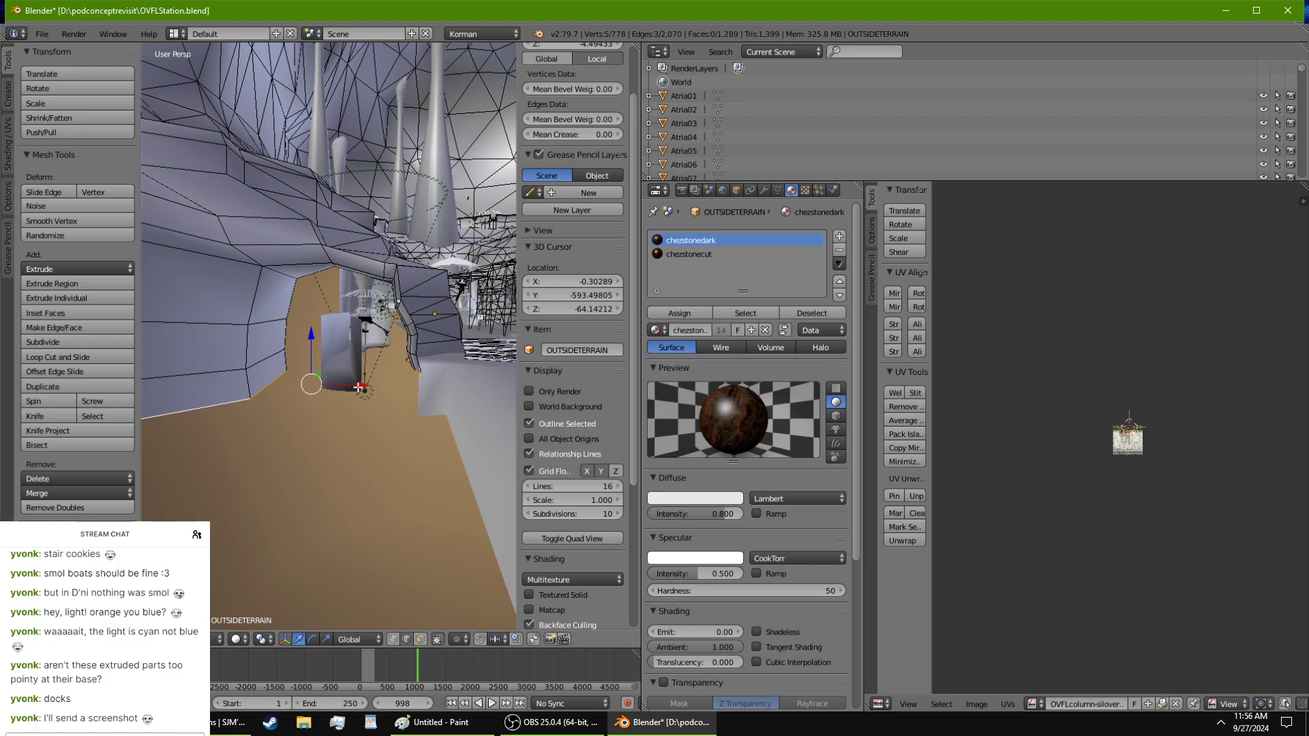
Step: Lower the selected edge of the terrain wall beside the tunnel entrance and extrude the entrance's edge loop
right_click(341, 415)
left_click_drag(317, 328, 312, 372)
middle_click_drag(312, 372, 263, 378)
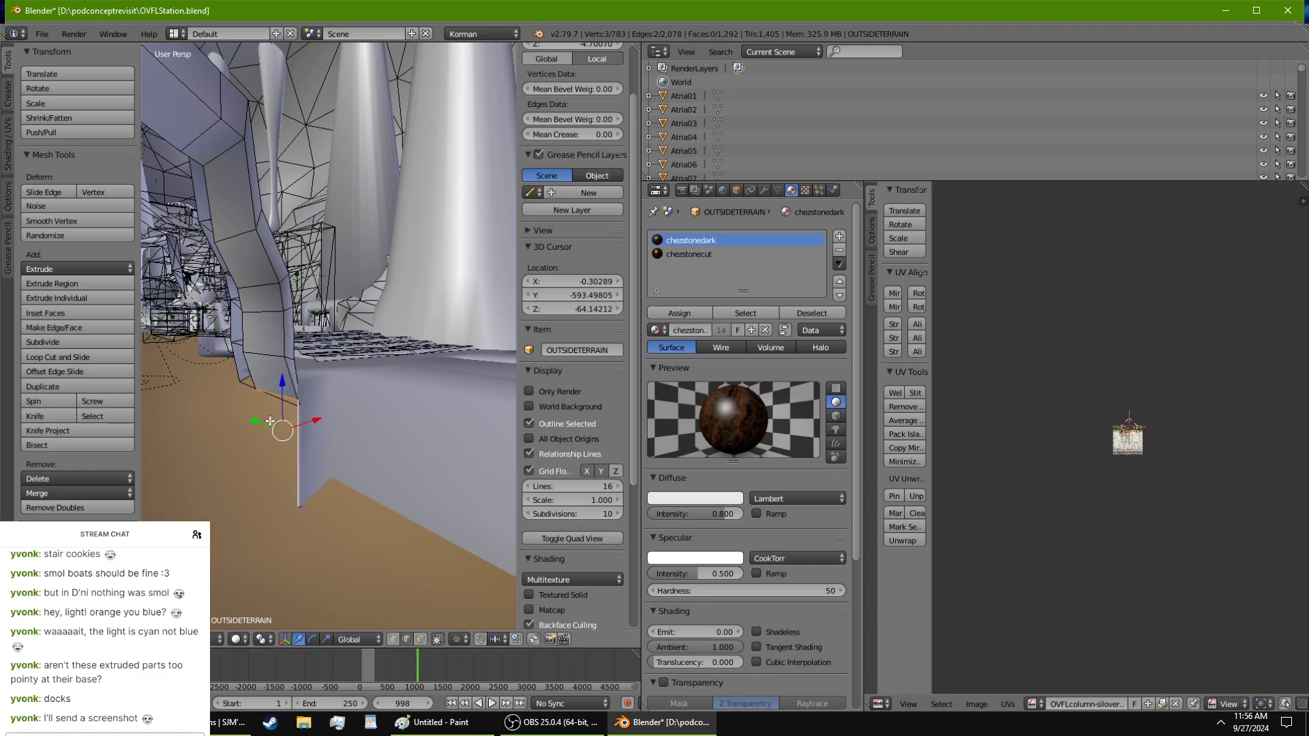
middle_click_drag(268, 426, 417, 412)
key("e")
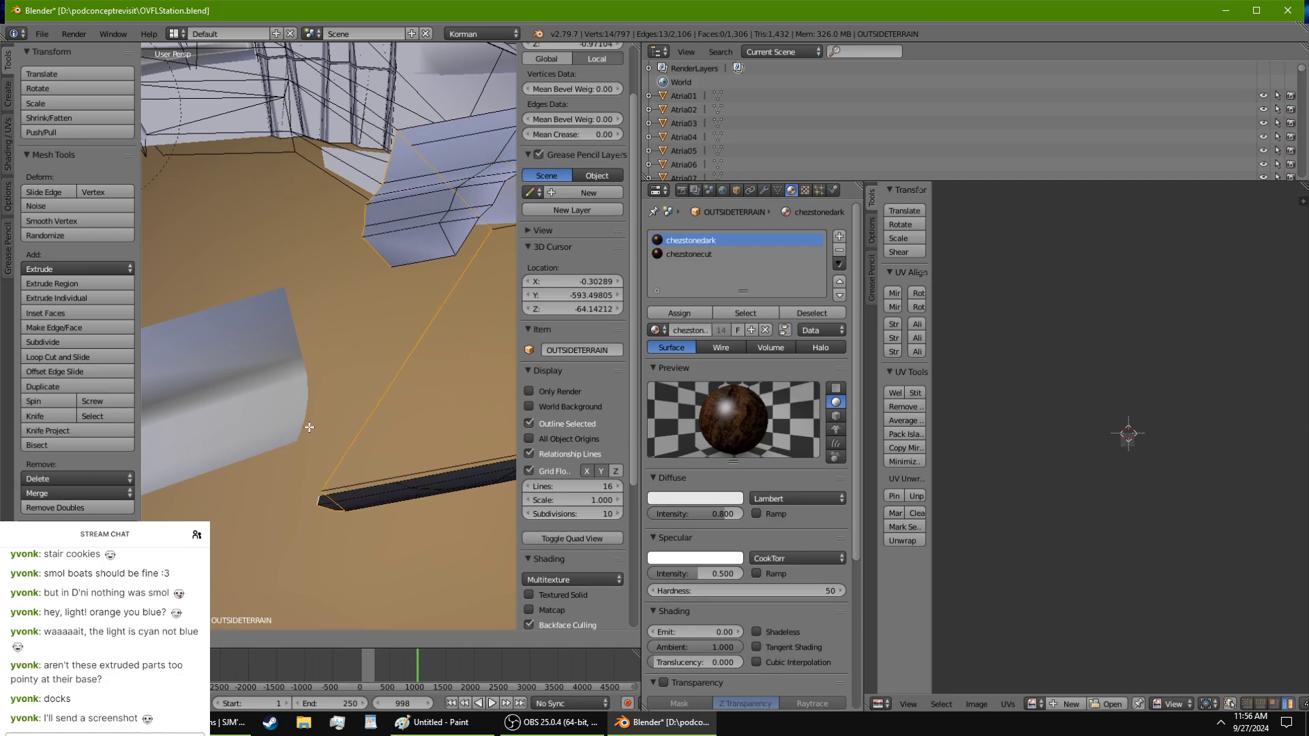
Step: Reposition the extruded edge loop of the terrain entrance so that it fits around the fan tunnel
middle_click_drag(443, 438, 272, 368)
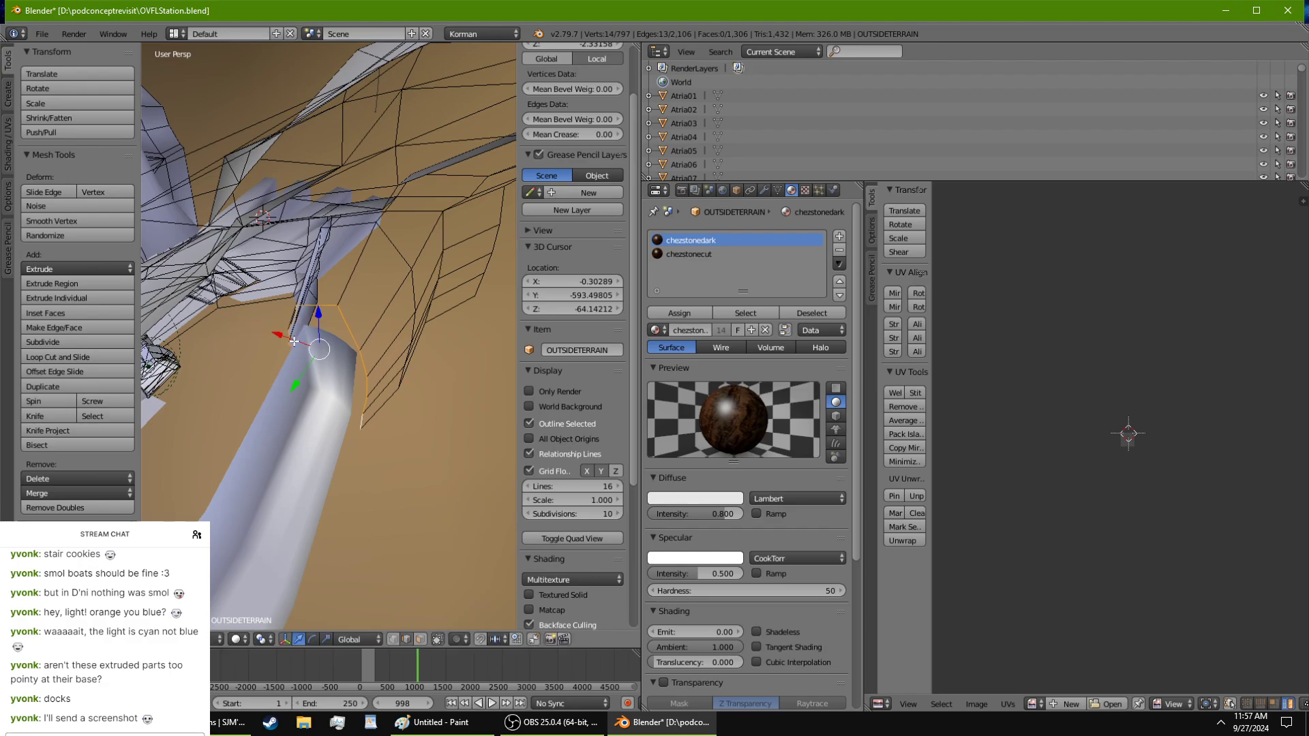
middle_click_drag(268, 417, 339, 351)
left_click_drag(354, 331, 335, 297)
middle_click_drag(335, 297, 360, 325)
key("g")
left_click(421, 332)
left_click_drag(354, 308, 355, 306)
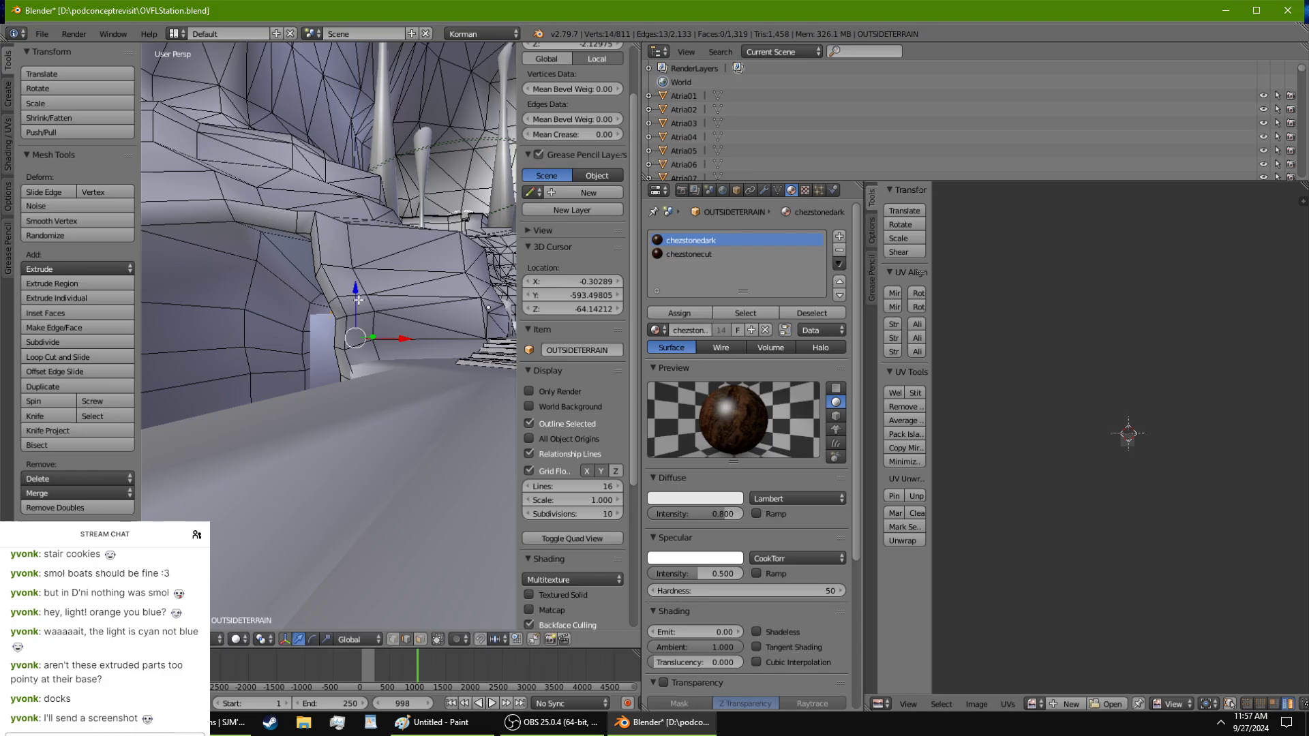
Step: Extrude the terrain entrance's inner edge loop again and move it along Y around the fan tunnel
middle_click_drag(359, 300, 504, 296)
key("Tab")
scroll(389, 329, "down", 6)
scroll(361, 321, "up", 10)
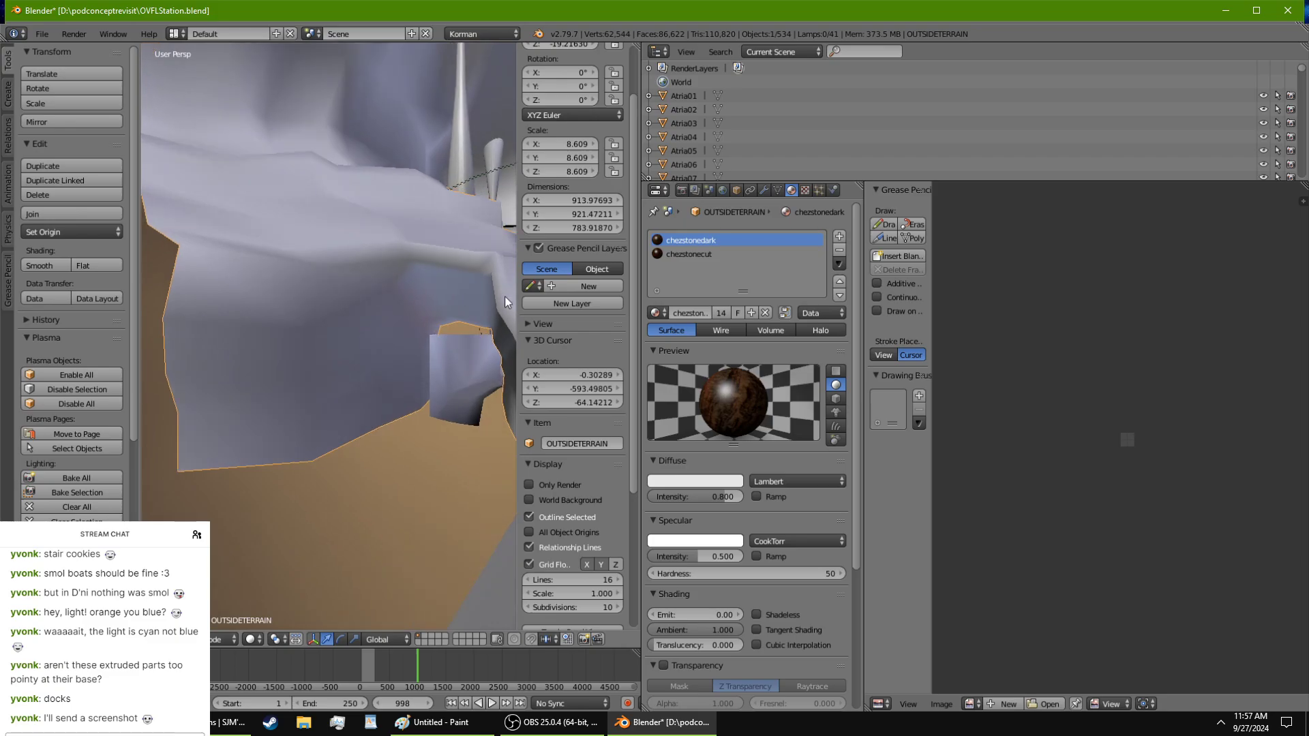
key("Tab")
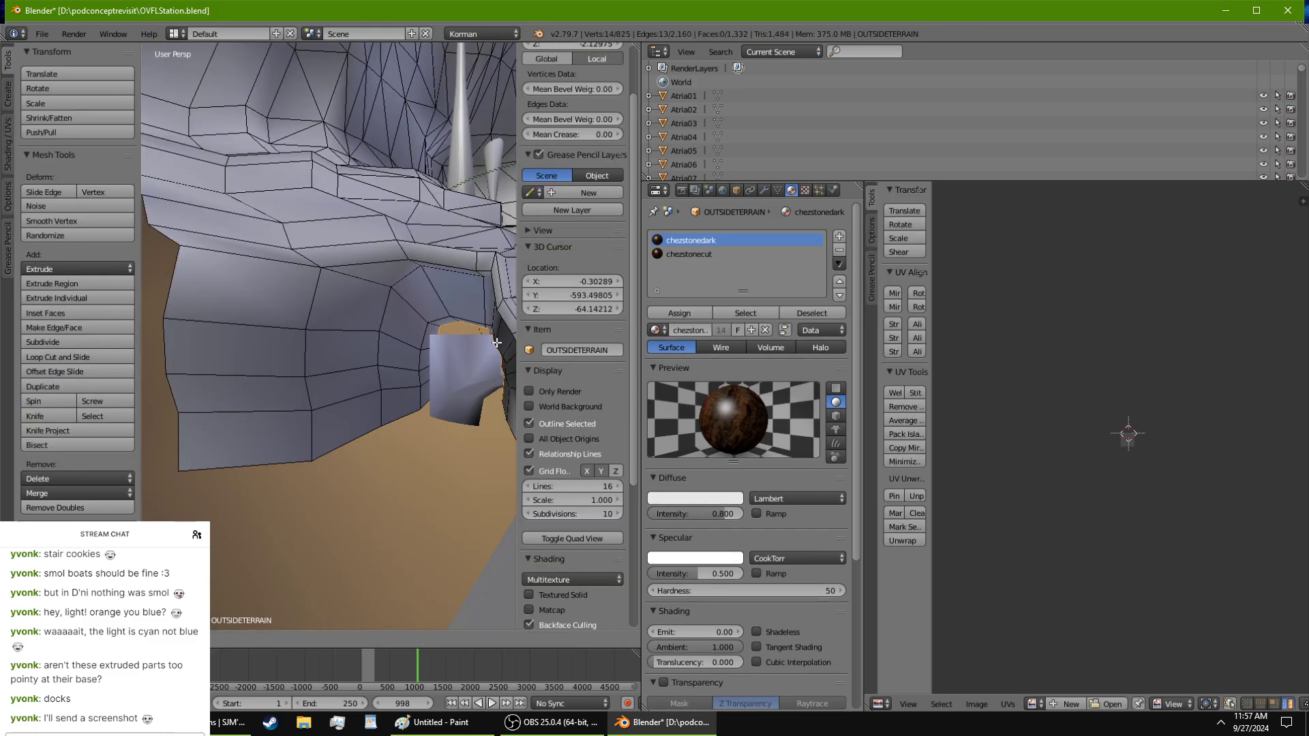
middle_click_drag(475, 354, 187, 329)
key("g")
key("y")
left_click(207, 348)
left_click_drag(213, 353, 219, 356)
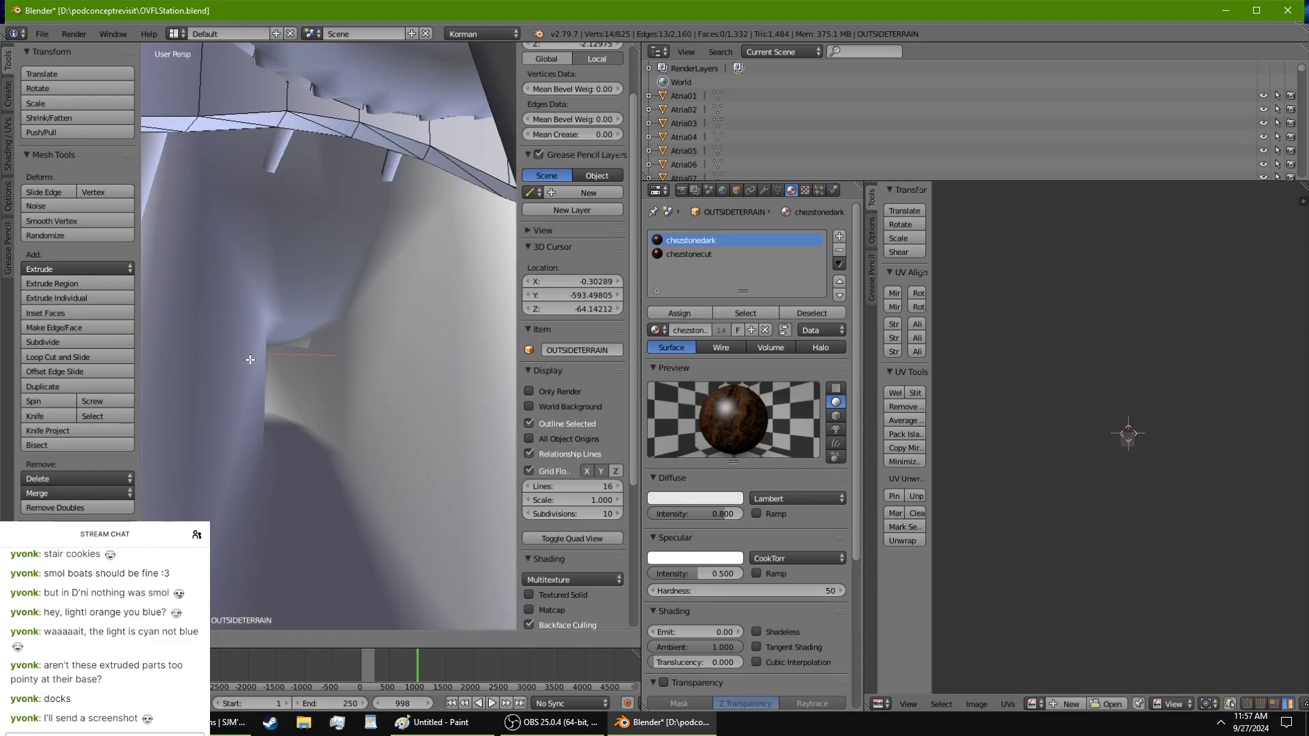
middle_click_drag(339, 322, 386, 320)
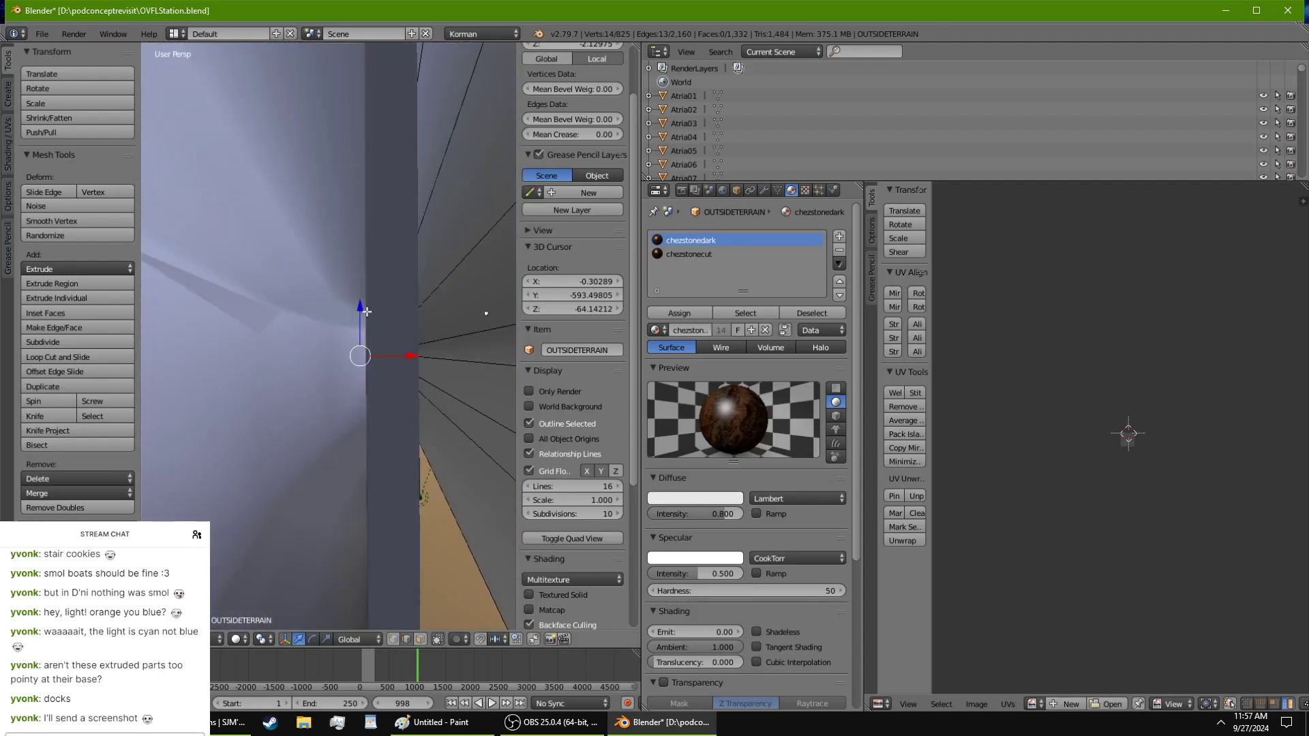
left_click_drag(366, 312, 356, 317)
Step: Select a single edge on the inner rim of the terrain entrance and lower it
middle_click_drag(351, 315, 335, 345, "shift")
right_click(332, 317)
scroll(332, 317, "down", 4)
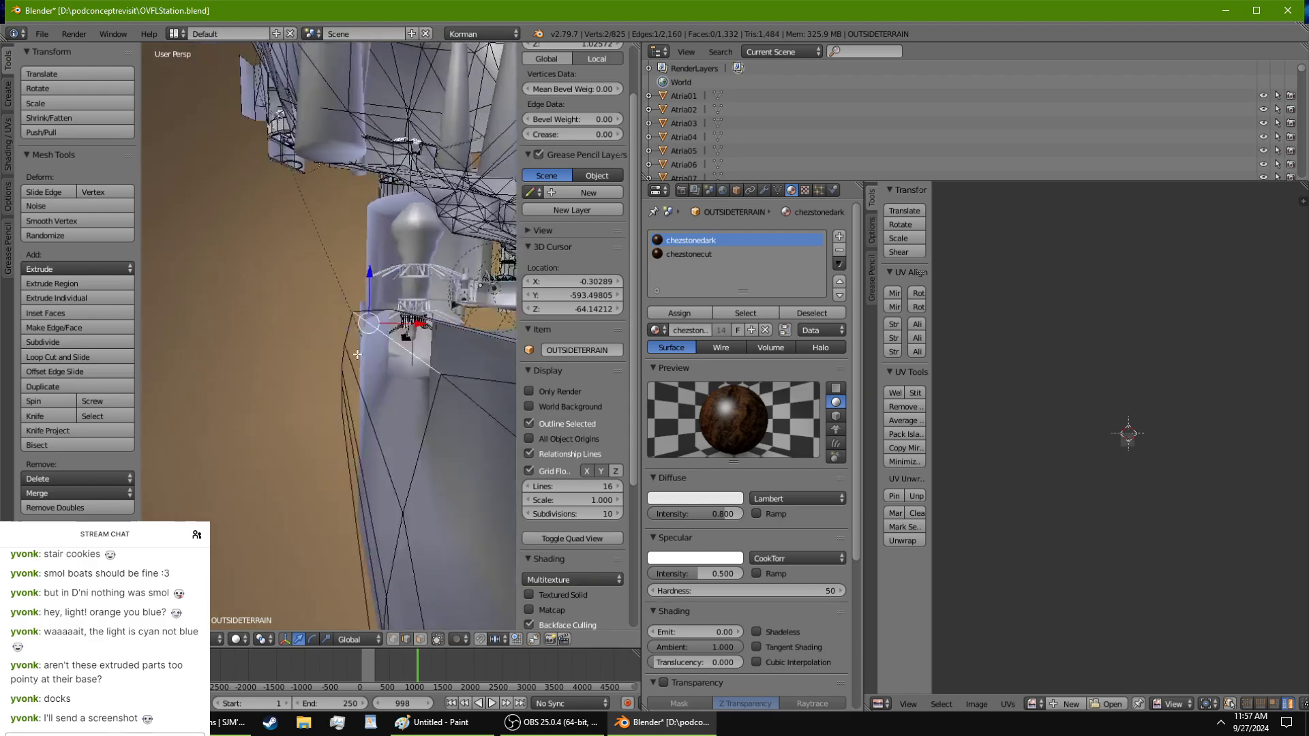
scroll(336, 344, "up", 4)
left_click_drag(349, 366, 341, 364)
scroll(342, 364, "down", 4)
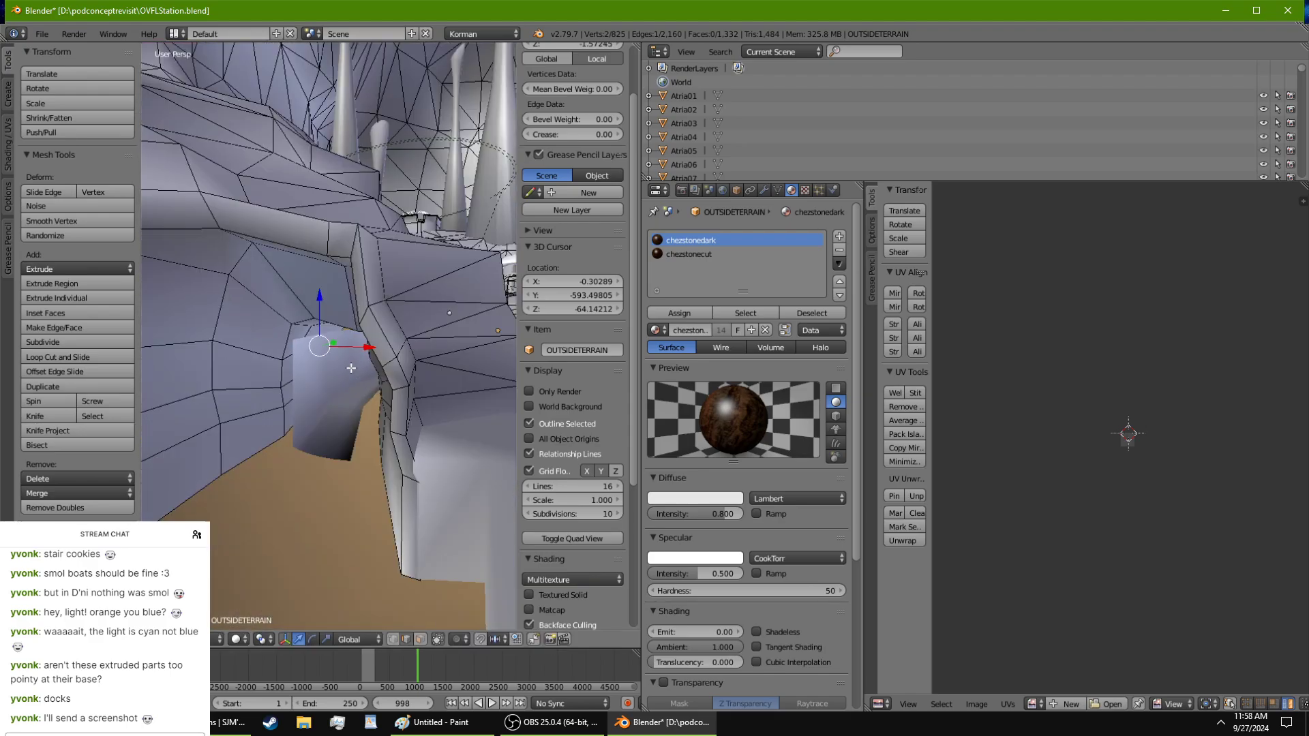
Step: Switch editing to the fantunnel object and delete the faces closing off its near end
middle_click_drag(349, 368, 387, 351)
key("Tab")
right_click(385, 370)
key("Tab")
right_click(385, 339, "alt")
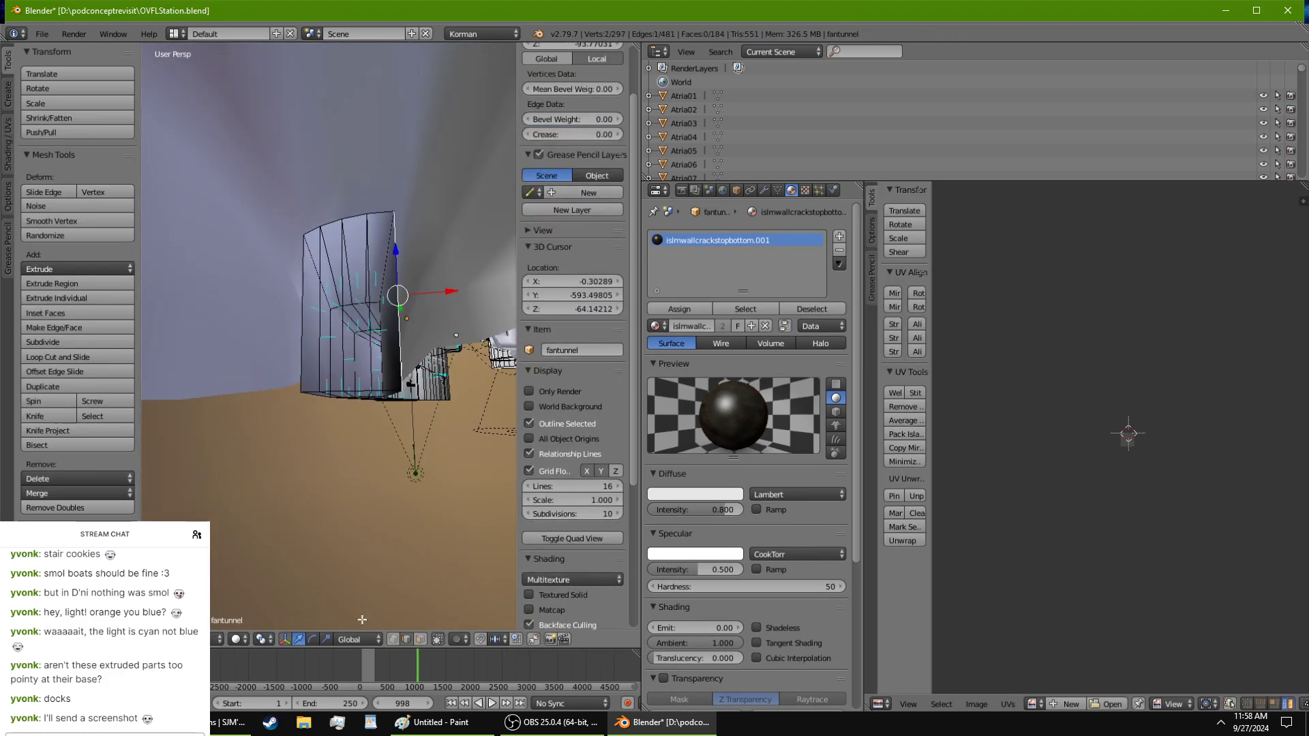
key("a")
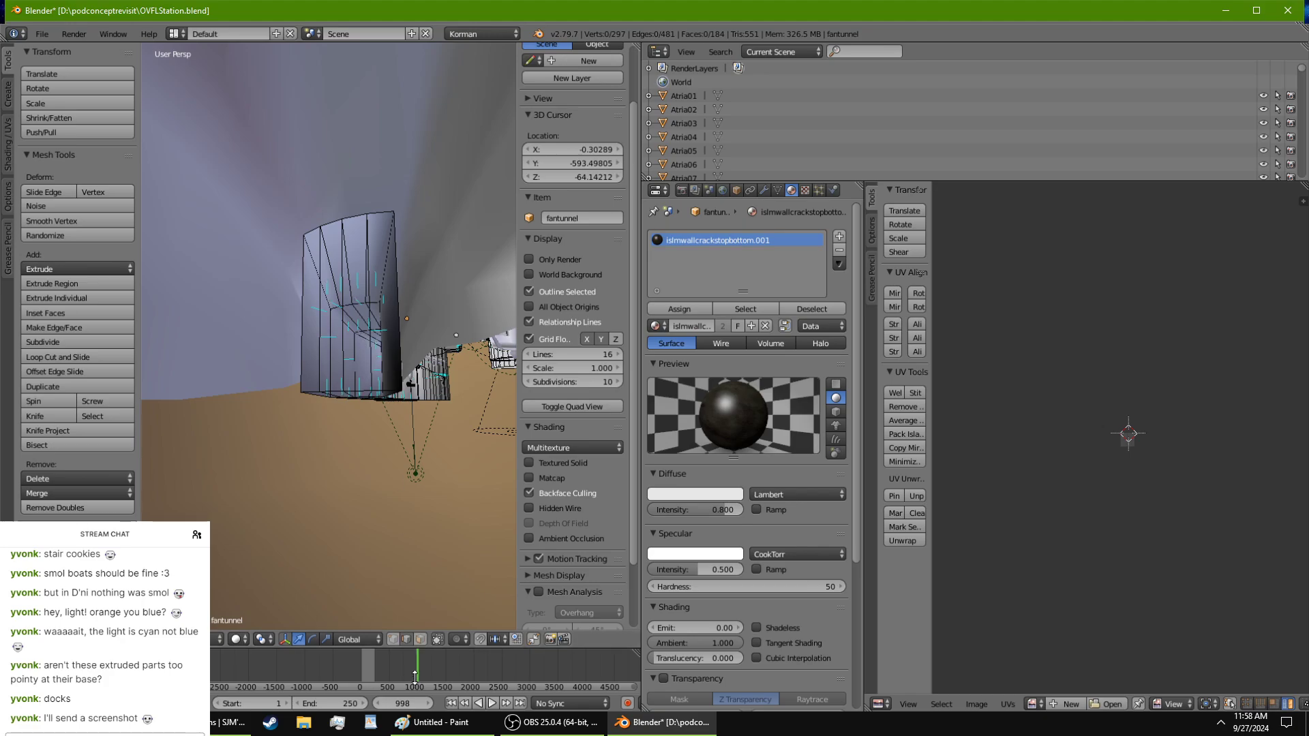
right_click(385, 366)
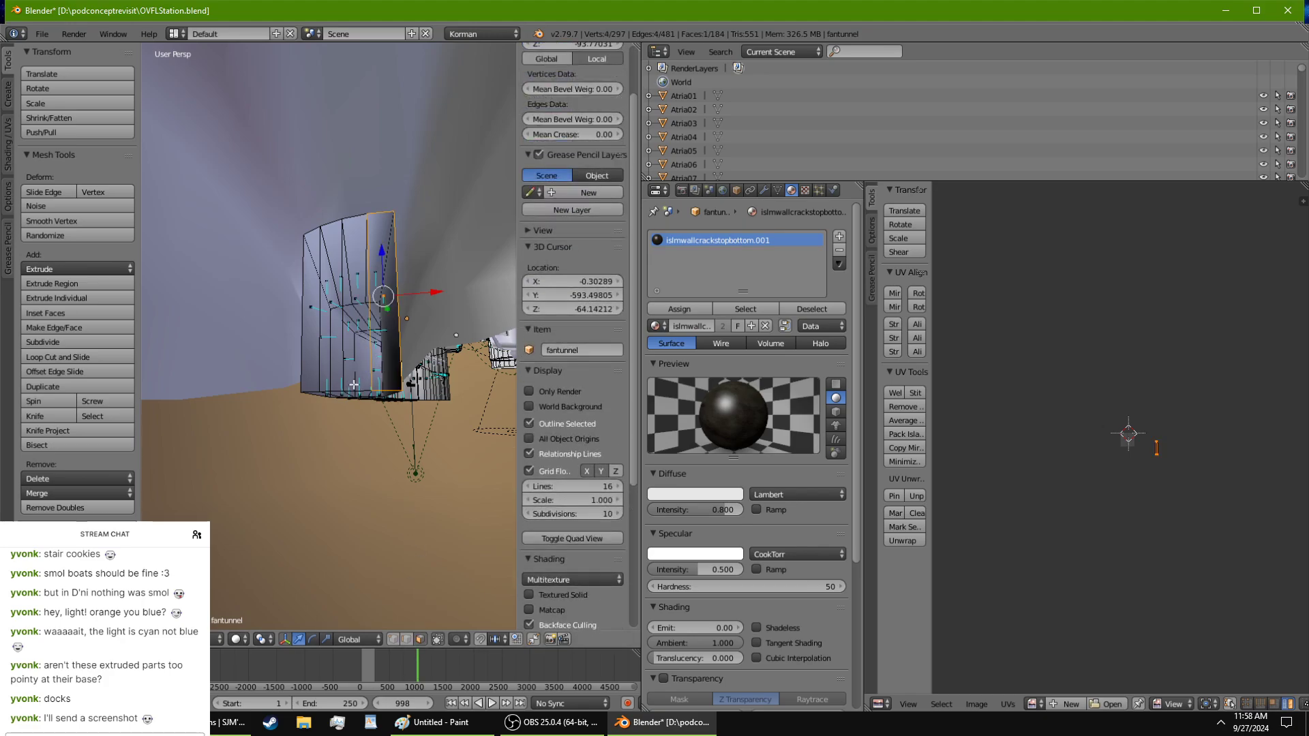
key("x")
left_click(313, 337)
middle_click_drag(313, 337, 307, 408)
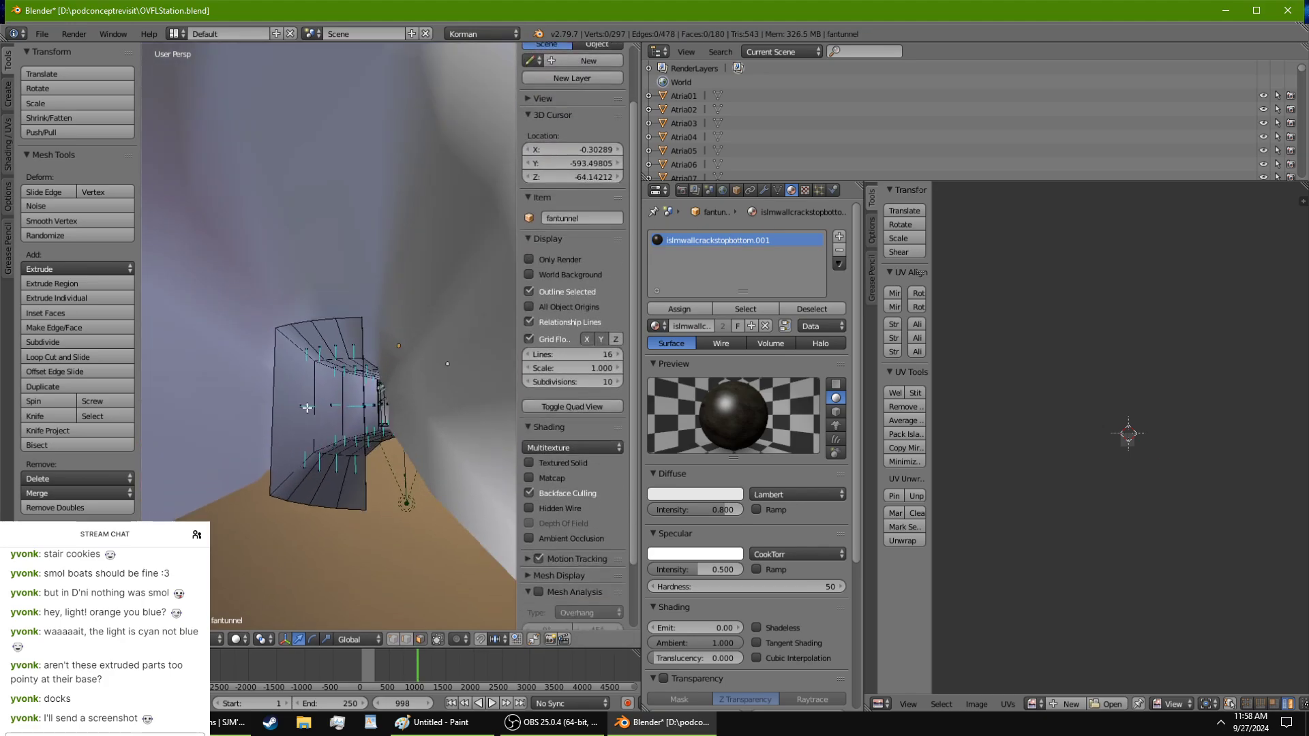
Step: Extrude the edge loop around the fan tunnel's open end and scale it wider along X
right_click(271, 479)
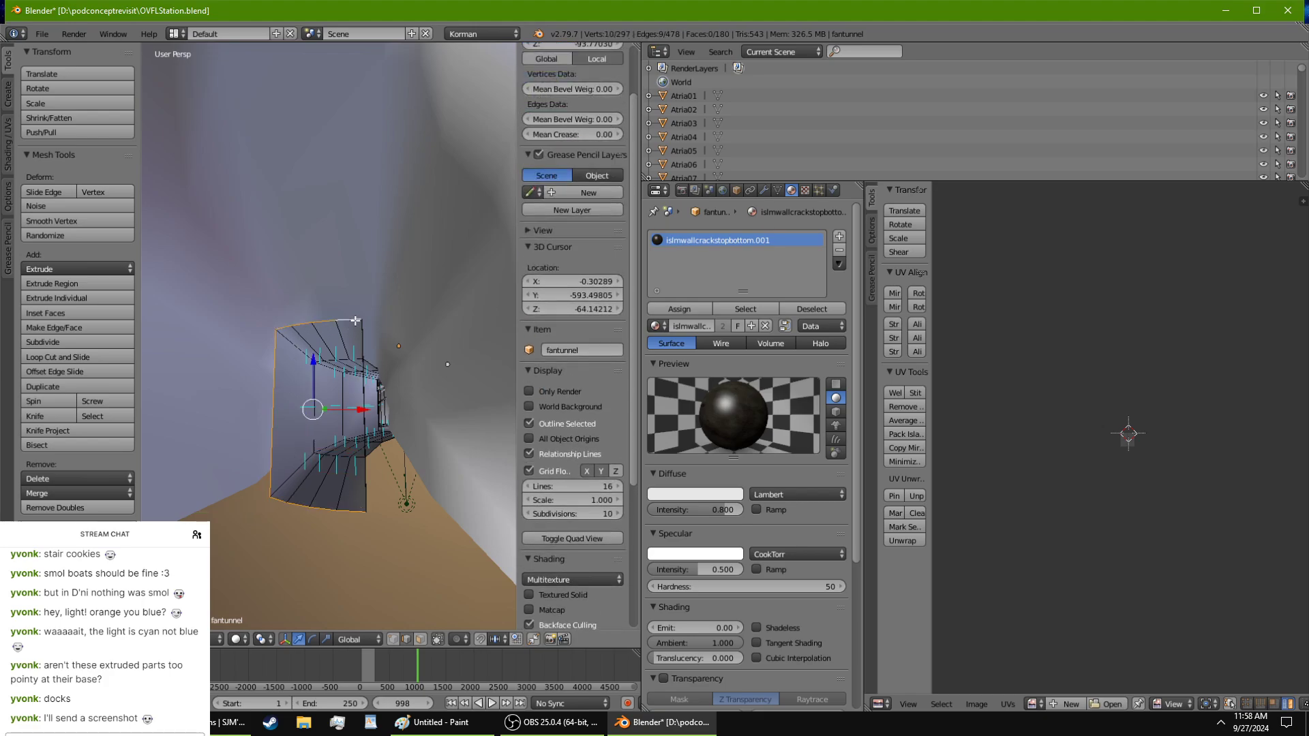
scroll(364, 350, "down", 3)
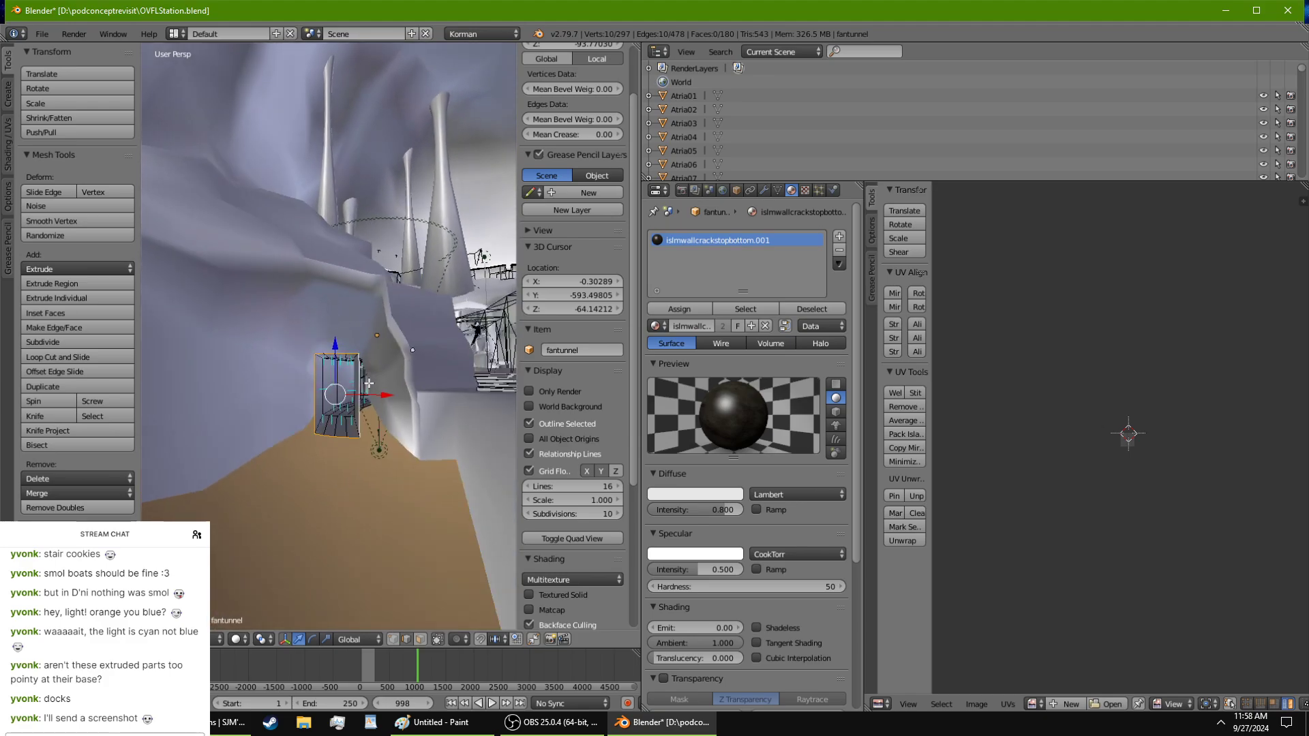
key("e")
key("s")
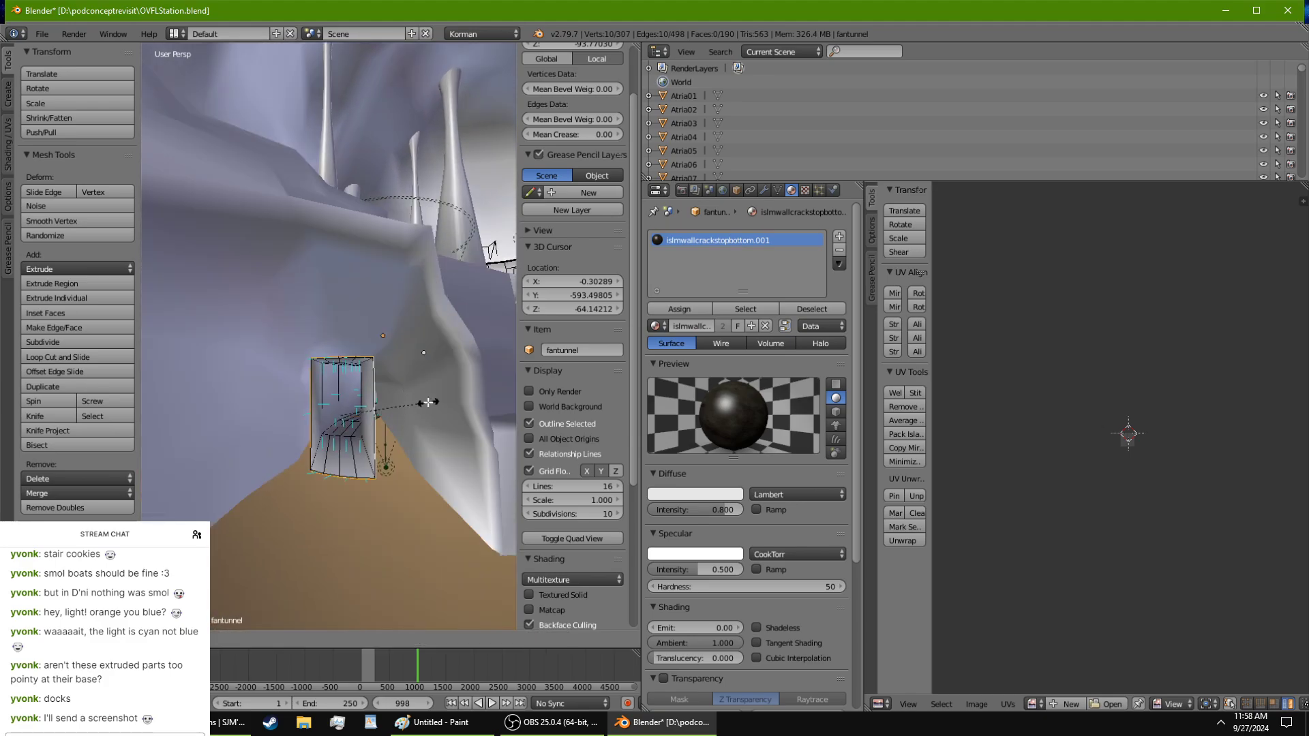
right_click(450, 394)
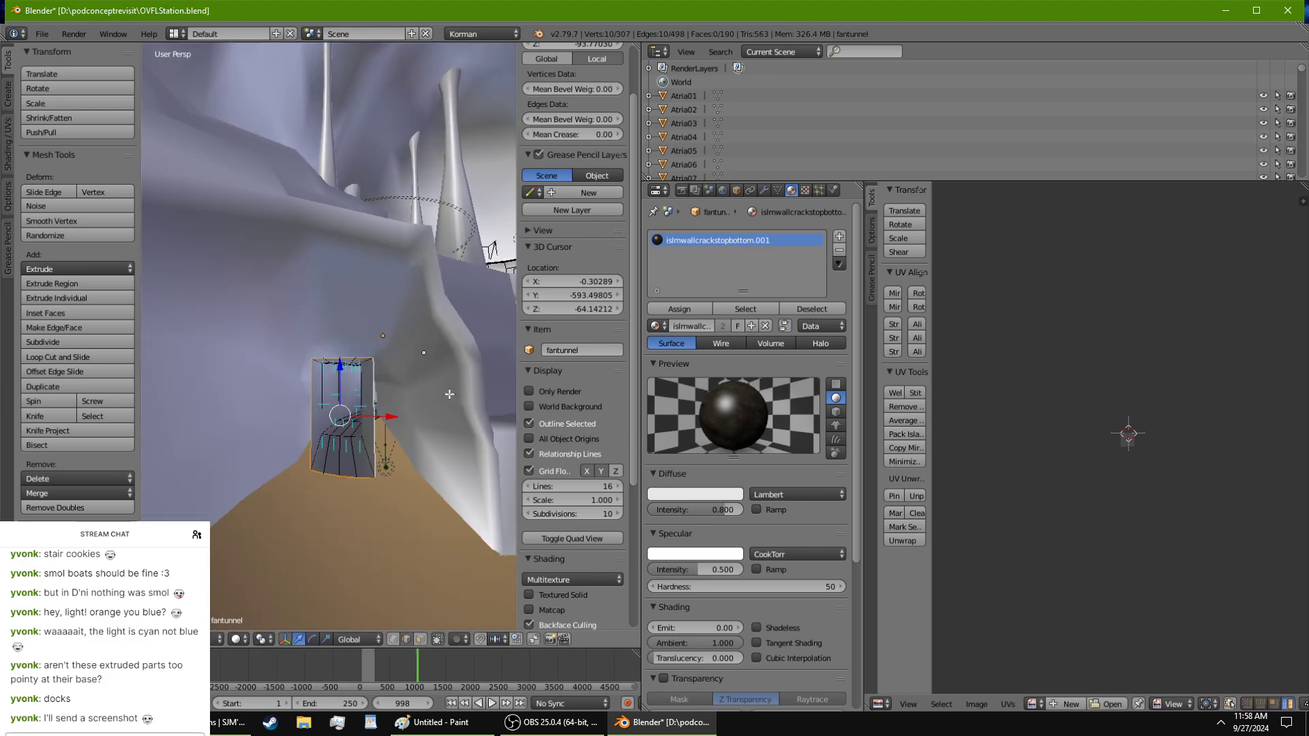
key("s")
key("x")
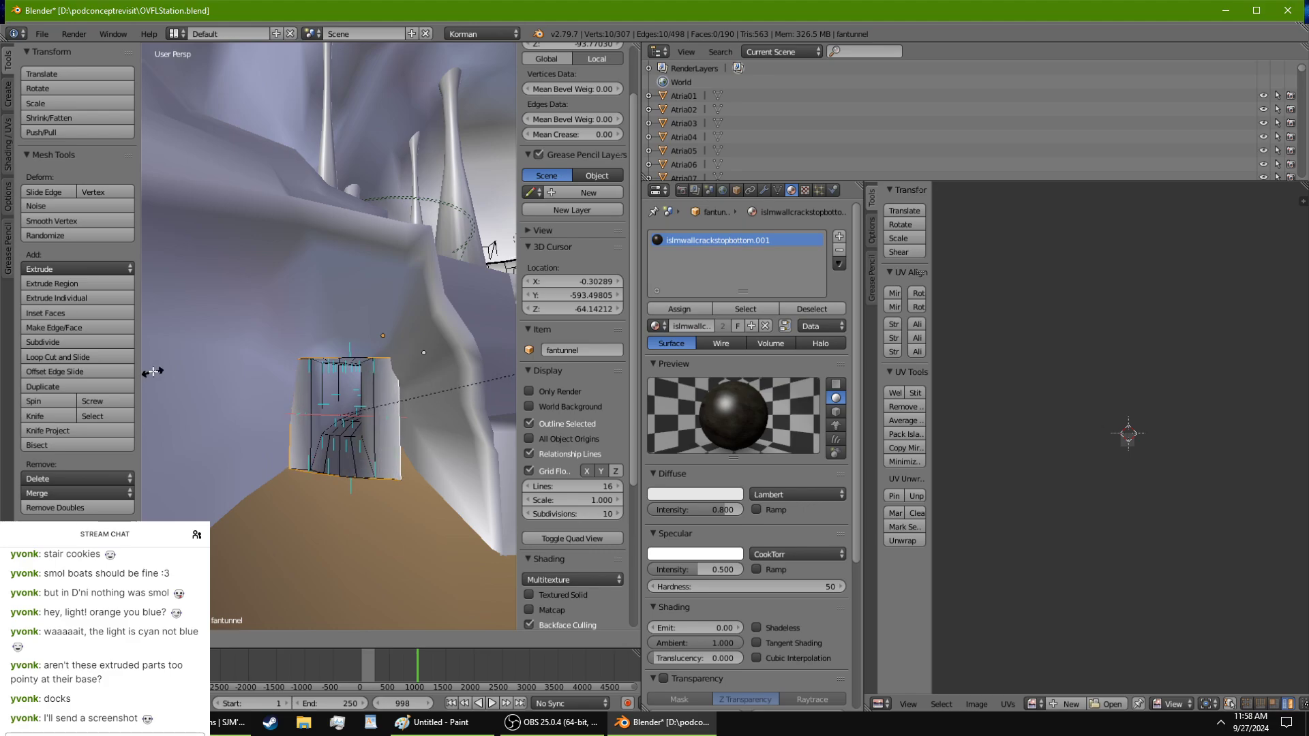
left_click(152, 371)
Step: Scale the fan tunnel's extruded rim taller along Z and adjust its width along X
key("s")
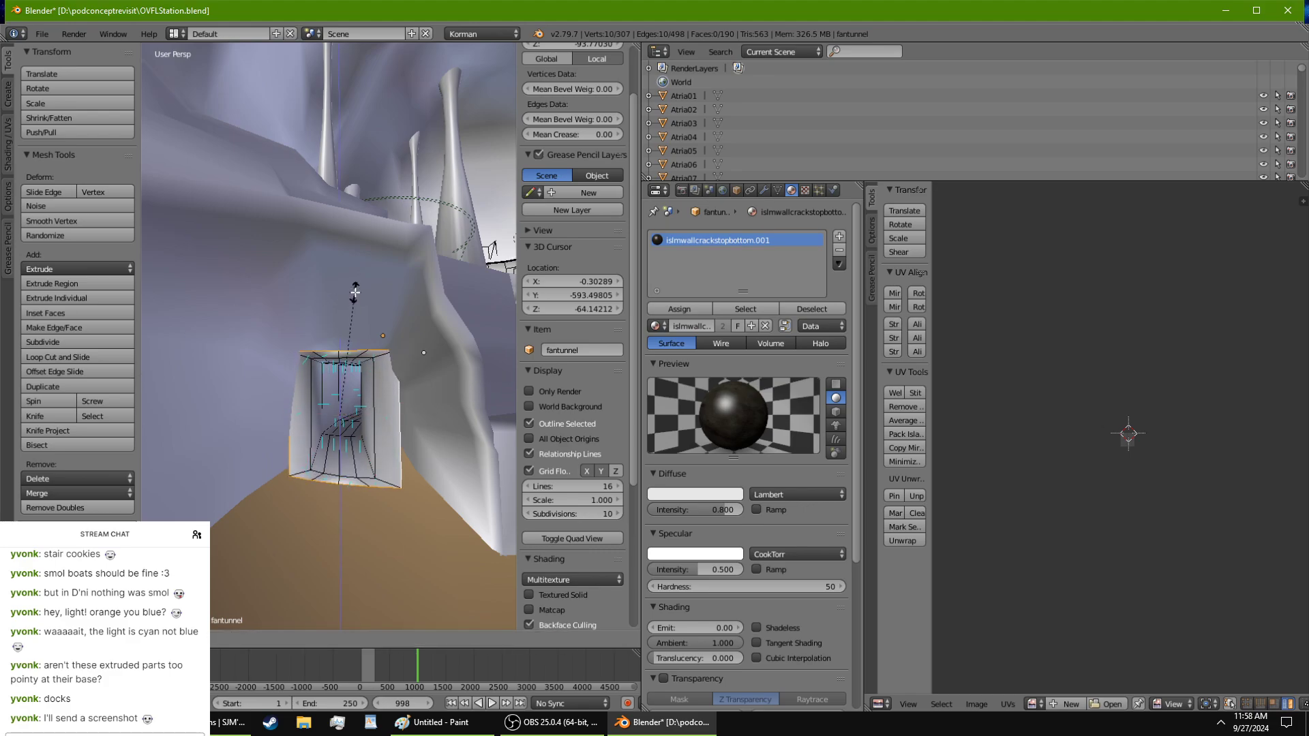
left_click(355, 252)
middle_click_drag(436, 408, 144, 422)
key("s")
key("x")
left_click(422, 419)
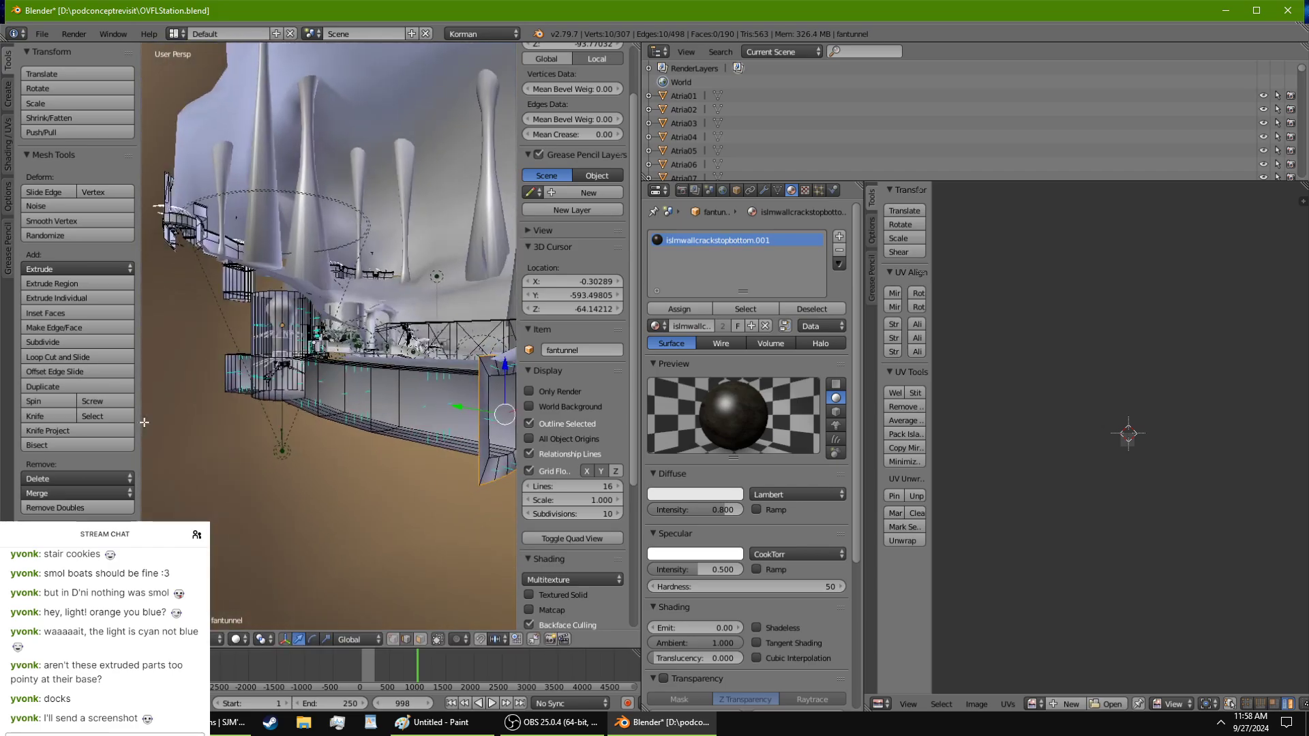
Step: Switch back to editing OUTSIDETERRAIN and delete the innermost strip of faces running along the fan tunnel
key("Tab")
middle_click_drag(318, 395, 412, 592)
right_click(471, 383)
key("Tab")
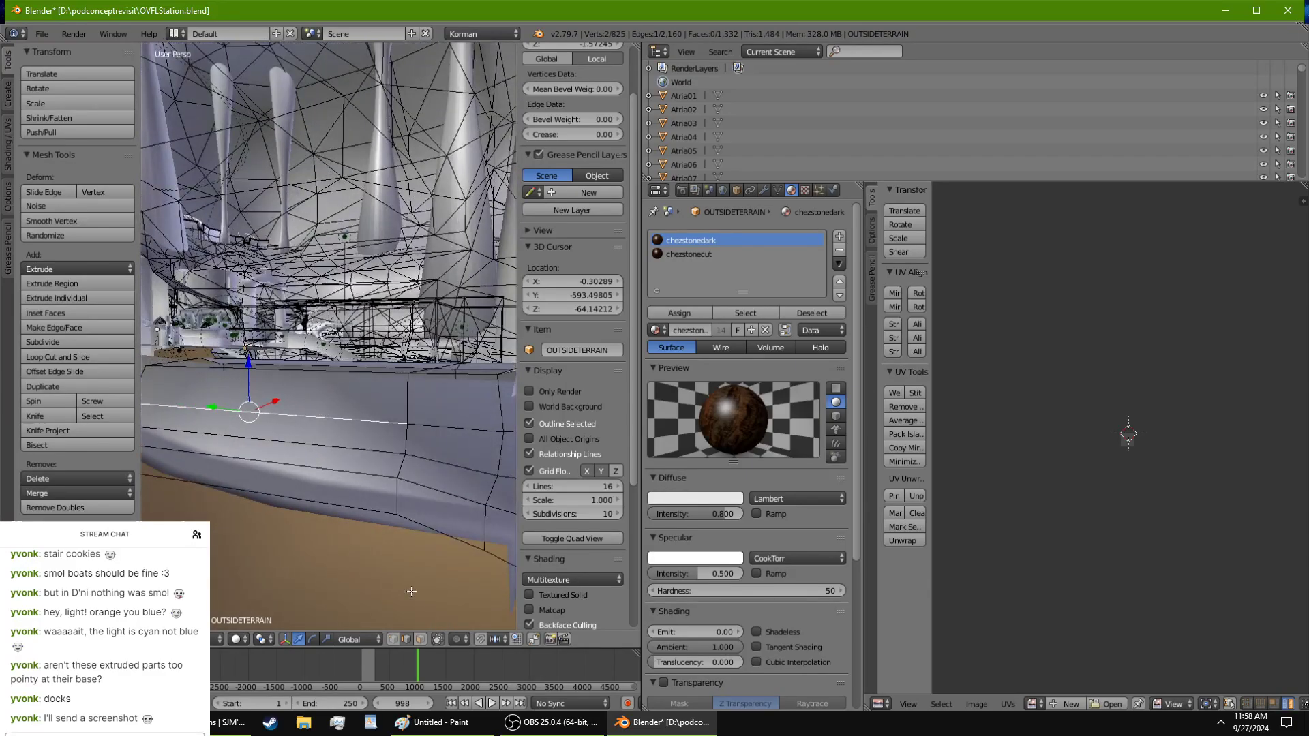
left_click(420, 640)
right_click(329, 487)
right_click(333, 458, "shift")
right_click(335, 432, "shift")
right_click(338, 390, "shift")
middle_click_drag(338, 386, 468, 366)
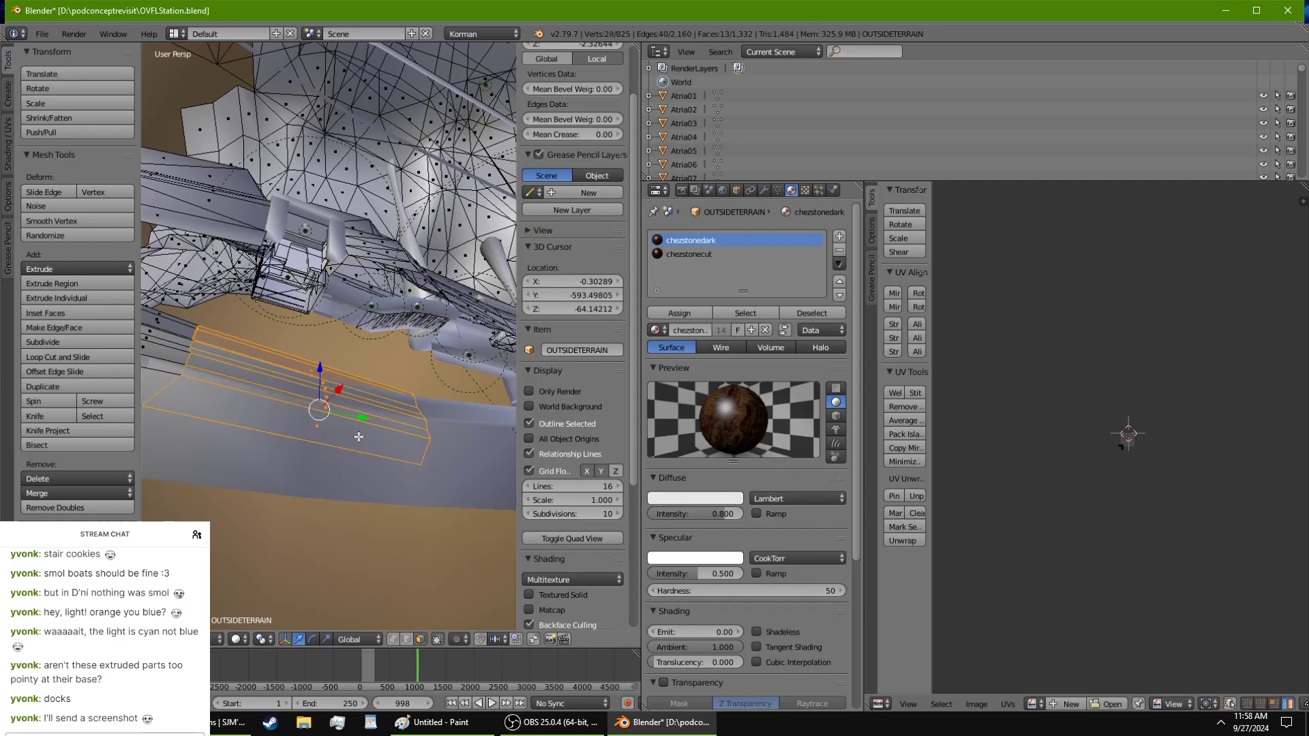
key("x")
left_click(334, 437)
Step: Select the lowest faces on both walls of the terrain entrance and move them down along Z
middle_click_drag(333, 442, 328, 486)
right_click(324, 514)
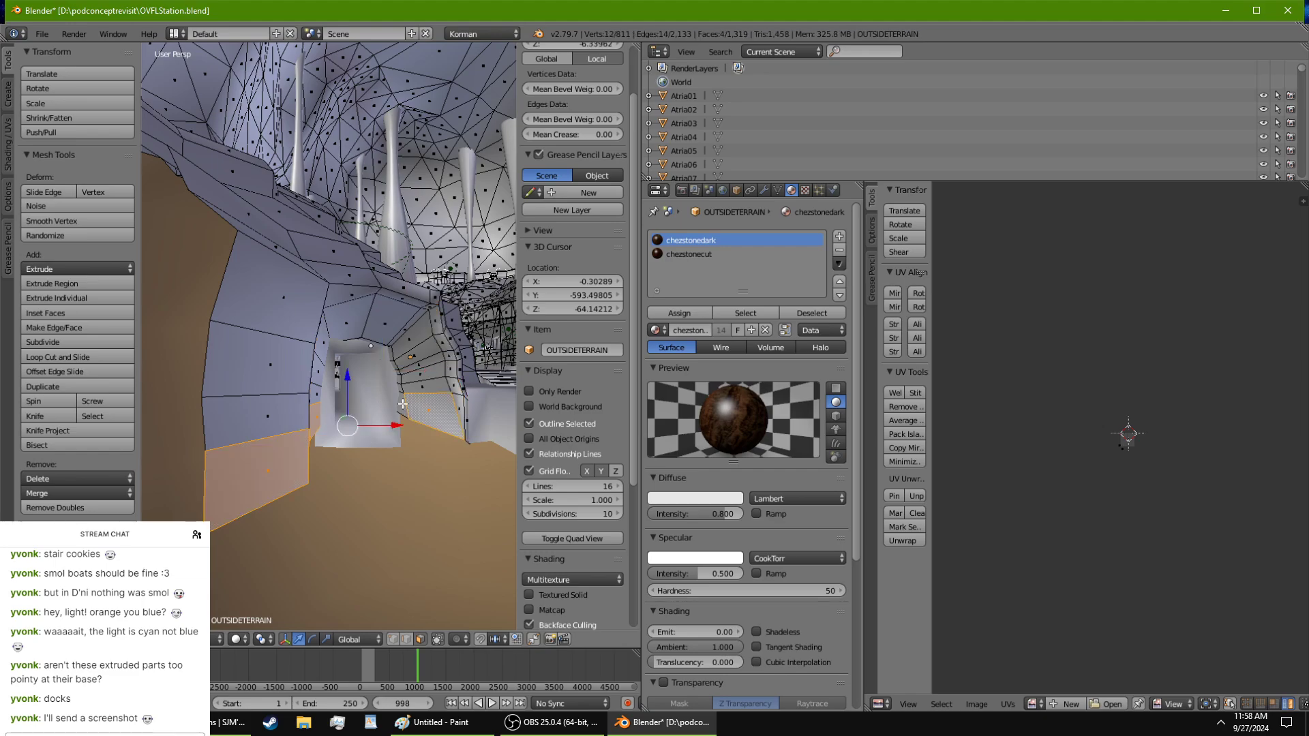
left_click_drag(364, 371, 357, 376)
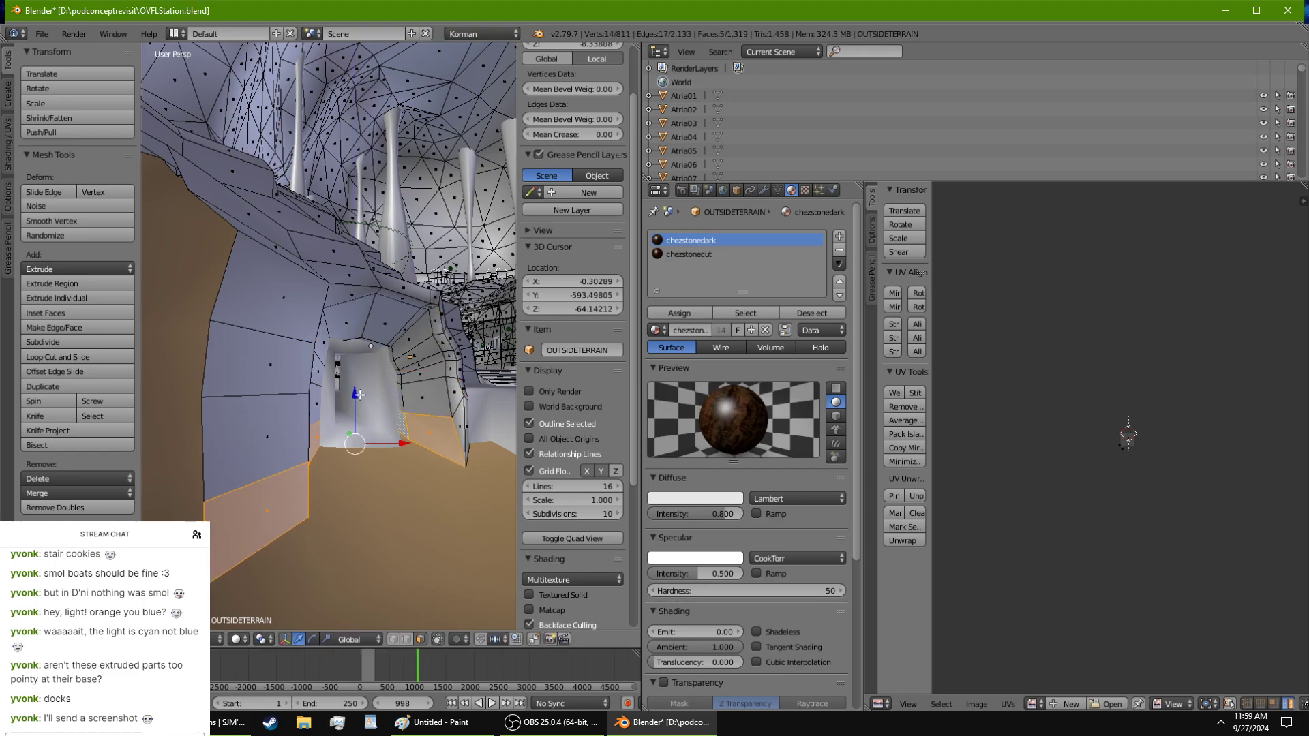
Step: Select the bottom faces of the wall on the cavern side of the entrance and lower them further
middle_click_drag(359, 394, 341, 376)
right_click(419, 432)
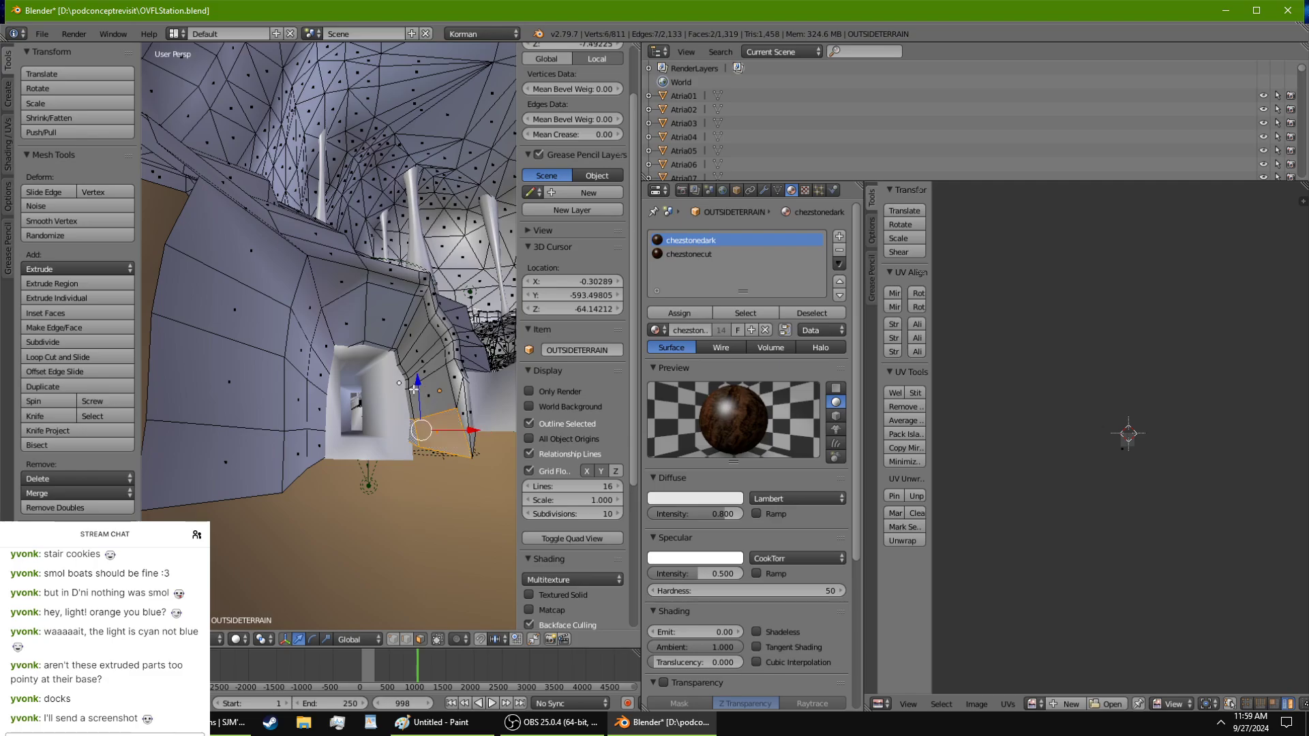
left_click_drag(421, 408, 421, 409)
middle_click_drag(422, 409, 377, 376)
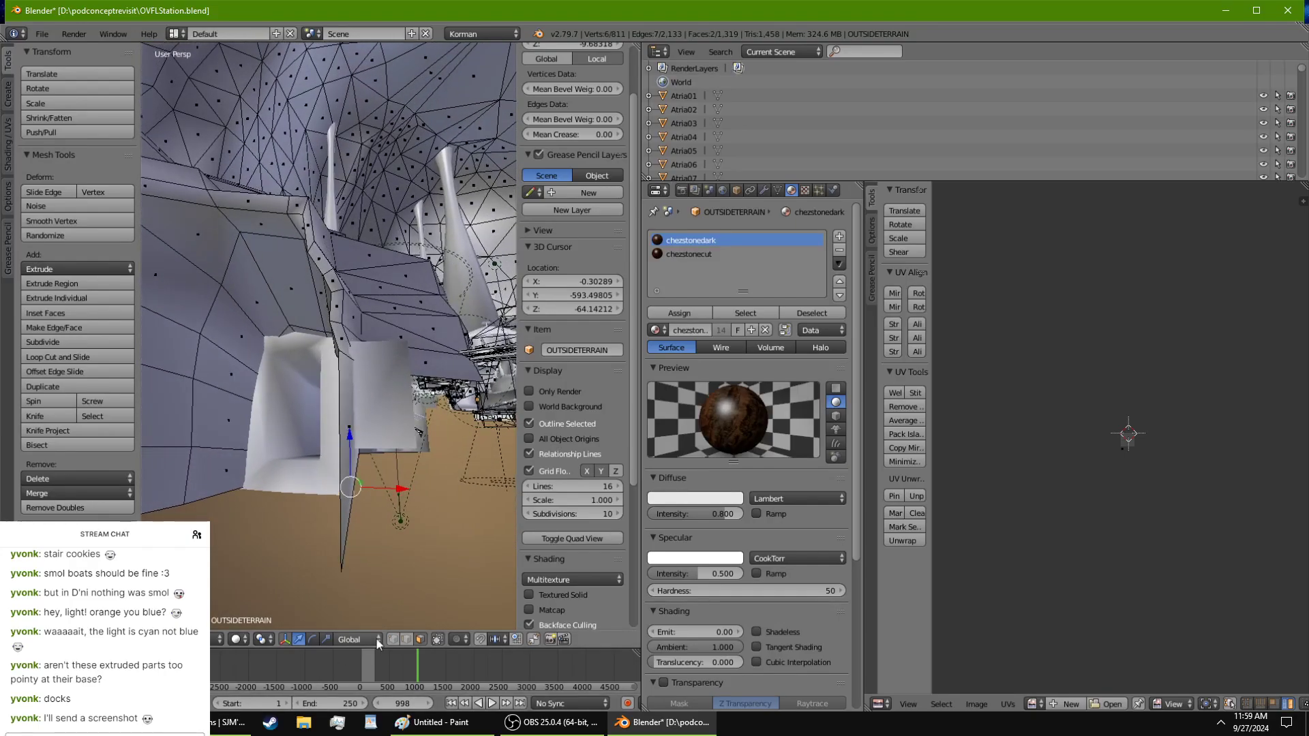
Step: Reposition the bottom corner vertex of the cavern-side entrance wall vertically and along X
right_click(364, 429)
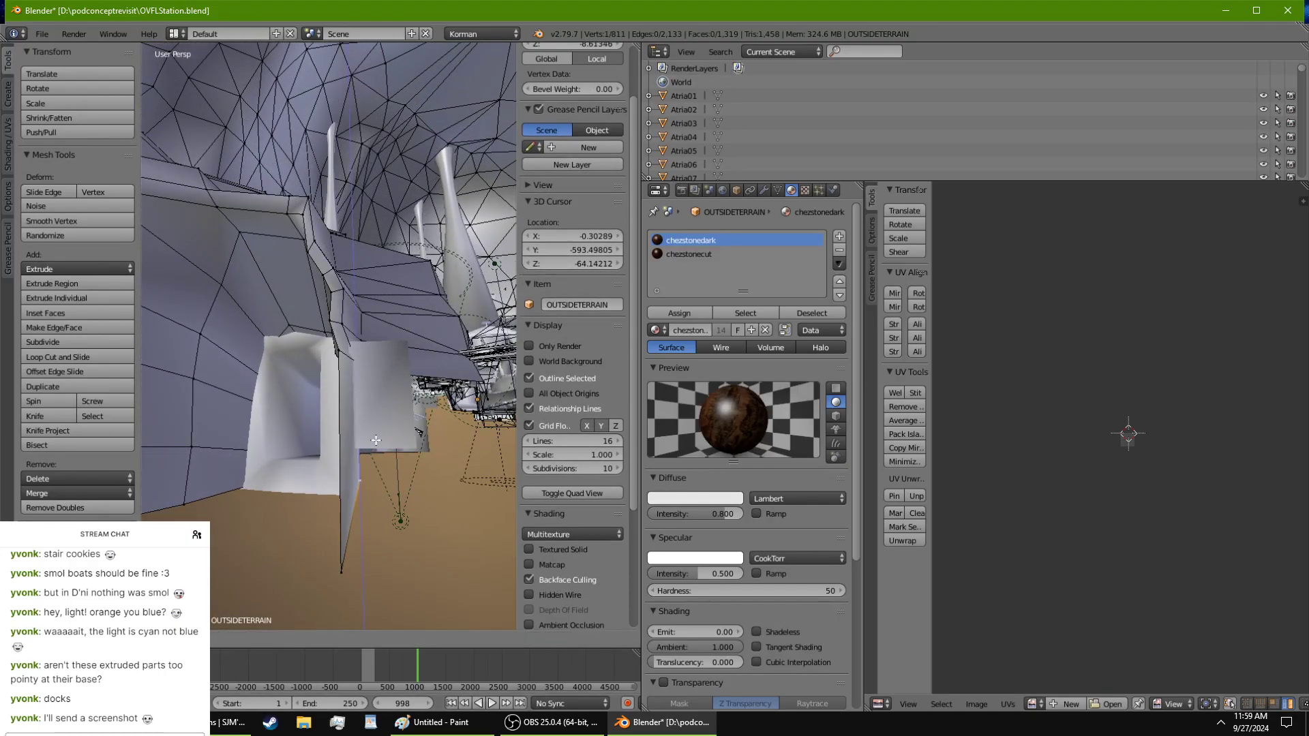
left_click_drag(407, 514, 407, 514)
middle_click_drag(407, 514, 395, 587)
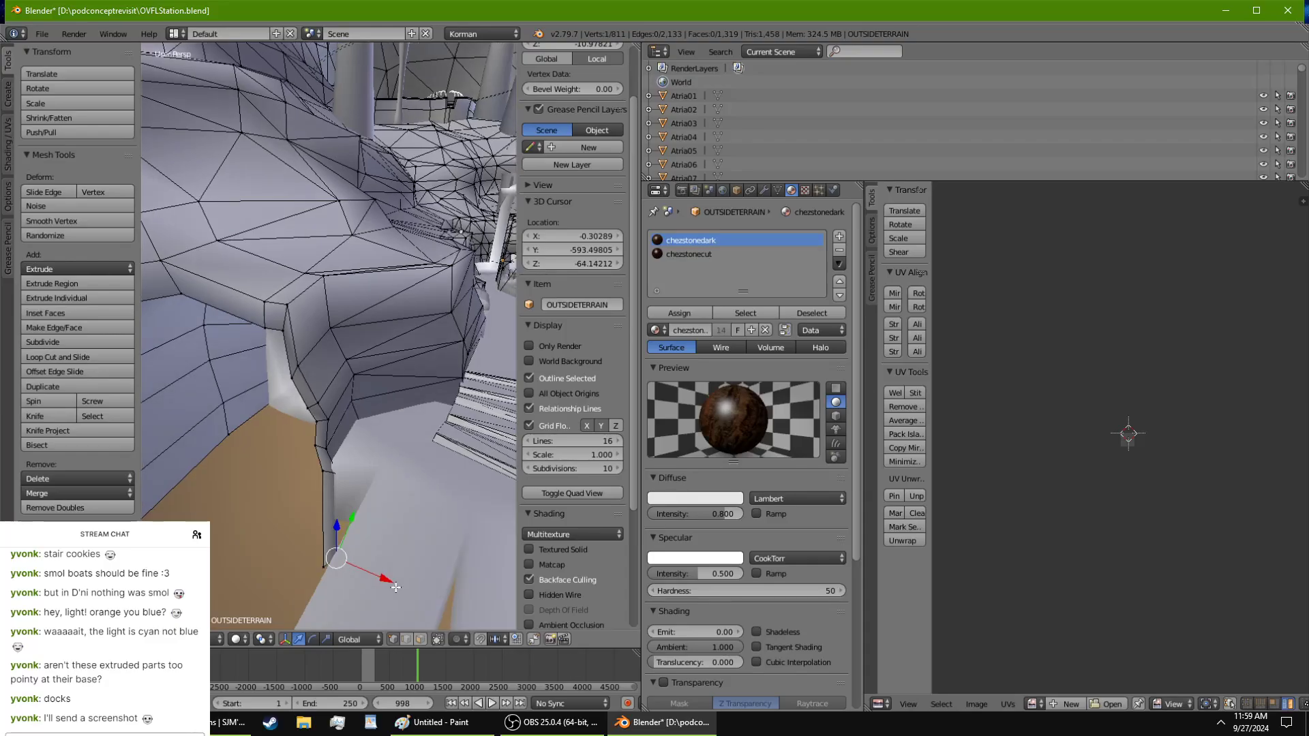
left_click_drag(354, 519, 370, 471)
middle_click_drag(371, 472, 392, 480)
left_click_drag(412, 512, 444, 516)
middle_click_drag(443, 516, 178, 453)
Step: Check the reshaped entrance in Object Mode and save OVFLStation.blend over the existing file
key("Tab")
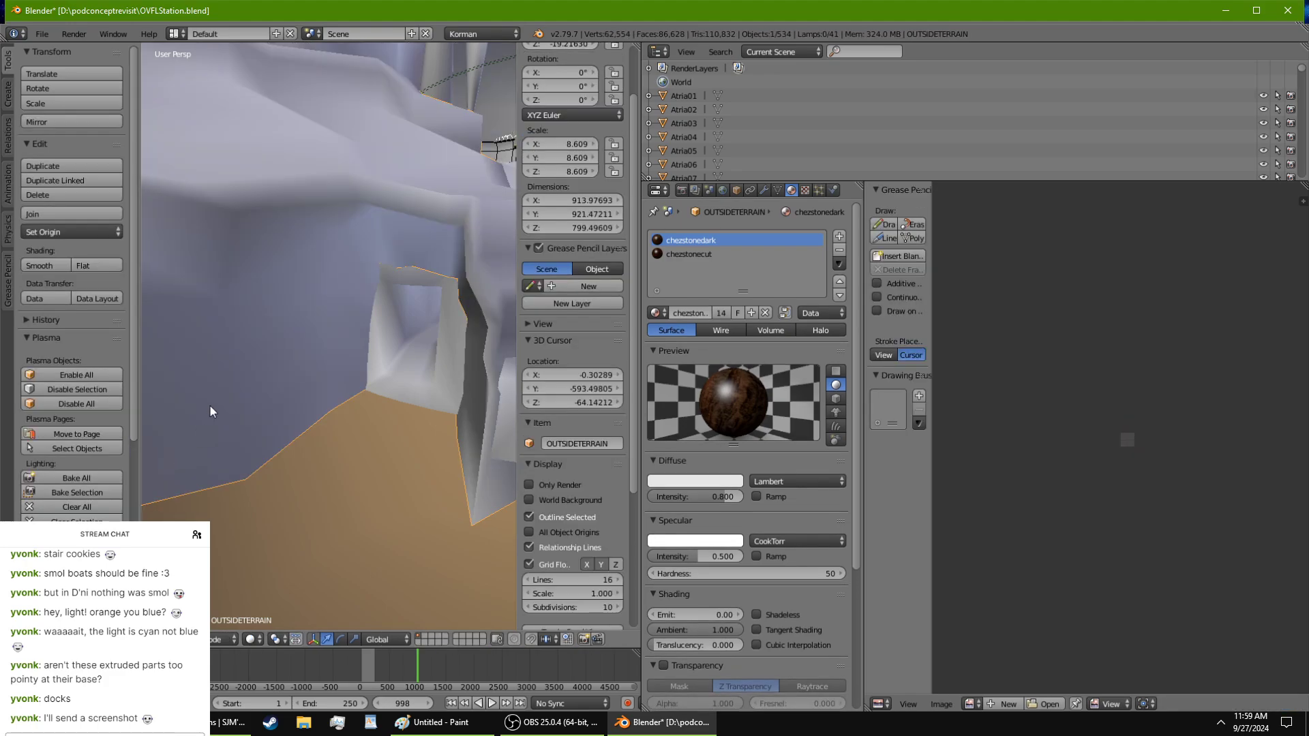
middle_click_drag(365, 409, 353, 464)
scroll(359, 402, "down", 2)
scroll(352, 464, "up", 2)
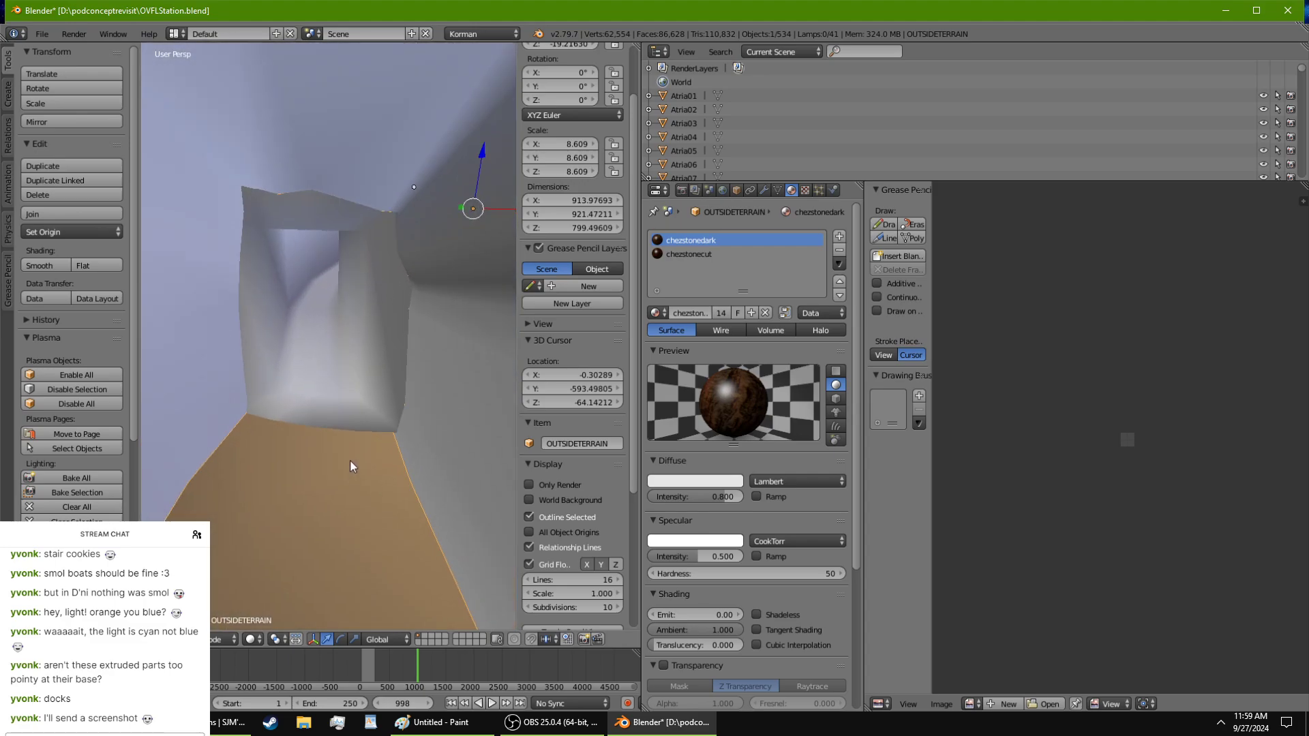
key("ctrl+s")
left_click(350, 460)
middle_click_drag(353, 460, 348, 567)
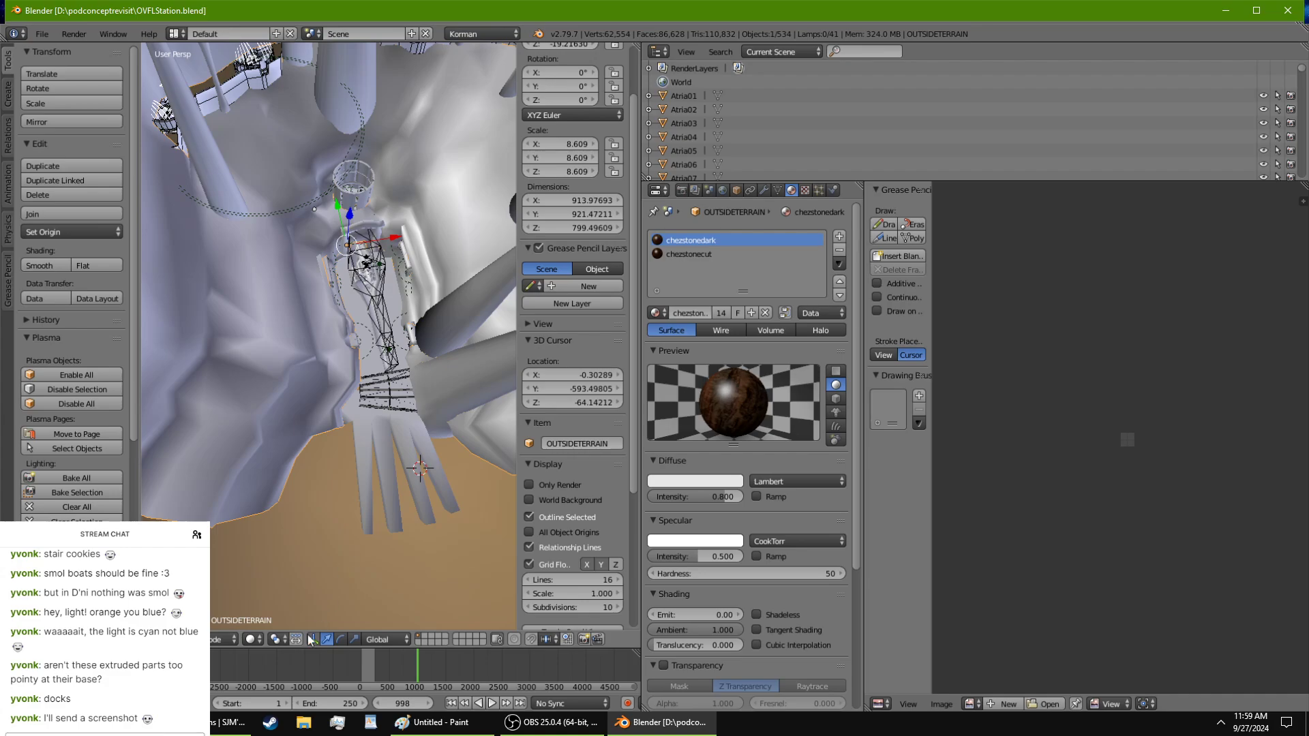
left_click(661, 722)
left_click(218, 723)
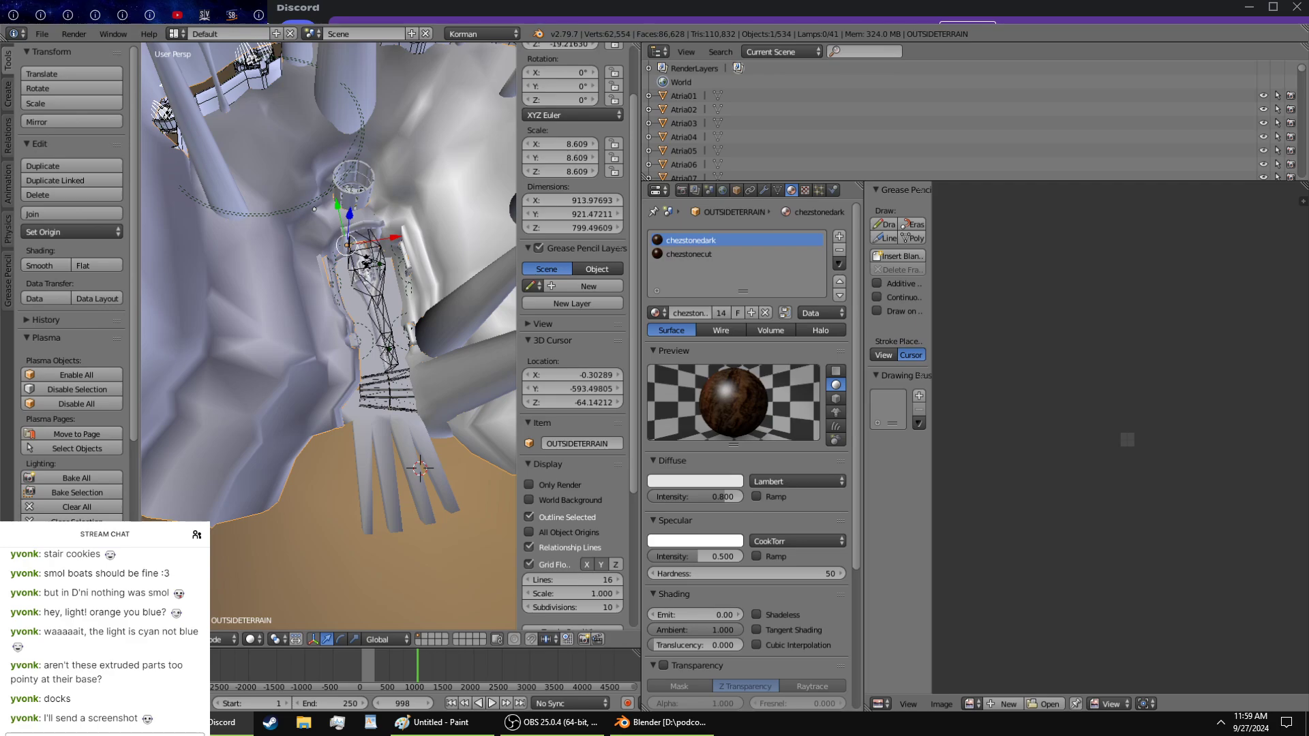
left_click(225, 723)
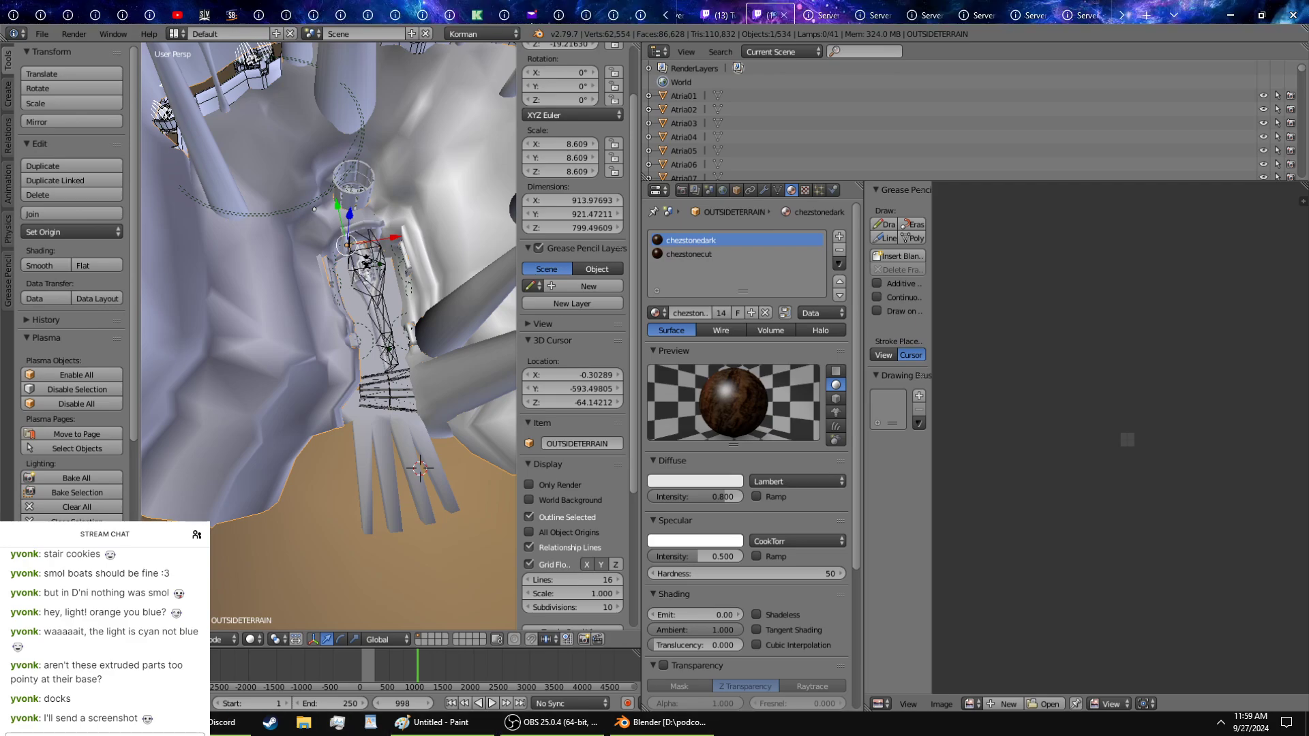
left_click(663, 723)
scroll(411, 519, "up", 4)
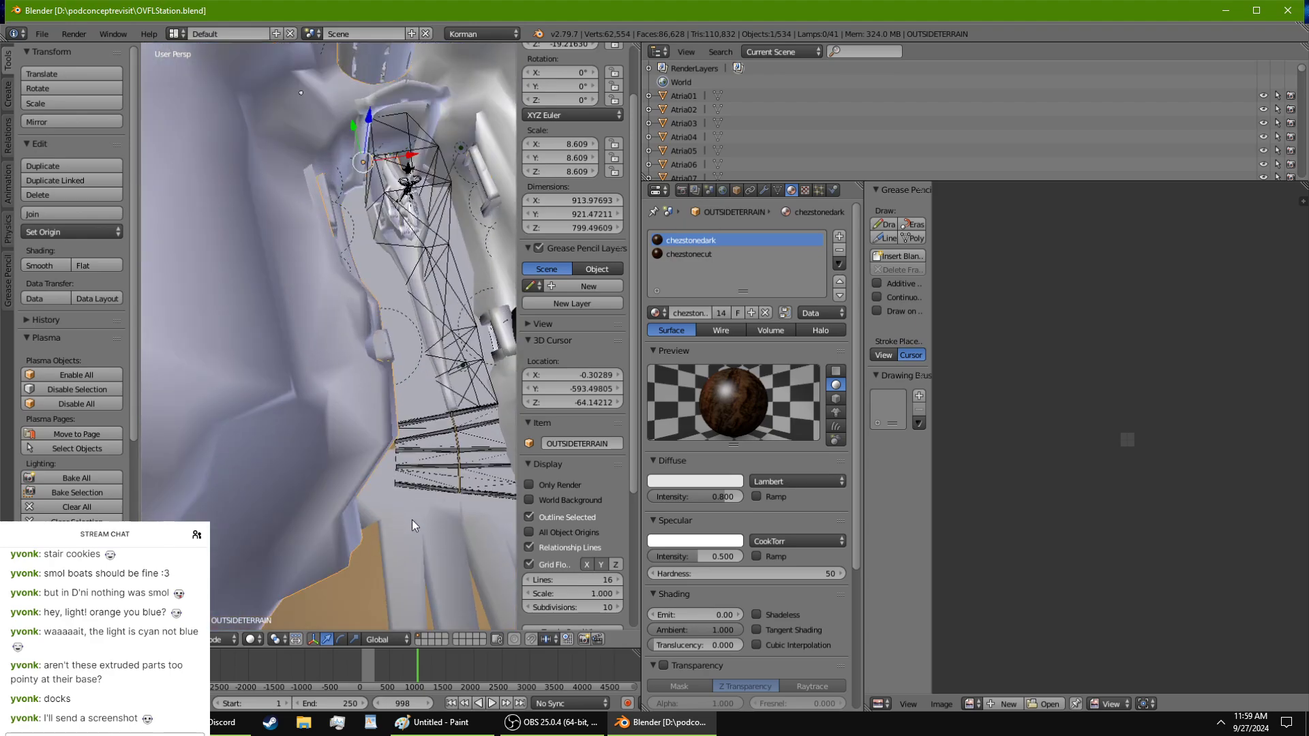
Step: Open the dockslanding mesh in Edit Mode at the pointed gap between its two middle dock fingers
scroll(326, 330, "down", 3)
middle_click_drag(404, 484, 356, 309, "shift")
scroll(355, 308, "up", 7)
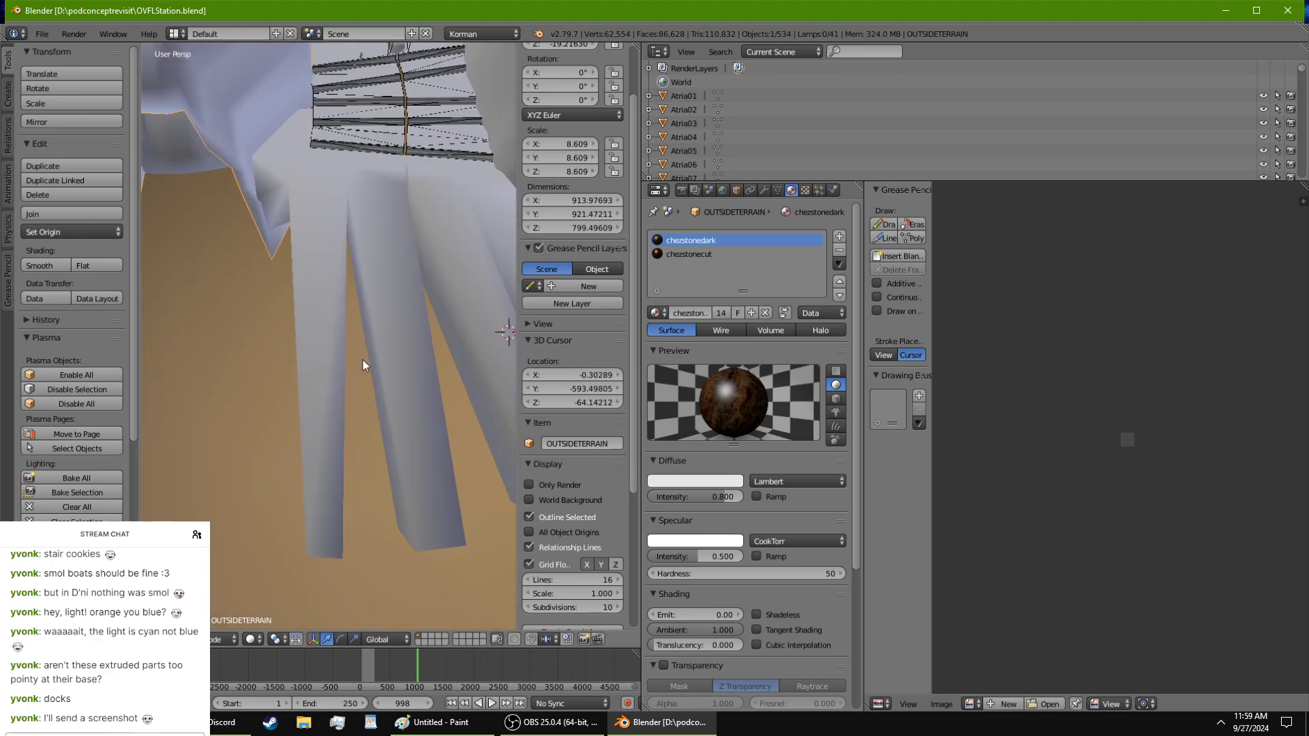
middle_click_drag(346, 379, 316, 493)
right_click(346, 277)
key("Tab")
scroll(332, 403, "up", 2)
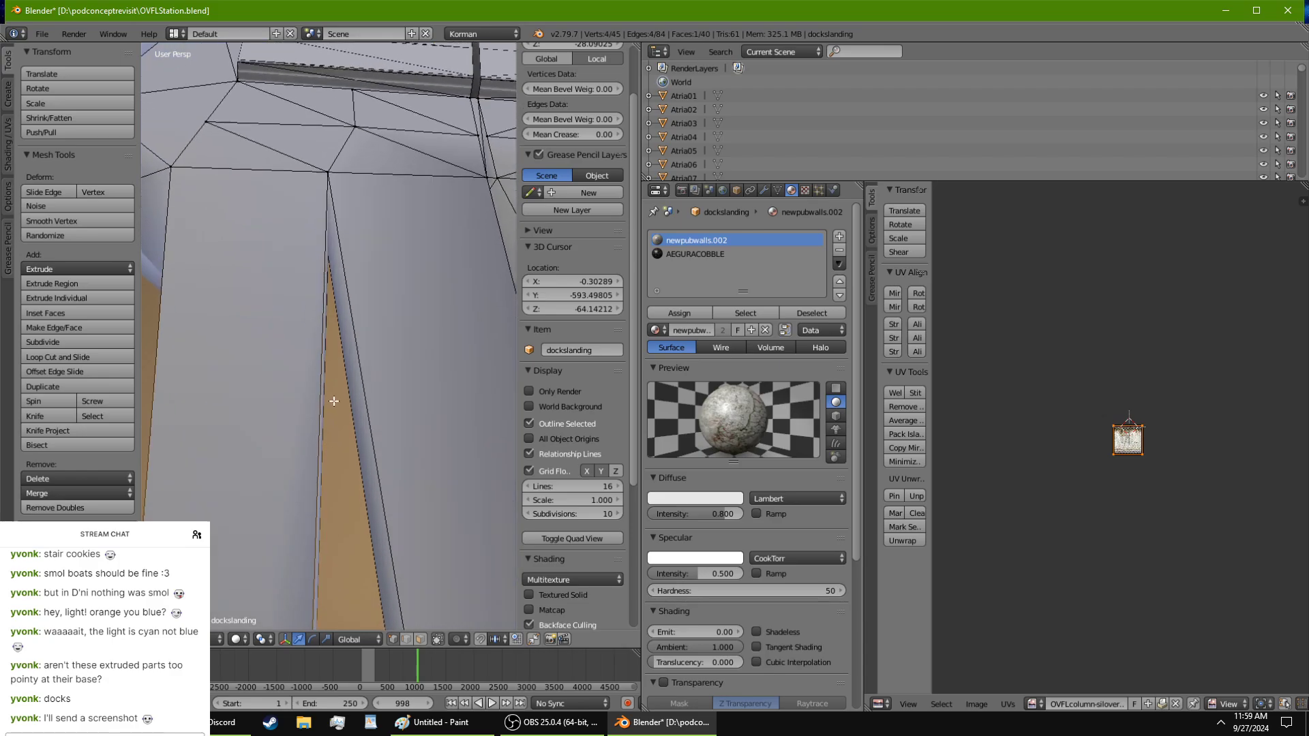
middle_click_drag(299, 356, 356, 460, "shift")
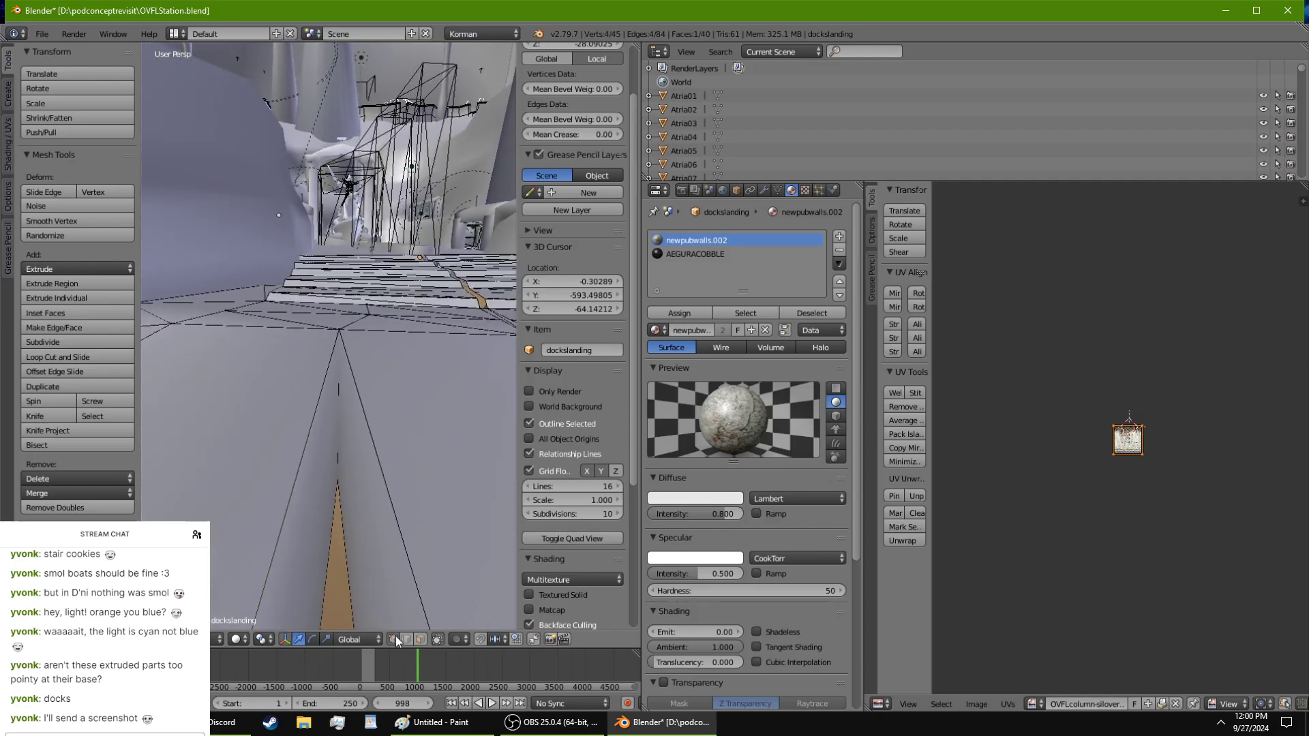
Step: Select the vertical corner edge where the two middle dock fingers meet and extrude it in place
right_click(342, 419)
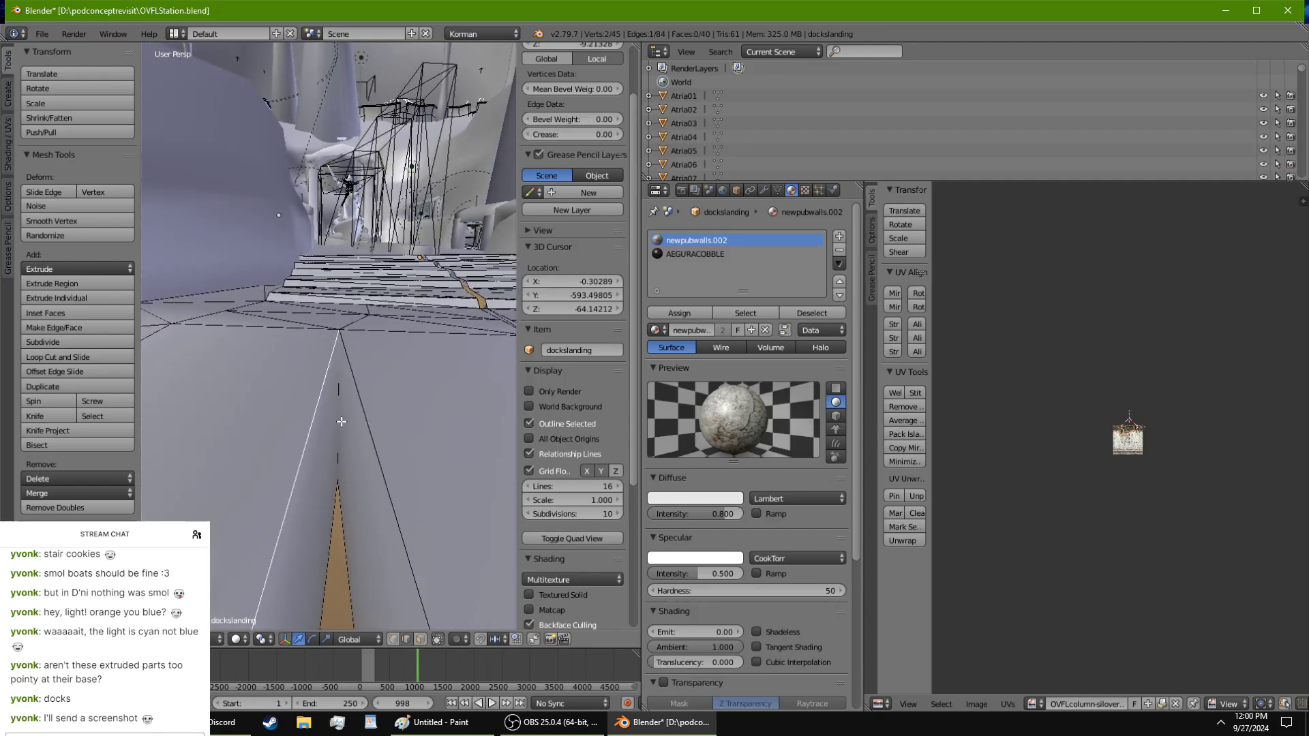
middle_click_drag(339, 418, 321, 489)
right_click(309, 550)
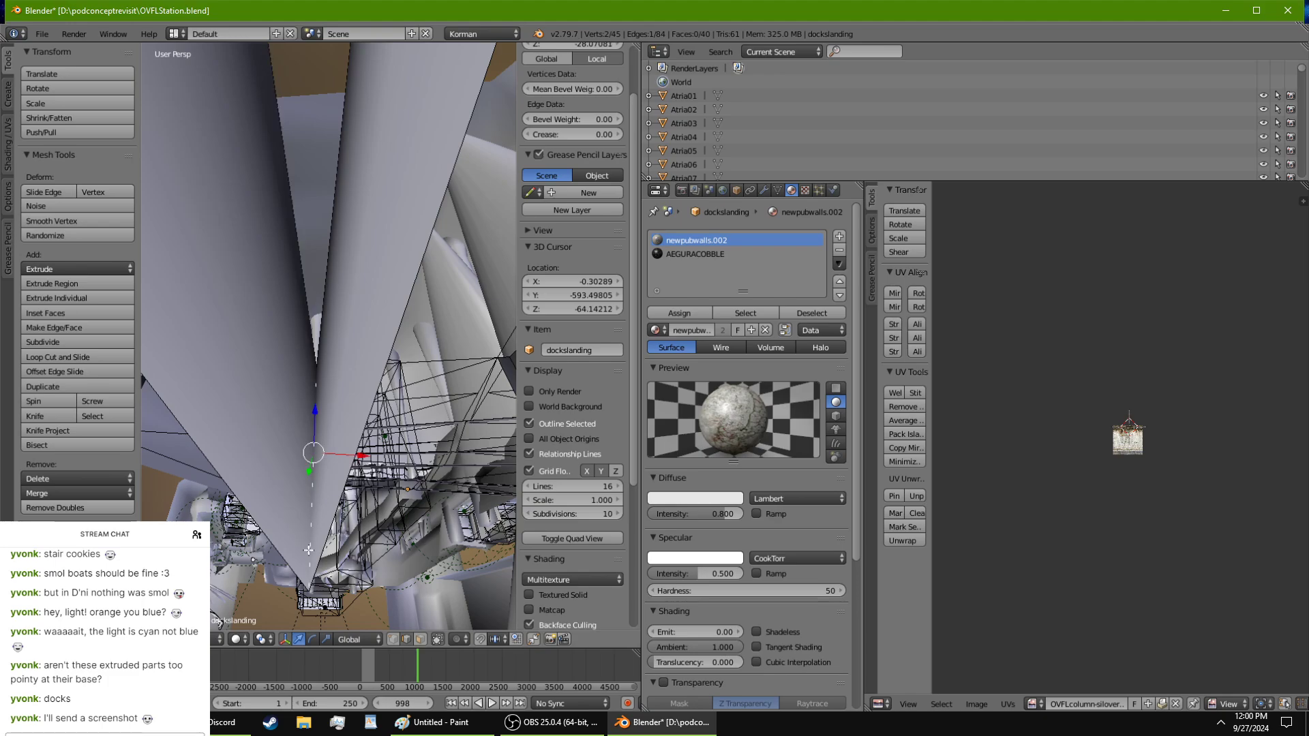
middle_click_drag(309, 560, 332, 184)
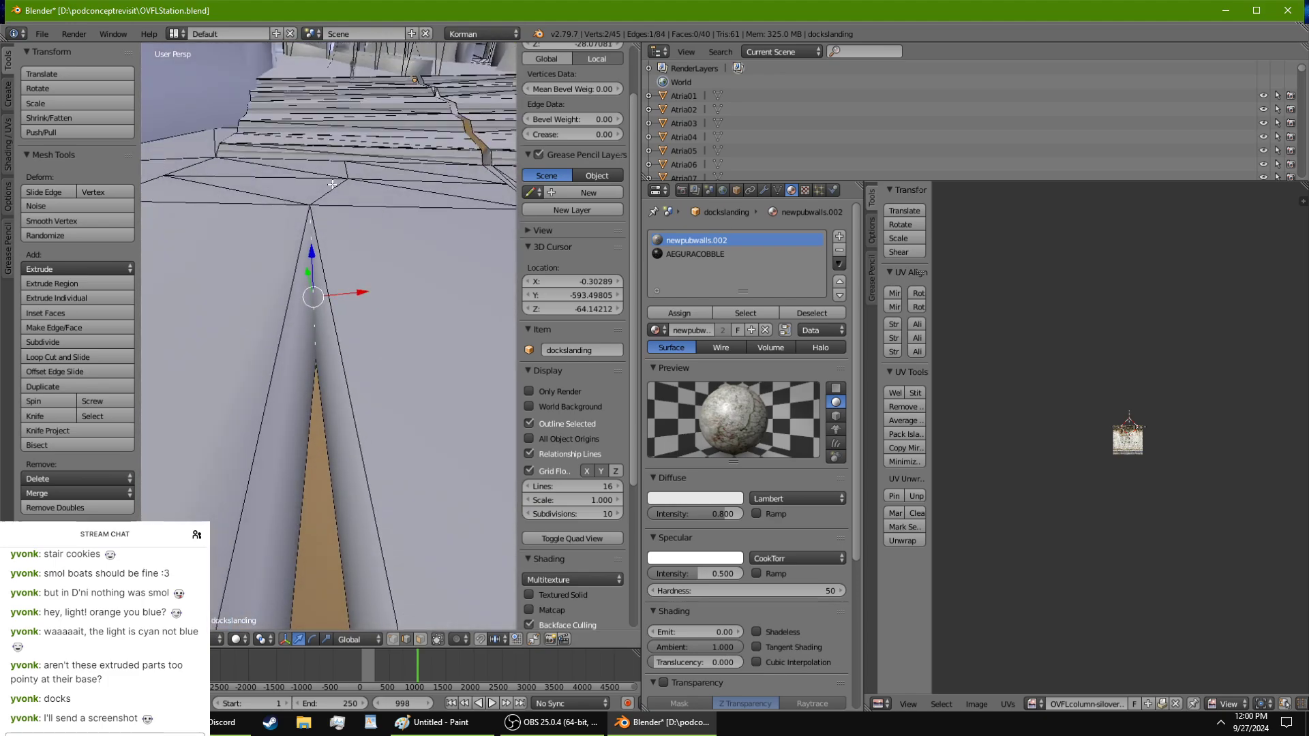
key("e")
right_click(403, 335)
Step: Delete the right middle dock finger's side face that borders the pointed gap
left_click(419, 640)
right_click(349, 532)
key("x")
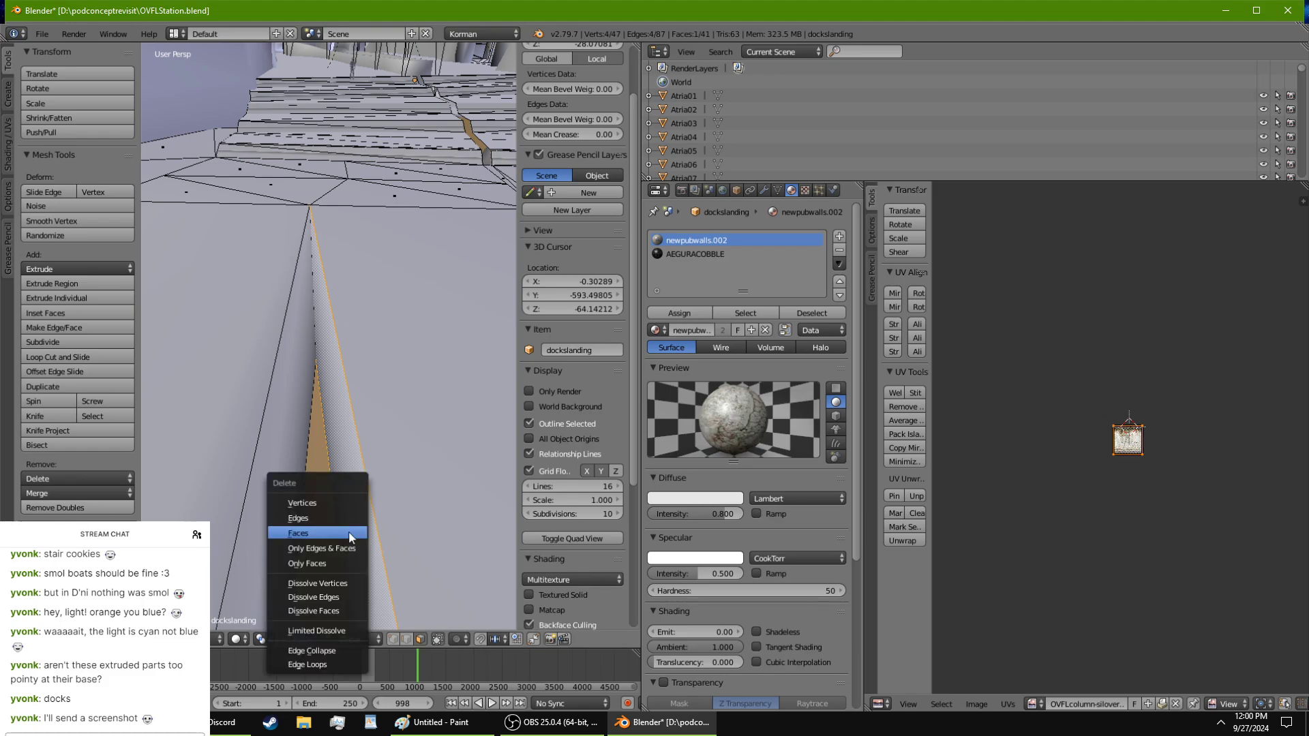
left_click(349, 530)
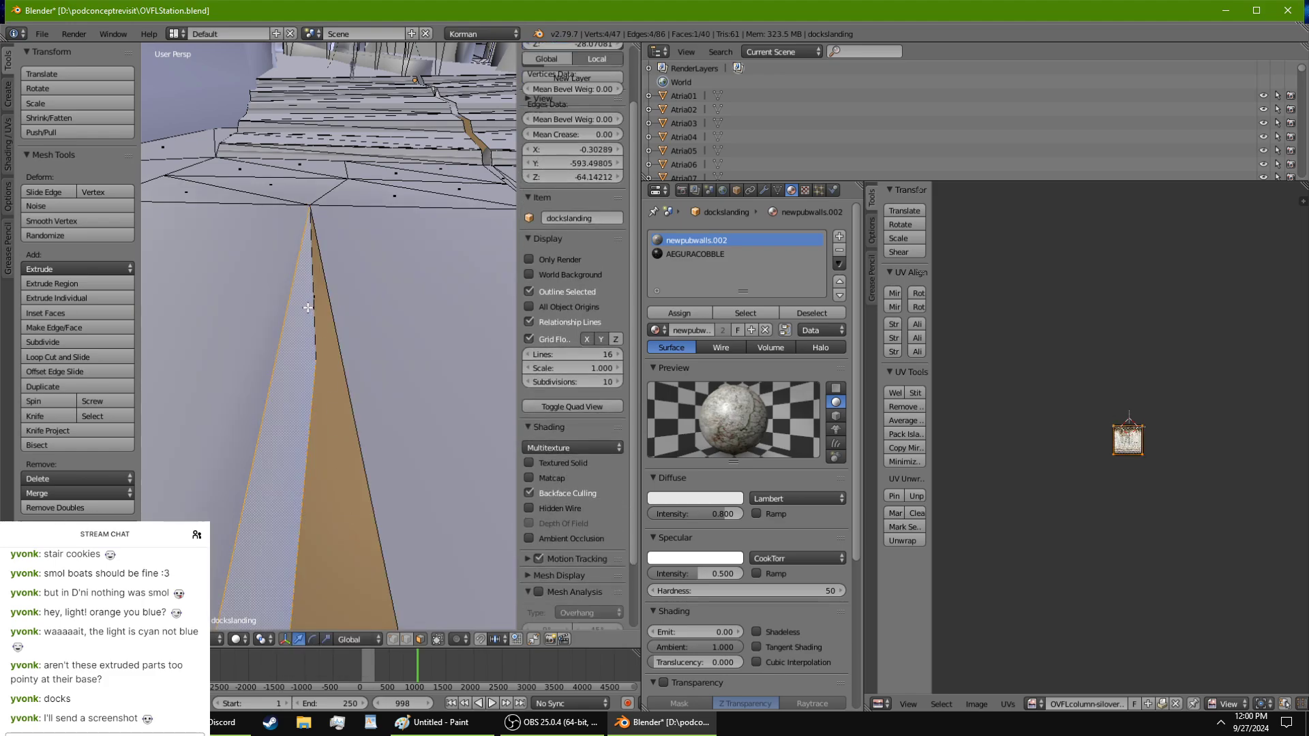
Step: Delete the triangular landing face at the right middle finger's base and that finger's top face
scroll(300, 368, "down", 4)
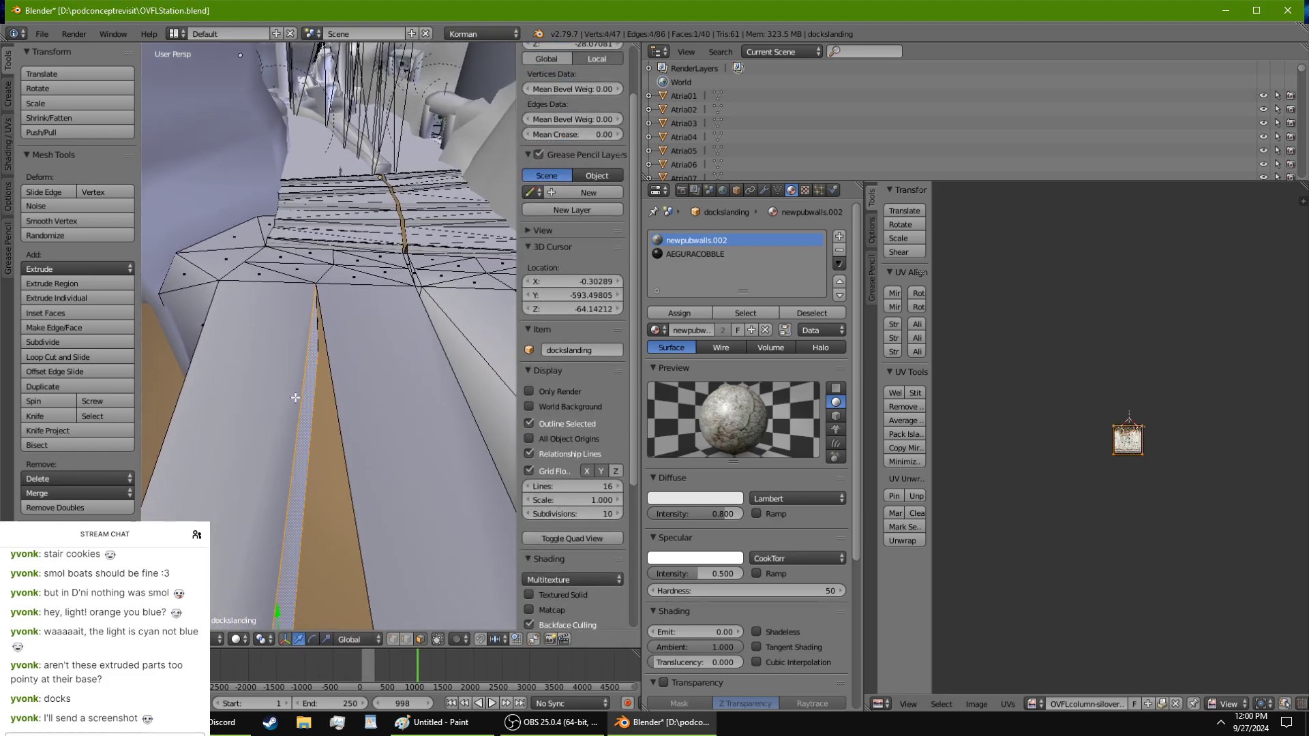
scroll(330, 562, "down", 1)
scroll(322, 357, "up", 2)
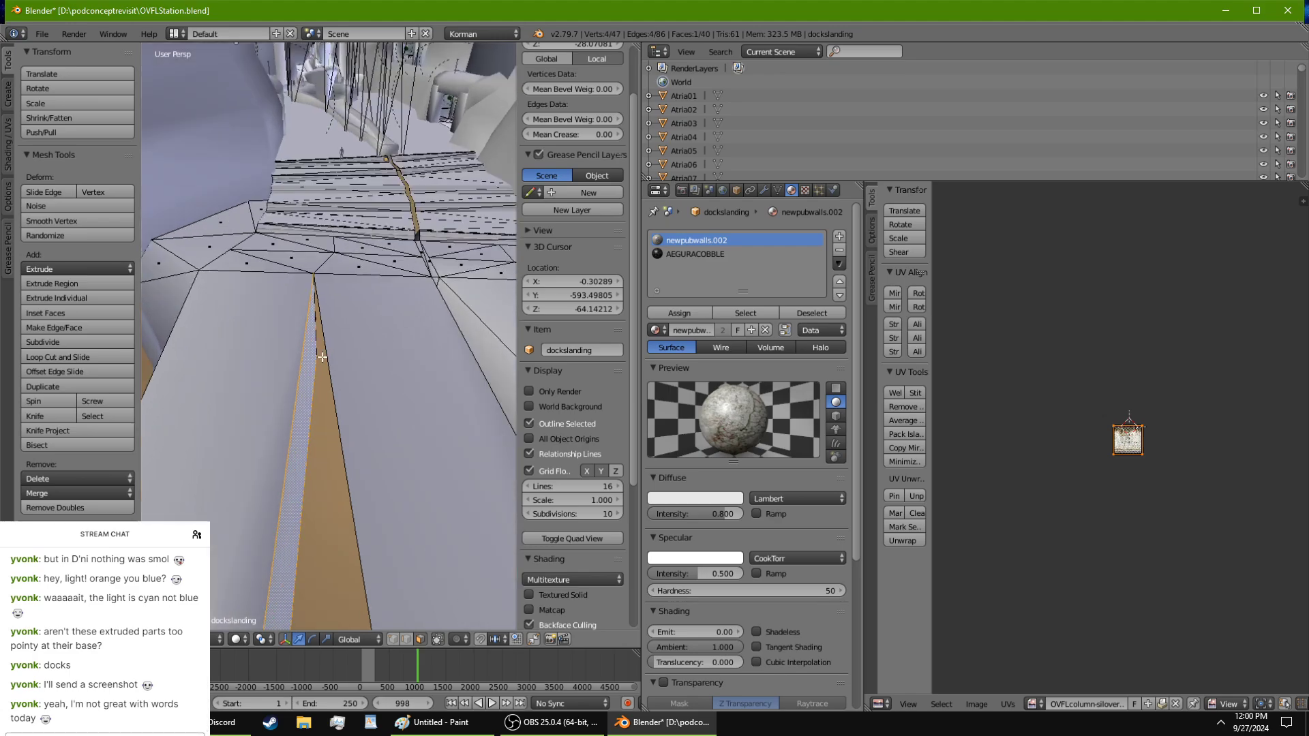
right_click(333, 267)
key("x")
left_click(333, 267)
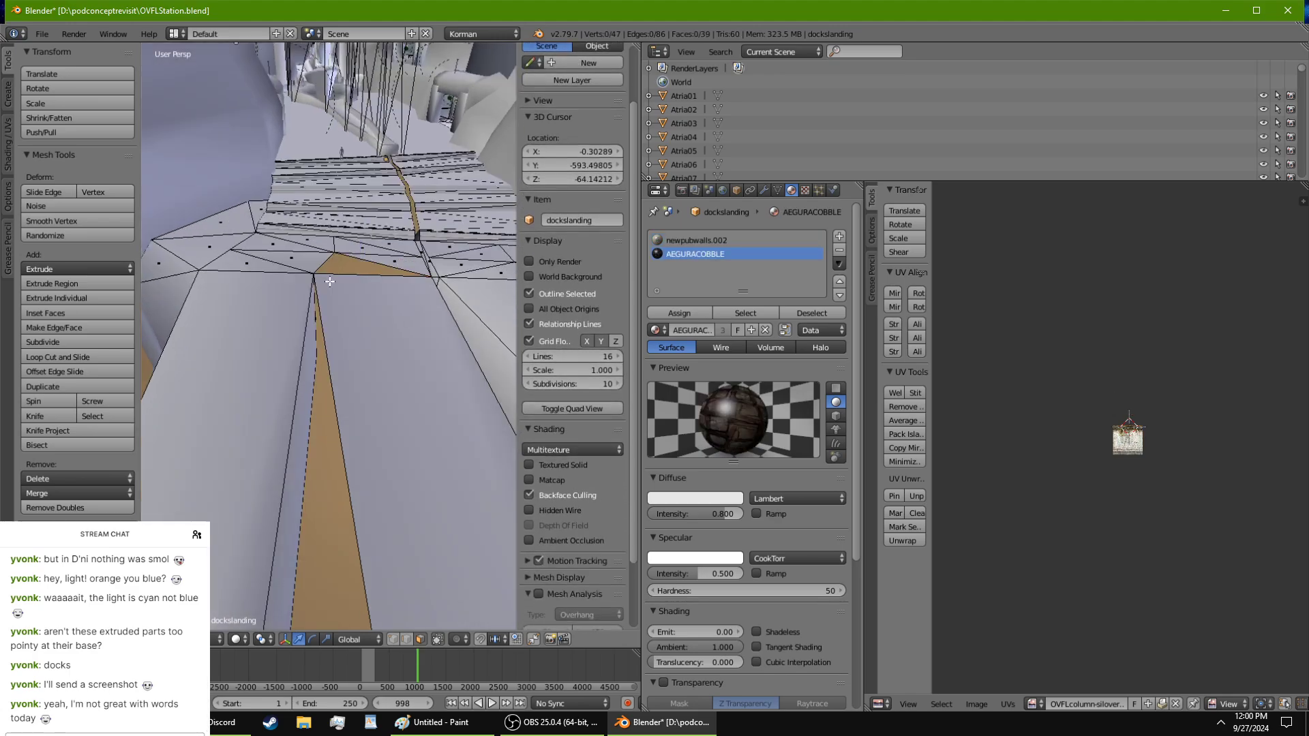
right_click(322, 298)
key("x")
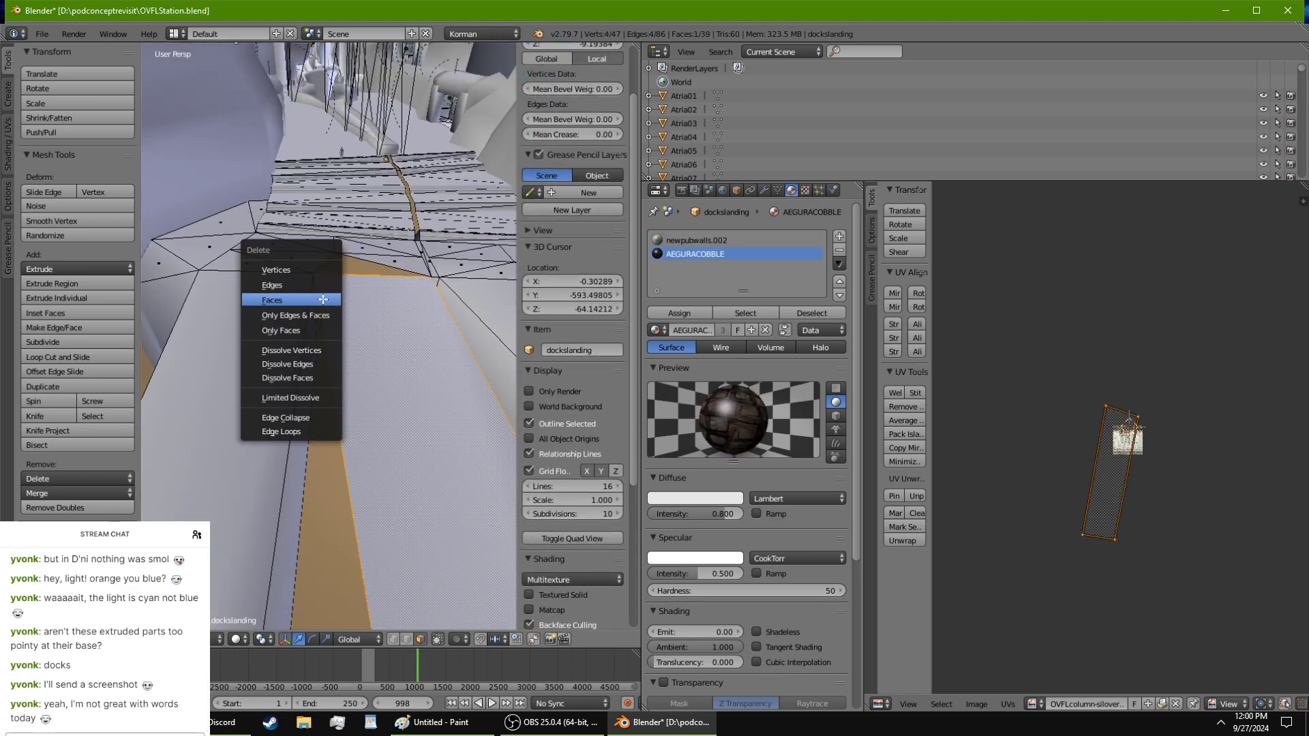
left_click(322, 298)
Step: Move the left middle finger's inner side face away from the gap along X and the extruded edge the opposite way
right_click(309, 317)
right_click(310, 358)
middle_click_drag(311, 358, 263, 375)
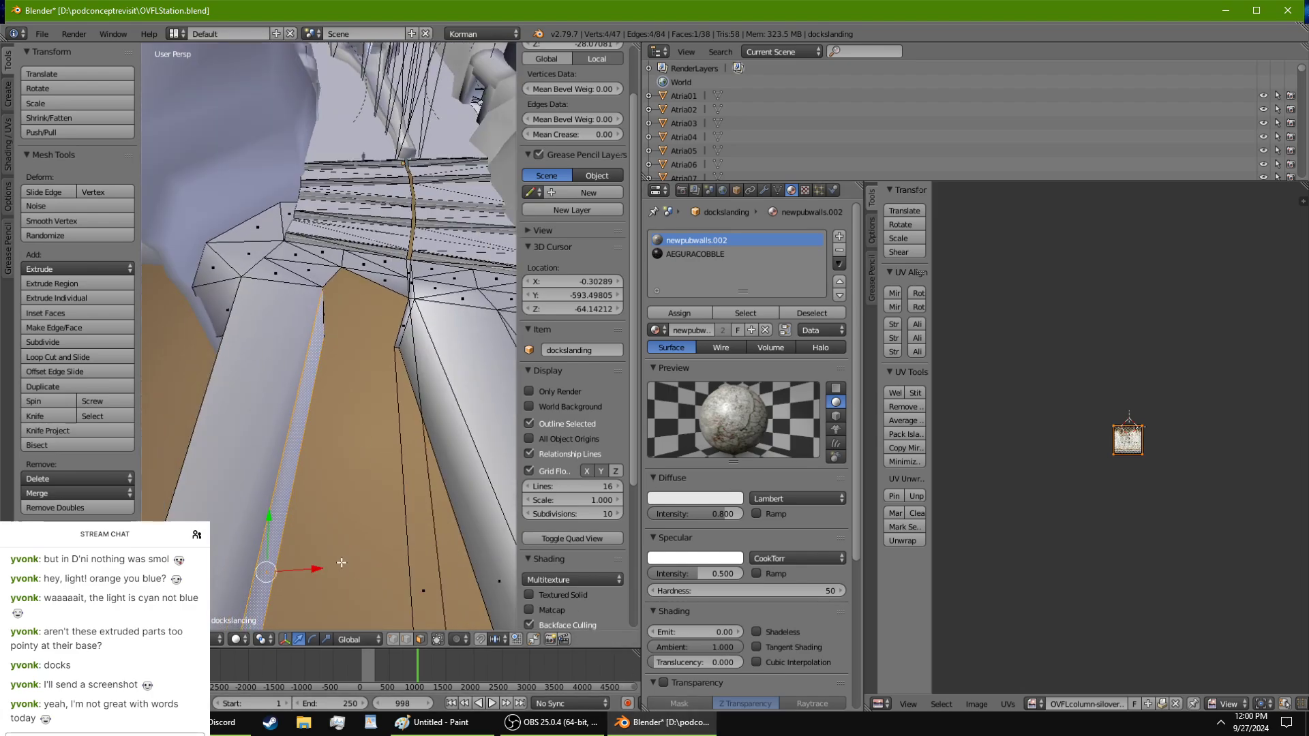
left_click_drag(323, 567, 307, 566)
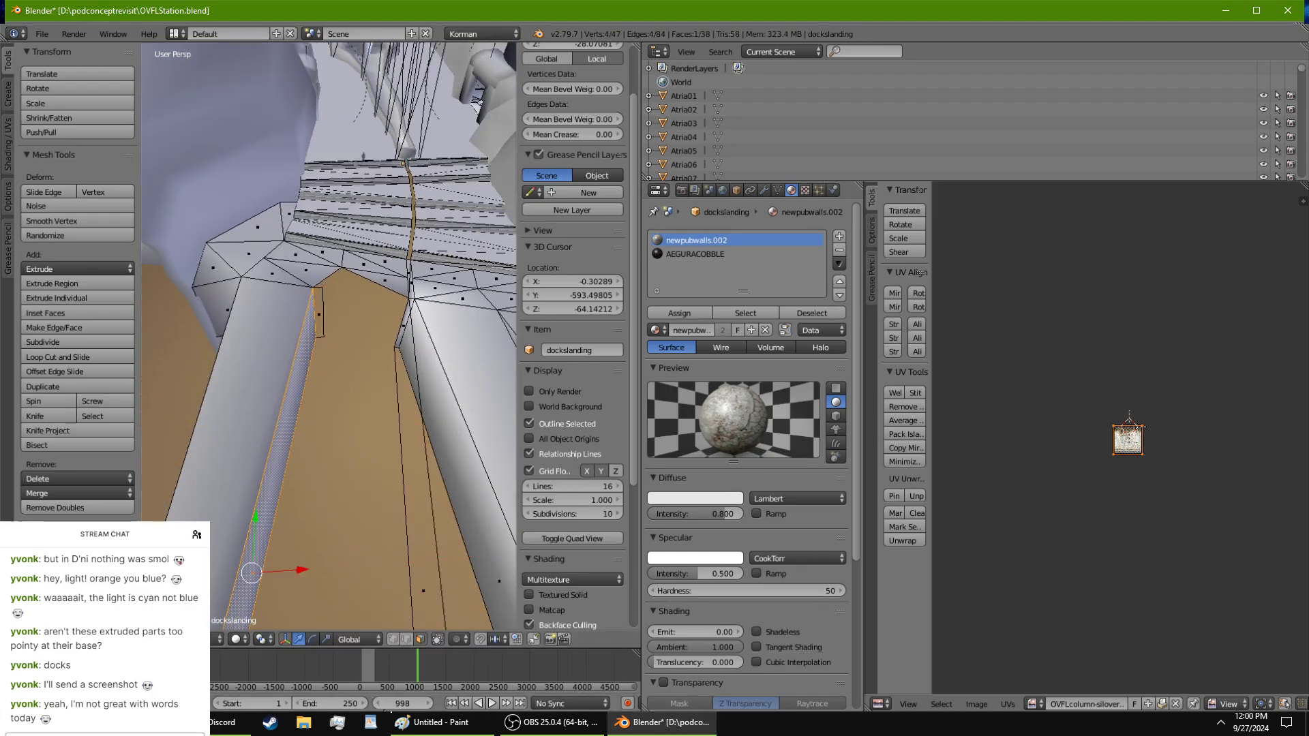
right_click(320, 314)
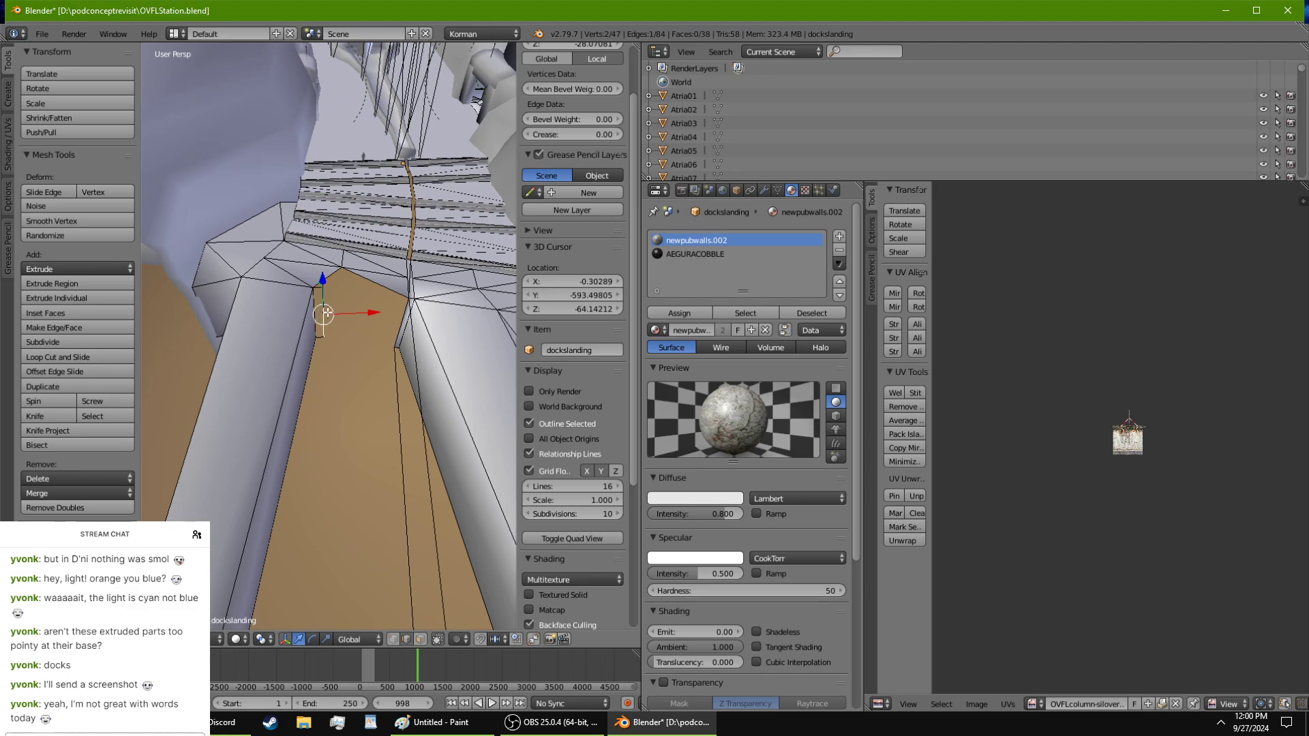
left_click_drag(327, 313, 355, 344)
Step: Select the narrow face at the base of the gap and recalculate its normals
left_click(420, 639)
right_click(325, 313)
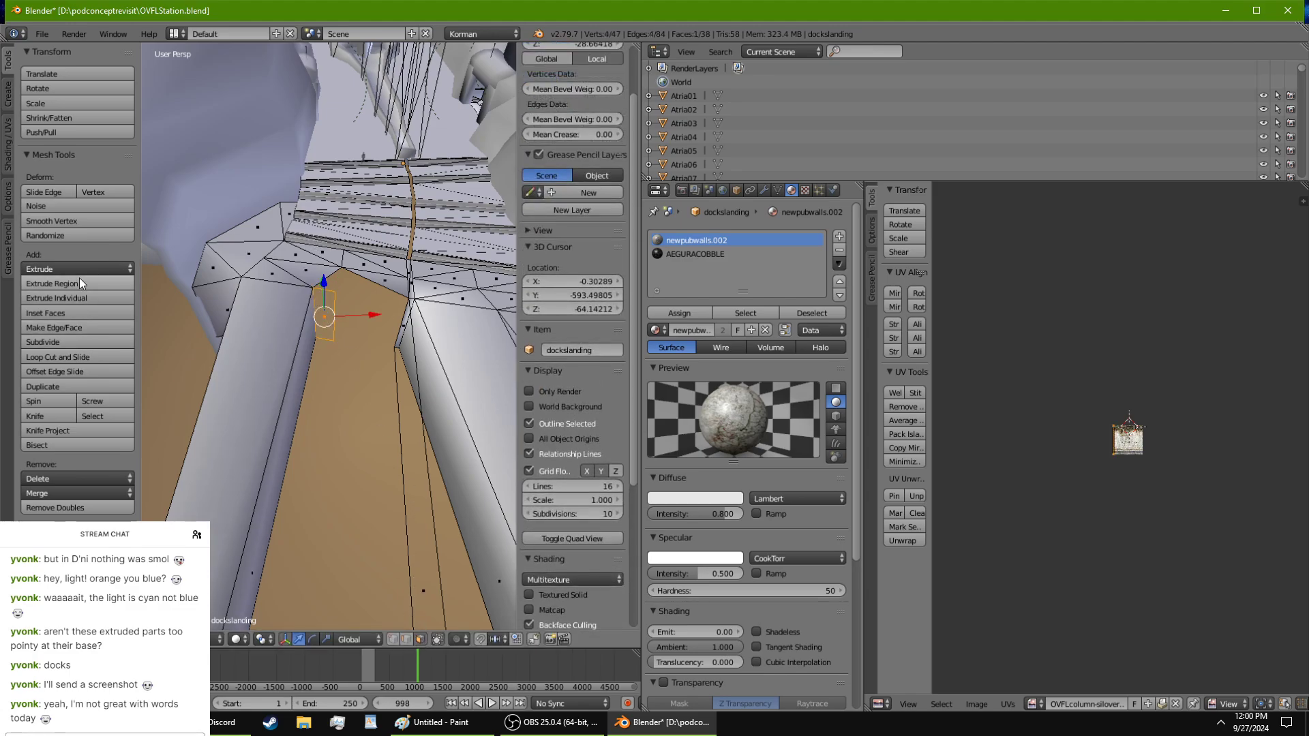
left_click(9, 143)
left_click(53, 179)
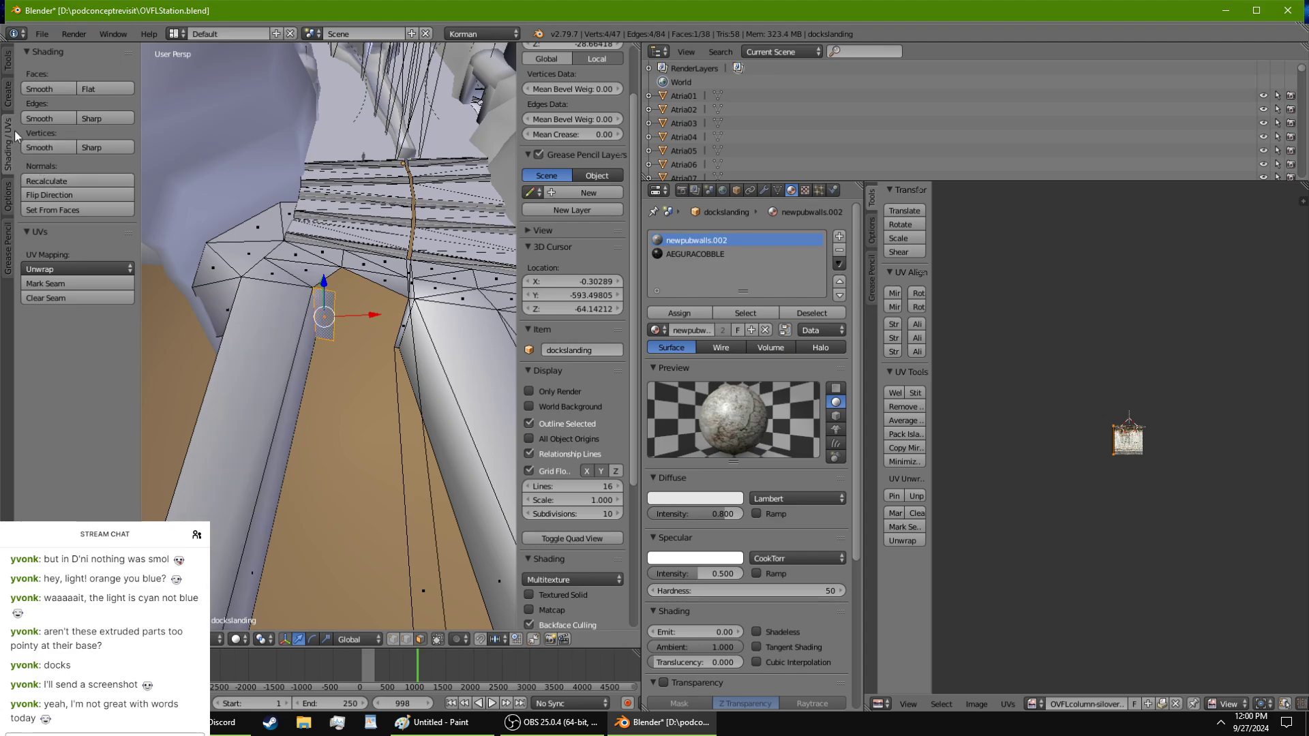
left_click(8, 61)
Step: Fill the landing hole above the narrow gap face with two triangular faces built from neighbouring edges
scroll(304, 295, "up", 2)
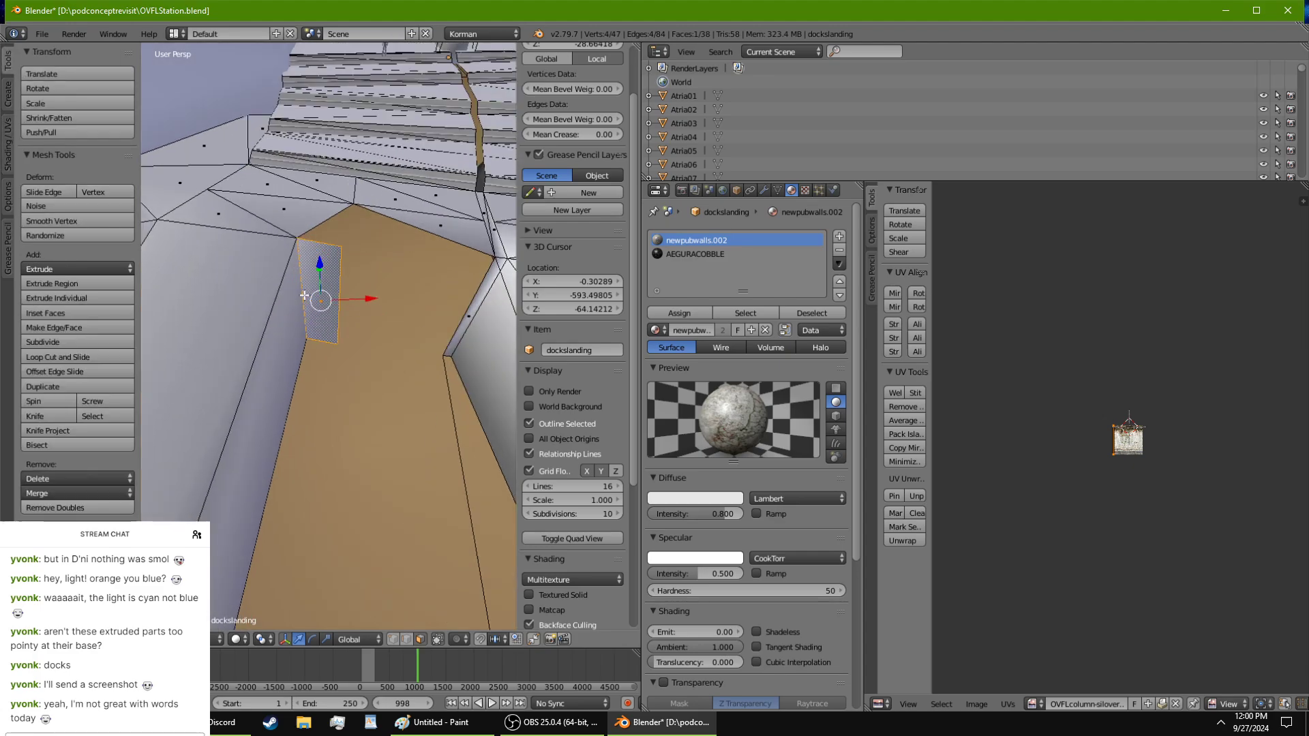
right_click(325, 245)
right_click(328, 218, "shift")
key("f")
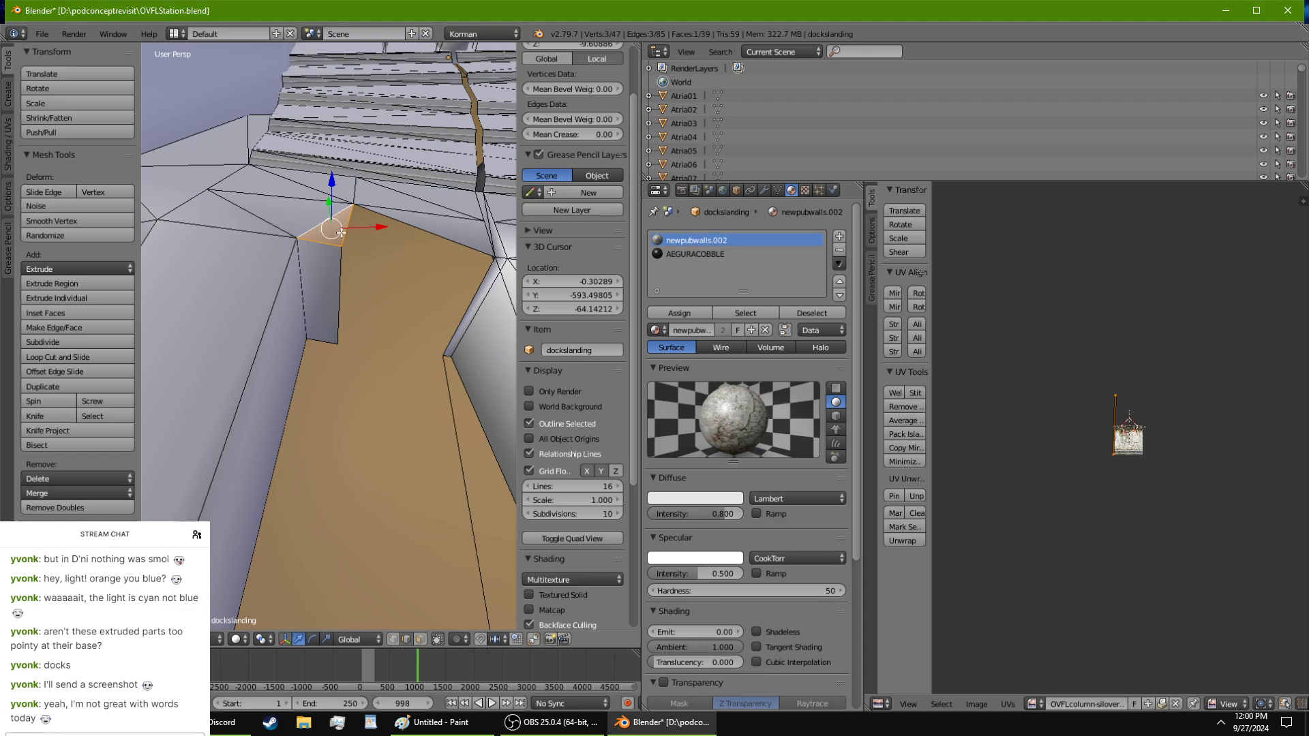
right_click(341, 233)
right_click(410, 224, "shift")
key("f")
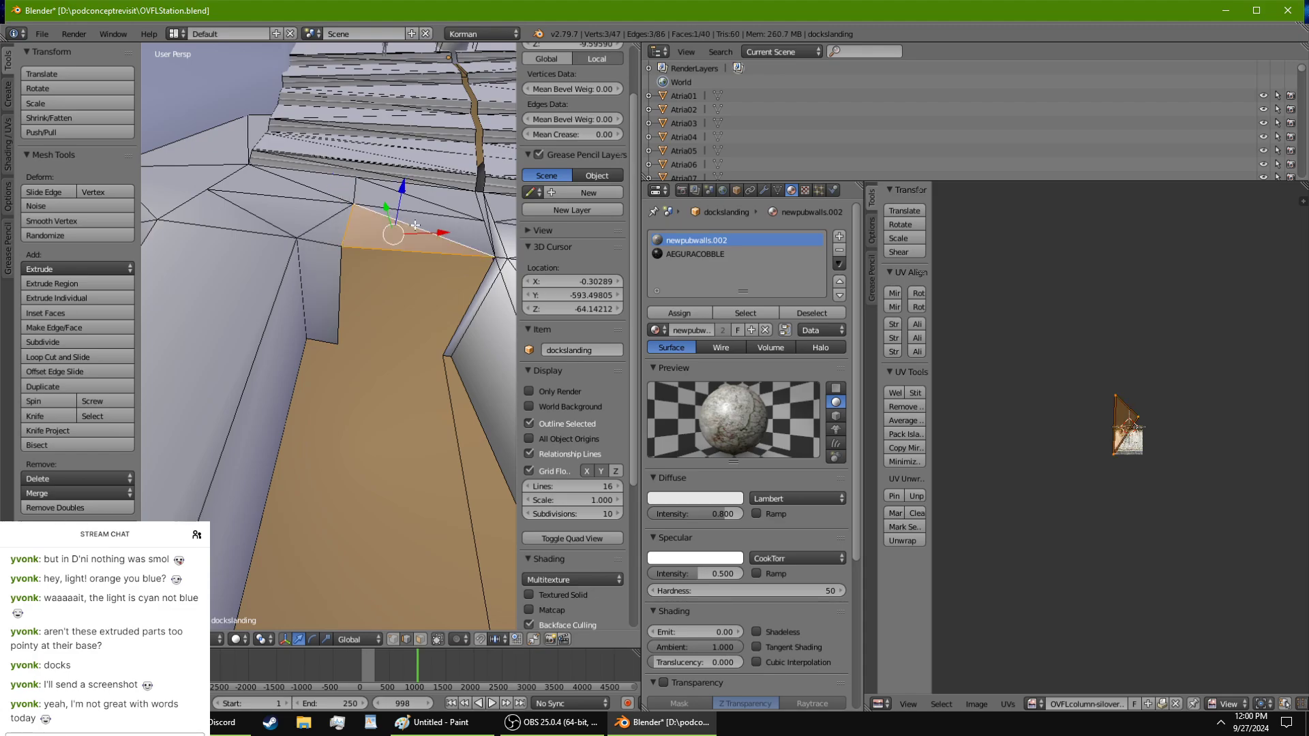
Step: Rebuild the right middle finger's top face between the landing edge and the upper edge of its end face
right_click(420, 249)
scroll(425, 262, "down", 4)
middle_click_drag(424, 261, 395, 54, "shift")
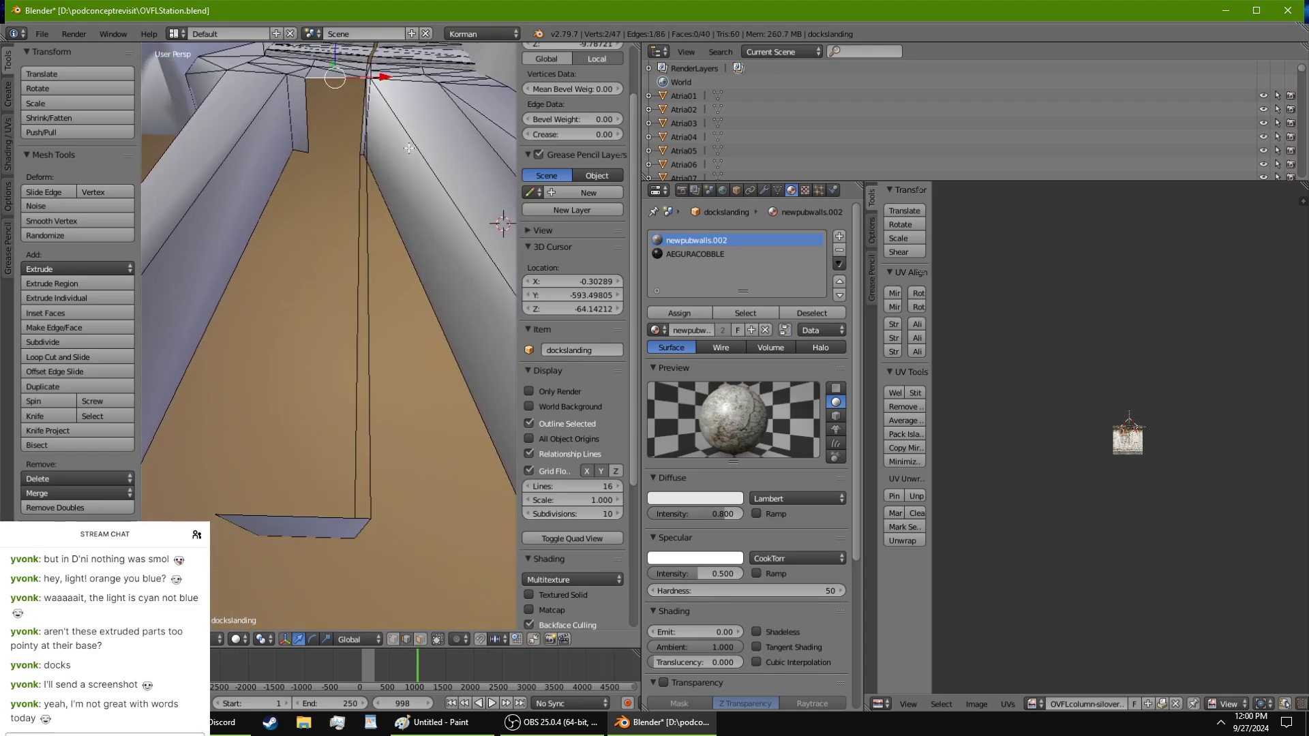
scroll(341, 319, "down", 1)
right_click(321, 445, "shift")
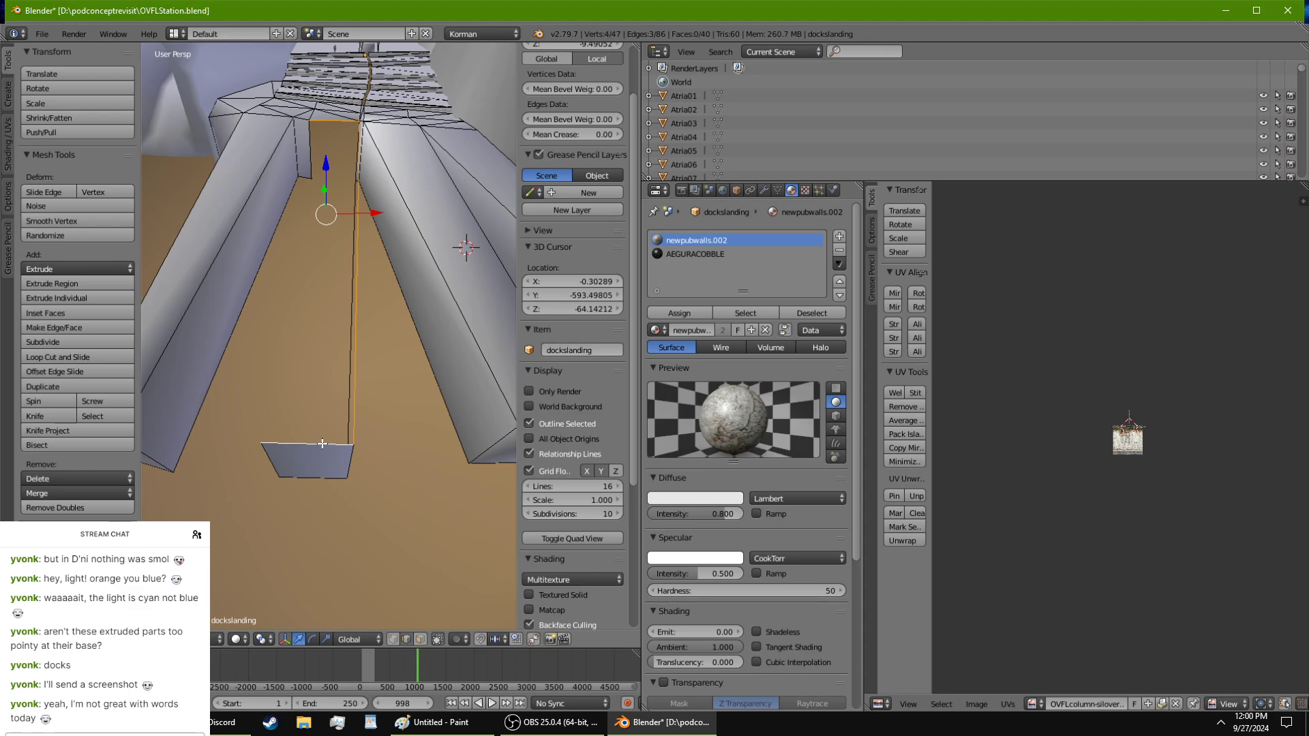
key("f")
Step: Rebuild the right middle finger's inner side face between its end face and the narrow gap face, and clear the selection
middle_click_drag(322, 444, 400, 303)
right_click(400, 302)
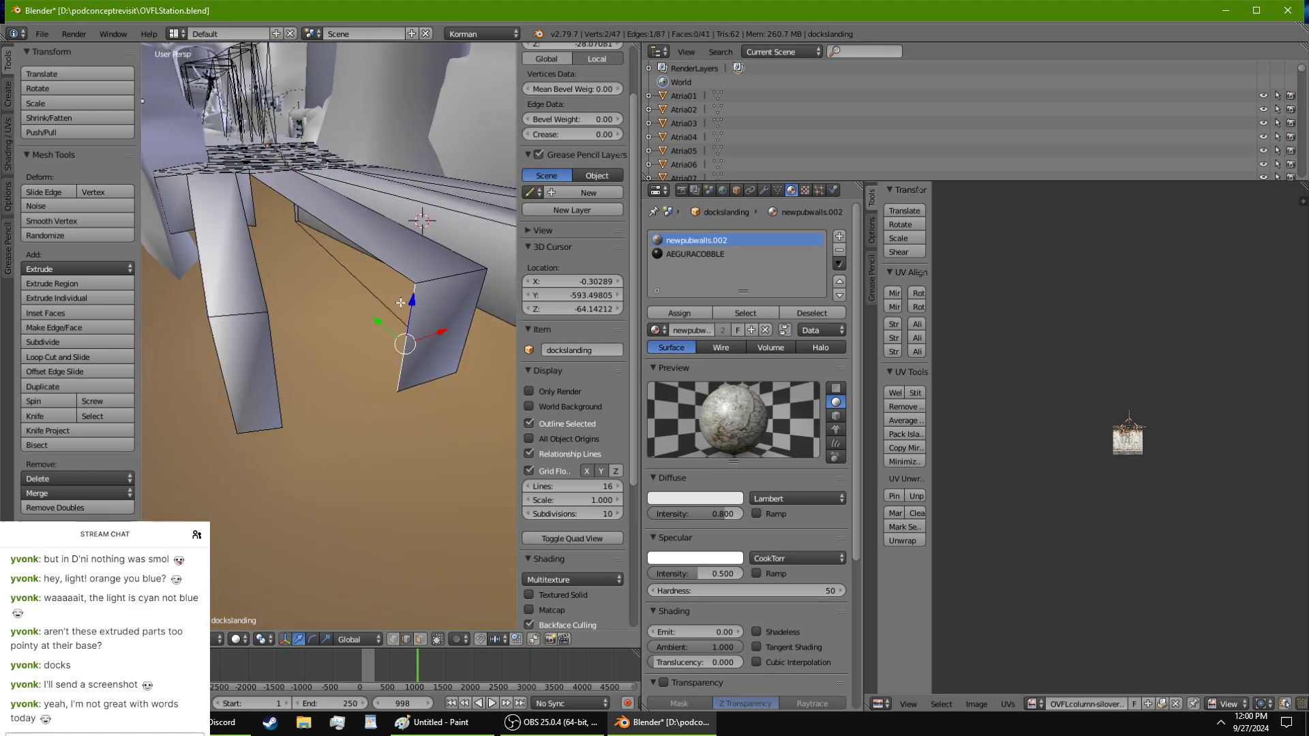
right_click(254, 202, "shift")
key("f")
middle_click_drag(254, 203, 278, 237)
key("a")
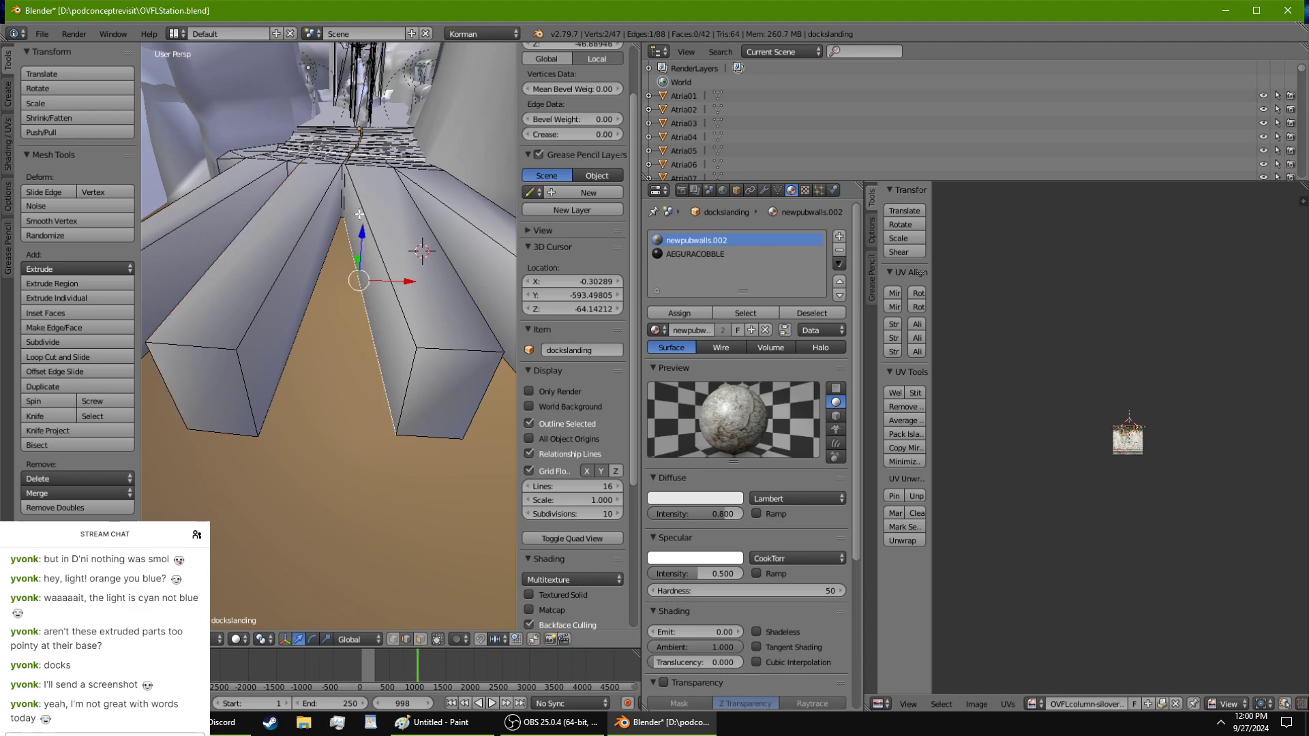
Step: Select the rebuilt middle finger's side, top and end faces and shift them slightly along X
left_click(420, 638)
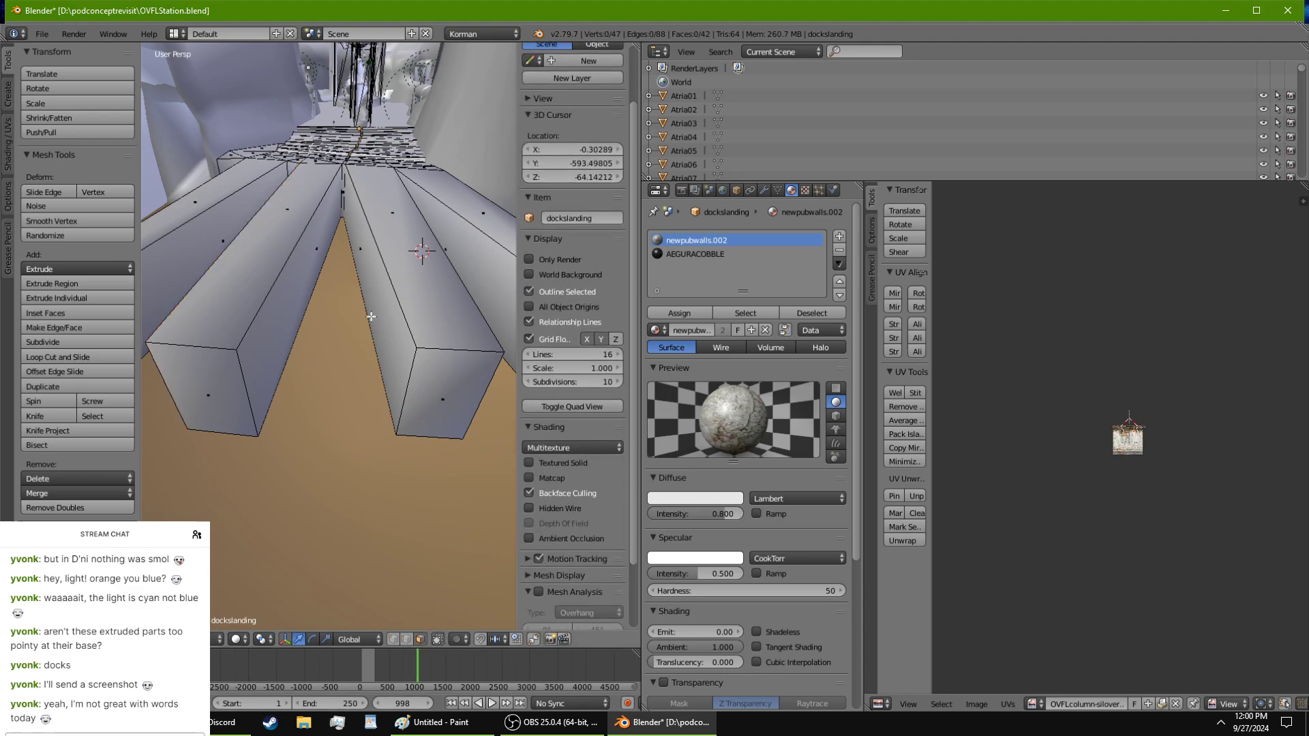
middle_click_drag(371, 316, 373, 293)
right_click(373, 292)
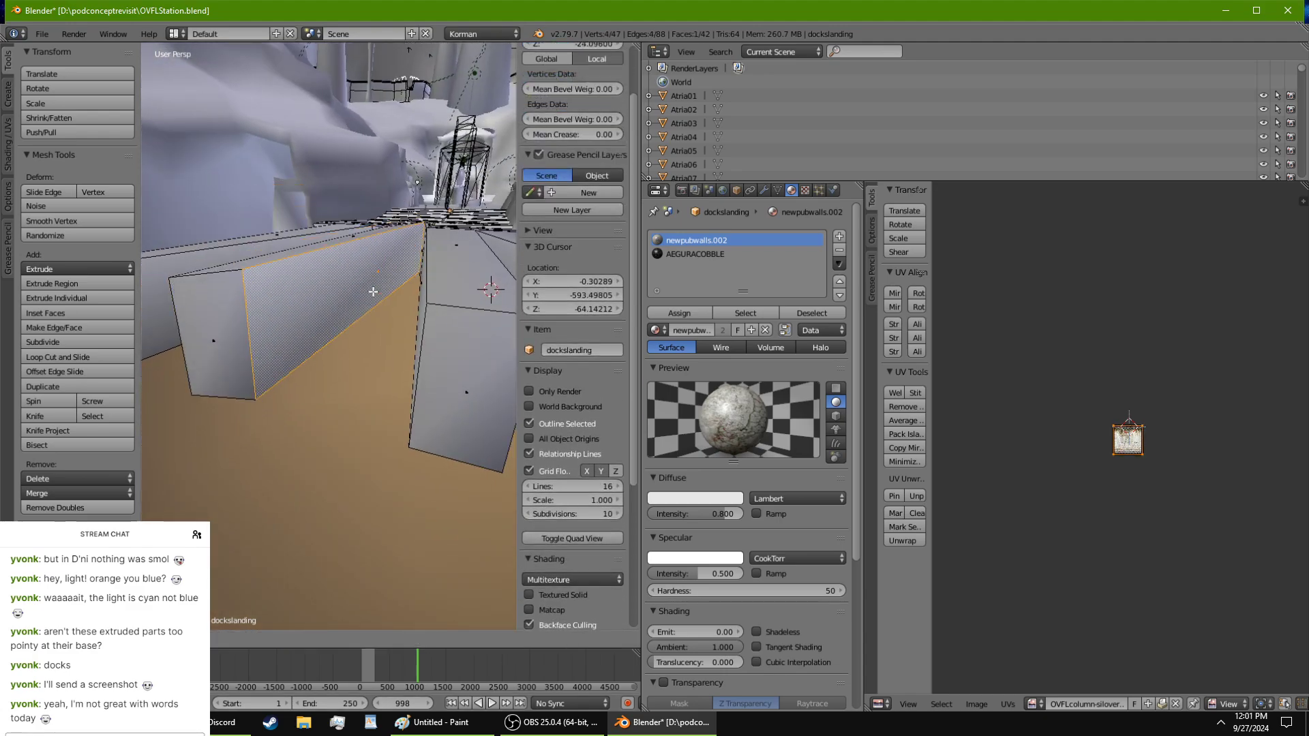
right_click(373, 291)
right_click(341, 244, "shift")
middle_click_drag(259, 310, 322, 347)
right_click(389, 390, "shift")
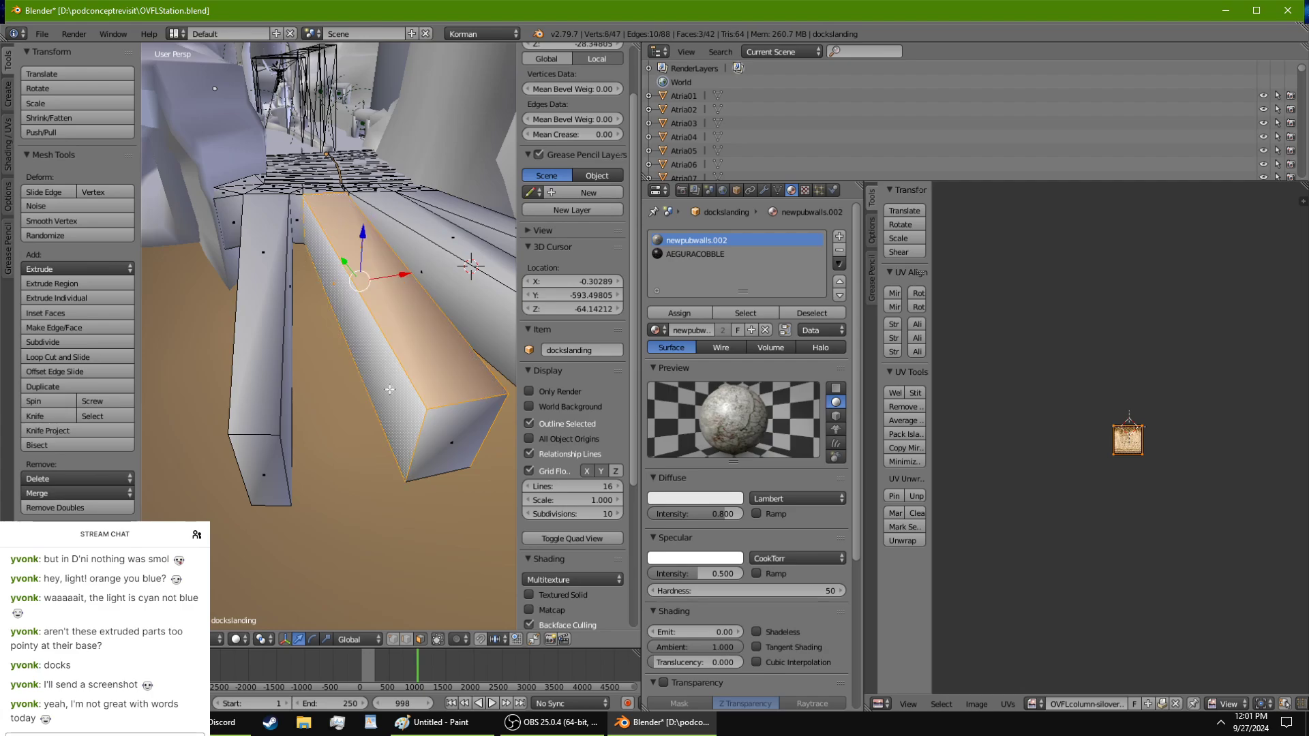
right_click(491, 487, "shift")
middle_click_drag(491, 486, 356, 420)
left_click_drag(406, 296, 397, 293)
middle_click_drag(398, 293, 429, 521)
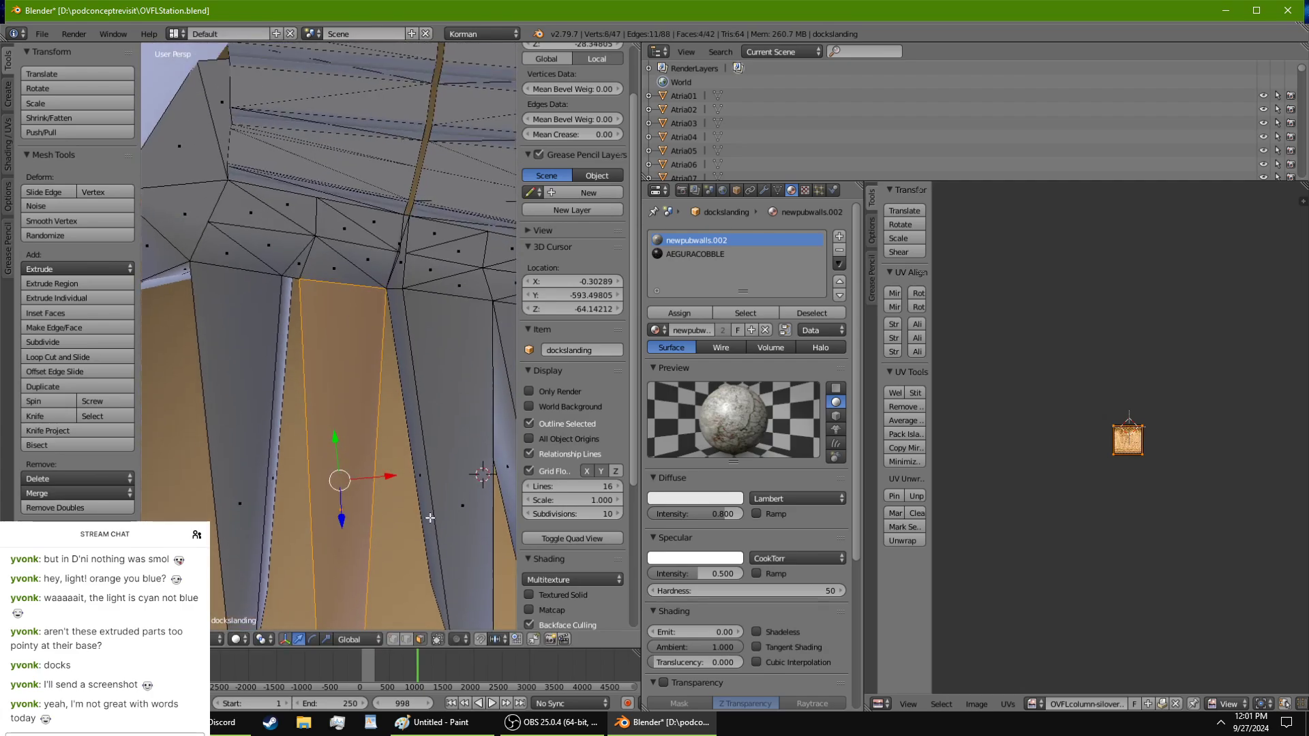
scroll(430, 520, "up", 4)
middle_click_drag(269, 239, 308, 240, "shift")
scroll(305, 257, "down", 5)
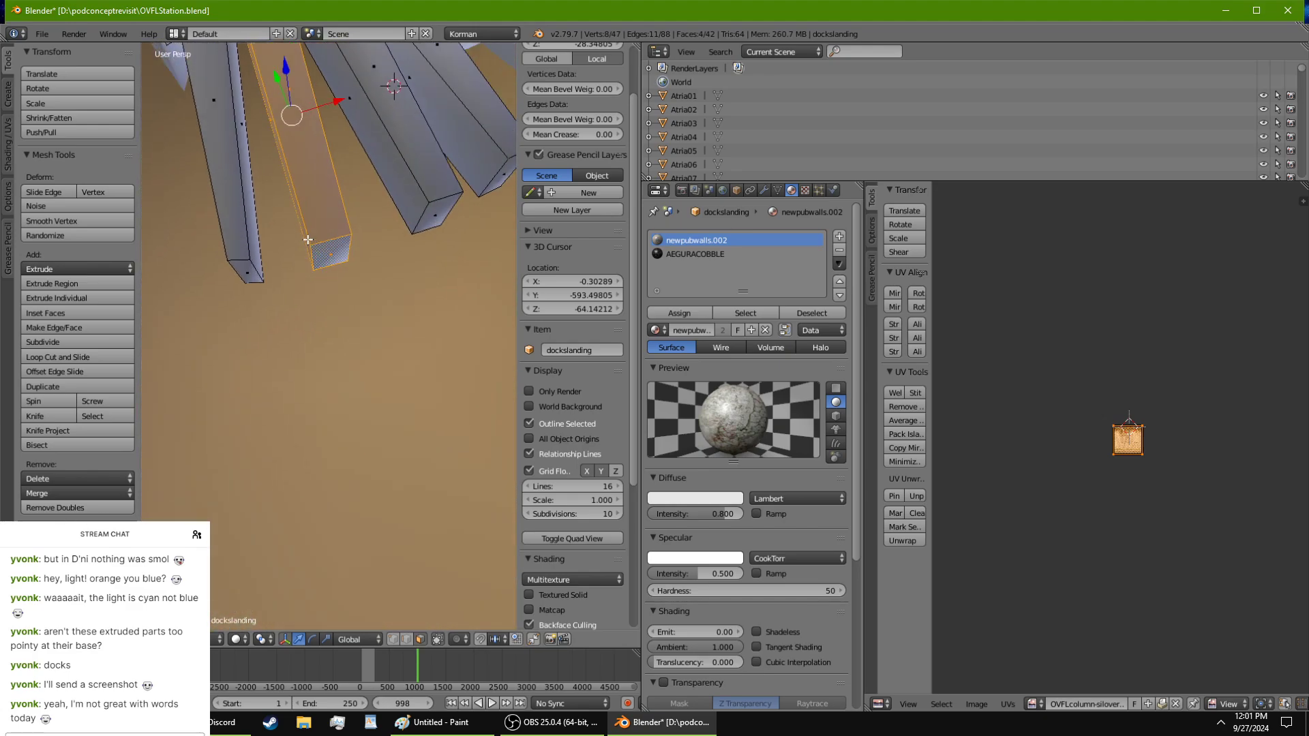
right_click(251, 274, "shift")
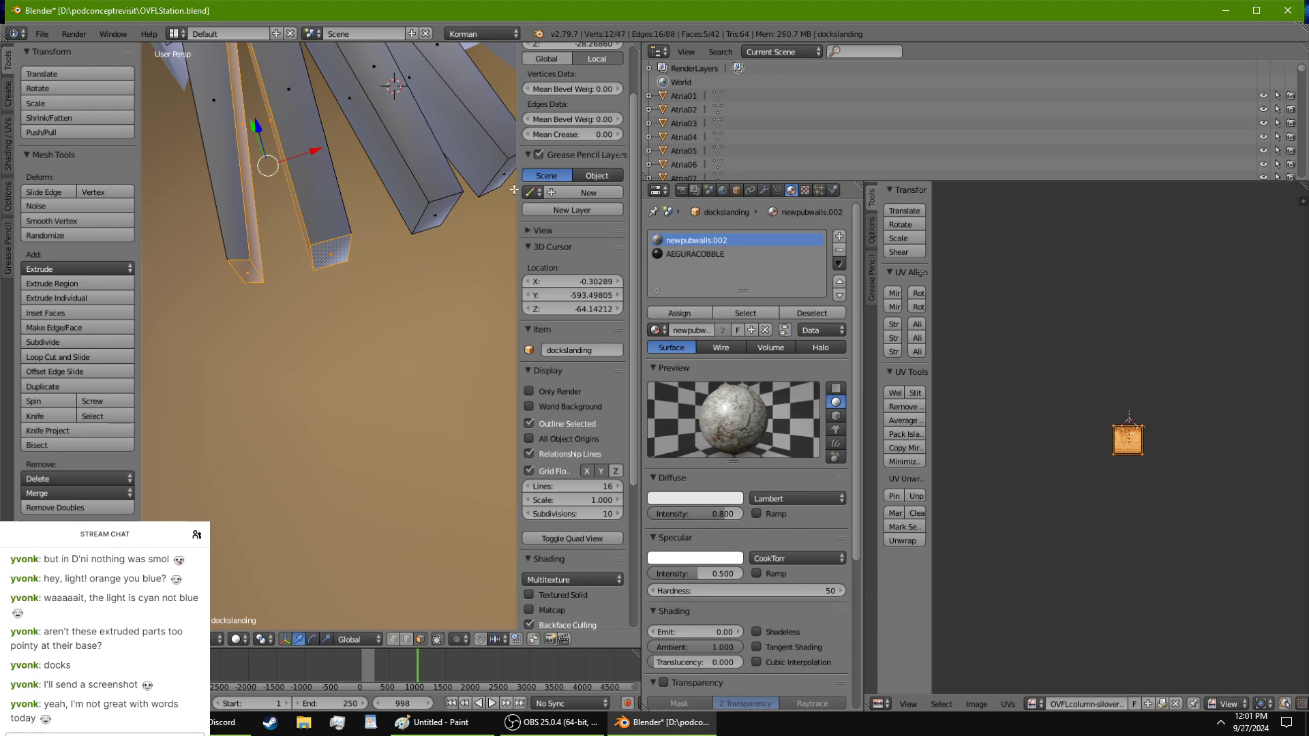
right_click(506, 180, "shift")
right_click(448, 200, "shift")
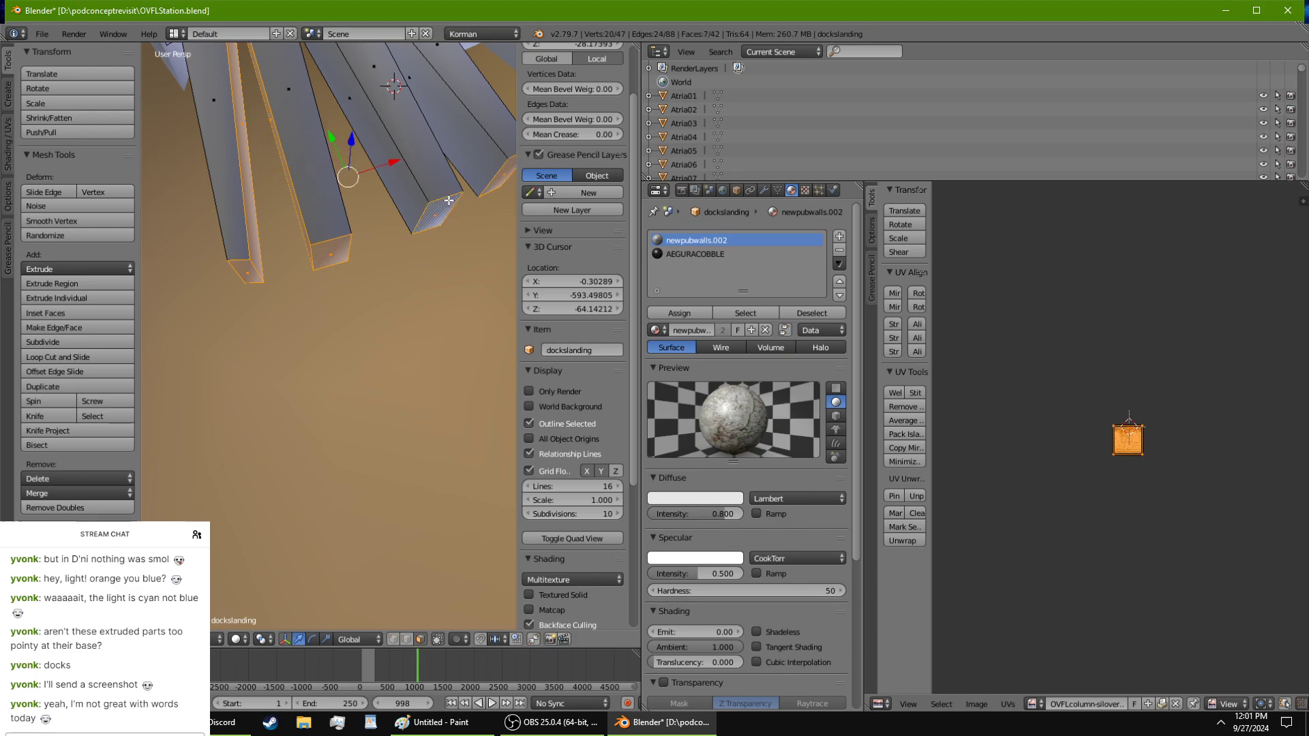
Step: Select only the end faces of all four dock fingers
right_click(330, 249)
right_click(243, 275, "shift")
right_click(443, 213, "shift")
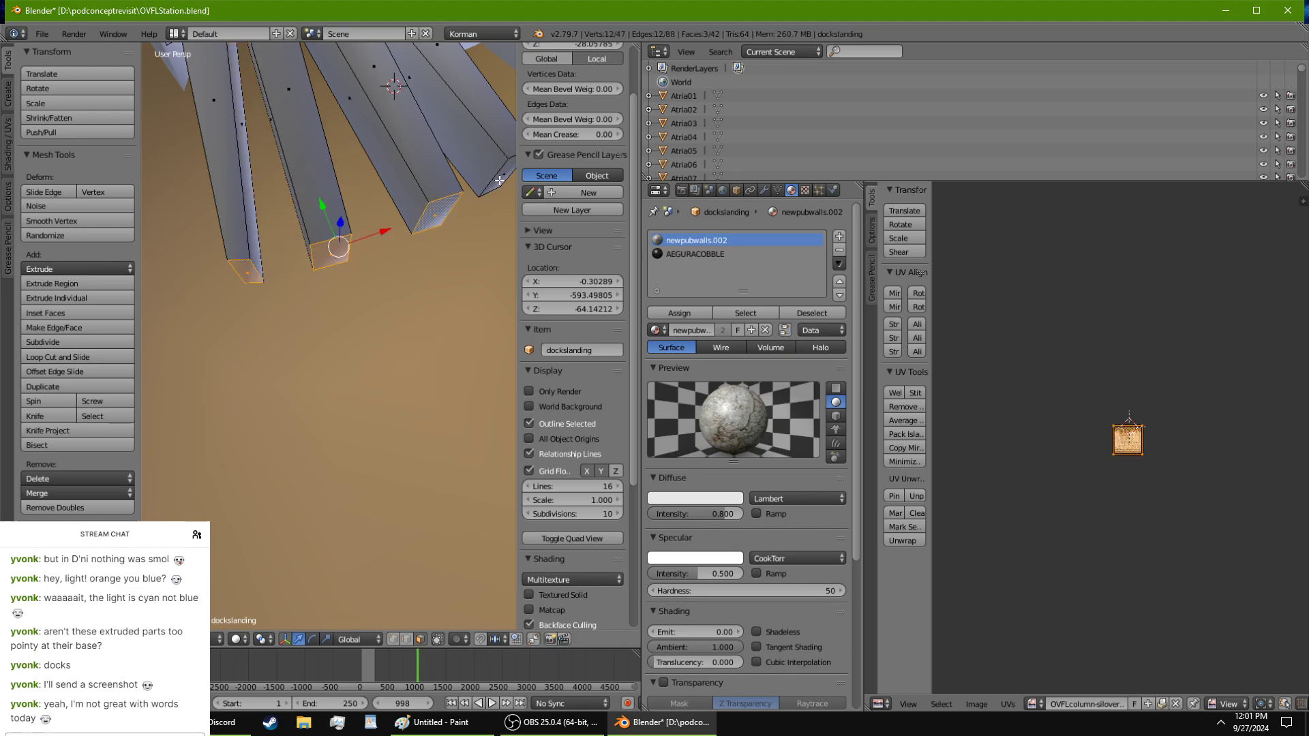
right_click(503, 179, "shift")
middle_click_drag(502, 180, 473, 228)
scroll(471, 231, "down", 4)
middle_click_drag(406, 277, 376, 378, "shift")
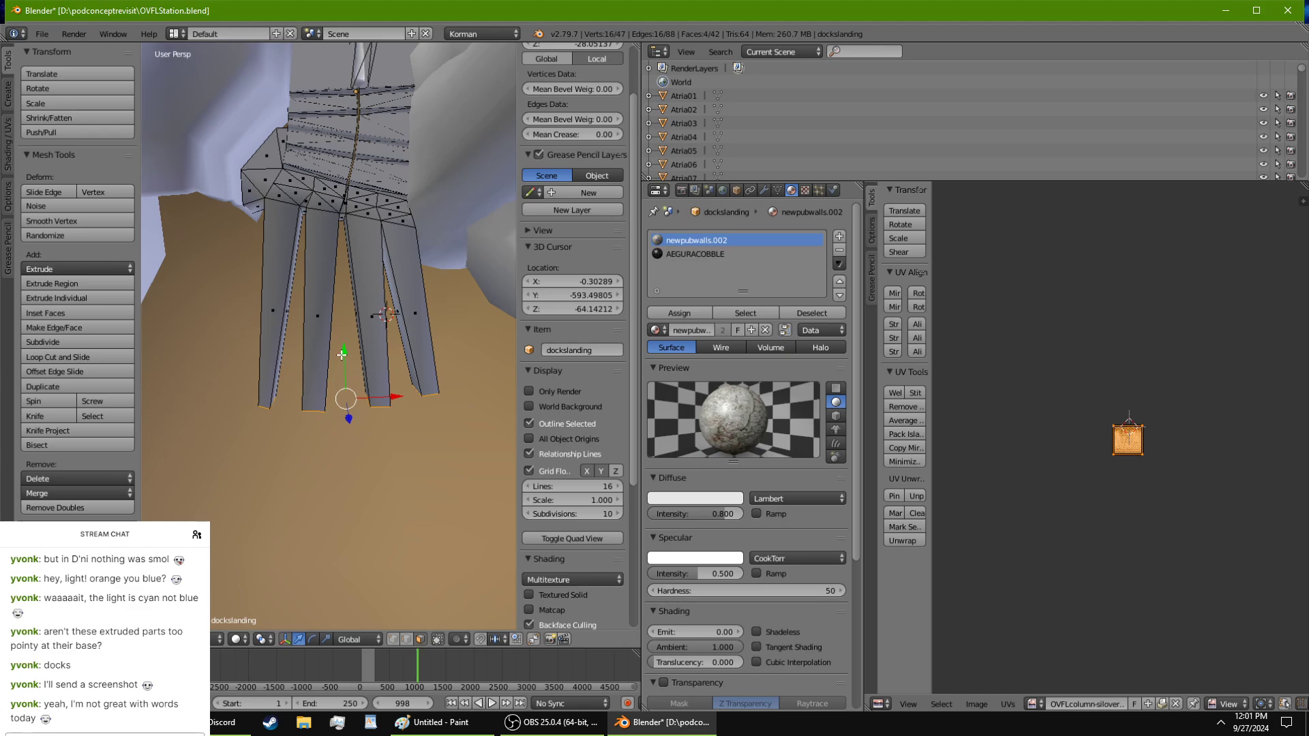
Step: Delete the right middle finger's inner side and top faces
scroll(341, 355, "up", 8)
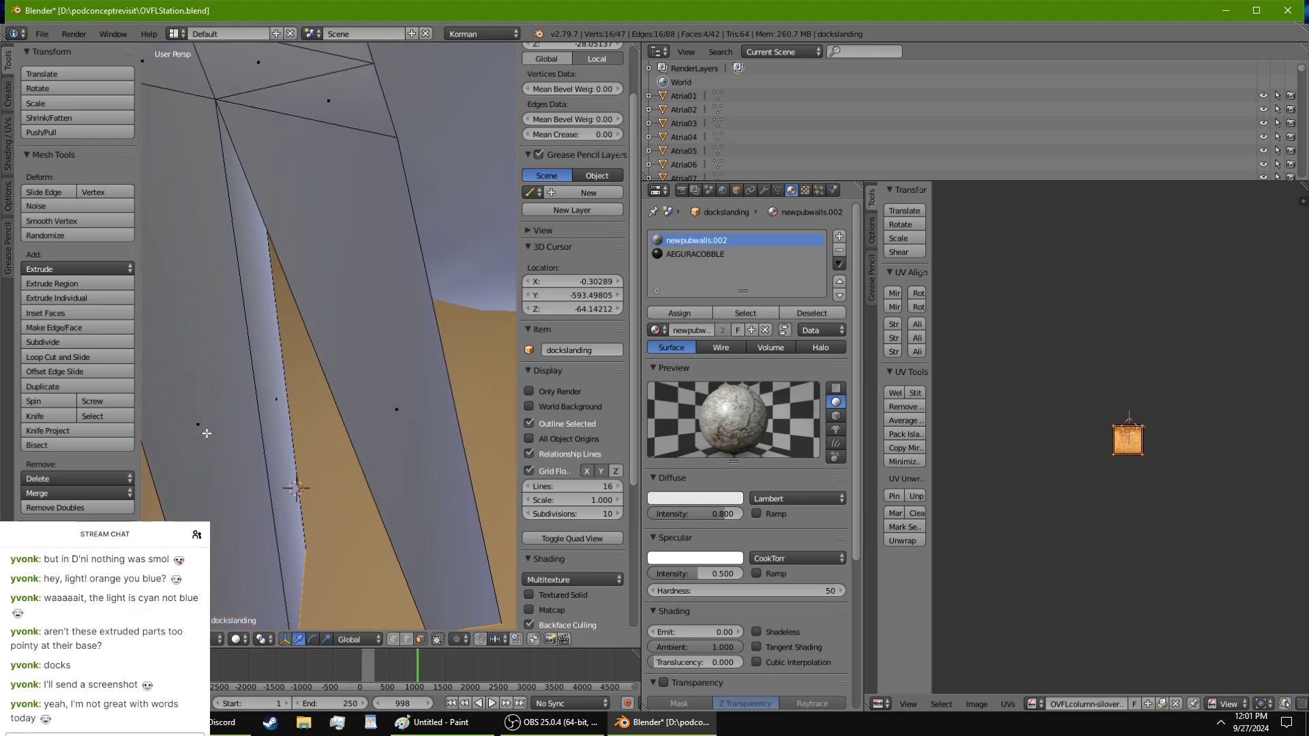
middle_click_drag(206, 433, 212, 377)
right_click(275, 266)
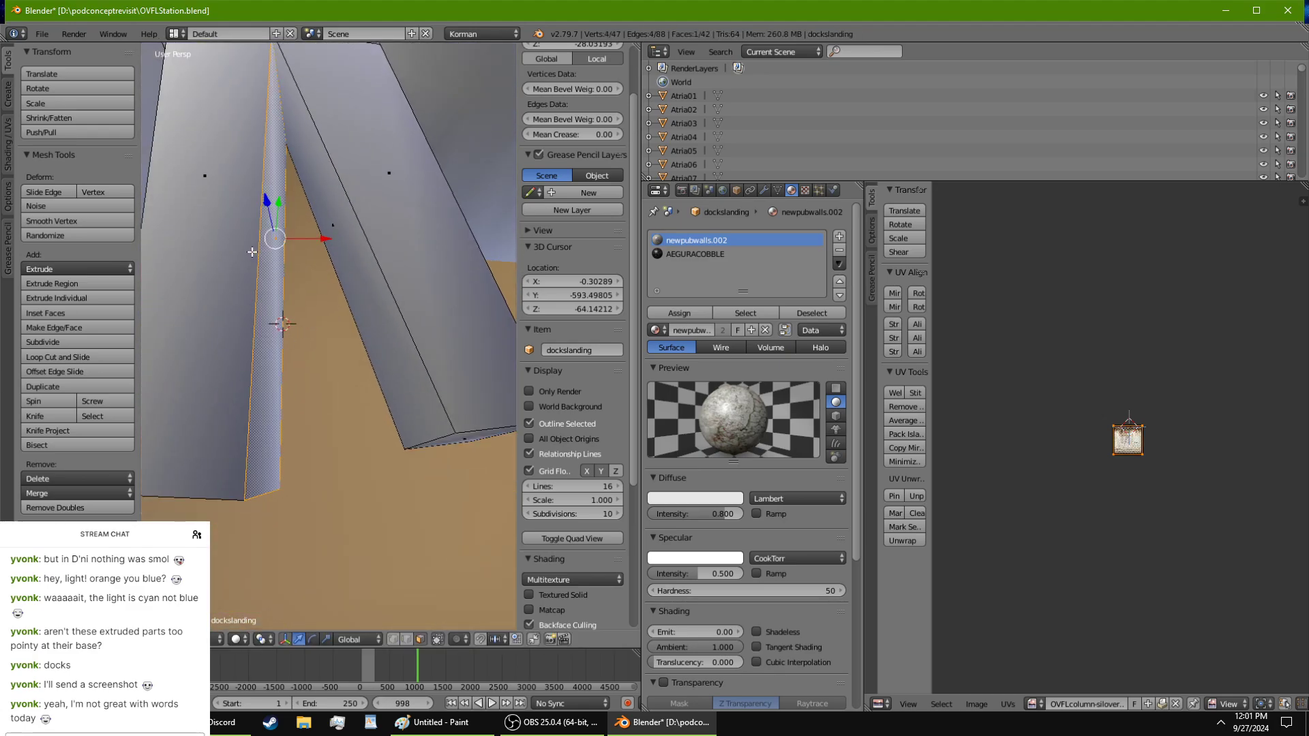
right_click(251, 250, "shift")
key("x")
left_click(251, 249)
middle_click_drag(253, 249, 311, 415)
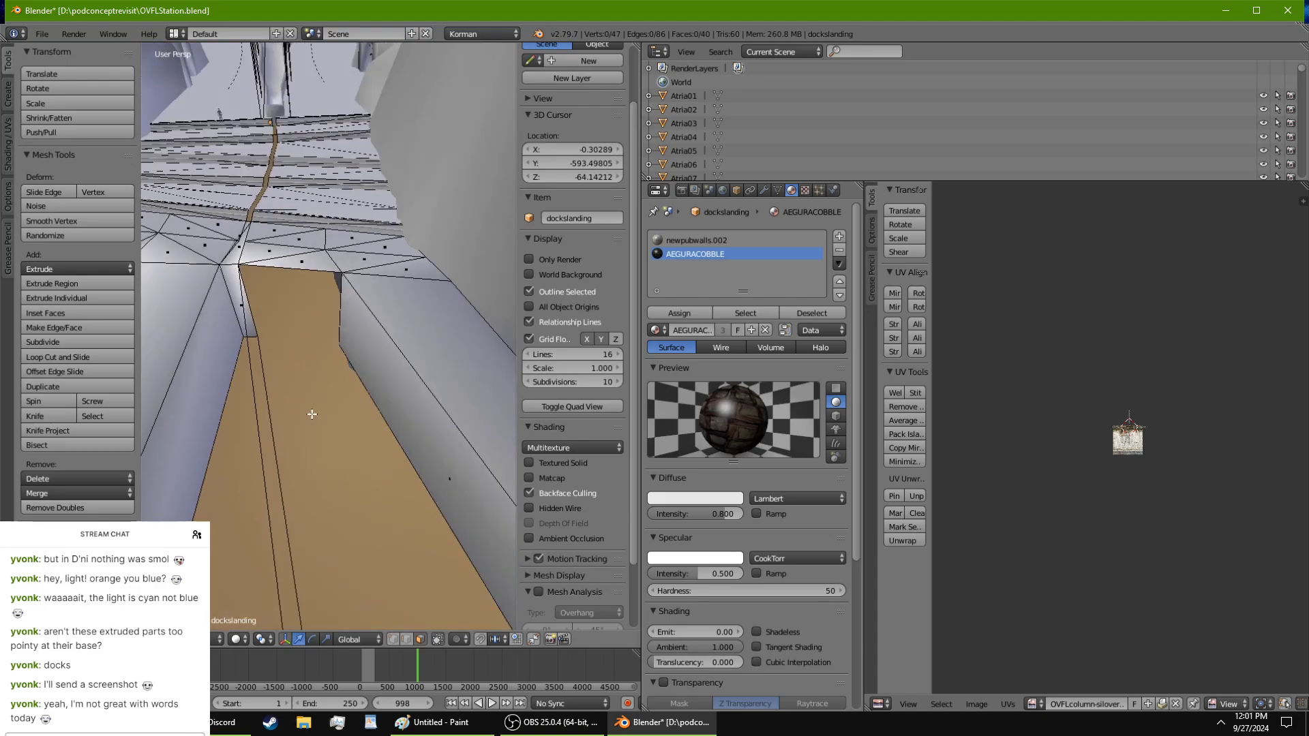
Step: Select the right outer finger's inner side, top, end and outer side faces and shift them outward along X
right_click(365, 370)
scroll(392, 379, "down", 4)
middle_click_drag(393, 379, 343, 359, "shift")
right_click(342, 359, "shift")
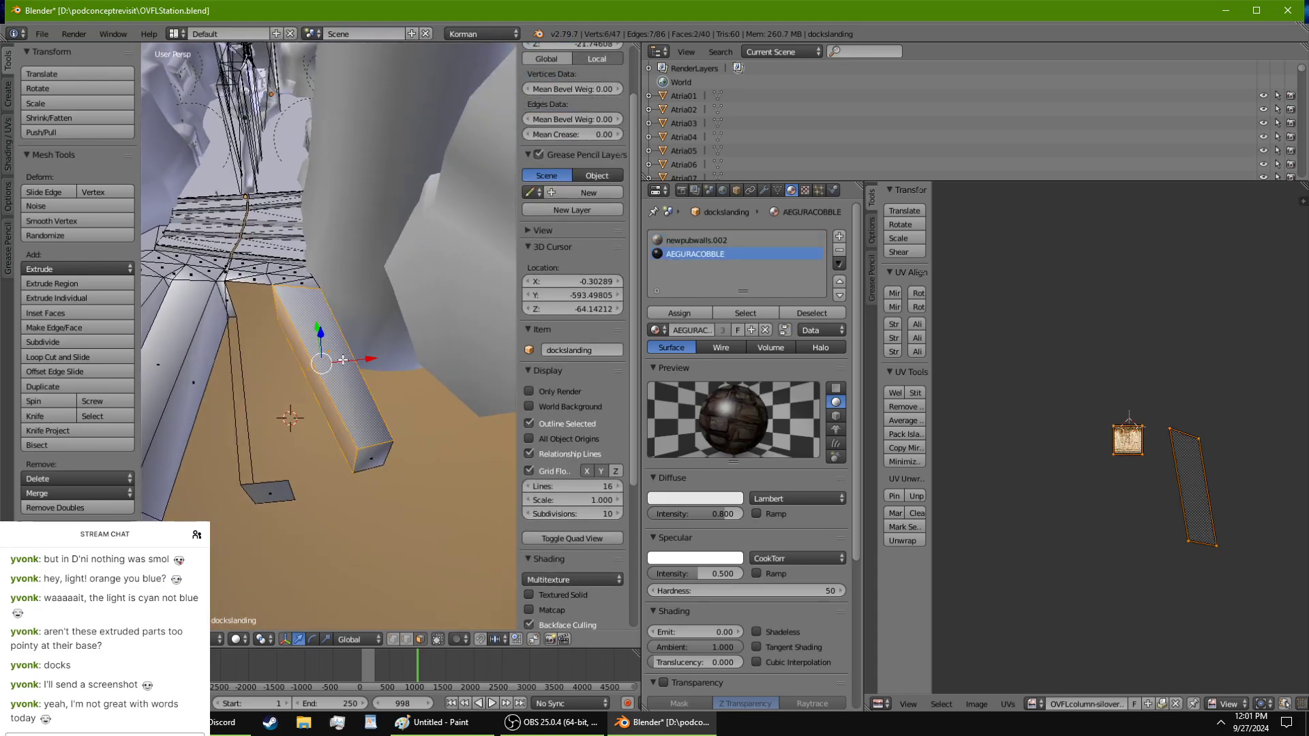
right_click(379, 443, "shift")
middle_click_drag(378, 443, 296, 376)
right_click(285, 363, "shift")
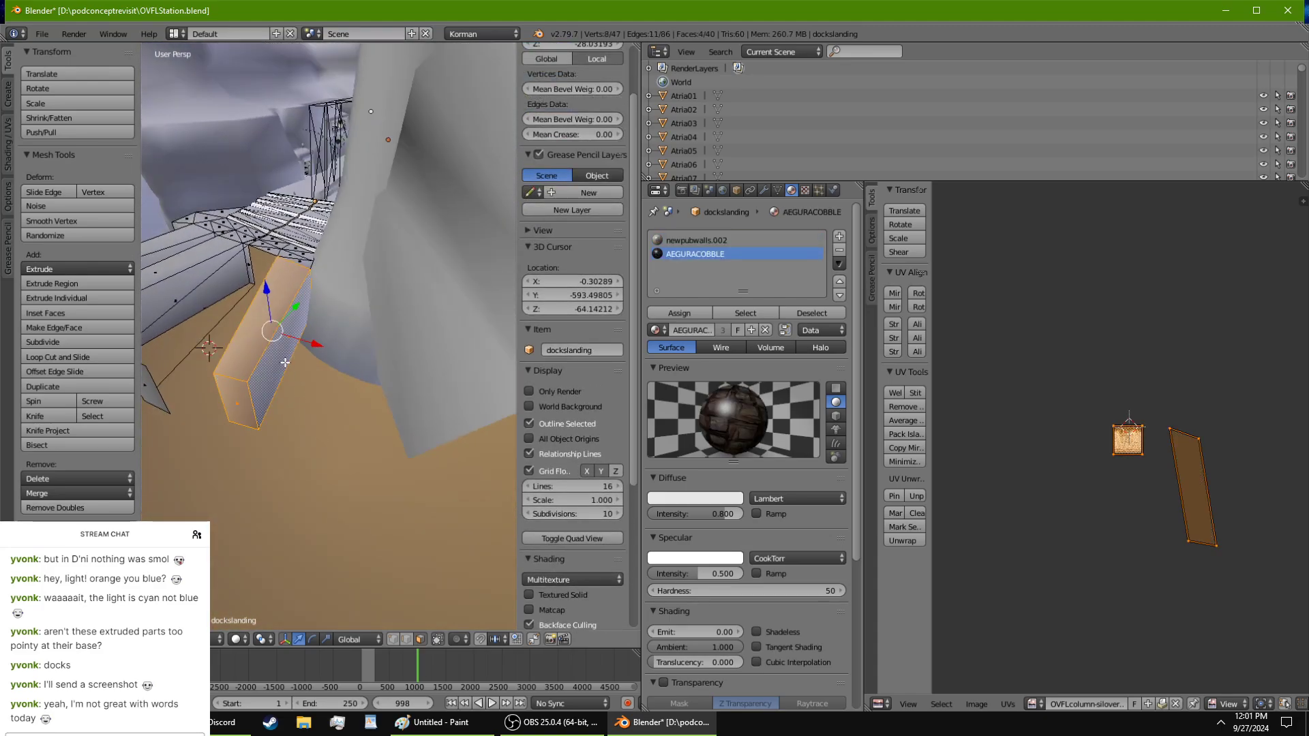
left_click_drag(310, 344, 324, 354)
middle_click_drag(324, 354, 471, 414)
scroll(410, 376, "up", 2)
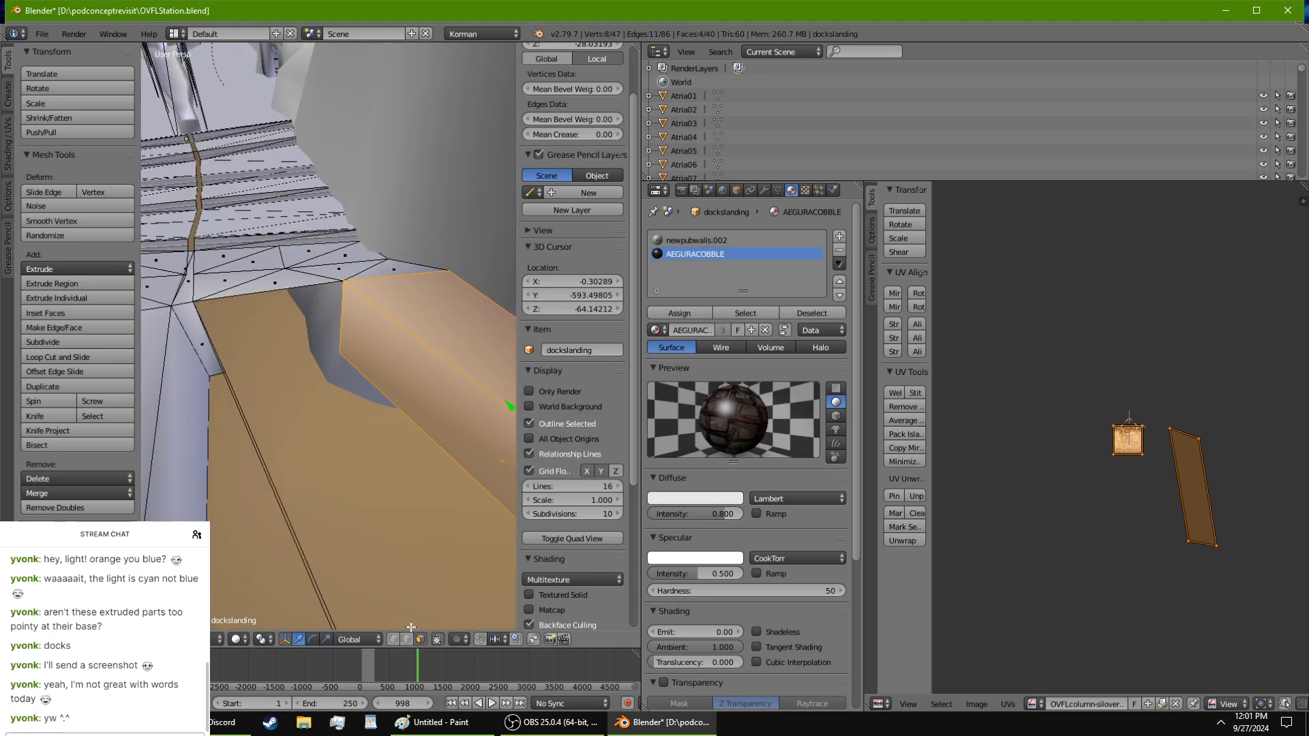
Step: Extrude the vertical edge at the right outer finger's inner base into the gap and fill the triangle above it against the landing edge
right_click(355, 325)
middle_click_drag(355, 324, 345, 348)
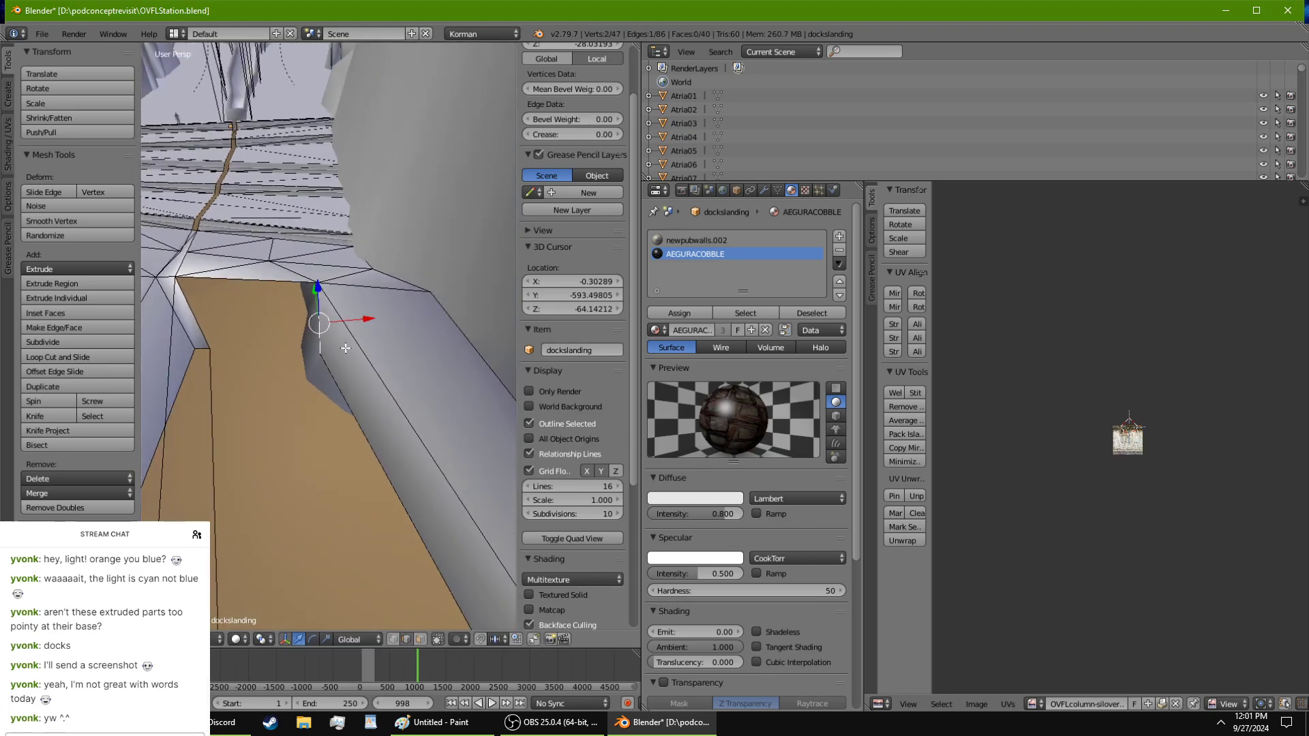
key("e")
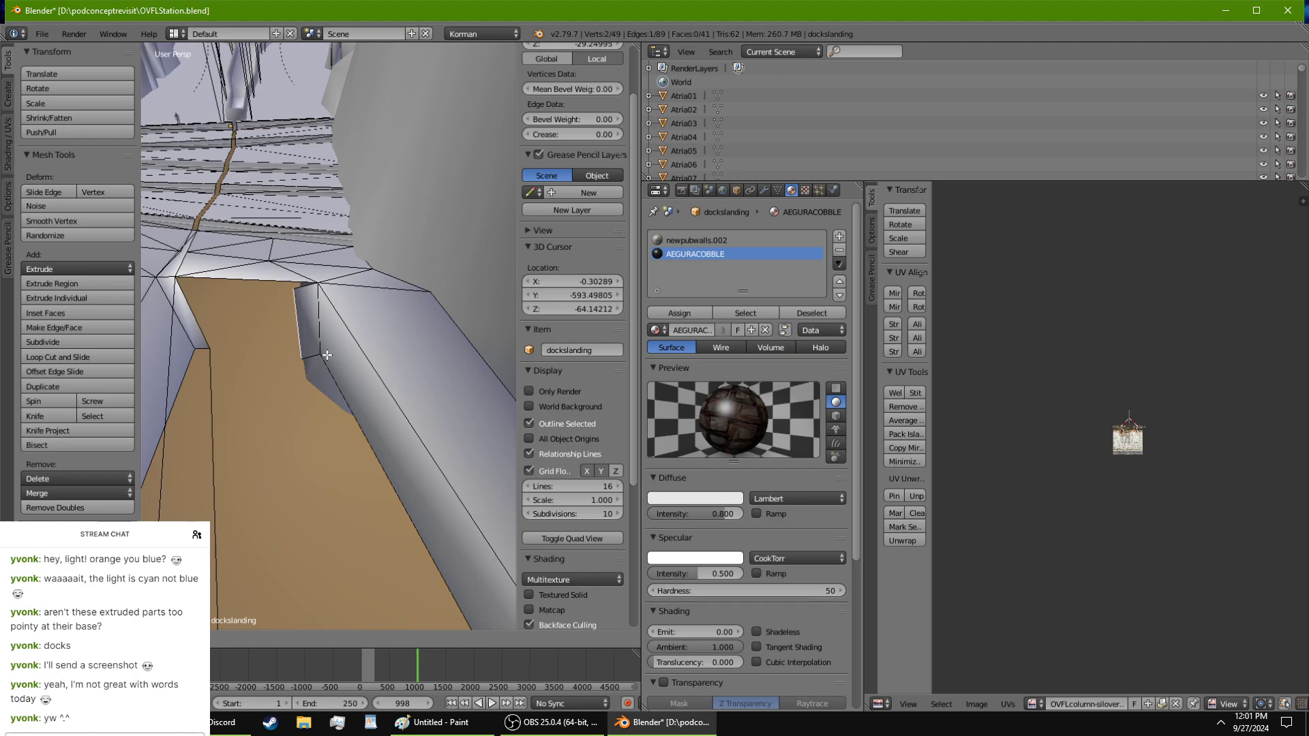
left_click(327, 355)
right_click(282, 281, "shift")
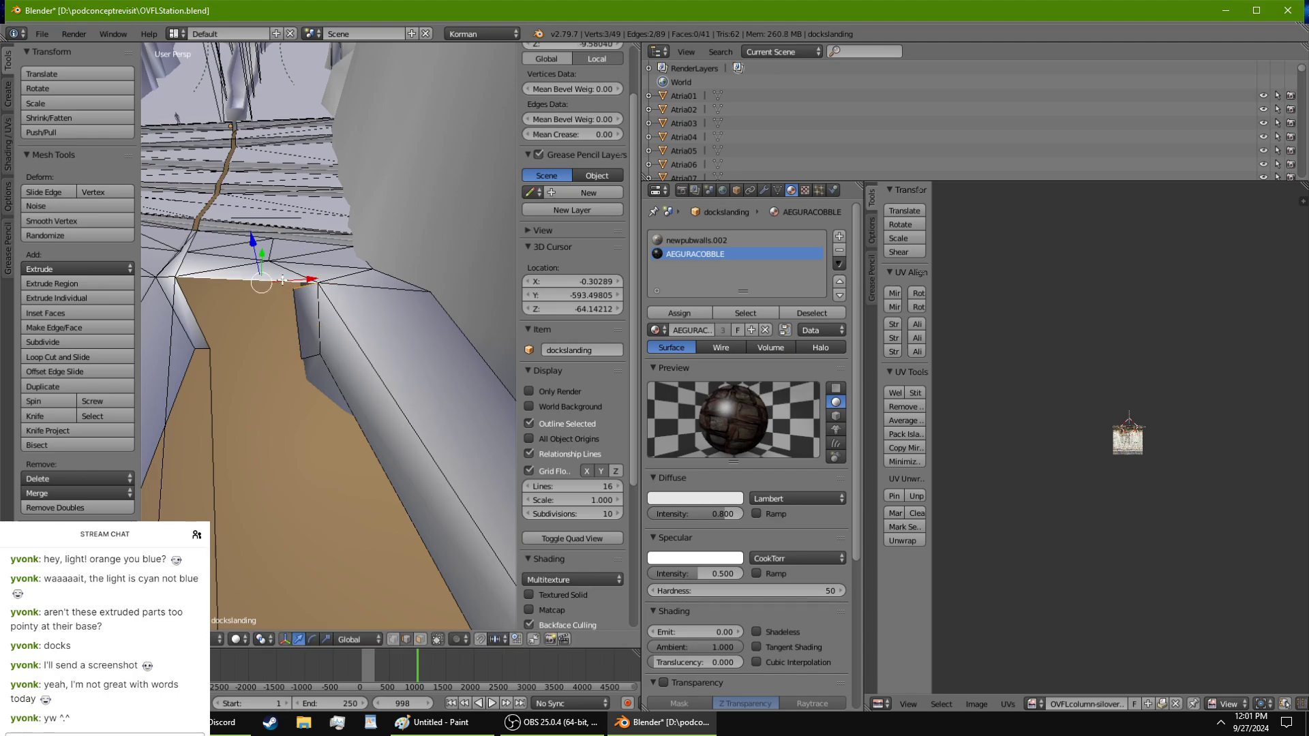
key("f")
Step: Fill the right middle finger's top face between its end face's upper edge and the shortened landing edge
scroll(304, 435, "down", 6)
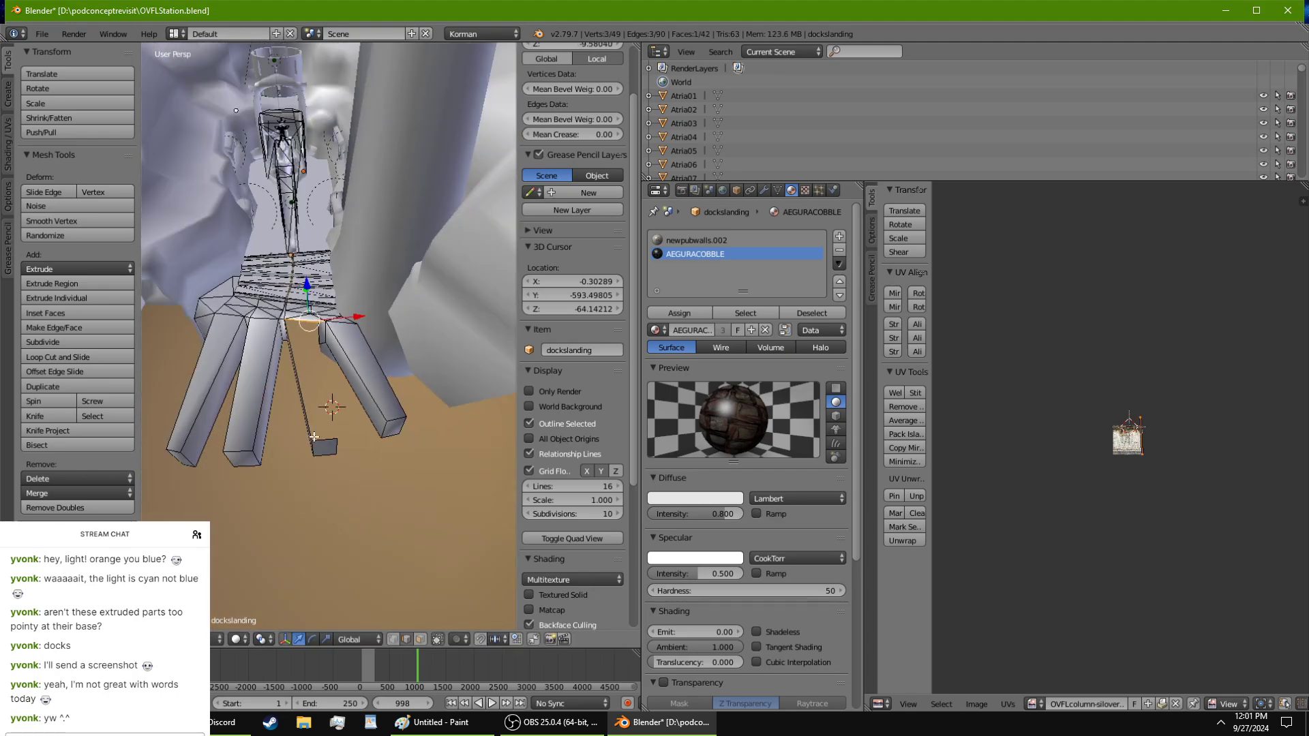
right_click(322, 440)
scroll(263, 340, "up", 6)
right_click(256, 285, "shift")
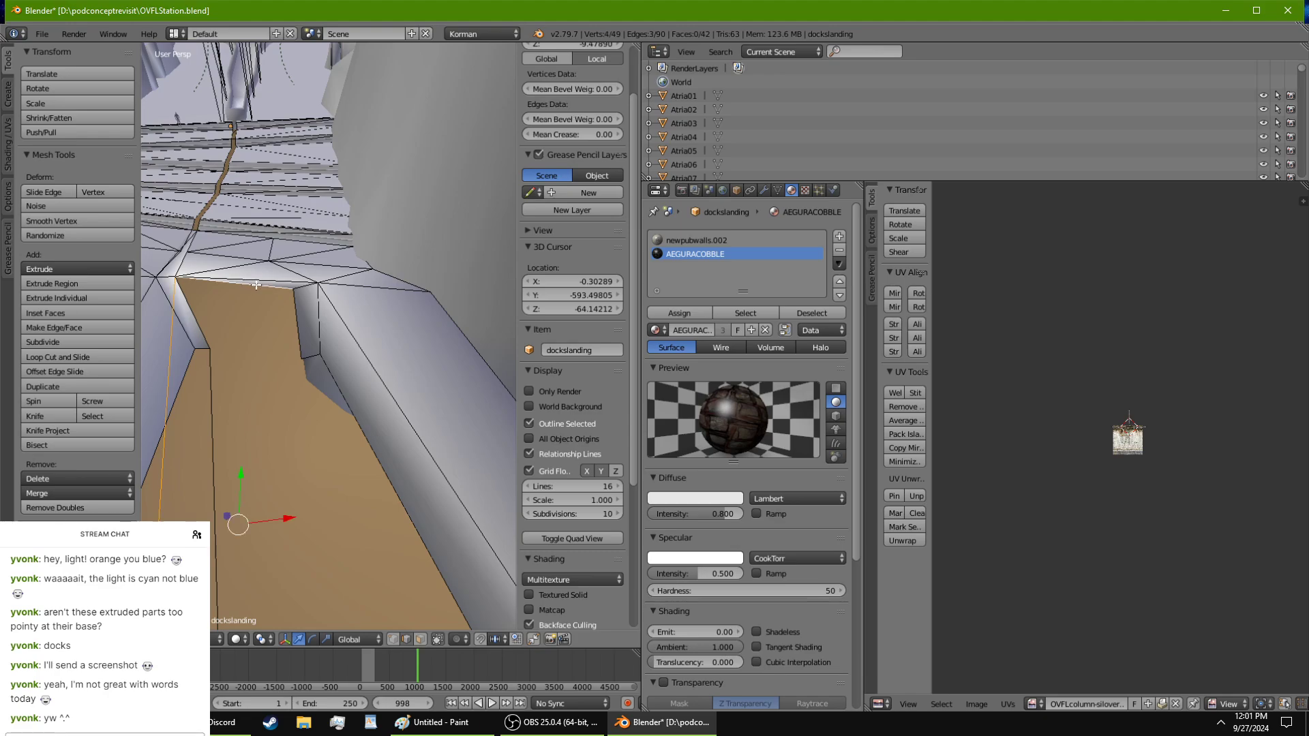
key("f")
middle_click_drag(256, 287, 236, 284)
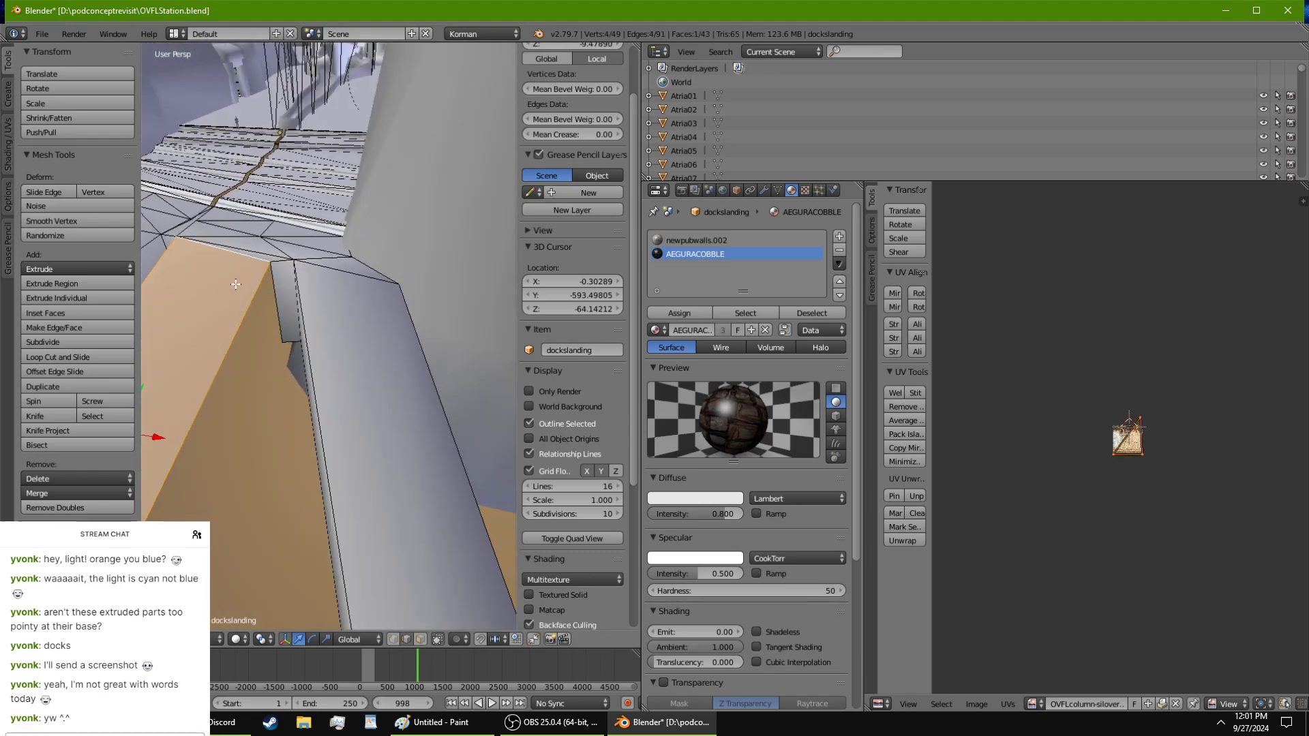
Step: Fill the right middle finger's side face between the new gap face and the side edge of its end face
right_click(275, 306)
scroll(280, 410, "down", 4)
middle_click_drag(280, 430, 324, 389)
right_click(304, 387, "shift")
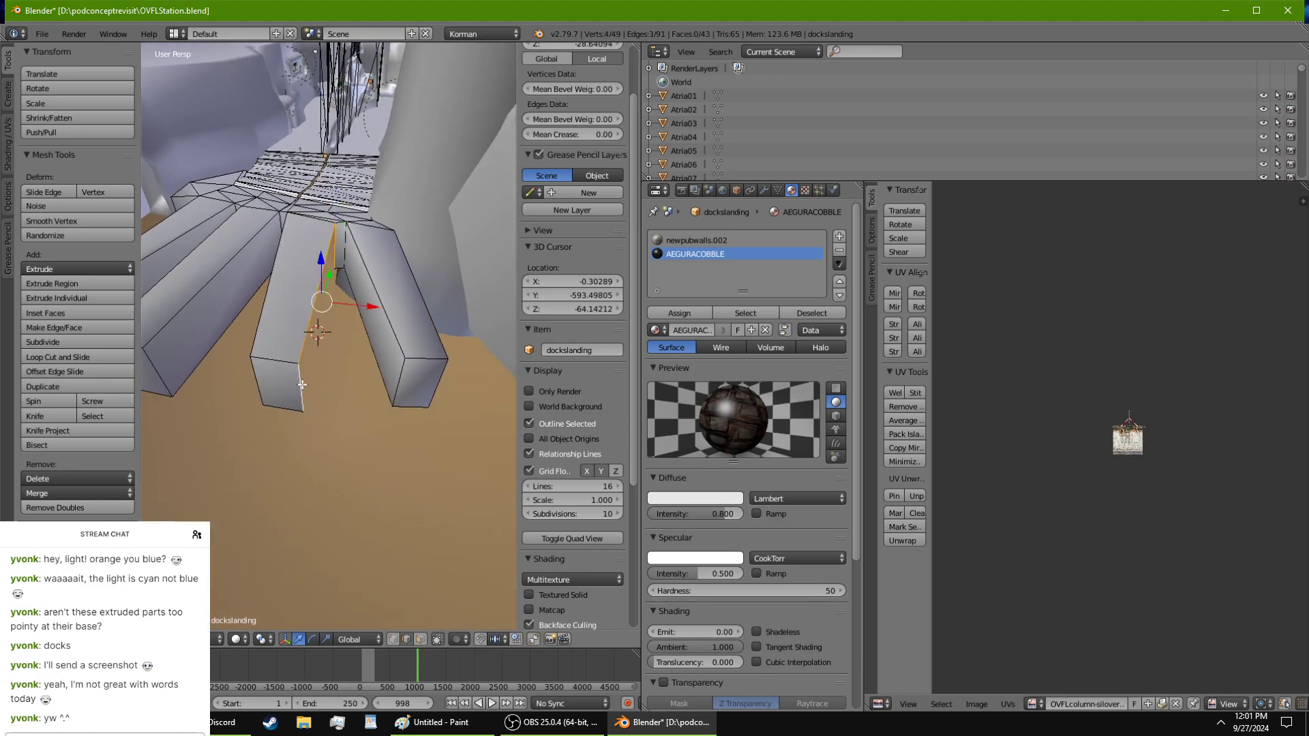
key("f")
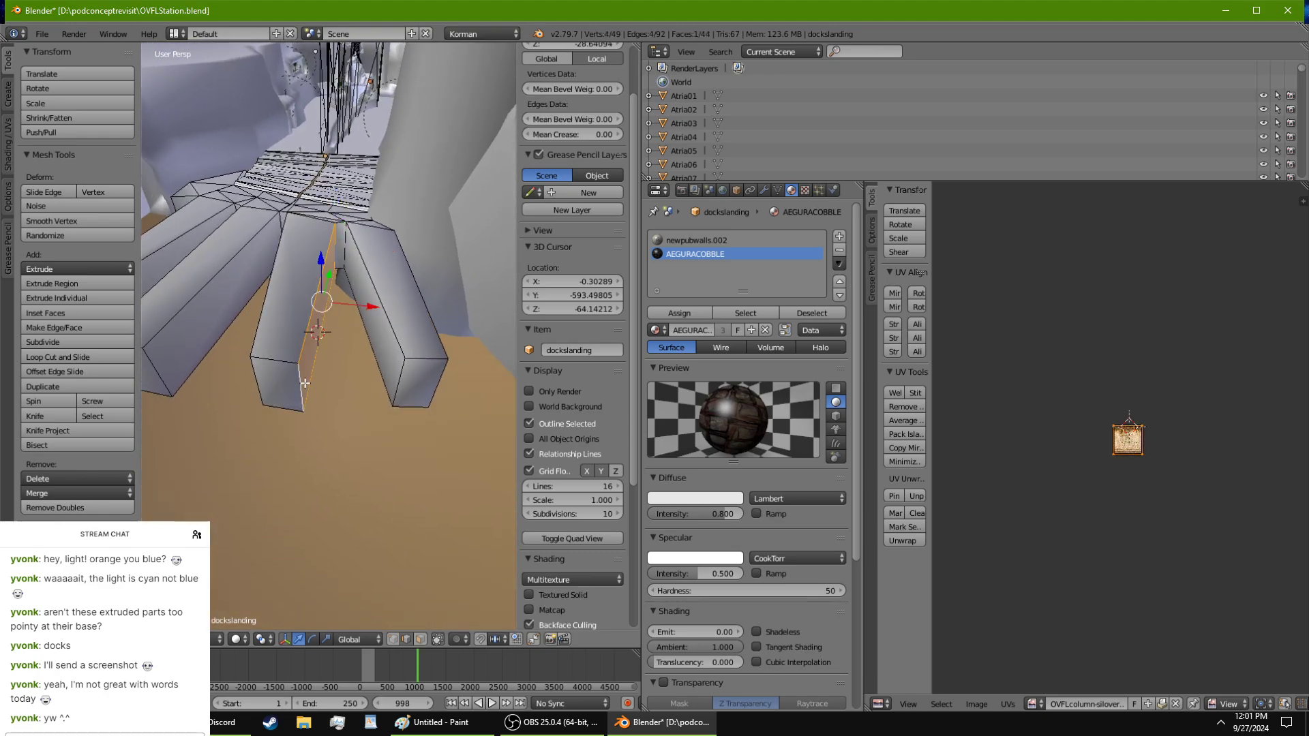
Step: Show the viewport with the materials' textures and isolate the dockslanding object in local view
left_click(260, 640)
left_click(281, 562)
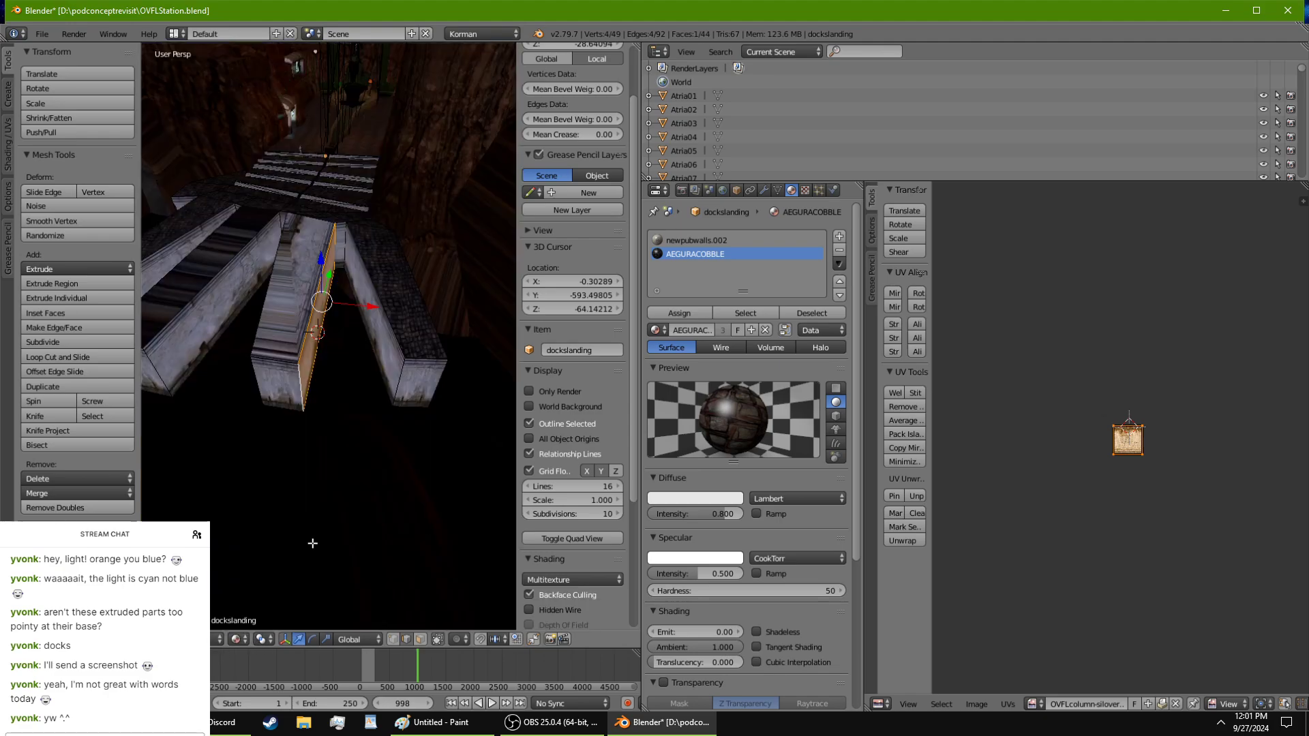
scroll(311, 535, "up", 4)
mouse_move(307, 529)
middle_mouse_down()
mouse_move(425, 598)
mouse_move(467, 285)
middle_mouse_up()
key("KP_Divide")
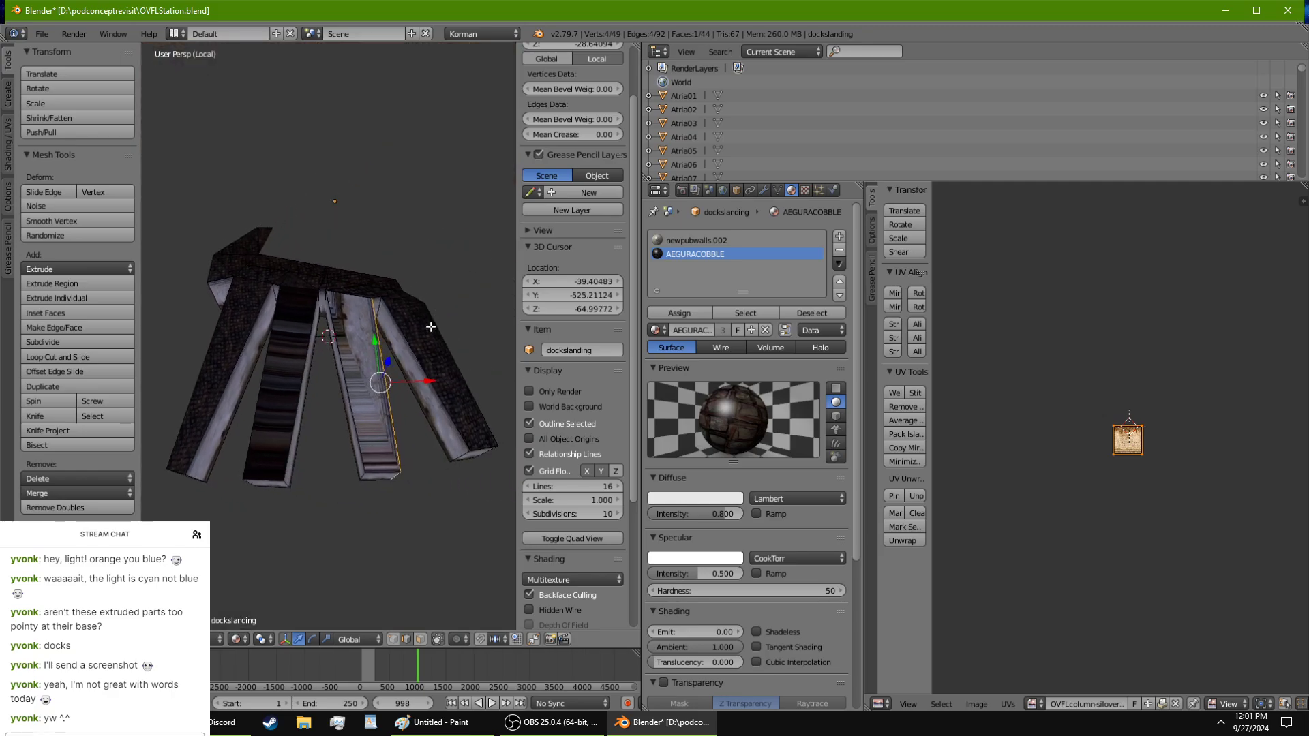
key("Tab")
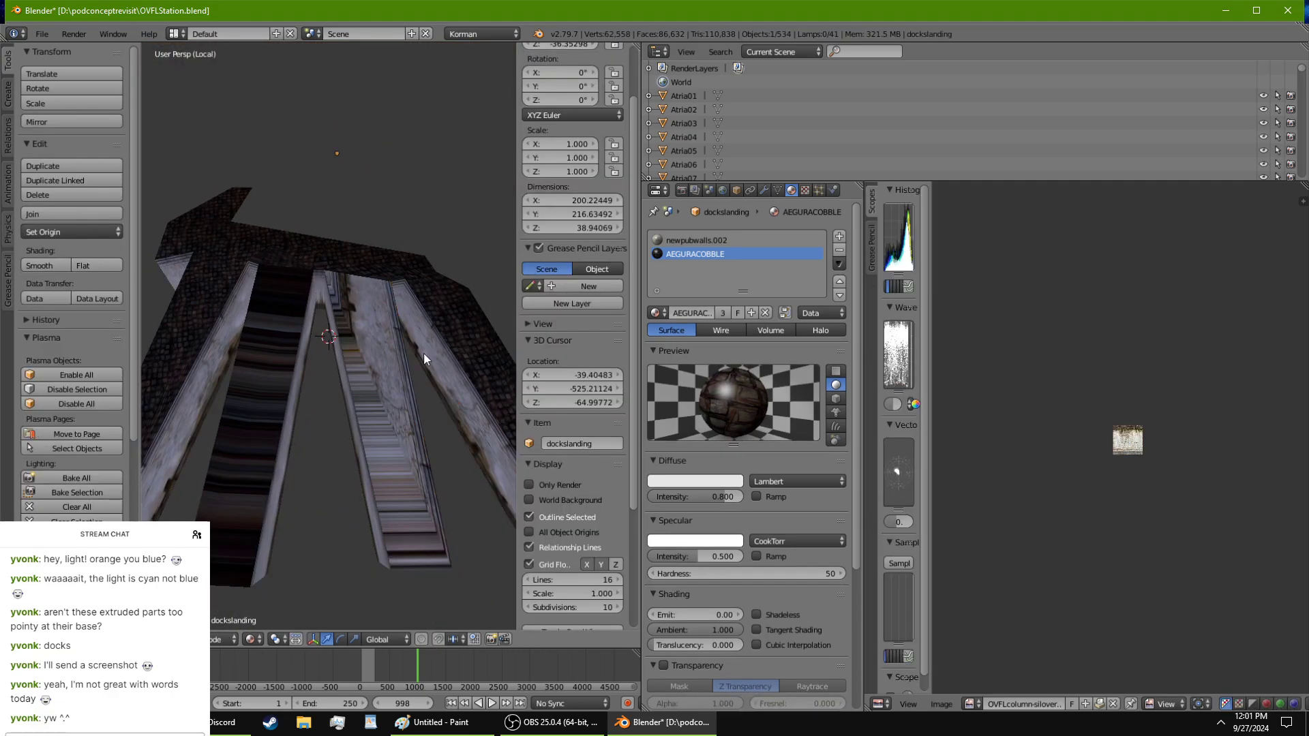
Step: Assign the AEGURACOBBLE material to the top faces of the two middle fingers and the right outer finger
key("Tab")
key("a")
key("a")
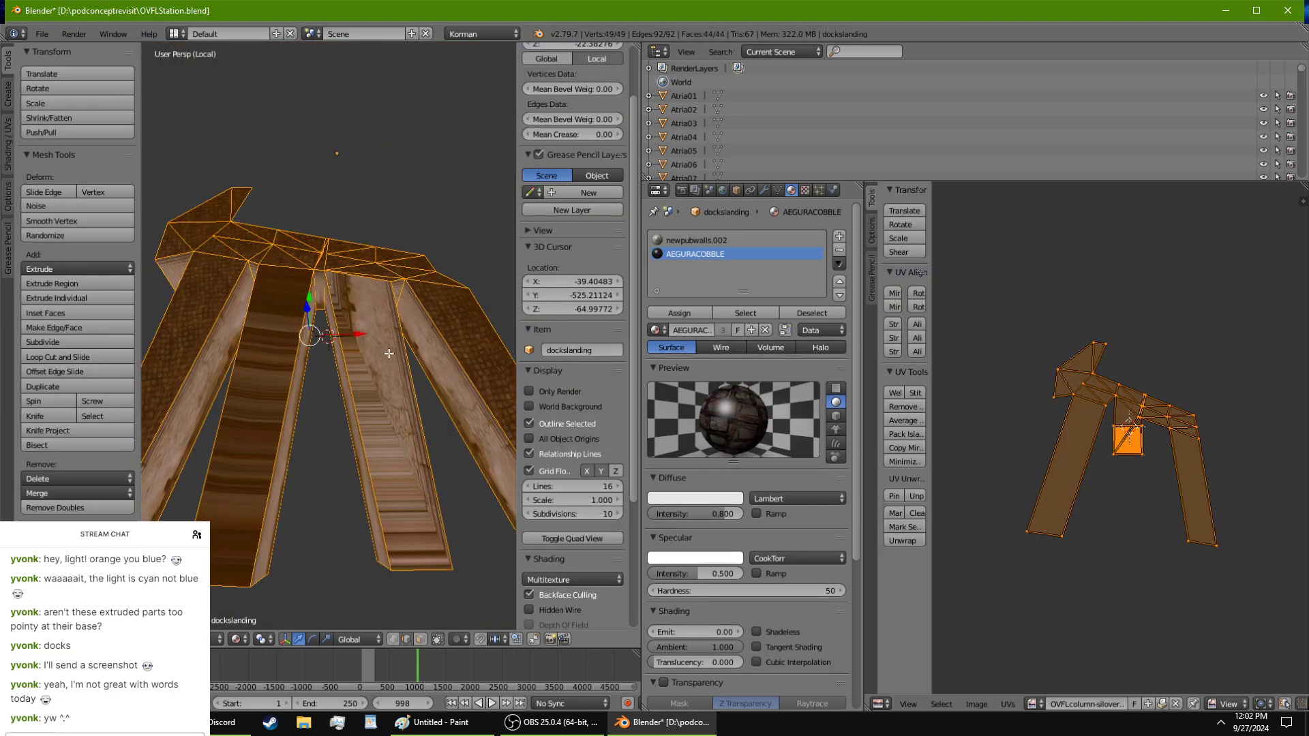
key("a")
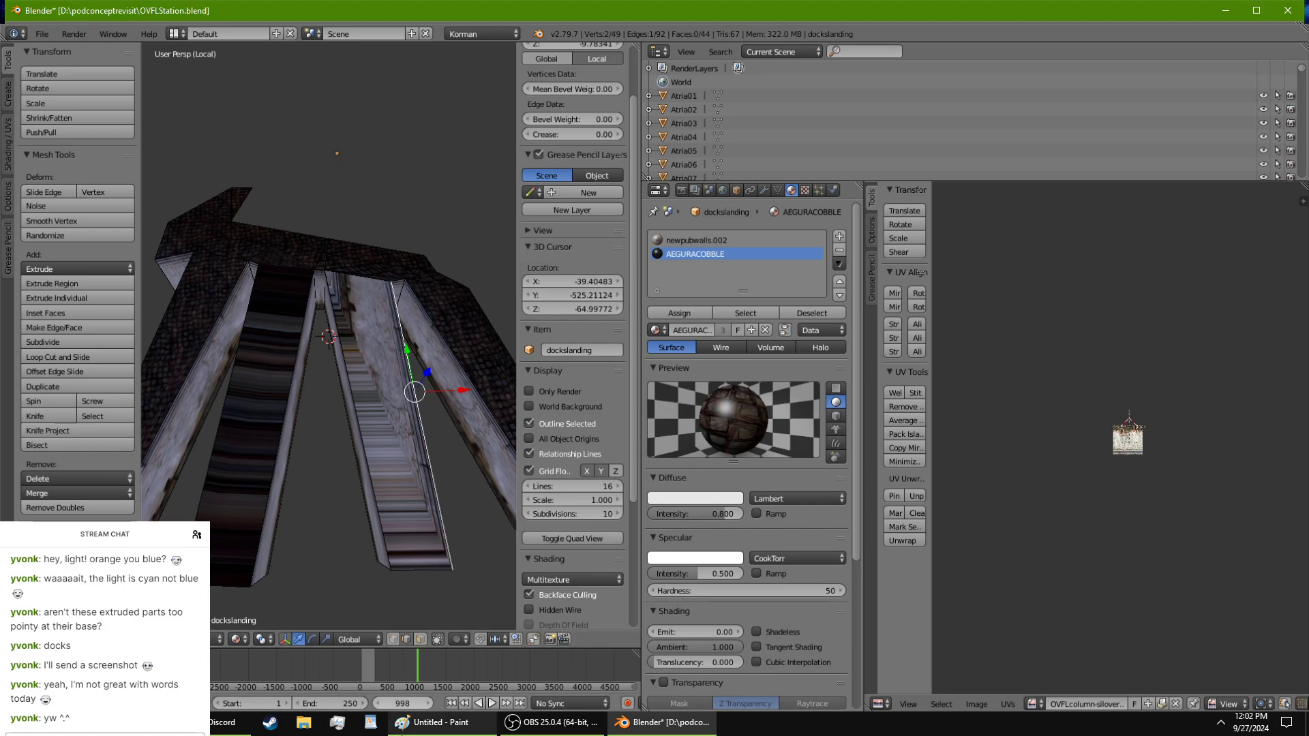
right_click(265, 400)
right_click(372, 409, "shift")
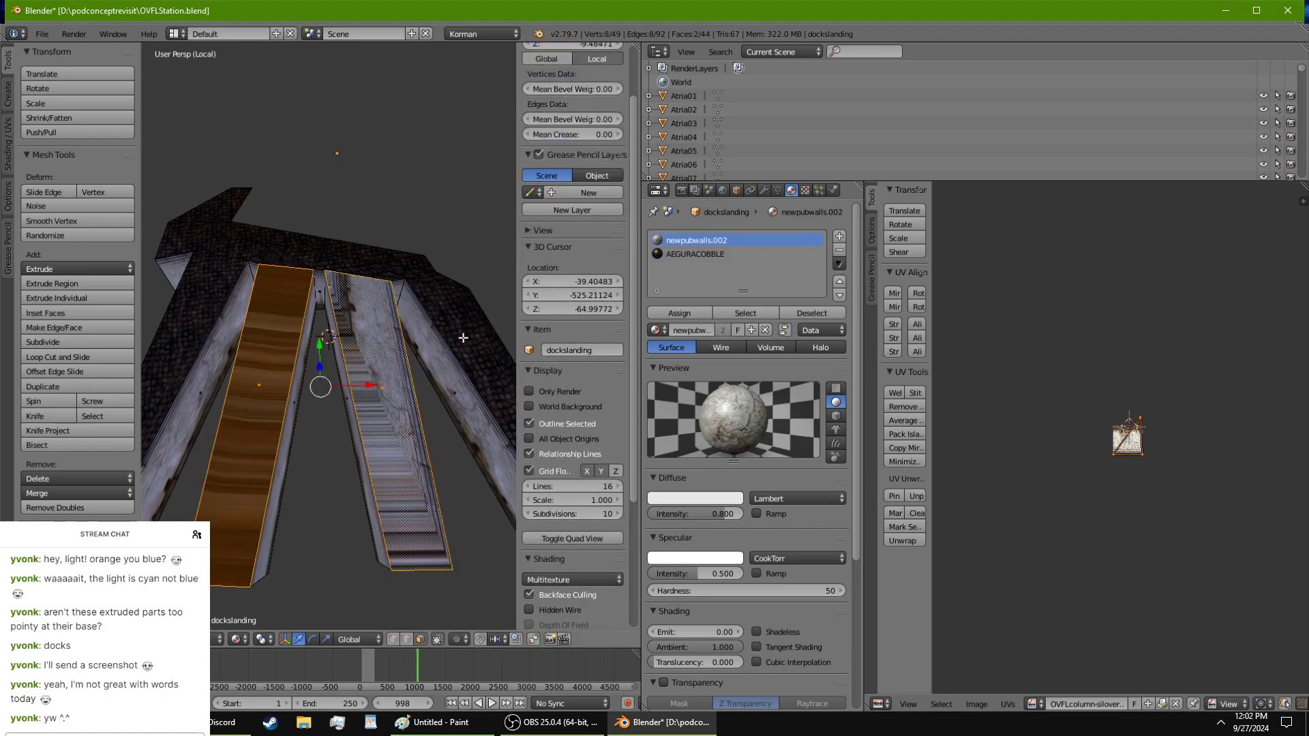
right_click(481, 336, "shift")
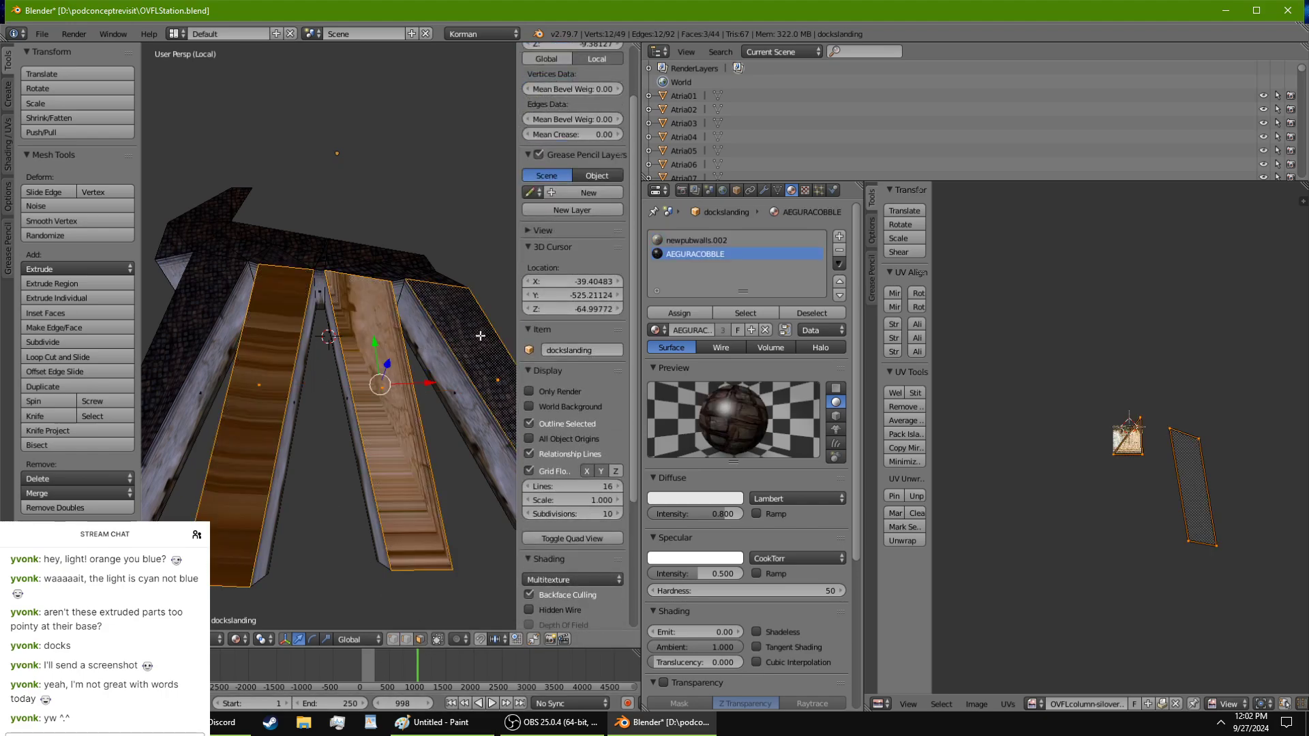
left_click(698, 316)
middle_click_drag(465, 370, 456, 301)
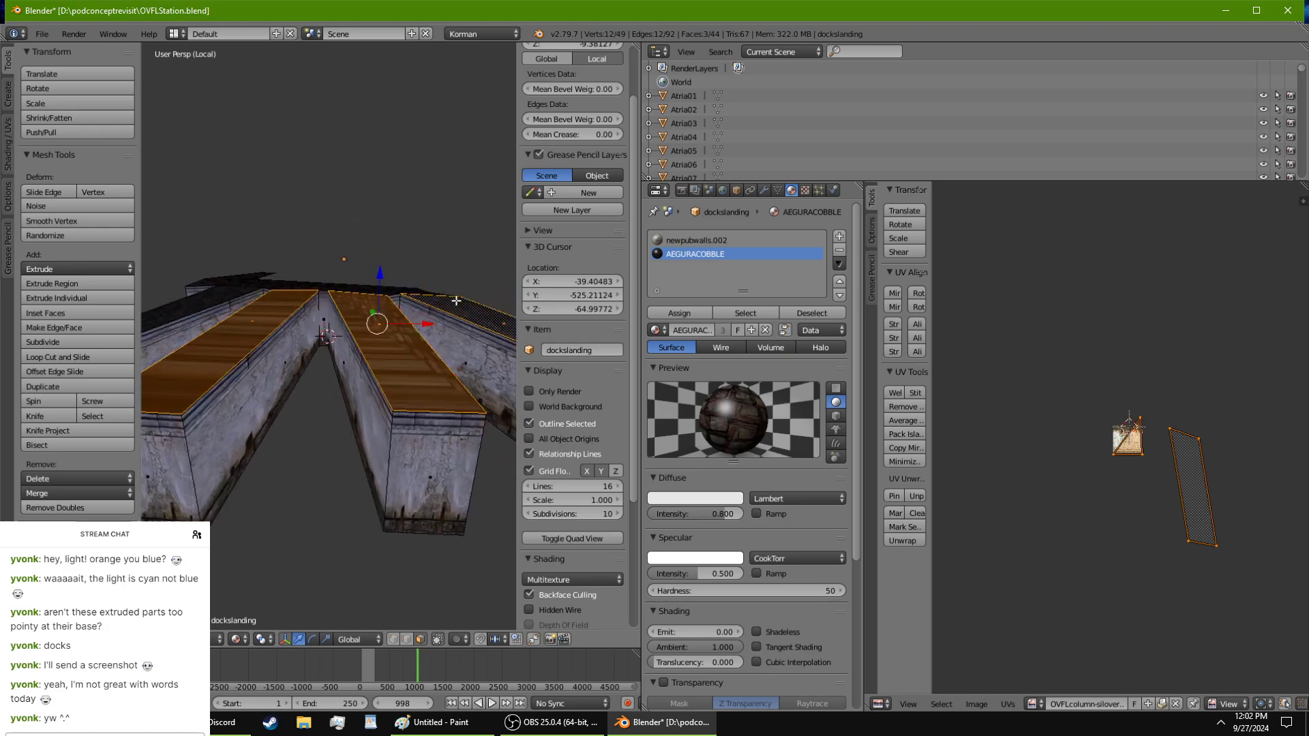
Step: Select the whole dockslanding mesh and triangulate all its faces
key("a")
key("a")
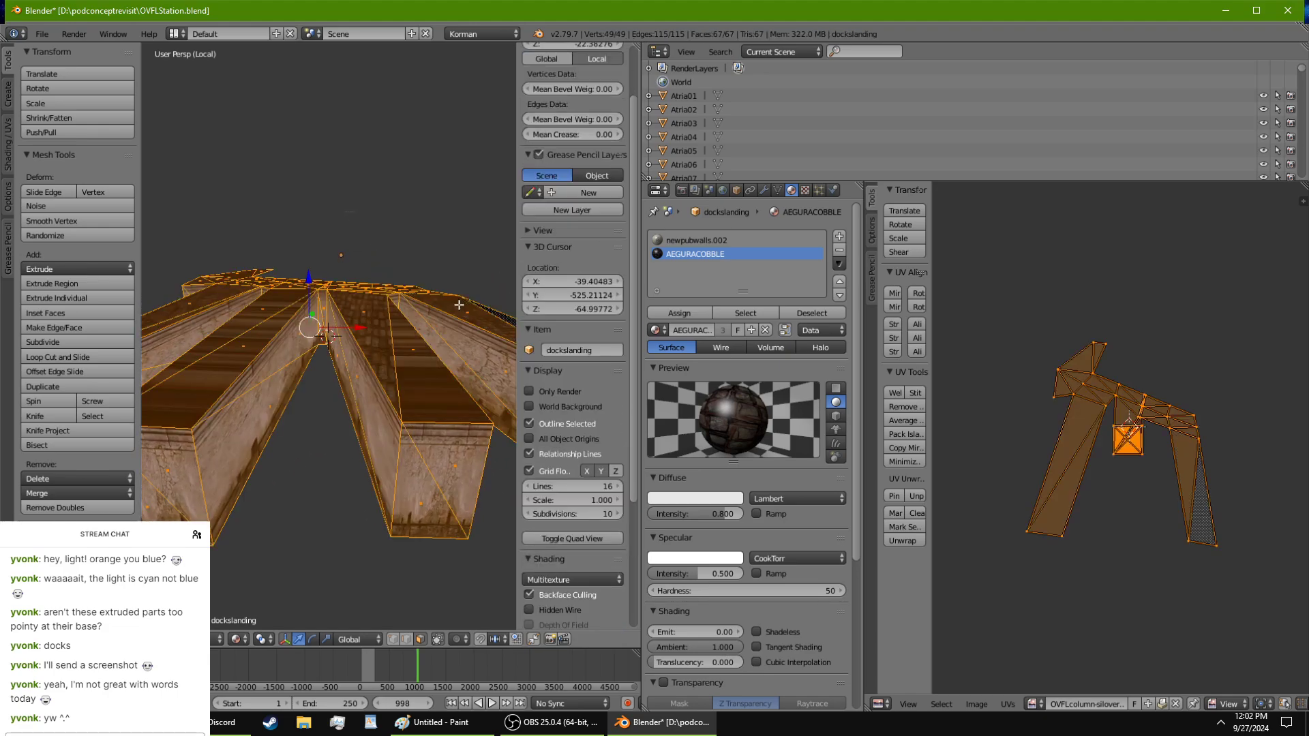
middle_click_drag(332, 390, 307, 461)
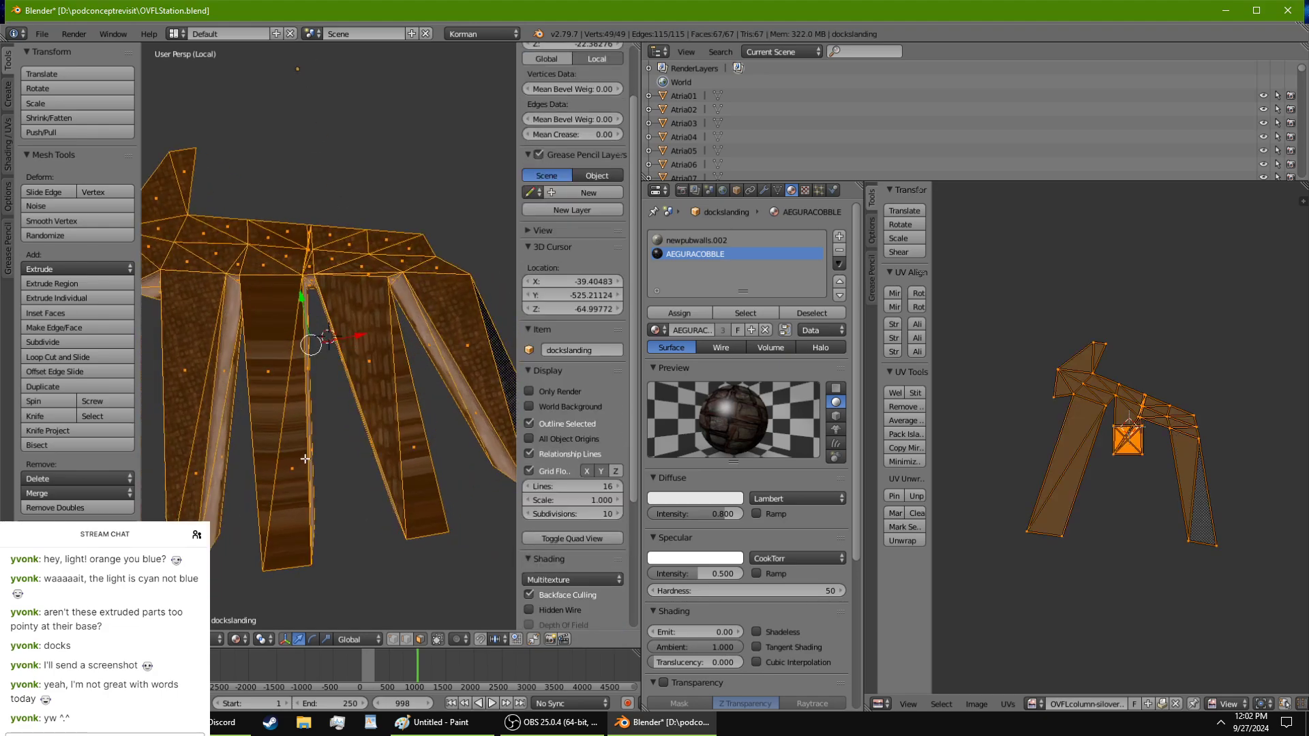
Step: Select the top triangles of the two middle fingers and the right outer finger
right_click(290, 465)
right_click(285, 320, "shift")
right_click(361, 334, "shift")
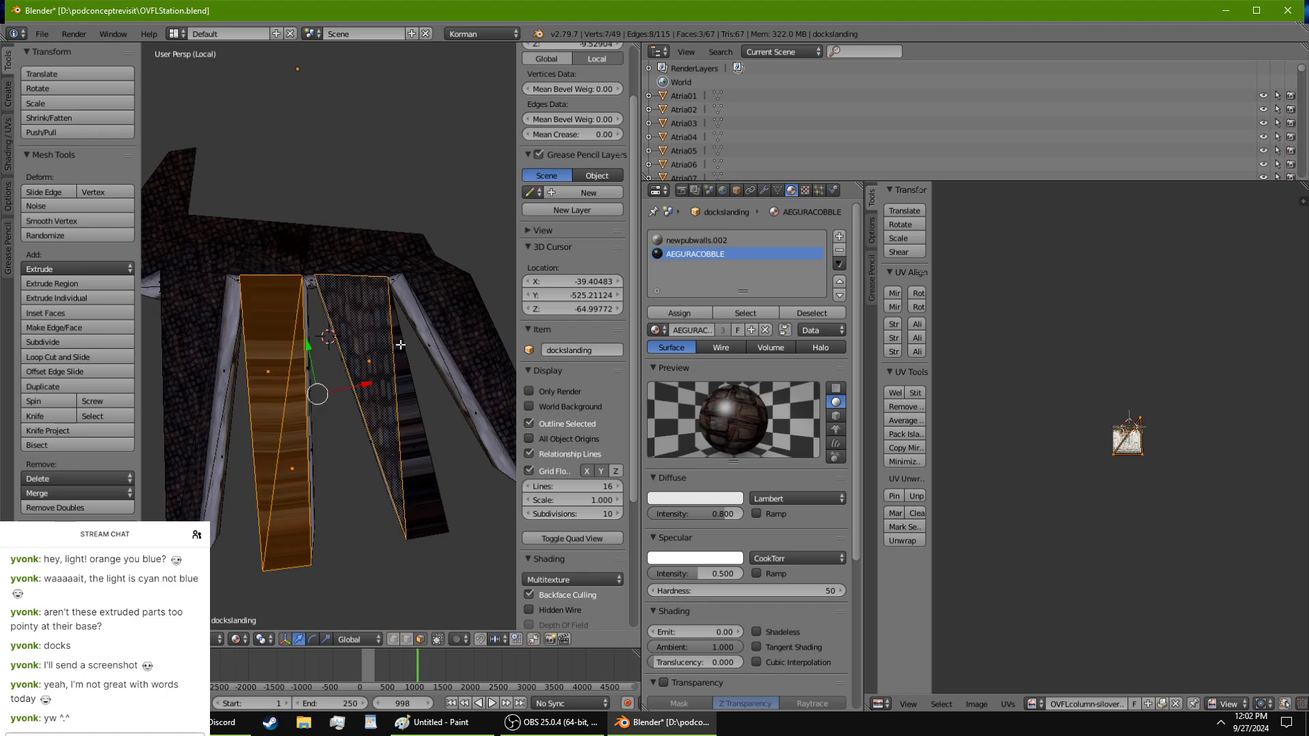
right_click(389, 307, "shift")
right_click(463, 307, "shift")
right_click(497, 337, "shift")
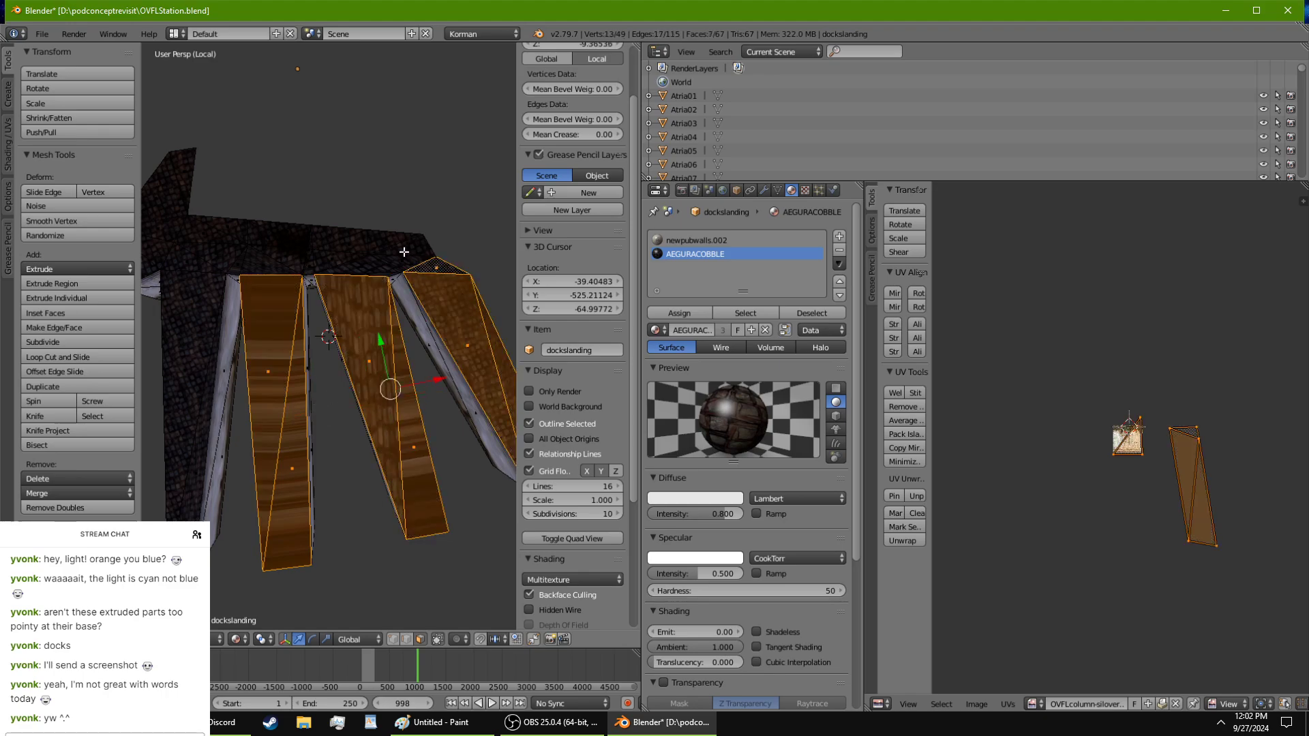
Step: Extend the selection along the landing's top triangles to the left outer finger, including the triangle above the left middle finger
key("l")
right_click(426, 248, "ctrl")
right_click(296, 239, "ctrl")
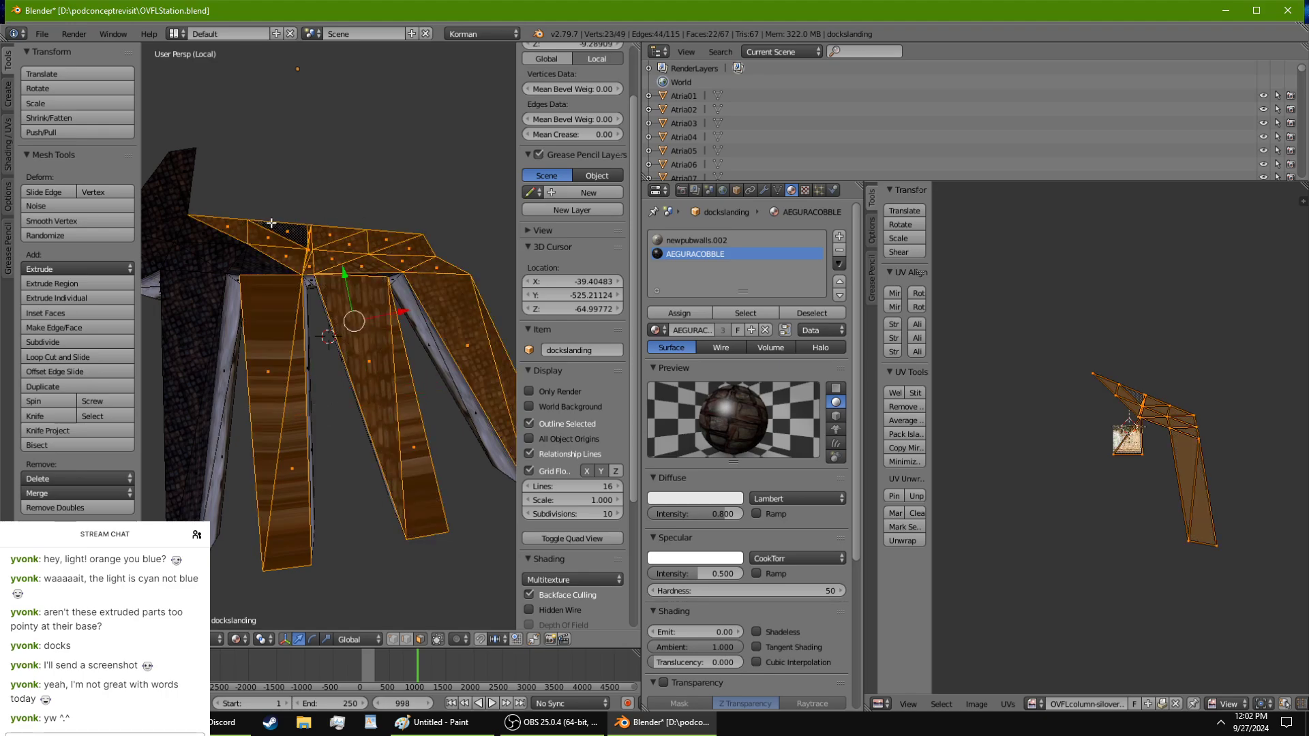
right_click(195, 348, "ctrl")
scroll(195, 349, "up", 4)
middle_click_drag(194, 349, 285, 466, "shift")
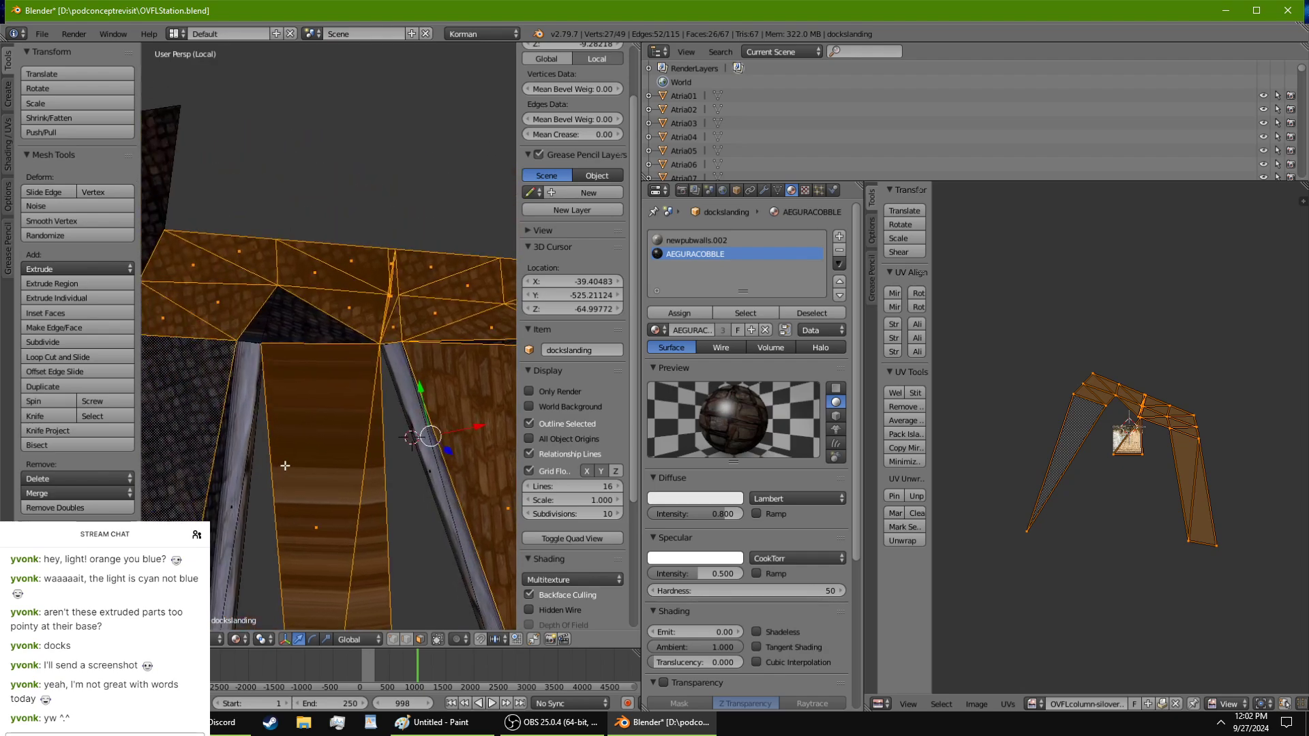
right_click(289, 330, "ctrl")
Step: Move the middle vertex of the sliver triangles on the landing's top along X to widen them
middle_click_drag(289, 329, 27, 385)
scroll(210, 339, "up", 5)
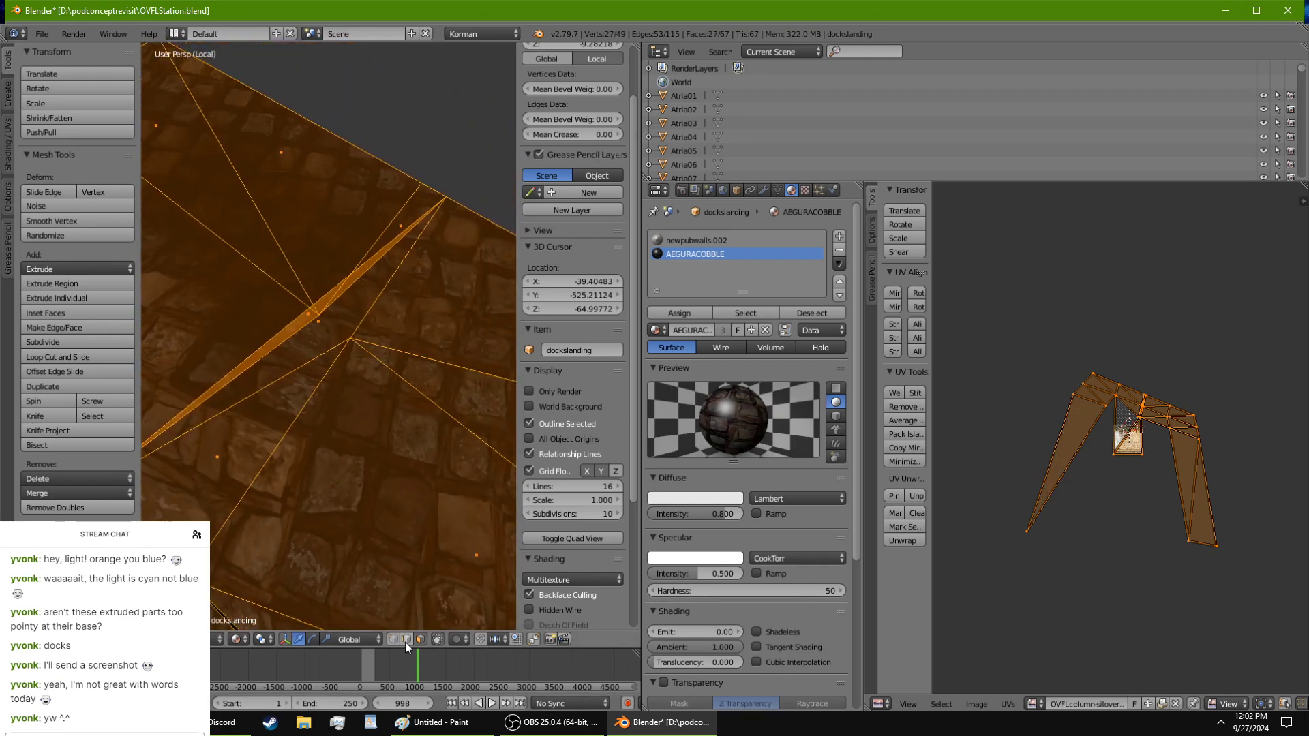
right_click(323, 315)
left_click_drag(337, 319, 253, 275)
scroll(264, 303, "down", 4)
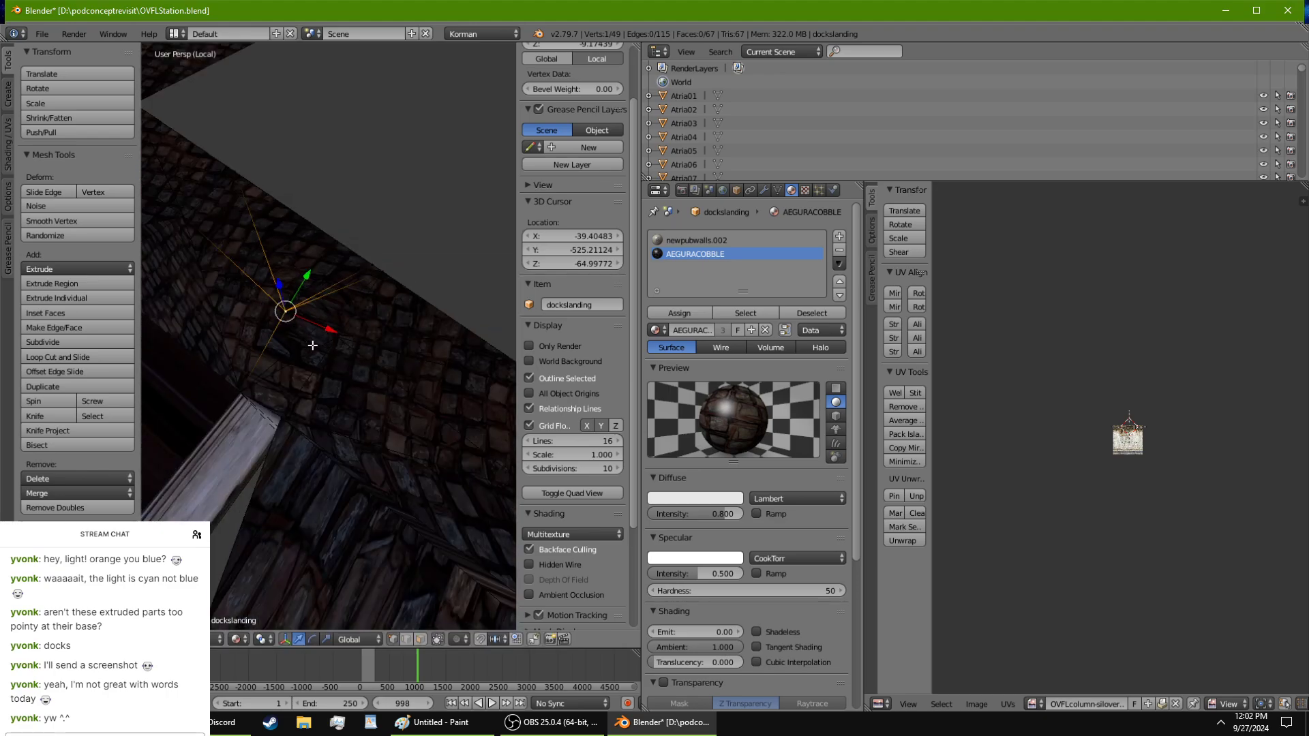
Step: Clear the selection and select the two top triangles of the left outer finger
key("a")
scroll(312, 349, "down", 4)
middle_click_drag(312, 349, 213, 287)
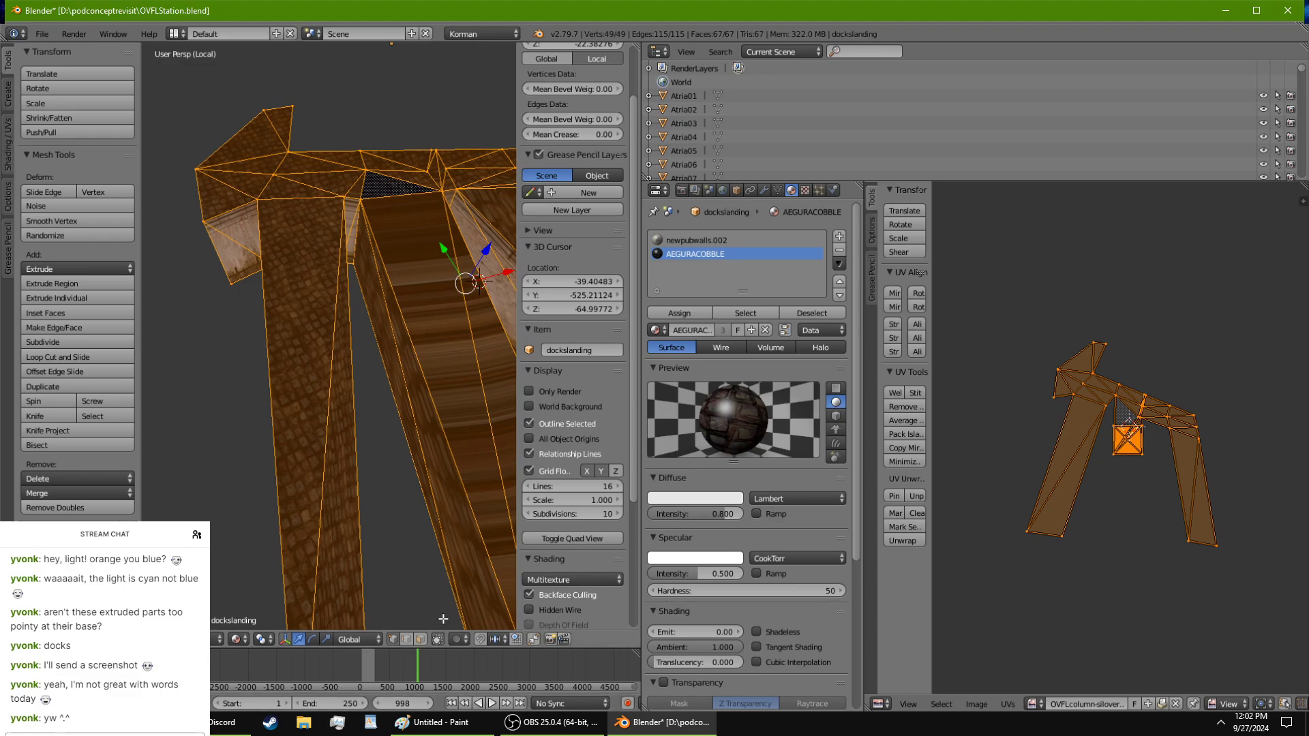
right_click(310, 262)
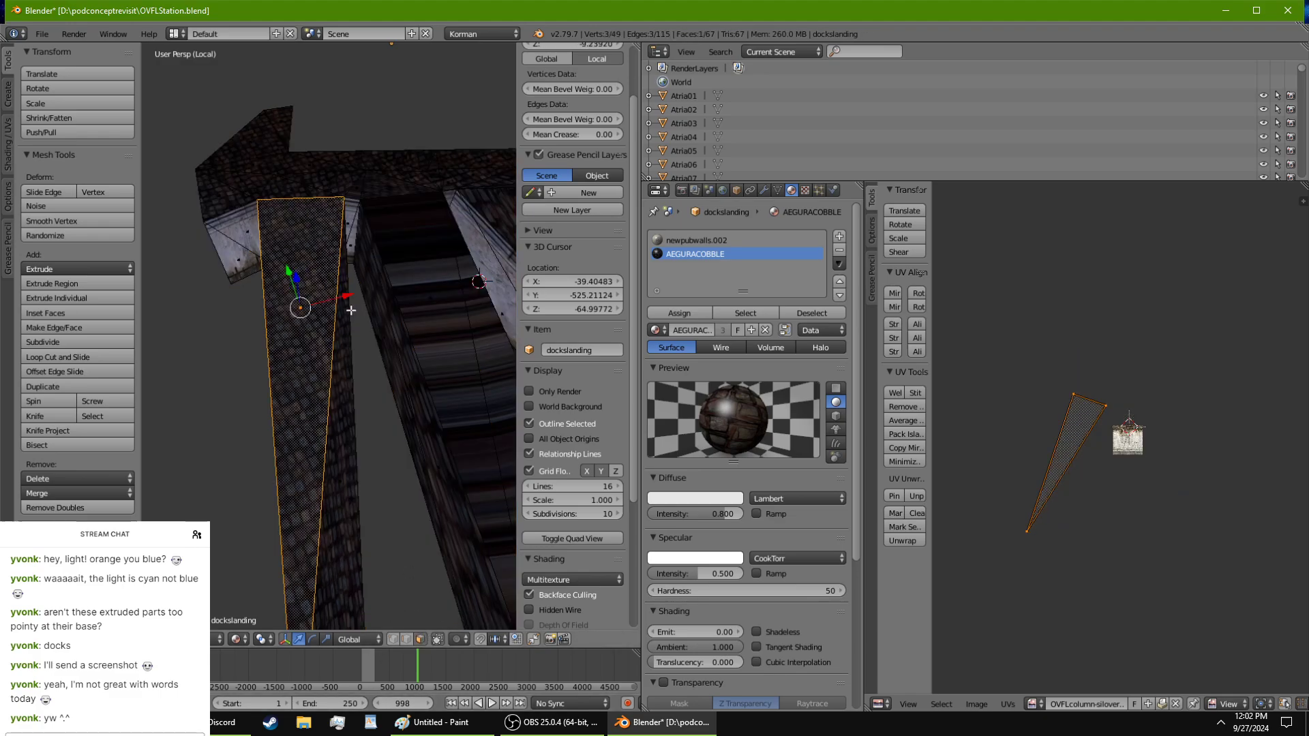
right_click(348, 375, "shift")
Step: Add the top triangles of the landing's left end, around the base of the left outer finger, to the selection
right_click(342, 183, "shift")
right_click(312, 166, "shift")
right_click(265, 160, "shift")
right_click(255, 124, "shift")
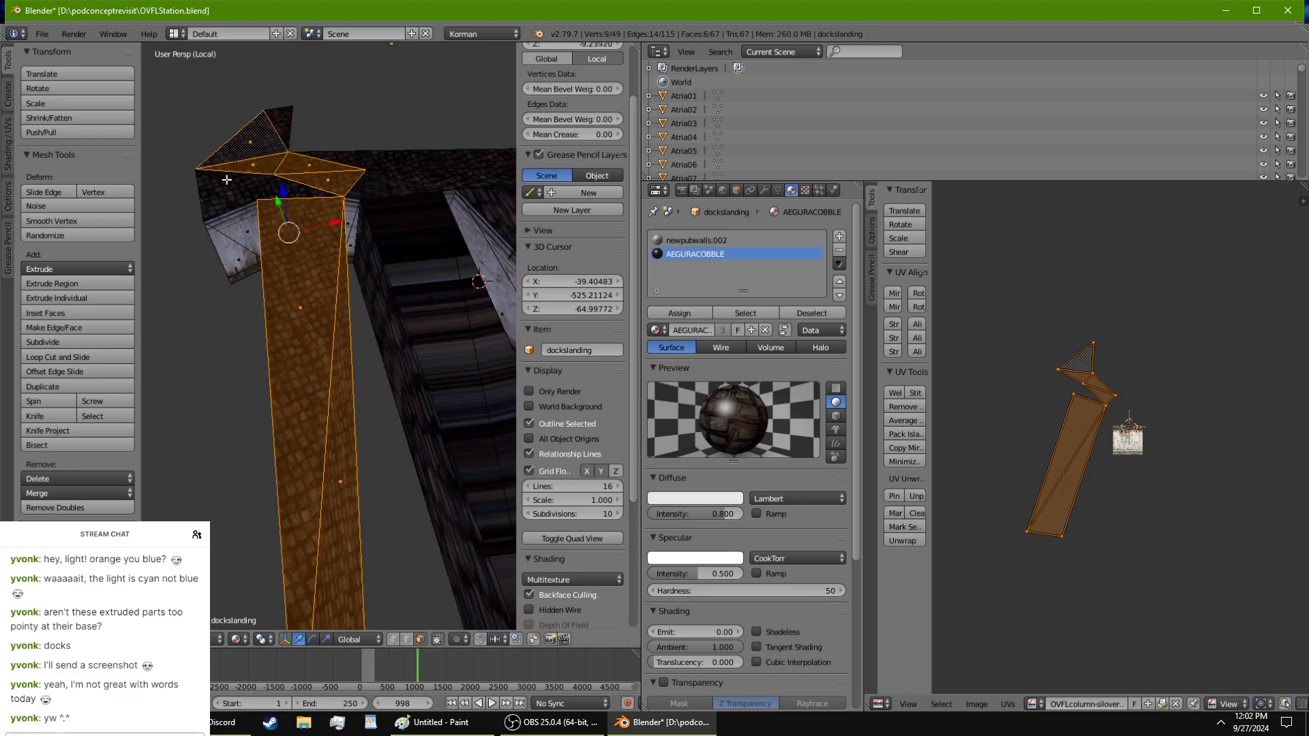
right_click(219, 194, "shift")
right_click(241, 179, "shift")
right_click(282, 123, "shift")
right_click(291, 188, "shift")
right_click(338, 158, "shift")
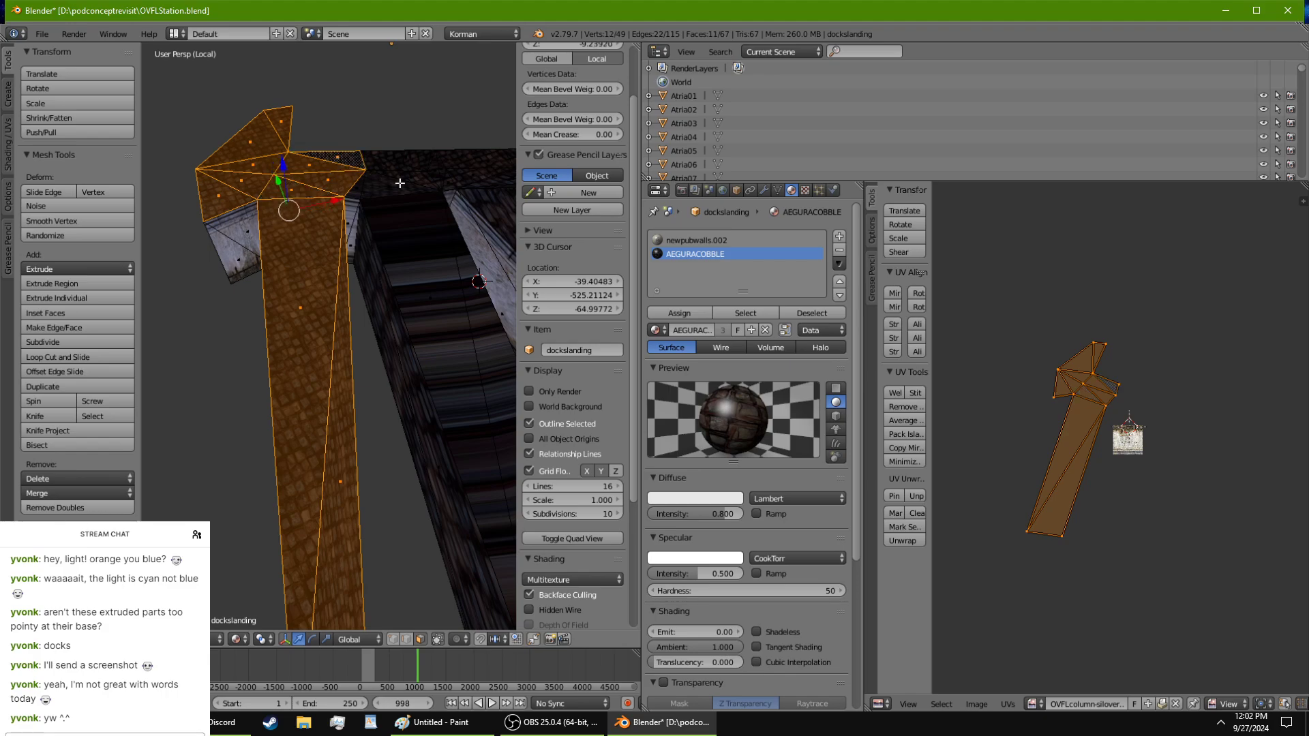
Step: Extend the selection across the landing's top triangles to the left middle finger, including both of that finger's top triangles
right_click(383, 164, "shift")
right_click(408, 175, "shift")
right_click(402, 186, "shift")
right_click(360, 184, "shift")
right_click(405, 247, "shift")
middle_click_drag(423, 304, 300, 294, "shift")
right_click(354, 265, "shift")
right_click(276, 171, "shift")
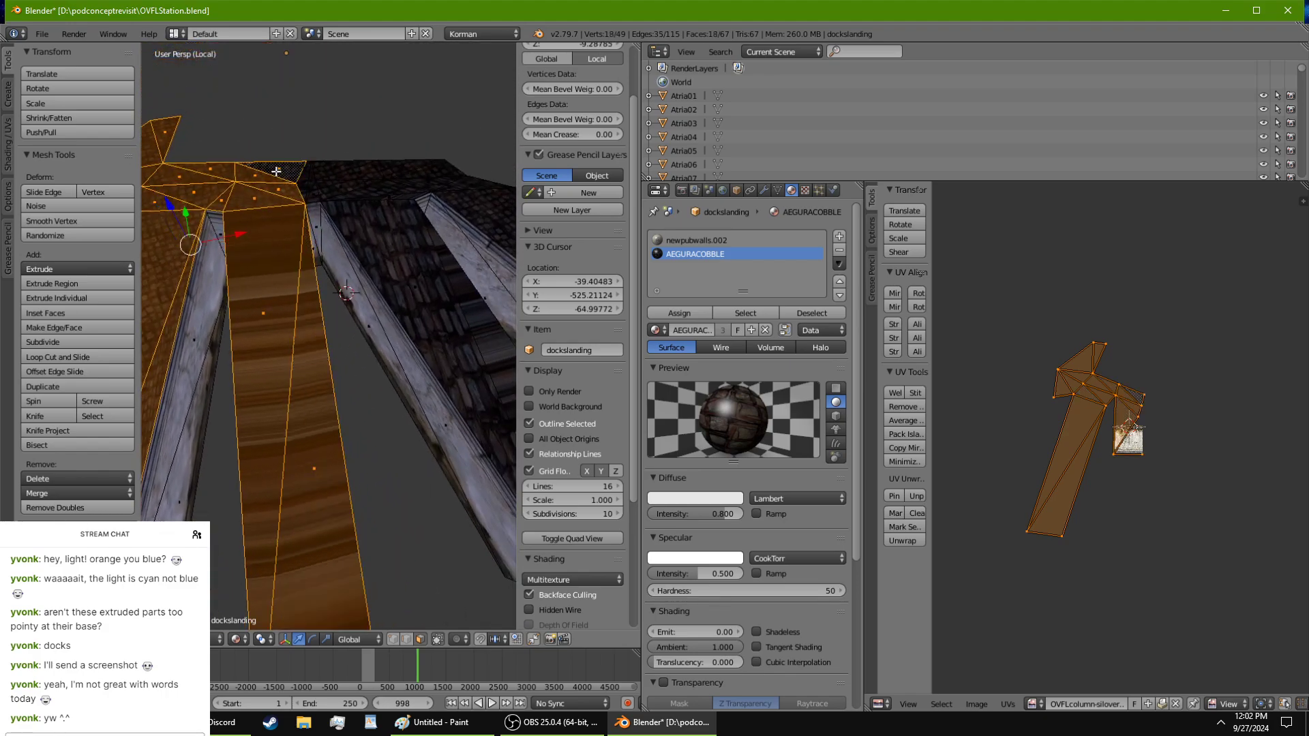
Step: Add the top triangles of the two right fingers and the rest of the landing's top to the selection
right_click(377, 173, "shift")
right_click(331, 193, "shift")
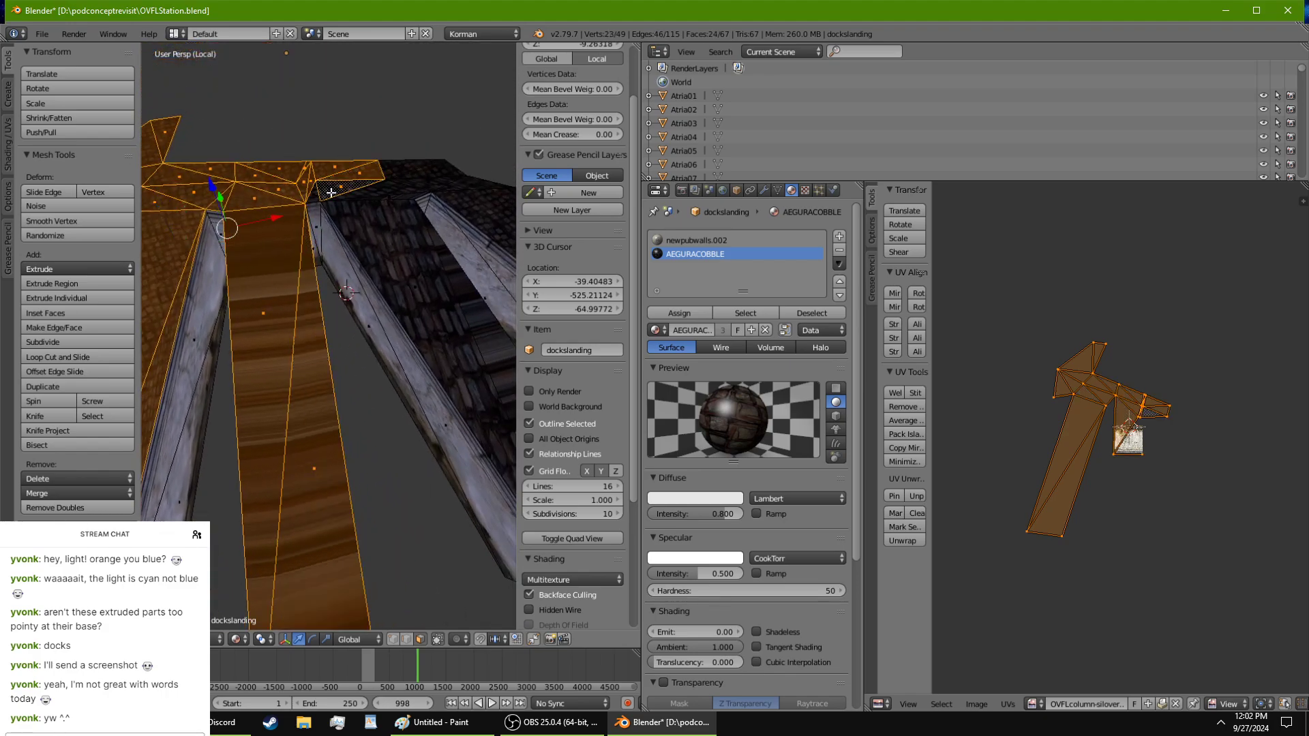
right_click(405, 276, "shift")
middle_click_drag(428, 309, 340, 252, "shift")
right_click(453, 356, "shift")
right_click(458, 175, "shift")
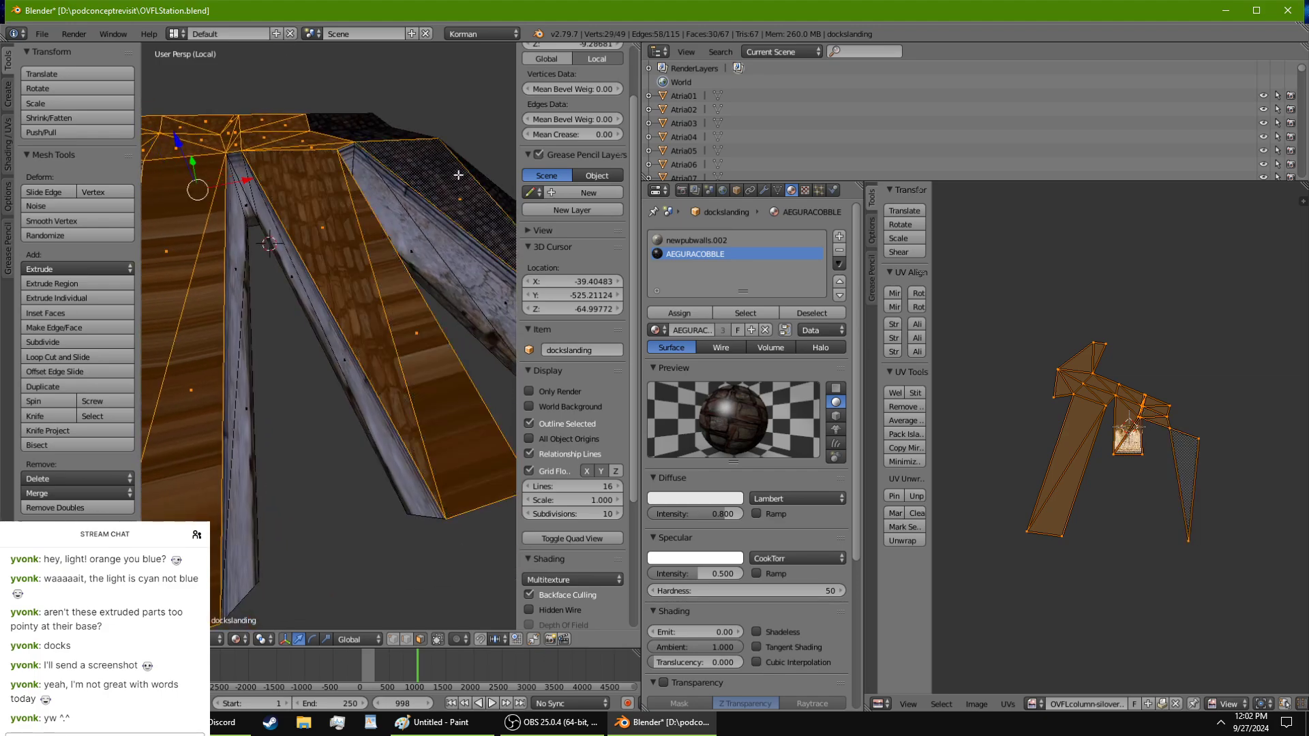
right_click(494, 192, "shift")
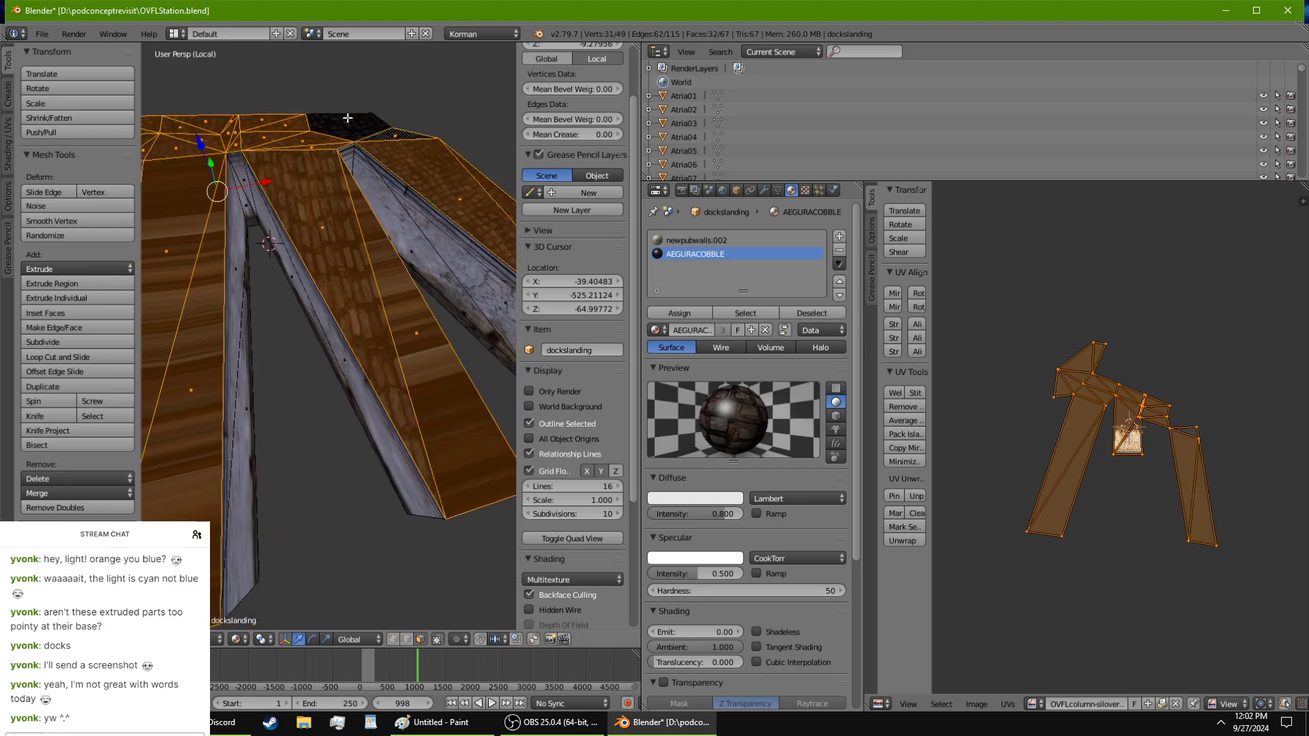
middle_click_drag(334, 123, 433, 296)
scroll(334, 206, "down", 1)
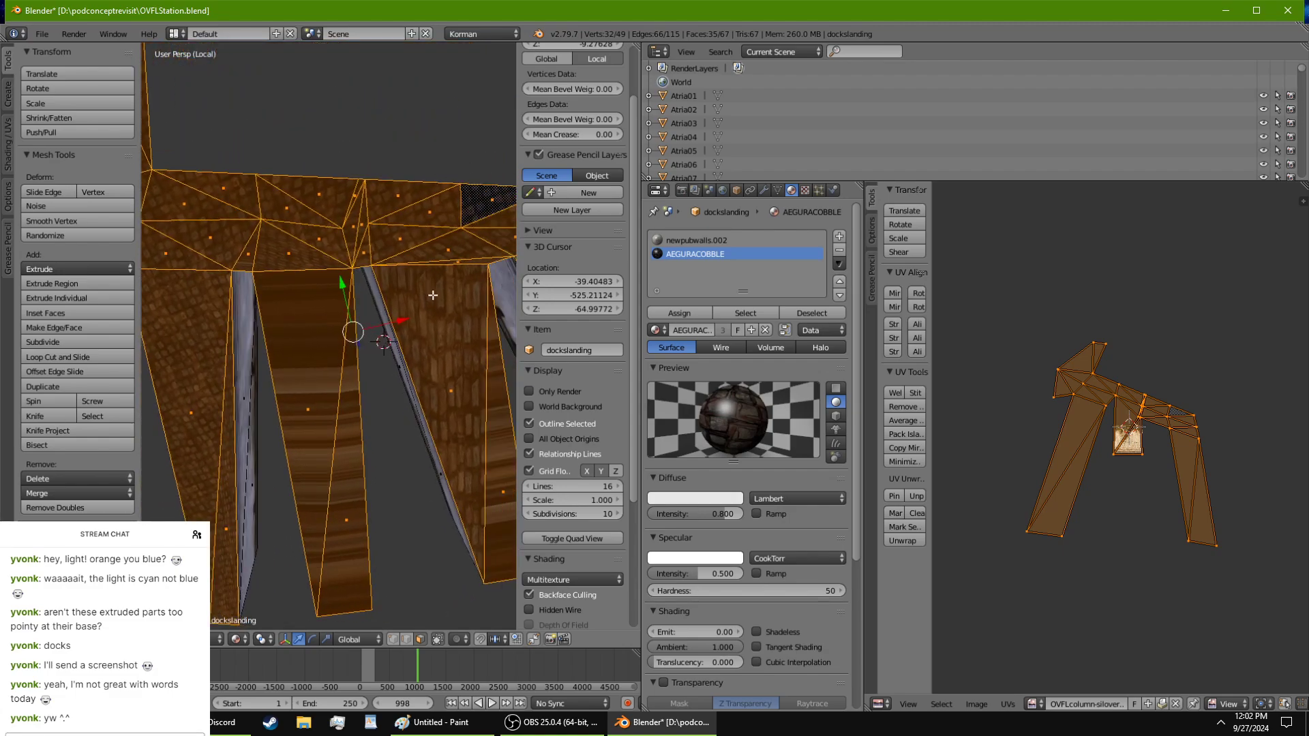
Step: Apply Cube Projection to the selected cobbled top faces, then enlarge and slightly rotate their UVs
key("u")
left_click(435, 293)
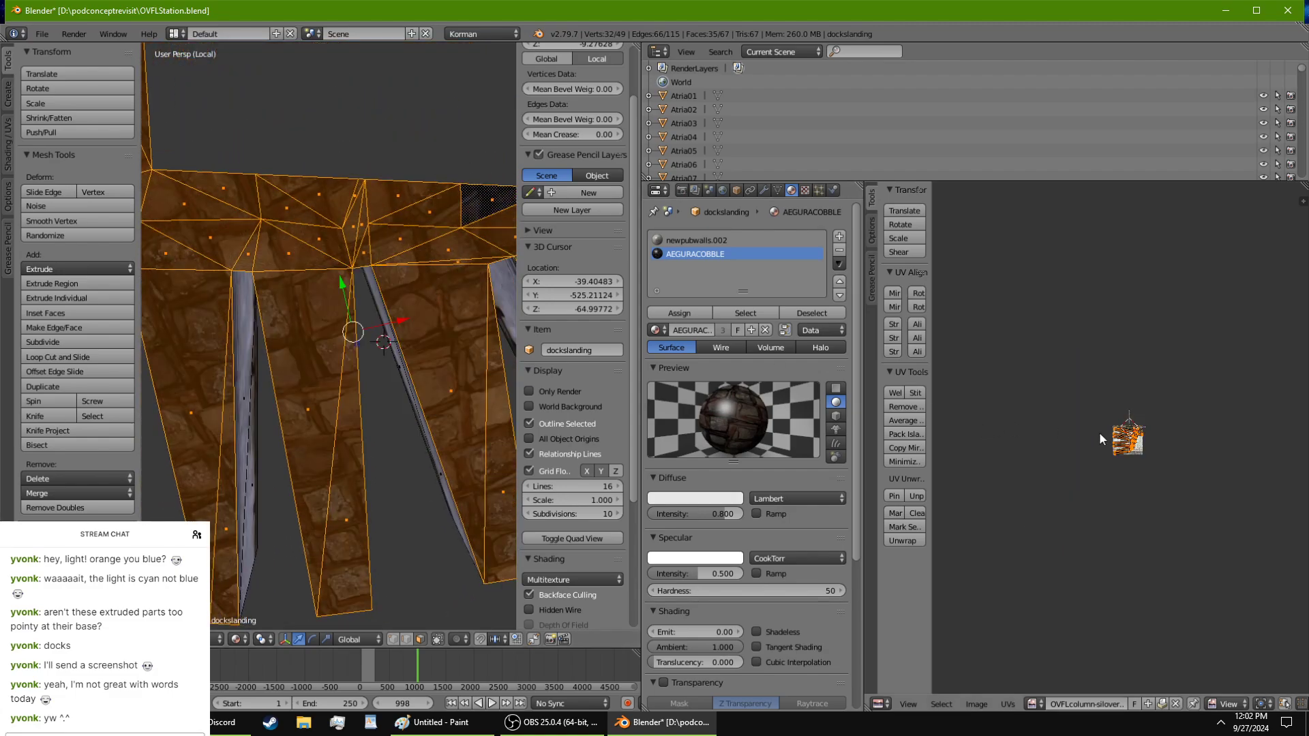
key("u")
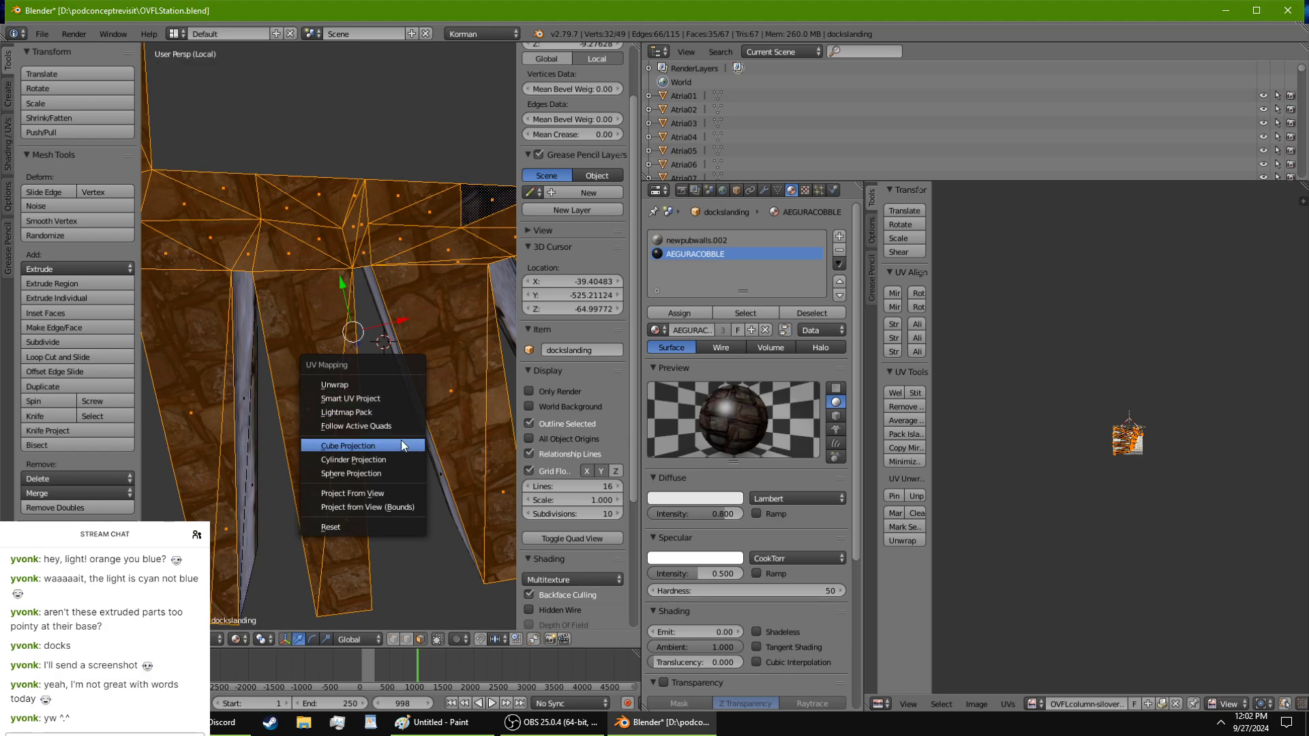
left_click(407, 439)
key("s")
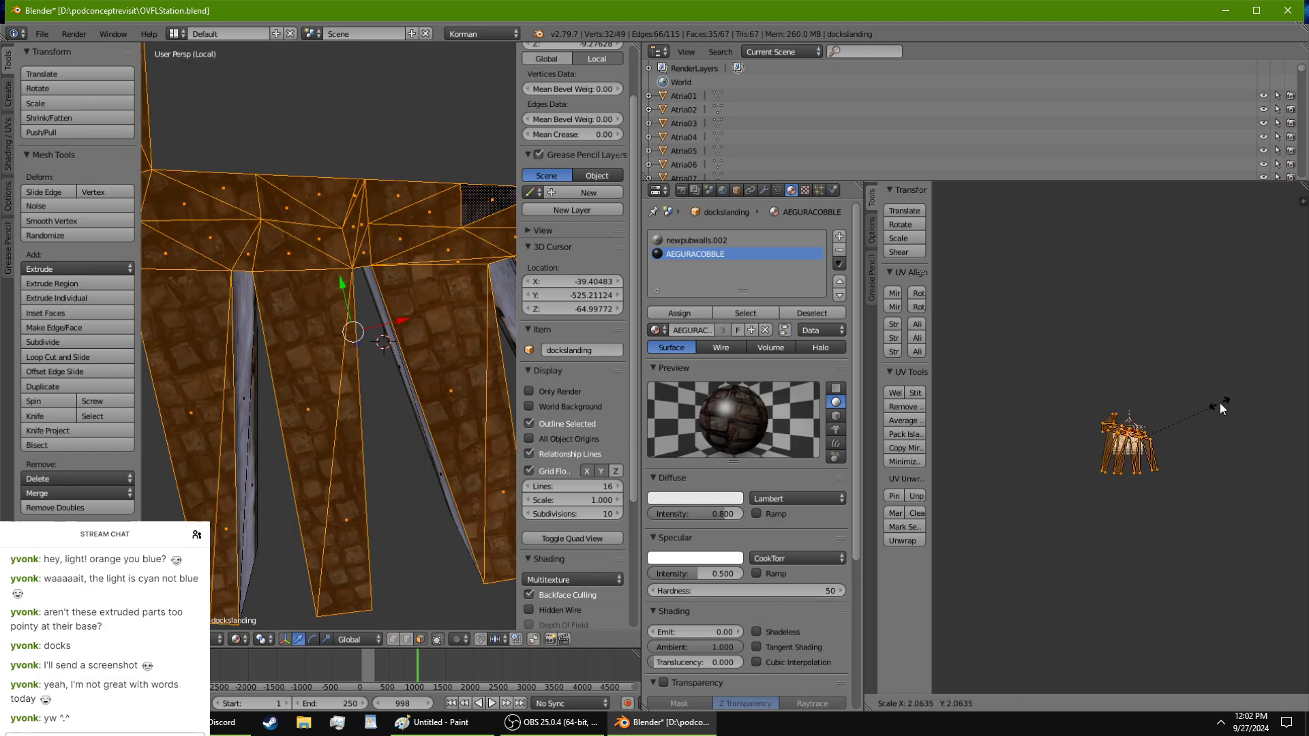
key("r")
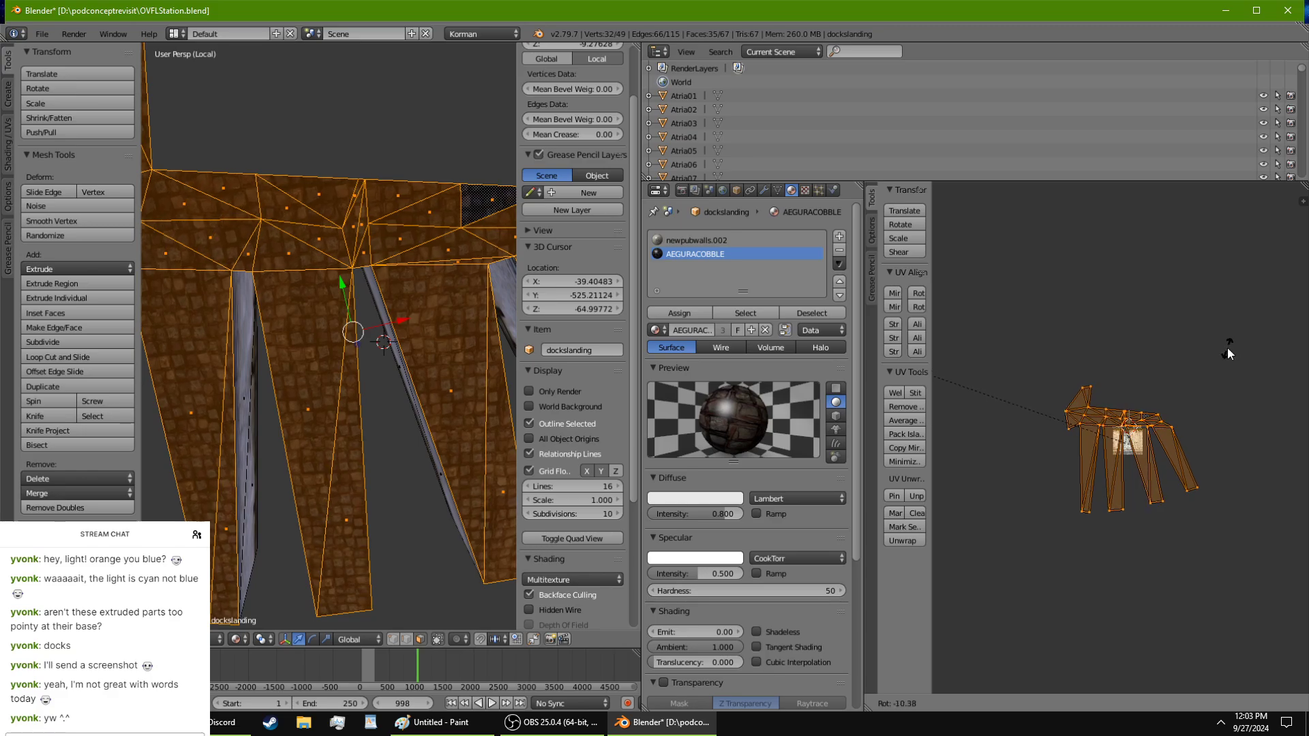
Step: Select the two cobbled triangles on the side wall of a finger and assign them the newpubwalls.002 material
middle_click_drag(379, 365, 350, 216)
right_click(415, 371)
middle_click_drag(415, 370, 392, 367)
right_click(334, 362, "shift")
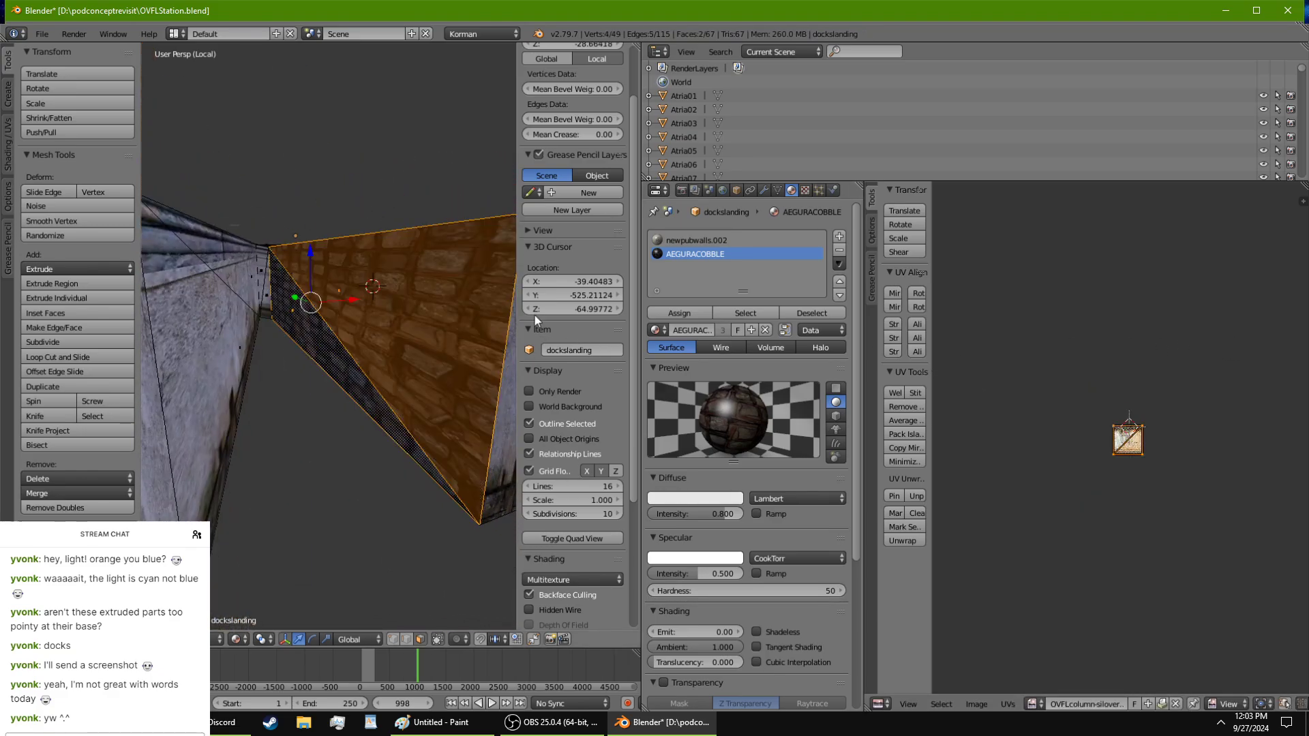
left_click(694, 311)
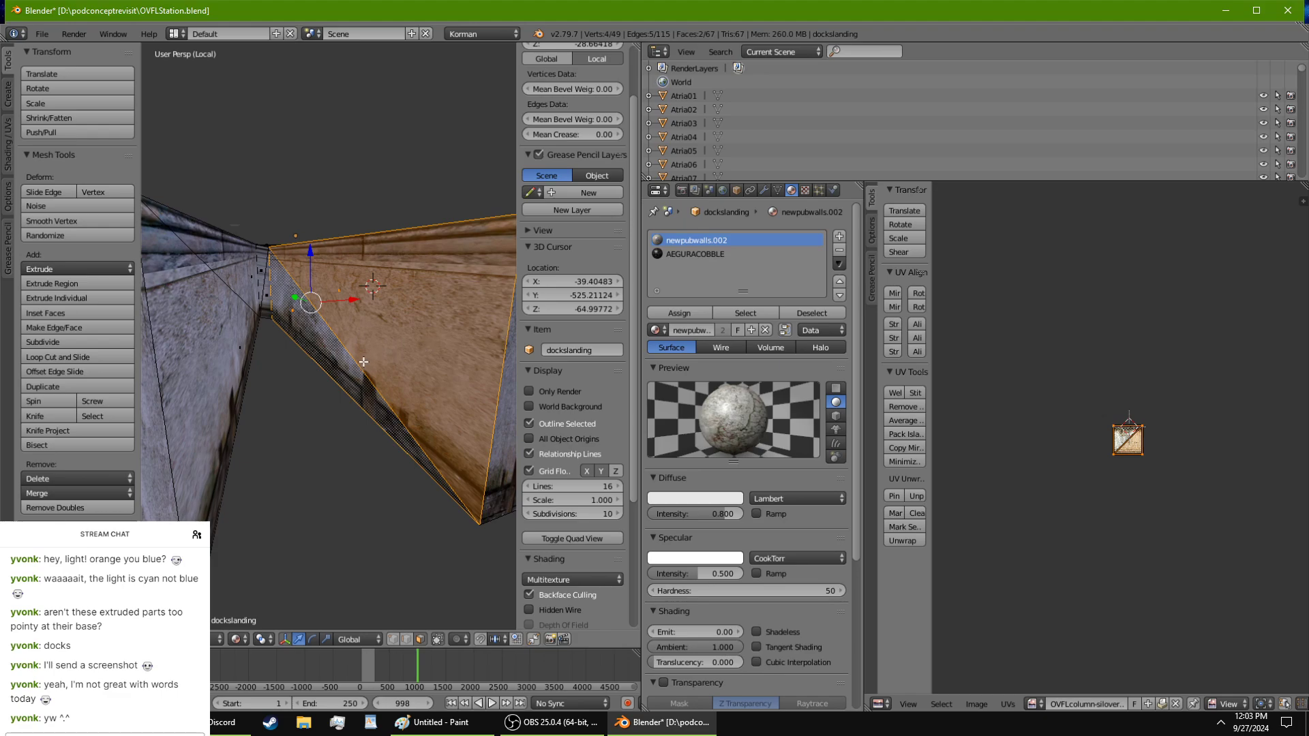
Step: Apply Cube Projection to the narrow two-triangle wall between the finger bases and rotate its UVs
middle_click_drag(363, 362, 235, 309)
right_click(209, 268)
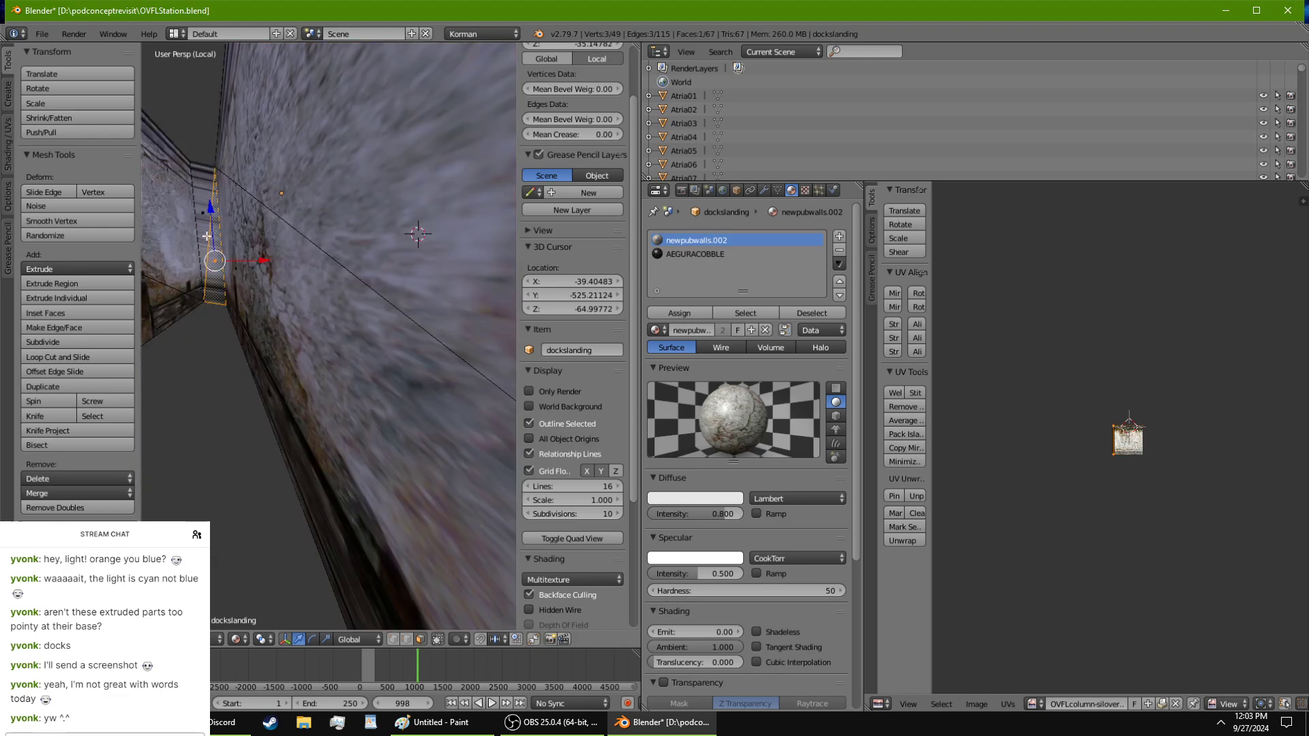
middle_click_drag(212, 217, 293, 308)
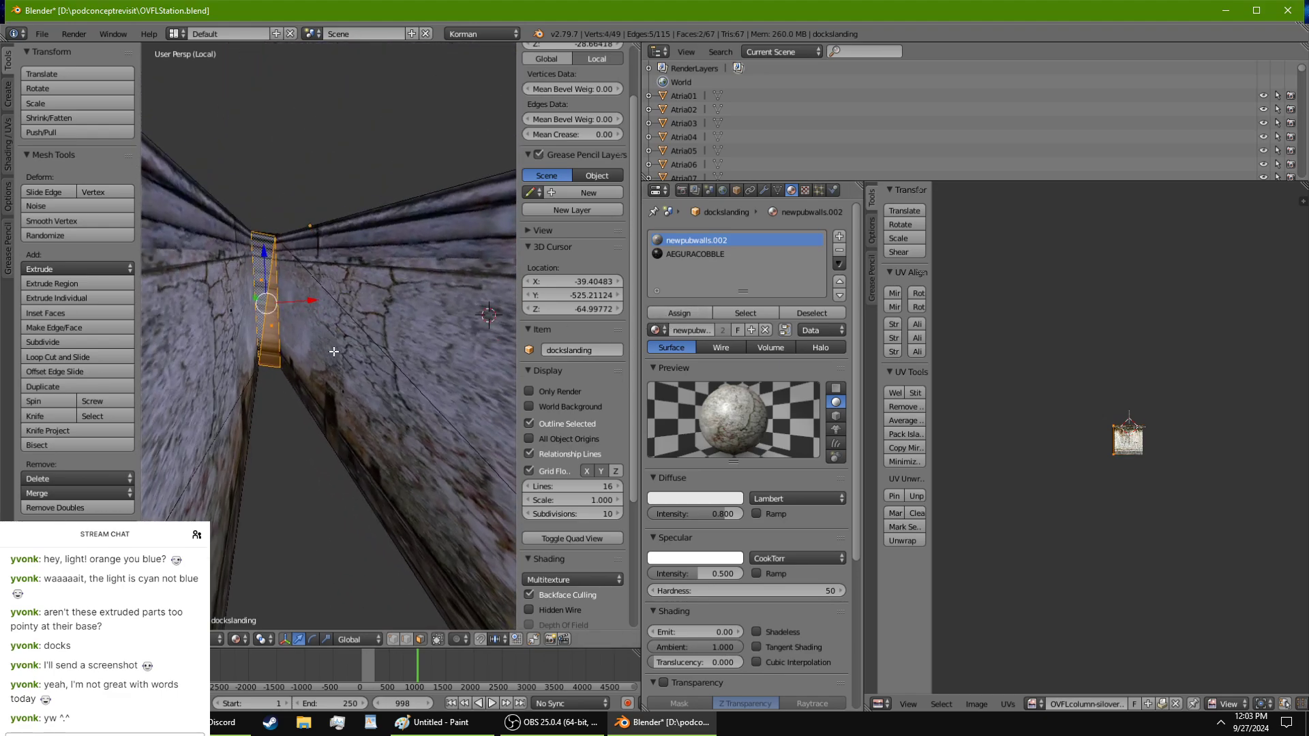
key("u")
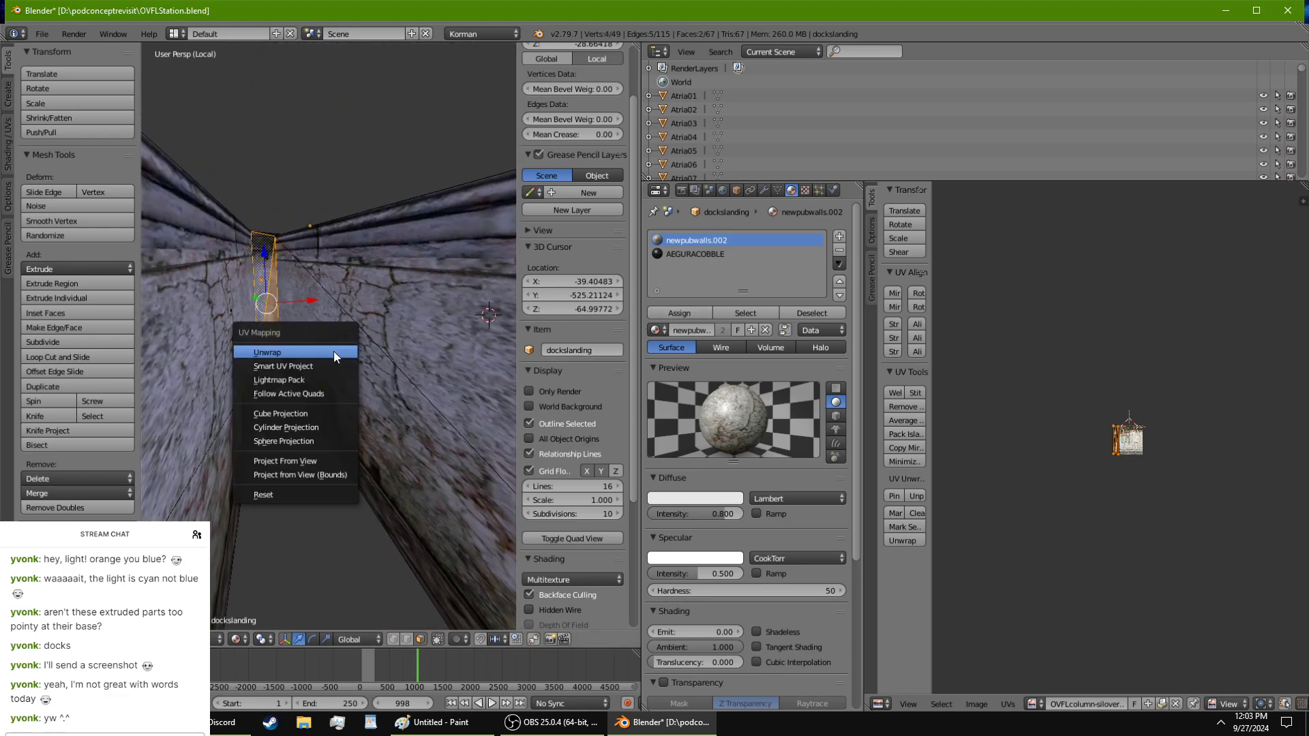
left_click(334, 413)
middle_click_drag(334, 413, 397, 394)
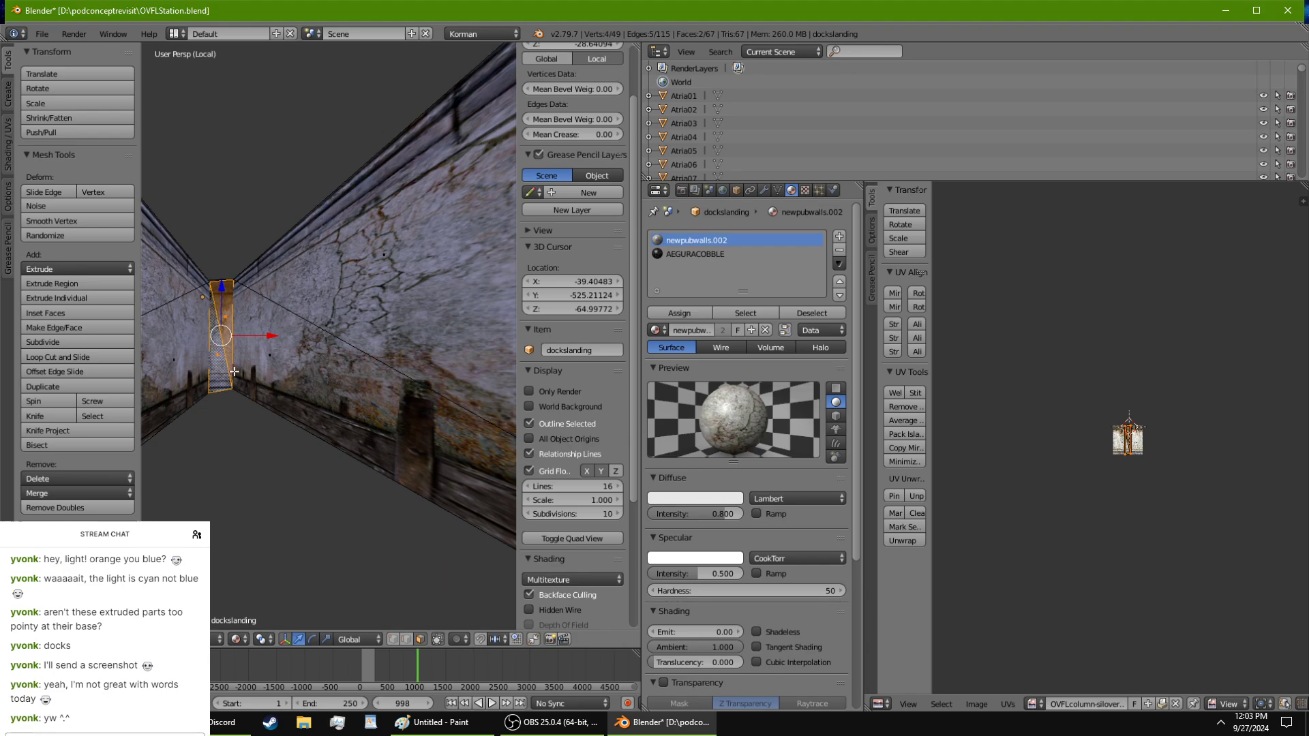
middle_click_drag(234, 372, 254, 394)
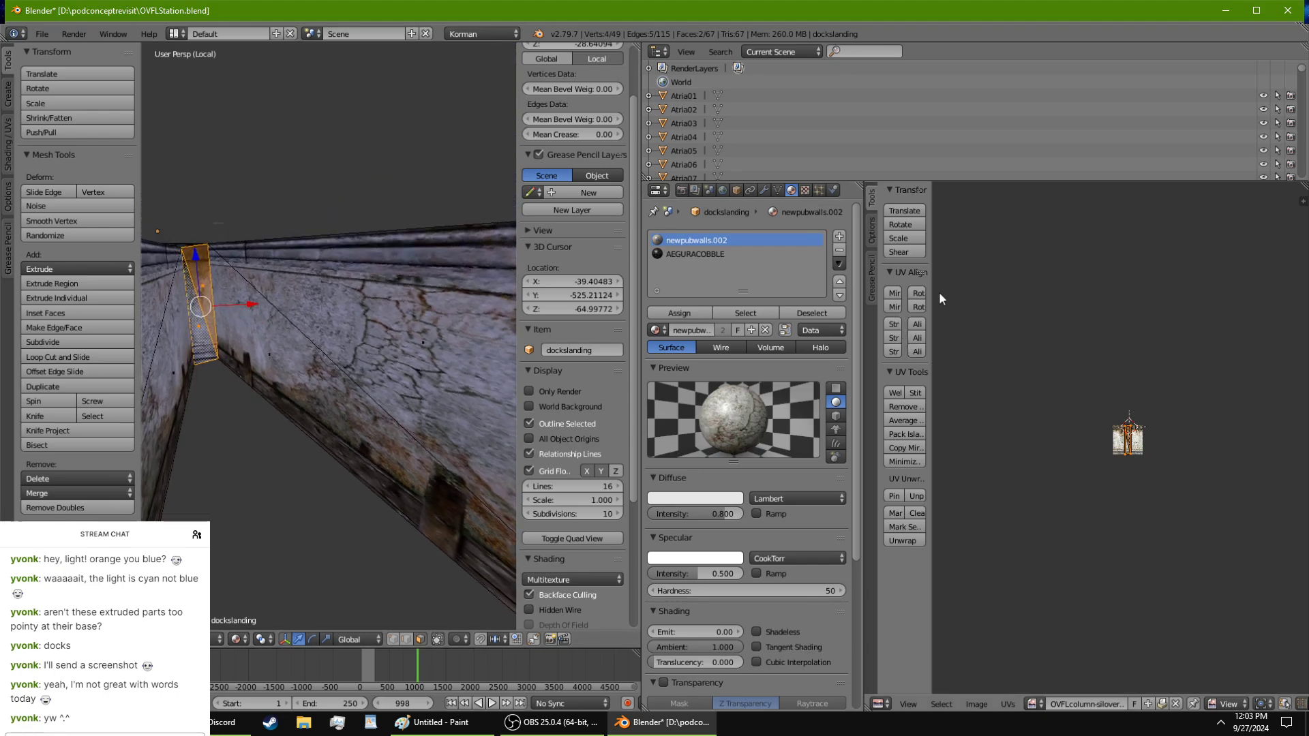
left_click(921, 291)
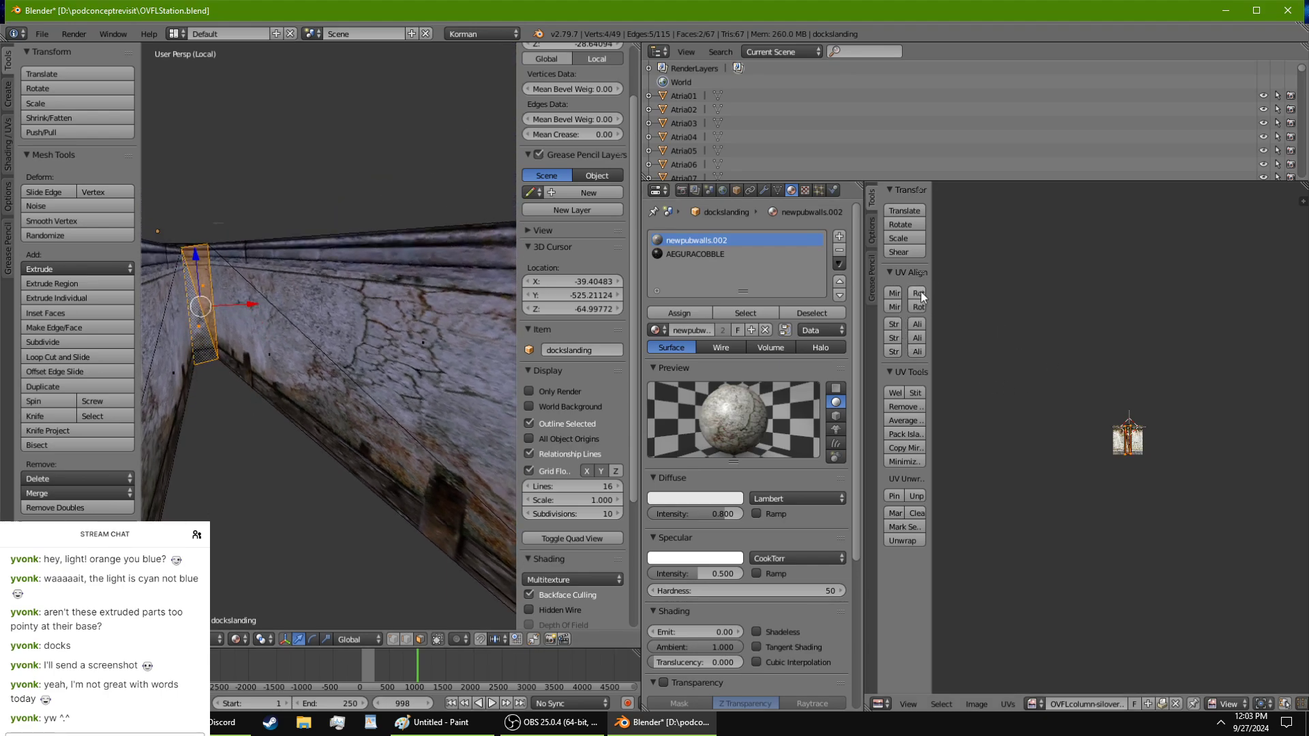
Step: Leave the isolated view and mesh editing of dockslanding to return to the full scene
middle_click_drag(409, 389, 370, 288)
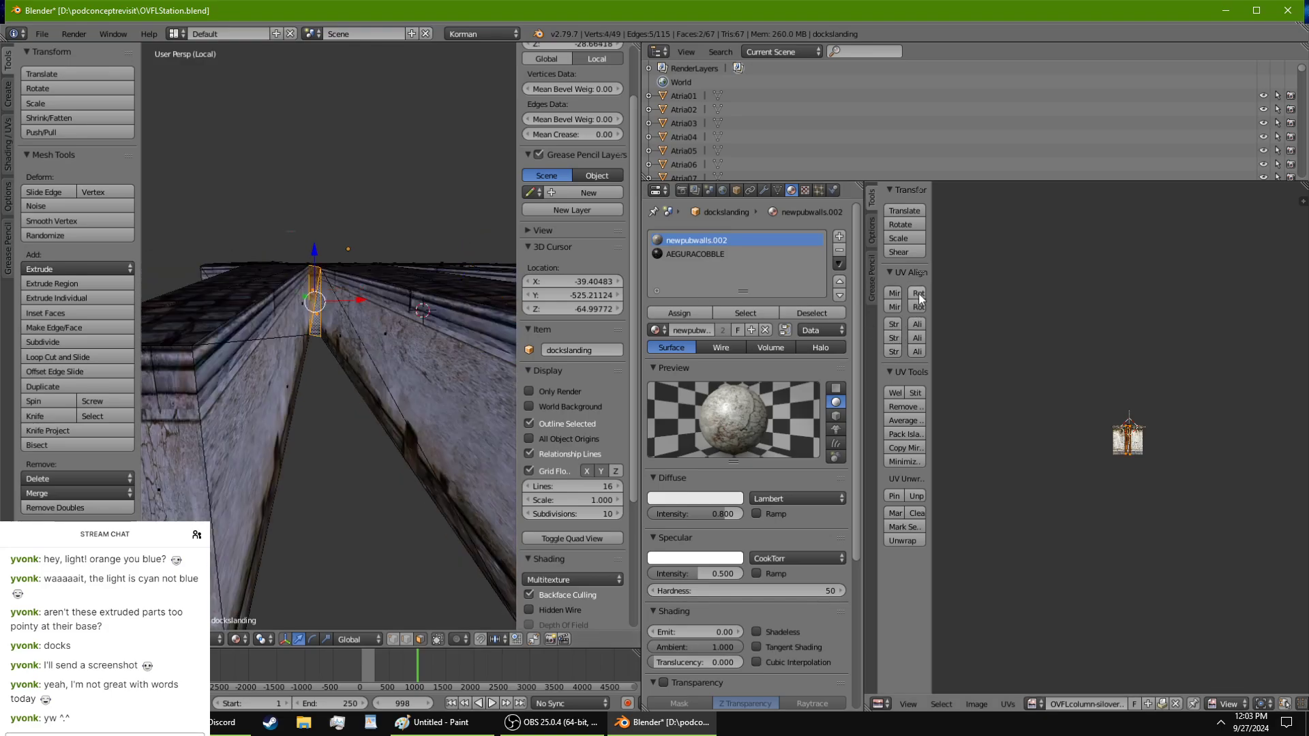
middle_click_drag(466, 421, 418, 518)
key("KP_Divide")
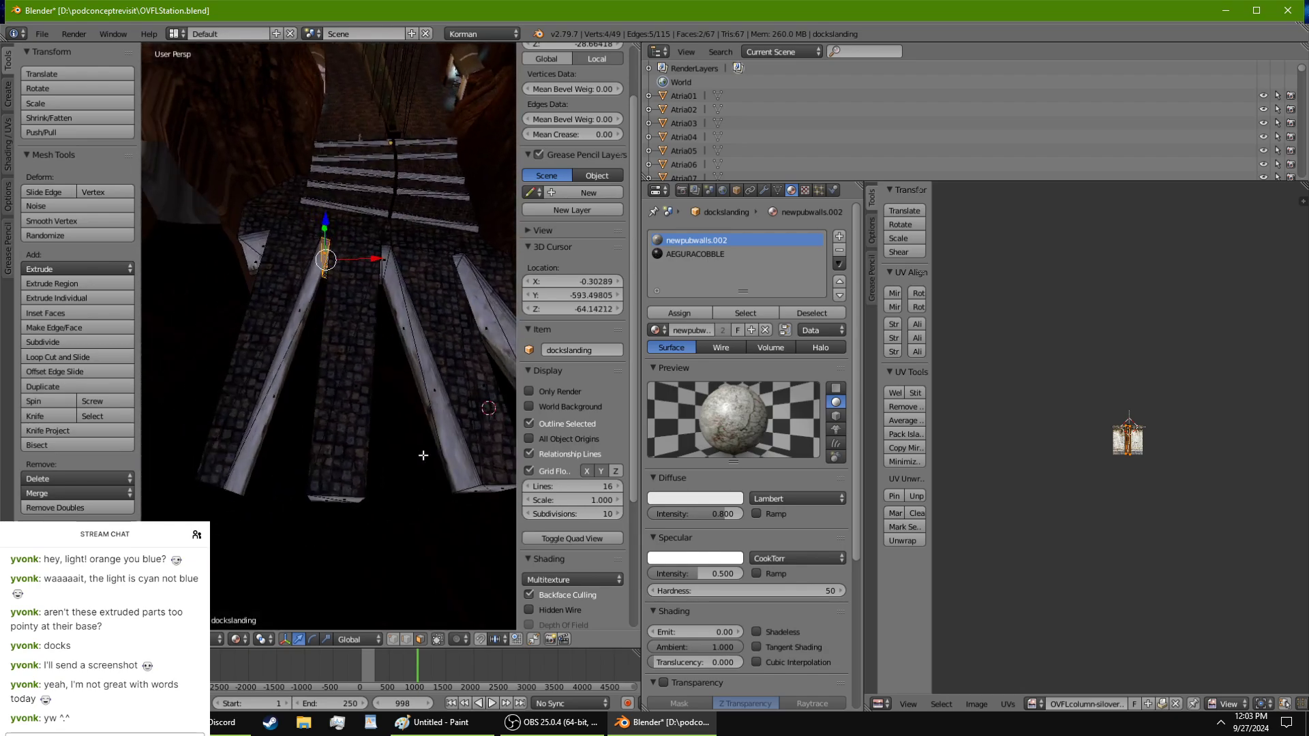
key("Tab")
middle_click_drag(427, 436, 396, 436)
key("alt+Tab")
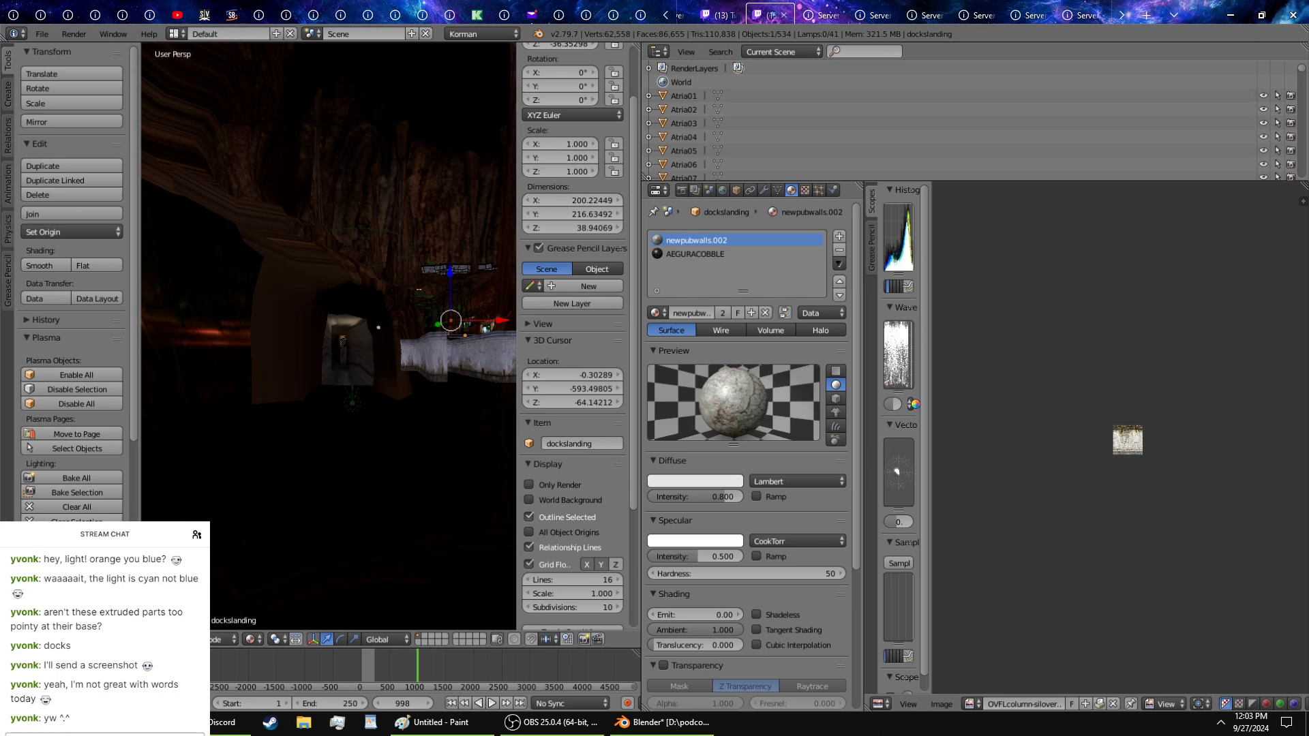
left_click(668, 722)
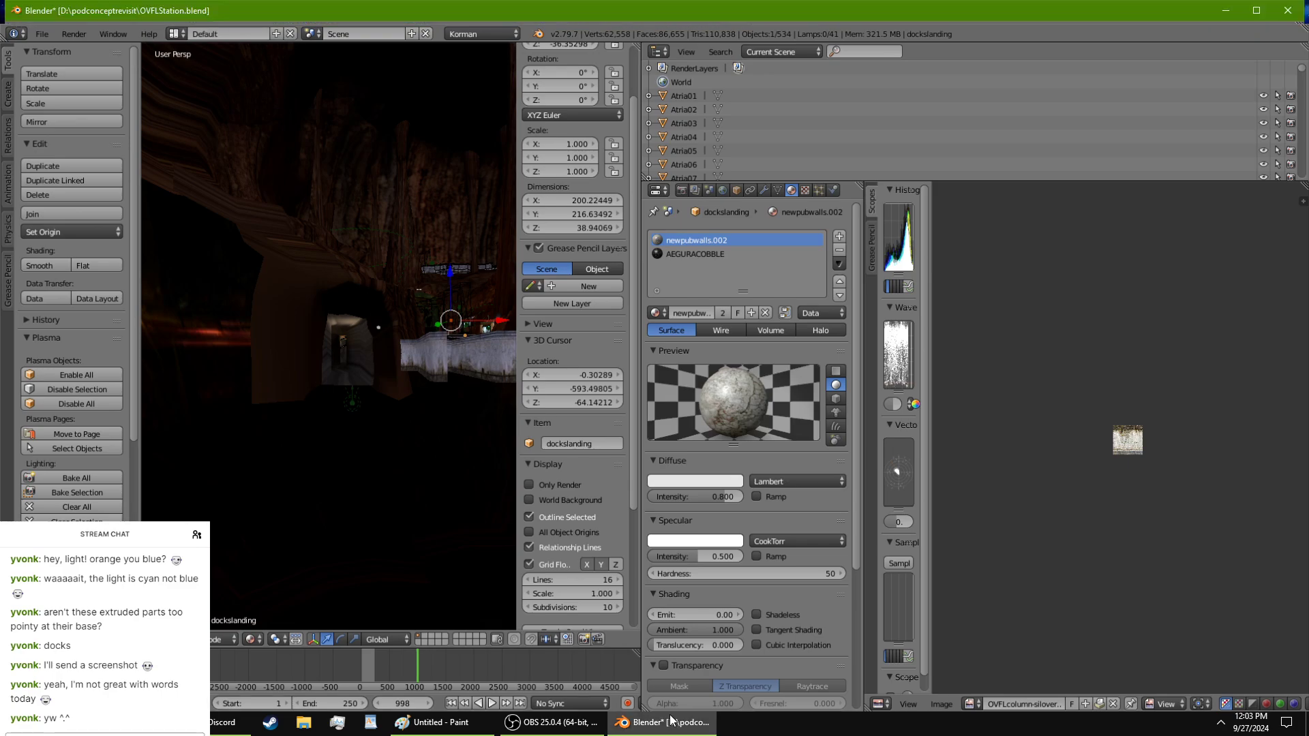
Step: Switch the viewport shading of the full scene to Solid
middle_click_drag(475, 369, 346, 610)
left_click(276, 639)
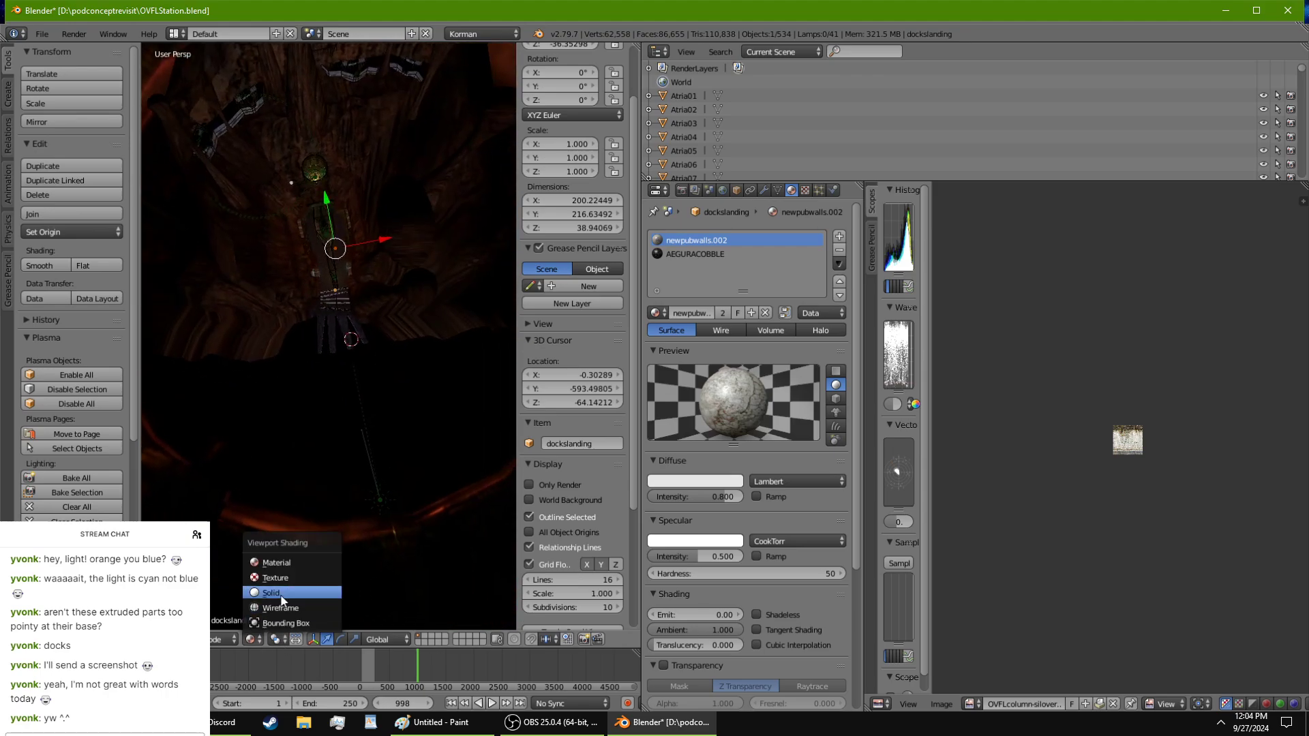
left_click(281, 599)
mouse_move(318, 527)
middle_mouse_down()
mouse_move(366, 444)
mouse_move(308, 374)
mouse_move(403, 310)
mouse_move(479, 357)
mouse_move(409, 395)
mouse_move(400, 452)
mouse_move(375, 491)
mouse_move(394, 523)
mouse_move(358, 505)
mouse_move(390, 400)
middle_mouse_up()
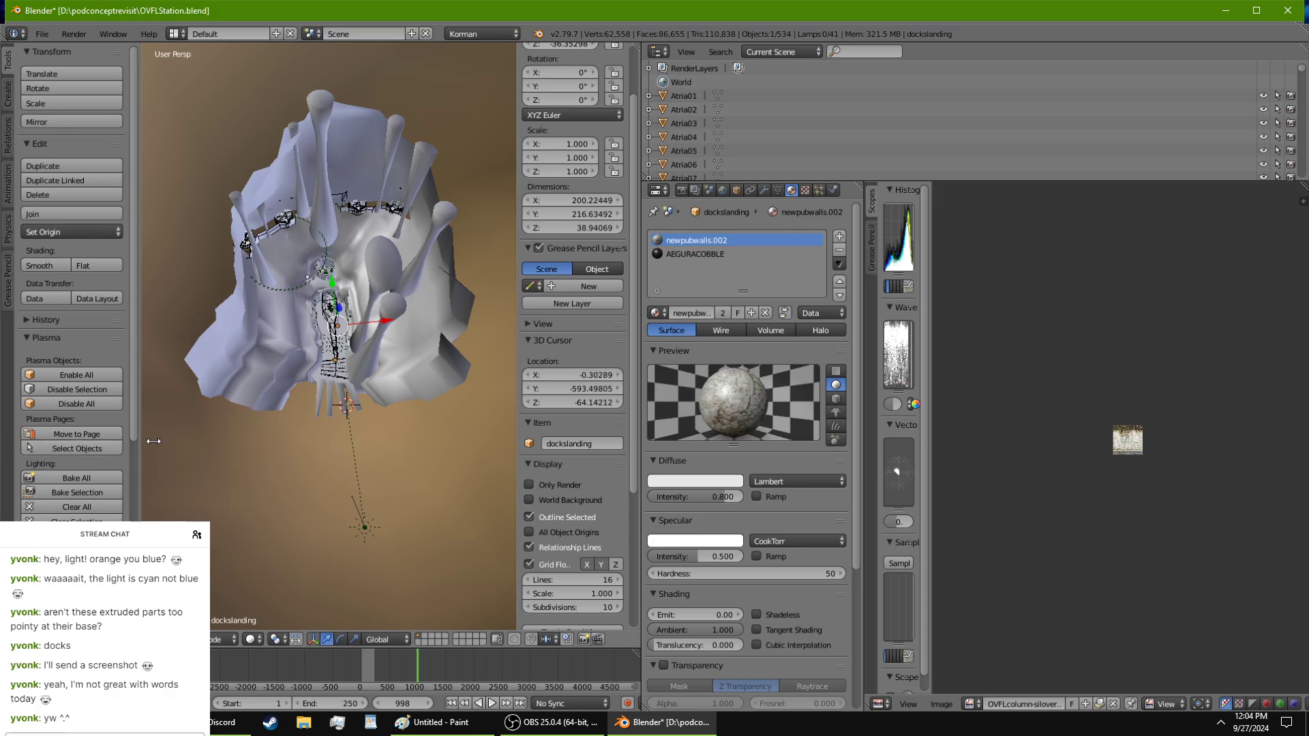
Step: Isolate the OUTSIDETERRAIN object in local view and open its mesh for editing
middle_click_drag(248, 394, 315, 430)
key("KP_Divide")
scroll(319, 375, "up", 4)
key("Tab")
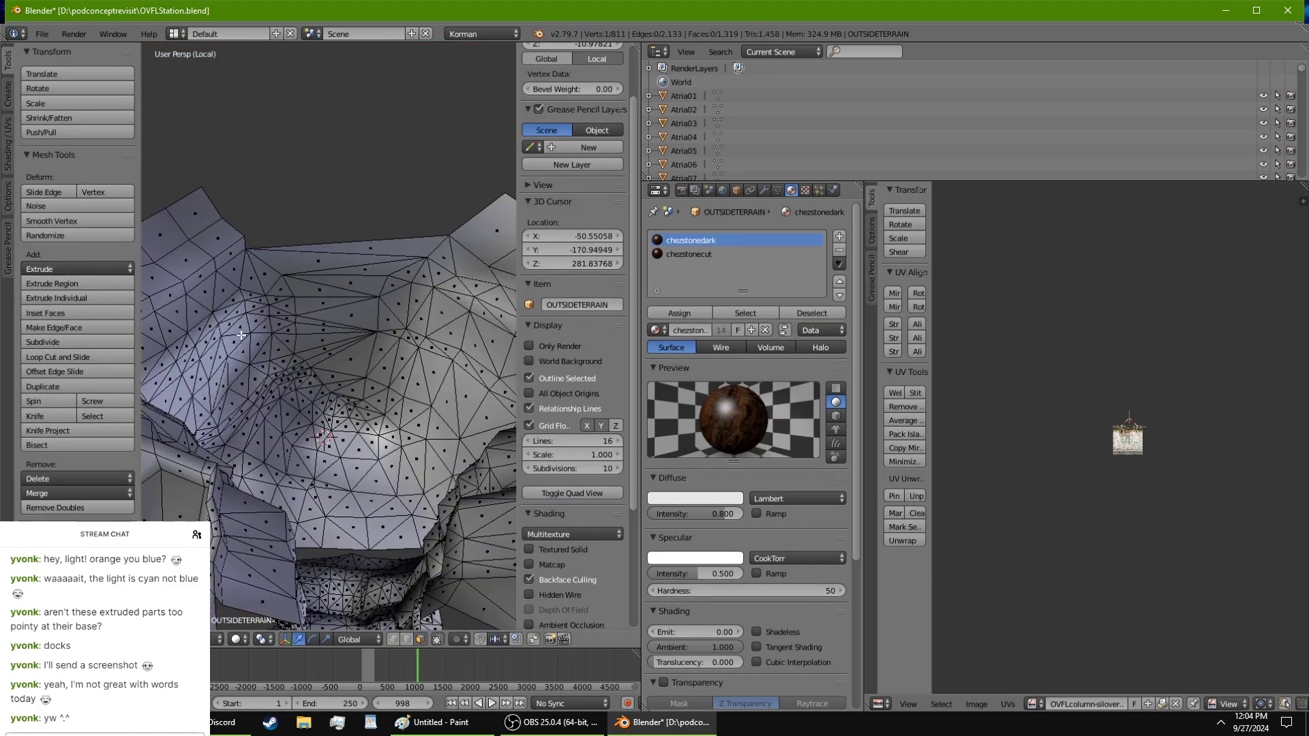
Step: Fill the gap along the terrain's upper rim between its two raised peaks with new triangular faces
right_click(213, 198)
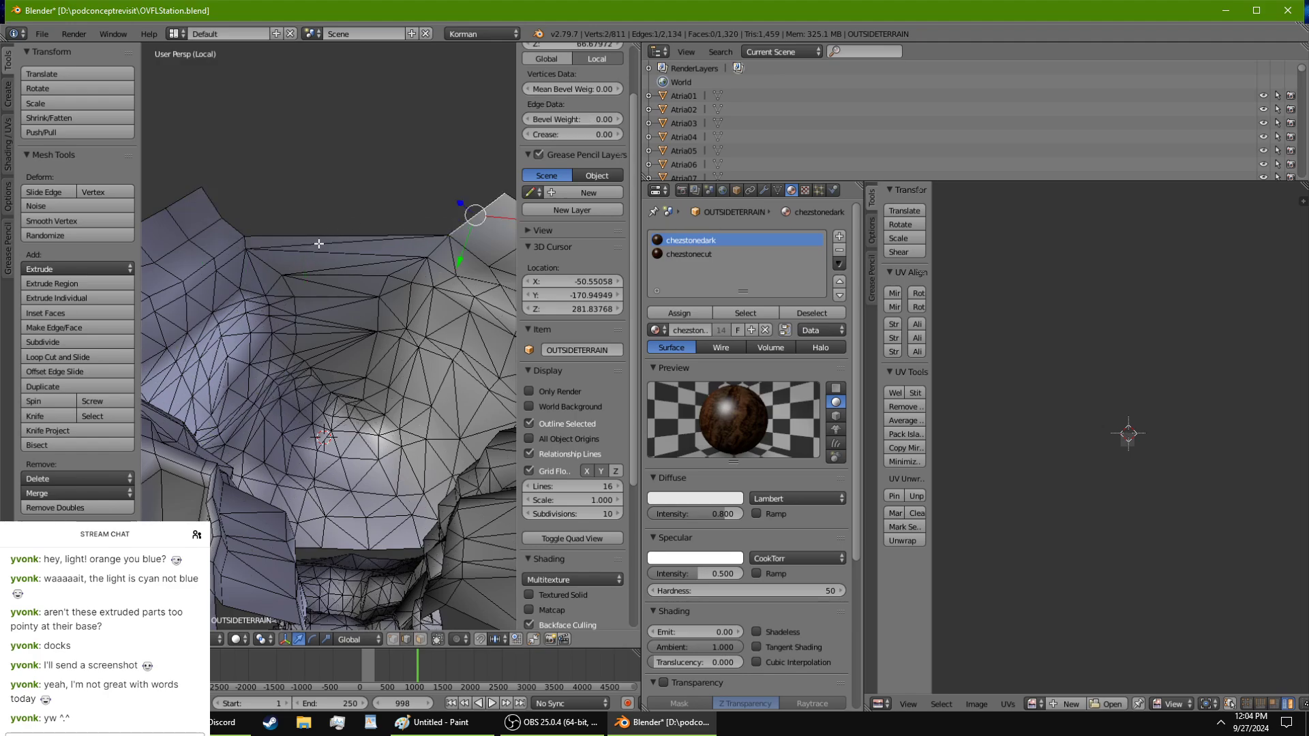
key("f")
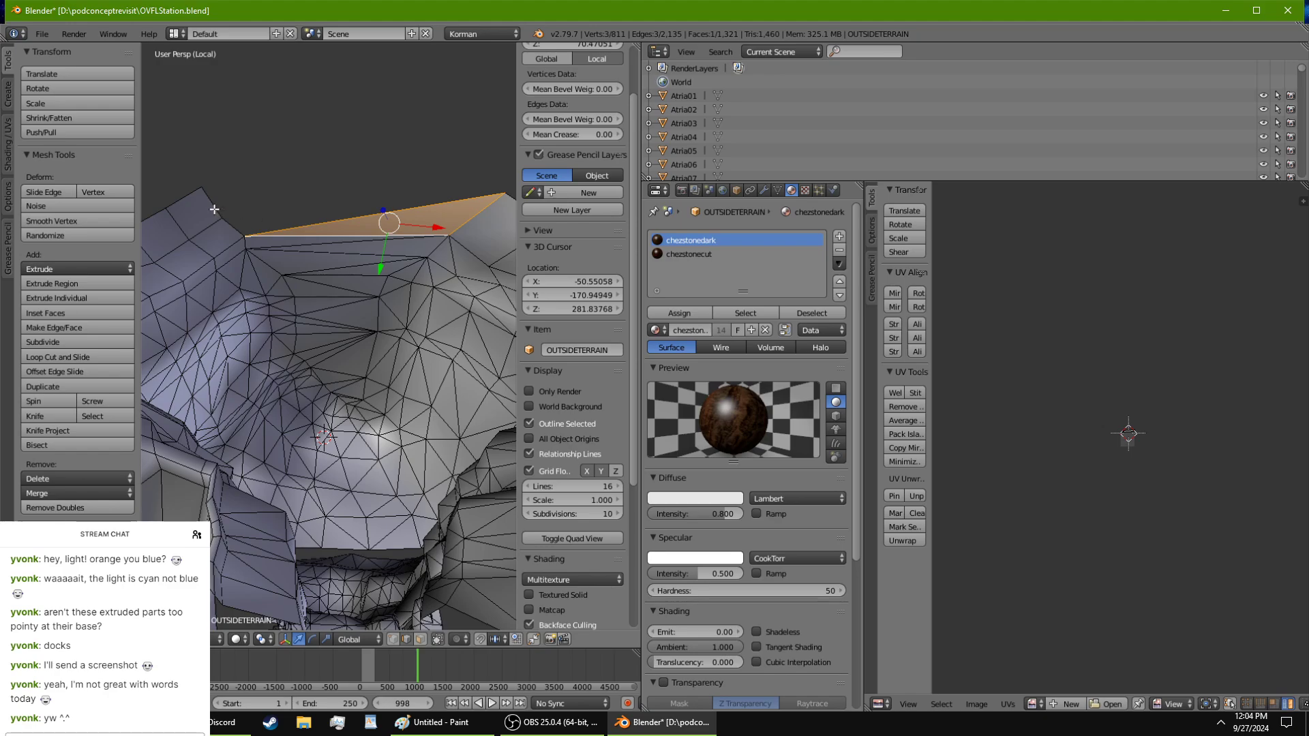
right_click(215, 210)
key("f")
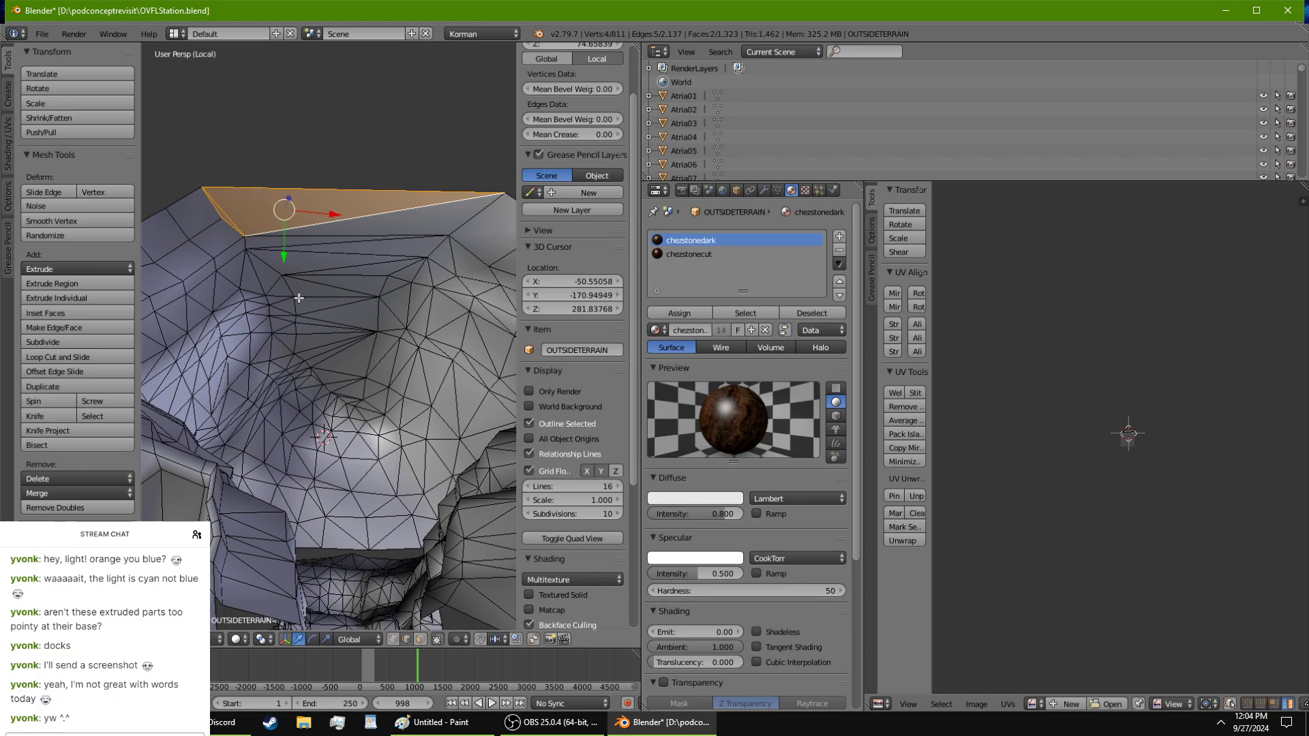
Step: Select the open boundary edges along the terrain's outer end beside the docks and return to the full scene
middle_click_drag(299, 298, 304, 382)
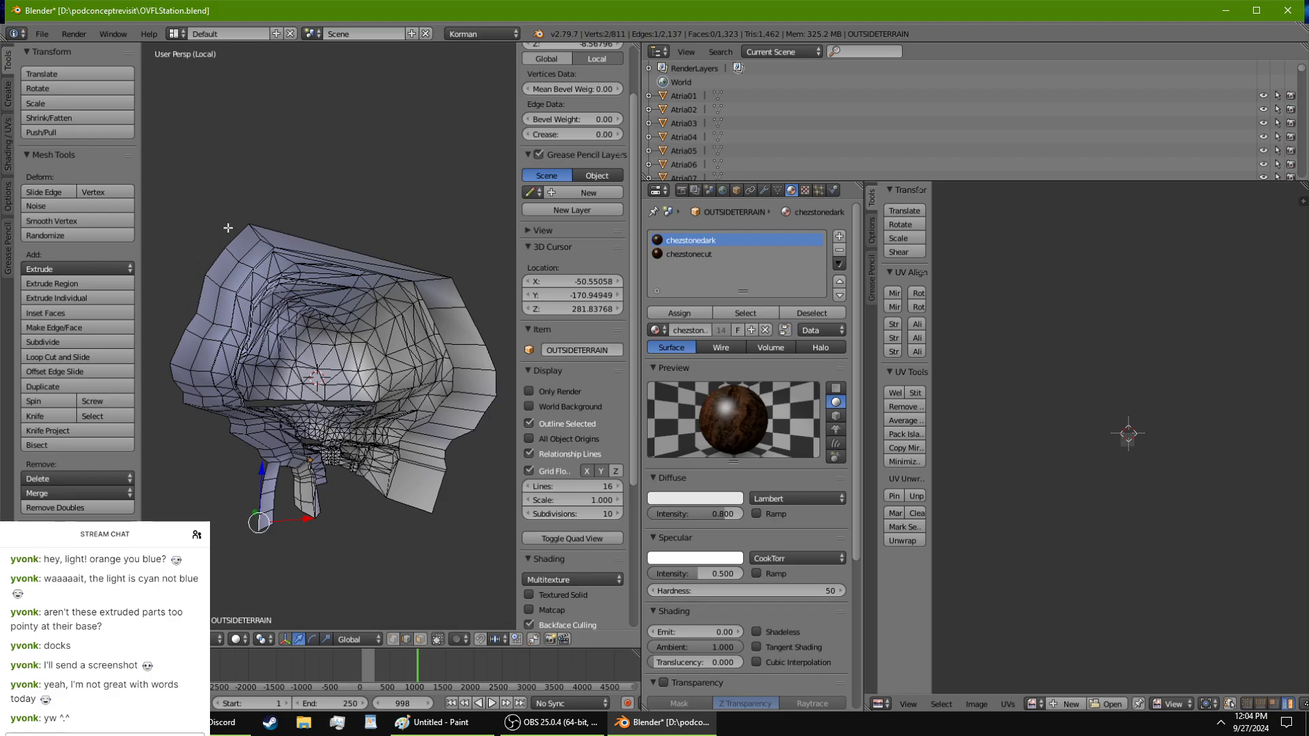
middle_click_drag(244, 231, 393, 444)
key("KP_Divide")
scroll(331, 261, "down", 8)
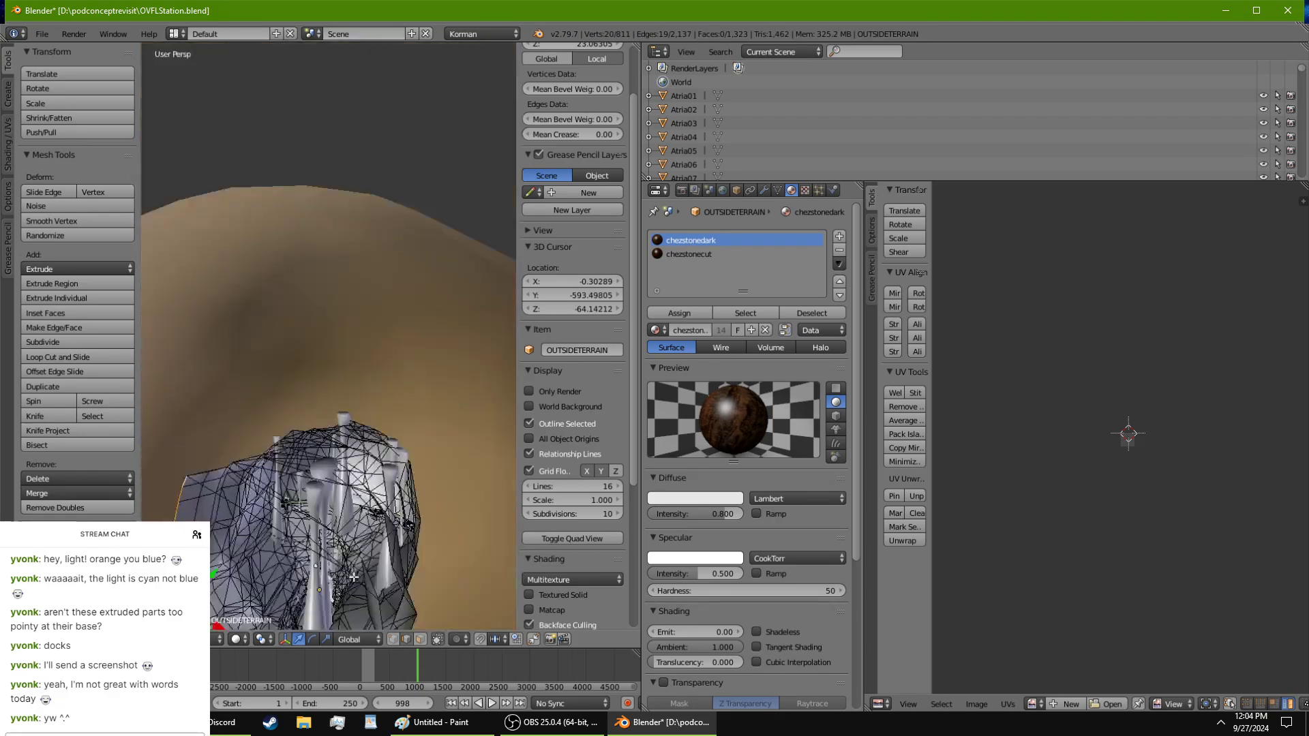
scroll(331, 261, "up", 8)
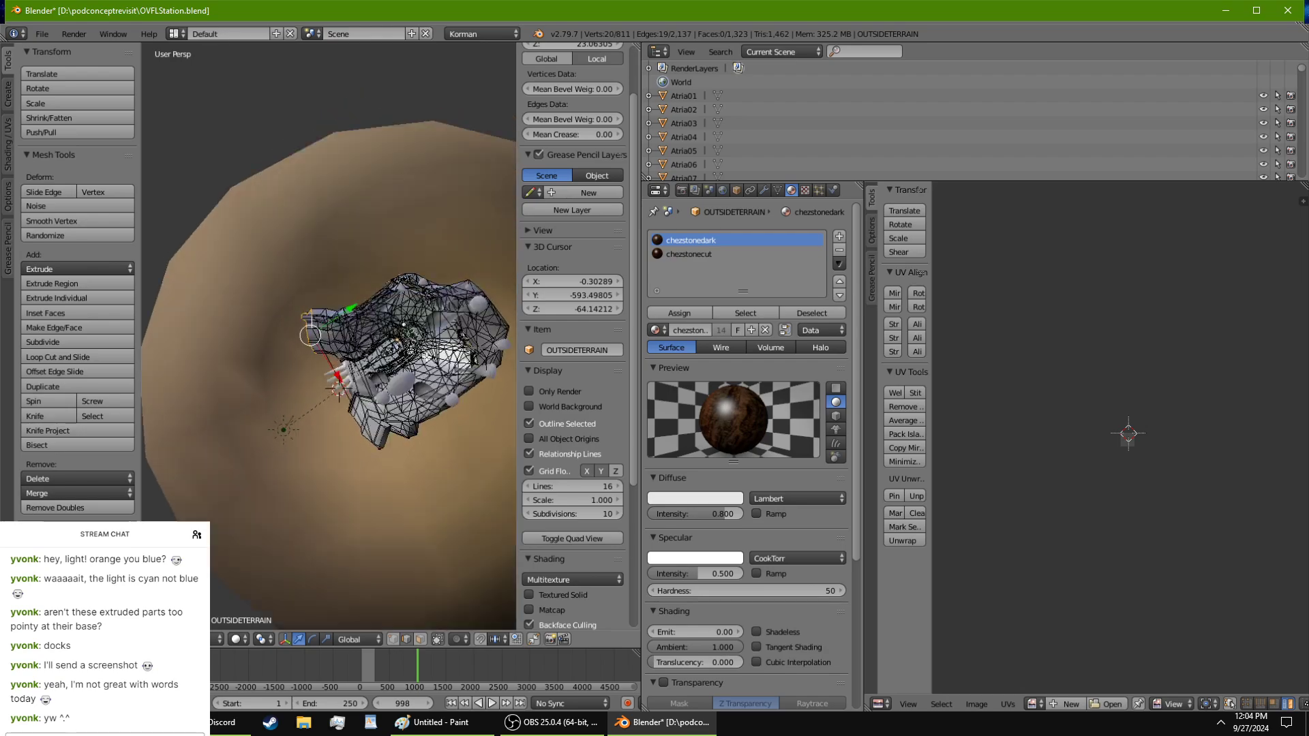
middle_click_drag(229, 560, 271, 443)
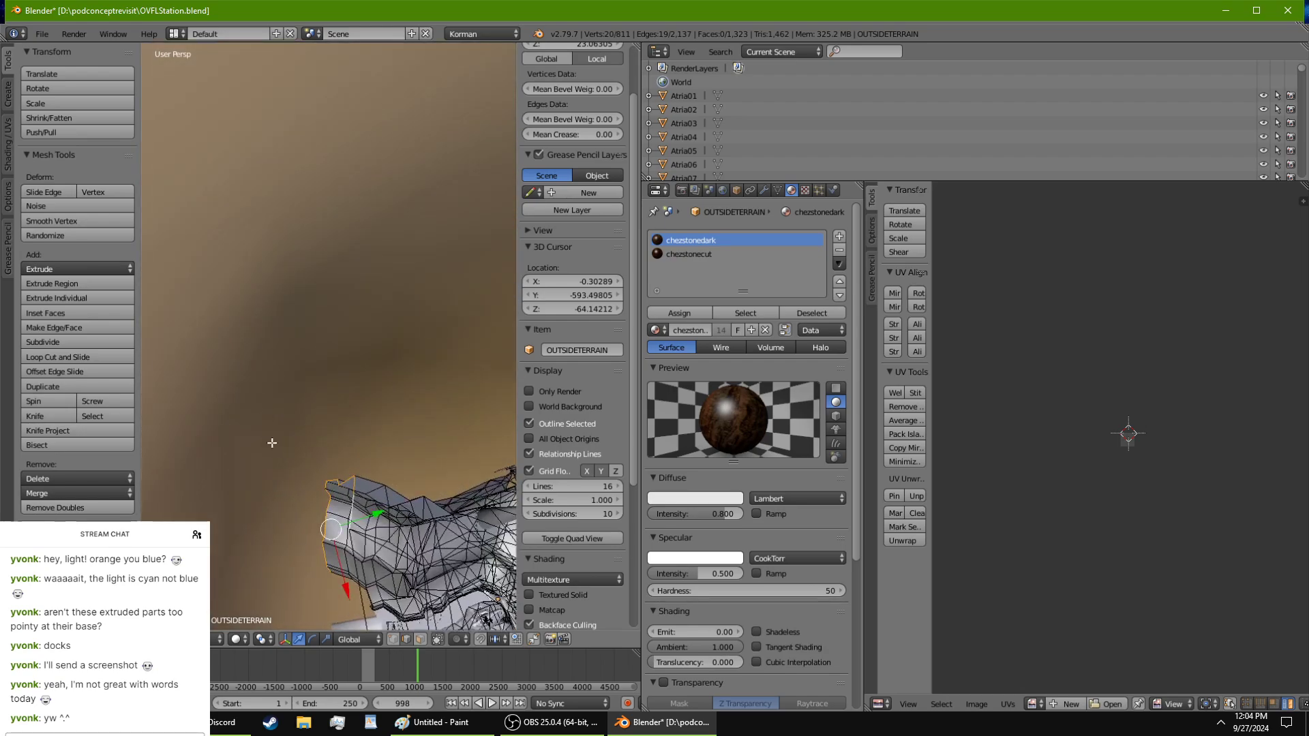
Step: Extrude the terrain's selected boundary edges outward and shift the new edges slightly along Y
key("e")
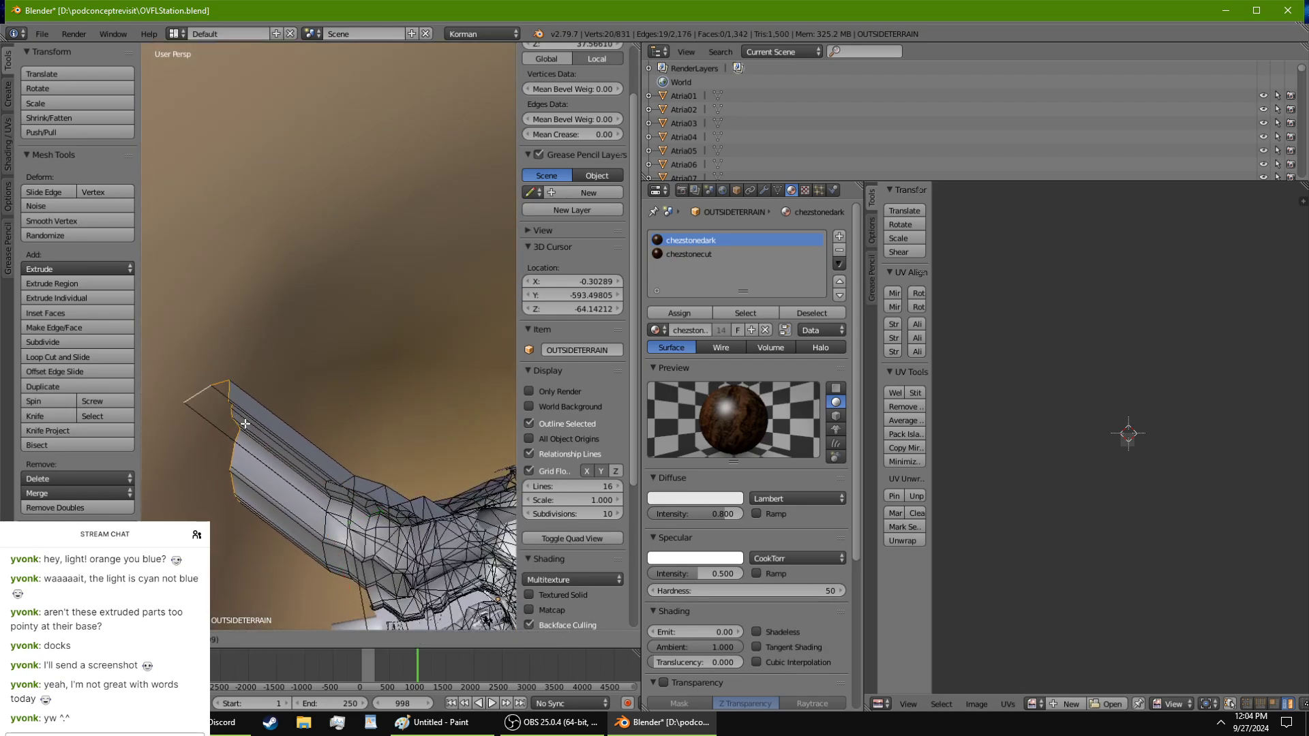
left_click(309, 472)
middle_click_drag(309, 472, 349, 119)
scroll(344, 385, "up", 1)
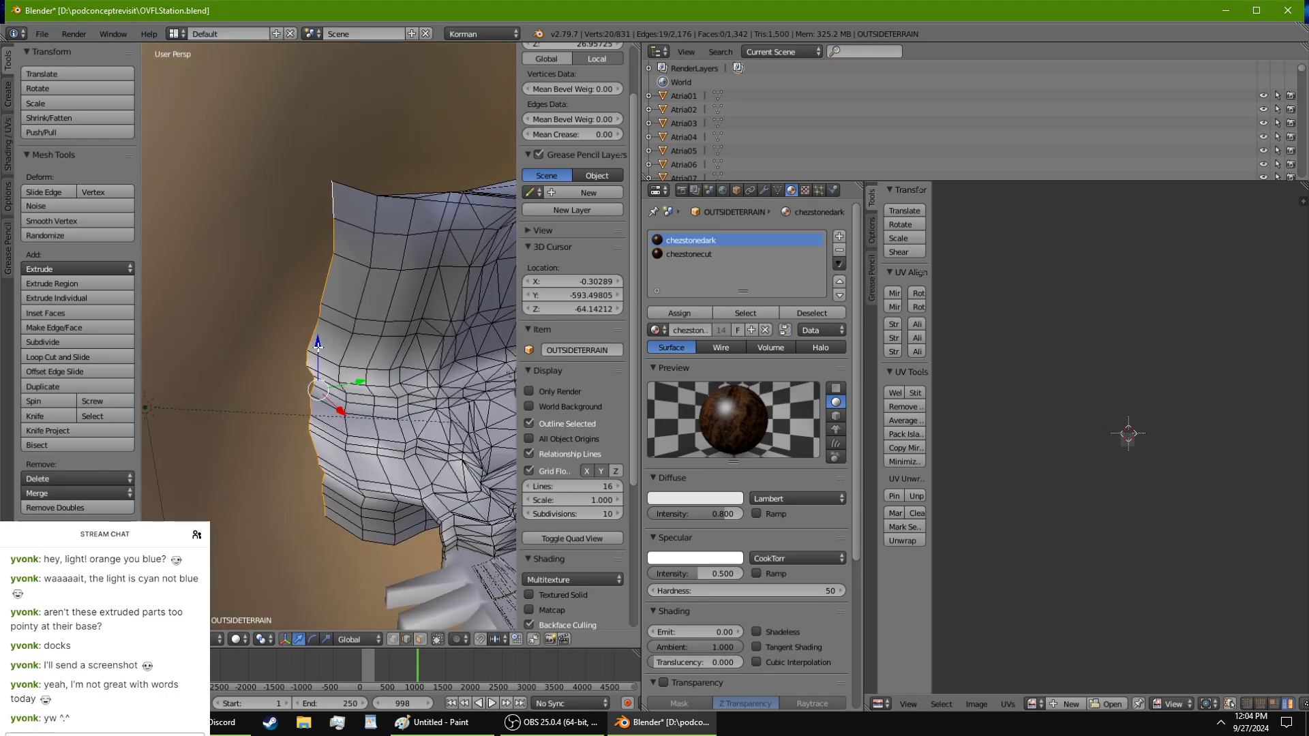
middle_click_drag(321, 348, 386, 381)
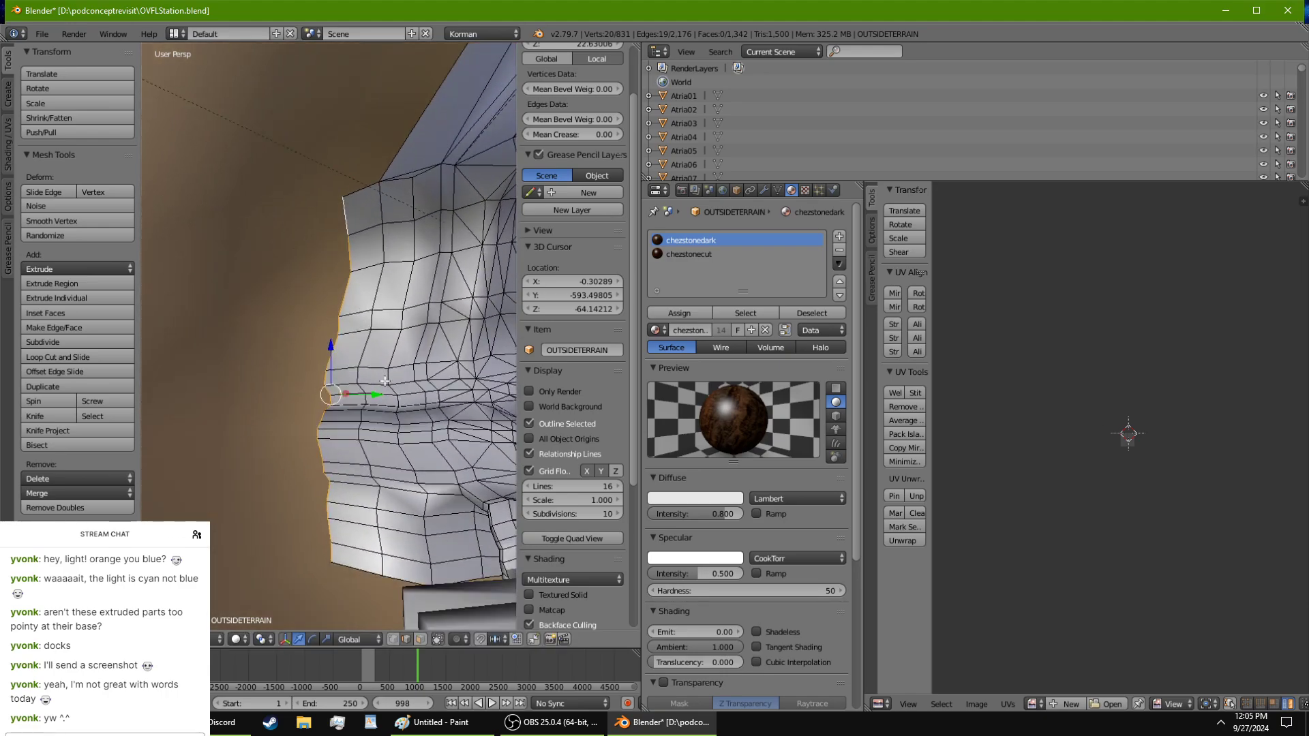
left_click_drag(377, 394, 365, 393)
middle_click_drag(364, 394, 453, 512)
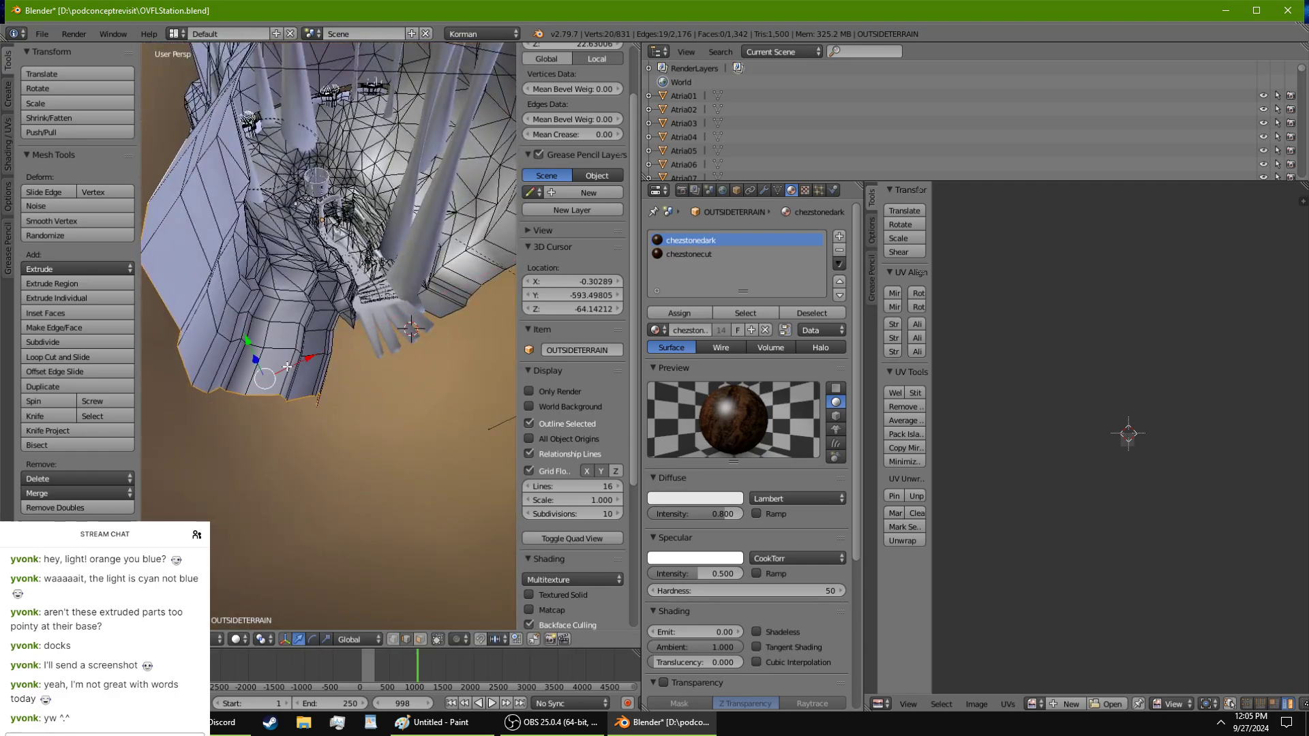
Step: Extrude the terrain's selected boundary edges beside the docks outward once more and raise the new edges slightly along Z
middle_click_drag(355, 402, 492, 452)
key("g")
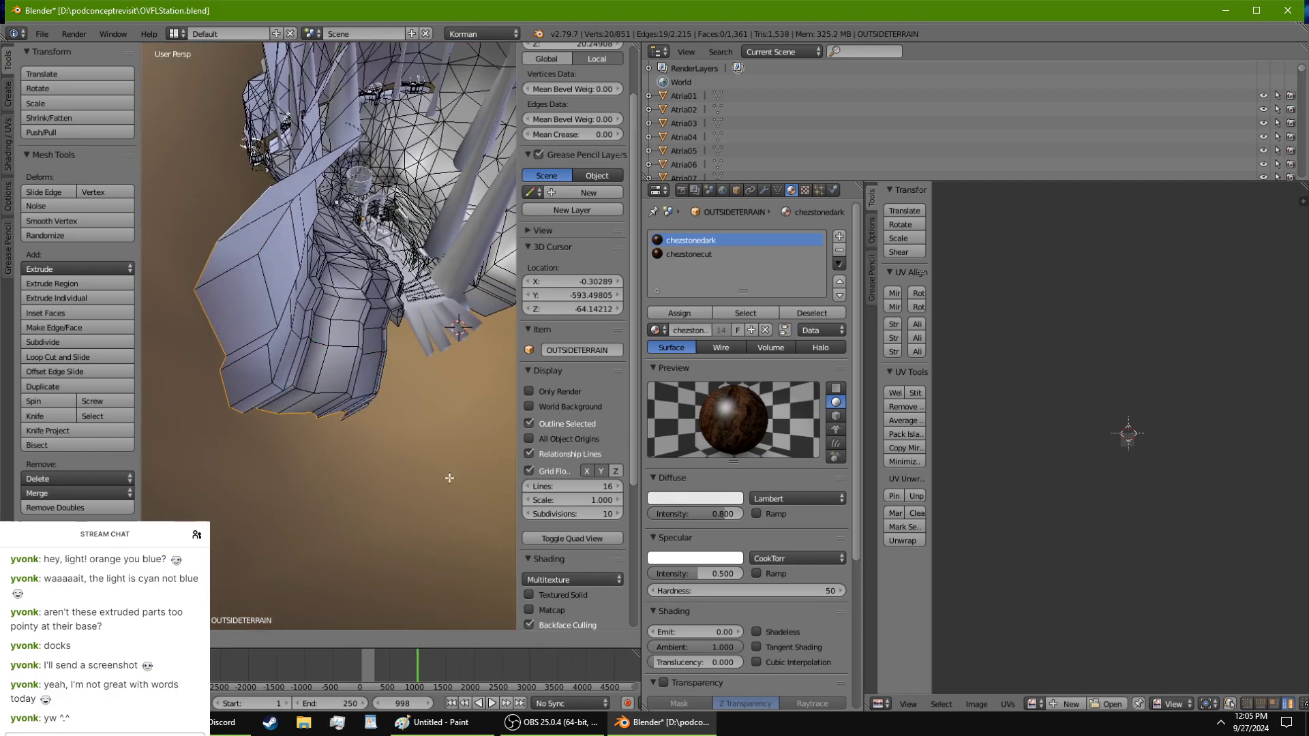
left_click(421, 495)
middle_click_drag(421, 495, 358, 332)
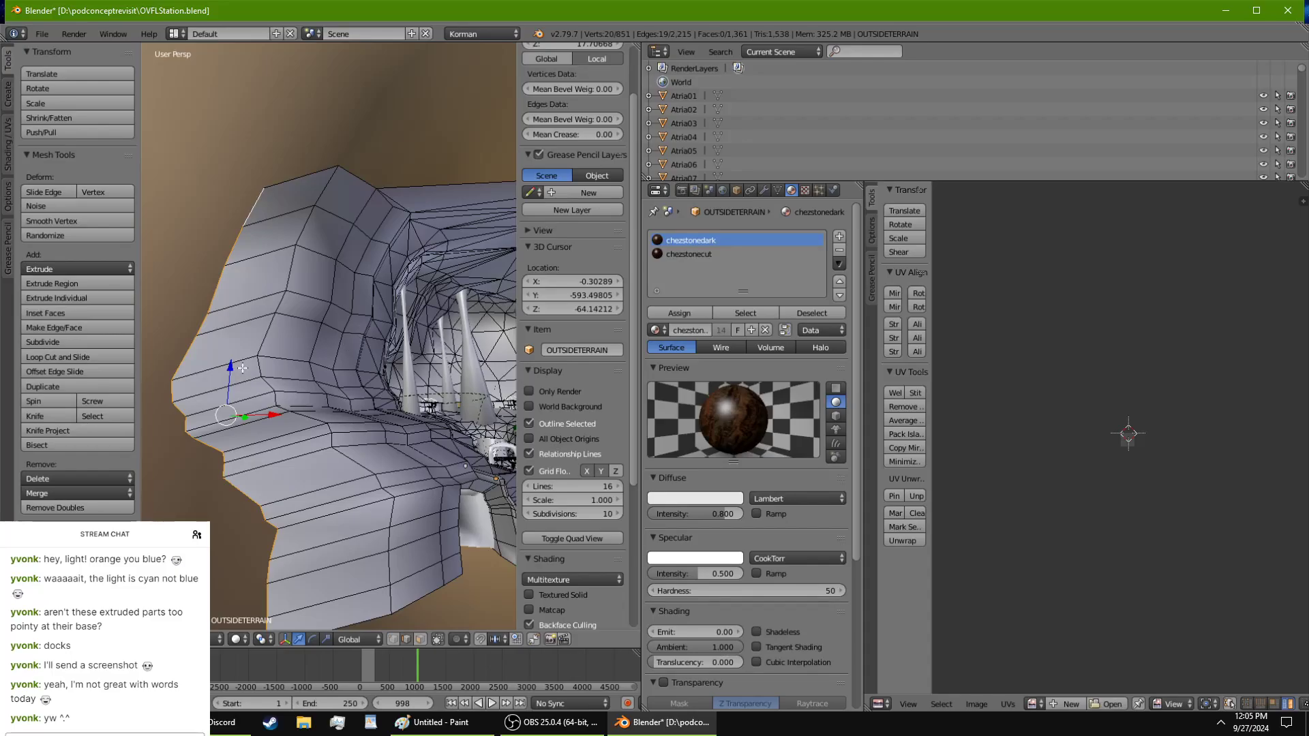
left_click_drag(231, 369, 233, 354)
middle_click_drag(234, 353, 244, 515)
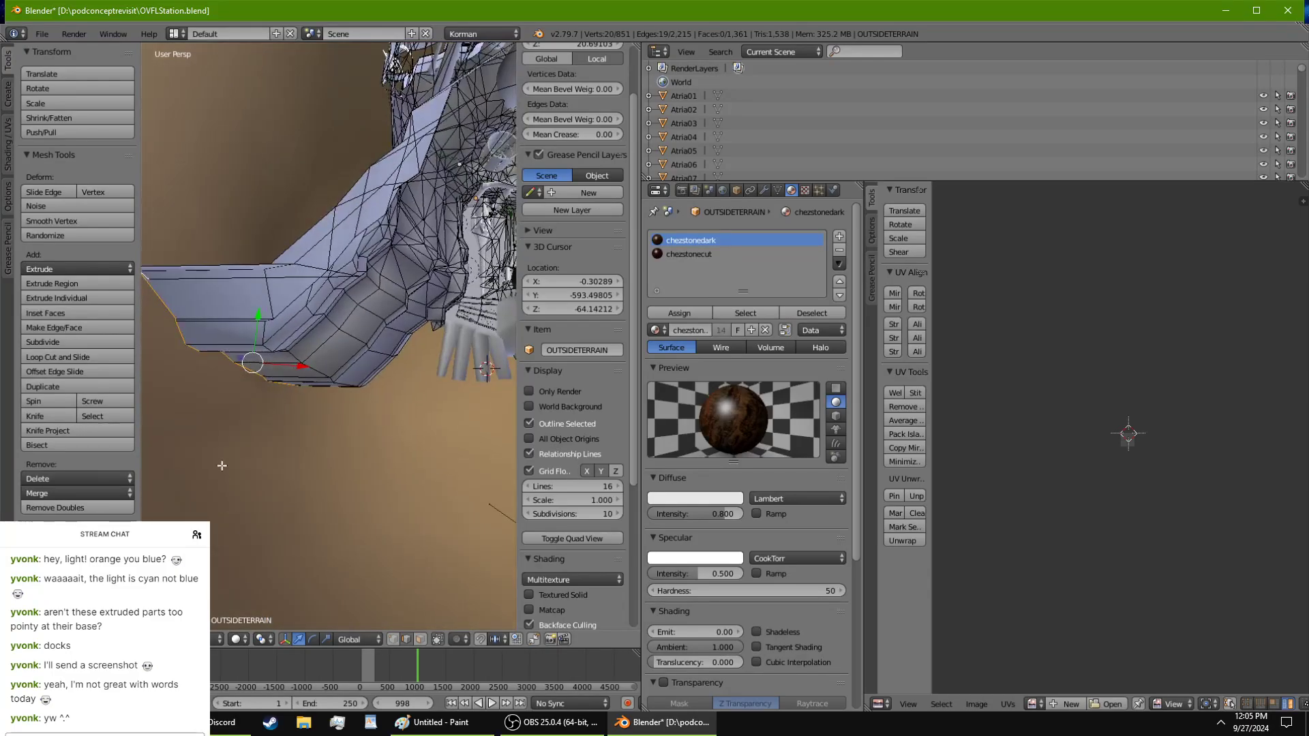
middle_click_drag(222, 466, 181, 436)
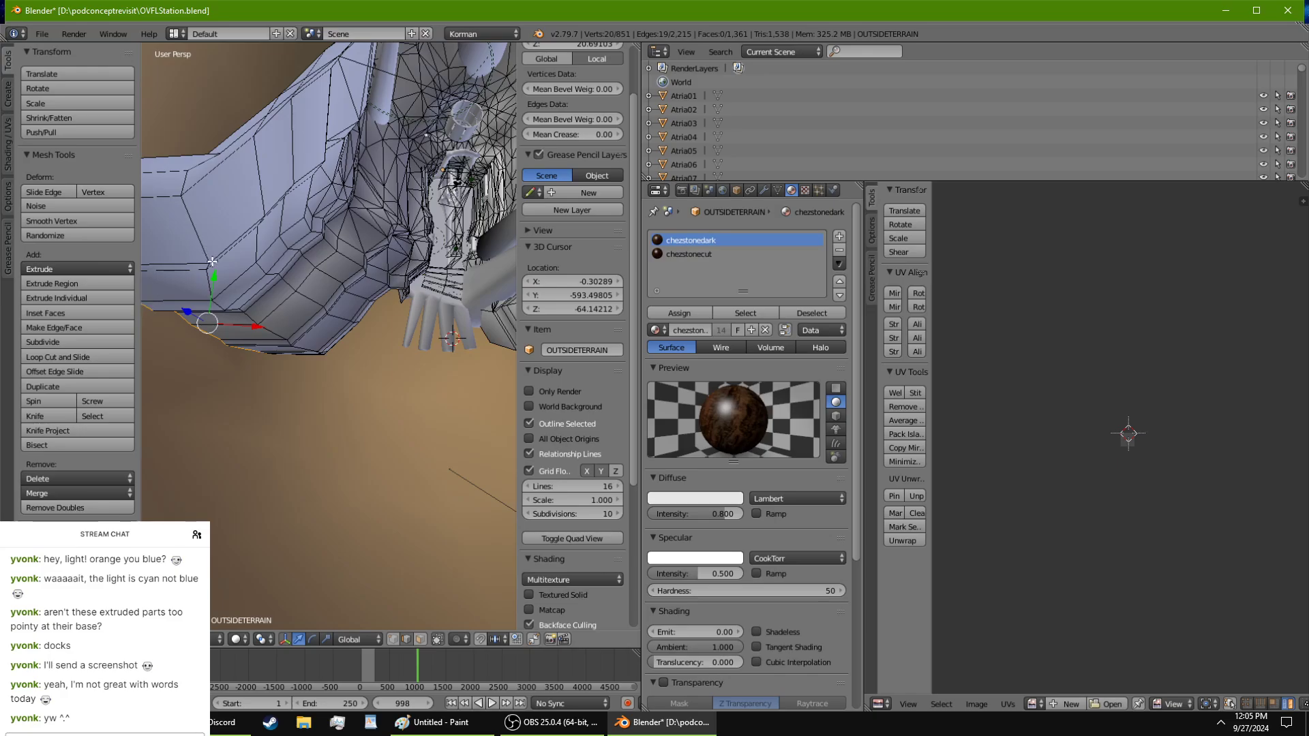
middle_click_drag(212, 261, 344, 304)
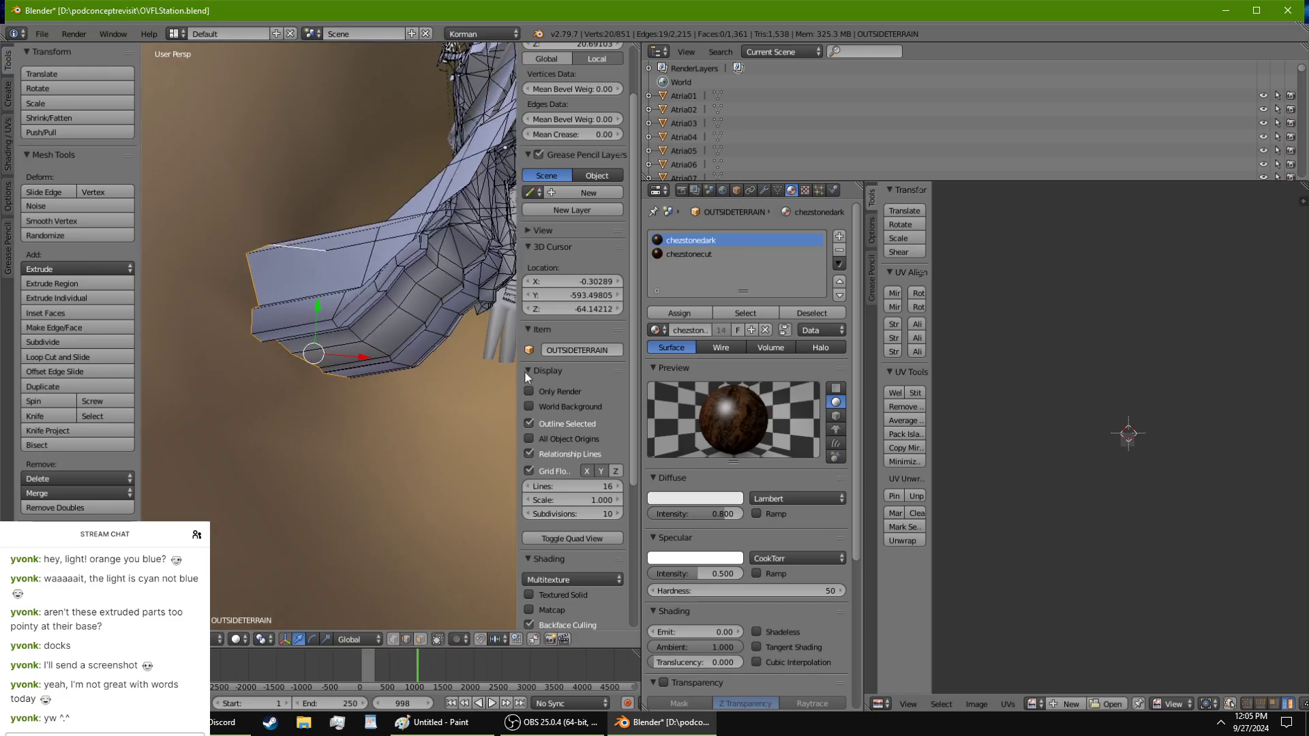
Step: Select the boundary edges along the terrain's opposite outer end and extrude them outward
middle_click_drag(177, 284, 411, 263)
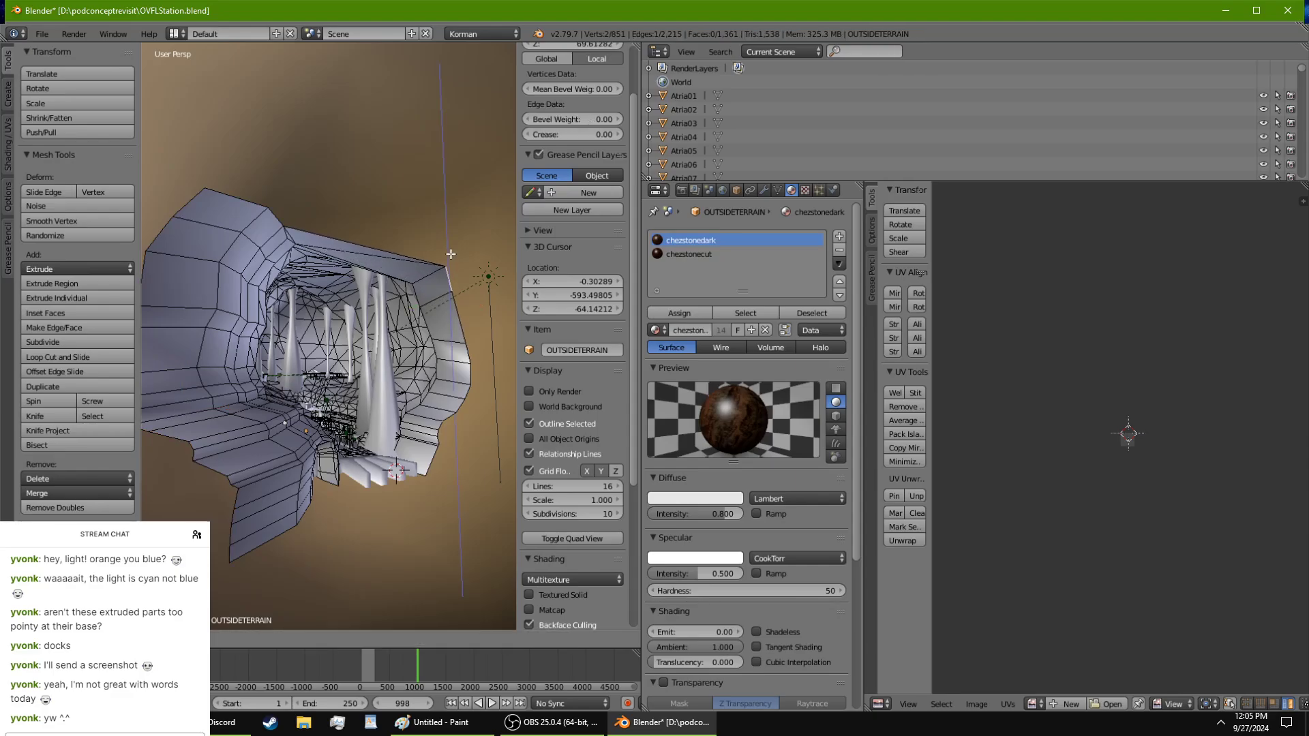
middle_click_drag(439, 252, 445, 388)
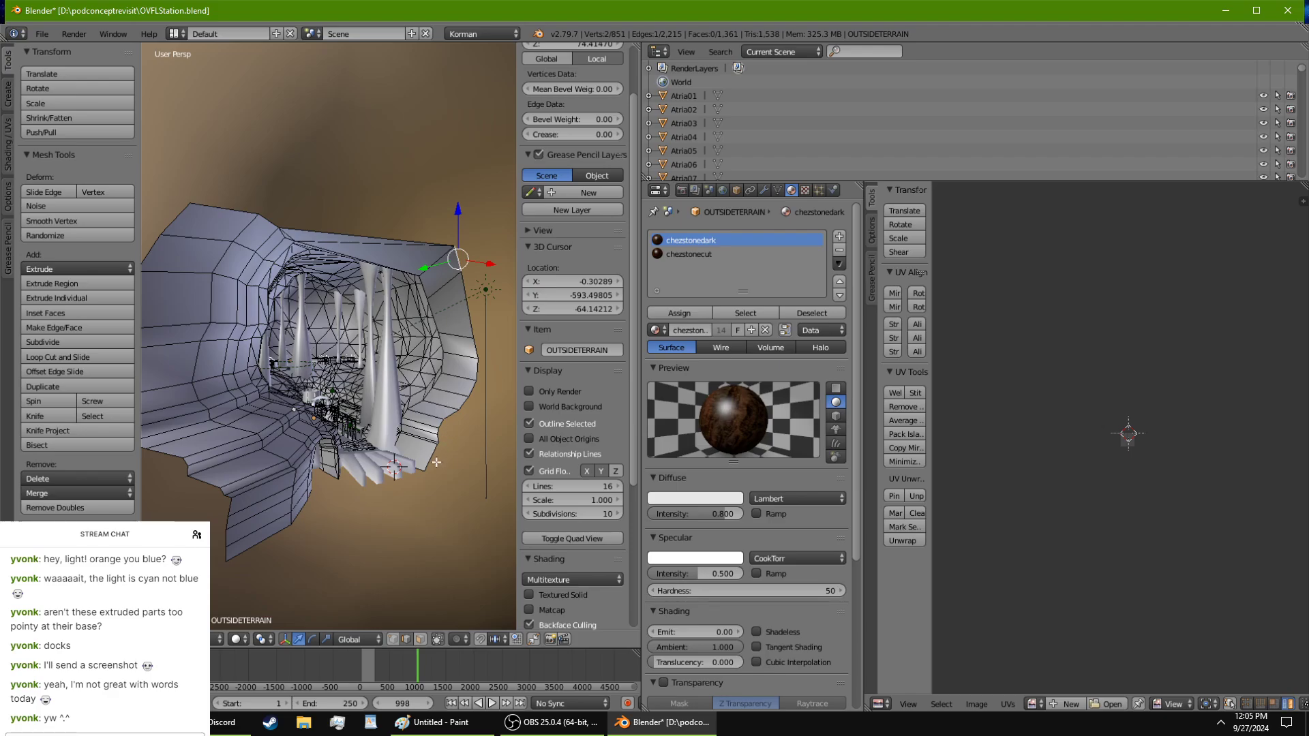
middle_click_drag(432, 462, 492, 328)
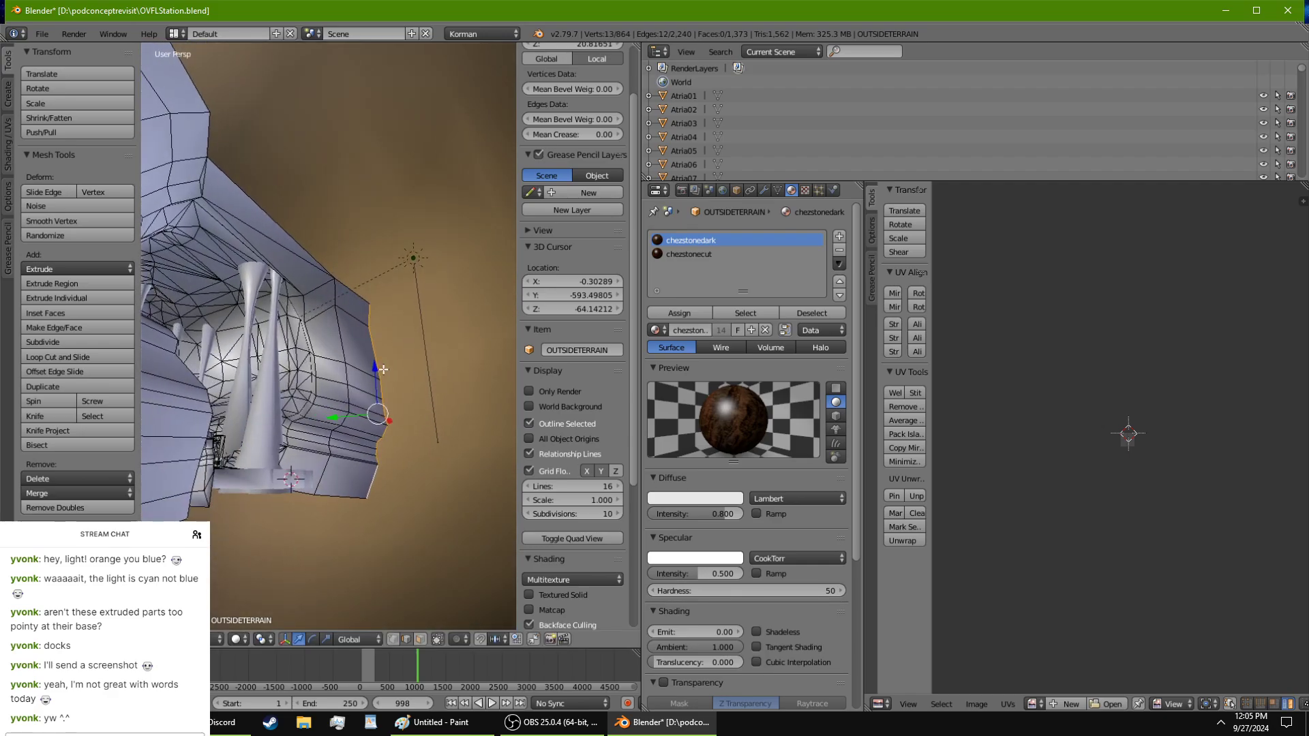
left_click(385, 354)
middle_click_drag(385, 355, 456, 254)
Step: Extrude partial runs of that end's boundary edges further outward, including the lower run beneath the overhang
scroll(413, 383, "up", 3)
right_click(400, 238, "ctrl")
key("e")
mouse_move(420, 223)
left_mouse_down()
mouse_move(413, 211)
mouse_move(455, 185)
mouse_move(424, 203)
left_mouse_up()
middle_click_drag(454, 280, 315, 411)
key("e")
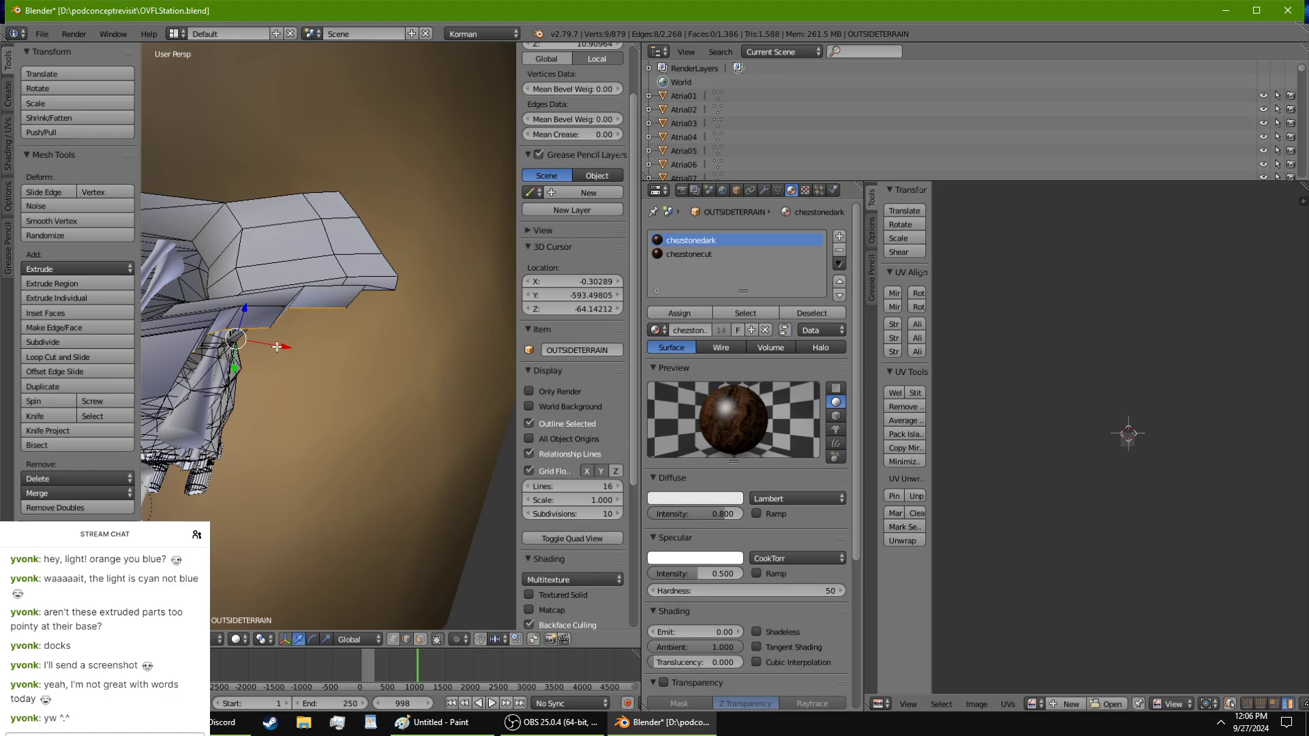
Step: Extrude the single edge at the overhang's lower corner downward three times to form a hanging strip of faces
scroll(368, 381, "up", 5)
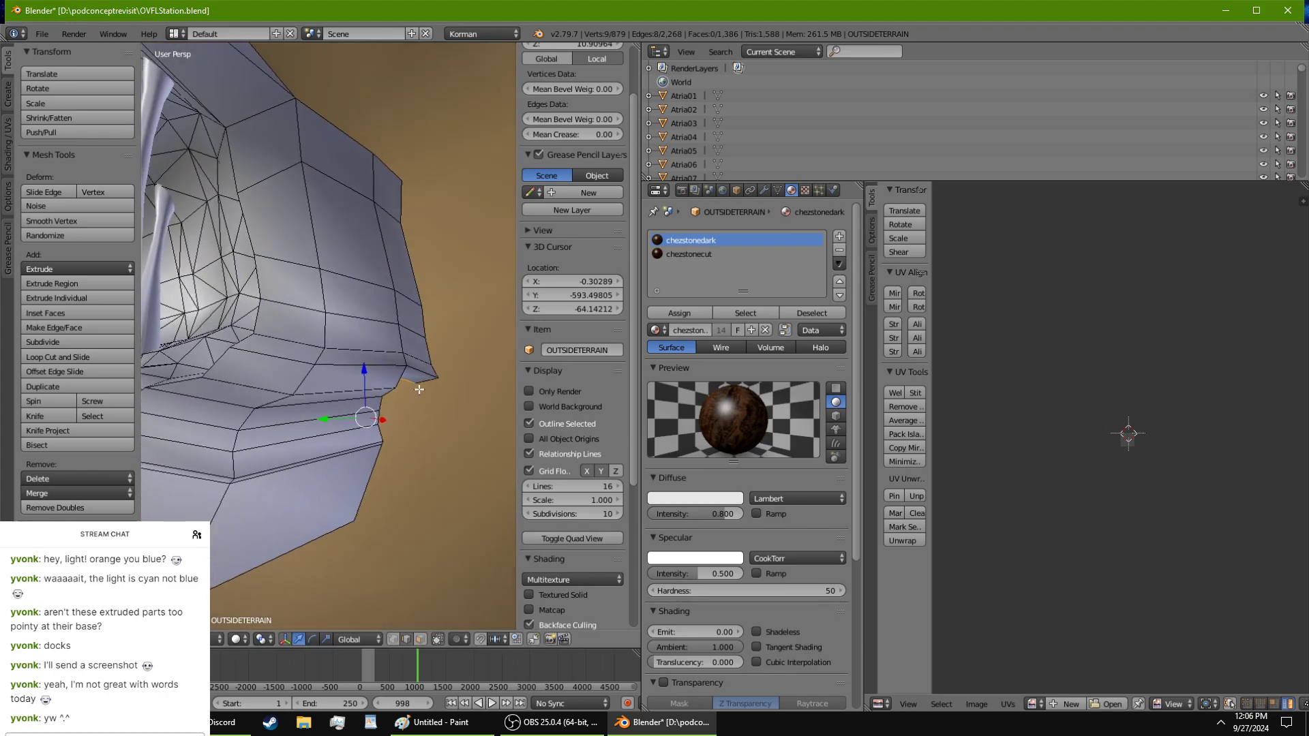
middle_click_drag(423, 382, 355, 353)
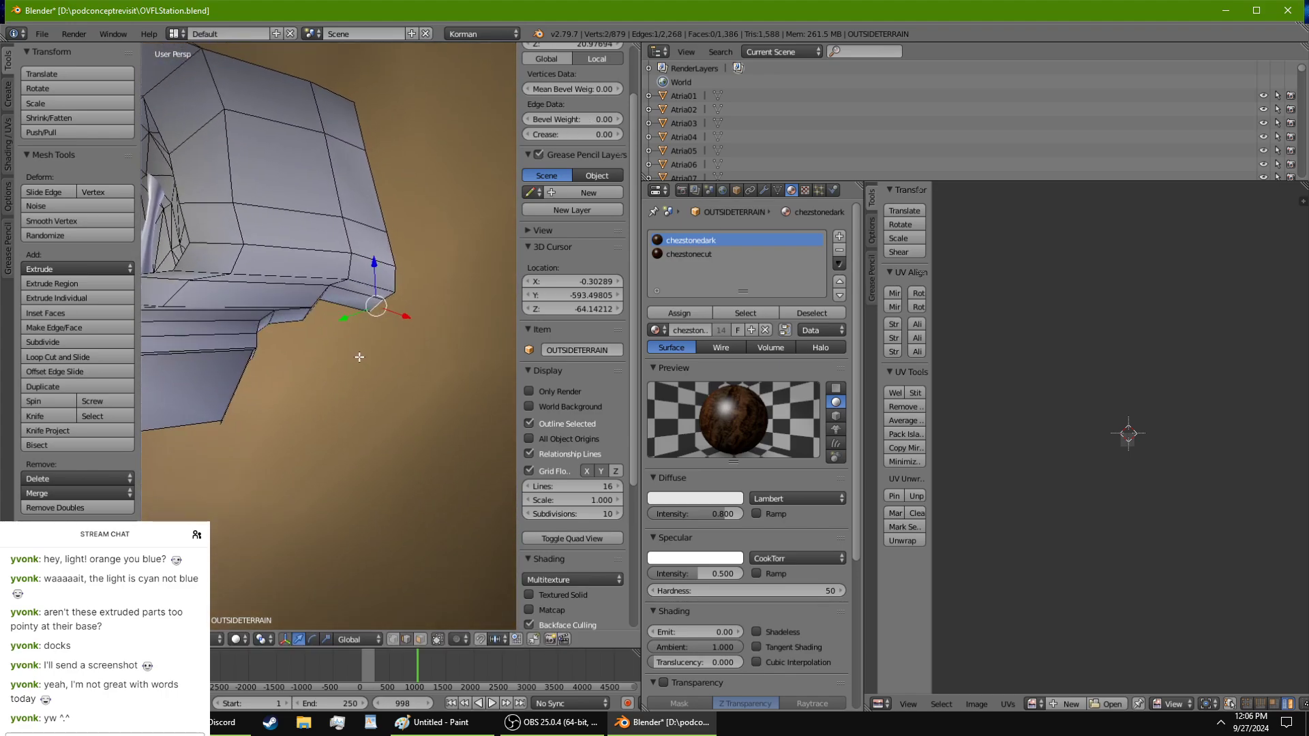
key("e")
left_click(370, 386)
key("e")
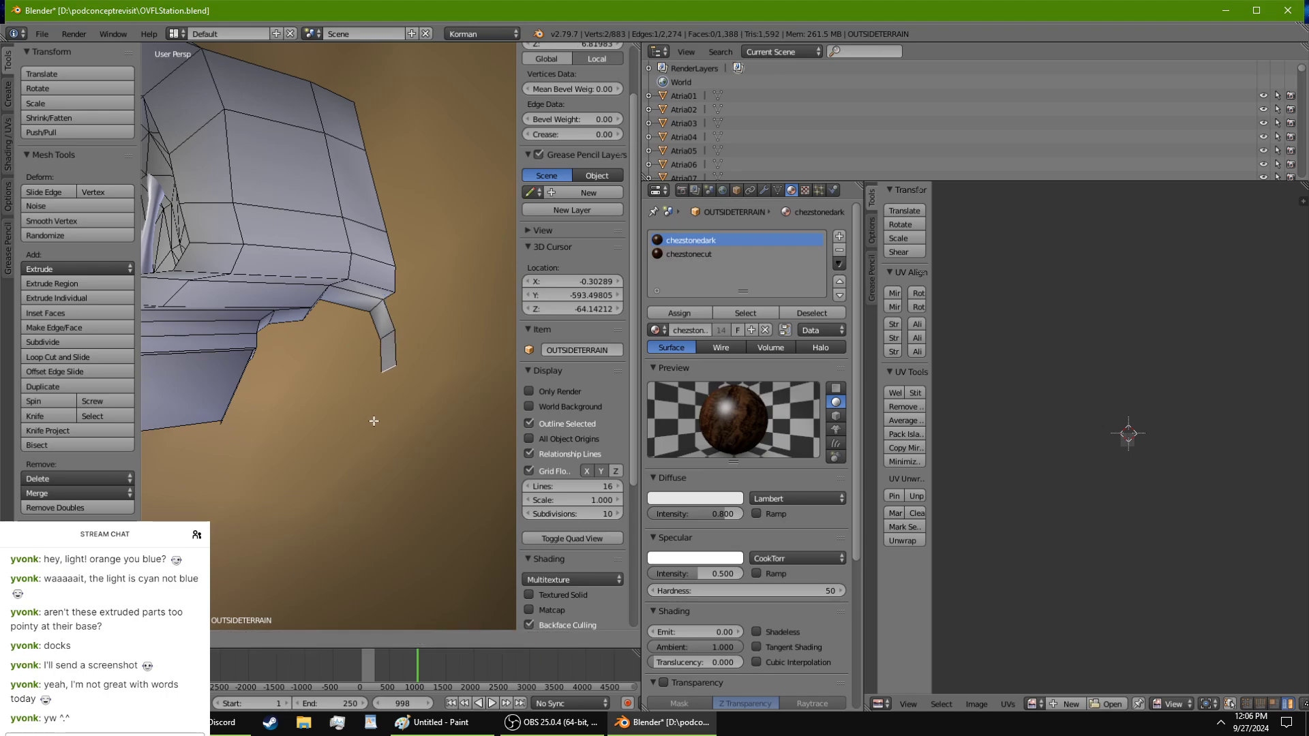
left_click(373, 421)
left_click(361, 467)
Step: Select the strip's three inner side edges and move them along Y to widen the strip
middle_click_drag(362, 467, 412, 423)
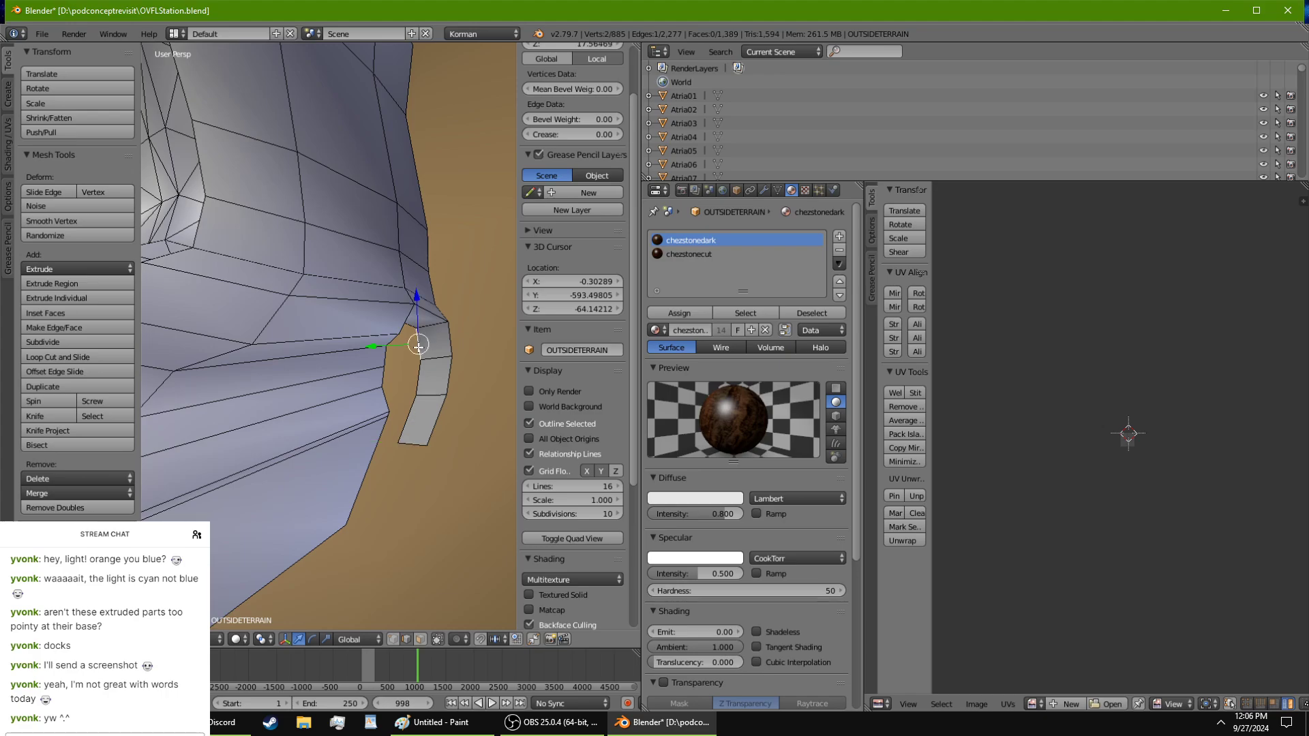
key("g")
key("y")
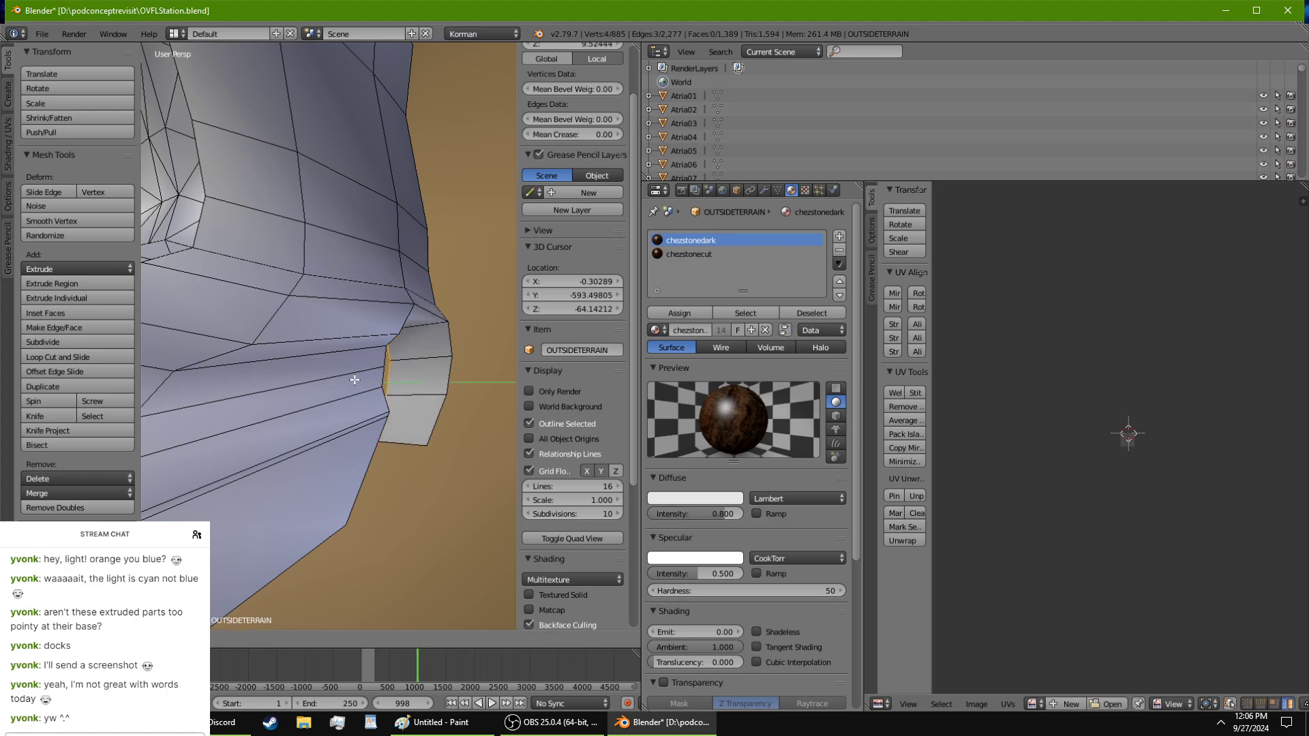
left_click(355, 379)
middle_click_drag(355, 380, 342, 397)
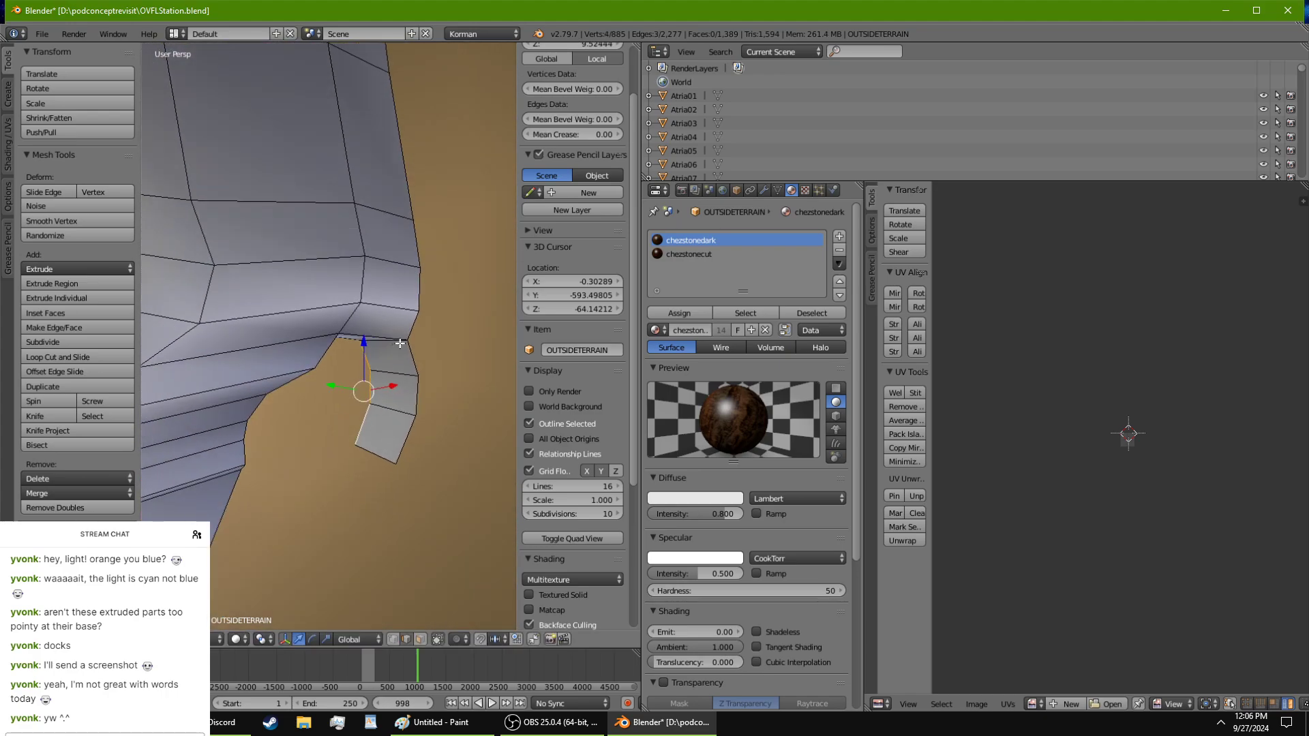
Step: Extrude the end's outer boundary edges, including the hanging strip, outward, then lower them slightly along Z and shift them along Y
scroll(408, 448, "down", 6)
middle_click_drag(409, 447, 358, 162)
scroll(412, 443, "up", 7)
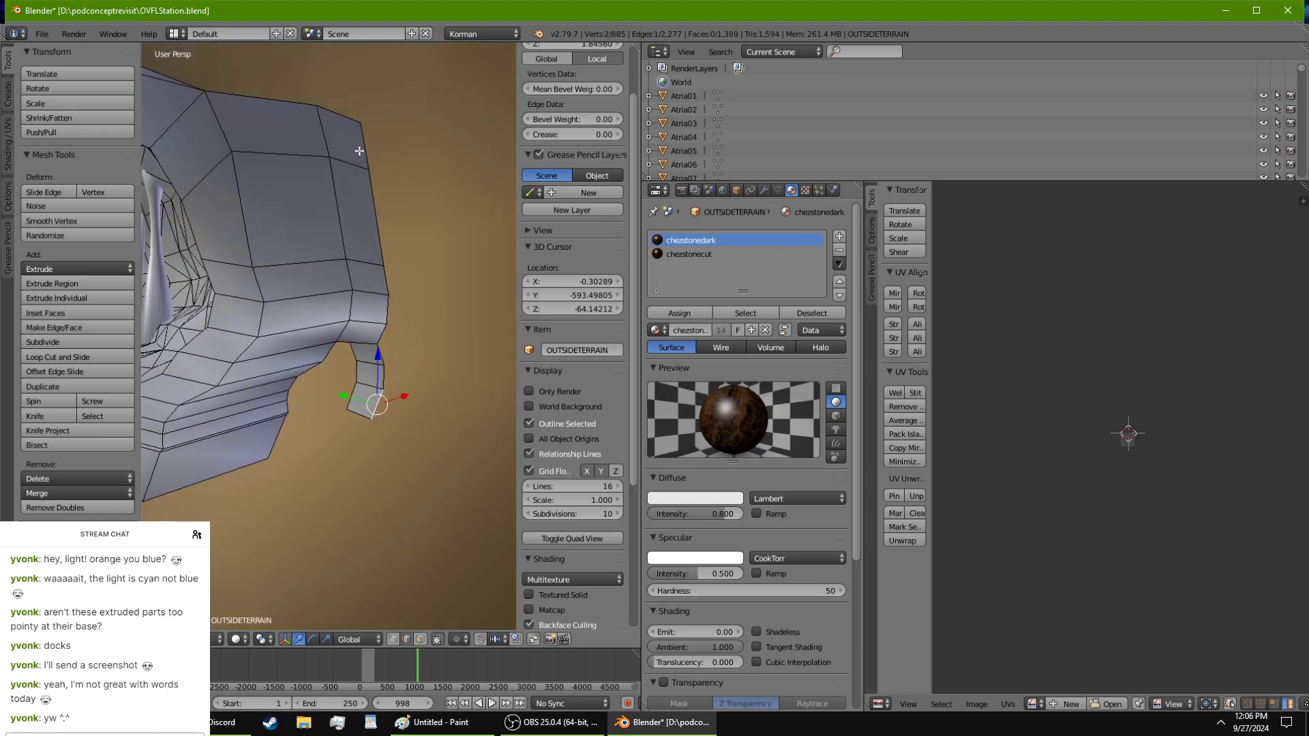
mouse_move(402, 226)
middle_mouse_down()
mouse_move(405, 365)
mouse_move(427, 327)
mouse_move(398, 244)
middle_mouse_up()
key("e")
left_click(446, 381)
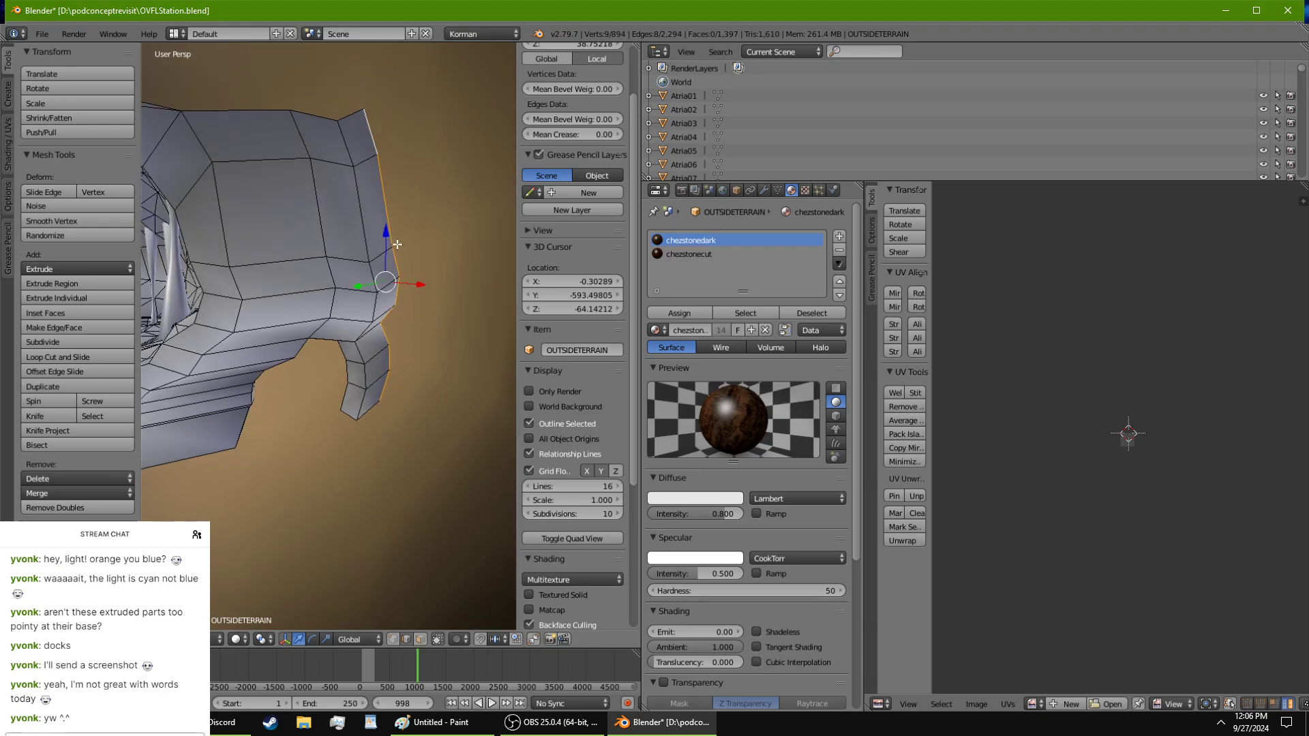
left_click_drag(387, 239, 387, 248)
middle_click_drag(388, 248, 389, 346)
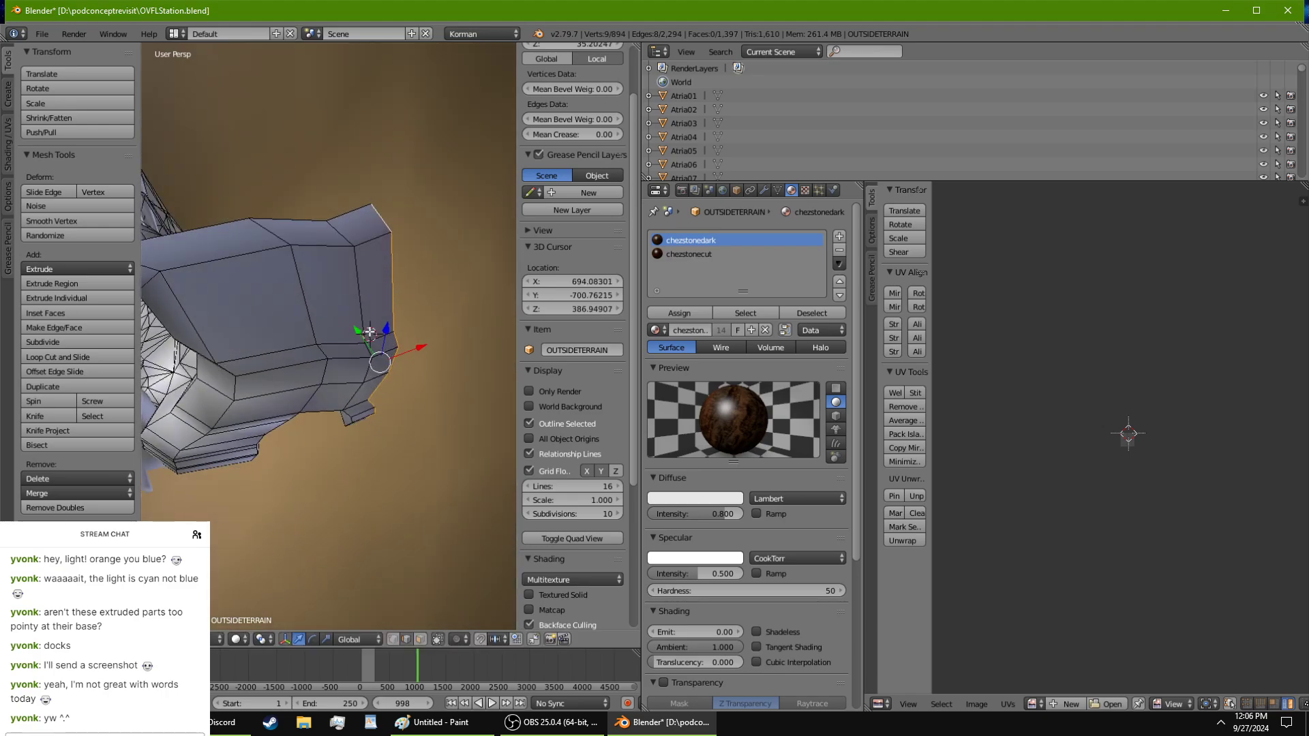
mouse_move(360, 333)
left_mouse_down()
mouse_move(428, 332)
mouse_move(360, 315)
left_mouse_up()
key("Tab")
Step: Open the fantunnel.001 mesh for editing and examine how its end section sits against the surrounding terrain
middle_click_drag(403, 415, 247, 311)
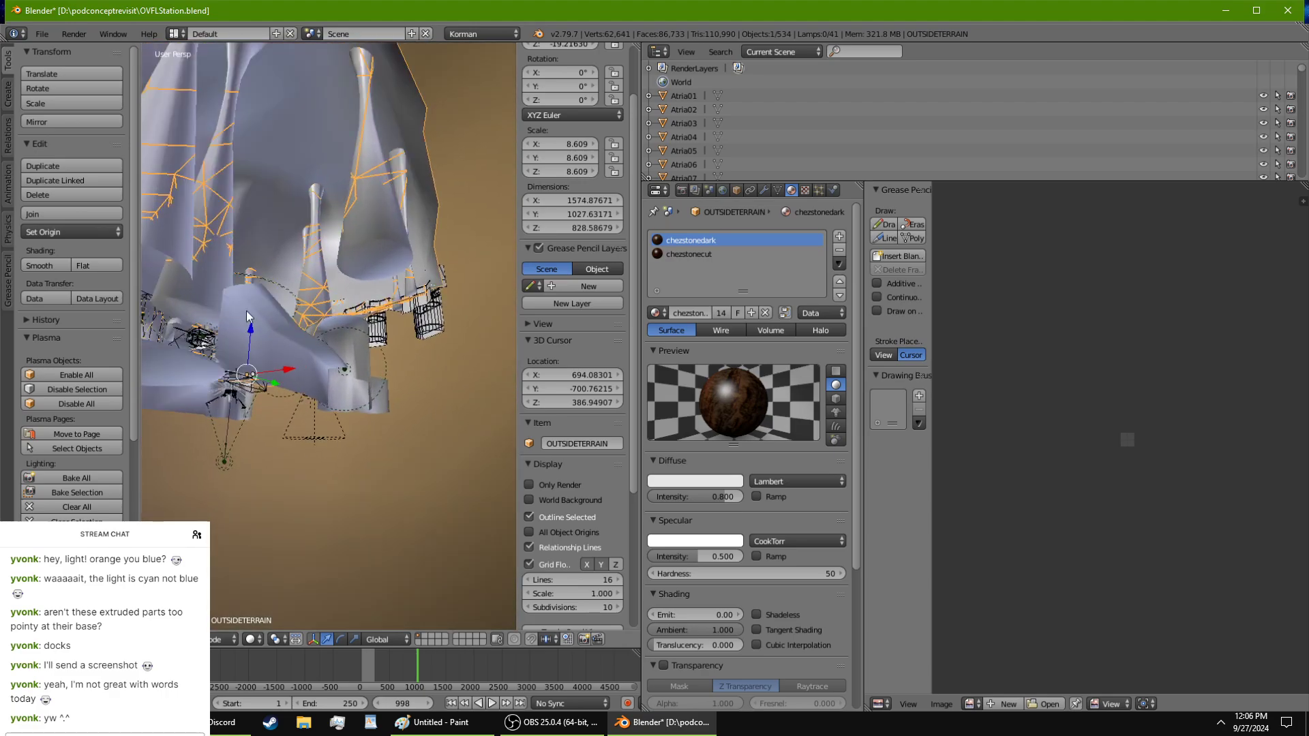
right_click(262, 307)
key("Tab")
left_click_drag(269, 314, 293, 315)
scroll(293, 315, "down", 2)
middle_click_drag(294, 315, 355, 232)
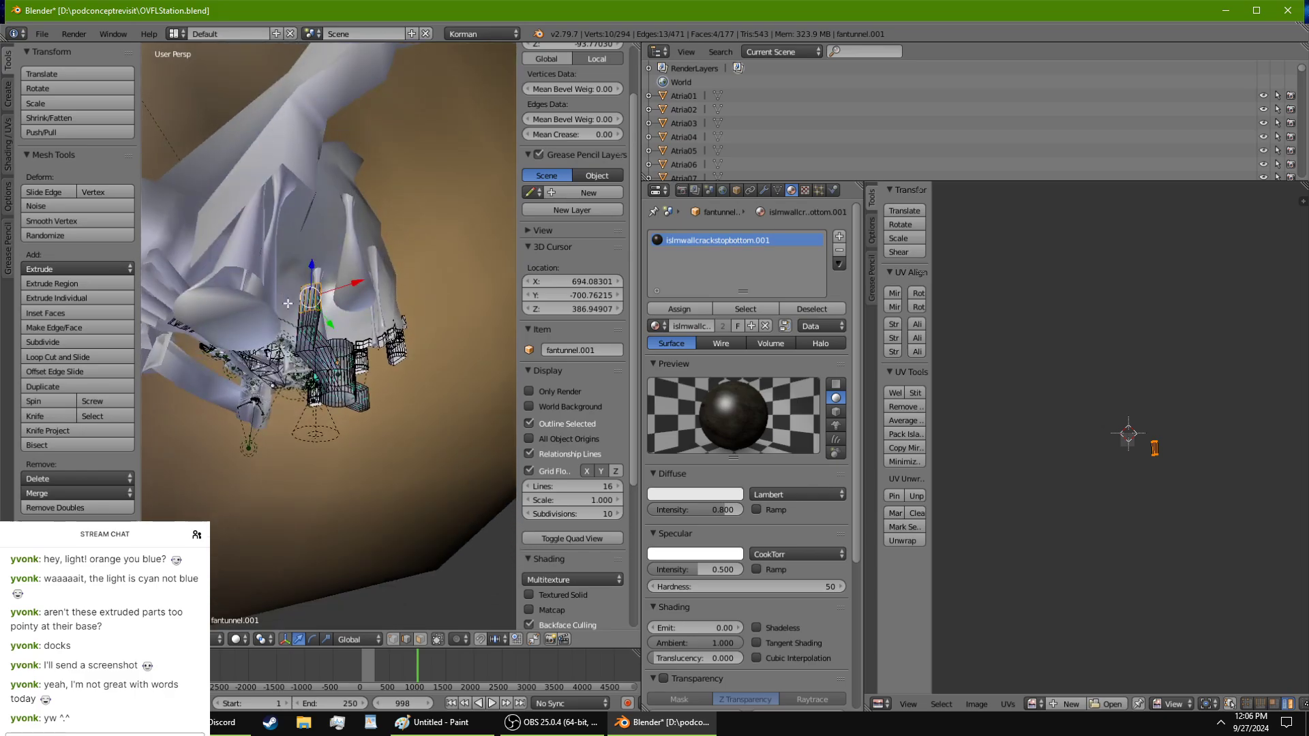
scroll(355, 232, "up", 3)
left_click_drag(314, 200, 290, 245)
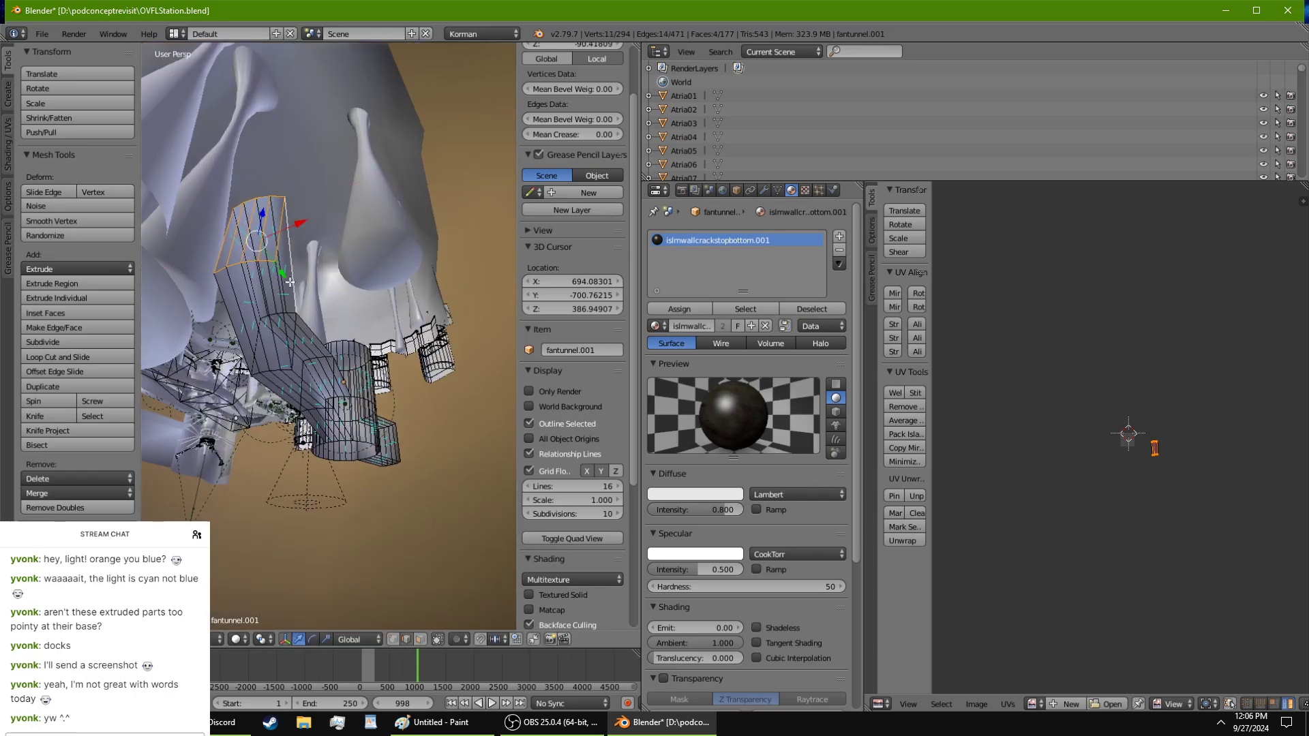
middle_click_drag(291, 281, 295, 352)
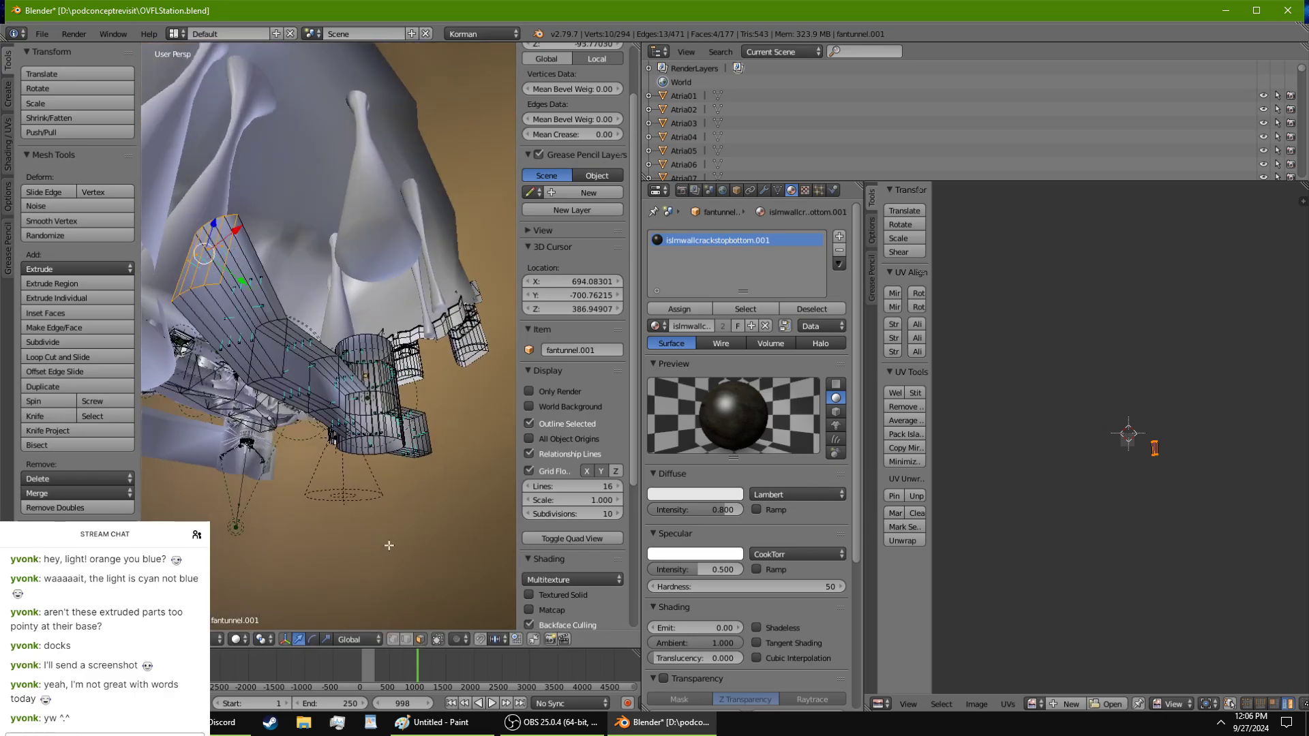
middle_click_drag(267, 284, 279, 352)
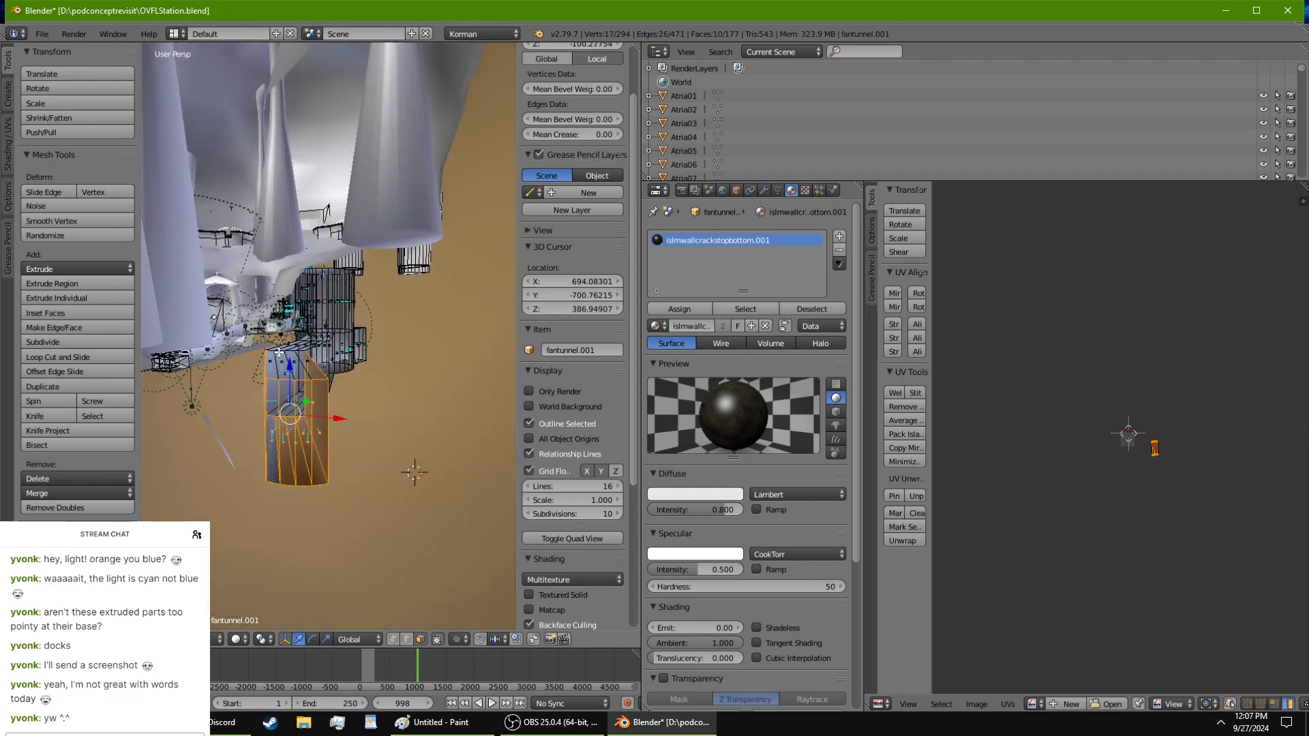
scroll(321, 384, "down", 4)
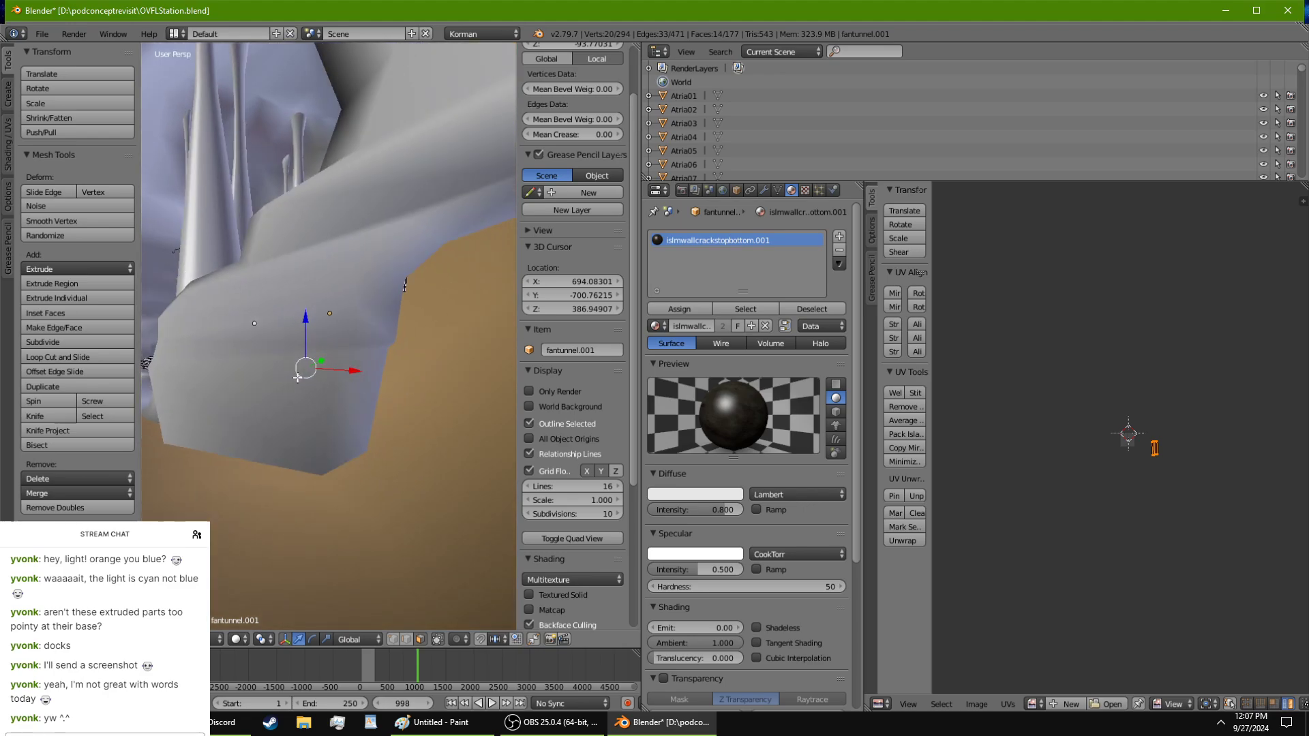
middle_click_drag(372, 365, 414, 379)
left_click(420, 362)
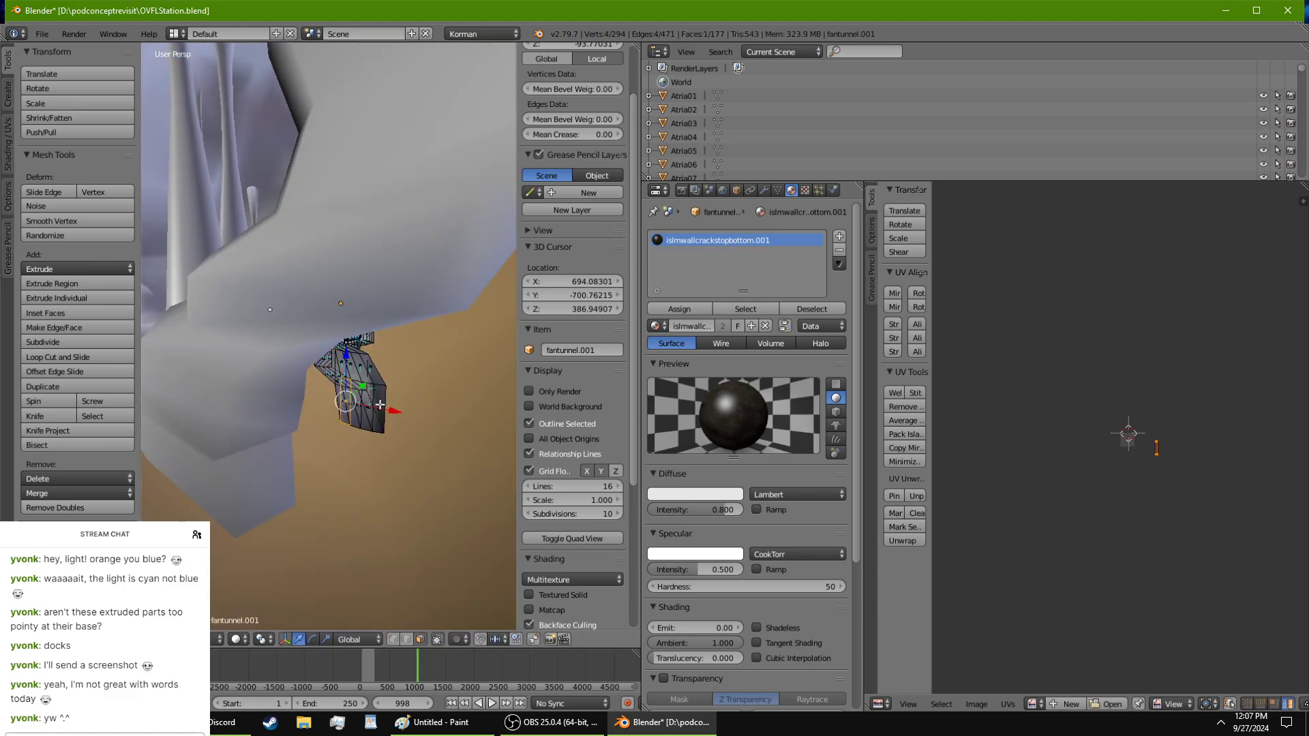
Step: Delete the four faces capping the end of the fantunnel.001 tunnel and leave mesh editing
right_click(380, 405, "ctrl")
key("x")
left_click(381, 406)
middle_click_drag(383, 406, 468, 482)
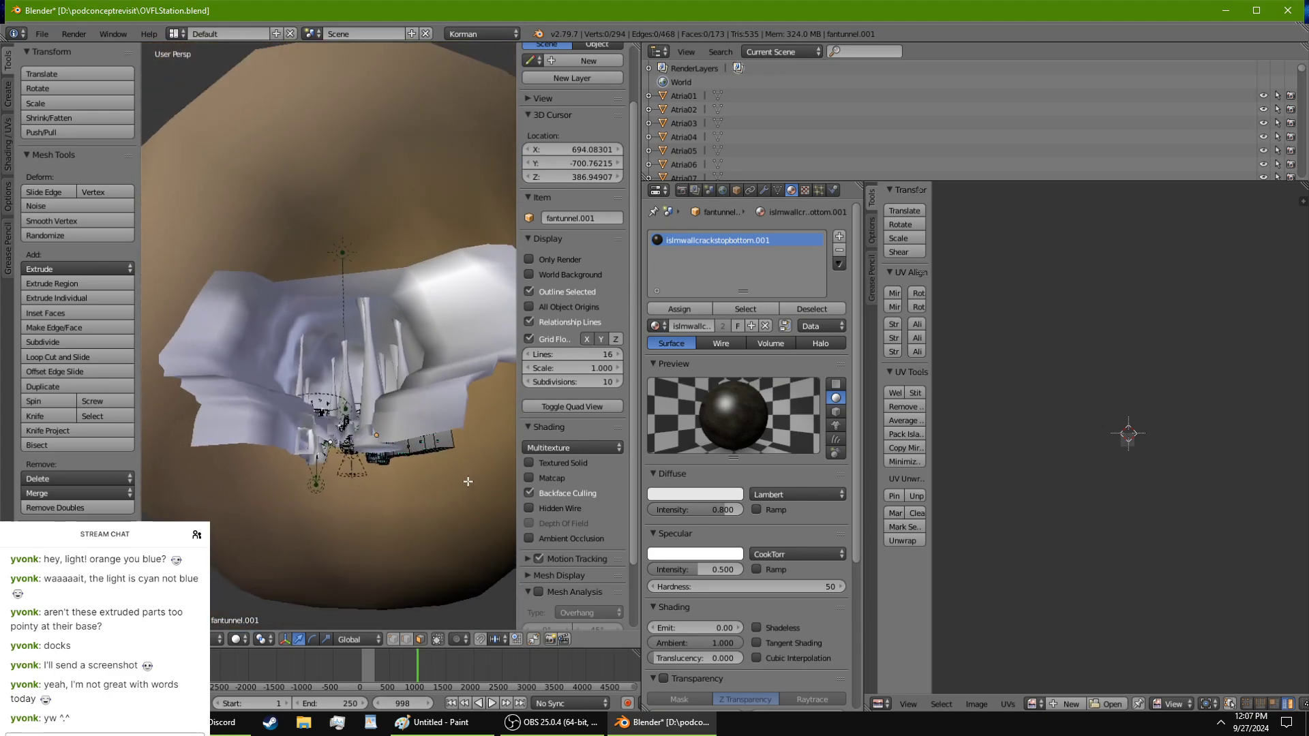
scroll(468, 482, "up", 2)
key("Tab")
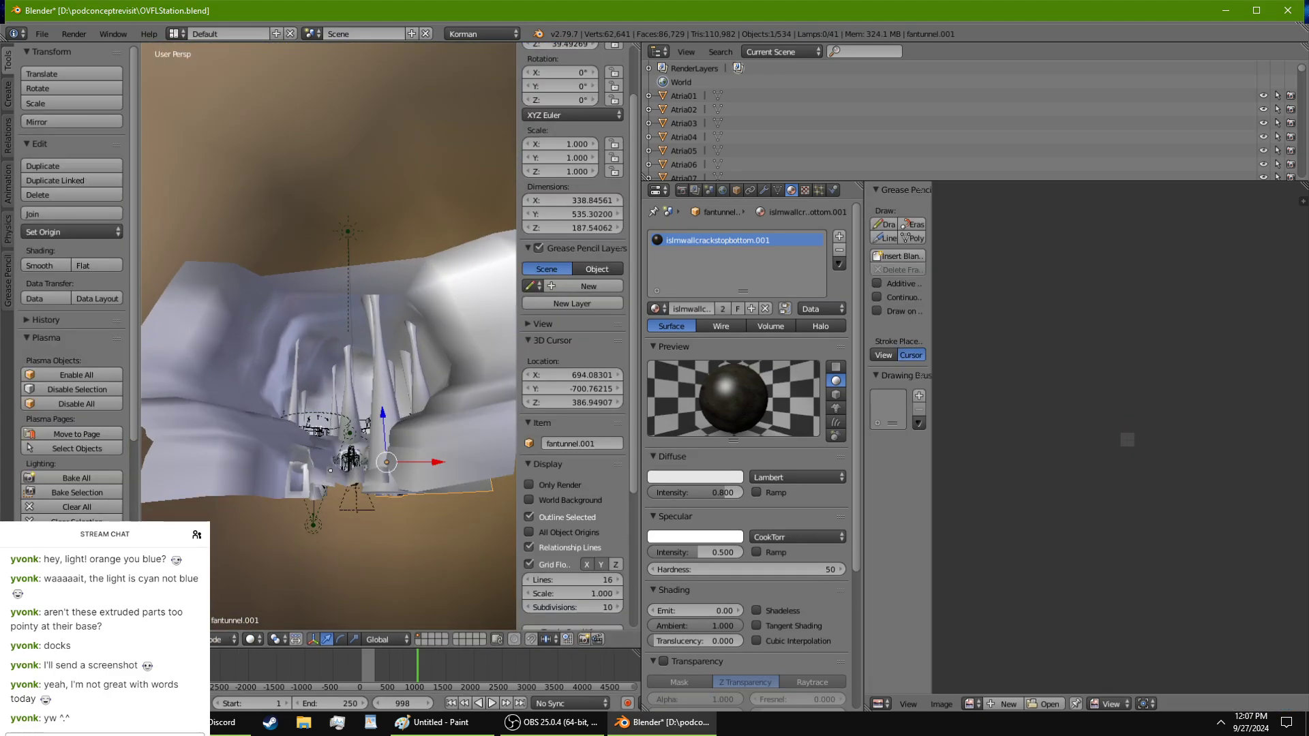
key("alt+Tab")
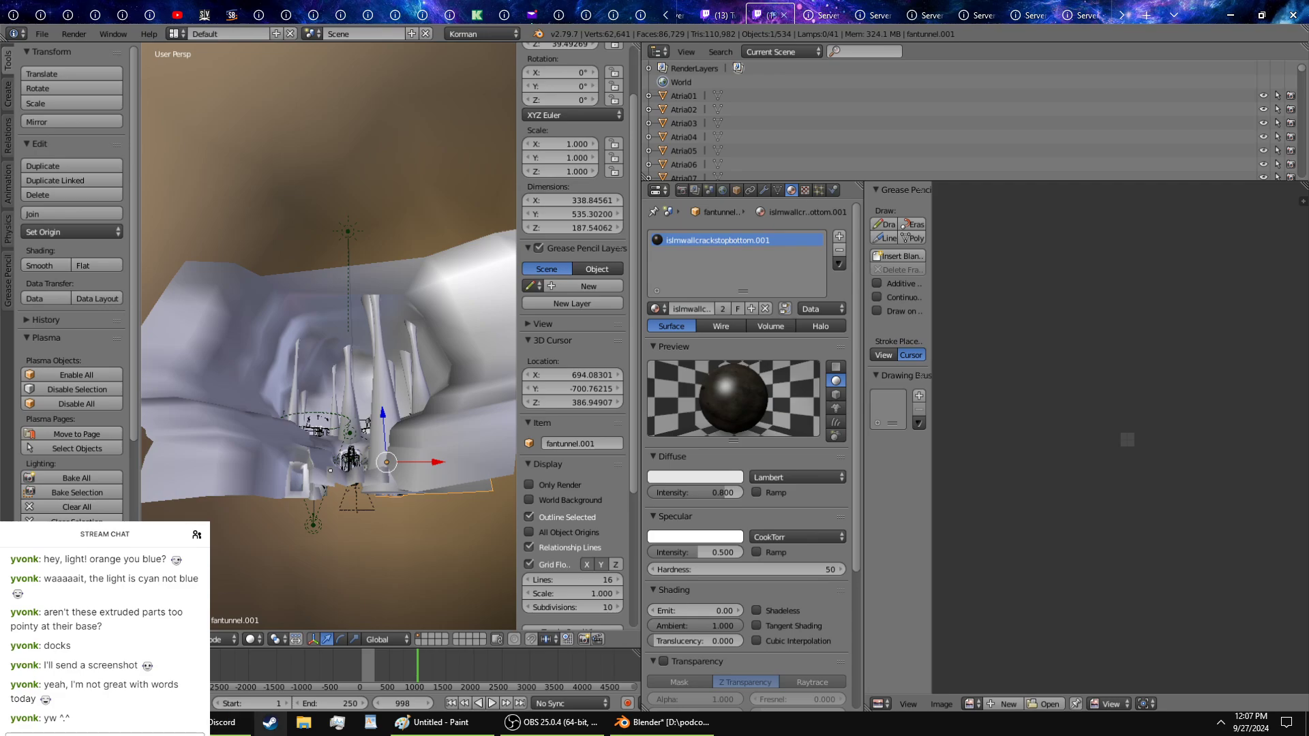
left_click(662, 722)
middle_click_drag(378, 308, 379, 339)
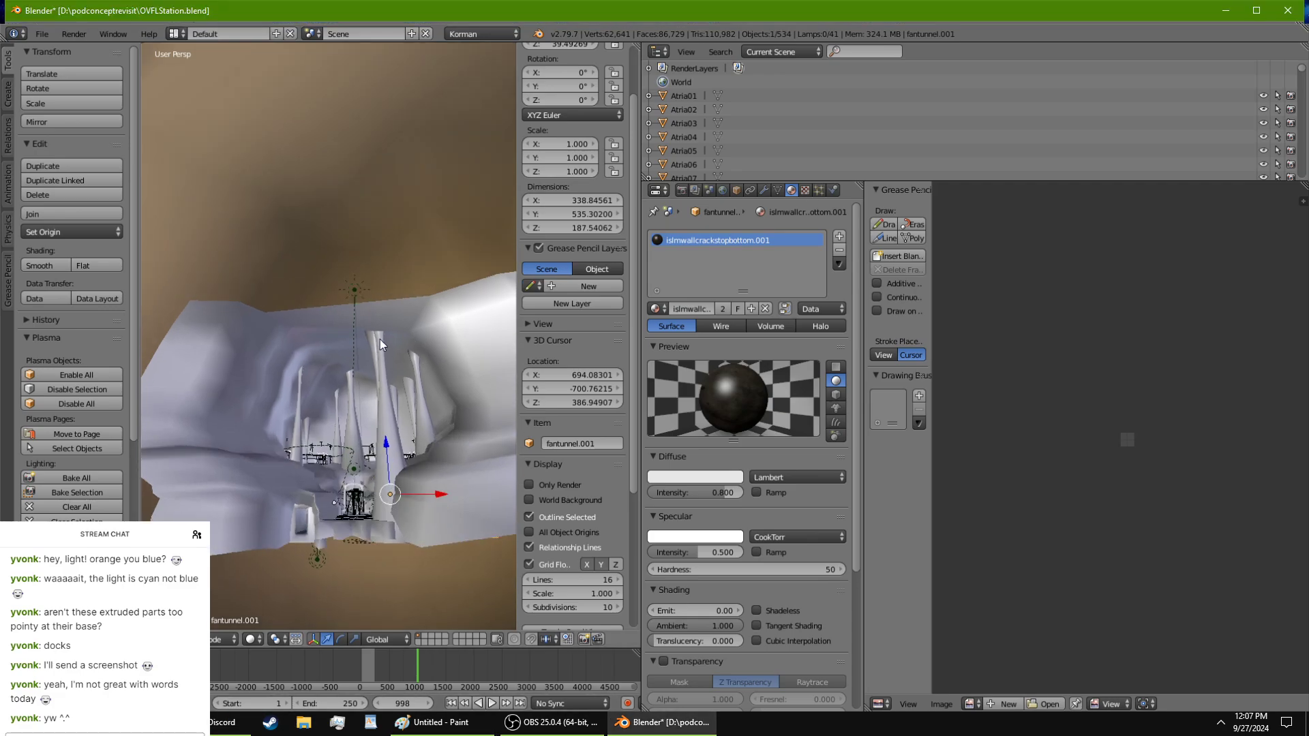
key("Tab")
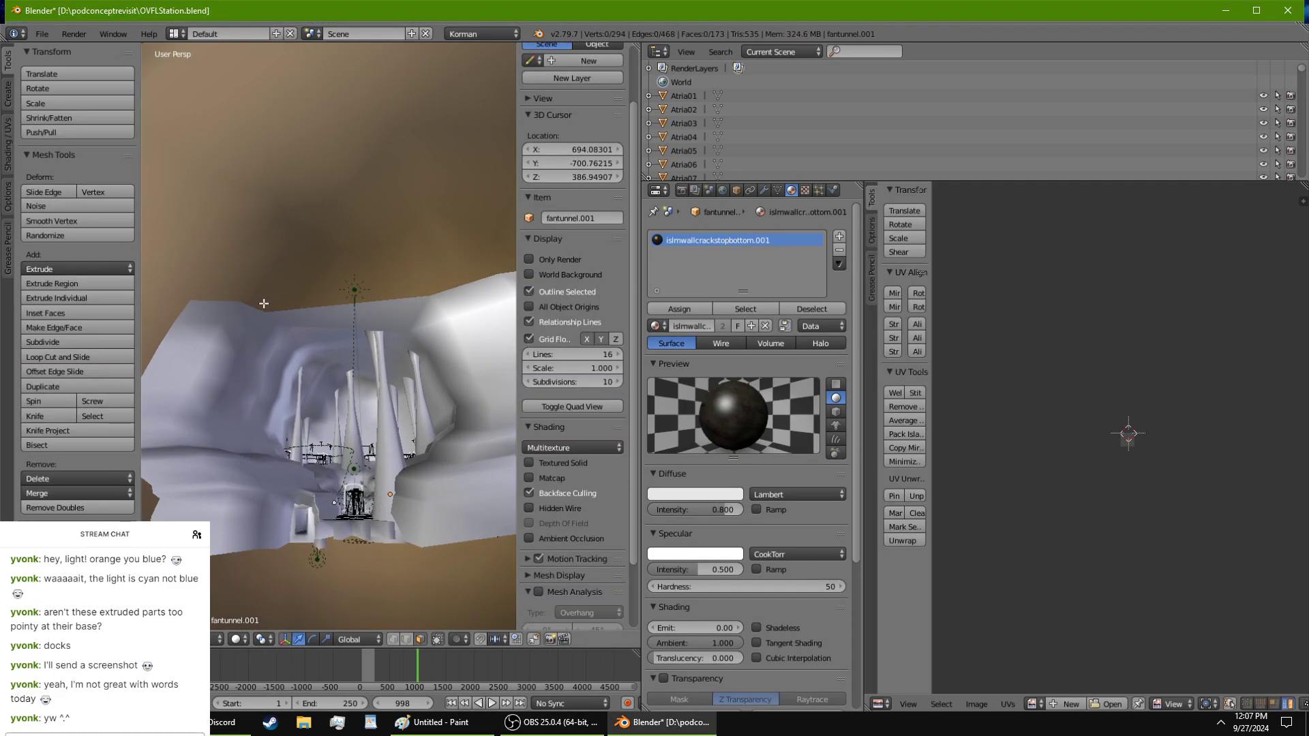
key("Tab")
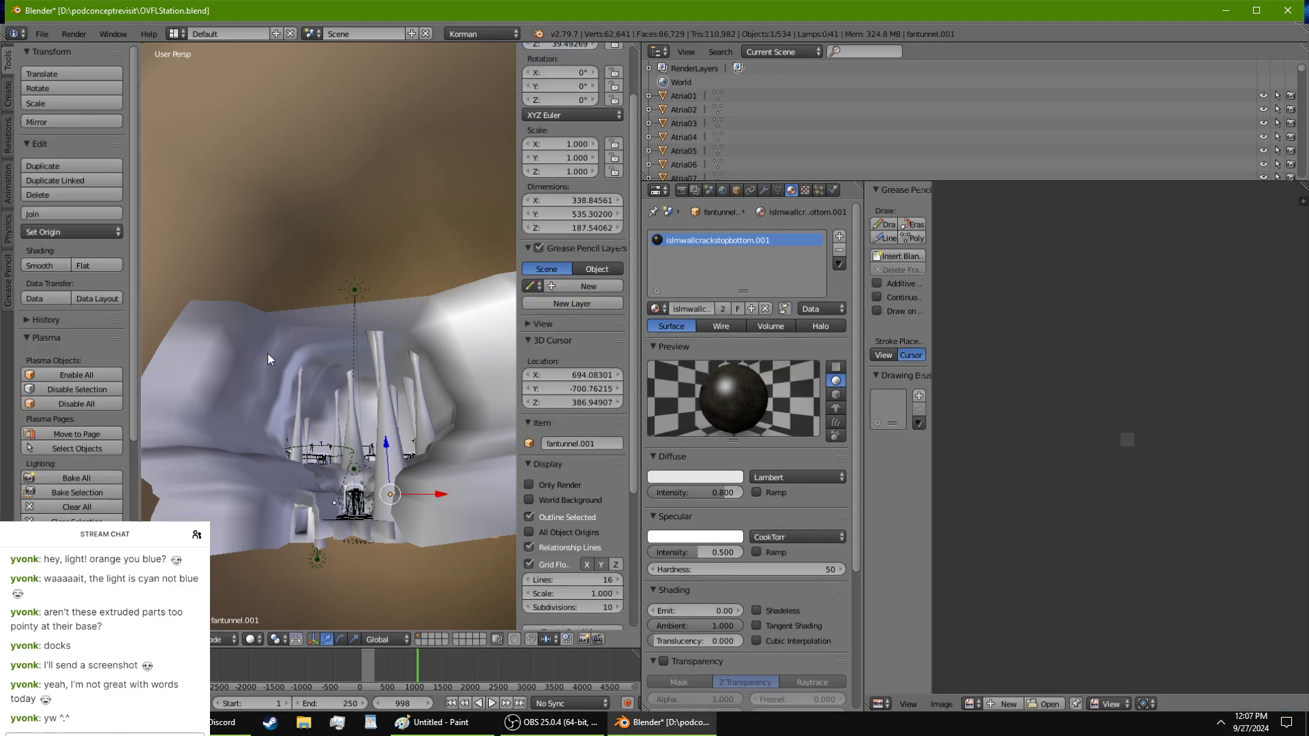
Step: Open OUTSIDETERRAIN for editing, extrude the upper rim edges between its two peaks, and reposition the new edges
right_click(255, 309)
key("Tab")
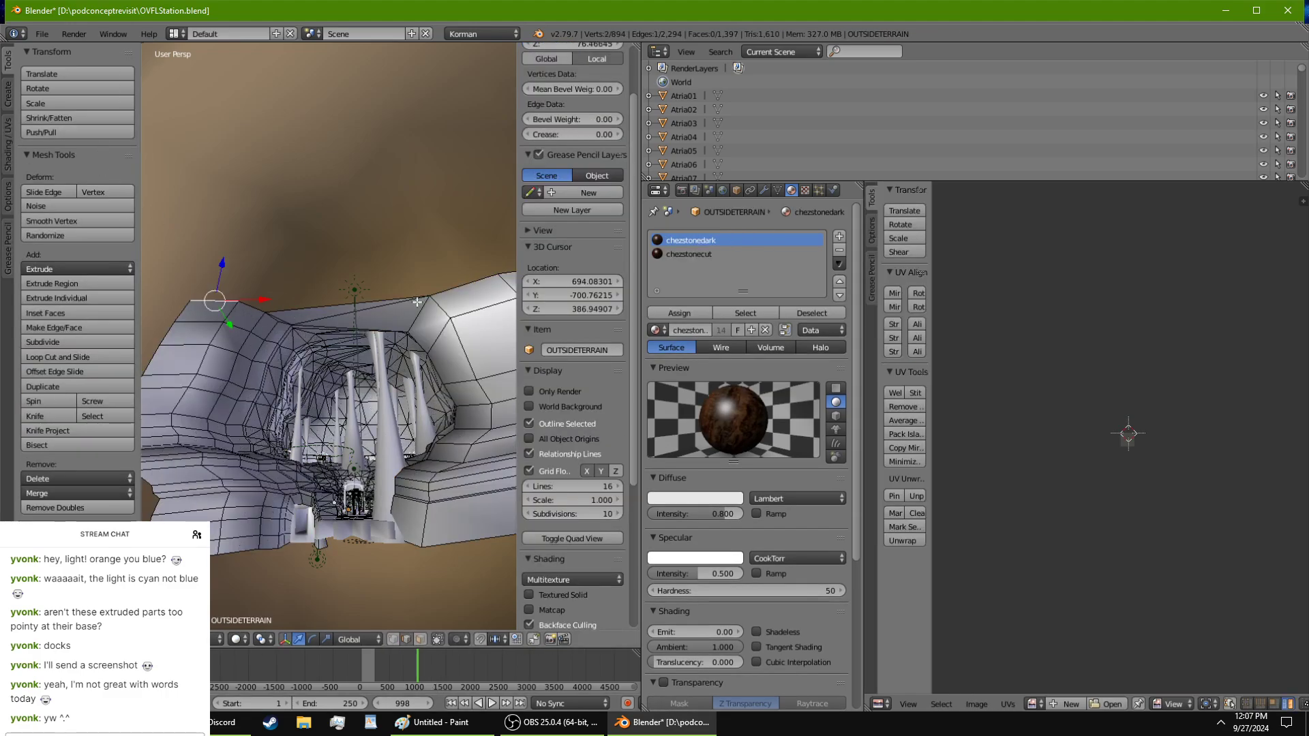
middle_click_drag(464, 289, 438, 318)
key("e")
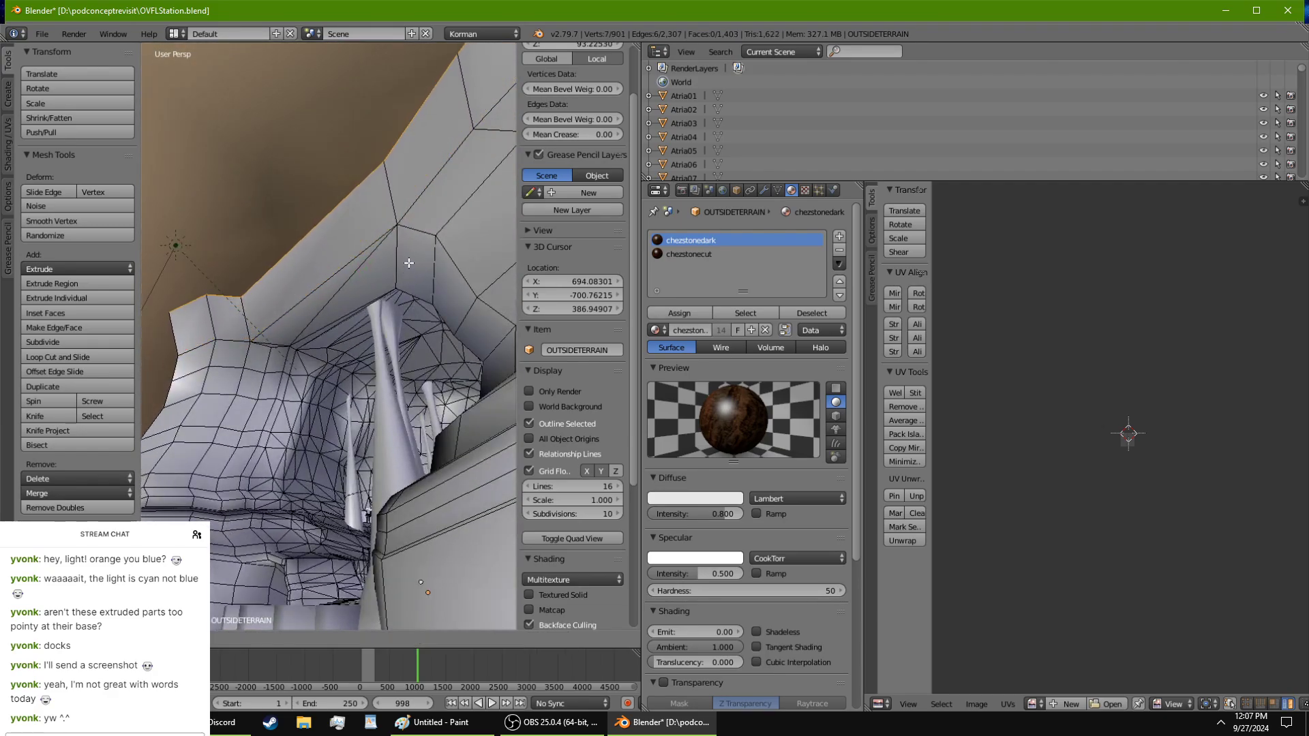
left_click(409, 263)
middle_click_drag(409, 263, 310, 225)
left_click_drag(311, 245, 345, 264)
middle_click_drag(345, 263, 321, 243)
left_click_drag(323, 263, 304, 263)
Step: Extrude the upper rim edges a second time and adjust the new row's position along Y
key("e")
left_click(311, 231)
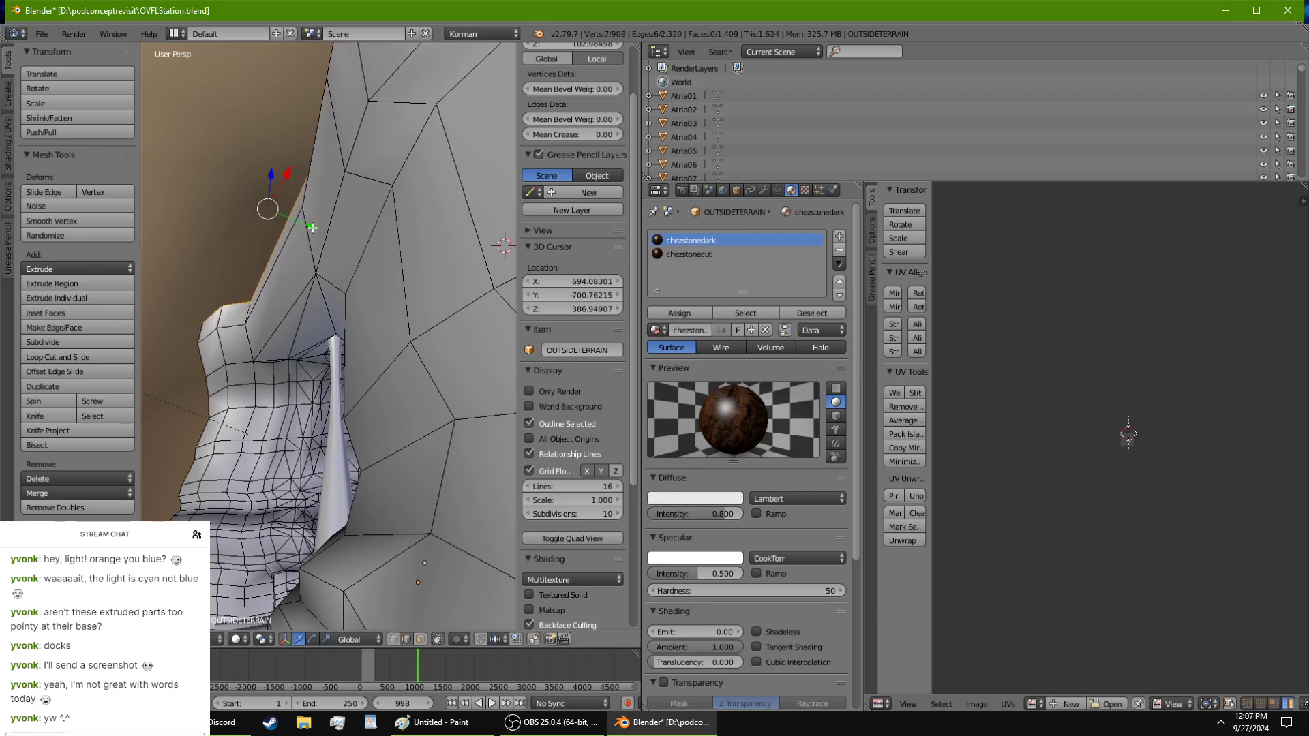
middle_click_drag(310, 231, 305, 210)
left_click_drag(305, 210, 318, 209)
middle_click_drag(318, 208, 433, 278)
scroll(433, 277, "down", 2)
left_click_drag(495, 298, 481, 296)
middle_click_drag(481, 296, 380, 327)
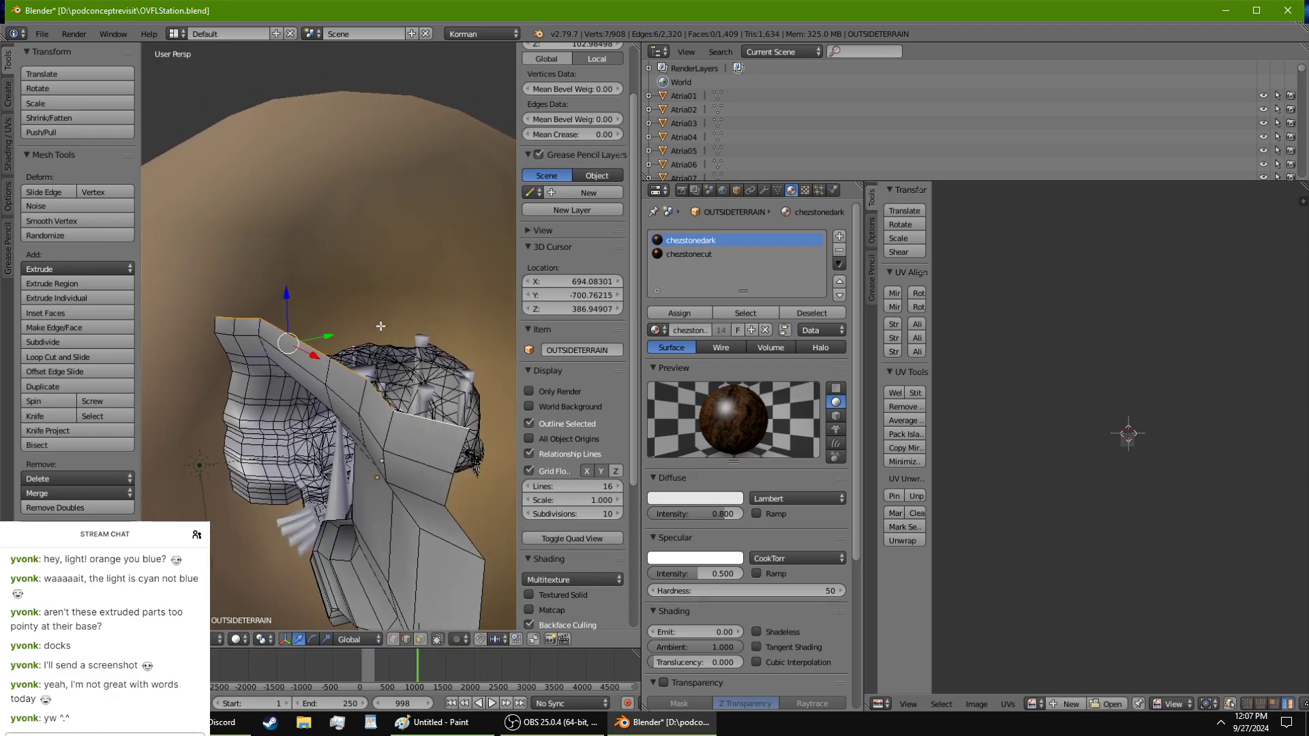
Step: Finish adjusting the position of the extruded upper rim row and leave mesh editing of OUTSIDETERRAIN
left_click_drag(329, 339, 325, 339)
key("Tab")
scroll(329, 339, "down", 3)
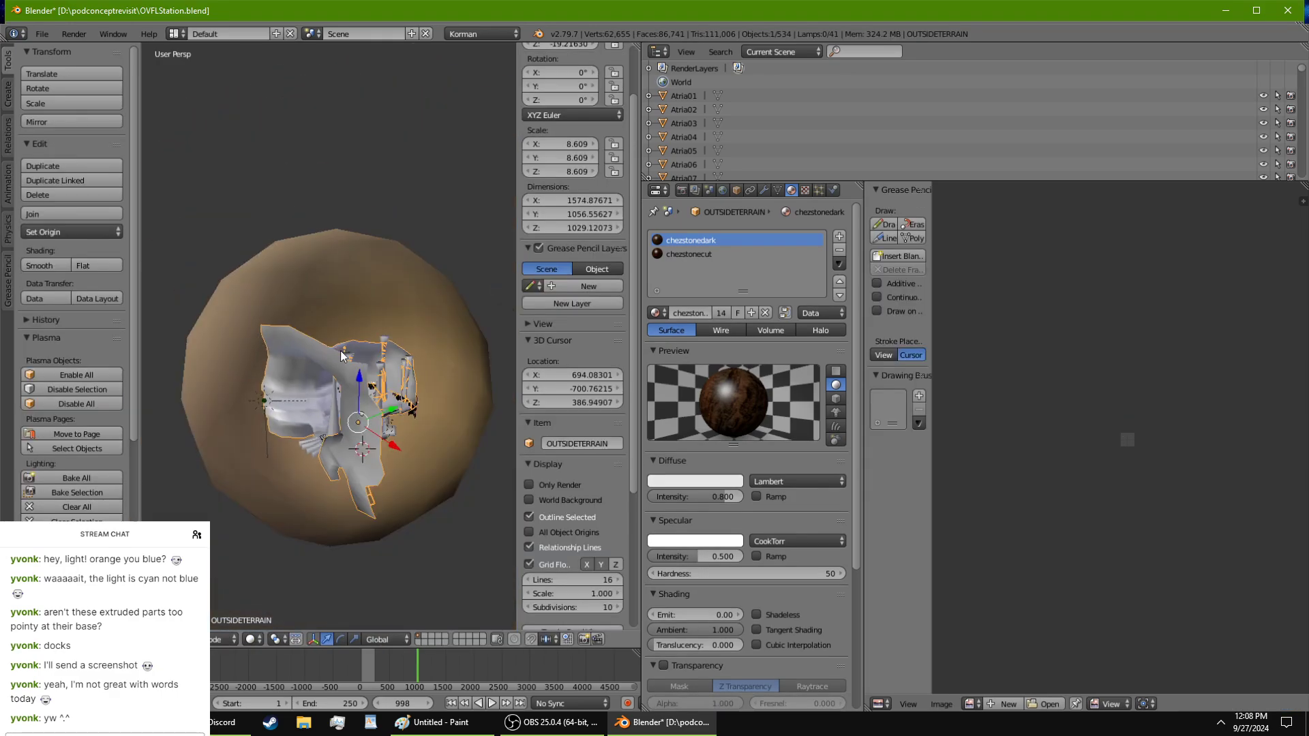
Step: Scale up the whole CavernSphere01 mesh in mesh editing to about 3572 units across, then return to object editing
middle_click_drag(330, 339, 335, 297)
right_click(324, 239)
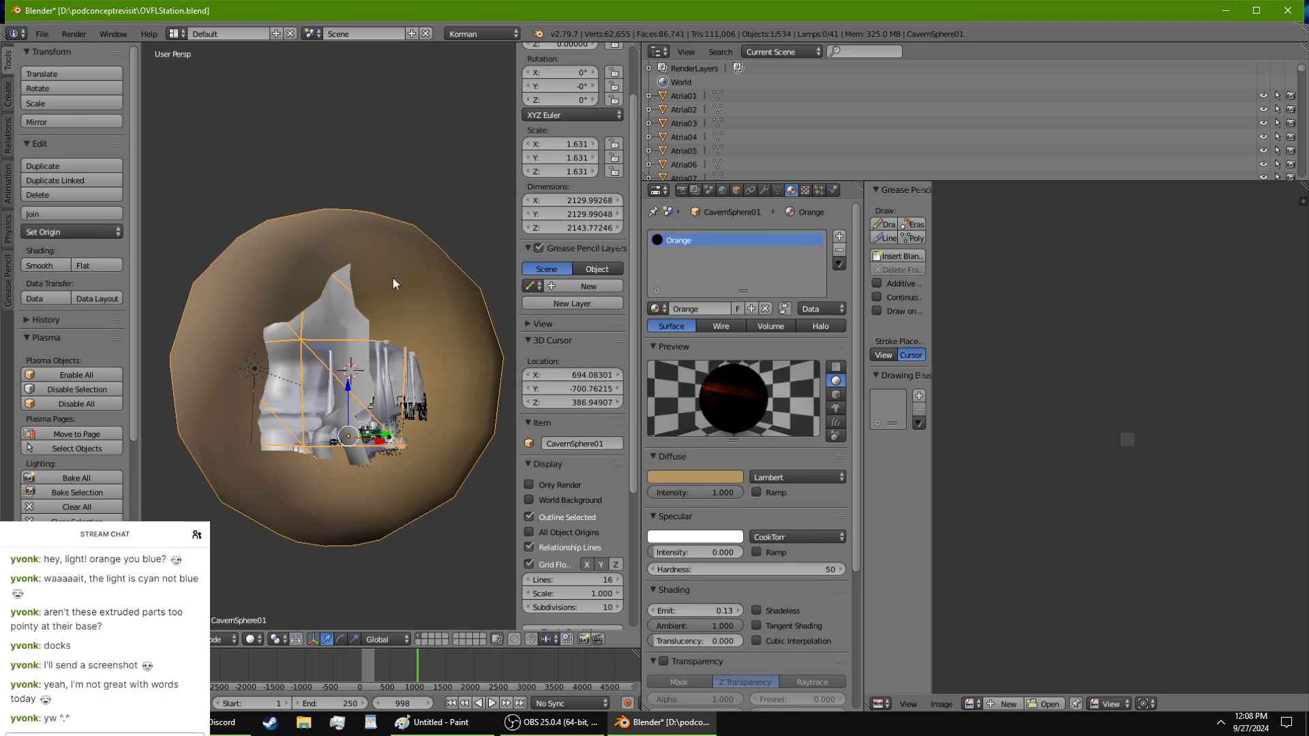
key("Tab")
key("a")
key("s")
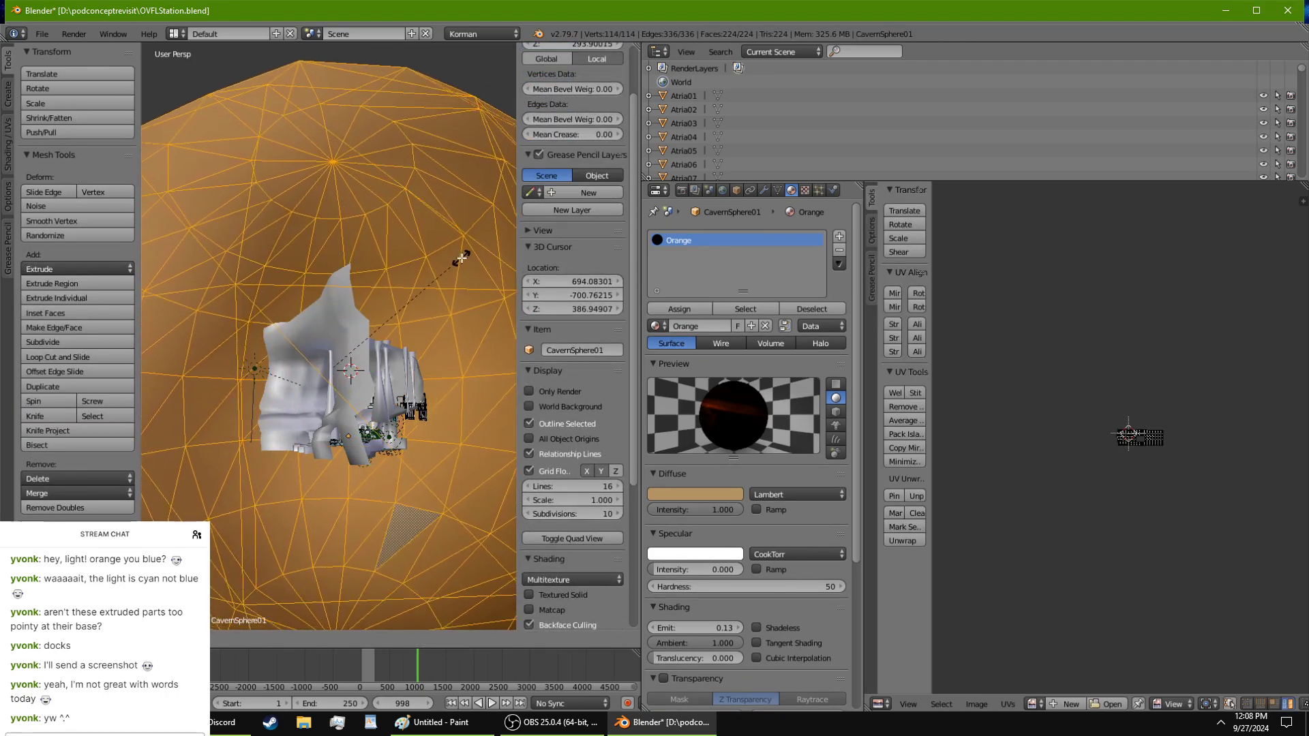
left_click(434, 270)
left_click_drag(326, 319, 330, 279)
key("Tab")
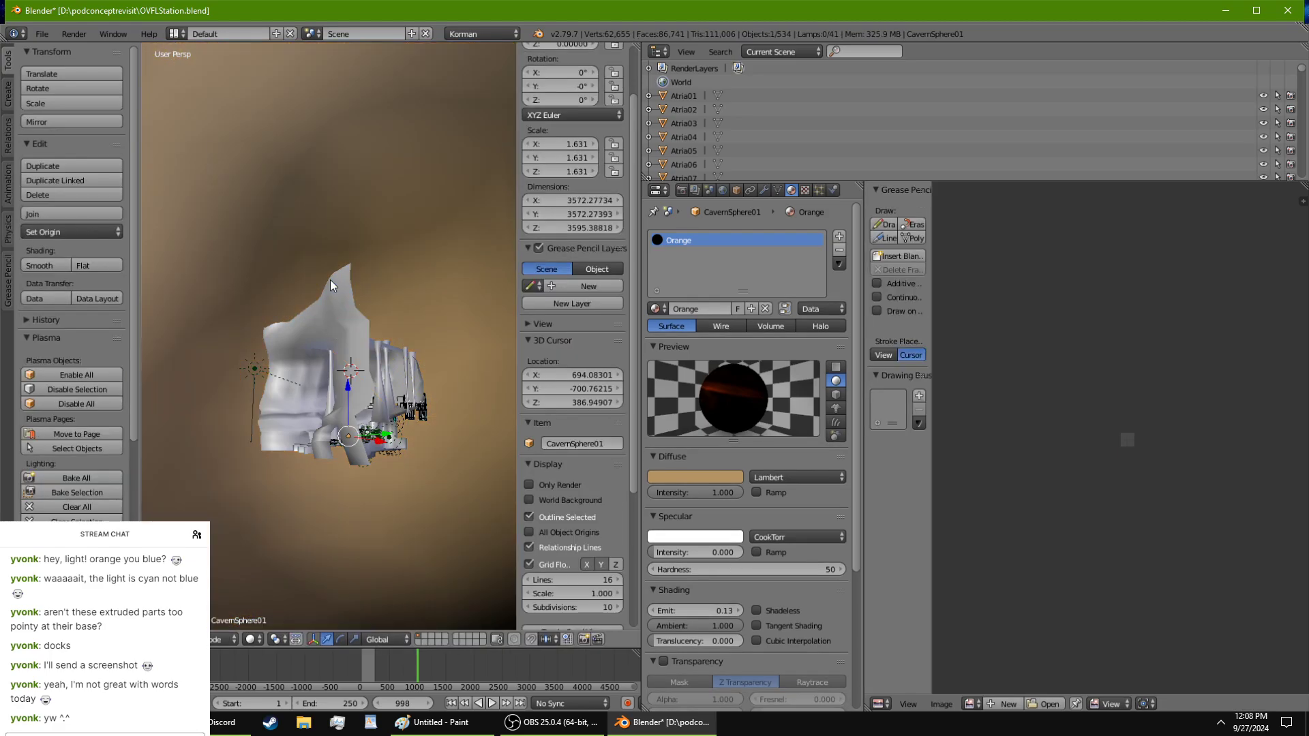
Step: Duplicate one of the hanging stalagcolumntemplate columns and reposition the copy within the cavern
middle_click_drag(329, 280, 246, 347)
right_click(379, 400)
right_click(382, 349)
left_click(89, 182)
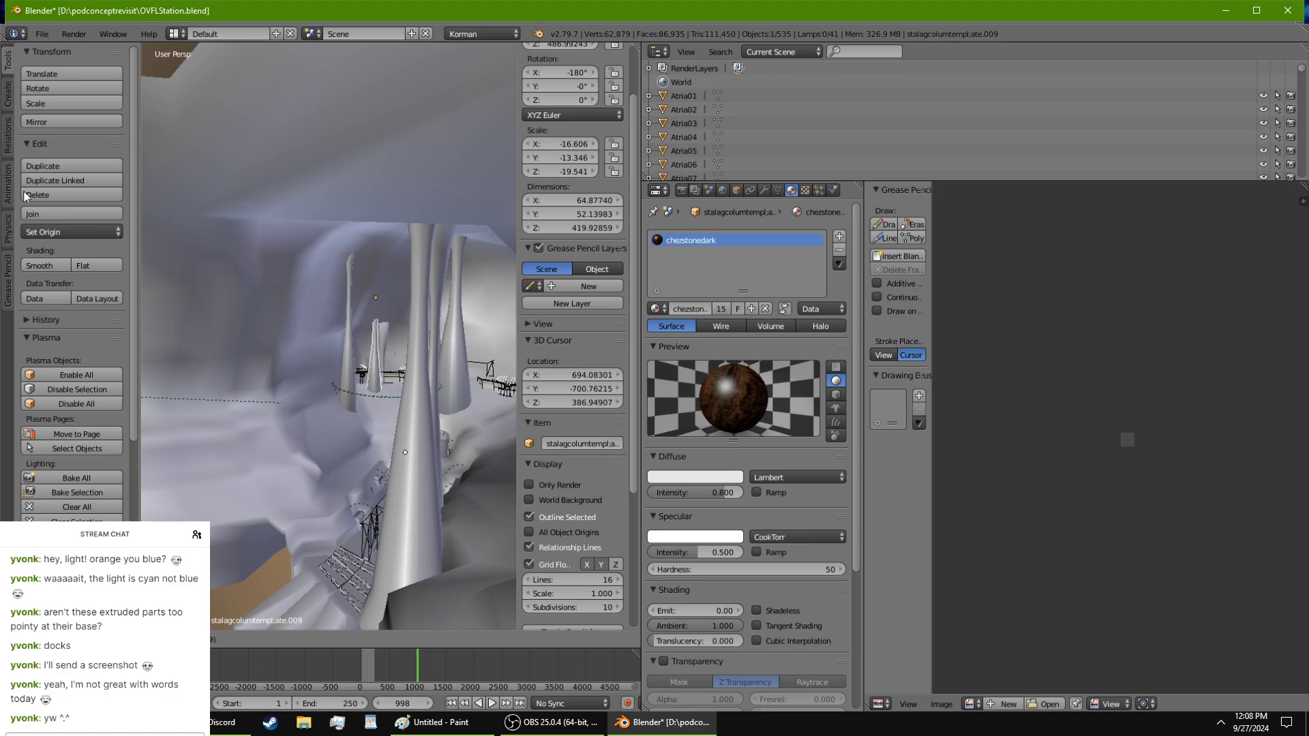
right_click(72, 193)
left_click_drag(451, 273, 309, 307)
left_click_drag(343, 238, 317, 269)
Step: Duplicate the LinkInPointDefault spawn point and move the copy along Y from the round room out toward the docks
middle_click_drag(322, 265, 337, 218)
middle_click_drag(316, 263, 326, 422)
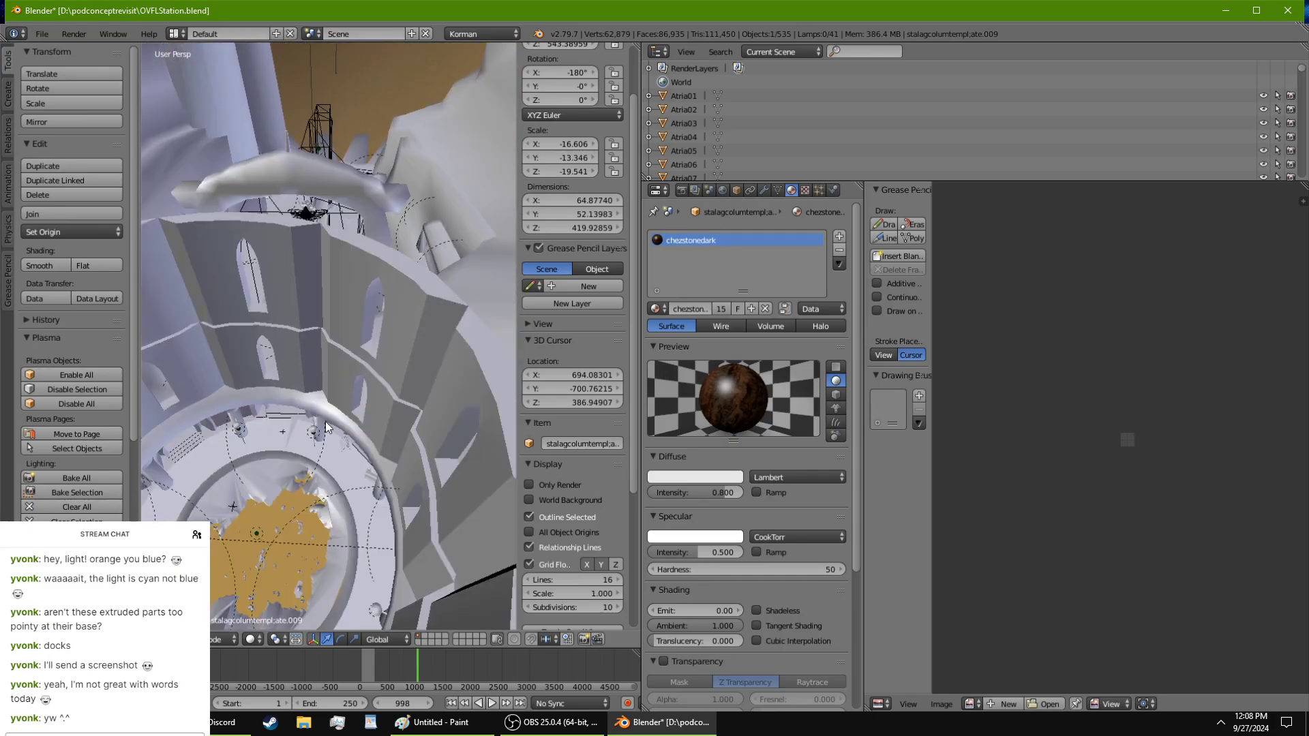
right_click(285, 434)
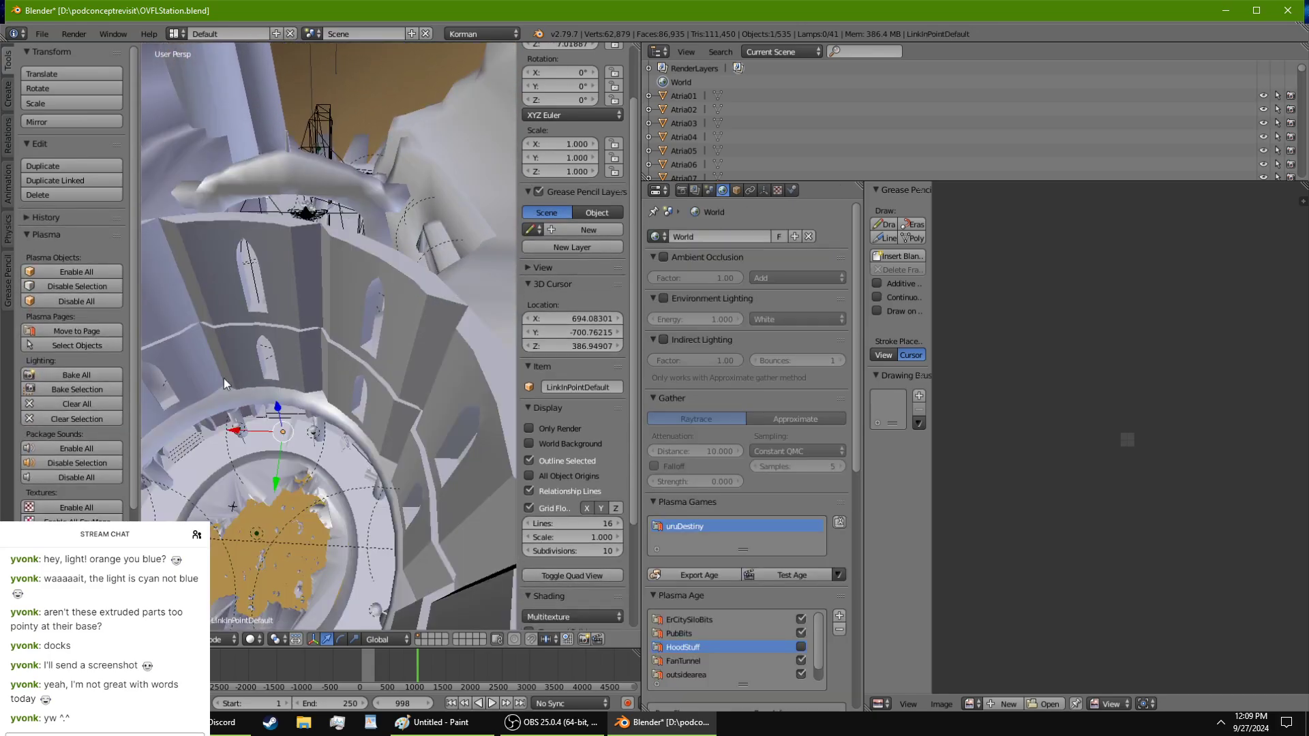
left_click(97, 169)
key("Escape")
left_click_drag(276, 488, 301, 352)
left_click_drag(334, 218, 345, 187)
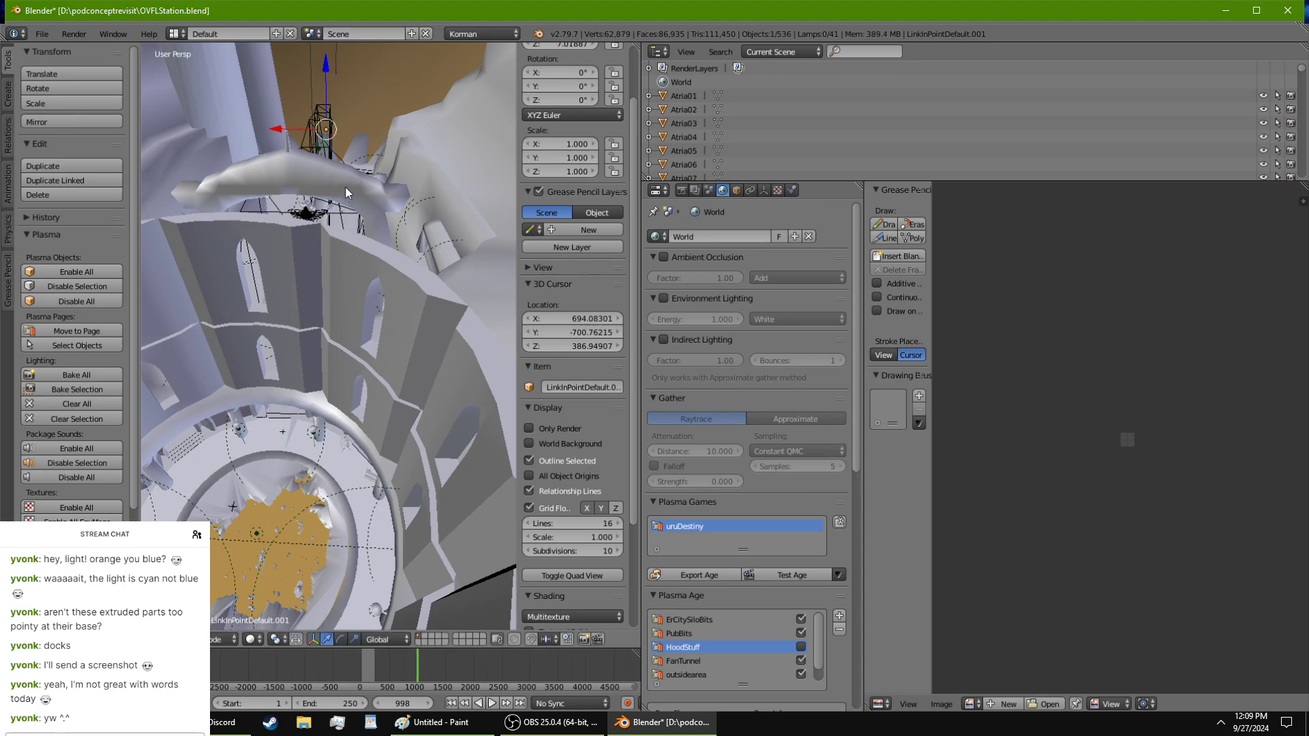
Step: Rename the original spawn point LinkInPoint-PUBROOM, find the copy by filtering objects for LINK, and name it LinkInPointDefault
left_click(792, 190)
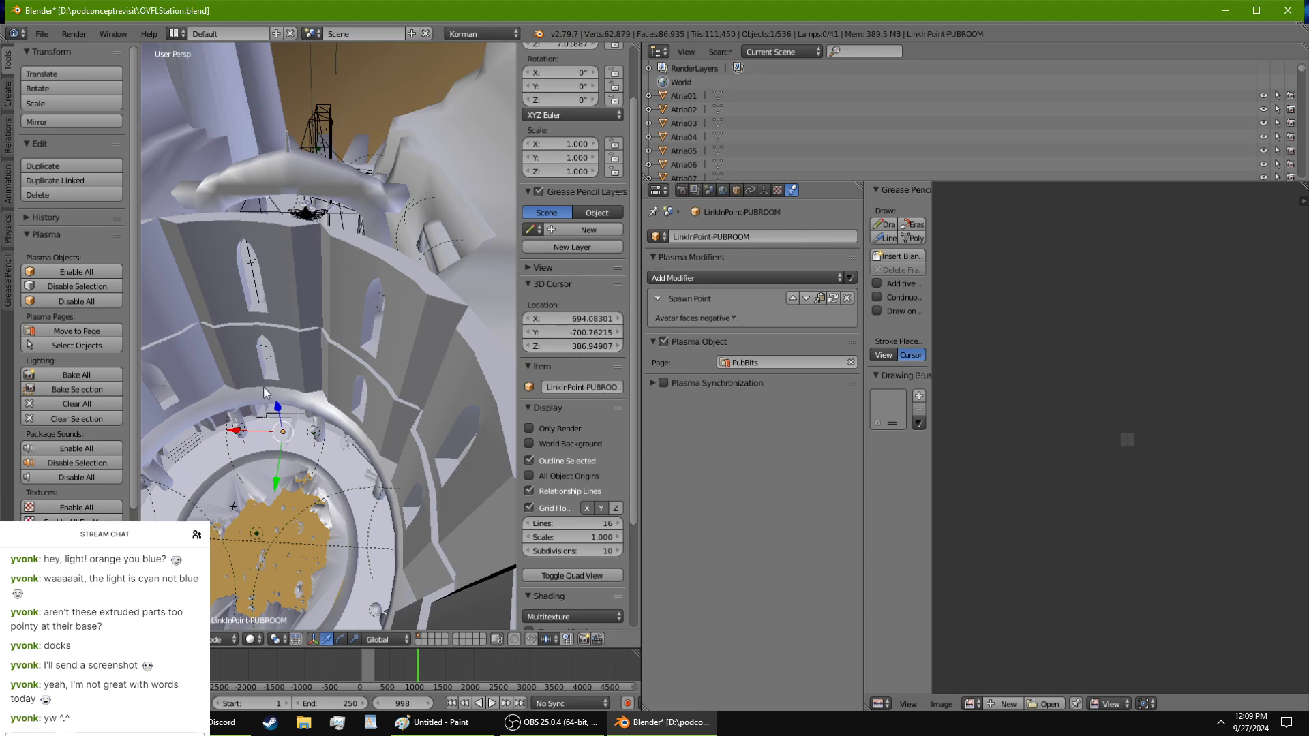
mouse_move(264, 387)
middle_mouse_down()
mouse_move(341, 427)
mouse_move(286, 382)
middle_mouse_up()
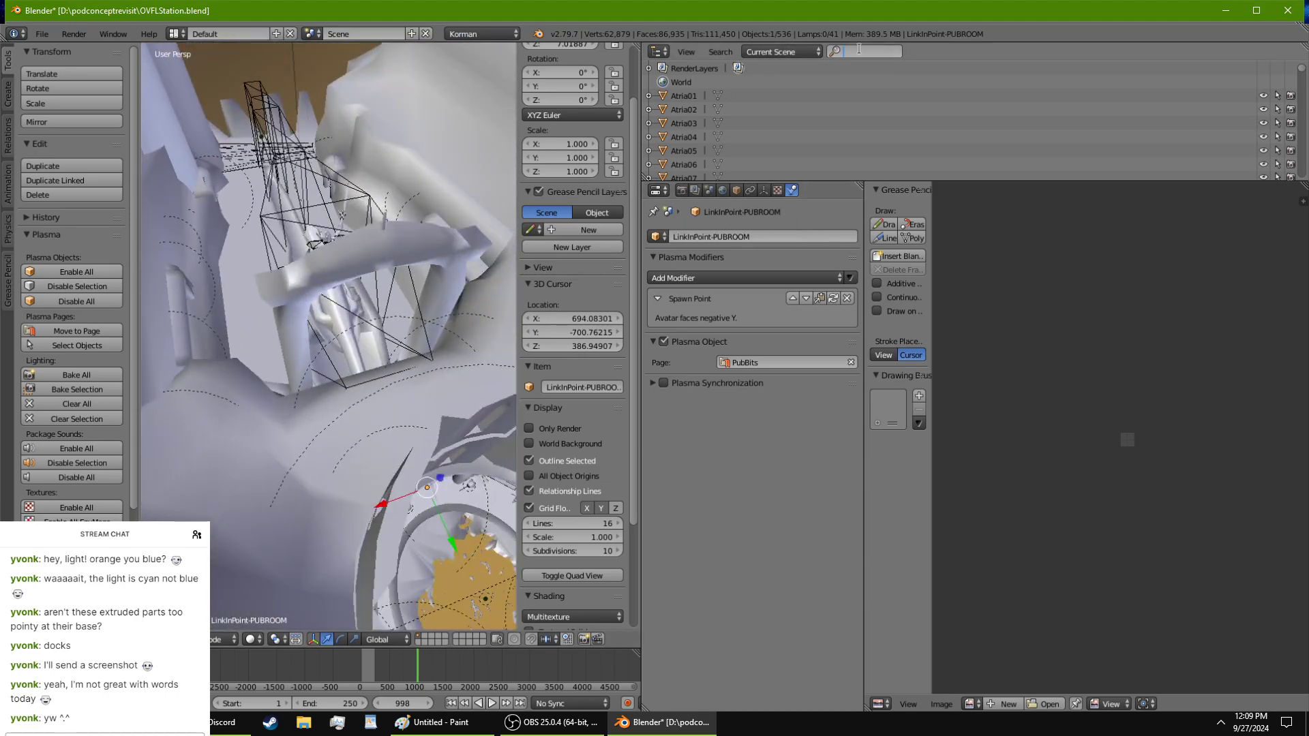
type("LINK")
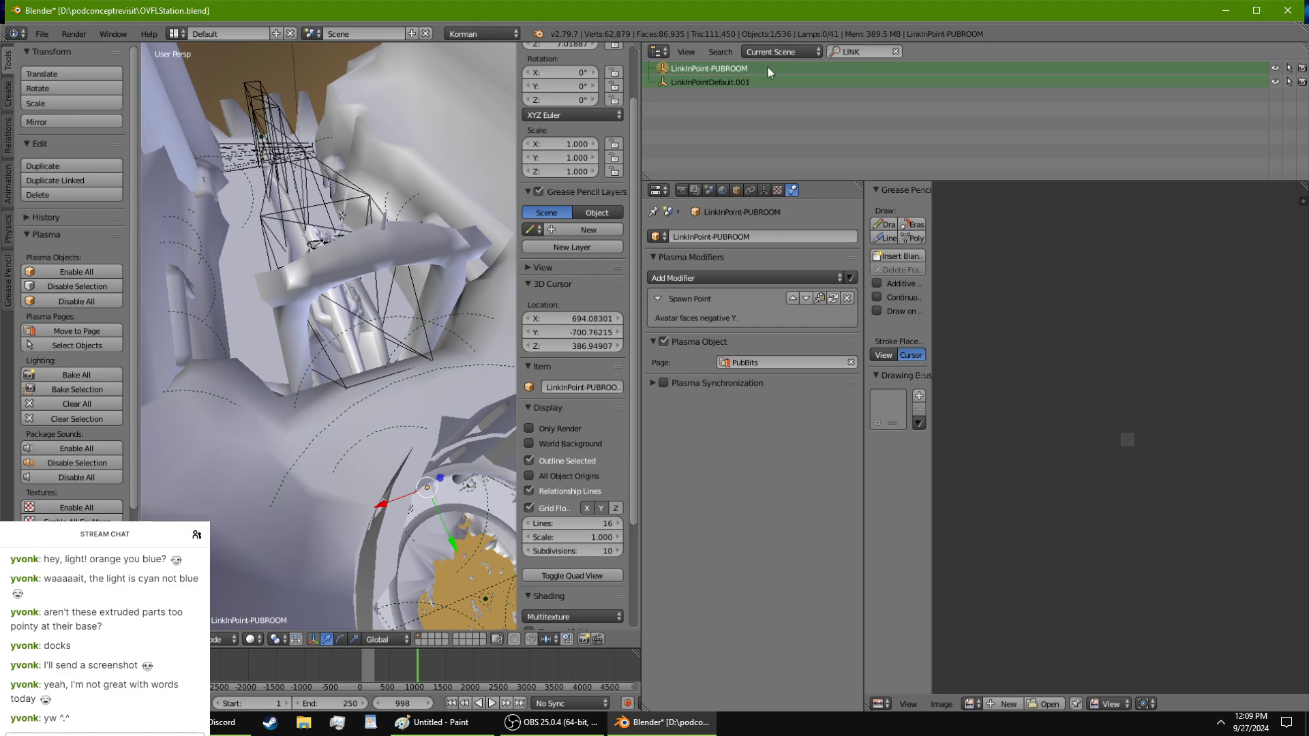
left_click(818, 236)
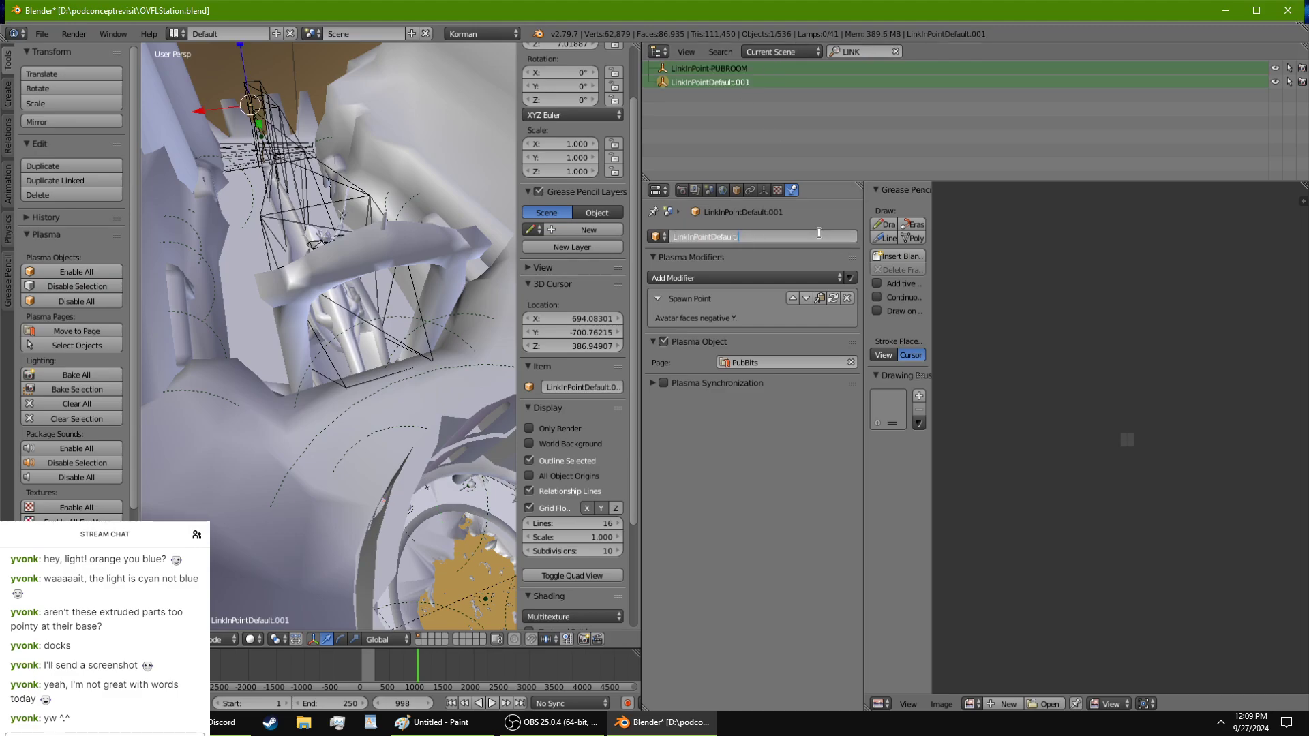
Step: Move LinkInPointDefault along Y toward the docks and lower it along Z to about -47.01
middle_click_drag(233, 177, 158, 190)
scroll(321, 259, "up", 4)
key("KP_Decimal")
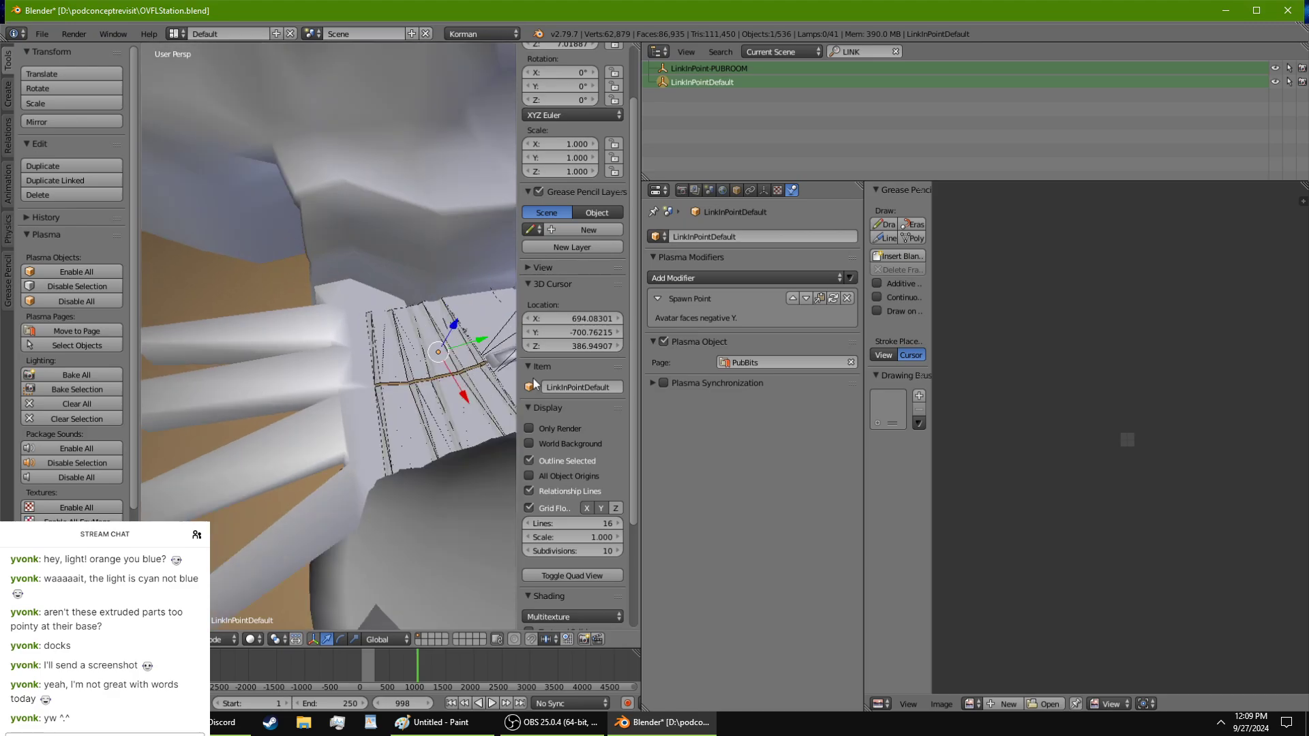
left_click_drag(483, 347, 367, 386)
middle_click_drag(424, 370, 149, 242)
left_click(375, 69)
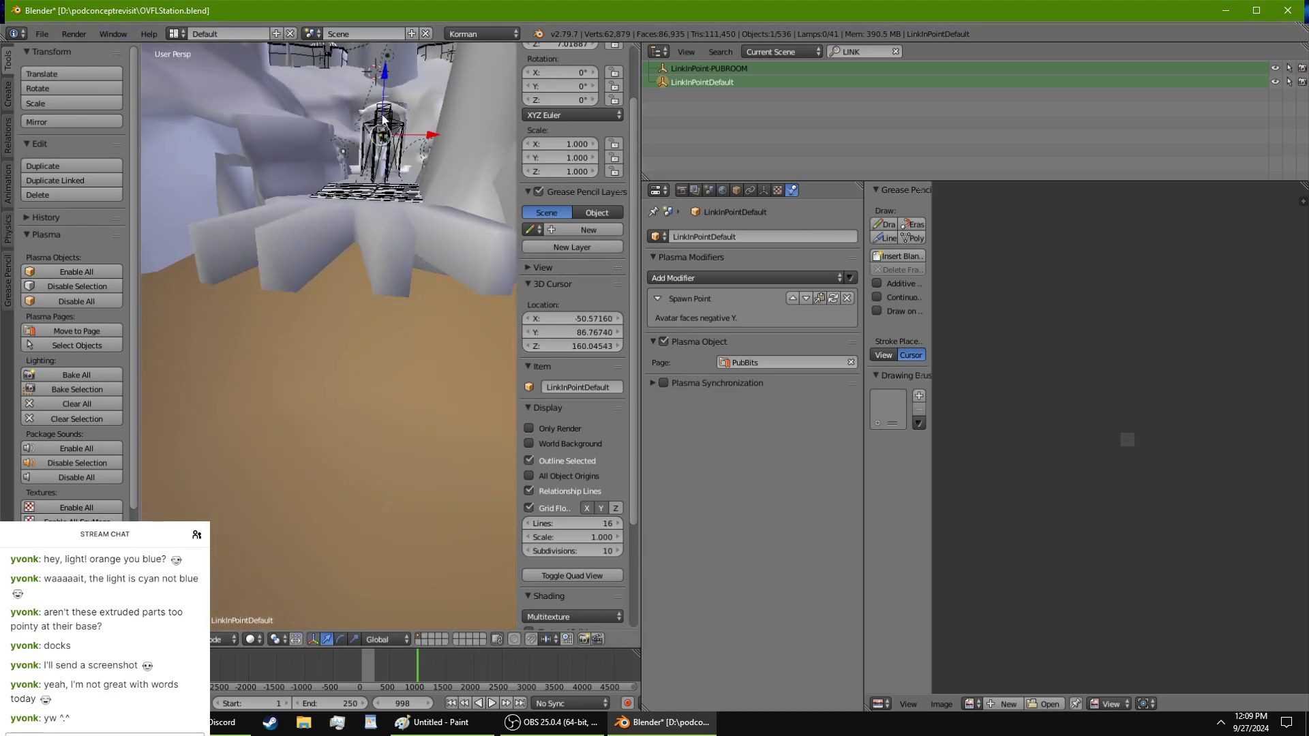
key("g")
key("z")
left_click(390, 146)
scroll(387, 151, "up", 4)
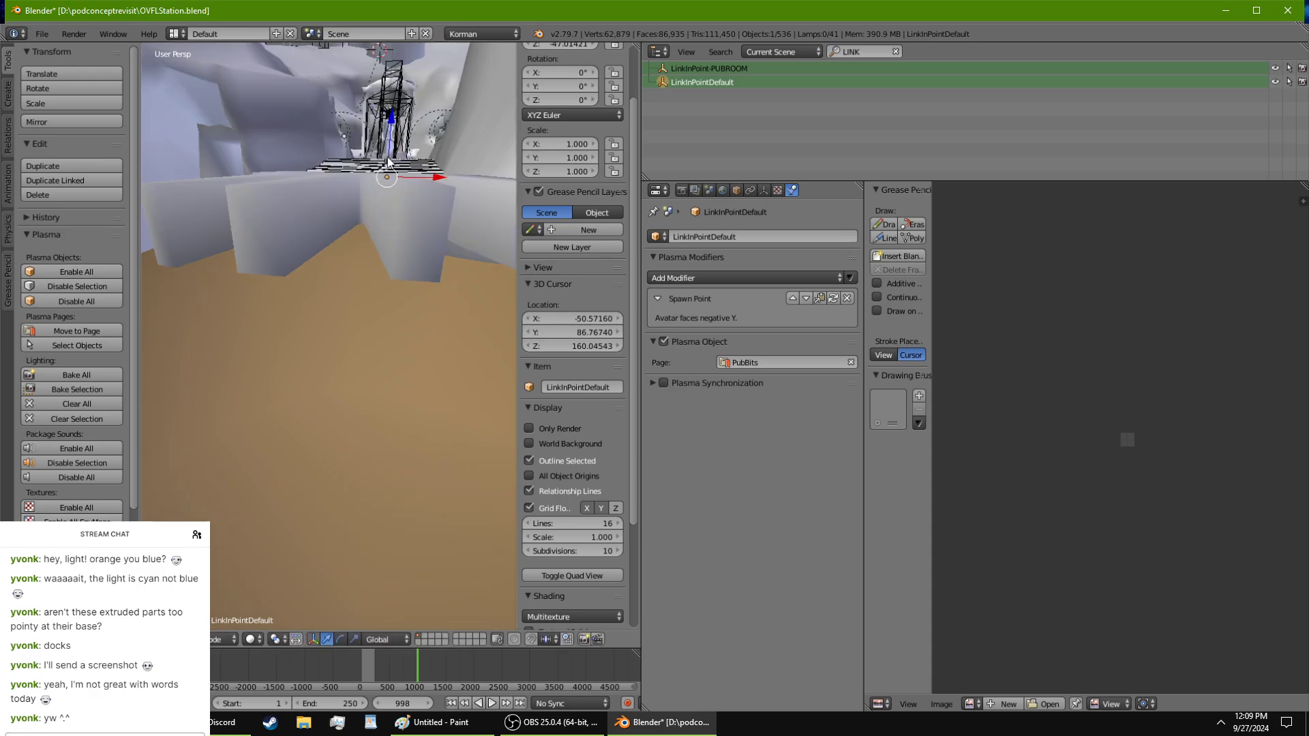
Step: Fine-tune LinkInPointDefault over the dock paving and raise it along Z to about -45.25
middle_click_drag(362, 193, 262, 247)
middle_click_drag(408, 280, 320, 410, "shift")
scroll(362, 296, "up", 4)
left_click_drag(264, 316, 455, 328)
left_click_drag(416, 281, 415, 256)
middle_click_drag(416, 257, 244, 376)
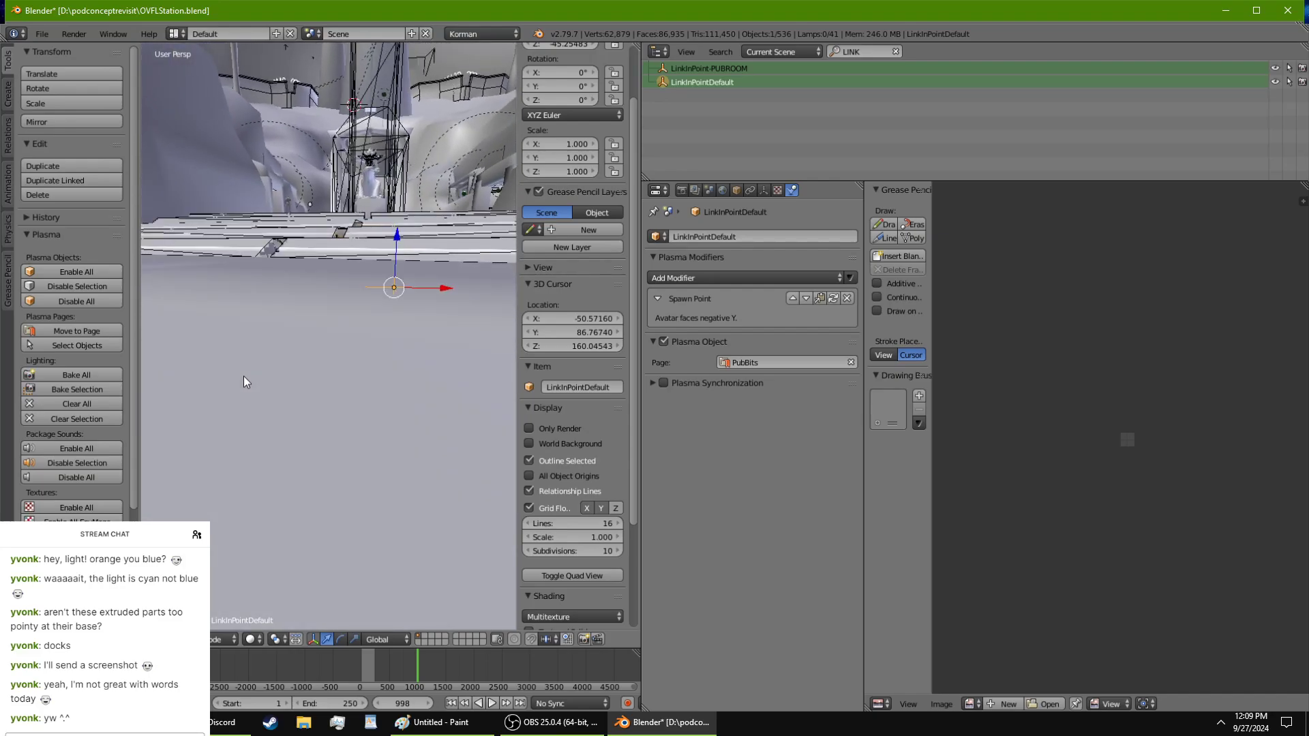
Step: Save over OVFLStation.blend and run Test Age with the uruDestiny game from the World settings
key("ctrl+s")
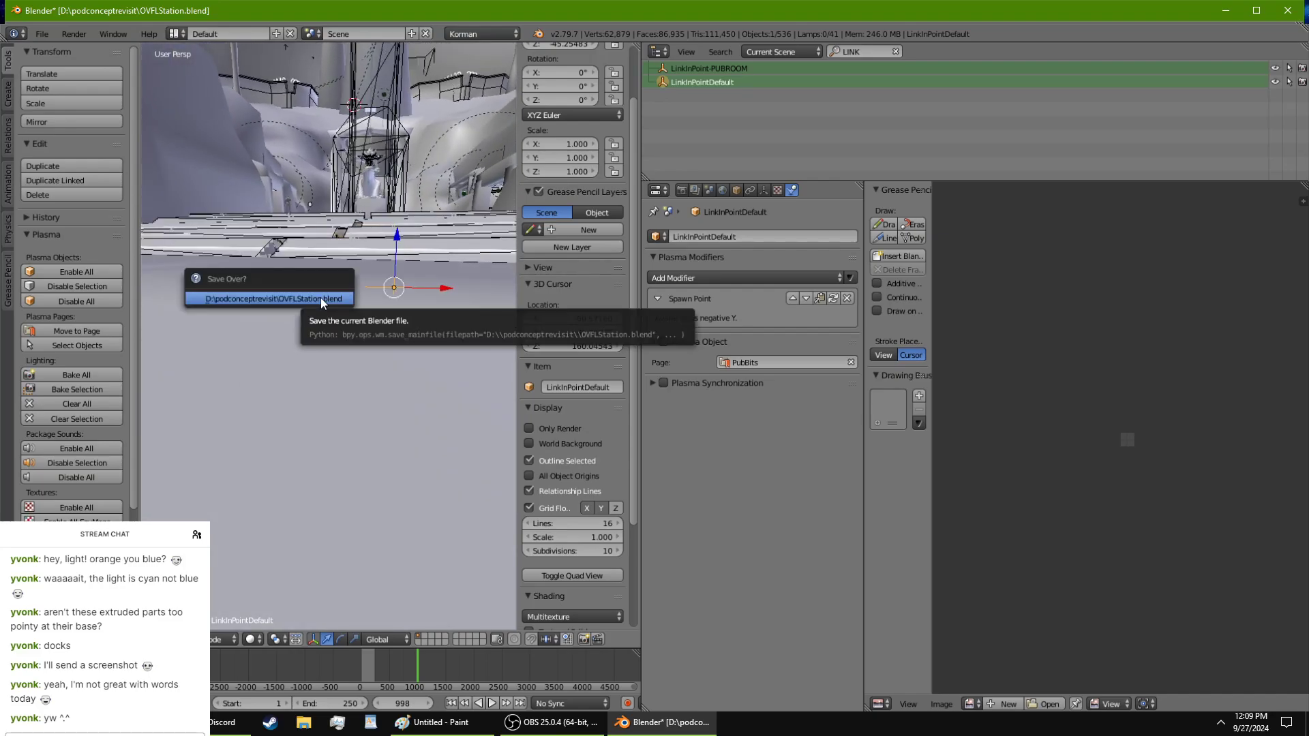
left_click(321, 297)
left_click(722, 191)
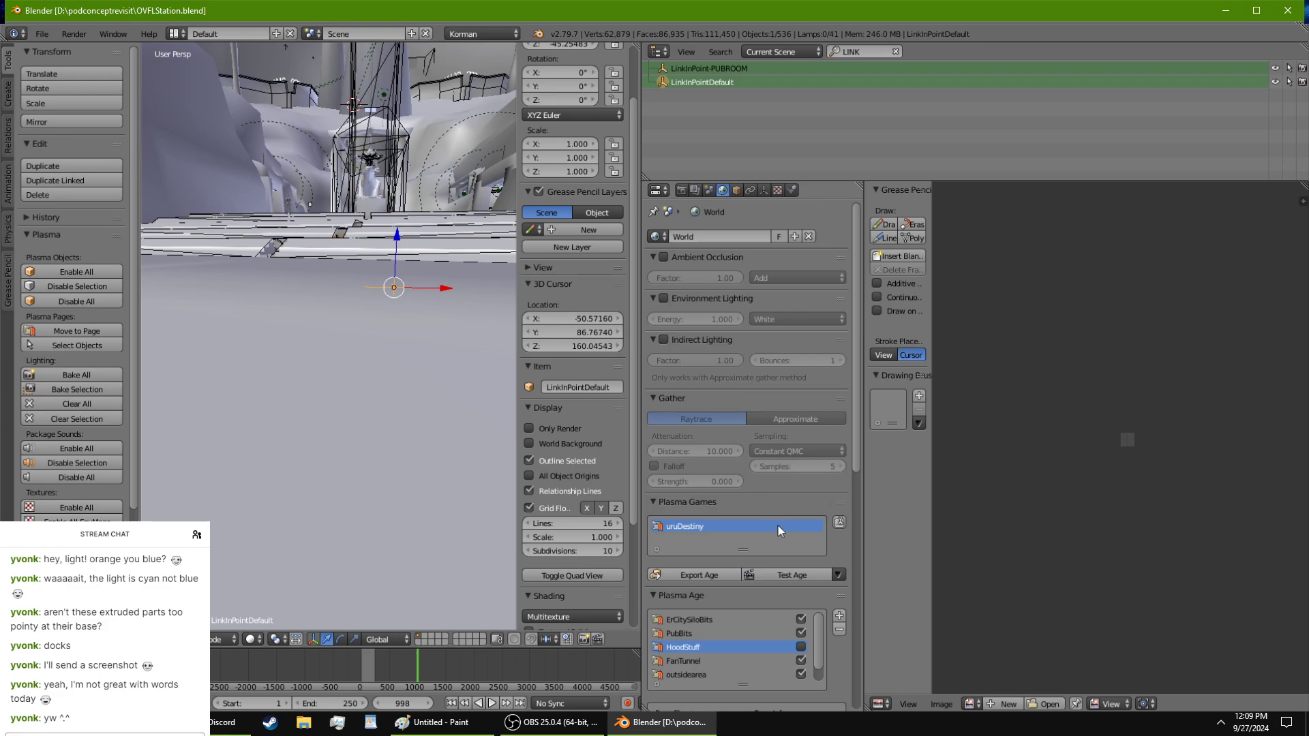
left_click(795, 574)
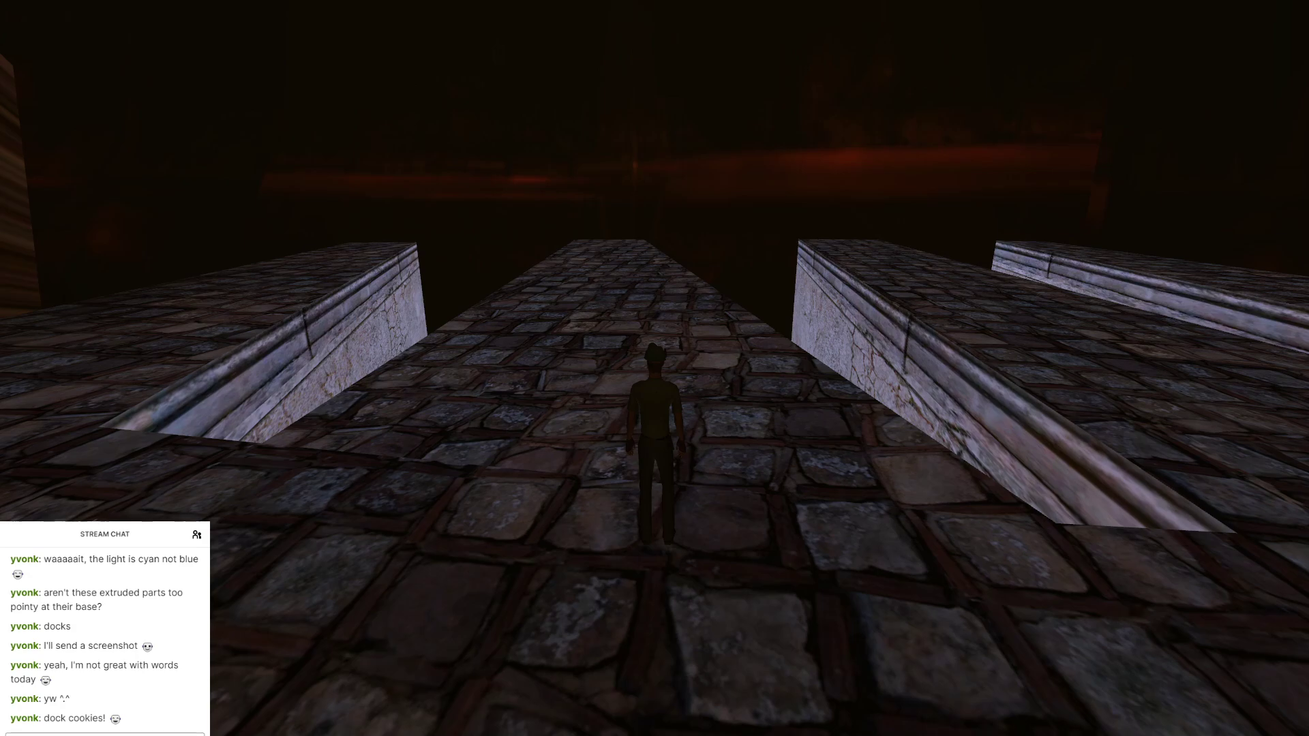
key("w")
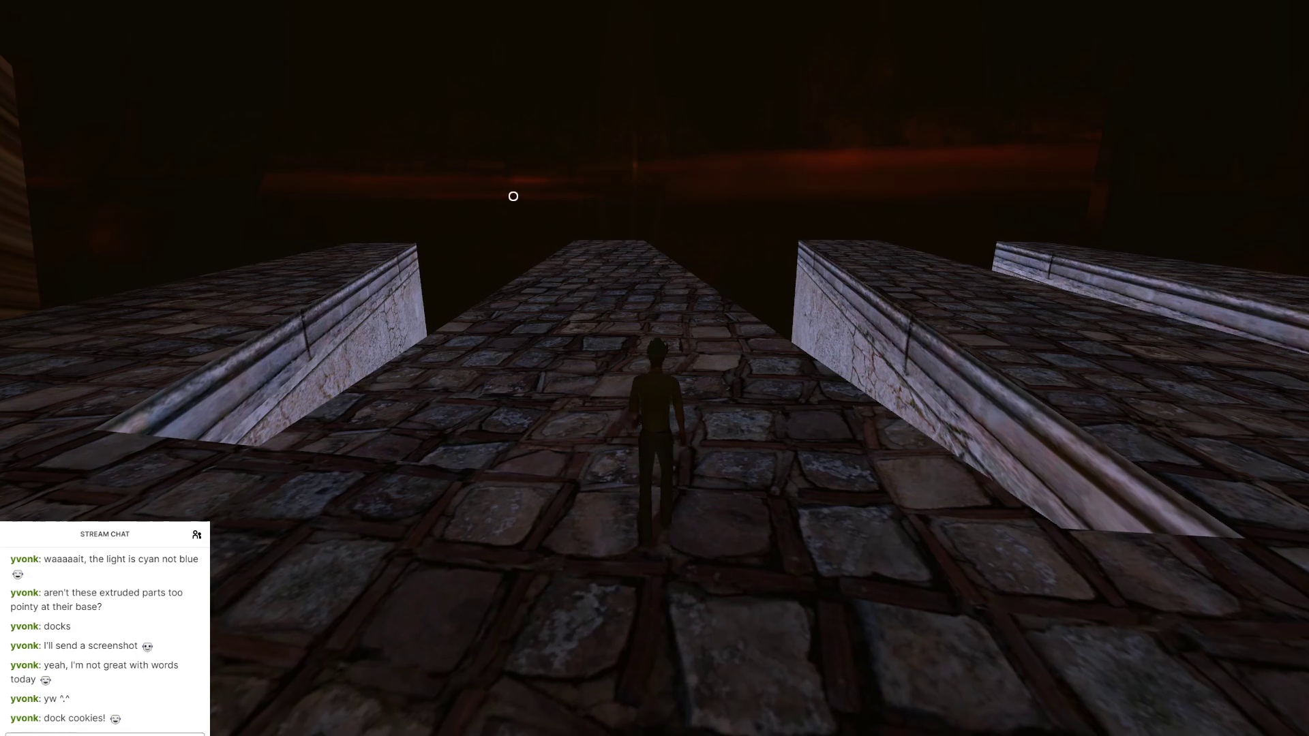
right_click_drag(513, 196, 514, 196)
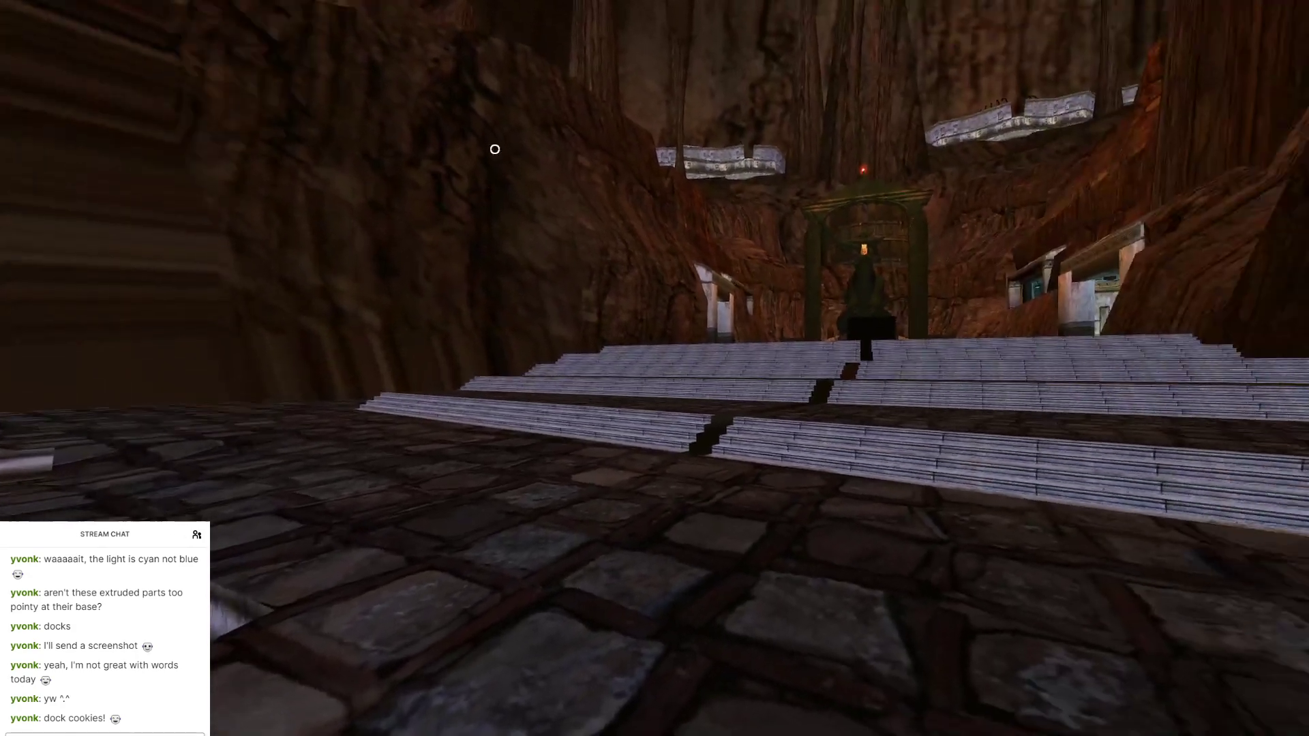
right_click_drag(412, 90, 412, 91)
key("w")
key("w")
key("w")
key("w")
key("w")
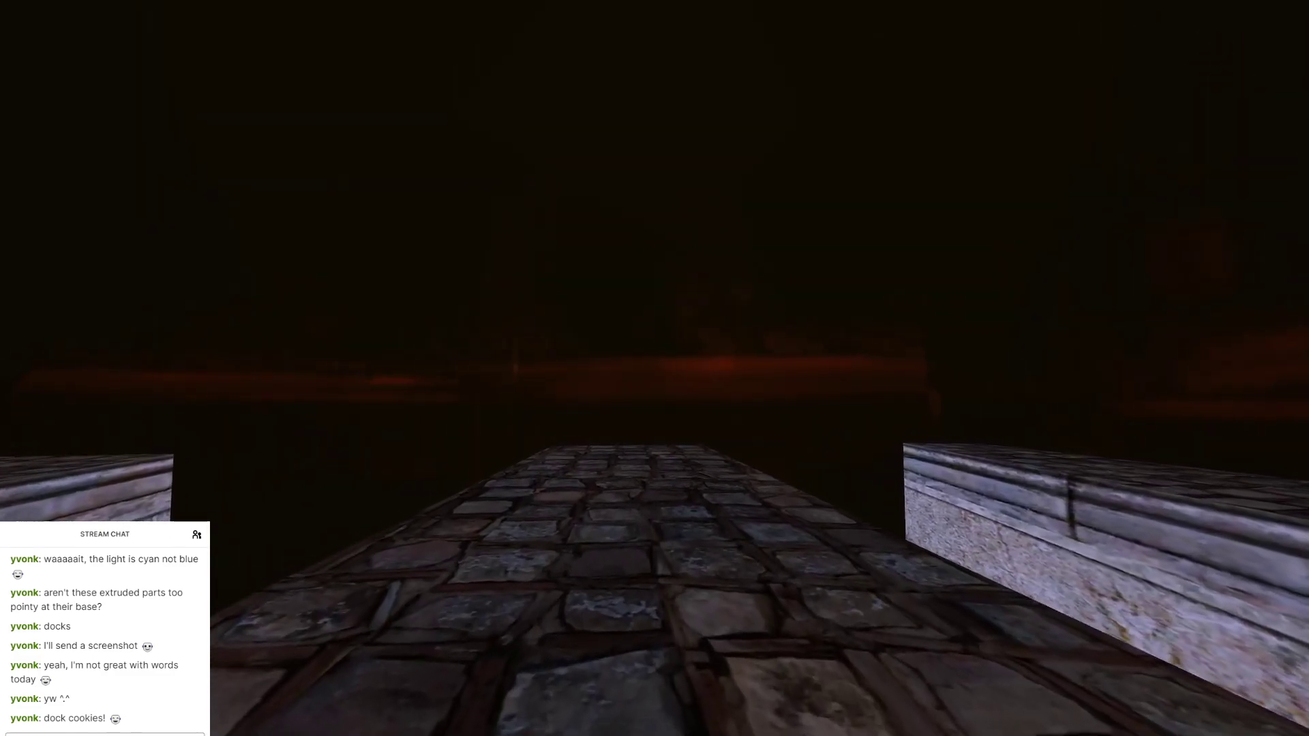
key("w")
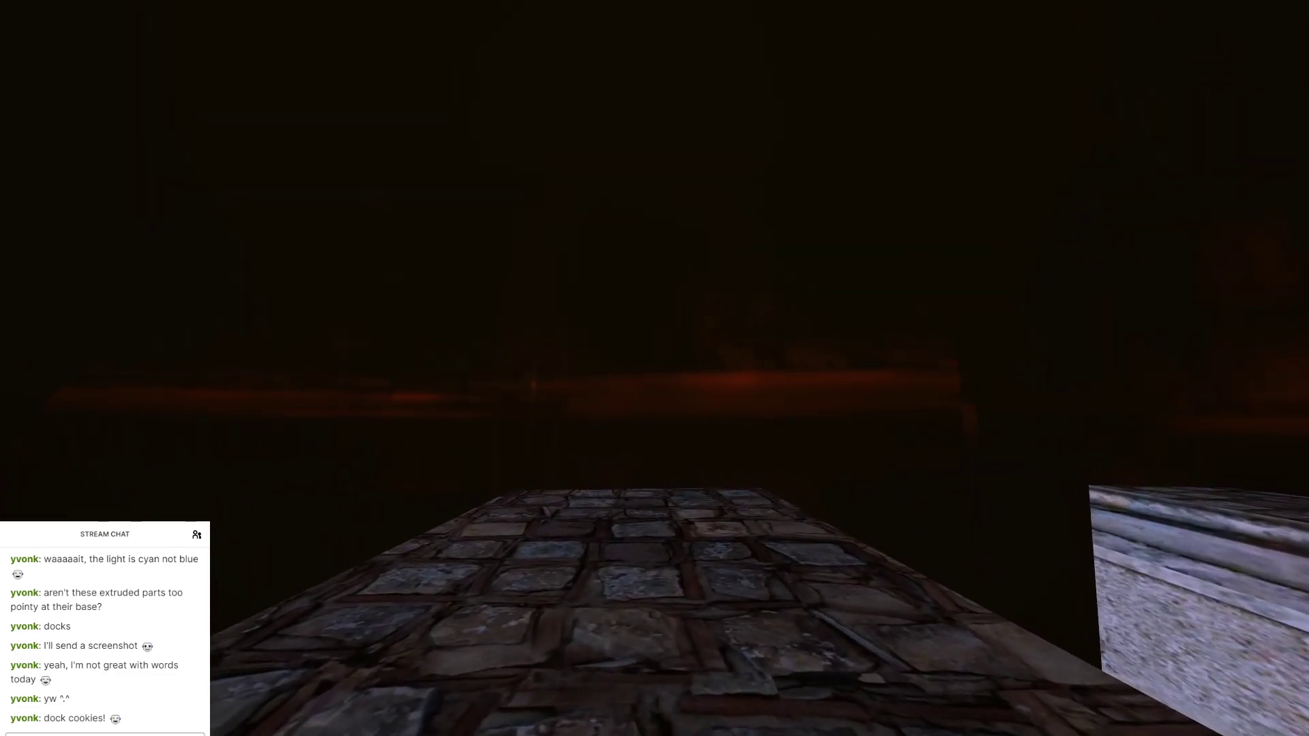
key("w")
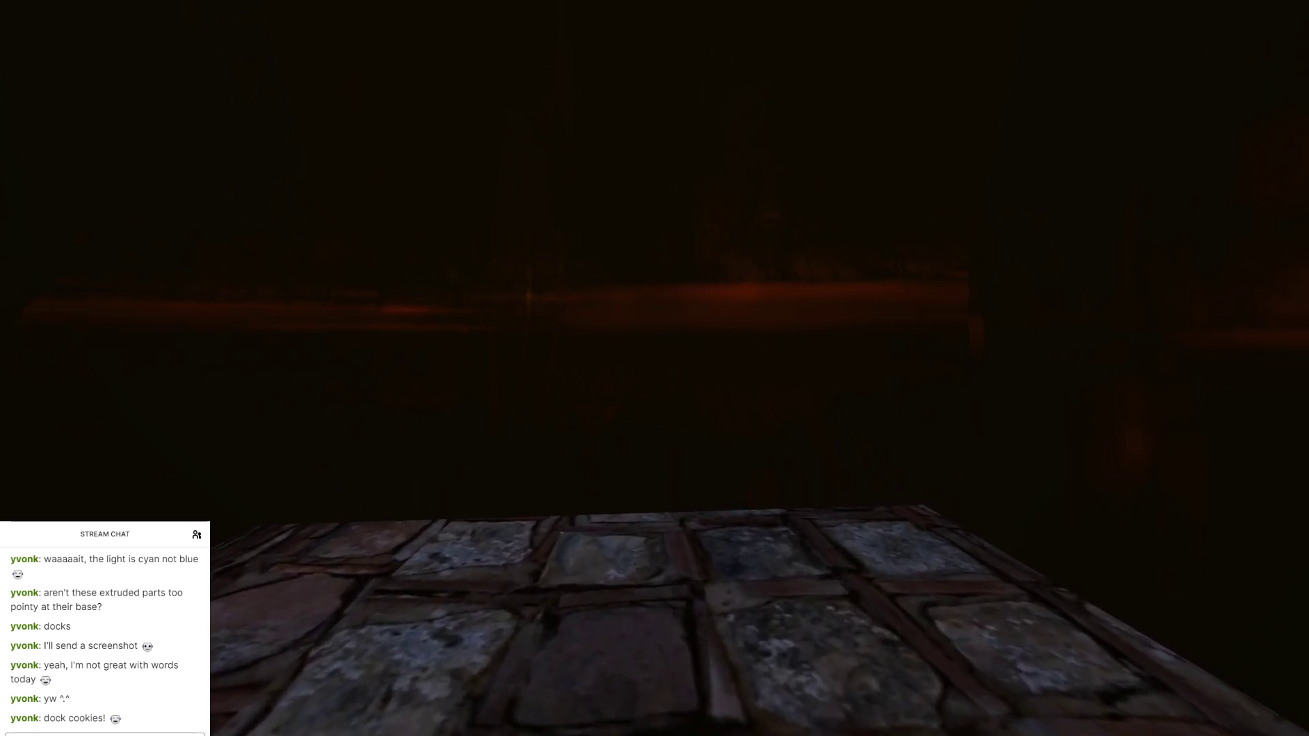
key("w")
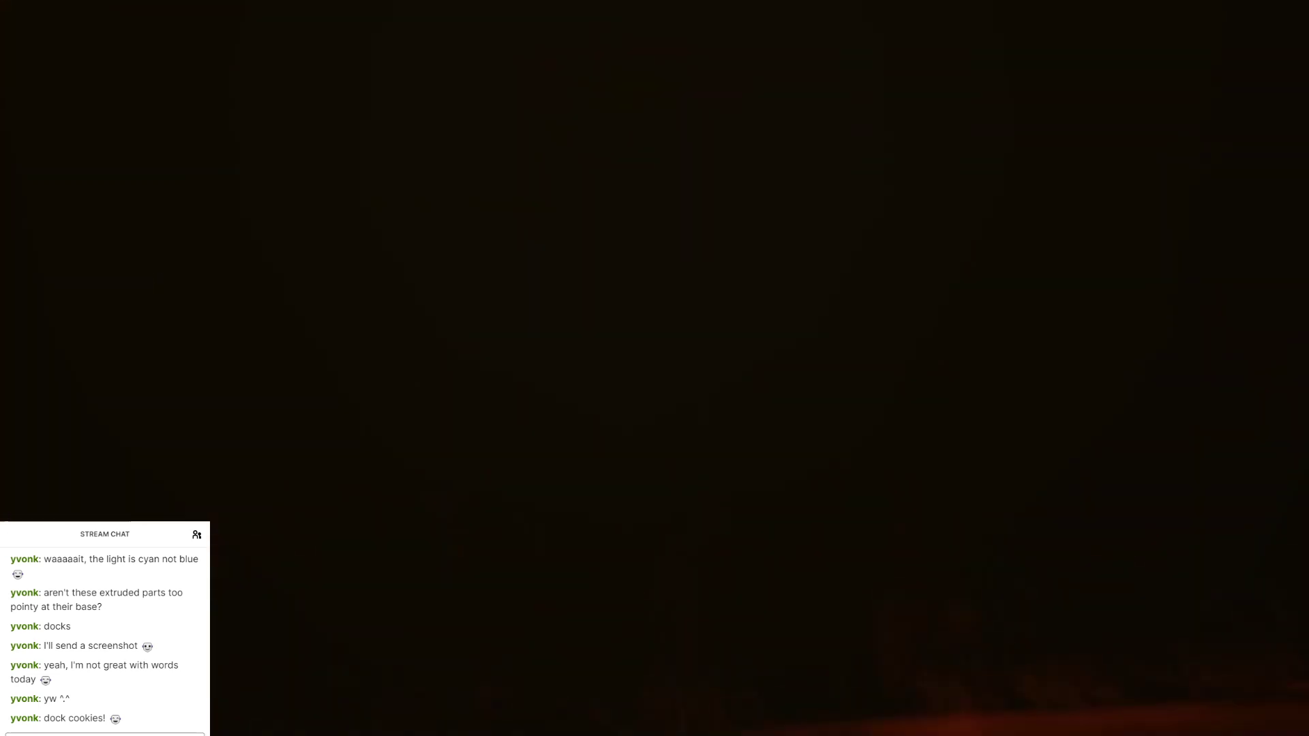
key("w")
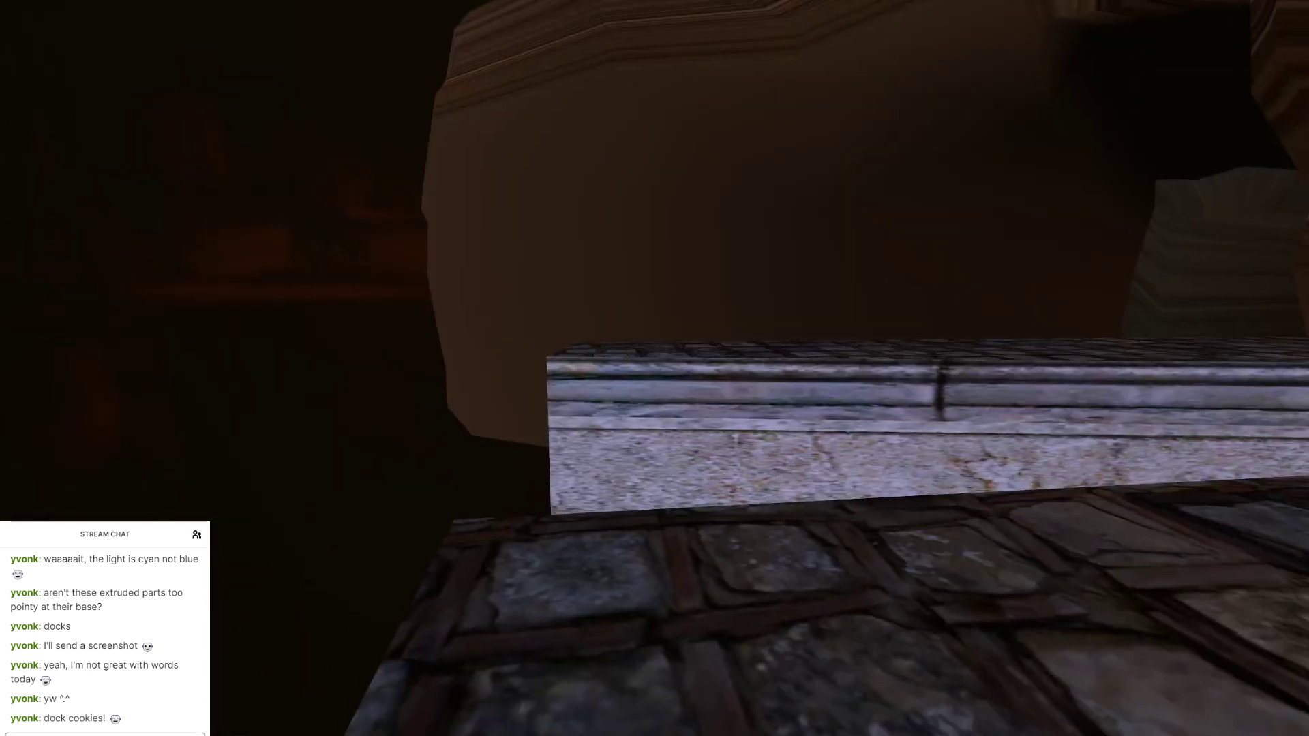
key("w")
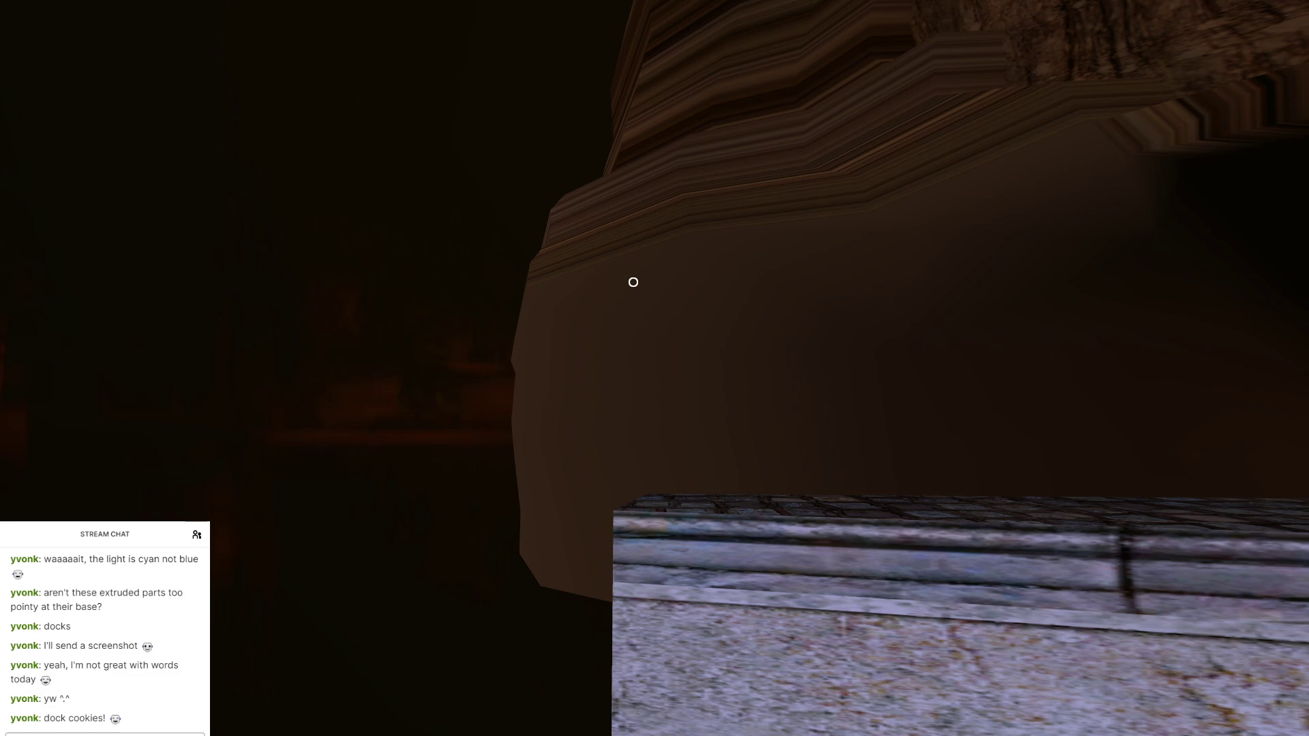
key("w")
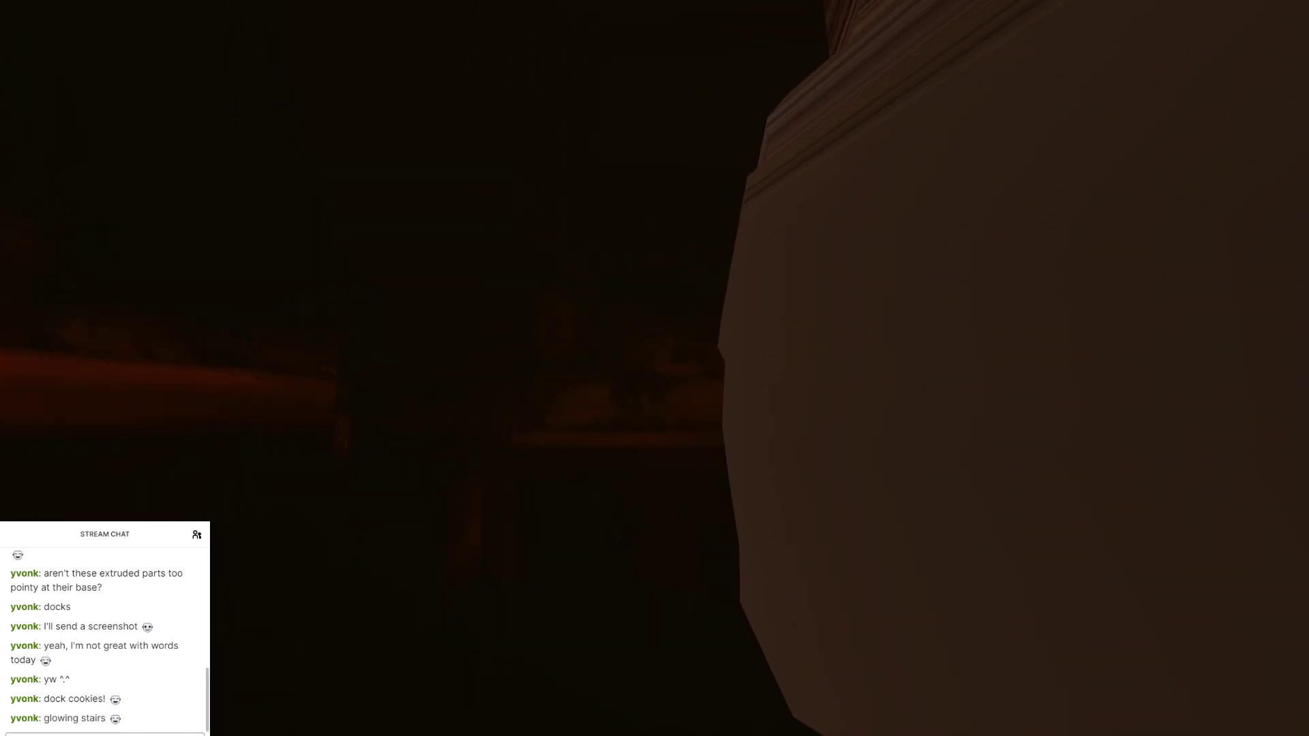
key("w")
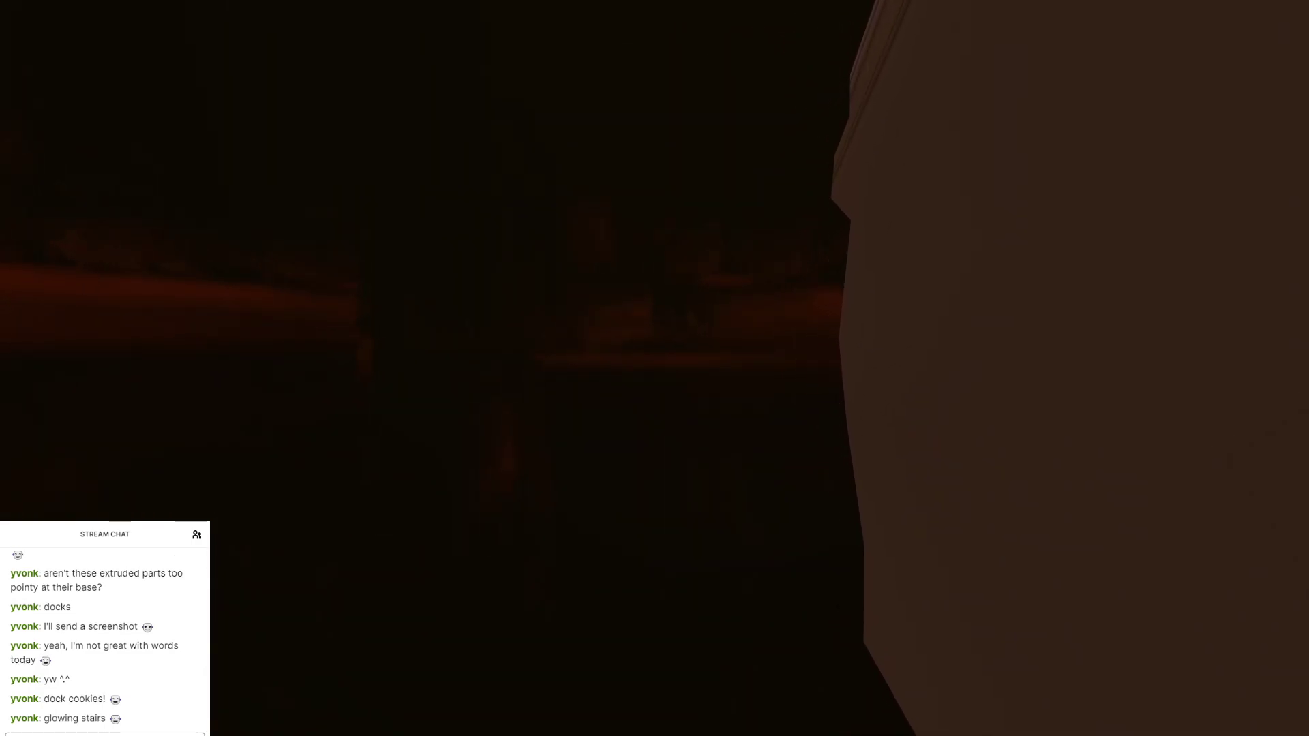
key("w")
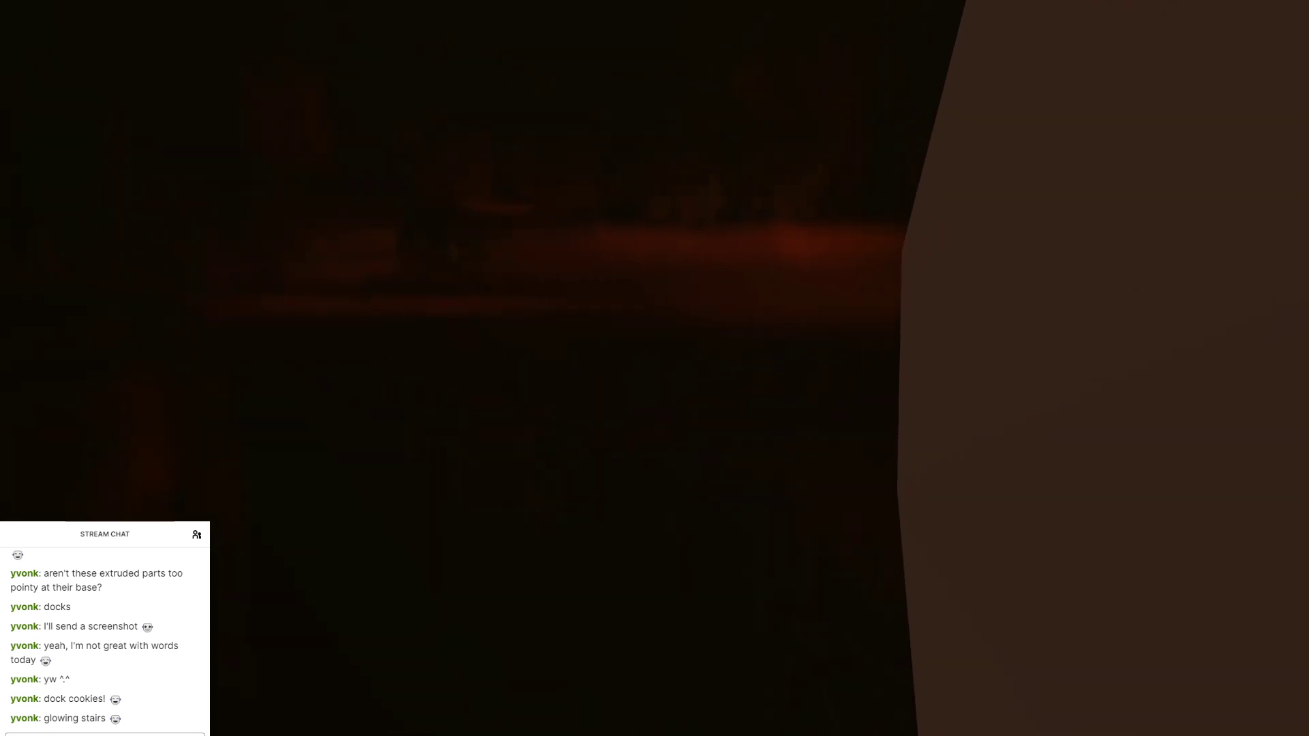
key("w")
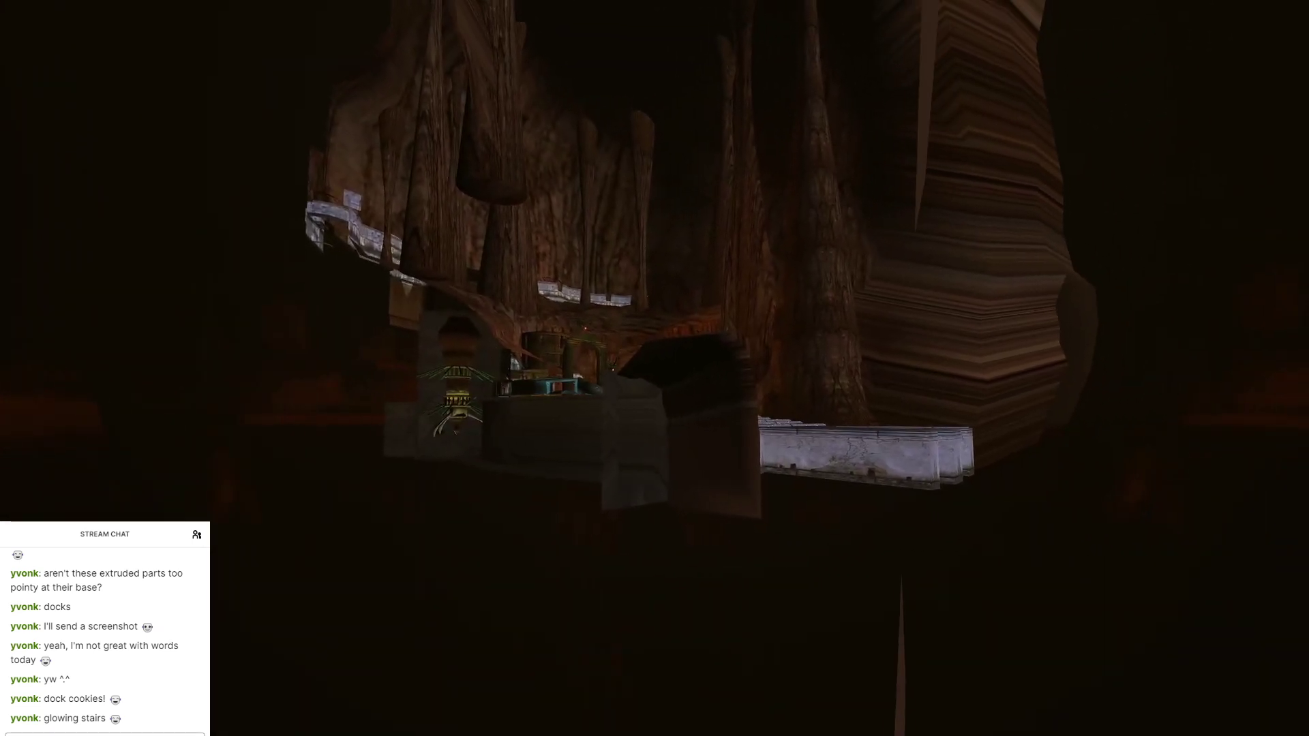
key("s")
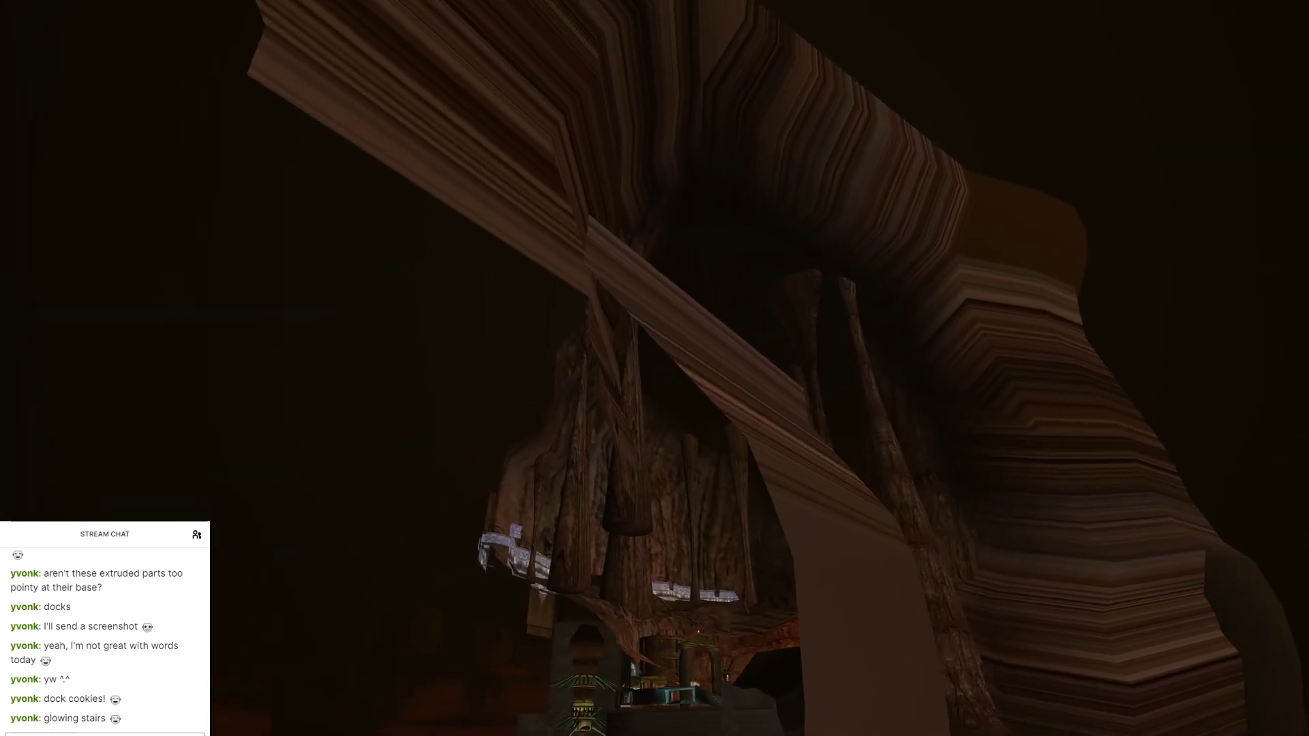
key("s")
key("w")
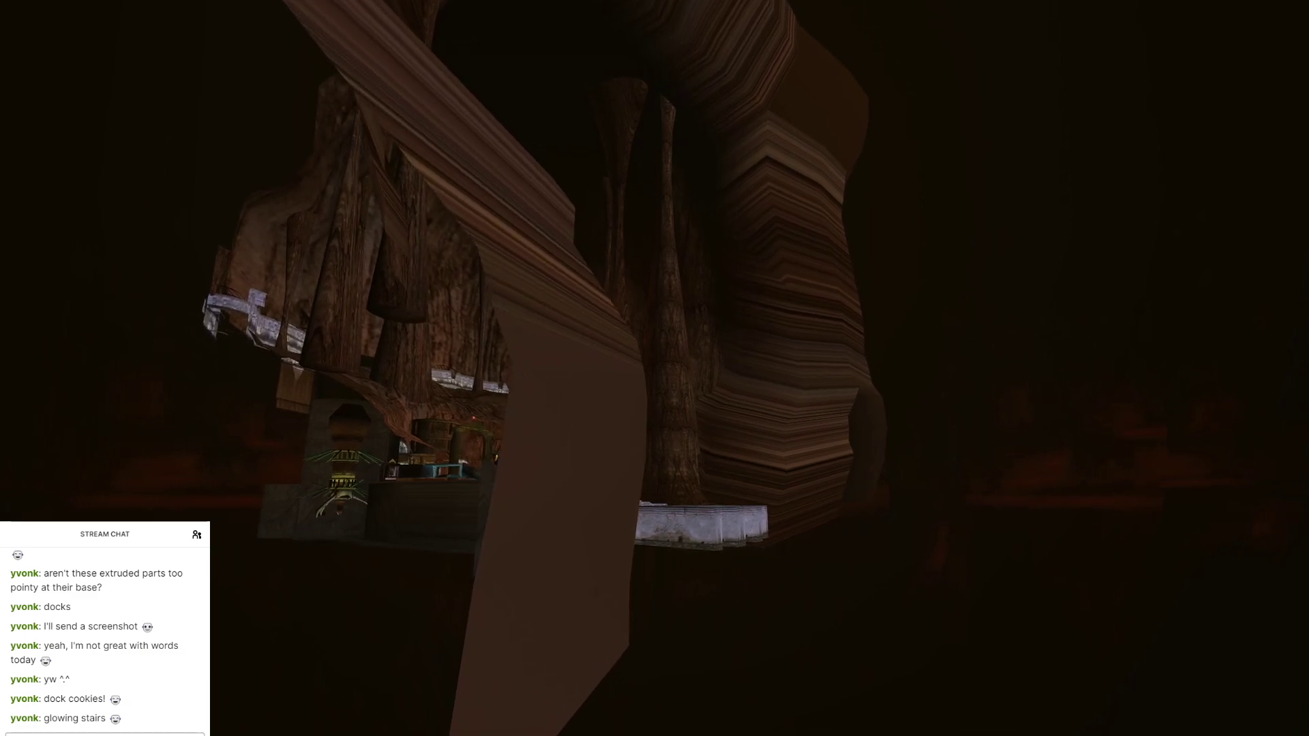
key("w")
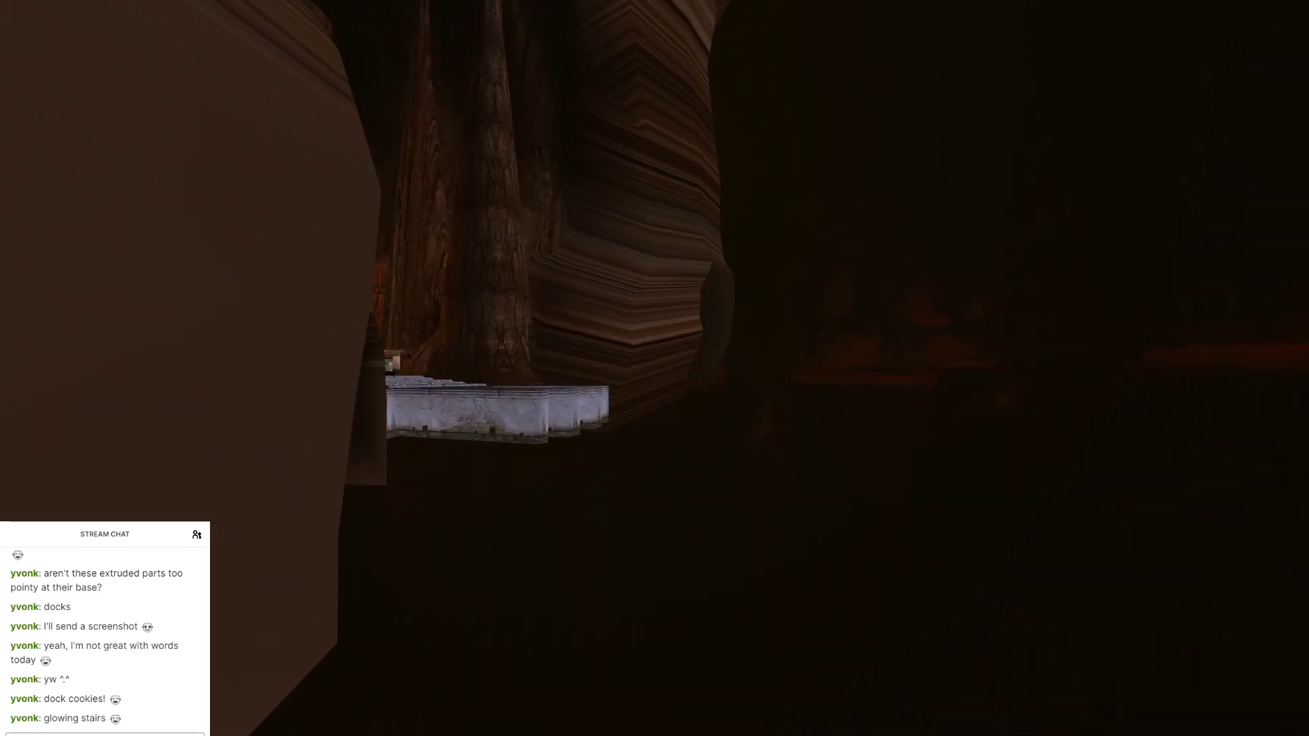
key("w")
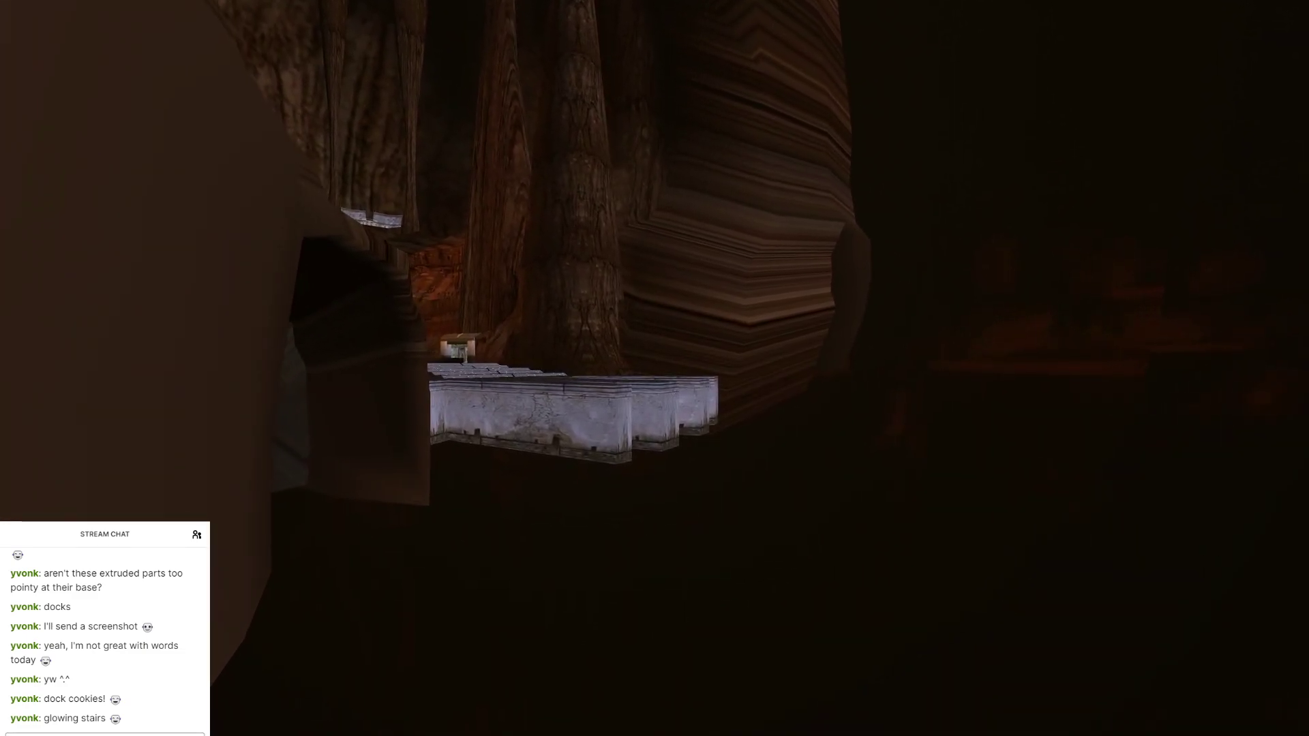
Step: Walk from the docks up the wide stairs to the plaza and examine the dock walls and surrounding rock
key("w")
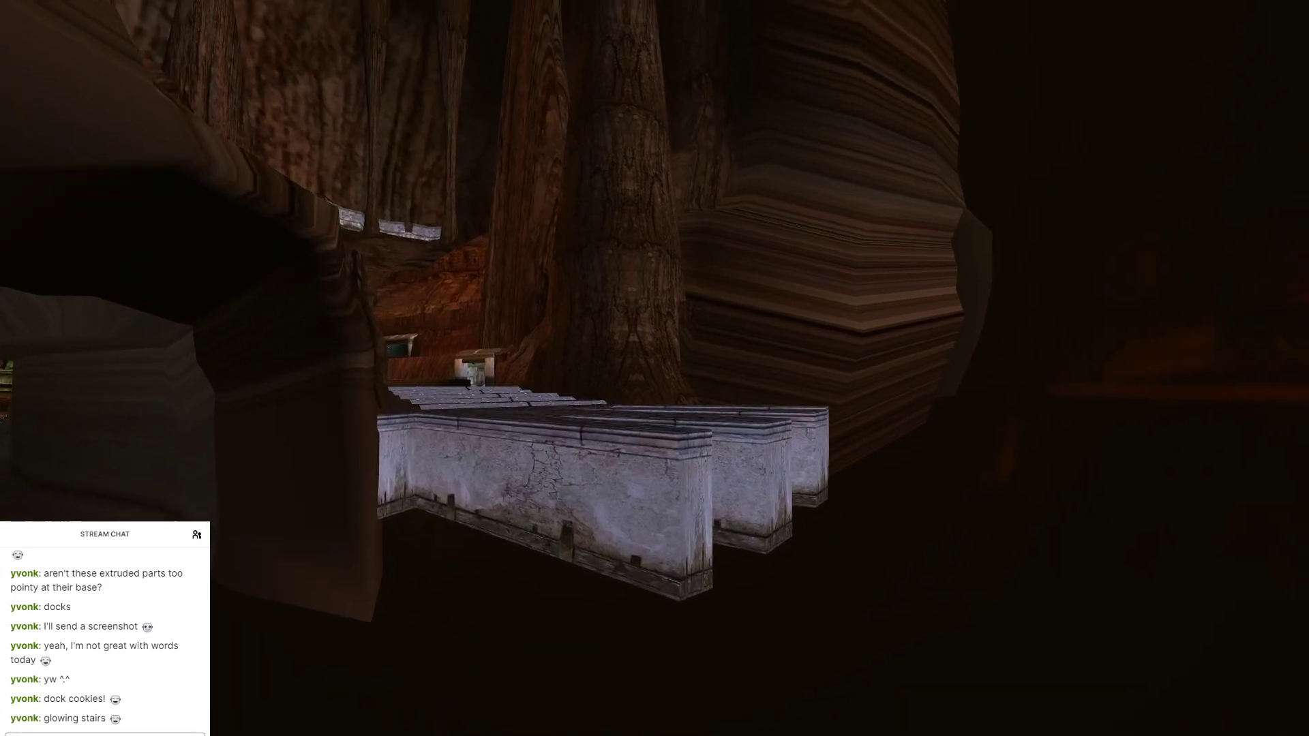
key("w")
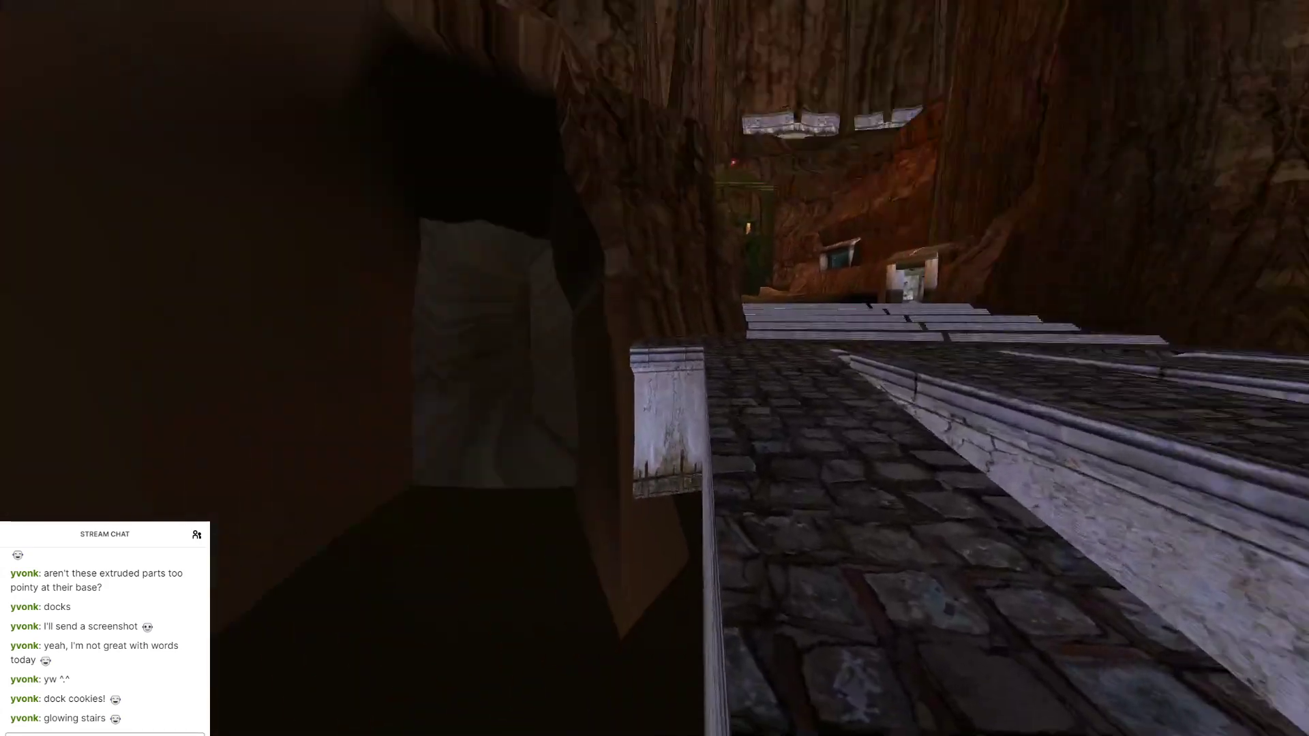
key("d")
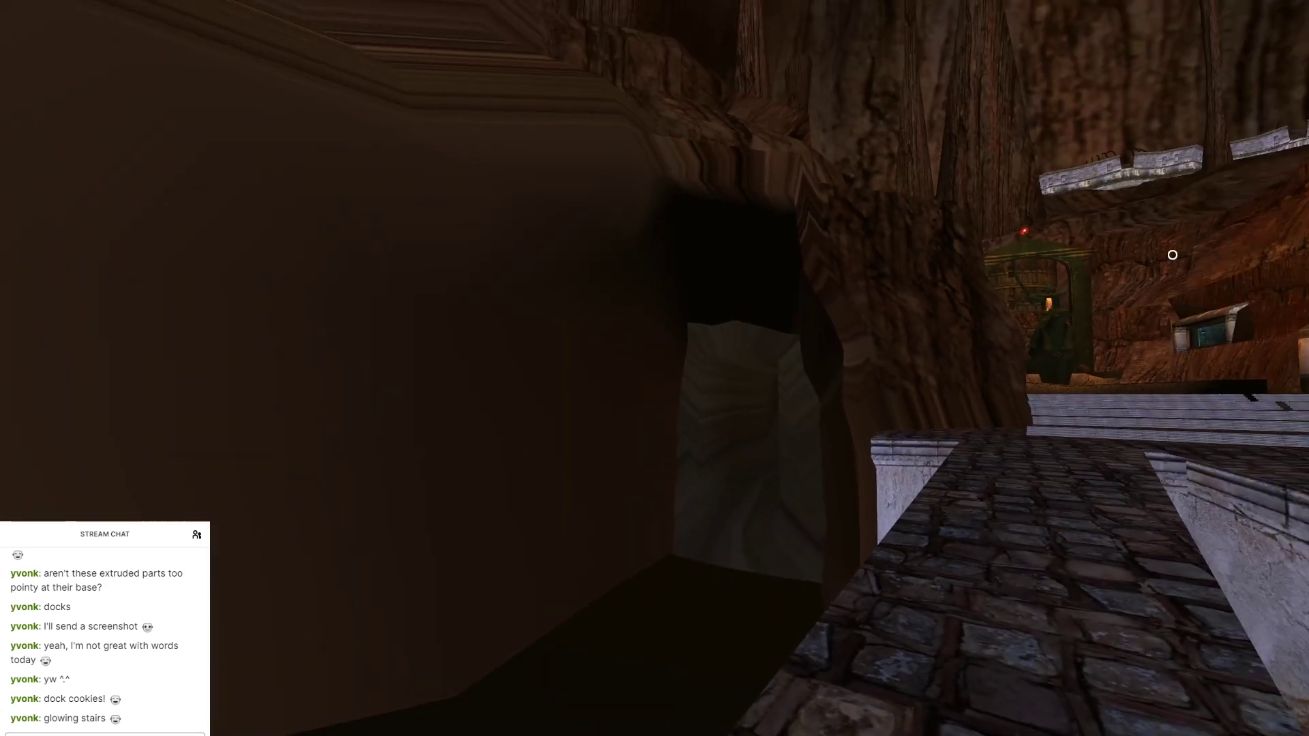
key("w")
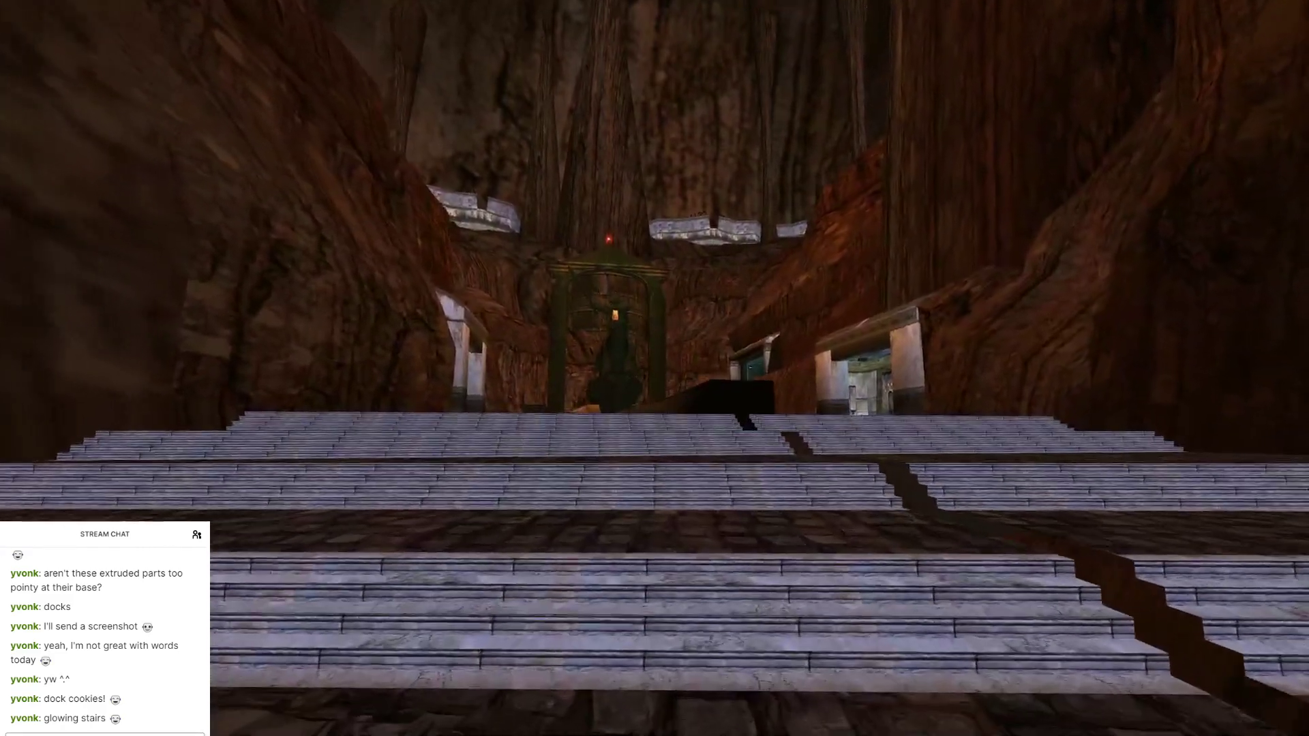
key("w")
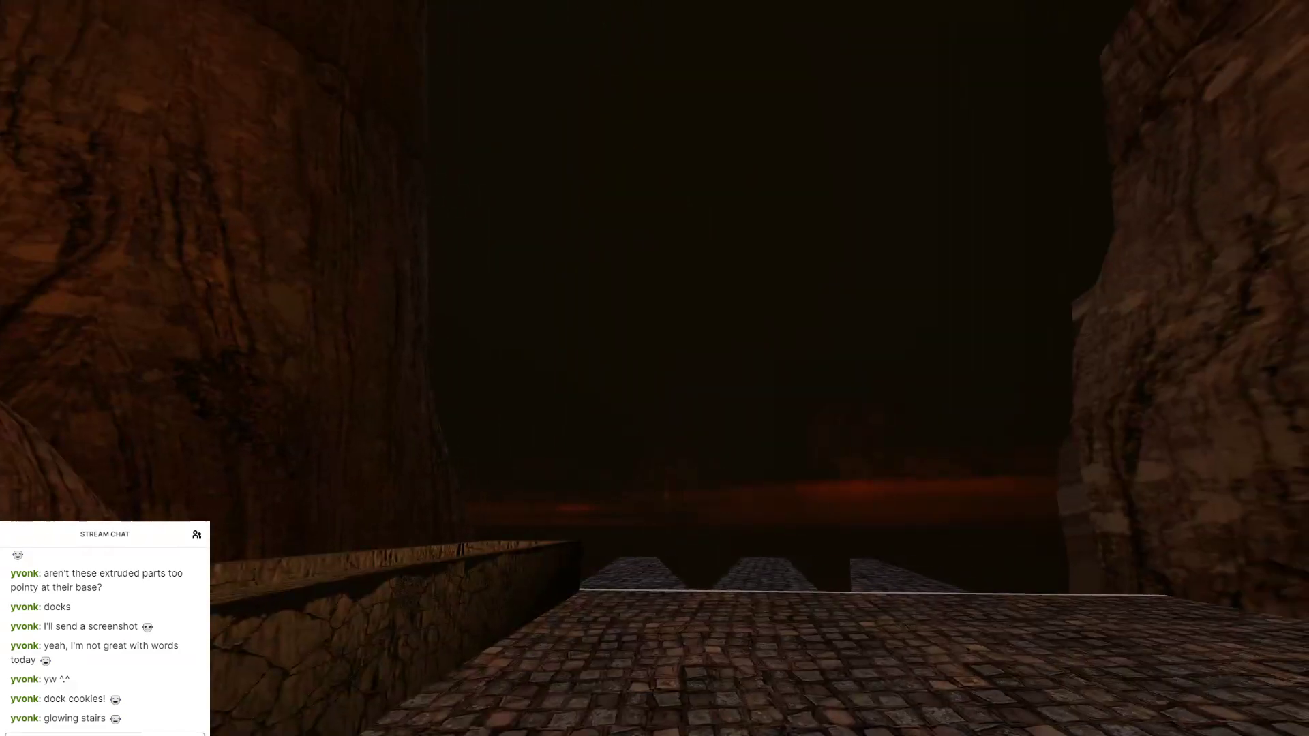
Step: Look around the plaza's doorways and rock columns, and walk back down the stairs to examine the docks
key("w")
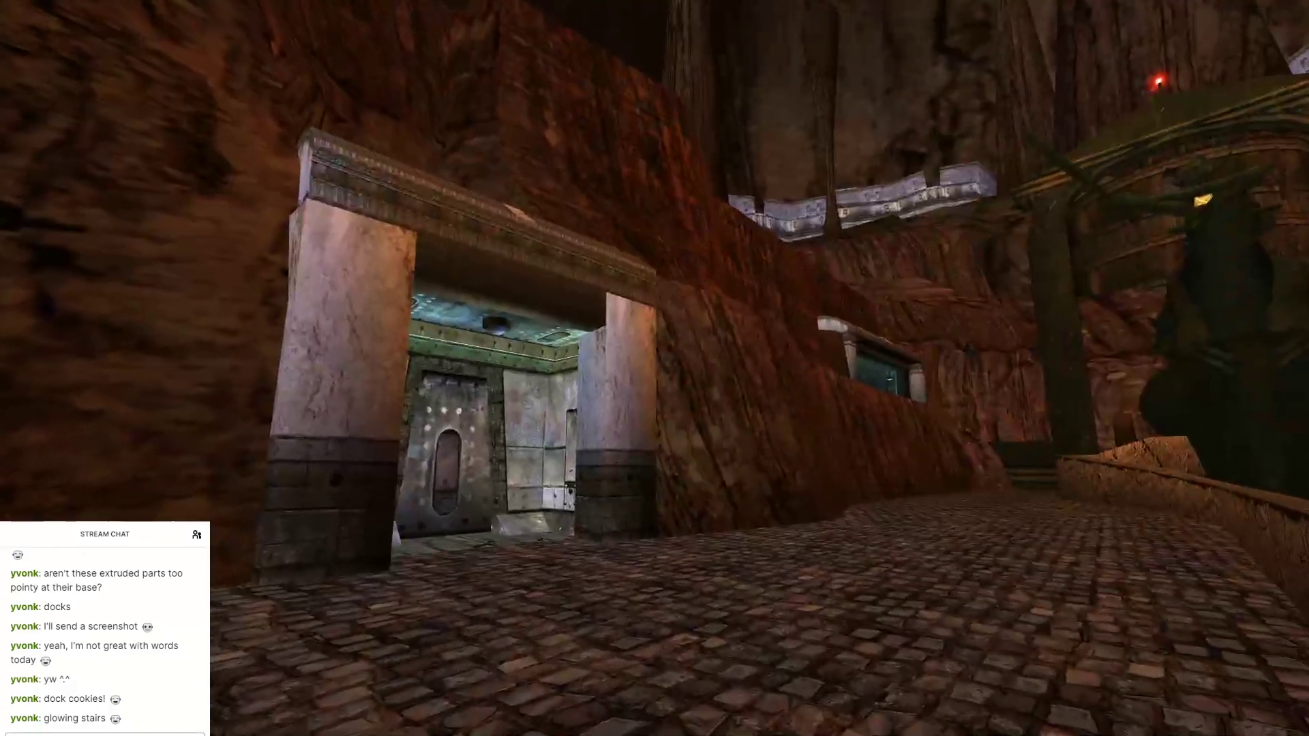
key("w")
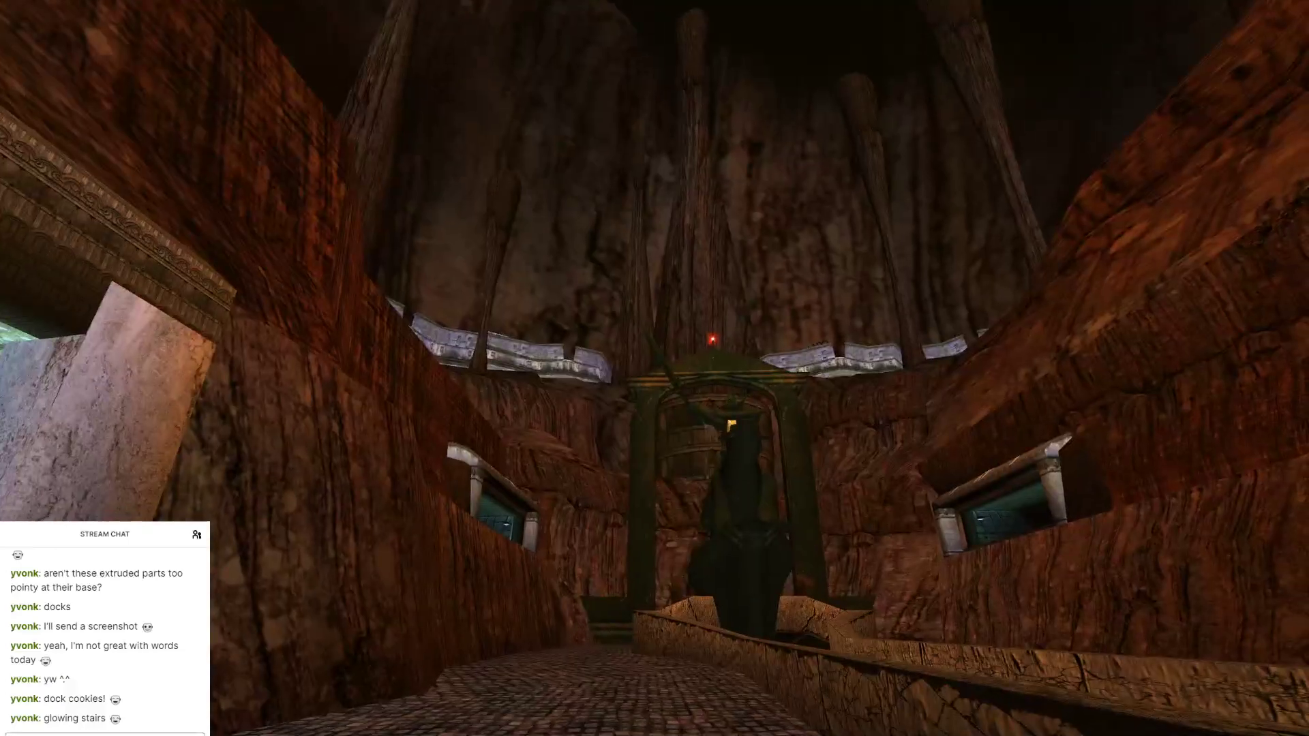
key("w")
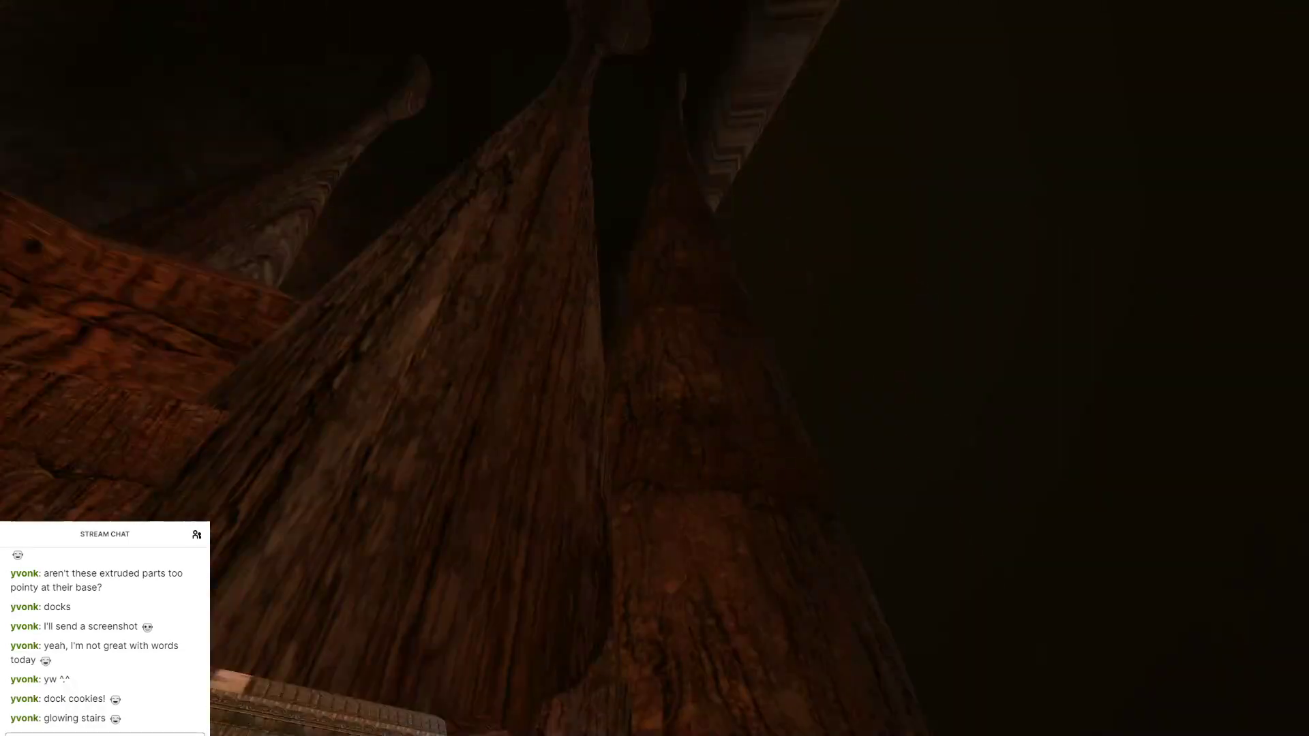
key("w")
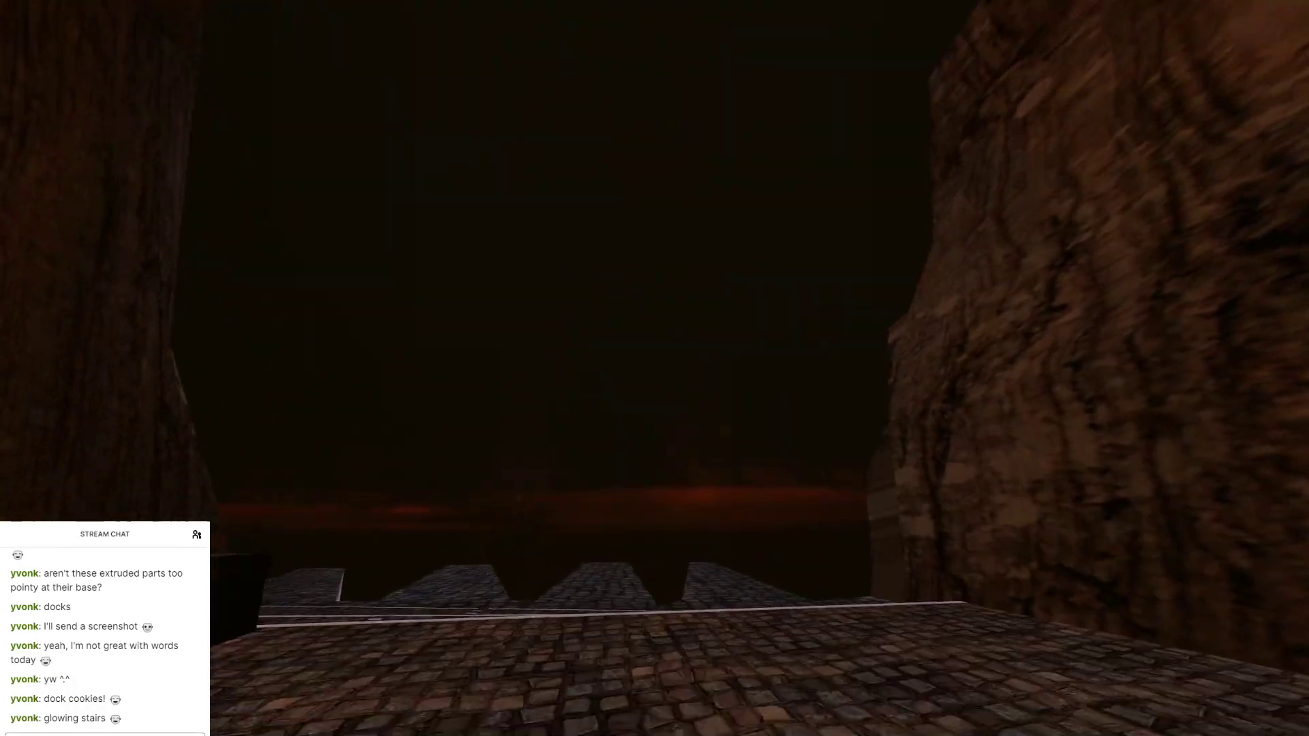
key("w")
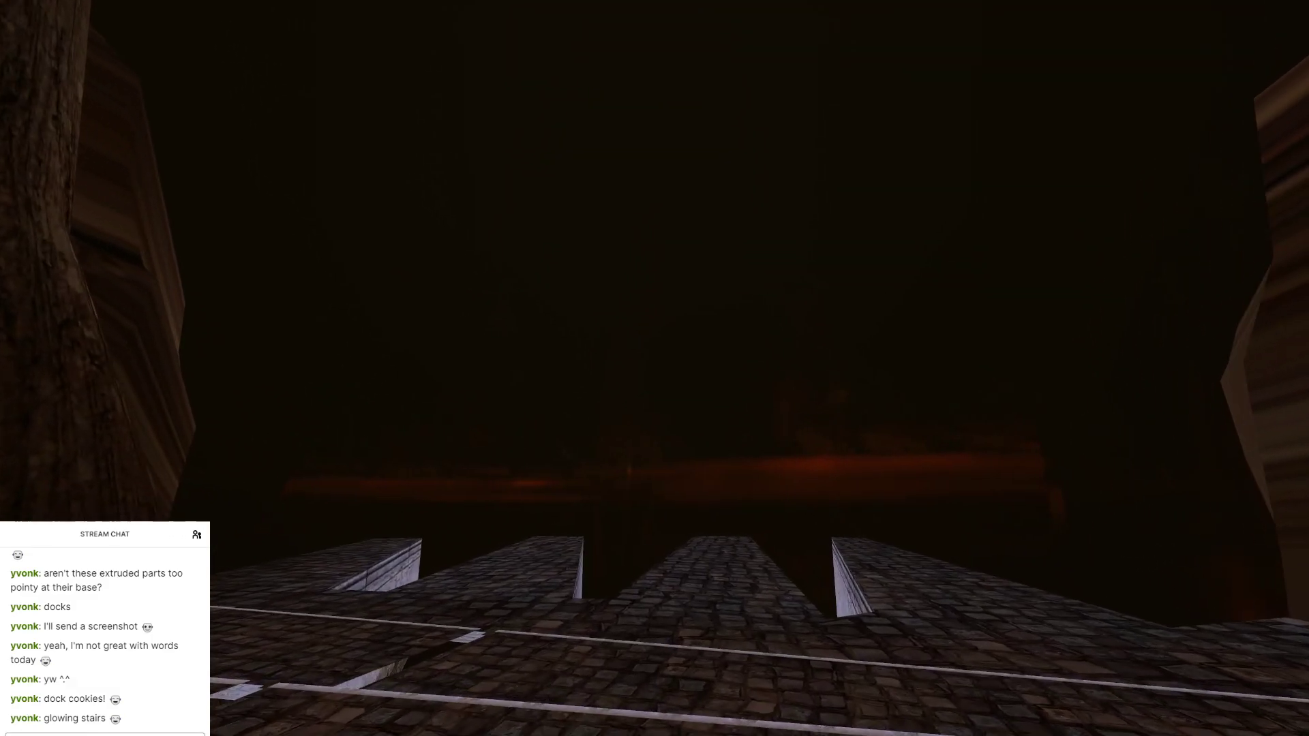
key("w")
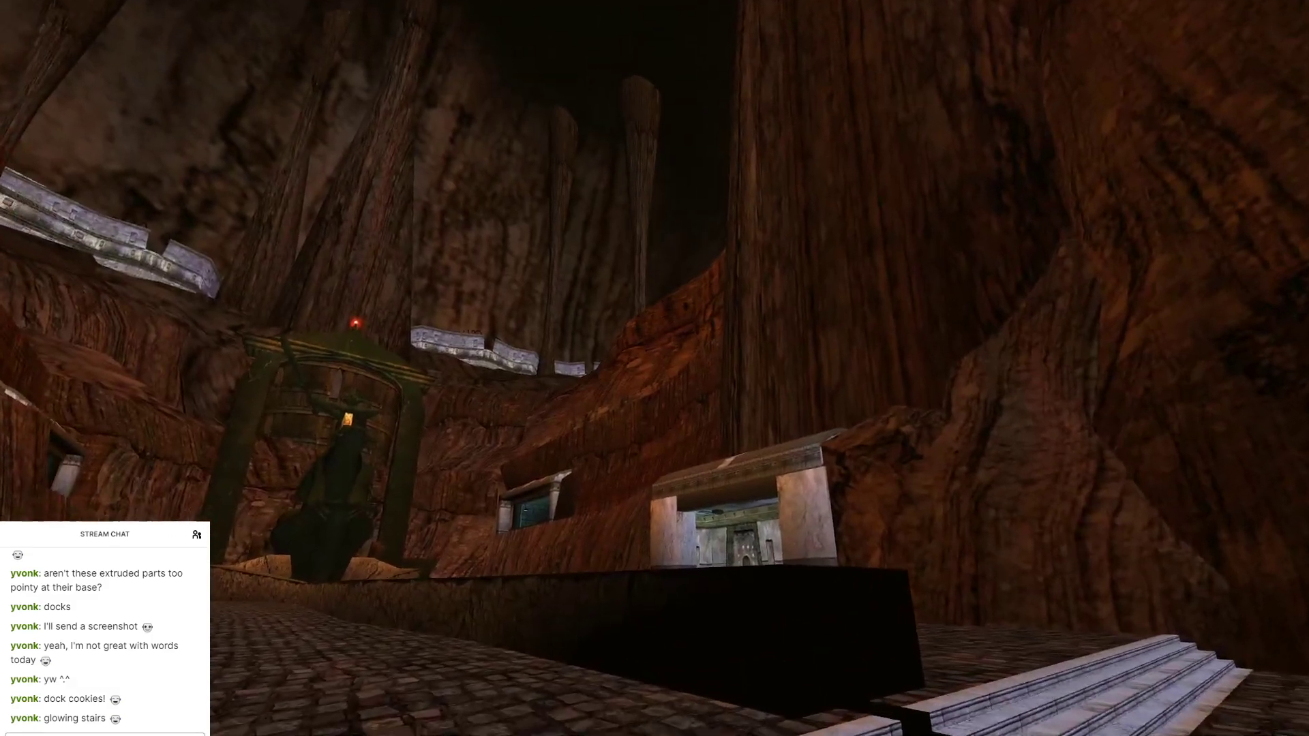
key("w")
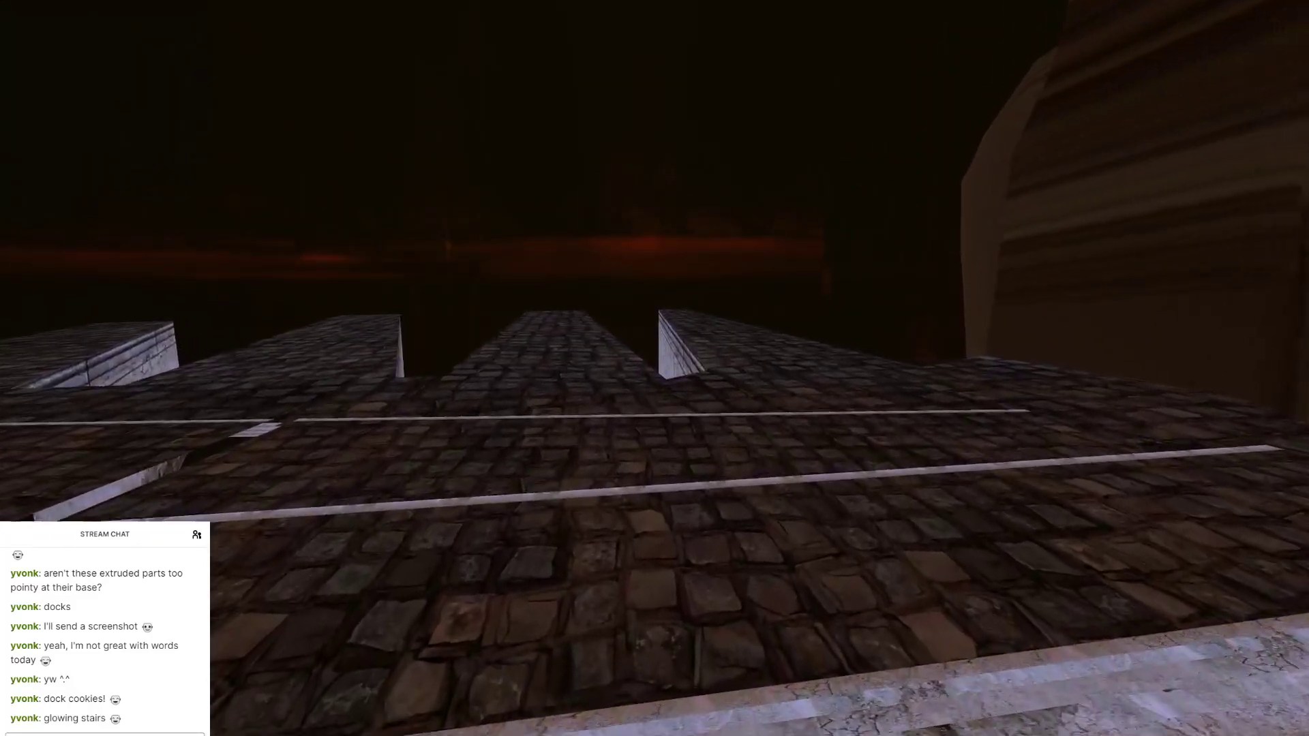
key("w")
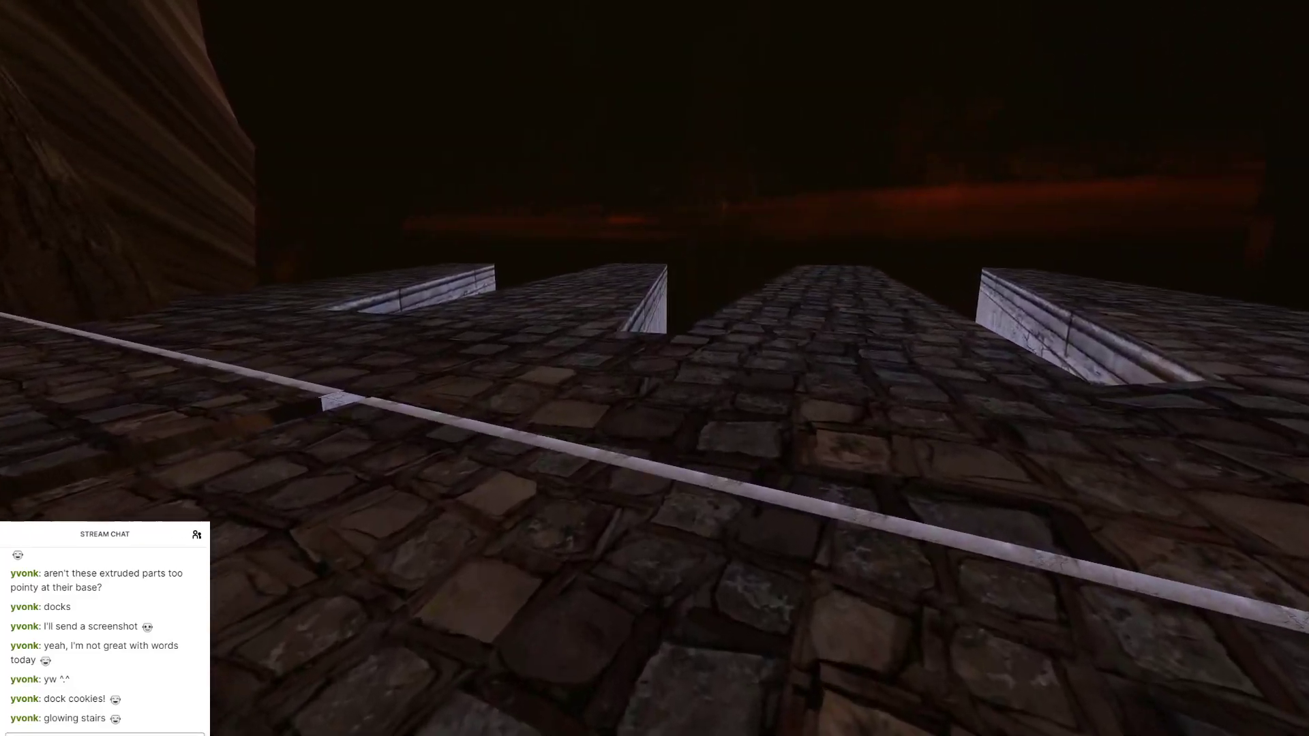
key("w")
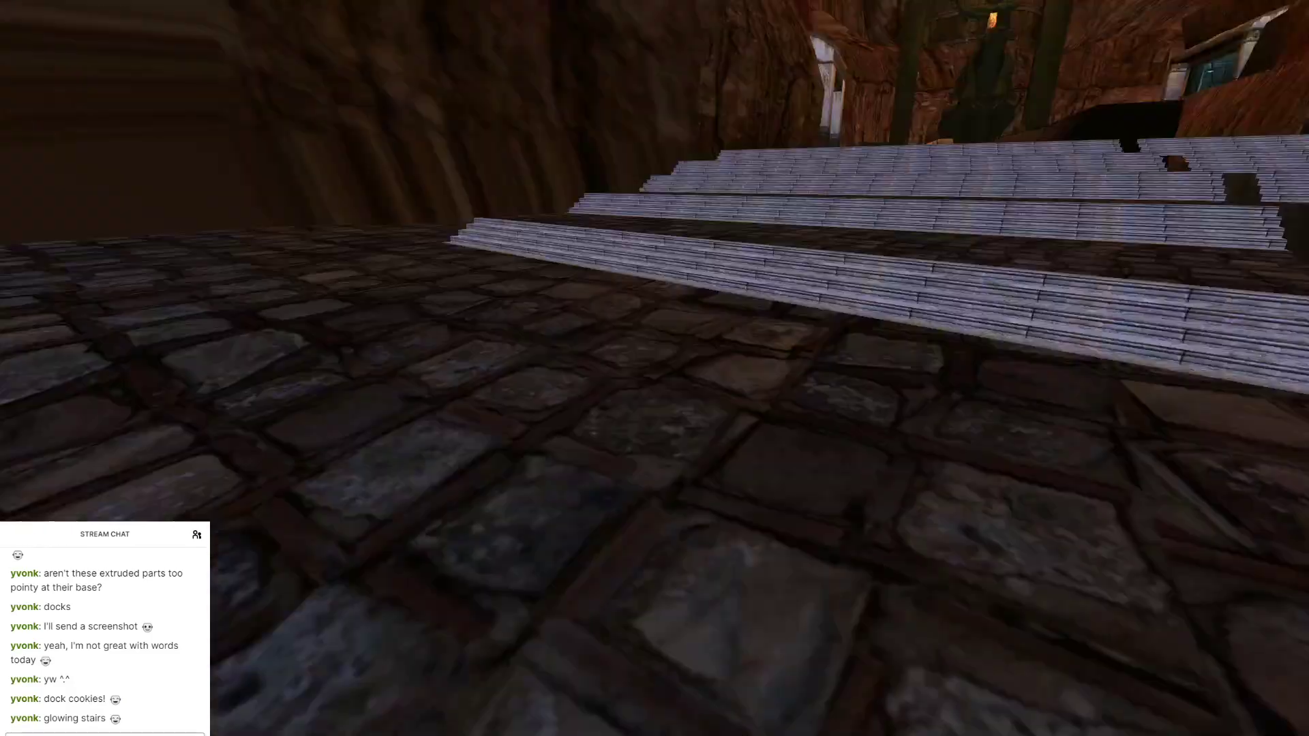
right_click_drag(786, 287, 859, 245)
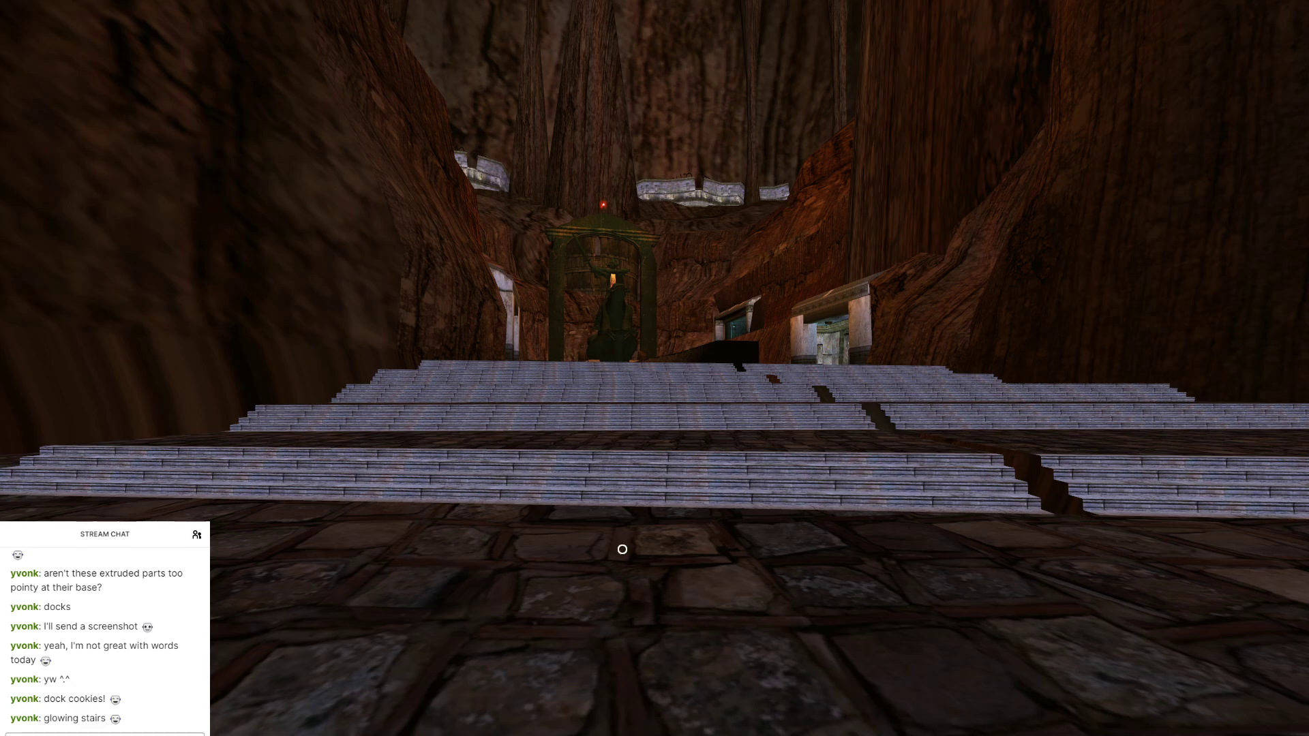
Step: Face out along the dock and open the KI to read the GPS coordinates there
right_click_drag(622, 550, 371, 347)
key("F2")
key("F2")
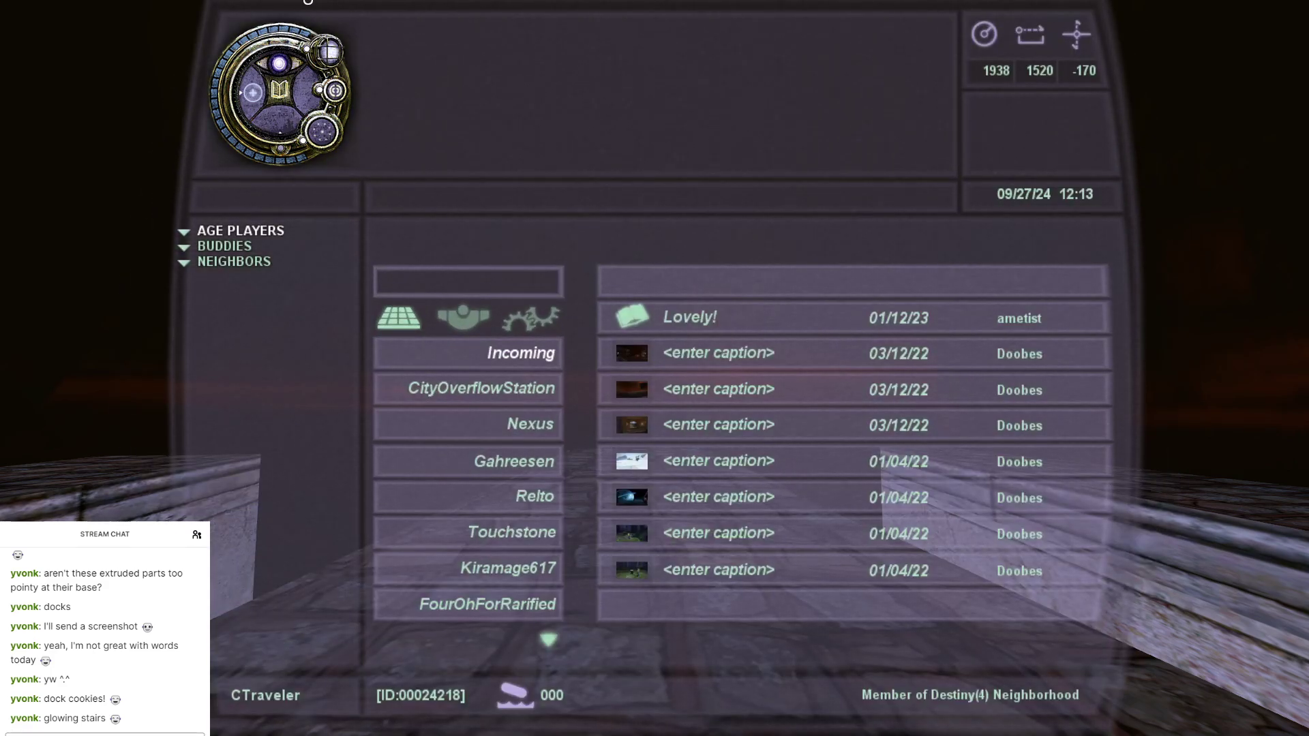
left_click(329, 50)
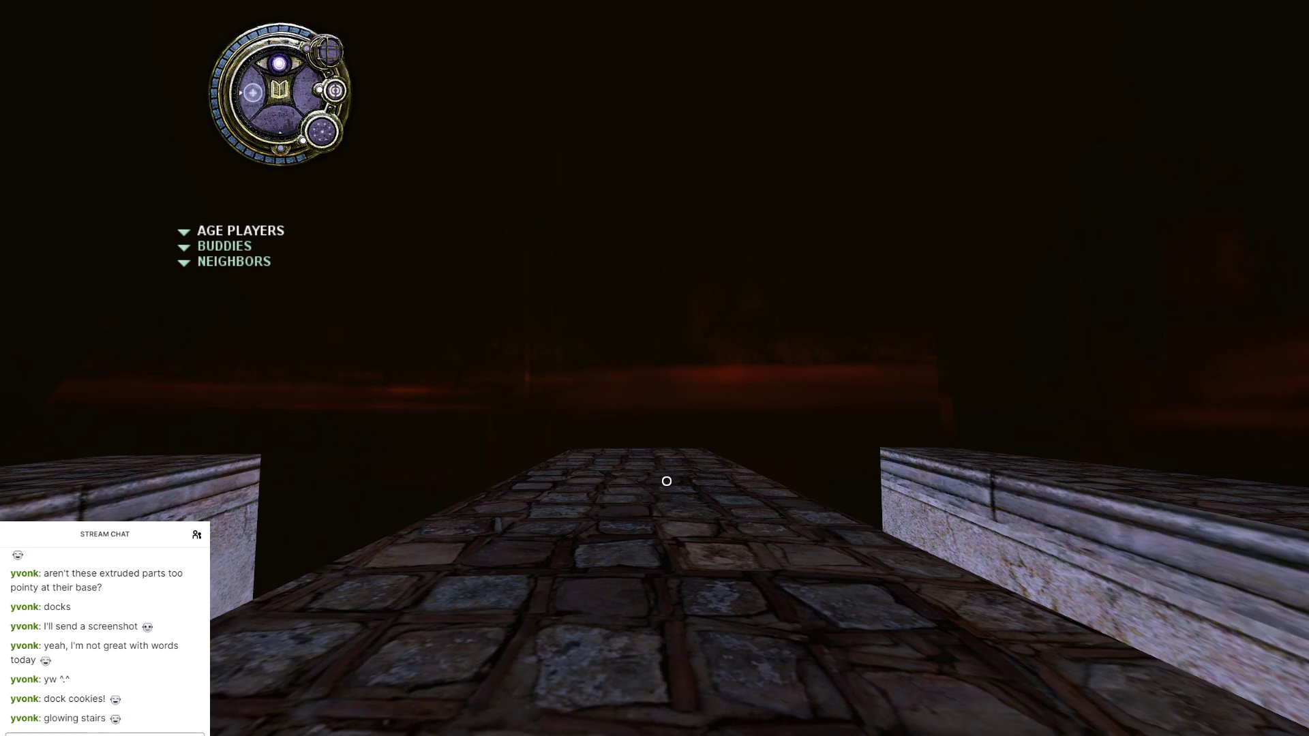
Step: Quit URU and switch back to Blender
key("Escape")
left_click(794, 300)
left_click(725, 465)
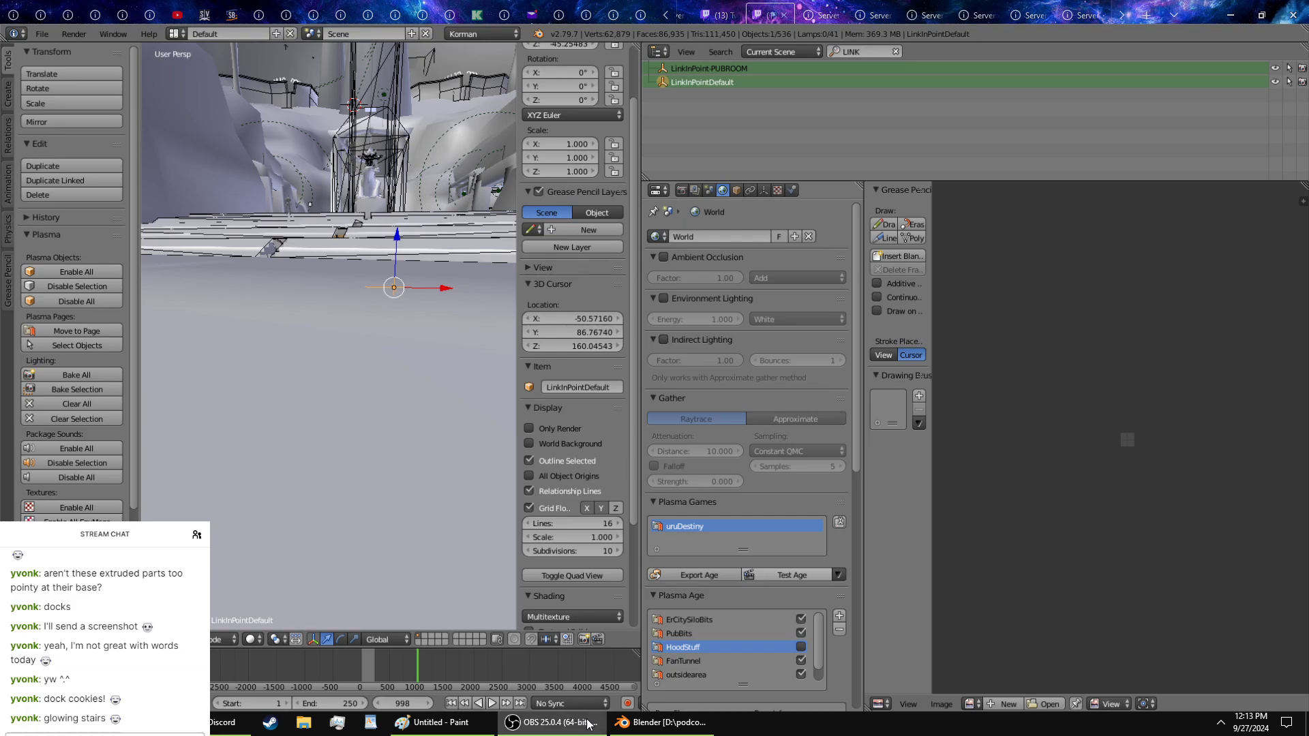
left_click(662, 722)
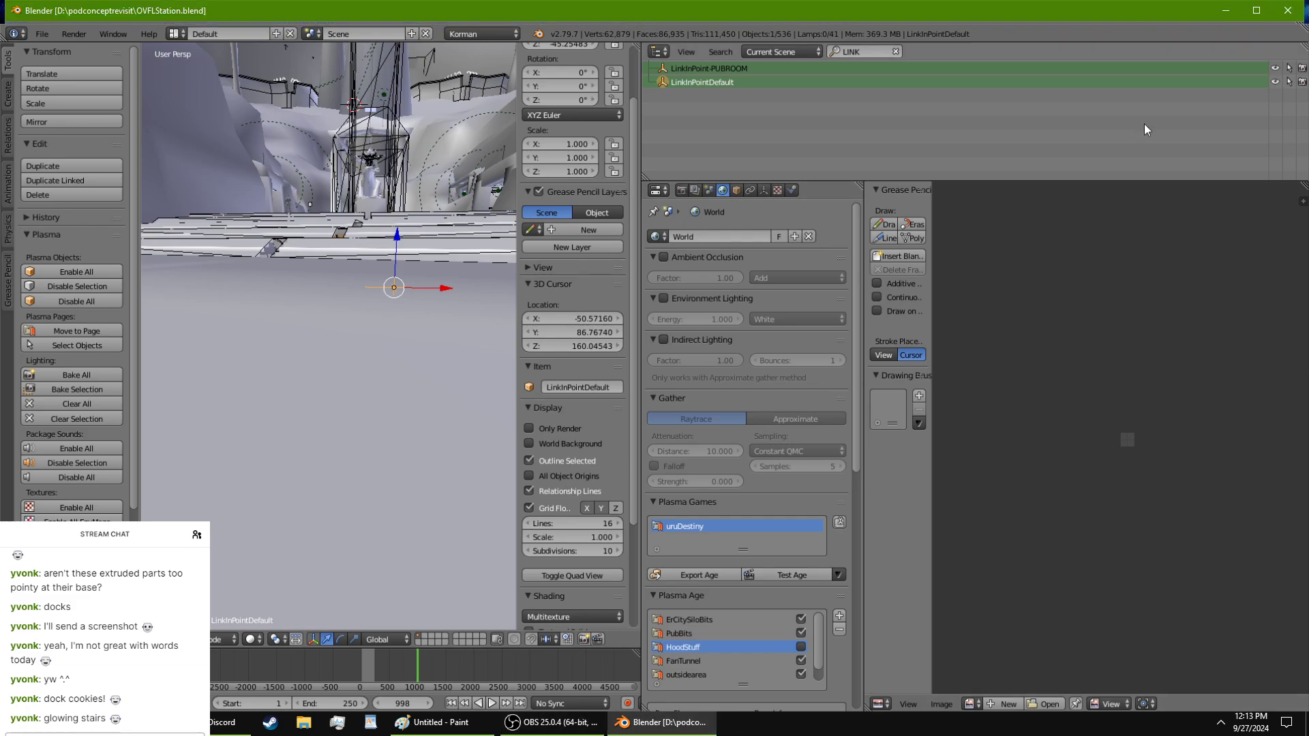
Step: Filter the scene objects for gps and select the GreatZeroGPS empty
left_click(852, 51)
type("mai")
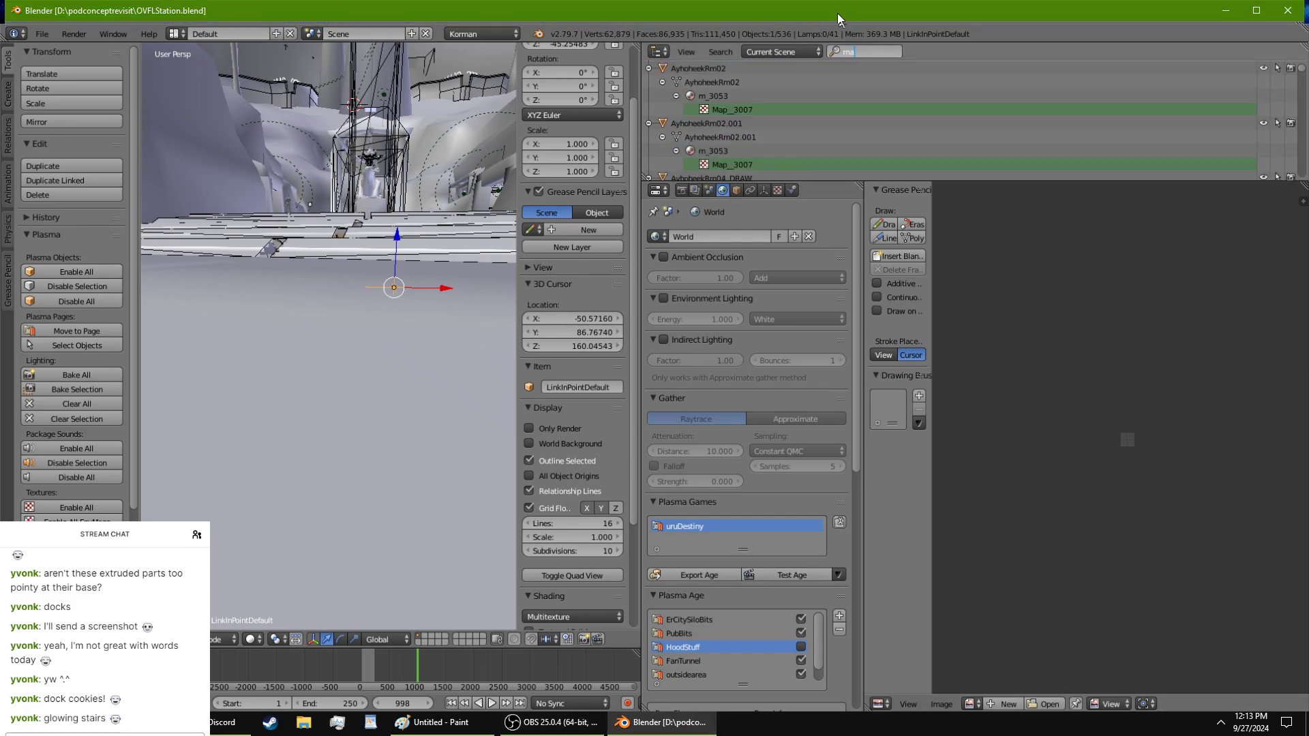
key("BackSpace")
key("BackSpace")
key("BackSpace")
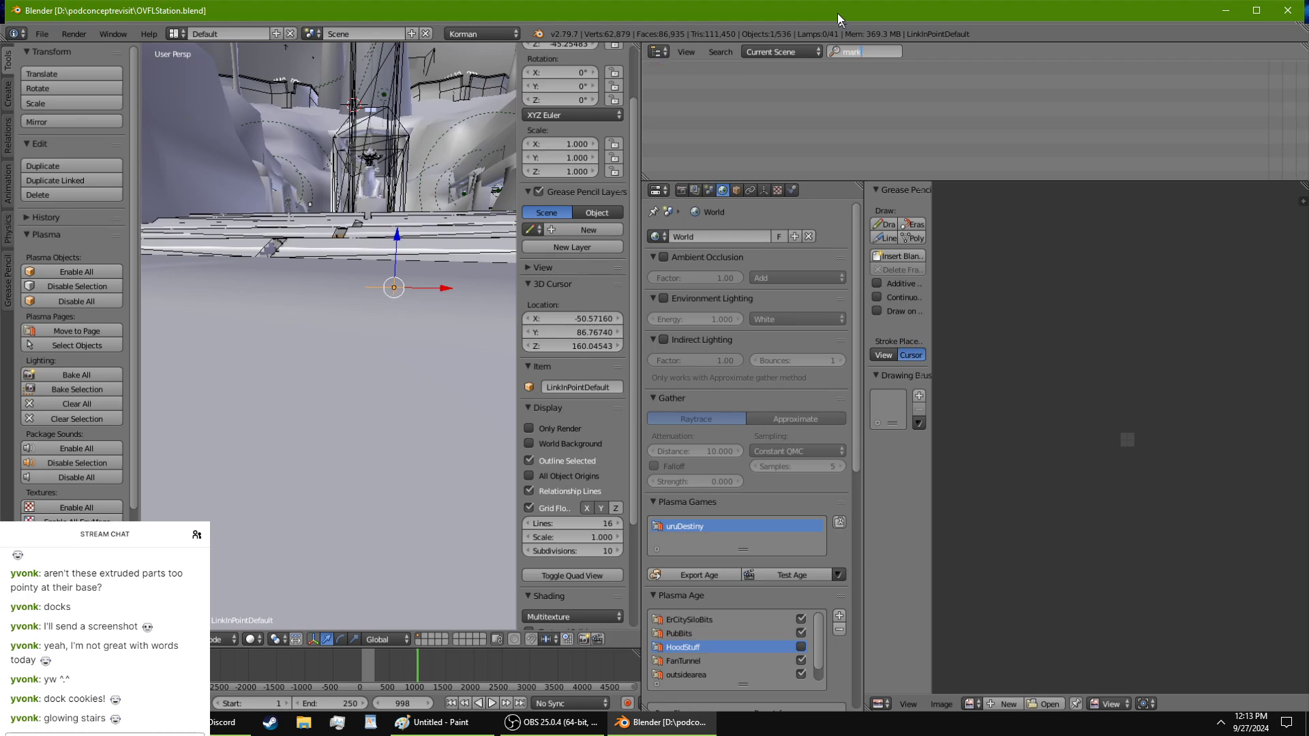
type("gps")
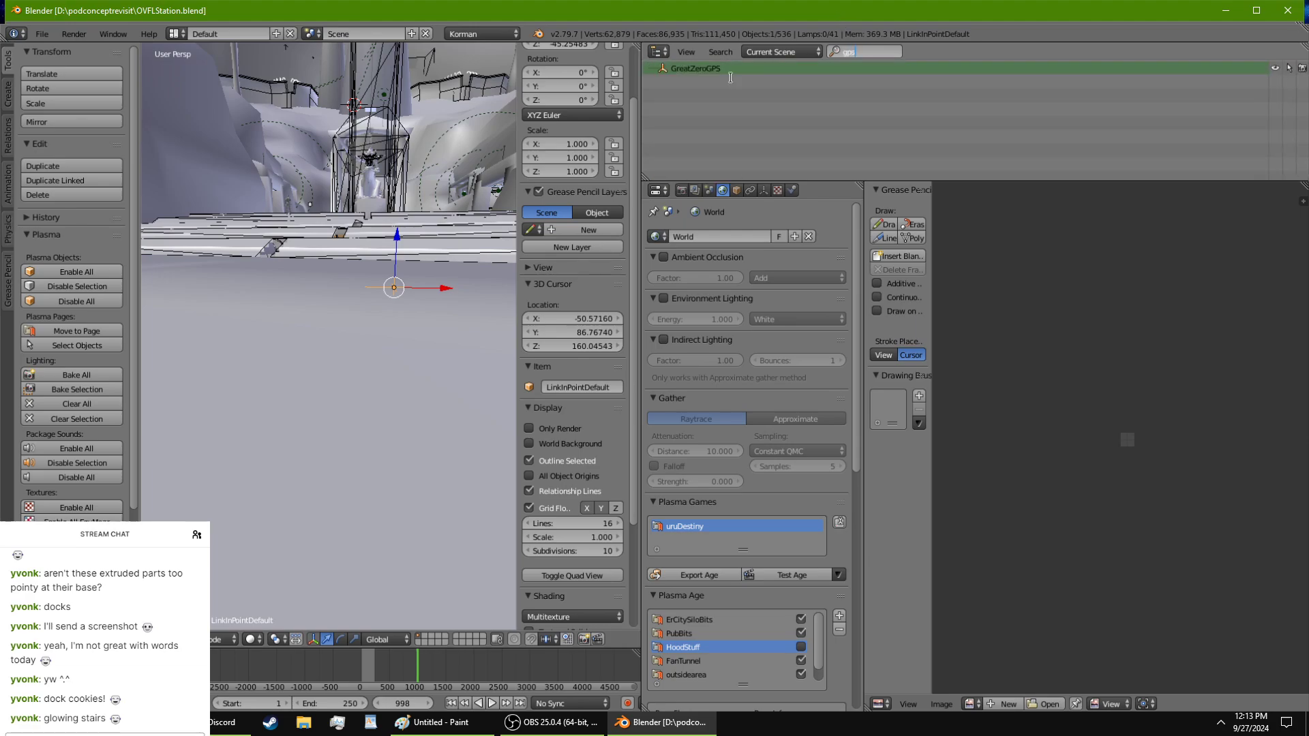
key("Return")
left_click(713, 67)
Step: Try lowering GreatZeroGPS along Z to about 233.00
key("KP_Decimal")
scroll(347, 365, "down", 5)
middle_click_drag(344, 363, 264, 394)
scroll(240, 393, "down", 6)
scroll(280, 439, "down", 8)
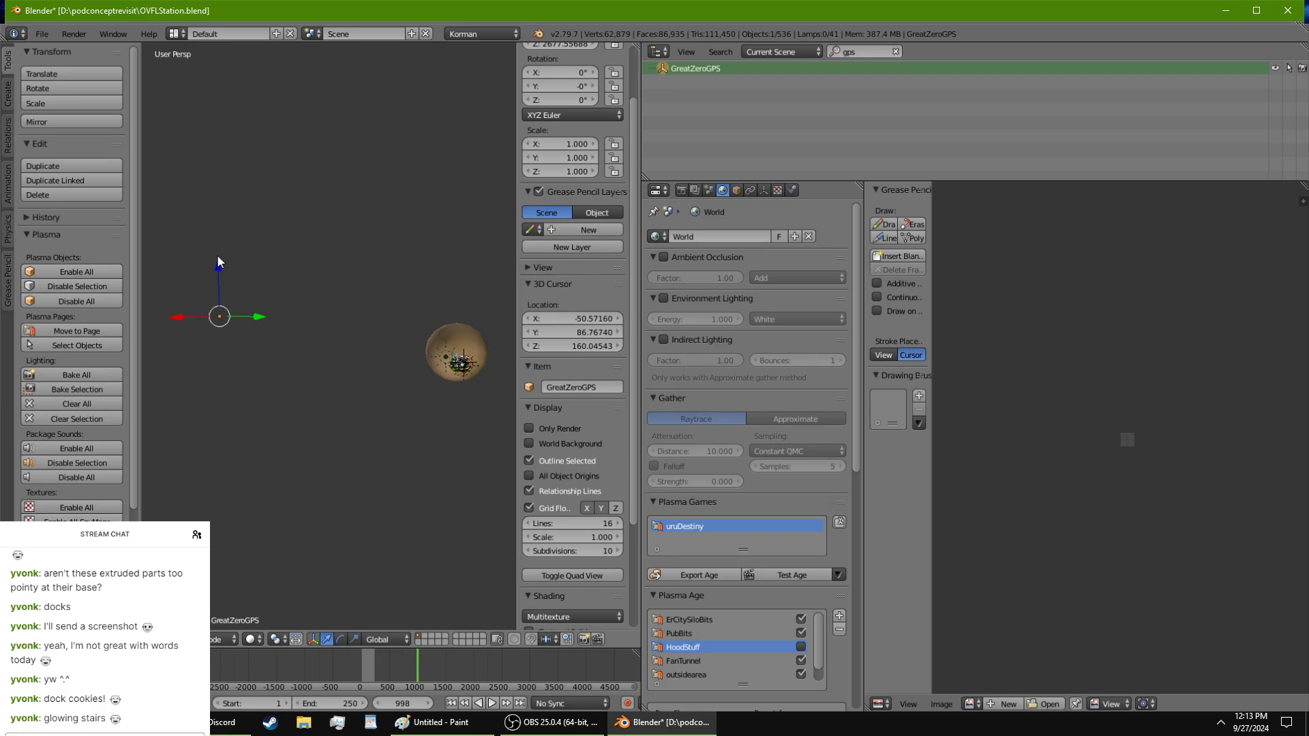
left_click_drag(218, 261, 223, 283)
Step: Save over OVFLStation.blend and run Test Age to check the lowered GPS origin
key("ctrl+s")
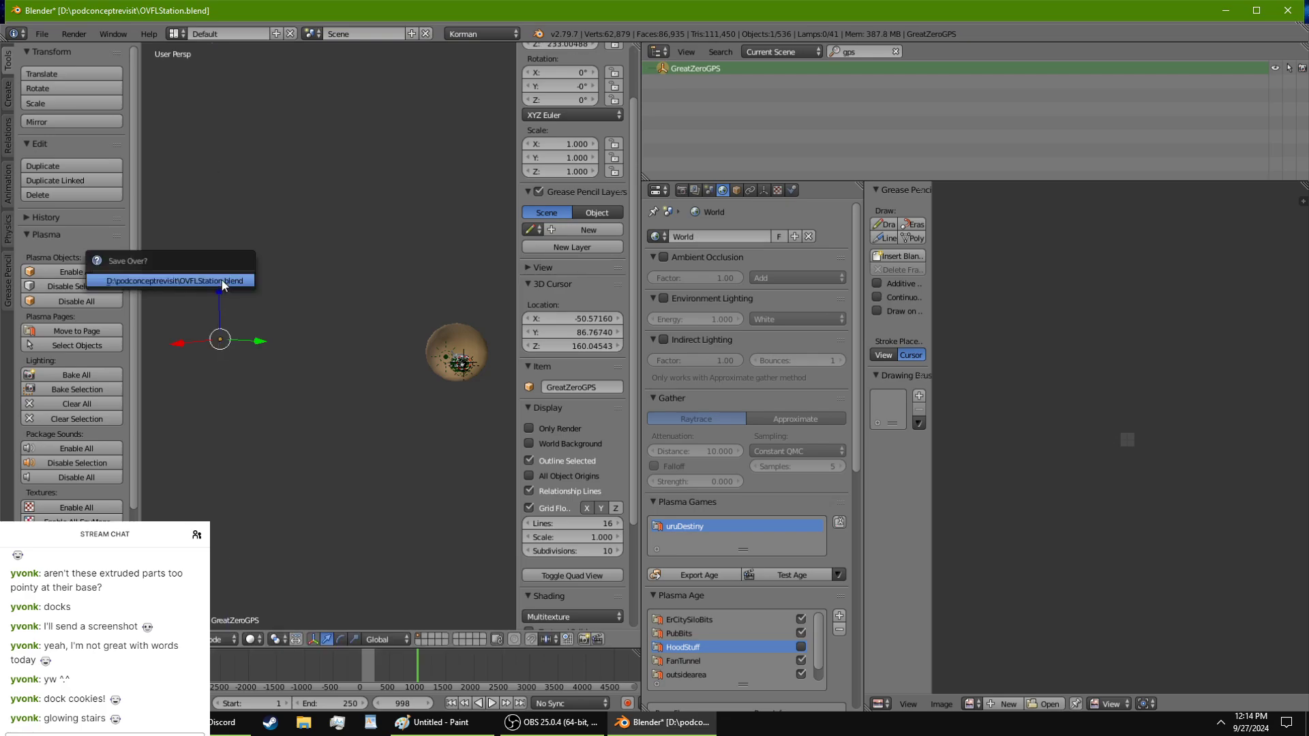
left_click(174, 281)
left_click(777, 578)
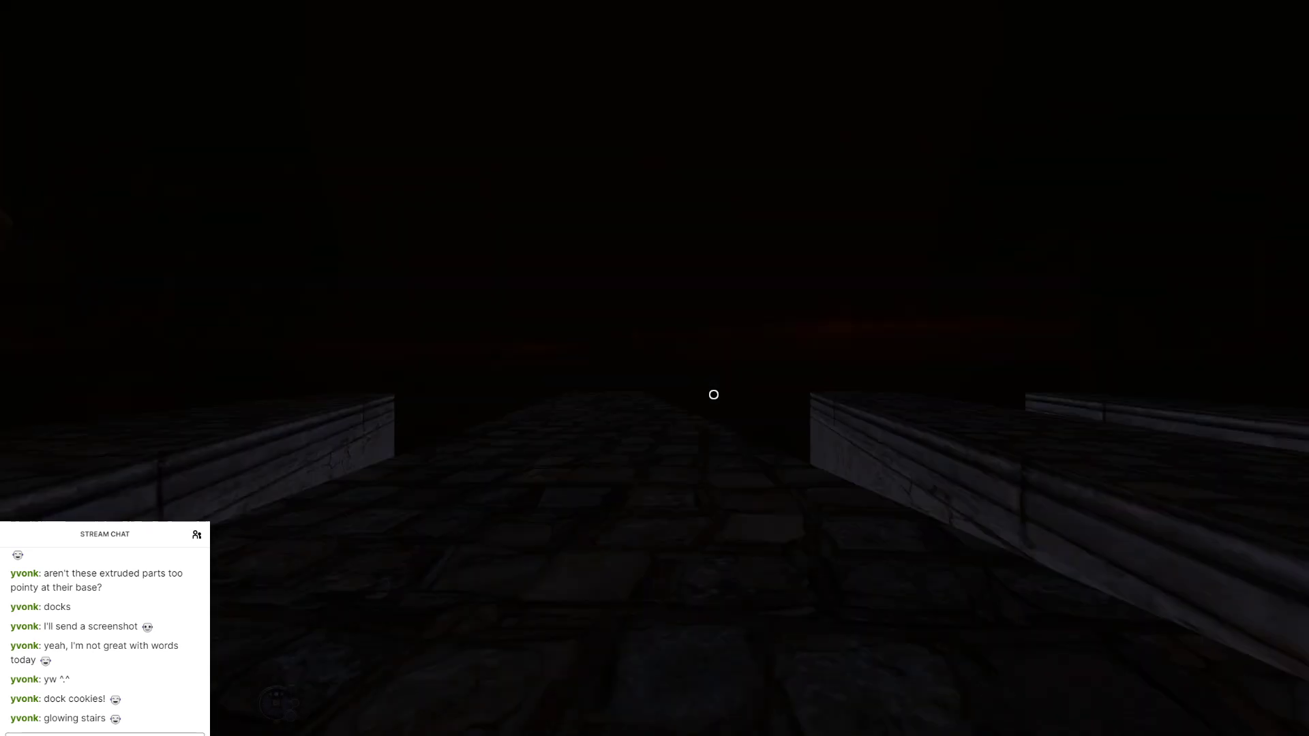
Step: Read the GPS coordinates on the KI at the dock and quit URU
key("F3")
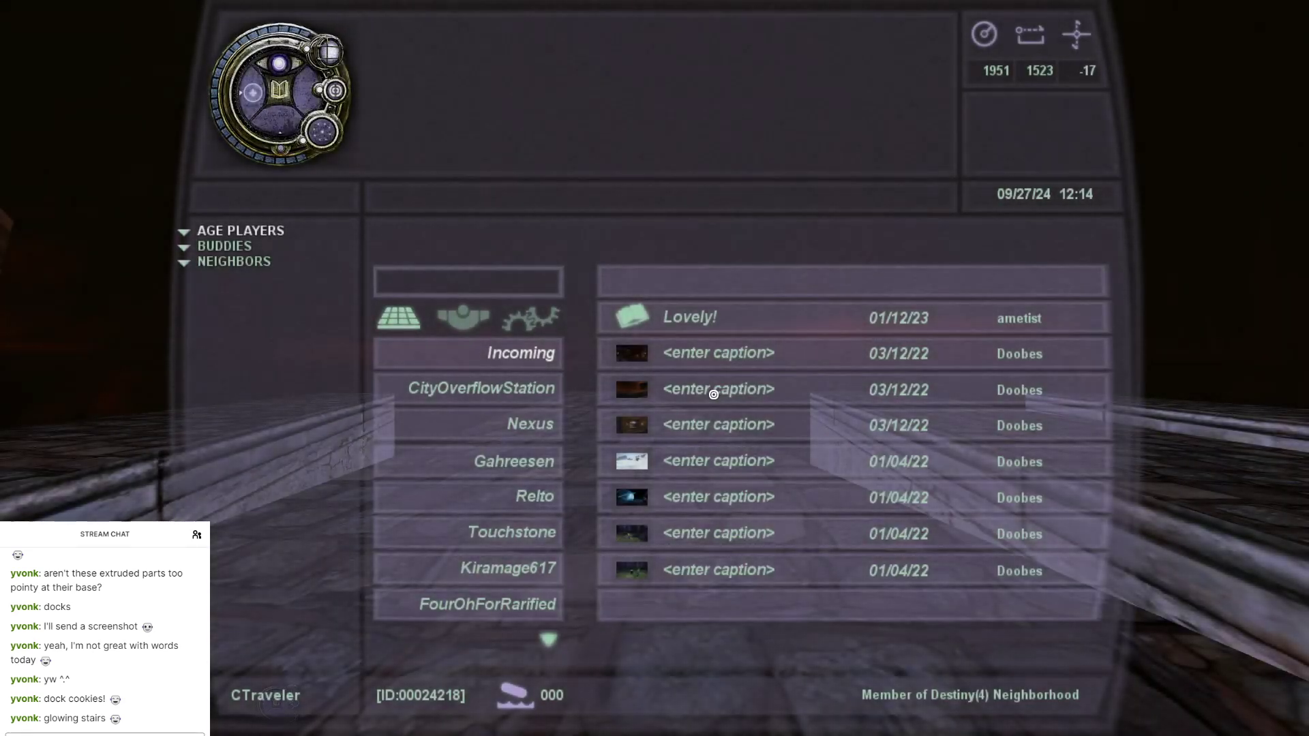
key("F3")
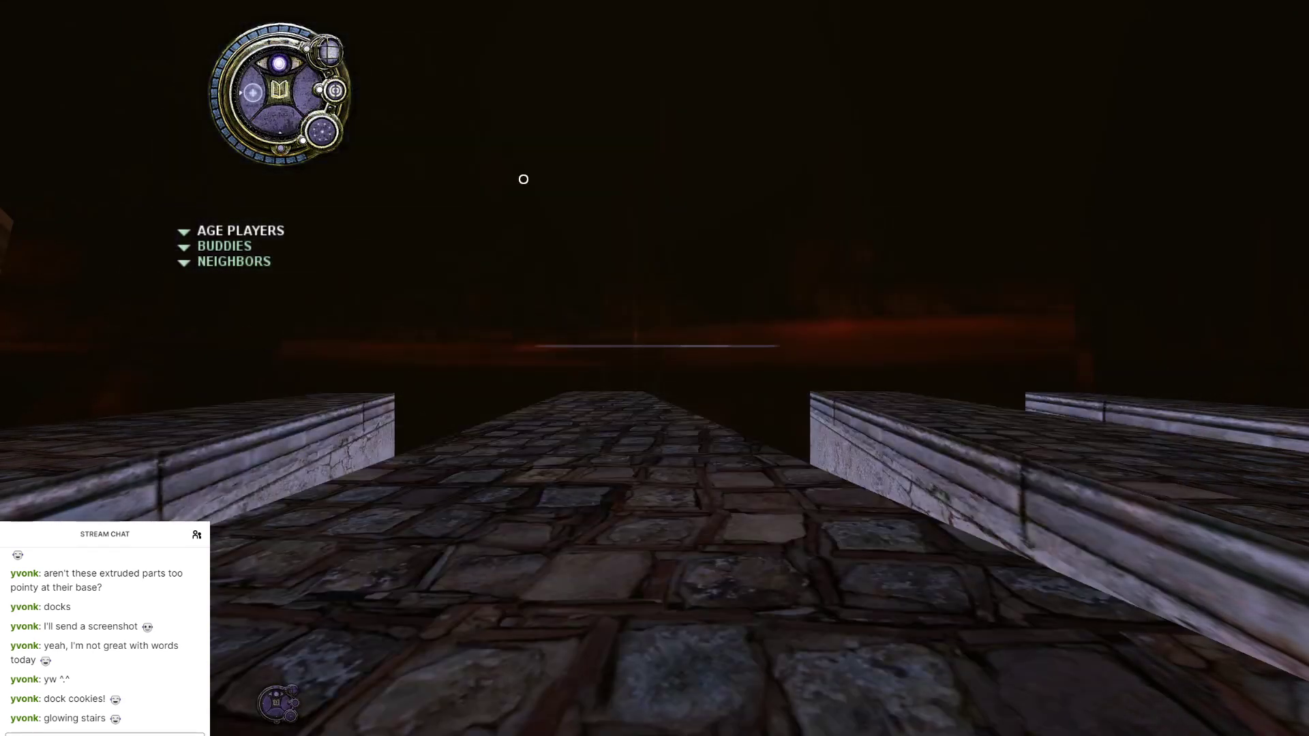
key("Escape")
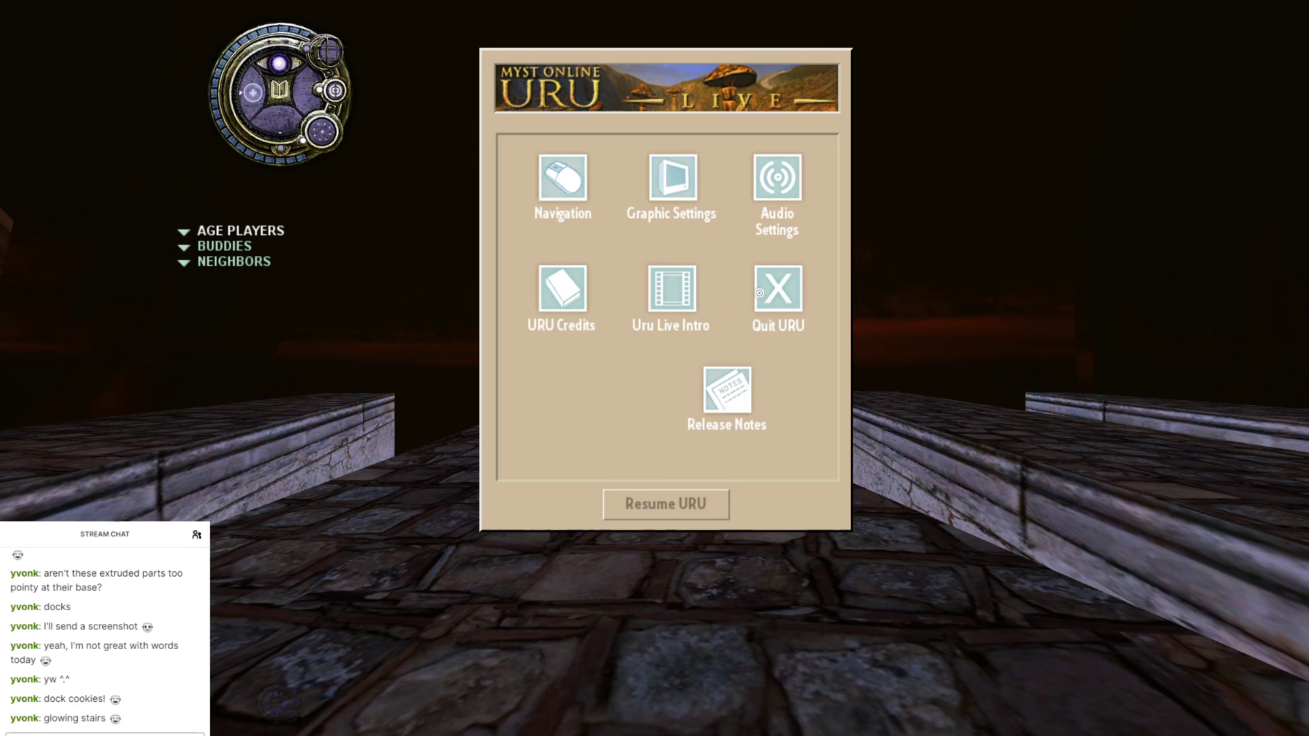
left_click(777, 291)
left_click(709, 460)
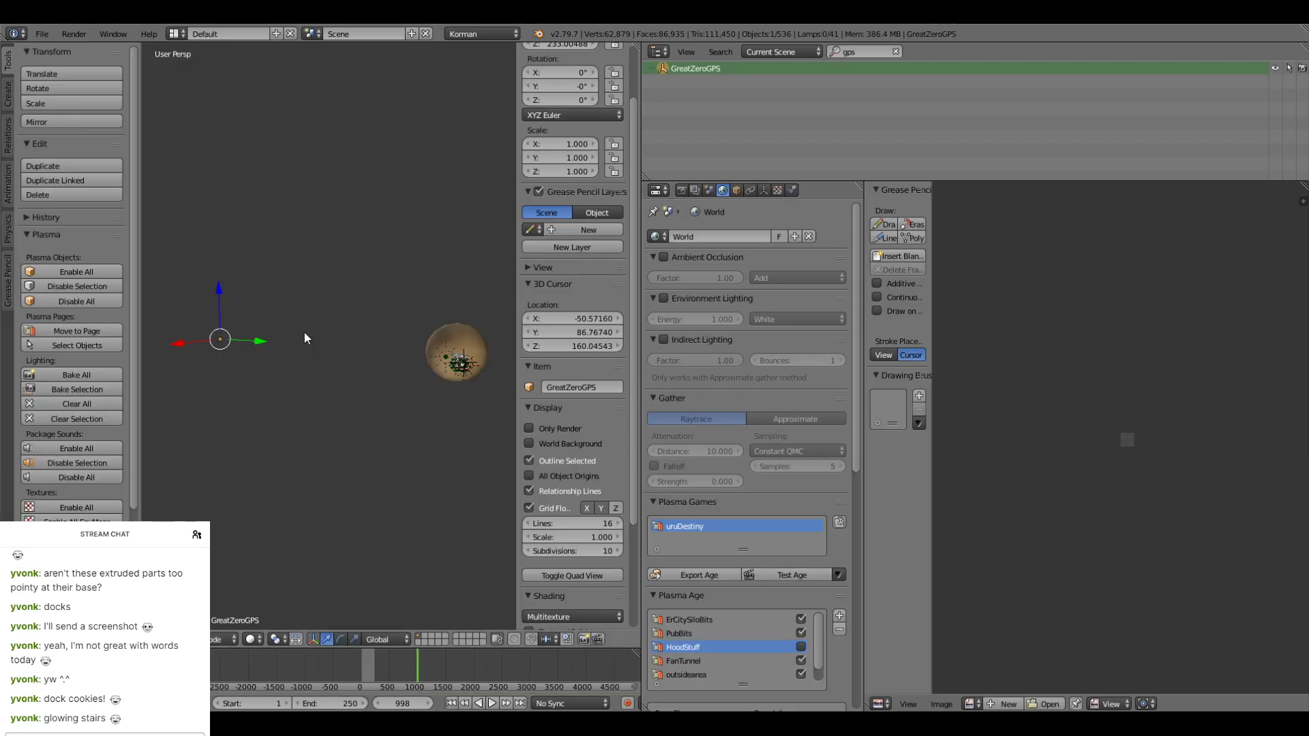
Step: Undo the last move of GreatZeroGPS and lower it along Z to about 1943.87 instead
key("ctrl+z")
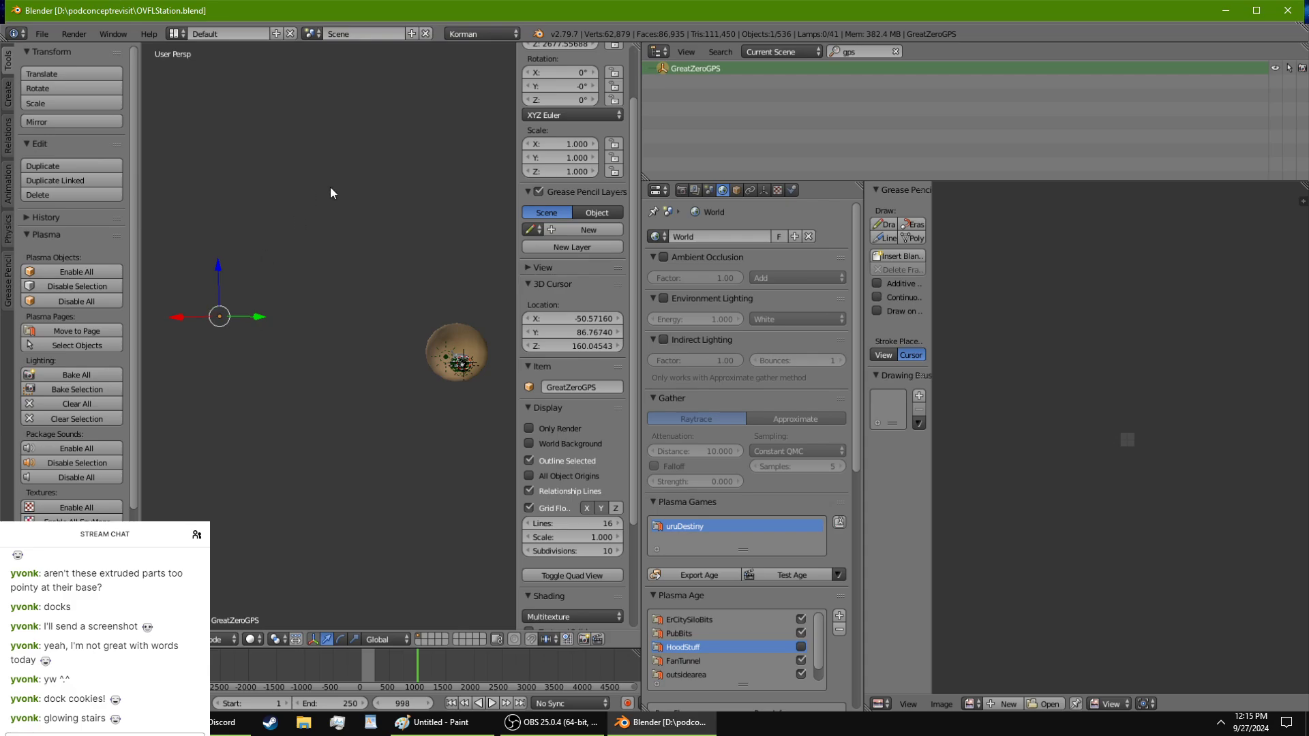
scroll(591, 251, "up", 3)
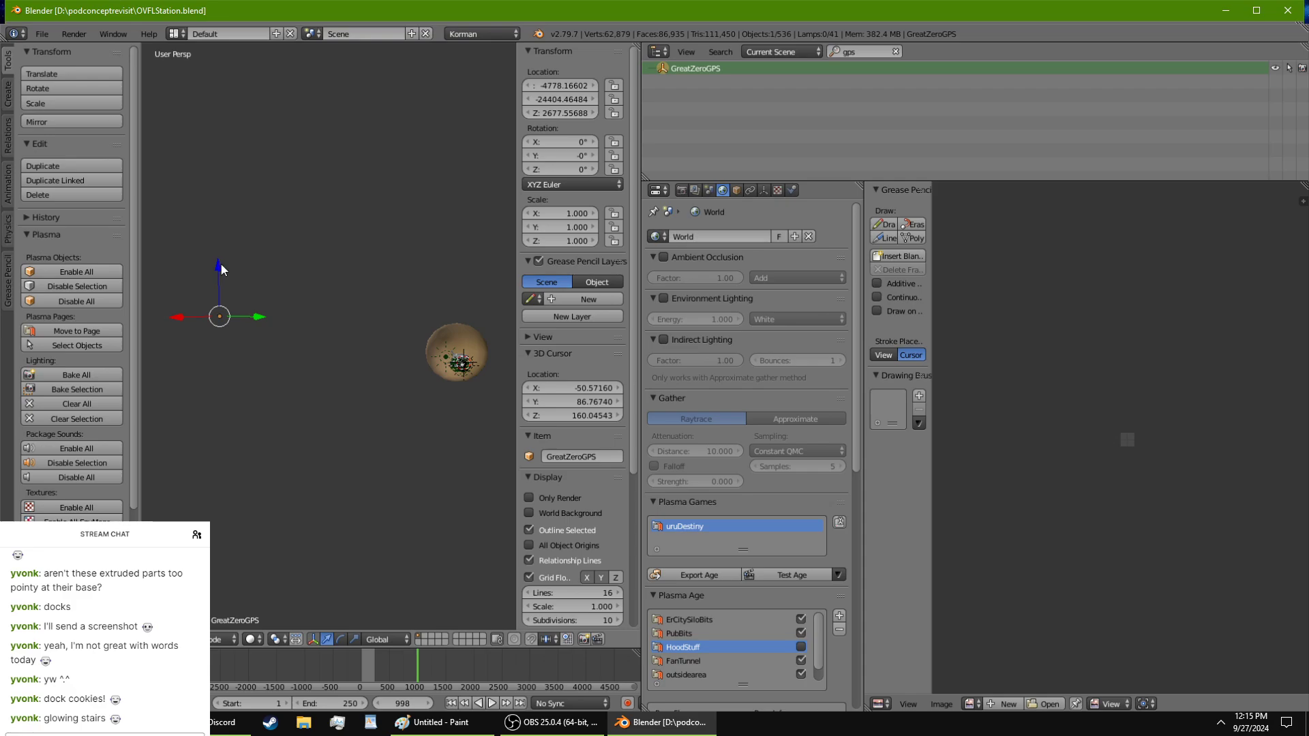
left_click_drag(221, 266, 222, 270)
scroll(394, 330, "down", 2)
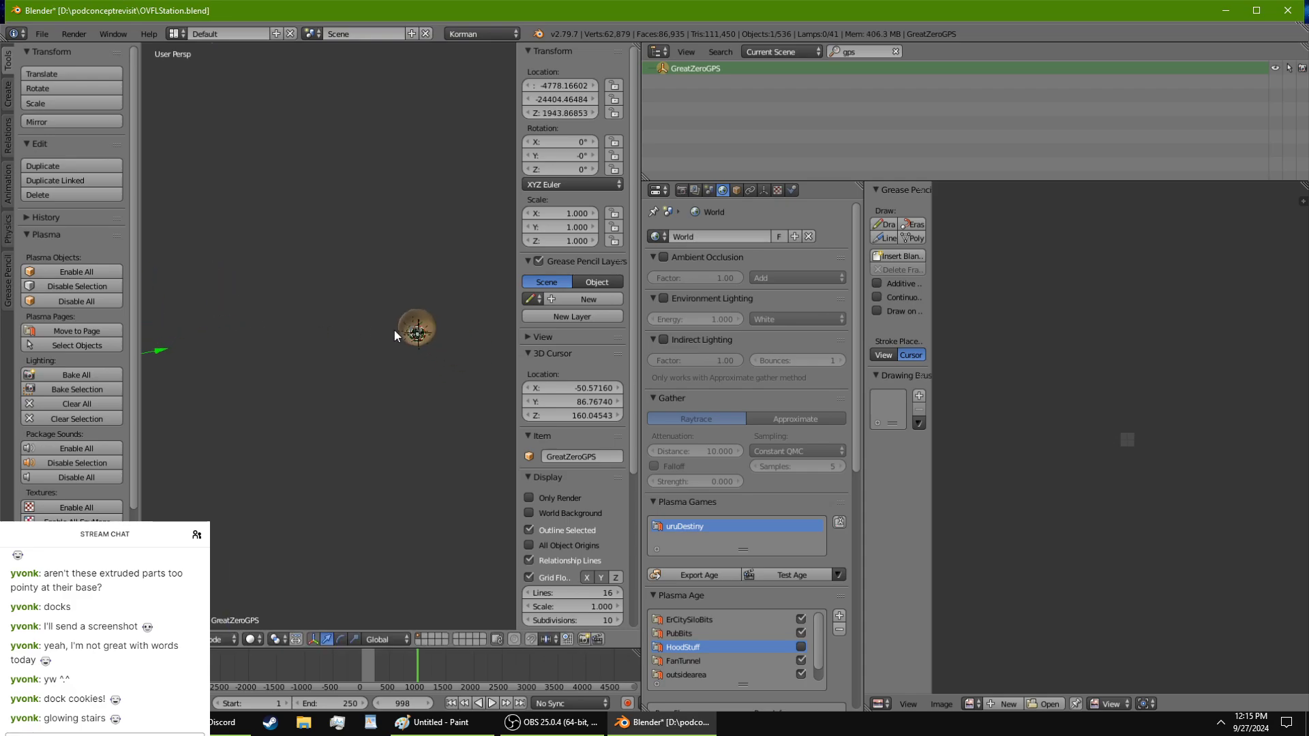
middle_click_drag(394, 330, 501, 312)
scroll(502, 313, "up", 3)
middle_click_drag(399, 379, 326, 375)
Step: Save over OVFLStation.blend and run Test Age with the uruDestiny game
key("ctrl+s")
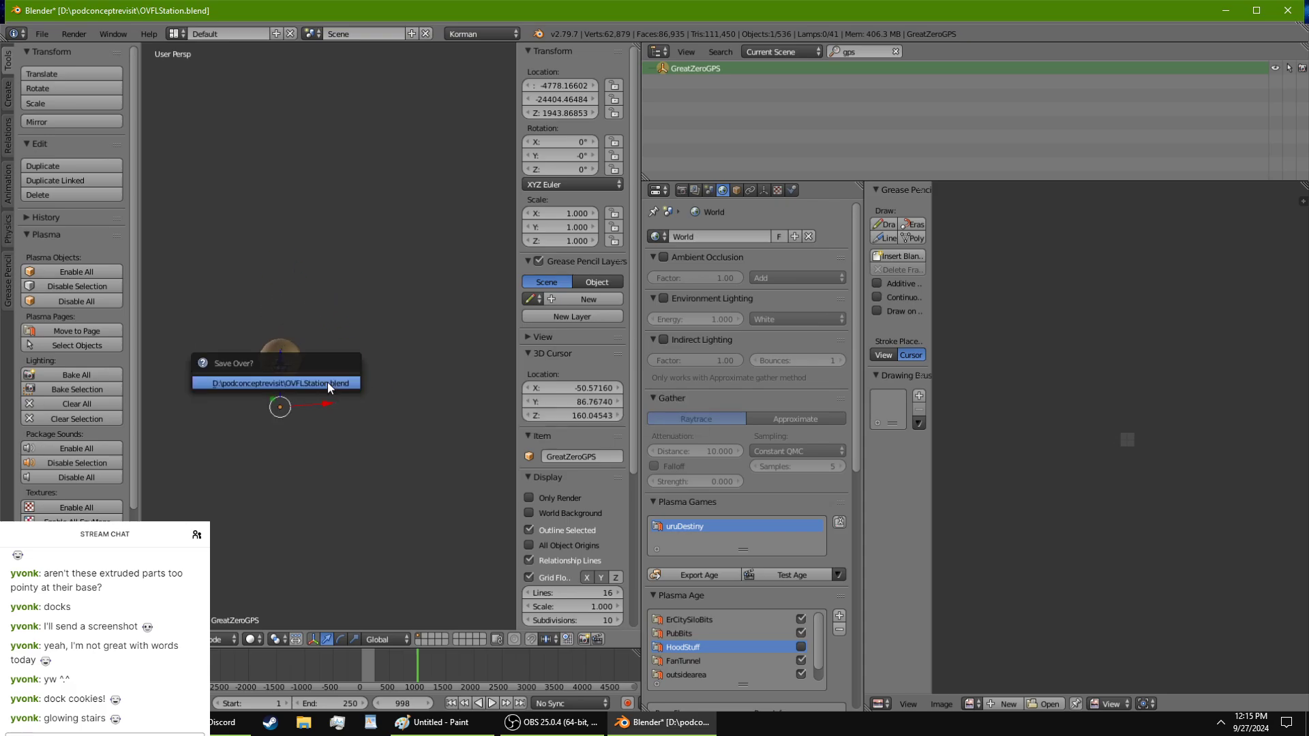
left_click(327, 381)
middle_click_drag(293, 437, 329, 477)
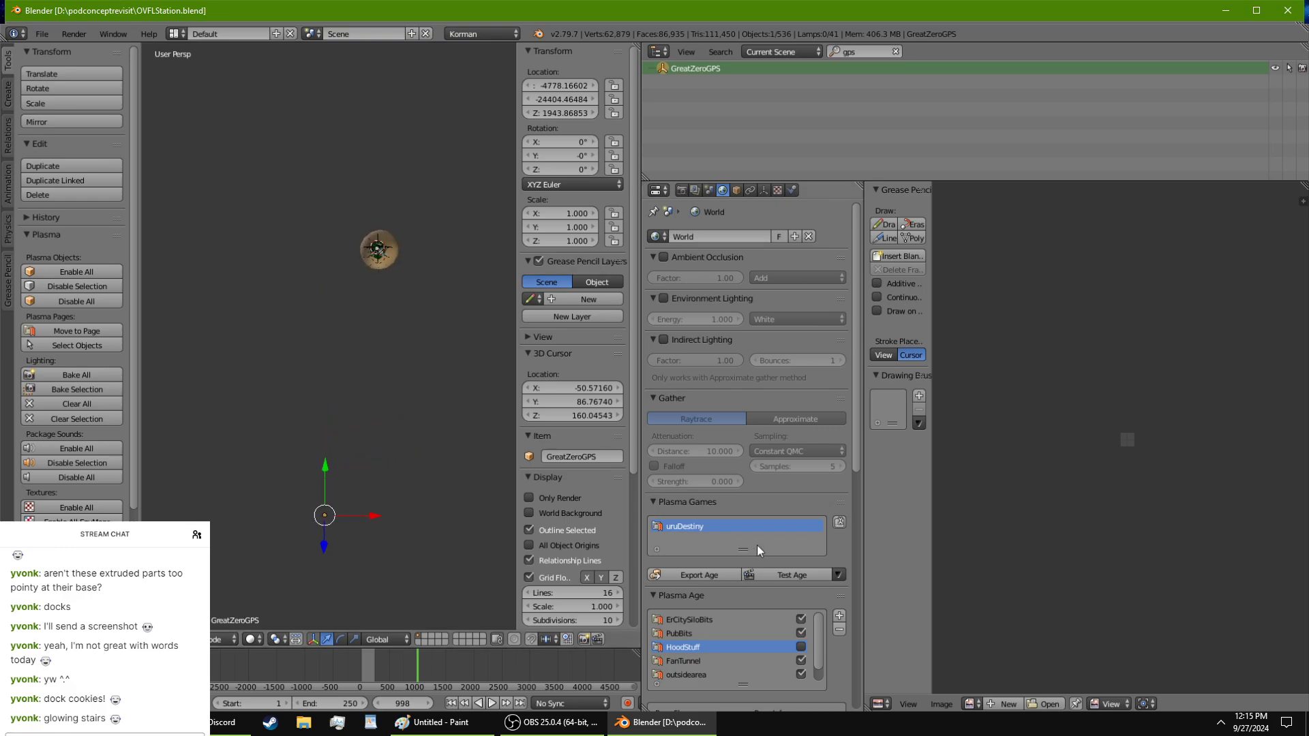
left_click(772, 573)
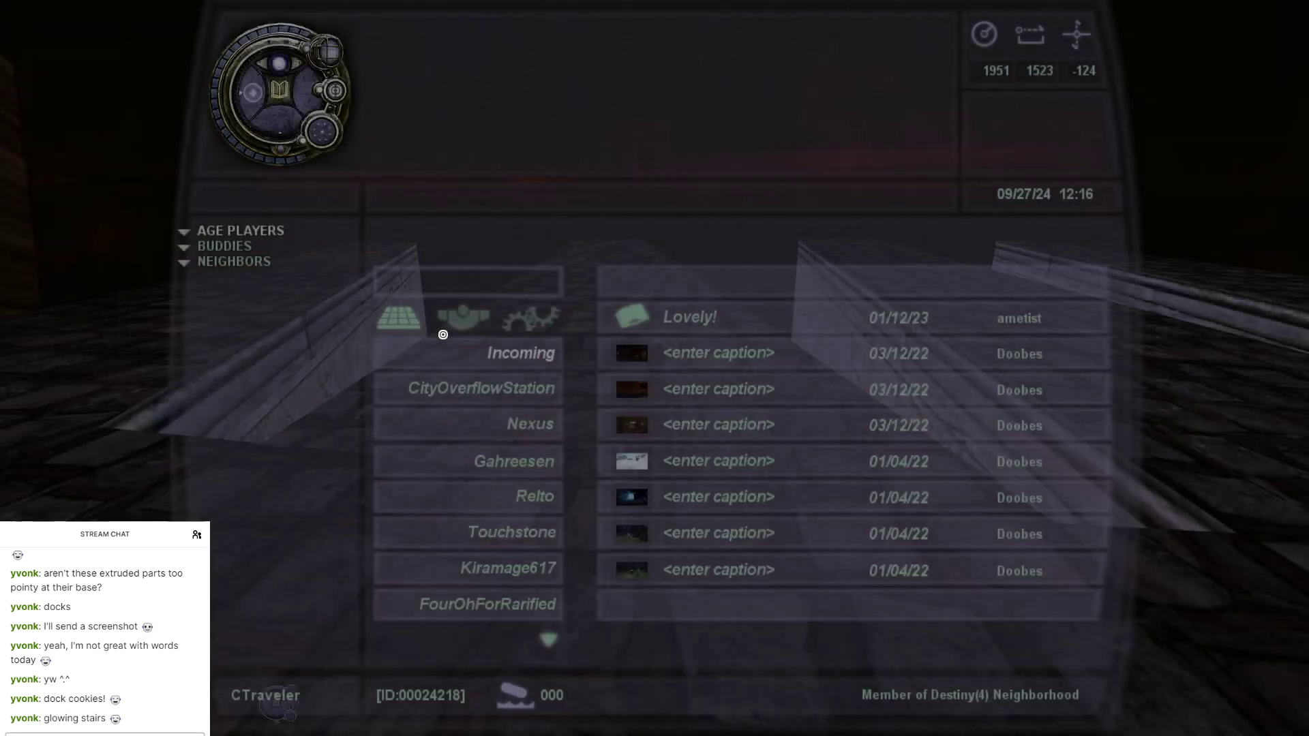
Step: Close the KI, switch back to Blender and set GreatZeroGPS's Z location to about 1946.83
left_click(334, 57)
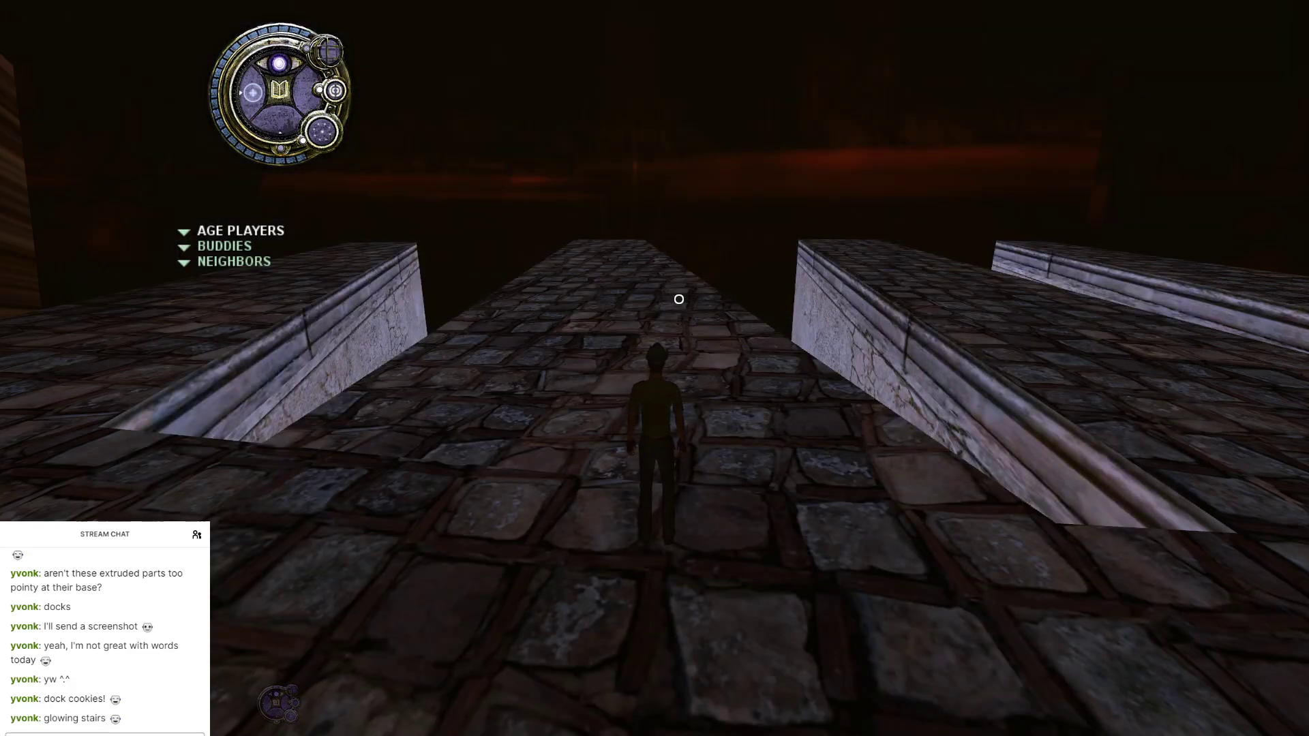
key("alt+Tab")
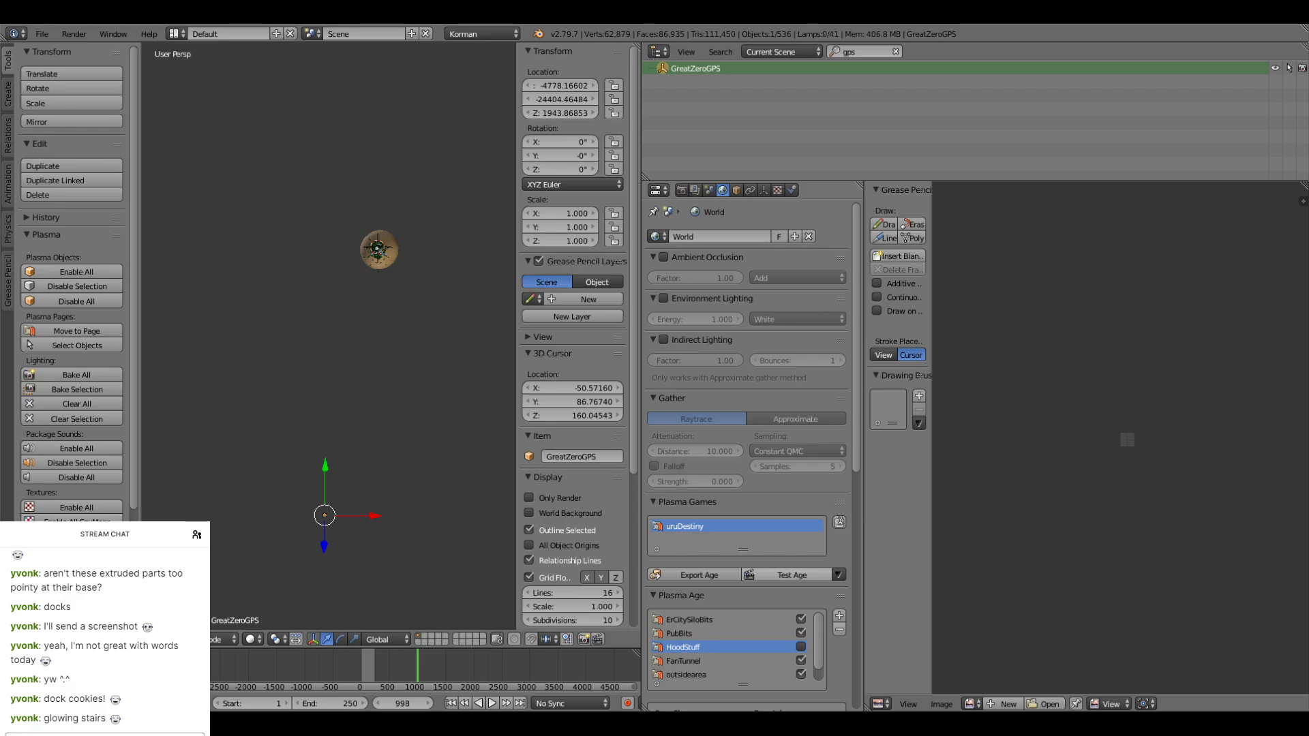
mouse_move(436, 310)
middle_mouse_down("shift")
mouse_move(440, 429)
mouse_move(439, 281)
mouse_move(454, 362)
mouse_move(436, 315)
middle_mouse_up("shift")
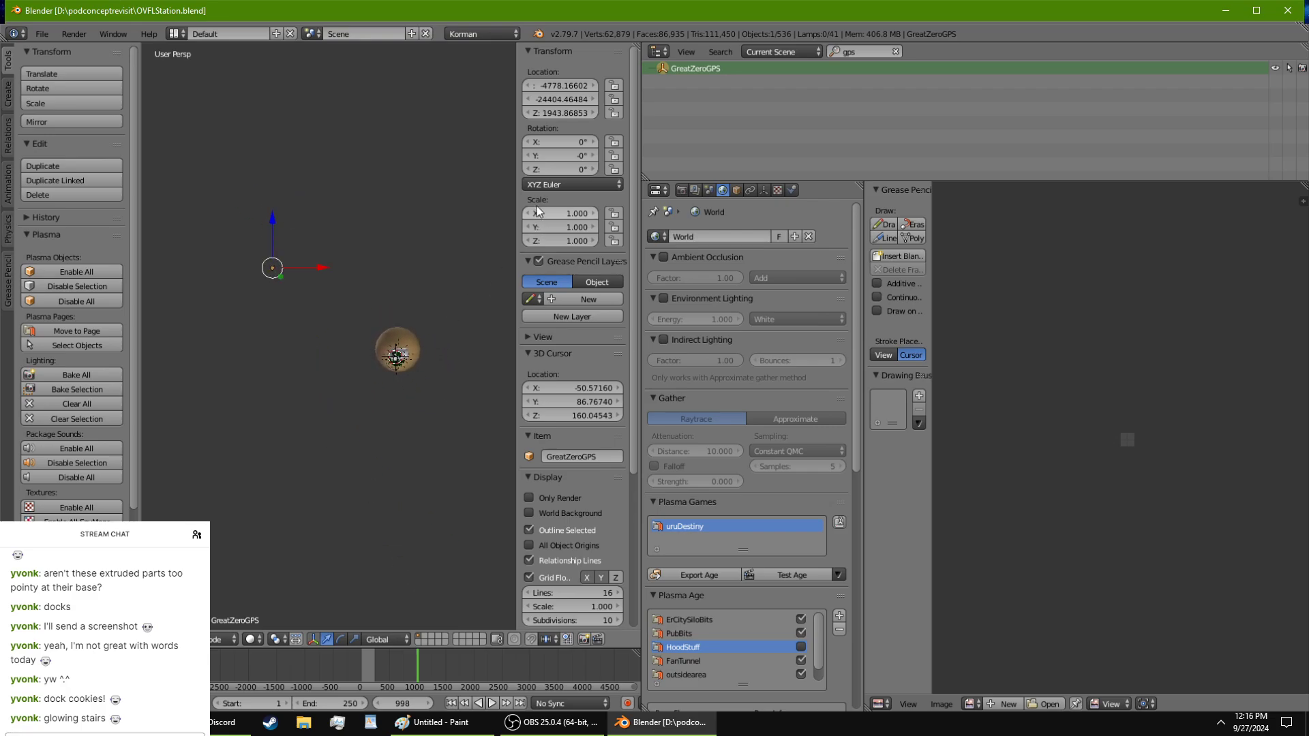
left_click(525, 113)
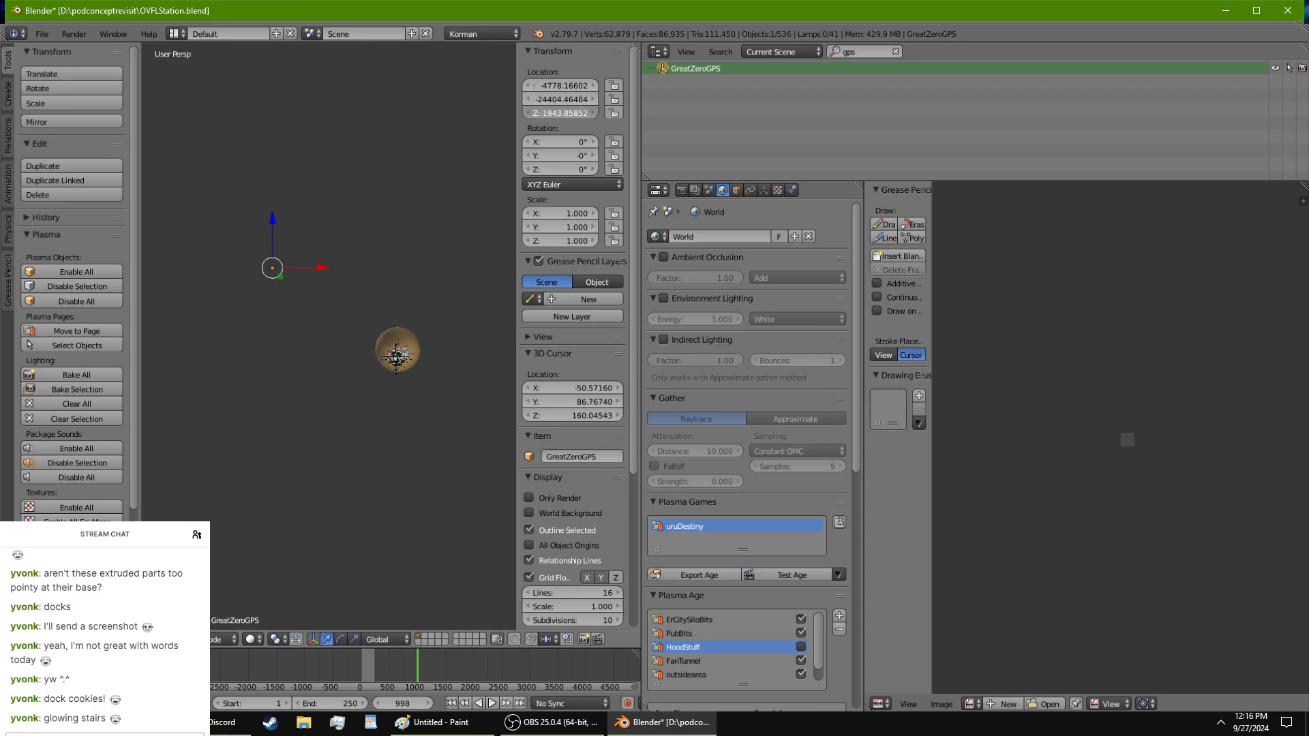
double_click(546, 113)
double_click(554, 110)
key("BackSpace")
type("44.83")
key("Return")
double_click(557, 113)
double_click(558, 114)
Step: Save over OVFLStation.blend and launch Test Age to try the 1946.83 GPS height
key("ctrl+s")
left_click(493, 148)
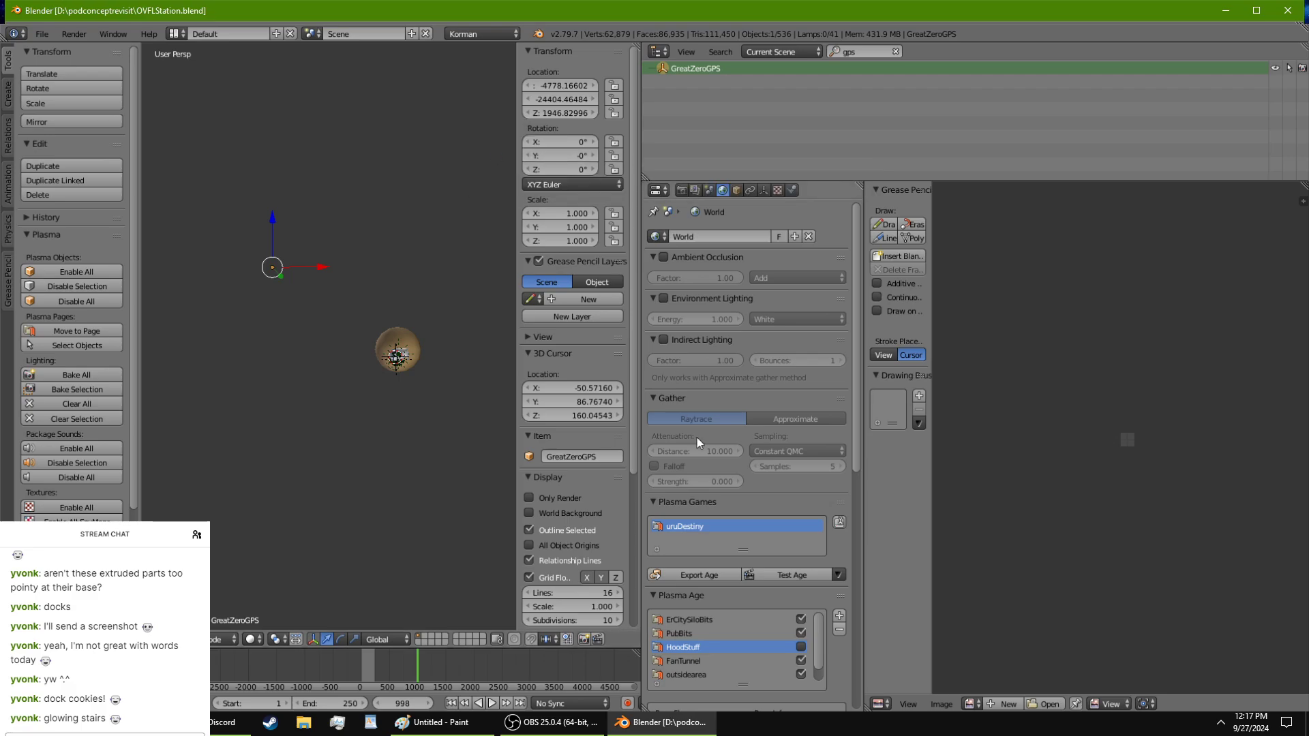
left_click(789, 573)
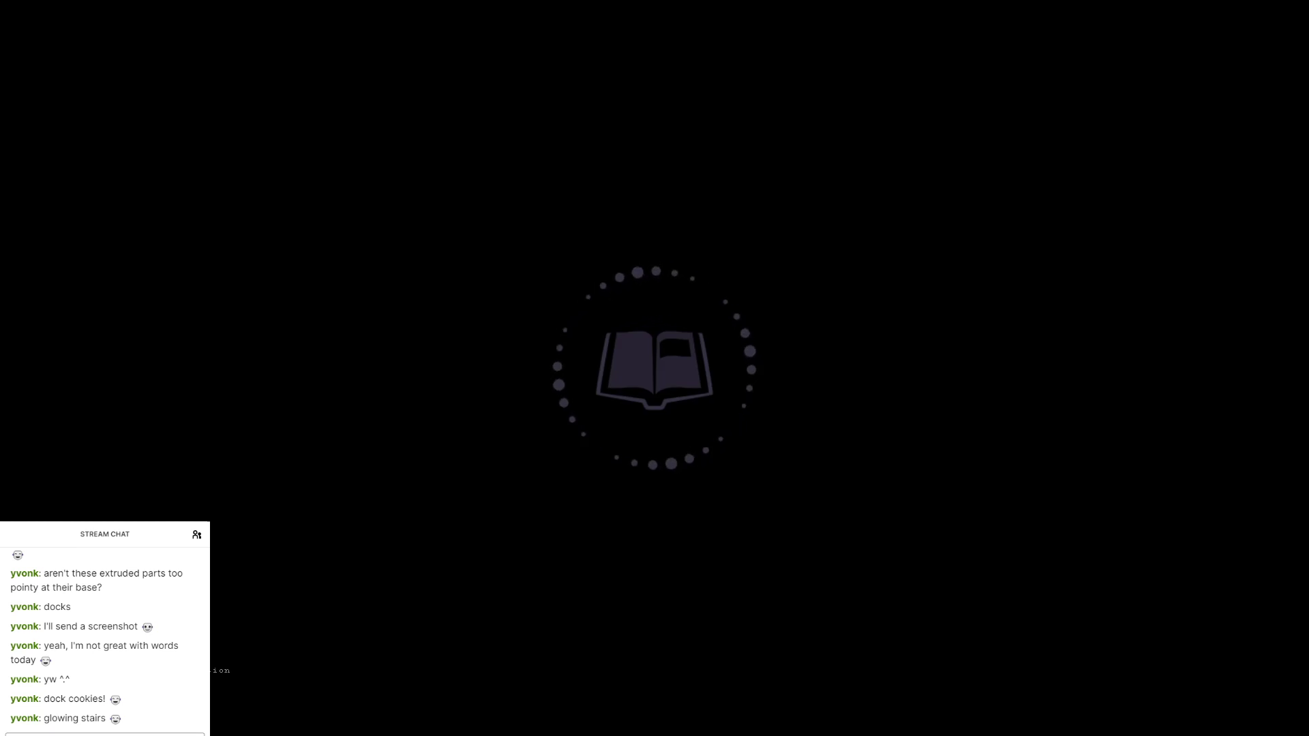
Step: Read the GPS coordinates on the KI at the link-in point, close it and quit URU
key("F2")
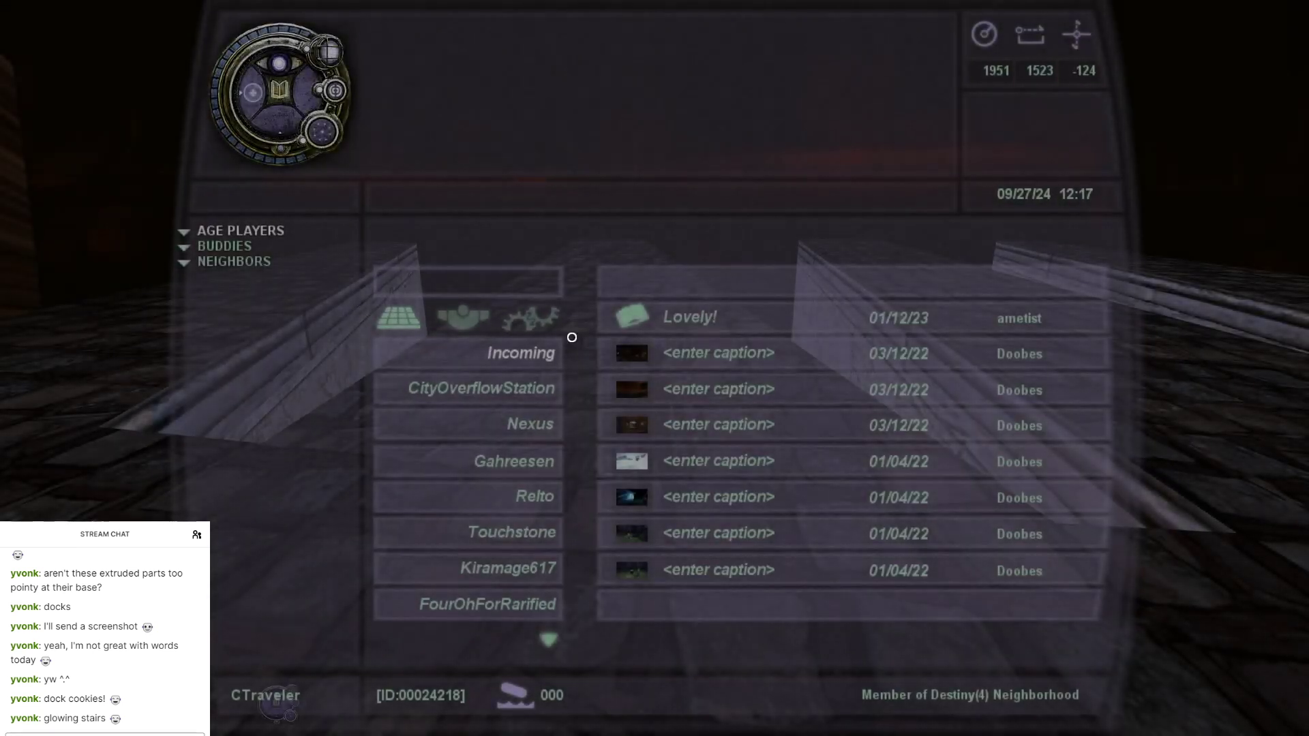
left_click(329, 51)
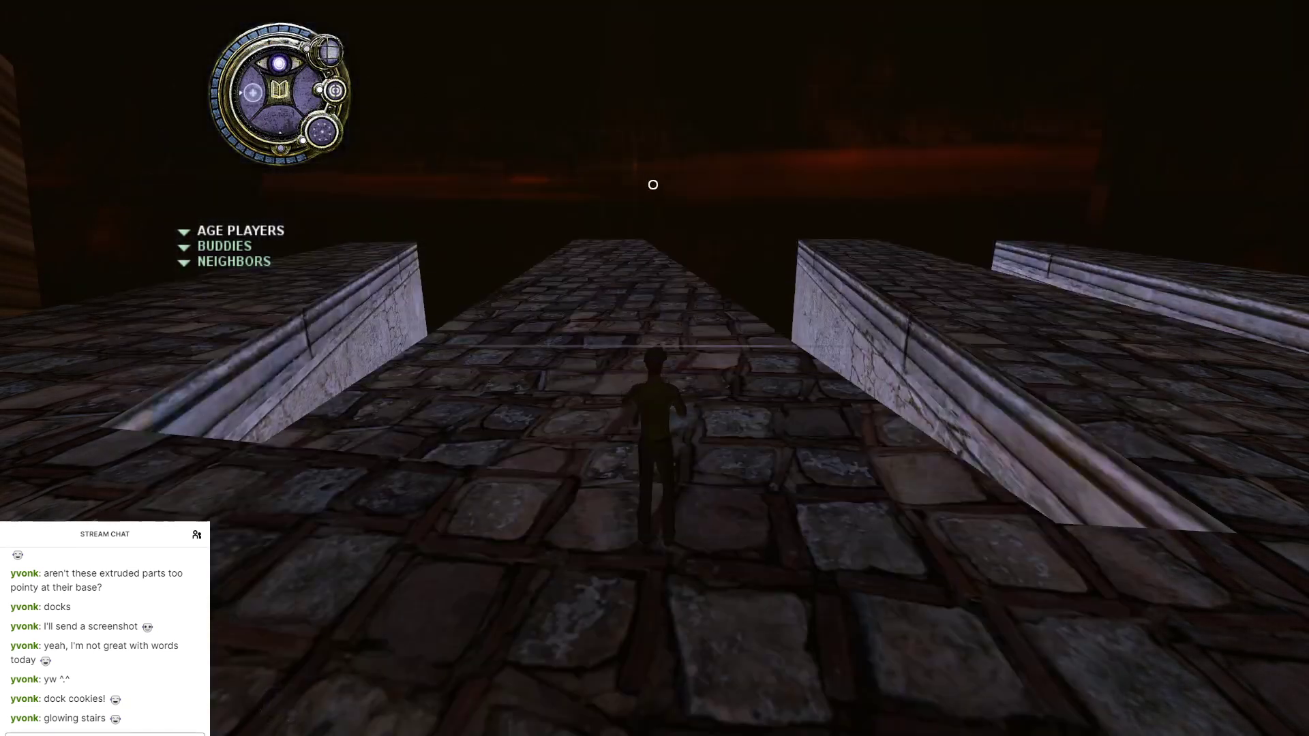
key("Escape")
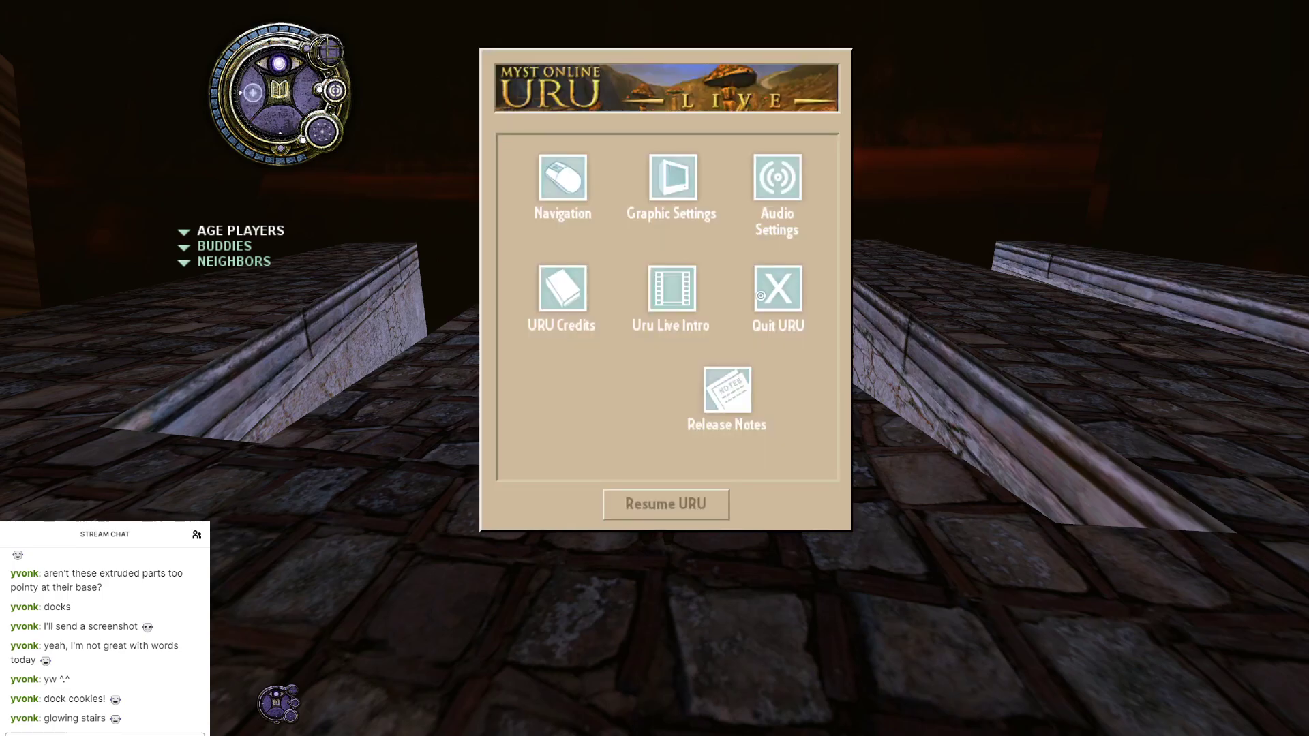
left_click(761, 296)
left_click(727, 457)
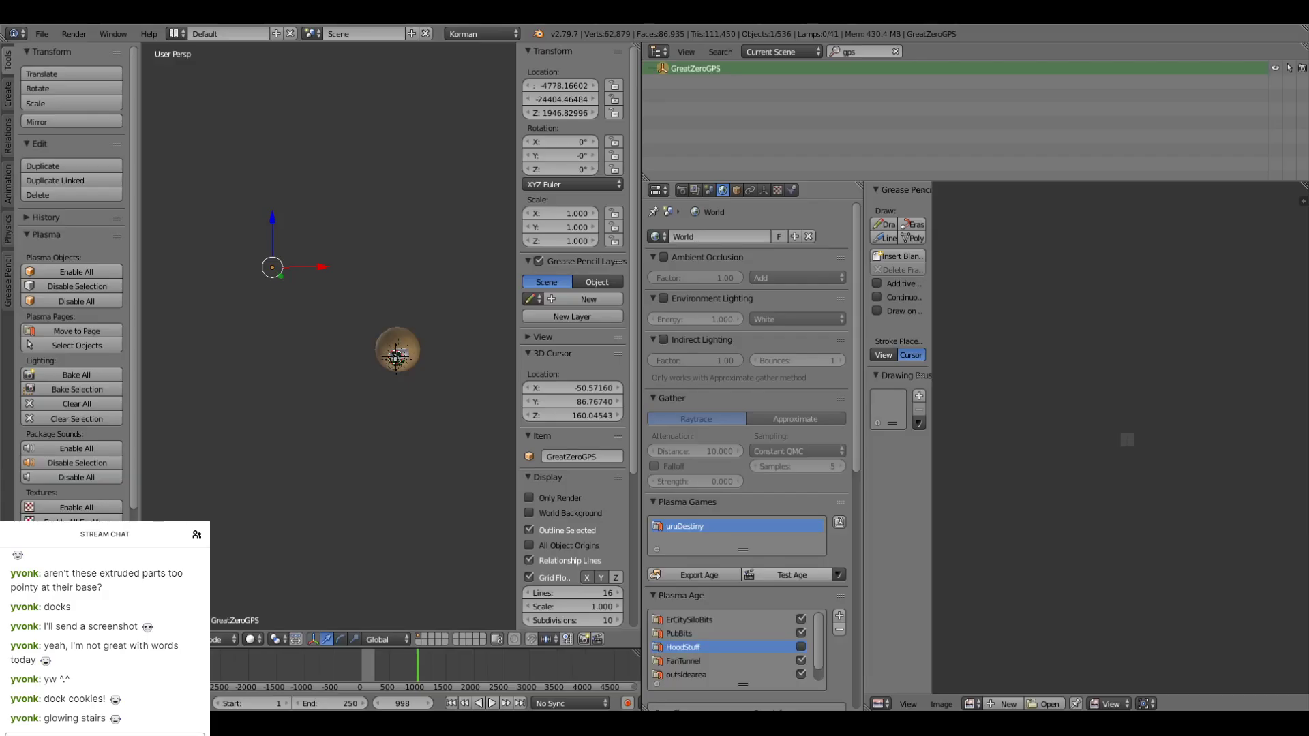
Step: Set GreatZeroGPS's Z location to about 1956.83
left_click(540, 110)
key("BackSpace")
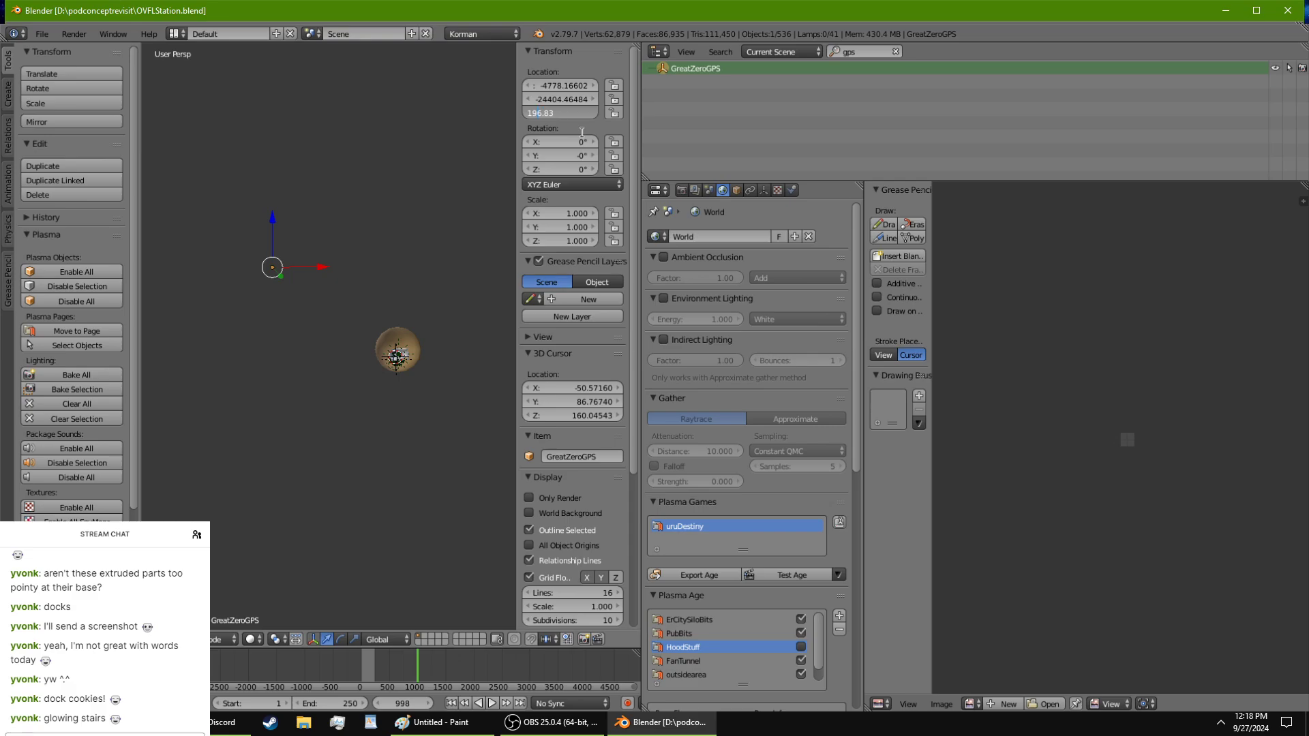
type("5")
key("Return")
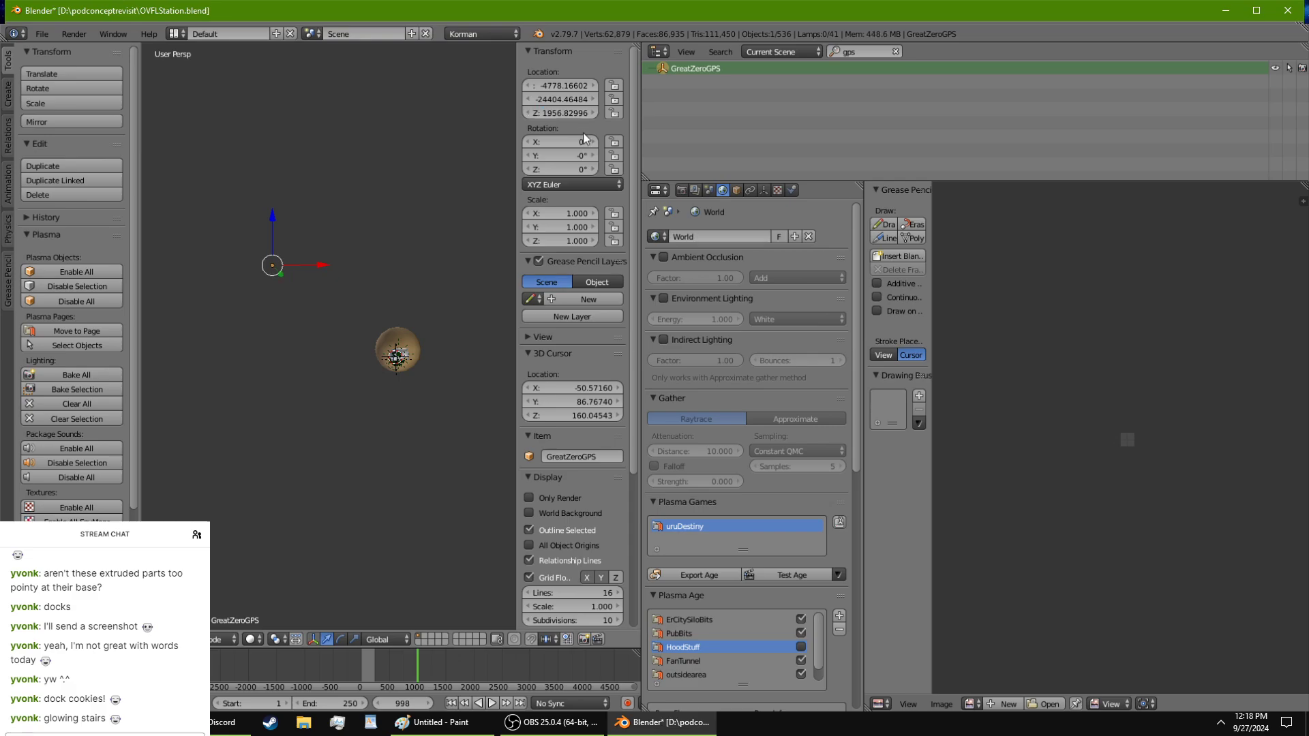
Step: Save over OVFLStation.blend and run Test Age with the GPS origin at 1956.83
key("ctrl+s")
left_click(387, 248)
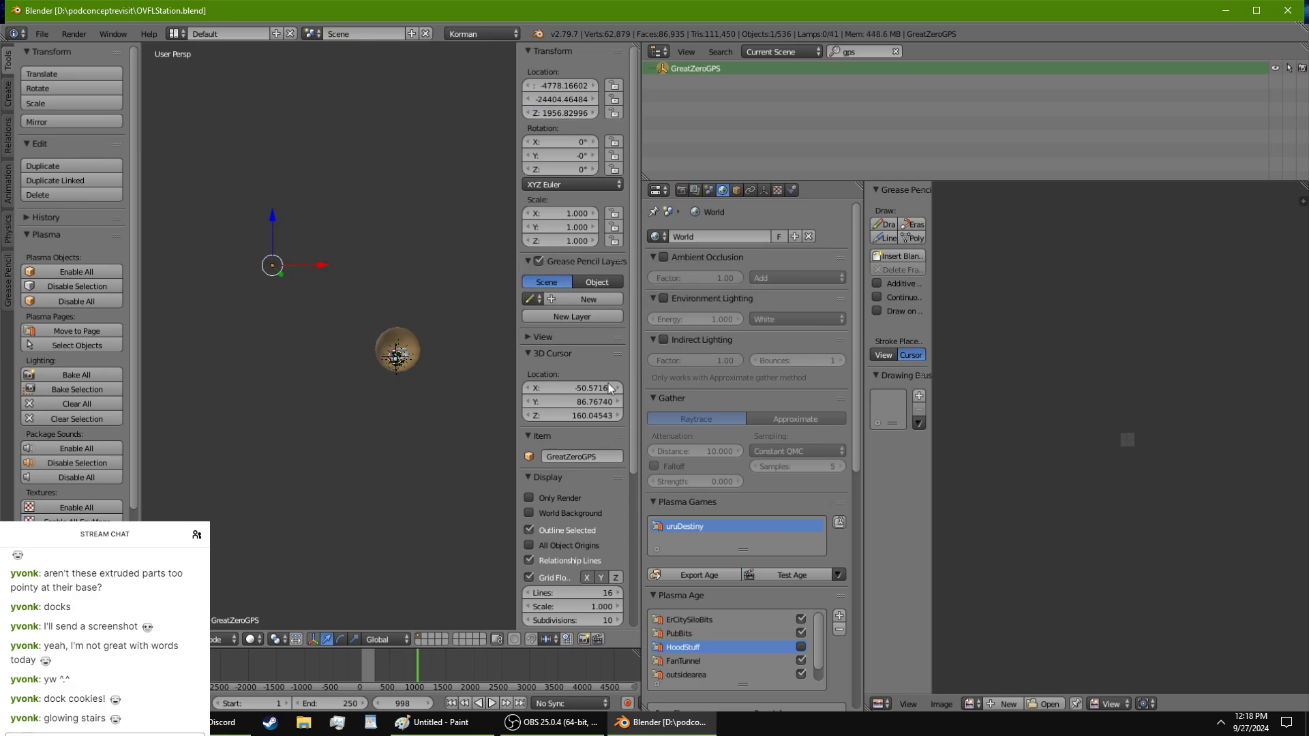
left_click(798, 574)
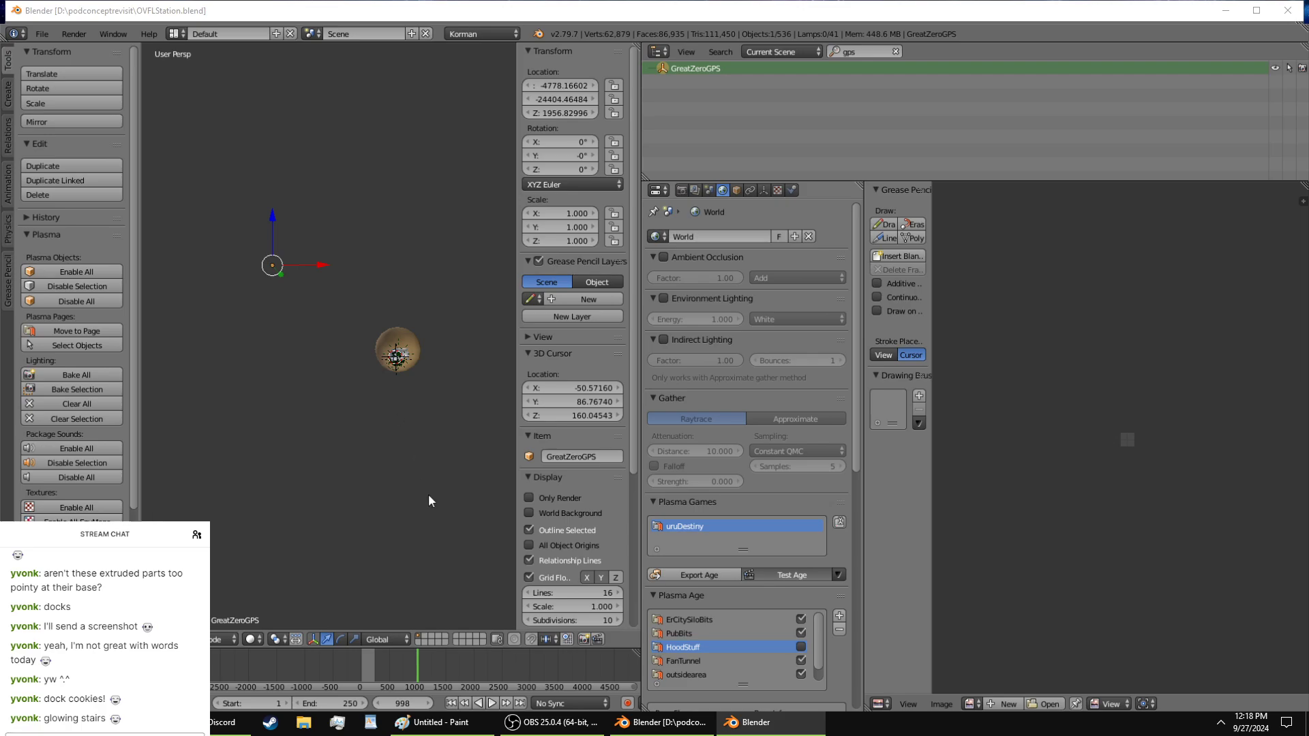
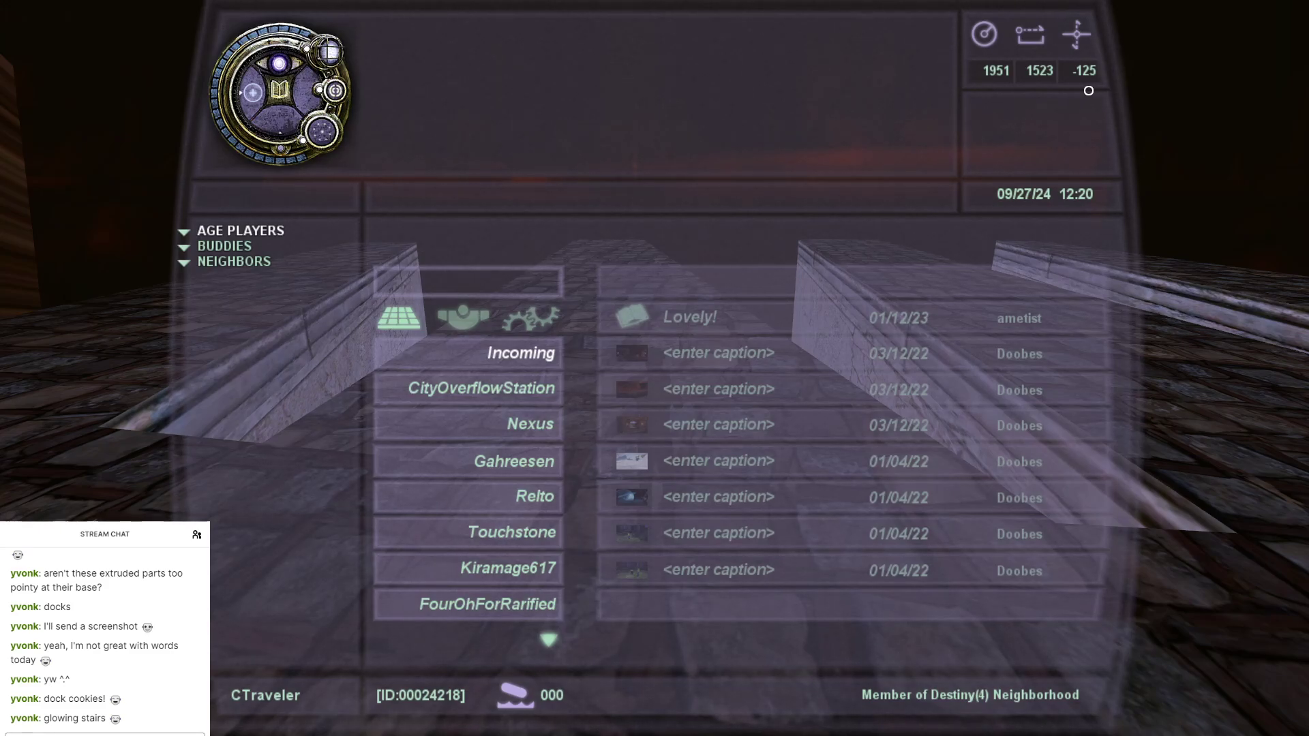
Step: Check the KI's height coordinate for the 1956.83 setting and quit URU
key("Escape")
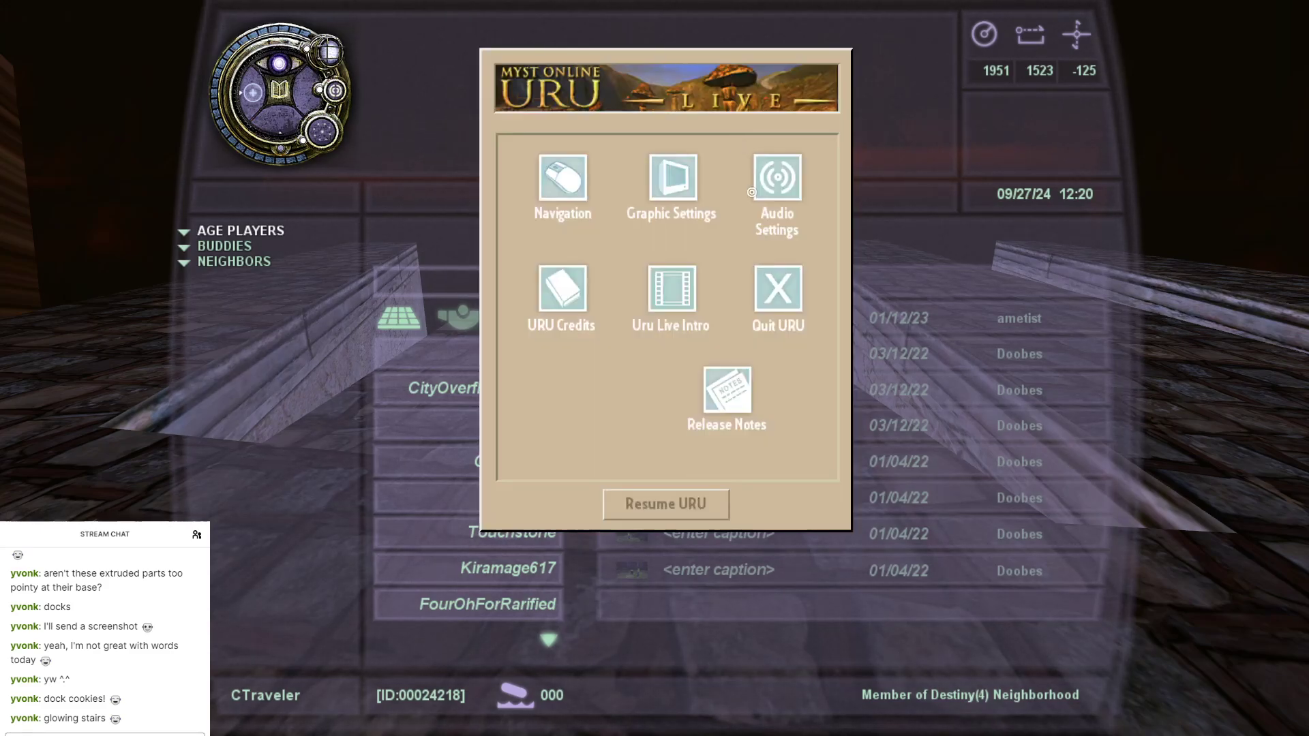
left_click(778, 282)
left_click(706, 464)
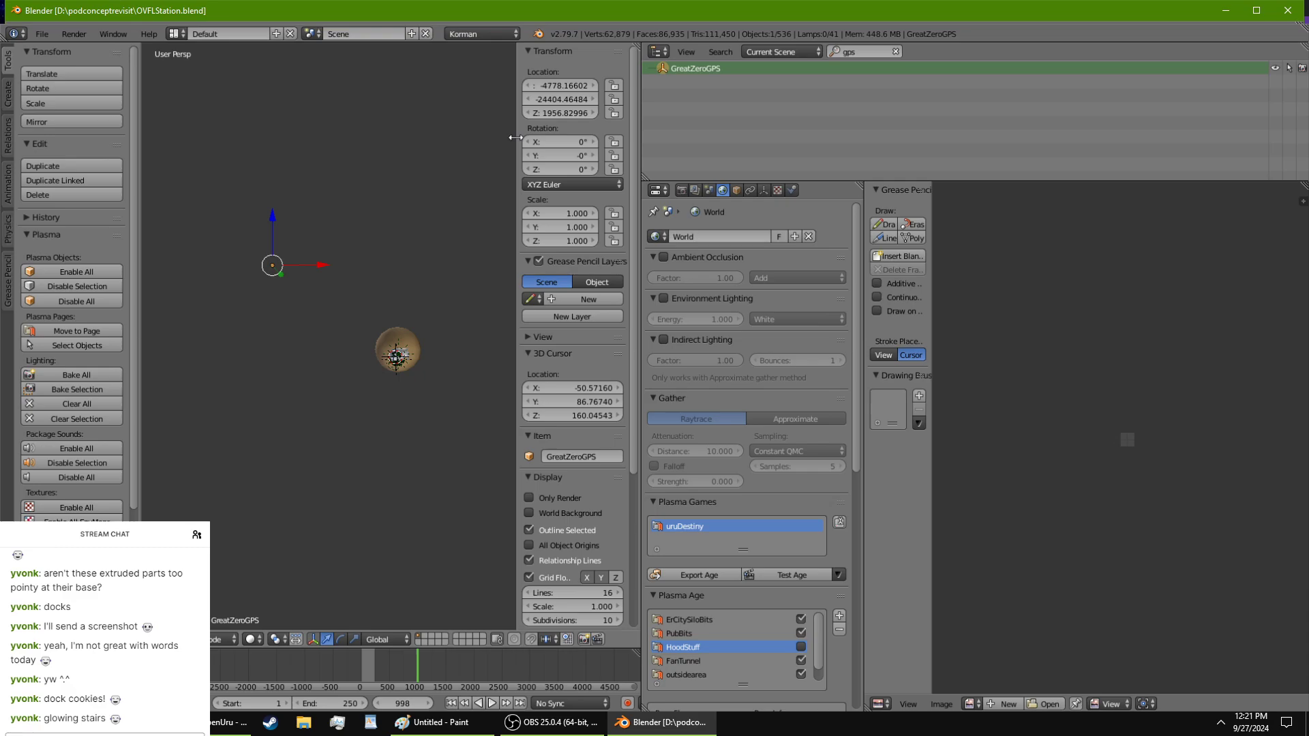
Step: Dismiss the calculator and set GreatZeroGPS's Z location to about 1296.83
left_click(549, 112)
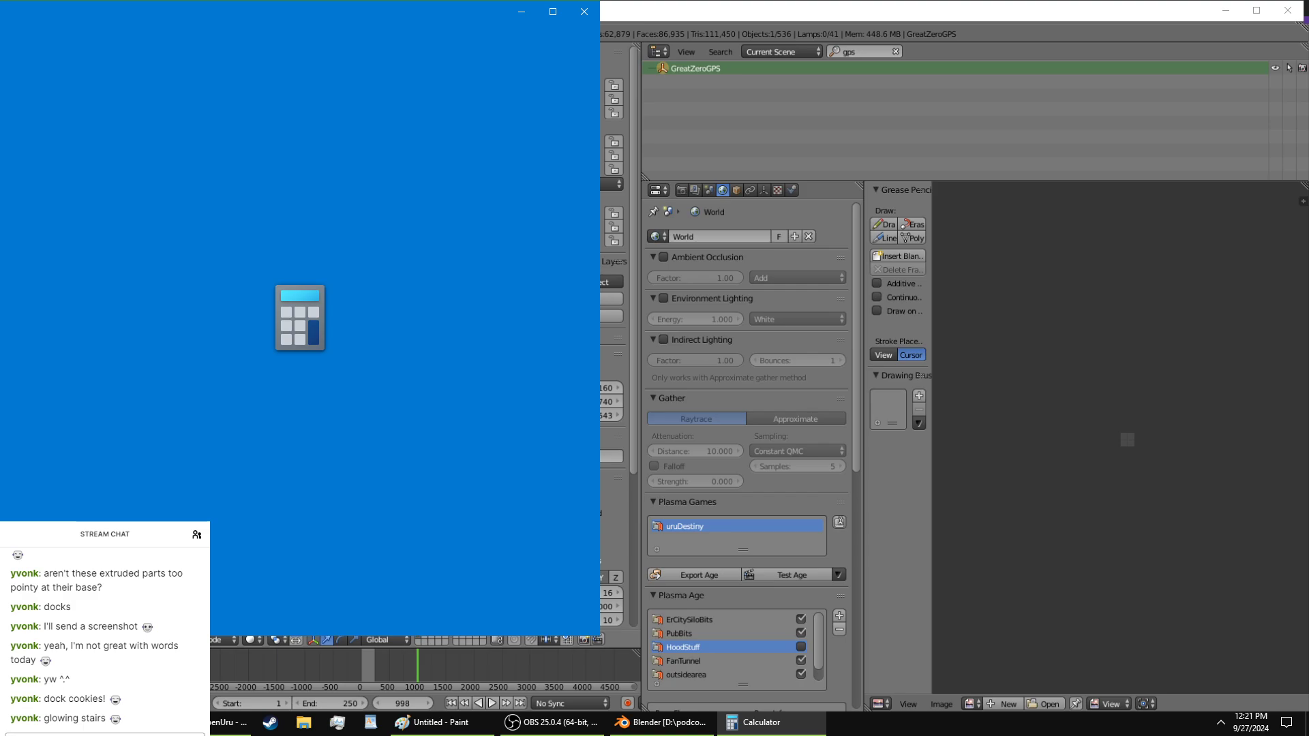
left_click(603, 17)
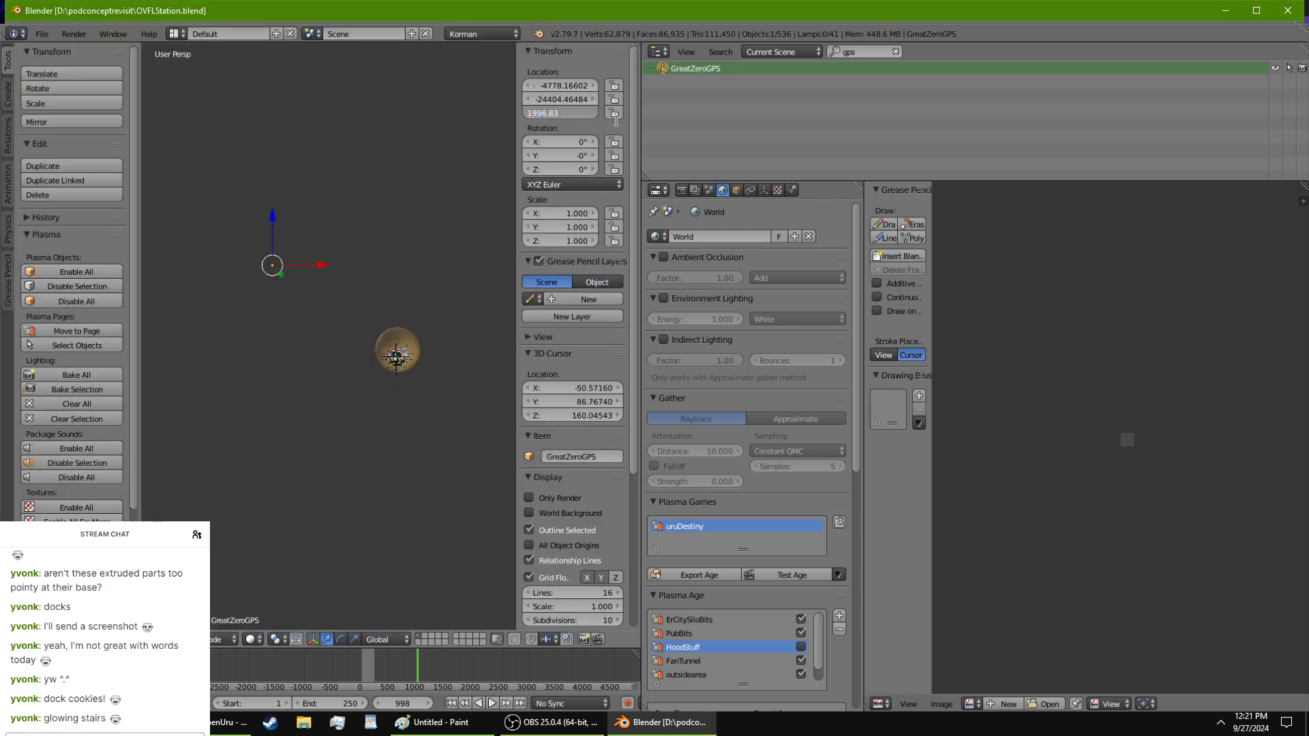
type("8")
key("BackSpace")
type("2")
key("Return")
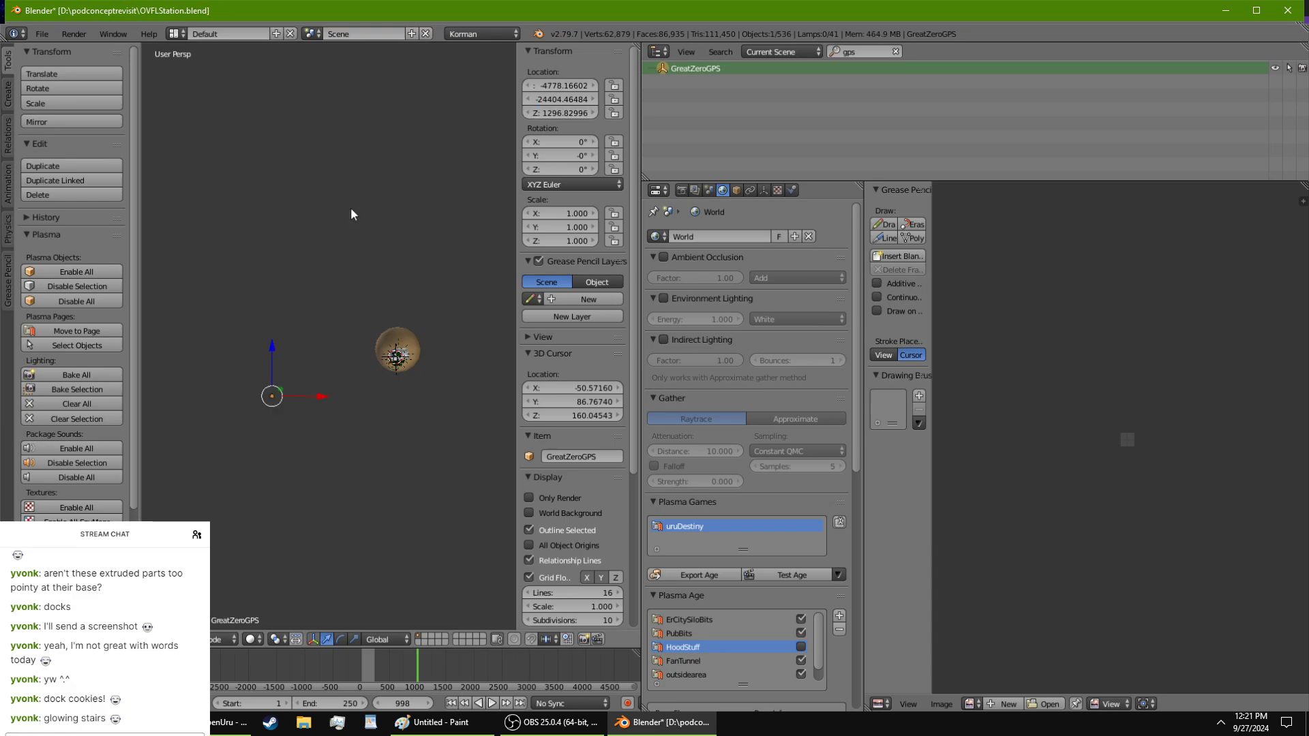
scroll(341, 195, "down", 4)
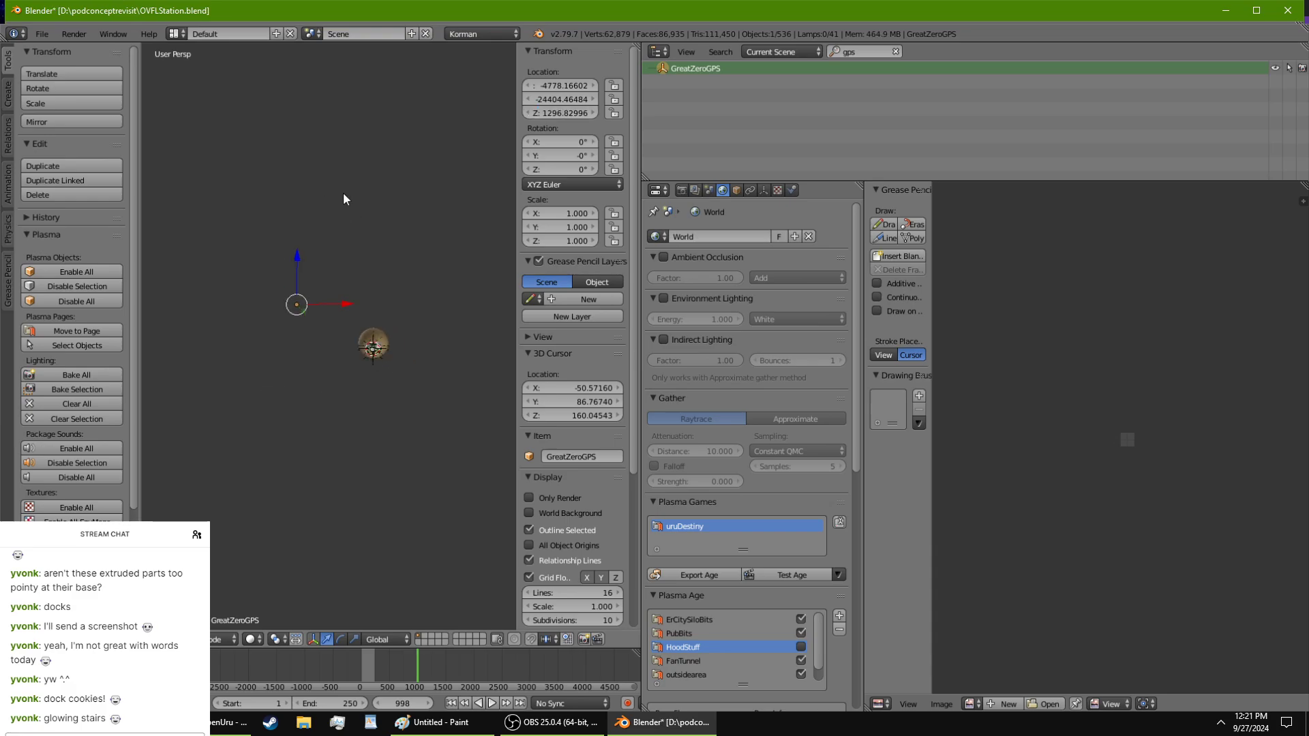
middle_click_drag(342, 192, 351, 202)
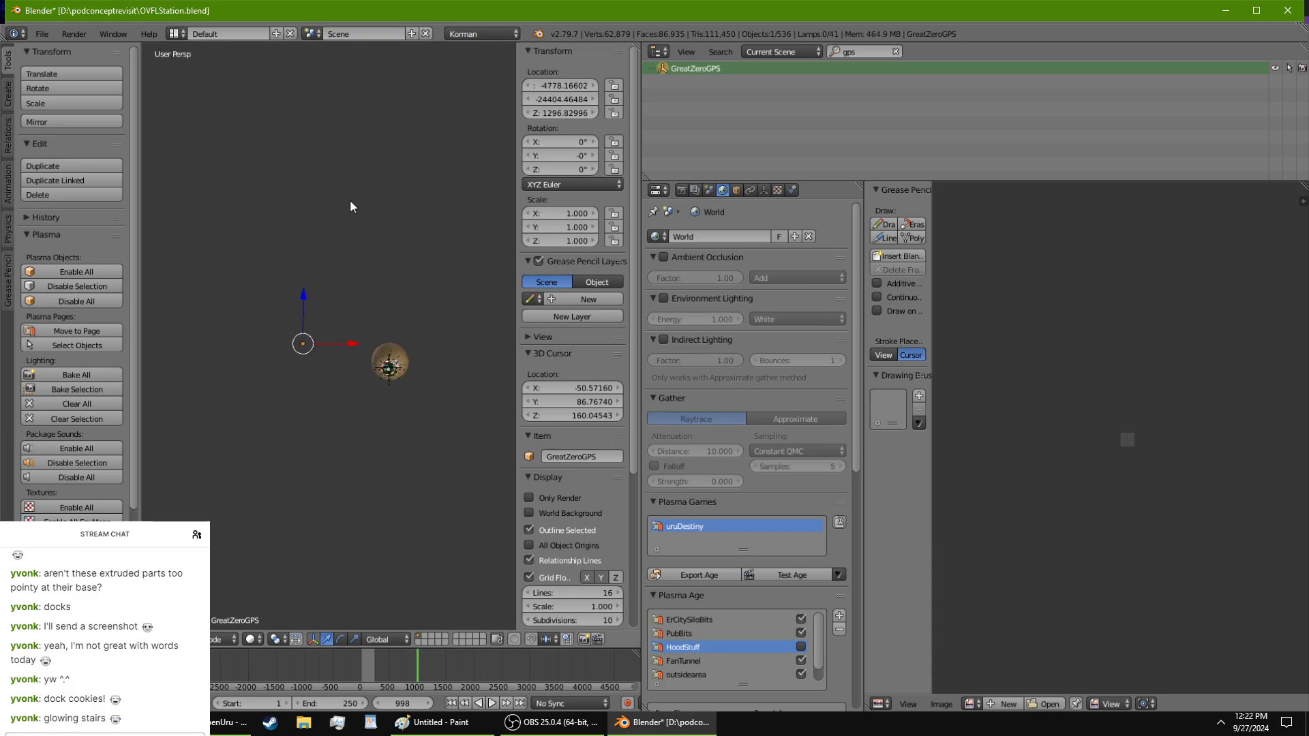
Step: Save over OVFLStation.blend and run Test Age with the GPS origin at 1296.83
key("ctrl+s")
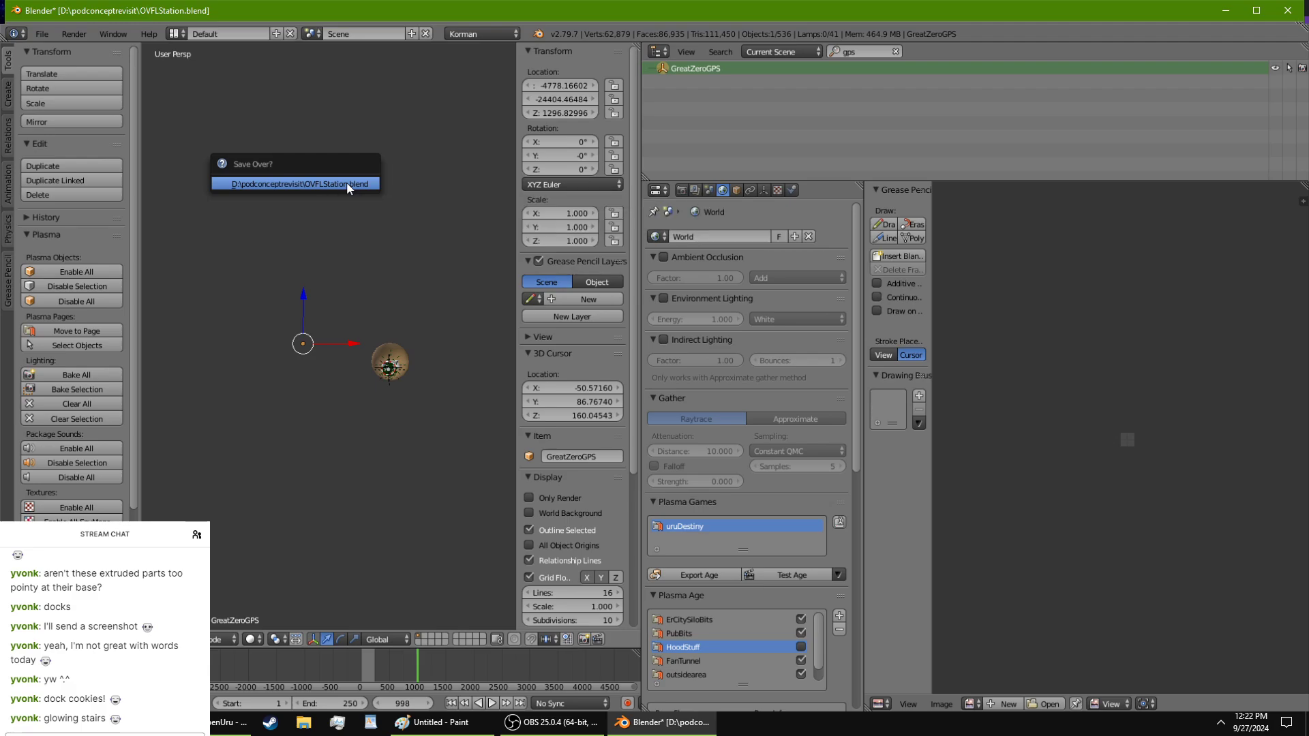
left_click(347, 183)
left_click(791, 575)
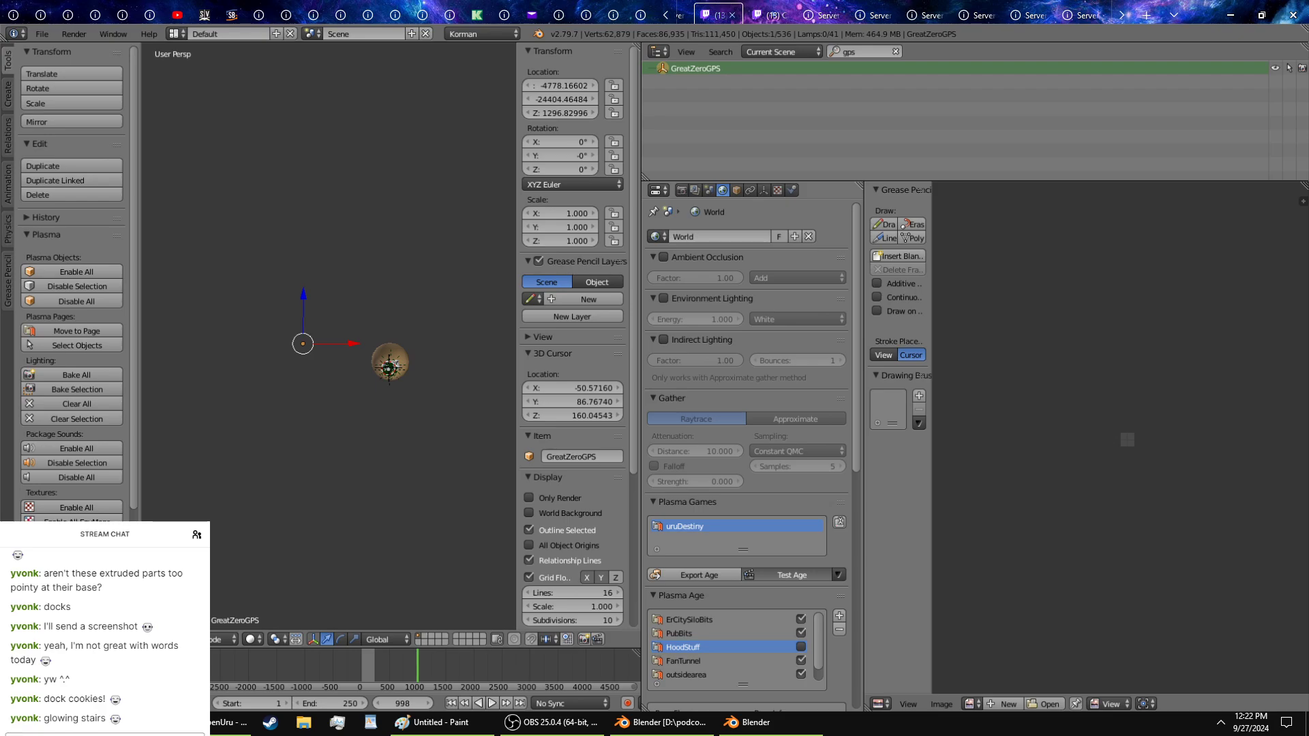
left_click(770, 15)
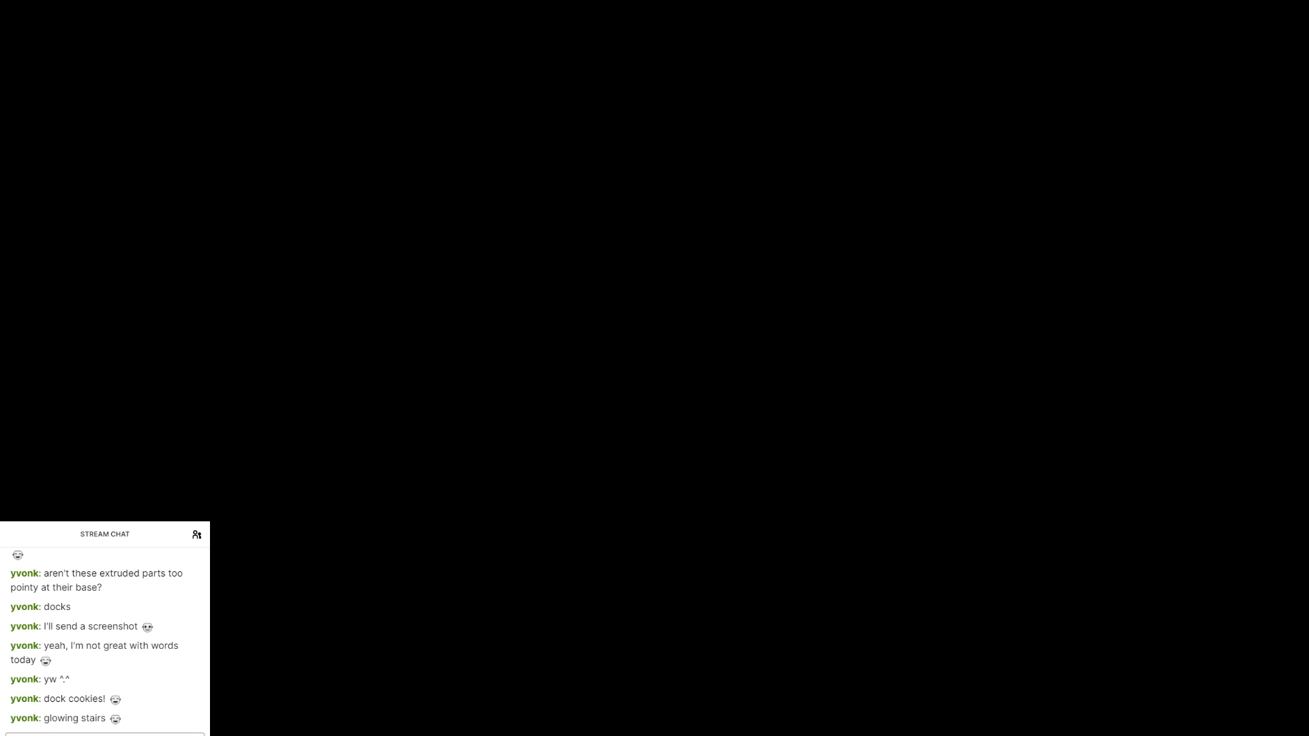
Step: Open the KI in first-person view at the docks, read the GPS coordinates and close it again
key("F1")
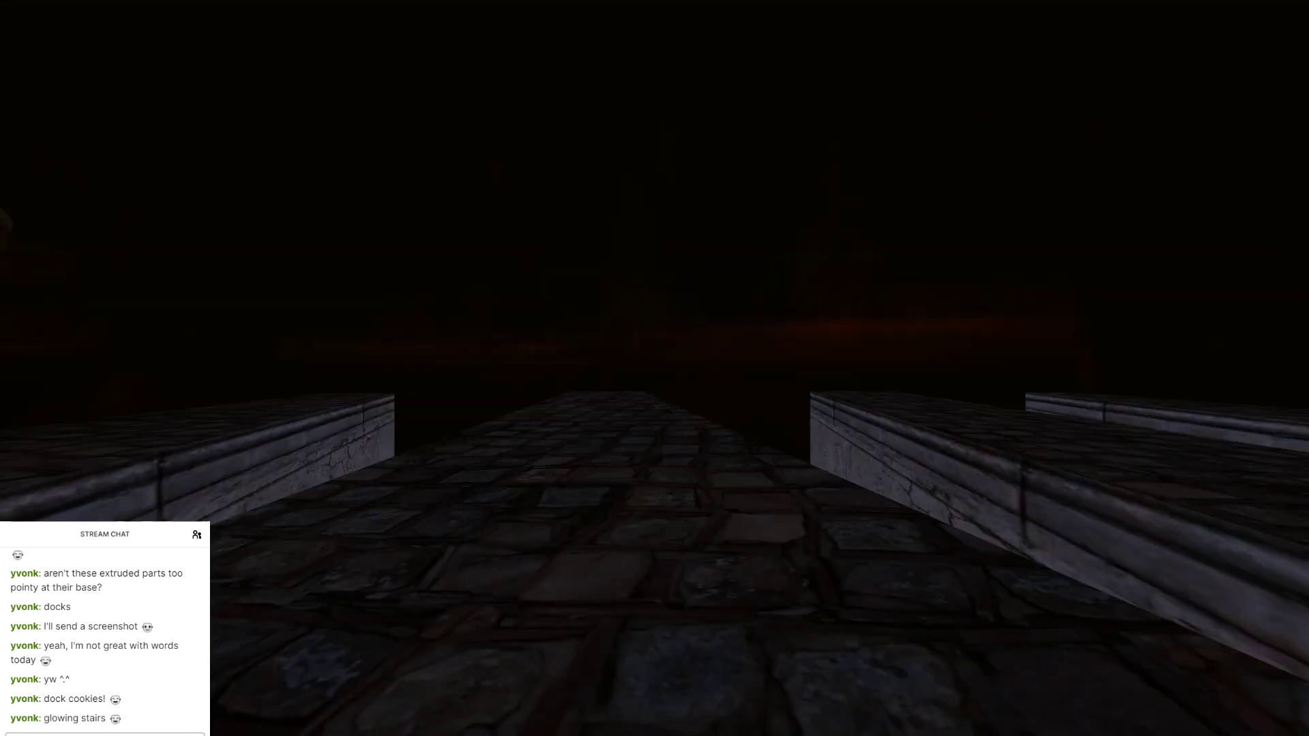
key("F2")
key("F2")
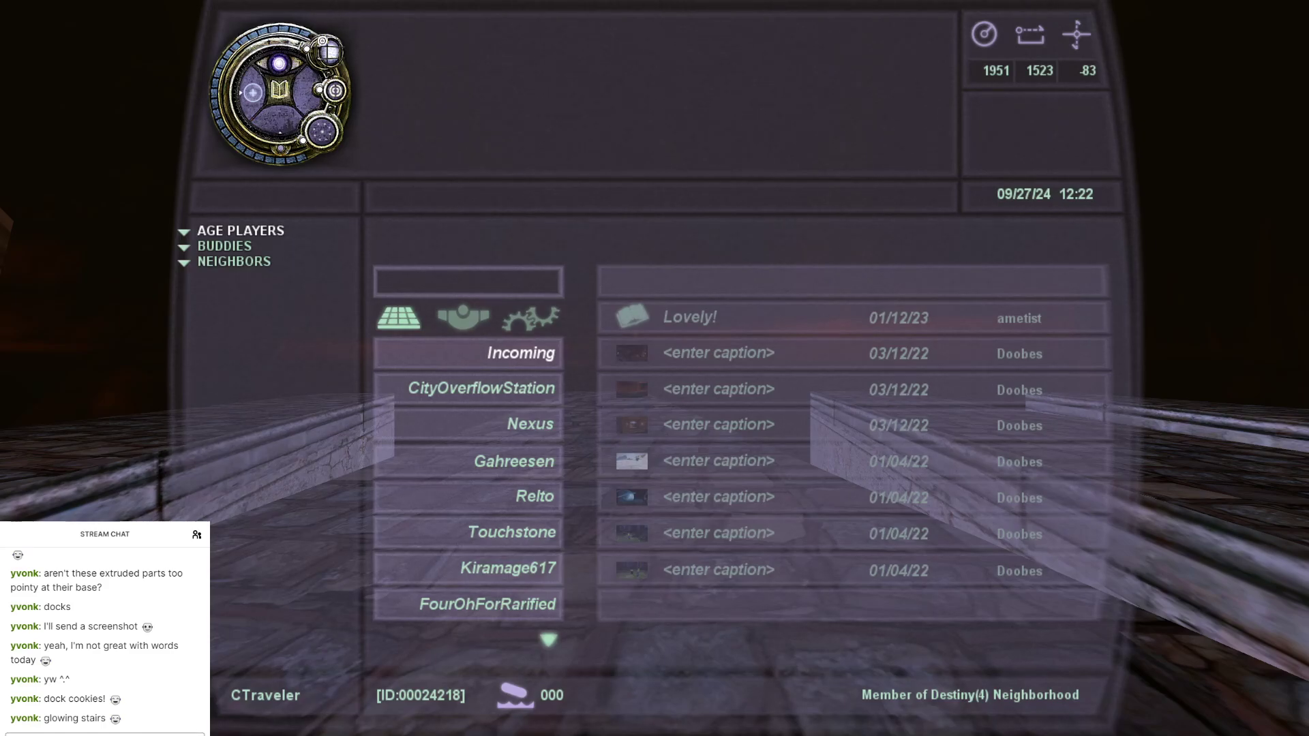
left_click(324, 43)
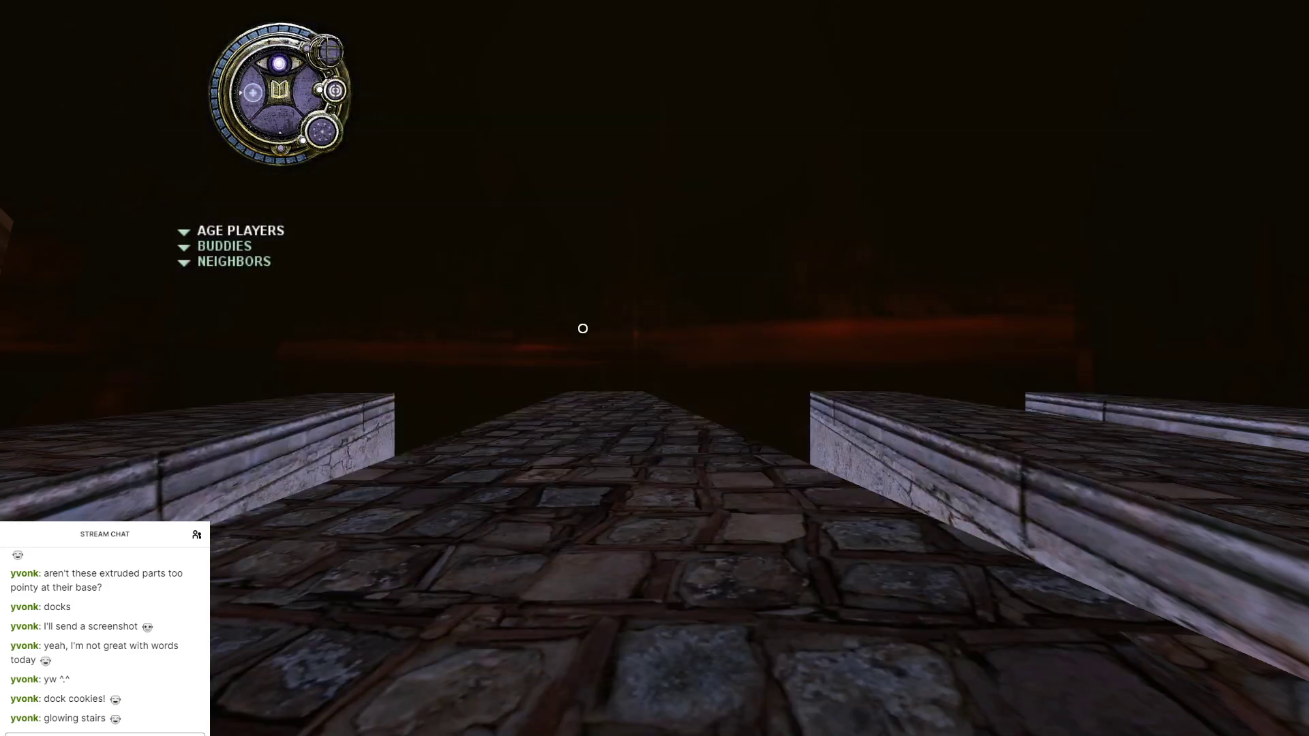
key("F3")
left_click(842, 289)
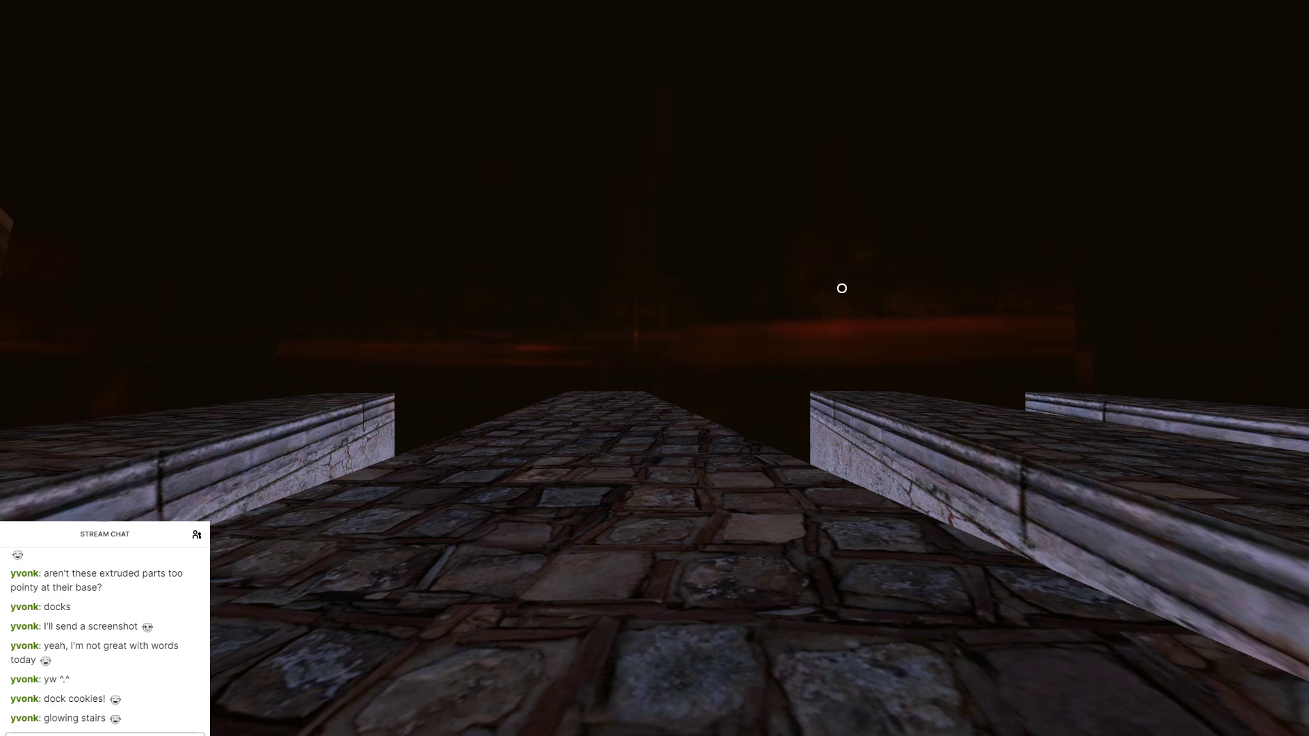
Step: Look around the docks in first-person view and quit URU
right_click_drag(842, 288, 437, 342)
key("w")
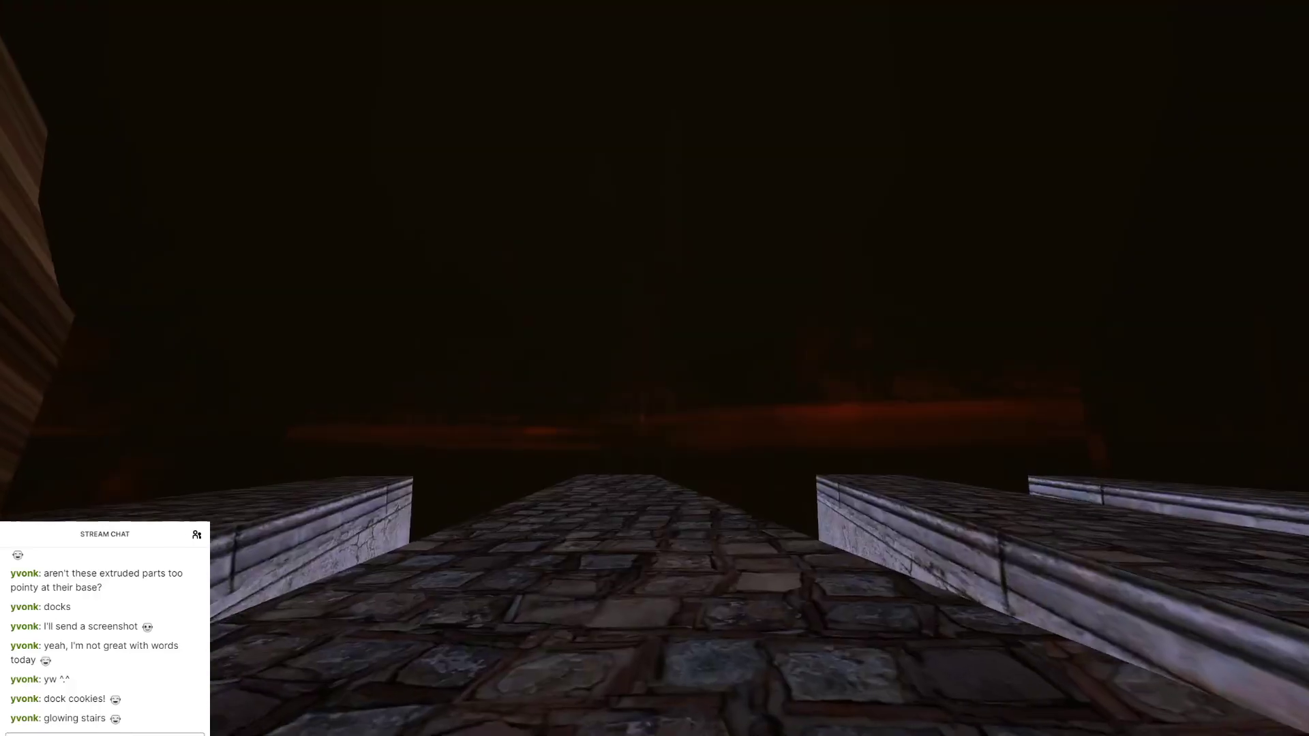
key("Escape")
left_click(765, 280)
left_click(730, 460)
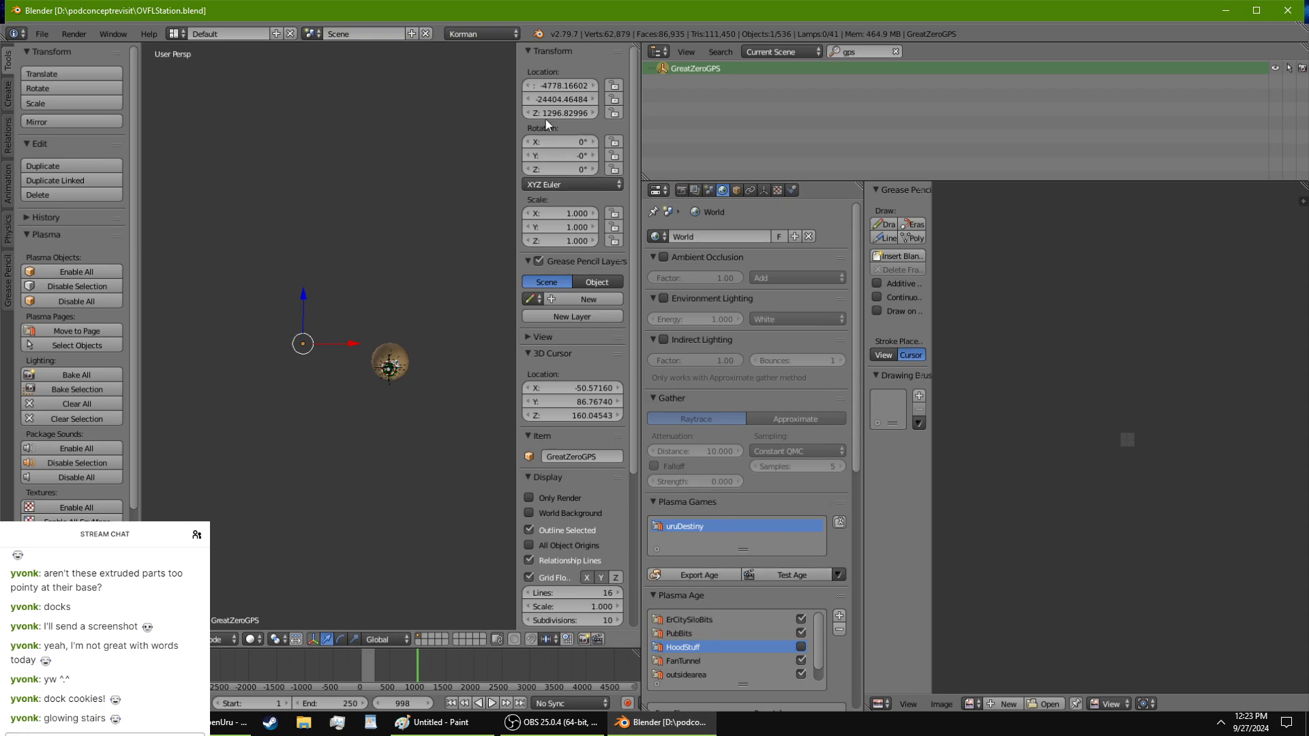
Step: Set GreatZeroGPS's Z location to about 1329.83
left_click(565, 114)
type("2")
key("BackSpace")
type("3")
key("Return")
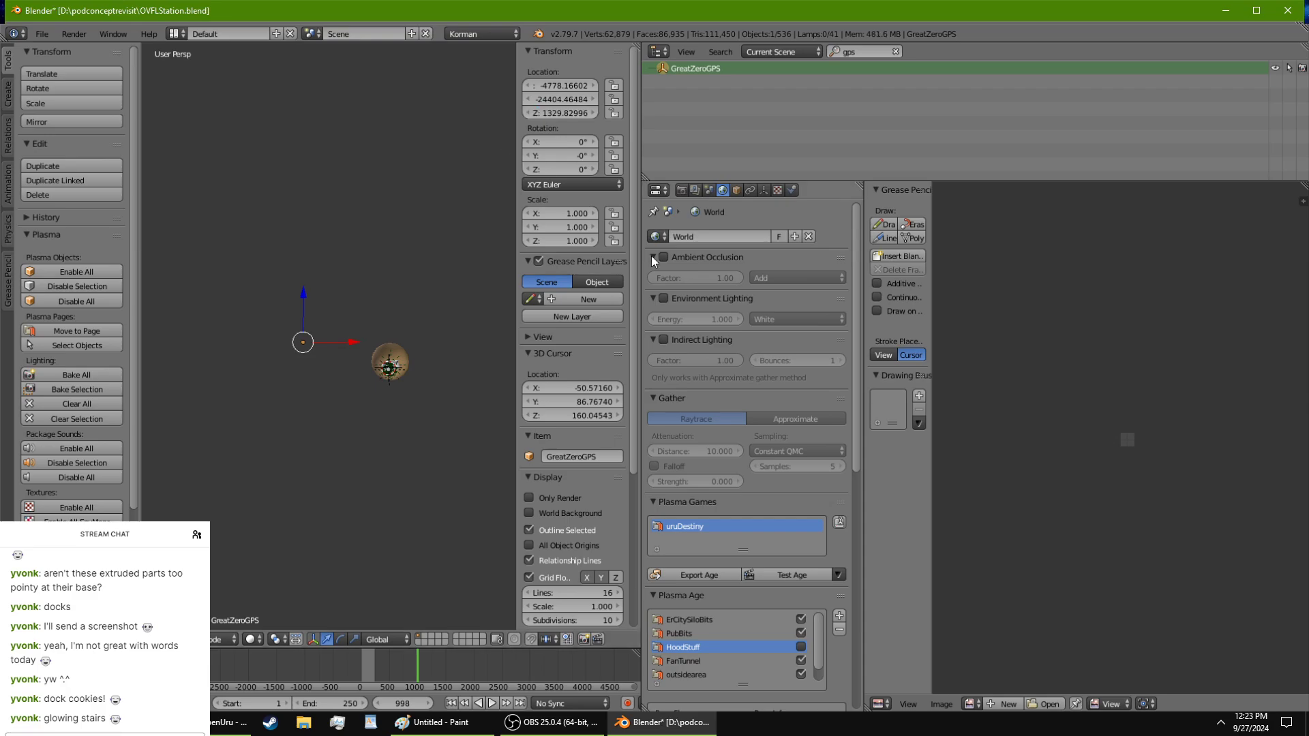
Step: Run Test Age and read the GPS coordinates on the KI for the 1329.83 setting
left_click(789, 572)
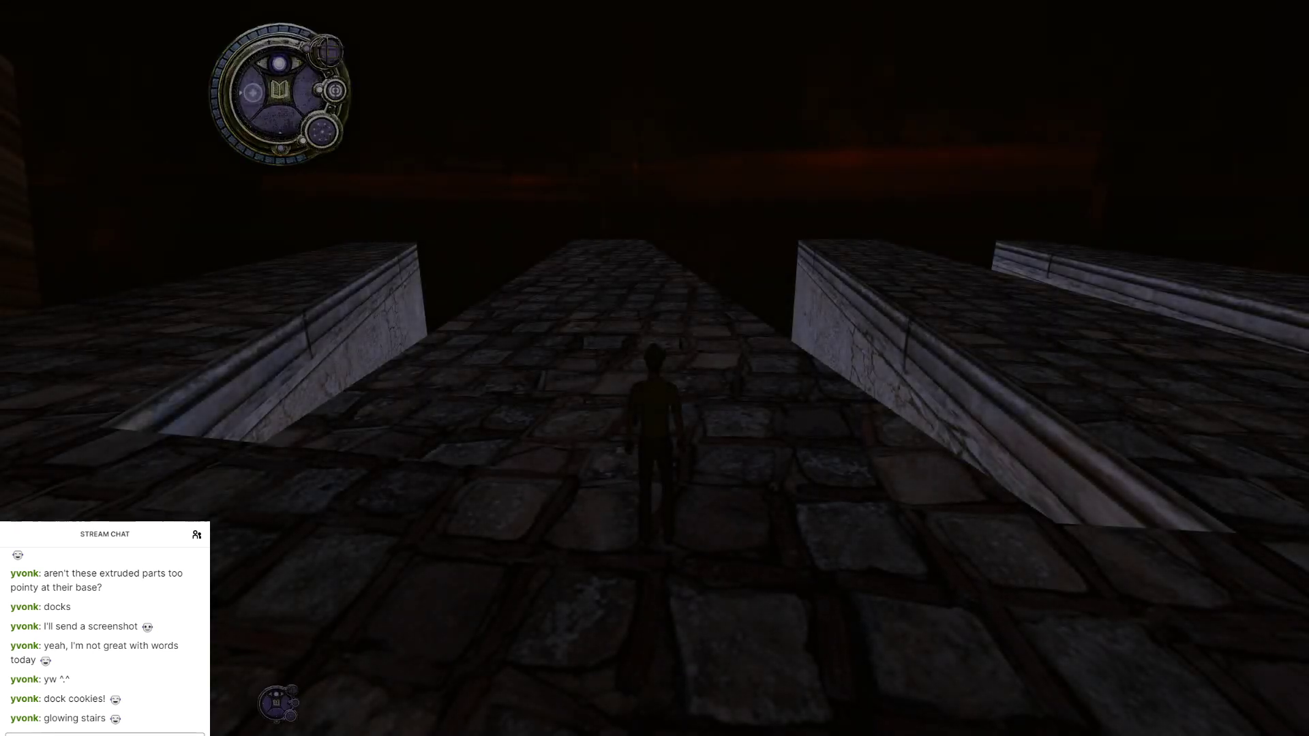
key("F2")
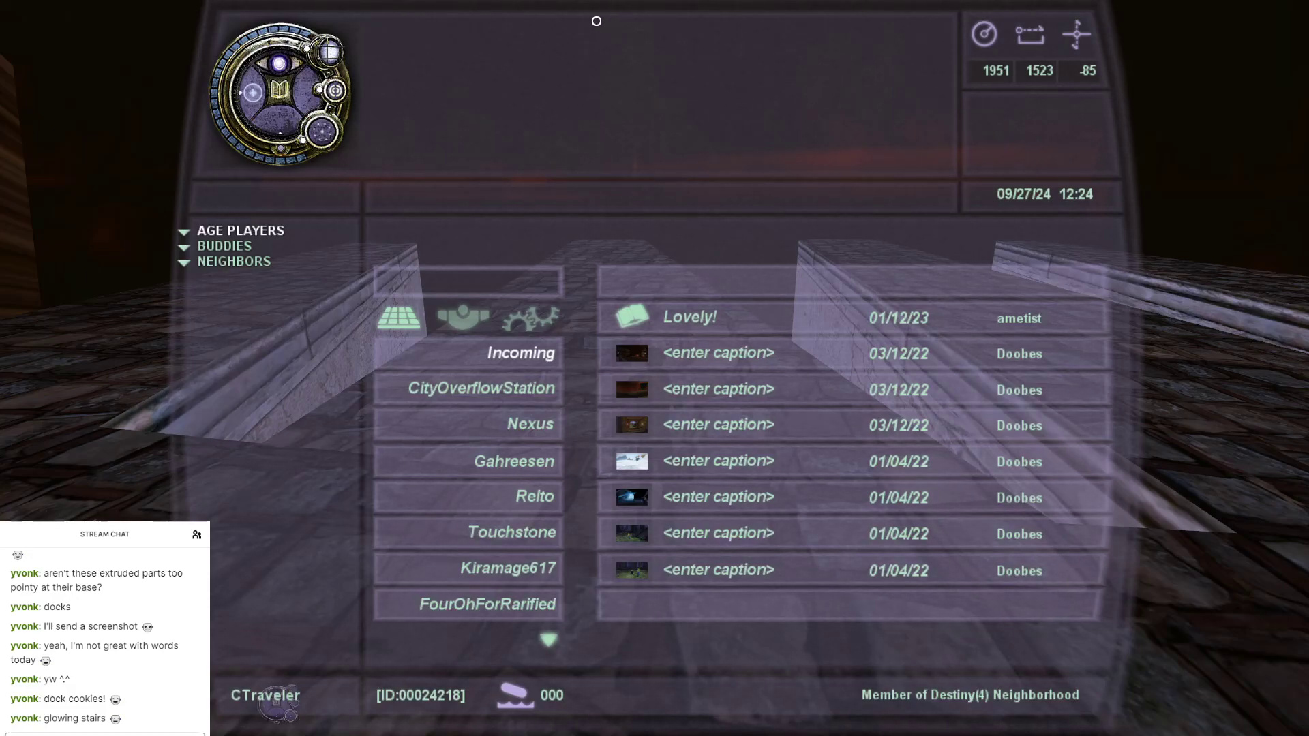
key("F2")
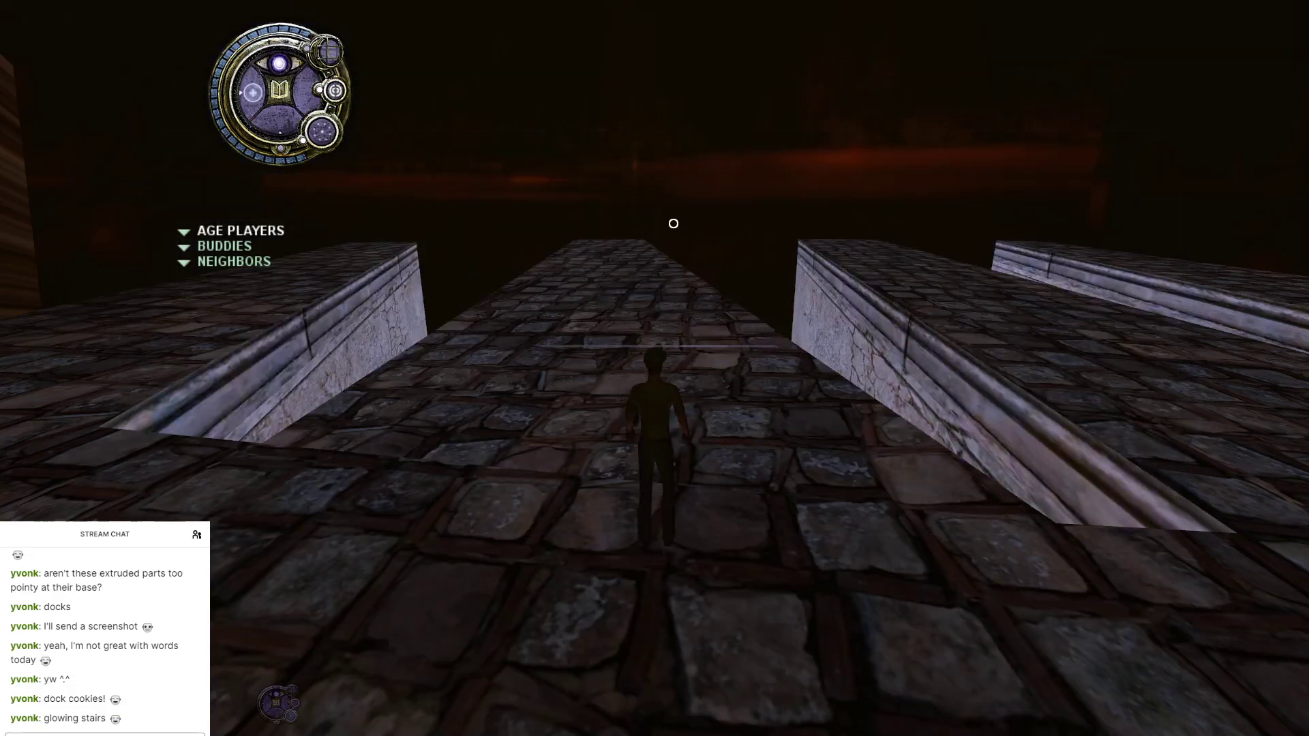
Step: Quit URU and return to Blender
key("Escape")
left_click(760, 287)
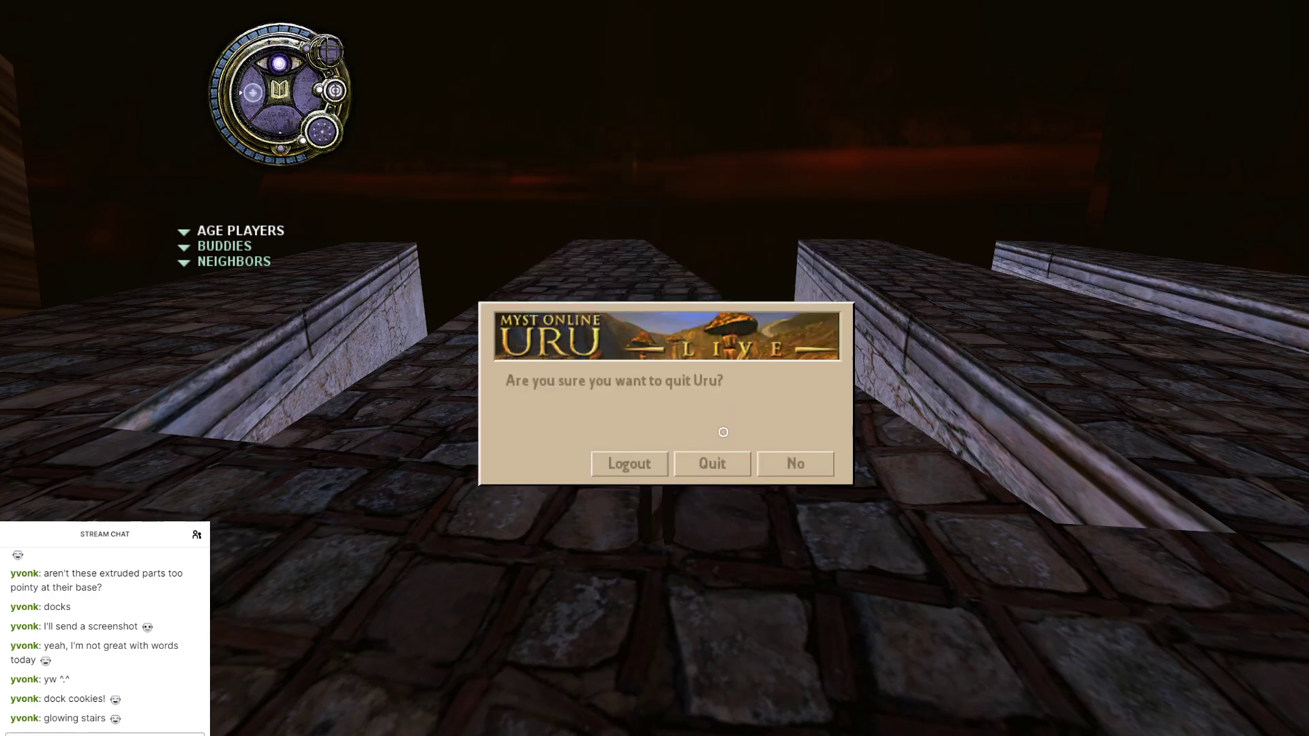
left_click(709, 462)
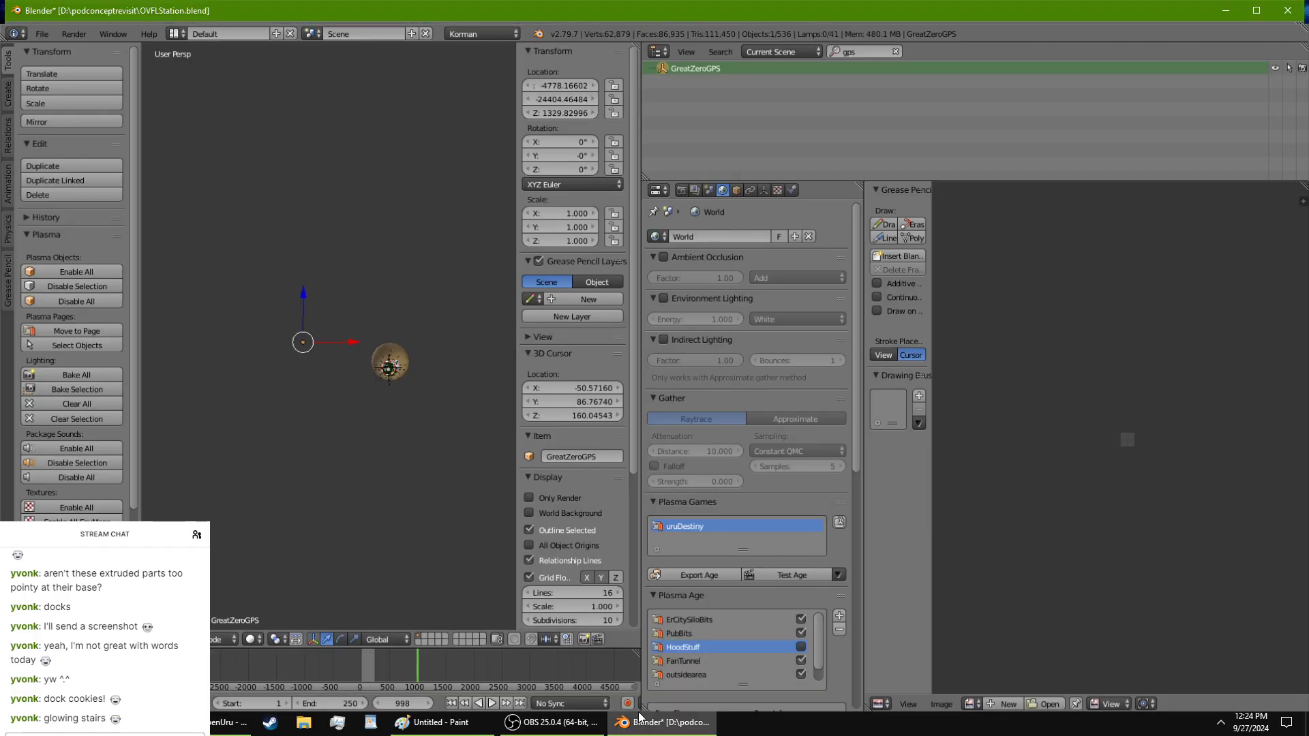
Step: Set GreatZeroGPS's Z location to about 1659.83 and save the file
left_click(554, 113)
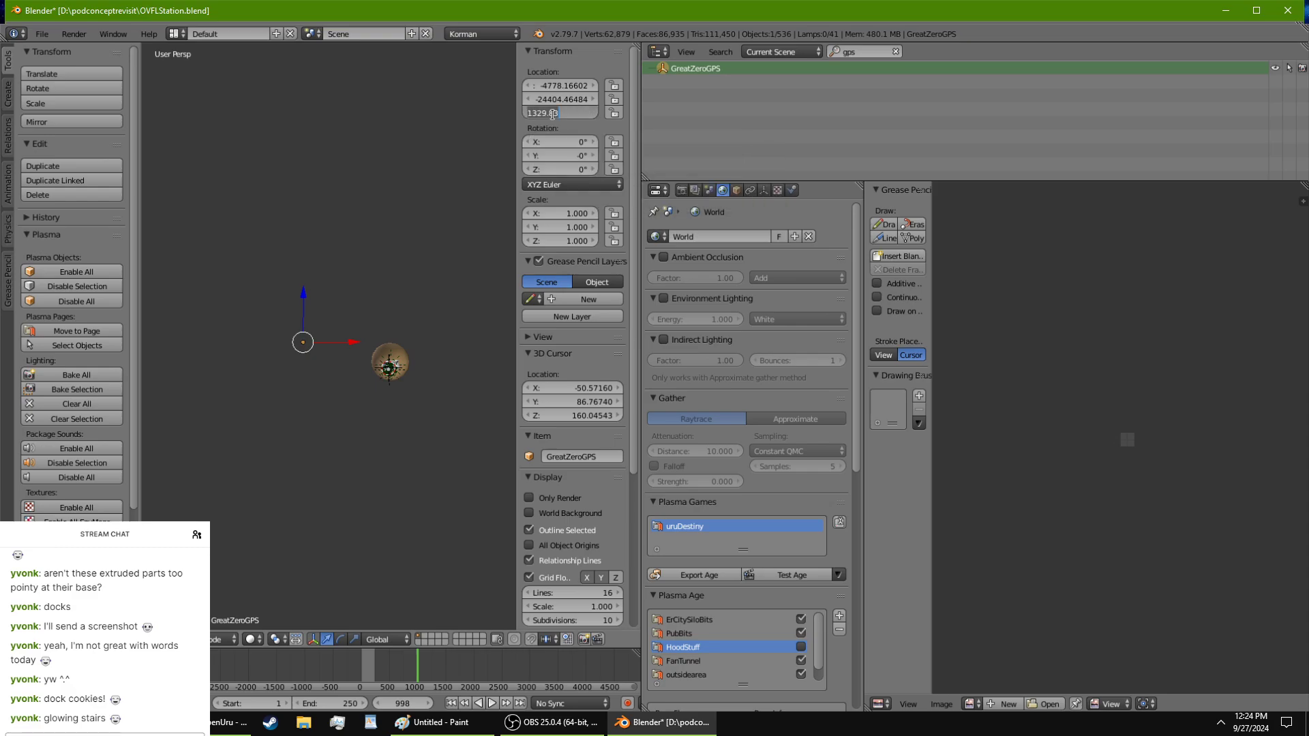
key("Home")
type("6")
type("5")
key("Return")
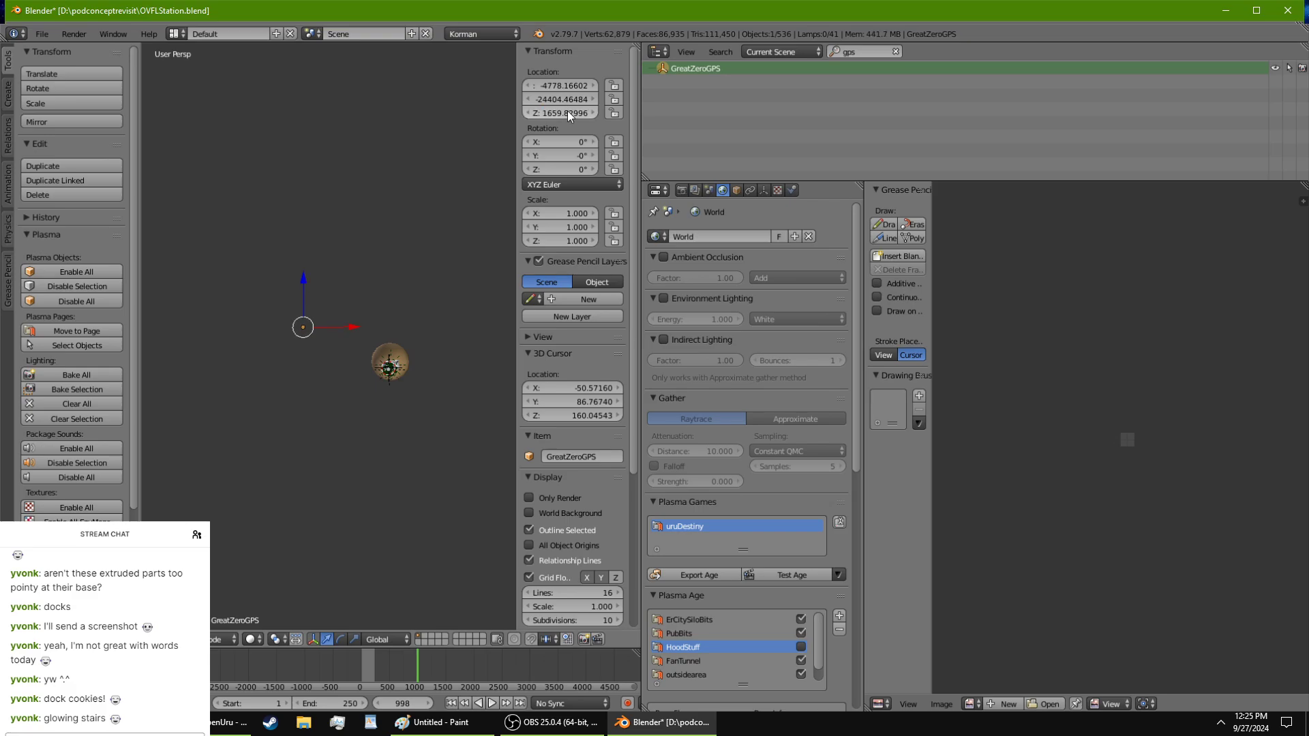
key("ctrl+s")
left_click(469, 233)
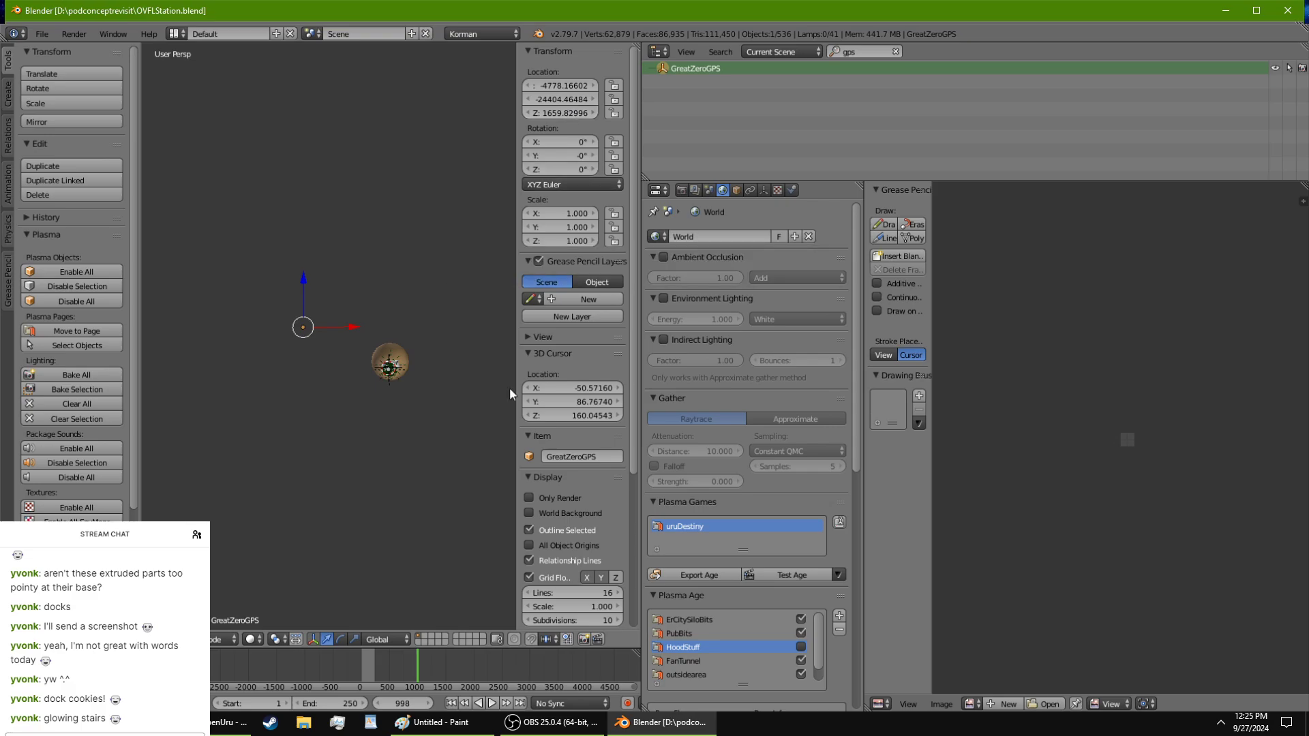
Step: Test the age with the 1659.83 setting, reading the KI's GPS coordinates at the docks before quitting URU
left_click(773, 575)
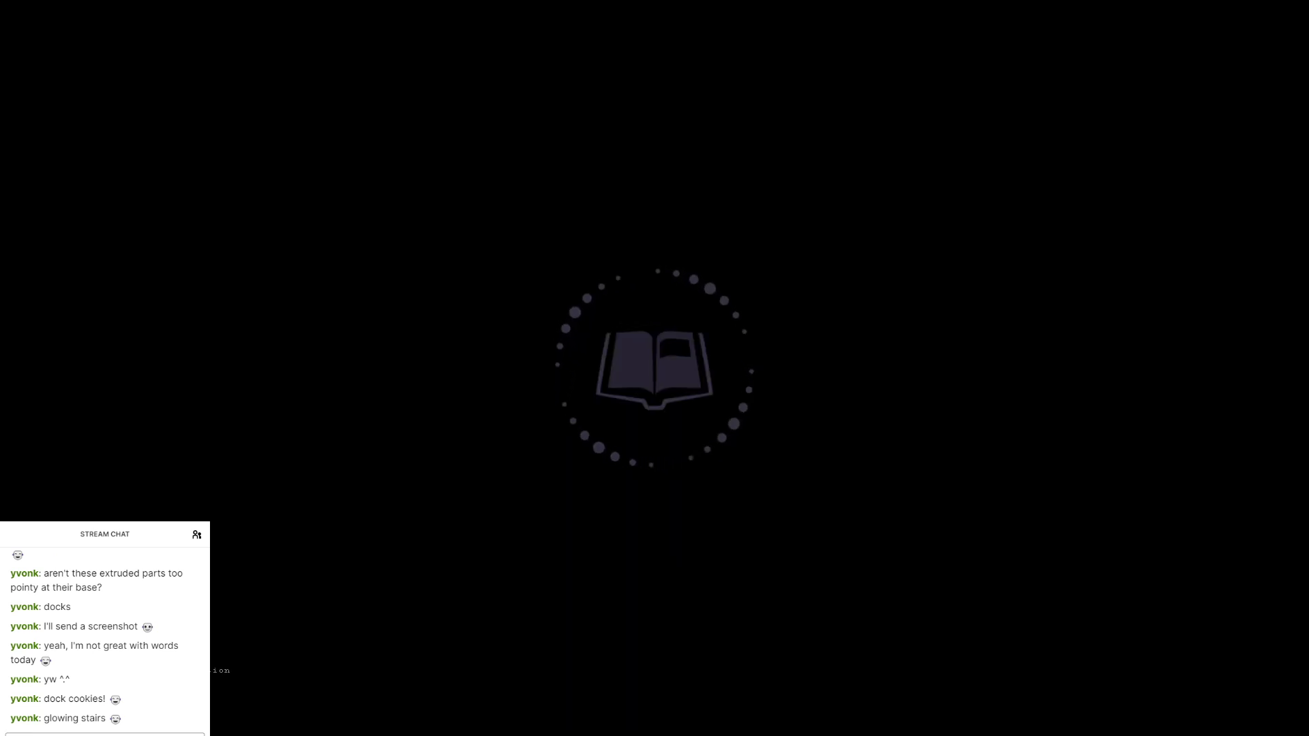
key("F2")
key("F2")
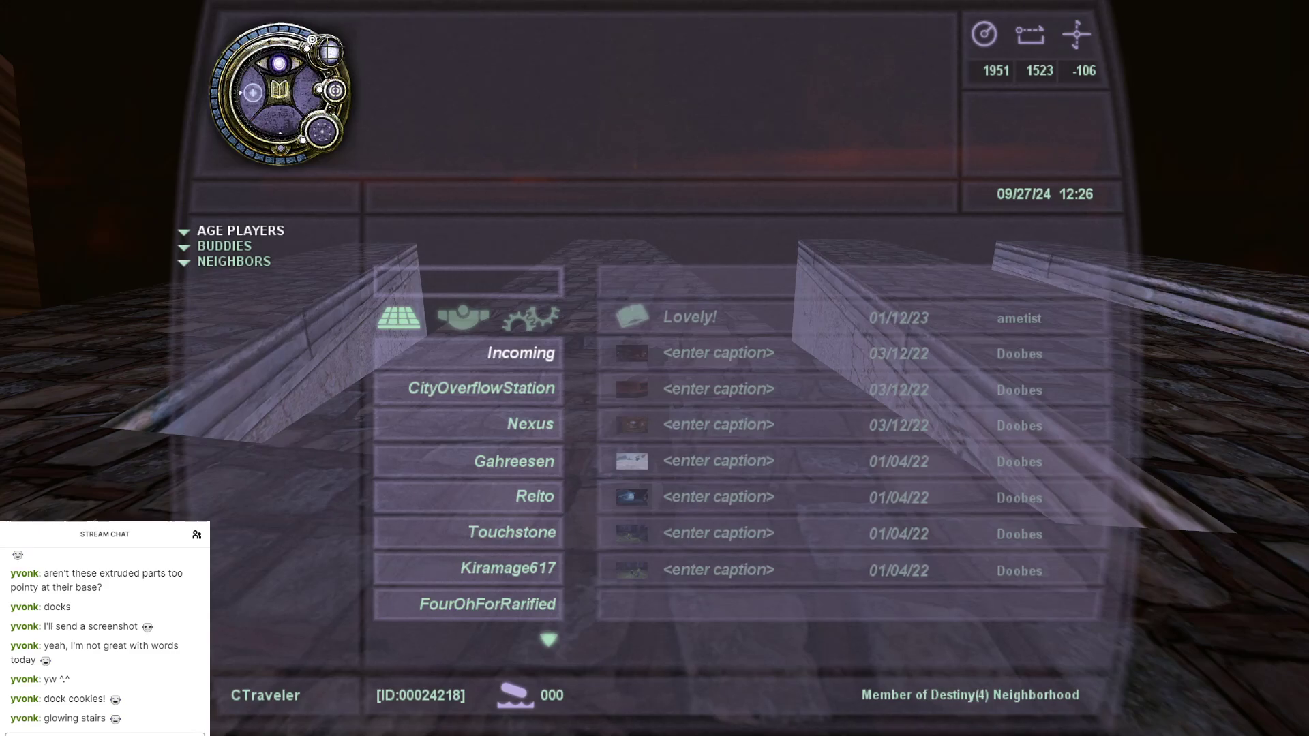
left_click(328, 51)
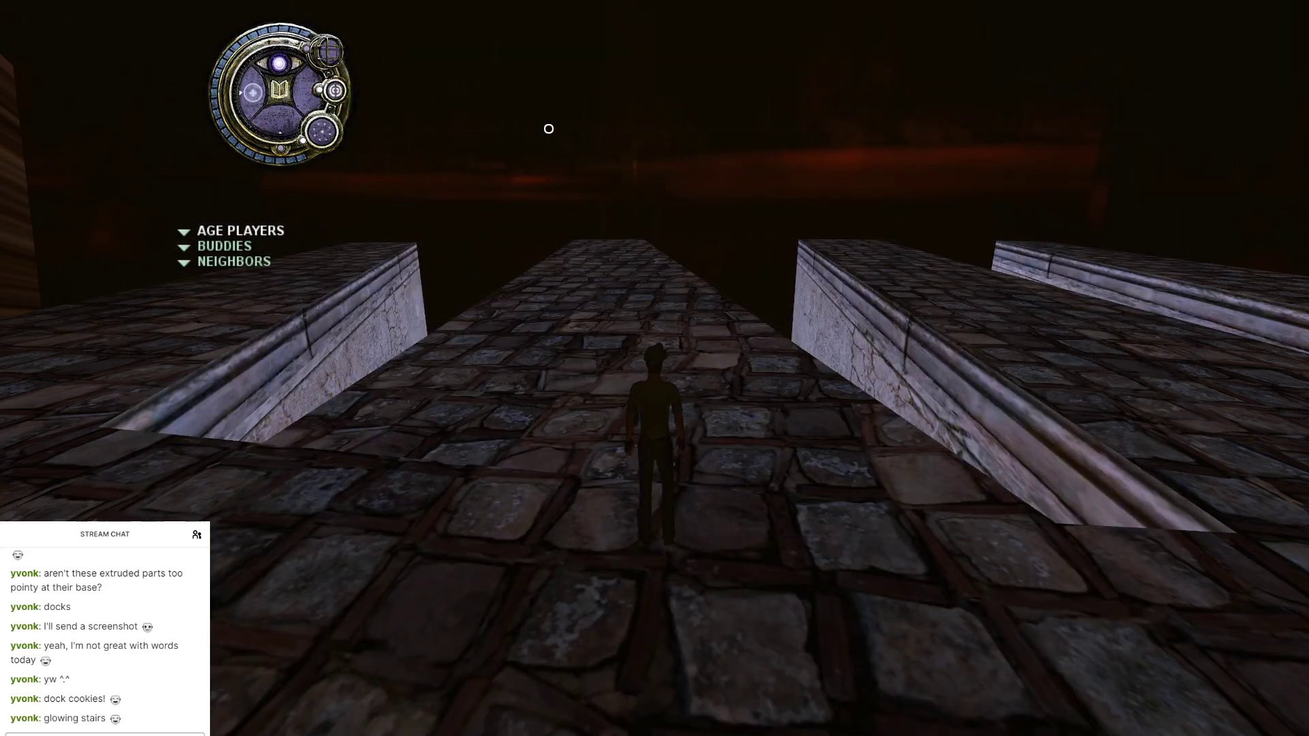
key("Escape")
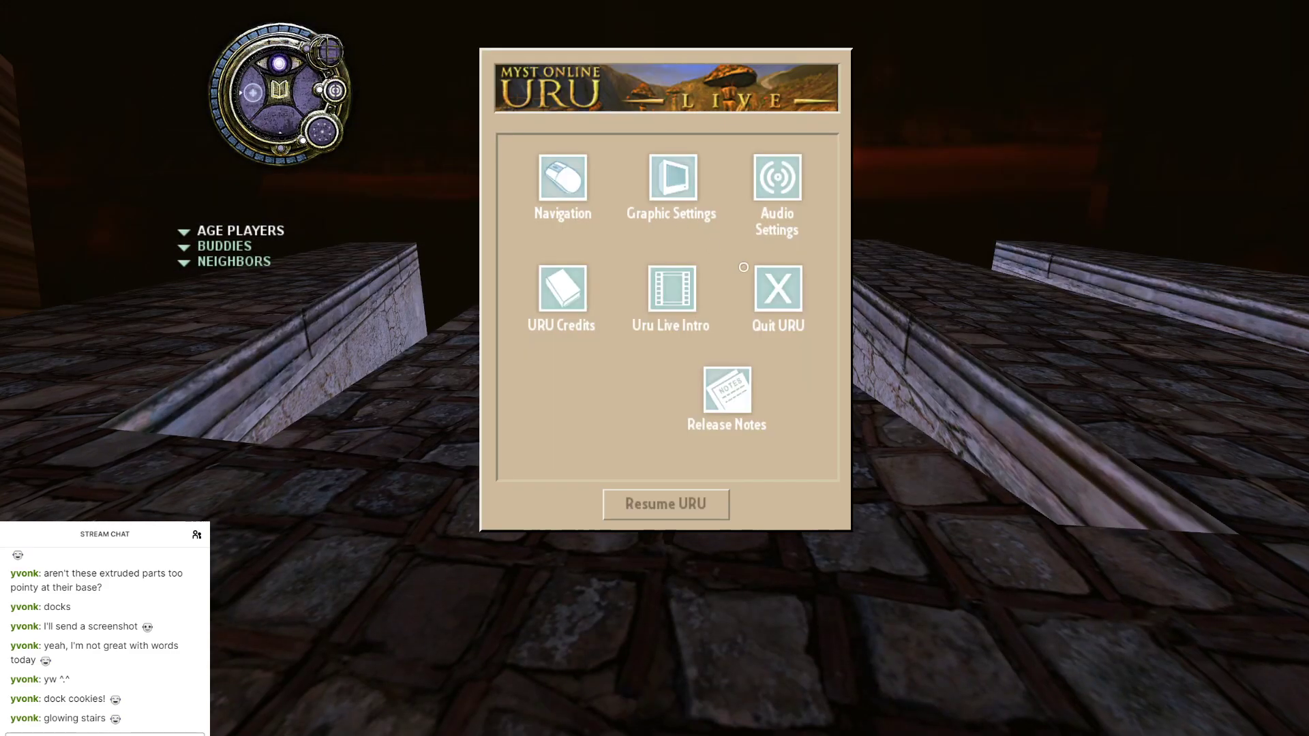
left_click(776, 288)
left_click(712, 462)
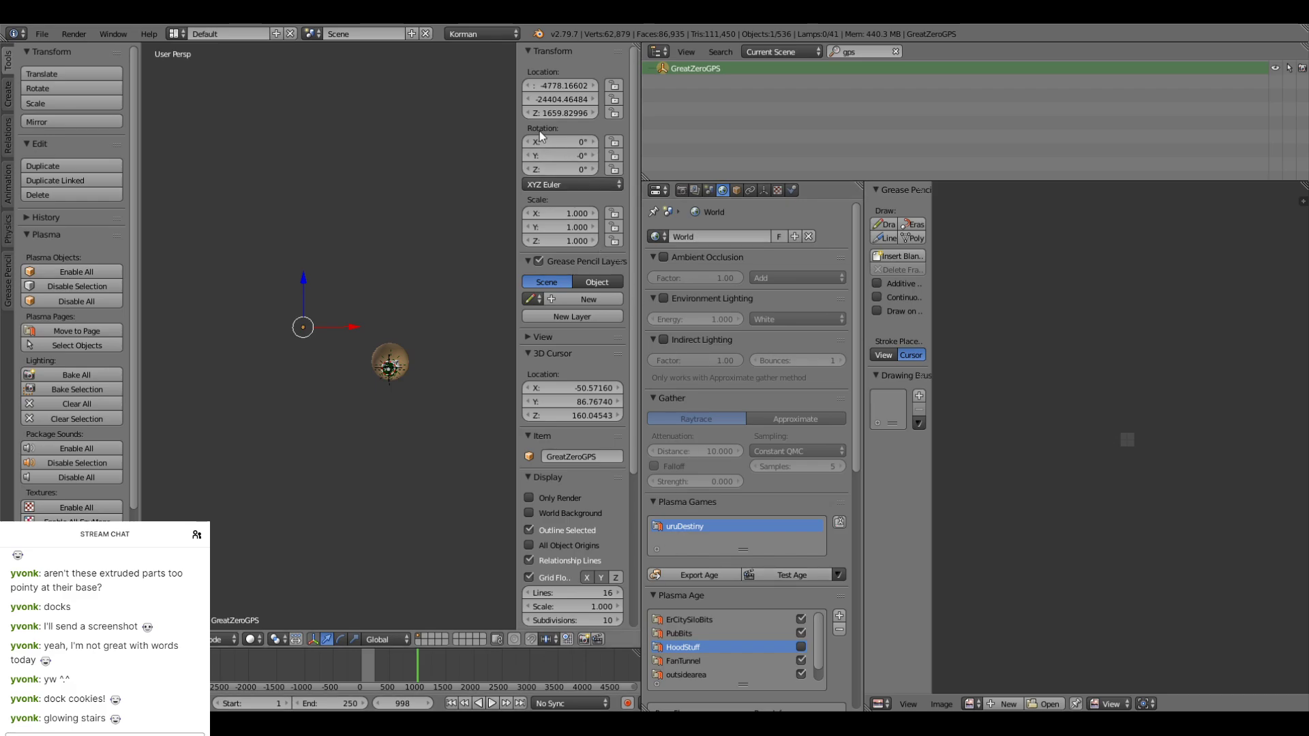
Step: Set GreatZeroGPS's Z location to about 1559.83
left_click(550, 111)
left_click(542, 111)
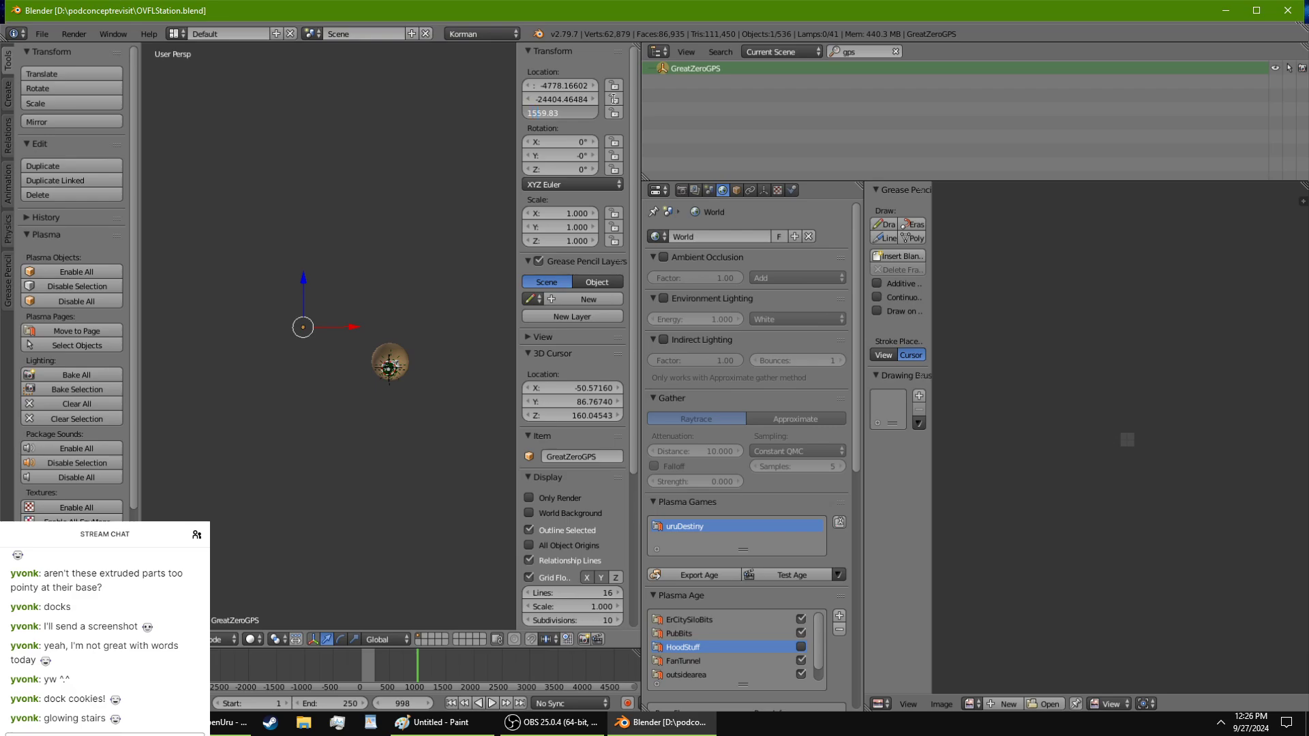
key("Return")
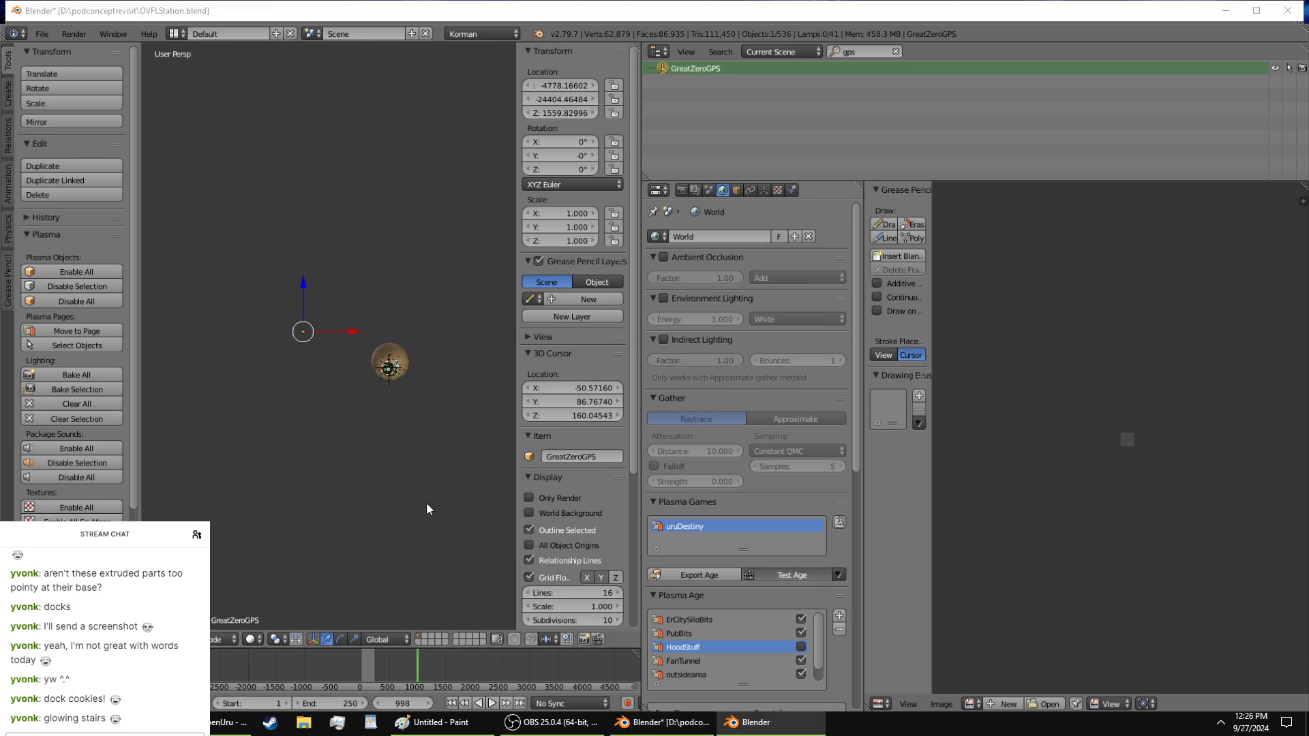
Step: Test the age with the 1559.83 setting, reading the KI's GPS coordinates at the docks before quitting URU
left_click(229, 724)
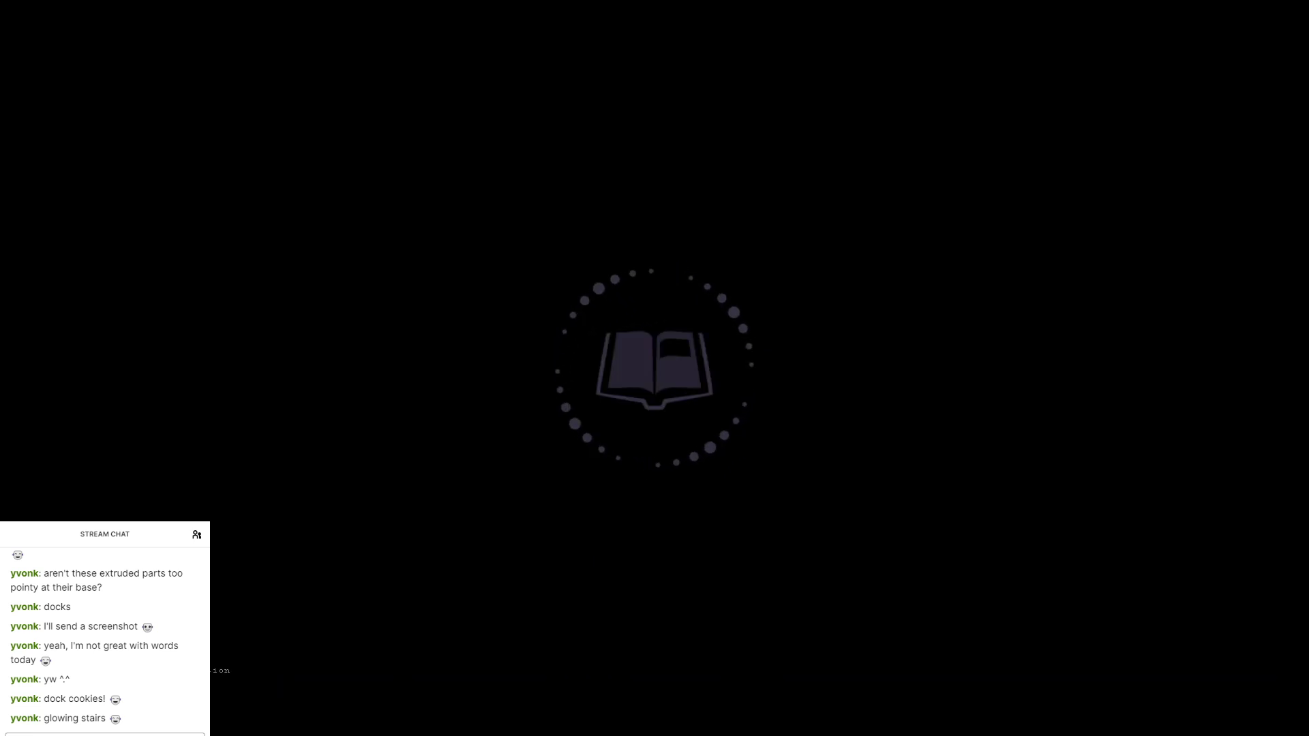
key("F2")
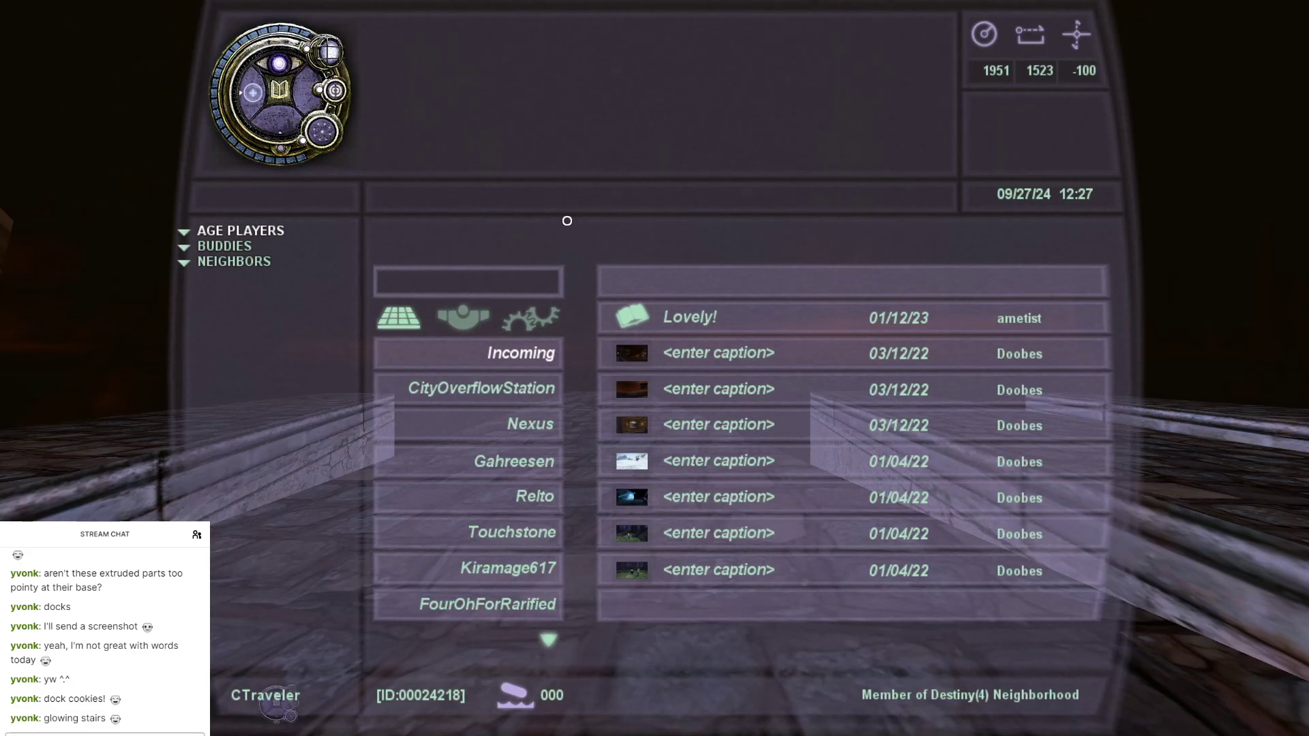
left_click(320, 51)
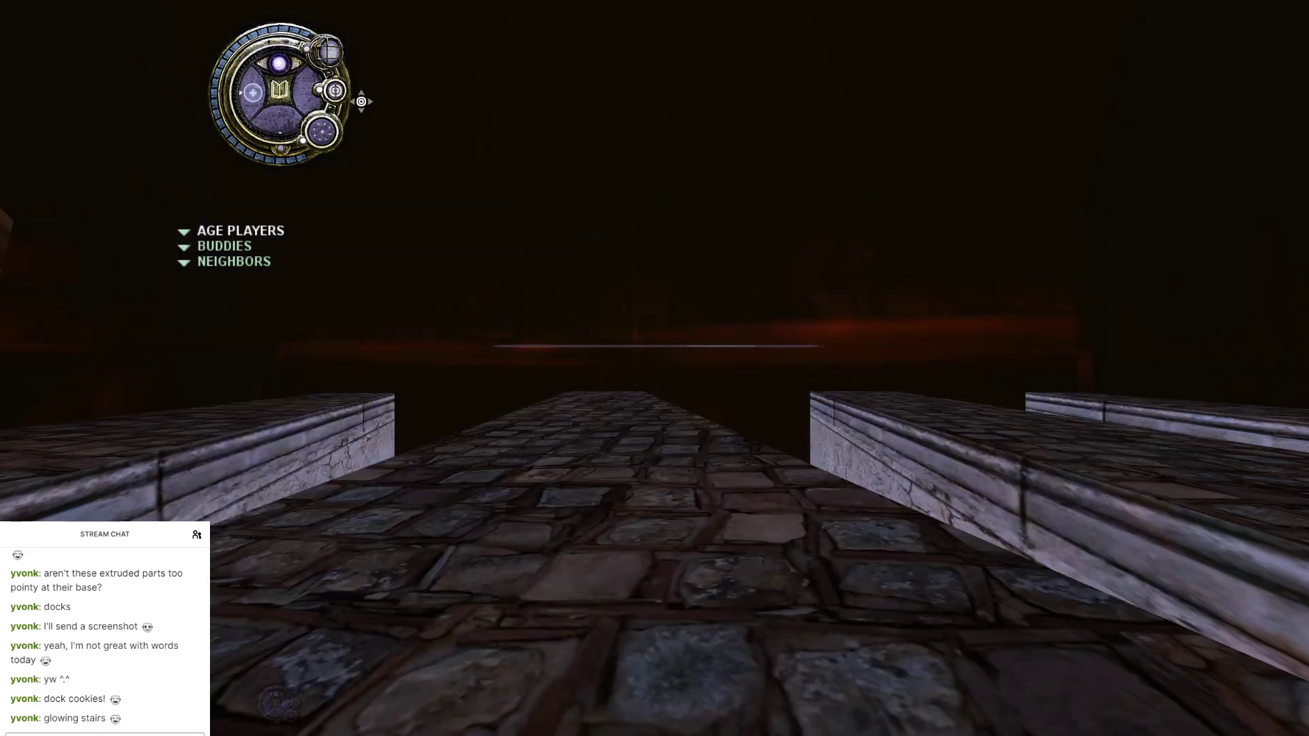
key("Escape")
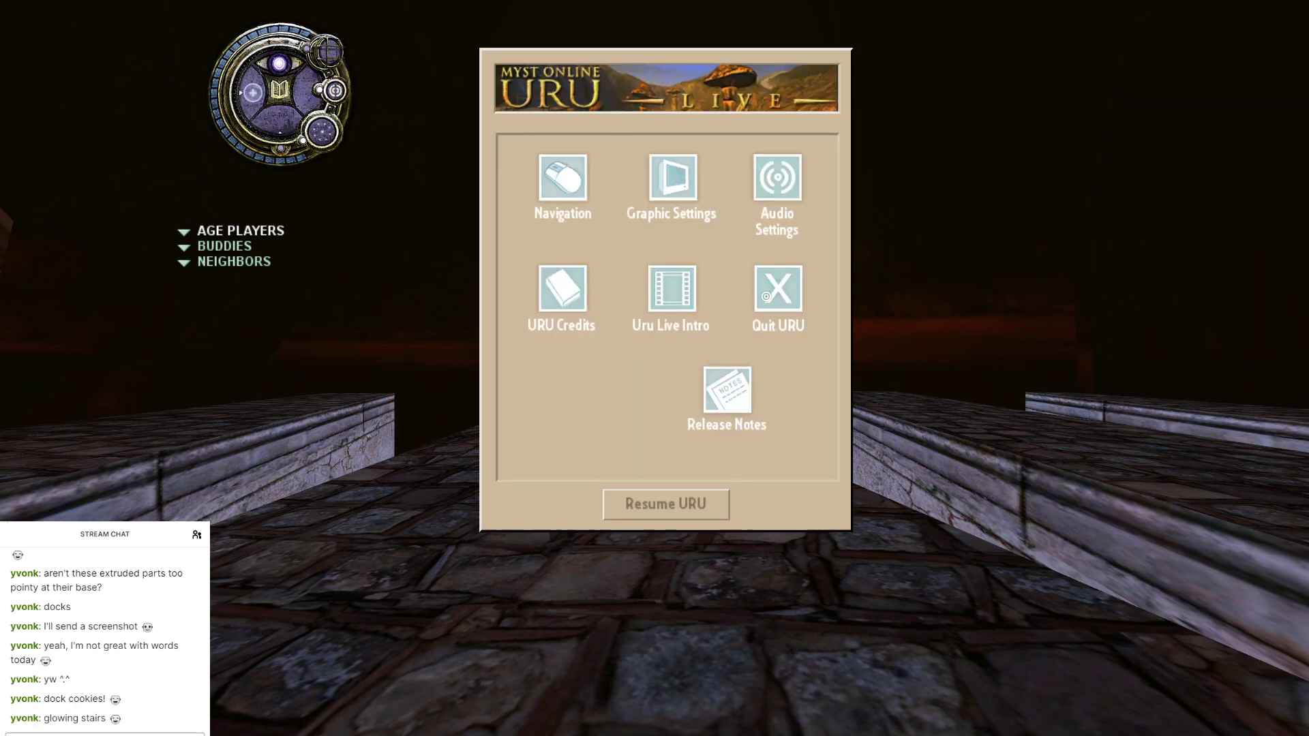
left_click(768, 295)
left_click(690, 475)
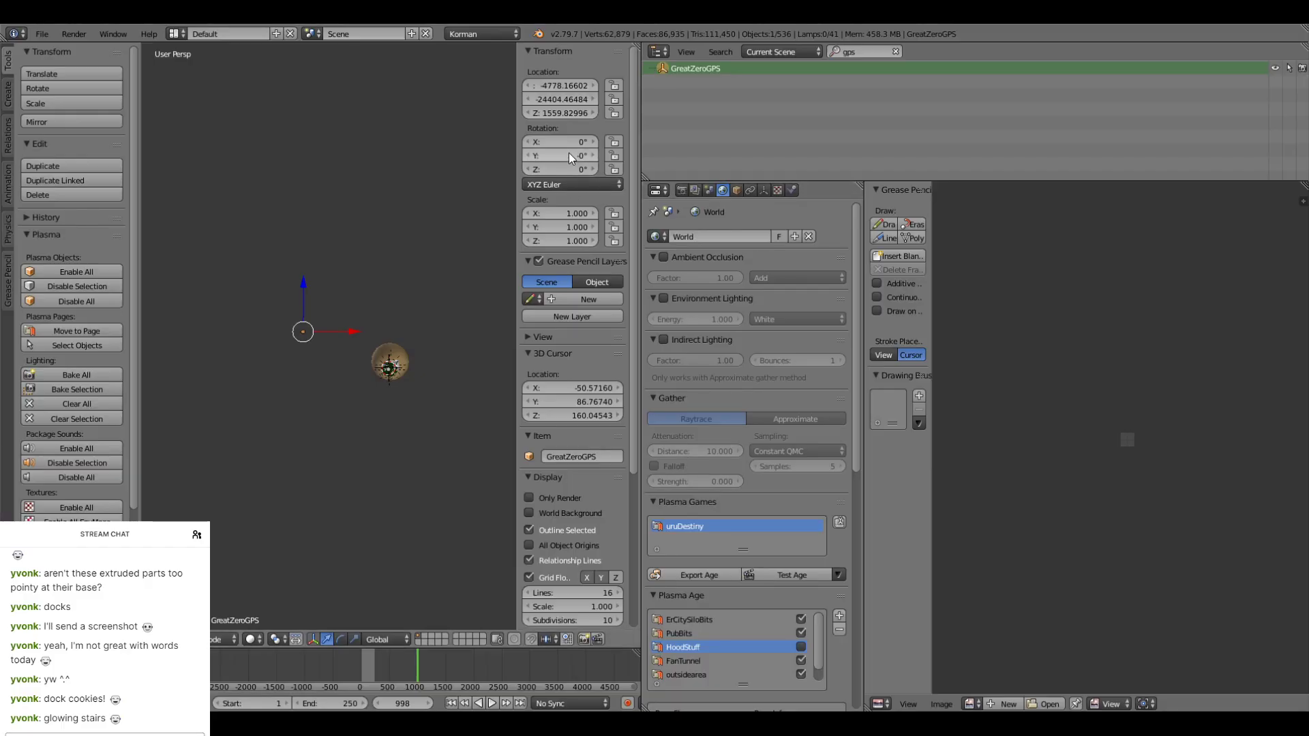
Step: Set GreatZeroGPS's Z location to about 1459.83
left_click(551, 114)
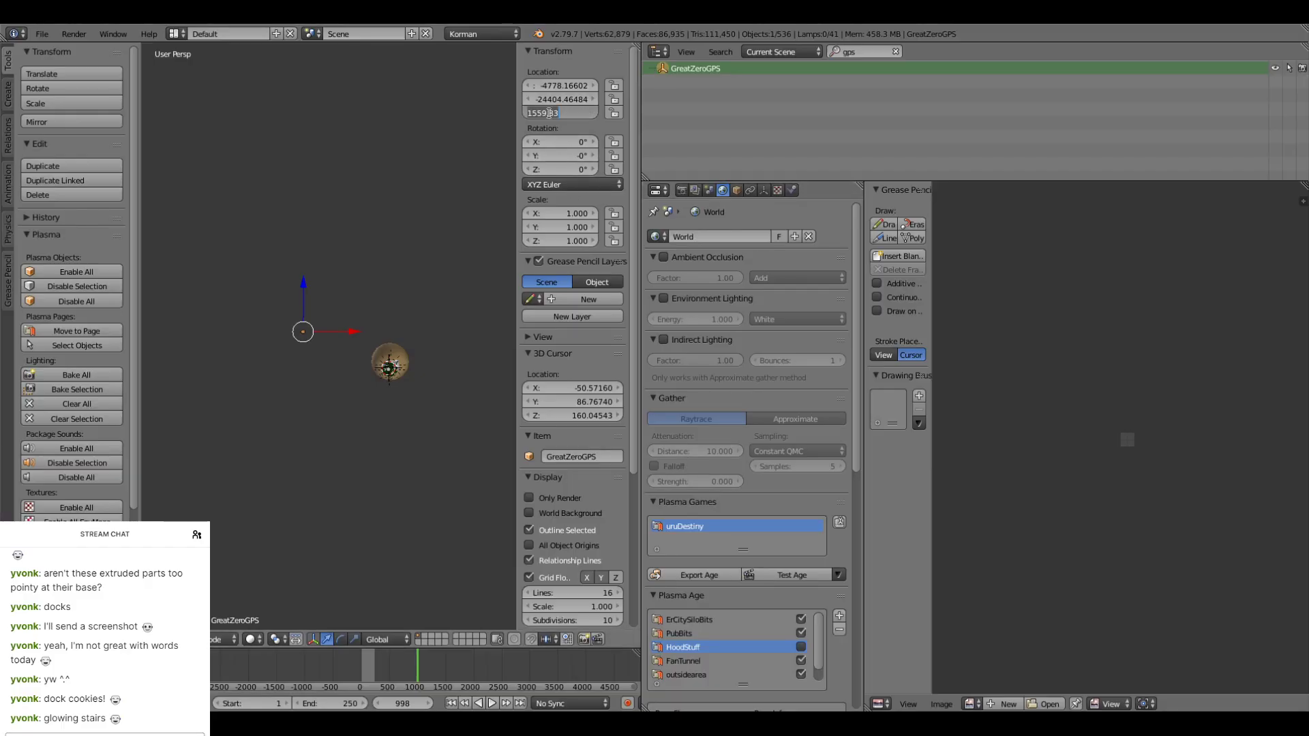
left_click(550, 114)
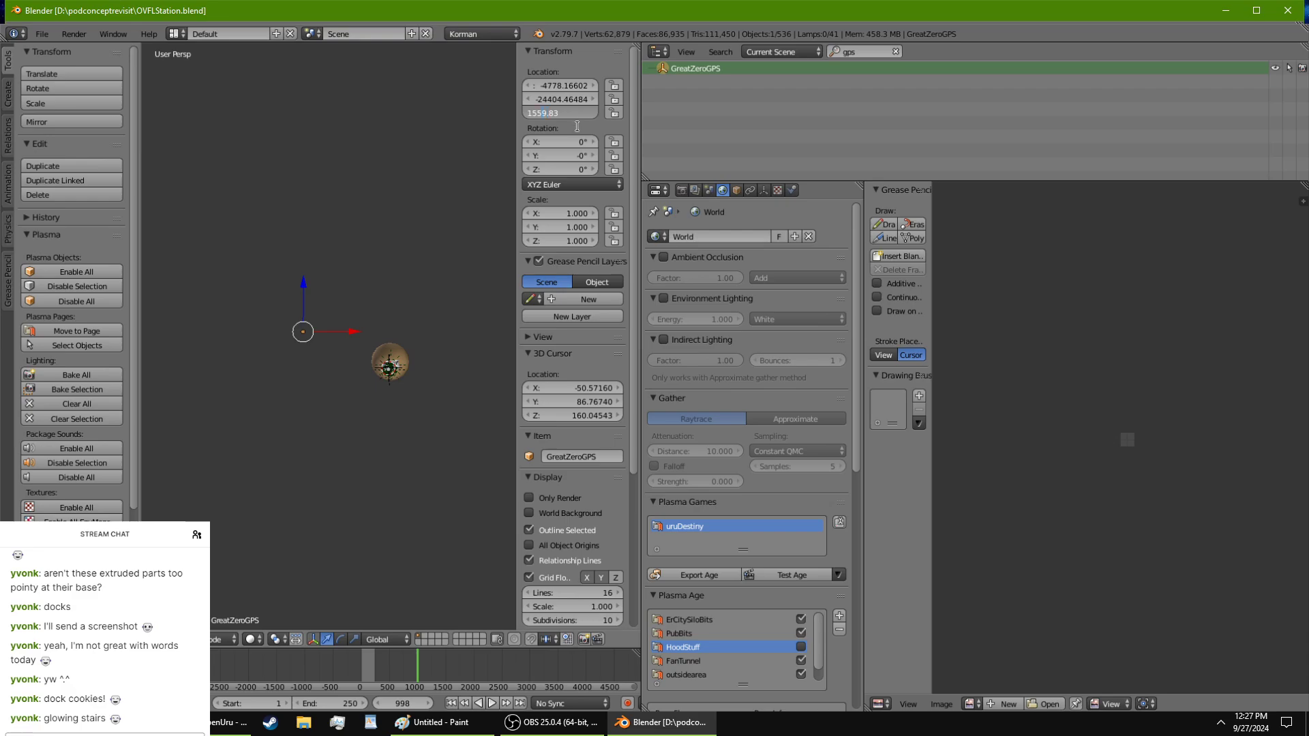
key("BackSpace")
type("4")
key("Return")
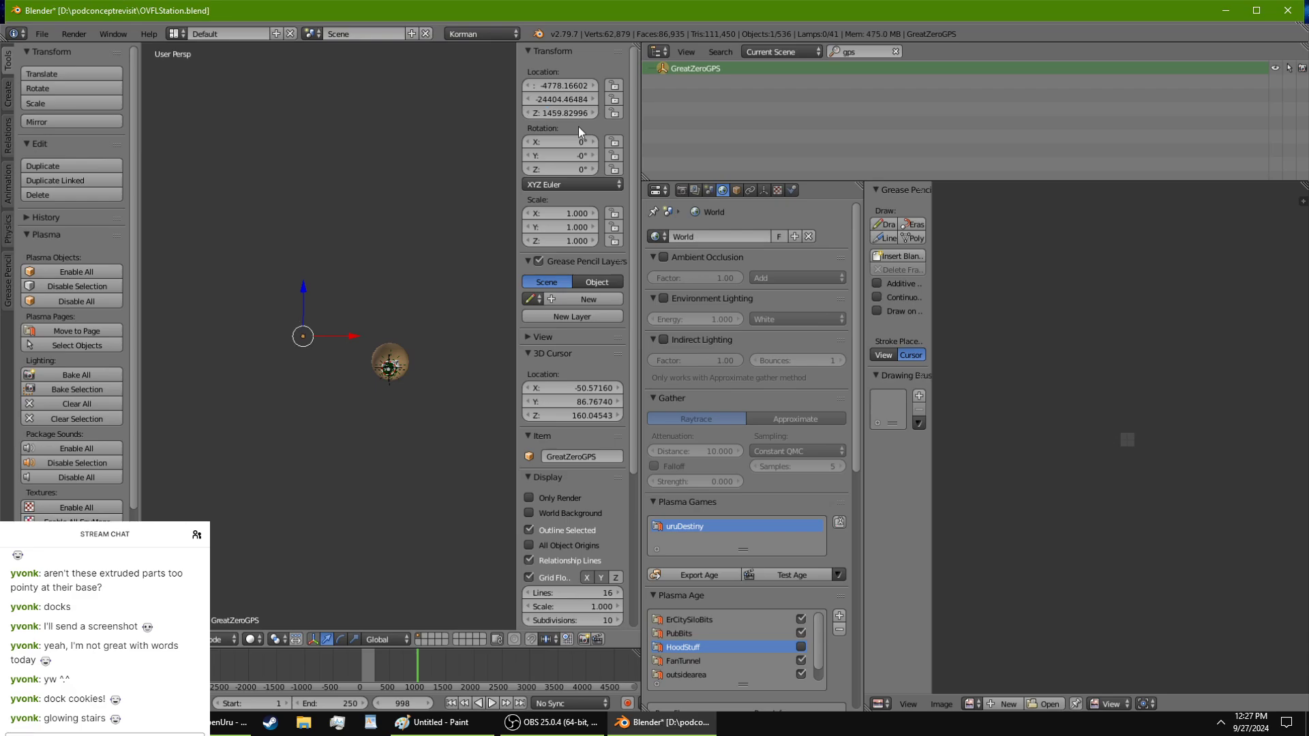
Step: Run Test Age and read the GPS coordinates on the KI for the 1459.83 setting
left_click(784, 575)
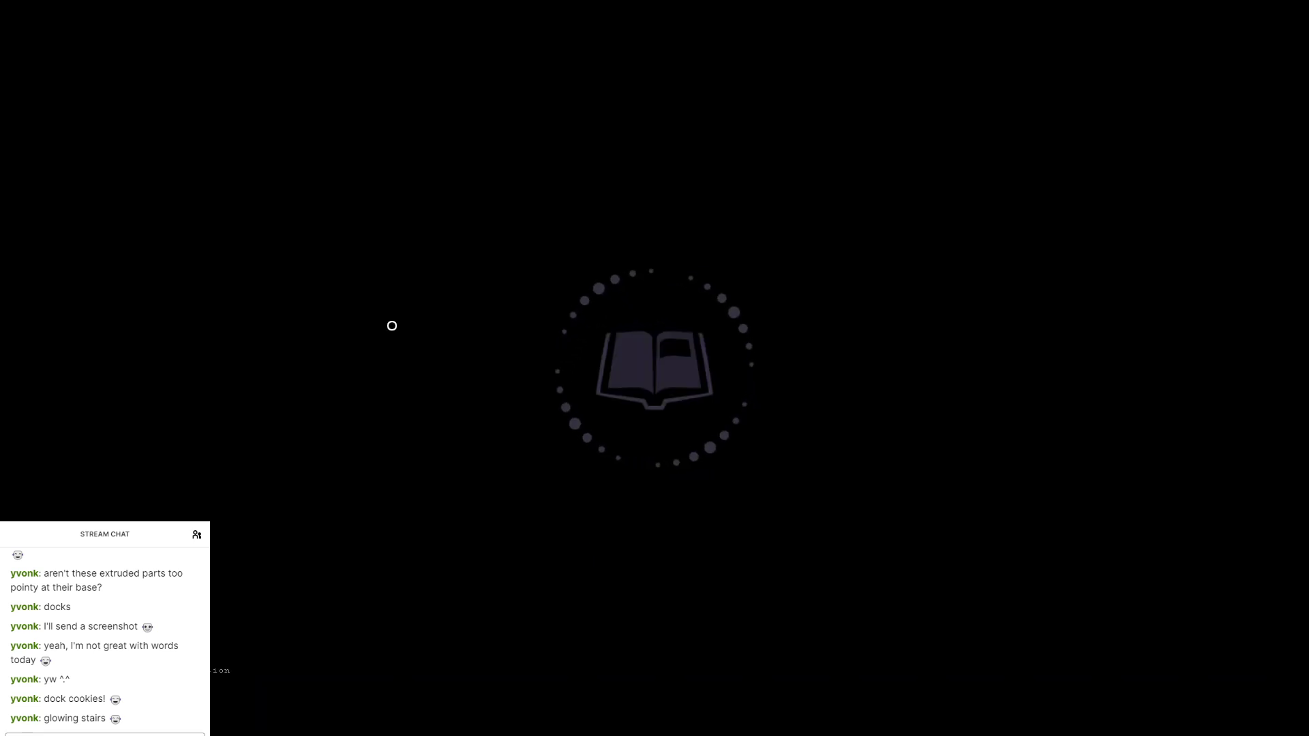
key("F2")
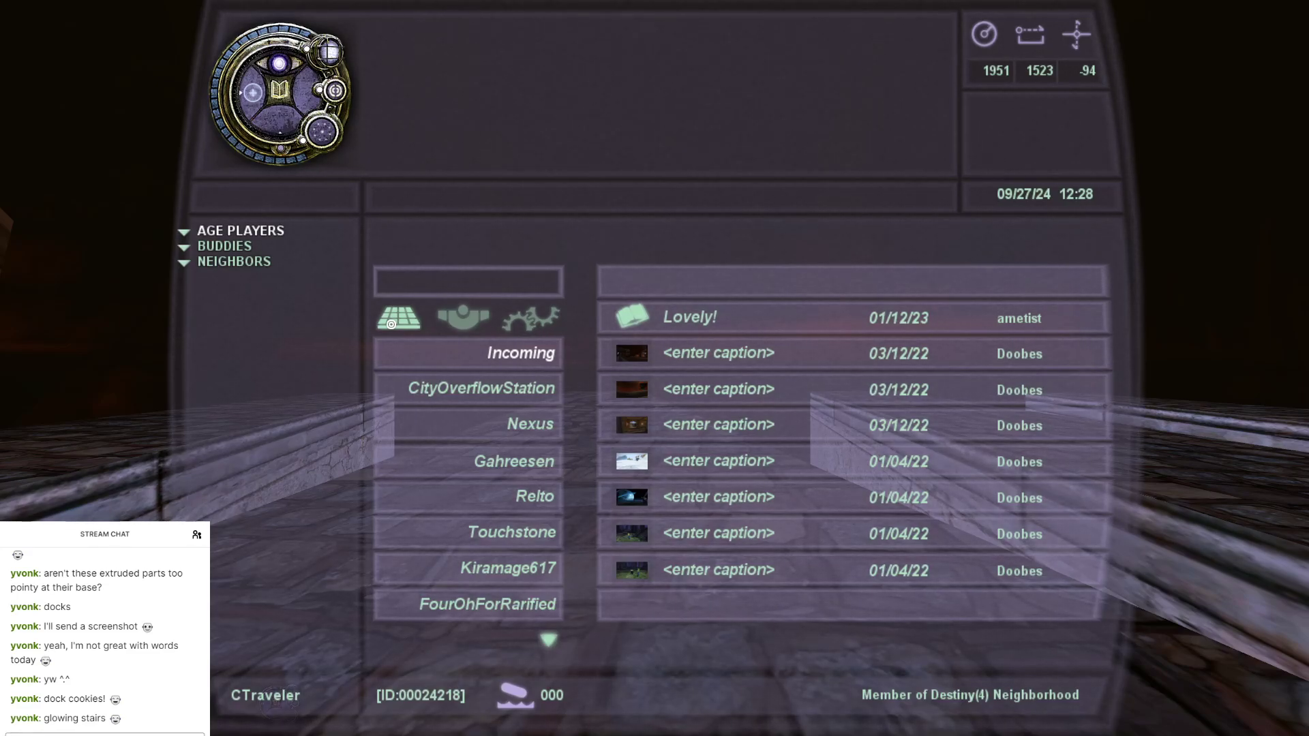
left_click(328, 54)
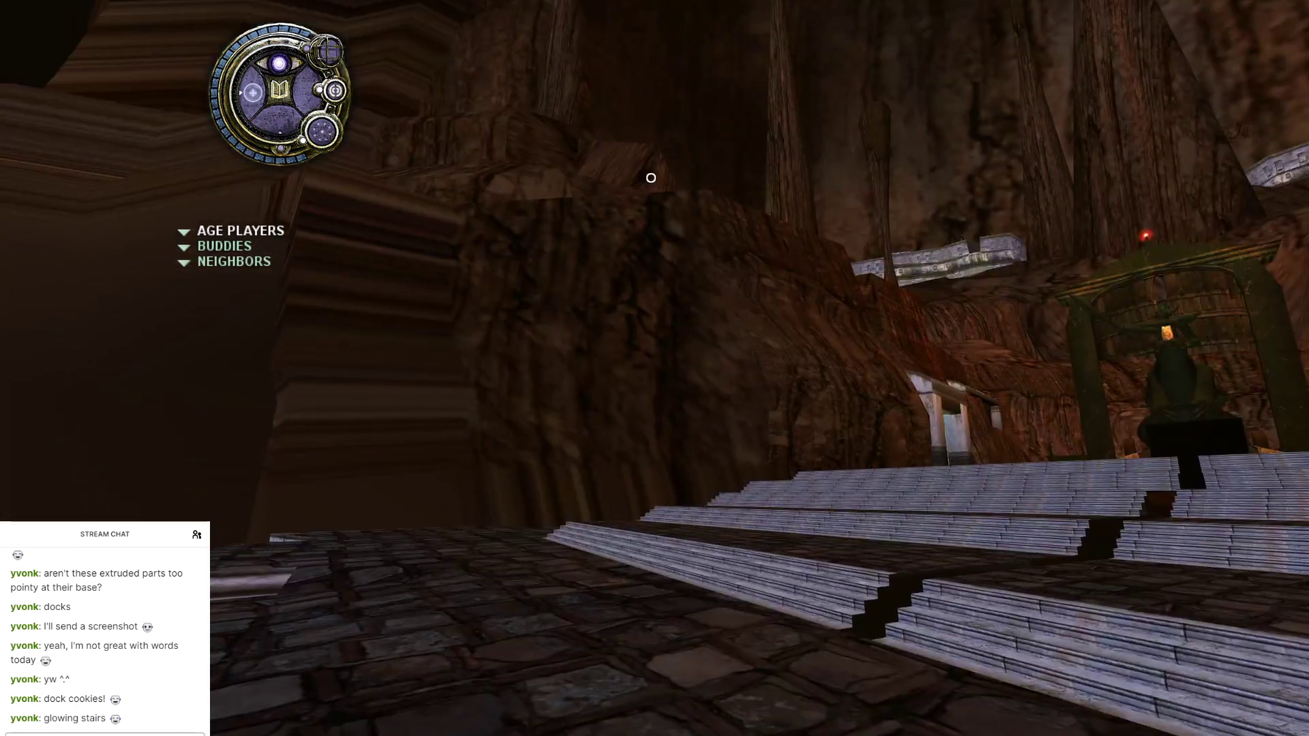
Step: Turn from the docks toward the stairs and check the GPS coordinates on the KI again
key("Right")
key("F3")
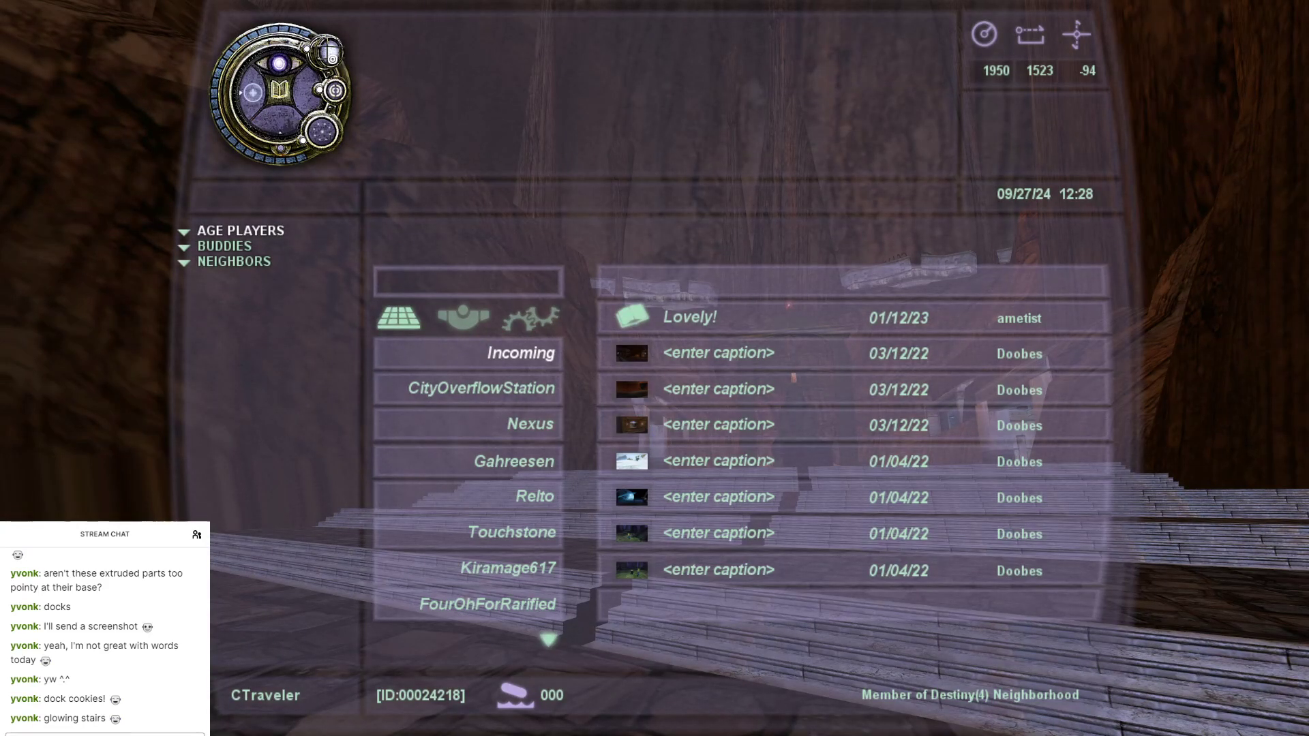
left_click(338, 62)
right_click_drag(526, 231, 705, 566)
Step: Climb the lower flights of stairs from the docks, checking the KI's GPS coordinates at two stops
key("Up")
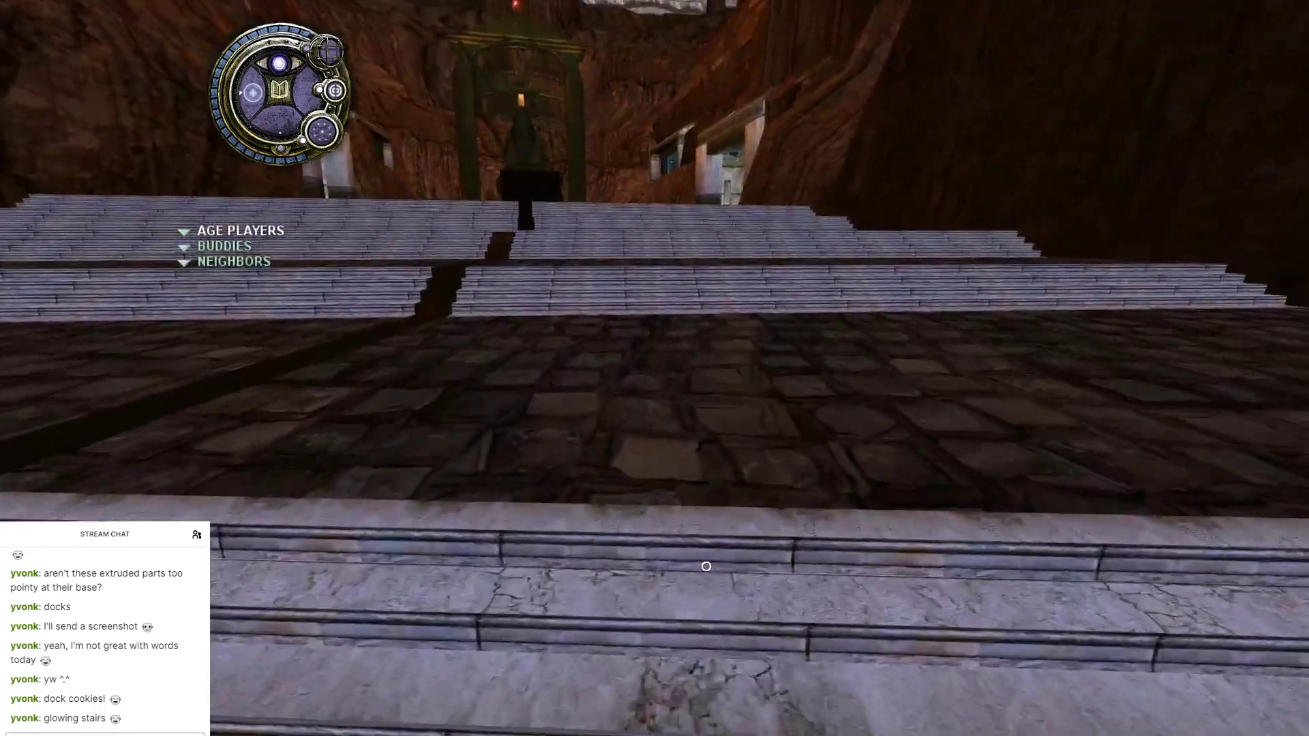
key("F2")
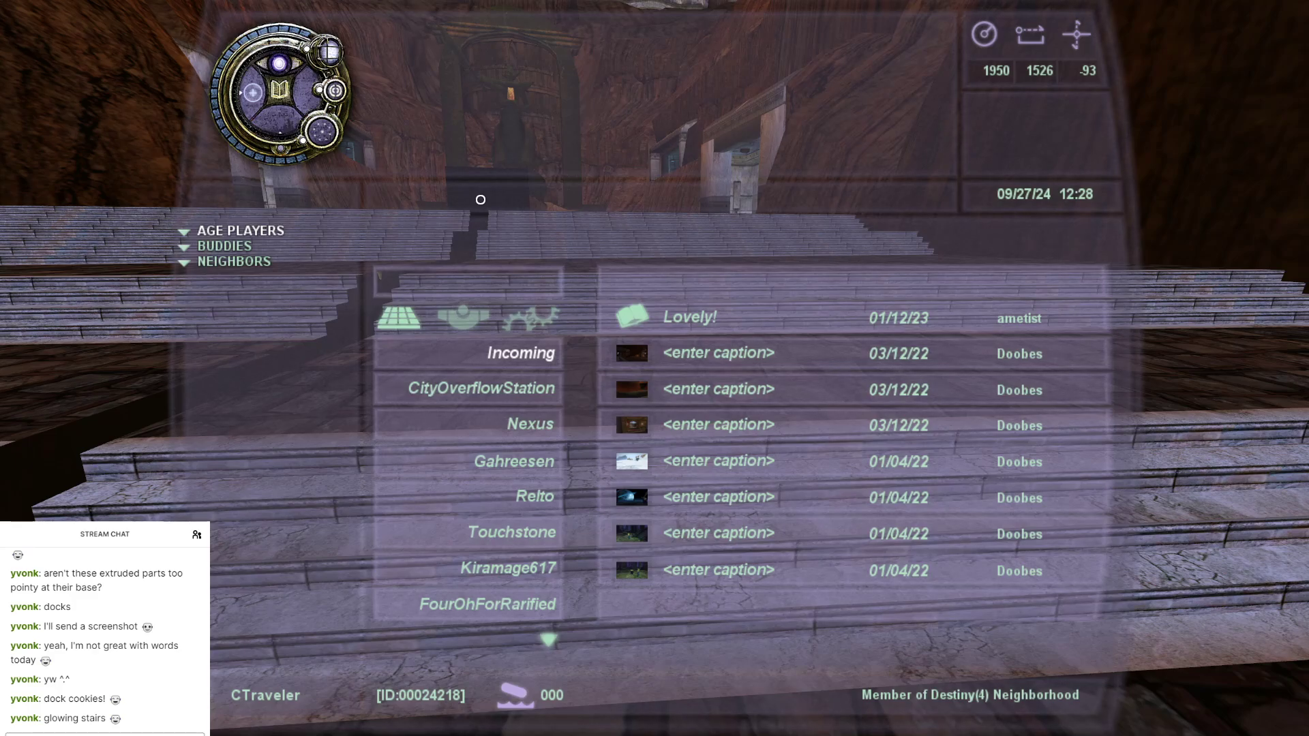
key("F2")
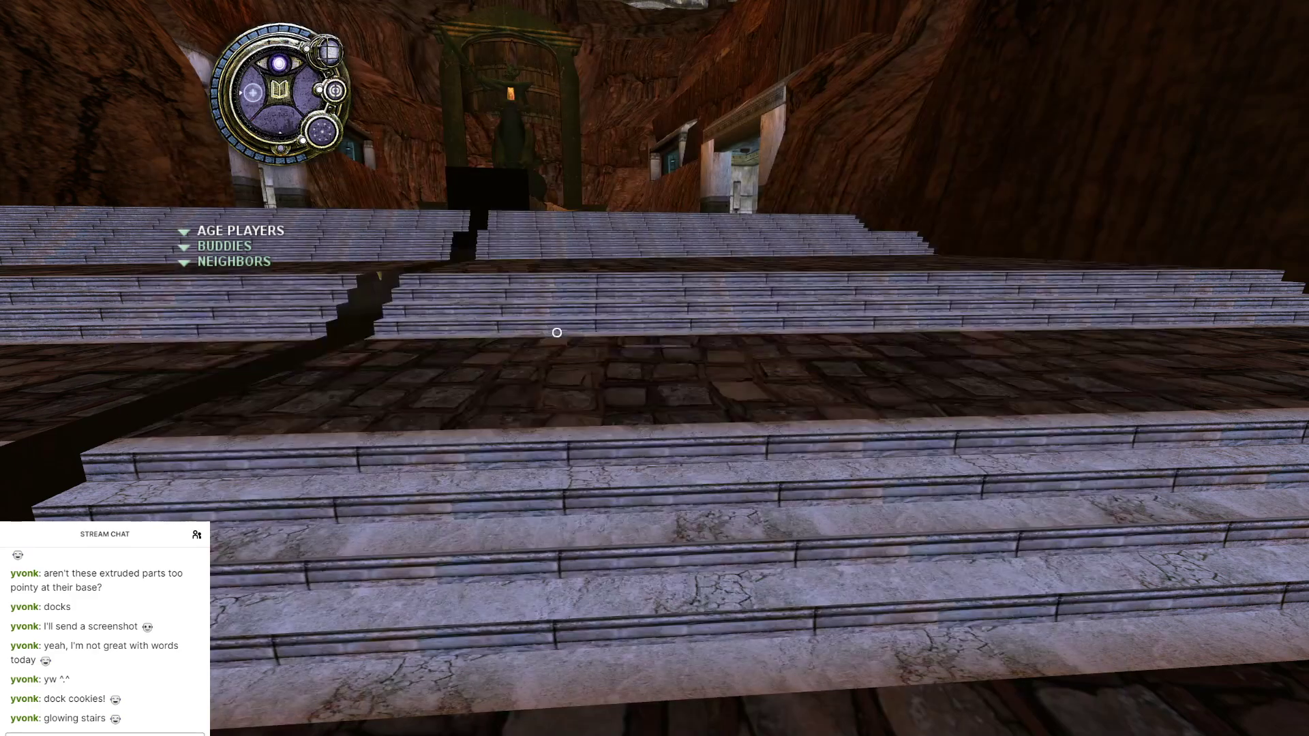
key("Up")
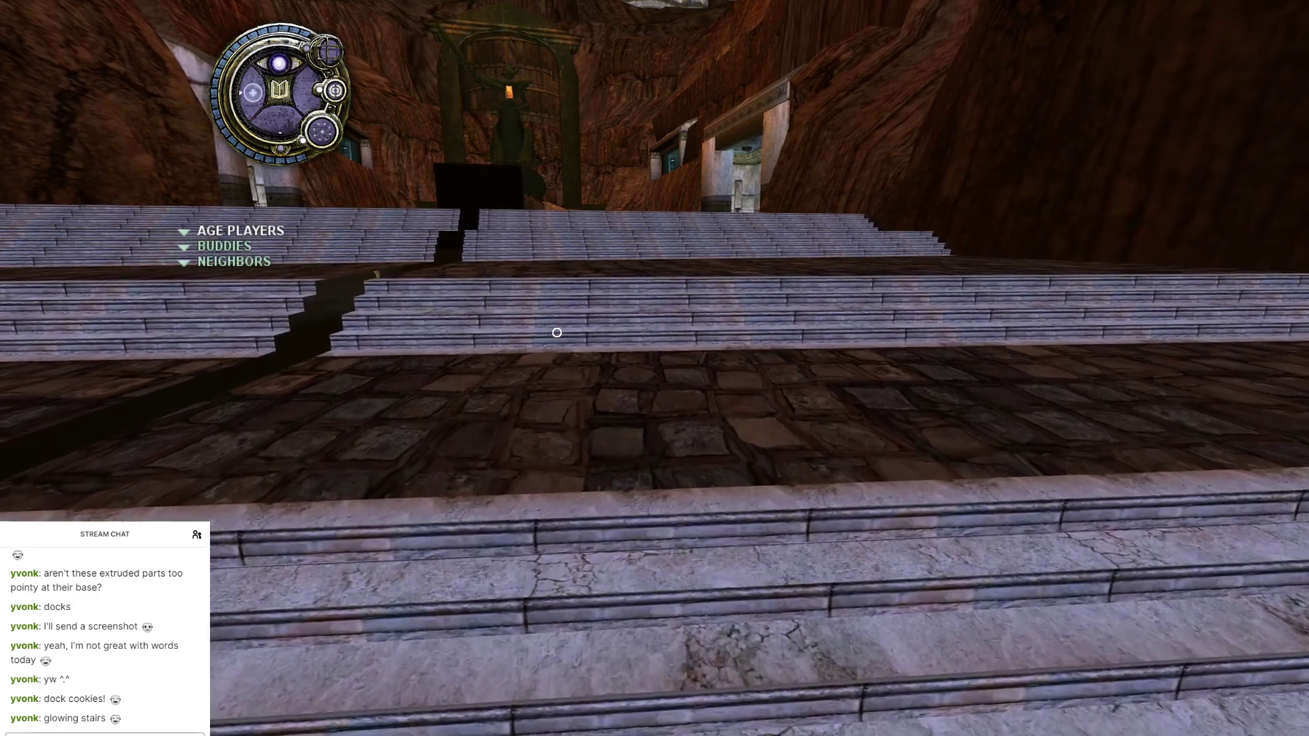
key("F2")
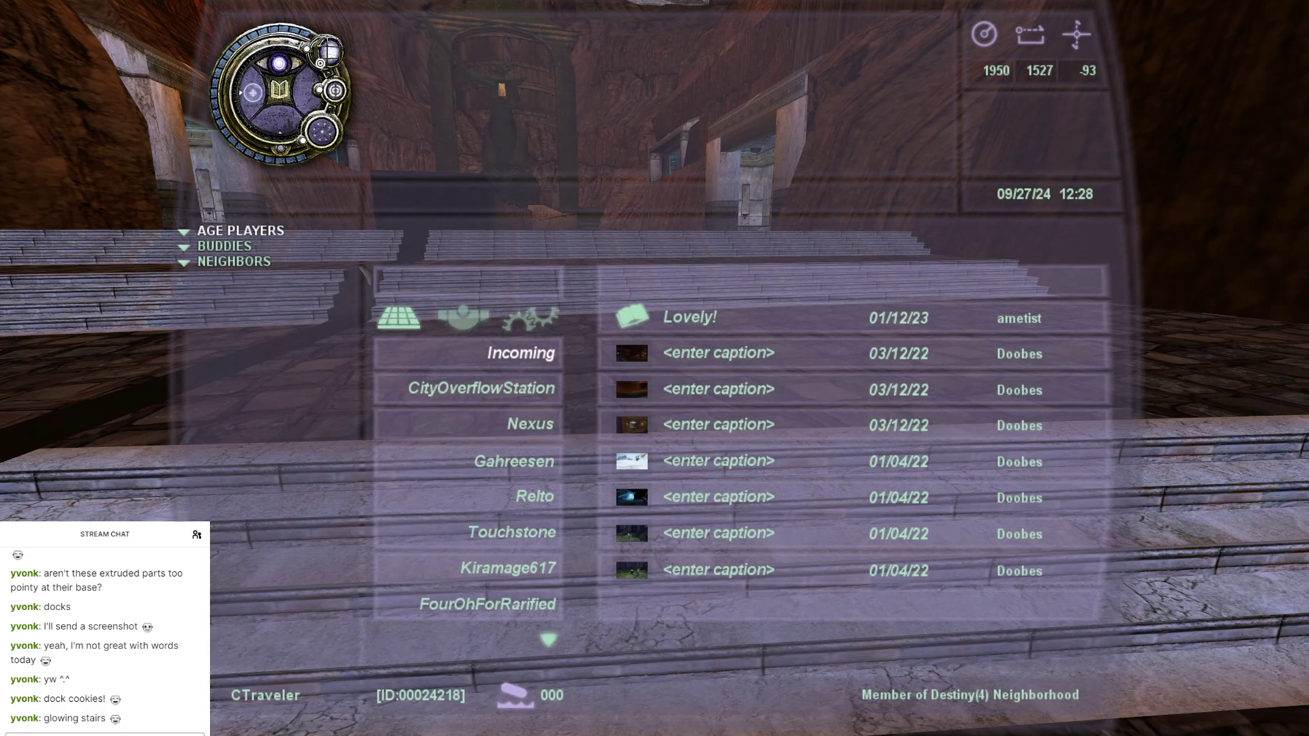
key("F2")
Step: Climb the remaining flights of stairs to the cobbled plaza, checking the KI's GPS coordinates at each landing
key("Up")
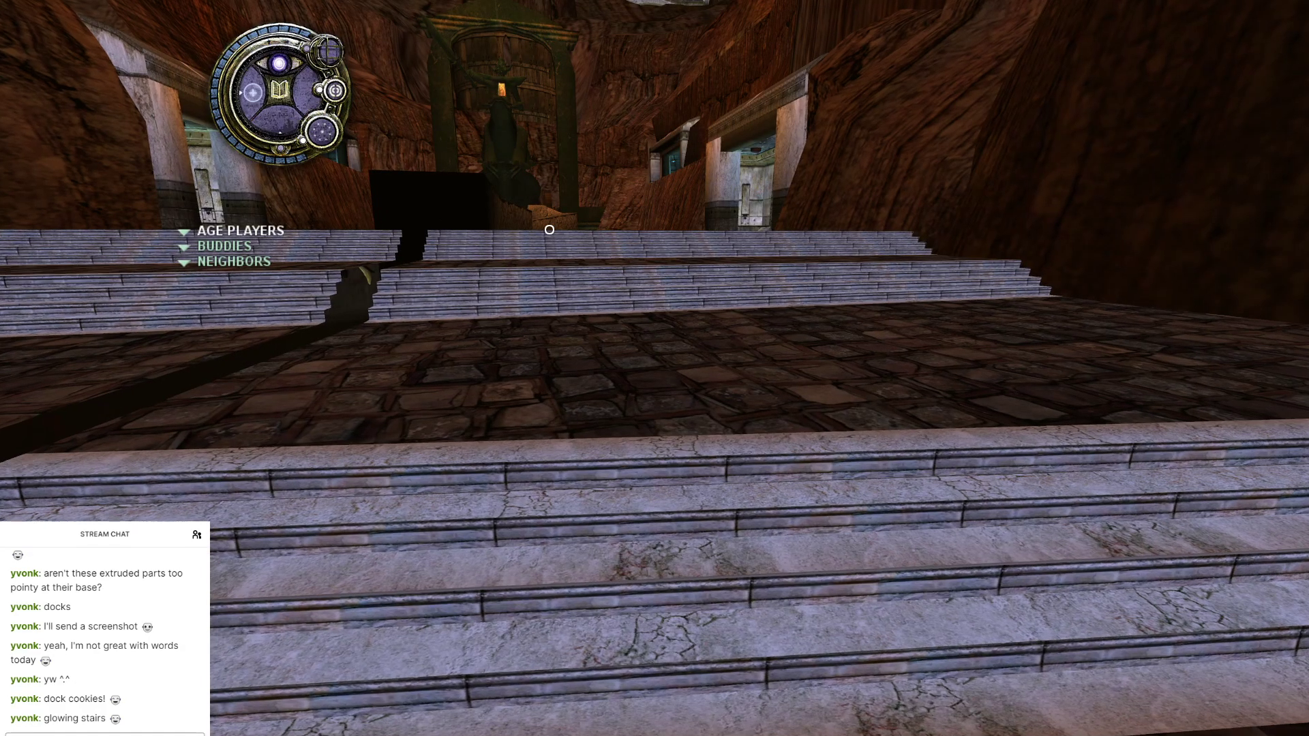
key("F2")
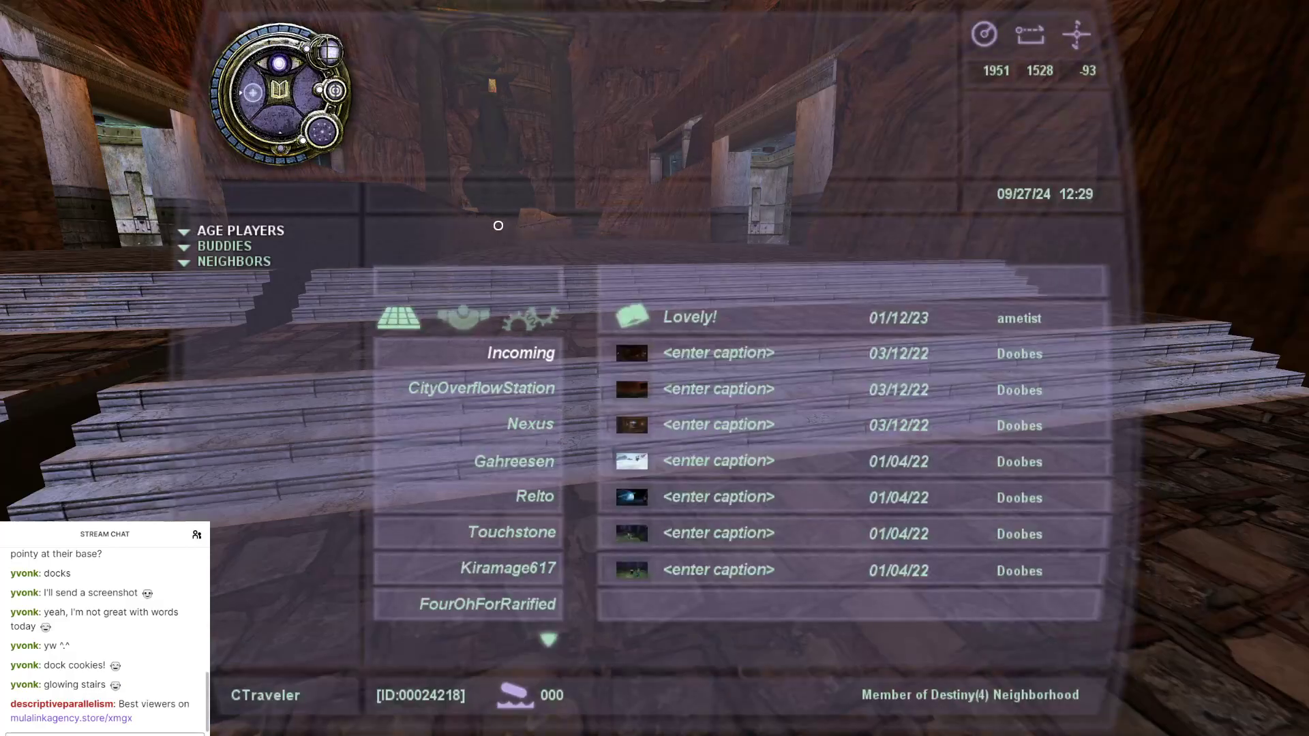
key("F2")
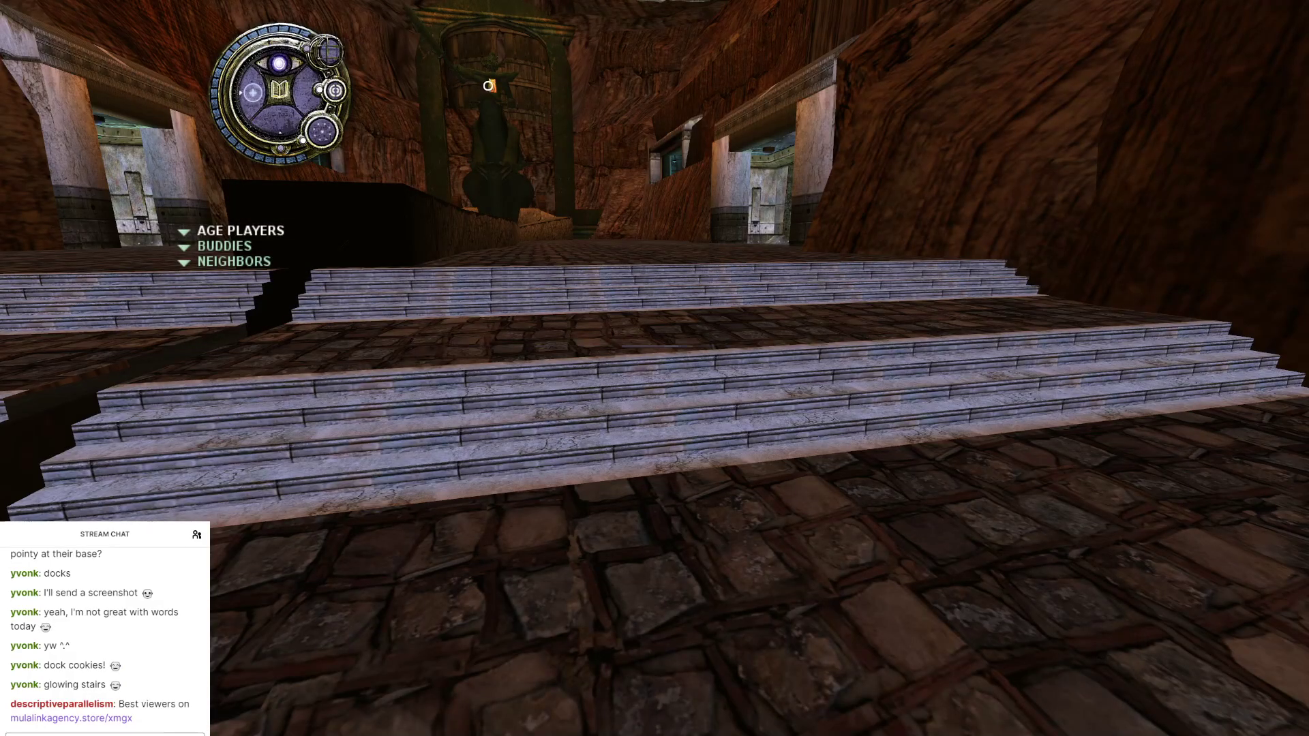
key("Up")
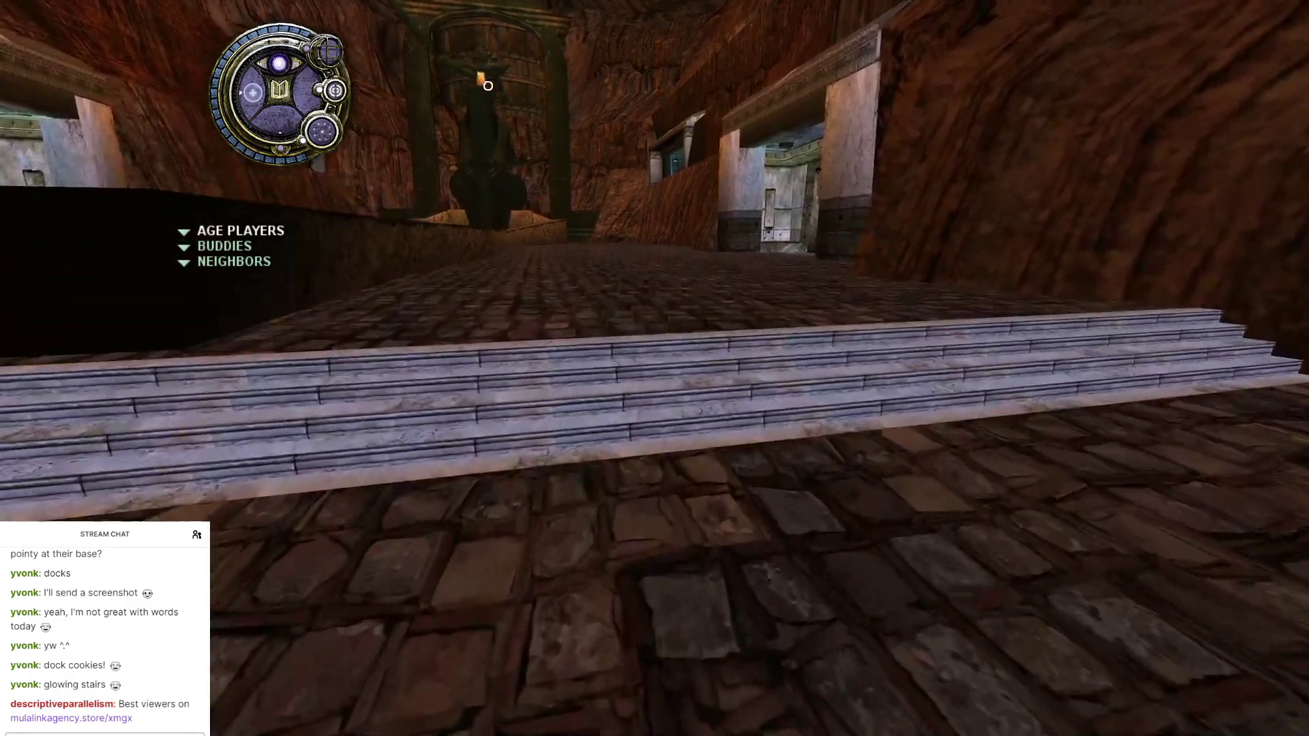
key("F2")
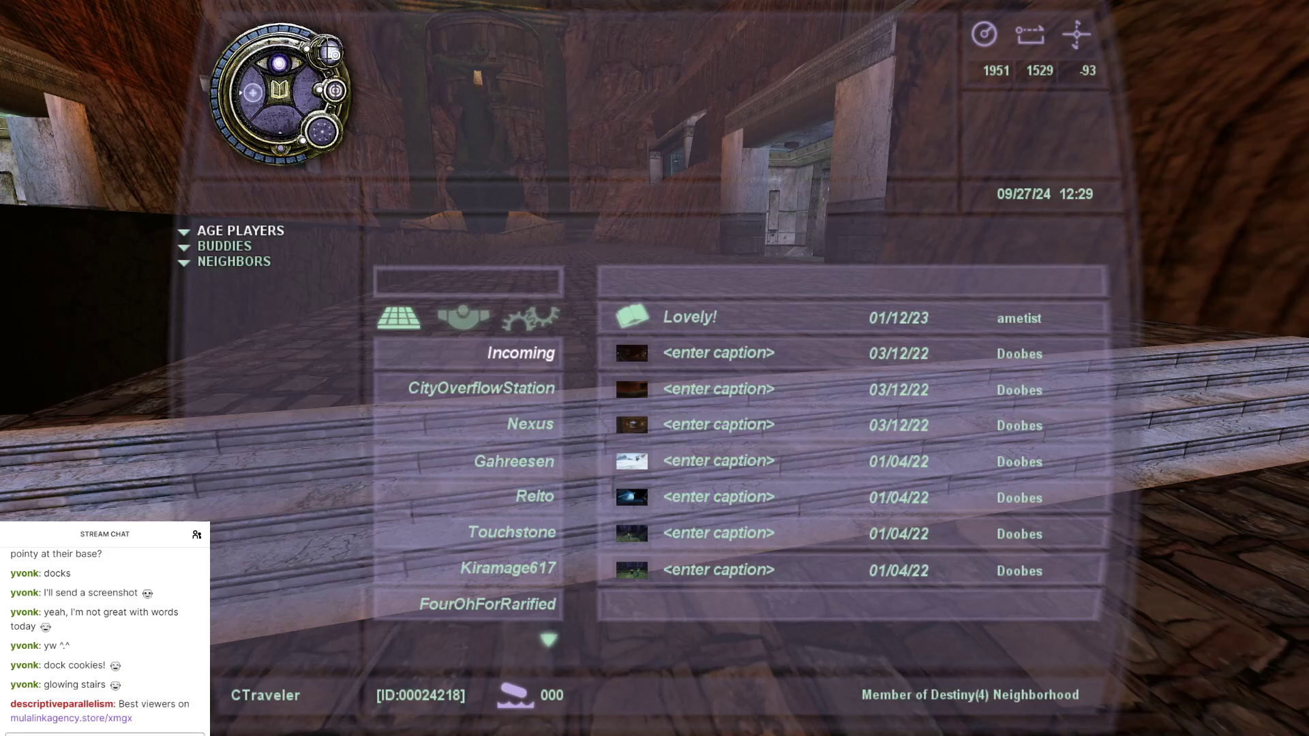
key("F2")
key("Up")
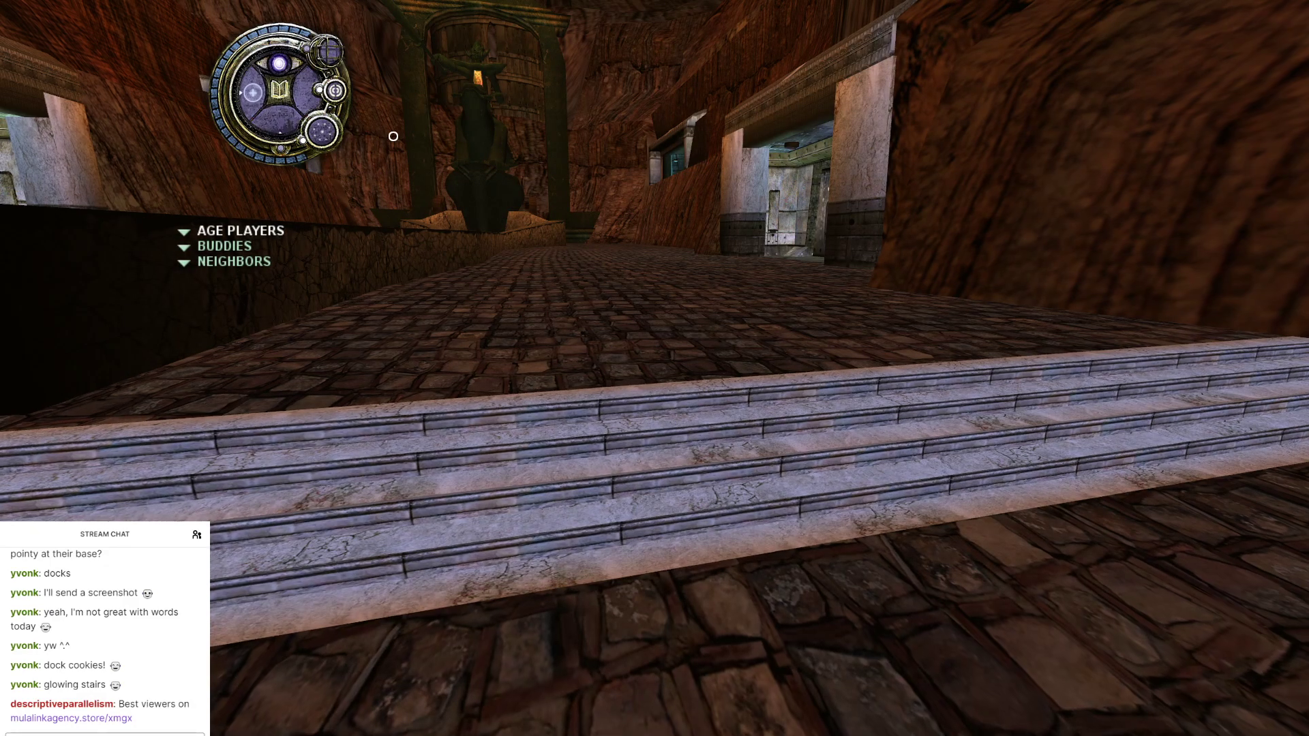
key("F2")
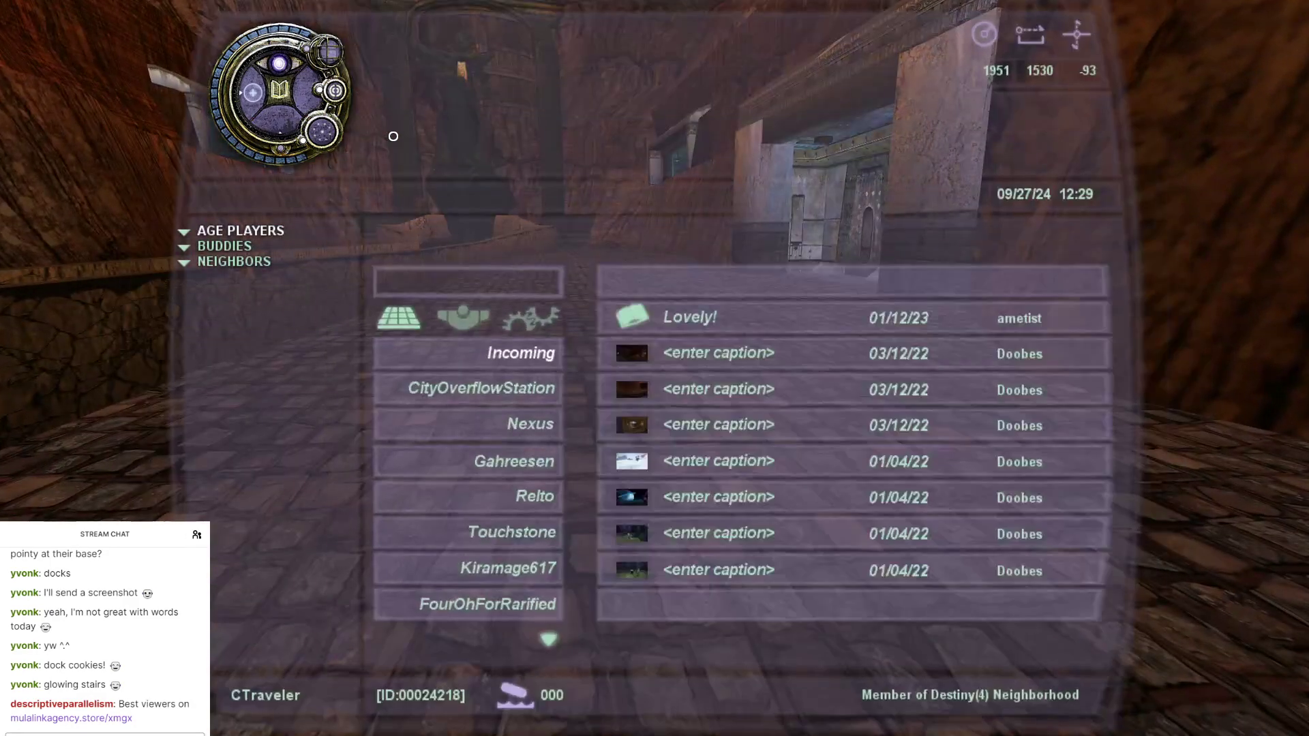
key("F2")
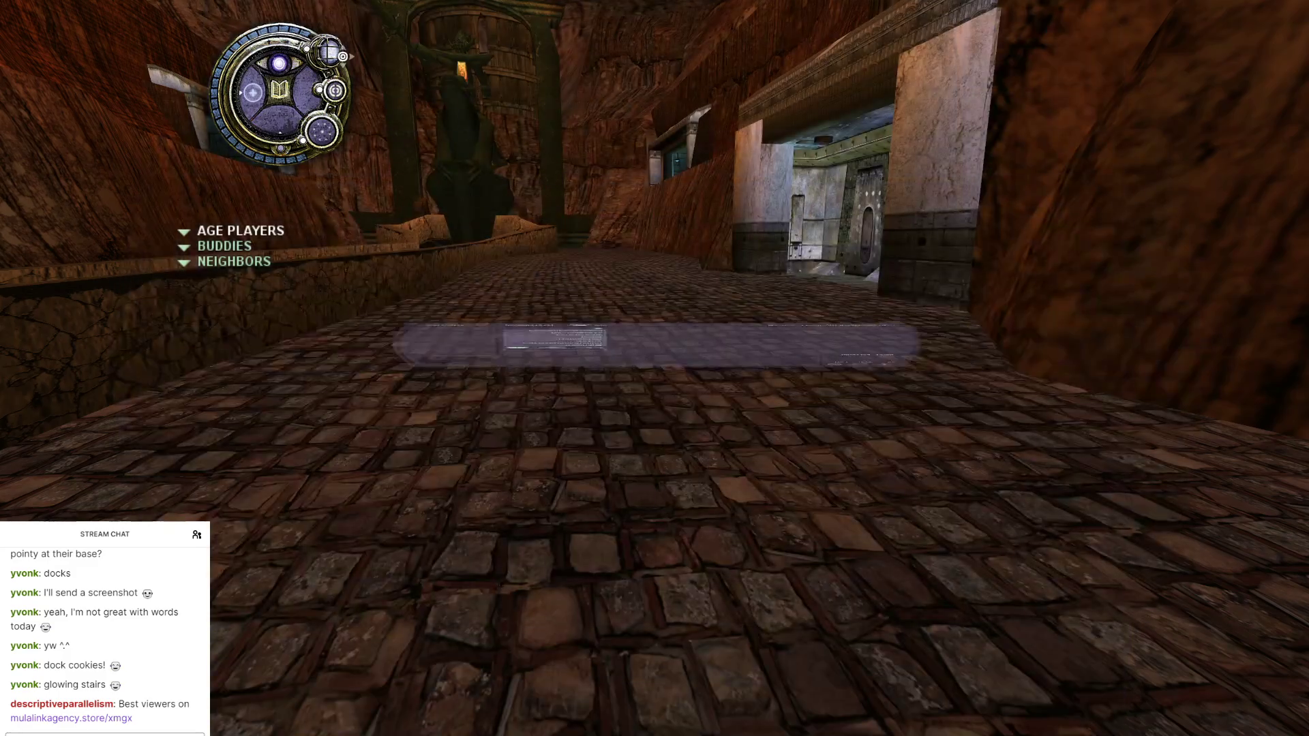
Step: Walk along the cobbled plaza above the stairs, inspecting the cavern walls ahead and the view back toward the docks
key("Up")
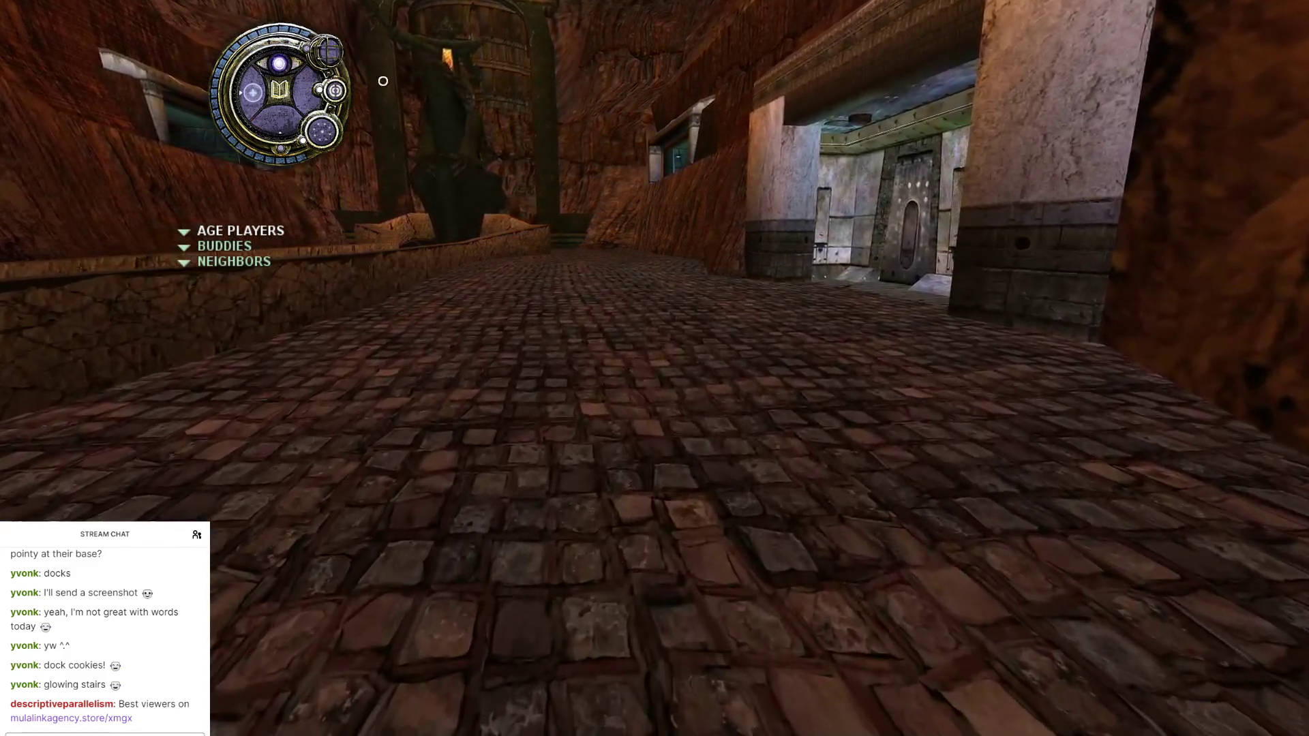
right_click_drag(383, 82, 361, 14)
key("Up")
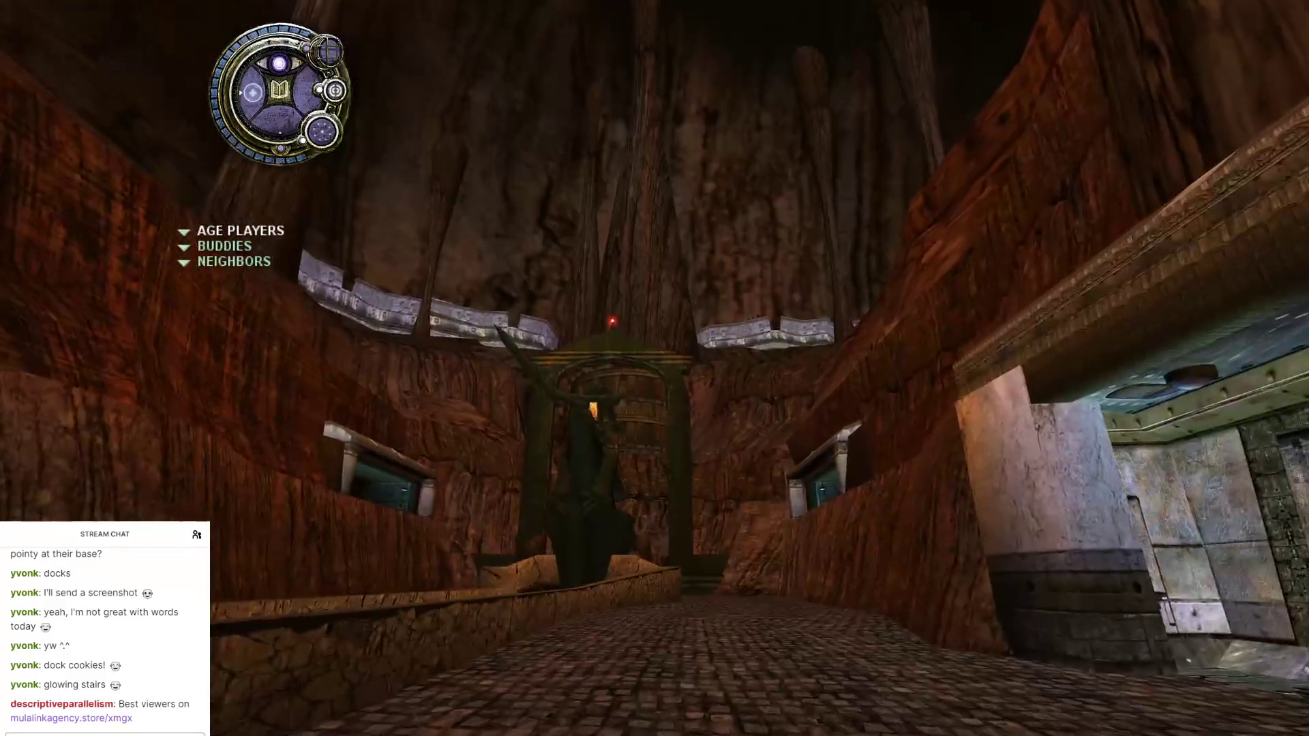
right_click_drag(655, 368, 1227, 409)
key("Up")
key("Up")
right_click_drag(819, 436, 893, 468)
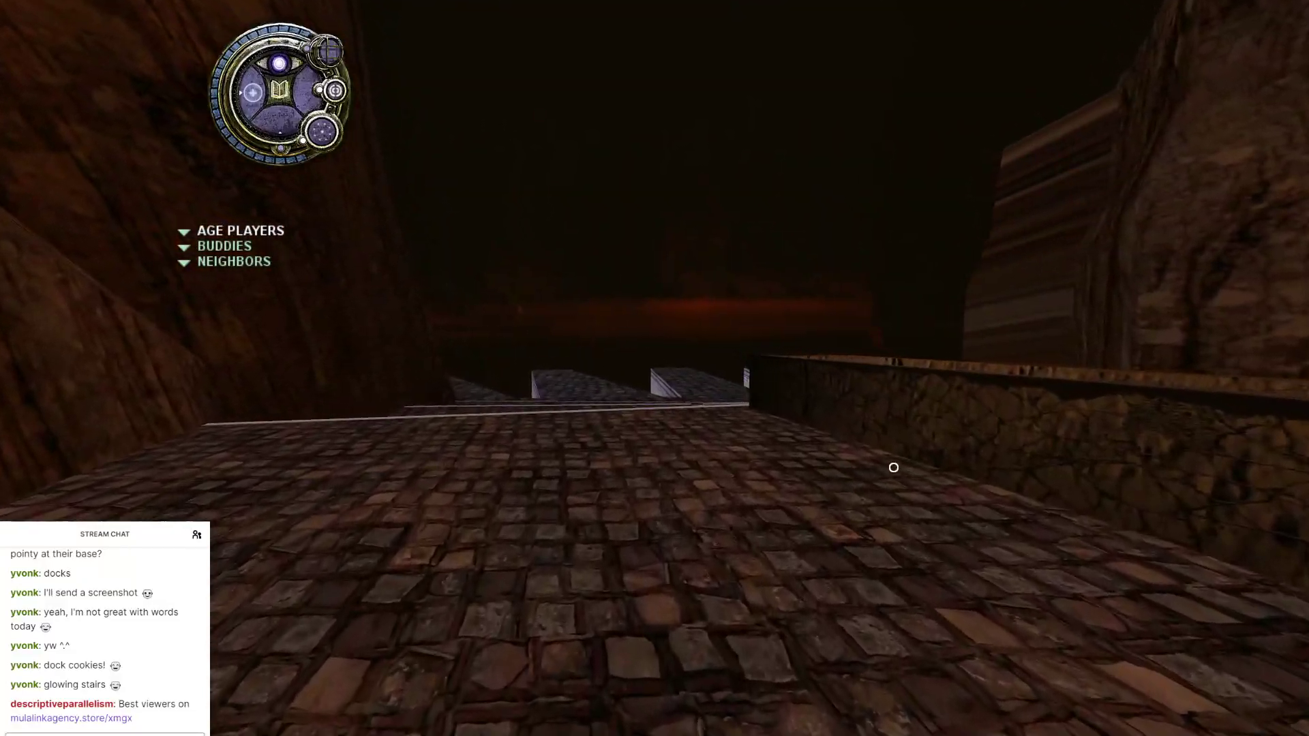
Step: Quit the URU test session and return to the Blender scene
key("Escape")
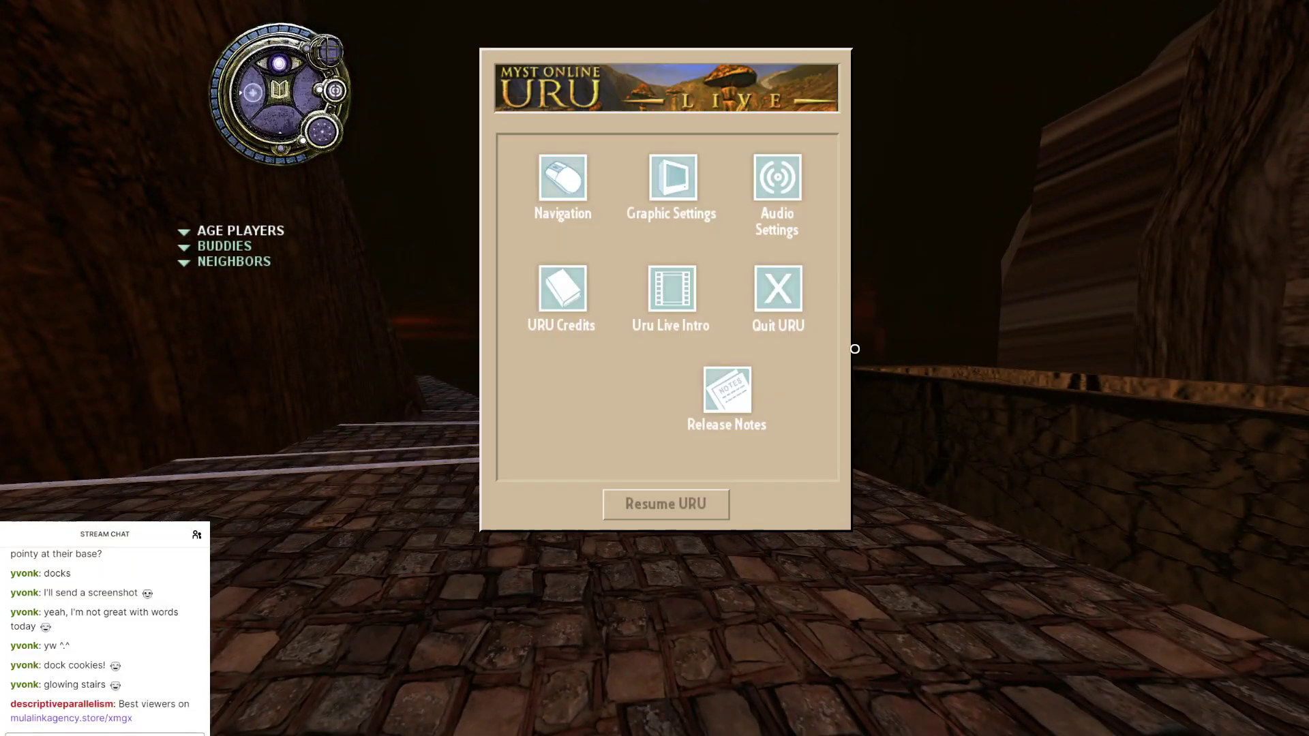
left_click(789, 289)
left_click(715, 473)
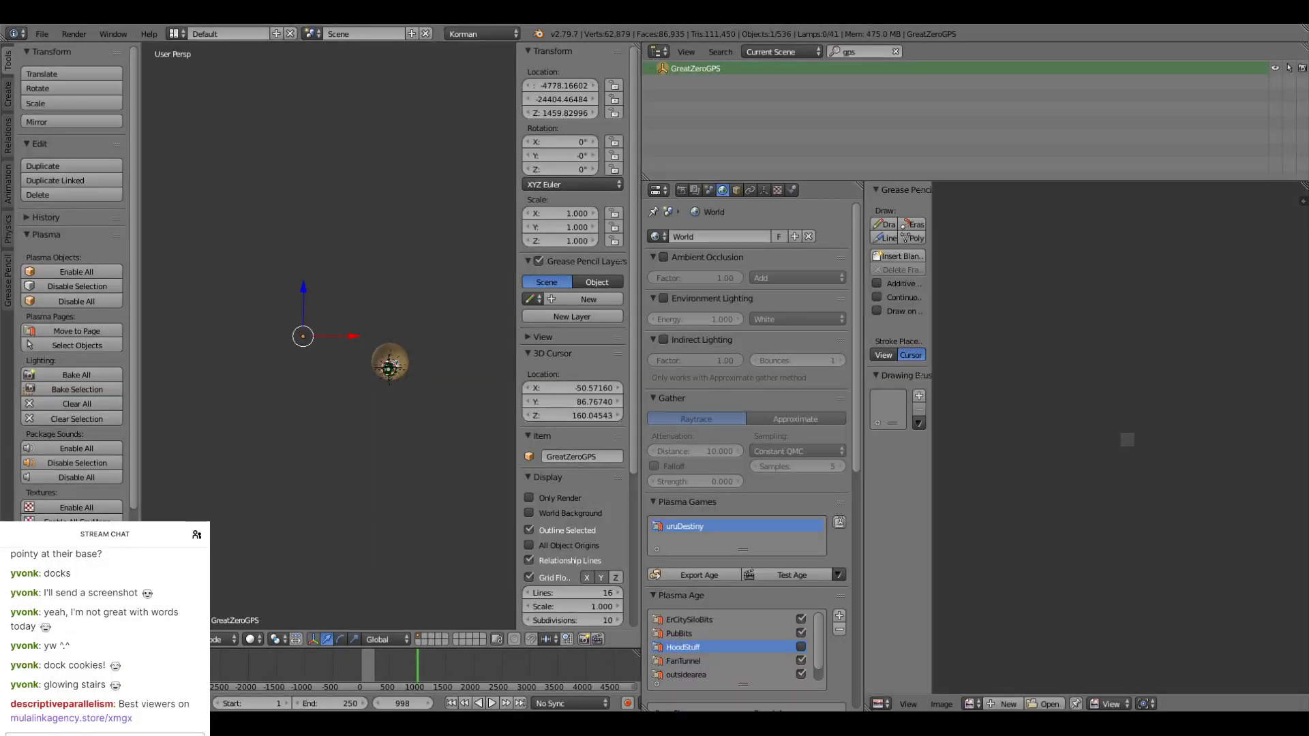
left_click(663, 722)
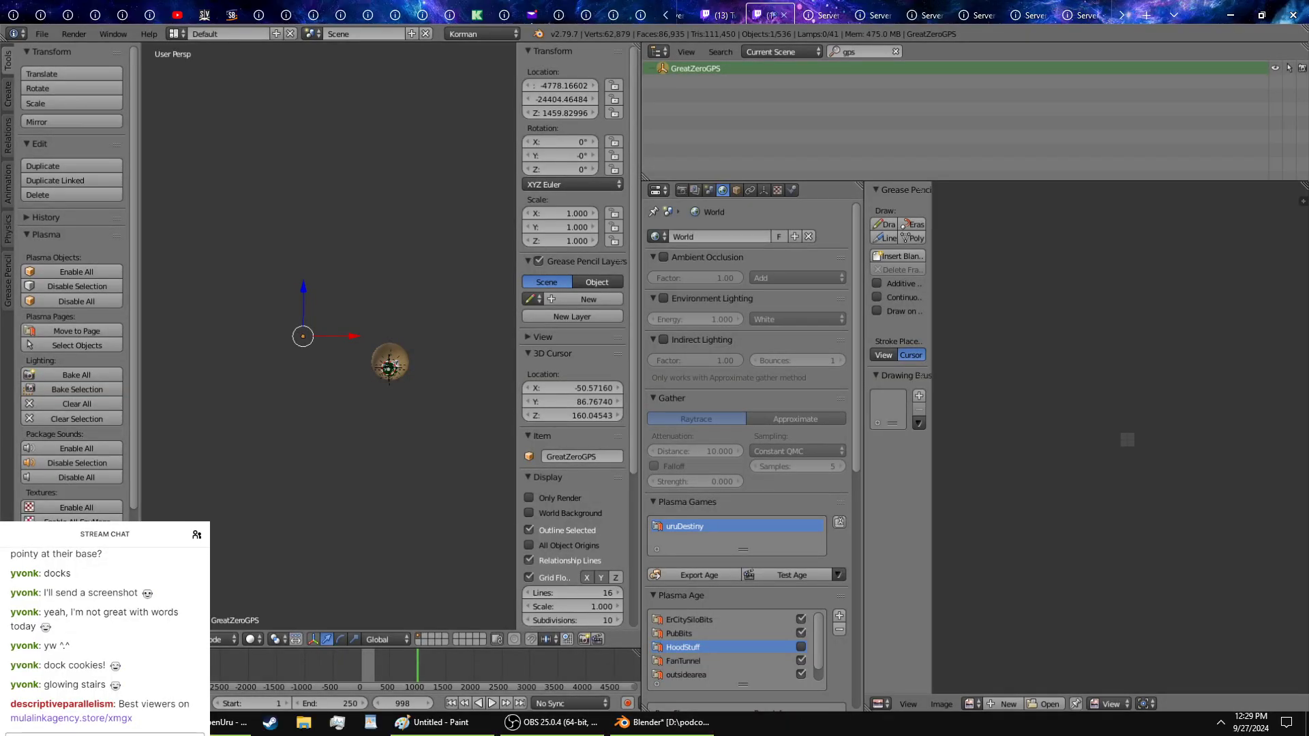
left_click(718, 15)
left_click(770, 19)
left_click(719, 15)
left_click(770, 15)
left_click(719, 15)
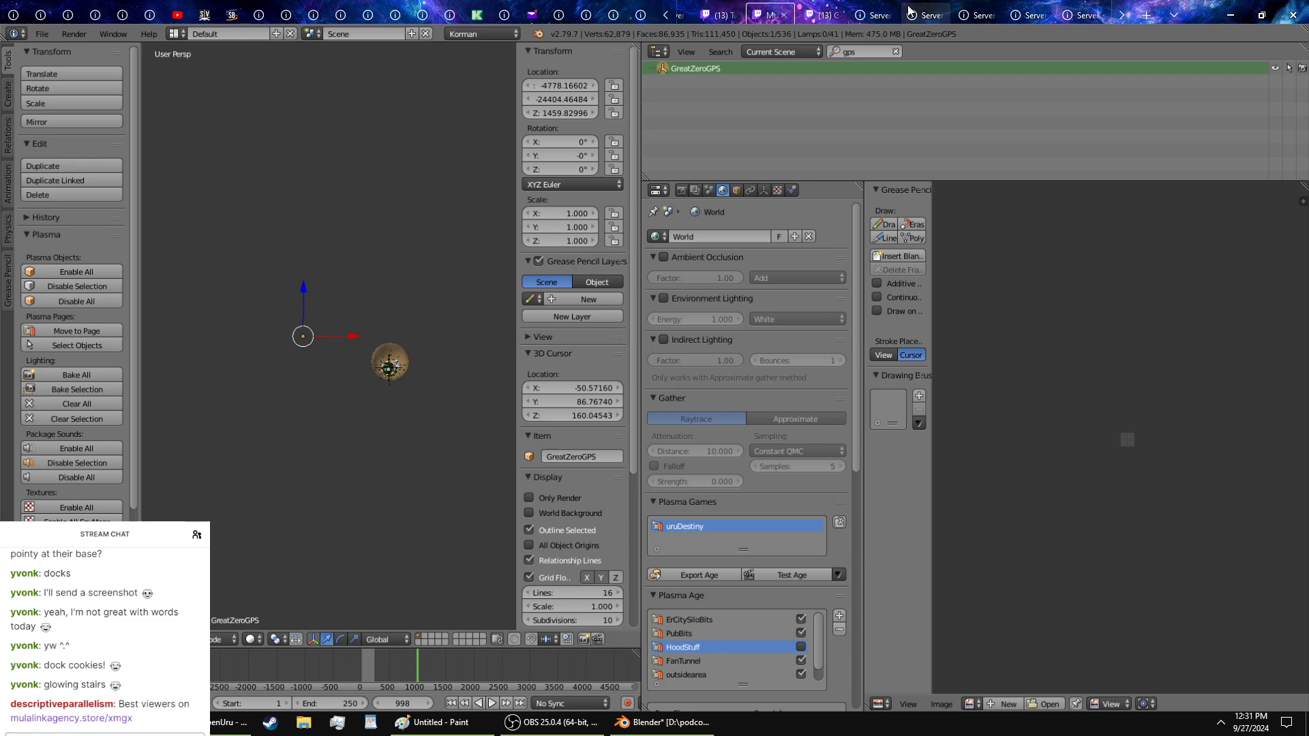
left_click(784, 15)
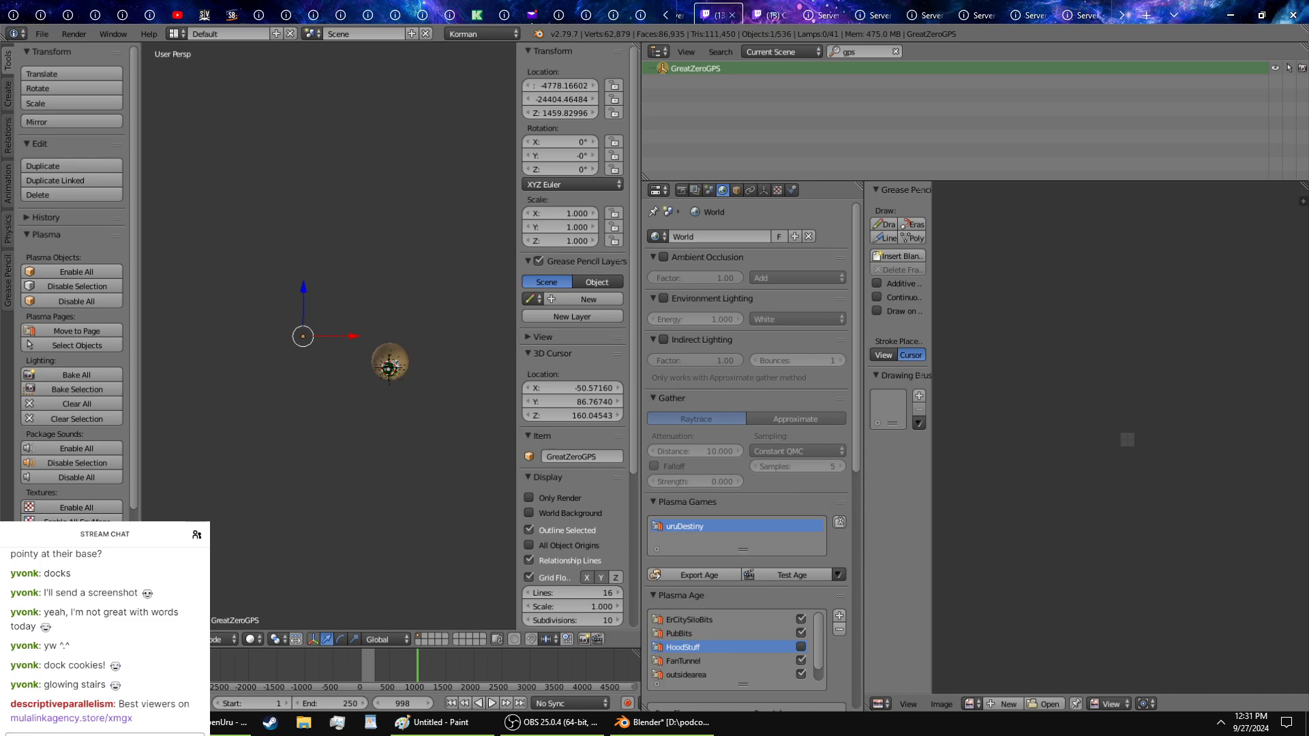
left_click(662, 722)
key("alt+Tab")
left_click(773, 13)
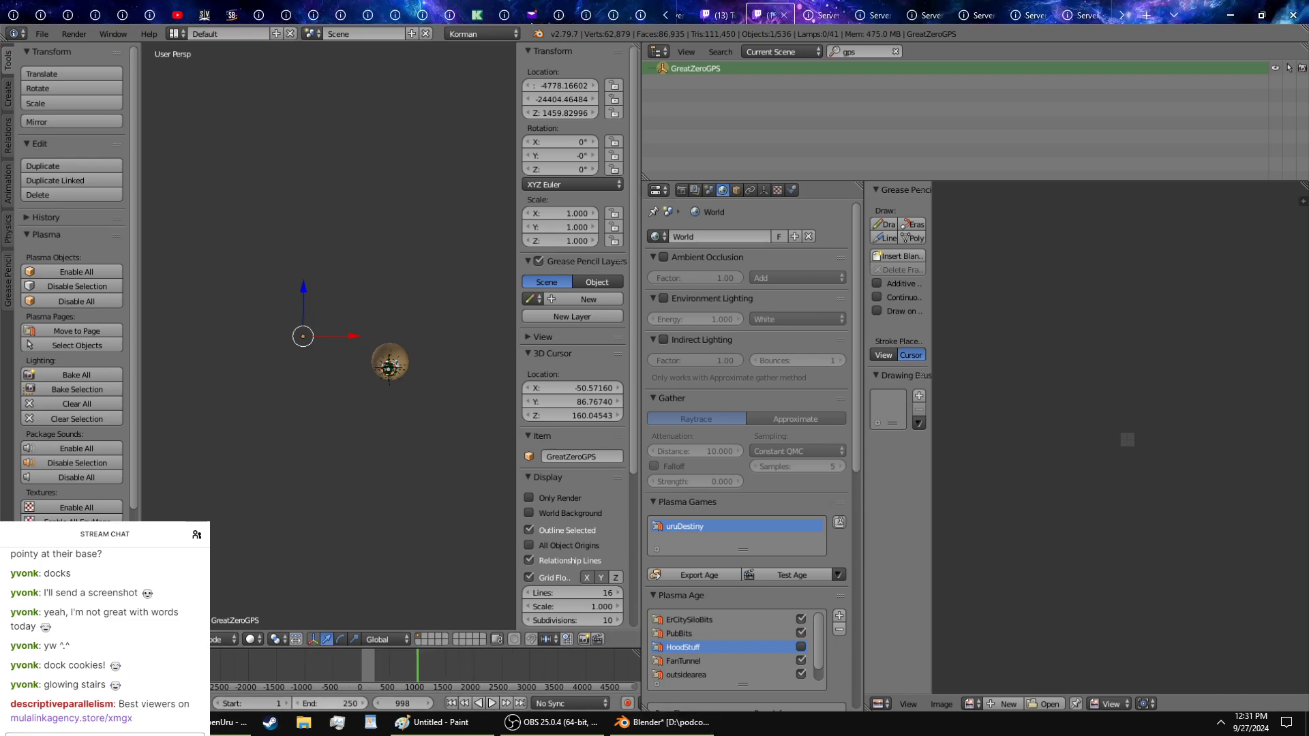